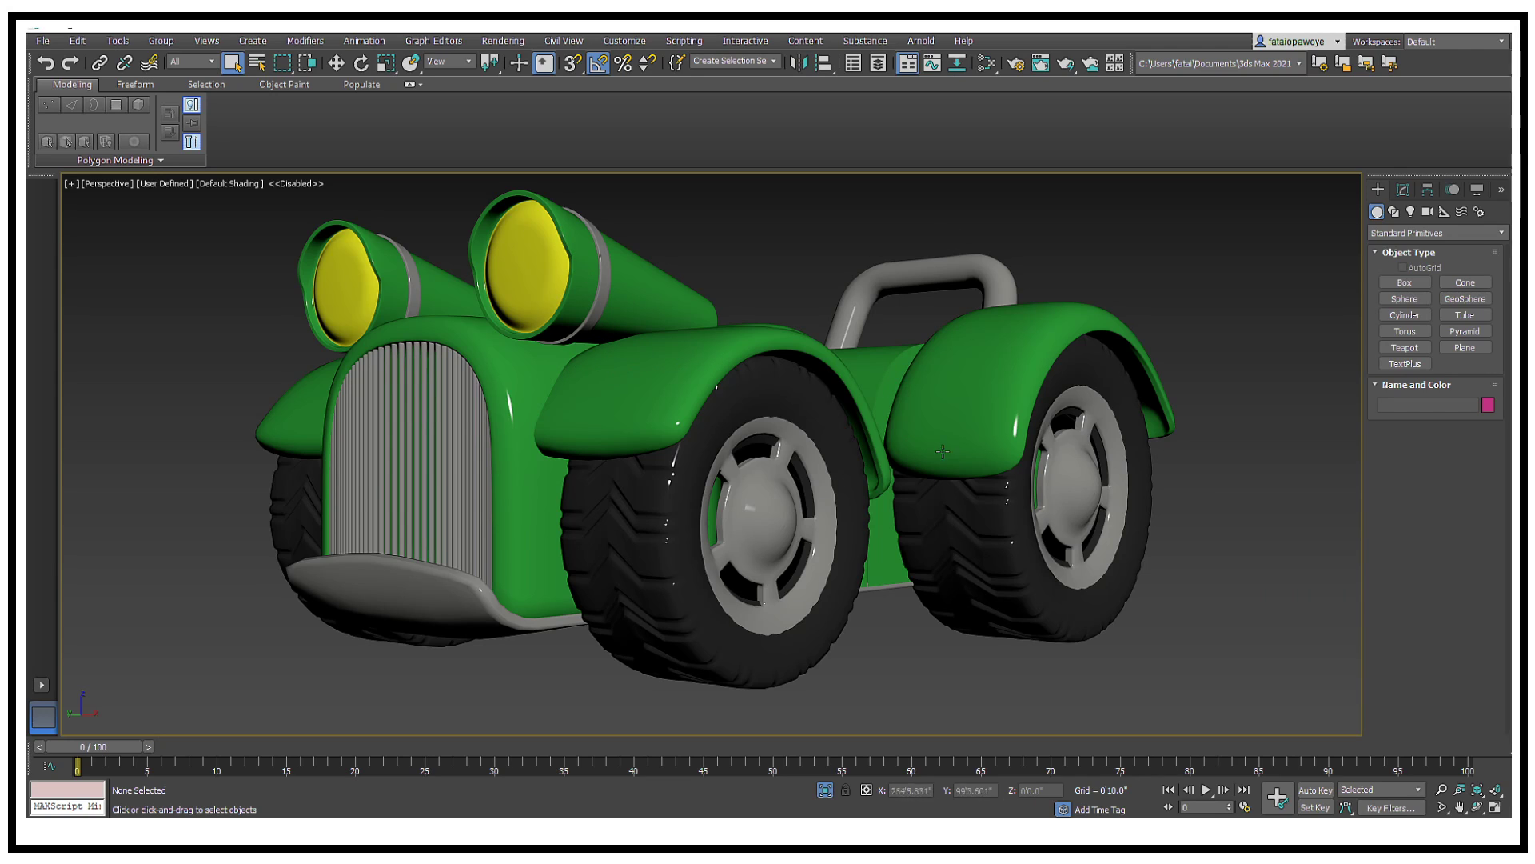
# Step: Inspect the green car from the front and side, and unhide all objects in the scene
pyautogui.keyDown('alt'); pyautogui.moveTo(960, 399); pyautogui.dragTo(950, 325, button='middle'); pyautogui.keyUp('alt')
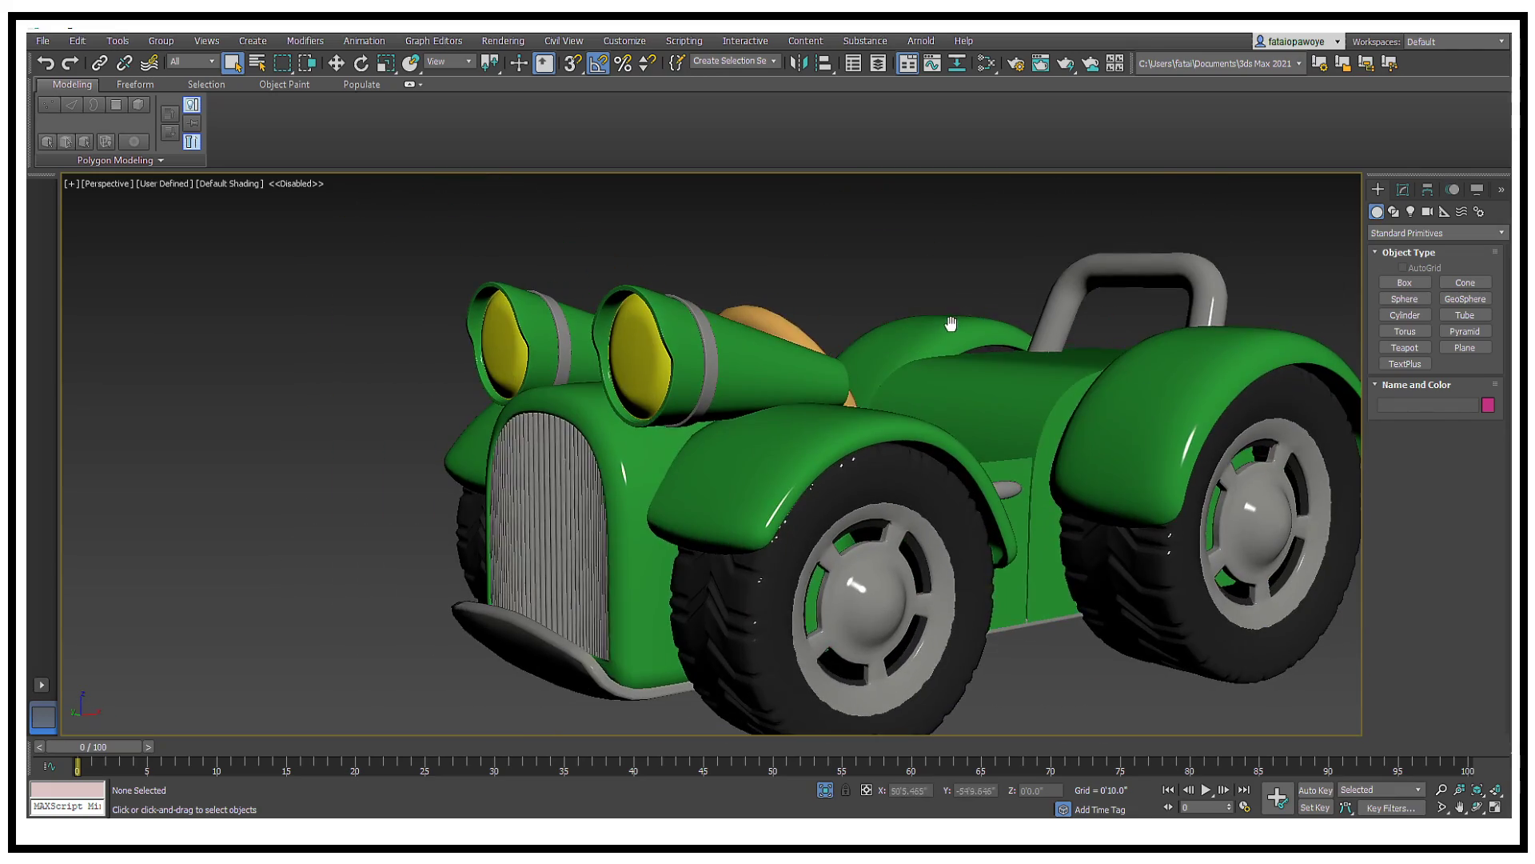
pyautogui.keyDown('alt'); pyautogui.moveTo(698, 352); pyautogui.dragTo(649, 352, button='middle'); pyautogui.keyUp('alt')
pyautogui.rightClick(843, 322)
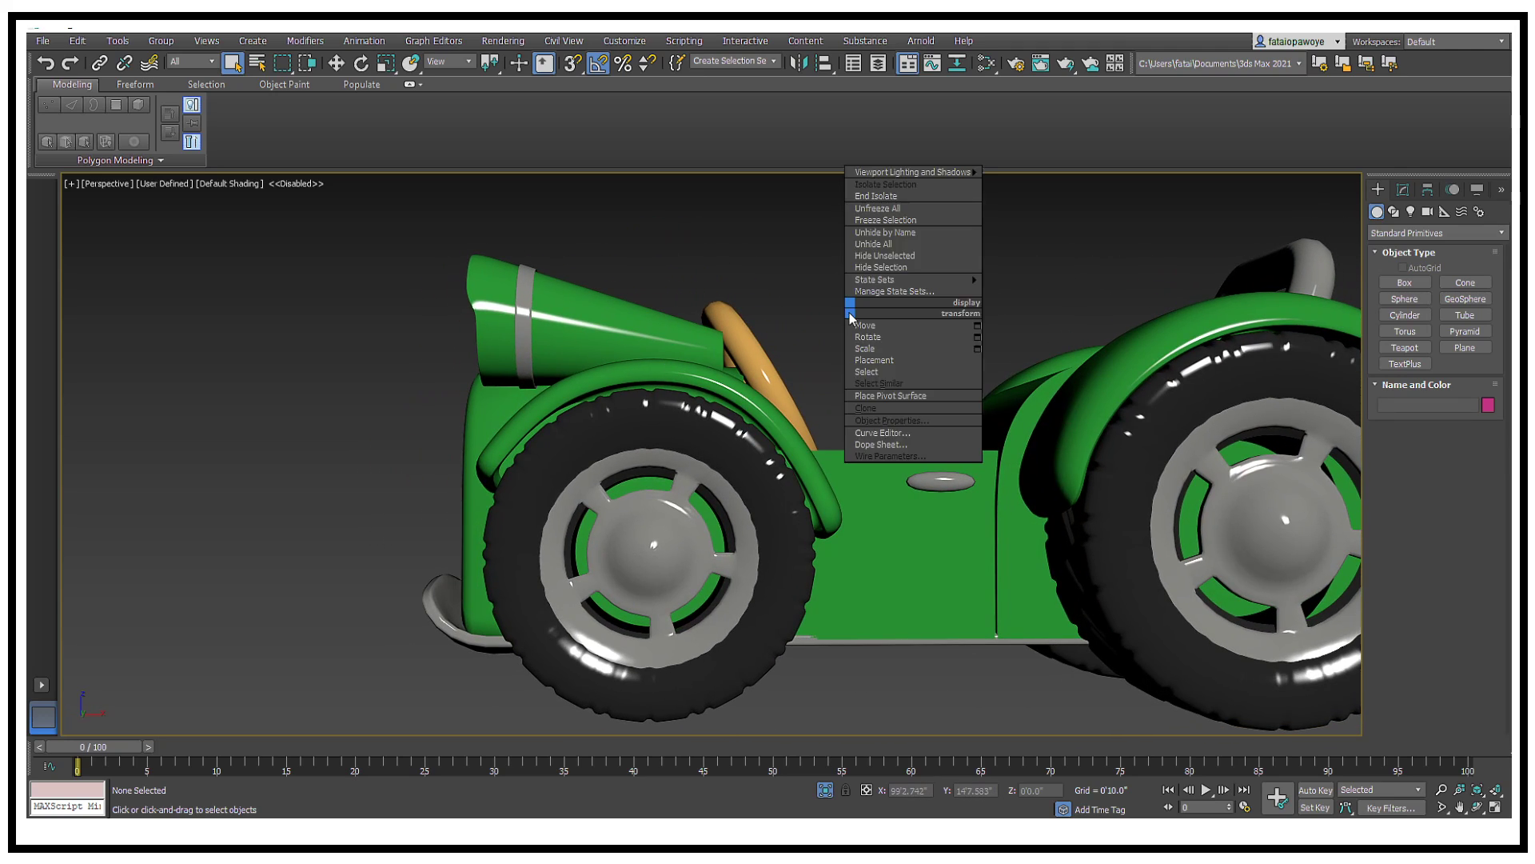
pyautogui.click(913, 249)
# Step: Examine the green car in the reference image and compare its proportions and details with the modelled car
pyautogui.keyDown('alt'); pyautogui.moveTo(913, 249); pyautogui.dragTo(747, 343, button='middle'); pyautogui.keyUp('alt')
pyautogui.scroll(3, 737, 315)
pyautogui.scroll(3, 805, 336)
pyautogui.press('z')
pyautogui.keyDown('alt'); pyautogui.moveTo(690, 482); pyautogui.dragTo(758, 512, button='middle'); pyautogui.keyUp('alt')
pyautogui.scroll(3, 876, 445)
pyautogui.moveTo(559, 490); pyautogui.dragTo(780, 408, button='middle')
pyautogui.scroll(2, 781, 409)
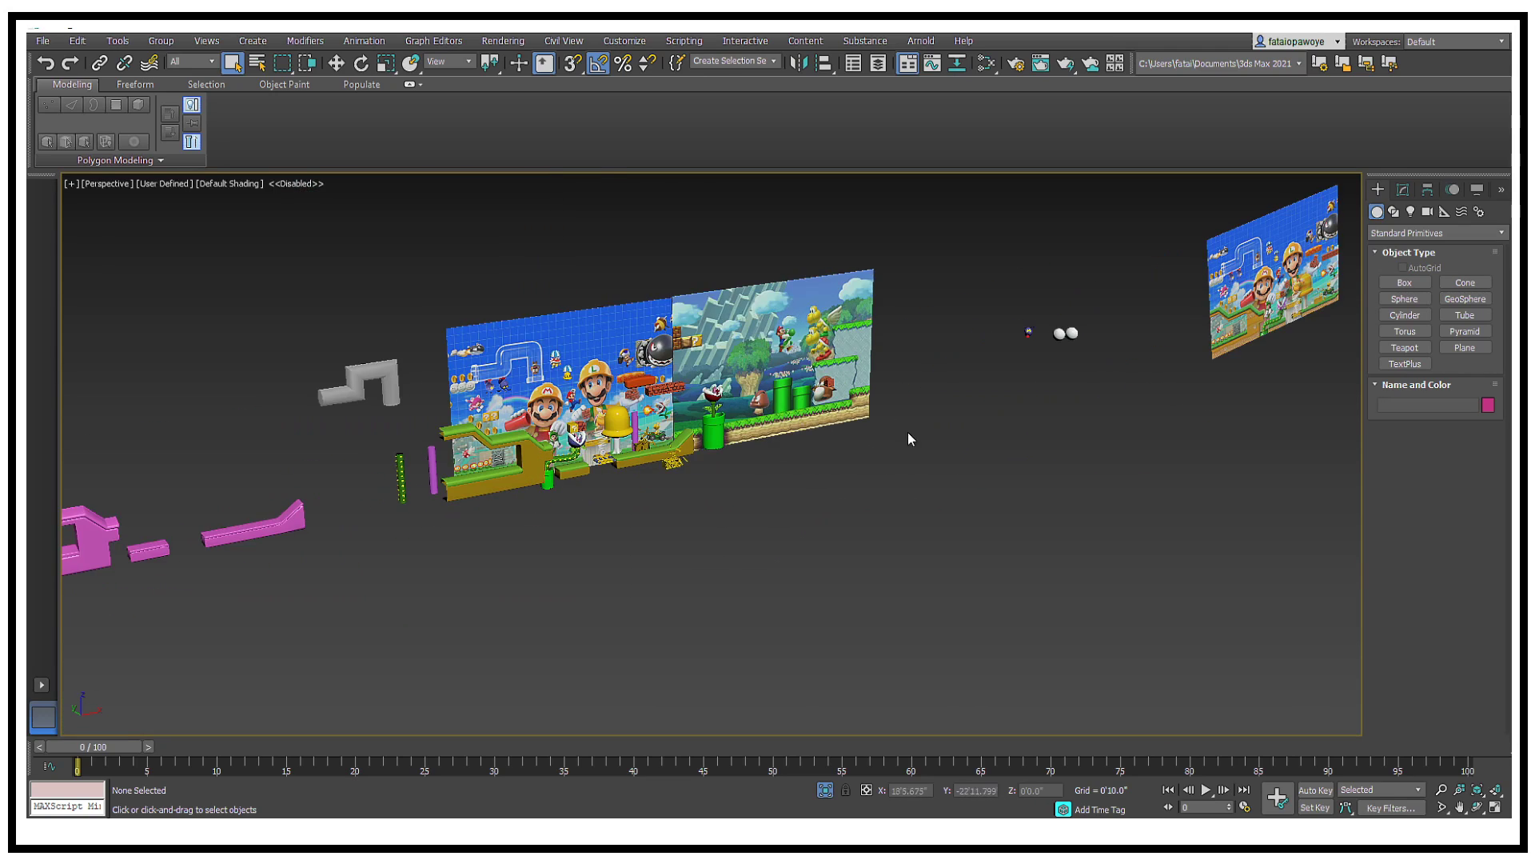
pyautogui.keyDown('alt'); pyautogui.moveTo(909, 436); pyautogui.dragTo(922, 479, button='middle'); pyautogui.keyUp('alt')
pyautogui.click(824, 411)
pyautogui.press('z')
pyautogui.keyDown('alt'); pyautogui.moveTo(946, 535); pyautogui.dragTo(962, 506, button='middle'); pyautogui.keyUp('alt')
pyautogui.scroll(5, 1112, 361)
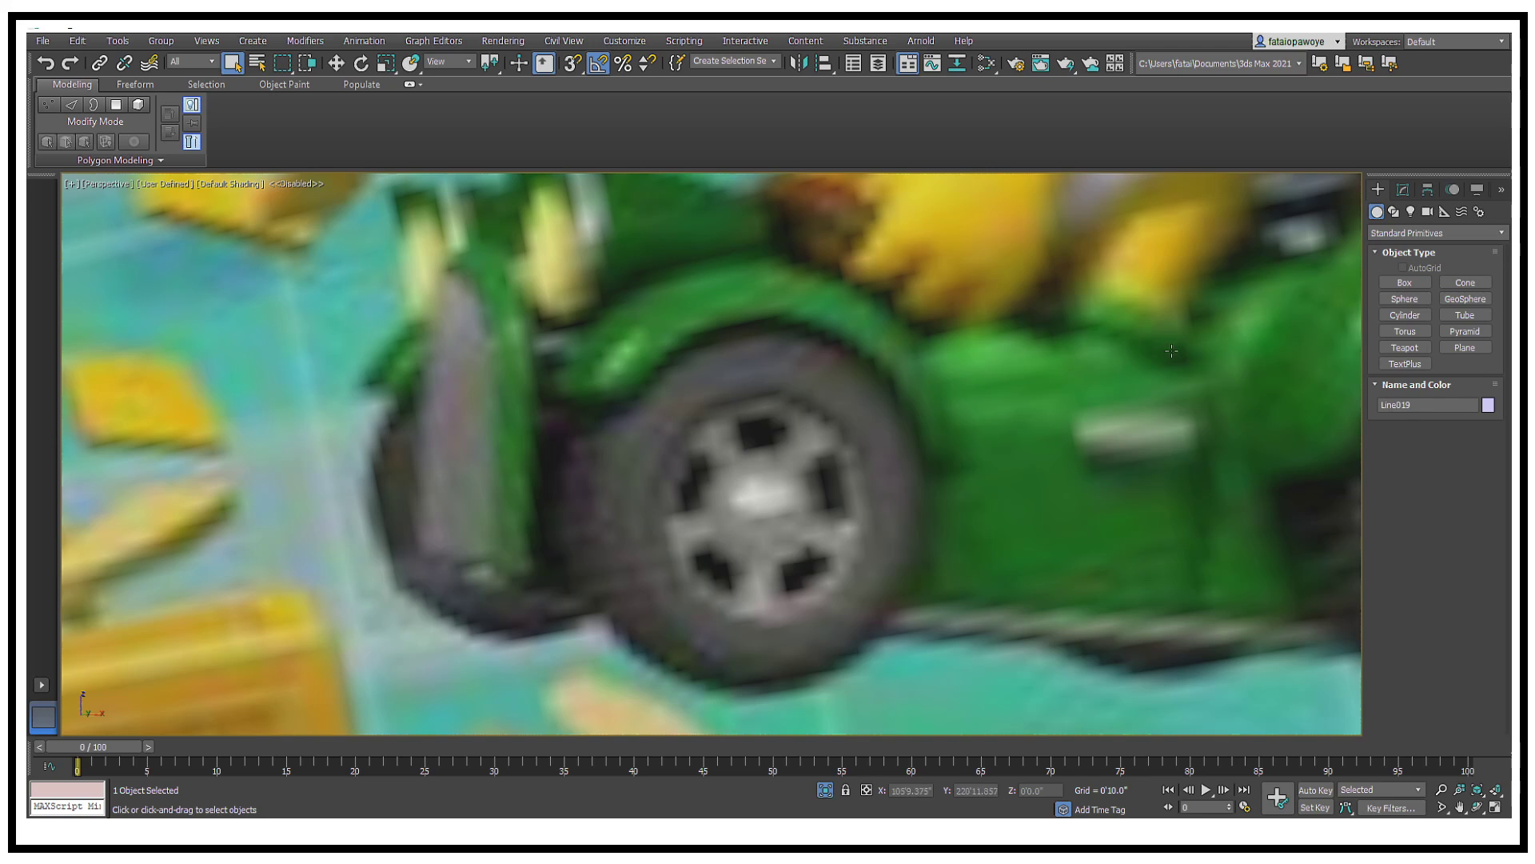
pyautogui.moveTo(989, 355); pyautogui.dragTo(868, 467, button='middle')
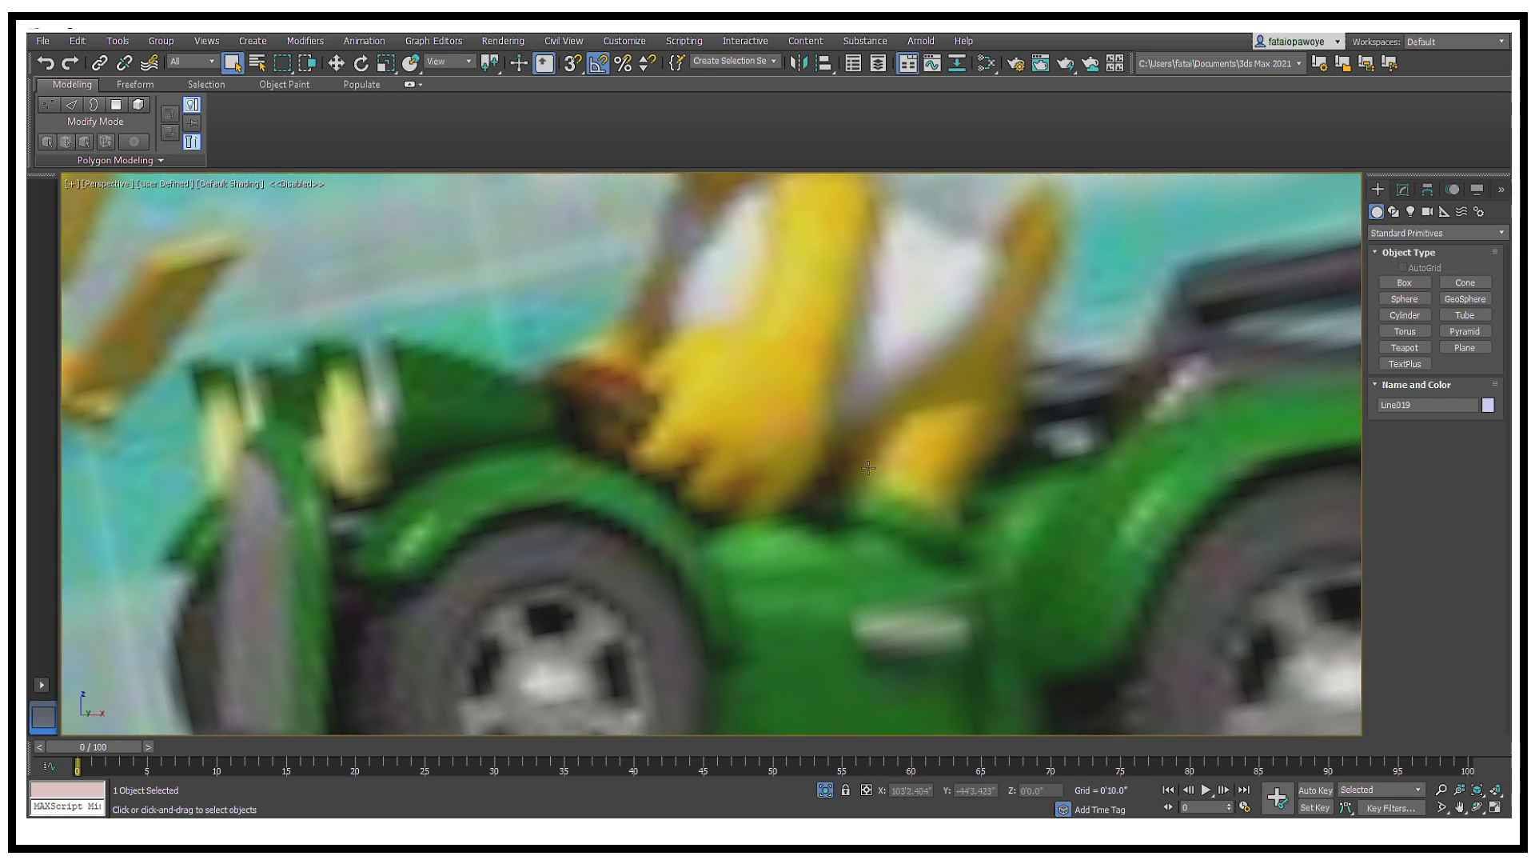
pyautogui.scroll(-10, 869, 469)
pyautogui.scroll(6, 806, 540)
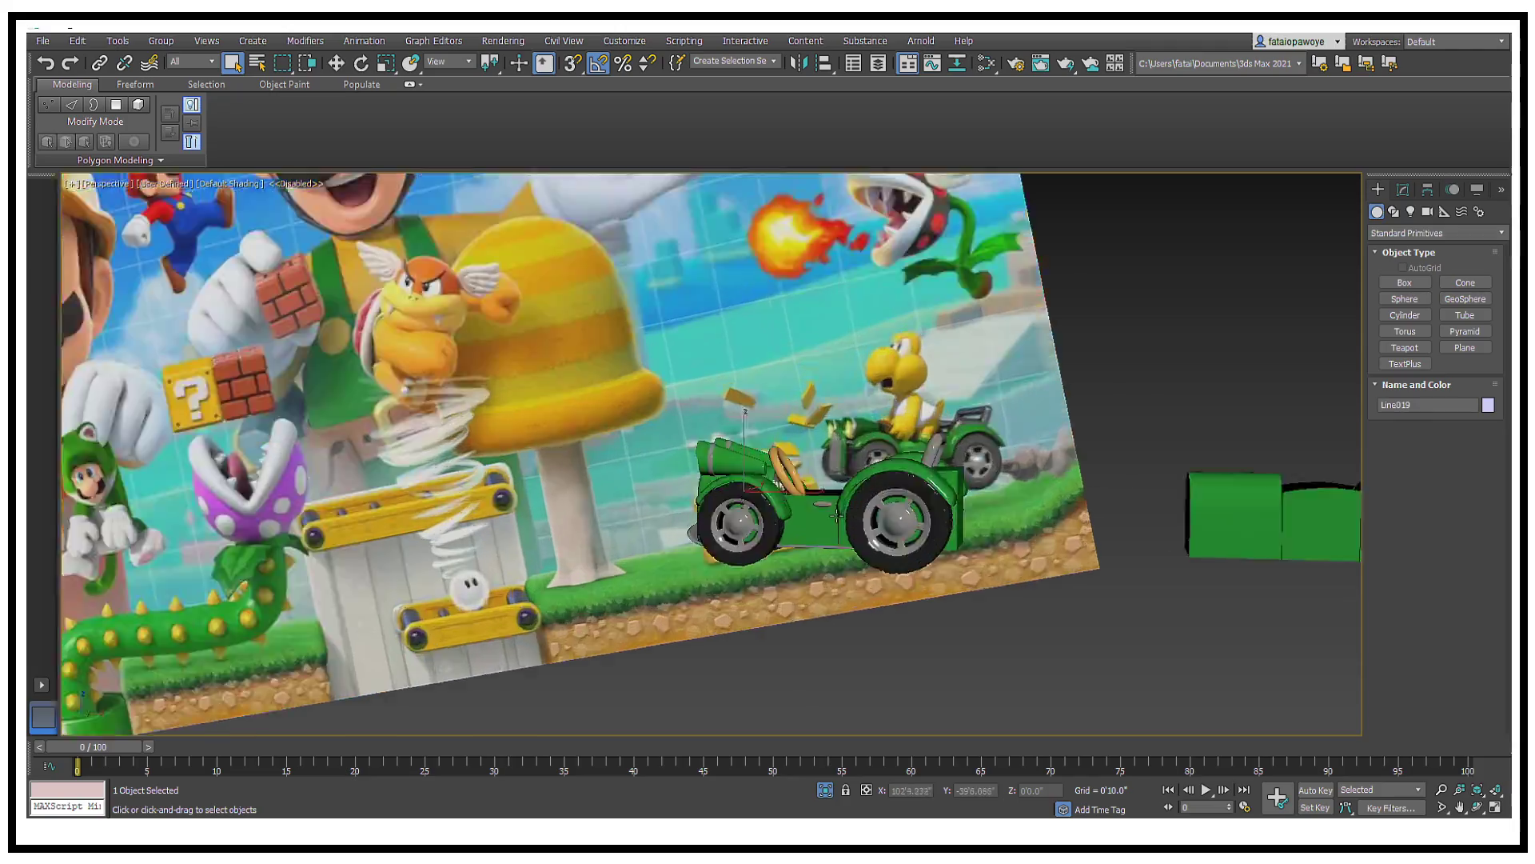
pyautogui.scroll(3, 806, 539)
# Step: Select the car's main body and display the model shaded with edged faces
pyautogui.click(816, 528)
pyautogui.scroll(2, 823, 519)
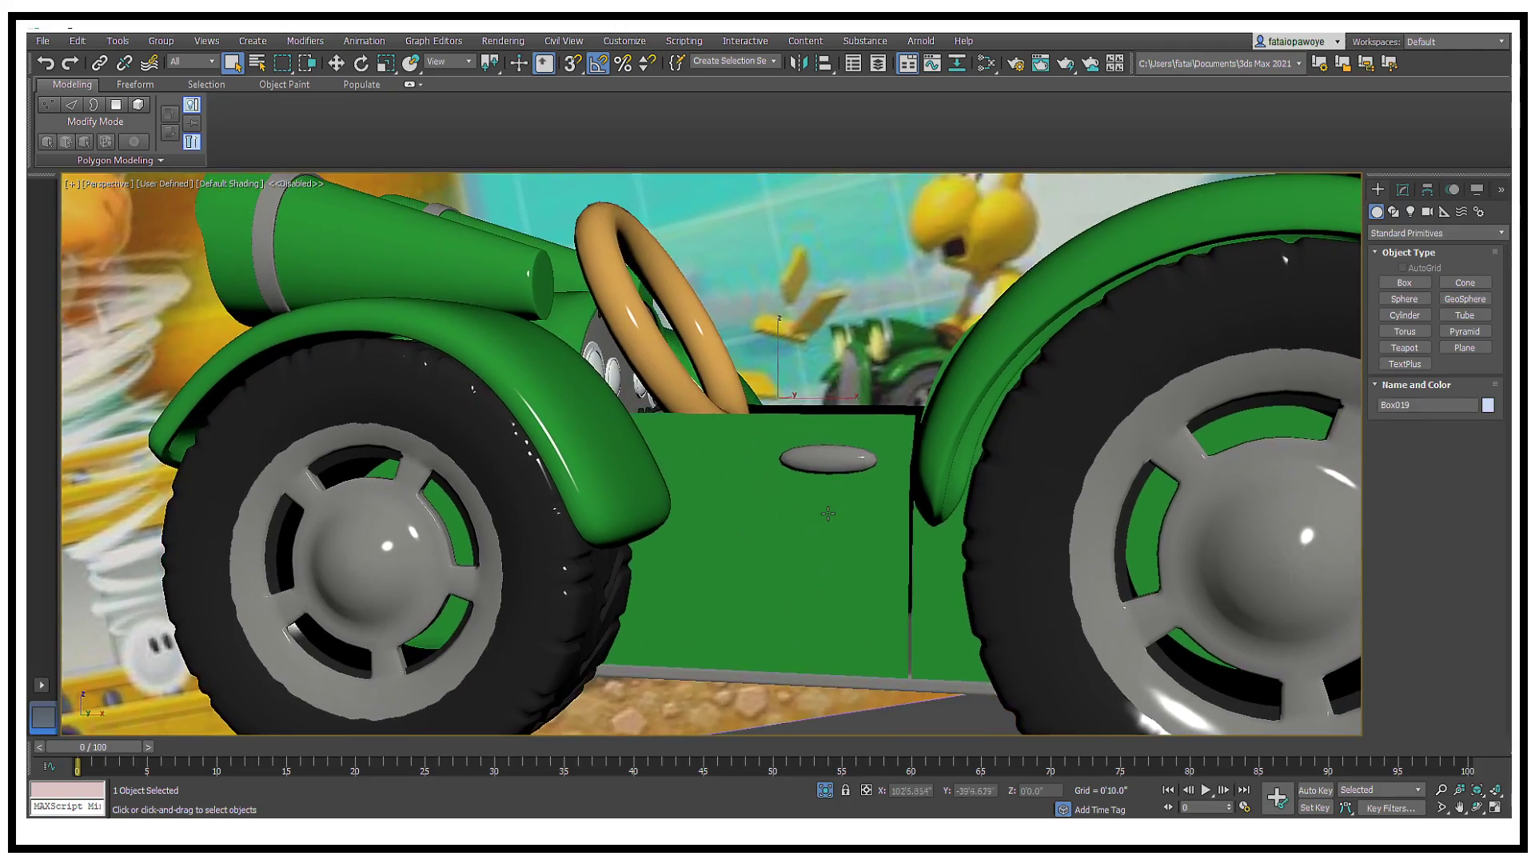
pyautogui.press('F4')
pyautogui.press('F3')
pyautogui.moveTo(828, 515)
pyautogui.mouseDown(button='middle')
pyautogui.moveTo(727, 517)
pyautogui.moveTo(682, 564)
pyautogui.moveTo(820, 557)
pyautogui.moveTo(1099, 322)
pyautogui.mouseUp(button='middle')
pyautogui.press('F3')
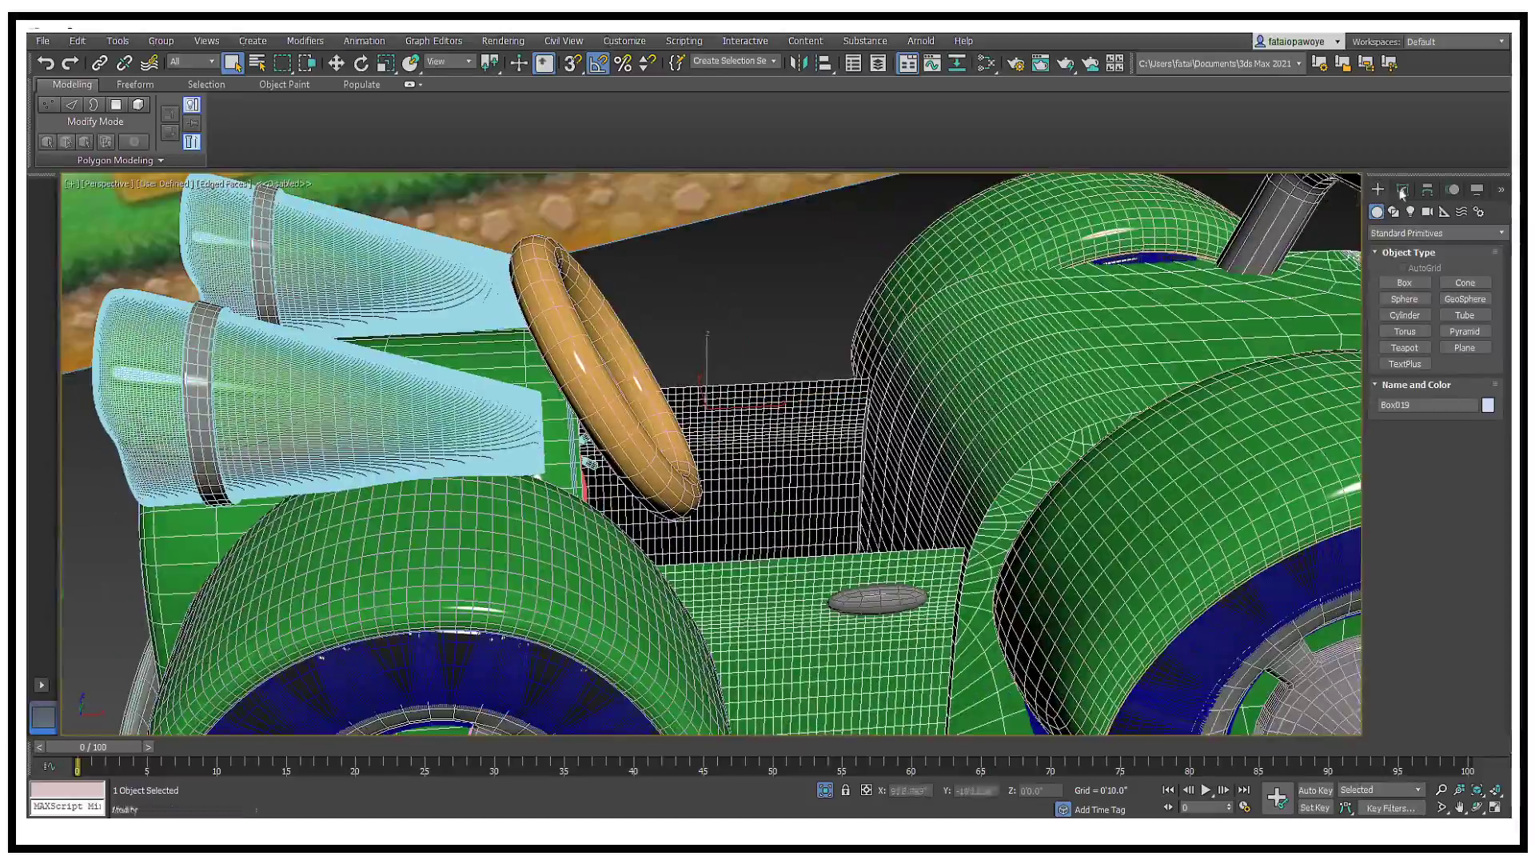
# Step: Examine the mesh of the car's rear body, fenders and headlights against the reference image
pyautogui.moveTo(1352, 395); pyautogui.dragTo(1188, 394, button='middle')
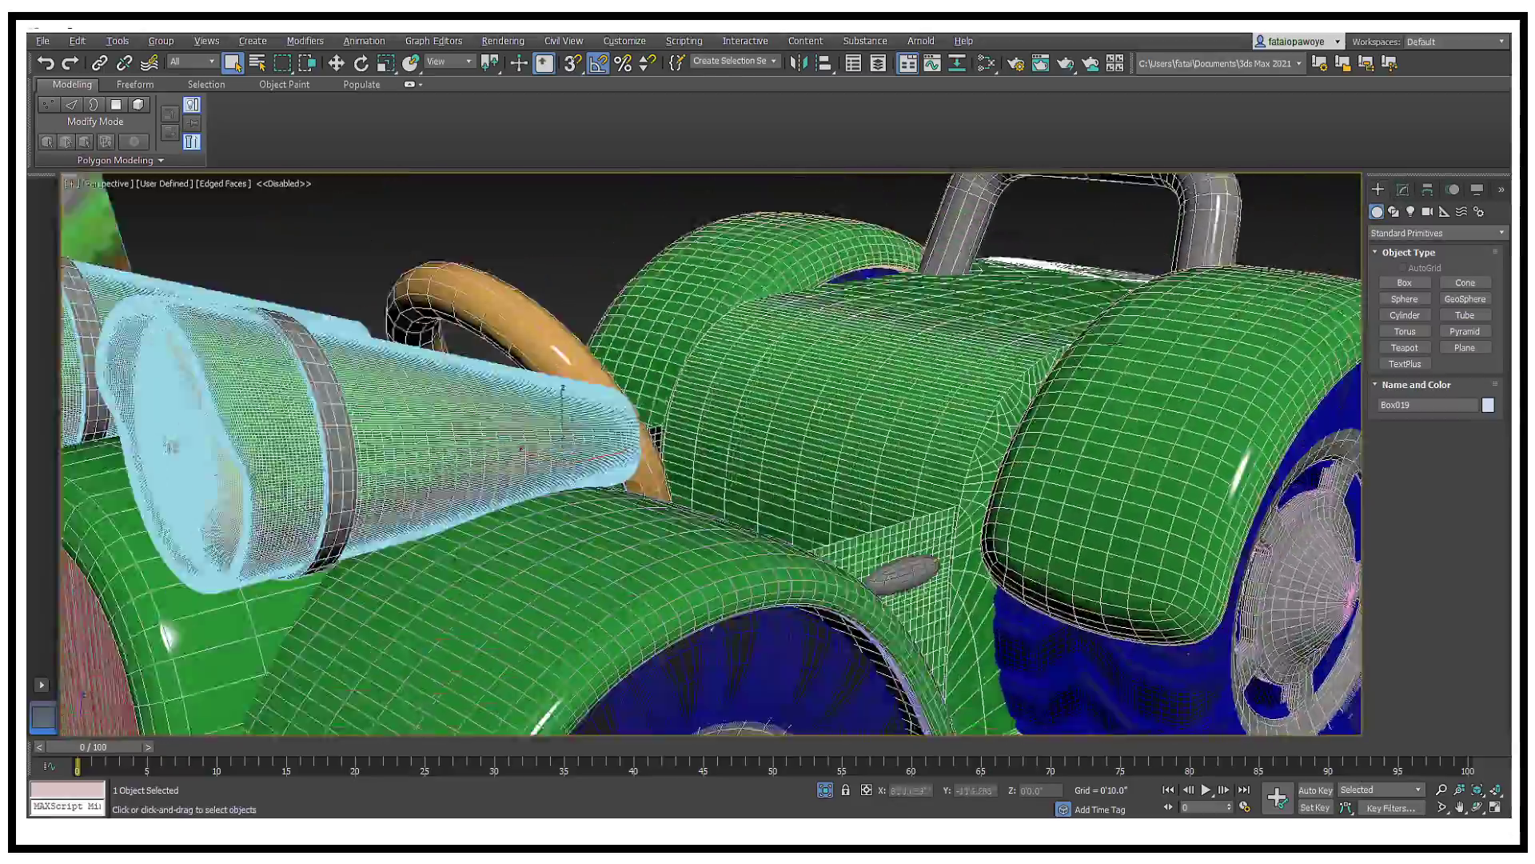
pyautogui.keyDown('alt'); pyautogui.moveTo(1311, 352); pyautogui.dragTo(1102, 339, button='middle'); pyautogui.keyUp('alt')
pyautogui.scroll(-3, 1224, 283)
pyautogui.scroll(5, 1111, 424)
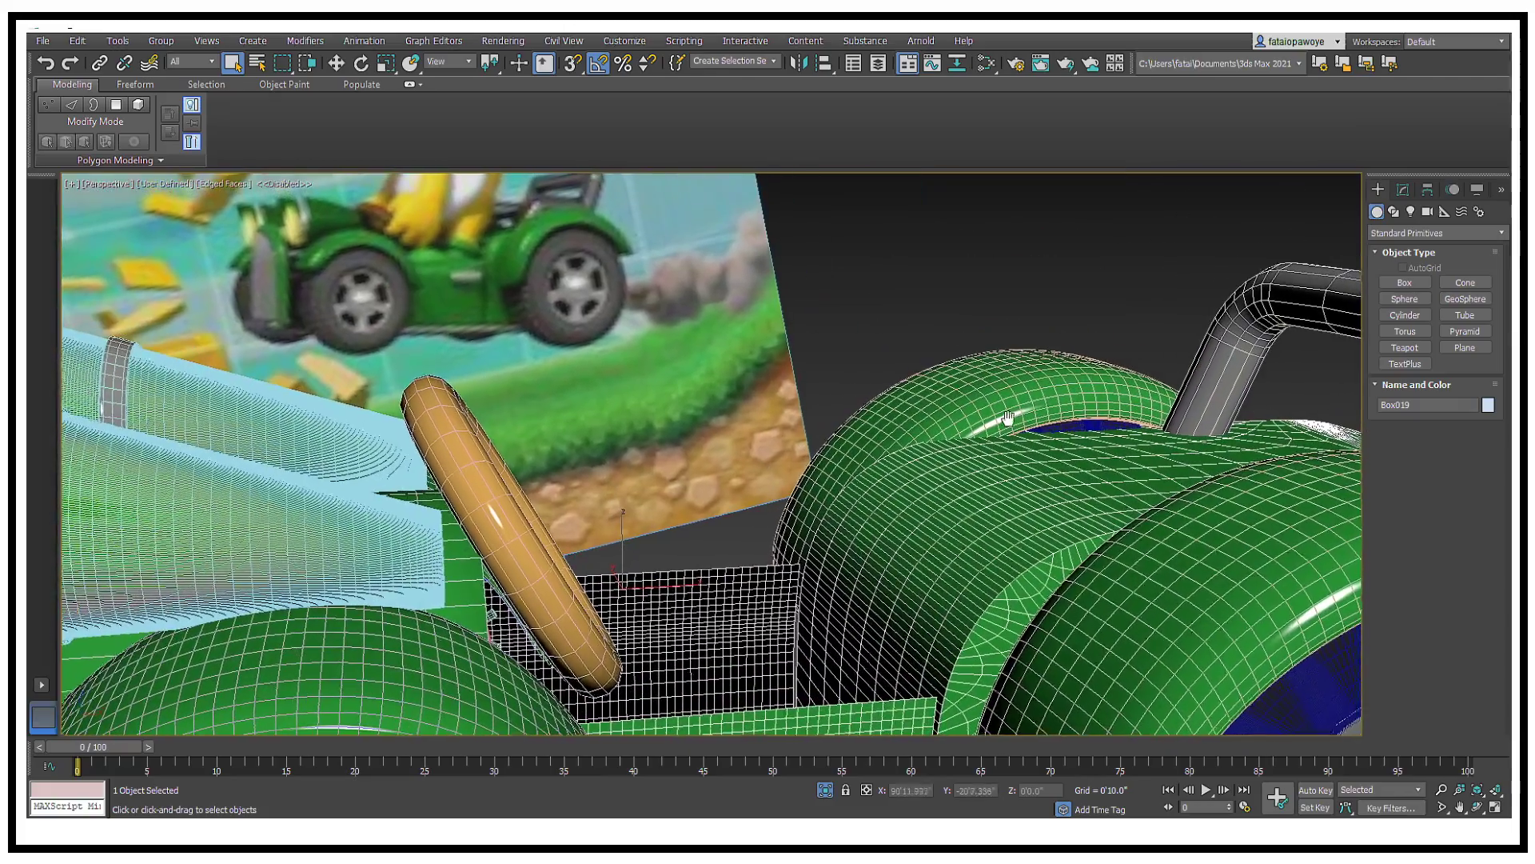
pyautogui.scroll(4, 1116, 430)
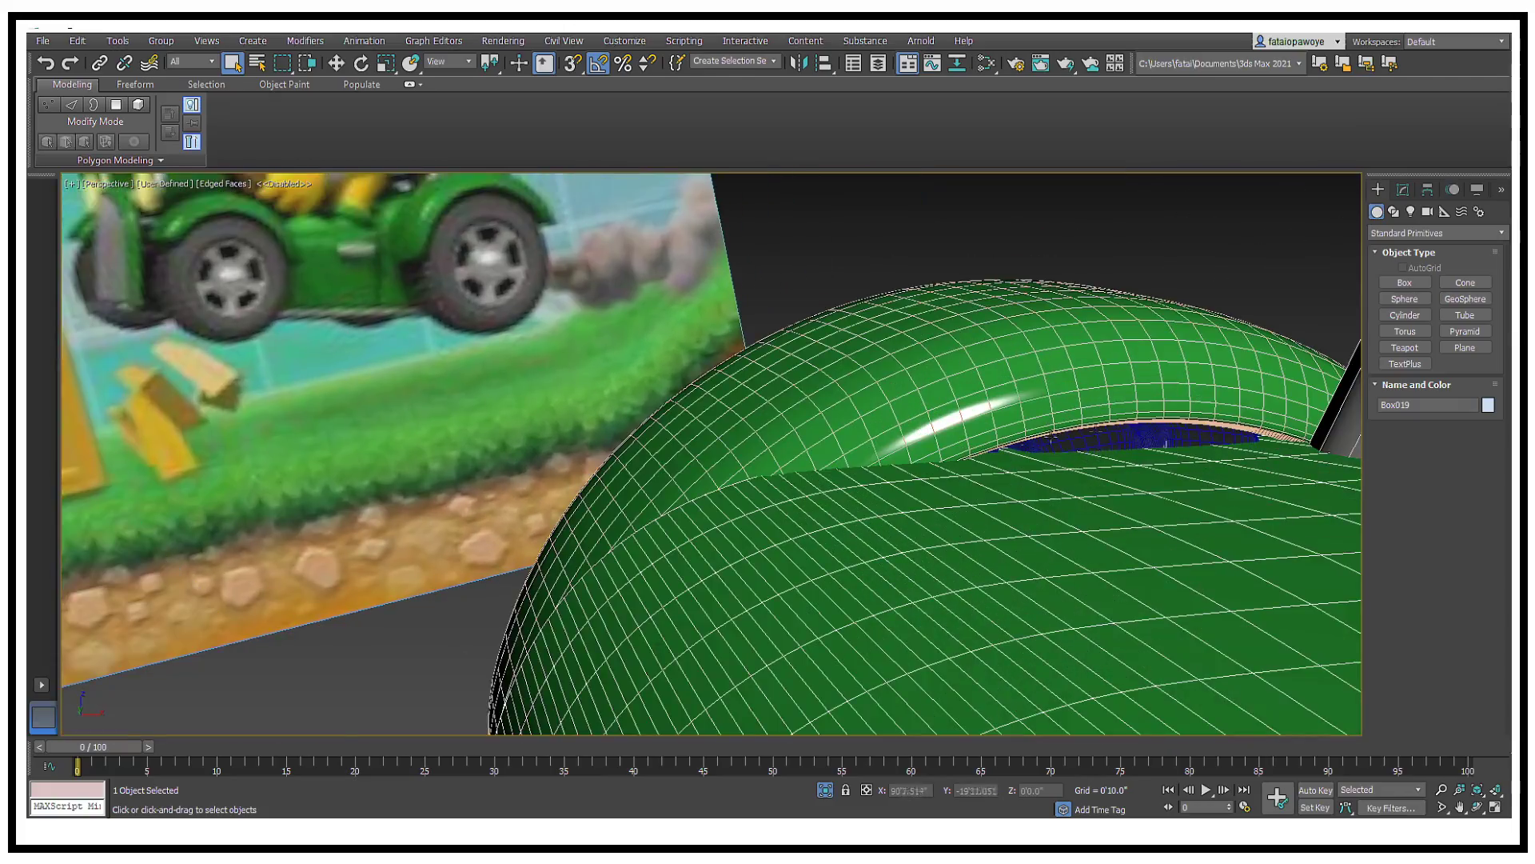
pyautogui.scroll(-3, 1052, 438)
pyautogui.keyDown('alt'); pyautogui.moveTo(1064, 439); pyautogui.dragTo(1163, 495, button='middle'); pyautogui.keyUp('alt')
pyautogui.moveTo(1164, 496); pyautogui.dragTo(1214, 601, button='middle')
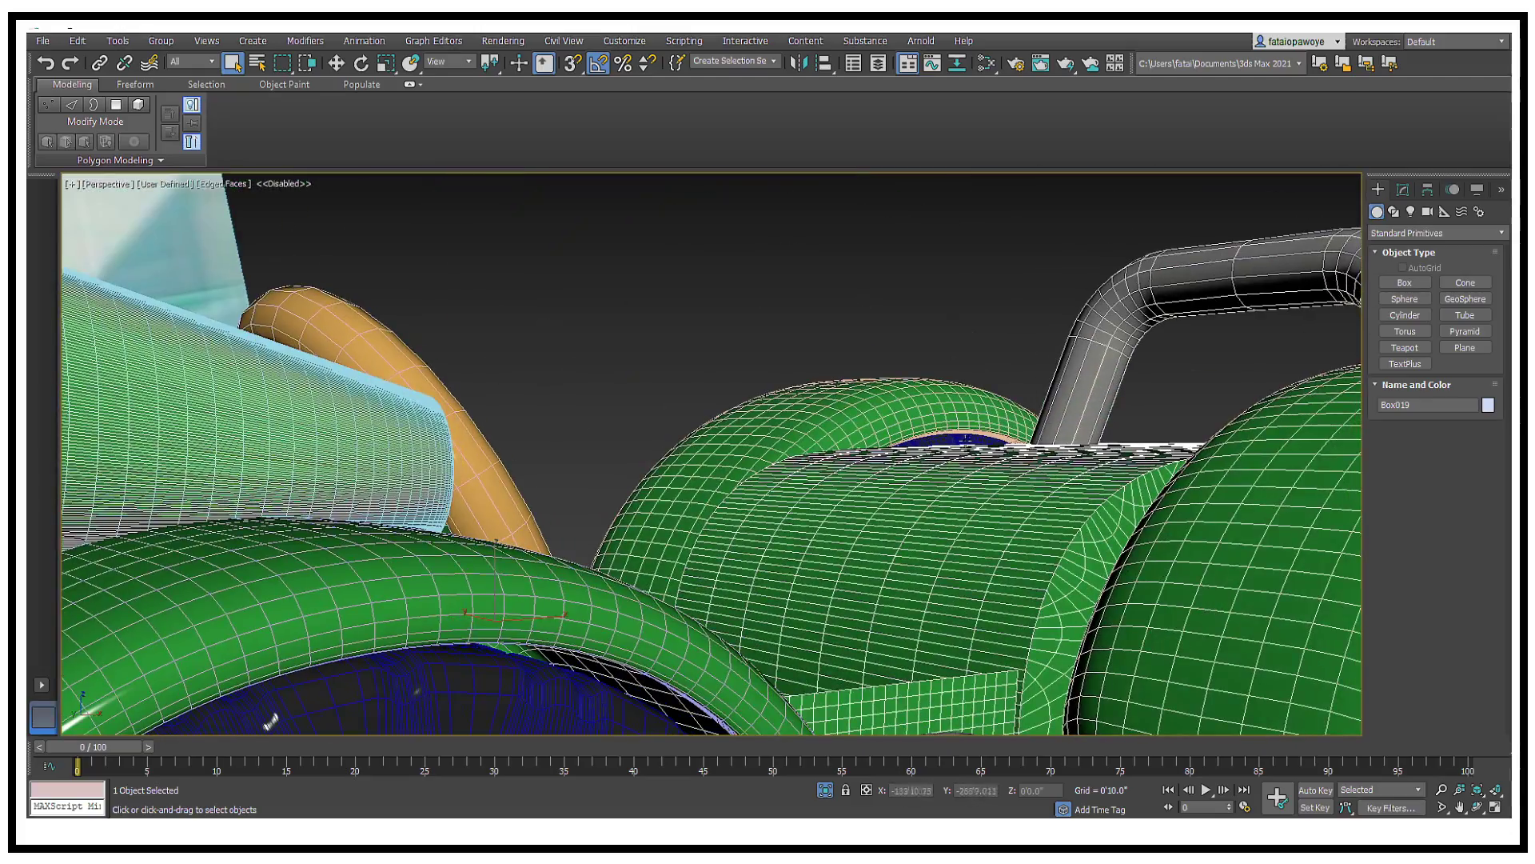
pyautogui.keyDown('alt'); pyautogui.moveTo(963, 439); pyautogui.dragTo(755, 502, button='middle'); pyautogui.keyUp('alt')
pyautogui.scroll(-5, 897, 416)
# Step: Select the rear wheels and their fenders on both sides and adjust their height along the Z axis
pyautogui.click(1172, 391)
pyautogui.keyDown('ctrl'); pyautogui.click(1154, 329); pyautogui.keyUp('ctrl')
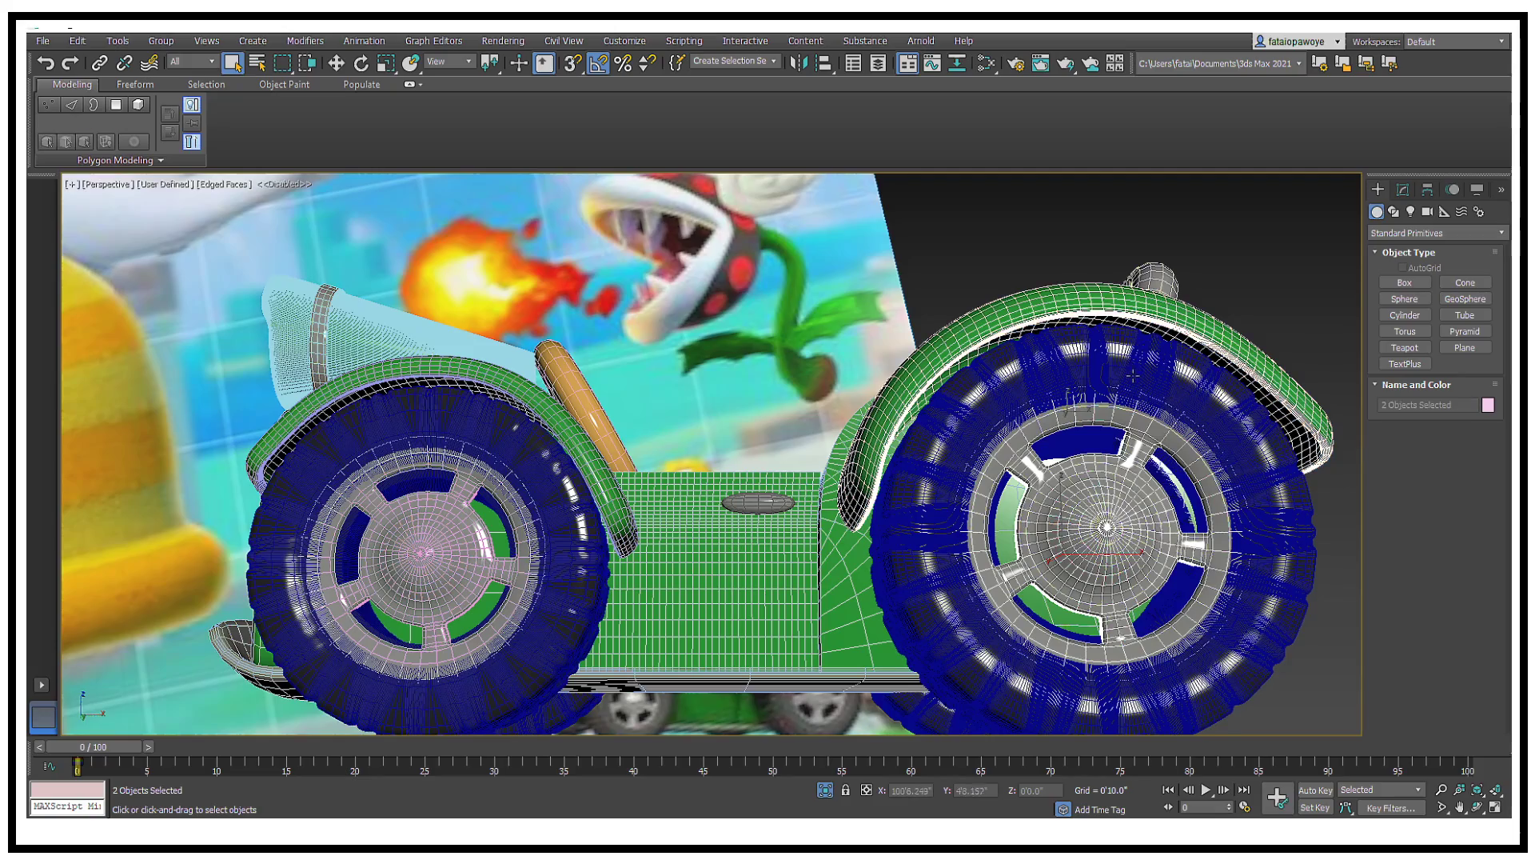
pyautogui.keyDown('ctrl'); pyautogui.click(1150, 346); pyautogui.keyUp('ctrl')
pyautogui.keyDown('alt'); pyautogui.moveTo(792, 400); pyautogui.dragTo(925, 461, button='middle'); pyautogui.keyUp('alt')
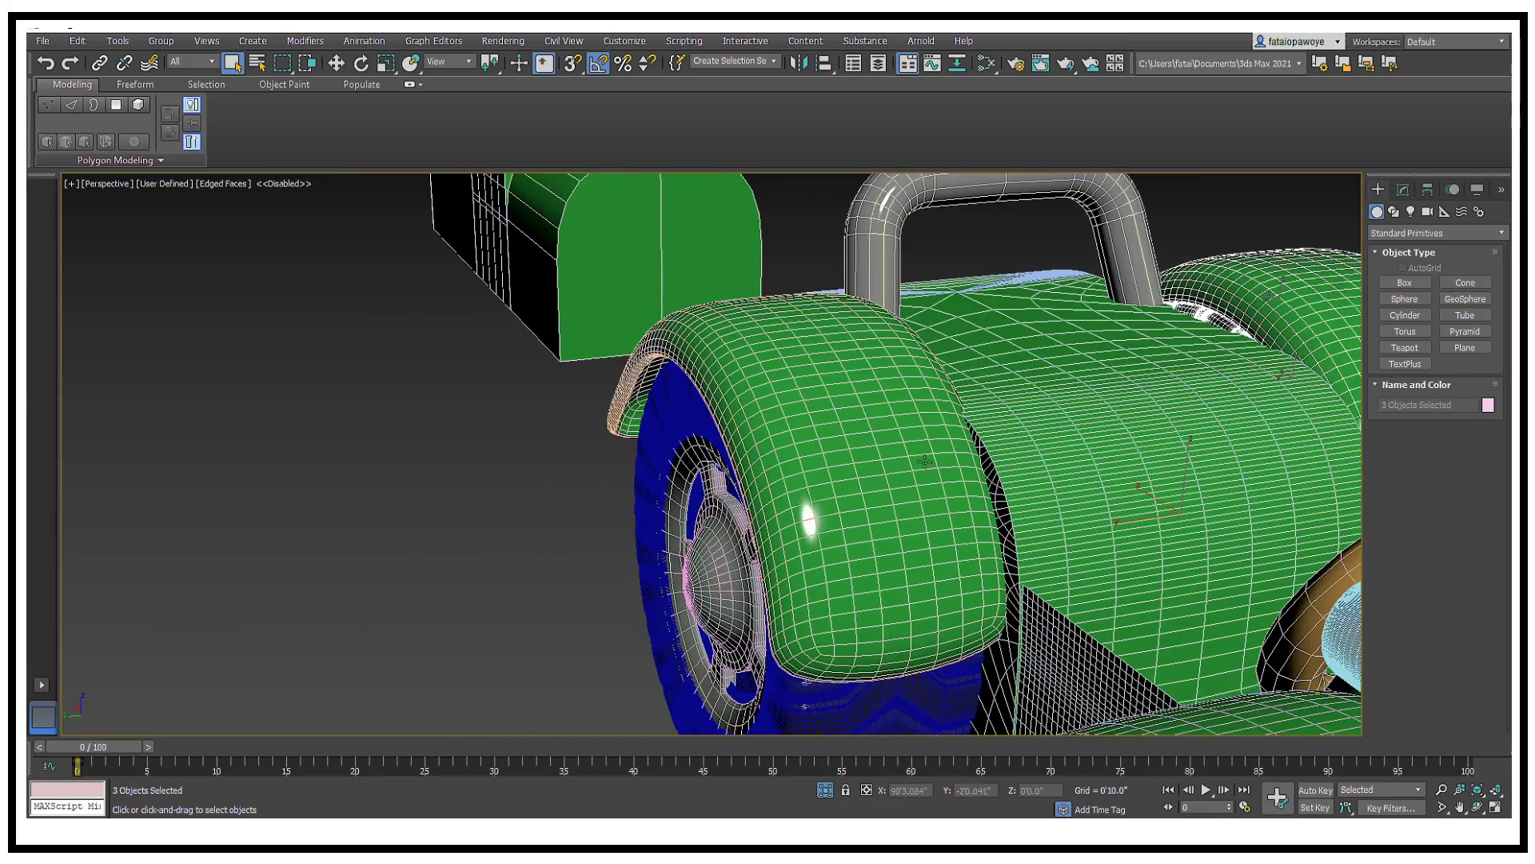
pyautogui.keyDown('ctrl'); pyautogui.click(857, 588); pyautogui.keyUp('ctrl')
pyautogui.keyDown('ctrl'); pyautogui.click(809, 697); pyautogui.keyUp('ctrl')
pyautogui.keyDown('alt'); pyautogui.moveTo(803, 680); pyautogui.dragTo(644, 609, button='middle'); pyautogui.keyUp('alt')
pyautogui.scroll(-3, 787, 619)
pyautogui.keyDown('alt'); pyautogui.click(644, 466); pyautogui.keyUp('alt')
pyautogui.keyDown('alt'); pyautogui.moveTo(644, 467); pyautogui.dragTo(608, 468, button='middle'); pyautogui.keyUp('alt')
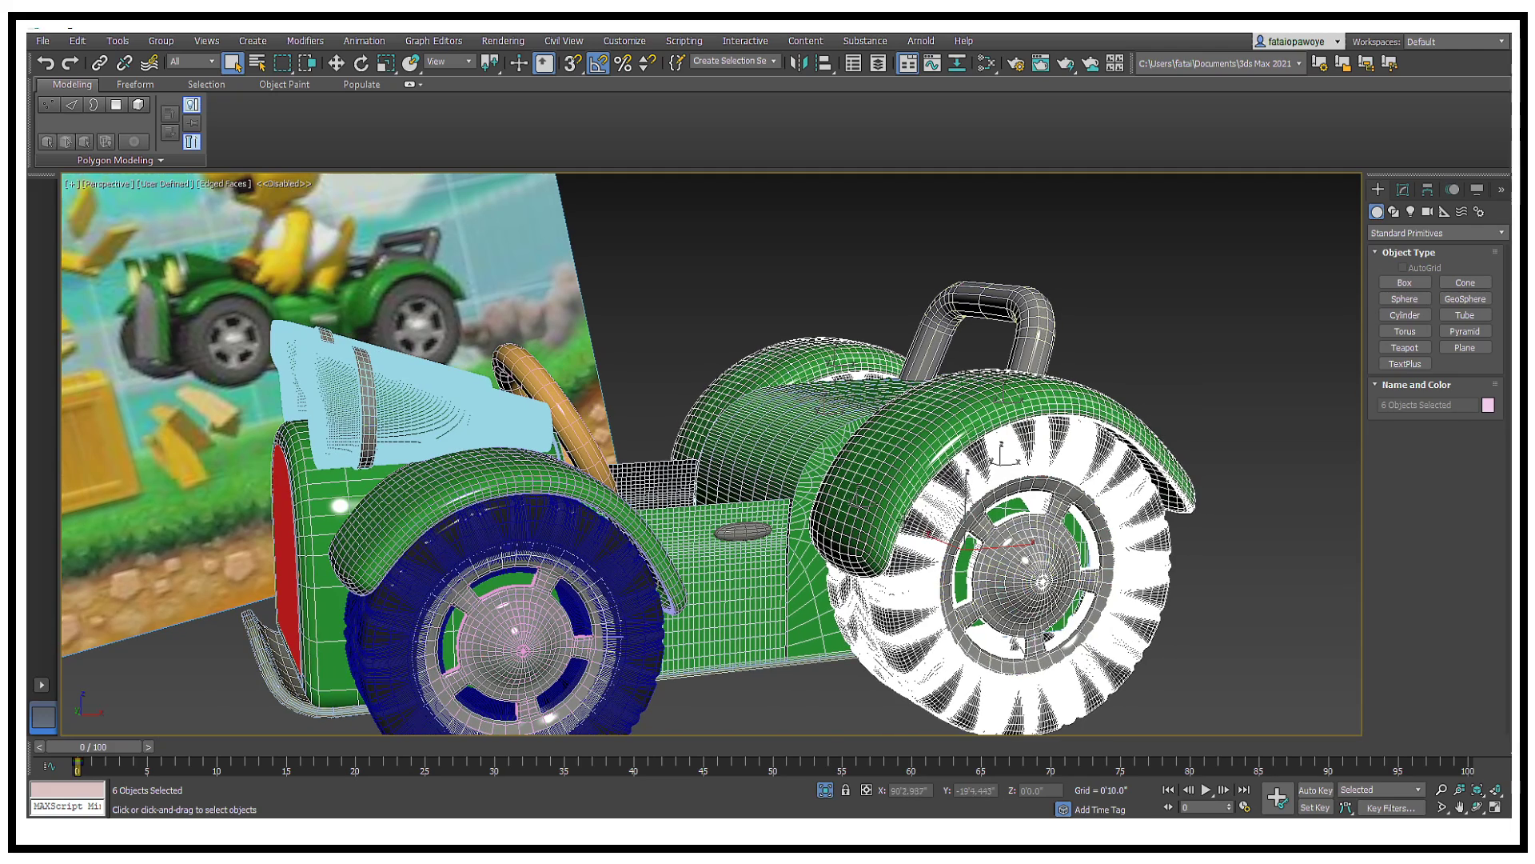
pyautogui.press('w')
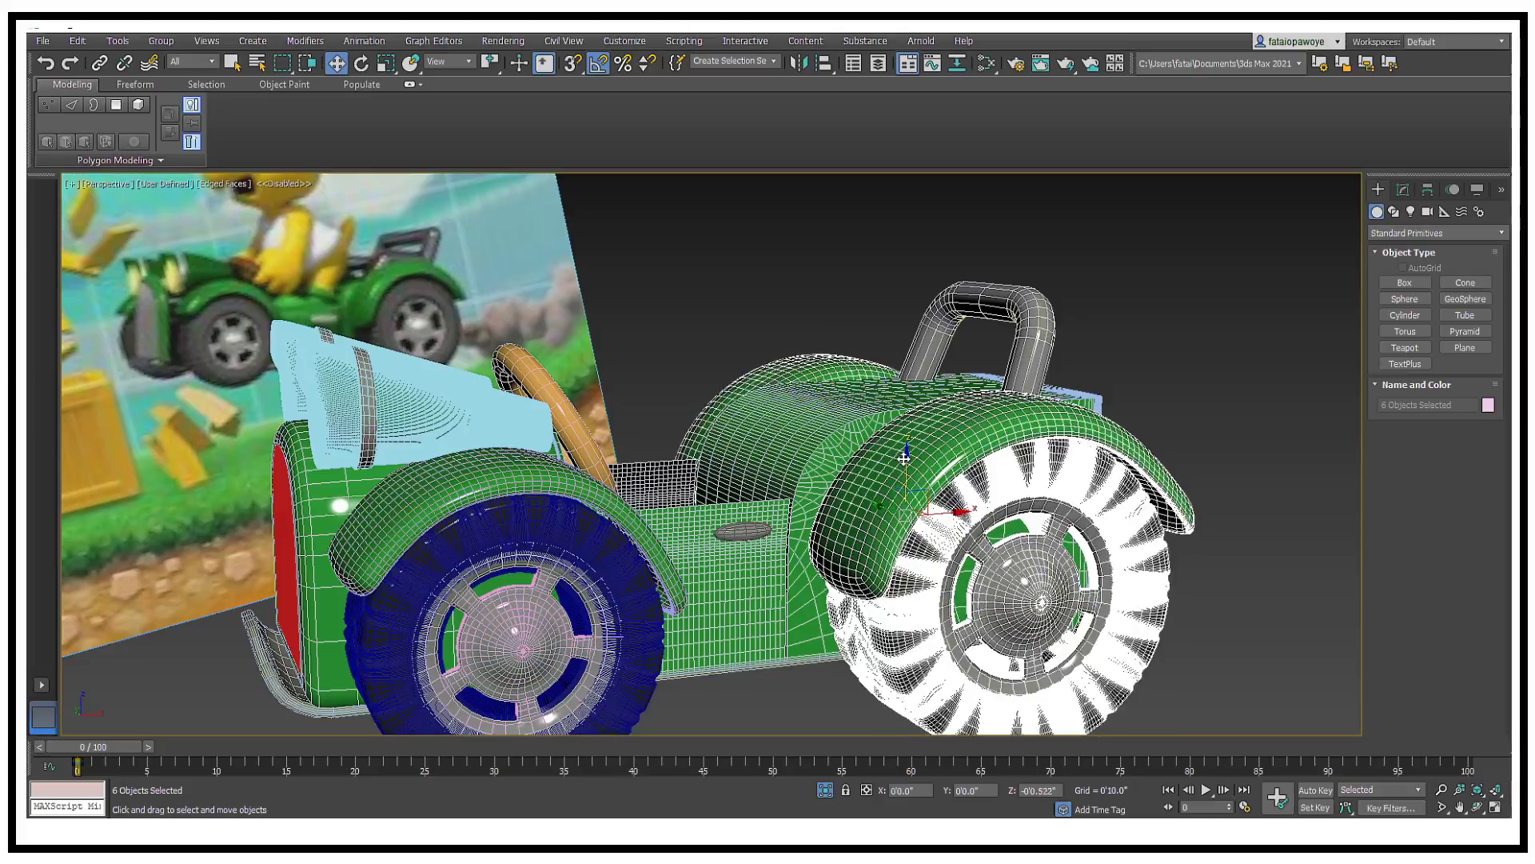
pyautogui.moveTo(903, 458)
pyautogui.keyDown('alt'); pyautogui.mouseDown(button='middle')
pyautogui.moveTo(897, 427)
pyautogui.moveTo(917, 452)
pyautogui.mouseUp(button='middle'); pyautogui.keyUp('alt')
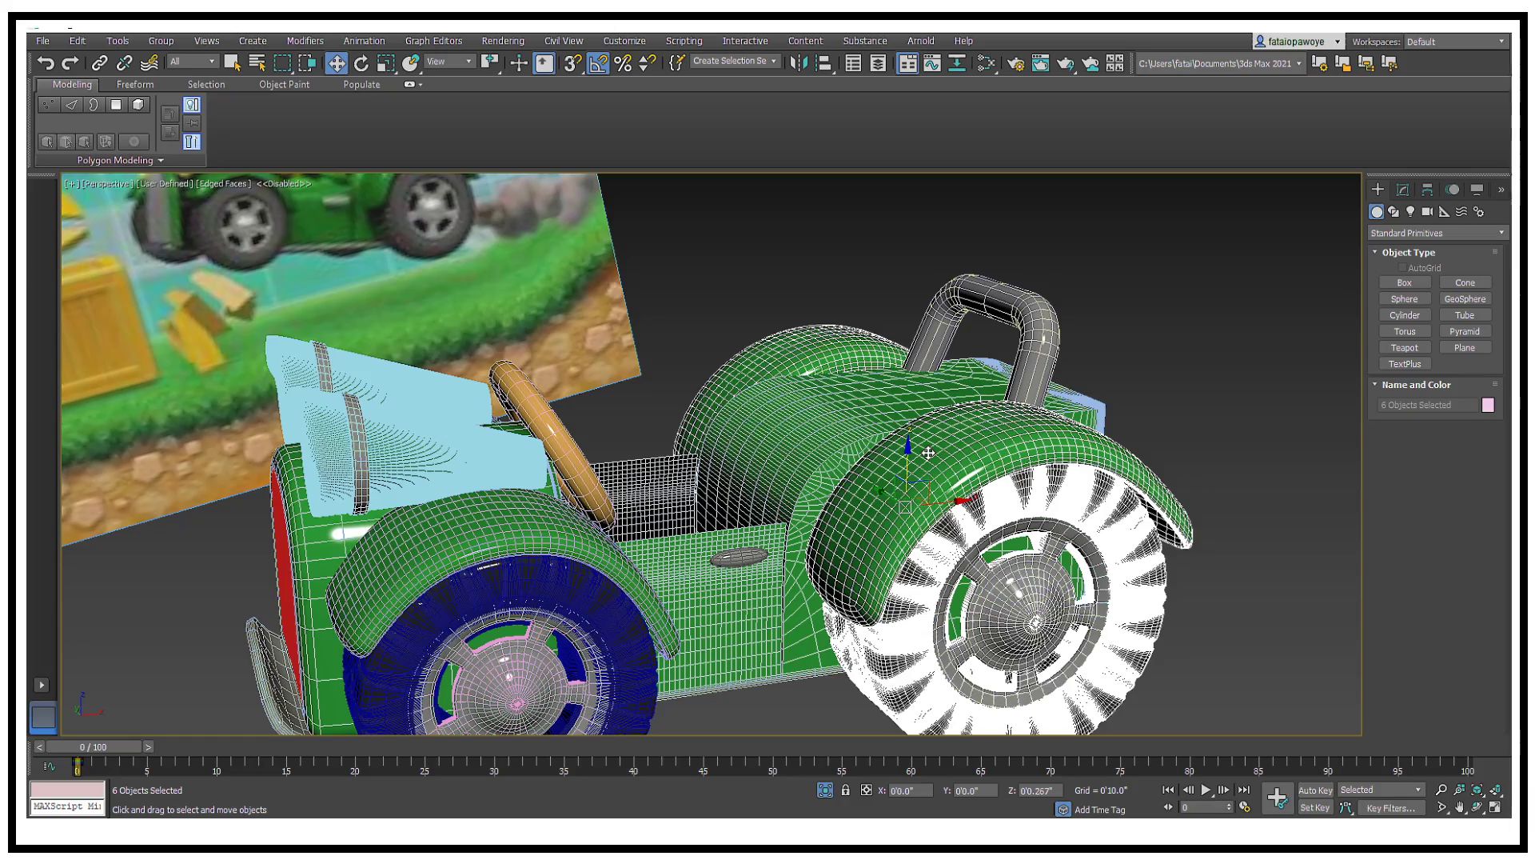
# Step: Select the door handle, hide the edged faces and compare the handle's shape with the reference image
pyautogui.click(1208, 386)
pyautogui.moveTo(964, 408)
pyautogui.keyDown('alt'); pyautogui.mouseDown(button='middle')
pyautogui.moveTo(1037, 441)
pyautogui.moveTo(1008, 408)
pyautogui.moveTo(1293, 396)
pyautogui.moveTo(830, 432)
pyautogui.moveTo(1127, 444)
pyautogui.moveTo(1111, 445)
pyautogui.mouseUp(button='middle'); pyautogui.keyUp('alt')
pyautogui.press('F4')
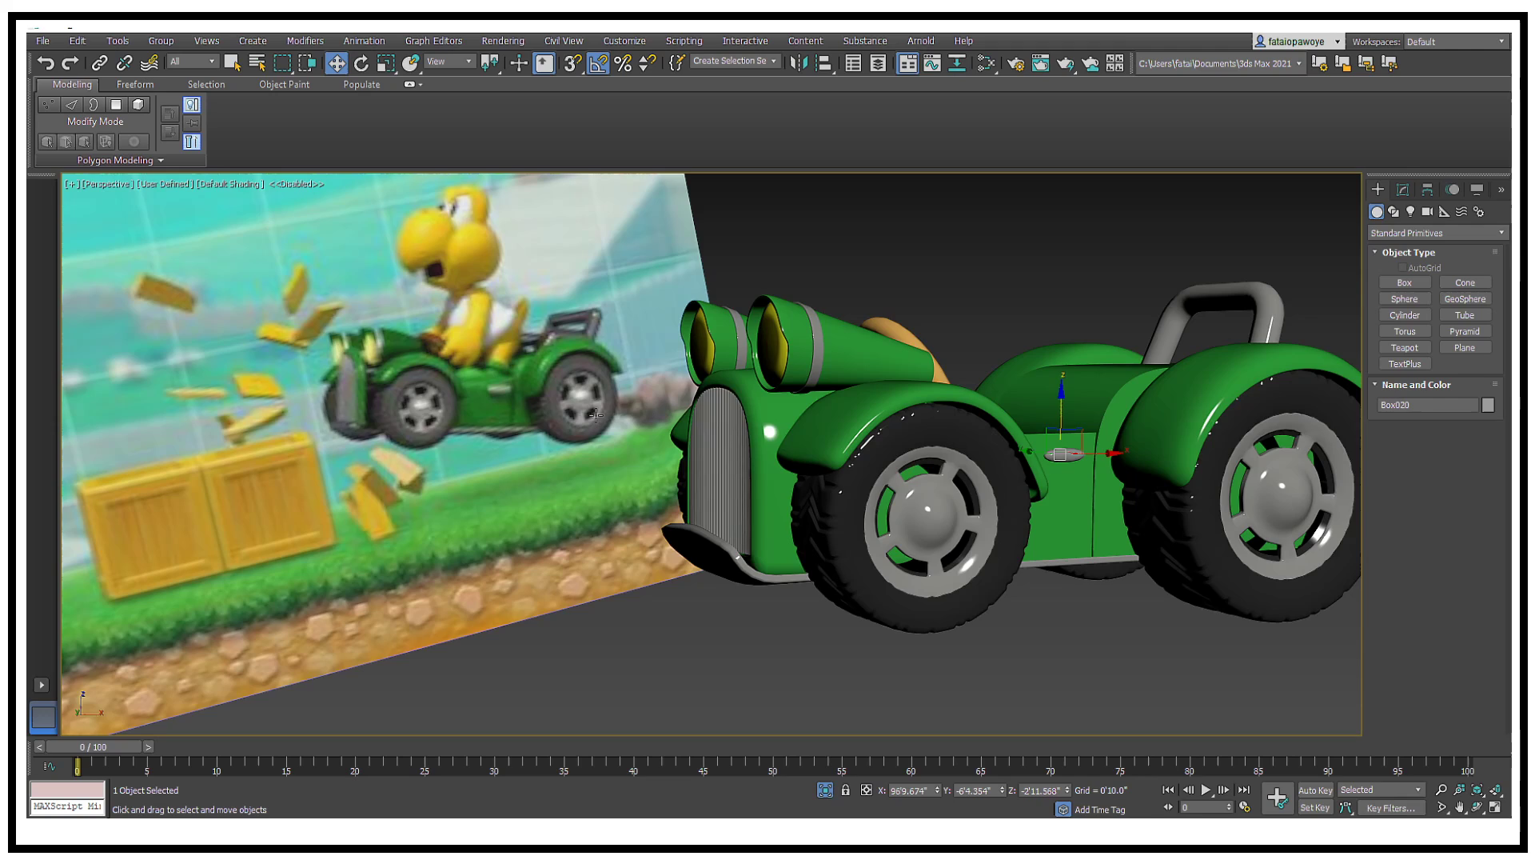
pyautogui.scroll(7, 501, 366)
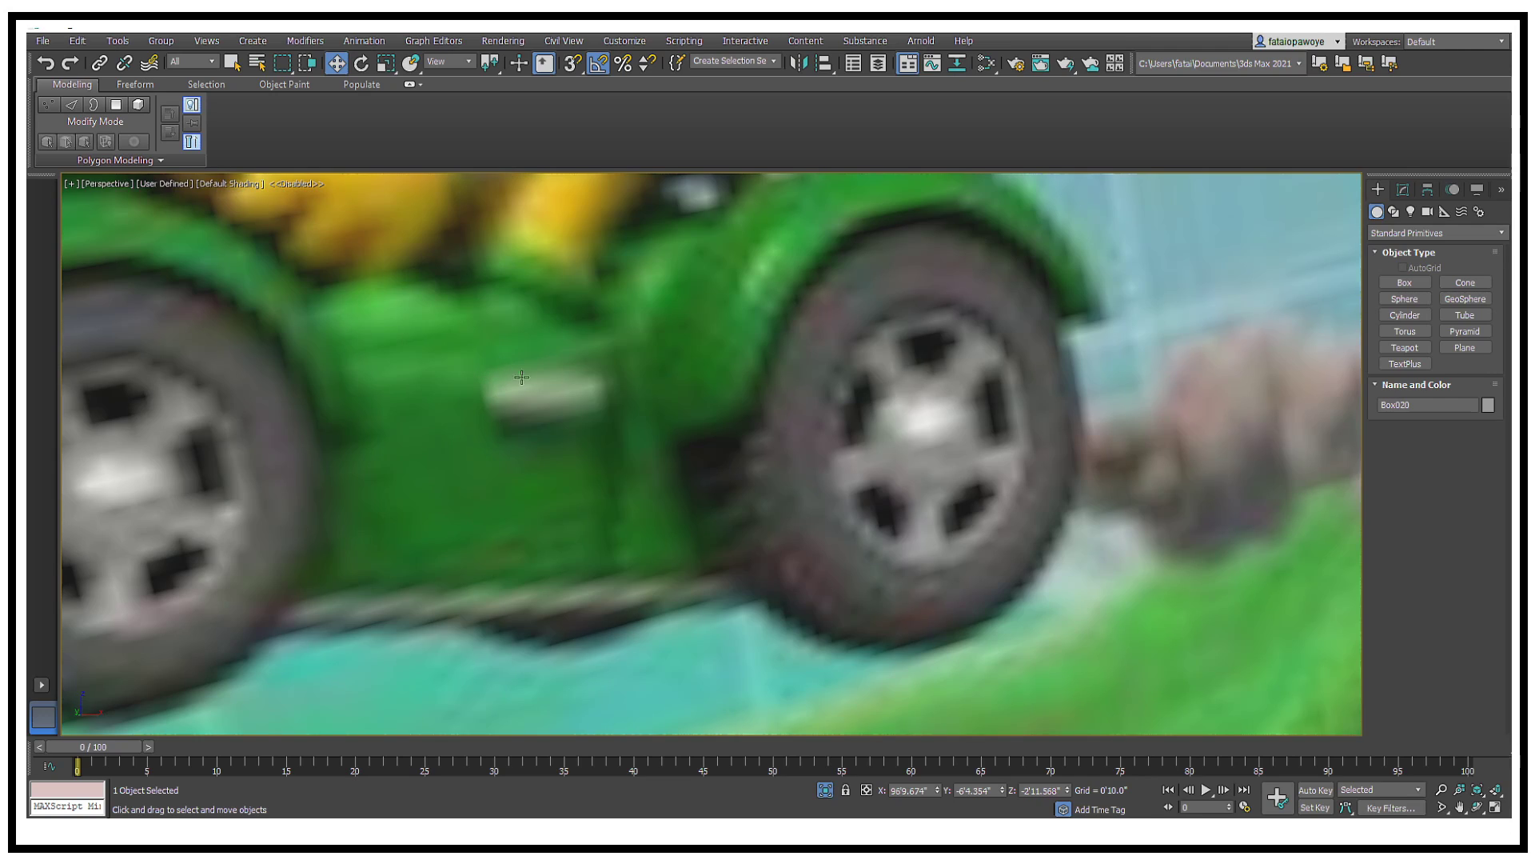
pyautogui.scroll(-7, 521, 377)
pyautogui.keyDown('alt'); pyautogui.moveTo(1177, 310); pyautogui.dragTo(1144, 333, button='middle'); pyautogui.keyUp('alt')
pyautogui.scroll(2, 1144, 333)
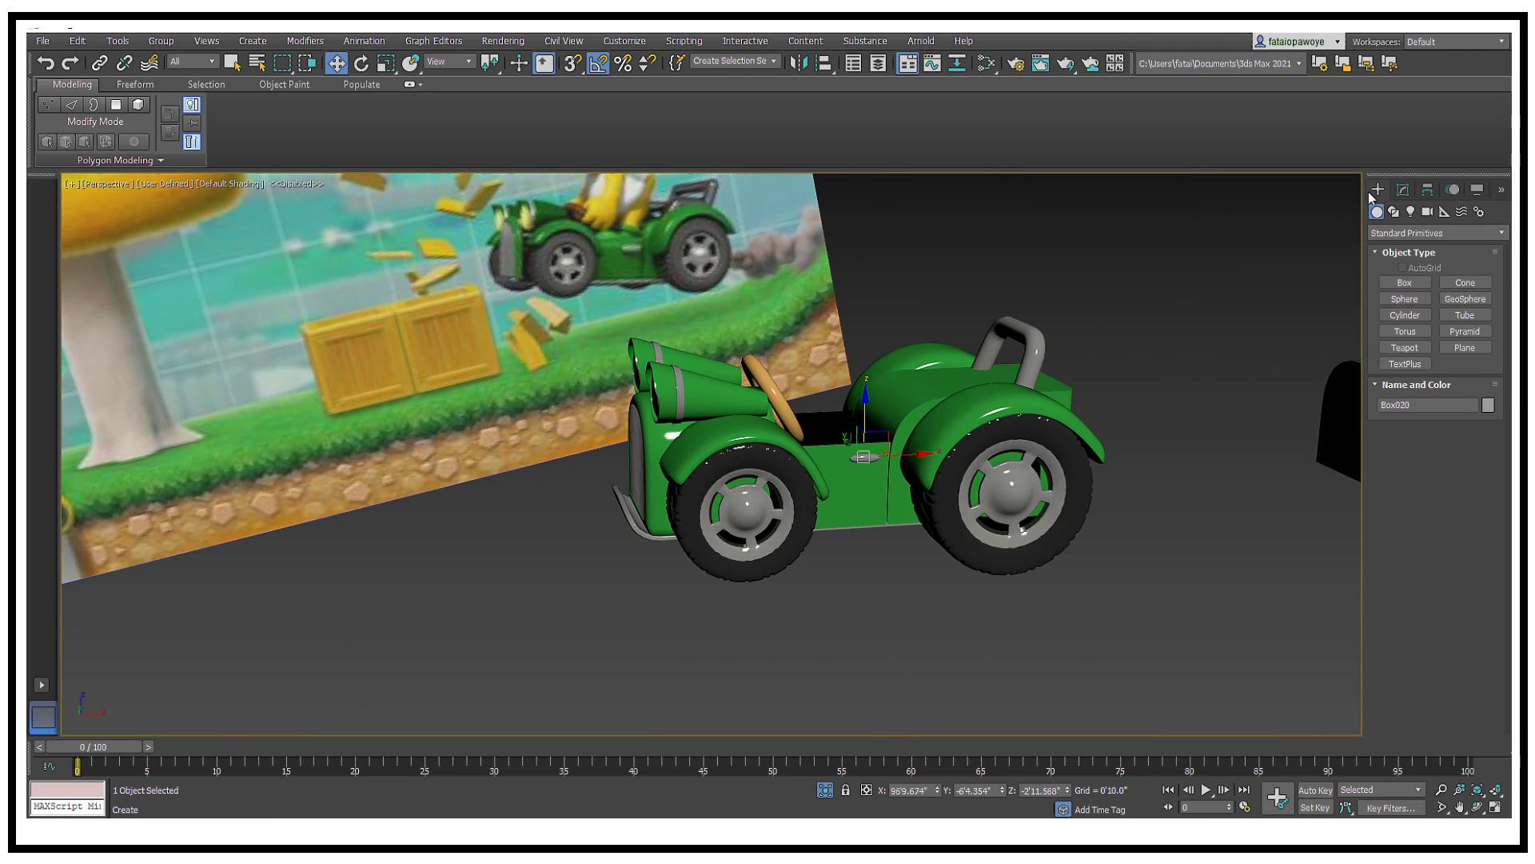
# Step: Go to the door handle's base Box level, show edged faces and switch off its TurboSmooth
pyautogui.click(1404, 190)
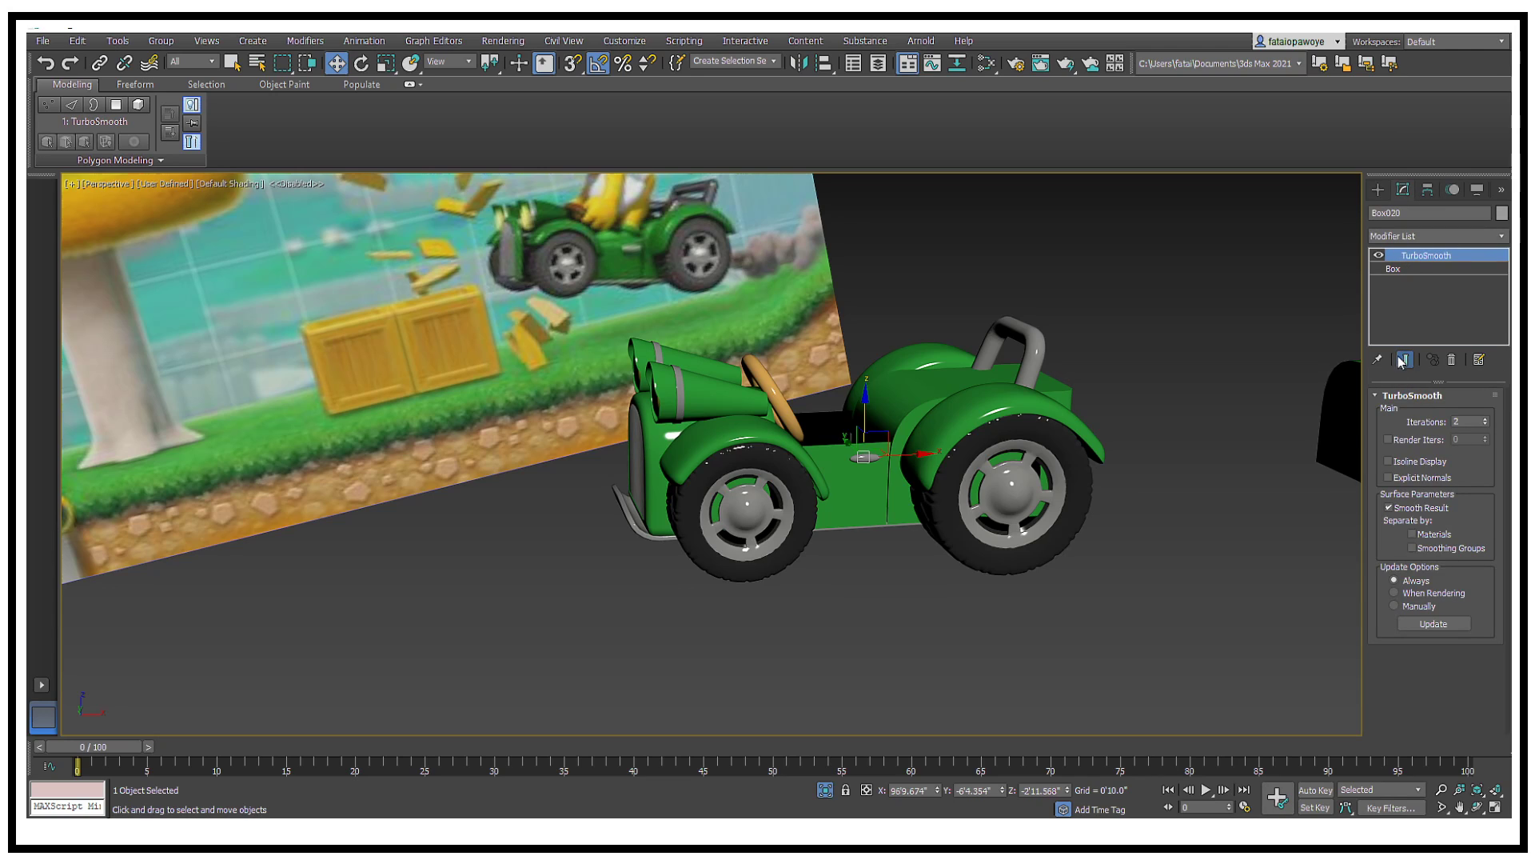
pyautogui.click(1408, 269)
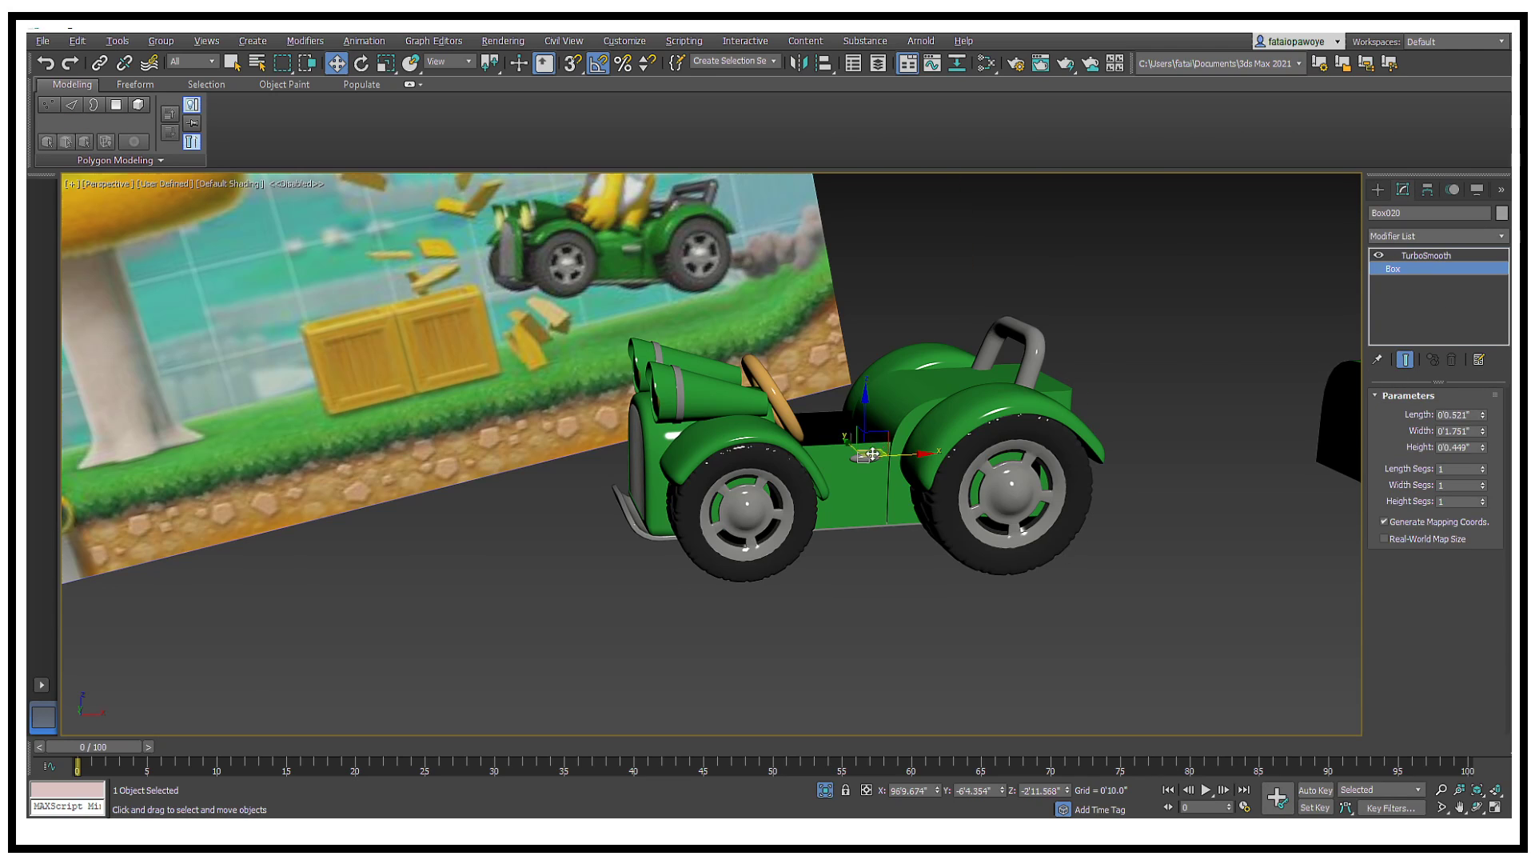
pyautogui.moveTo(887, 432); pyautogui.dragTo(996, 458, button='middle')
pyautogui.press('F4')
pyautogui.scroll(8, 912, 518)
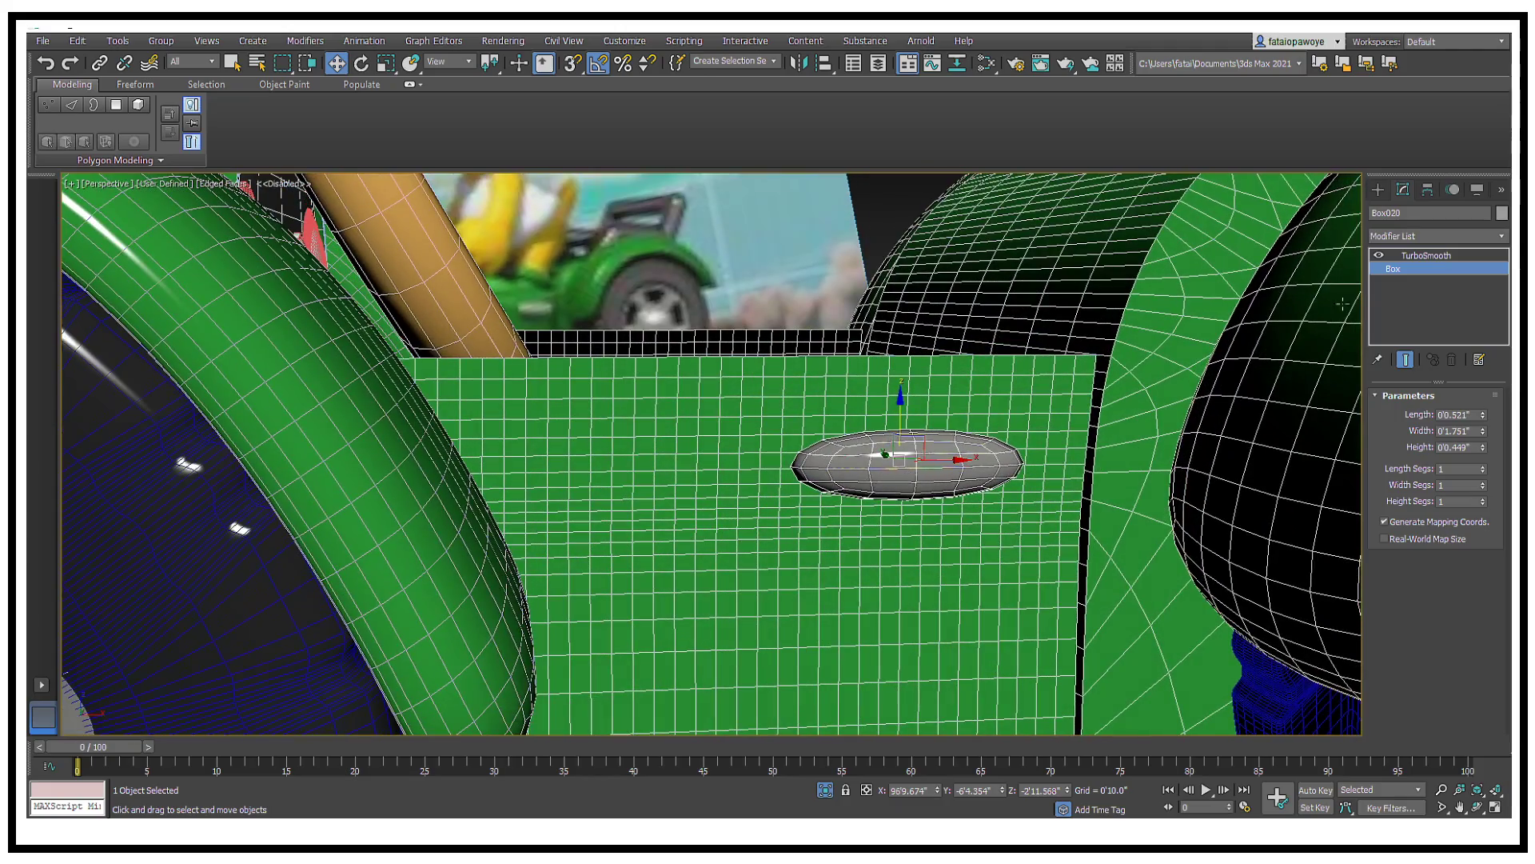
pyautogui.click(1379, 255)
pyautogui.moveTo(1001, 344)
pyautogui.keyDown('alt'); pyautogui.mouseDown(button='middle')
pyautogui.moveTo(1062, 357)
pyautogui.moveTo(1007, 338)
pyautogui.mouseUp(button='middle'); pyautogui.keyUp('alt')
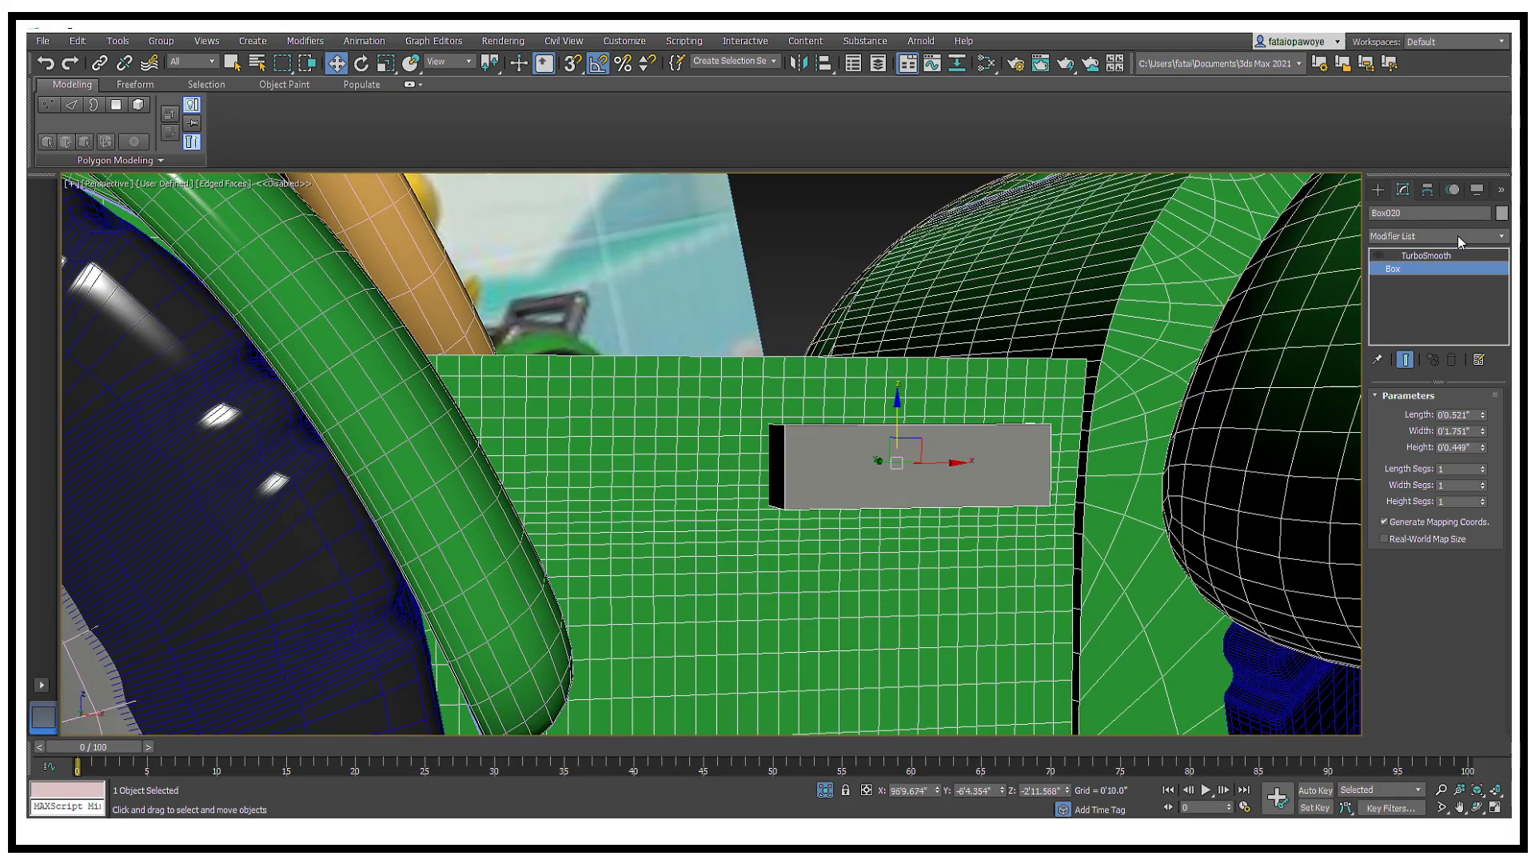
# Step: Add an Edit Poly modifier above the handle's Box level and enter edge editing
pyautogui.click(1457, 235)
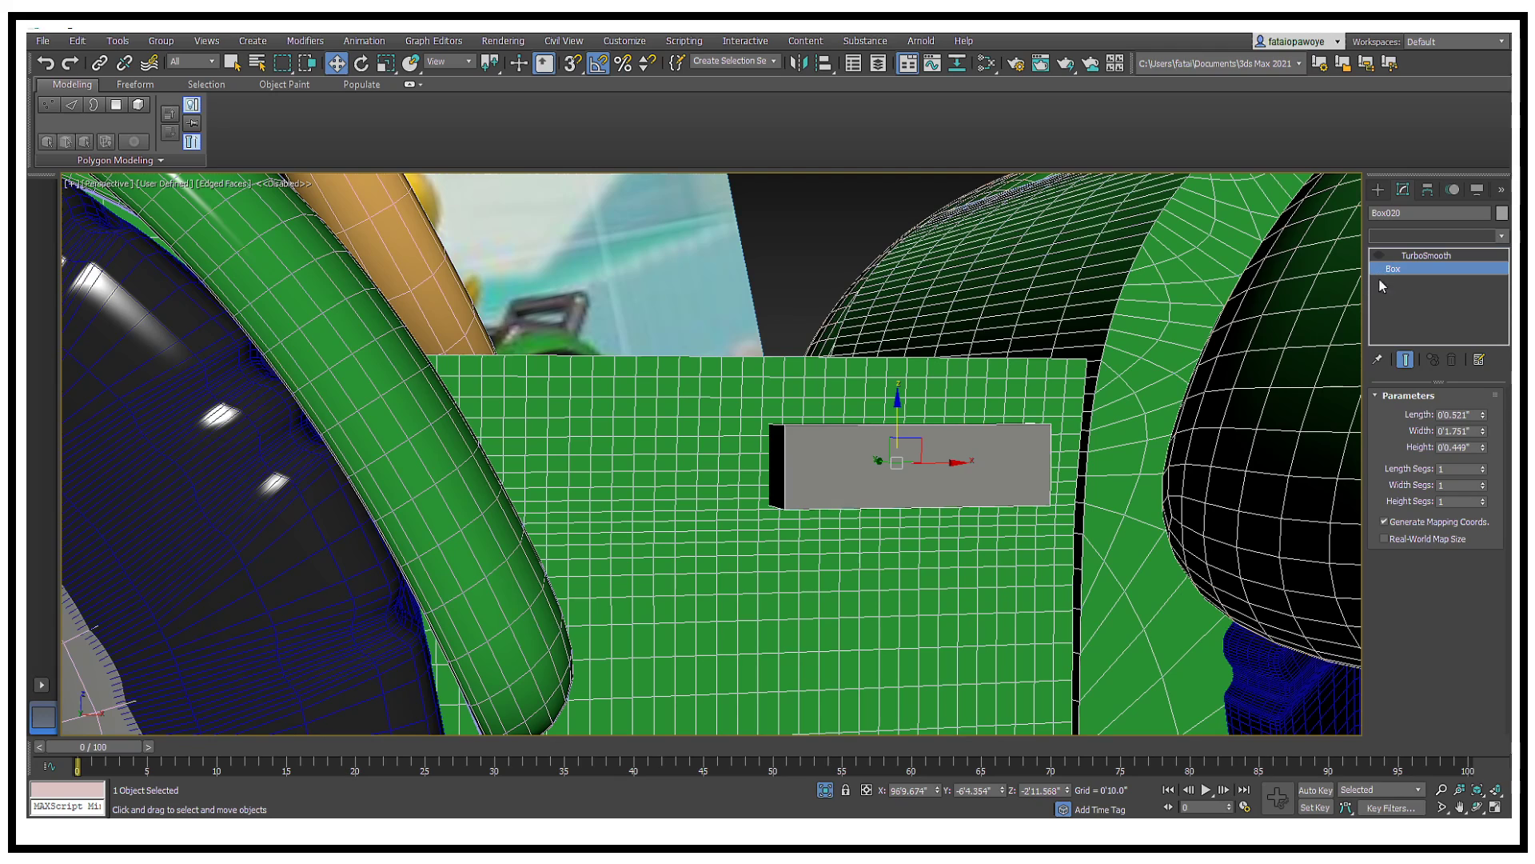
pyautogui.click(1439, 276)
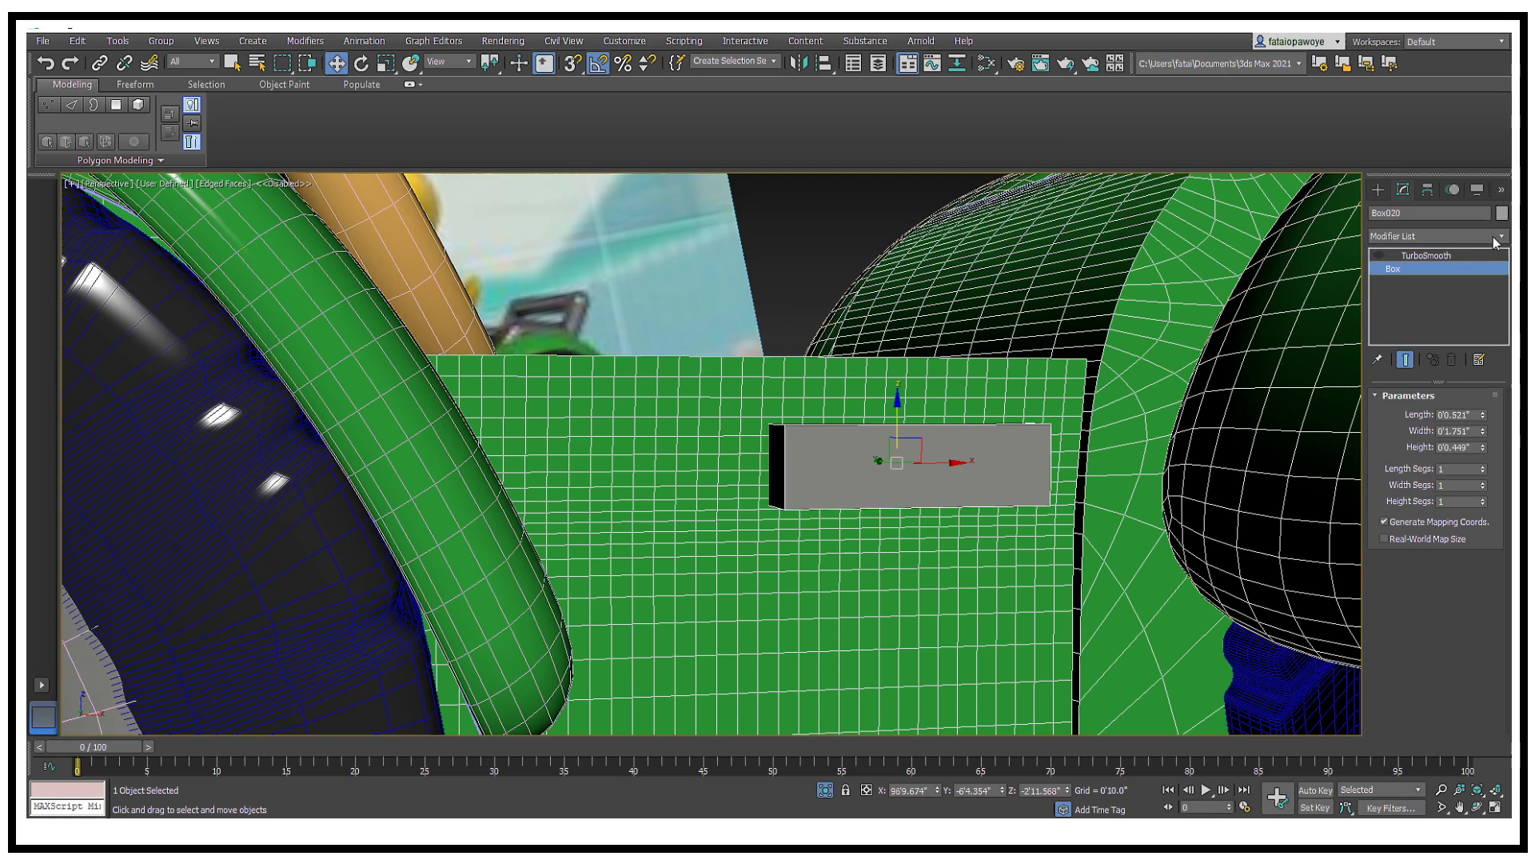
pyautogui.press('e')
pyautogui.click(1418, 237)
pyautogui.click(1399, 498)
pyautogui.click(1415, 517)
# Step: Ring-select the handle's lengthwise edges and connect them with 2 segments and a pinch of 93
pyautogui.press('w')
pyautogui.keyDown('alt'); pyautogui.moveTo(904, 448); pyautogui.dragTo(1102, 469, button='middle'); pyautogui.keyUp('alt')
pyautogui.click(902, 466)
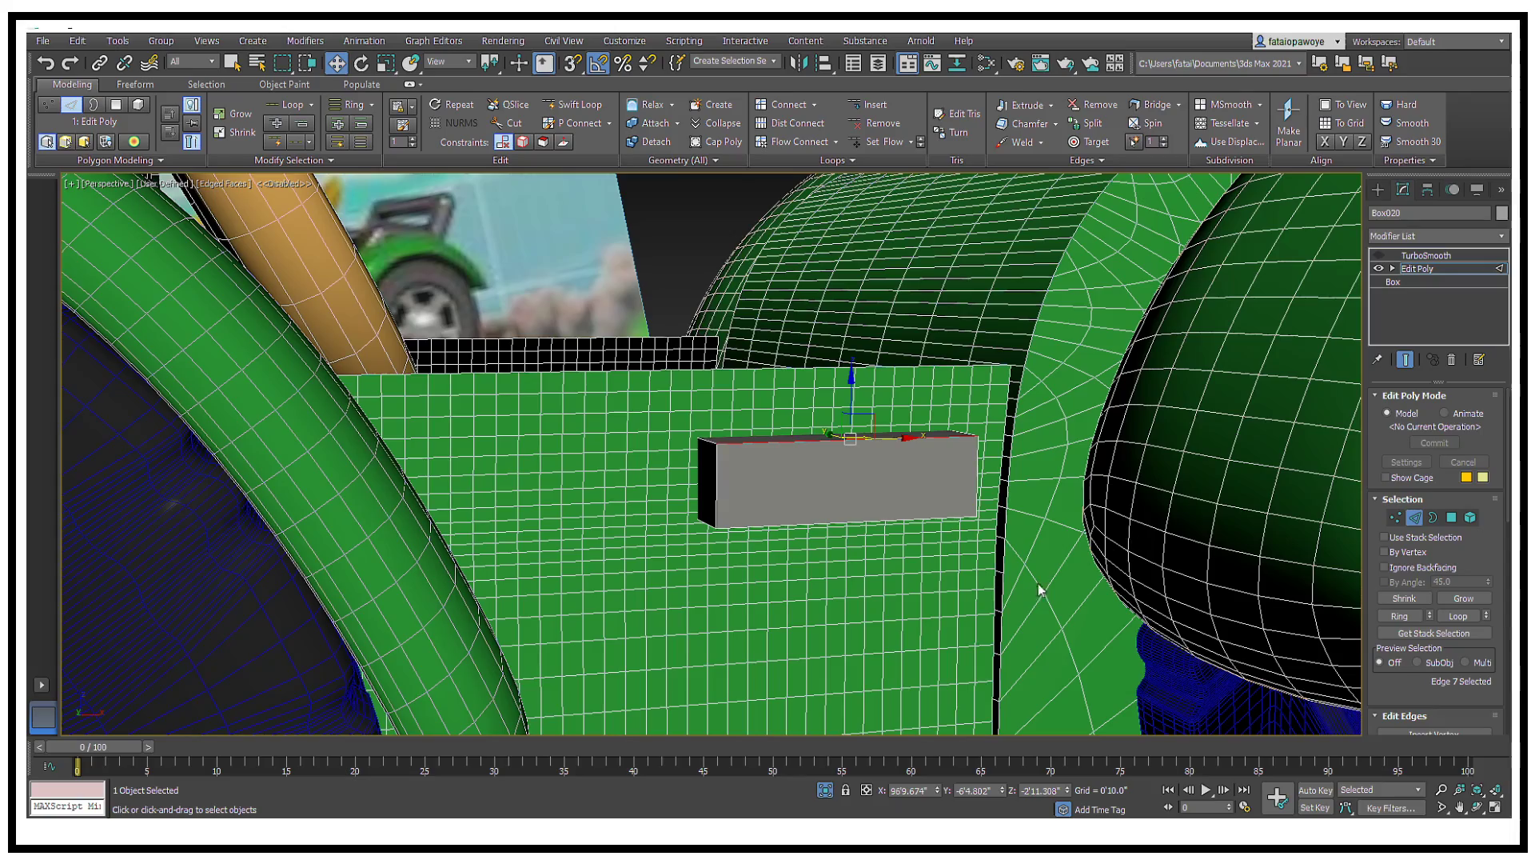
pyautogui.click(1396, 617)
pyautogui.moveTo(815, 549)
pyautogui.keyDown('alt'); pyautogui.mouseDown(button='middle')
pyautogui.moveTo(803, 556)
pyautogui.moveTo(814, 534)
pyautogui.mouseUp(button='middle'); pyautogui.keyUp('alt')
pyautogui.rightClick(814, 512)
pyautogui.click(729, 622)
pyautogui.click(722, 460)
pyautogui.moveTo(723, 484)
pyautogui.mouseDown()
pyautogui.moveTo(738, 312)
pyautogui.moveTo(732, 484)
pyautogui.mouseUp()
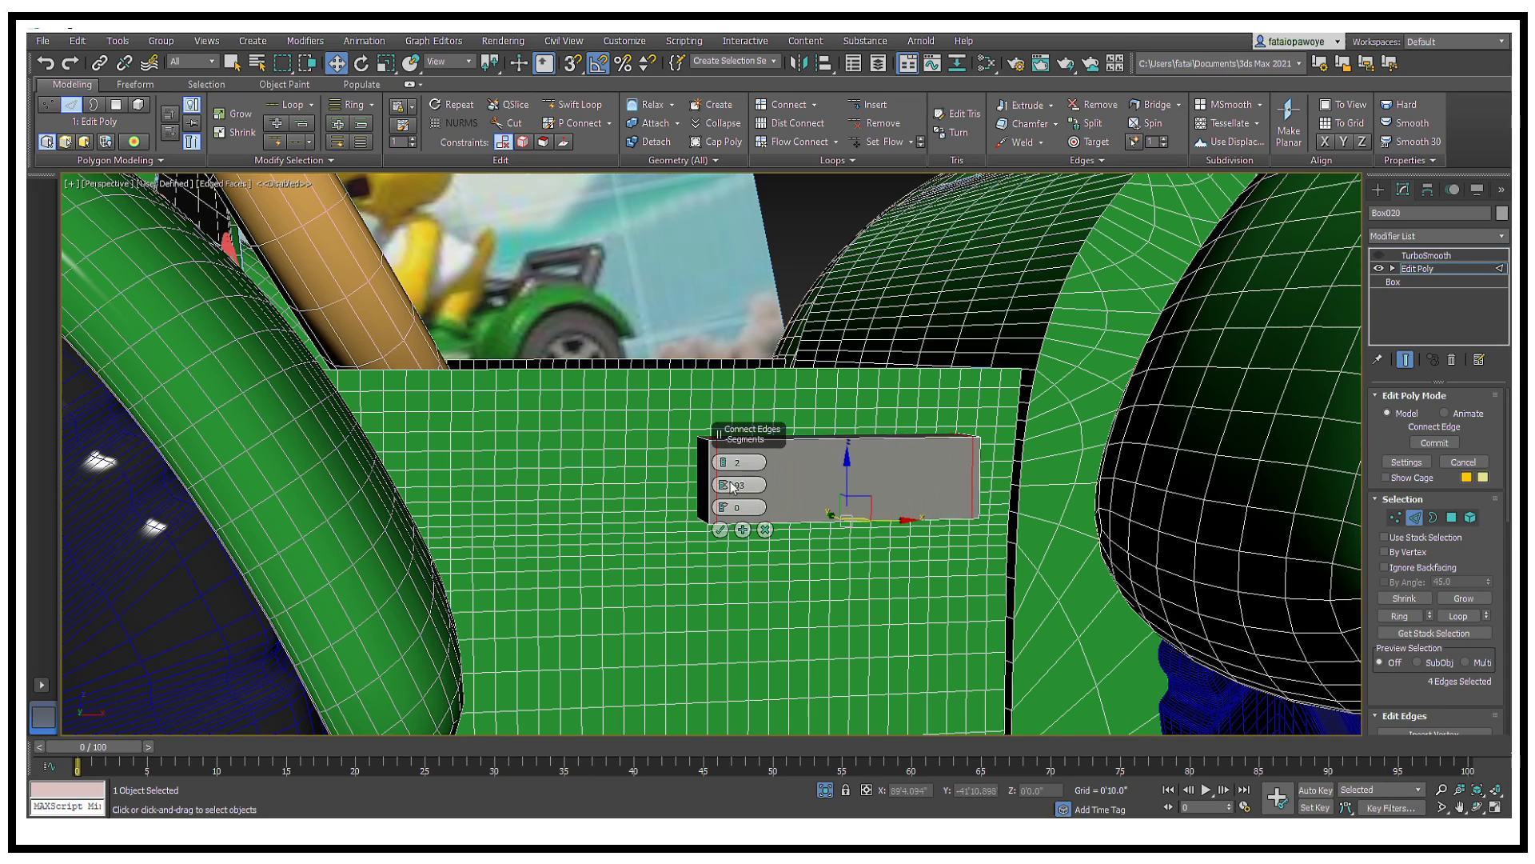
pyautogui.click(720, 529)
pyautogui.keyDown('alt'); pyautogui.moveTo(720, 529); pyautogui.dragTo(729, 479, button='middle'); pyautogui.keyUp('alt')
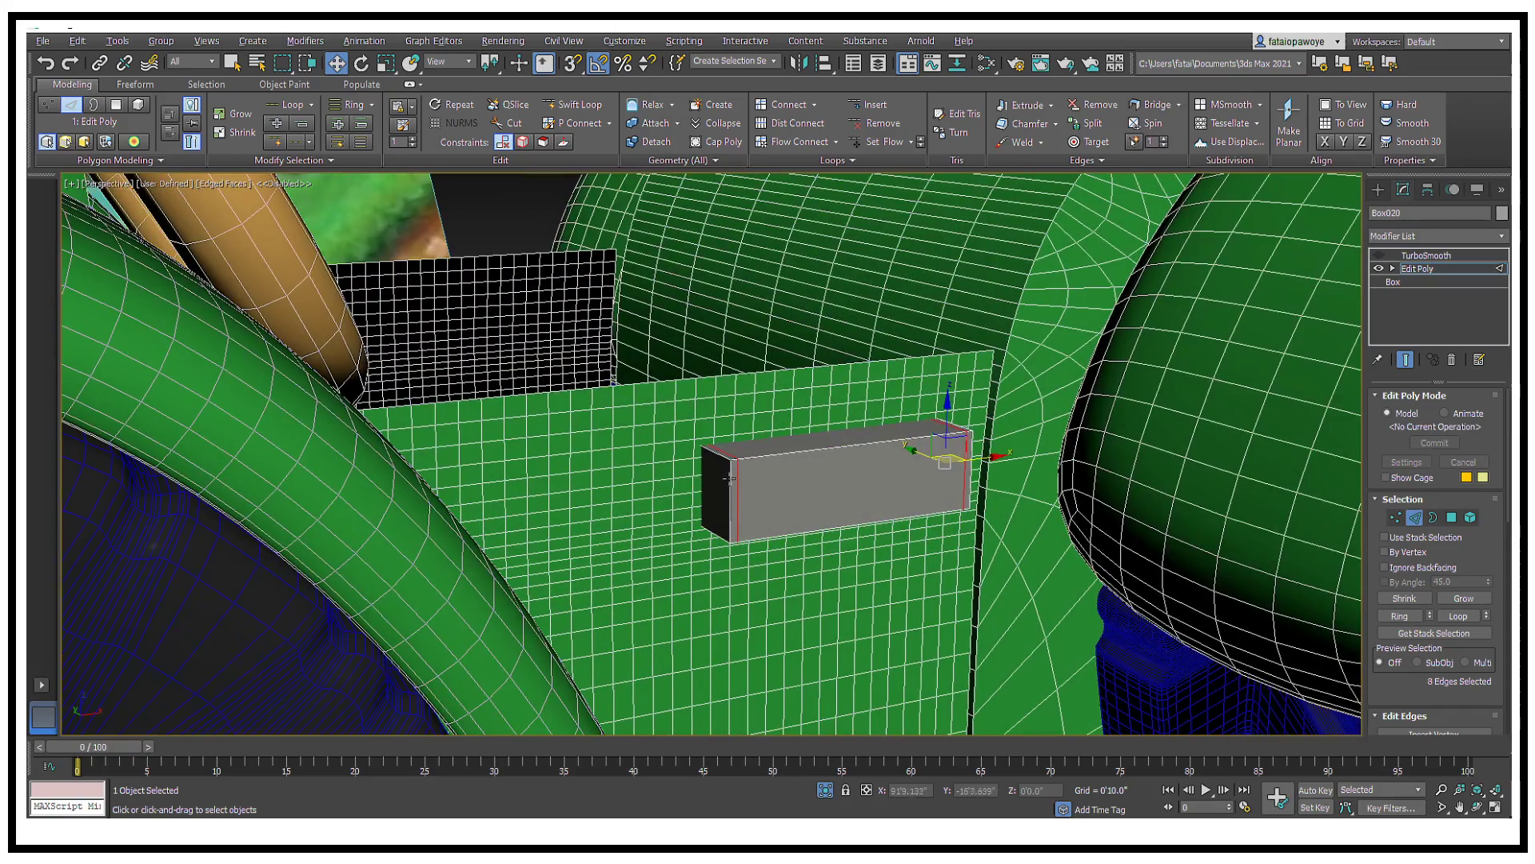
# Step: Ring-select the vertical edges around the handle and connect them with 2 segments and a pinch of 93
pyautogui.click(729, 479)
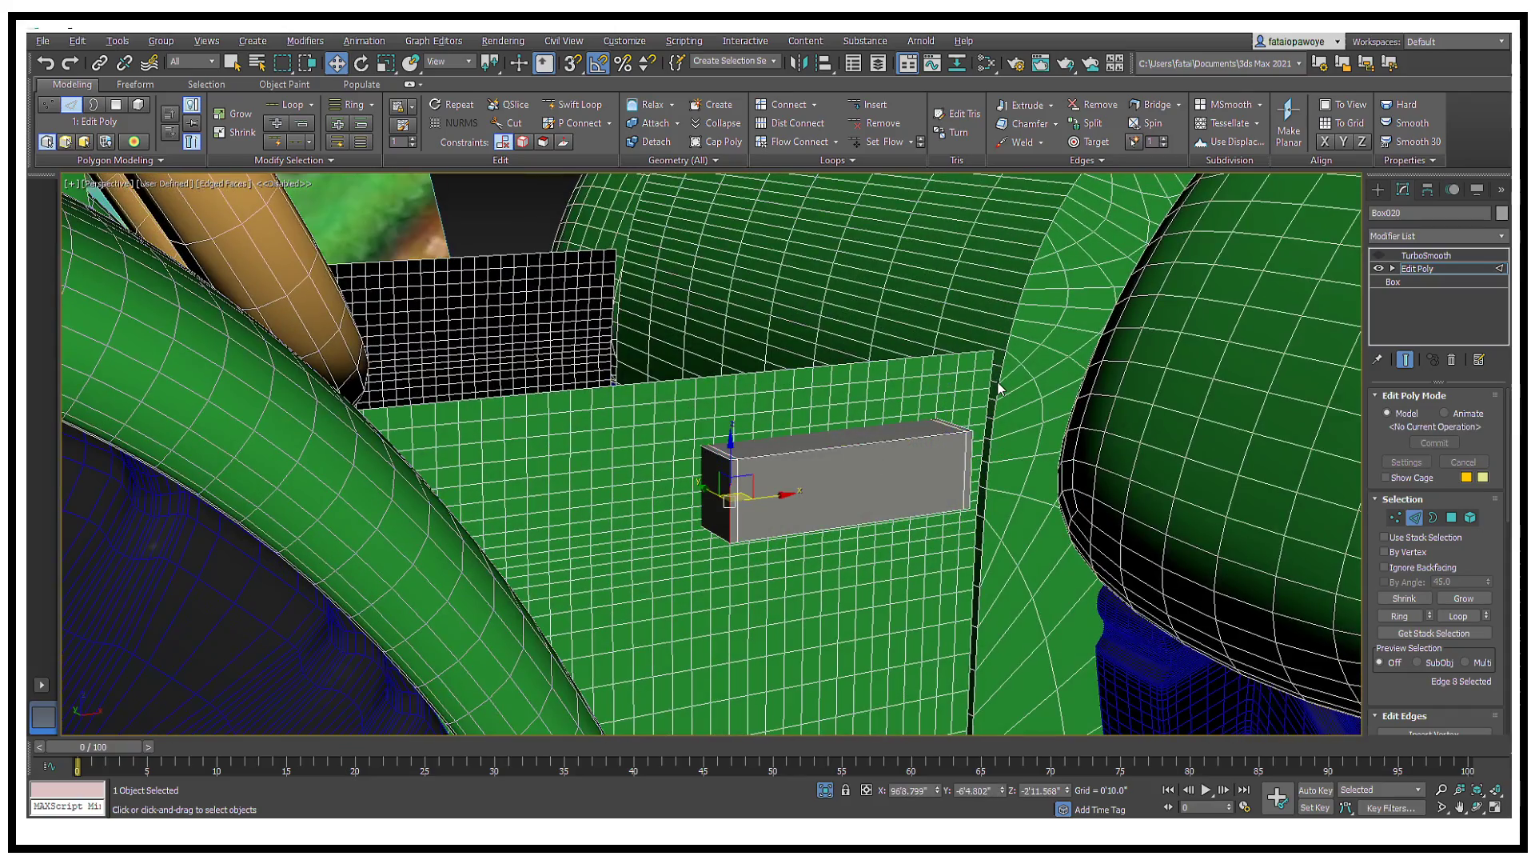
pyautogui.press('z')
pyautogui.moveTo(982, 453); pyautogui.dragTo(929, 416, button='middle')
pyautogui.scroll(-5, 927, 453)
pyautogui.moveTo(929, 416); pyautogui.dragTo(828, 404, button='middle')
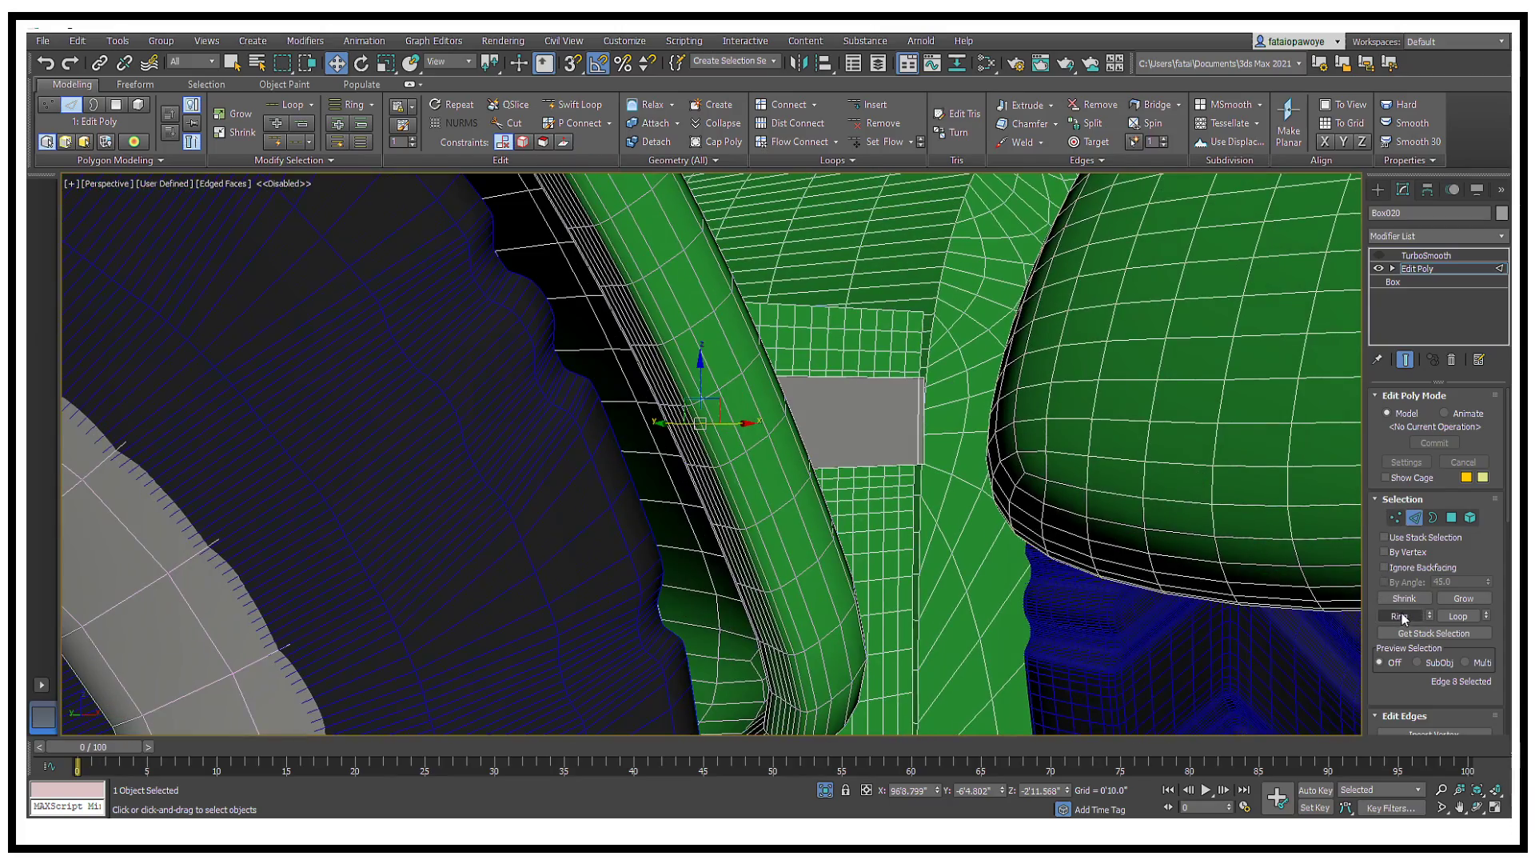
pyautogui.click(1402, 617)
pyautogui.keyDown('alt'); pyautogui.moveTo(1199, 524); pyautogui.dragTo(1085, 516, button='middle'); pyautogui.keyUp('alt')
pyautogui.rightClick(998, 470)
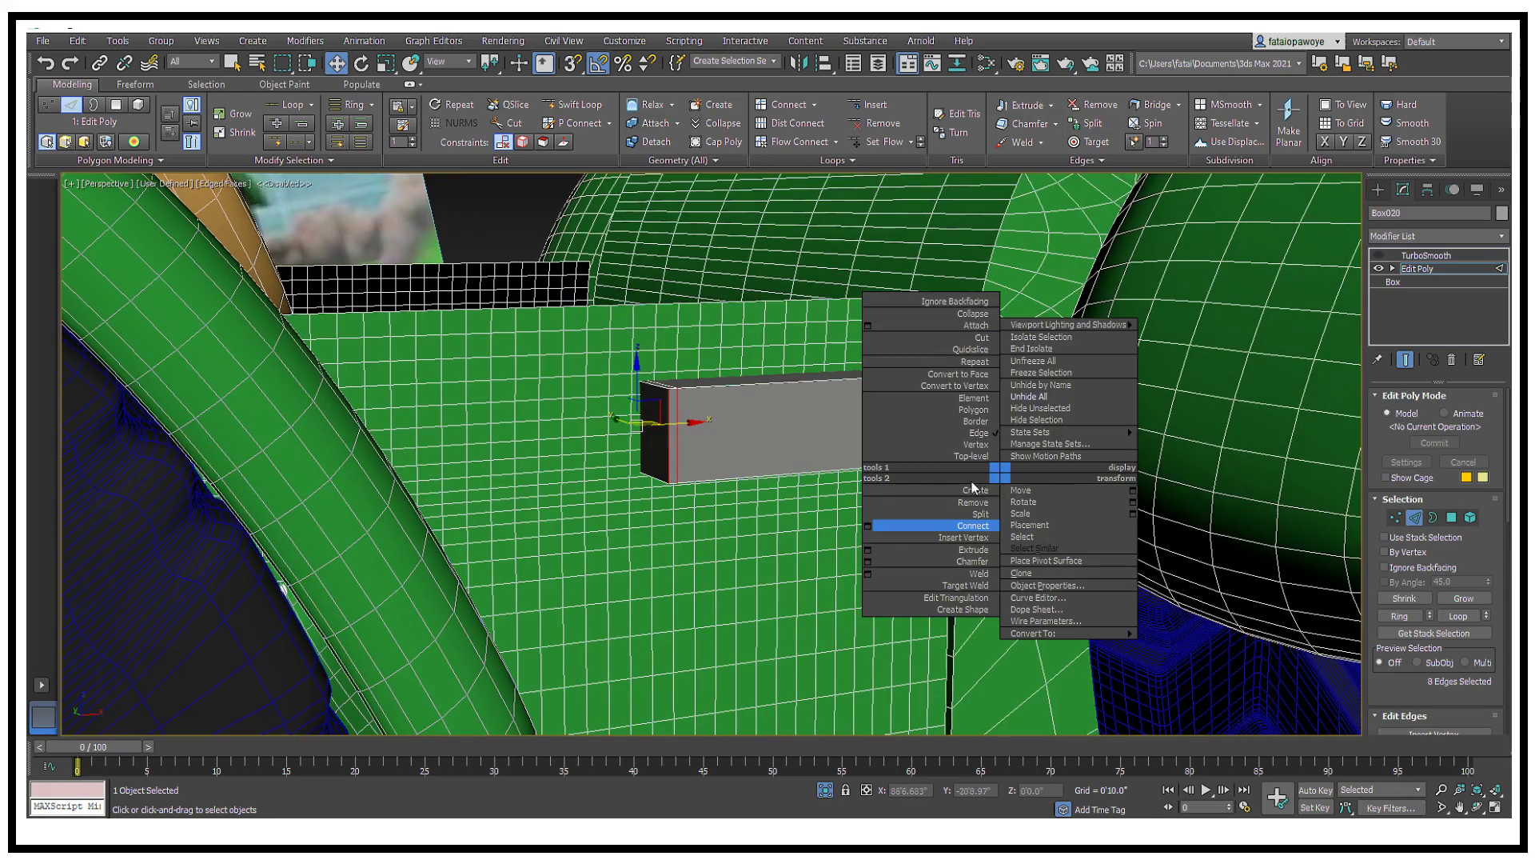
pyautogui.click(860, 526)
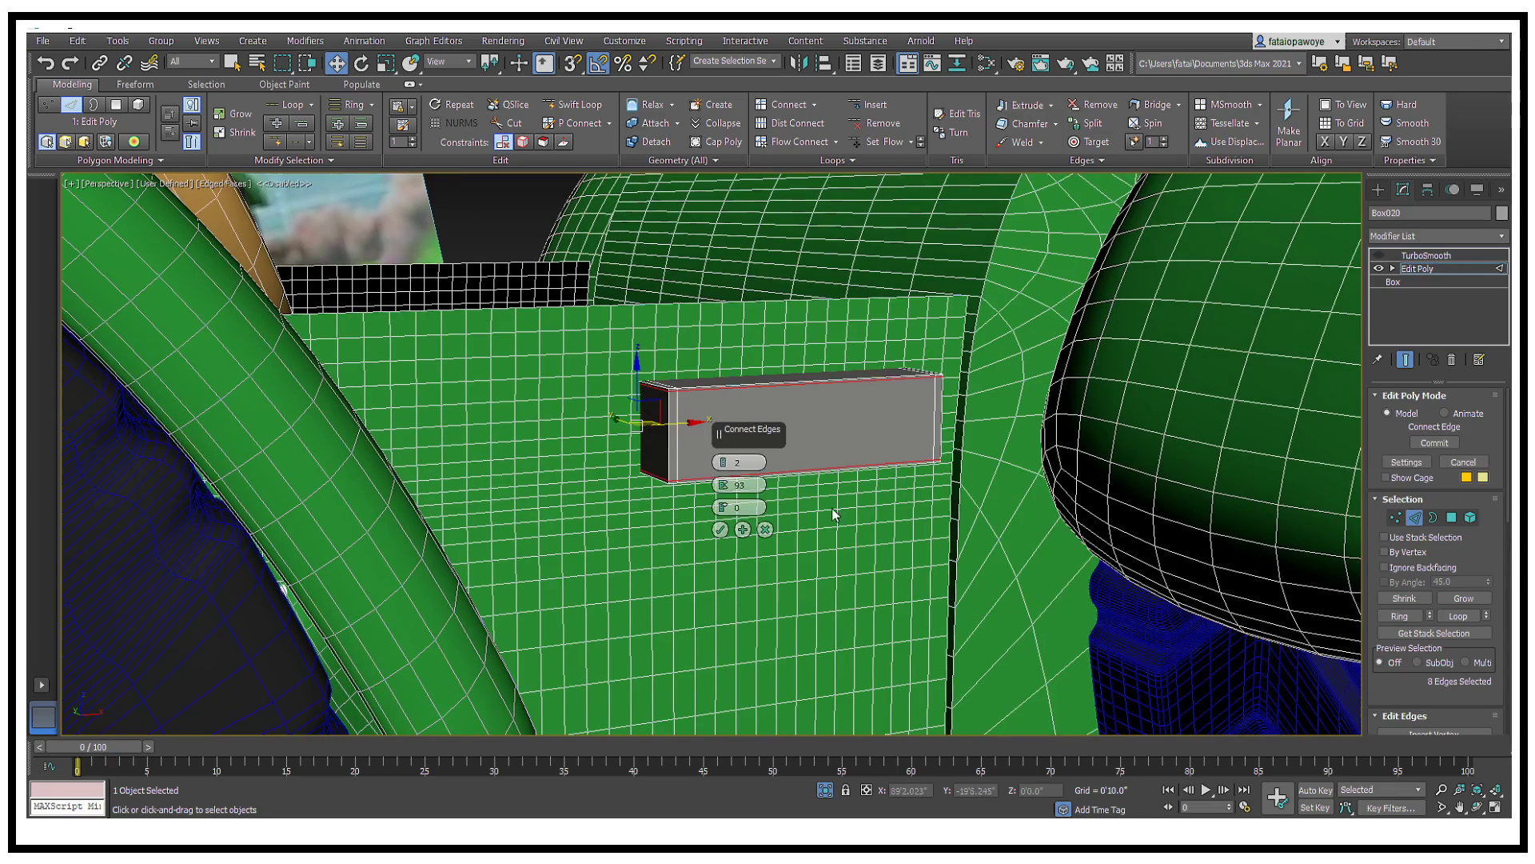
pyautogui.click(722, 529)
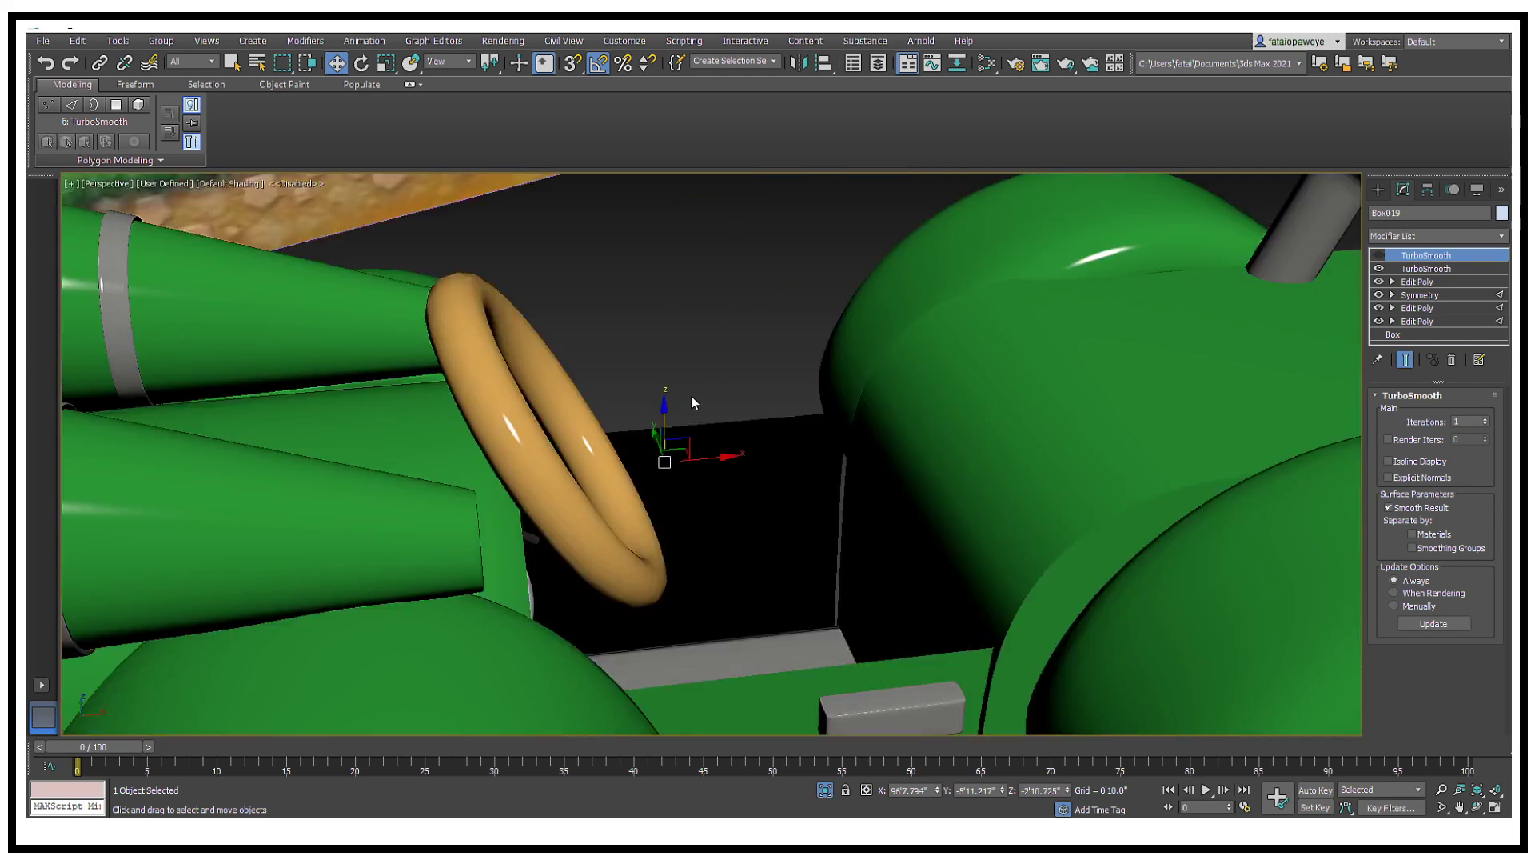
pyautogui.scroll(-3, 691, 399)
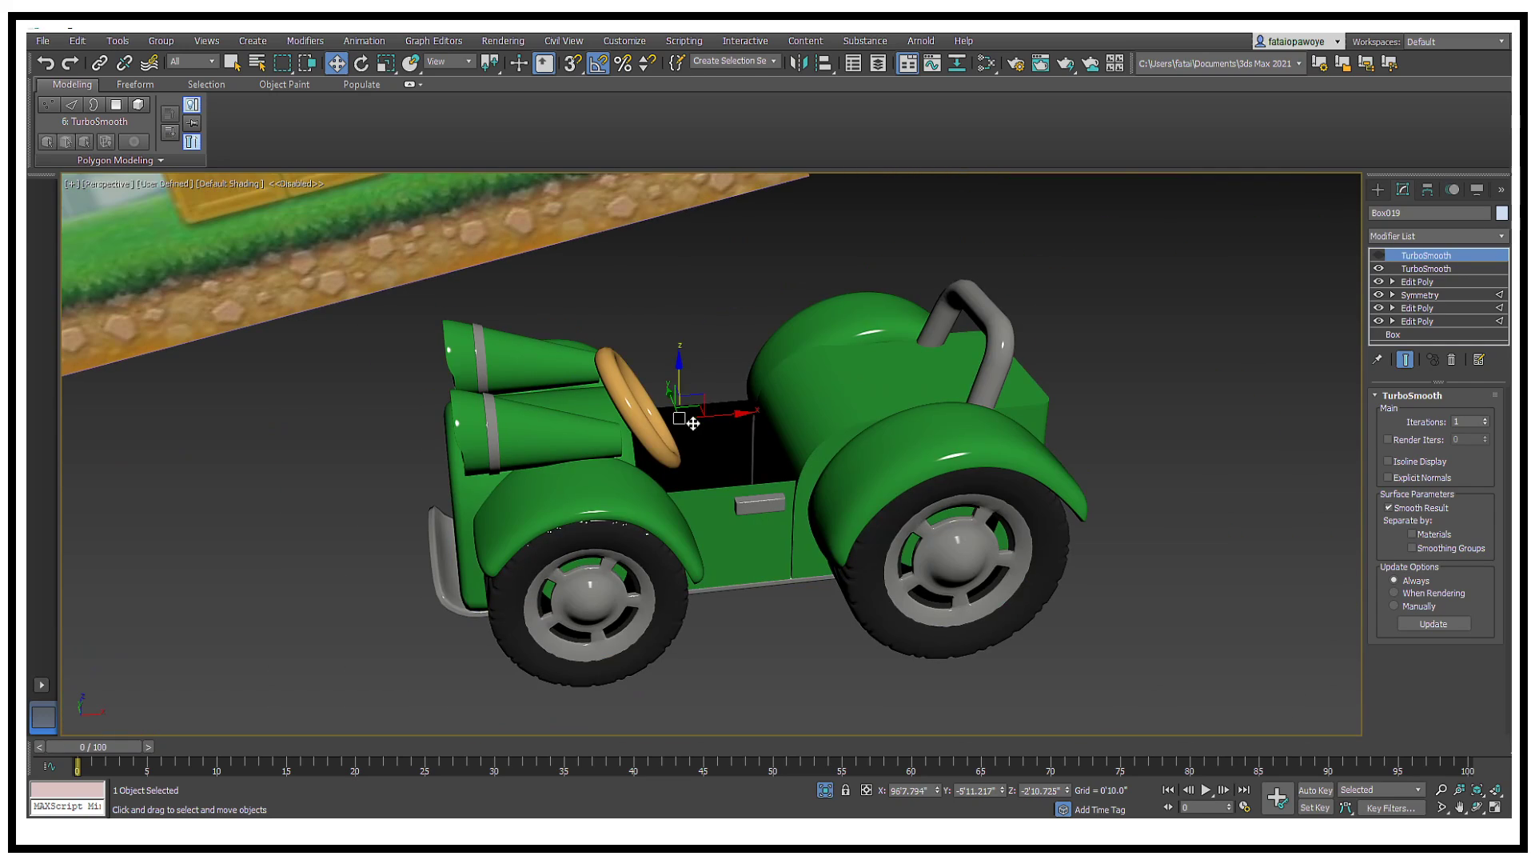
# Step: Select the door handle, switch off its TurboSmooth and enter edge editing on its Edit Poly modifier
pyautogui.scroll(4, 819, 485)
pyautogui.click(1398, 269)
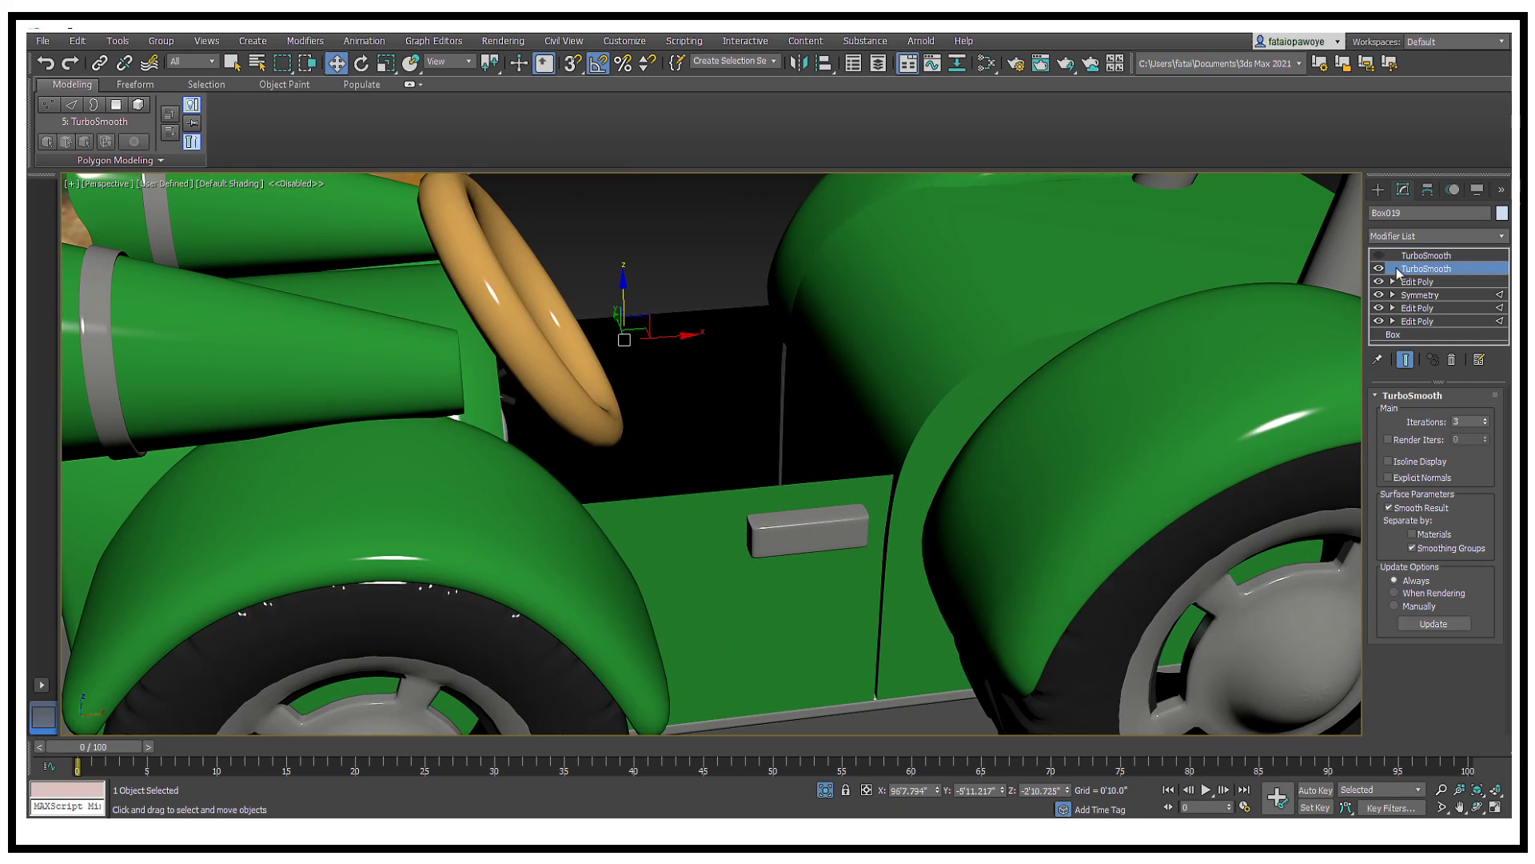
pyautogui.click(1395, 282)
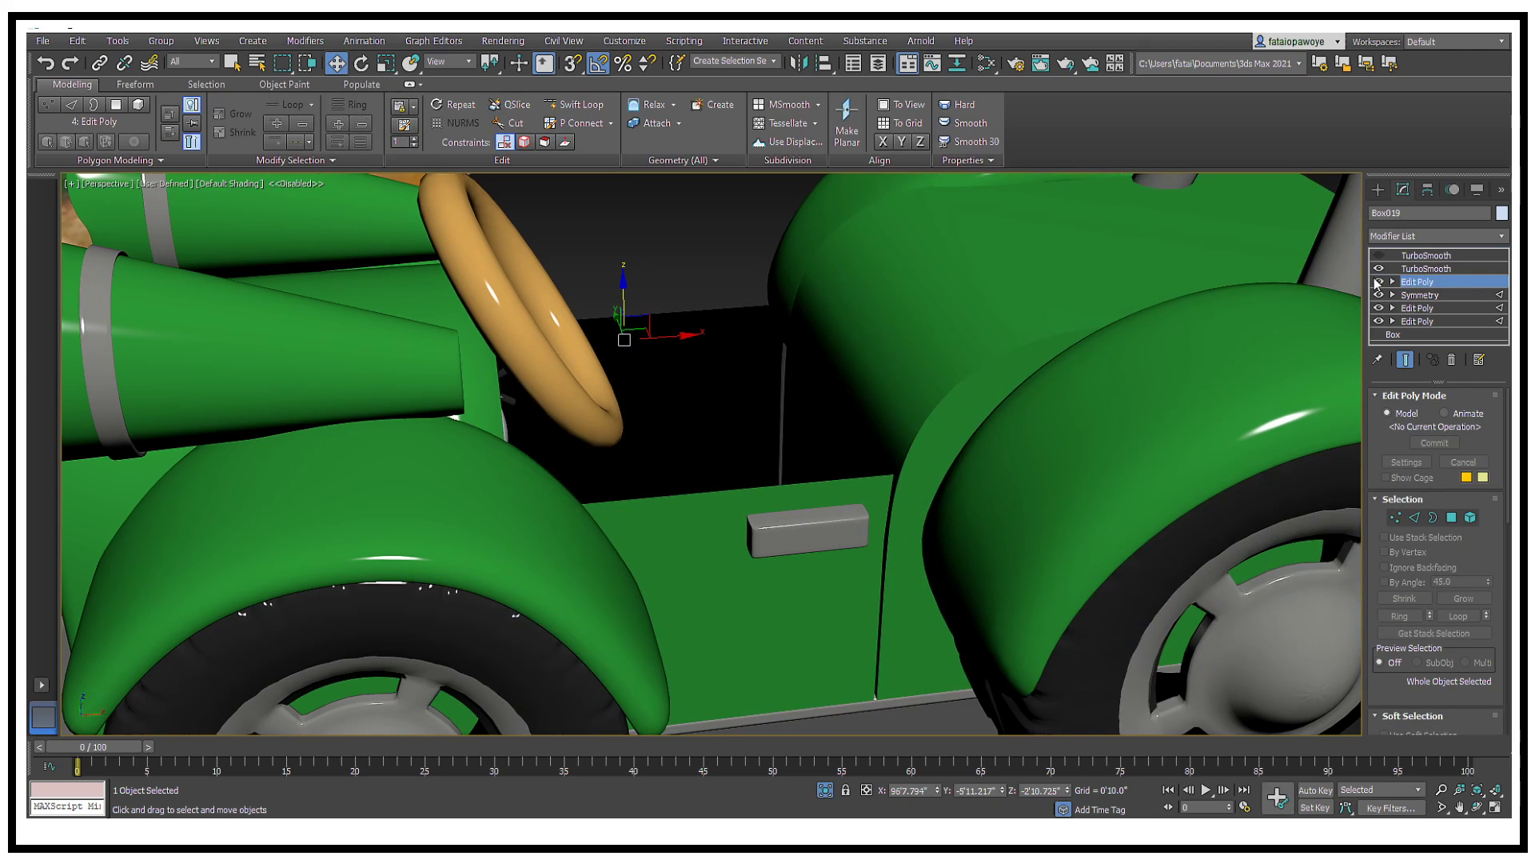
pyautogui.click(810, 524)
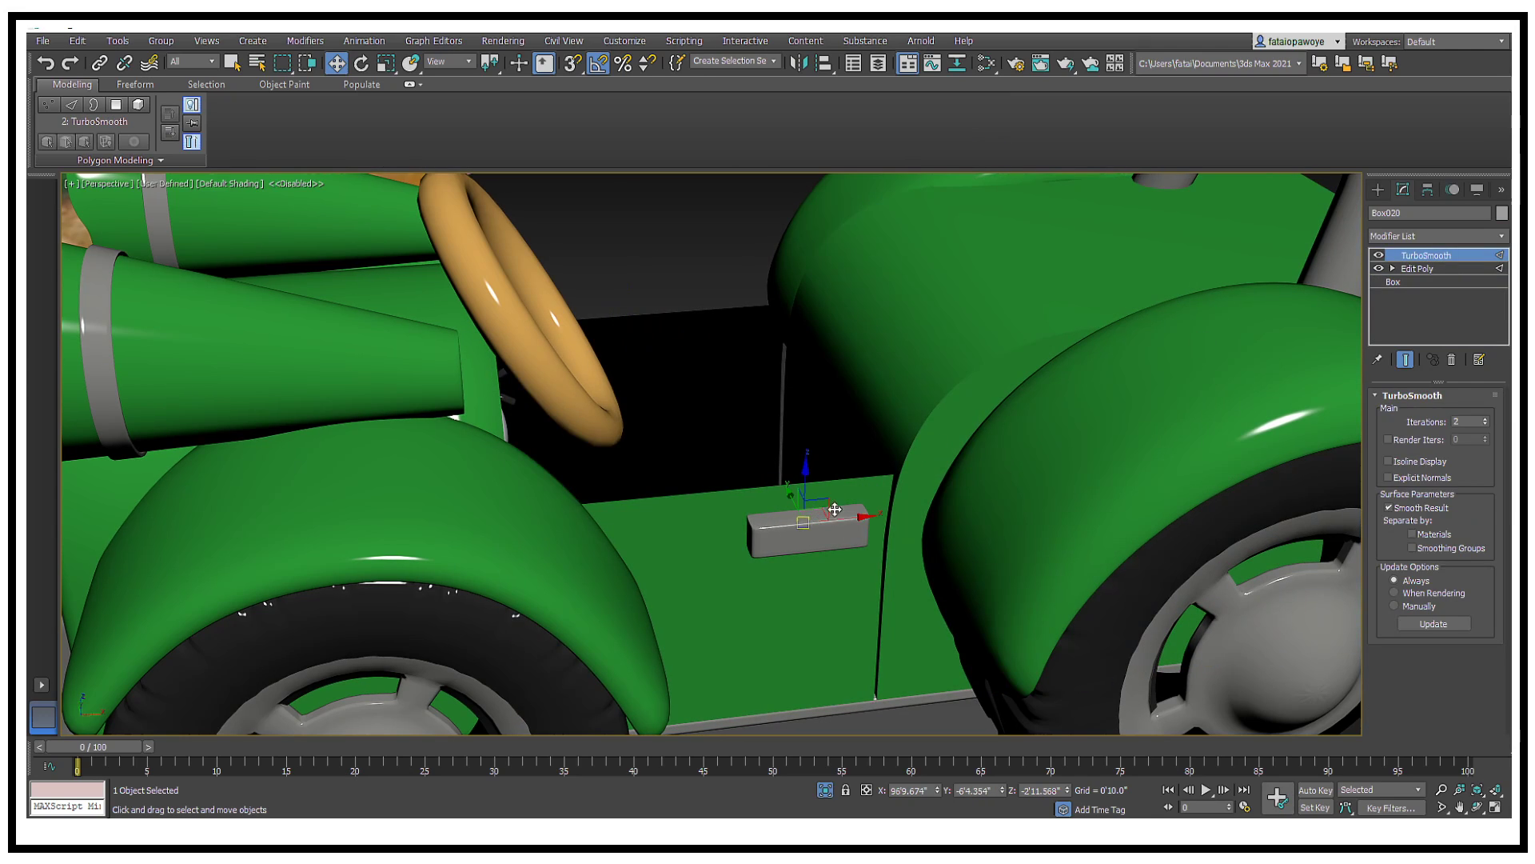
pyautogui.click(1379, 256)
pyautogui.click(1421, 270)
pyautogui.press('2')
# Step: Loop-select the upper and lower lengthwise edges along the front of the door handle
pyautogui.keyDown('alt'); pyautogui.moveTo(771, 518); pyautogui.dragTo(697, 415, button='middle'); pyautogui.keyUp('alt')
pyautogui.click(806, 360)
pyautogui.scroll(2, 746, 544)
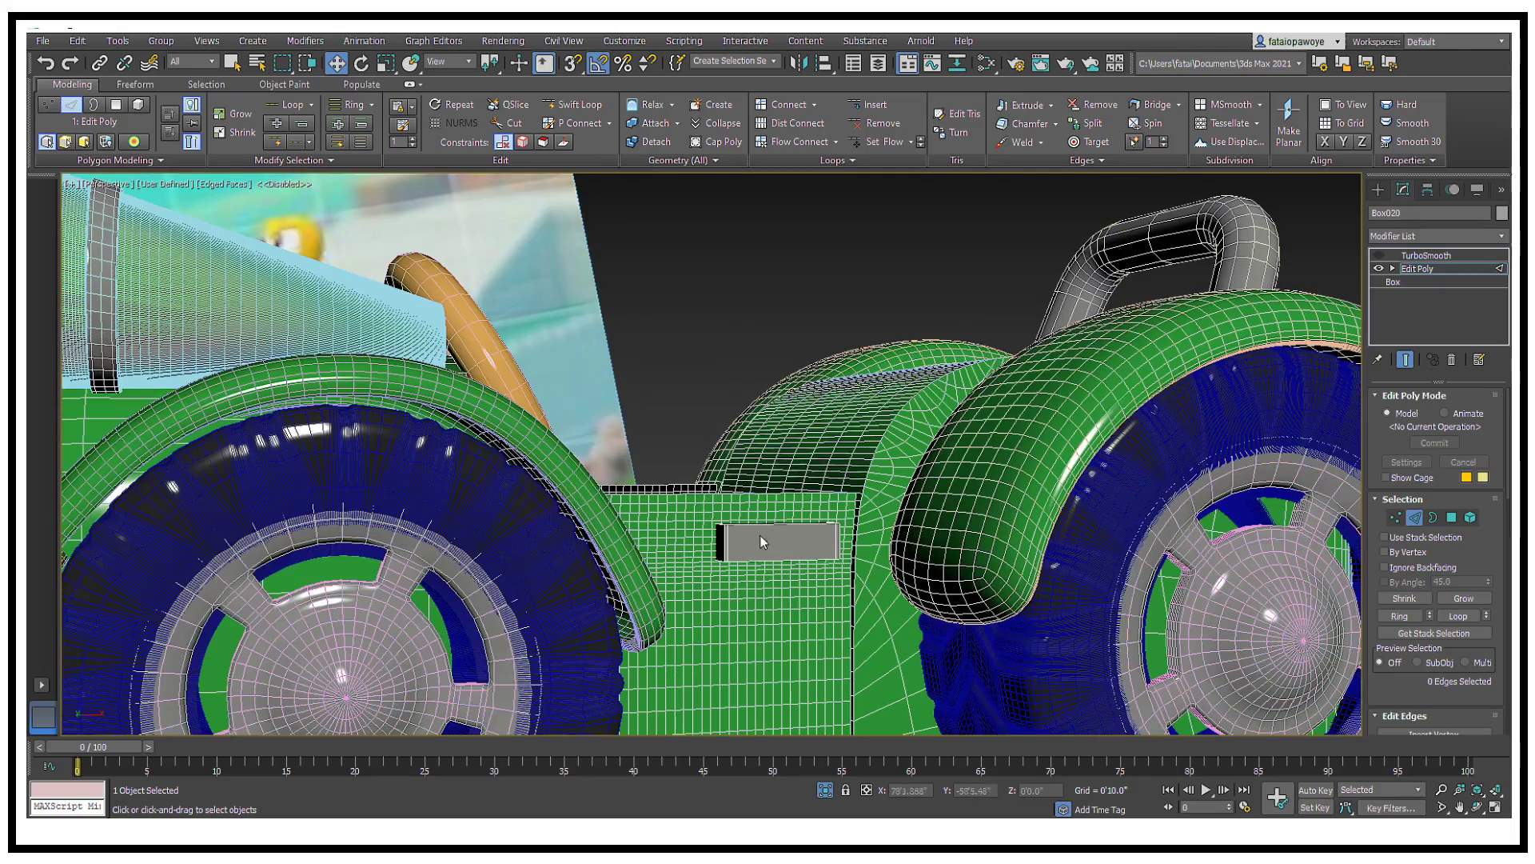
pyautogui.scroll(3, 756, 541)
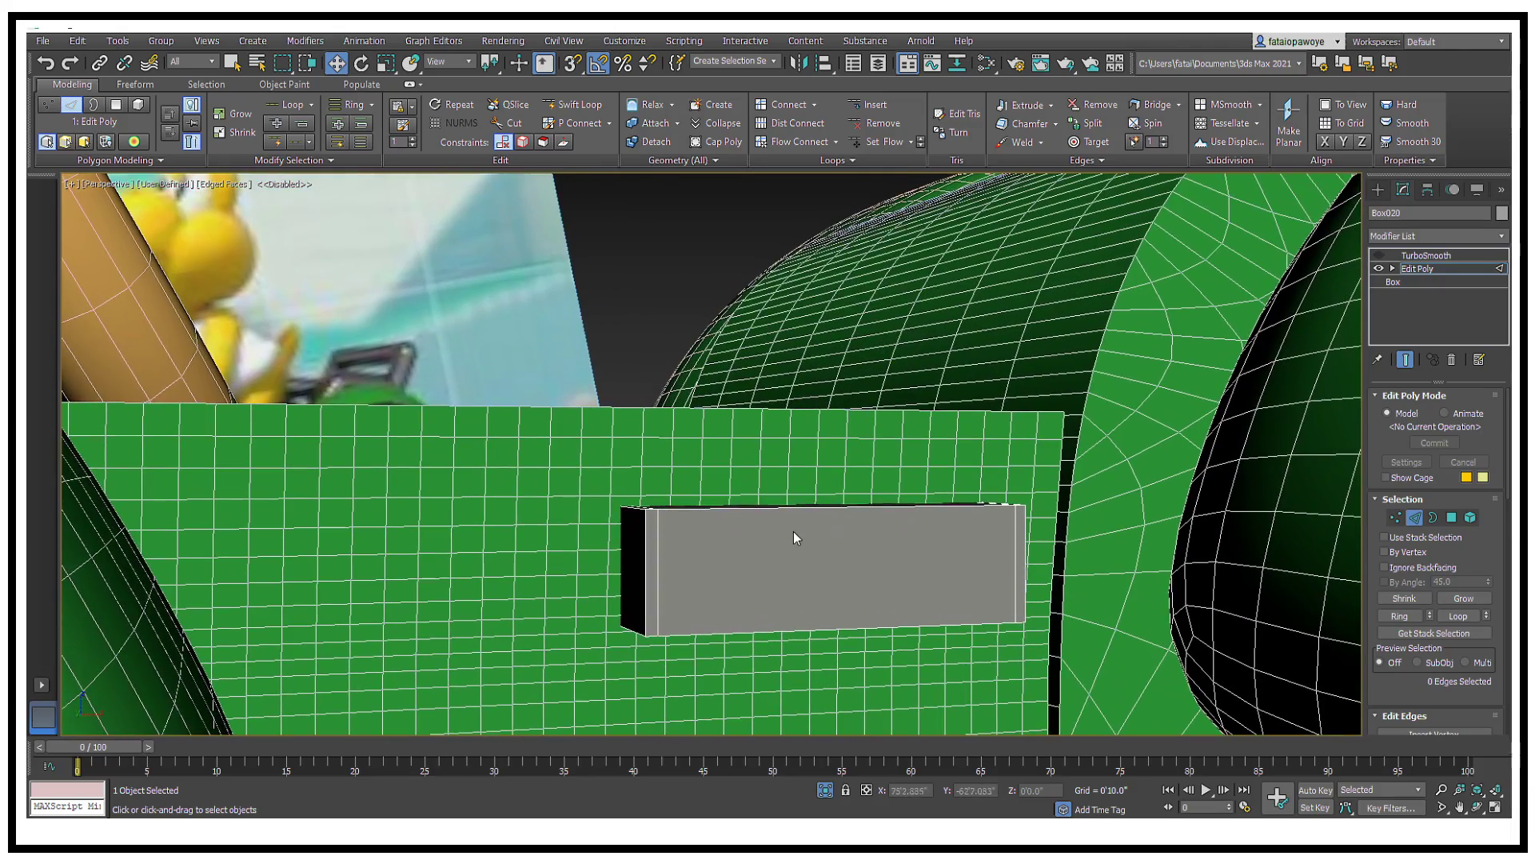
pyautogui.keyDown('alt'); pyautogui.moveTo(1177, 520); pyautogui.dragTo(765, 525, button='middle'); pyautogui.keyUp('alt')
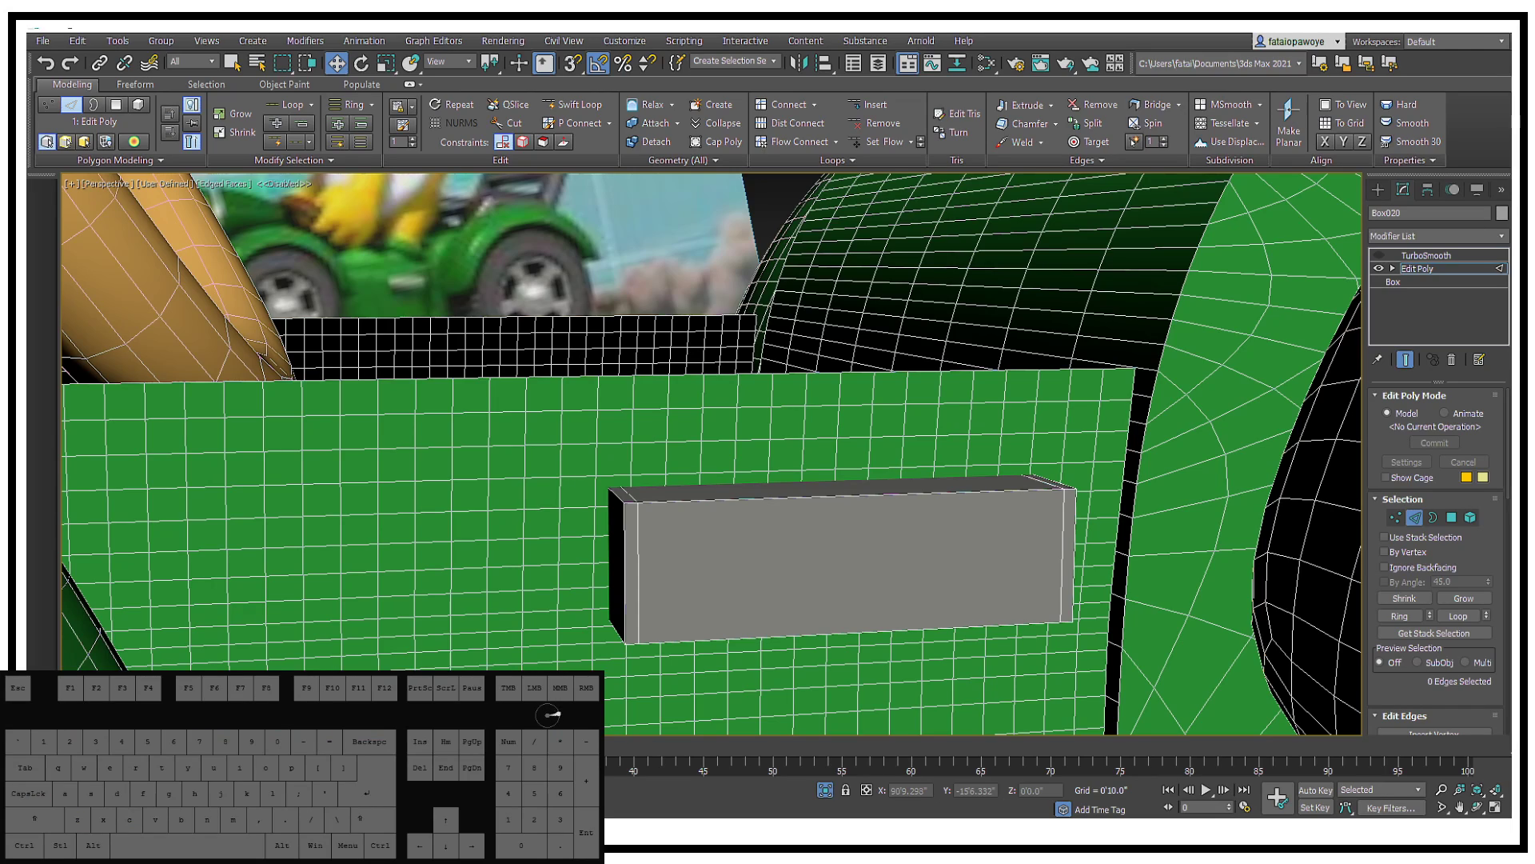
pyautogui.keyDown('alt'); pyautogui.moveTo(809, 553); pyautogui.dragTo(819, 543, button='middle'); pyautogui.keyUp('alt')
pyautogui.click(736, 493)
pyautogui.click(736, 493)
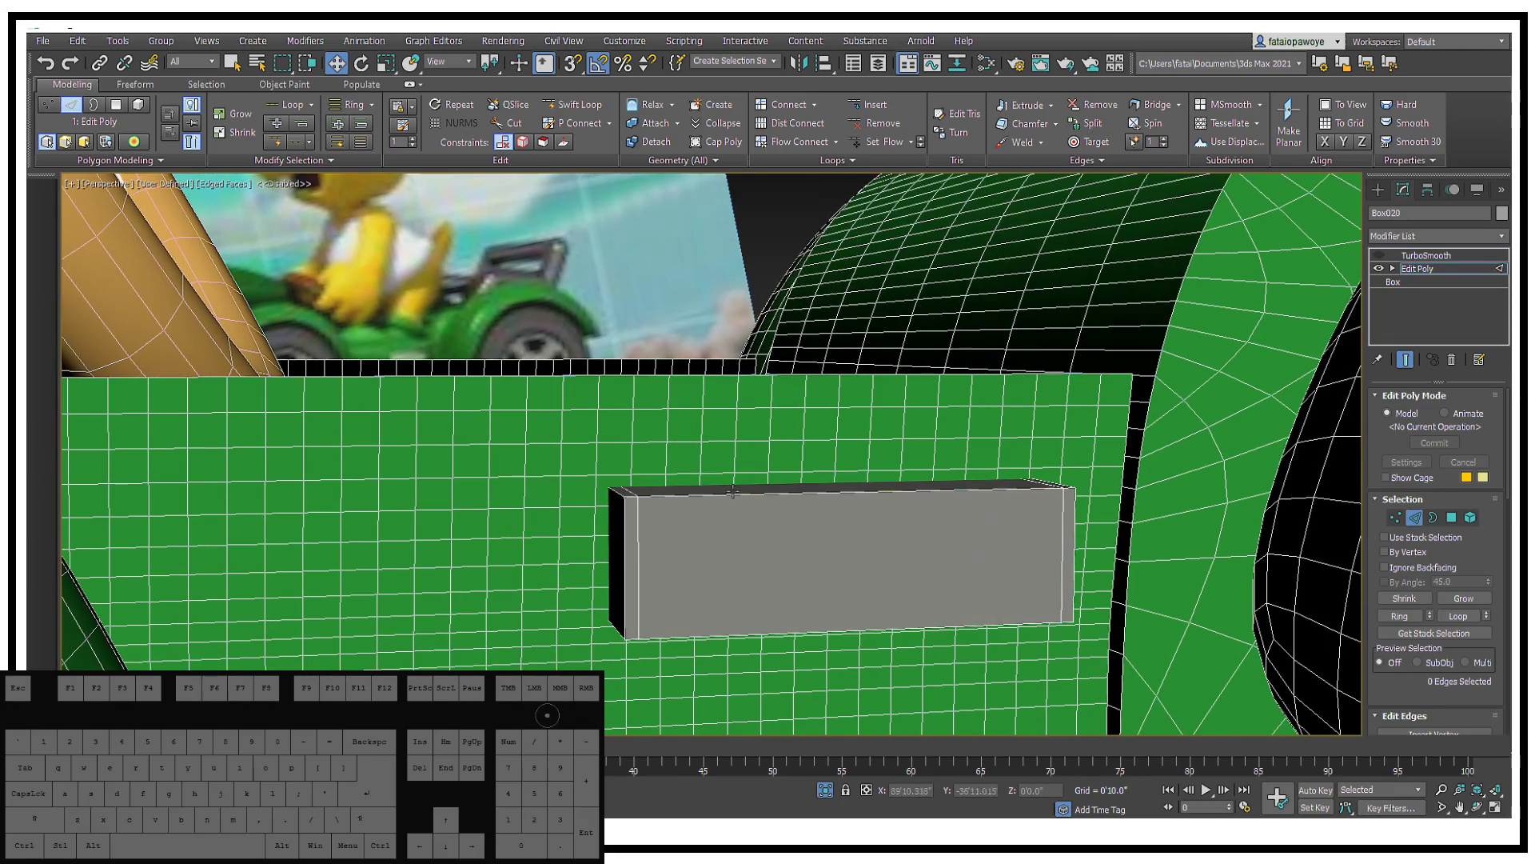
pyautogui.doubleClick(728, 494)
pyautogui.keyDown('ctrl'); pyautogui.doubleClick(743, 634); pyautogui.keyUp('ctrl')
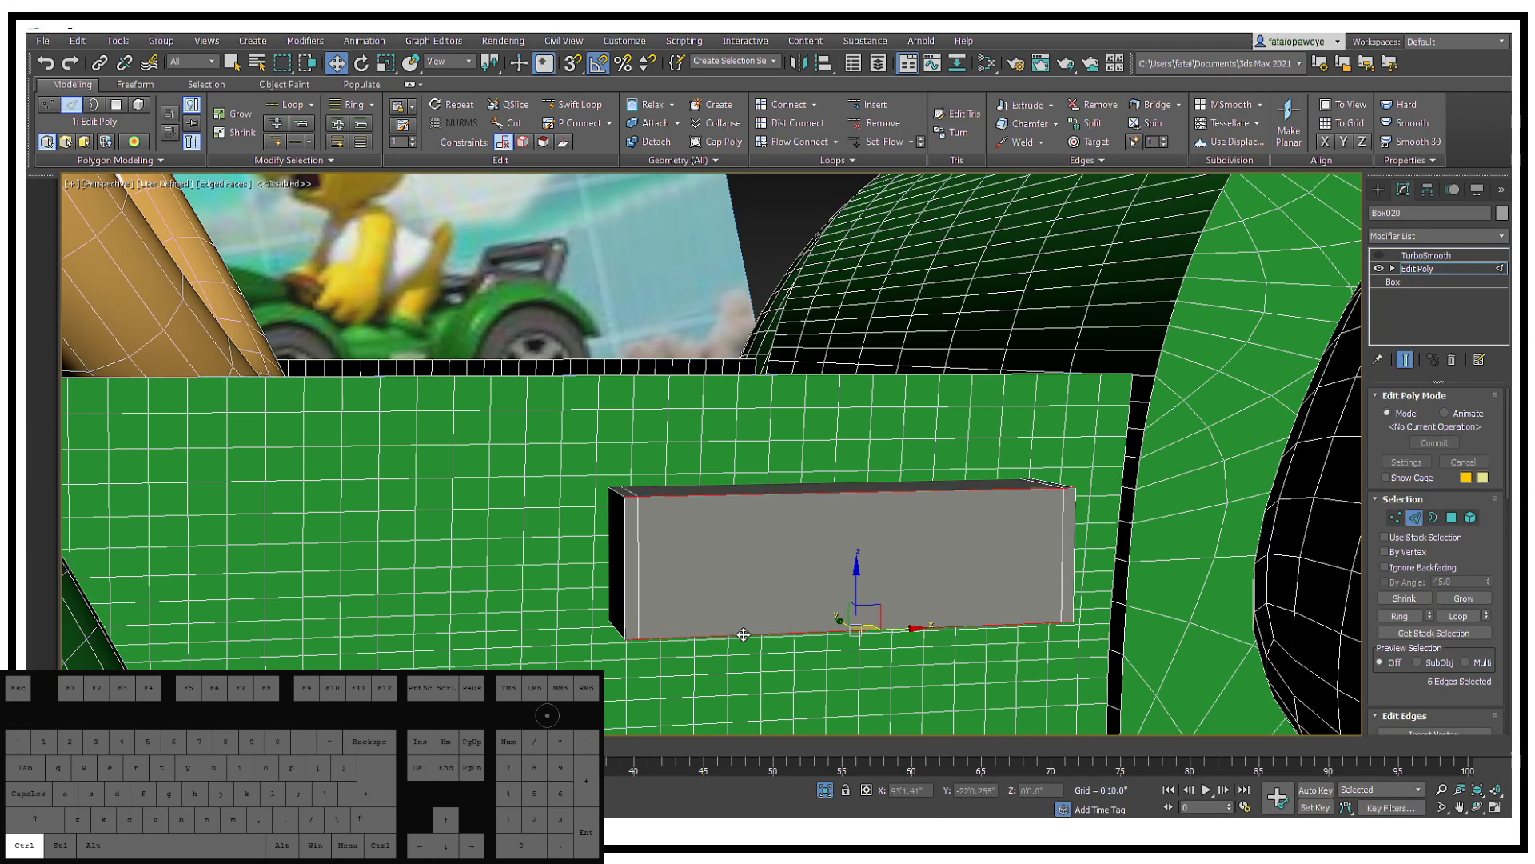
pyautogui.keyDown('alt'); pyautogui.moveTo(743, 634); pyautogui.dragTo(770, 590, button='middle'); pyautogui.keyUp('alt')
# Step: Start an adjustable chamfer on the selected handle edges and set the chamfer type to Patch
pyautogui.rightClick(873, 503)
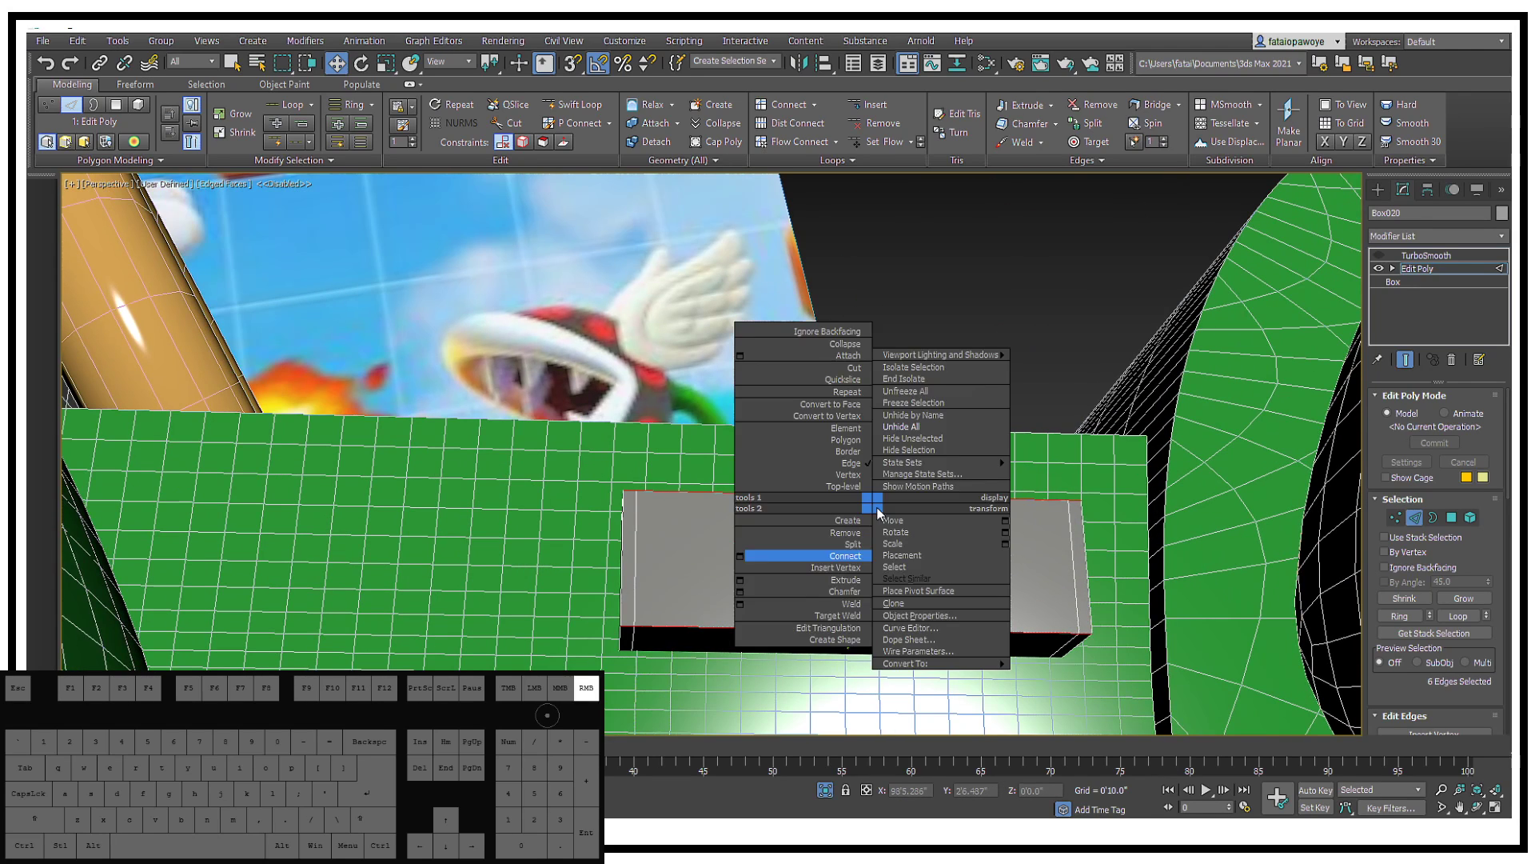
pyautogui.click(739, 593)
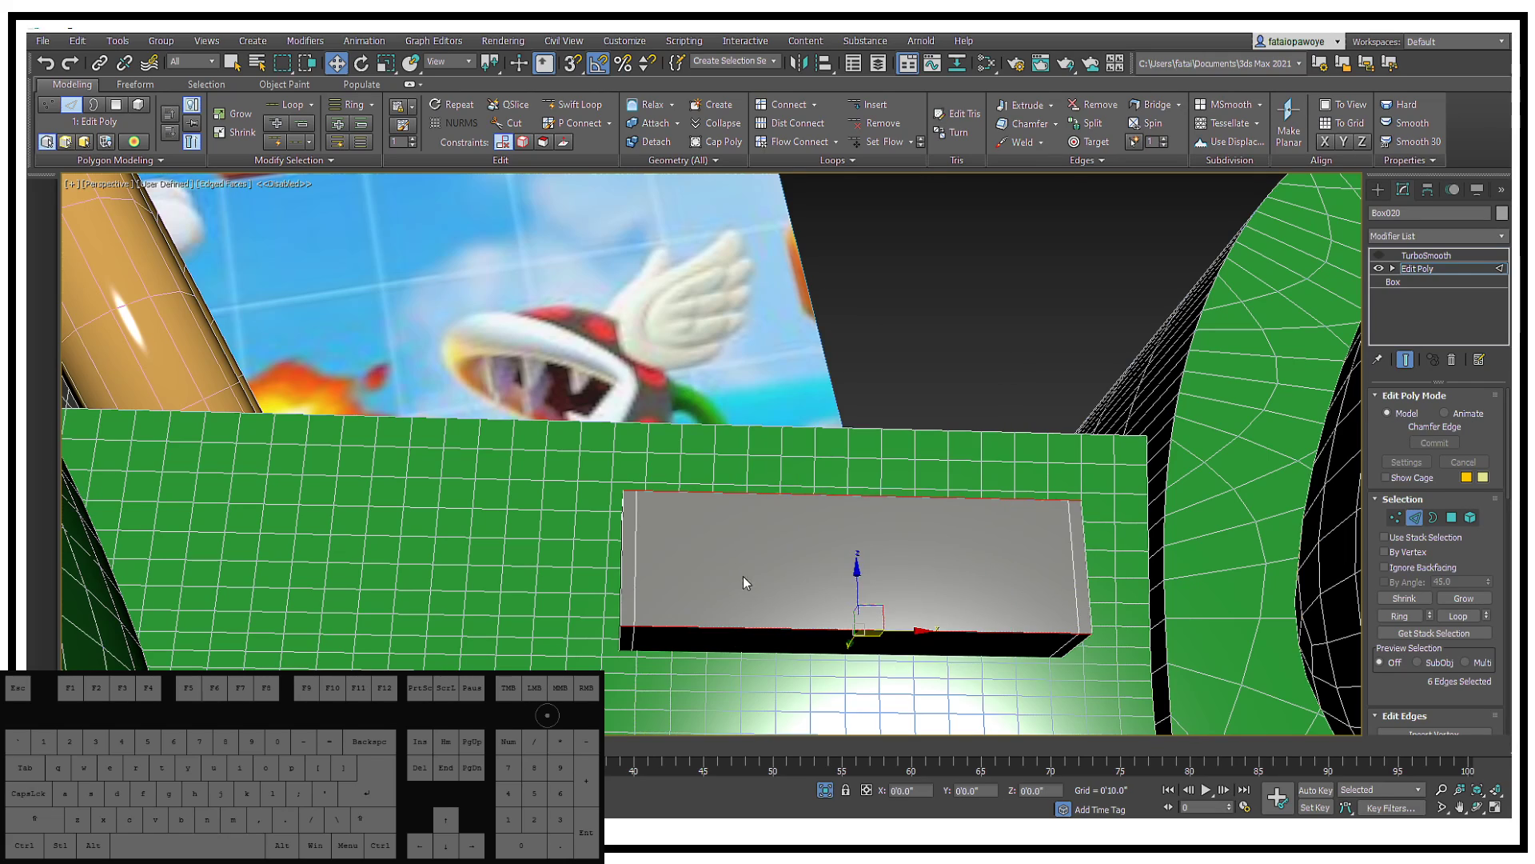
pyautogui.keyDown('alt'); pyautogui.moveTo(717, 477); pyautogui.dragTo(715, 485, button='middle'); pyautogui.keyUp('alt')
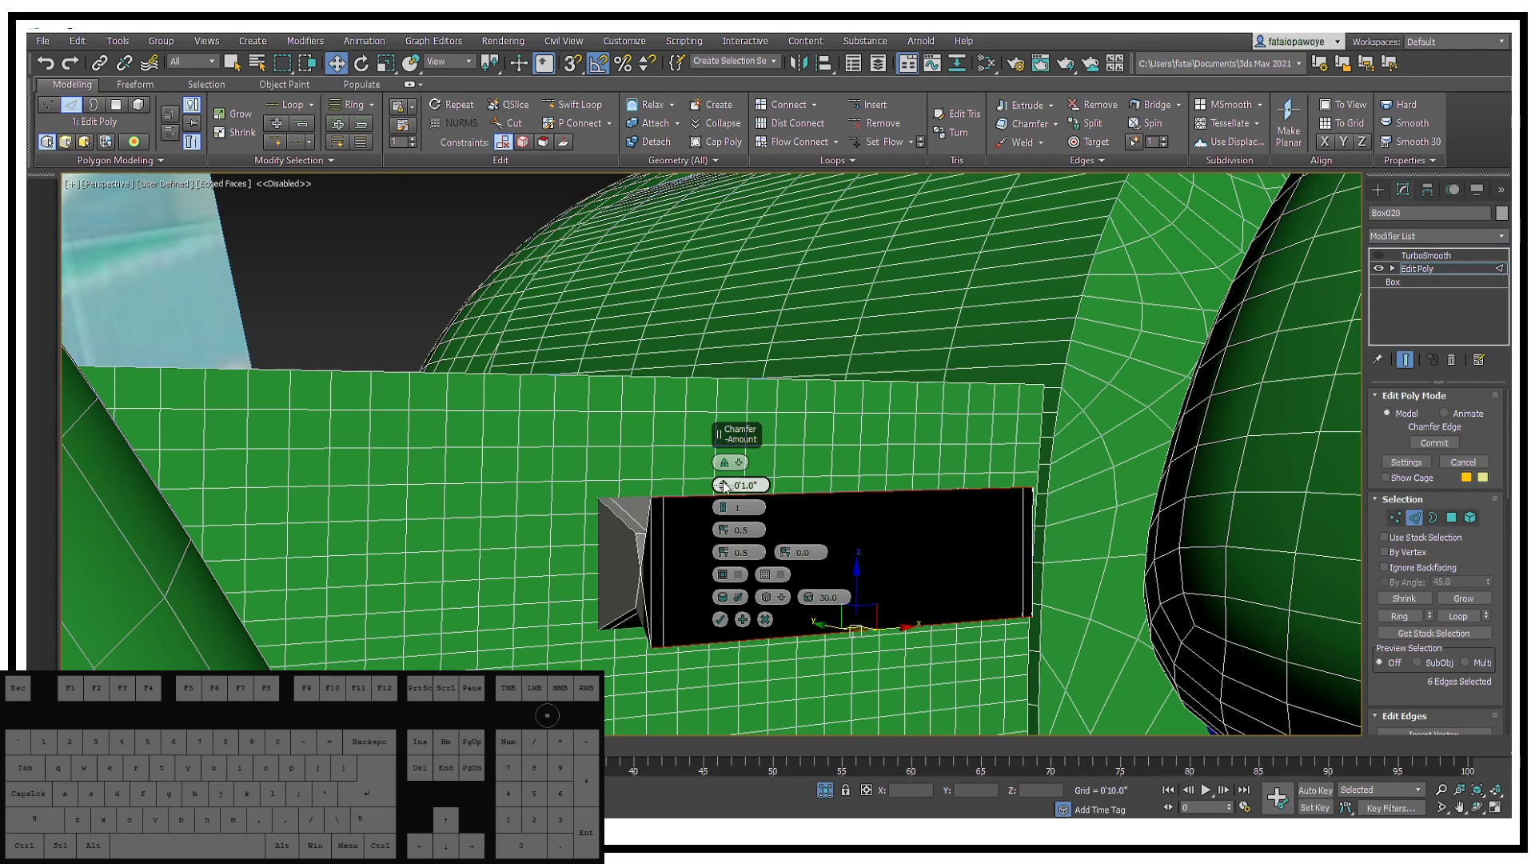
pyautogui.rightClick(722, 490)
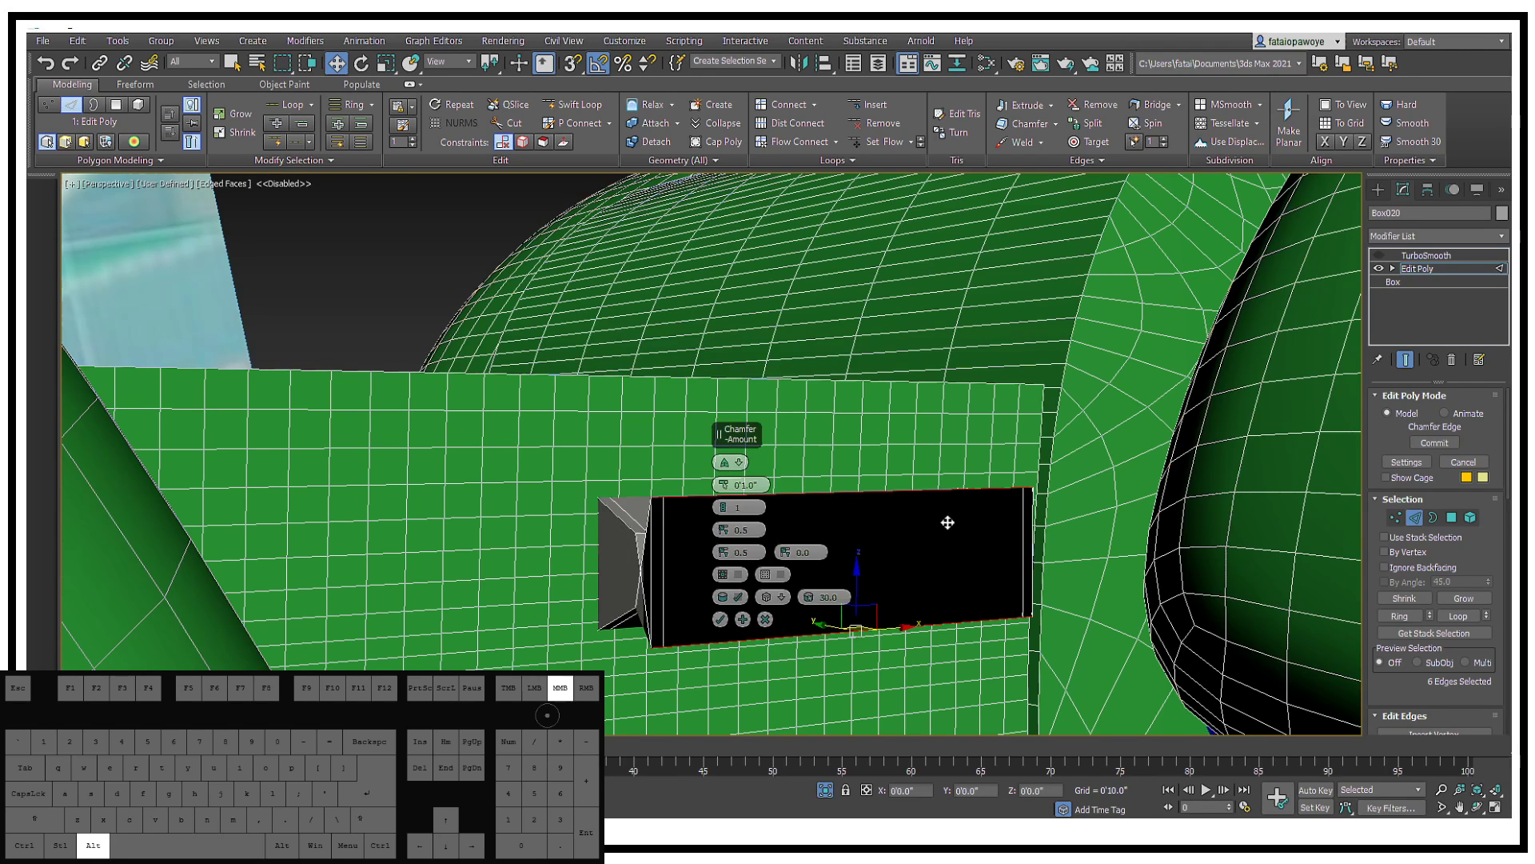
pyautogui.keyDown('alt'); pyautogui.moveTo(946, 521); pyautogui.dragTo(742, 485, button='middle'); pyautogui.keyUp('alt')
pyautogui.click(724, 482)
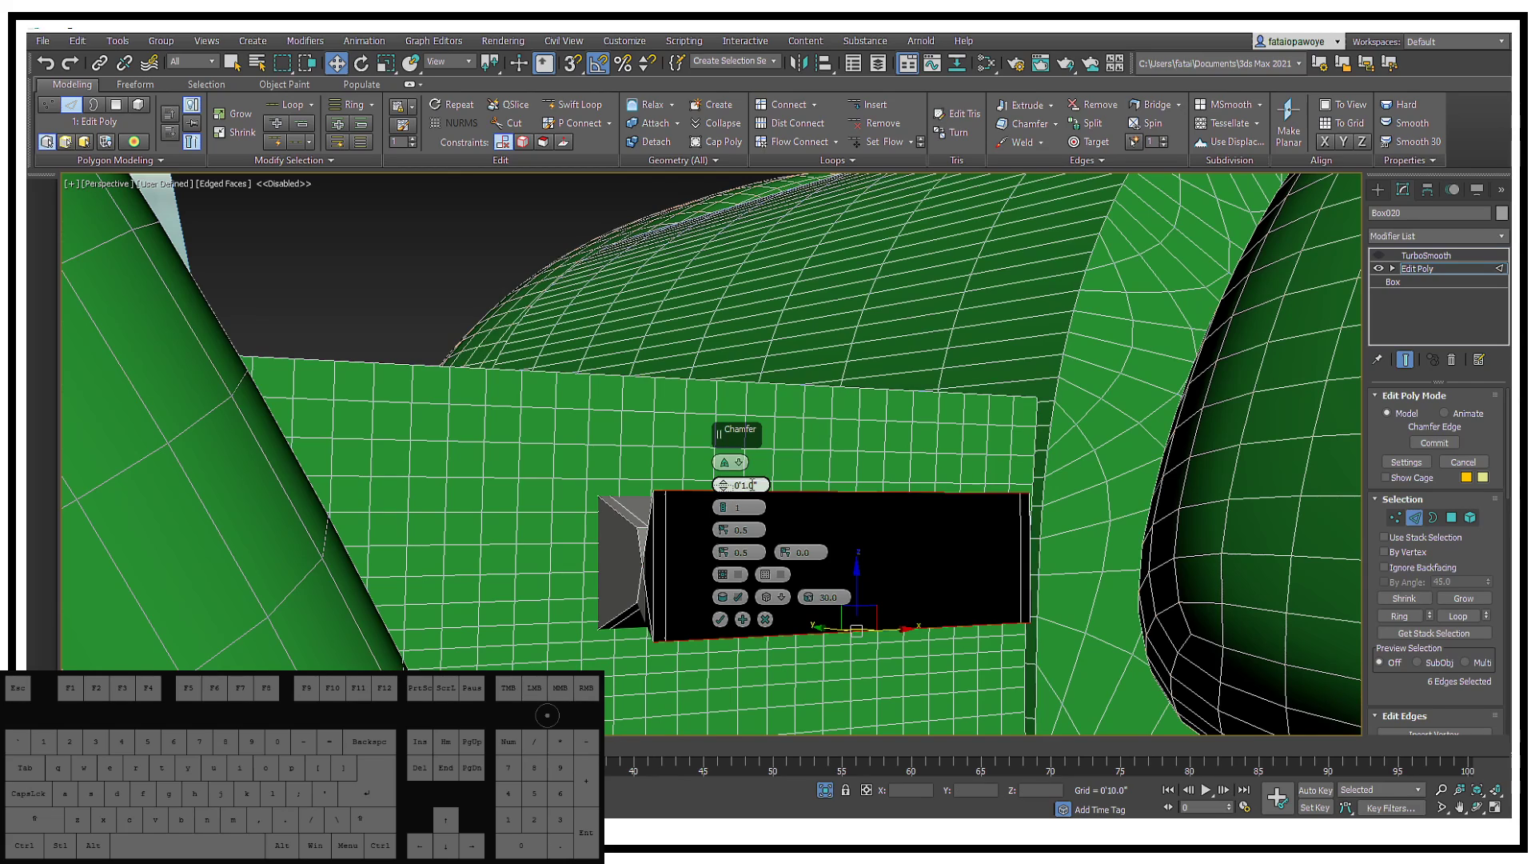
pyautogui.click(732, 463)
pyautogui.click(728, 468)
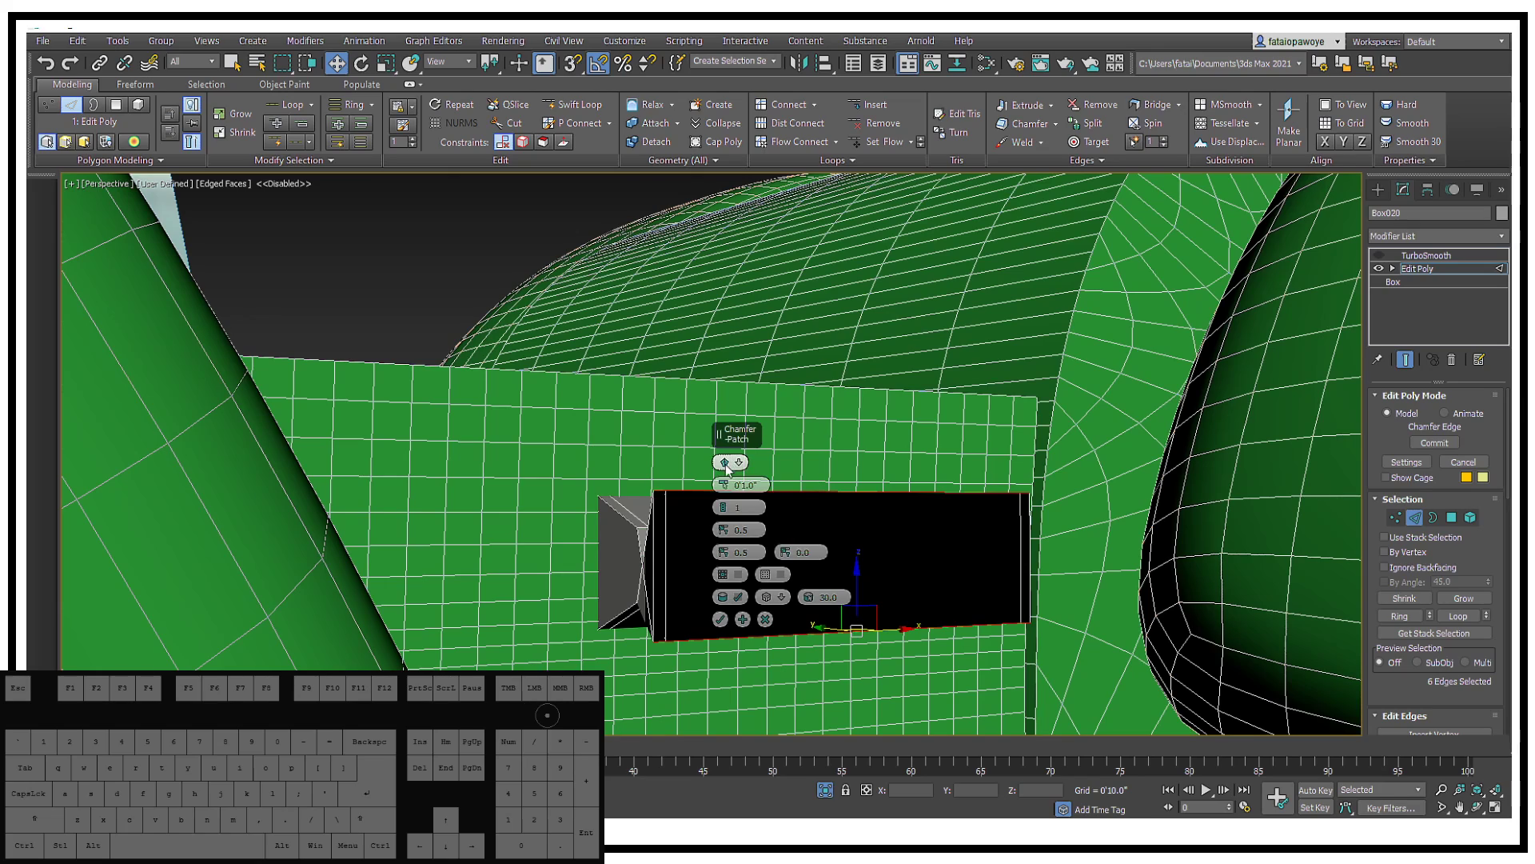
pyautogui.click(727, 469)
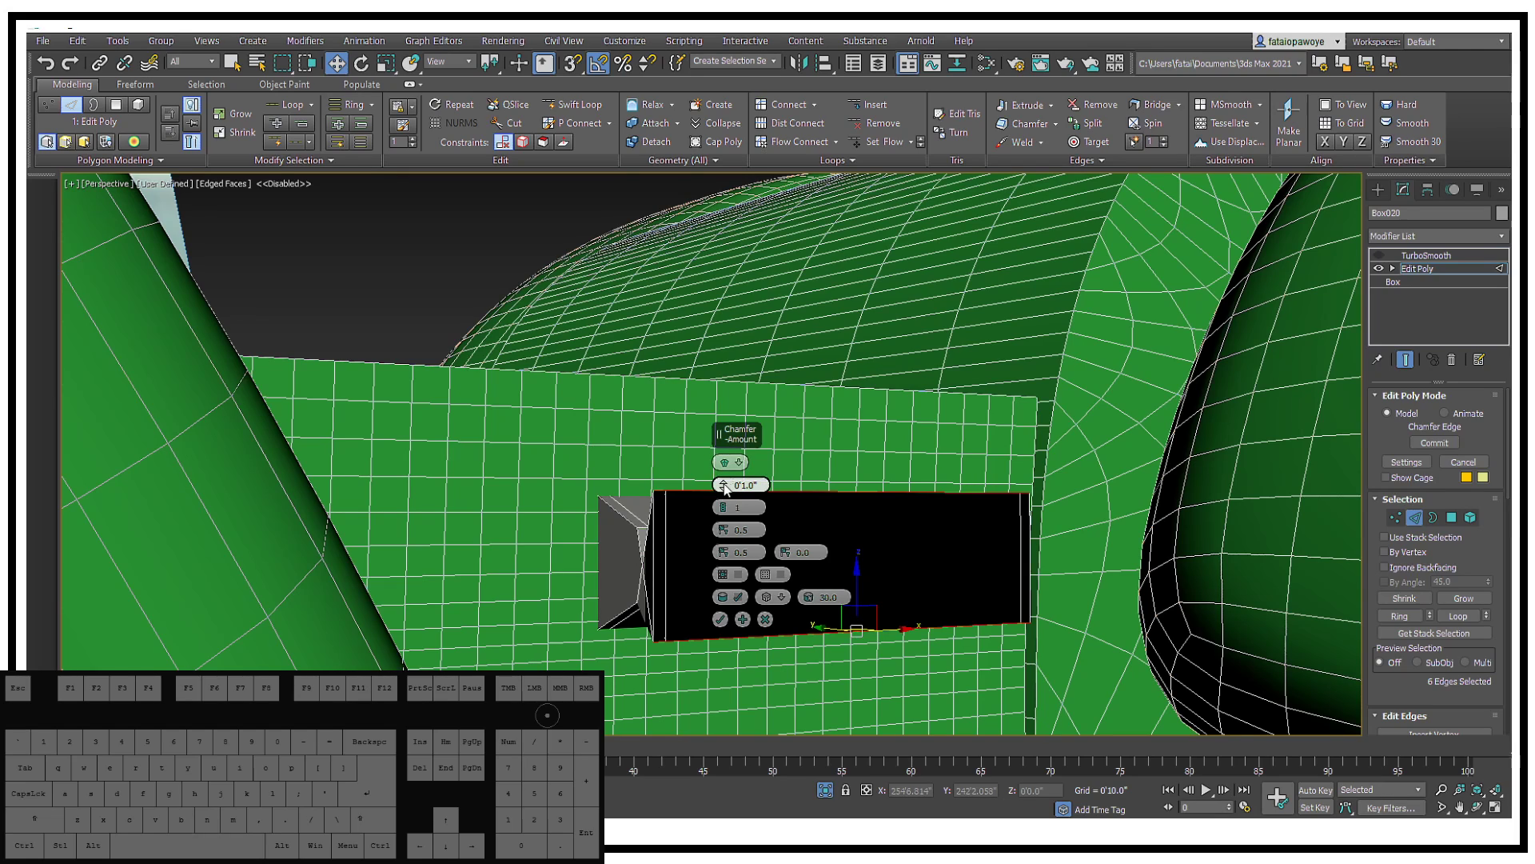
# Step: Set the edge chamfer to an amount of 0'0.112" with 2 segments and apply it
pyautogui.moveTo(724, 490); pyautogui.dragTo(736, 492)
pyautogui.keyDown('alt'); pyautogui.moveTo(560, 551); pyautogui.dragTo(456, 612, button='middle'); pyautogui.keyUp('alt')
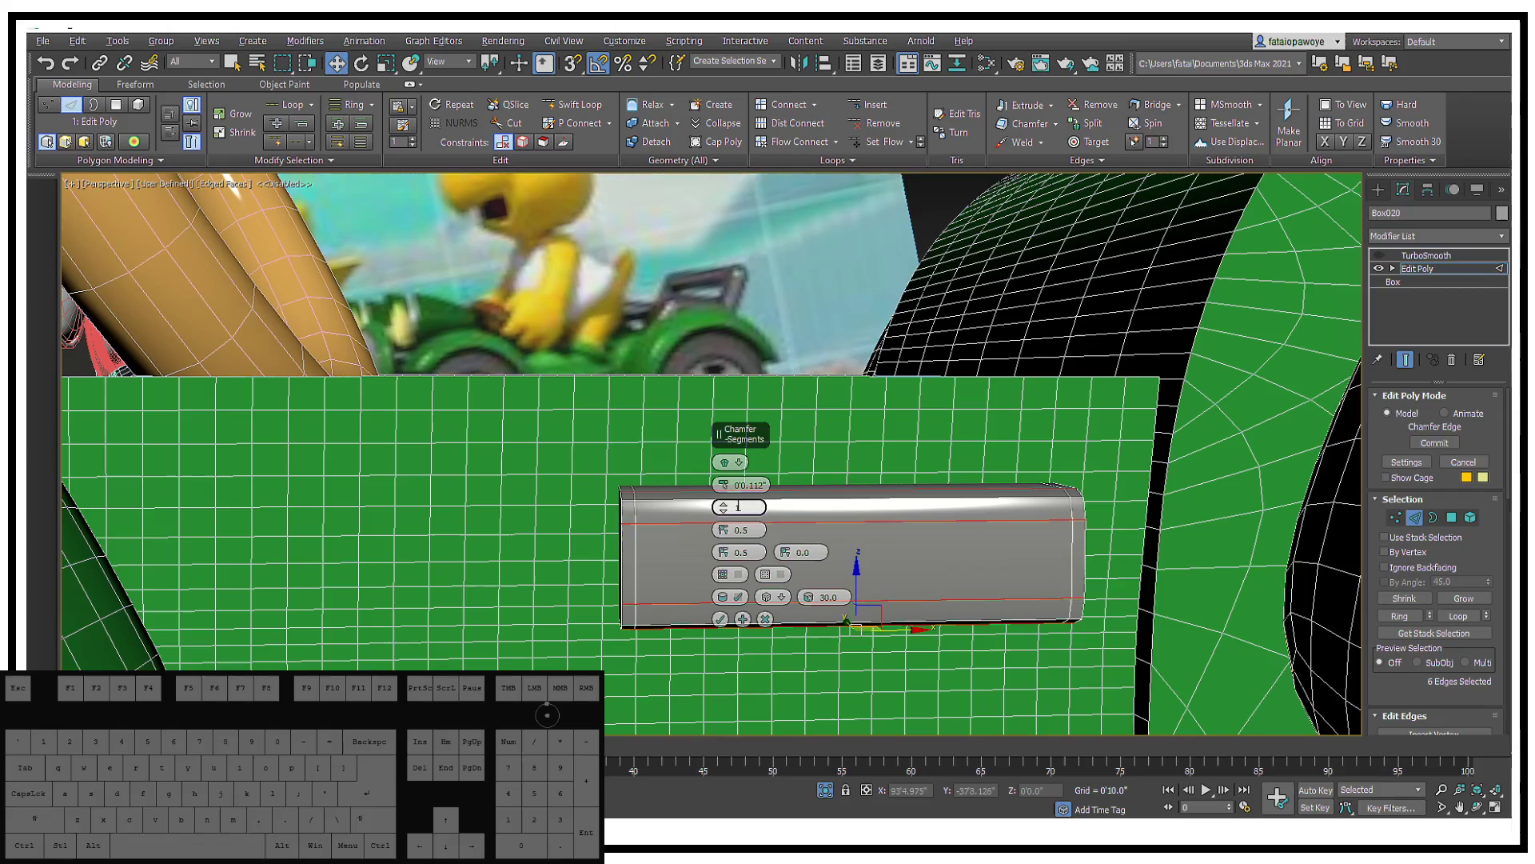
pyautogui.moveTo(722, 507); pyautogui.dragTo(723, 502)
pyautogui.keyDown('alt'); pyautogui.moveTo(703, 520); pyautogui.dragTo(639, 555, button='middle'); pyautogui.keyUp('alt')
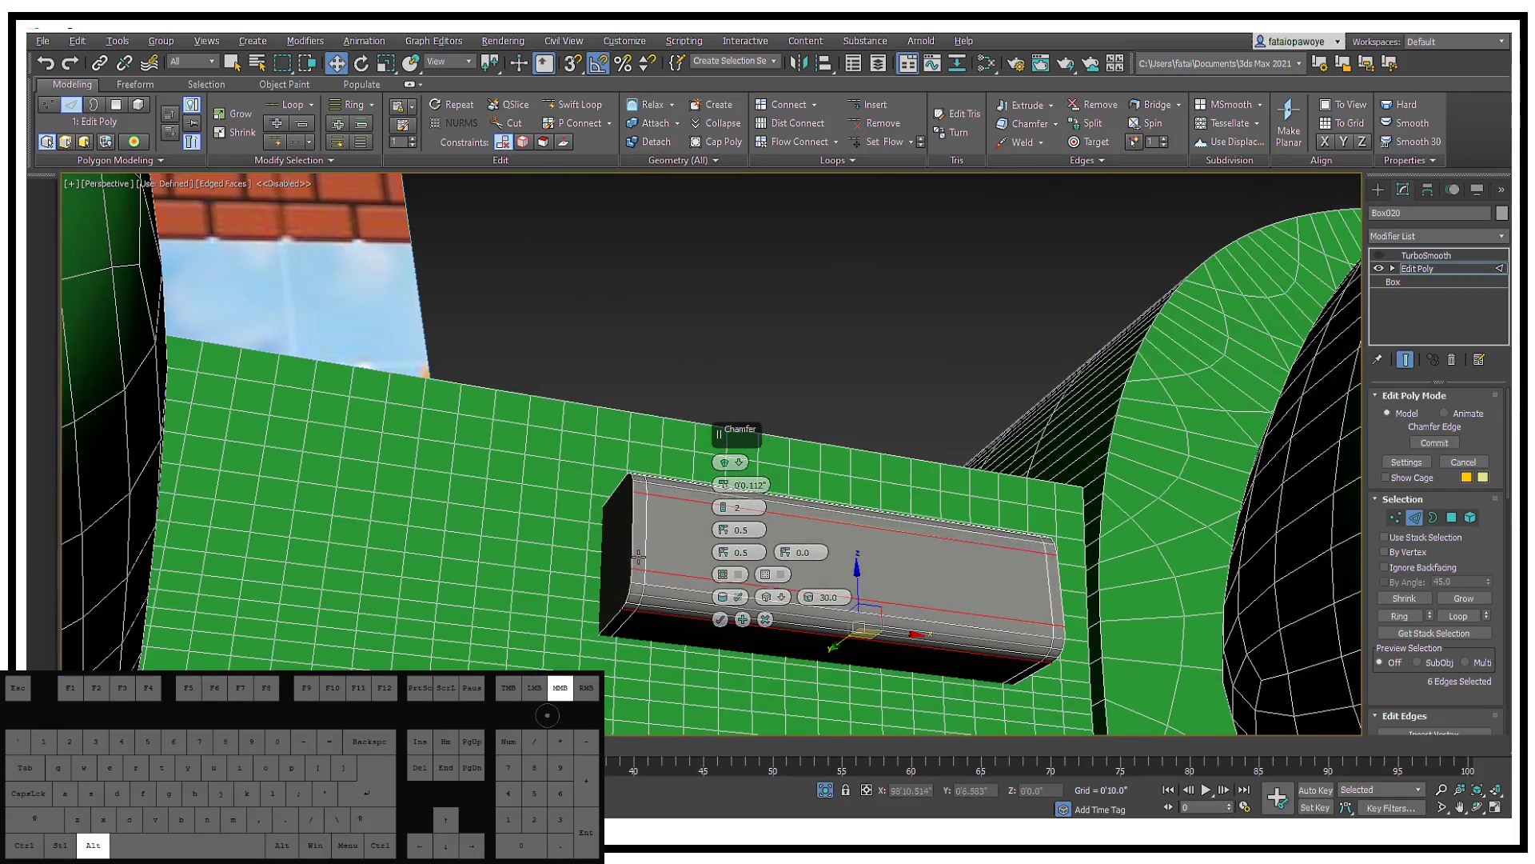
pyautogui.click(720, 619)
# Step: Delete the large cap polygons at both ends of the door handle
pyautogui.keyDown('alt'); pyautogui.moveTo(719, 619); pyautogui.dragTo(680, 629, button='middle'); pyautogui.keyUp('alt')
pyautogui.scroll(4, 680, 629)
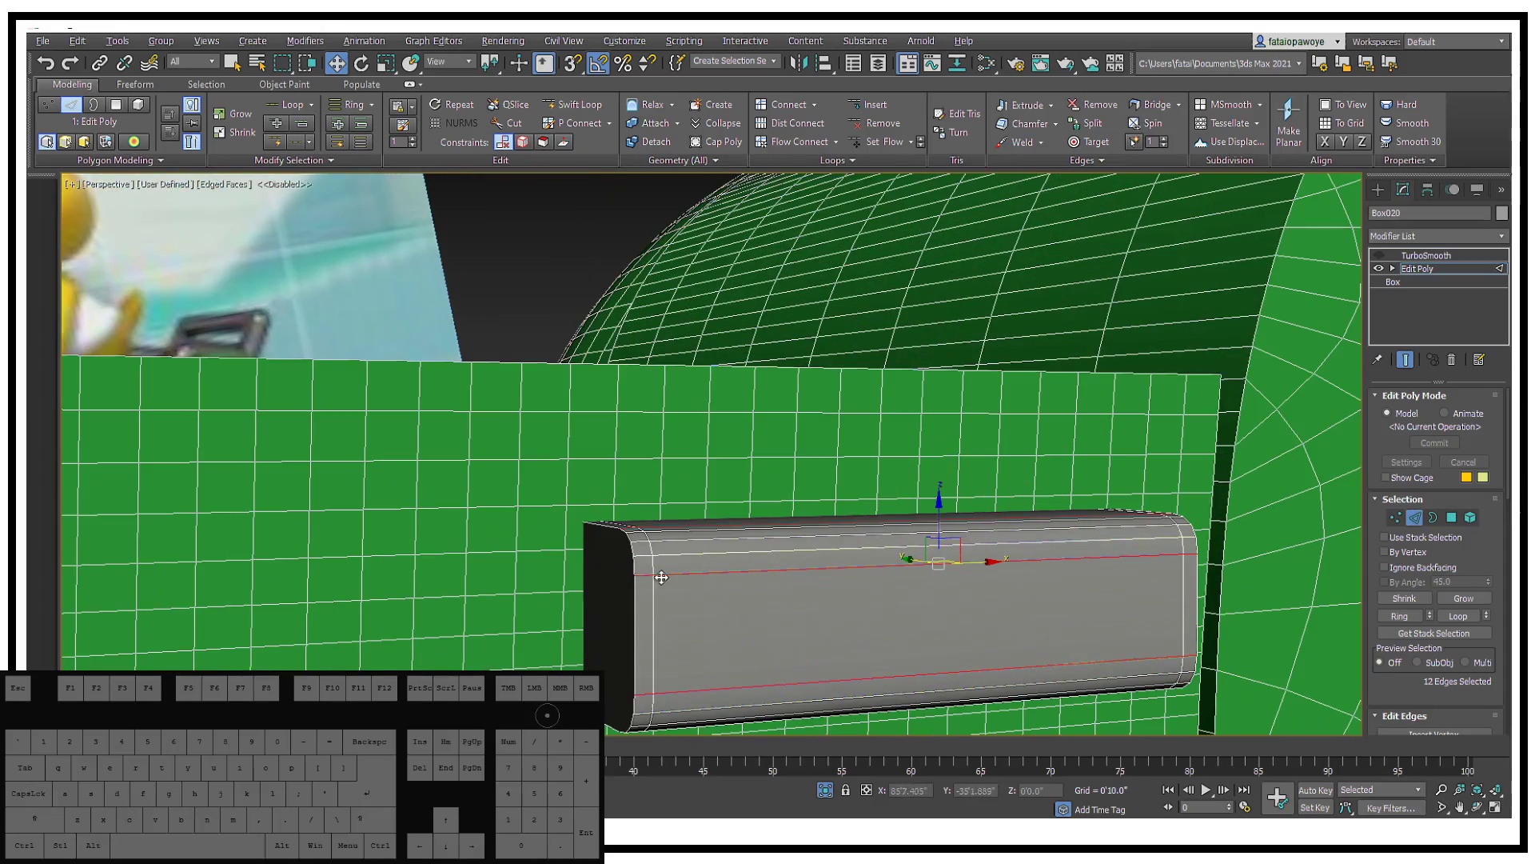
pyautogui.scroll(3, 630, 589)
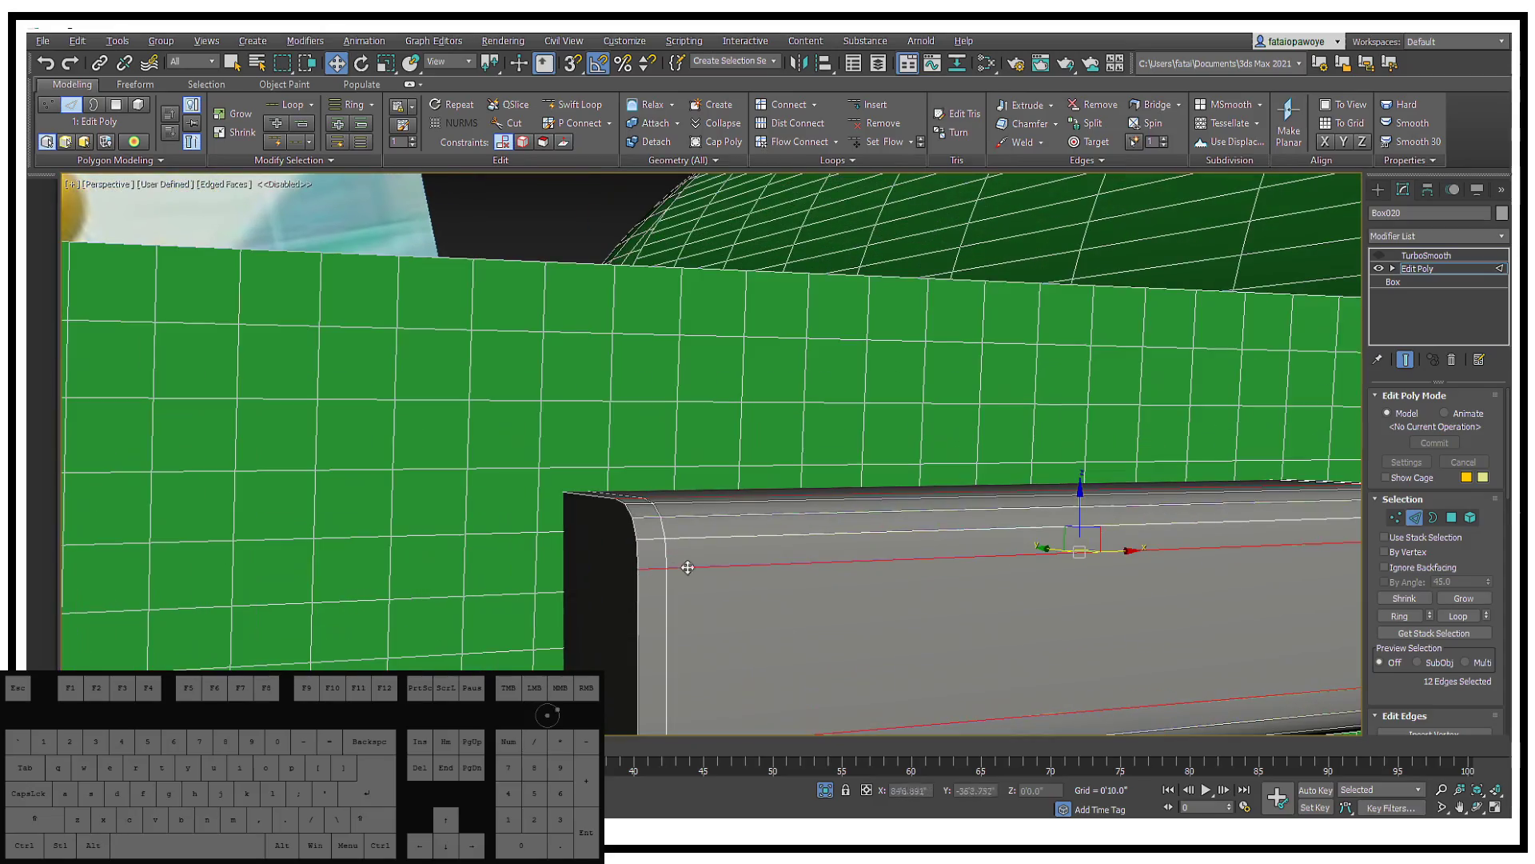
pyautogui.click(1451, 518)
pyautogui.click(1451, 518)
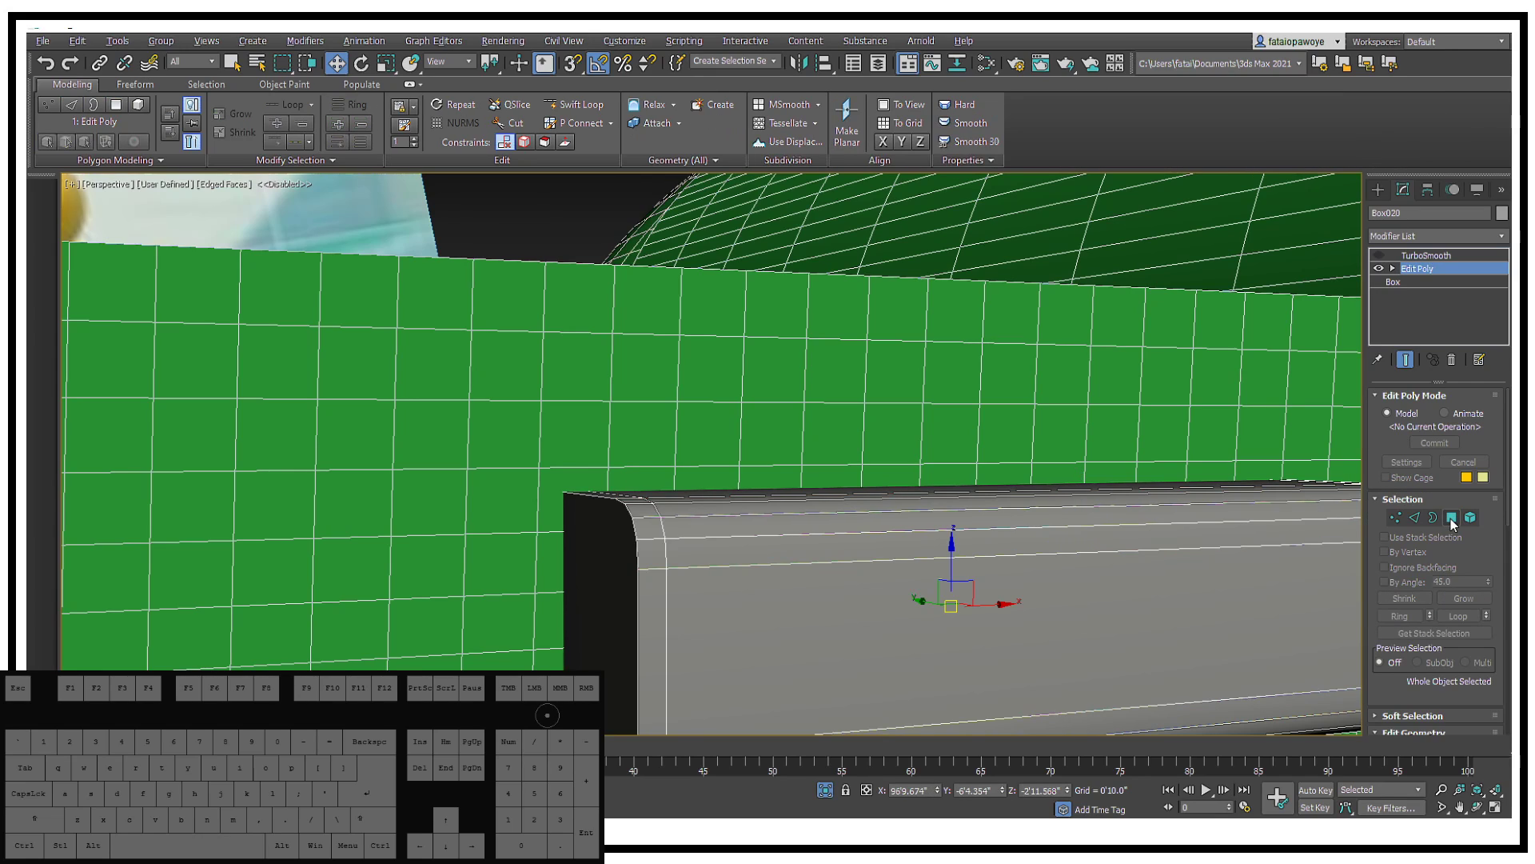
pyautogui.click(1451, 518)
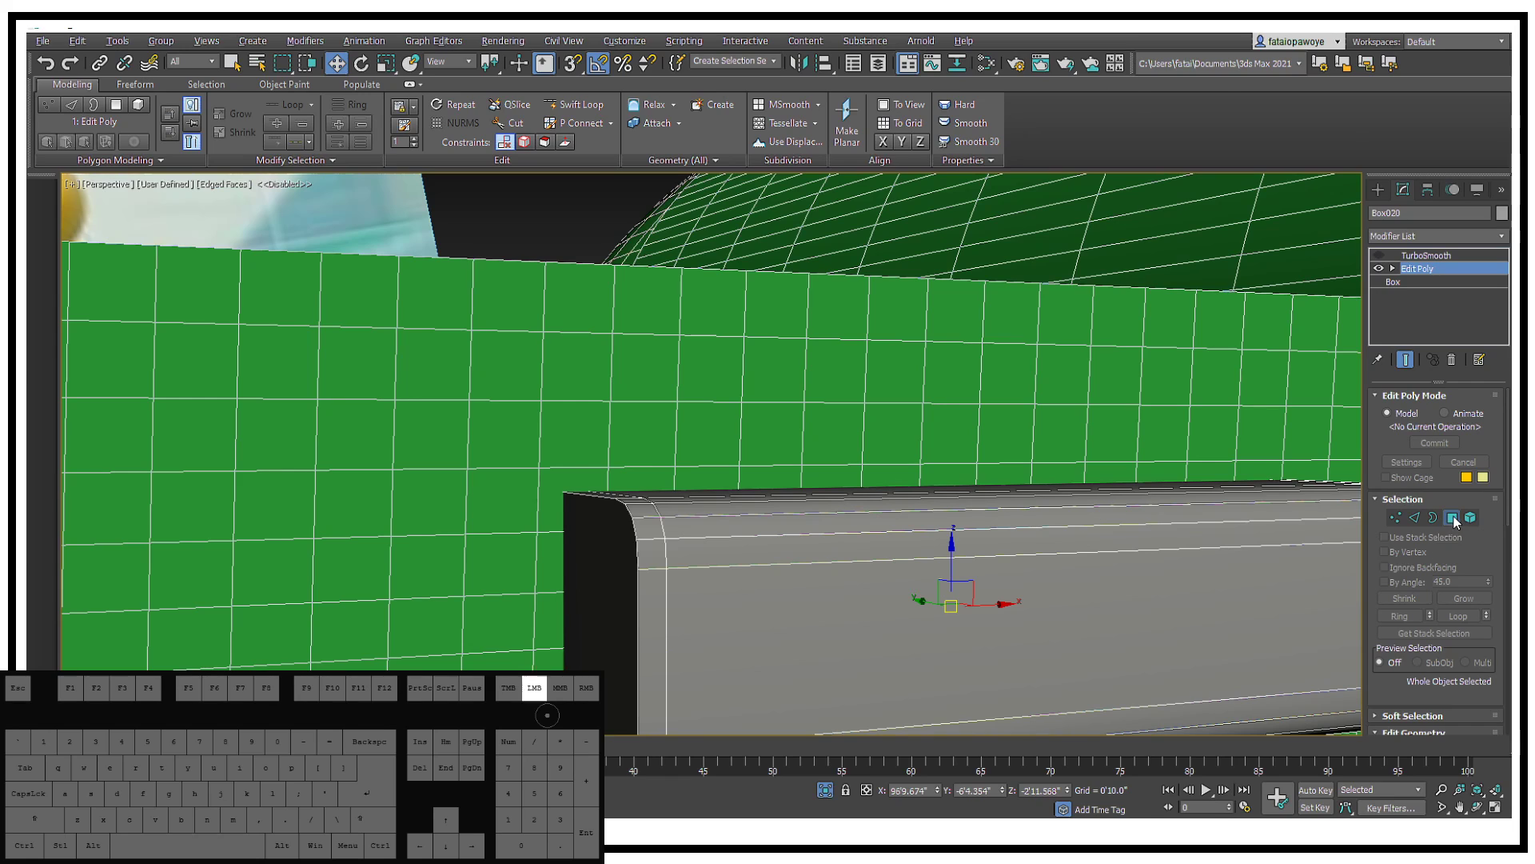
pyautogui.click(568, 606)
pyautogui.press('z')
pyautogui.press('z')
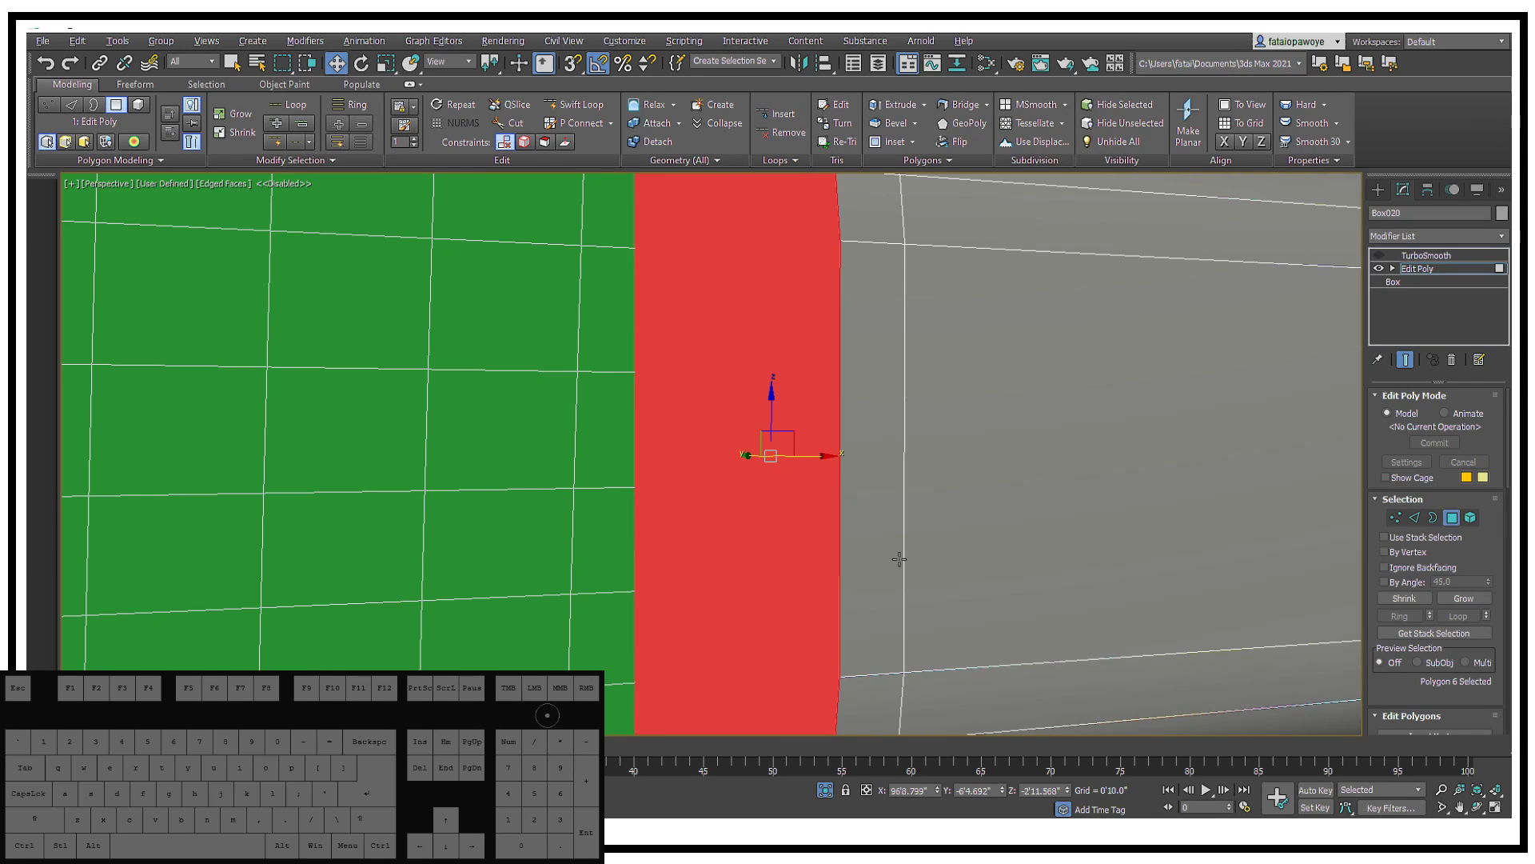
pyautogui.scroll(-10, 899, 559)
pyautogui.keyDown('alt'); pyautogui.moveTo(899, 559); pyautogui.dragTo(863, 507, button='middle'); pyautogui.keyUp('alt')
pyautogui.keyDown('ctrl'); pyautogui.click(1037, 582); pyautogui.keyUp('ctrl')
pyautogui.keyDown('alt'); pyautogui.moveTo(1038, 582); pyautogui.dragTo(859, 487, button='middle'); pyautogui.keyUp('alt')
pyautogui.press('Delete')
# Step: Select the open borders at both handle ends and scale-extrude them vertically inward until they nearly meet along a horizontal midline
pyautogui.moveTo(692, 501)
pyautogui.keyDown('alt'); pyautogui.mouseDown(button='middle')
pyautogui.moveTo(752, 490)
pyautogui.moveTo(719, 504)
pyautogui.mouseUp(button='middle'); pyautogui.keyUp('alt')
pyautogui.press('3')
pyautogui.moveTo(512, 501); pyautogui.dragTo(500, 504)
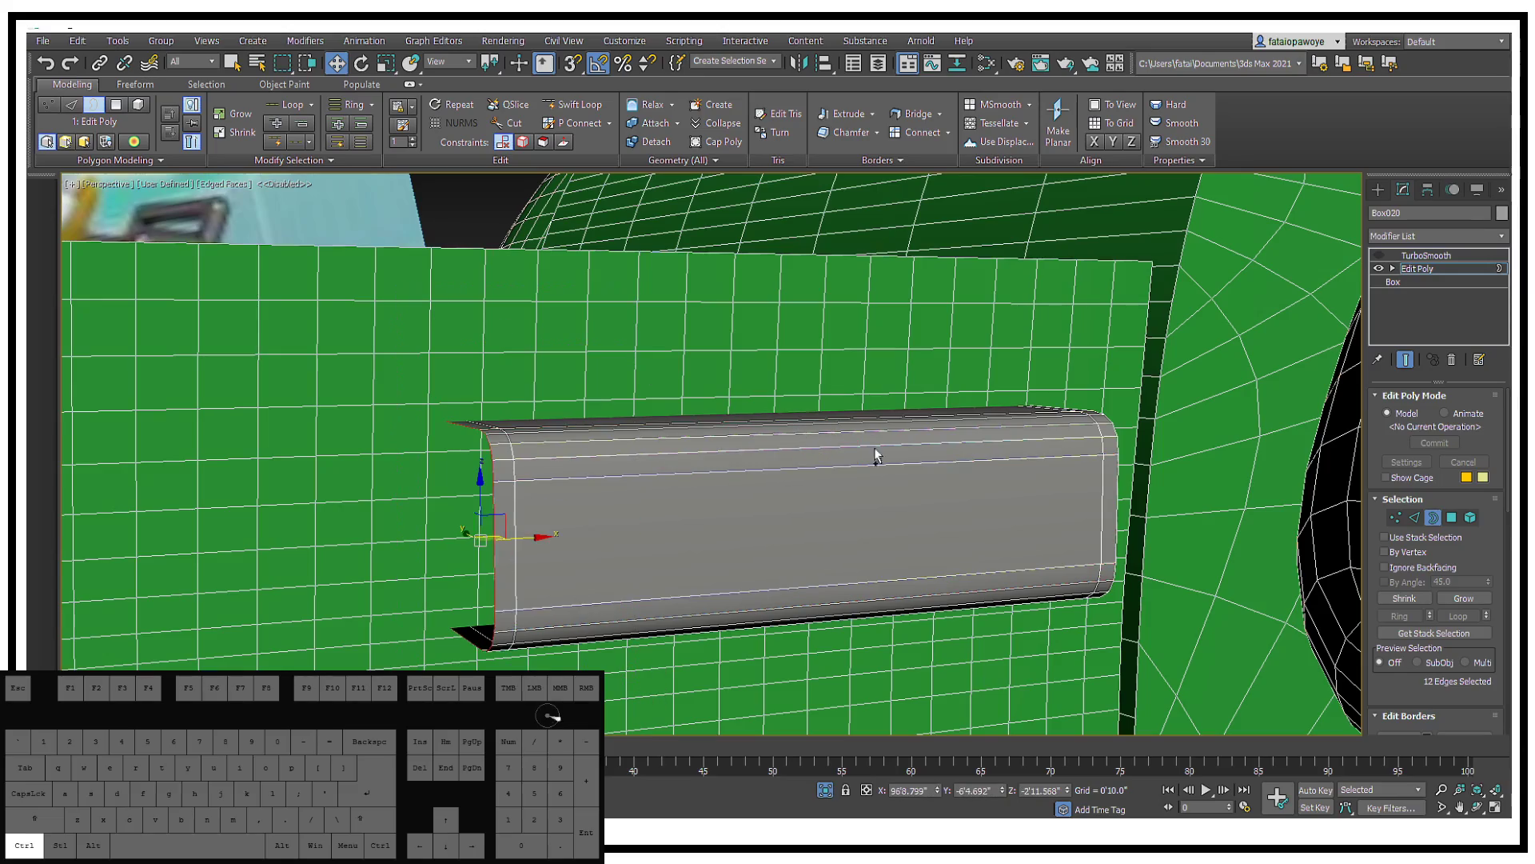
pyautogui.keyDown('ctrl'); pyautogui.moveTo(1131, 515); pyautogui.dragTo(1130, 514); pyautogui.keyUp('ctrl')
pyautogui.keyDown('alt'); pyautogui.moveTo(1130, 514); pyautogui.dragTo(707, 493, button='middle'); pyautogui.keyUp('alt')
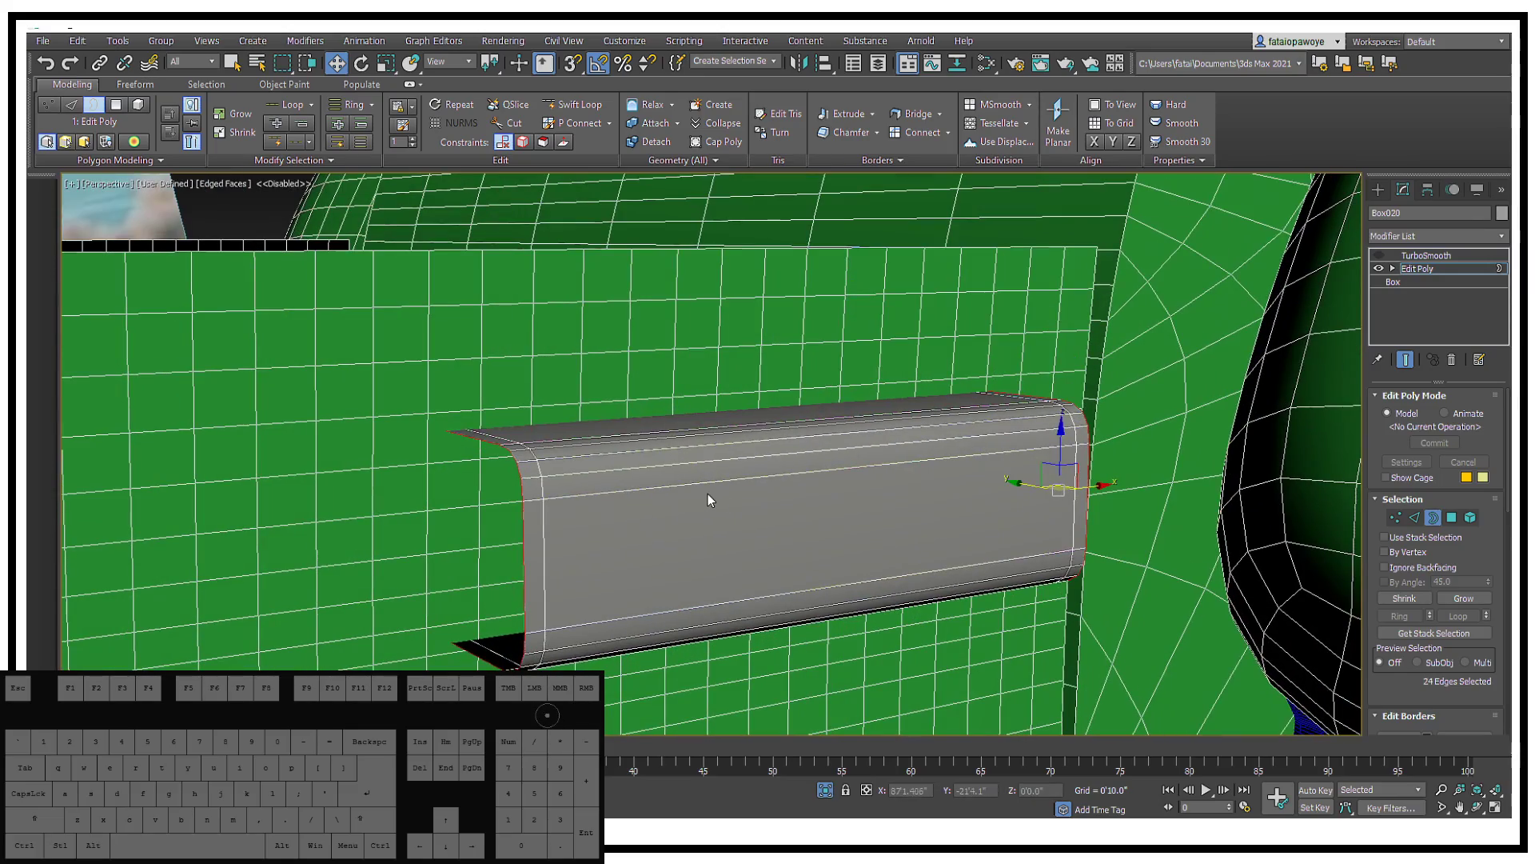
pyautogui.press('r')
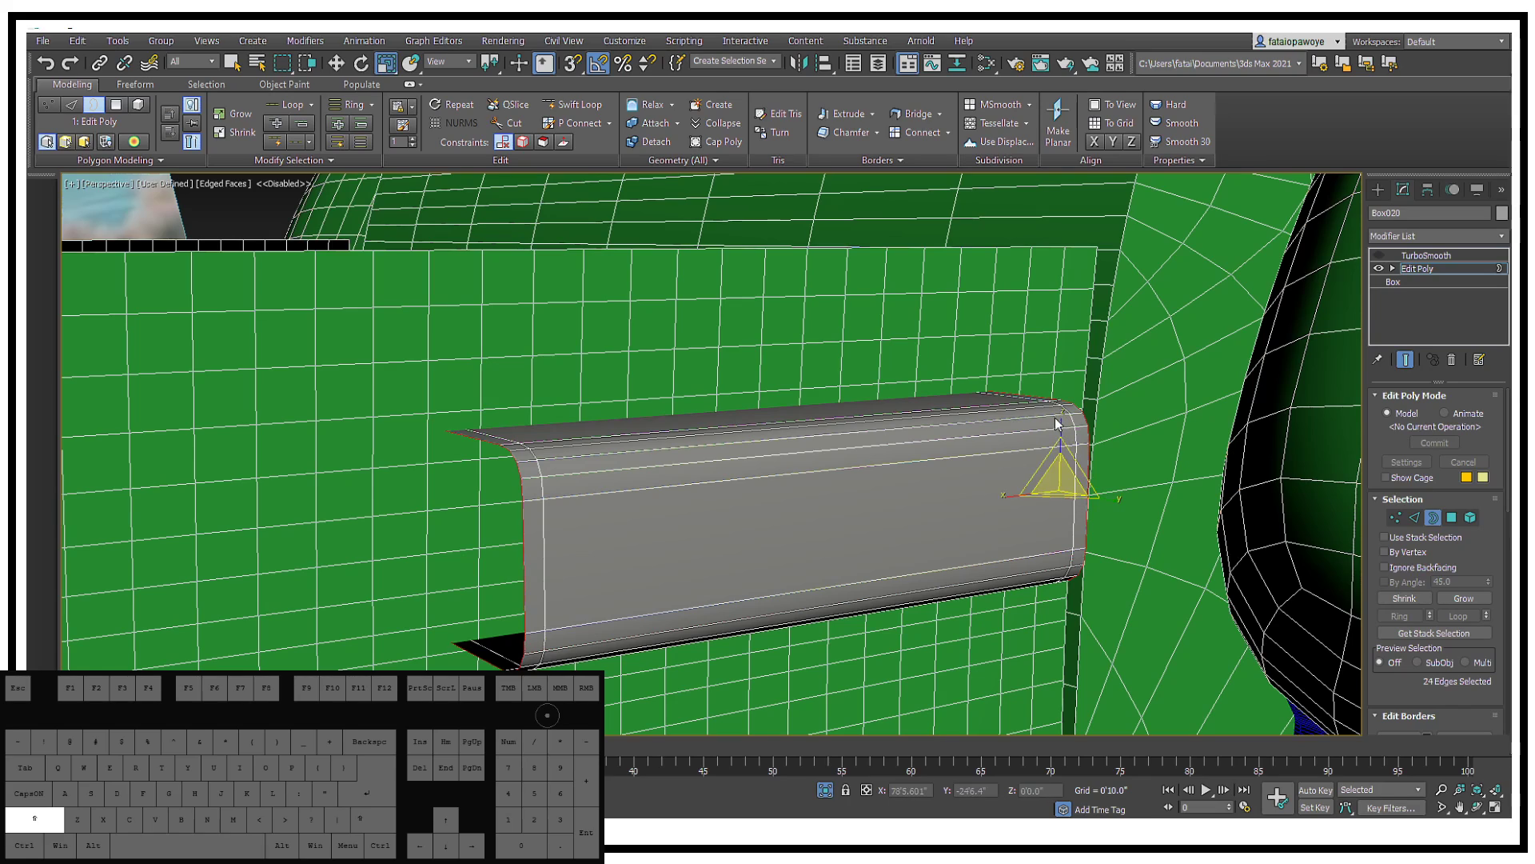
pyautogui.keyDown('shift'); pyautogui.moveTo(1063, 414); pyautogui.dragTo(1216, 747); pyautogui.keyUp('shift')
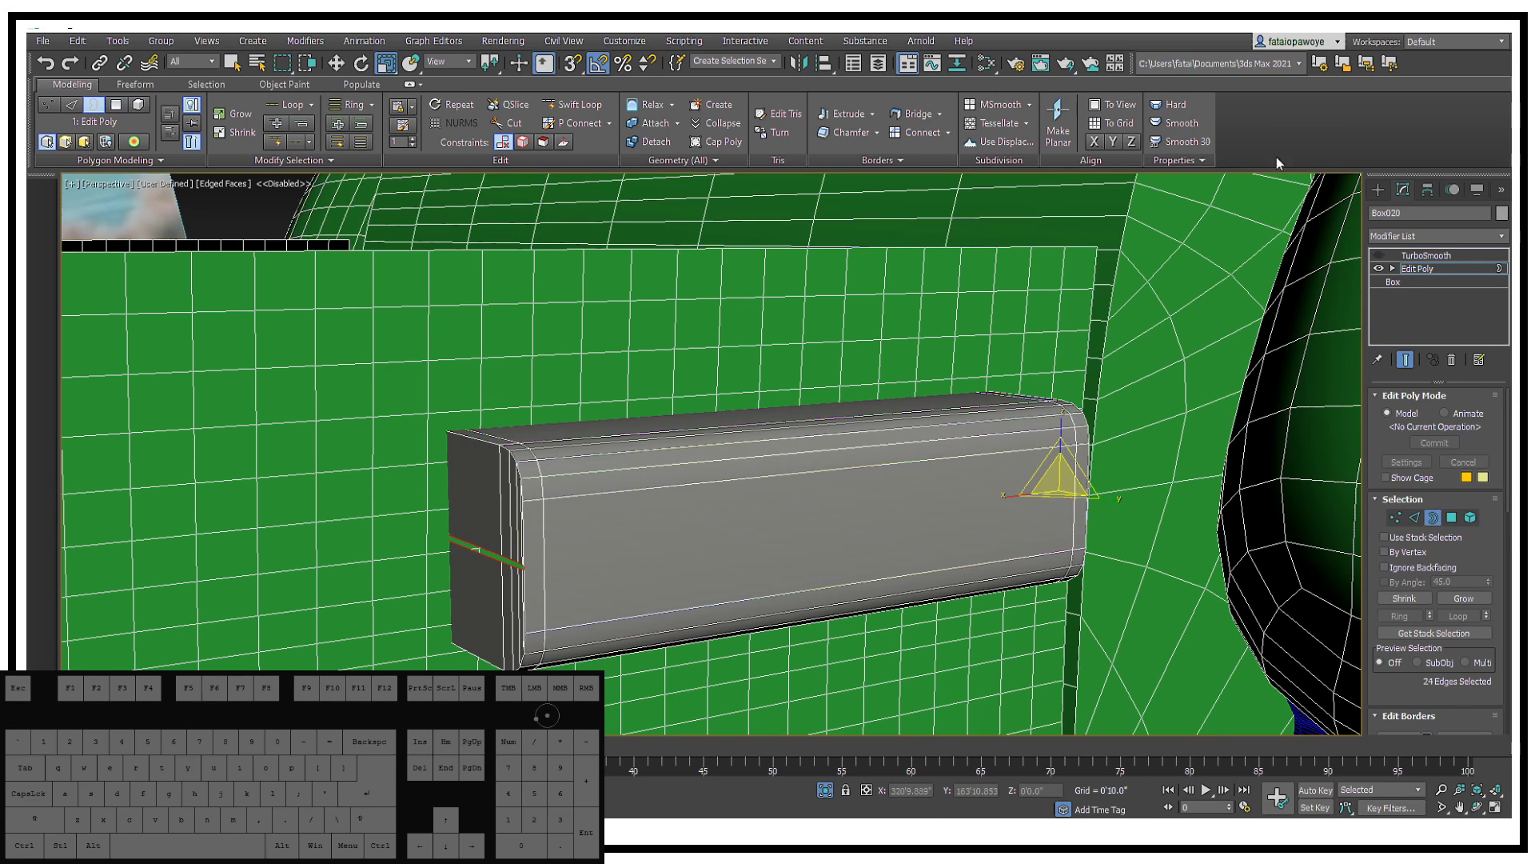
pyautogui.moveTo(1069, 429); pyautogui.dragTo(1253, 484)
# Step: Convert the border selection to vertices and weld them with a threshold of 0'0.001"
pyautogui.keyDown('ctrl'); pyautogui.click(1402, 520); pyautogui.keyUp('ctrl')
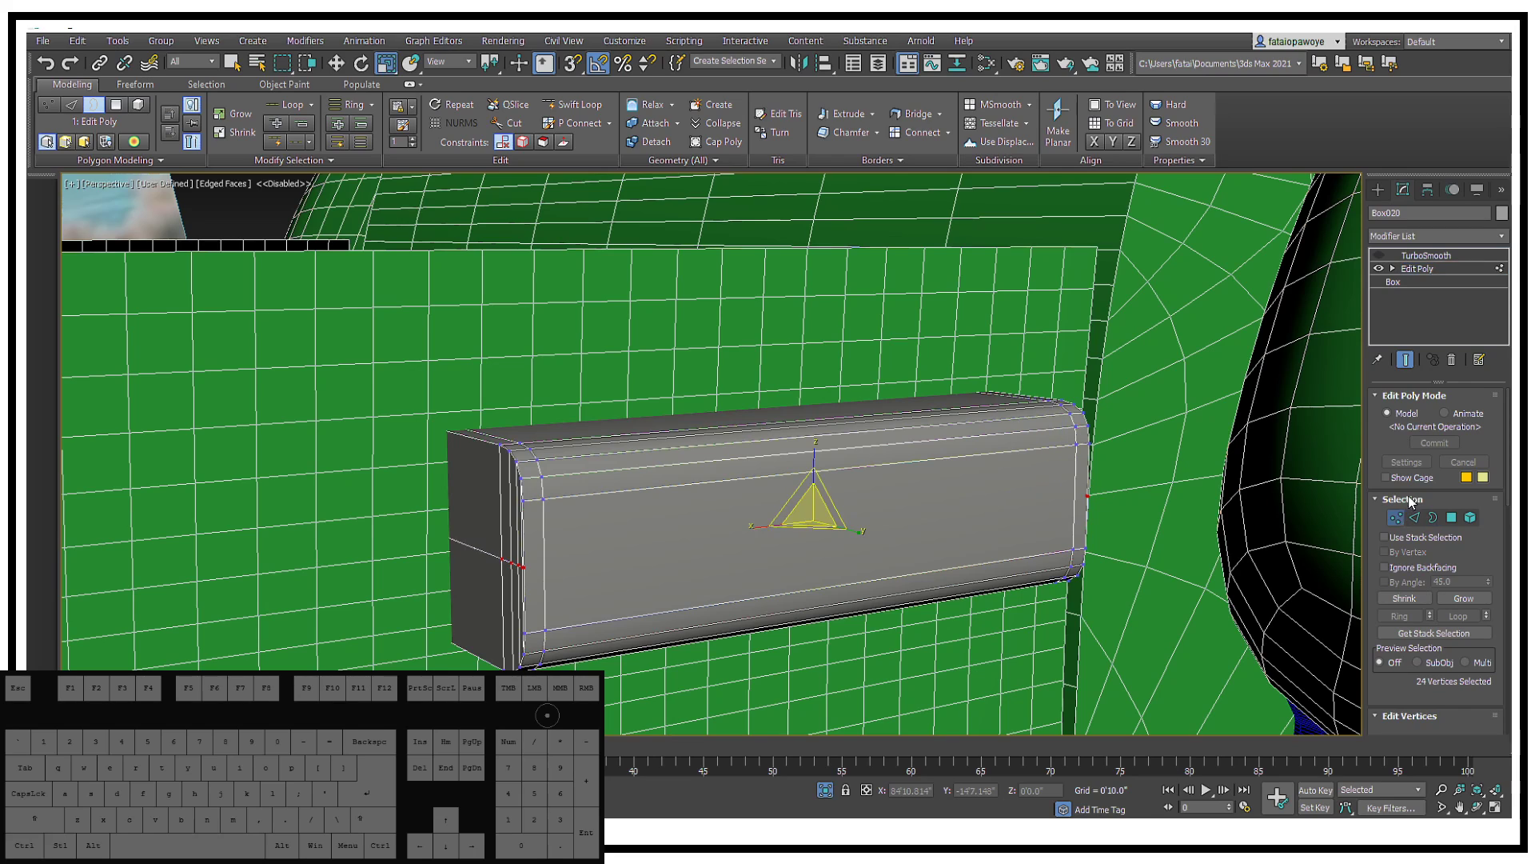
pyautogui.keyDown('alt'); pyautogui.moveTo(880, 462); pyautogui.dragTo(802, 490, button='middle'); pyautogui.keyUp('alt')
pyautogui.rightClick(802, 491)
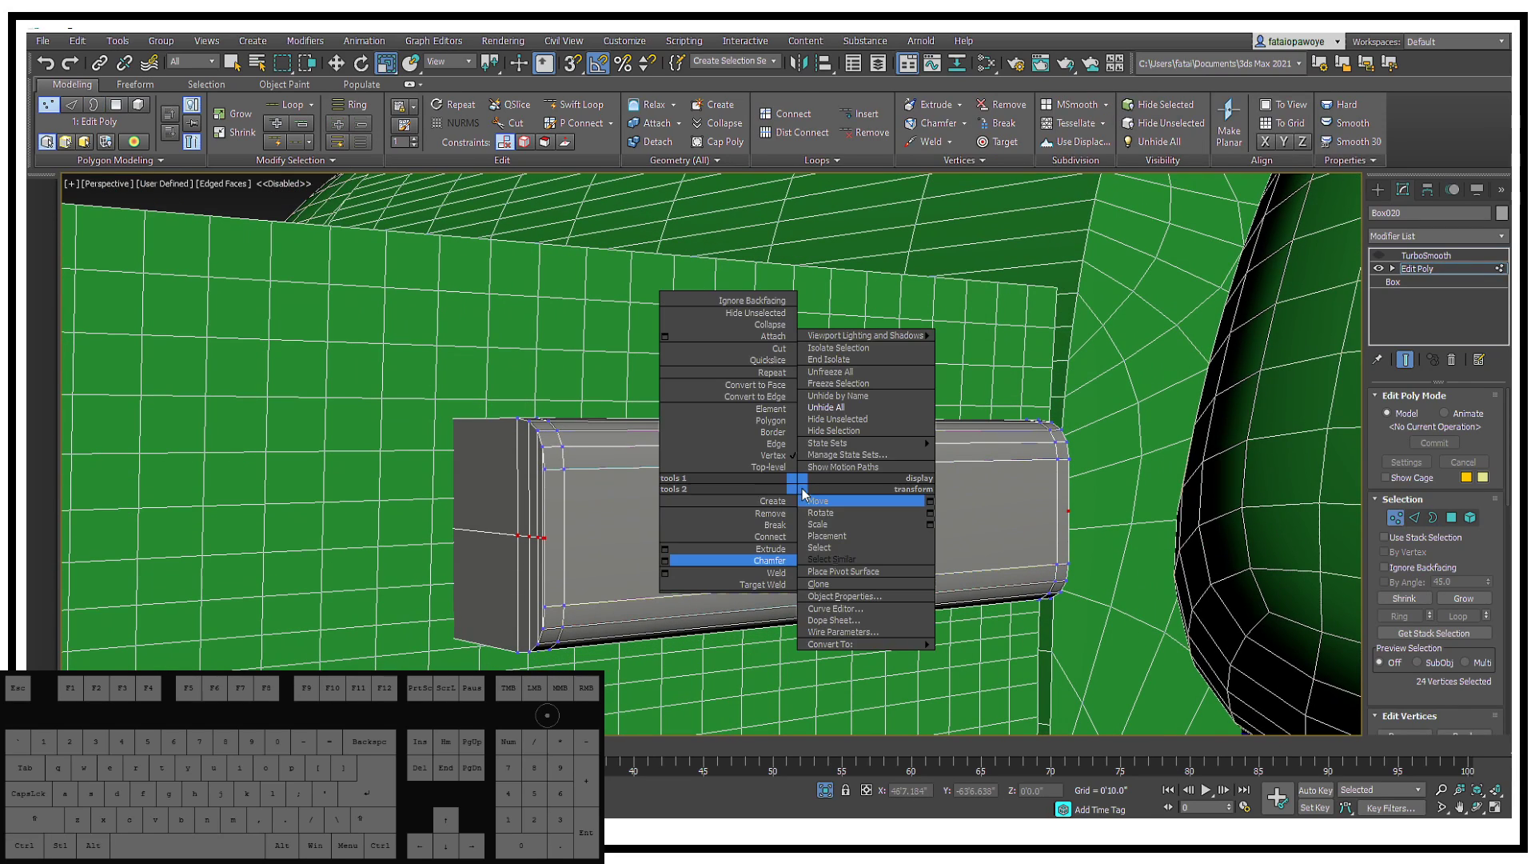
pyautogui.click(665, 572)
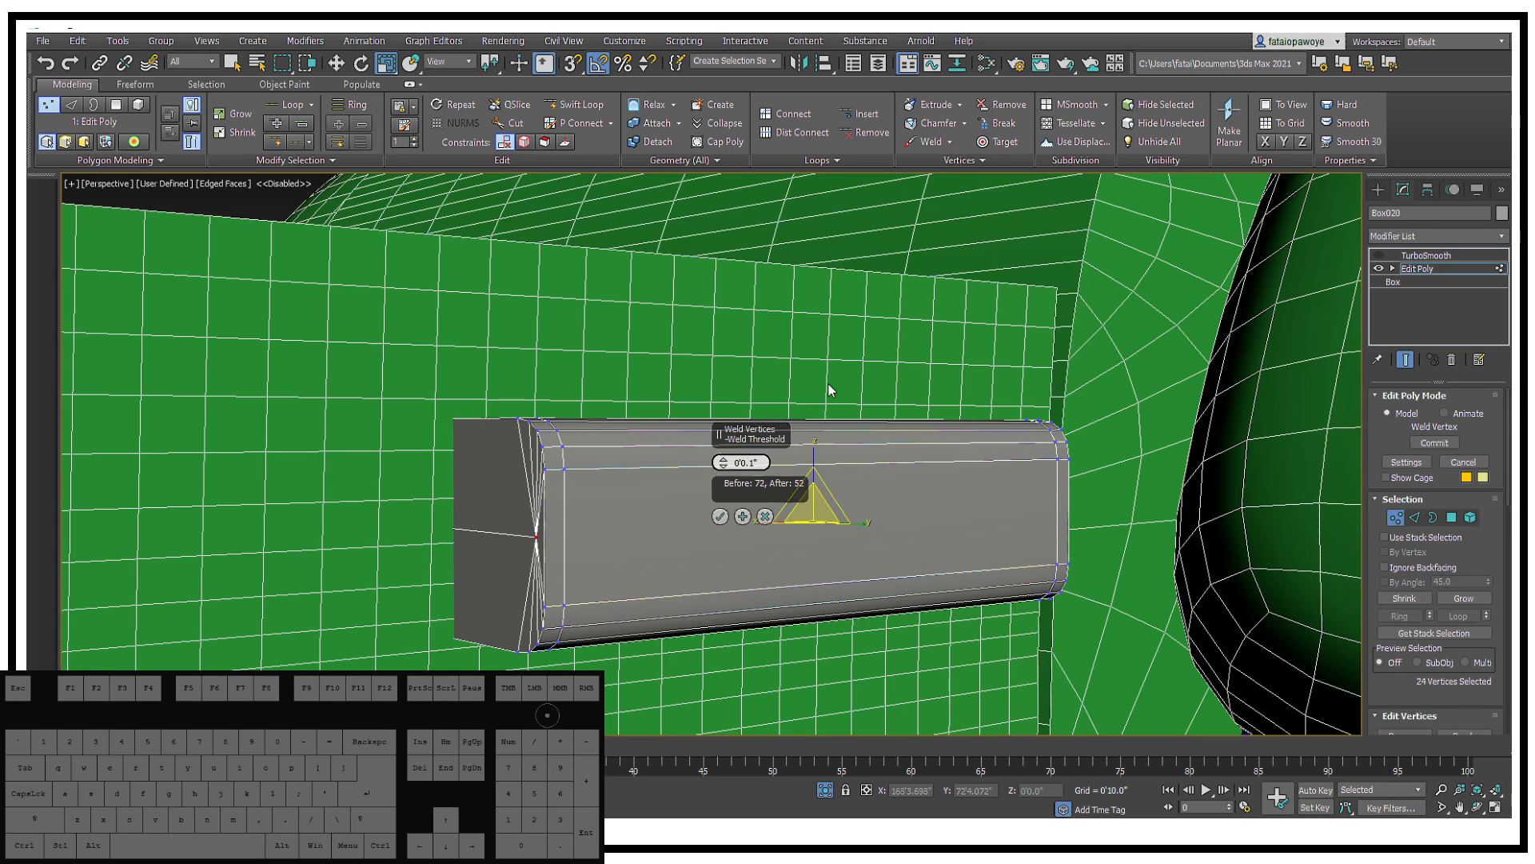
pyautogui.write('0')
pyautogui.write('0')
pyautogui.press('Return')
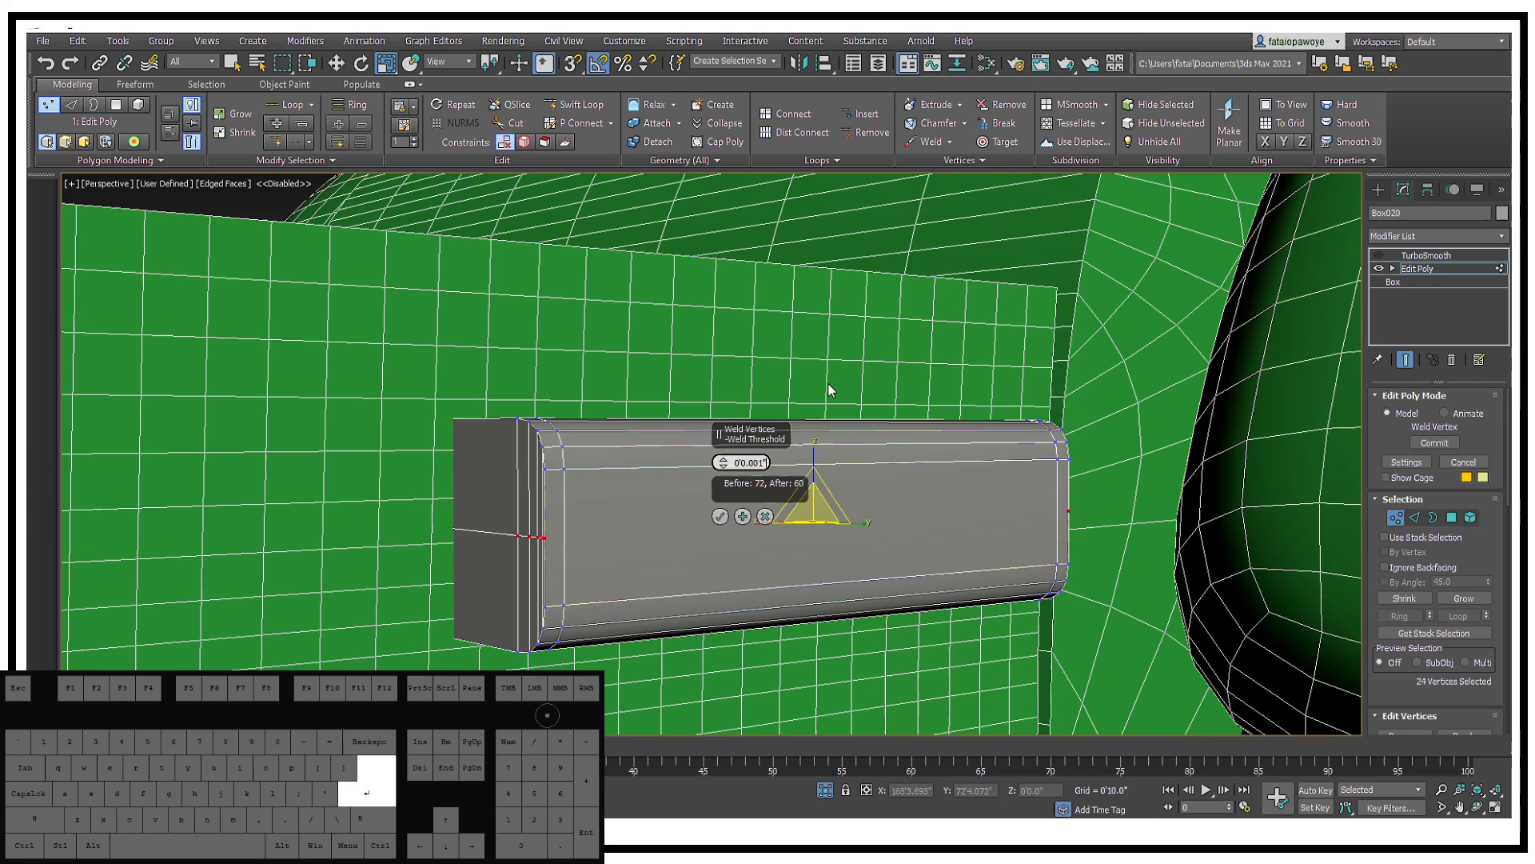
pyautogui.click(721, 515)
pyautogui.moveTo(764, 508)
pyautogui.keyDown('alt'); pyautogui.mouseDown(button='middle')
pyautogui.moveTo(799, 501)
pyautogui.moveTo(780, 529)
pyautogui.mouseUp(button='middle'); pyautogui.keyUp('alt')
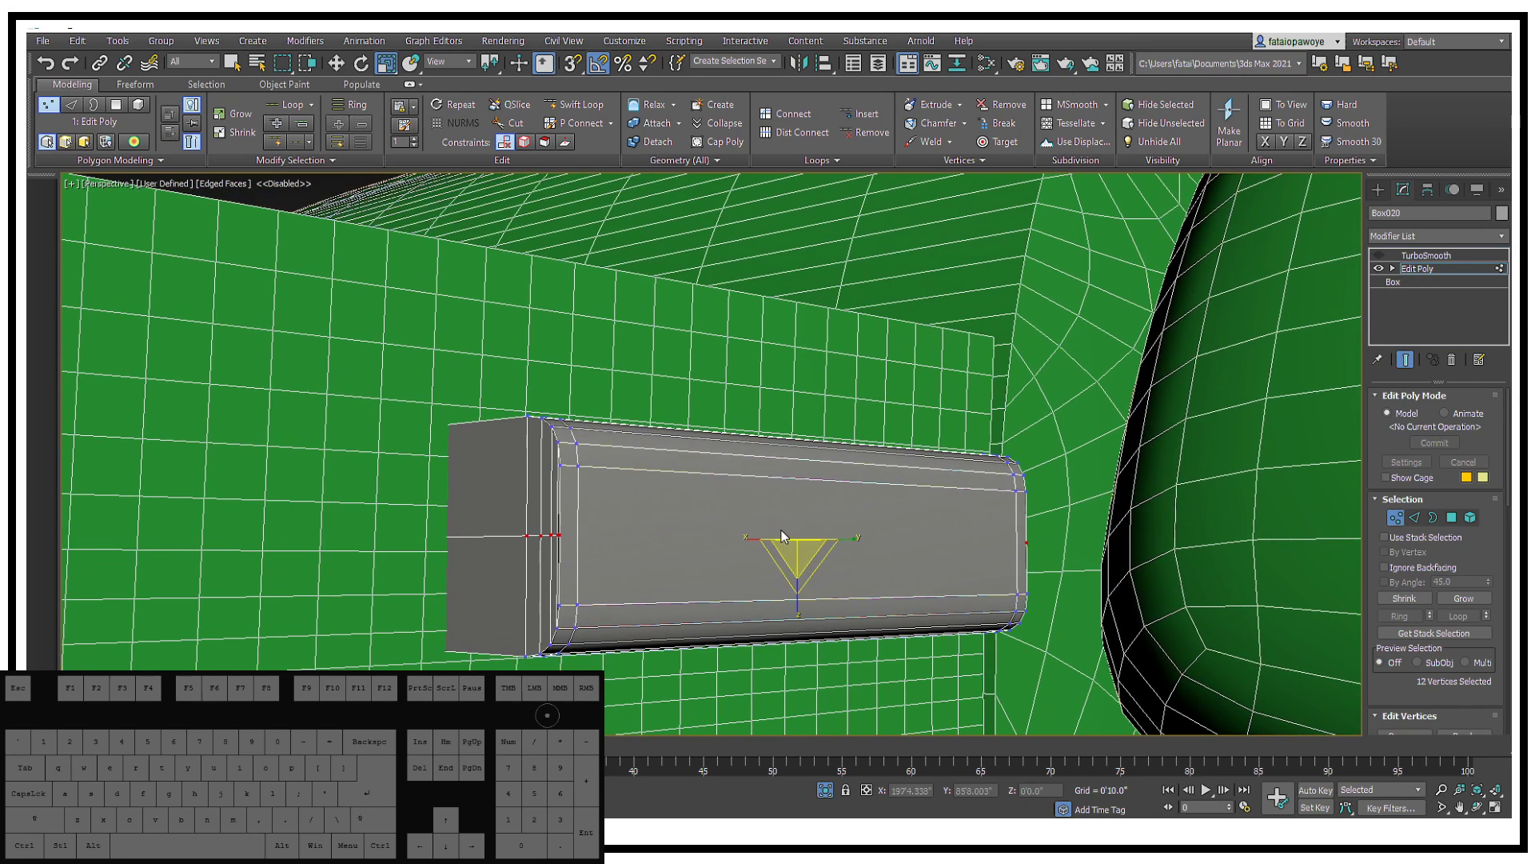
# Step: Remove the horizontal middle edges, including their vertices, from both end caps of the handle
pyautogui.press('2')
pyautogui.click(489, 540)
pyautogui.keyDown('alt'); pyautogui.moveTo(489, 541); pyautogui.dragTo(793, 471, button='middle'); pyautogui.keyUp('alt')
pyautogui.hotkey('ctrl', 'BackSpace')
pyautogui.doubleClick(1066, 472)
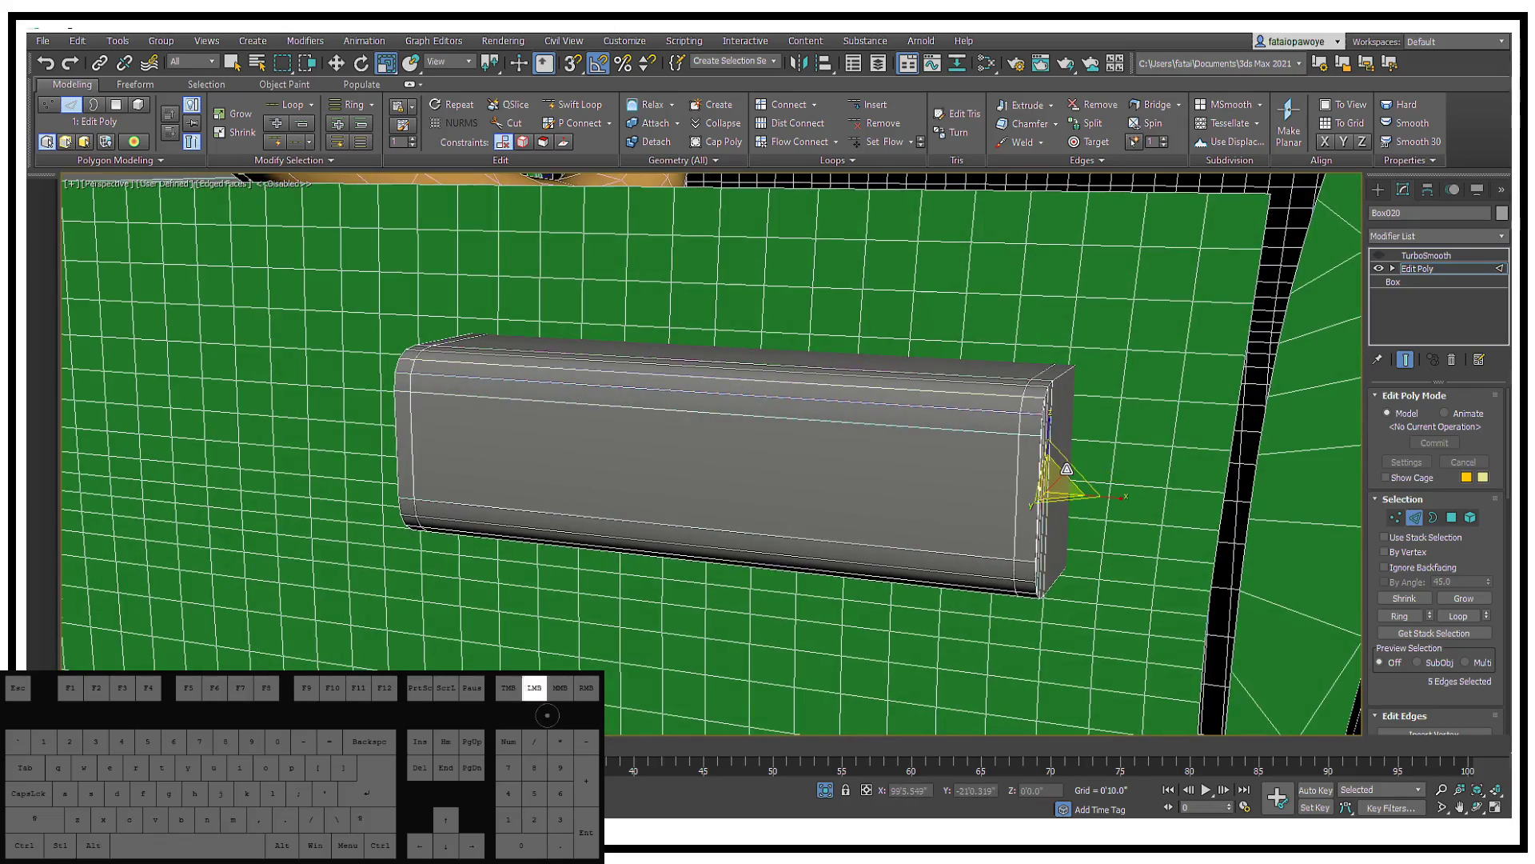
pyautogui.hotkey('ctrl', 'BackSpace')
pyautogui.keyDown('alt'); pyautogui.moveTo(1058, 464); pyautogui.dragTo(1136, 424, button='middle'); pyautogui.keyUp('alt')
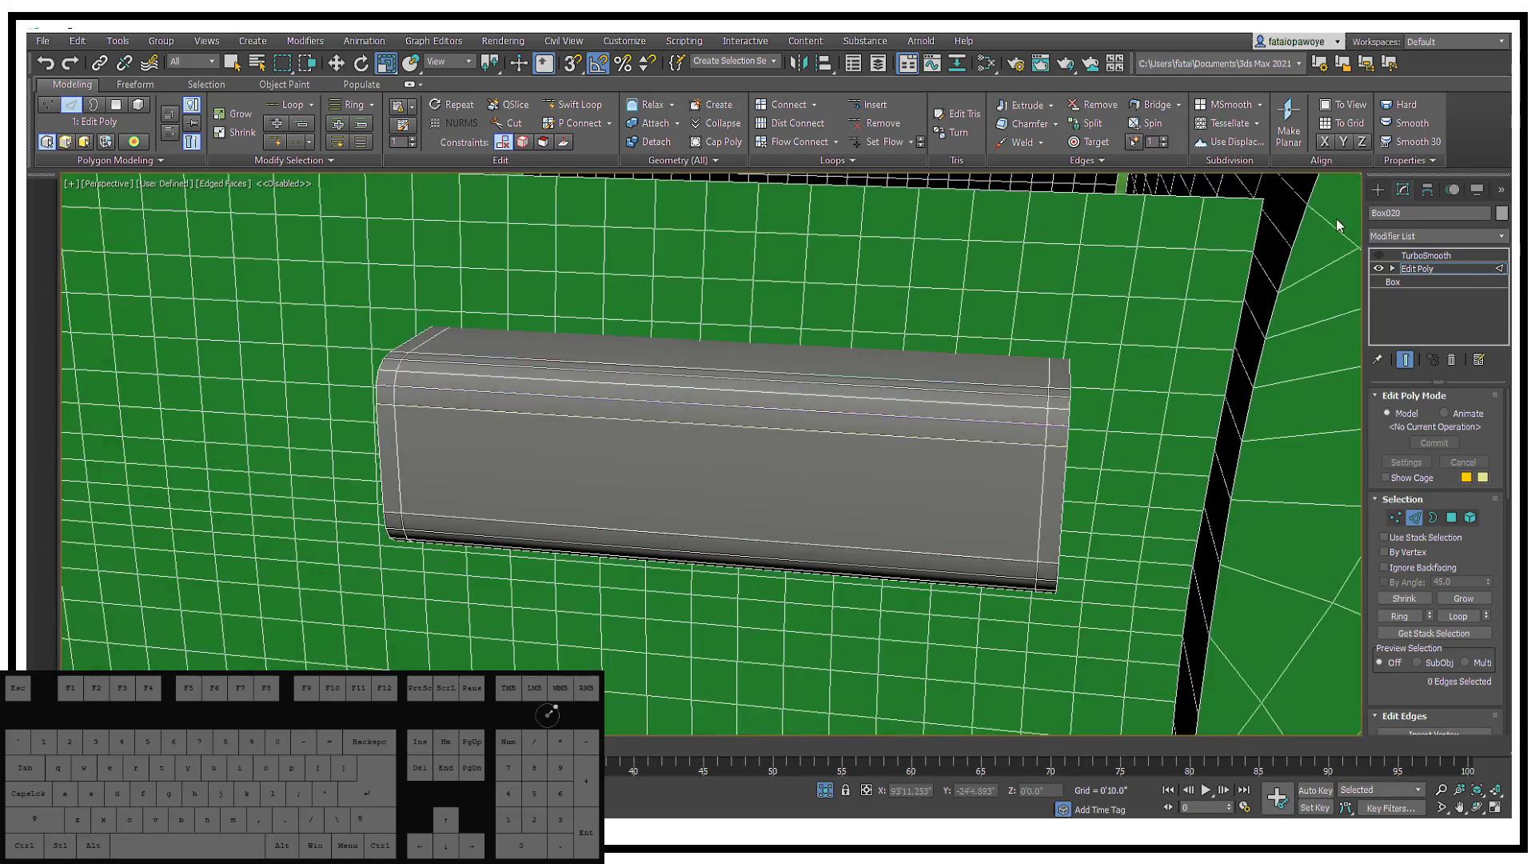
# Step: Switch the handle's TurboSmooth back on, raise its iterations by one and select the car body
pyautogui.click(1412, 256)
pyautogui.click(1377, 255)
pyautogui.moveTo(1009, 314)
pyautogui.keyDown('alt'); pyautogui.mouseDown(button='middle')
pyautogui.moveTo(999, 301)
pyautogui.moveTo(982, 322)
pyautogui.mouseUp(button='middle'); pyautogui.keyUp('alt')
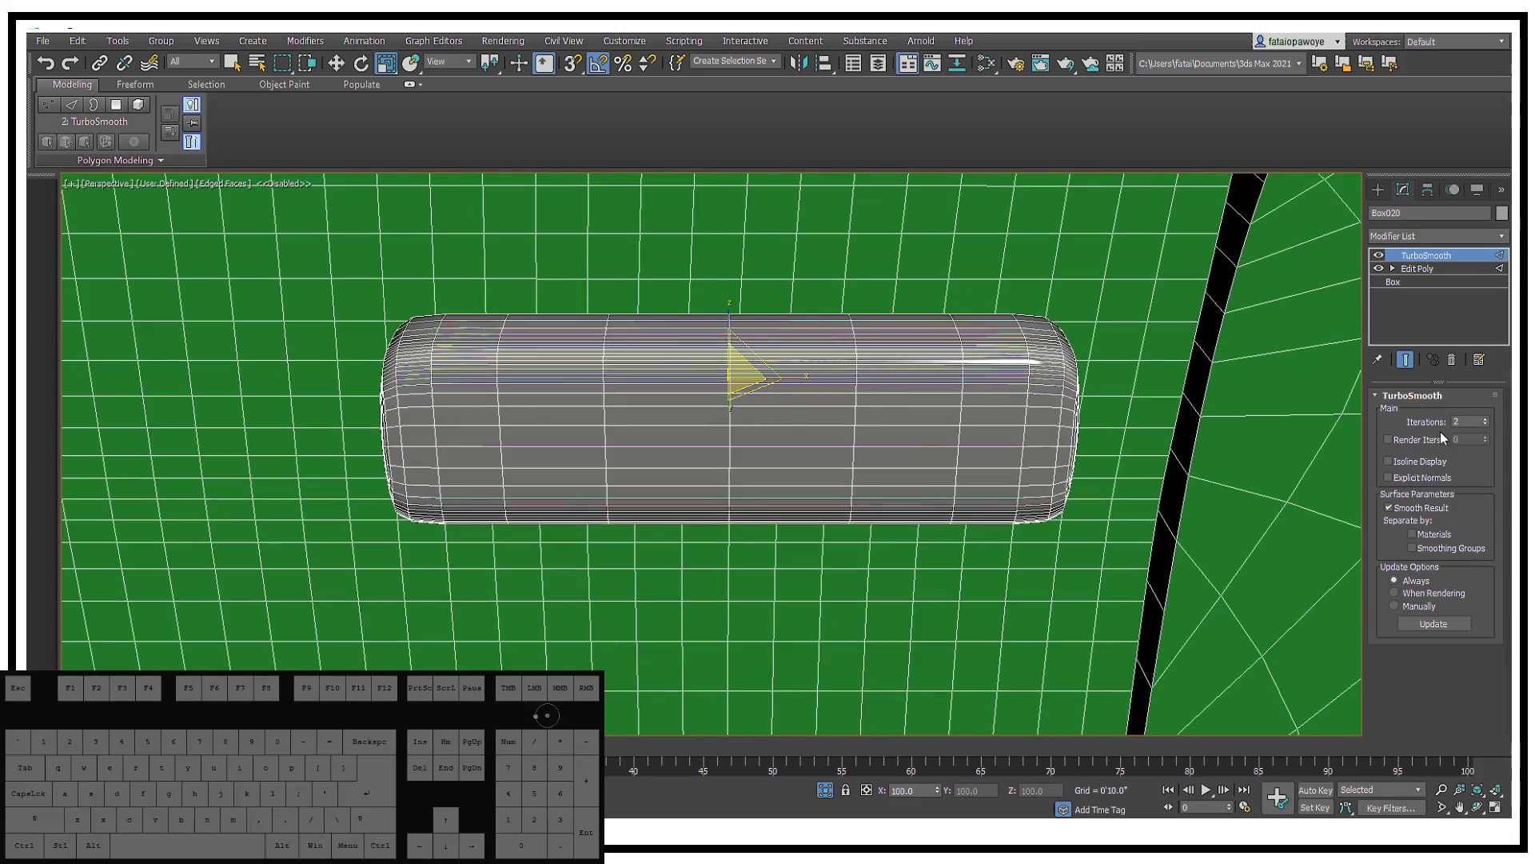
pyautogui.click(1485, 418)
pyautogui.click(1017, 279)
pyautogui.scroll(-8, 1015, 277)
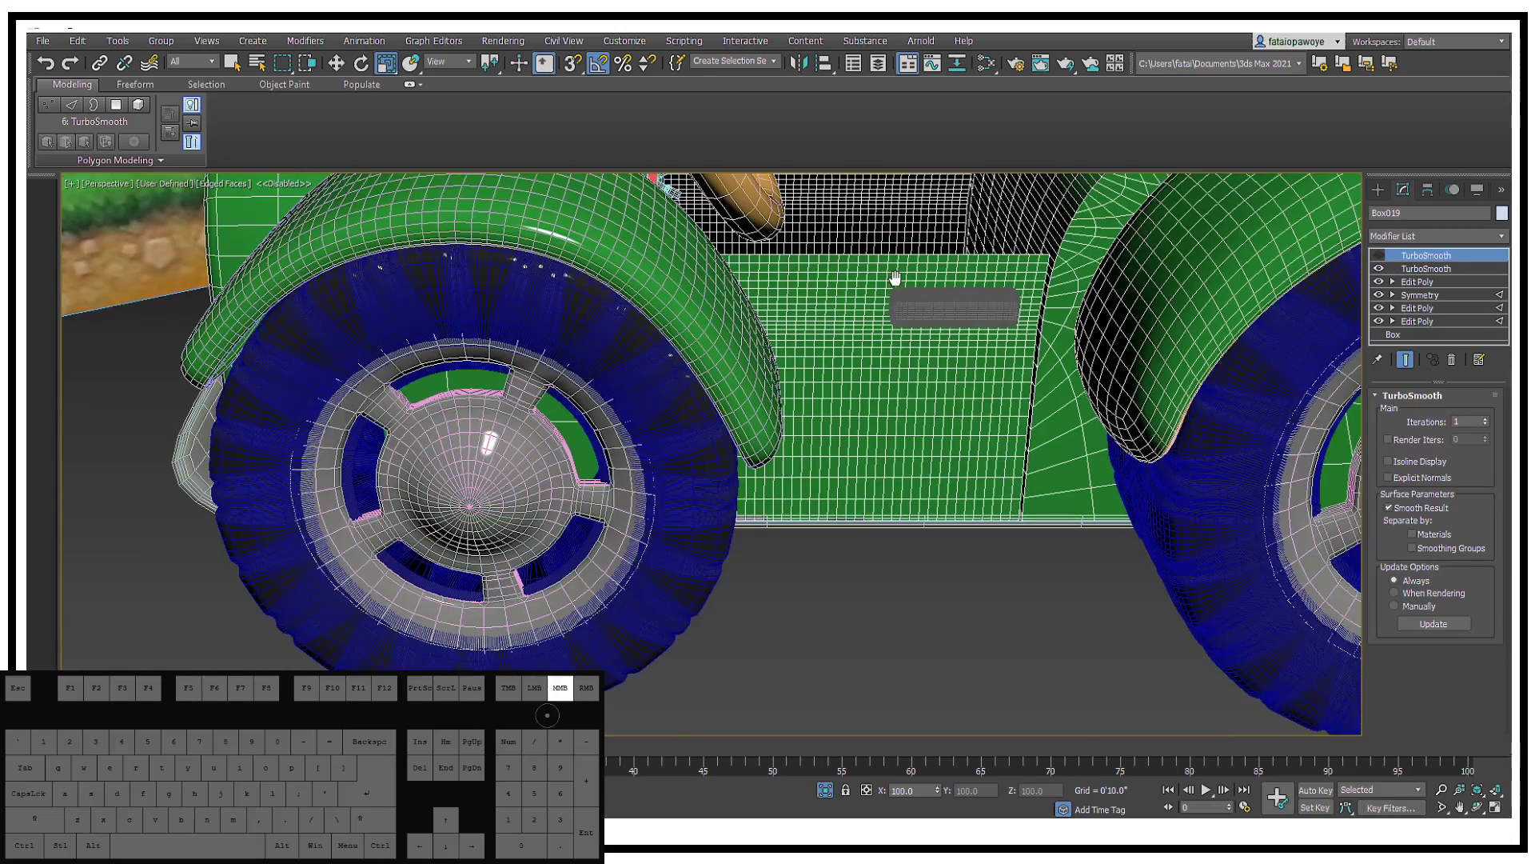
# Step: Deselect the car body and examine the door handle up close in plain shading without edges
pyautogui.keyDown('alt'); pyautogui.moveTo(895, 281); pyautogui.dragTo(933, 297, button='middle'); pyautogui.keyUp('alt')
pyautogui.click(971, 609)
pyautogui.moveTo(973, 610); pyautogui.dragTo(920, 649, button='middle')
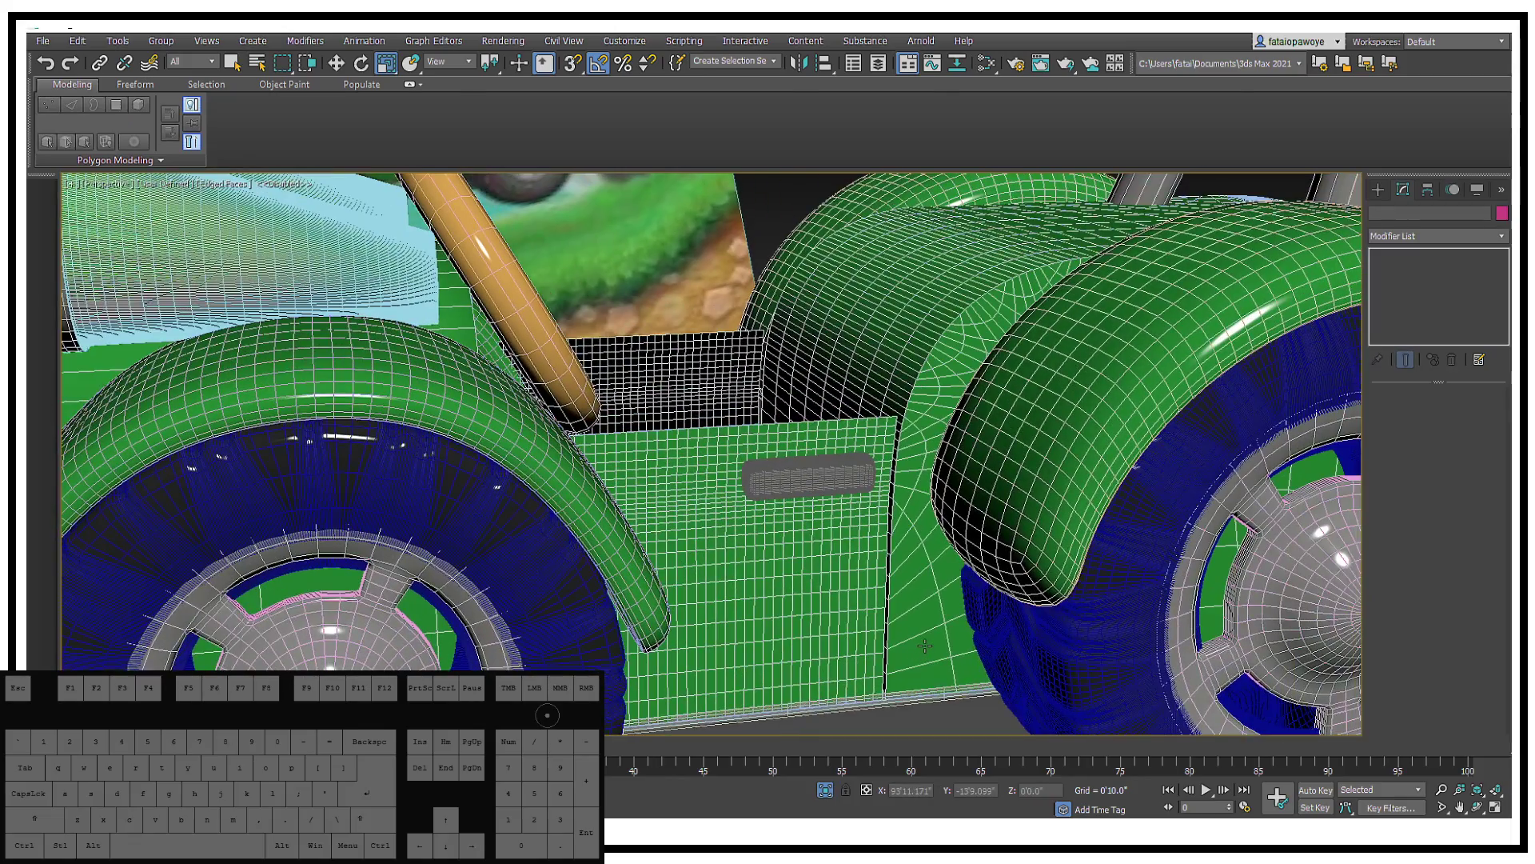
pyautogui.press('F3')
pyautogui.press('F3')
pyautogui.scroll(15, 808, 480)
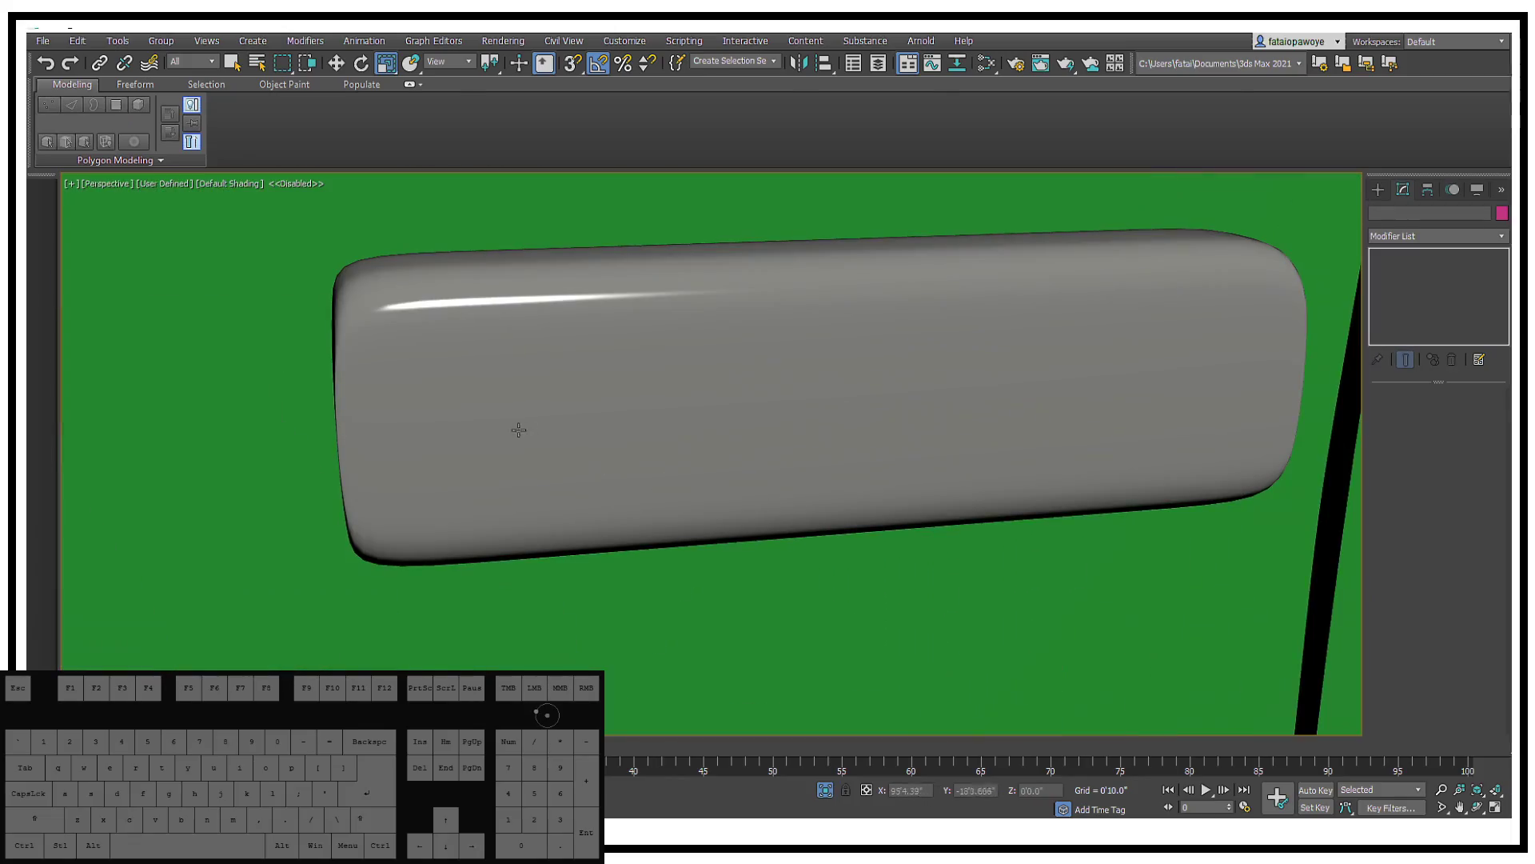
# Step: Switch the handle's TurboSmooth off and remove the vertical edge loops near both ends, including their vertices
pyautogui.click(561, 385)
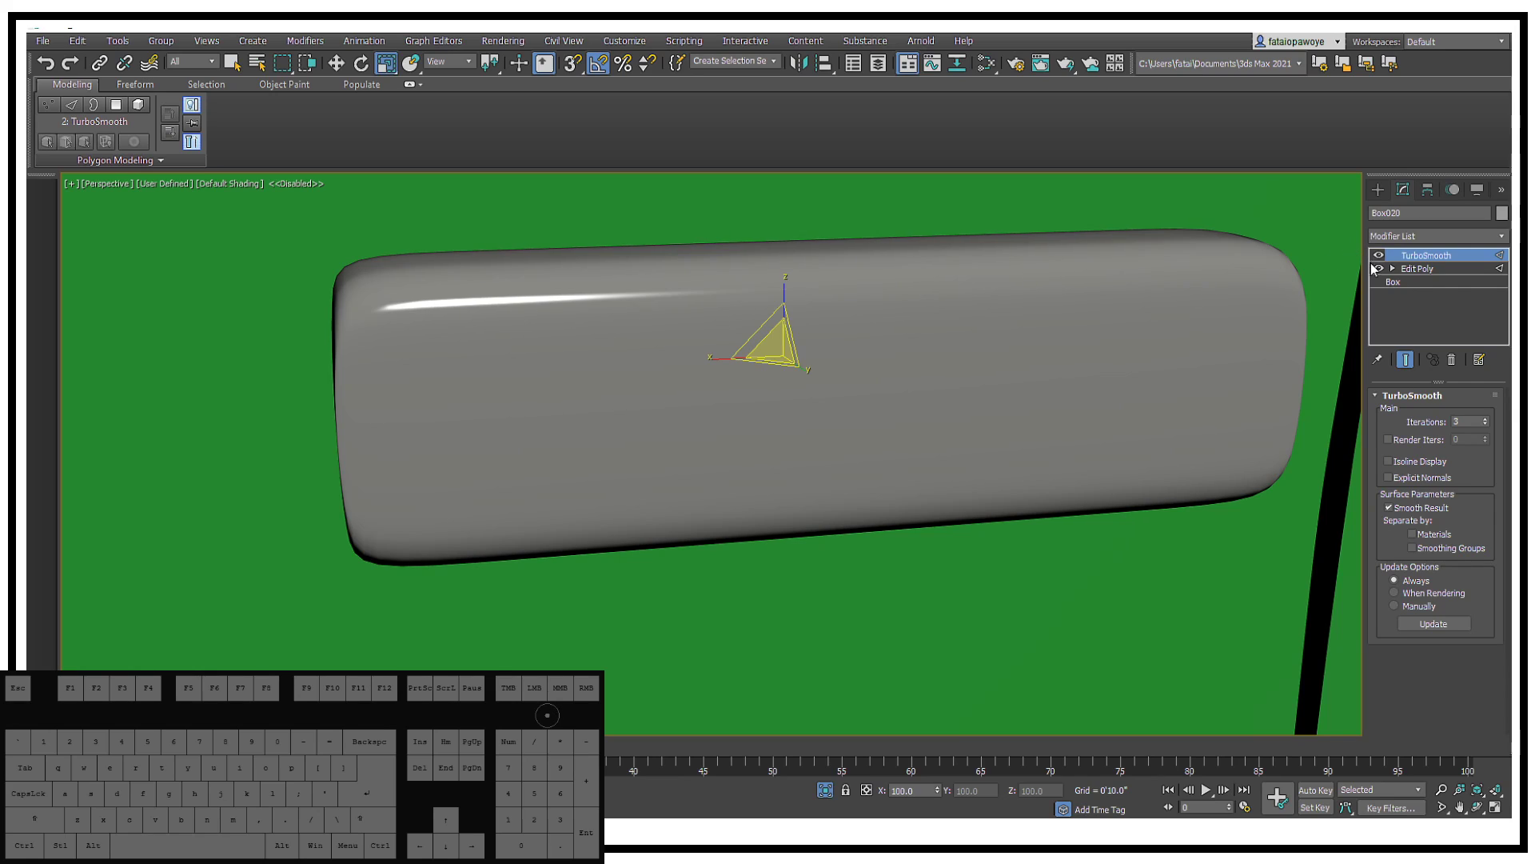
pyautogui.click(1379, 255)
pyautogui.click(1417, 269)
pyautogui.moveTo(1136, 324); pyautogui.dragTo(997, 343, button='middle')
pyautogui.press('F4')
pyautogui.press('F3')
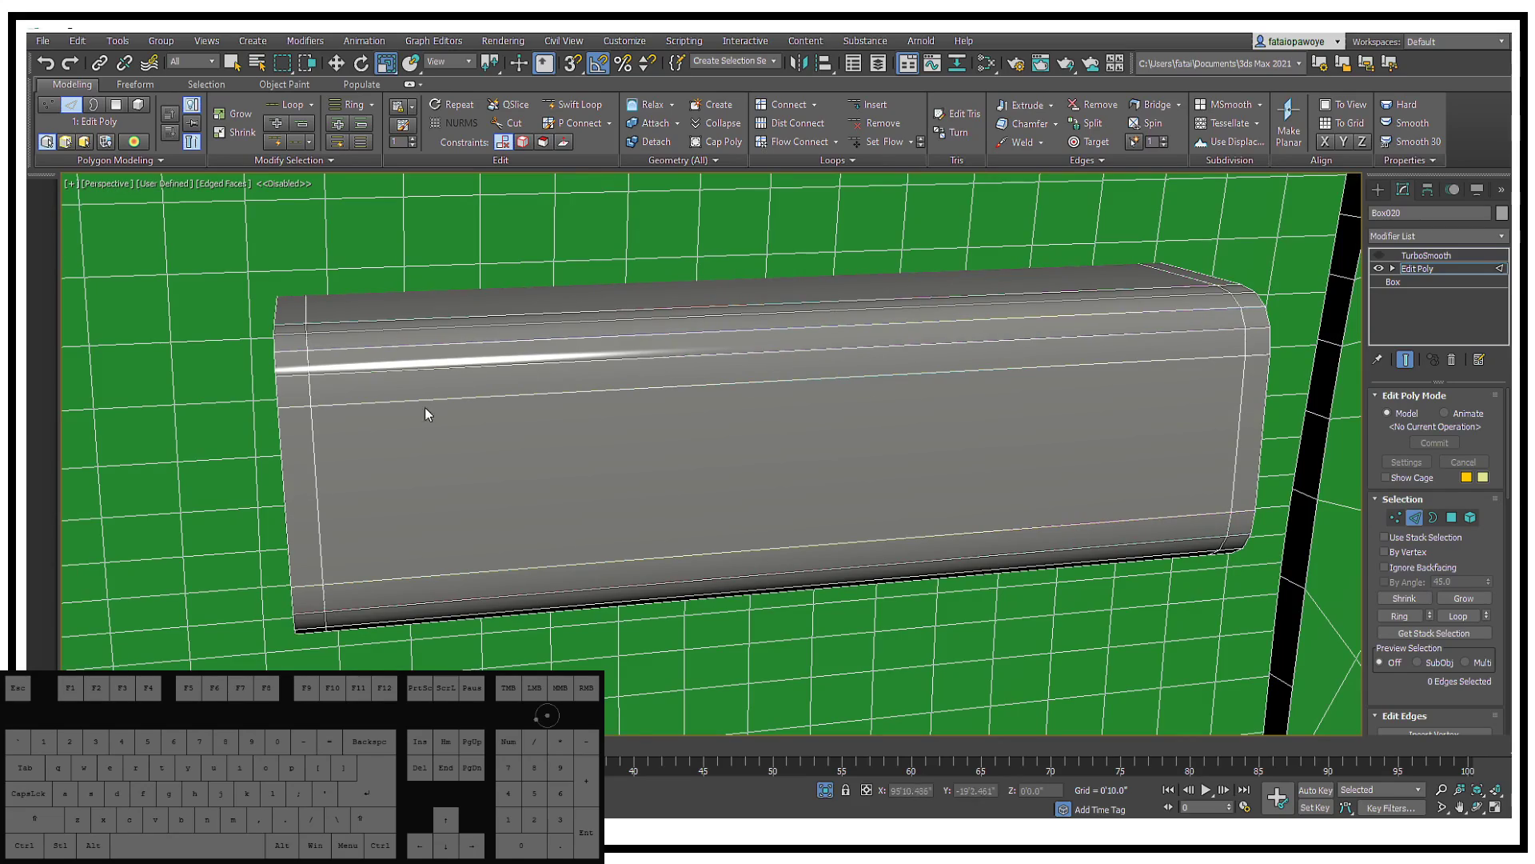
pyautogui.doubleClick(315, 491)
pyautogui.hotkey('ctrl', 'z')
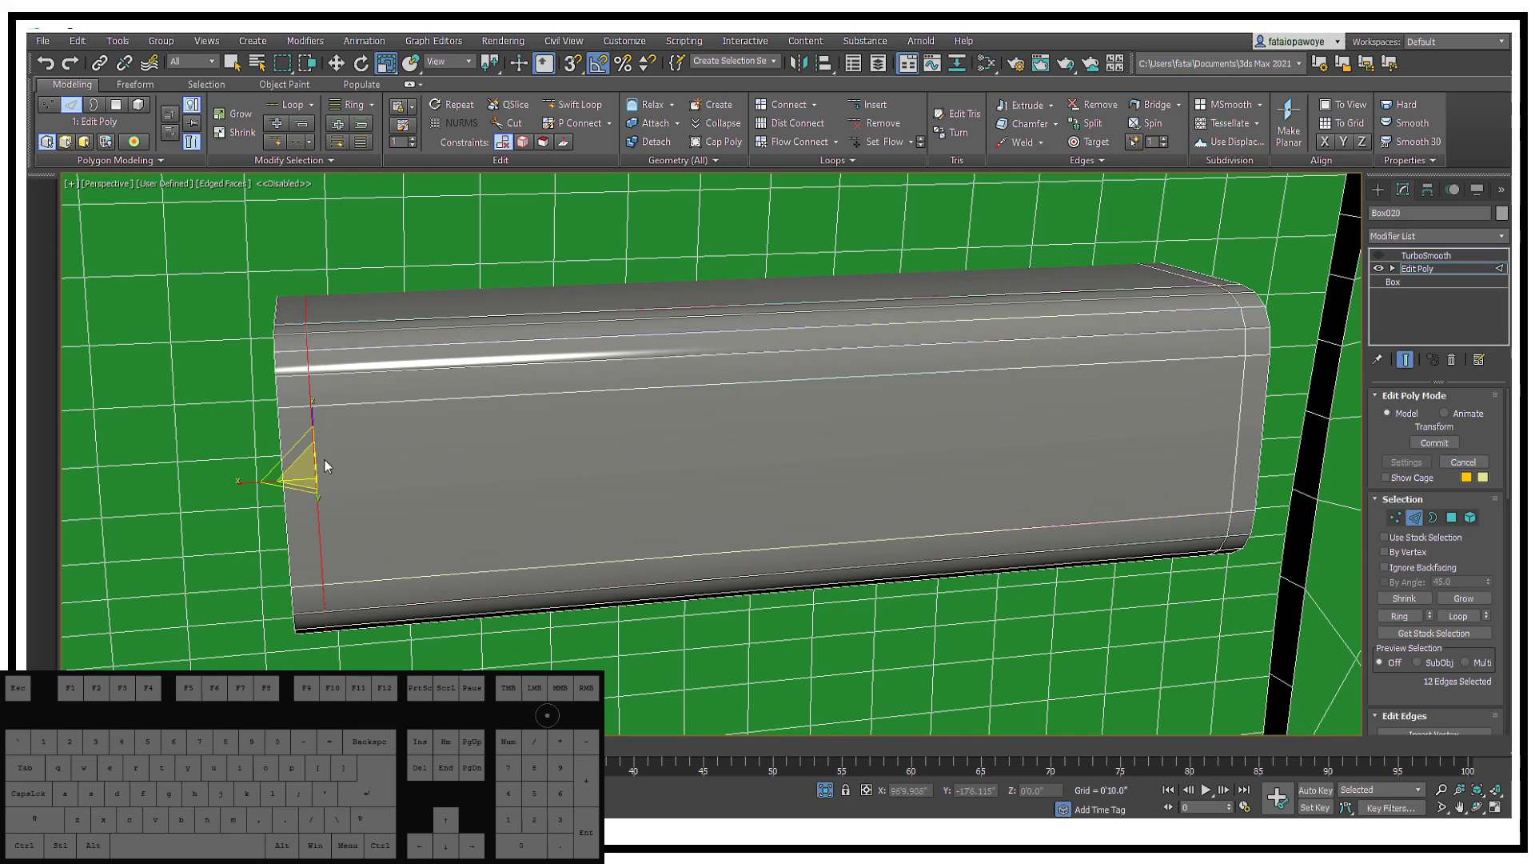
pyautogui.hotkey('ctrl', 'BackSpace')
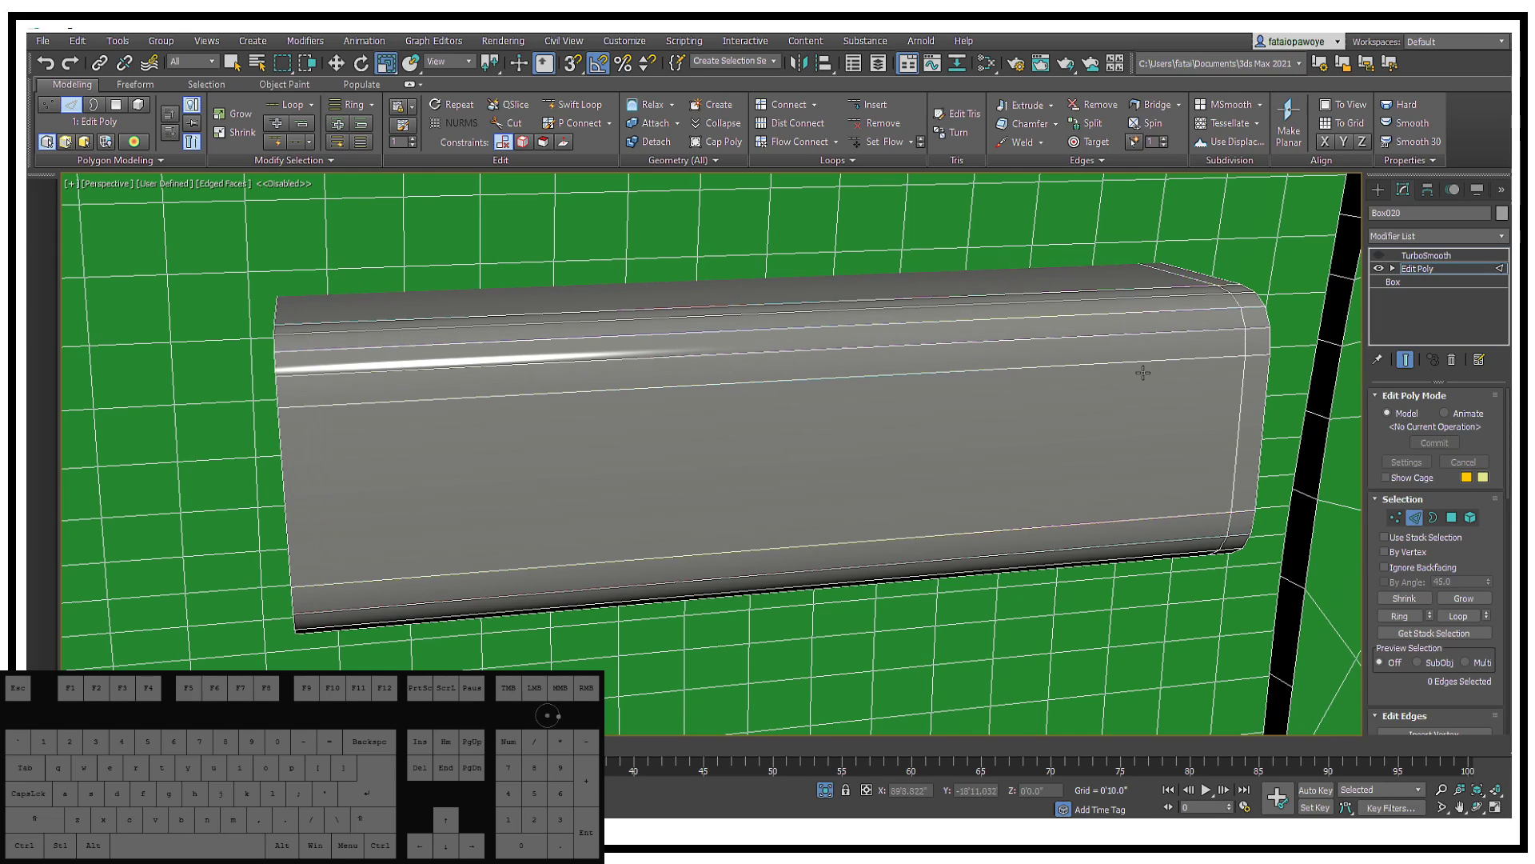
pyautogui.doubleClick(1241, 389)
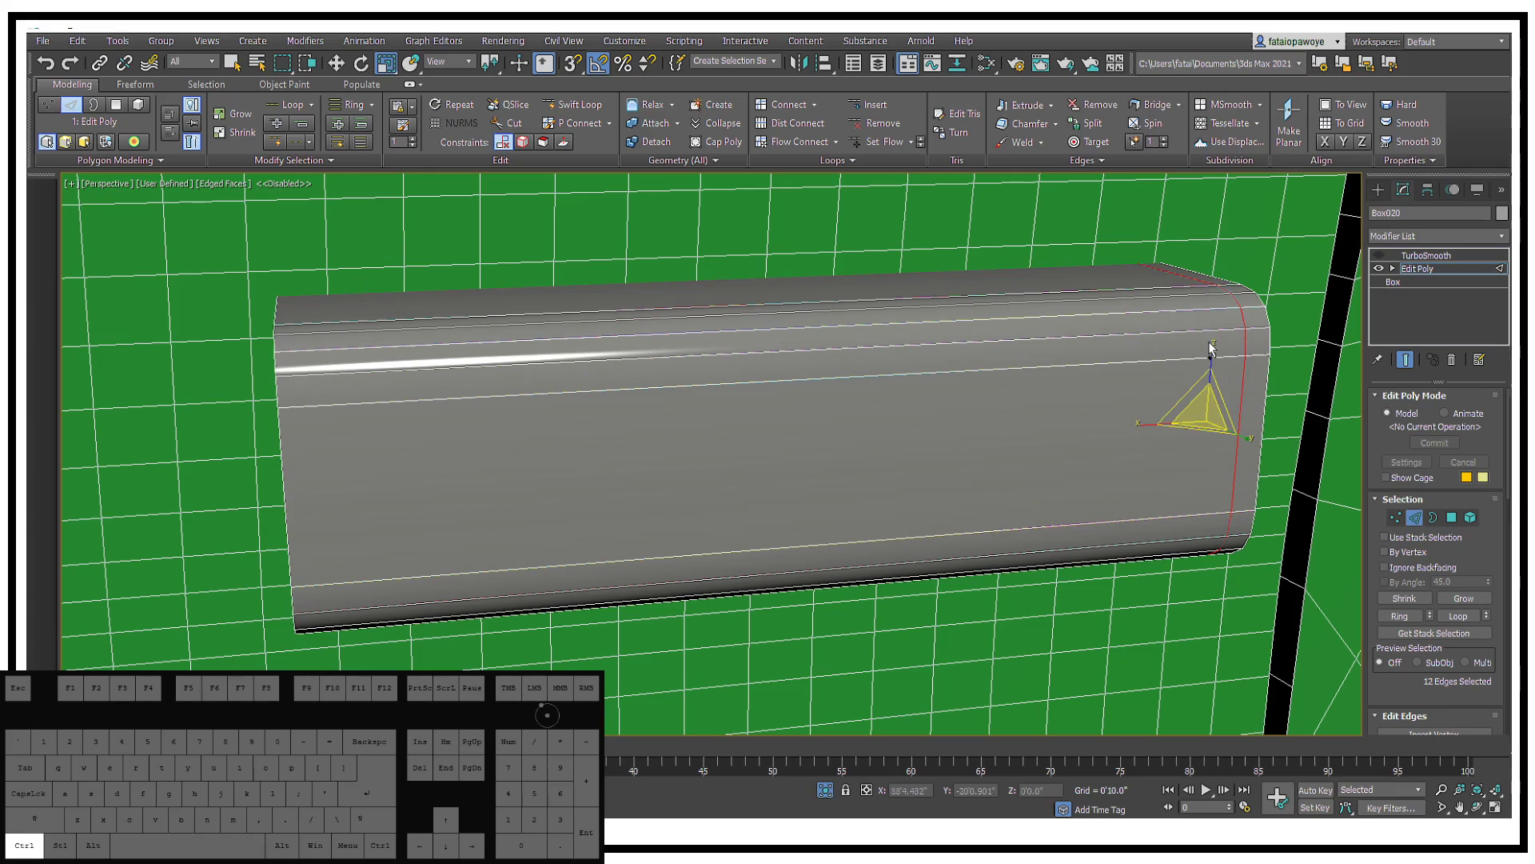
pyautogui.hotkey('ctrl', 'BackSpace')
# Step: Check the handle's end with TurboSmooth toggled, leave it off and return to the Edit Poly level
pyautogui.keyDown('alt'); pyautogui.moveTo(942, 319); pyautogui.dragTo(1004, 324, button='middle'); pyautogui.keyUp('alt')
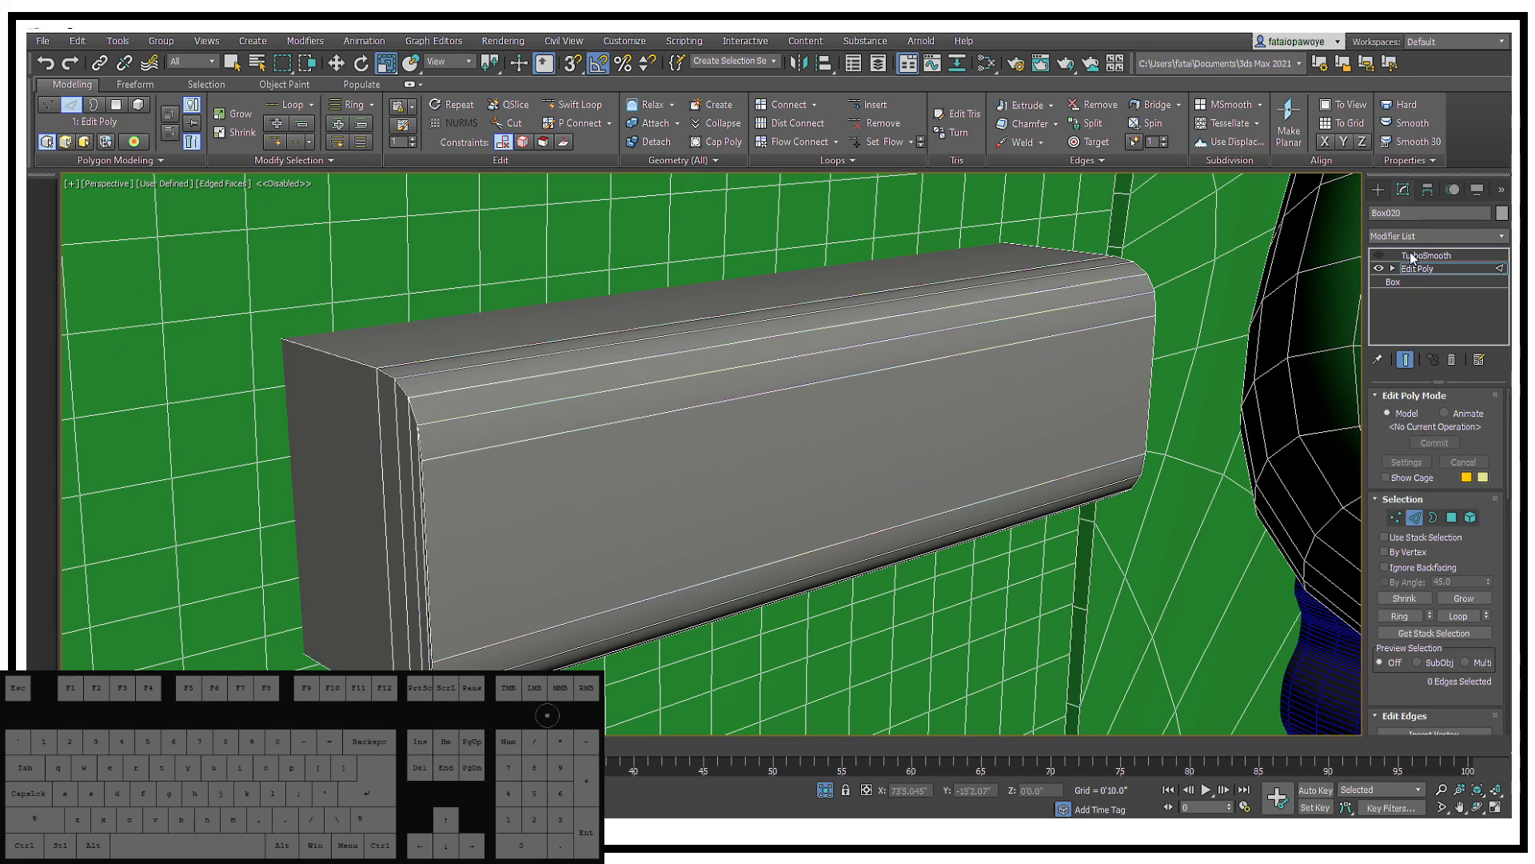
pyautogui.click(1412, 256)
pyautogui.click(1379, 255)
pyautogui.click(1379, 255)
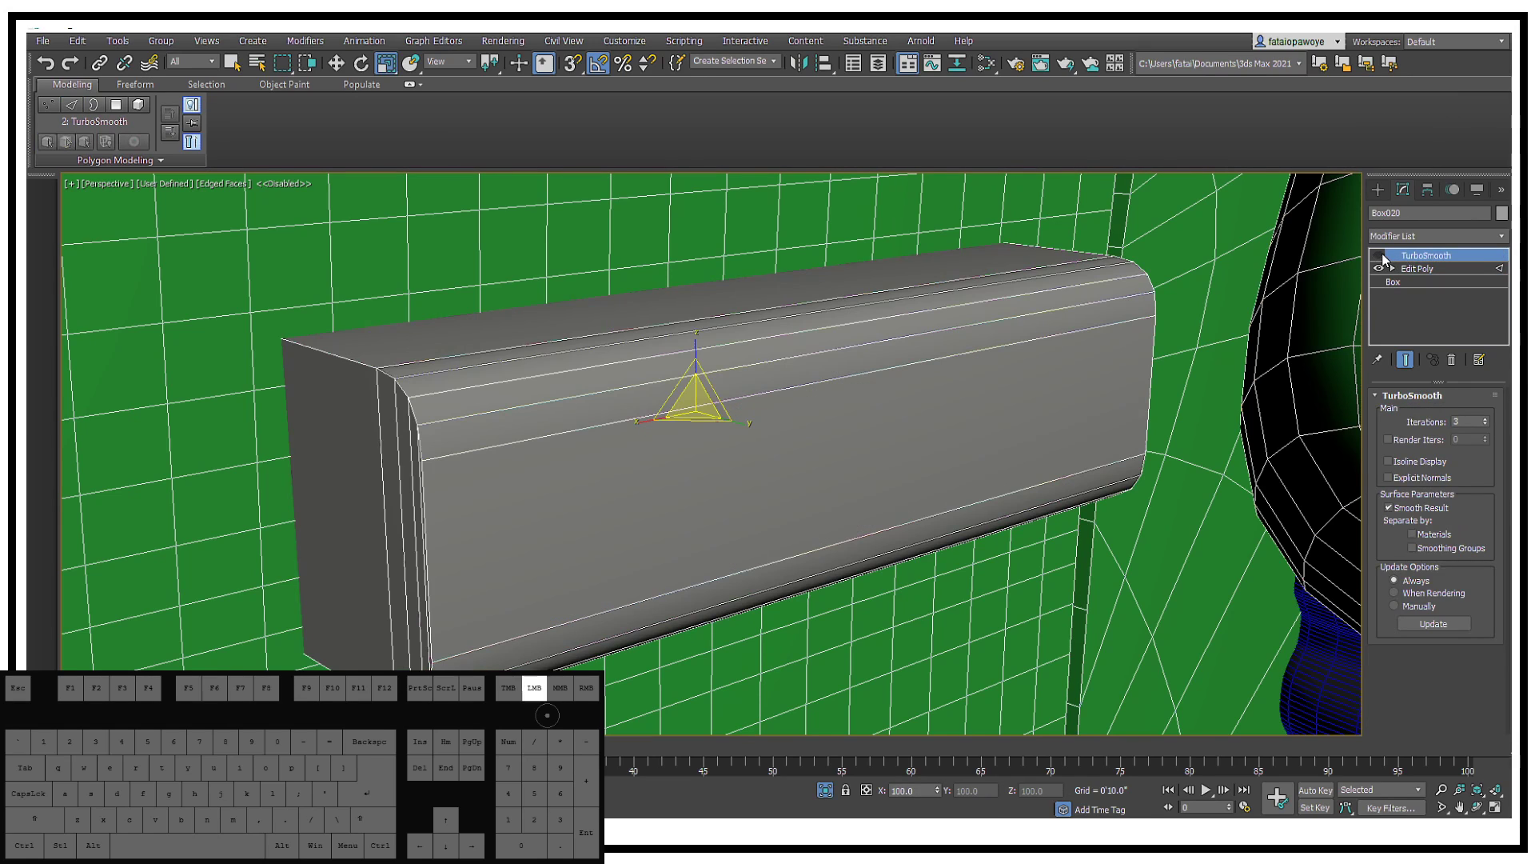
pyautogui.keyDown('alt'); pyautogui.moveTo(876, 286); pyautogui.dragTo(895, 272, button='middle'); pyautogui.keyUp('alt')
pyautogui.click(1430, 269)
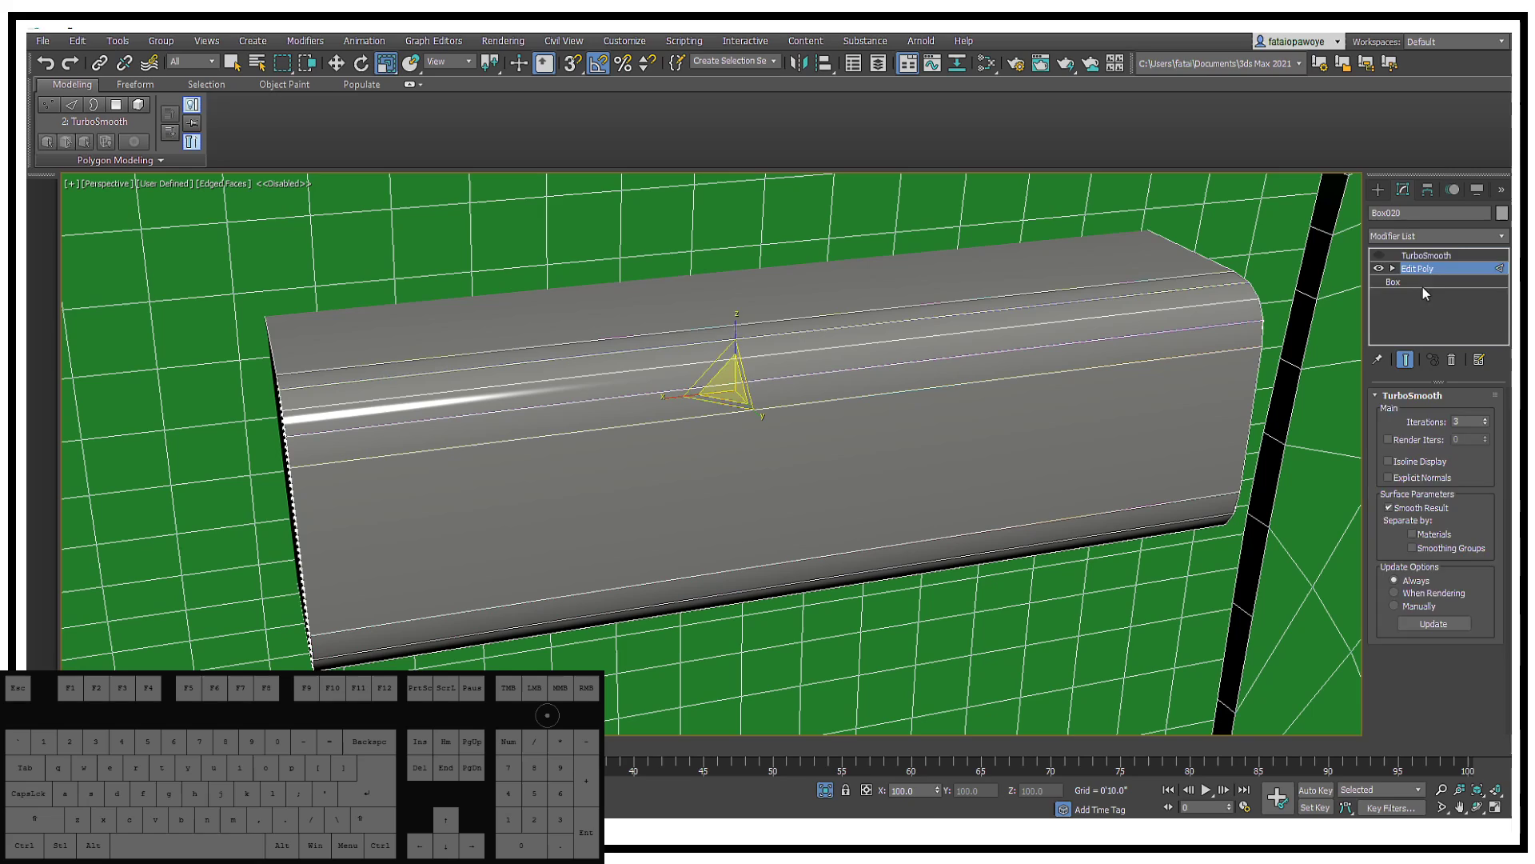
# Step: Select the ring of lengthwise handle edges and connect it with two segments, pinched out toward the ends
pyautogui.click(846, 399)
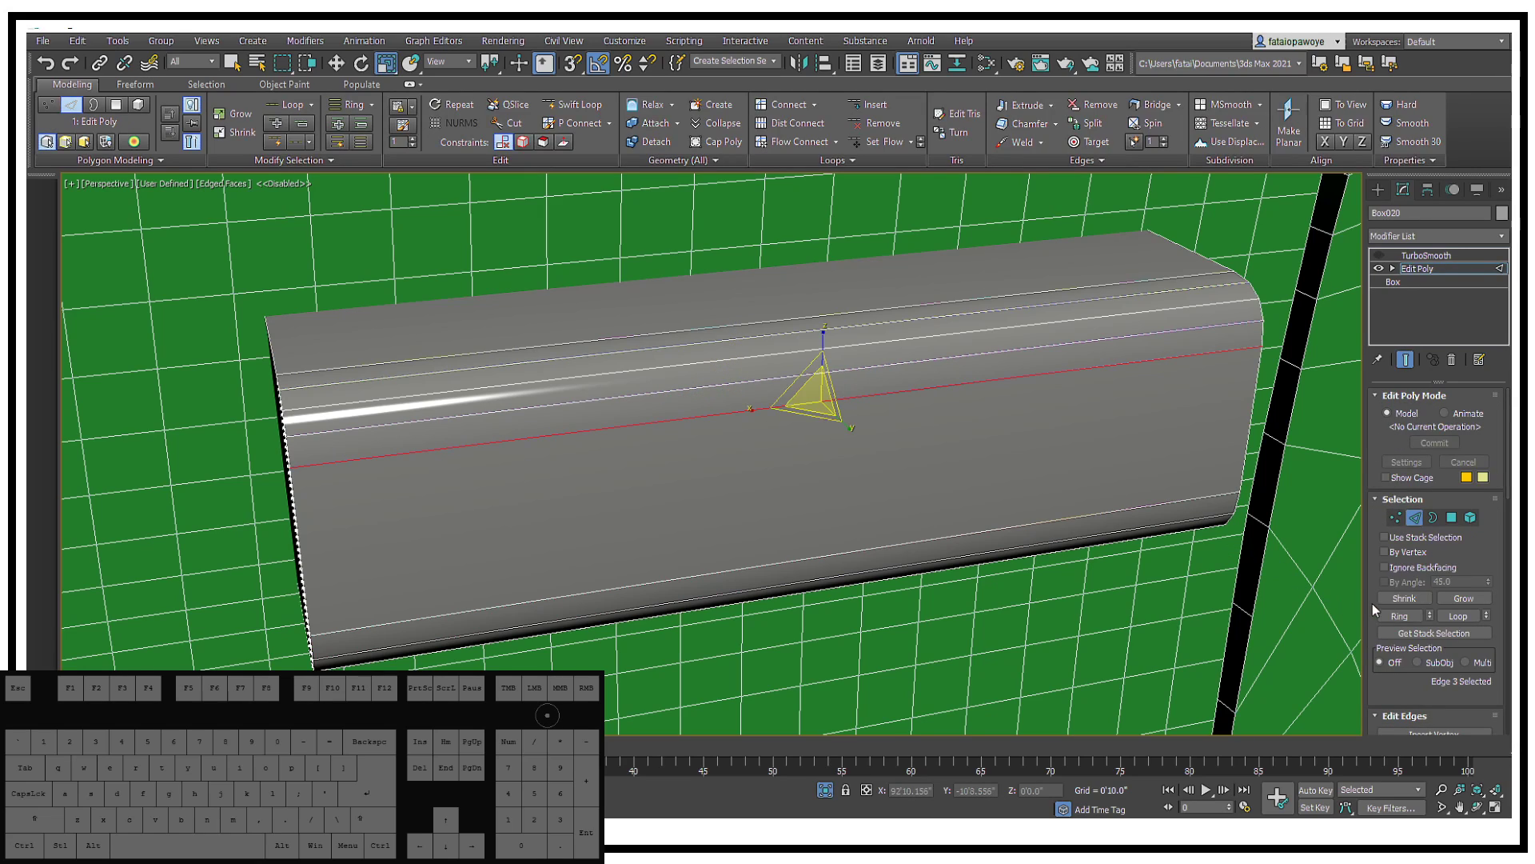
pyautogui.keyDown('shift'); pyautogui.click(917, 356); pyautogui.keyUp('shift')
pyautogui.keyDown('shift'); pyautogui.click(918, 357); pyautogui.keyUp('shift')
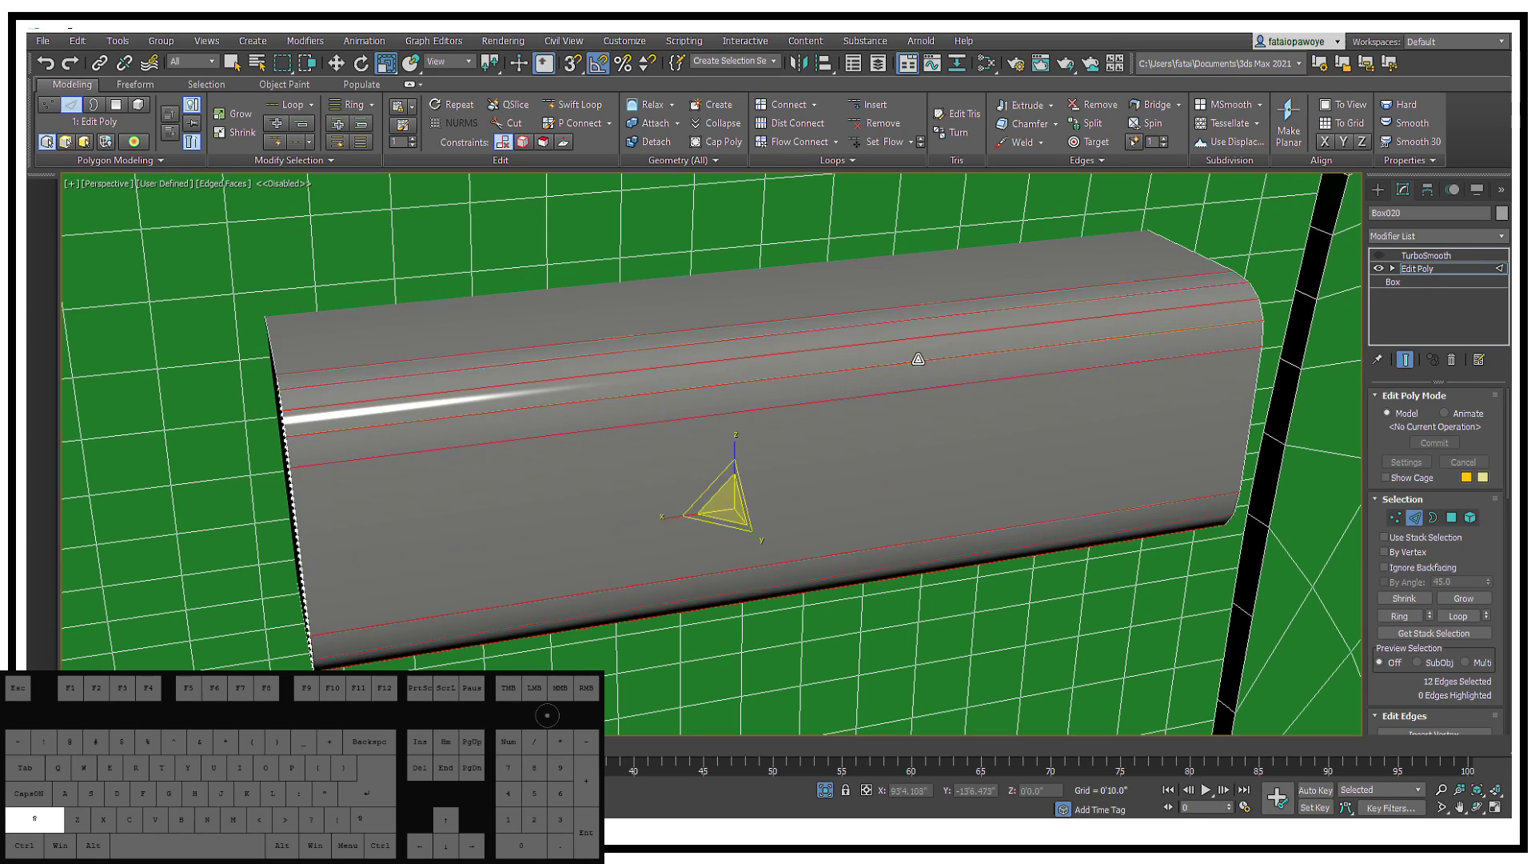
pyautogui.rightClick(914, 356)
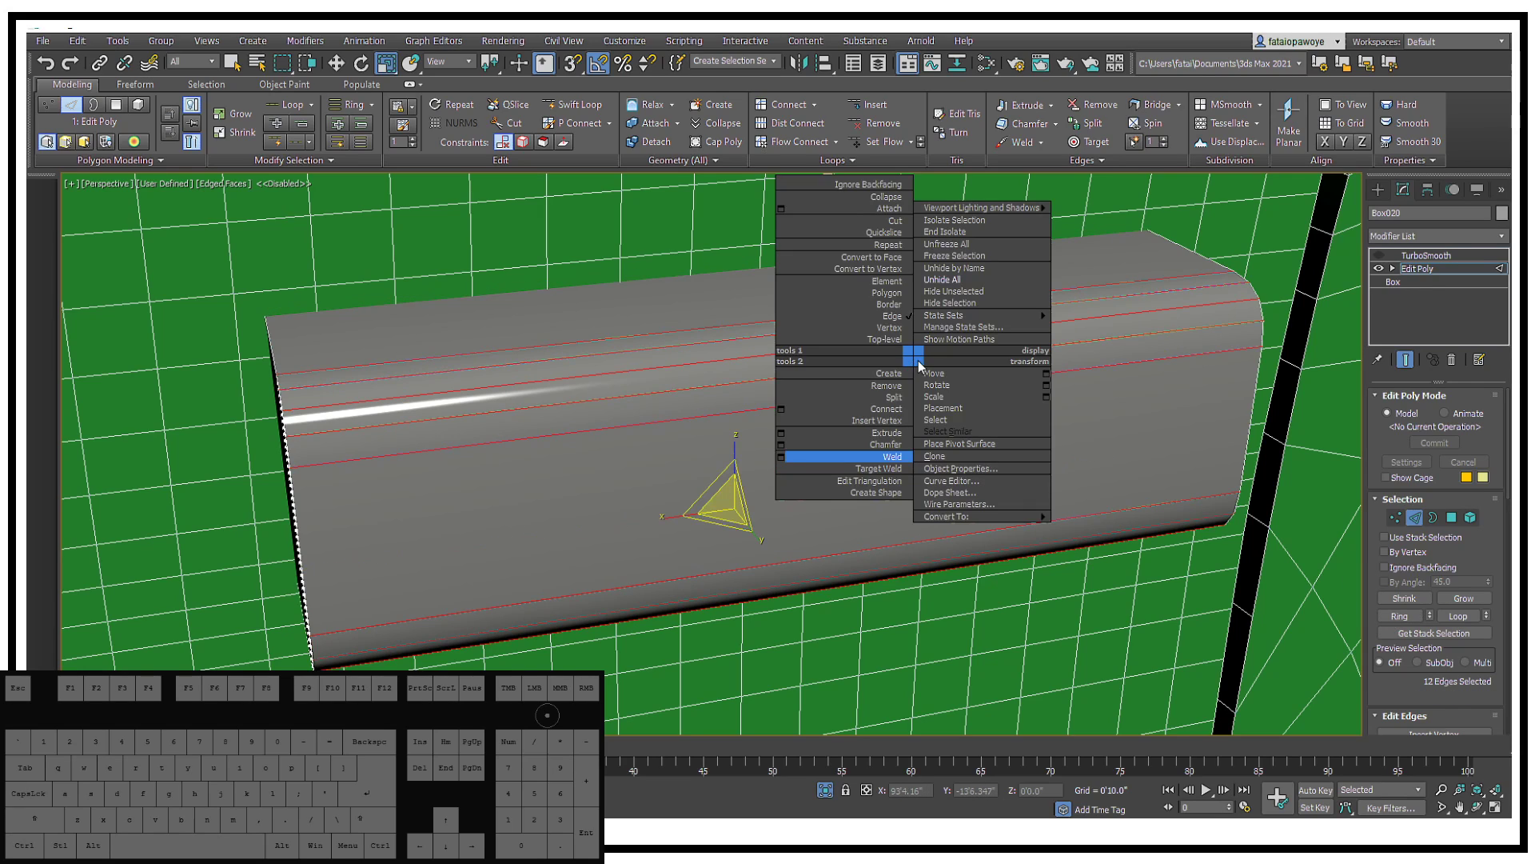
pyautogui.click(782, 408)
pyautogui.moveTo(724, 485); pyautogui.dragTo(716, 533)
pyautogui.click(720, 529)
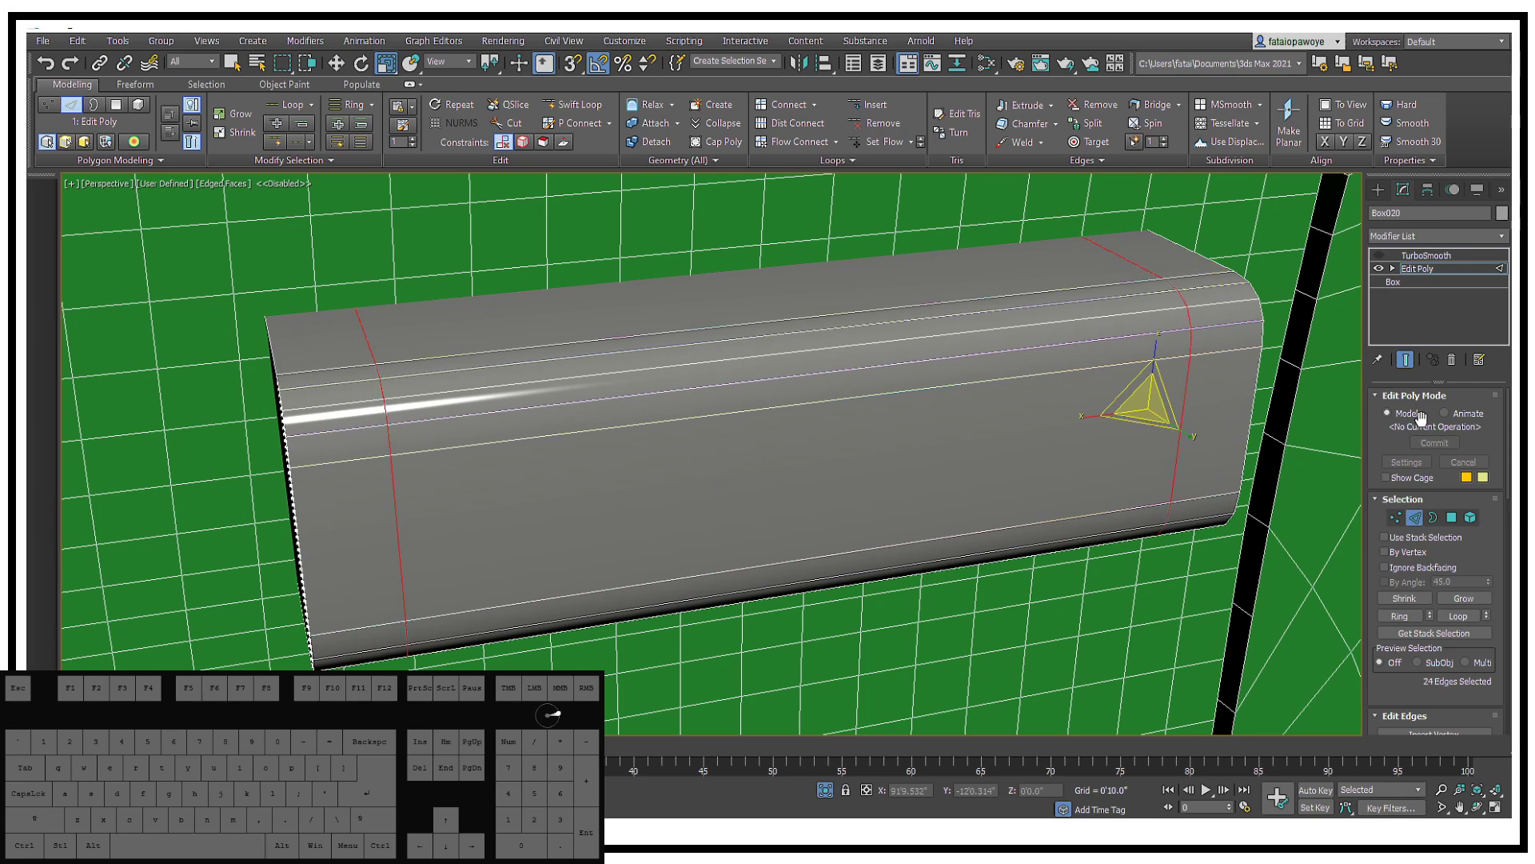
# Step: Turn TurboSmooth on, convert the two new edge loops to a vertex selection and scale it along the handle's length
pyautogui.click(1378, 254)
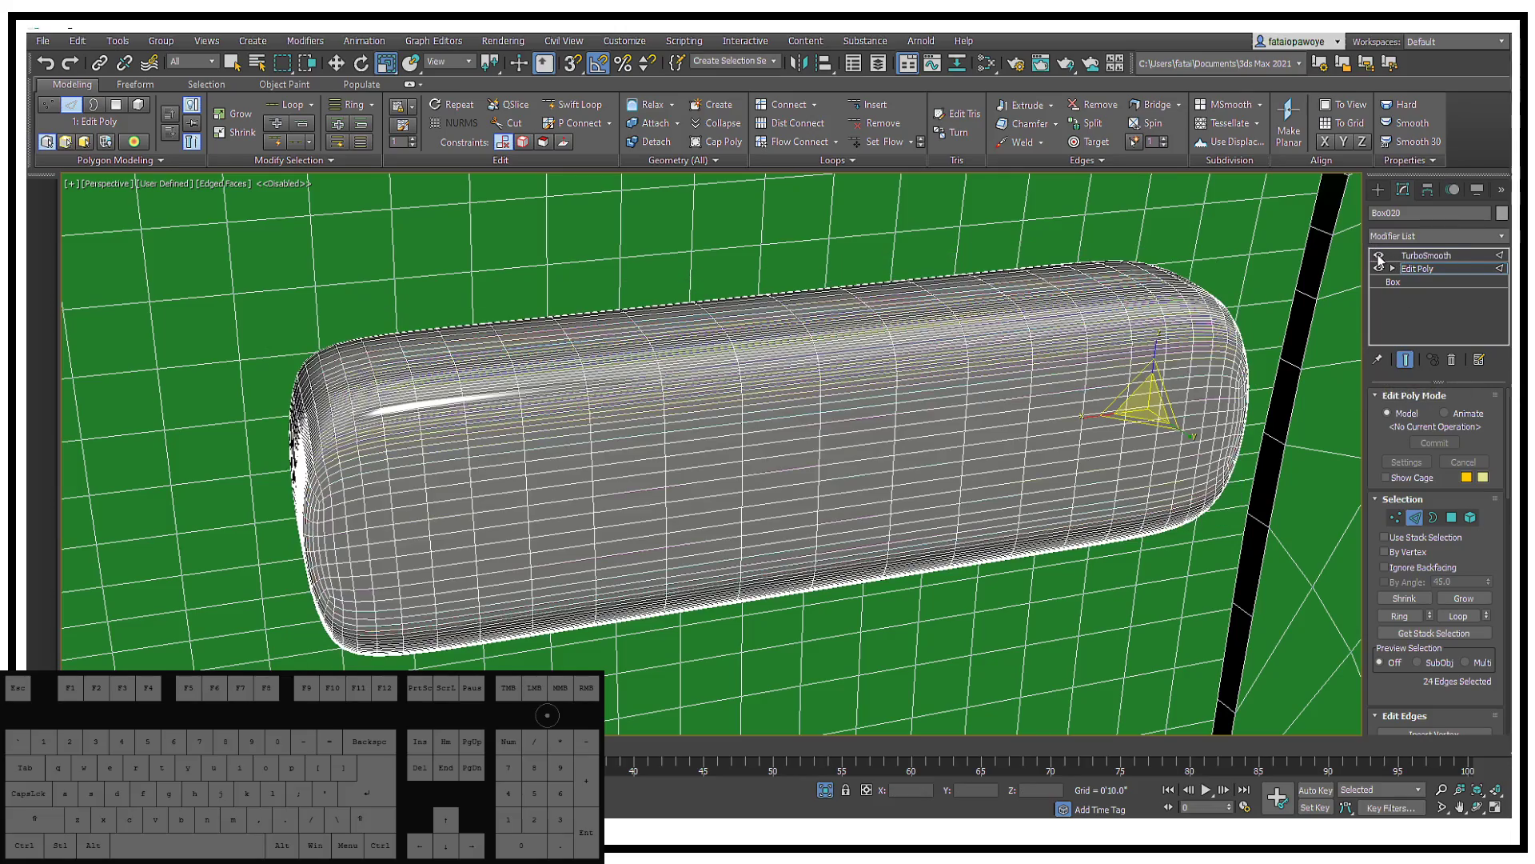
pyautogui.keyDown('alt'); pyautogui.moveTo(744, 415); pyautogui.dragTo(1341, 485, button='middle'); pyautogui.keyUp('alt')
pyautogui.click(1407, 360)
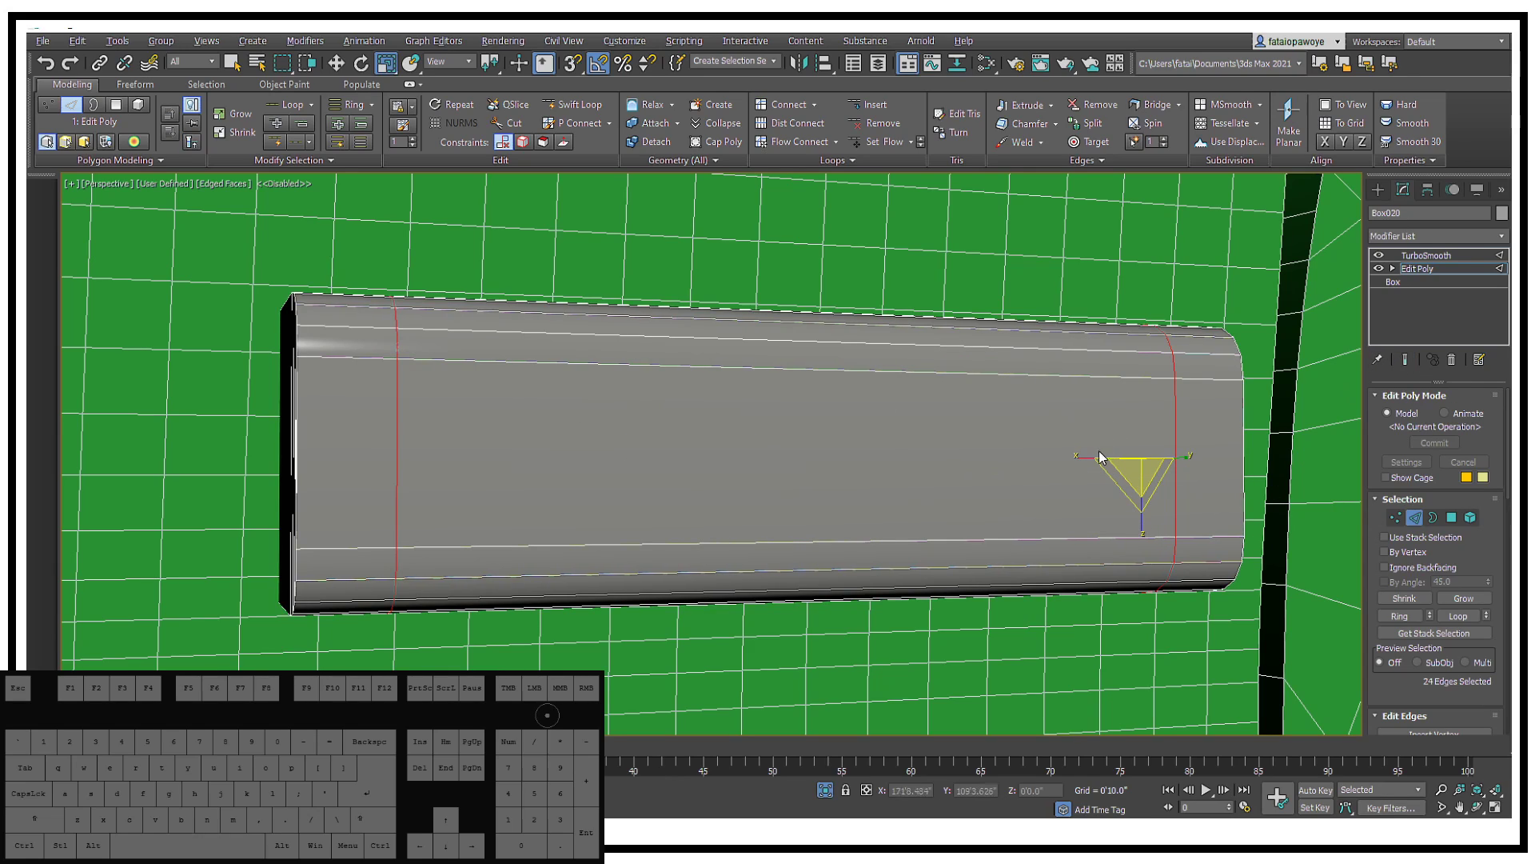
pyautogui.keyDown('ctrl'); pyautogui.click(1396, 517); pyautogui.keyUp('ctrl')
pyautogui.click(1405, 360)
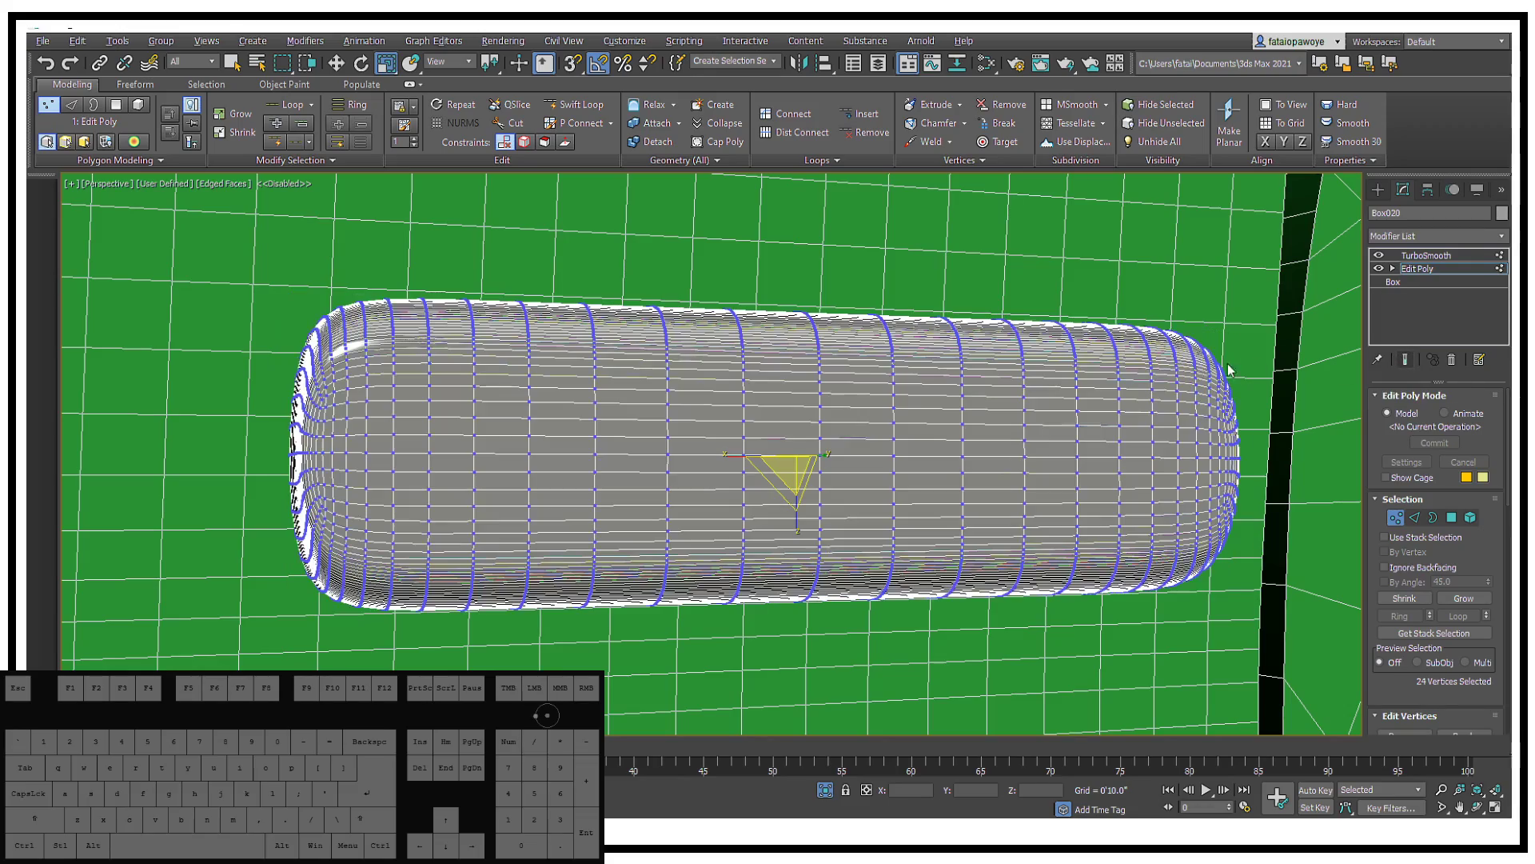
pyautogui.moveTo(779, 457)
pyautogui.mouseDown()
pyautogui.moveTo(713, 468)
pyautogui.moveTo(792, 469)
pyautogui.moveTo(760, 472)
pyautogui.moveTo(774, 472)
pyautogui.mouseUp()
pyautogui.moveTo(642, 398); pyautogui.dragTo(644, 395, button='middle')
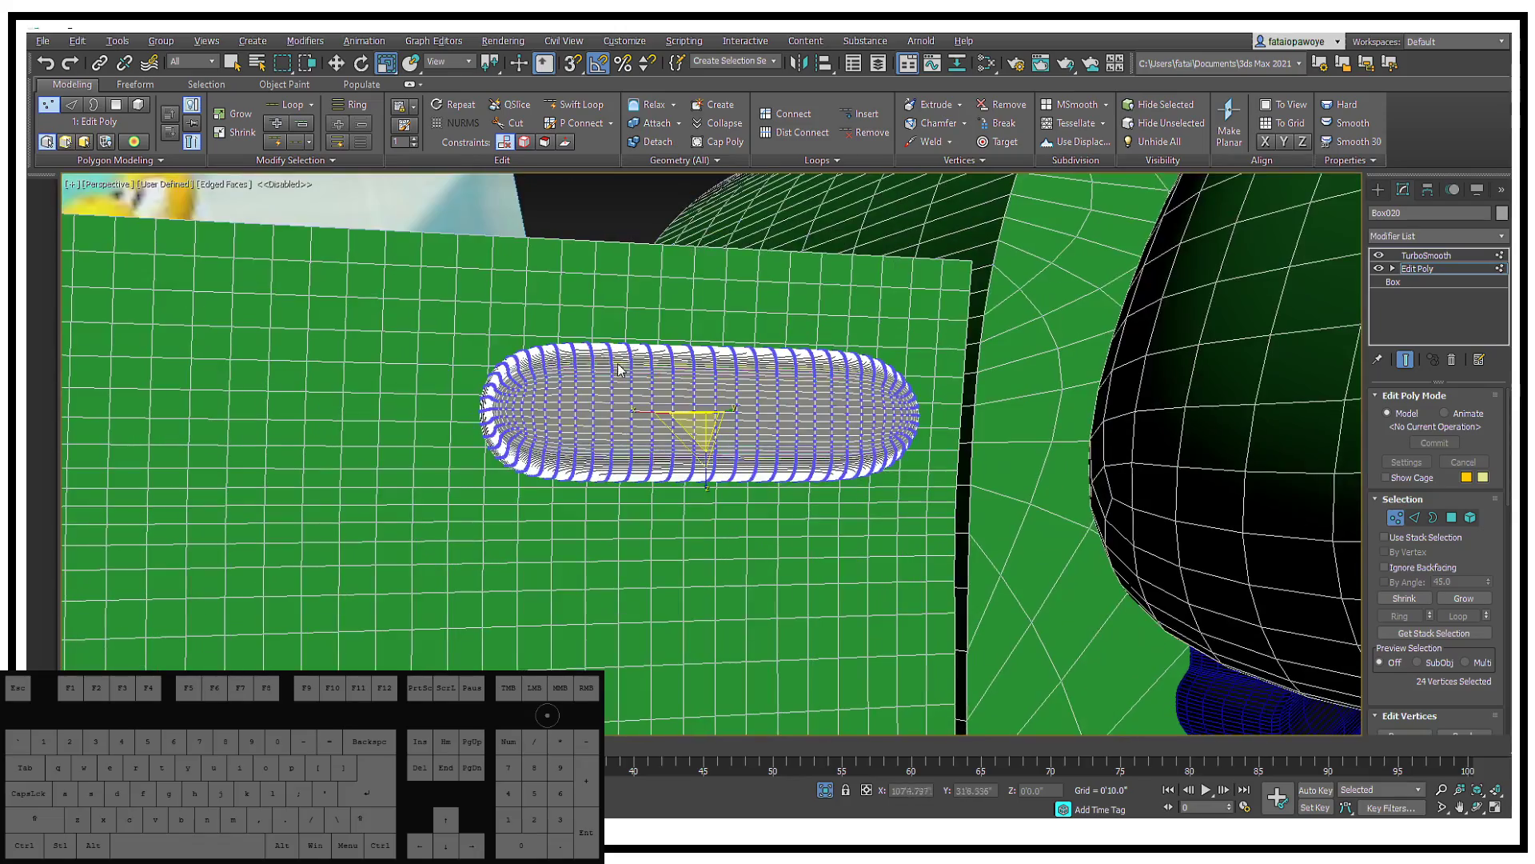
# Step: Scale the selected loop vertices outward along the handle's length to about 162 percent
pyautogui.scroll(-10, 595, 349)
pyautogui.keyDown('alt'); pyautogui.moveTo(488, 348); pyautogui.dragTo(552, 334, button='middle'); pyautogui.keyUp('alt')
pyautogui.moveTo(552, 334); pyautogui.dragTo(727, 289, button='middle')
pyautogui.scroll(6, 705, 308)
pyautogui.scroll(2, 727, 289)
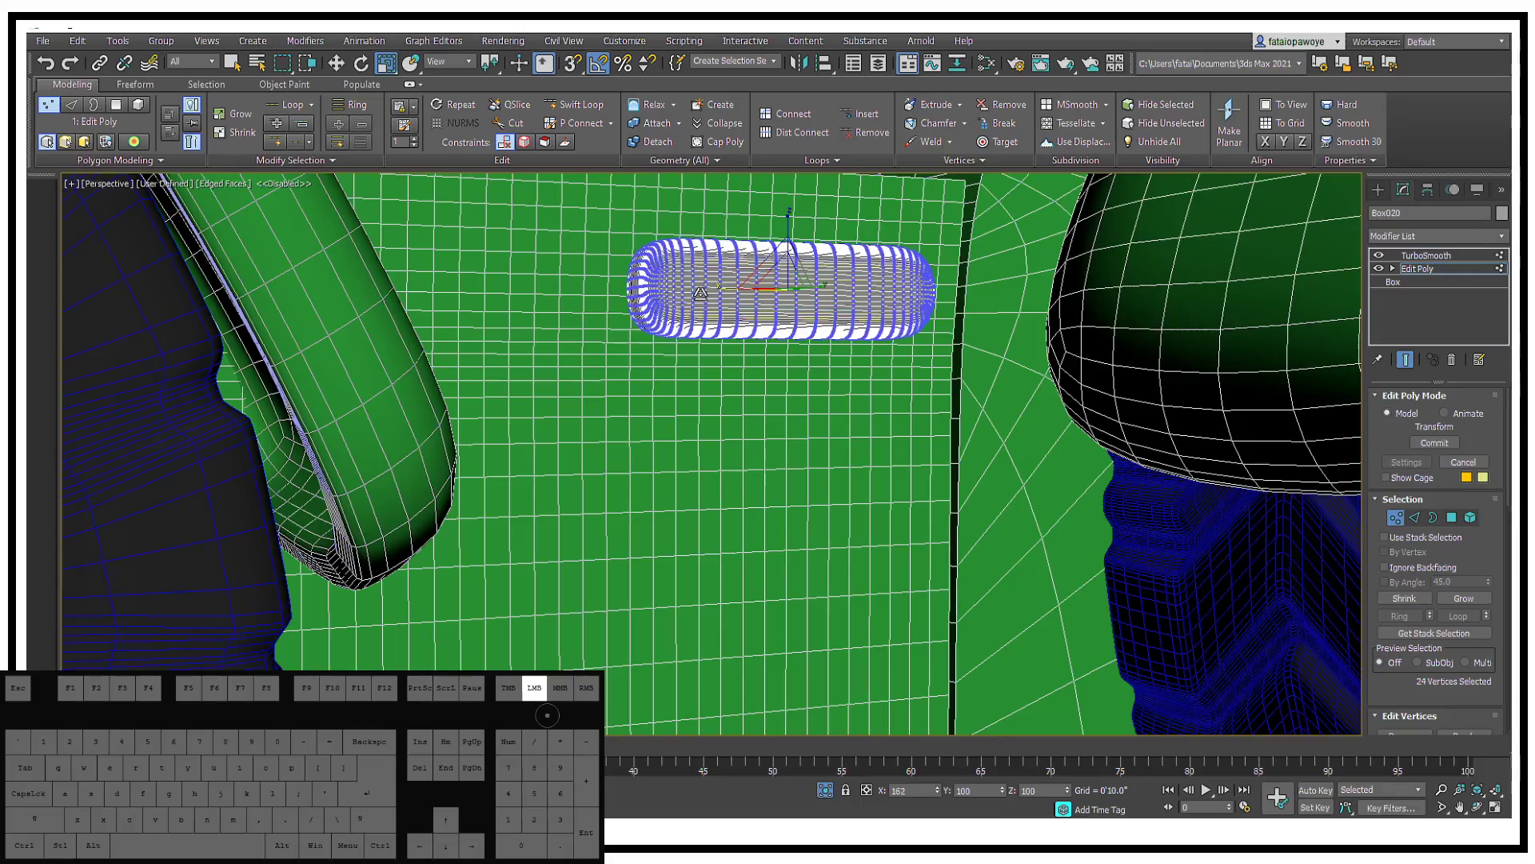
pyautogui.scroll(2, 680, 329)
# Step: Turn TurboSmooth off, add a Swift Loop around the handle's back rim behind the door panel and turn TurboSmooth on again
pyautogui.keyDown('alt'); pyautogui.moveTo(674, 332); pyautogui.dragTo(747, 406, button='middle'); pyautogui.keyUp('alt')
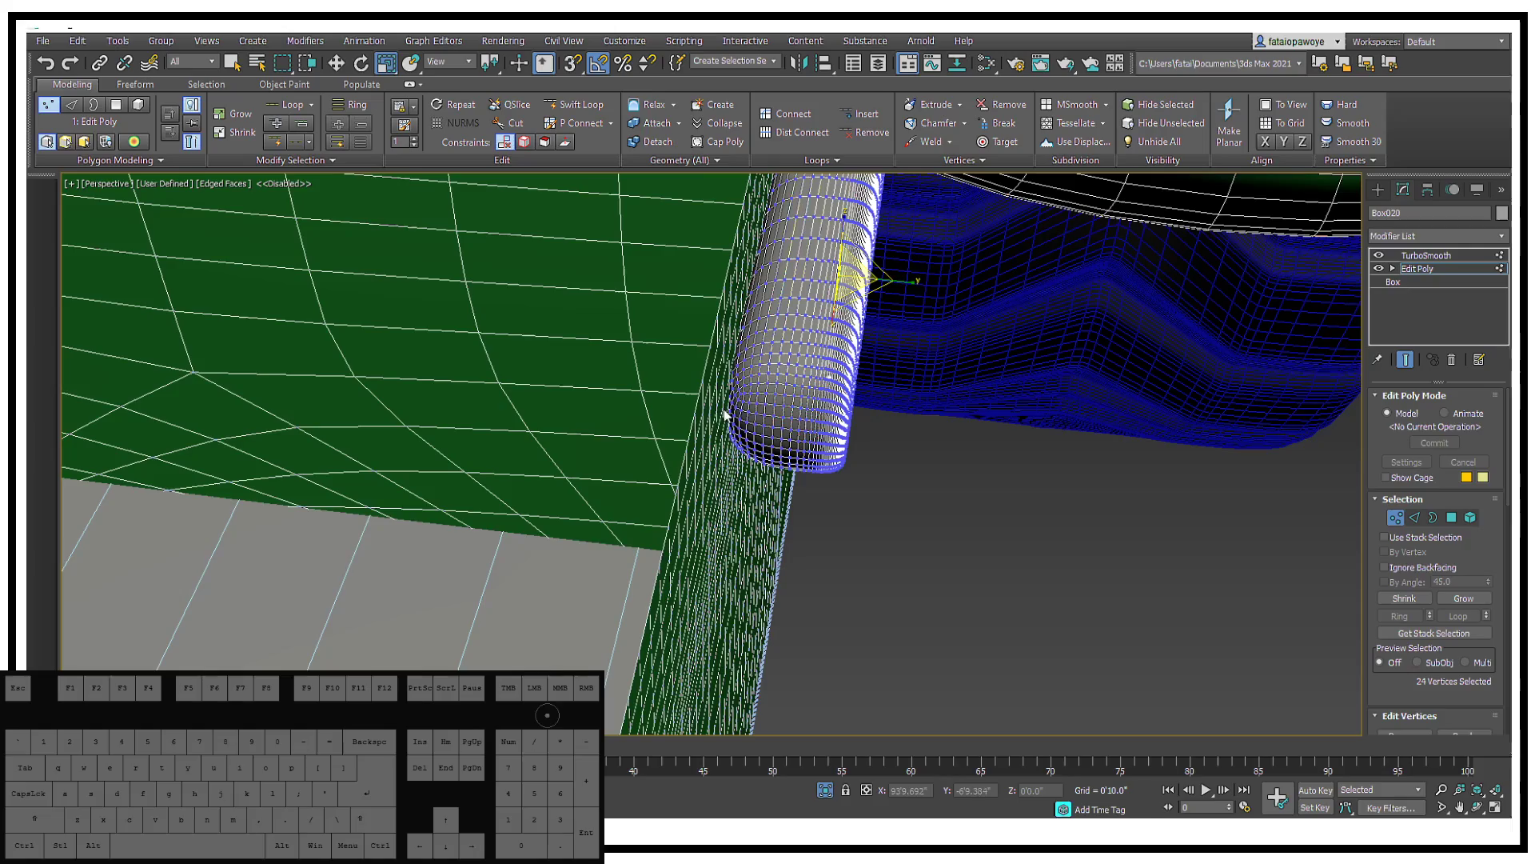
pyautogui.click(1377, 256)
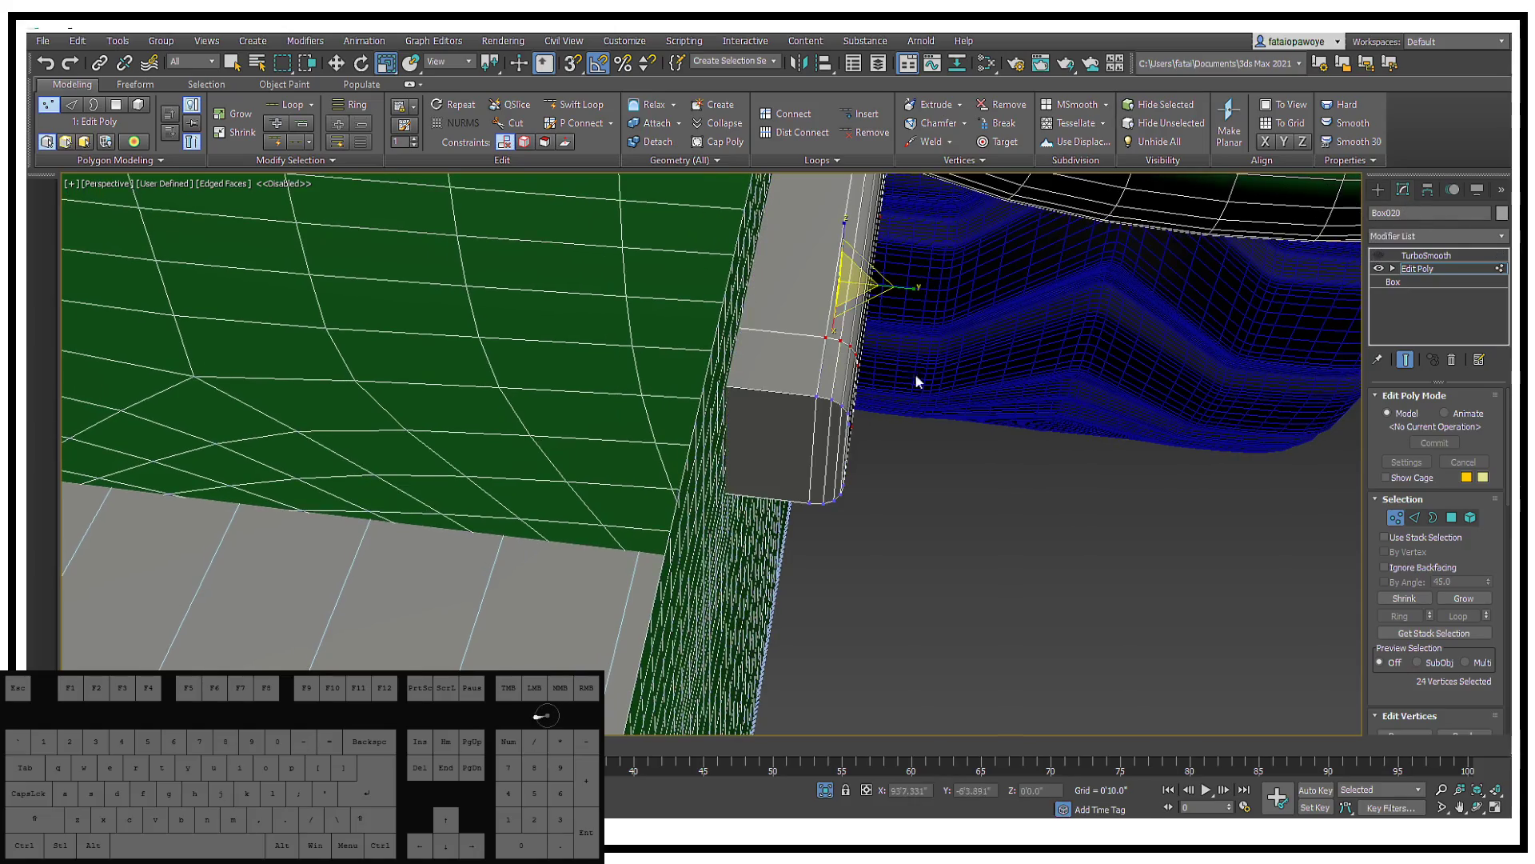
pyautogui.keyDown('alt'); pyautogui.moveTo(916, 380); pyautogui.dragTo(825, 435, button='middle'); pyautogui.keyUp('alt')
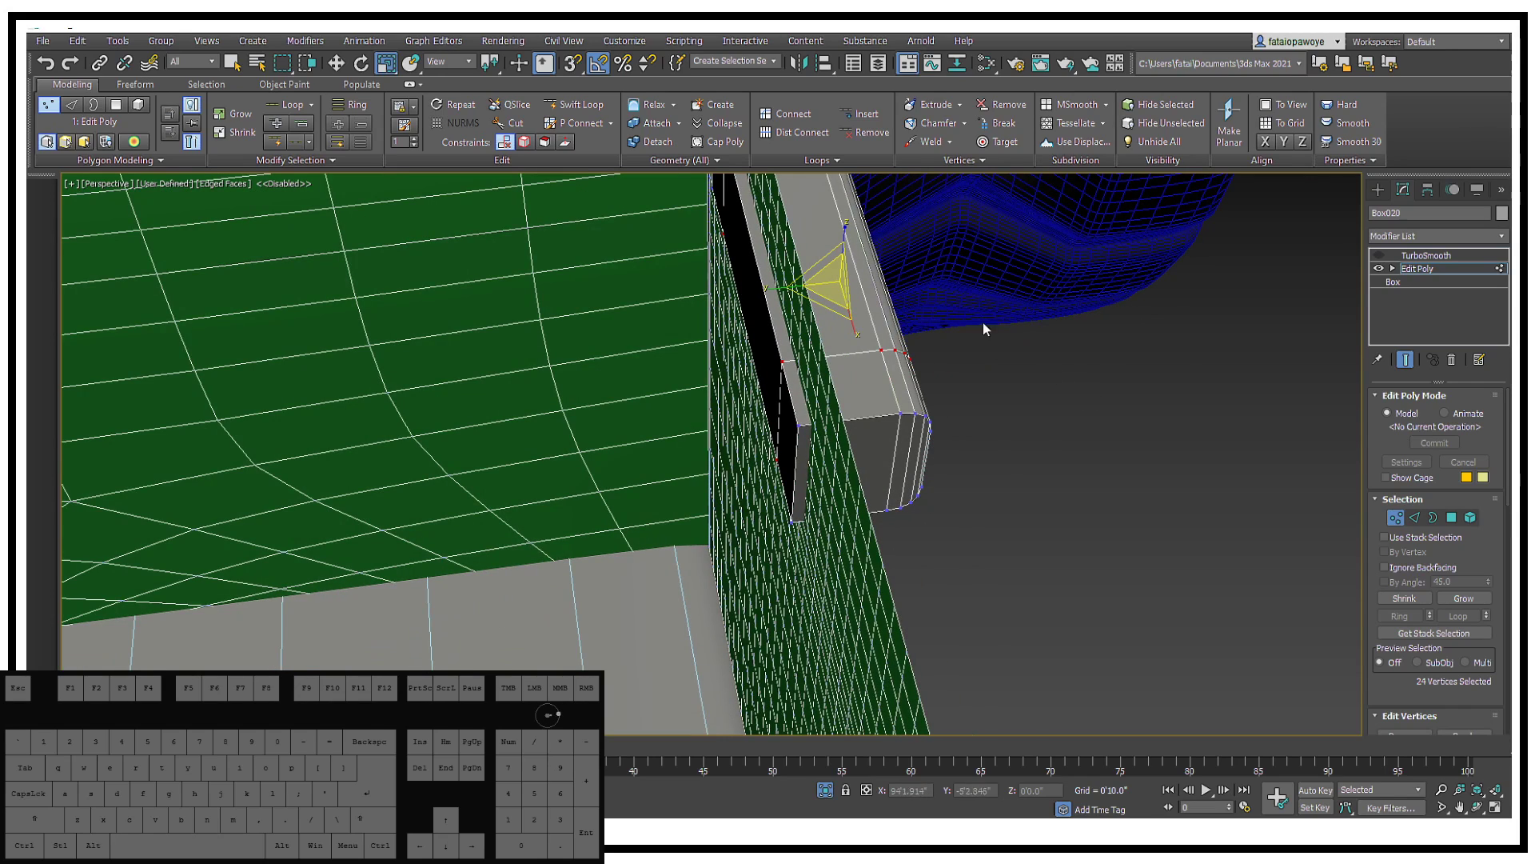
pyautogui.click(581, 105)
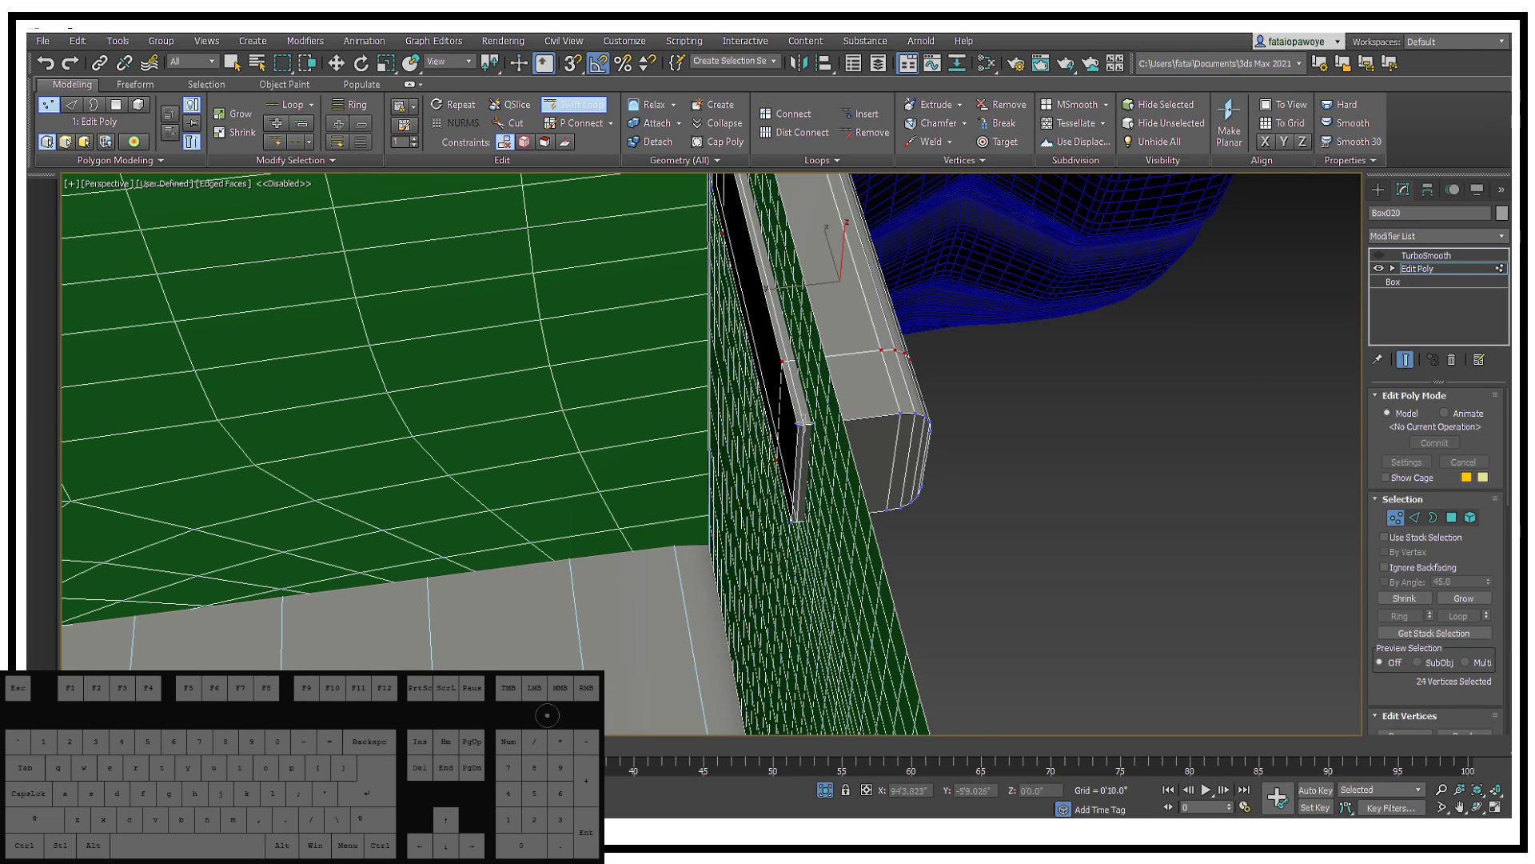
pyautogui.click(781, 364)
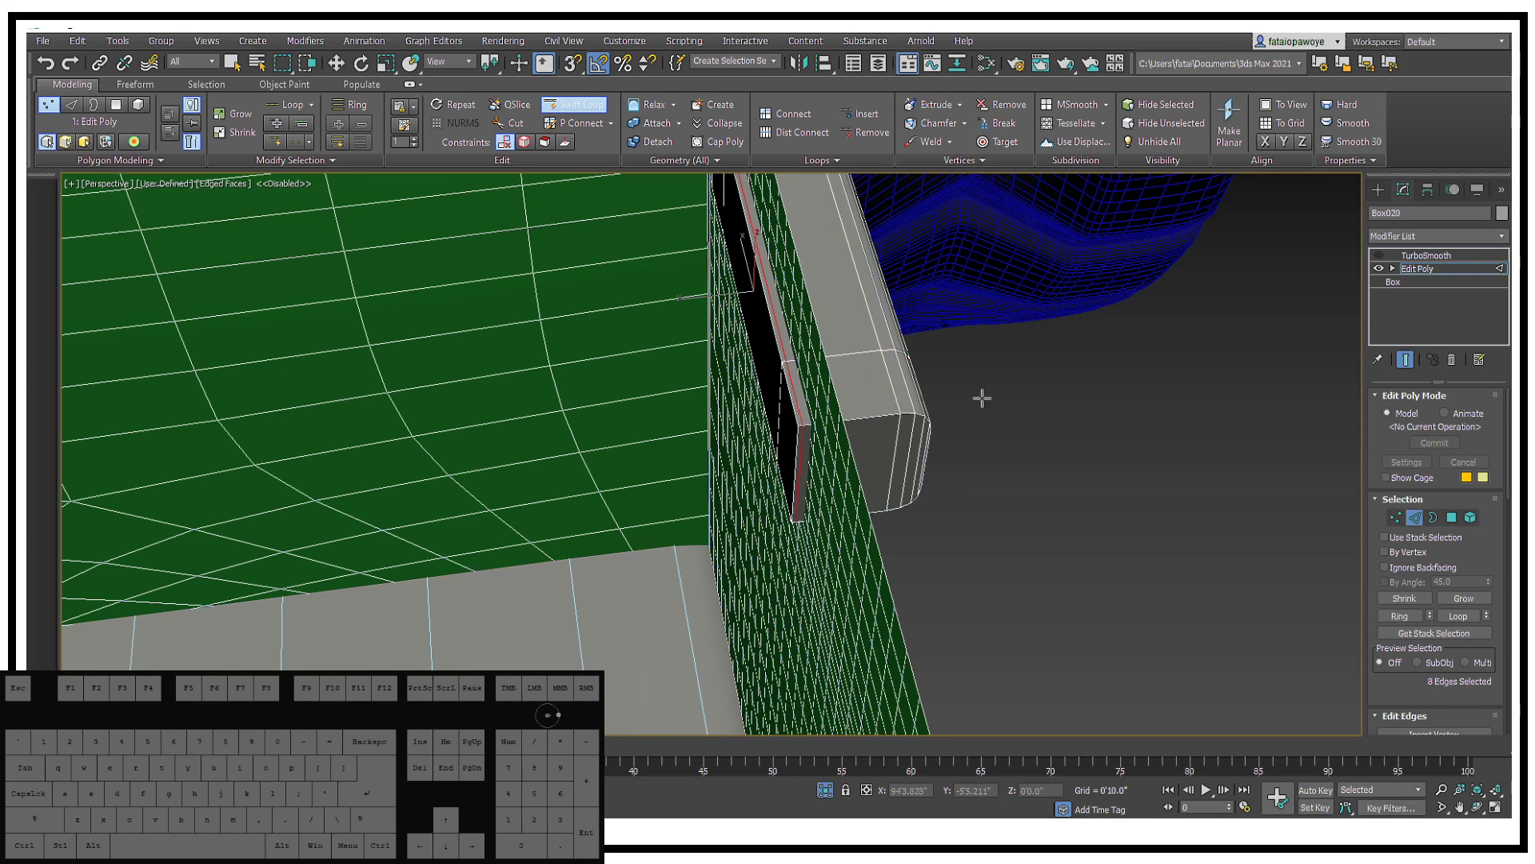
pyautogui.click(1376, 256)
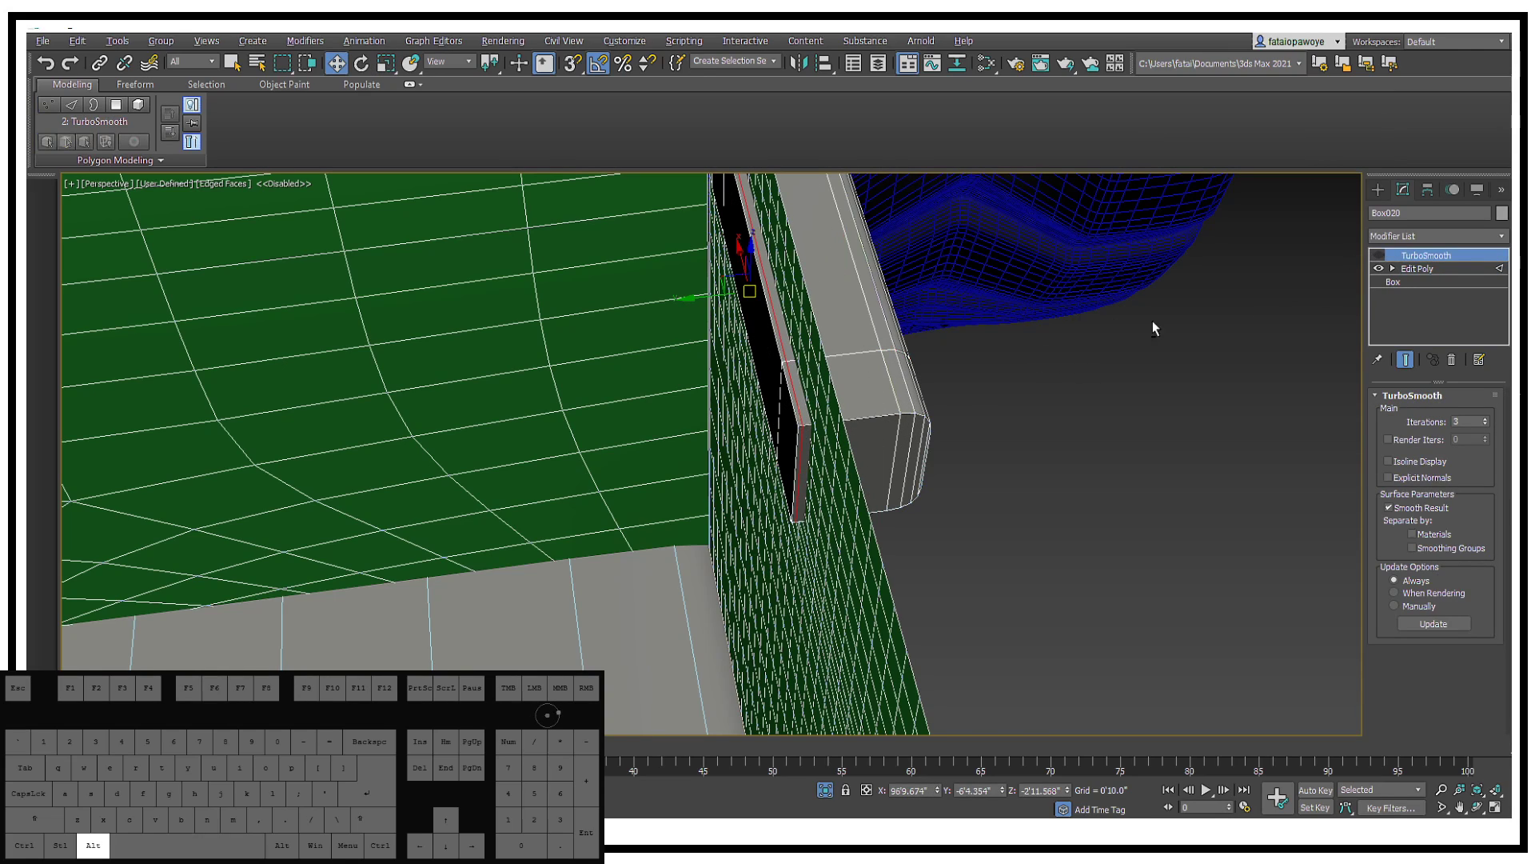
pyautogui.click(1378, 255)
# Step: Inspect the smoothed handle from several angles, deselect it and examine the whole car in plain shading
pyautogui.keyDown('alt'); pyautogui.moveTo(920, 356); pyautogui.dragTo(637, 368, button='middle'); pyautogui.keyUp('alt')
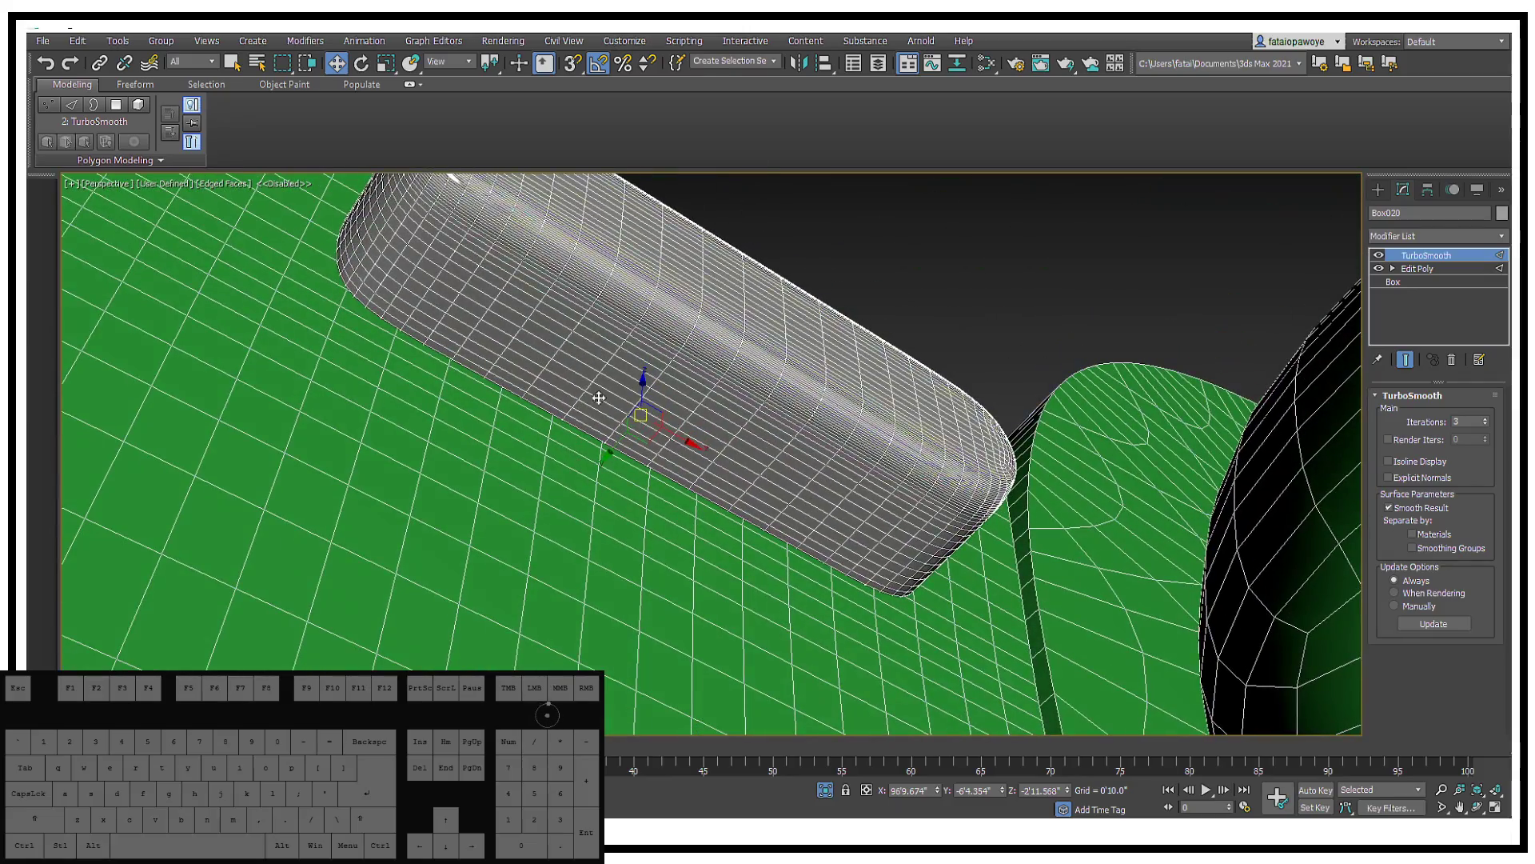
pyautogui.keyDown('alt'); pyautogui.moveTo(598, 470); pyautogui.dragTo(666, 413, button='middle'); pyautogui.keyUp('alt')
pyautogui.scroll(-8, 666, 413)
pyautogui.keyDown('alt'); pyautogui.moveTo(824, 385); pyautogui.dragTo(719, 344, button='middle'); pyautogui.keyUp('alt')
pyautogui.scroll(5, 820, 318)
pyautogui.moveTo(821, 318); pyautogui.dragTo(908, 313, button='middle')
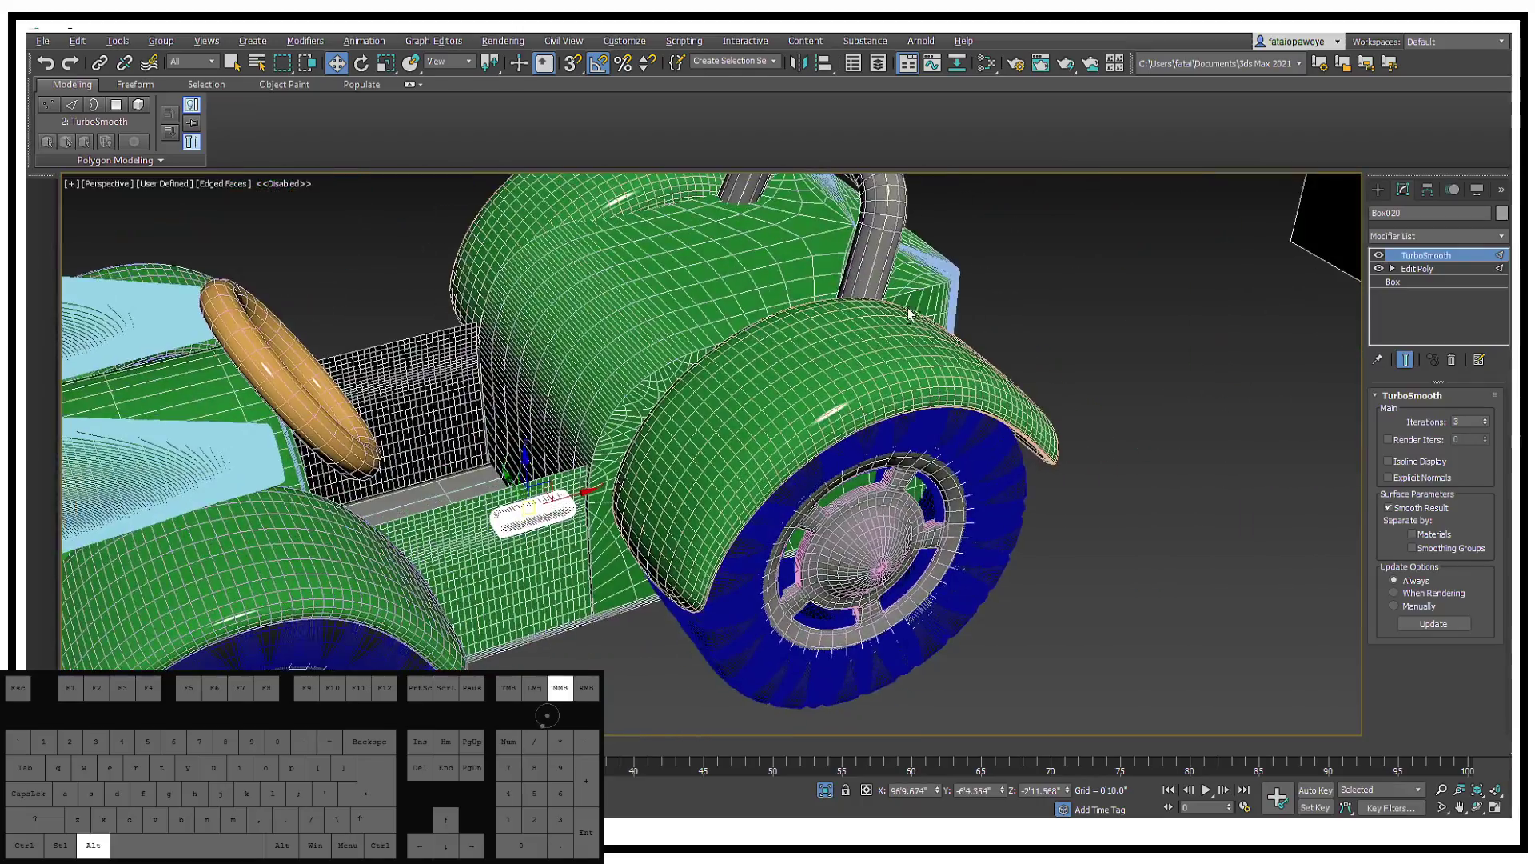
pyautogui.click(1381, 190)
pyautogui.keyDown('alt'); pyautogui.moveTo(720, 480); pyautogui.dragTo(746, 598, button='middle'); pyautogui.keyUp('alt')
pyautogui.scroll(3, 843, 579)
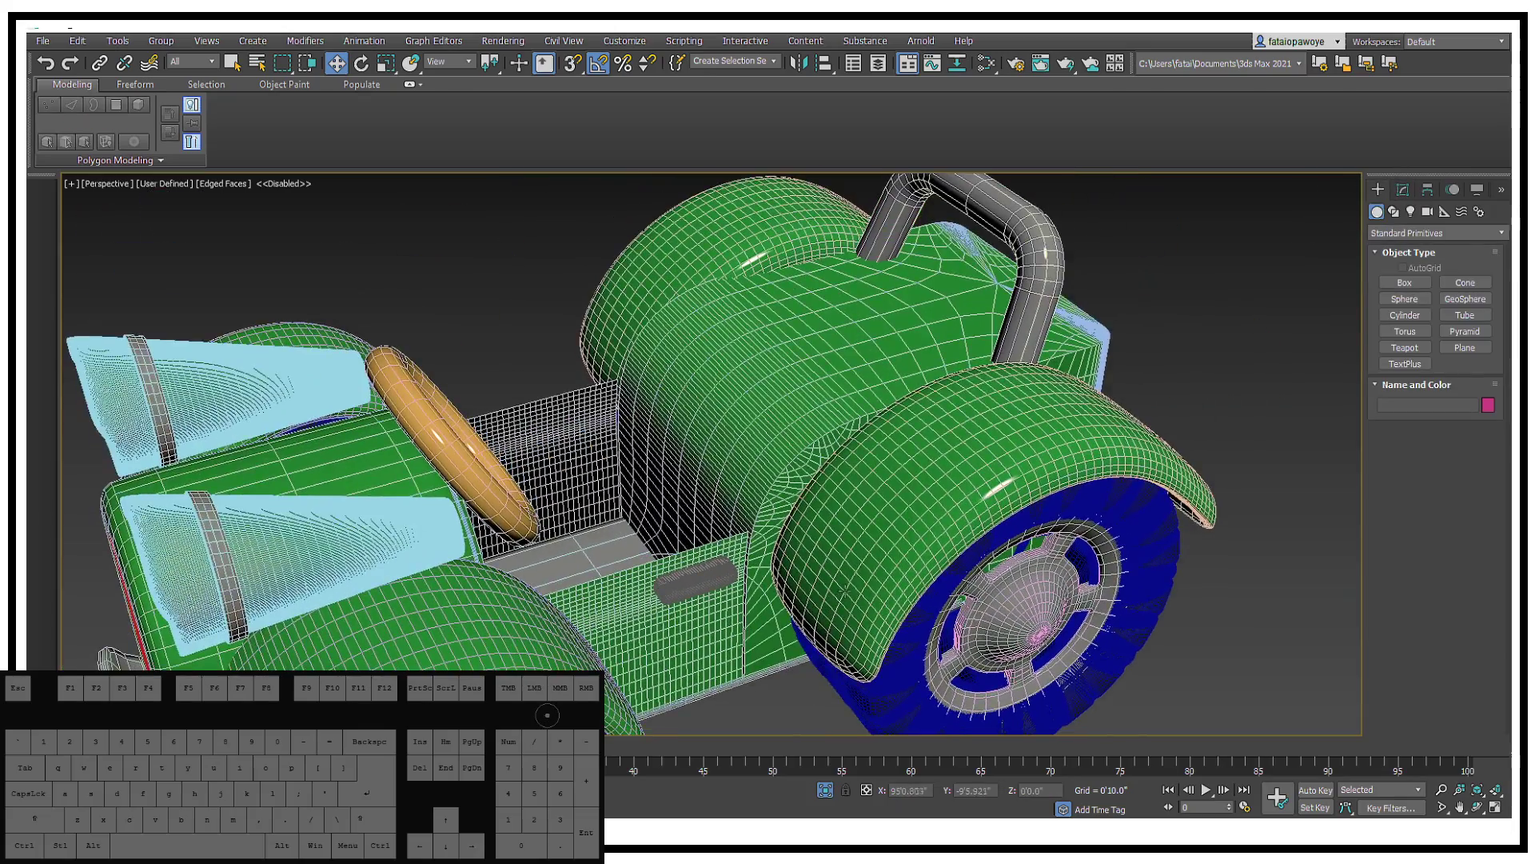
pyautogui.press('F3')
pyautogui.press('F3')
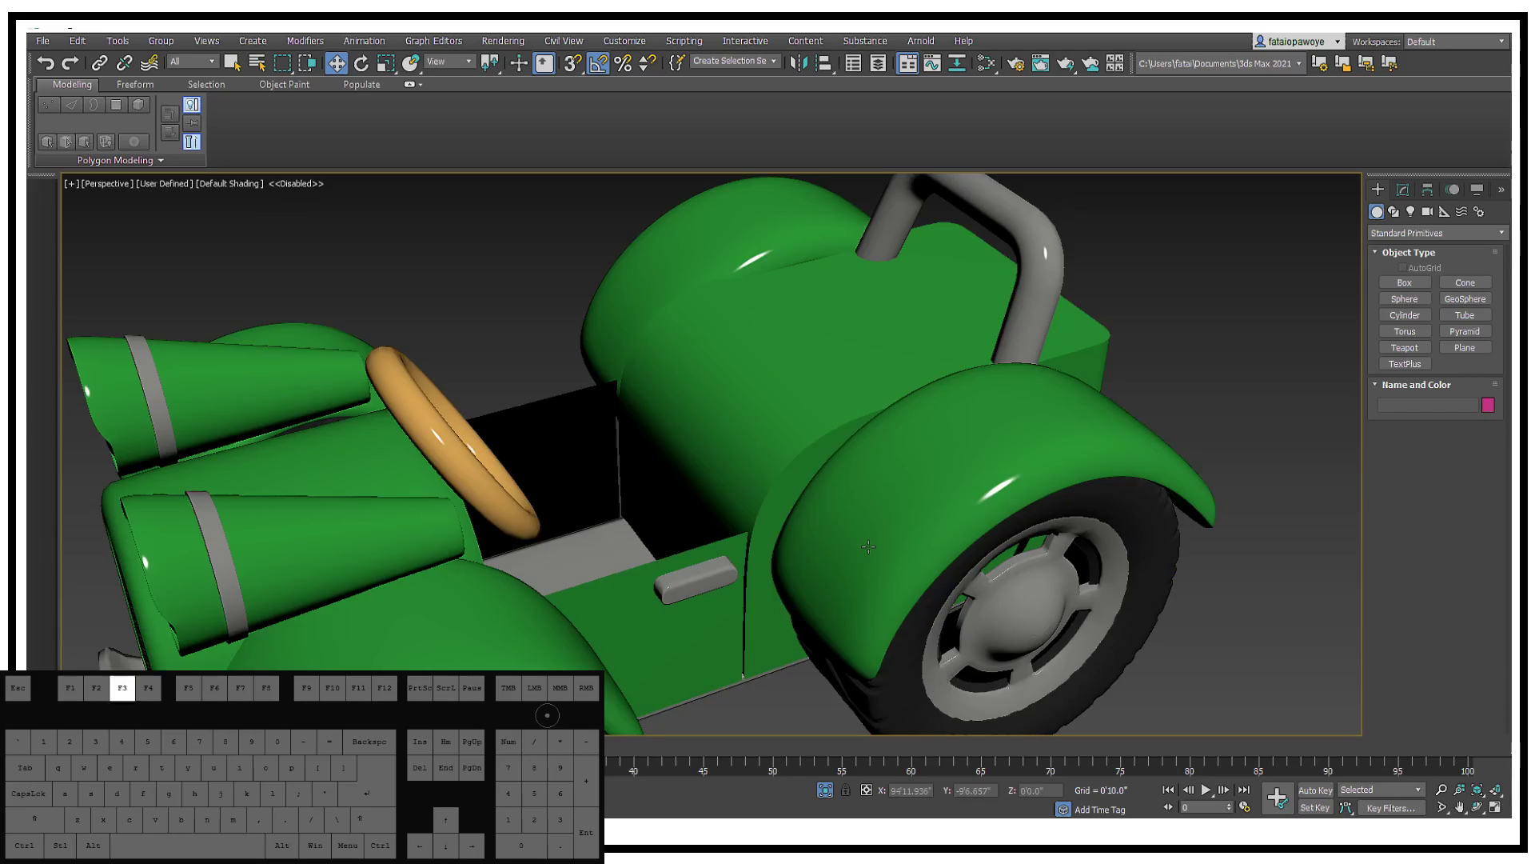
pyautogui.moveTo(652, 530); pyautogui.dragTo(788, 409, button='middle')
# Step: Select the car body, switch its active TurboSmooth off and make the upper Edit Poly modifier current
pyautogui.click(915, 343)
pyautogui.moveTo(914, 343)
pyautogui.keyDown('alt'); pyautogui.mouseDown(button='middle')
pyautogui.moveTo(891, 330)
pyautogui.moveTo(887, 368)
pyautogui.moveTo(920, 346)
pyautogui.mouseUp(button='middle'); pyautogui.keyUp('alt')
pyautogui.click(1402, 189)
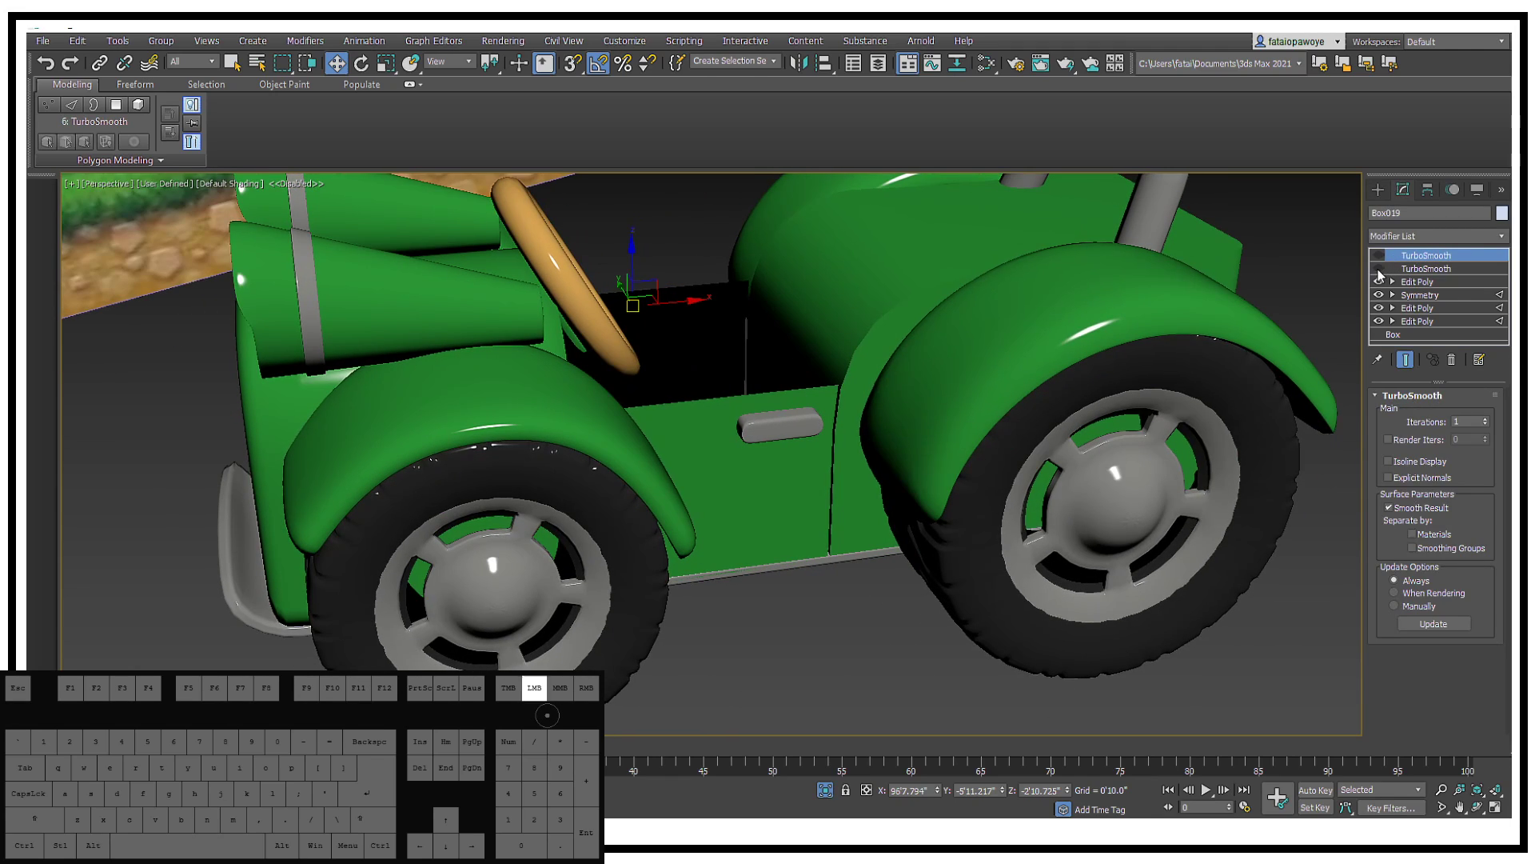
pyautogui.click(1429, 285)
pyautogui.keyDown('alt'); pyautogui.moveTo(758, 323); pyautogui.dragTo(791, 316, button='middle'); pyautogui.keyUp('alt')
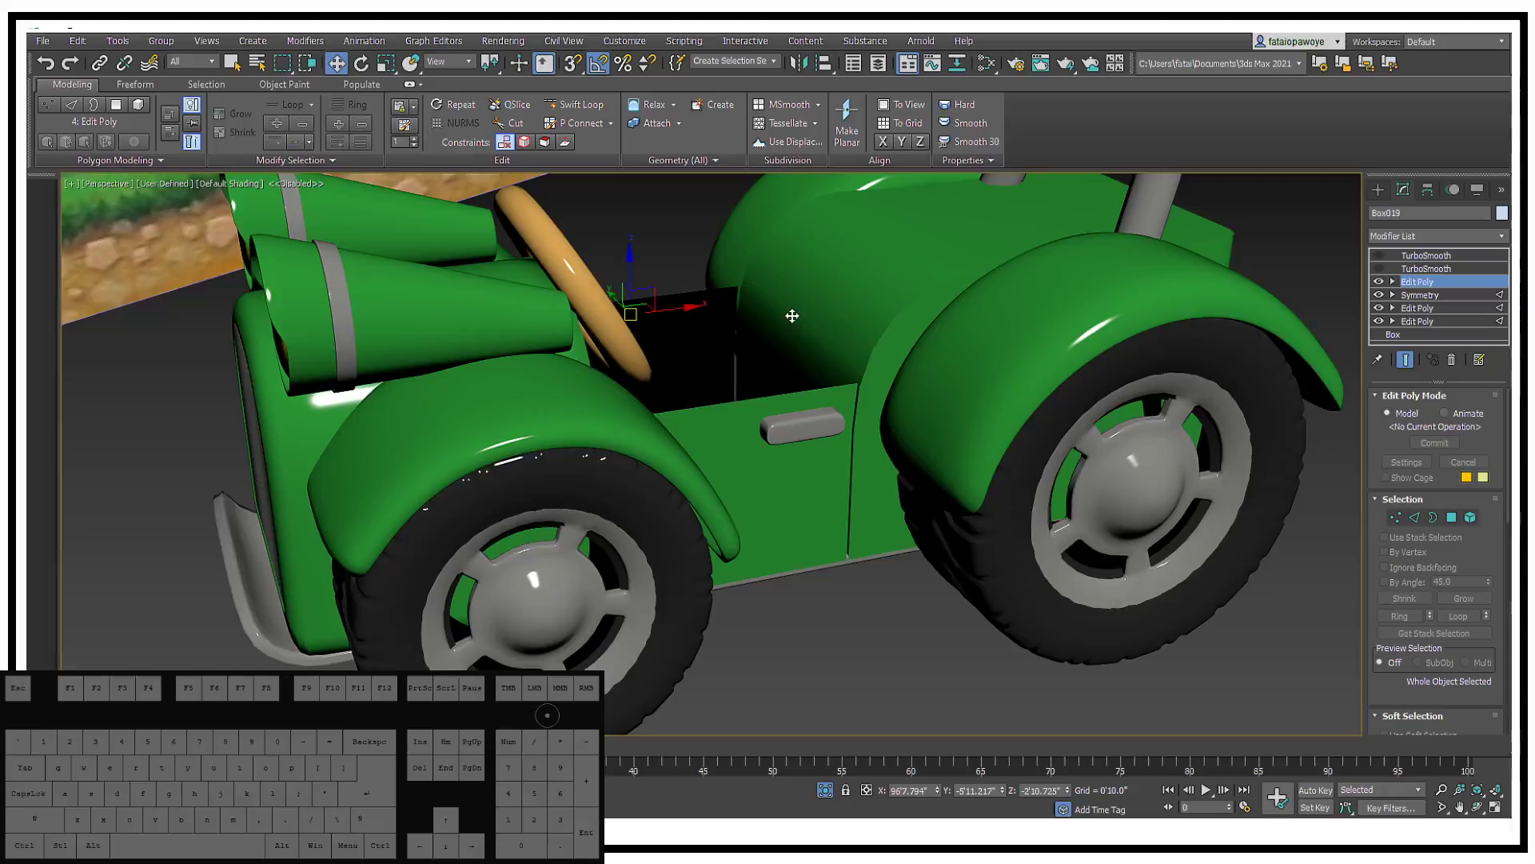
# Step: Show edged faces and isolate the car body
pyautogui.press('F4')
pyautogui.keyDown('alt'); pyautogui.moveTo(887, 376); pyautogui.dragTo(819, 278, button='middle'); pyautogui.keyUp('alt')
pyautogui.hotkey('alt', 'q')
pyautogui.scroll(-2, 990, 307)
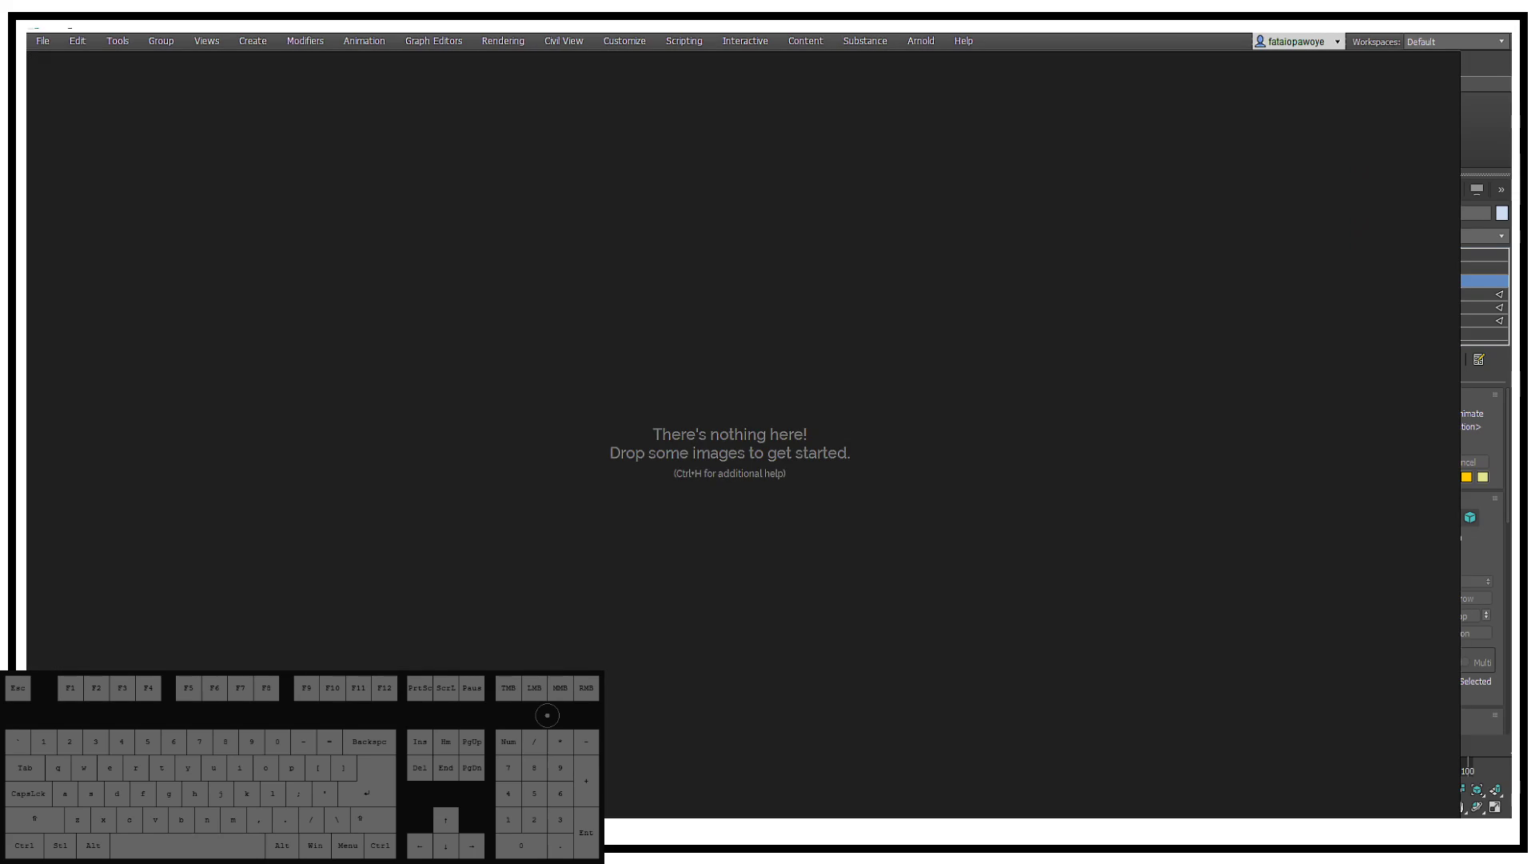
# Step: Switch to the empty PureRef board, reposition its window over the viewport and dismiss the update notice
pyautogui.moveTo(747, 239); pyautogui.dragTo(644, 164, button='right')
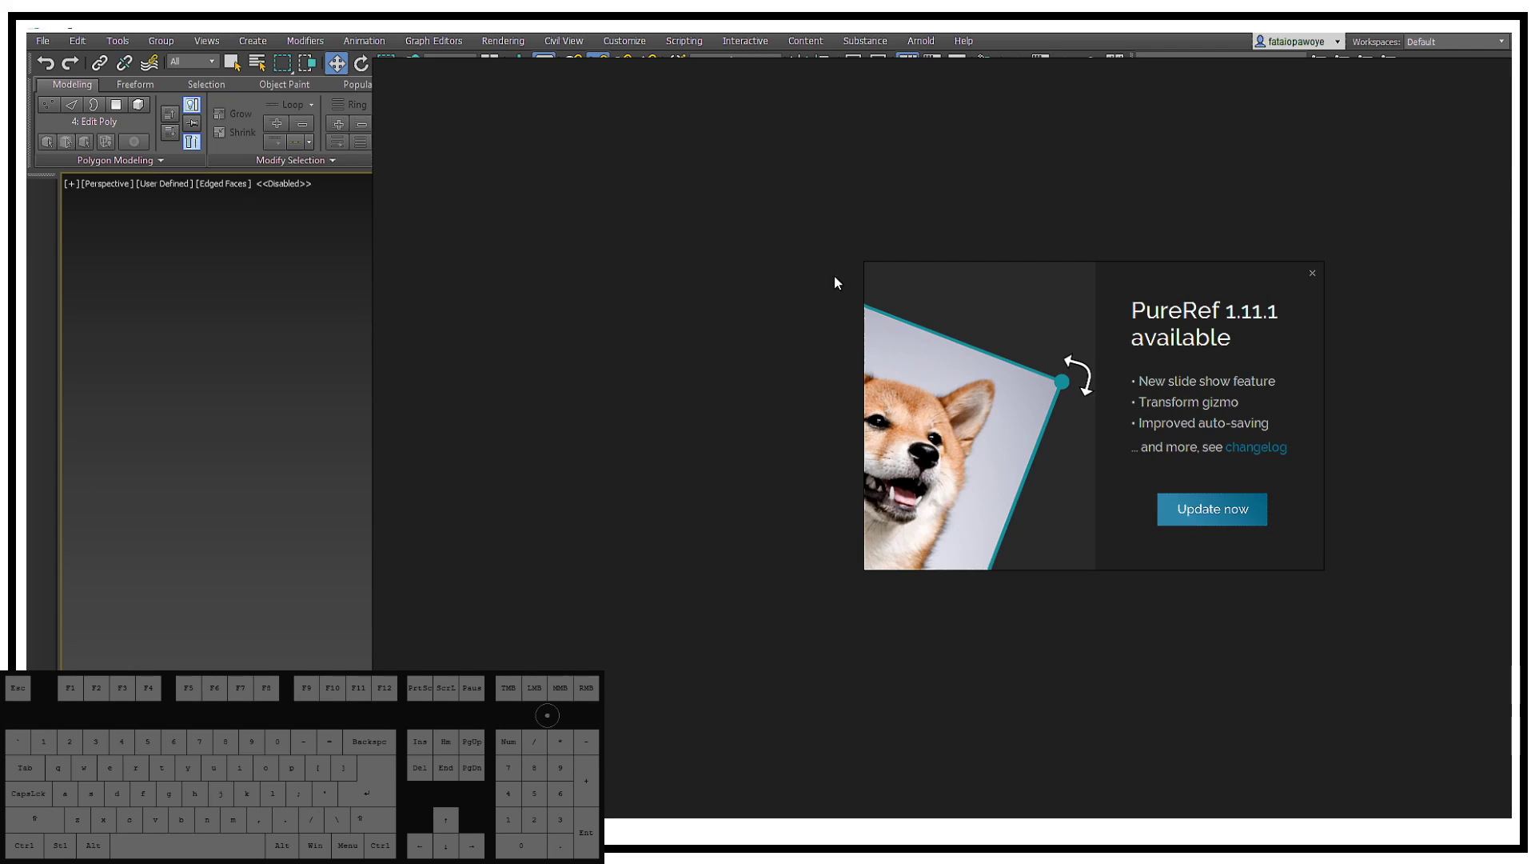
pyautogui.click(713, 156)
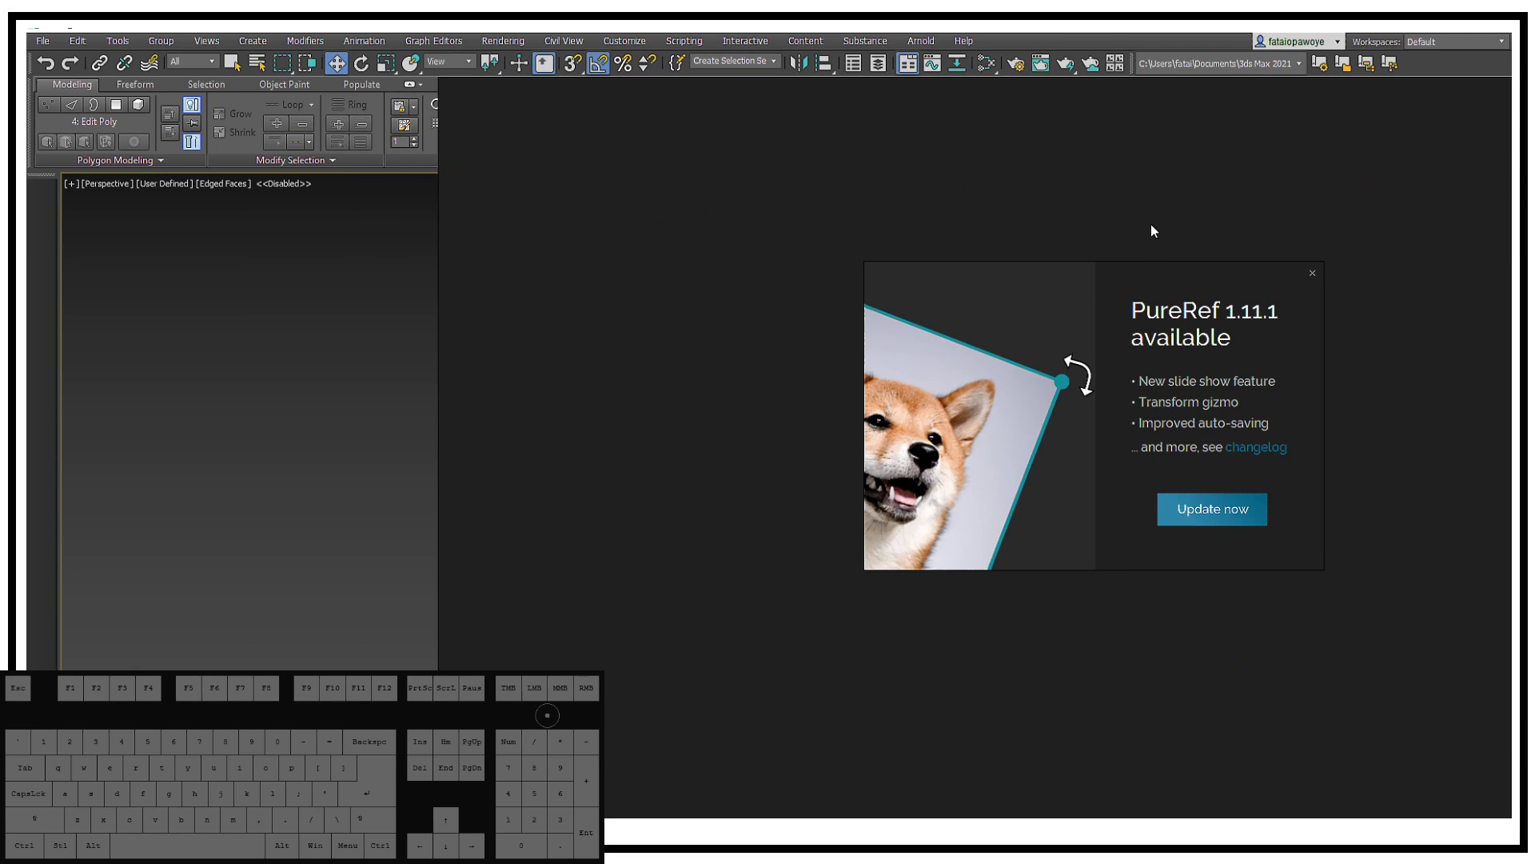
pyautogui.click(1312, 275)
pyautogui.moveTo(1255, 252); pyautogui.dragTo(726, 204, button='right')
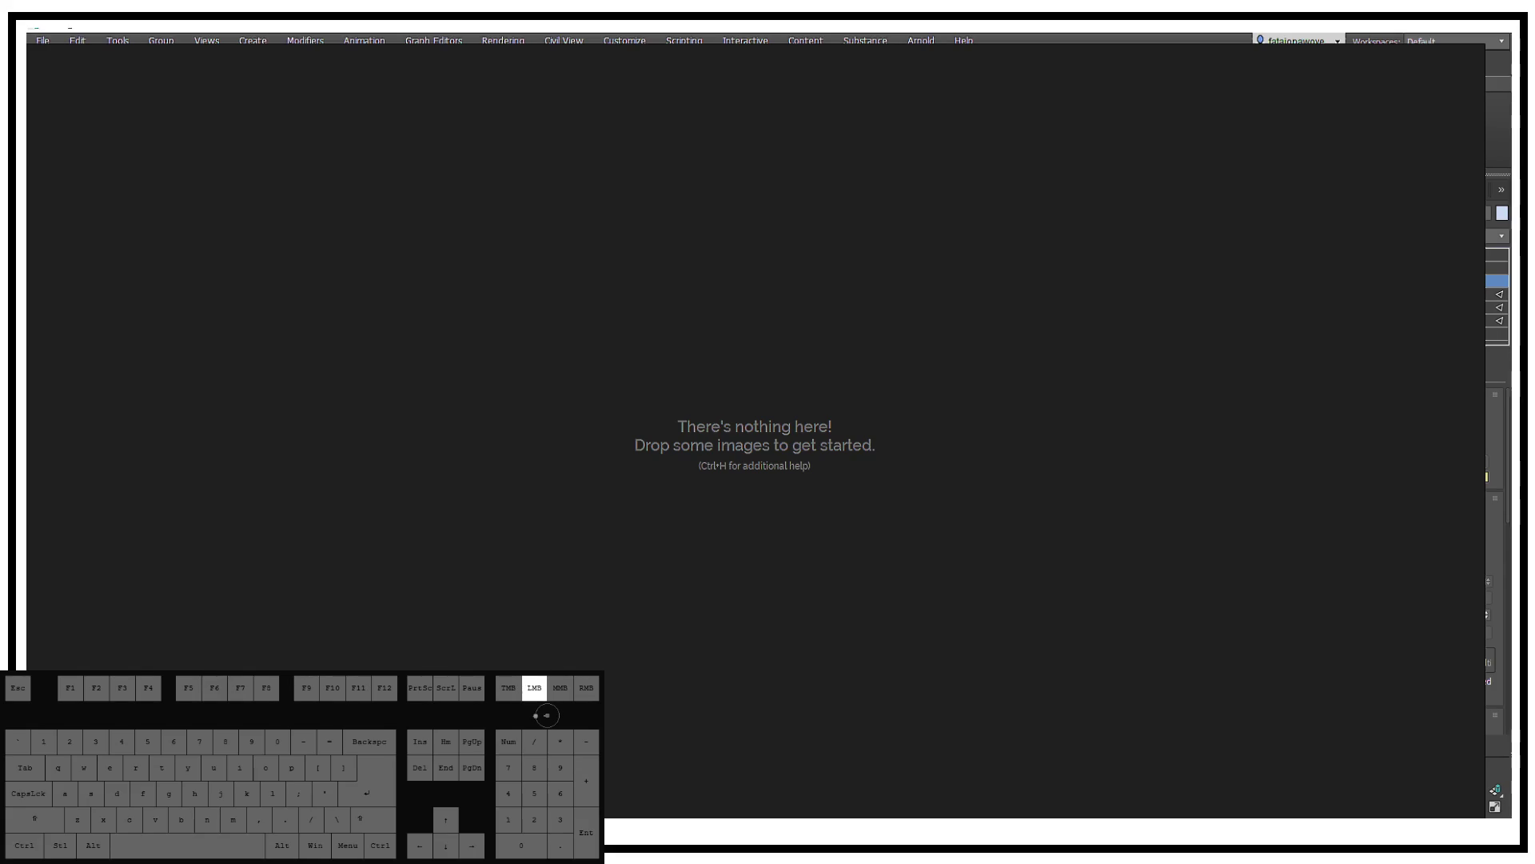
# Step: Add the green roadster reference photos to the empty board and shift its window off the modifier settings
pyautogui.moveTo(1511, 408); pyautogui.dragTo(632, 434)
pyautogui.scroll(3, 880, 406)
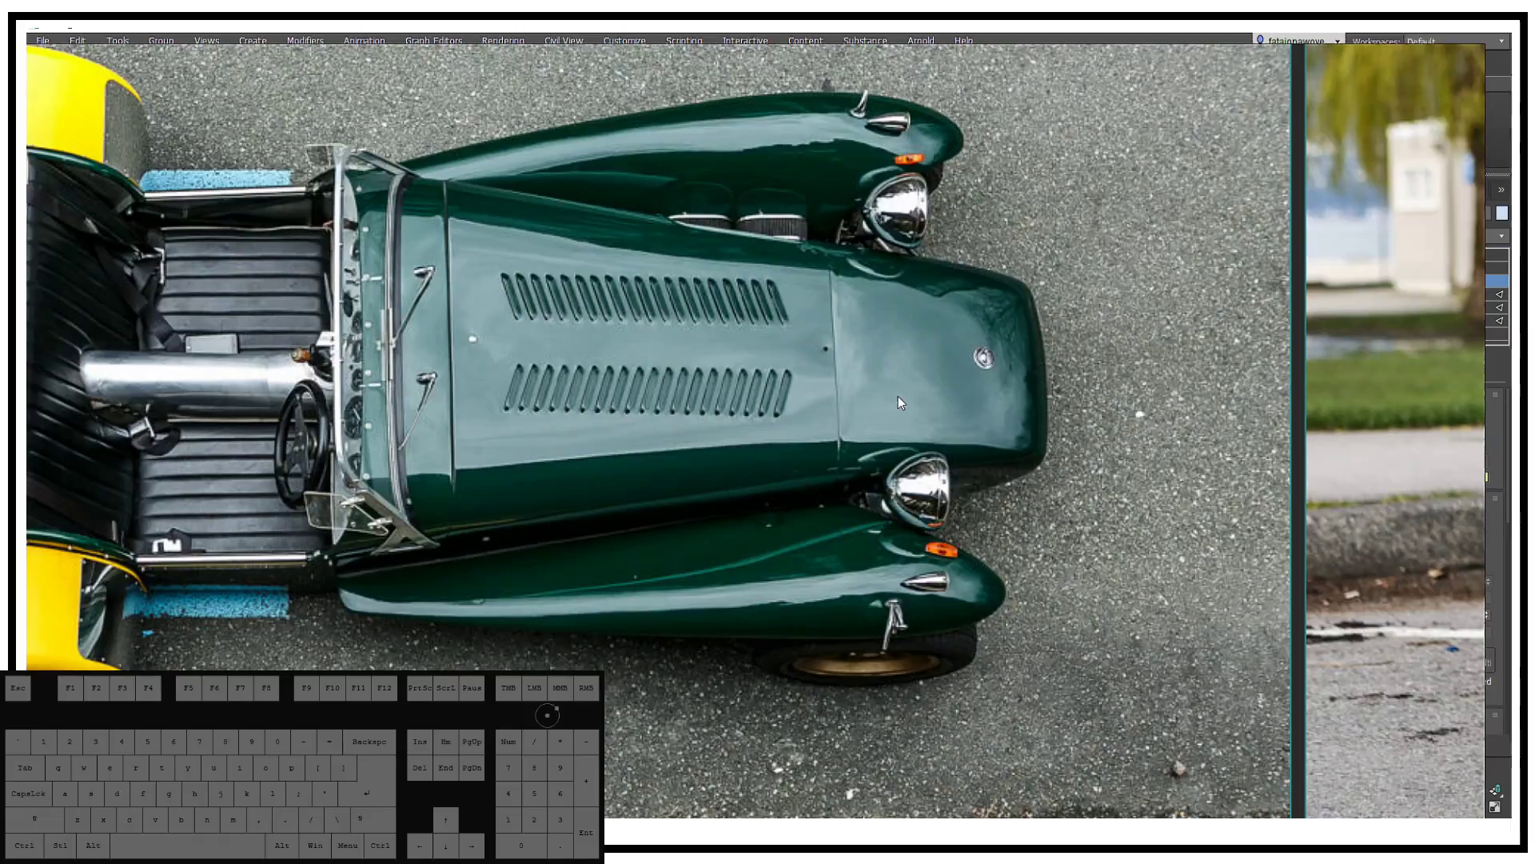
pyautogui.scroll(-4, 899, 395)
pyautogui.moveTo(899, 395); pyautogui.dragTo(819, 295, button='right')
# Step: Examine the dashboard, side-view and front three-quarter reference photos of the green roadster
pyautogui.moveTo(825, 285); pyautogui.dragTo(761, 93, button='middle')
pyautogui.moveTo(679, 558); pyautogui.dragTo(858, 211, button='middle')
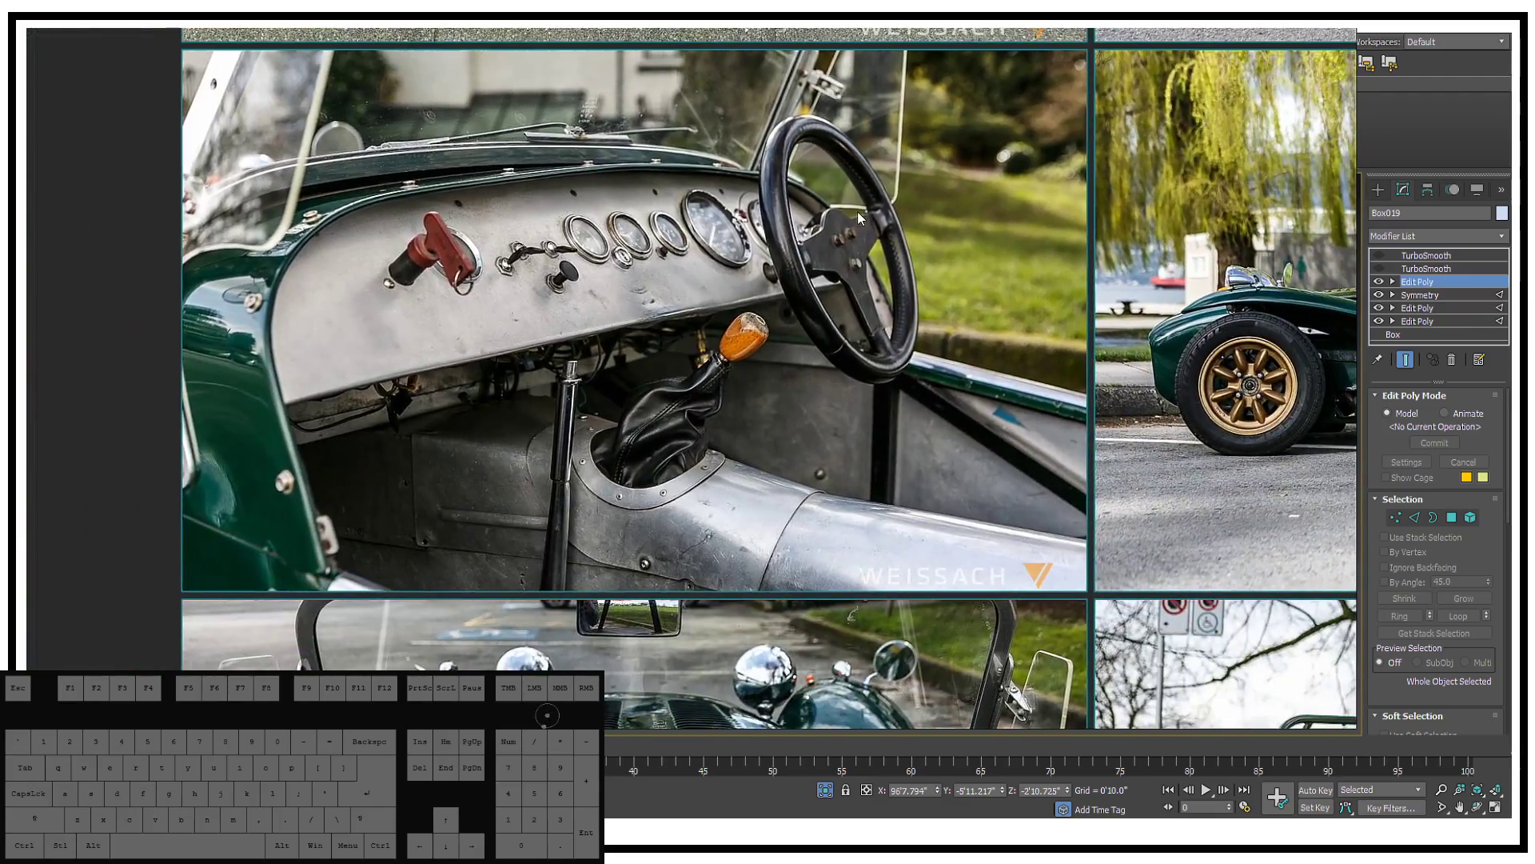
pyautogui.moveTo(1061, 339); pyautogui.dragTo(696, 320, button='middle')
pyautogui.moveTo(1111, 316); pyautogui.dragTo(596, 346, button='middle')
pyautogui.moveTo(919, 329); pyautogui.dragTo(723, 384, button='middle')
pyautogui.moveTo(1024, 405); pyautogui.dragTo(827, 400, button='middle')
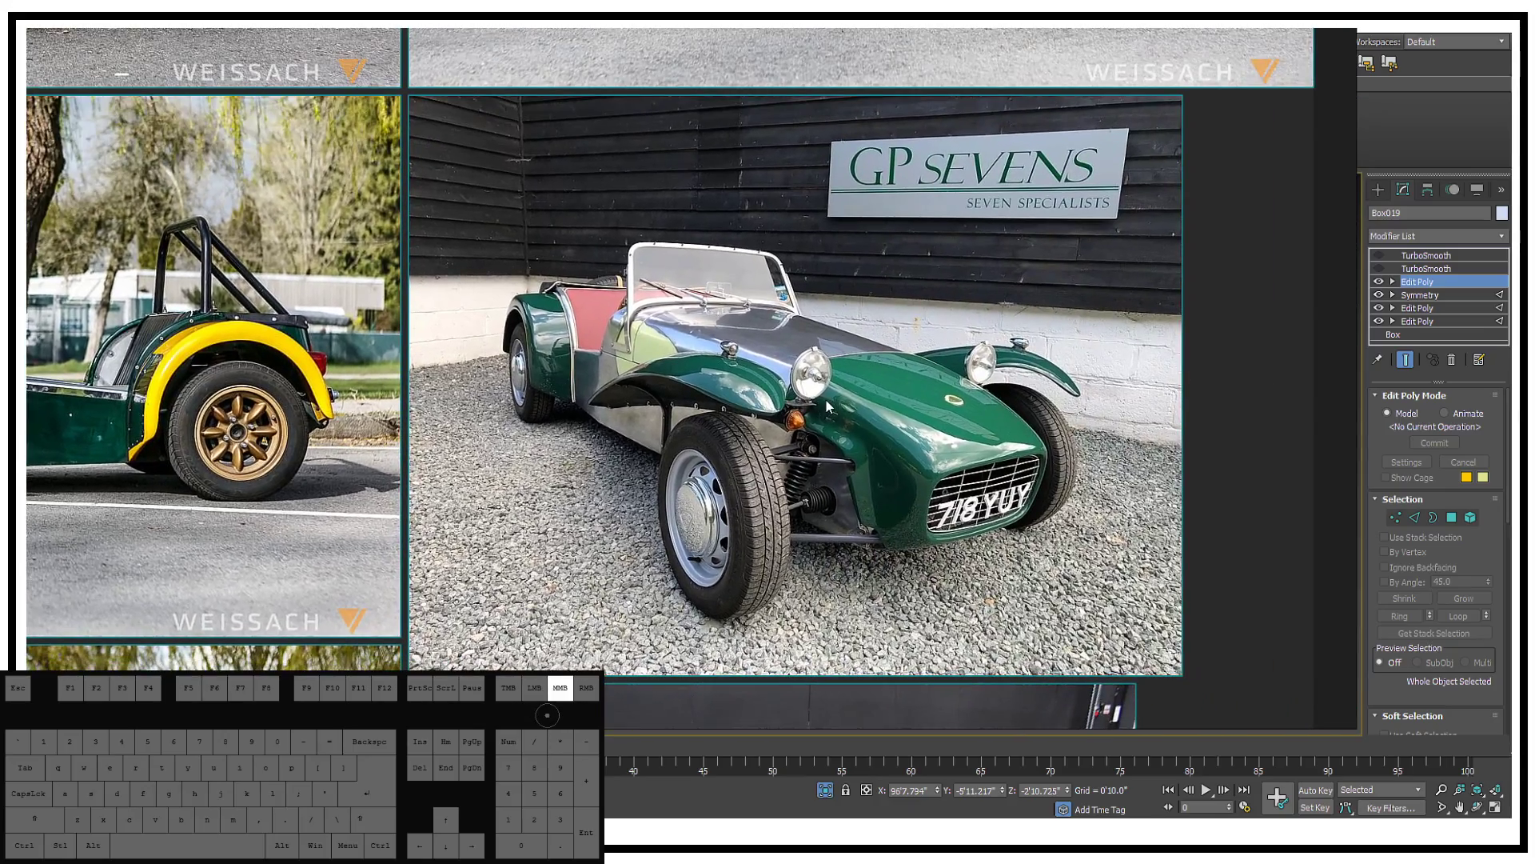
pyautogui.scroll(3, 728, 336)
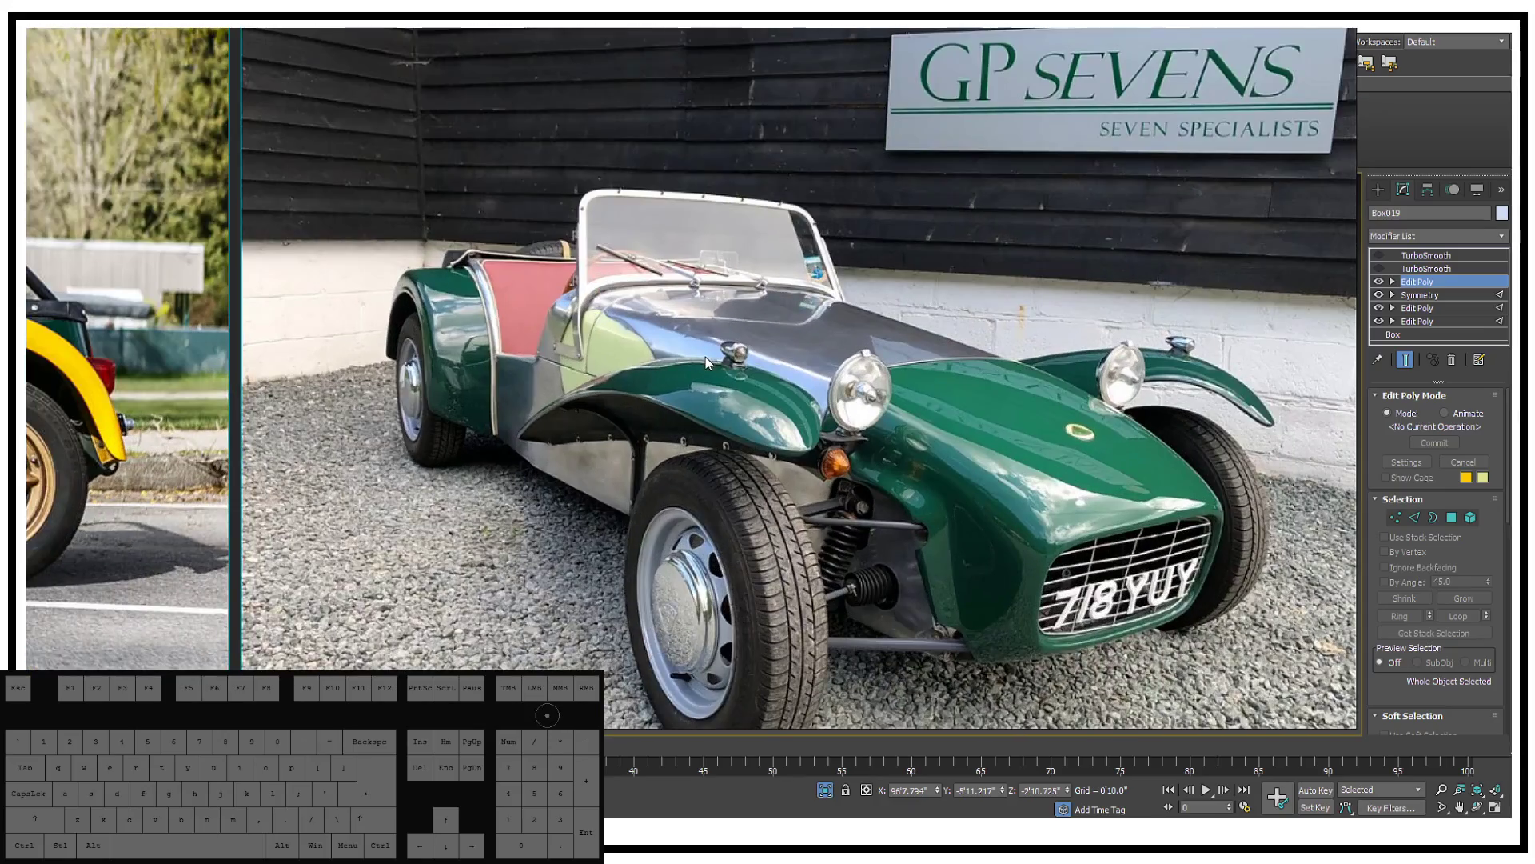
pyautogui.scroll(-9, 505, 315)
pyautogui.moveTo(406, 347); pyautogui.dragTo(834, 278, button='middle')
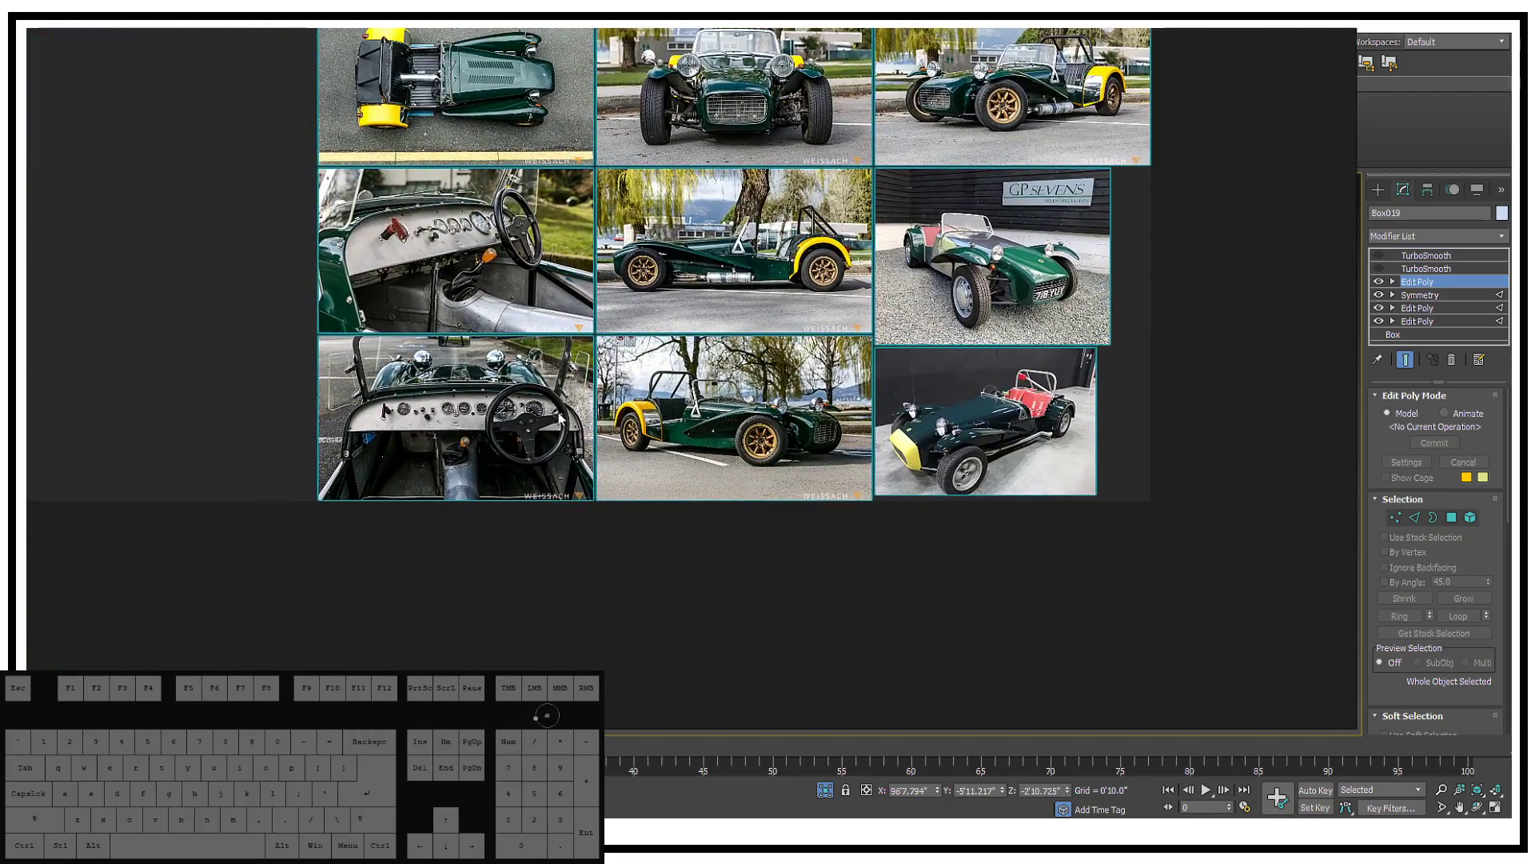
pyautogui.scroll(5, 466, 430)
pyautogui.scroll(2, 468, 435)
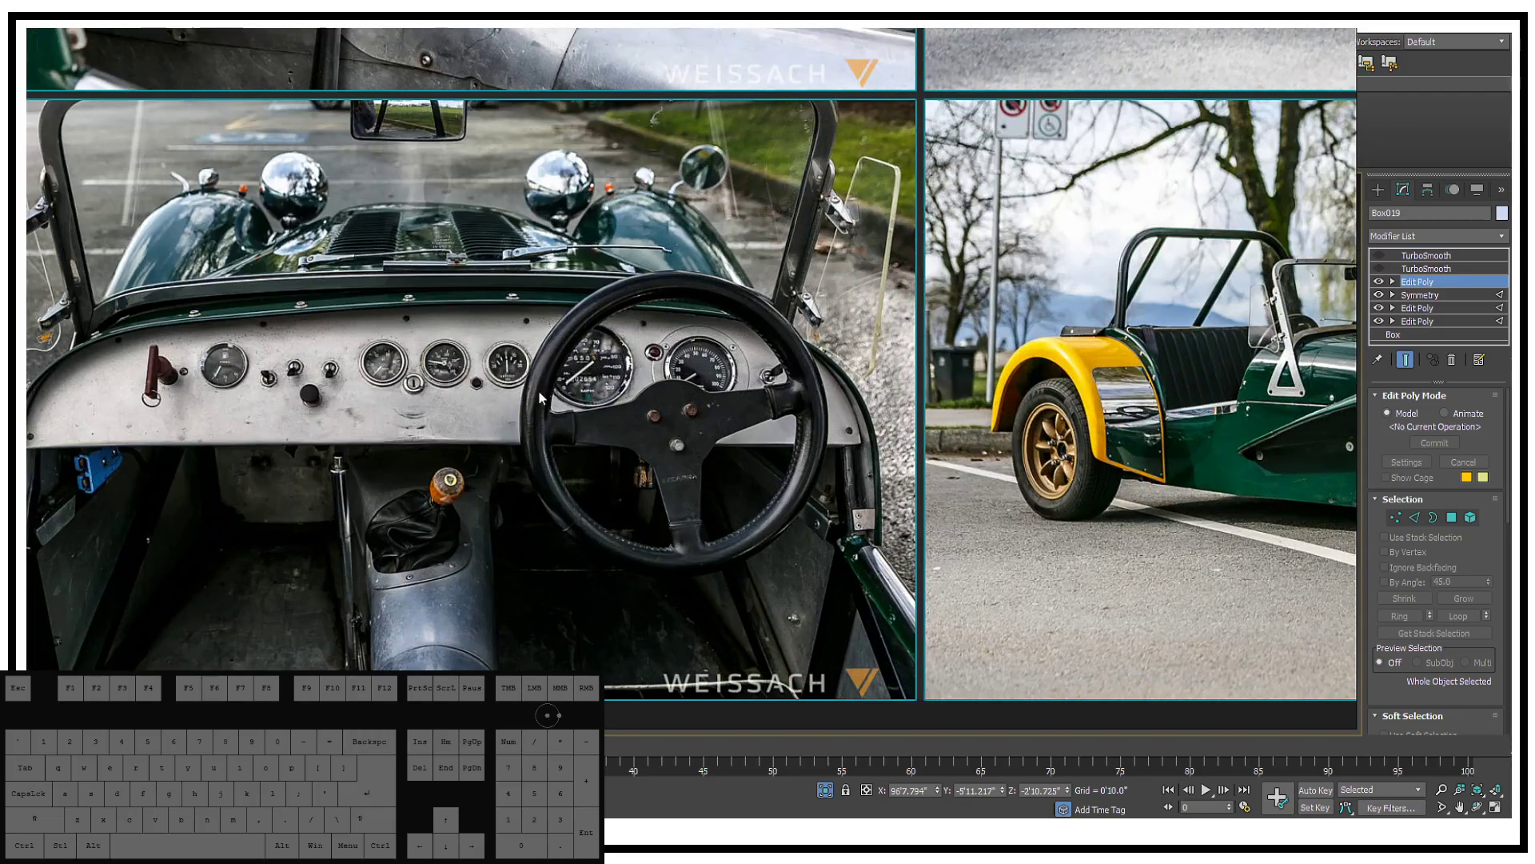
# Step: Study the cockpit, black seat back and red seats in the lower row of reference photos
pyautogui.moveTo(540, 397); pyautogui.dragTo(669, 345, button='middle')
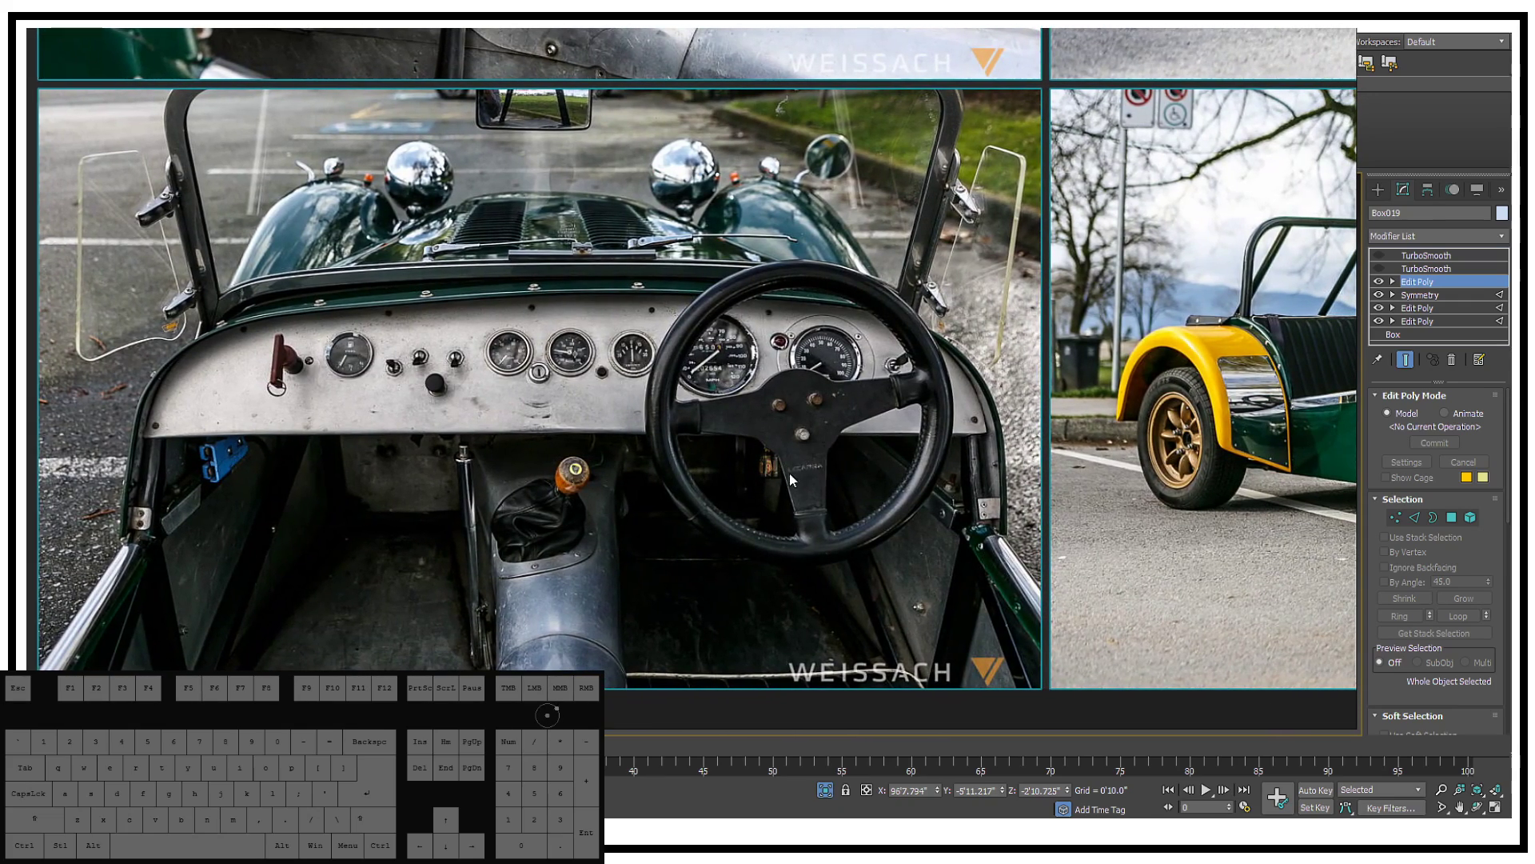
pyautogui.moveTo(1064, 411); pyautogui.dragTo(884, 426, button='middle')
pyautogui.scroll(10, 766, 348)
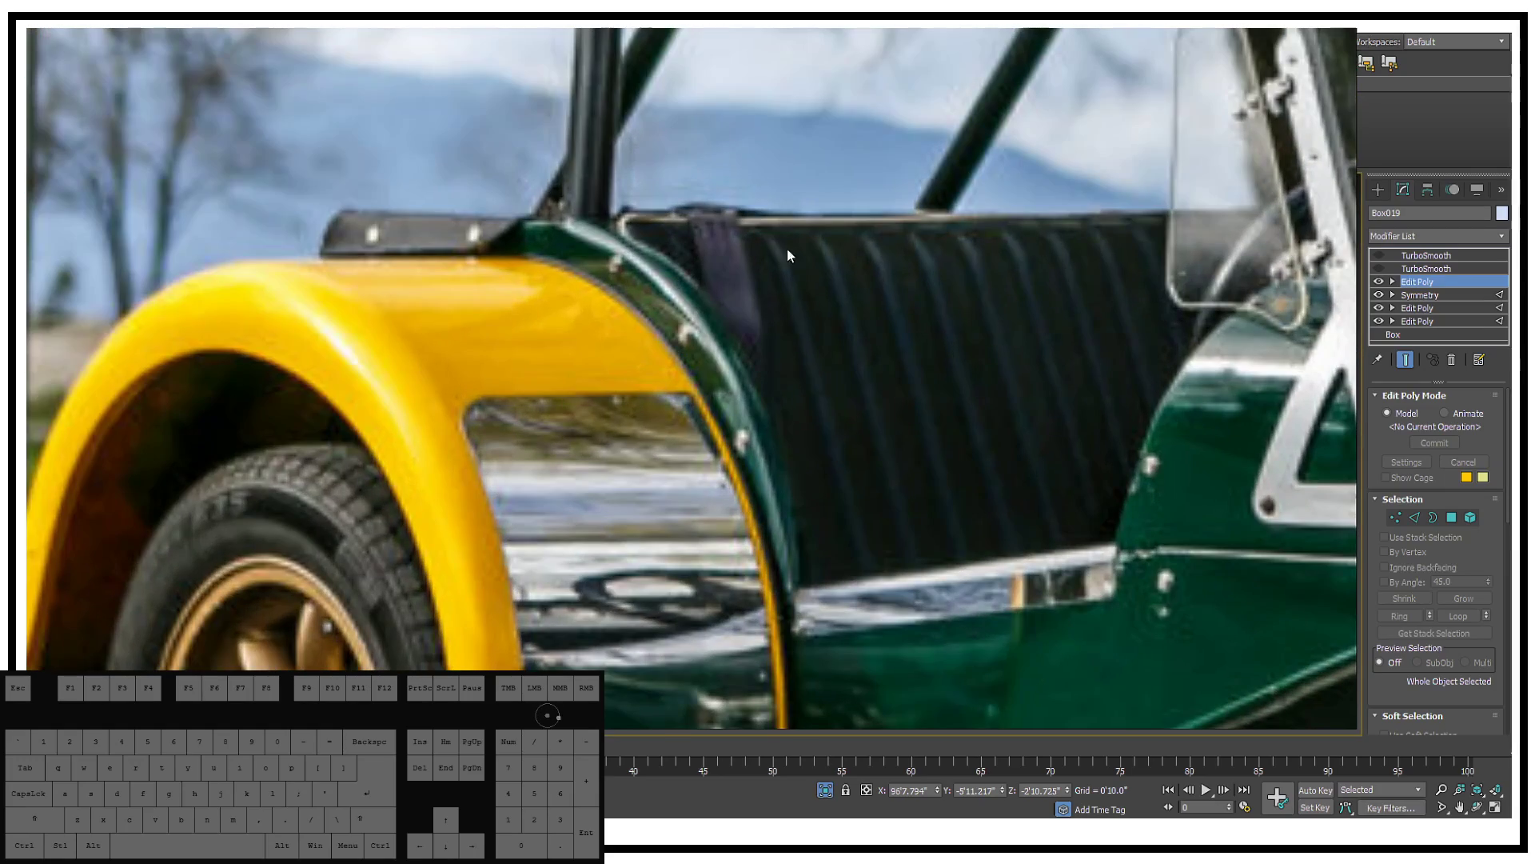
pyautogui.moveTo(896, 233); pyautogui.dragTo(716, 411, button='middle')
pyautogui.scroll(-8, 961, 392)
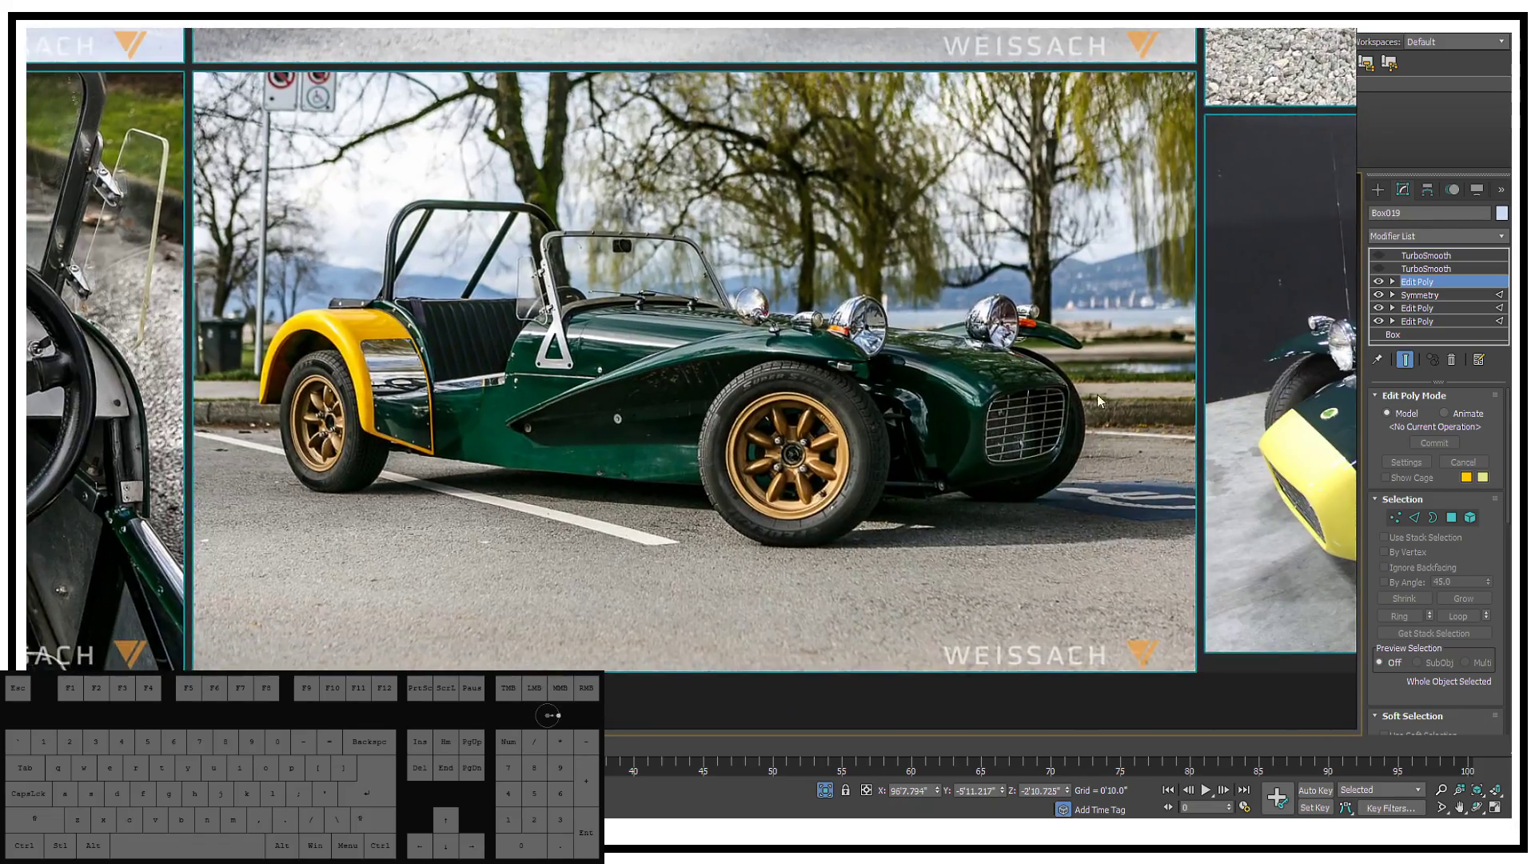
pyautogui.moveTo(1143, 395); pyautogui.dragTo(544, 371, button='middle')
pyautogui.moveTo(1212, 393); pyautogui.dragTo(849, 501, button='middle')
pyautogui.scroll(3, 862, 371)
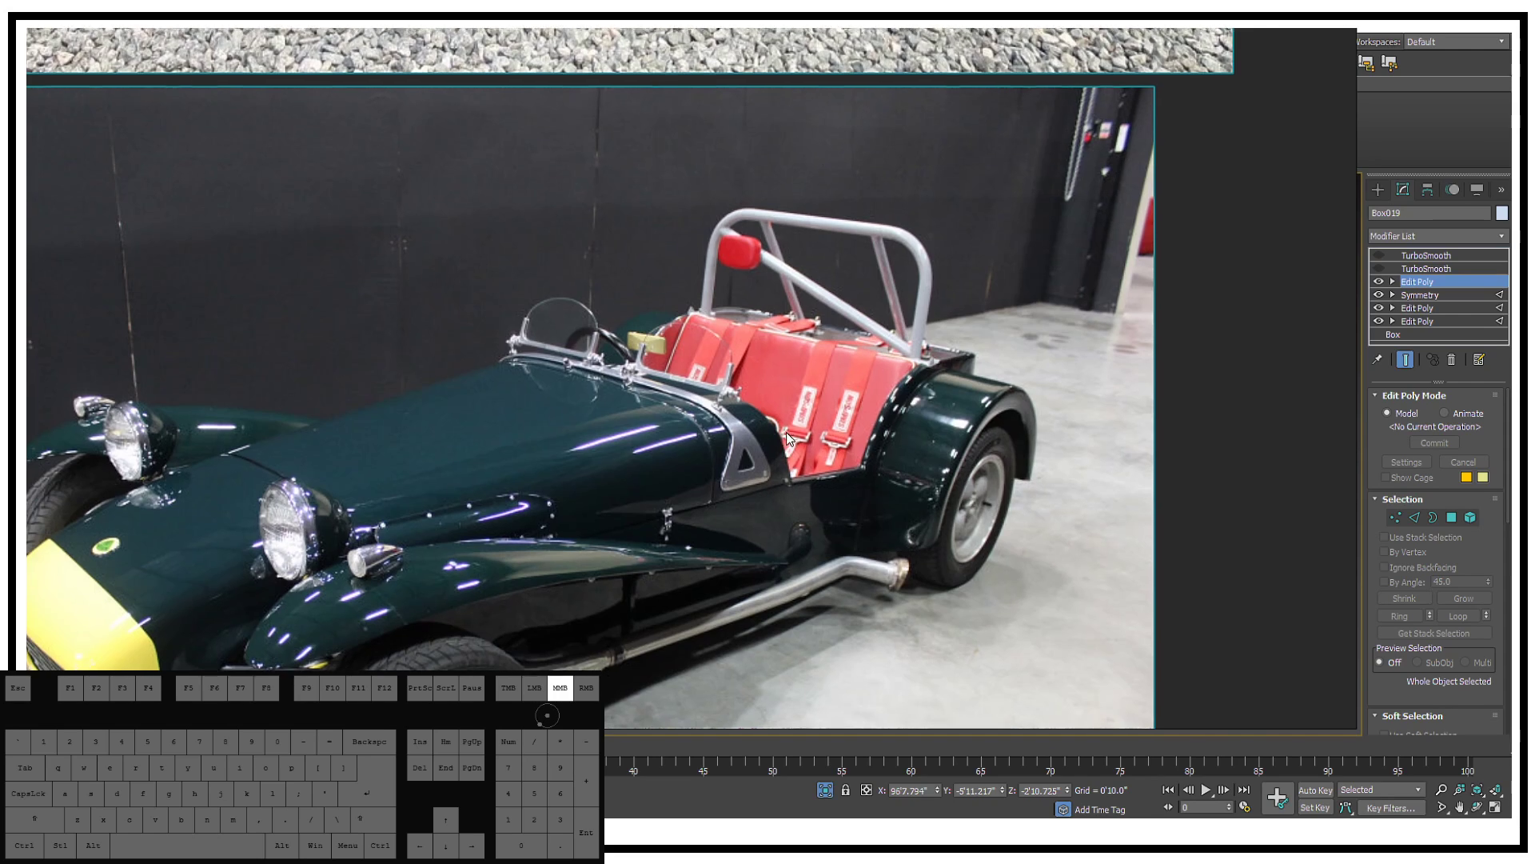
pyautogui.moveTo(786, 432); pyautogui.dragTo(1136, 164, button='middle')
pyautogui.moveTo(883, 372); pyautogui.dragTo(1311, 64, button='middle')
pyautogui.moveTo(800, 410); pyautogui.dragTo(887, 349, button='middle')
pyautogui.scroll(-5, 886, 355)
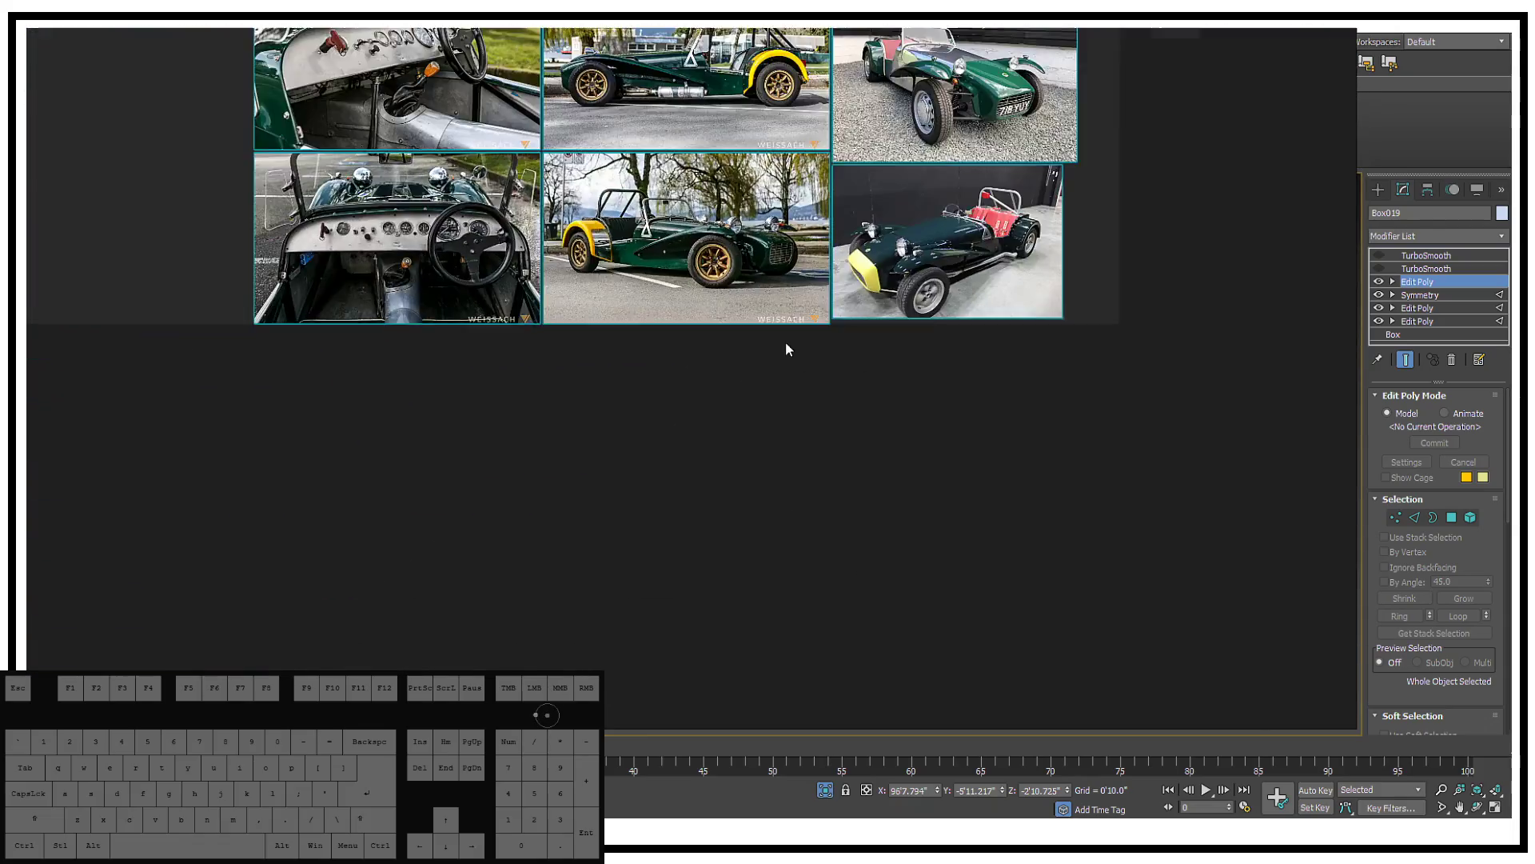
# Step: Compare the side and front three-quarter photos of the roadster, then review the whole reference board
pyautogui.scroll(6, 785, 346)
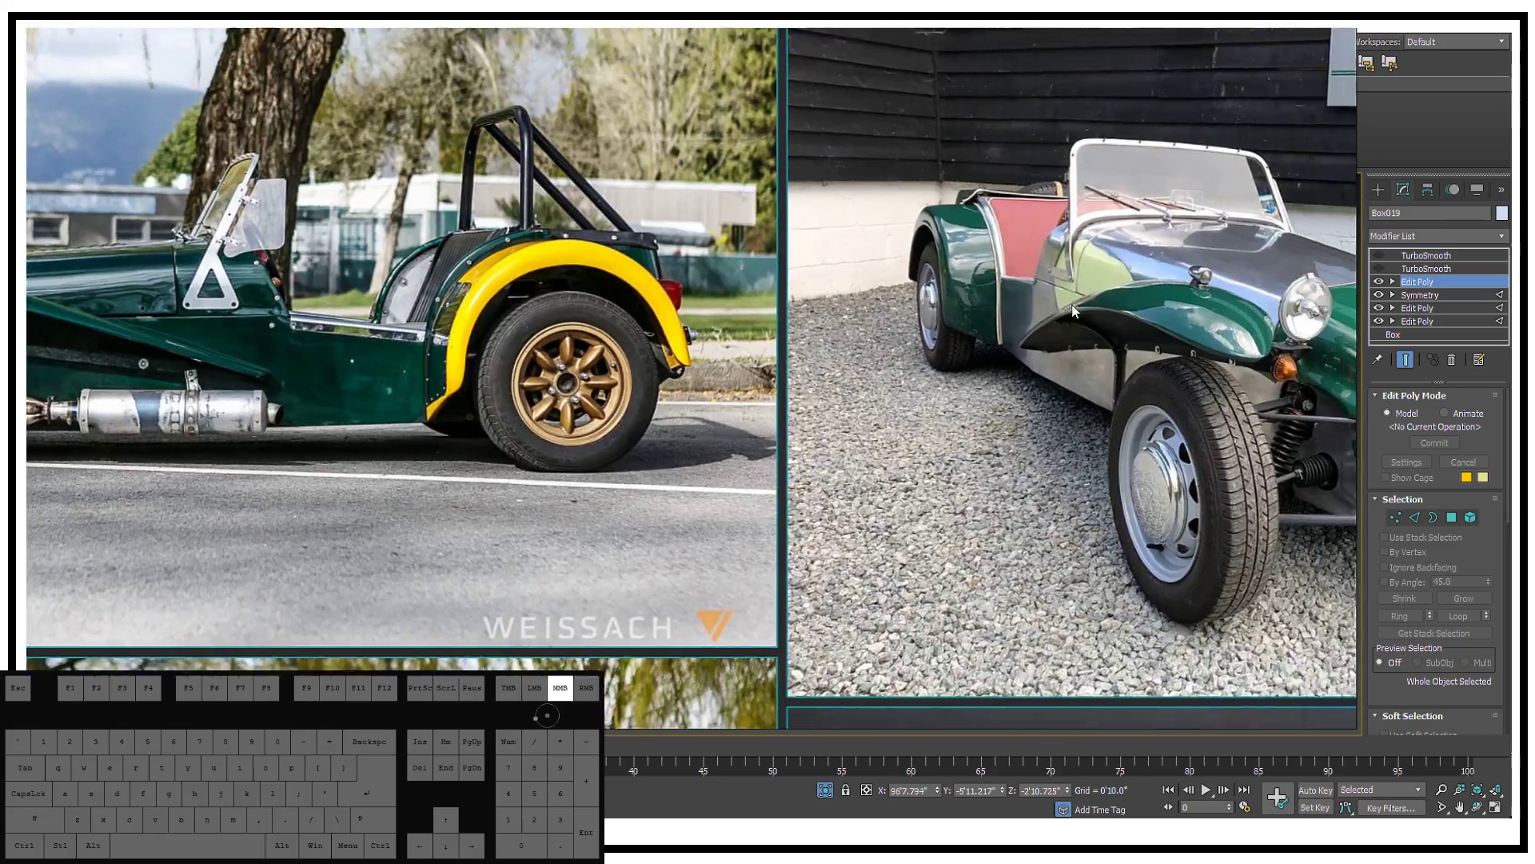
pyautogui.moveTo(1073, 310); pyautogui.dragTo(696, 331, button='middle')
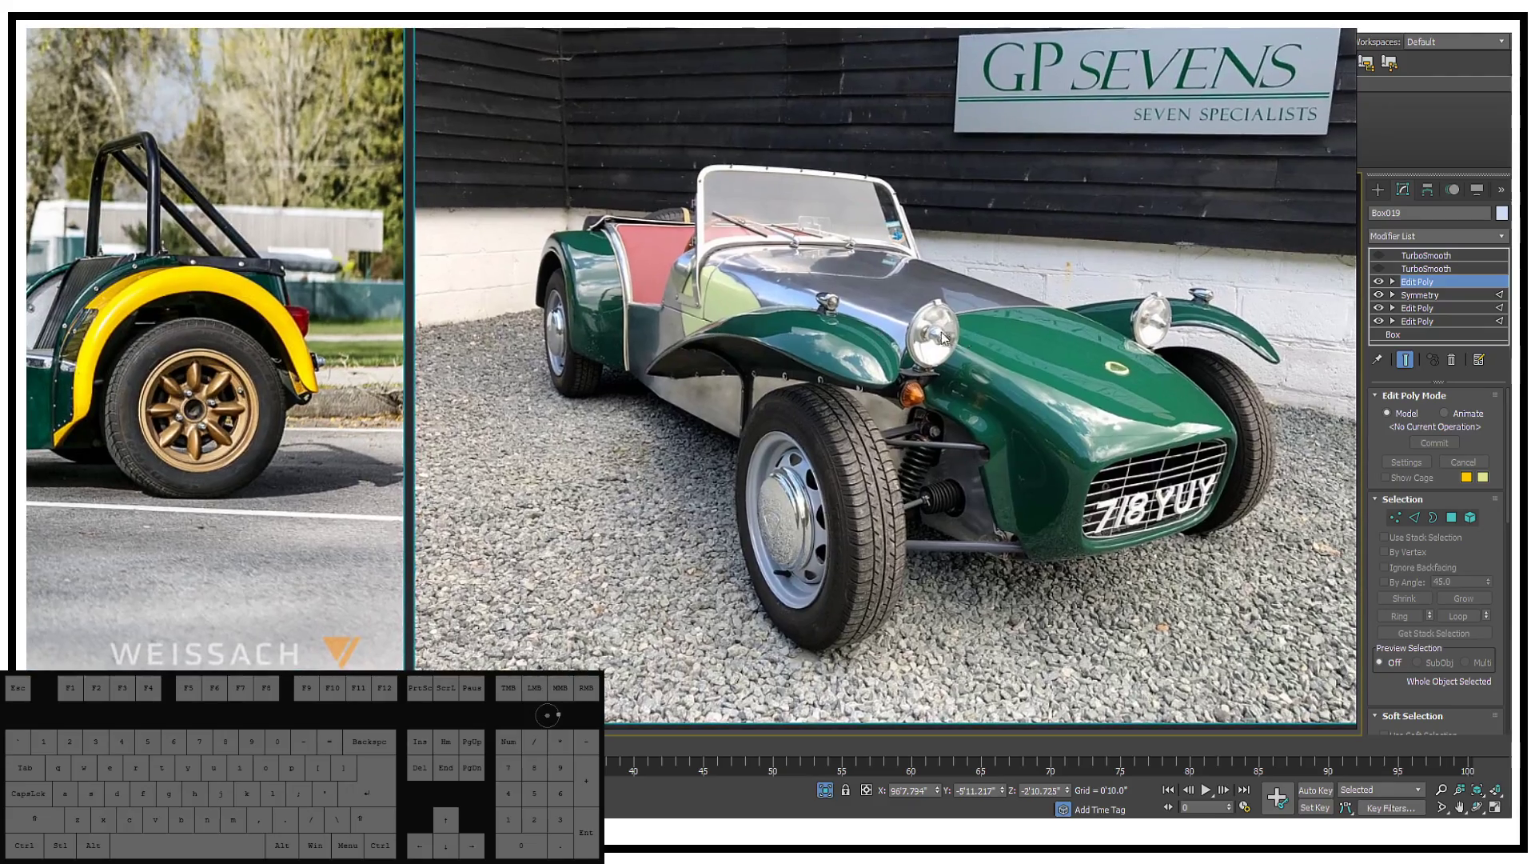
pyautogui.moveTo(1110, 369); pyautogui.dragTo(1010, 359, button='middle')
pyautogui.scroll(2, 854, 440)
pyautogui.moveTo(854, 440); pyautogui.dragTo(924, 628, button='middle')
pyautogui.moveTo(458, 324); pyautogui.dragTo(1076, 451, button='middle')
pyautogui.scroll(-4, 1077, 451)
pyautogui.moveTo(671, 525); pyautogui.dragTo(865, 190, button='middle')
pyautogui.scroll(2, 976, 511)
pyautogui.scroll(-4, 933, 625)
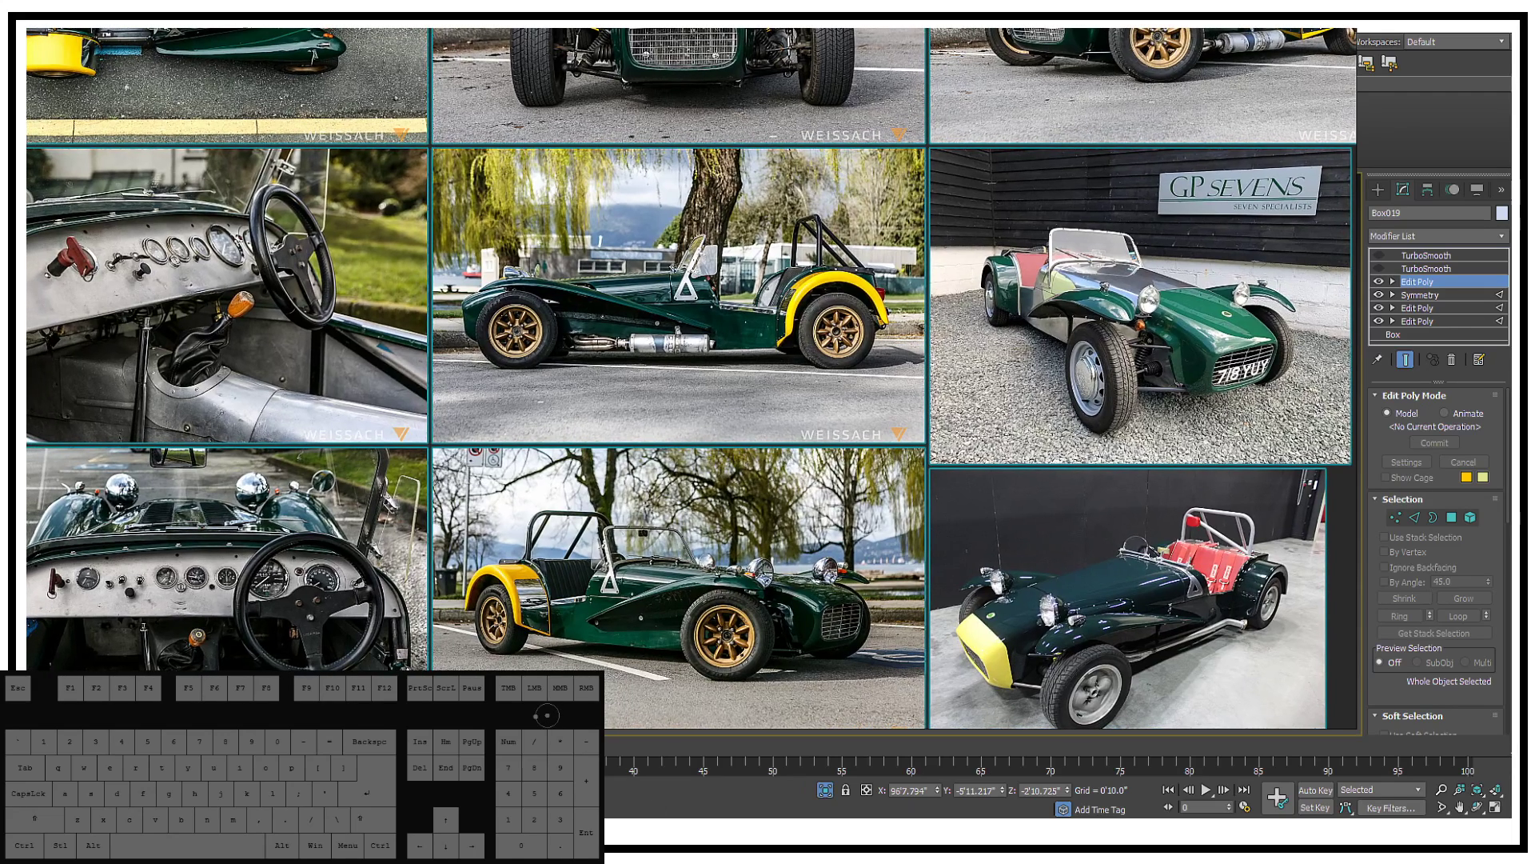
# Step: Switch back to 3ds Max and view the isolated car body from its open end
pyautogui.hotkey('alt', 'Tab')
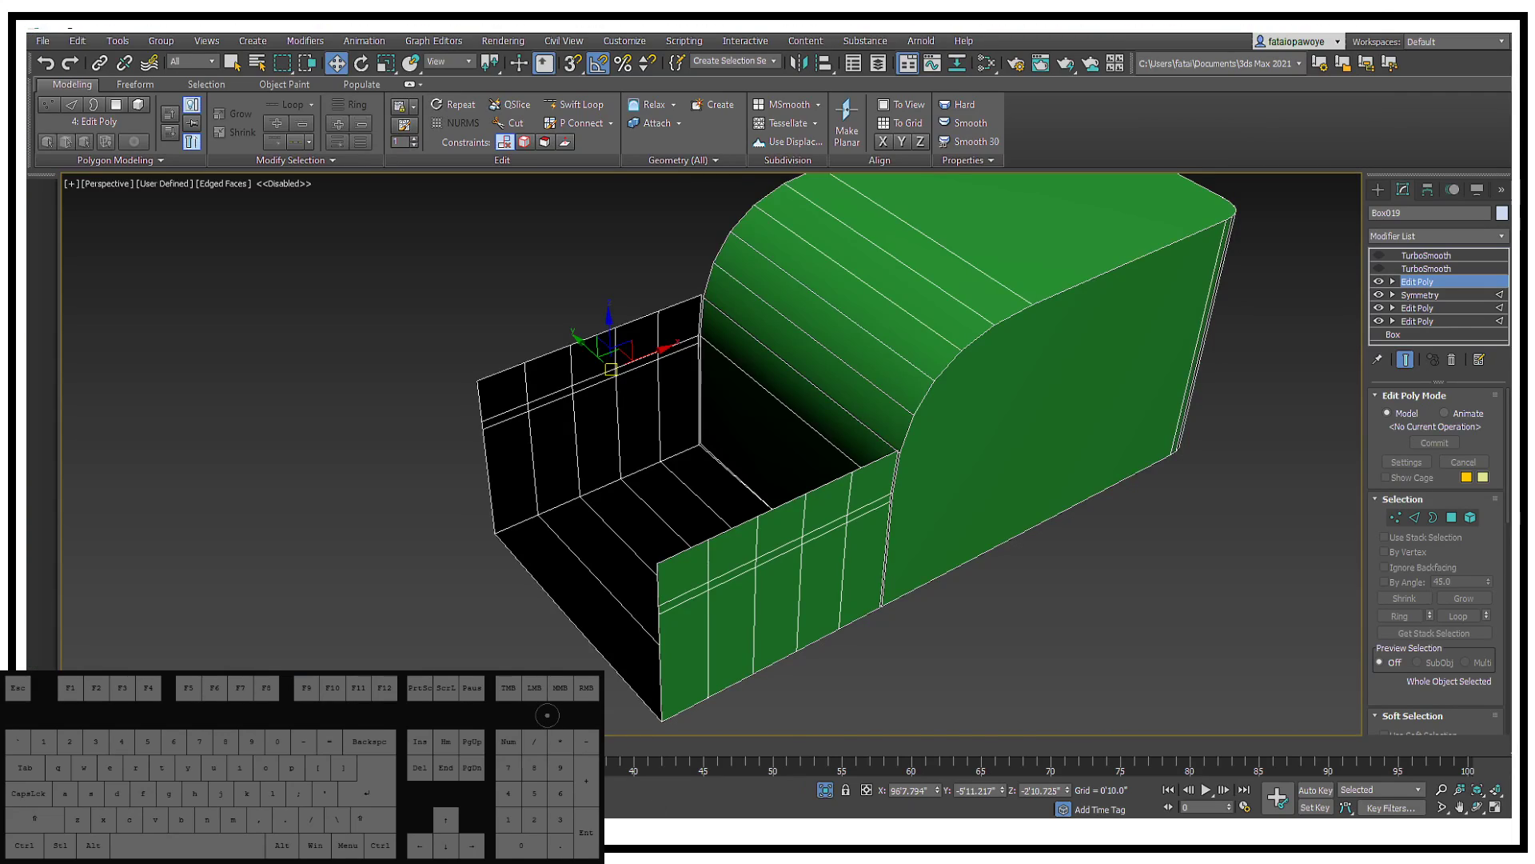
pyautogui.moveTo(908, 441); pyautogui.dragTo(1010, 343, button='middle')
pyautogui.keyDown('alt'); pyautogui.moveTo(1110, 405); pyautogui.dragTo(1101, 355, button='middle'); pyautogui.keyUp('alt')
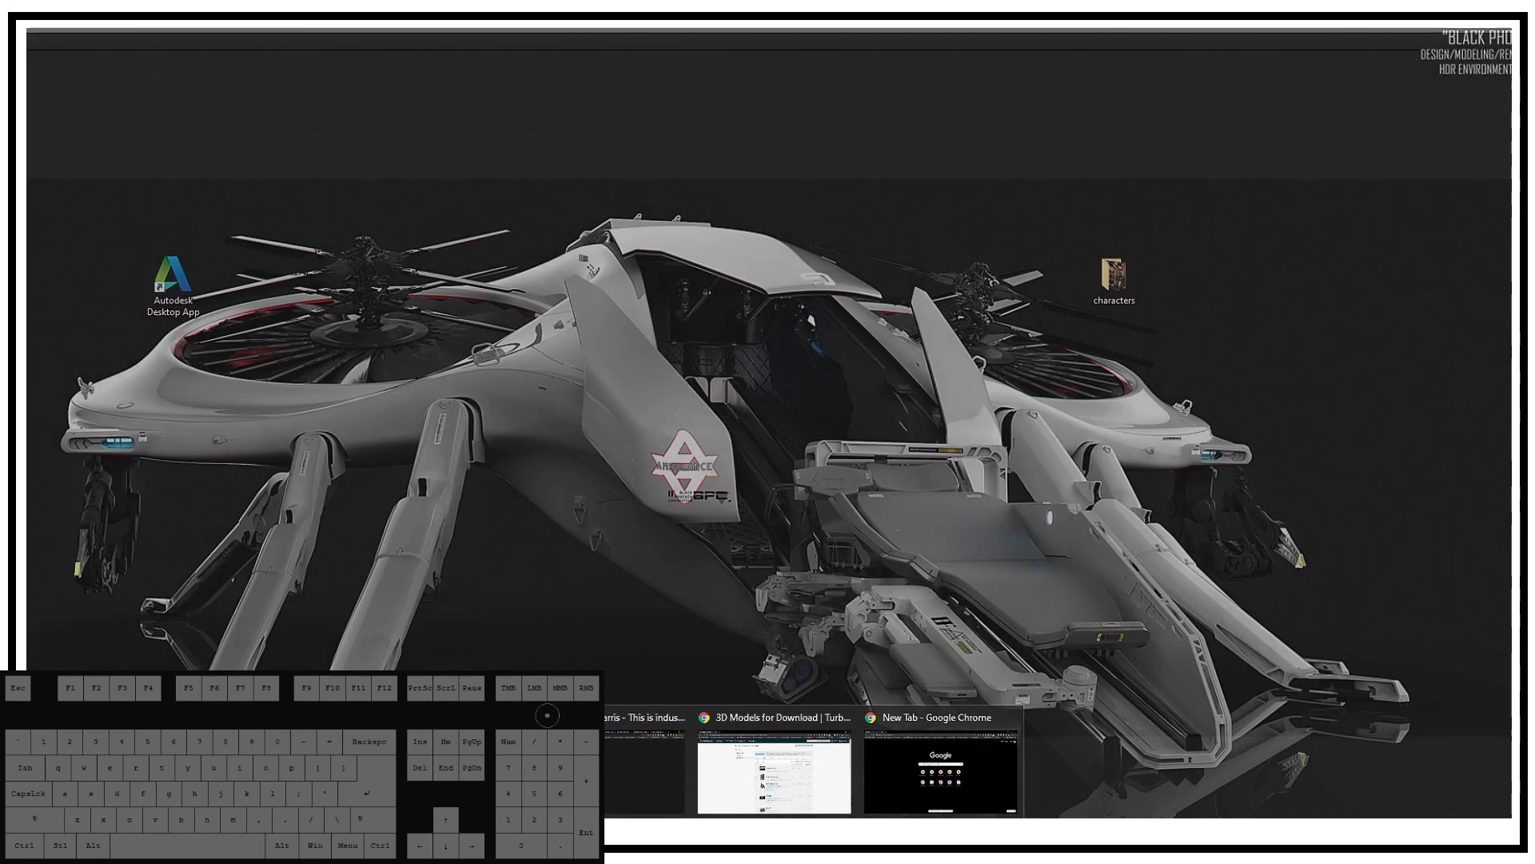
pyautogui.click(456, 760)
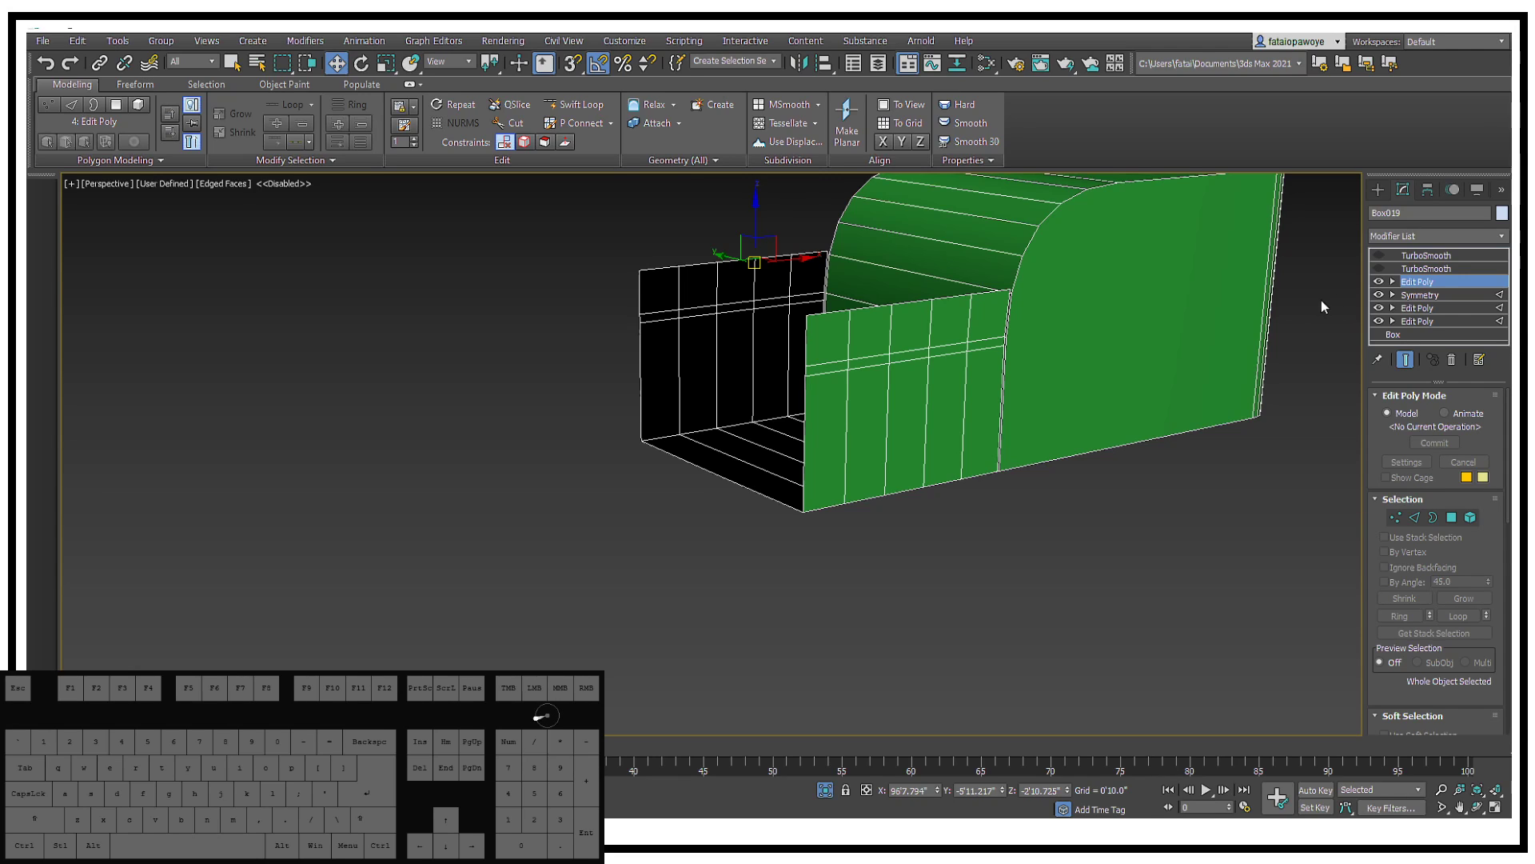
pyautogui.keyDown('alt'); pyautogui.moveTo(883, 536); pyautogui.dragTo(1072, 433, button='middle'); pyautogui.keyUp('alt')
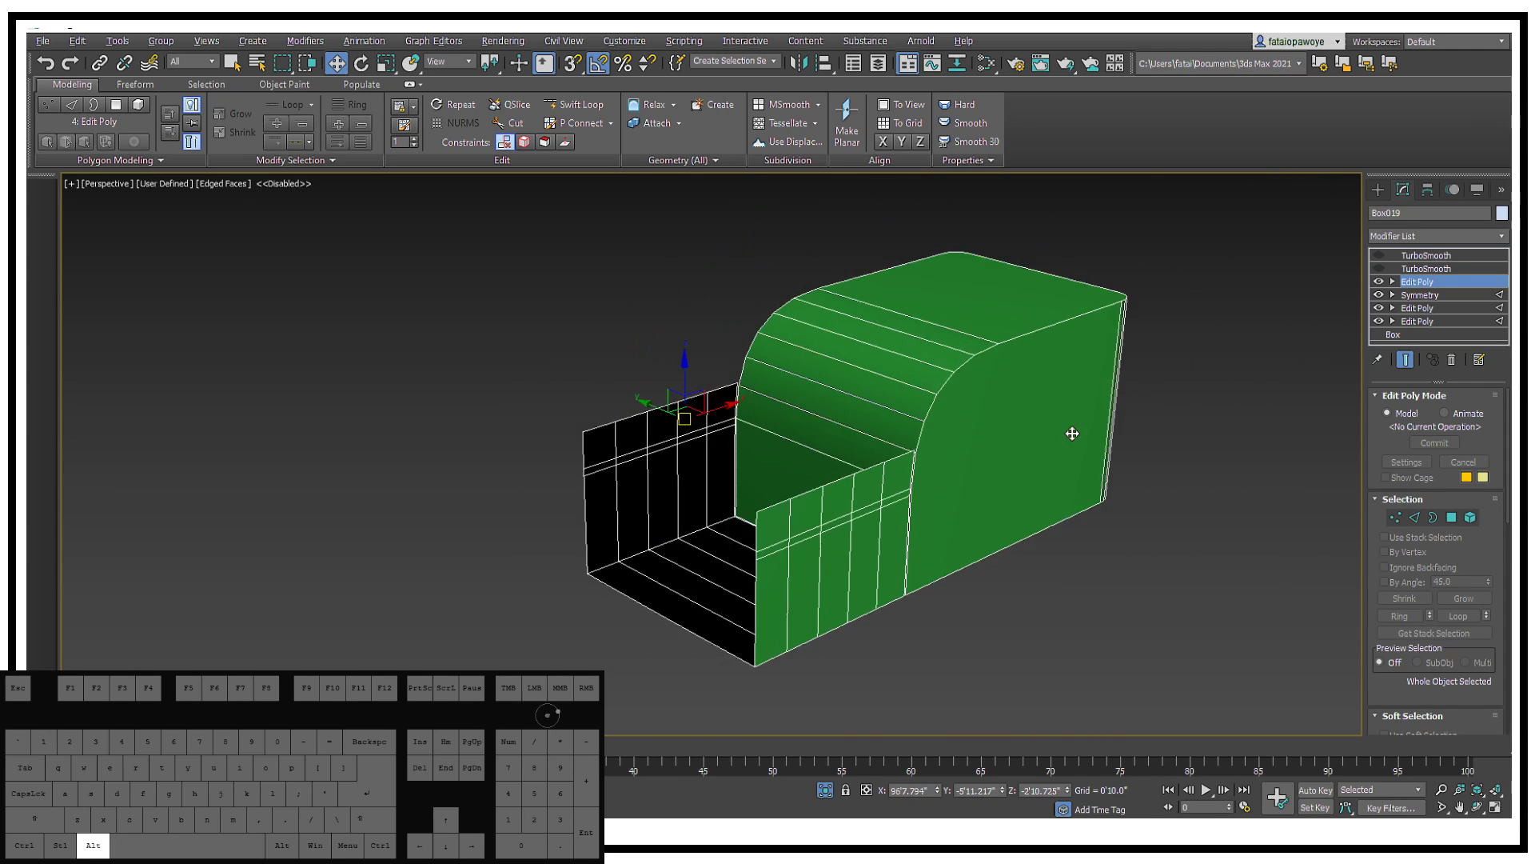
# Step: Select the seven polygons forming the upright wall and curved transition above the body's open compartment
pyautogui.click(1452, 518)
pyautogui.click(800, 387)
pyautogui.keyDown('ctrl'); pyautogui.click(797, 427); pyautogui.keyUp('ctrl')
pyautogui.keyDown('ctrl'); pyautogui.click(778, 464); pyautogui.keyUp('ctrl')
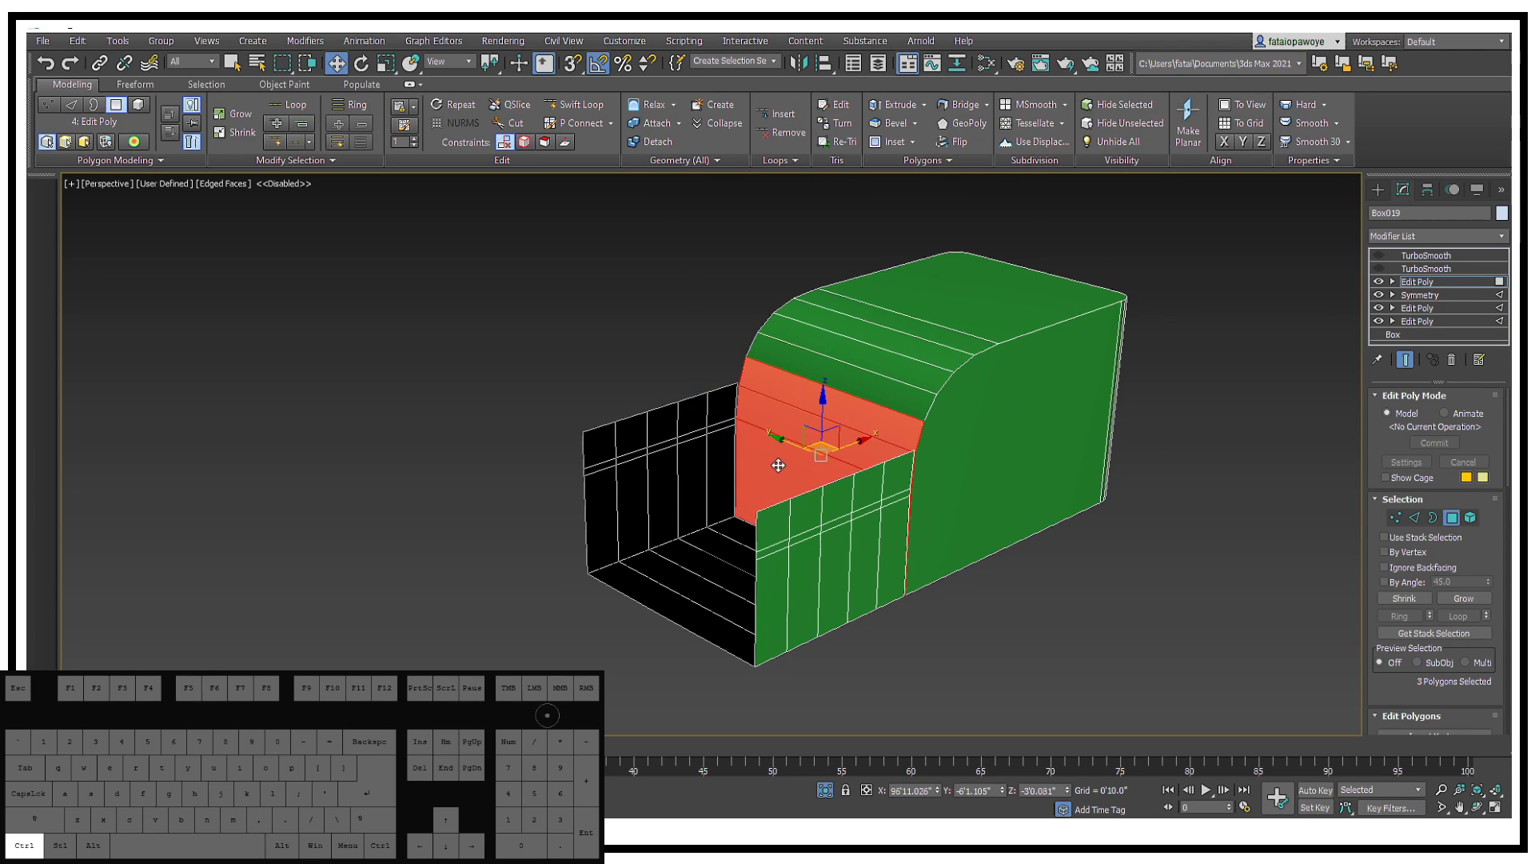
pyautogui.keyDown('alt'); pyautogui.moveTo(778, 465); pyautogui.dragTo(874, 415, button='middle'); pyautogui.keyUp('alt')
pyautogui.keyDown('ctrl'); pyautogui.click(852, 384); pyautogui.keyUp('ctrl')
pyautogui.keyDown('ctrl'); pyautogui.click(863, 362); pyautogui.keyUp('ctrl')
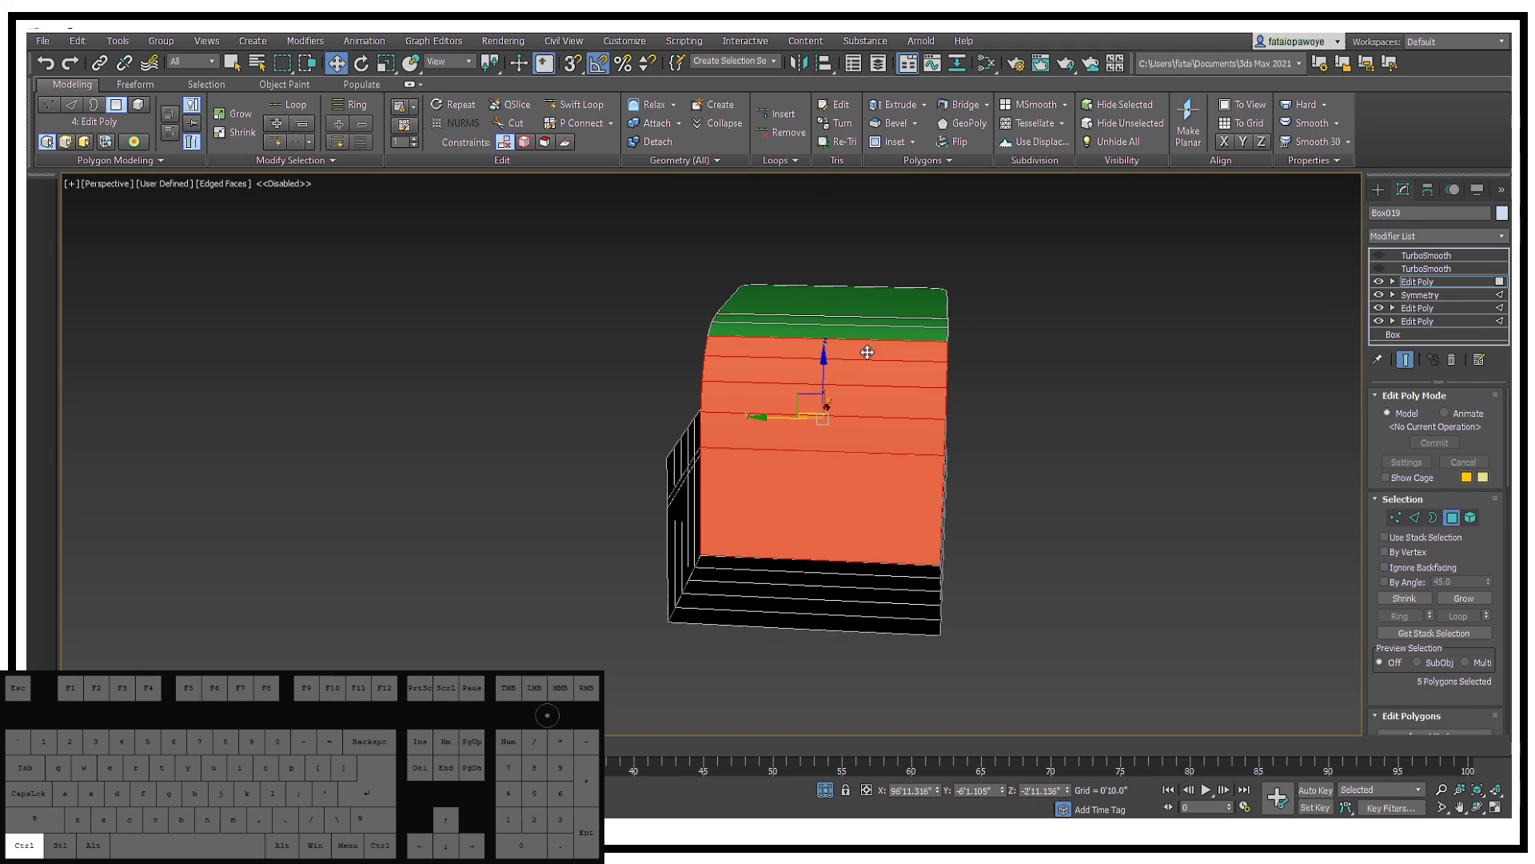
pyautogui.keyDown('alt'); pyautogui.moveTo(863, 363); pyautogui.dragTo(663, 356, button='middle'); pyautogui.keyUp('alt')
pyautogui.keyDown('ctrl'); pyautogui.click(750, 372); pyautogui.keyUp('ctrl')
pyautogui.keyDown('ctrl'); pyautogui.click(728, 367); pyautogui.keyUp('ctrl')
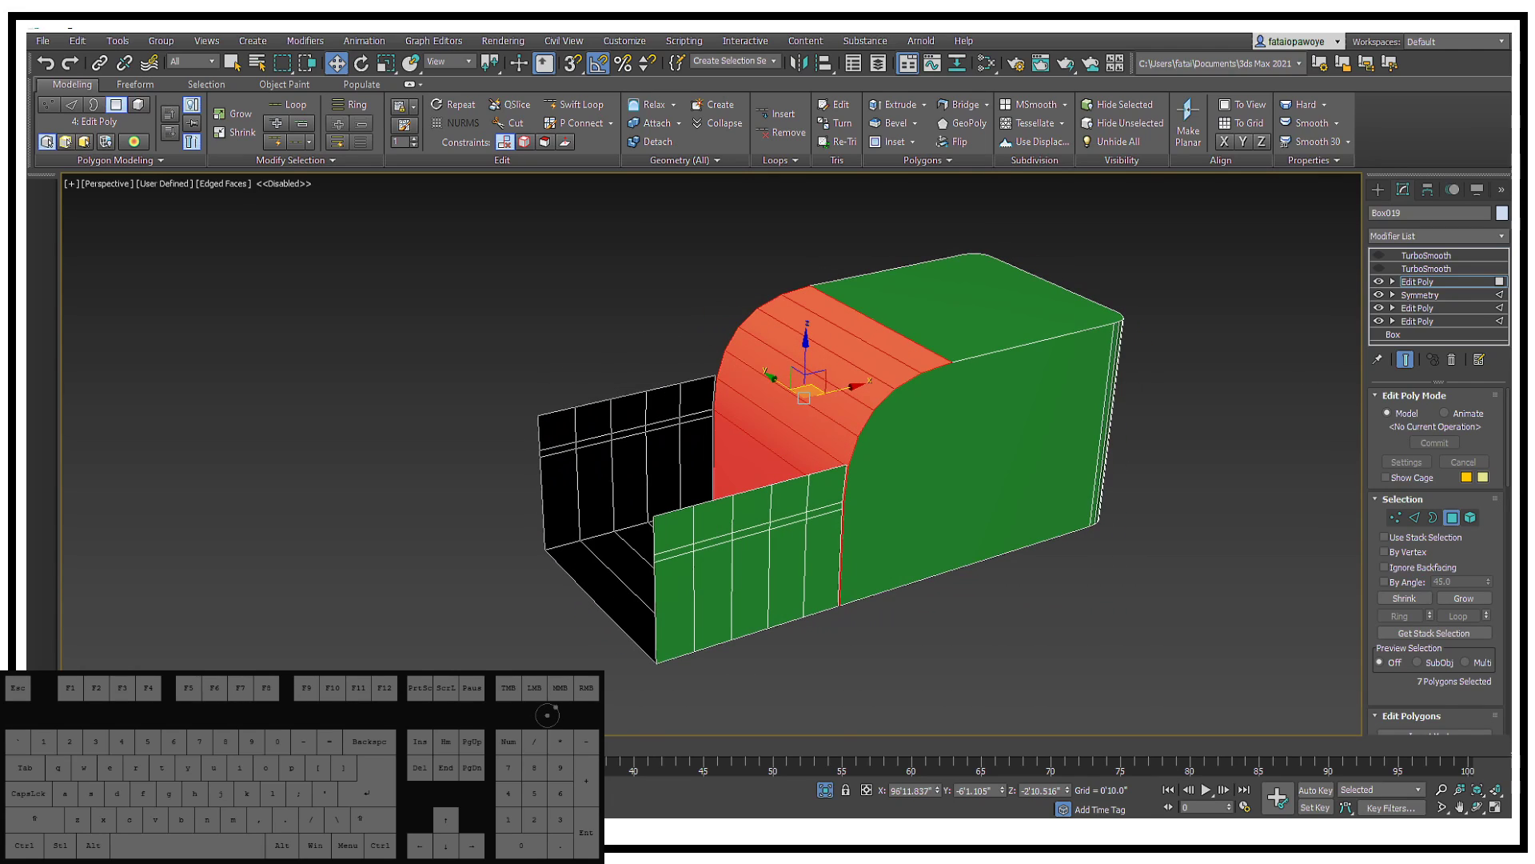
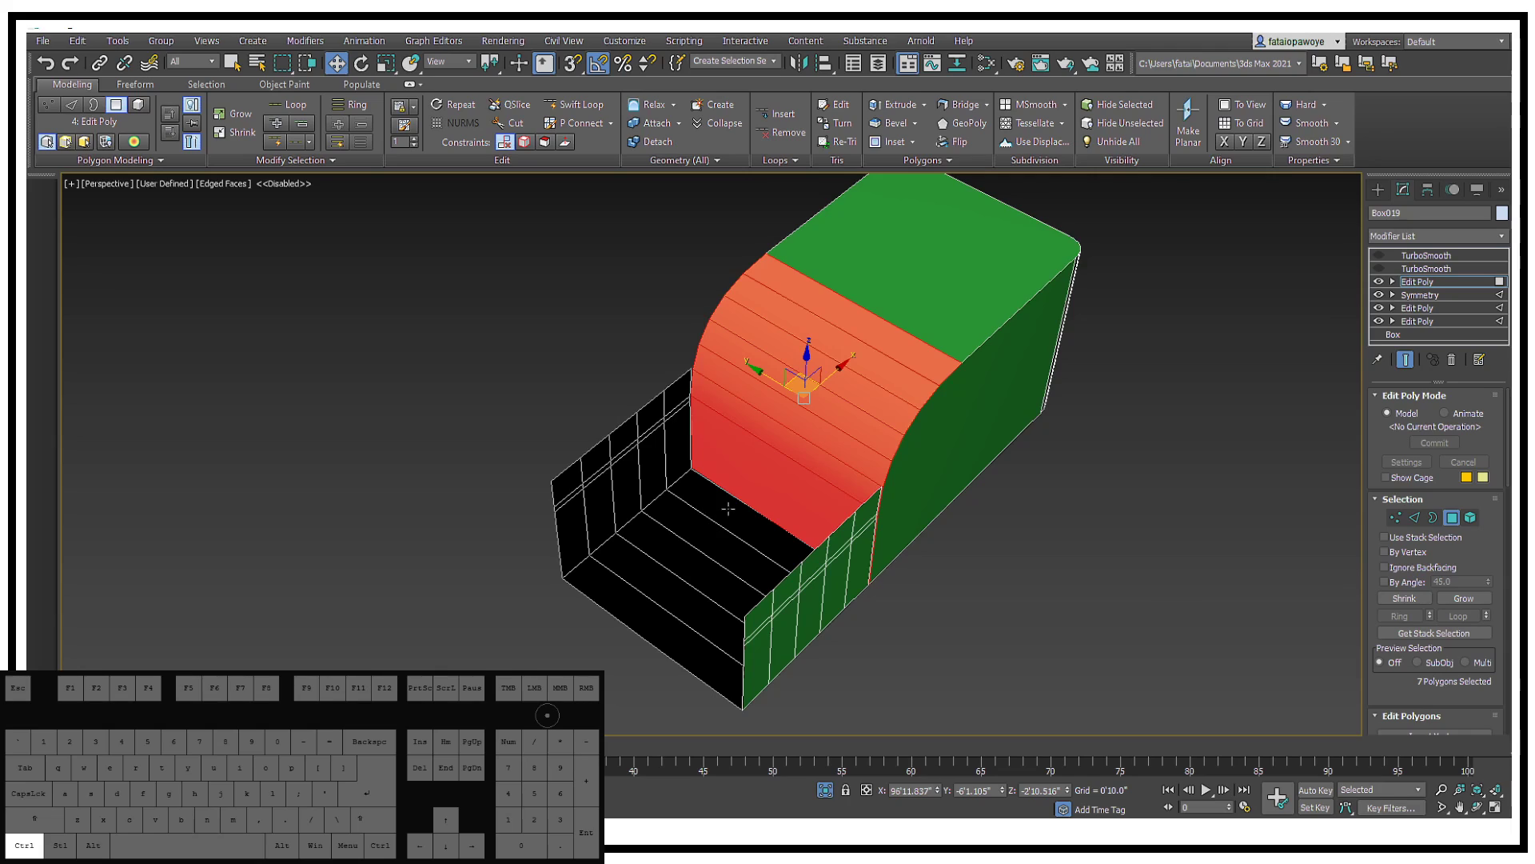
# Step: Clone the selected wall and curve polygons as an element, offset slightly along X towards the open compartment
pyautogui.keyDown('alt'); pyautogui.moveTo(728, 508); pyautogui.dragTo(917, 458, button='middle'); pyautogui.keyUp('alt')
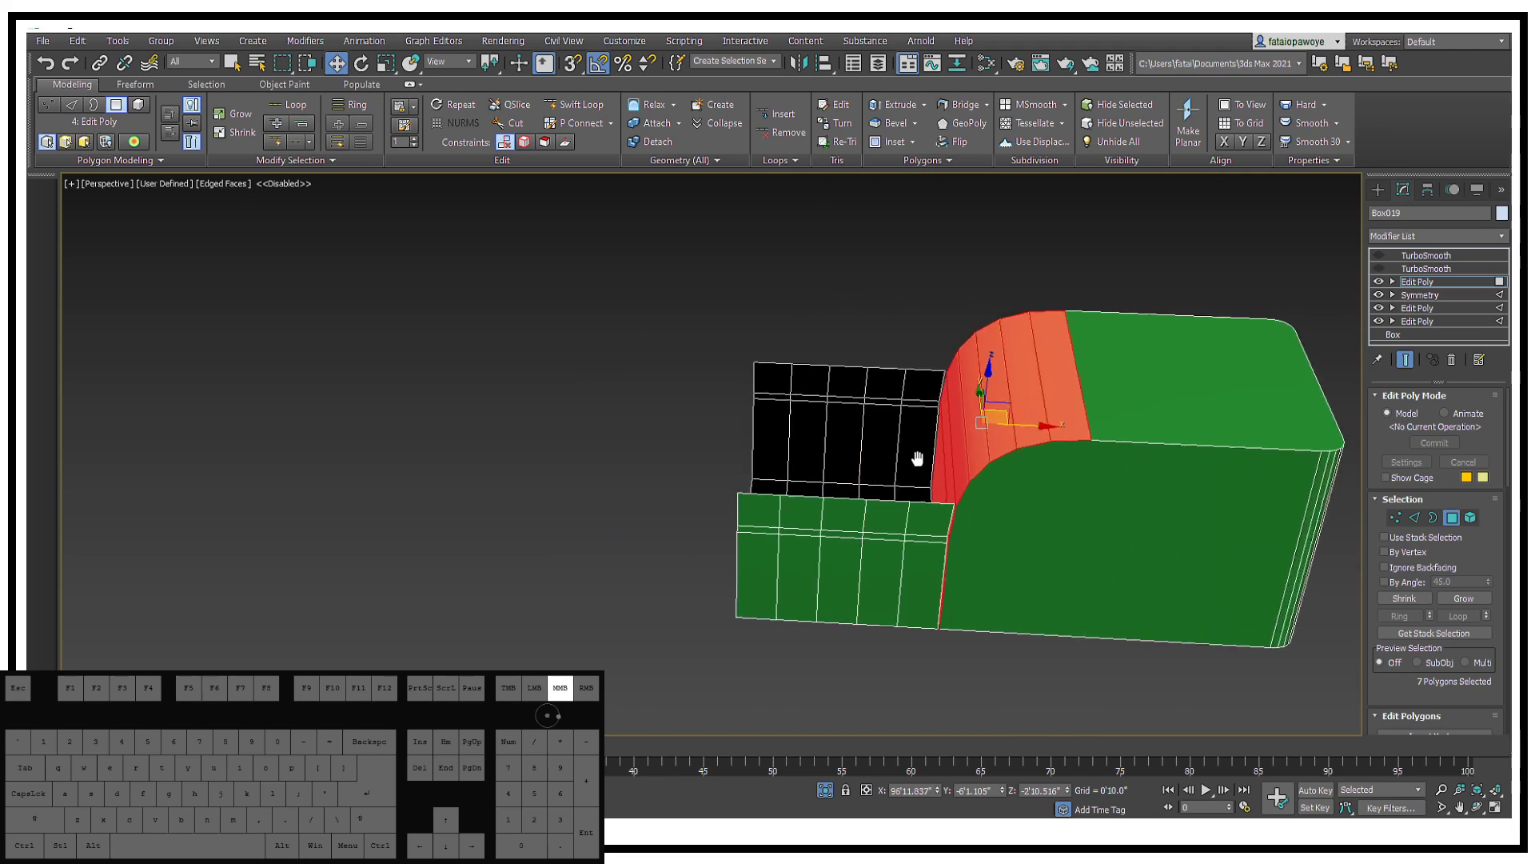
pyautogui.scroll(5, 959, 439)
pyautogui.moveTo(1021, 421)
pyautogui.keyDown('alt'); pyautogui.mouseDown(button='middle')
pyautogui.moveTo(942, 452)
pyautogui.moveTo(1018, 445)
pyautogui.mouseUp(button='middle'); pyautogui.keyUp('alt')
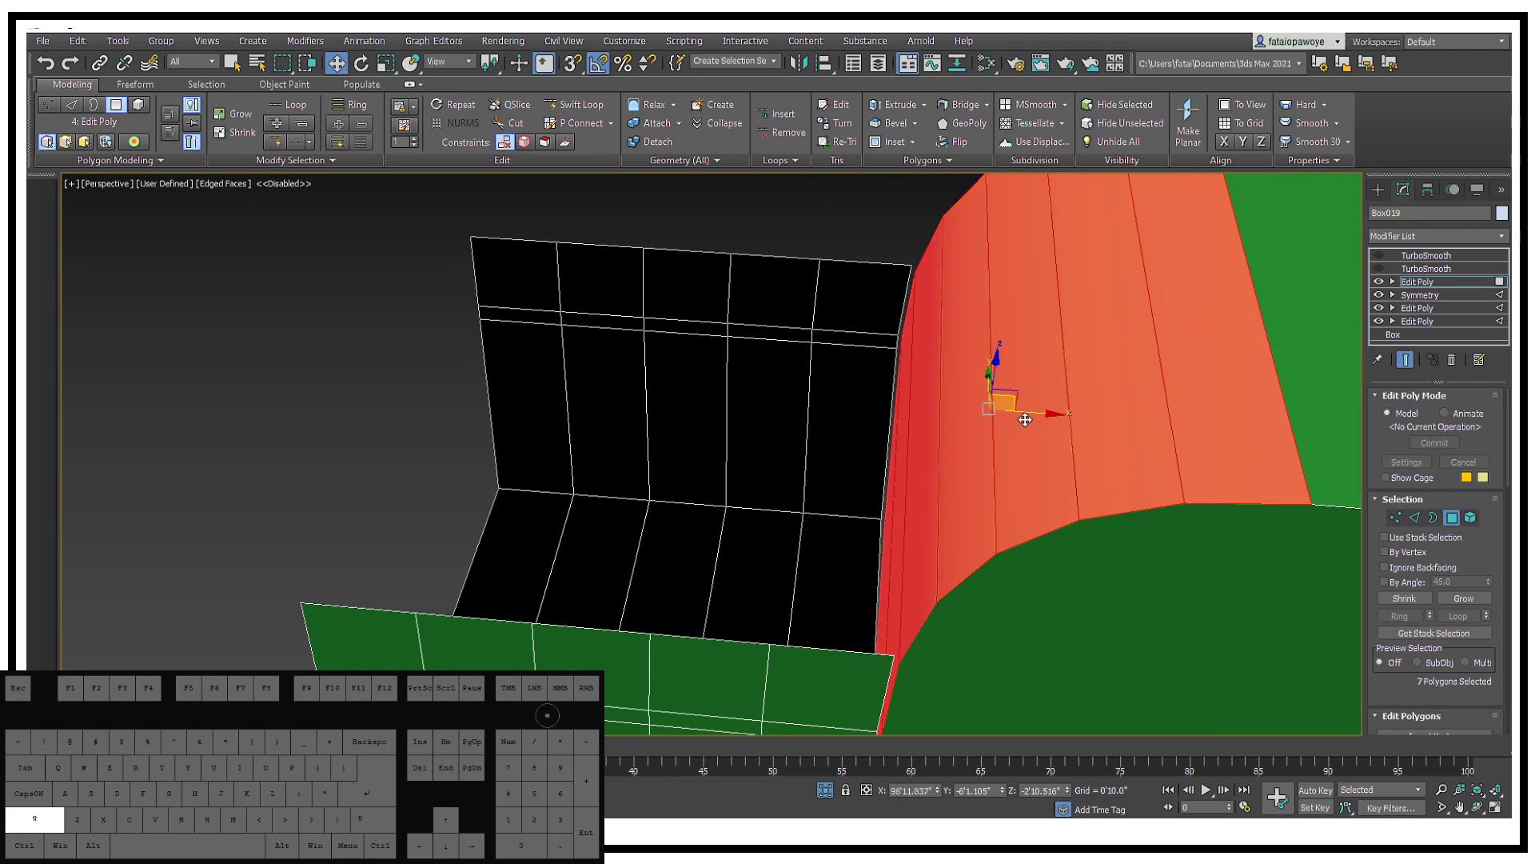
pyautogui.keyDown('shift'); pyautogui.moveTo(1036, 412); pyautogui.dragTo(1024, 435); pyautogui.keyUp('shift')
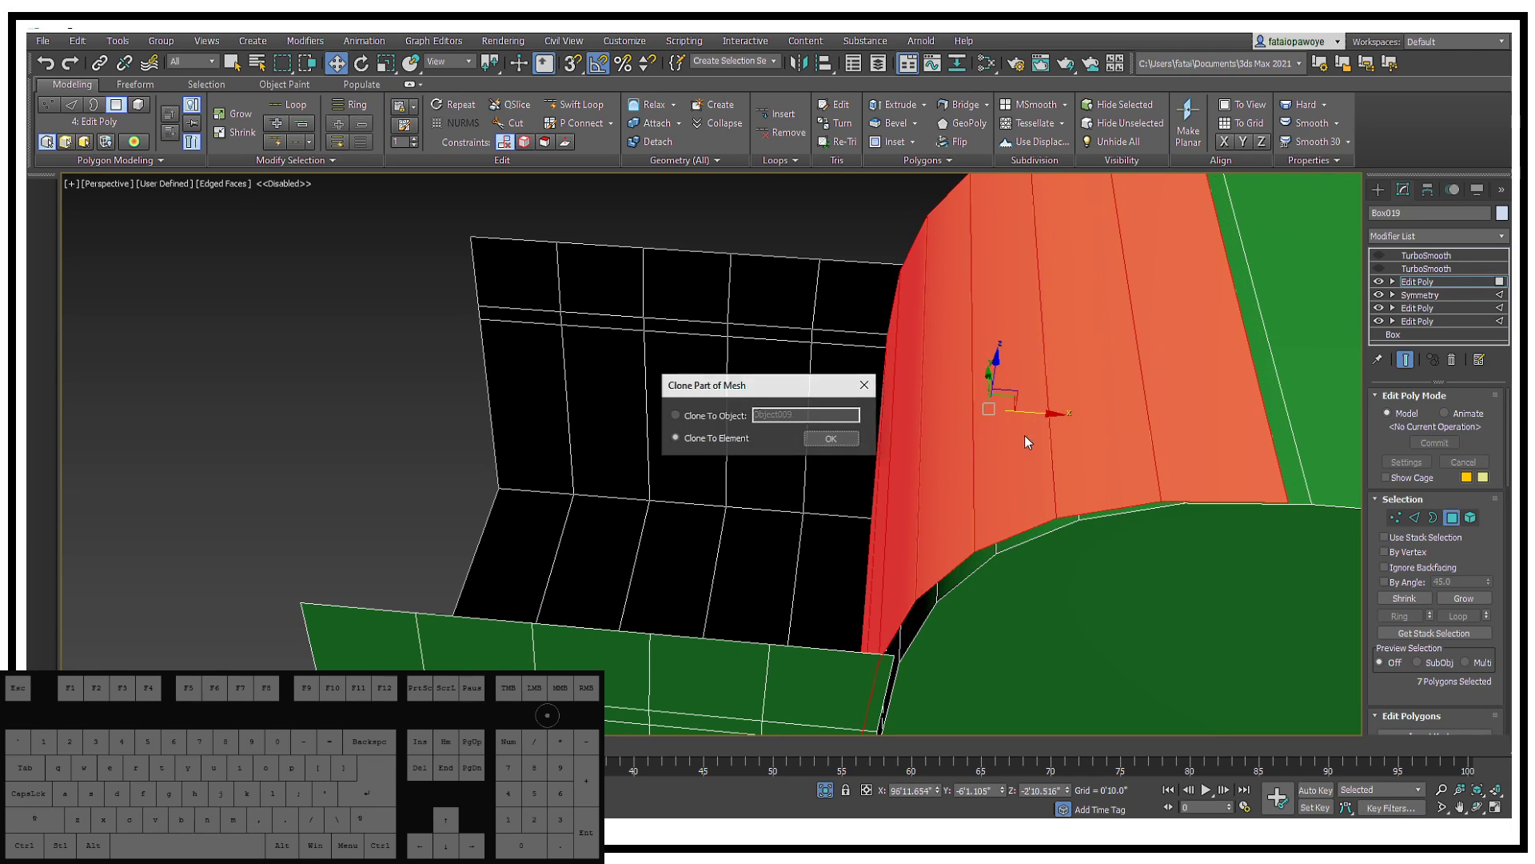
pyautogui.click(831, 438)
# Step: Try to raise one half of the cloned wall's split lower edge
pyautogui.moveTo(959, 479)
pyautogui.keyDown('alt'); pyautogui.mouseDown(button='middle')
pyautogui.moveTo(1034, 463)
pyautogui.moveTo(1021, 590)
pyautogui.moveTo(1041, 406)
pyautogui.moveTo(1085, 385)
pyautogui.mouseUp(button='middle'); pyautogui.keyUp('alt')
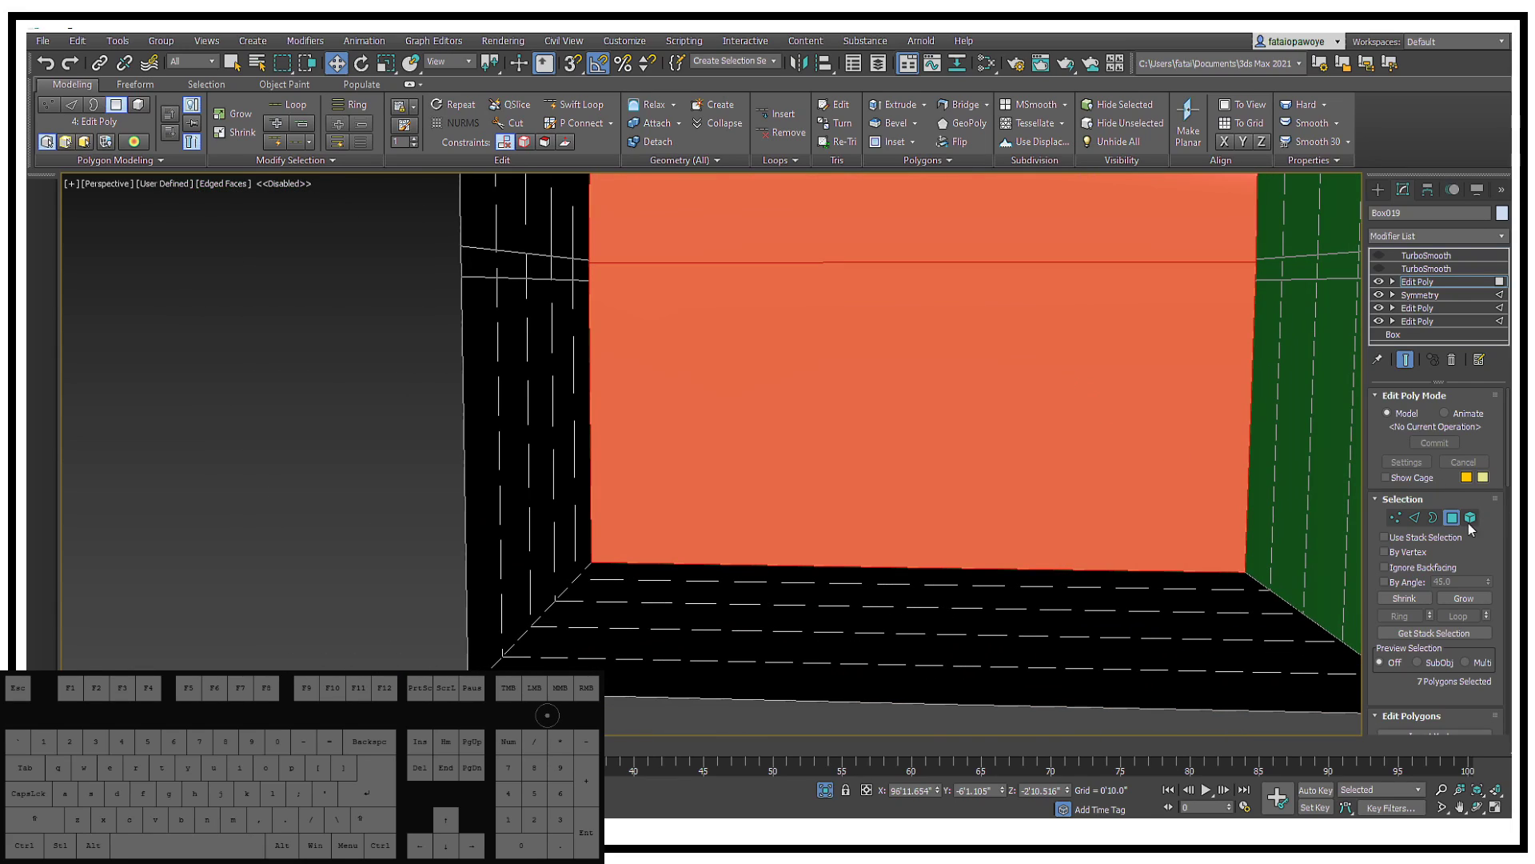
pyautogui.click(1416, 517)
pyautogui.click(1072, 570)
pyautogui.keyDown('alt'); pyautogui.moveTo(1071, 569); pyautogui.dragTo(1019, 602, button='middle'); pyautogui.keyUp('alt')
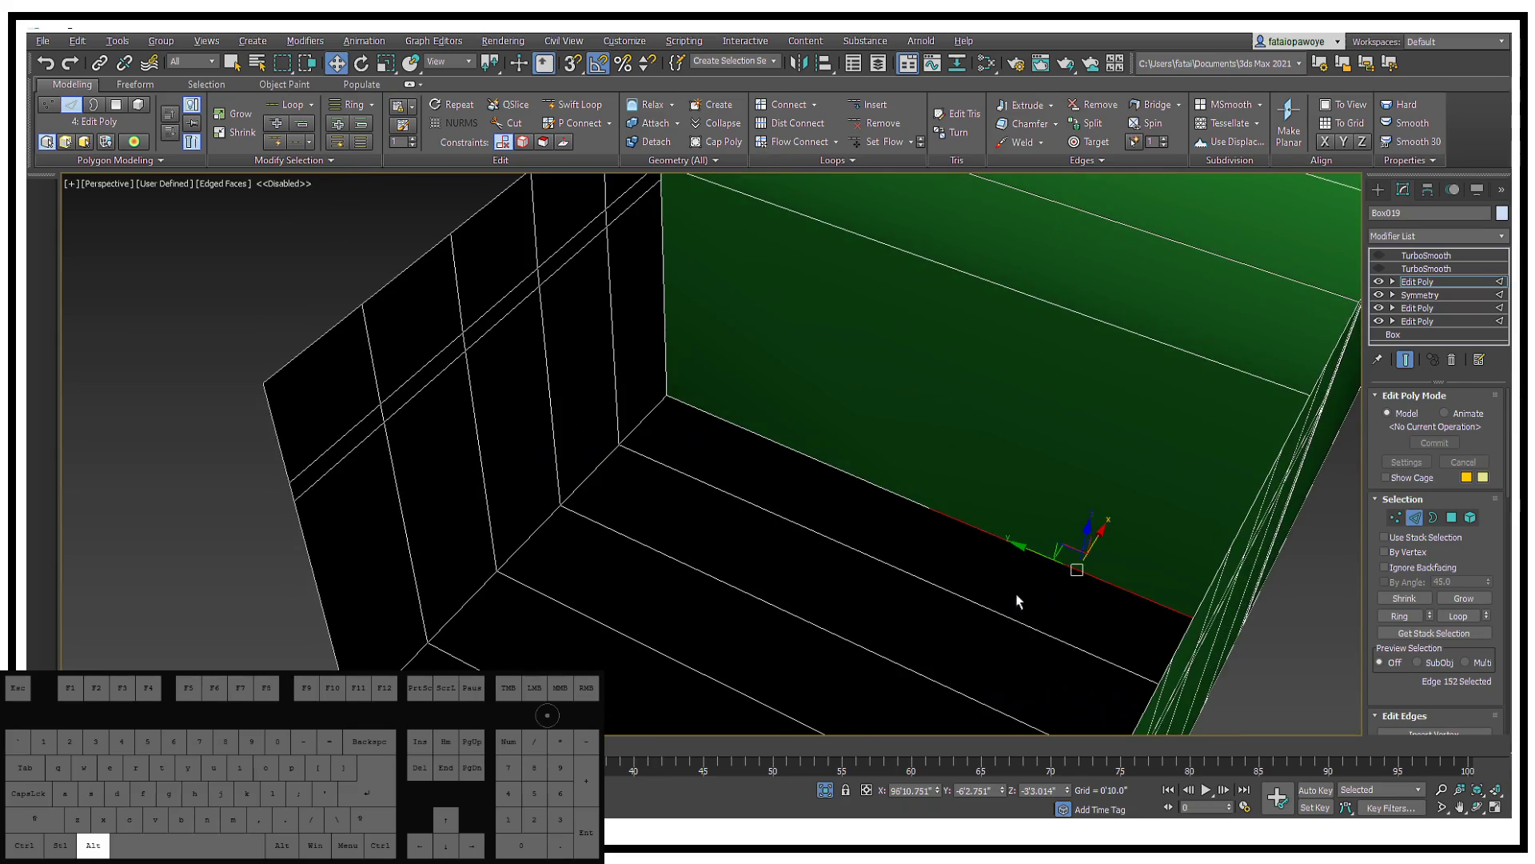
pyautogui.click(866, 476)
pyautogui.keyDown('alt'); pyautogui.moveTo(864, 473); pyautogui.dragTo(800, 404, button='middle'); pyautogui.keyUp('alt')
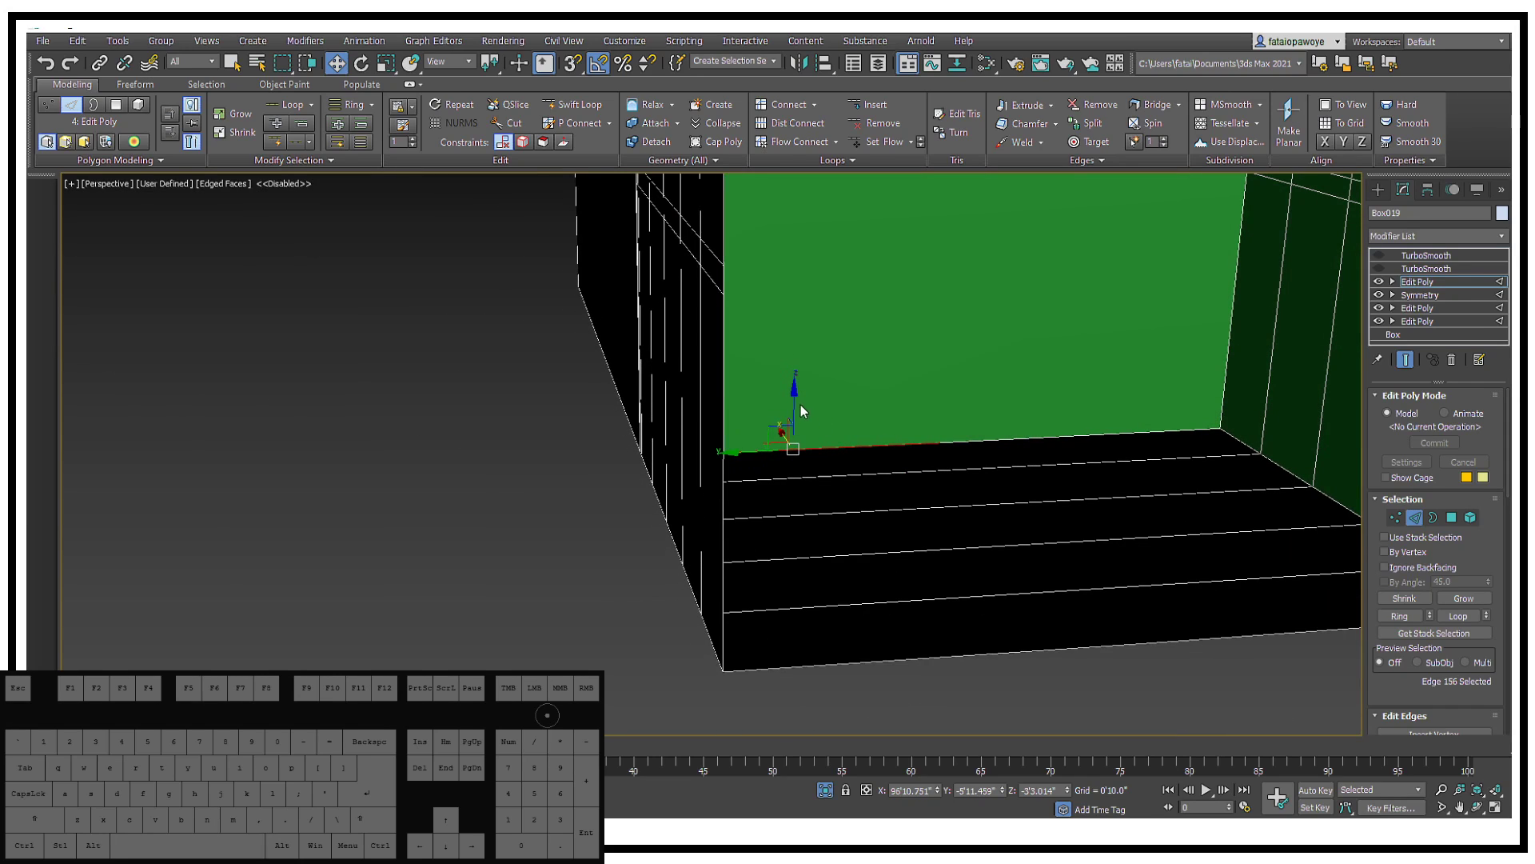
pyautogui.moveTo(797, 403); pyautogui.dragTo(802, 308)
pyautogui.hotkey('ctrl', 'z')
# Step: Remove the middle vertex from the cloned wall's lower edge
pyautogui.keyDown('ctrl'); pyautogui.moveTo(958, 322); pyautogui.dragTo(946, 422, button='middle'); pyautogui.keyUp('ctrl')
pyautogui.click(1396, 517)
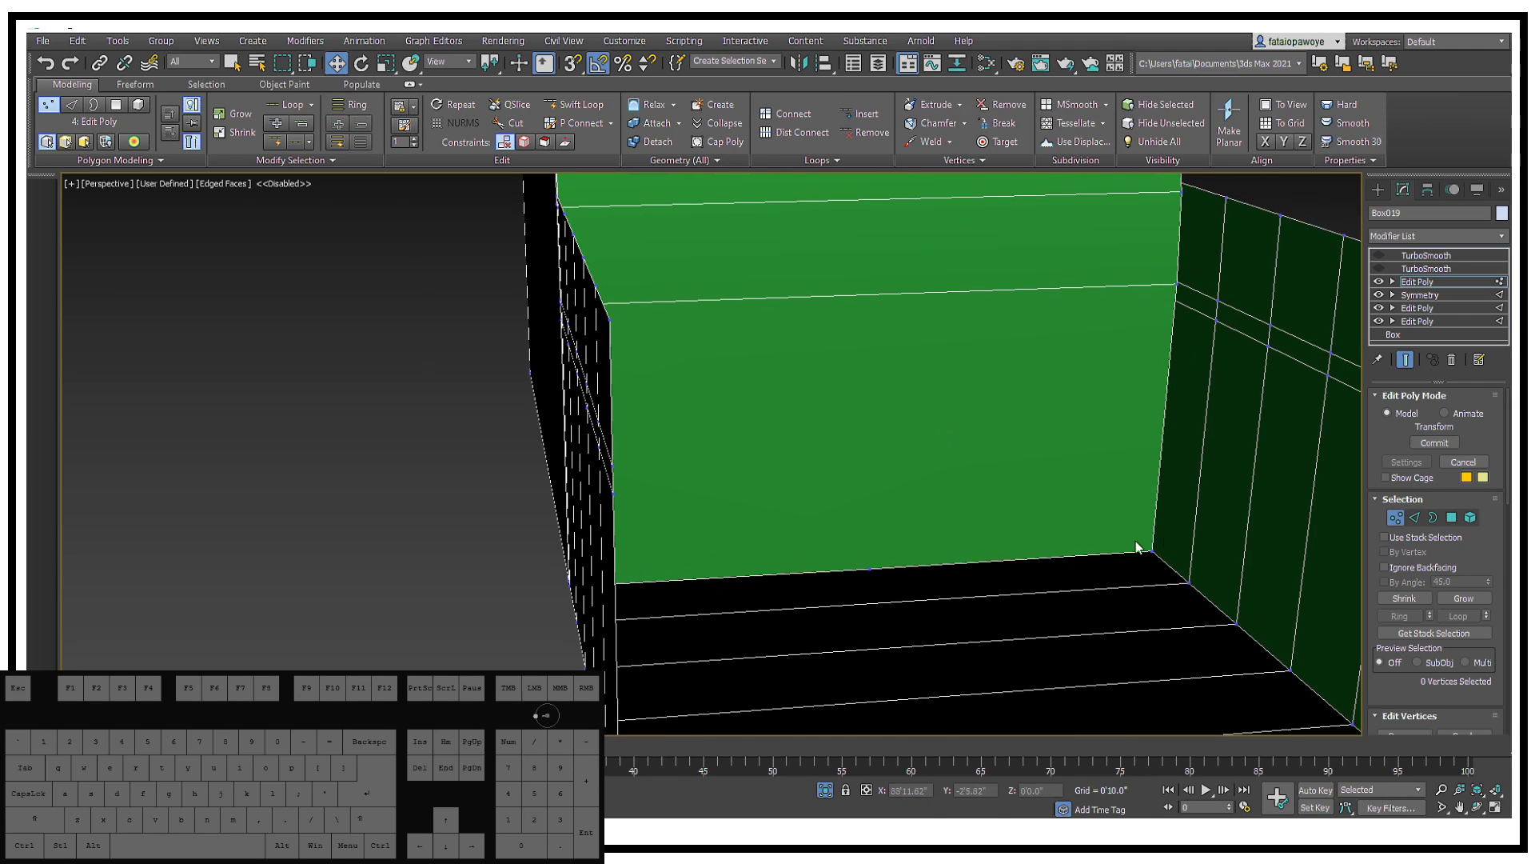
pyautogui.moveTo(854, 570); pyautogui.dragTo(855, 563)
pyautogui.keyDown('alt'); pyautogui.moveTo(860, 520); pyautogui.dragTo(1162, 510, button='middle'); pyautogui.keyUp('alt')
pyautogui.hotkey('ctrl', 'BackSpace')
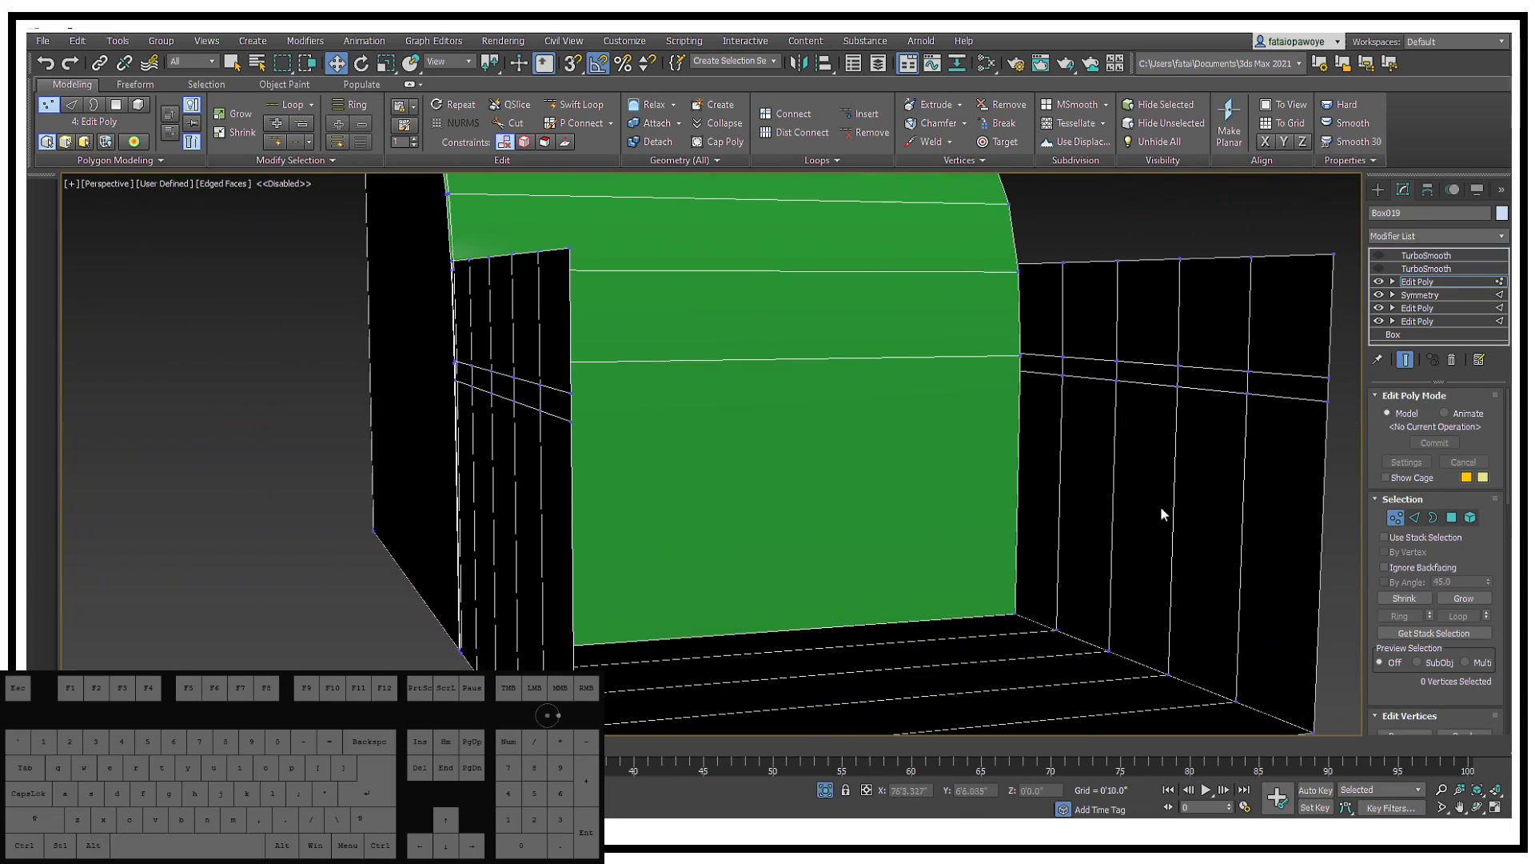
# Step: Select the cloned wall's full lower edge and raise it above the compartment floor
pyautogui.click(1414, 517)
pyautogui.click(884, 623)
pyautogui.keyDown('alt'); pyautogui.moveTo(884, 621); pyautogui.dragTo(793, 614, button='middle'); pyautogui.keyUp('alt')
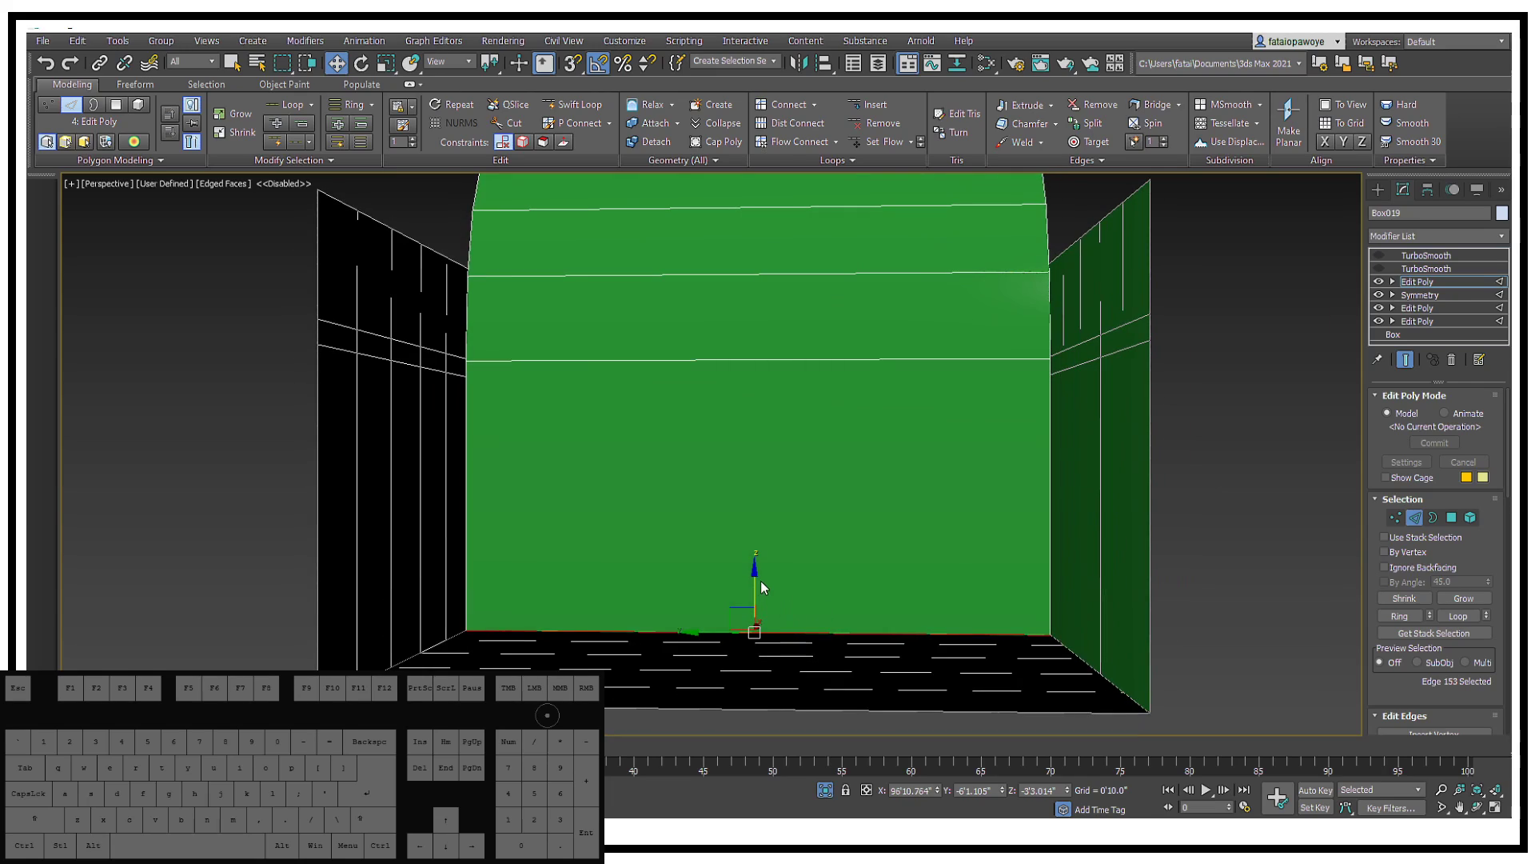
pyautogui.moveTo(758, 576)
pyautogui.mouseDown()
pyautogui.moveTo(753, 534)
pyautogui.moveTo(755, 569)
pyautogui.mouseUp()
pyautogui.keyDown('alt'); pyautogui.moveTo(756, 569); pyautogui.dragTo(793, 598, button='middle'); pyautogui.keyUp('alt')
pyautogui.moveTo(759, 582); pyautogui.dragTo(764, 516)
# Step: Extrude the raised lower edge into a narrow strip towards the compartment and lower the strip's outer edge slightly
pyautogui.moveTo(763, 515)
pyautogui.keyDown('alt'); pyautogui.mouseDown(button='middle')
pyautogui.moveTo(706, 559)
pyautogui.moveTo(760, 536)
pyautogui.moveTo(757, 494)
pyautogui.moveTo(747, 504)
pyautogui.moveTo(785, 466)
pyautogui.moveTo(771, 504)
pyautogui.mouseUp(button='middle'); pyautogui.keyUp('alt')
pyautogui.keyDown('shift'); pyautogui.moveTo(783, 516); pyautogui.dragTo(760, 531); pyautogui.keyUp('shift')
pyautogui.keyDown('alt'); pyautogui.moveTo(741, 541); pyautogui.dragTo(784, 504, button='middle'); pyautogui.keyUp('alt')
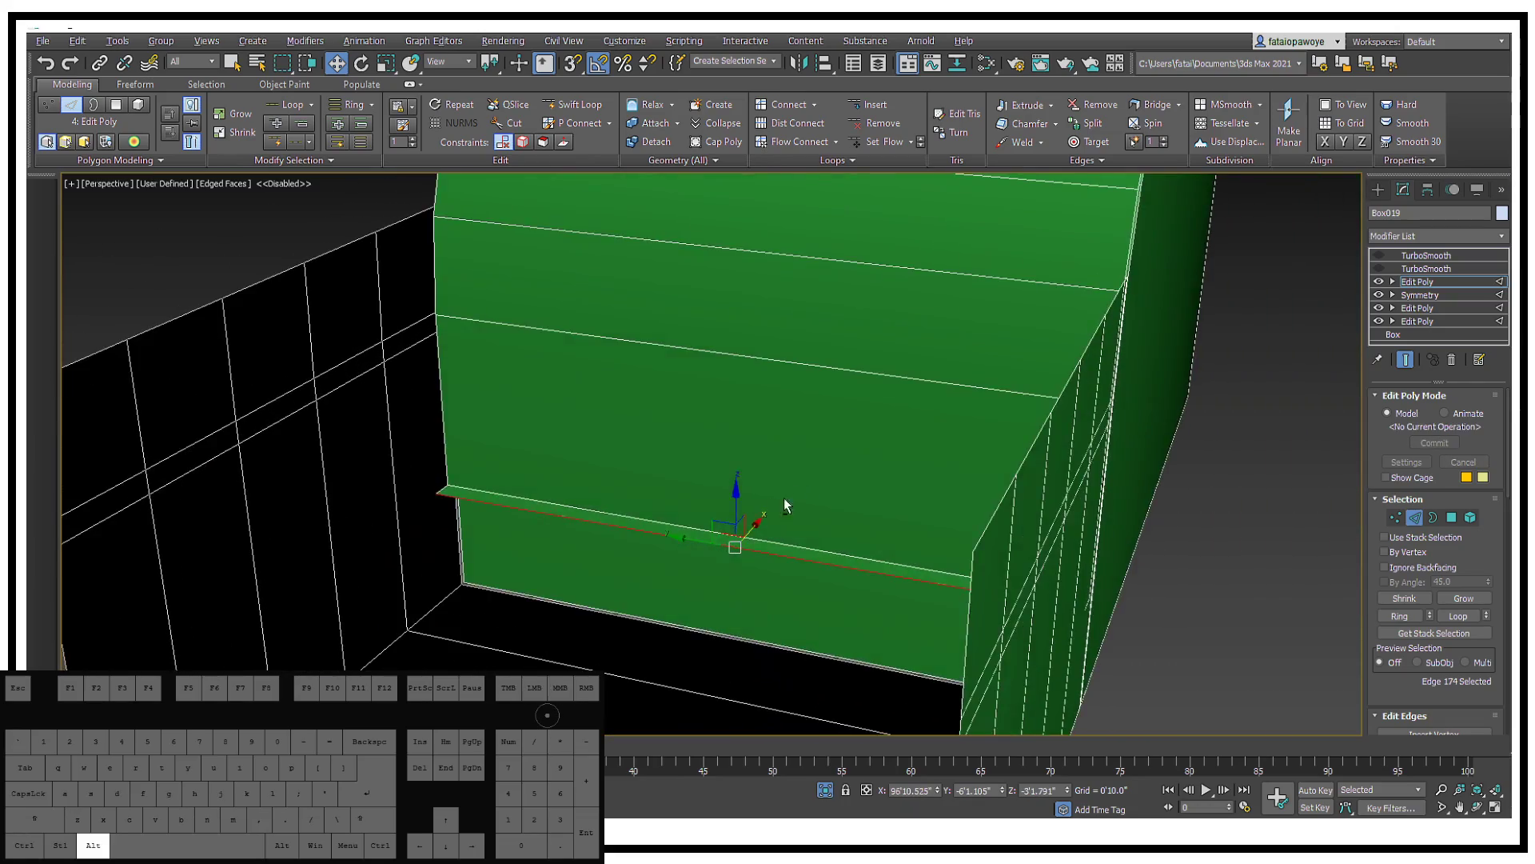
pyautogui.click(729, 508)
pyautogui.click(729, 546)
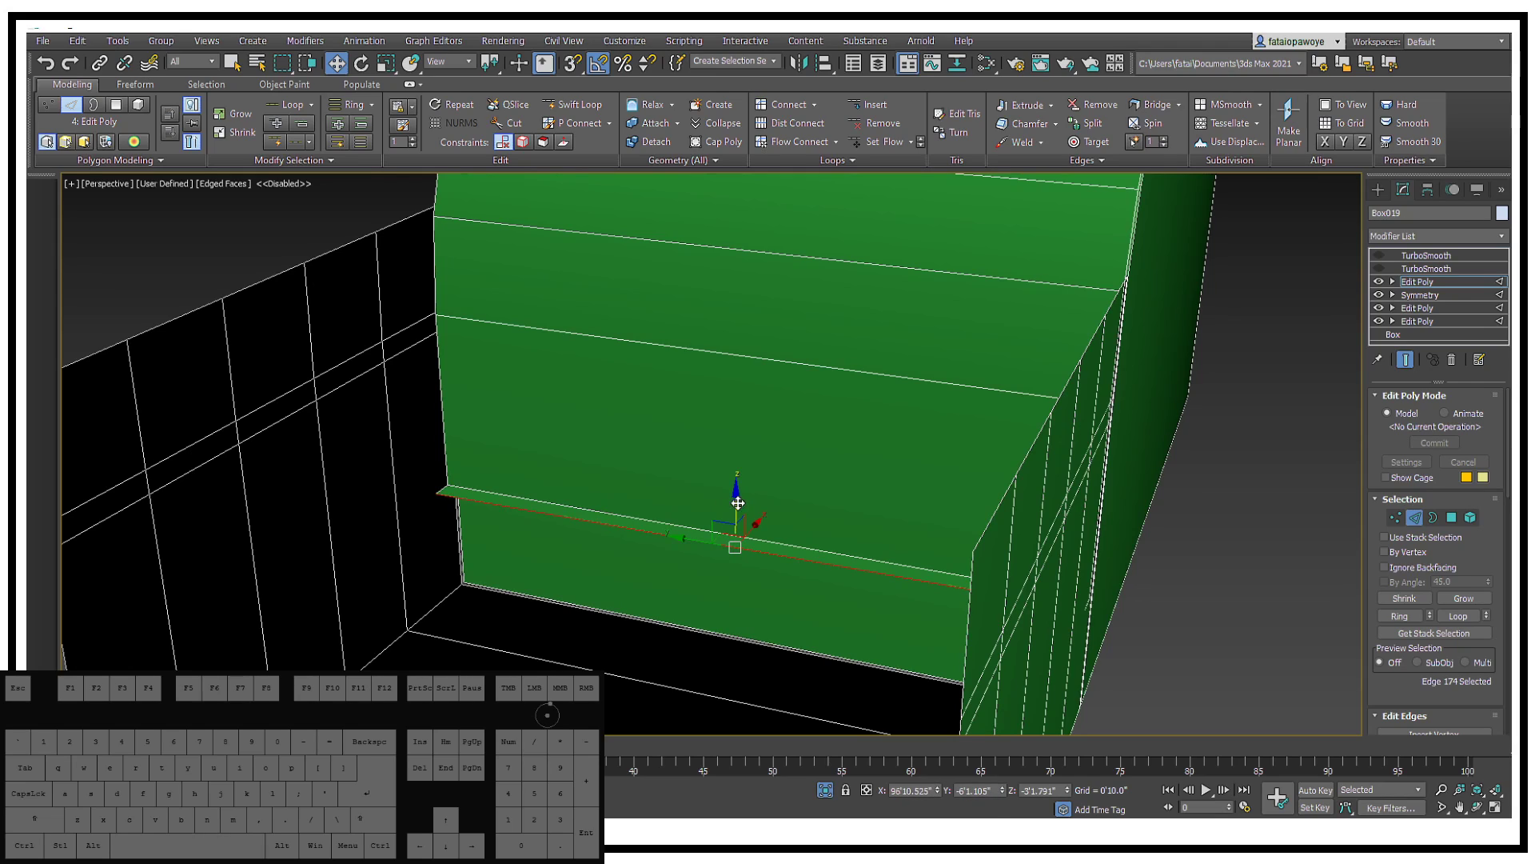
pyautogui.moveTo(736, 498); pyautogui.dragTo(736, 513)
pyautogui.keyDown('alt'); pyautogui.moveTo(738, 512); pyautogui.dragTo(726, 538, button='middle'); pyautogui.keyUp('alt')
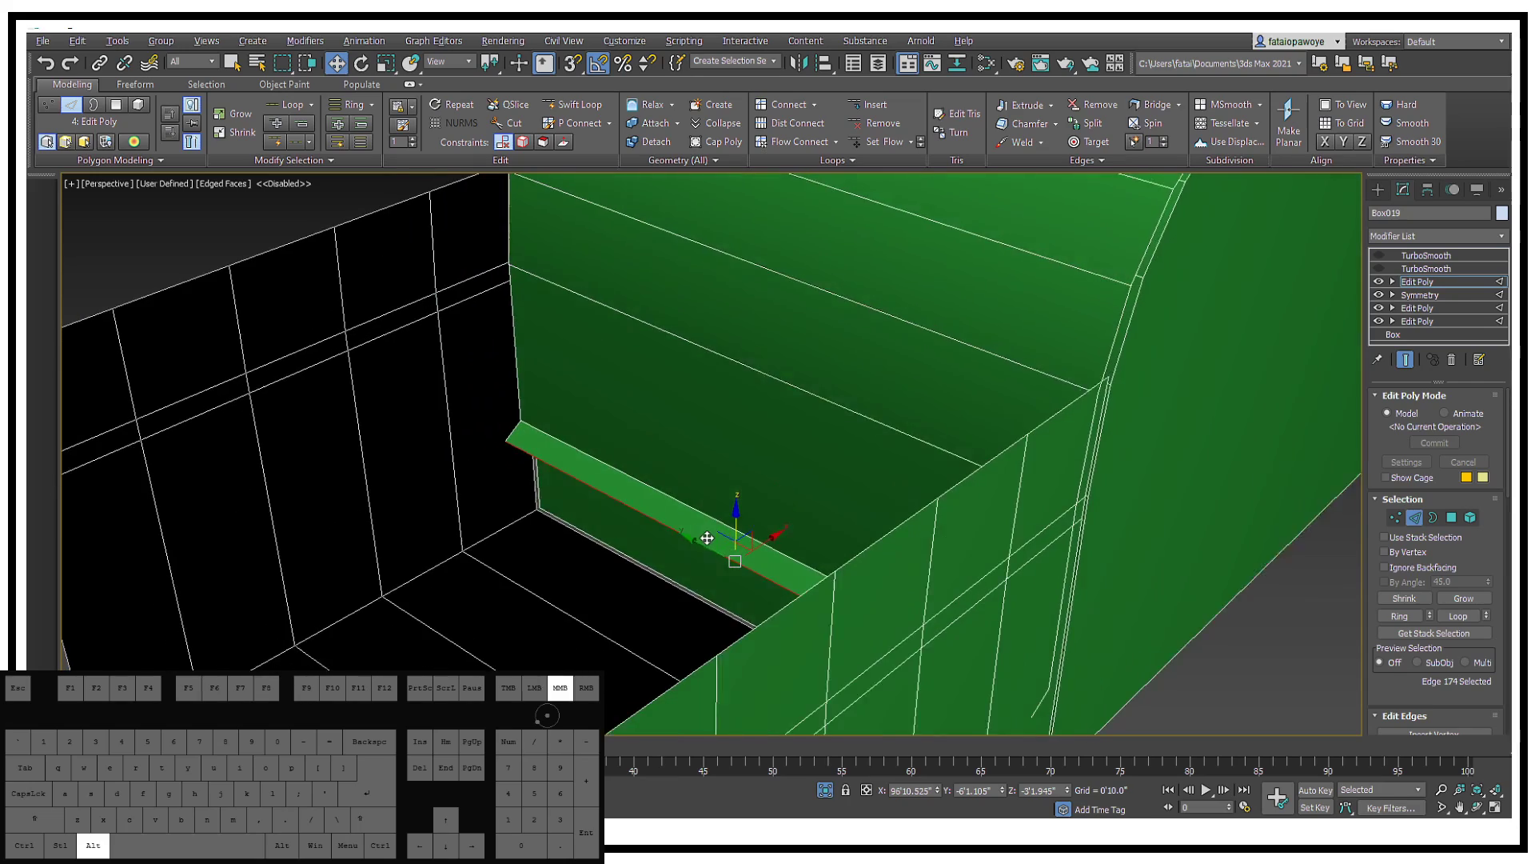
# Step: Extrude the strip's outer edge across the compartment to form a broad, flat seat base
pyautogui.keyDown('shift'); pyautogui.moveTo(730, 550); pyautogui.dragTo(352, 637); pyautogui.keyUp('shift')
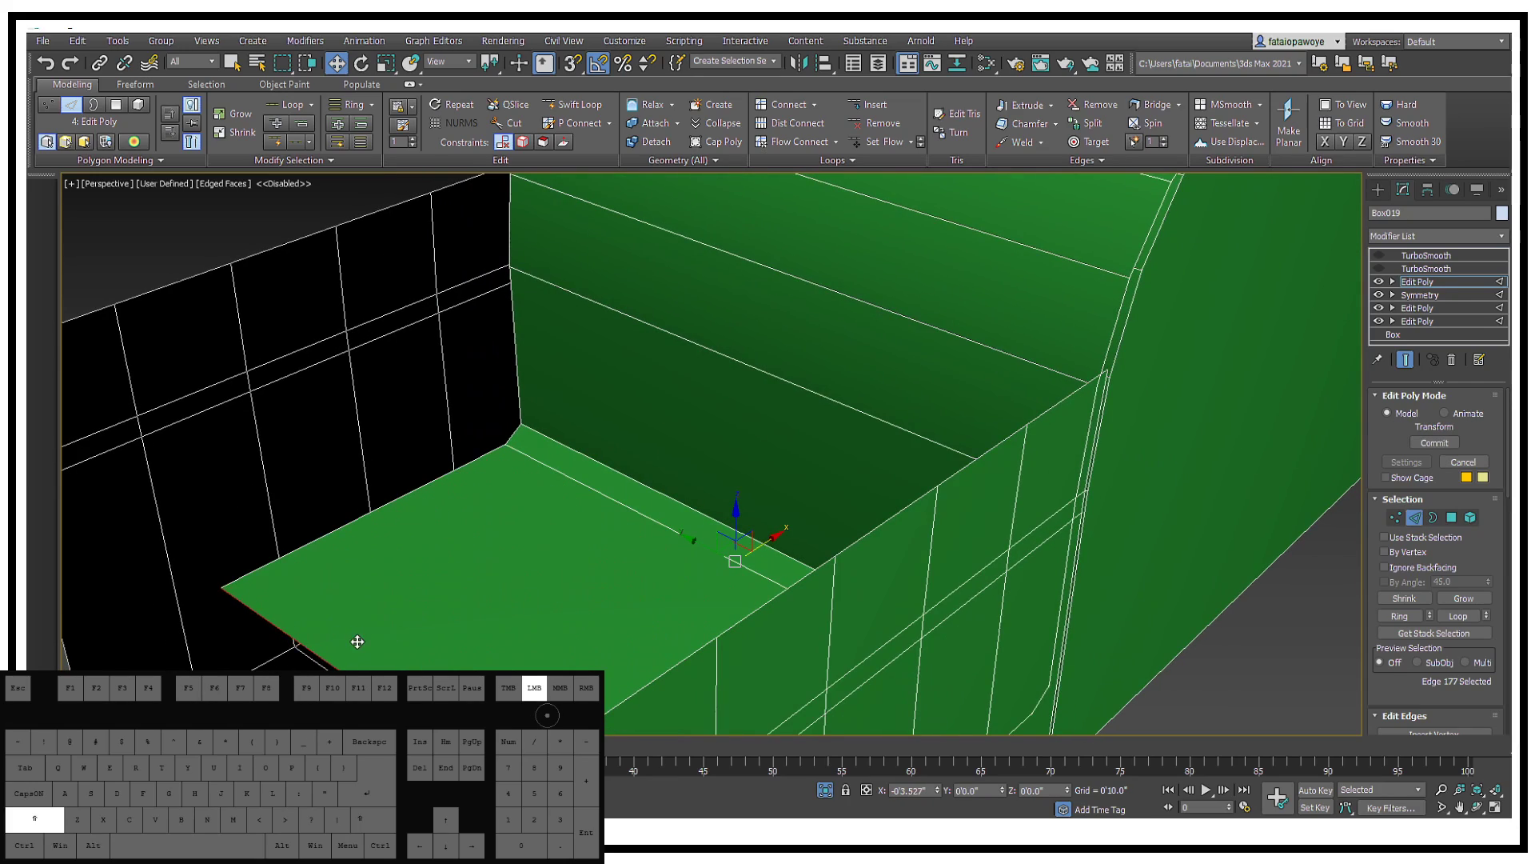
pyautogui.moveTo(353, 637)
pyautogui.keyDown('alt'); pyautogui.mouseDown(button='middle')
pyautogui.moveTo(367, 573)
pyautogui.moveTo(404, 593)
pyautogui.moveTo(495, 556)
pyautogui.moveTo(563, 551)
pyautogui.mouseUp(button='middle'); pyautogui.keyUp('alt')
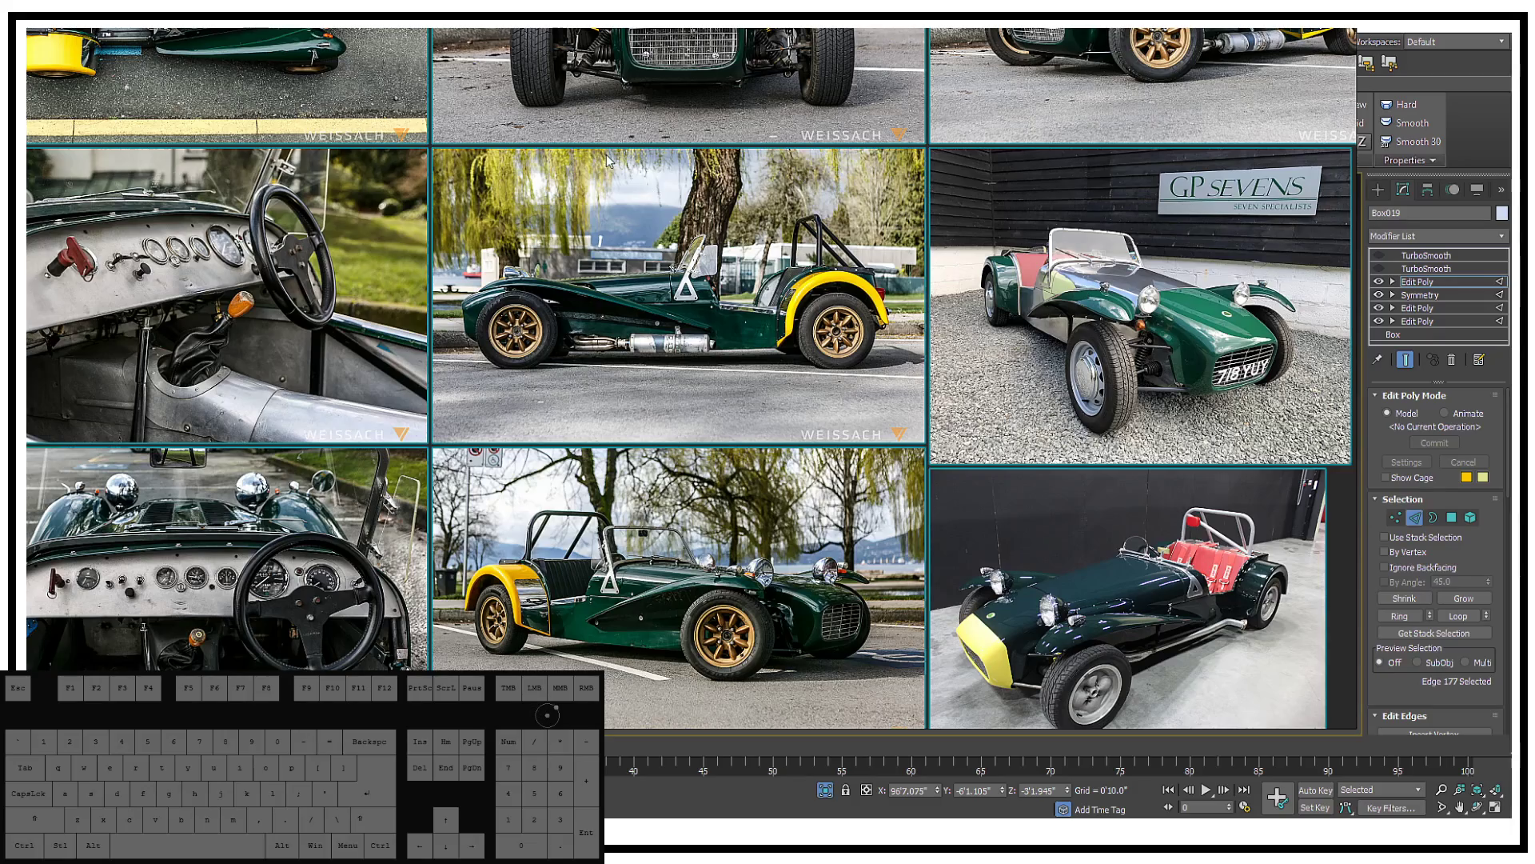
# Step: Examine the seats and cockpit in the top-view photo on the reference board, then return to the model
pyautogui.moveTo(356, 237); pyautogui.dragTo(625, 561, button='right')
pyautogui.moveTo(679, 492); pyautogui.dragTo(458, 222, button='right')
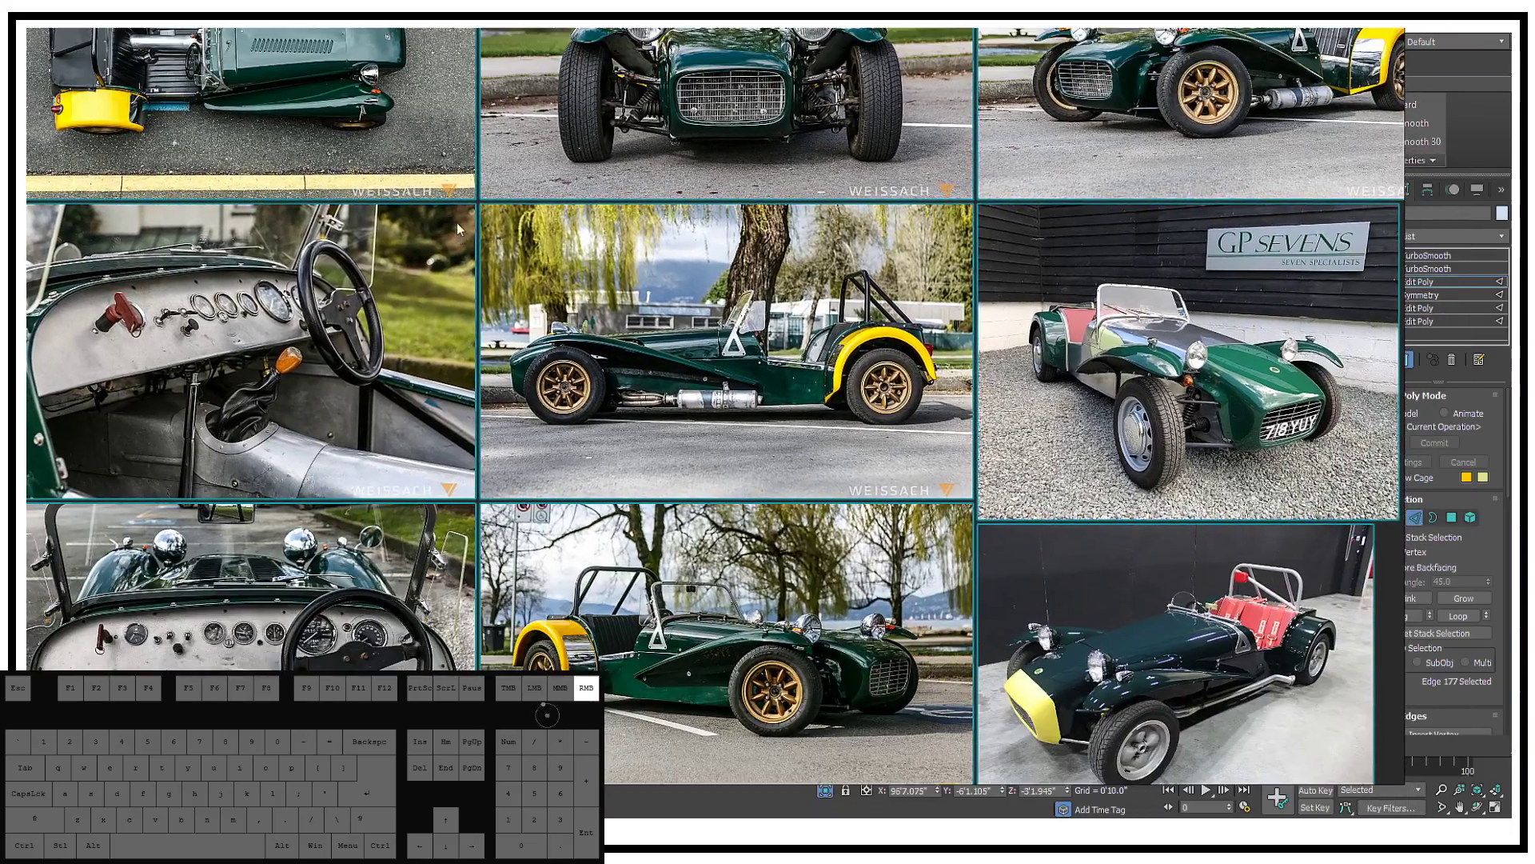
pyautogui.moveTo(568, 224); pyautogui.dragTo(717, 435, button='middle')
pyautogui.scroll(4, 268, 251)
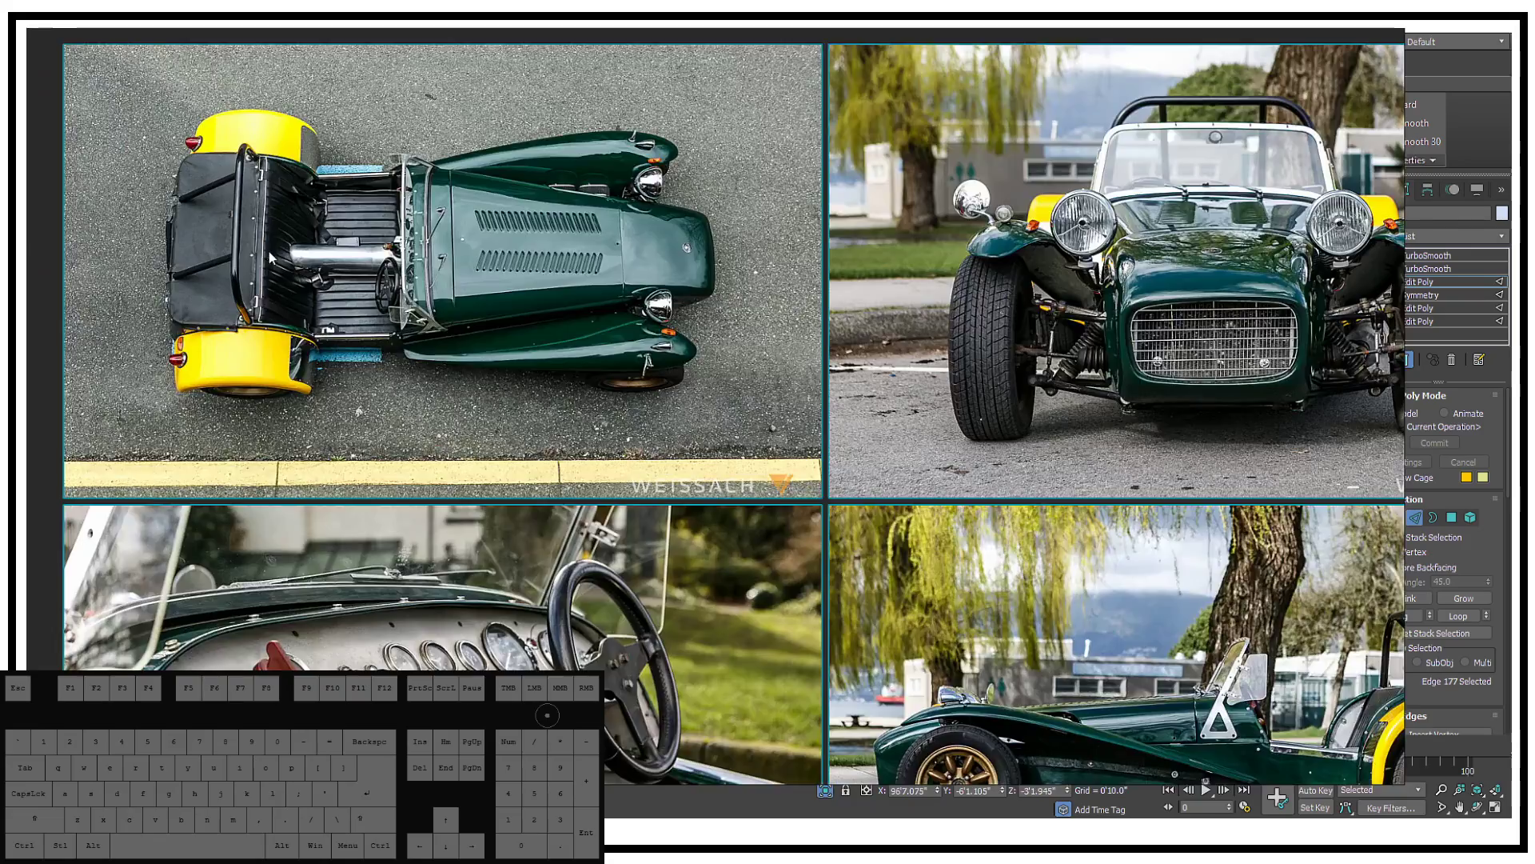
pyautogui.scroll(2, 324, 238)
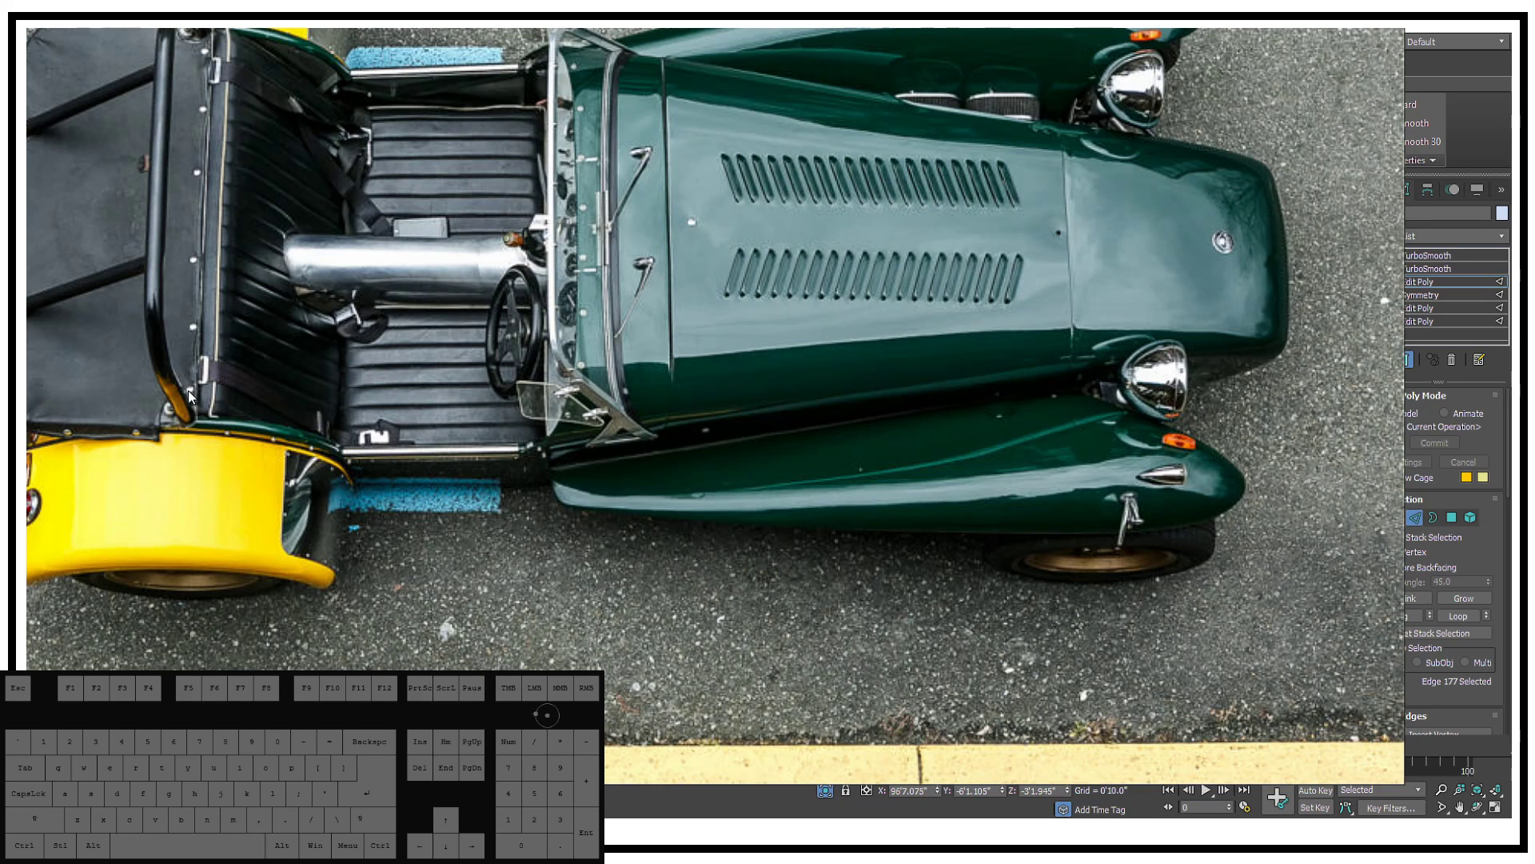
pyautogui.scroll(-5, 1021, 262)
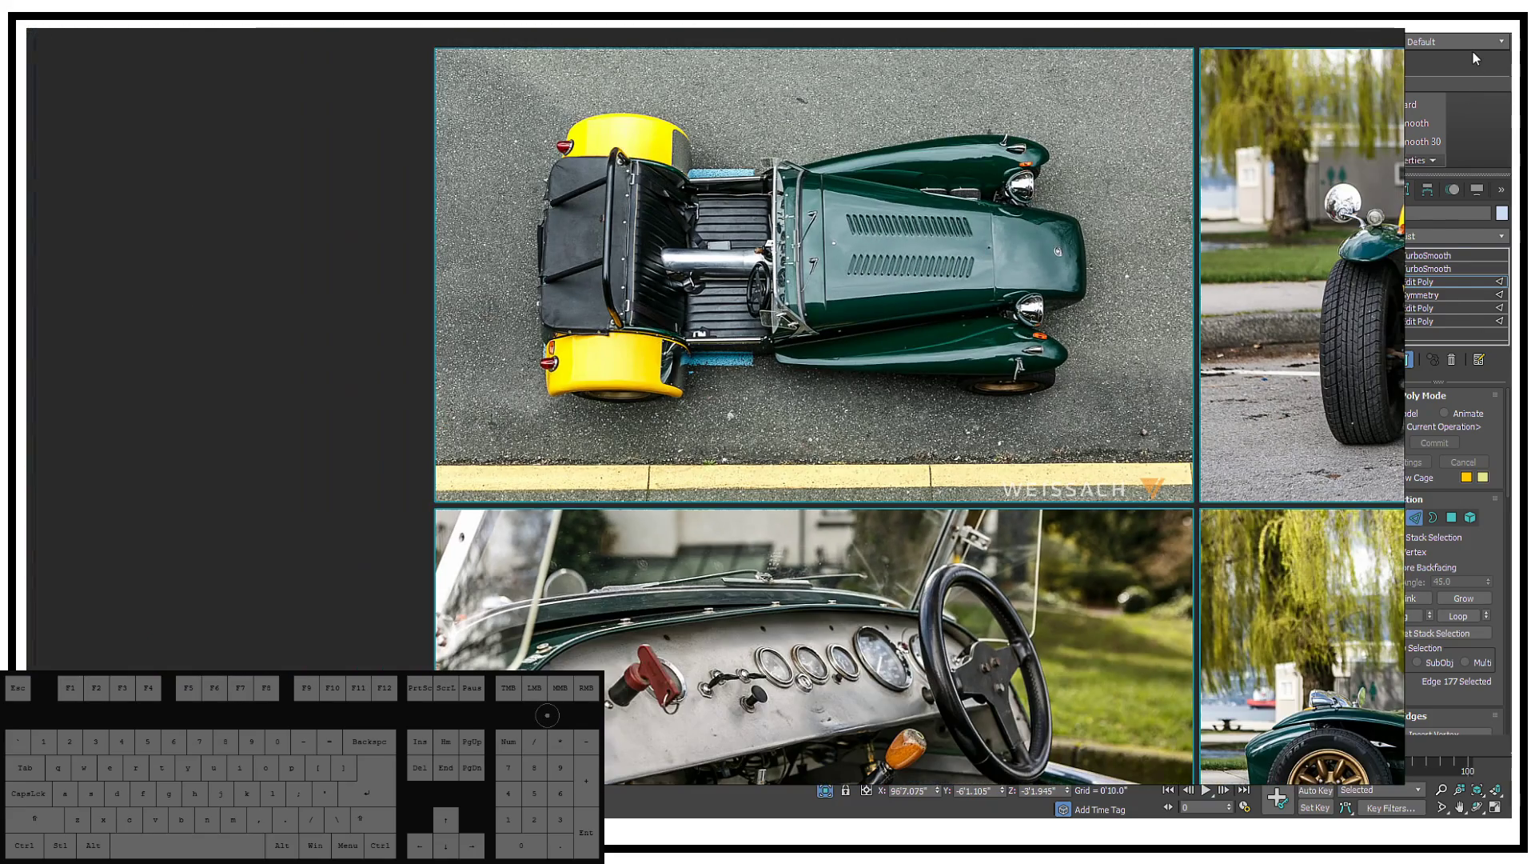
pyautogui.click(1474, 53)
# Step: Connect the two end edges of the narrow strip between seat back and seat base with a single lengthwise edge
pyautogui.keyDown('alt'); pyautogui.moveTo(1148, 206); pyautogui.dragTo(477, 425, button='middle'); pyautogui.keyUp('alt')
pyautogui.scroll(4, 539, 512)
pyautogui.keyDown('alt'); pyautogui.moveTo(539, 512); pyautogui.dragTo(569, 467, button='middle'); pyautogui.keyUp('alt')
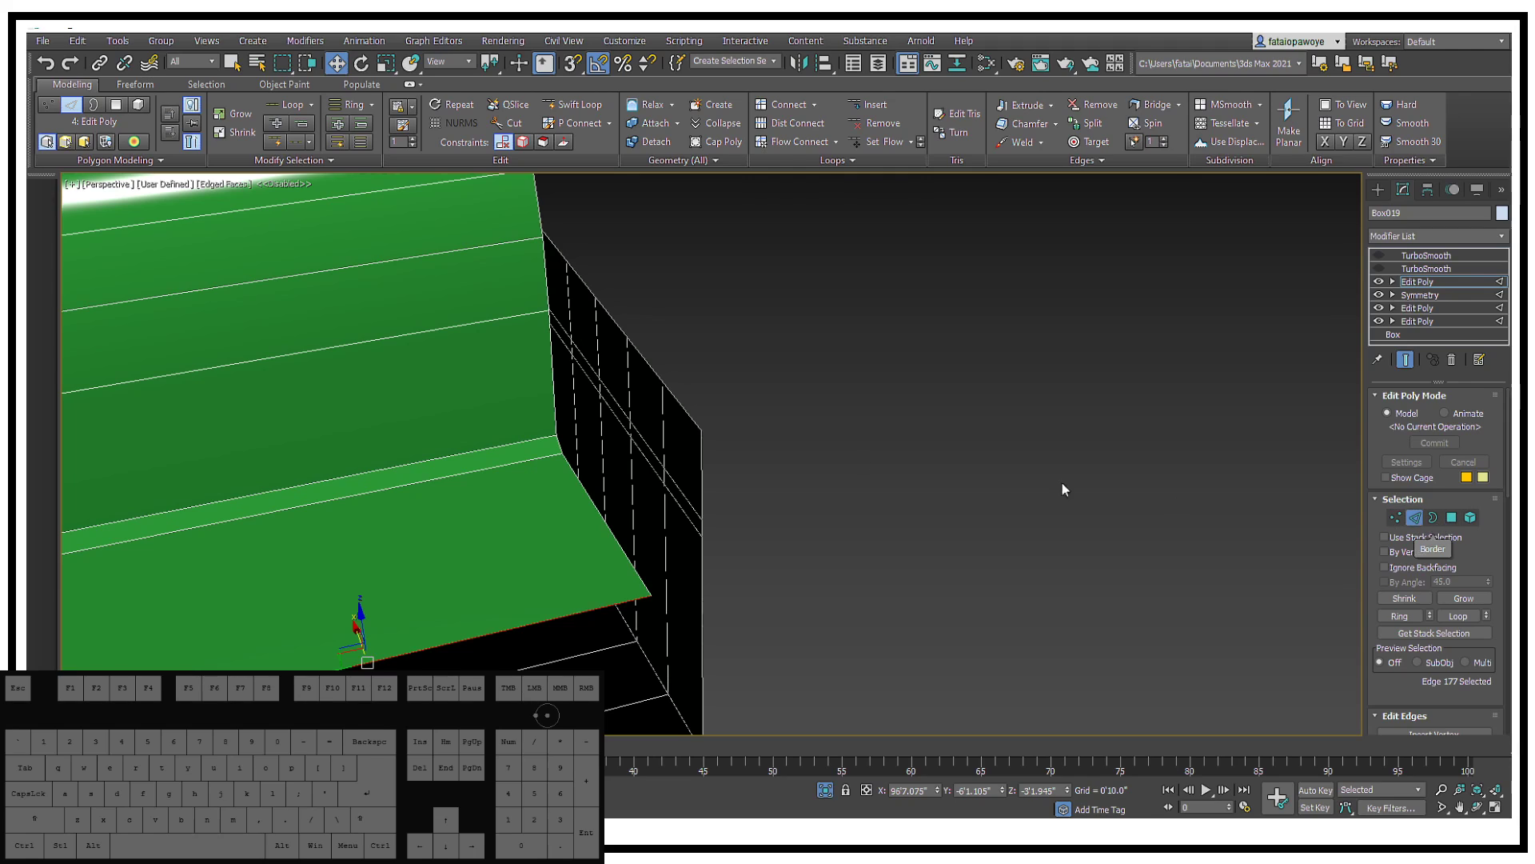
pyautogui.click(550, 444)
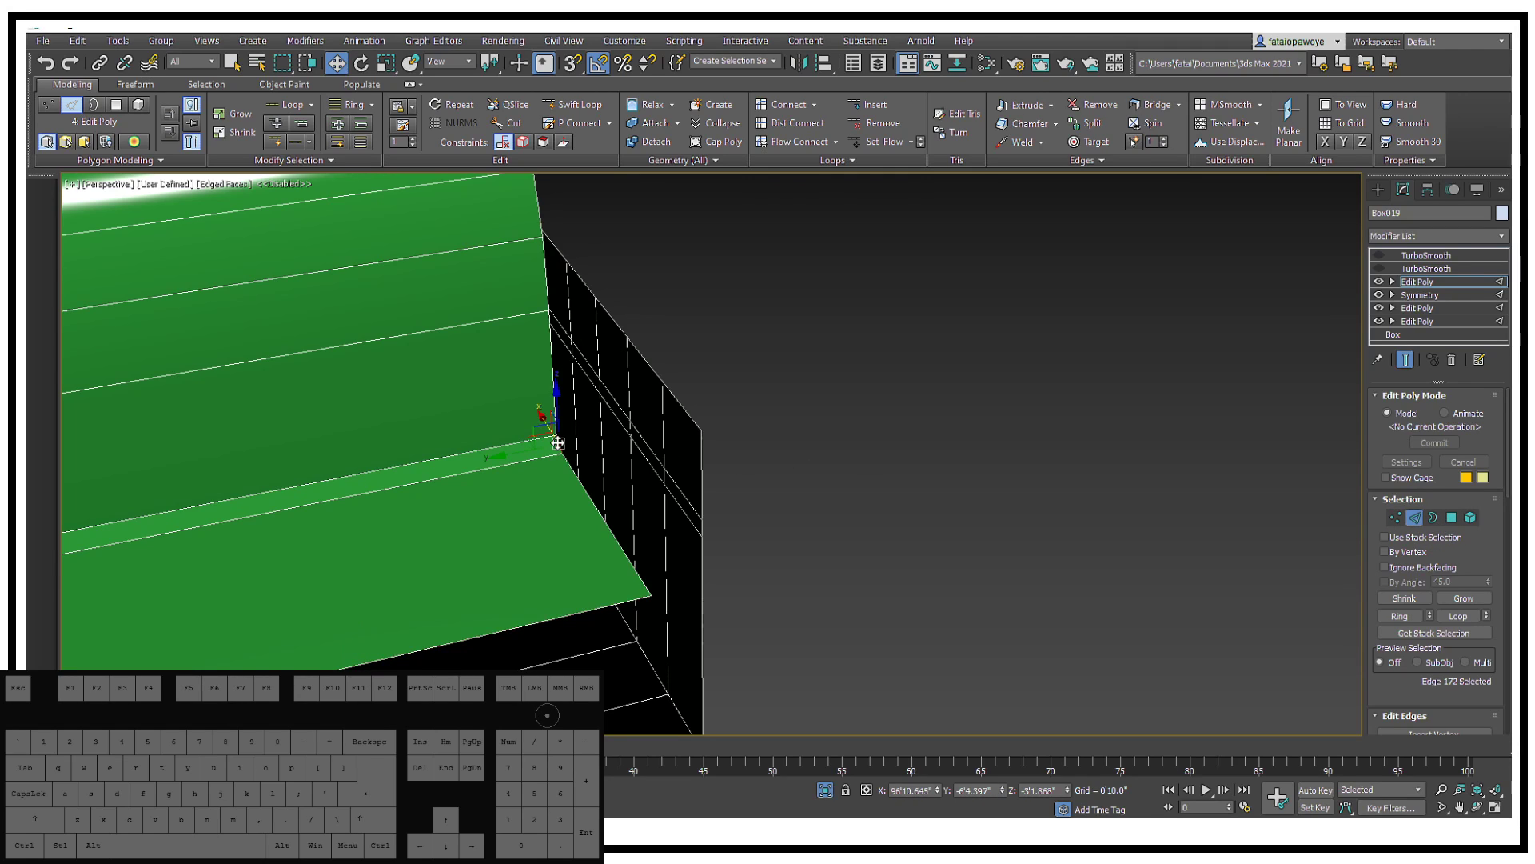
pyautogui.keyDown('alt'); pyautogui.moveTo(1273, 525); pyautogui.dragTo(482, 488, button='middle'); pyautogui.keyUp('alt')
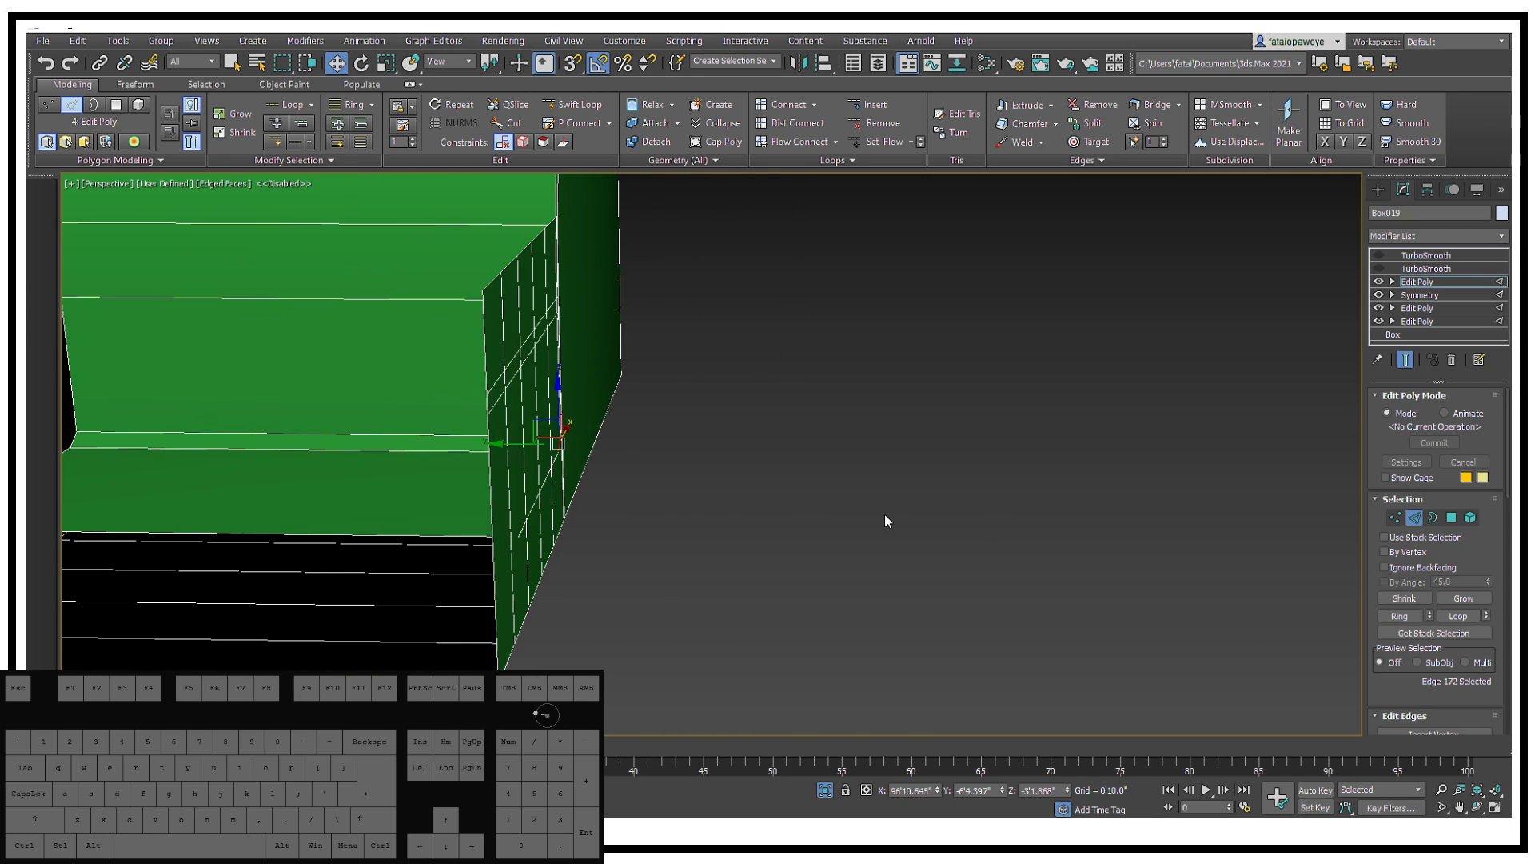
pyautogui.moveTo(885, 520); pyautogui.dragTo(765, 432, button='middle')
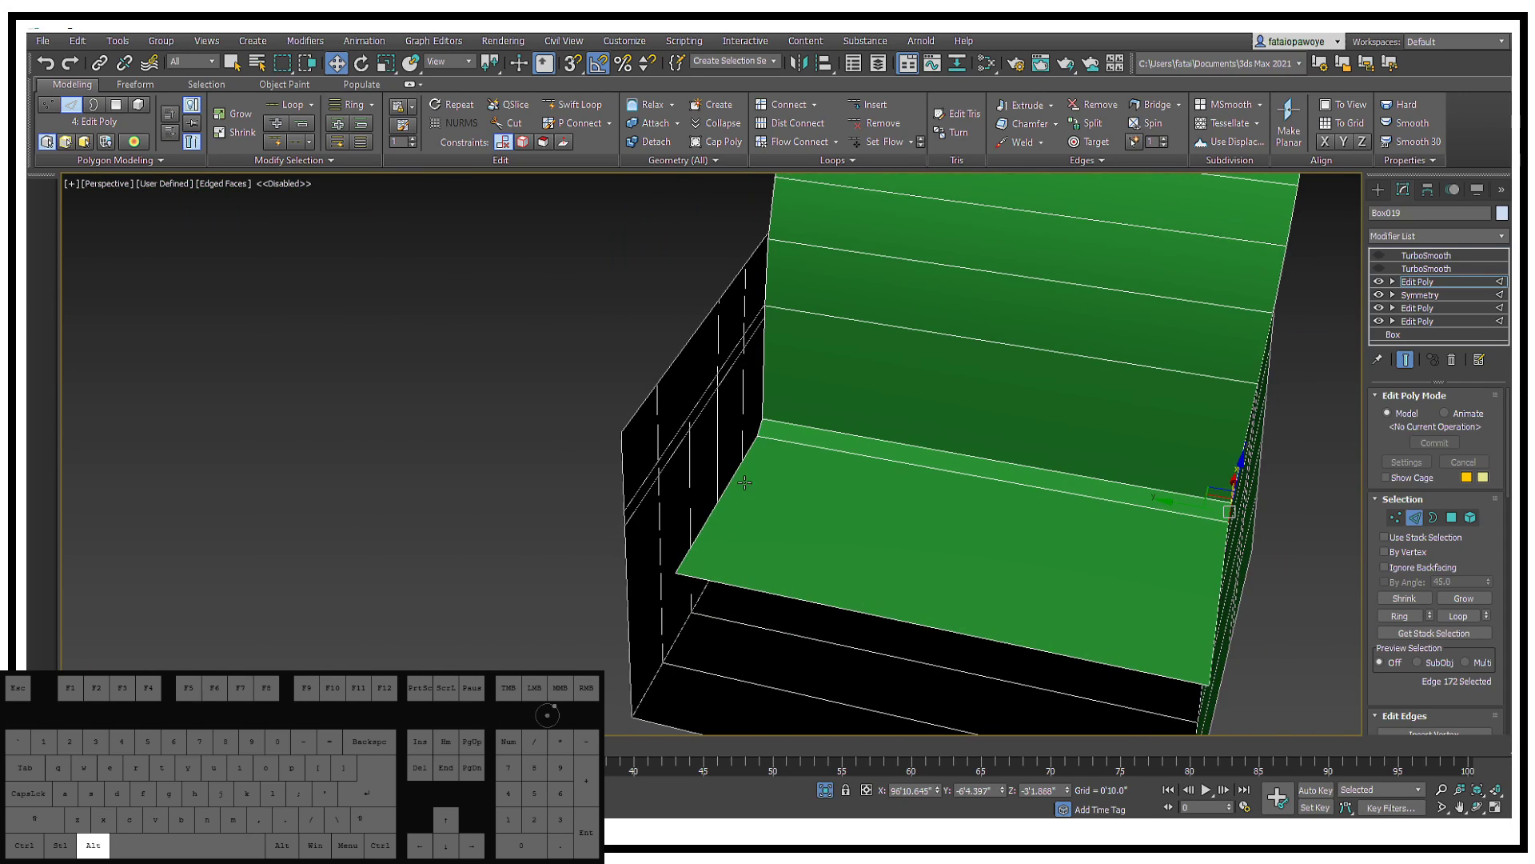
pyautogui.click(762, 425)
pyautogui.rightClick(870, 442)
pyautogui.click(735, 493)
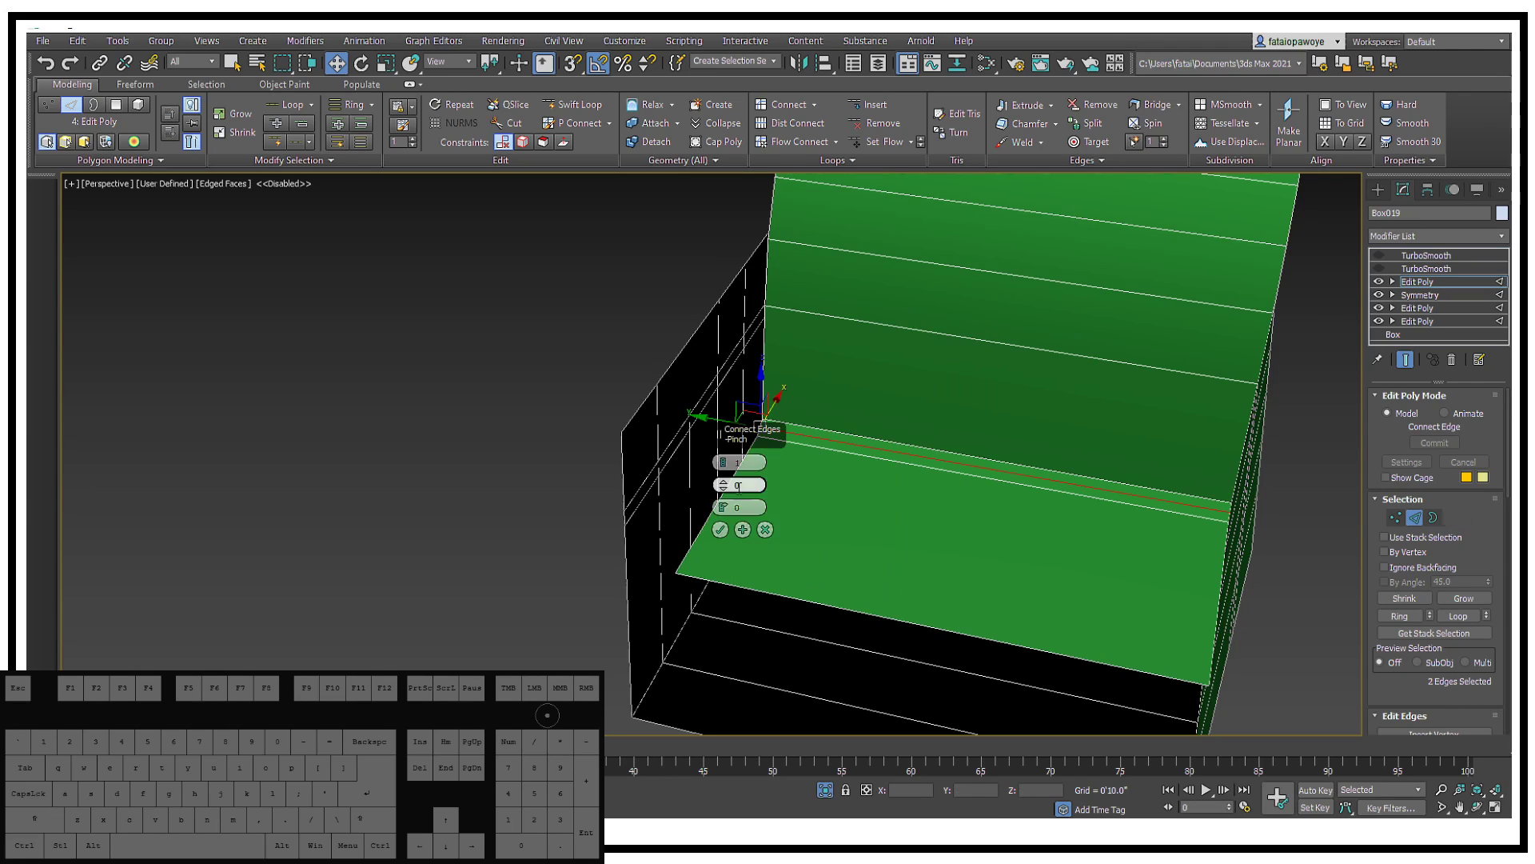
pyautogui.click(721, 530)
# Step: Lower the new edge slightly to form a crease between the seat back and seat base
pyautogui.keyDown('alt'); pyautogui.moveTo(864, 470); pyautogui.dragTo(998, 416, button='middle'); pyautogui.keyUp('alt')
pyautogui.moveTo(991, 408); pyautogui.dragTo(999, 452)
pyautogui.keyDown('alt'); pyautogui.moveTo(1000, 451); pyautogui.dragTo(902, 468, button='middle'); pyautogui.keyUp('alt')
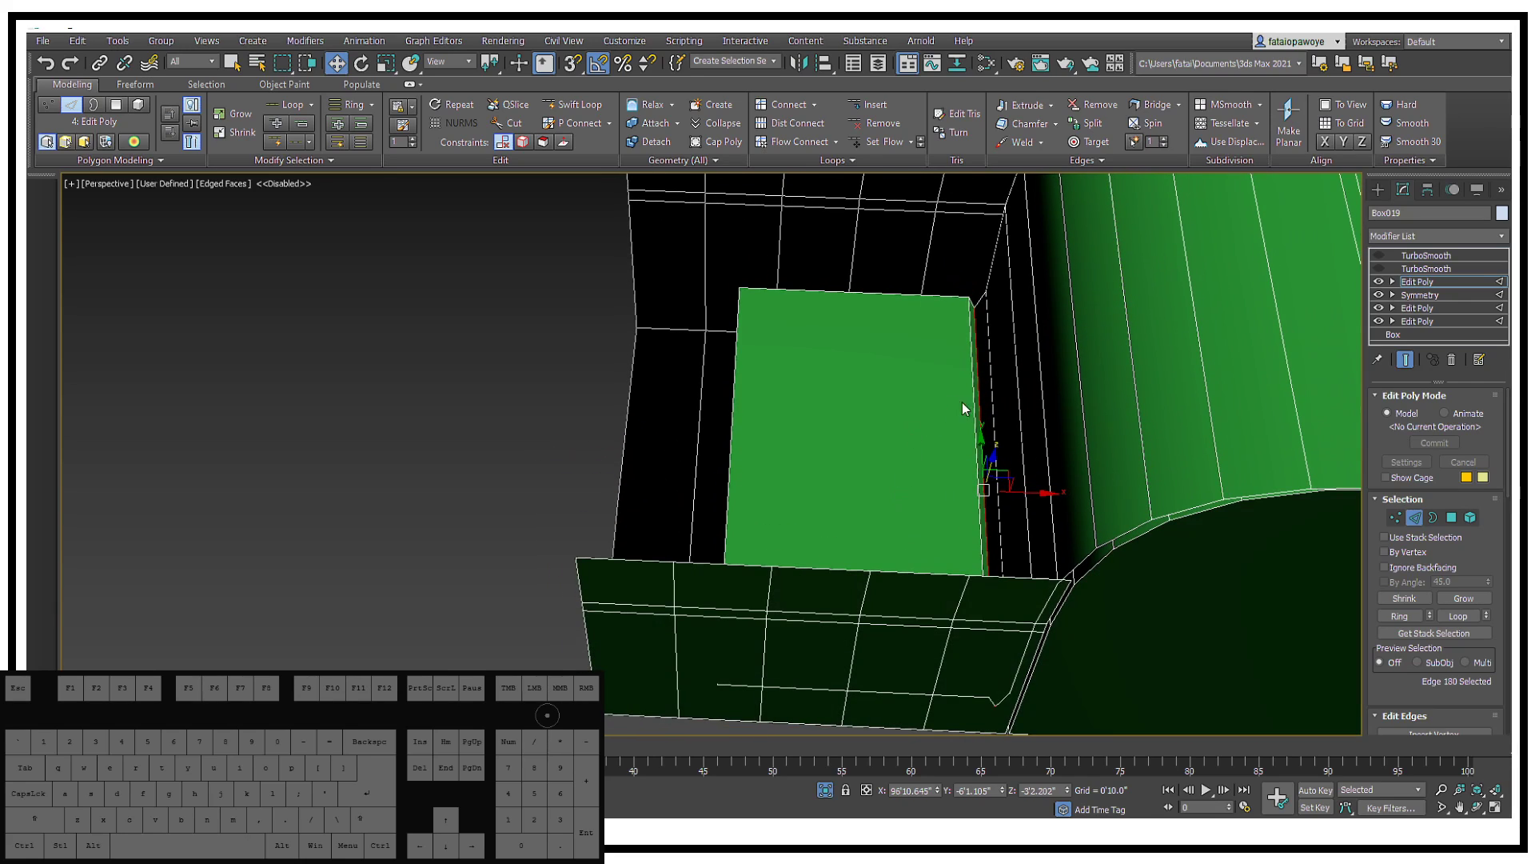
# Step: Extrude the seat base's front edge into a narrow strip sloping forwards and down
pyautogui.keyDown('alt'); pyautogui.moveTo(928, 386); pyautogui.dragTo(933, 411, button='middle'); pyautogui.keyUp('alt')
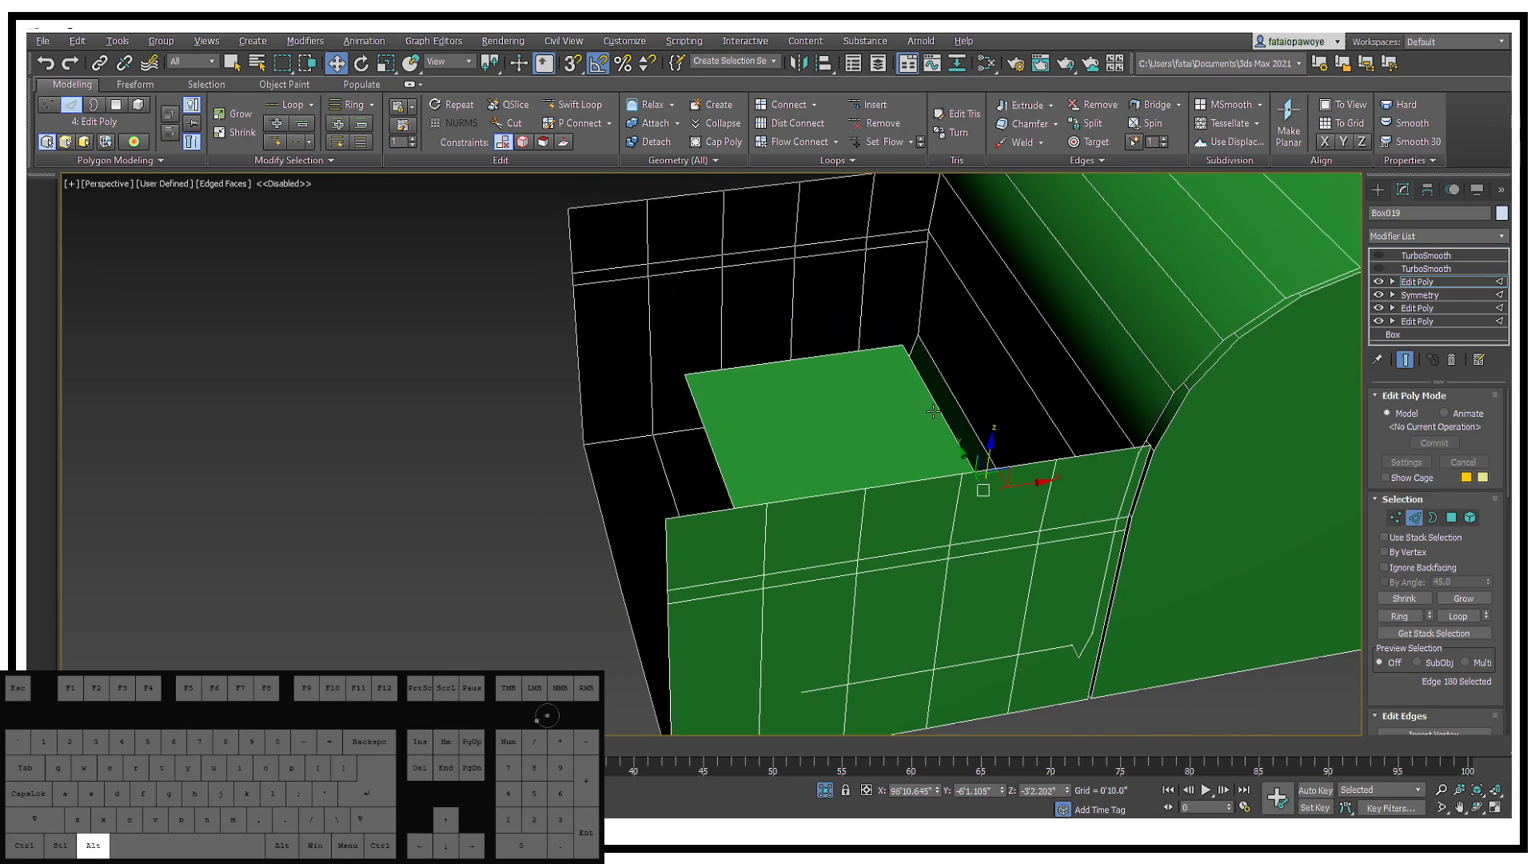
pyautogui.keyDown('alt'); pyautogui.click(705, 475); pyautogui.keyUp('alt')
pyautogui.keyDown('alt'); pyautogui.moveTo(706, 476); pyautogui.dragTo(768, 524, button='middle'); pyautogui.keyUp('alt')
pyautogui.keyDown('shift'); pyautogui.click(753, 448); pyautogui.keyUp('shift')
pyautogui.scroll(3, 746, 536)
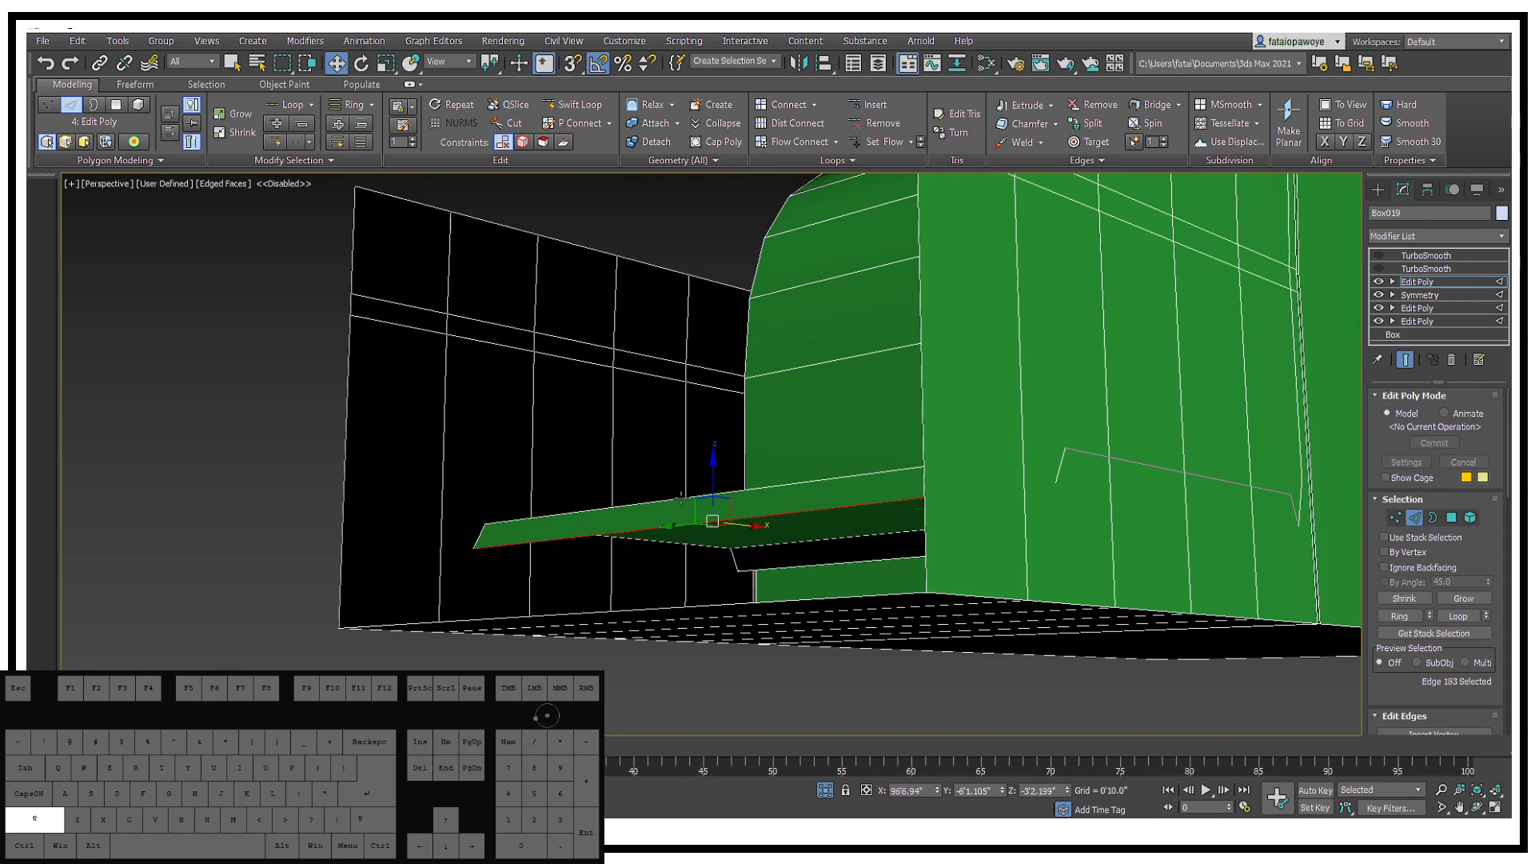
# Step: Extrude the sloping strip's lower edge straight down into a vertical seat front reaching close to the compartment floor
pyautogui.keyDown('shift'); pyautogui.moveTo(712, 475); pyautogui.dragTo(704, 559); pyautogui.keyUp('shift')
pyautogui.keyDown('alt'); pyautogui.moveTo(703, 560); pyautogui.dragTo(856, 559, button='middle'); pyautogui.keyUp('alt')
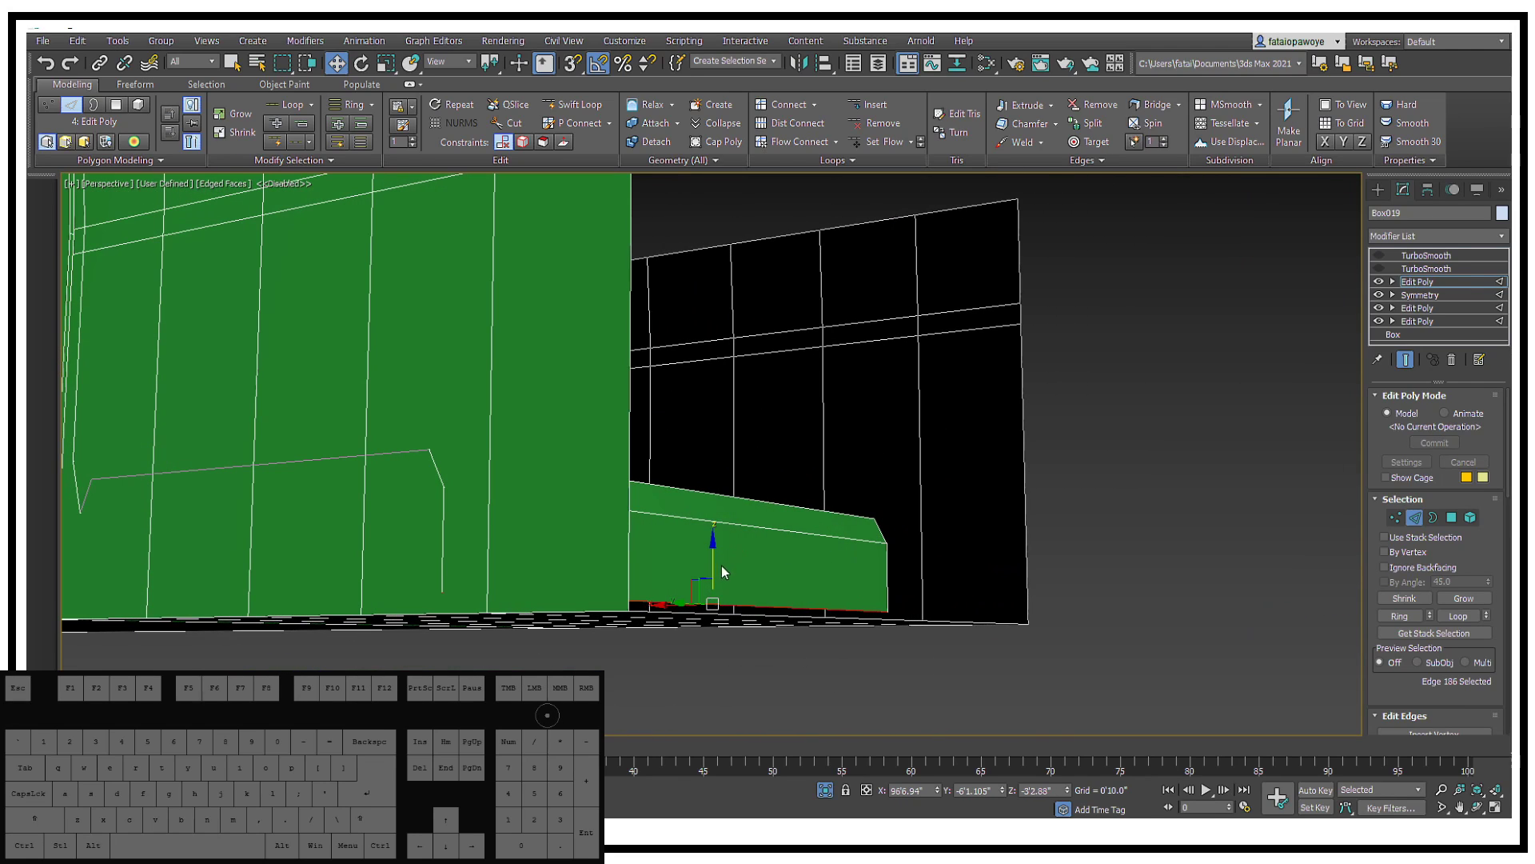
pyautogui.moveTo(716, 543)
pyautogui.mouseDown()
pyautogui.moveTo(713, 569)
pyautogui.moveTo(721, 552)
pyautogui.mouseUp()
pyautogui.keyDown('alt'); pyautogui.moveTo(721, 552); pyautogui.dragTo(681, 574, button='middle'); pyautogui.keyUp('alt')
pyautogui.scroll(-7, 691, 596)
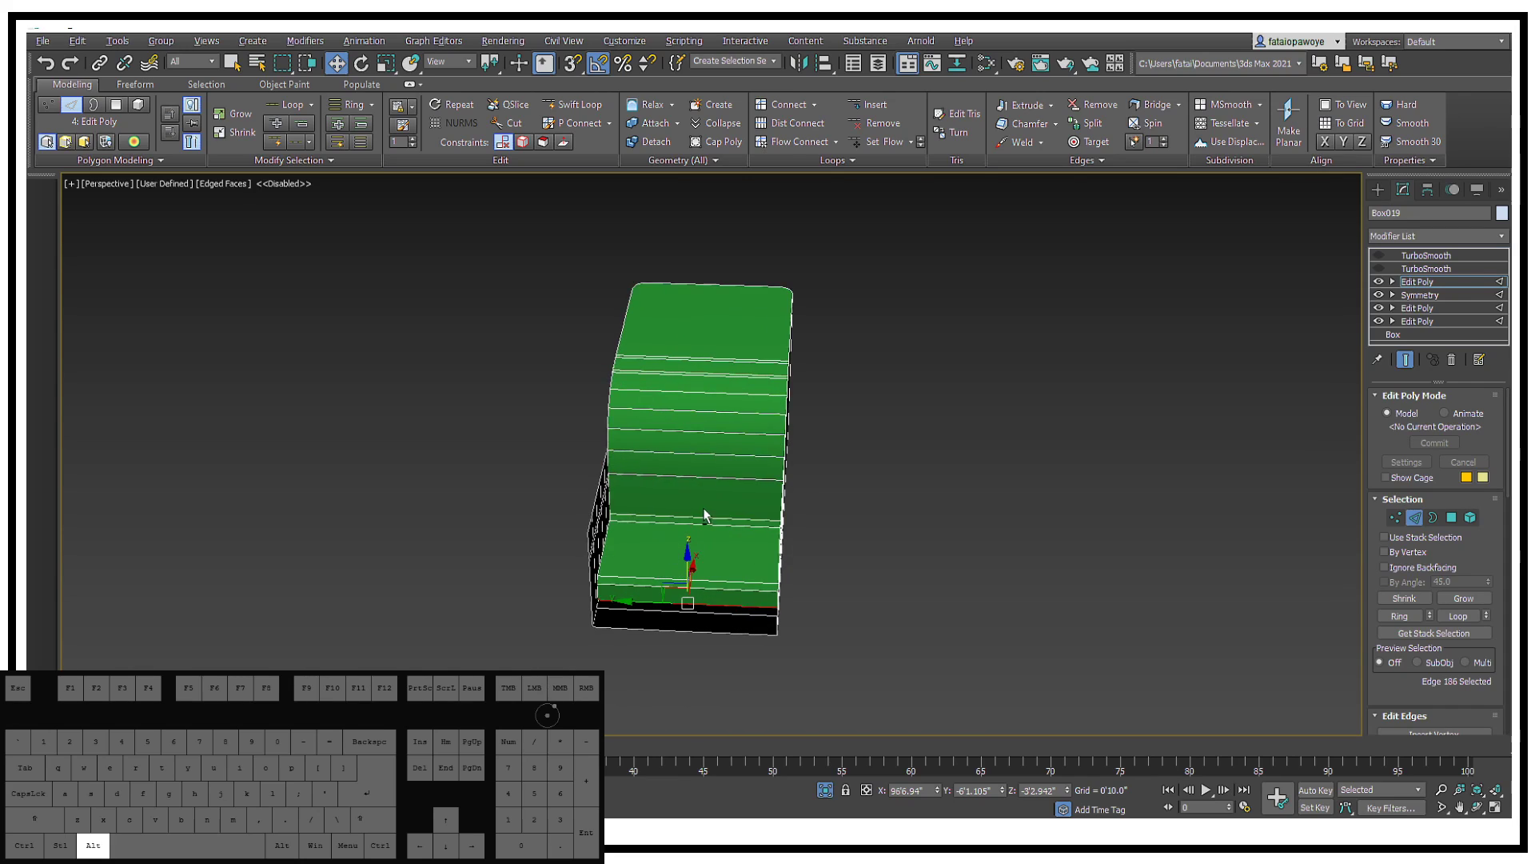
# Step: Remove an edge from the upper curve above the seat back
pyautogui.keyDown('alt'); pyautogui.moveTo(704, 516); pyautogui.dragTo(838, 478, button='middle'); pyautogui.keyUp('alt')
pyautogui.keyDown('alt'); pyautogui.scroll(4, 847, 468); pyautogui.keyUp('alt')
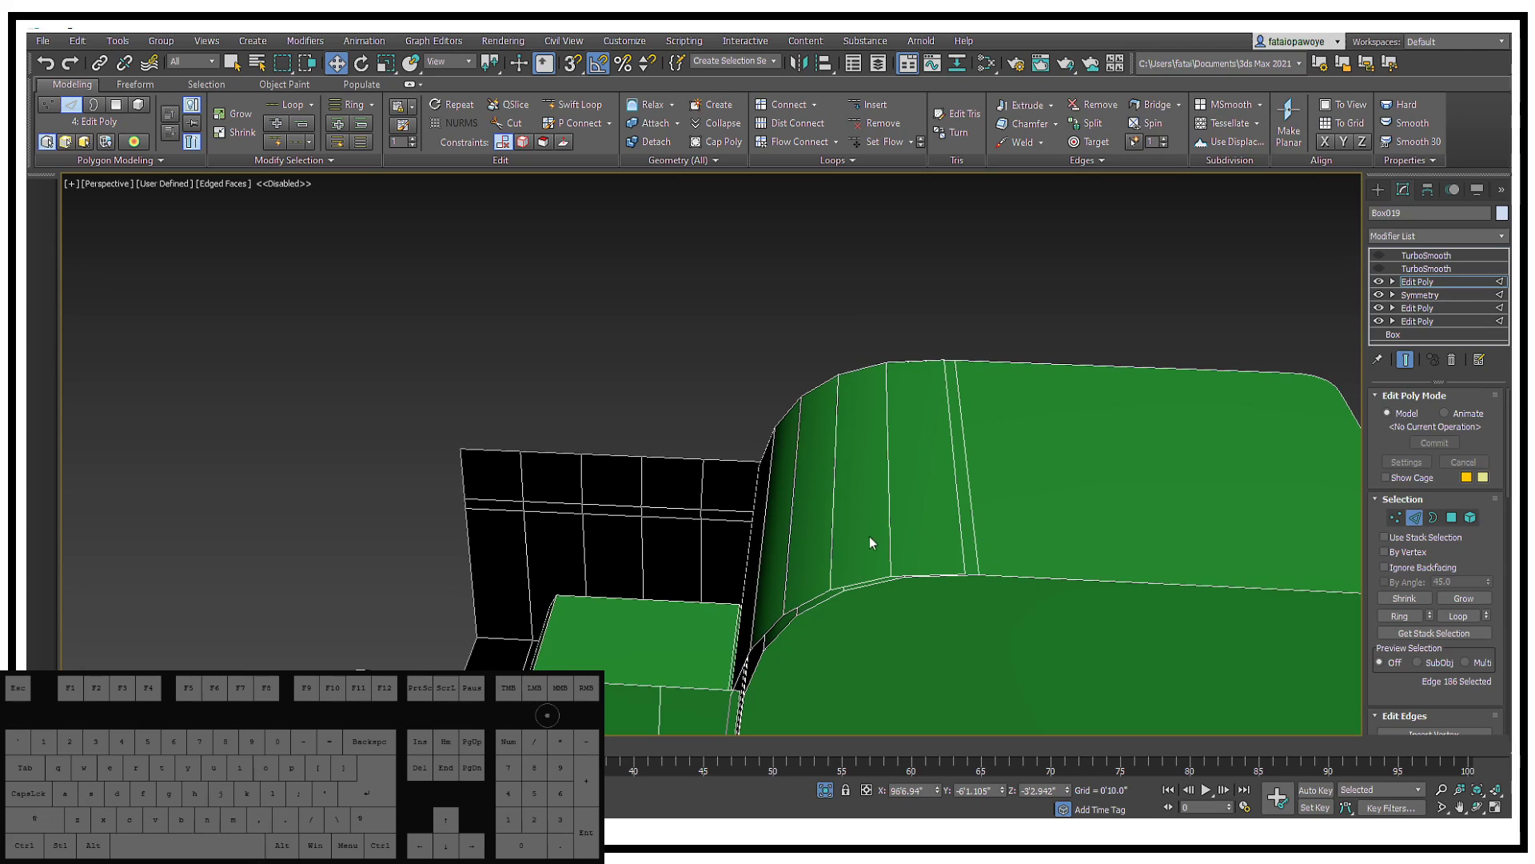
pyautogui.click(832, 535)
pyautogui.hotkey('ctrl', 'BackSpace')
# Step: Check the polygon band at the top of the curve by selecting it as an element, and clear the selection
pyautogui.keyDown('alt'); pyautogui.moveTo(970, 382); pyautogui.dragTo(1134, 511, button='middle'); pyautogui.keyUp('alt')
pyautogui.click(1469, 518)
pyautogui.click(1033, 524)
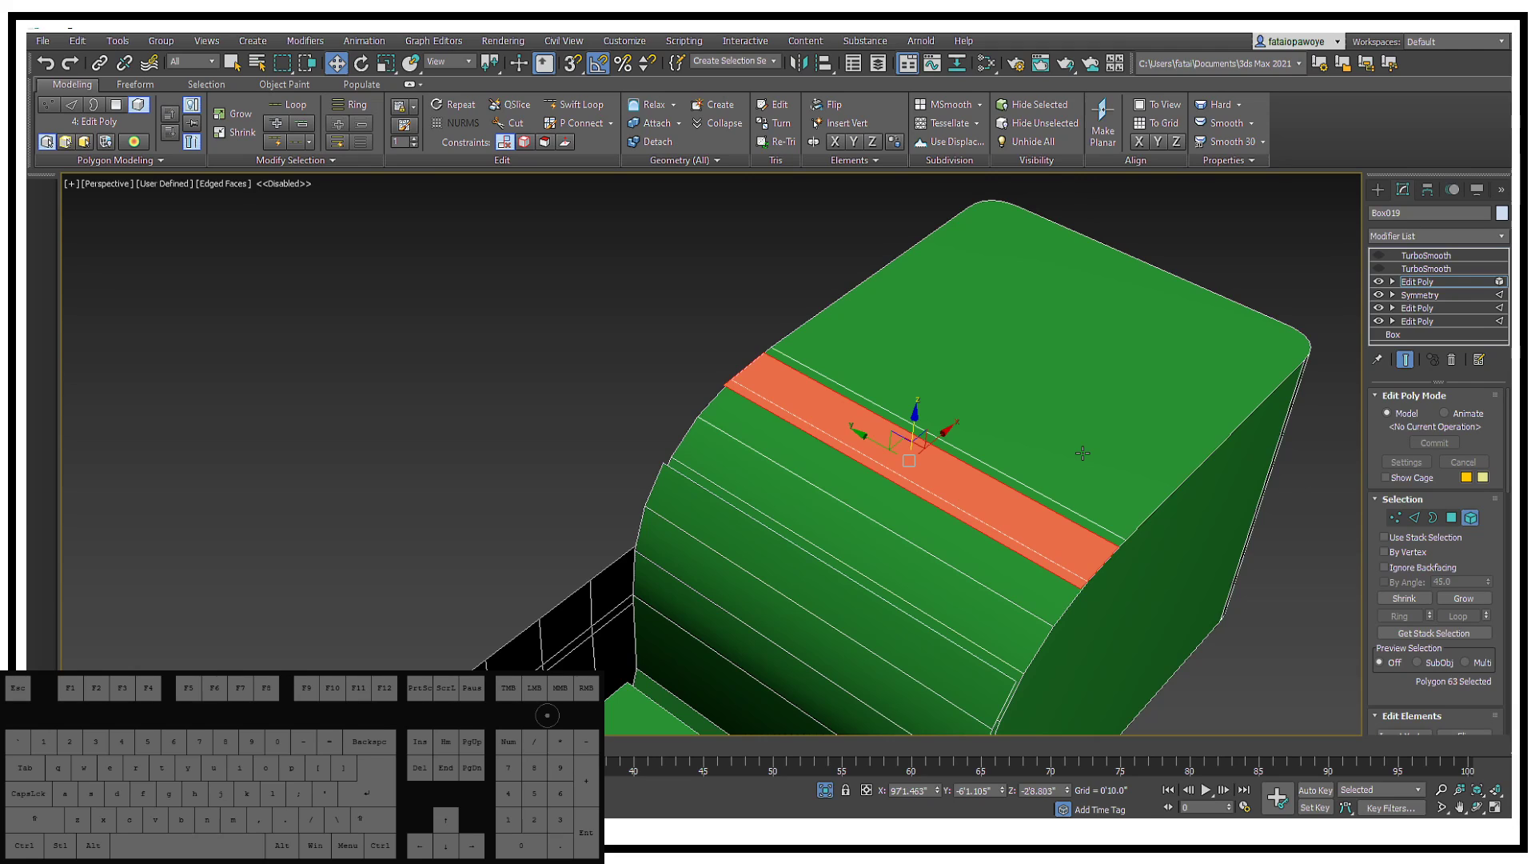
pyautogui.keyDown('alt'); pyautogui.moveTo(1083, 452); pyautogui.dragTo(839, 348, button='middle'); pyautogui.keyUp('alt')
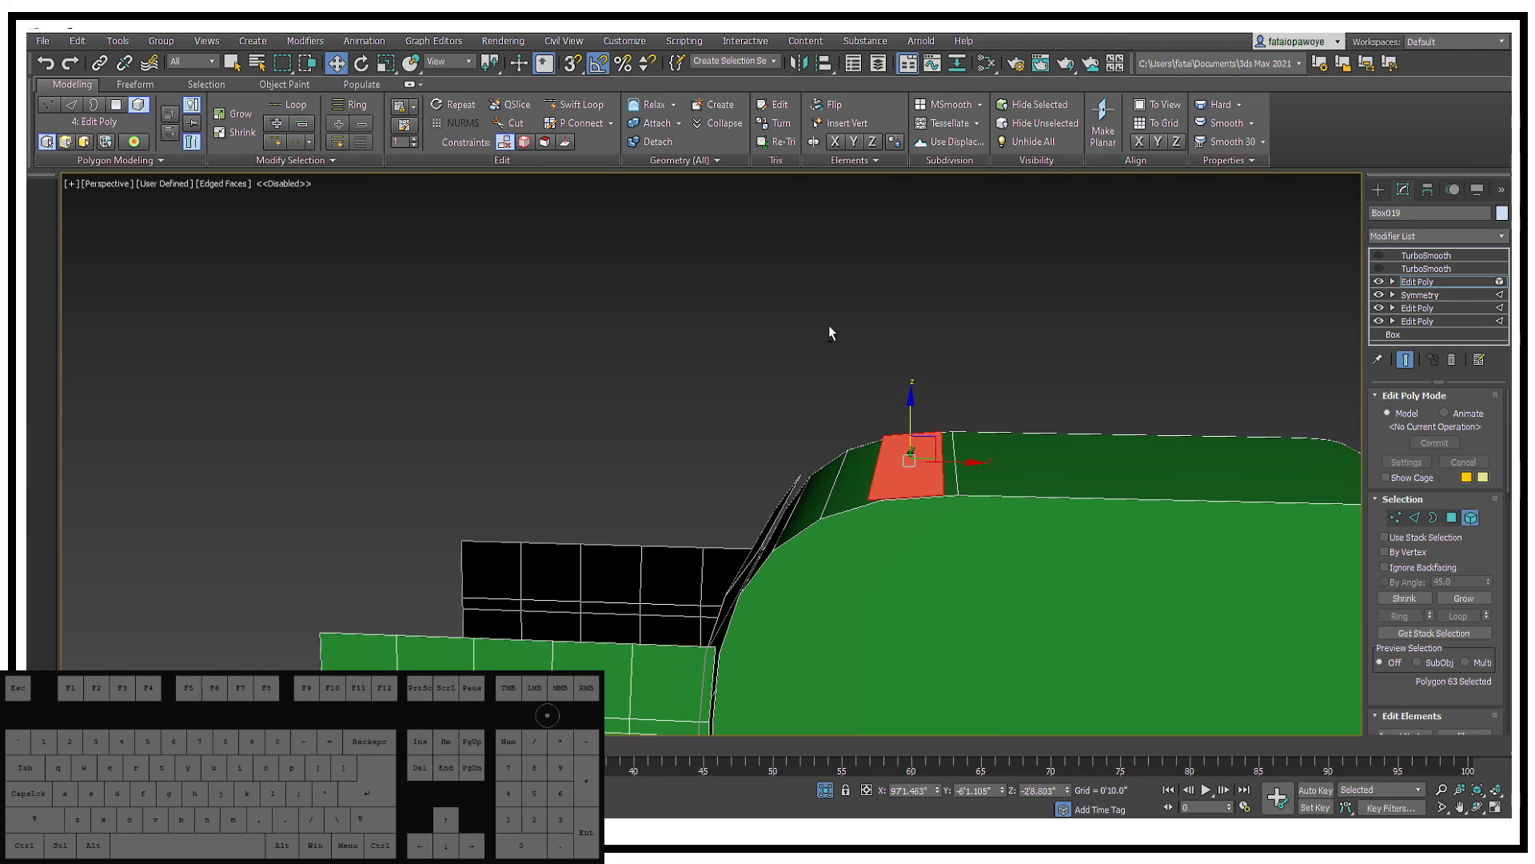
pyautogui.click(828, 325)
pyautogui.keyDown('alt'); pyautogui.moveTo(827, 406); pyautogui.dragTo(919, 416, button='middle'); pyautogui.keyUp('alt')
pyautogui.keyDown('alt'); pyautogui.moveTo(1329, 477); pyautogui.dragTo(1342, 490, button='middle'); pyautogui.keyUp('alt')
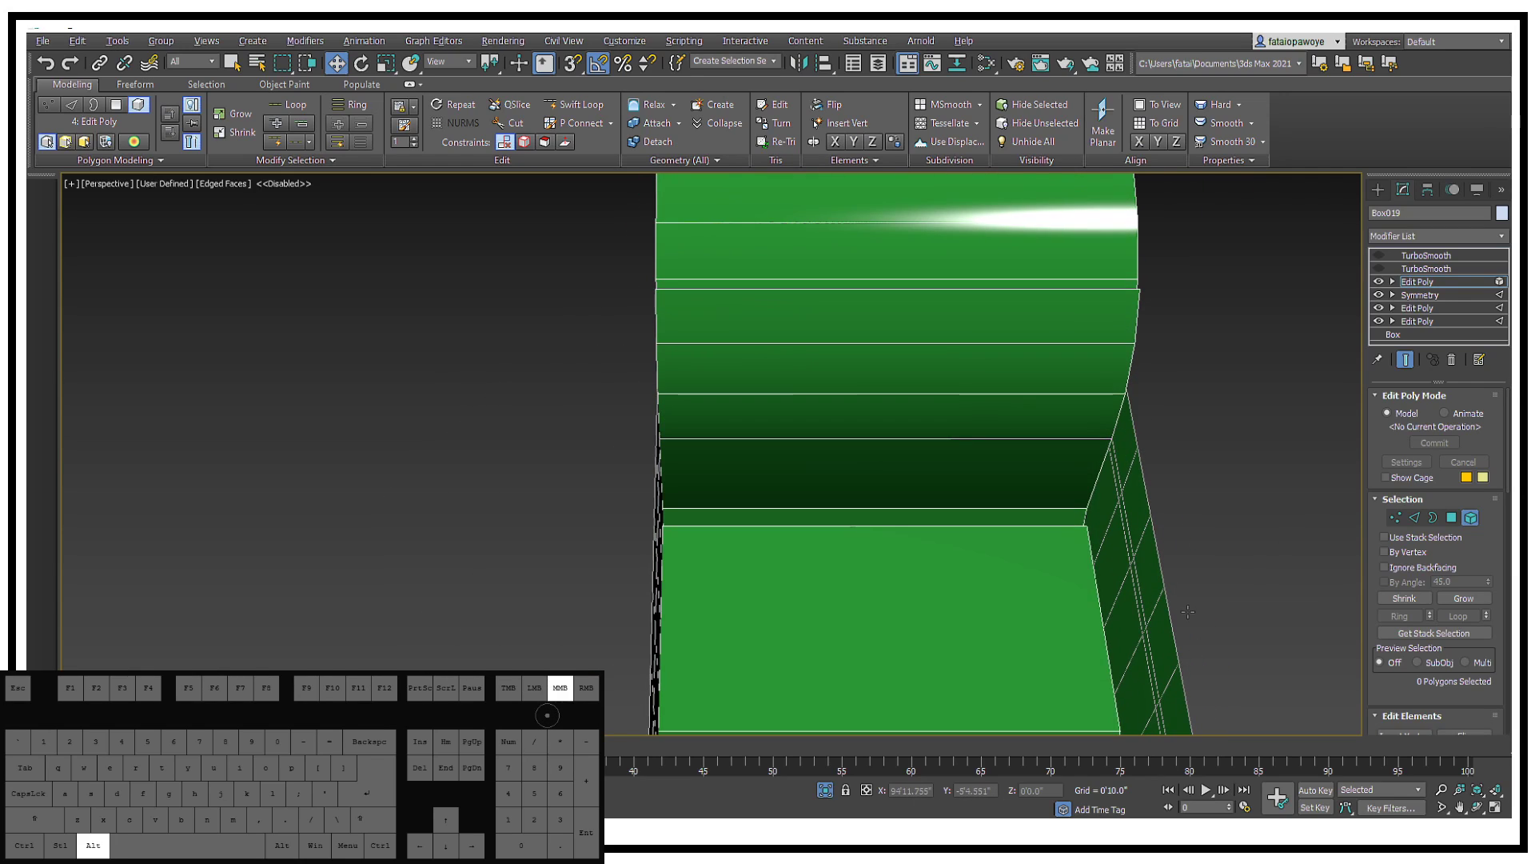
# Step: Select the seat base's rear edge and study the seat pleats in the top-view reference photo
pyautogui.click(1415, 519)
pyautogui.doubleClick(896, 527)
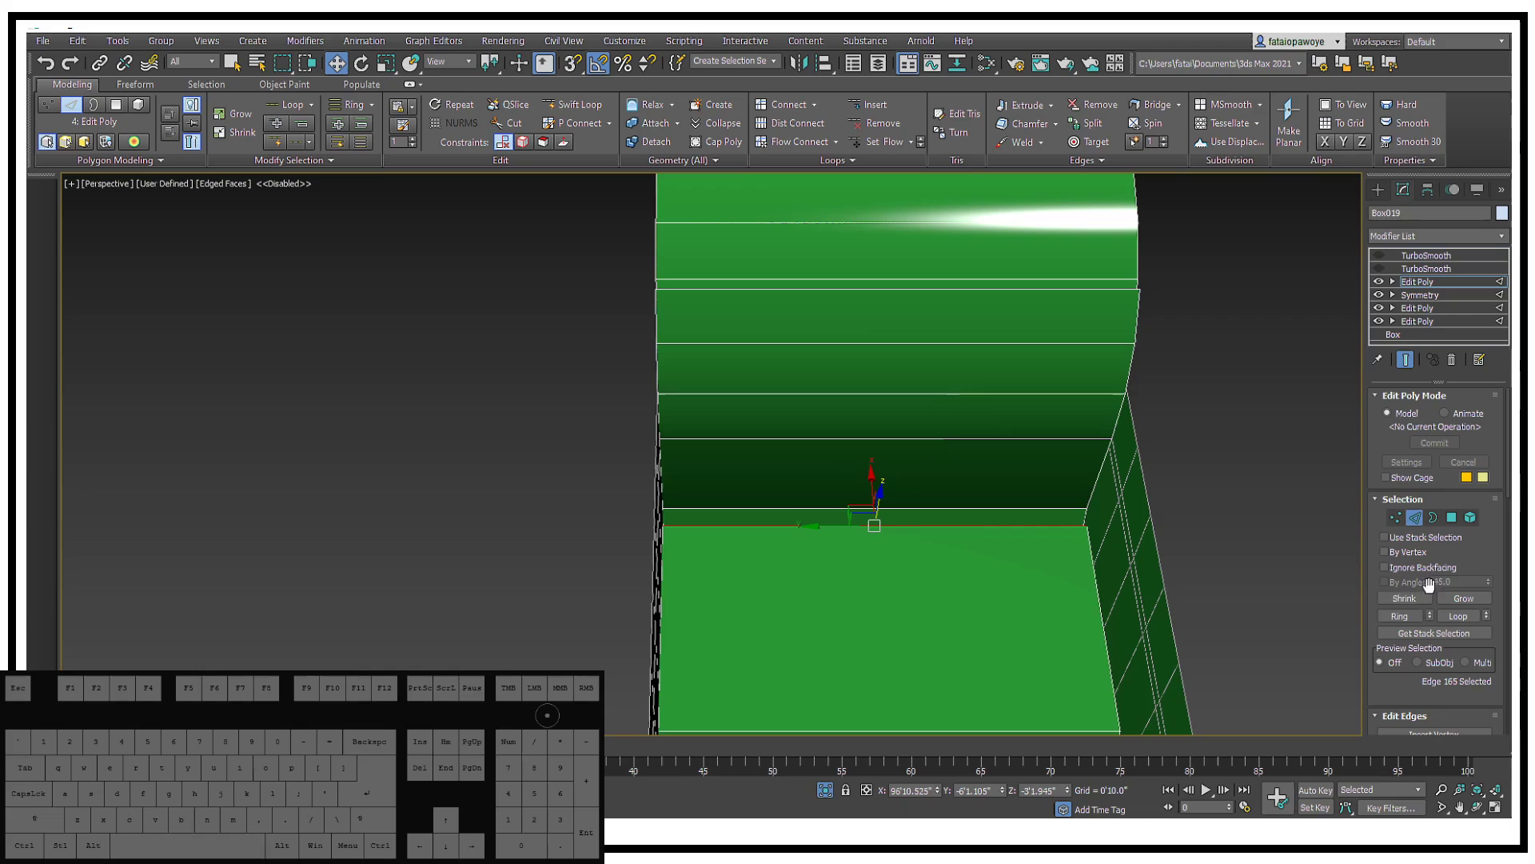
pyautogui.click(788, 831)
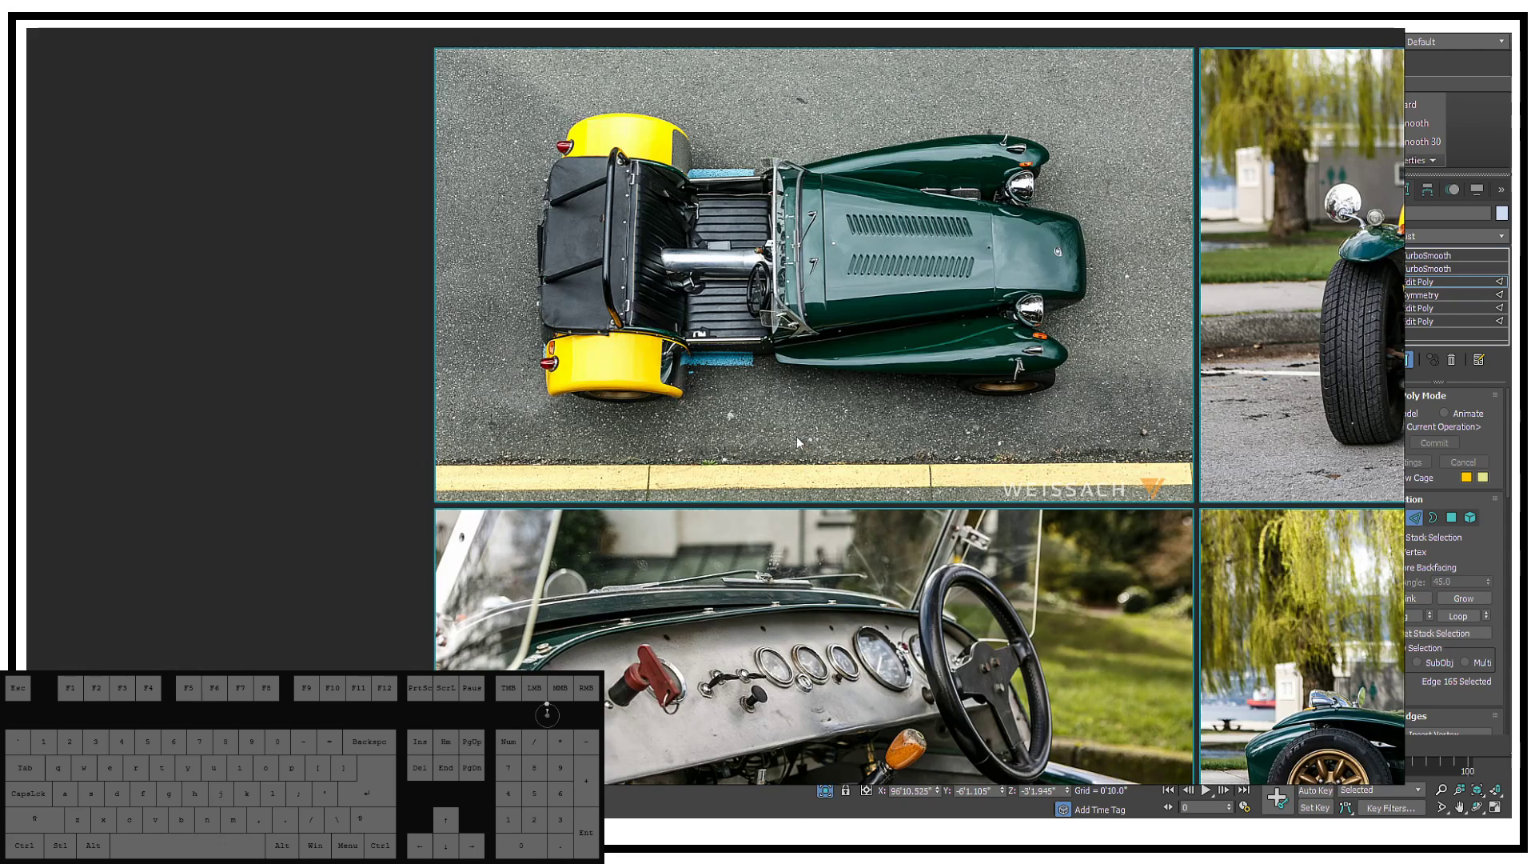
pyautogui.scroll(5, 678, 303)
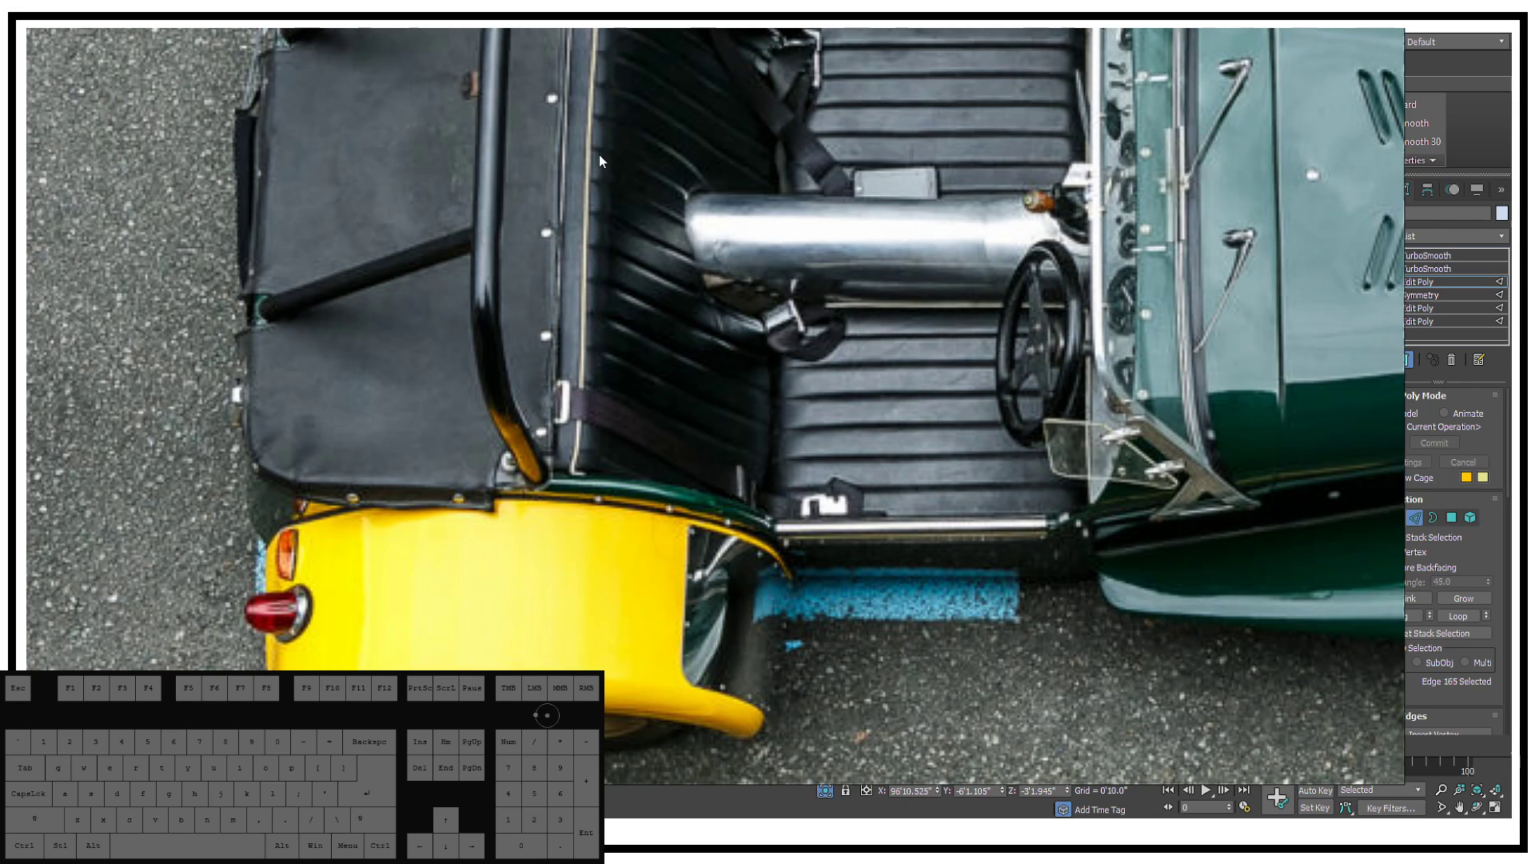
pyautogui.scroll(-3, 603, 70)
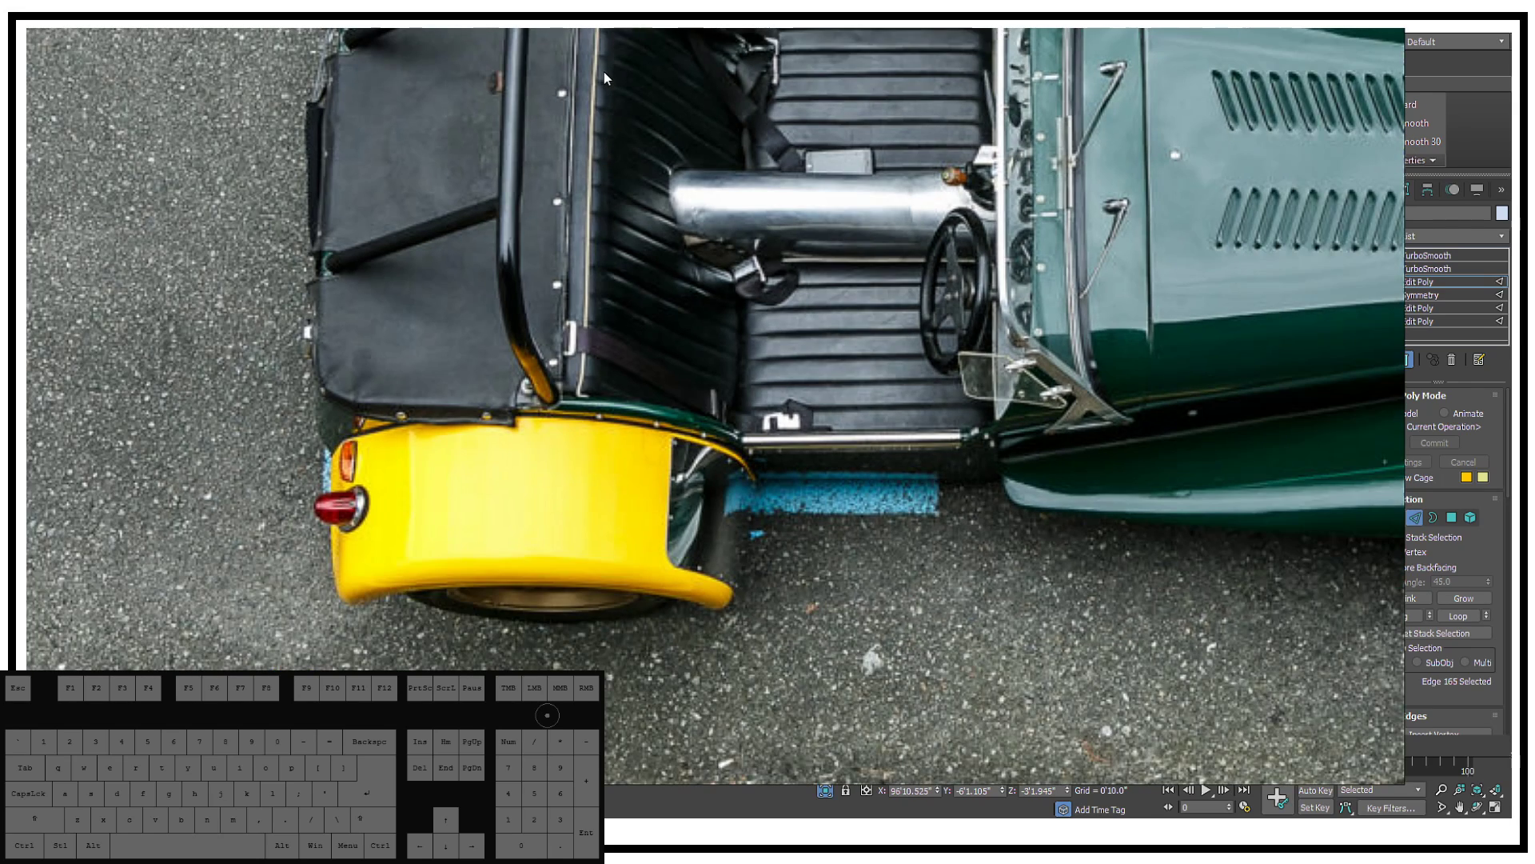
pyautogui.scroll(-5, 611, 33)
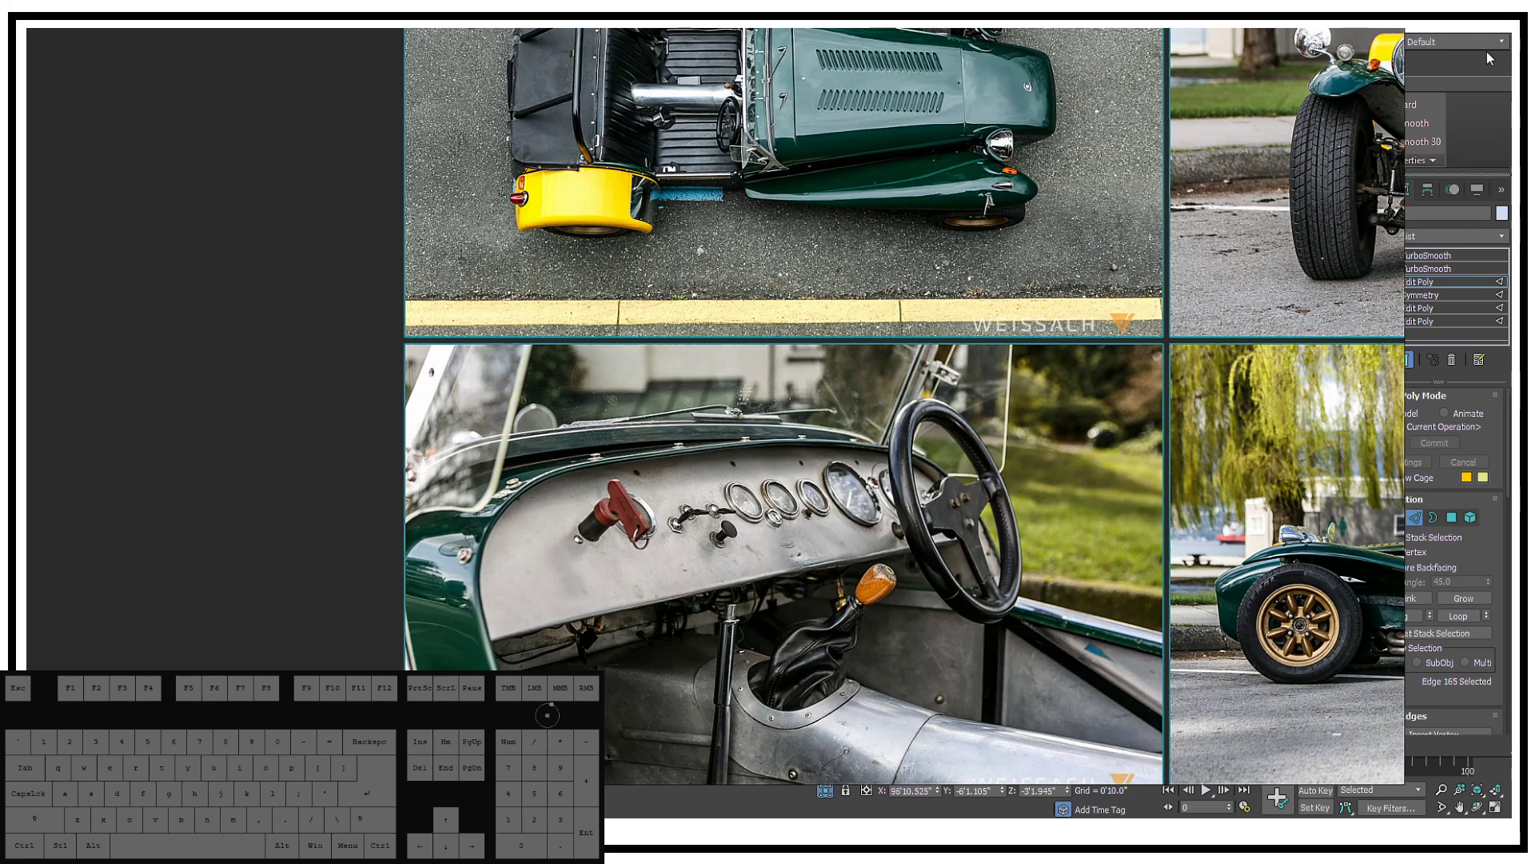
pyautogui.click(1399, 30)
pyautogui.click(1455, 40)
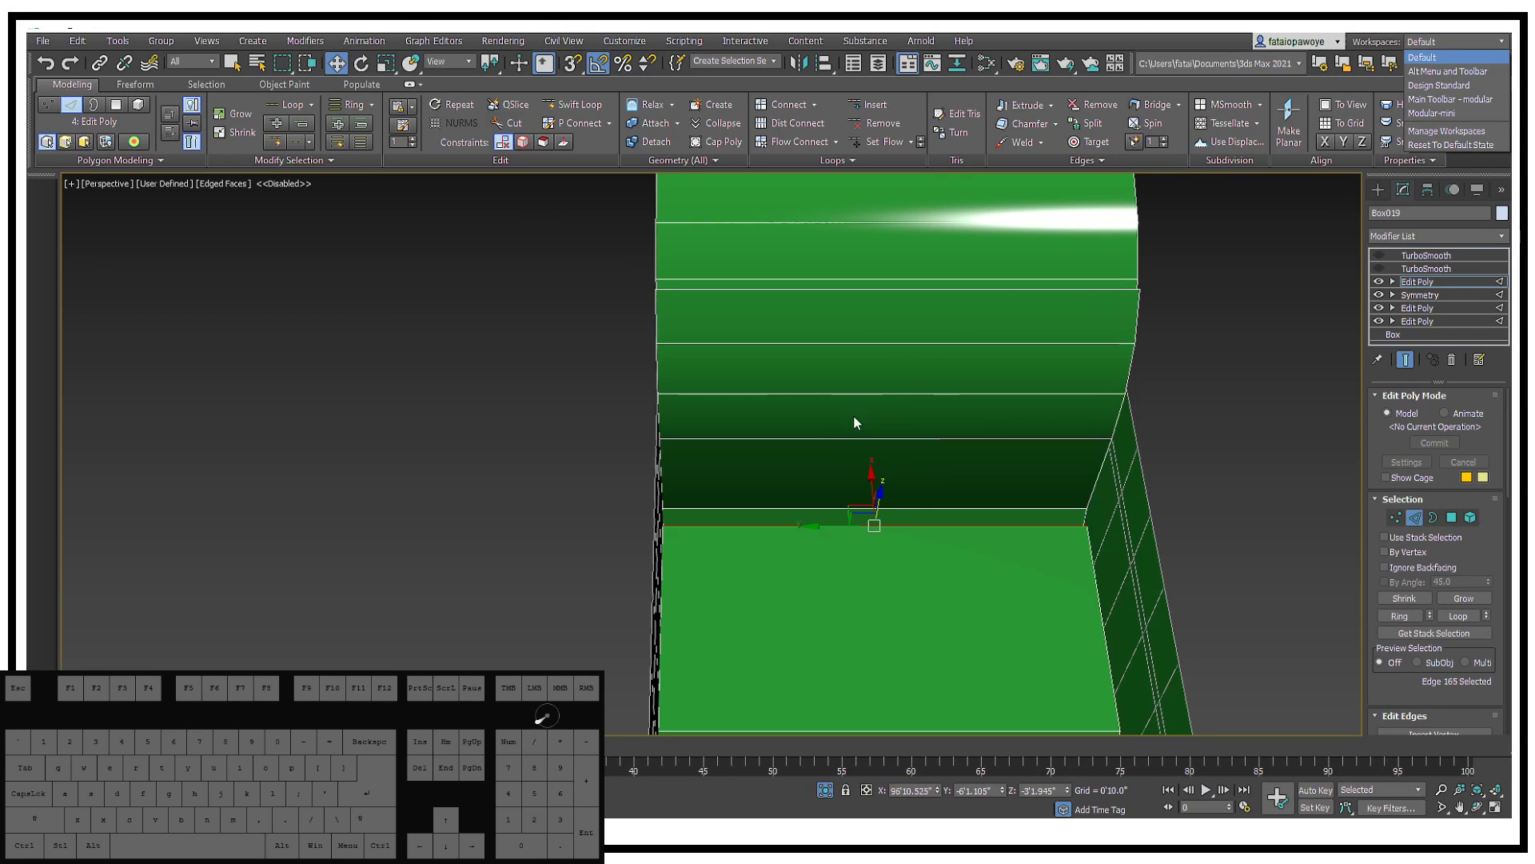
# Step: Extend the rear edge selection to its ring across the seat and back, and connect the edges with 7 segments
pyautogui.keyDown('alt'); pyautogui.moveTo(852, 415); pyautogui.dragTo(1304, 549, button='middle'); pyautogui.keyUp('alt')
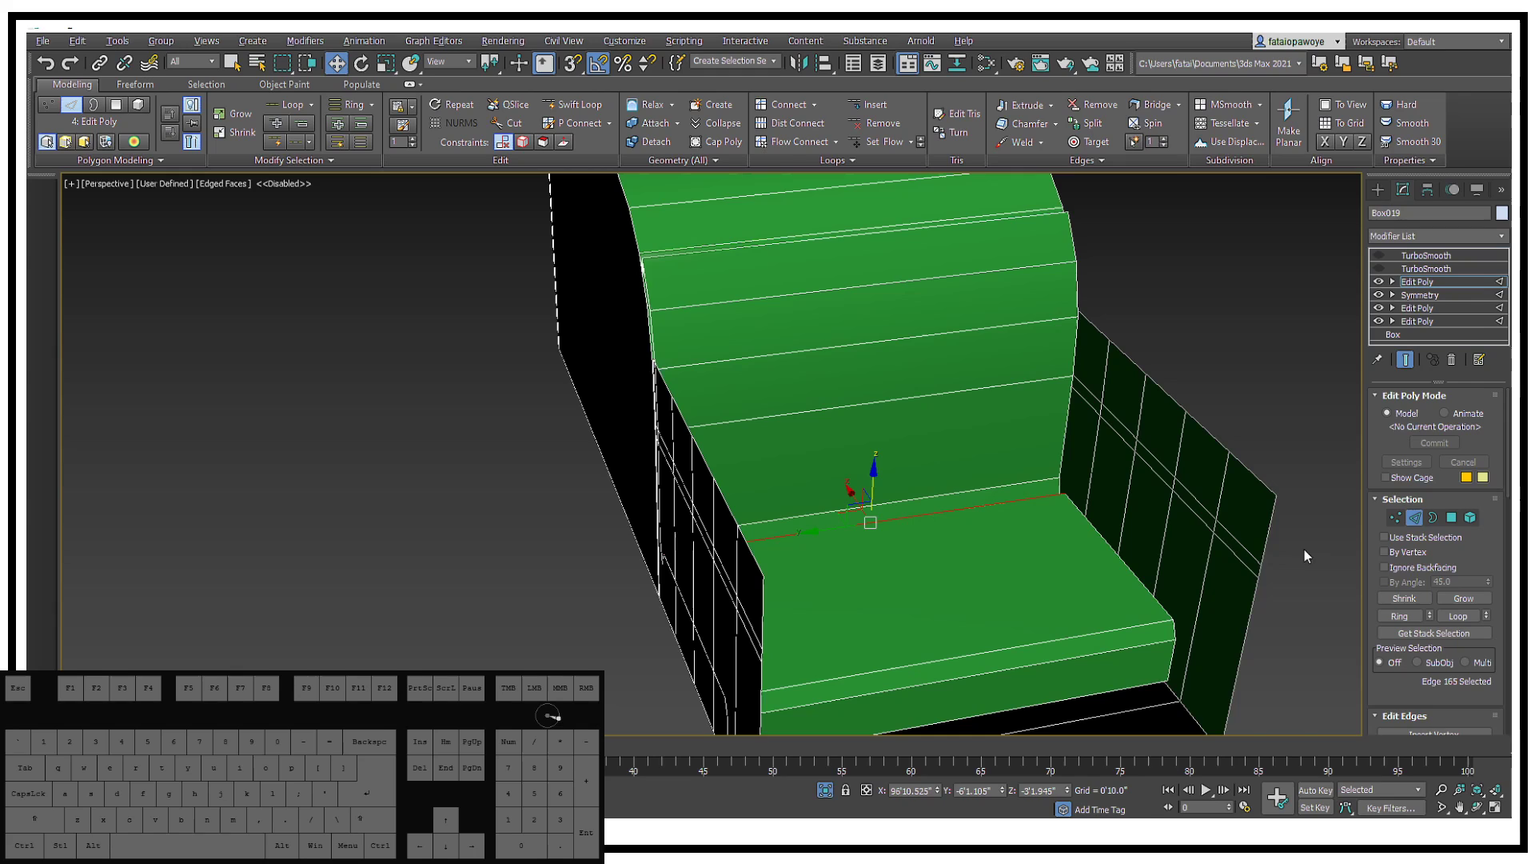
pyautogui.click(1401, 616)
pyautogui.keyDown('alt'); pyautogui.moveTo(1040, 552); pyautogui.dragTo(899, 536, button='middle'); pyautogui.keyUp('alt')
pyautogui.rightClick(899, 536)
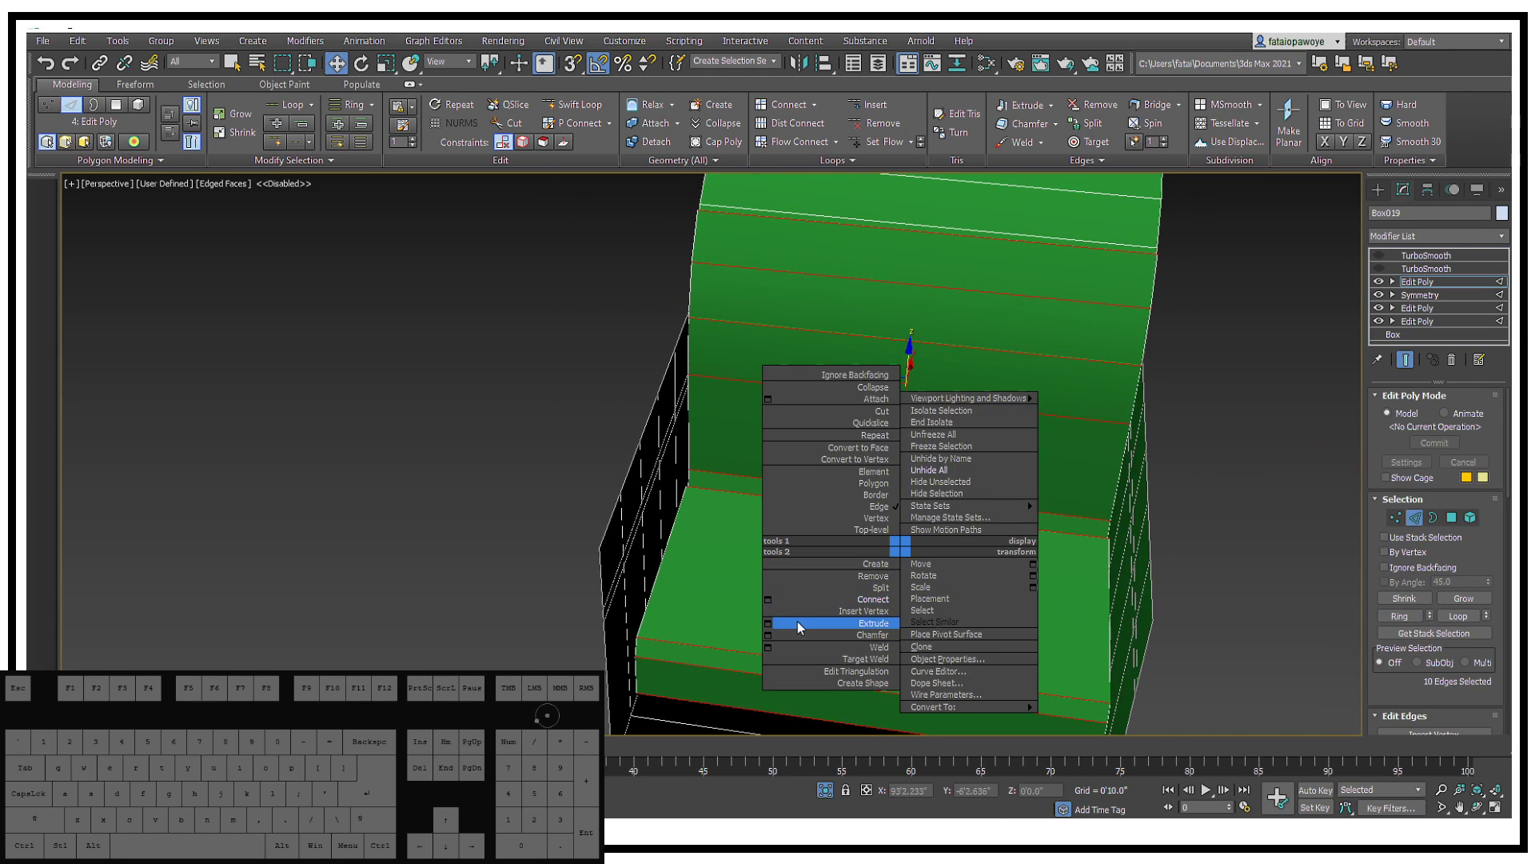
pyautogui.click(771, 598)
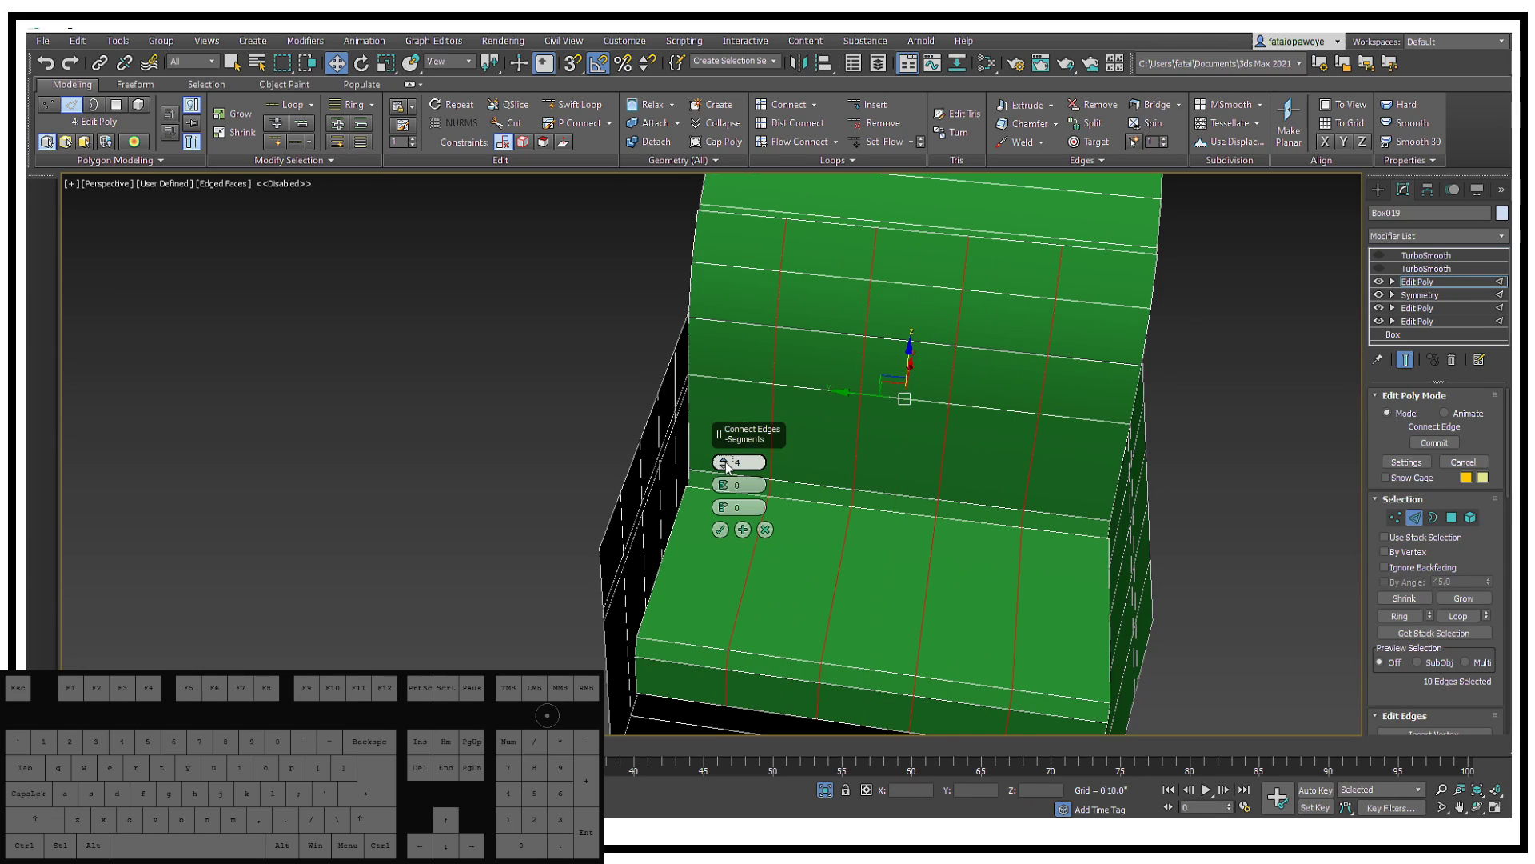
pyautogui.keyDown('alt'); pyautogui.moveTo(880, 472); pyautogui.dragTo(776, 507, button='middle'); pyautogui.keyUp('alt')
pyautogui.keyDown('alt'); pyautogui.moveTo(729, 528); pyautogui.dragTo(909, 467, button='middle'); pyautogui.keyUp('alt')
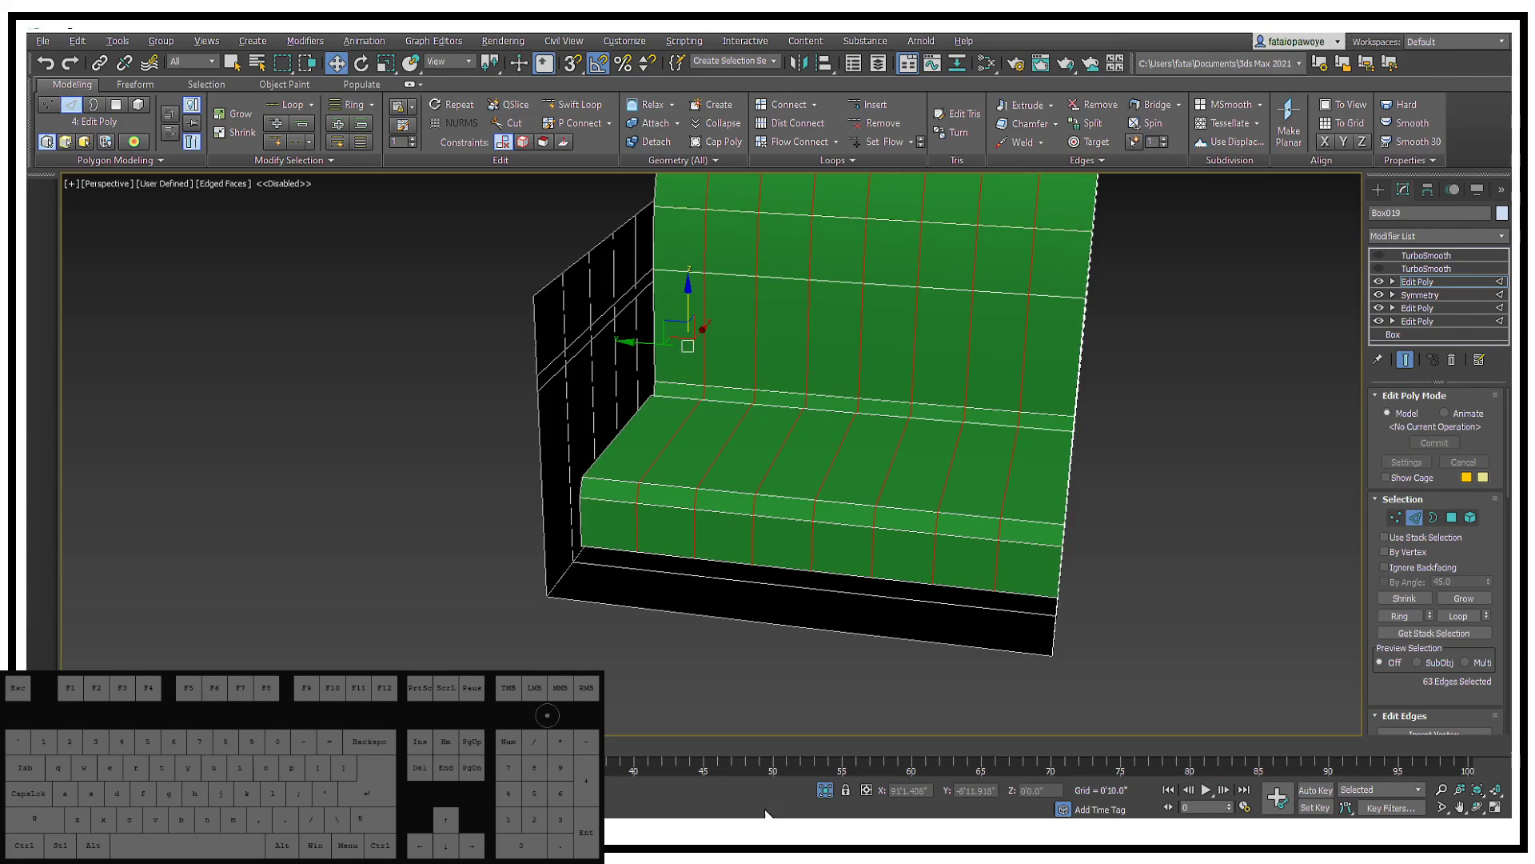
# Step: Inspect the new edge lines on the seat base, front and back from several angles, switching to border selection level
pyautogui.keyDown('alt'); pyautogui.moveTo(800, 528); pyautogui.dragTo(897, 538, button='middle'); pyautogui.keyUp('alt')
pyautogui.scroll(5, 904, 501)
pyautogui.scroll(-5, 904, 500)
pyautogui.rightClick(907, 472)
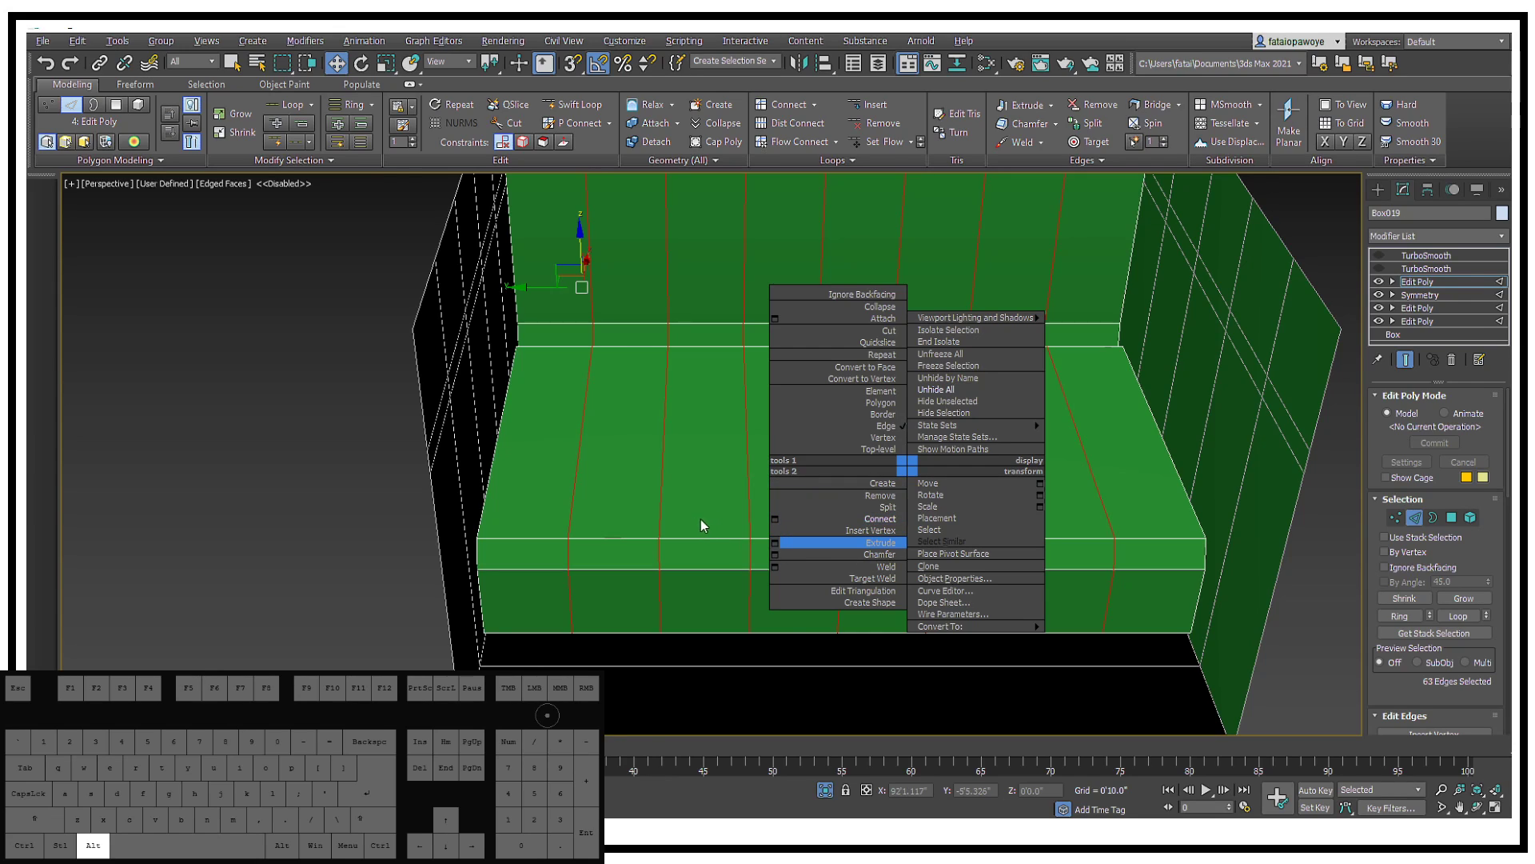
pyautogui.keyDown('alt'); pyautogui.moveTo(702, 525); pyautogui.dragTo(1072, 497, button='middle'); pyautogui.keyUp('alt')
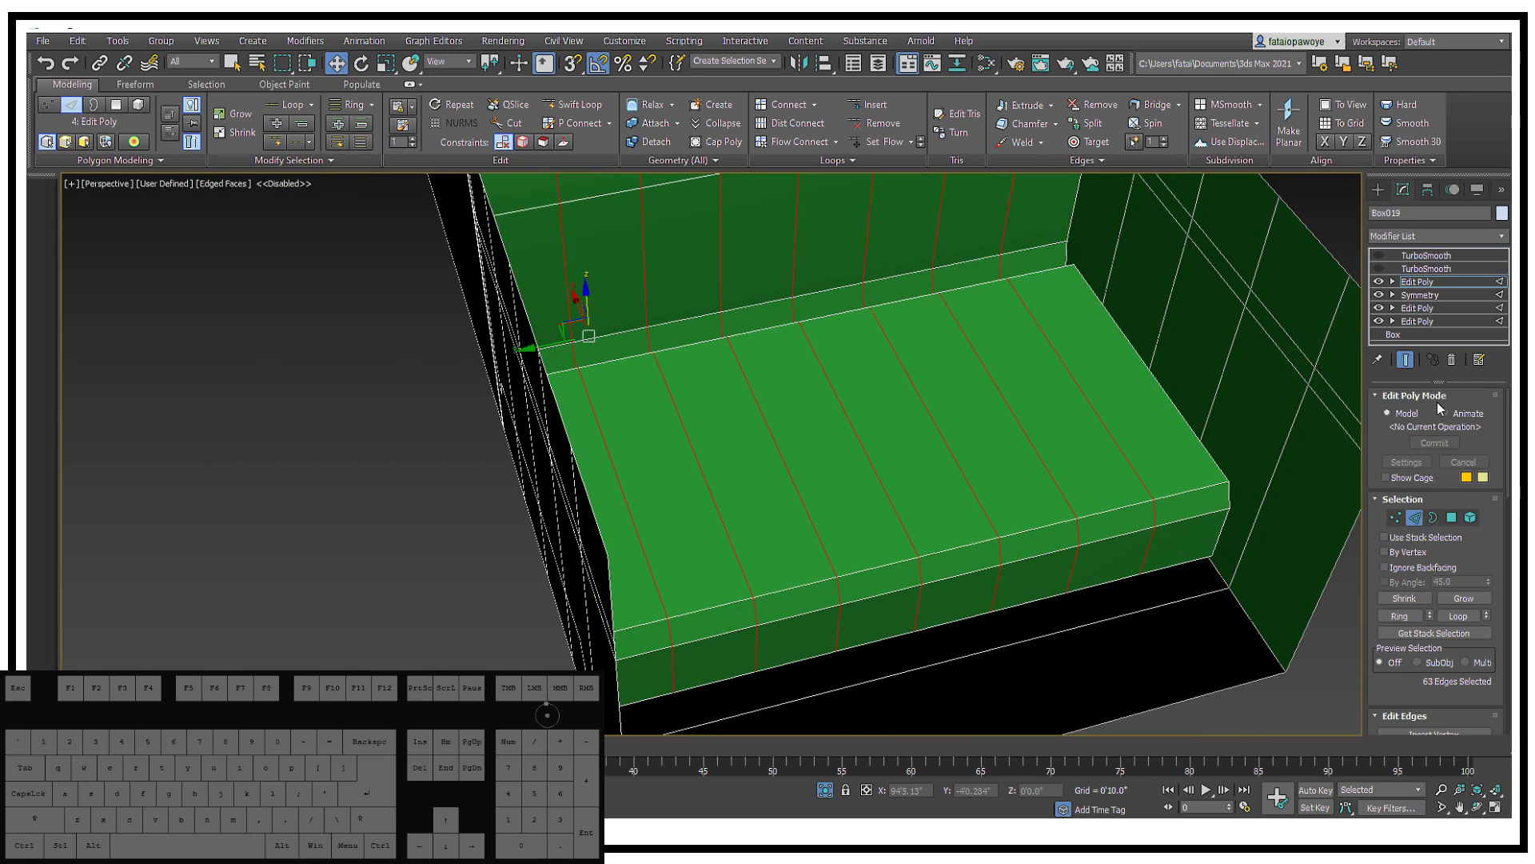
pyautogui.click(1435, 518)
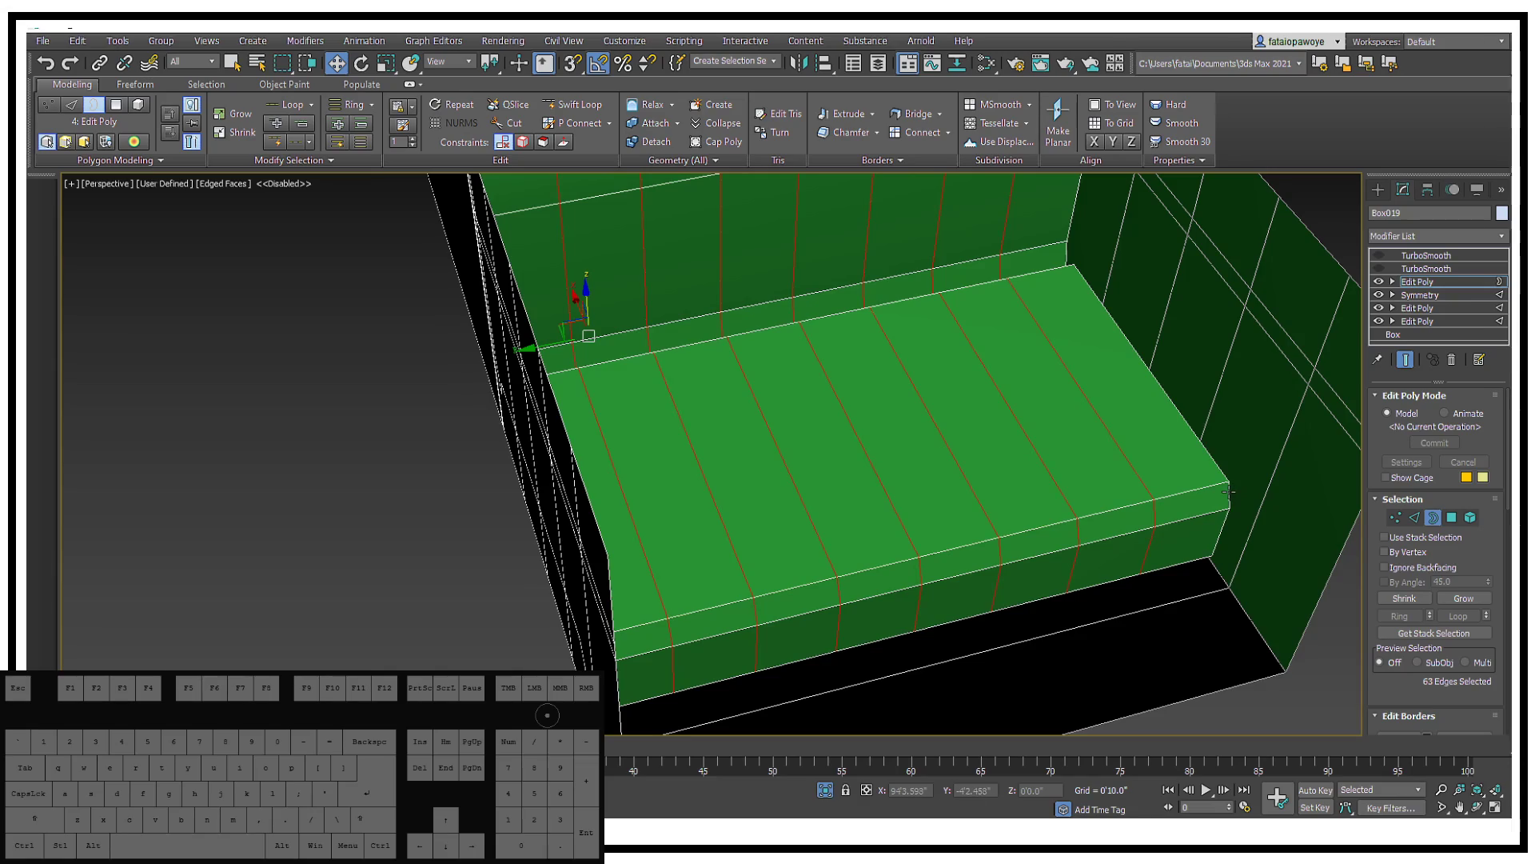
pyautogui.keyDown('alt'); pyautogui.moveTo(1229, 491); pyautogui.dragTo(1441, 224, button='middle'); pyautogui.keyUp('alt')
pyautogui.click(1441, 234)
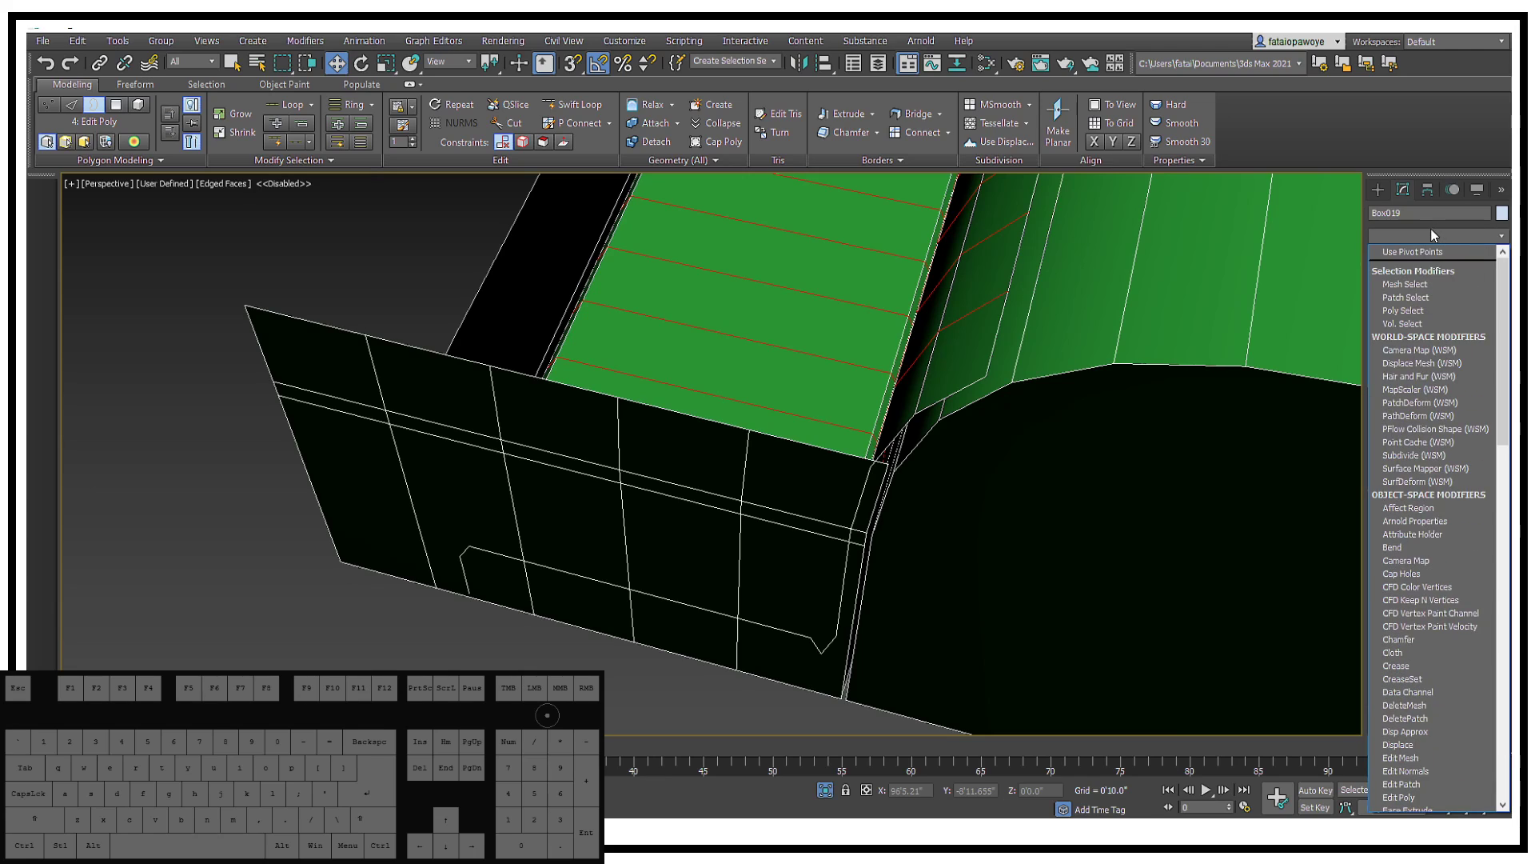
pyautogui.keyDown('alt'); pyautogui.moveTo(985, 391); pyautogui.dragTo(1481, 453, button='middle'); pyautogui.keyUp('alt')
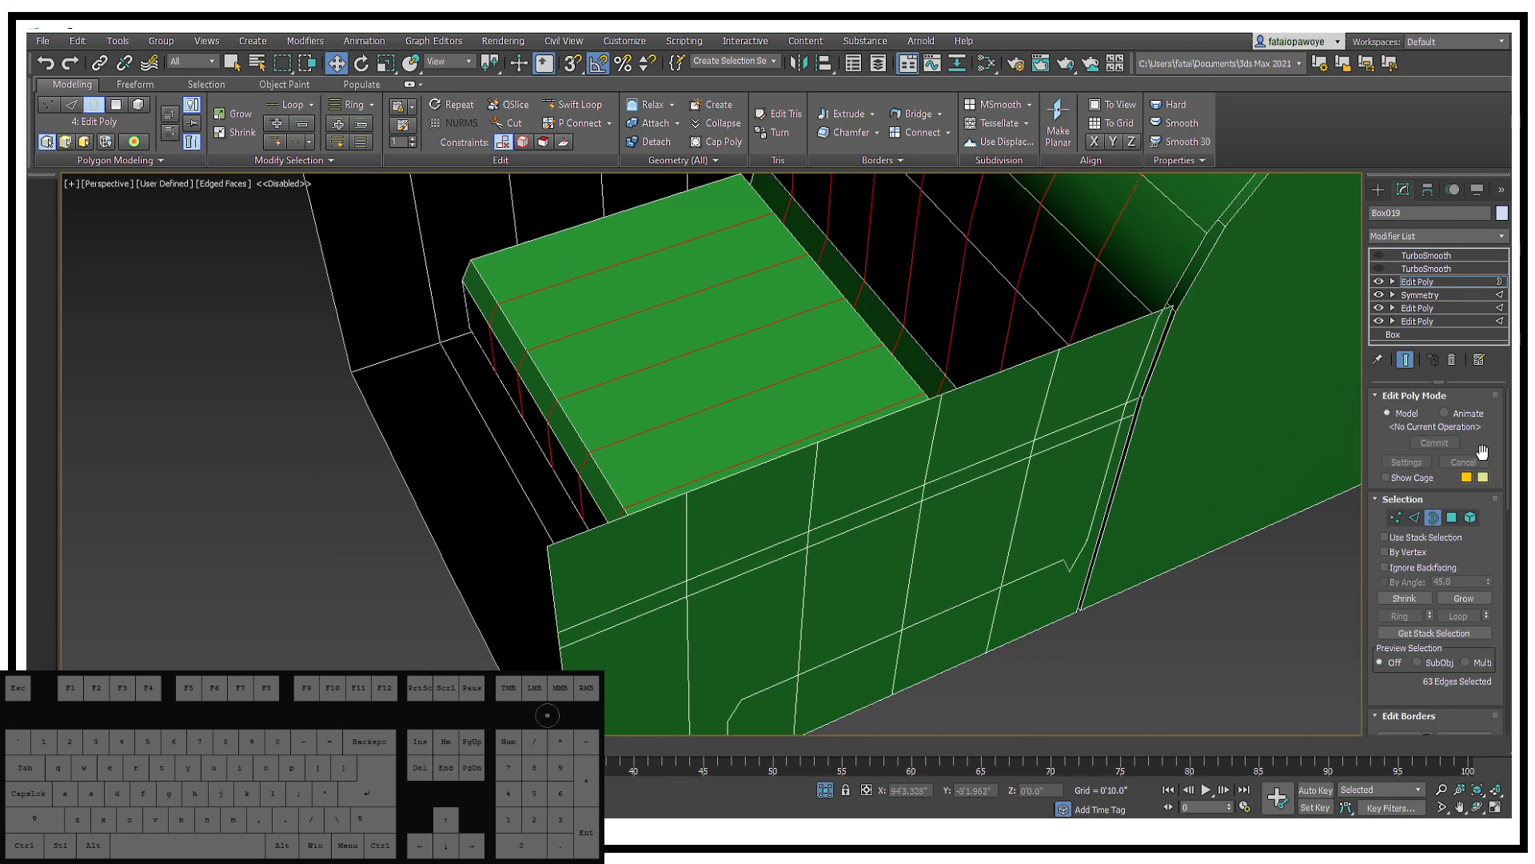
# Step: Select the whole pleated bench seat as an element
pyautogui.click(1470, 518)
pyautogui.click(822, 387)
pyautogui.keyDown('alt'); pyautogui.moveTo(823, 387); pyautogui.dragTo(885, 384, button='middle'); pyautogui.keyUp('alt')
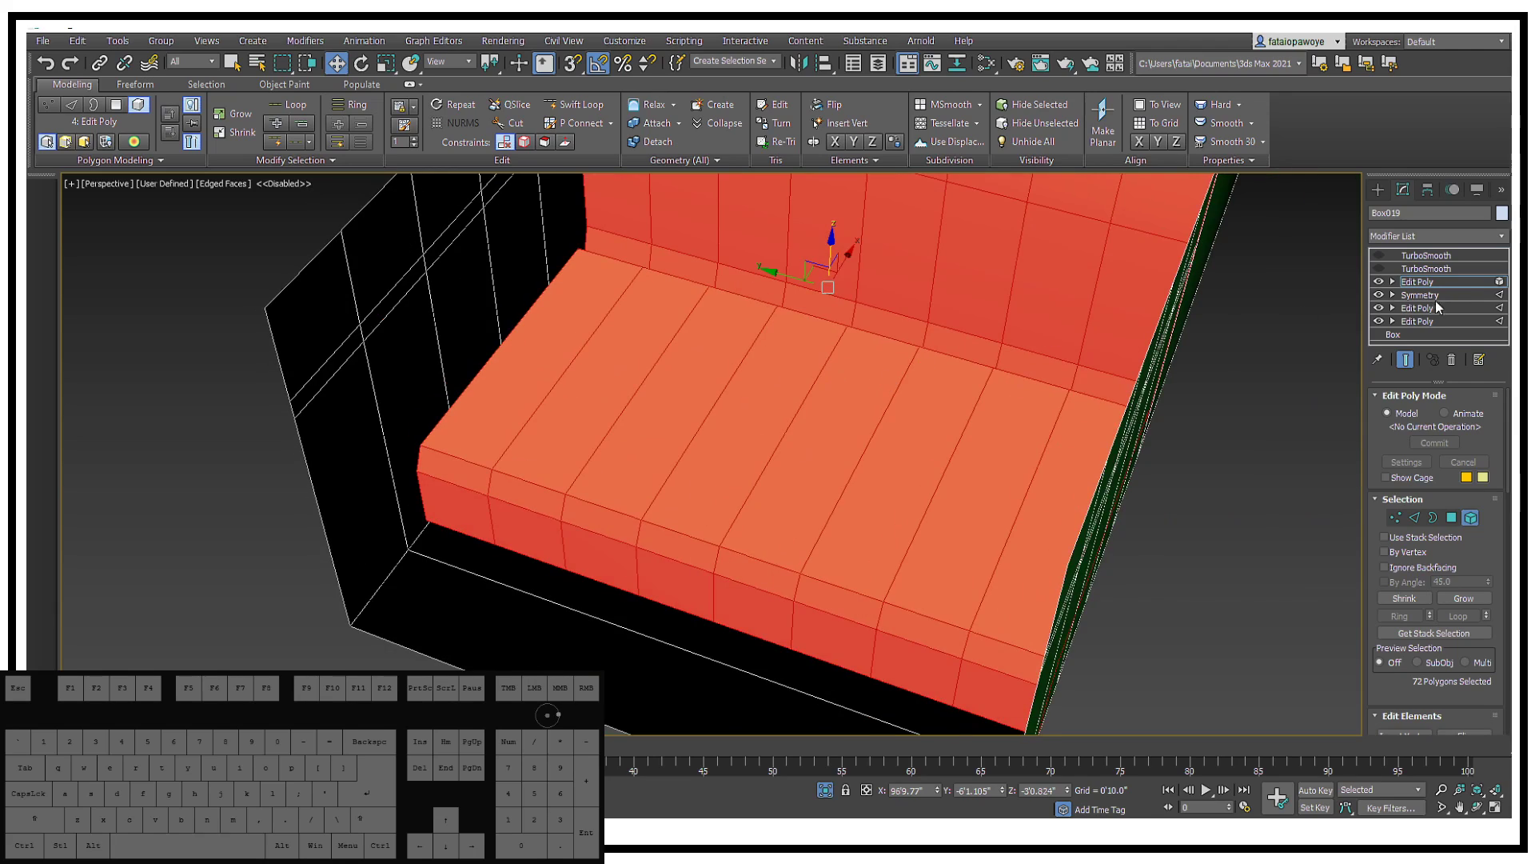
# Step: Browse the element editing settings and widen the command panel to two columns
pyautogui.scroll(-5, 1458, 554)
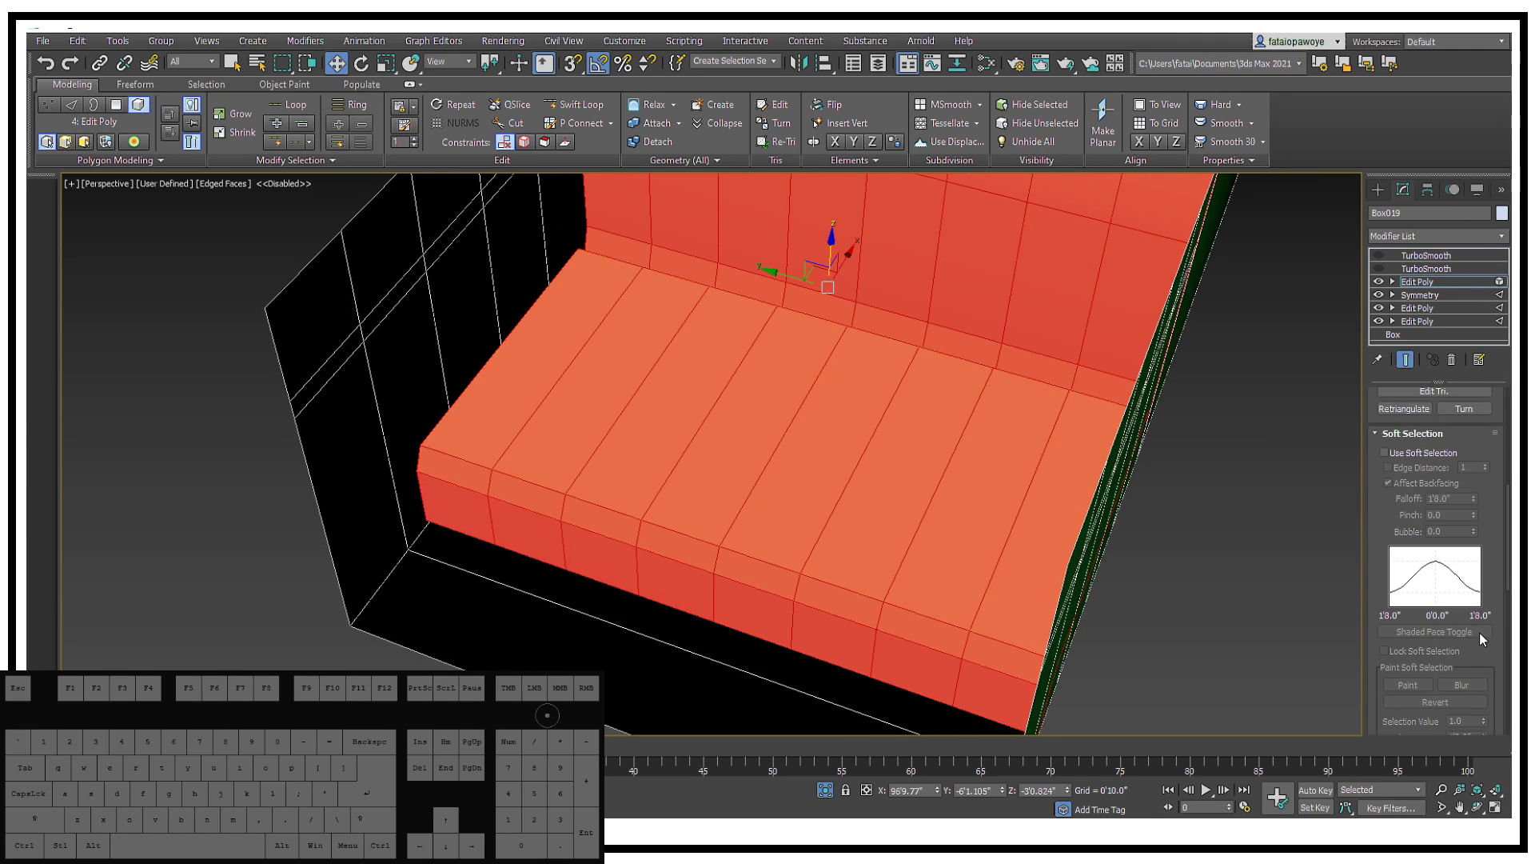
pyautogui.scroll(-5, 1483, 615)
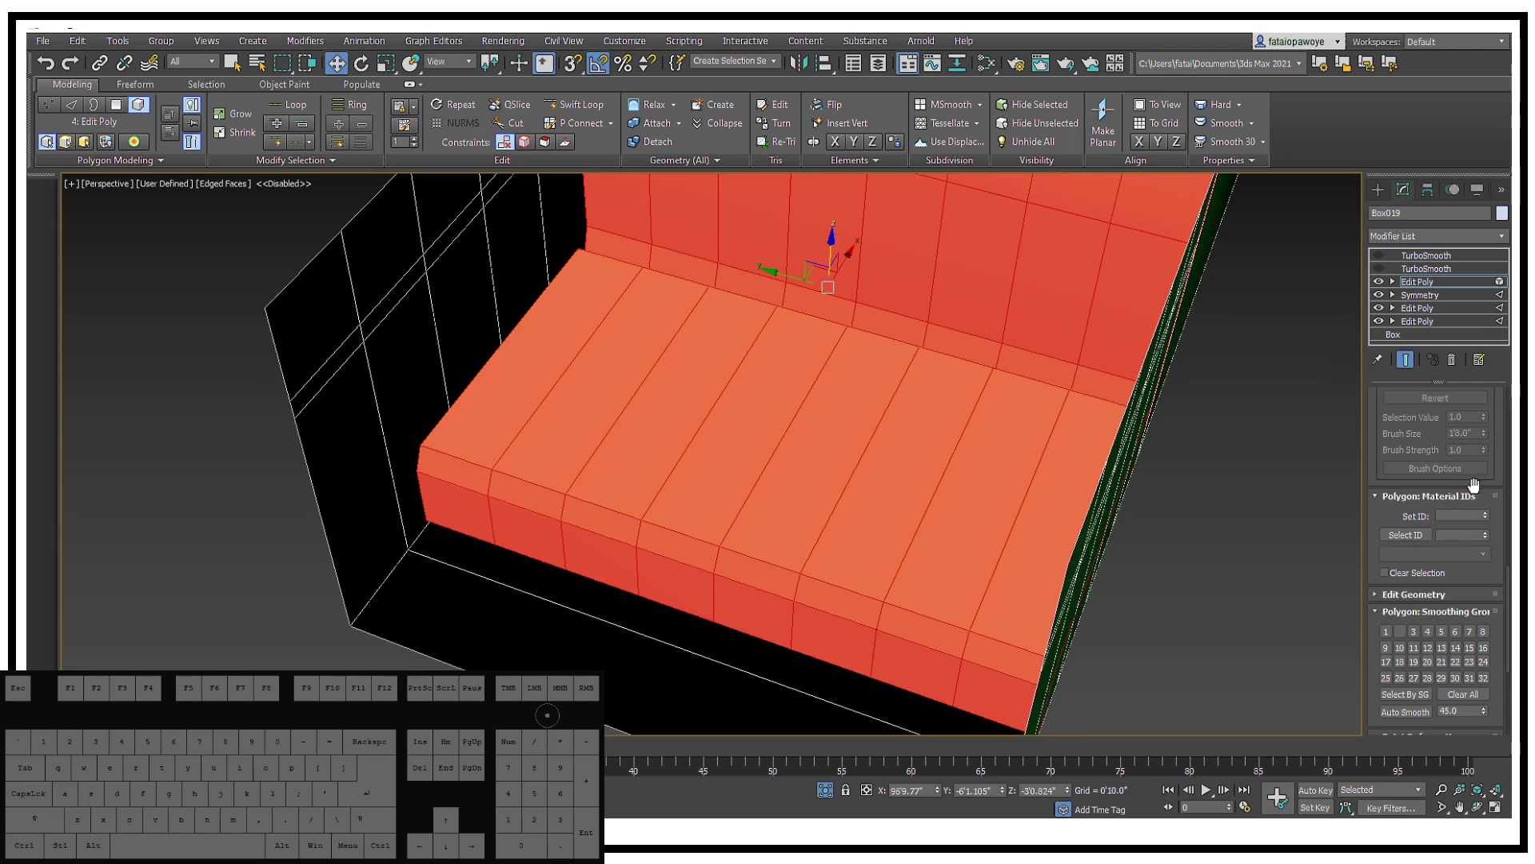
pyautogui.scroll(-5, 1487, 477)
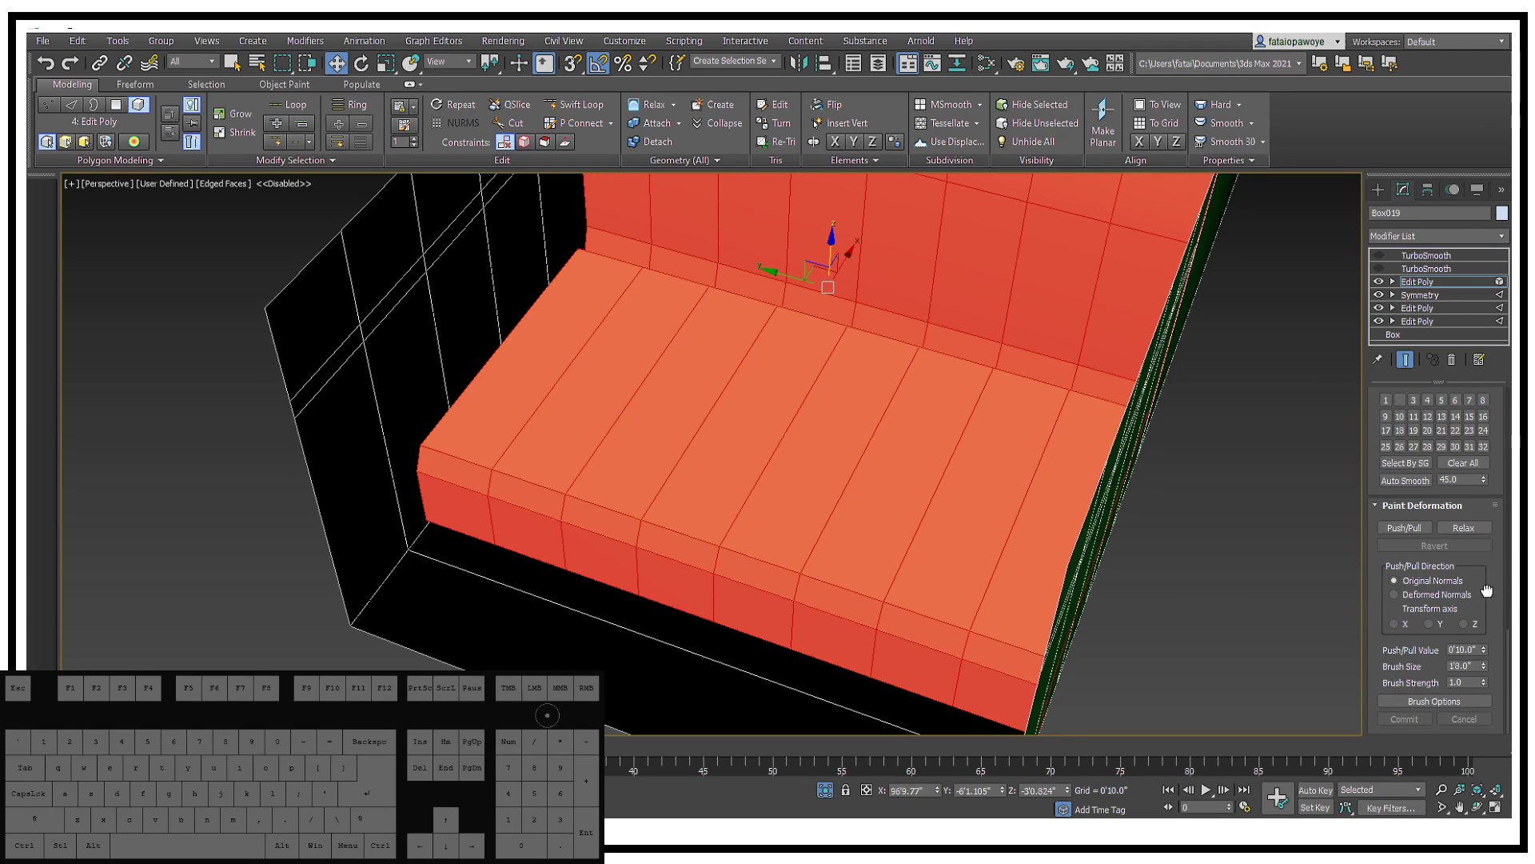
pyautogui.moveTo(1487, 591)
pyautogui.mouseDown()
pyautogui.moveTo(1478, 306)
pyautogui.moveTo(1484, 574)
pyautogui.mouseUp()
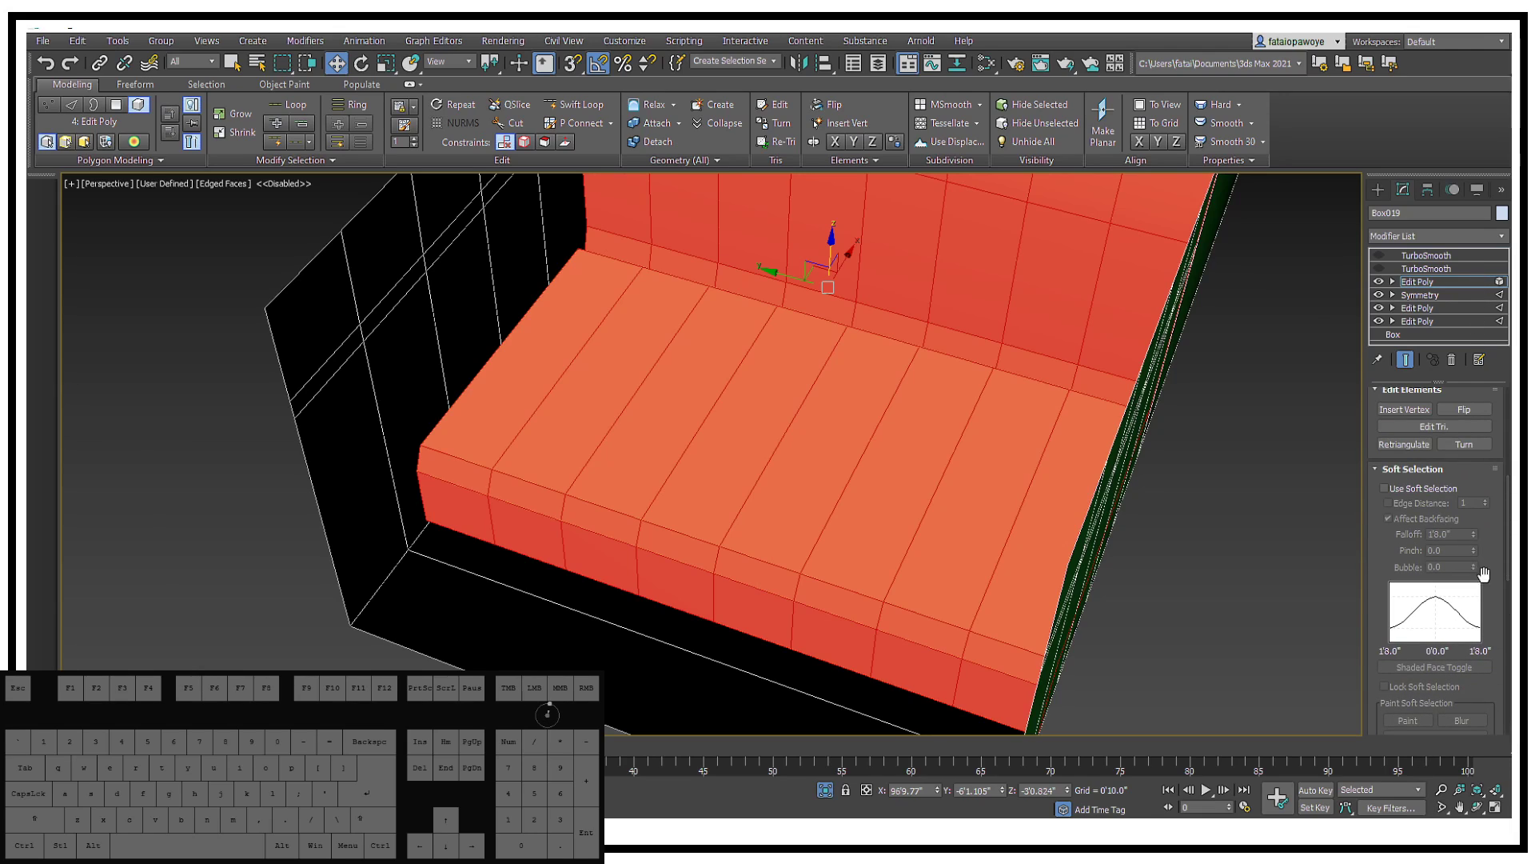
pyautogui.moveTo(1470, 480); pyautogui.dragTo(1439, 747)
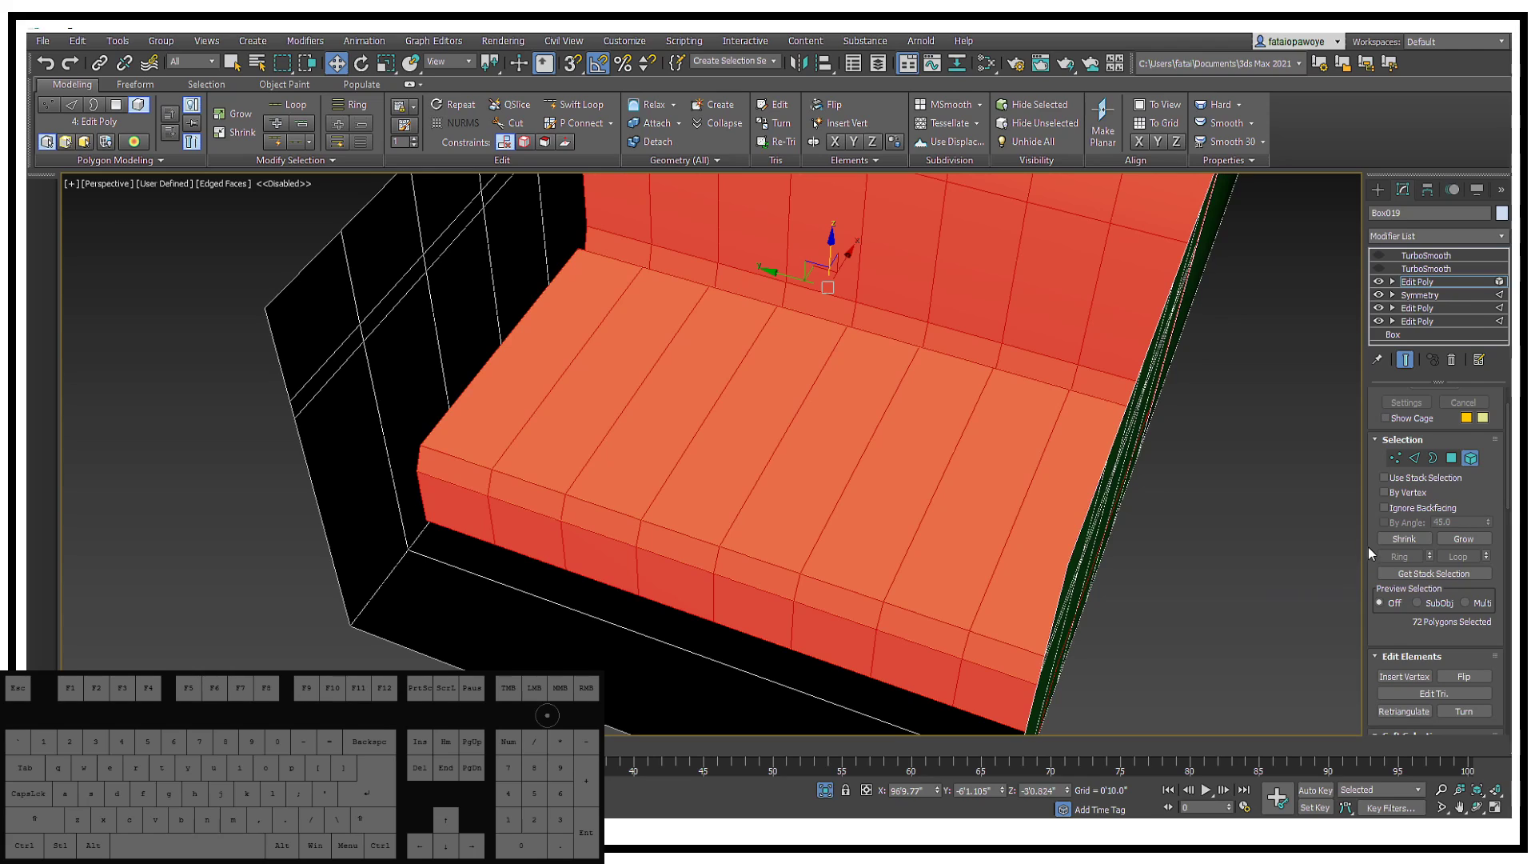
pyautogui.moveTo(1363, 550); pyautogui.dragTo(1215, 552)
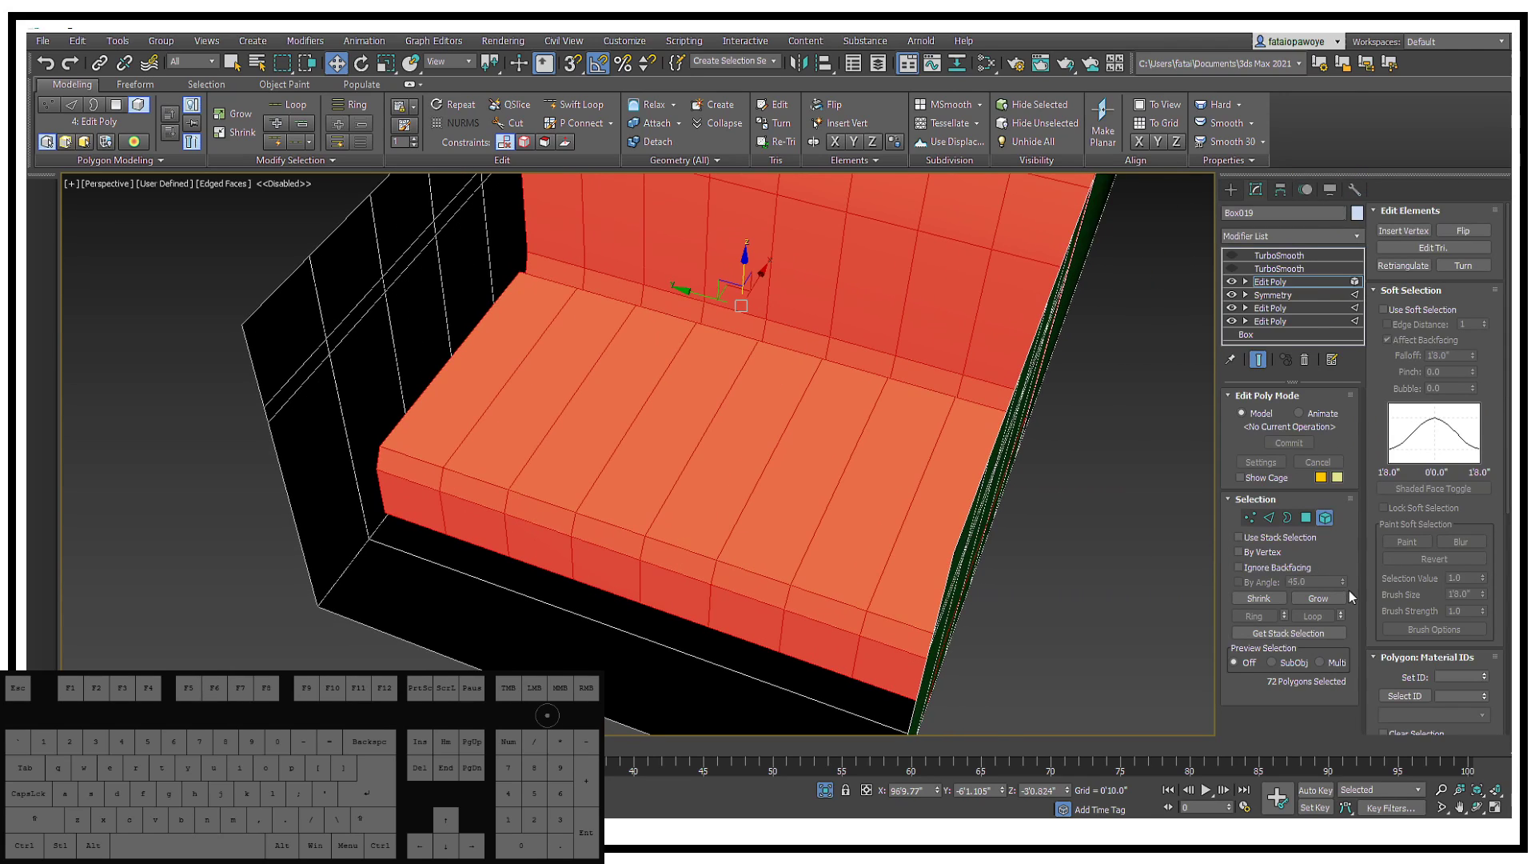
pyautogui.moveTo(1465, 635); pyautogui.dragTo(1467, 151)
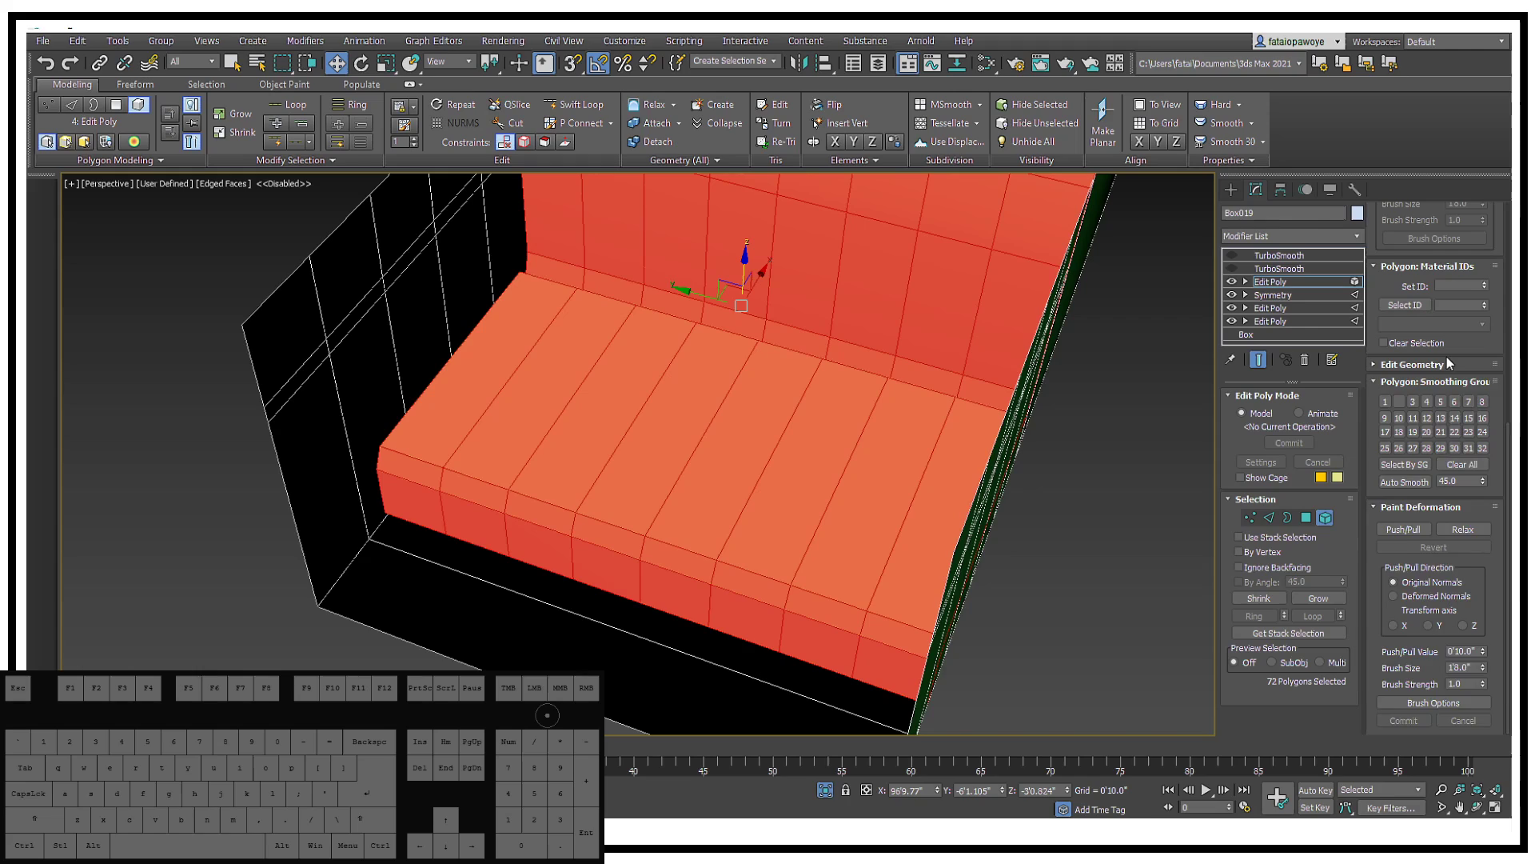
# Step: Detach the selected seat element from the body as a separate object named "chair"
pyautogui.click(1446, 361)
pyautogui.click(1473, 478)
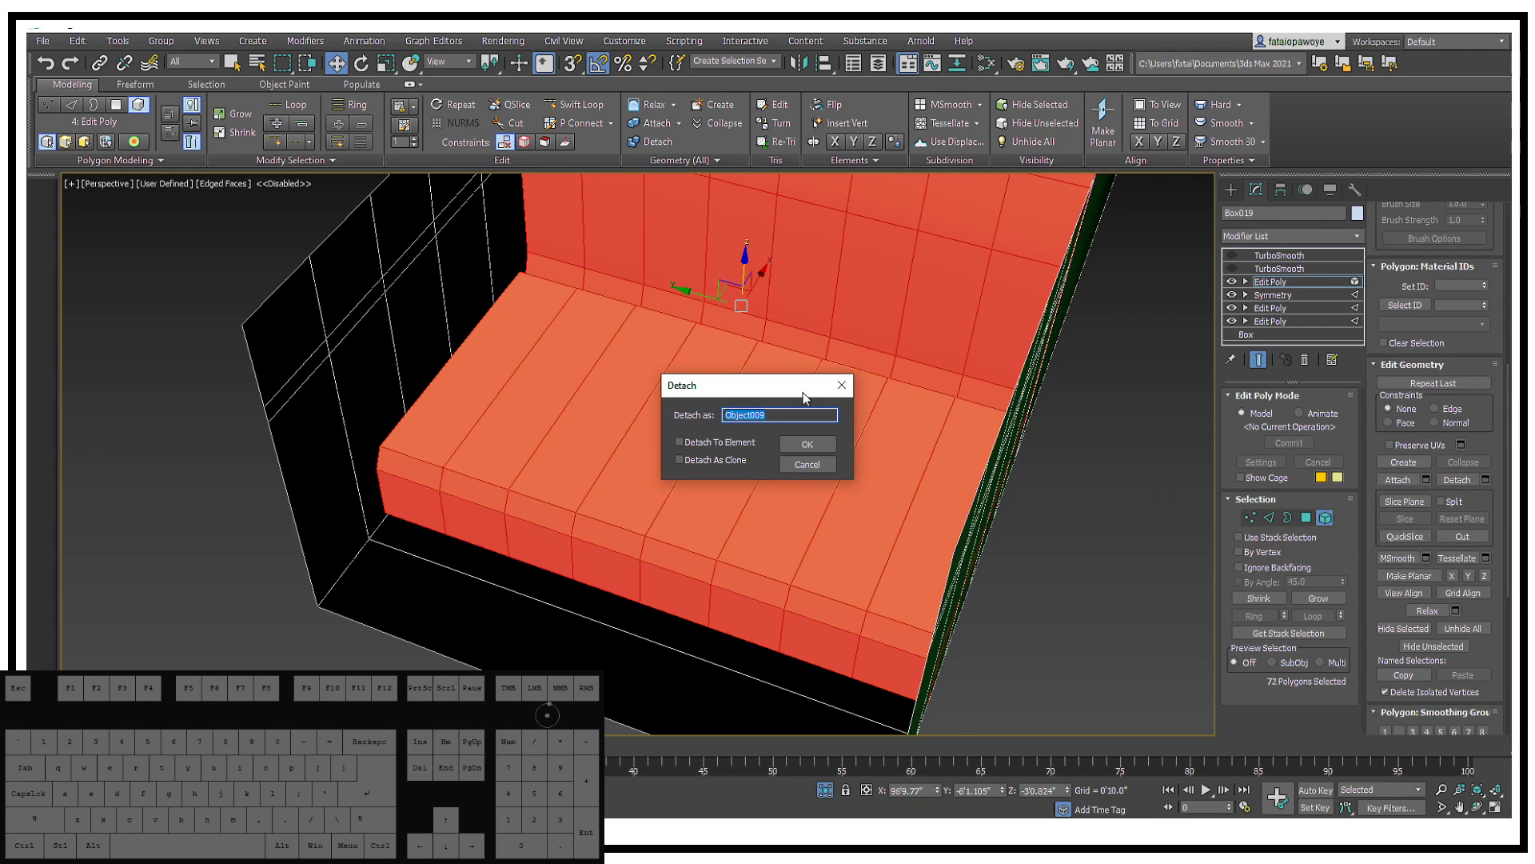
pyautogui.write('chair')
pyautogui.press('Return')
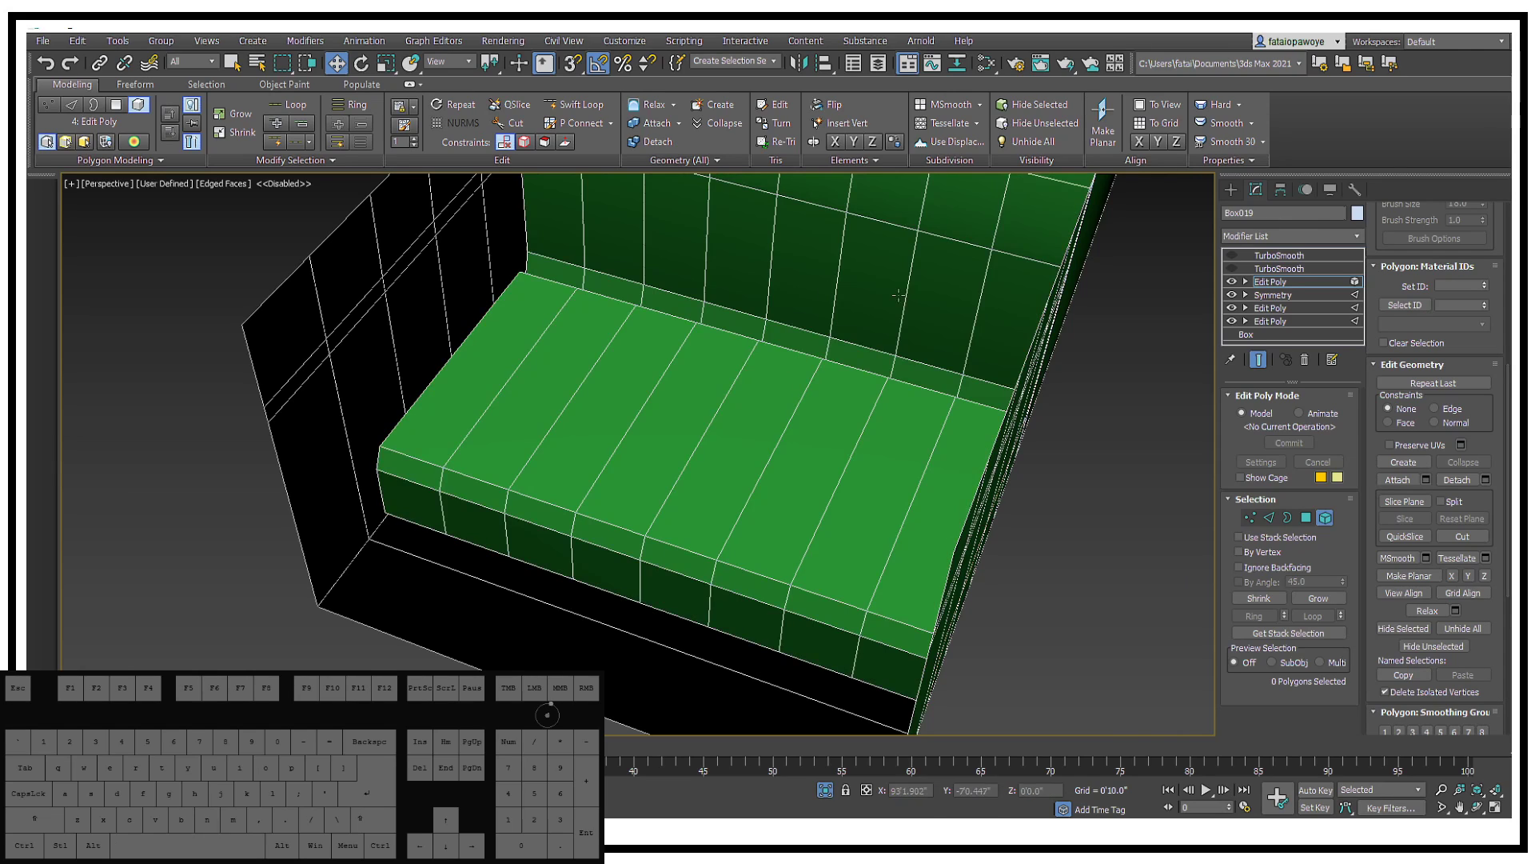
# Step: Select the detached chair and switch to its edge level with the lengthwise pleat edges selected
pyautogui.click(1230, 190)
pyautogui.keyDown('alt'); pyautogui.moveTo(790, 420); pyautogui.dragTo(856, 404, button='middle'); pyautogui.keyUp('alt')
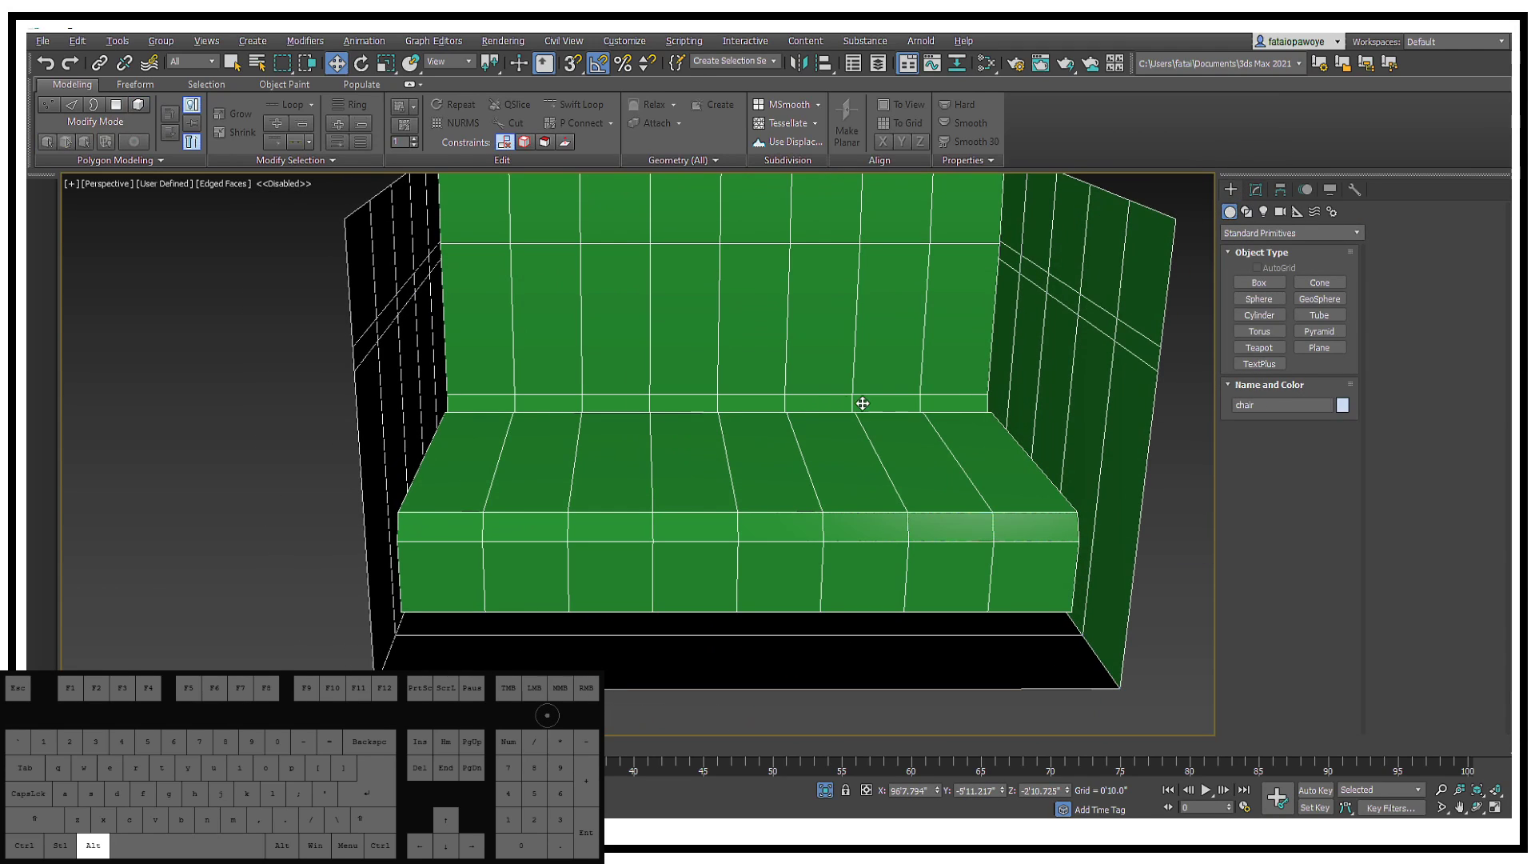
pyautogui.click(1256, 190)
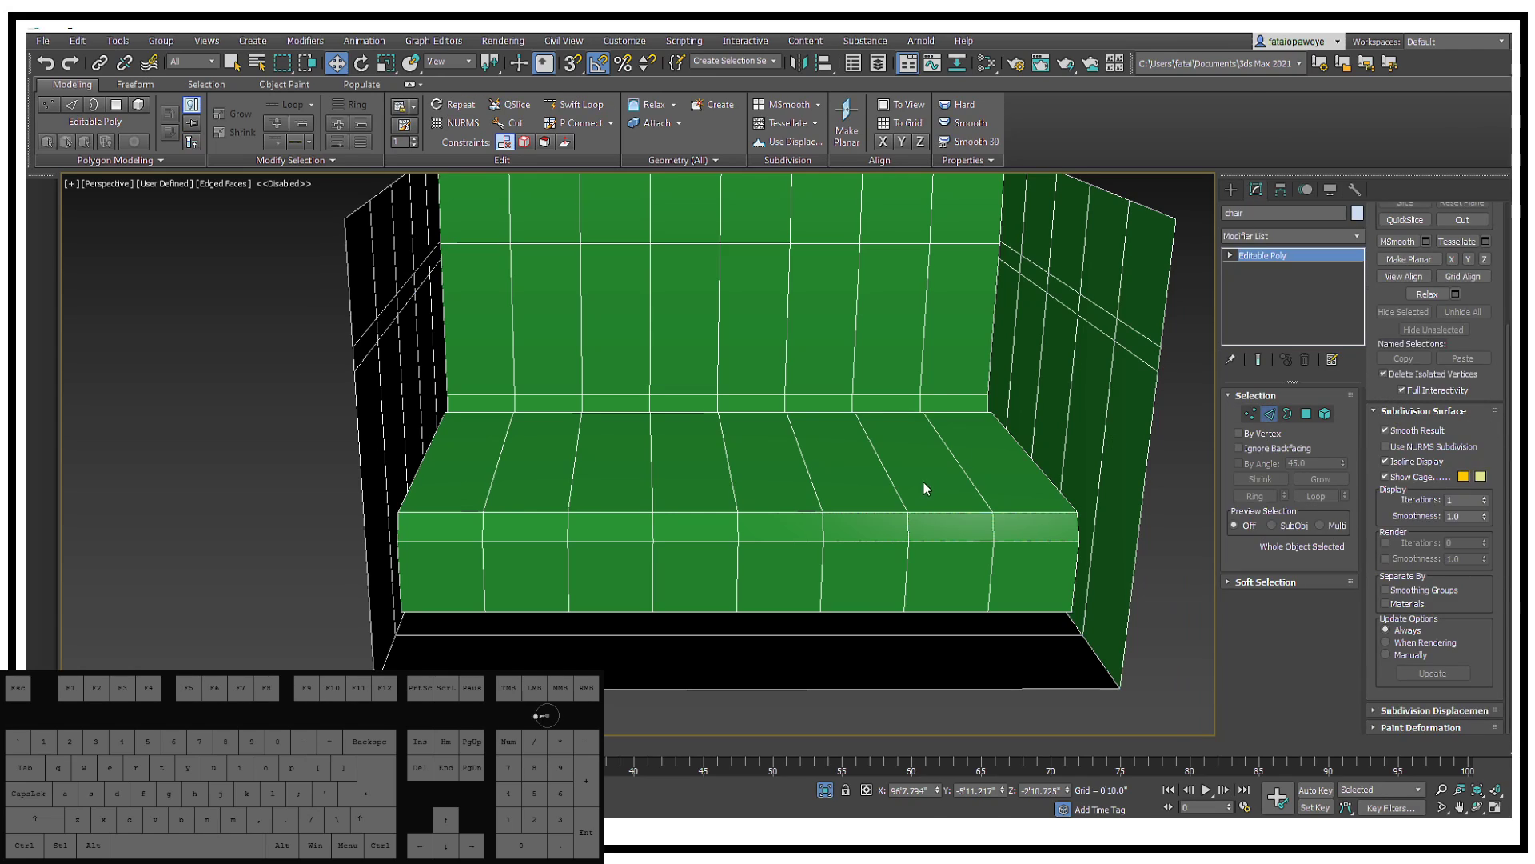
pyautogui.press('2')
pyautogui.keyDown('alt'); pyautogui.moveTo(946, 464); pyautogui.dragTo(896, 436, button='middle'); pyautogui.keyUp('alt')
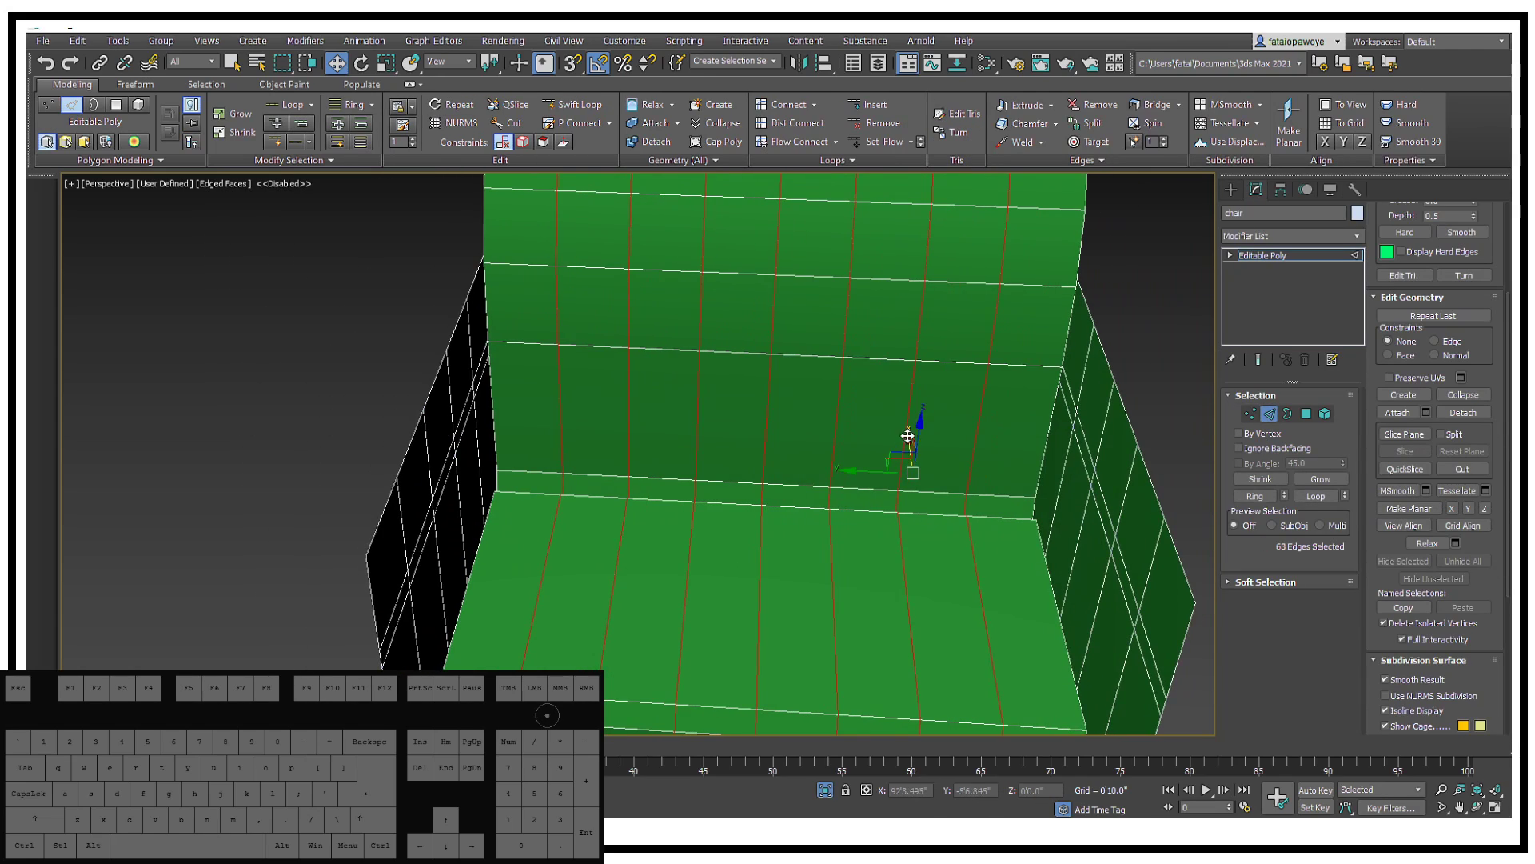
pyautogui.rightClick(902, 432)
pyautogui.click(772, 510)
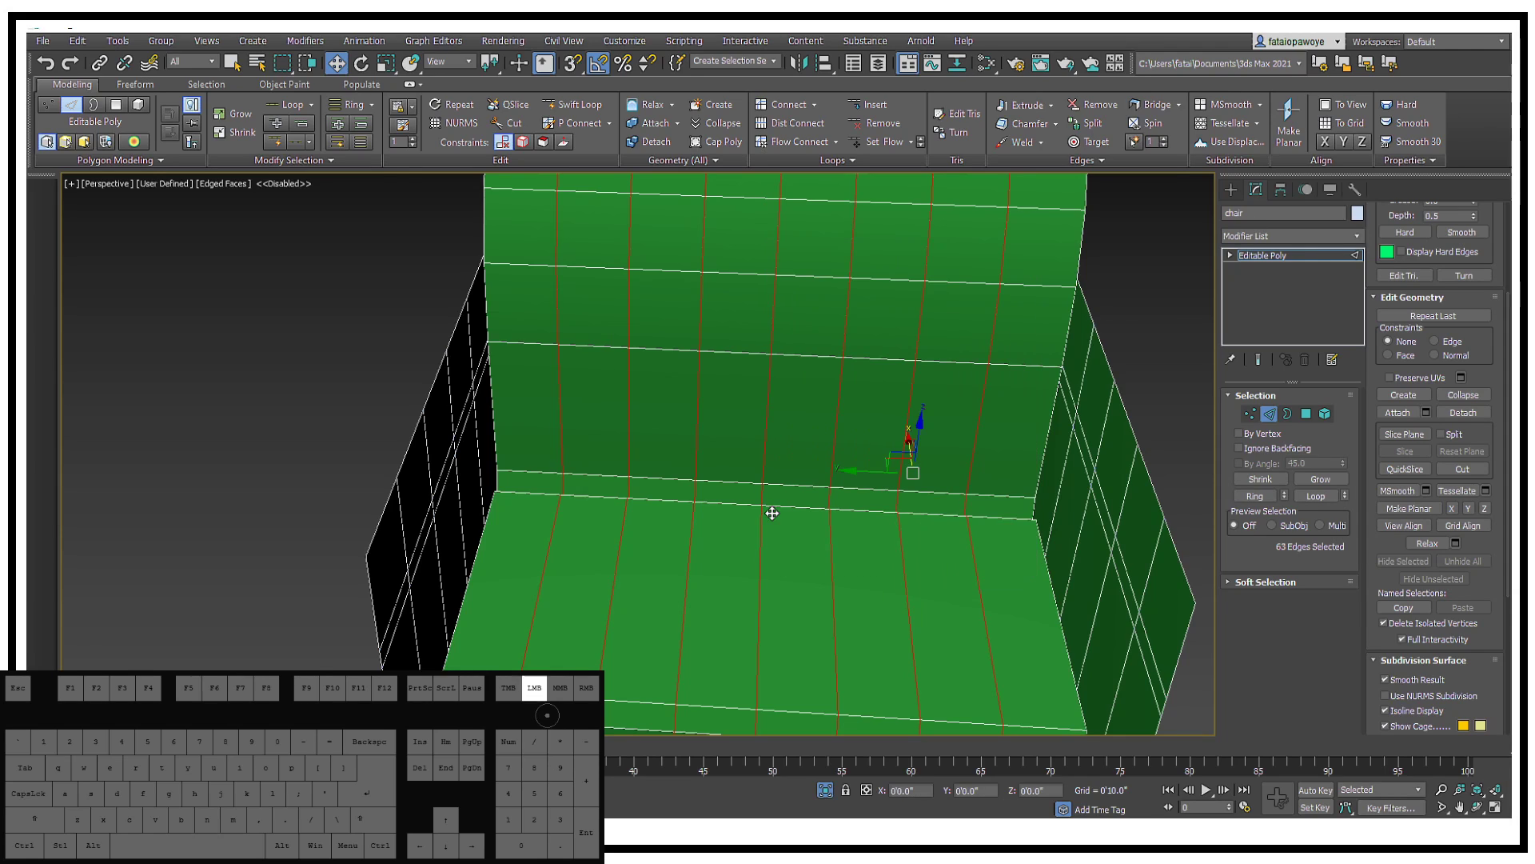
pyautogui.moveTo(720, 462)
pyautogui.keyDown('alt'); pyautogui.mouseDown(button='middle')
pyautogui.moveTo(765, 435)
pyautogui.moveTo(719, 475)
pyautogui.mouseUp(button='middle'); pyautogui.keyUp('alt')
pyautogui.rightClick(651, 463)
pyautogui.rightClick(651, 485)
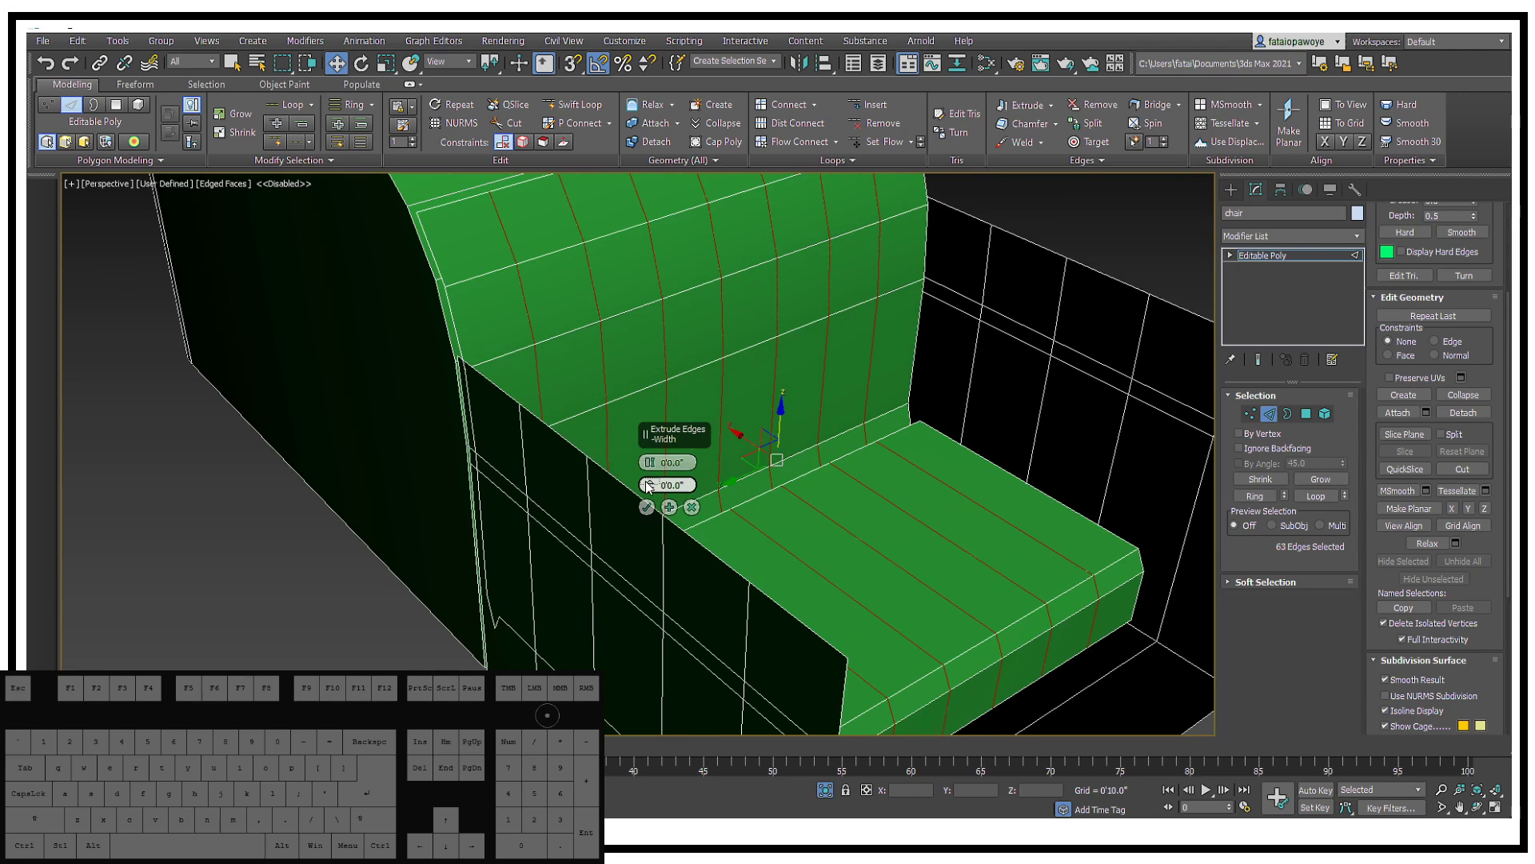
pyautogui.moveTo(651, 485); pyautogui.dragTo(656, 478)
pyautogui.click(692, 507)
# Step: Leave edge level, add a Shell modifier to the chair and set its outer amount to 0'0.11"
pyautogui.keyDown('alt'); pyautogui.moveTo(841, 455); pyautogui.dragTo(807, 470, button='middle'); pyautogui.keyUp('alt')
pyautogui.click(1269, 414)
pyautogui.click(1314, 236)
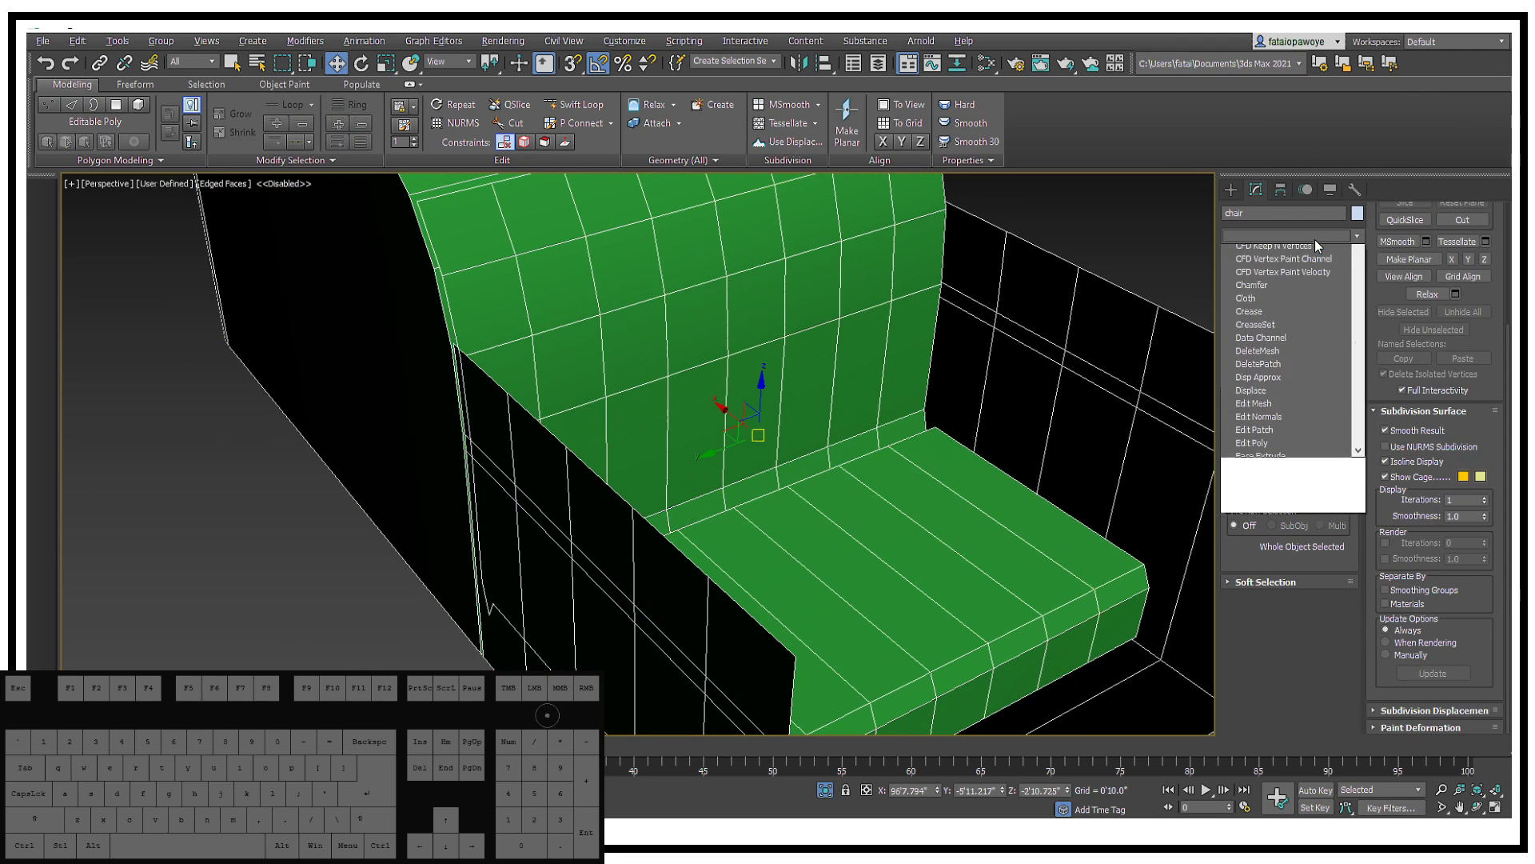
pyautogui.press('s')
pyautogui.click(1273, 305)
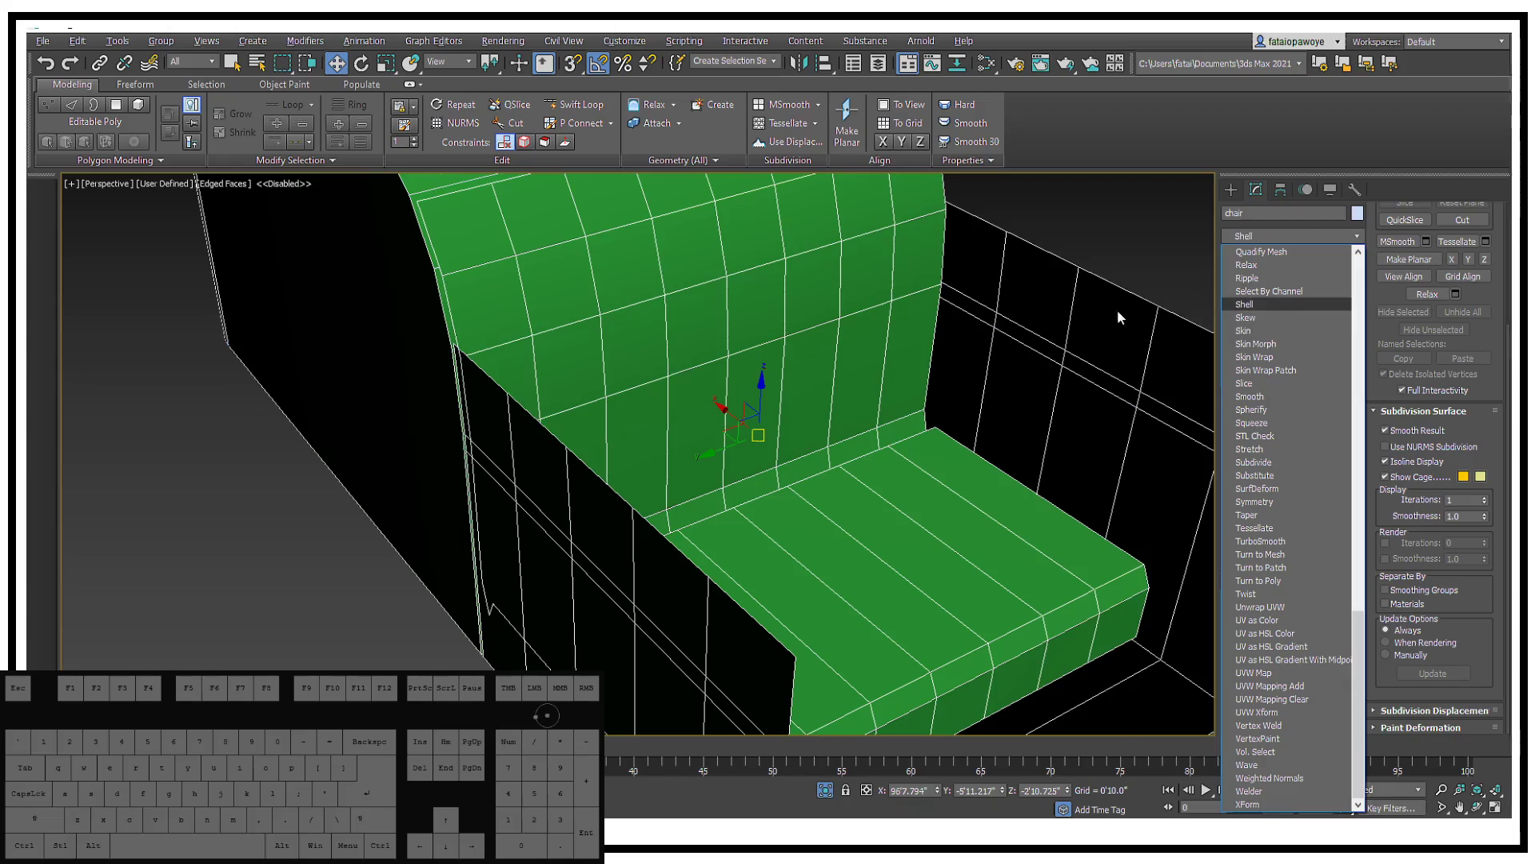
pyautogui.keyDown('alt'); pyautogui.moveTo(1116, 309); pyautogui.dragTo(928, 289, button='middle'); pyautogui.keyUp('alt')
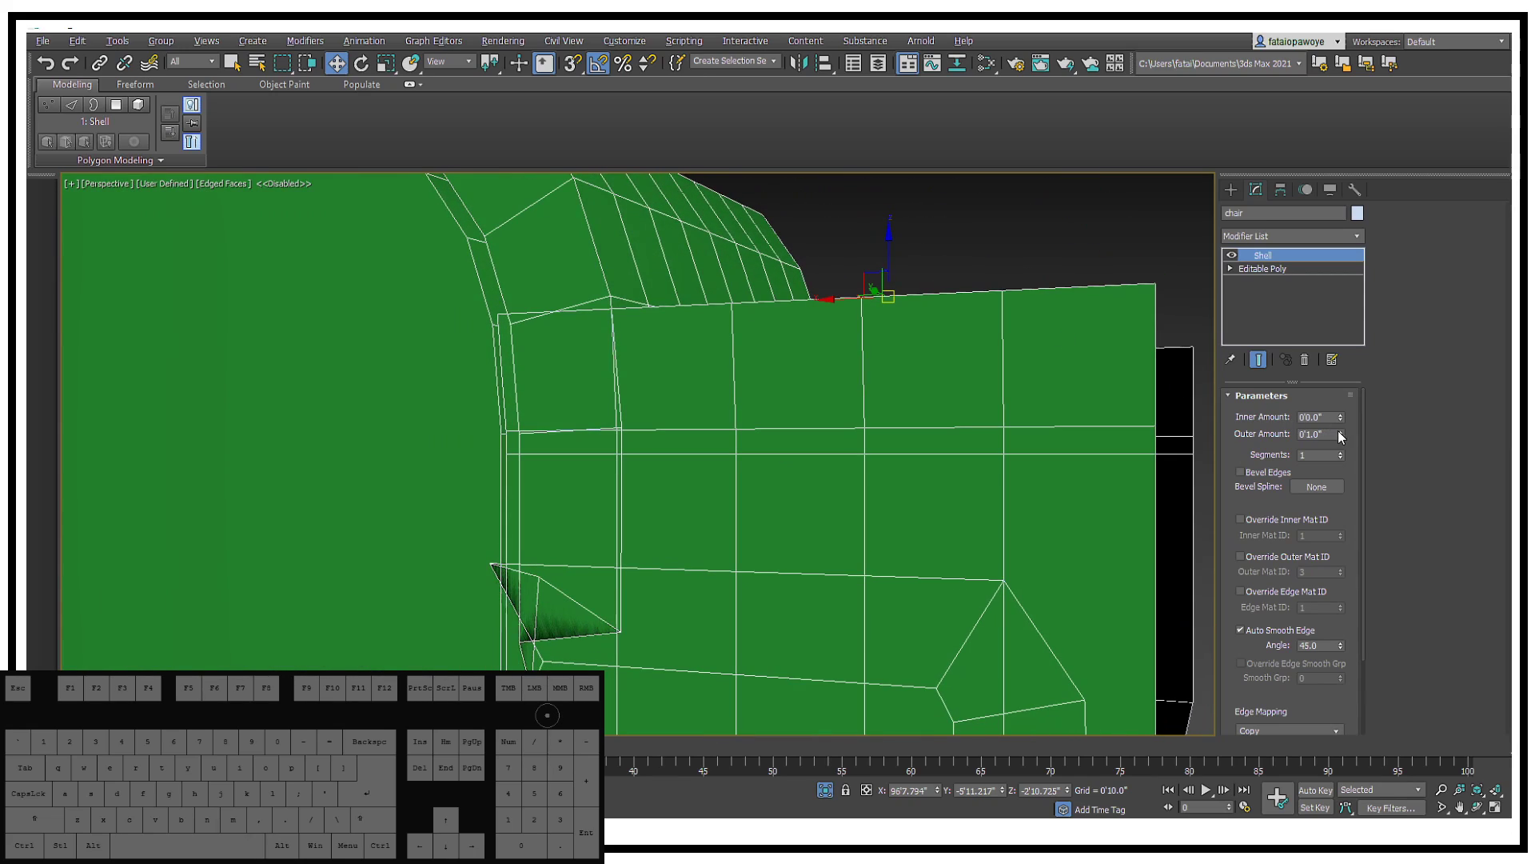
pyautogui.moveTo(1340, 435); pyautogui.dragTo(1338, 500)
pyautogui.keyDown('alt'); pyautogui.moveTo(928, 494); pyautogui.dragTo(1070, 390, button='middle'); pyautogui.keyUp('alt')
# Step: Select a crosswise edge loop in the chair's base mesh below the Shell and examine the surrounding geometry
pyautogui.click(1272, 268)
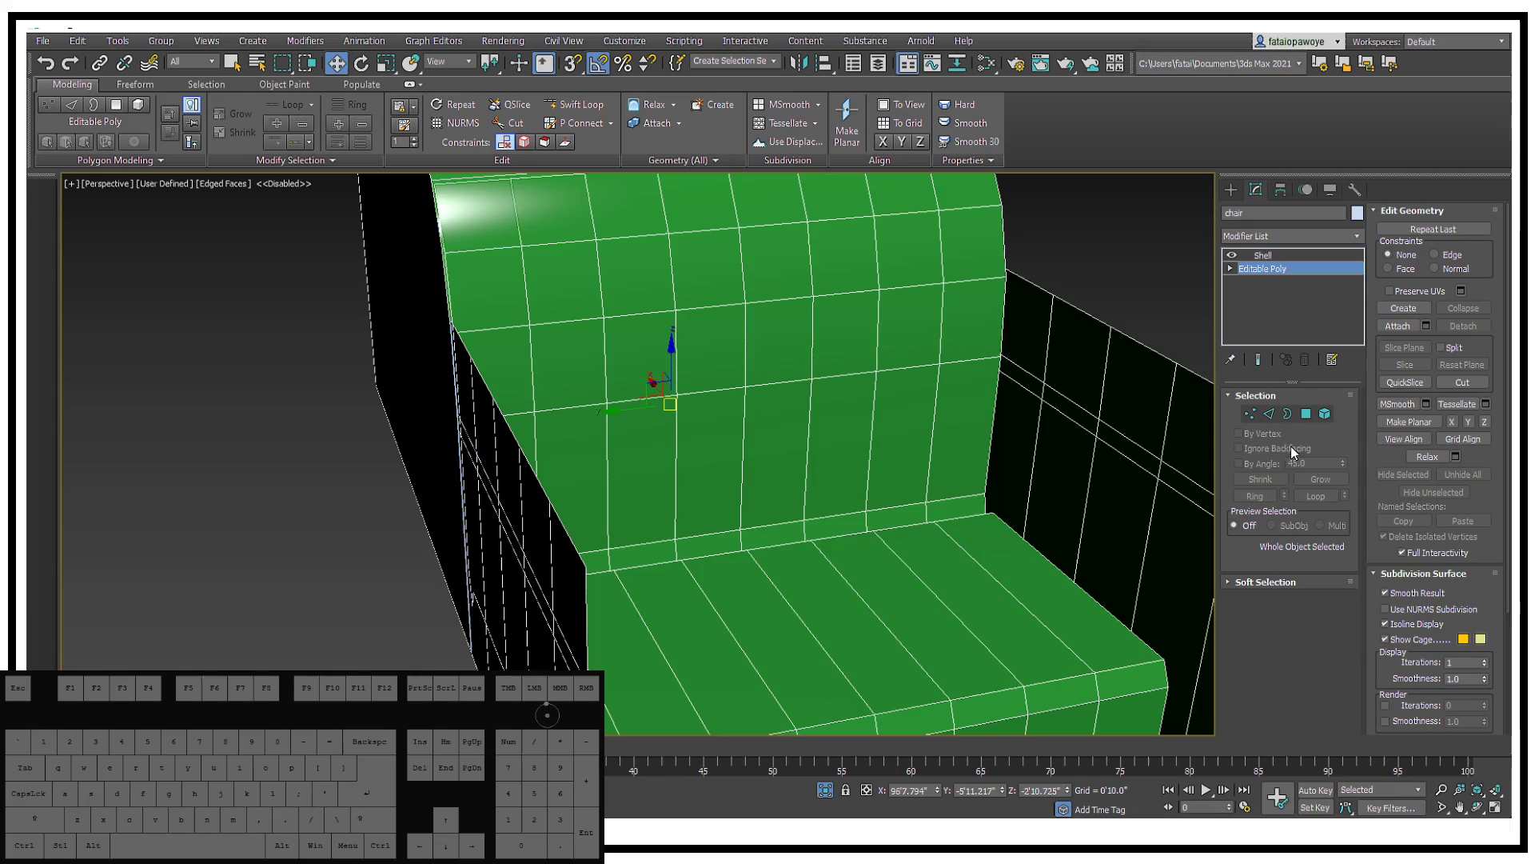
pyautogui.click(1269, 413)
pyautogui.keyDown('alt'); pyautogui.moveTo(1120, 520); pyautogui.dragTo(1009, 472, button='middle'); pyautogui.keyUp('alt')
pyautogui.scroll(5, 857, 490)
pyautogui.doubleClick(809, 472)
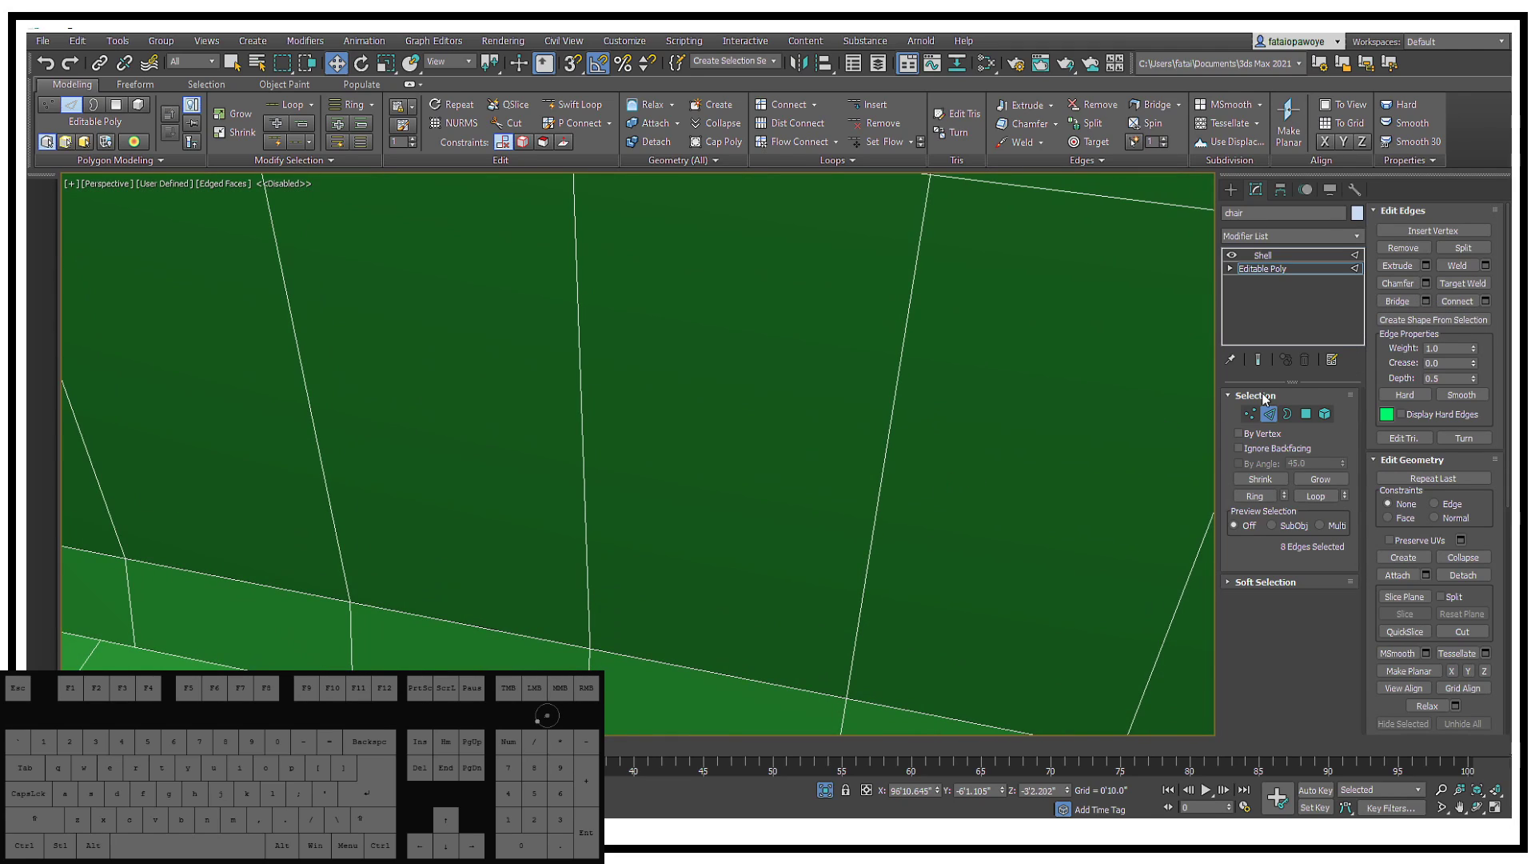
pyautogui.scroll(-5, 702, 417)
pyautogui.moveTo(960, 437); pyautogui.dragTo(831, 477, button='middle')
pyautogui.scroll(-5, 800, 443)
# Step: Return to the Shell modifier and examine the chair's thickness where it meets the body from the side
pyautogui.click(1282, 256)
pyautogui.keyDown('alt'); pyautogui.moveTo(1159, 303); pyautogui.dragTo(840, 285, button='middle'); pyautogui.keyUp('alt')
pyautogui.scroll(10, 839, 284)
pyautogui.keyDown('alt'); pyautogui.moveTo(800, 432); pyautogui.dragTo(840, 467, button='middle'); pyautogui.keyUp('alt')
pyautogui.scroll(3, 816, 485)
pyautogui.scroll(-5, 982, 364)
pyautogui.keyDown('alt'); pyautogui.moveTo(982, 363); pyautogui.dragTo(904, 421, button='middle'); pyautogui.keyUp('alt')
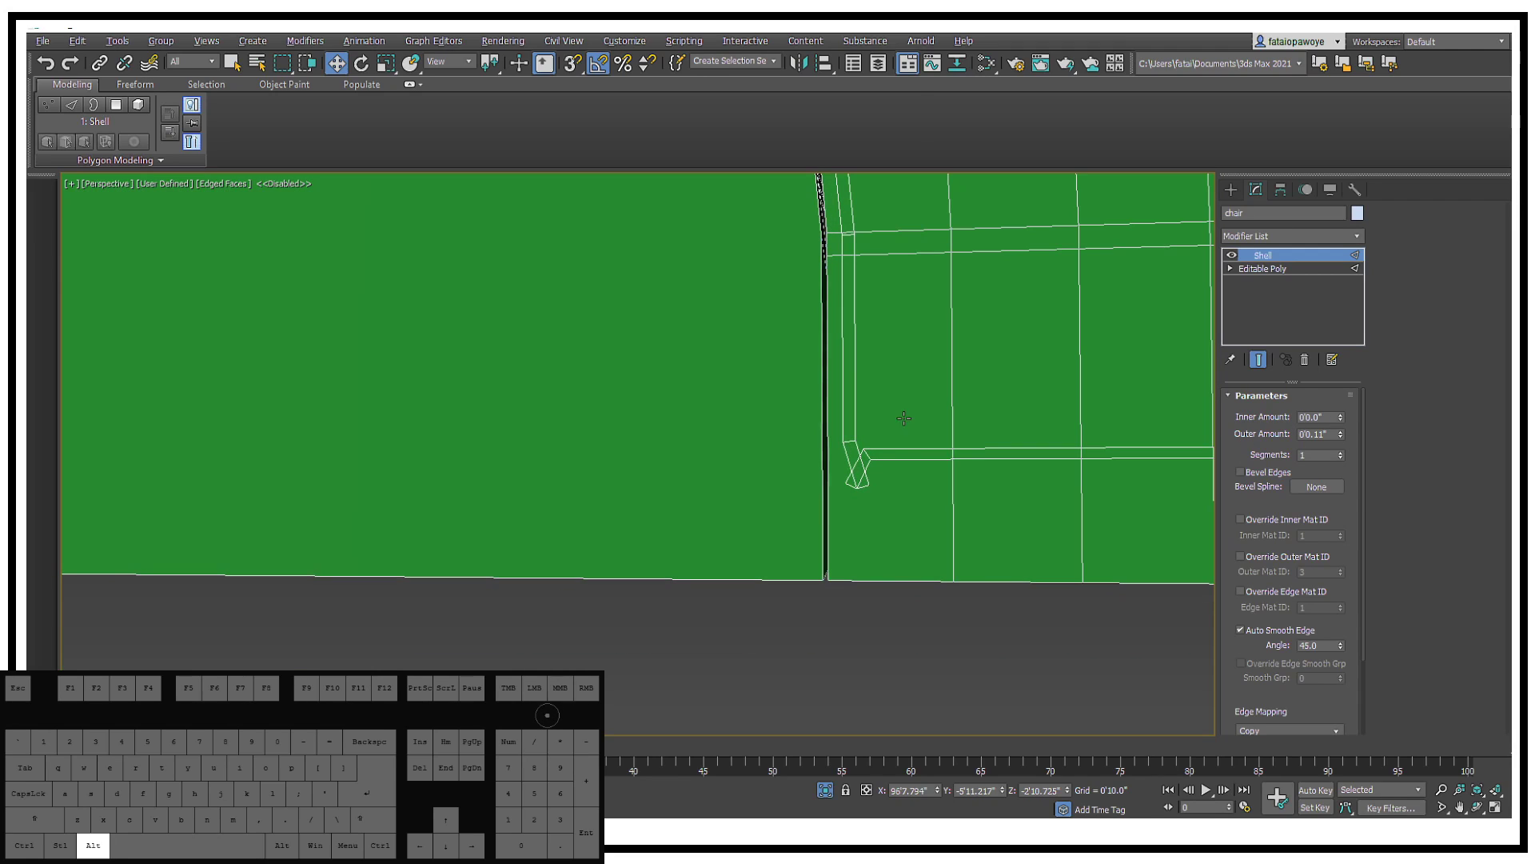
pyautogui.press('z')
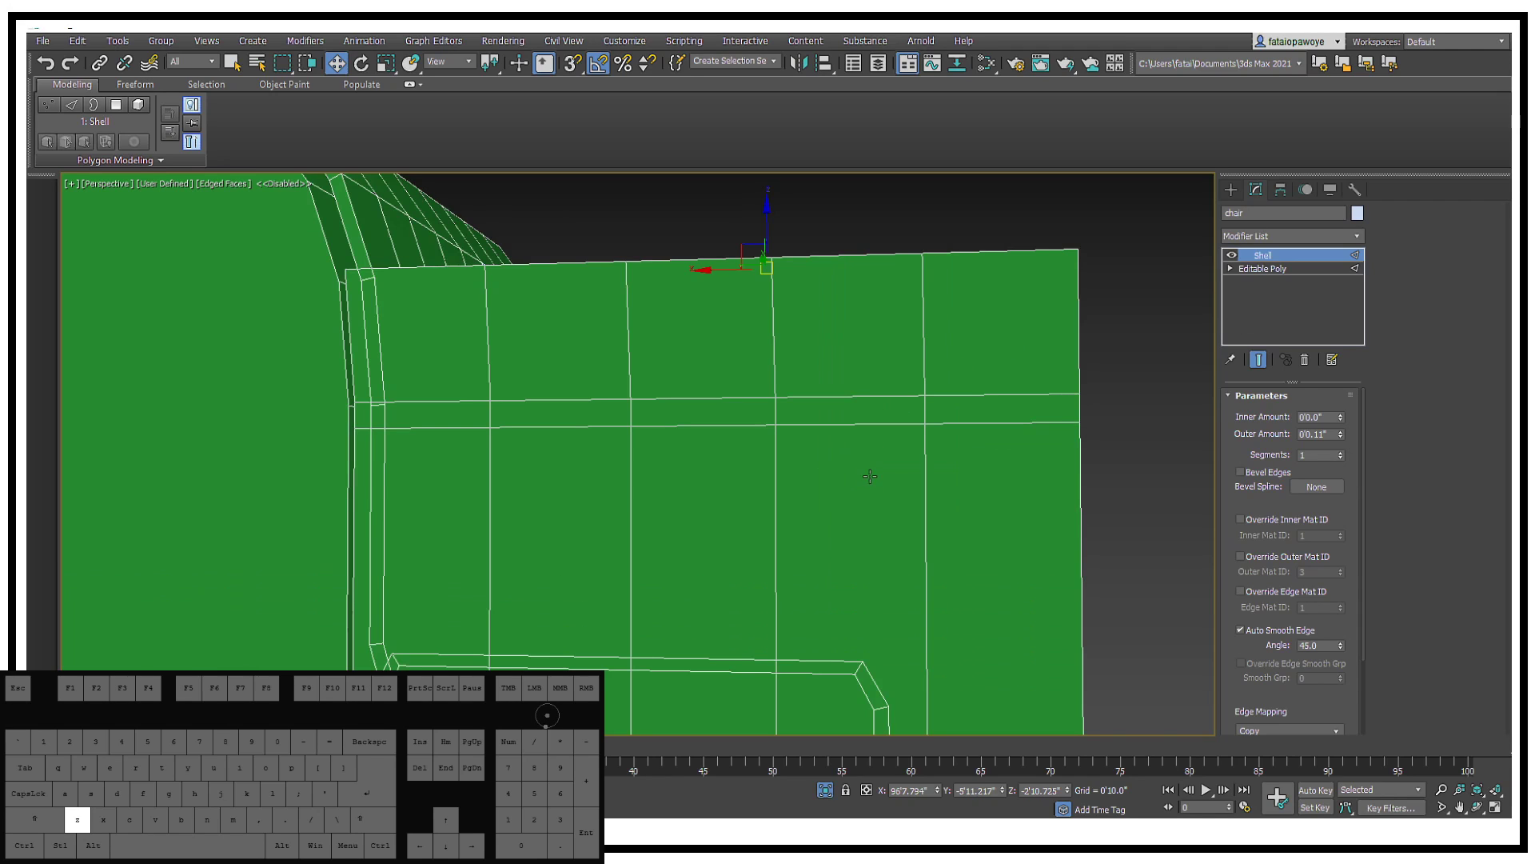
pyautogui.moveTo(860, 460); pyautogui.dragTo(1405, 486, button='middle')
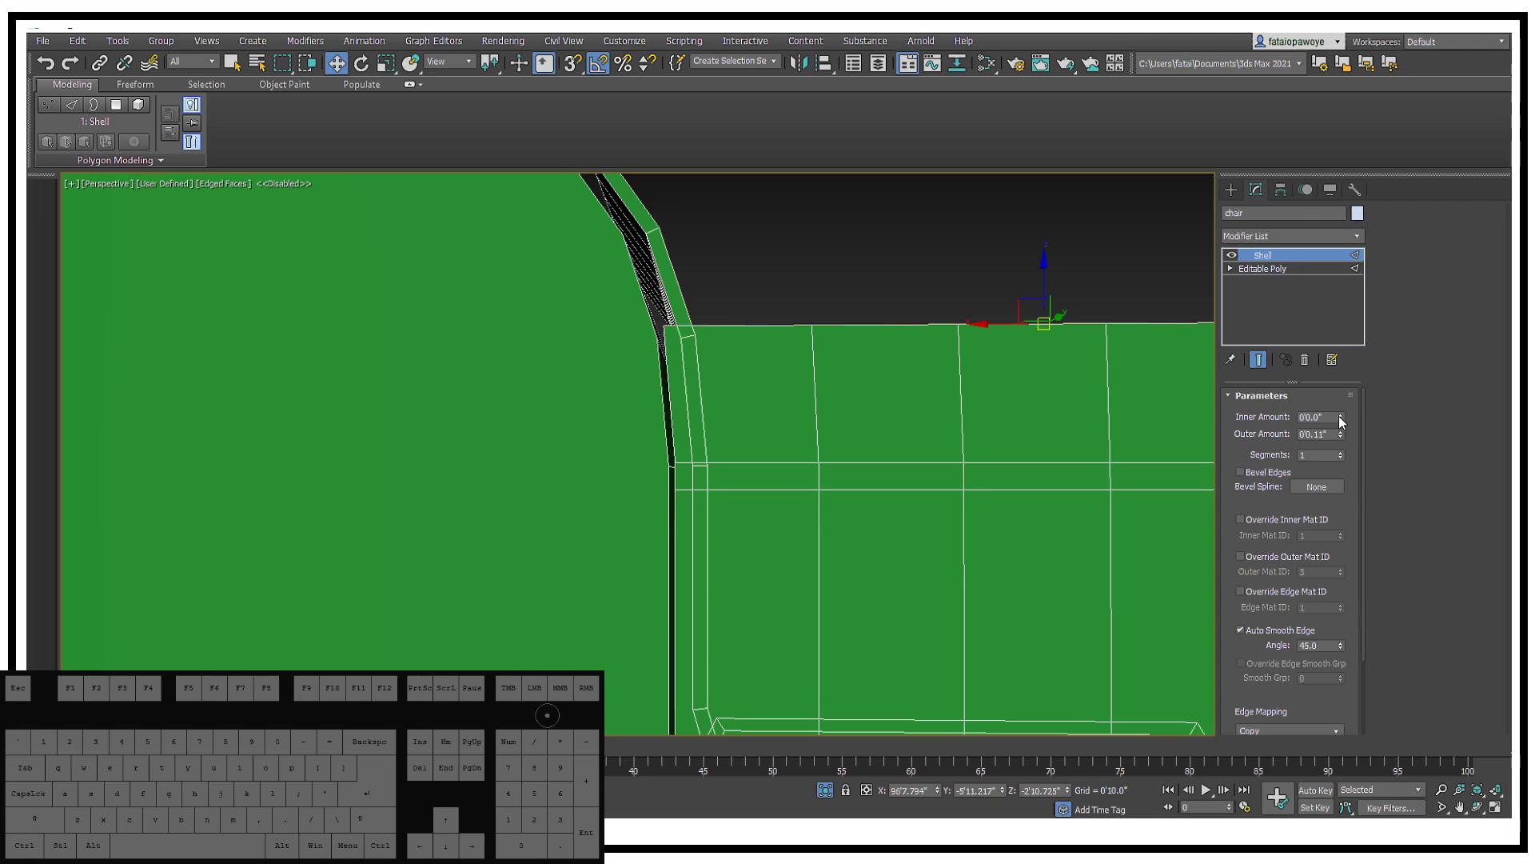
# Step: Set the Shell's inner amount to 0'0.22" and check the thickened chair from several angles
pyautogui.moveTo(1341, 418); pyautogui.dragTo(1341, 402)
pyautogui.moveTo(791, 376)
pyautogui.keyDown('alt'); pyautogui.mouseDown(button='middle')
pyautogui.moveTo(839, 402)
pyautogui.moveTo(807, 392)
pyautogui.mouseUp(button='middle'); pyautogui.keyUp('alt')
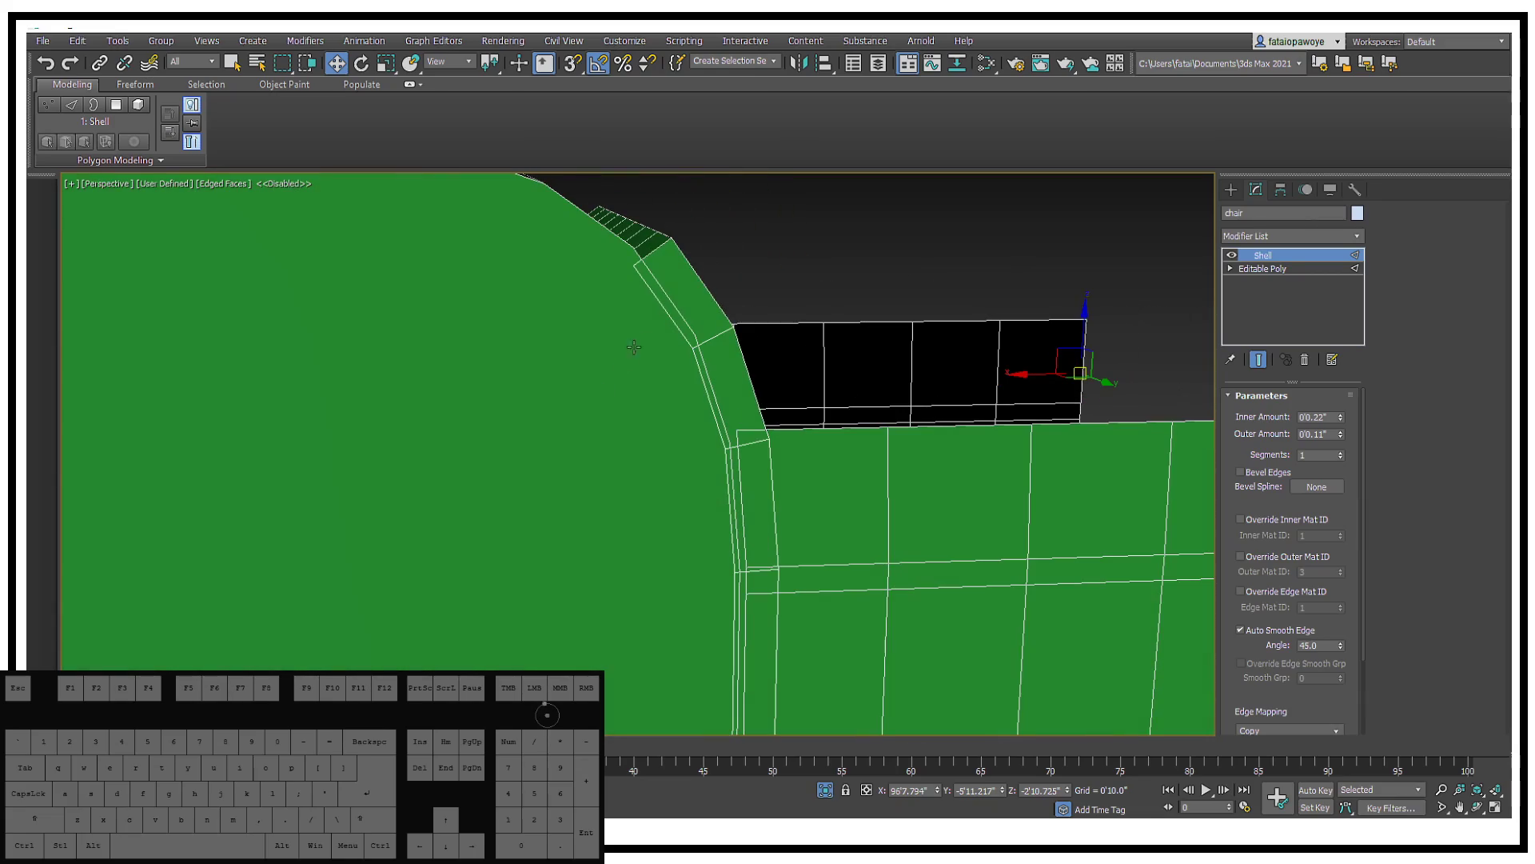
pyautogui.keyDown('alt'); pyautogui.moveTo(673, 291); pyautogui.dragTo(869, 402, button='middle'); pyautogui.keyUp('alt')
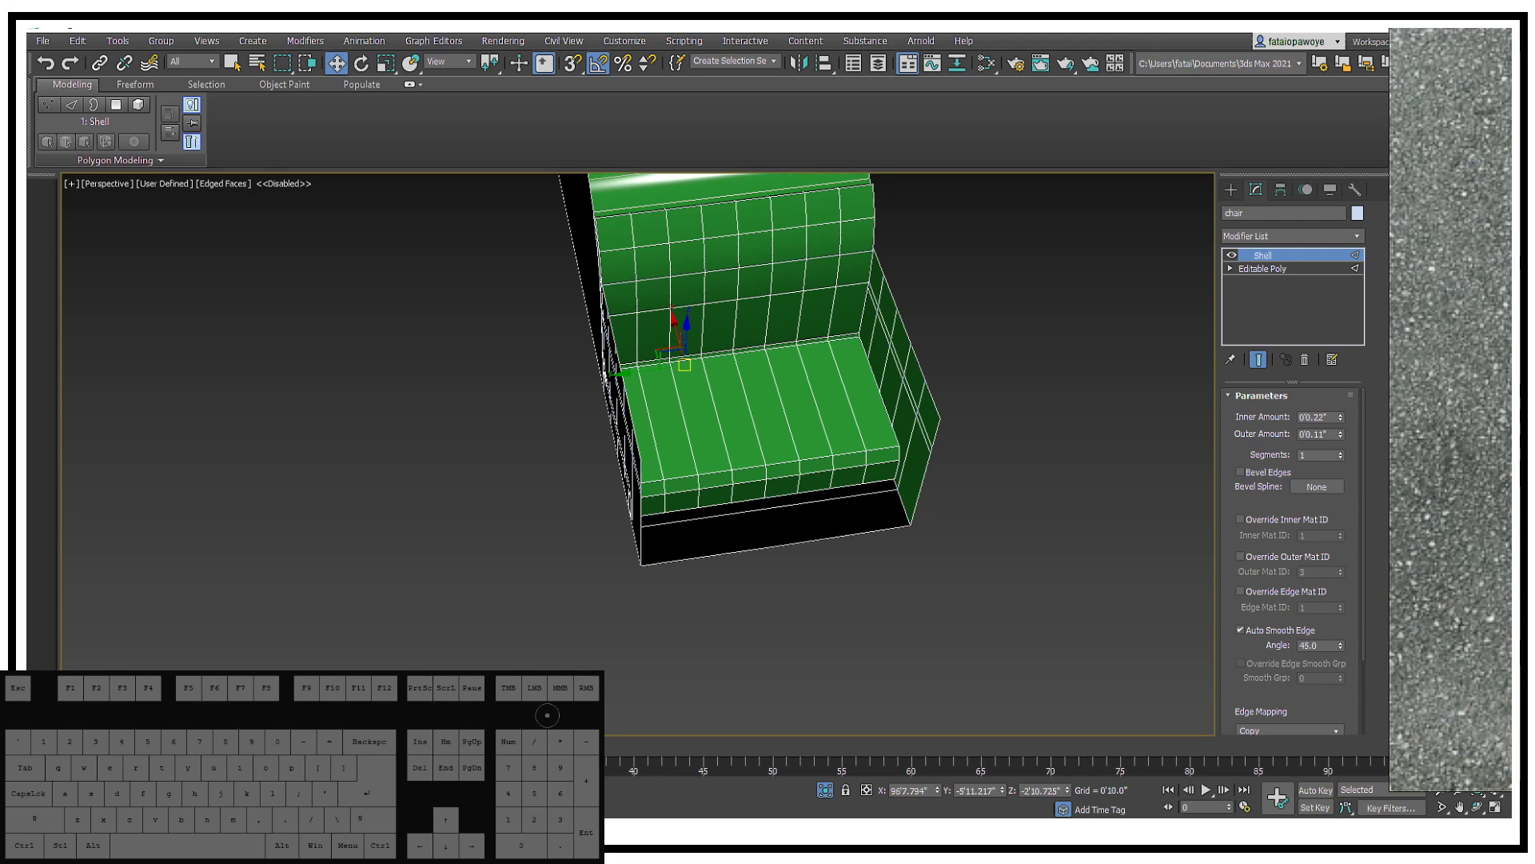
pyautogui.rightClick(1047, 331)
pyautogui.keyDown('alt'); pyautogui.moveTo(984, 324); pyautogui.dragTo(959, 276, button='middle'); pyautogui.keyUp('alt')
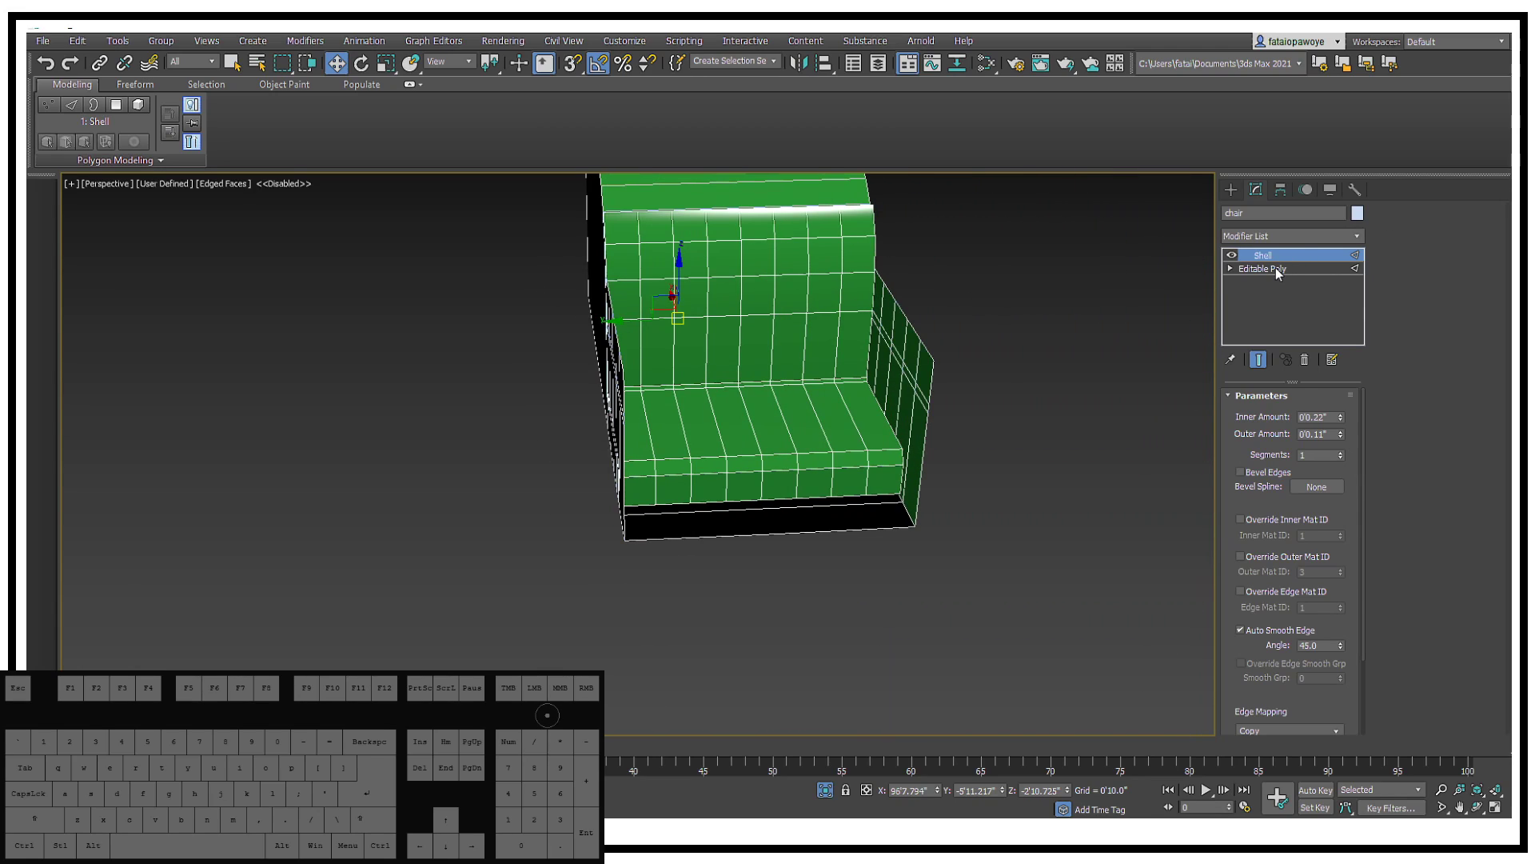
# Step: Add a TurboSmooth modifier above the Shell on the chair and clear the object selection
pyautogui.keyDown('alt'); pyautogui.moveTo(964, 339); pyautogui.dragTo(1008, 320, button='middle'); pyautogui.keyUp('alt')
pyautogui.click(1305, 235)
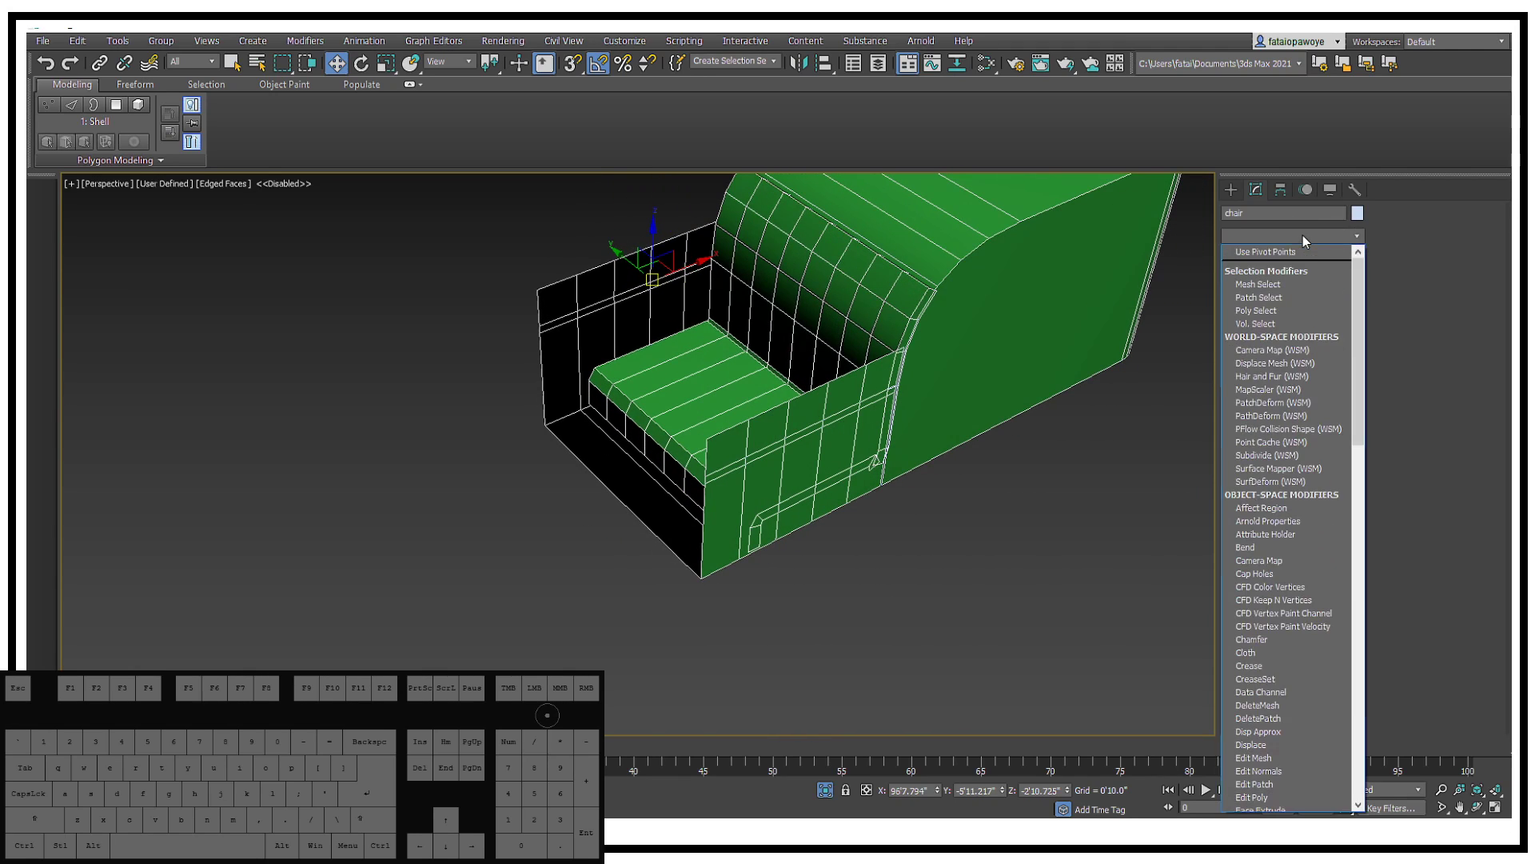
pyautogui.press('t')
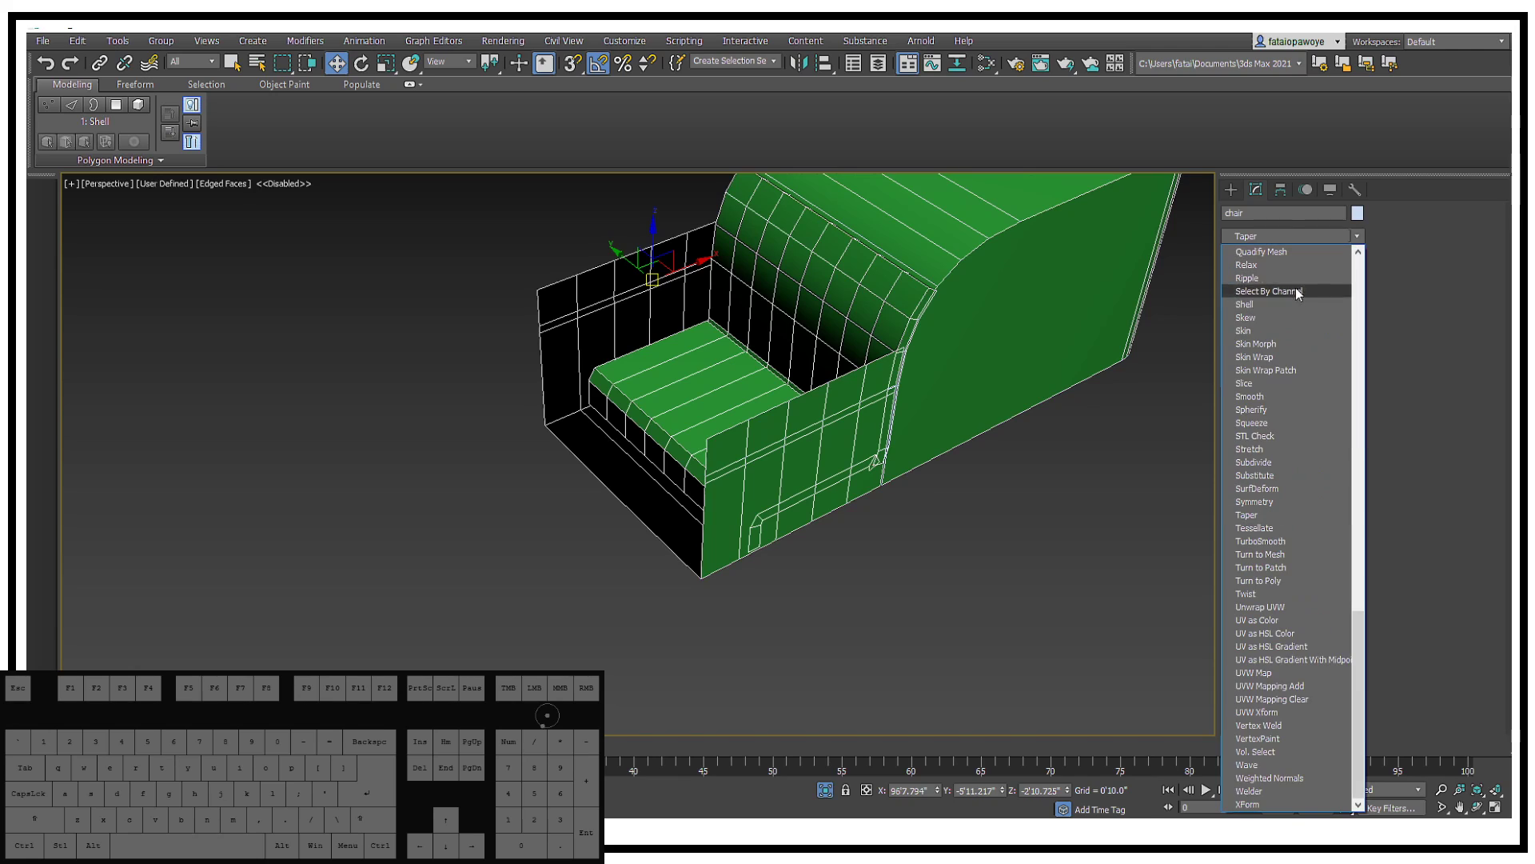
pyautogui.click(1280, 544)
pyautogui.keyDown('alt'); pyautogui.moveTo(896, 440); pyautogui.dragTo(1016, 448, button='middle'); pyautogui.keyUp('alt')
pyautogui.click(1015, 448)
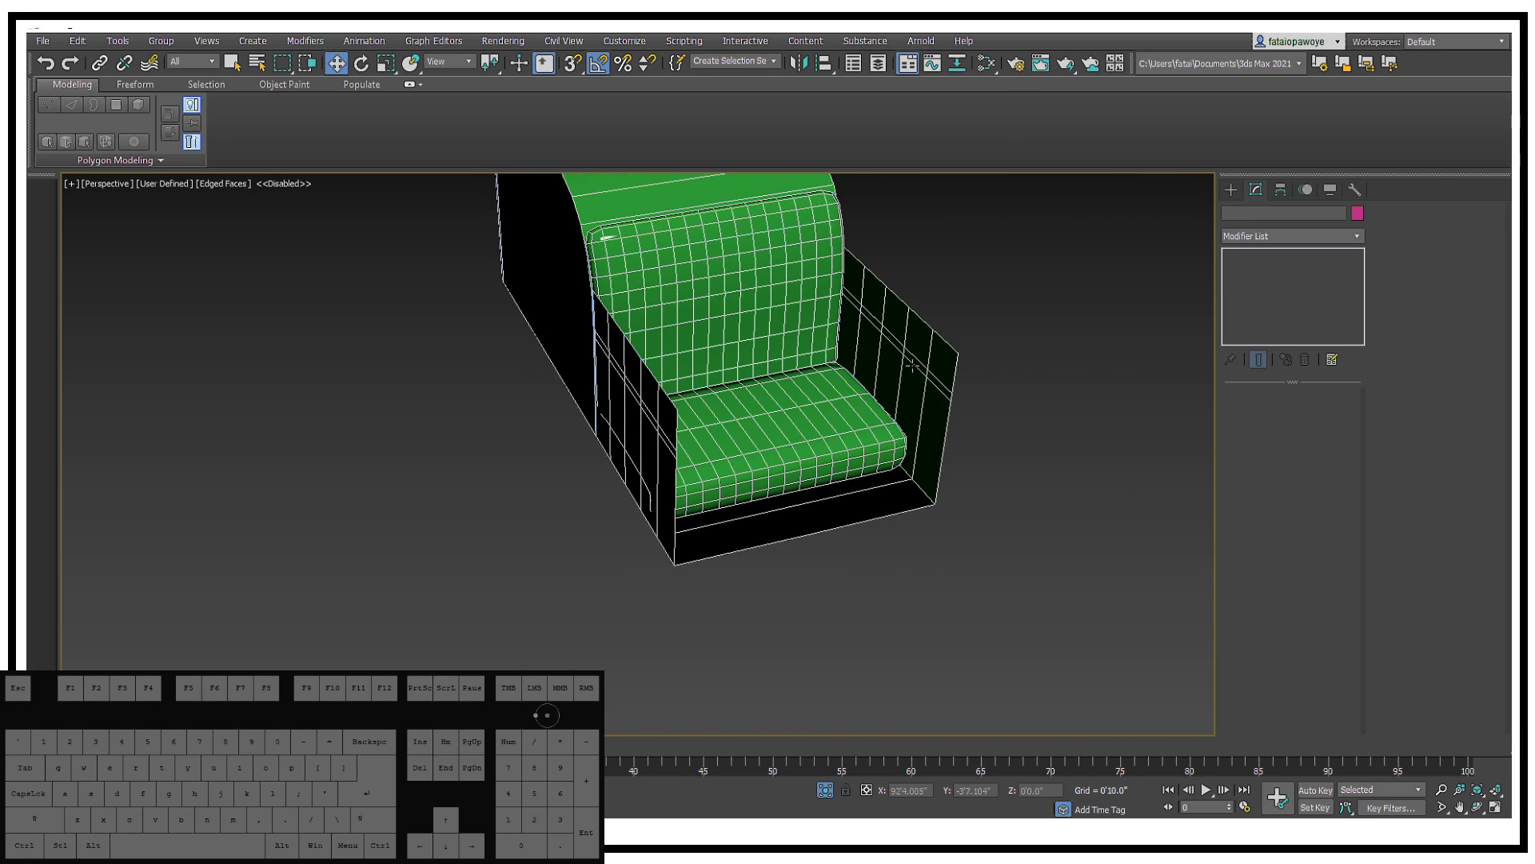
# Step: Open the Slate Material Editor and bring up the parameters of the dark Physical Material #71
pyautogui.keyDown('alt'); pyautogui.moveTo(907, 400); pyautogui.dragTo(914, 450, button='middle'); pyautogui.keyUp('alt')
pyautogui.moveTo(802, 356)
pyautogui.keyDown('alt'); pyautogui.mouseDown(button='middle')
pyautogui.moveTo(792, 333)
pyautogui.moveTo(779, 367)
pyautogui.mouseUp(button='middle'); pyautogui.keyUp('alt')
pyautogui.press('m')
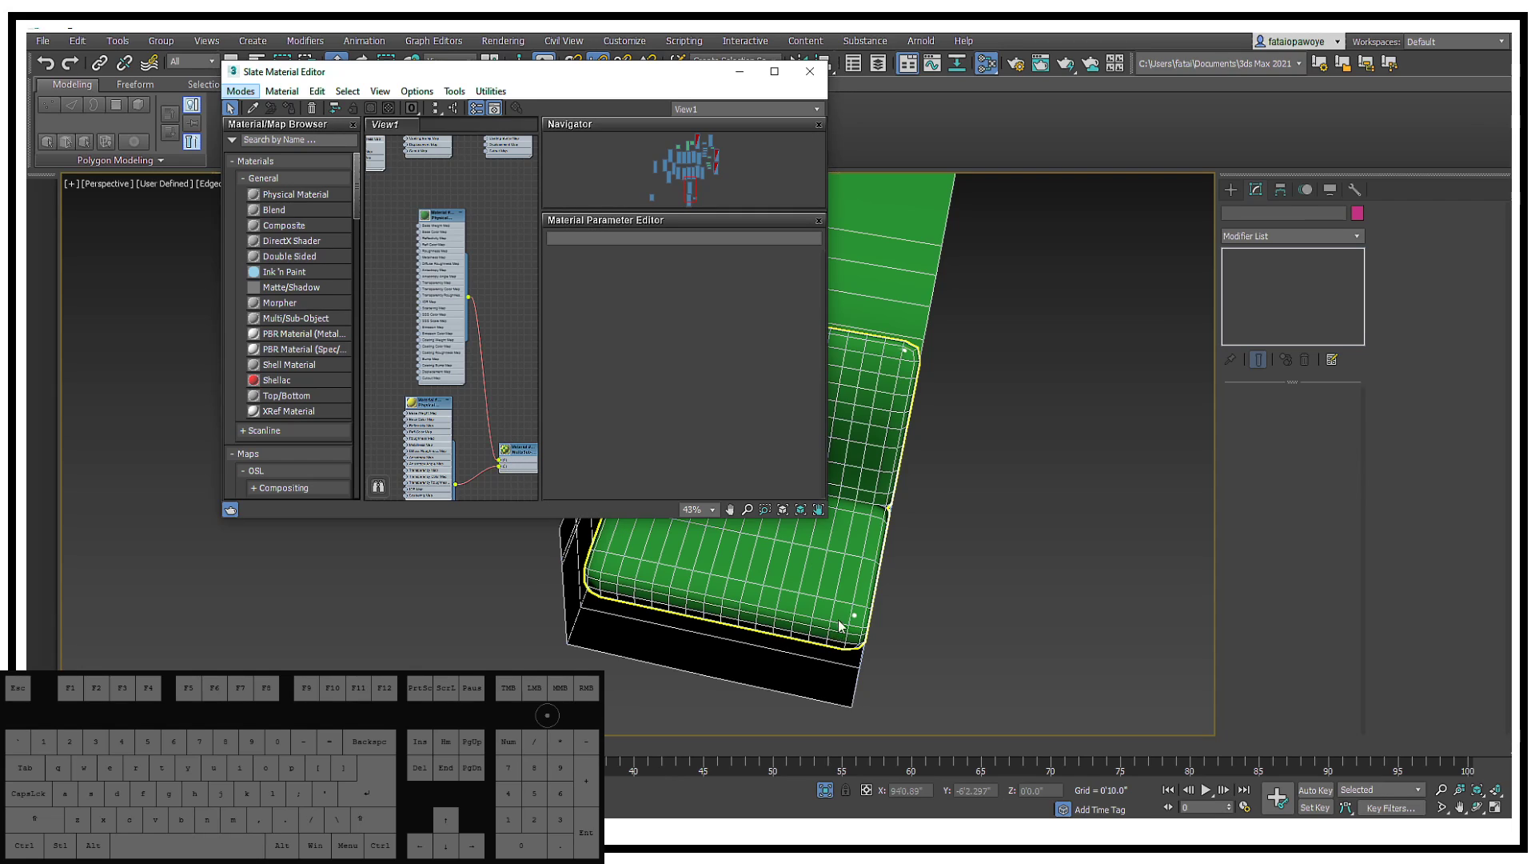
pyautogui.moveTo(607, 76); pyautogui.dragTo(888, 196)
pyautogui.moveTo(742, 355); pyautogui.dragTo(749, 482, button='middle')
pyautogui.doubleClick(749, 482)
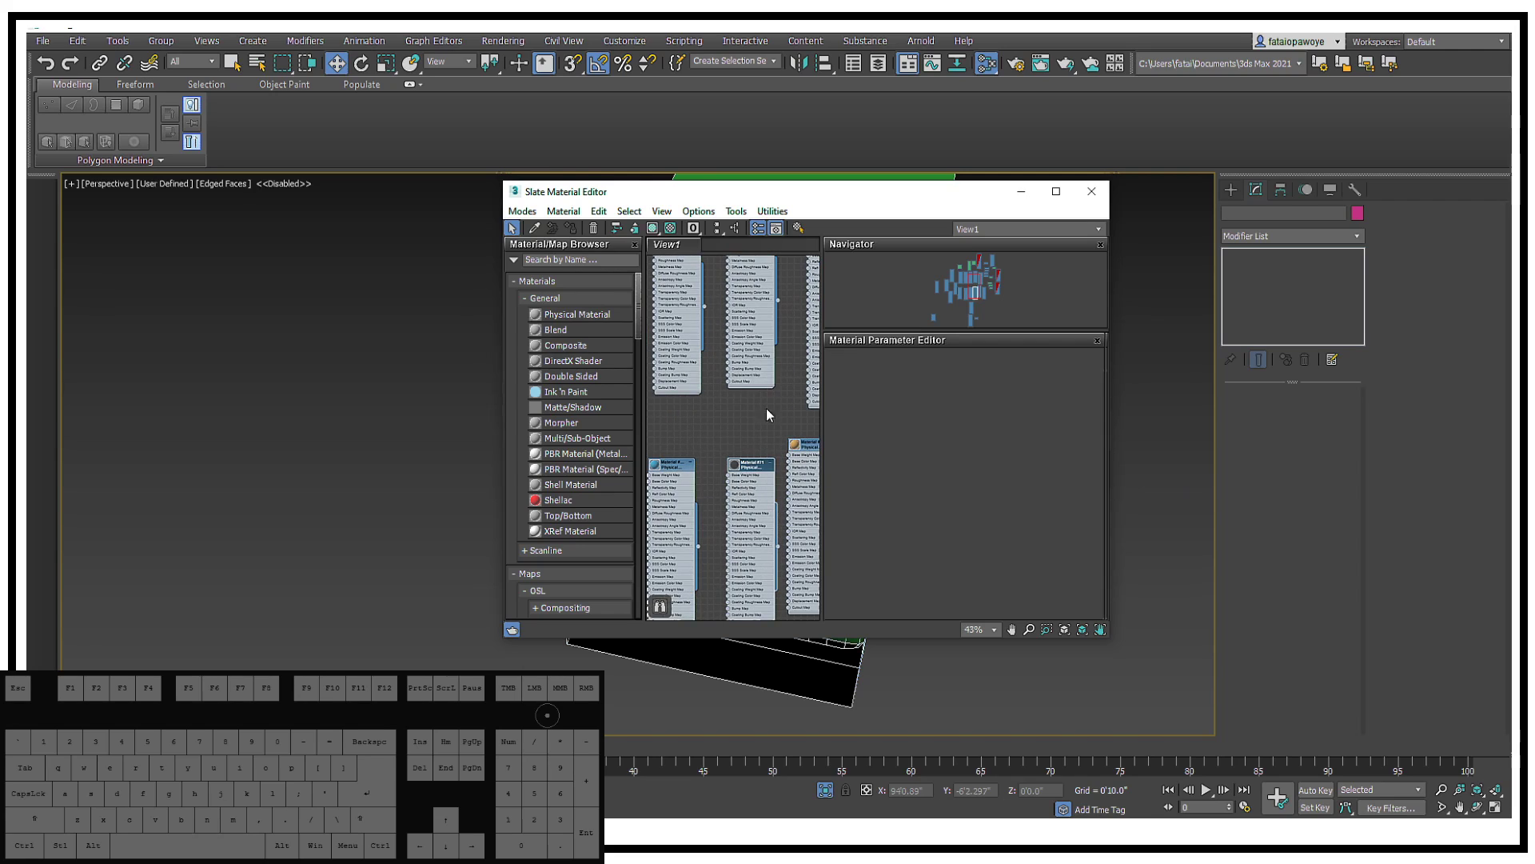
# Step: Assign the dark Material #71 to the chair and minimise the material editor
pyautogui.moveTo(810, 200); pyautogui.dragTo(1182, 229)
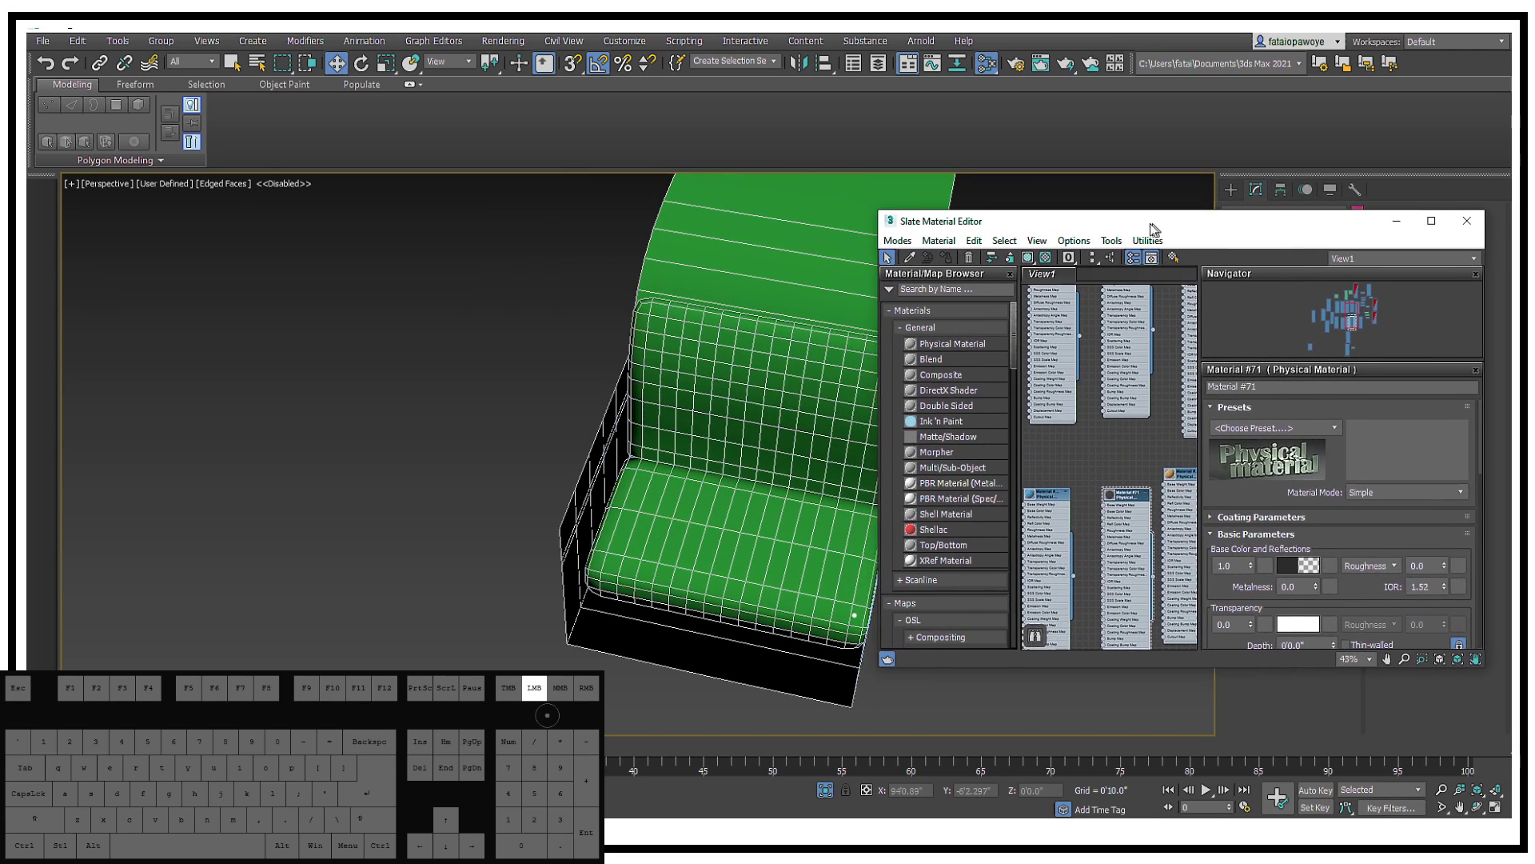
pyautogui.click(944, 260)
pyautogui.moveTo(1395, 223); pyautogui.dragTo(1184, 226)
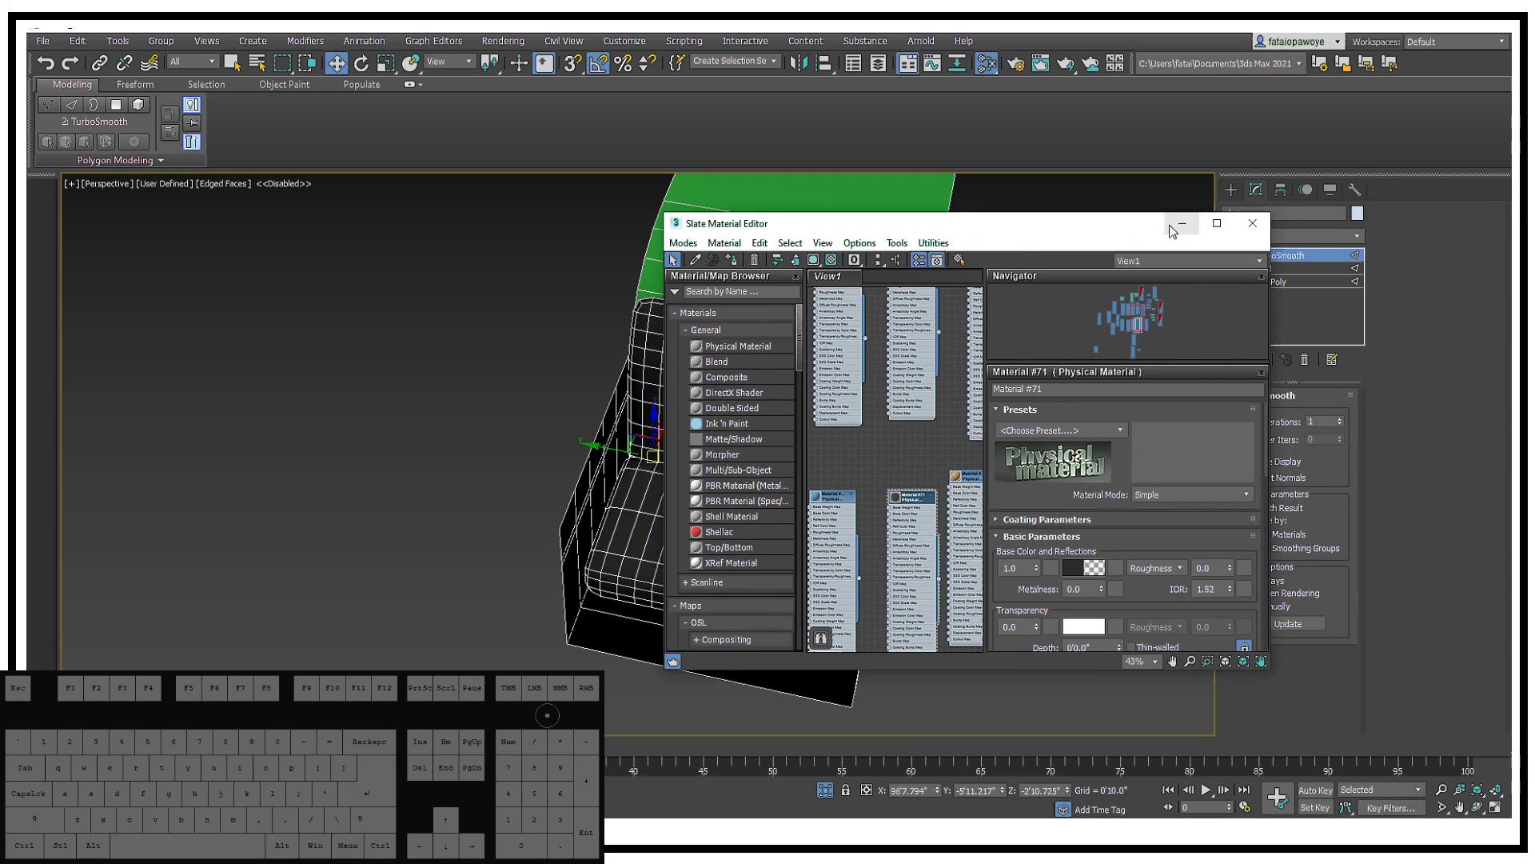
pyautogui.click(1182, 224)
# Step: Clear the selection, hide the edged faces and examine the smoothed dark chair from the front
pyautogui.moveTo(1114, 353)
pyautogui.keyDown('alt'); pyautogui.mouseDown(button='middle')
pyautogui.moveTo(878, 415)
pyautogui.moveTo(1051, 456)
pyautogui.moveTo(912, 435)
pyautogui.moveTo(867, 490)
pyautogui.moveTo(873, 376)
pyautogui.moveTo(723, 378)
pyautogui.moveTo(770, 466)
pyautogui.mouseUp(button='middle'); pyautogui.keyUp('alt')
pyautogui.click(1052, 453)
pyautogui.press('F4')
pyautogui.scroll(3, 723, 378)
# Step: Select the chair, go to the edges of its Editable Poly level and turn the edged faces display back on
pyautogui.click(790, 406)
pyautogui.click(1262, 281)
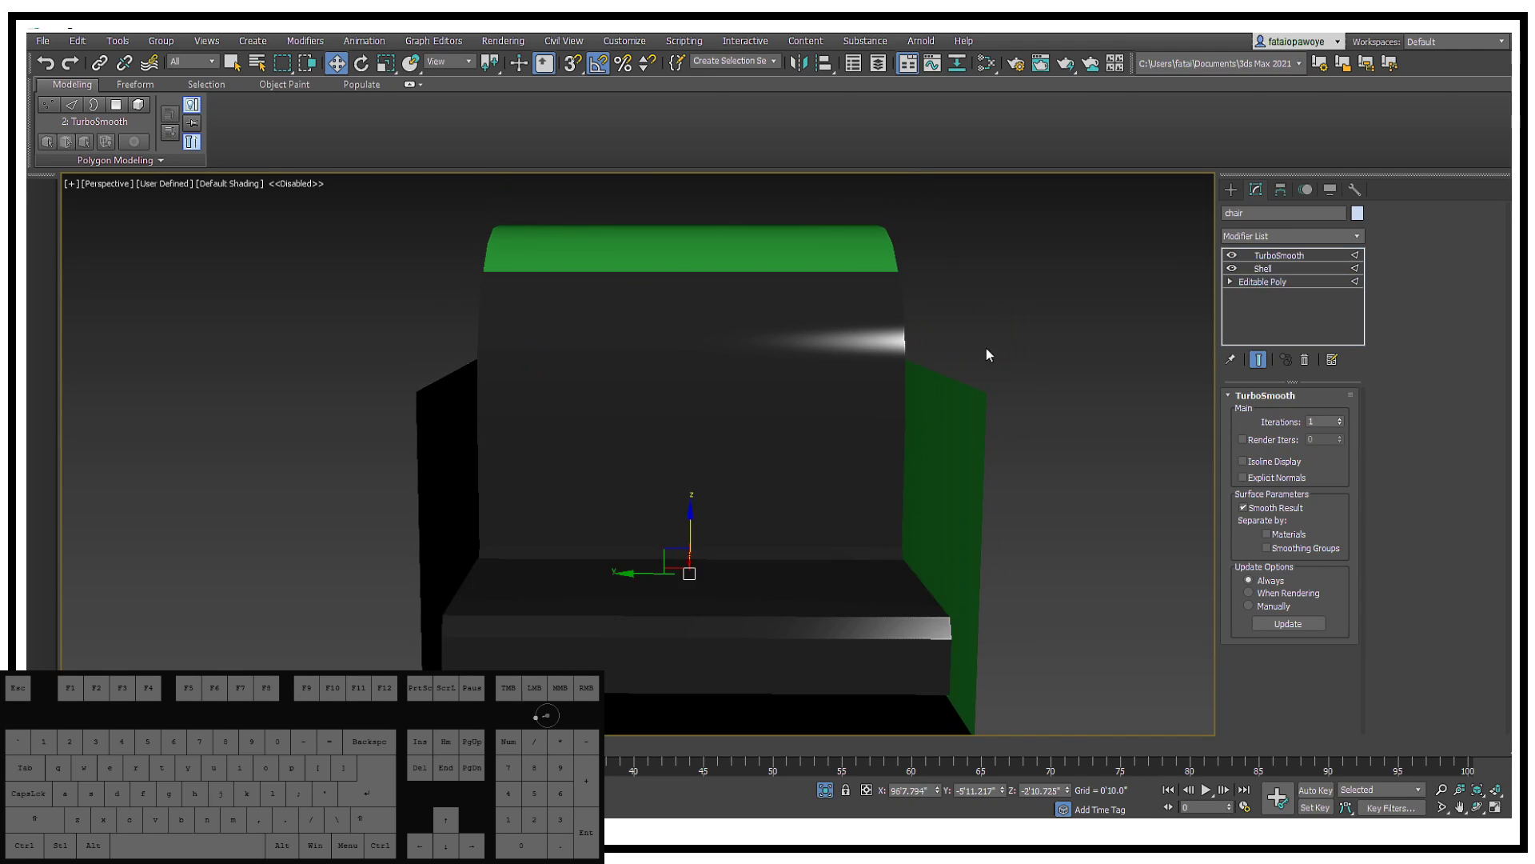
pyautogui.keyDown('alt'); pyautogui.moveTo(986, 348); pyautogui.dragTo(719, 435, button='middle'); pyautogui.keyUp('alt')
pyautogui.press('F4')
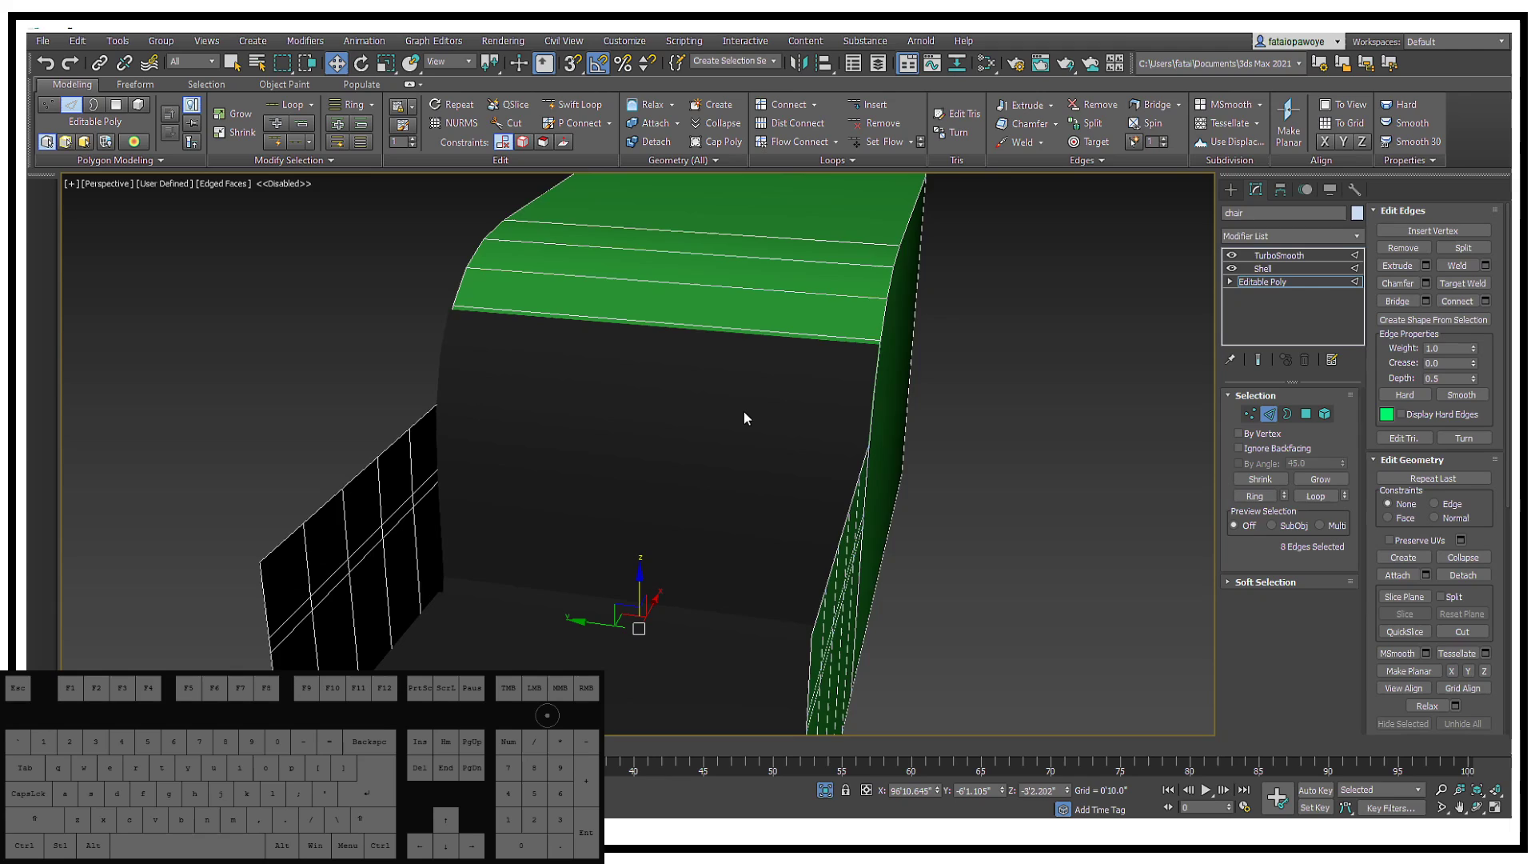
pyautogui.press('F4')
pyautogui.press('F3')
pyautogui.press('F3')
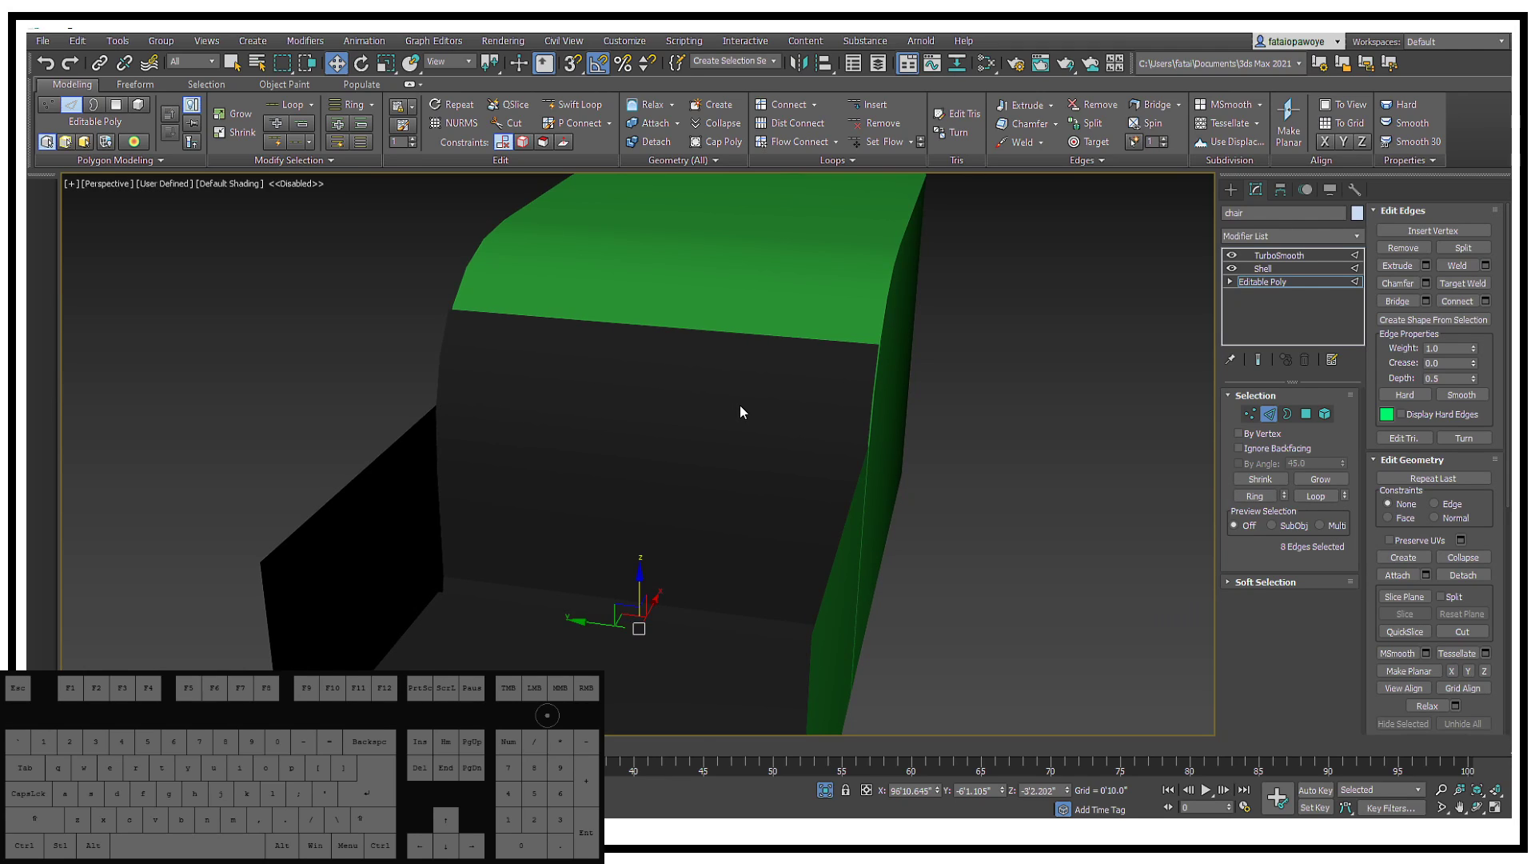
pyautogui.press('F4')
pyautogui.keyDown('alt'); pyautogui.moveTo(741, 405); pyautogui.dragTo(1161, 306, button='middle'); pyautogui.keyUp('alt')
# Step: Add an Edit Poly modifier between the chair's Shell and TurboSmooth, and turn off the TurboSmooth display
pyautogui.click(1293, 267)
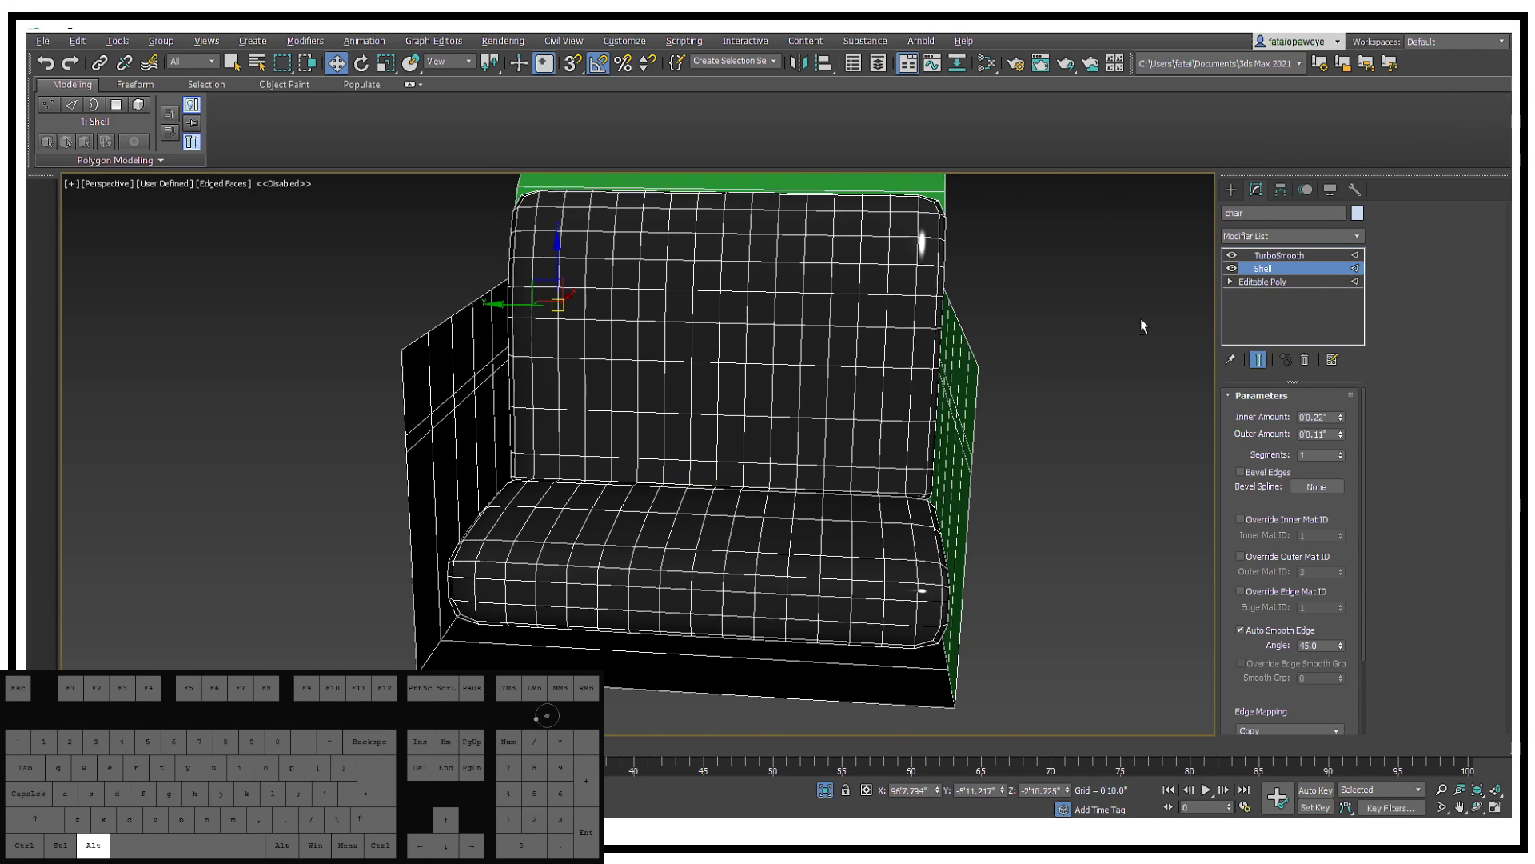
pyautogui.click(1314, 236)
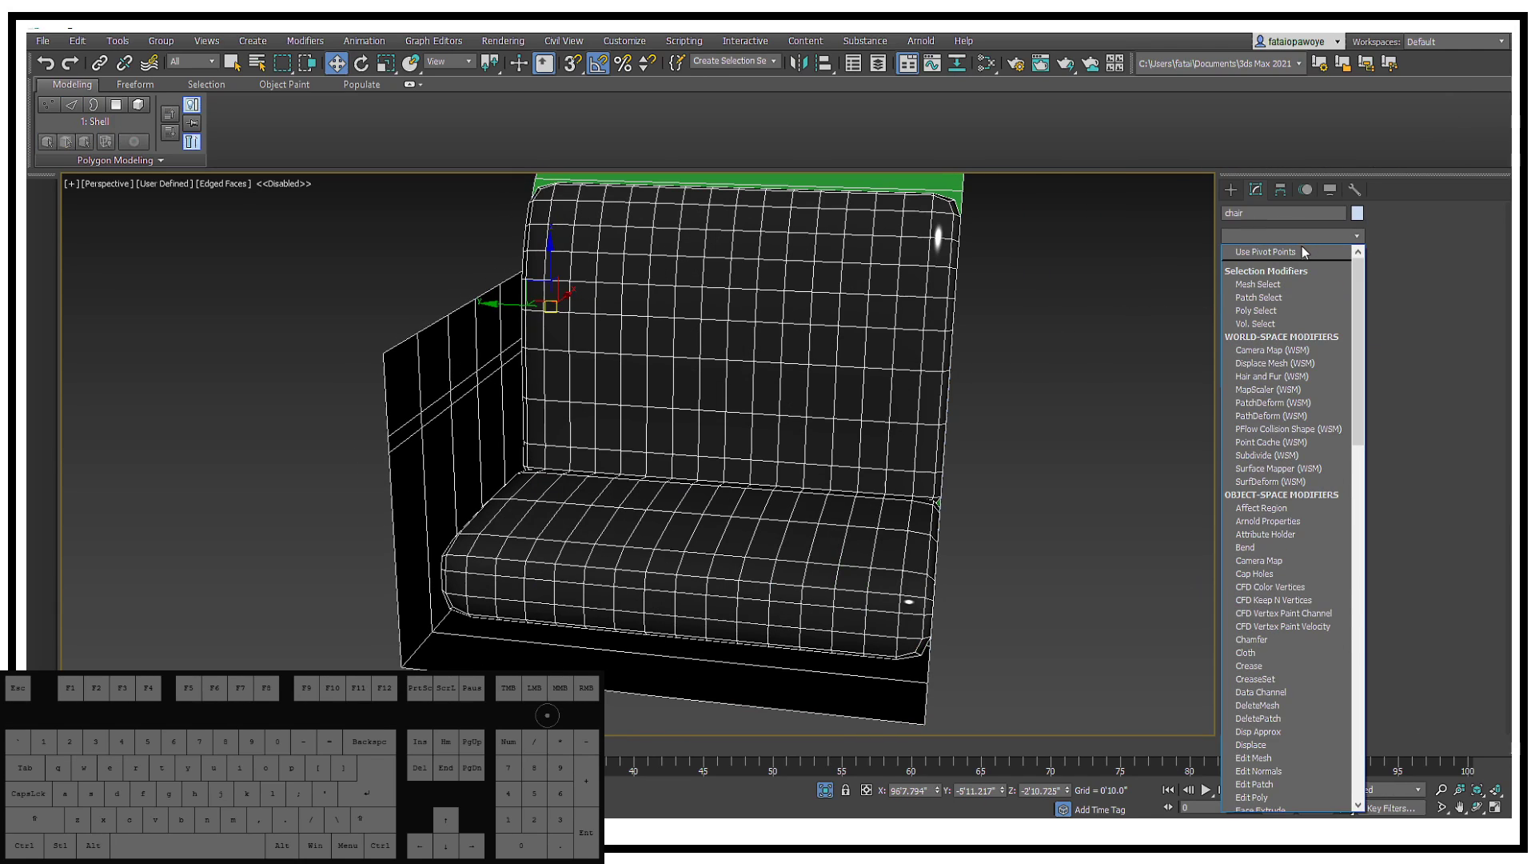
pyautogui.press('e')
pyautogui.click(1276, 291)
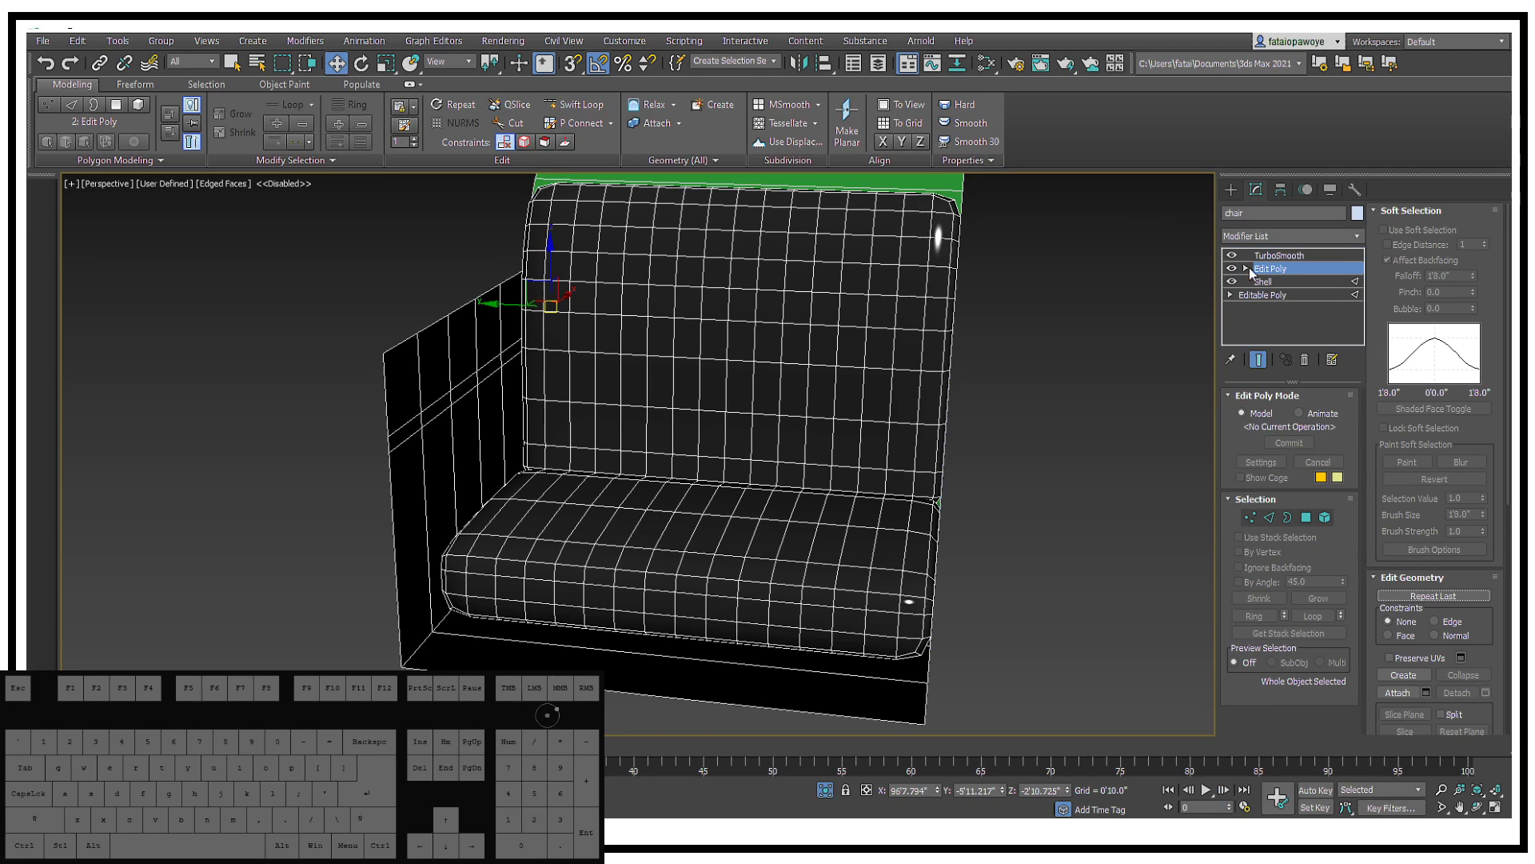
pyautogui.click(1232, 256)
pyautogui.keyDown('alt'); pyautogui.moveTo(1169, 283); pyautogui.dragTo(932, 333, button='middle'); pyautogui.keyUp('alt')
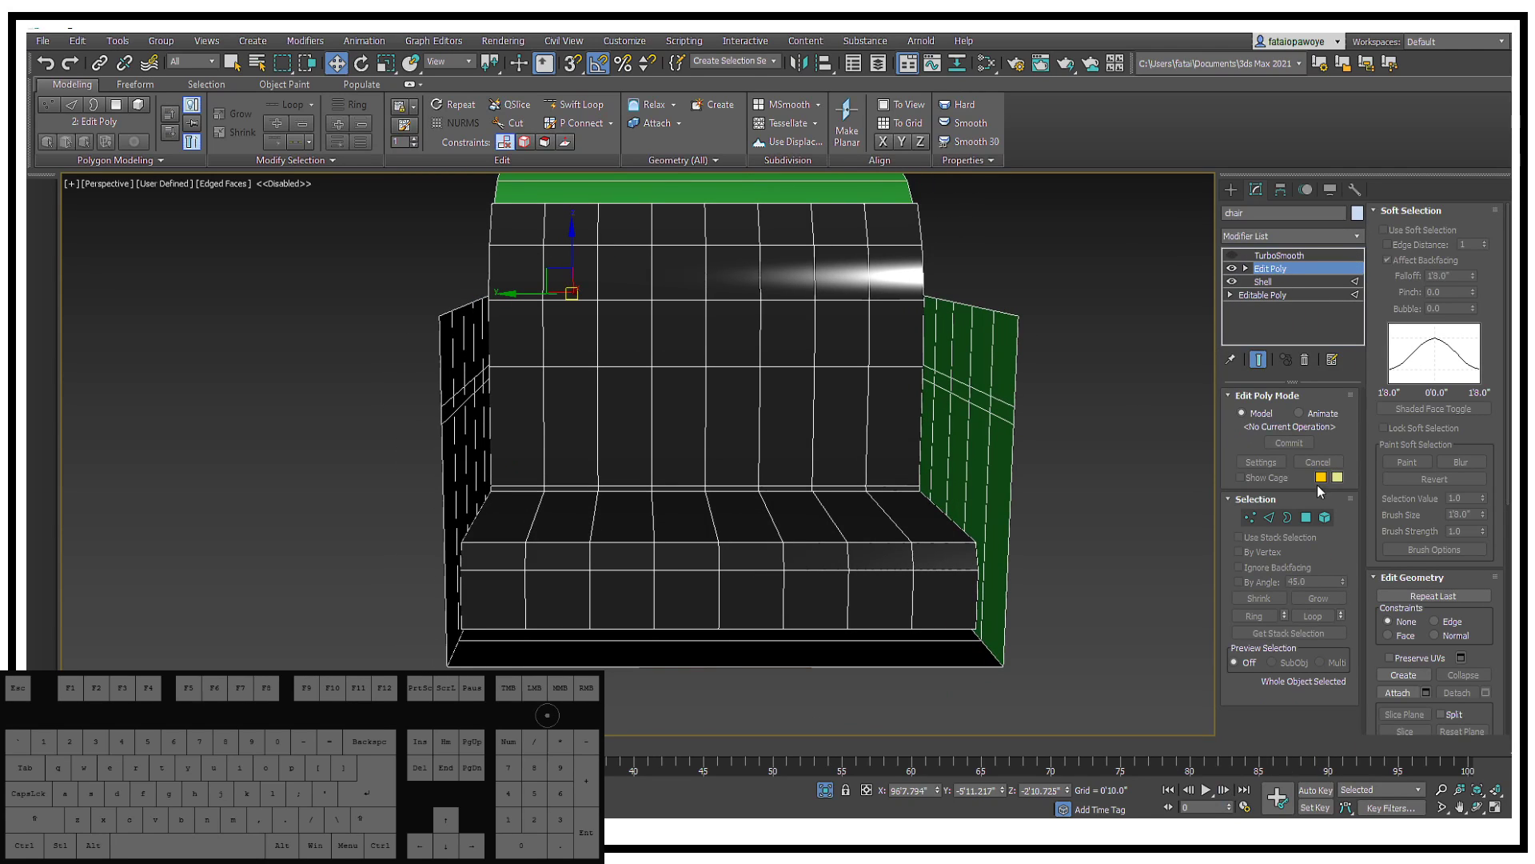
# Step: Select the seven vertical edge loops between the backrest's columns at edge level and examine them from both sides of the seat
pyautogui.click(1268, 518)
pyautogui.doubleClick(866, 394)
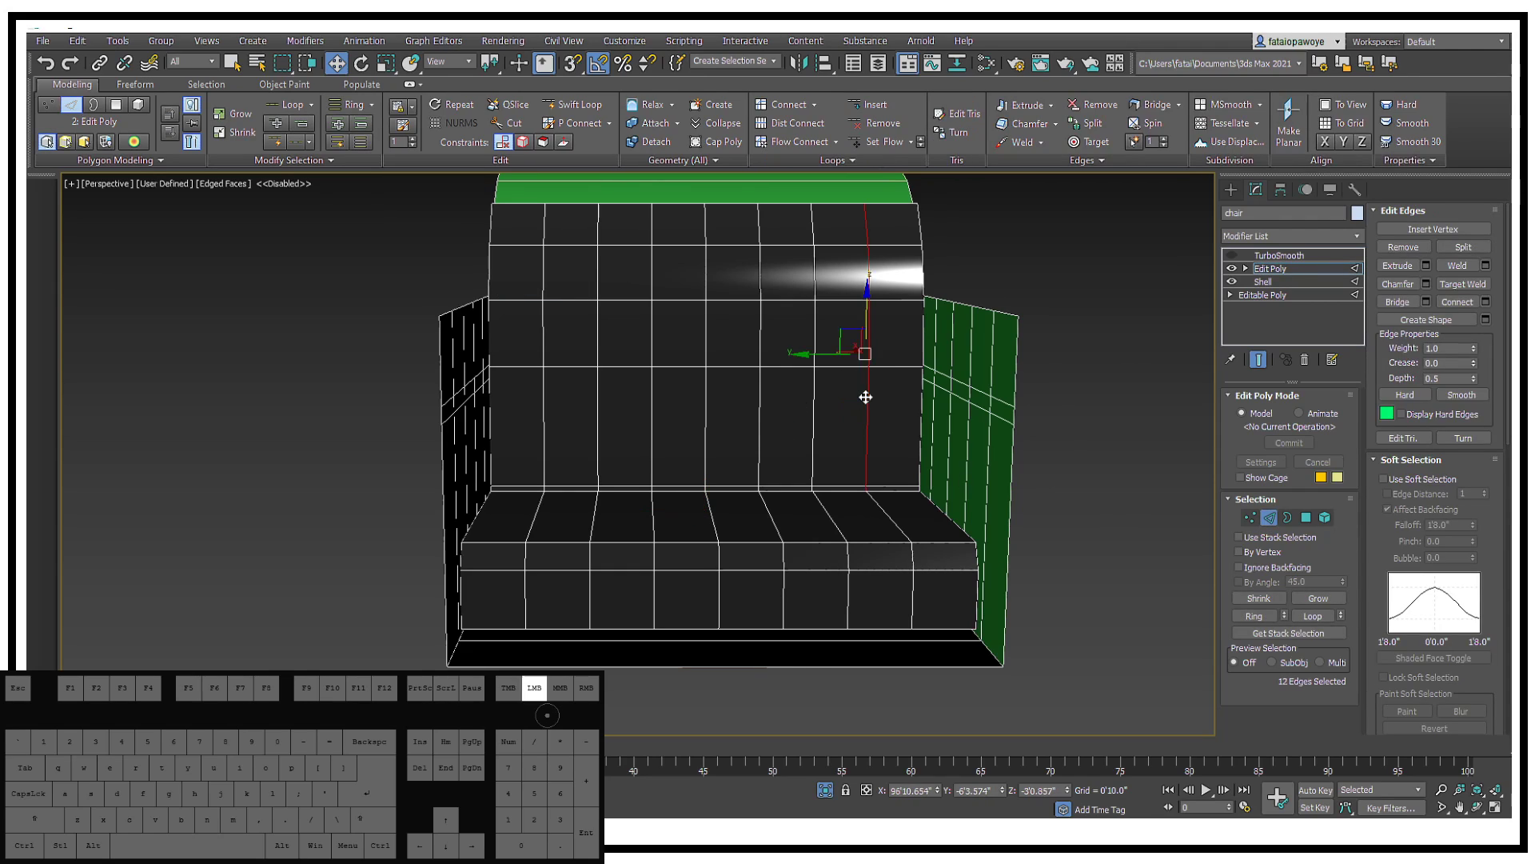
pyautogui.keyDown('ctrl'); pyautogui.doubleClick(814, 392); pyautogui.keyUp('ctrl')
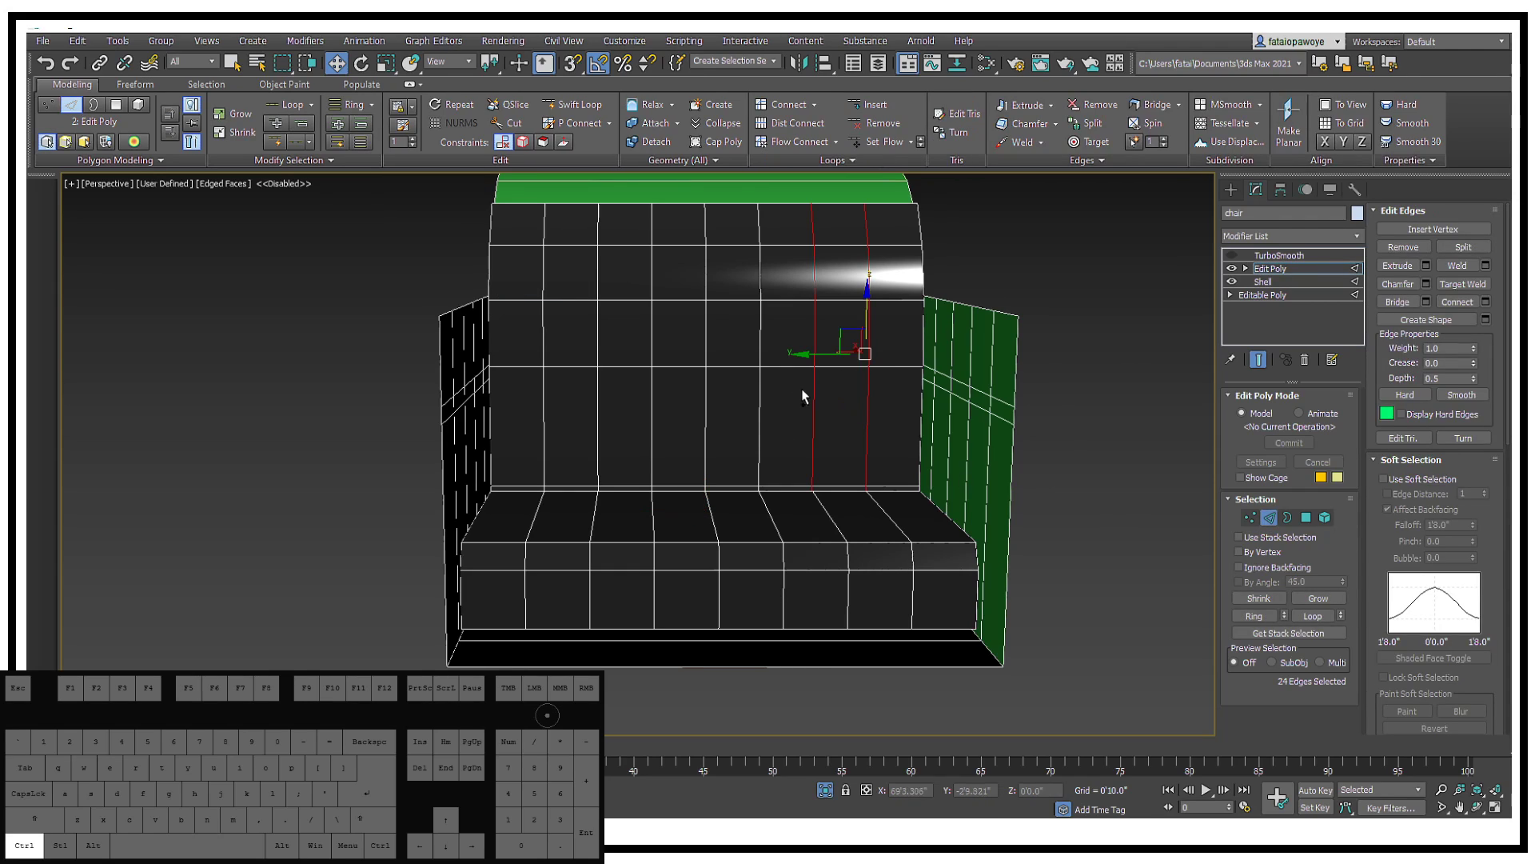
pyautogui.keyDown('ctrl'); pyautogui.doubleClick(760, 412); pyautogui.keyUp('ctrl')
pyautogui.keyDown('ctrl'); pyautogui.doubleClick(706, 411); pyautogui.keyUp('ctrl')
pyautogui.keyDown('ctrl'); pyautogui.doubleClick(651, 419); pyautogui.keyUp('ctrl')
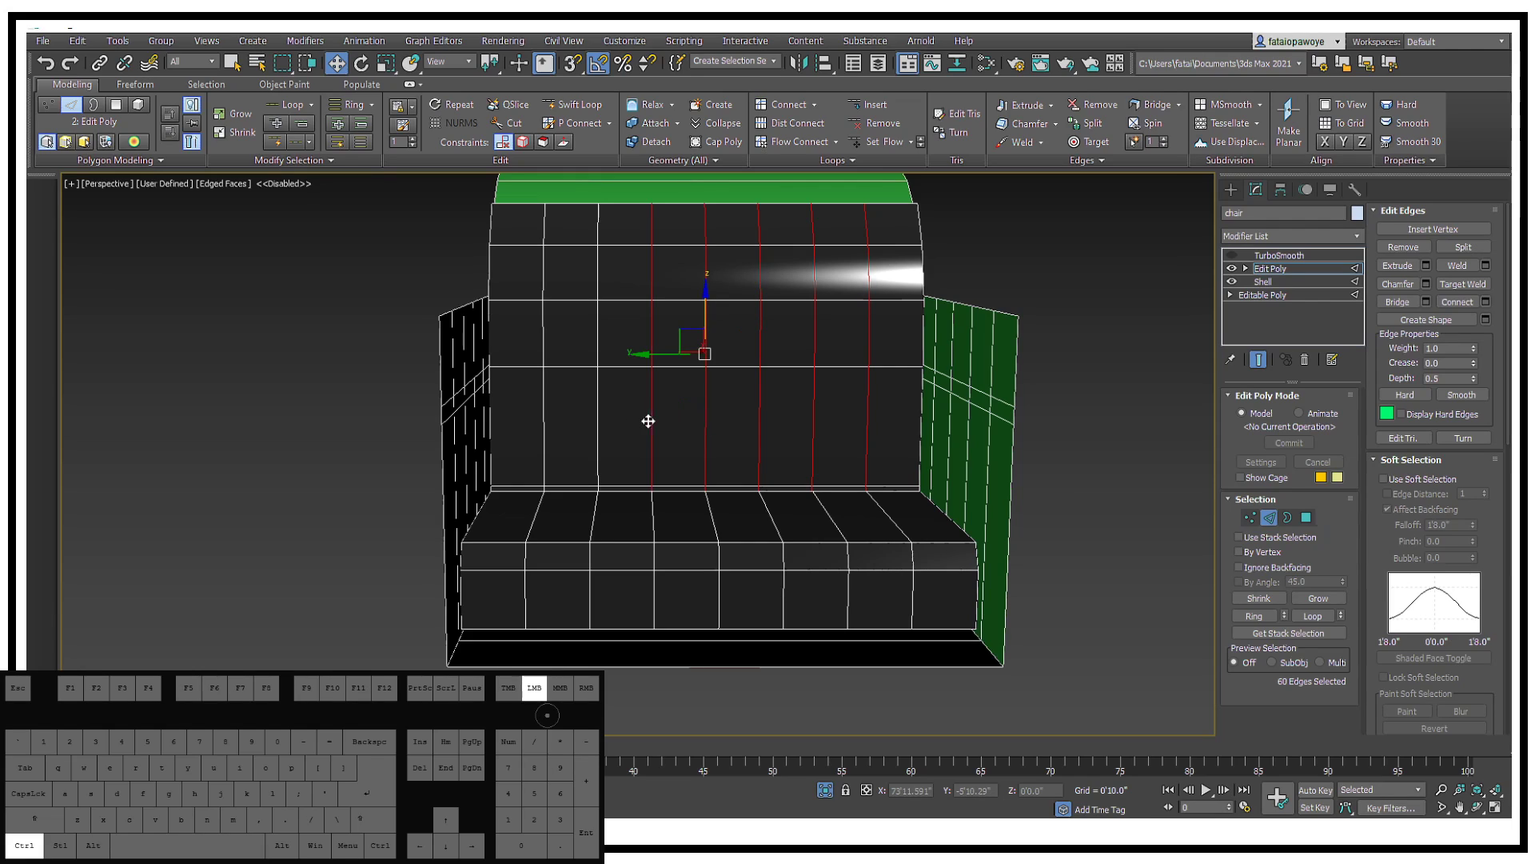
pyautogui.keyDown('ctrl'); pyautogui.doubleClick(598, 422); pyautogui.keyUp('ctrl')
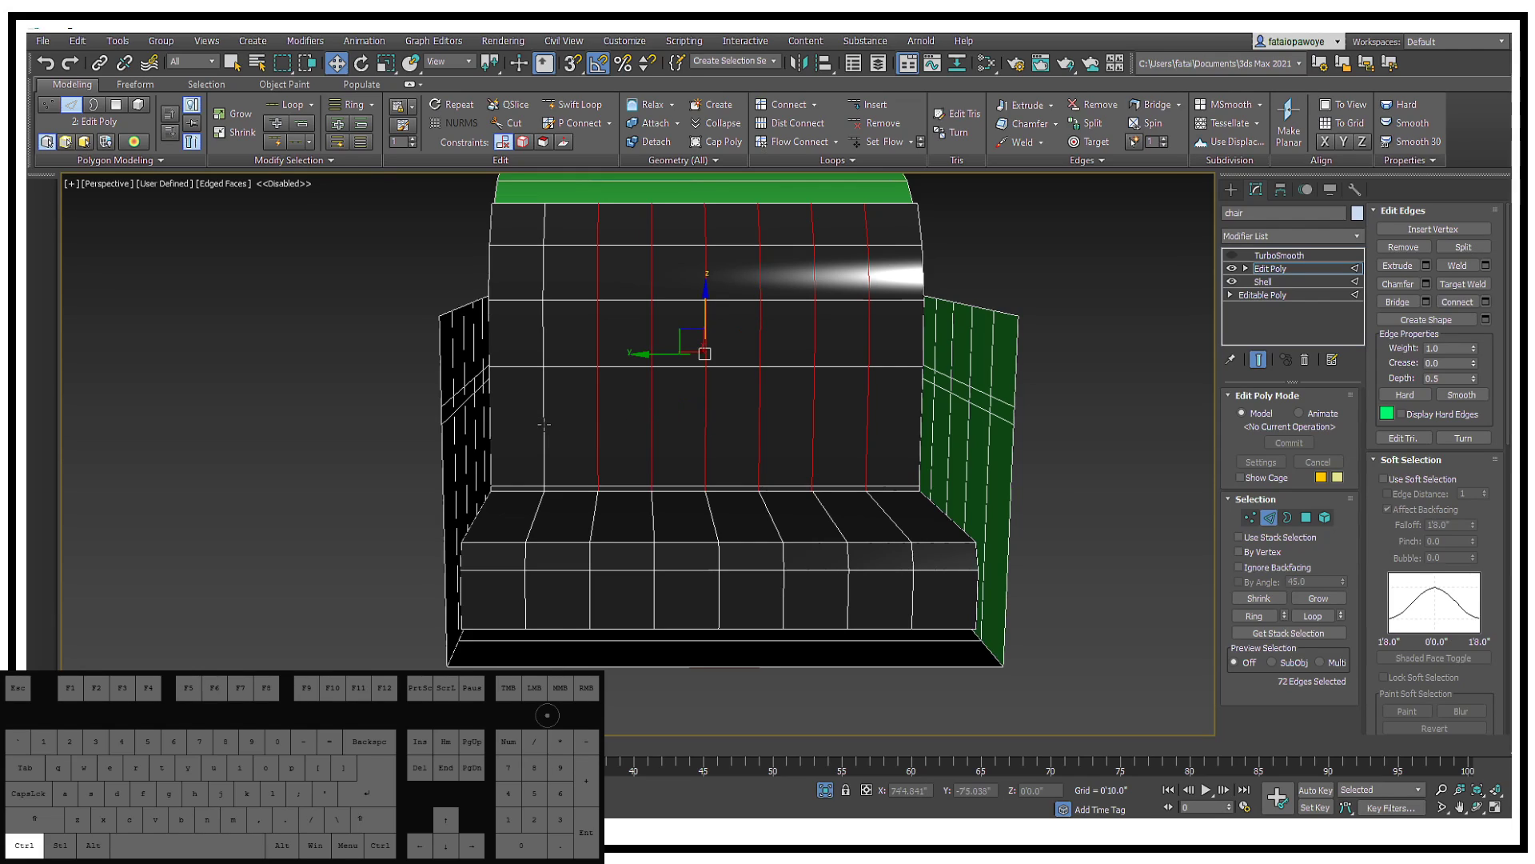
pyautogui.keyDown('ctrl'); pyautogui.doubleClick(544, 424); pyautogui.keyUp('ctrl')
pyautogui.keyDown('alt'); pyautogui.moveTo(544, 423); pyautogui.dragTo(624, 472, button='middle'); pyautogui.keyUp('alt')
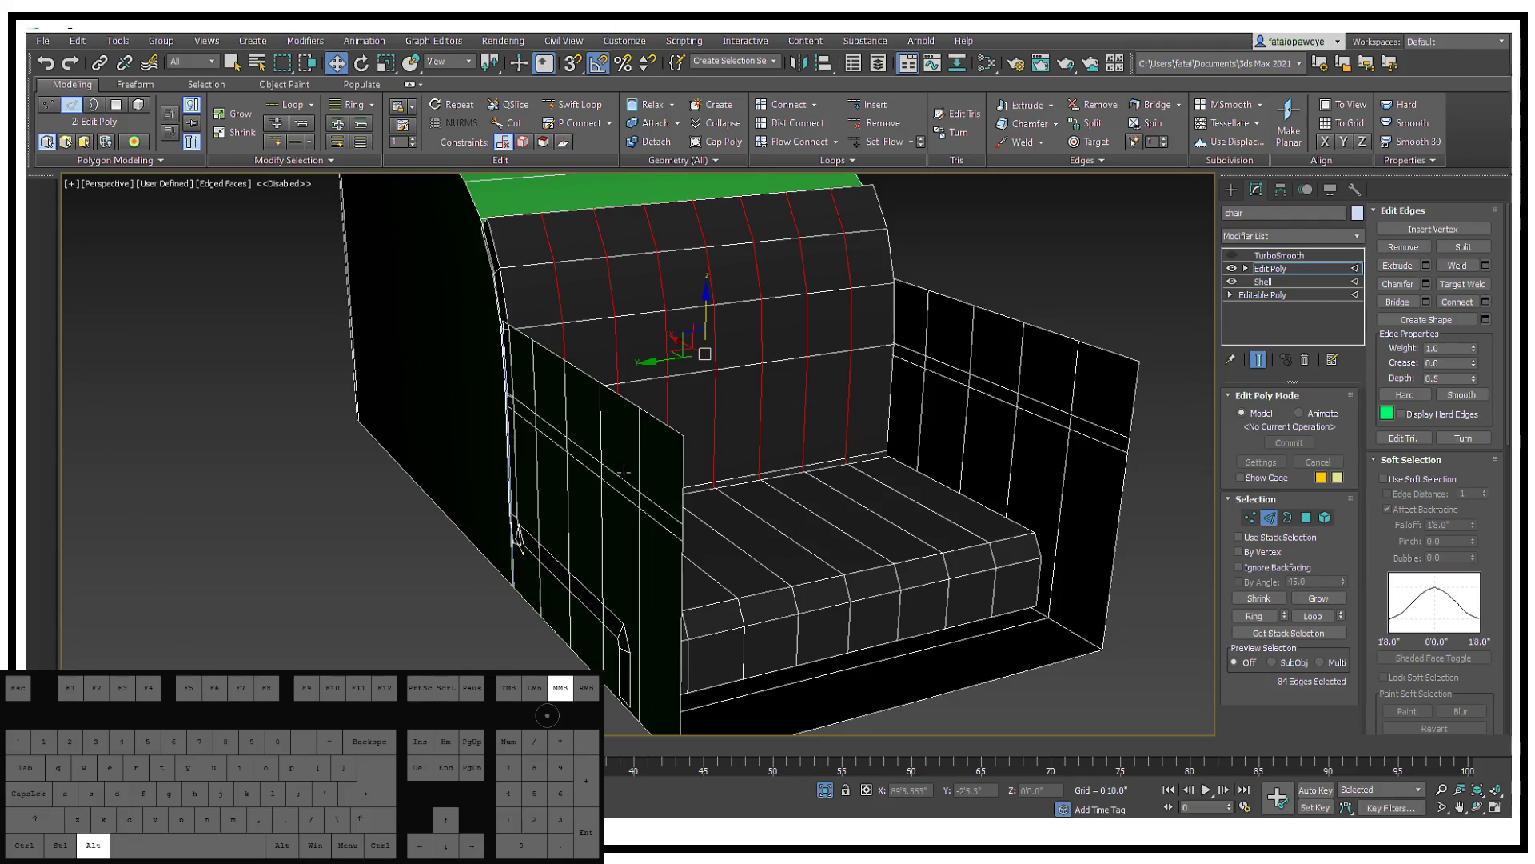
pyautogui.keyDown('alt'); pyautogui.moveTo(622, 473); pyautogui.dragTo(541, 483, button='middle'); pyautogui.keyUp('alt')
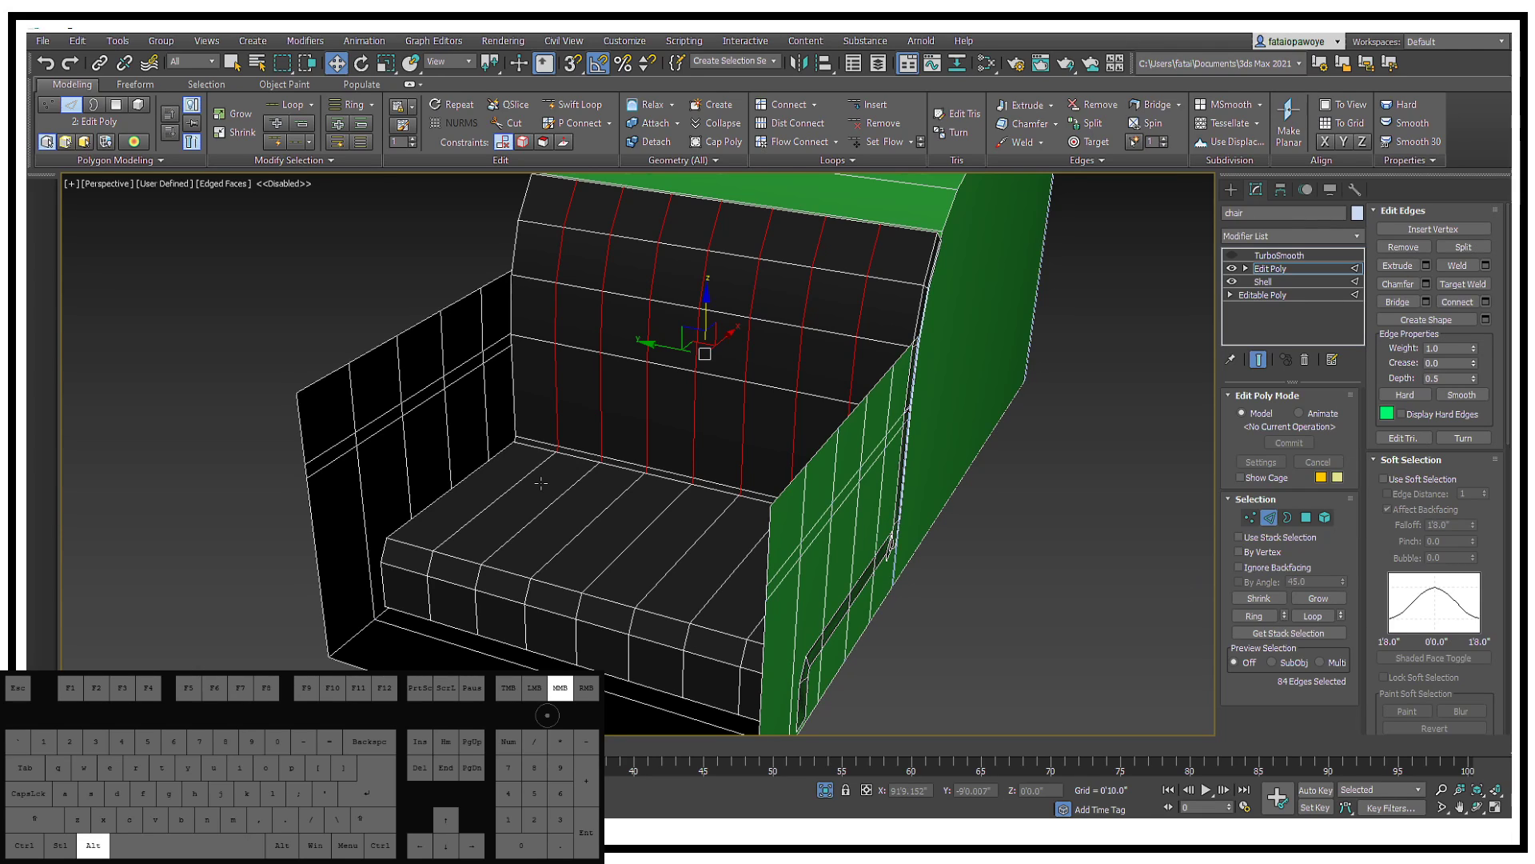
pyautogui.keyDown('alt'); pyautogui.moveTo(541, 483); pyautogui.dragTo(780, 497, button='middle'); pyautogui.keyUp('alt')
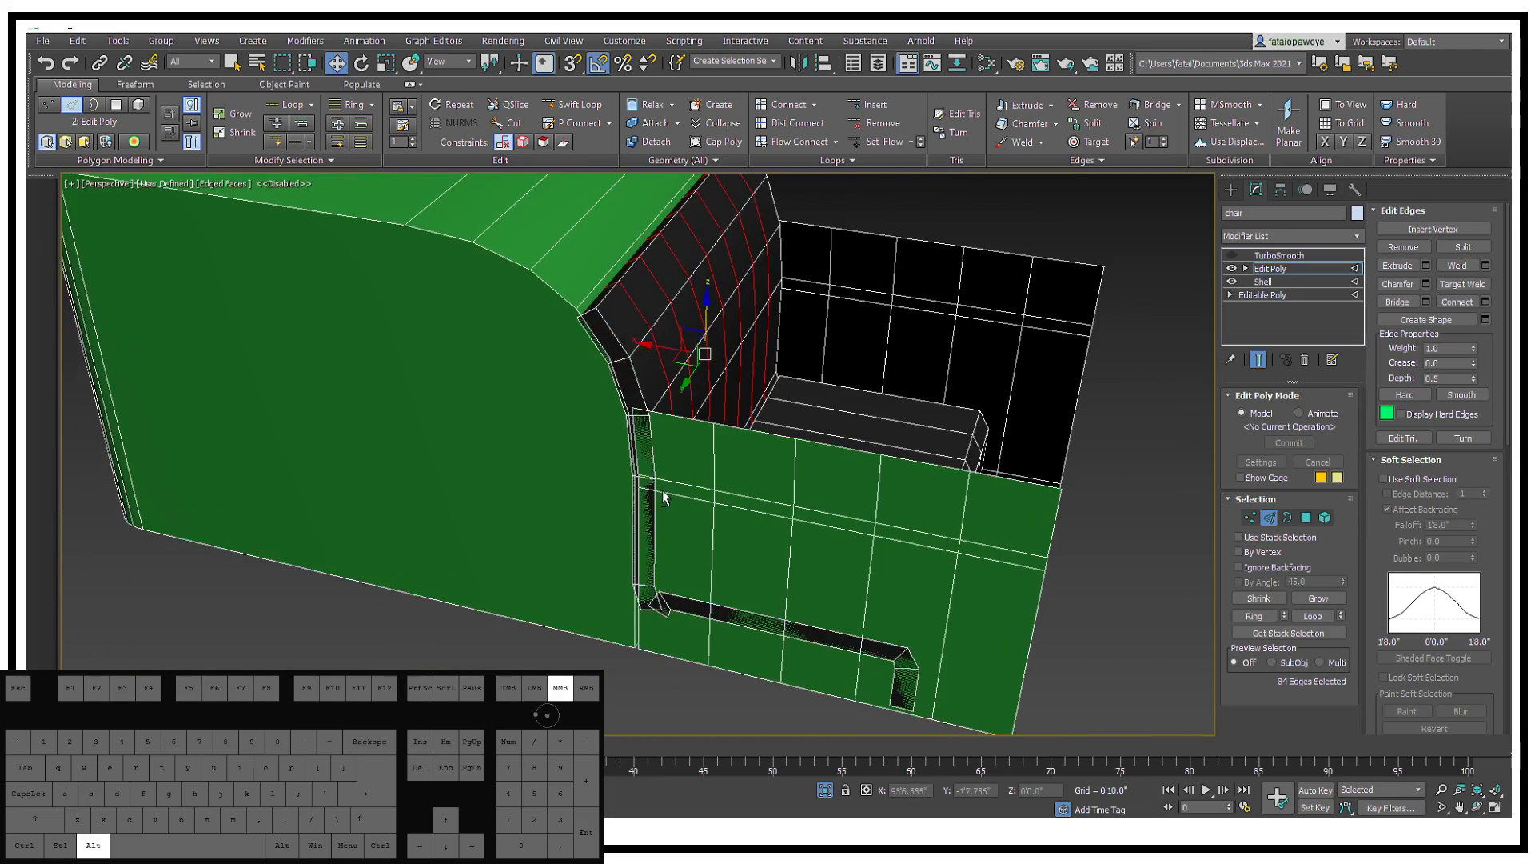
# Step: Switch to polygon level and select the four front polygons of the backrest's first outer column
pyautogui.click(1305, 518)
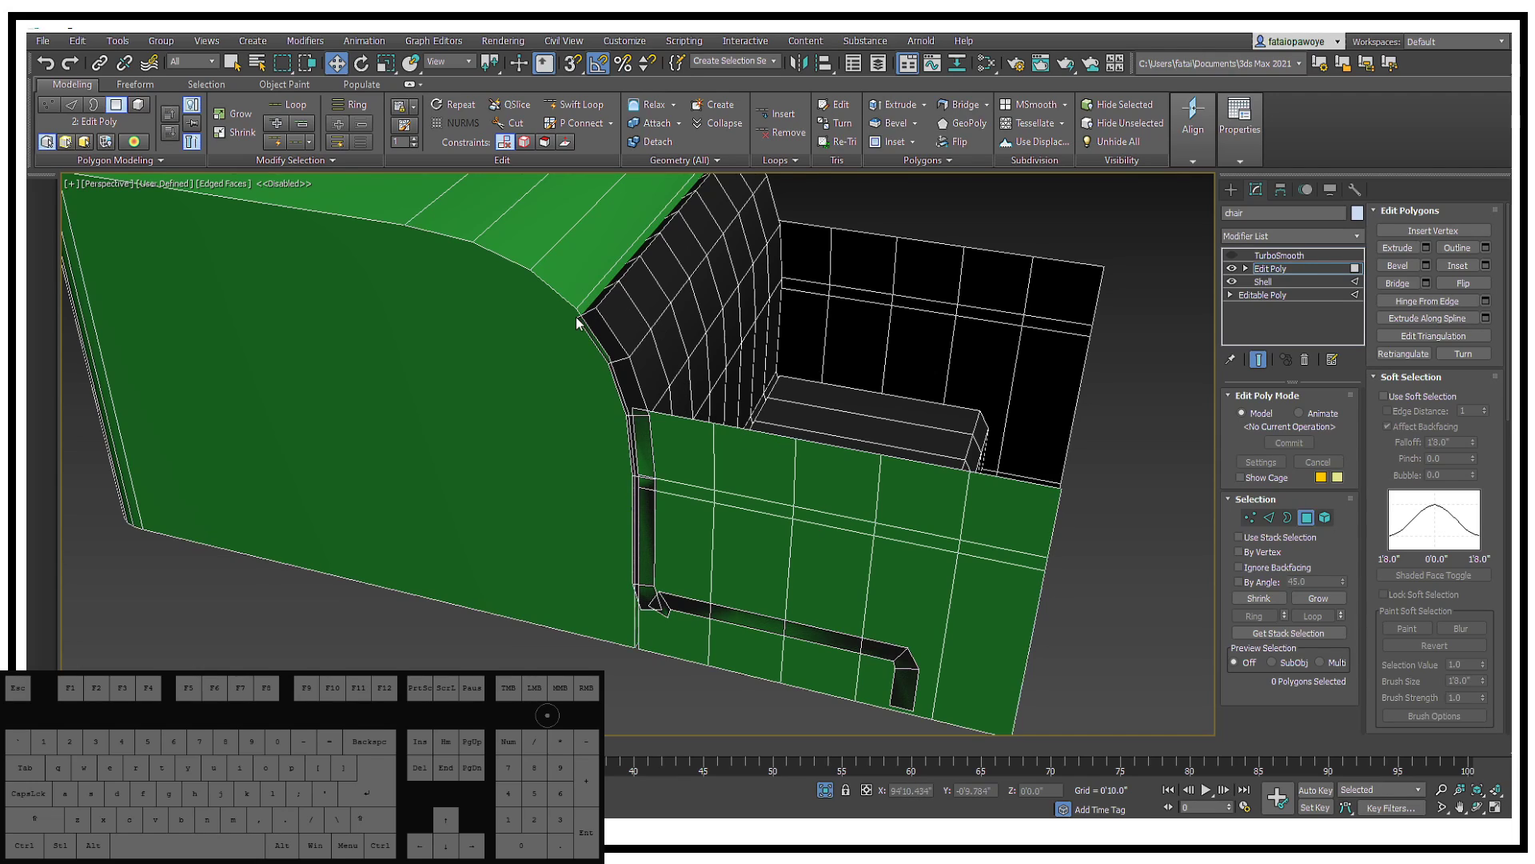
pyautogui.keyDown('alt'); pyautogui.moveTo(593, 307); pyautogui.dragTo(1114, 343, button='middle'); pyautogui.keyUp('alt')
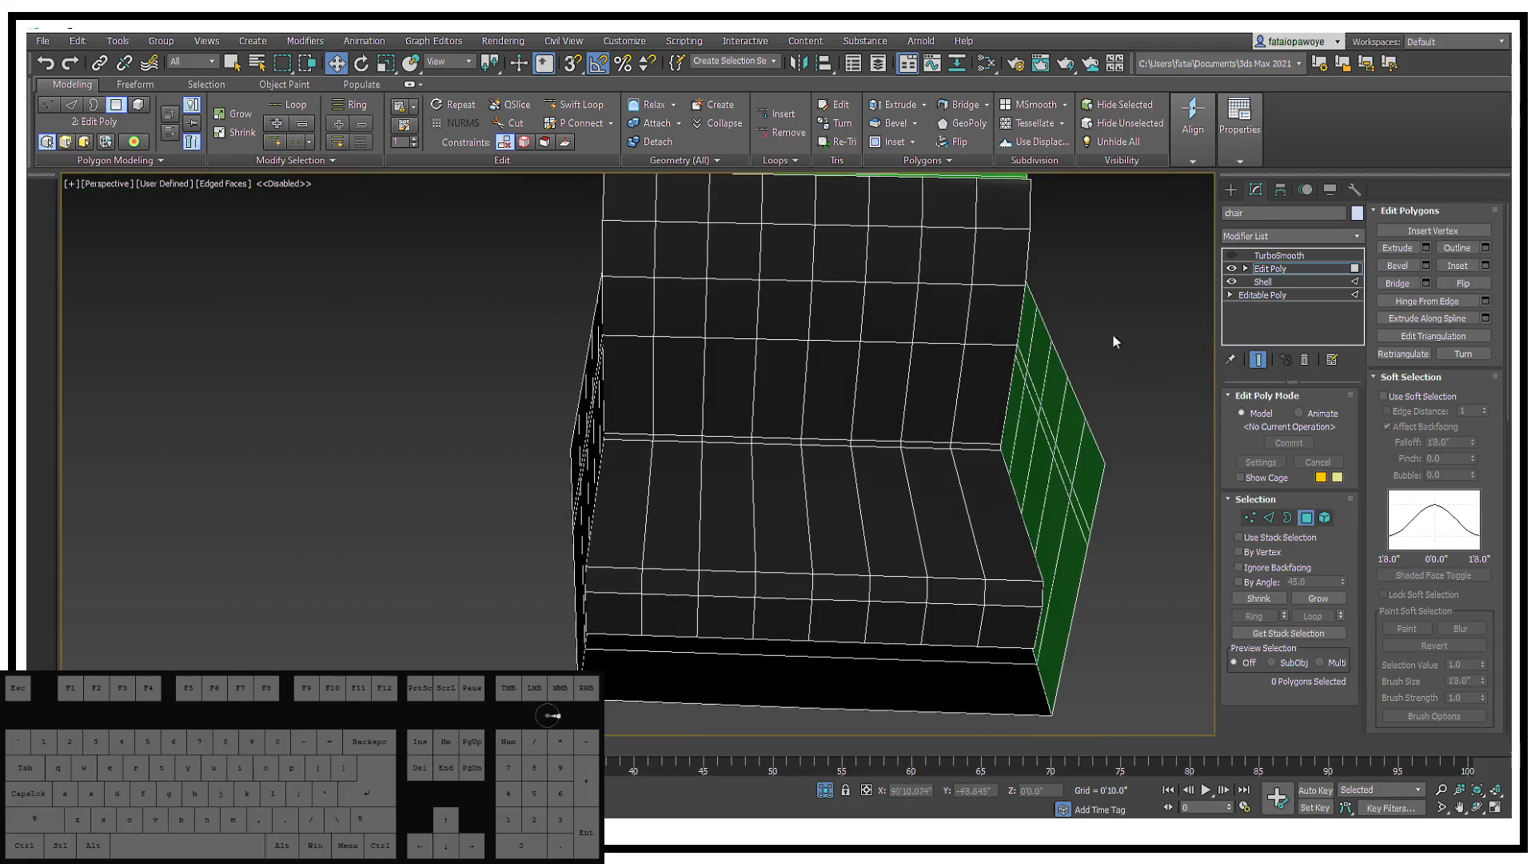
pyautogui.click(627, 196)
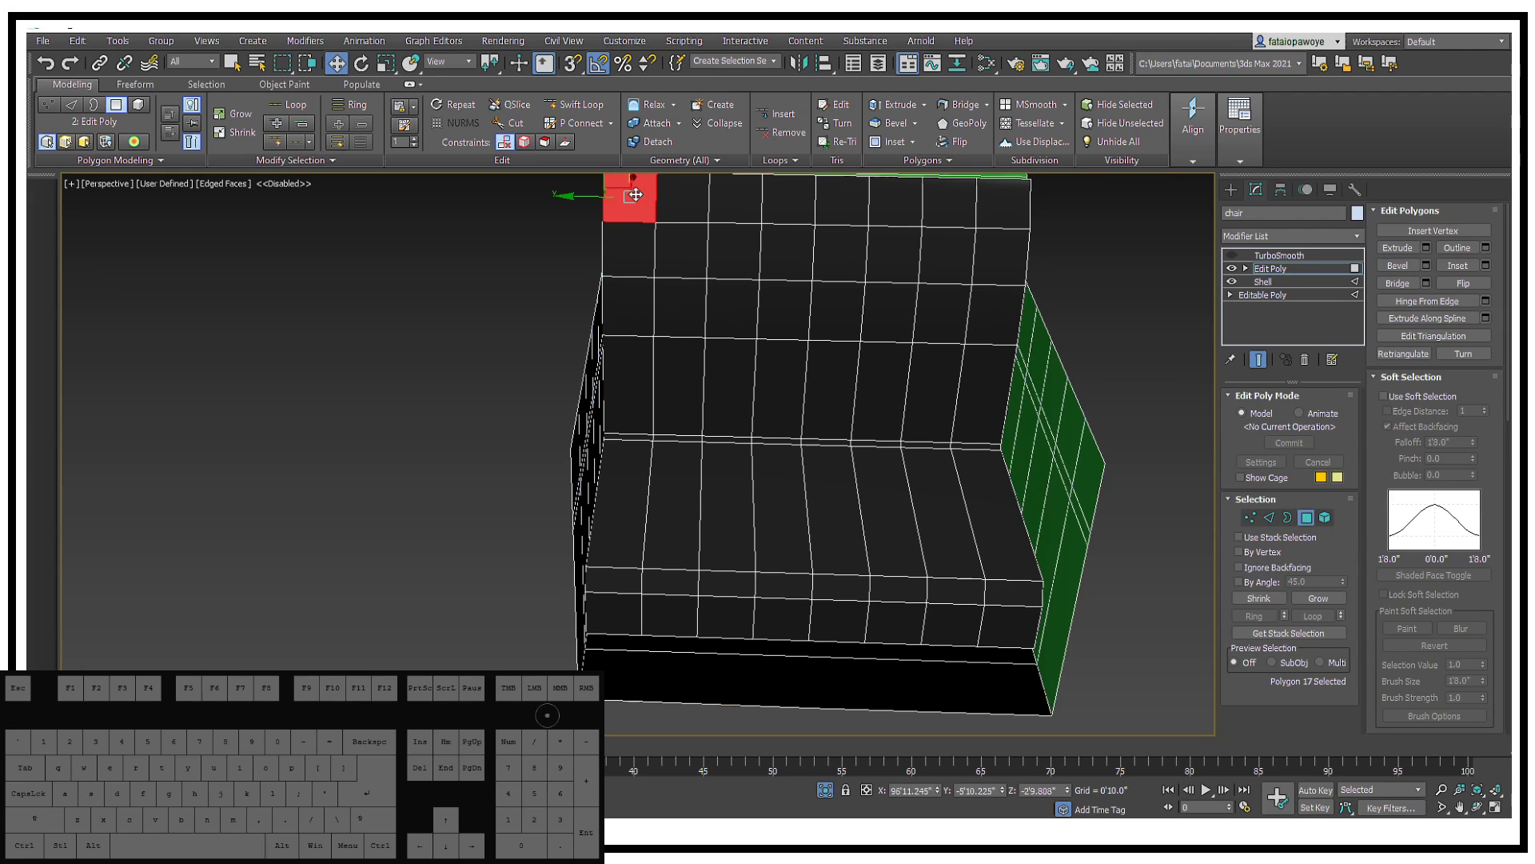
pyautogui.keyDown('ctrl'); pyautogui.click(628, 248); pyautogui.keyUp('ctrl')
pyautogui.keyDown('ctrl'); pyautogui.click(632, 304); pyautogui.keyUp('ctrl')
pyautogui.keyDown('ctrl'); pyautogui.click(635, 355); pyautogui.keyUp('ctrl')
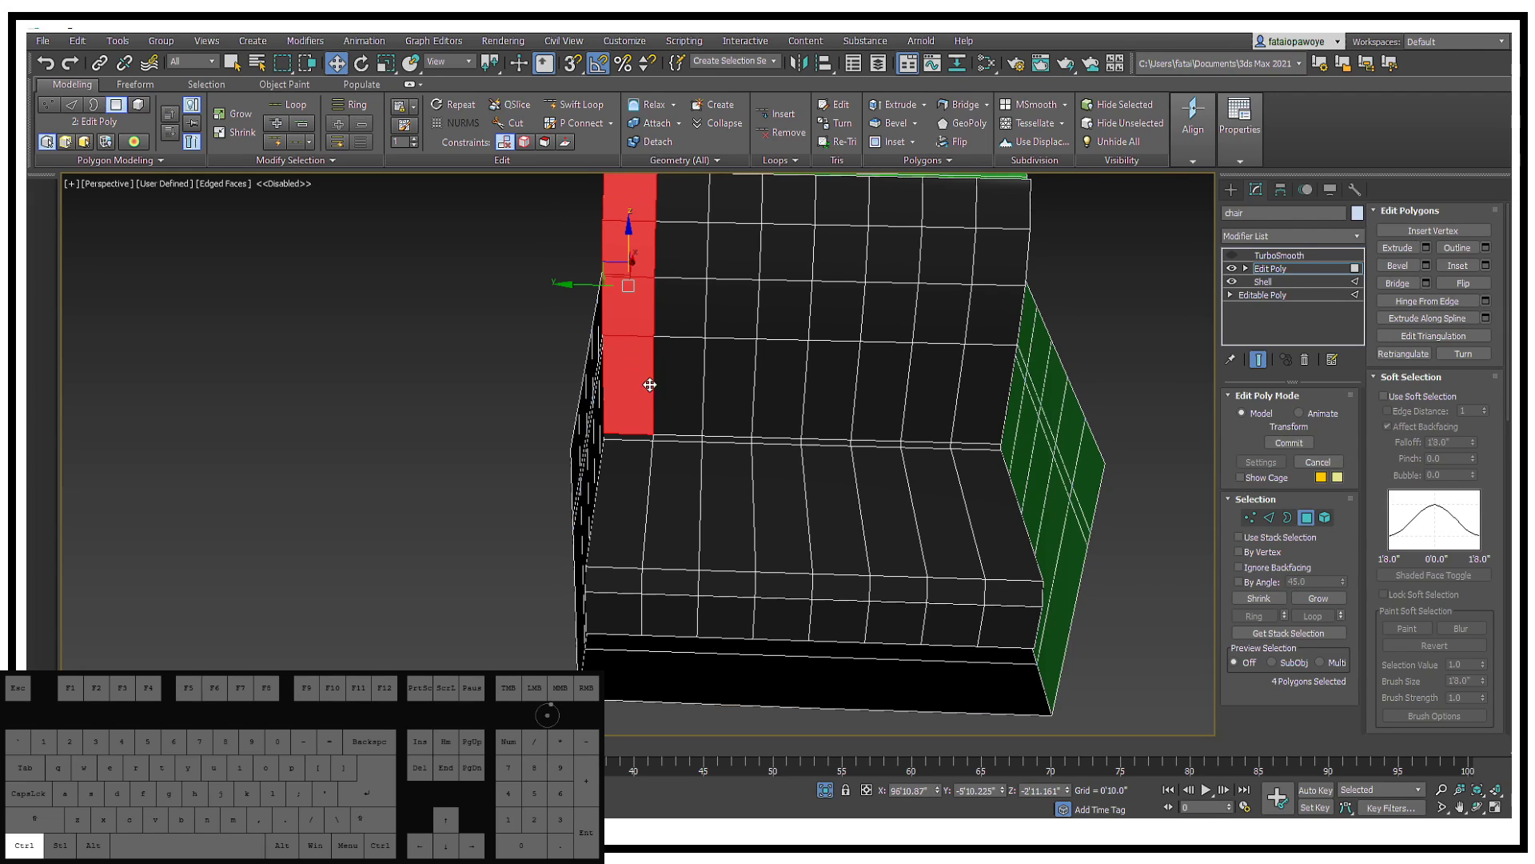
pyautogui.keyDown('ctrl'); pyautogui.click(683, 393); pyautogui.keyUp('ctrl')
pyautogui.keyDown('ctrl'); pyautogui.click(679, 352); pyautogui.keyUp('ctrl')
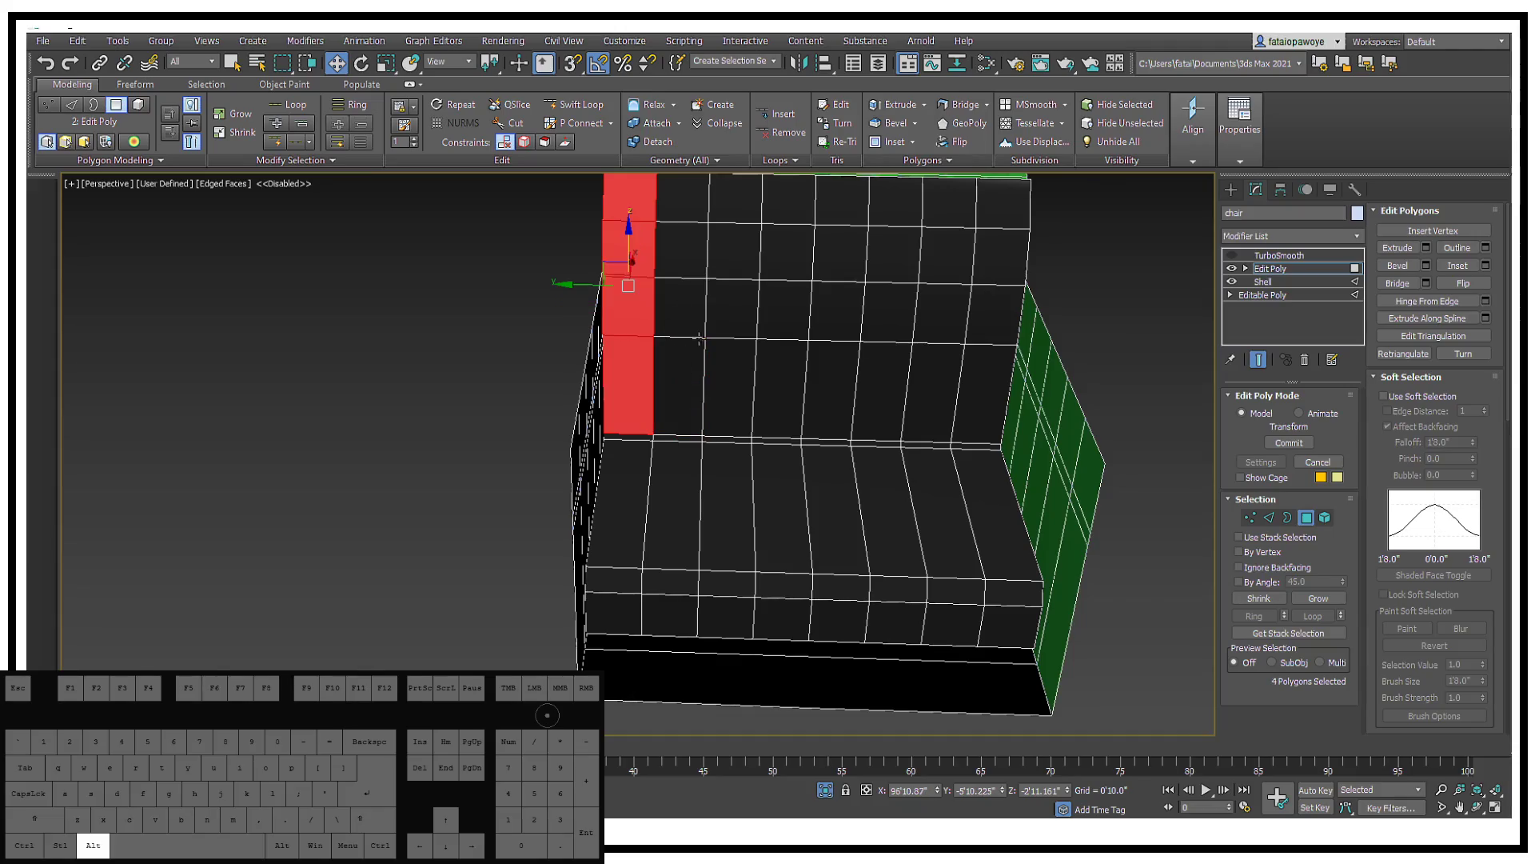
pyautogui.keyDown('alt'); pyautogui.moveTo(679, 336); pyautogui.dragTo(677, 406, button='middle'); pyautogui.keyUp('alt')
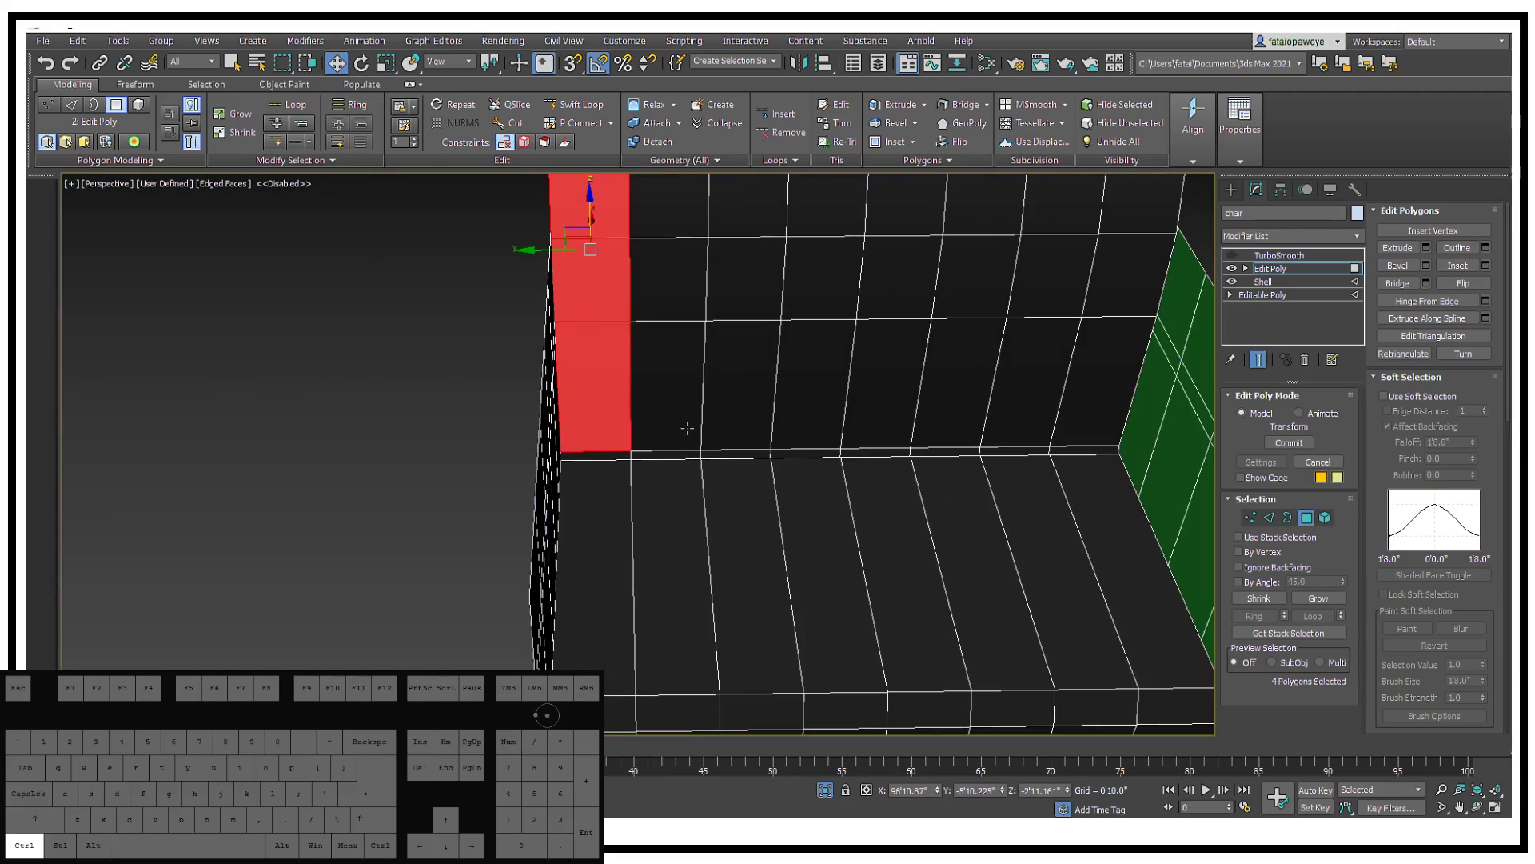
pyautogui.keyDown('ctrl'); pyautogui.click(679, 383); pyautogui.keyUp('ctrl')
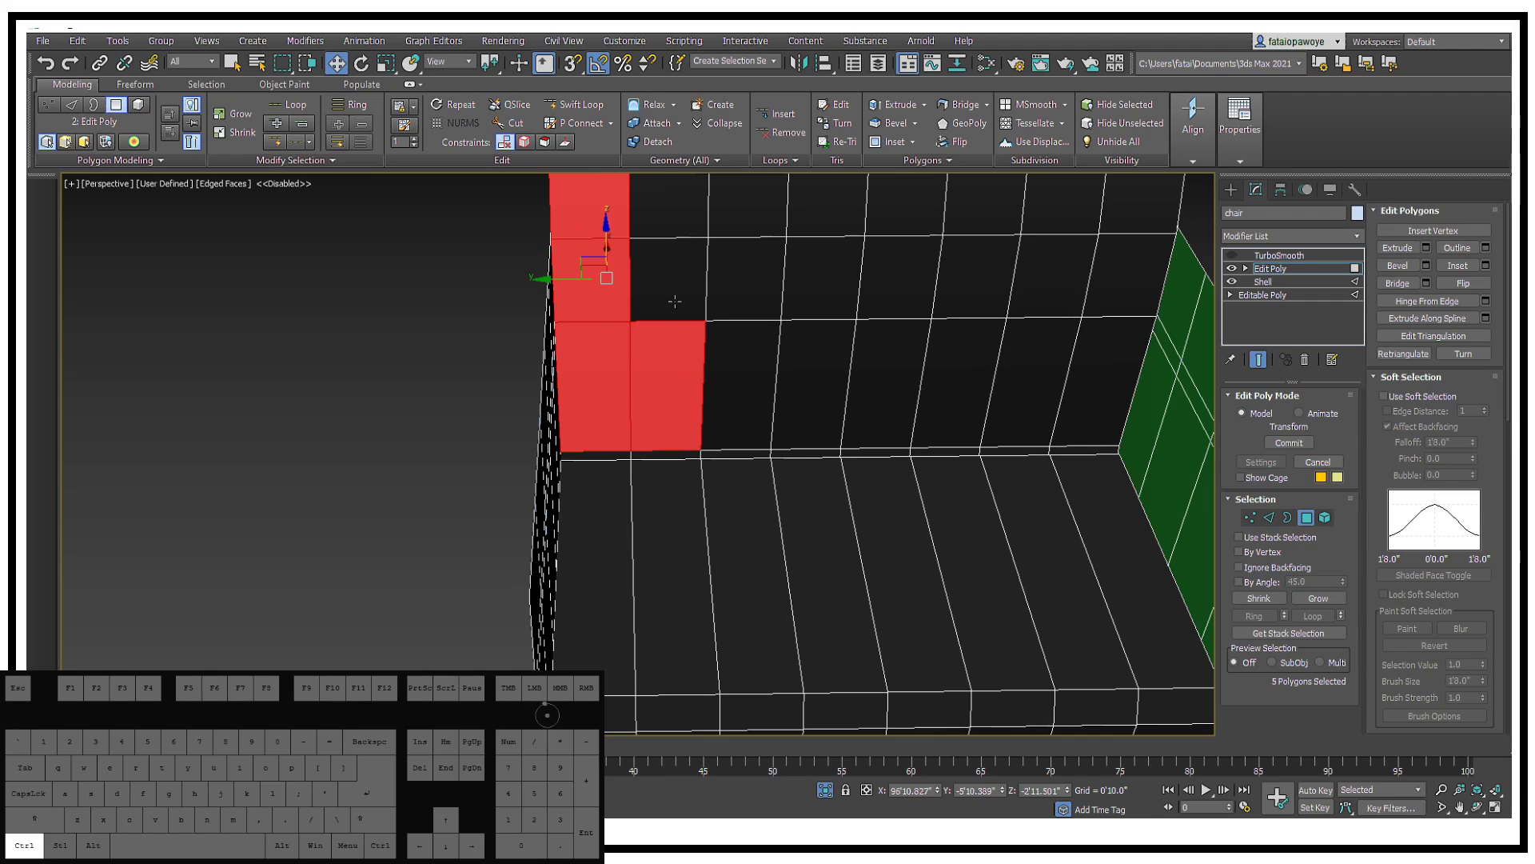
pyautogui.hotkey('ctrl', 'z')
# Step: Bevel the selected outer backrest column with a height of 0'0.174" and an outline of 0'0.0"
pyautogui.moveTo(679, 291); pyautogui.dragTo(685, 452, button='middle')
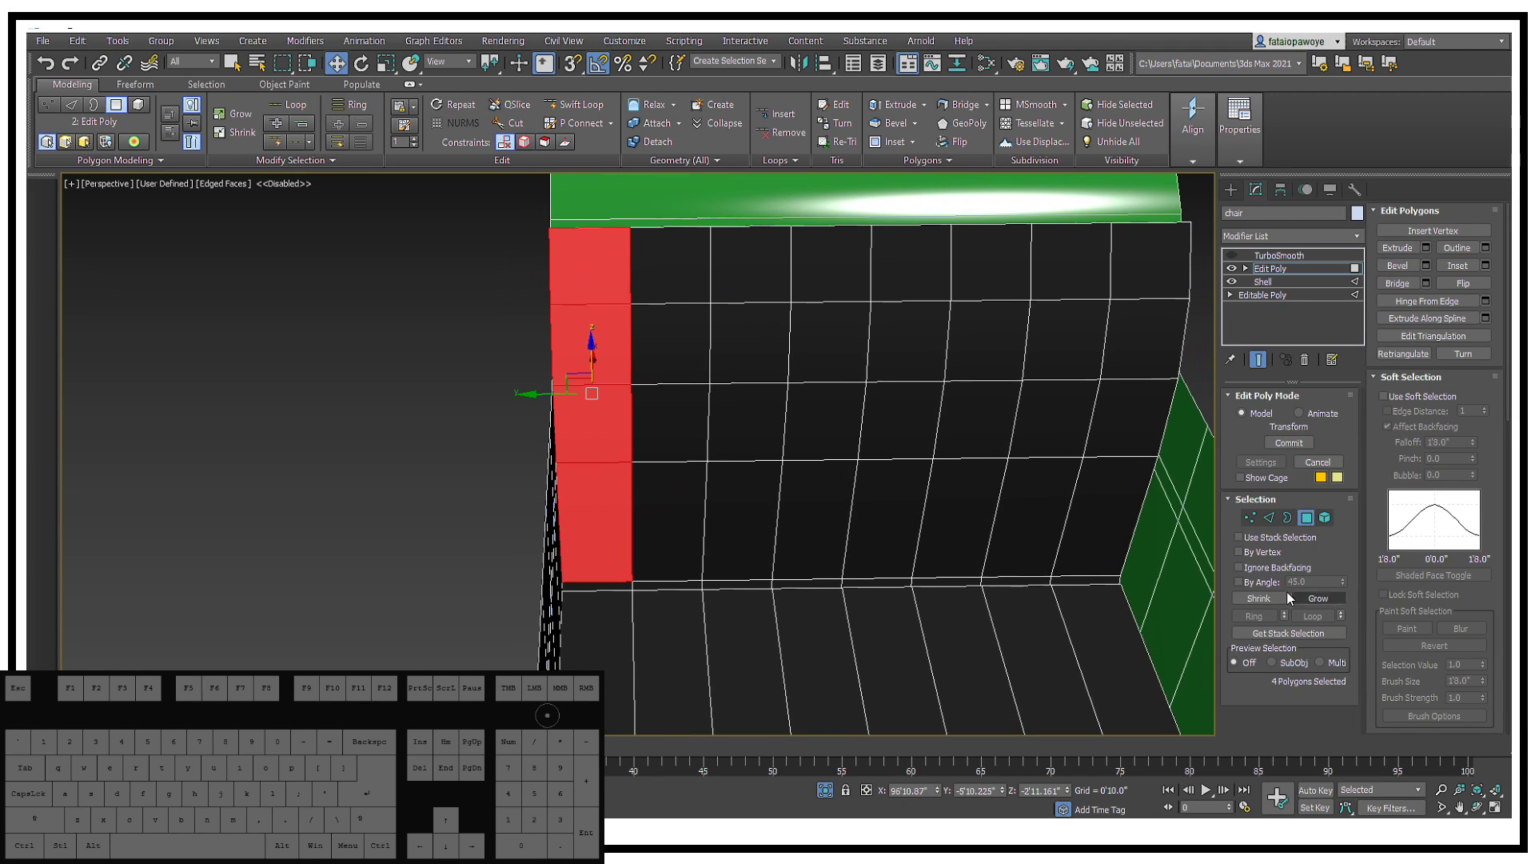
pyautogui.click(1427, 265)
pyautogui.keyDown('alt'); pyautogui.moveTo(807, 320); pyautogui.dragTo(639, 512, button='middle'); pyautogui.keyUp('alt')
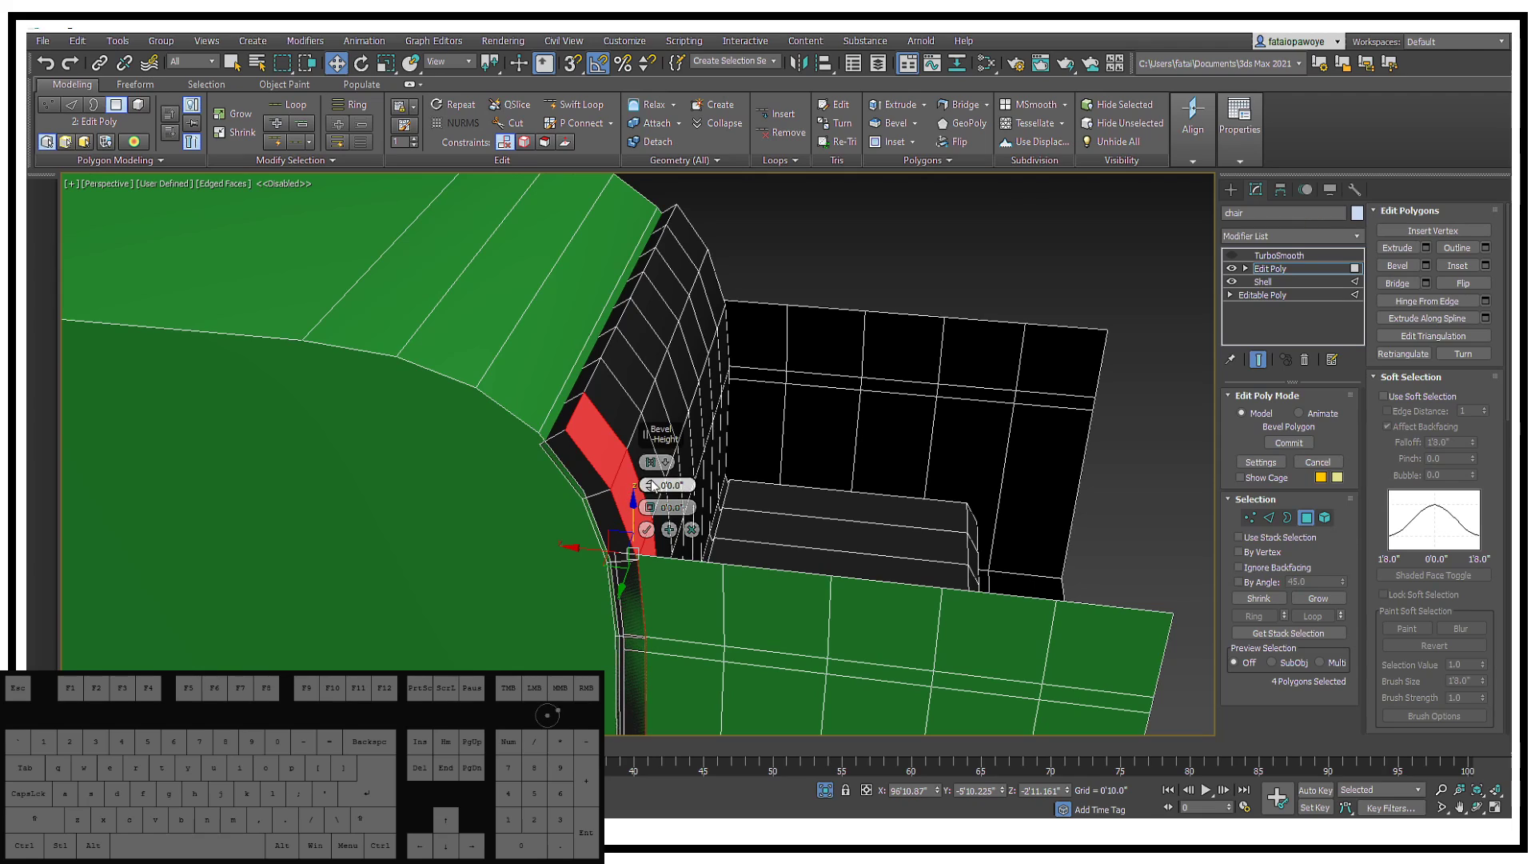
pyautogui.moveTo(654, 486); pyautogui.dragTo(661, 481)
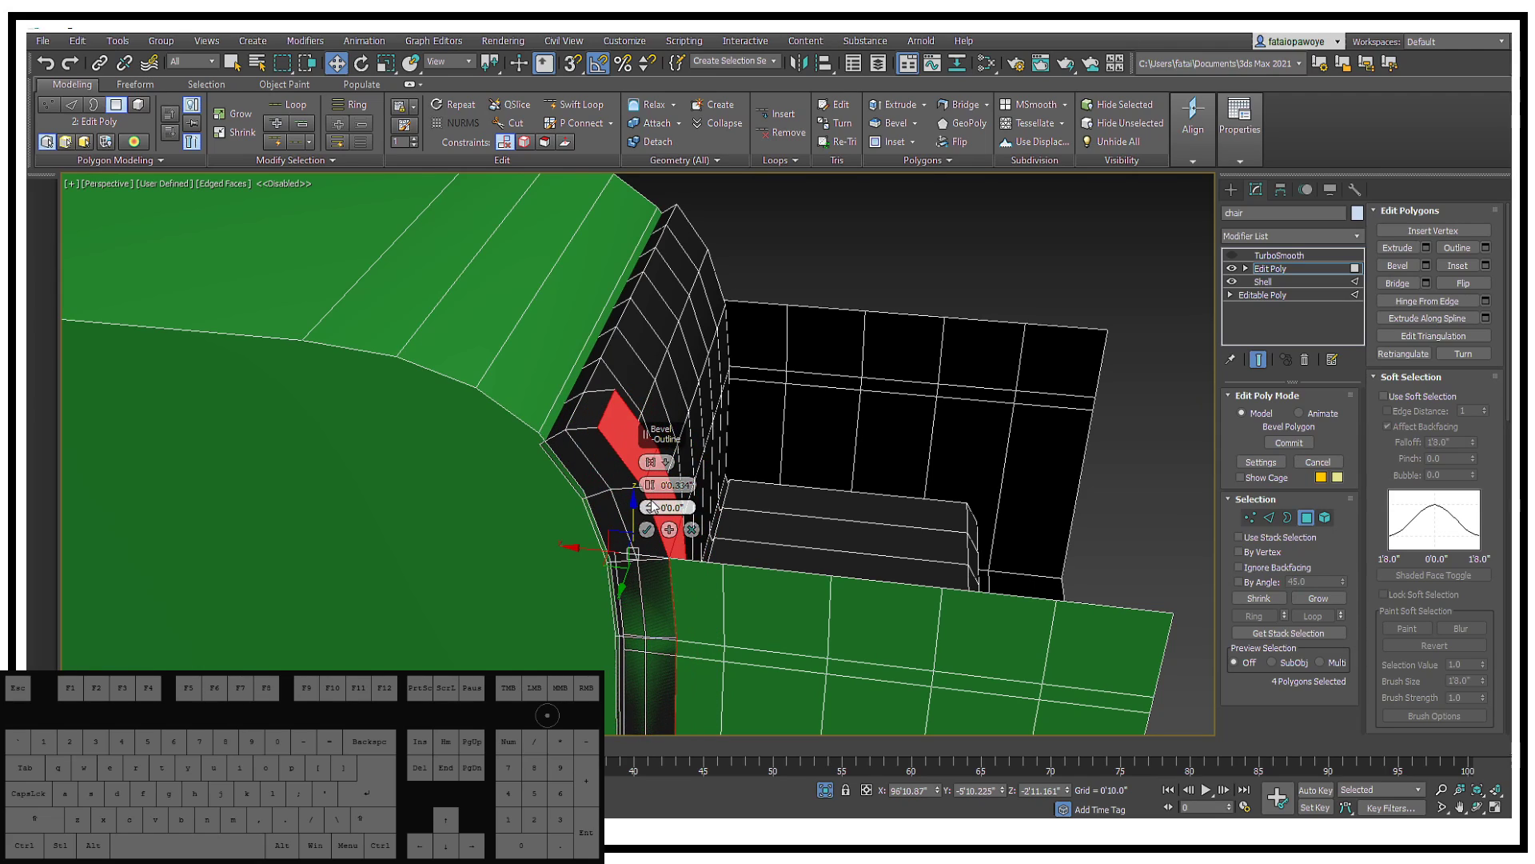
pyautogui.moveTo(651, 493); pyautogui.dragTo(651, 494)
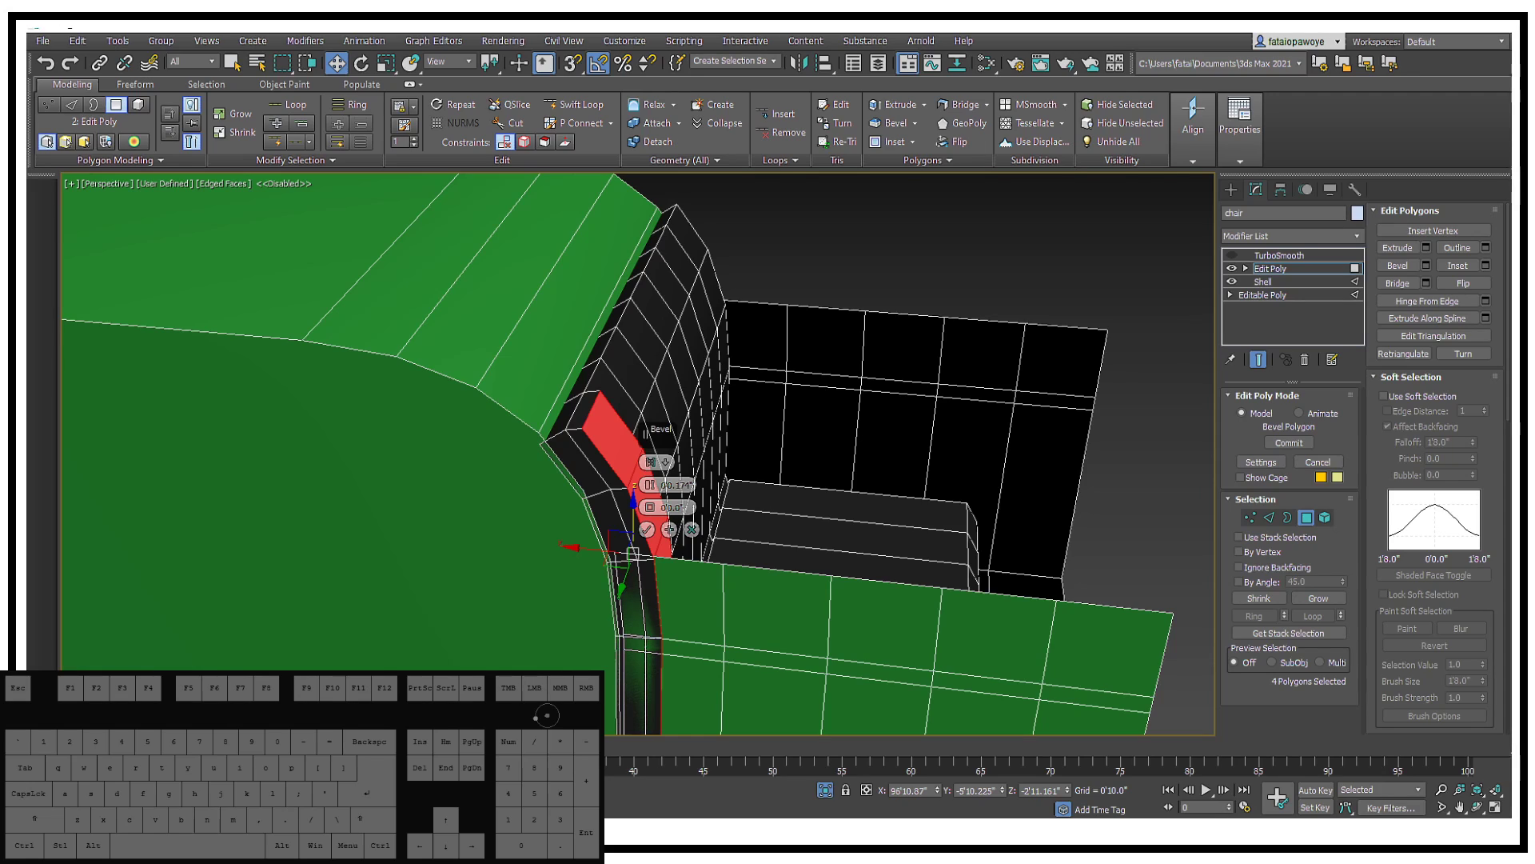
pyautogui.keyDown('alt'); pyautogui.moveTo(661, 402); pyautogui.dragTo(639, 549, button='middle'); pyautogui.keyUp('alt')
pyautogui.click(646, 530)
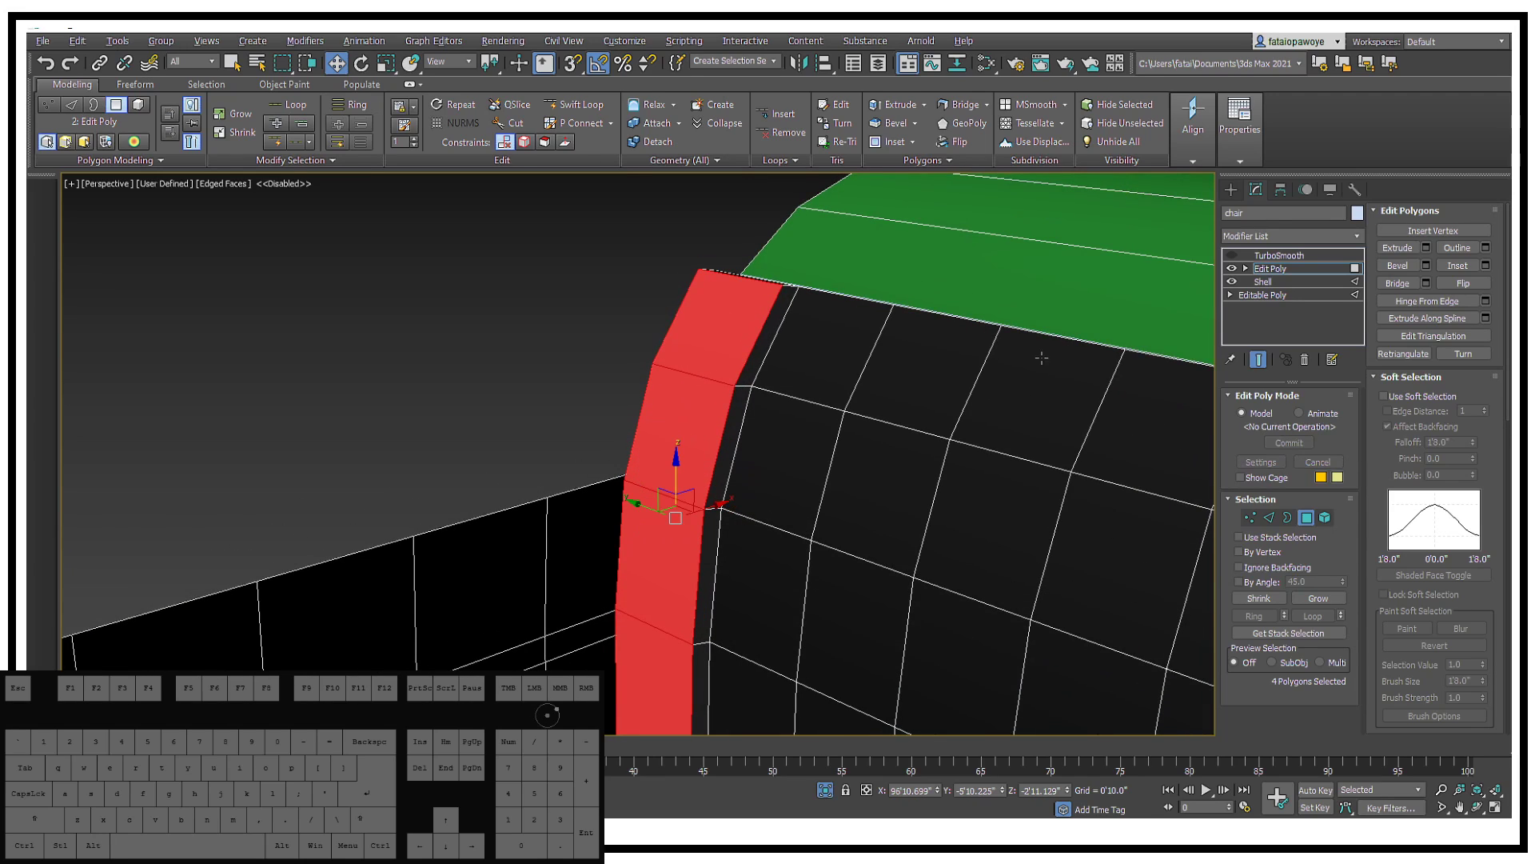
# Step: Show the TurboSmooth result temporarily and examine the bevelled backrest column from several angles
pyautogui.click(1230, 256)
pyautogui.keyDown('alt'); pyautogui.moveTo(783, 328); pyautogui.dragTo(844, 381, button='middle'); pyautogui.keyUp('alt')
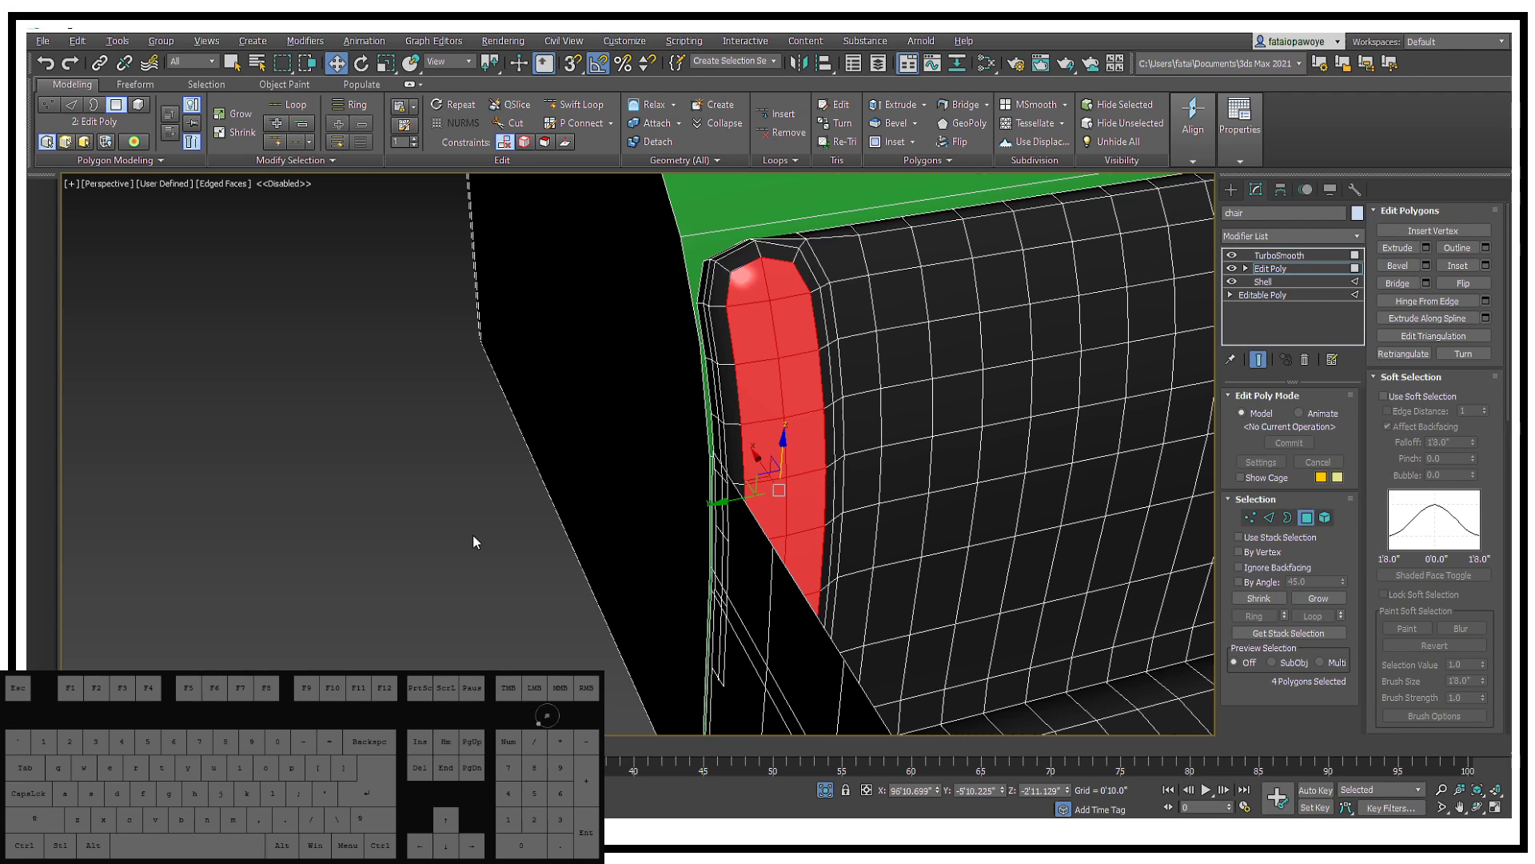
pyautogui.keyDown('alt'); pyautogui.moveTo(584, 345); pyautogui.dragTo(751, 243, button='middle'); pyautogui.keyUp('alt')
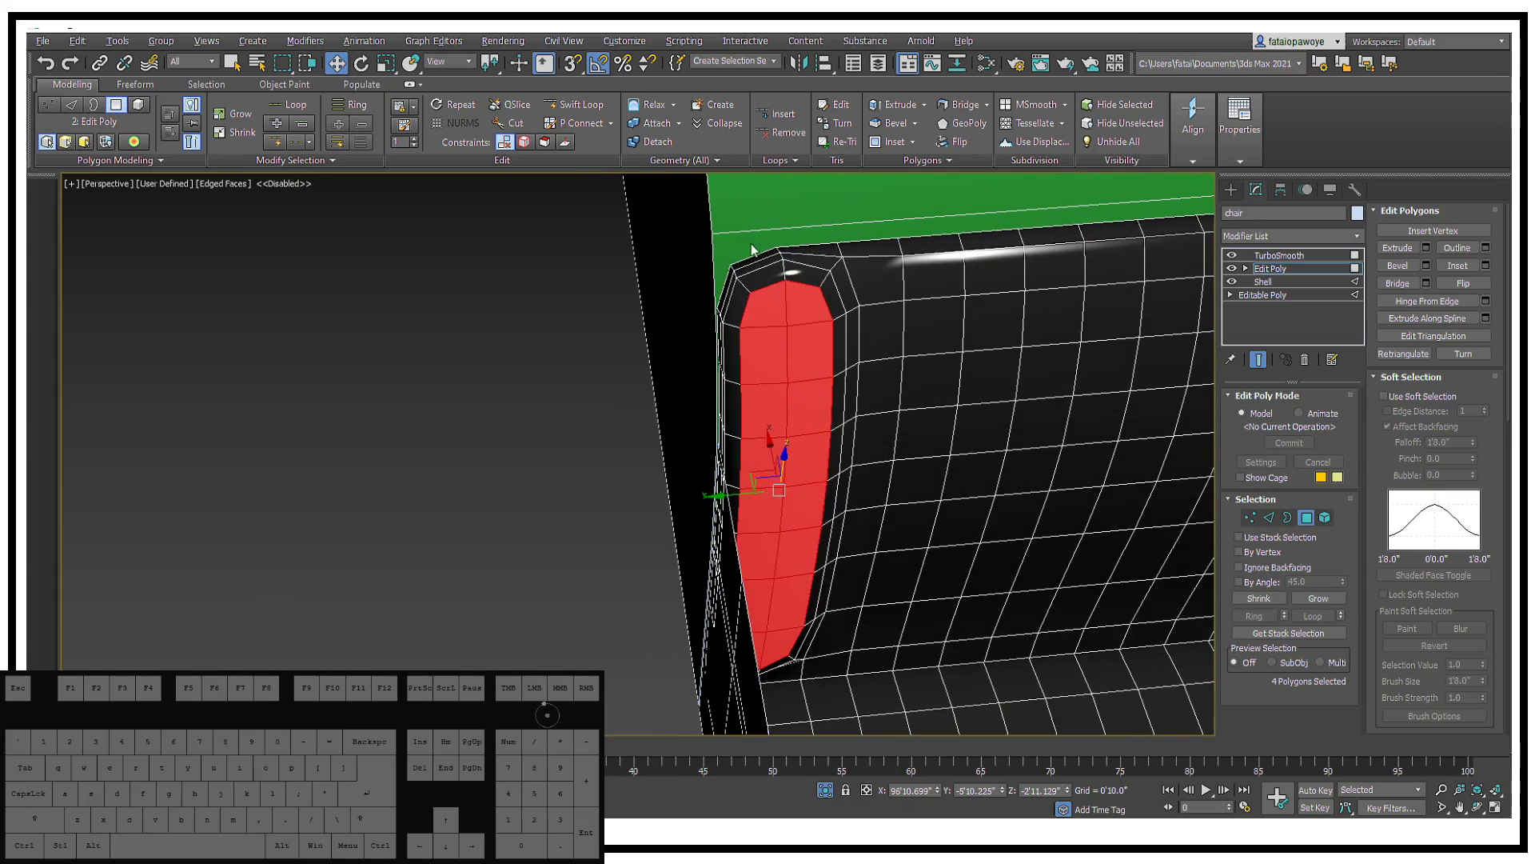
pyautogui.keyDown('alt'); pyautogui.moveTo(821, 321); pyautogui.dragTo(924, 368, button='middle'); pyautogui.keyUp('alt')
pyautogui.keyDown('alt'); pyautogui.moveTo(1118, 318); pyautogui.dragTo(984, 397, button='middle'); pyautogui.keyUp('alt')
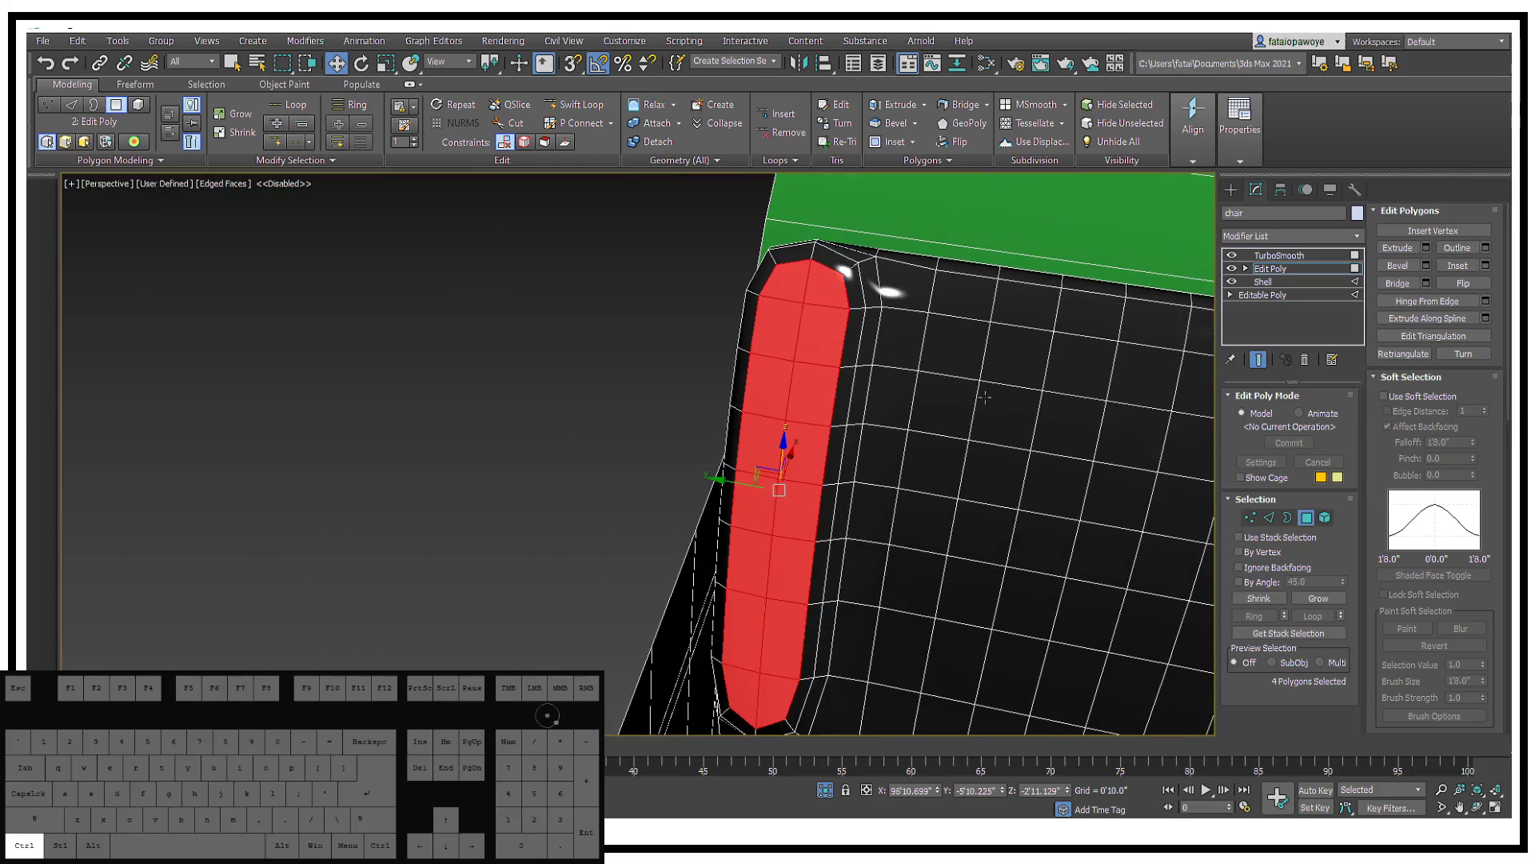
pyautogui.click(1232, 256)
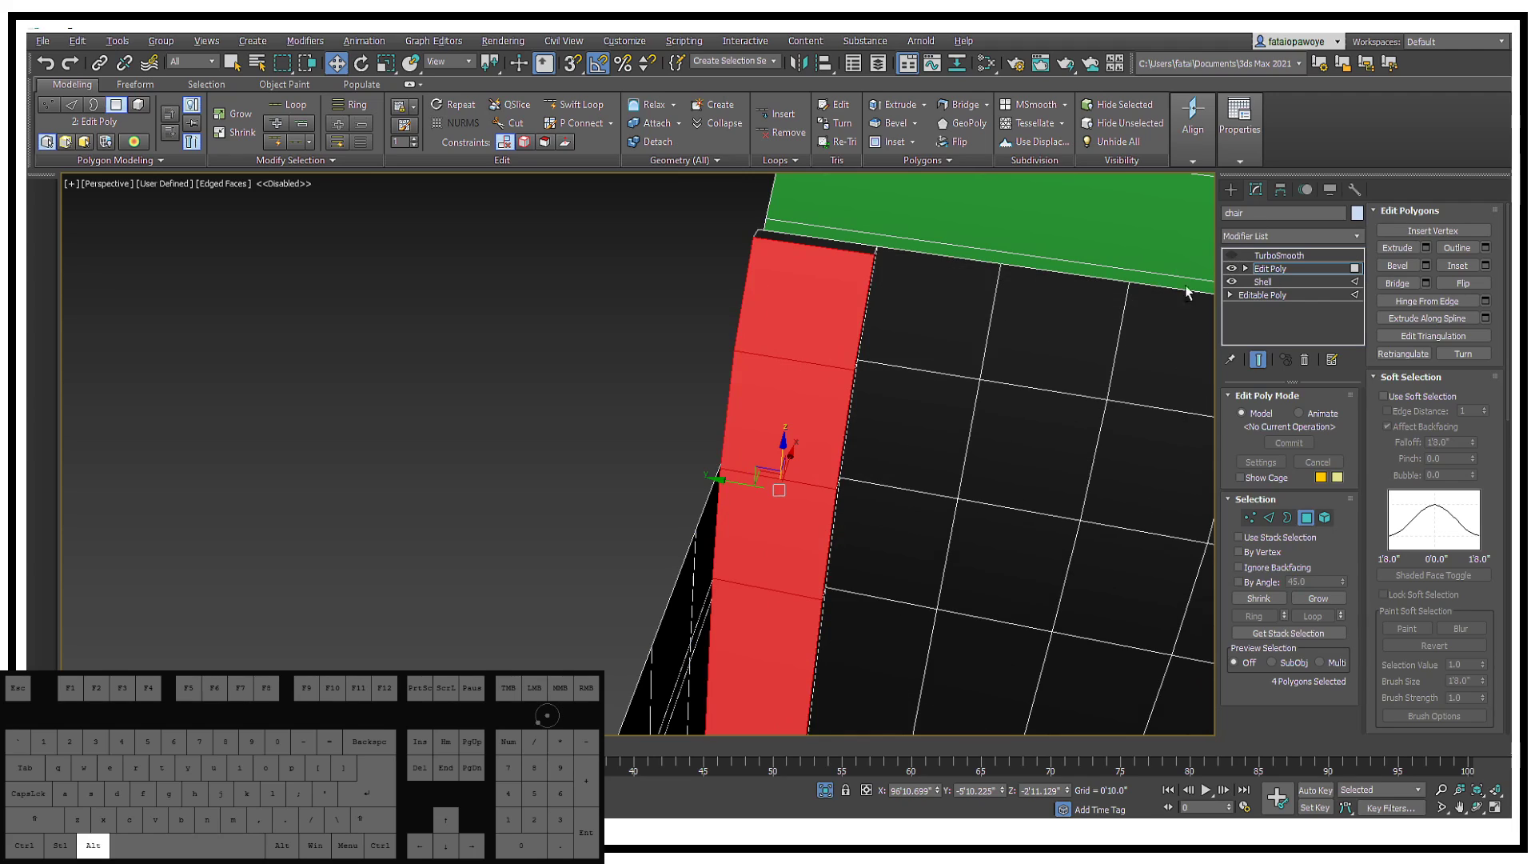
# Step: Select the four polygons of the neighbouring second backrest column and bevel them with the same 0'0.174" height
pyautogui.keyDown('alt'); pyautogui.moveTo(1064, 301); pyautogui.dragTo(904, 310, button='middle'); pyautogui.keyUp('alt')
pyautogui.click(912, 310)
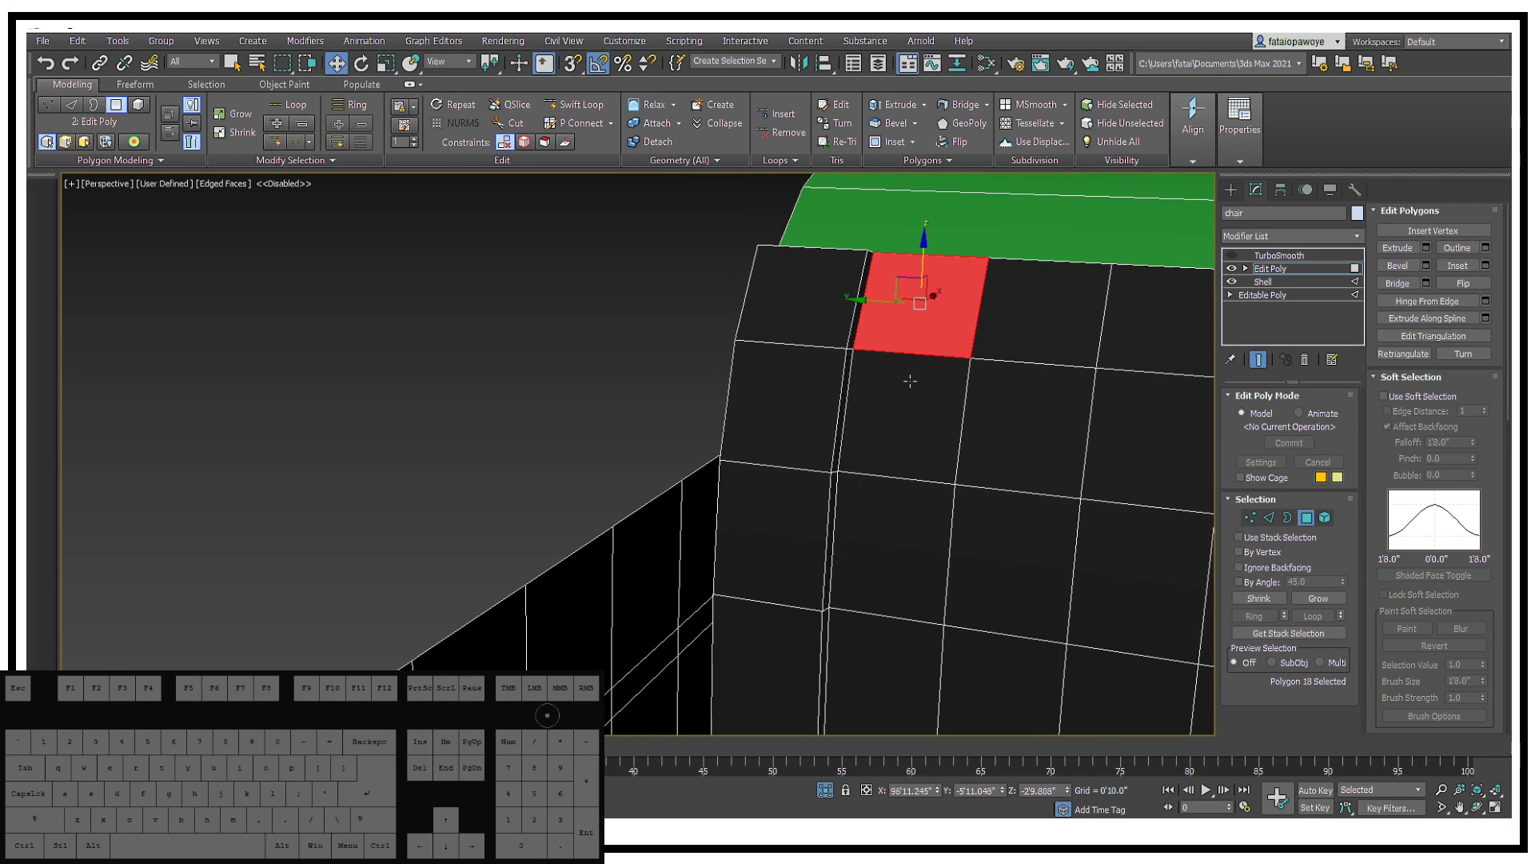
pyautogui.keyDown('shift'); pyautogui.click(918, 448); pyautogui.keyUp('shift')
pyautogui.keyDown('alt'); pyautogui.moveTo(914, 542); pyautogui.dragTo(938, 564, button='middle'); pyautogui.keyUp('alt')
pyautogui.rightClick(939, 563)
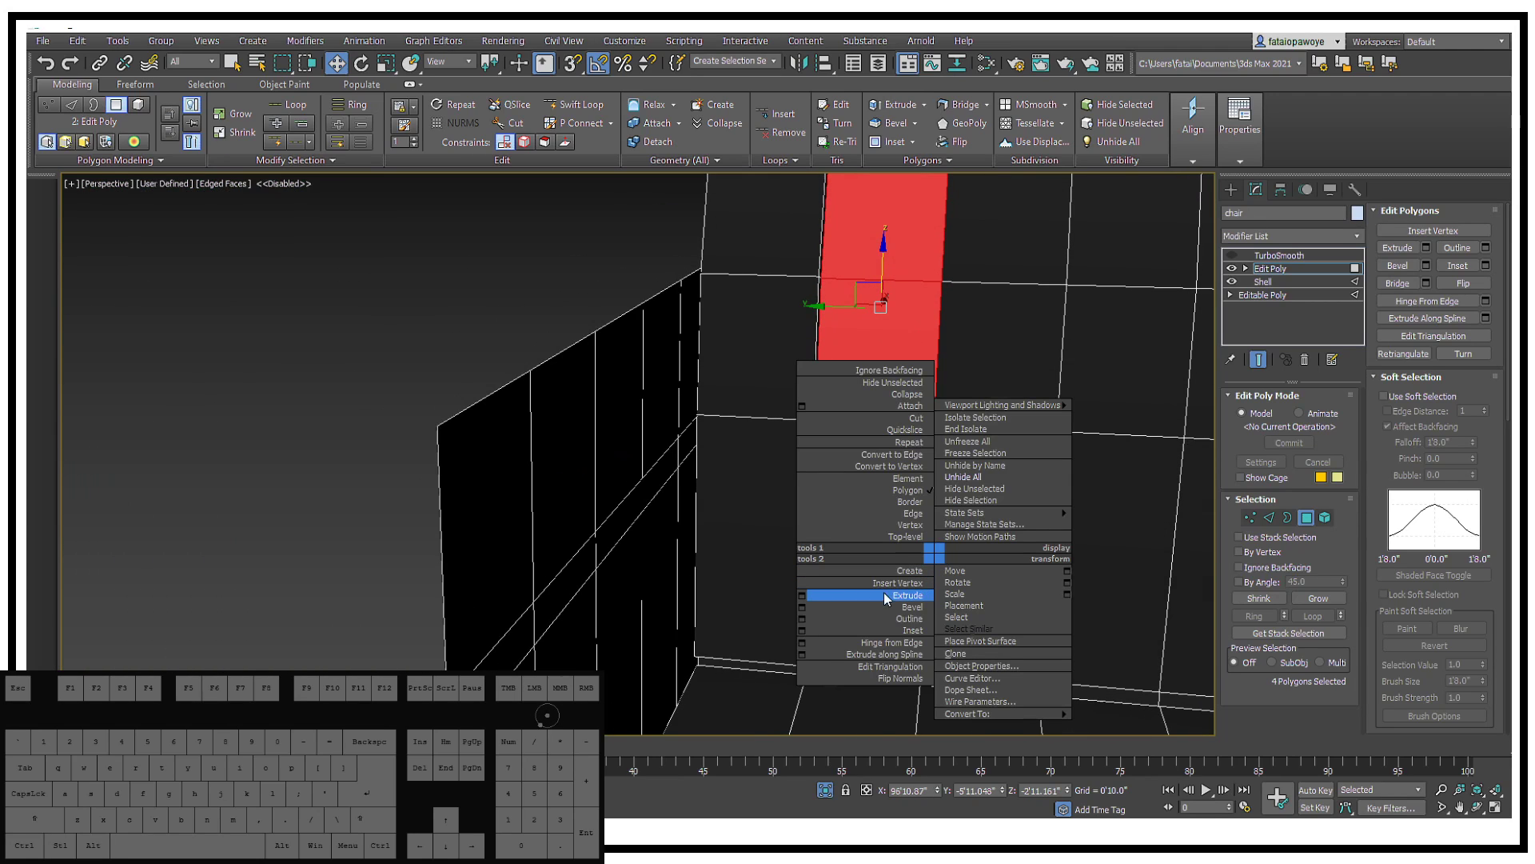
pyautogui.click(799, 601)
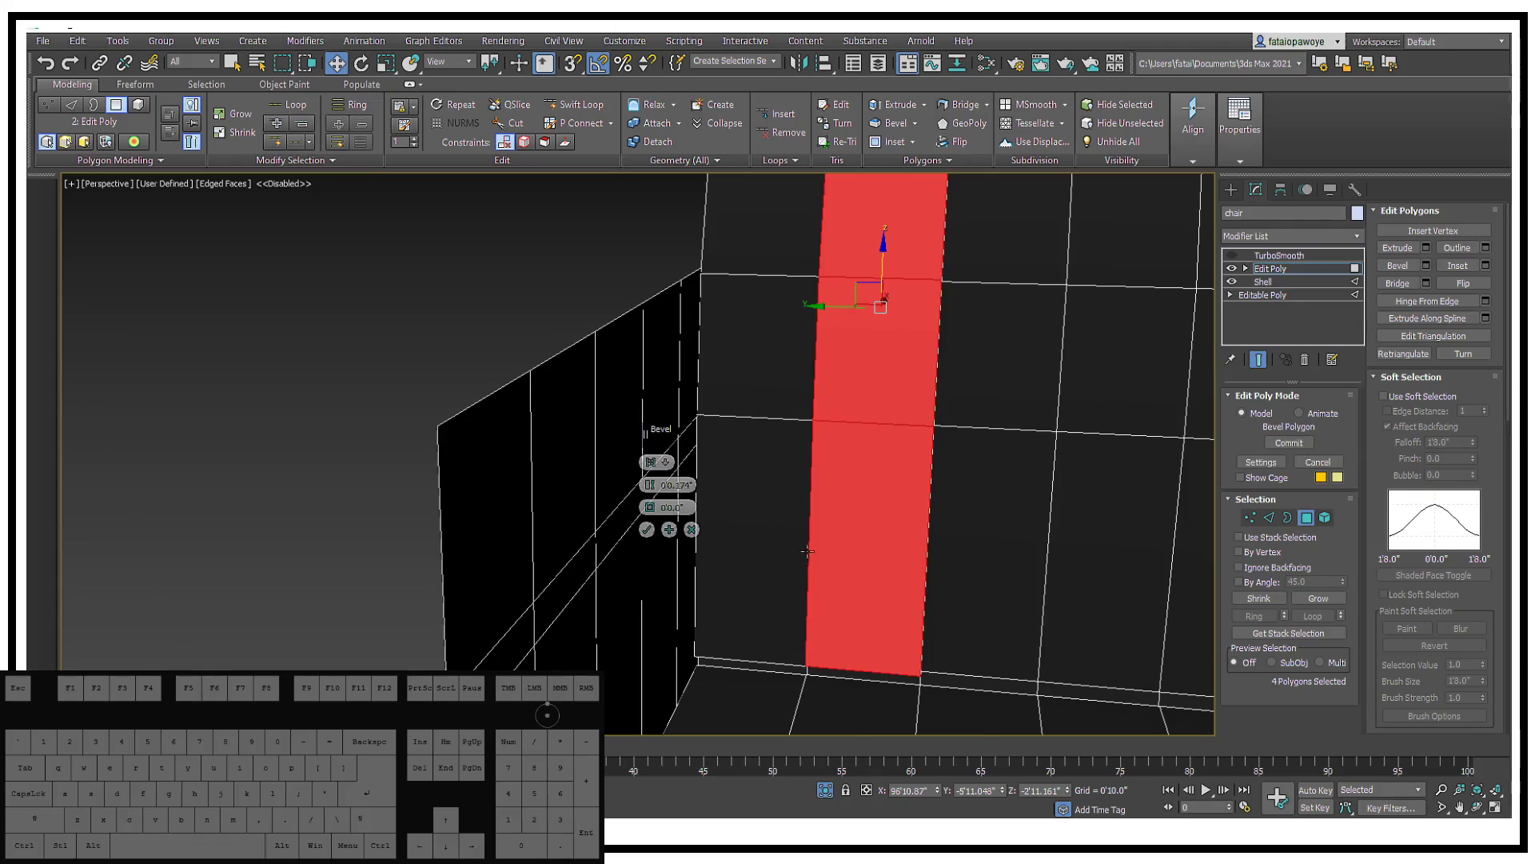
pyautogui.keyDown('alt'); pyautogui.moveTo(805, 602); pyautogui.dragTo(733, 533, button='middle'); pyautogui.keyUp('alt')
pyautogui.click(652, 534)
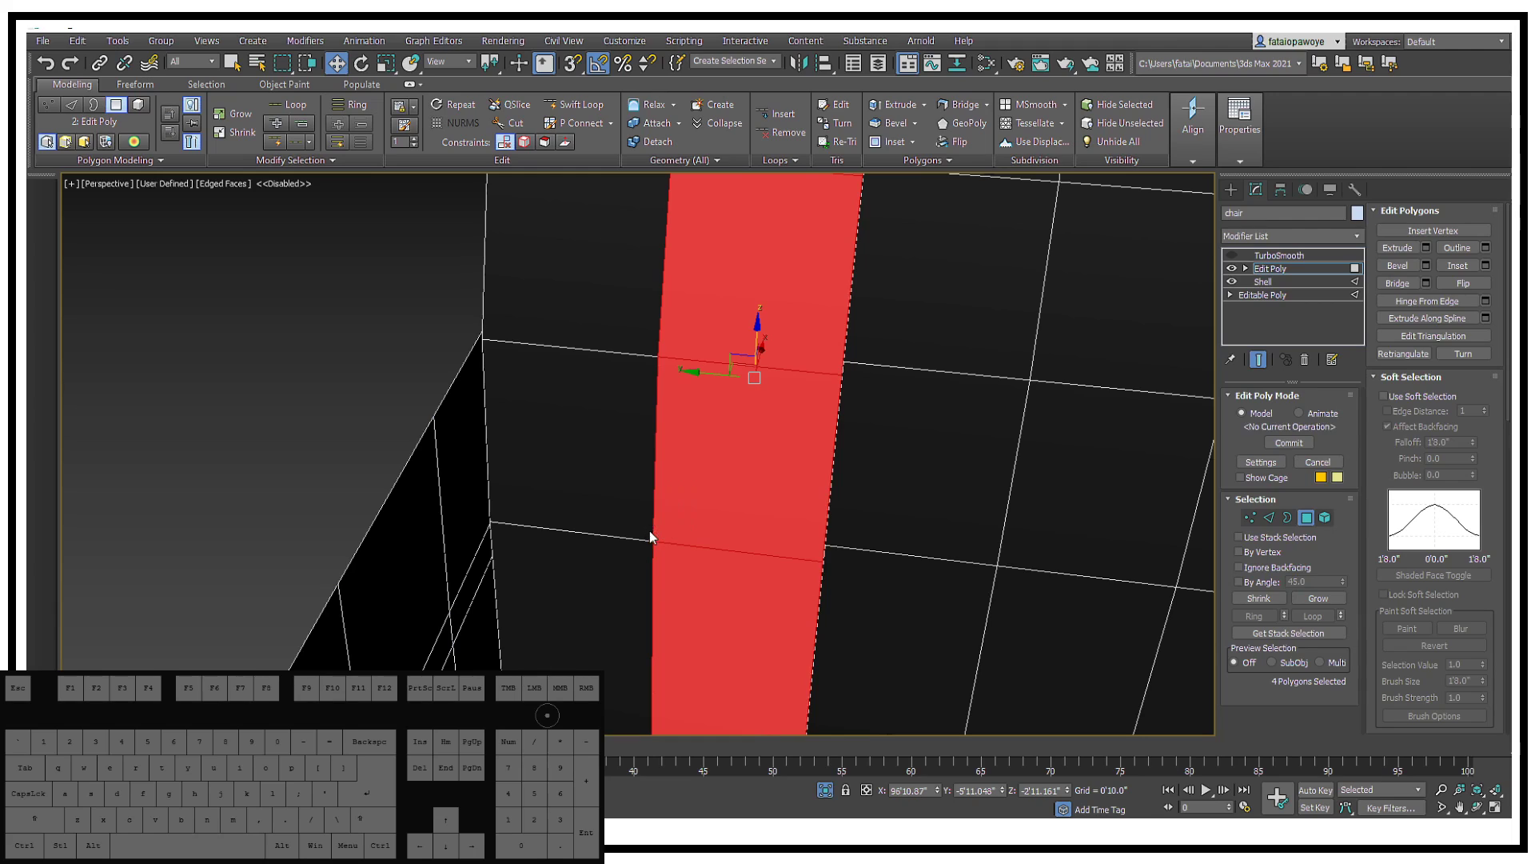
# Step: Select the four front polygons of the backrest's third column and bevel them with a height of 0'0.174" and 0'0.0" outline
pyautogui.moveTo(902, 429); pyautogui.dragTo(809, 463, button='middle')
pyautogui.scroll(-5, 809, 463)
pyautogui.click(734, 371)
pyautogui.keyDown('ctrl'); pyautogui.click(728, 420); pyautogui.keyUp('ctrl')
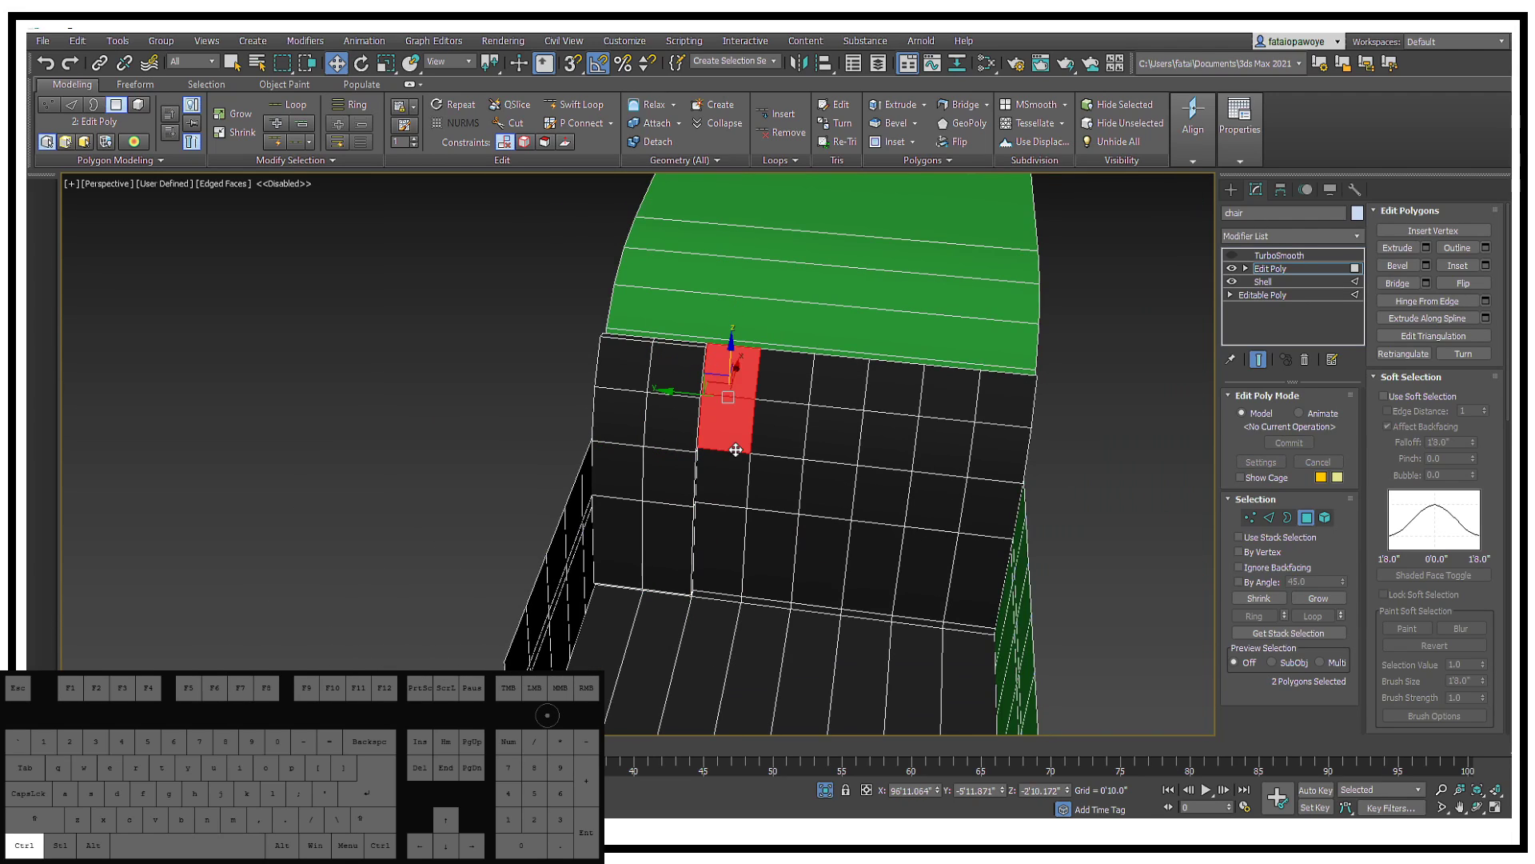
pyautogui.keyDown('ctrl'); pyautogui.click(723, 473); pyautogui.keyUp('ctrl')
pyautogui.keyDown('ctrl'); pyautogui.click(721, 543); pyautogui.keyUp('ctrl')
pyautogui.rightClick(747, 548)
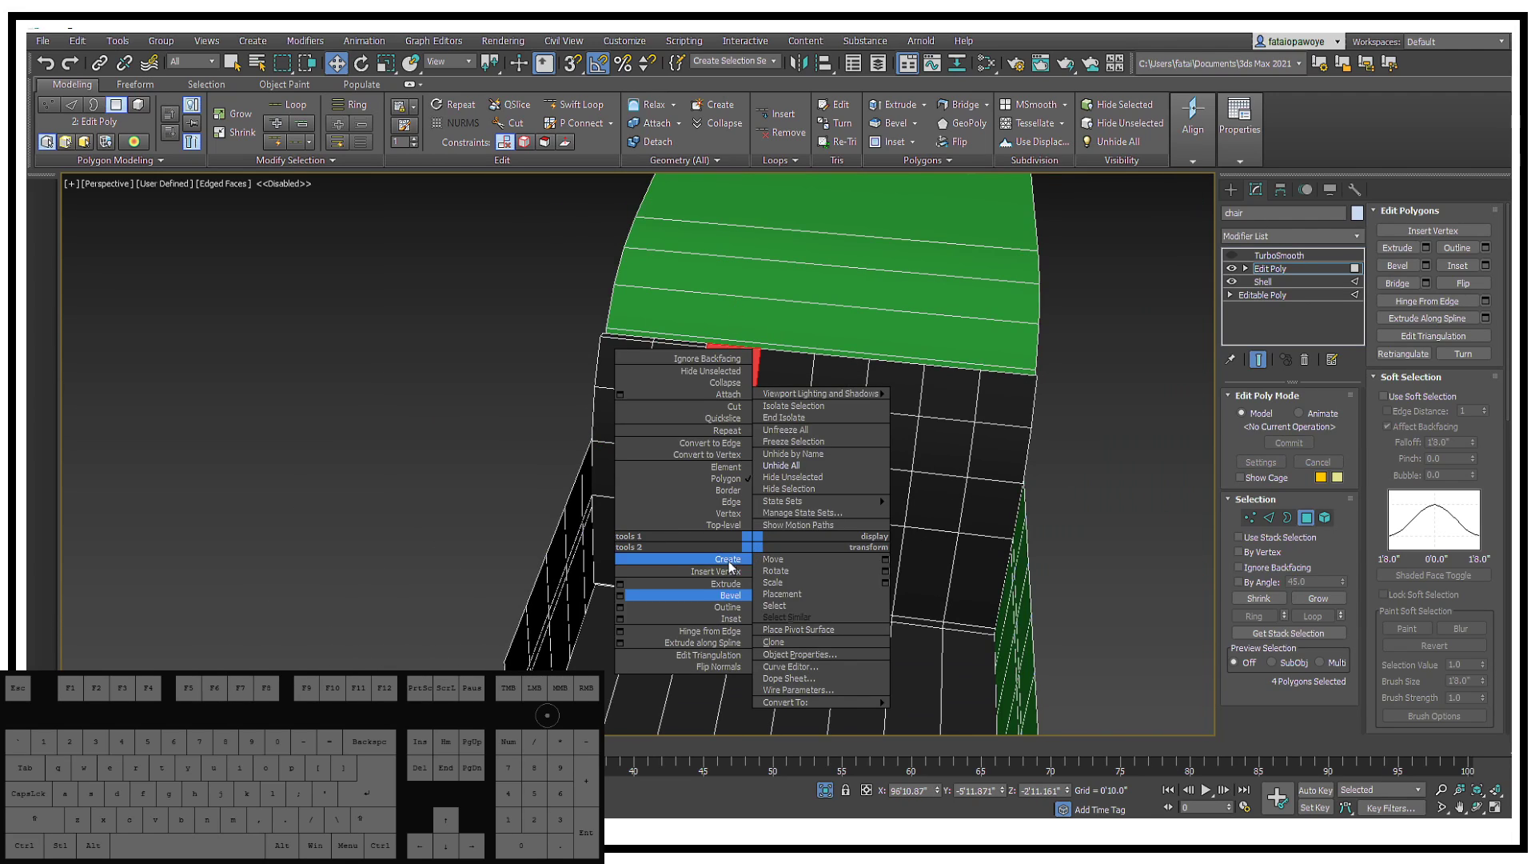
pyautogui.click(620, 596)
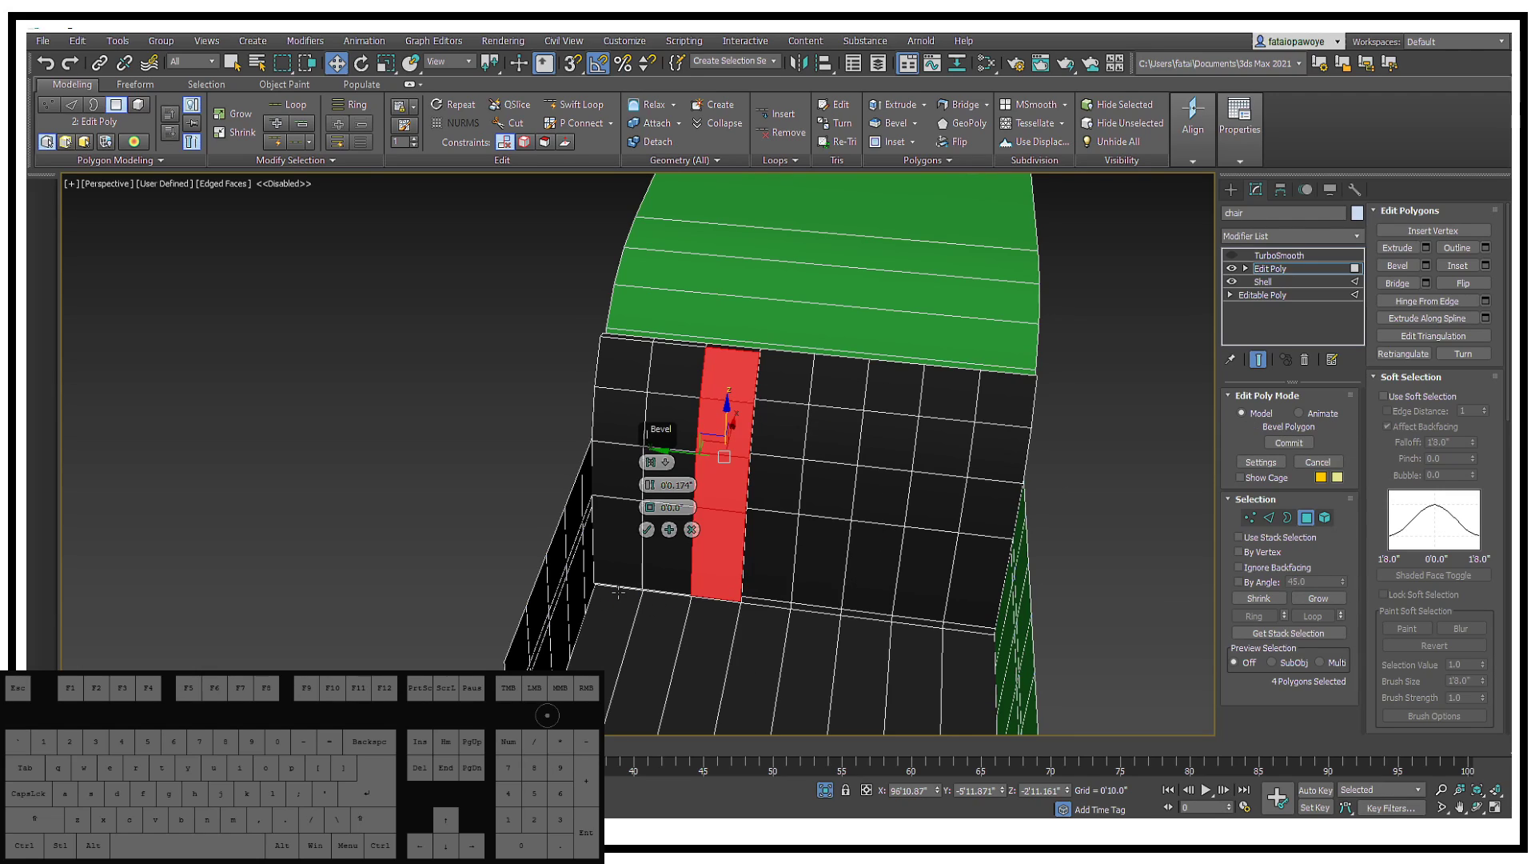
pyautogui.click(646, 530)
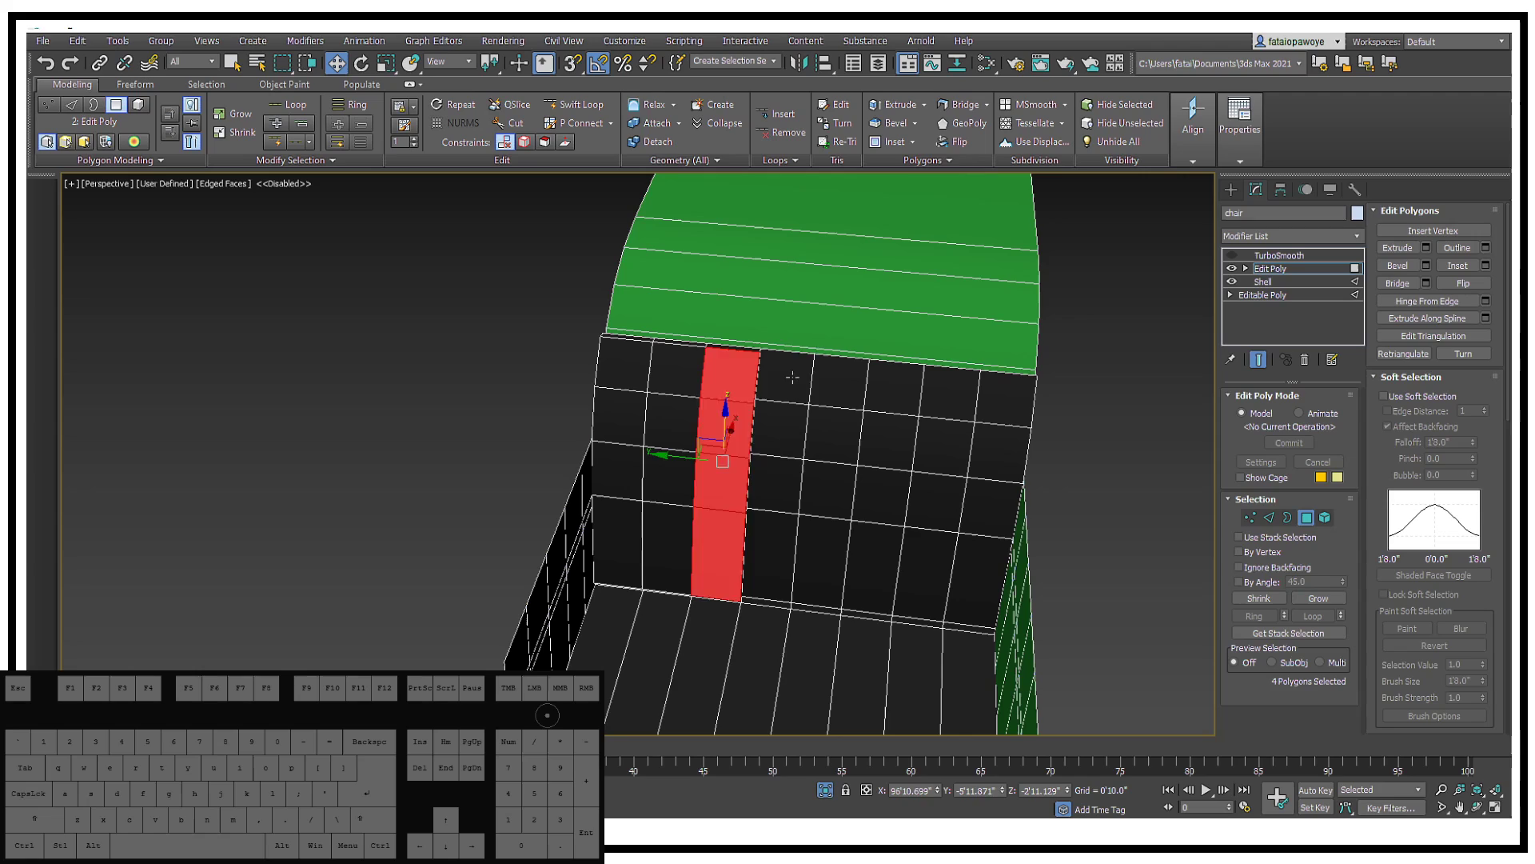
# Step: Select the four front polygons of the backrest's fourth column and bevel them with the same 0'0.174" height
pyautogui.click(792, 376)
pyautogui.keyDown('ctrl'); pyautogui.moveTo(785, 421); pyautogui.dragTo(782, 440); pyautogui.keyUp('ctrl')
pyautogui.hotkey('ctrl', 'z')
pyautogui.keyDown('ctrl'); pyautogui.click(779, 478); pyautogui.keyUp('ctrl')
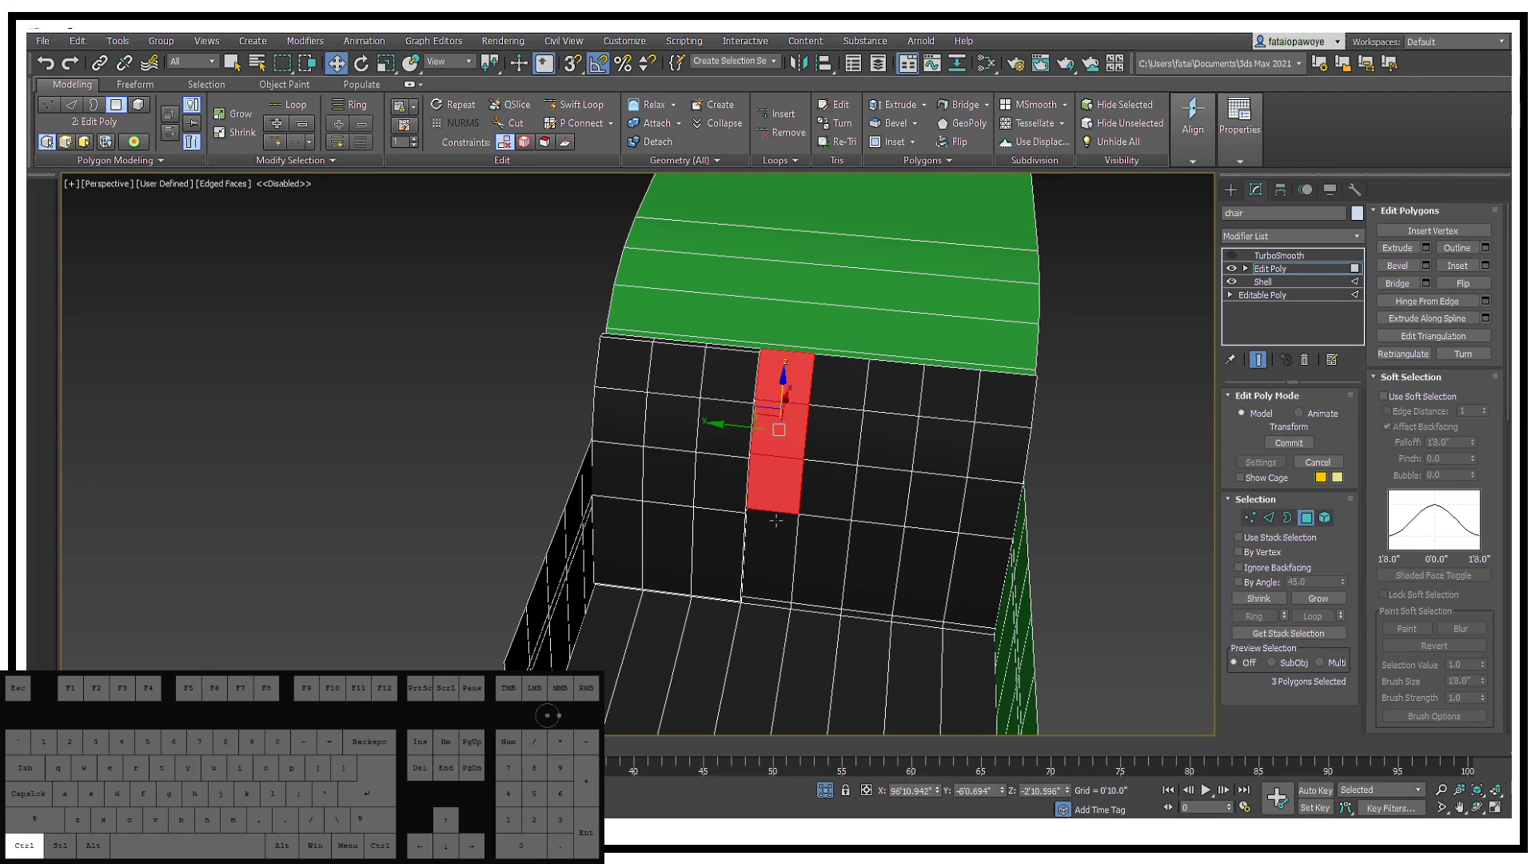
pyautogui.keyDown('ctrl'); pyautogui.click(775, 519); pyautogui.keyUp('ctrl')
pyautogui.rightClick(765, 596)
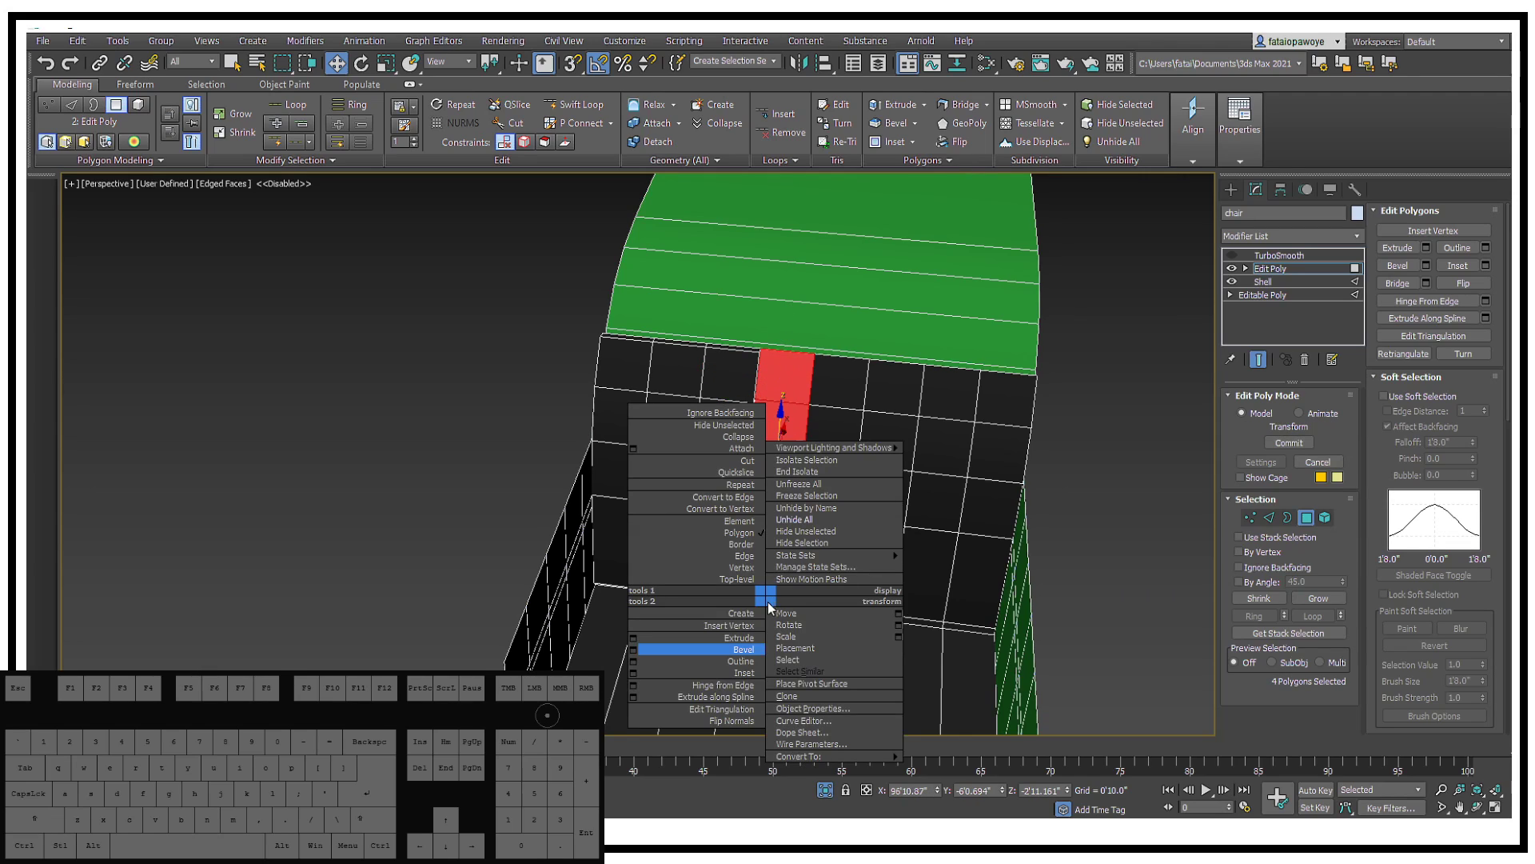
pyautogui.click(633, 650)
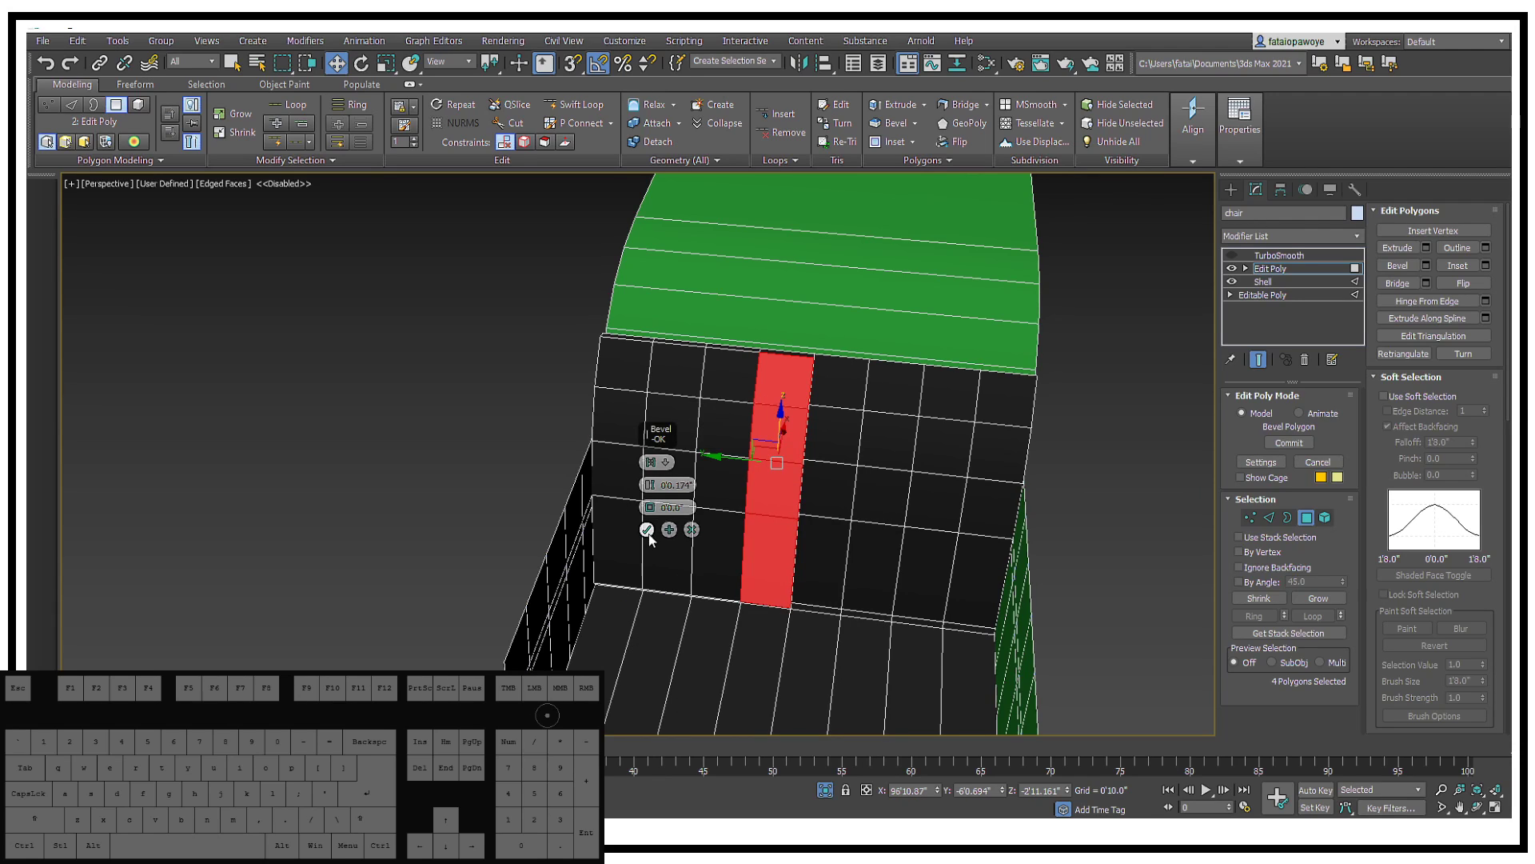
pyautogui.click(647, 531)
# Step: Select the three top and front polygons of the seat's first outer column and bevel them 0'0.174", switching the bevel type
pyautogui.scroll(-5, 650, 530)
pyautogui.keyDown('alt'); pyautogui.moveTo(671, 560); pyautogui.dragTo(594, 496, button='middle'); pyautogui.keyUp('alt')
pyautogui.scroll(5, 709, 585)
pyautogui.scroll(5, 548, 511)
pyautogui.click(593, 496)
pyautogui.keyDown('ctrl'); pyautogui.click(589, 613); pyautogui.keyUp('ctrl')
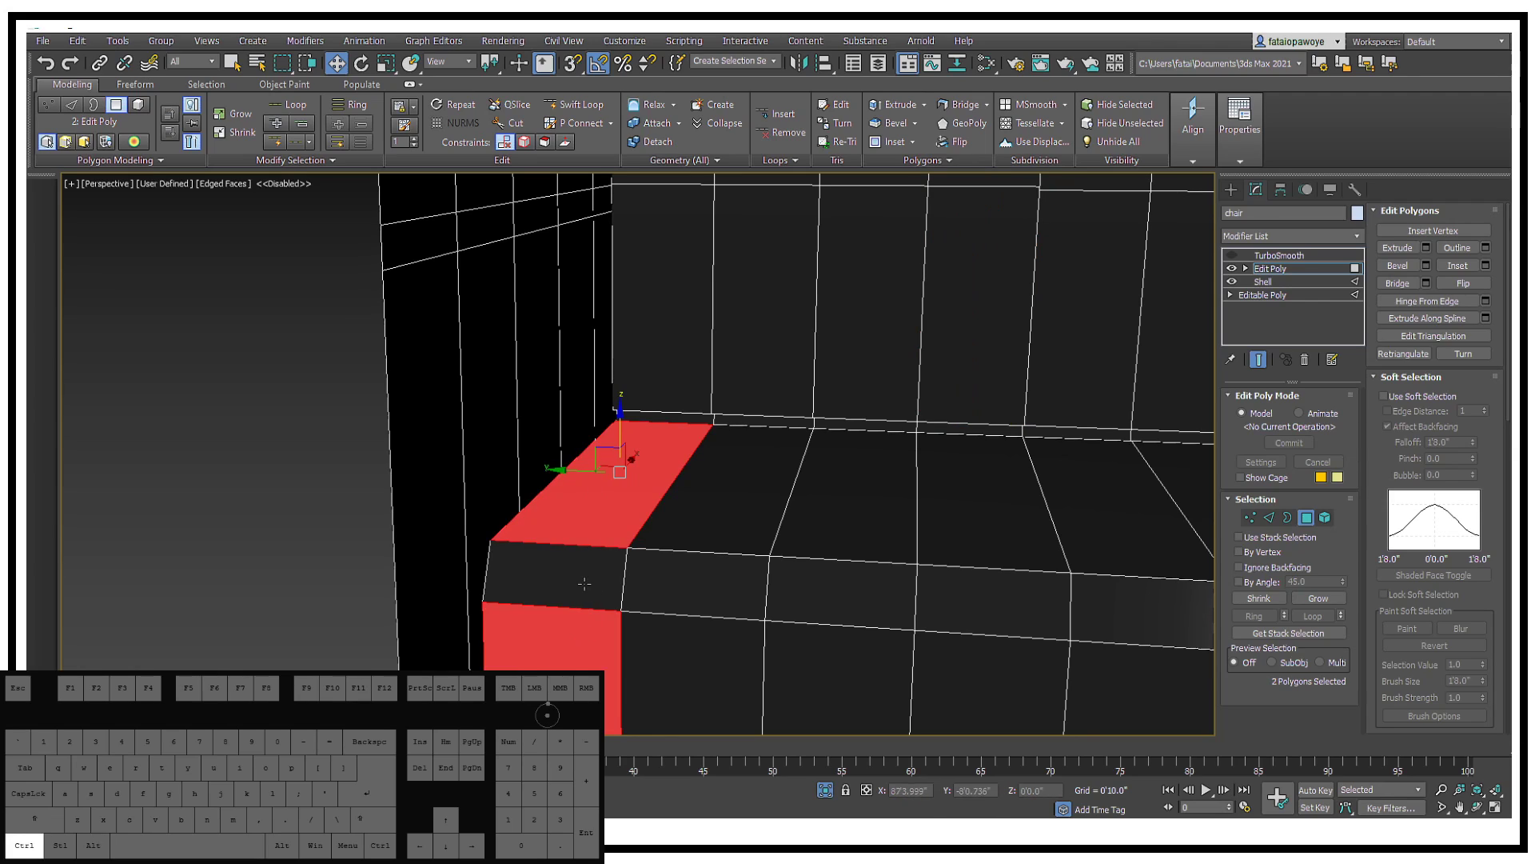
pyautogui.keyDown('ctrl'); pyautogui.click(611, 584); pyautogui.keyUp('ctrl')
pyautogui.rightClick(661, 568)
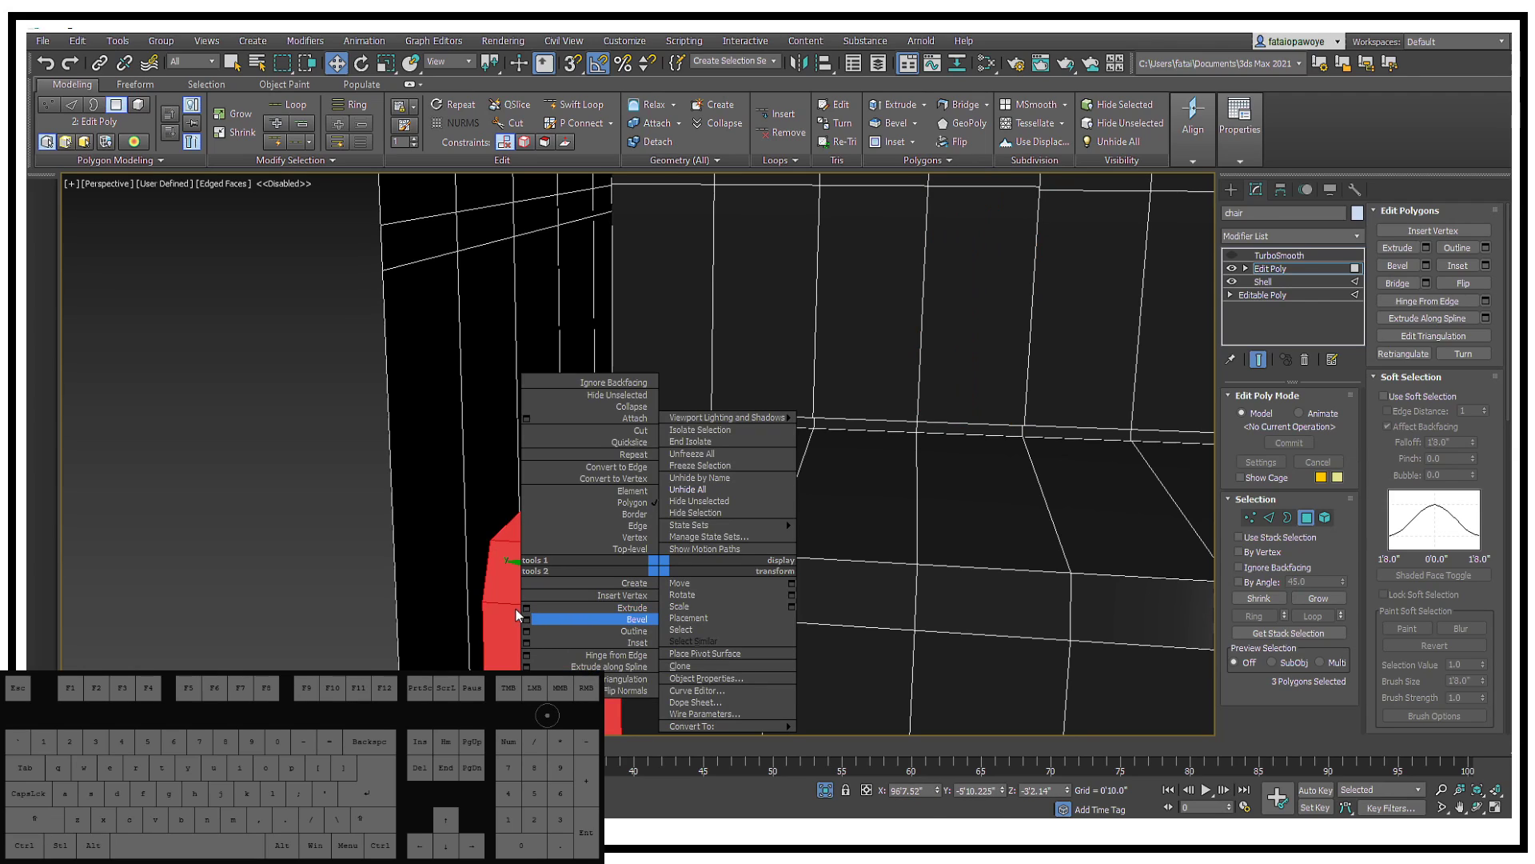
pyautogui.click(527, 620)
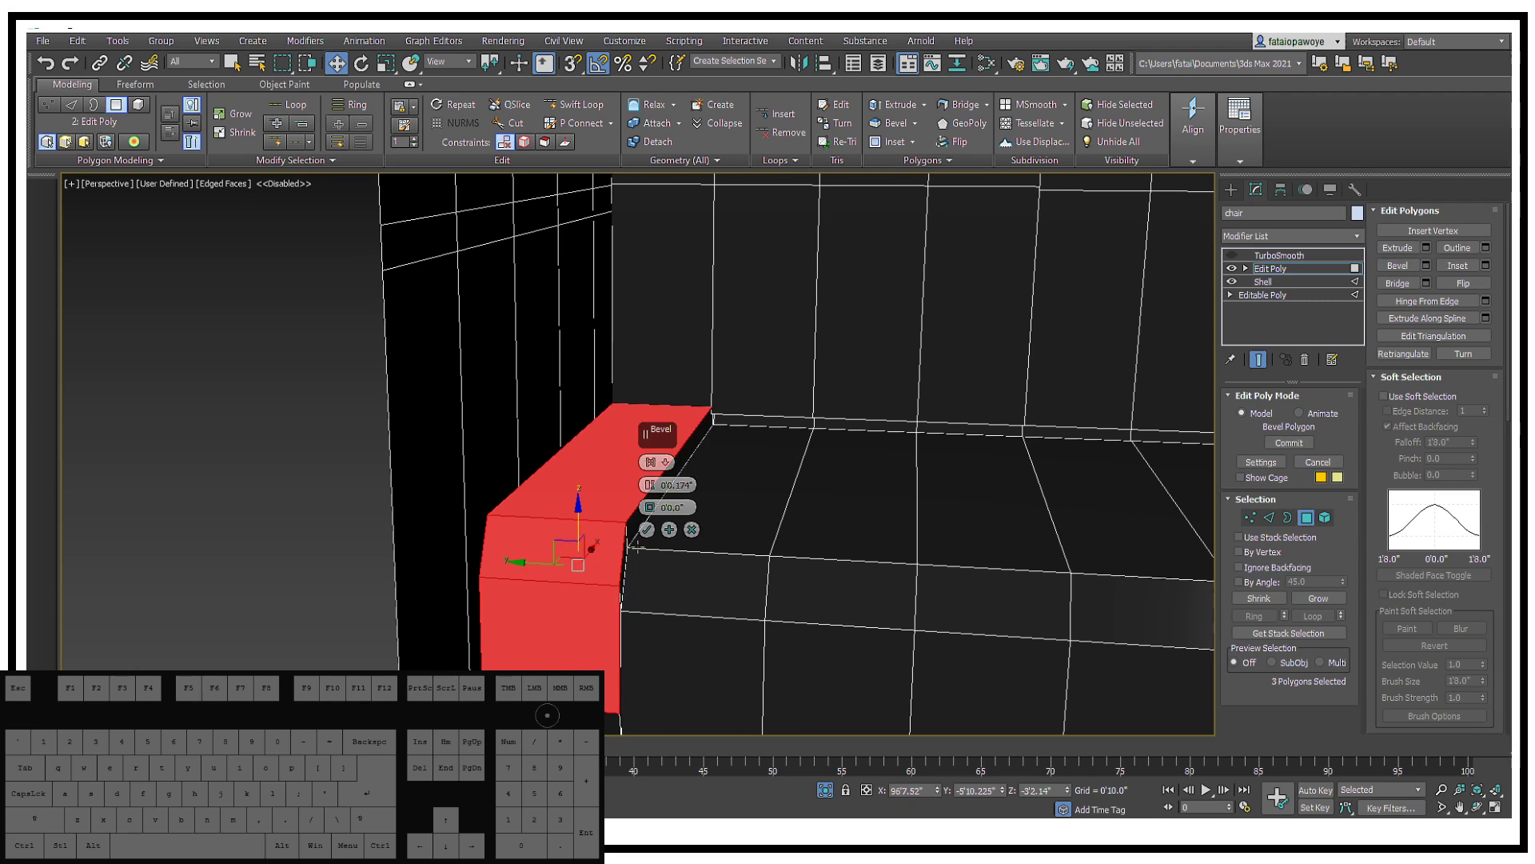
pyautogui.keyDown('alt'); pyautogui.moveTo(636, 547); pyautogui.dragTo(680, 560, button='middle'); pyautogui.keyUp('alt')
pyautogui.click(652, 463)
pyautogui.click(646, 552)
# Step: Select the three top and front polygons of the seat's second column and bevel them with a 0'0.174" height
pyautogui.click(704, 479)
pyautogui.keyDown('ctrl'); pyautogui.click(680, 649); pyautogui.keyUp('ctrl')
pyautogui.moveTo(660, 698); pyautogui.dragTo(631, 573, button='middle')
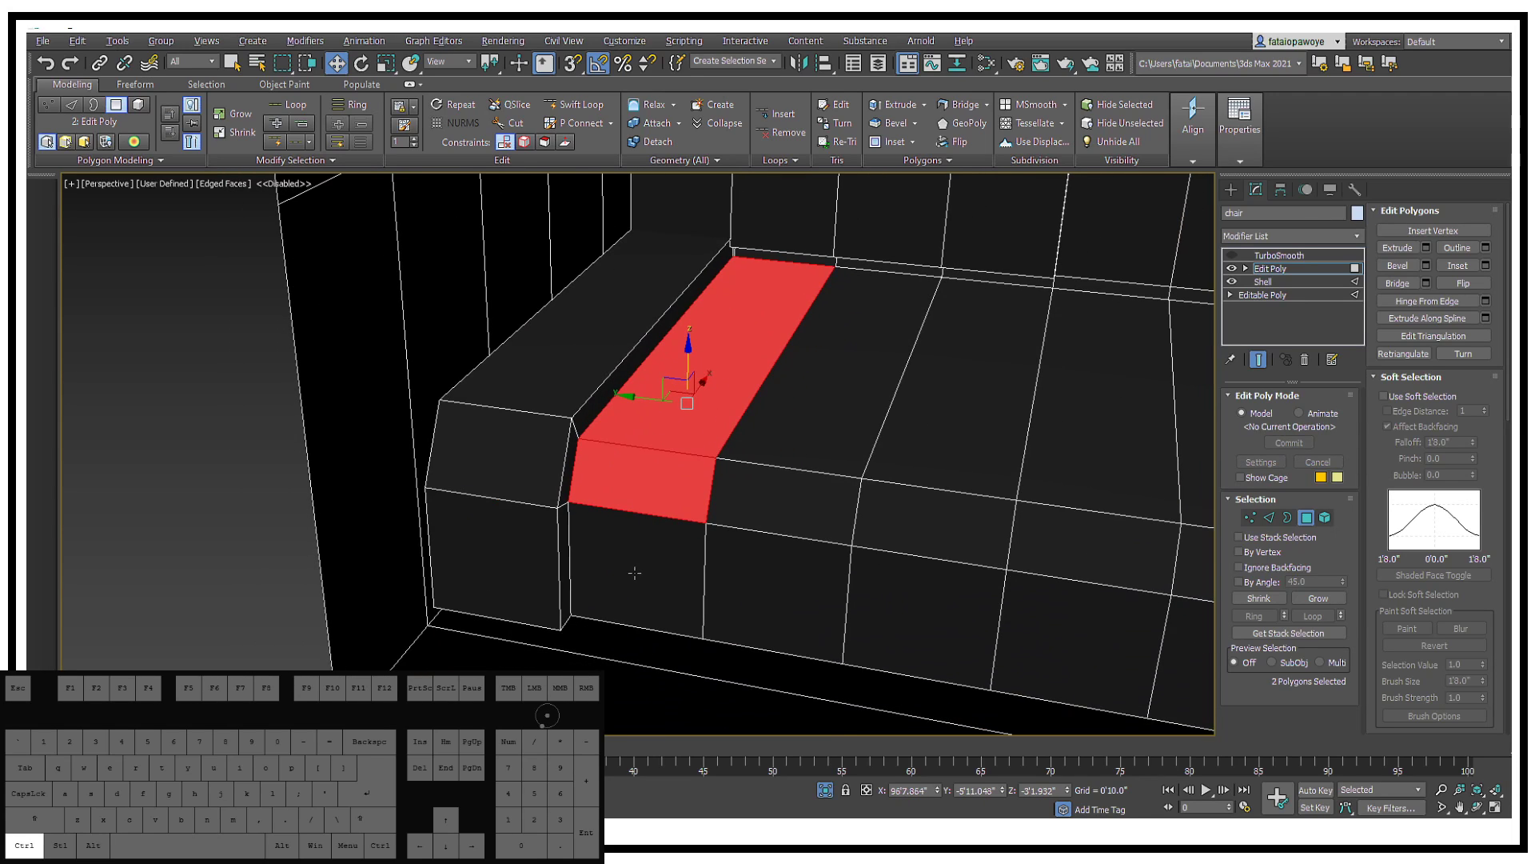
pyautogui.hotkey('ctrl', 'z')
pyautogui.keyDown('ctrl'); pyautogui.click(645, 503); pyautogui.keyUp('ctrl')
pyautogui.keyDown('ctrl'); pyautogui.click(661, 562); pyautogui.keyUp('ctrl')
pyautogui.rightClick(660, 563)
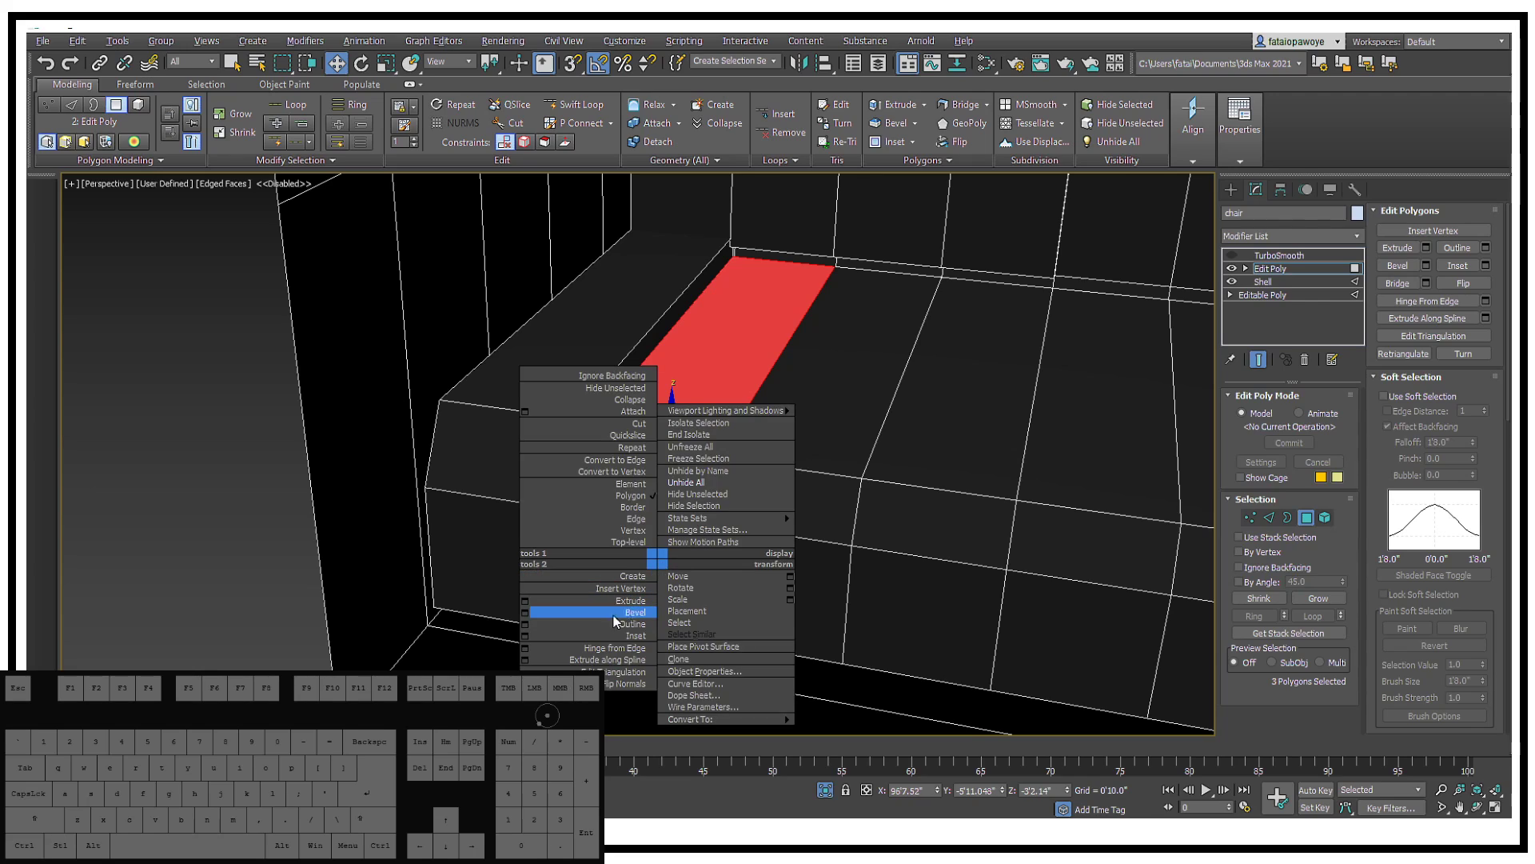
pyautogui.click(522, 616)
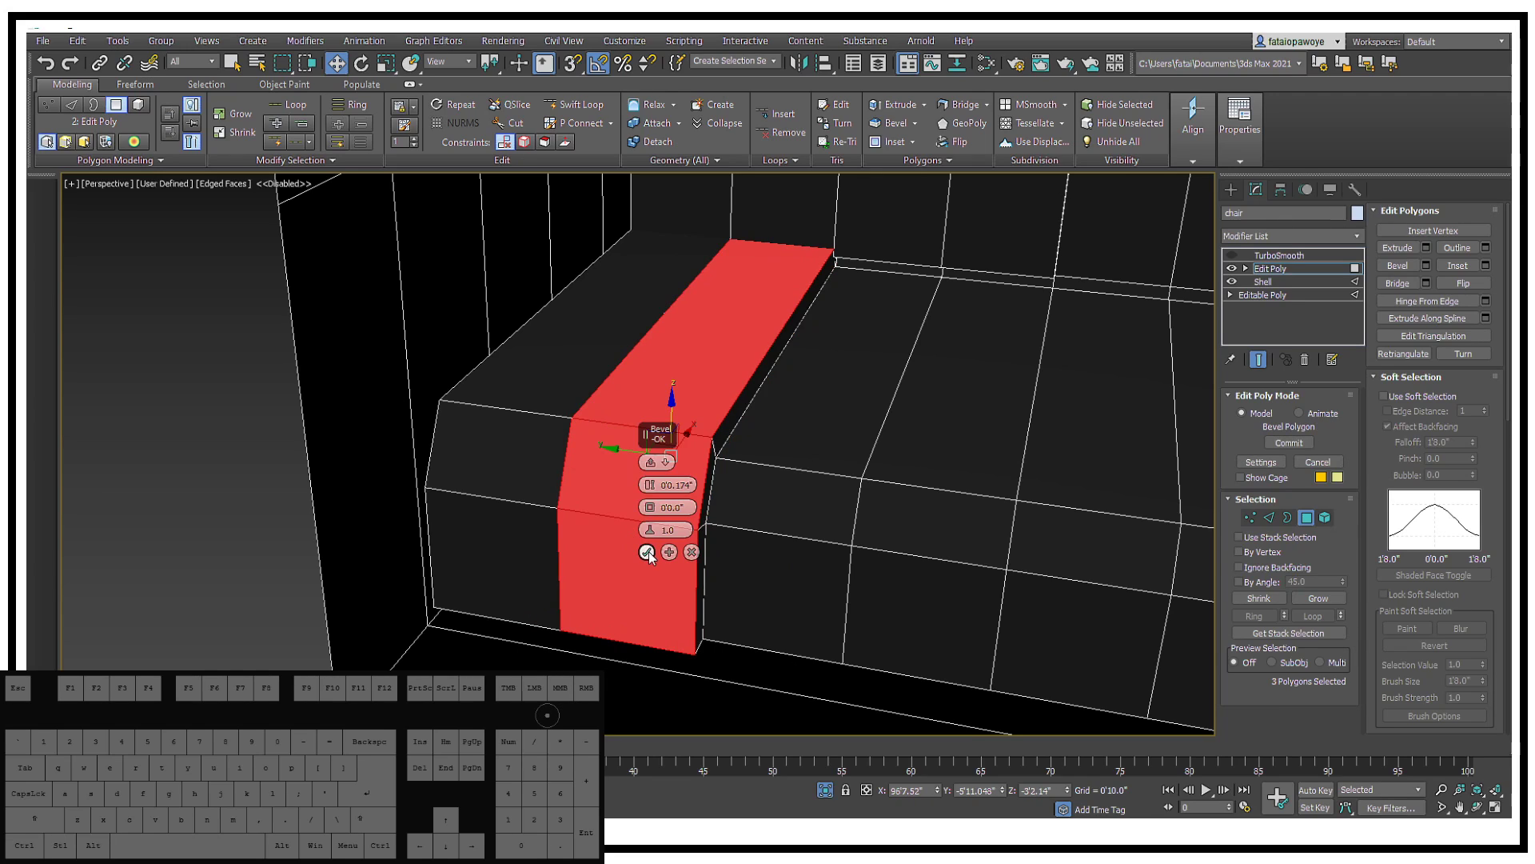
pyautogui.click(647, 551)
# Step: Select the three top and front polygons of the seat's third column and bevel them with the same settings
pyautogui.keyDown('alt'); pyautogui.moveTo(649, 557); pyautogui.dragTo(884, 364, button='middle'); pyautogui.keyUp('alt')
pyautogui.click(883, 364)
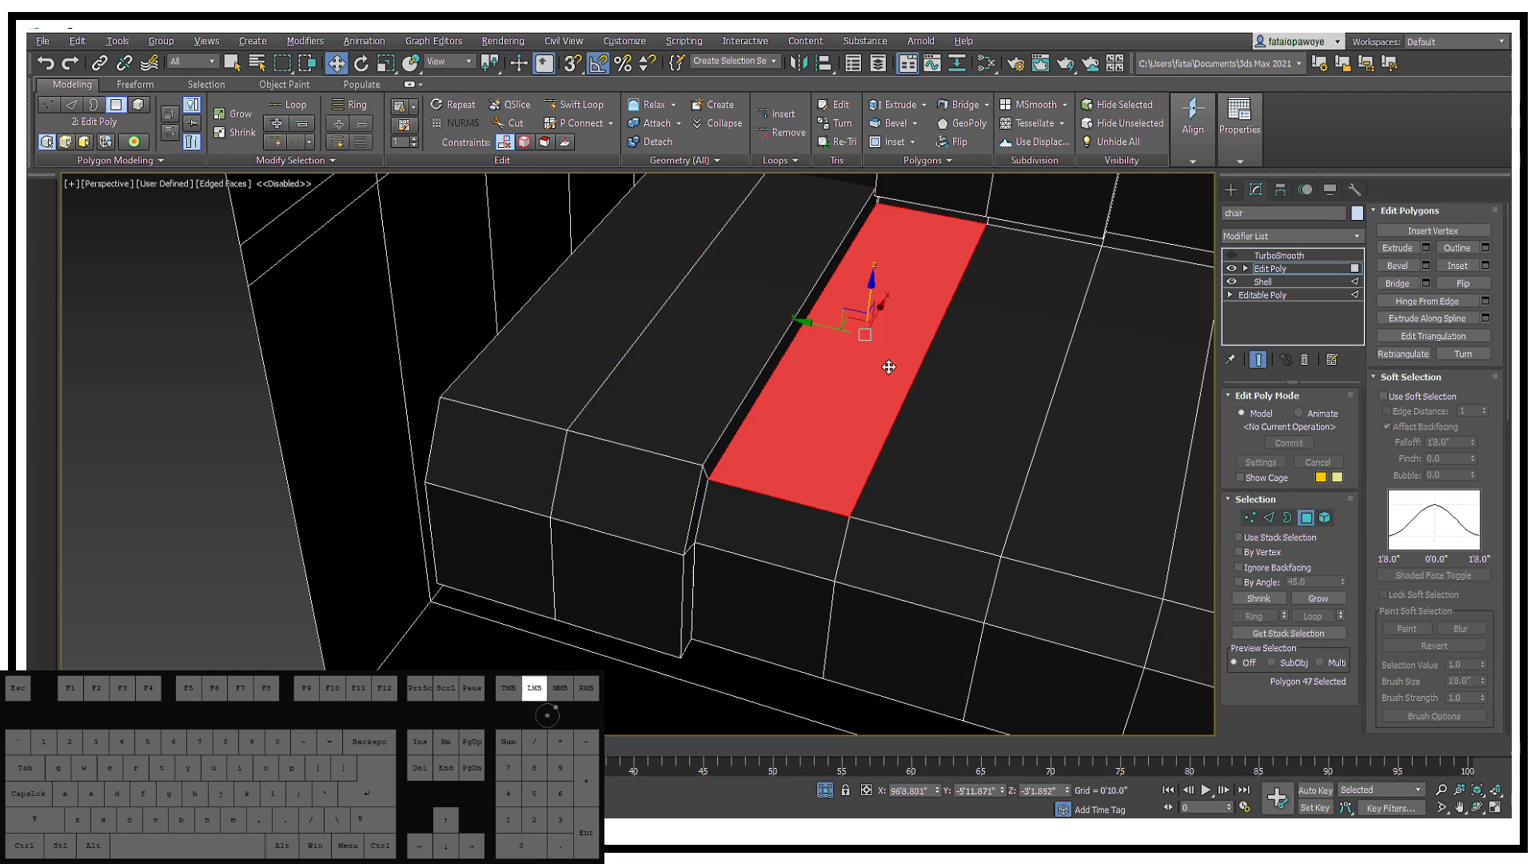
pyautogui.keyDown('ctrl'); pyautogui.click(811, 535); pyautogui.keyUp('ctrl')
pyautogui.keyDown('ctrl'); pyautogui.click(784, 608); pyautogui.keyUp('ctrl')
pyautogui.rightClick(780, 609)
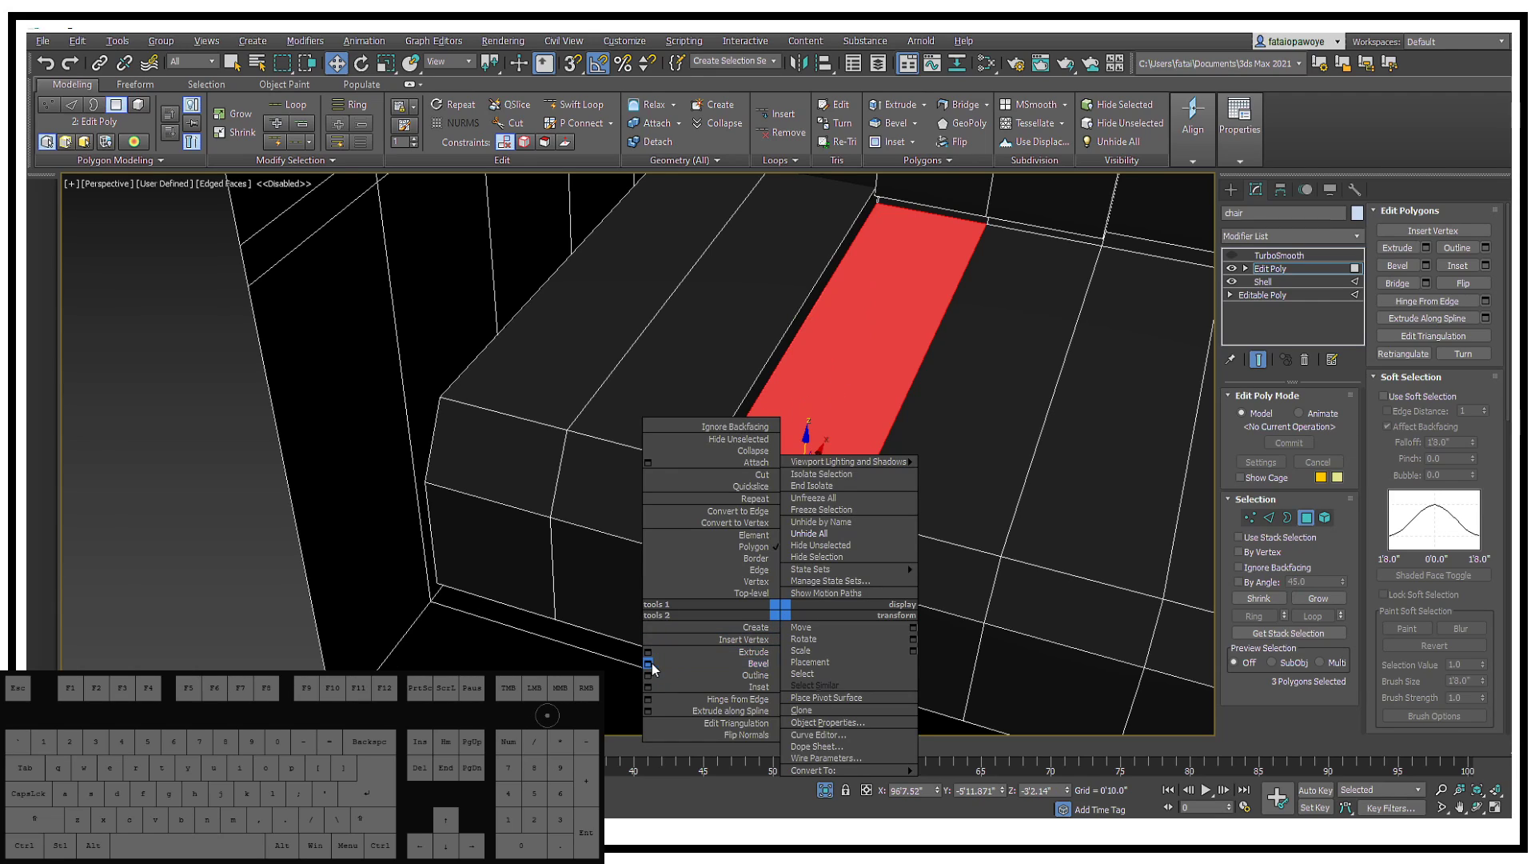
pyautogui.click(648, 664)
pyautogui.click(647, 551)
# Step: Select the three top and front polygons of the seat's fourth column and bevel them with the same settings
pyautogui.keyDown('alt'); pyautogui.moveTo(649, 557); pyautogui.dragTo(800, 479, button='middle'); pyautogui.keyUp('alt')
pyautogui.click(944, 440)
pyautogui.keyDown('ctrl'); pyautogui.click(931, 537); pyautogui.keyUp('ctrl')
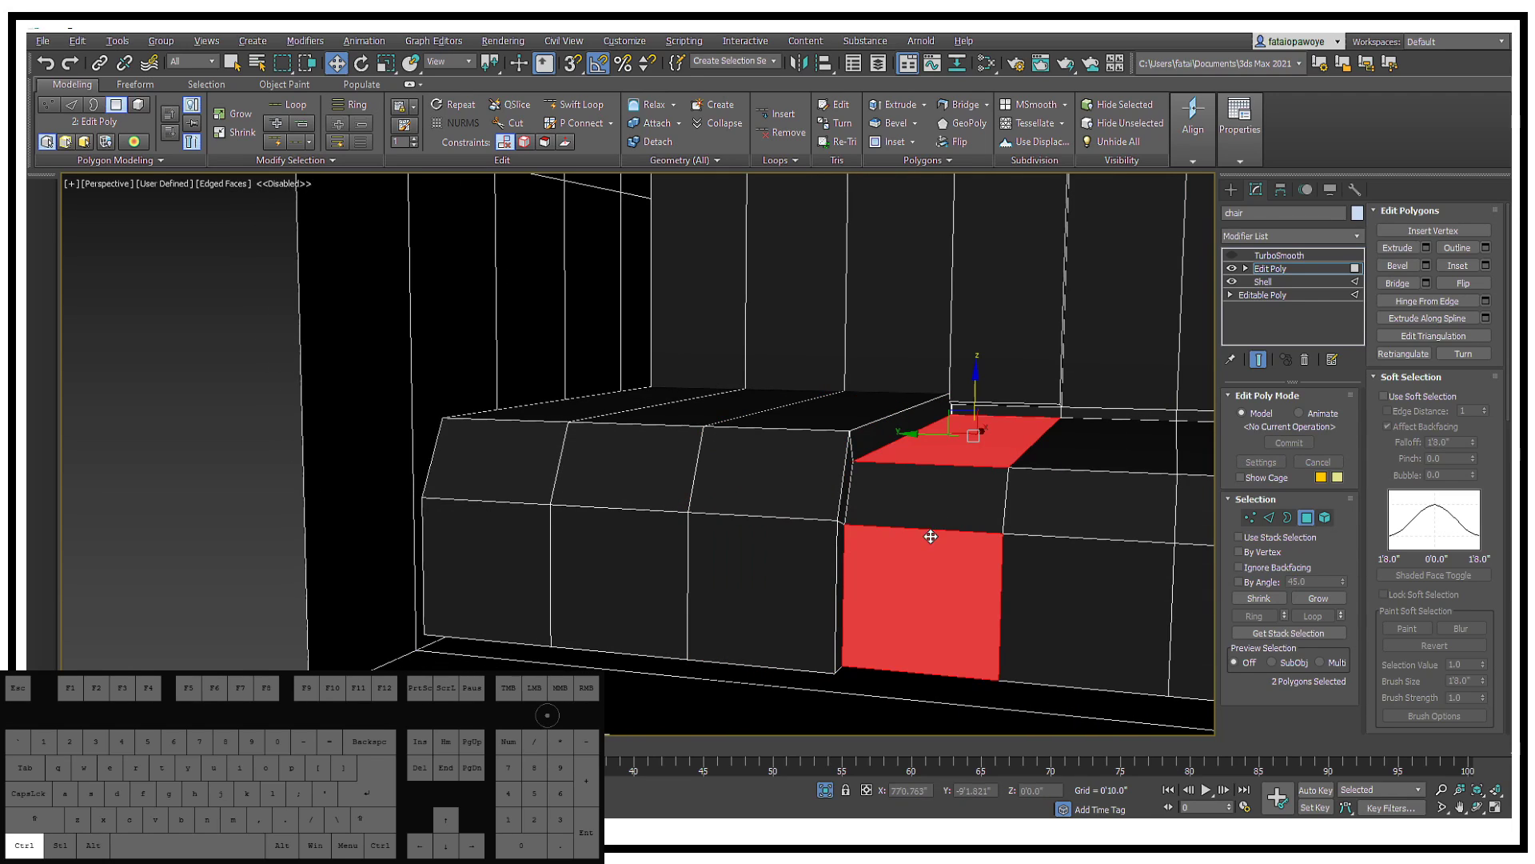
pyautogui.keyDown('ctrl'); pyautogui.click(942, 480); pyautogui.keyUp('ctrl')
pyautogui.moveTo(942, 481)
pyautogui.keyDown('alt'); pyautogui.mouseDown(button='middle')
pyautogui.moveTo(919, 472)
pyautogui.moveTo(951, 486)
pyautogui.mouseUp(button='middle'); pyautogui.keyUp('alt')
pyautogui.rightClick(952, 486)
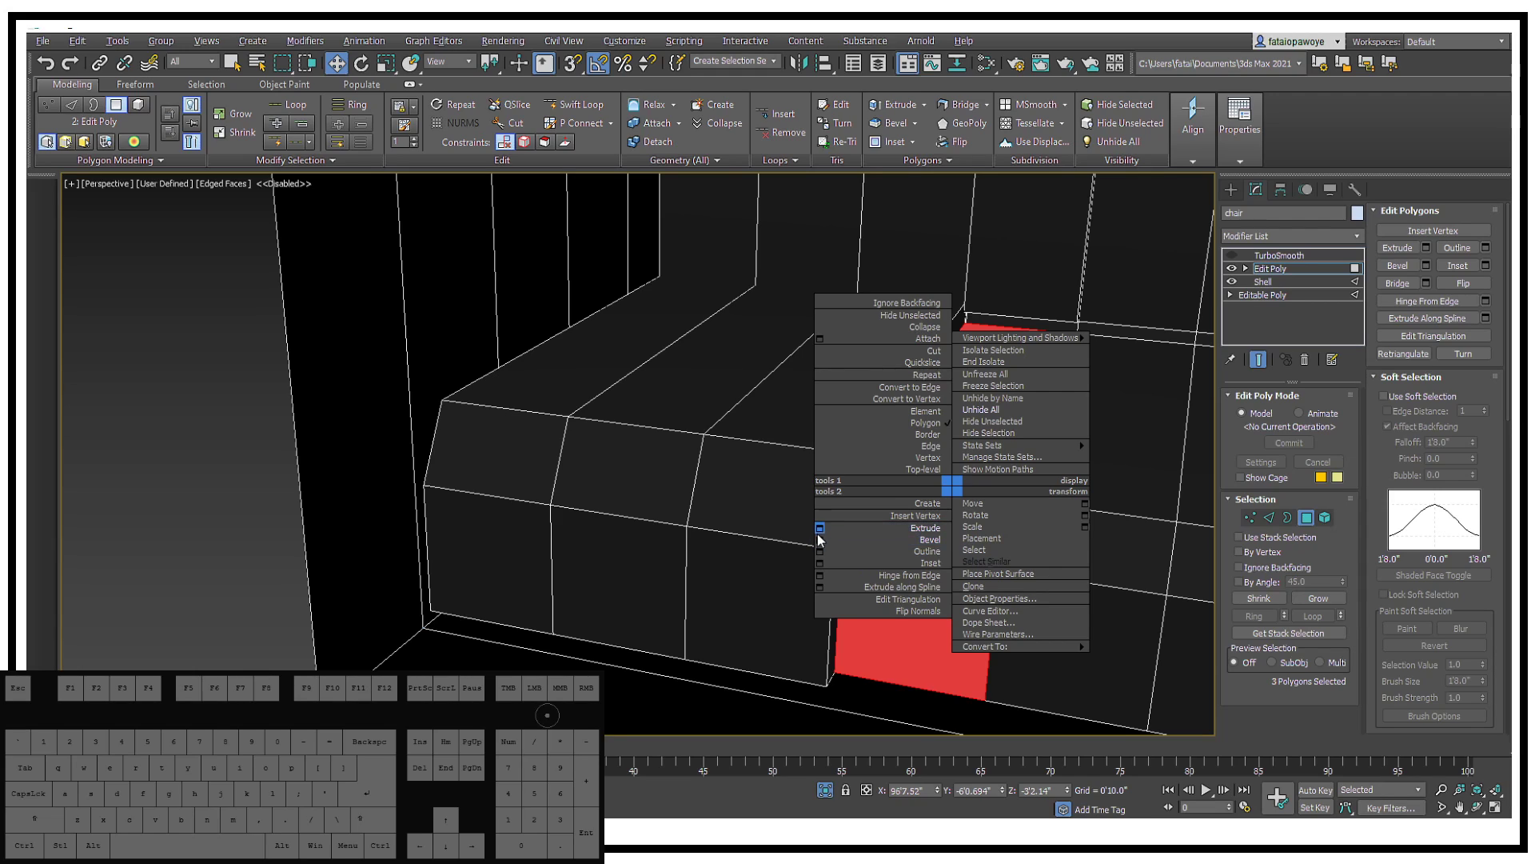
pyautogui.click(820, 528)
pyautogui.click(647, 550)
# Step: Ring-select the crosswise edges of the four raised seat columns at edge level and connect them with 1 segment
pyautogui.keyDown('alt'); pyautogui.moveTo(648, 551); pyautogui.dragTo(688, 448, button='middle'); pyautogui.keyUp('alt')
pyautogui.press('2')
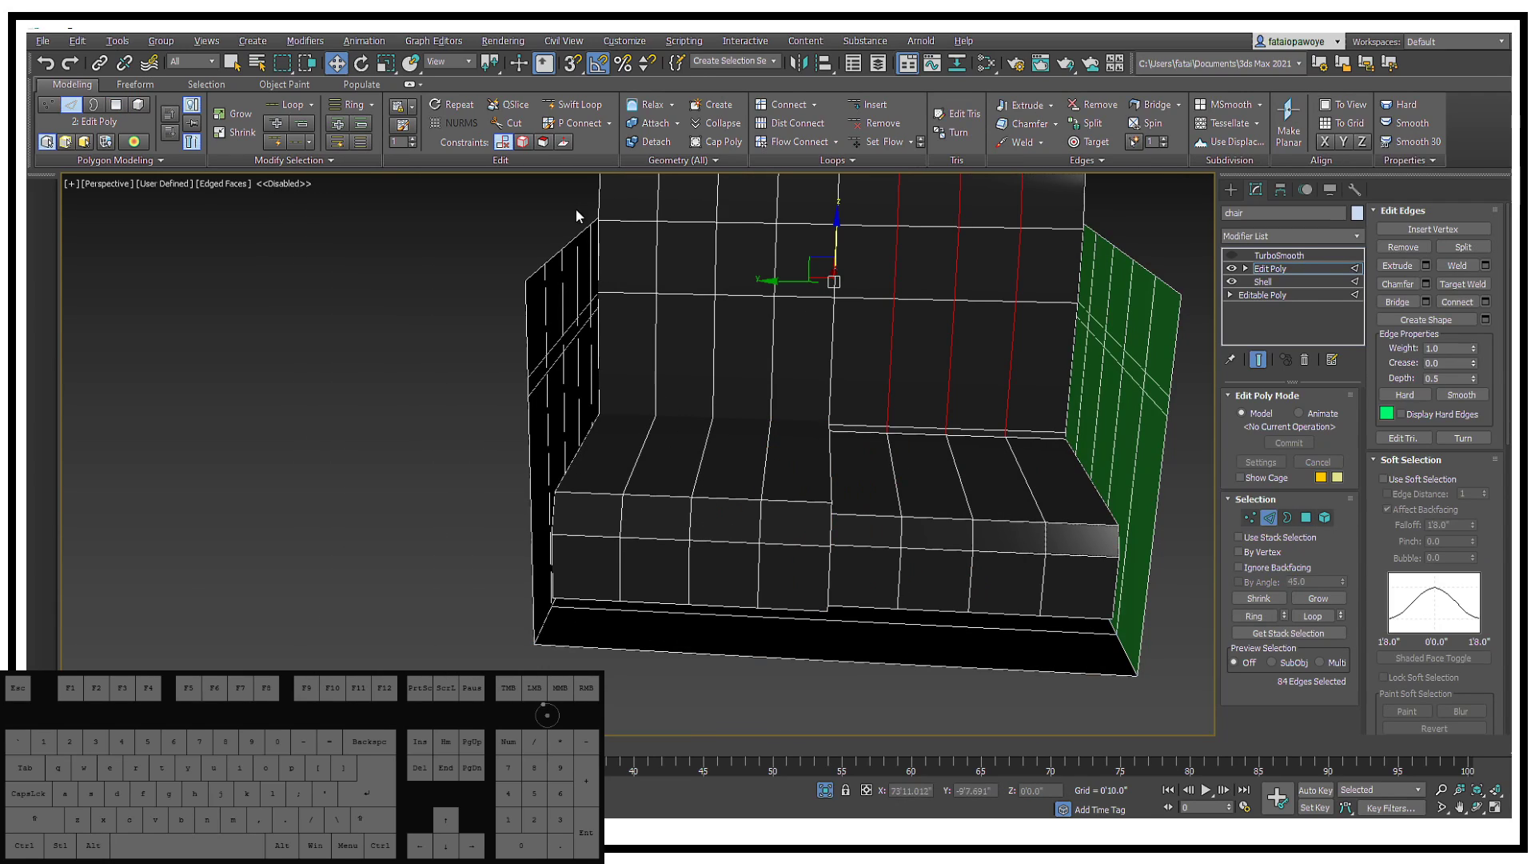
pyautogui.click(719, 543)
pyautogui.keyDown('ctrl'); pyautogui.click(798, 543); pyautogui.keyUp('ctrl')
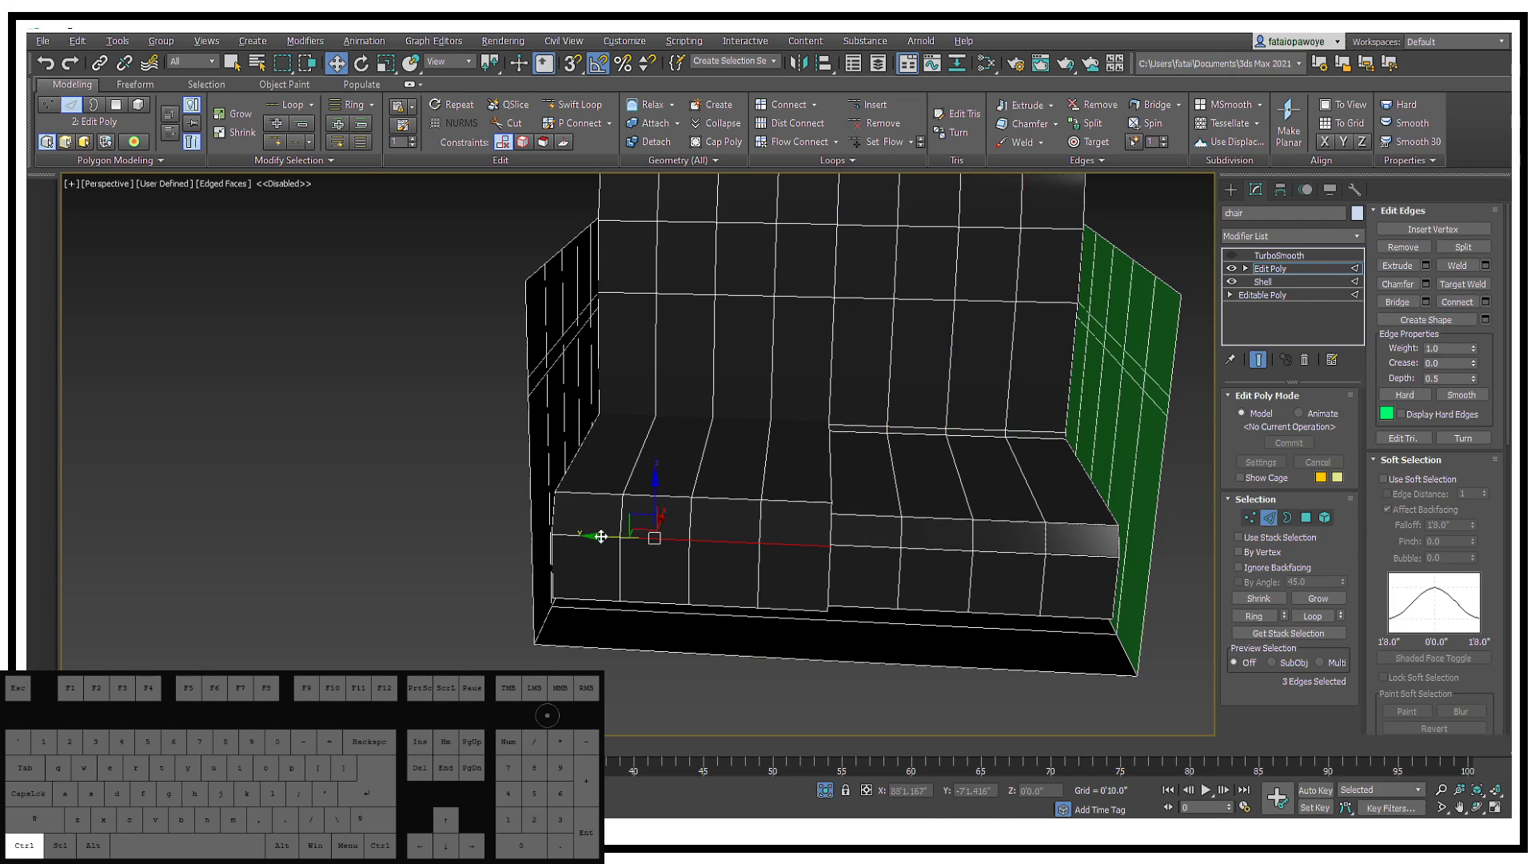
pyautogui.click(1254, 615)
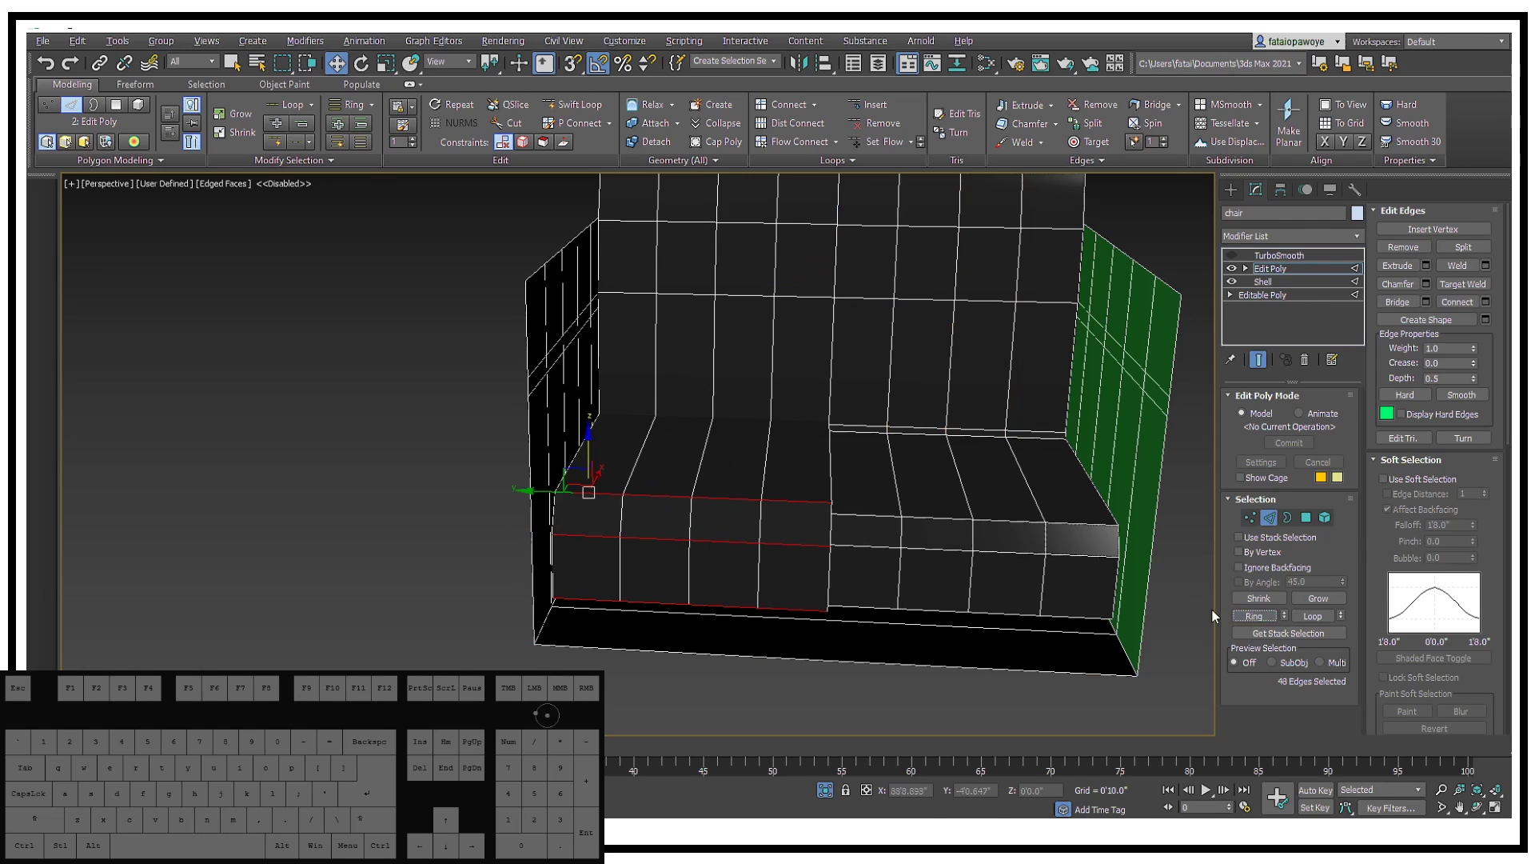
pyautogui.rightClick(802, 499)
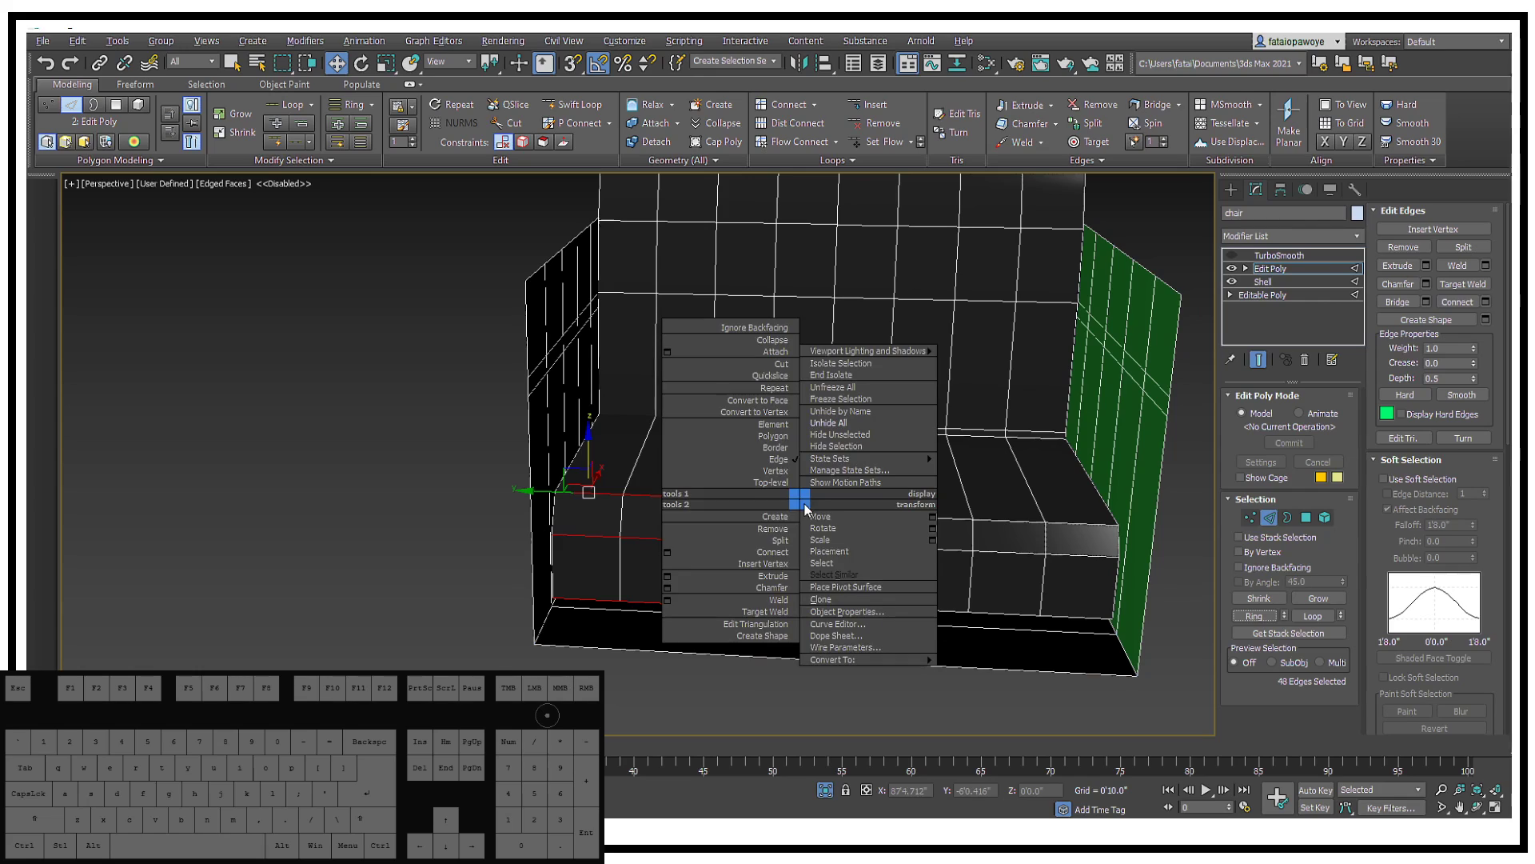
pyautogui.click(668, 552)
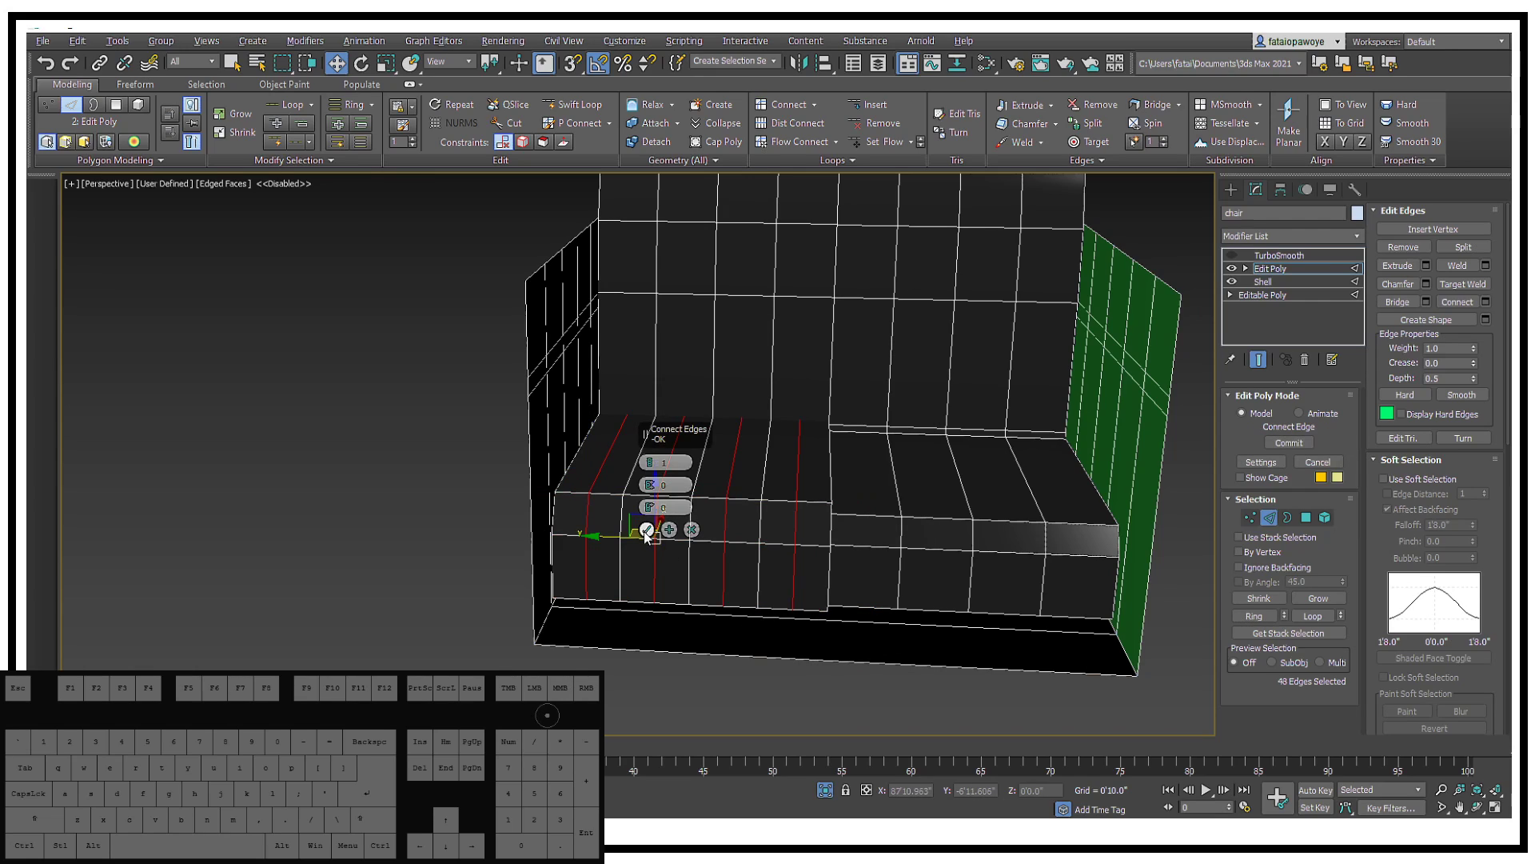
pyautogui.click(647, 529)
# Step: Show the TurboSmooth result temporarily and examine the pleated seat and backrest with and without edged faces
pyautogui.click(1231, 255)
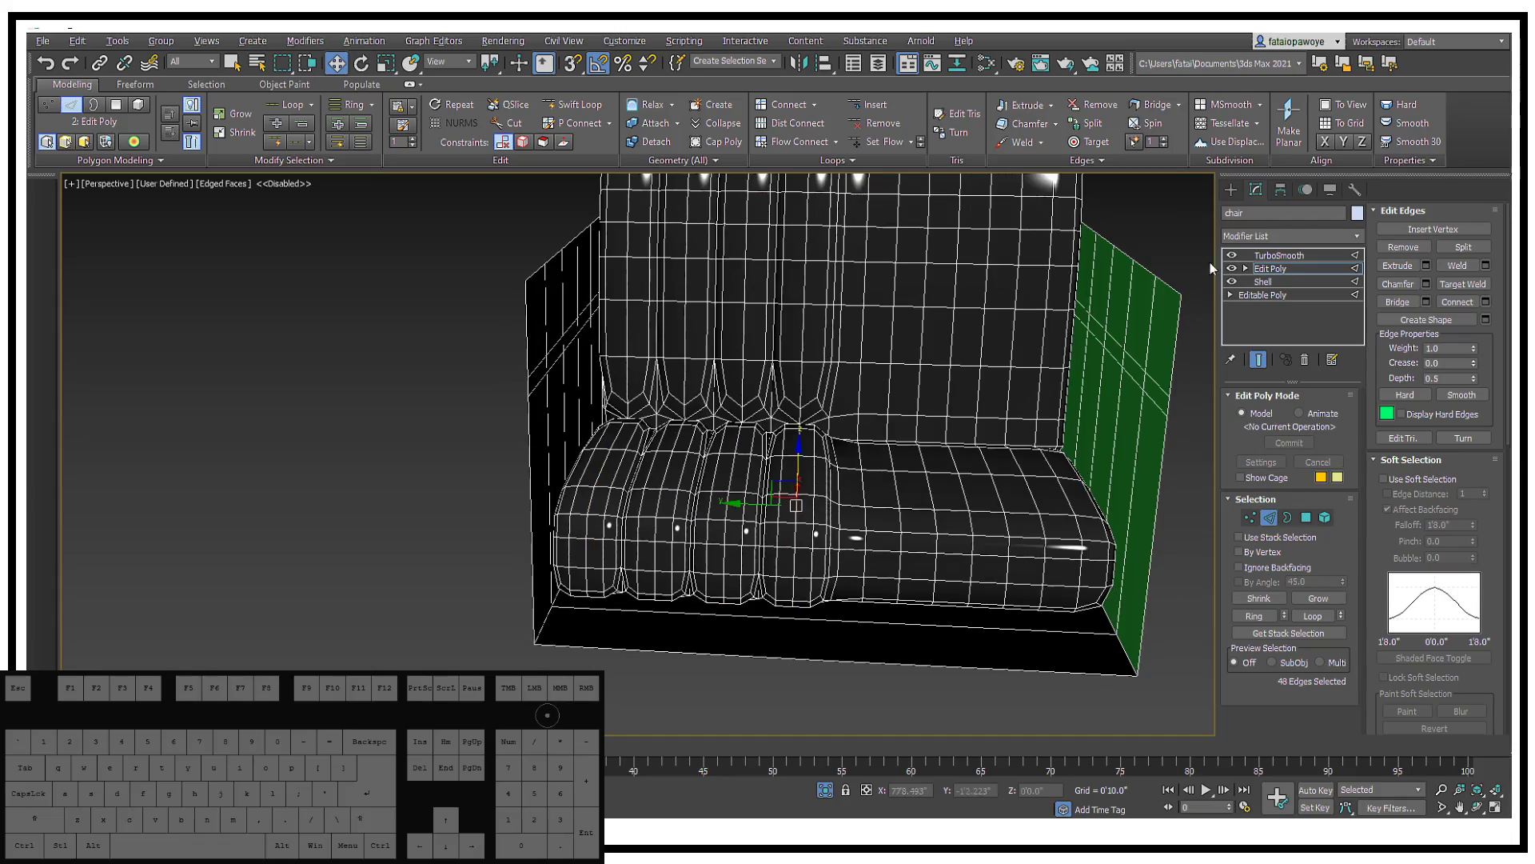
pyautogui.keyDown('alt'); pyautogui.moveTo(759, 368); pyautogui.dragTo(755, 492, button='middle'); pyautogui.keyUp('alt')
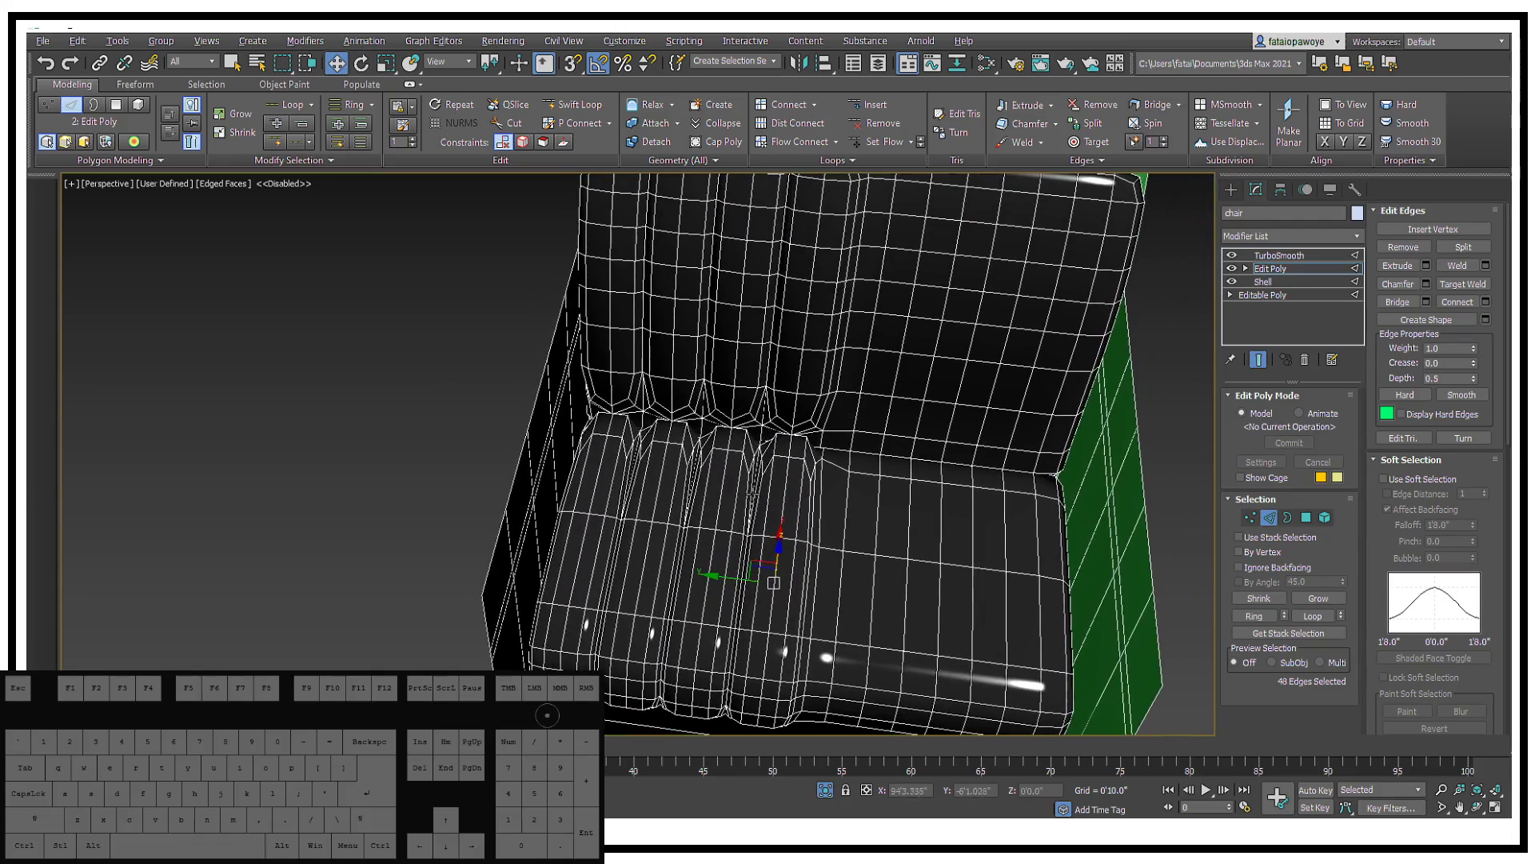
pyautogui.press('F4')
pyautogui.press('F4')
pyautogui.press('F4')
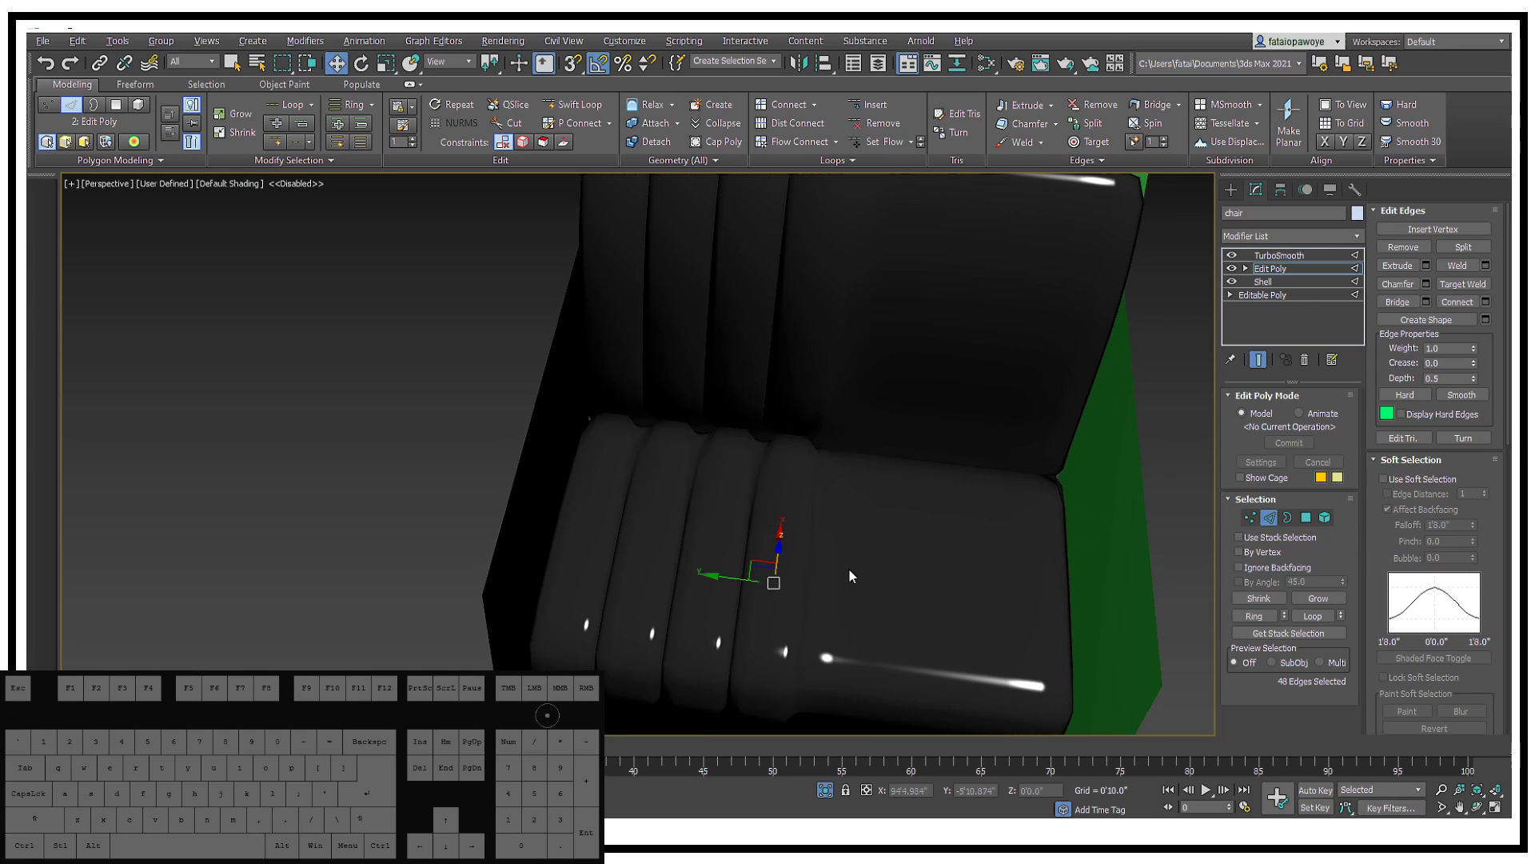
pyautogui.scroll(-5, 764, 484)
pyautogui.moveTo(776, 509)
pyautogui.keyDown('alt'); pyautogui.mouseDown(button='middle')
pyautogui.moveTo(739, 443)
pyautogui.moveTo(772, 526)
pyautogui.moveTo(789, 439)
pyautogui.moveTo(748, 462)
pyautogui.moveTo(745, 504)
pyautogui.mouseUp(button='middle'); pyautogui.keyUp('alt')
pyautogui.scroll(8, 789, 439)
pyautogui.click(758, 403)
pyautogui.press('F4')
pyautogui.moveTo(743, 352); pyautogui.dragTo(742, 409, button='middle')
pyautogui.click(1232, 255)
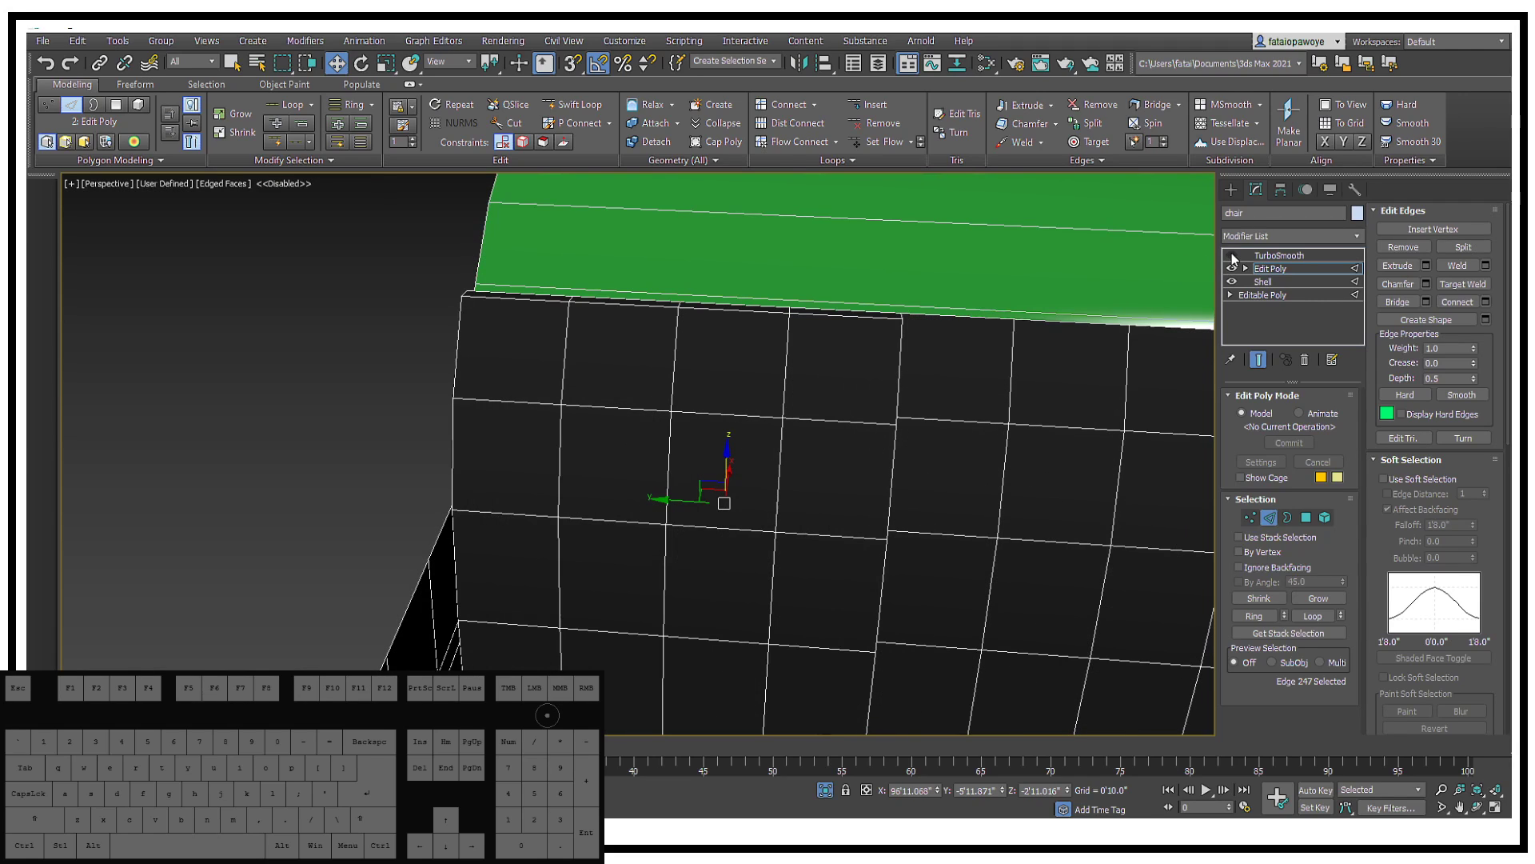
# Step: Ring-select the crosswise edges of the four raised backrest columns and connect them with 1 segment
pyautogui.click(826, 421)
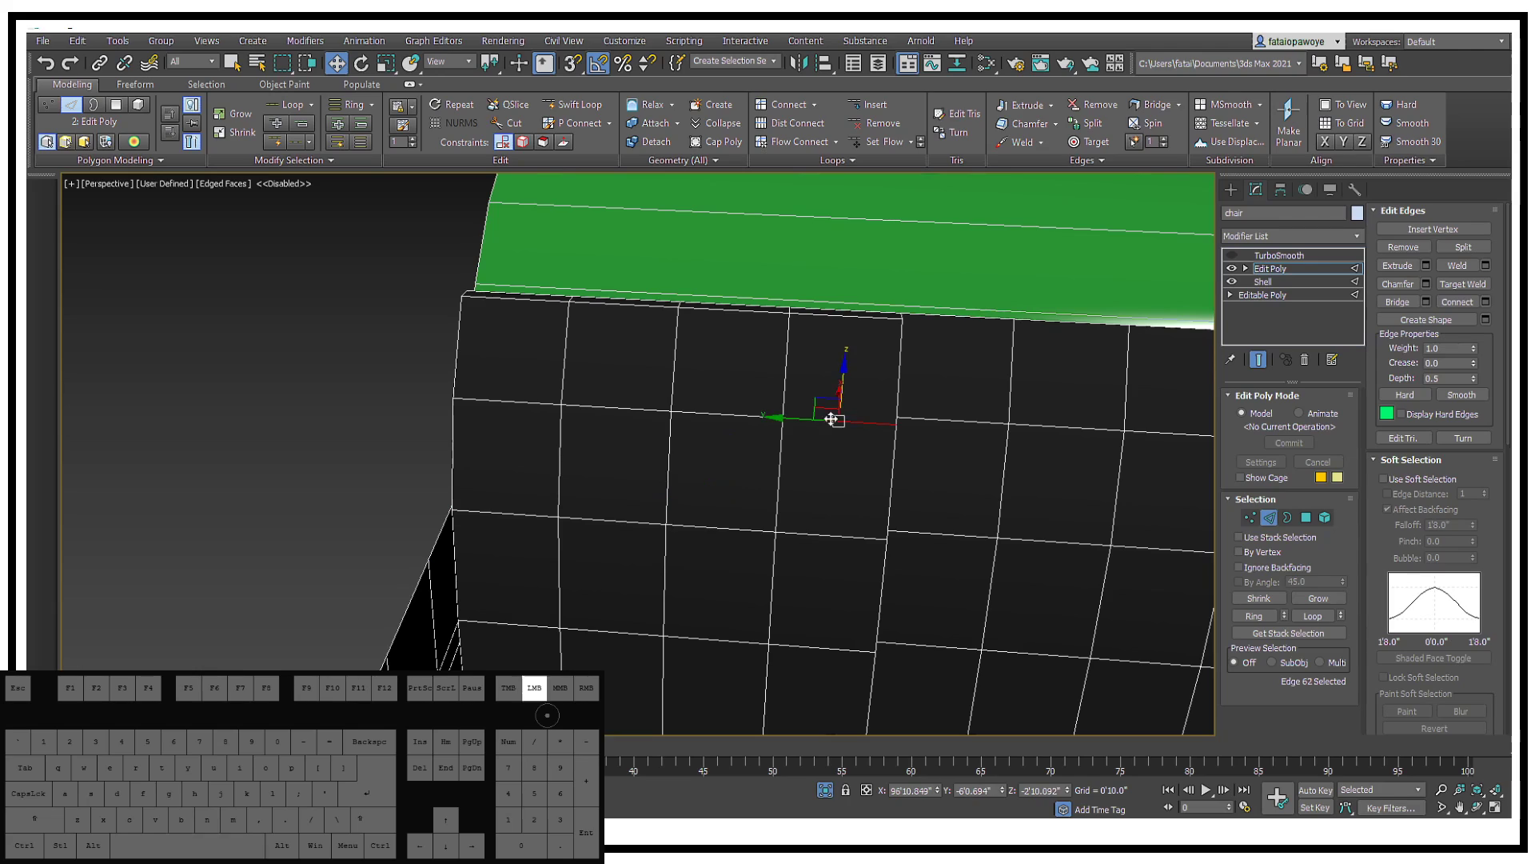
pyautogui.keyDown('ctrl'); pyautogui.click(727, 412); pyautogui.keyUp('ctrl')
pyautogui.keyDown('ctrl'); pyautogui.click(613, 407); pyautogui.keyUp('ctrl')
pyautogui.keyDown('ctrl'); pyautogui.click(508, 401); pyautogui.keyUp('ctrl')
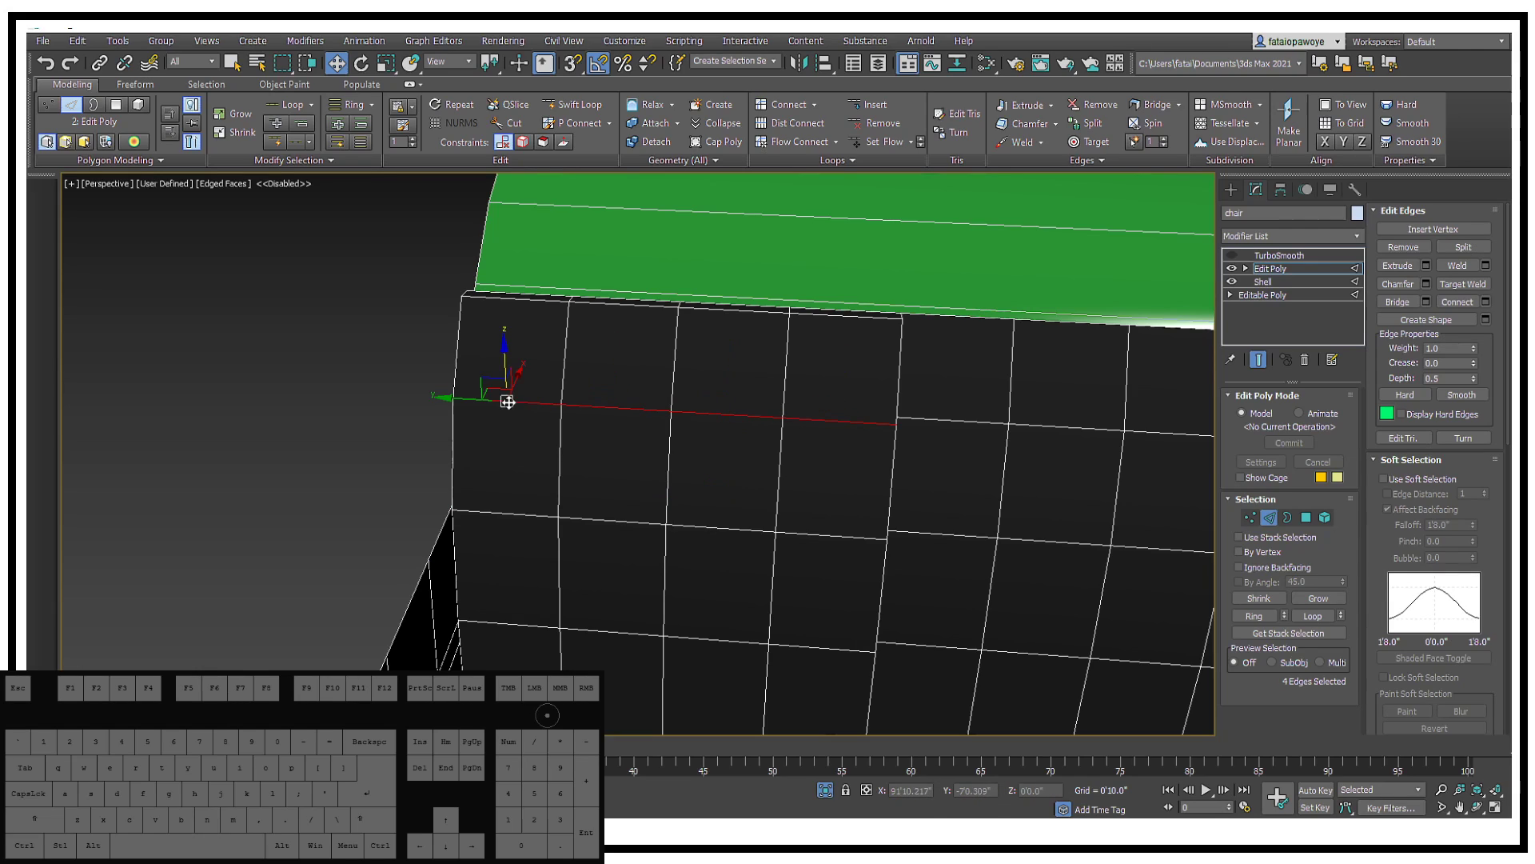
pyautogui.click(1254, 616)
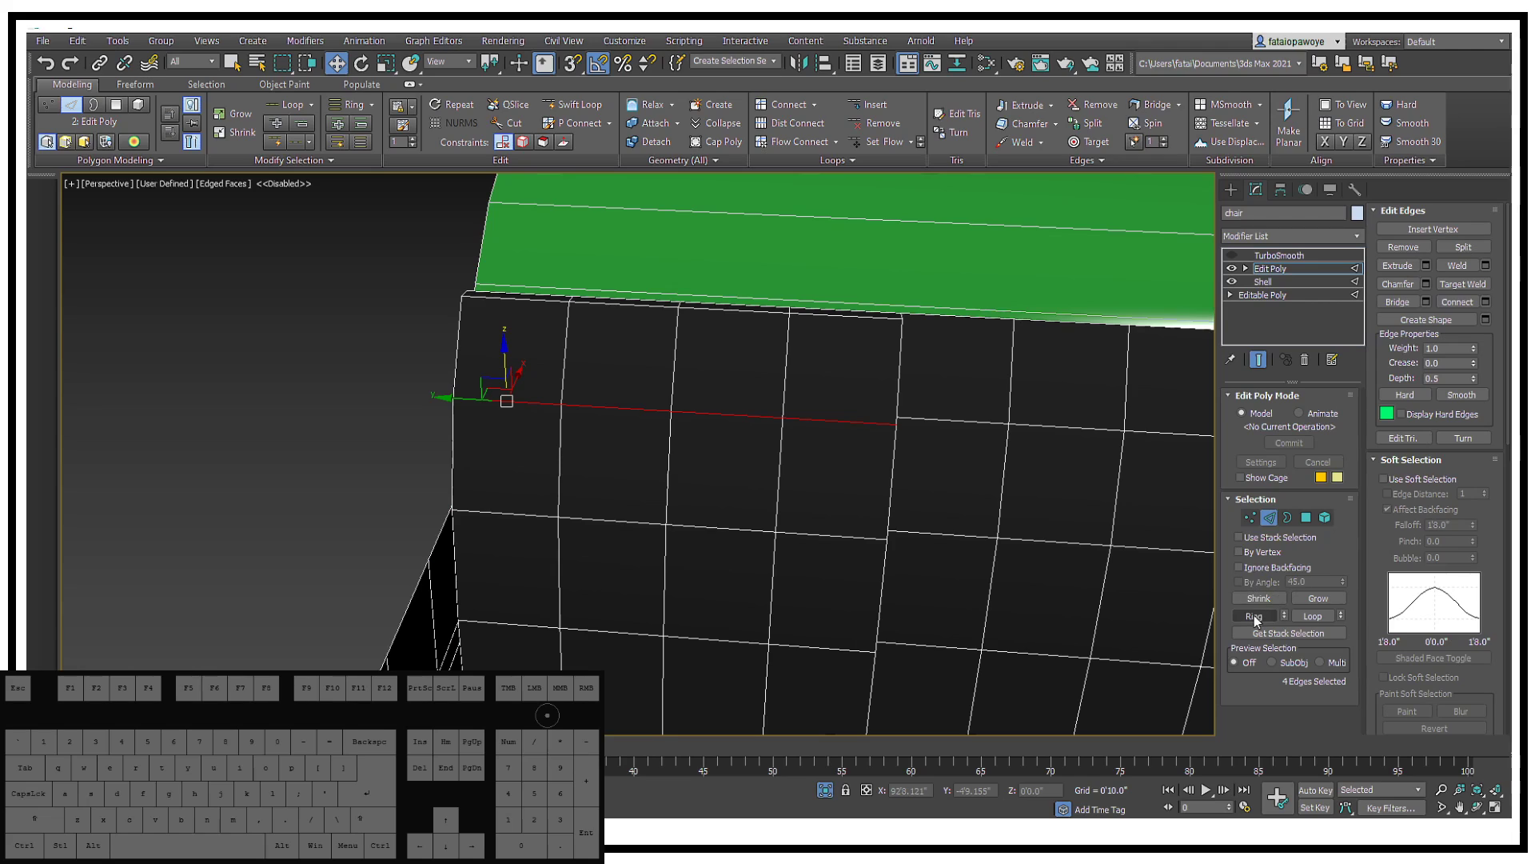
pyautogui.rightClick(969, 495)
pyautogui.click(831, 537)
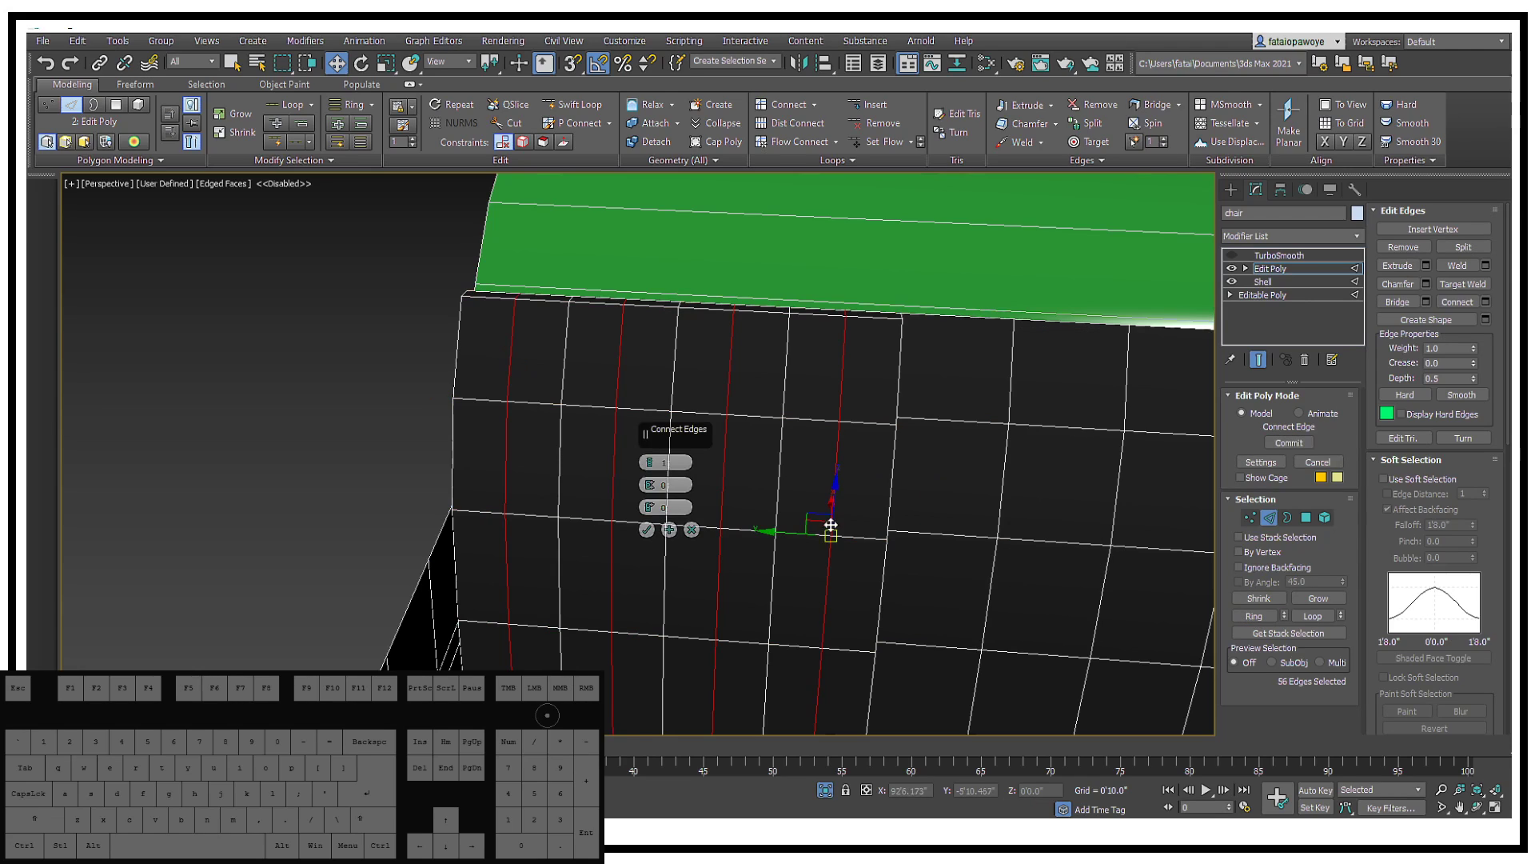
pyautogui.click(647, 530)
# Step: Show the TurboSmooth result temporarily and examine the top of the backrest pleats with edged faces off
pyautogui.keyDown('alt'); pyautogui.moveTo(641, 521); pyautogui.dragTo(1185, 319, button='middle'); pyautogui.keyUp('alt')
pyautogui.click(1232, 255)
pyautogui.moveTo(688, 360)
pyautogui.keyDown('alt'); pyautogui.mouseDown(button='middle')
pyautogui.moveTo(685, 336)
pyautogui.moveTo(716, 415)
pyautogui.mouseUp(button='middle'); pyautogui.keyUp('alt')
pyautogui.press('F4')
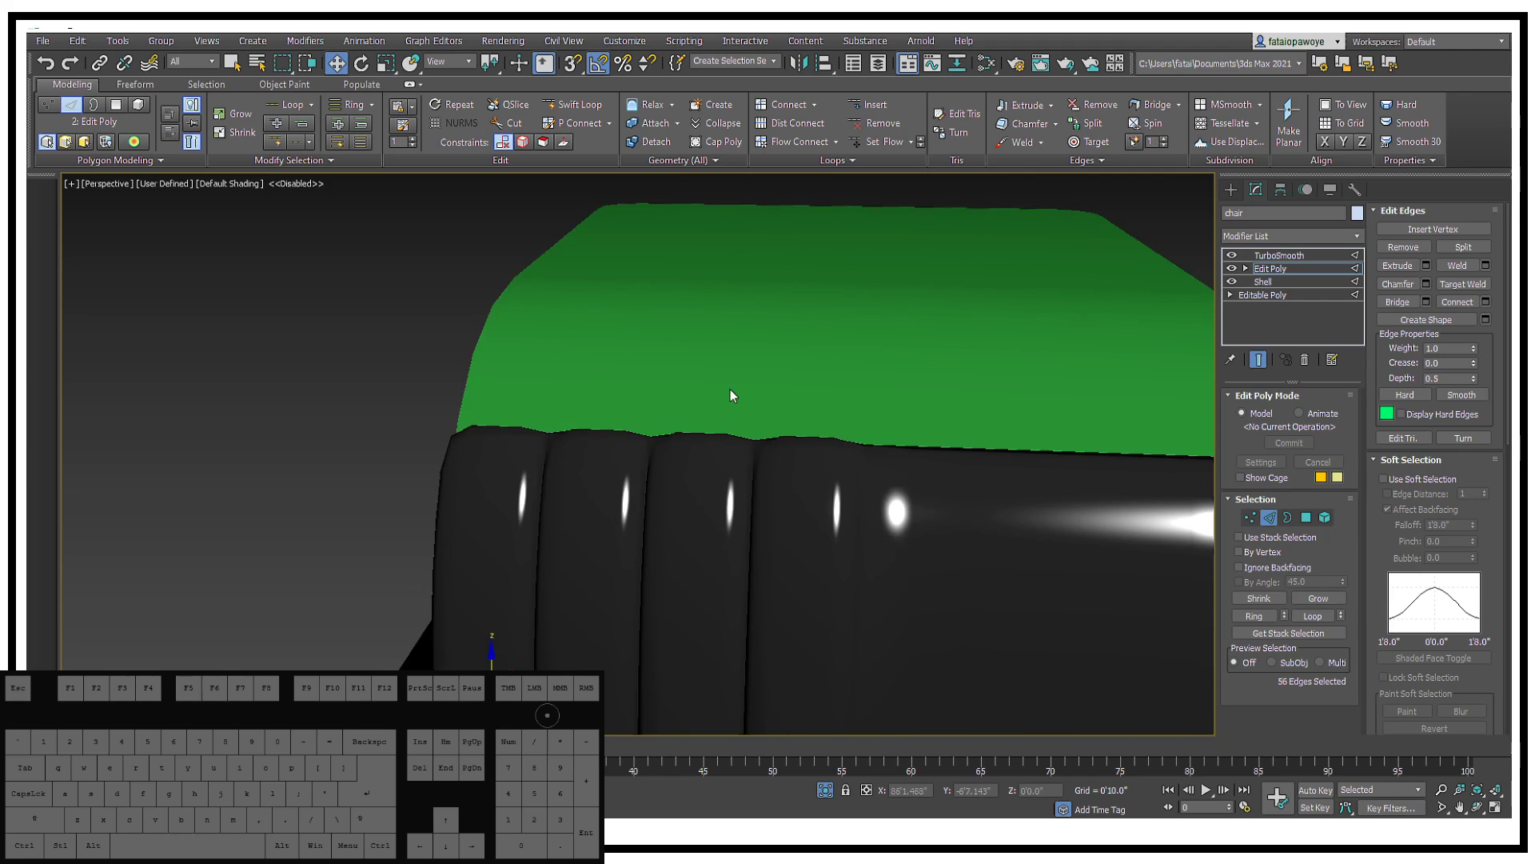
pyautogui.scroll(-5, 520, 396)
pyautogui.keyDown('alt'); pyautogui.moveTo(538, 404); pyautogui.dragTo(628, 484, button='middle'); pyautogui.keyUp('alt')
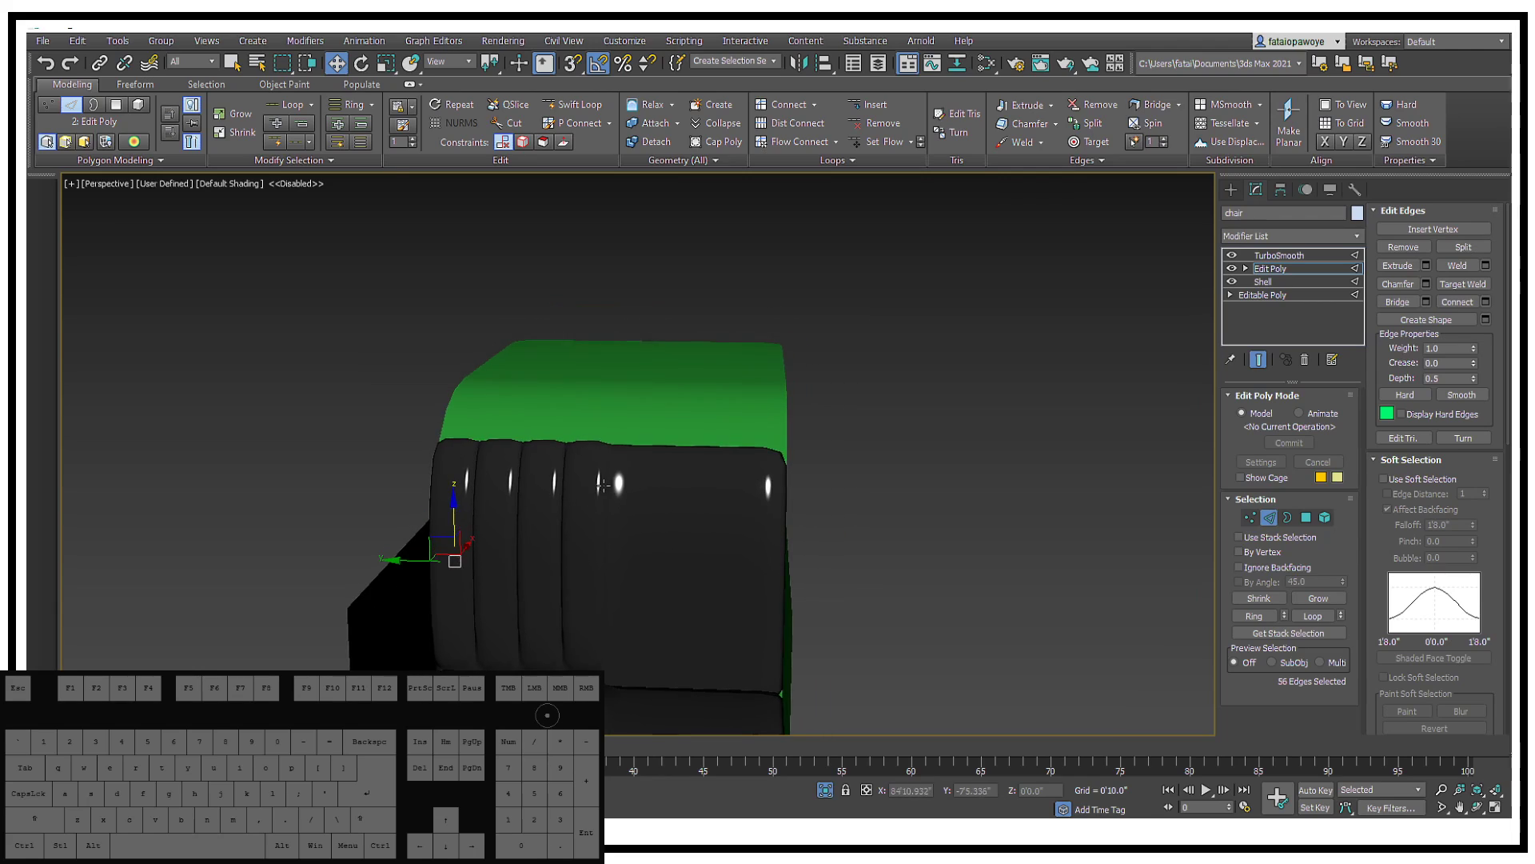
pyautogui.click(627, 484)
pyautogui.press('F4')
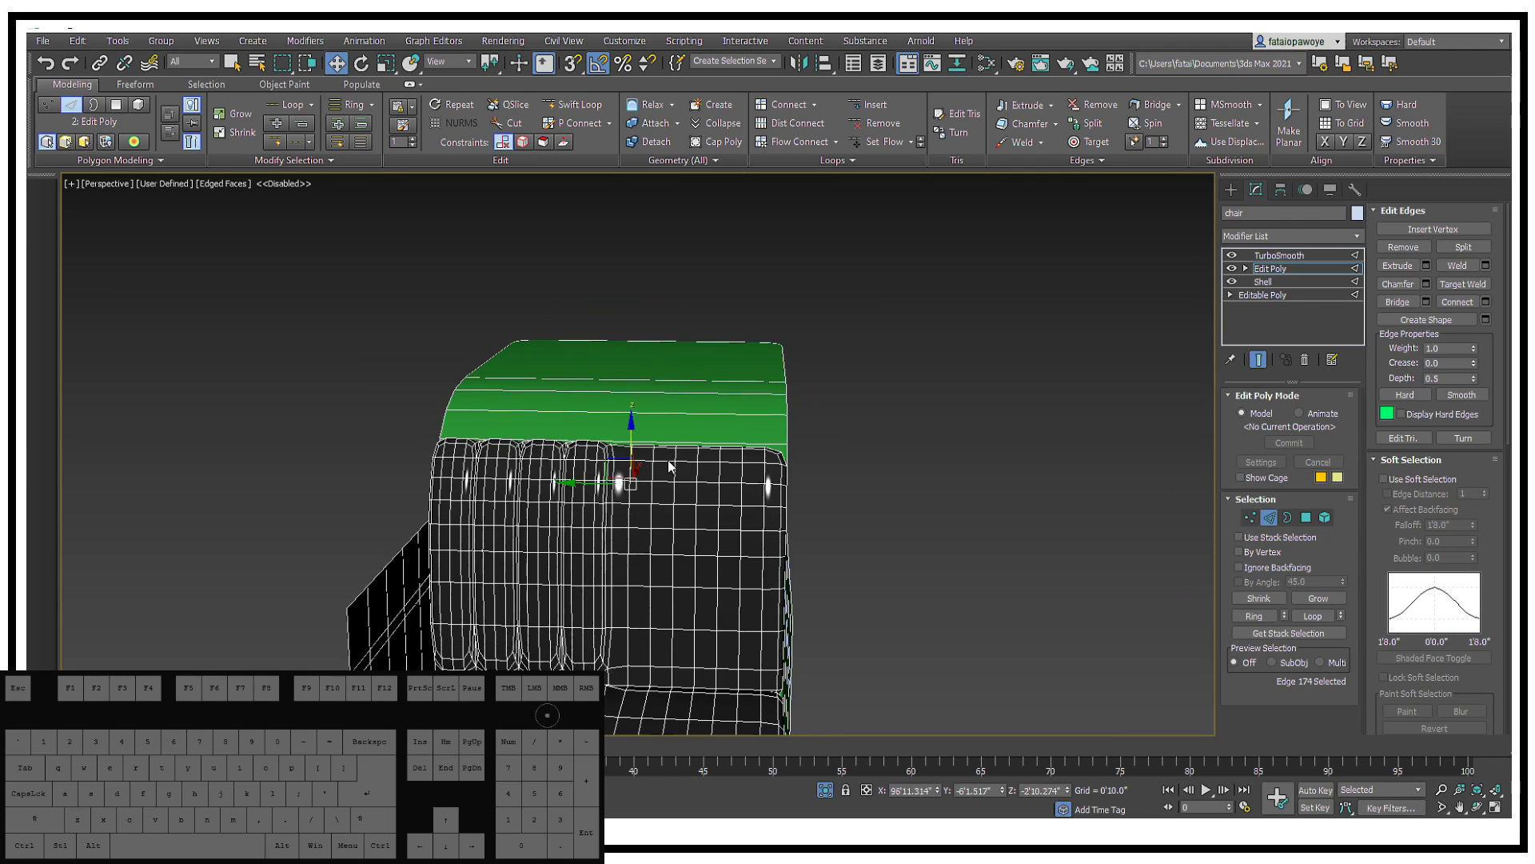
pyautogui.click(1233, 255)
pyautogui.click(1289, 236)
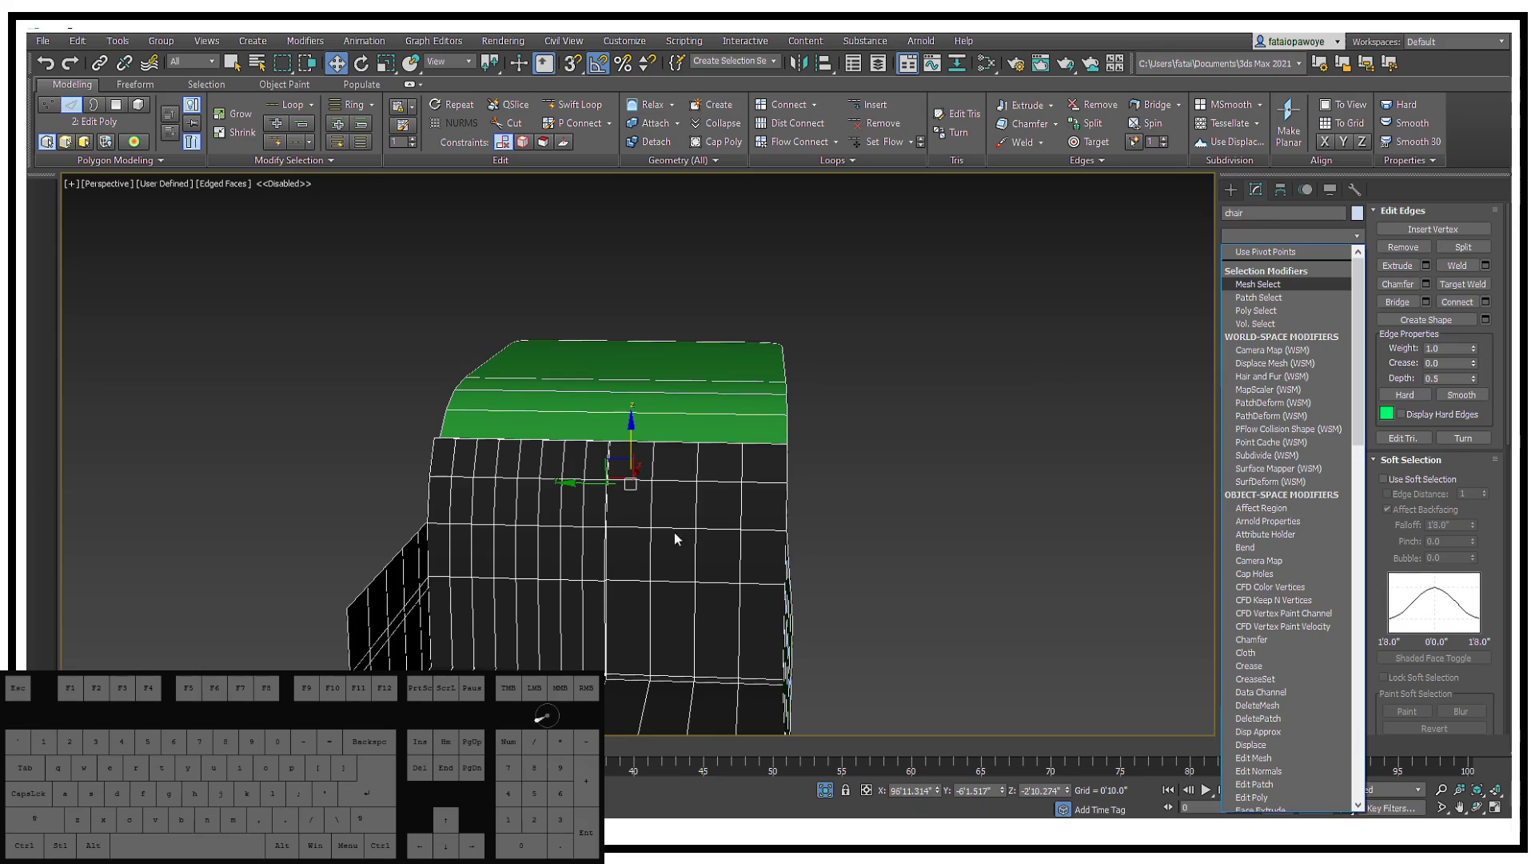
pyautogui.click(647, 496)
pyautogui.scroll(5, 648, 496)
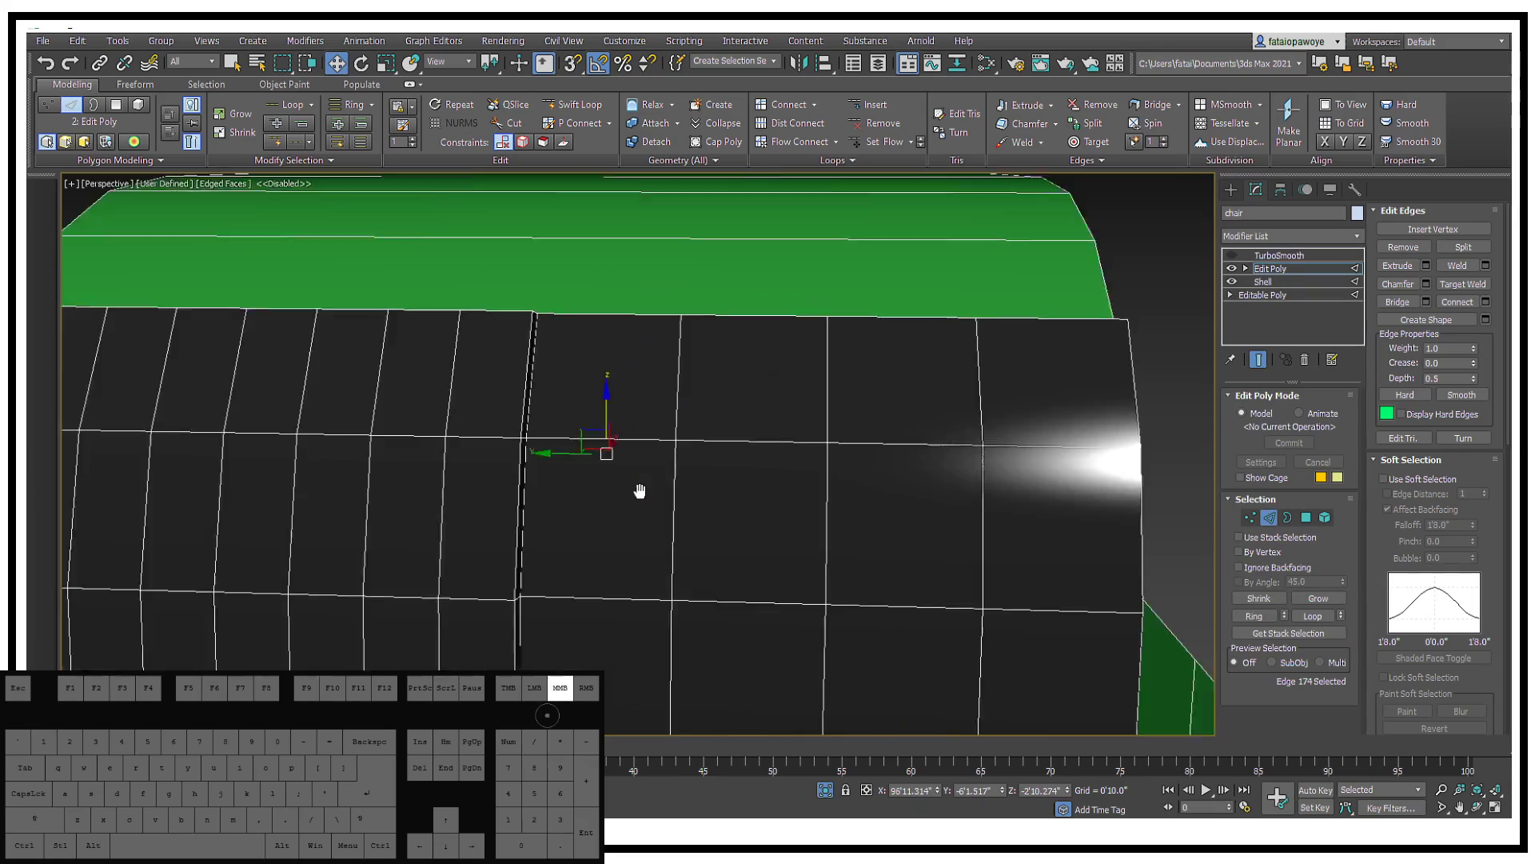
# Step: Examine the unsmoothed seat and backrest mesh from several angles, comparing the raised columns with the flat half at the chair's centre
pyautogui.keyDown('alt'); pyautogui.moveTo(638, 487); pyautogui.dragTo(904, 448, button='middle'); pyautogui.keyUp('alt')
pyautogui.scroll(5, 549, 547)
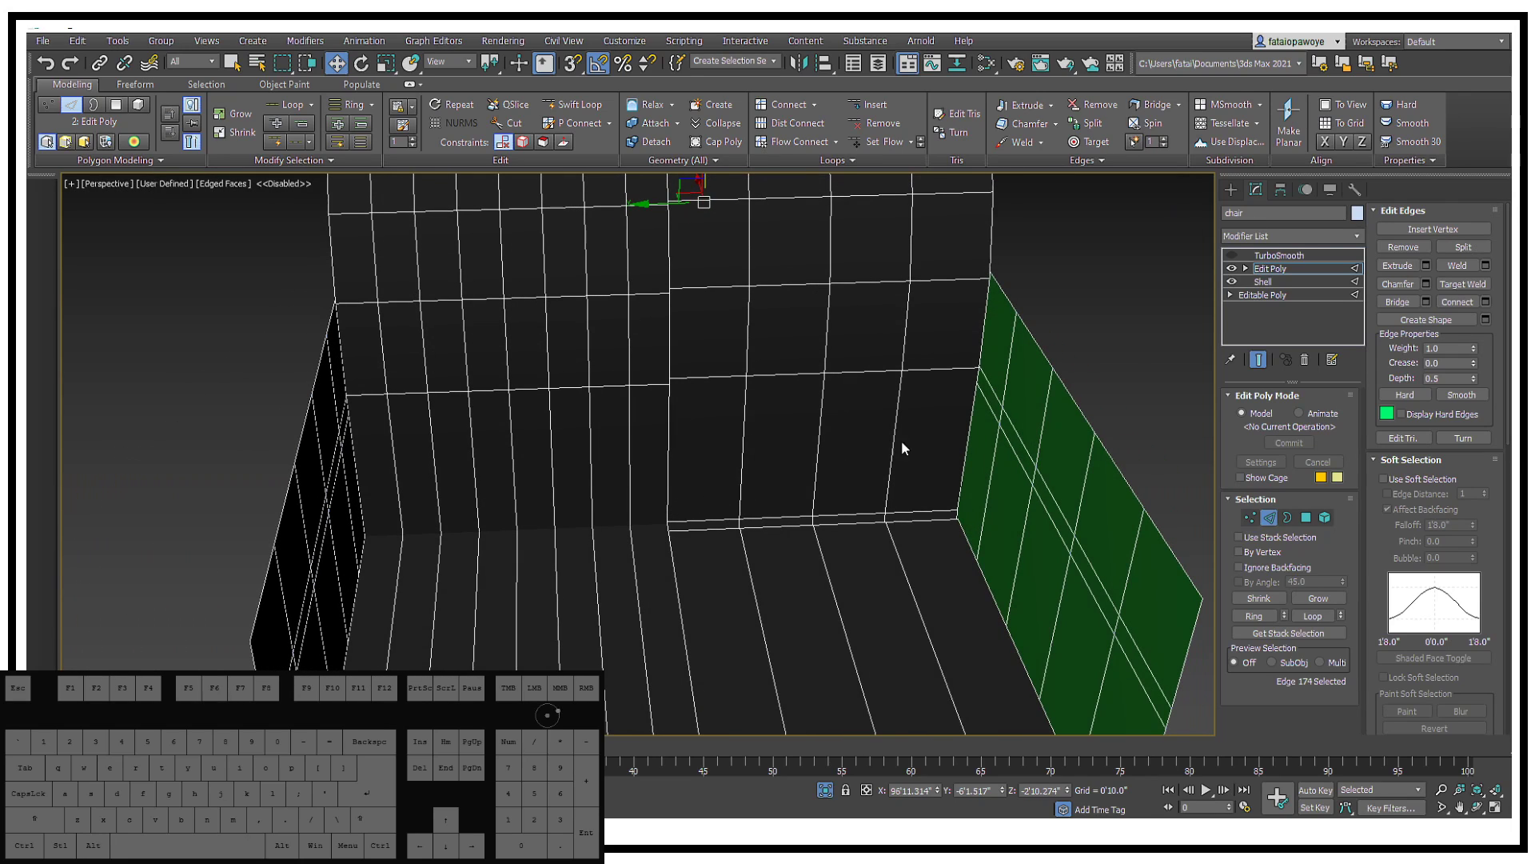
pyautogui.click(1268, 518)
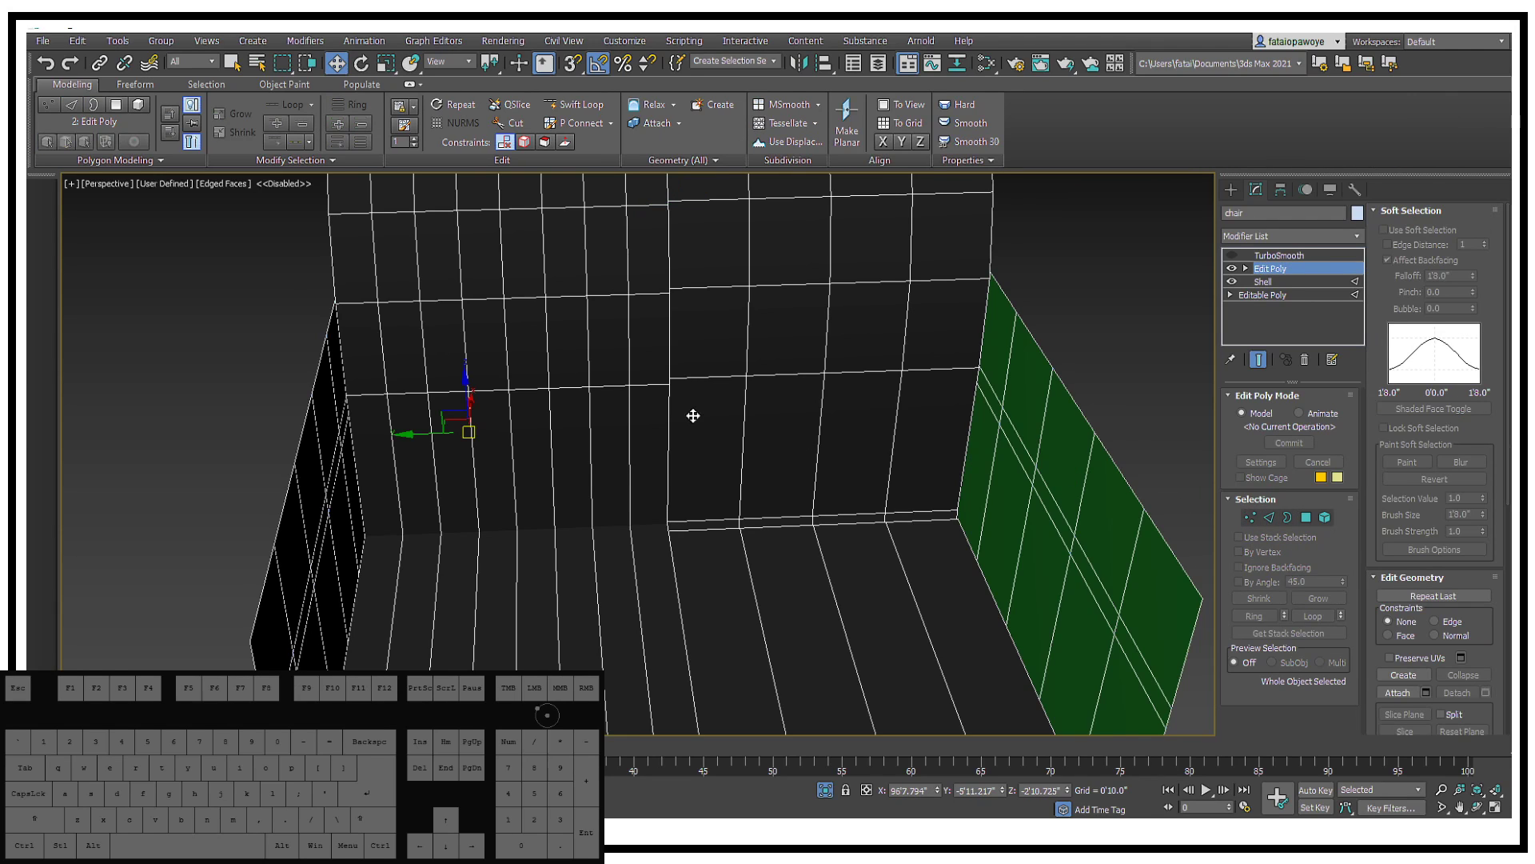
pyautogui.scroll(-5, 692, 415)
pyautogui.keyDown('alt'); pyautogui.moveTo(703, 353); pyautogui.dragTo(820, 429, button='middle'); pyautogui.keyUp('alt')
pyautogui.click(1307, 517)
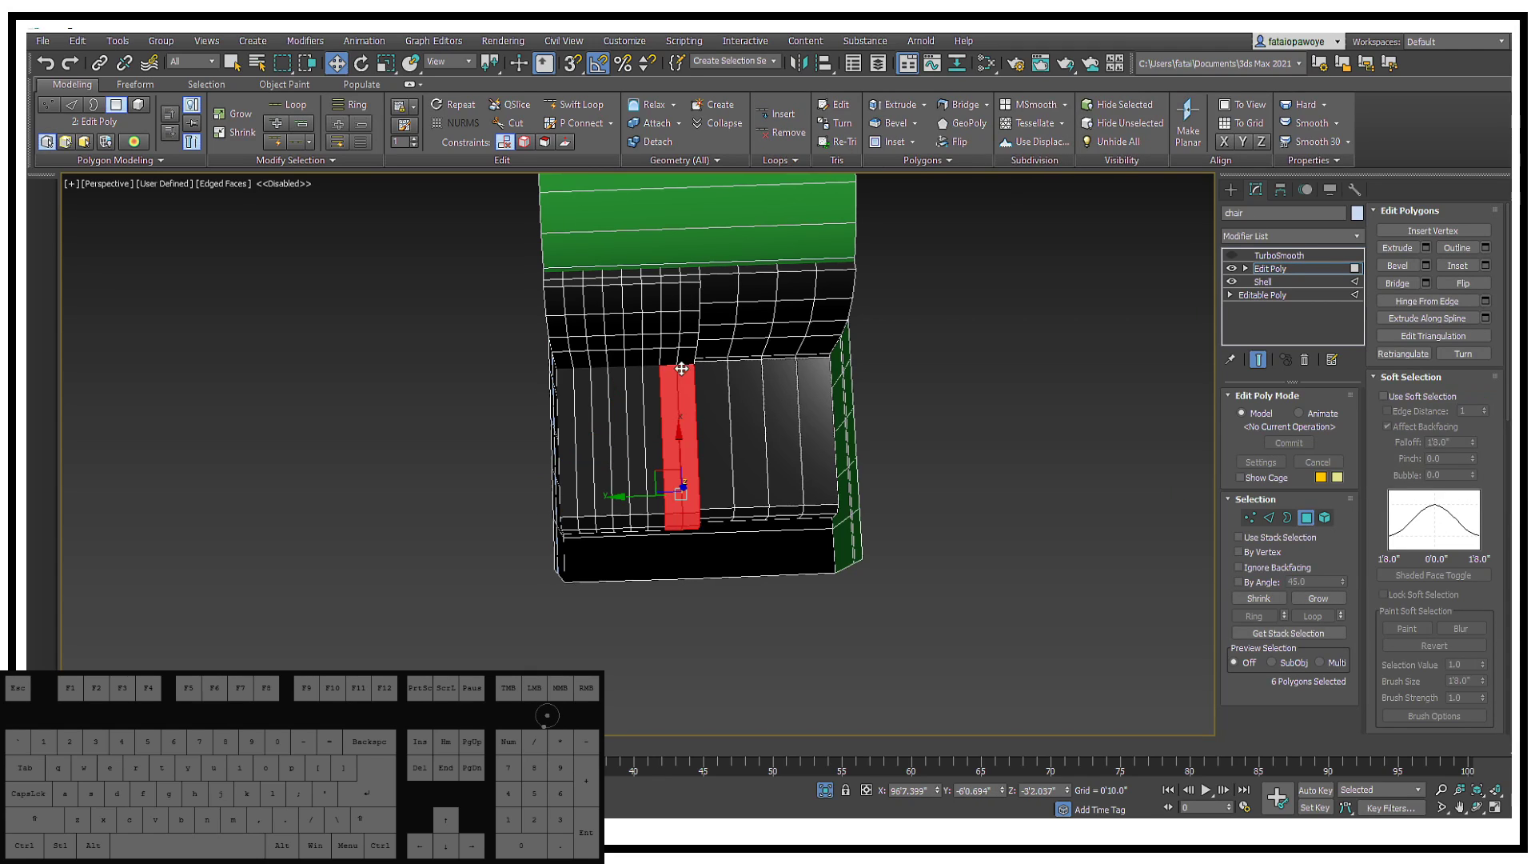
pyautogui.keyDown('alt'); pyautogui.moveTo(648, 488); pyautogui.dragTo(641, 494, button='middle'); pyautogui.keyUp('alt')
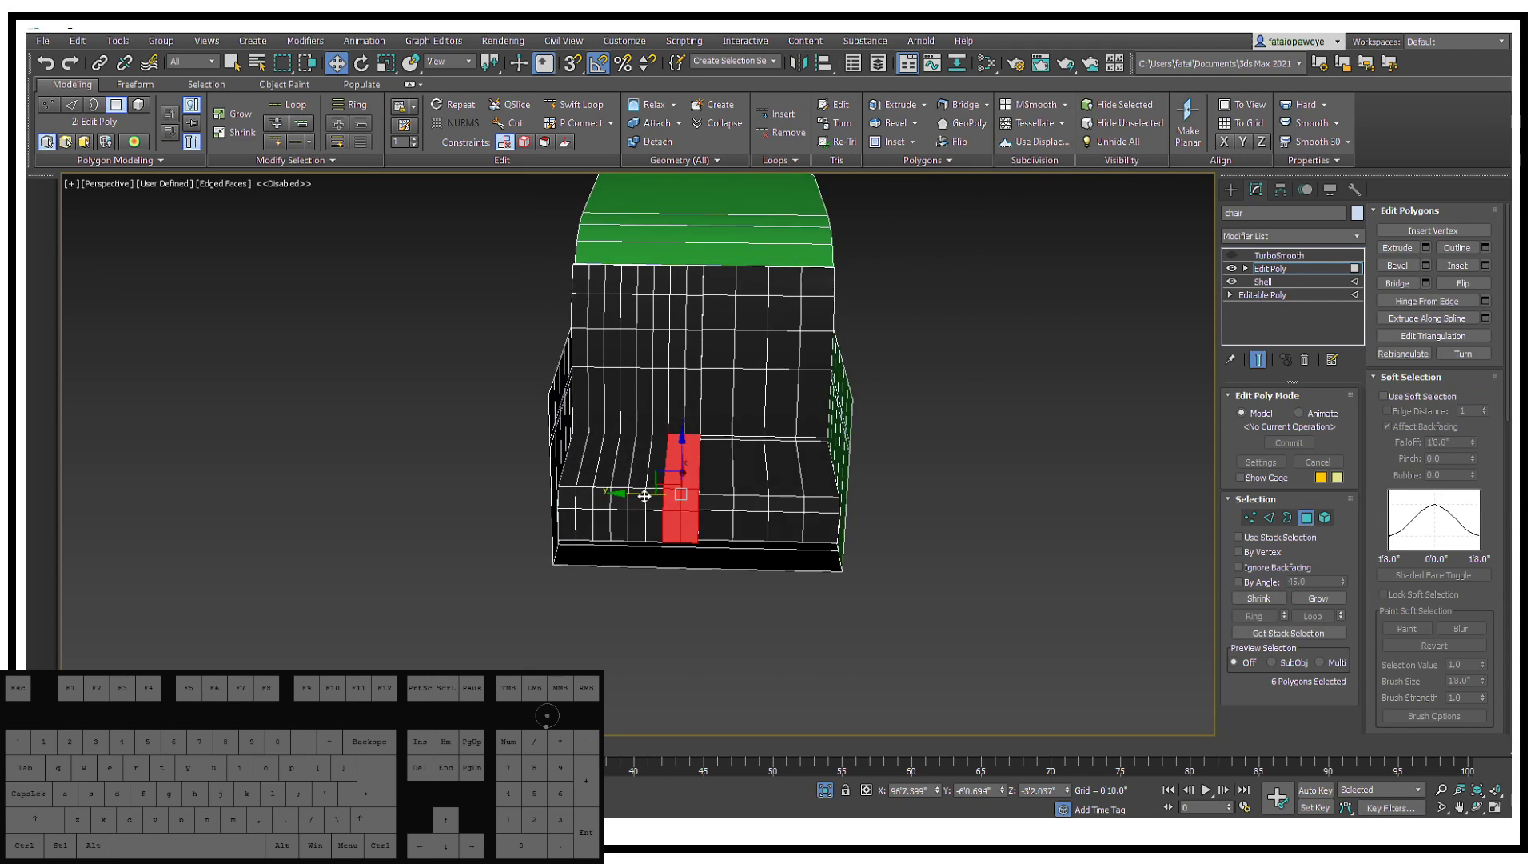
pyautogui.scroll(3, 652, 476)
pyautogui.keyDown('alt'); pyautogui.moveTo(762, 414); pyautogui.dragTo(827, 465, button='middle'); pyautogui.keyUp('alt')
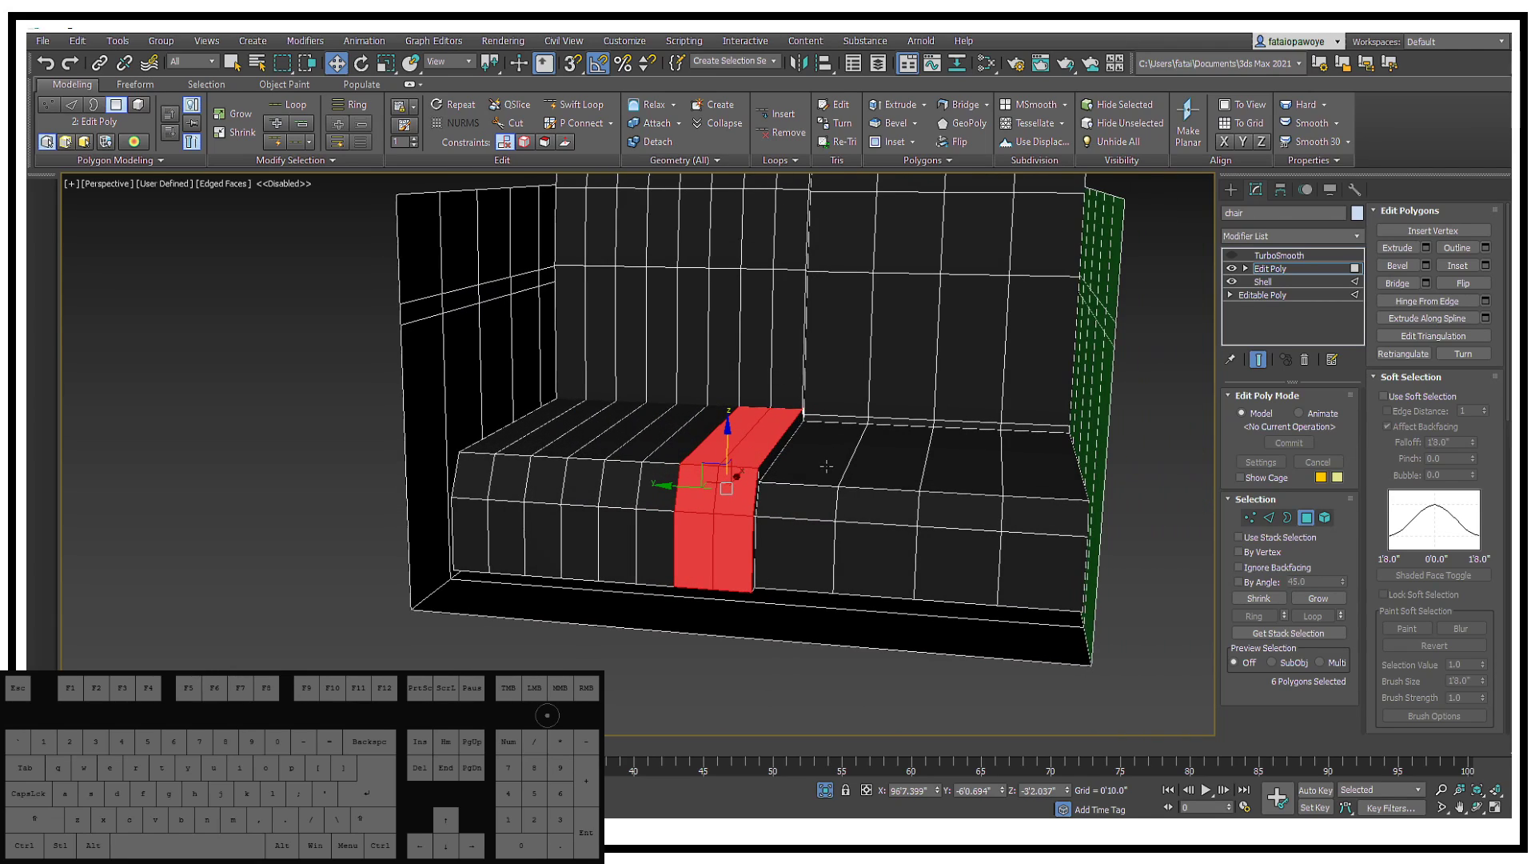
pyautogui.click(1270, 518)
pyautogui.click(773, 459)
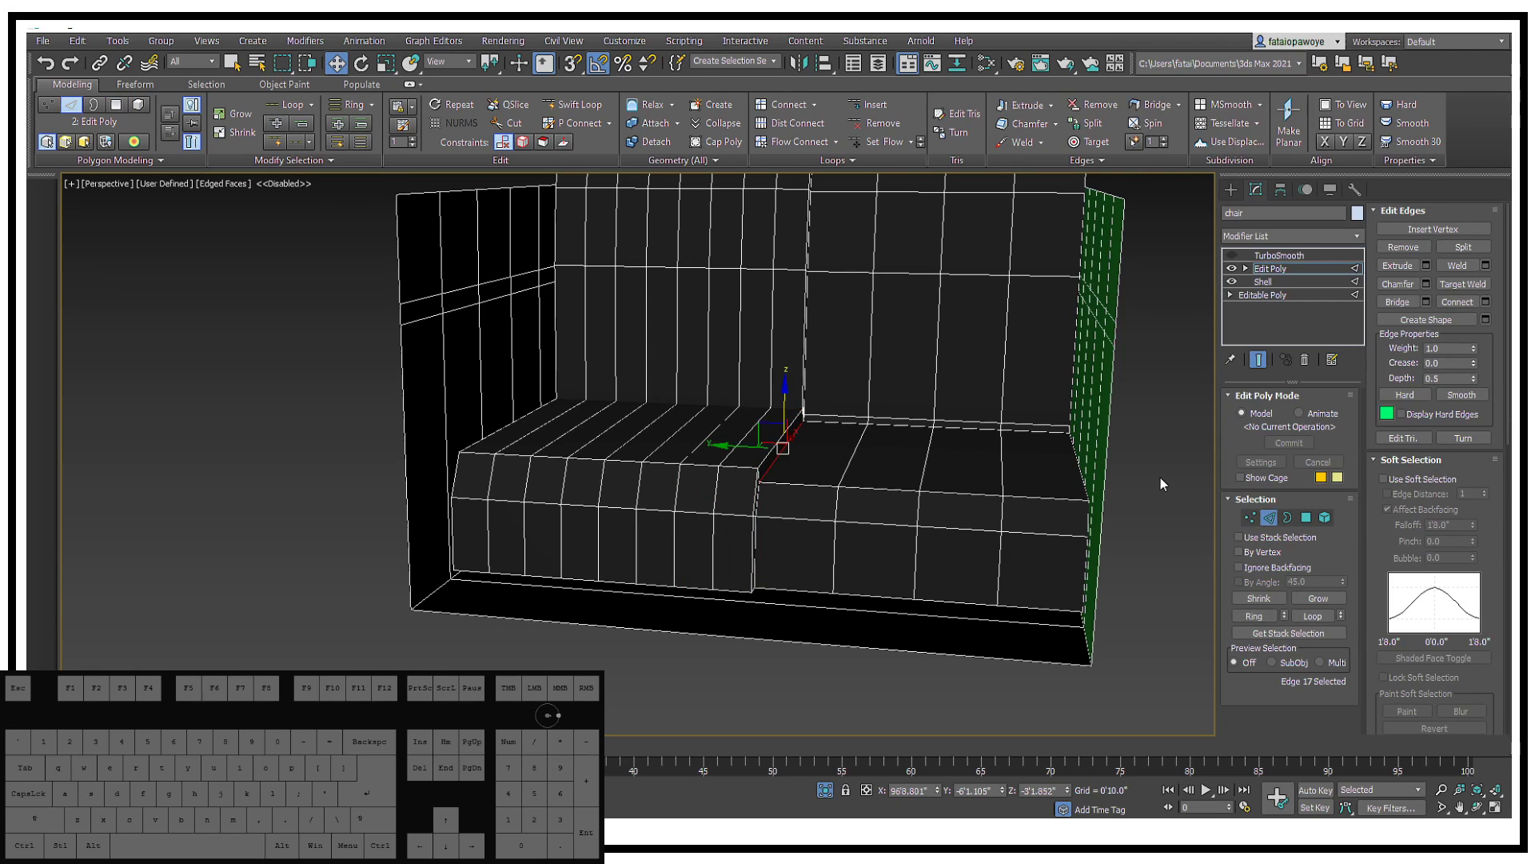
# Step: Add a Symmetry modifier above the chair's Edit Poly, mirroring across the Z axis with Flip enabled
pyautogui.click(1311, 233)
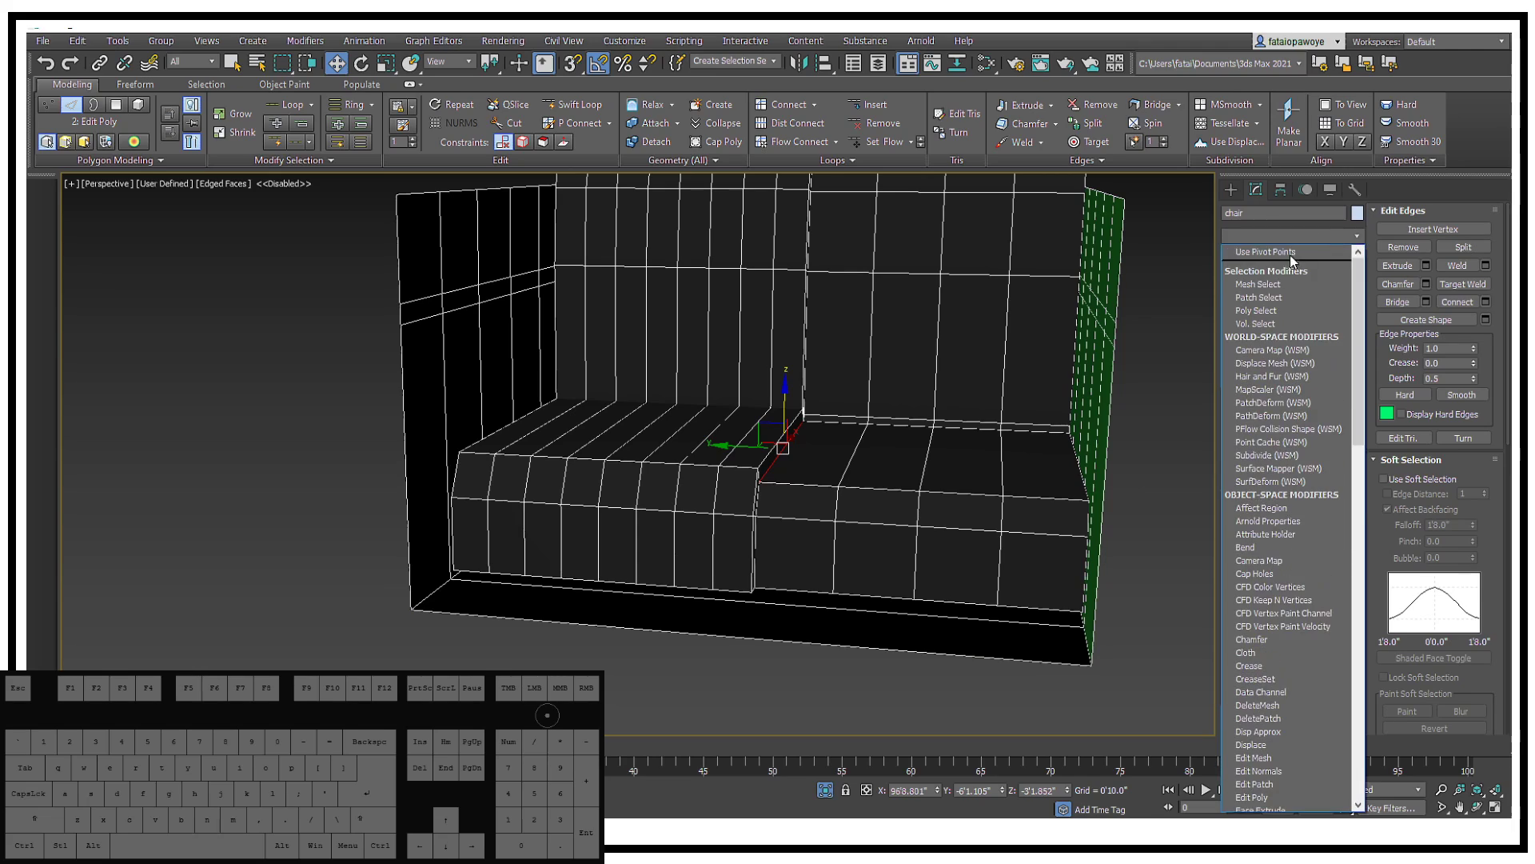
pyautogui.scroll(-10, 1275, 300)
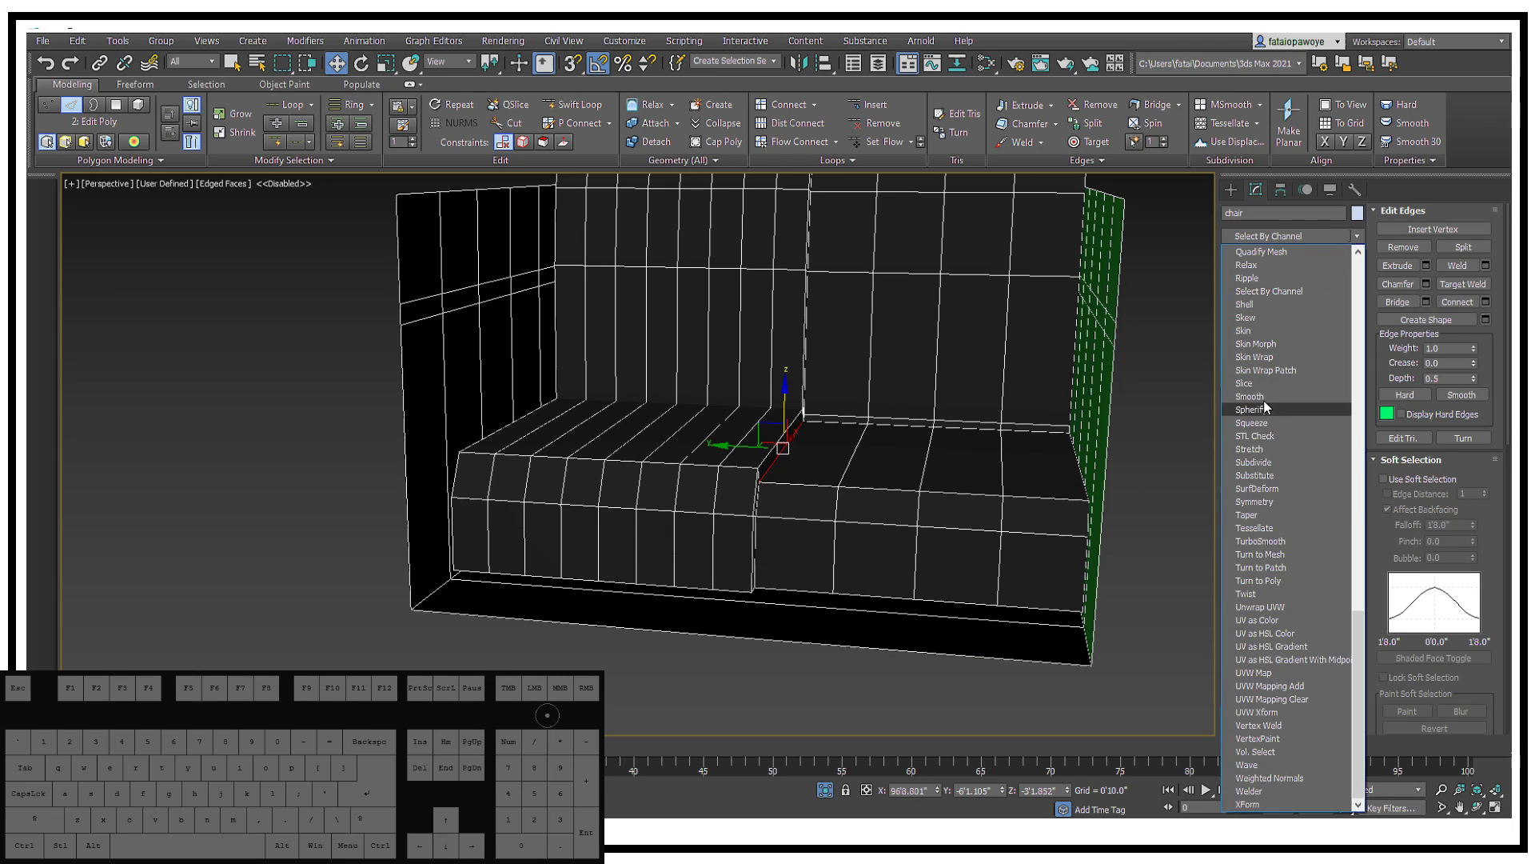
pyautogui.click(1278, 504)
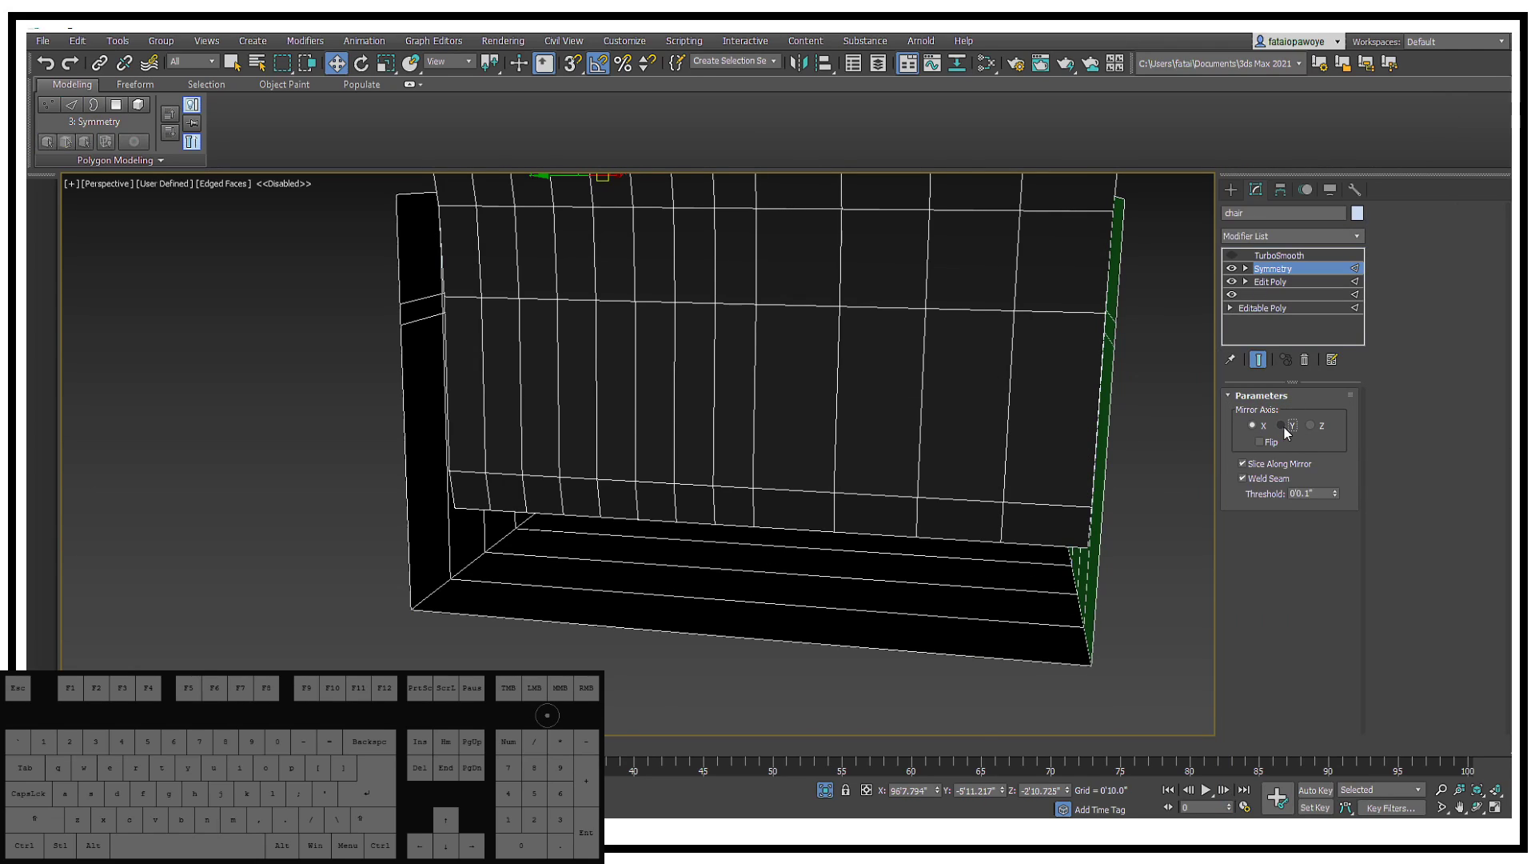
pyautogui.click(1284, 428)
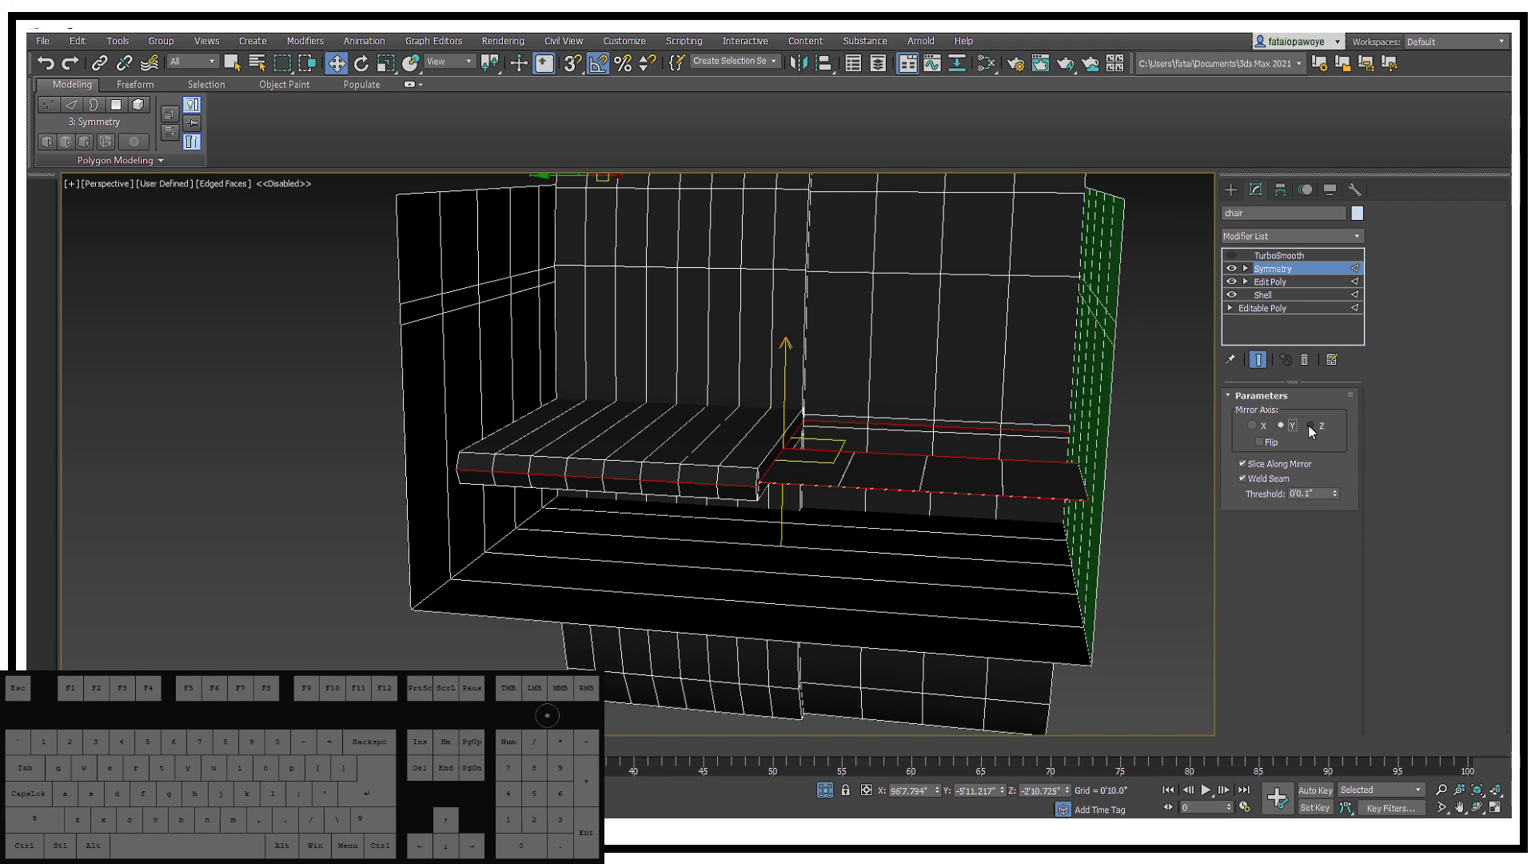
pyautogui.click(1310, 426)
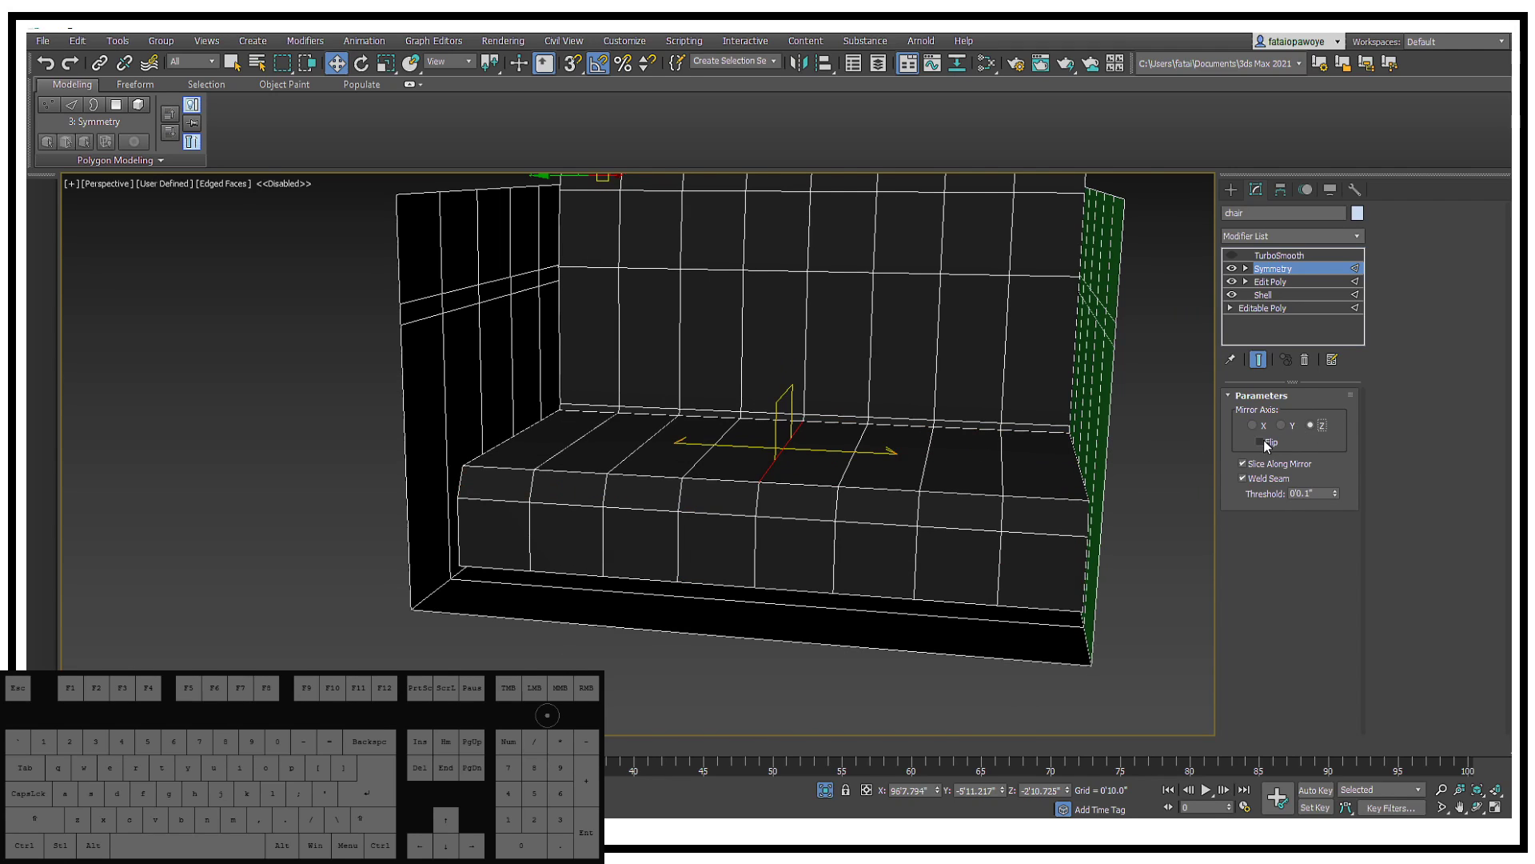
pyautogui.click(1262, 442)
# Step: Turn the TurboSmooth display back on and inspect the middle of the mirrored seat and backrest pleats
pyautogui.keyDown('alt'); pyautogui.moveTo(898, 422); pyautogui.dragTo(805, 303, button='middle'); pyautogui.keyUp('alt')
pyautogui.click(1231, 256)
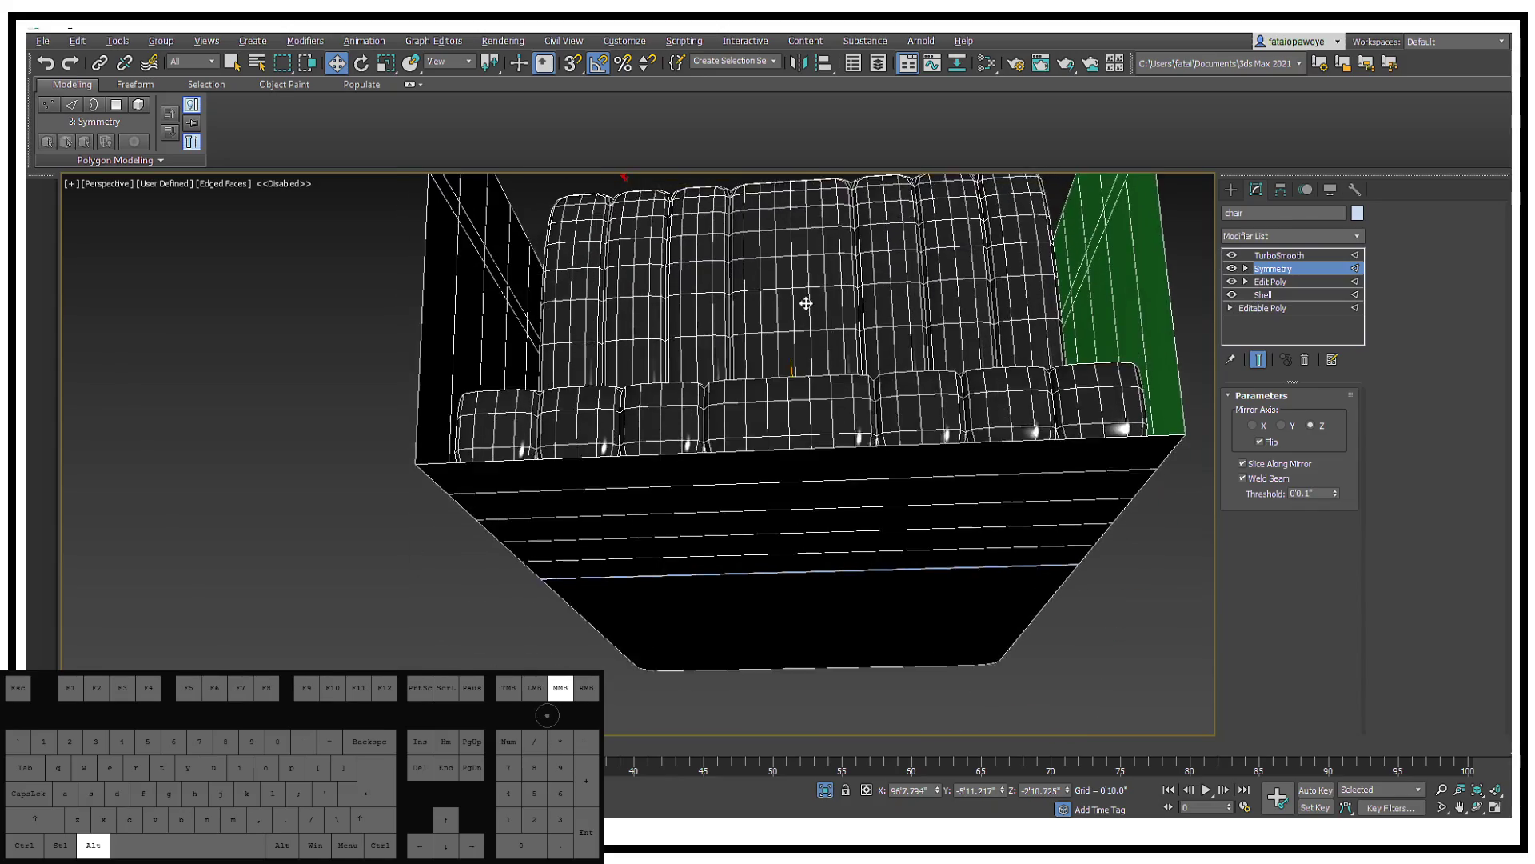
pyautogui.keyDown('alt'); pyautogui.moveTo(800, 372); pyautogui.dragTo(791, 435, button='middle'); pyautogui.keyUp('alt')
pyautogui.scroll(3, 836, 325)
pyautogui.keyDown('alt'); pyautogui.moveTo(836, 325); pyautogui.dragTo(839, 344, button='middle'); pyautogui.keyUp('alt')
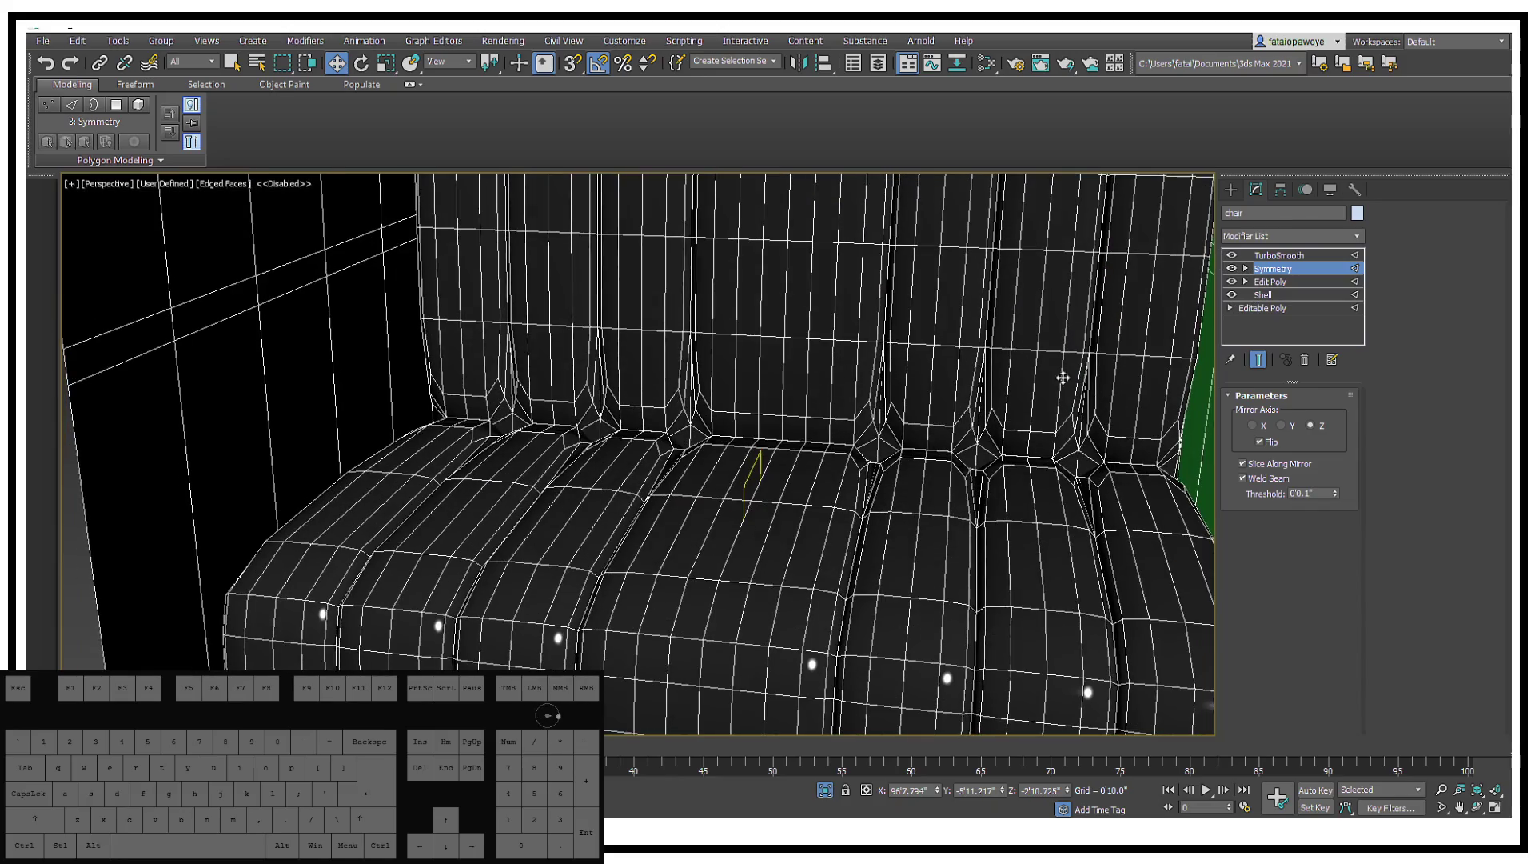
# Step: Disable Slice Along Mirror and Weld Seam in the Symmetry modifier so the centre groove is kept
pyautogui.click(1244, 478)
pyautogui.click(1244, 467)
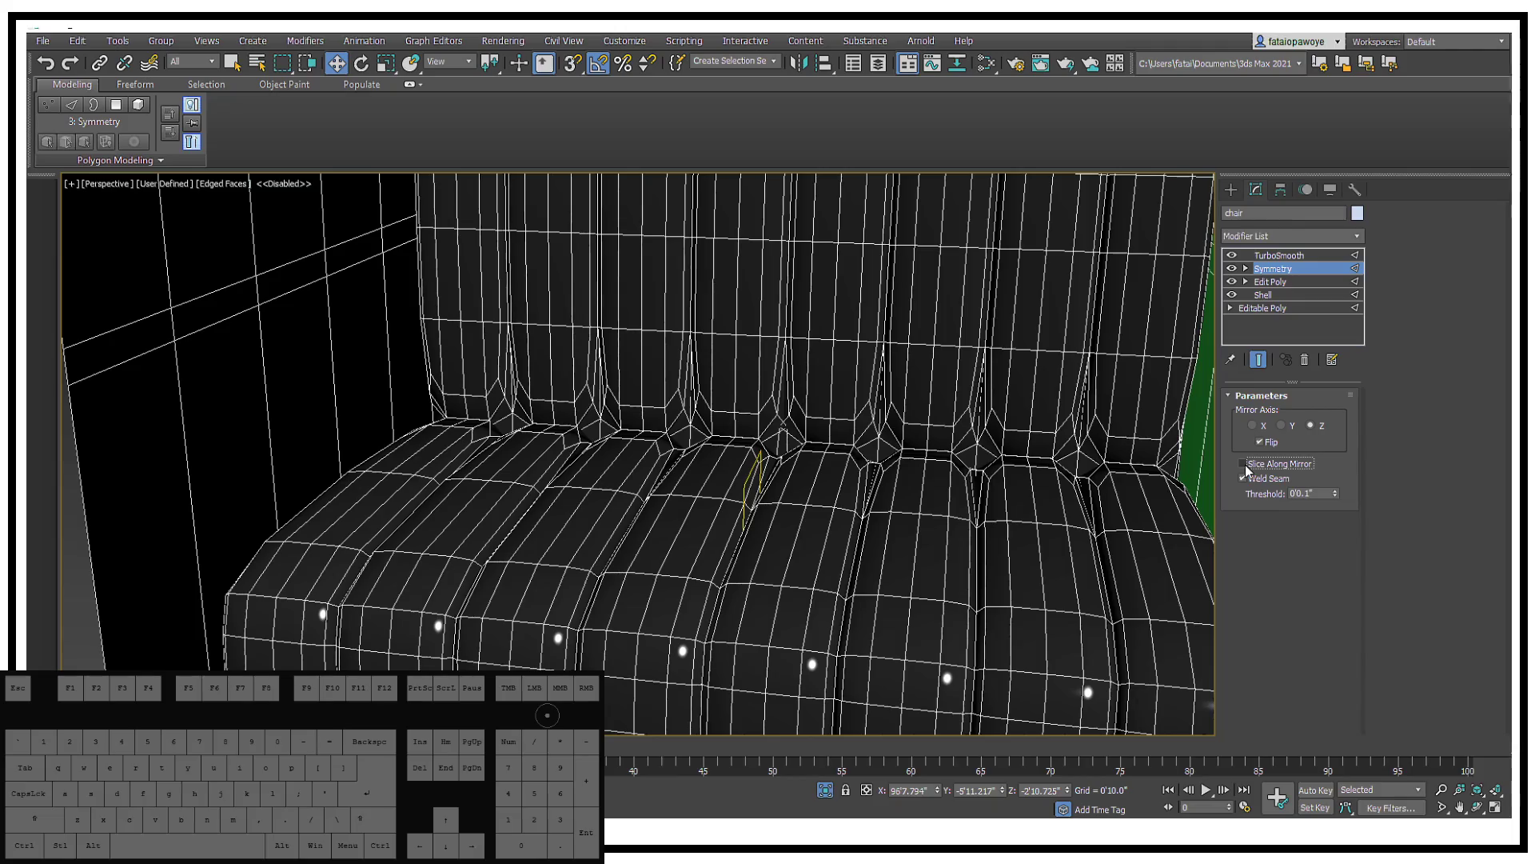
pyautogui.keyDown('alt'); pyautogui.moveTo(866, 453); pyautogui.dragTo(886, 422, button='middle'); pyautogui.keyUp('alt')
pyautogui.scroll(5, 886, 422)
pyautogui.keyDown('alt'); pyautogui.moveTo(768, 329); pyautogui.dragTo(1217, 426, button='middle'); pyautogui.keyUp('alt')
pyautogui.click(1245, 478)
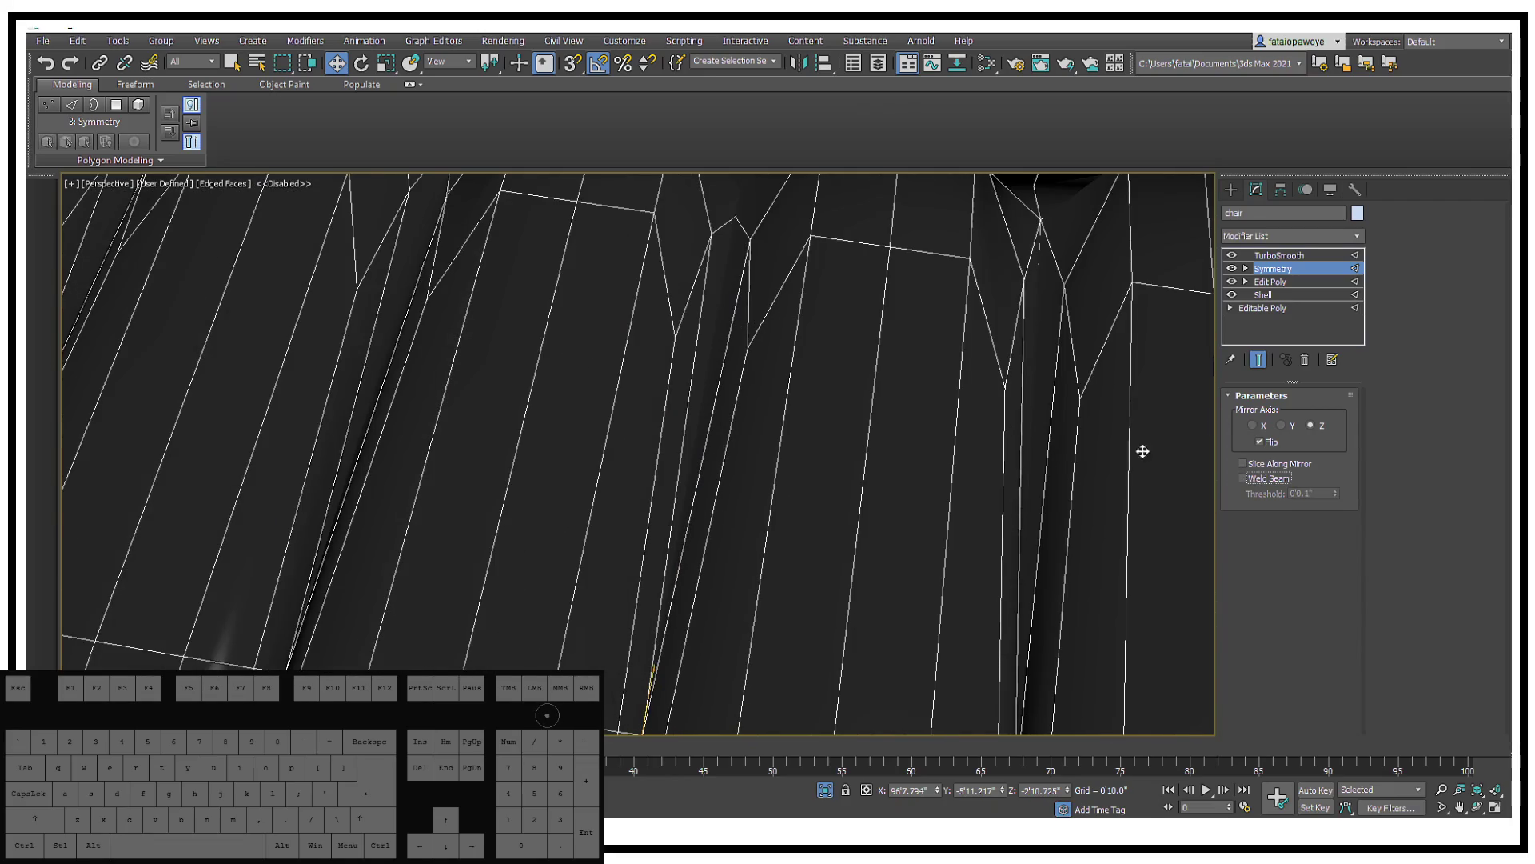
# Step: Inspect the mirrored pleats, hide the edged faces and set the chair's TurboSmooth iterations to 2
pyautogui.scroll(-8, 832, 346)
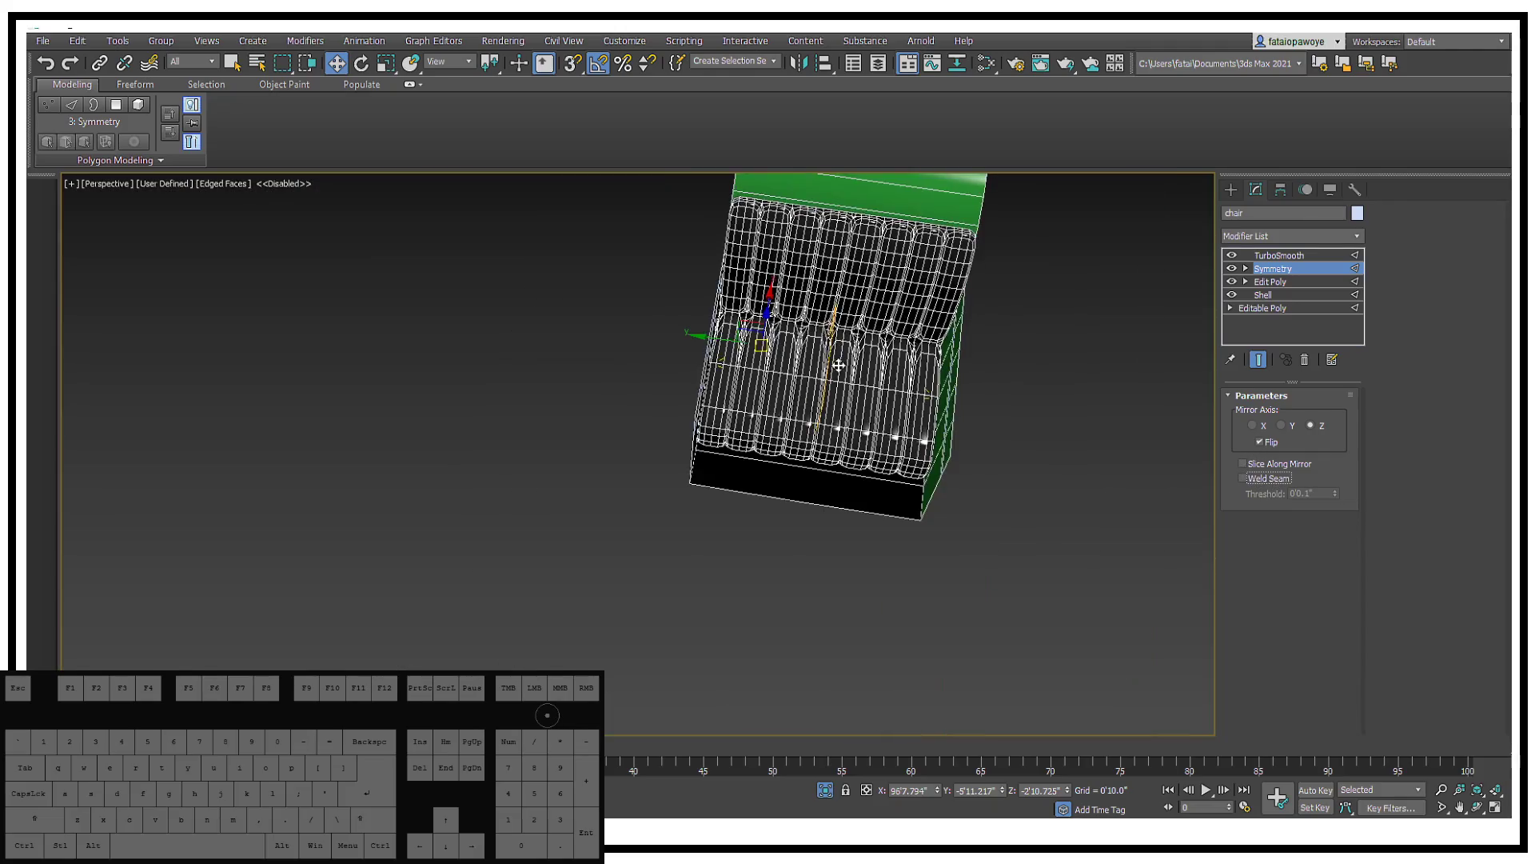
pyautogui.keyDown('alt'); pyautogui.moveTo(836, 344); pyautogui.dragTo(820, 429, button='middle'); pyautogui.keyUp('alt')
pyautogui.scroll(5, 820, 455)
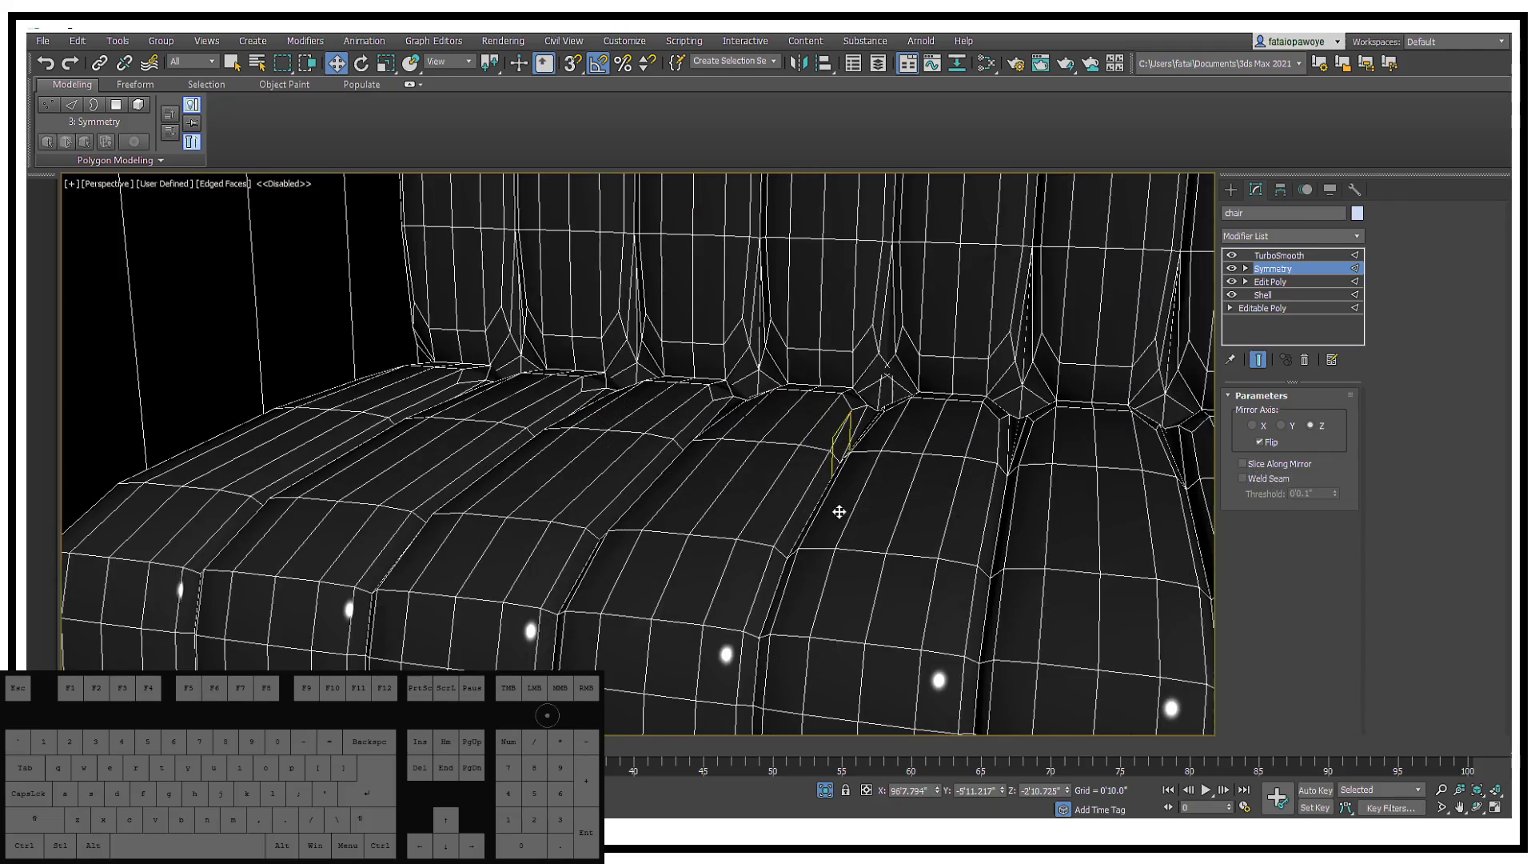
pyautogui.keyDown('alt'); pyautogui.moveTo(839, 511); pyautogui.dragTo(862, 431, button='middle'); pyautogui.keyUp('alt')
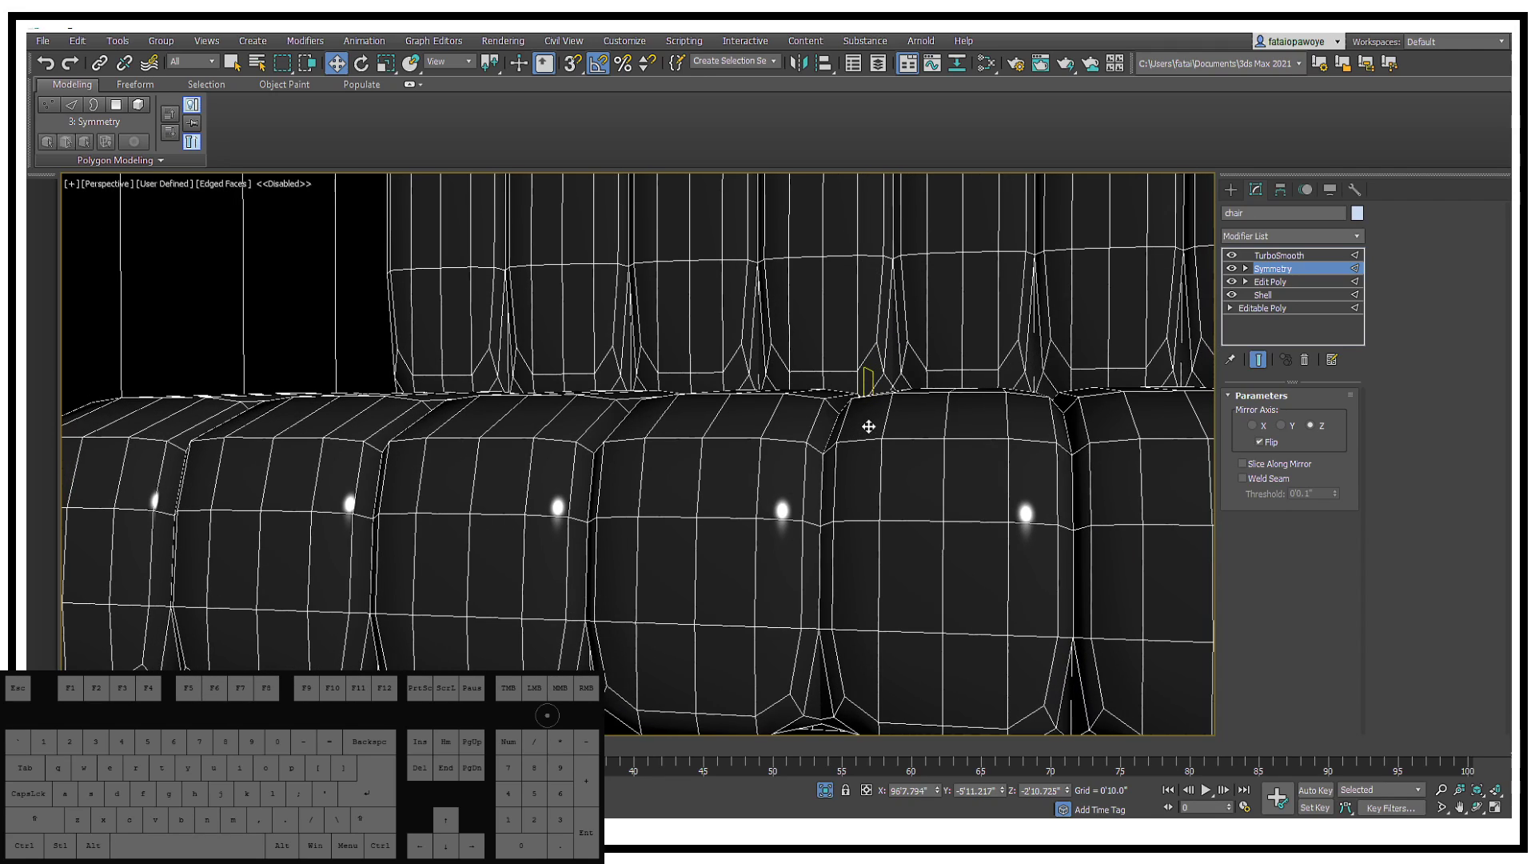
pyautogui.press('F4')
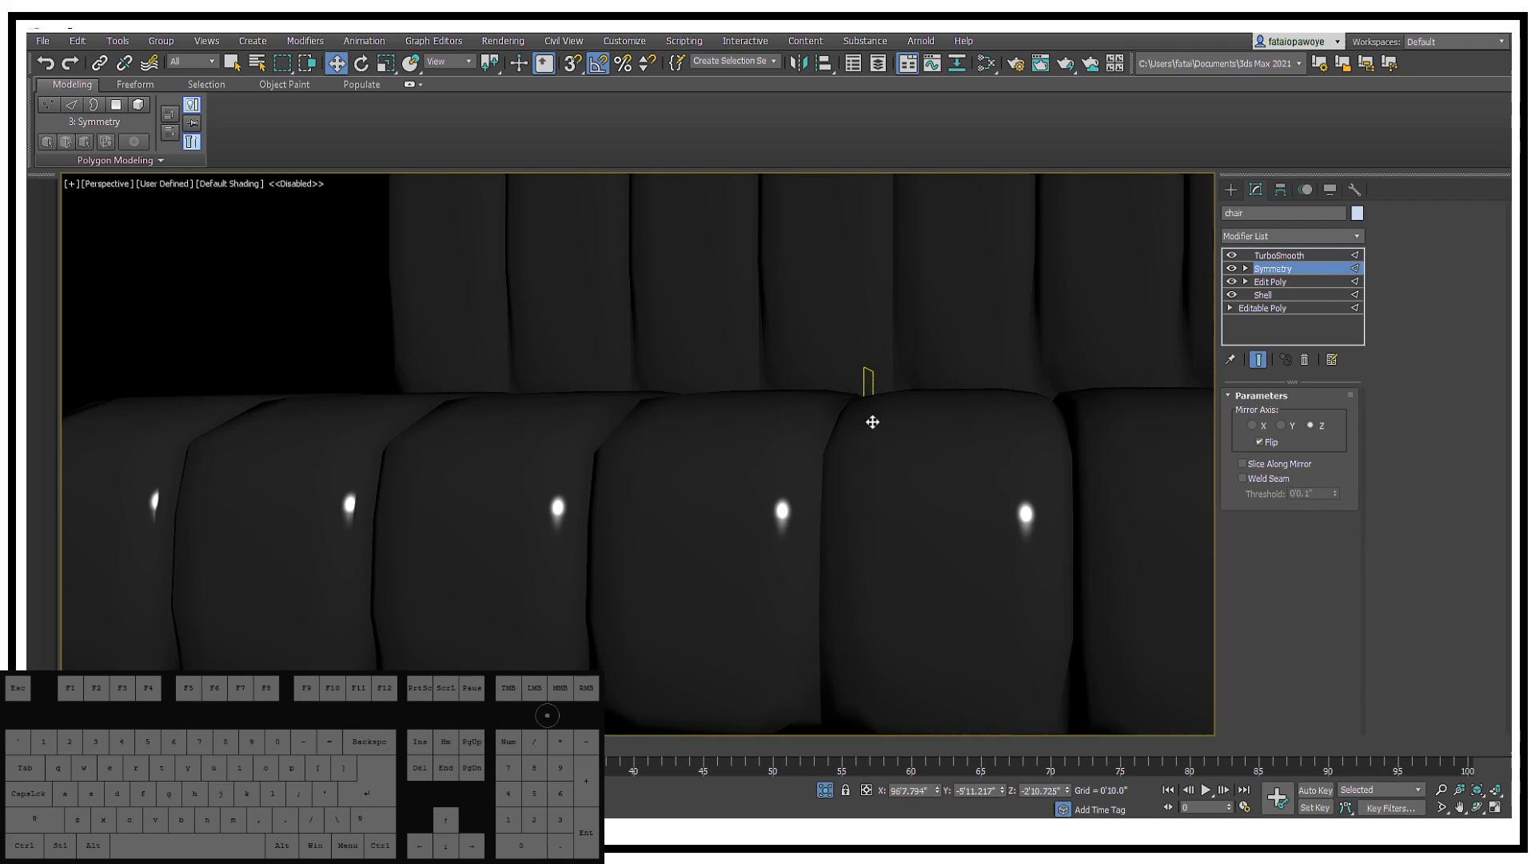
pyautogui.click(1279, 256)
pyautogui.click(1340, 418)
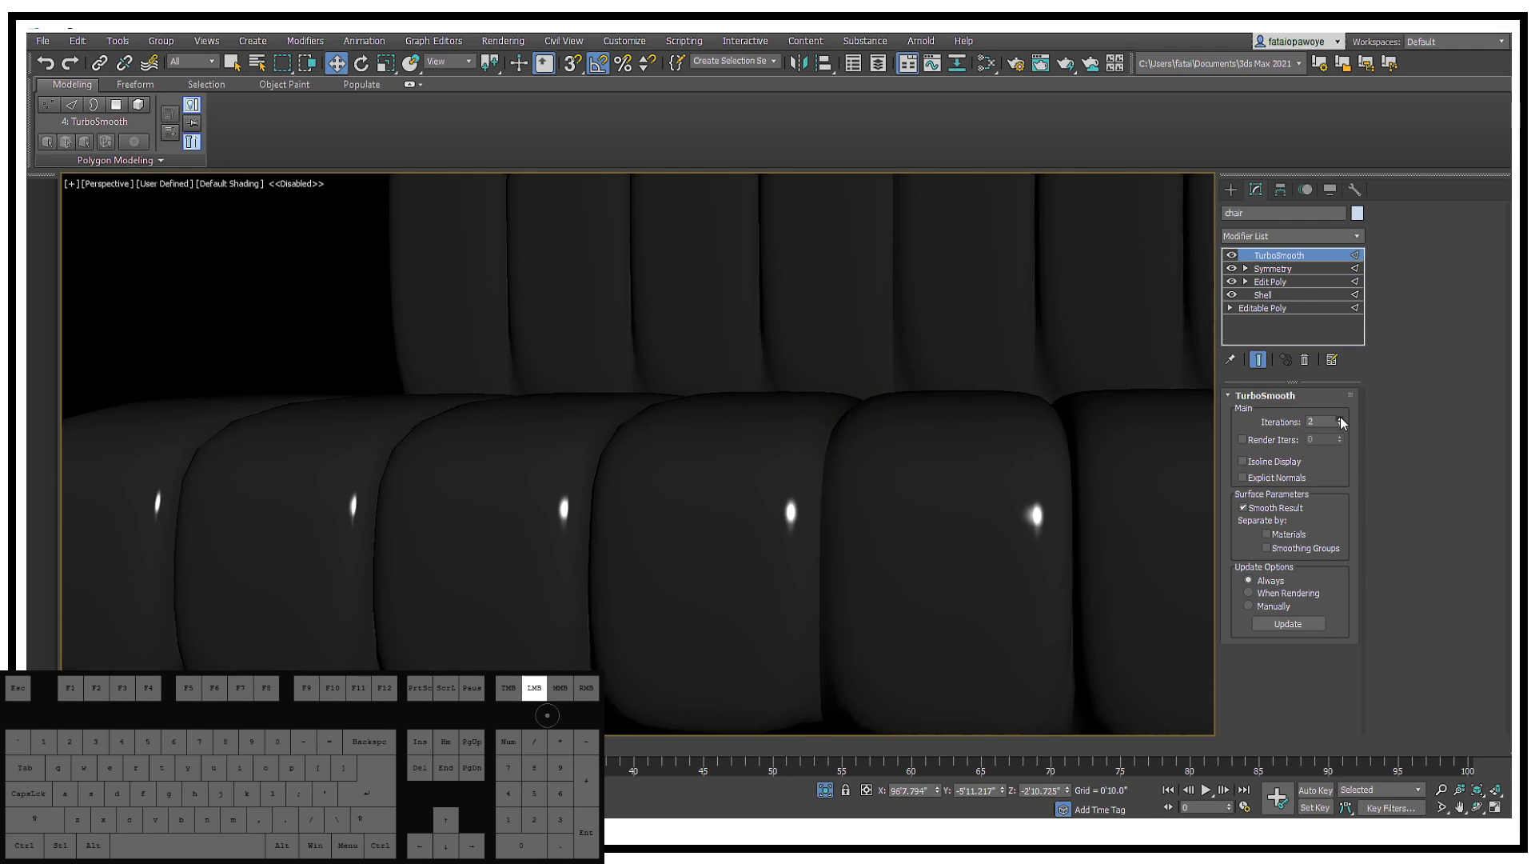
# Step: Examine the chair's side and back against the green body, with and without TurboSmooth, in wireframe and shaded display
pyautogui.scroll(-5, 991, 370)
pyautogui.moveTo(936, 330)
pyautogui.keyDown('alt'); pyautogui.mouseDown(button='middle')
pyautogui.moveTo(969, 424)
pyautogui.moveTo(1031, 449)
pyautogui.moveTo(1069, 507)
pyautogui.moveTo(1055, 517)
pyautogui.moveTo(909, 464)
pyautogui.moveTo(871, 459)
pyautogui.moveTo(870, 472)
pyautogui.moveTo(890, 415)
pyautogui.moveTo(909, 507)
pyautogui.moveTo(947, 501)
pyautogui.moveTo(879, 379)
pyautogui.moveTo(891, 424)
pyautogui.moveTo(1050, 364)
pyautogui.moveTo(850, 400)
pyautogui.moveTo(812, 445)
pyautogui.mouseUp(button='middle'); pyautogui.keyUp('alt')
pyautogui.press('F3')
pyautogui.press('F3')
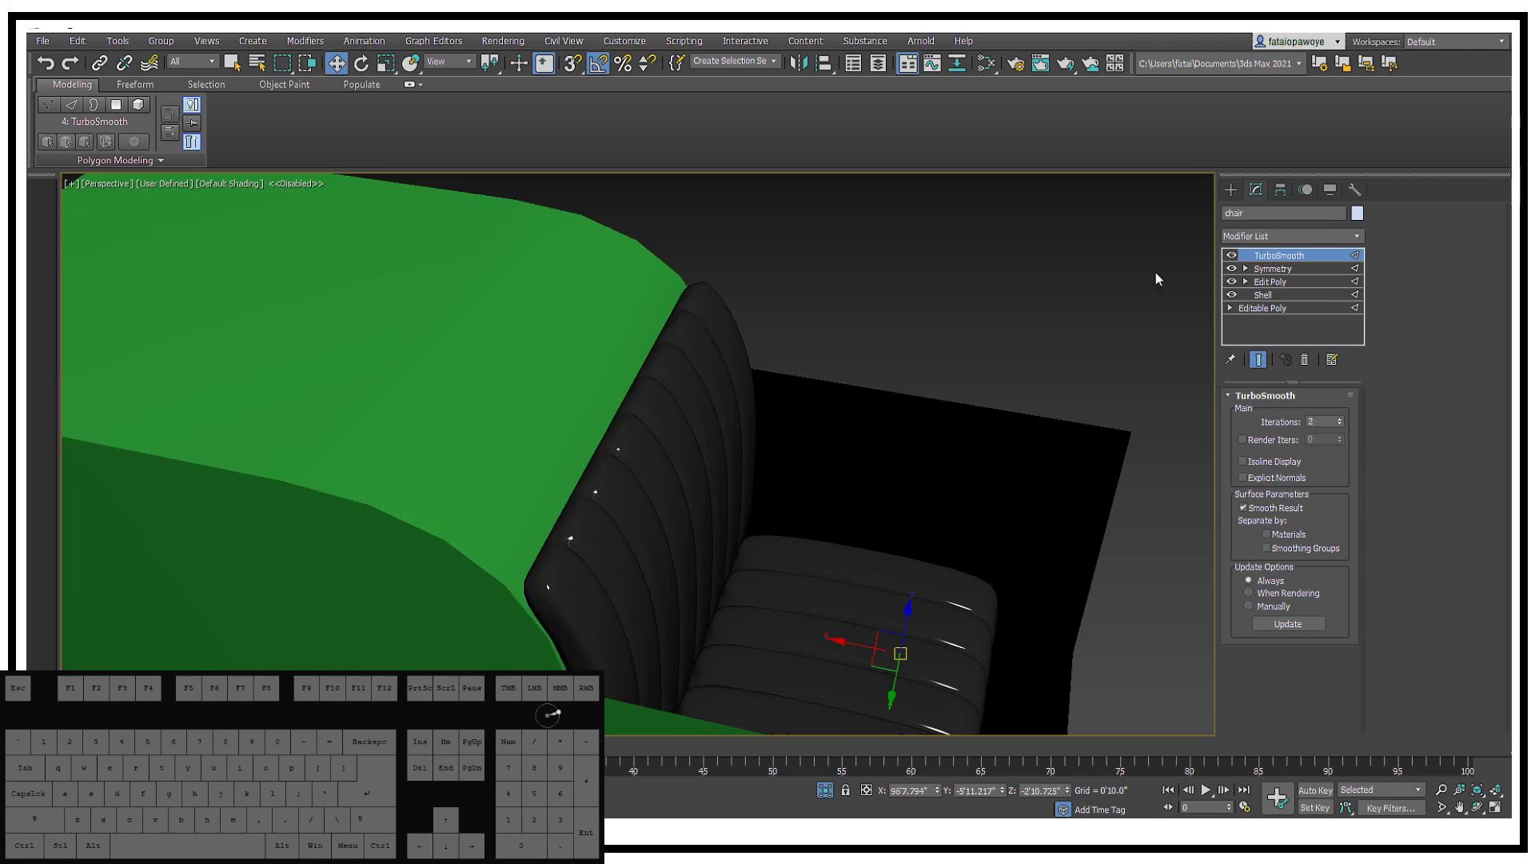
pyautogui.press('F3')
pyautogui.click(1232, 255)
pyautogui.press('F3')
pyautogui.moveTo(619, 402)
pyautogui.keyDown('alt'); pyautogui.mouseDown(button='middle')
pyautogui.moveTo(583, 504)
pyautogui.moveTo(692, 405)
pyautogui.moveTo(844, 360)
pyautogui.moveTo(816, 422)
pyautogui.moveTo(837, 415)
pyautogui.moveTo(906, 468)
pyautogui.mouseUp(button='middle'); pyautogui.keyUp('alt')
pyautogui.press('F3')
pyautogui.press('F3')
pyautogui.press('F4')
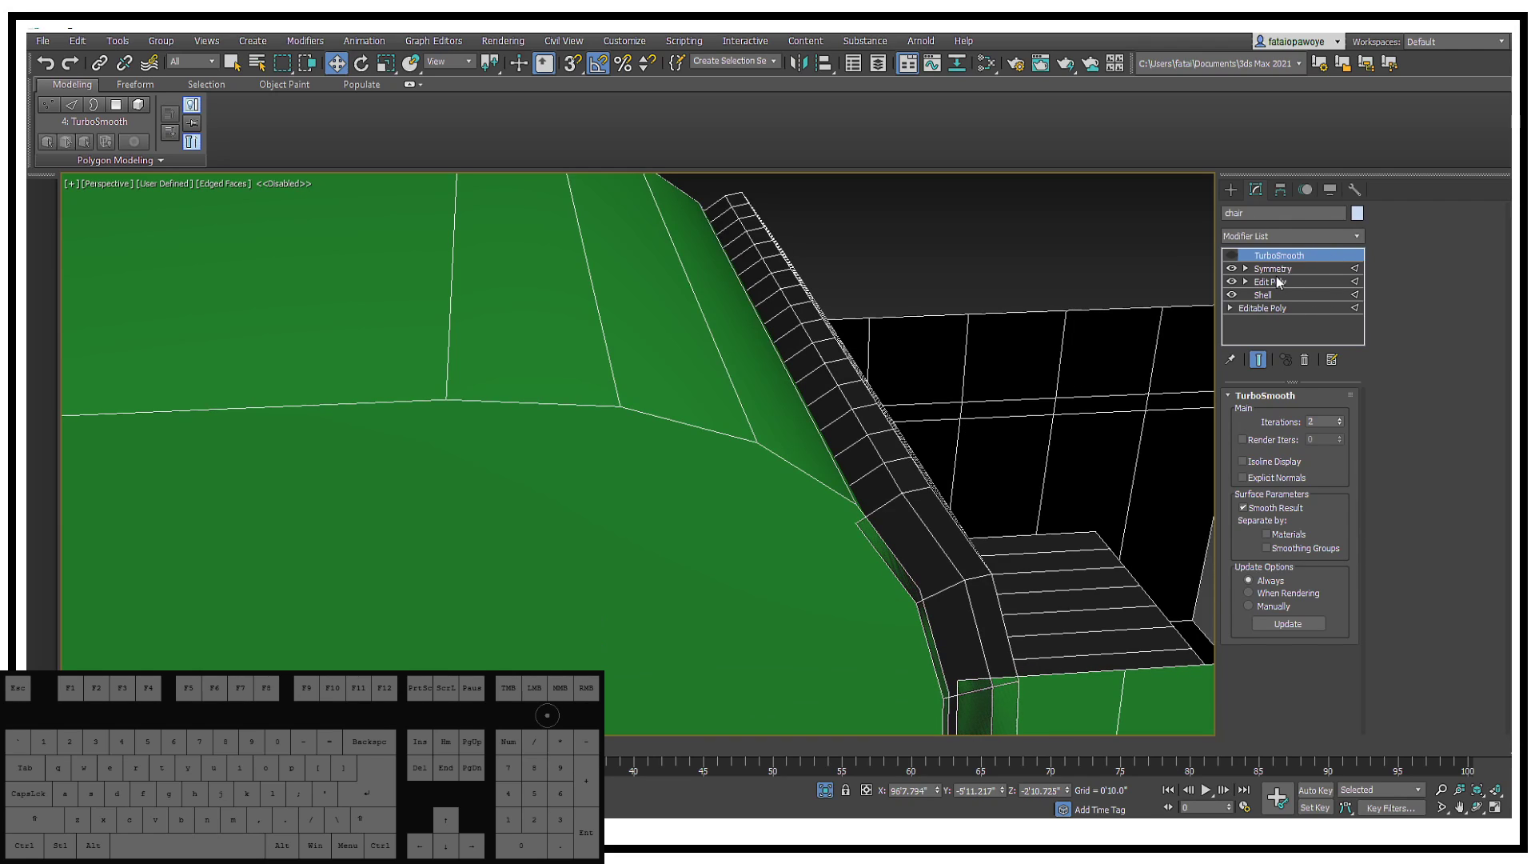
pyautogui.click(1276, 281)
pyautogui.press('2')
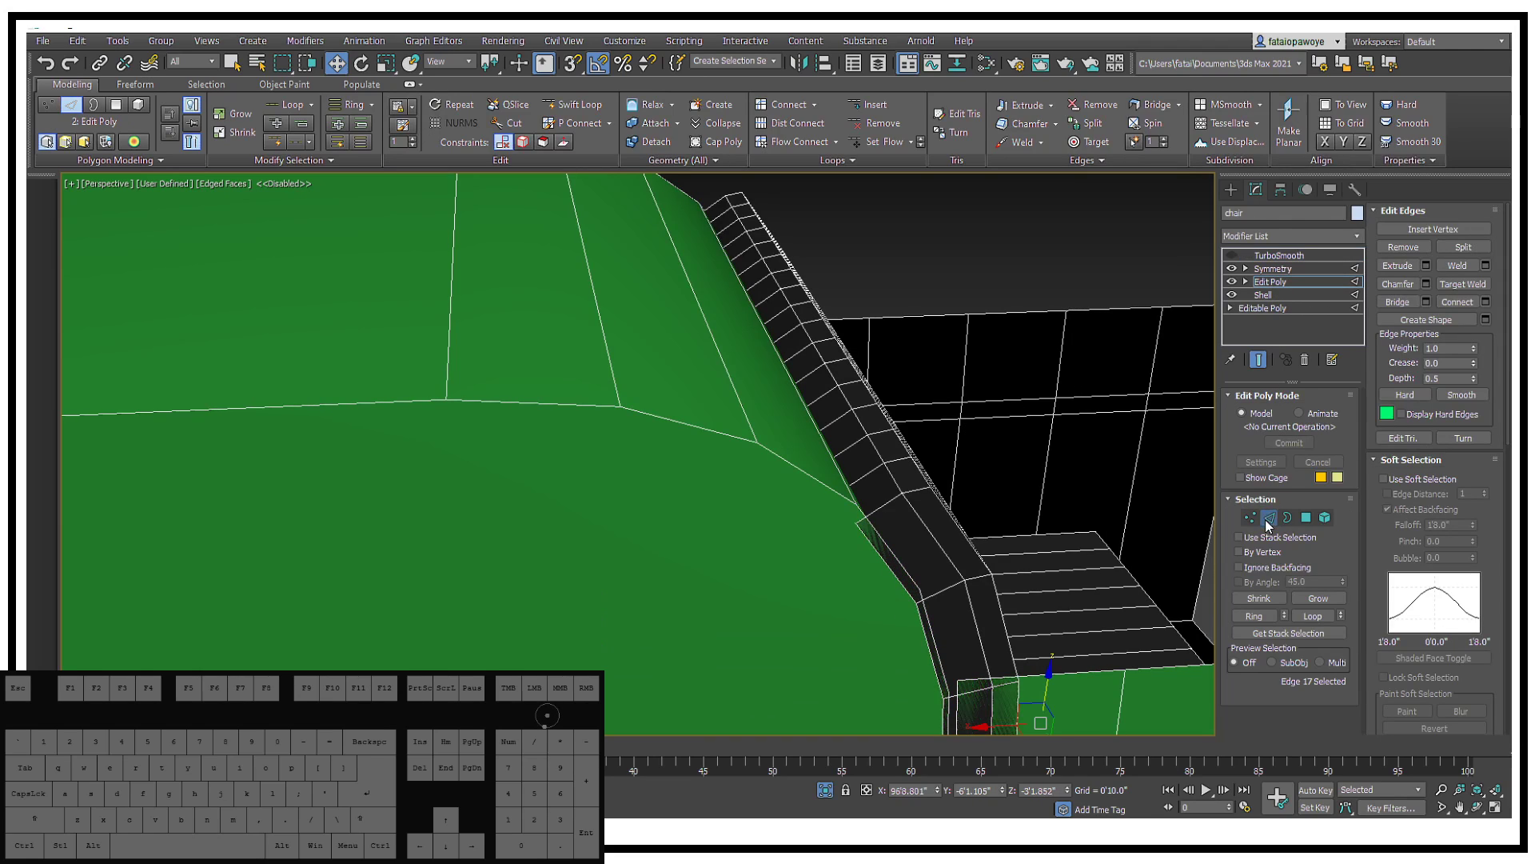
pyautogui.click(893, 475)
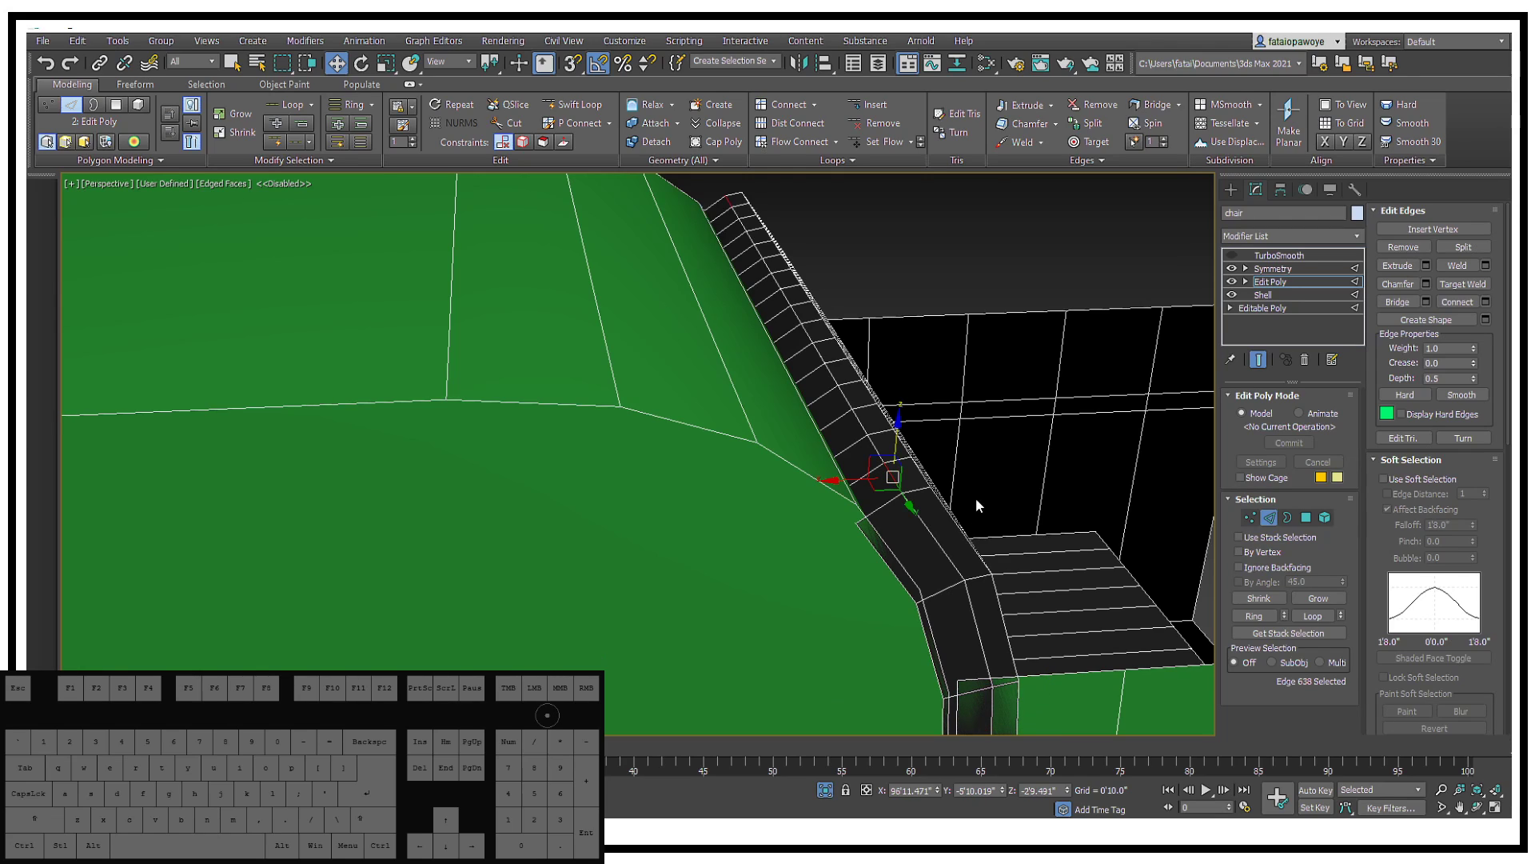
# Step: Turn TurboSmooth back on and inspect the smoothed edge flow along the outer side of the backrest
pyautogui.click(1280, 255)
pyautogui.click(1232, 255)
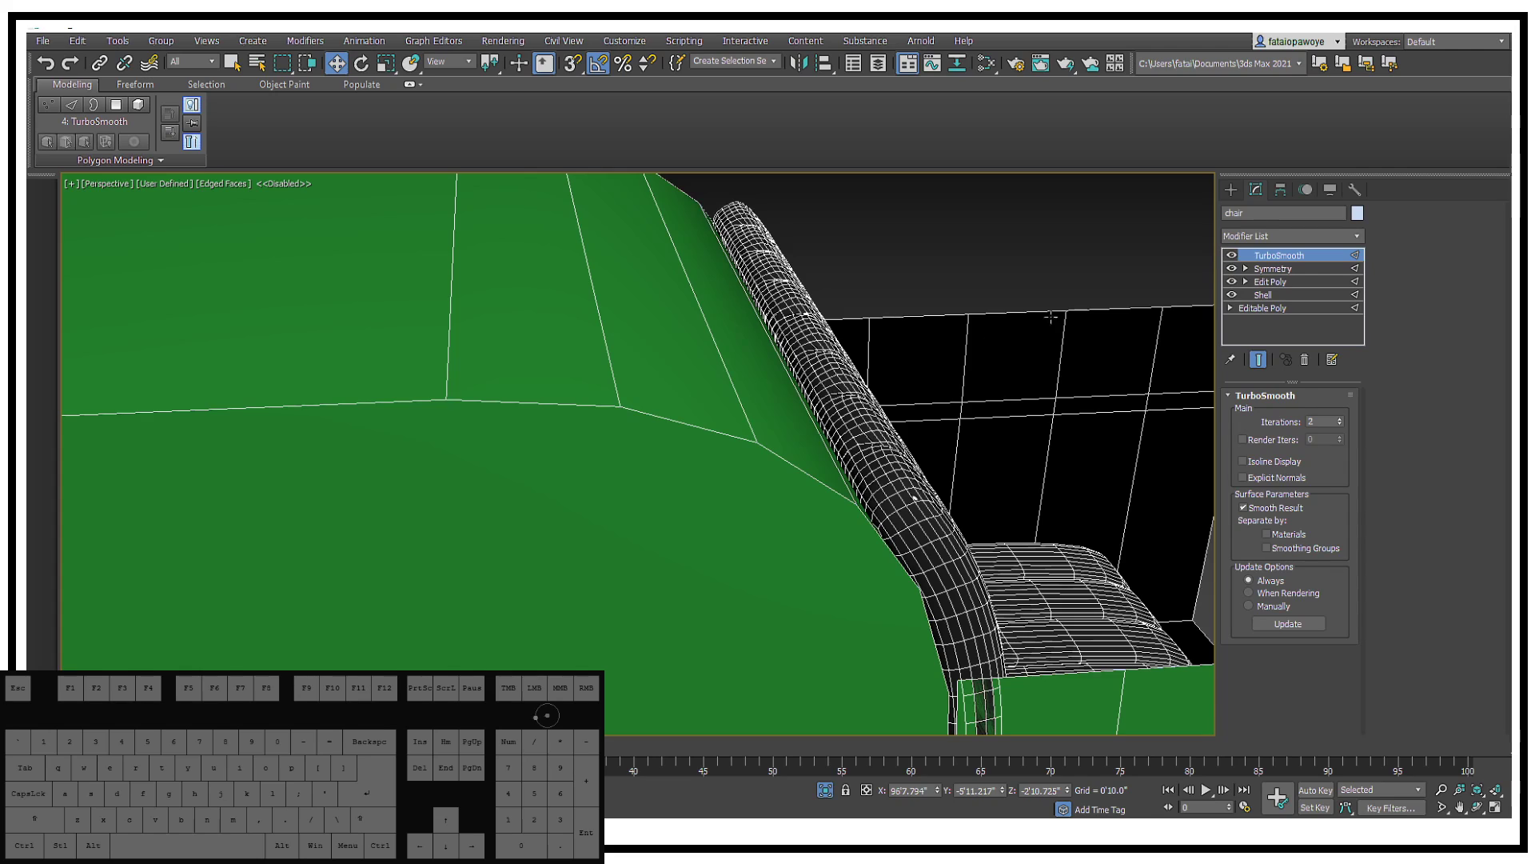
pyautogui.keyDown('alt'); pyautogui.moveTo(862, 398); pyautogui.dragTo(861, 381, button='middle'); pyautogui.keyUp('alt')
pyautogui.scroll(5, 907, 335)
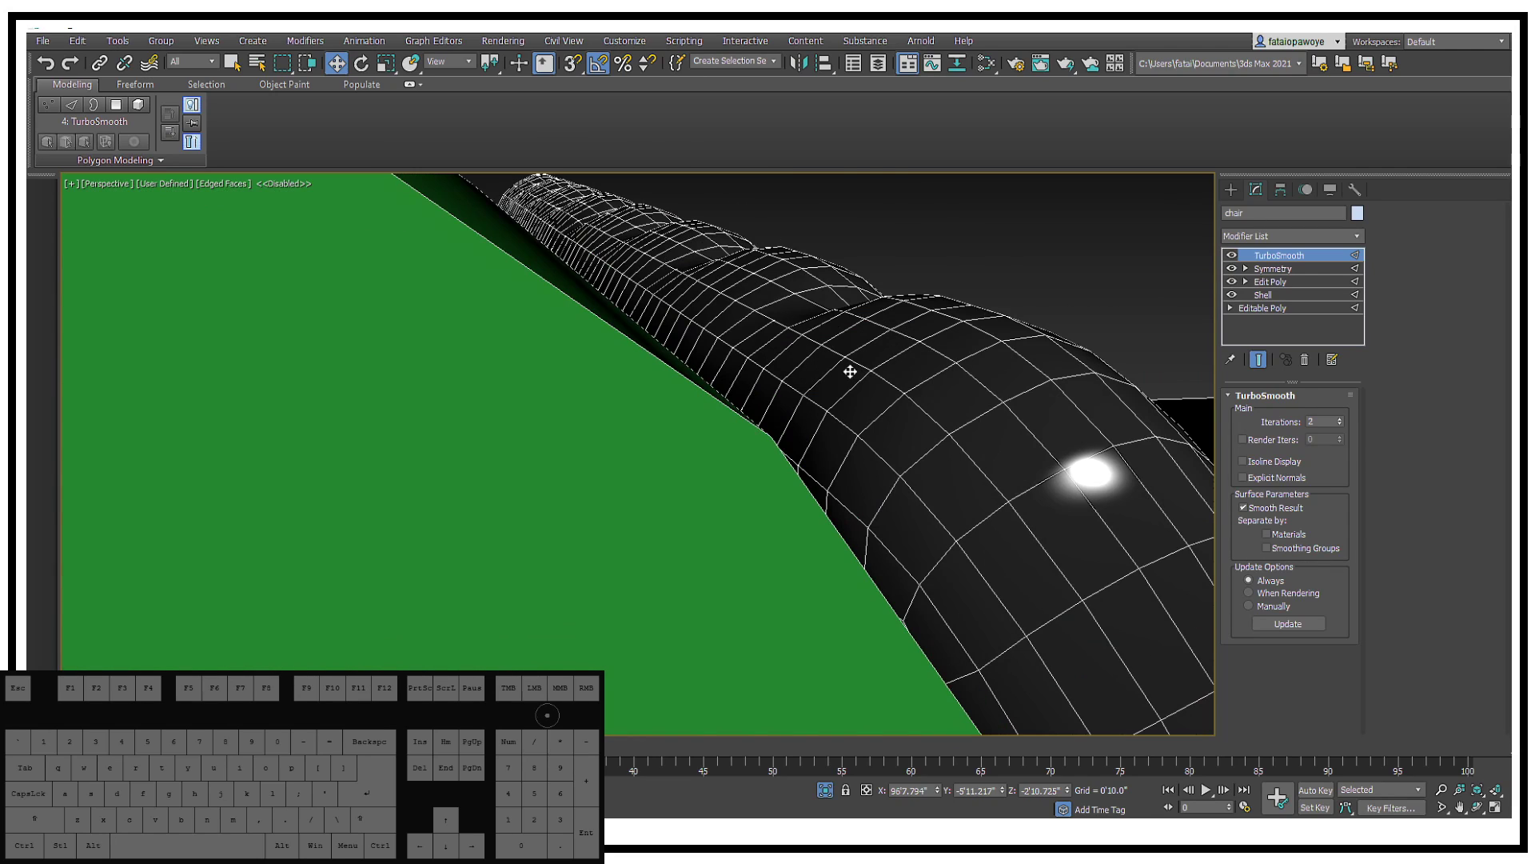
pyautogui.moveTo(965, 369); pyautogui.dragTo(959, 370, button='middle')
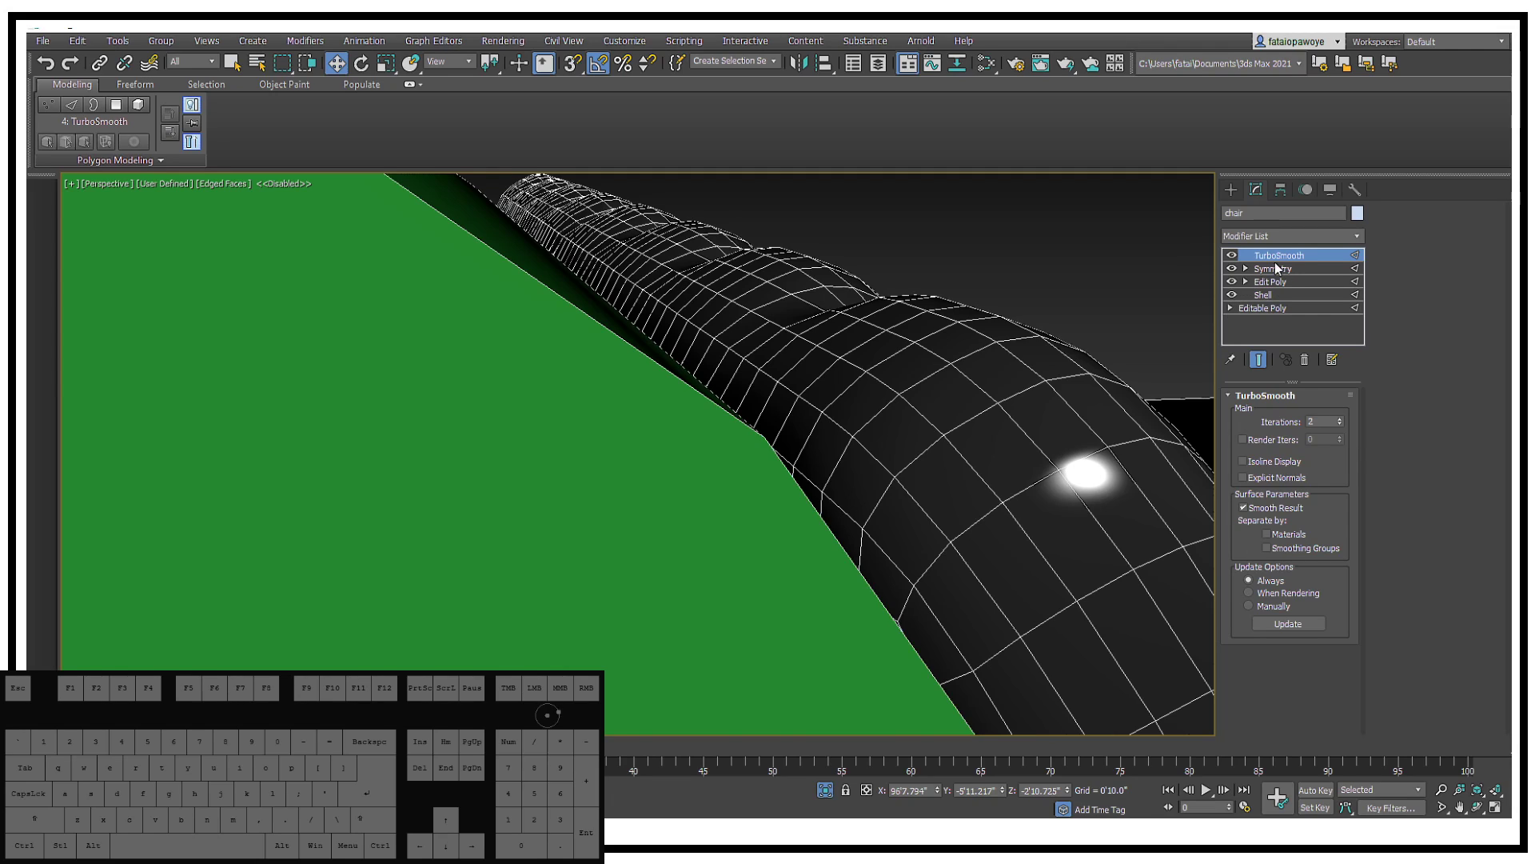
# Step: Add an Edit Poly modifier above TurboSmooth and select the edge loop running along the chair's outer side
pyautogui.click(1266, 234)
pyautogui.press('e')
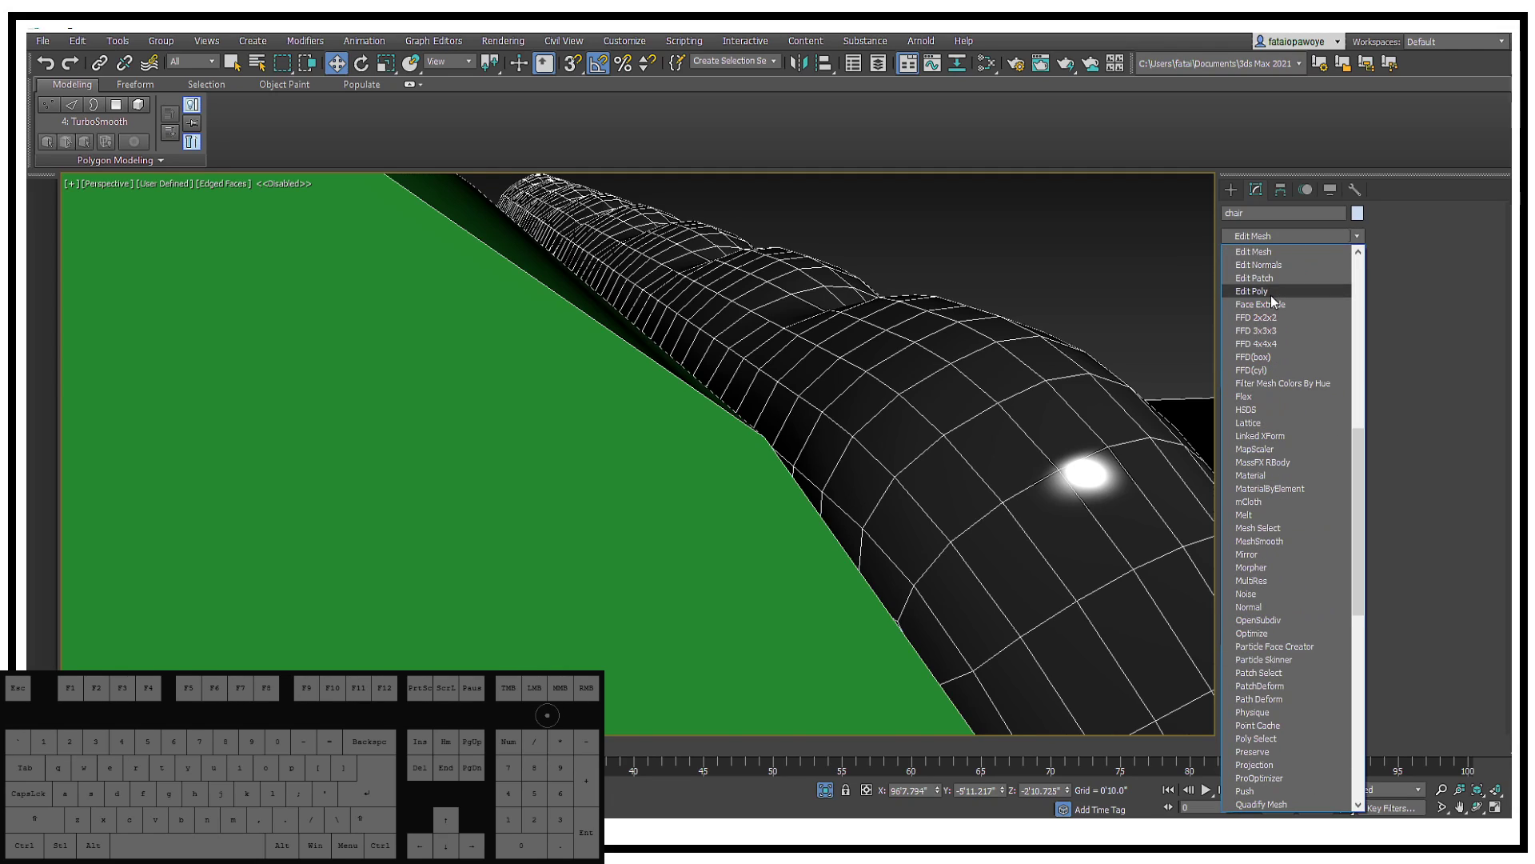
pyautogui.click(1270, 293)
pyautogui.click(1268, 518)
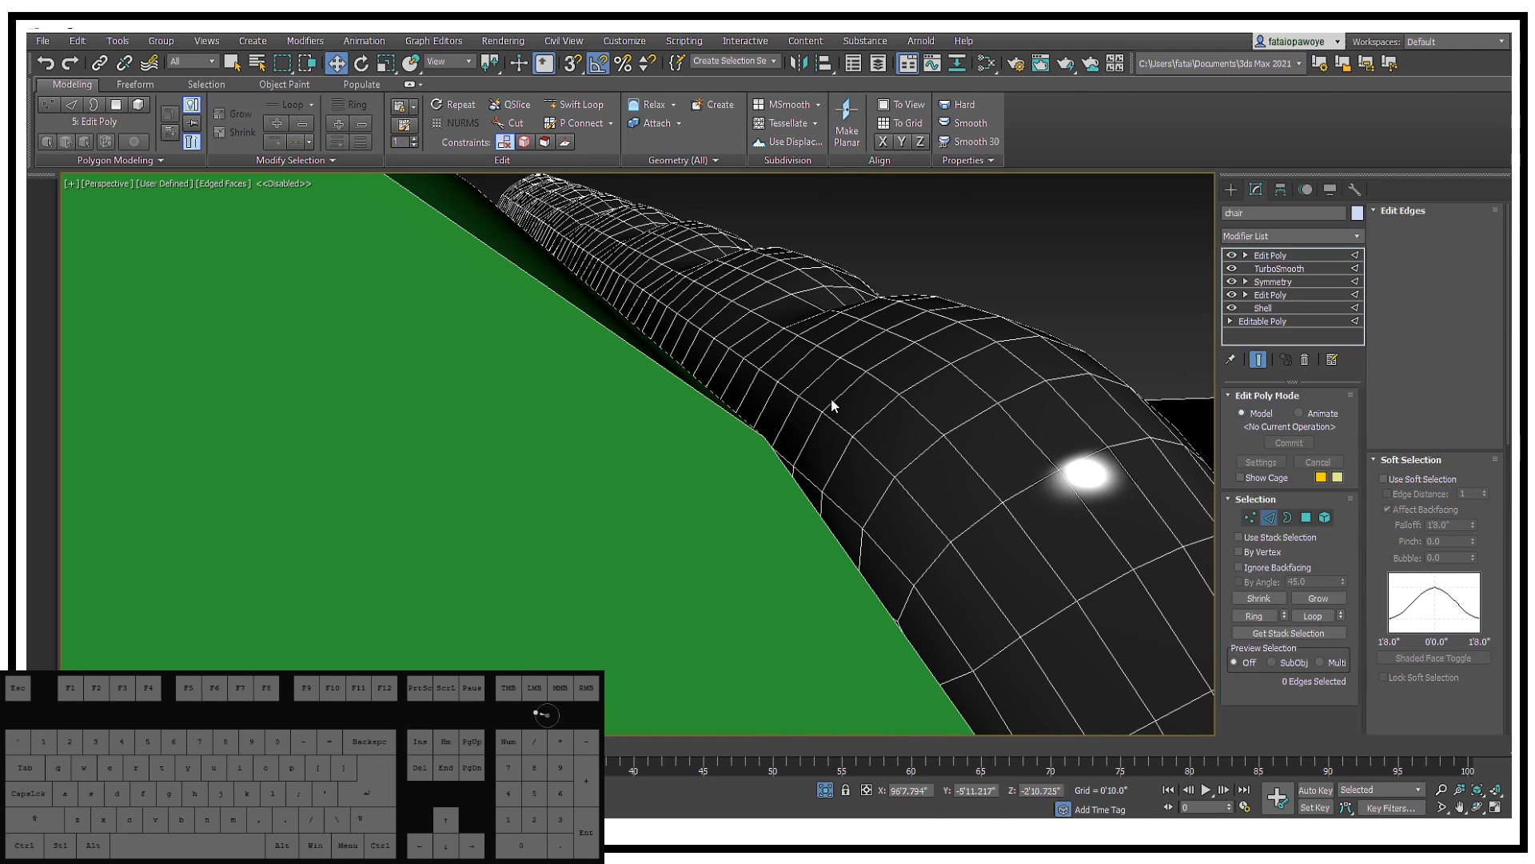
pyautogui.doubleClick(847, 363)
pyautogui.keyDown('alt'); pyautogui.moveTo(847, 363); pyautogui.dragTo(983, 380, button='middle'); pyautogui.keyUp('alt')
pyautogui.scroll(-5, 909, 369)
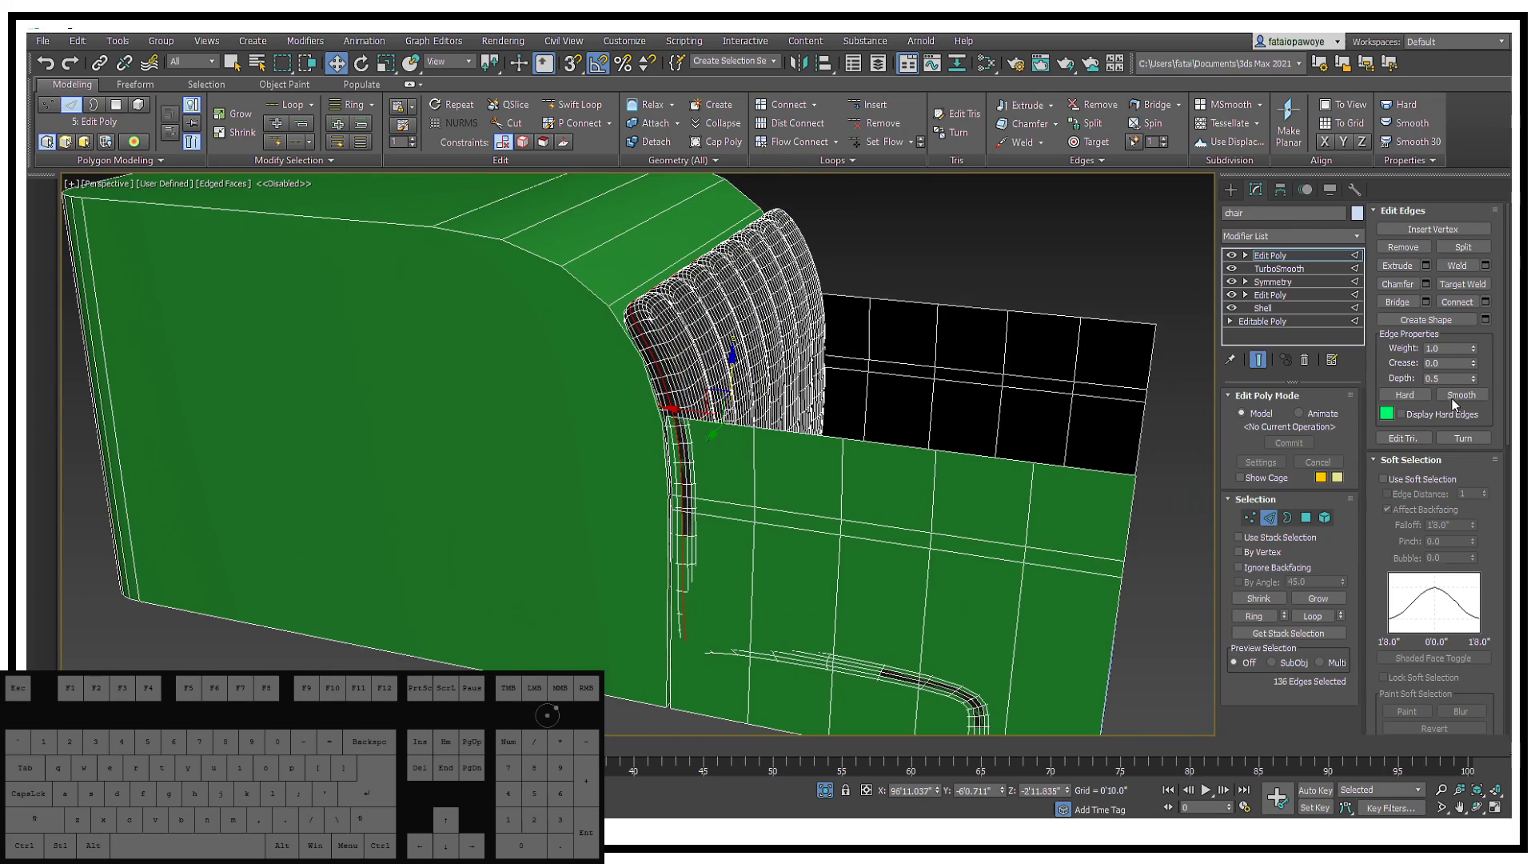
# Step: Create a linear shape from the selected edge loop, keeping the suggested shape name
pyautogui.click(1486, 319)
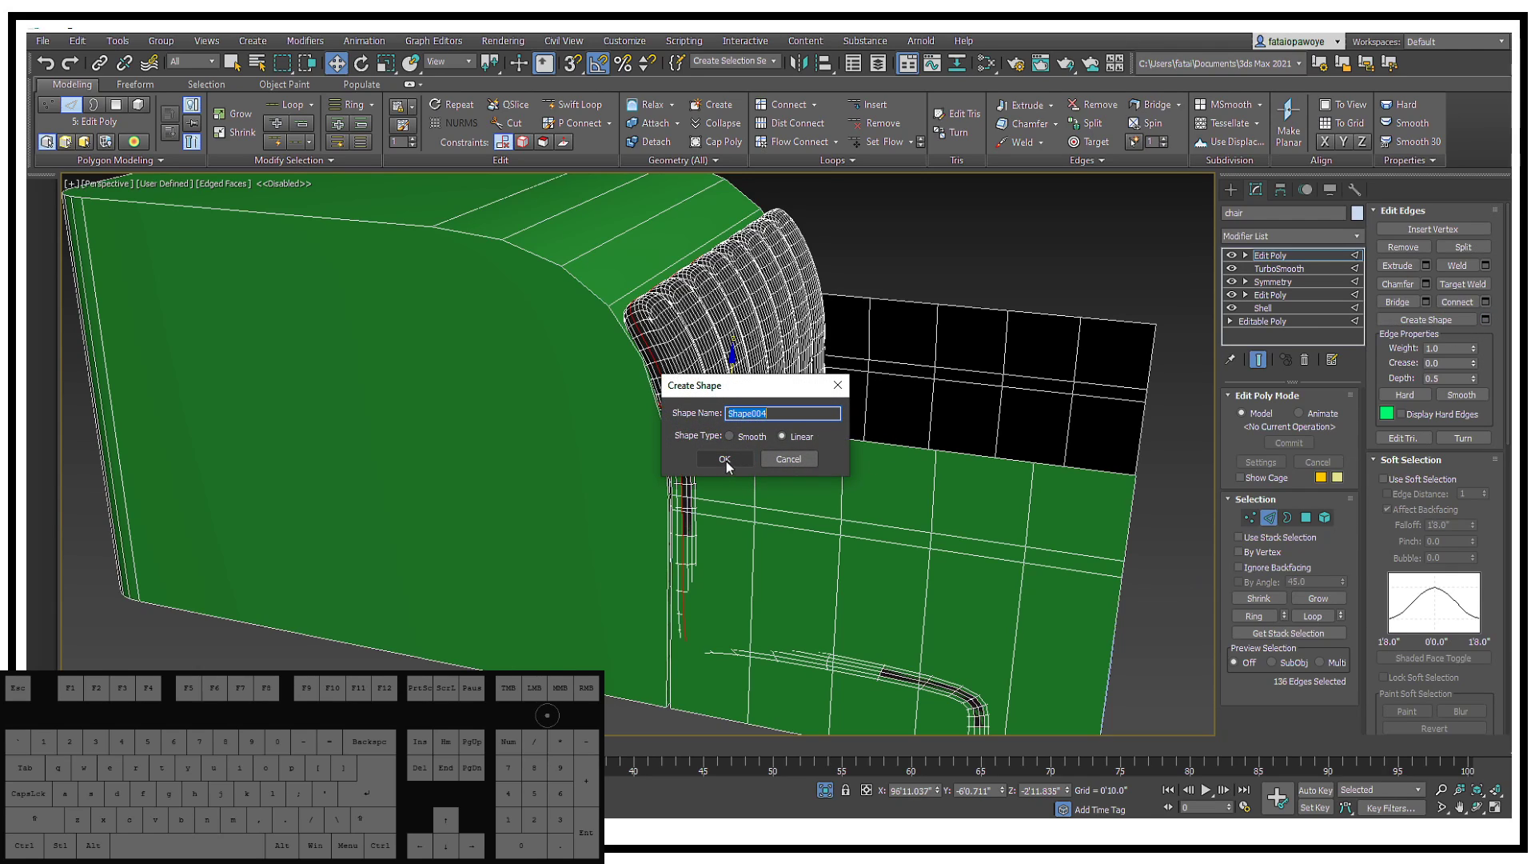
pyautogui.click(724, 459)
pyautogui.keyDown('alt'); pyautogui.moveTo(727, 467); pyautogui.dragTo(704, 480, button='middle'); pyautogui.keyUp('alt')
# Step: Select the new chair-edge spline, enable it in renderer and viewport, and set its radial thickness to 0'0.04"
pyautogui.click(1231, 189)
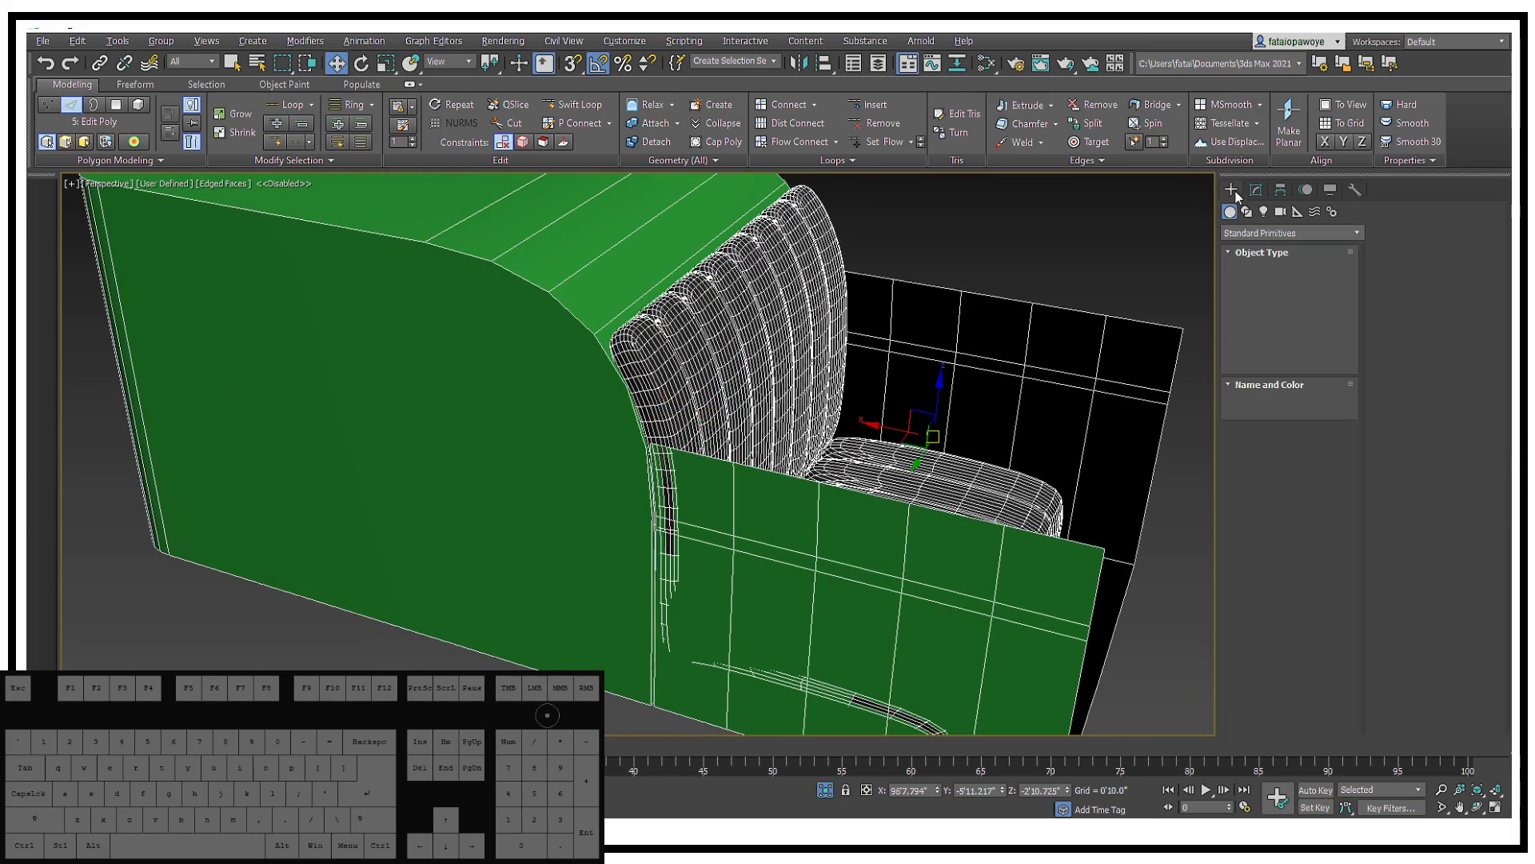
pyautogui.scroll(8, 580, 357)
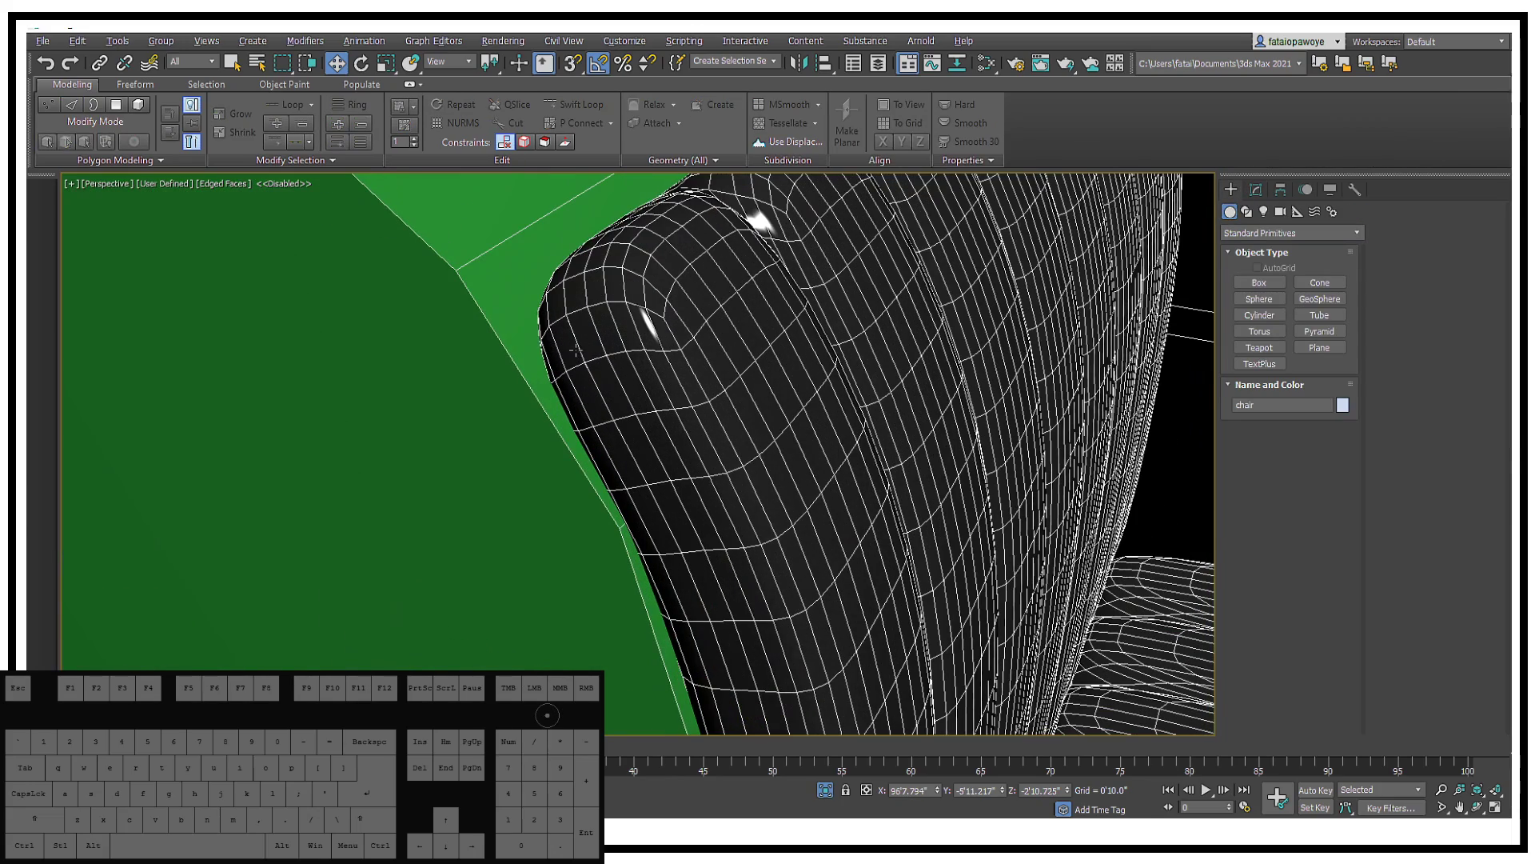
pyautogui.click(580, 344)
pyautogui.click(1255, 189)
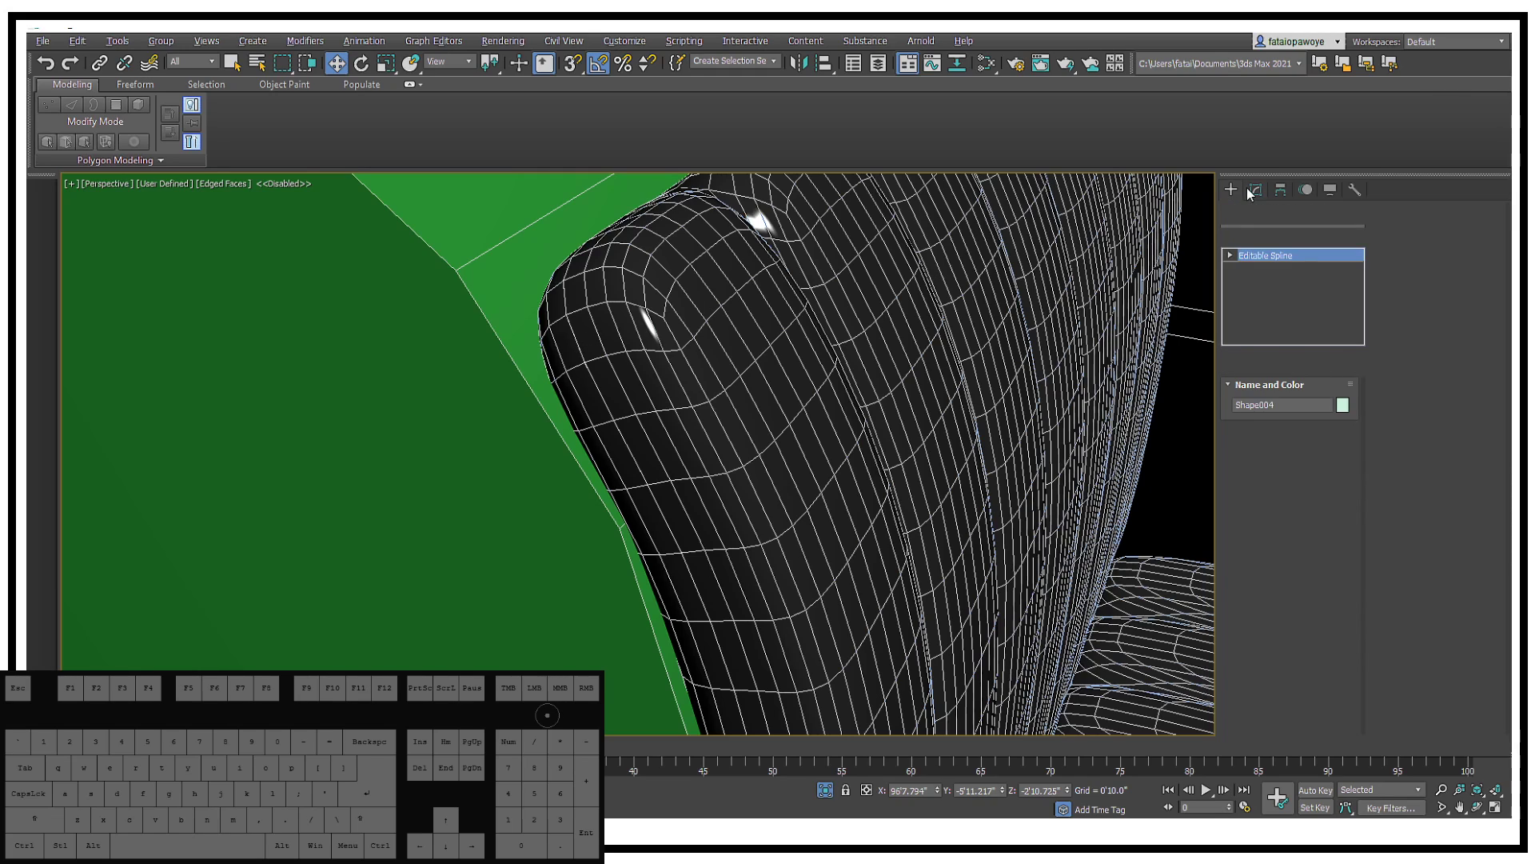
pyautogui.click(1251, 395)
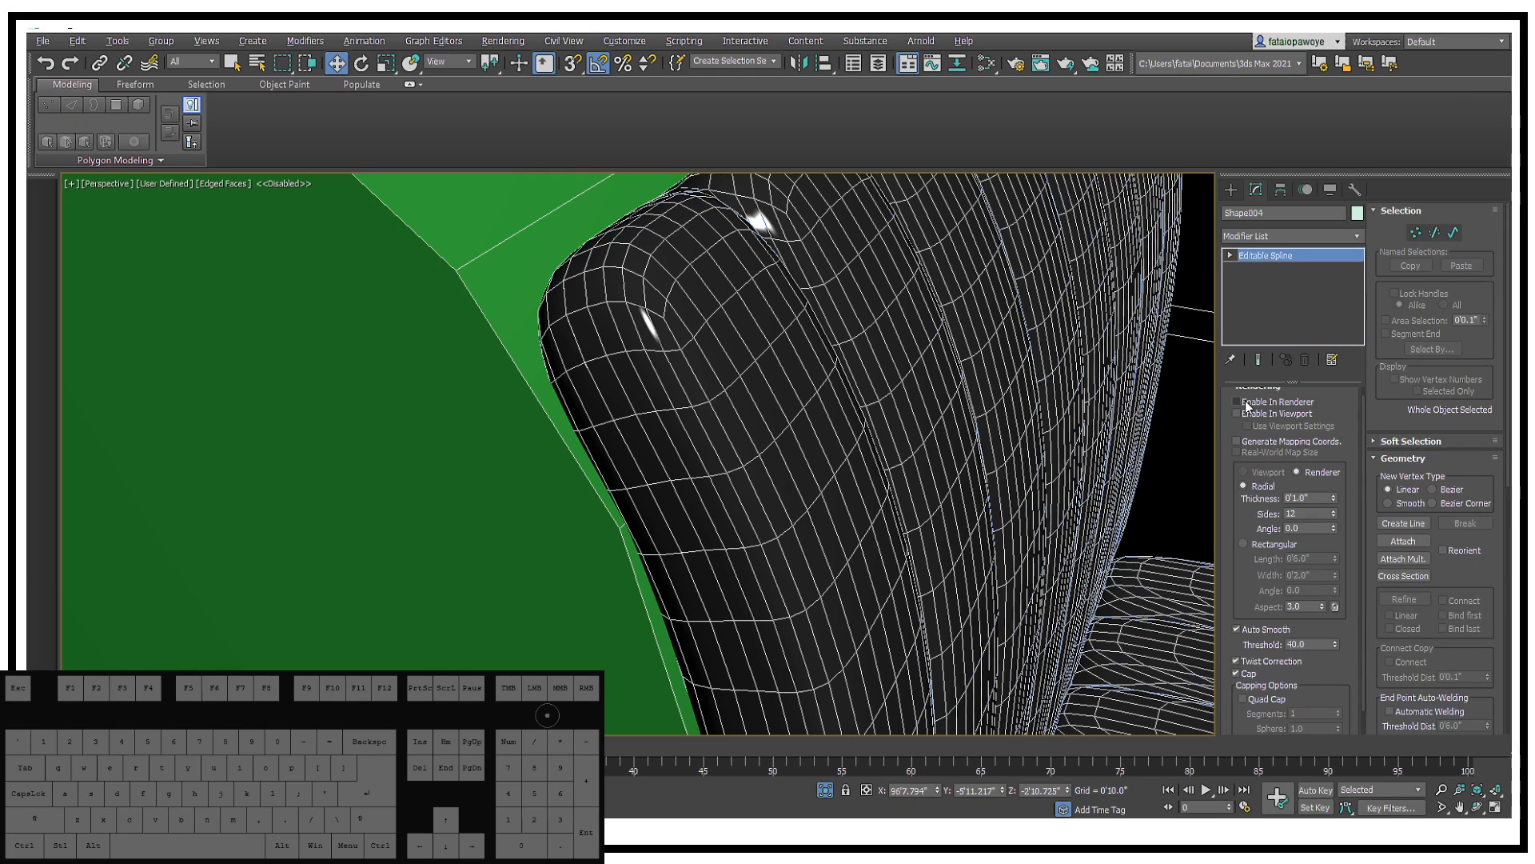
pyautogui.click(1237, 413)
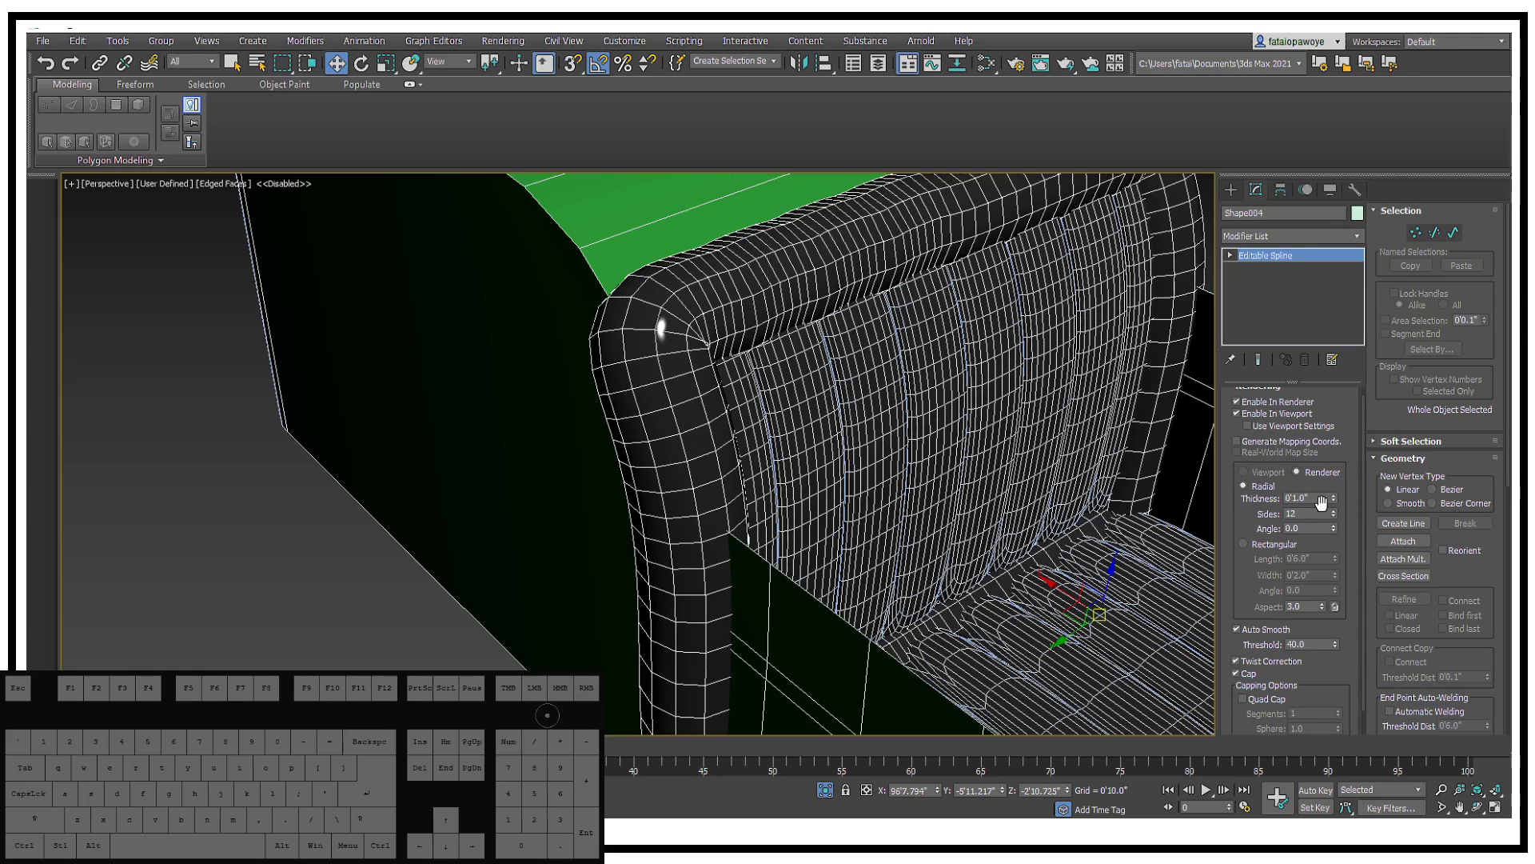
pyautogui.moveTo(1332, 501); pyautogui.dragTo(1334, 574)
# Step: Examine the thin piping around the pleated backrest from the front in wireframe and shaded display
pyautogui.keyDown('alt'); pyautogui.moveTo(1090, 552); pyautogui.dragTo(742, 376, button='middle'); pyautogui.keyUp('alt')
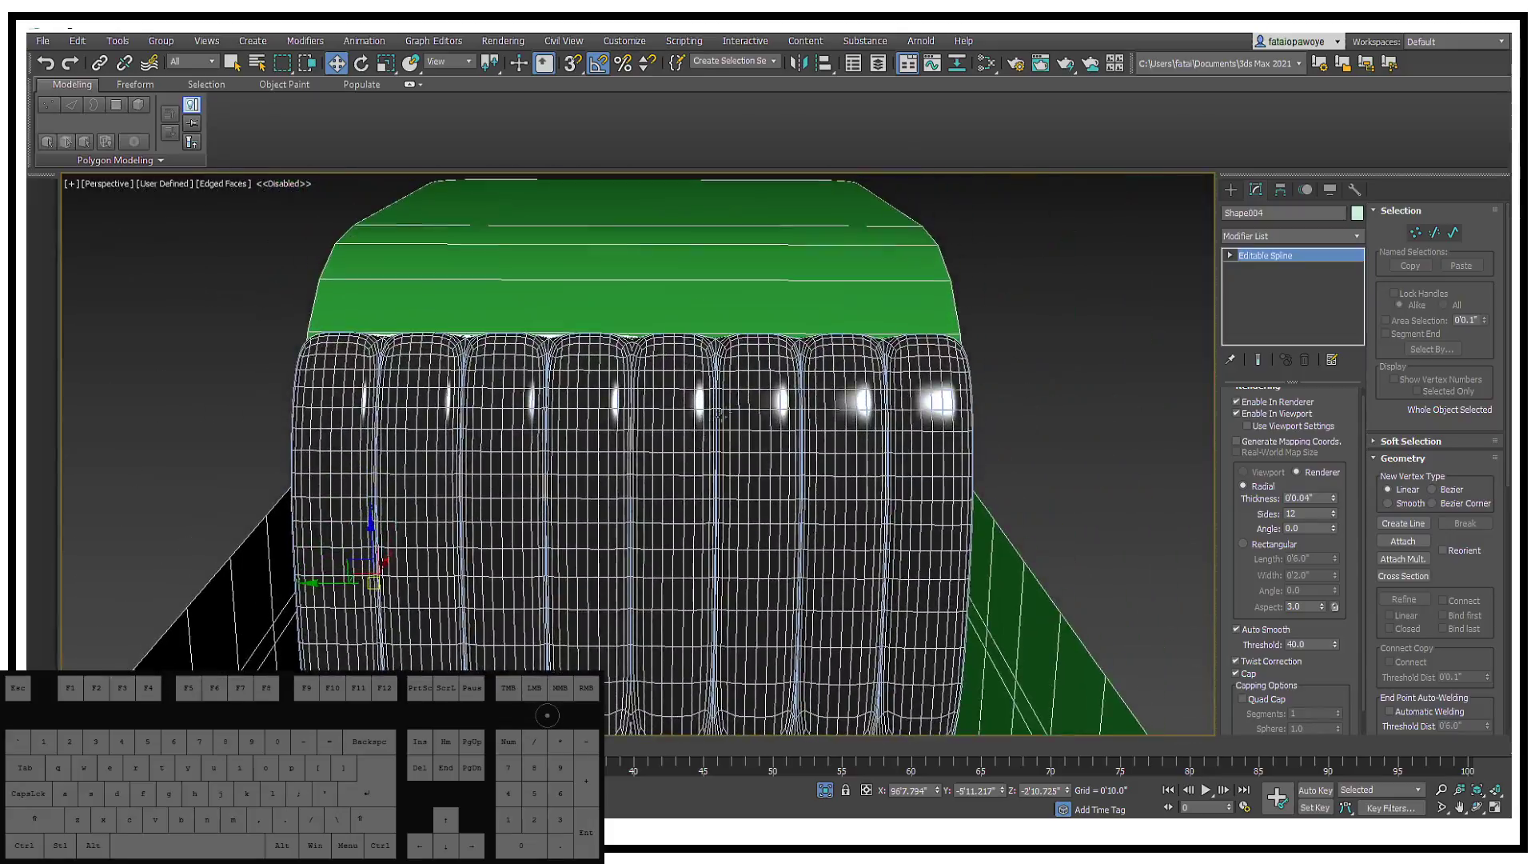
pyautogui.press('F3')
pyautogui.press('F3')
pyautogui.press('F3')
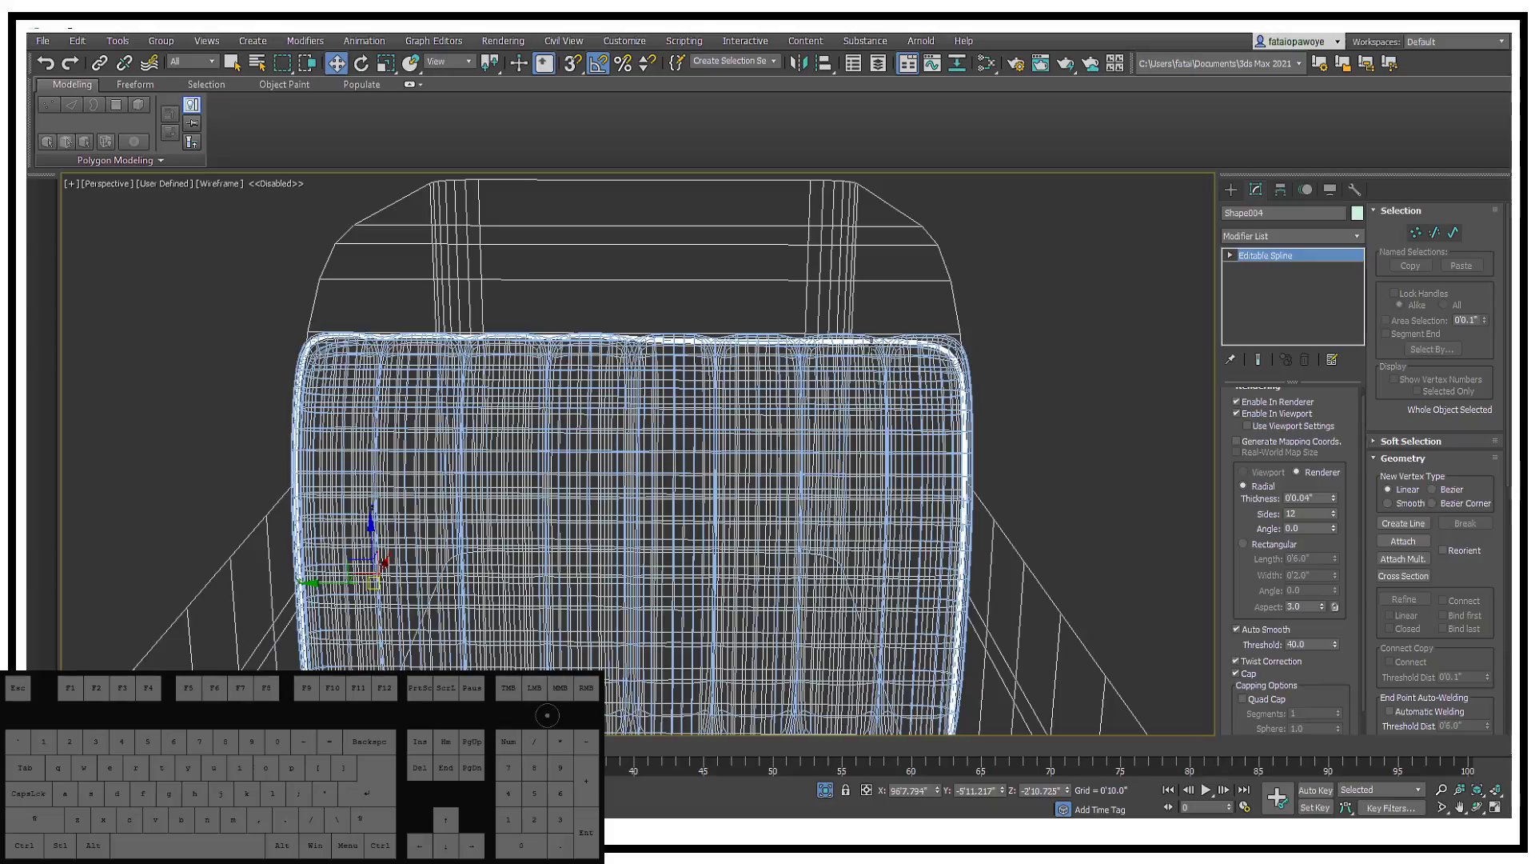
pyautogui.press('F3')
pyautogui.press('F3')
pyautogui.keyDown('alt'); pyautogui.moveTo(895, 376); pyautogui.dragTo(823, 361, button='middle'); pyautogui.keyUp('alt')
pyautogui.keyDown('alt'); pyautogui.moveTo(688, 343); pyautogui.dragTo(547, 347, button='middle'); pyautogui.keyUp('alt')
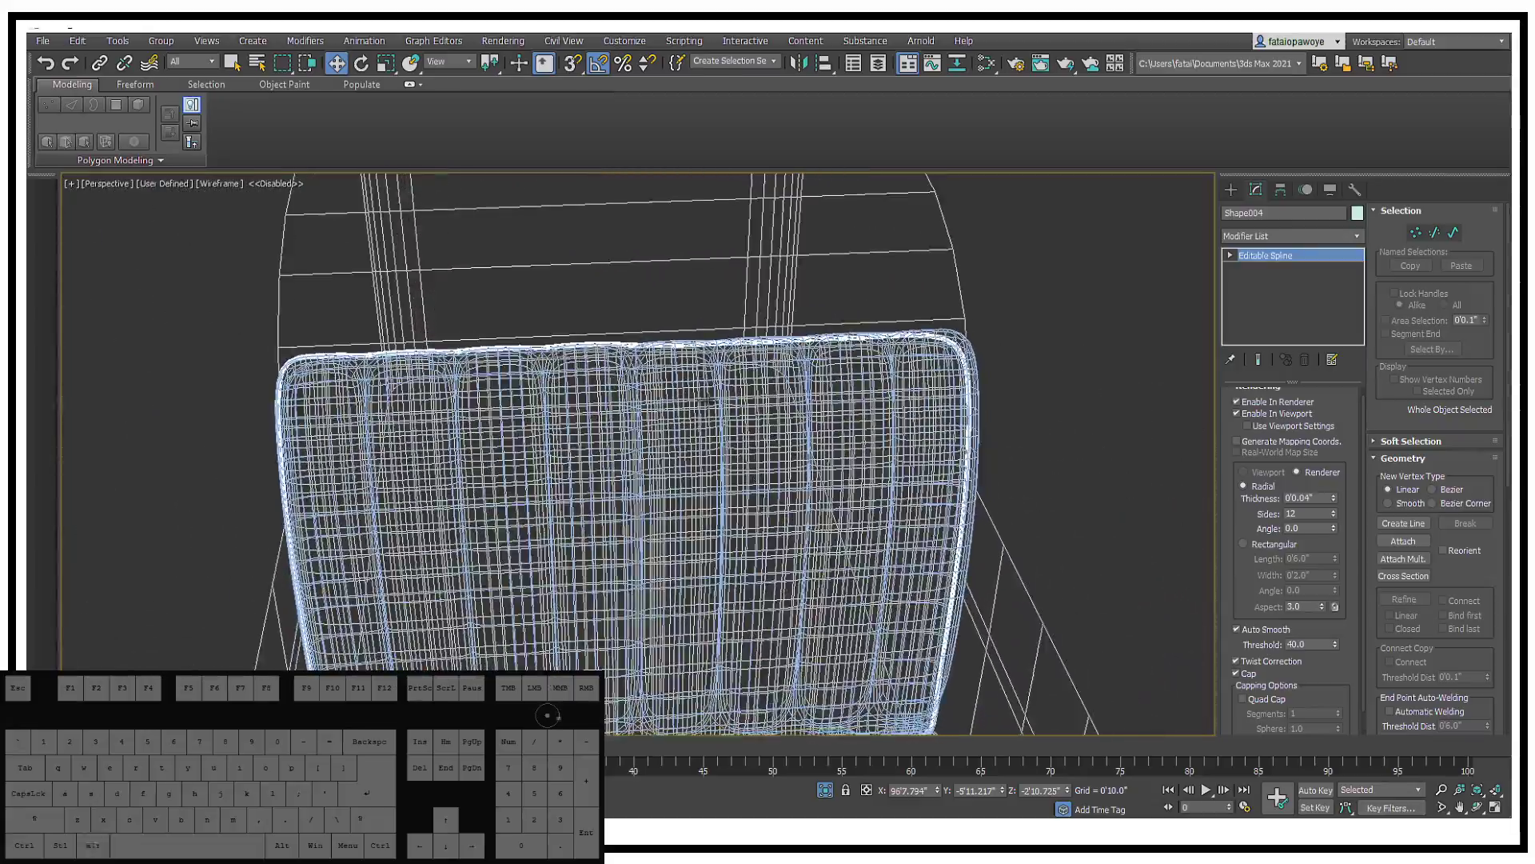
# Step: Compare the chair mesh with the piping spline from an angle, selecting each and switching between wireframe and shaded display
pyautogui.click(710, 402)
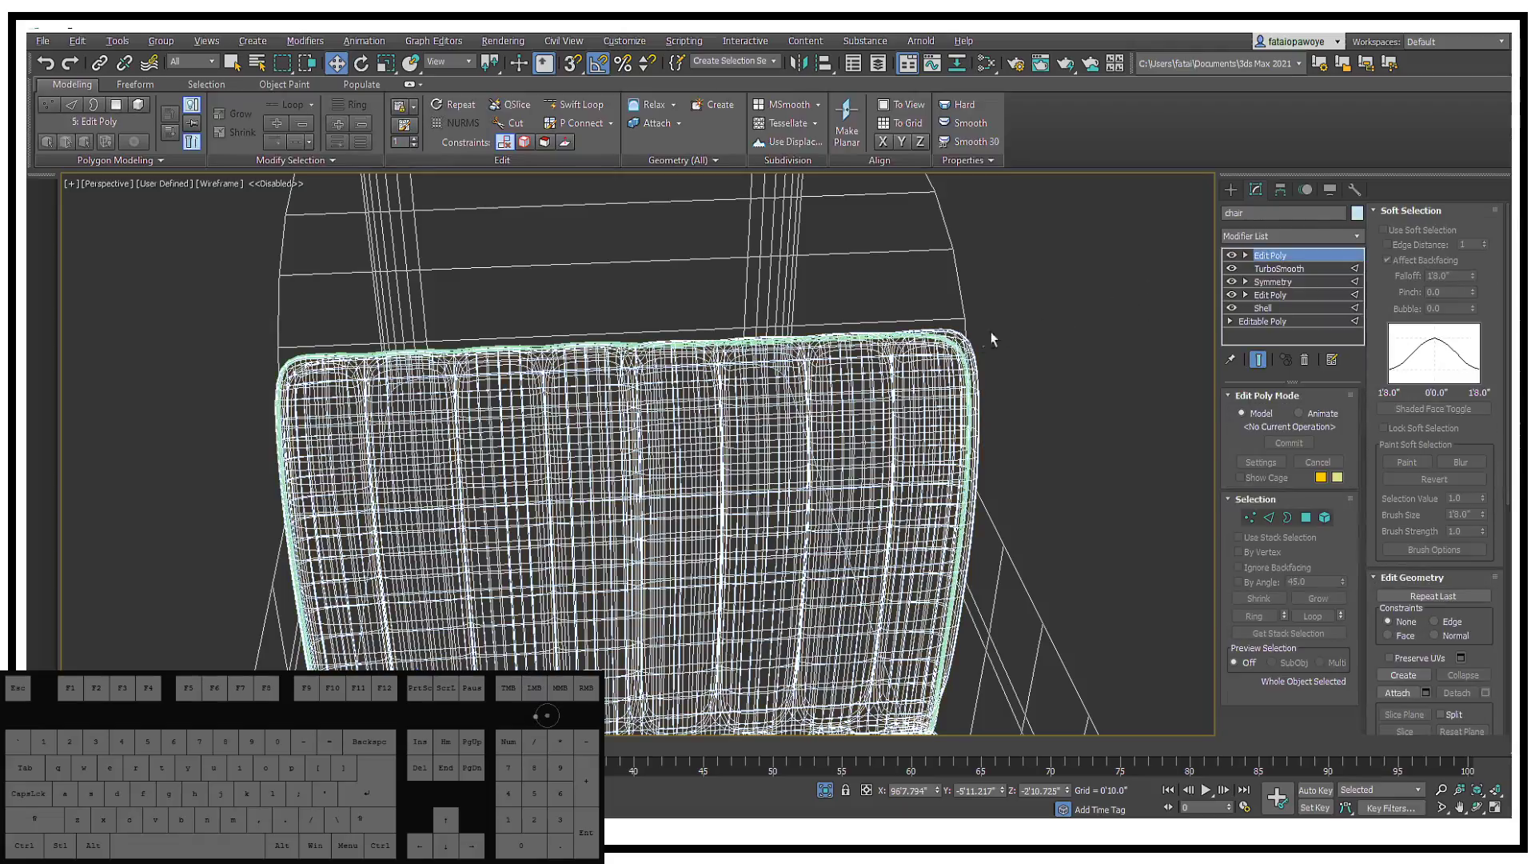
pyautogui.keyDown('alt'); pyautogui.moveTo(991, 339); pyautogui.dragTo(948, 435, button='middle'); pyautogui.keyUp('alt')
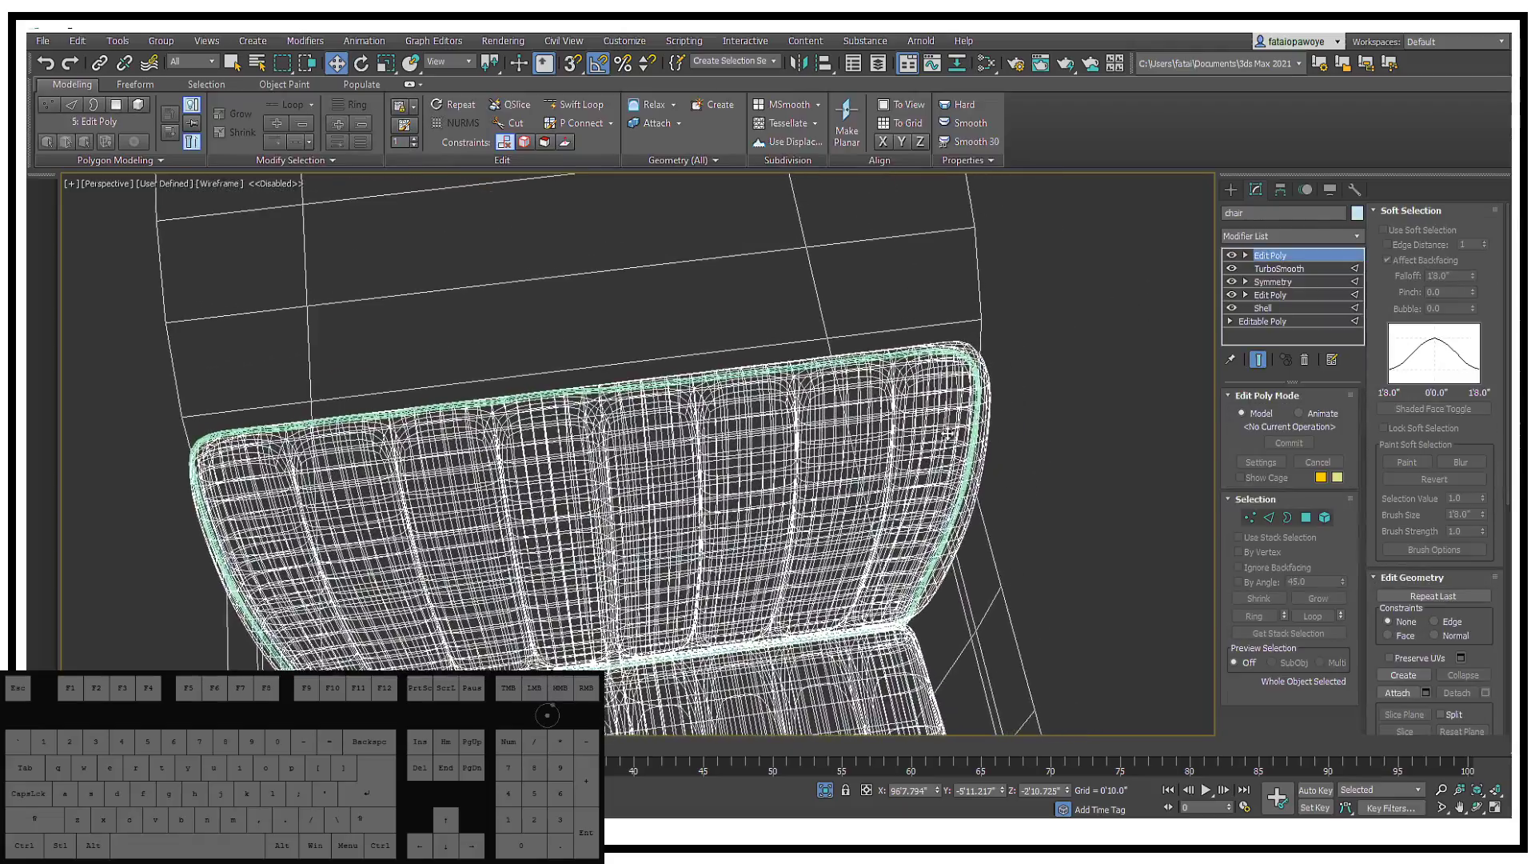
pyautogui.press('F3')
pyautogui.press('F3')
pyautogui.press('F3')
pyautogui.press('F3')
pyautogui.click(482, 399)
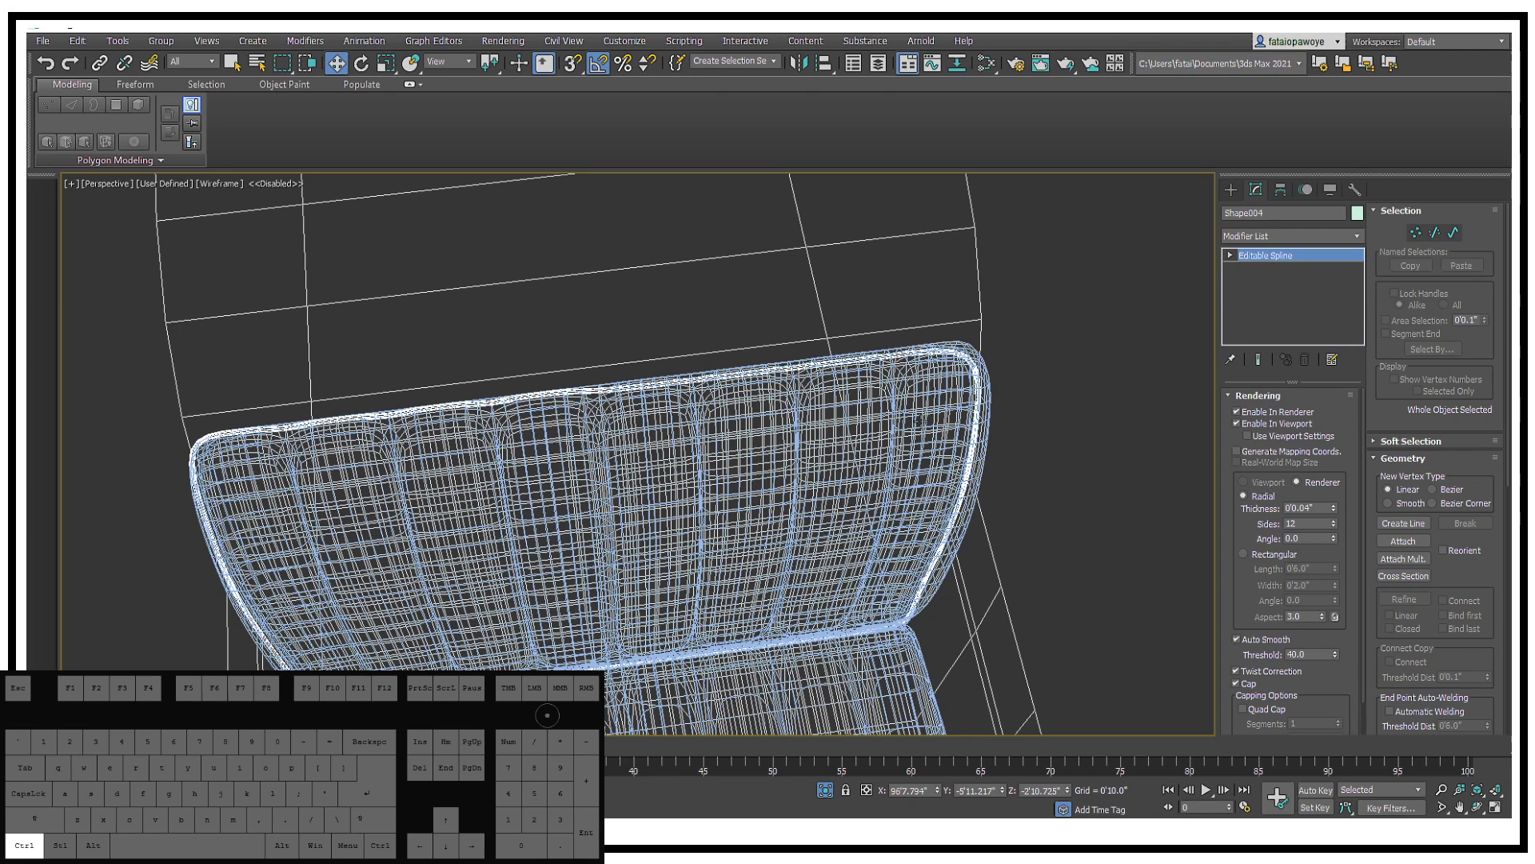
# Step: Undo the spline's thickness change and its viewport display setting
pyautogui.hotkey('ctrl', 'z')
pyautogui.hotkey('ctrl', 'z')
pyautogui.hotkey('ctrl', 'z')
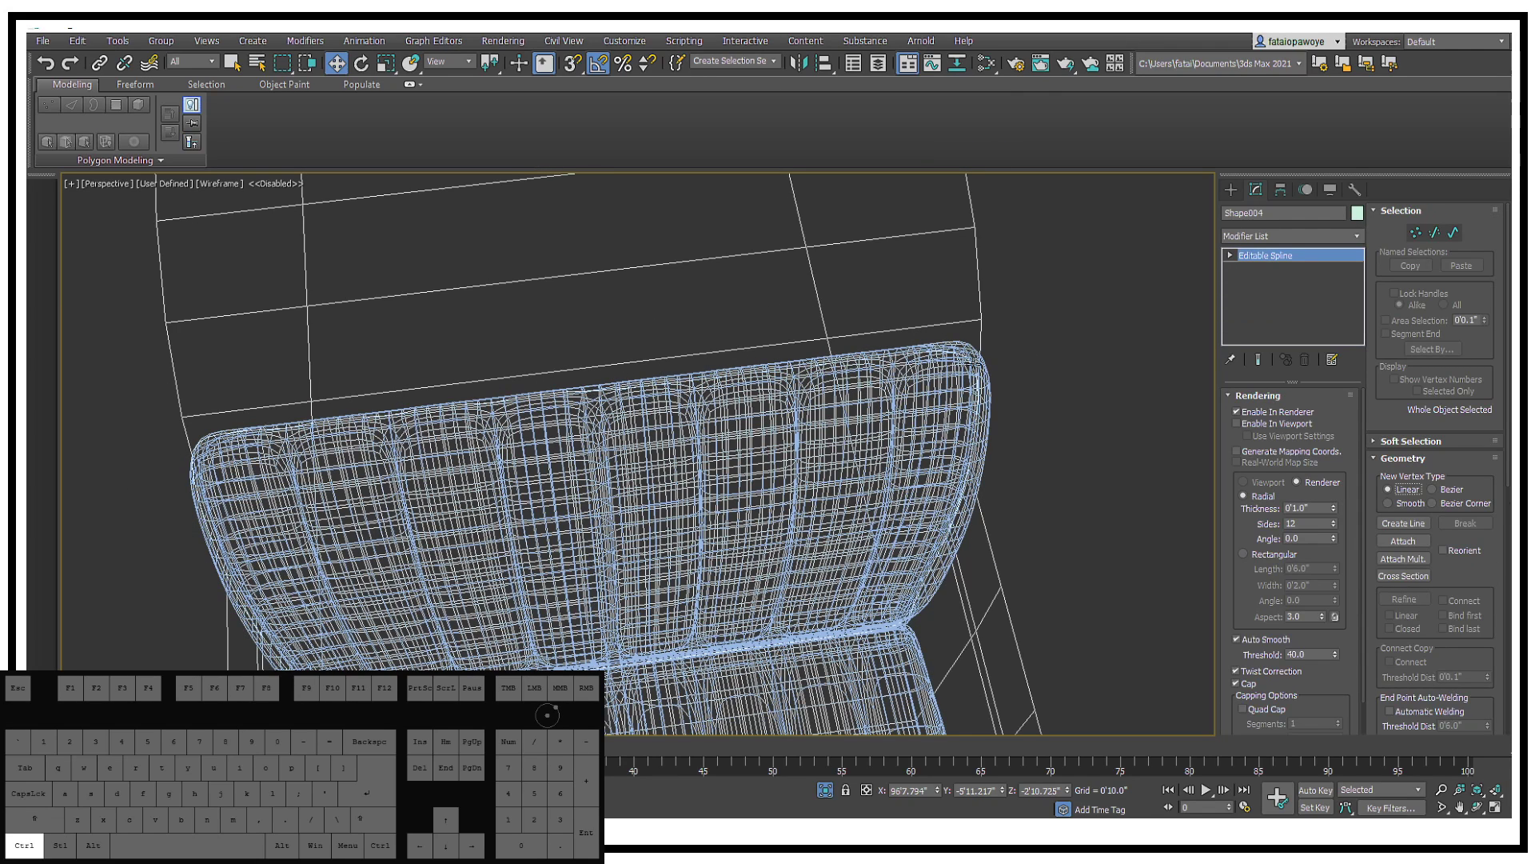
# Step: Examine the selected edge loop along the chair's outer edge at edge level, in wireframe and shaded display
pyautogui.moveTo(832, 344)
pyautogui.keyDown('alt'); pyautogui.mouseDown(button='middle')
pyautogui.moveTo(808, 352)
pyautogui.moveTo(793, 398)
pyautogui.moveTo(809, 424)
pyautogui.moveTo(774, 672)
pyautogui.moveTo(925, 349)
pyautogui.mouseUp(button='middle'); pyautogui.keyUp('alt')
pyautogui.press('F3')
pyautogui.scroll(4, 767, 448)
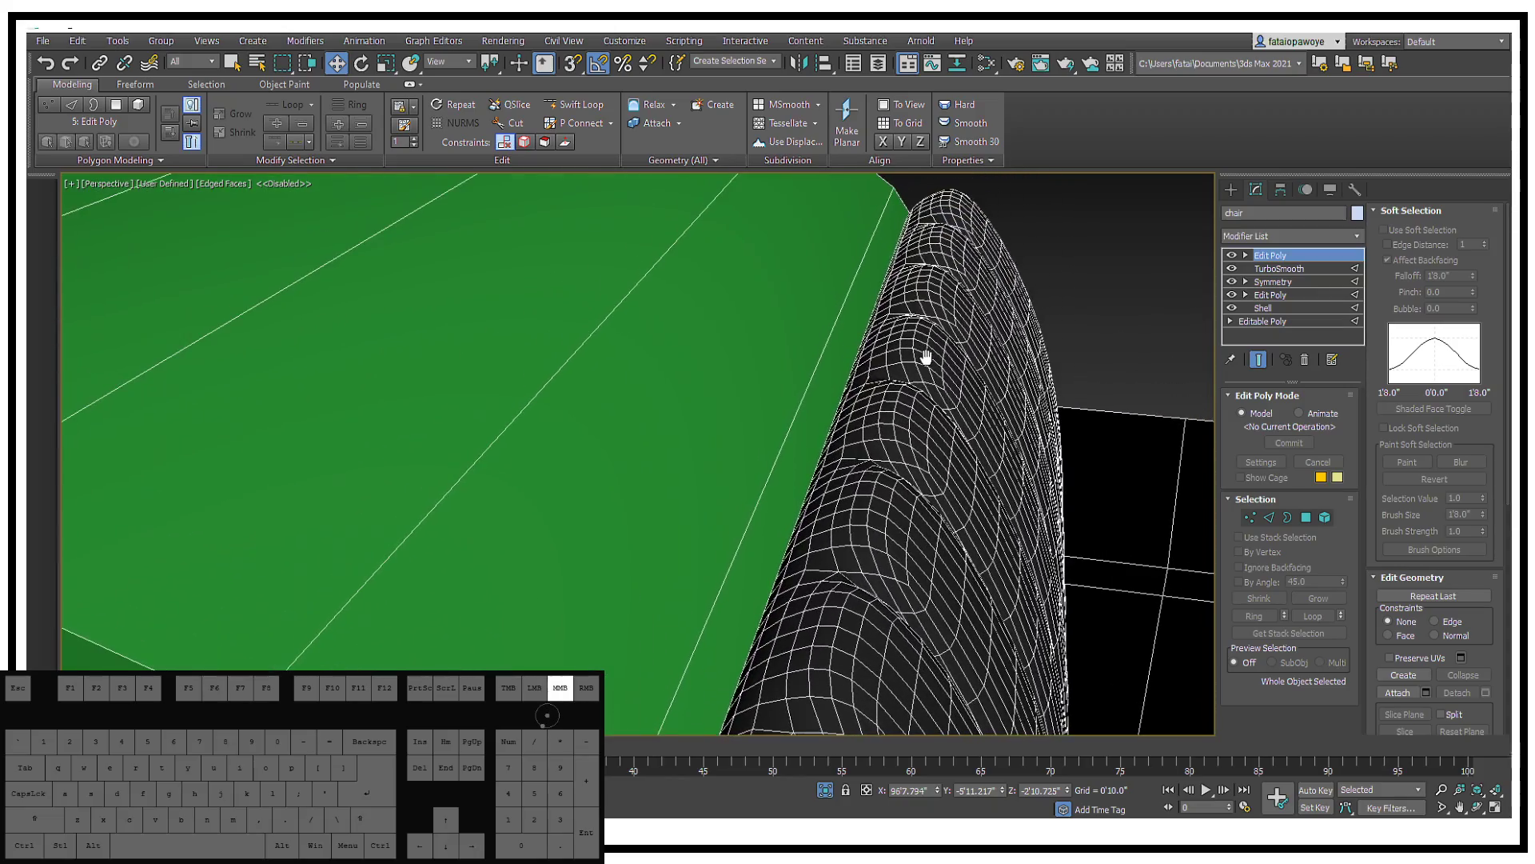
pyautogui.moveTo(840, 415)
pyautogui.keyDown('alt'); pyautogui.mouseDown(button='middle')
pyautogui.moveTo(890, 368)
pyautogui.moveTo(864, 384)
pyautogui.moveTo(867, 342)
pyautogui.mouseUp(button='middle'); pyautogui.keyUp('alt')
pyautogui.press('F3')
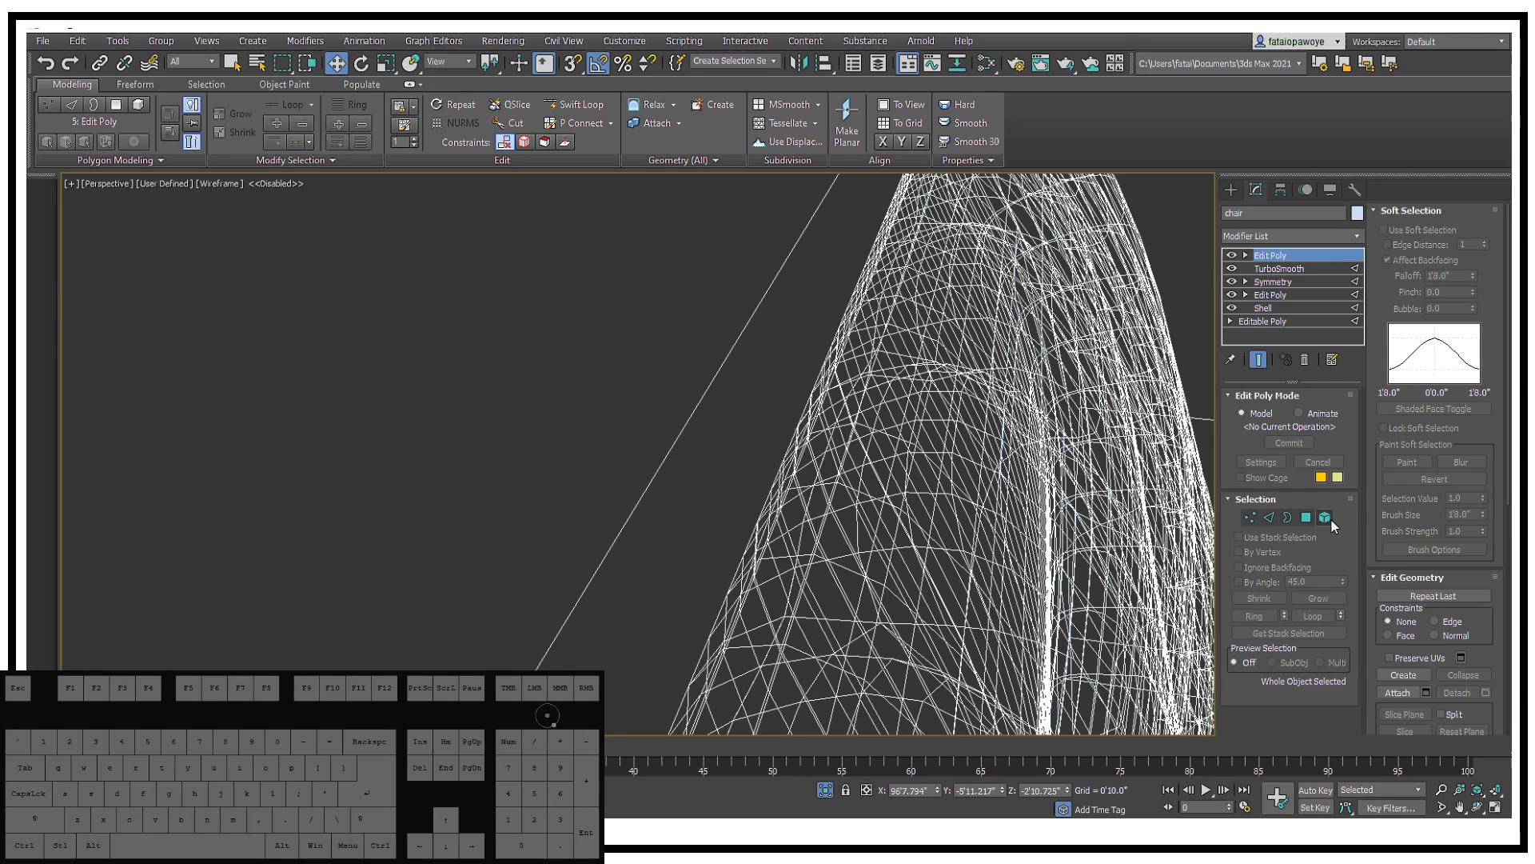
pyautogui.click(1271, 517)
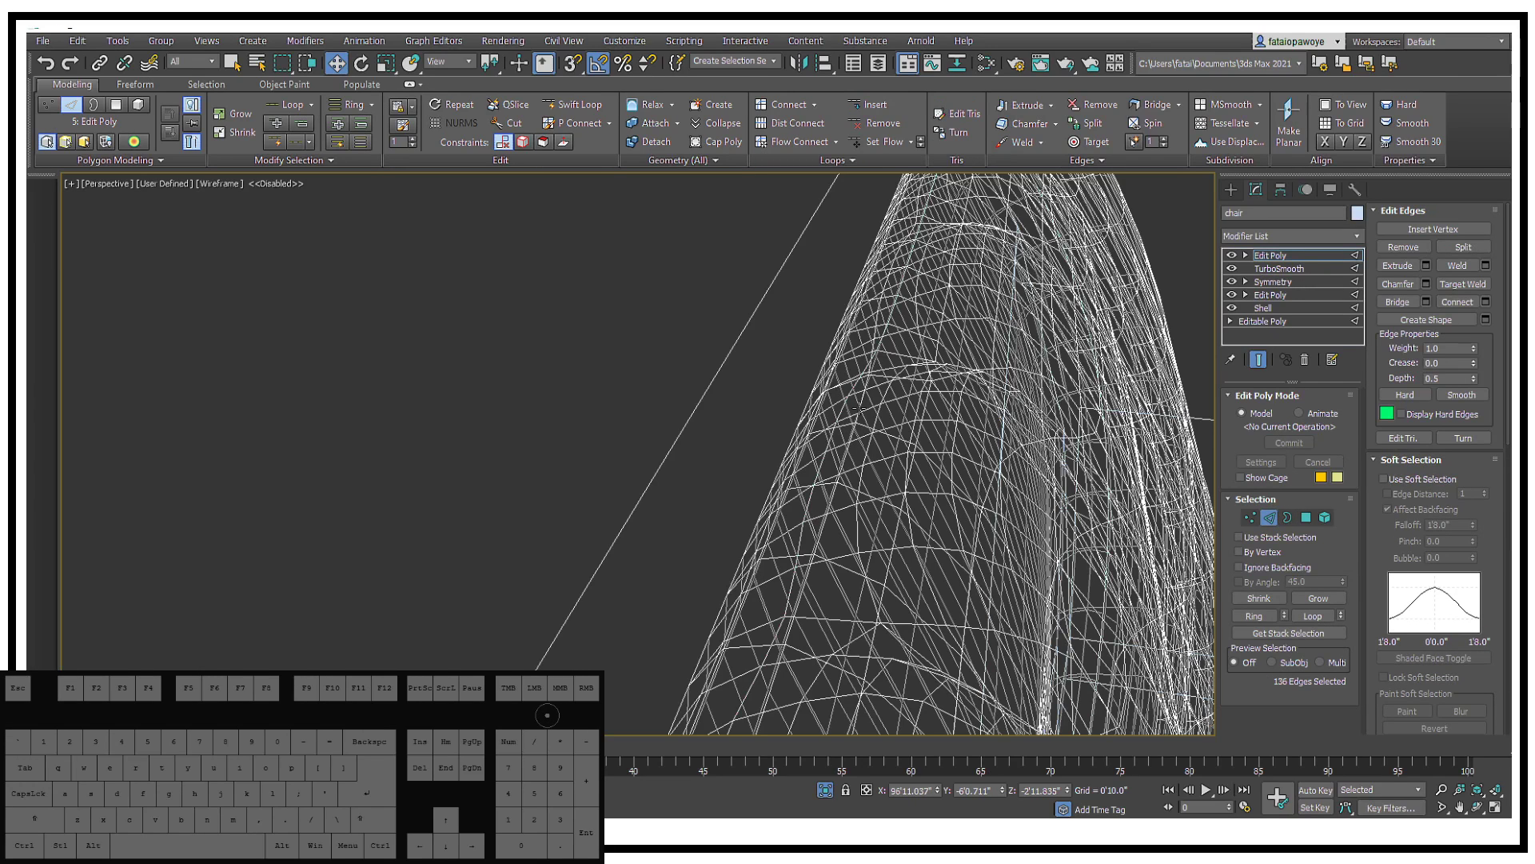
pyautogui.keyDown('alt'); pyautogui.moveTo(859, 407); pyautogui.dragTo(874, 385, button='middle'); pyautogui.keyUp('alt')
pyautogui.press('F3')
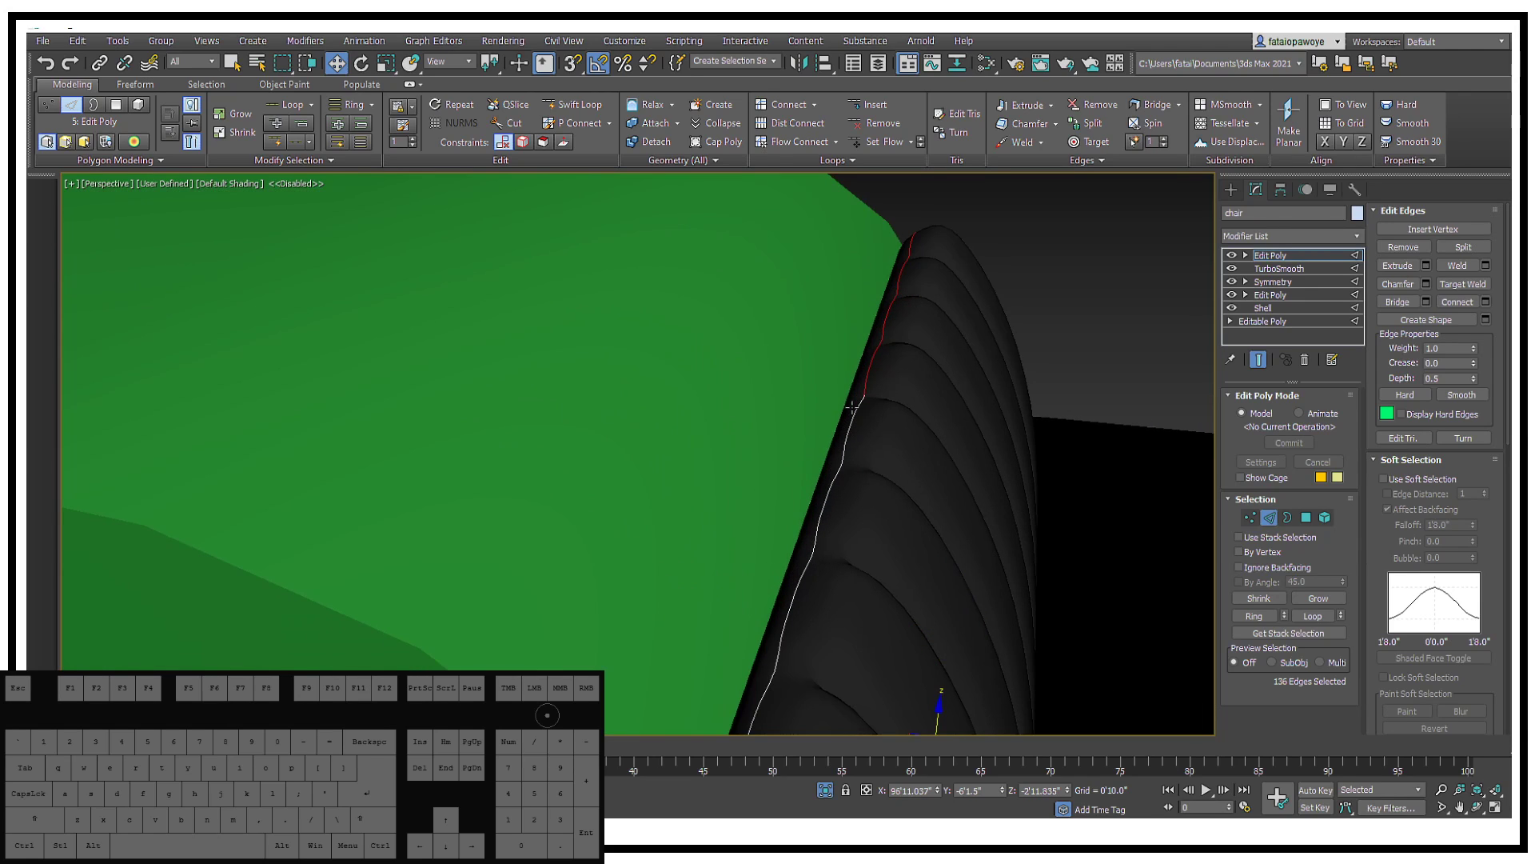
pyautogui.keyDown('alt'); pyautogui.moveTo(878, 379); pyautogui.dragTo(1058, 341, button='middle'); pyautogui.keyUp('alt')
# Step: Select the chair together with its edge spline, delete both, and undo the deletion
pyautogui.click(1231, 189)
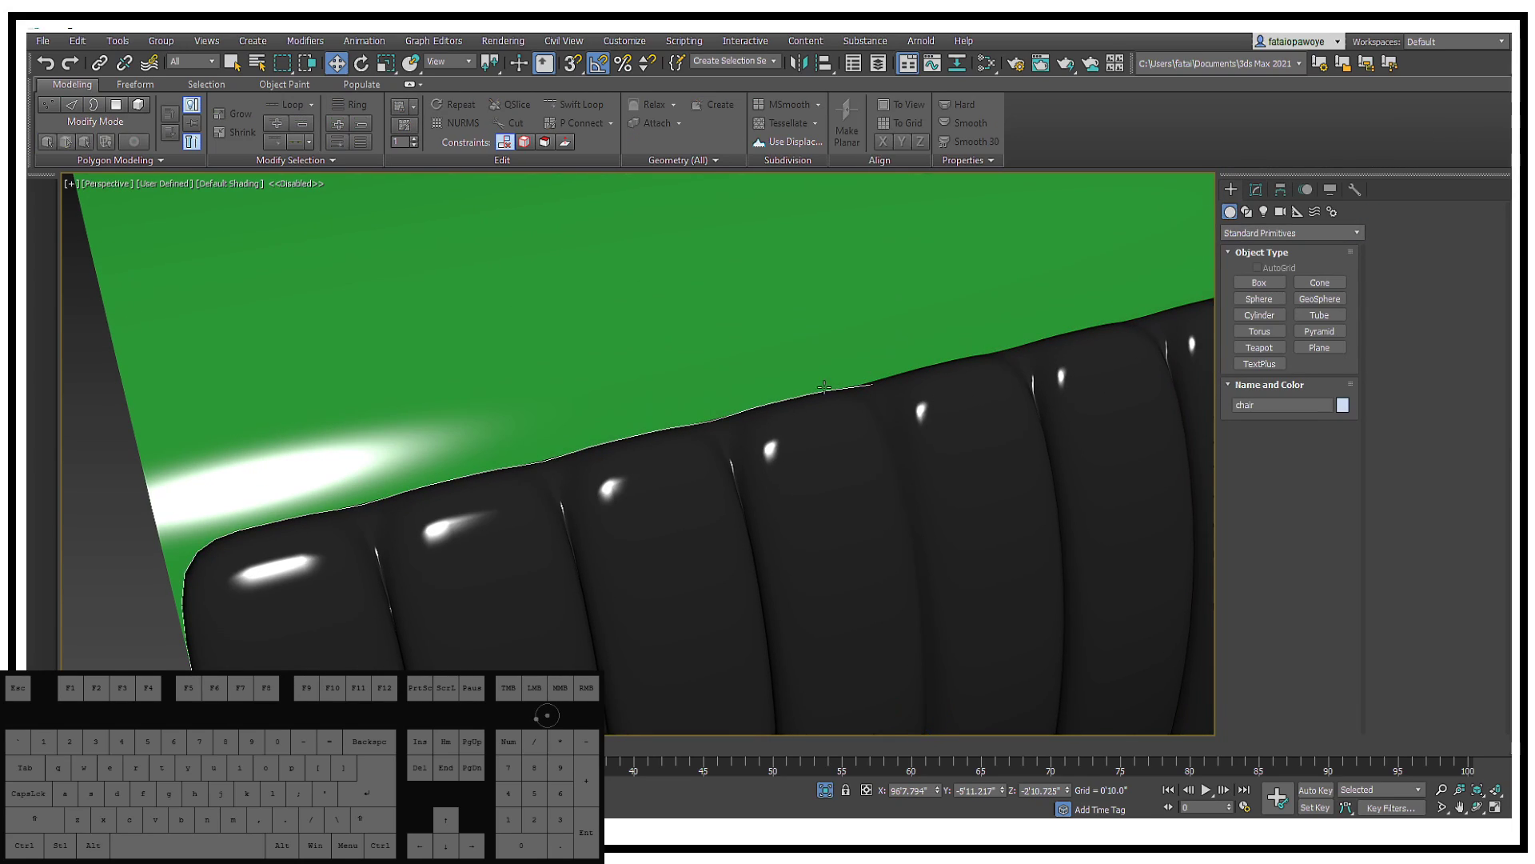
pyautogui.keyDown('ctrl'); pyautogui.click(828, 391); pyautogui.keyUp('ctrl')
pyautogui.moveTo(828, 391); pyautogui.dragTo(790, 366, button='middle')
pyautogui.scroll(-4, 790, 365)
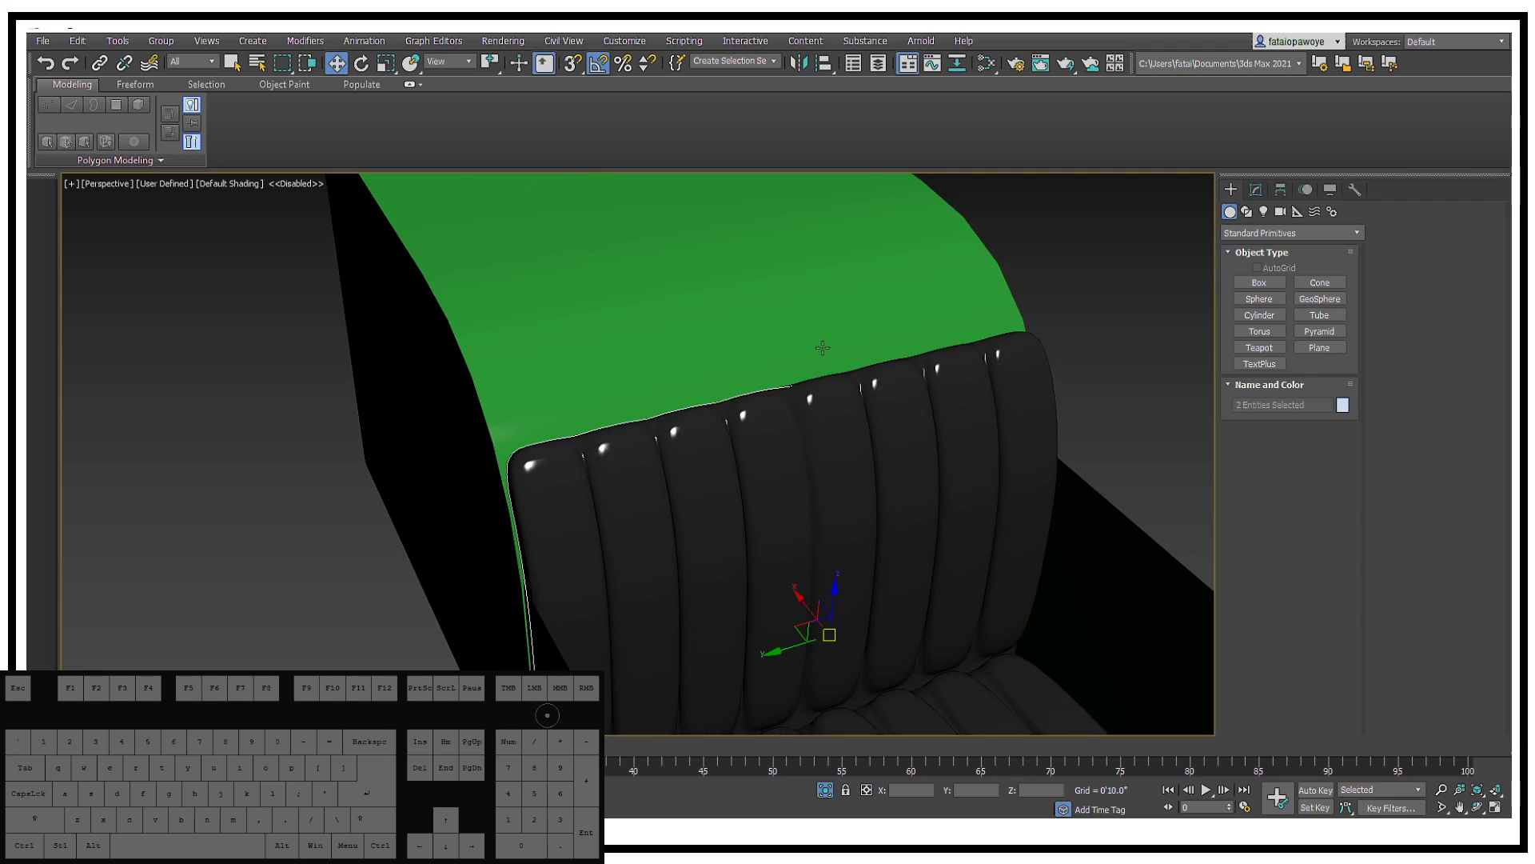
pyautogui.press('Delete')
pyautogui.hotkey('ctrl', 'z')
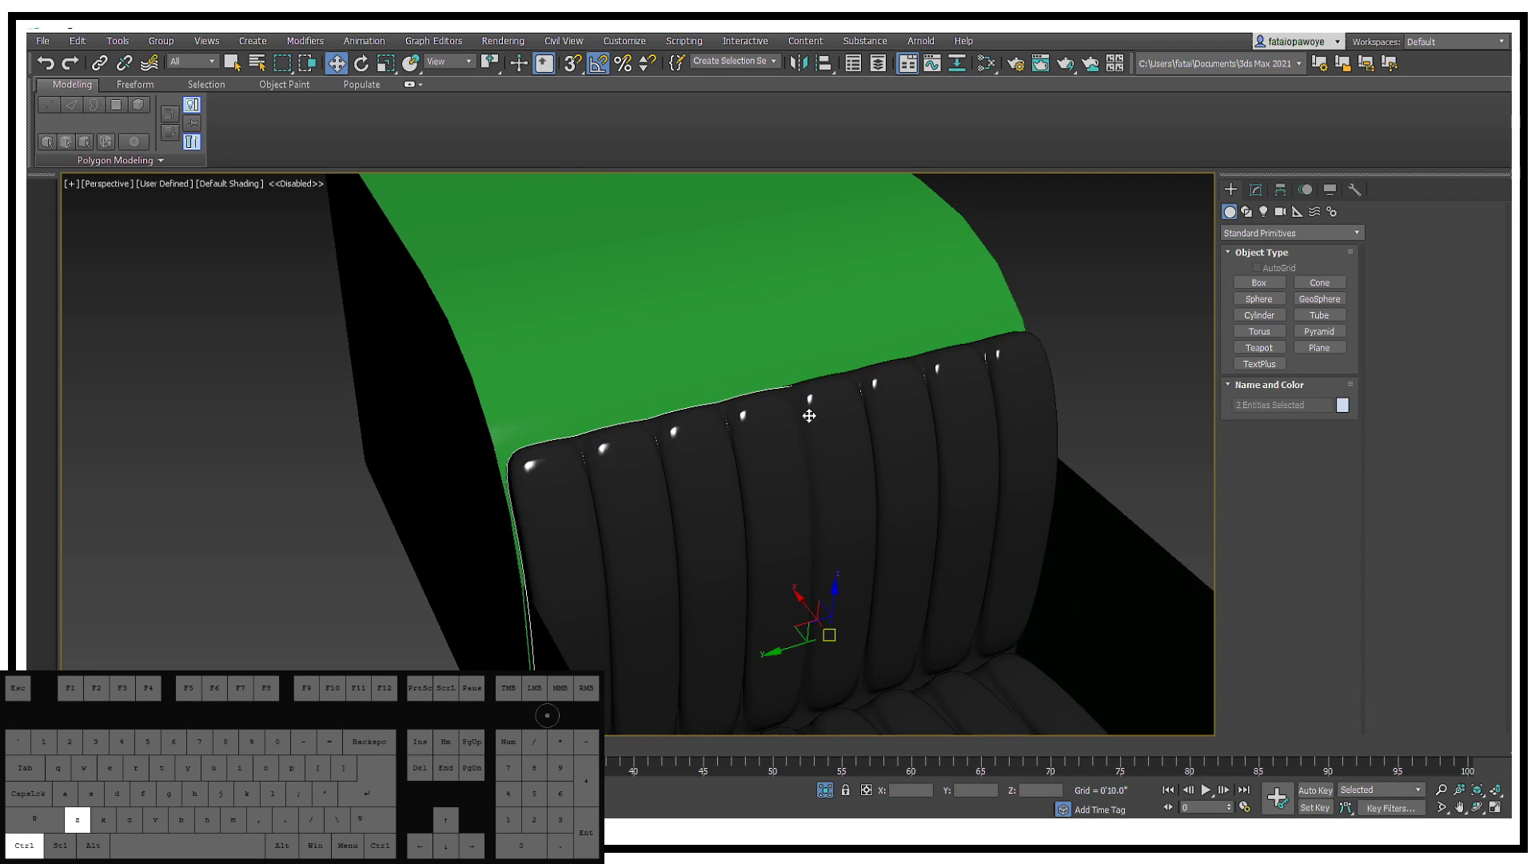
# Step: Show the chair with edged faces and wireframe, and select the line shape along the backrest's top edge
pyautogui.click(802, 424)
pyautogui.moveTo(797, 379); pyautogui.dragTo(788, 420, button='middle')
pyautogui.scroll(5, 788, 419)
pyautogui.press('F4')
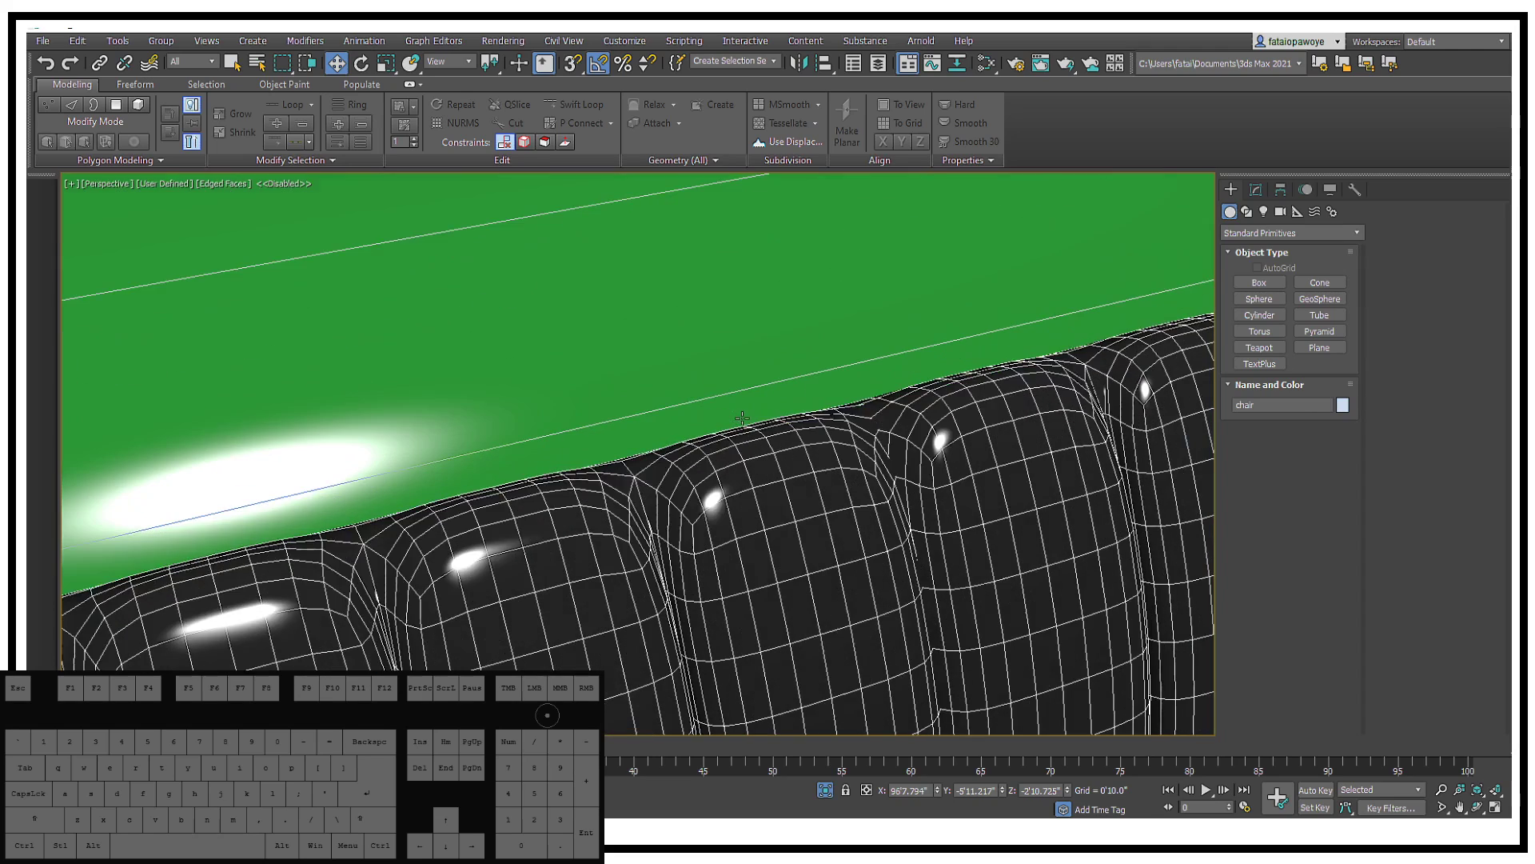
pyautogui.press('F3')
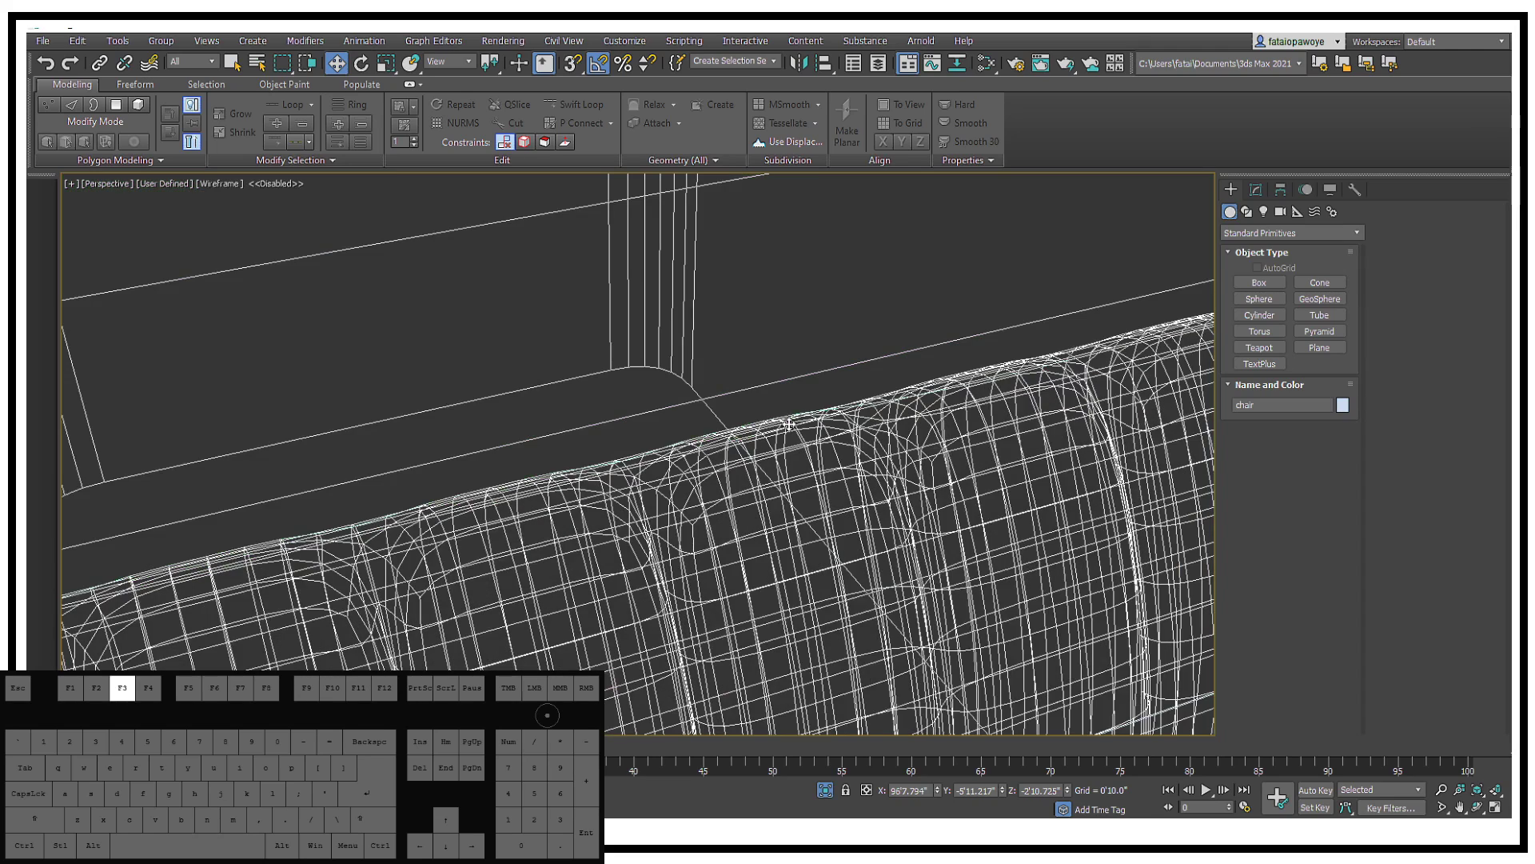
pyautogui.click(656, 447)
pyautogui.click(660, 446)
# Step: Select the chair mesh and activate edge selection in its uppermost Edit Poly modifier
pyautogui.scroll(-2, 832, 384)
pyautogui.moveTo(799, 376); pyautogui.dragTo(515, 331, button='middle')
pyautogui.scroll(-3, 644, 322)
pyautogui.moveTo(646, 323); pyautogui.dragTo(601, 312, button='middle')
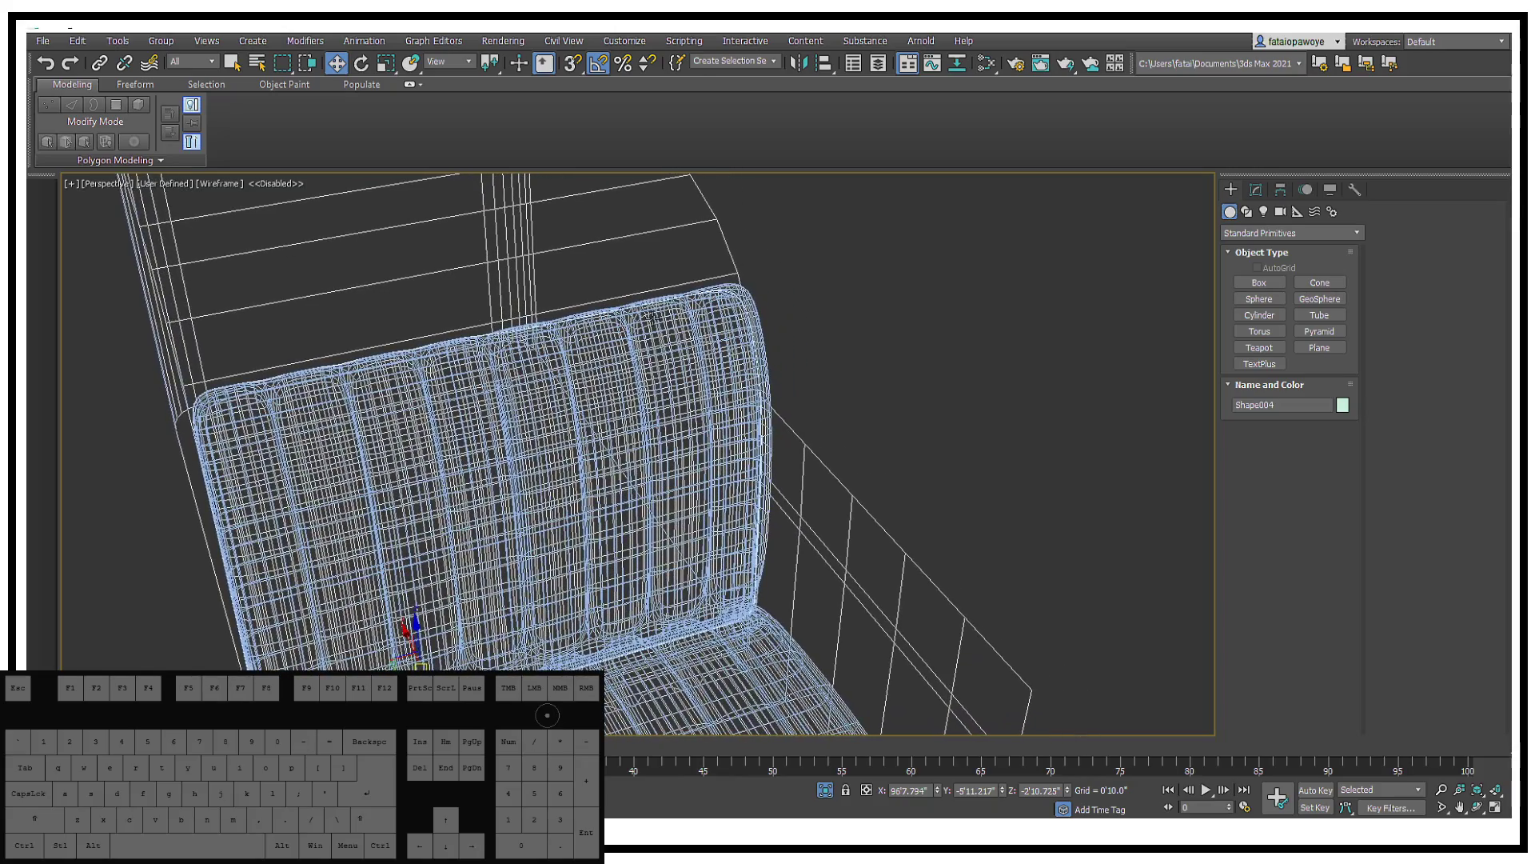
pyautogui.click(625, 368)
pyautogui.click(543, 351)
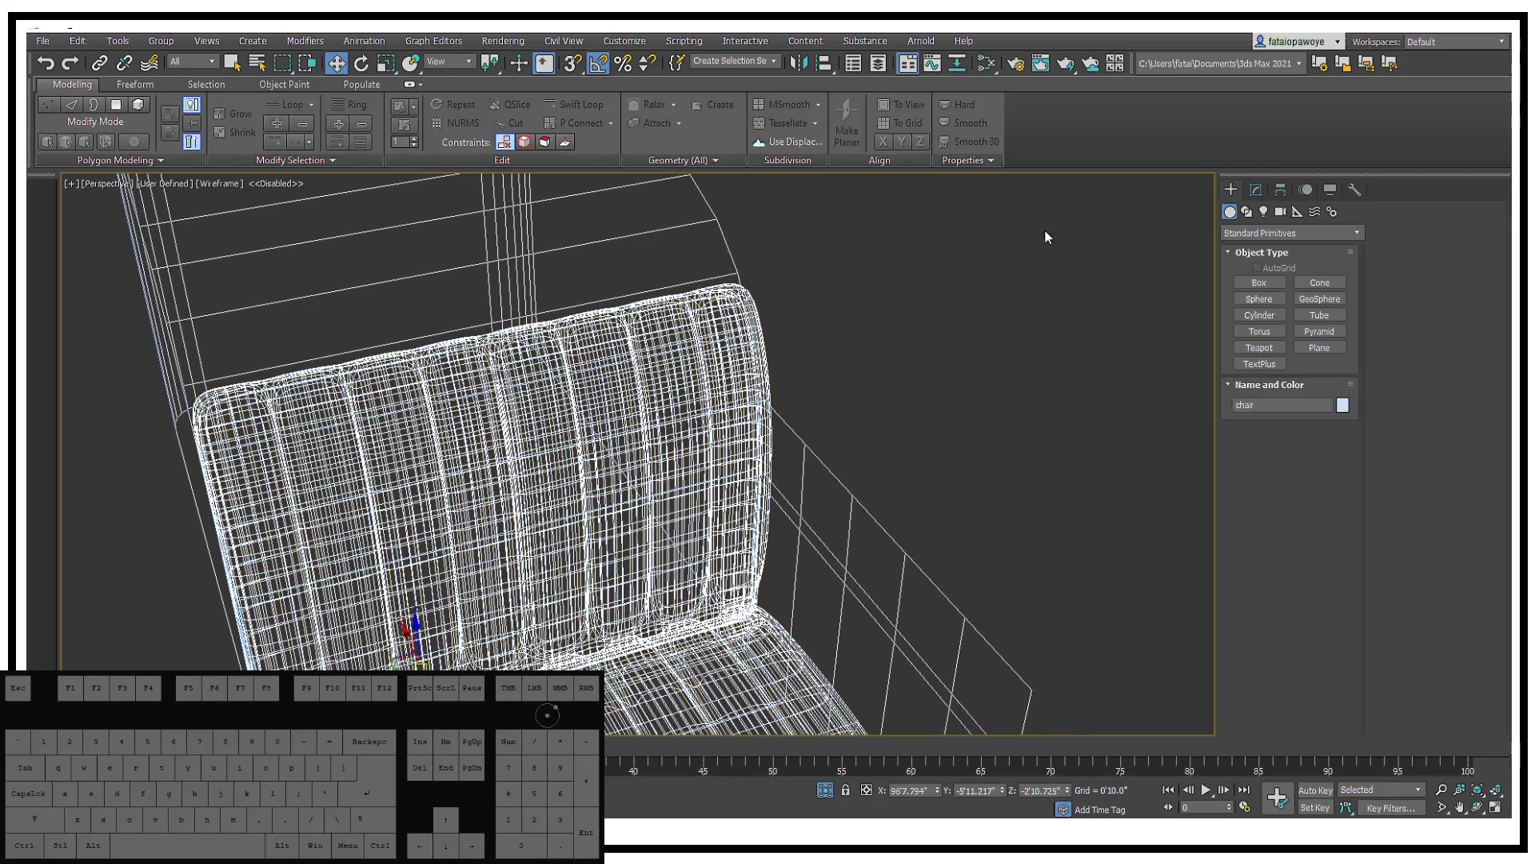
pyautogui.click(1254, 192)
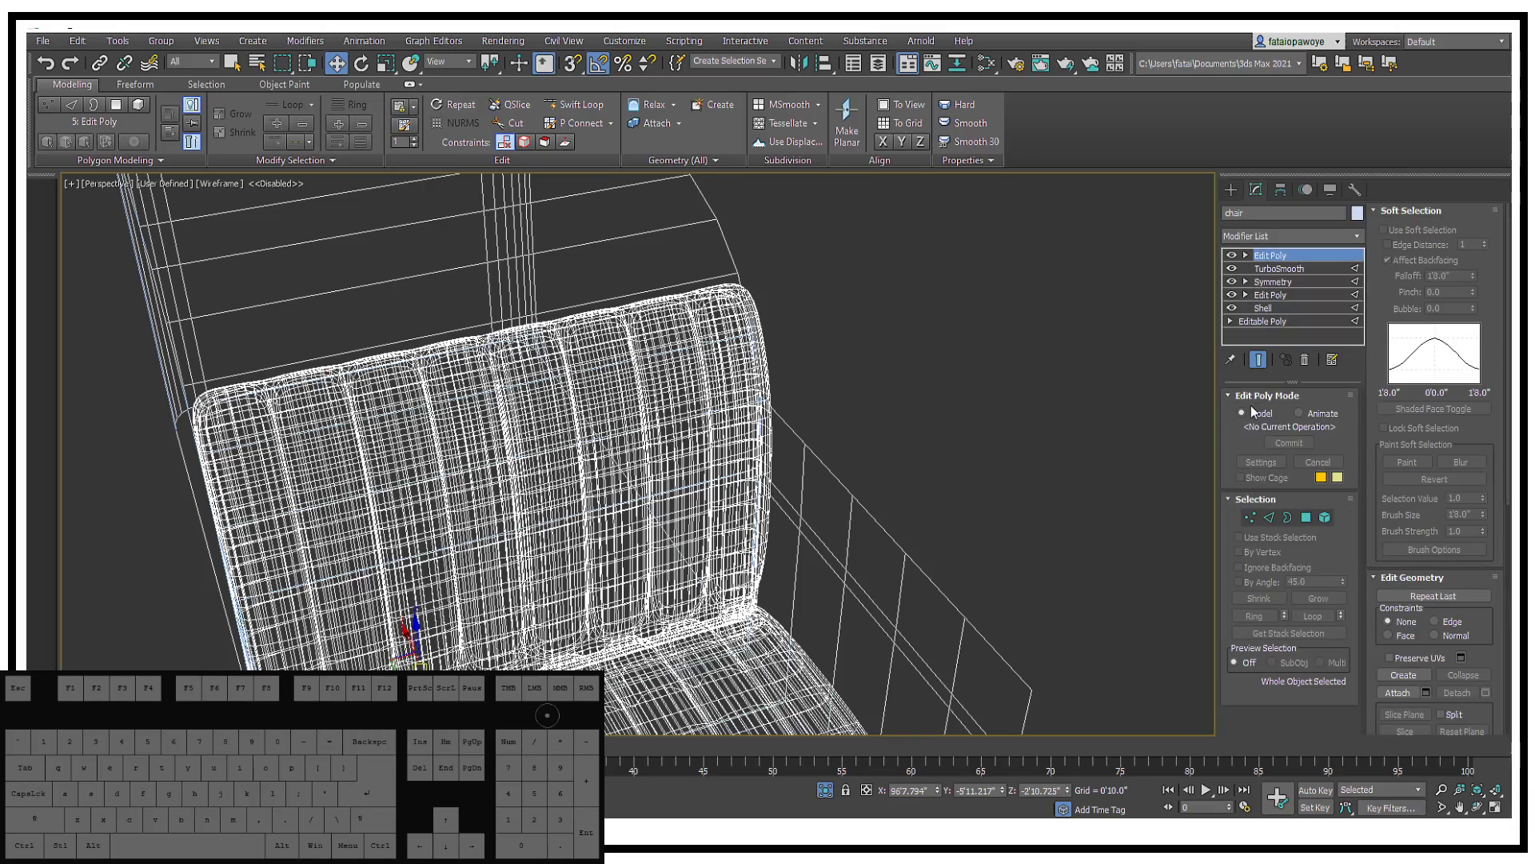
pyautogui.click(1268, 518)
# Step: Select edge loops around the top and side of the chair's backrest in wireframe display
pyautogui.keyDown('alt'); pyautogui.moveTo(1162, 461); pyautogui.dragTo(865, 314, button='middle'); pyautogui.keyUp('alt')
pyautogui.scroll(5, 538, 359)
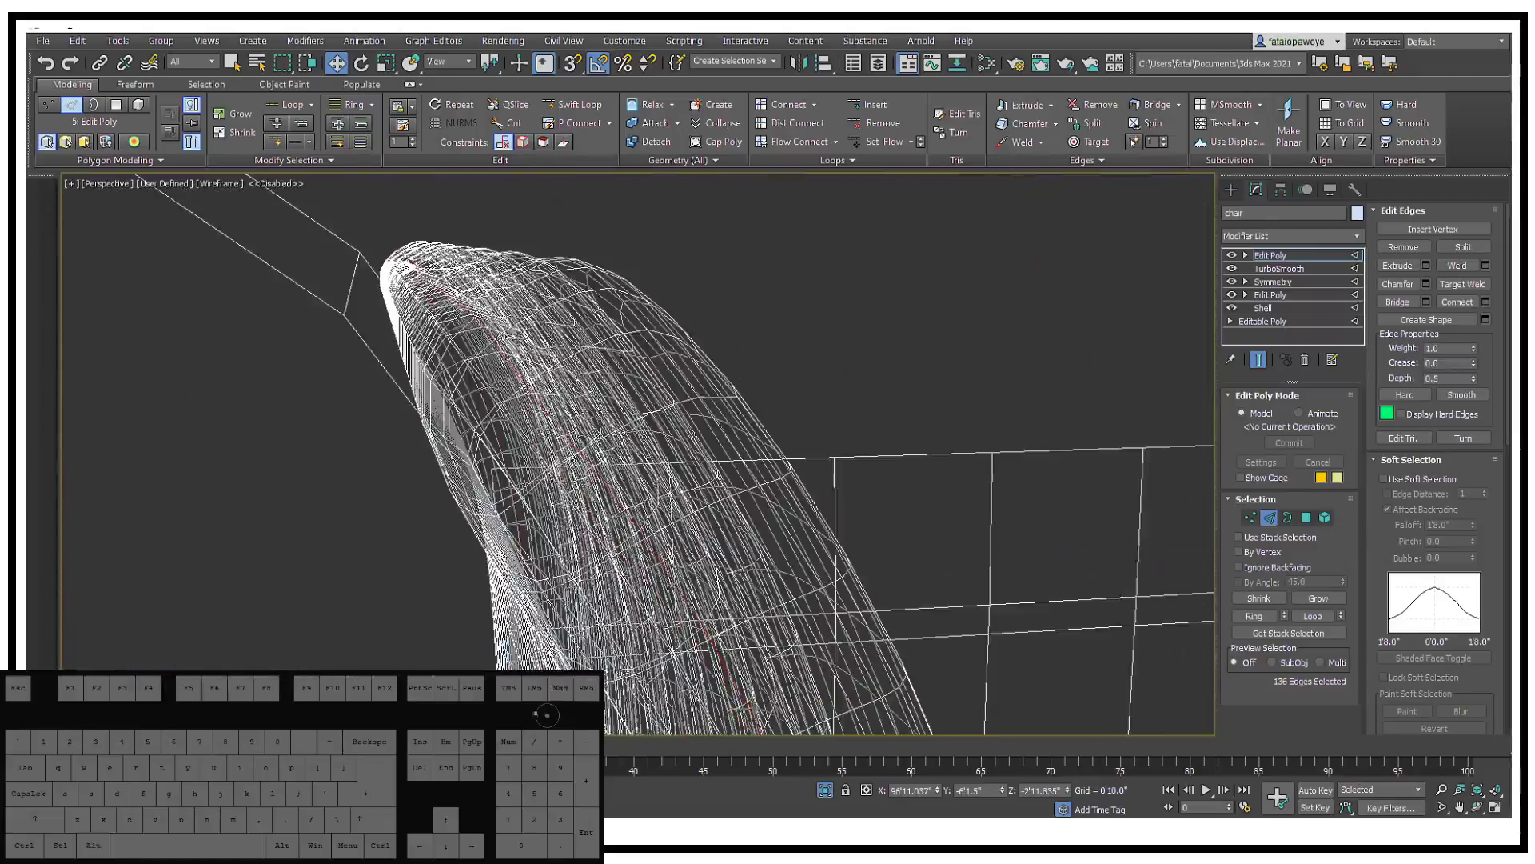
pyautogui.click(453, 272)
pyautogui.doubleClick(454, 299)
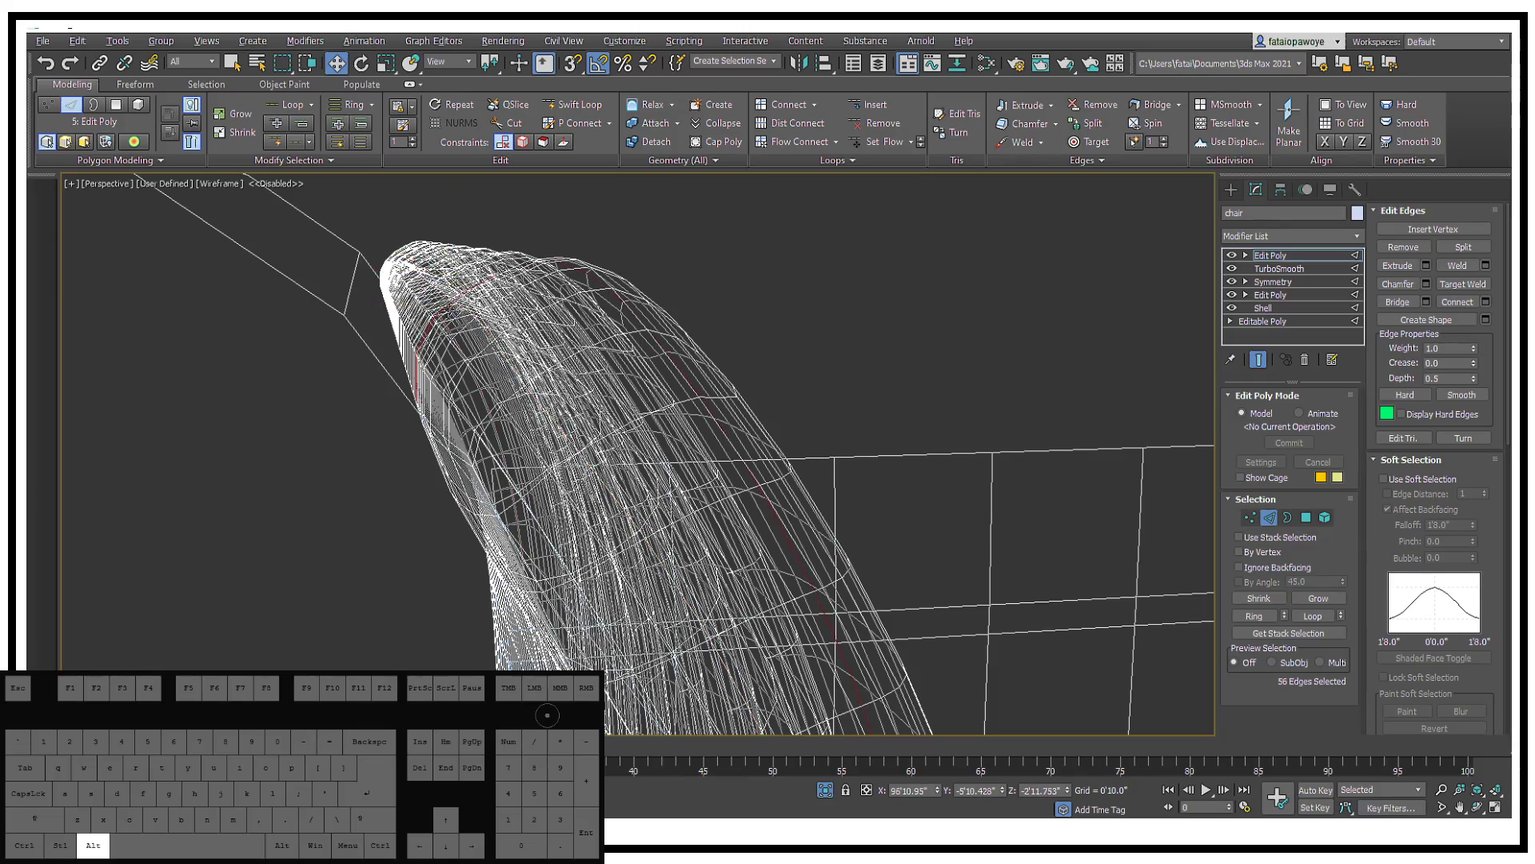
pyautogui.keyDown('alt'); pyautogui.moveTo(453, 298); pyautogui.dragTo(585, 366, button='middle'); pyautogui.keyUp('alt')
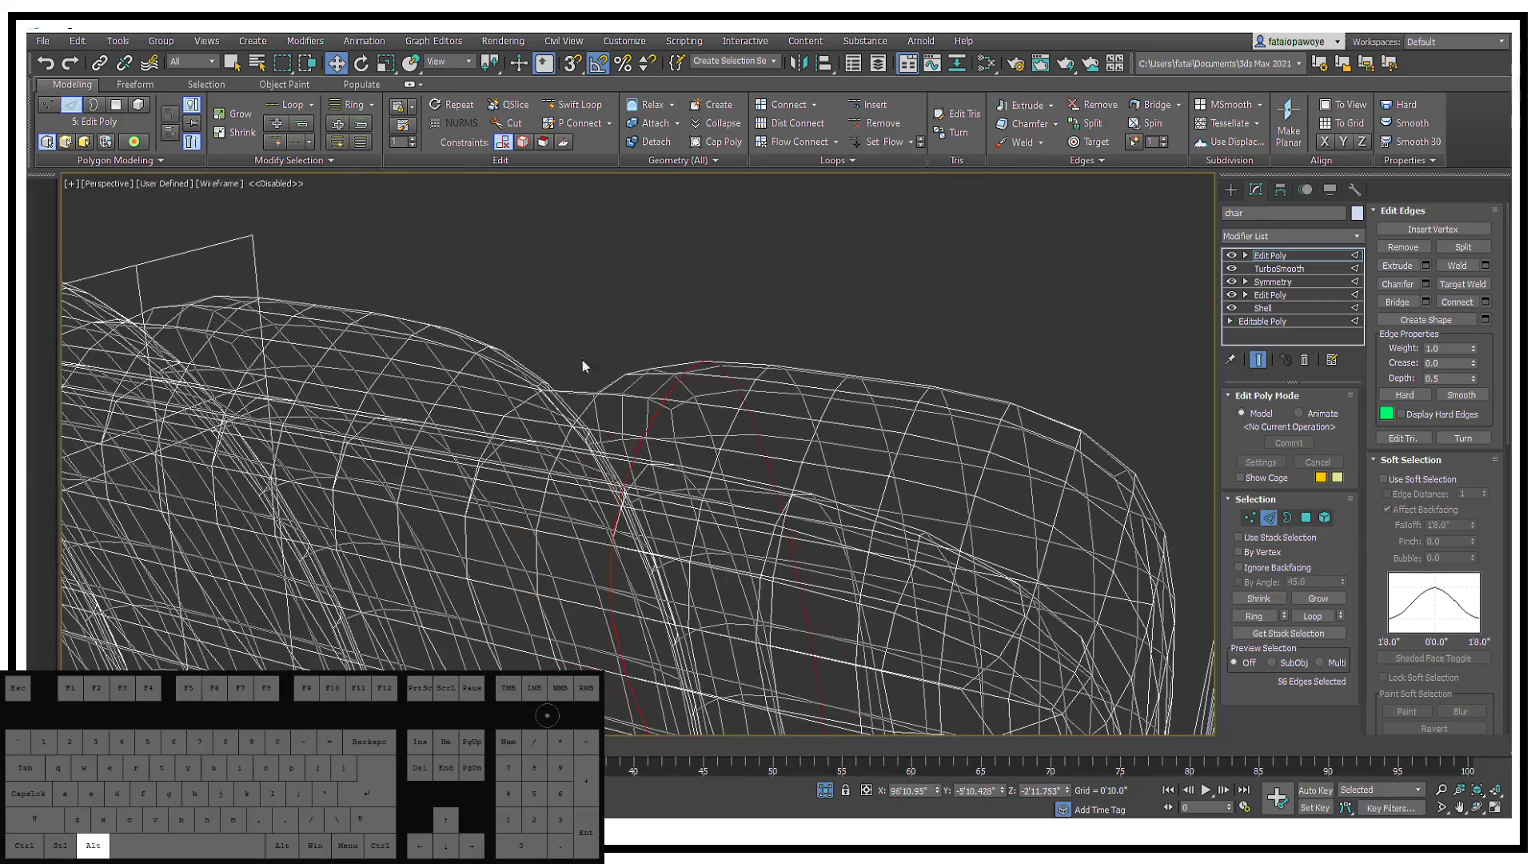
pyautogui.click(841, 466)
pyautogui.keyDown('alt'); pyautogui.moveTo(841, 465); pyautogui.dragTo(953, 409, button='middle'); pyautogui.keyUp('alt')
pyautogui.doubleClick(871, 469)
# Step: Return to shaded display with edged faces and select the edge loop running along the backrest's rear side
pyautogui.press('F3')
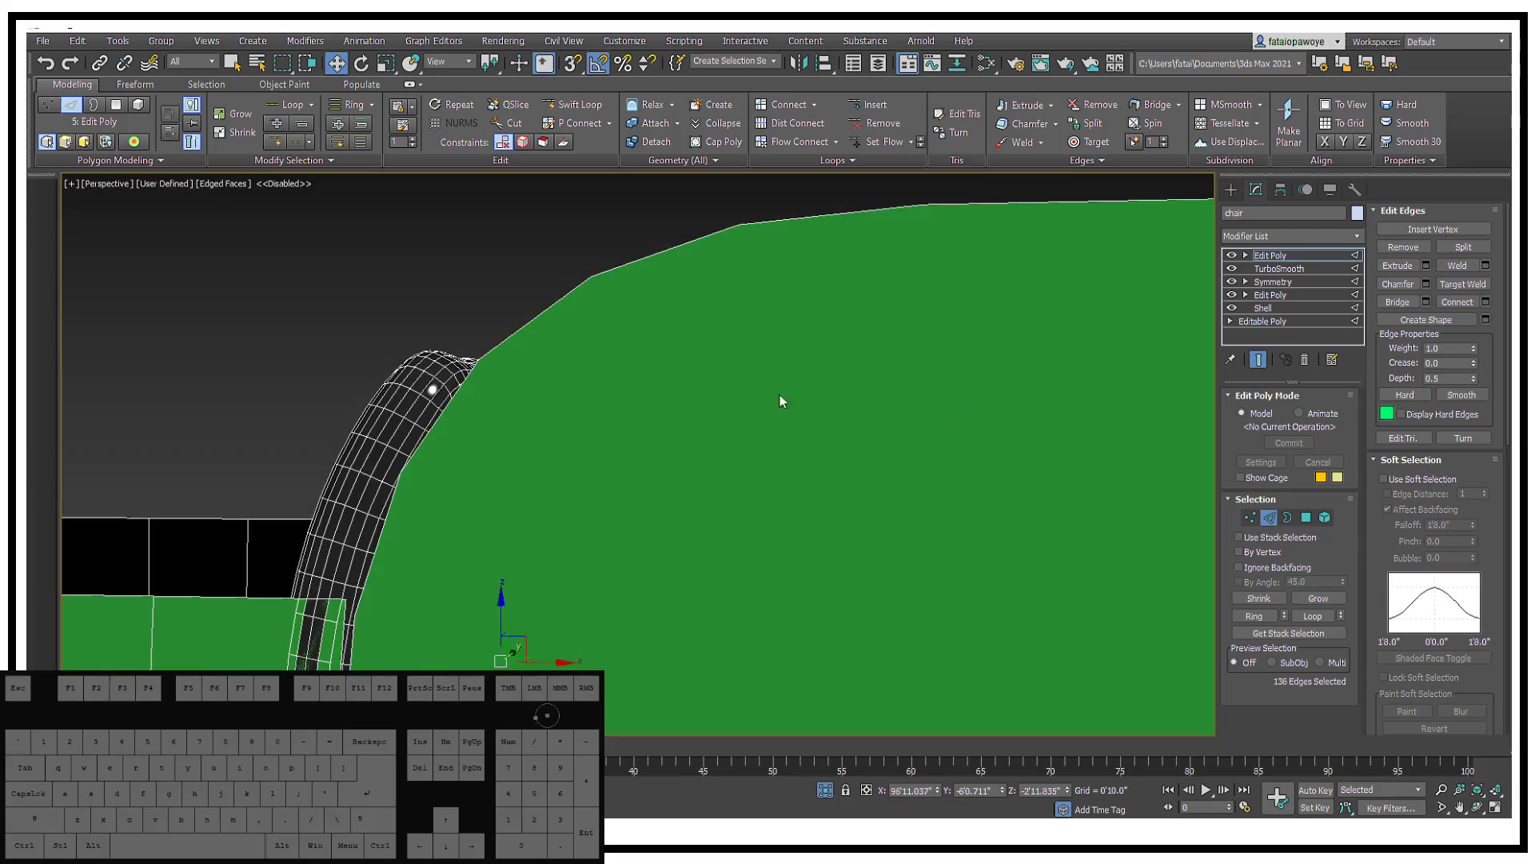
pyautogui.scroll(2, 710, 362)
pyautogui.moveTo(710, 362); pyautogui.dragTo(1112, 394, button='middle')
pyautogui.scroll(2, 766, 354)
pyautogui.scroll(-3, 766, 353)
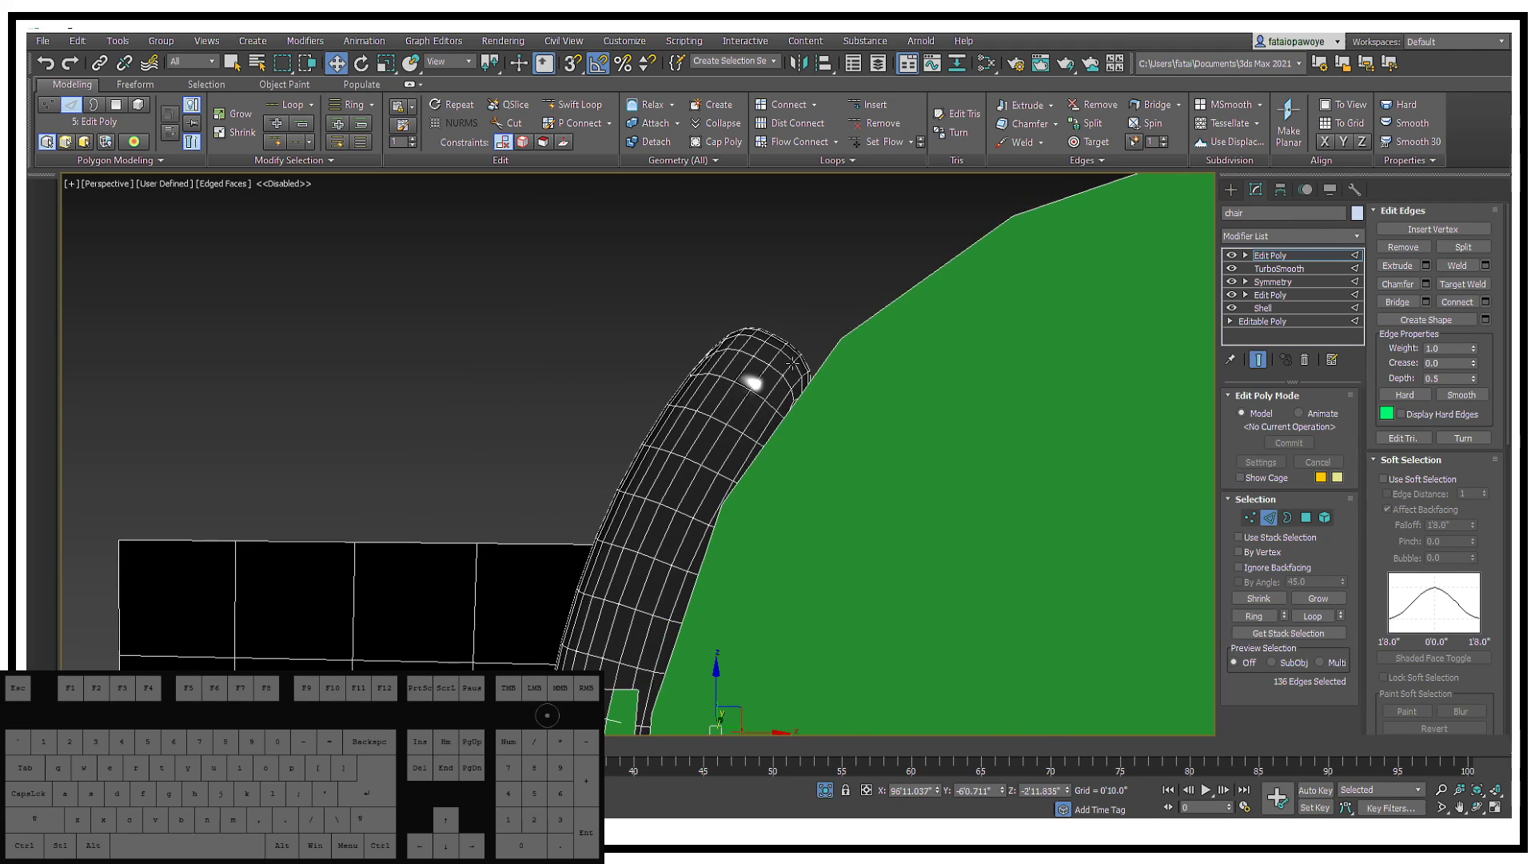
pyautogui.keyDown('alt'); pyautogui.moveTo(812, 392); pyautogui.dragTo(809, 393, button='middle'); pyautogui.keyUp('alt')
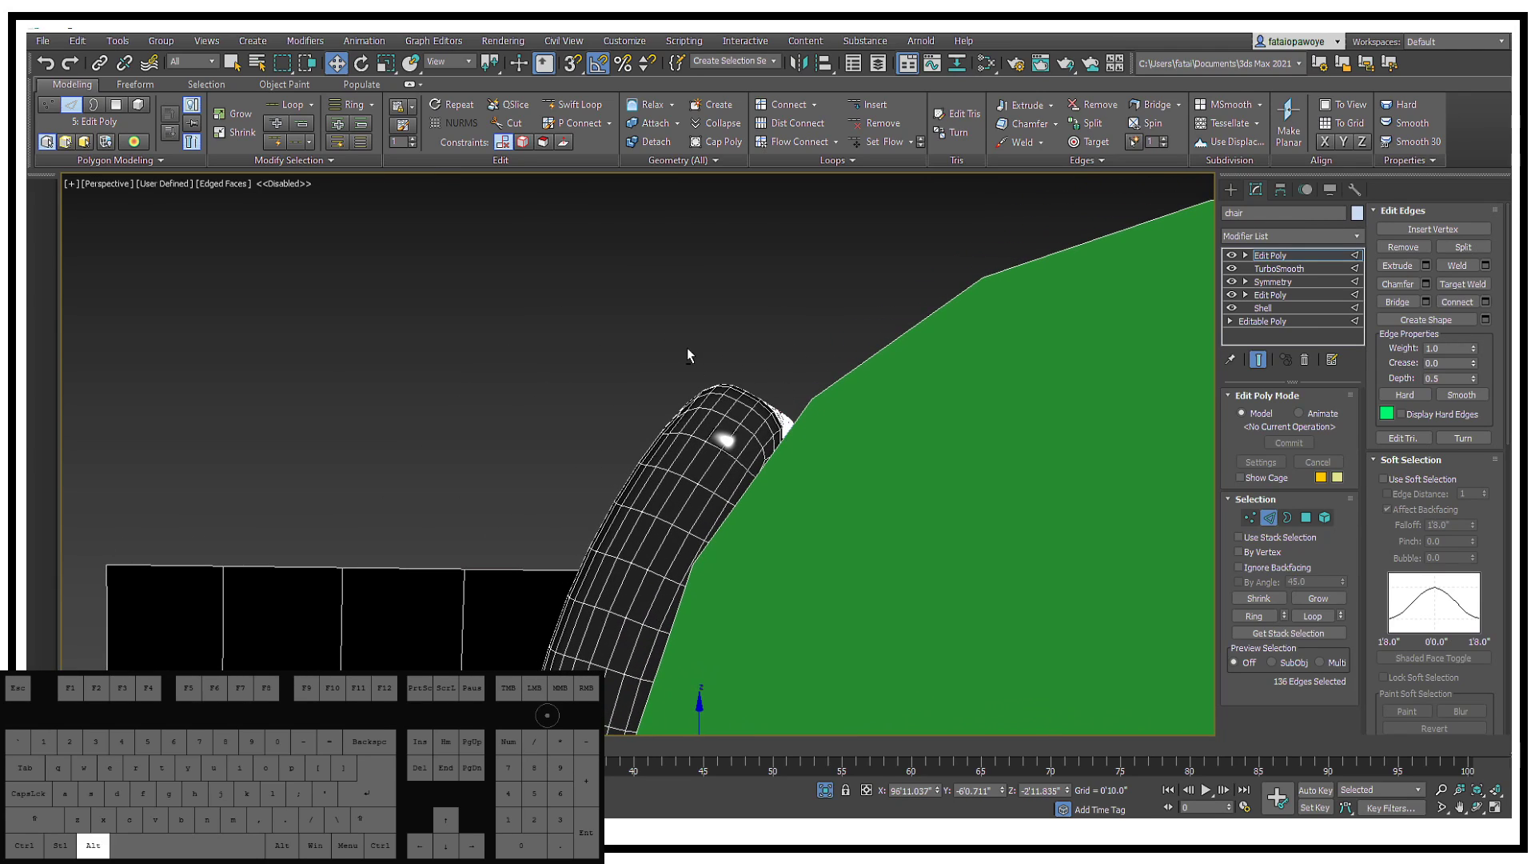
pyautogui.keyDown('alt'); pyautogui.moveTo(737, 347); pyautogui.dragTo(768, 447, button='middle'); pyautogui.keyUp('alt')
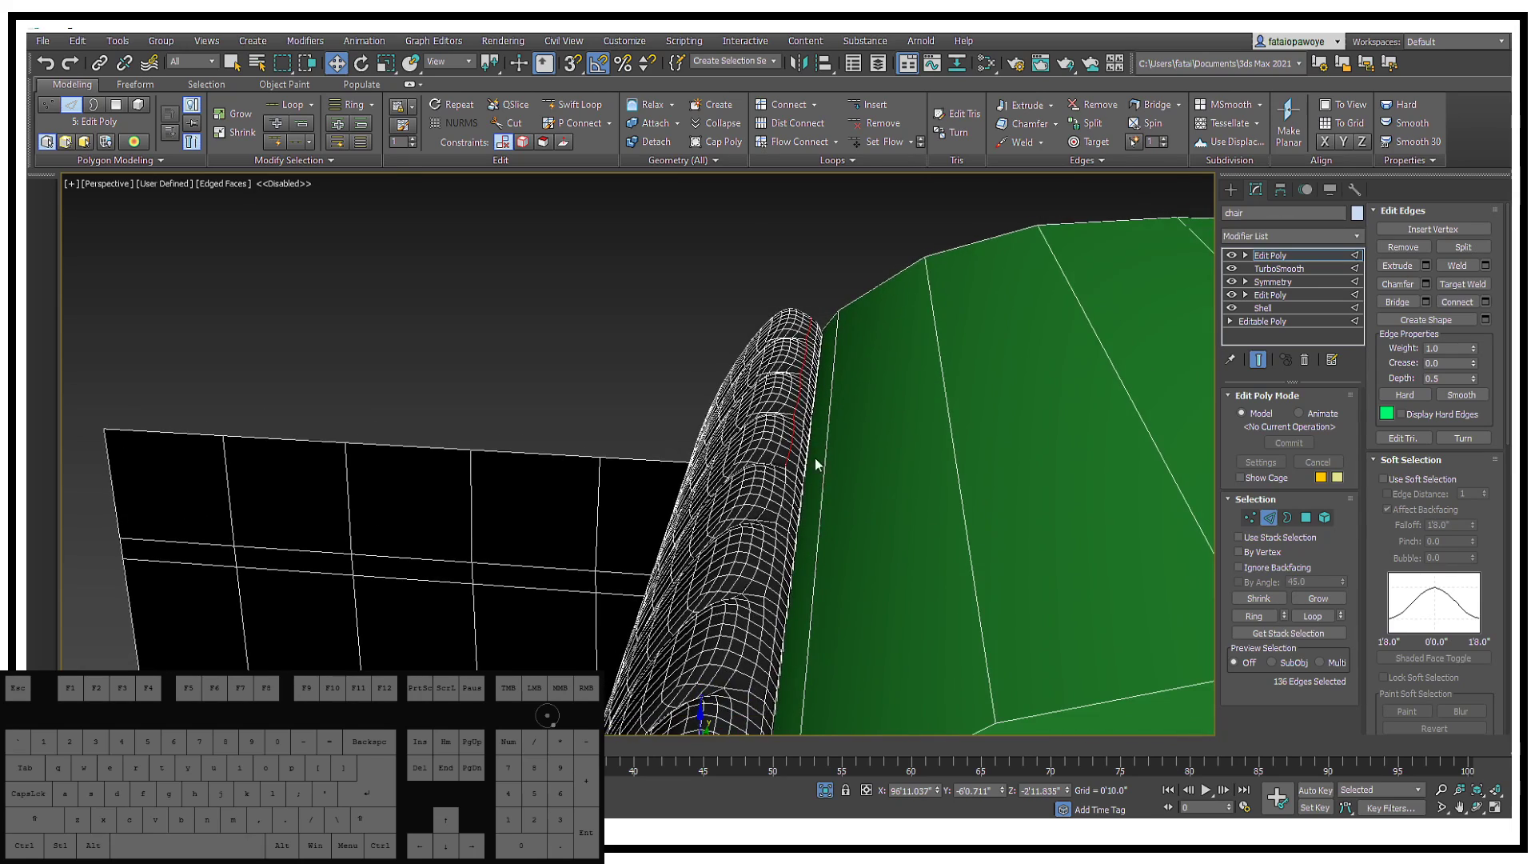
pyautogui.scroll(4, 780, 462)
pyautogui.scroll(-3, 684, 427)
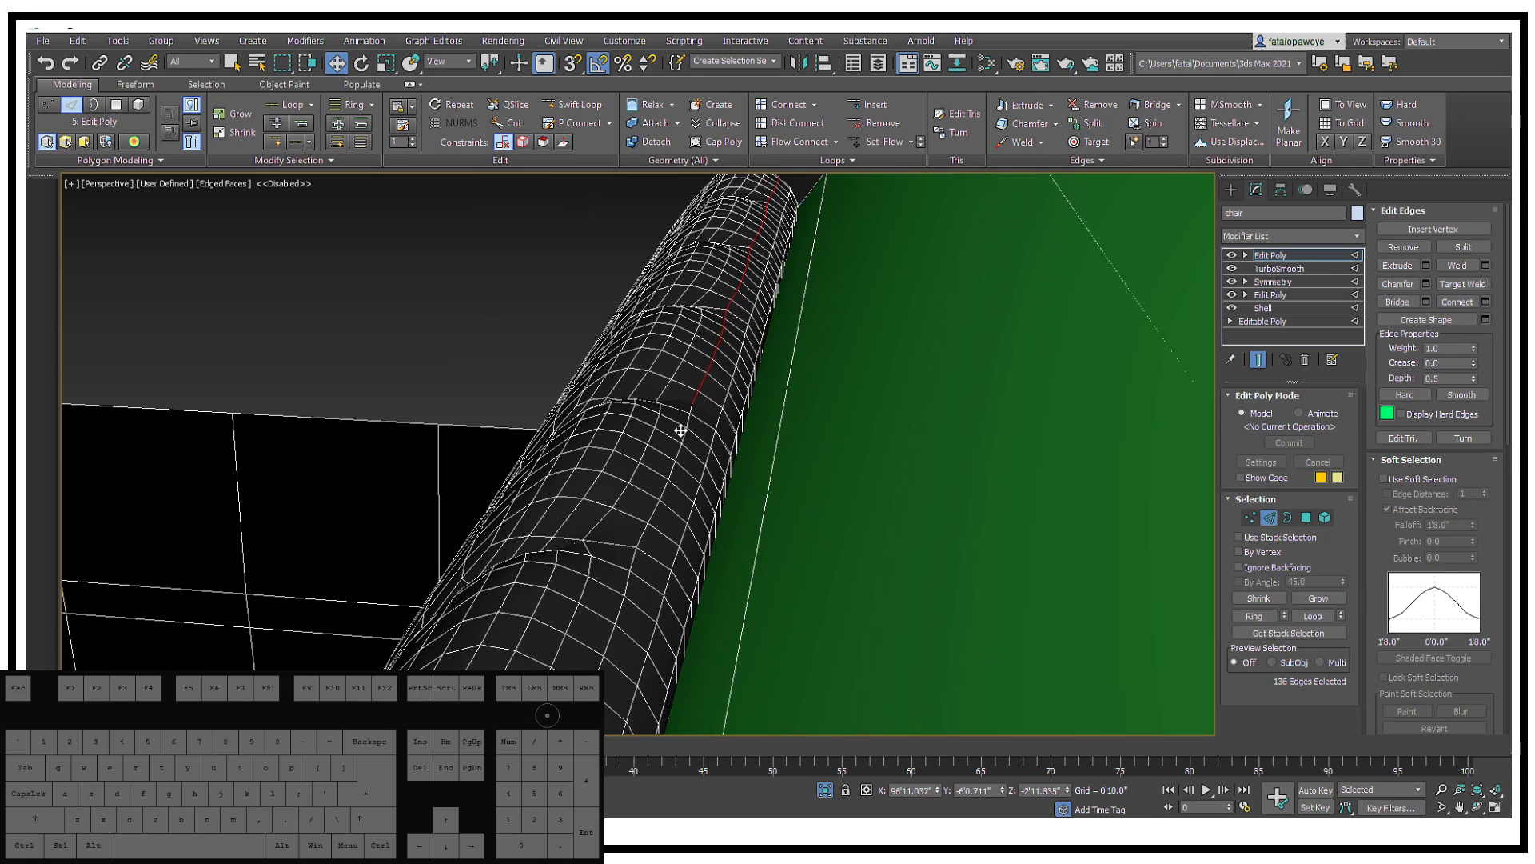
pyautogui.doubleClick(681, 442)
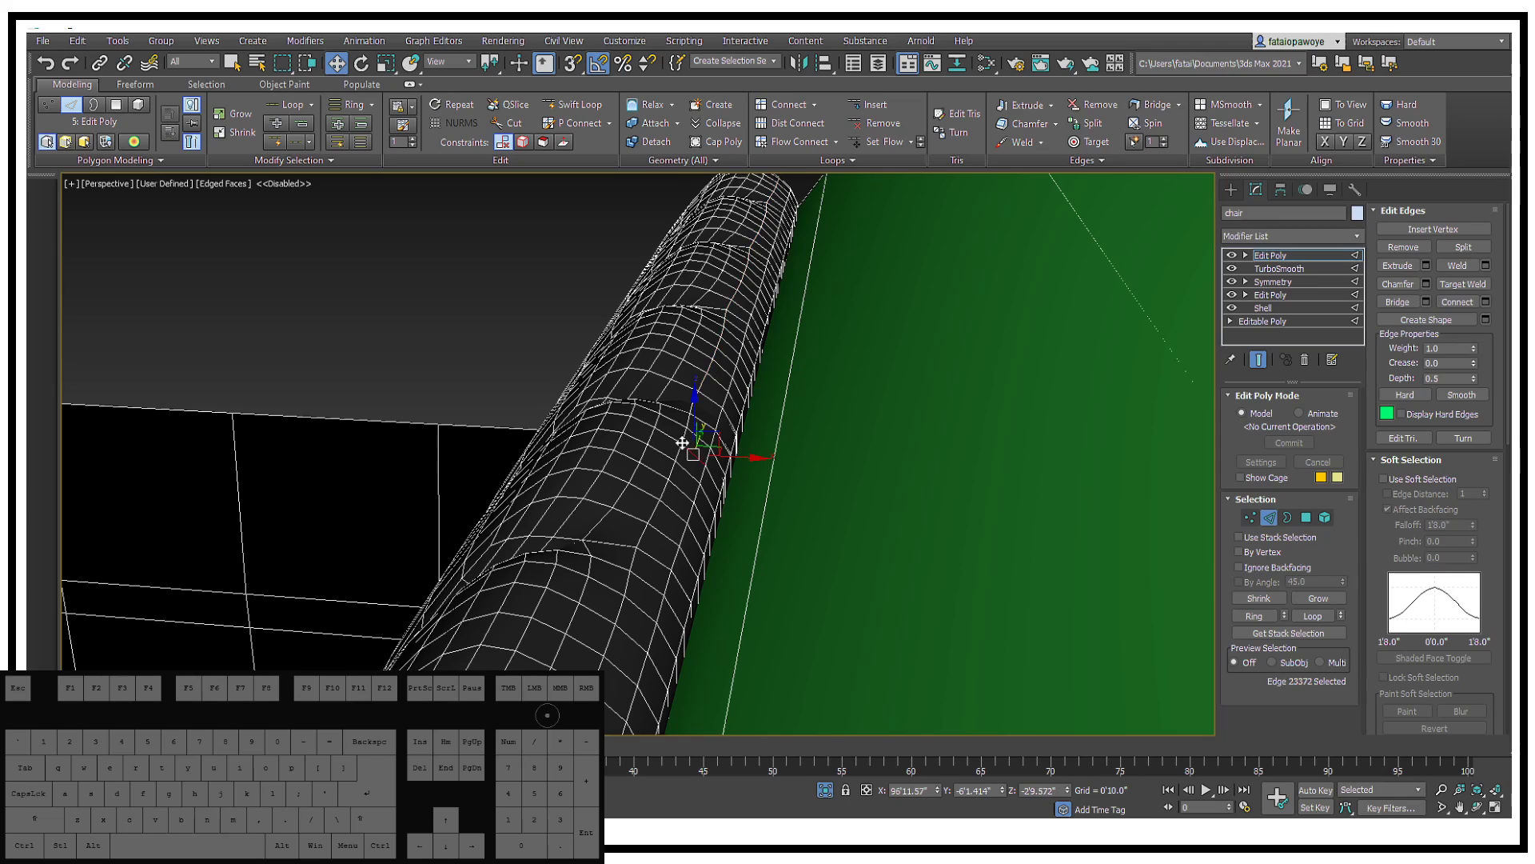
pyautogui.doubleClick(687, 429)
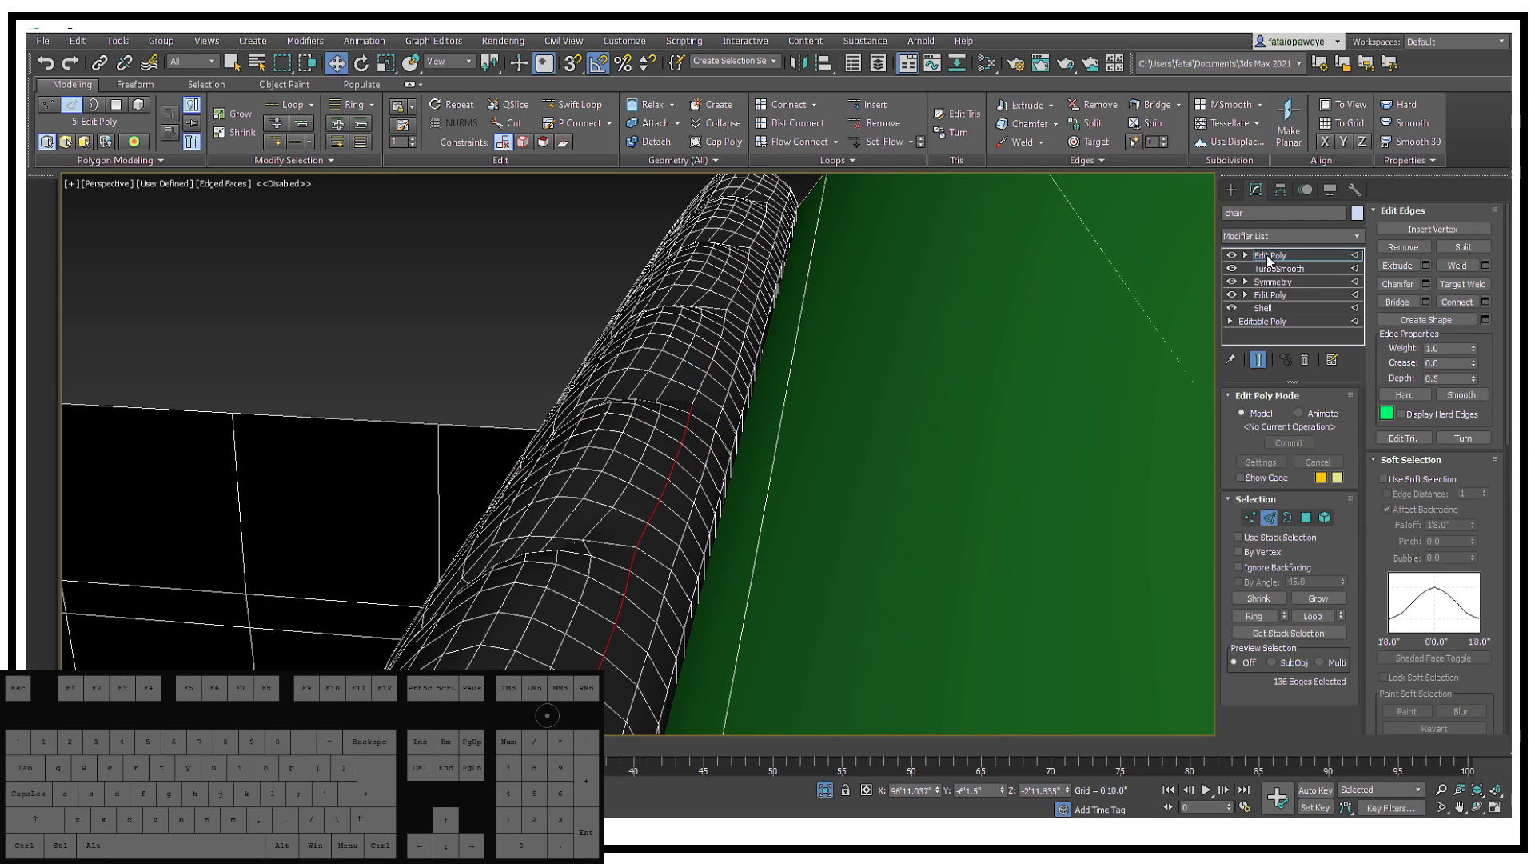
# Step: Toggle the visibility of the uppermost Edit Poly, TurboSmooth and Symmetry modifiers to compare their effect on the mesh
pyautogui.click(1232, 255)
pyautogui.click(1232, 269)
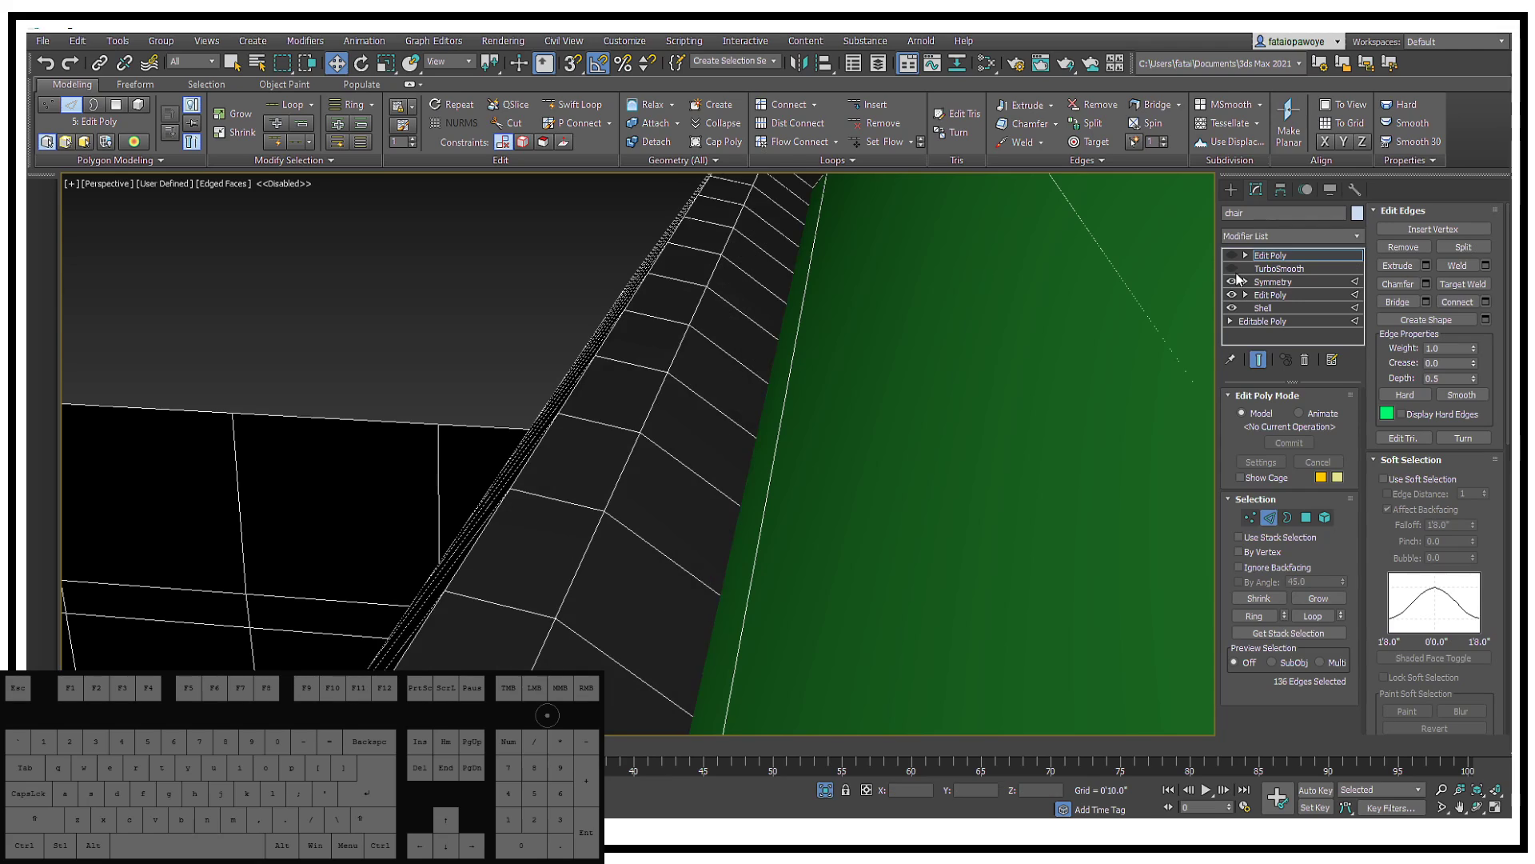
pyautogui.click(1232, 269)
pyautogui.click(1233, 281)
pyautogui.click(1233, 274)
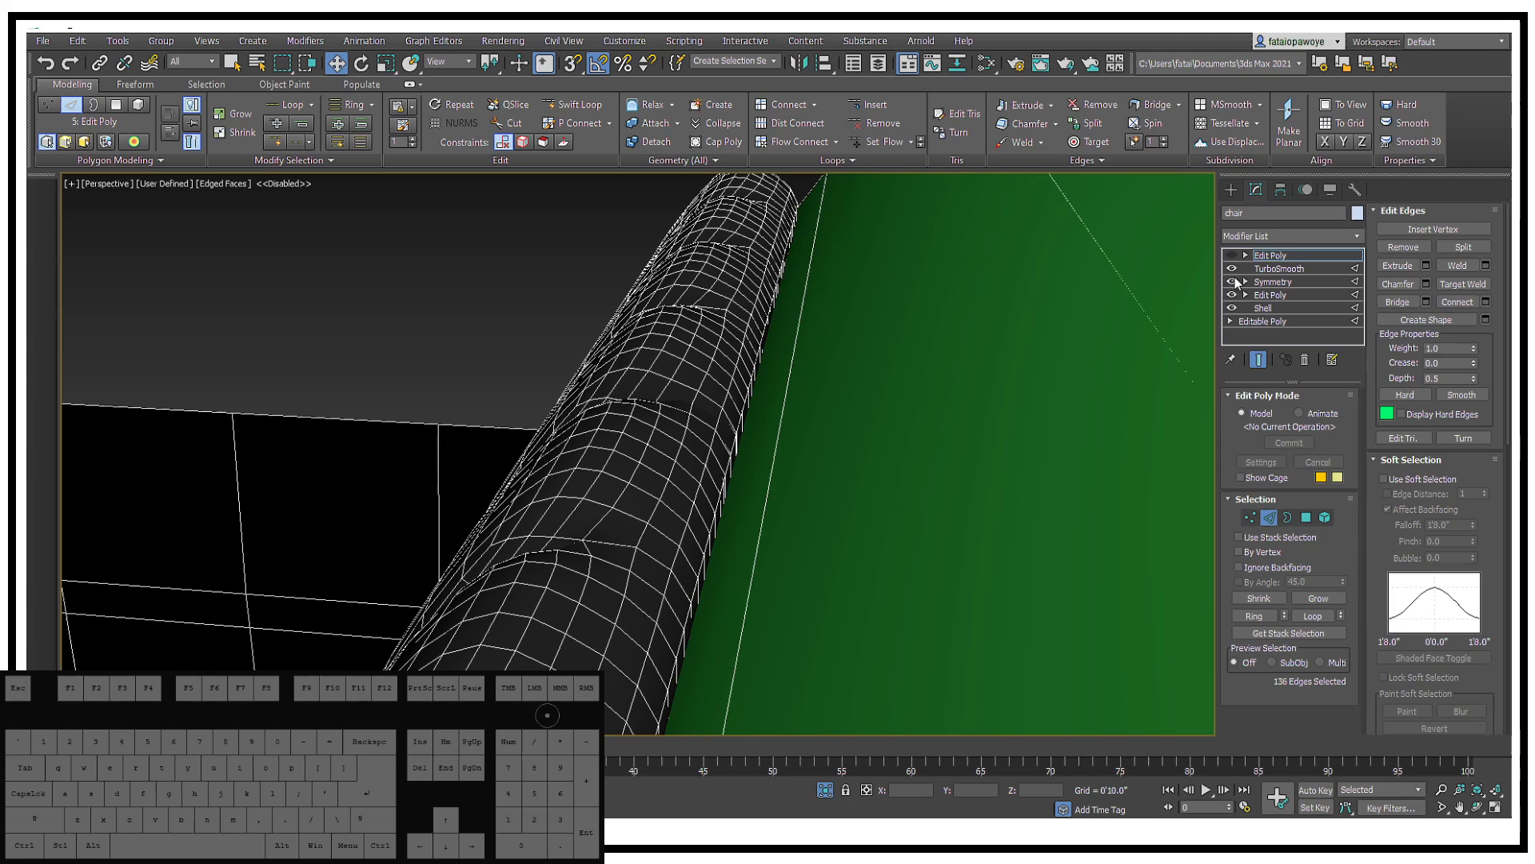
pyautogui.click(1232, 282)
pyautogui.click(1233, 281)
# Step: Enable Weld Seam in the chair's Symmetry modifier and try Slice Along Mirror on and off
pyautogui.click(1271, 282)
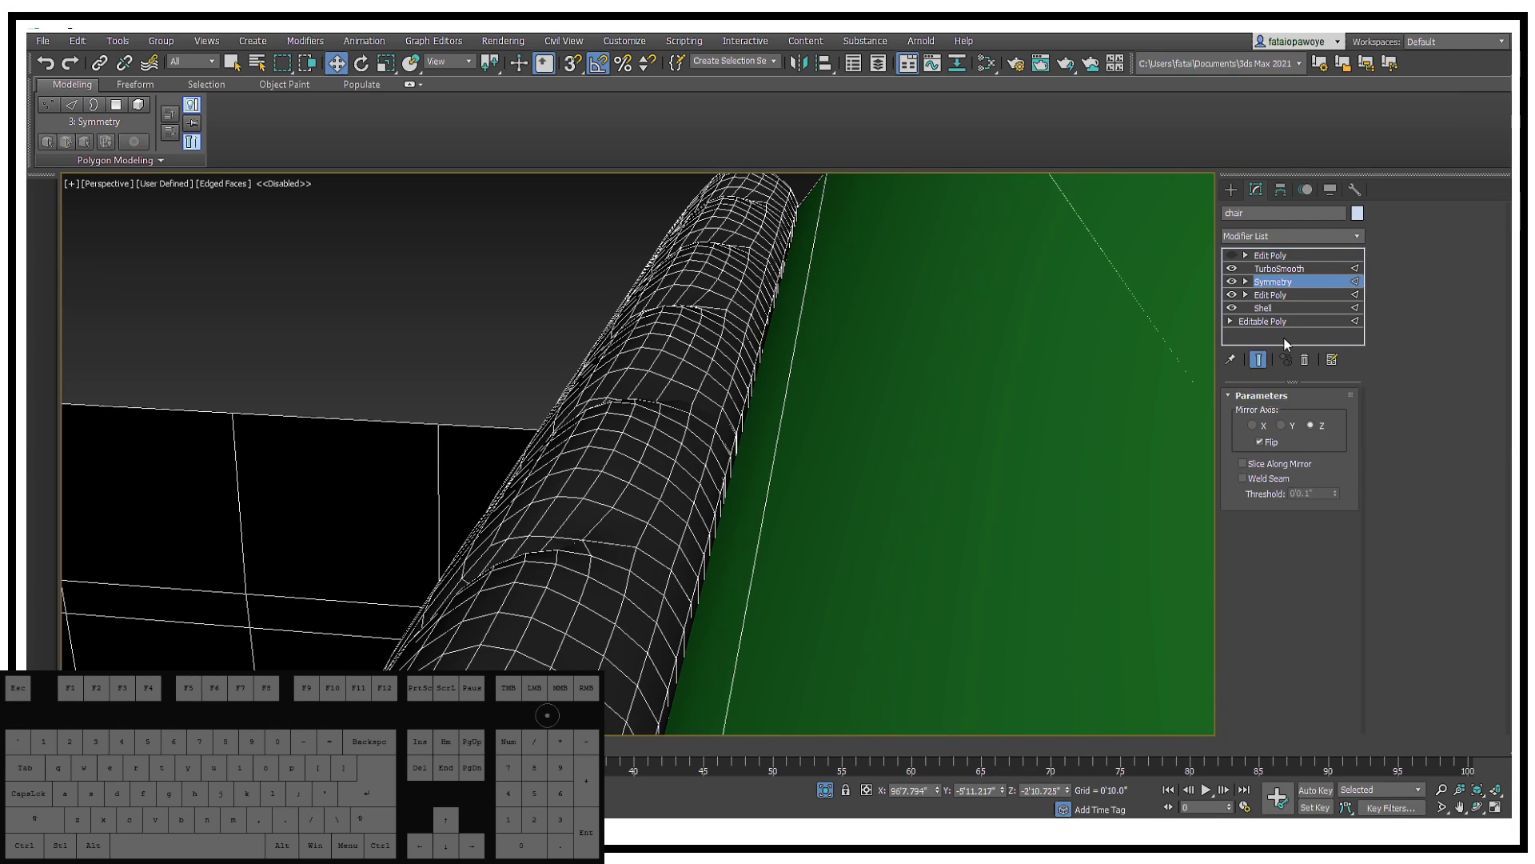
pyautogui.click(1242, 479)
pyautogui.click(1242, 464)
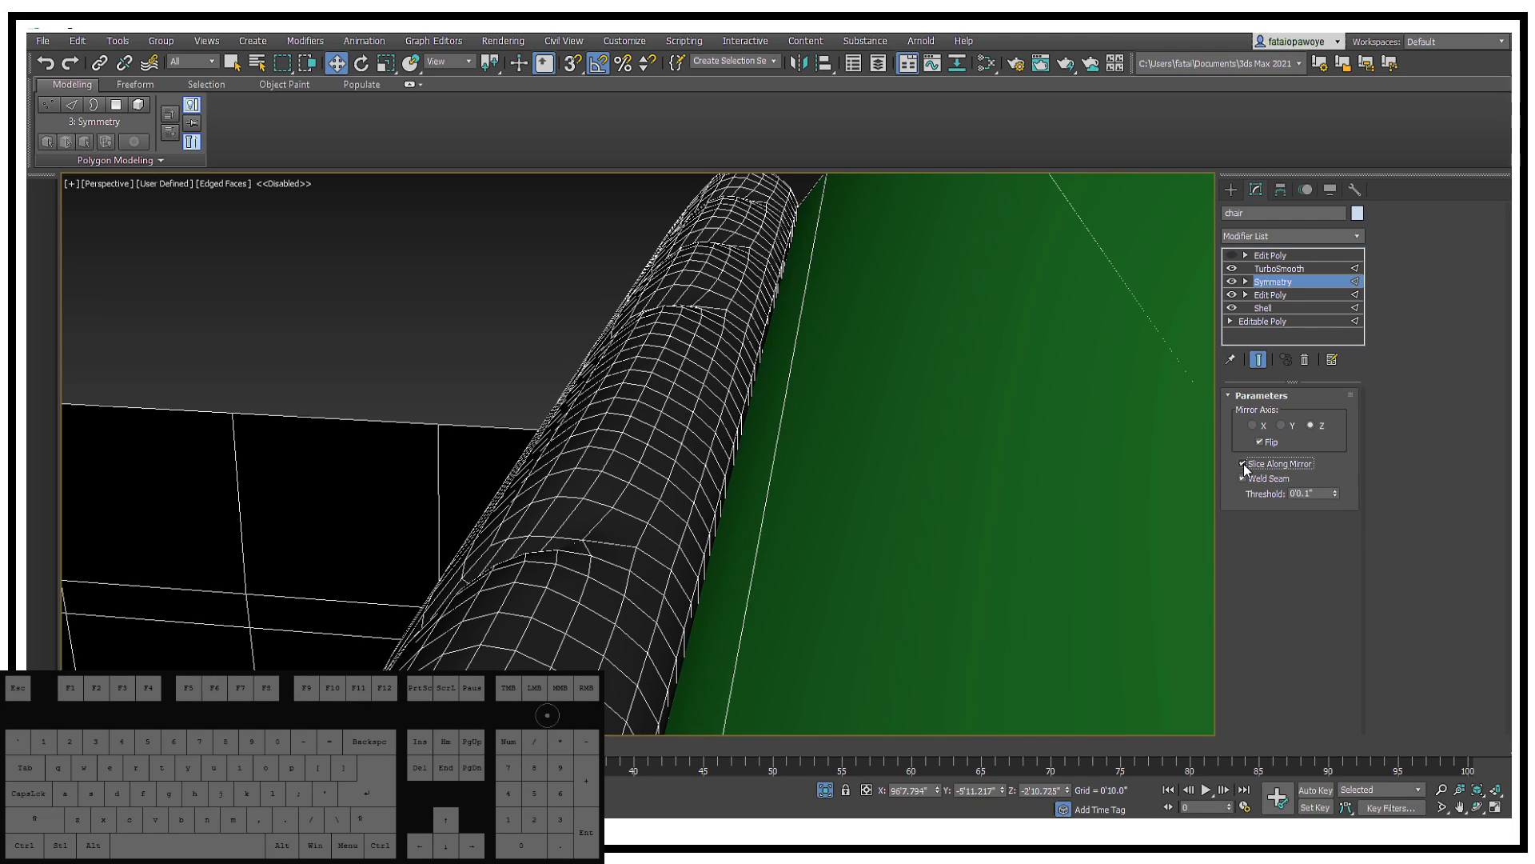
pyautogui.click(1243, 465)
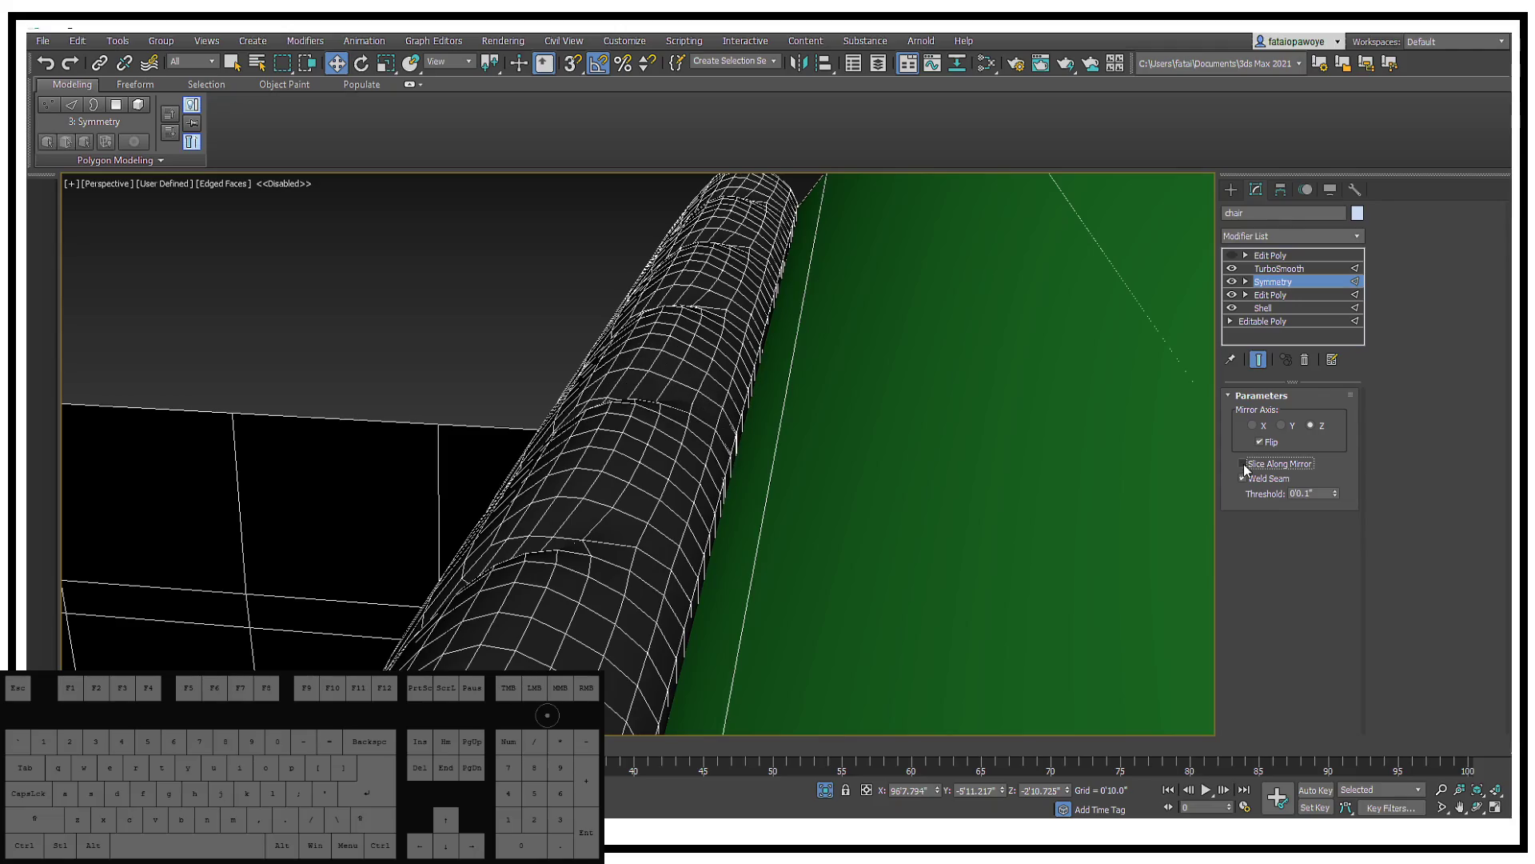
# Step: Return to the uppermost Edit Poly modifier and select the full edge loop along the backrest's rear side
pyautogui.keyDown('alt'); pyautogui.moveTo(704, 464); pyautogui.dragTo(1020, 426, button='middle'); pyautogui.keyUp('alt')
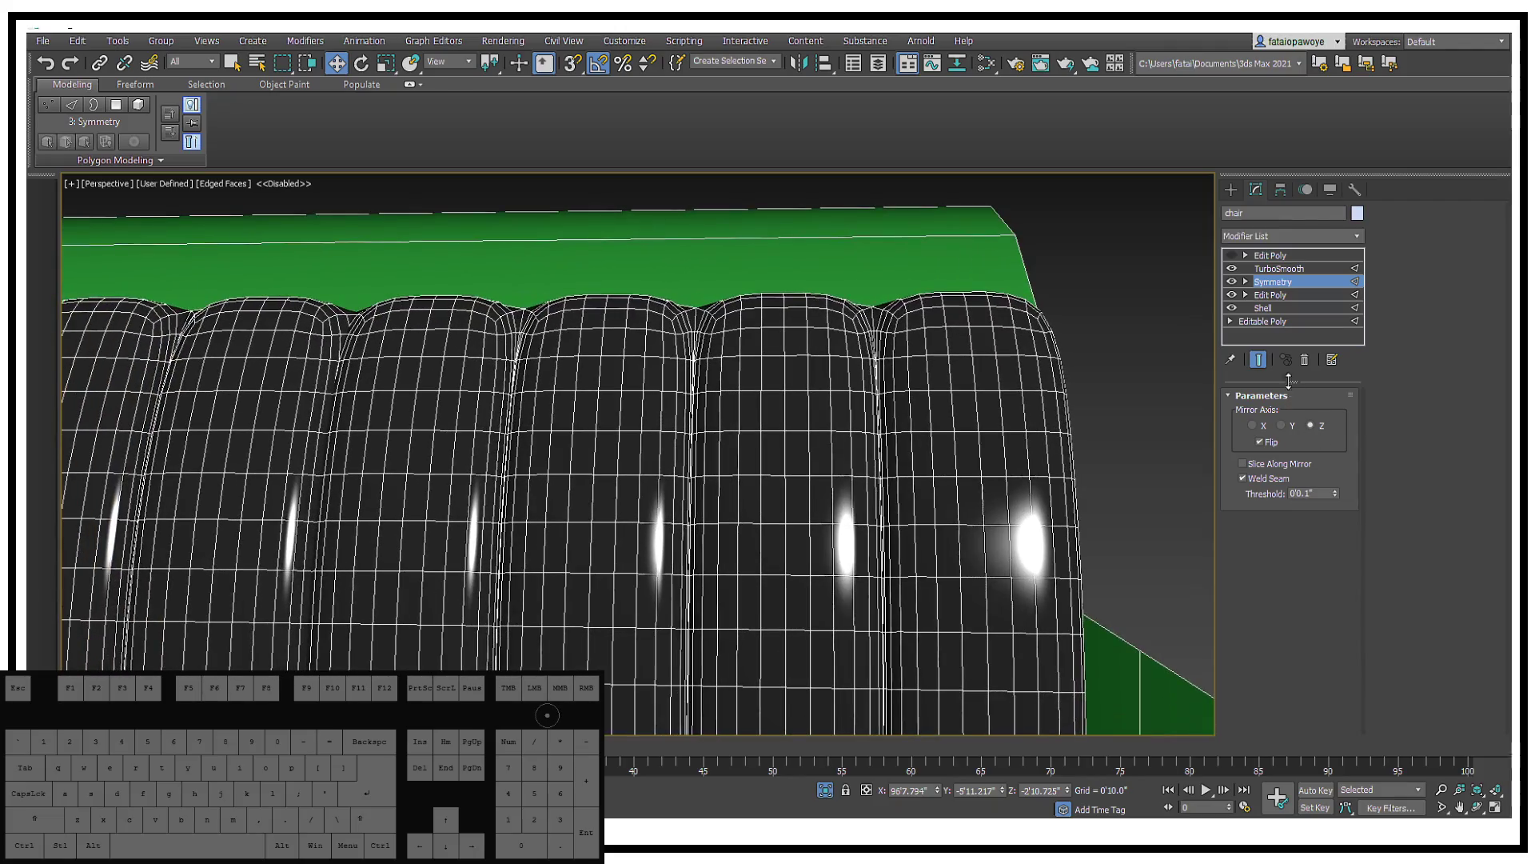
pyautogui.moveTo(929, 408); pyautogui.dragTo(1001, 341, button='middle')
pyautogui.click(1280, 257)
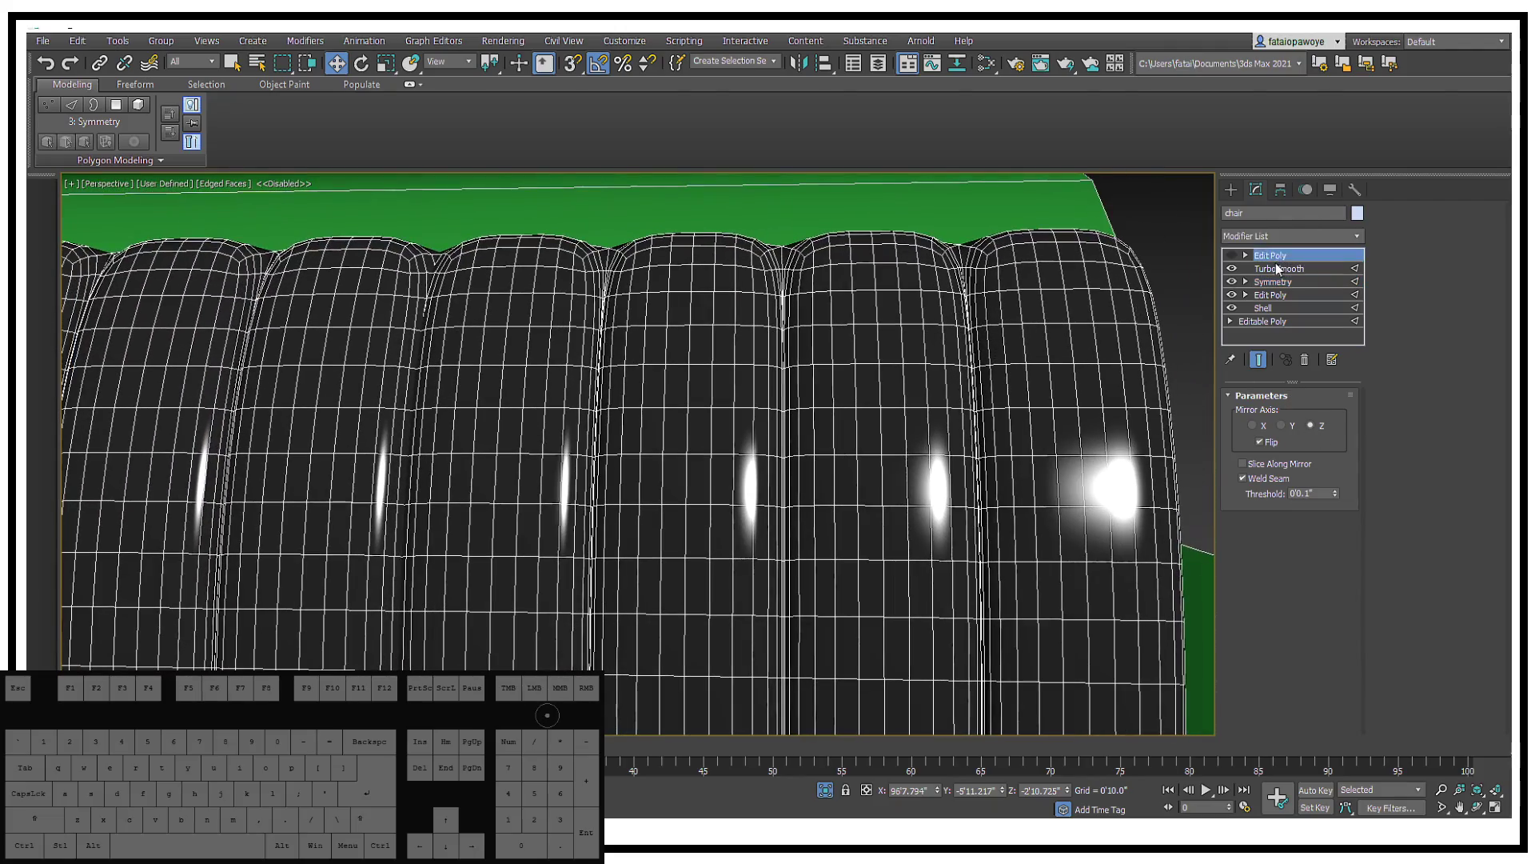
pyautogui.moveTo(847, 367)
pyautogui.keyDown('alt'); pyautogui.mouseDown(button='middle')
pyautogui.moveTo(896, 346)
pyautogui.moveTo(820, 360)
pyautogui.mouseUp(button='middle'); pyautogui.keyUp('alt')
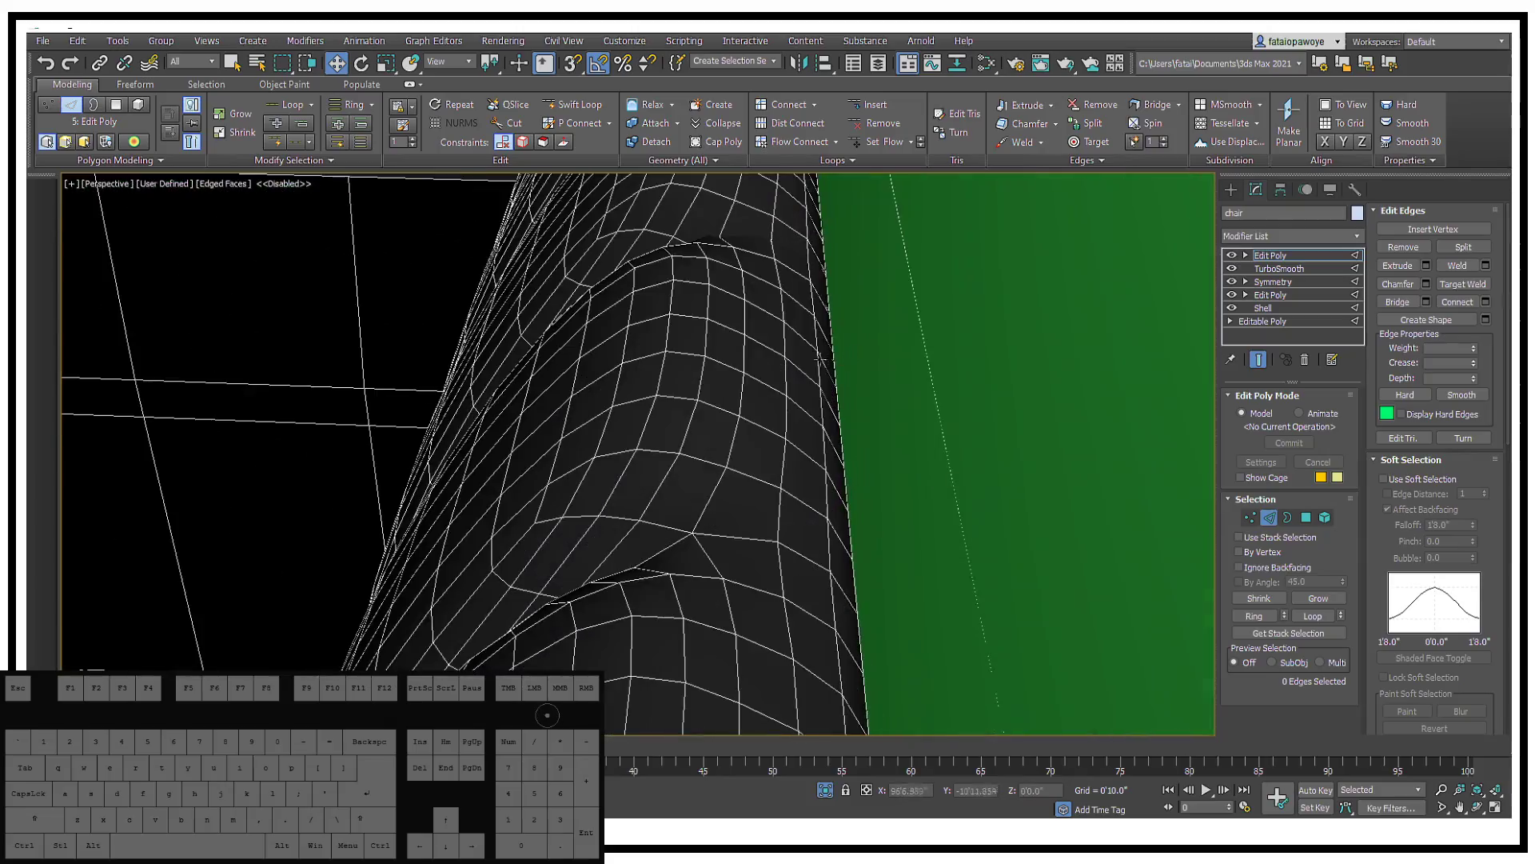
pyautogui.click(782, 311)
pyautogui.doubleClick(787, 334)
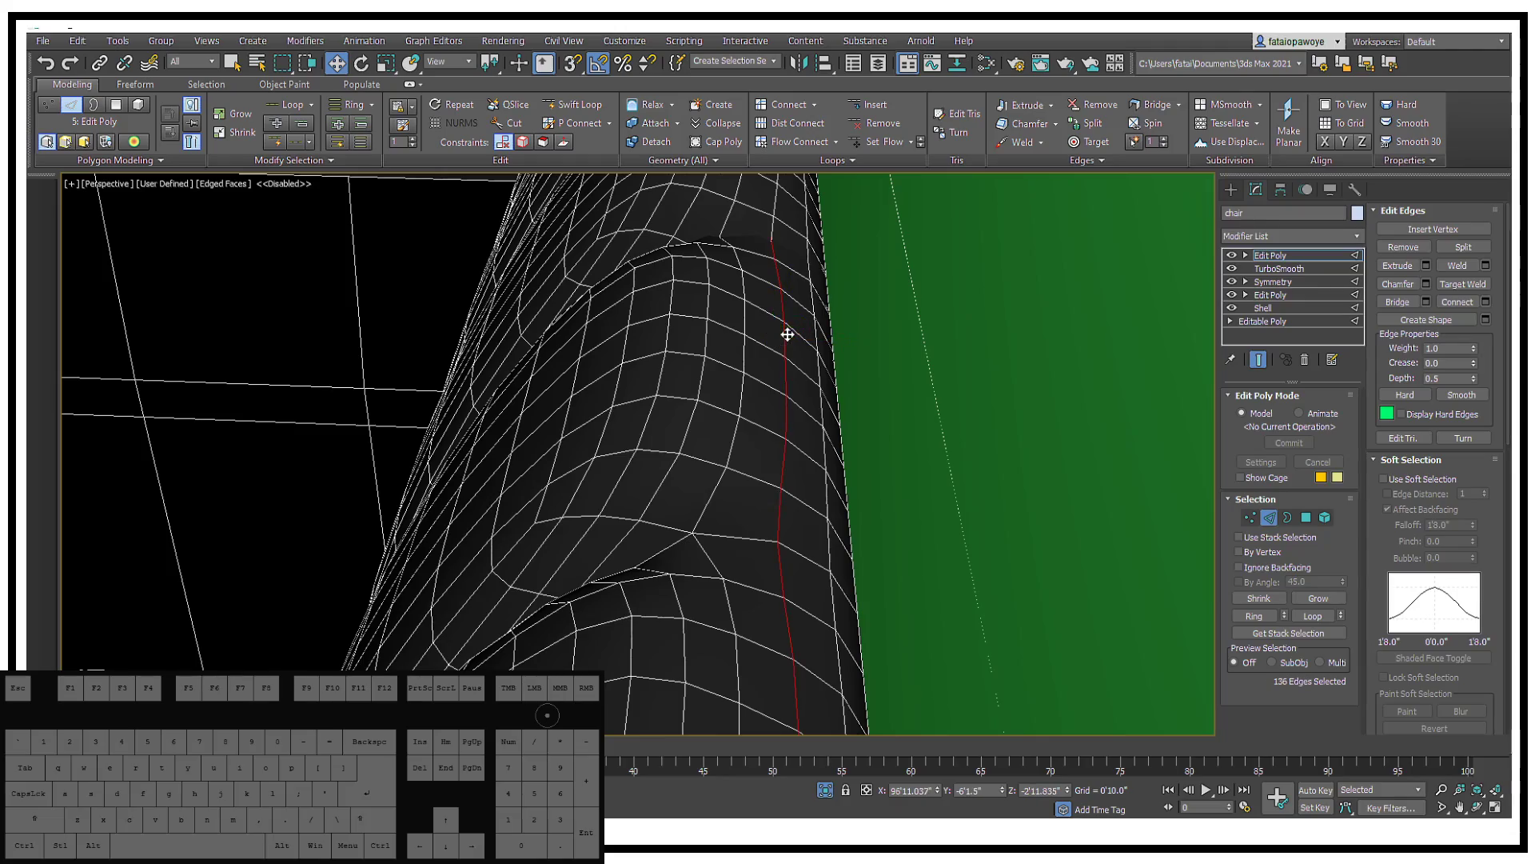
pyautogui.keyDown('alt'); pyautogui.moveTo(789, 278); pyautogui.dragTo(1089, 257, button='middle'); pyautogui.keyUp('alt')
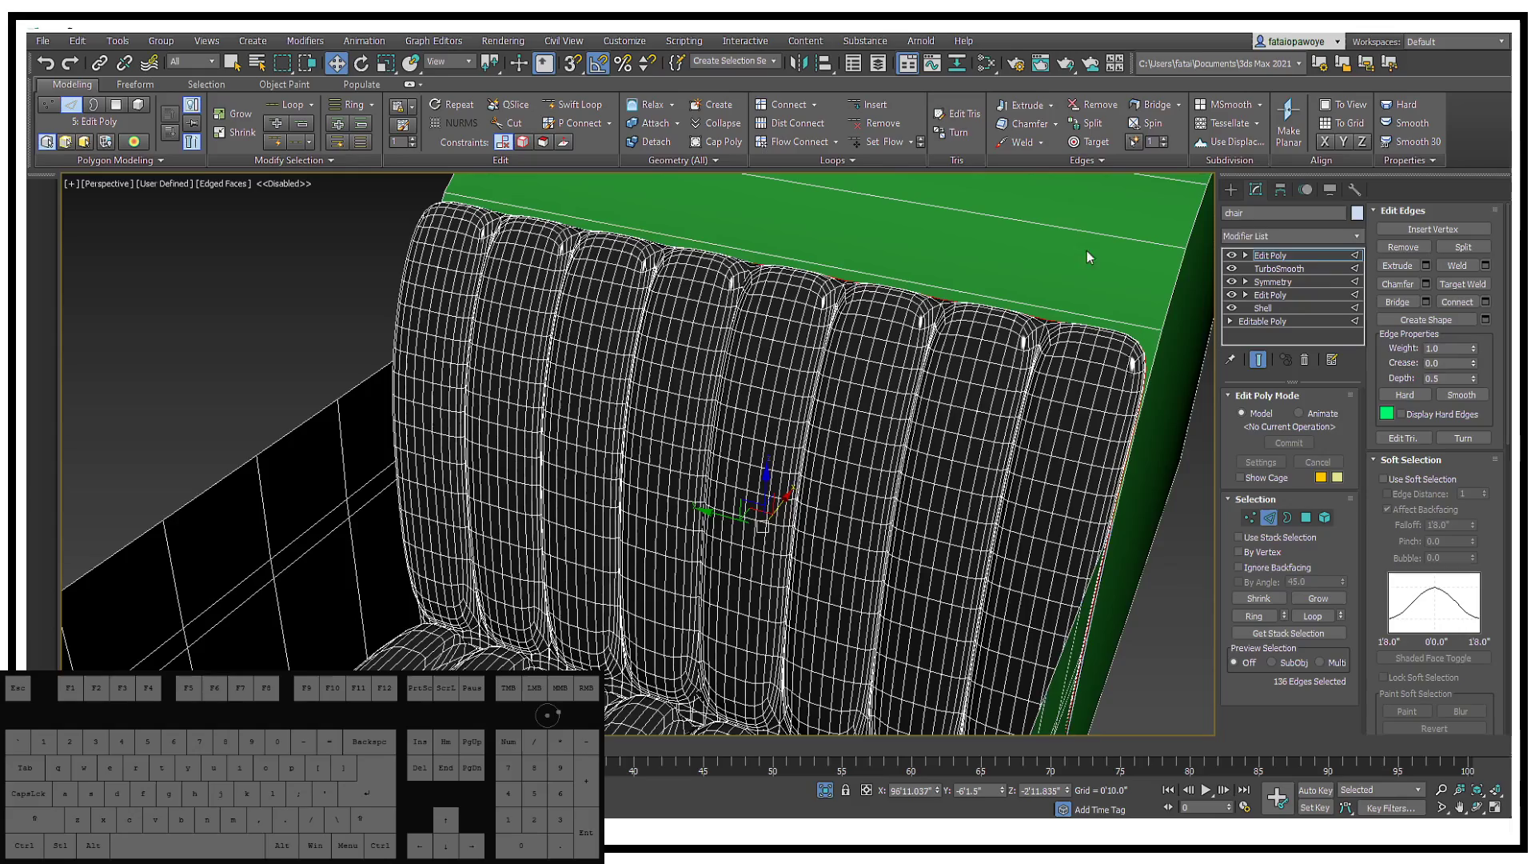
# Step: Try to move one half of the backrest sideways as an element, and undo the move
pyautogui.click(1325, 517)
pyautogui.click(898, 442)
pyautogui.click(672, 358)
pyautogui.scroll(-5, 722, 417)
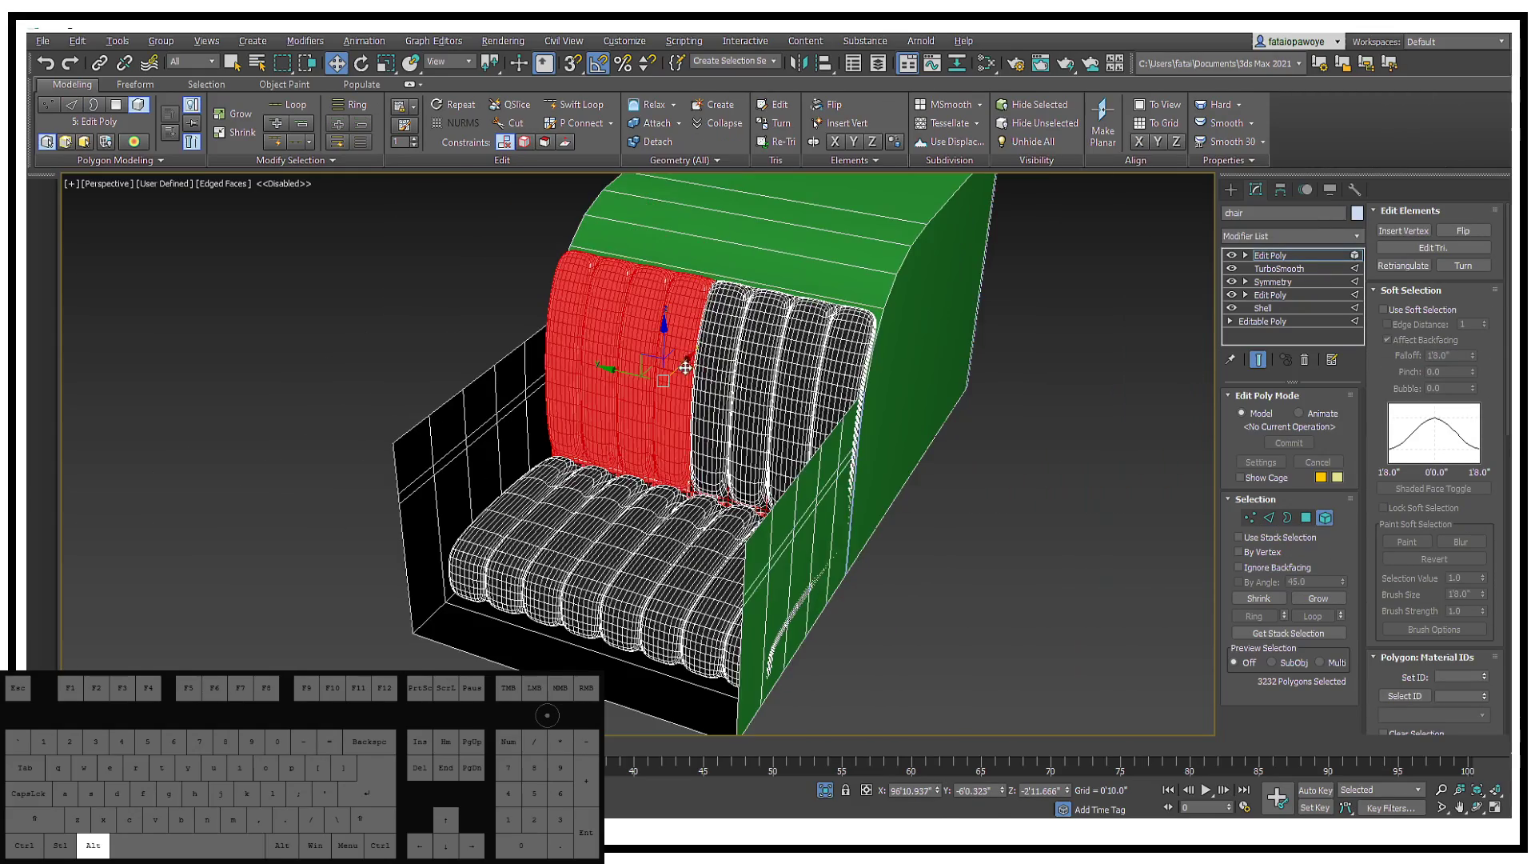
pyautogui.keyDown('alt'); pyautogui.moveTo(698, 432); pyautogui.dragTo(767, 491, button='middle'); pyautogui.keyUp('alt')
pyautogui.moveTo(609, 376); pyautogui.dragTo(112, 340)
pyautogui.hotkey('ctrl', 'z')
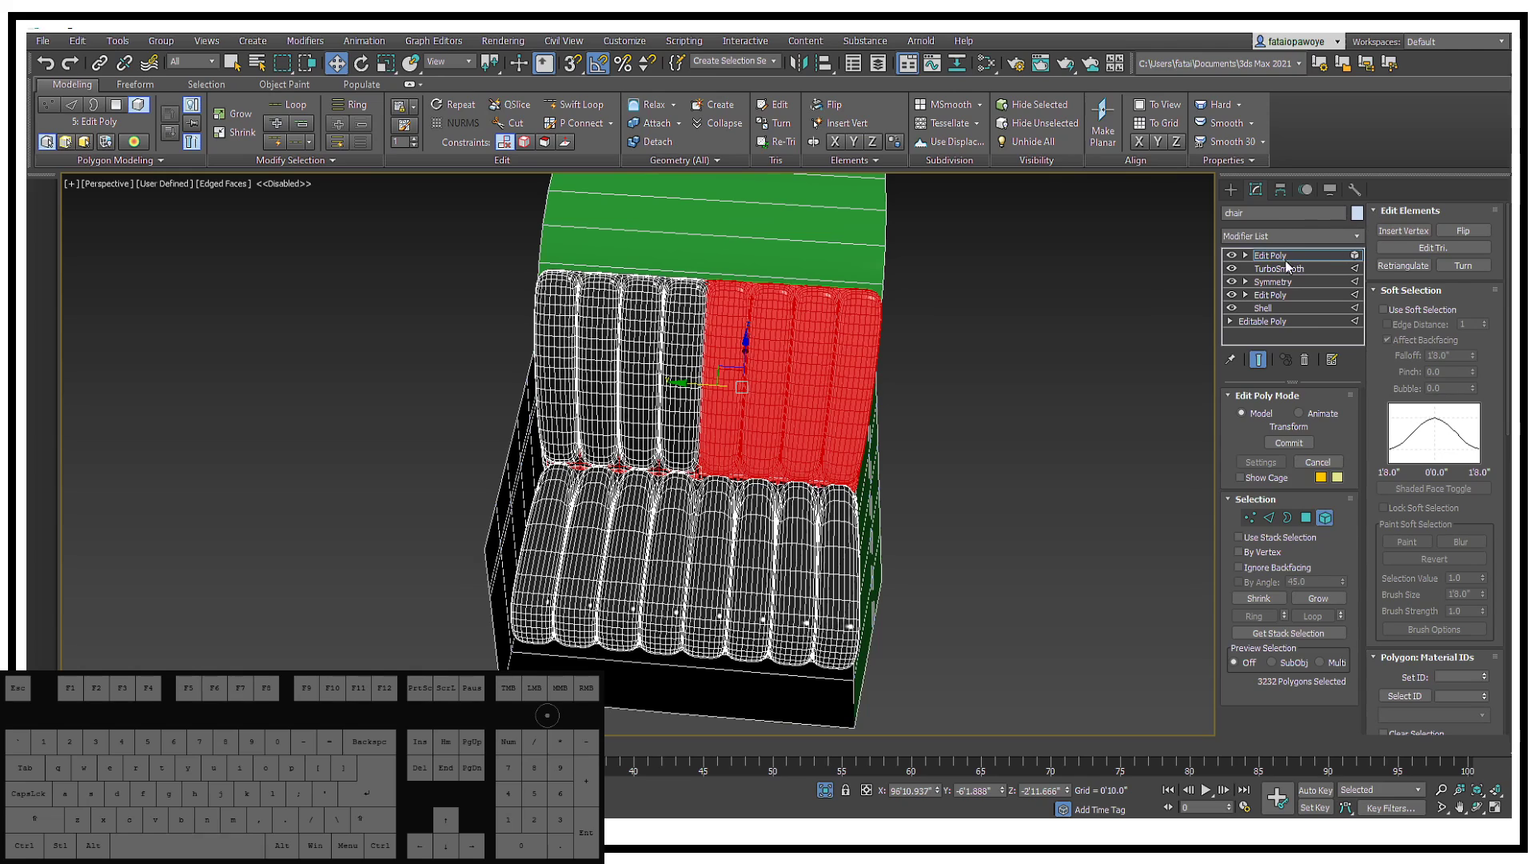
# Step: Delete the uppermost Edit Poly modifier from the chair's modifier stack
pyautogui.click(1273, 281)
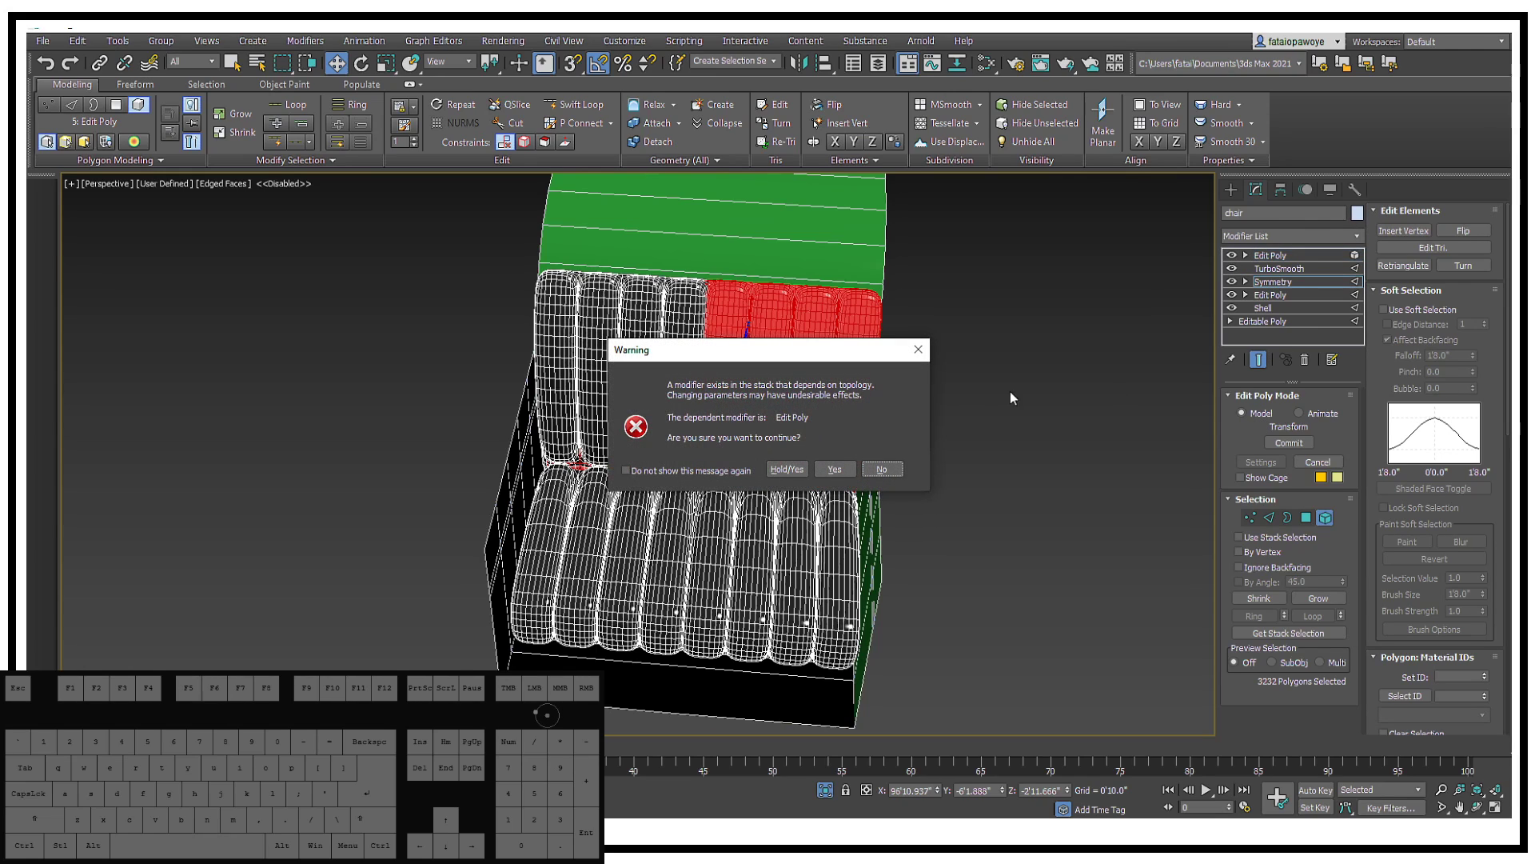
pyautogui.click(1289, 276)
pyautogui.click(930, 350)
pyautogui.click(1232, 255)
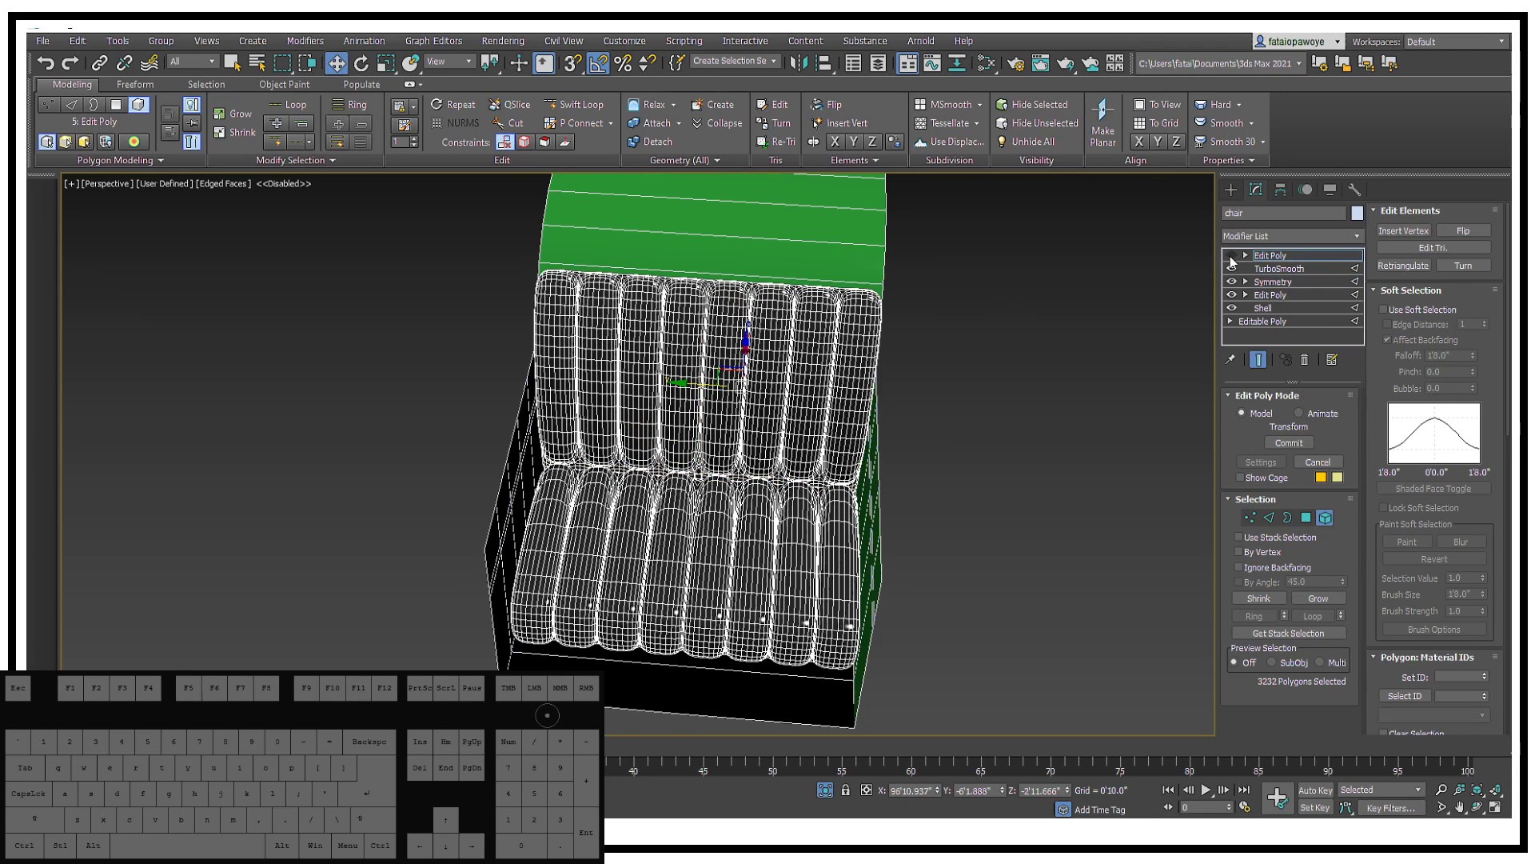
pyautogui.click(1284, 286)
pyautogui.click(918, 350)
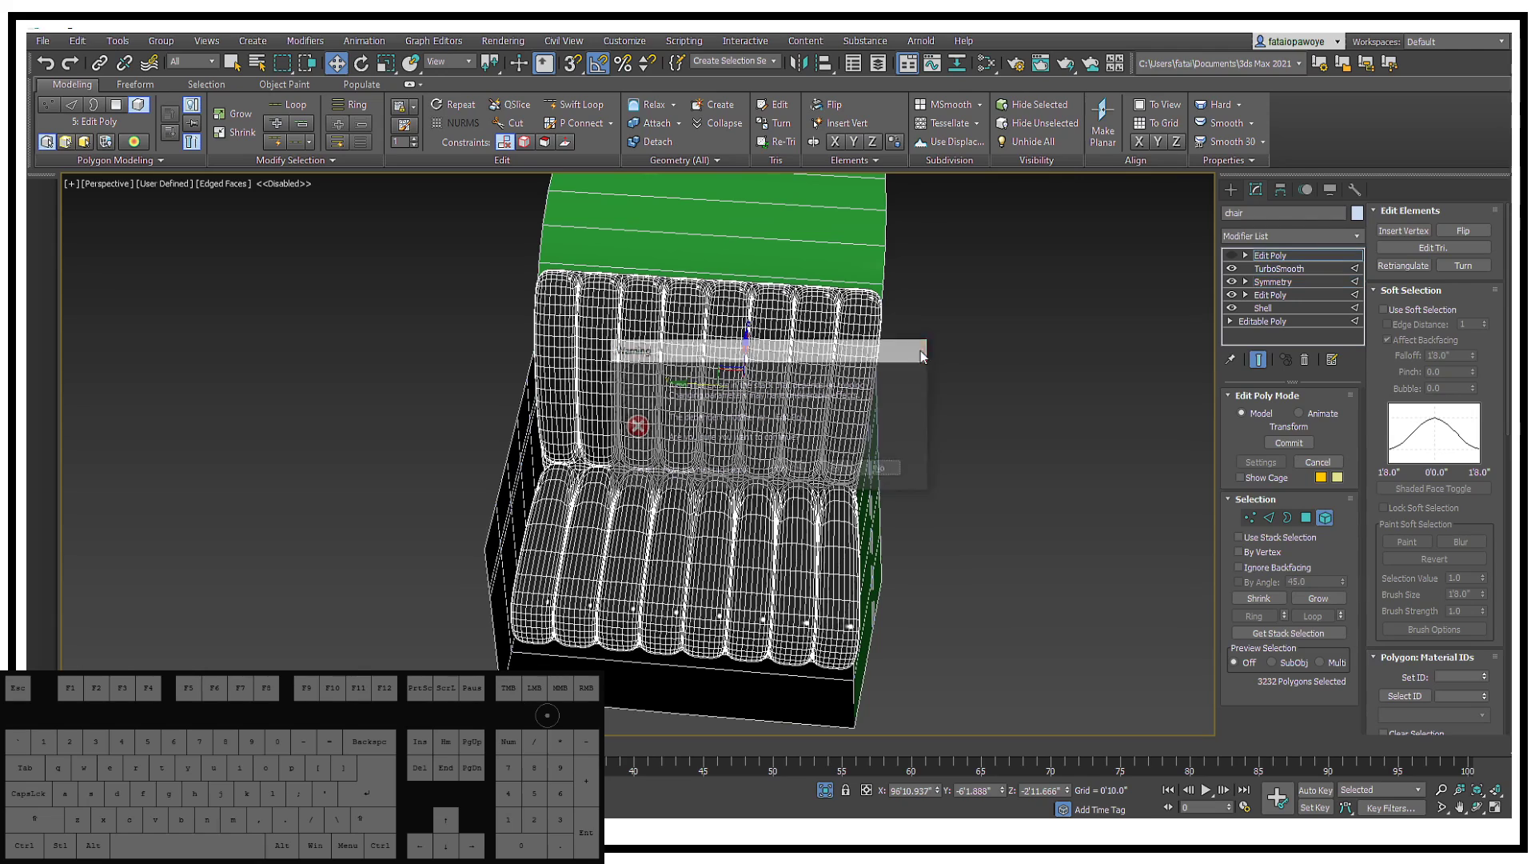
pyautogui.rightClick(1288, 255)
pyautogui.click(1299, 303)
# Step: Enable Slice Along Mirror and disable Weld Seam in the chair's Symmetry modifier
pyautogui.click(1279, 269)
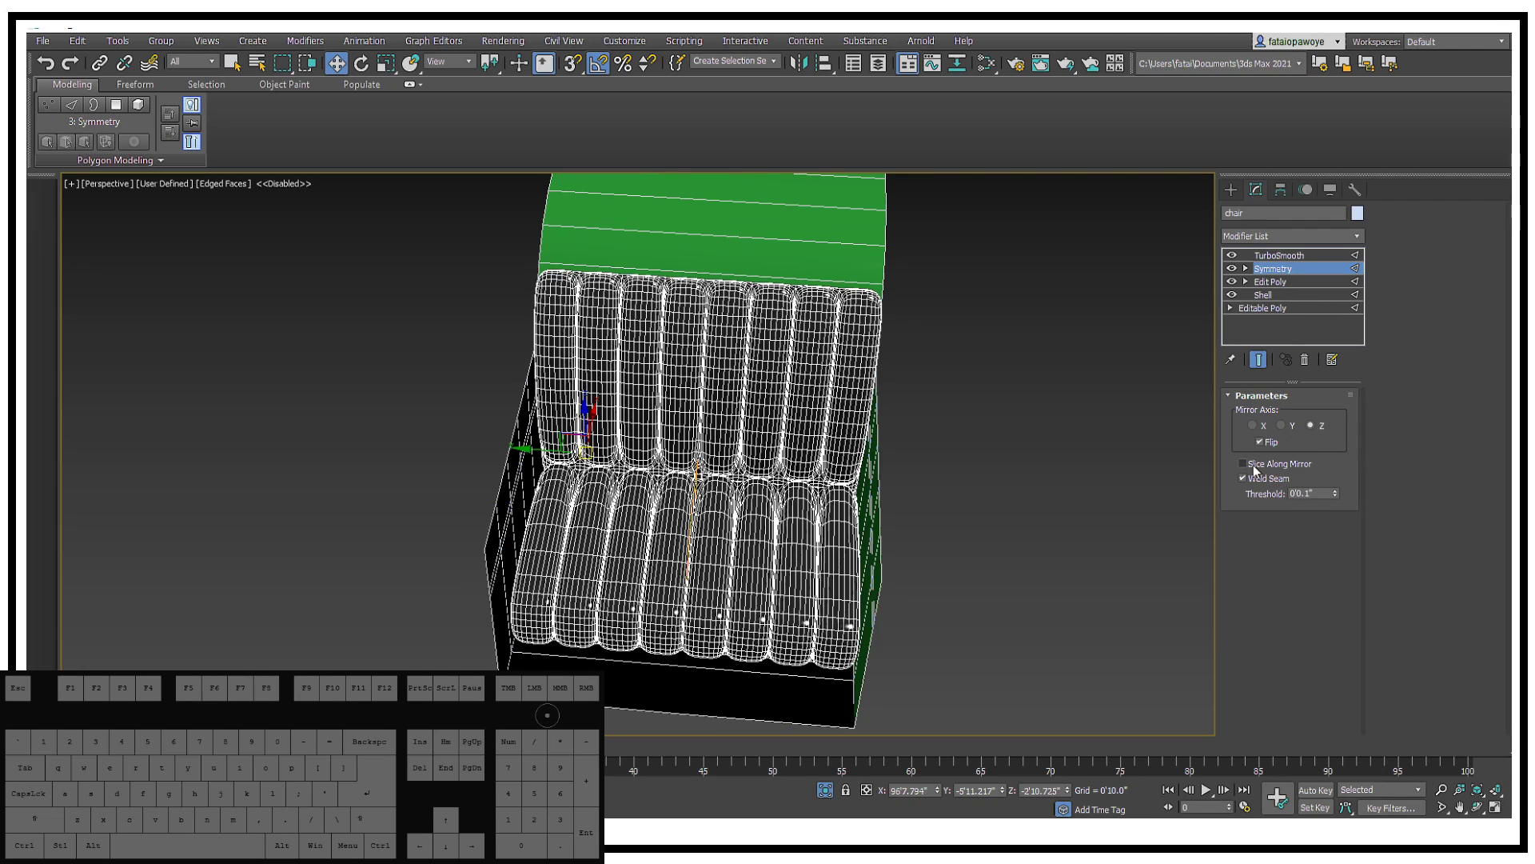
pyautogui.click(1243, 463)
pyautogui.click(1243, 479)
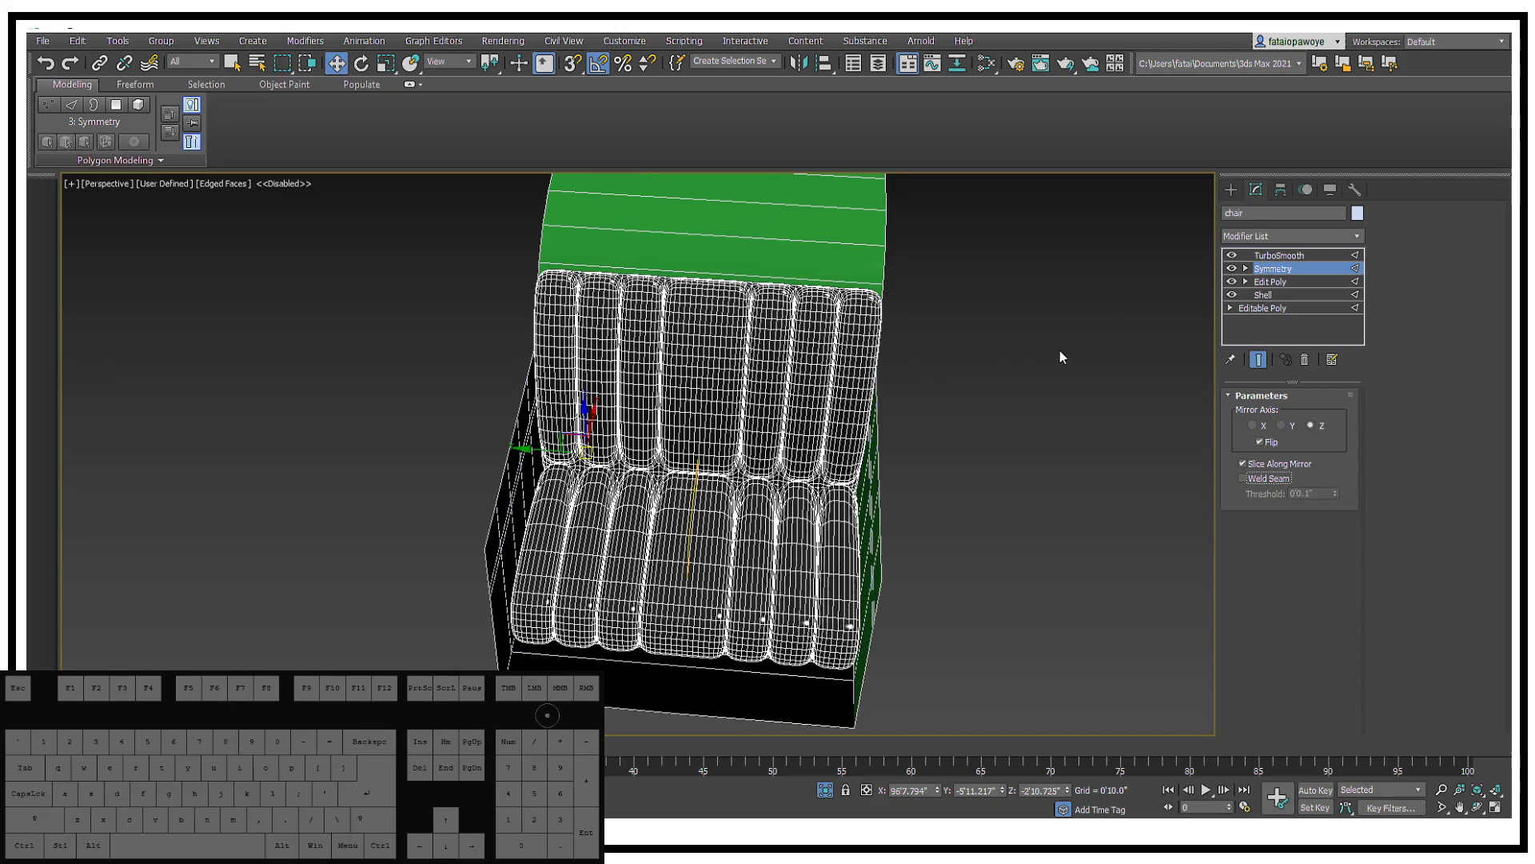
# Step: Move the Symmetry modifier's mirror plane sideways to align it with the central seam between the cushion ribs
pyautogui.moveTo(710, 362); pyautogui.dragTo(707, 401, button='middle')
pyautogui.press('1')
pyautogui.scroll(6, 684, 483)
pyautogui.moveTo(670, 496); pyautogui.dragTo(663, 529, button='middle')
pyautogui.scroll(-3, 663, 528)
pyautogui.moveTo(633, 498); pyautogui.dragTo(637, 504)
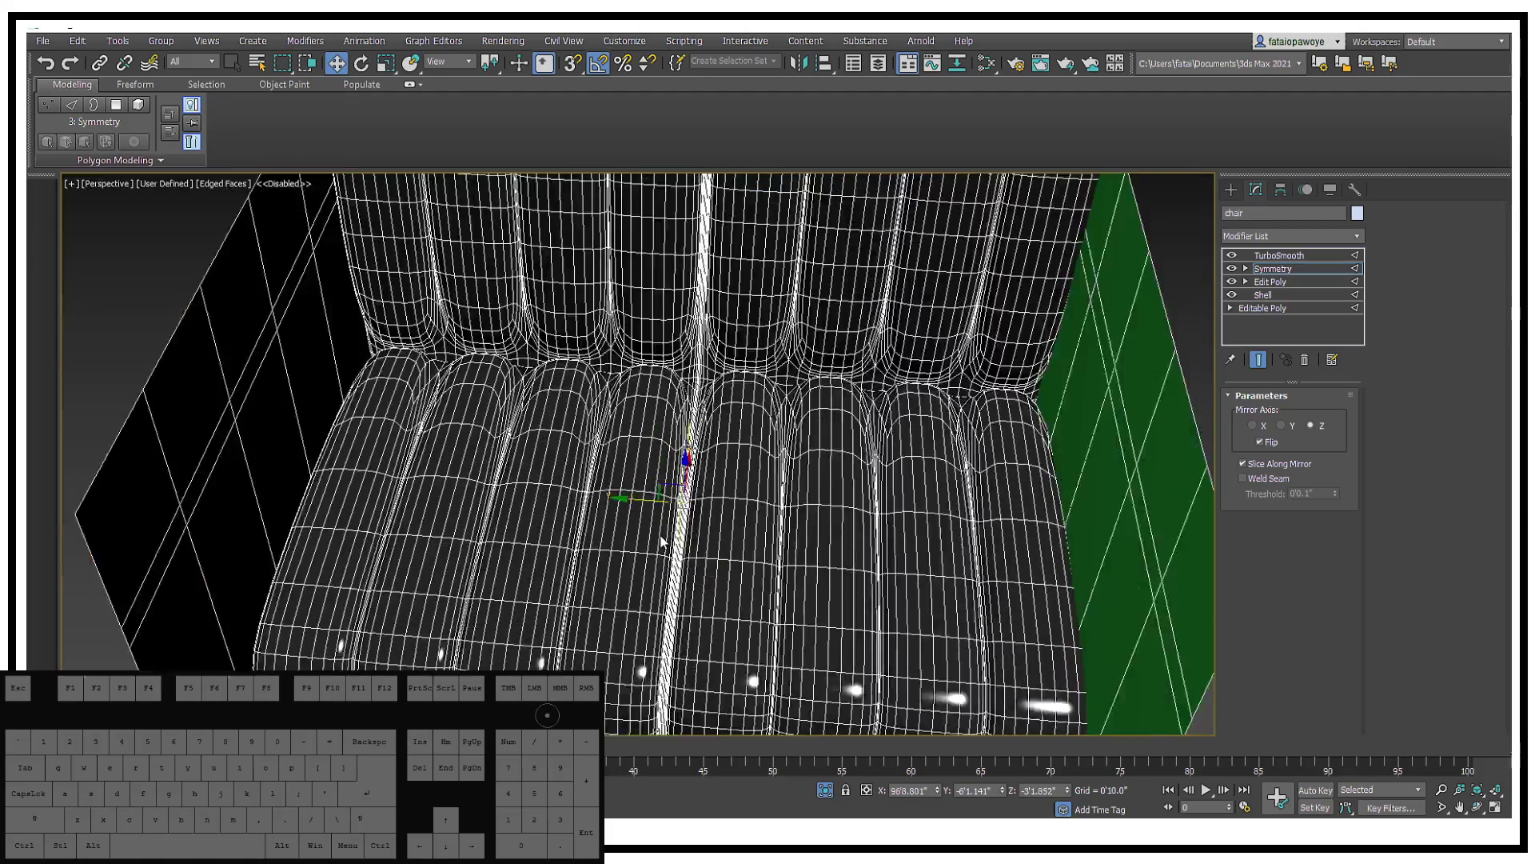
pyautogui.scroll(5, 670, 492)
pyautogui.scroll(3, 704, 432)
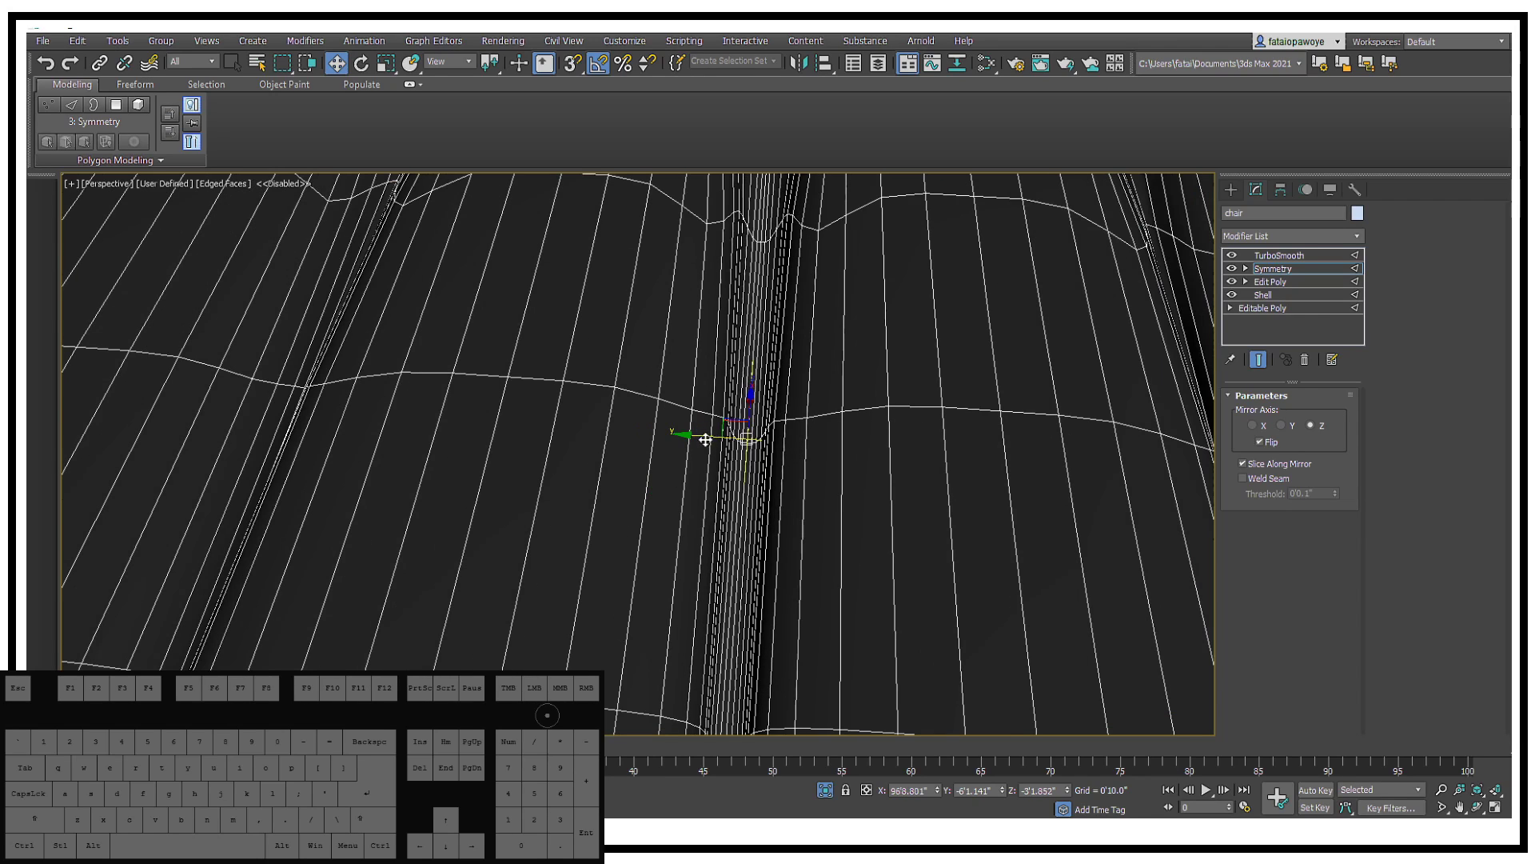
pyautogui.moveTo(704, 444); pyautogui.dragTo(688, 463)
pyautogui.scroll(-5, 730, 414)
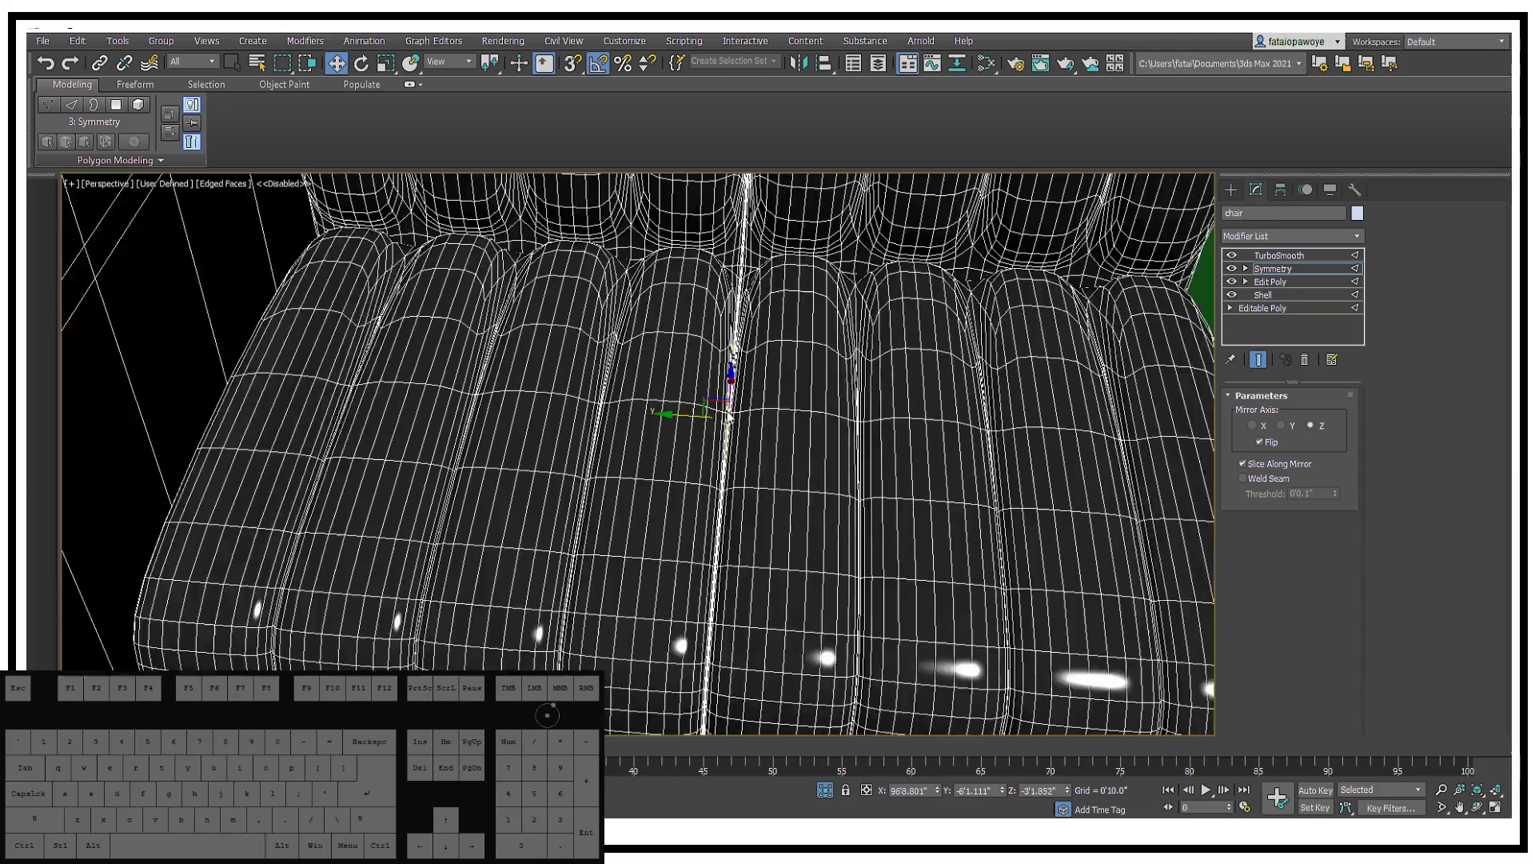
# Step: Add an Edit Poly modifier above TurboSmooth in the chair's modifier stack
pyautogui.scroll(-3, 730, 414)
pyautogui.keyDown('alt'); pyautogui.moveTo(729, 413); pyautogui.dragTo(962, 414, button='middle'); pyautogui.keyUp('alt')
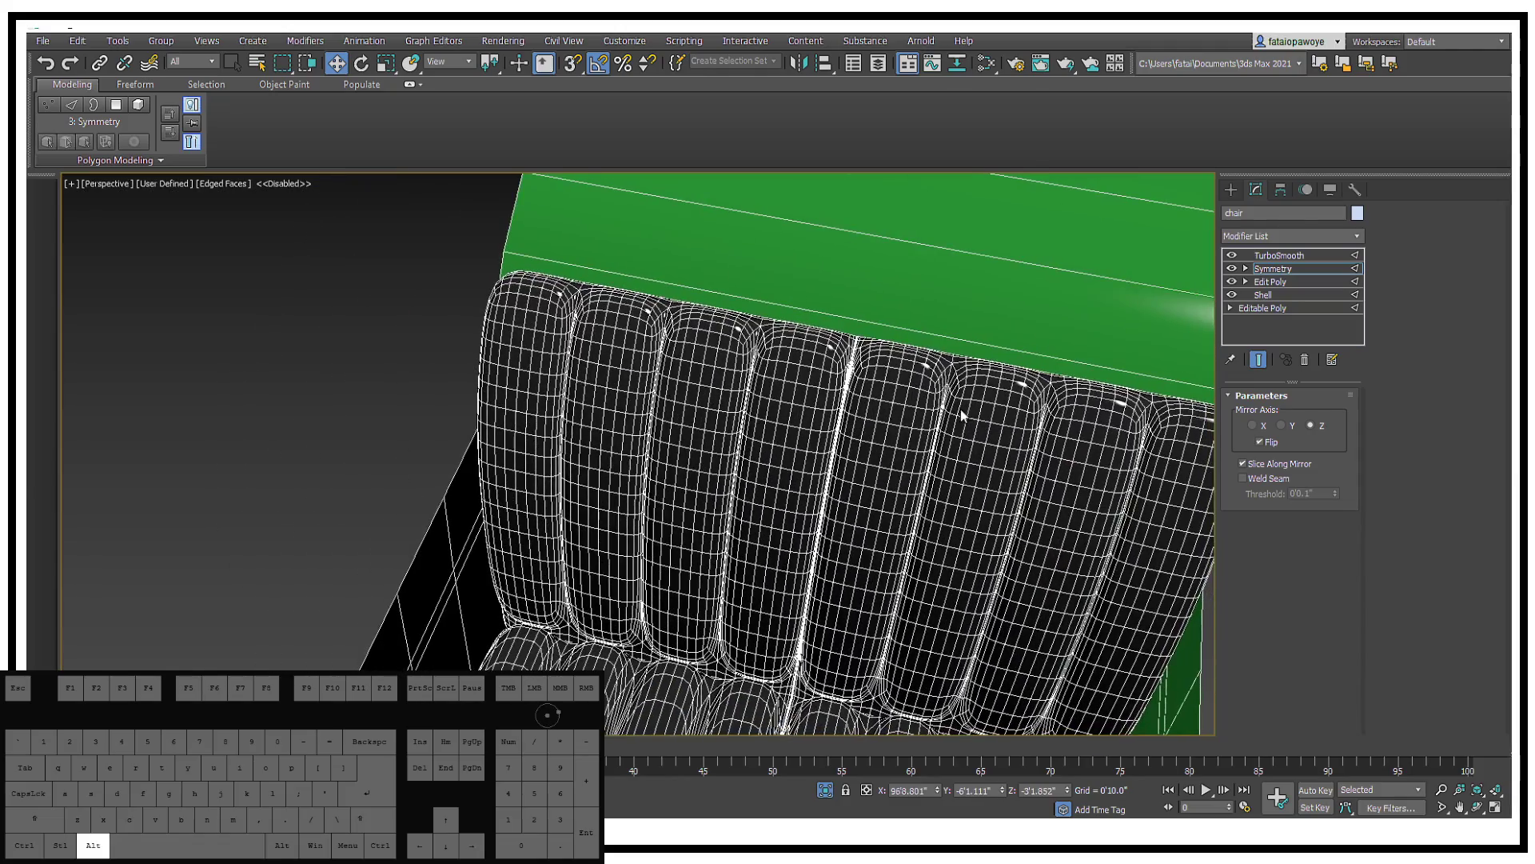
pyautogui.click(1302, 256)
pyautogui.click(1323, 237)
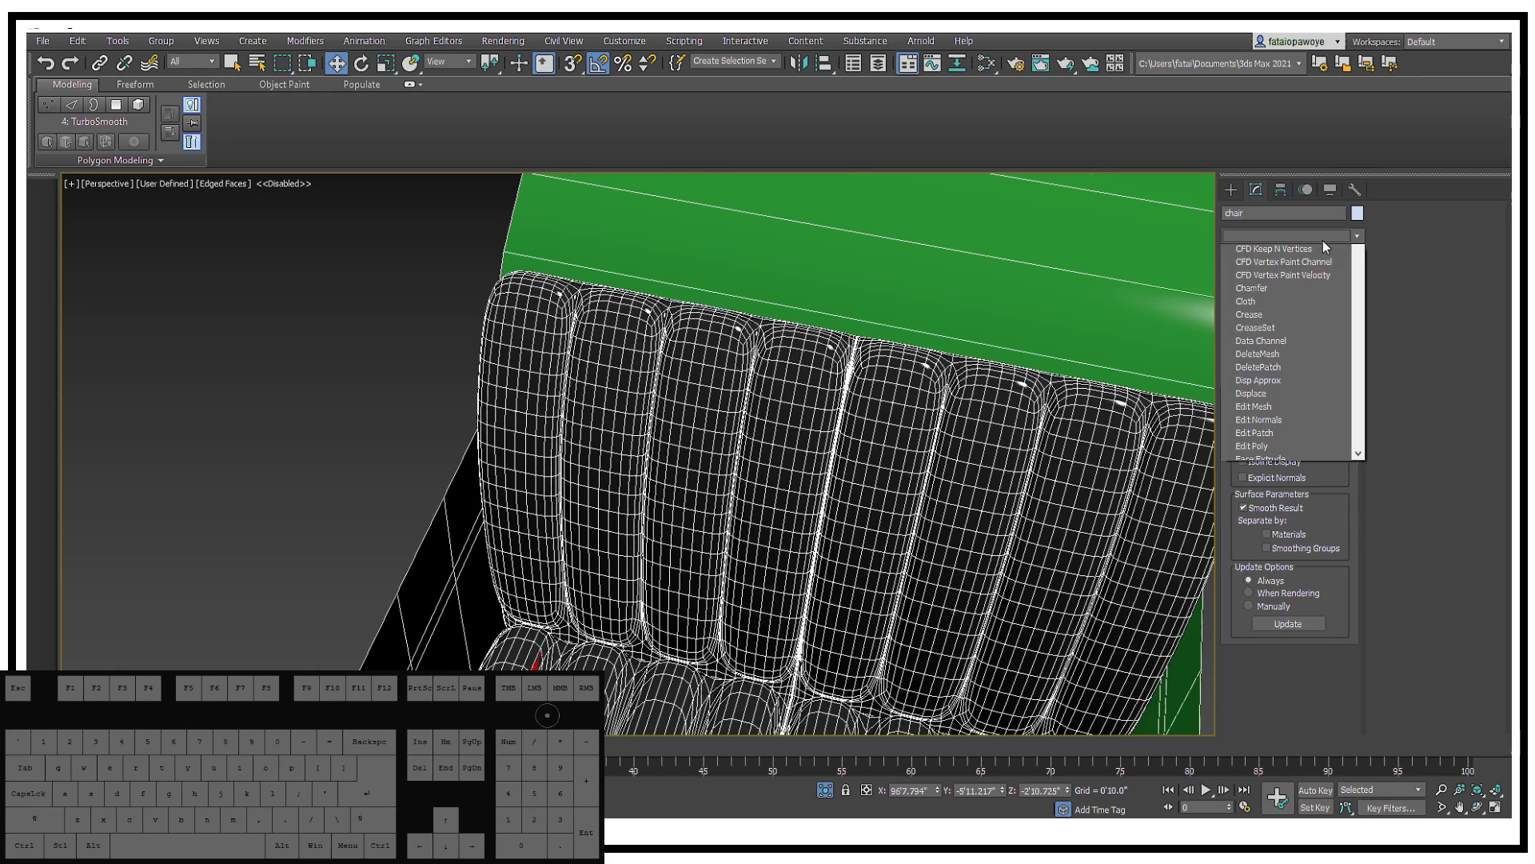
pyautogui.press('e')
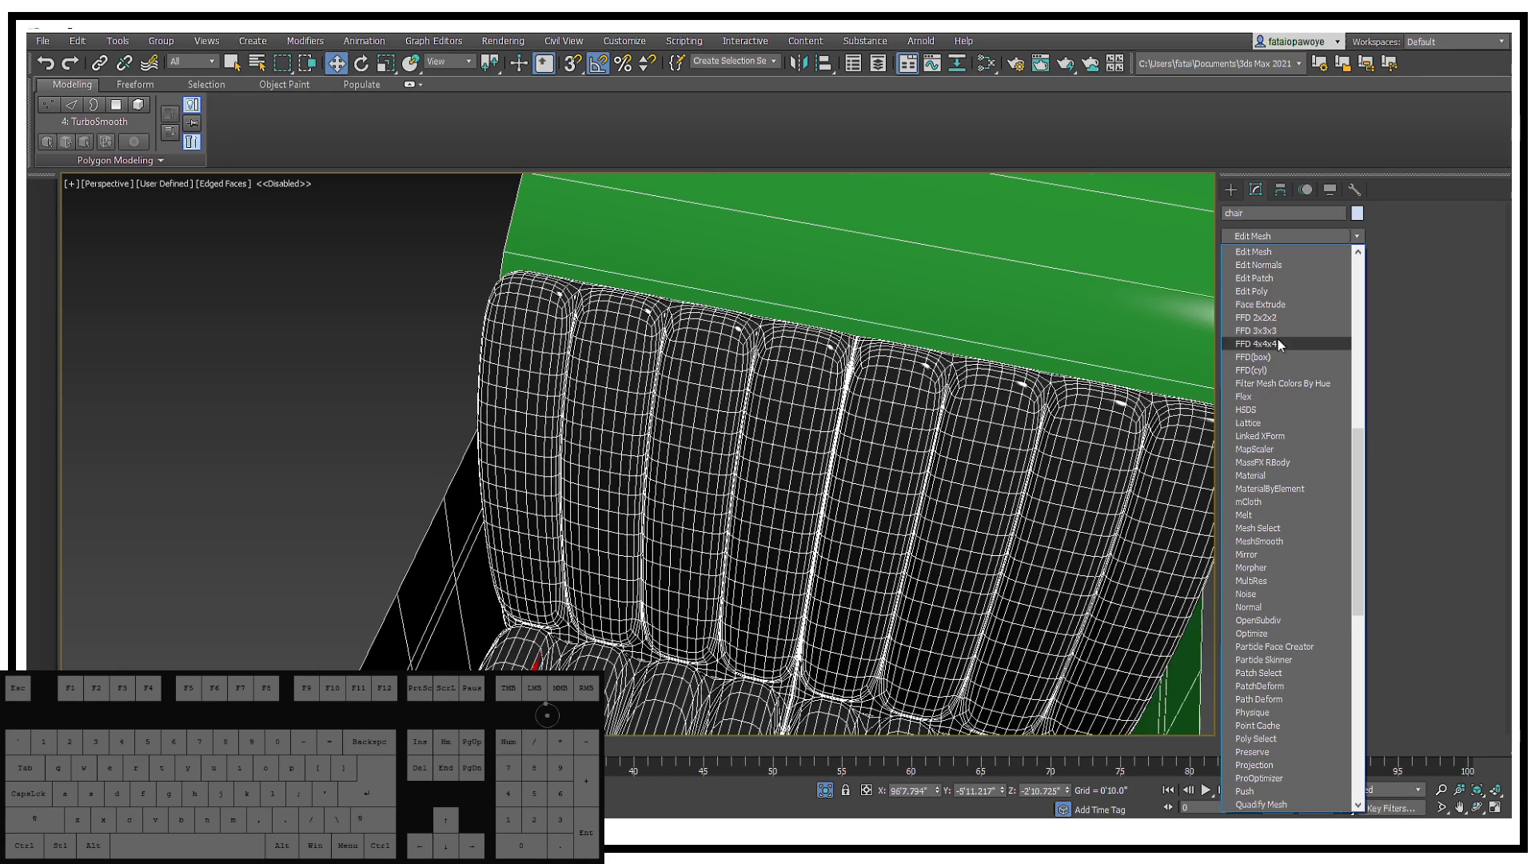
pyautogui.click(1252, 292)
# Step: Select the edge loops running around the outer rim of the backrest on both halves of the chair
pyautogui.press('2')
pyautogui.scroll(5, 899, 347)
pyautogui.doubleClick(899, 347)
pyautogui.keyDown('alt'); pyautogui.moveTo(576, 359); pyautogui.dragTo(694, 406, button='middle'); pyautogui.keyUp('alt')
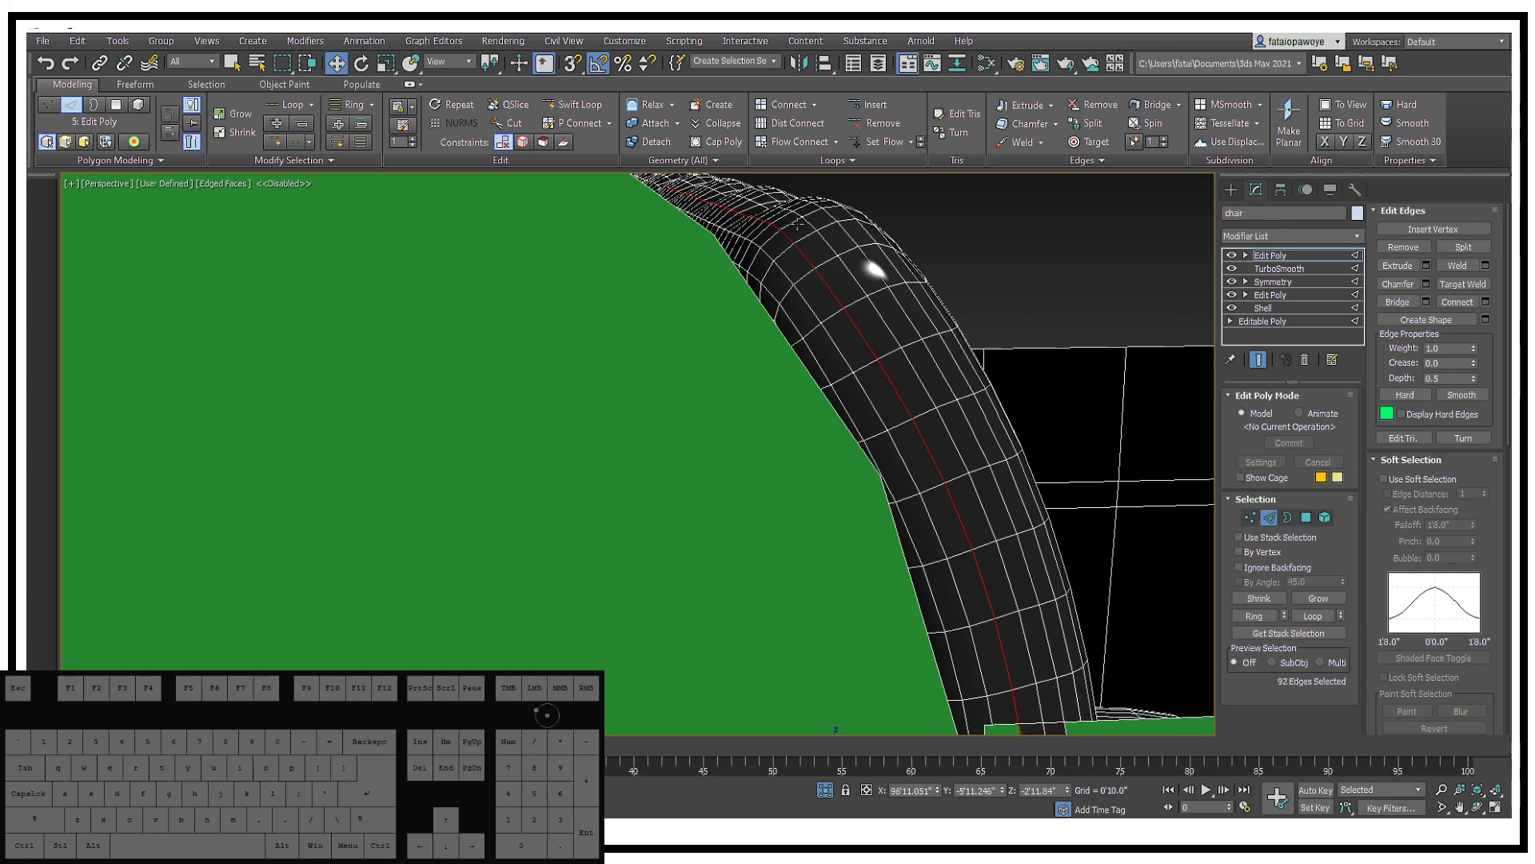
pyautogui.keyDown('alt'); pyautogui.moveTo(798, 224); pyautogui.dragTo(832, 391, button='middle'); pyautogui.keyUp('alt')
pyautogui.scroll(5, 996, 420)
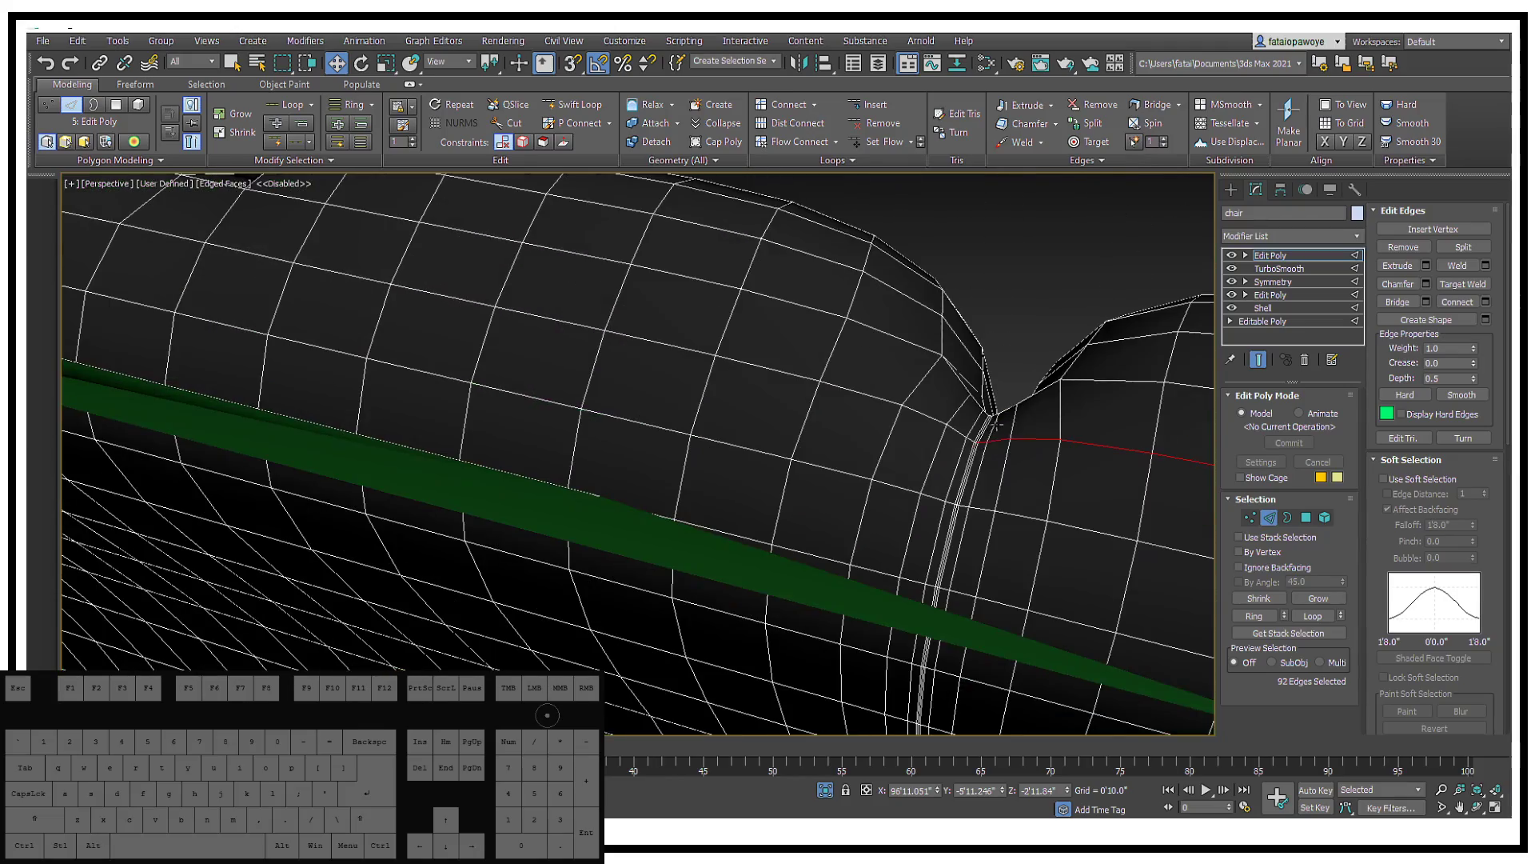
pyautogui.keyDown('ctrl'); pyautogui.doubleClick(928, 418); pyautogui.keyUp('ctrl')
pyautogui.scroll(-6, 928, 419)
pyautogui.keyDown('alt'); pyautogui.moveTo(929, 418); pyautogui.dragTo(782, 416, button='middle'); pyautogui.keyUp('alt')
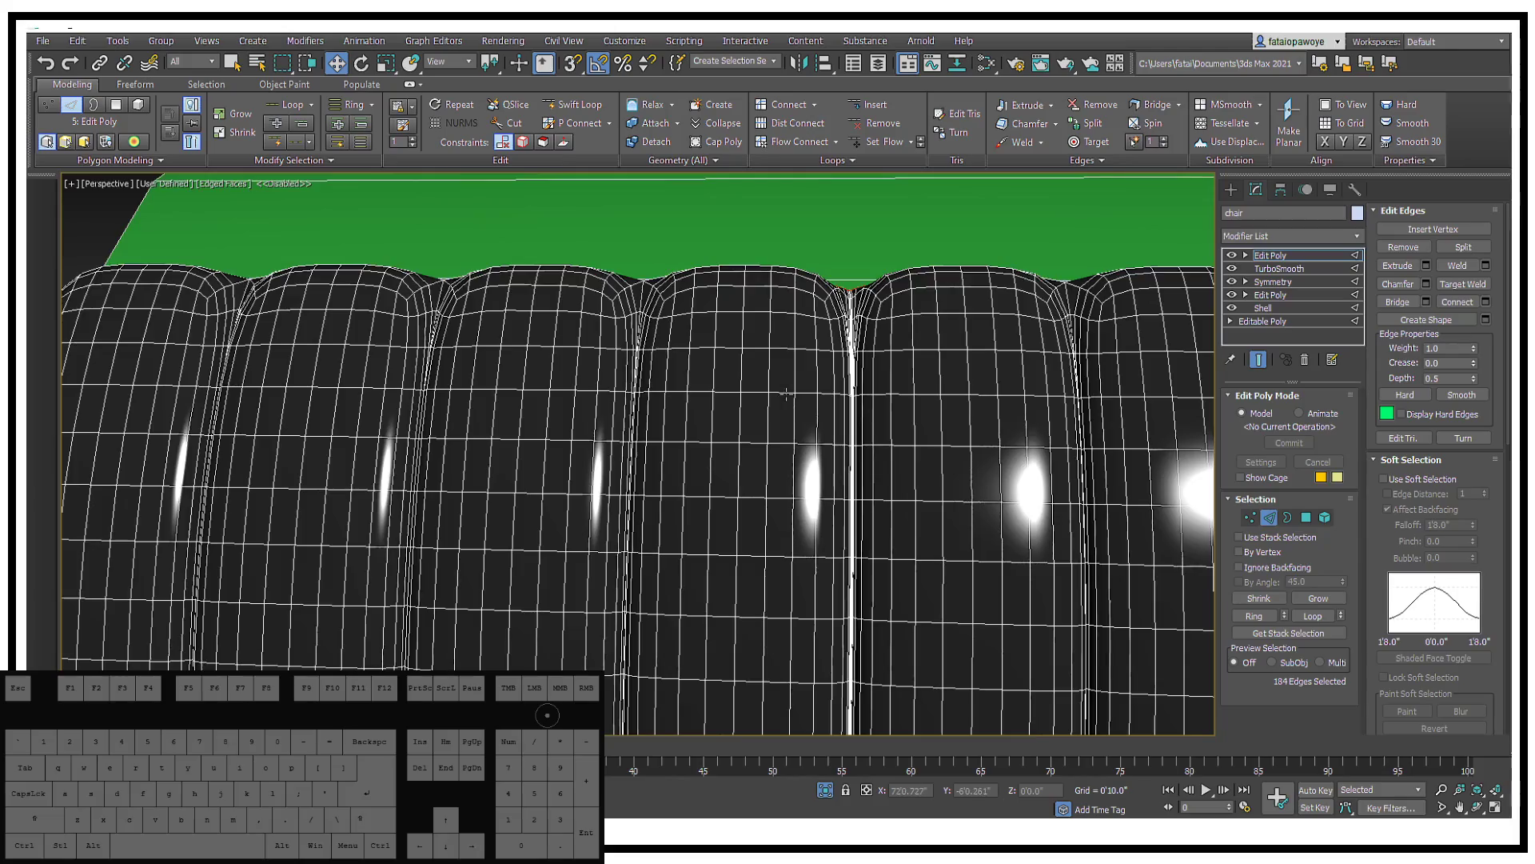
# Step: Check the rim loop selection in wireframe and create a spline shape from the selected backrest edges
pyautogui.press('F3')
pyautogui.scroll(-6, 786, 394)
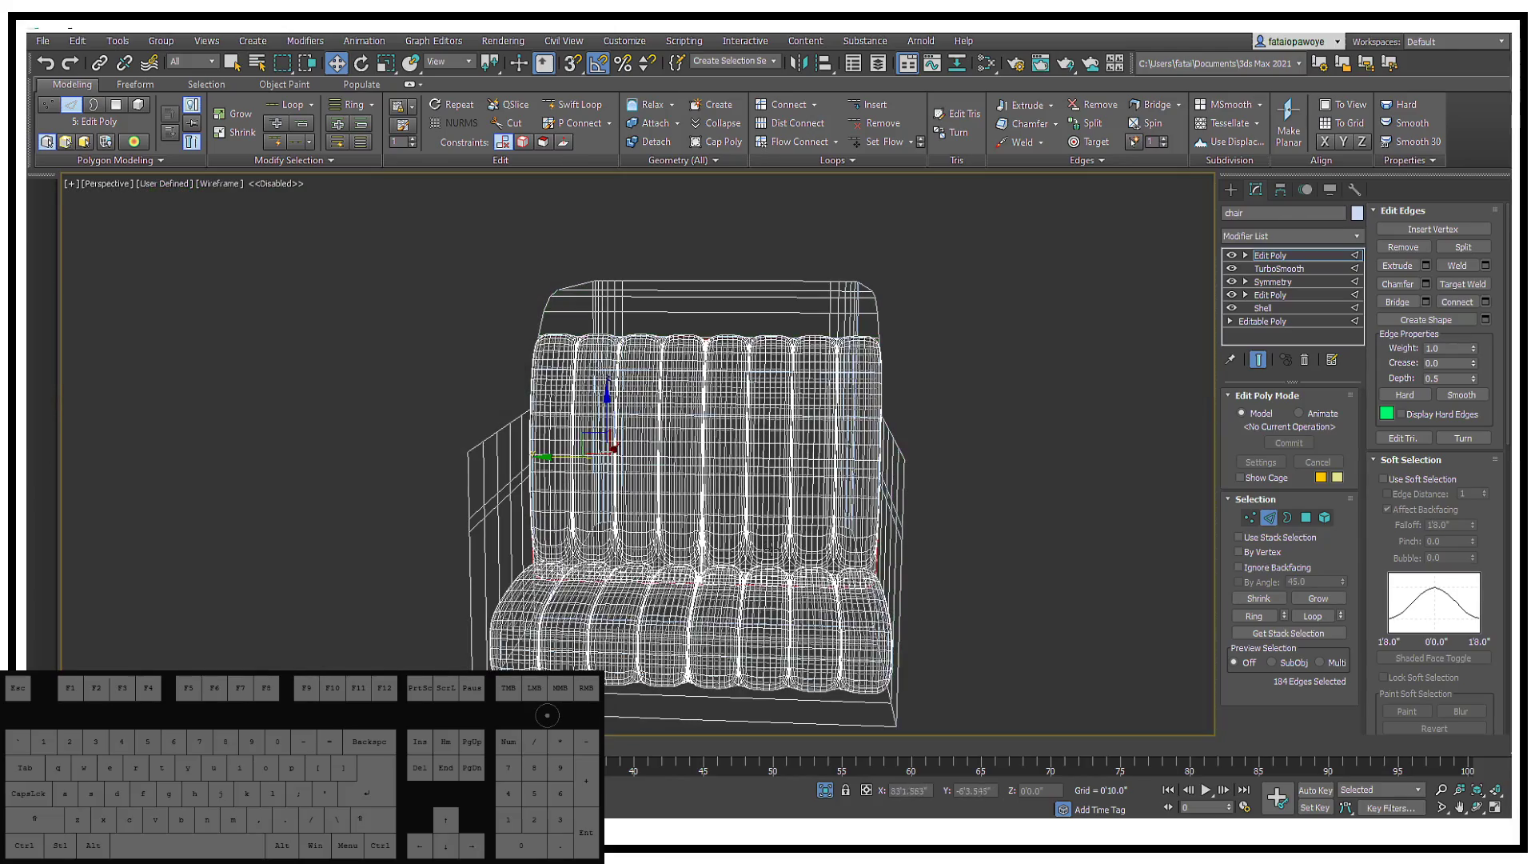
pyautogui.scroll(10, 766, 547)
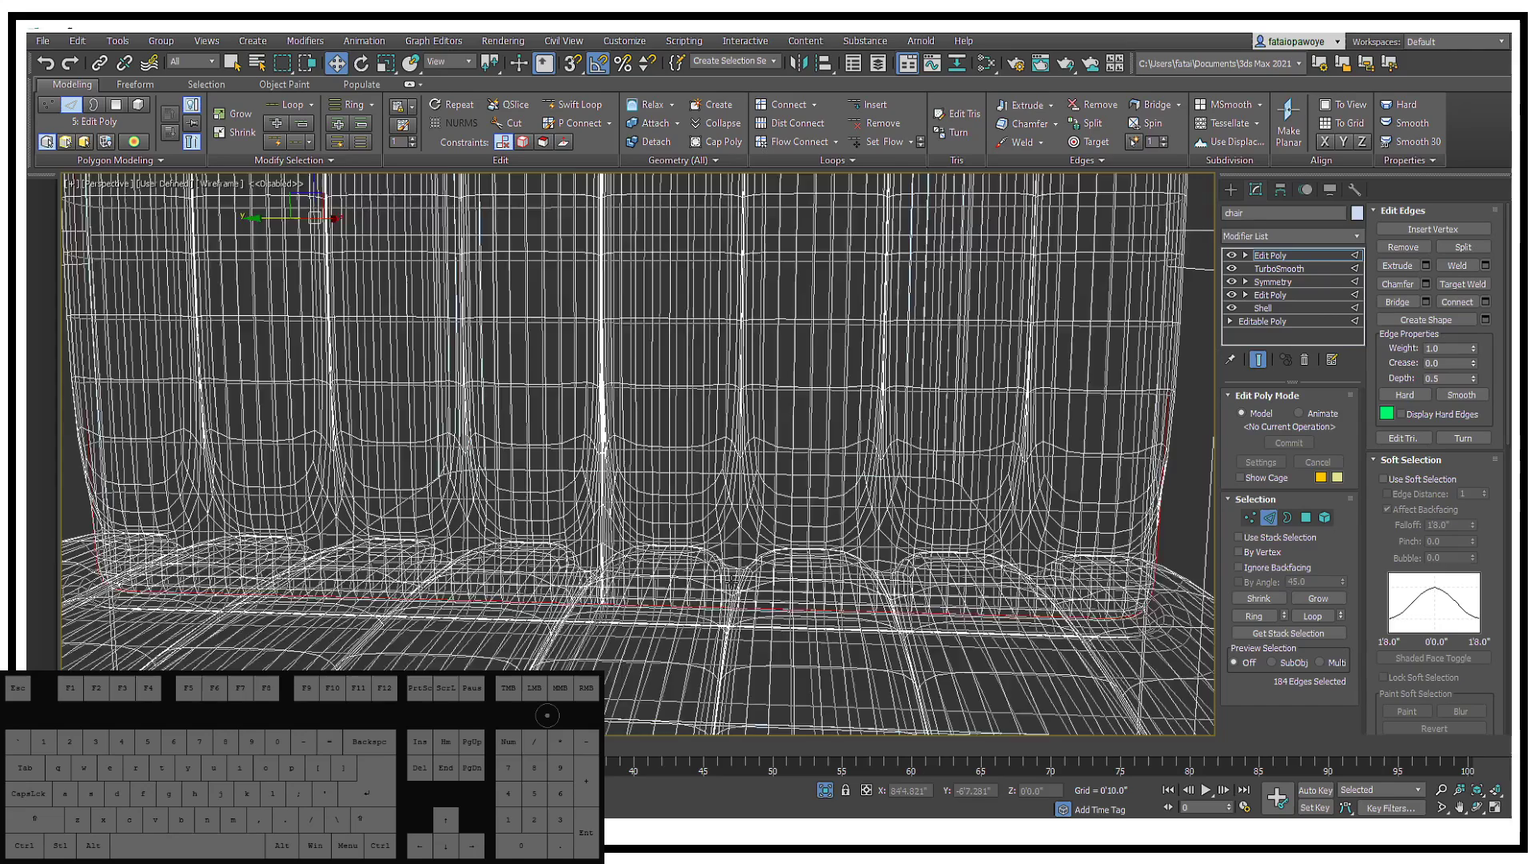
pyautogui.press('F3')
pyautogui.scroll(-9, 787, 483)
pyautogui.keyDown('alt'); pyautogui.moveTo(787, 483); pyautogui.dragTo(887, 494, button='middle'); pyautogui.keyUp('alt')
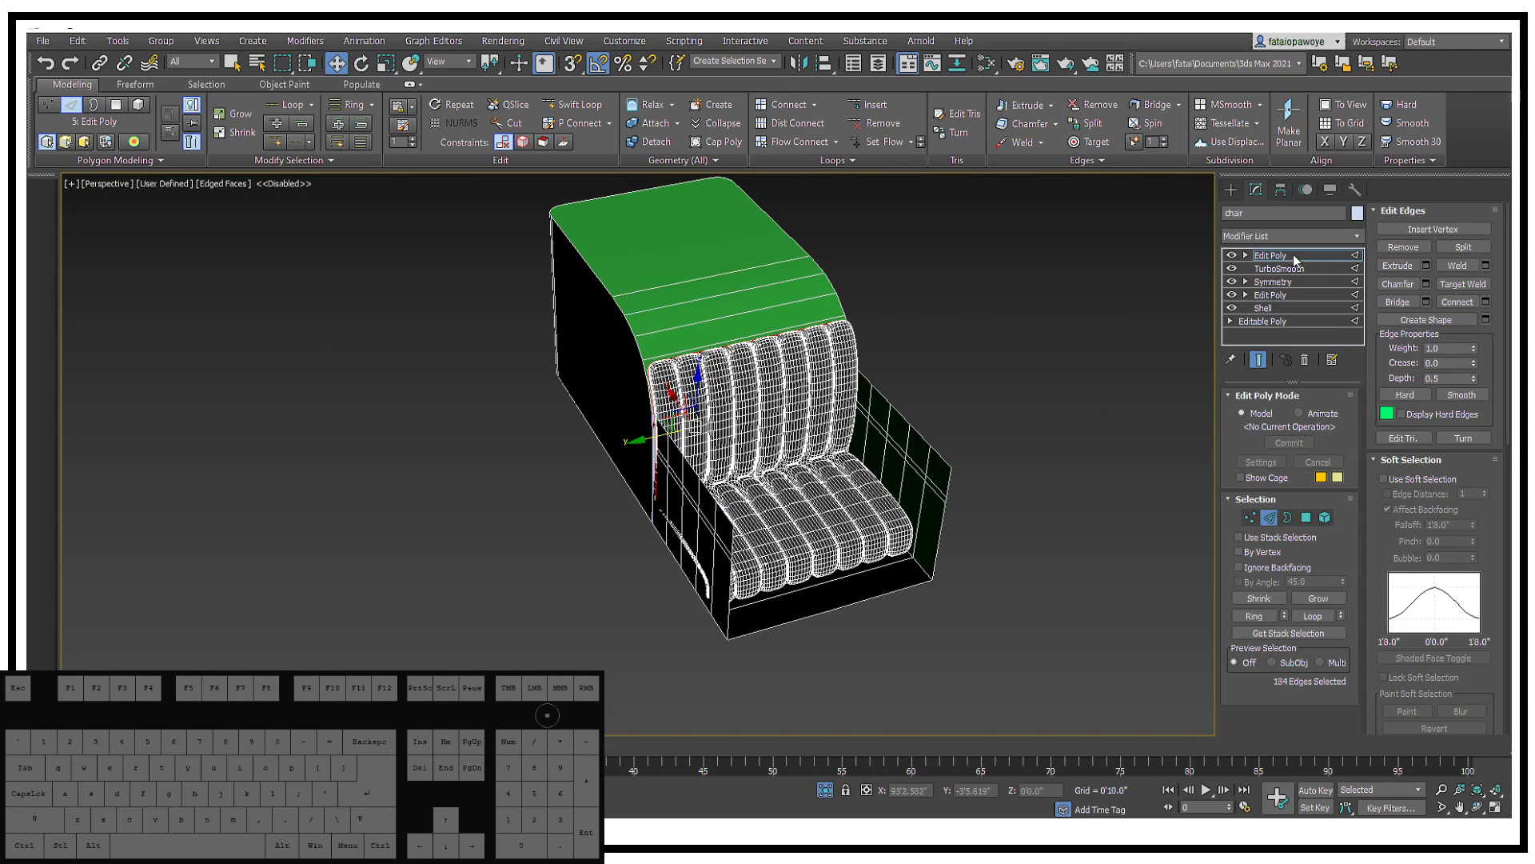
pyautogui.keyDown('alt'); pyautogui.moveTo(767, 345); pyautogui.dragTo(774, 343, button='middle'); pyautogui.keyUp('alt')
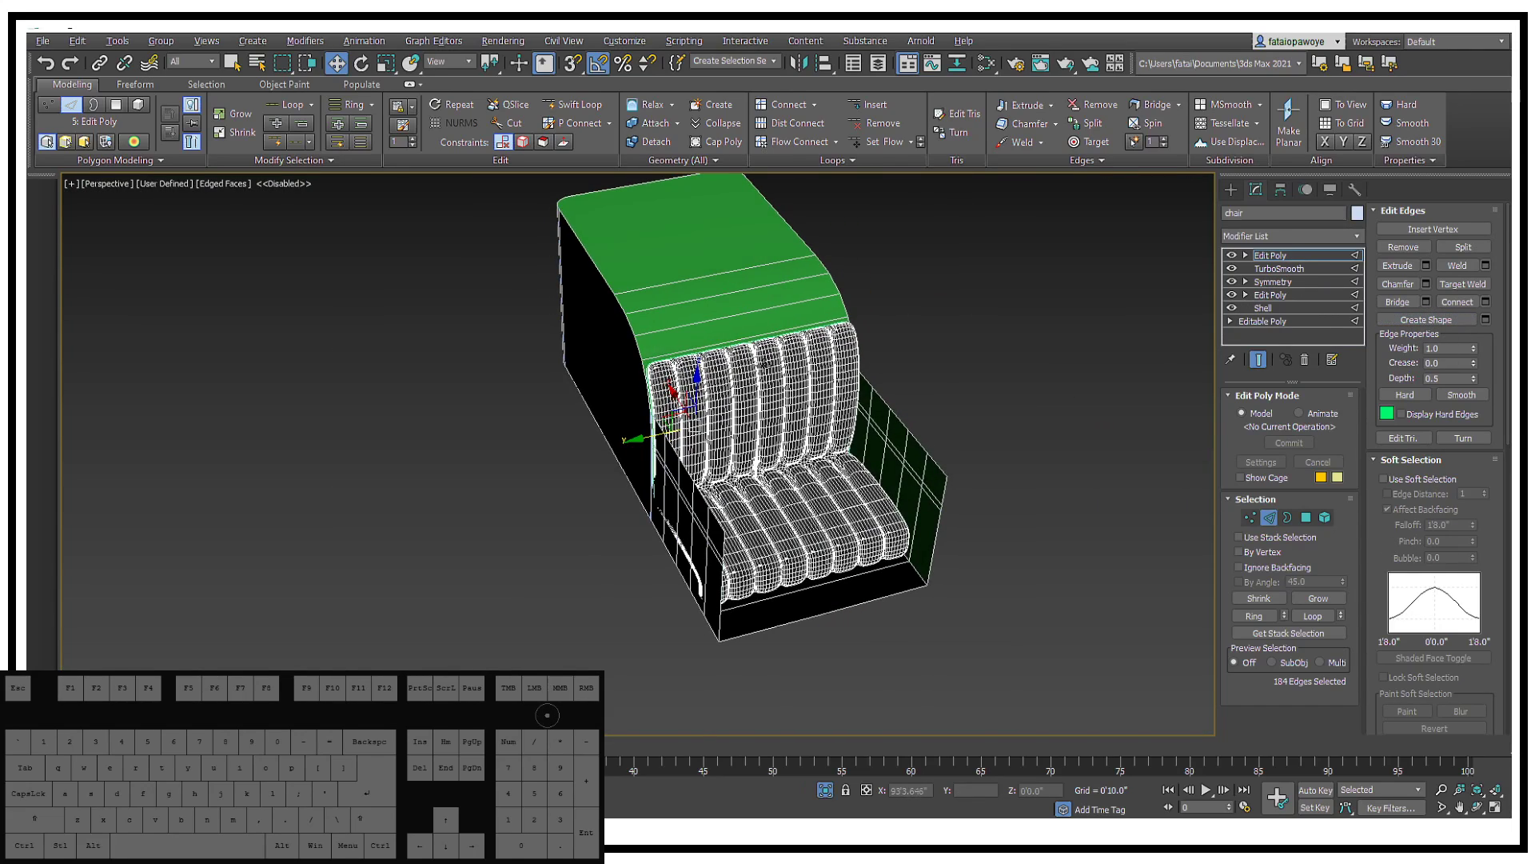
pyautogui.scroll(8, 774, 342)
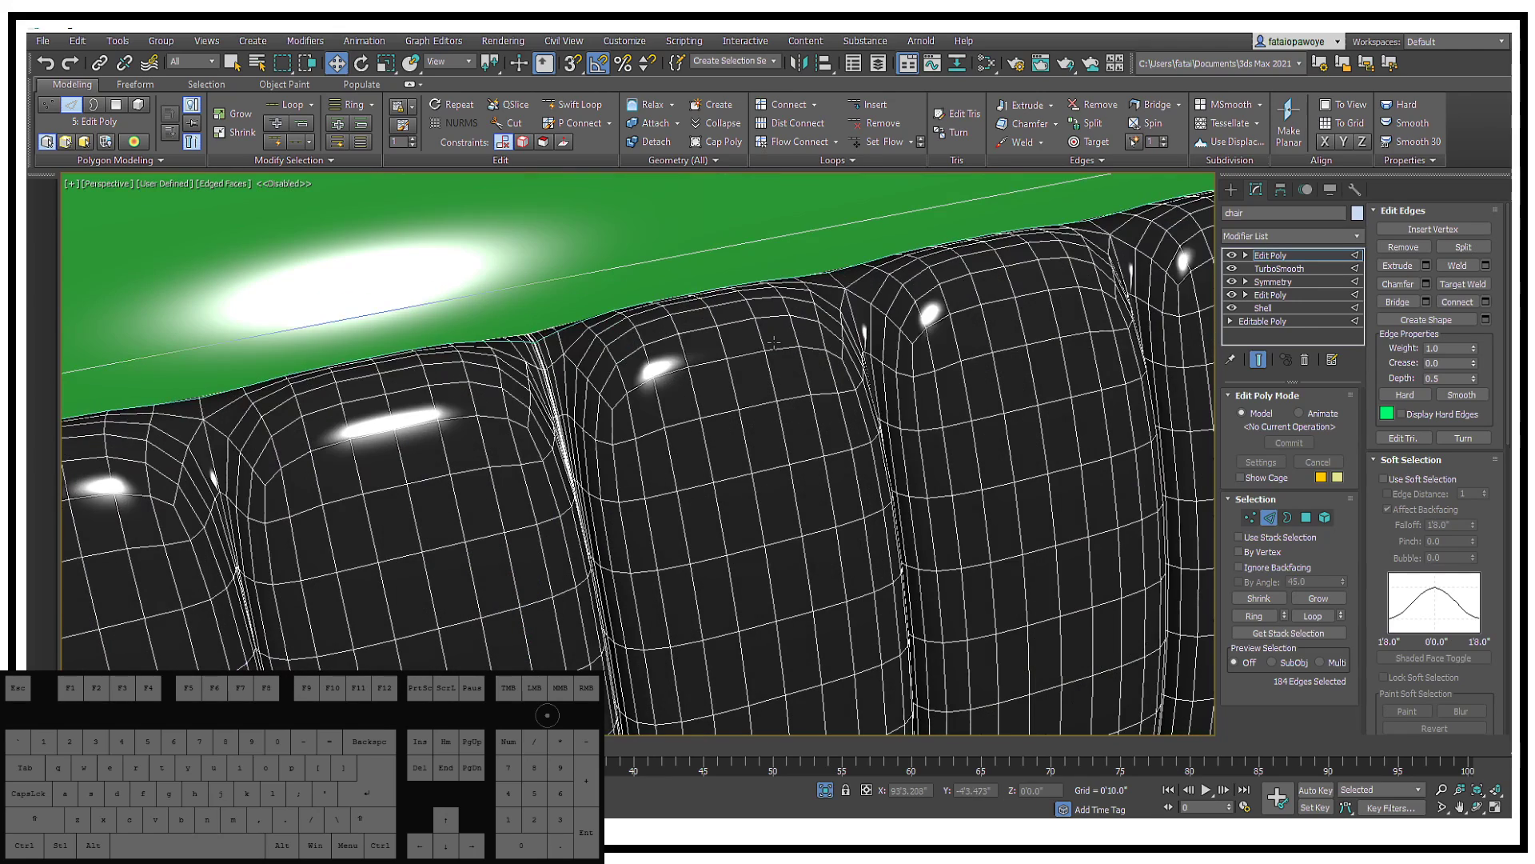
# Step: Enable the new backrest rim shape in the viewport and set its radial thickness to 0'0.05"
pyautogui.click(1231, 190)
pyautogui.click(1065, 216)
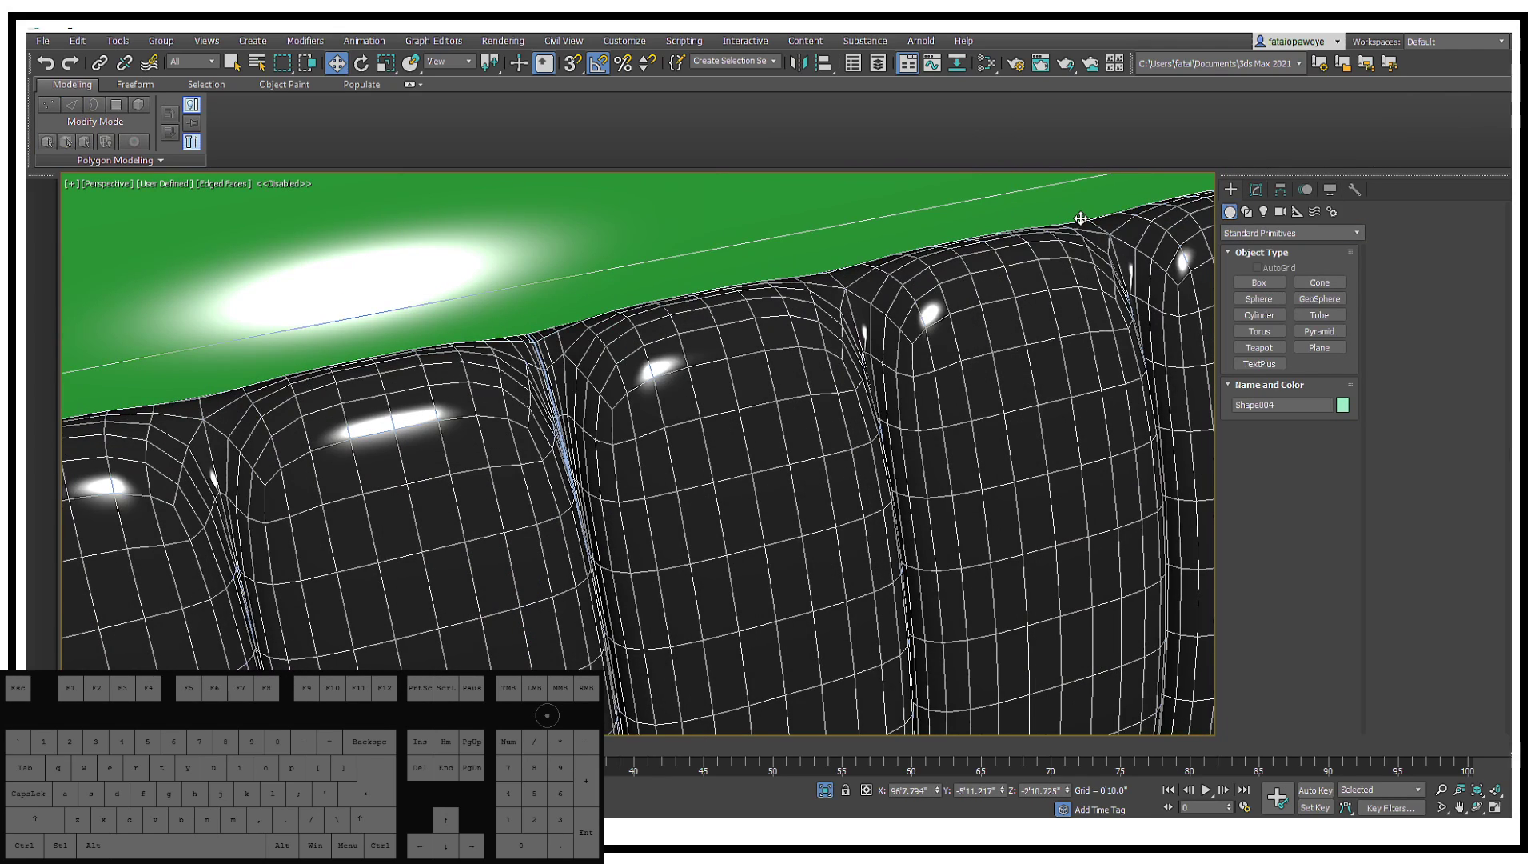
pyautogui.click(1256, 190)
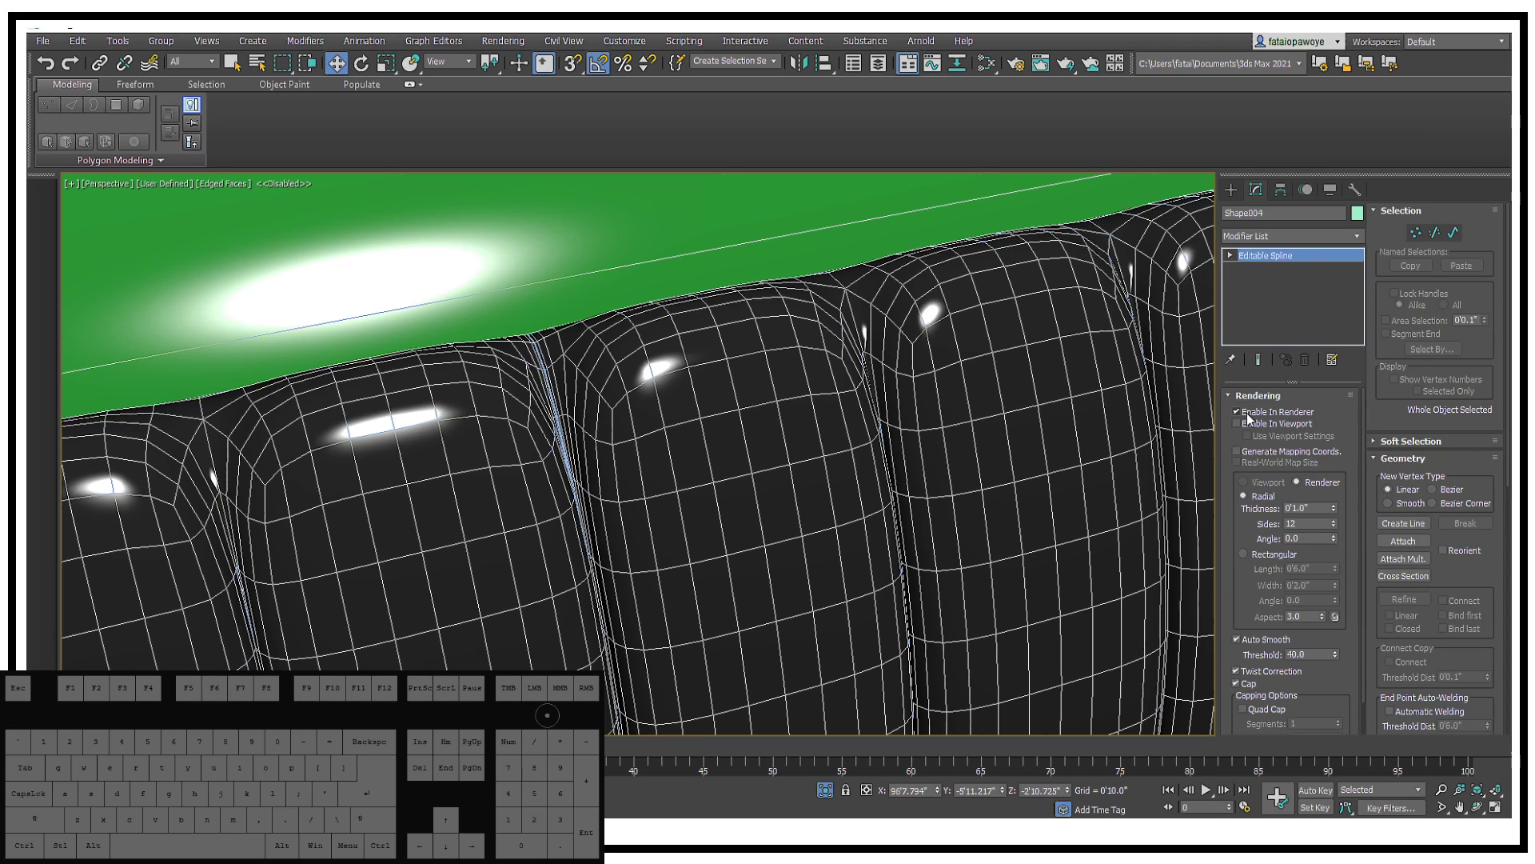
pyautogui.click(1239, 424)
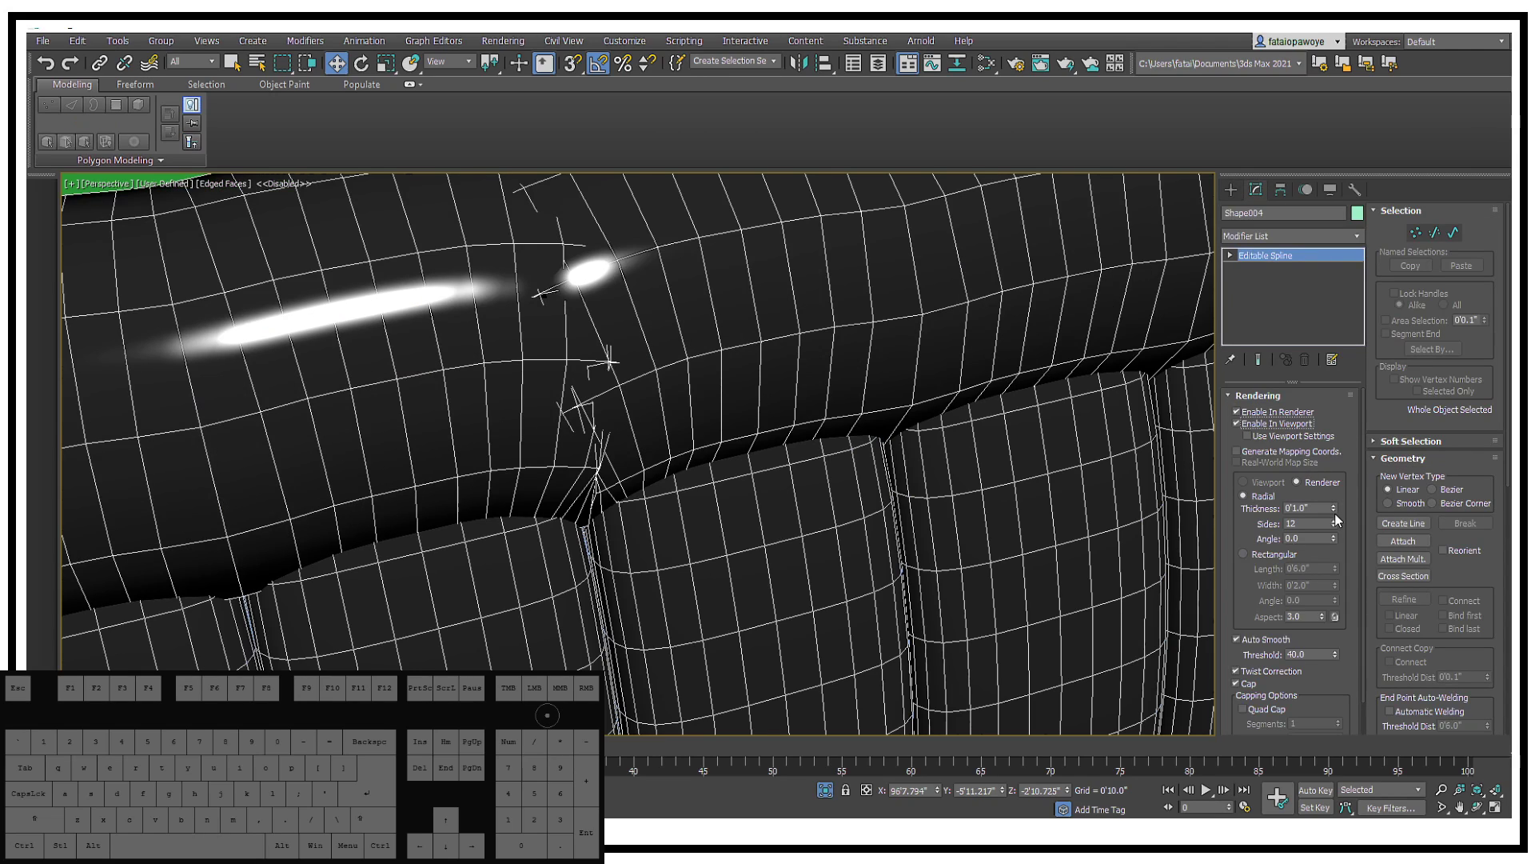
pyautogui.moveTo(1333, 510); pyautogui.dragTo(1333, 583)
# Step: Deselect the rim shape and turn off the edged faces display to show the piping along the backrest
pyautogui.scroll(-3, 639, 456)
pyautogui.keyDown('alt'); pyautogui.moveTo(799, 335); pyautogui.dragTo(641, 422, button='middle'); pyautogui.keyUp('alt')
pyautogui.click(901, 274)
pyautogui.press('F4')
pyautogui.scroll(3, 891, 323)
pyautogui.scroll(2, 641, 422)
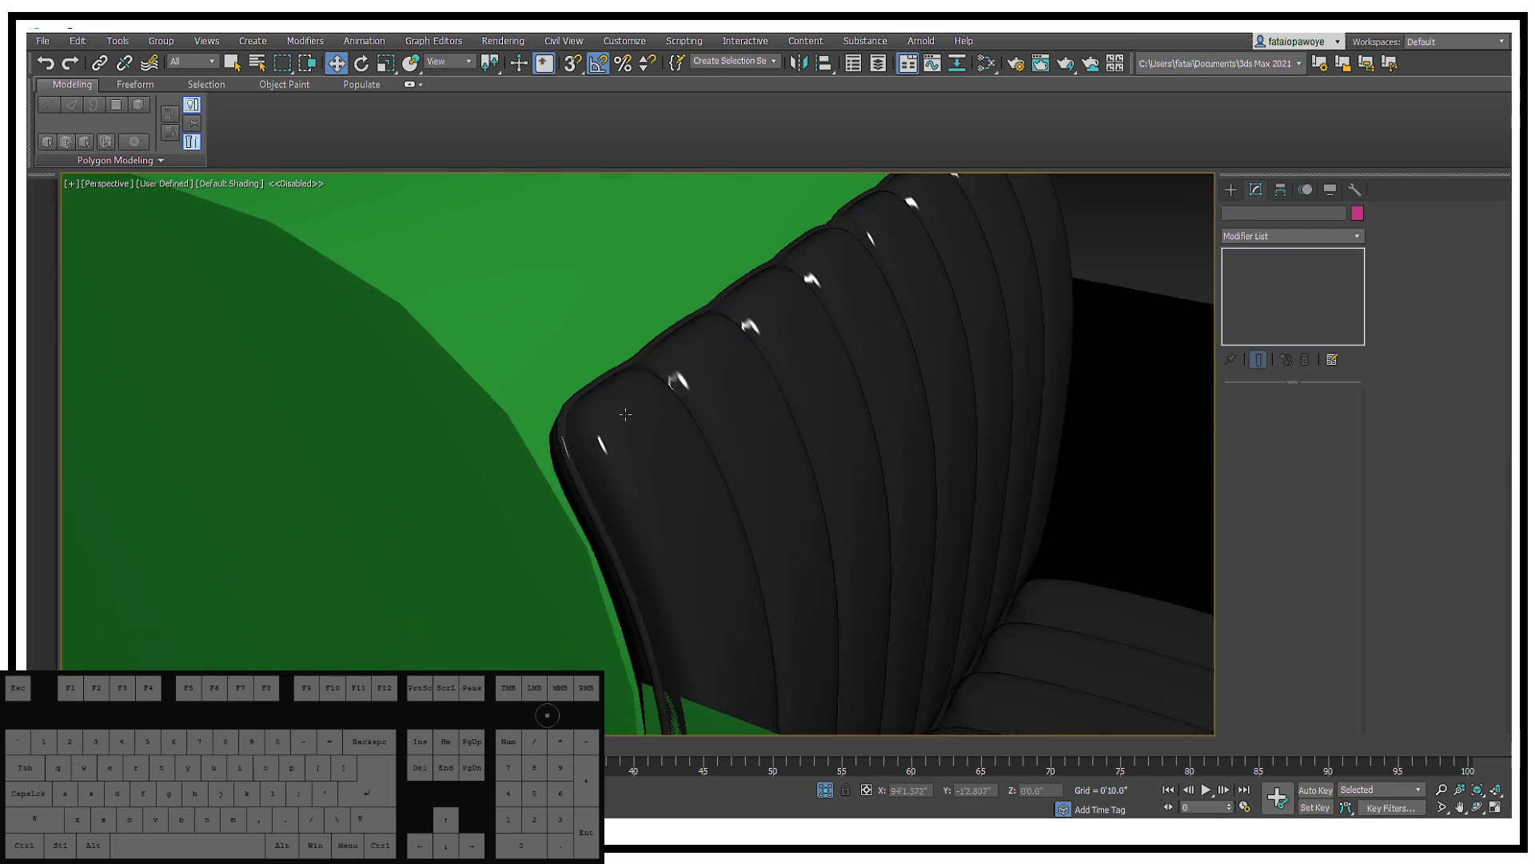
# Step: Assign the orange Physical Material #106 to the backrest piping shape and minimize the material editor
pyautogui.click(565, 441)
pyautogui.press('m')
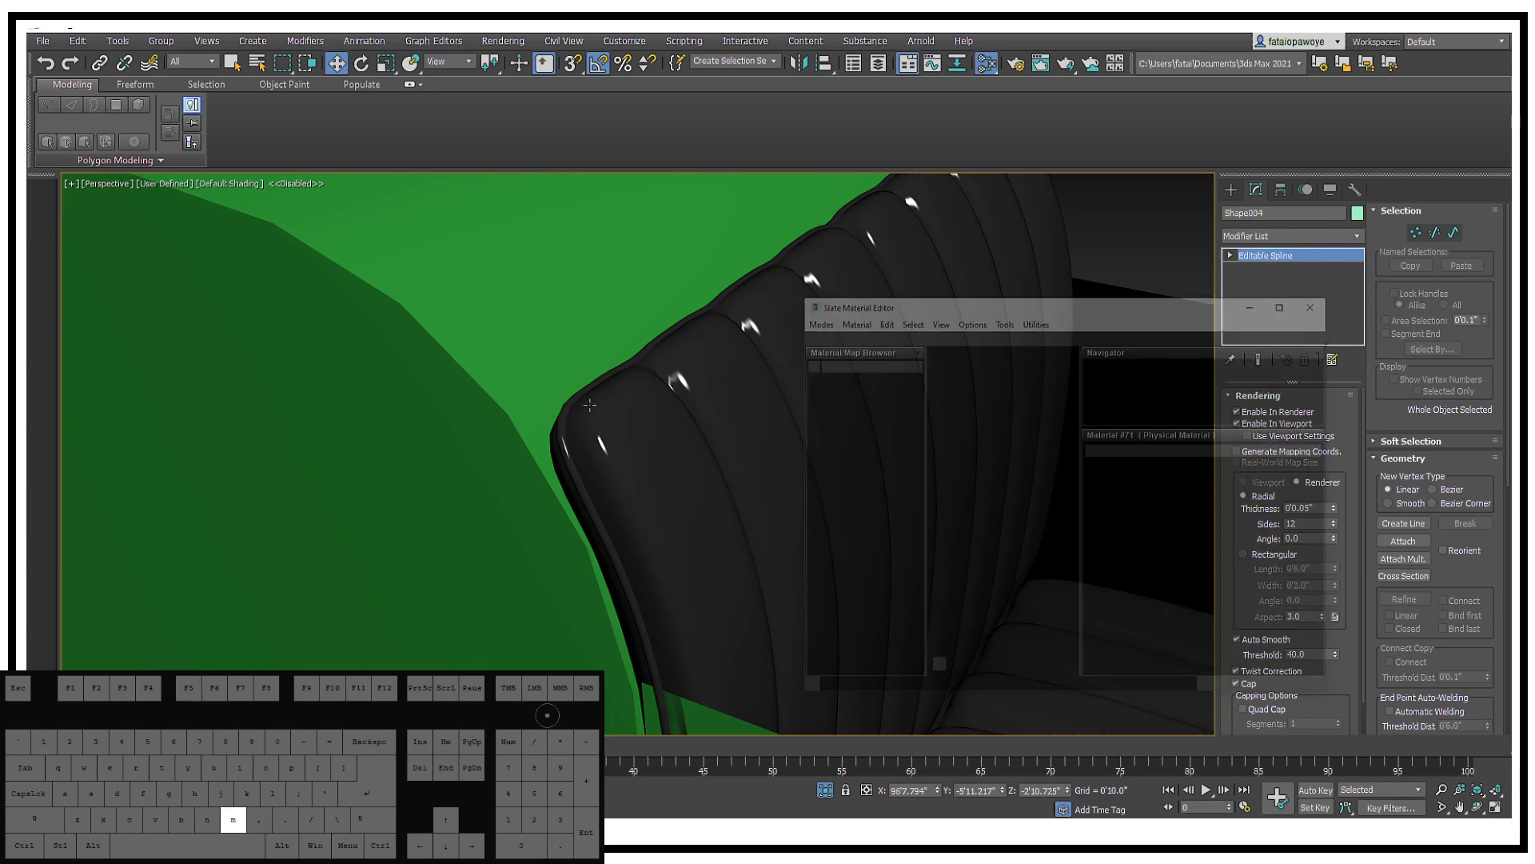
pyautogui.moveTo(981, 485); pyautogui.dragTo(957, 501, button='middle')
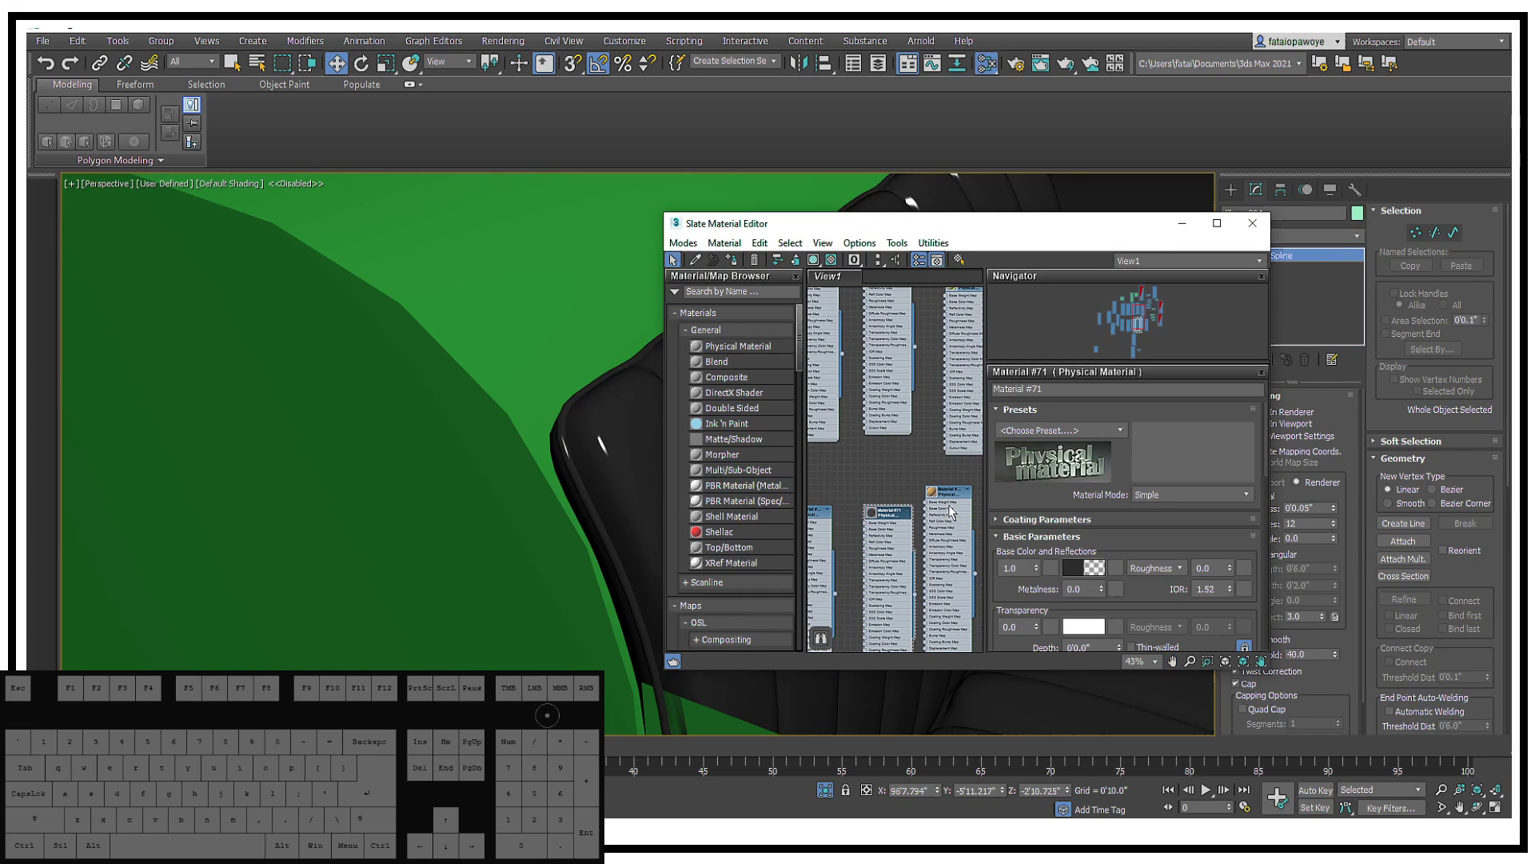
pyautogui.doubleClick(948, 510)
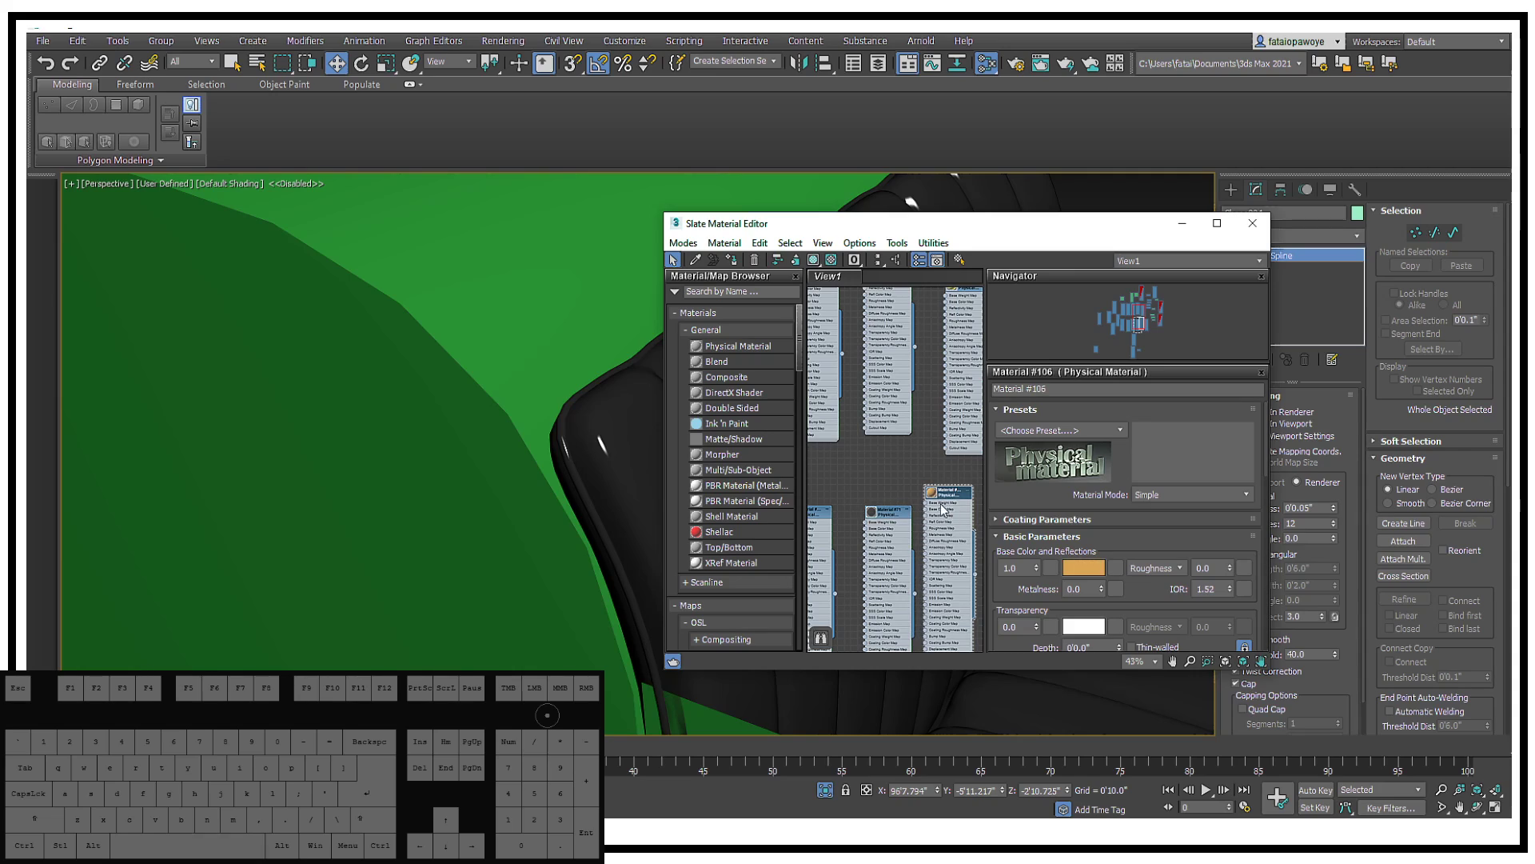
pyautogui.click(731, 259)
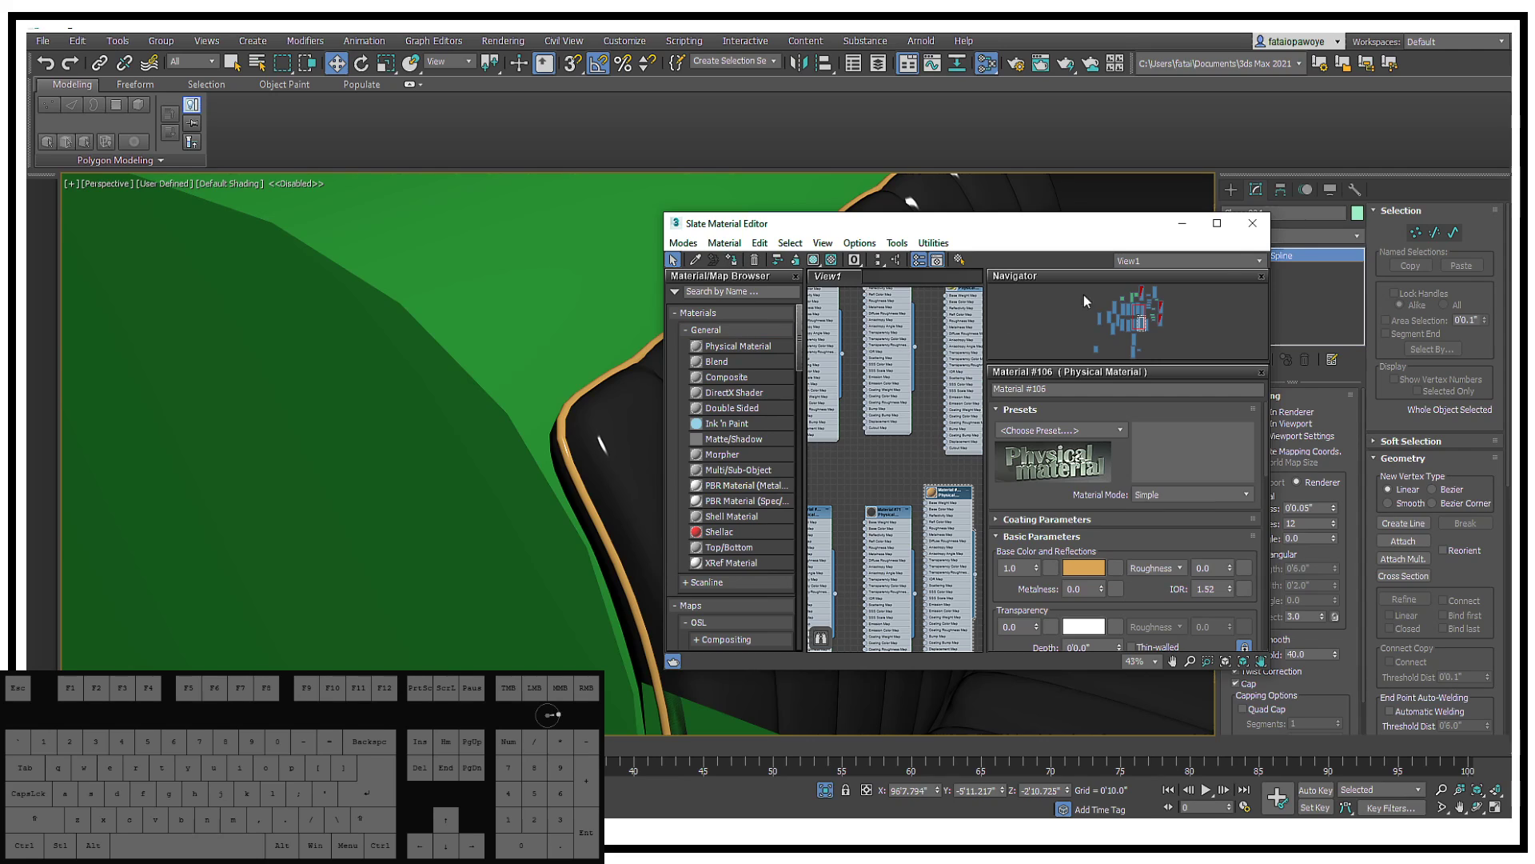
pyautogui.click(1182, 224)
# Step: Select the outer rim edge loop on one half of the chair's seat cushion, using wireframe display
pyautogui.keyDown('alt'); pyautogui.moveTo(1039, 264); pyautogui.dragTo(971, 459, button='middle'); pyautogui.keyUp('alt')
pyautogui.click(986, 475)
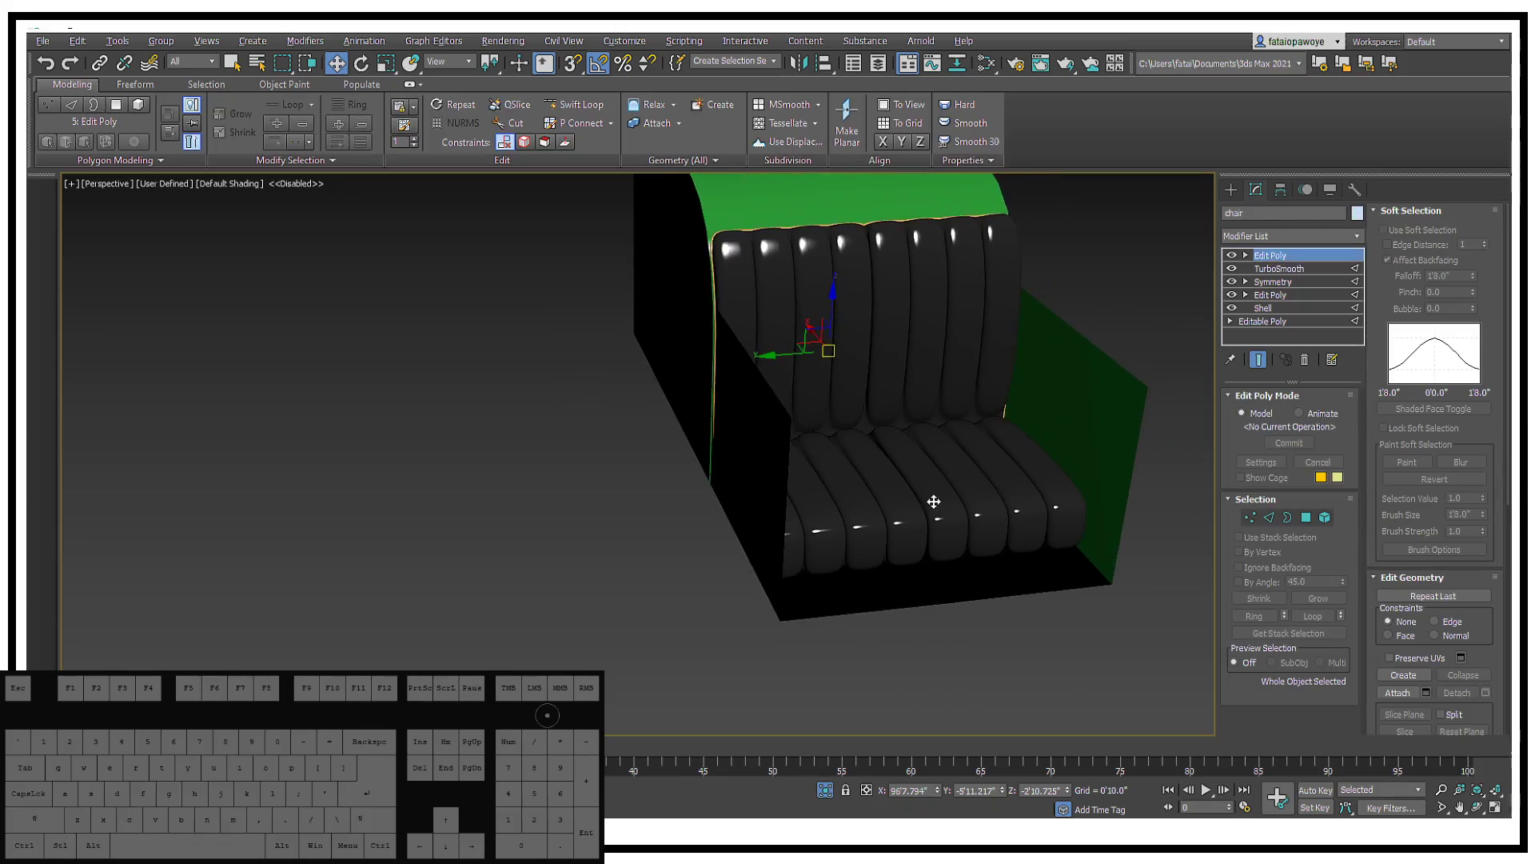
pyautogui.press('F3')
pyautogui.scroll(4, 900, 509)
pyautogui.keyDown('alt'); pyautogui.moveTo(899, 509); pyautogui.dragTo(1227, 292, button='middle'); pyautogui.keyUp('alt')
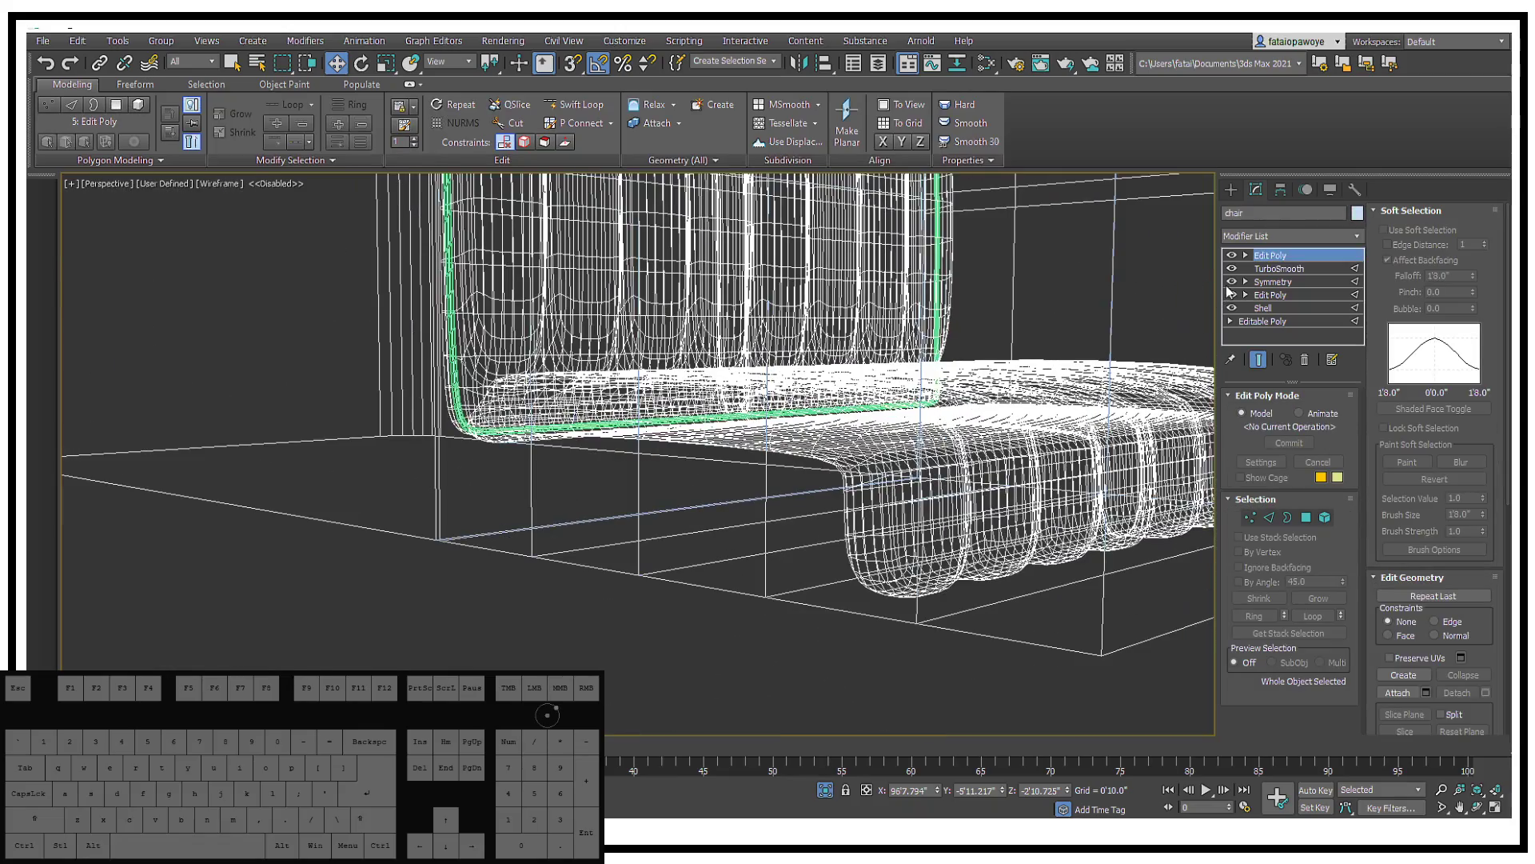
pyautogui.click(1268, 518)
pyautogui.keyDown('alt'); pyautogui.moveTo(632, 400); pyautogui.dragTo(608, 404, button='middle'); pyautogui.keyUp('alt')
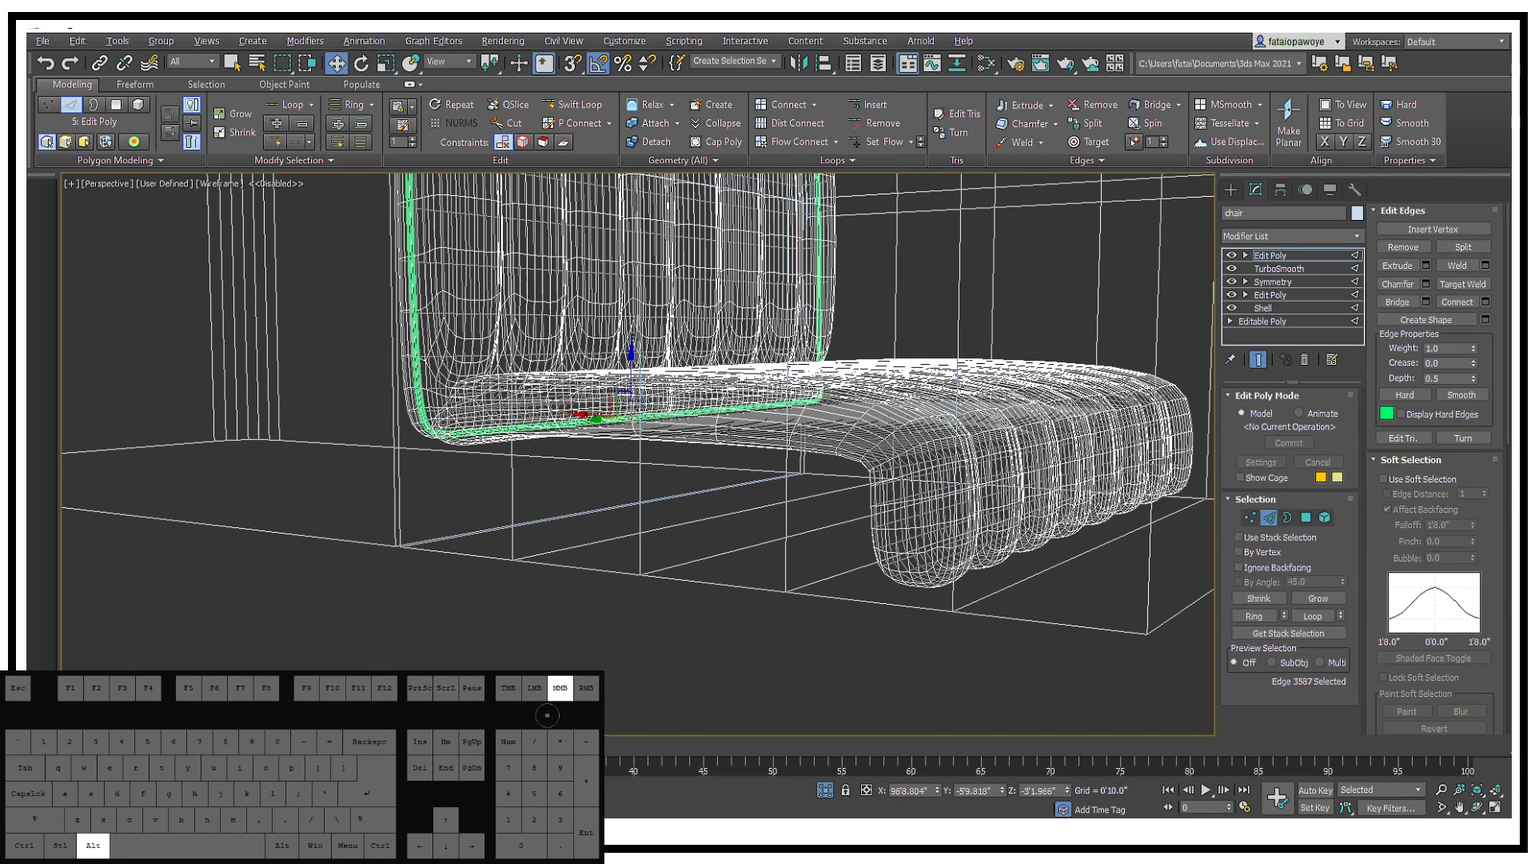
pyautogui.scroll(4, 783, 411)
pyautogui.doubleClick(783, 411)
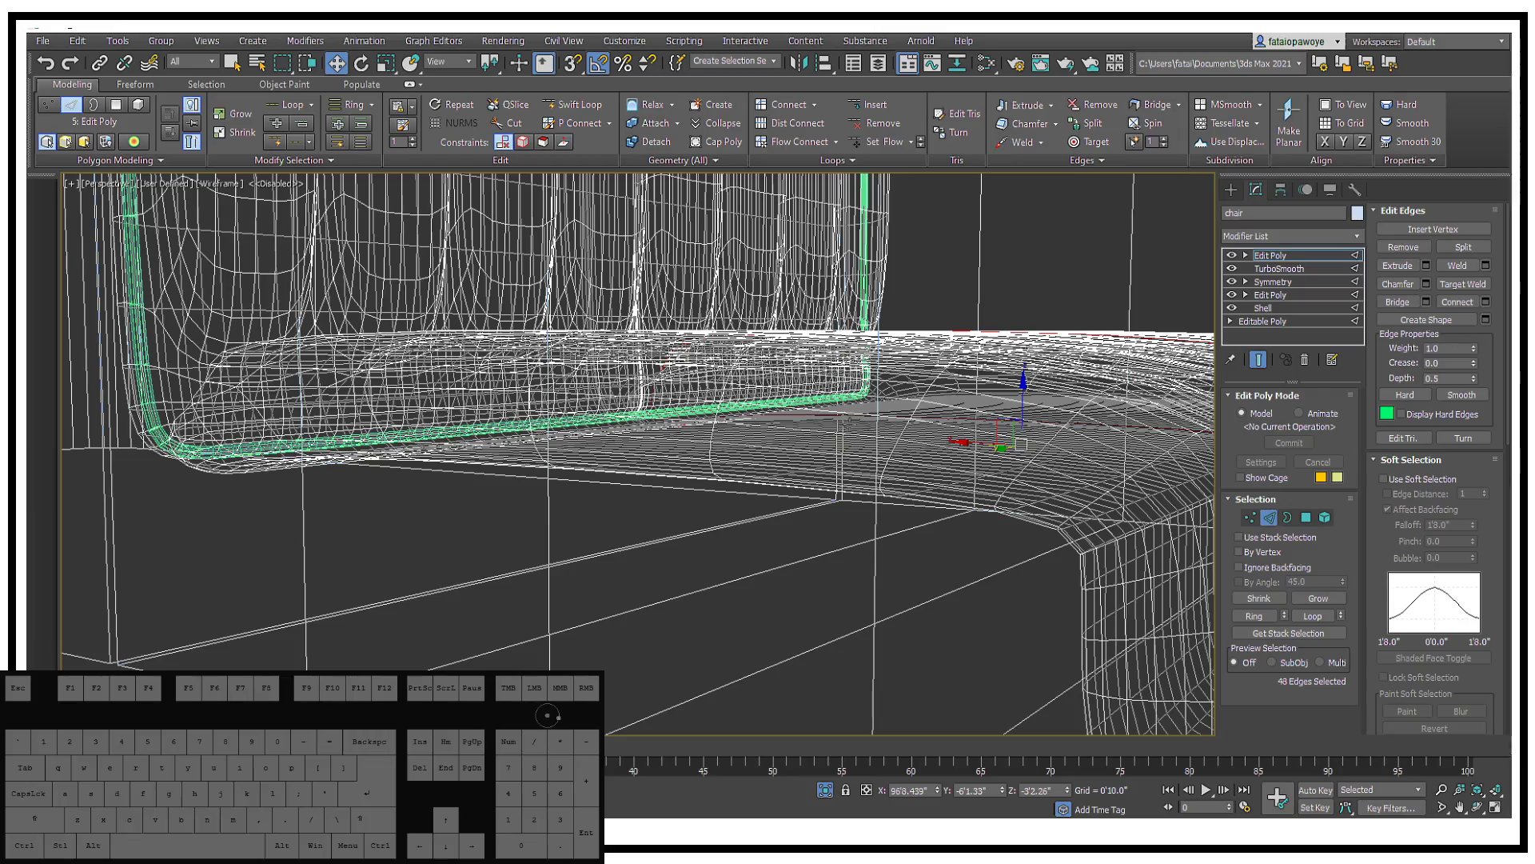
pyautogui.doubleClick(829, 432)
# Step: Add the matching rim edge loop on the seat cushion's other half to the selection
pyautogui.scroll(-5, 828, 432)
pyautogui.keyDown('alt'); pyautogui.moveTo(829, 432); pyautogui.dragTo(560, 376, button='middle'); pyautogui.keyUp('alt')
pyautogui.scroll(4, 560, 376)
pyautogui.scroll(6, 672, 296)
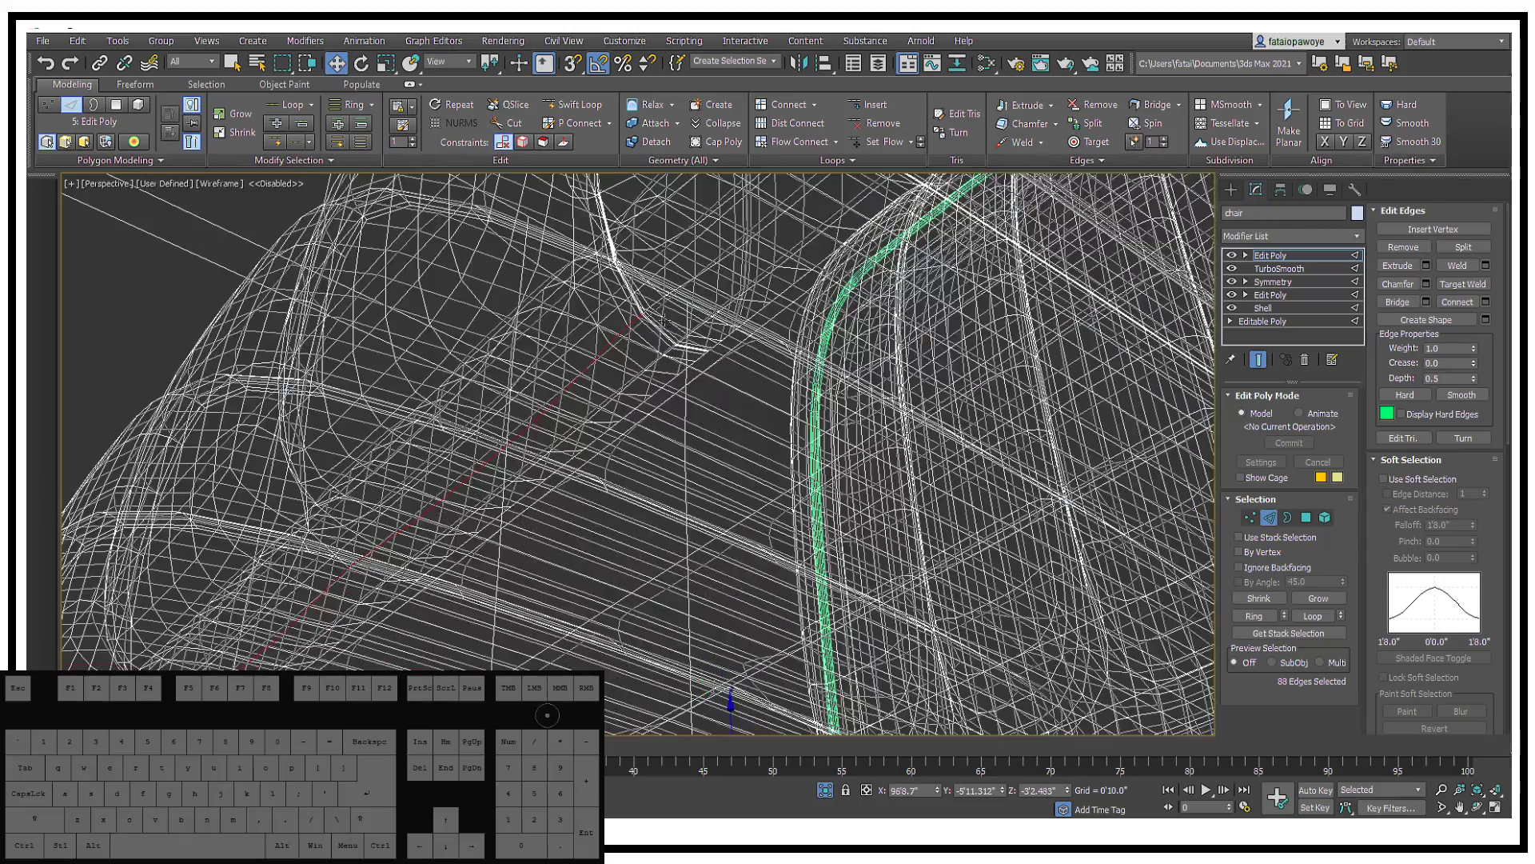
pyautogui.keyDown('ctrl'); pyautogui.doubleClick(685, 287); pyautogui.keyUp('ctrl')
pyautogui.scroll(-5, 685, 287)
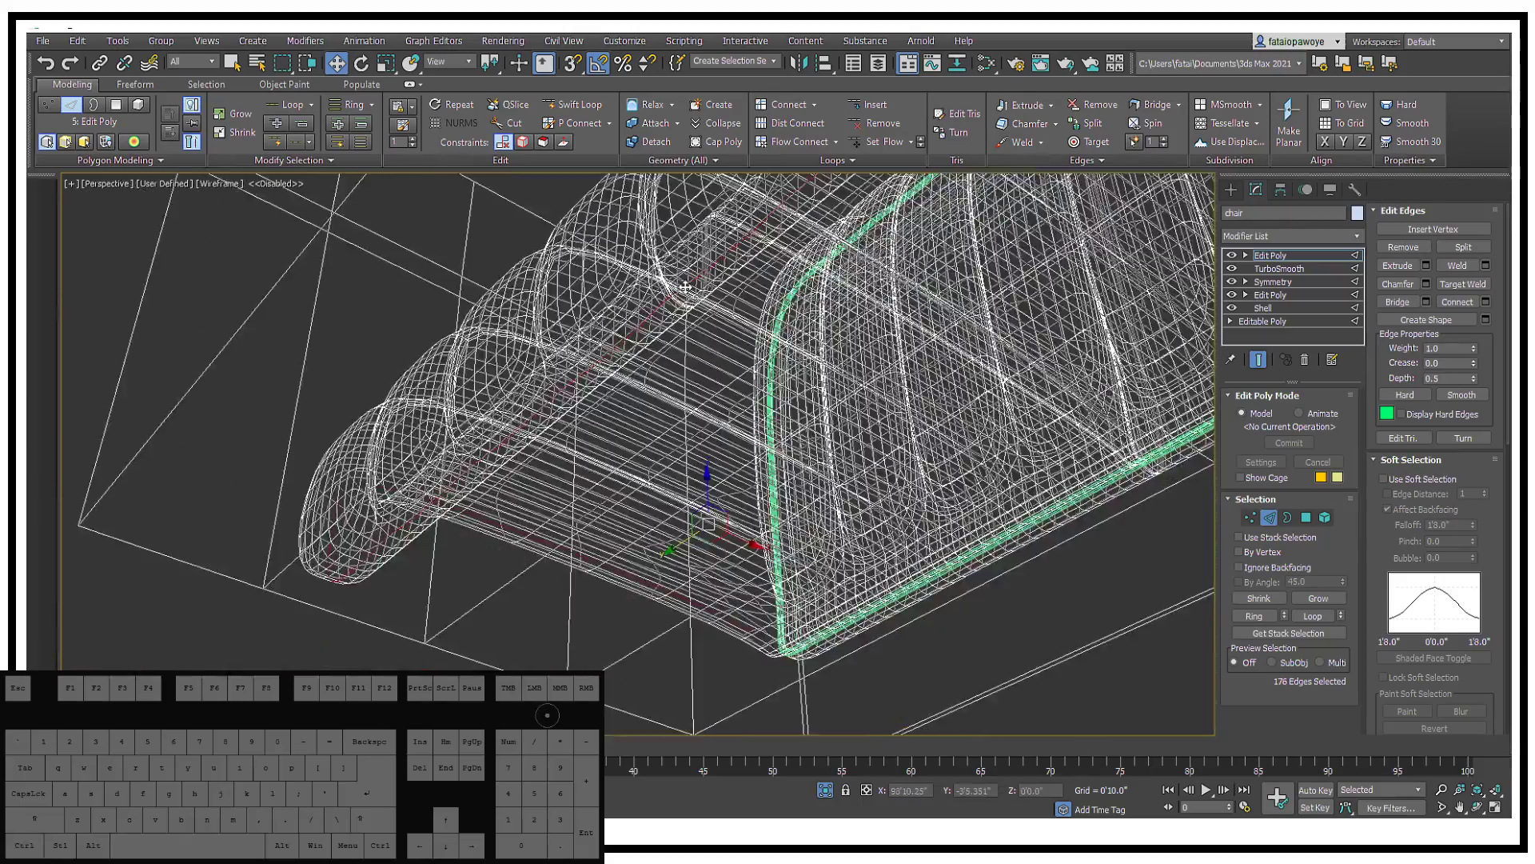
pyautogui.moveTo(685, 287)
pyautogui.keyDown('alt'); pyautogui.mouseDown(button='middle')
pyautogui.moveTo(943, 328)
pyautogui.moveTo(693, 314)
pyautogui.moveTo(843, 349)
pyautogui.mouseUp(button='middle'); pyautogui.keyUp('alt')
# Step: Create a spline shape from the selected seat rim edges and return the viewport to default shading
pyautogui.click(1417, 320)
pyautogui.scroll(-3, 944, 303)
pyautogui.scroll(-3, 692, 314)
pyautogui.scroll(-5, 843, 376)
pyautogui.press('F3')
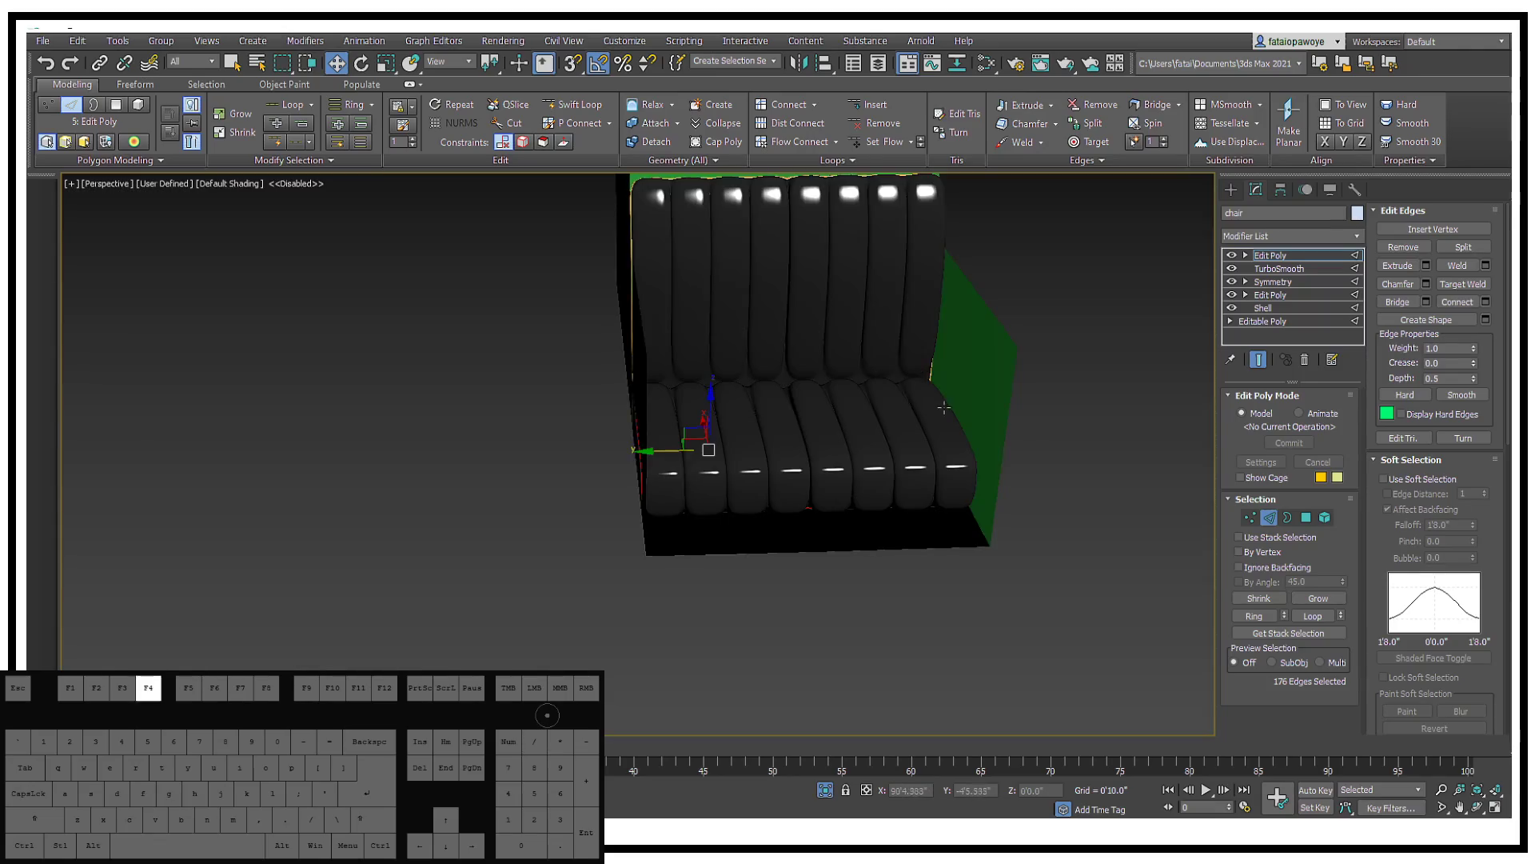
pyautogui.press('F4')
pyautogui.press('F4')
pyautogui.keyDown('alt'); pyautogui.moveTo(820, 284); pyautogui.dragTo(957, 294, button='middle'); pyautogui.keyUp('alt')
# Step: Select the new seat piping shape, assign it Material #106, and minimize the material editor
pyautogui.click(1231, 189)
pyautogui.keyDown('alt'); pyautogui.moveTo(1040, 343); pyautogui.dragTo(920, 359, button='middle'); pyautogui.keyUp('alt')
pyautogui.scroll(5, 730, 362)
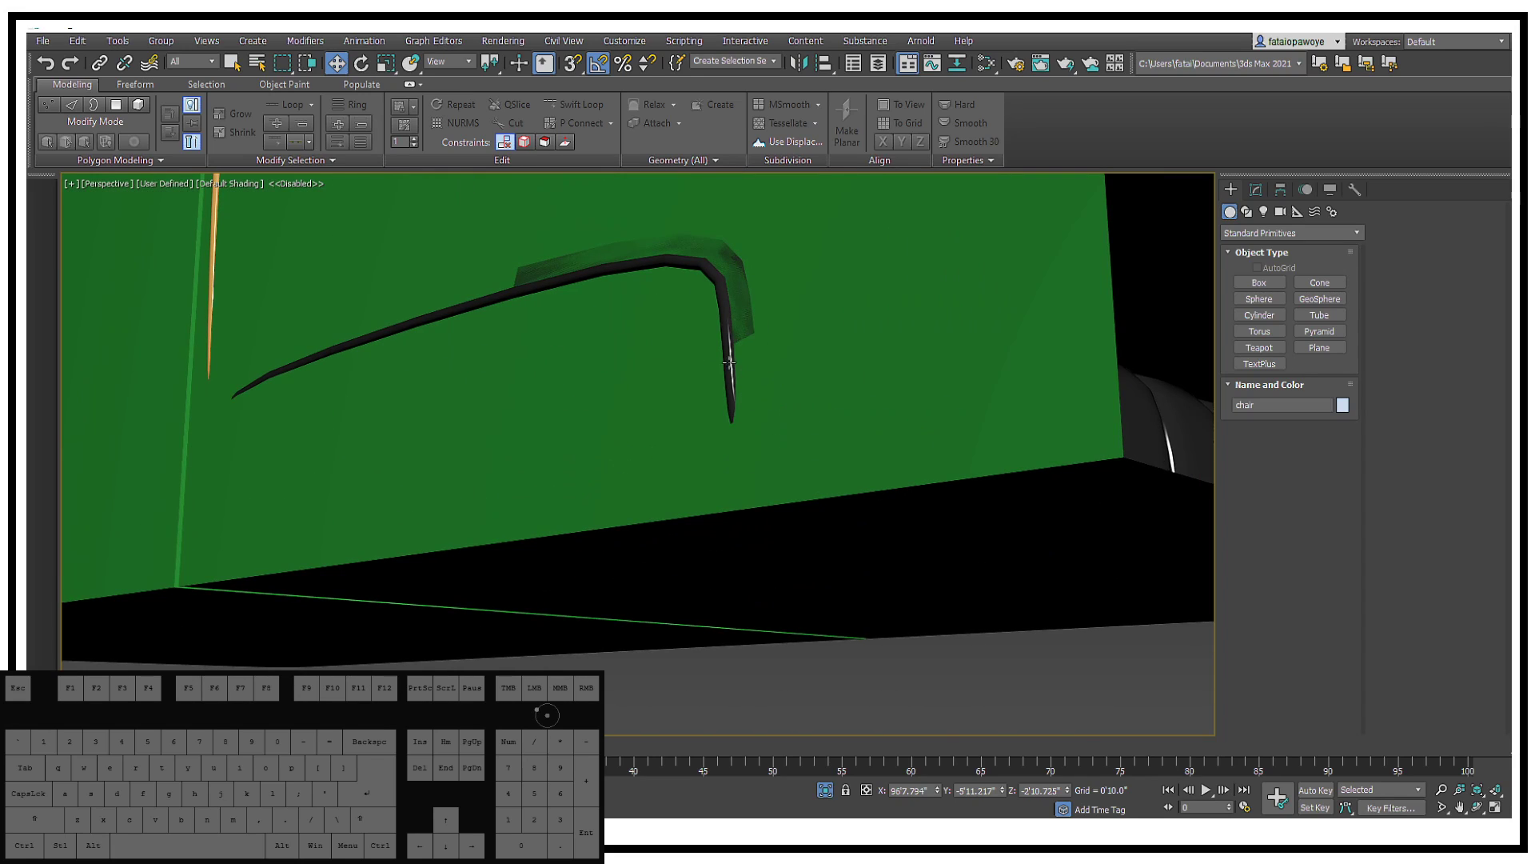
pyautogui.click(730, 331)
pyautogui.moveTo(729, 332); pyautogui.dragTo(703, 397, button='middle')
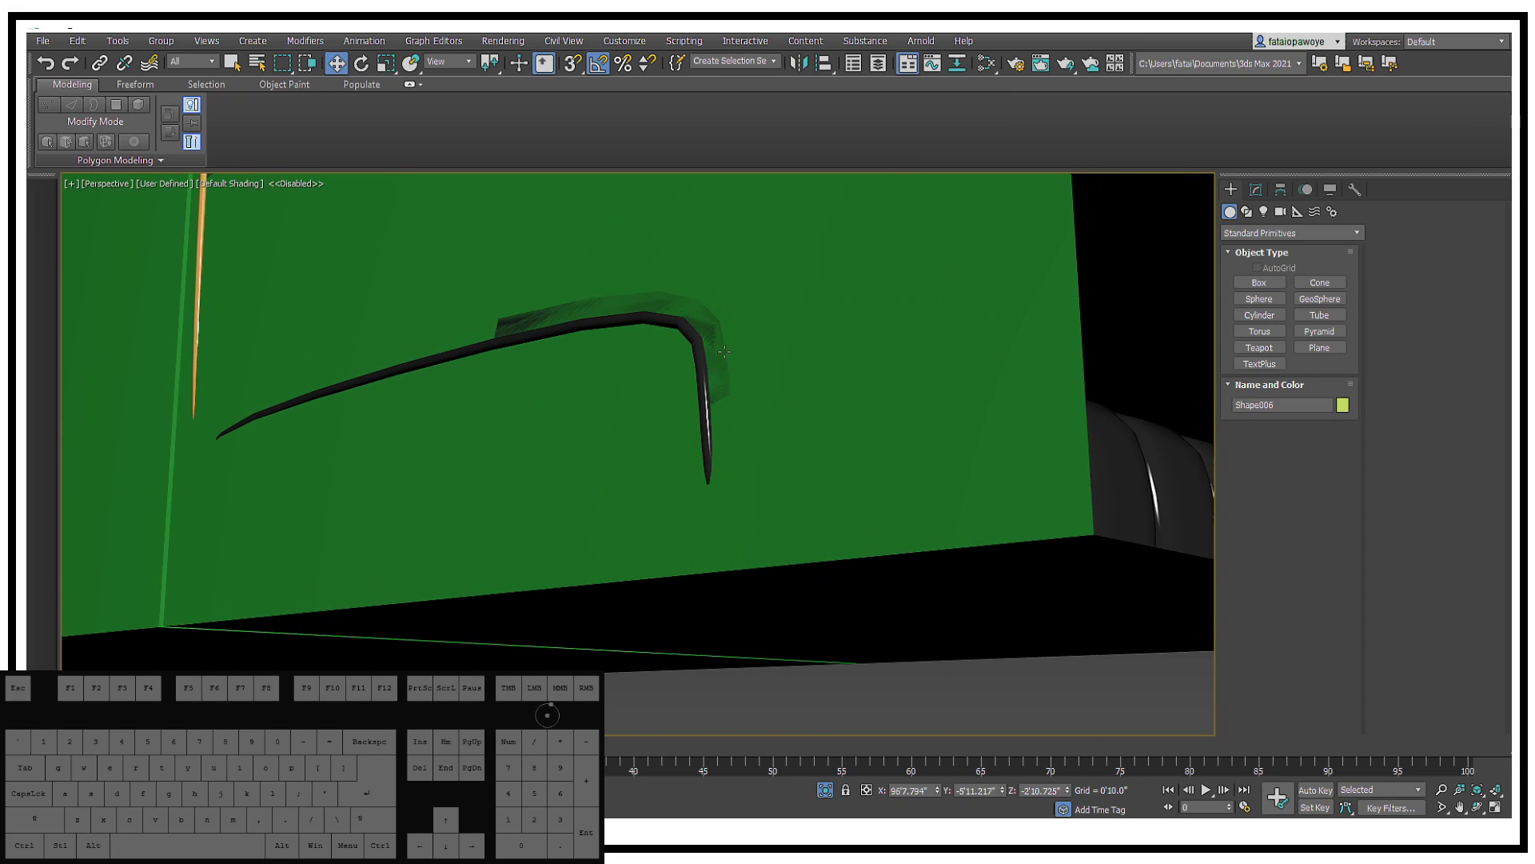
pyautogui.press('m')
pyautogui.click(733, 258)
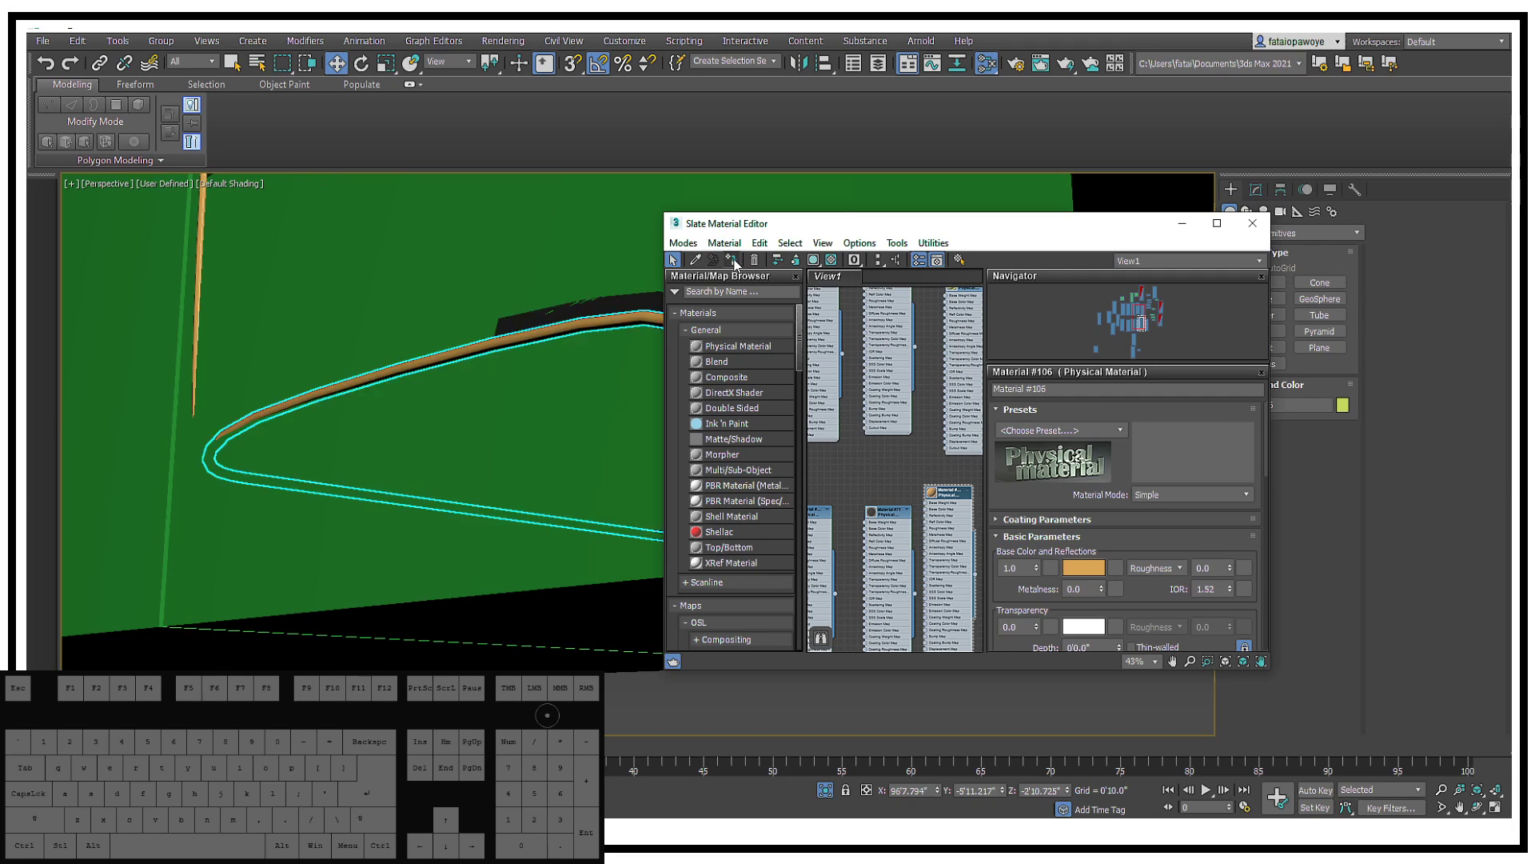
pyautogui.click(1182, 224)
# Step: Select the green body with edged faces displayed and edit it at edge level in the Edit Poly modifier above Symmetry
pyautogui.scroll(-6, 840, 289)
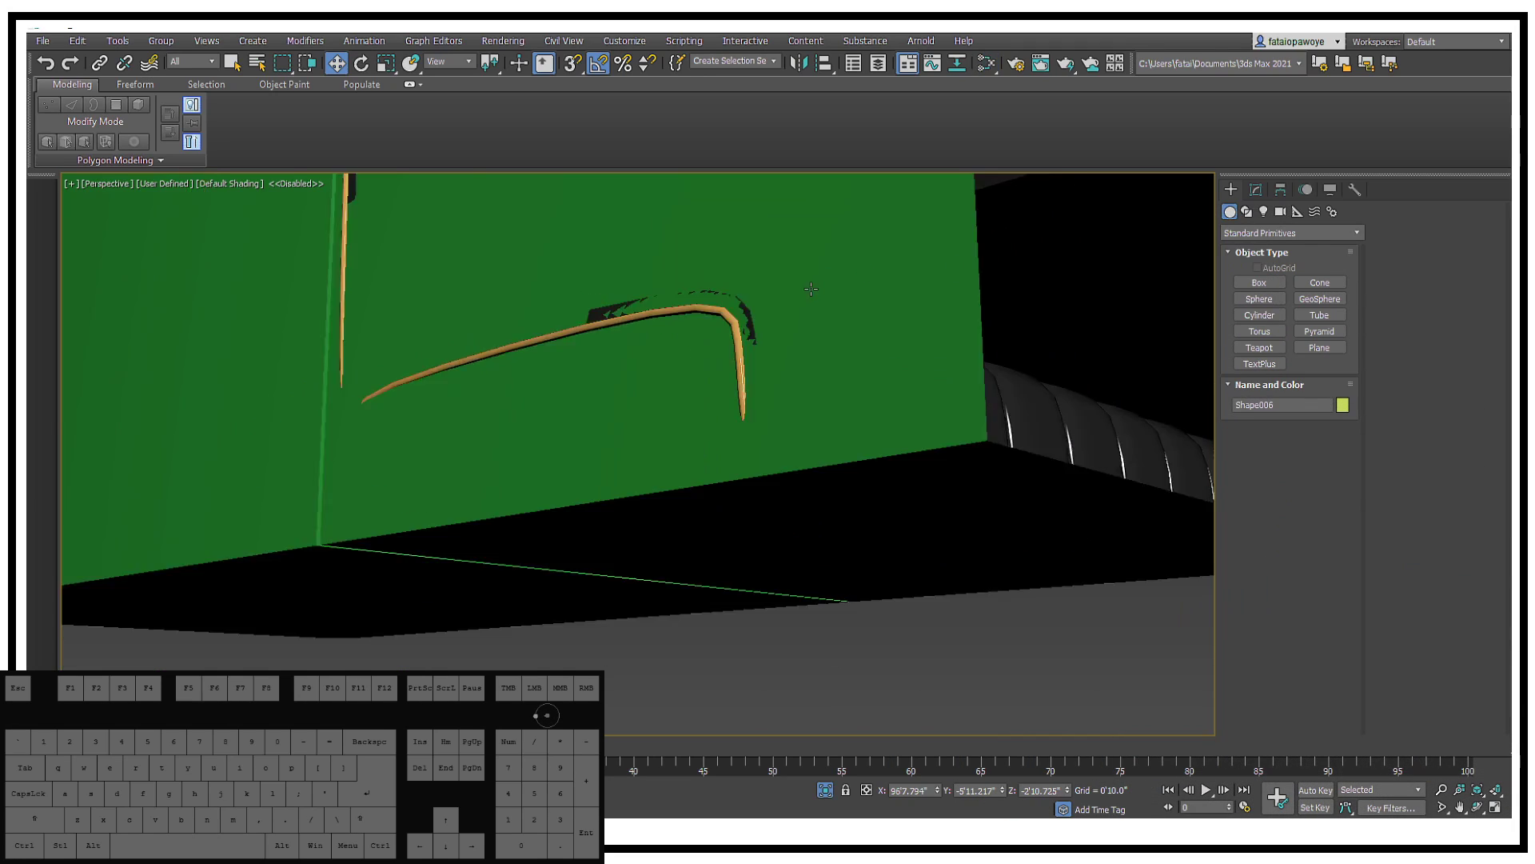
pyautogui.keyDown('super'); pyautogui.moveTo(900, 280); pyautogui.dragTo(775, 408, button='middle'); pyautogui.keyUp('super')
pyautogui.click(827, 319)
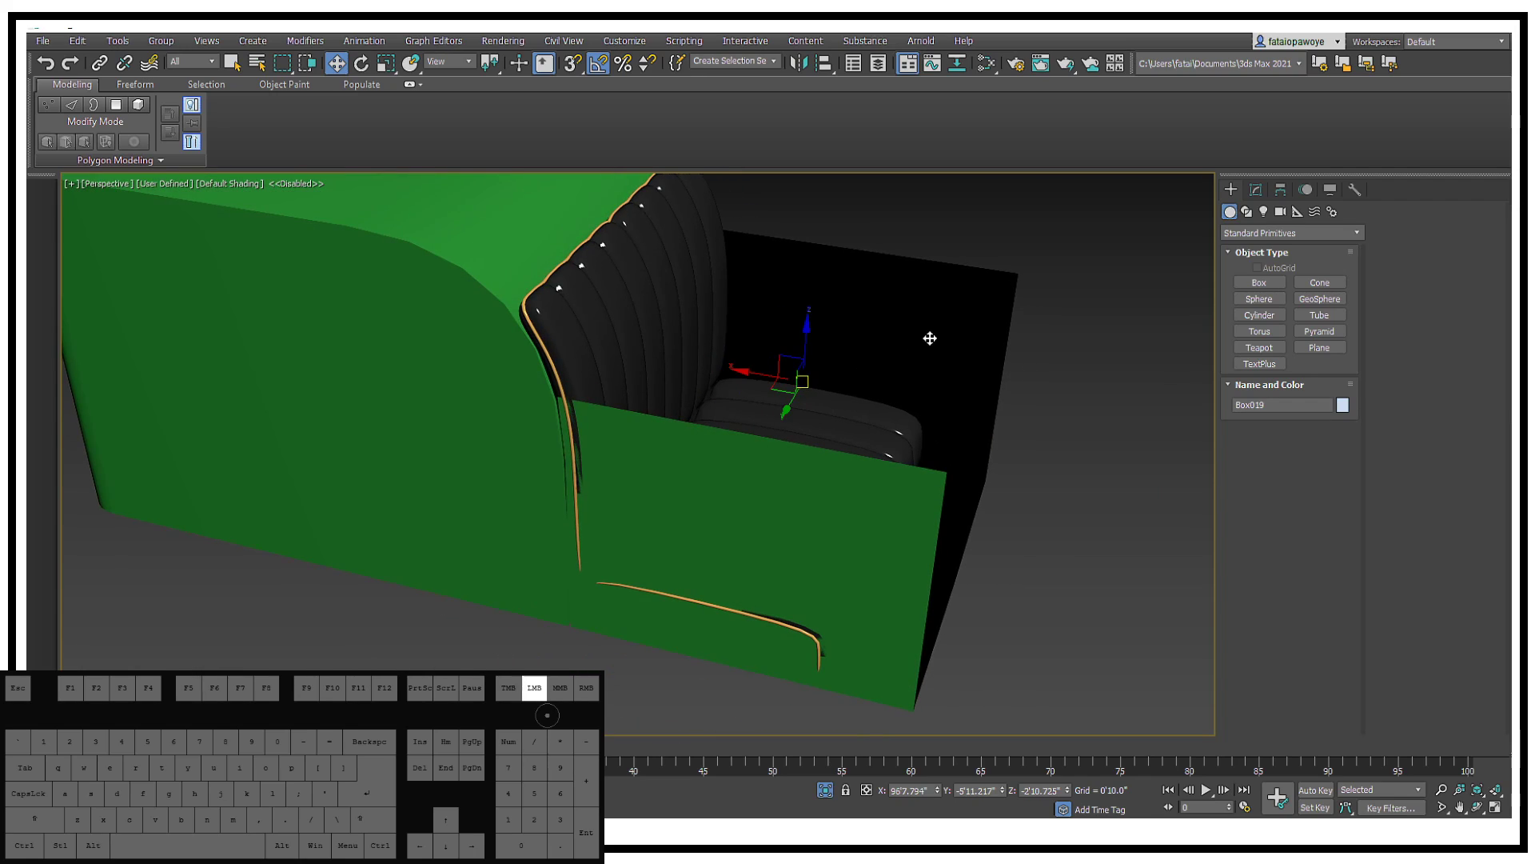
pyautogui.scroll(4, 856, 391)
pyautogui.press('F4')
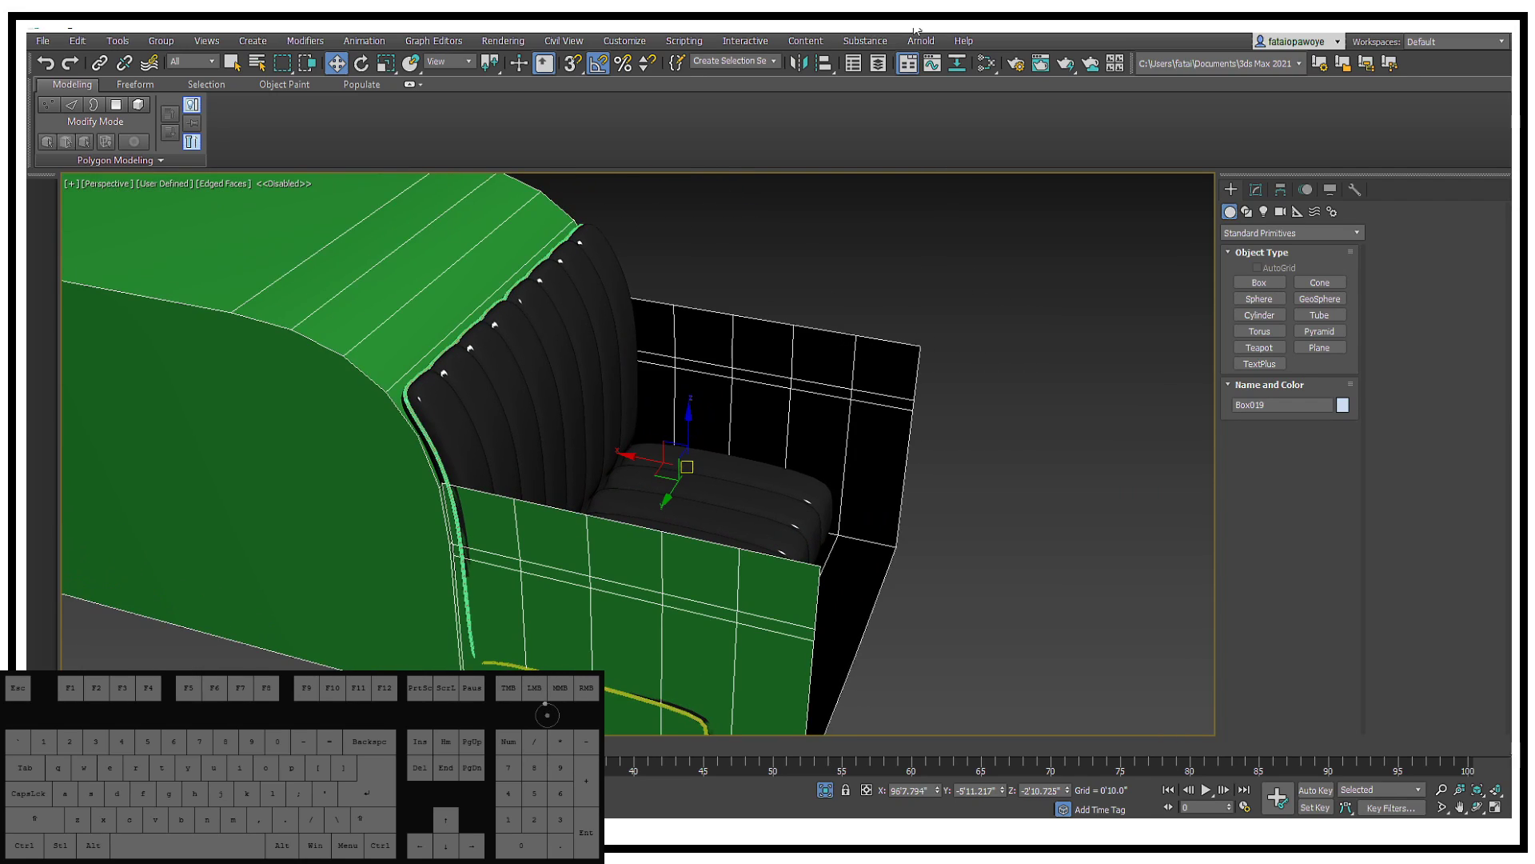
pyautogui.click(1256, 189)
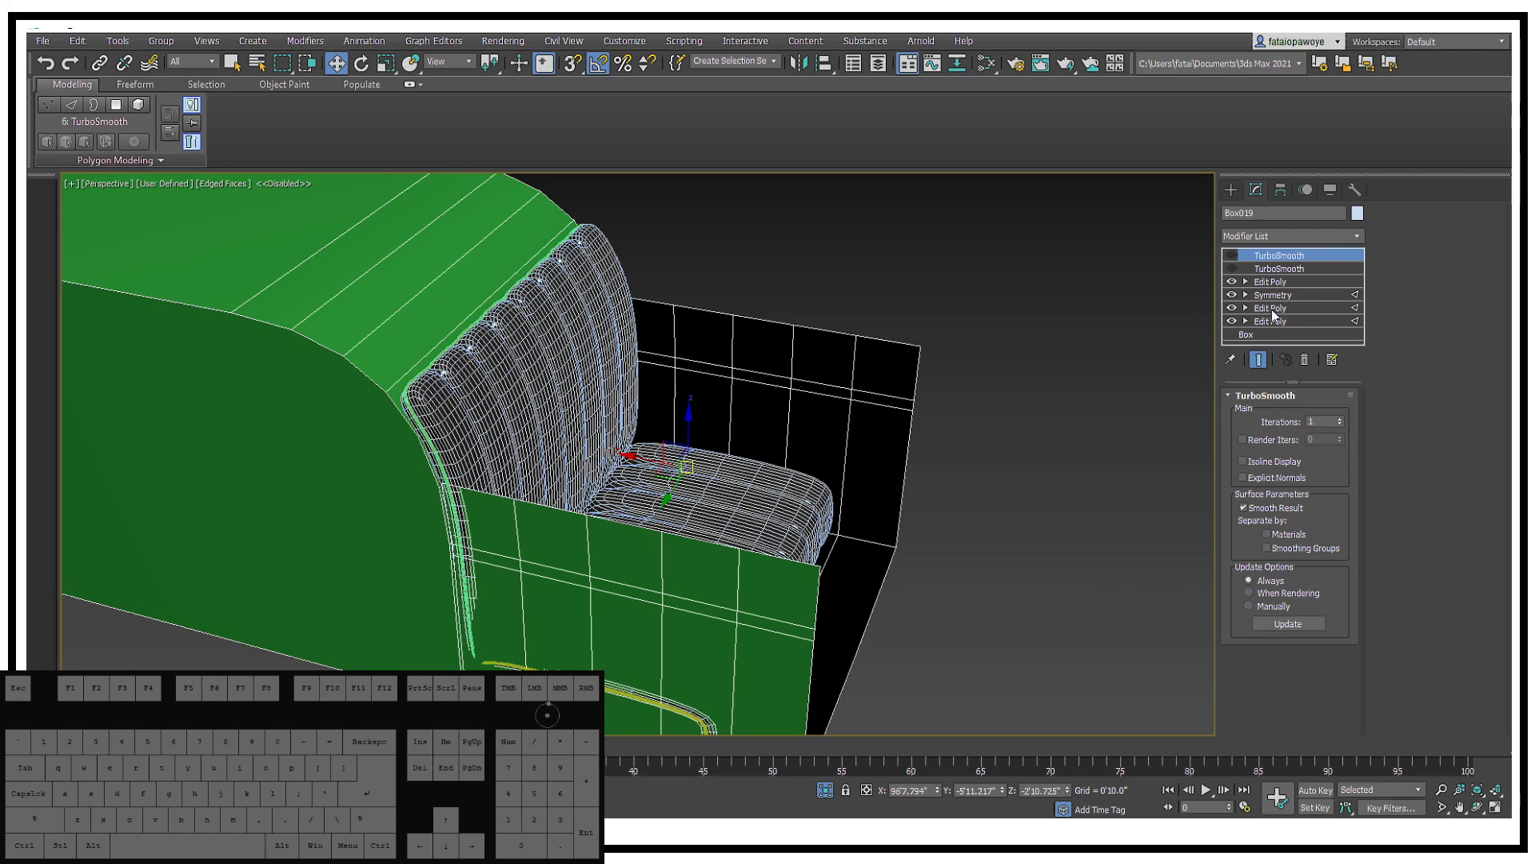
pyautogui.click(1277, 282)
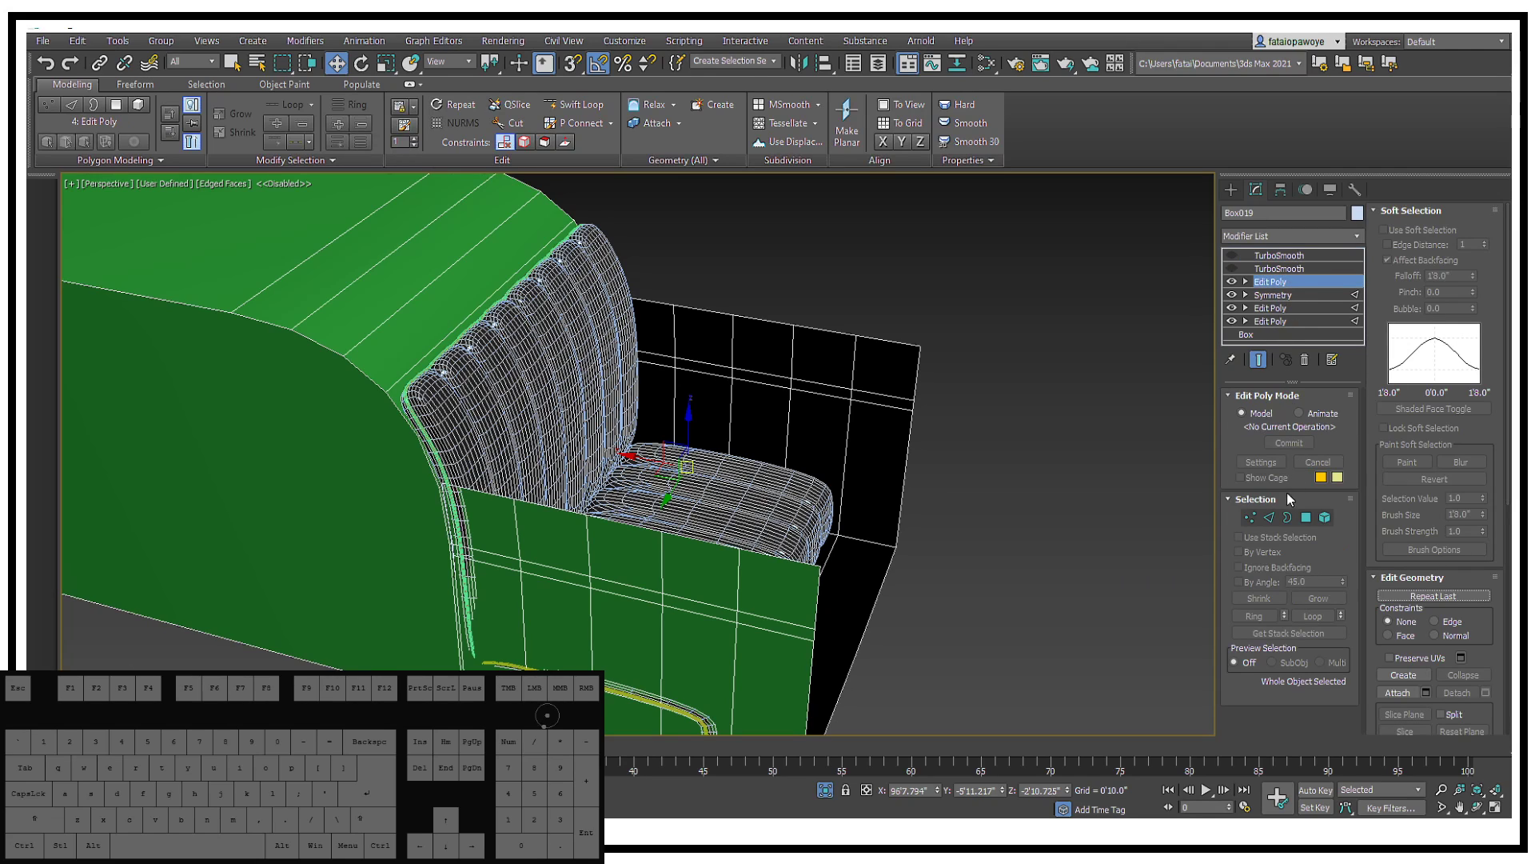
pyautogui.click(1269, 517)
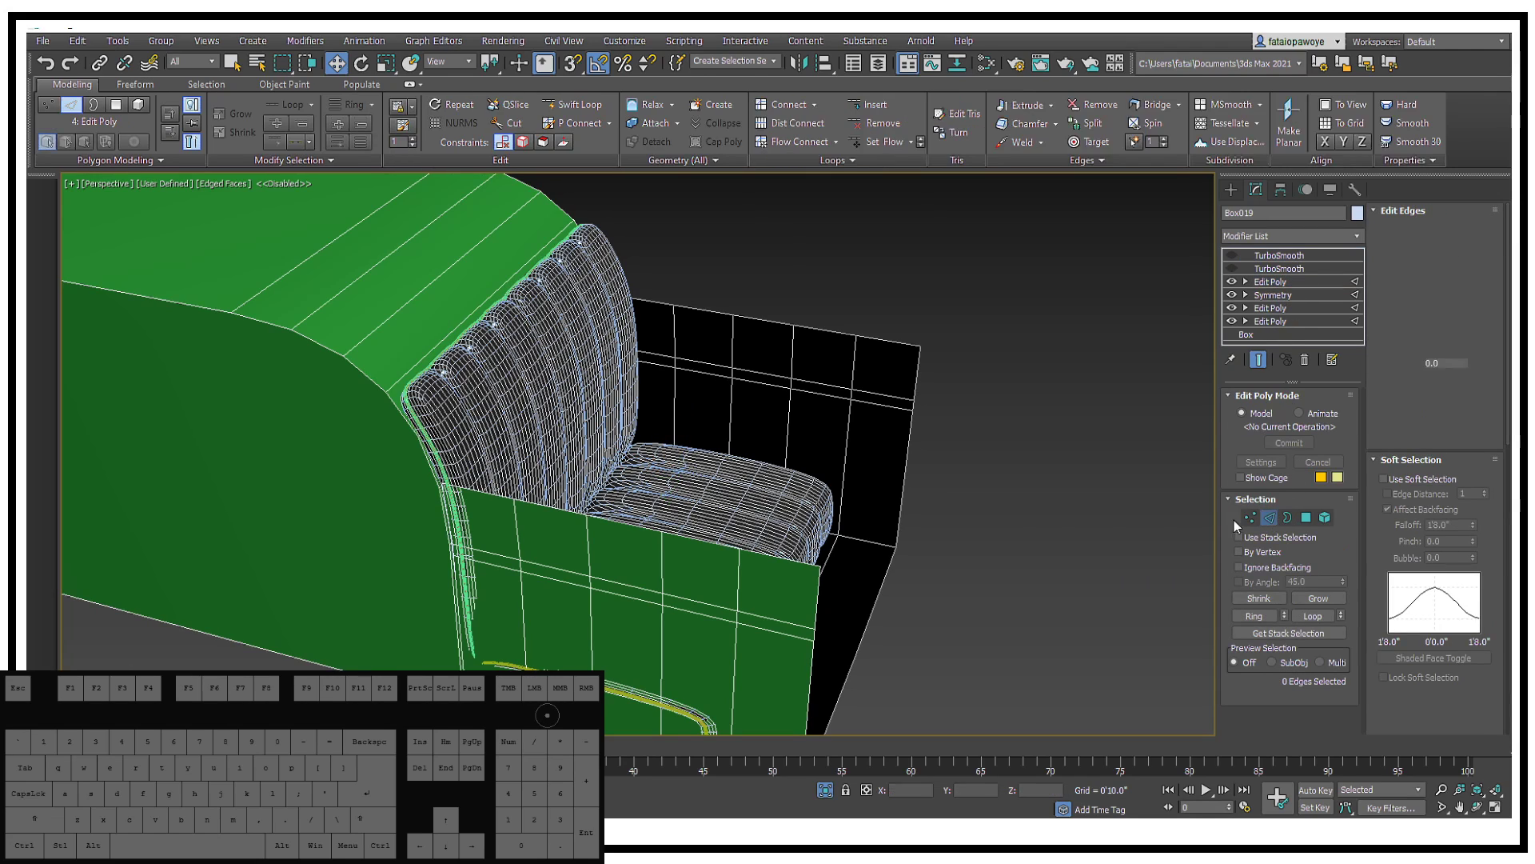
# Step: Select the lower horizontal edge loop on both green side panels and move it down to about mid-height
pyautogui.doubleClick(774, 630)
pyautogui.moveTo(624, 550); pyautogui.dragTo(624, 582)
pyautogui.hotkey('ctrl', 'z')
pyautogui.keyDown('alt'); pyautogui.moveTo(975, 412); pyautogui.dragTo(708, 329, button='middle'); pyautogui.keyUp('alt')
pyautogui.keyDown('ctrl'); pyautogui.doubleClick(710, 453); pyautogui.keyUp('ctrl')
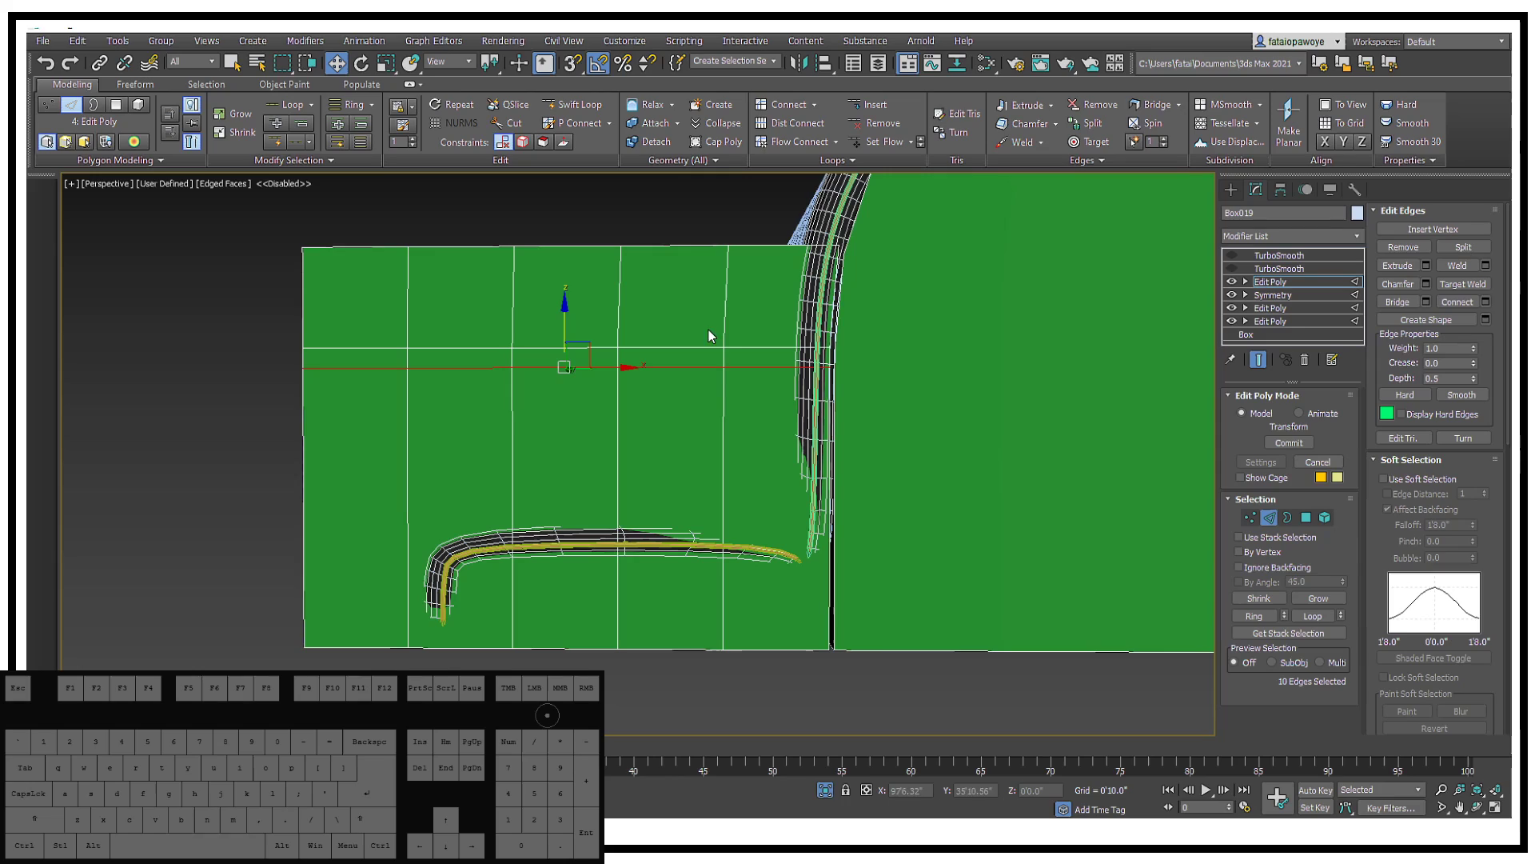
pyautogui.moveTo(570, 312); pyautogui.dragTo(540, 407)
pyautogui.keyDown('alt'); pyautogui.moveTo(540, 407); pyautogui.dragTo(637, 404, button='middle'); pyautogui.keyUp('alt')
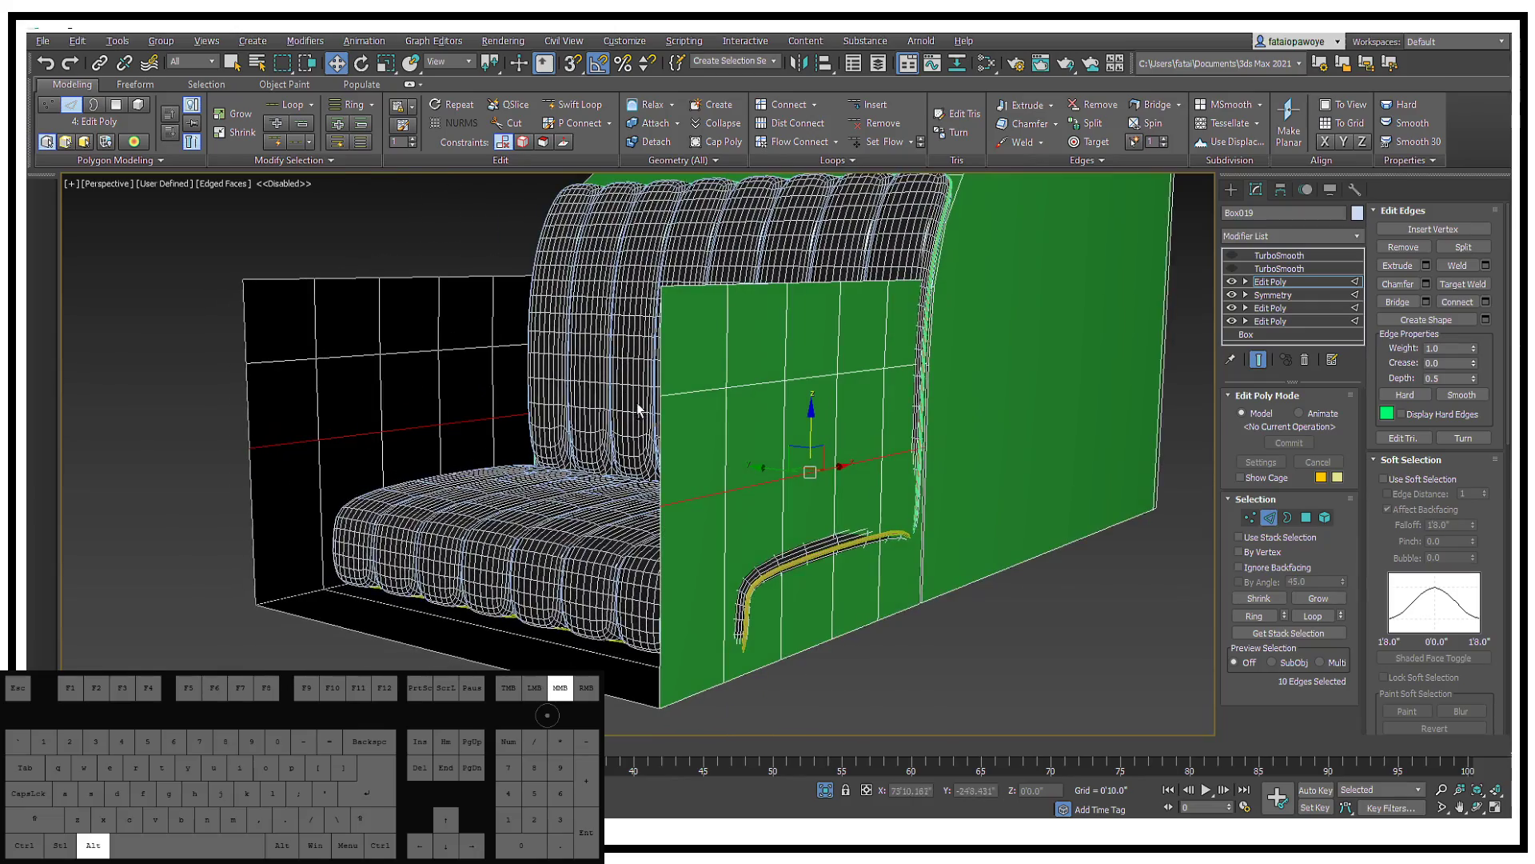
# Step: Add the upper horizontal edge loop on both green side panels to the edge selection
pyautogui.keyDown('ctrl'); pyautogui.doubleClick(679, 391); pyautogui.keyUp('ctrl')
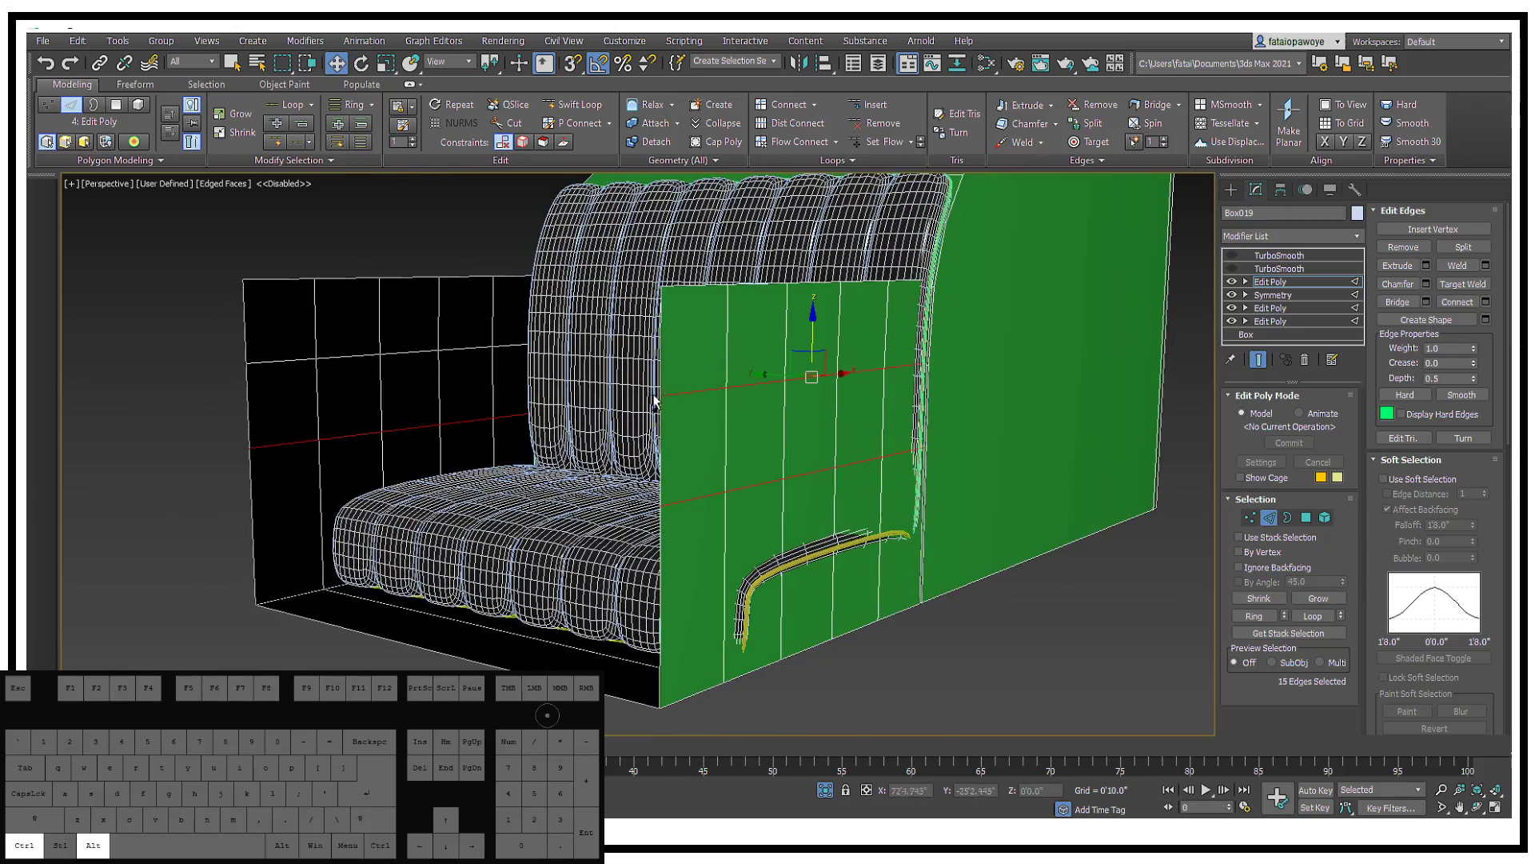
pyautogui.keyDown('alt'); pyautogui.moveTo(658, 402); pyautogui.dragTo(857, 401, button='middle'); pyautogui.keyUp('alt')
pyautogui.keyDown('ctrl'); pyautogui.doubleClick(745, 403); pyautogui.keyUp('ctrl')
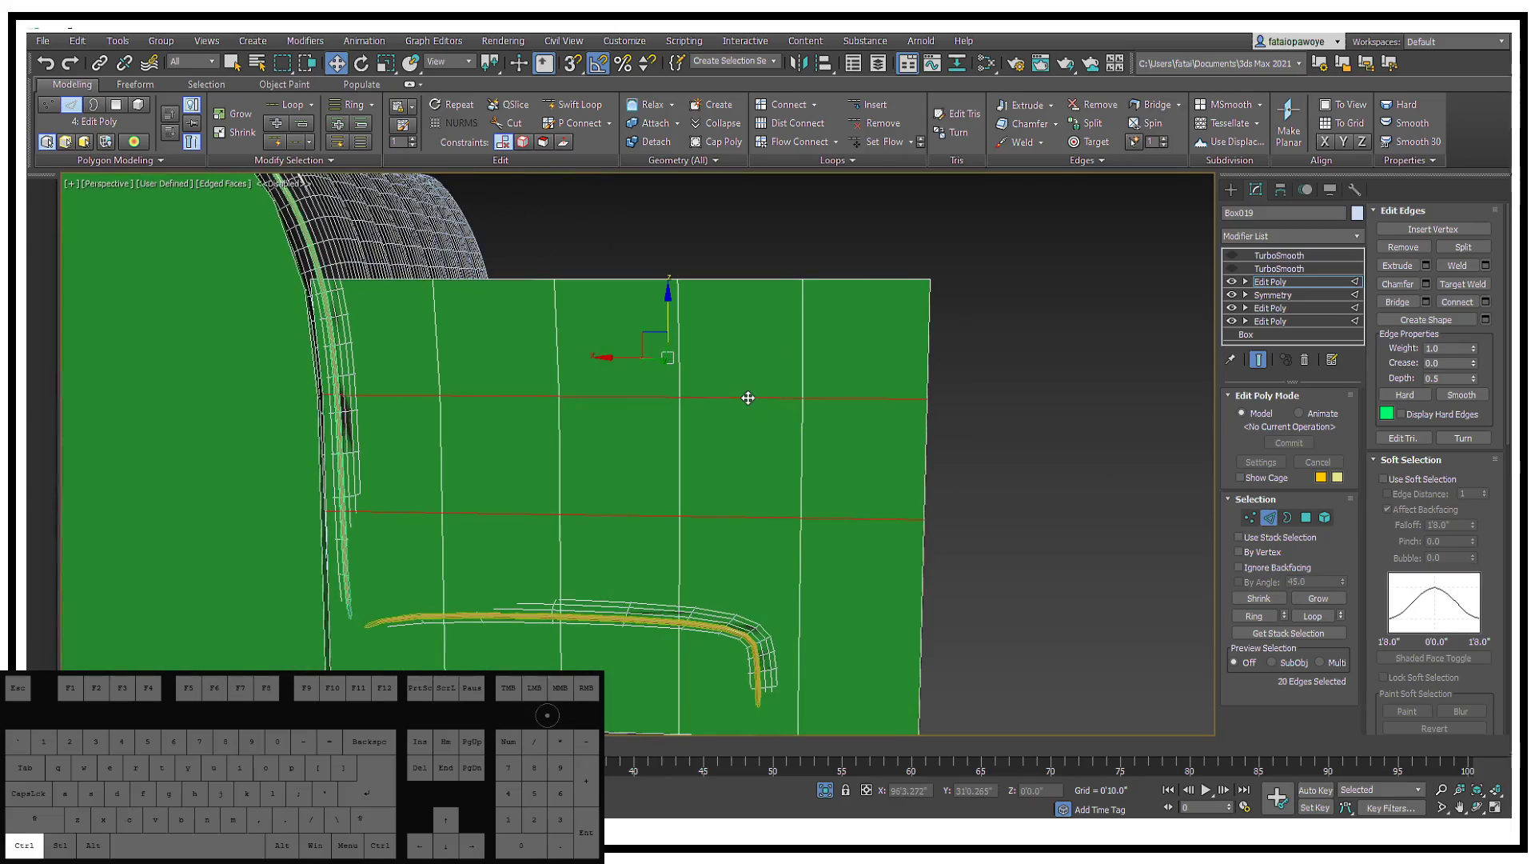
pyautogui.keyDown('alt'); pyautogui.moveTo(746, 403); pyautogui.dragTo(655, 413, button='middle'); pyautogui.keyUp('alt')
# Step: Switch to the vertices of the selected loops and scale them slightly outward along Y so the side panels bulge
pyautogui.click(1249, 519)
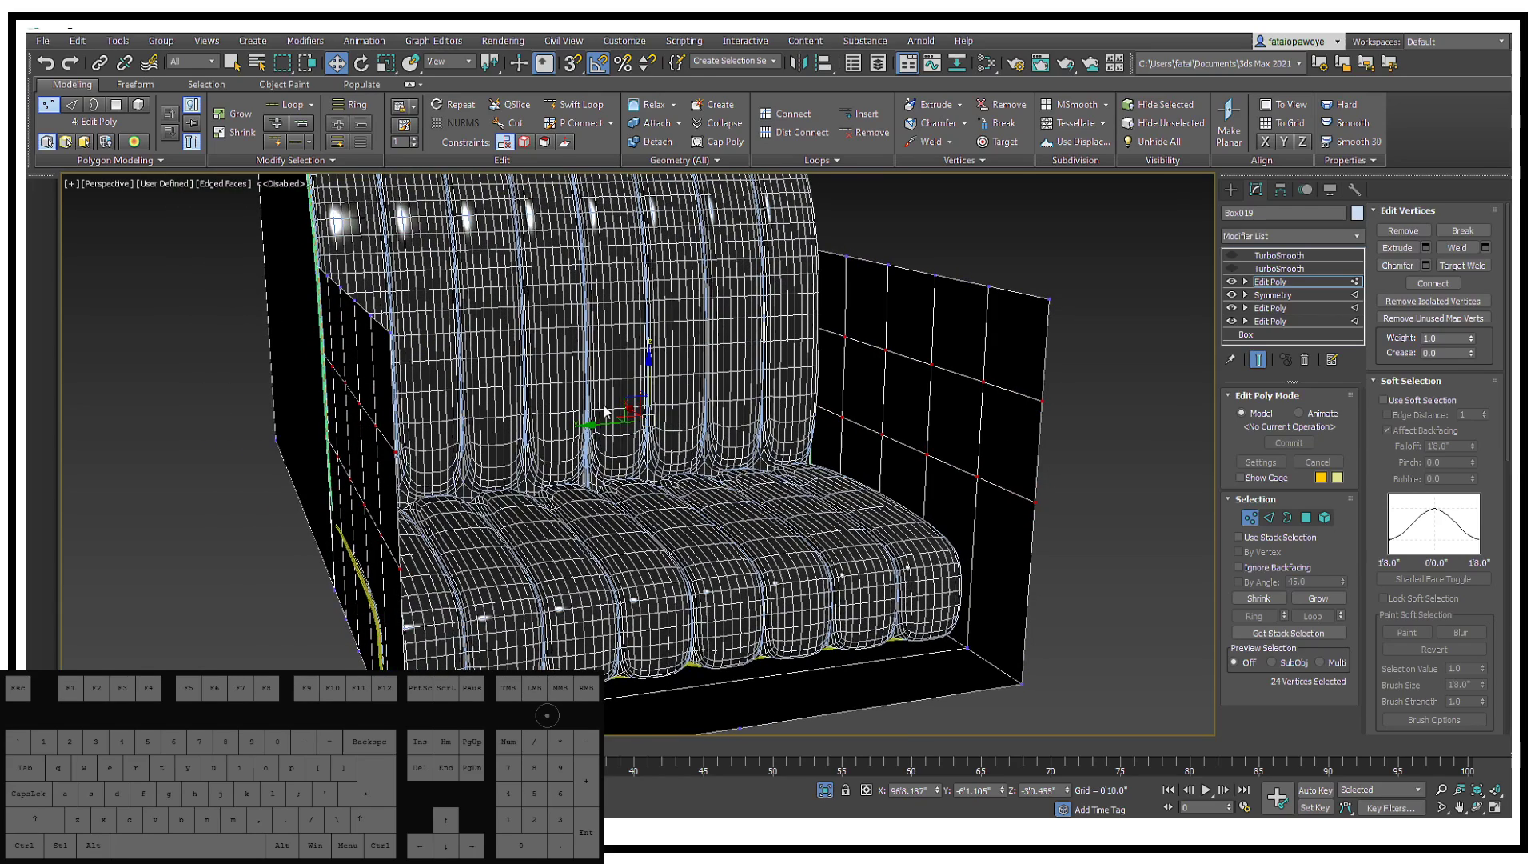
pyautogui.press('r')
pyautogui.moveTo(590, 420); pyautogui.dragTo(592, 452)
pyautogui.keyDown('alt'); pyautogui.moveTo(773, 418); pyautogui.dragTo(686, 446, button='middle'); pyautogui.keyUp('alt')
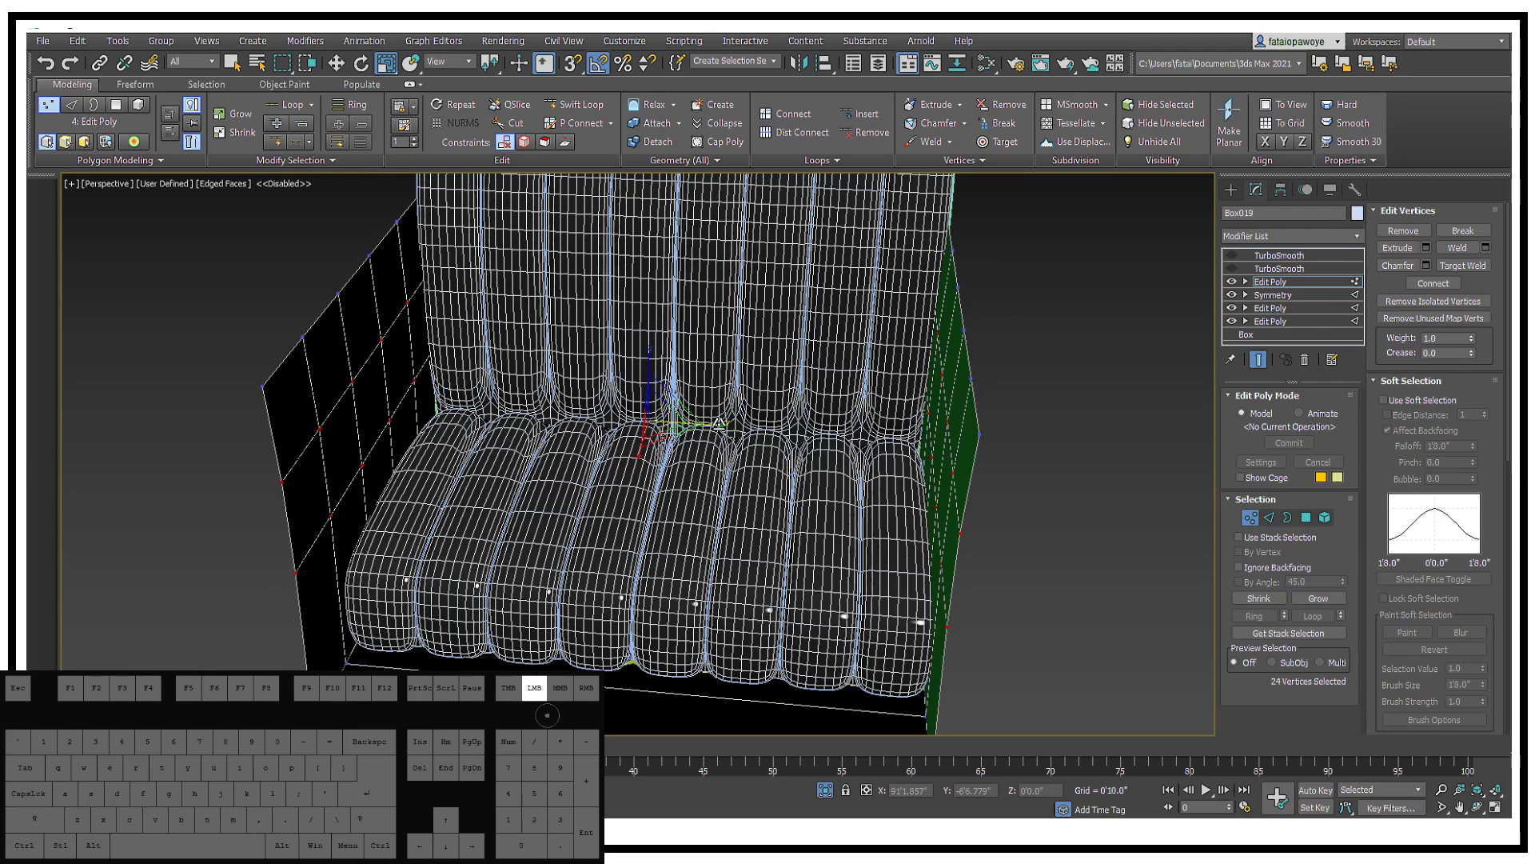
pyautogui.moveTo(719, 421); pyautogui.dragTo(722, 424)
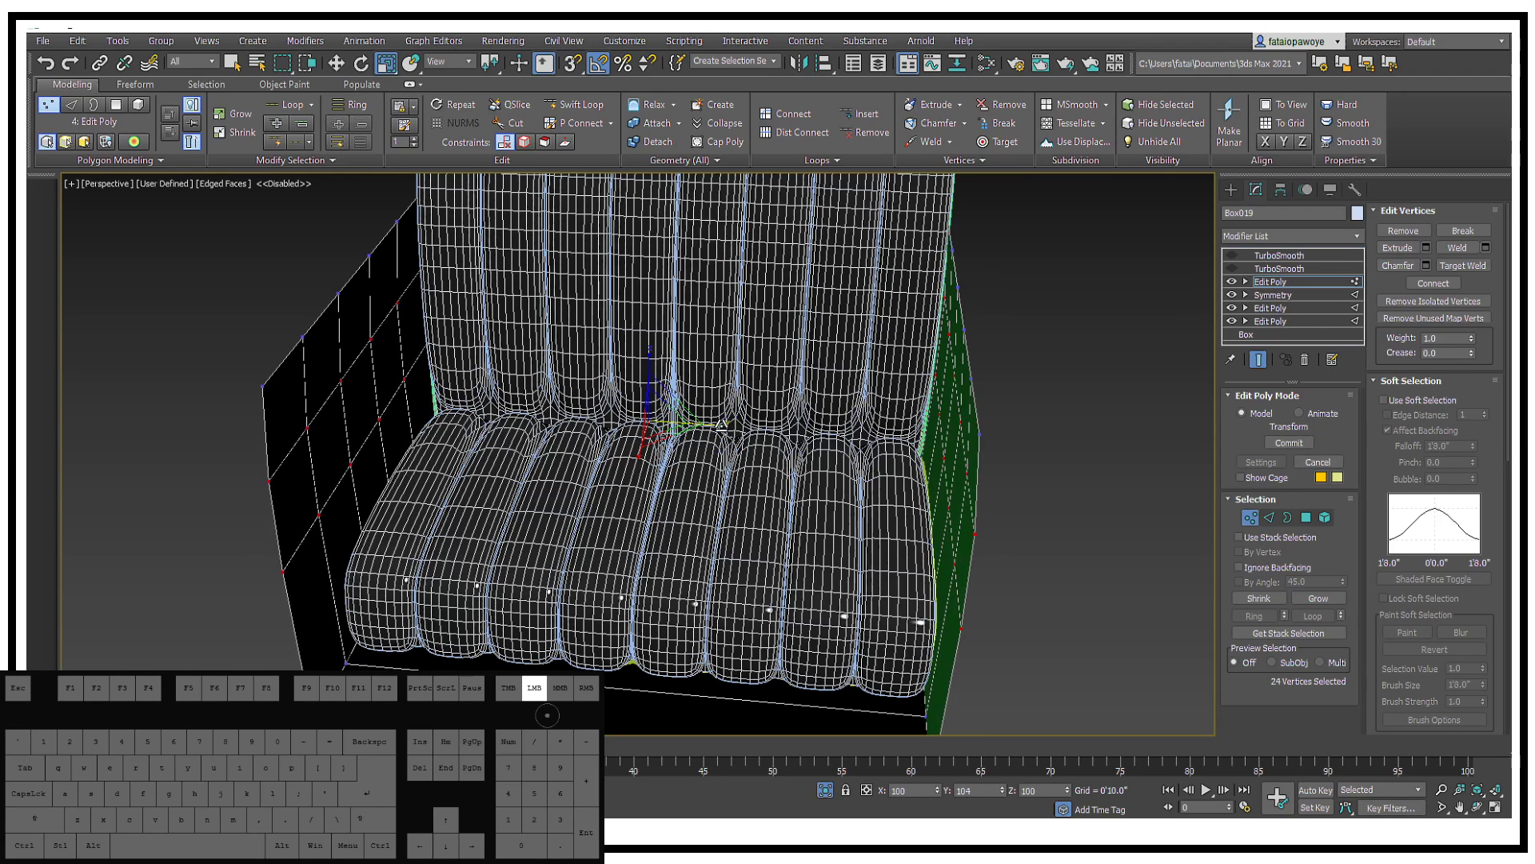
pyautogui.keyDown('alt'); pyautogui.moveTo(724, 409); pyautogui.dragTo(952, 398, button='middle'); pyautogui.keyUp('alt')
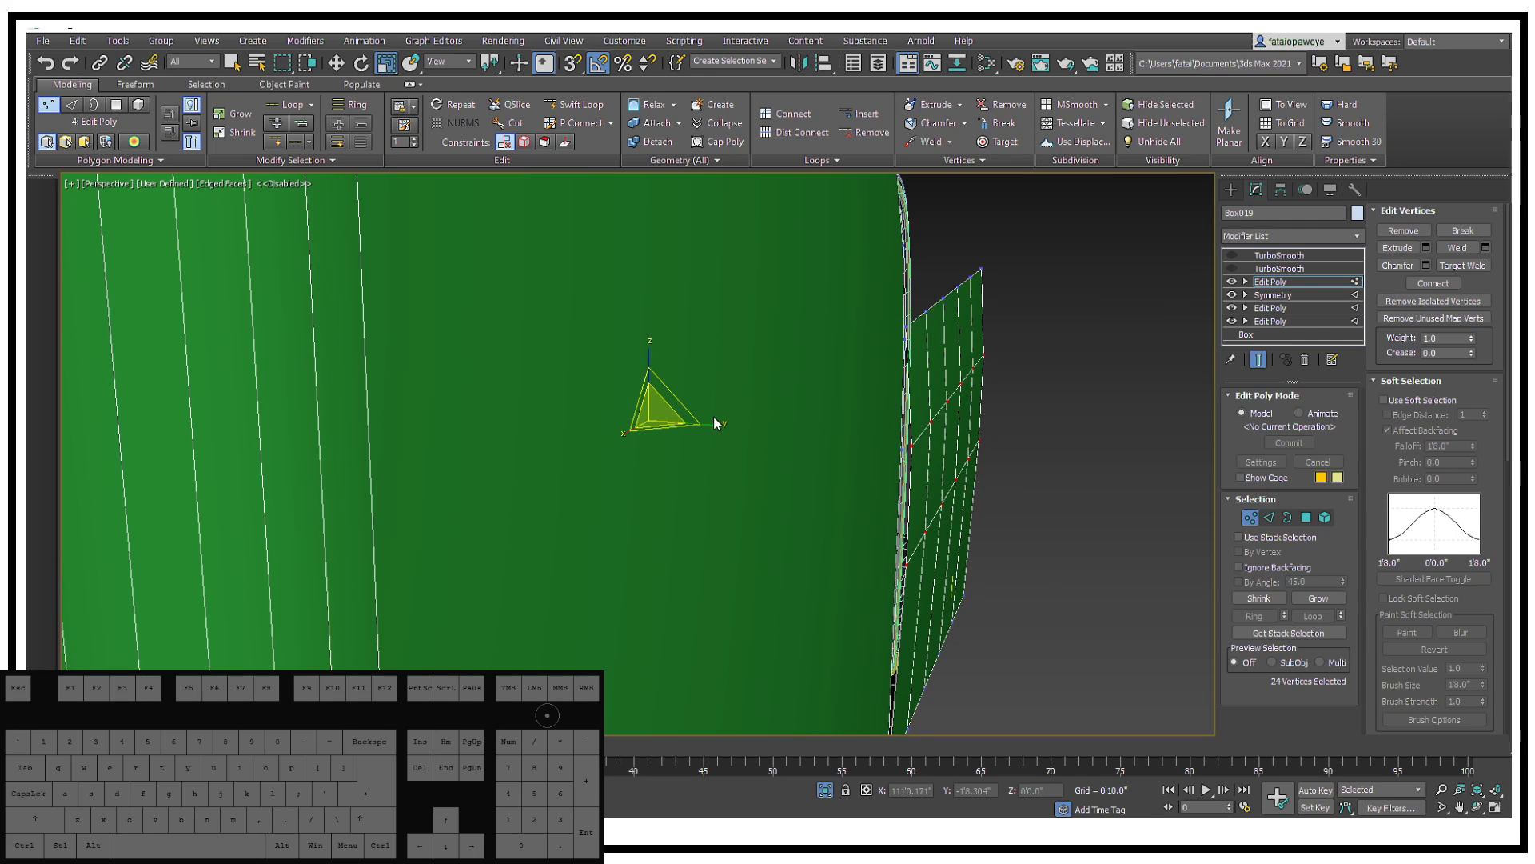
pyautogui.keyDown('alt'); pyautogui.moveTo(714, 423); pyautogui.dragTo(871, 434, button='middle'); pyautogui.keyUp('alt')
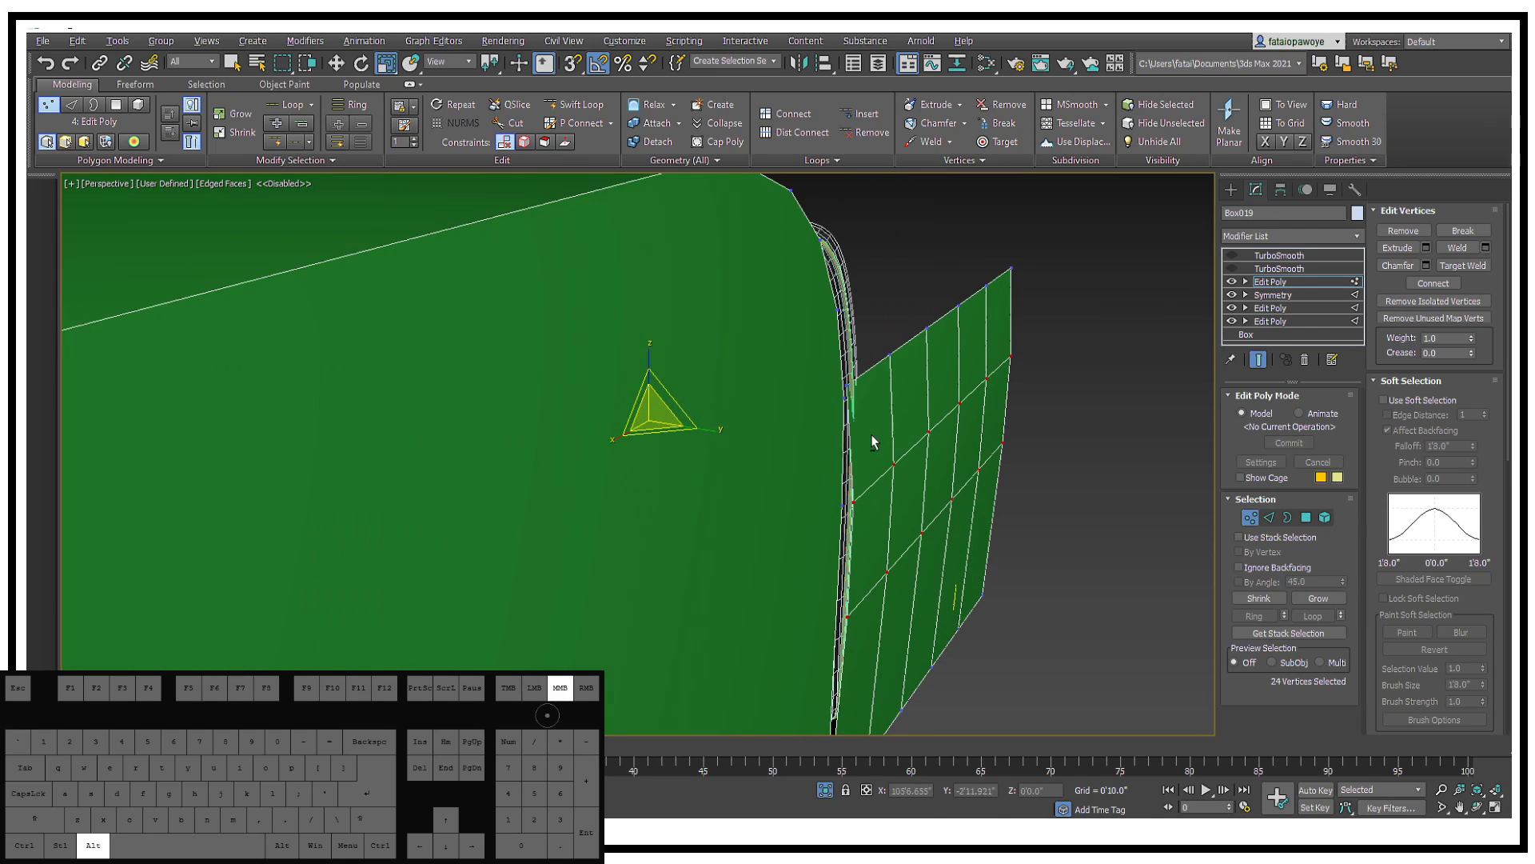
pyautogui.keyDown('alt'); pyautogui.moveTo(1004, 425); pyautogui.dragTo(880, 355, button='middle'); pyautogui.keyUp('alt')
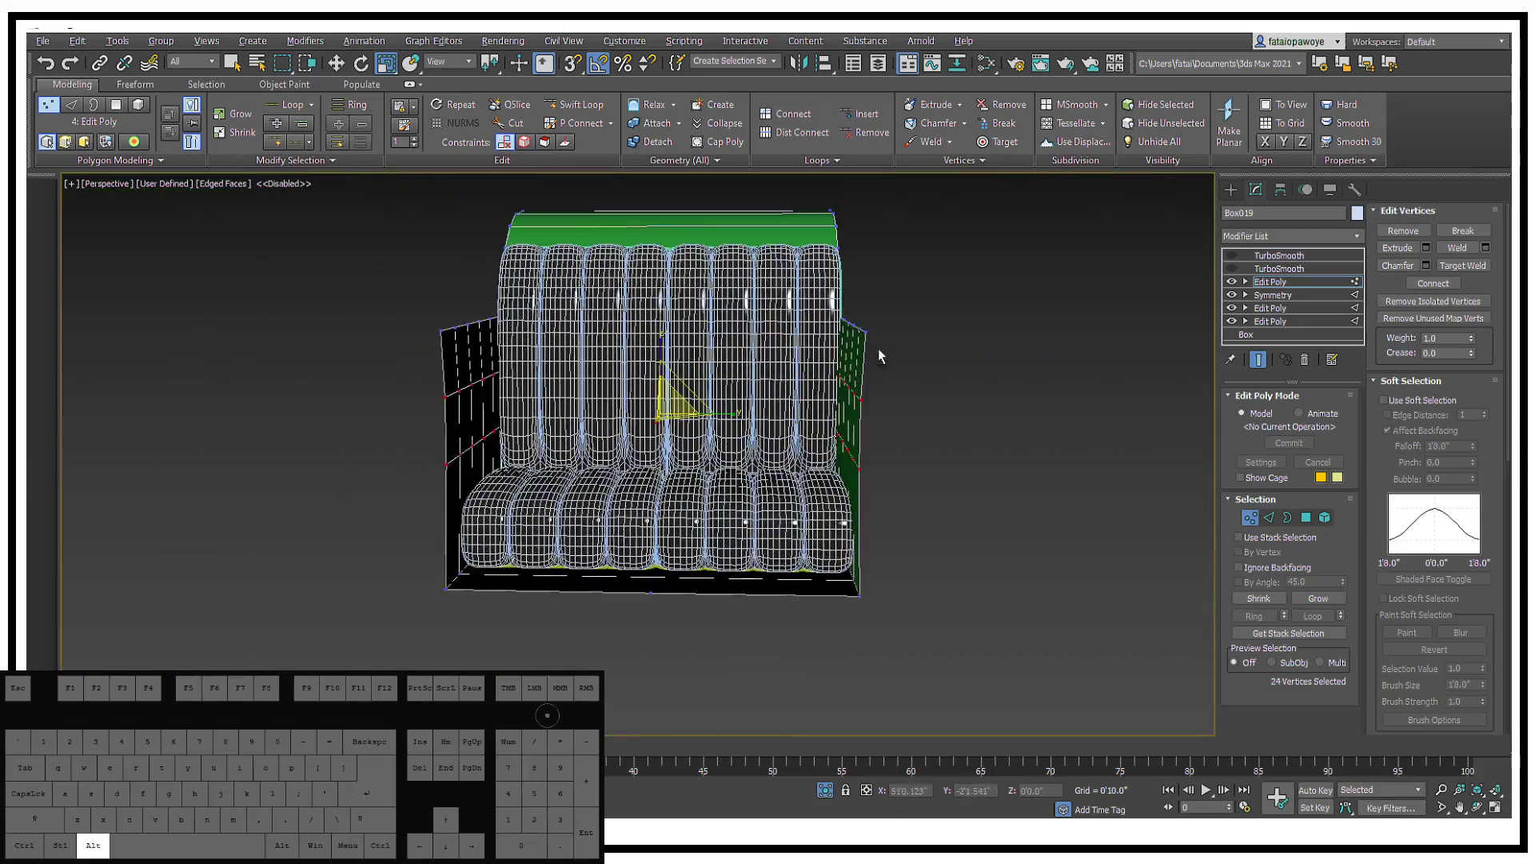
pyautogui.keyDown('alt'); pyautogui.moveTo(1174, 313); pyautogui.dragTo(1107, 430, button='middle'); pyautogui.keyUp('alt')
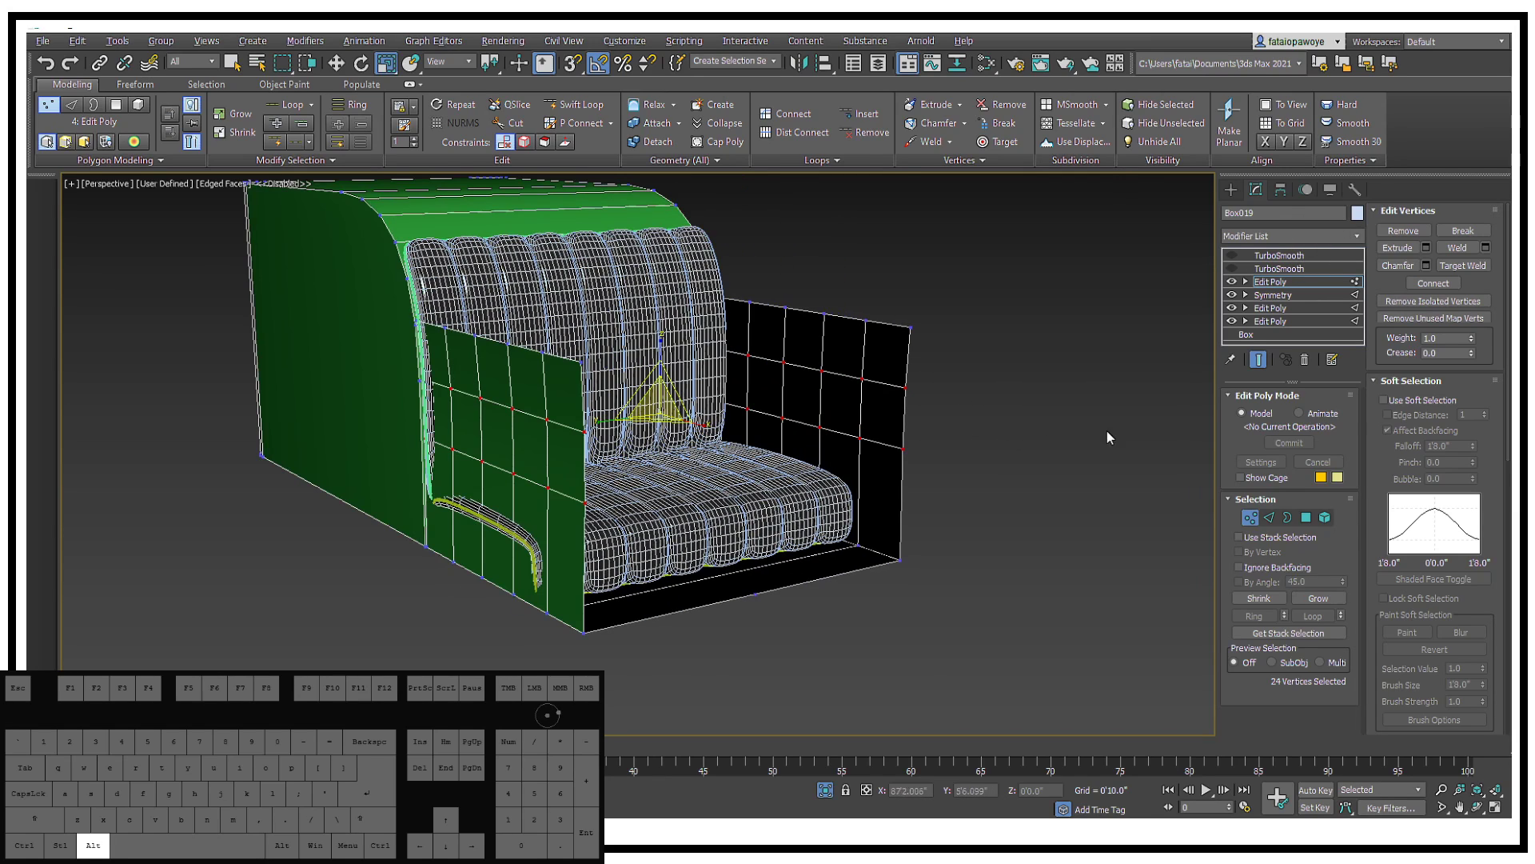
# Step: Select the front body element containing the side panels and floor, and convert it to a polygon selection
pyautogui.click(1325, 517)
pyautogui.keyDown('alt'); pyautogui.moveTo(976, 368); pyautogui.dragTo(1013, 456, button='middle'); pyautogui.keyUp('alt')
pyautogui.moveTo(1013, 456); pyautogui.dragTo(834, 324)
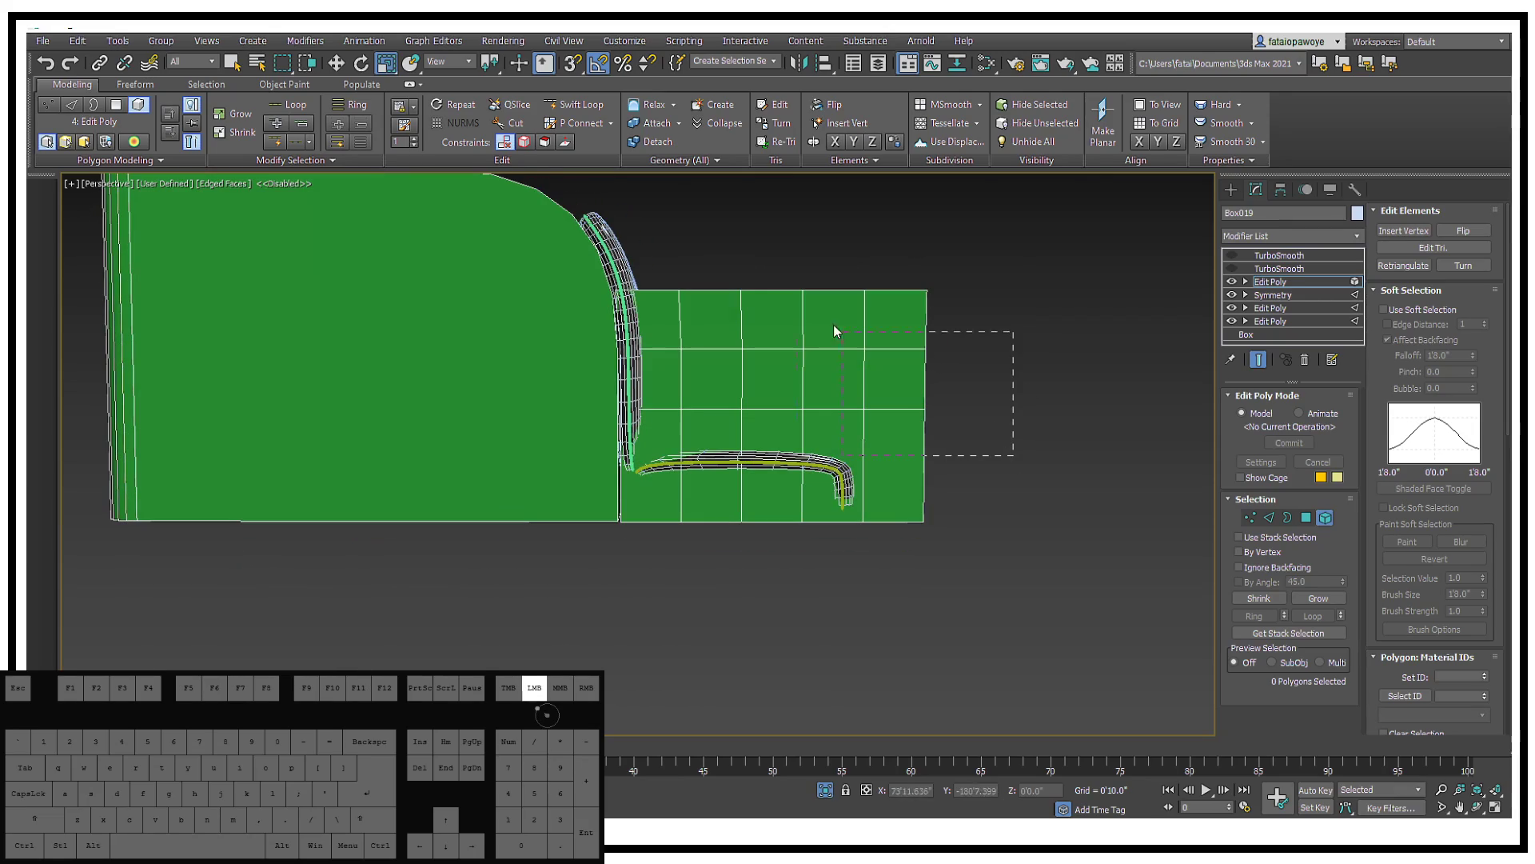
pyautogui.moveTo(670, 232); pyautogui.dragTo(655, 213)
pyautogui.keyDown('alt'); pyautogui.moveTo(656, 212); pyautogui.dragTo(627, 257, button='middle'); pyautogui.keyUp('alt')
pyautogui.keyDown('alt'); pyautogui.click(693, 490); pyautogui.keyUp('alt')
pyautogui.keyDown('alt'); pyautogui.moveTo(773, 439); pyautogui.dragTo(896, 456, button='middle'); pyautogui.keyUp('alt')
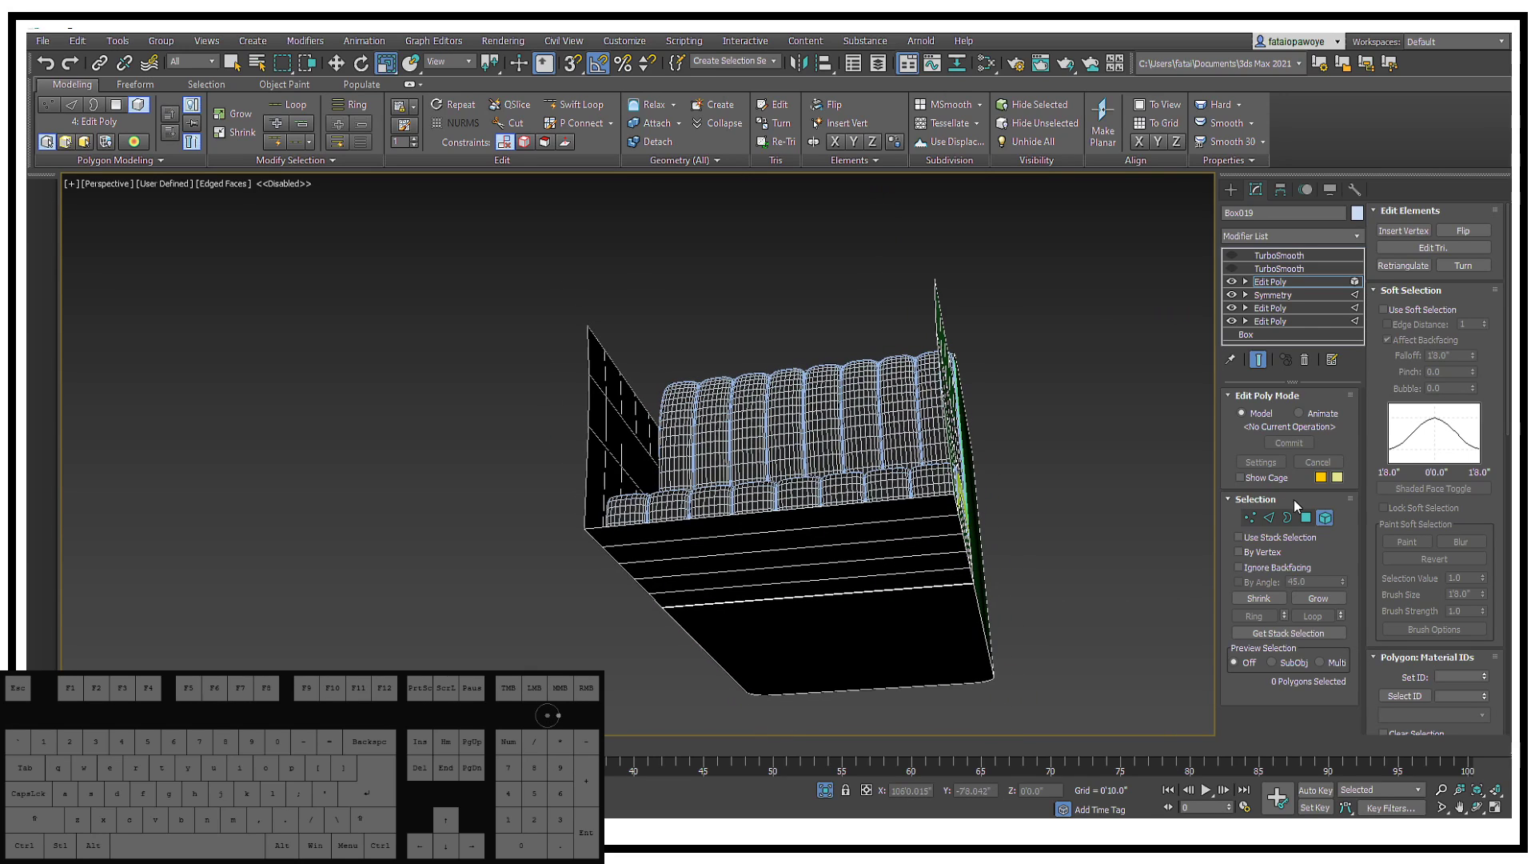
pyautogui.click(868, 532)
pyautogui.keyDown('ctrl'); pyautogui.click(1305, 520); pyautogui.keyUp('ctrl')
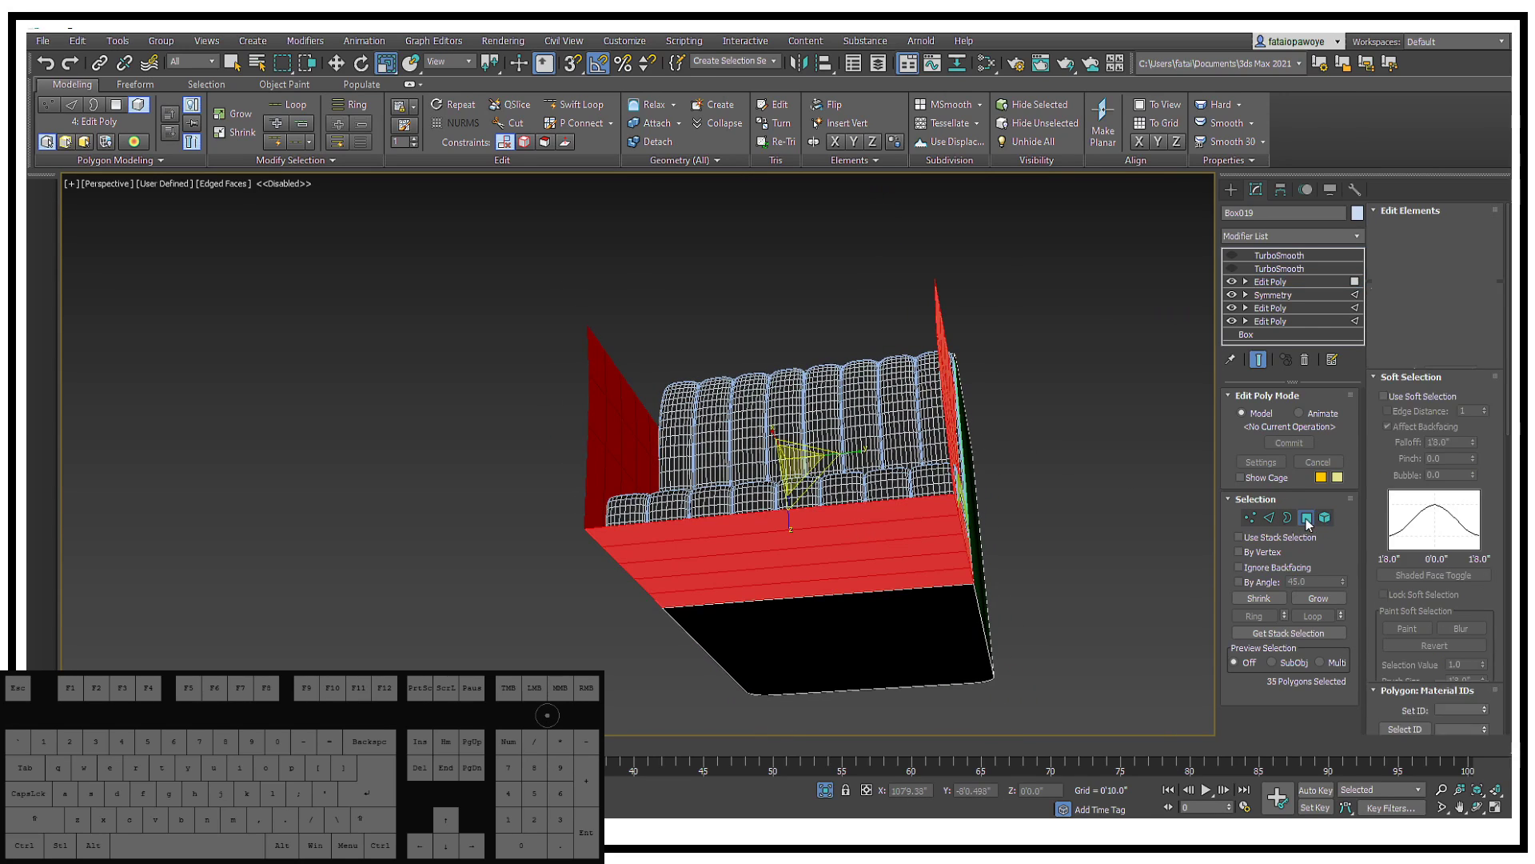
# Step: Remove the floor polygons from the selection, keeping only the two side panels selected
pyautogui.moveTo(1135, 544)
pyautogui.keyDown('alt'); pyautogui.mouseDown(button='middle')
pyautogui.moveTo(1091, 681)
pyautogui.moveTo(1048, 689)
pyautogui.mouseUp(button='middle'); pyautogui.keyUp('alt')
pyautogui.keyDown('alt'); pyautogui.moveTo(851, 717); pyautogui.dragTo(747, 570); pyautogui.keyUp('alt')
pyautogui.keyDown('alt'); pyautogui.moveTo(750, 411); pyautogui.dragTo(750, 412); pyautogui.keyUp('alt')
pyautogui.keyDown('alt'); pyautogui.moveTo(750, 412); pyautogui.dragTo(848, 343, button='middle'); pyautogui.keyUp('alt')
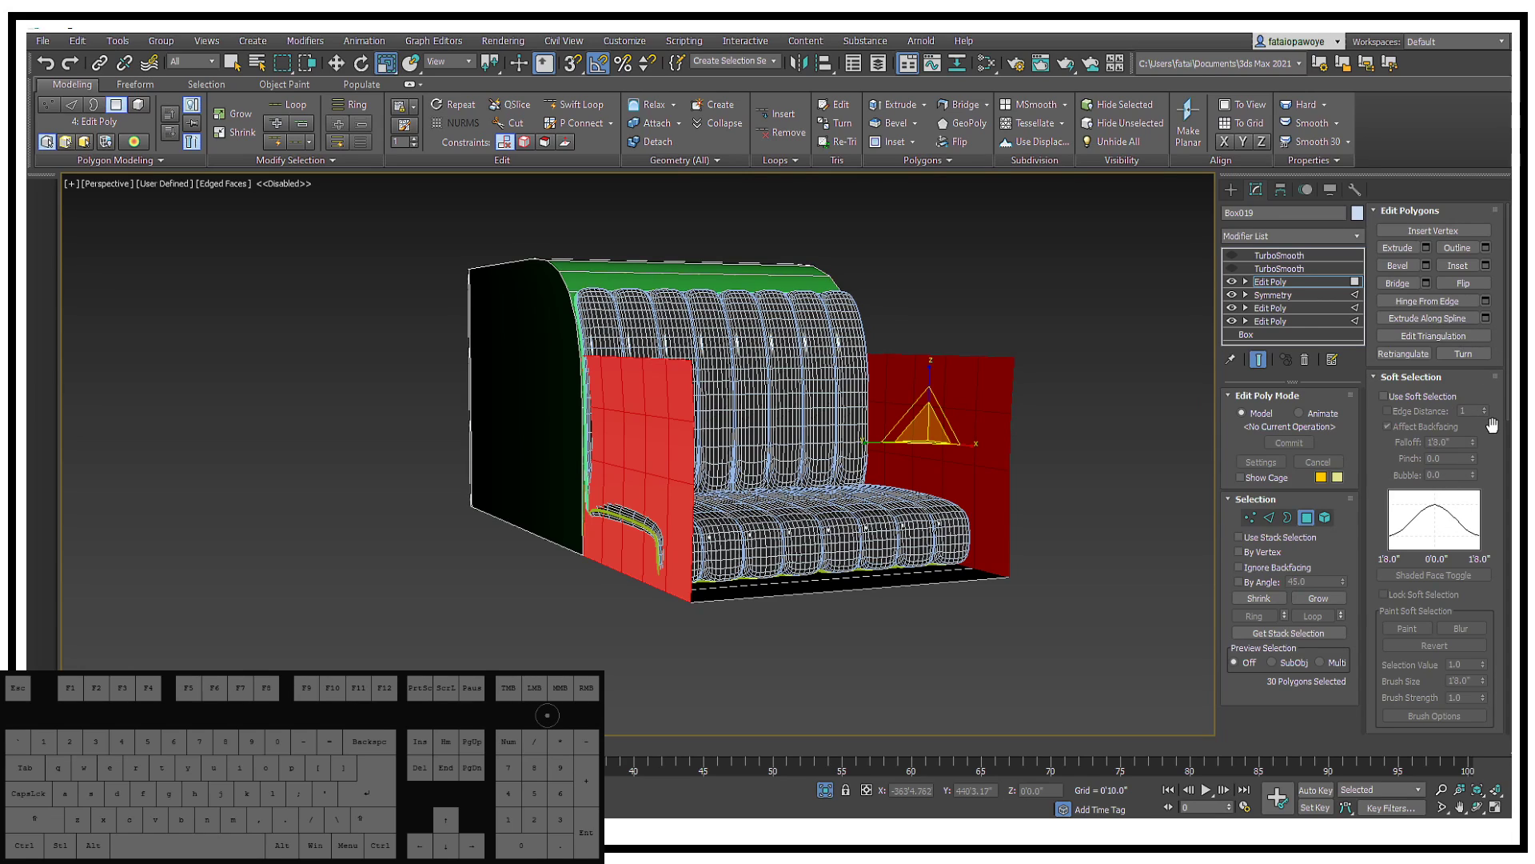
# Step: Detach the selected side panel polygons as a separate object and leave polygon editing
pyautogui.scroll(-5, 1491, 425)
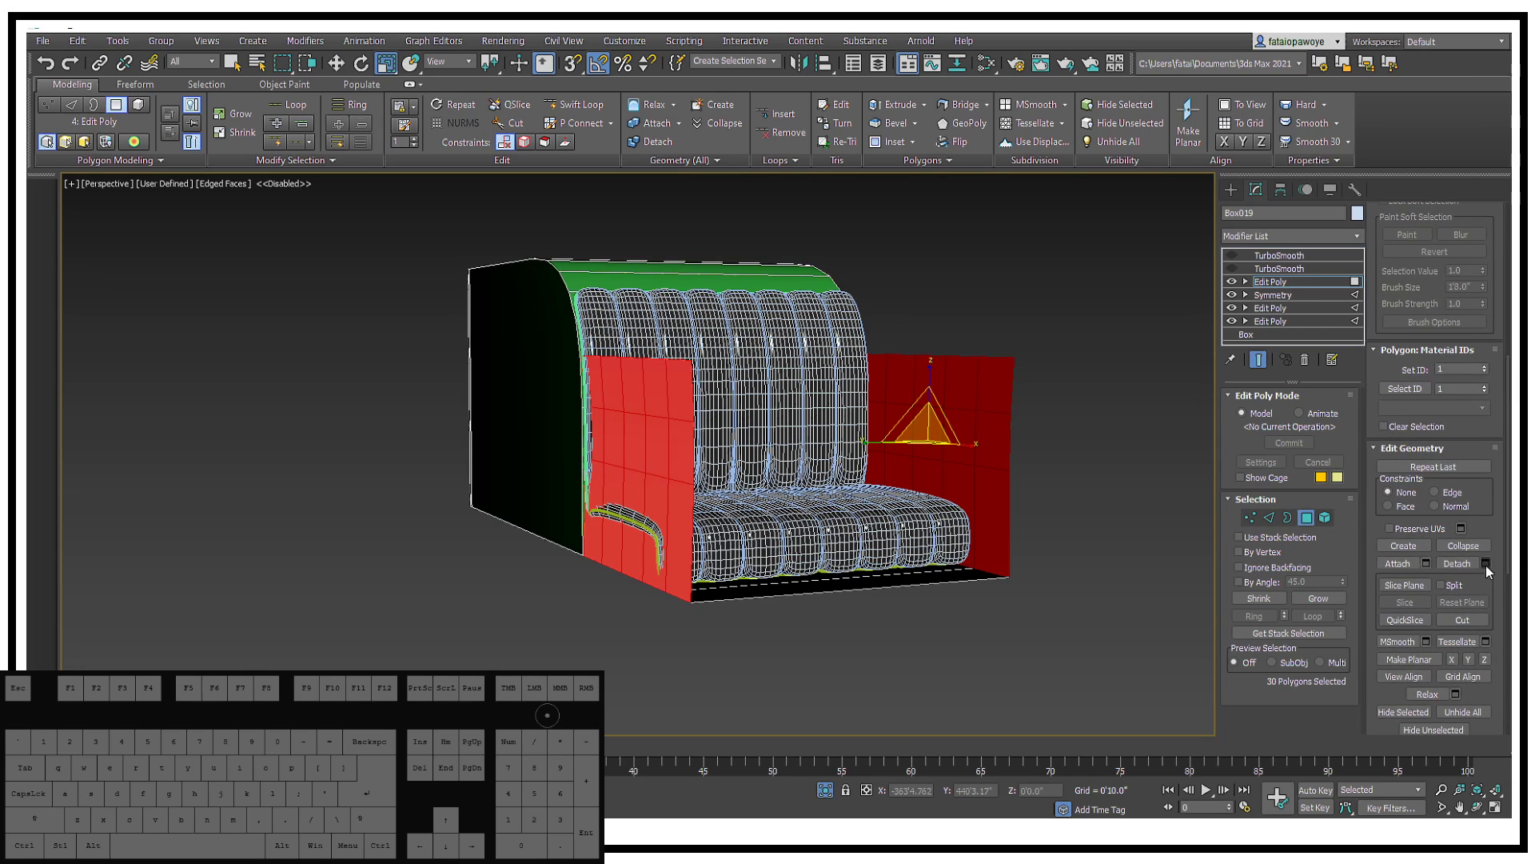
pyautogui.click(1485, 564)
pyautogui.click(807, 445)
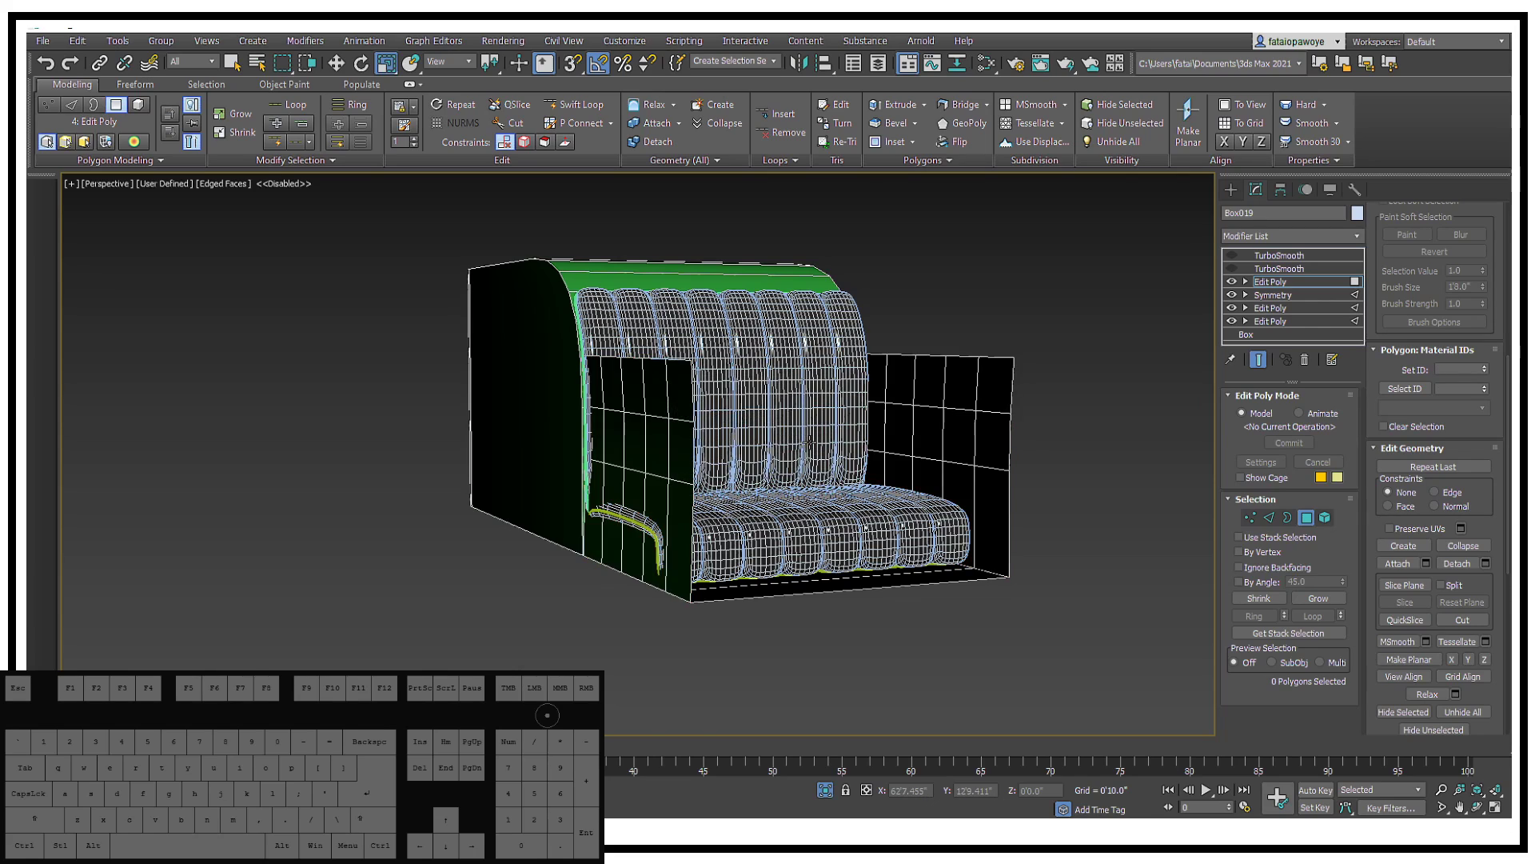
pyautogui.keyDown('alt'); pyautogui.moveTo(811, 448); pyautogui.dragTo(1271, 205, button='middle'); pyautogui.keyUp('alt')
pyautogui.click(1231, 192)
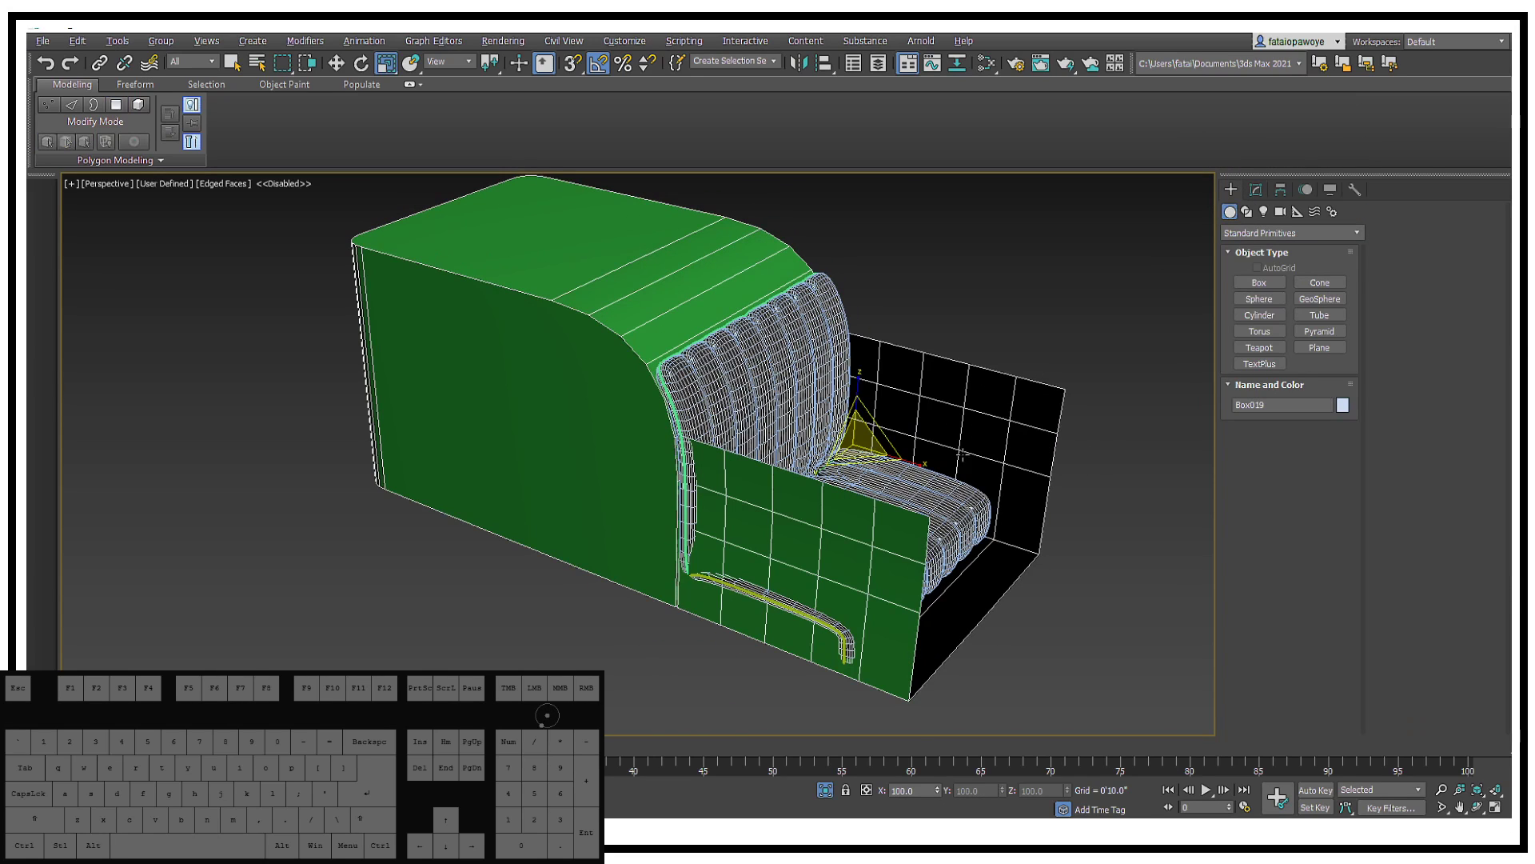
# Step: Apply a Shell modifier to the detached side panels
pyautogui.click(1258, 193)
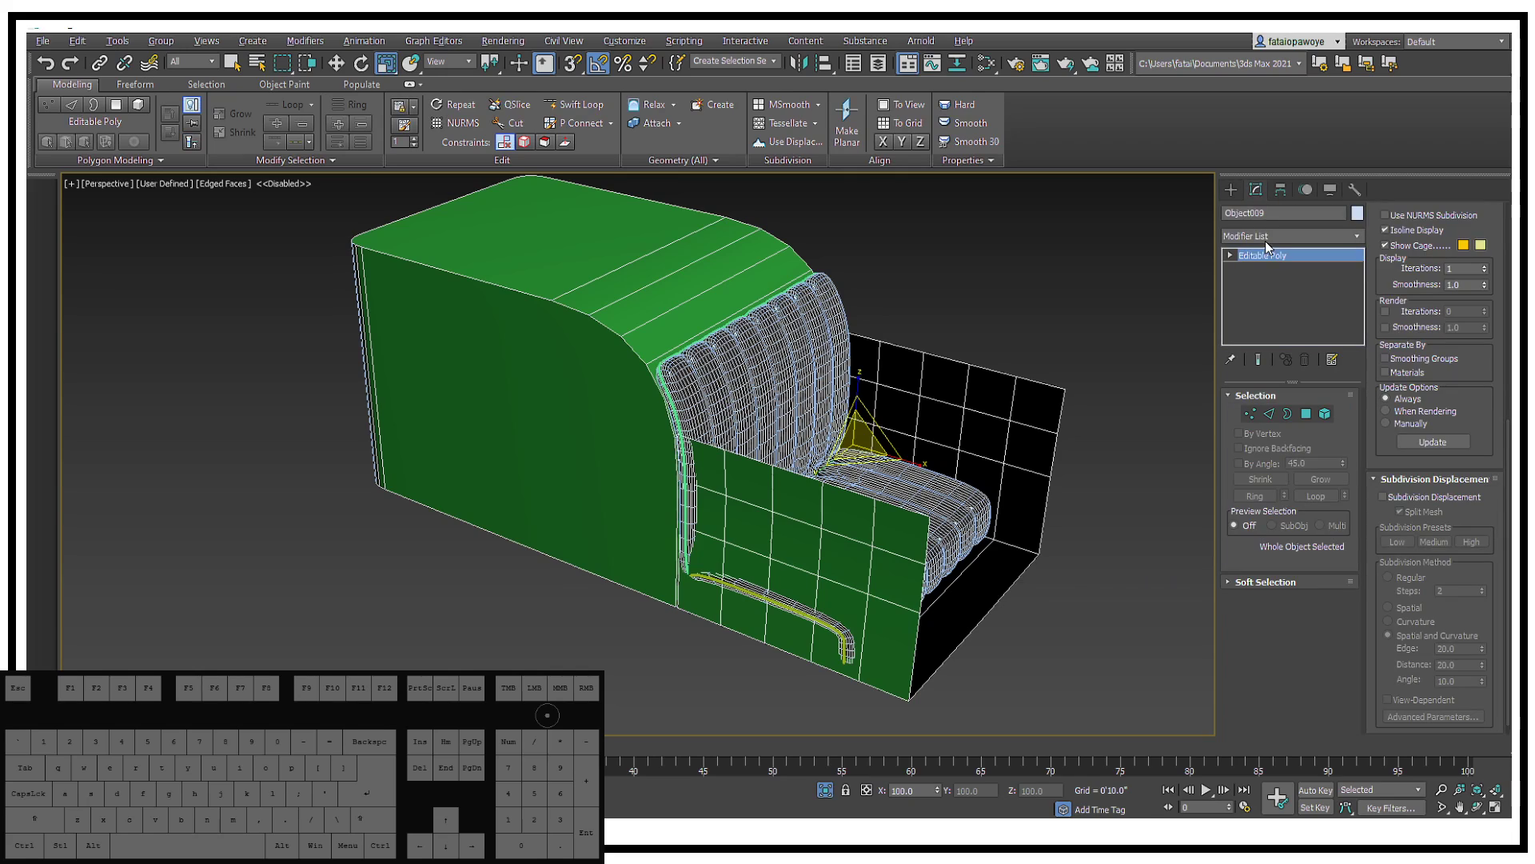
pyautogui.press('s')
pyautogui.click(1259, 237)
pyautogui.scroll(-5, 1273, 353)
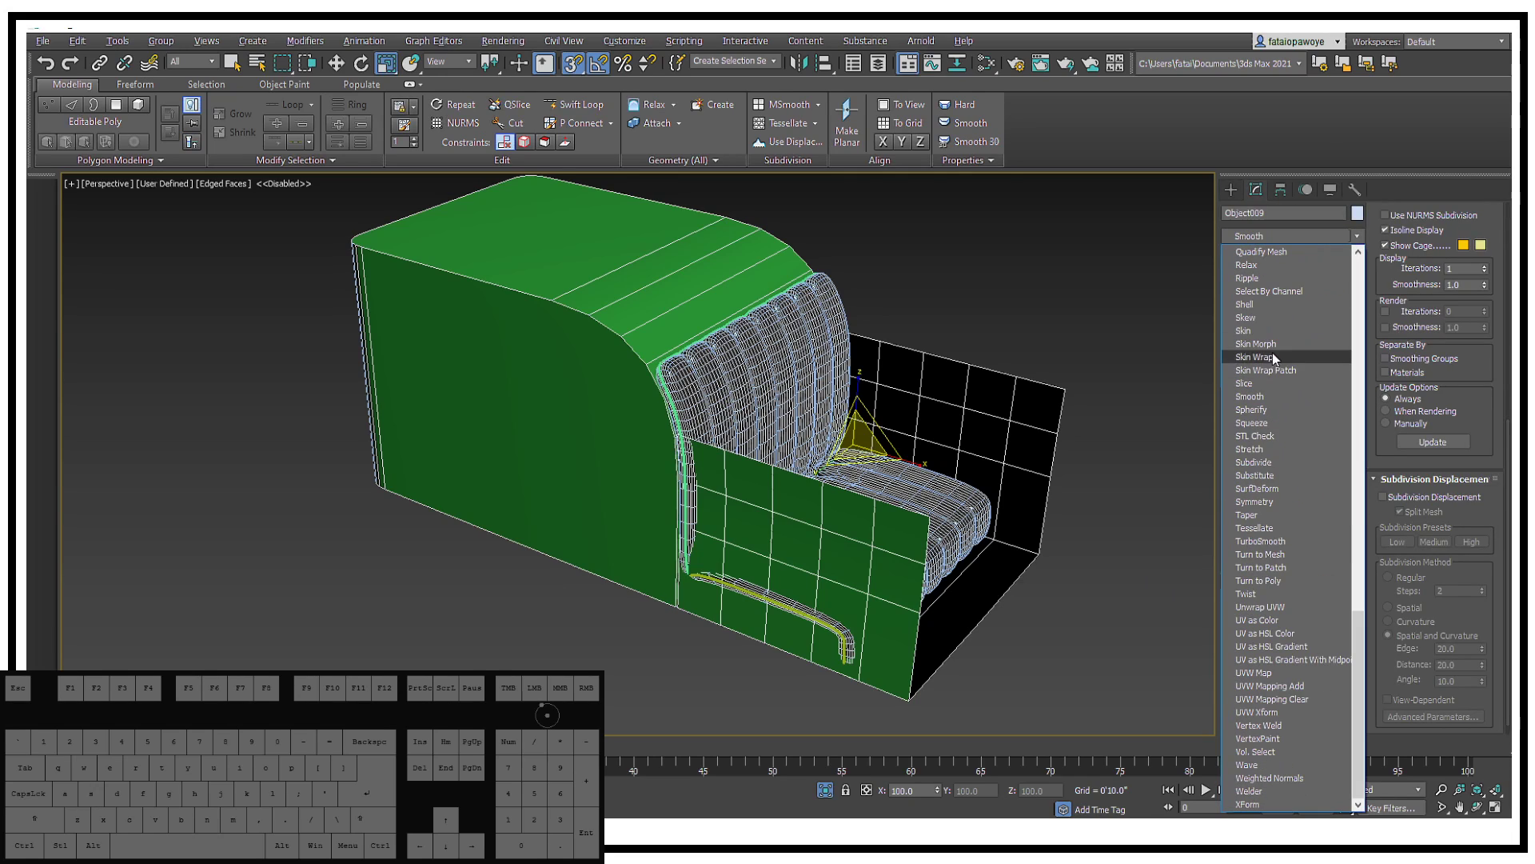
pyautogui.click(1269, 304)
# Step: Try a Shell thickness of 0'0.1" inner amount and 0'0.16" outer amount on the side panels
pyautogui.keyDown('alt'); pyautogui.moveTo(1049, 430); pyautogui.dragTo(958, 412, button='middle'); pyautogui.keyUp('alt')
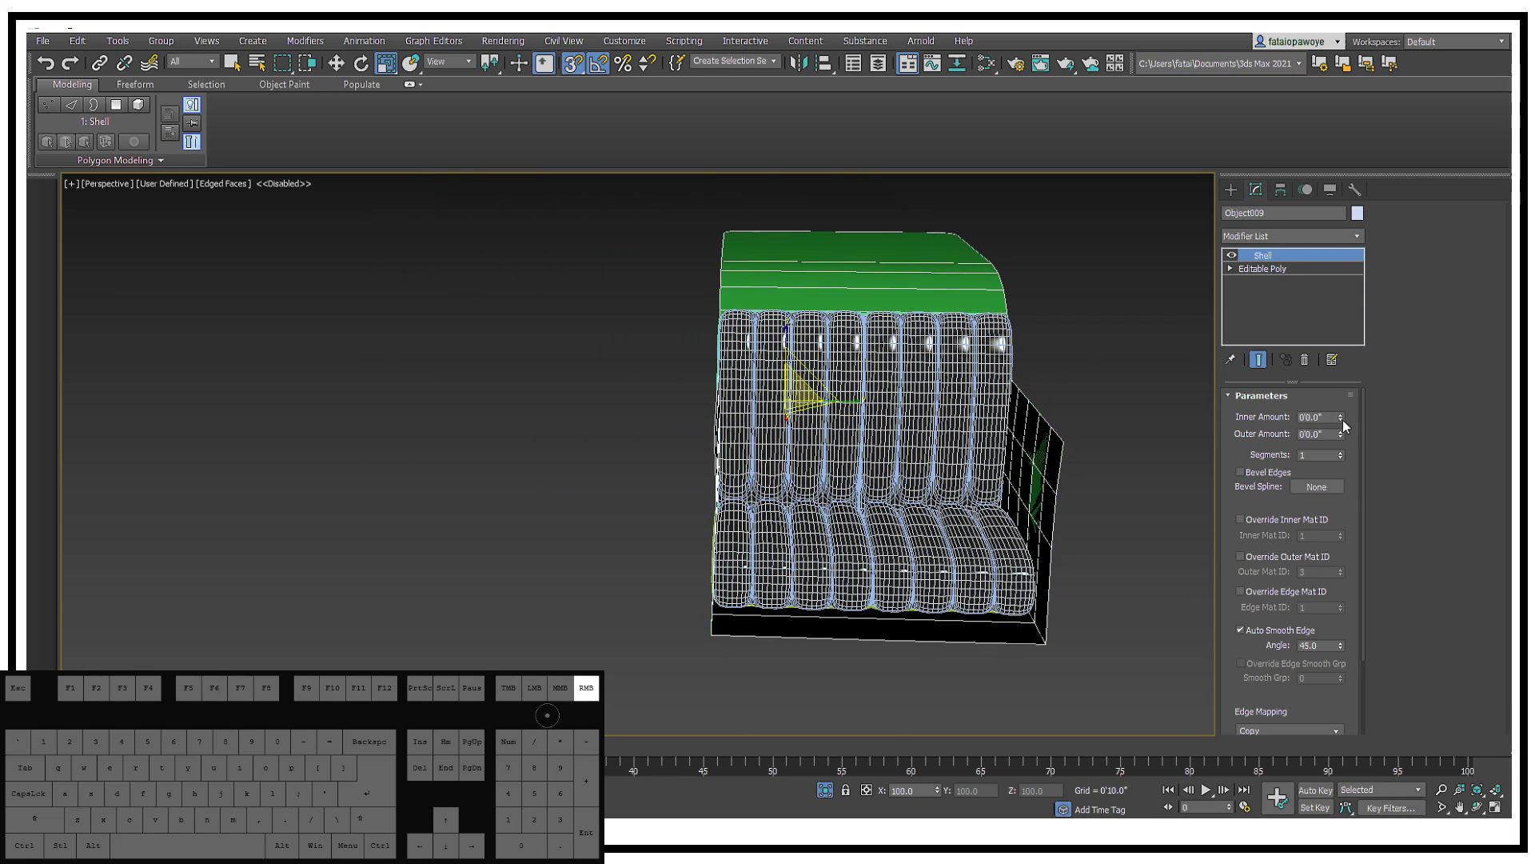
pyautogui.moveTo(1342, 417)
pyautogui.mouseDown()
pyautogui.moveTo(1343, 396)
pyautogui.moveTo(1329, 442)
pyautogui.moveTo(1340, 422)
pyautogui.mouseUp()
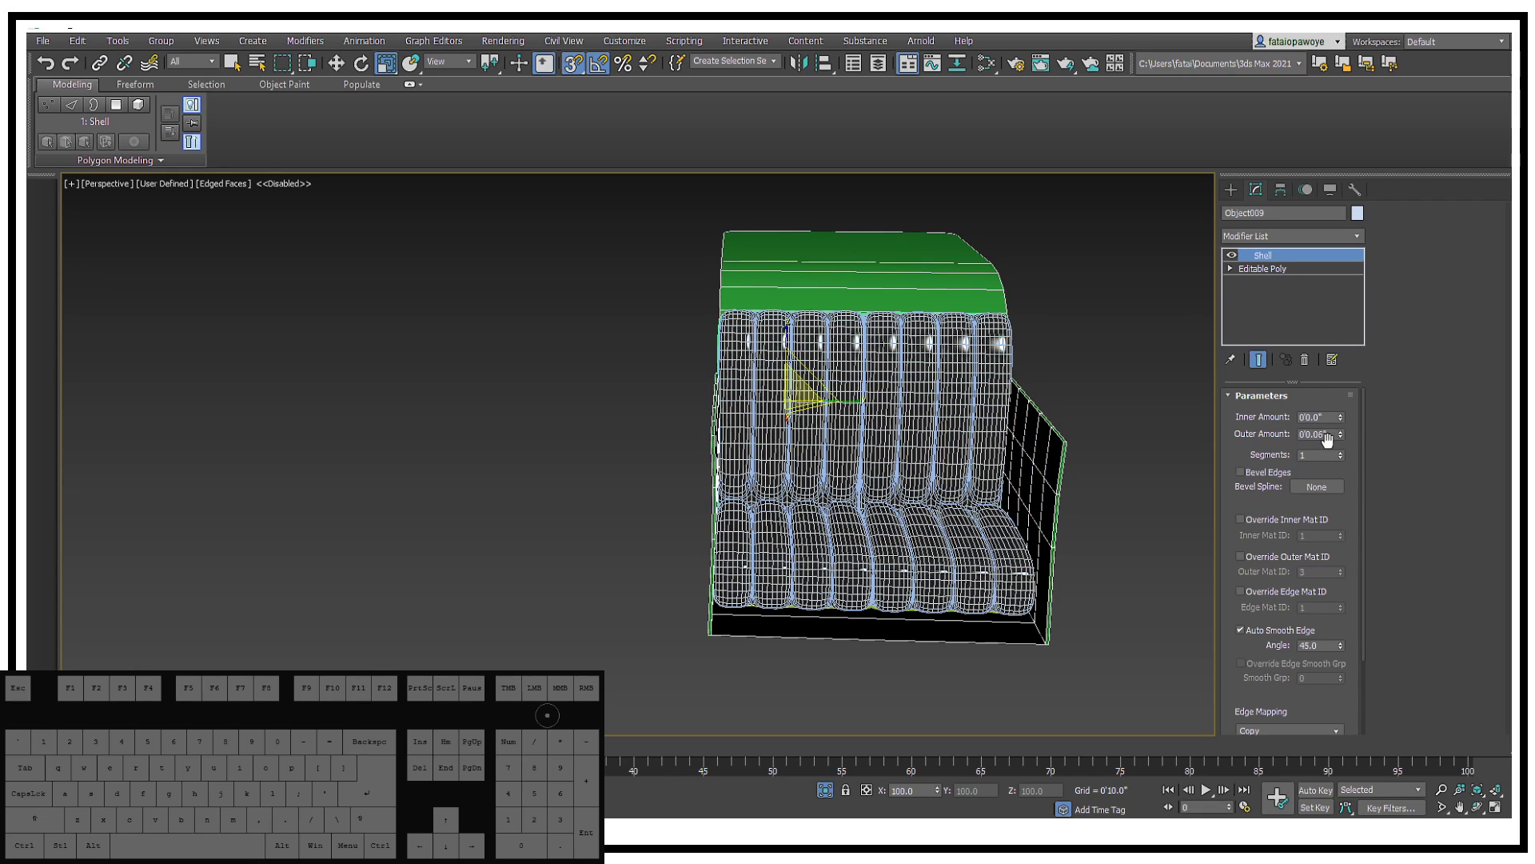
pyautogui.moveTo(1340, 424); pyautogui.dragTo(1340, 412)
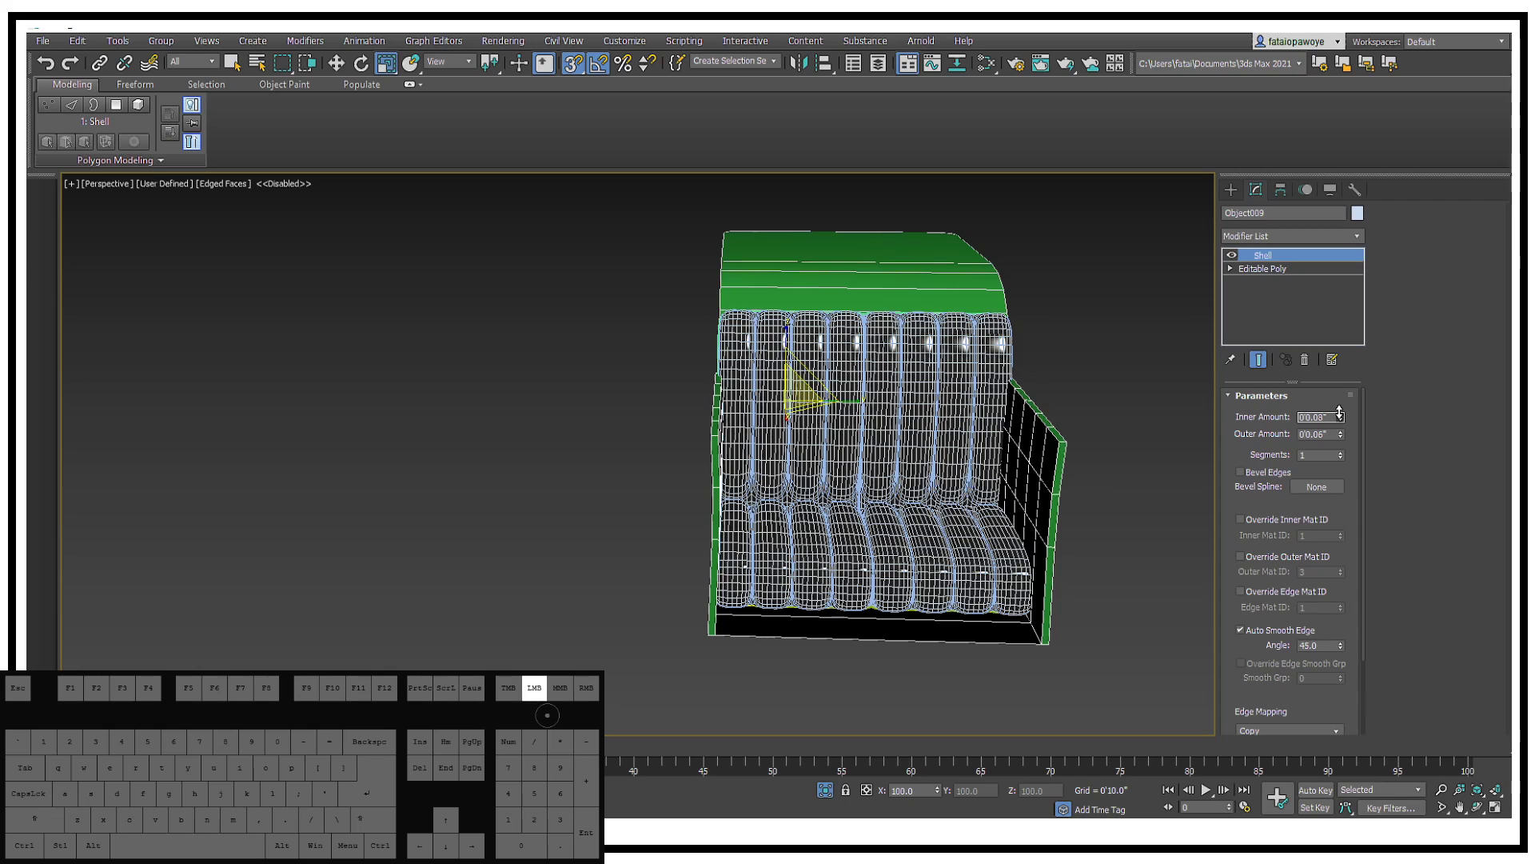
pyautogui.keyDown('alt'); pyautogui.moveTo(1278, 446); pyautogui.dragTo(1359, 431, button='middle'); pyautogui.keyUp('alt')
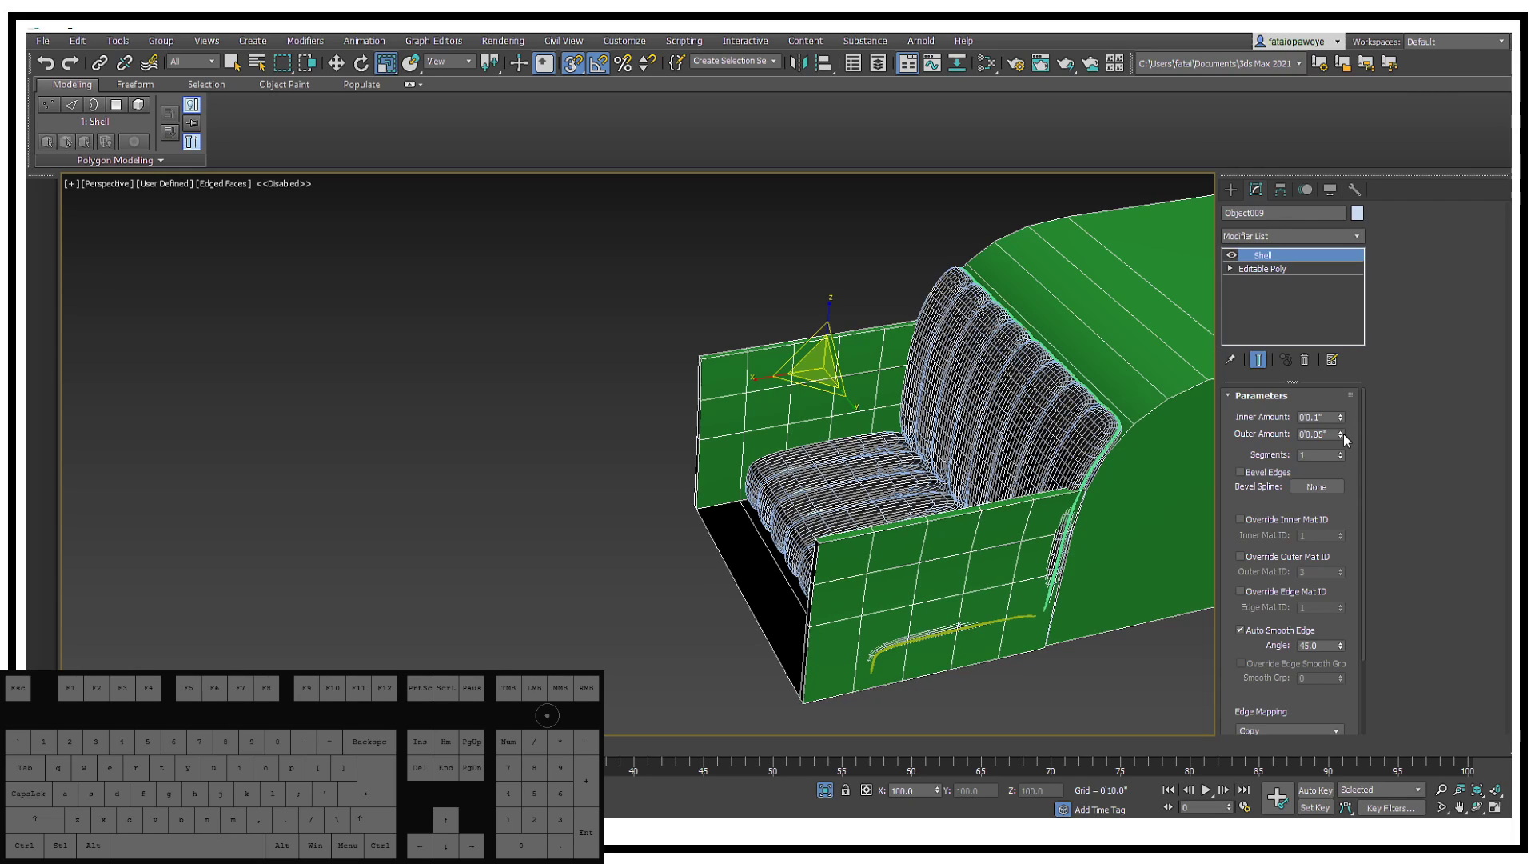
pyautogui.moveTo(1341, 434); pyautogui.dragTo(1347, 427)
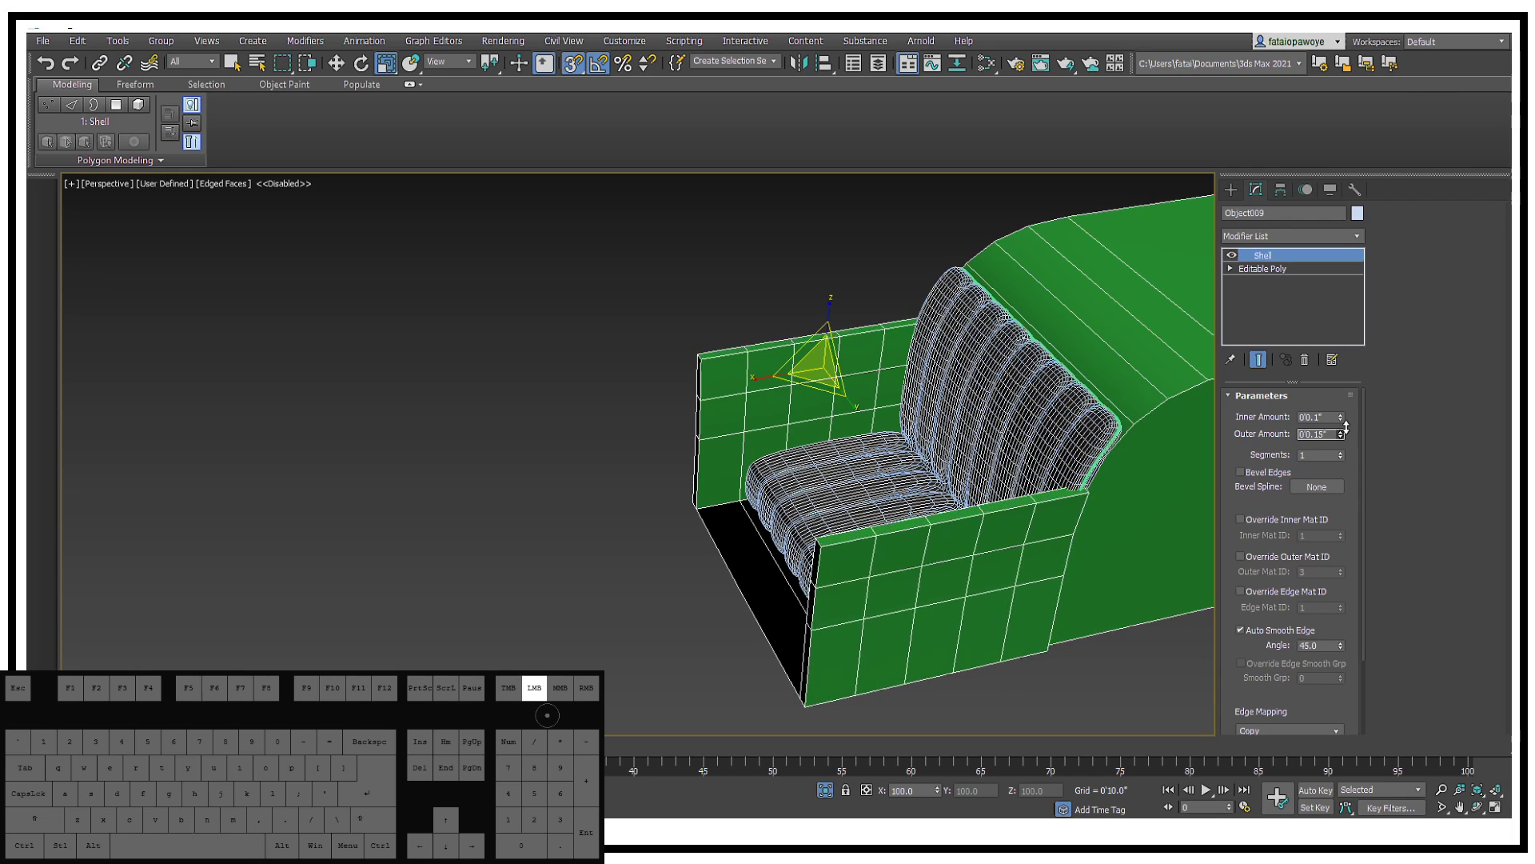
# Step: Set the side panels' Shell inner amount to 0'0.09" and outer amount to 0'0.0"
pyautogui.keyDown('alt'); pyautogui.moveTo(1031, 512); pyautogui.dragTo(800, 538, button='middle'); pyautogui.keyUp('alt')
pyautogui.scroll(4, 798, 543)
pyautogui.keyDown('alt'); pyautogui.moveTo(968, 390); pyautogui.dragTo(867, 464, button='middle'); pyautogui.keyUp('alt')
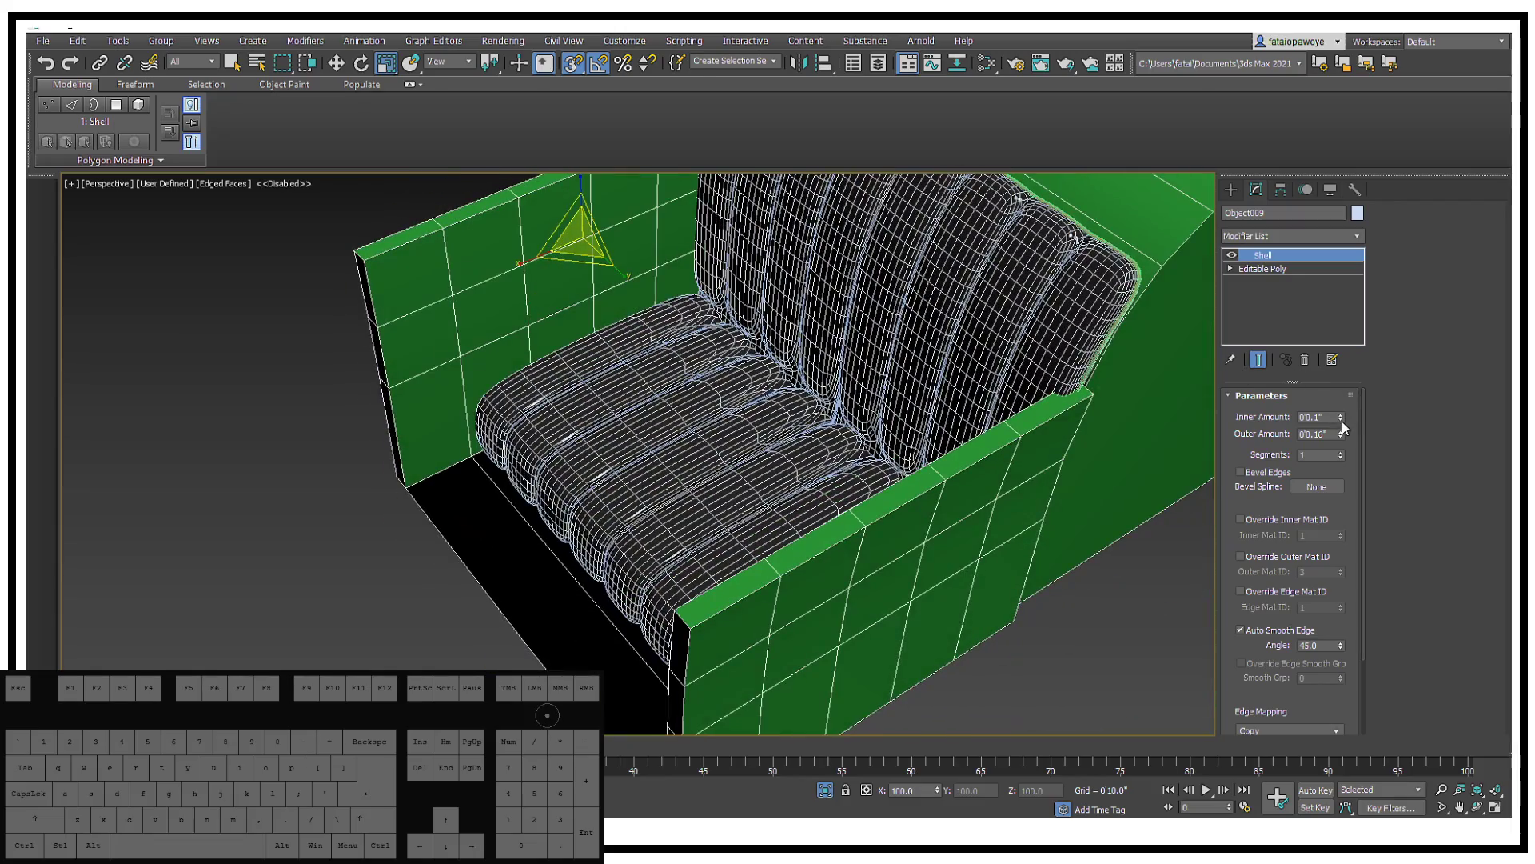
pyautogui.moveTo(1341, 421); pyautogui.dragTo(1340, 448)
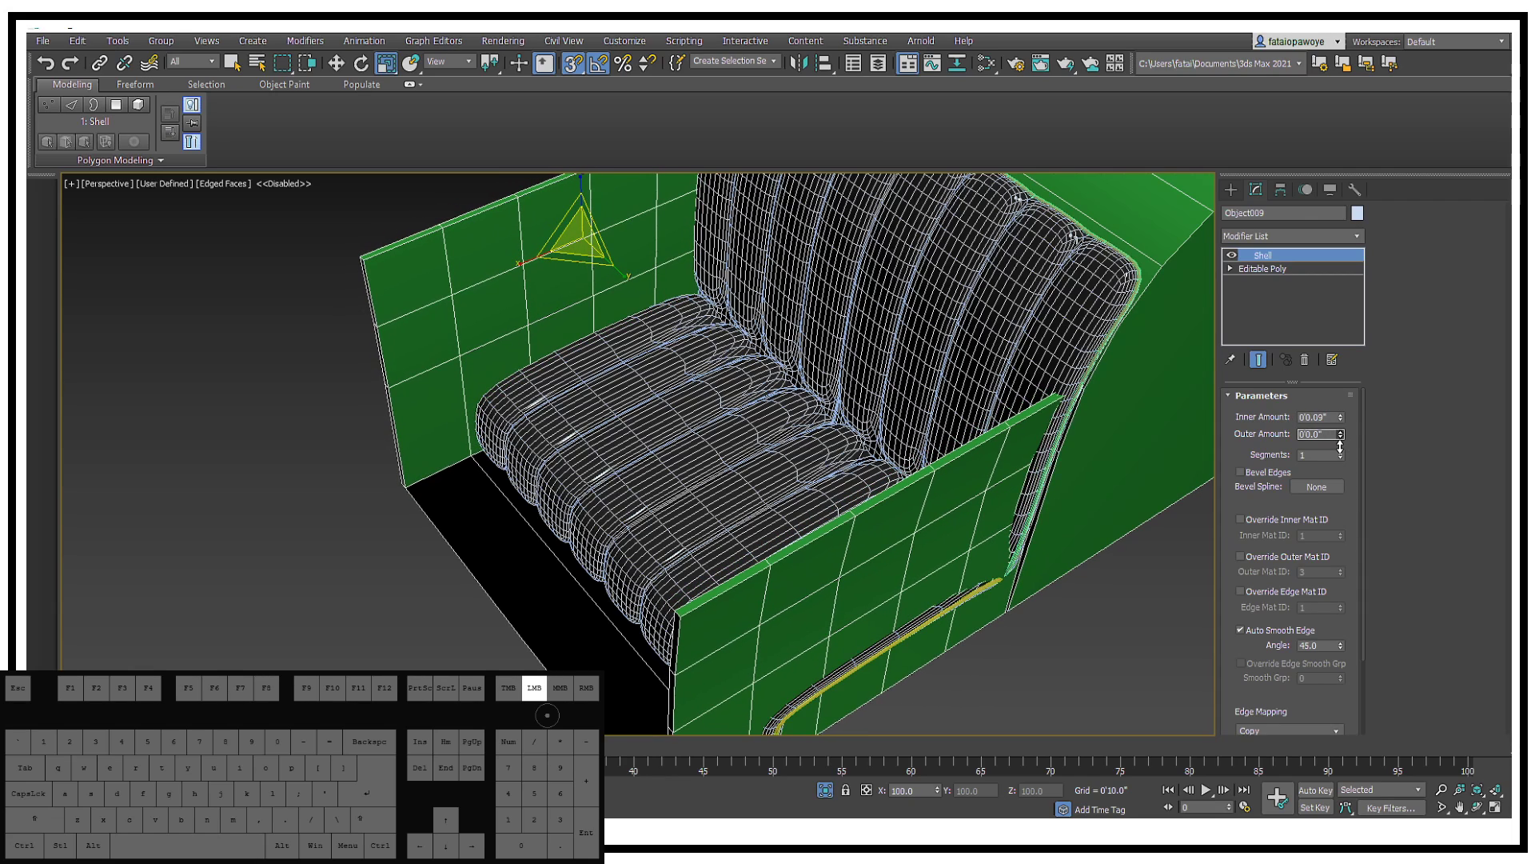
# Step: Select the chair cushions together with their orange piping
pyautogui.keyDown('alt'); pyautogui.moveTo(849, 246); pyautogui.dragTo(990, 292, button='middle'); pyautogui.keyUp('alt')
pyautogui.moveTo(976, 319); pyautogui.dragTo(966, 639, button='middle')
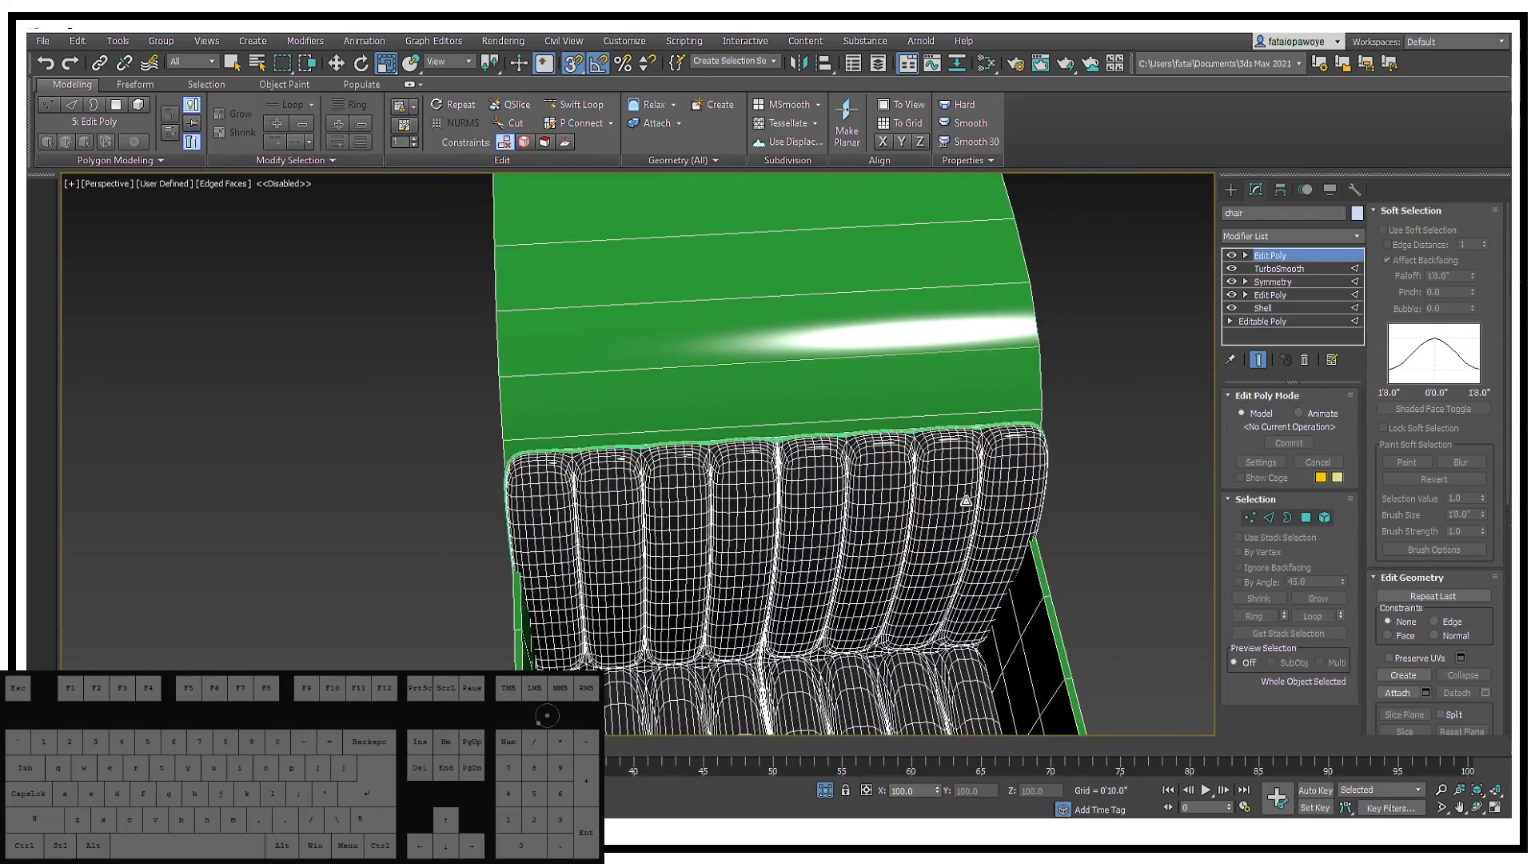
pyautogui.keyDown('ctrl'); pyautogui.click(990, 421); pyautogui.keyUp('ctrl')
pyautogui.scroll(-5, 792, 552)
pyautogui.keyDown('alt'); pyautogui.moveTo(800, 568); pyautogui.dragTo(785, 496, button='middle'); pyautogui.keyUp('alt')
pyautogui.scroll(5, 783, 494)
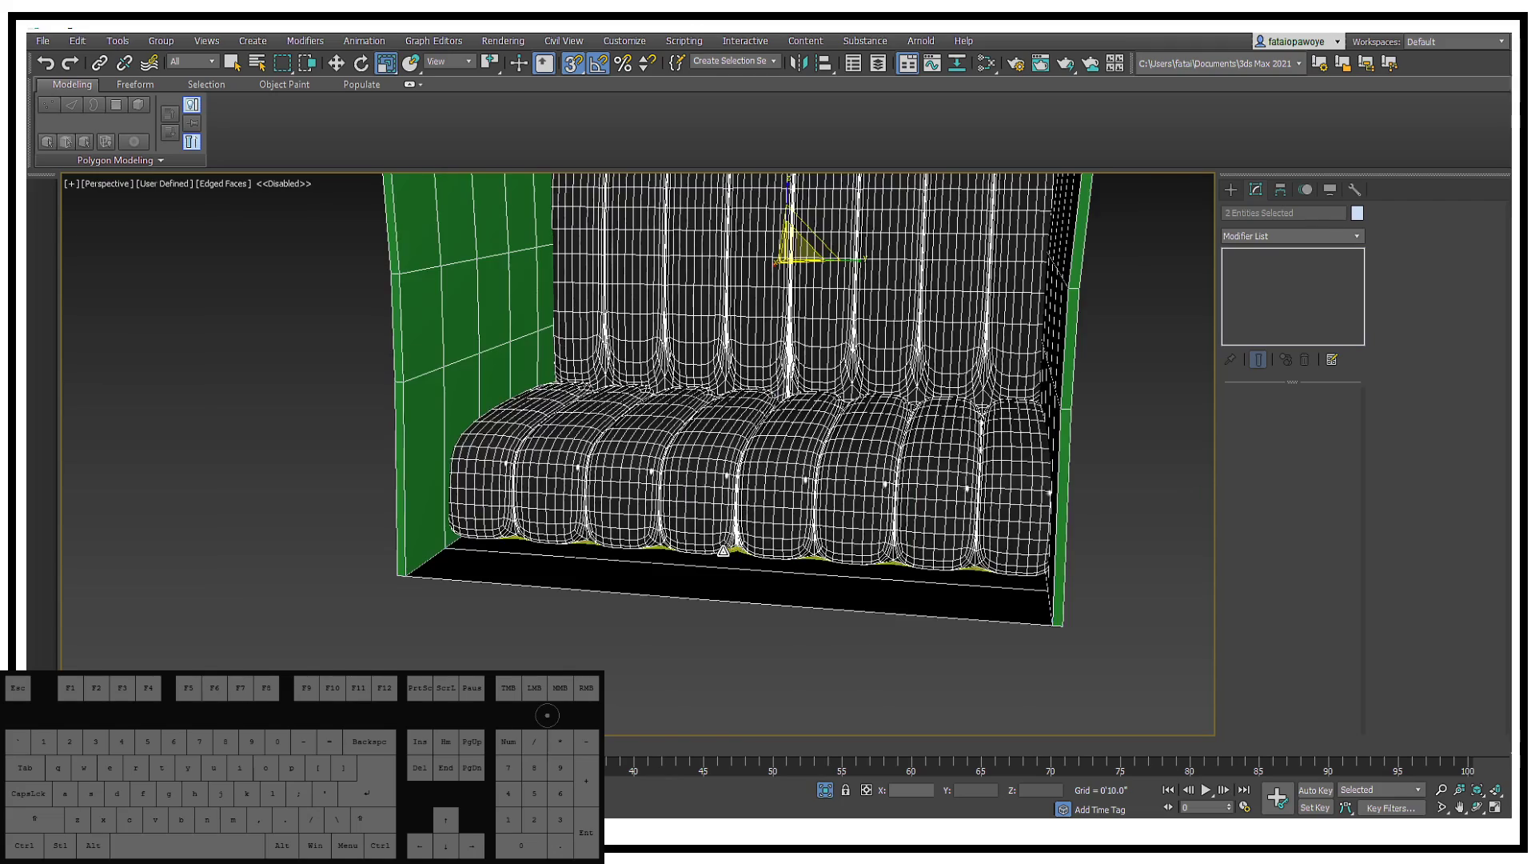
pyautogui.scroll(4, 723, 550)
pyautogui.hotkey('ctrl', 'z')
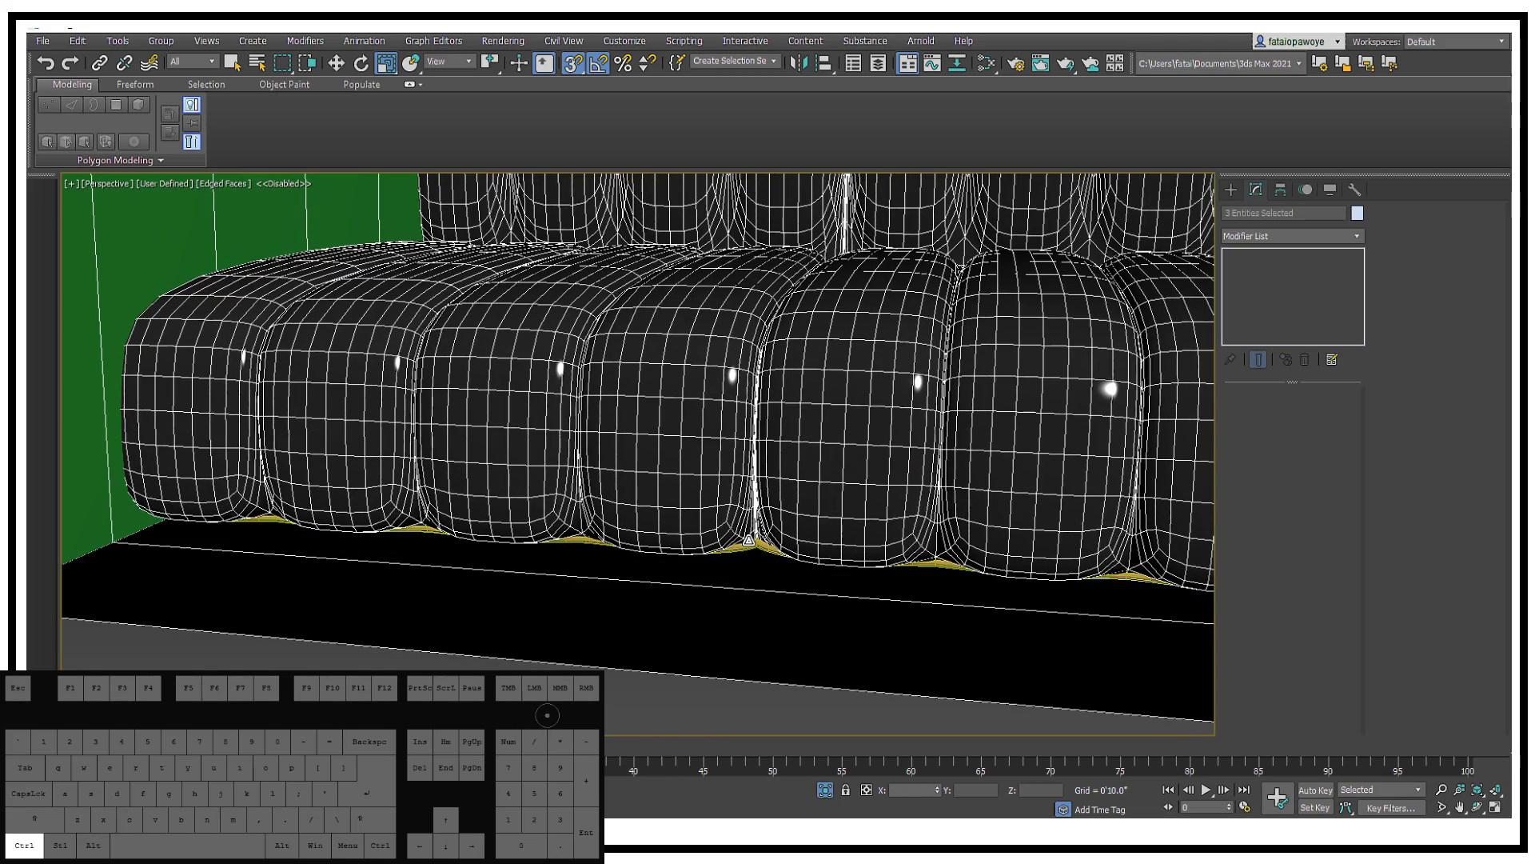
# Step: Apply an FFD 4x4x4 modifier to the selected chair and piping
pyautogui.keyDown('alt'); pyautogui.moveTo(738, 605); pyautogui.dragTo(820, 507, button='middle'); pyautogui.keyUp('alt')
pyautogui.click(1325, 239)
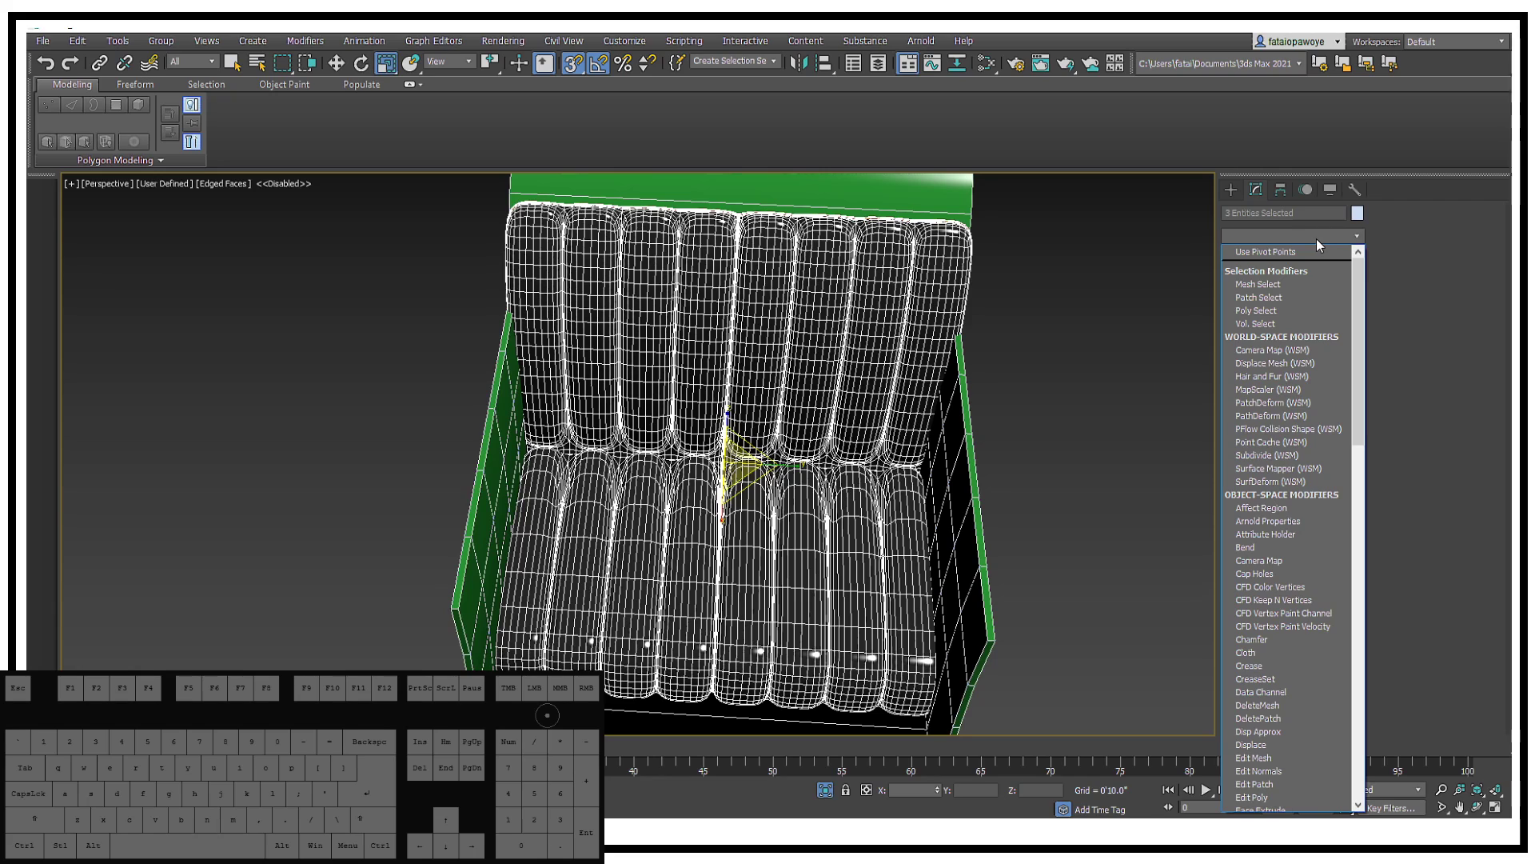
pyautogui.scroll(-10, 1295, 264)
pyautogui.click(1289, 283)
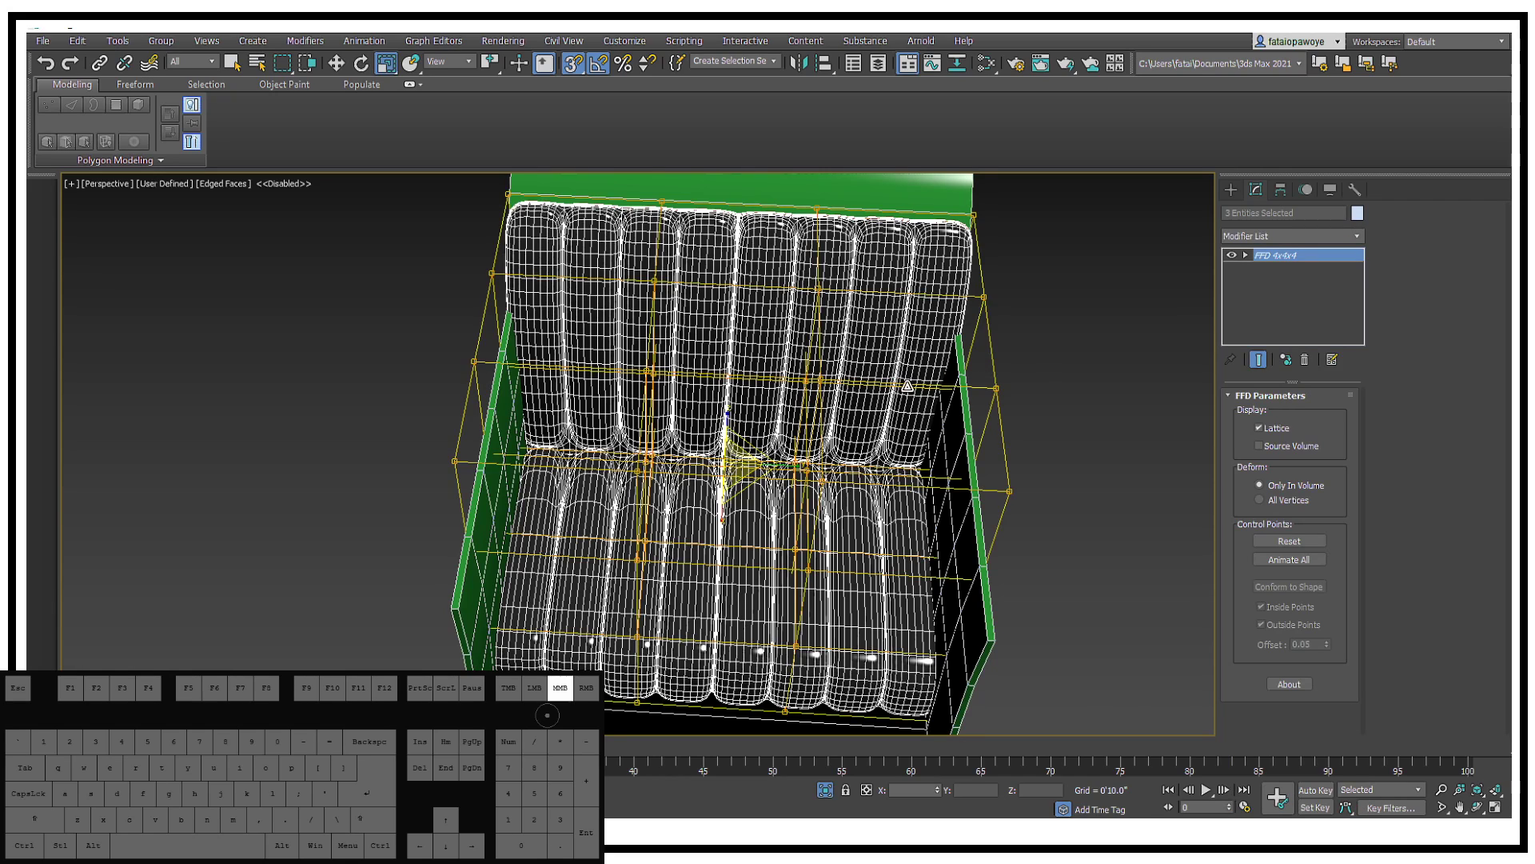
# Step: Select the FFD control points along one side of the chair and move them inward about 0'0.16" along Y
pyautogui.scroll(-4, 883, 372)
pyautogui.keyDown('alt'); pyautogui.moveTo(931, 360); pyautogui.dragTo(912, 268, button='middle'); pyautogui.keyUp('alt')
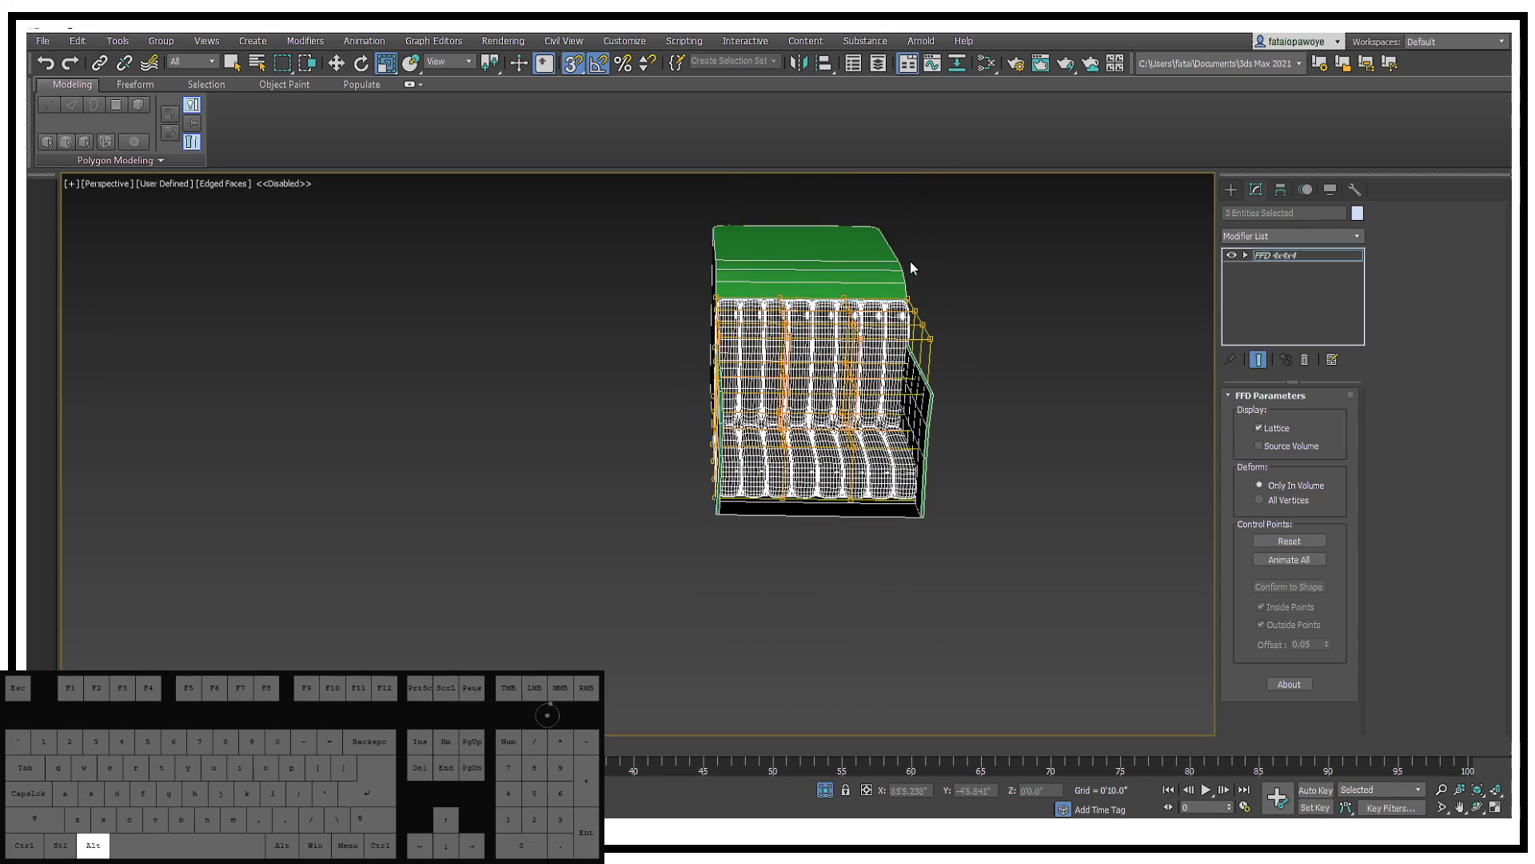
pyautogui.moveTo(943, 553); pyautogui.dragTo(943, 554)
pyautogui.keyDown('alt'); pyautogui.moveTo(944, 553); pyautogui.dragTo(956, 474, button='middle'); pyautogui.keyUp('alt')
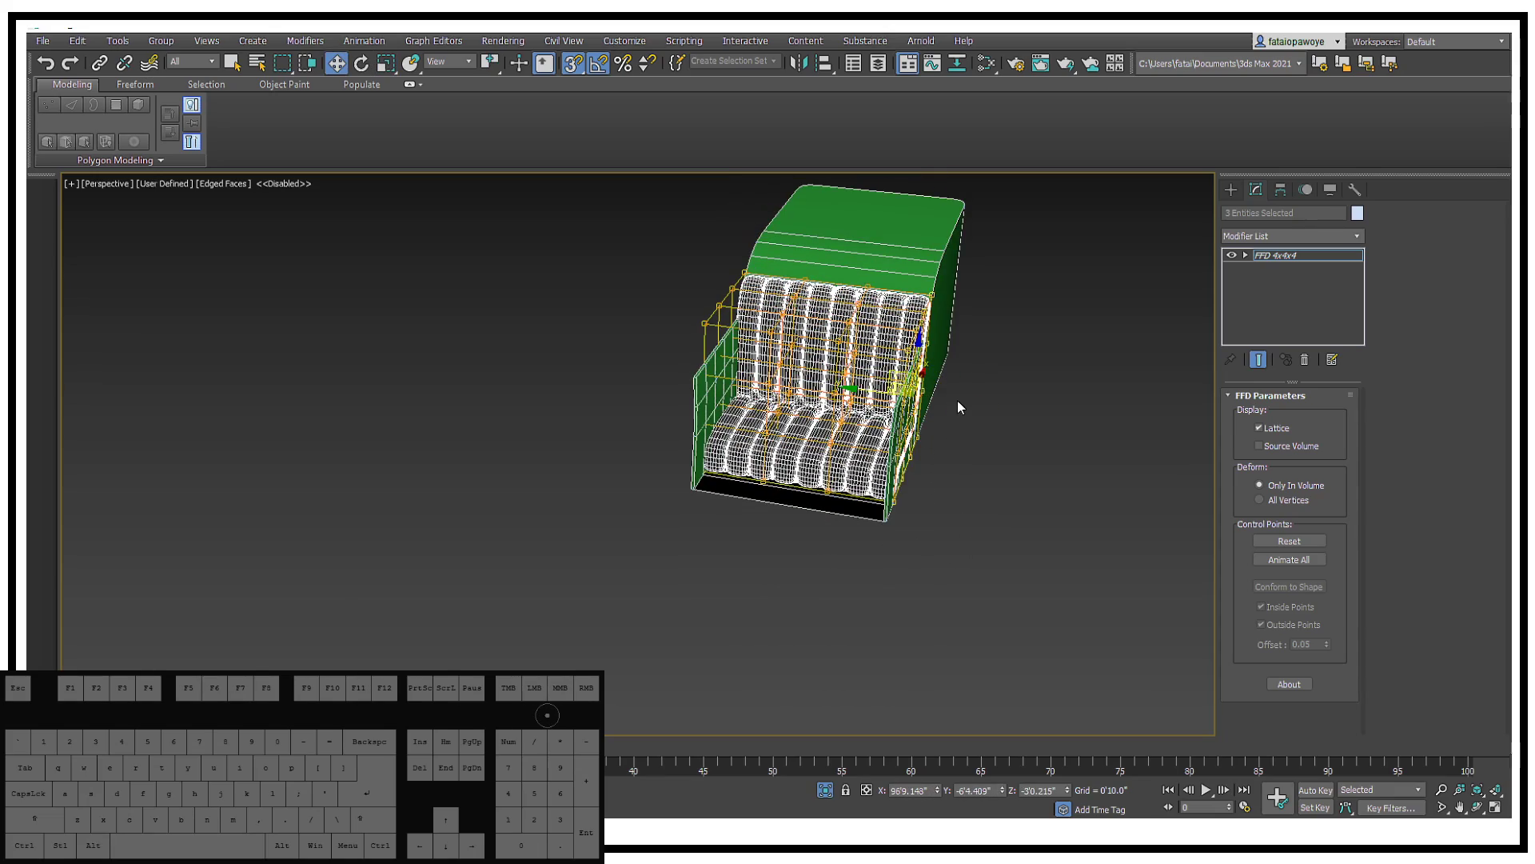
pyautogui.scroll(4, 959, 407)
pyautogui.moveTo(883, 404); pyautogui.dragTo(870, 401)
pyautogui.hotkey('ctrl', 'z')
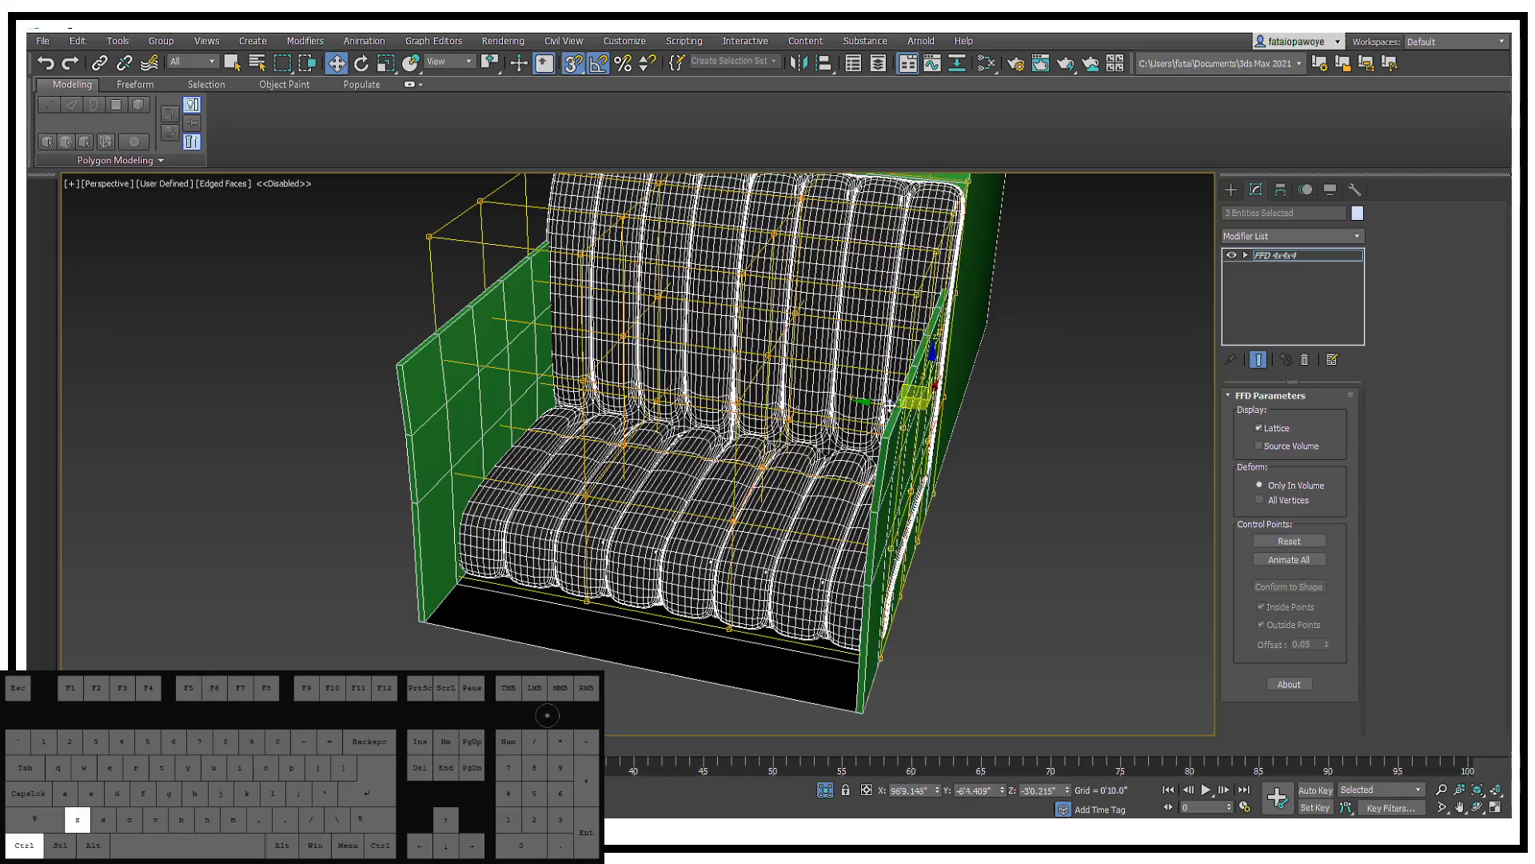
pyautogui.keyDown('alt'); pyautogui.moveTo(871, 402); pyautogui.dragTo(928, 396, button='middle'); pyautogui.keyUp('alt')
pyautogui.scroll(4, 927, 396)
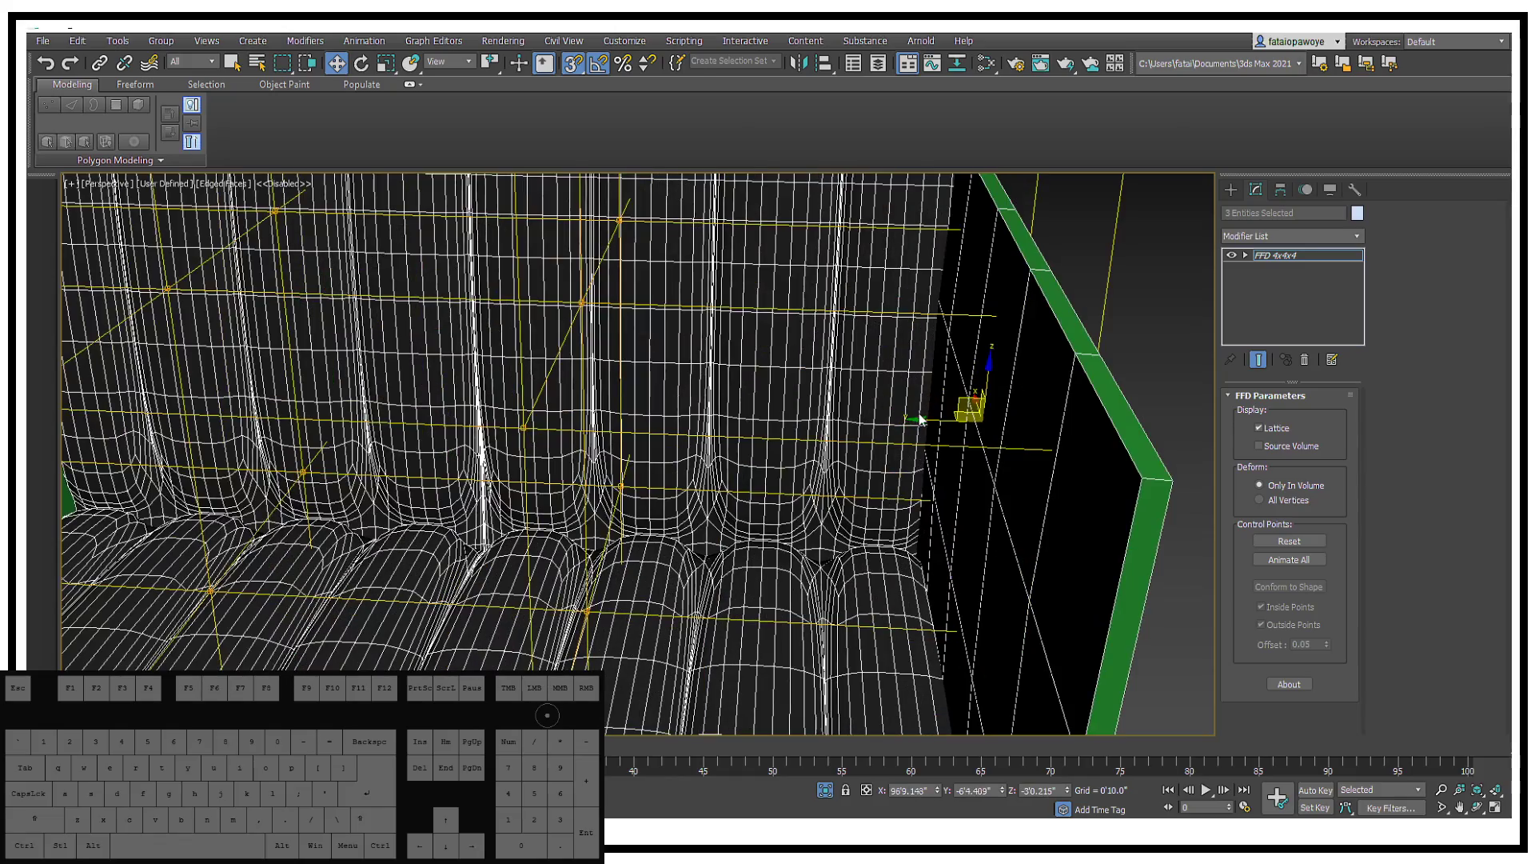
pyautogui.moveTo(933, 420)
pyautogui.mouseDown()
pyautogui.moveTo(886, 426)
pyautogui.moveTo(902, 423)
pyautogui.mouseUp()
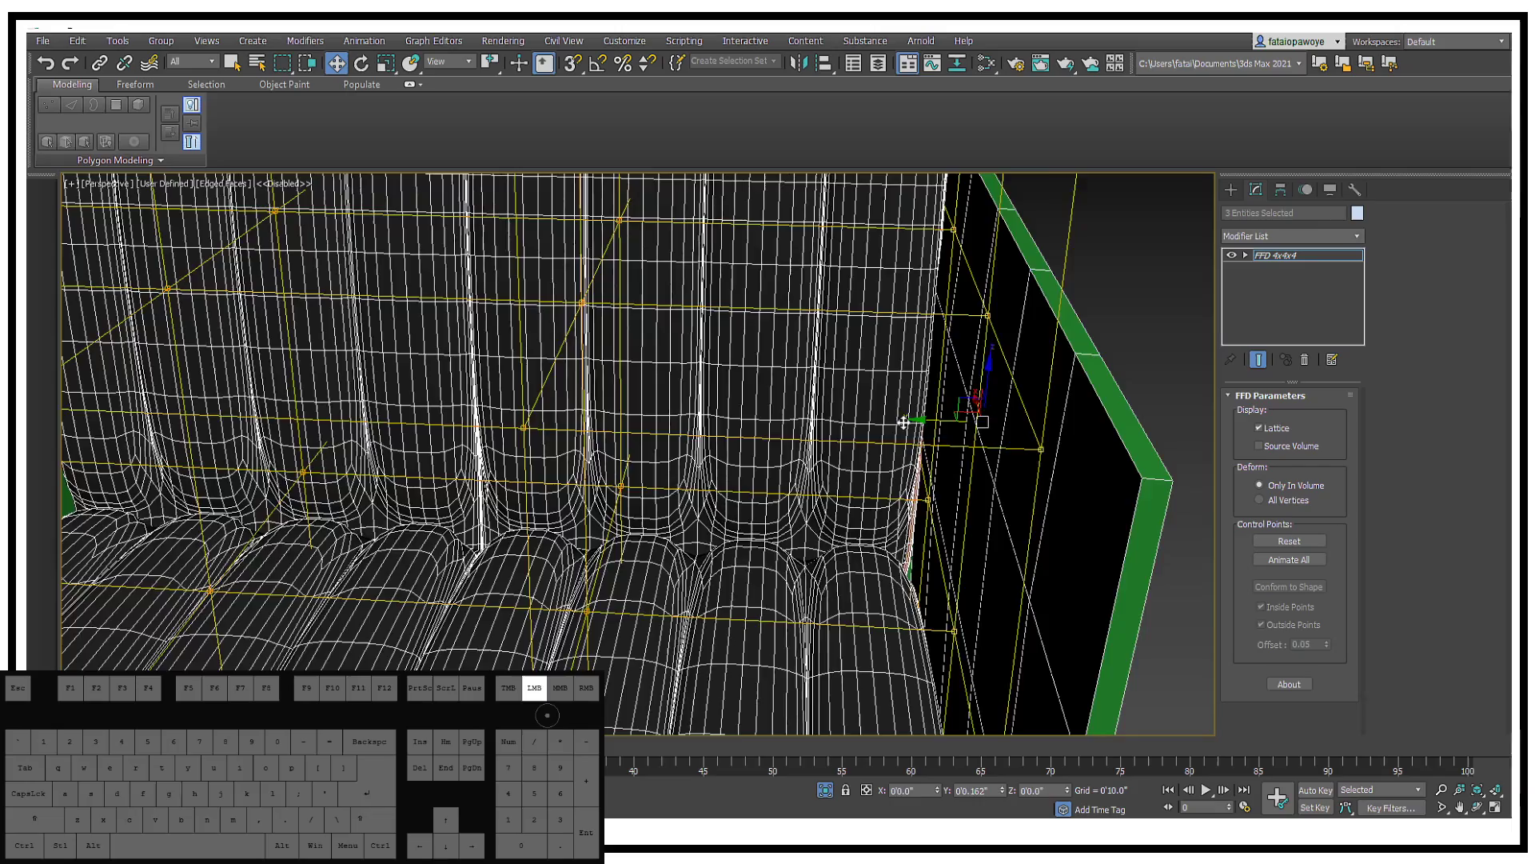
# Step: Move the FFD control points on the chair's opposite side slightly inward and leave lattice editing
pyautogui.scroll(-5, 855, 384)
pyautogui.moveTo(724, 392); pyautogui.dragTo(836, 374, button='middle')
pyautogui.scroll(3, 836, 374)
pyautogui.scroll(-5, 834, 371)
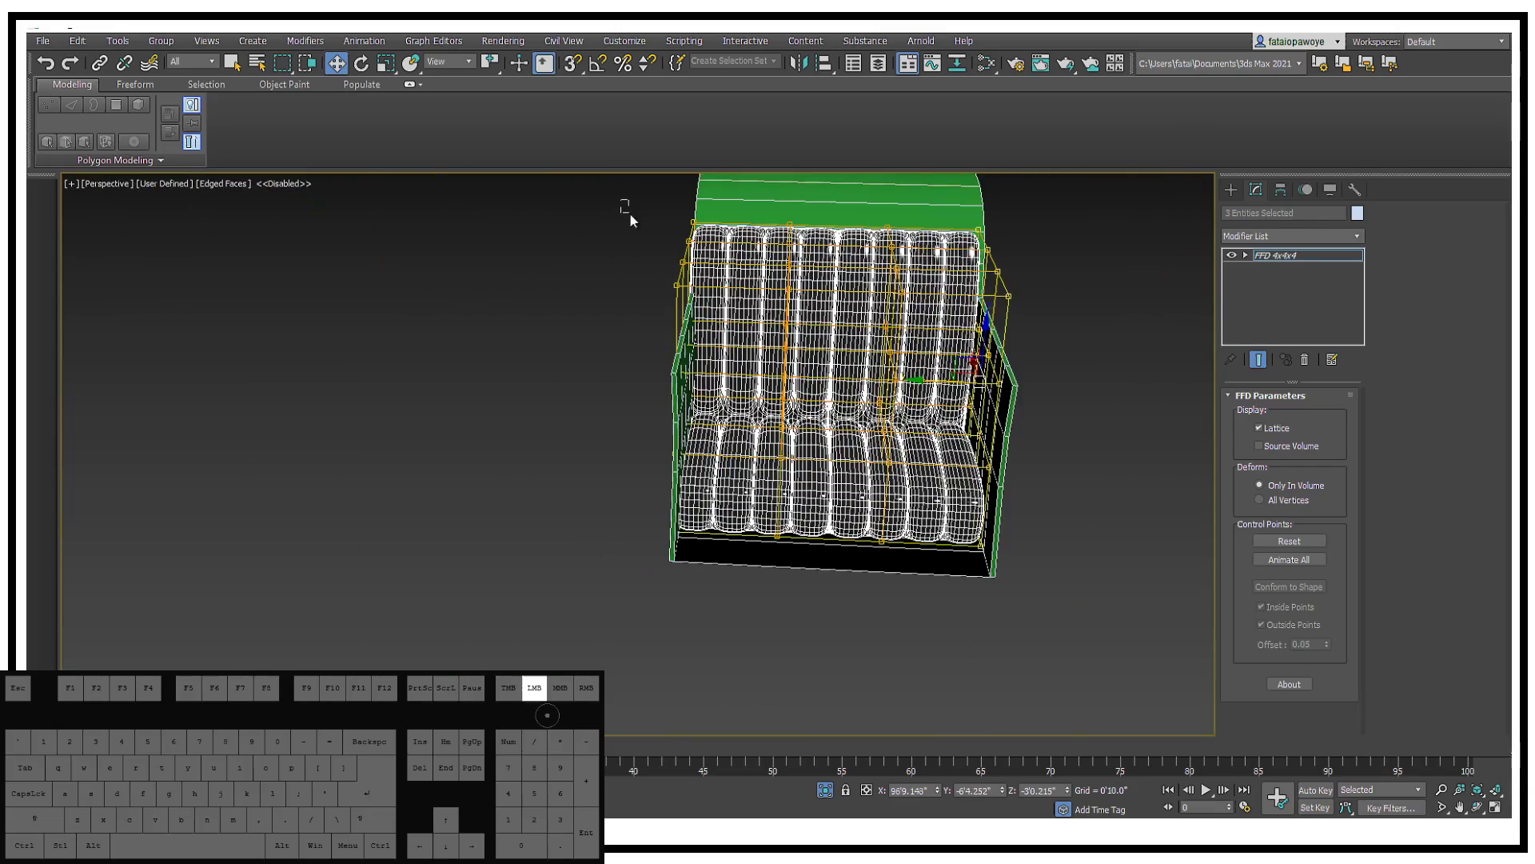
pyautogui.scroll(5, 681, 326)
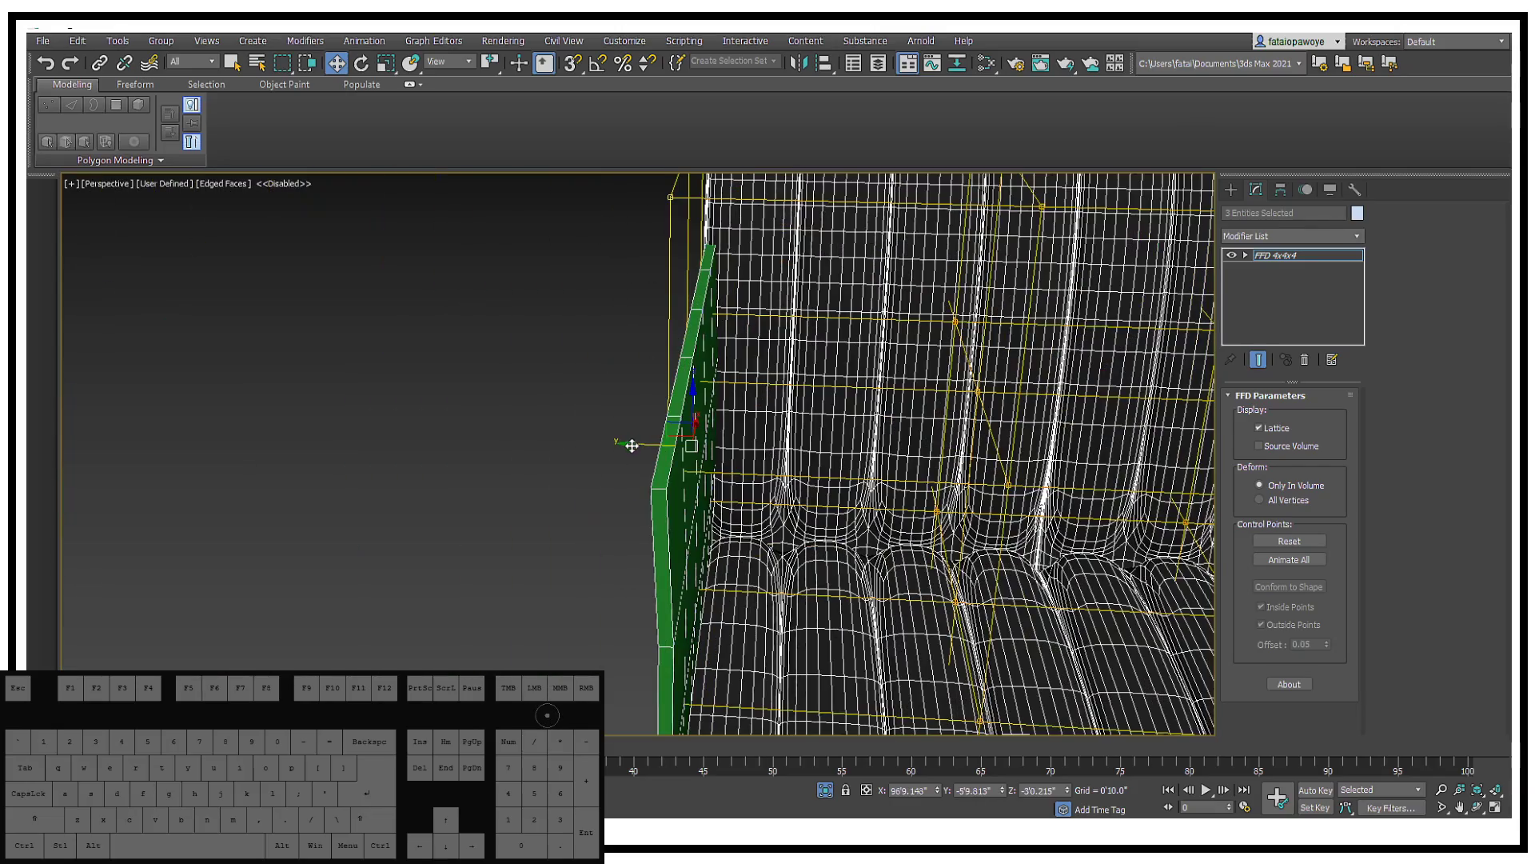
pyautogui.moveTo(632, 445); pyautogui.dragTo(649, 450)
pyautogui.scroll(-8, 647, 417)
pyautogui.scroll(8, 778, 415)
pyautogui.moveTo(699, 367)
pyautogui.keyDown('alt'); pyautogui.mouseDown(button='middle')
pyautogui.moveTo(775, 414)
pyautogui.moveTo(948, 271)
pyautogui.moveTo(951, 448)
pyautogui.mouseUp(button='middle'); pyautogui.keyUp('alt')
pyautogui.press('F3')
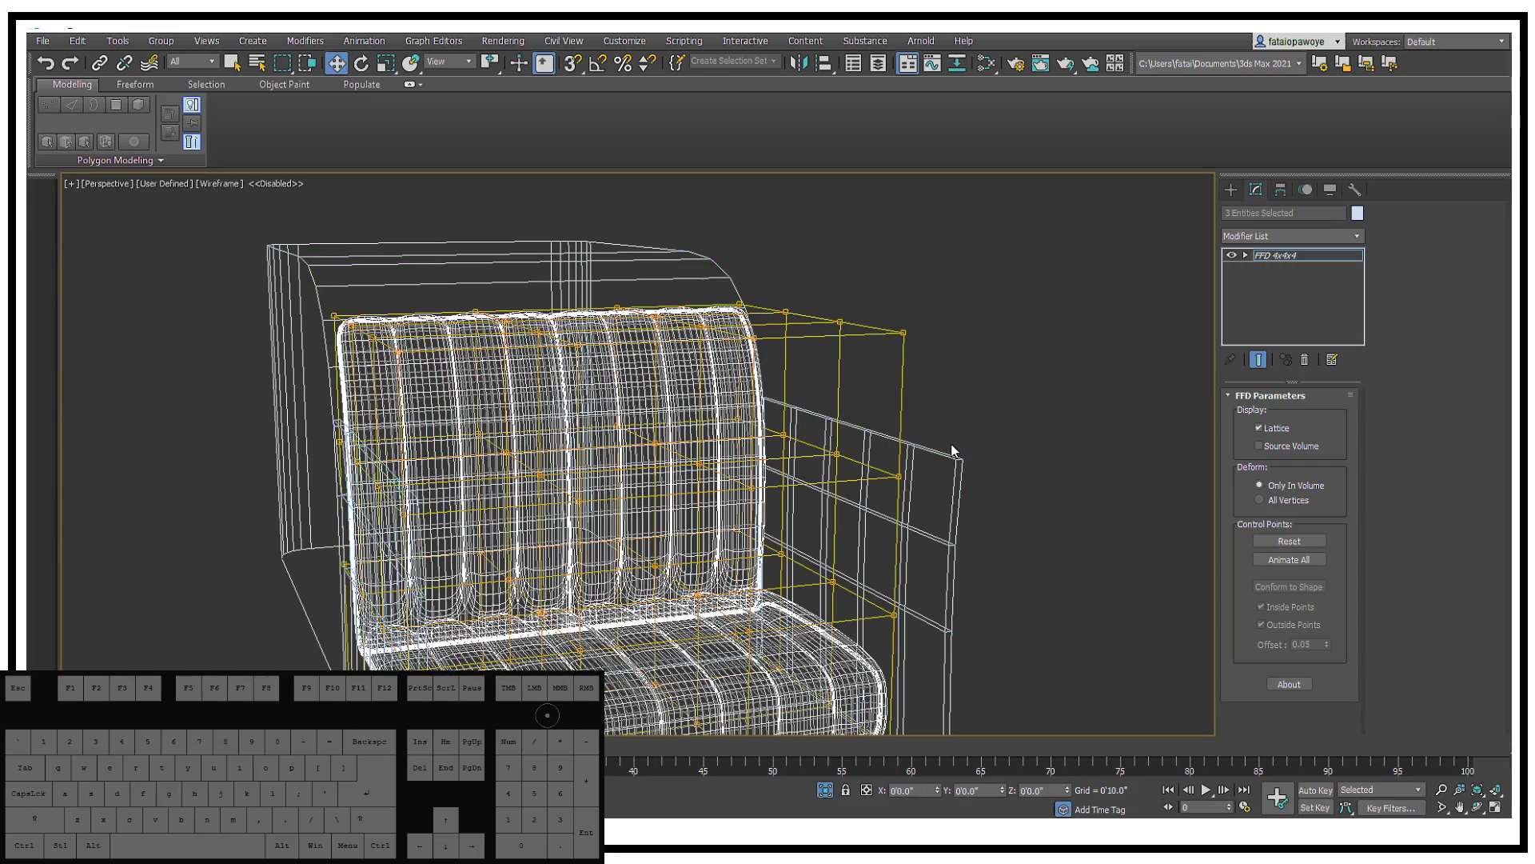
pyautogui.press('F3')
pyautogui.press('F4')
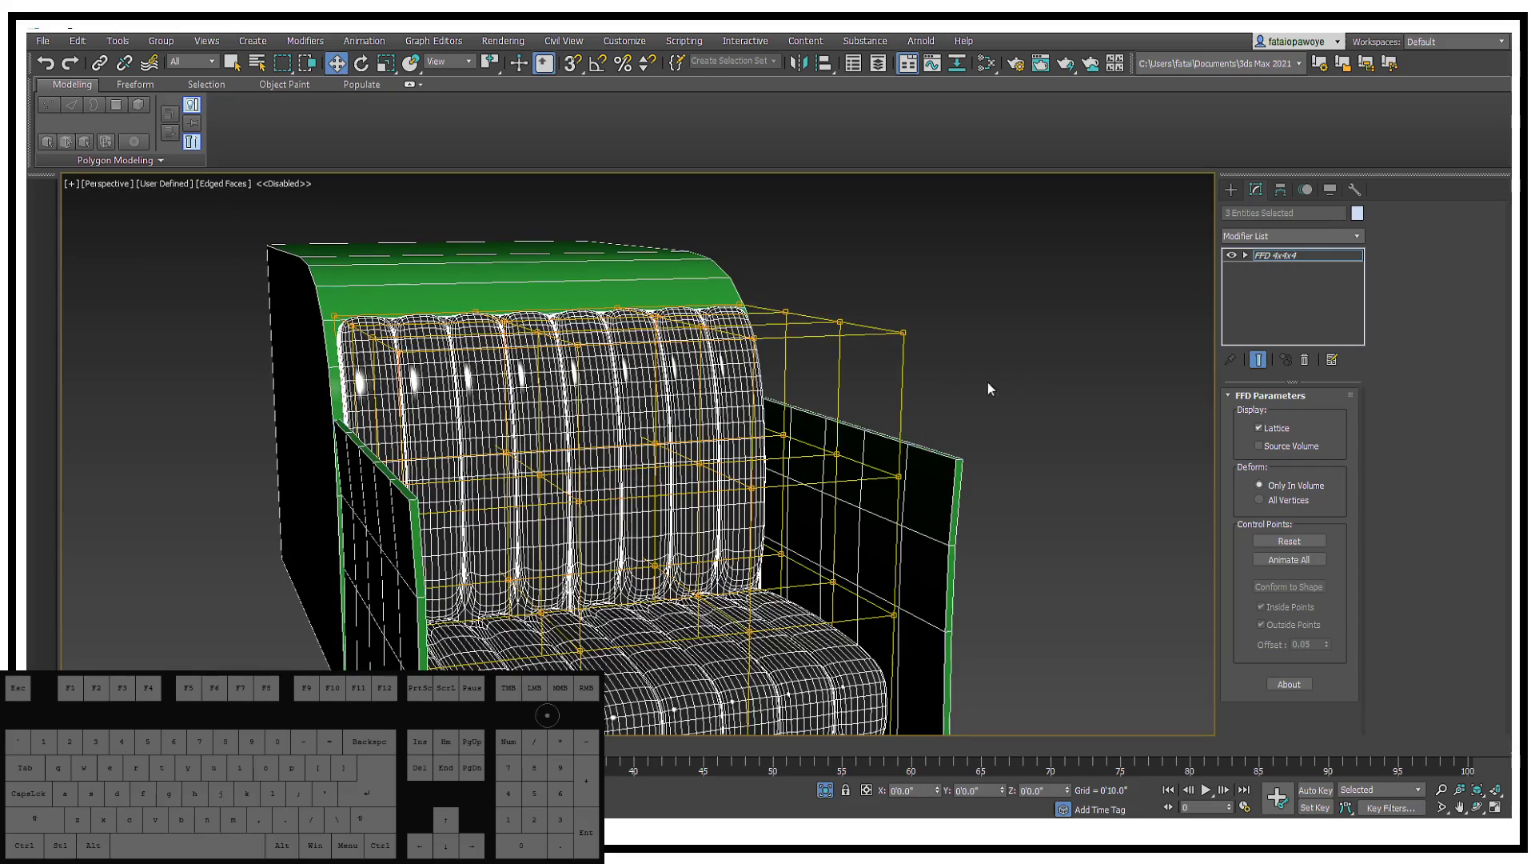
pyautogui.click(1231, 189)
# Step: Examine in shaded view without edges how the chair fits between the green side panels
pyautogui.press('F4')
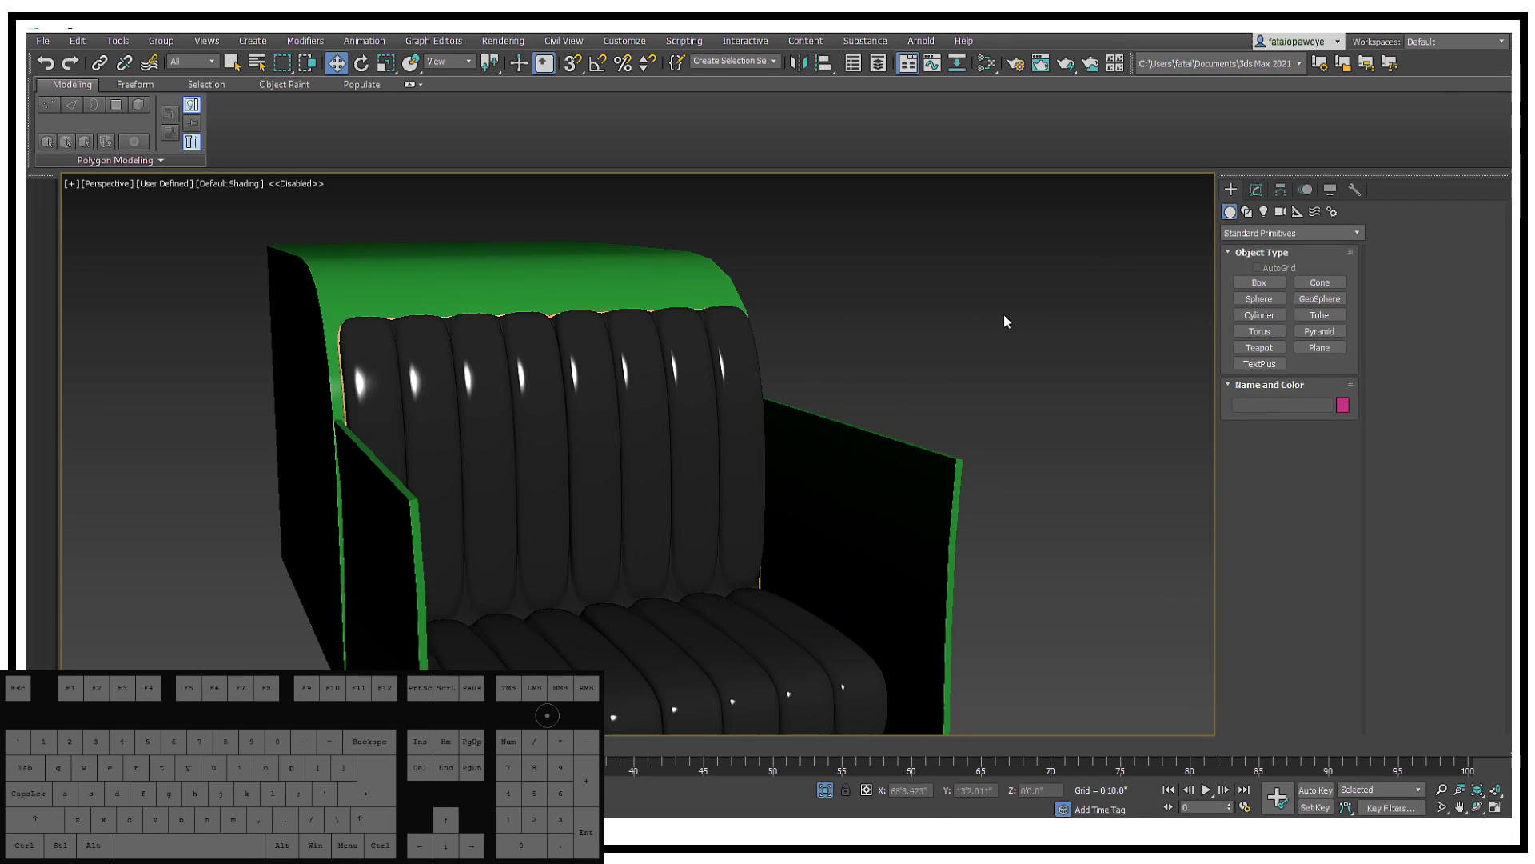
pyautogui.scroll(-5, 902, 320)
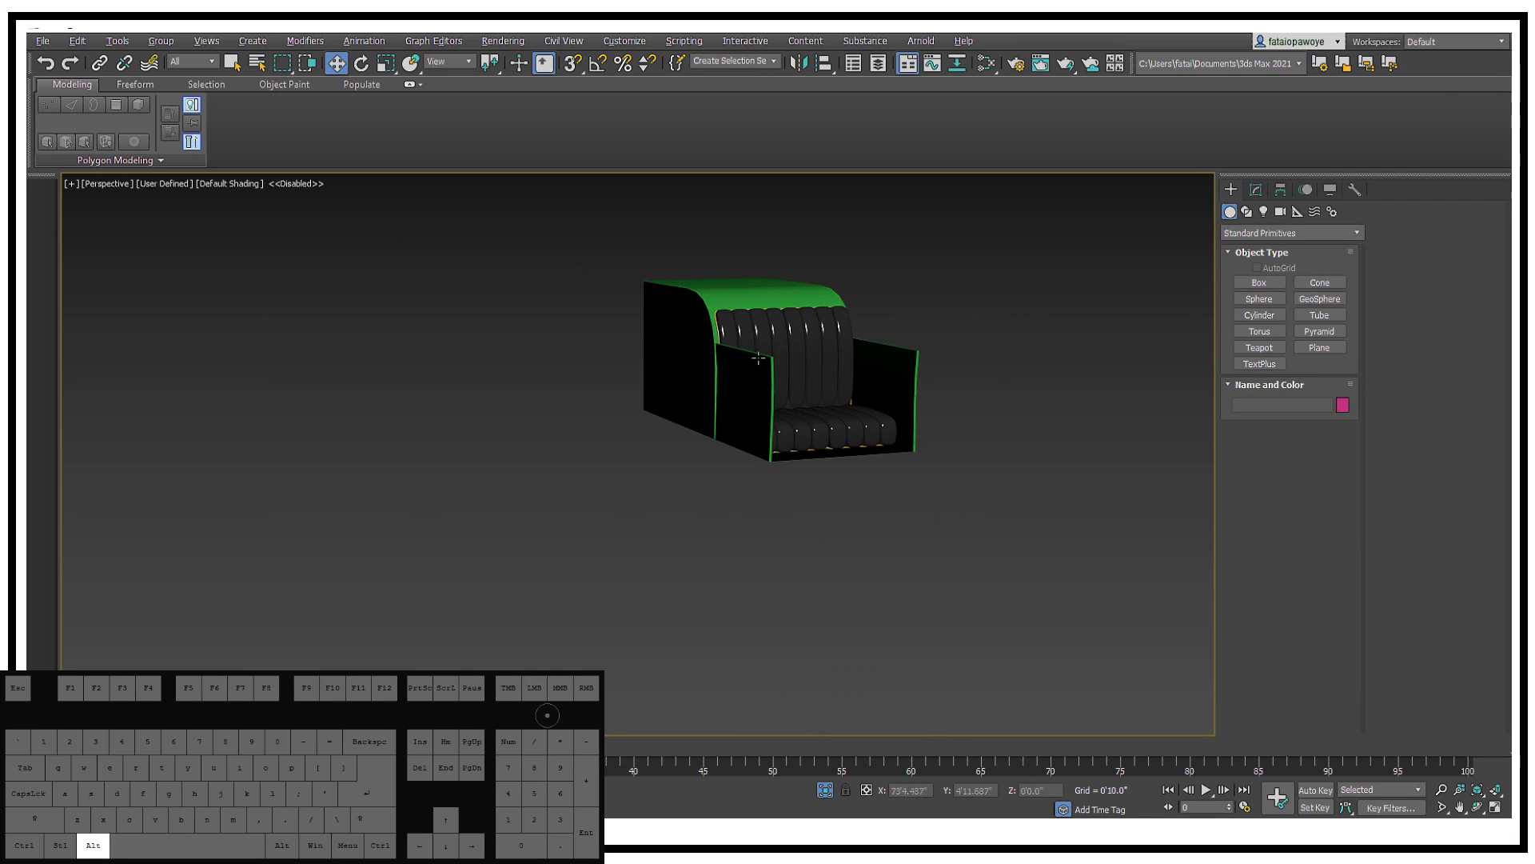
pyautogui.keyDown('alt'); pyautogui.moveTo(758, 358); pyautogui.dragTo(831, 400, button='middle'); pyautogui.keyUp('alt')
pyautogui.scroll(6, 659, 360)
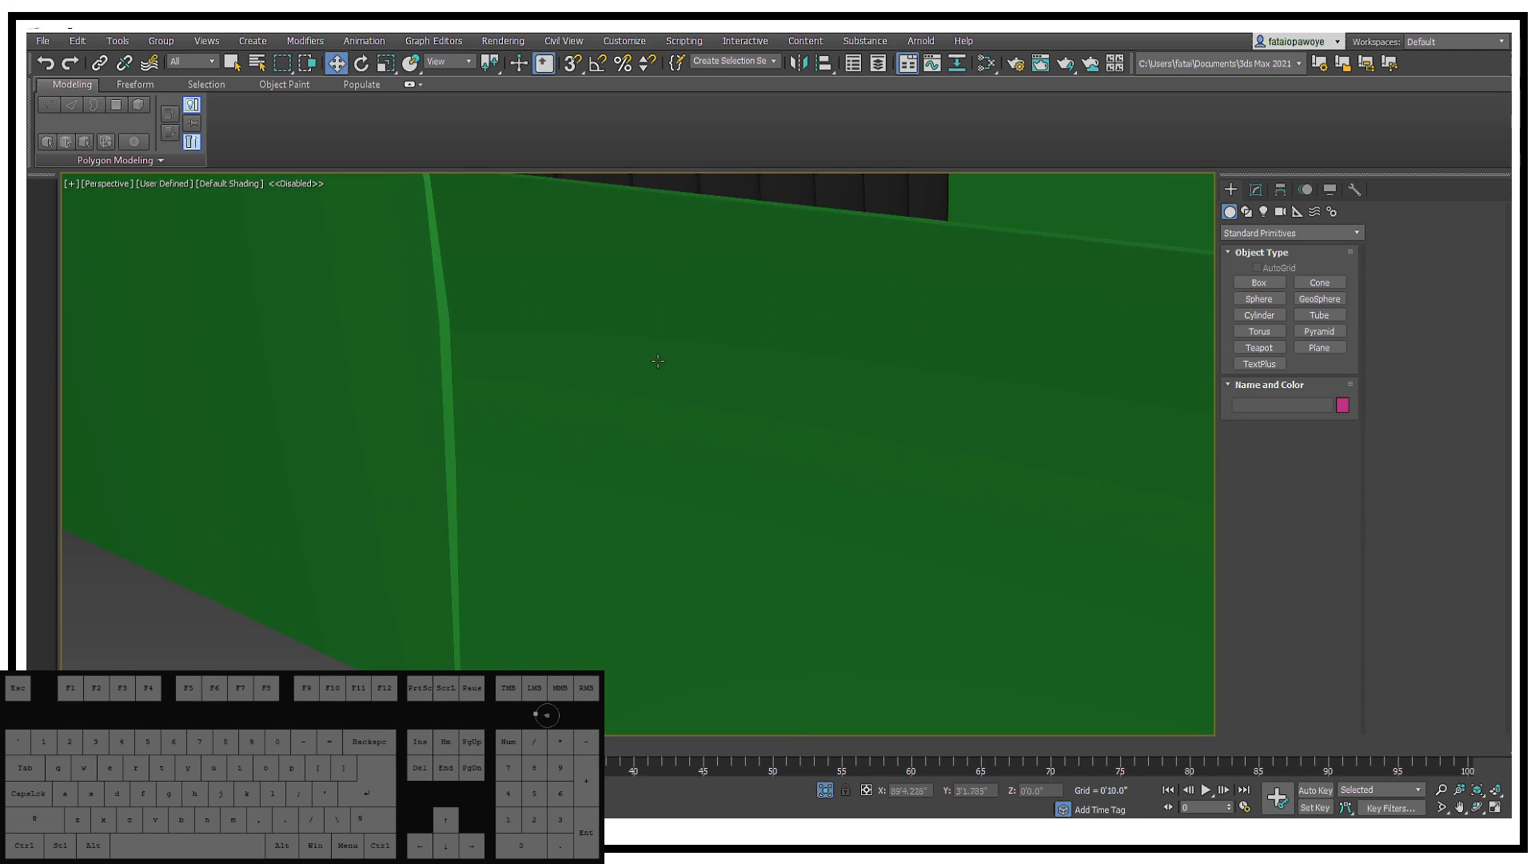
pyautogui.scroll(-7, 658, 360)
pyautogui.keyDown('alt'); pyautogui.moveTo(658, 360); pyautogui.dragTo(715, 477, button='middle'); pyautogui.keyUp('alt')
pyautogui.scroll(5, 580, 328)
pyautogui.scroll(3, 580, 329)
pyautogui.scroll(-6, 592, 315)
pyautogui.scroll(3, 635, 472)
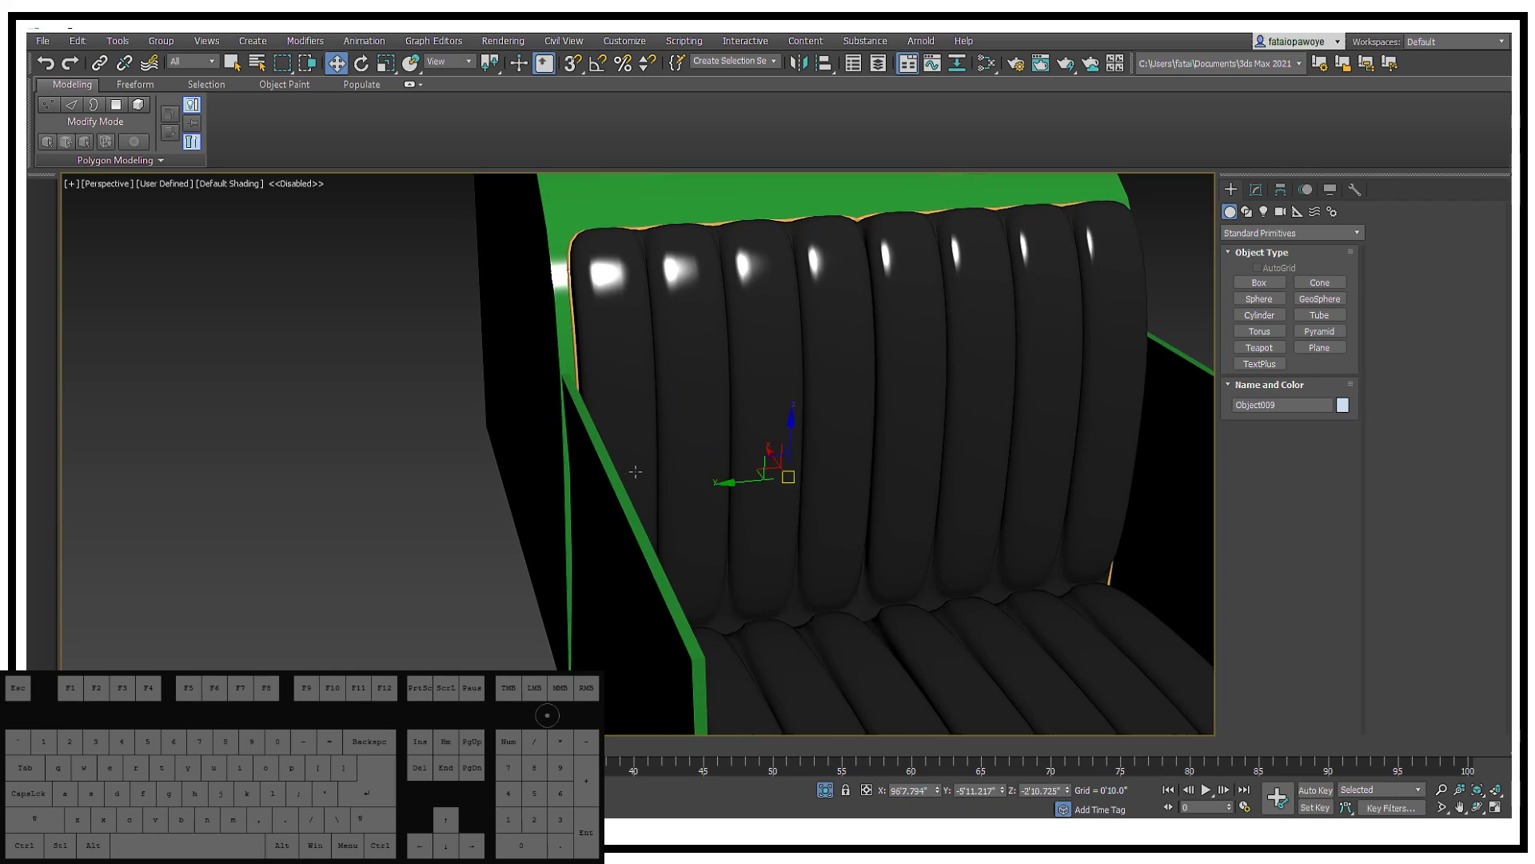
# Step: Set the side panels' Shell outer amount to 0'0.07" and the segments to 2
pyautogui.scroll(-1, 644, 486)
pyautogui.press('F4')
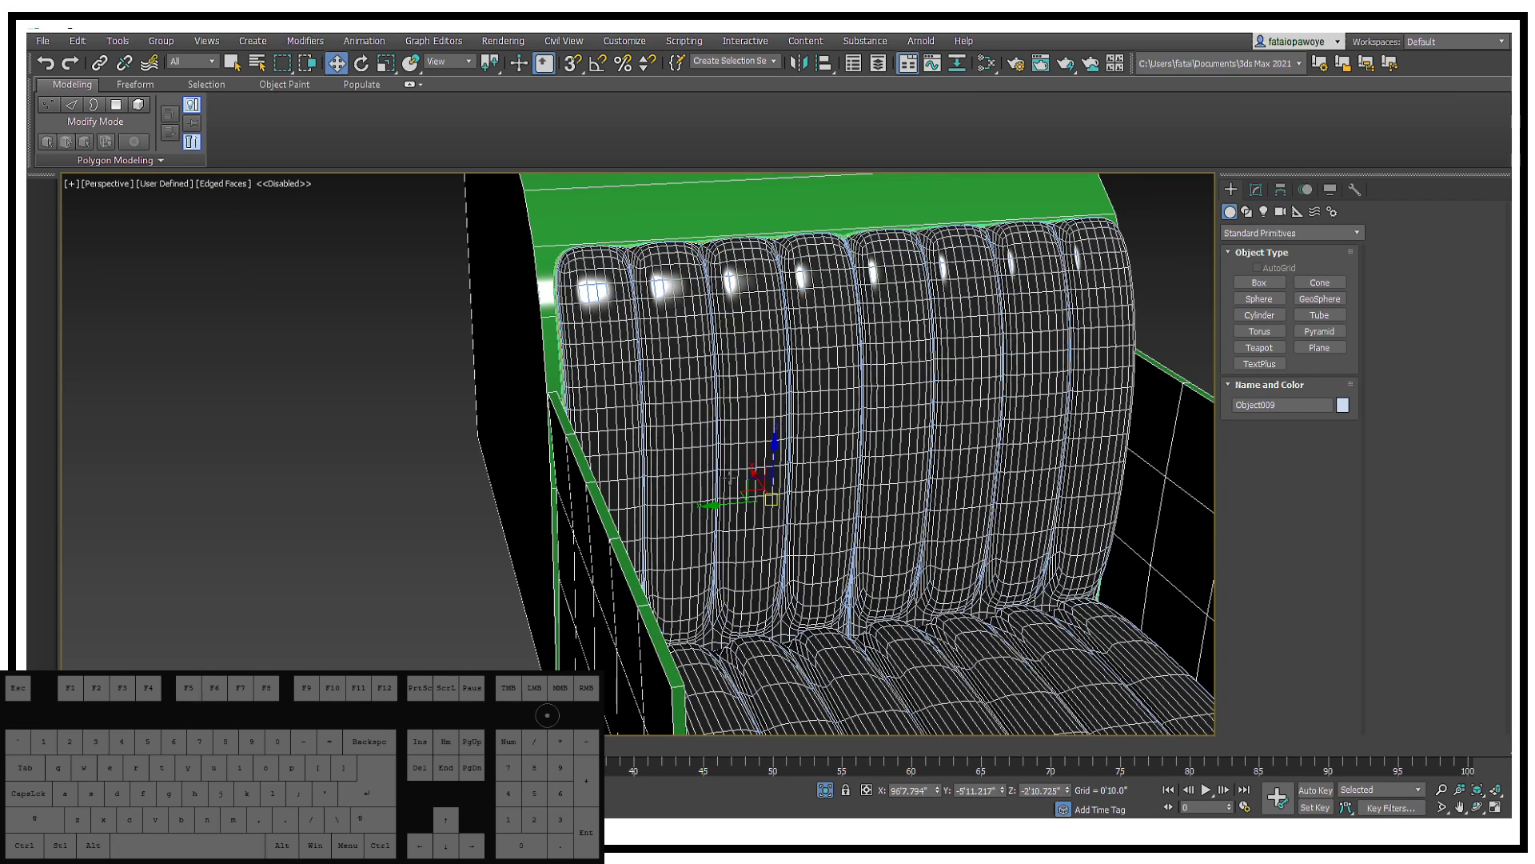
pyautogui.click(1256, 190)
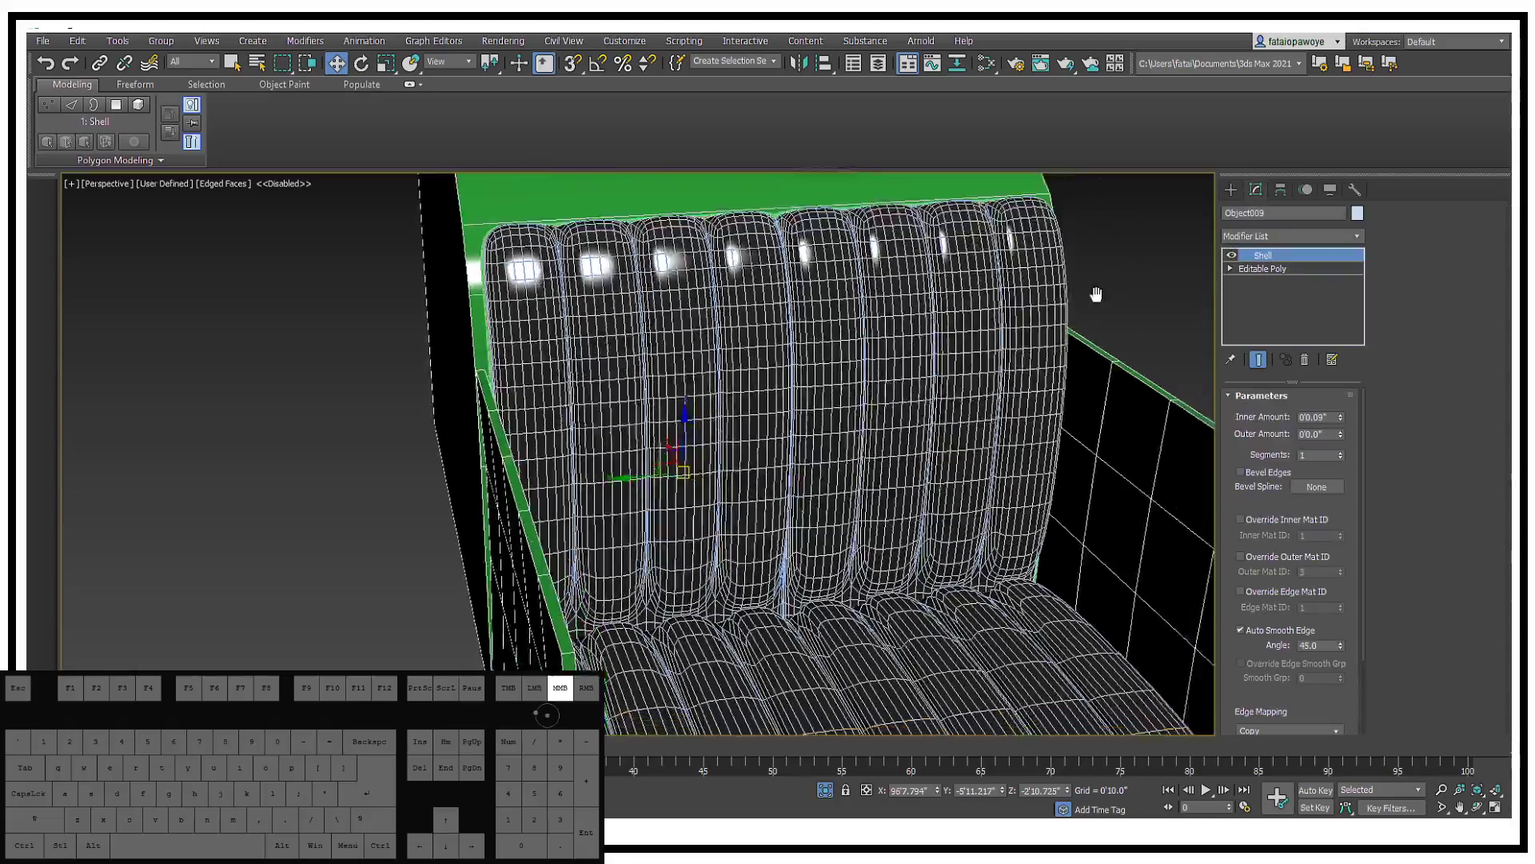
pyautogui.keyDown('alt'); pyautogui.moveTo(1096, 295); pyautogui.dragTo(951, 296, button='middle'); pyautogui.keyUp('alt')
pyautogui.keyDown('alt'); pyautogui.moveTo(966, 362); pyautogui.dragTo(1008, 324, button='middle'); pyautogui.keyUp('alt')
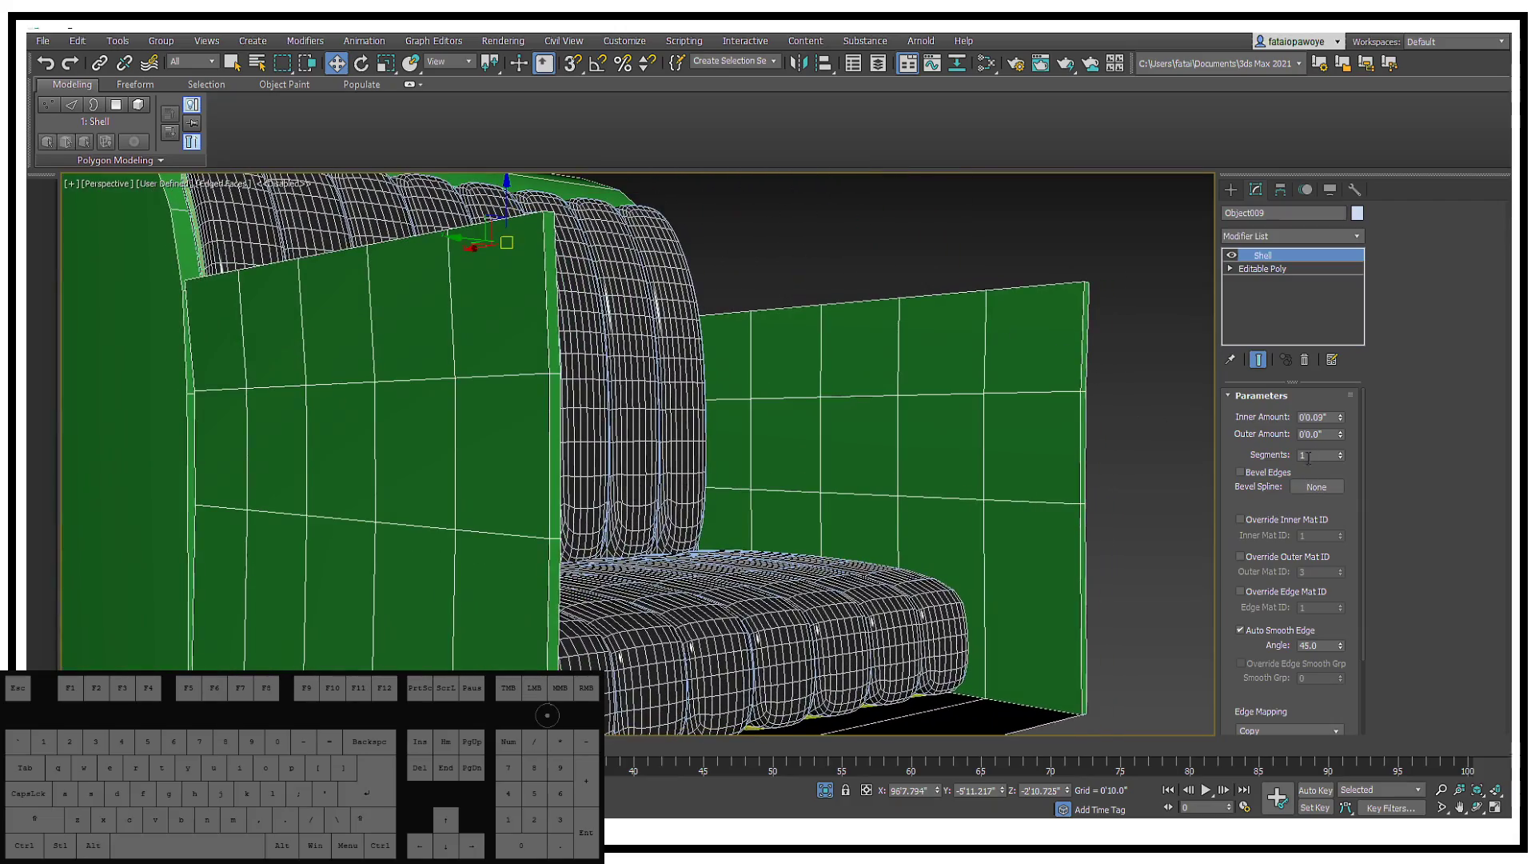
pyautogui.moveTo(1342, 435); pyautogui.dragTo(1347, 434)
pyautogui.keyDown('alt'); pyautogui.moveTo(920, 416); pyautogui.dragTo(972, 528, button='middle'); pyautogui.keyUp('alt')
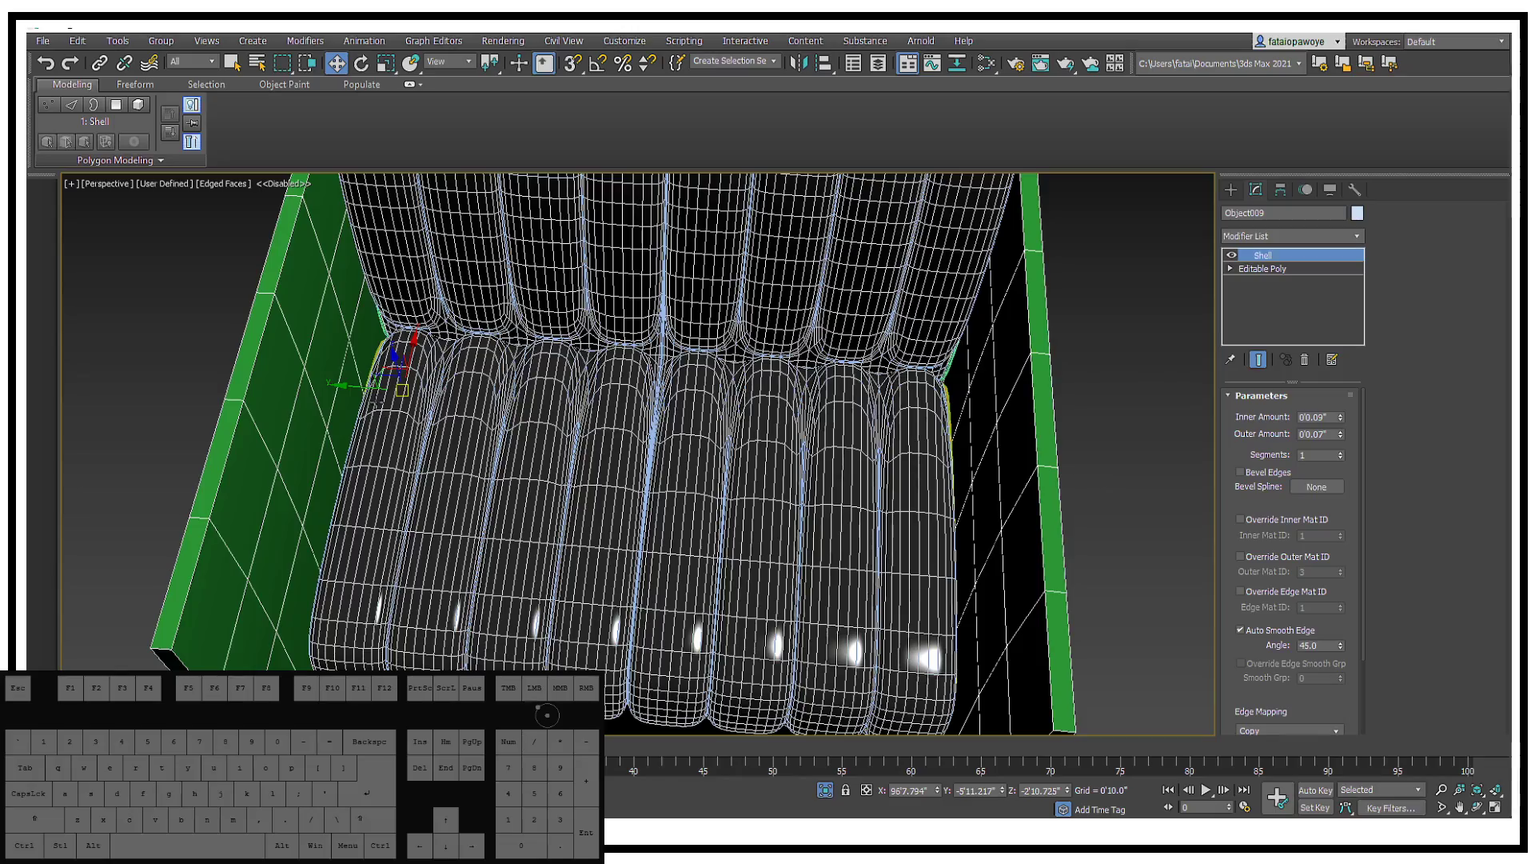
pyautogui.keyDown('alt'); pyautogui.moveTo(358, 387); pyautogui.dragTo(328, 312, button='middle'); pyautogui.keyUp('alt')
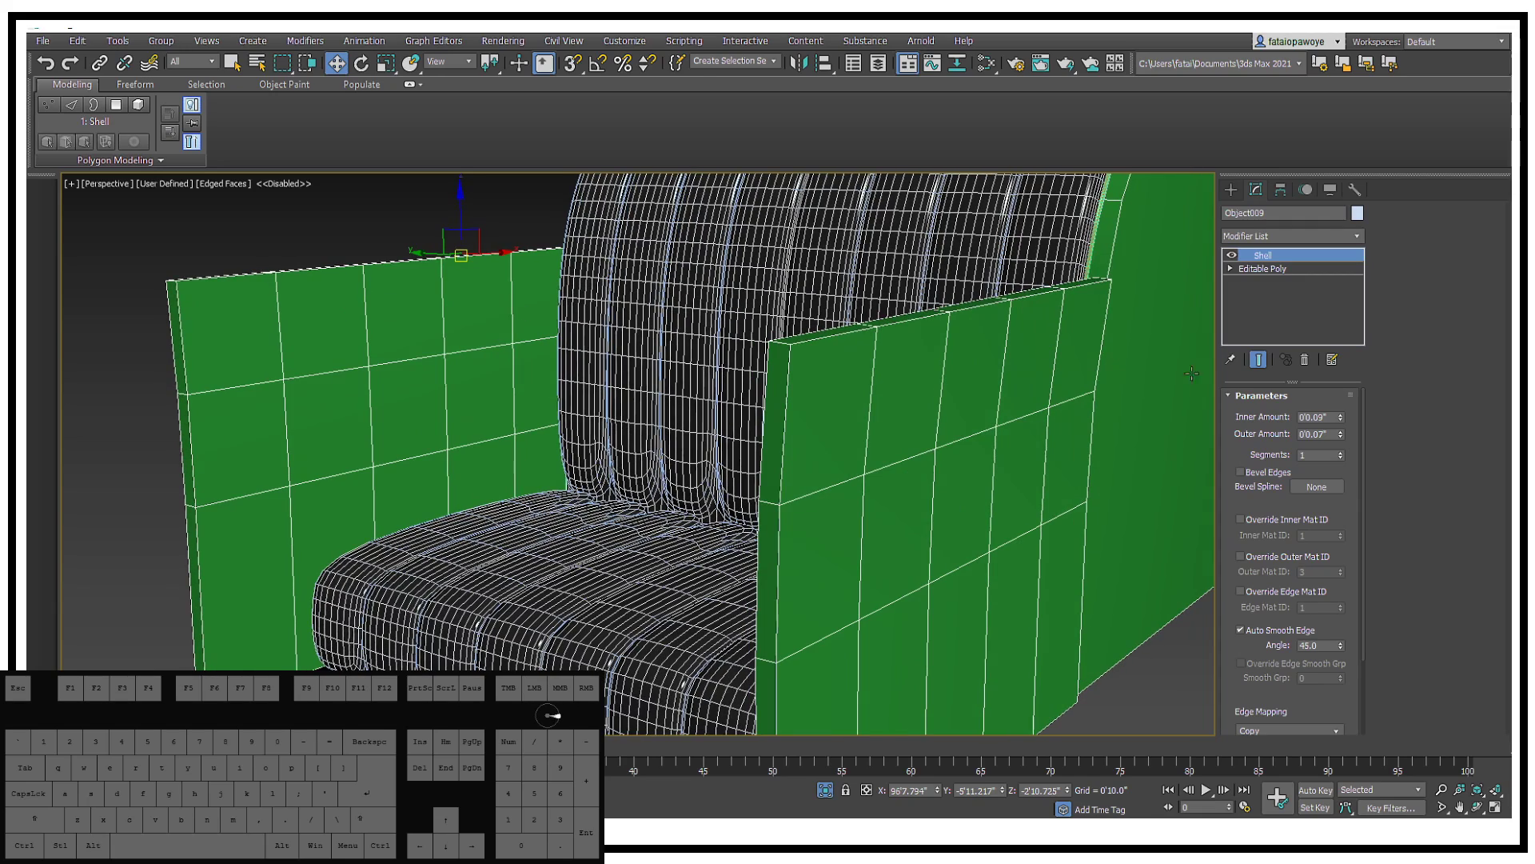
pyautogui.click(1341, 451)
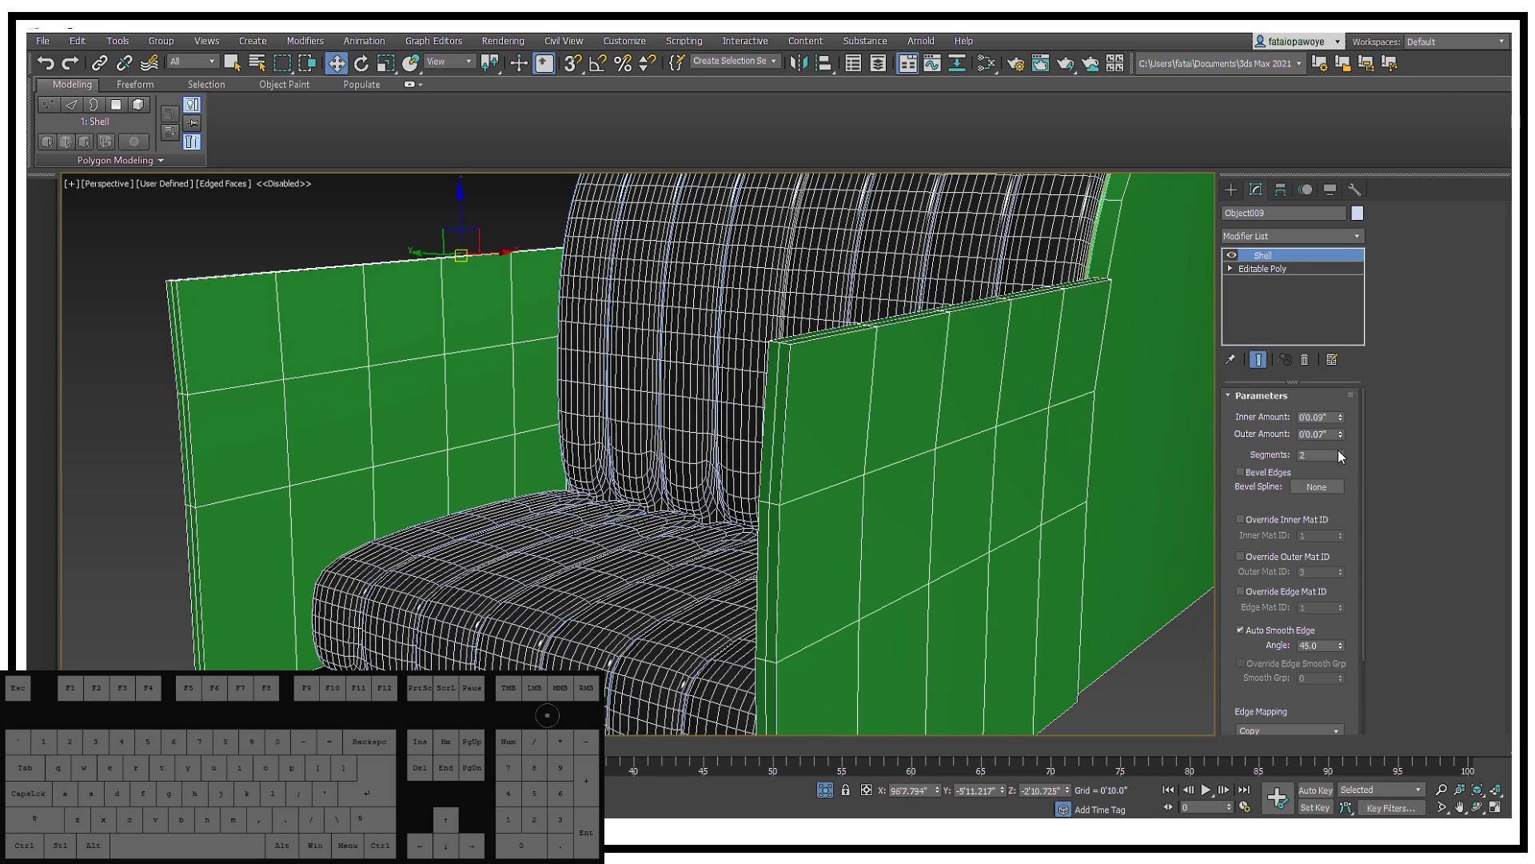
# Step: Apply a TurboSmooth modifier to the side panels above the Shell
pyautogui.click(1292, 232)
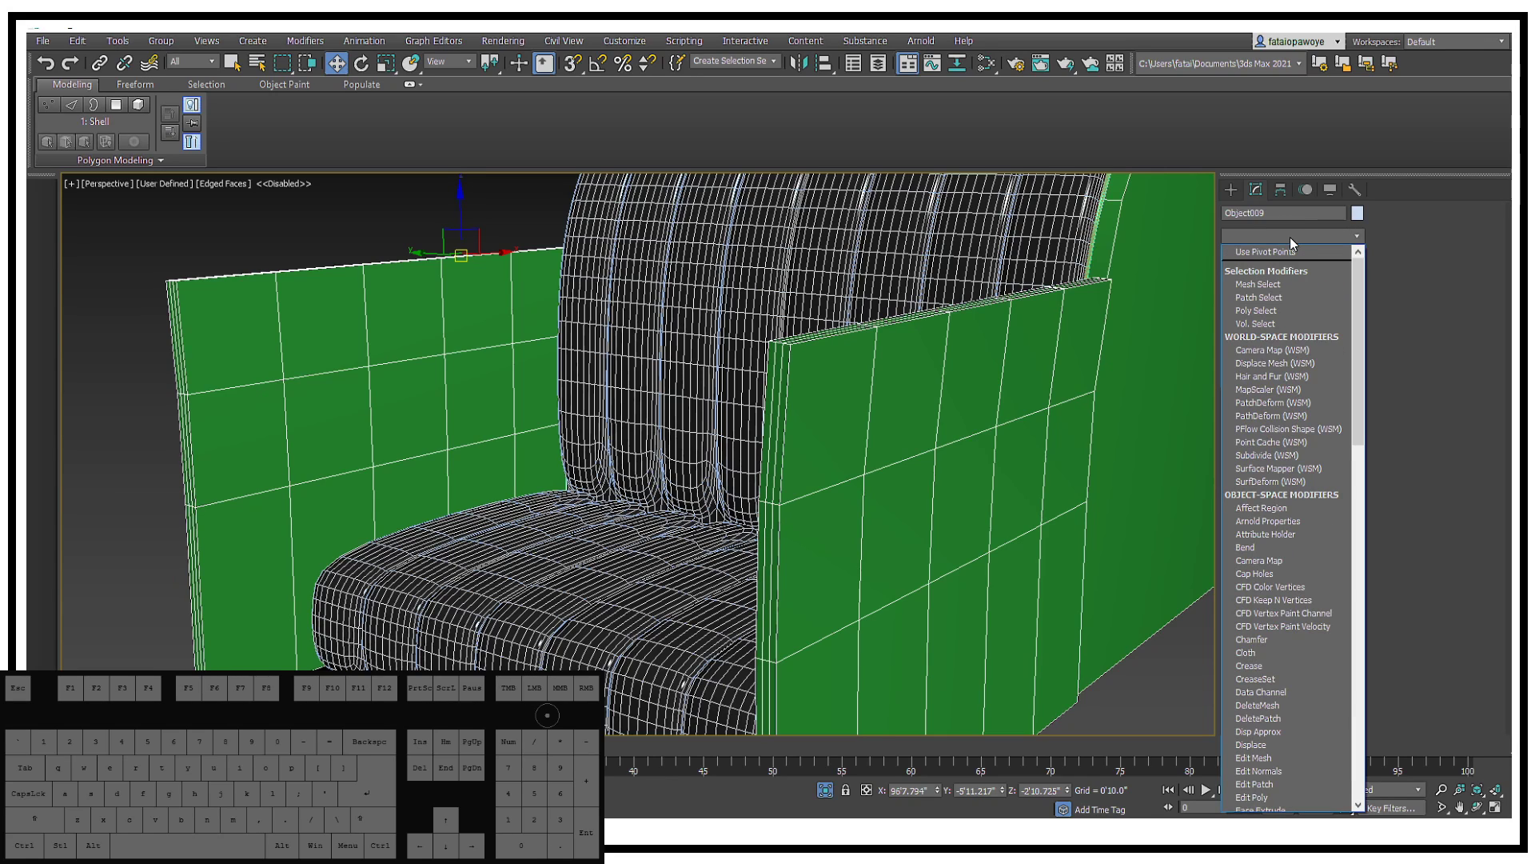
pyautogui.press('t')
pyautogui.click(1271, 542)
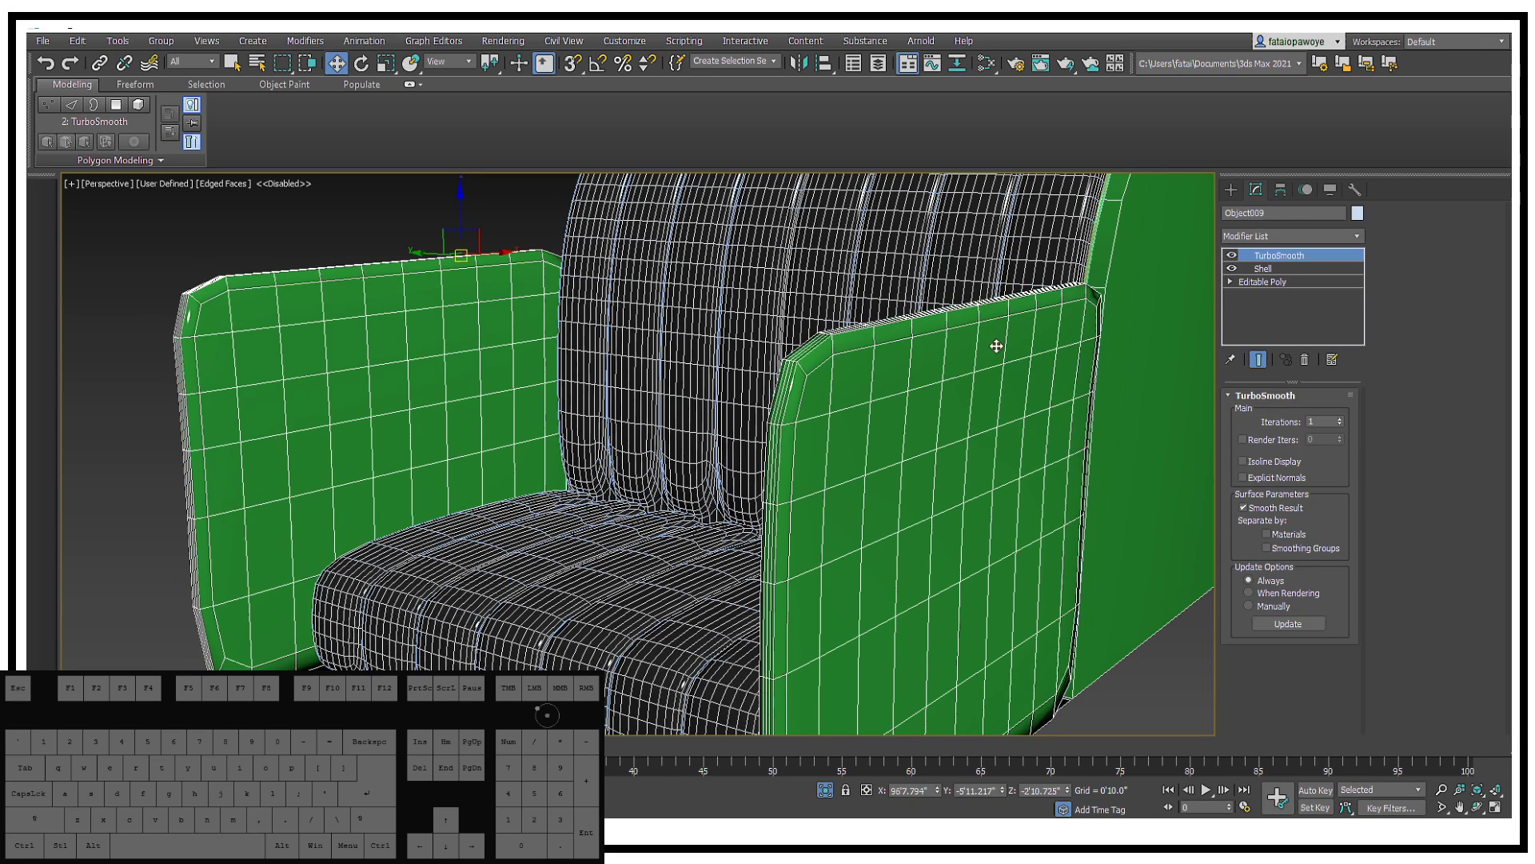
pyautogui.scroll(-5, 852, 376)
pyautogui.keyDown('alt'); pyautogui.moveTo(800, 375); pyautogui.dragTo(899, 354, button='middle'); pyautogui.keyUp('alt')
pyautogui.scroll(6, 871, 370)
pyautogui.scroll(-4, 878, 355)
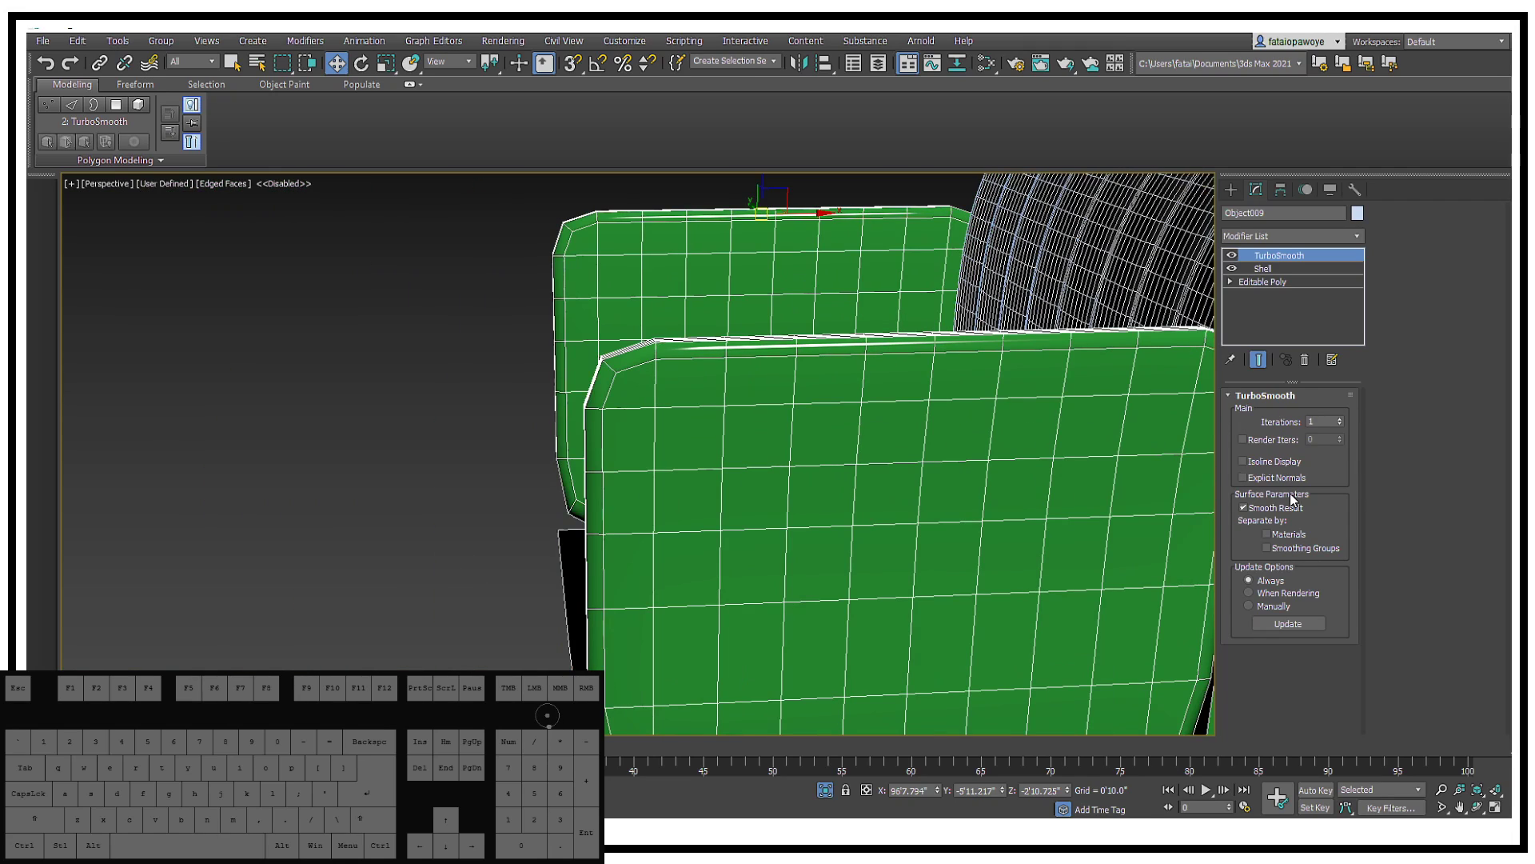
# Step: Separate the side panels' TurboSmooth by smoothing groups and set its iterations to 2
pyautogui.click(1267, 548)
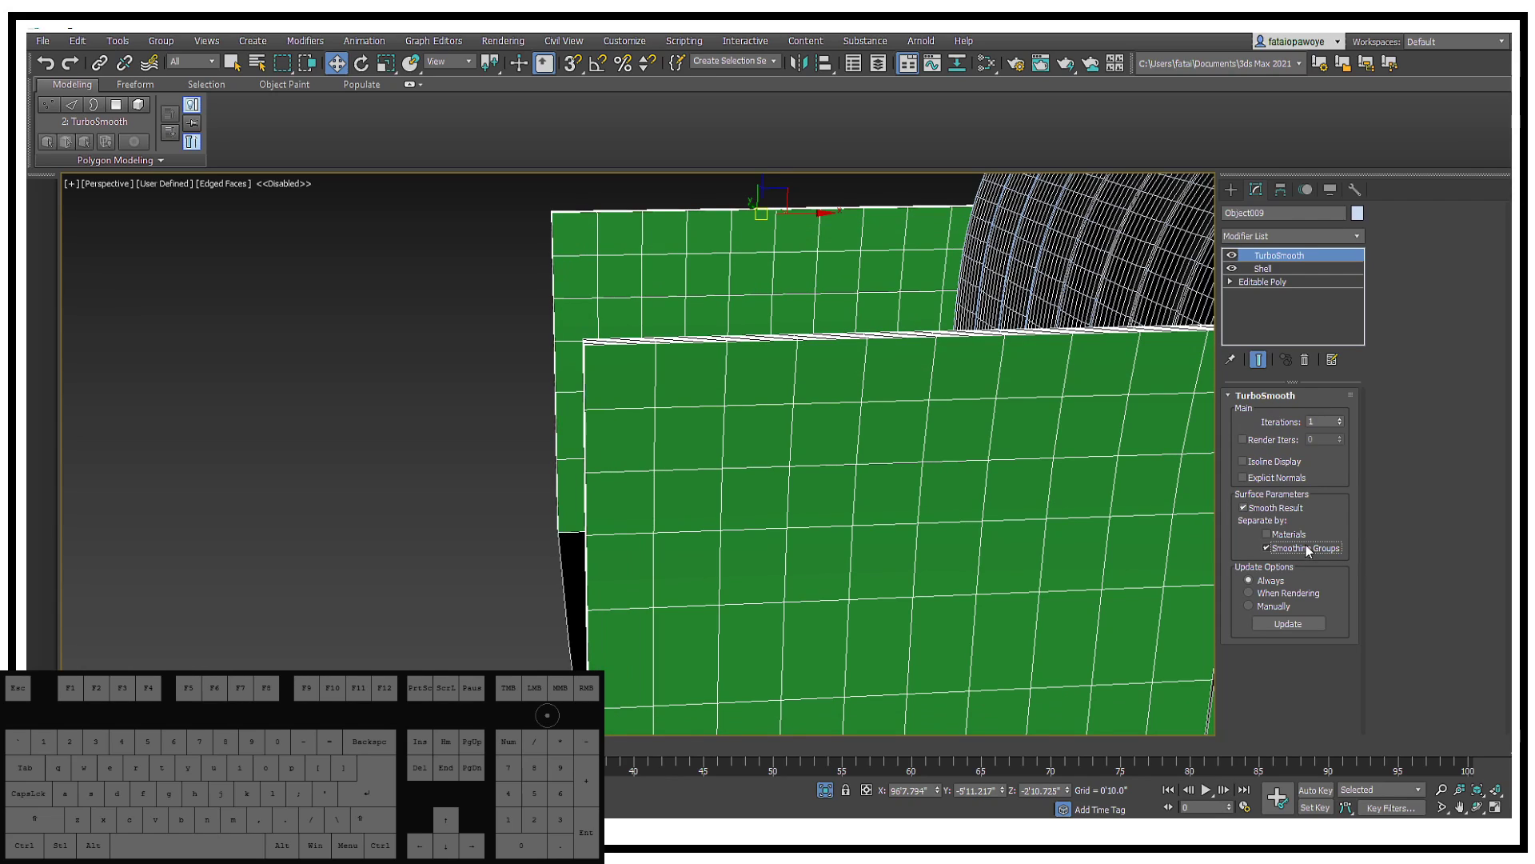
pyautogui.click(1337, 424)
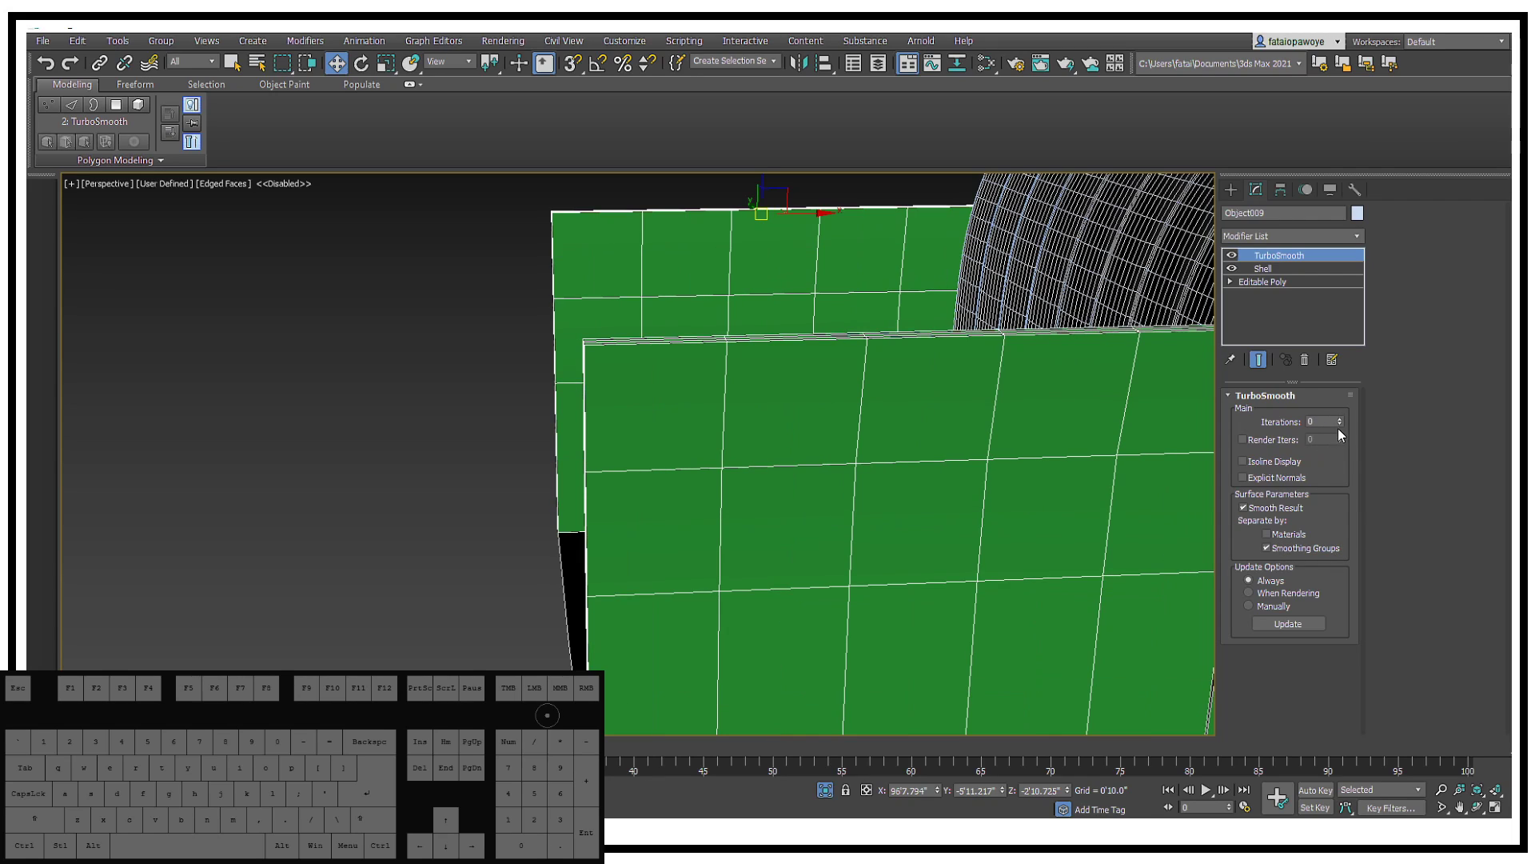
pyautogui.click(1338, 419)
pyautogui.click(1337, 419)
# Step: Add a second TurboSmooth modifier to the side panels, clear the selection and hide the edged faces
pyautogui.click(1299, 239)
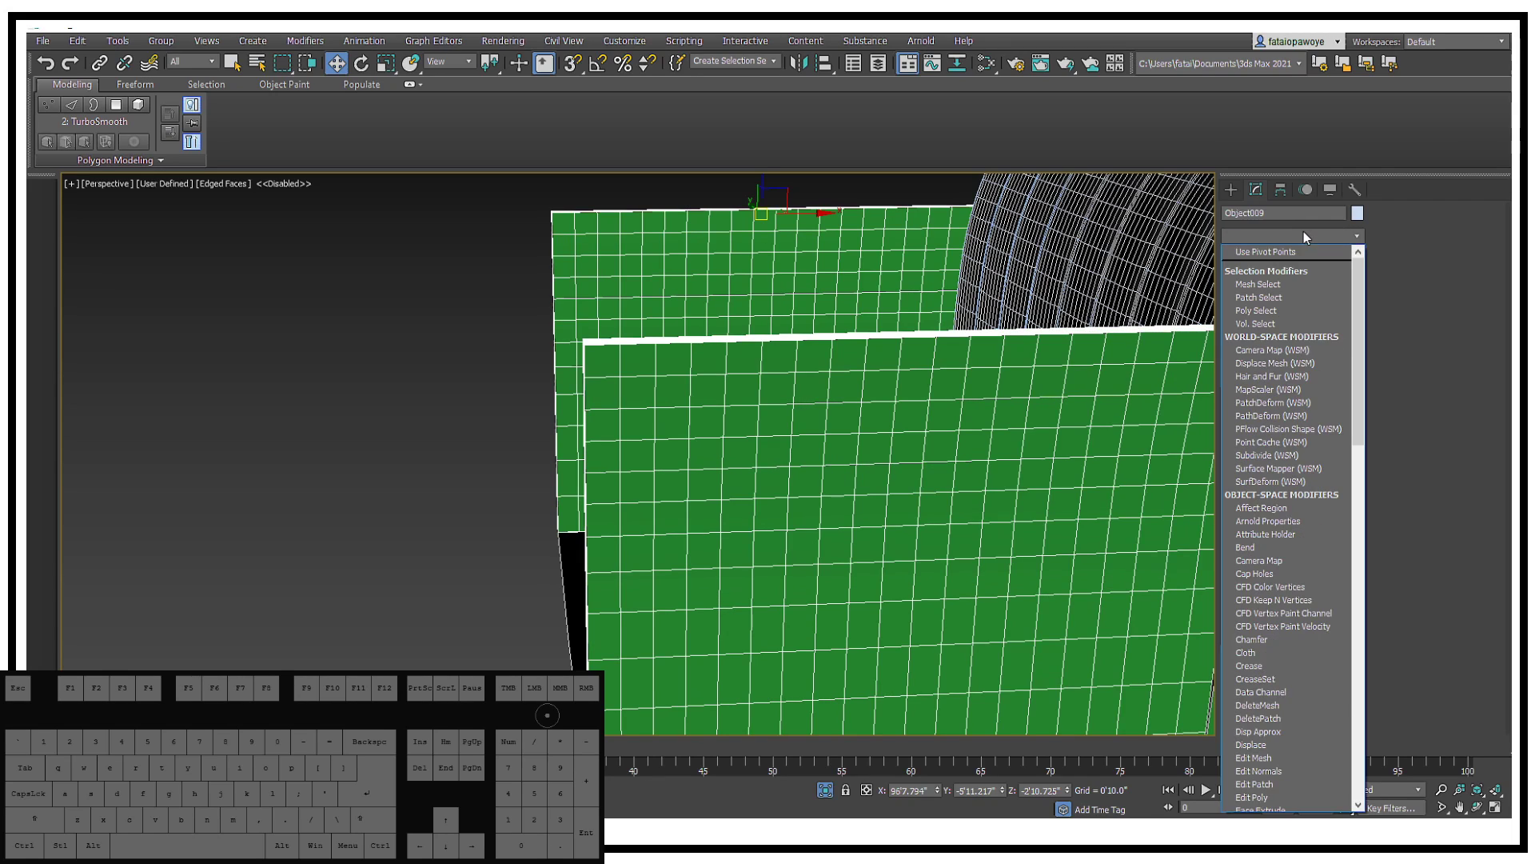
pyautogui.press('t')
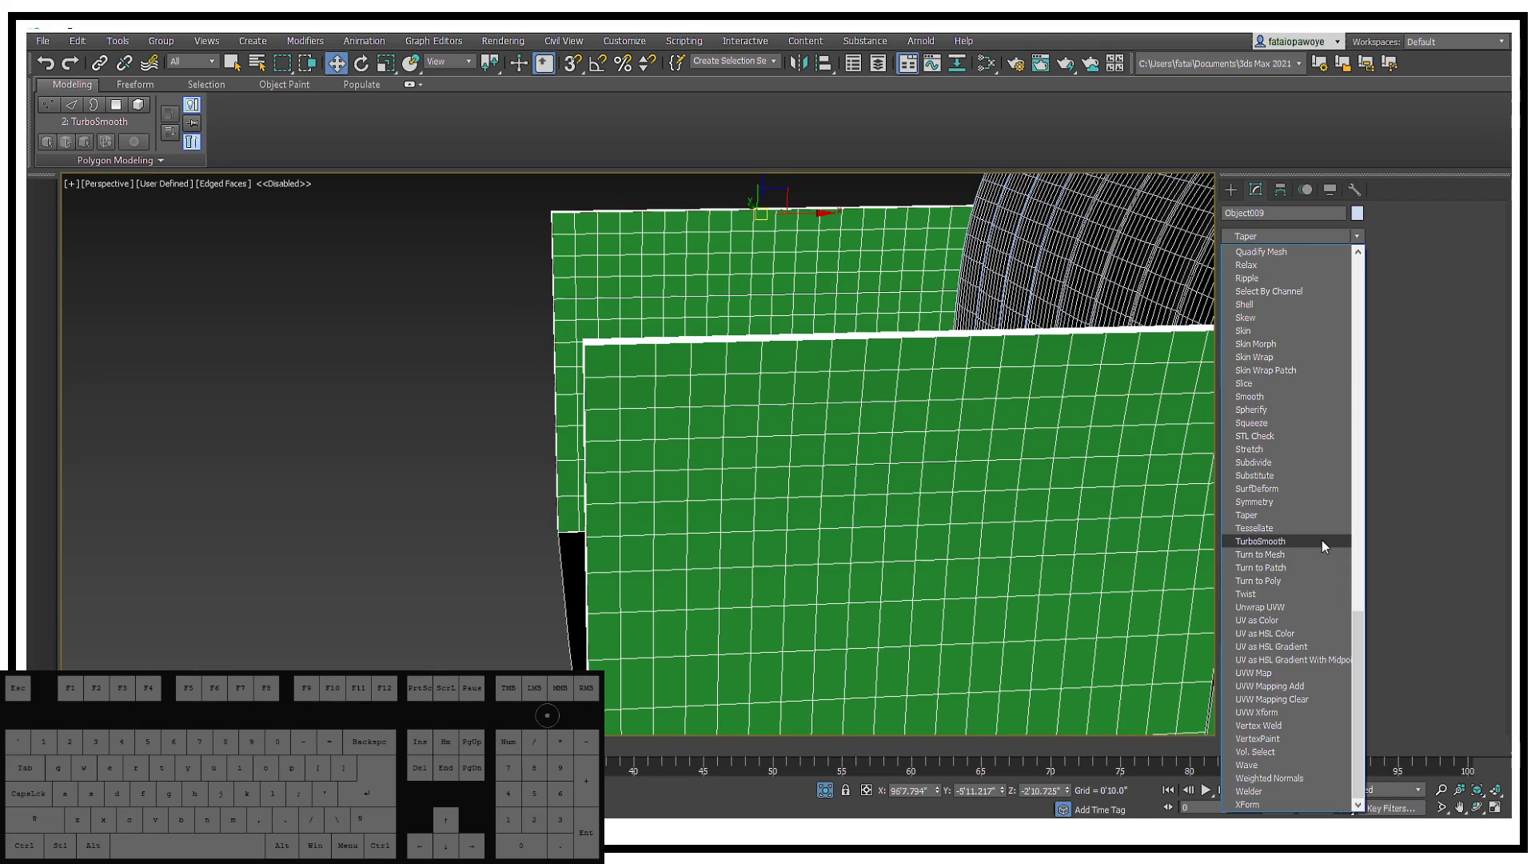
pyautogui.click(1322, 541)
pyautogui.scroll(-5, 842, 401)
pyautogui.keyDown('alt'); pyautogui.moveTo(843, 401); pyautogui.dragTo(966, 508, button='middle'); pyautogui.keyUp('alt')
pyautogui.click(1037, 494)
pyautogui.press('F4')
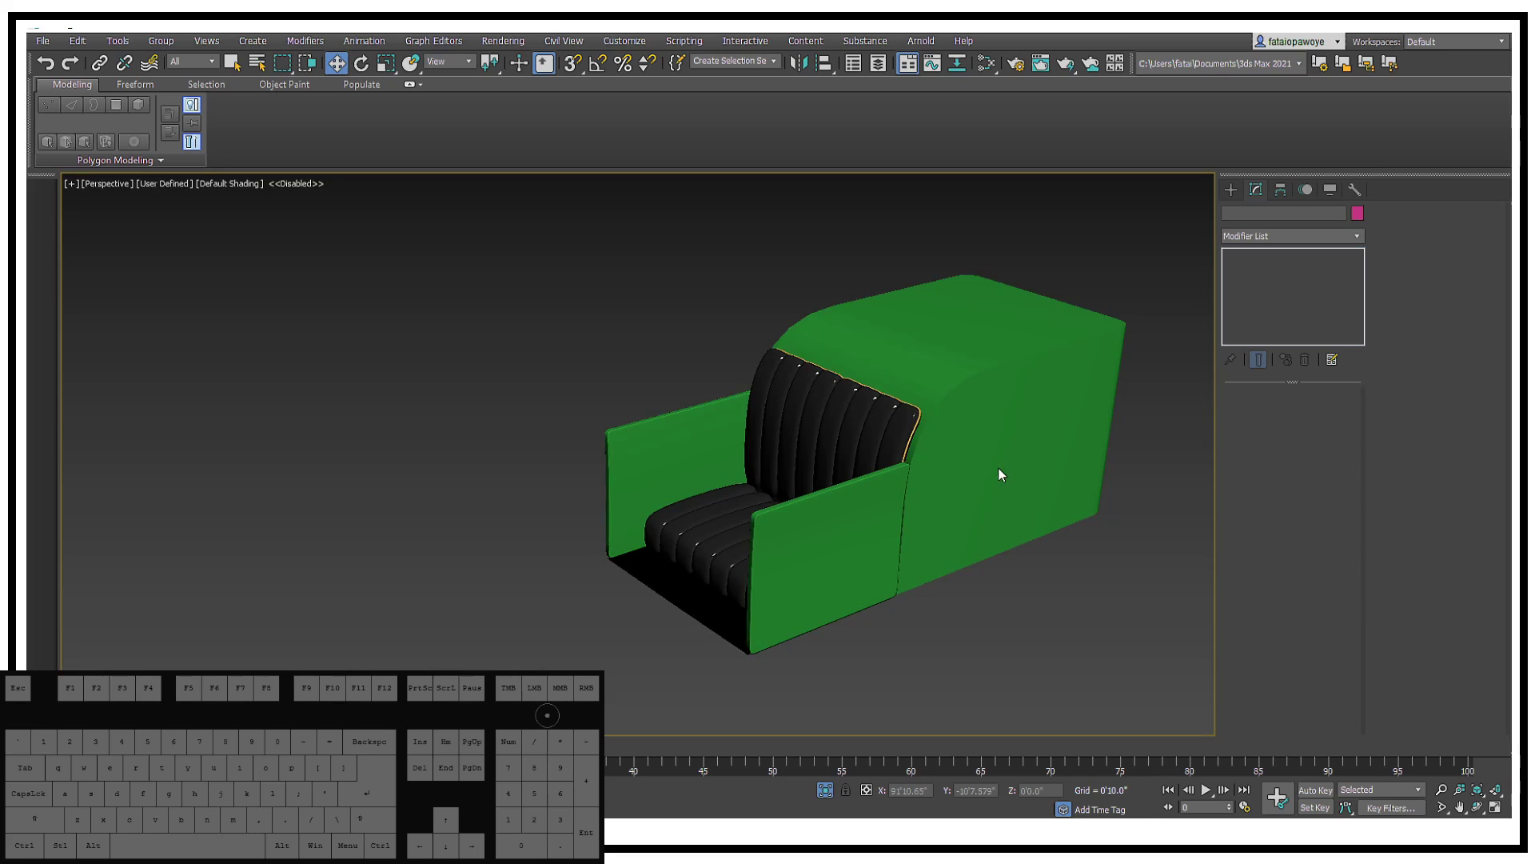
# Step: Check the smoothed side panel edges and bring the rest of the car scene back into view
pyautogui.scroll(-3, 998, 467)
pyautogui.keyDown('alt'); pyautogui.moveTo(1030, 503); pyautogui.dragTo(881, 463, button='middle'); pyautogui.keyUp('alt')
pyautogui.scroll(8, 788, 446)
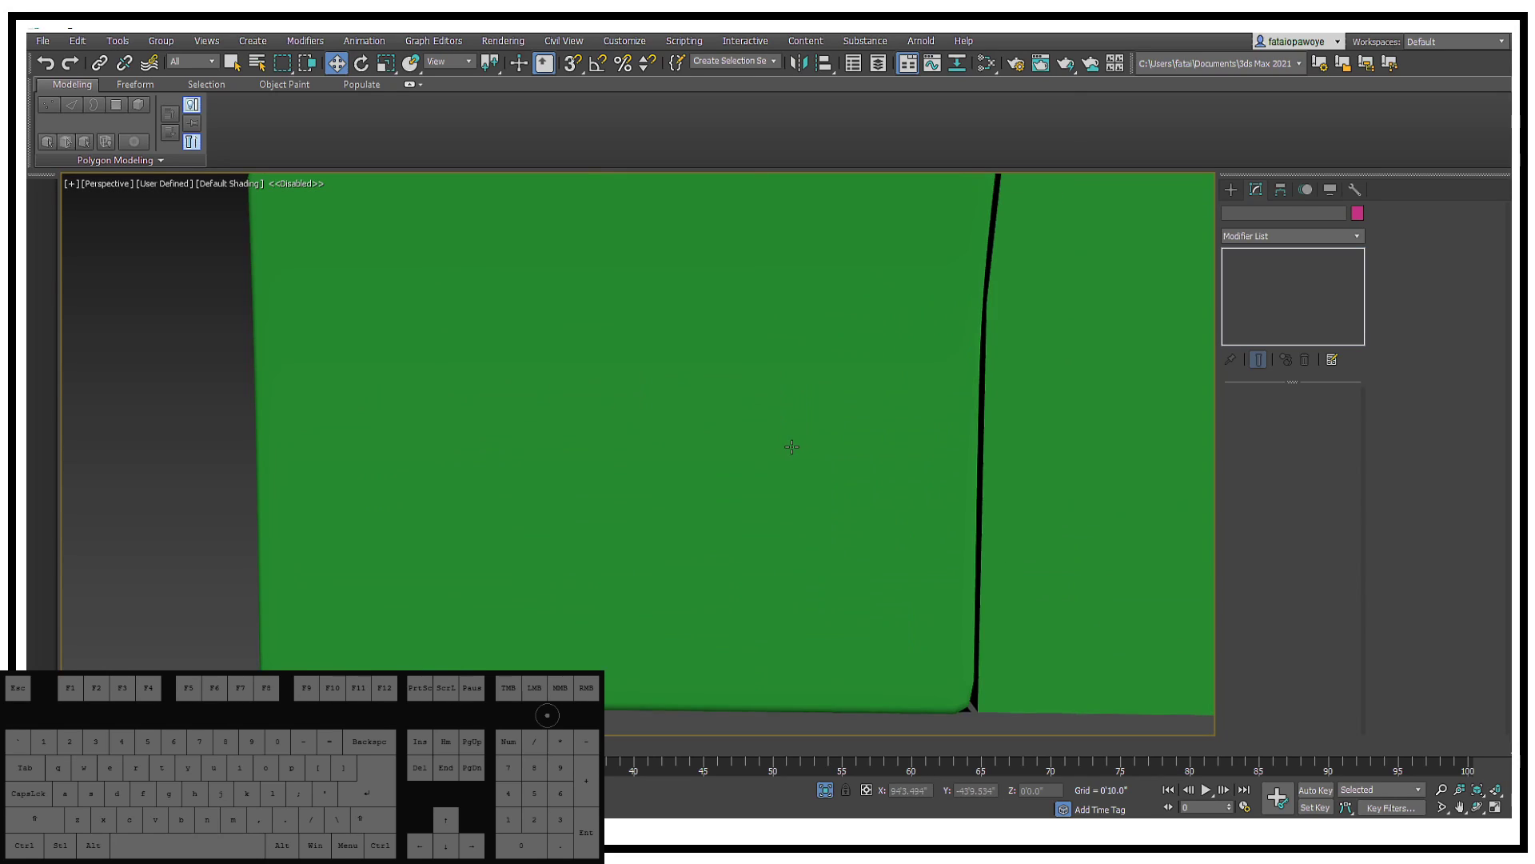
pyautogui.scroll(-2, 830, 405)
pyautogui.moveTo(790, 447); pyautogui.dragTo(983, 521, button='middle')
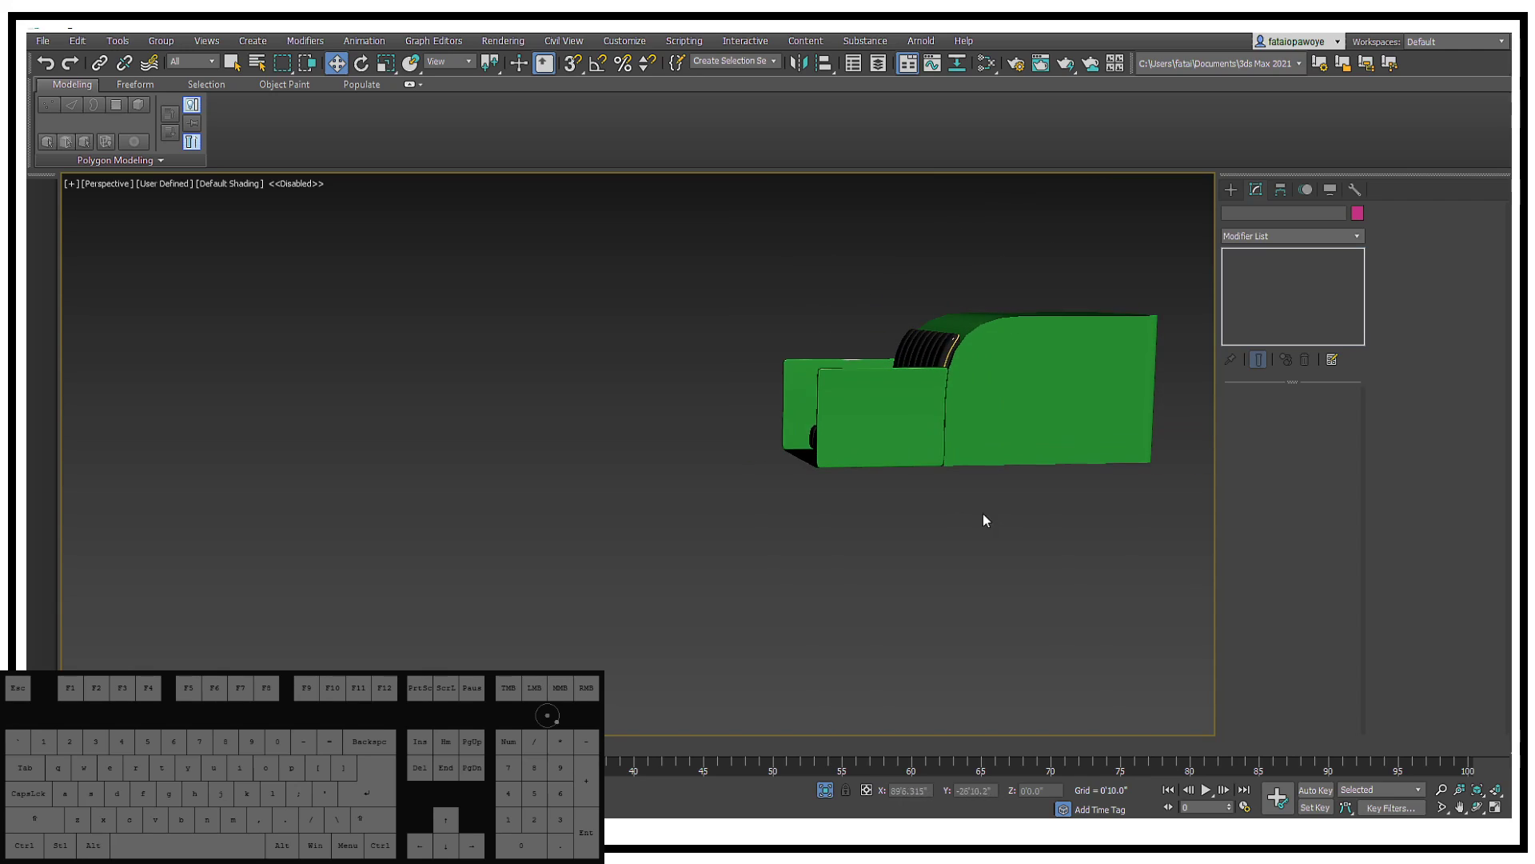
pyautogui.rightClick(984, 521)
pyautogui.click(1042, 459)
# Step: Examine the side panels and chair within the complete car and select the green body
pyautogui.keyDown('alt'); pyautogui.moveTo(1042, 458); pyautogui.dragTo(1001, 517, button='middle'); pyautogui.keyUp('alt')
pyautogui.scroll(8, 1040, 552)
pyautogui.keyDown('alt'); pyautogui.moveTo(1049, 577); pyautogui.dragTo(1017, 542, button='middle'); pyautogui.keyUp('alt')
pyautogui.moveTo(956, 459)
pyautogui.mouseDown(button='middle')
pyautogui.moveTo(953, 487)
pyautogui.moveTo(958, 453)
pyautogui.mouseUp(button='middle')
pyautogui.scroll(-5, 957, 480)
pyautogui.click(974, 440)
pyautogui.keyDown('alt'); pyautogui.moveTo(955, 540); pyautogui.dragTo(866, 491, button='middle'); pyautogui.keyUp('alt')
pyautogui.click(986, 466)
pyautogui.scroll(-5, 969, 496)
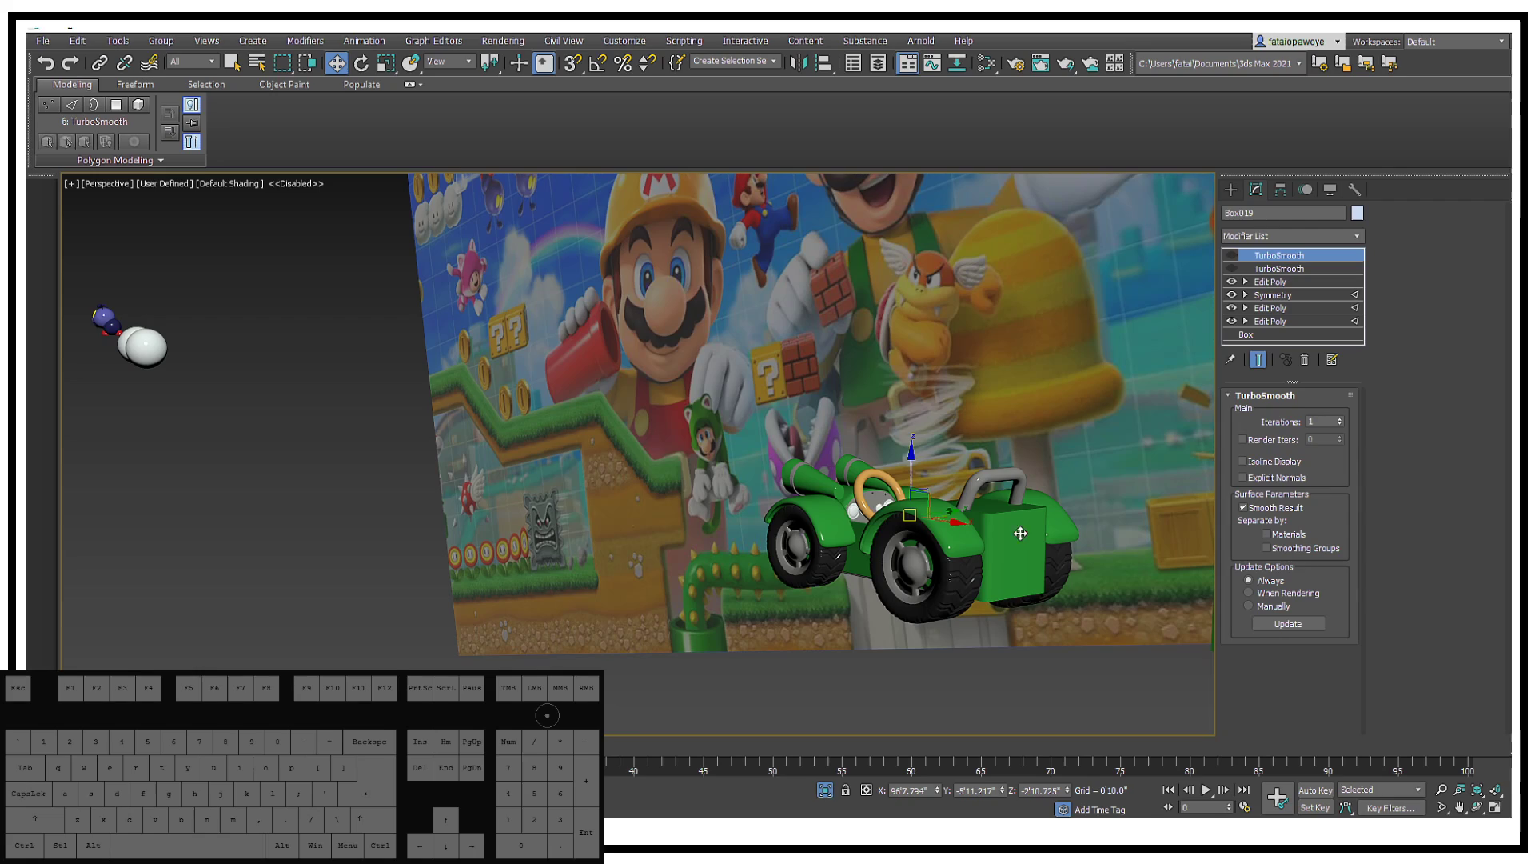
# Step: Copy a large and a small round gauge from the dashboard out to the rear face of the green box as lamps
pyautogui.keyDown('alt'); pyautogui.moveTo(1007, 547); pyautogui.dragTo(1497, 545, button='middle'); pyautogui.keyUp('alt')
pyautogui.scroll(6, 945, 478)
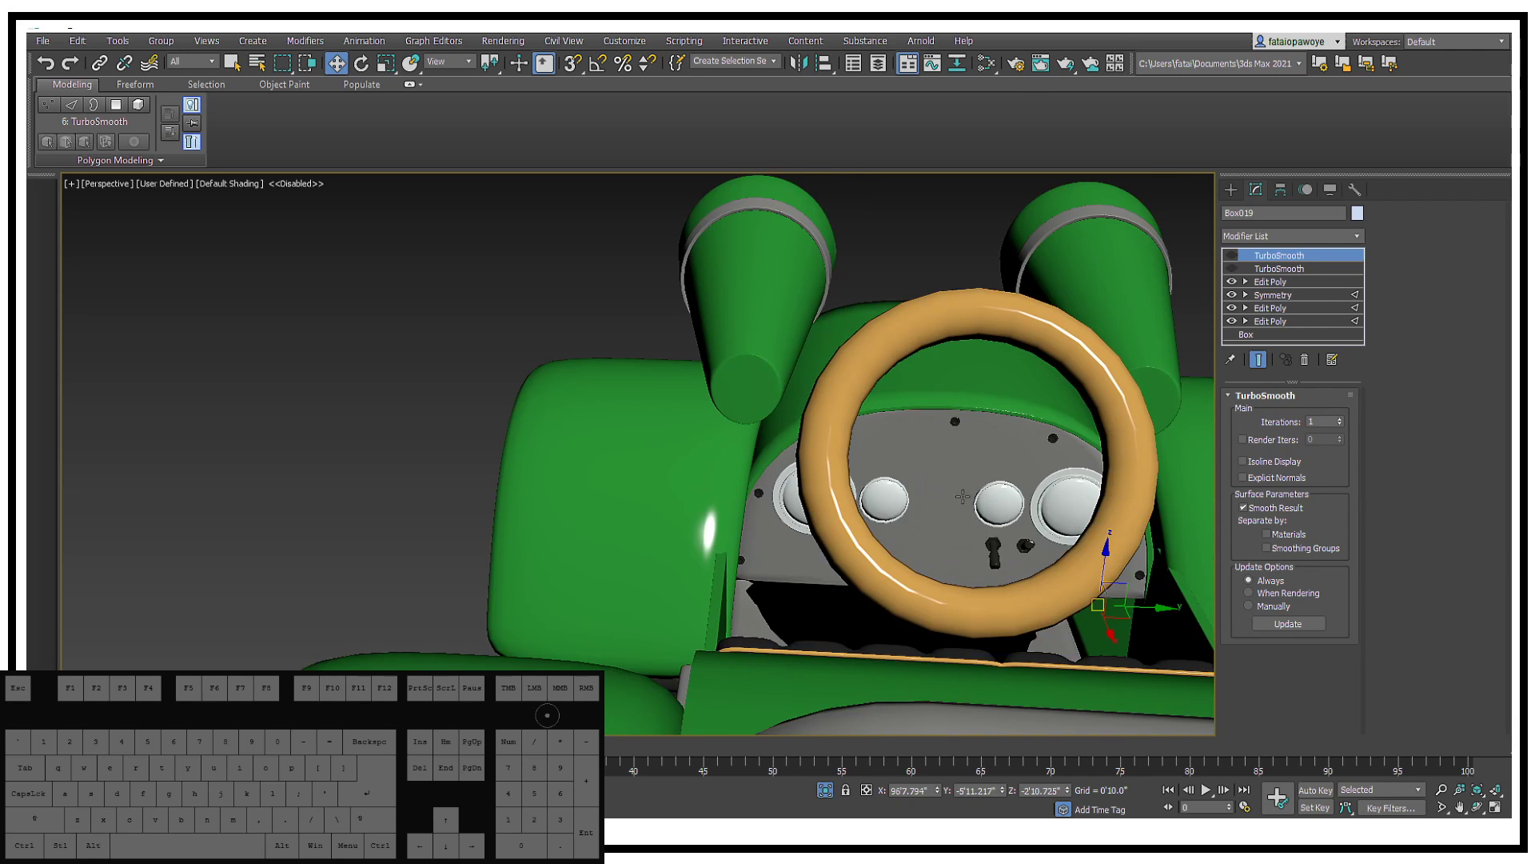
pyautogui.moveTo(1112, 533); pyautogui.dragTo(720, 309, button='middle')
pyautogui.scroll(-3, 970, 415)
pyautogui.click(888, 329)
pyautogui.press('F4')
pyautogui.keyDown('ctrl'); pyautogui.click(766, 371); pyautogui.keyUp('ctrl')
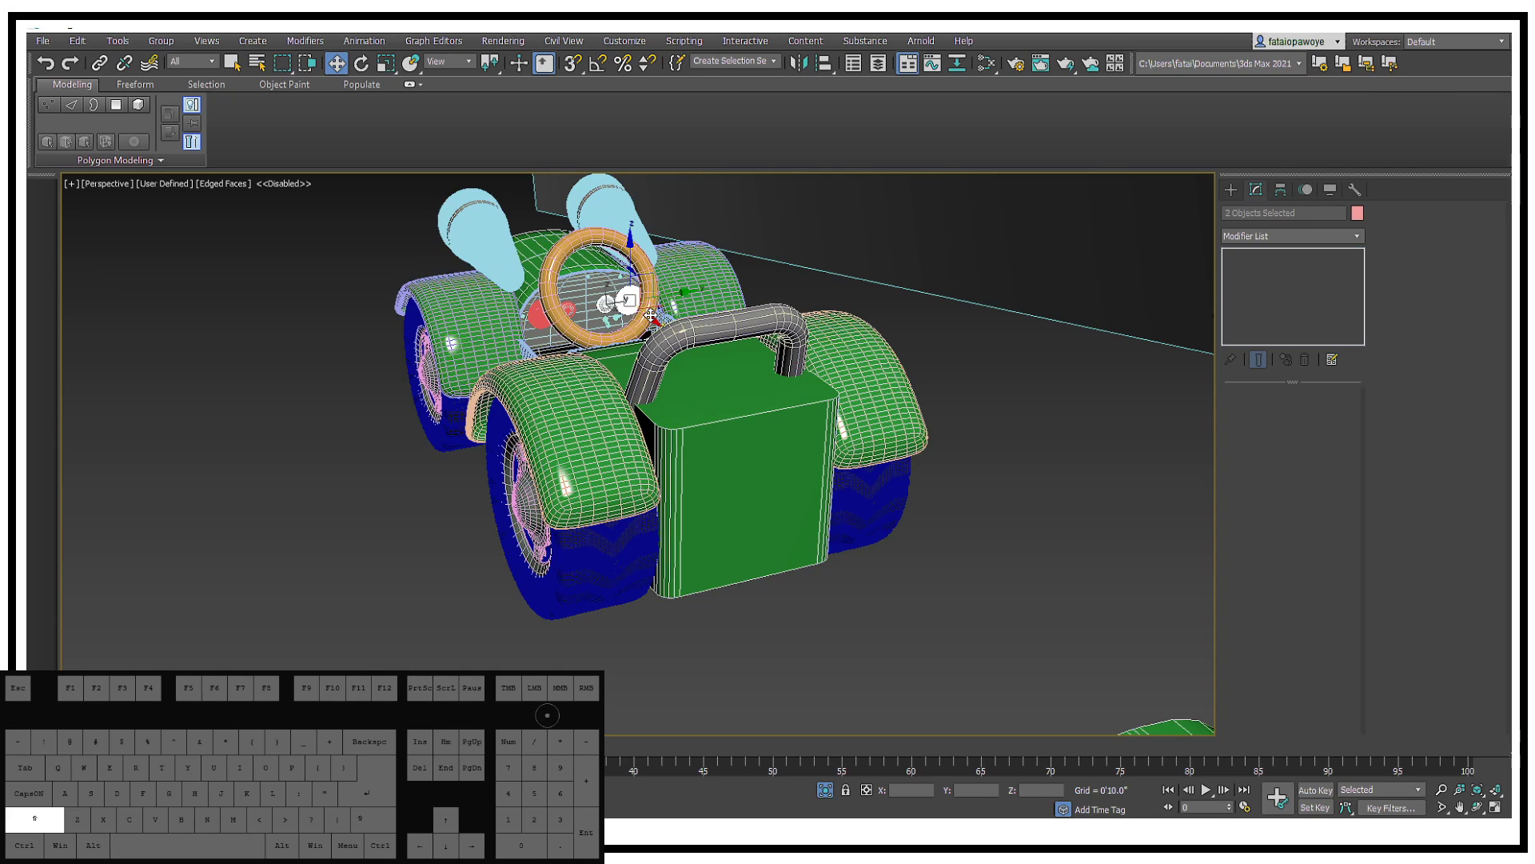
pyautogui.moveTo(630, 300)
pyautogui.keyDown('shift'); pyautogui.mouseDown()
pyautogui.moveTo(847, 507)
pyautogui.moveTo(826, 502)
pyautogui.mouseUp(); pyautogui.keyUp('shift')
pyautogui.click(761, 491)
pyautogui.press('z')
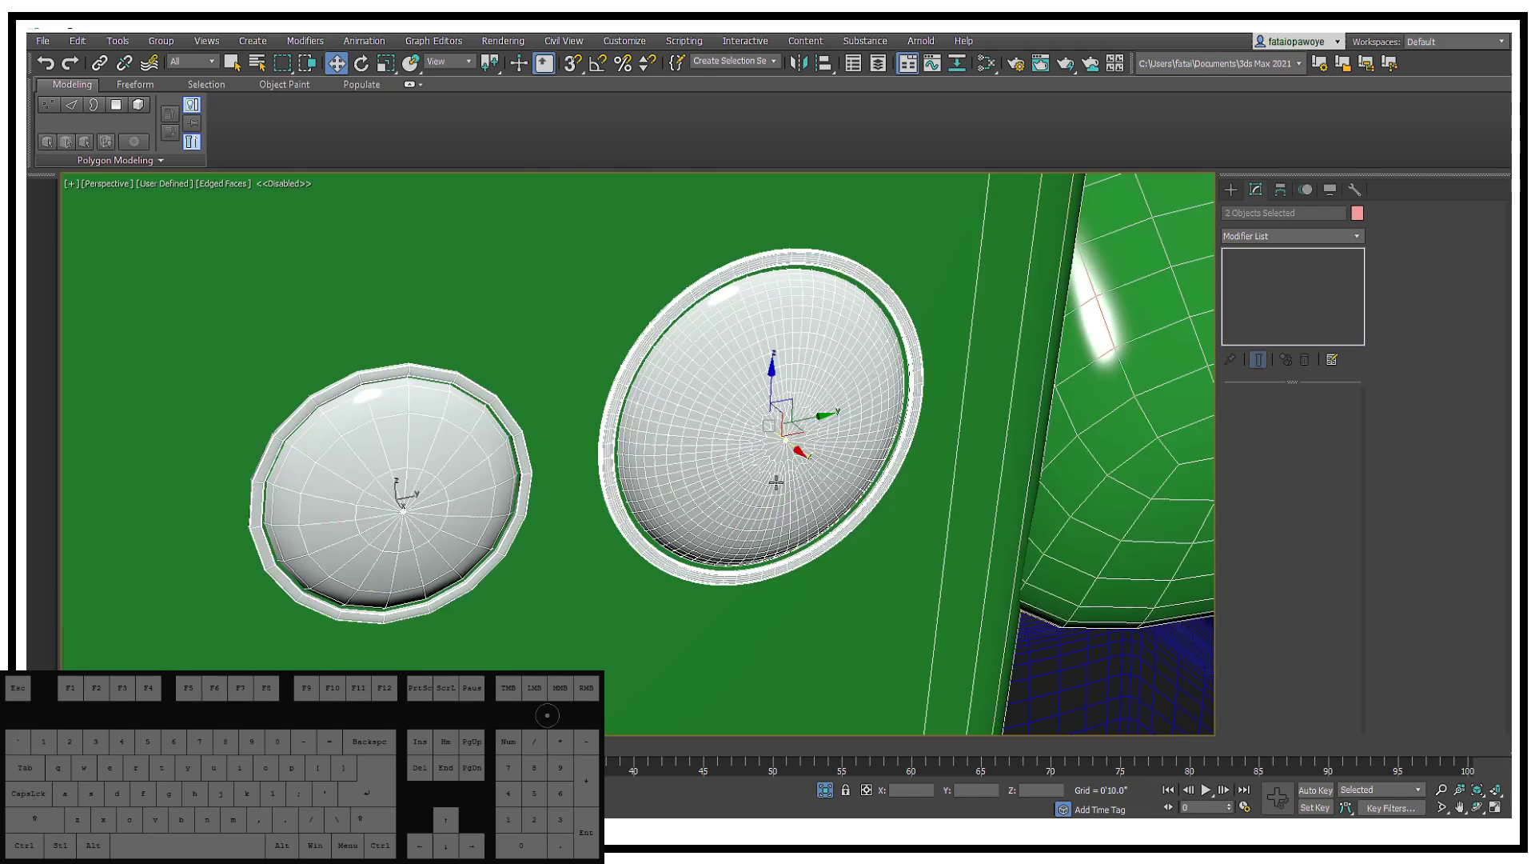
# Step: Move both copied lamps across to the opposite side of the rear box and seat them against its rear face
pyautogui.moveTo(774, 482)
pyautogui.keyDown('alt'); pyautogui.mouseDown(button='middle')
pyautogui.moveTo(723, 468)
pyautogui.moveTo(826, 422)
pyautogui.moveTo(985, 432)
pyautogui.mouseUp(button='middle'); pyautogui.keyUp('alt')
pyautogui.scroll(-2, 723, 468)
pyautogui.scroll(-5, 985, 432)
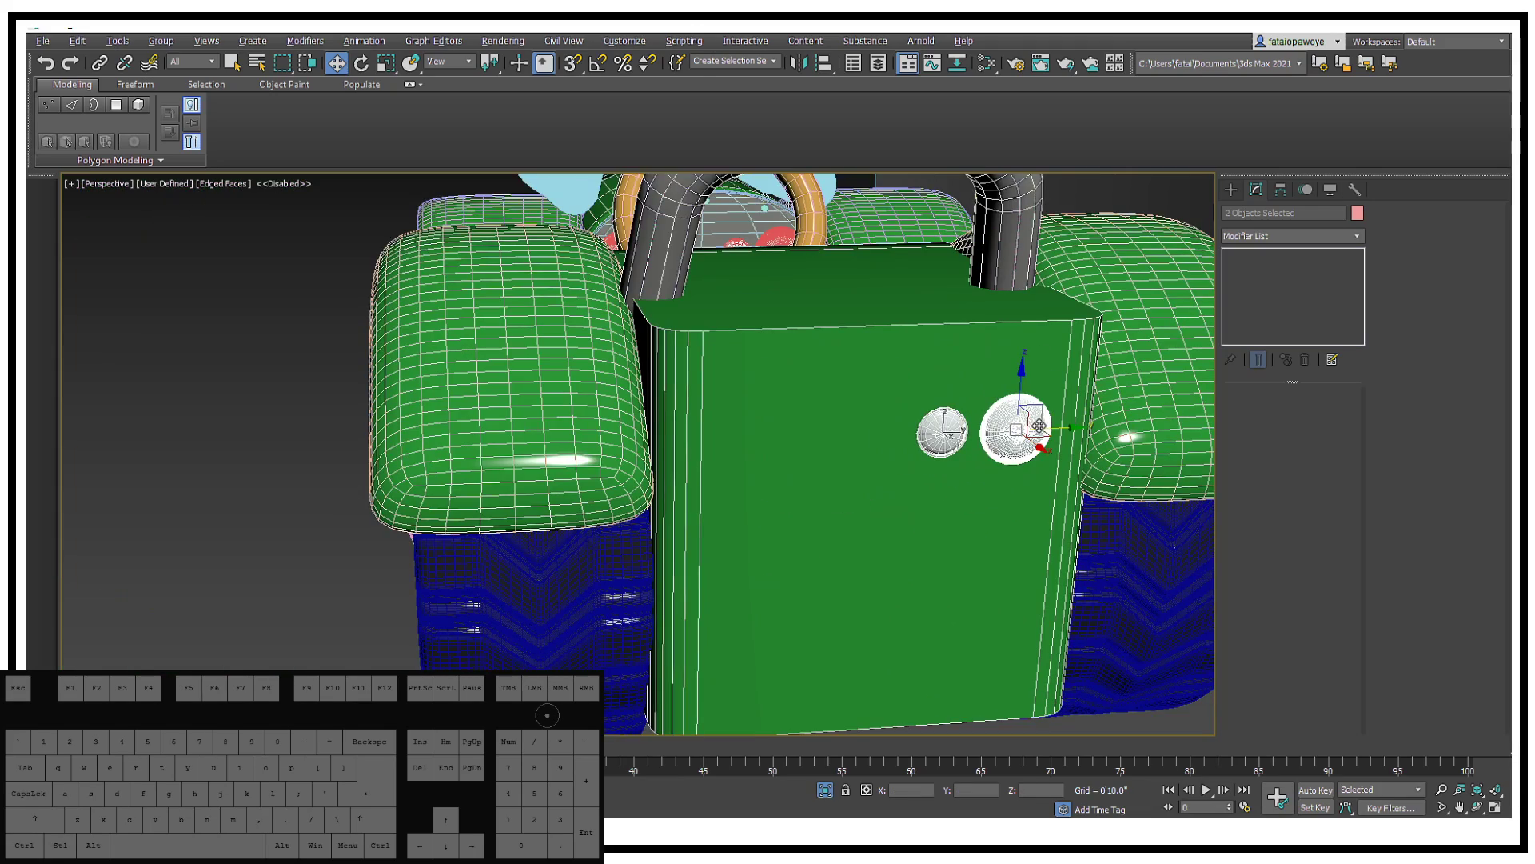
pyautogui.moveTo(1061, 433); pyautogui.dragTo(820, 437)
pyautogui.scroll(3, 821, 436)
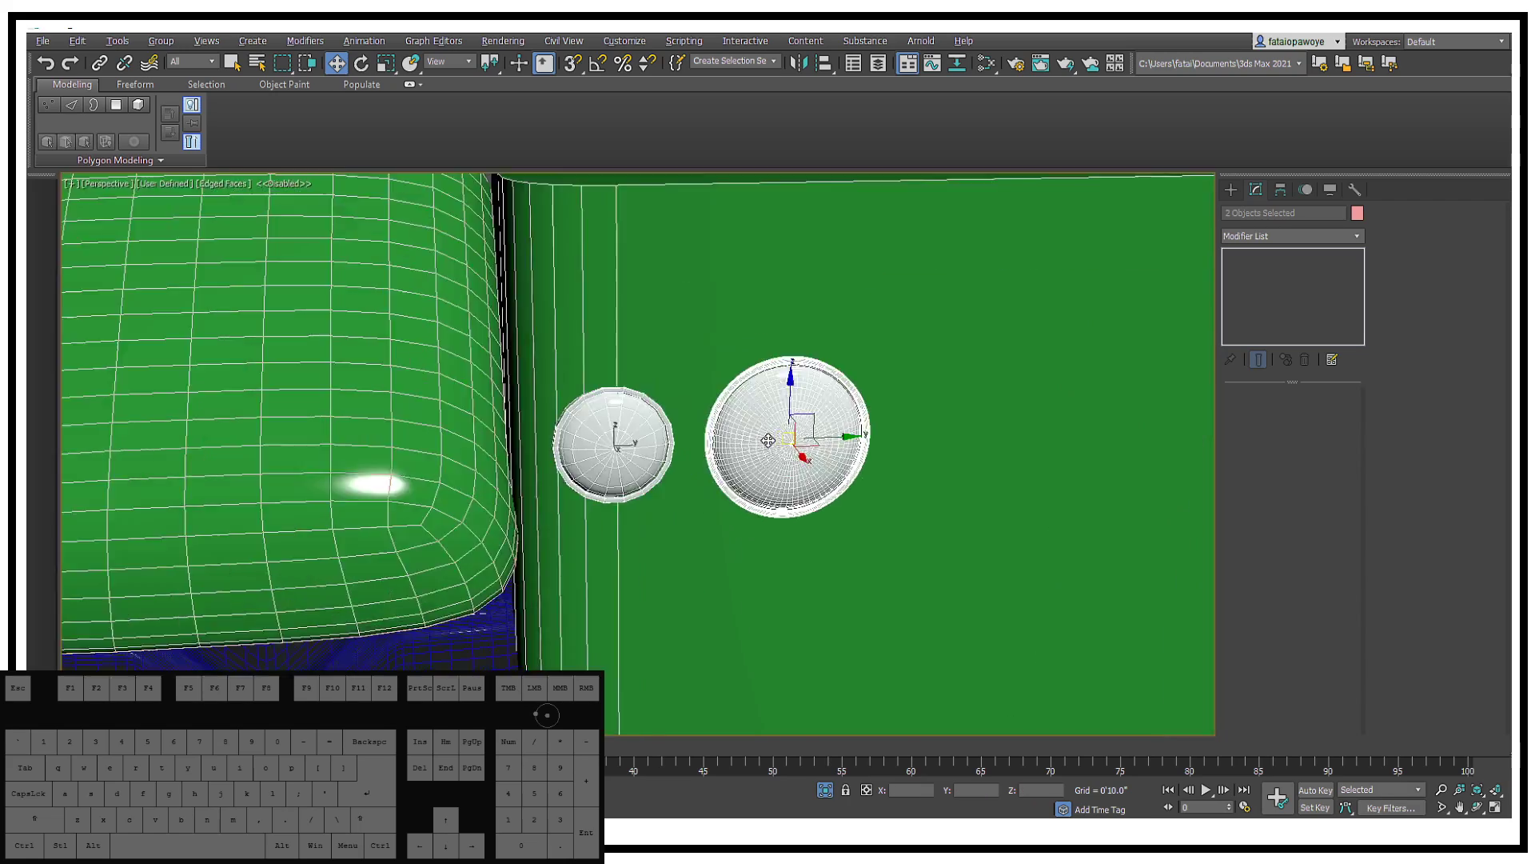
pyautogui.keyDown('alt'); pyautogui.moveTo(821, 436); pyautogui.dragTo(774, 442, button='middle'); pyautogui.keyUp('alt')
pyautogui.moveTo(790, 426); pyautogui.dragTo(801, 460)
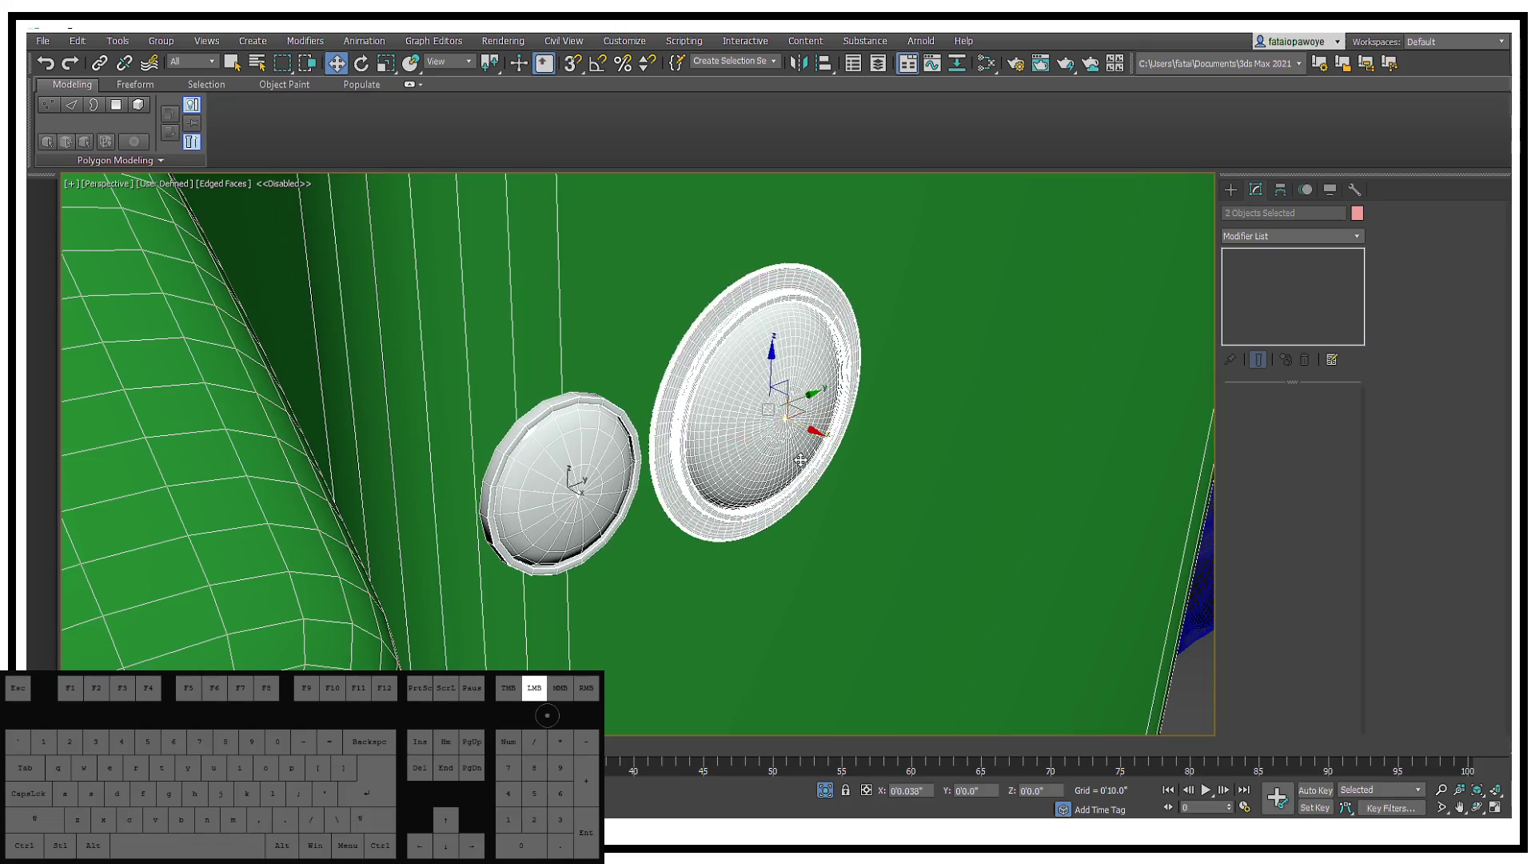
# Step: Raise the small lamp diagonally above the large one, near the rear box's outer upper corner
pyautogui.click(801, 462)
pyautogui.keyDown('alt'); pyautogui.moveTo(800, 462); pyautogui.dragTo(739, 404, button='middle'); pyautogui.keyUp('alt')
pyautogui.scroll(-3, 680, 399)
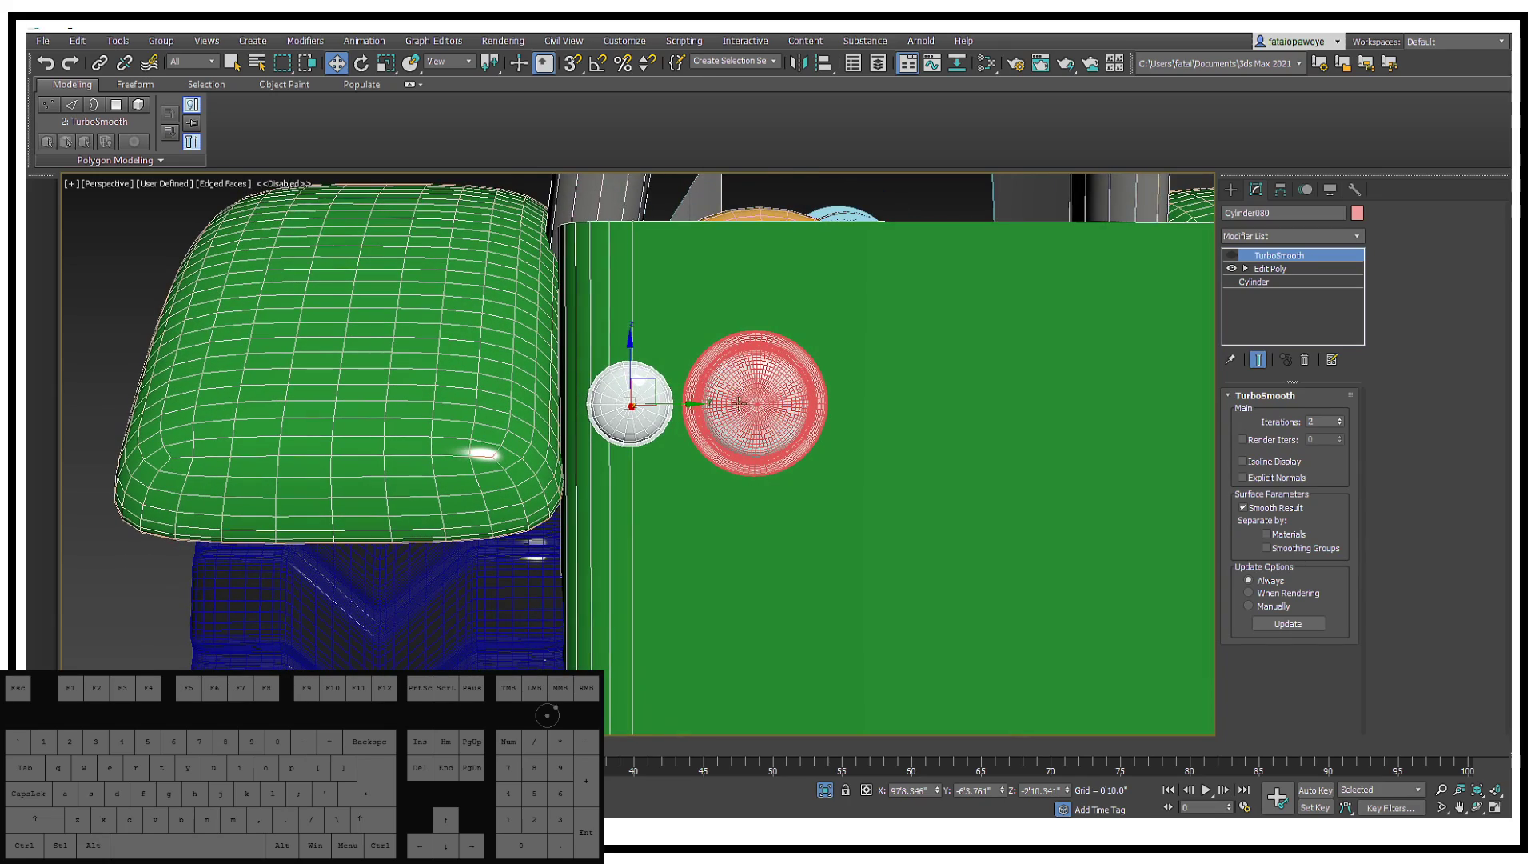
pyautogui.click(679, 392)
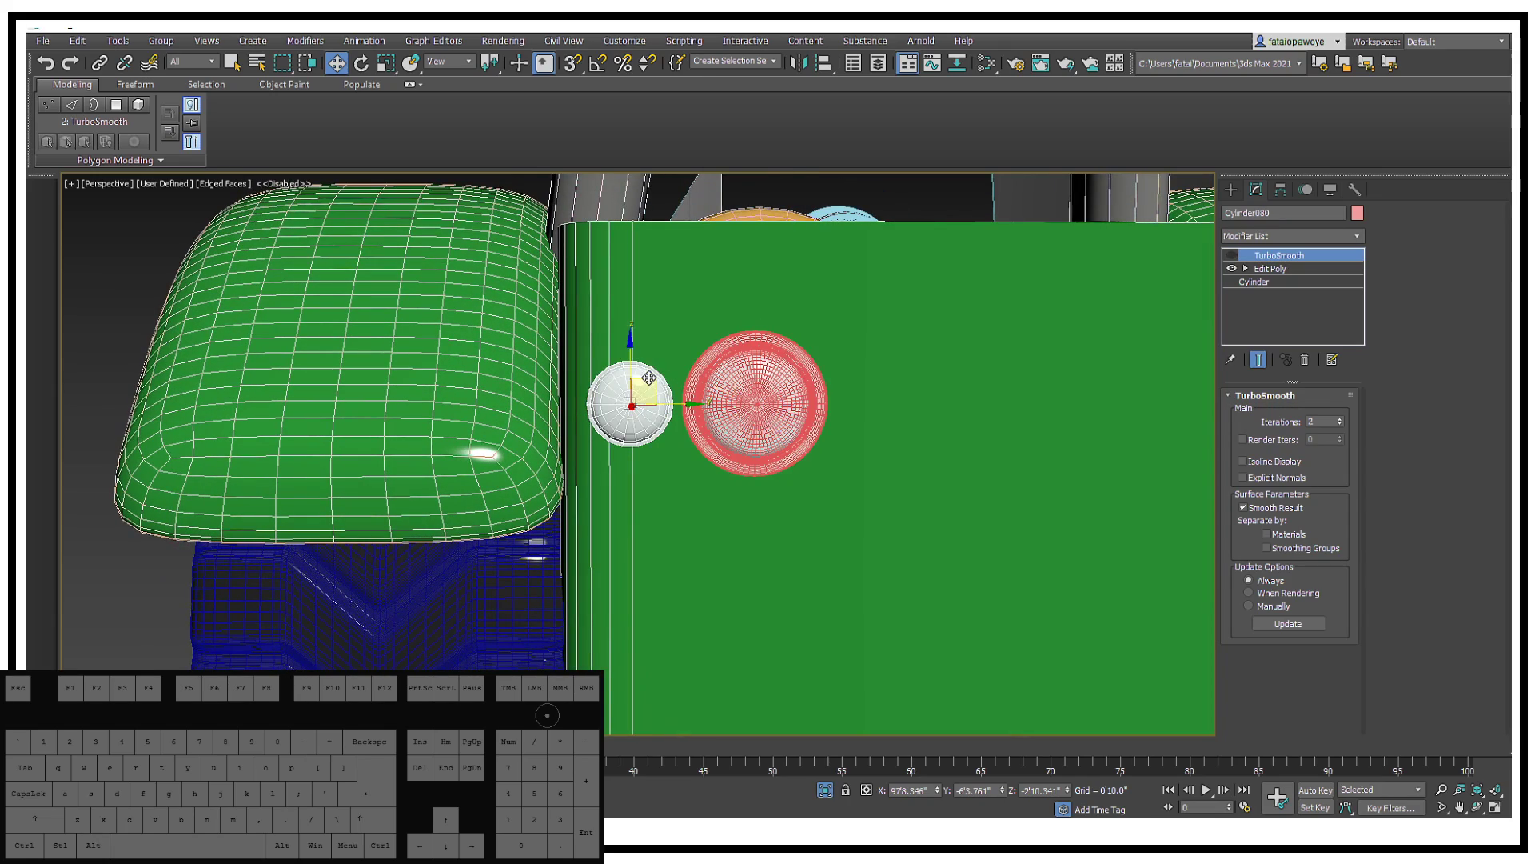
pyautogui.moveTo(649, 377); pyautogui.dragTo(654, 273)
pyautogui.keyDown('alt'); pyautogui.moveTo(654, 273); pyautogui.dragTo(739, 331, button='middle'); pyautogui.keyUp('alt')
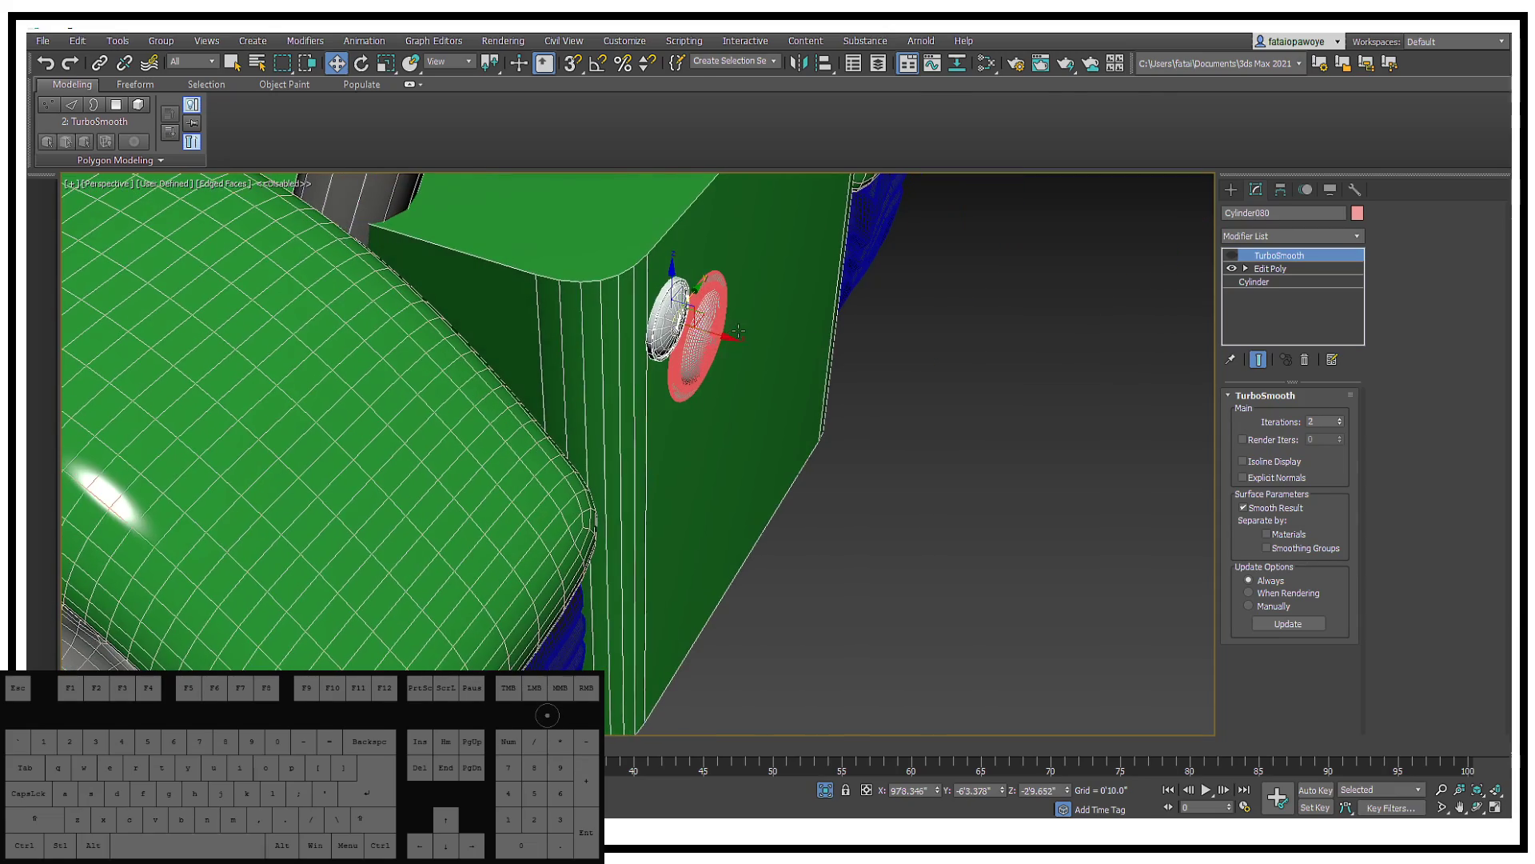
pyautogui.moveTo(714, 330); pyautogui.dragTo(713, 331)
pyautogui.keyDown('alt'); pyautogui.moveTo(713, 331); pyautogui.dragTo(758, 364, button='middle'); pyautogui.keyUp('alt')
pyautogui.click(768, 393)
pyautogui.moveTo(773, 380); pyautogui.dragTo(745, 413)
pyautogui.hotkey('ctrl', 'z')
# Step: Scale the small lamp down slightly and raise the large lamp closer to it on the rear face
pyautogui.press('r')
pyautogui.click(664, 319)
pyautogui.moveTo(658, 323); pyautogui.dragTo(645, 336)
pyautogui.press('w')
pyautogui.click(755, 377)
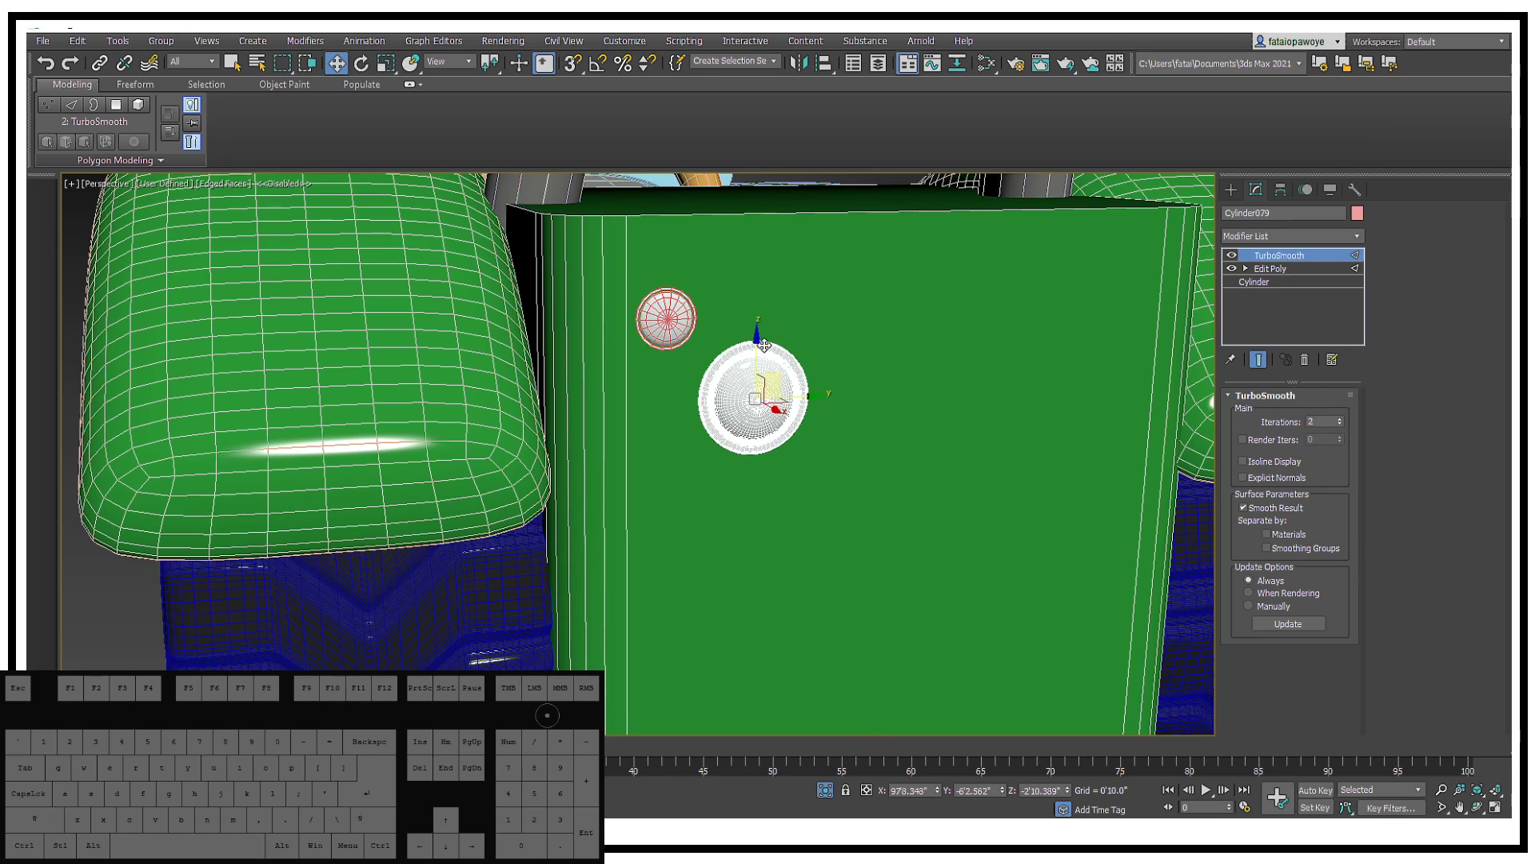
pyautogui.moveTo(765, 346); pyautogui.dragTo(765, 312)
# Step: Copy both lamps to the other side of the rear face and shift the small copy outboard of the large one
pyautogui.keyDown('ctrl'); pyautogui.click(694, 331); pyautogui.keyUp('ctrl')
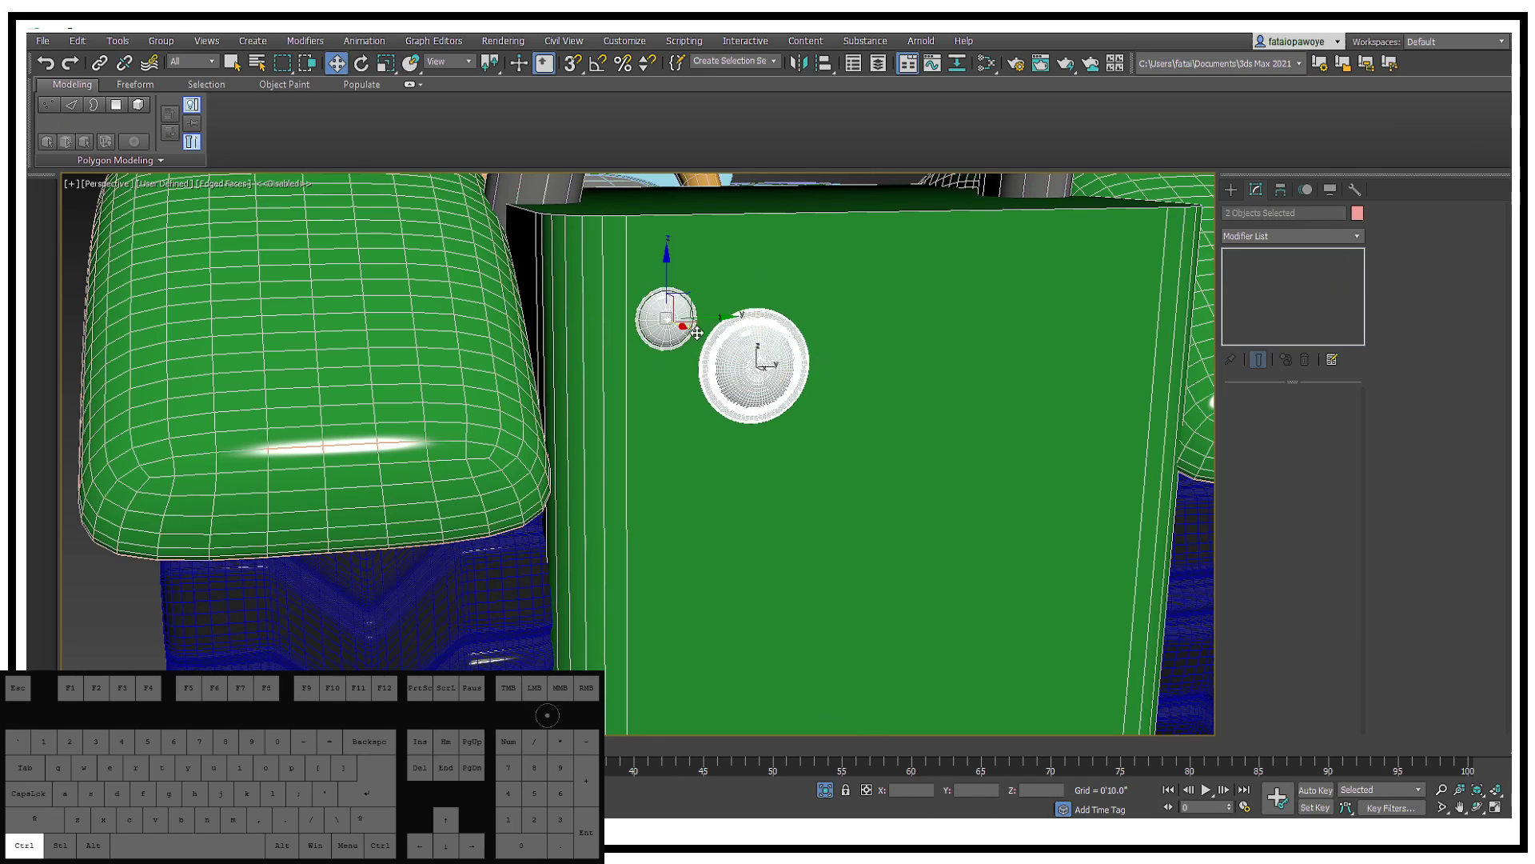
pyautogui.keyDown('shift'); pyautogui.moveTo(806, 365); pyautogui.dragTo(1097, 351); pyautogui.keyUp('shift')
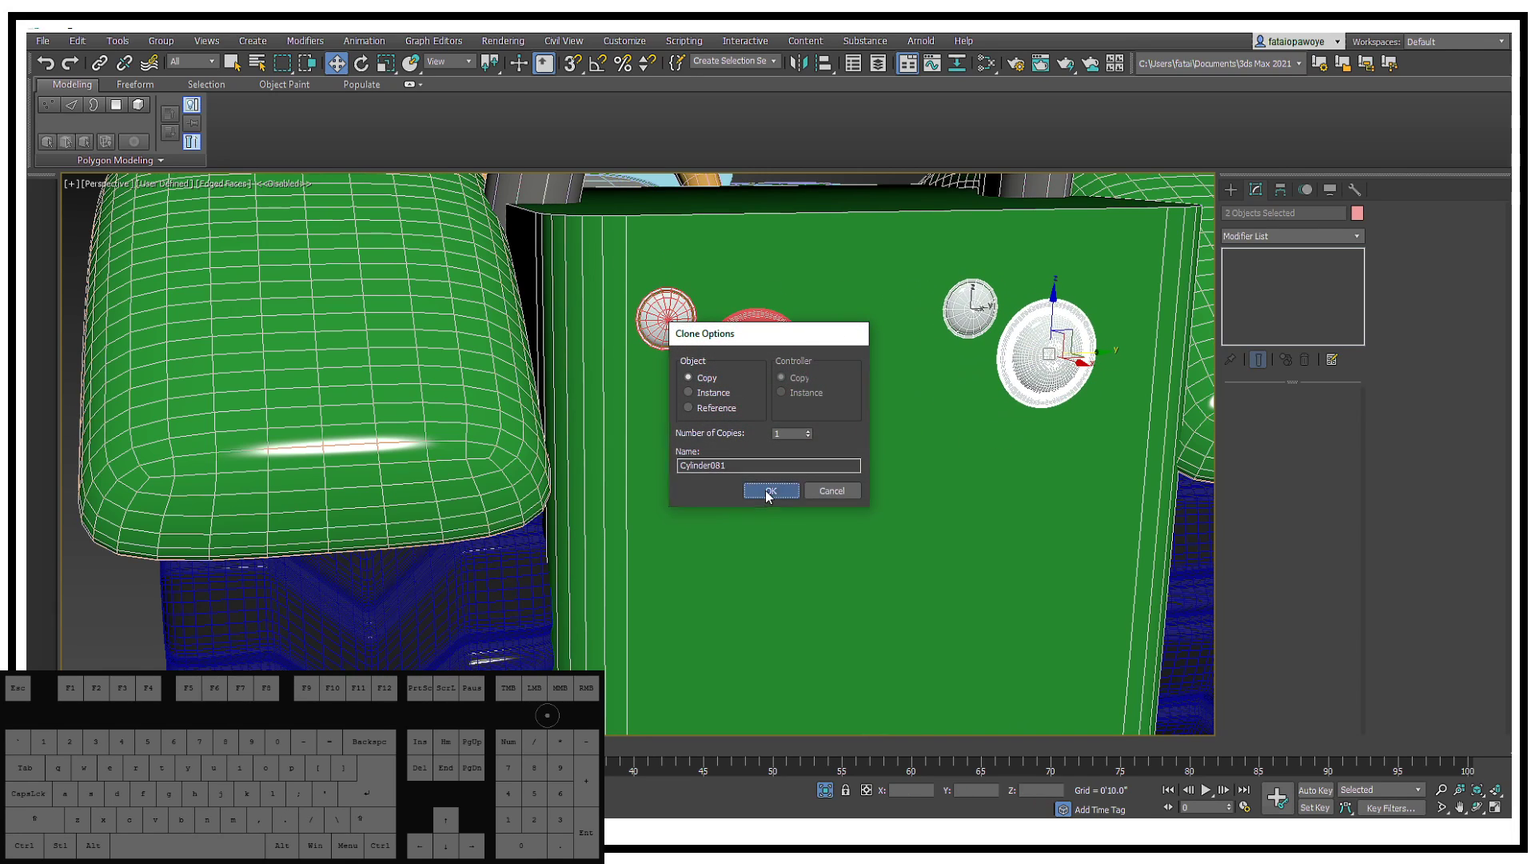
pyautogui.click(766, 491)
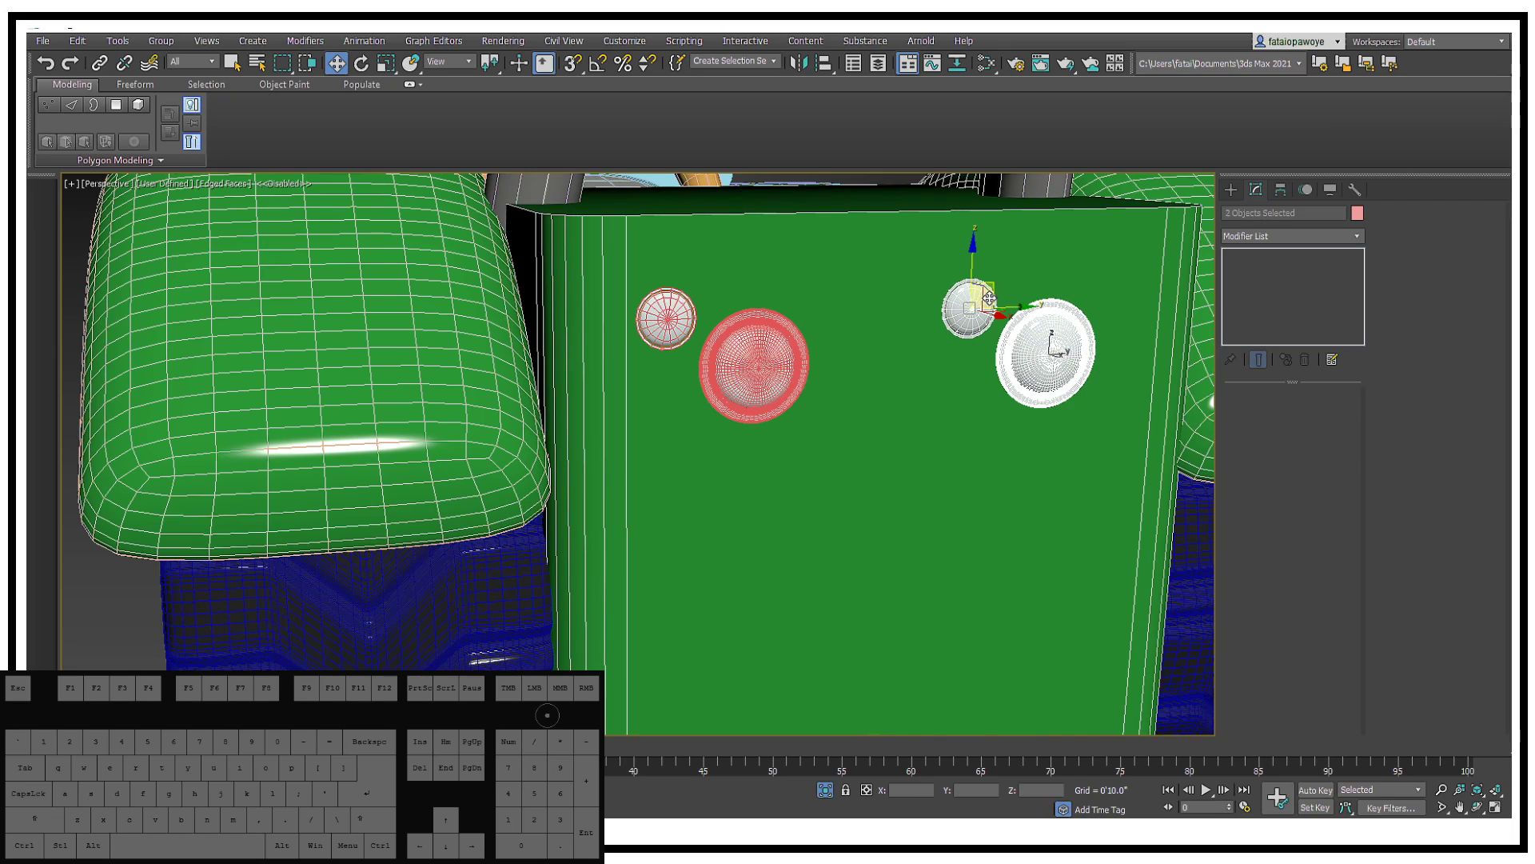
pyautogui.click(970, 307)
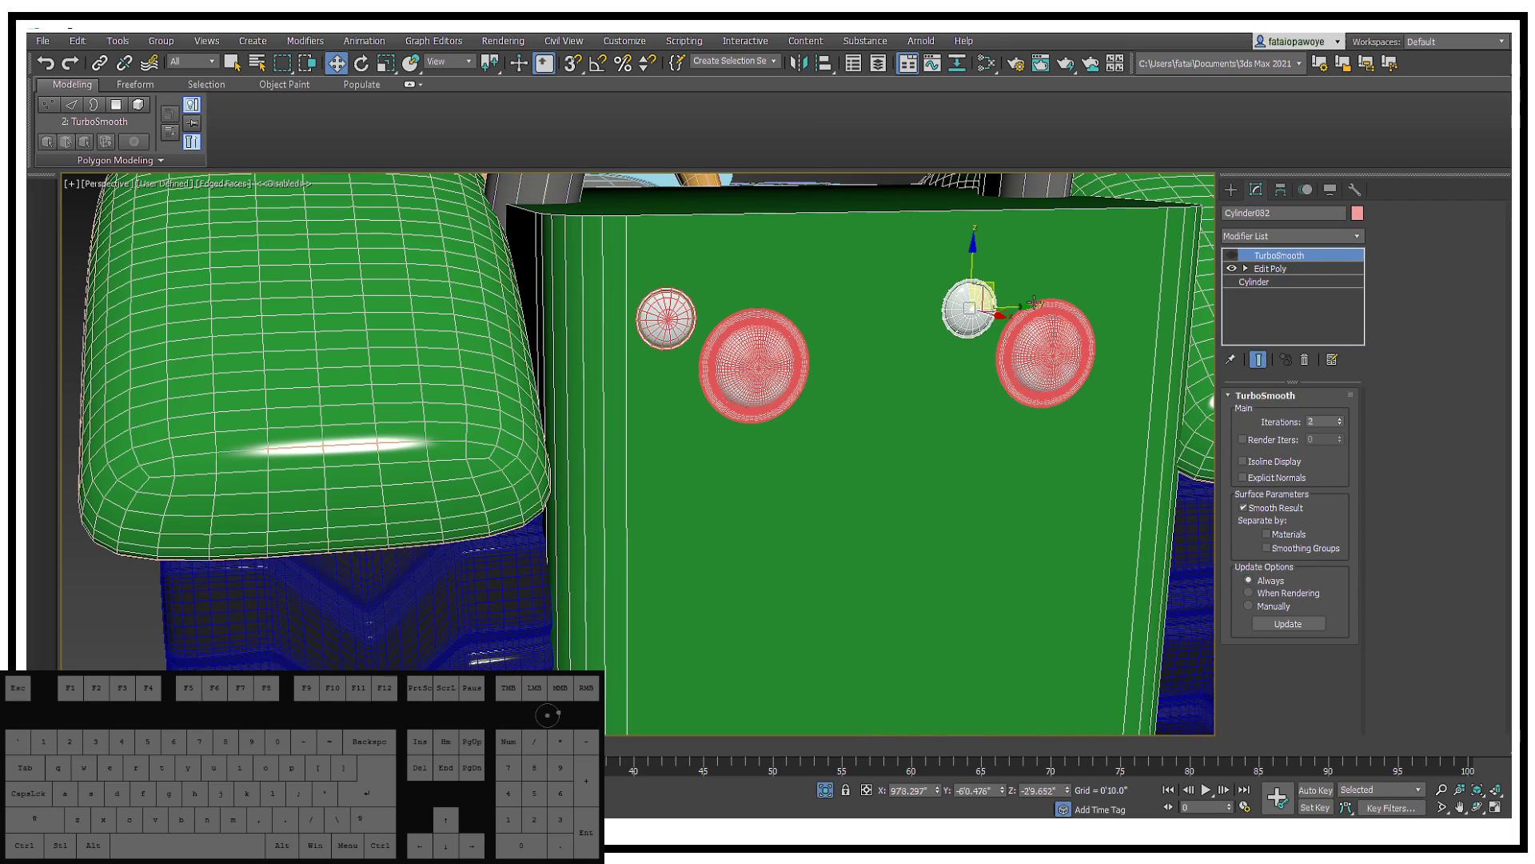
pyautogui.moveTo(1011, 304); pyautogui.dragTo(1155, 304)
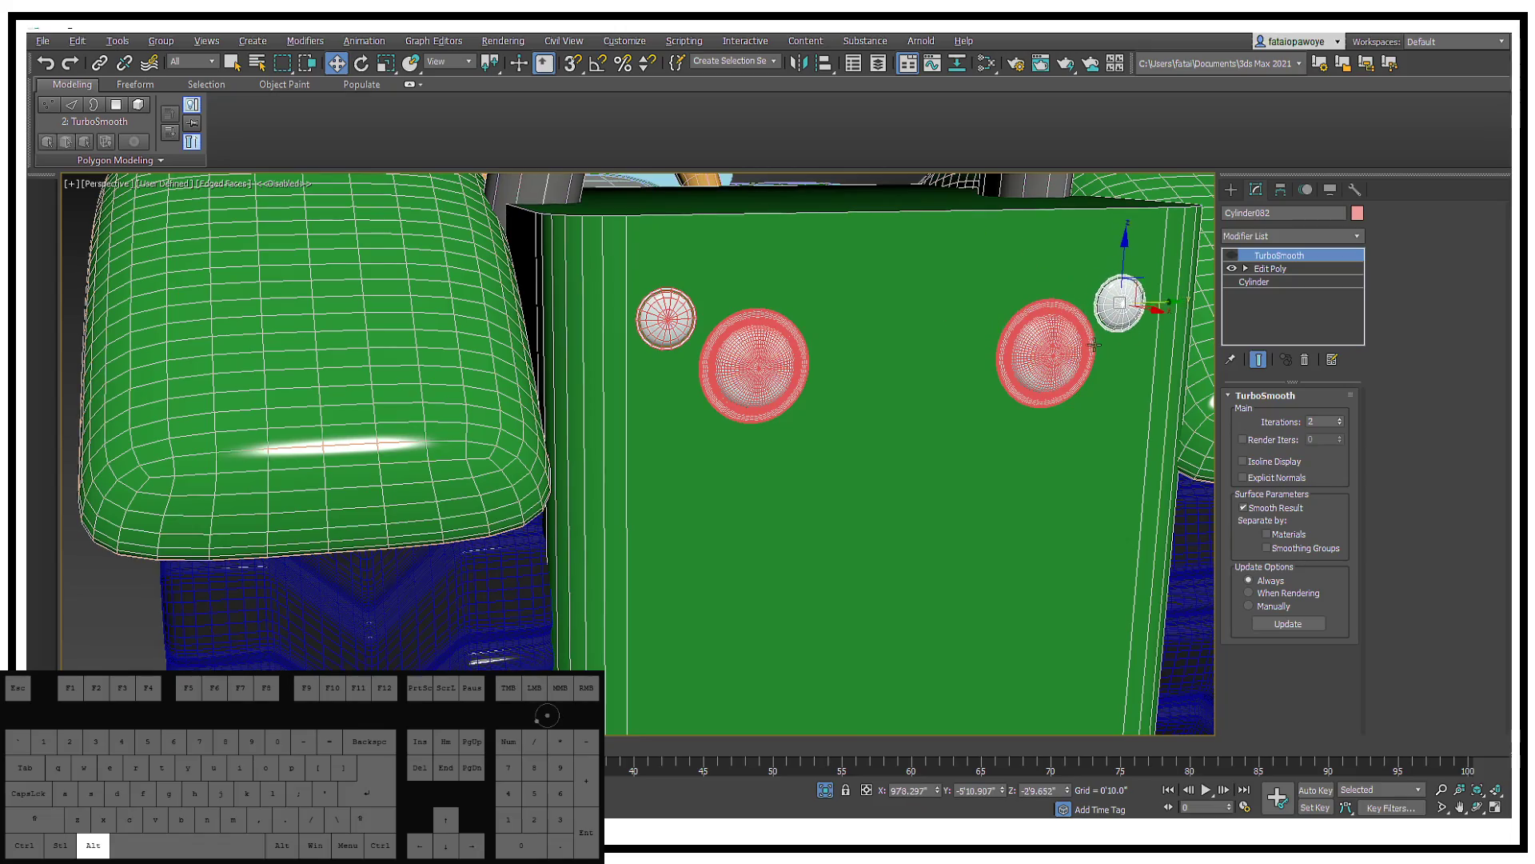
# Step: Select the car floor from below and open its Editable Poly level in wireframe display
pyautogui.keyDown('alt'); pyautogui.moveTo(1155, 305); pyautogui.dragTo(877, 195, button='middle'); pyautogui.keyUp('alt')
pyautogui.click(820, 320)
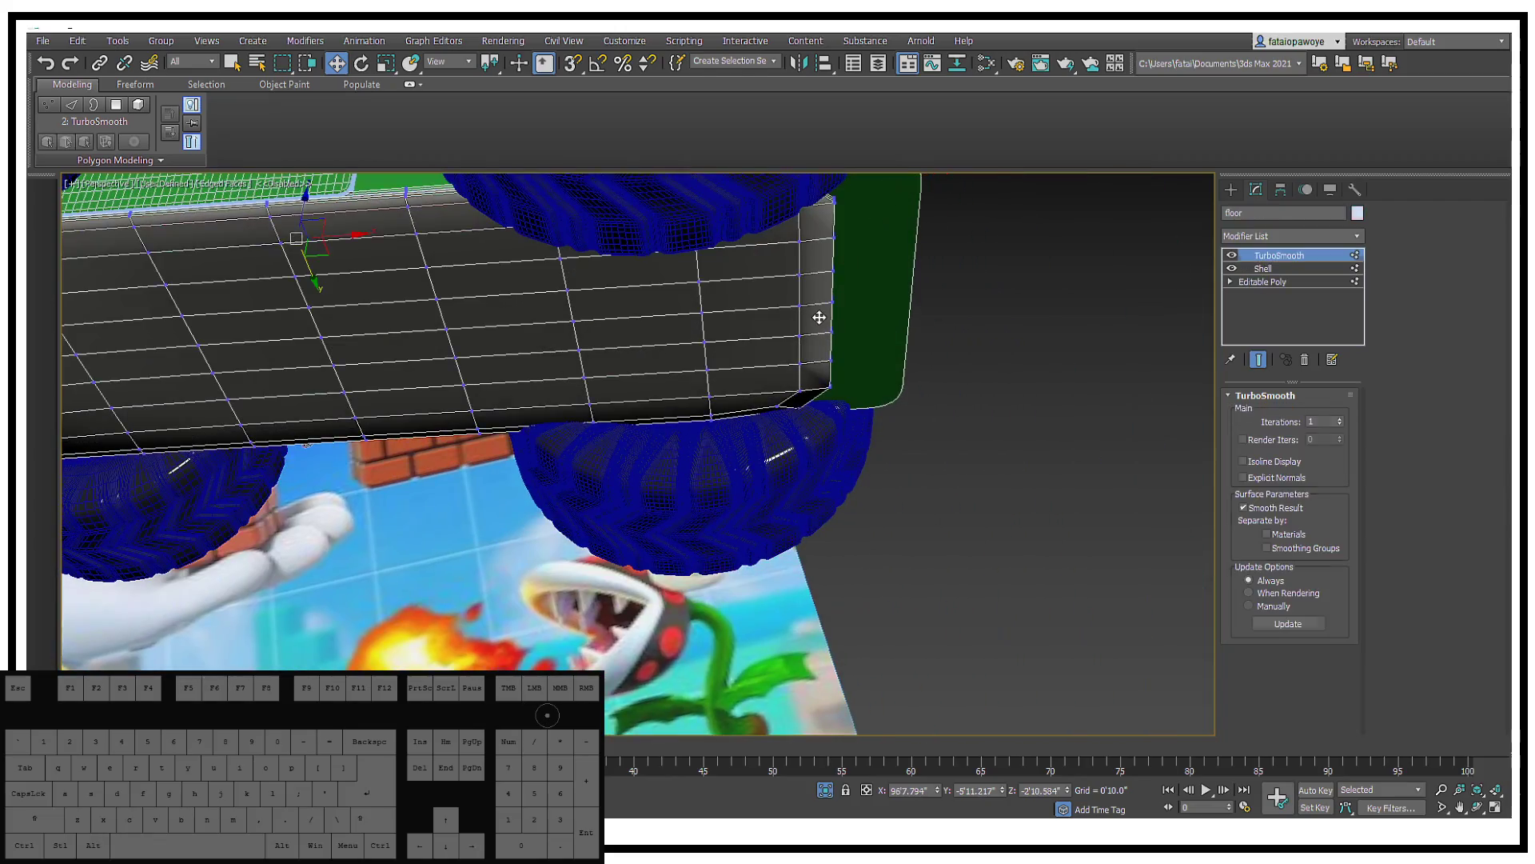
pyautogui.moveTo(815, 375); pyautogui.dragTo(817, 385, button='middle')
pyautogui.click(1254, 280)
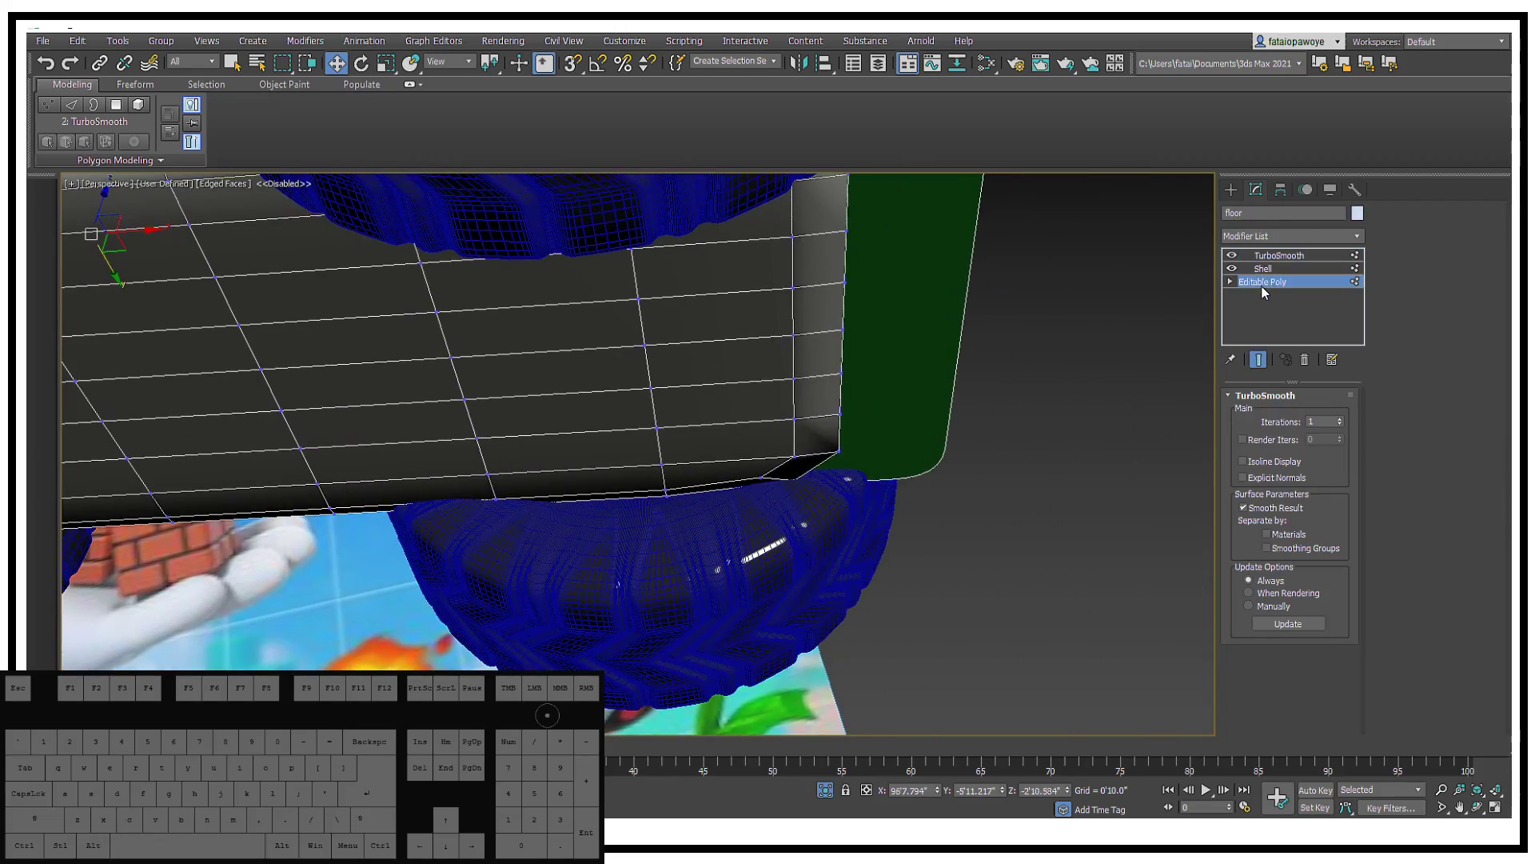
pyautogui.scroll(-4, 979, 308)
pyautogui.moveTo(960, 320); pyautogui.dragTo(821, 374, button='middle')
pyautogui.press('1')
pyautogui.press('F3')
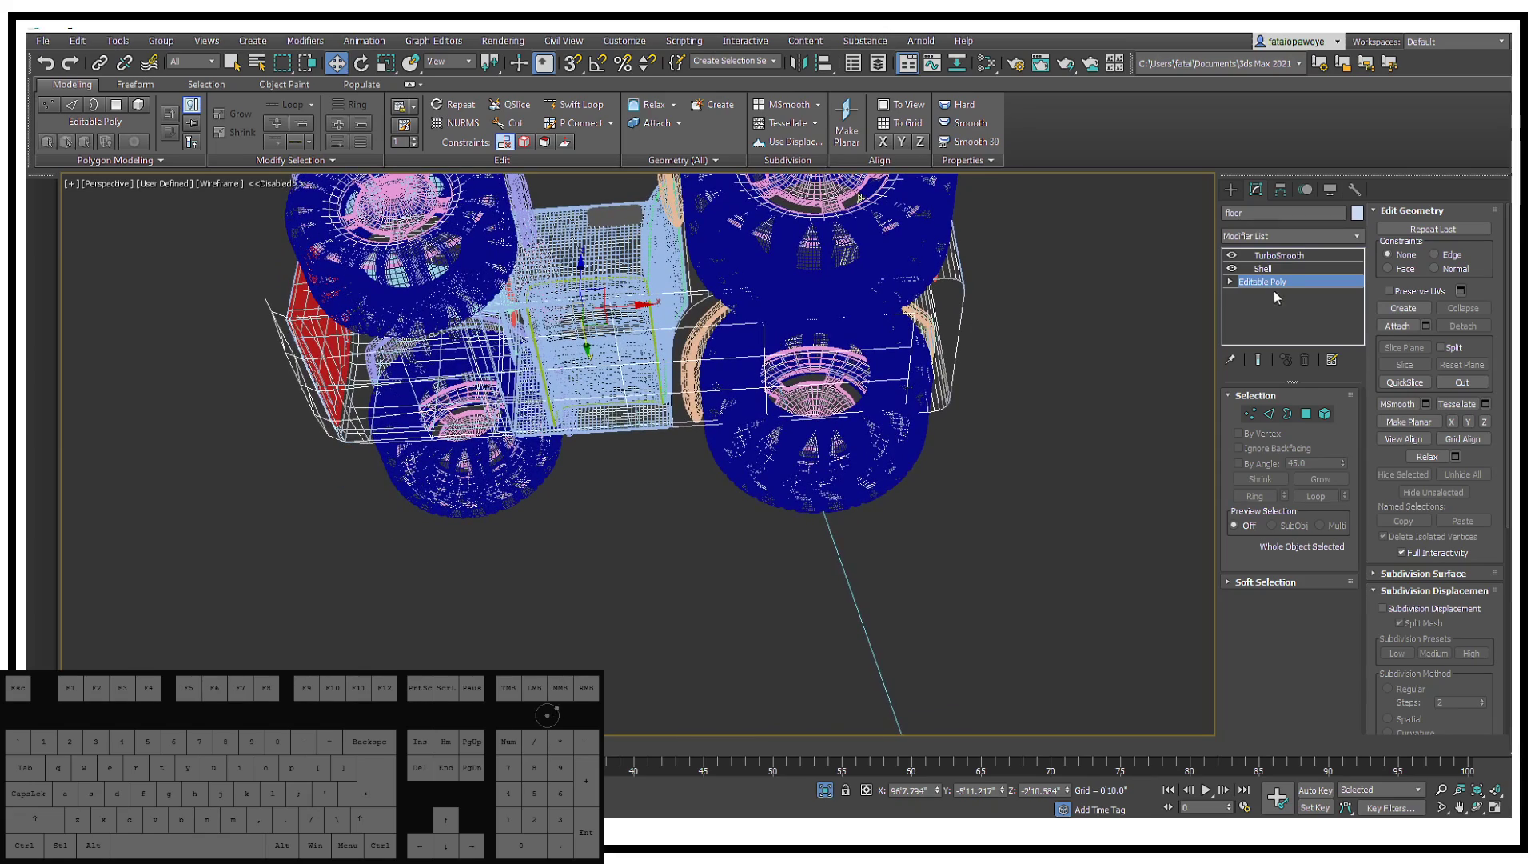
# Step: Select the floor's rear end vertices and move them backwards so the floor extends beyond the green rear box
pyautogui.click(1271, 268)
pyautogui.click(1291, 281)
pyautogui.click(1248, 414)
pyautogui.moveTo(860, 207); pyautogui.dragTo(859, 205)
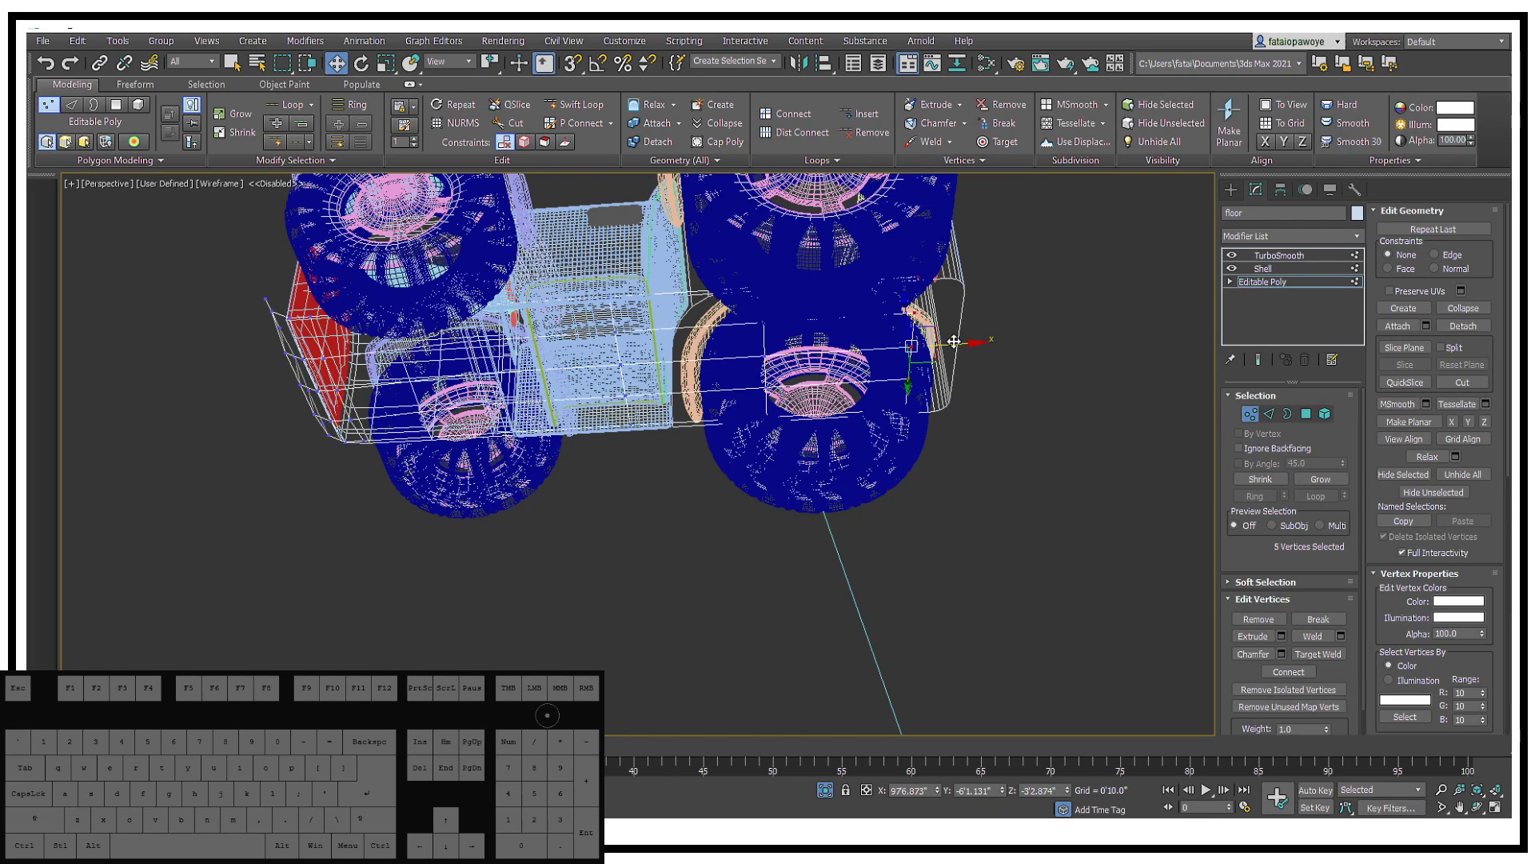
pyautogui.moveTo(954, 342); pyautogui.dragTo(999, 337)
pyautogui.keyDown('alt'); pyautogui.moveTo(999, 336); pyautogui.dragTo(967, 397, button='middle'); pyautogui.keyUp('alt')
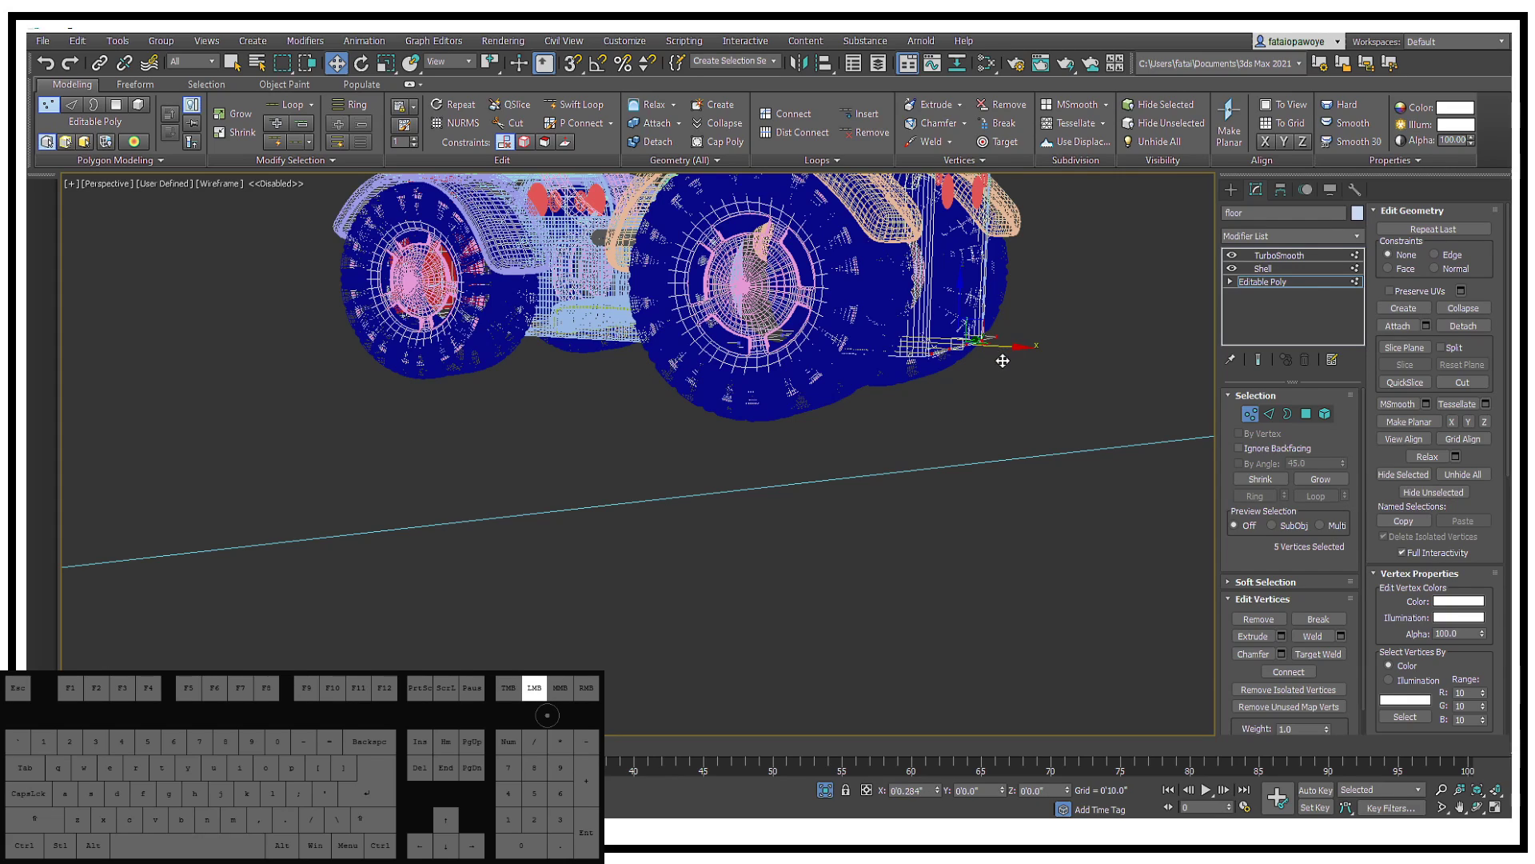
pyautogui.moveTo(1007, 362); pyautogui.dragTo(997, 364)
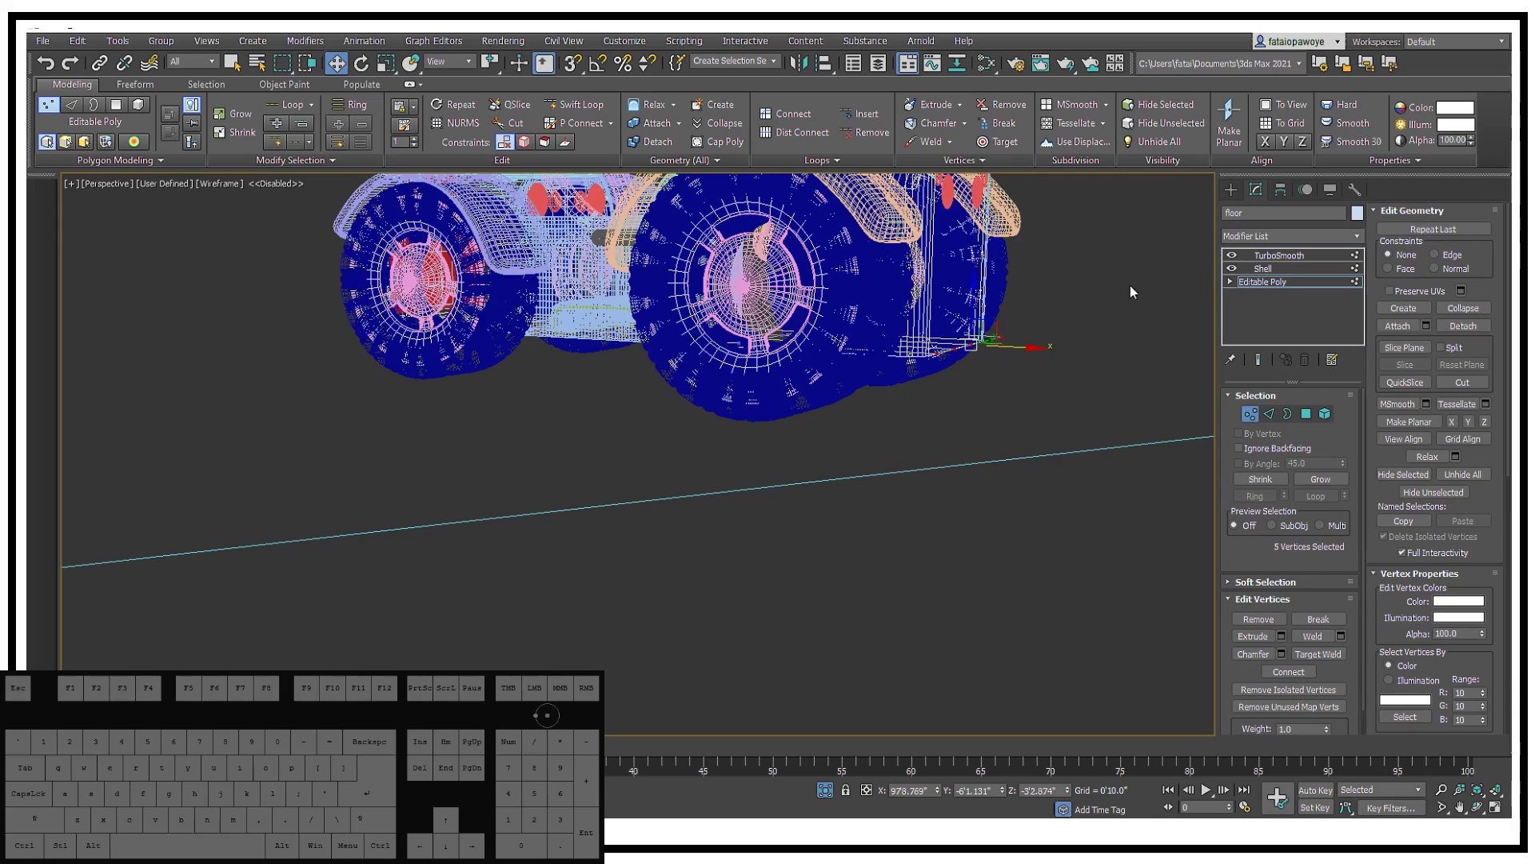
# Step: Return to the floor's TurboSmooth modifier in shaded display and check the extended floor edge behind the rear box
pyautogui.click(1289, 269)
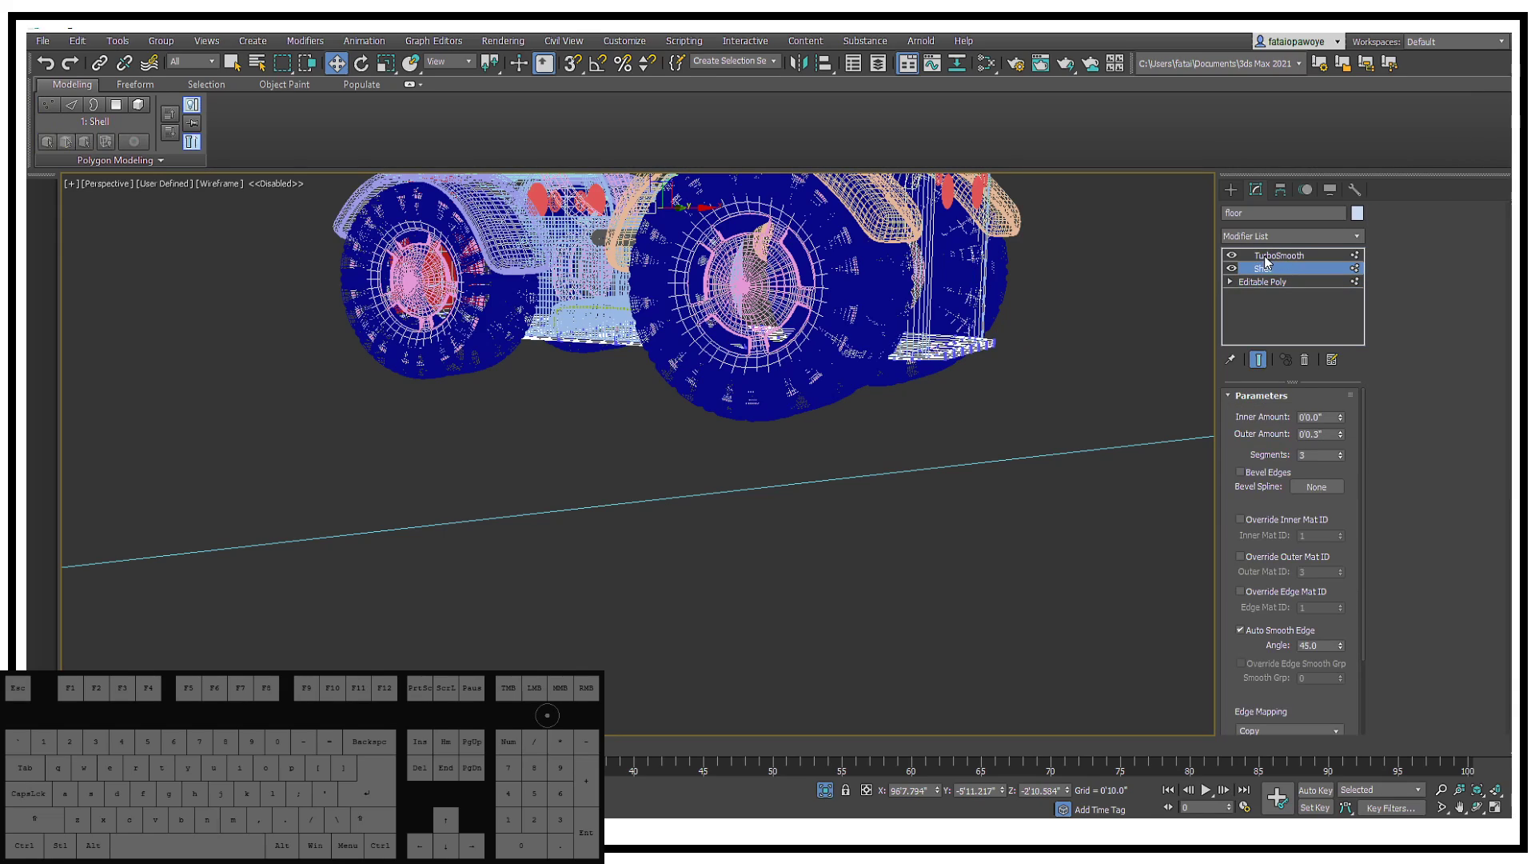
pyautogui.moveTo(919, 336)
pyautogui.keyDown('alt'); pyautogui.mouseDown(button='middle')
pyautogui.moveTo(837, 359)
pyautogui.moveTo(950, 424)
pyautogui.mouseUp(button='middle'); pyautogui.keyUp('alt')
pyautogui.press('F3')
pyautogui.scroll(5, 949, 442)
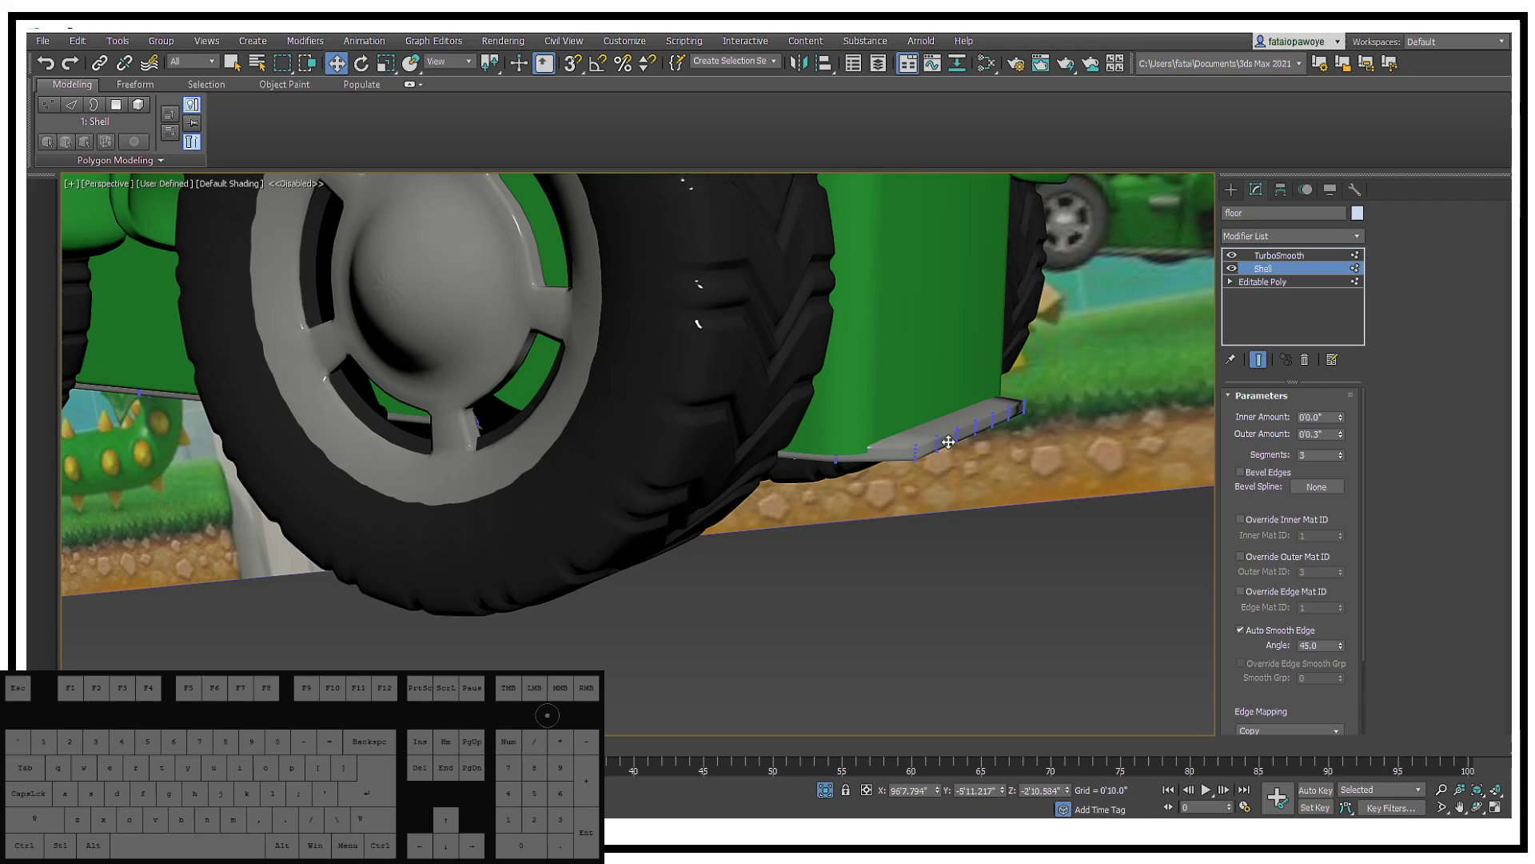
pyautogui.keyDown('alt'); pyautogui.moveTo(1013, 345); pyautogui.dragTo(1067, 339, button='middle'); pyautogui.keyUp('alt')
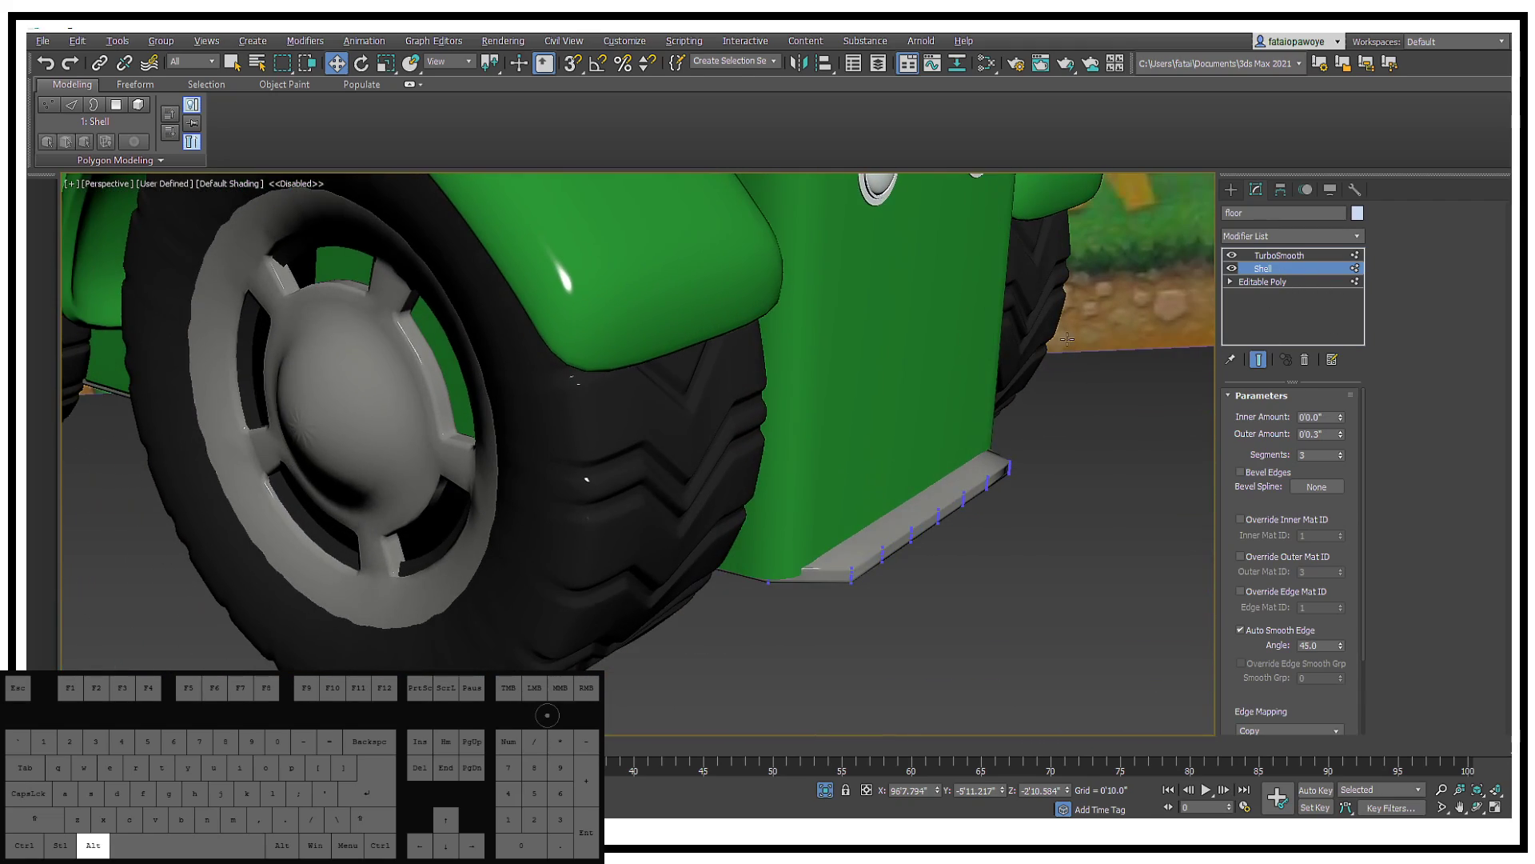
pyautogui.click(1267, 256)
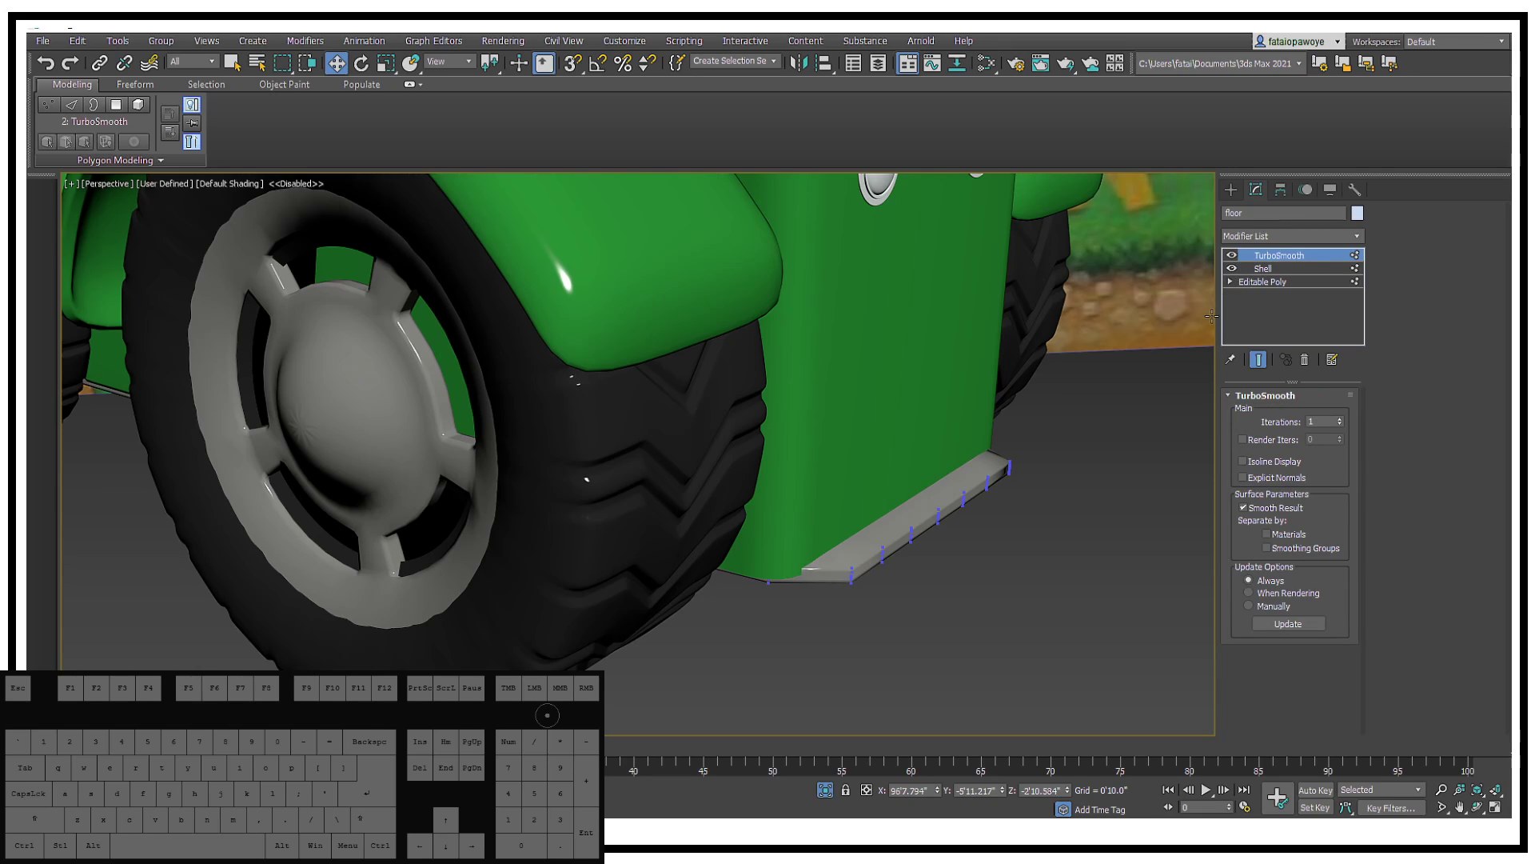
pyautogui.rightClick(1278, 255)
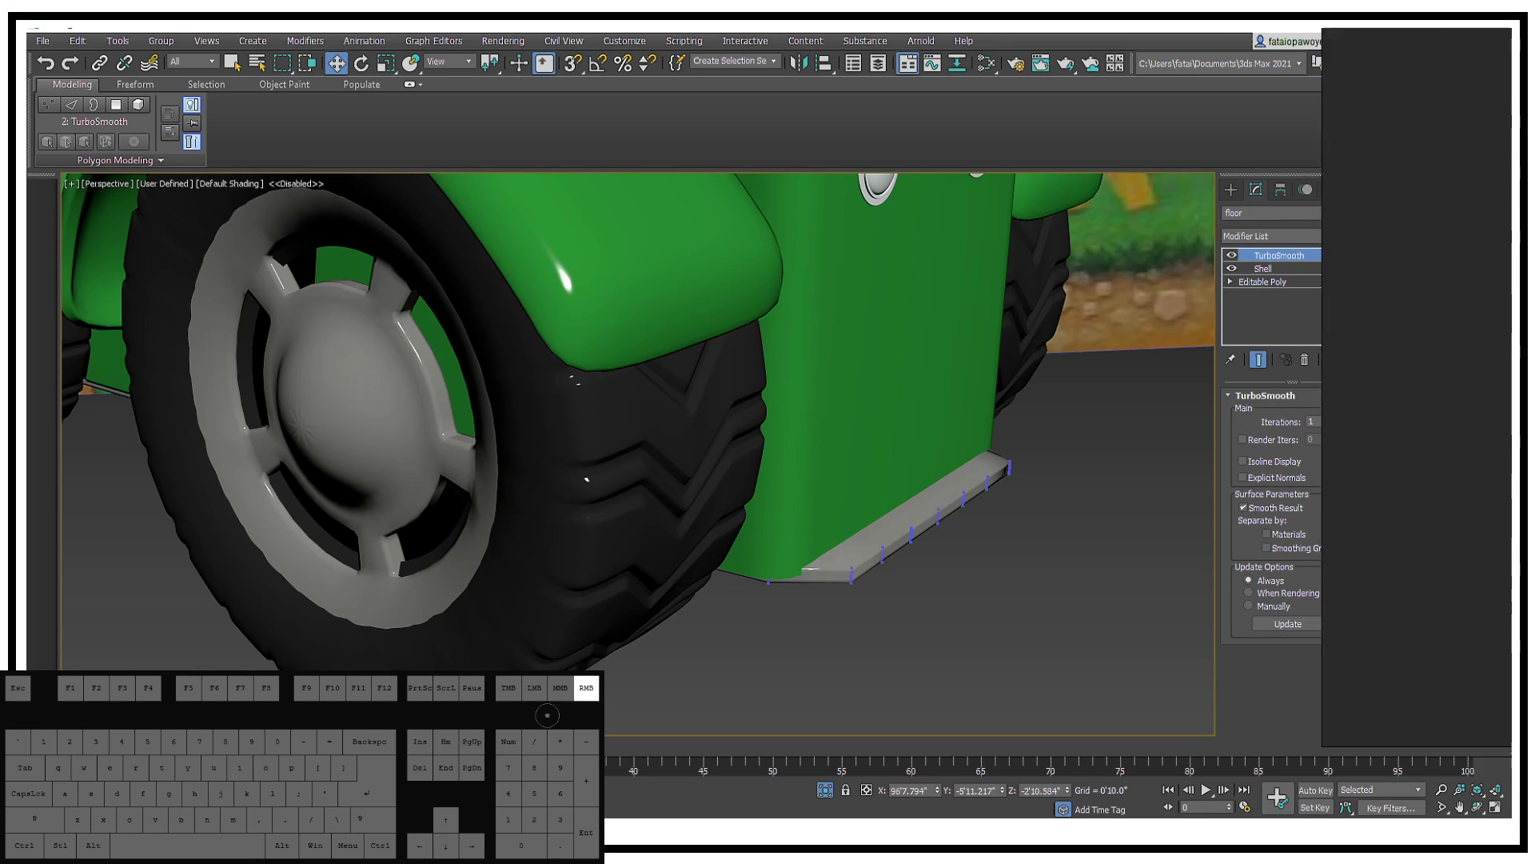
pyautogui.rightClick(1278, 256)
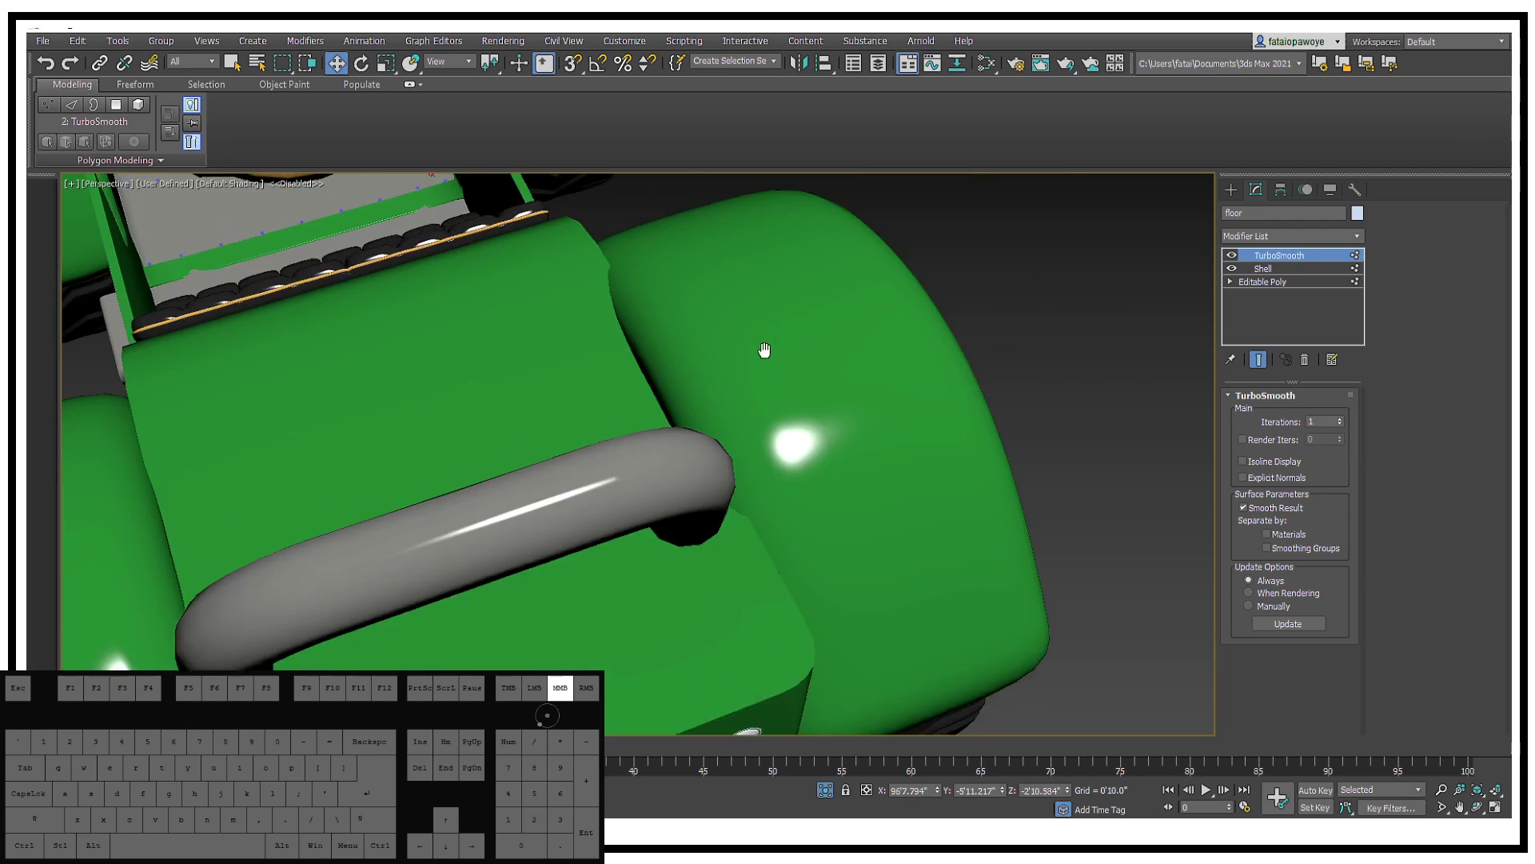
# Step: Move one large lamp from the rear box onto the adjacent rear fender and shift its small lamp outward towards it
pyautogui.moveTo(765, 349); pyautogui.dragTo(672, 334, button='middle')
pyautogui.scroll(-5, 733, 247)
pyautogui.scroll(5, 671, 334)
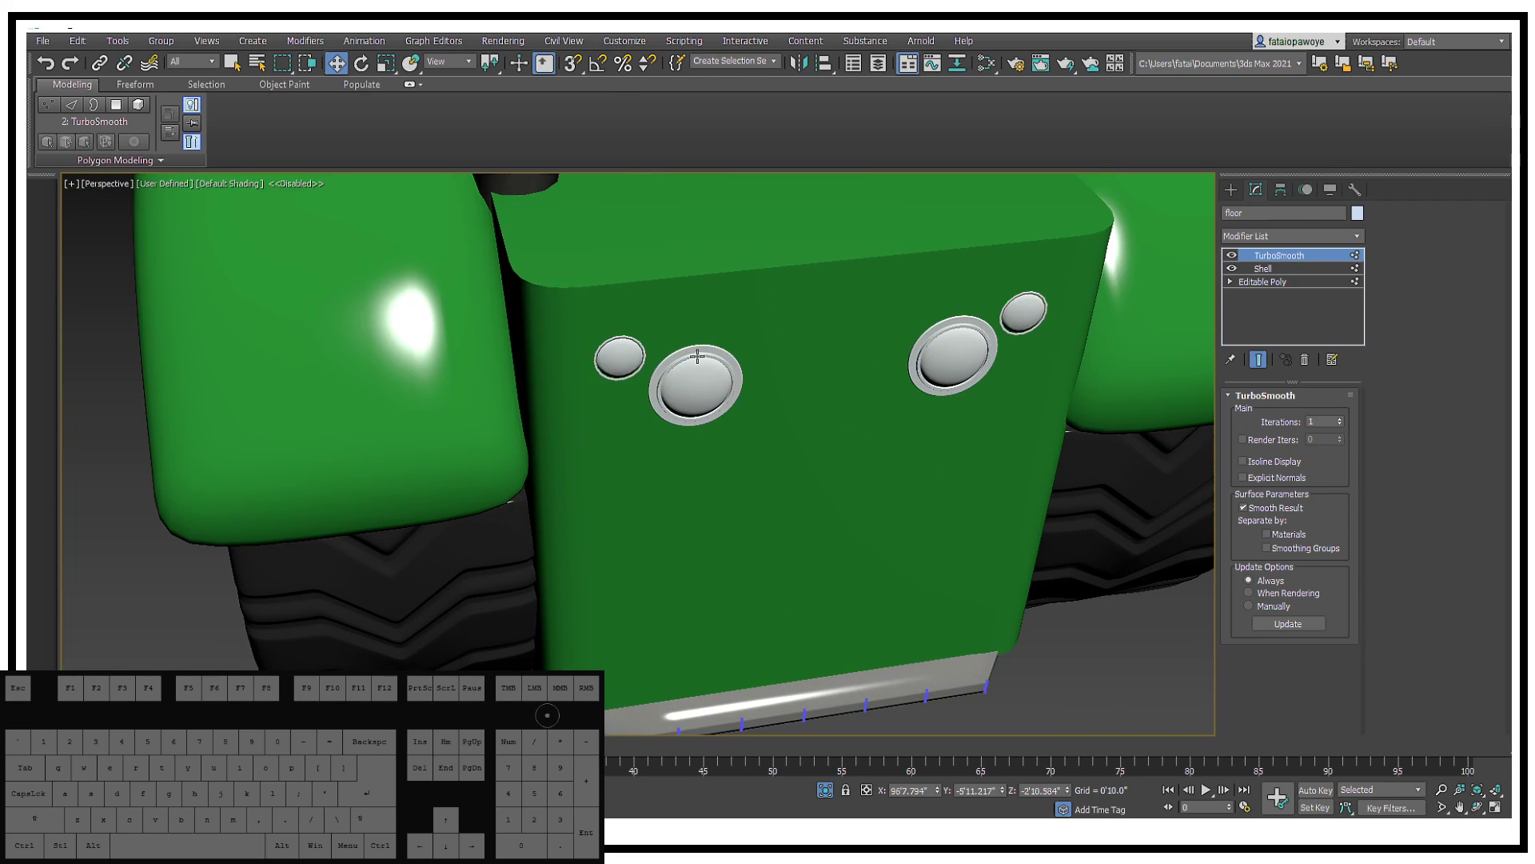
pyautogui.click(696, 389)
pyautogui.moveTo(746, 381); pyautogui.dragTo(389, 379)
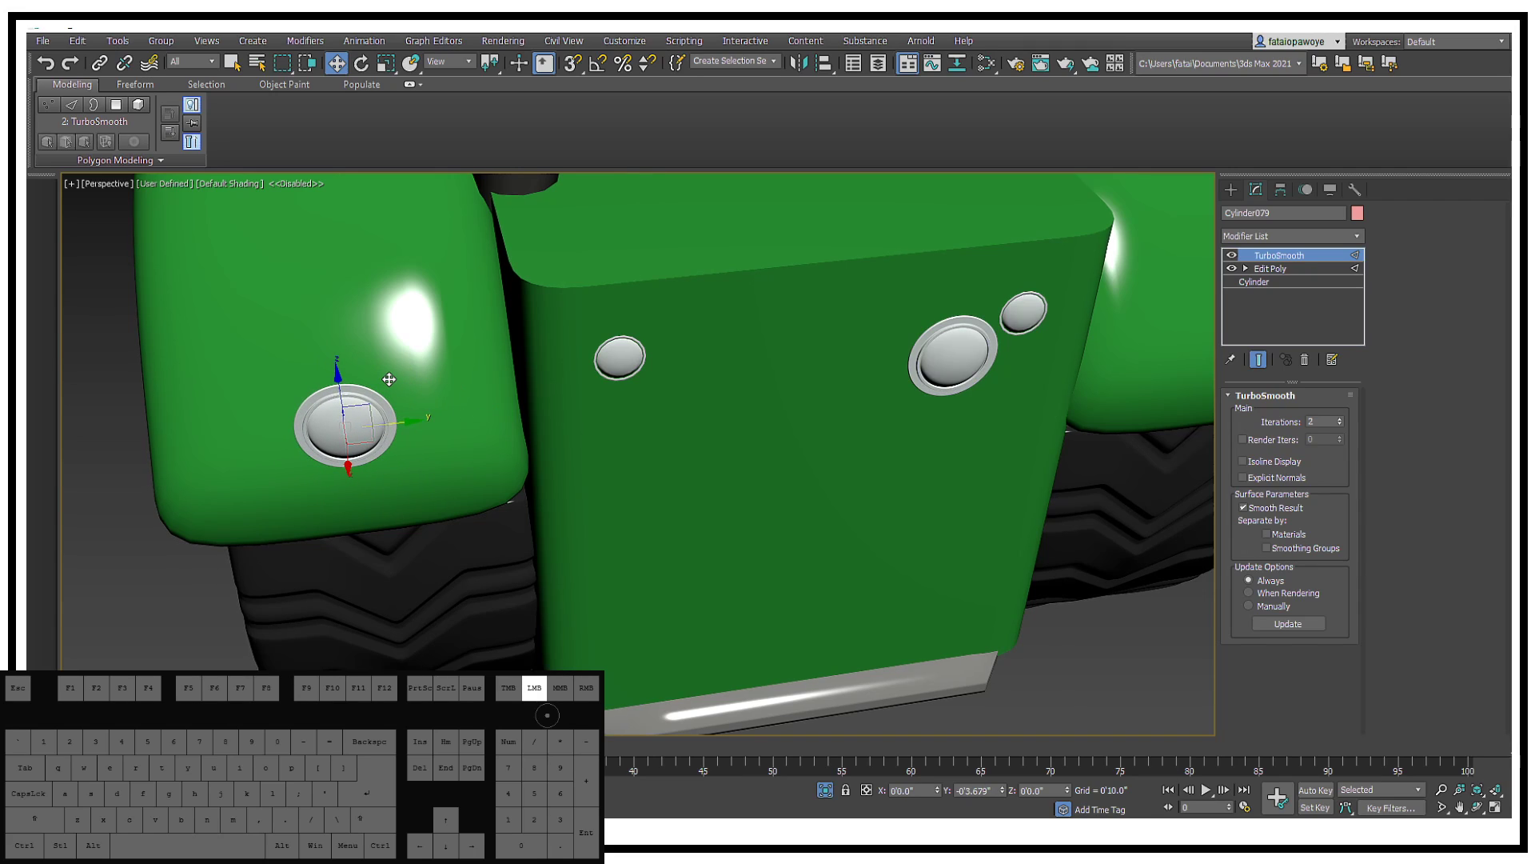
pyautogui.click(604, 361)
pyautogui.click(621, 358)
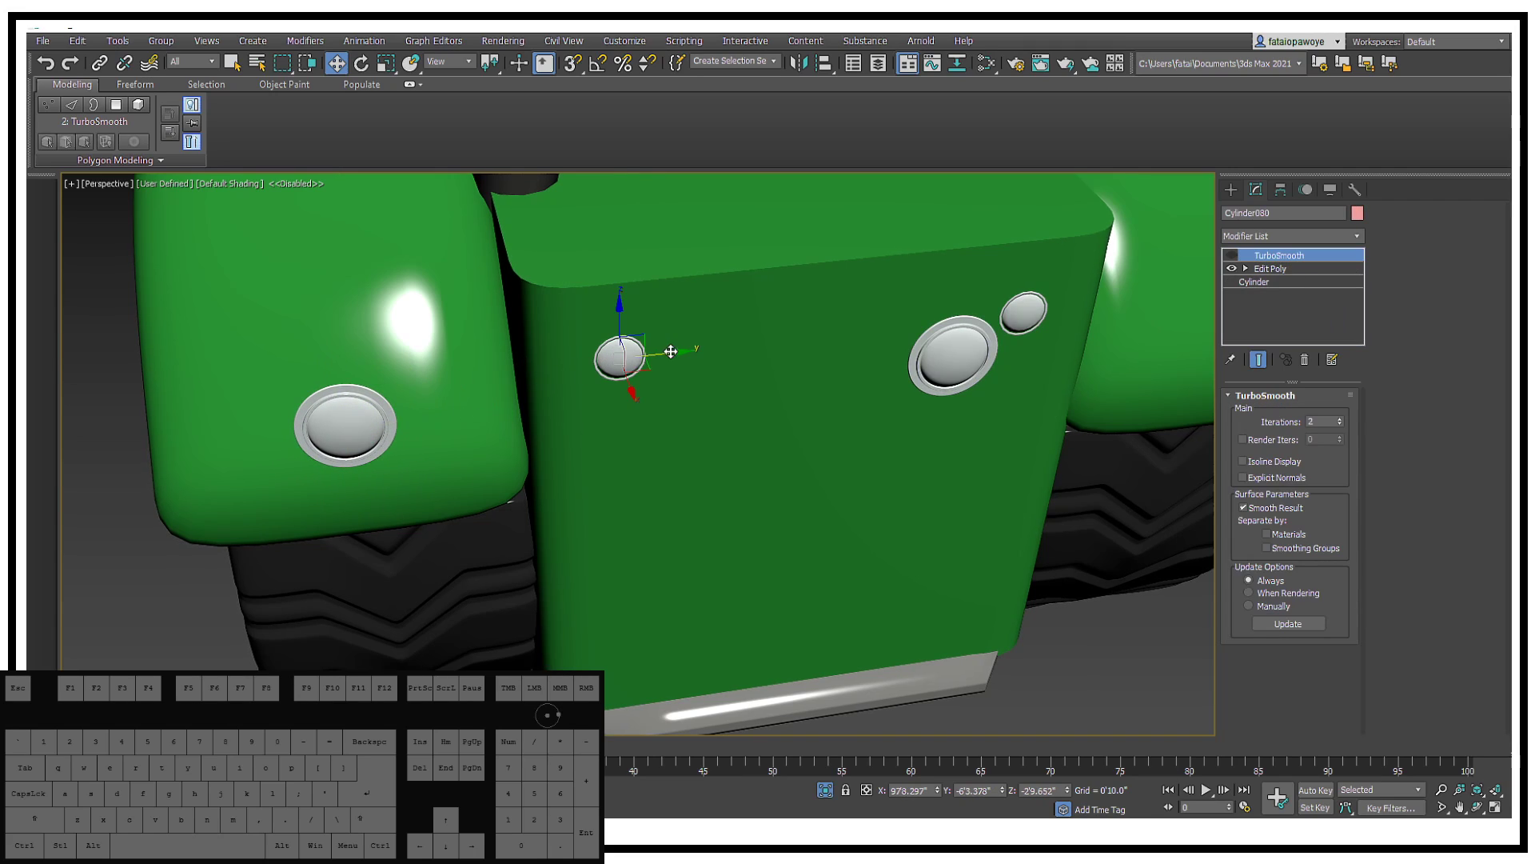
pyautogui.moveTo(671, 352); pyautogui.dragTo(513, 371)
pyautogui.keyDown('alt'); pyautogui.moveTo(514, 371); pyautogui.dragTo(621, 388, button='middle'); pyautogui.keyUp('alt')
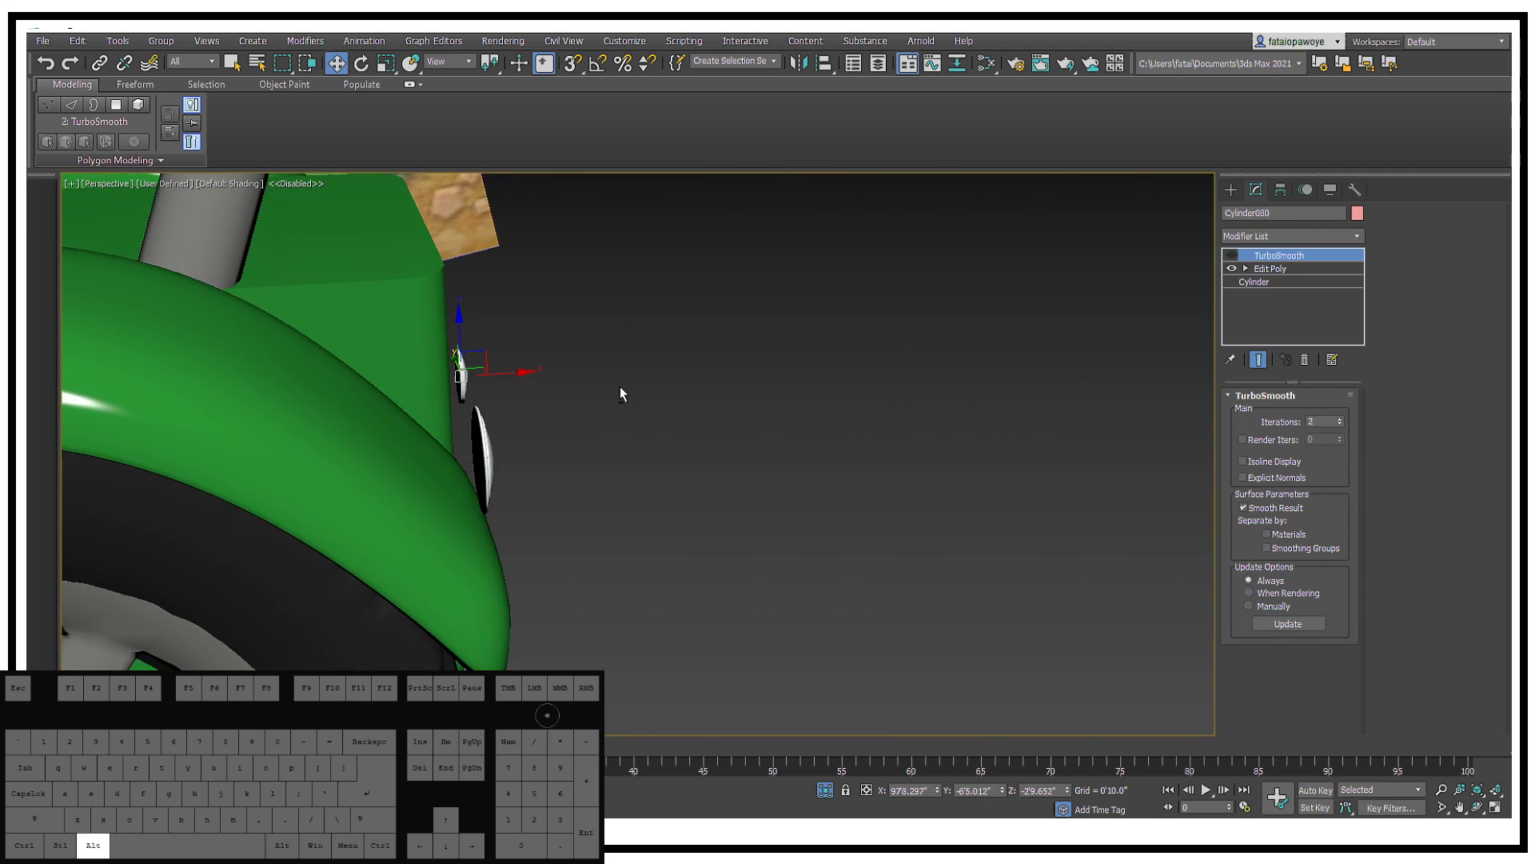
pyautogui.click(450, 380)
pyautogui.keyDown('alt'); pyautogui.moveTo(449, 380); pyautogui.dragTo(482, 374, button='middle'); pyautogui.keyUp('alt')
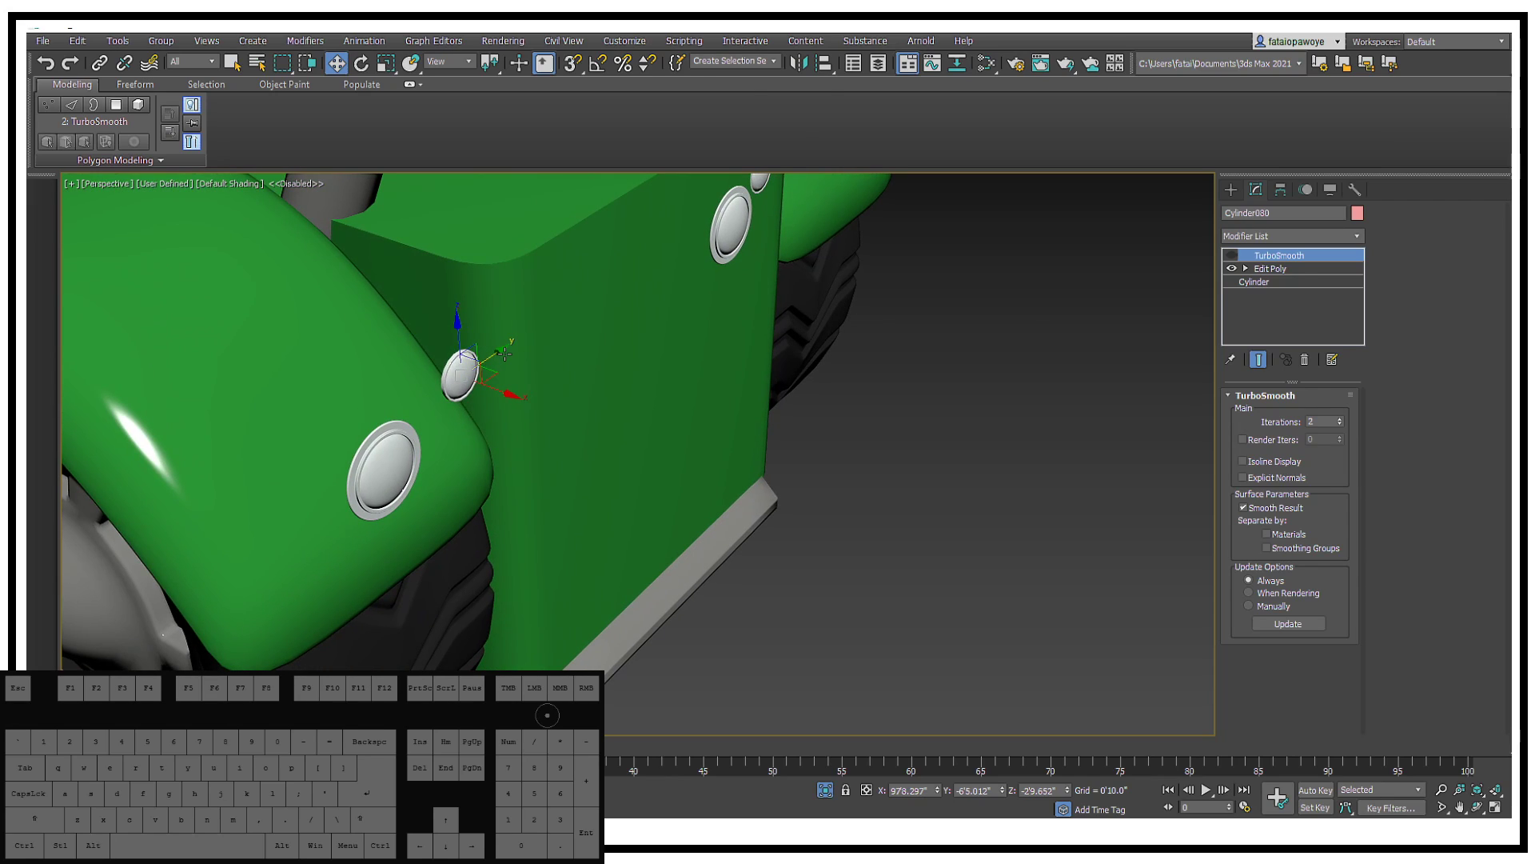
pyautogui.moveTo(504, 354); pyautogui.dragTo(453, 383)
pyautogui.hotkey('ctrl', 'z')
# Step: Adjust the large lamp's depth against the curved surface of the rear fender
pyautogui.click(402, 464)
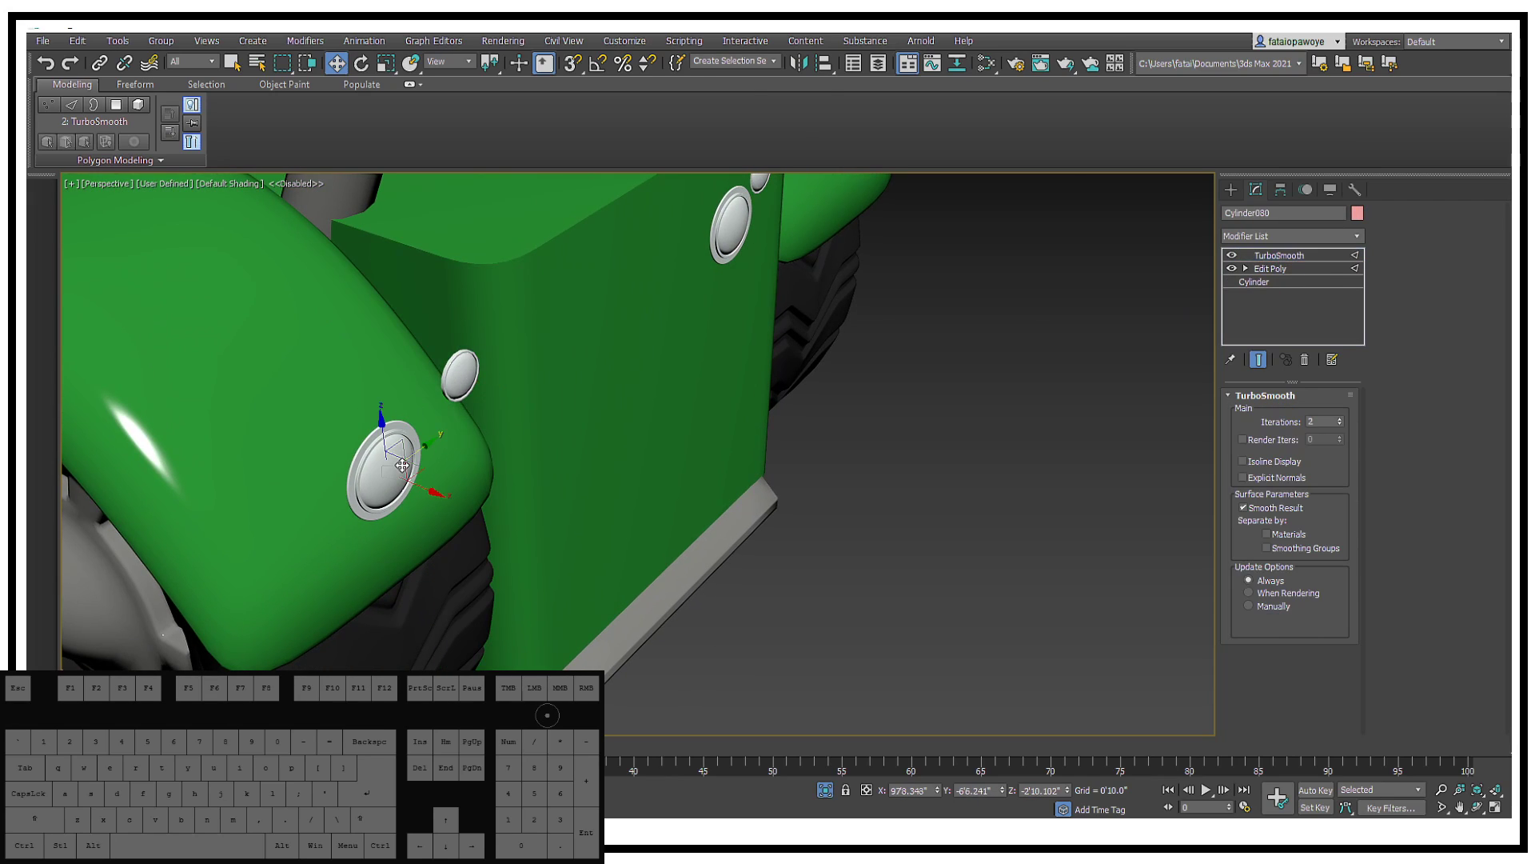
pyautogui.keyDown('alt'); pyautogui.moveTo(402, 465); pyautogui.dragTo(457, 464, button='middle'); pyautogui.keyUp('alt')
pyautogui.moveTo(433, 471); pyautogui.dragTo(415, 472)
pyautogui.keyDown('alt'); pyautogui.moveTo(448, 467); pyautogui.dragTo(419, 464, button='middle'); pyautogui.keyUp('alt')
pyautogui.moveTo(412, 471); pyautogui.dragTo(429, 480)
pyautogui.keyDown('alt'); pyautogui.moveTo(429, 480); pyautogui.dragTo(398, 486, button='middle'); pyautogui.keyUp('alt')
# Step: Switch to wireframe display and turn off the large fender lamp's TurboSmooth modifier
pyautogui.scroll(2, 422, 471)
pyautogui.click(1270, 269)
pyautogui.click(1277, 255)
pyautogui.press('F3')
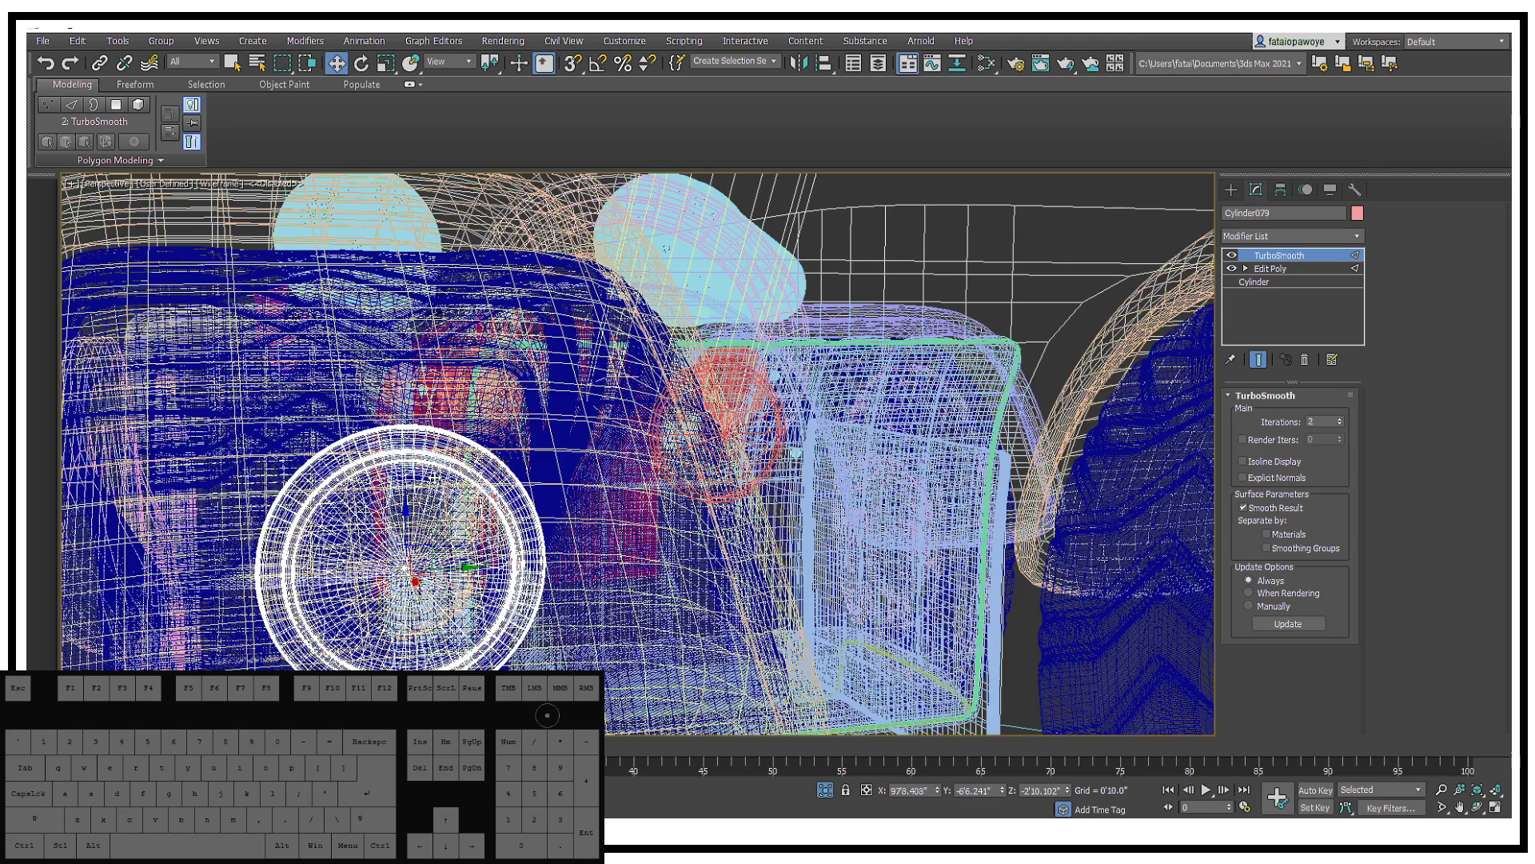
pyautogui.click(1232, 260)
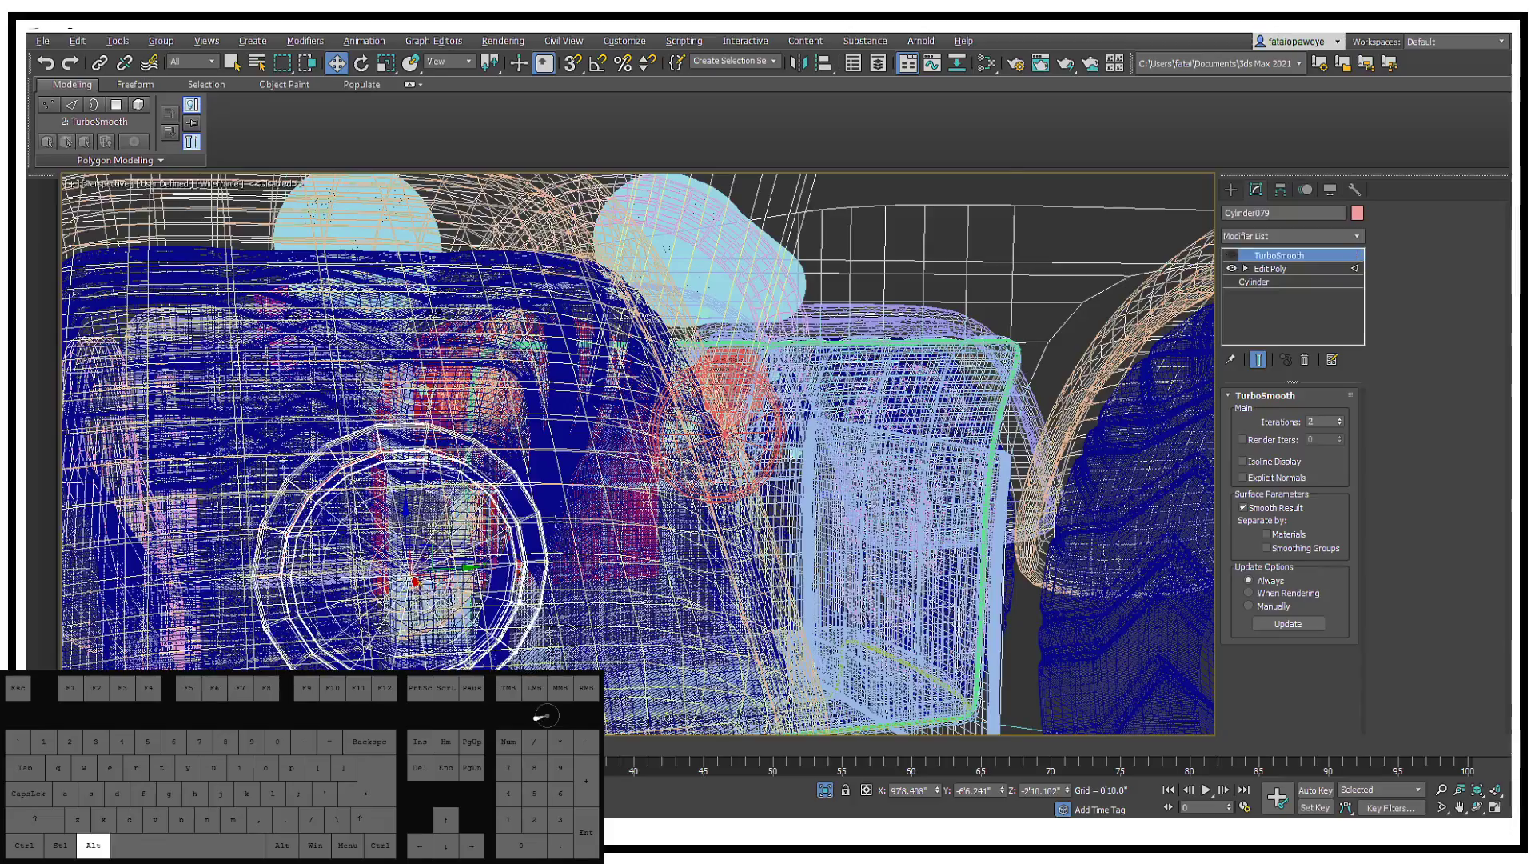
# Step: Return to shaded display with edged faces and remove the horizontal radial edges running across the large fender lamp
pyautogui.moveTo(560, 480)
pyautogui.keyDown('alt'); pyautogui.mouseDown(button='middle')
pyautogui.moveTo(490, 573)
pyautogui.moveTo(668, 569)
pyautogui.moveTo(1098, 373)
pyautogui.mouseUp(button='middle'); pyautogui.keyUp('alt')
pyautogui.press('F3')
pyautogui.scroll(3, 490, 574)
pyautogui.press('F4')
pyautogui.keyDown('alt'); pyautogui.moveTo(736, 446); pyautogui.dragTo(792, 414, button='middle'); pyautogui.keyUp('alt')
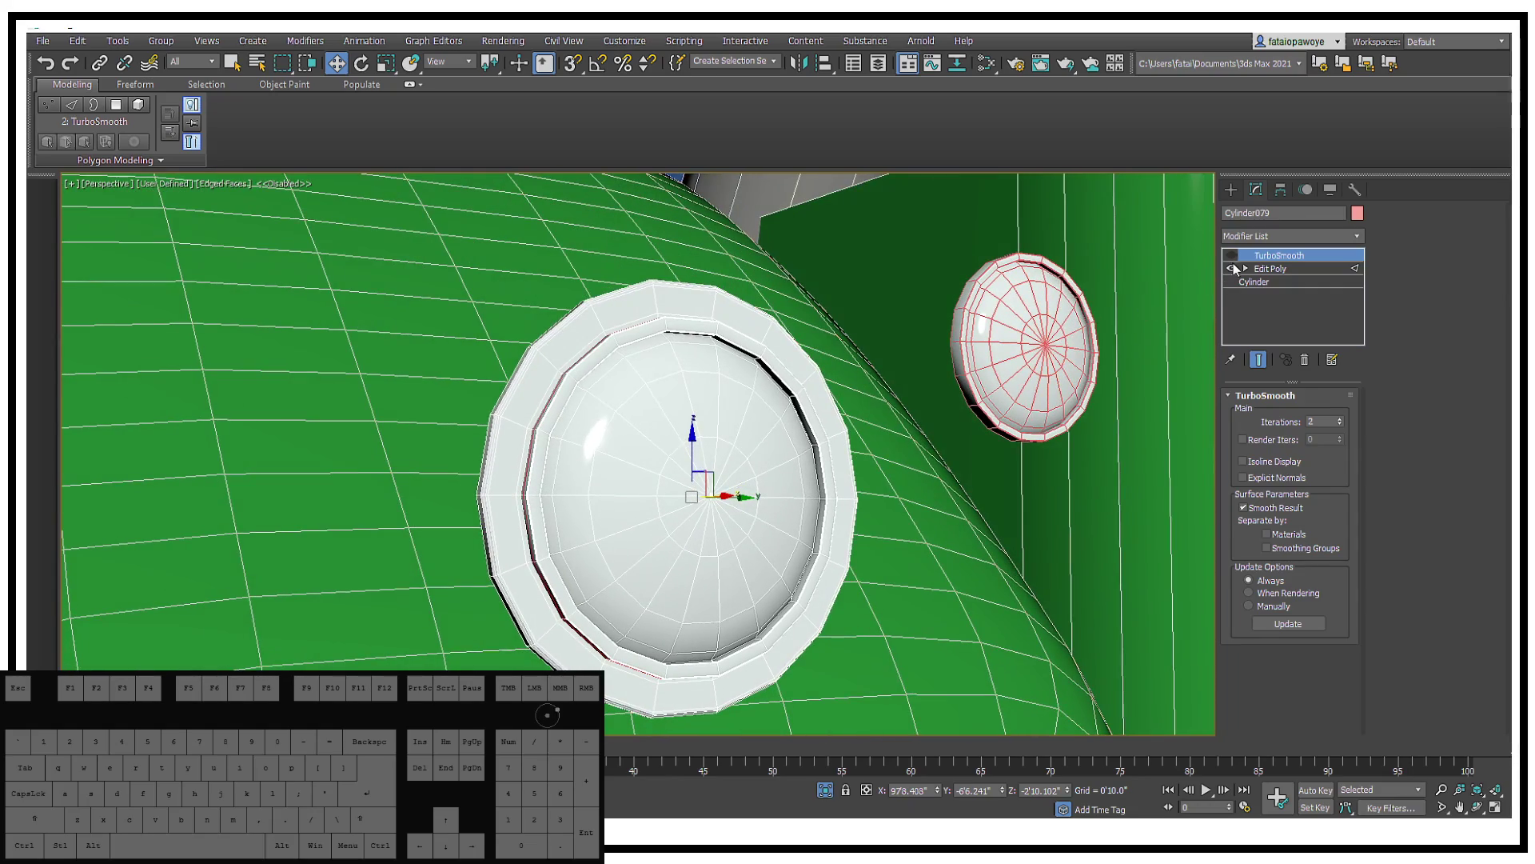
pyautogui.click(1273, 269)
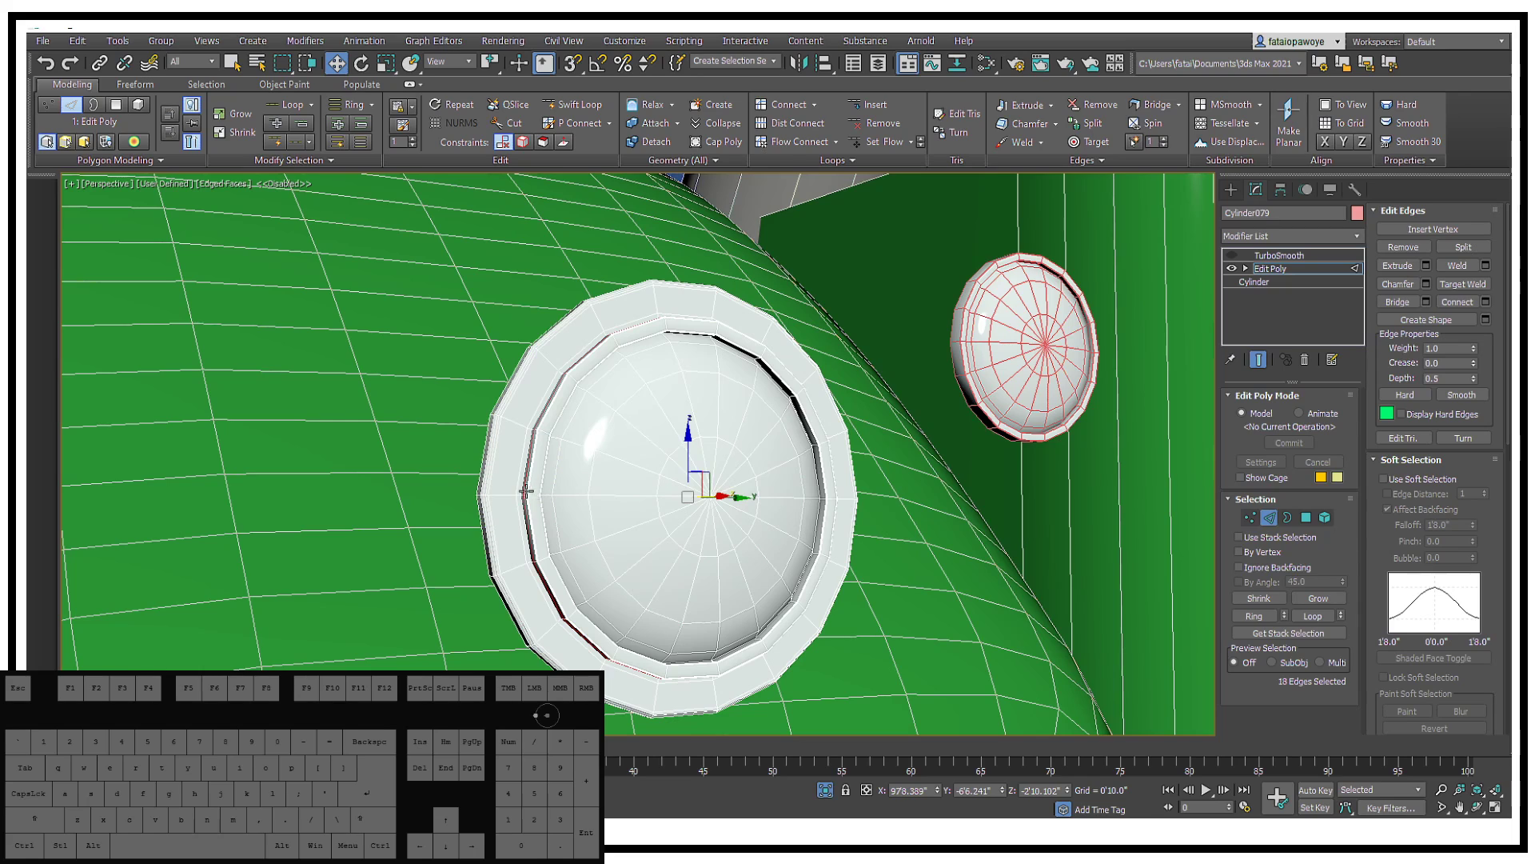
pyautogui.doubleClick(571, 496)
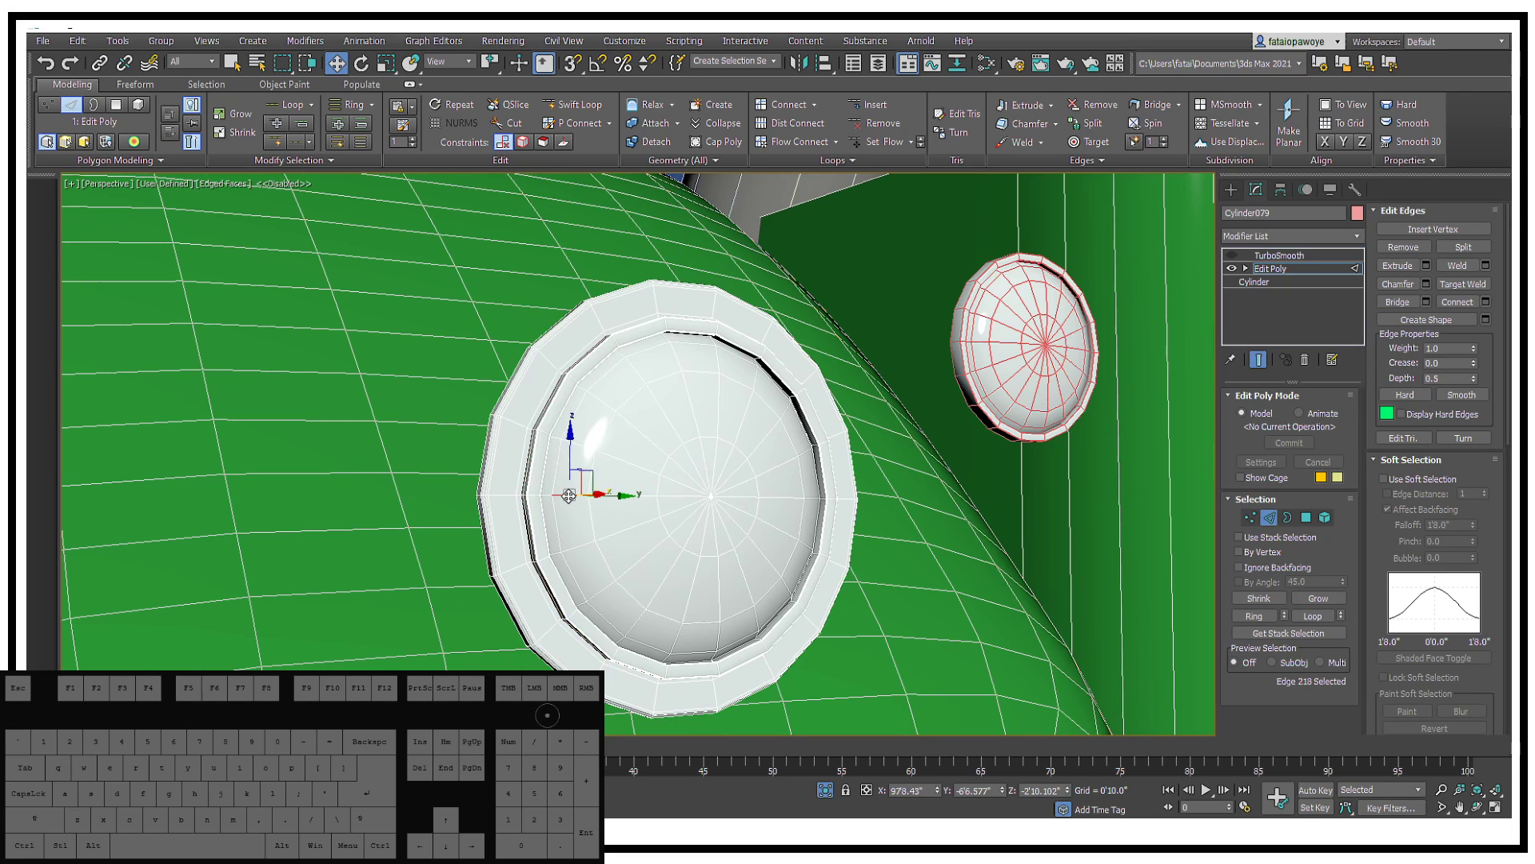
pyautogui.keyDown('alt'); pyautogui.moveTo(571, 496); pyautogui.dragTo(643, 508, button='middle'); pyautogui.keyUp('alt')
pyautogui.keyDown('ctrl'); pyautogui.doubleClick(800, 502); pyautogui.keyUp('ctrl')
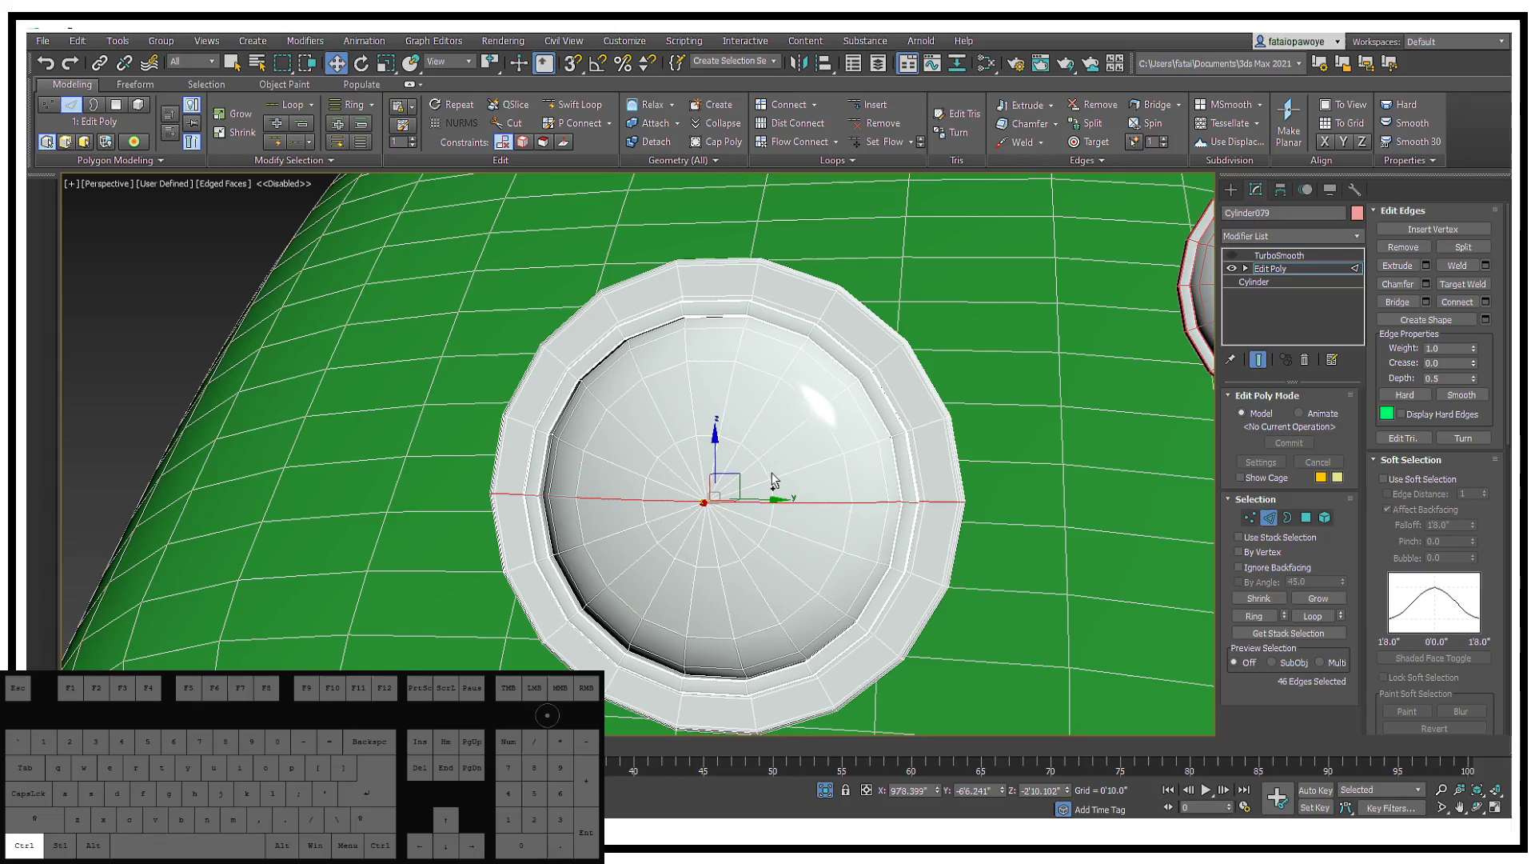
pyautogui.hotkey('ctrl', 'd')
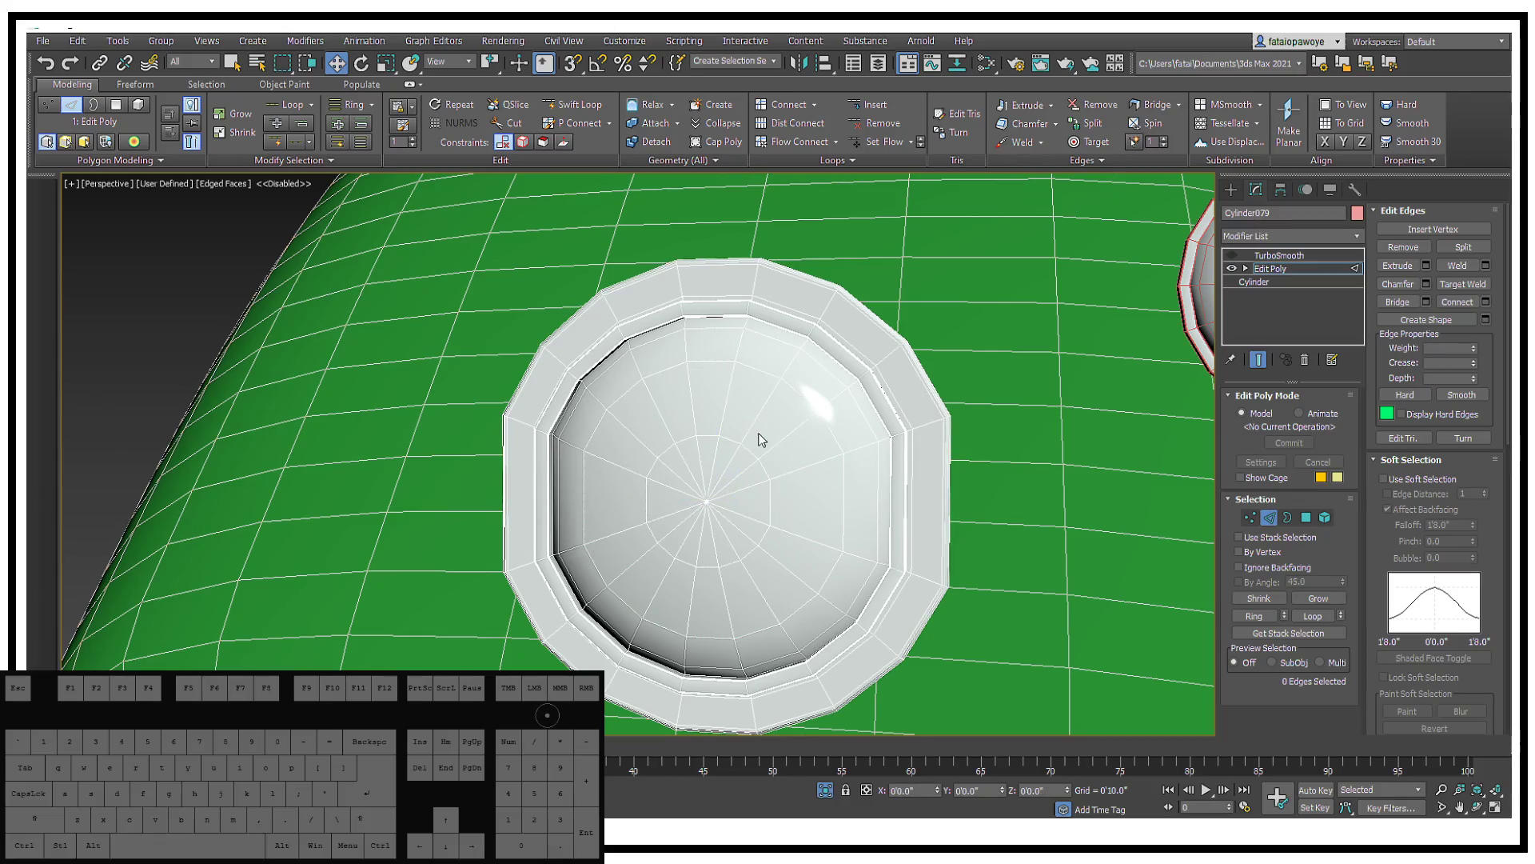
# Step: Remove the four diagonal radial edge lines bordering the straightened sides of the large fender lamp
pyautogui.moveTo(760, 438); pyautogui.dragTo(1016, 426, button='middle')
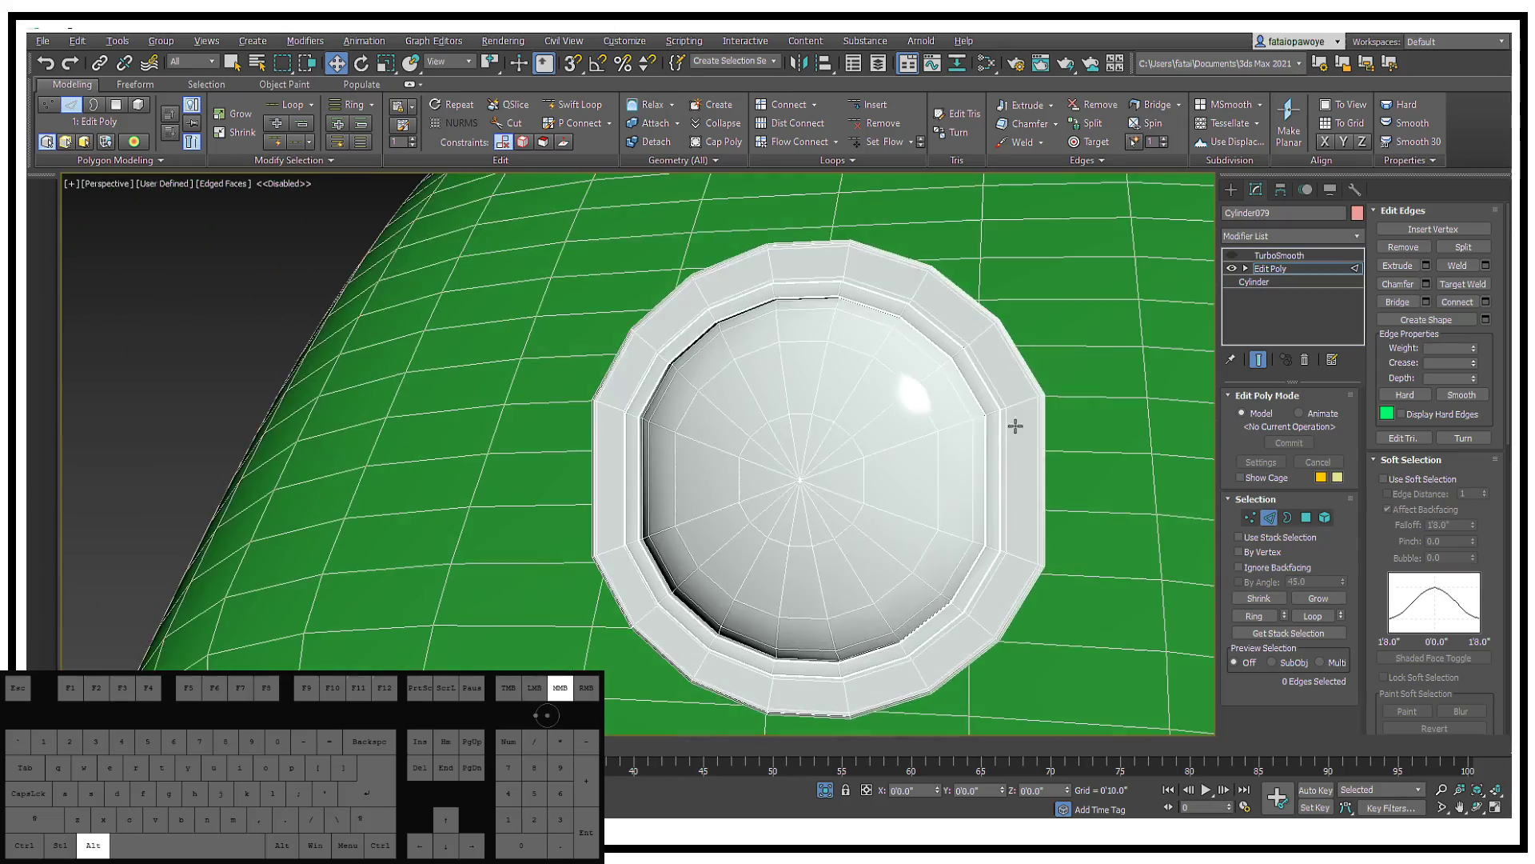
pyautogui.doubleClick(913, 442)
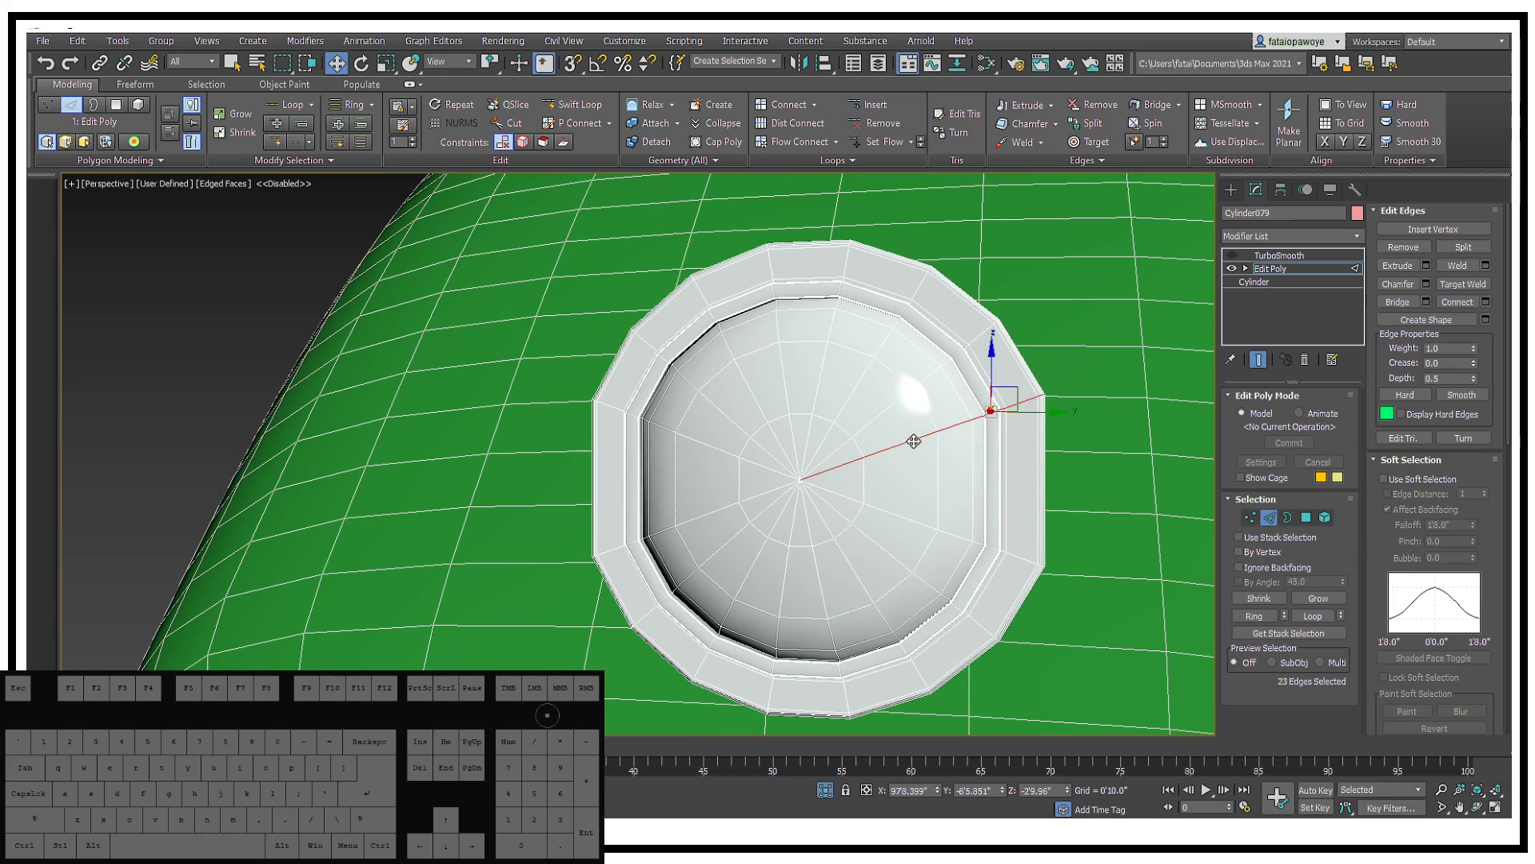
pyautogui.keyDown('ctrl'); pyautogui.doubleClick(691, 434); pyautogui.keyUp('ctrl')
pyautogui.keyDown('ctrl'); pyautogui.doubleClick(717, 509); pyautogui.keyUp('ctrl')
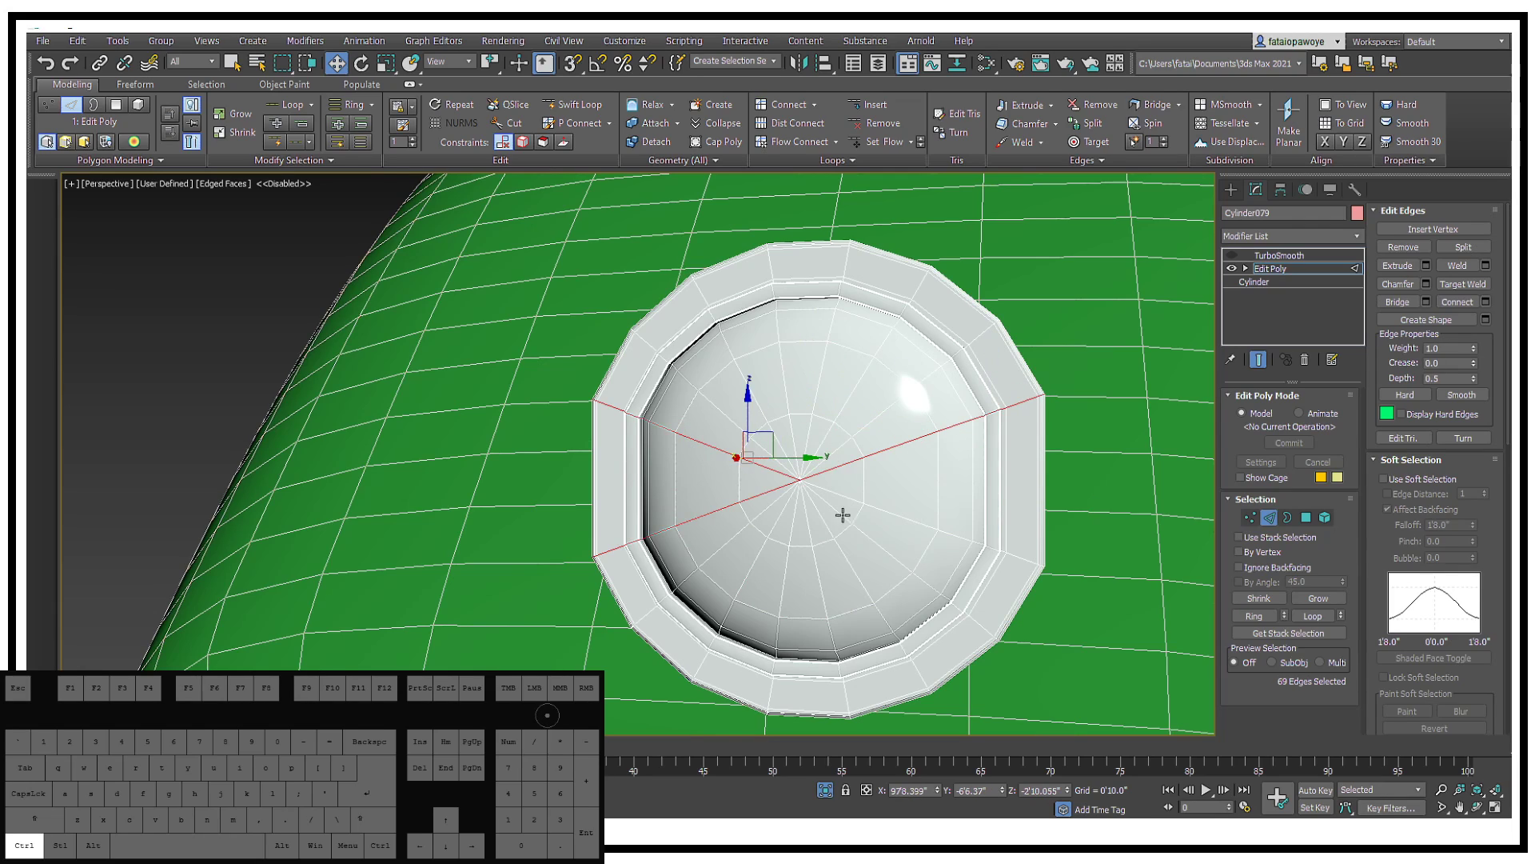
pyautogui.keyDown('ctrl'); pyautogui.doubleClick(893, 513); pyautogui.keyUp('ctrl')
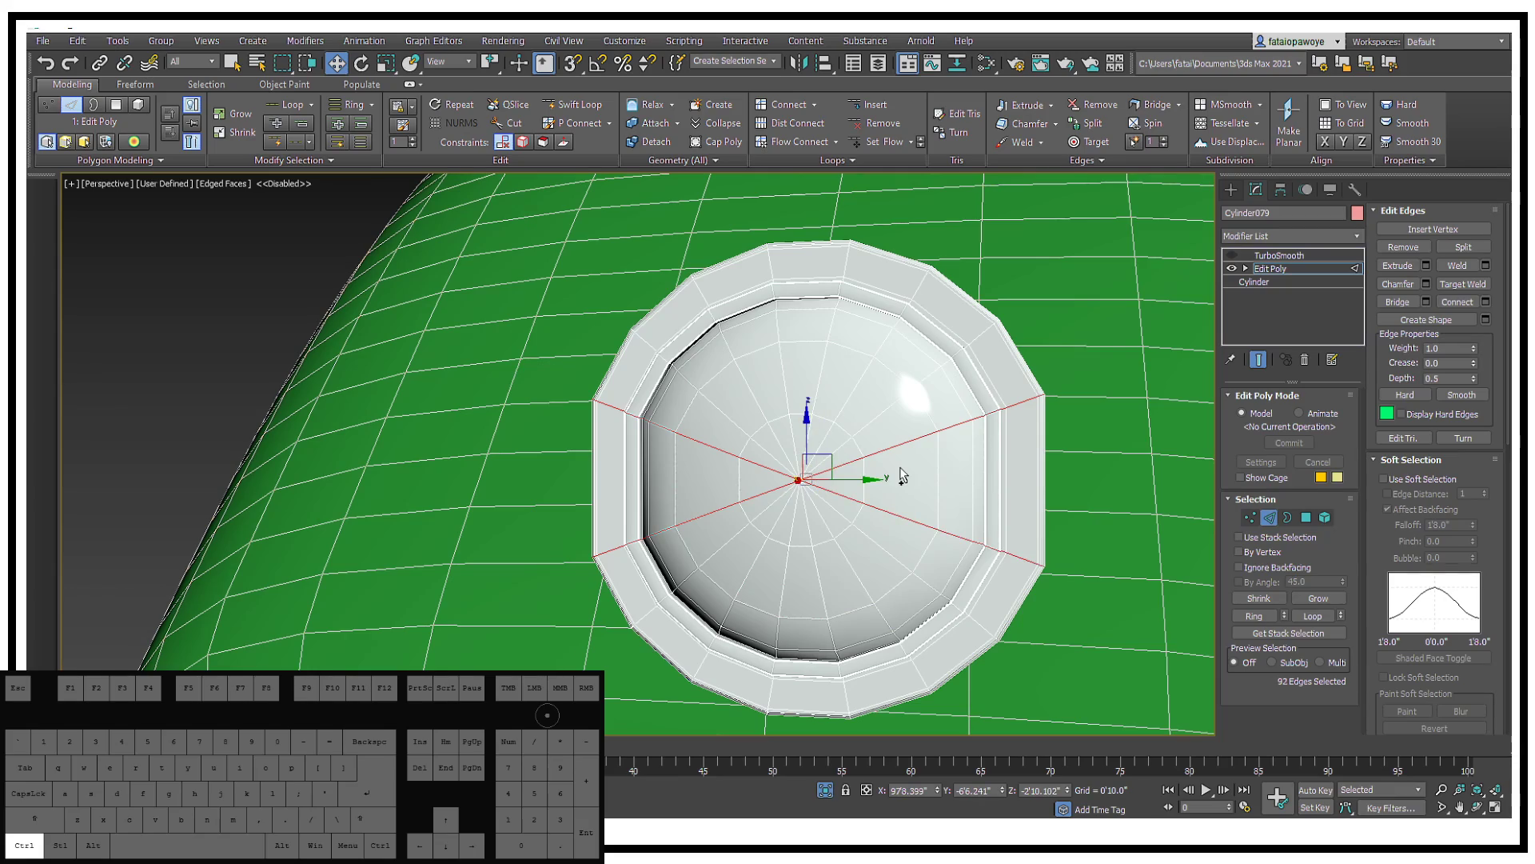
pyautogui.hotkey('ctrl', 'BackSpace')
# Step: Push the large lamp's rim vertices back towards the fender in the top wireframe view
pyautogui.keyDown('alt'); pyautogui.moveTo(792, 456); pyautogui.dragTo(803, 501, button='middle'); pyautogui.keyUp('alt')
pyautogui.press('t')
pyautogui.scroll(5, 812, 504)
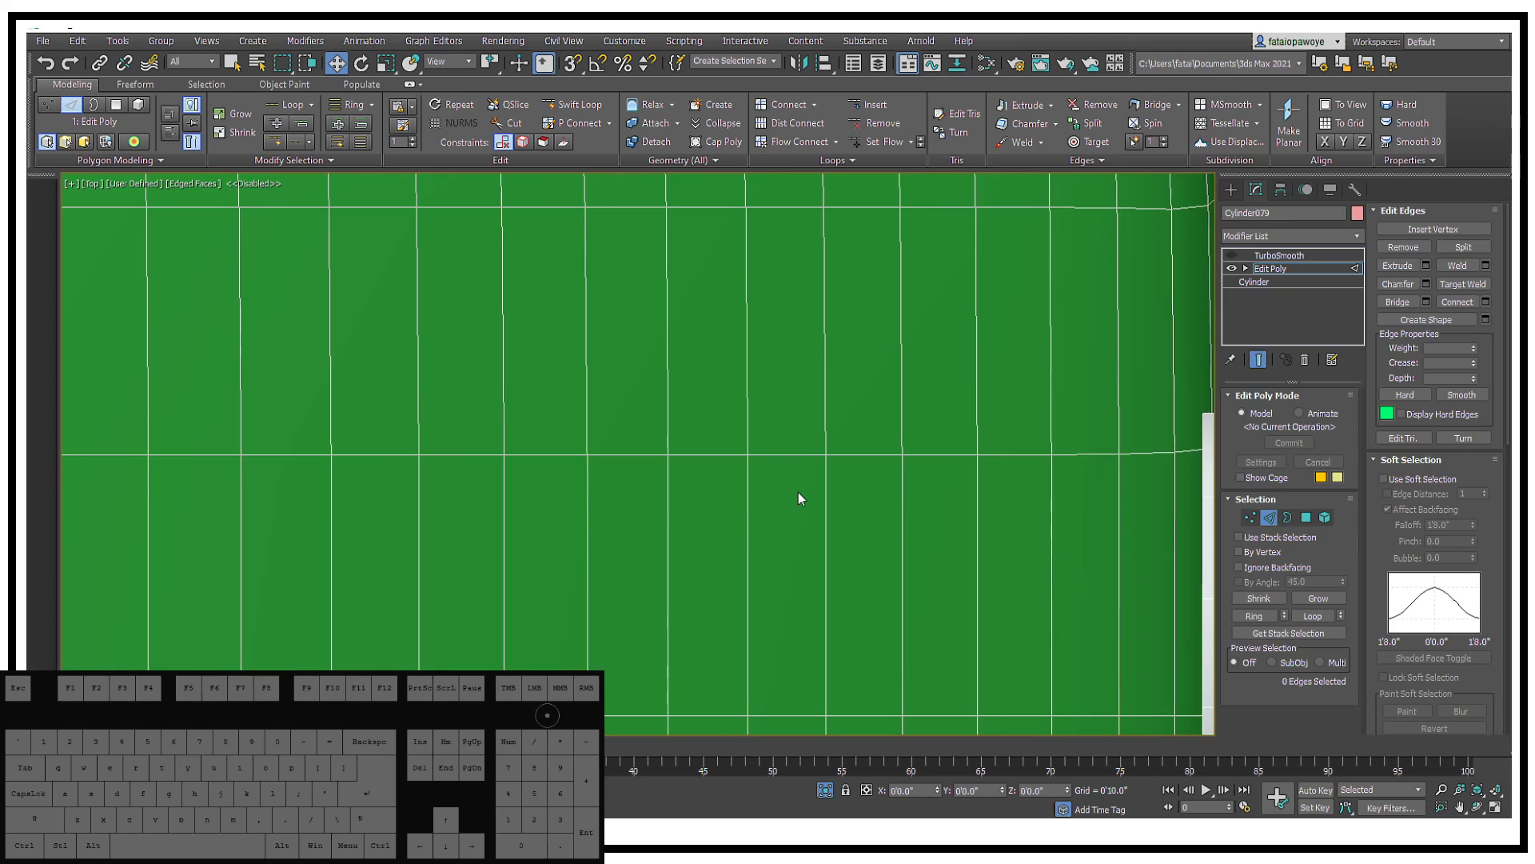
pyautogui.scroll(-2, 737, 366)
pyautogui.scroll(2, 857, 426)
pyautogui.scroll(3, 928, 404)
pyautogui.scroll(-1, 935, 460)
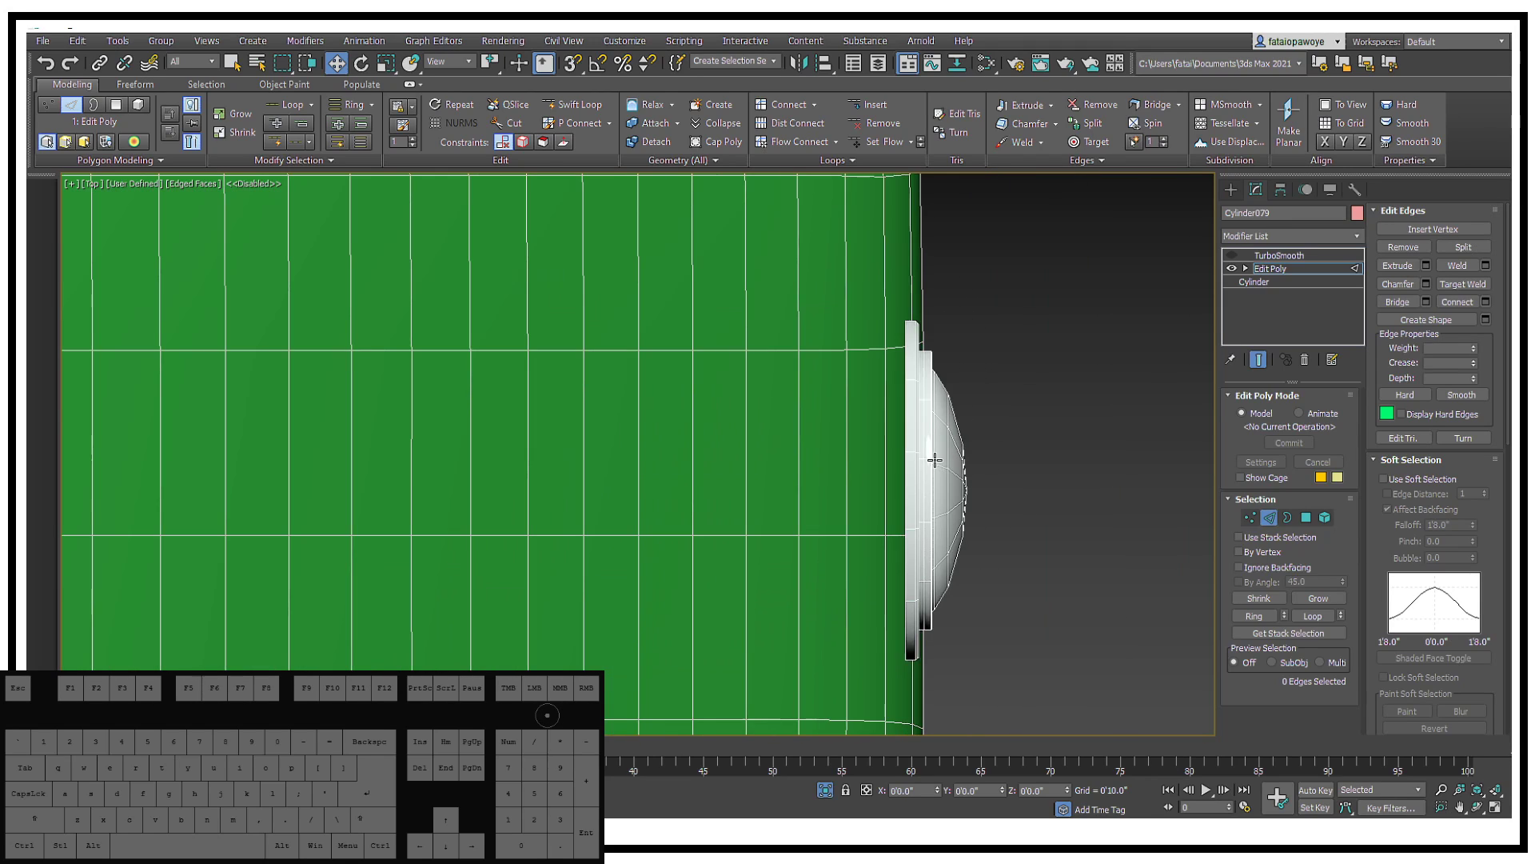
pyautogui.press('1')
pyautogui.moveTo(865, 348); pyautogui.dragTo(924, 309, button='middle')
pyautogui.press('F3')
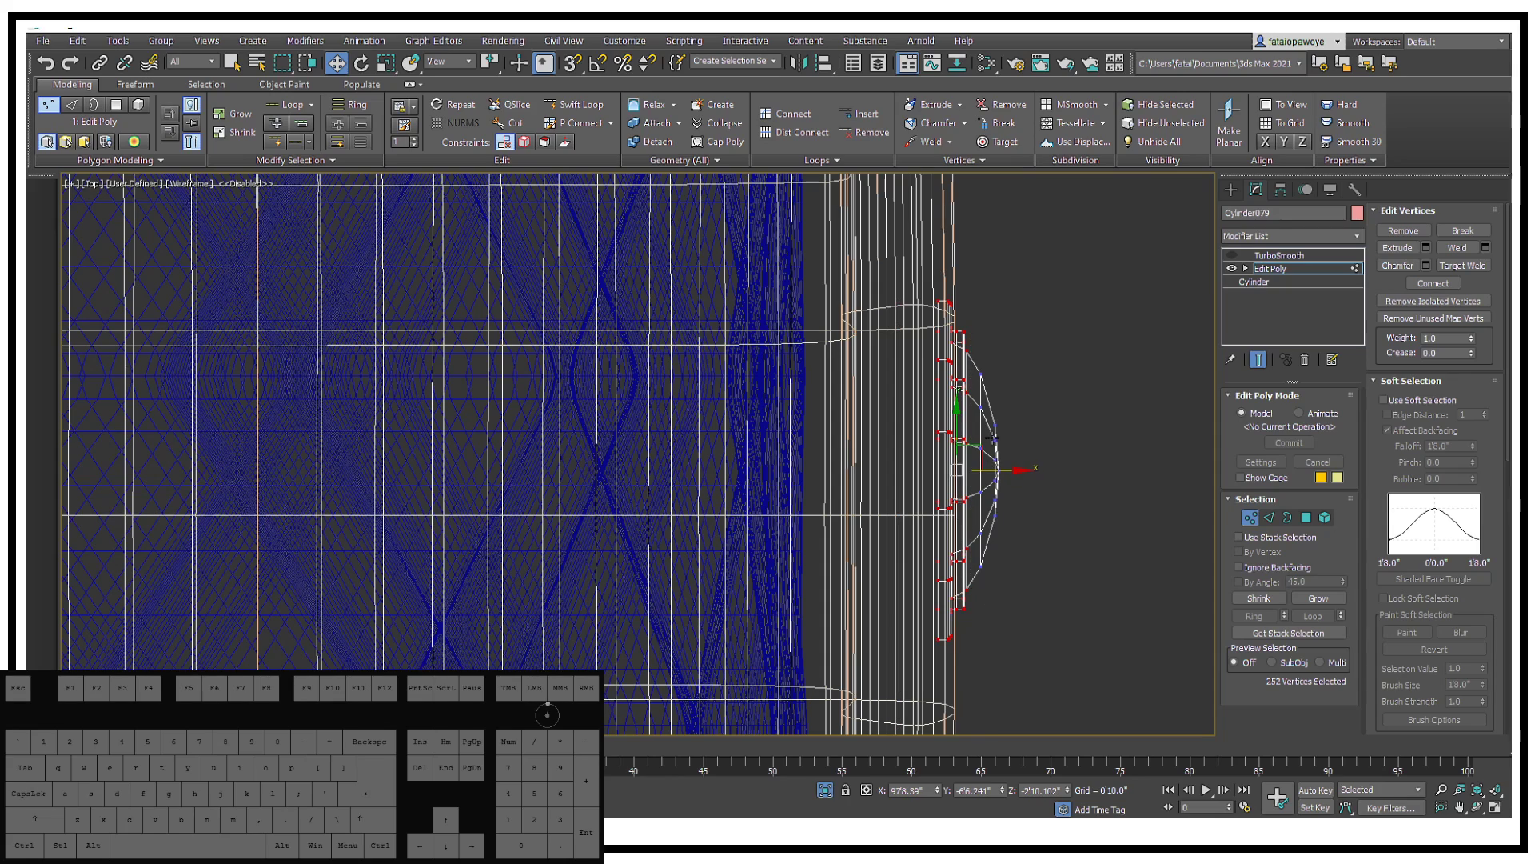
pyautogui.moveTo(1009, 469); pyautogui.dragTo(989, 484)
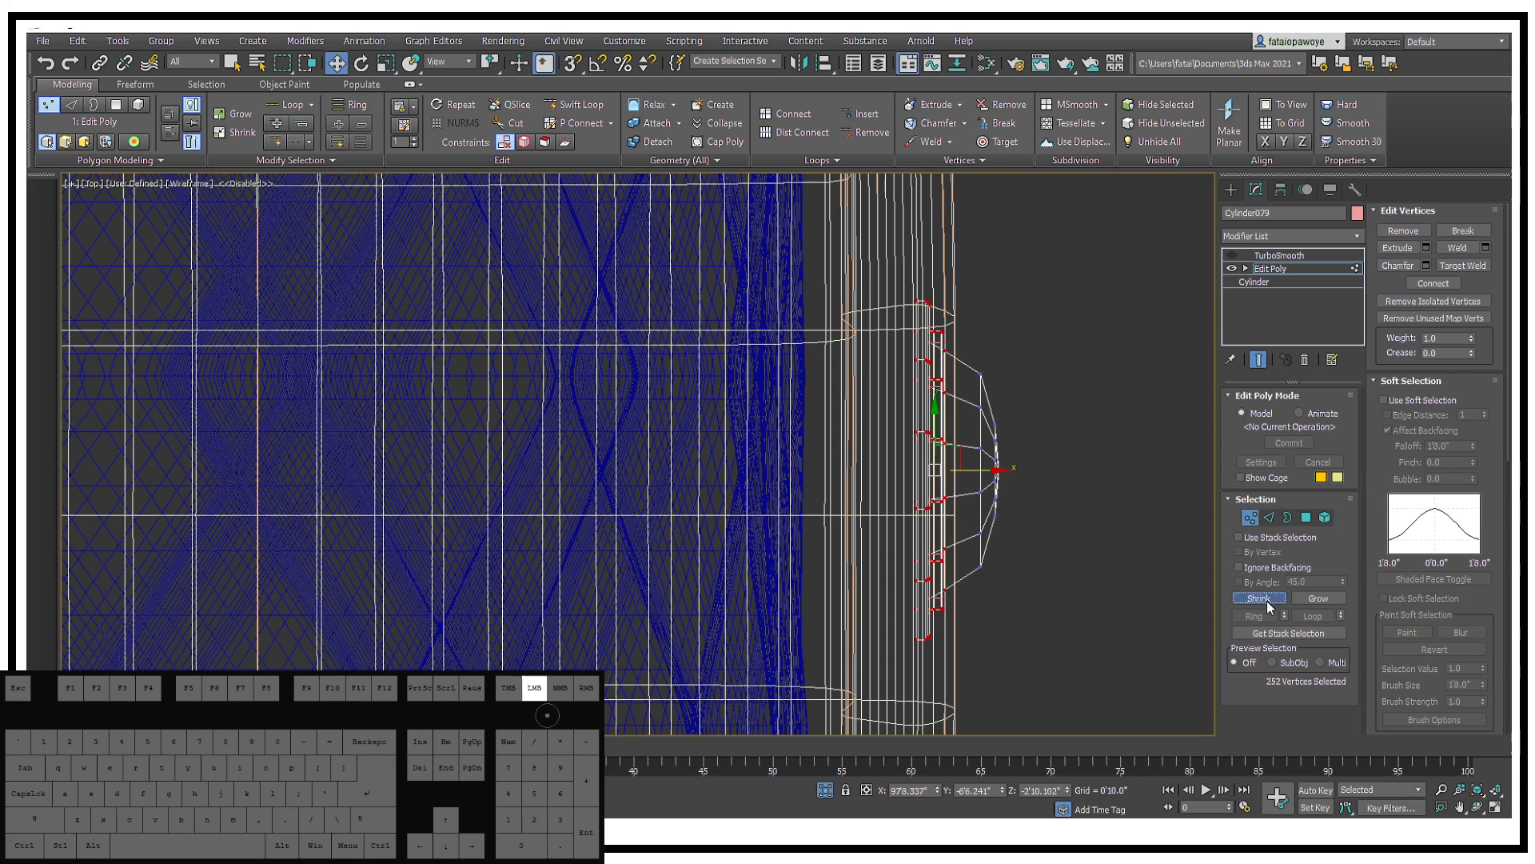
# Step: Push the progressively shrunken rim vertex selection deeper into the fender to lengthen the lamp body, and restore shaded display
pyautogui.moveTo(993, 472); pyautogui.dragTo(960, 489)
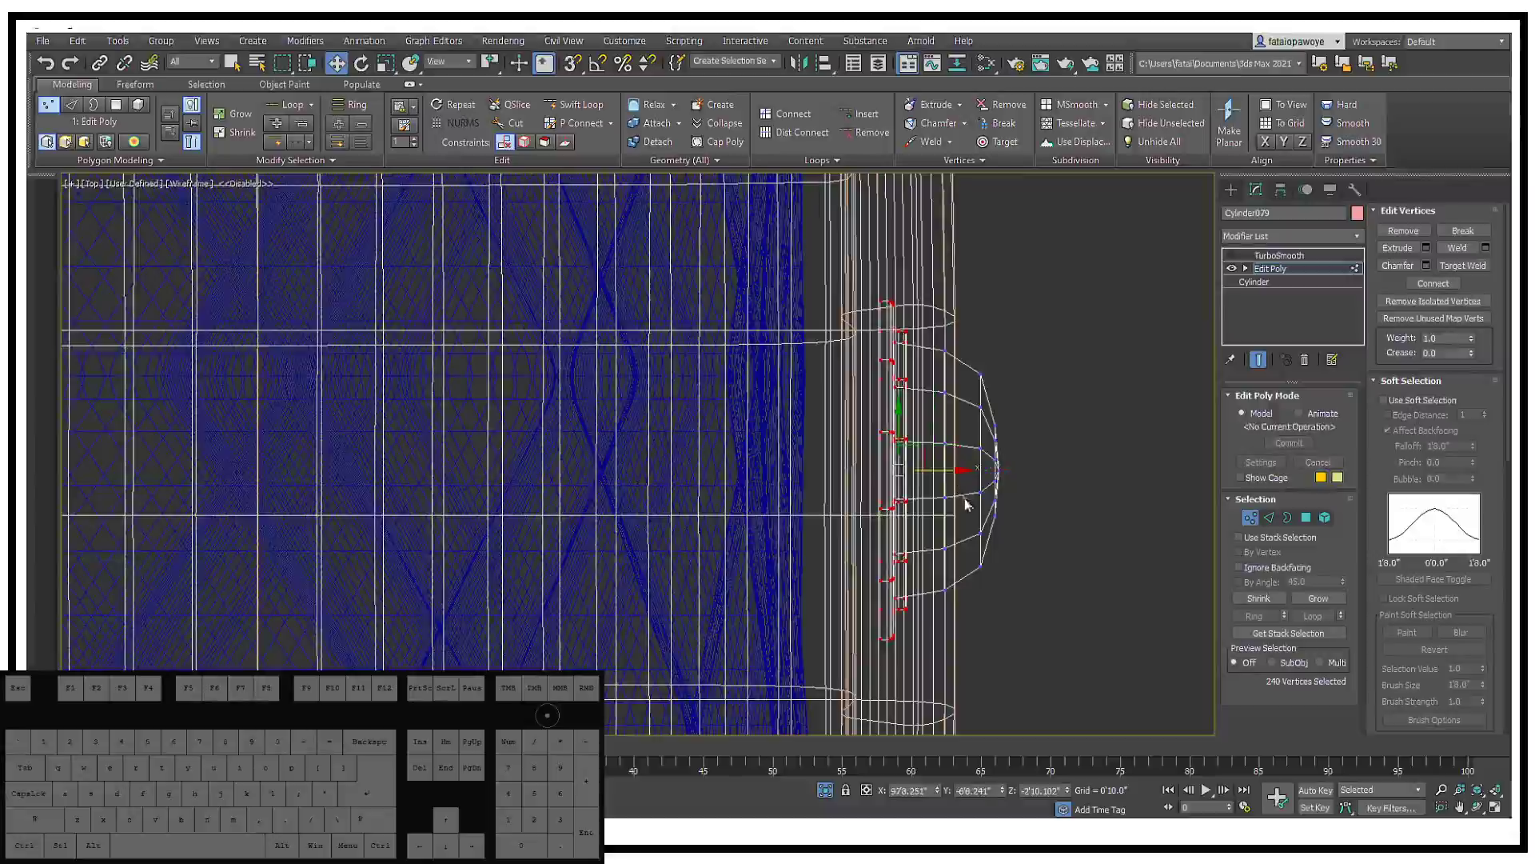
pyautogui.keyDown('alt'); pyautogui.moveTo(988, 505); pyautogui.dragTo(1006, 392, button='middle'); pyautogui.keyUp('alt')
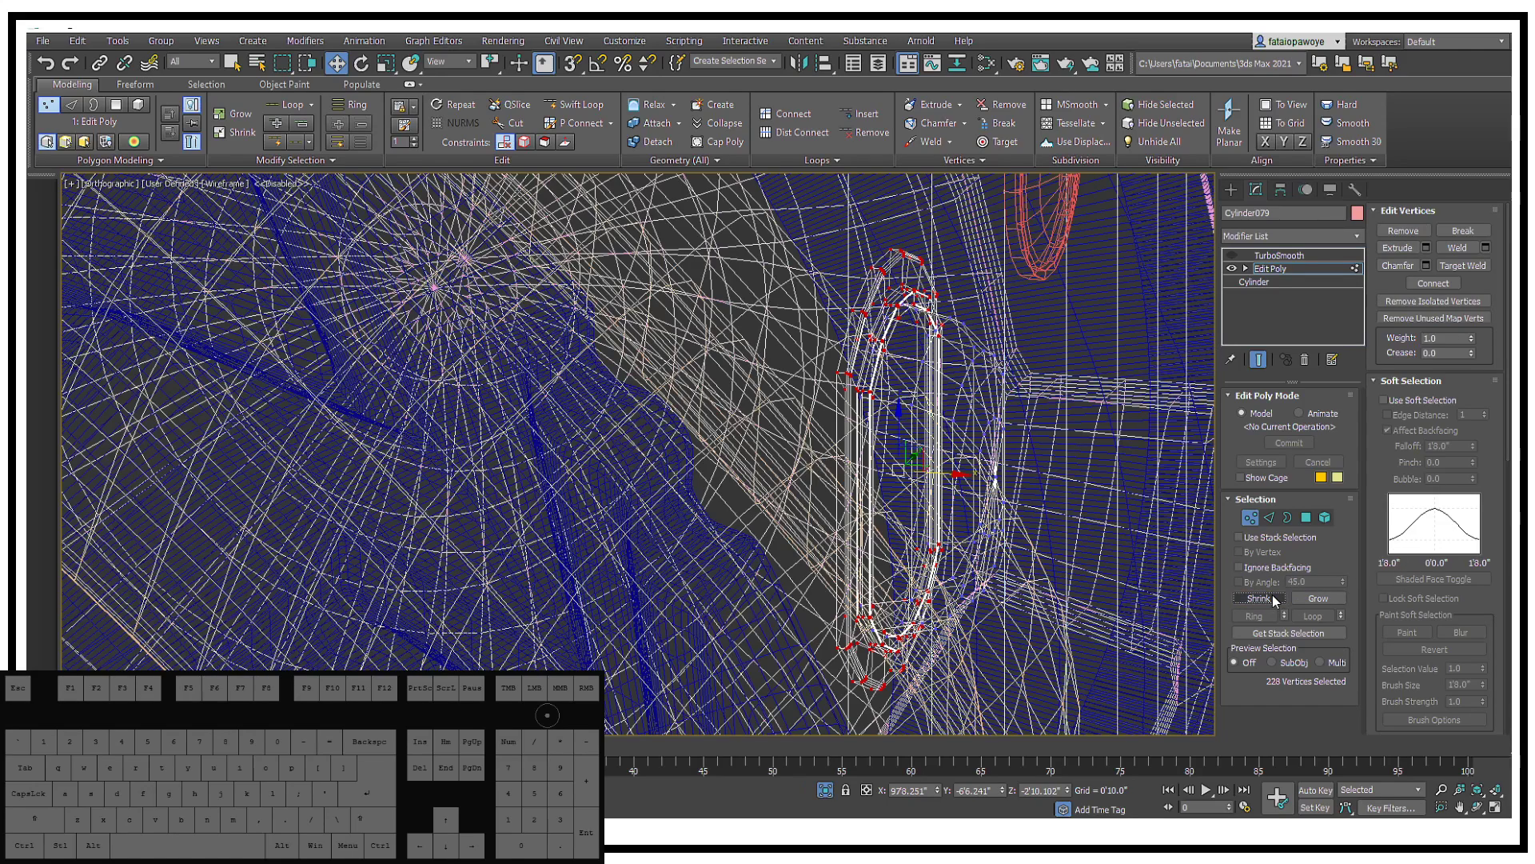
pyautogui.moveTo(937, 472); pyautogui.dragTo(924, 481)
pyautogui.moveTo(923, 480)
pyautogui.mouseDown(button='middle')
pyautogui.moveTo(921, 515)
pyautogui.moveTo(969, 488)
pyautogui.mouseUp(button='middle')
pyautogui.press('F3')
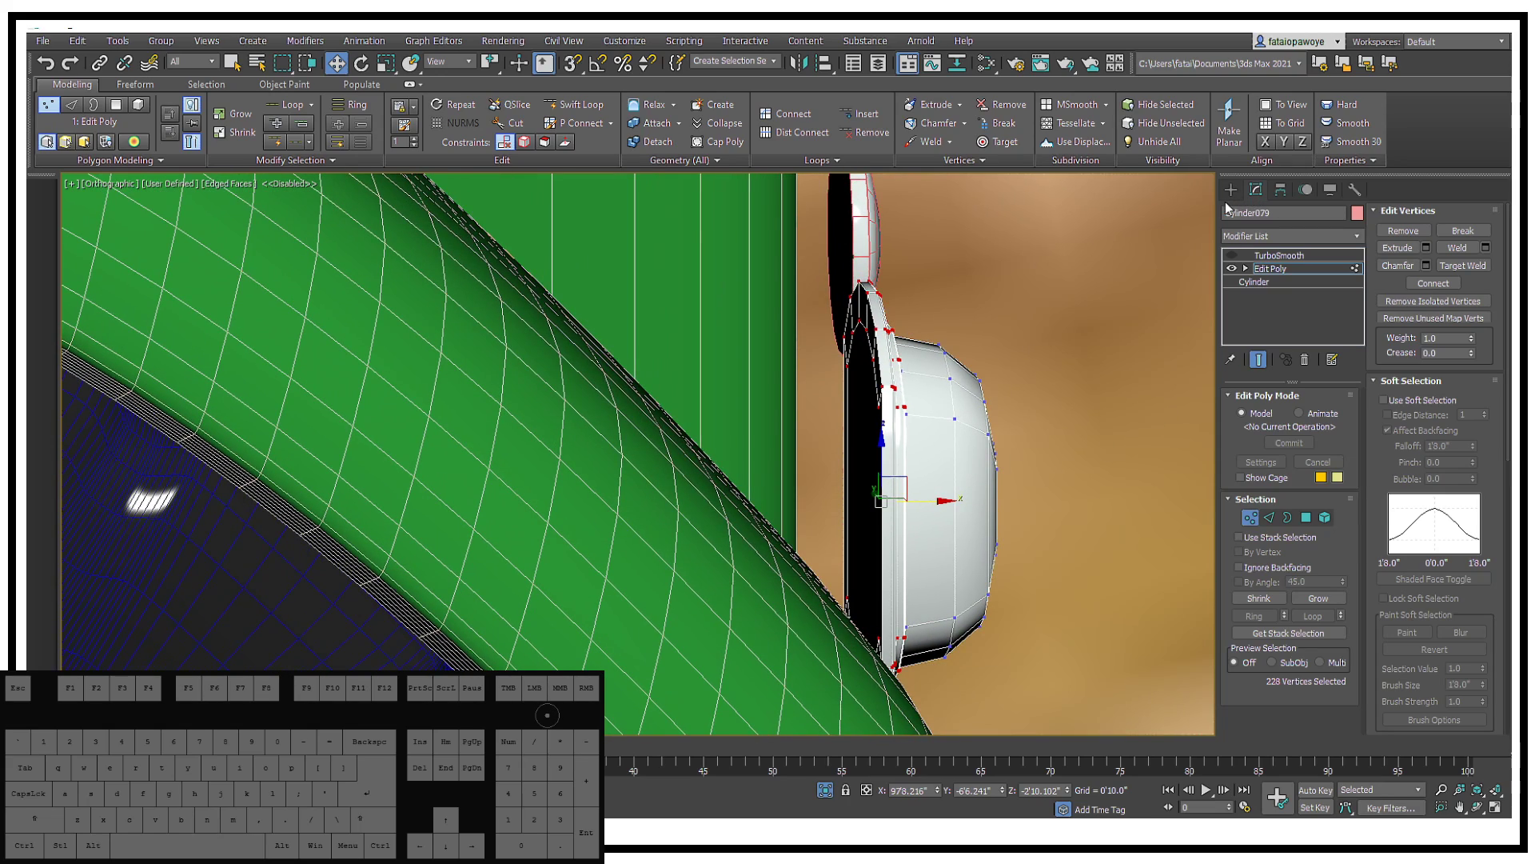
# Step: Try to rotate the lamp's rim vertices to follow the slope of the fender
pyautogui.keyDown('alt'); pyautogui.moveTo(995, 381); pyautogui.dragTo(916, 453, button='middle'); pyautogui.keyUp('alt')
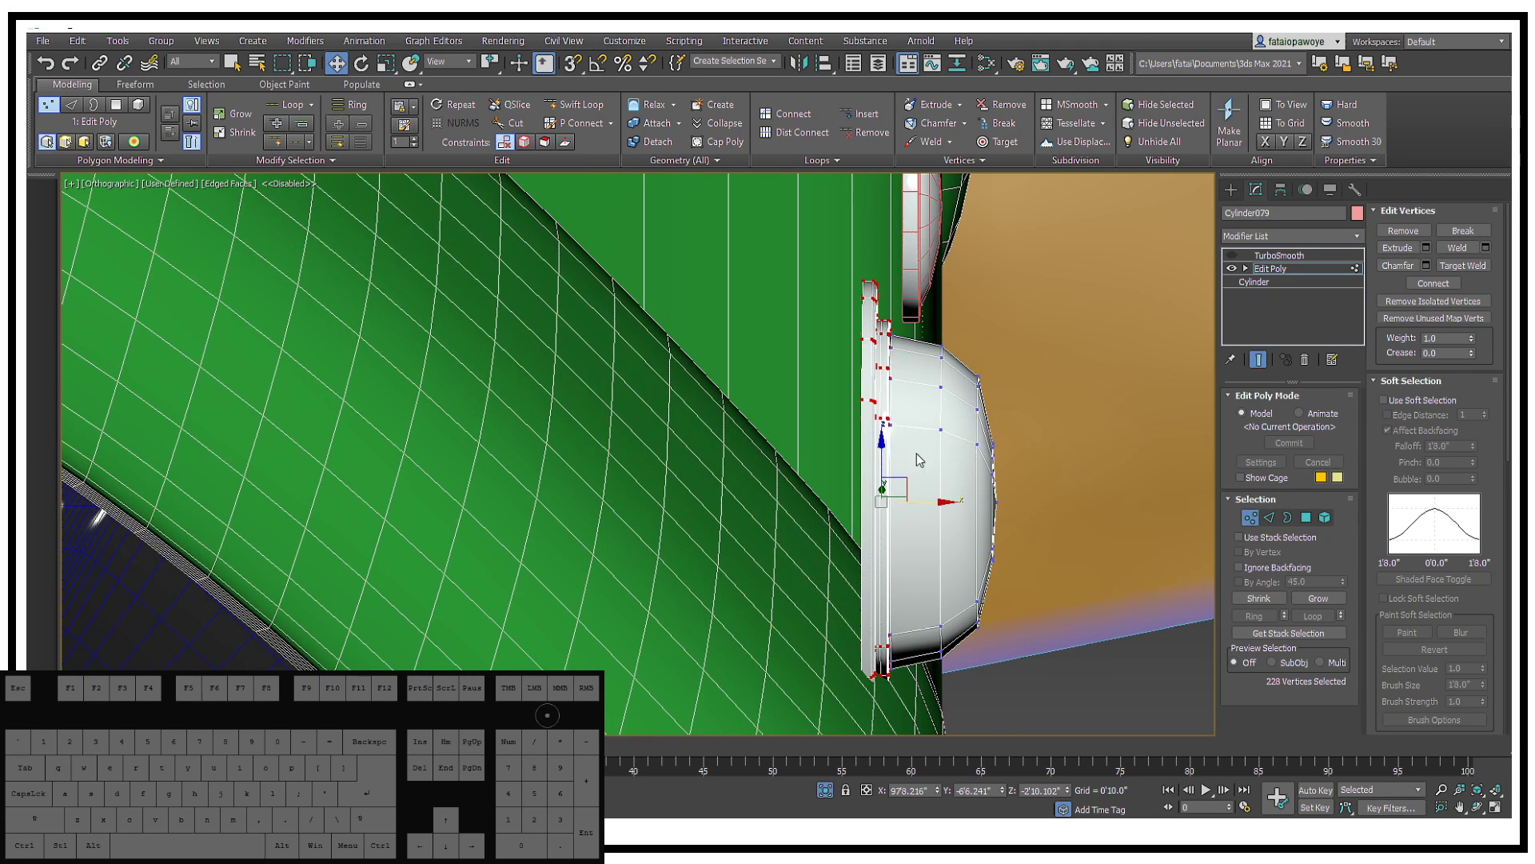
pyautogui.press('e')
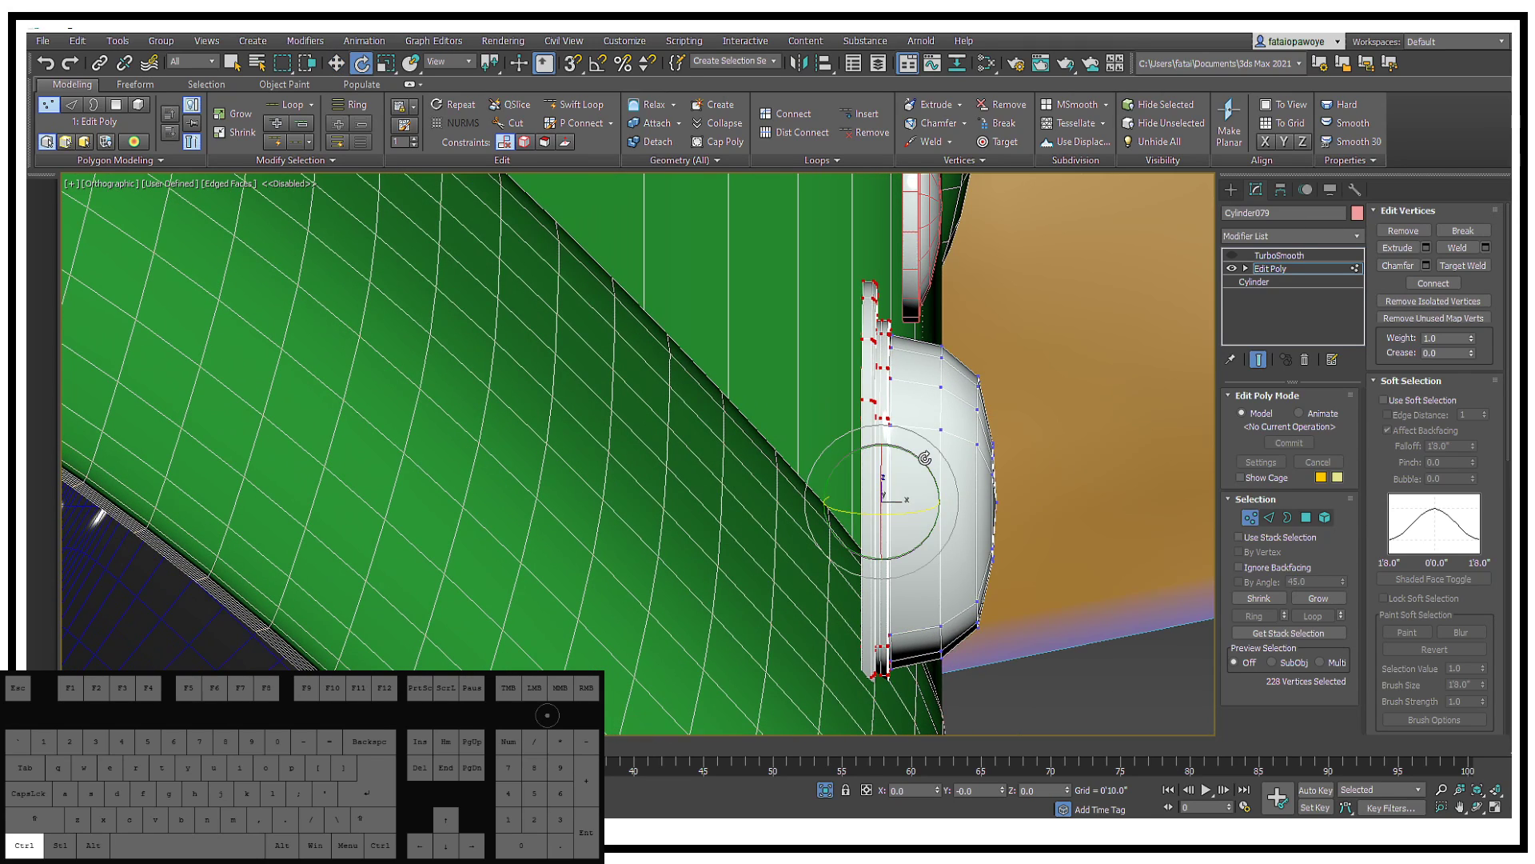
pyautogui.moveTo(925, 463); pyautogui.dragTo(914, 455)
pyautogui.hotkey('ctrl', 'z')
# Step: Try to rotate the whole large lamp against the fender's curved surface
pyautogui.moveTo(925, 435); pyautogui.dragTo(943, 366, button='middle')
pyautogui.keyDown('alt'); pyautogui.moveTo(944, 367); pyautogui.dragTo(1177, 237, button='middle'); pyautogui.keyUp('alt')
pyautogui.click(1232, 190)
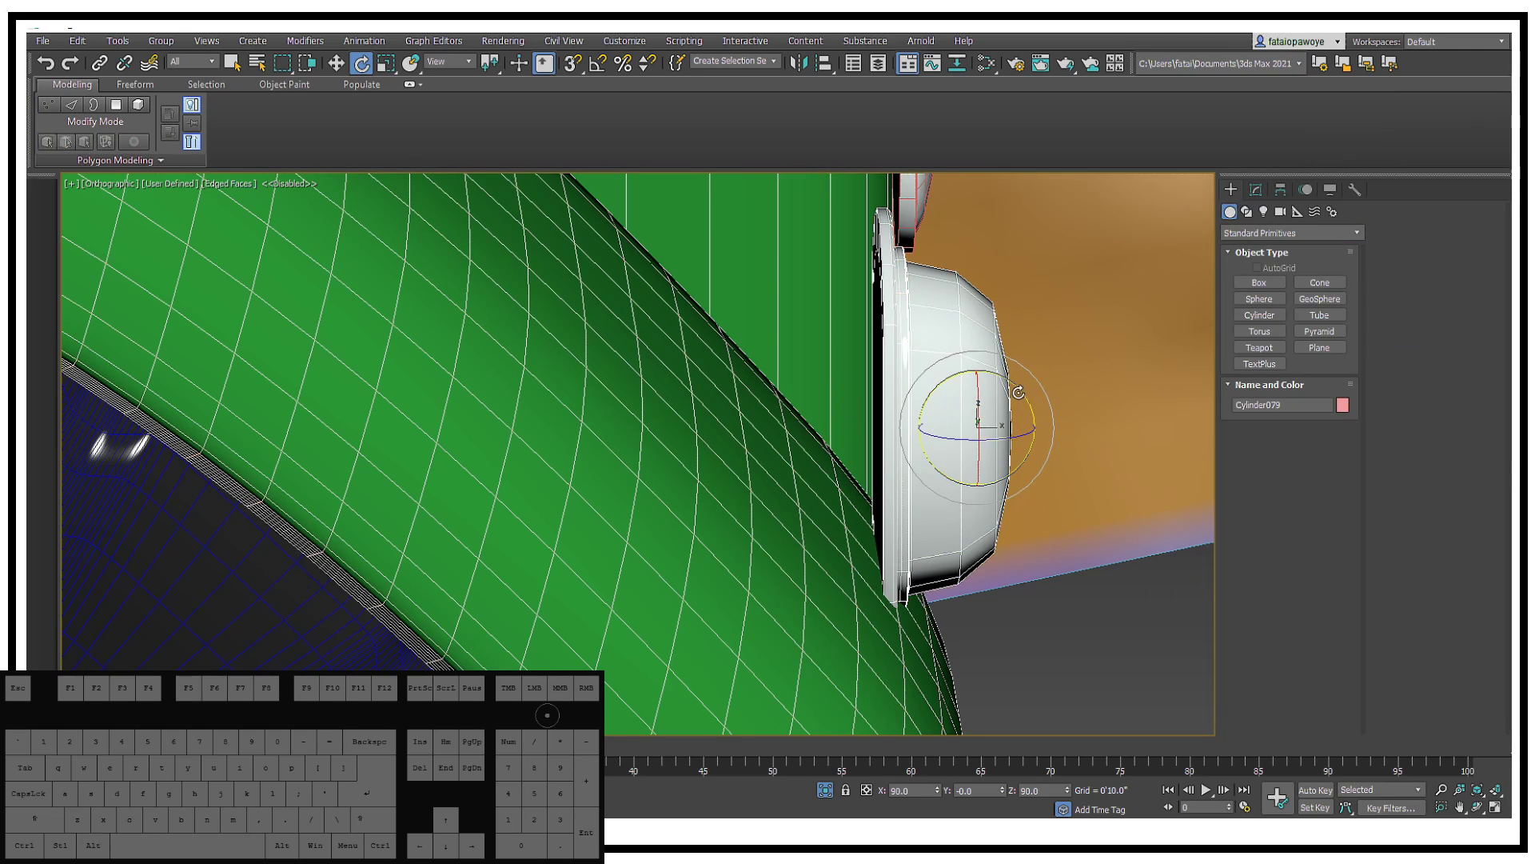
pyautogui.moveTo(1020, 388); pyautogui.dragTo(912, 383)
pyautogui.hotkey('ctrl', 'z')
# Step: Move the whole large lamp closer to the fender and return to vertex editing in its Edit Poly modifier
pyautogui.press('w')
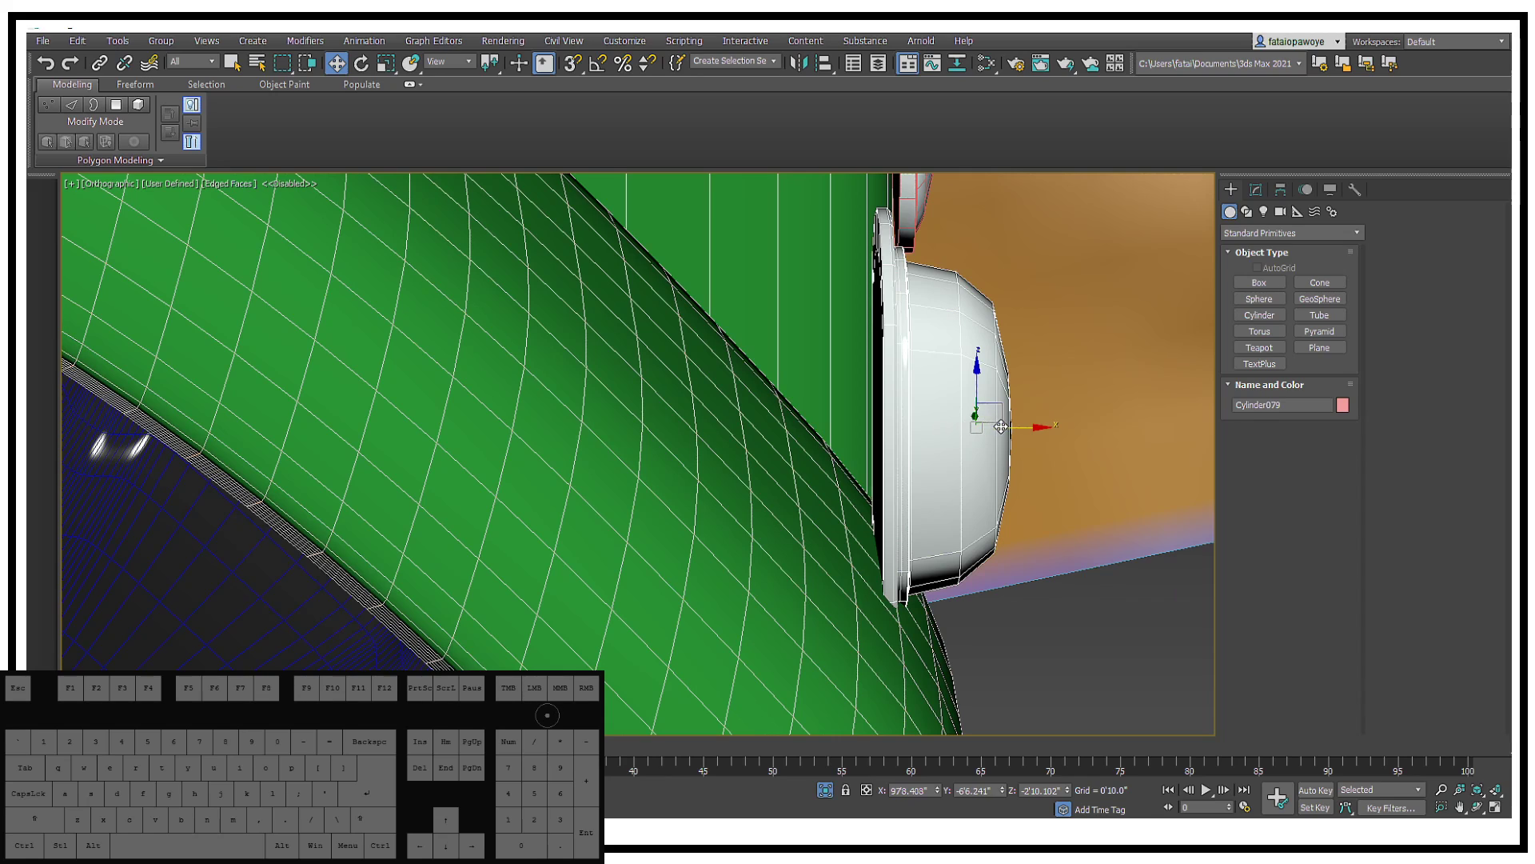
pyautogui.moveTo(1001, 426); pyautogui.dragTo(971, 415)
pyautogui.moveTo(958, 416)
pyautogui.keyDown('alt'); pyautogui.mouseDown(button='middle')
pyautogui.moveTo(832, 353)
pyautogui.moveTo(805, 367)
pyautogui.moveTo(951, 415)
pyautogui.mouseUp(button='middle'); pyautogui.keyUp('alt')
pyautogui.click(1258, 196)
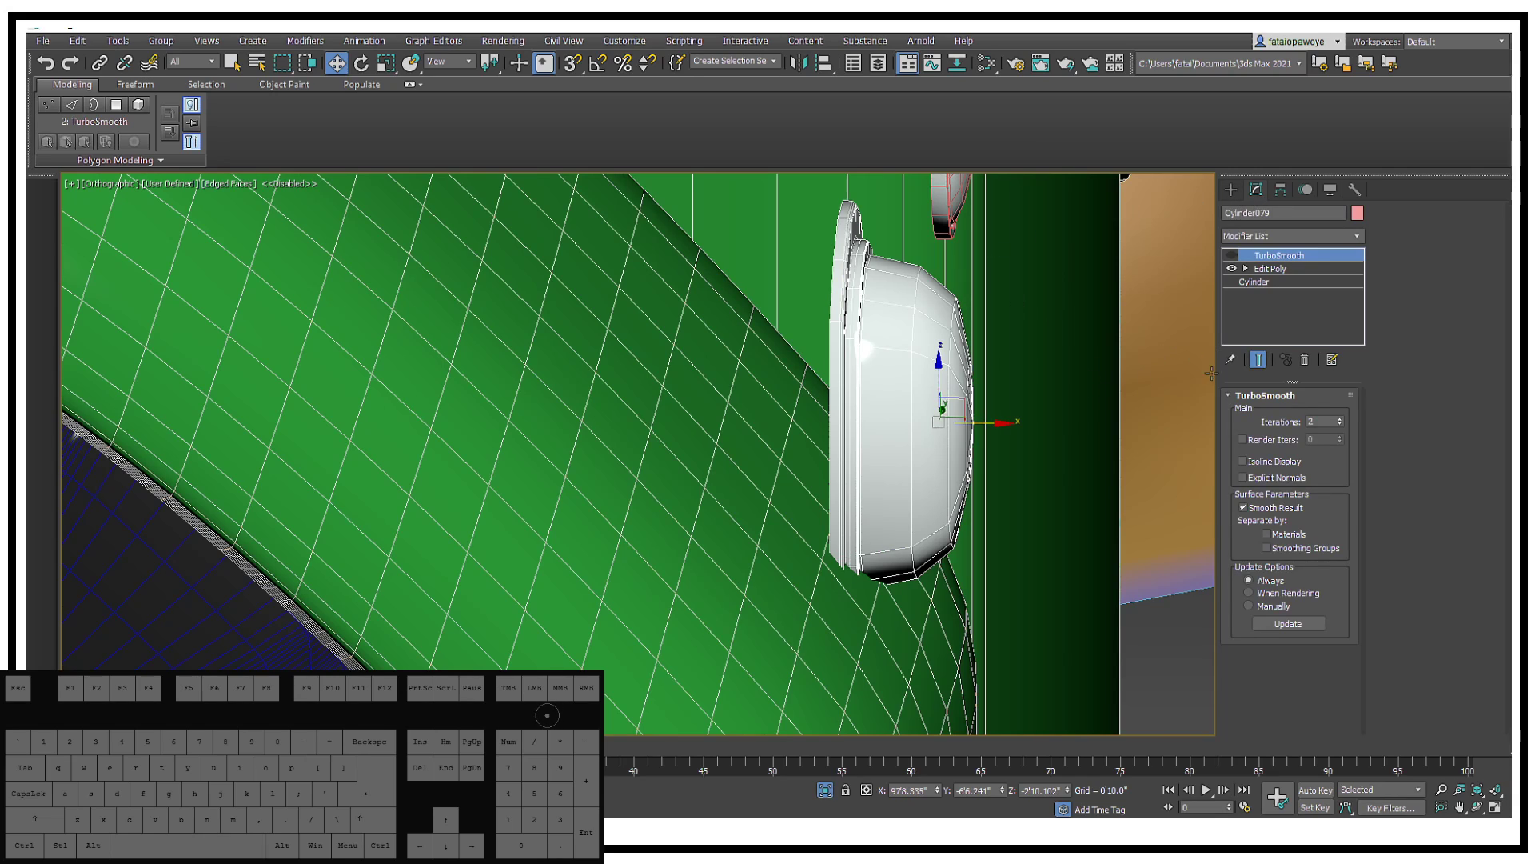
pyautogui.click(1277, 269)
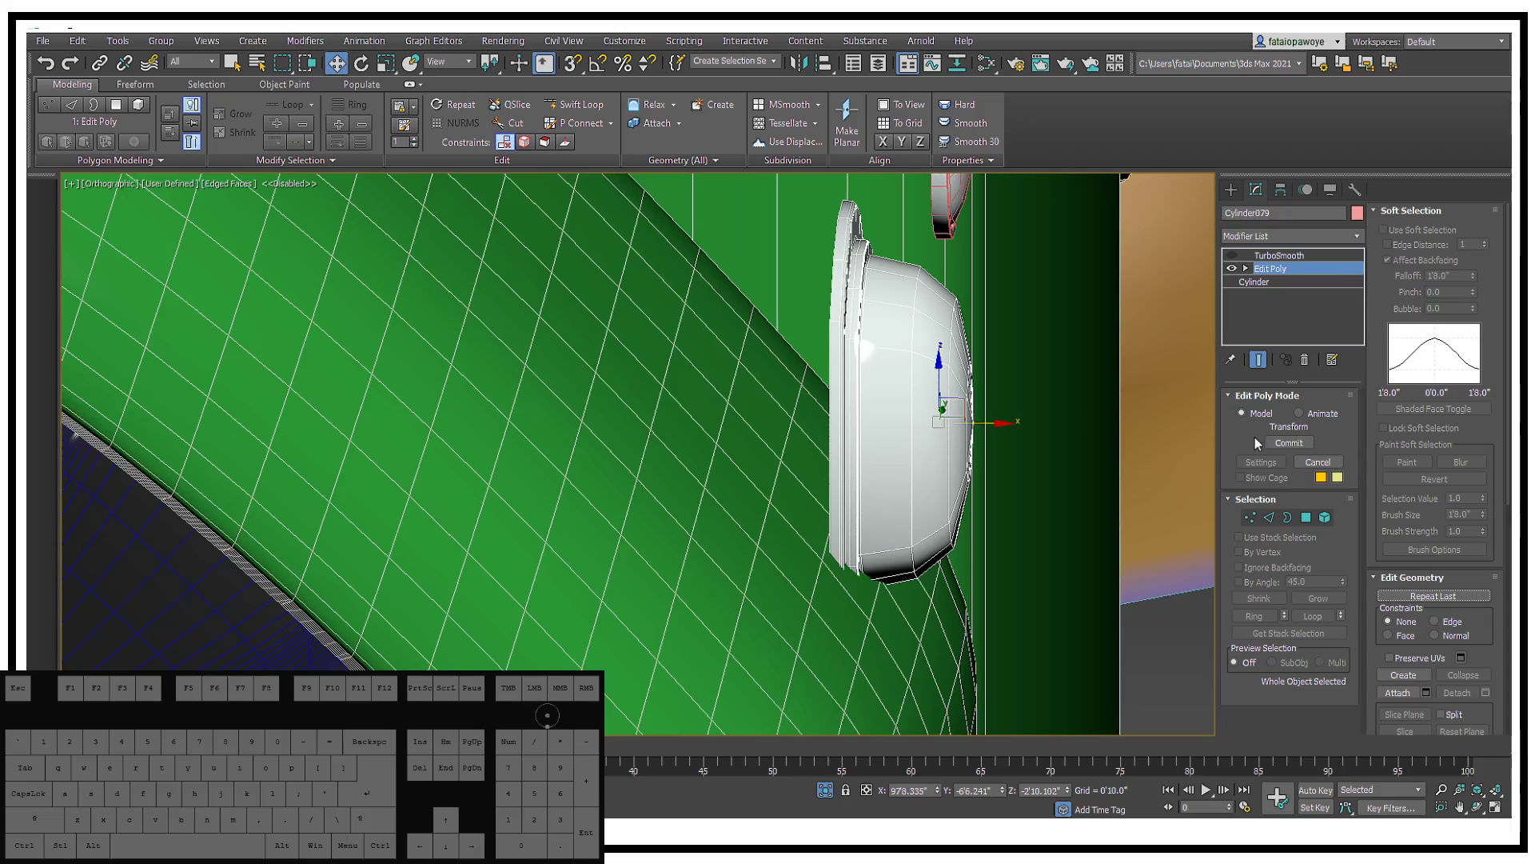
pyautogui.click(1250, 519)
# Step: Try to move the selected rim vertices of the large lamp further back into the fender
pyautogui.keyDown('alt'); pyautogui.moveTo(884, 433); pyautogui.dragTo(830, 412, button='middle'); pyautogui.keyUp('alt')
pyautogui.scroll(7, 853, 280)
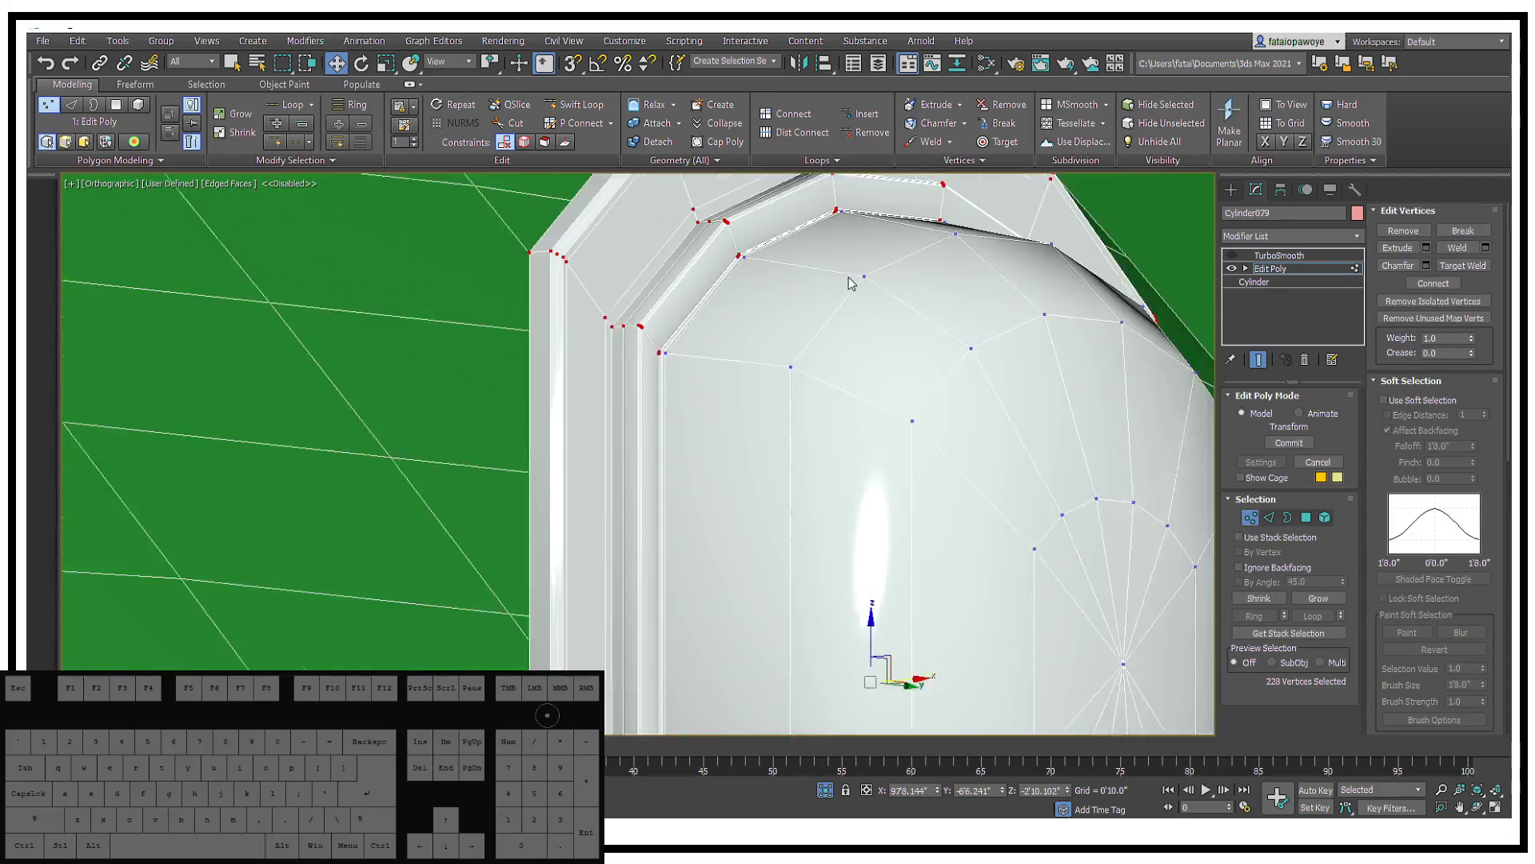
pyautogui.keyDown('alt'); pyautogui.moveTo(739, 294); pyautogui.dragTo(832, 448, button='middle'); pyautogui.keyUp('alt')
pyautogui.moveTo(796, 487); pyautogui.dragTo(680, 347)
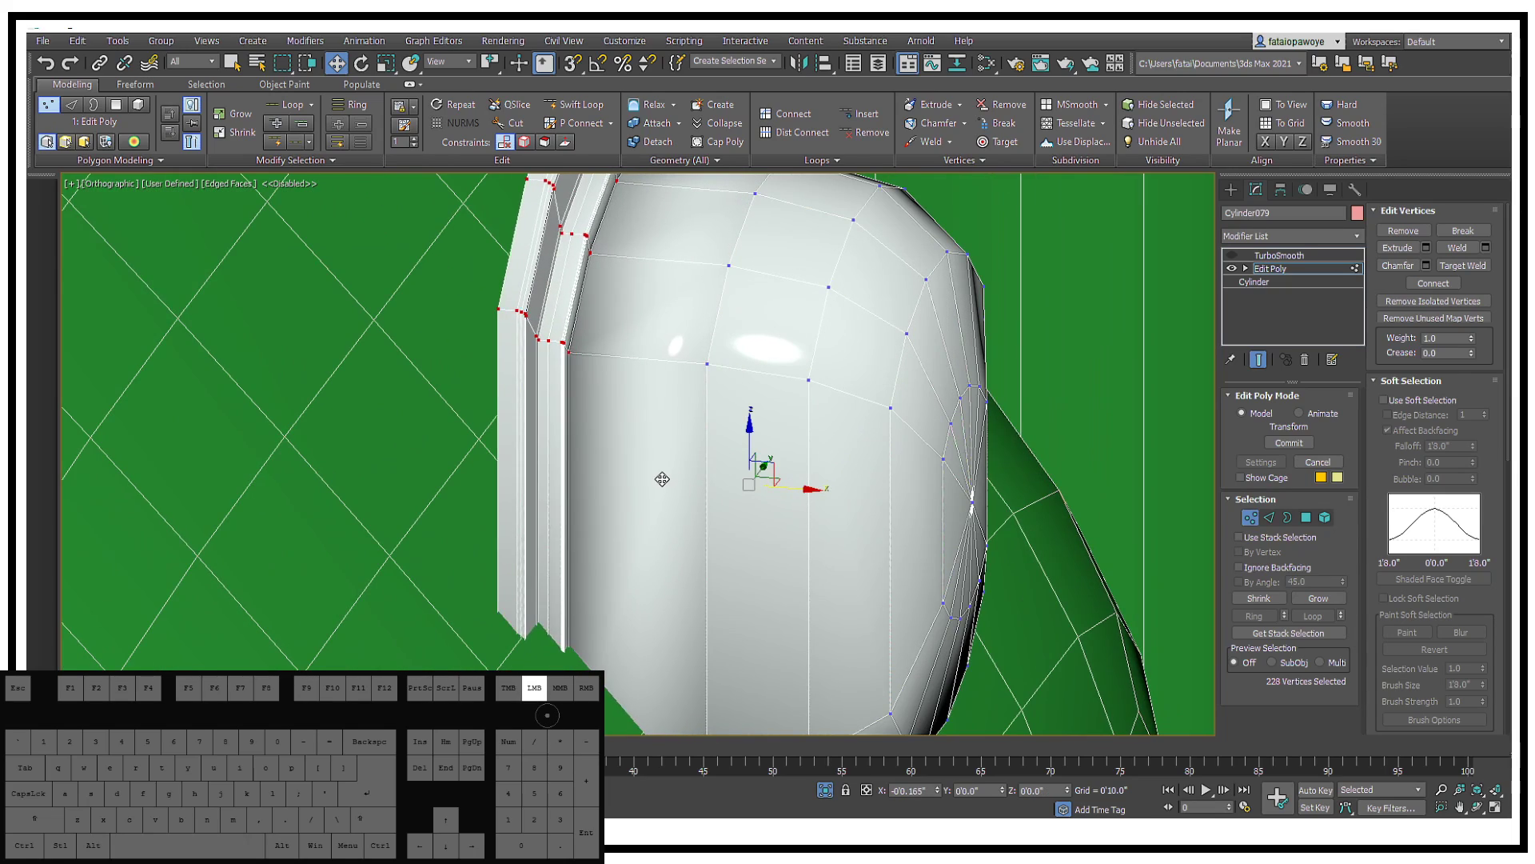
pyautogui.hotkey('ctrl', 'z')
# Step: Try to tilt the selected rim vertices and reposition them against the fender
pyautogui.moveTo(711, 454); pyautogui.dragTo(729, 362, button='middle')
pyautogui.scroll(-5, 729, 362)
pyautogui.keyDown('alt'); pyautogui.moveTo(729, 362); pyautogui.dragTo(755, 409, button='middle'); pyautogui.keyUp('alt')
pyautogui.press('e')
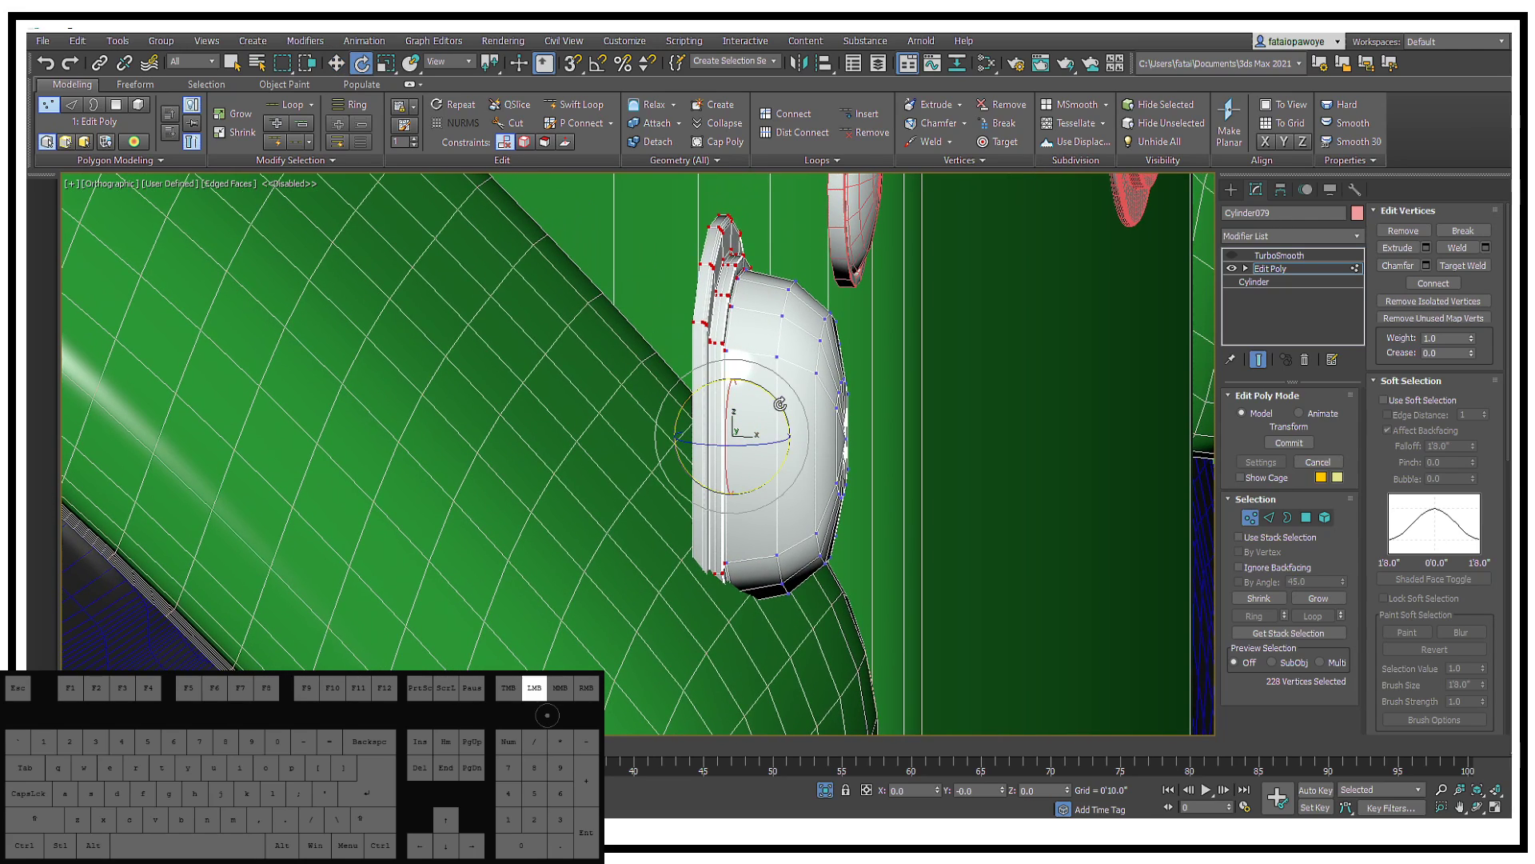
pyautogui.moveTo(780, 404); pyautogui.dragTo(746, 452)
pyautogui.press('w')
pyautogui.click(767, 437)
pyautogui.hotkey('ctrl', 'z')
pyautogui.keyDown('alt'); pyautogui.moveTo(747, 453); pyautogui.dragTo(803, 423, button='middle'); pyautogui.keyUp('alt')
pyautogui.hotkey('ctrl', 'z')
pyautogui.hotkey('ctrl', 'z')
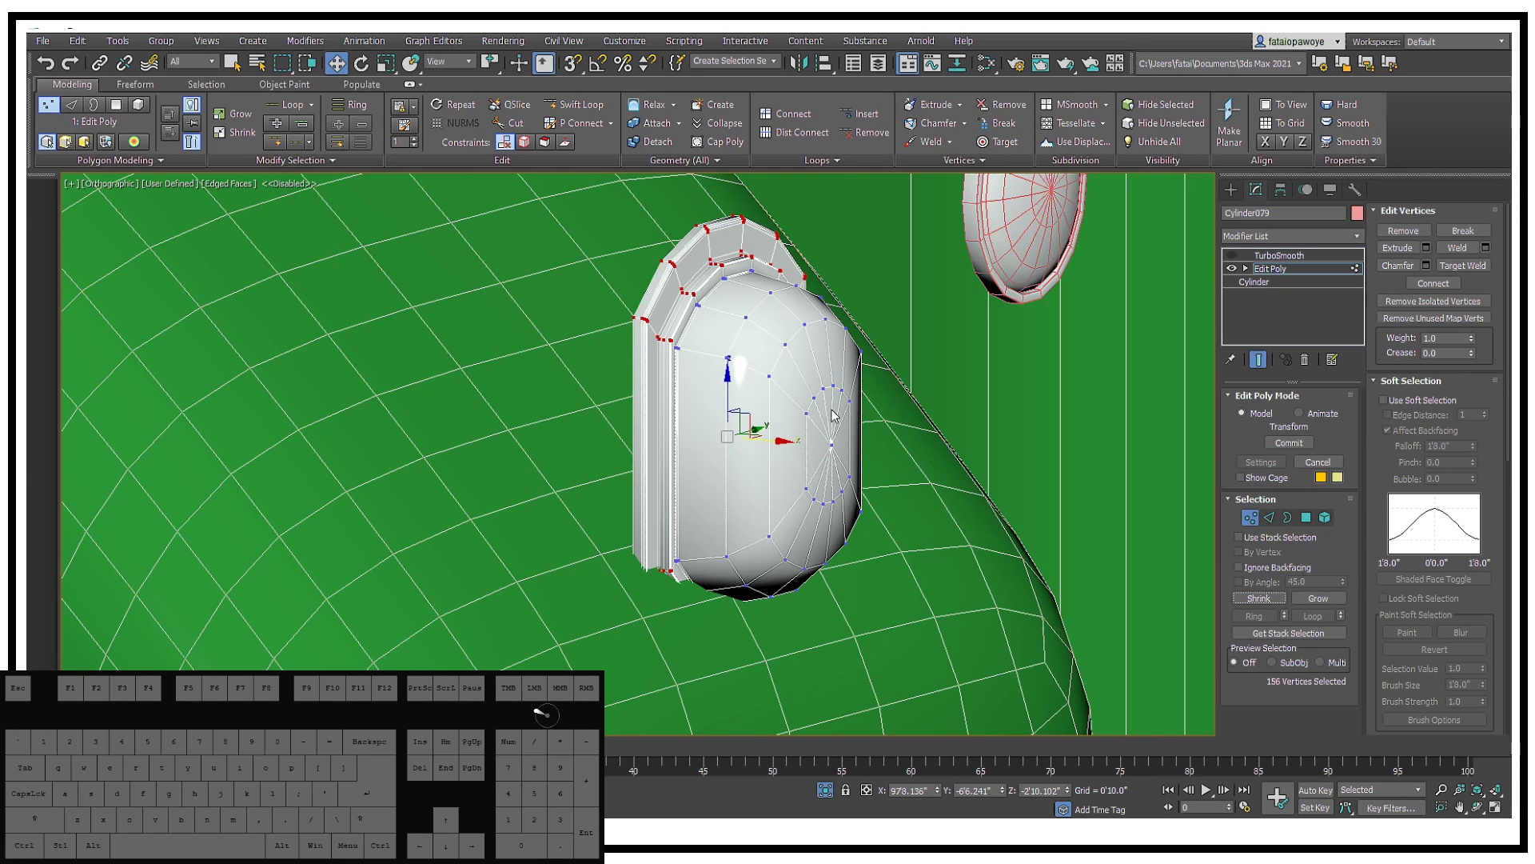
# Step: Grow the vertex selection across the large lamp's stepped rim
pyautogui.scroll(5, 834, 415)
pyautogui.scroll(3, 859, 435)
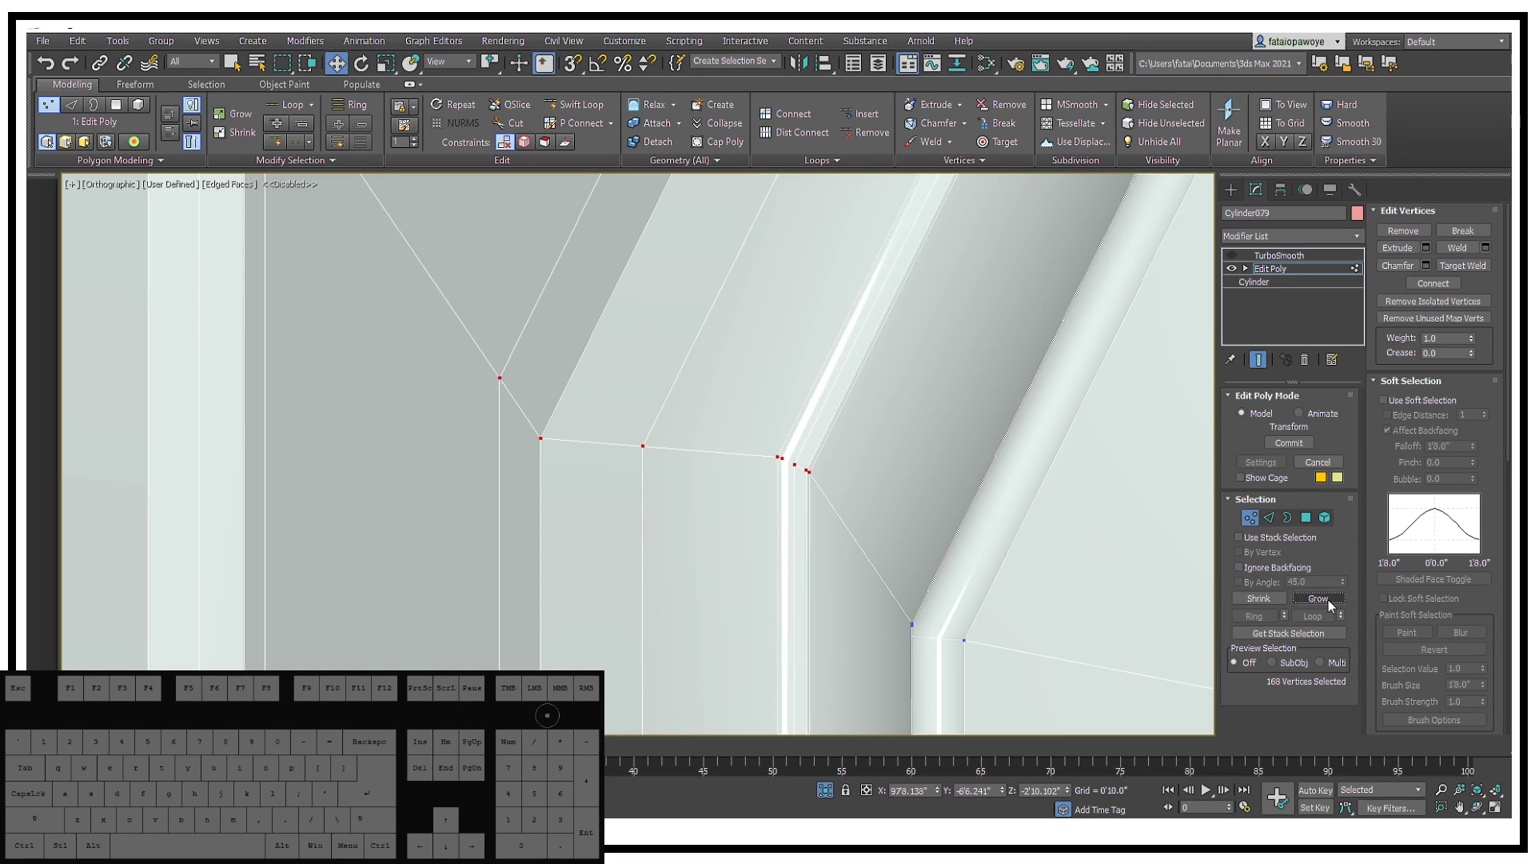
pyautogui.scroll(-10, 986, 482)
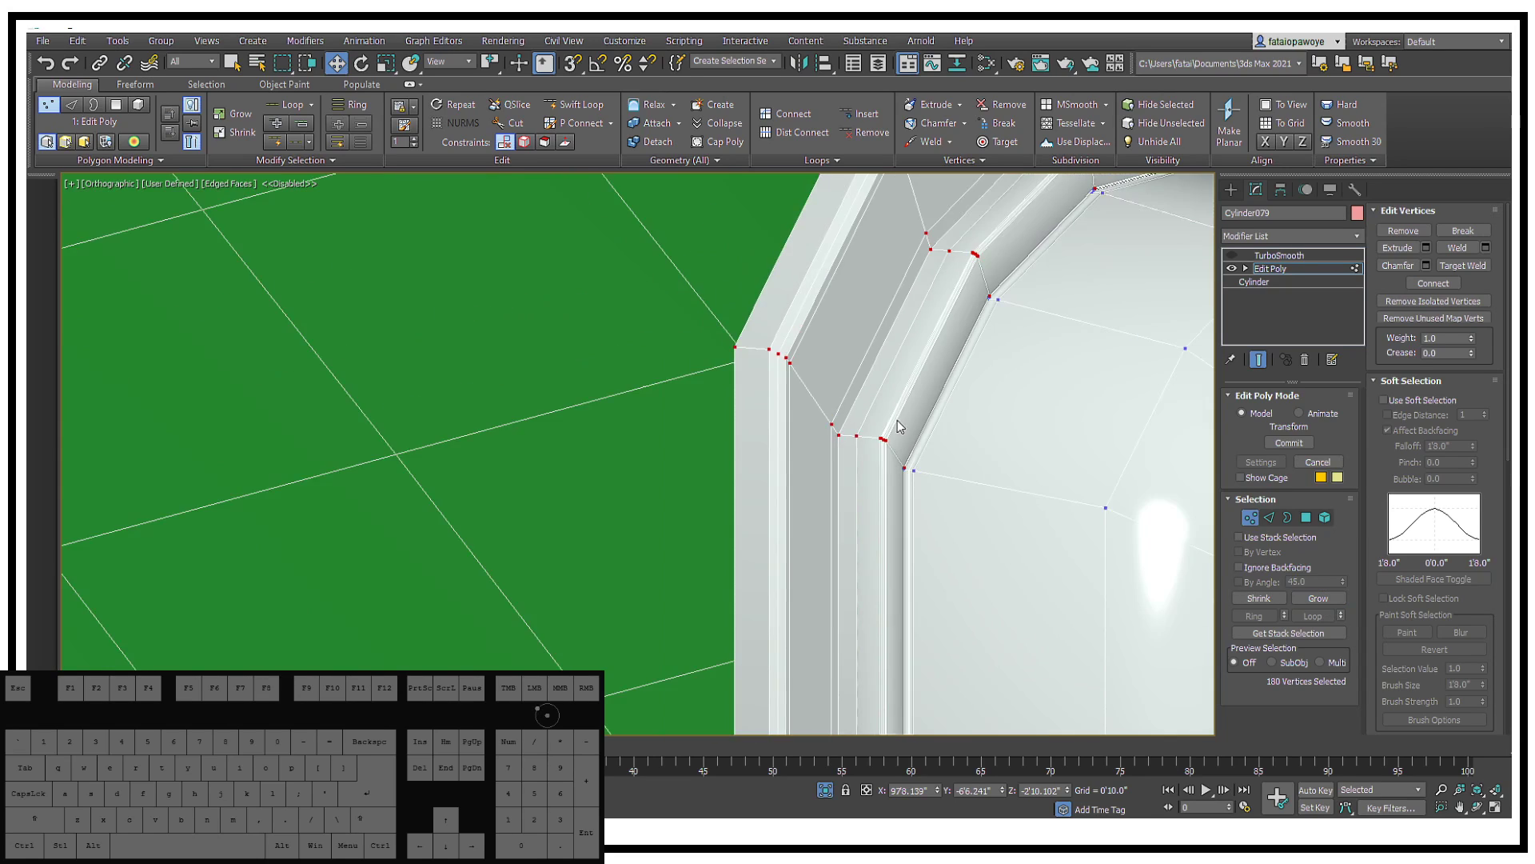
# Step: Try to rotate the enlarged rim vertex selection towards the fender's slope
pyautogui.press('e')
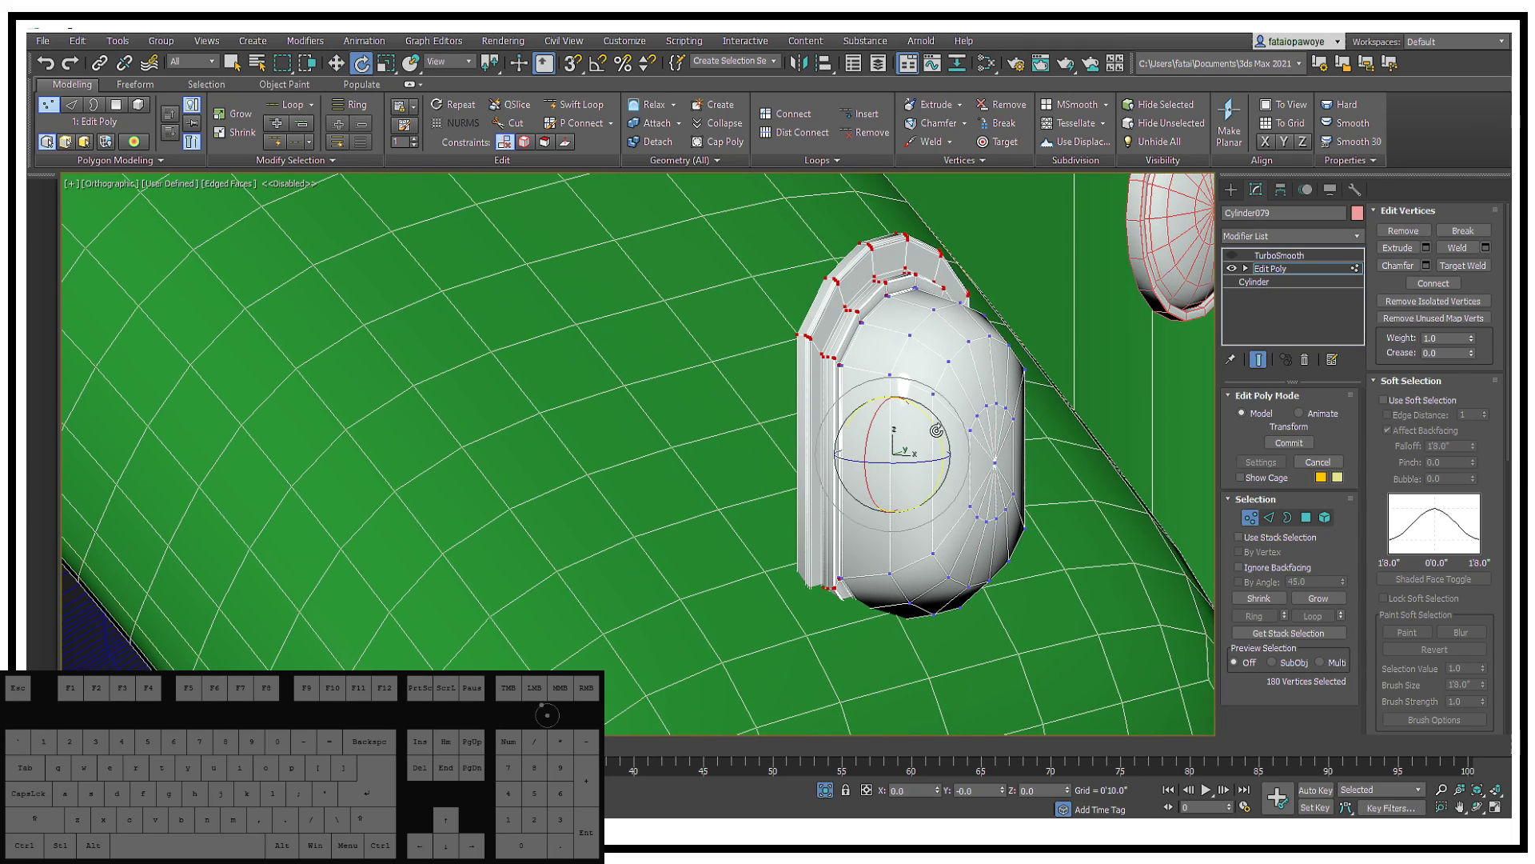
pyautogui.moveTo(935, 430)
pyautogui.mouseDown()
pyautogui.moveTo(938, 391)
pyautogui.moveTo(941, 452)
pyautogui.mouseUp()
pyautogui.scroll(10, 851, 591)
pyautogui.moveTo(851, 591); pyautogui.dragTo(740, 540, button='middle')
pyautogui.hotkey('ctrl', 'z')
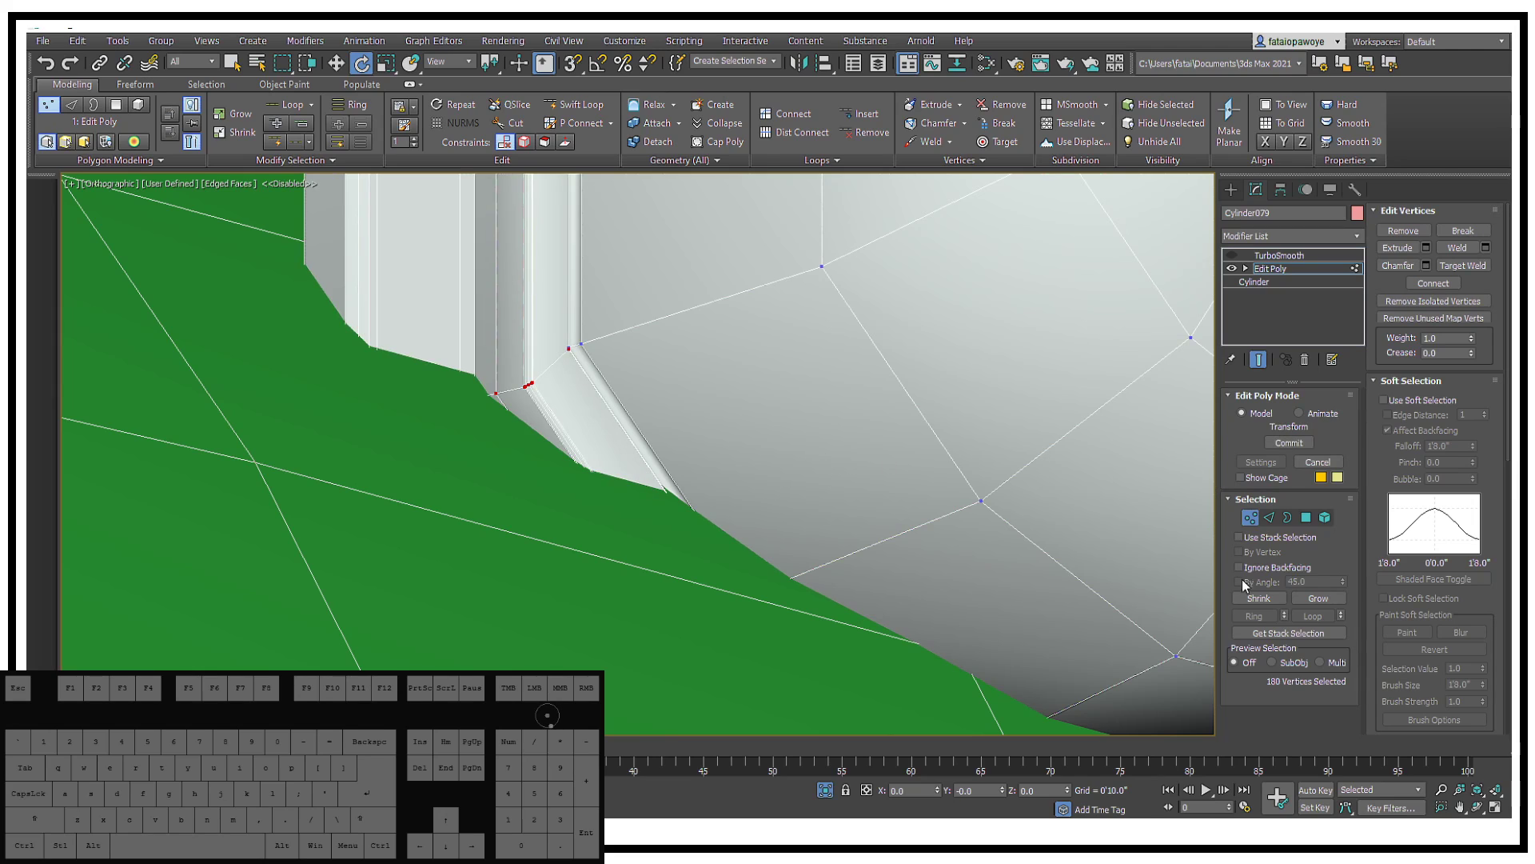
# Step: Grow the vertex selection further to the inner rim edge beside the lamp's lens
pyautogui.scroll(-4, 918, 370)
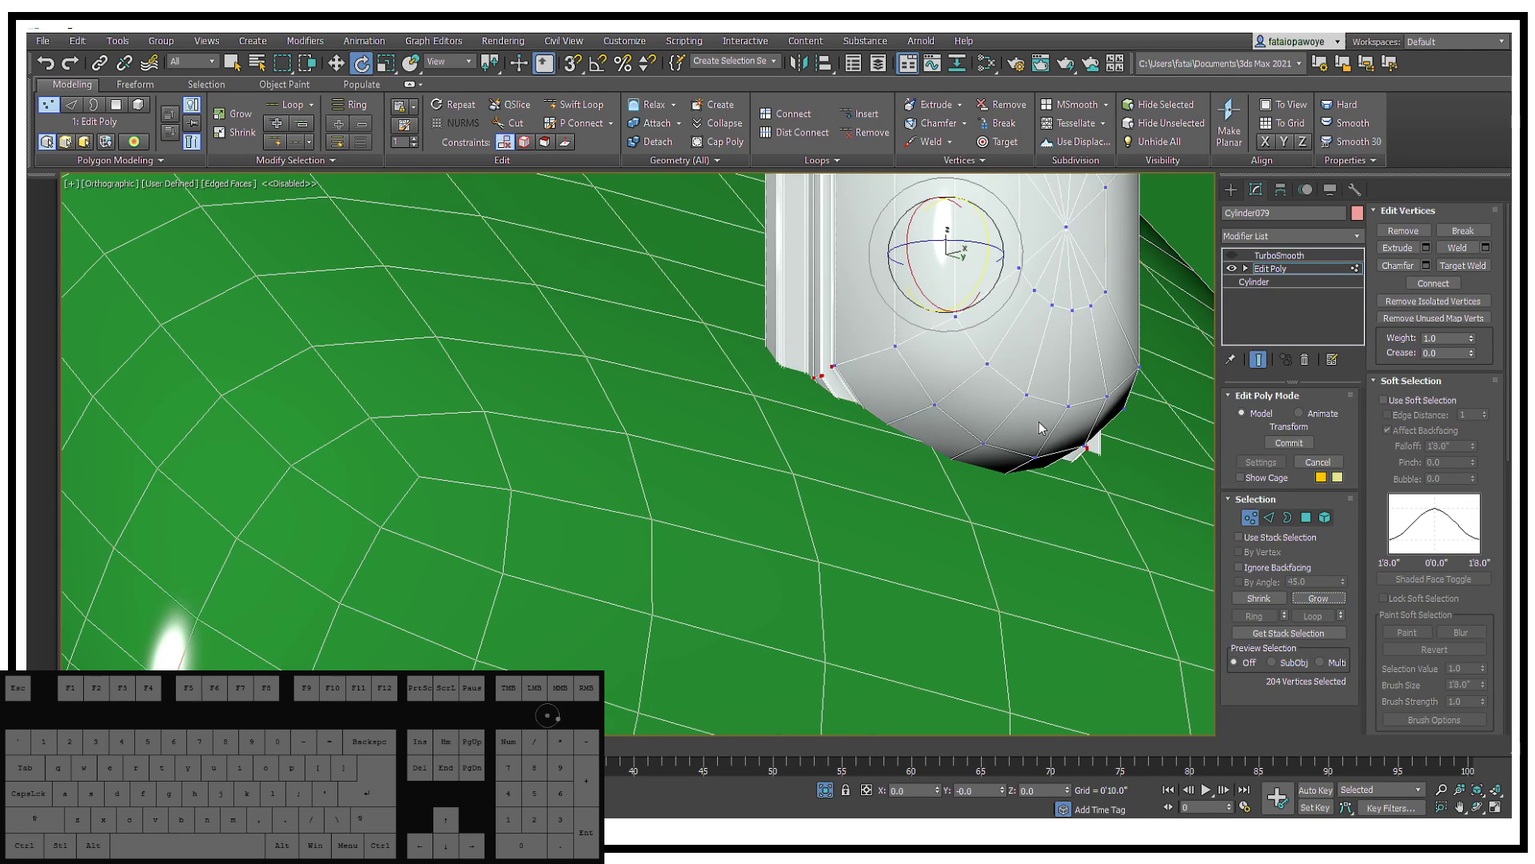
pyautogui.moveTo(927, 298); pyautogui.dragTo(935, 432, button='middle')
pyautogui.scroll(3, 929, 428)
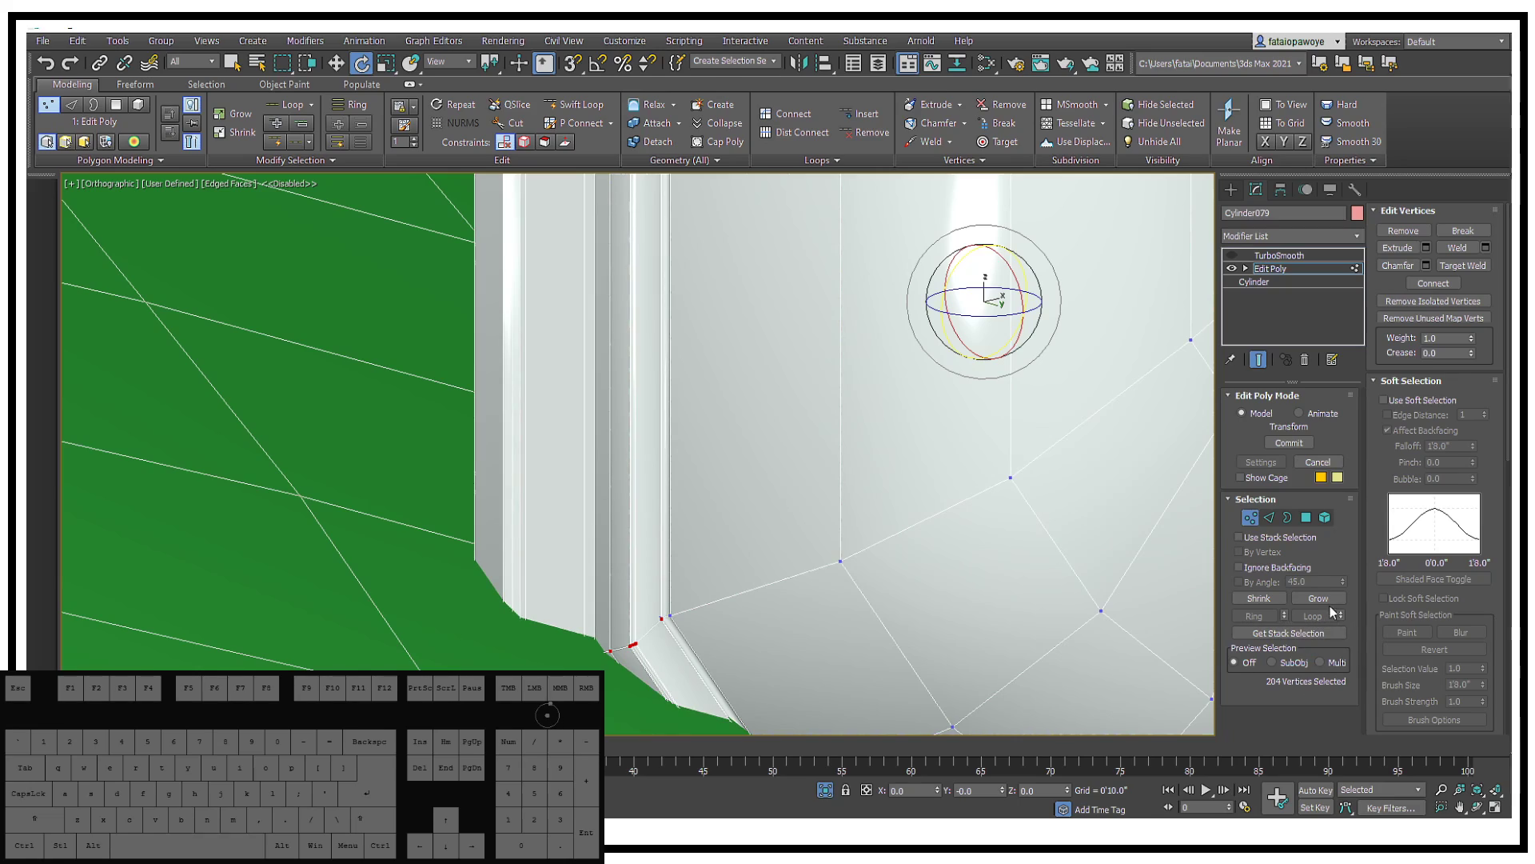
pyautogui.click(1318, 598)
pyautogui.keyDown('alt'); pyautogui.moveTo(994, 480); pyautogui.dragTo(912, 326, button='middle'); pyautogui.keyUp('alt')
pyautogui.scroll(10, 812, 408)
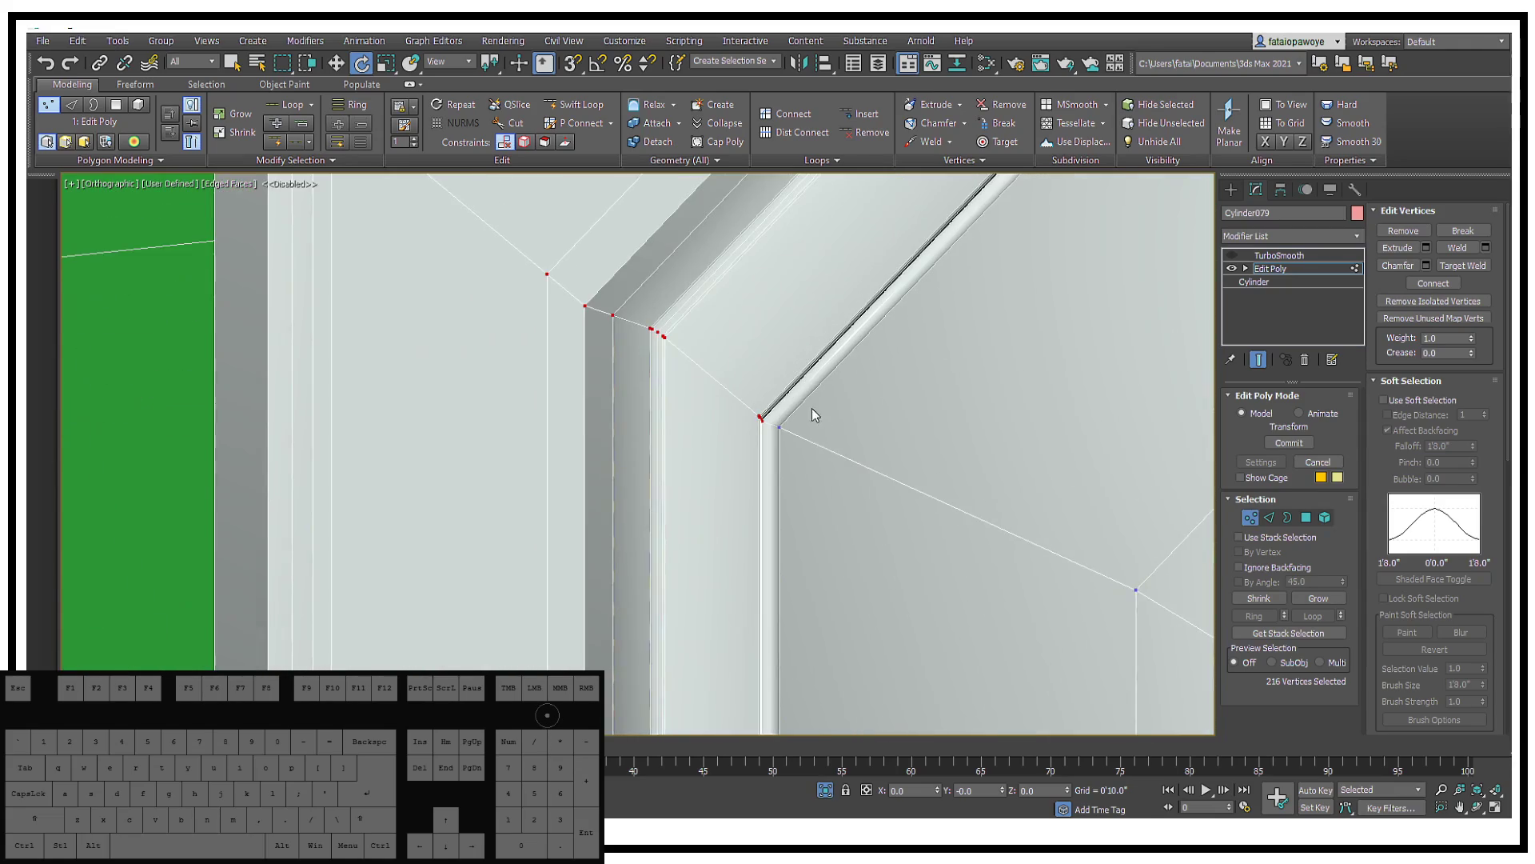
# Step: Select the inner edge loop where the large lamp's rim meets the lens and split it
pyautogui.click(1269, 518)
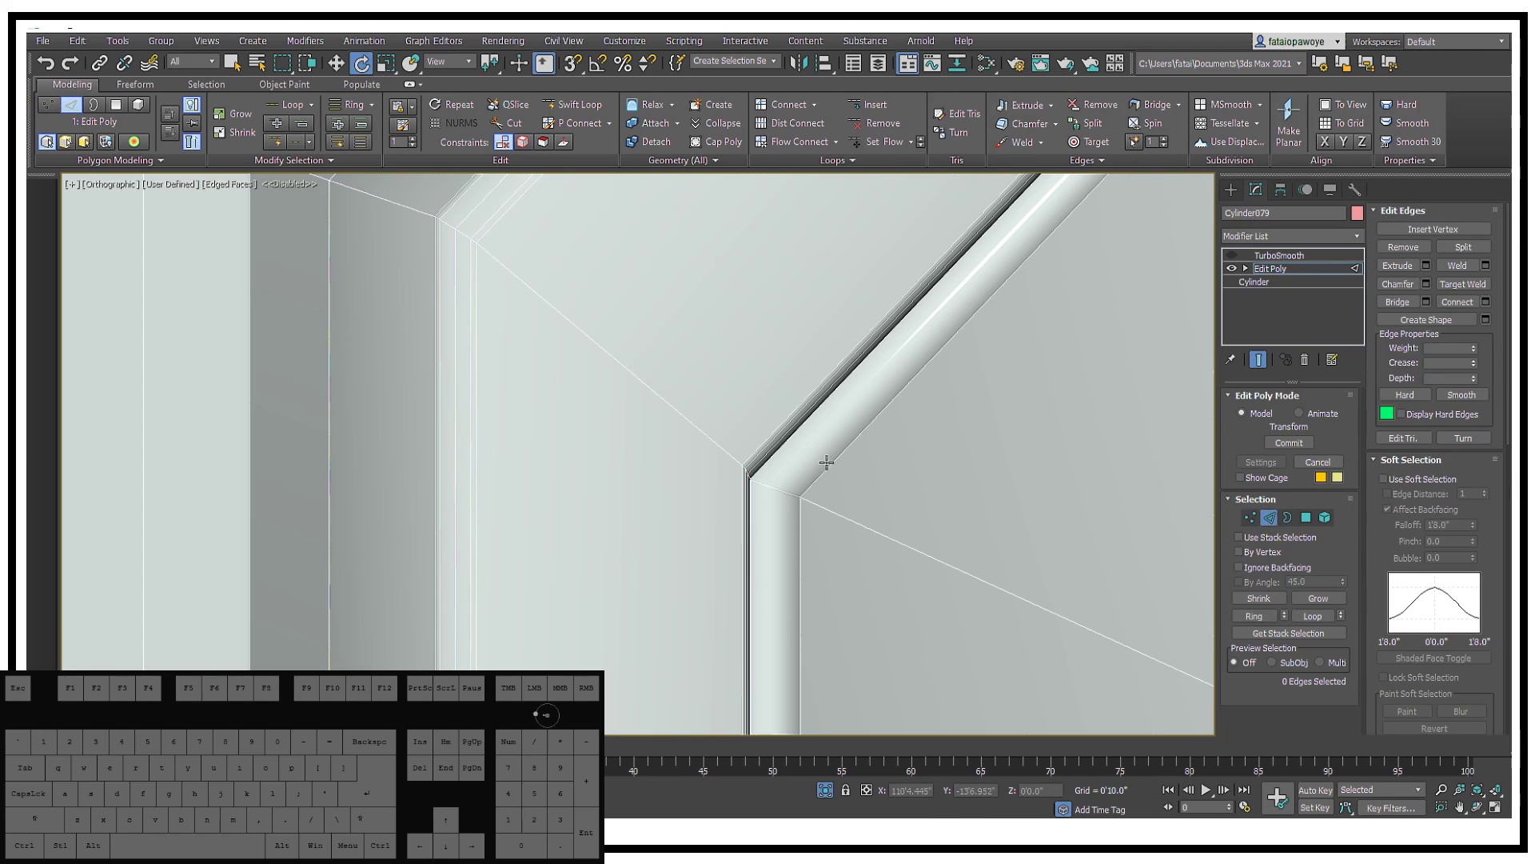
pyautogui.click(752, 475)
pyautogui.keyDown('alt'); pyautogui.moveTo(751, 476); pyautogui.dragTo(752, 408, button='middle'); pyautogui.keyUp('alt')
pyautogui.keyDown('alt'); pyautogui.moveTo(751, 350); pyautogui.dragTo(803, 358, button='middle'); pyautogui.keyUp('alt')
pyautogui.click(1421, 252)
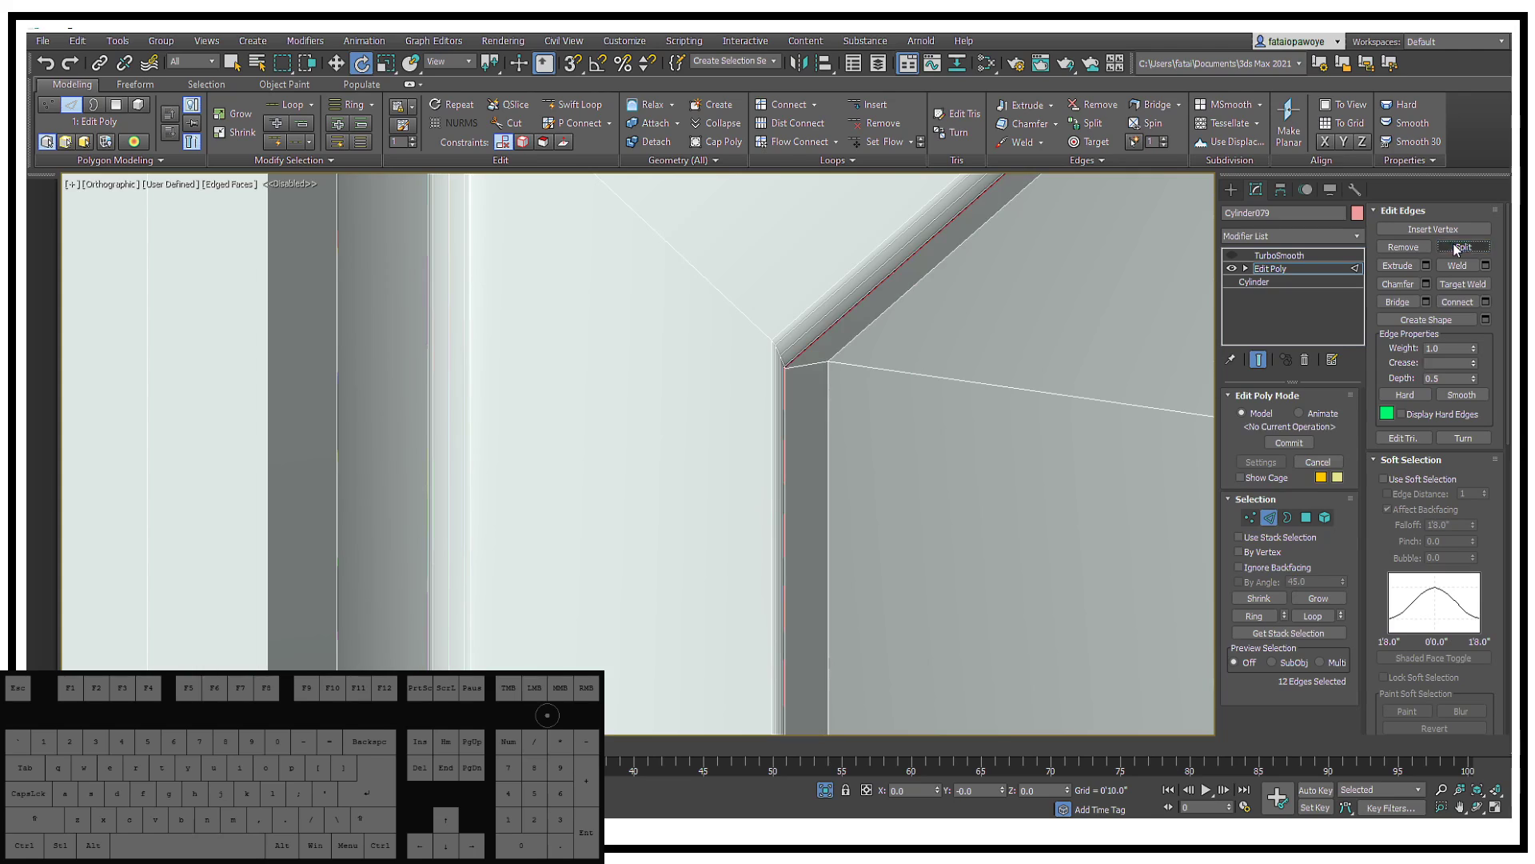
# Step: Select the large lamp's split-off rim as a separate element
pyautogui.keyDown('alt'); pyautogui.moveTo(912, 319); pyautogui.dragTo(847, 259, button='middle'); pyautogui.keyUp('alt')
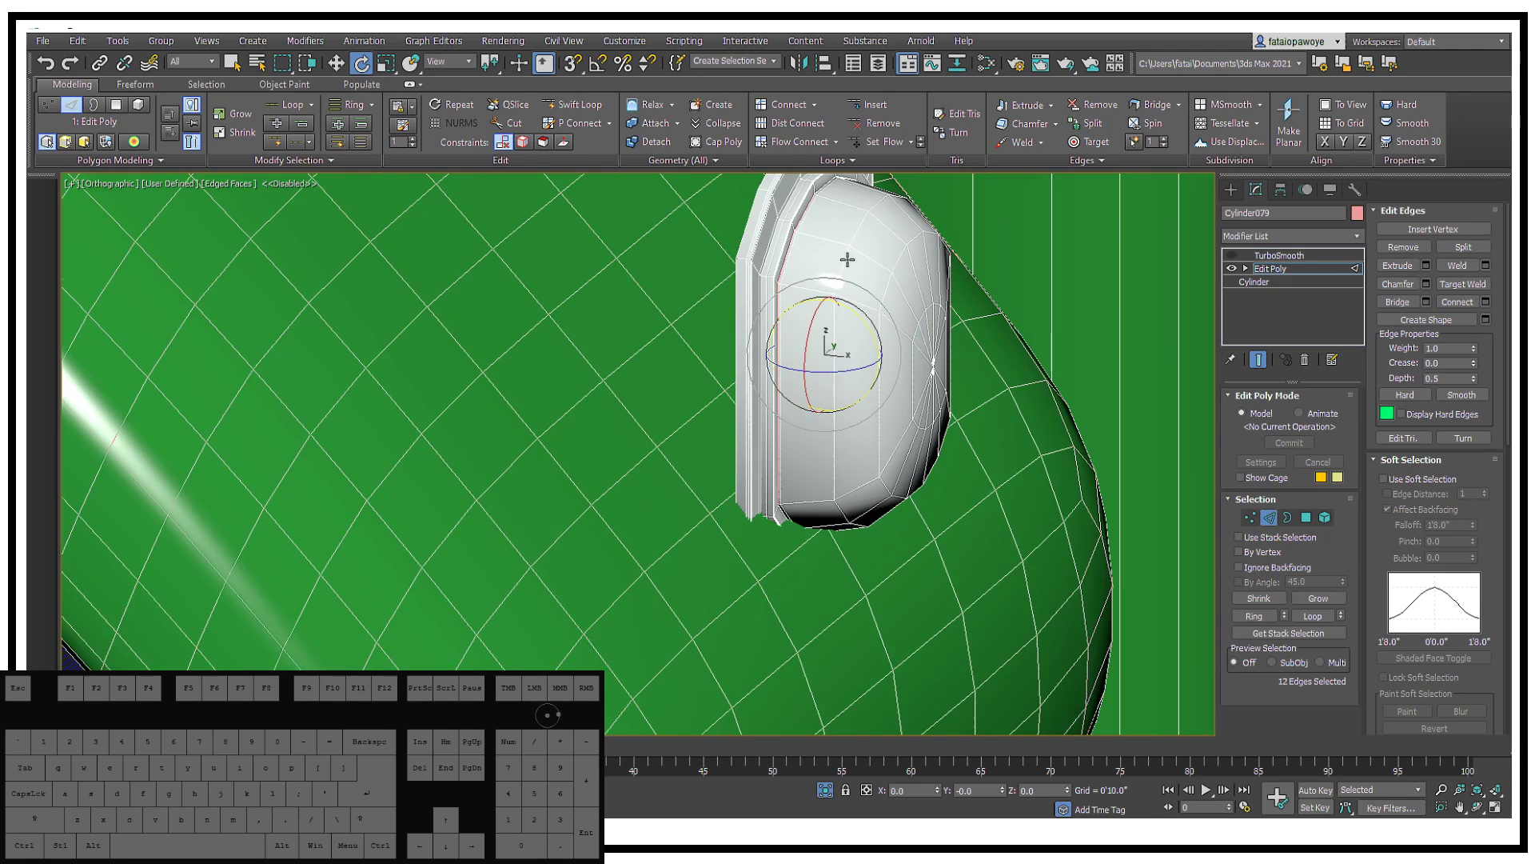
pyautogui.click(1325, 517)
pyautogui.click(758, 230)
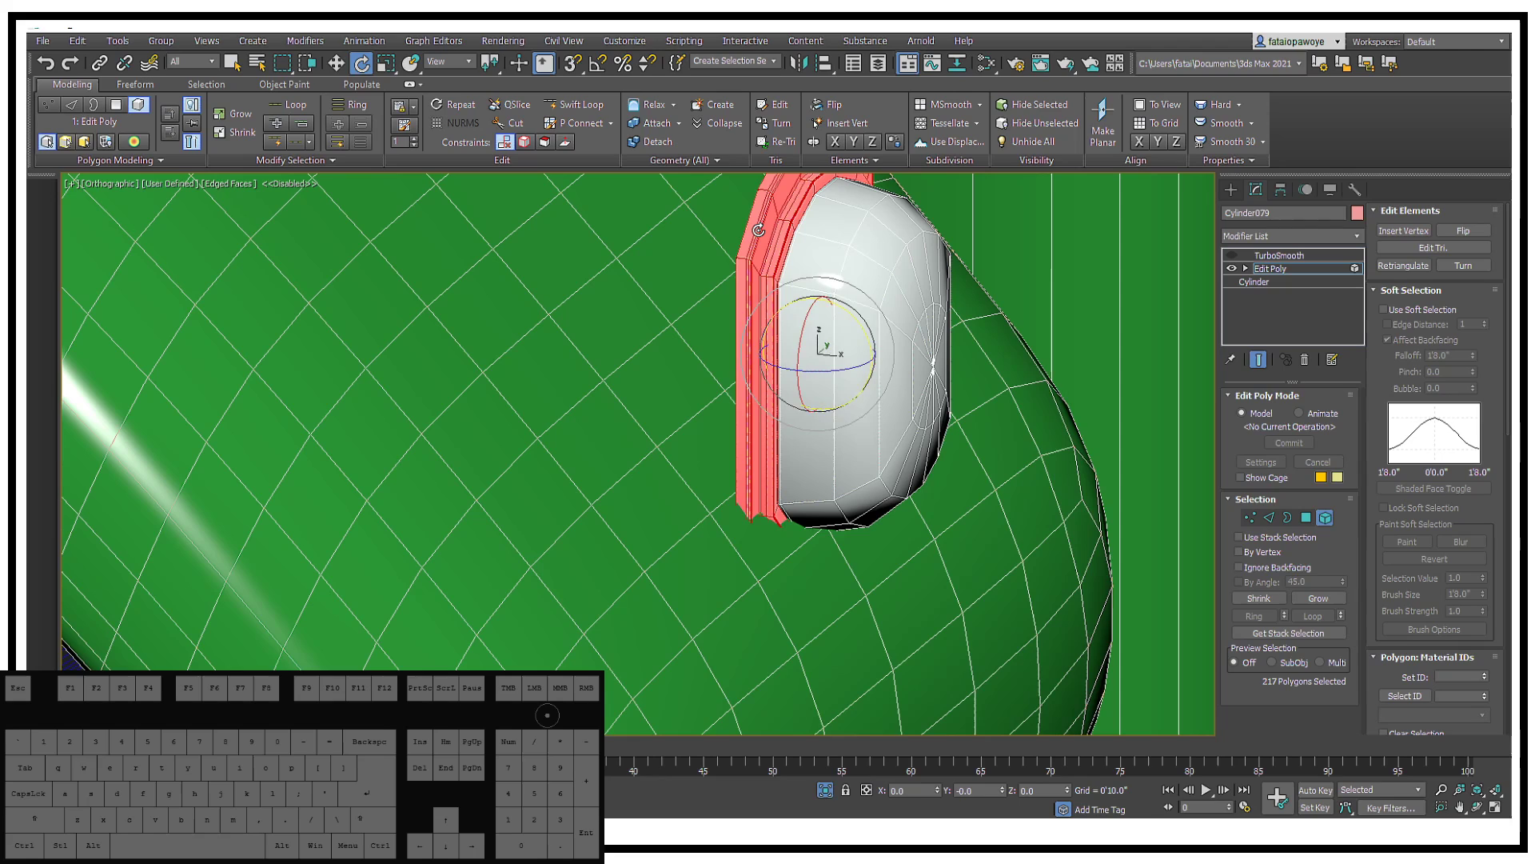
# Step: Try to rotate the rim element away from the lens towards the fender's slope
pyautogui.press('w')
pyautogui.moveTo(847, 339); pyautogui.dragTo(817, 377, button='middle')
pyautogui.press('e')
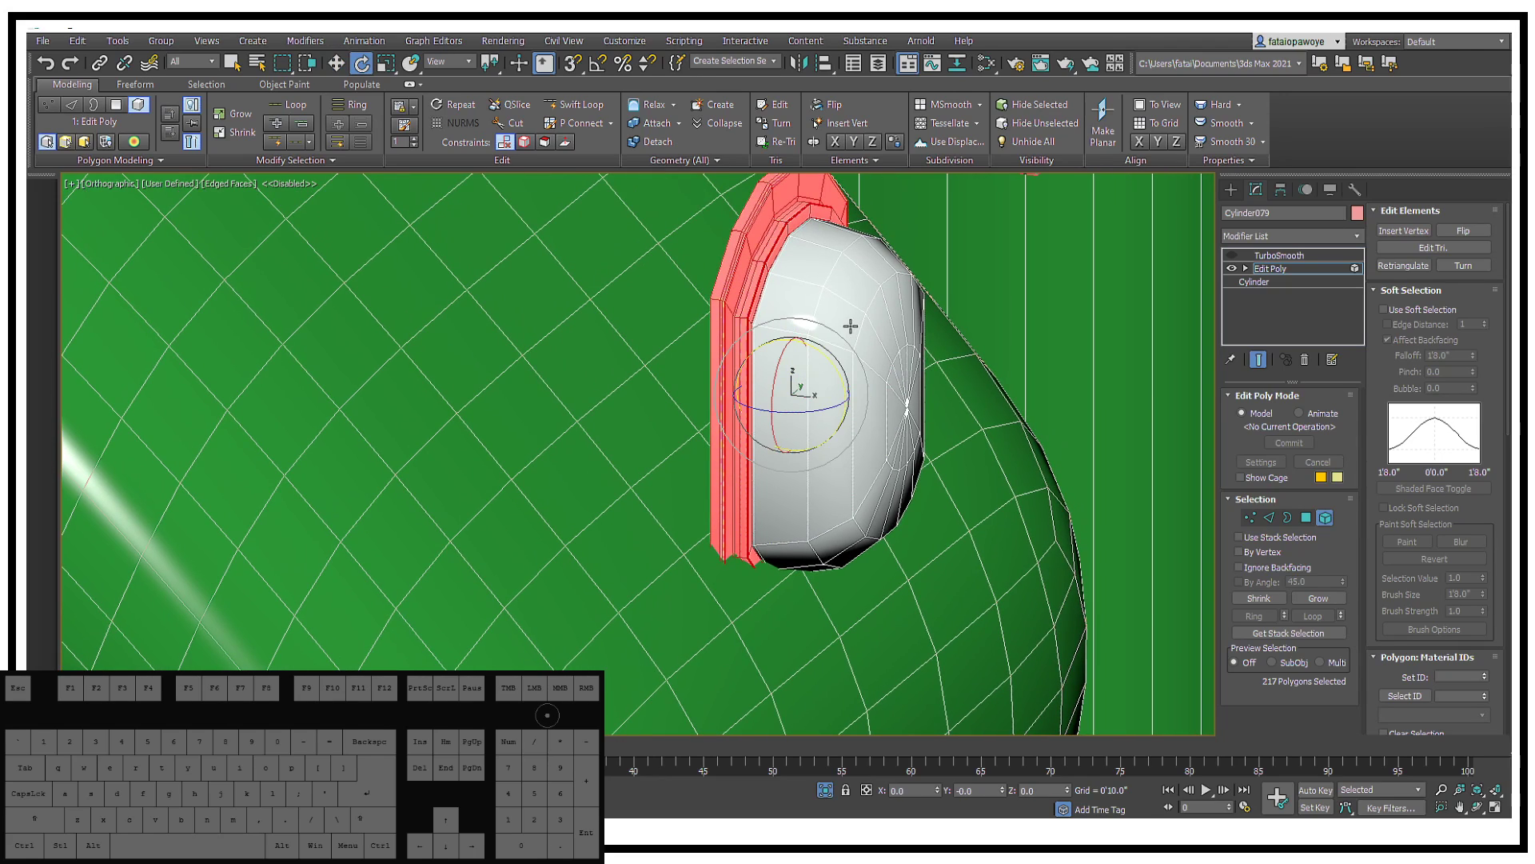
pyautogui.moveTo(830, 361); pyautogui.dragTo(811, 350)
pyautogui.hotkey('ctrl', 'z')
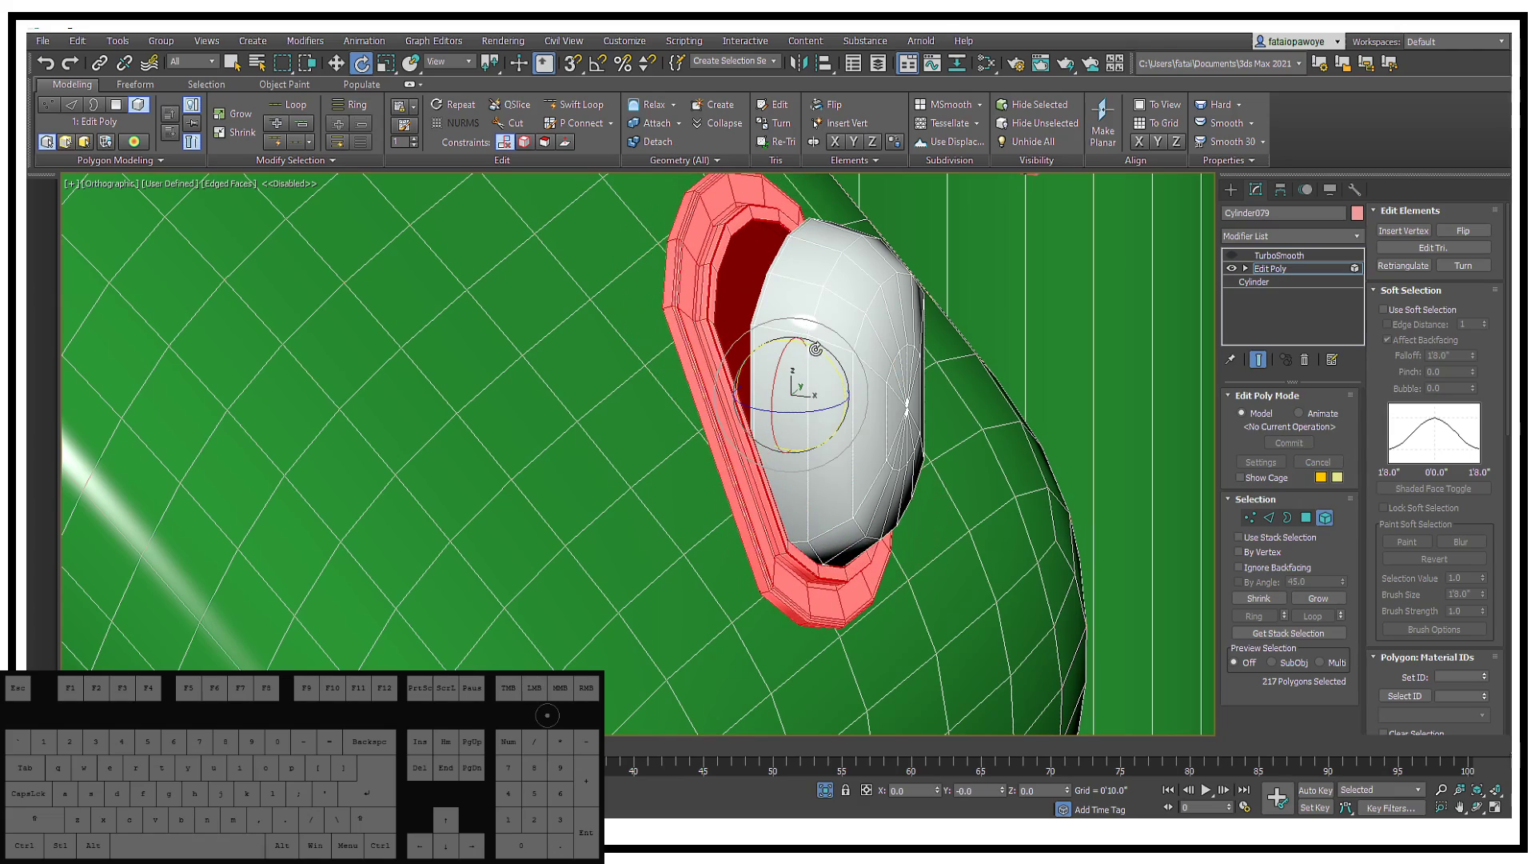
# Step: Try to tilt the rim element further in the Front view to run parallel with the fender's slope
pyautogui.moveTo(811, 351); pyautogui.dragTo(804, 396, button='middle')
pyautogui.press('l')
pyautogui.press('z')
pyautogui.scroll(-9, 819, 384)
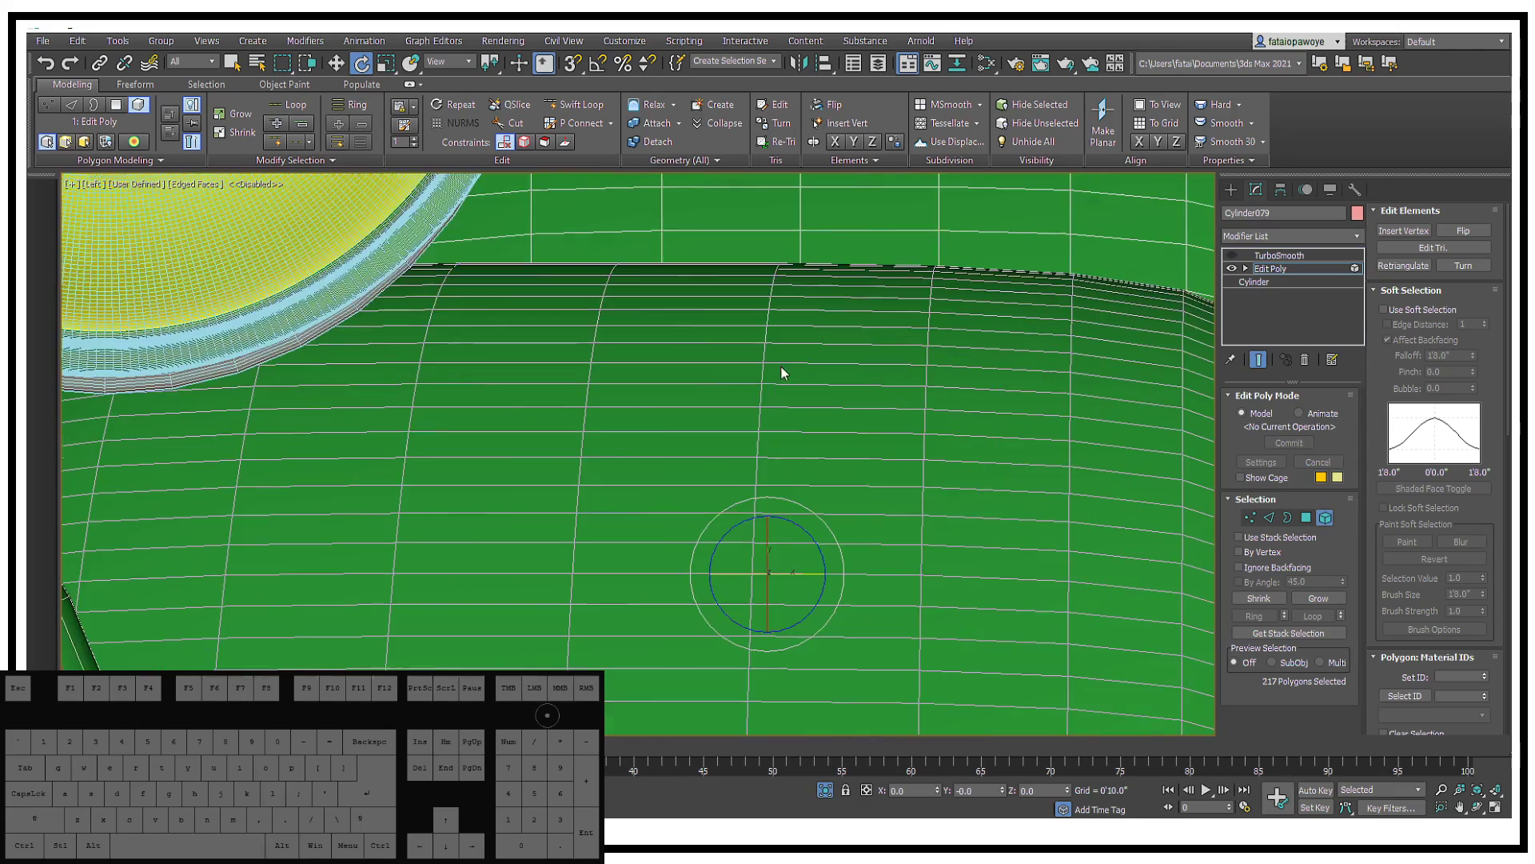
pyautogui.press('f')
pyautogui.moveTo(774, 370); pyautogui.dragTo(867, 439, button='middle')
pyautogui.scroll(3, 924, 431)
pyautogui.scroll(-3, 955, 362)
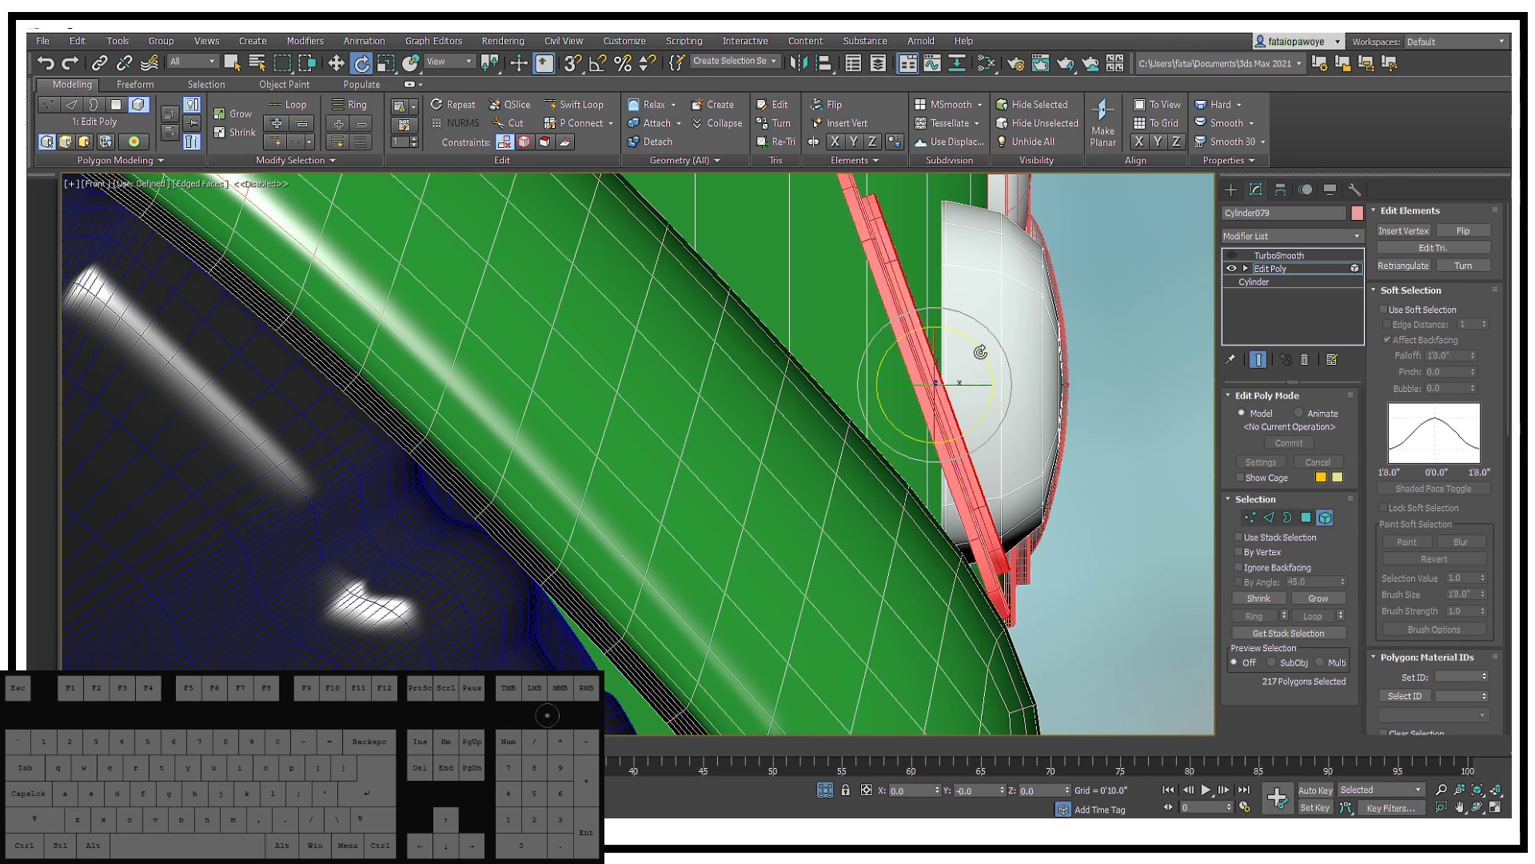
pyautogui.moveTo(980, 352); pyautogui.dragTo(787, 281)
pyautogui.press('w')
pyautogui.moveTo(787, 281); pyautogui.dragTo(976, 459, button='middle')
pyautogui.moveTo(924, 409); pyautogui.dragTo(800, 321, button='middle')
# Step: Undo the rim element's rotations back to its upright position against the lens
pyautogui.hotkey('ctrl', 'z')
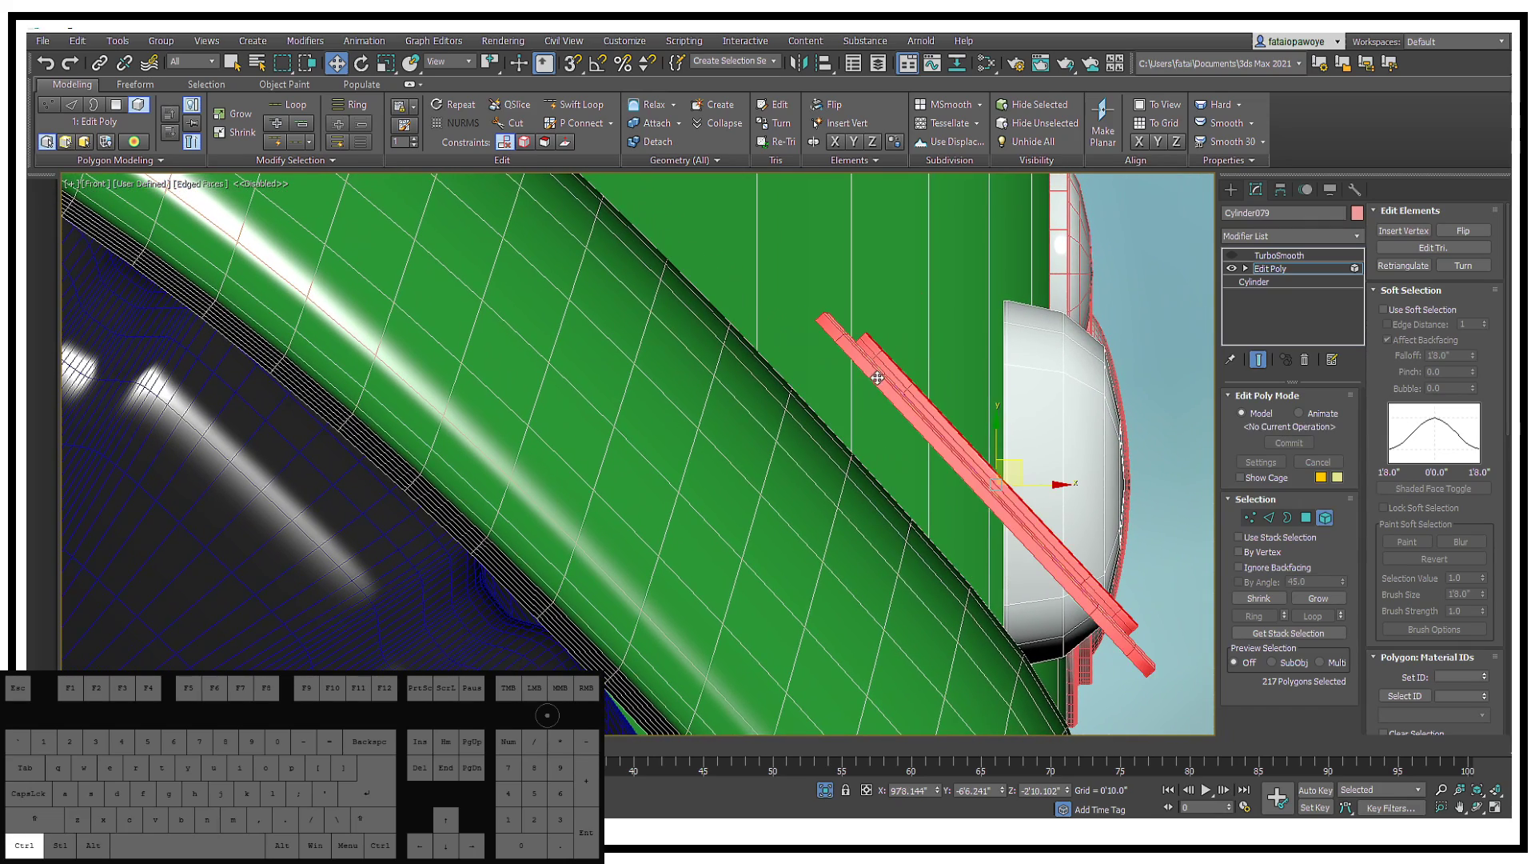
pyautogui.hotkey('ctrl', 'z')
pyautogui.hotkey('ctrl', 'z')
pyautogui.moveTo(977, 400); pyautogui.dragTo(977, 412, button='middle')
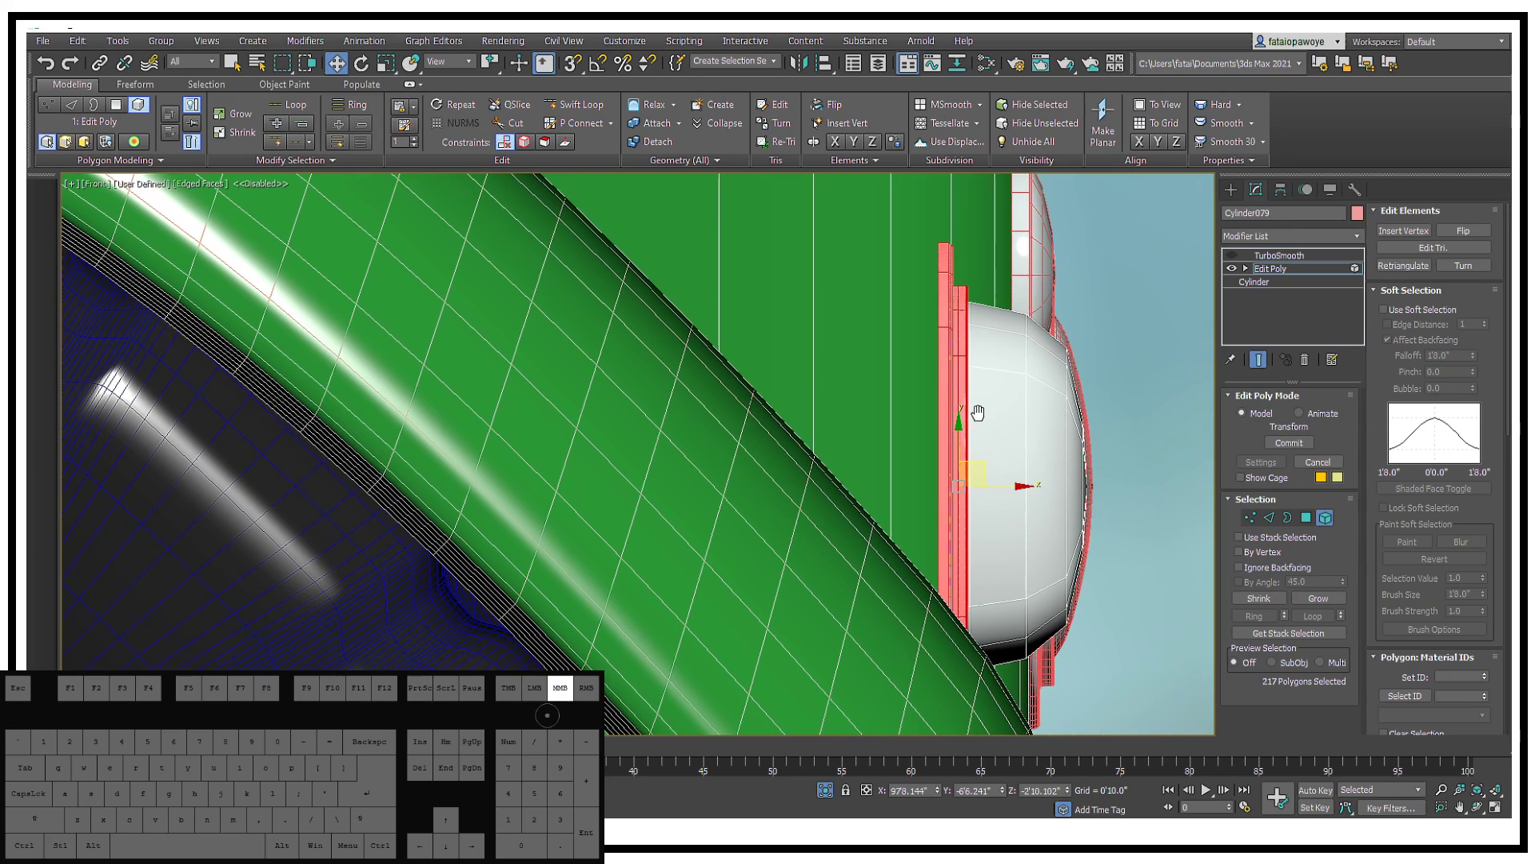
# Step: Thicken the rim element by scaling it along X, and rotate it parallel to the fender's slope
pyautogui.press('r')
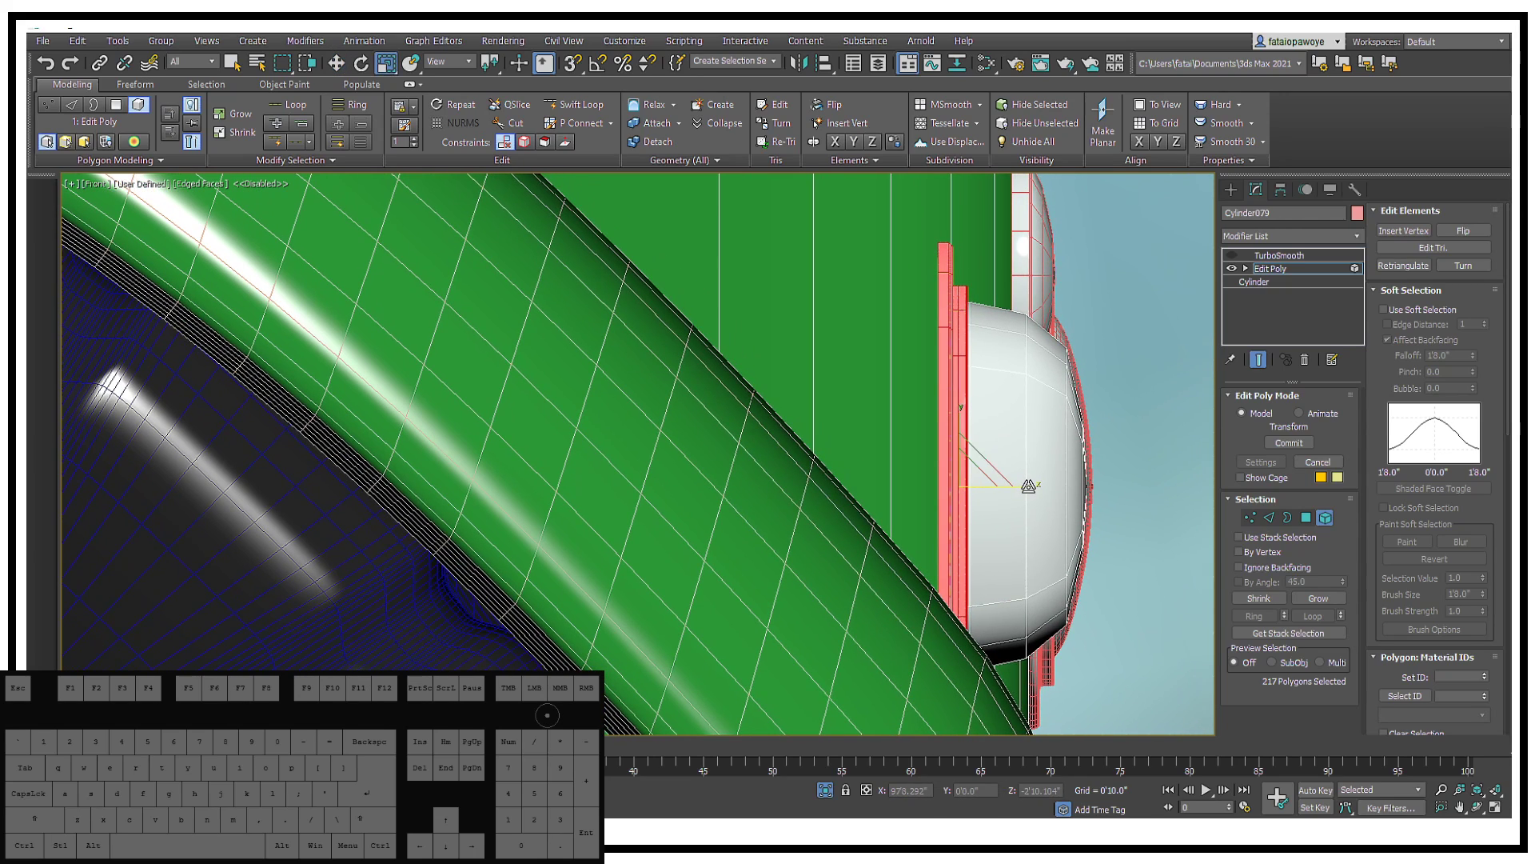
pyautogui.moveTo(1033, 486); pyautogui.dragTo(922, 457)
pyautogui.press('e')
pyautogui.press('w')
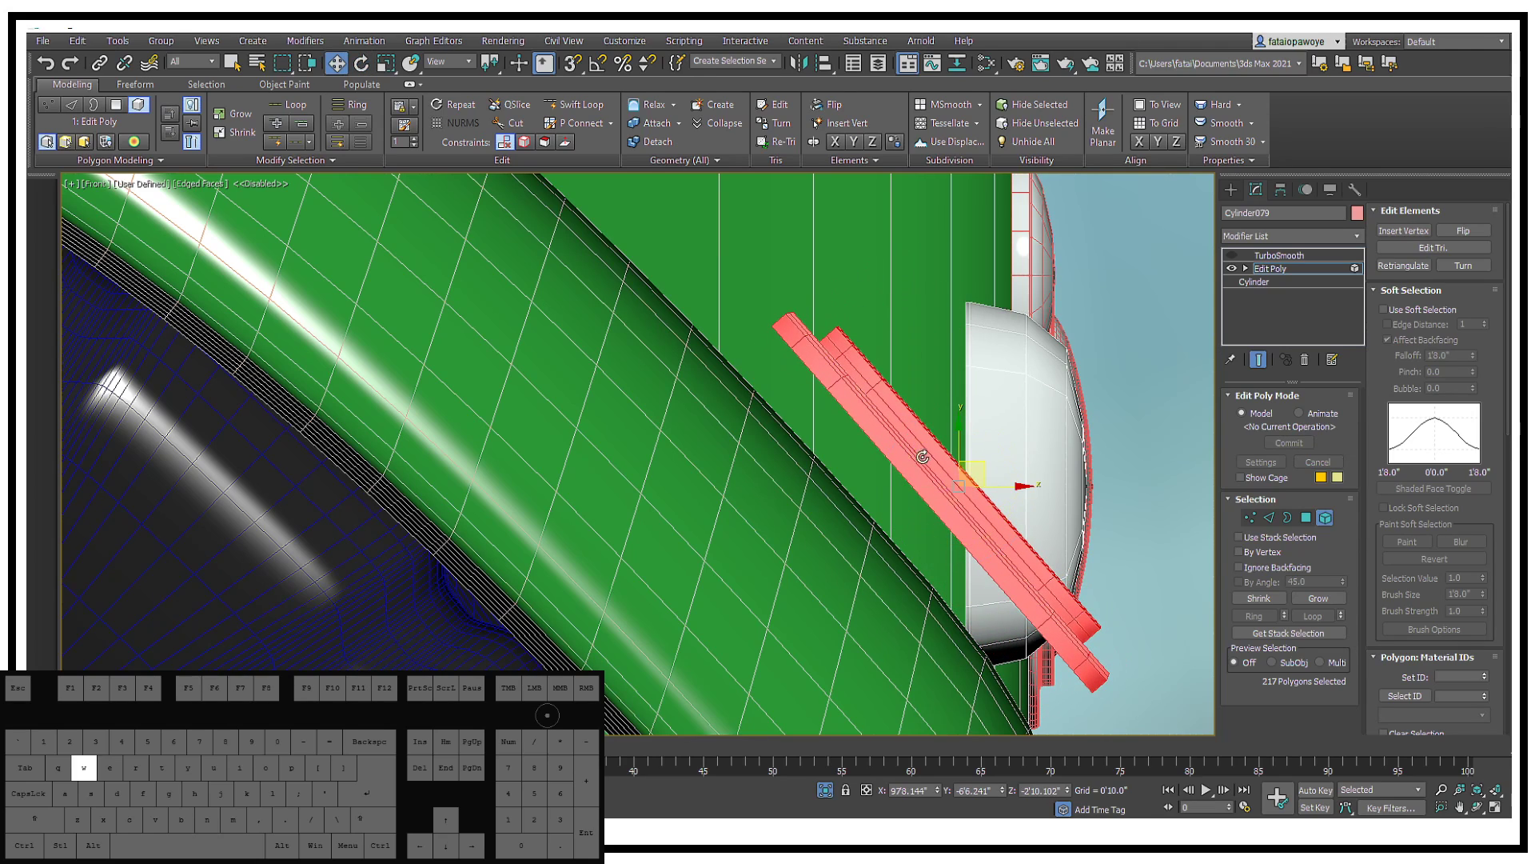
# Step: Move the tilted rim element onto the fender surface and fine-tune its angle
pyautogui.moveTo(957, 452); pyautogui.dragTo(846, 406)
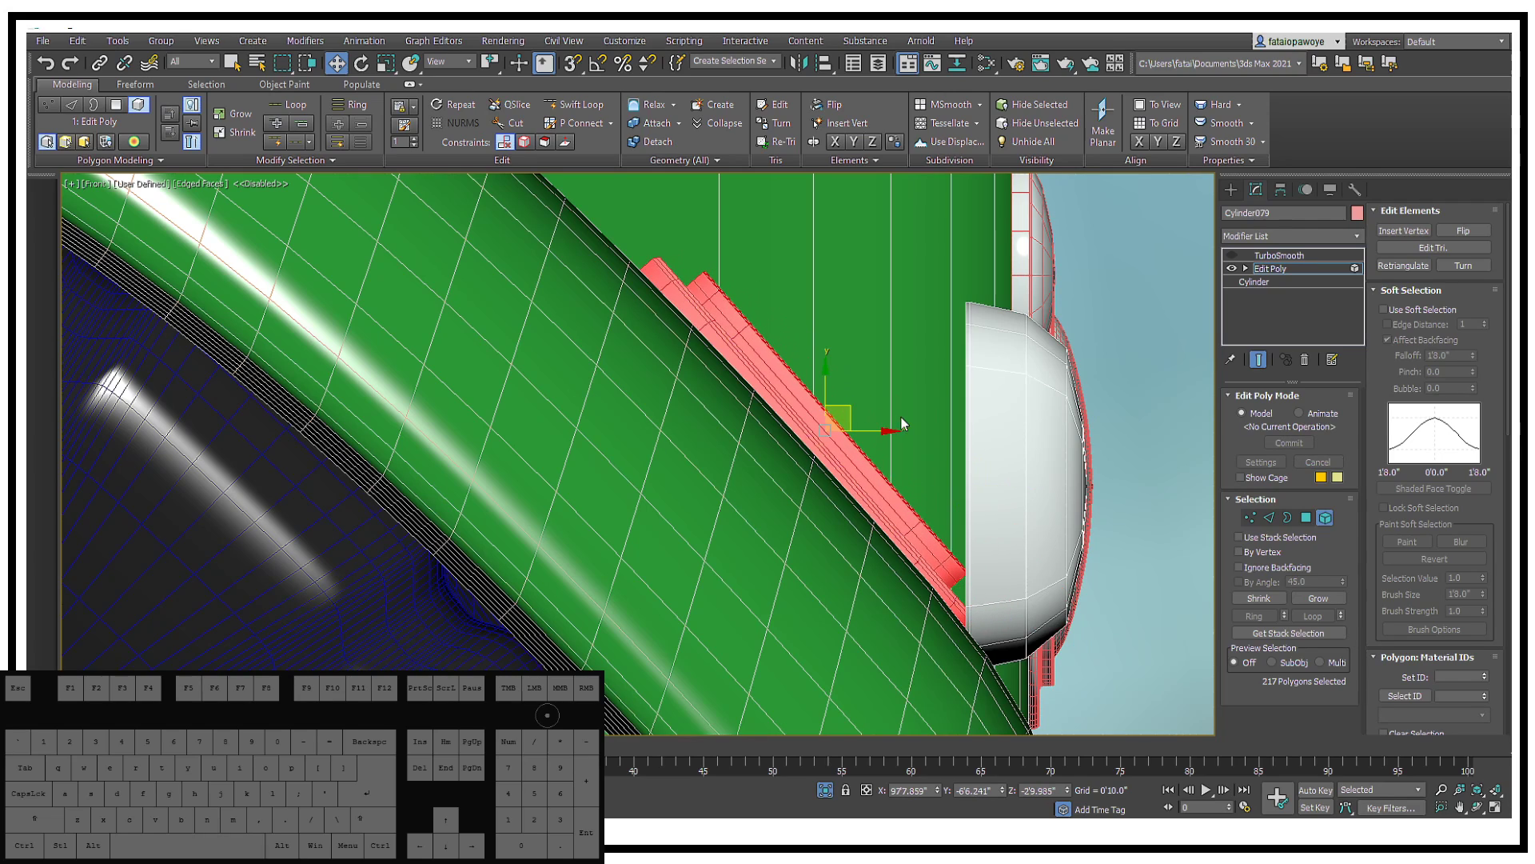
pyautogui.press('e')
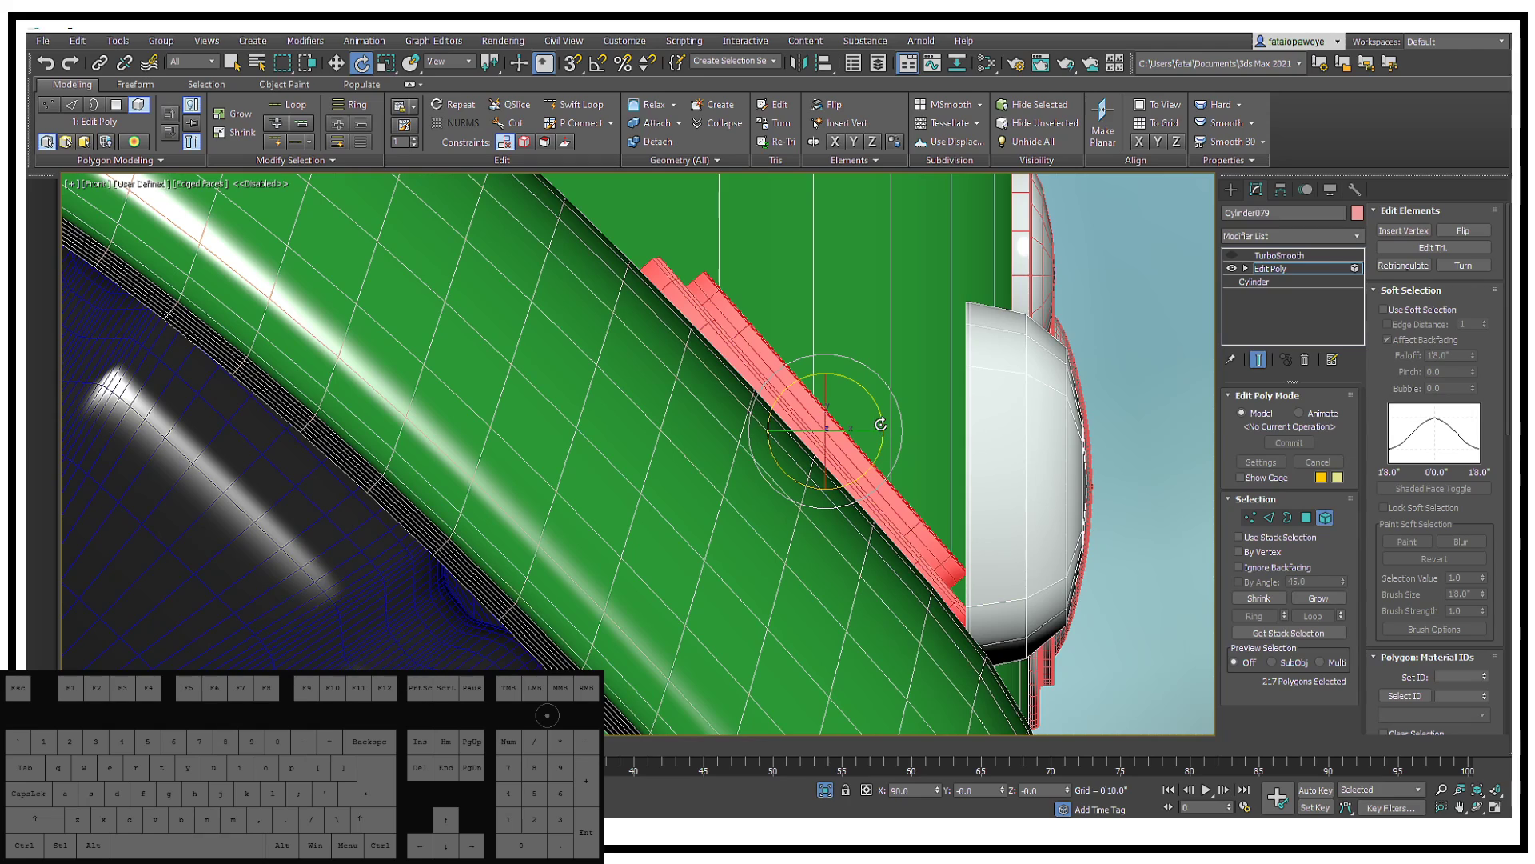
pyautogui.moveTo(880, 424); pyautogui.dragTo(880, 422)
pyautogui.press('w')
# Step: Shift the lens element slightly towards the tilted rim, and pull its open border along X towards the fender
pyautogui.click(1040, 413)
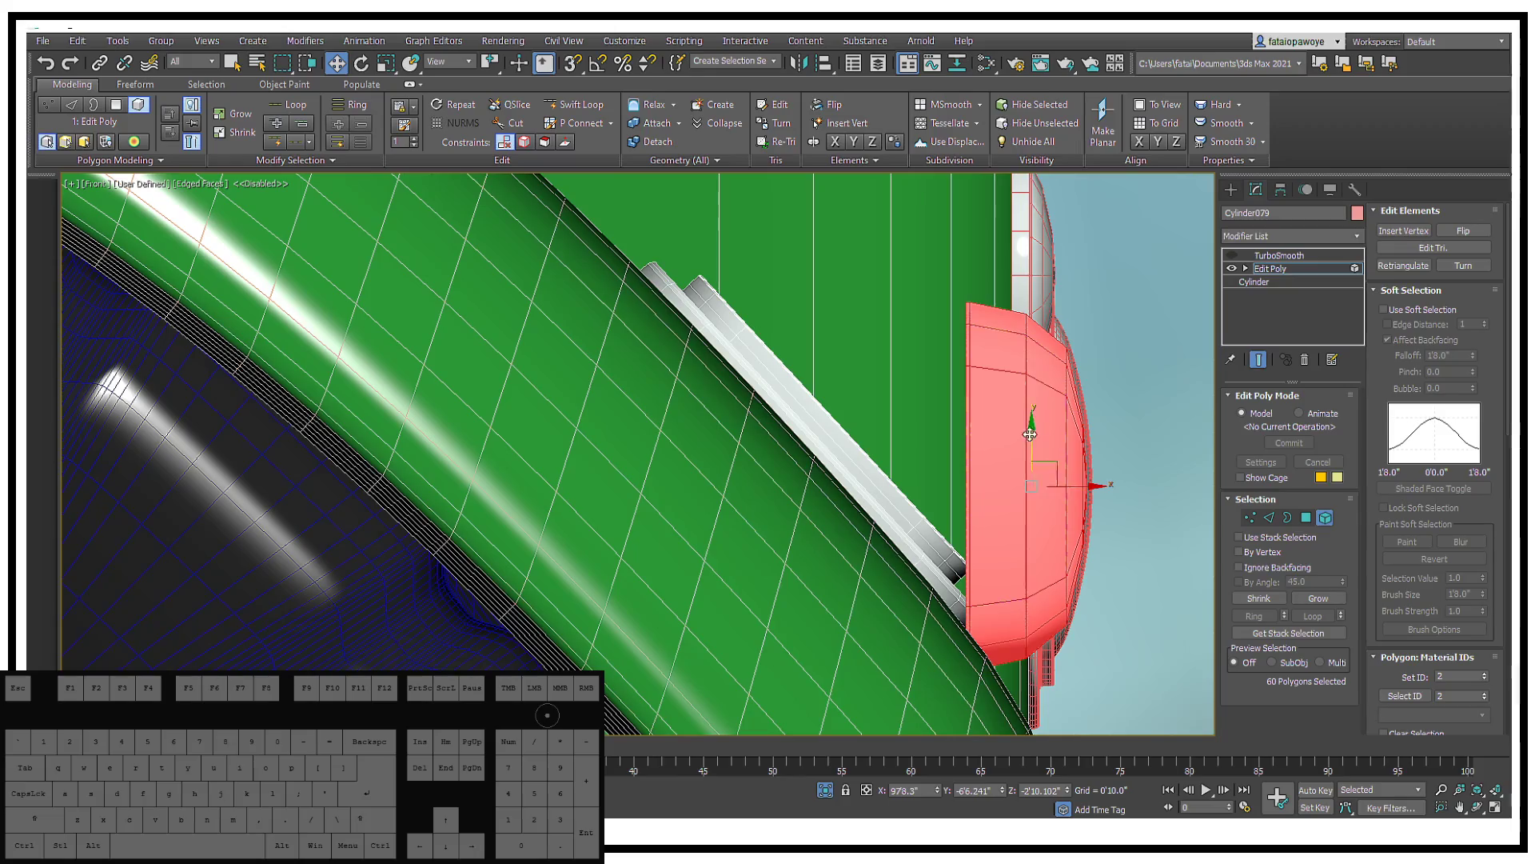
pyautogui.moveTo(1050, 465); pyautogui.dragTo(820, 325, button='middle')
pyautogui.scroll(3, 820, 325)
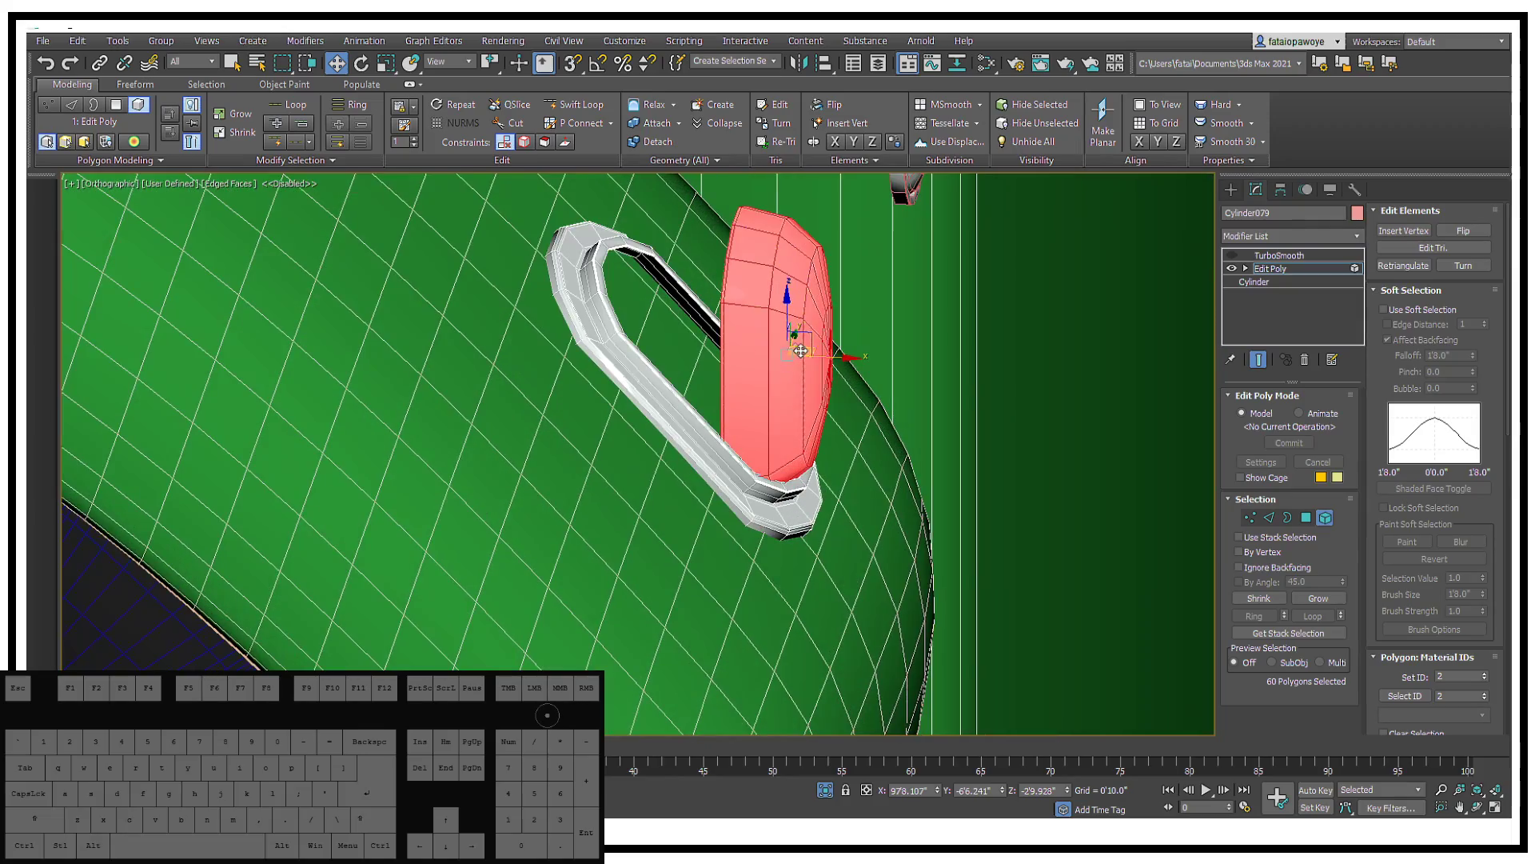
pyautogui.click(1288, 519)
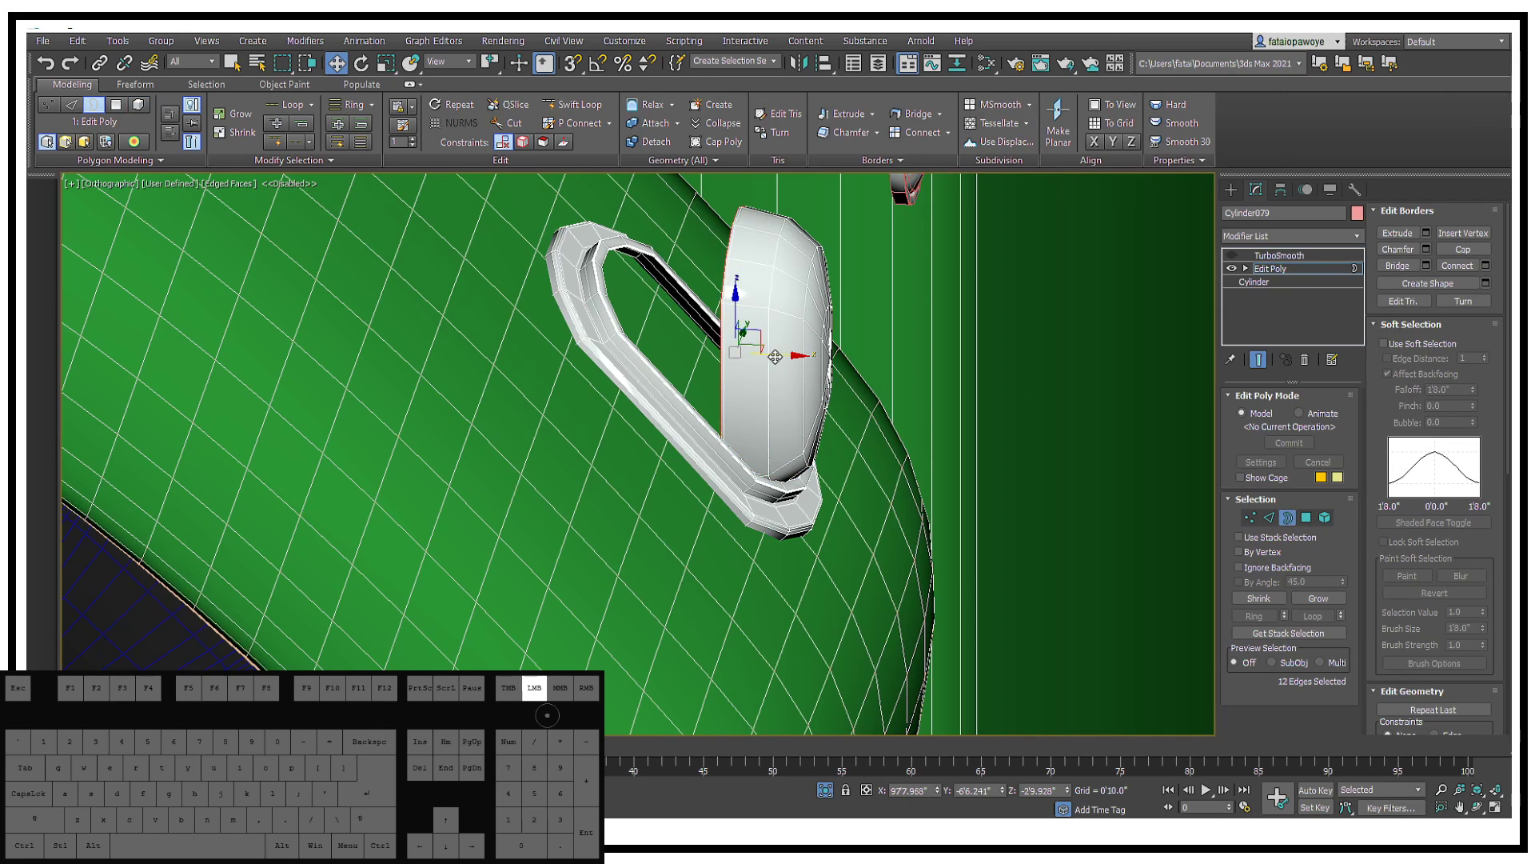
pyautogui.moveTo(775, 357); pyautogui.dragTo(732, 356)
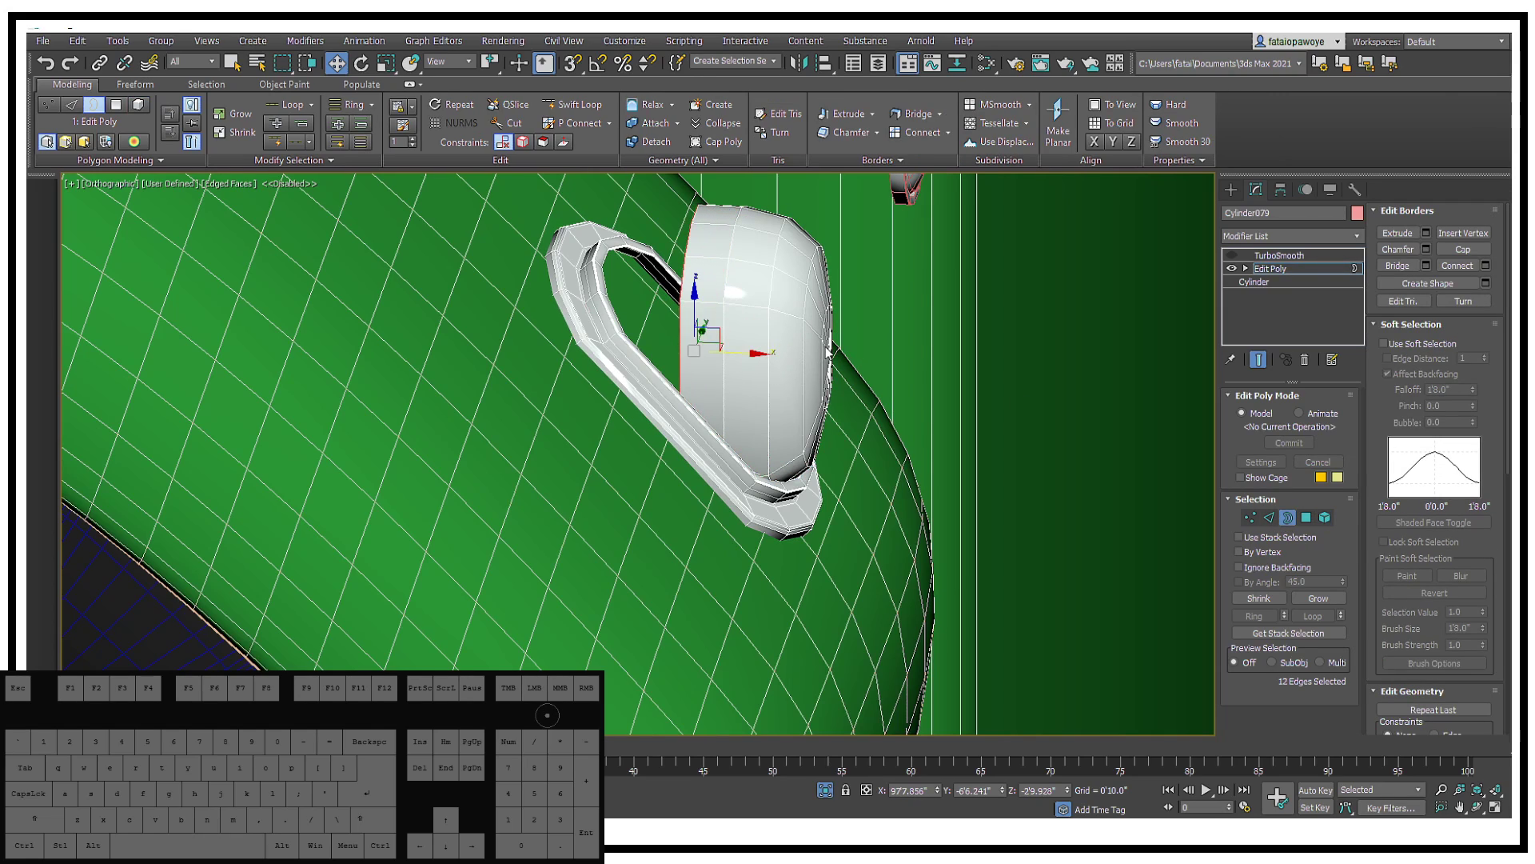
pyautogui.keyDown('alt'); pyautogui.moveTo(830, 351); pyautogui.dragTo(857, 385, button='middle'); pyautogui.keyUp('alt')
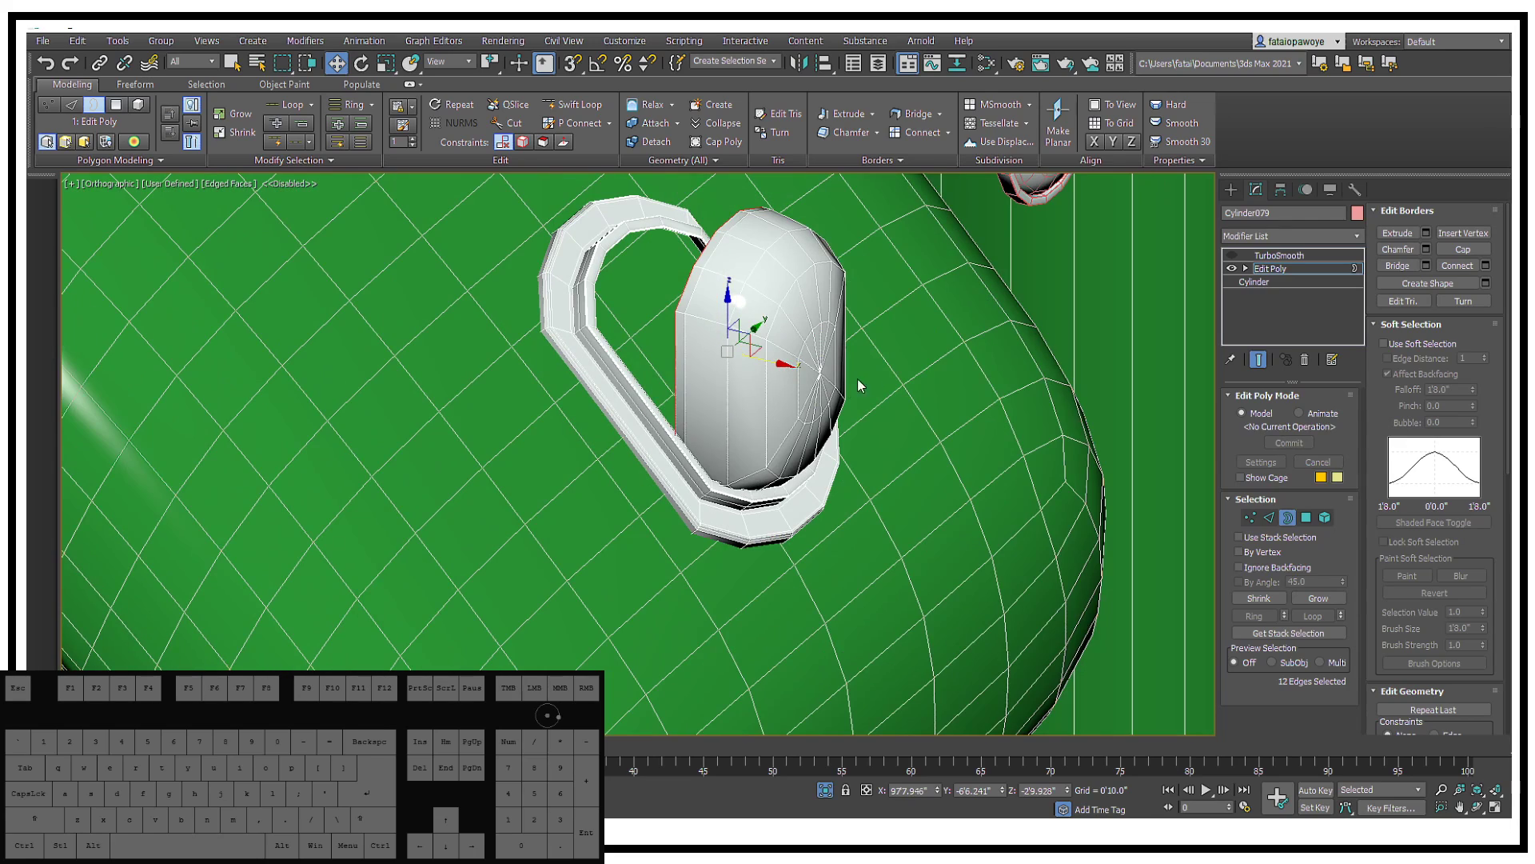
# Step: Reselect the whole lens element in the Edit Poly modifier and move it outward from the tilted rim
pyautogui.click(1230, 191)
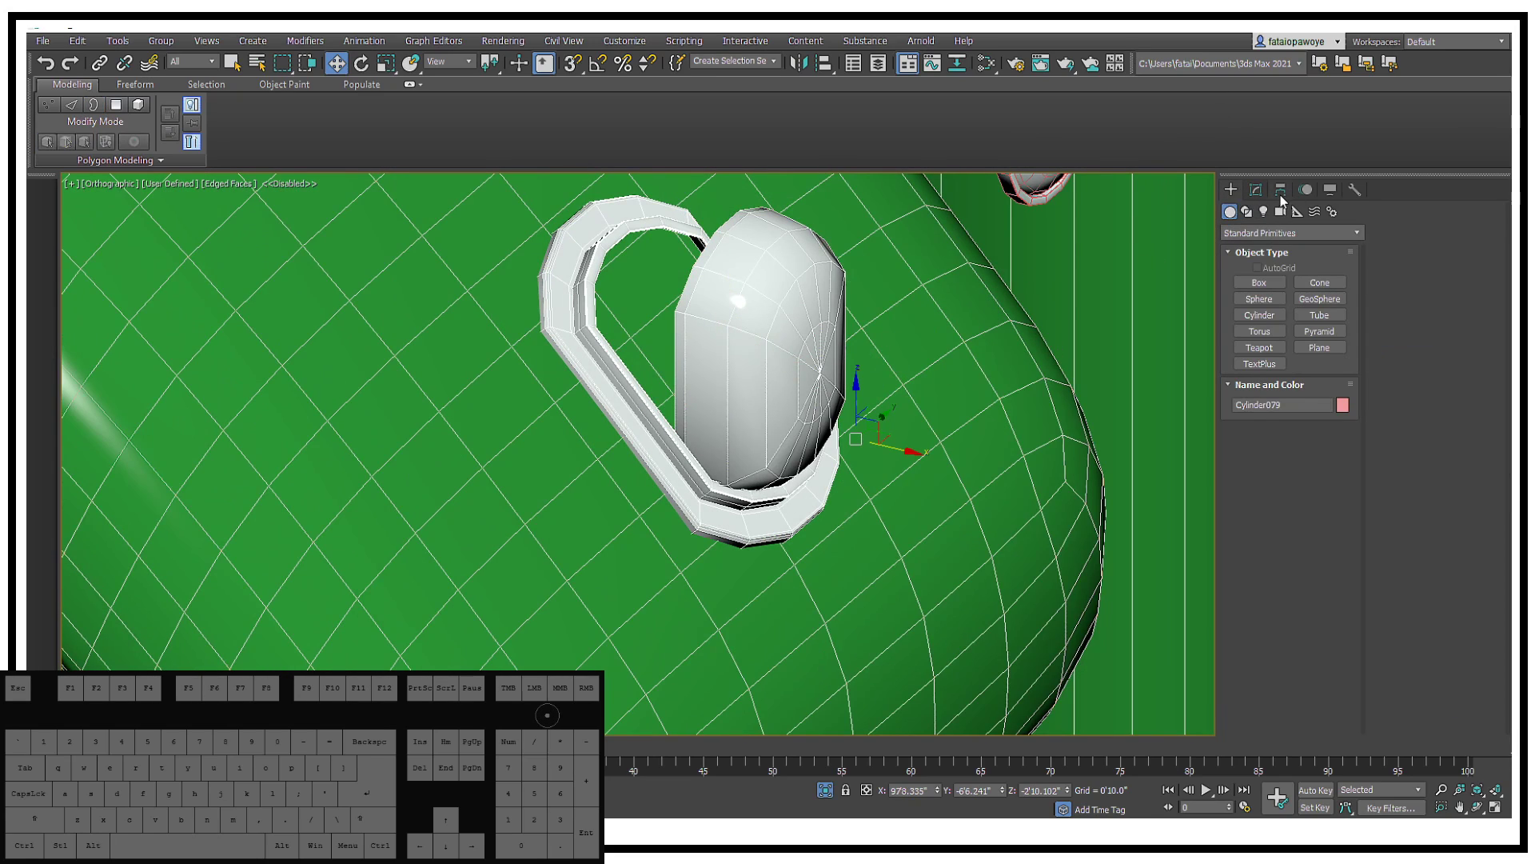
pyautogui.click(1256, 190)
pyautogui.click(1307, 269)
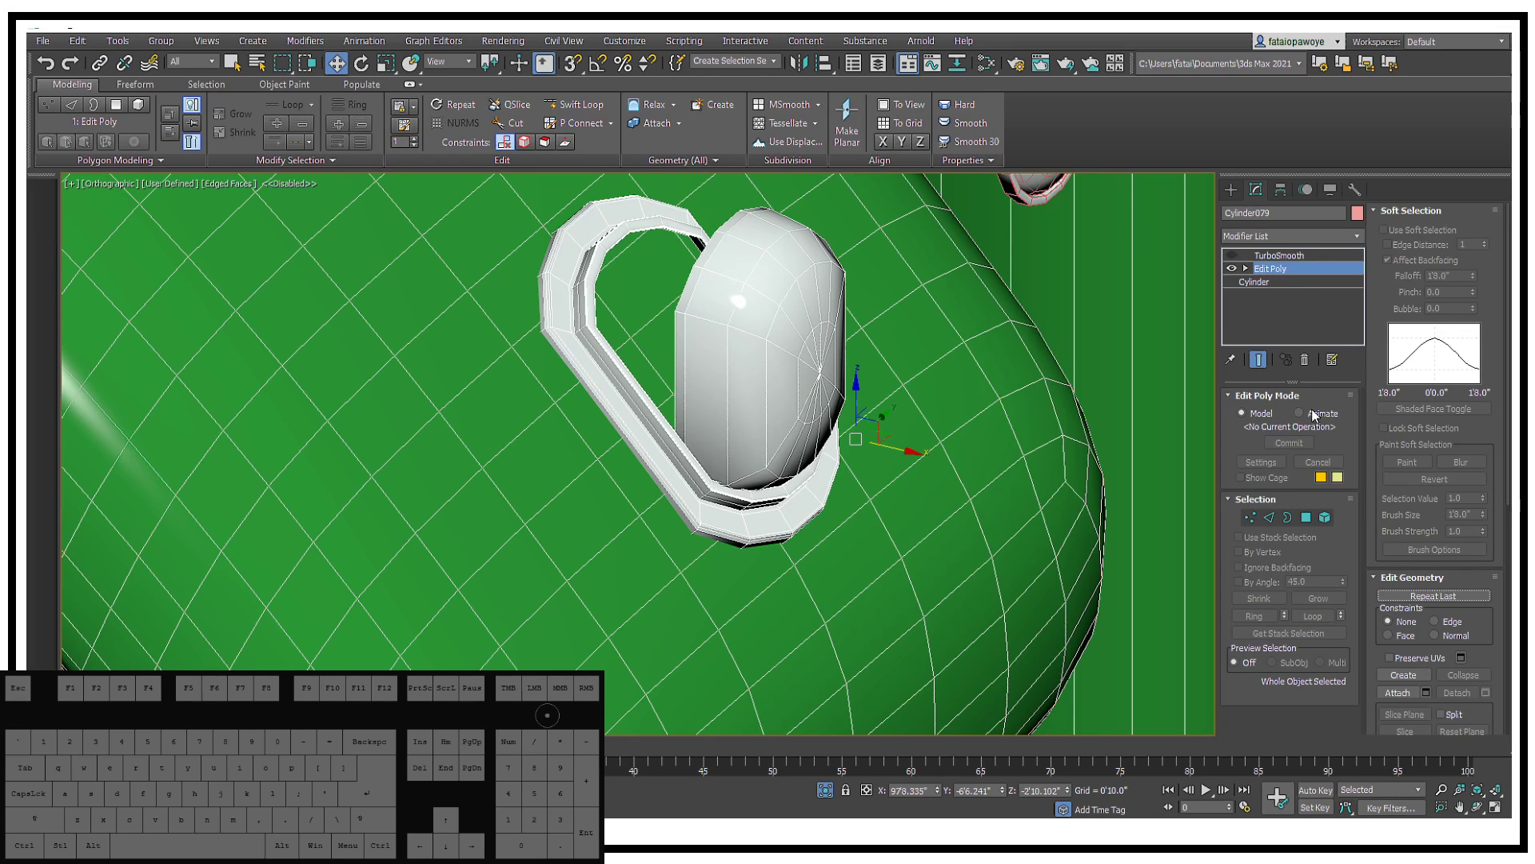
pyautogui.click(1325, 517)
pyautogui.click(801, 375)
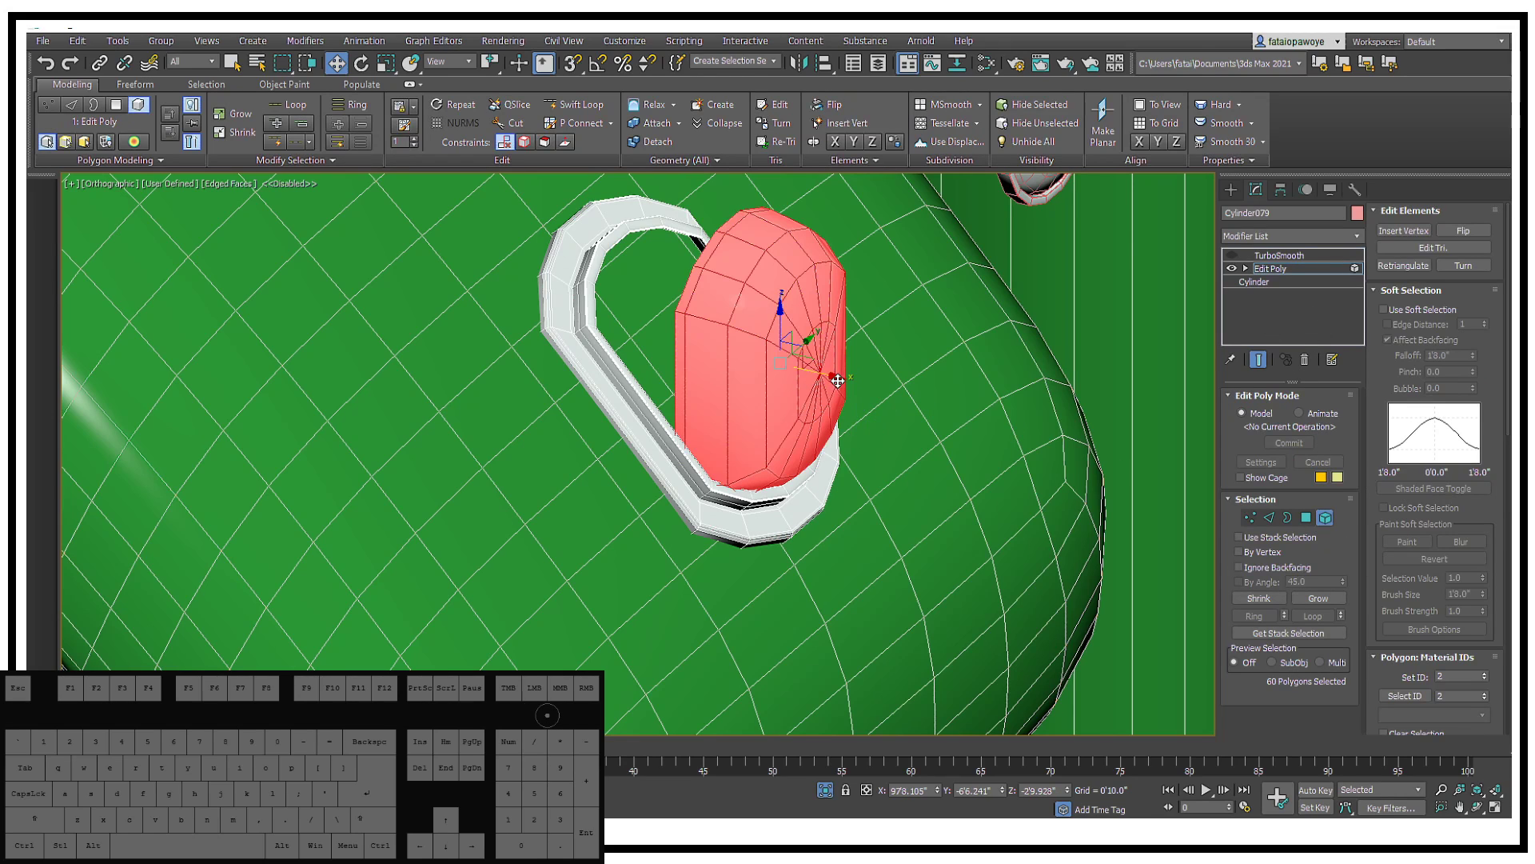
pyautogui.moveTo(837, 380); pyautogui.dragTo(846, 346)
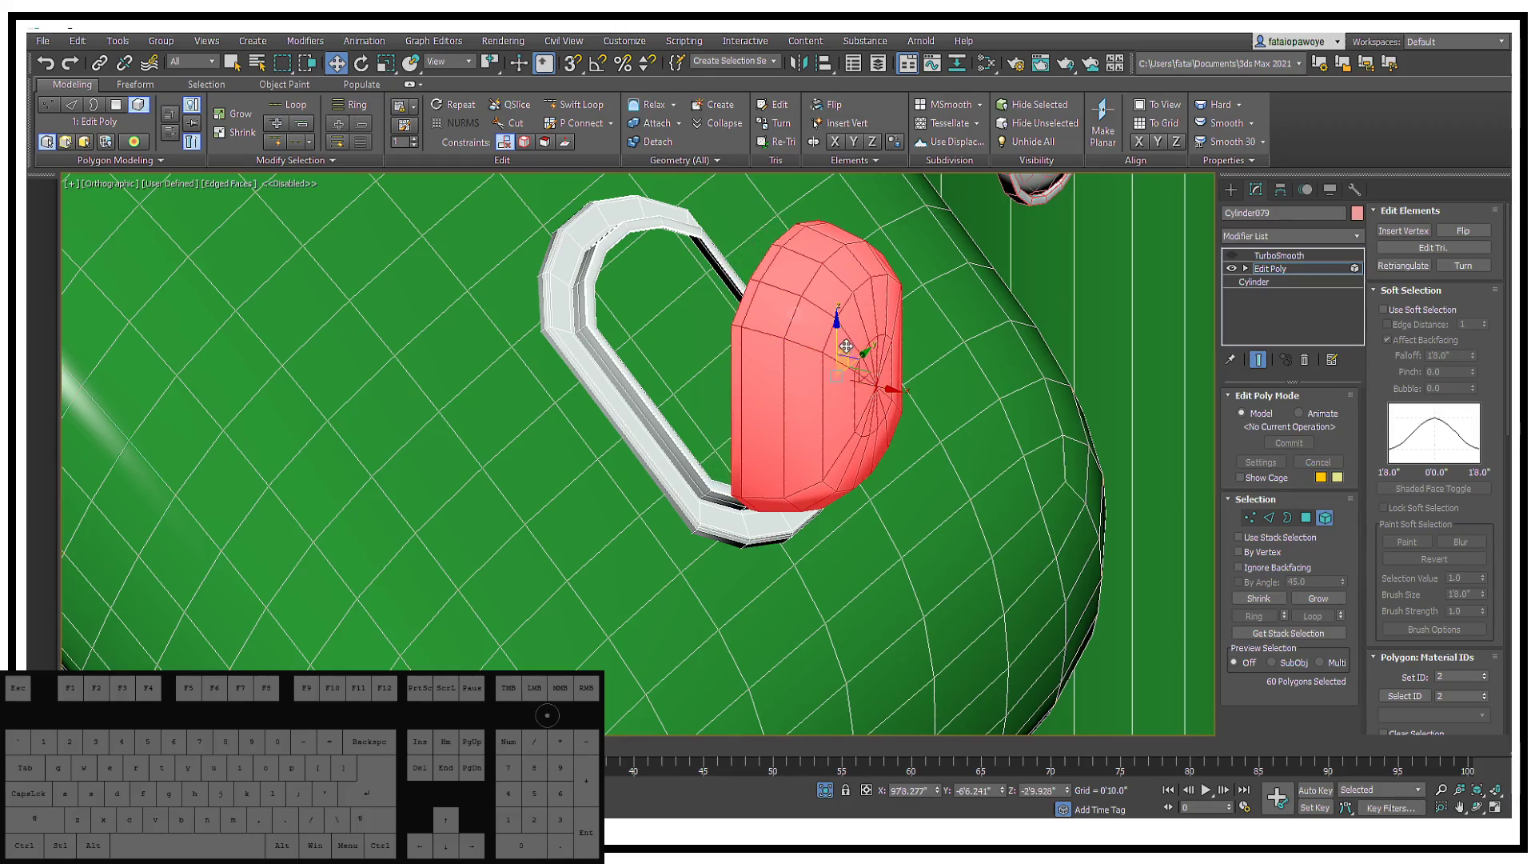
# Step: Fine-tune the lens element's position along X and Z so it clears the rim's lower end
pyautogui.keyDown('alt'); pyautogui.moveTo(846, 346); pyautogui.dragTo(799, 409, button='middle'); pyautogui.keyUp('alt')
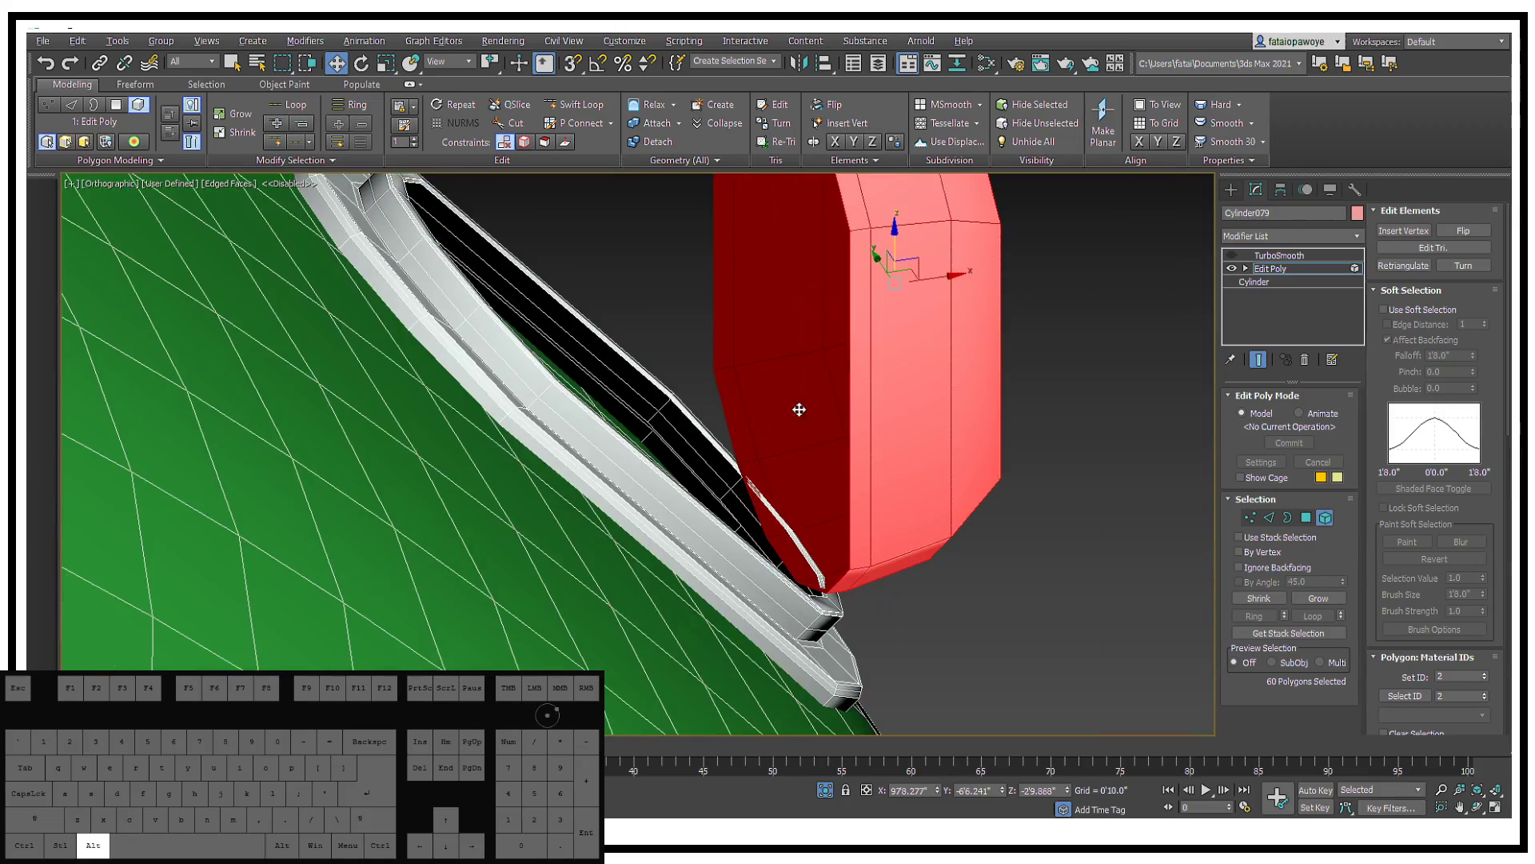
pyautogui.moveTo(938, 273); pyautogui.dragTo(942, 275)
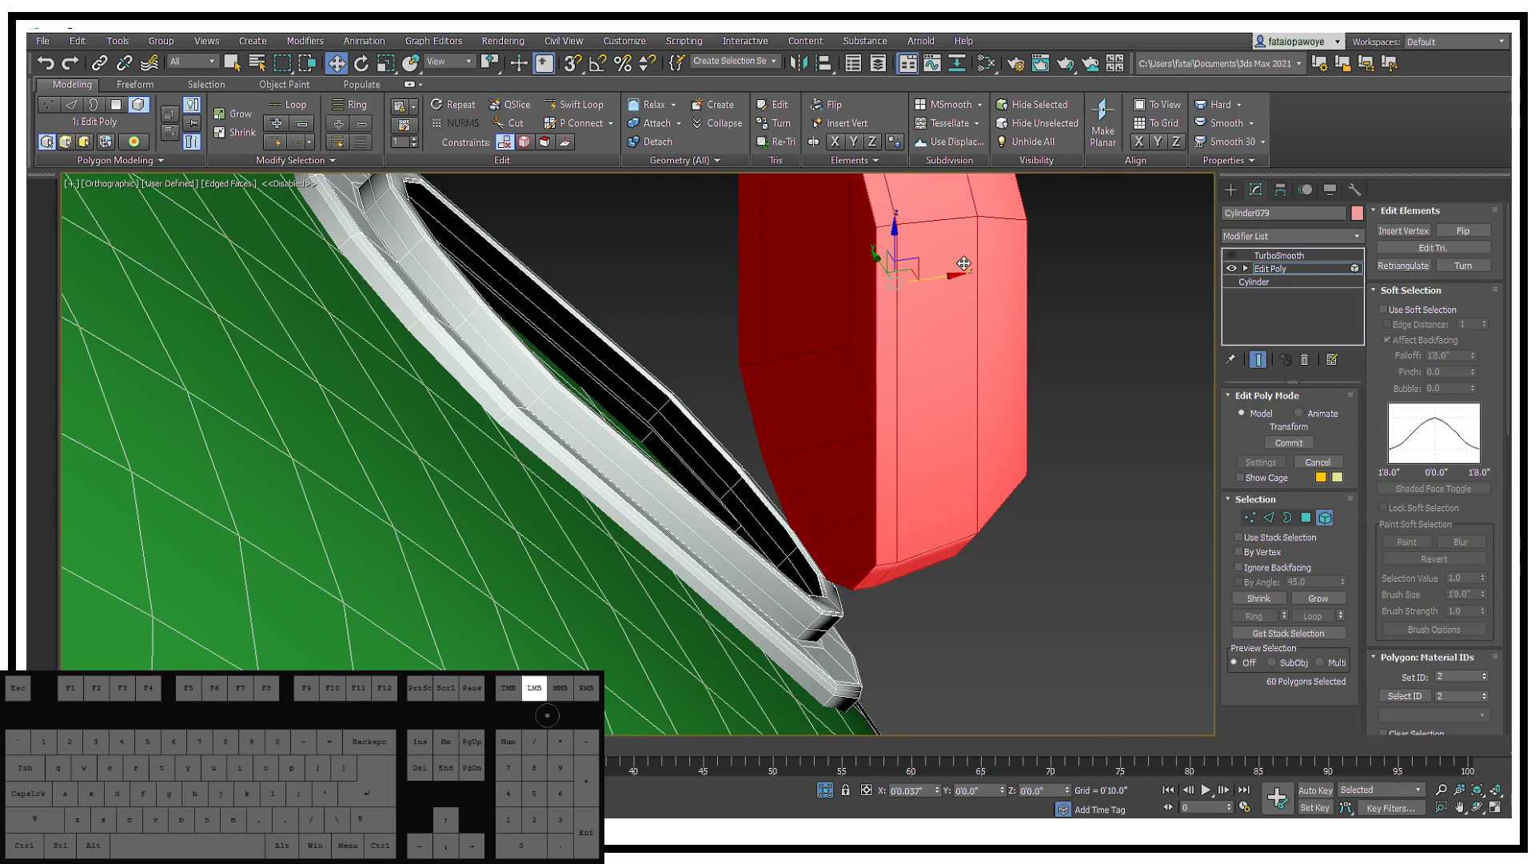
pyautogui.keyDown('alt'); pyautogui.moveTo(942, 274); pyautogui.dragTo(920, 250, button='middle'); pyautogui.keyUp('alt')
pyautogui.scroll(3, 958, 400)
pyautogui.moveTo(958, 400); pyautogui.dragTo(928, 285, button='middle')
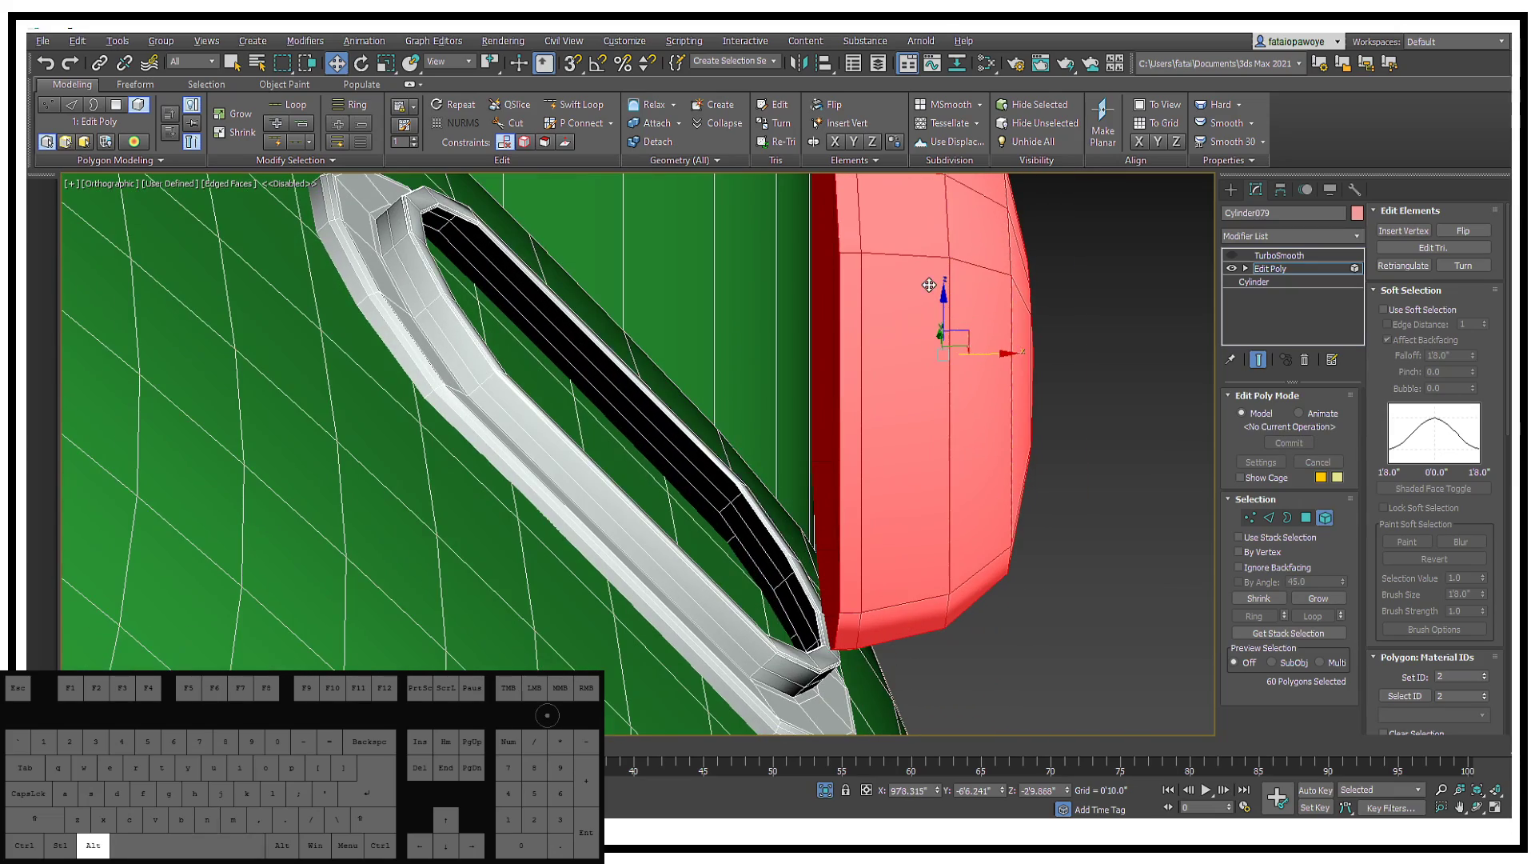
pyautogui.moveTo(946, 291); pyautogui.dragTo(946, 285)
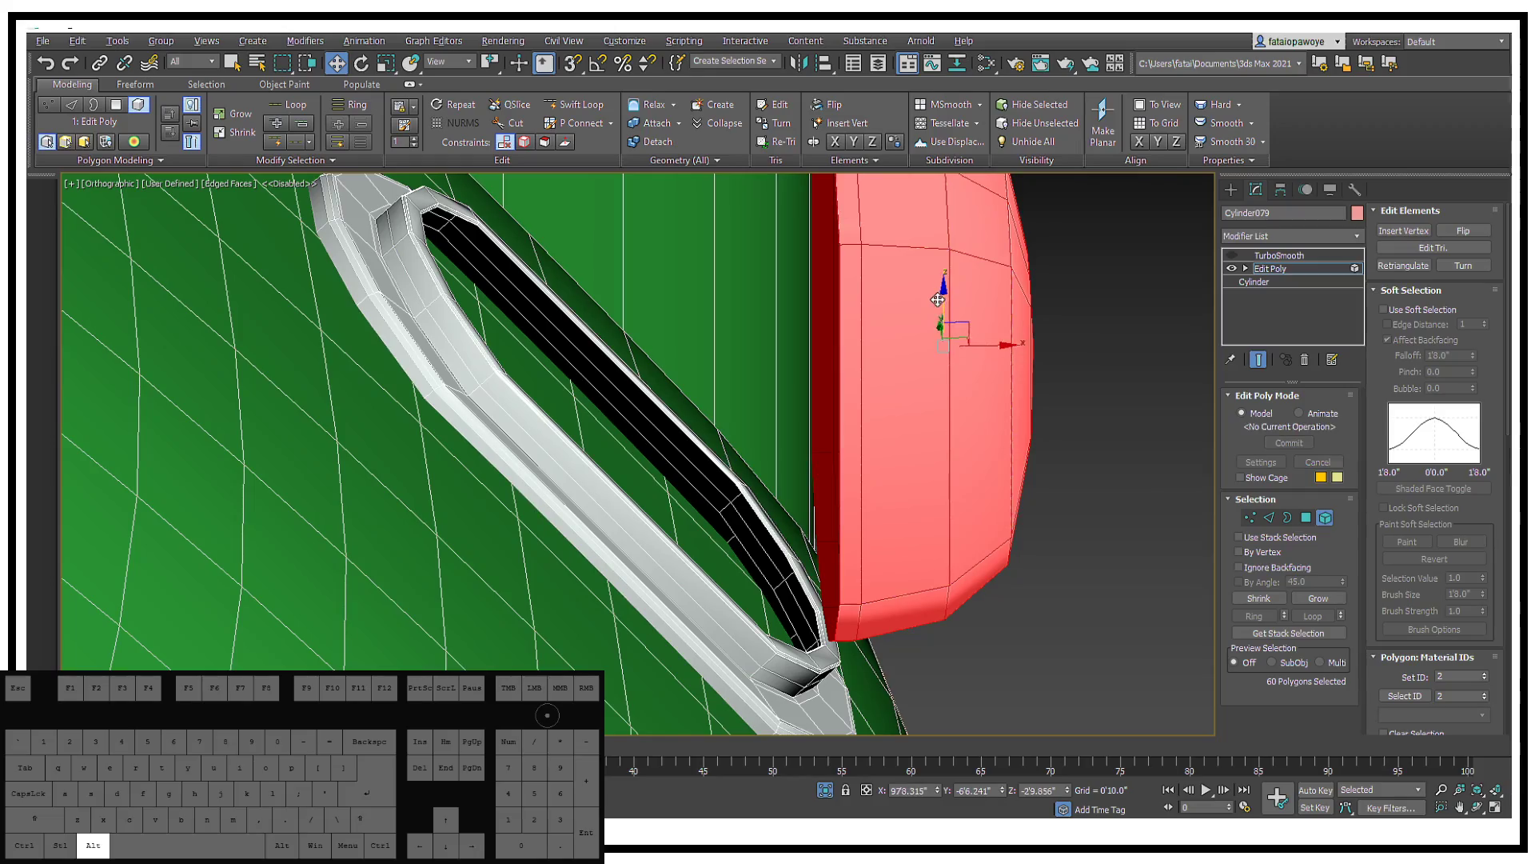
# Step: Select the facing open borders of the lens and the tilted rim and bridge them
pyautogui.keyDown('alt'); pyautogui.moveTo(945, 288); pyautogui.dragTo(848, 621, button='middle'); pyautogui.keyUp('alt')
pyautogui.scroll(5, 847, 621)
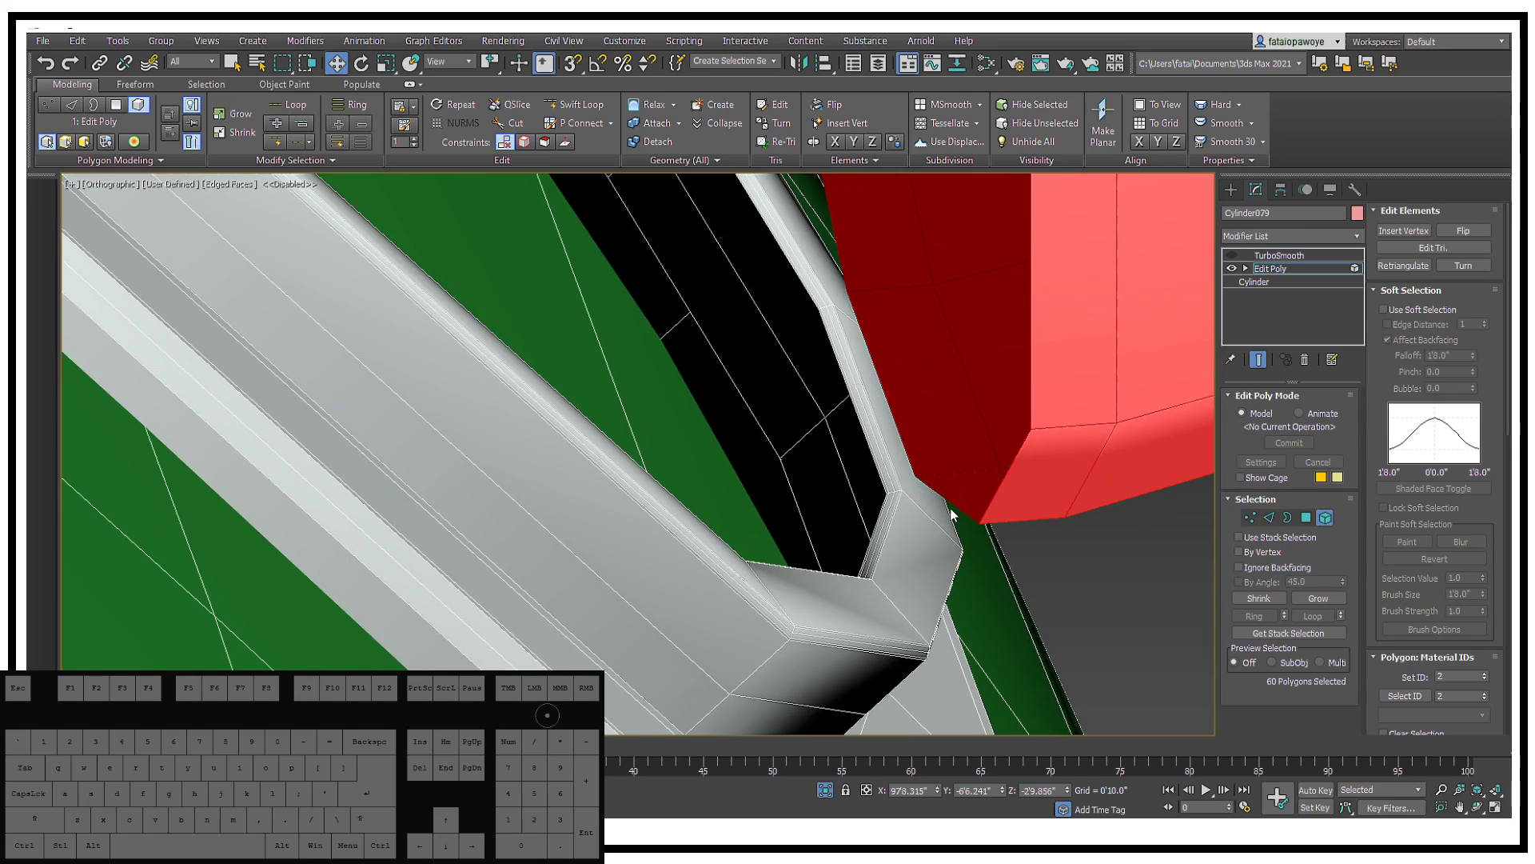
pyautogui.click(1270, 517)
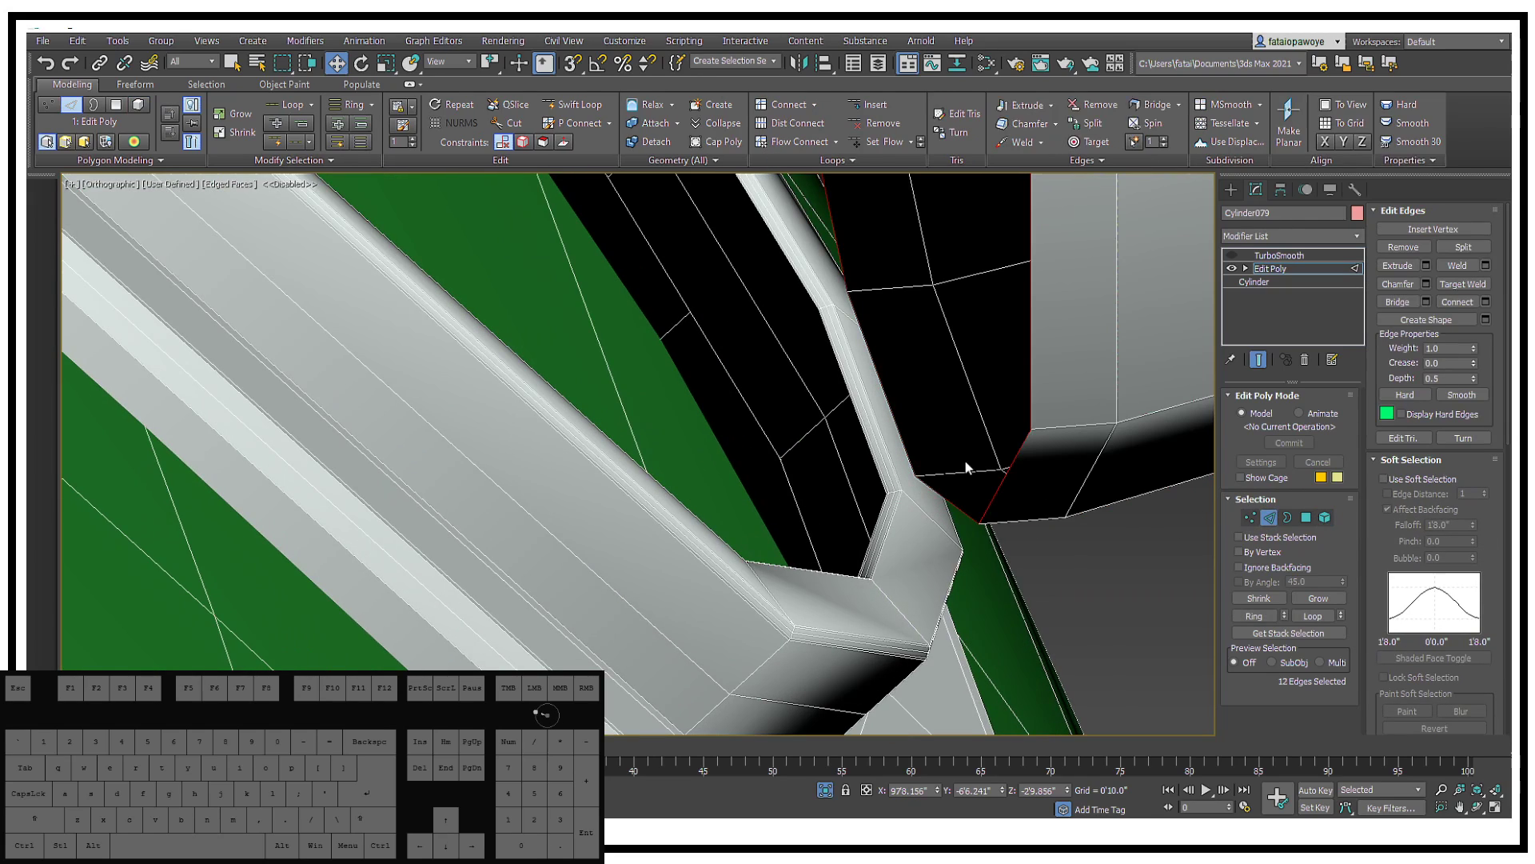
pyautogui.click(1287, 518)
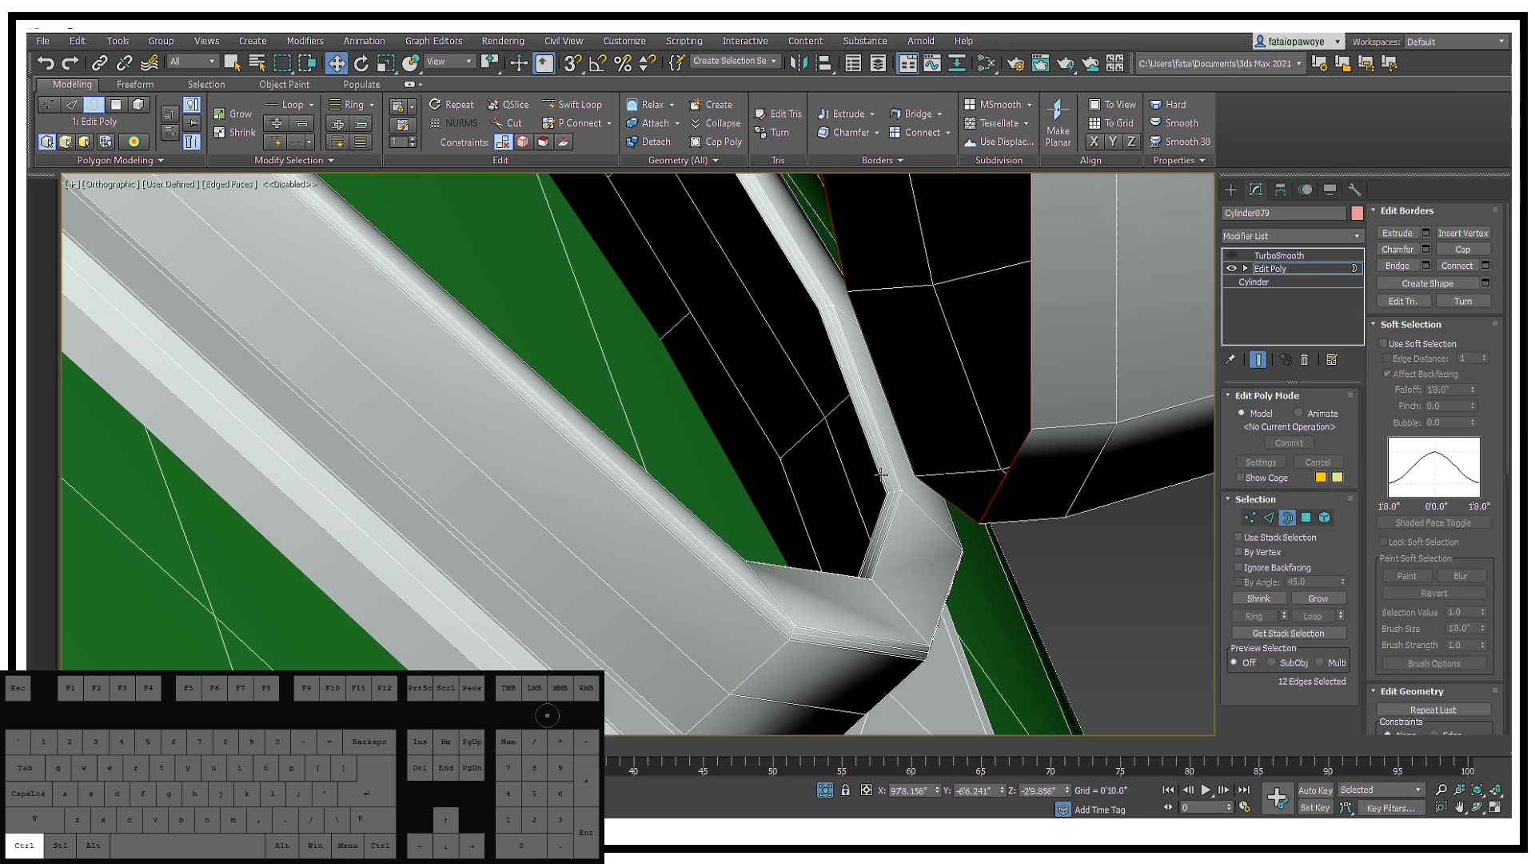
pyautogui.keyDown('alt'); pyautogui.moveTo(896, 469); pyautogui.dragTo(996, 422, button='middle'); pyautogui.keyUp('alt')
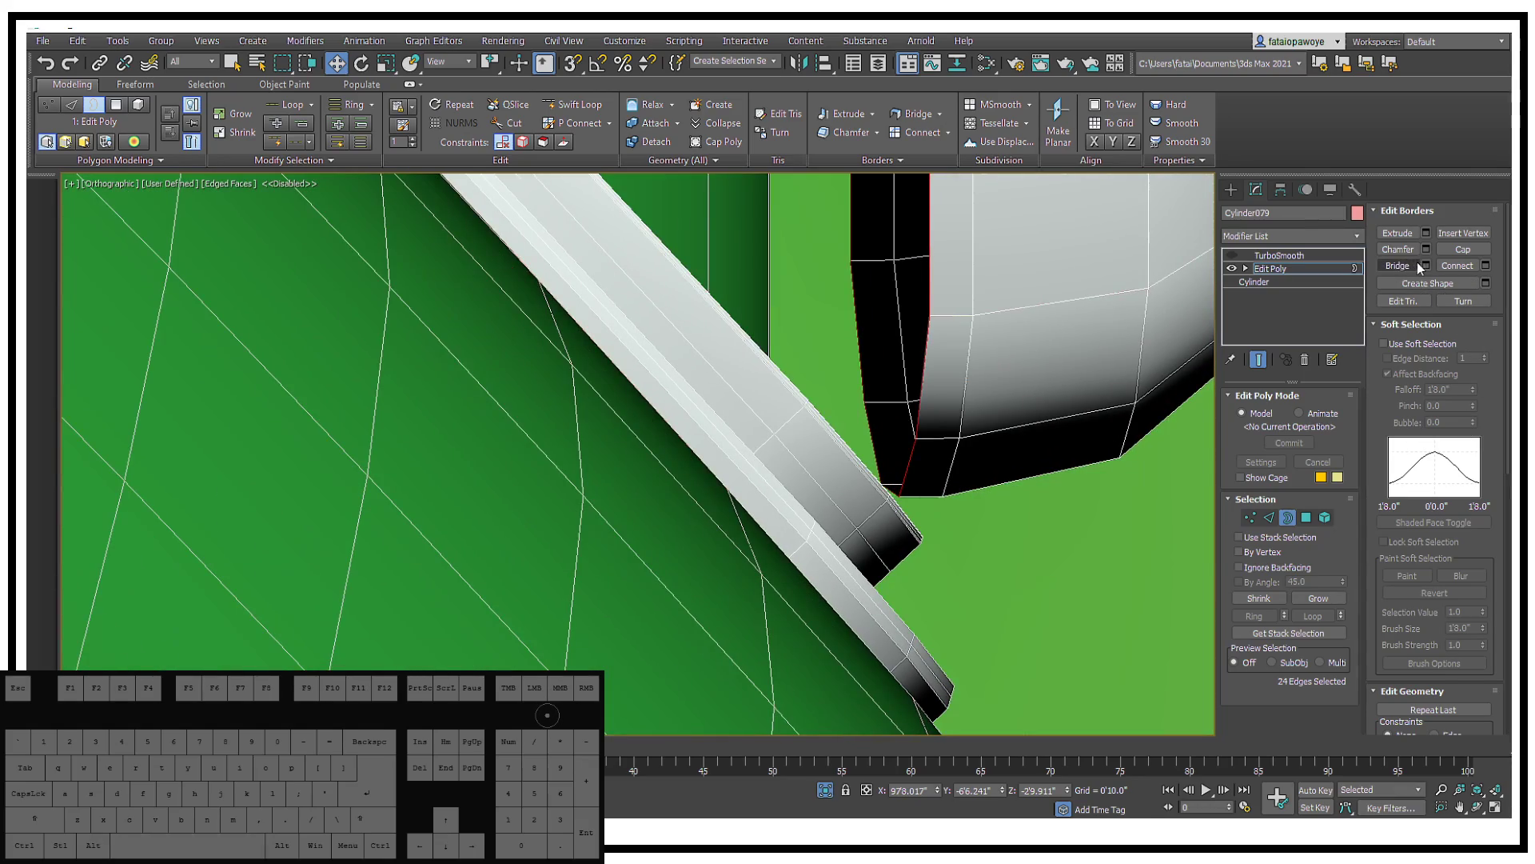
pyautogui.keyDown('alt'); pyautogui.moveTo(952, 301); pyautogui.dragTo(887, 364, button='middle'); pyautogui.keyUp('alt')
pyautogui.click(646, 551)
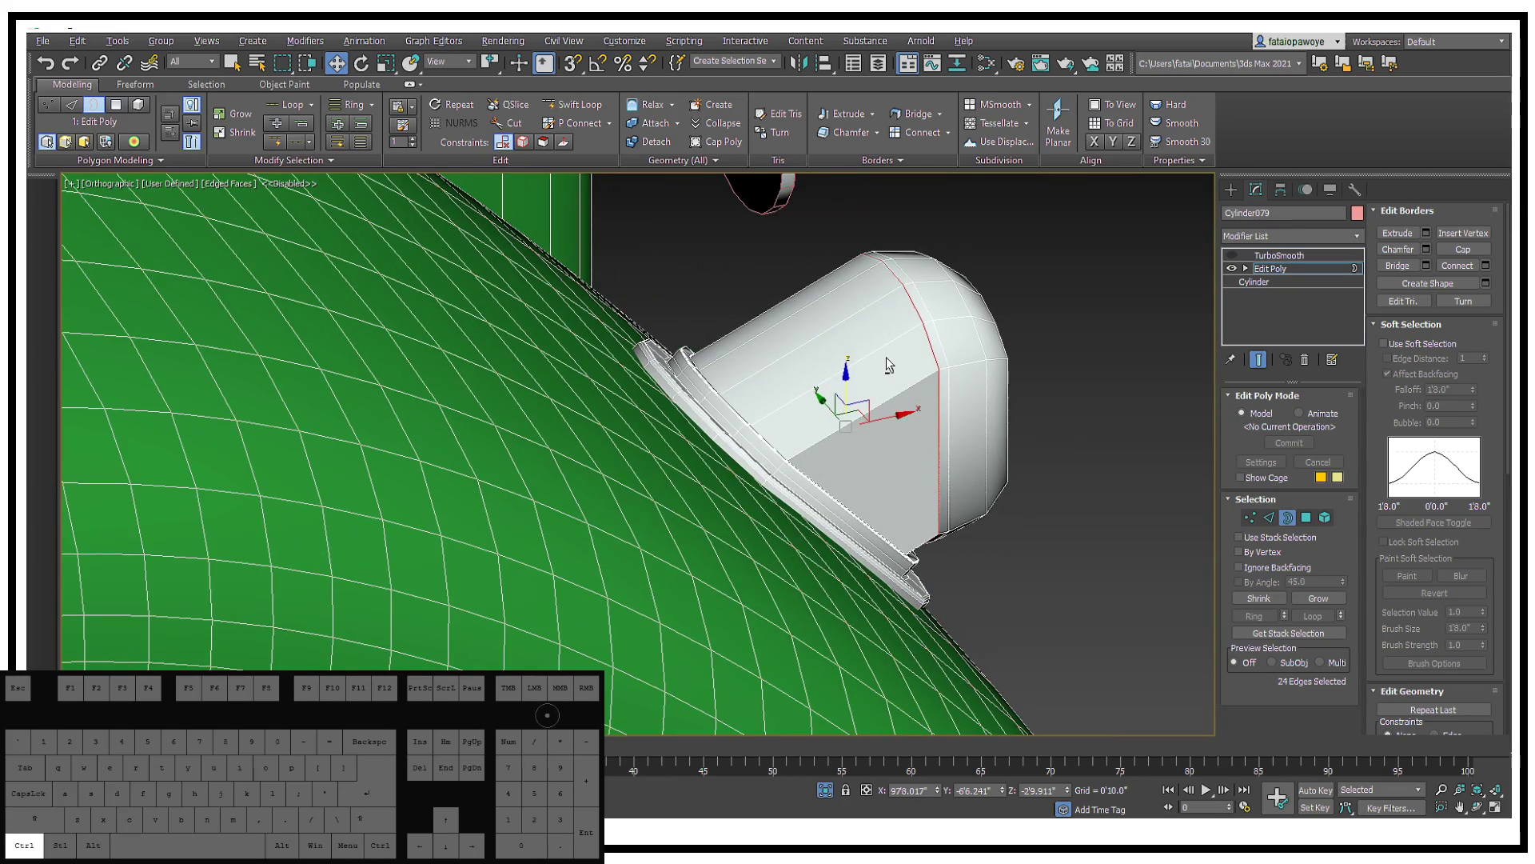
# Step: Remove the edge loop where the new bridge meets the lens, together with its vertices
pyautogui.hotkey('ctrl', 'd')
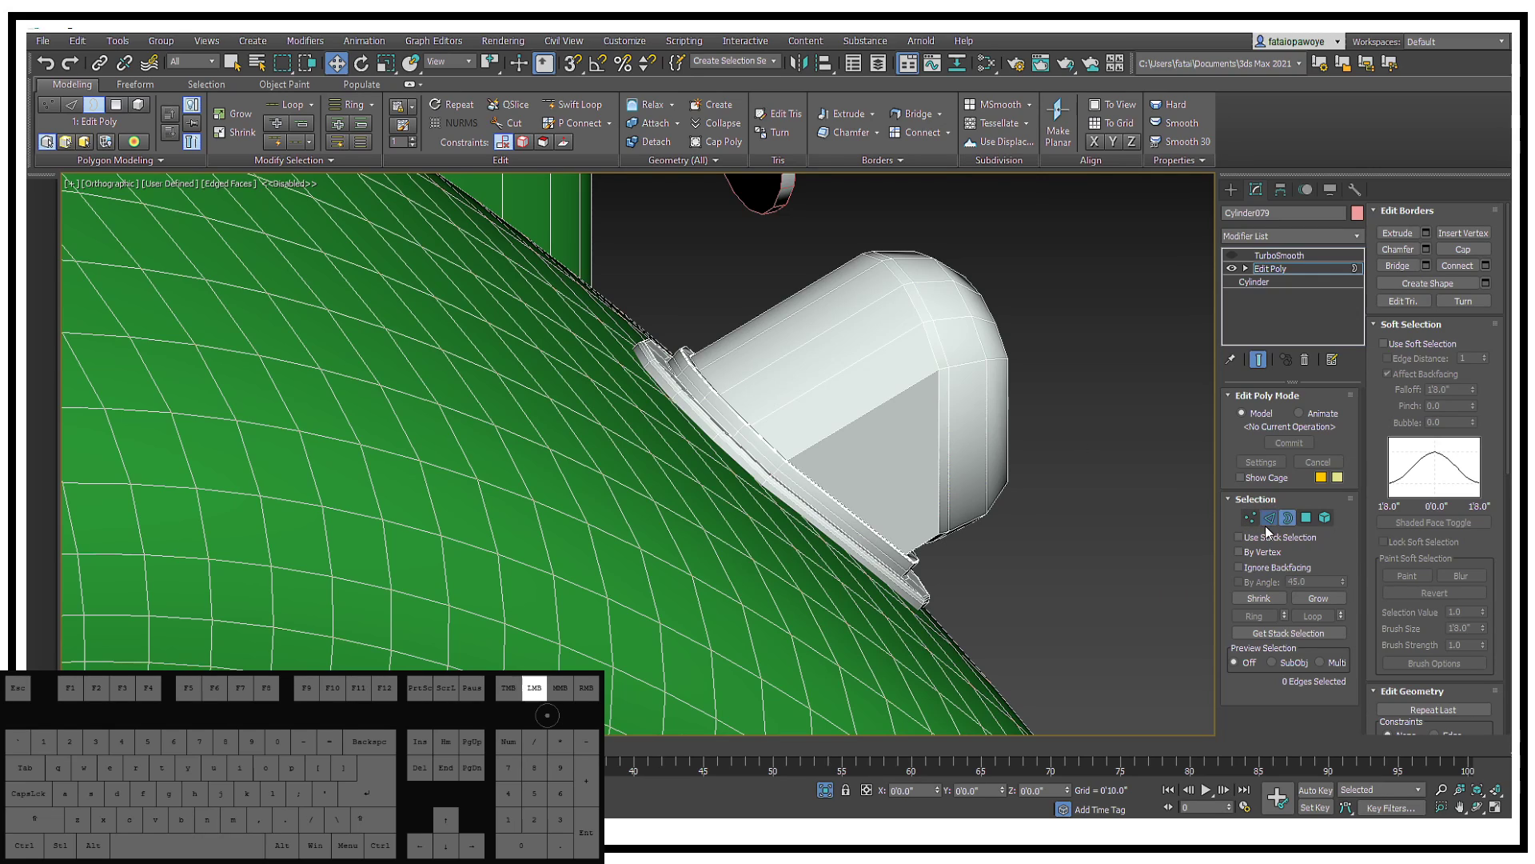
pyautogui.click(1267, 521)
pyautogui.click(937, 382)
pyautogui.doubleClick(939, 381)
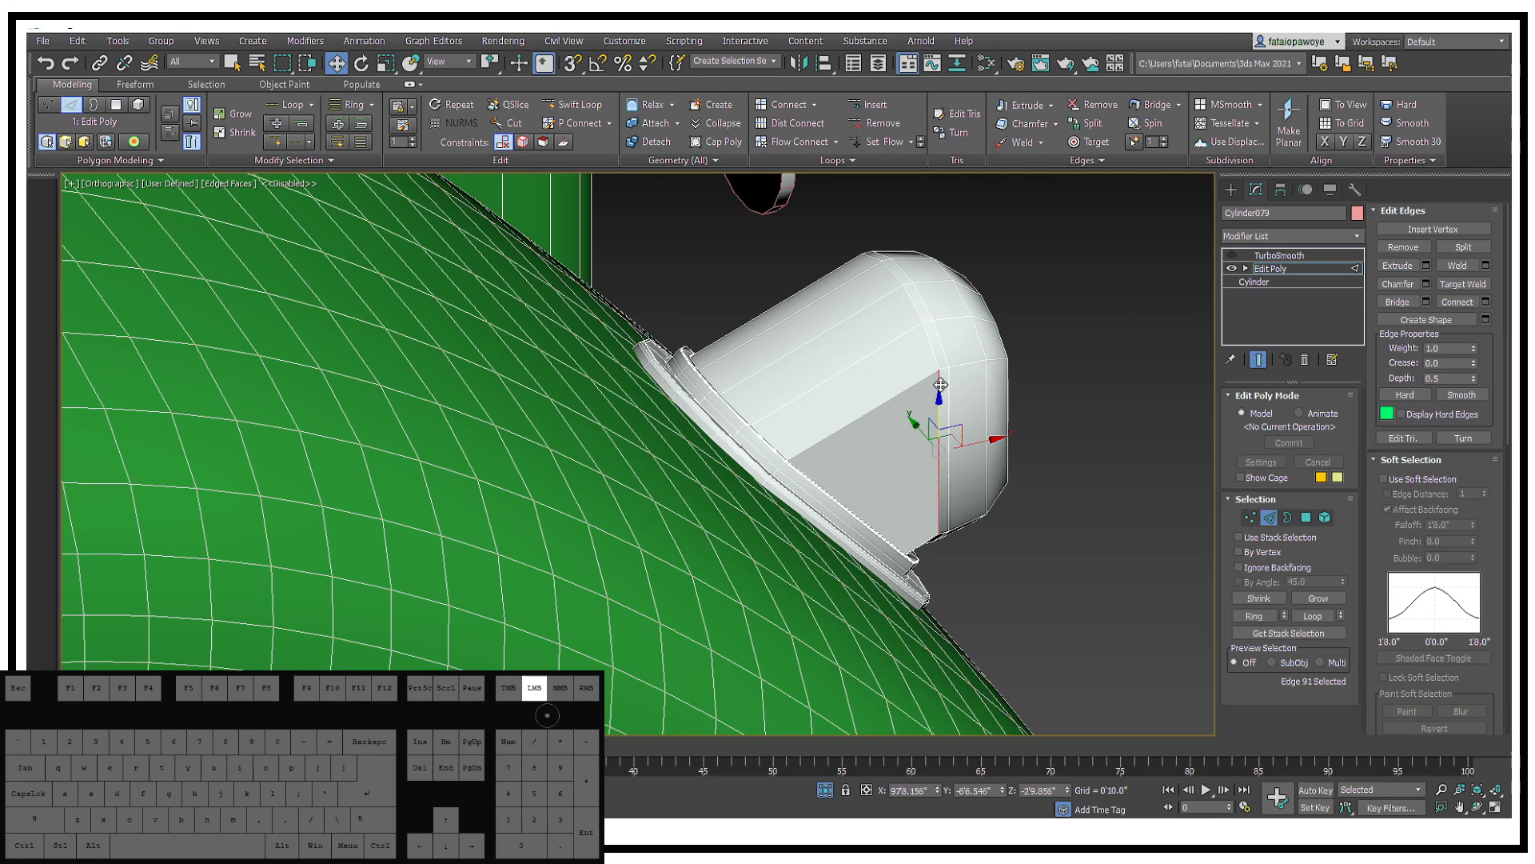
pyautogui.hotkey('ctrl', 'BackSpace')
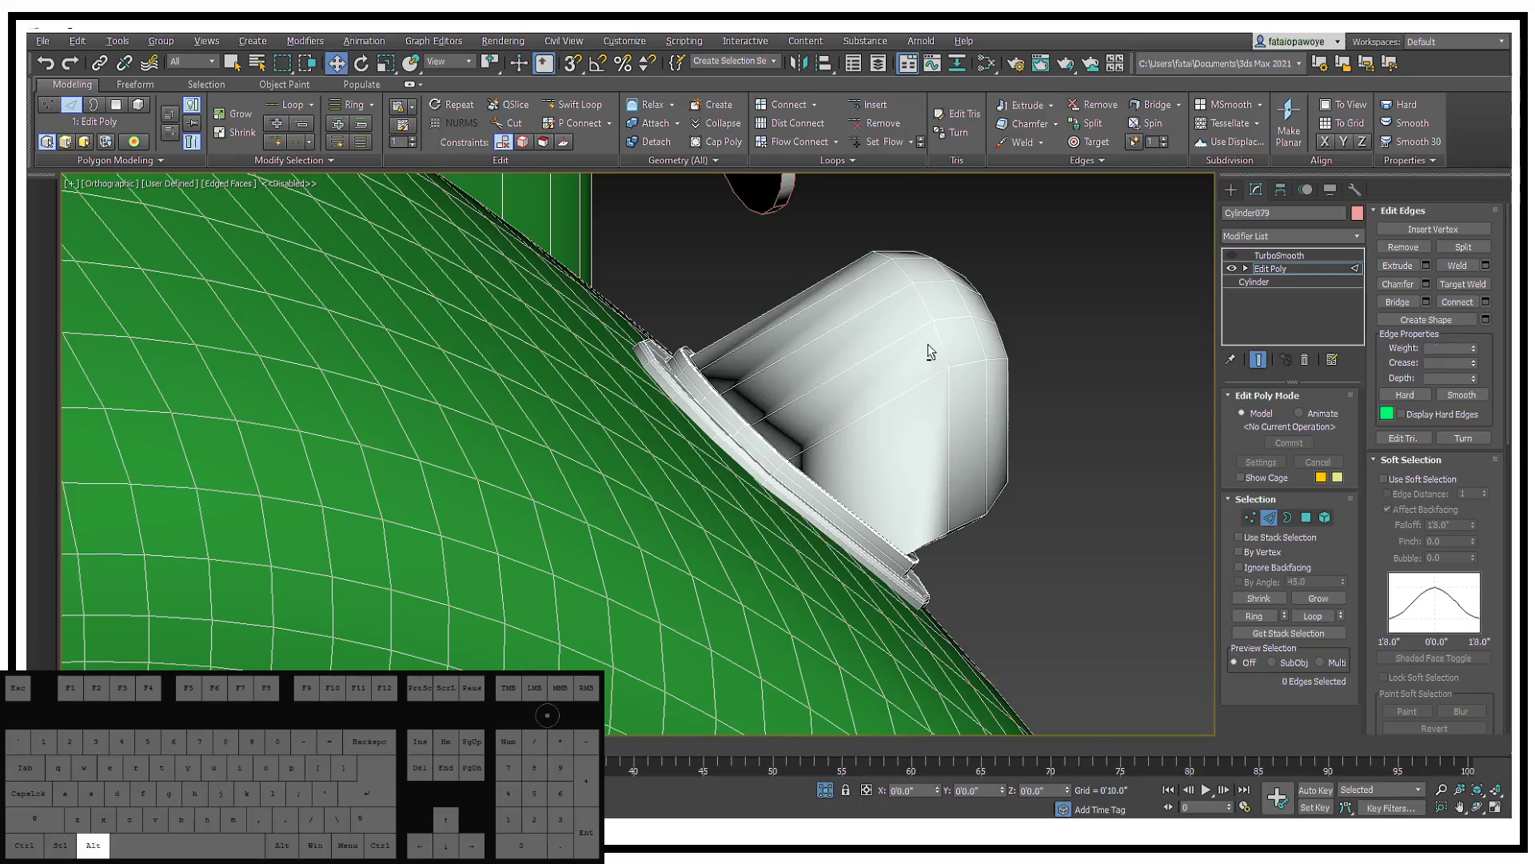
# Step: Select the large lamp's lens dome vertices, growing out from its center vertex, and scale the dome down
pyautogui.keyDown('alt'); pyautogui.moveTo(930, 351); pyautogui.dragTo(947, 390, button='middle'); pyautogui.keyUp('alt')
pyautogui.press('1')
pyautogui.scroll(2, 954, 487)
pyautogui.press('space')
pyautogui.moveTo(954, 488); pyautogui.dragTo(958, 425, button='middle')
pyautogui.click(944, 330)
pyautogui.scroll(-3, 922, 286)
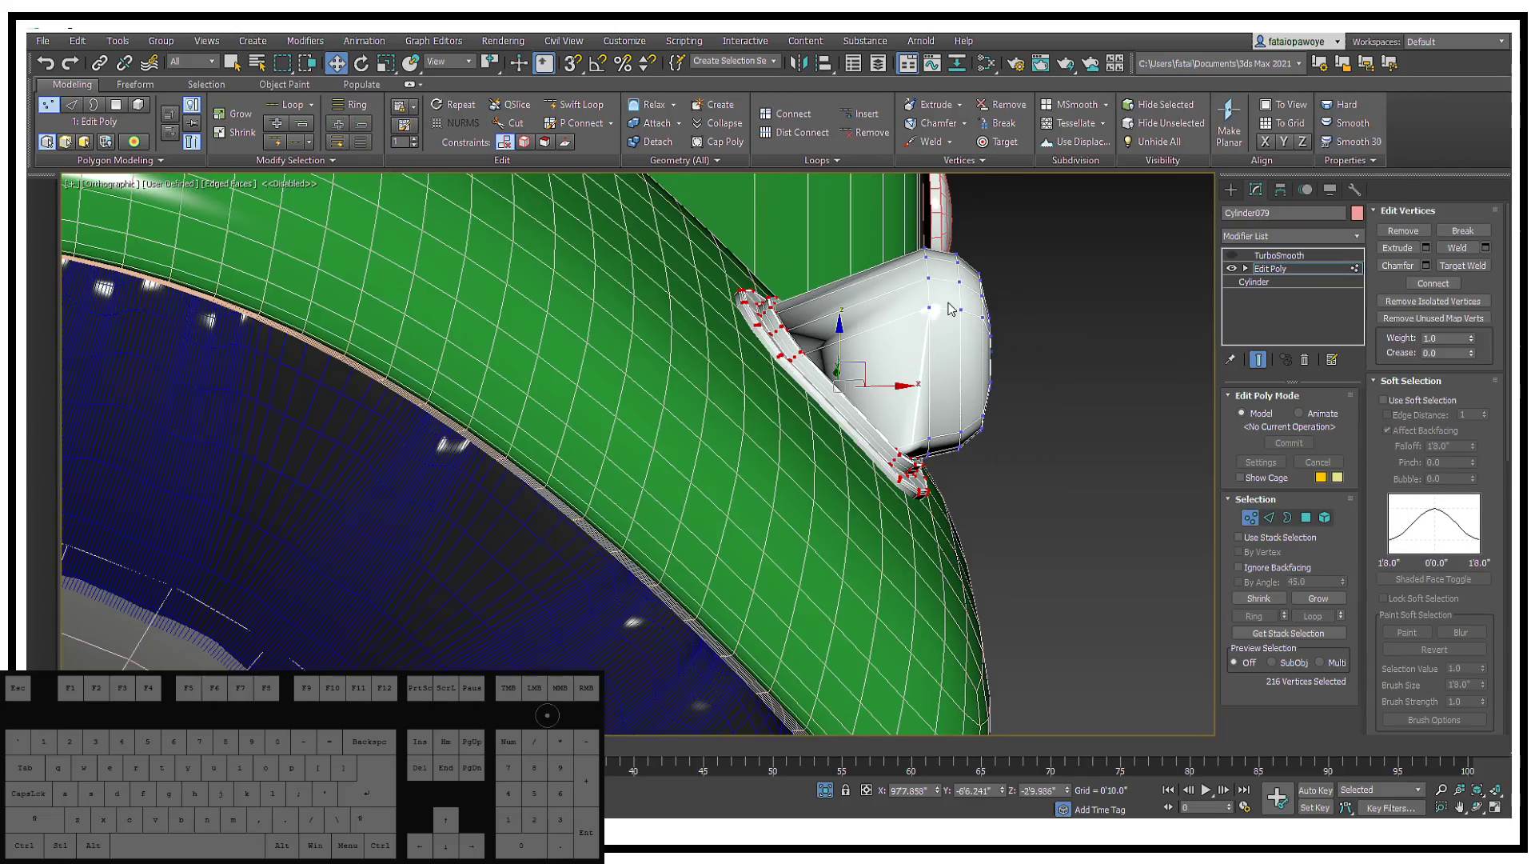
pyautogui.keyDown('alt'); pyautogui.moveTo(998, 330); pyautogui.dragTo(998, 362, button='middle'); pyautogui.keyUp('alt')
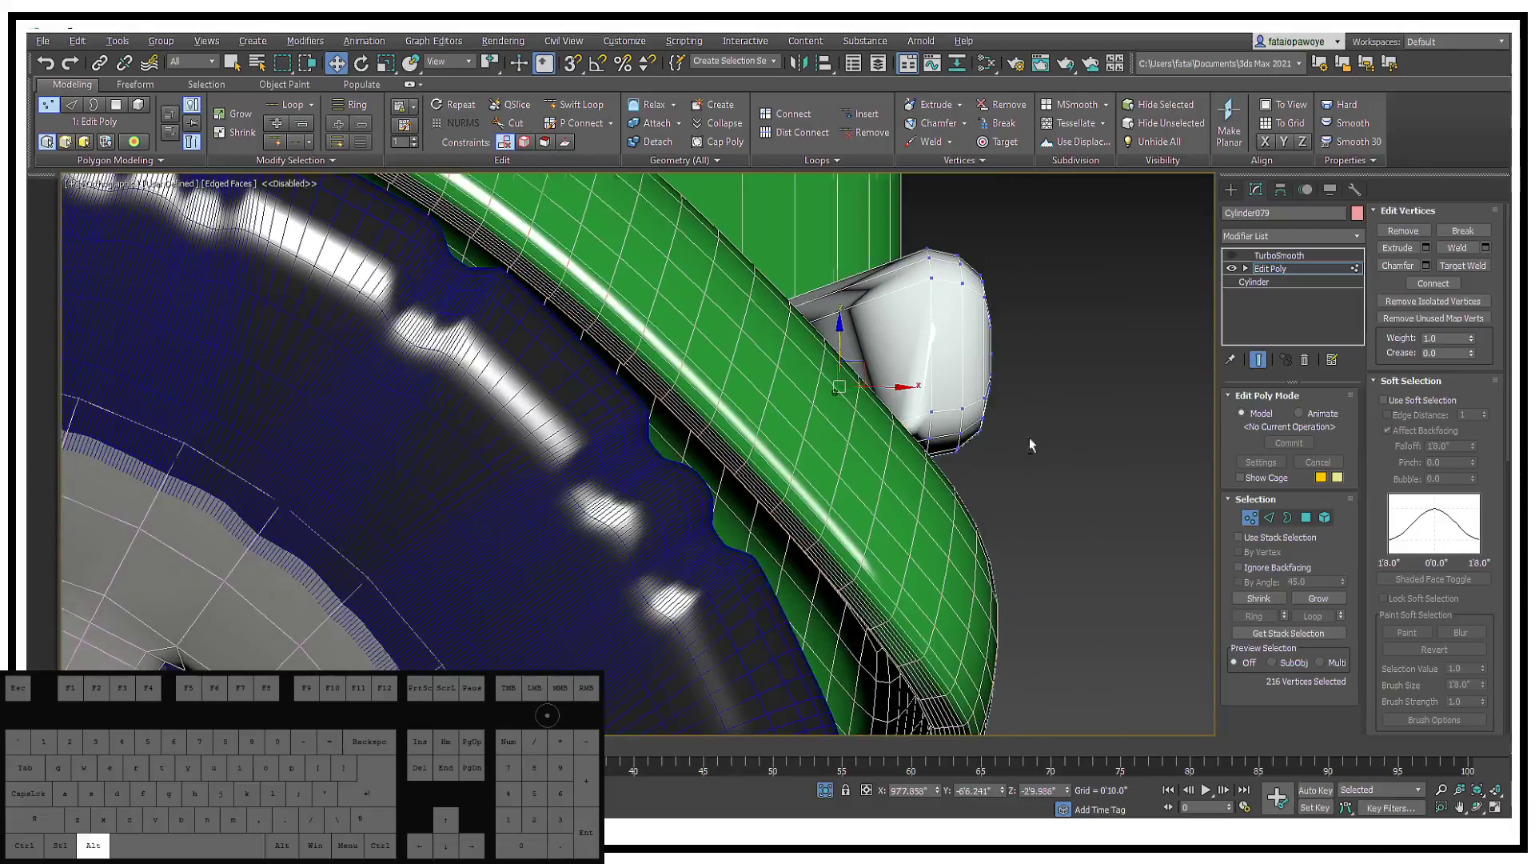
pyautogui.keyDown('alt'); pyautogui.moveTo(1029, 439); pyautogui.dragTo(960, 365, button='middle'); pyautogui.keyUp('alt')
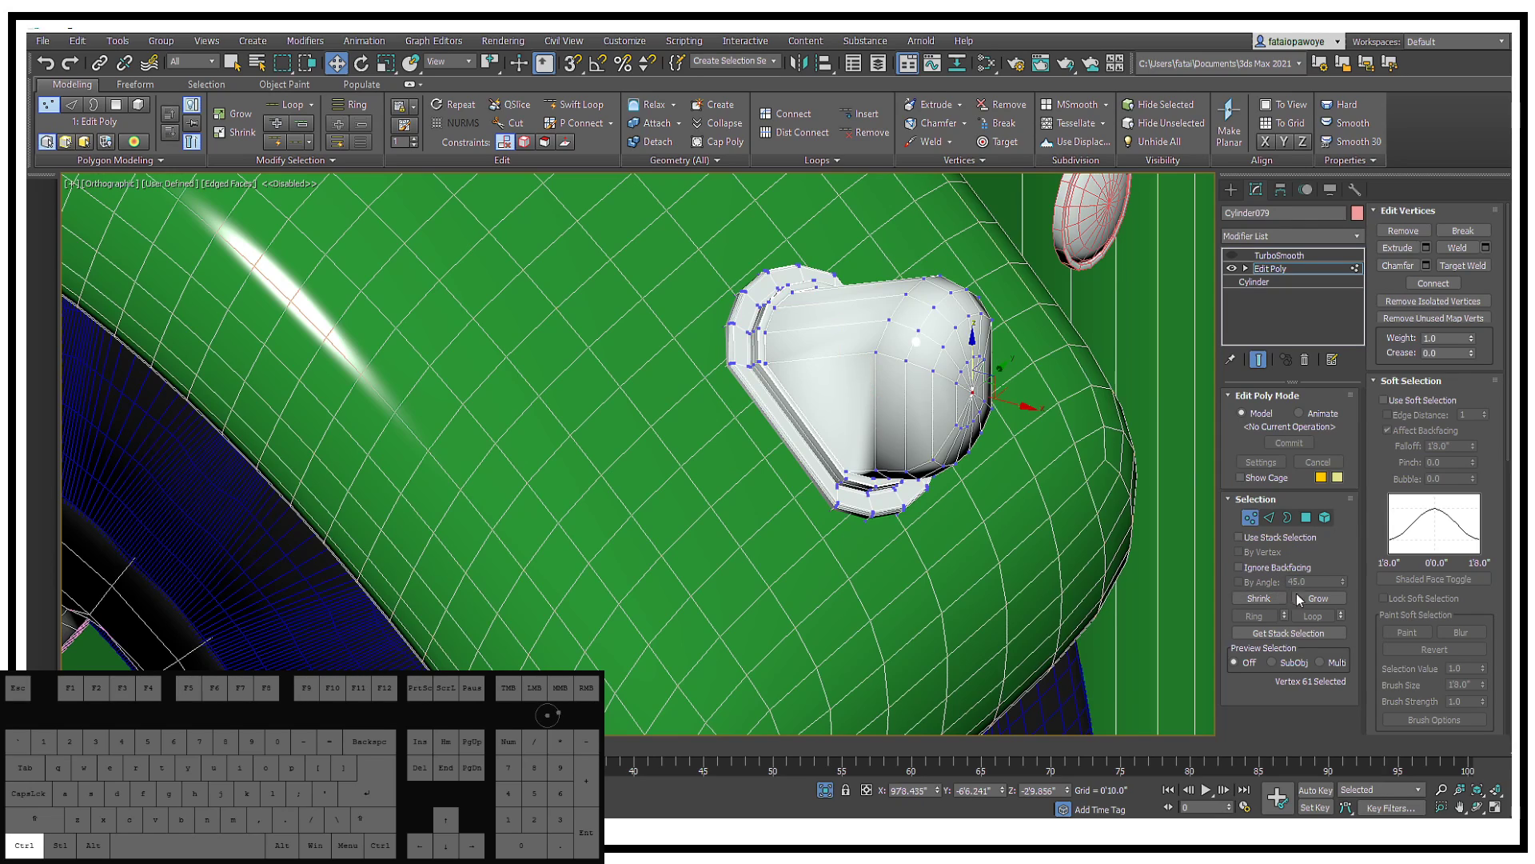
pyautogui.click(1305, 599)
pyautogui.click(1305, 600)
pyautogui.keyDown('alt'); pyautogui.moveTo(907, 472); pyautogui.dragTo(954, 468, button='middle'); pyautogui.keyUp('alt')
pyautogui.press('r')
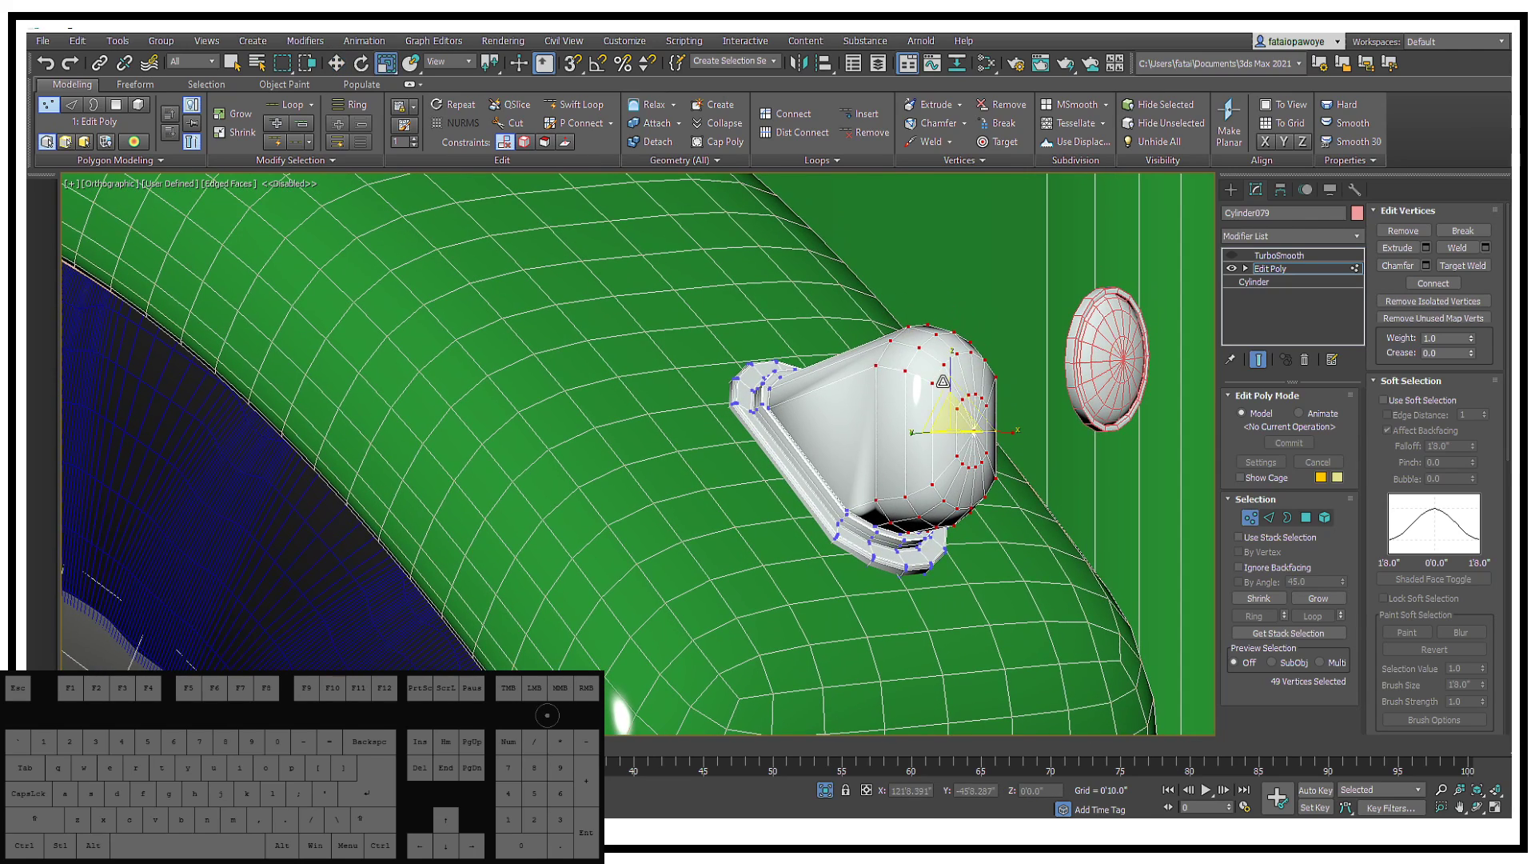
pyautogui.moveTo(954, 415); pyautogui.dragTo(951, 429)
pyautogui.press('w')
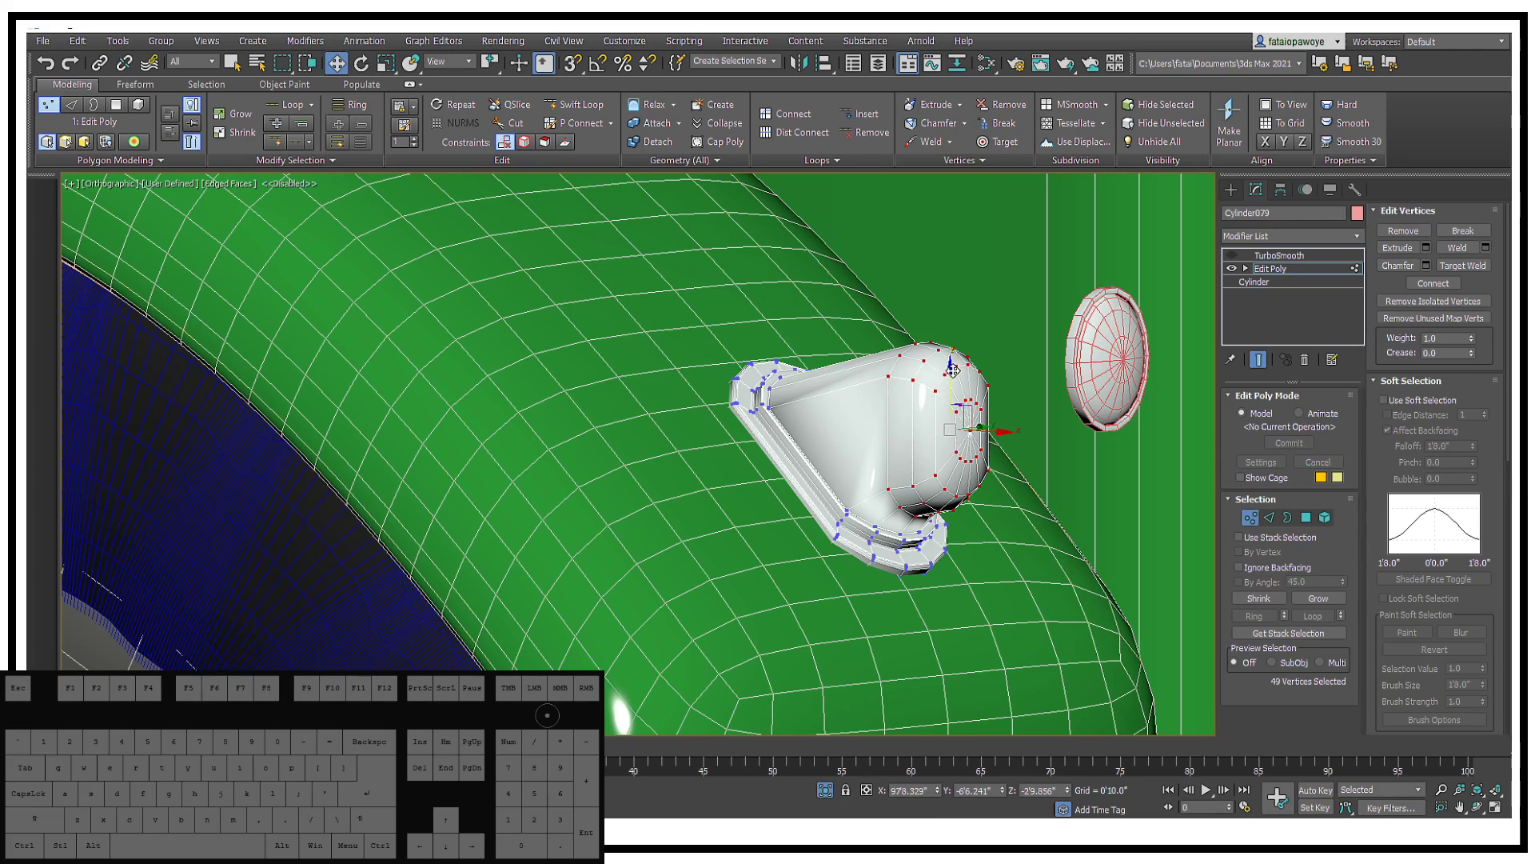
# Step: Move the scaled lens dome inward along X, closer to the tilted rim
pyautogui.moveTo(953, 370); pyautogui.dragTo(991, 453, button='middle')
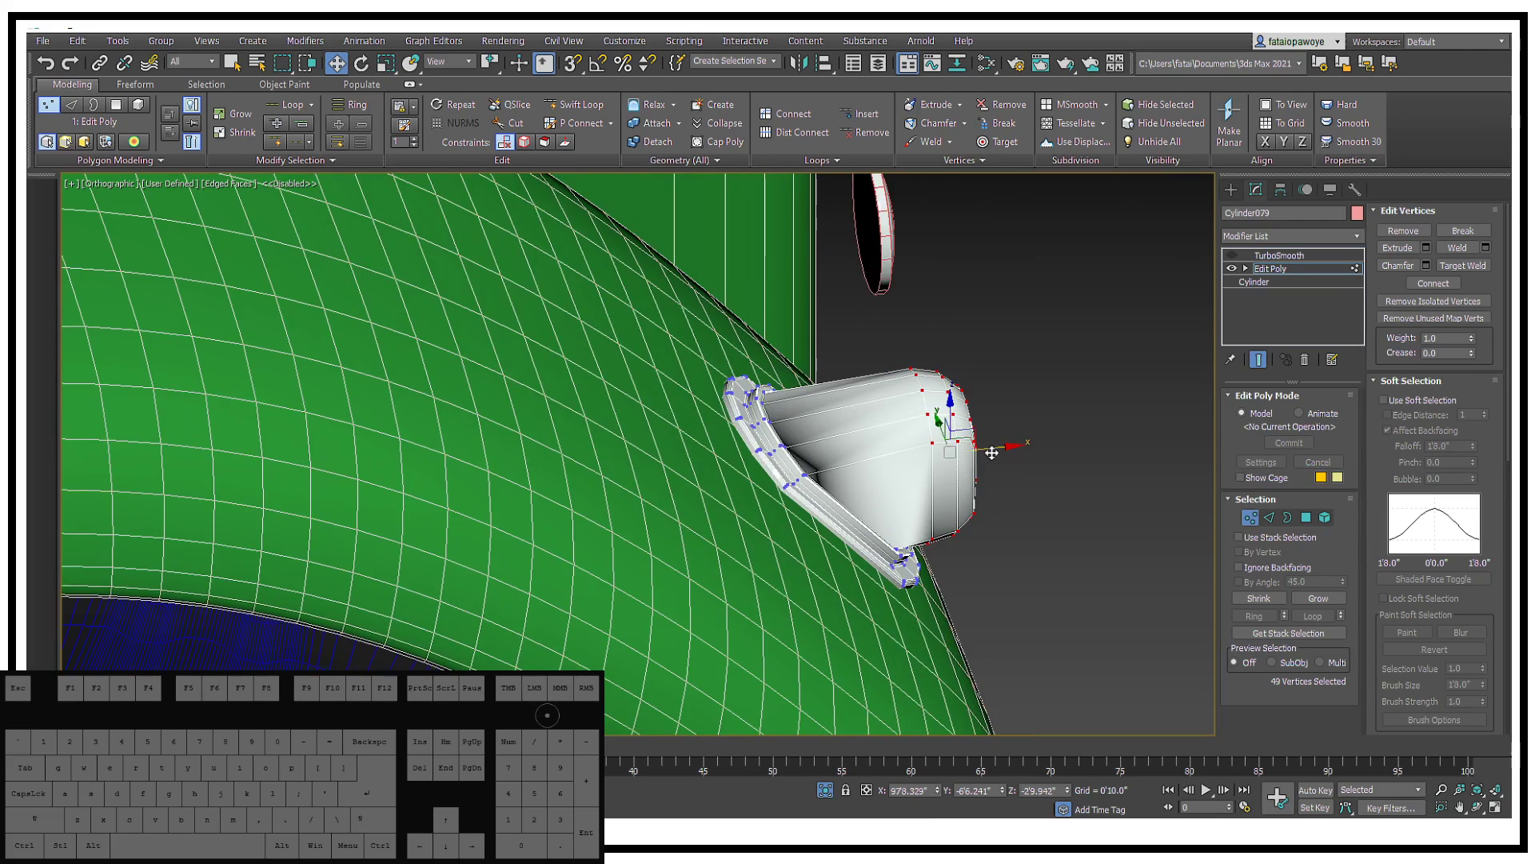
pyautogui.moveTo(992, 450); pyautogui.dragTo(973, 450)
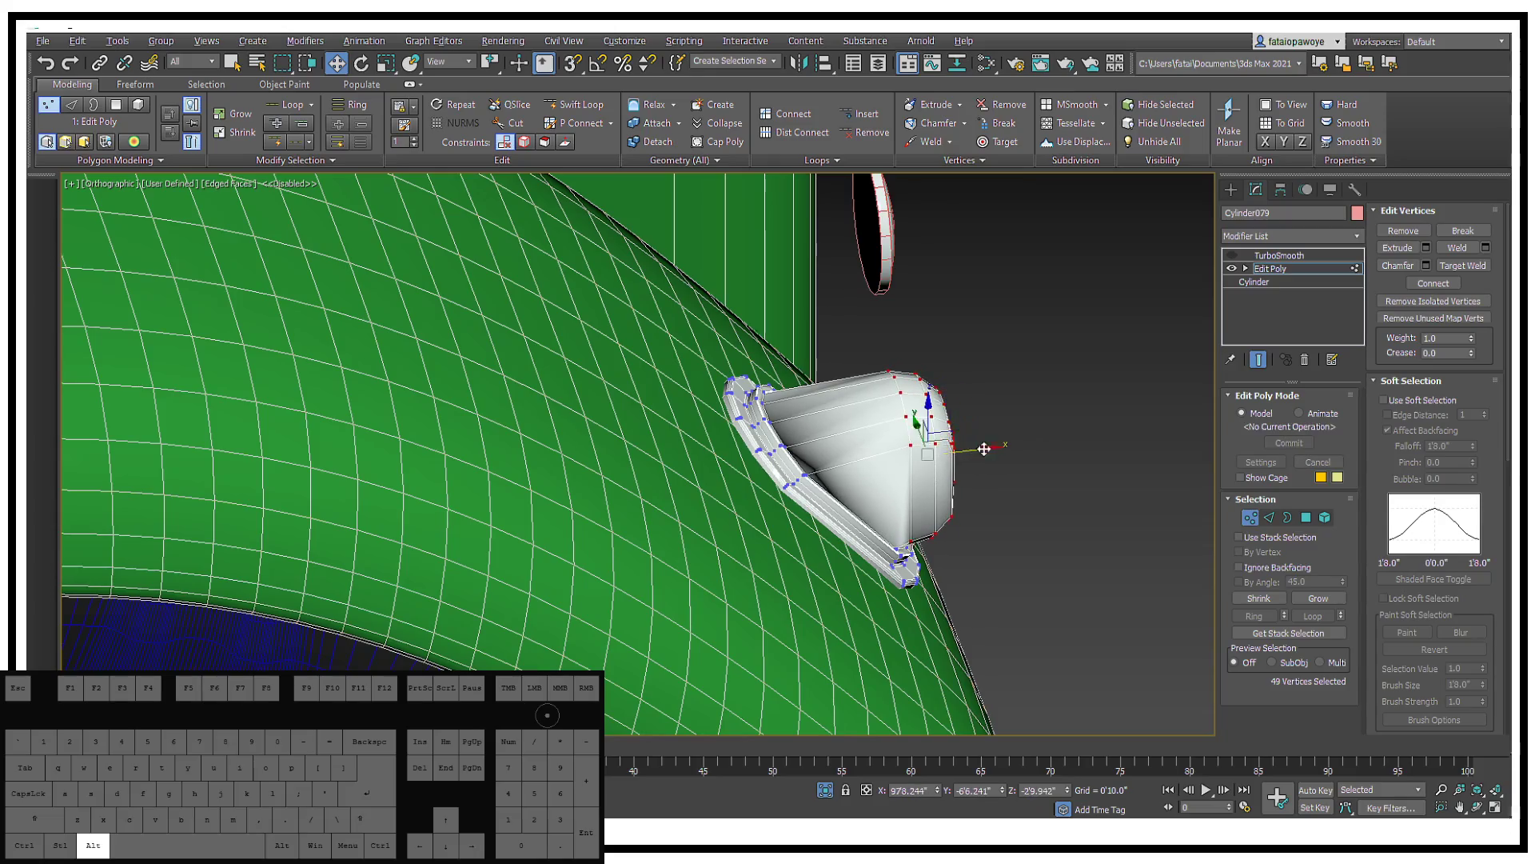
pyautogui.keyDown('alt'); pyautogui.moveTo(973, 450); pyautogui.dragTo(895, 440, button='middle'); pyautogui.keyUp('alt')
pyautogui.scroll(3, 960, 456)
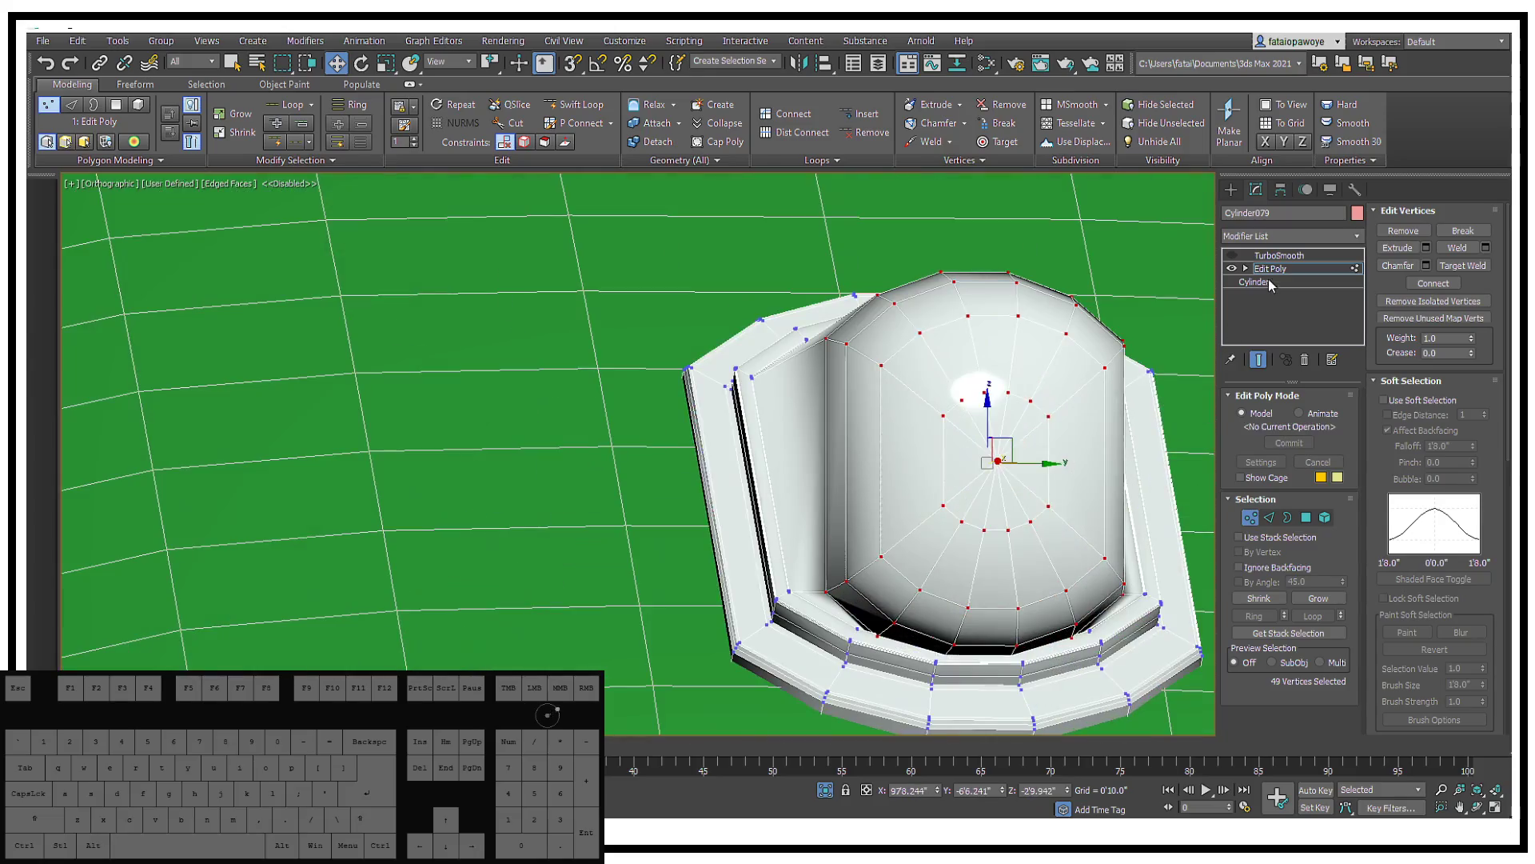
# Step: Turn on the large lamp's TurboSmooth, deselect the lamp and hide the edged faces to inspect its shape on the fender
pyautogui.click(1266, 256)
pyautogui.click(1232, 256)
pyautogui.scroll(-5, 963, 328)
pyautogui.keyDown('alt'); pyautogui.moveTo(960, 336); pyautogui.dragTo(835, 336, button='middle'); pyautogui.keyUp('alt')
pyautogui.scroll(-3, 1087, 372)
pyautogui.scroll(-4, 839, 340)
pyautogui.moveTo(981, 360)
pyautogui.keyDown('alt'); pyautogui.mouseDown(button='middle')
pyautogui.moveTo(1114, 397)
pyautogui.moveTo(1011, 469)
pyautogui.moveTo(1028, 479)
pyautogui.moveTo(1033, 452)
pyautogui.moveTo(1028, 502)
pyautogui.mouseUp(button='middle'); pyautogui.keyUp('alt')
pyautogui.click(1114, 398)
pyautogui.press('F4')
pyautogui.scroll(2, 1036, 436)
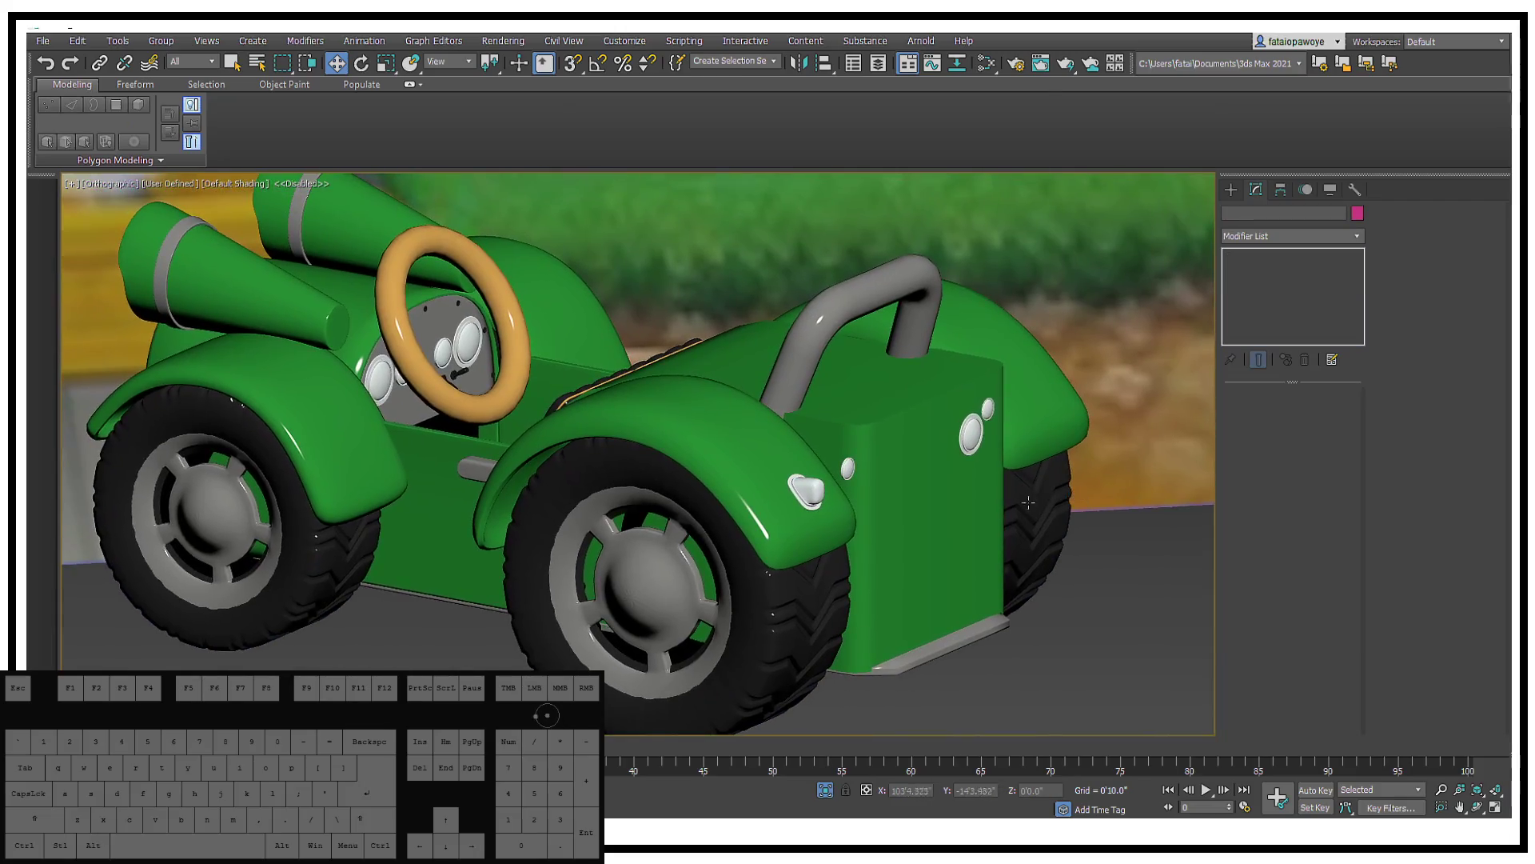
pyautogui.moveTo(797, 498); pyautogui.dragTo(898, 476, button='middle')
pyautogui.scroll(6, 898, 476)
pyautogui.scroll(-3, 1001, 459)
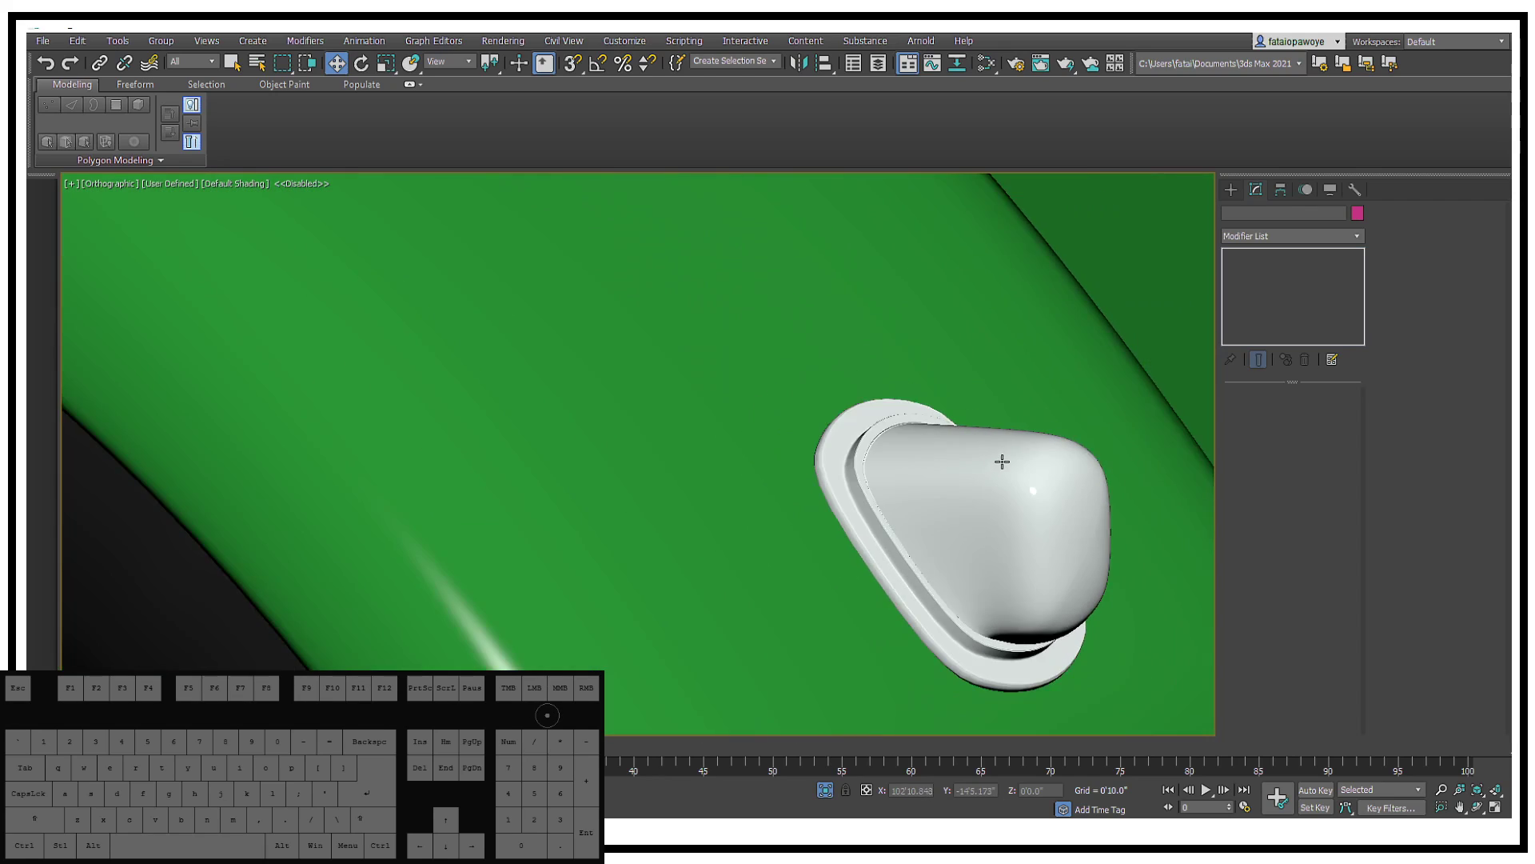
pyautogui.press('space')
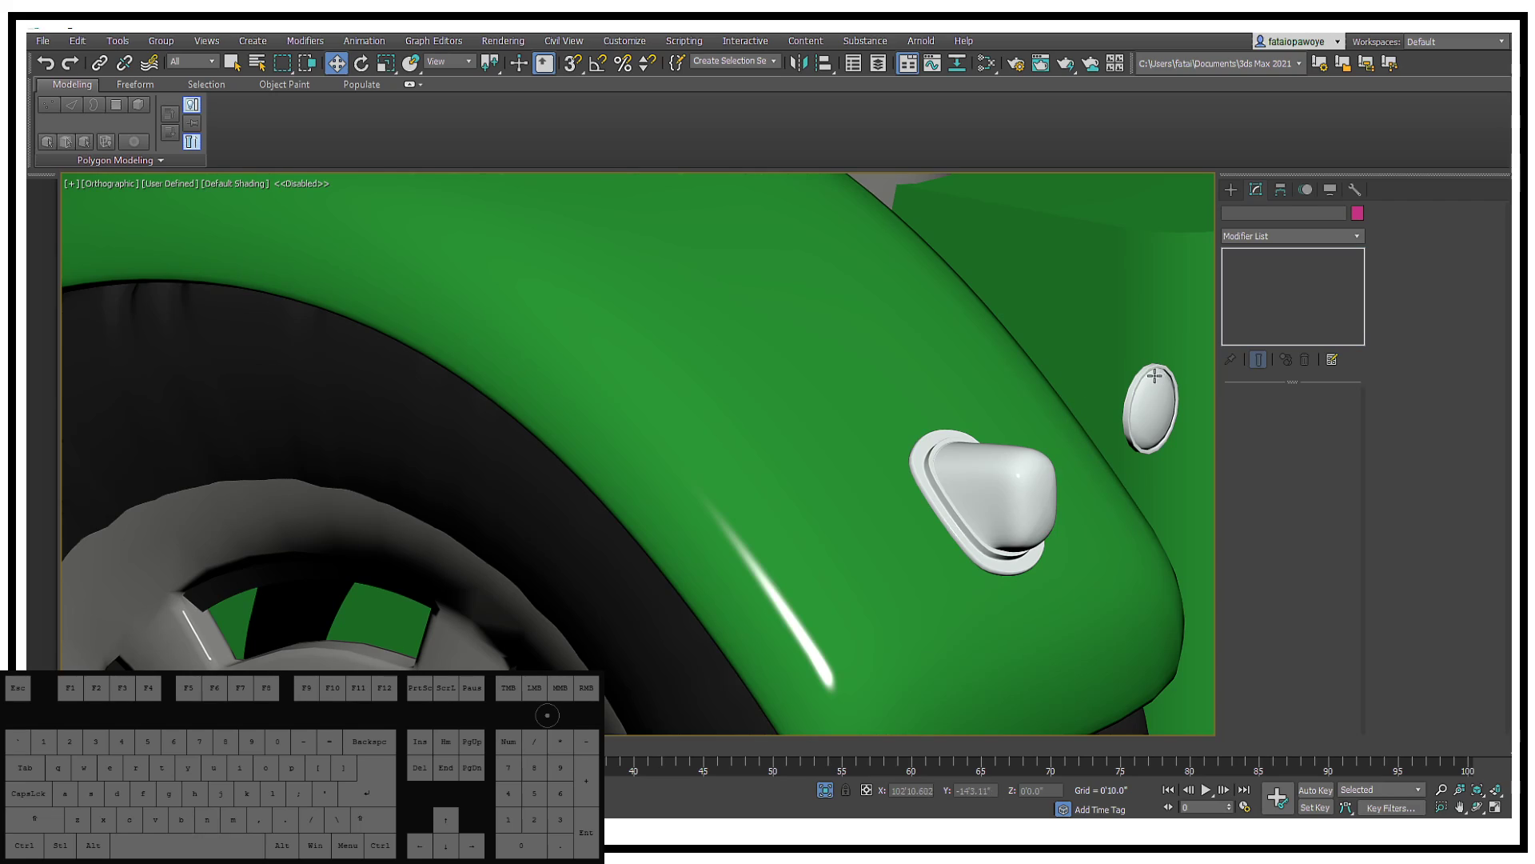
# Step: Scale the whole large lamp uniformly and reposition it on the rear fender
pyautogui.click(1151, 400)
pyautogui.scroll(-5, 1151, 400)
pyautogui.moveTo(1112, 412)
pyautogui.keyDown('alt'); pyautogui.mouseDown(button='middle')
pyautogui.moveTo(1055, 430)
pyautogui.moveTo(1167, 403)
pyautogui.moveTo(1203, 436)
pyautogui.moveTo(1089, 416)
pyautogui.moveTo(1103, 424)
pyautogui.mouseUp(button='middle'); pyautogui.keyUp('alt')
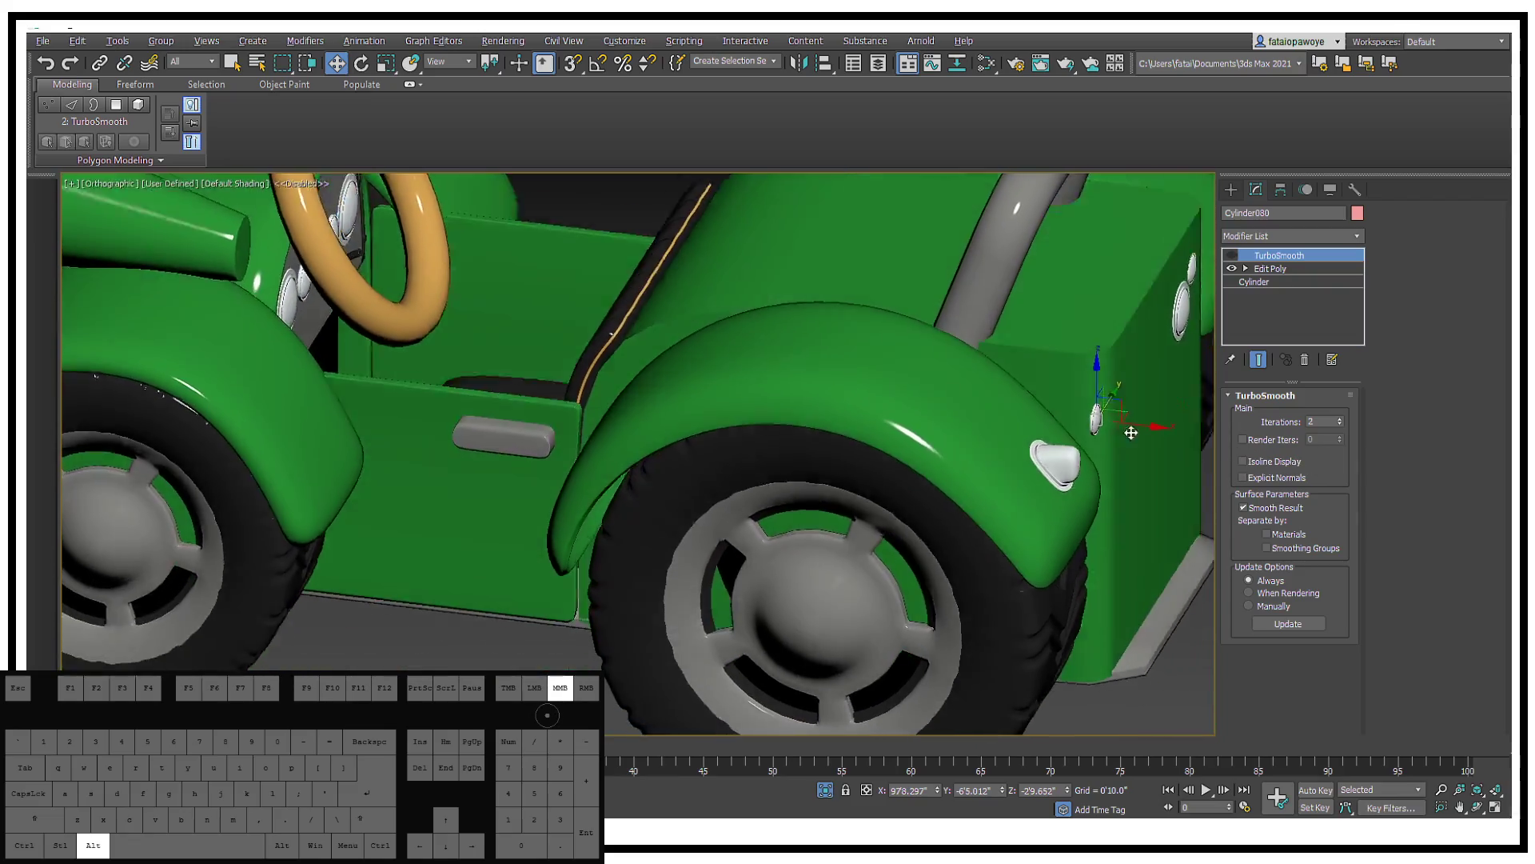
pyautogui.scroll(-10, 1104, 424)
pyautogui.click(1039, 567)
pyautogui.keyDown('alt'); pyautogui.moveTo(1039, 567); pyautogui.dragTo(982, 543, button='middle'); pyautogui.keyUp('alt')
pyautogui.press('r')
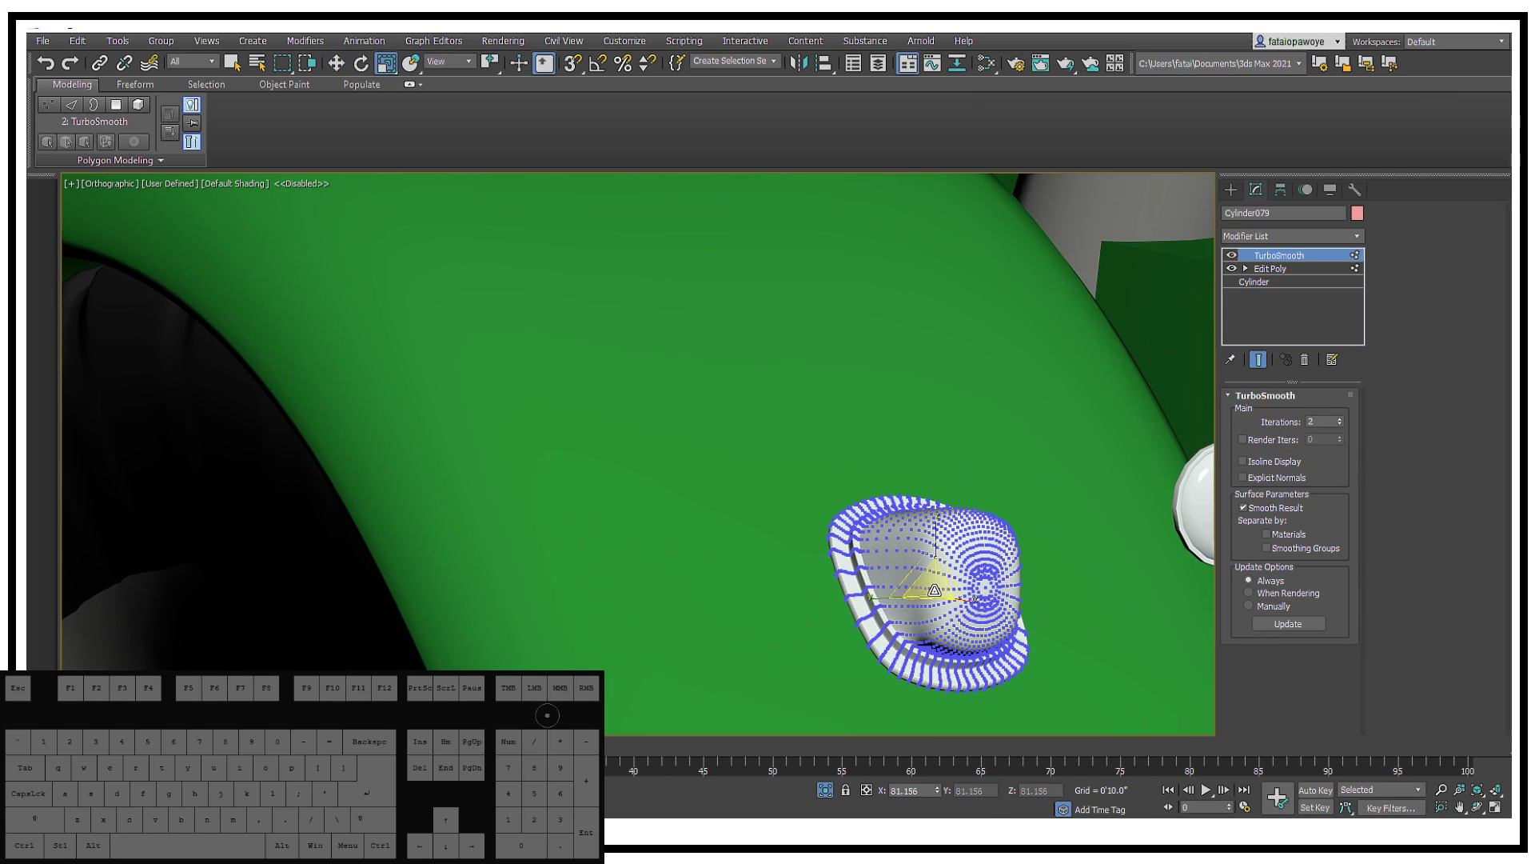
pyautogui.keyDown('alt'); pyautogui.moveTo(934, 590); pyautogui.dragTo(945, 559, button='middle'); pyautogui.keyUp('alt')
pyautogui.press('w')
pyautogui.moveTo(998, 582); pyautogui.dragTo(970, 592)
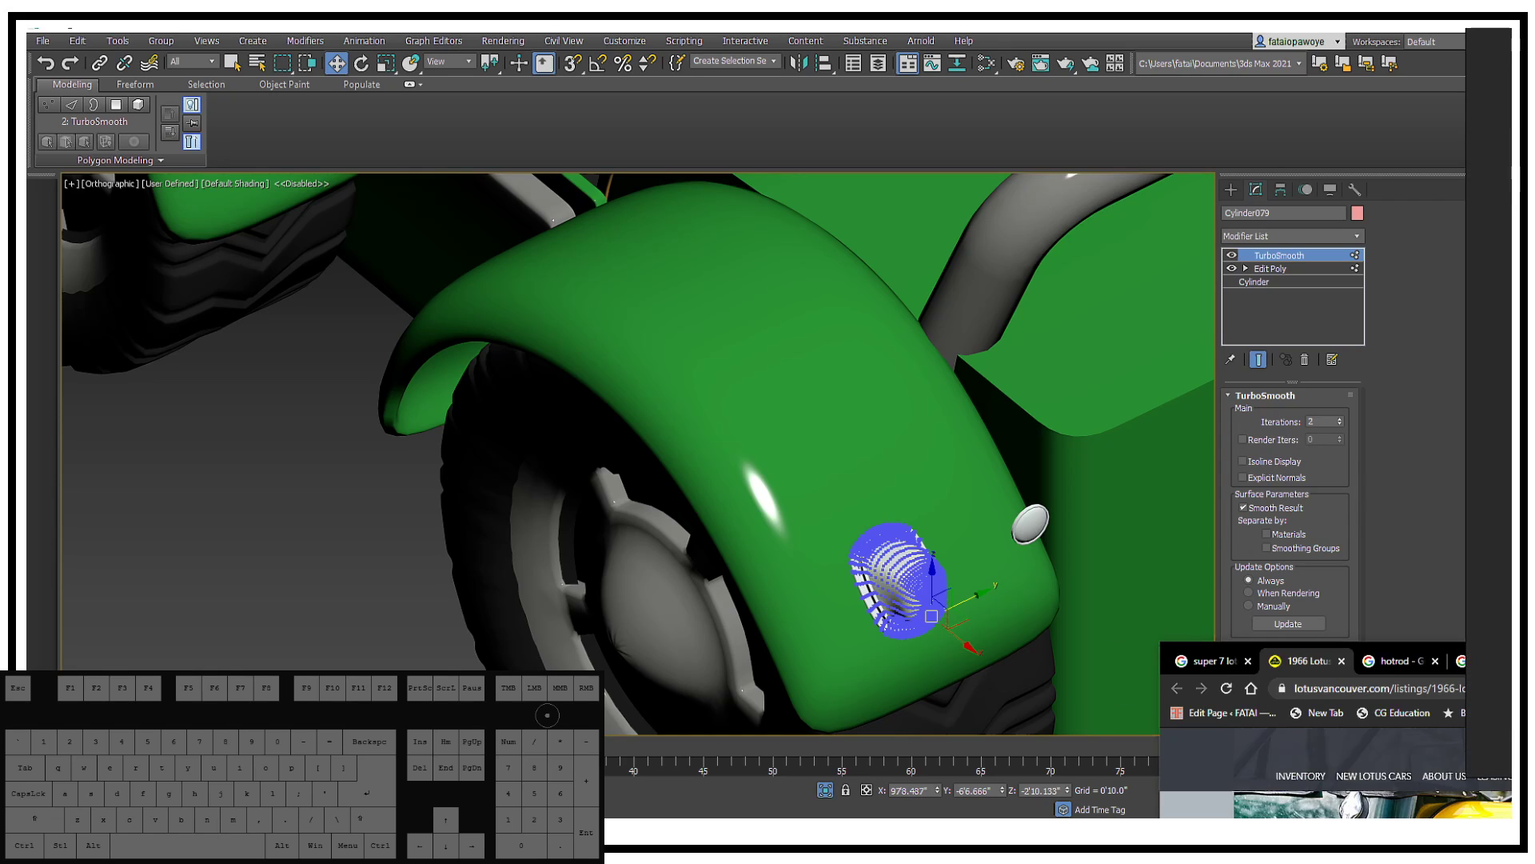
# Step: Switch to the browser's 1966 Lotus listing and examine the rear lamps in the reference photo
pyautogui.moveTo(1406, 652); pyautogui.dragTo(706, 204)
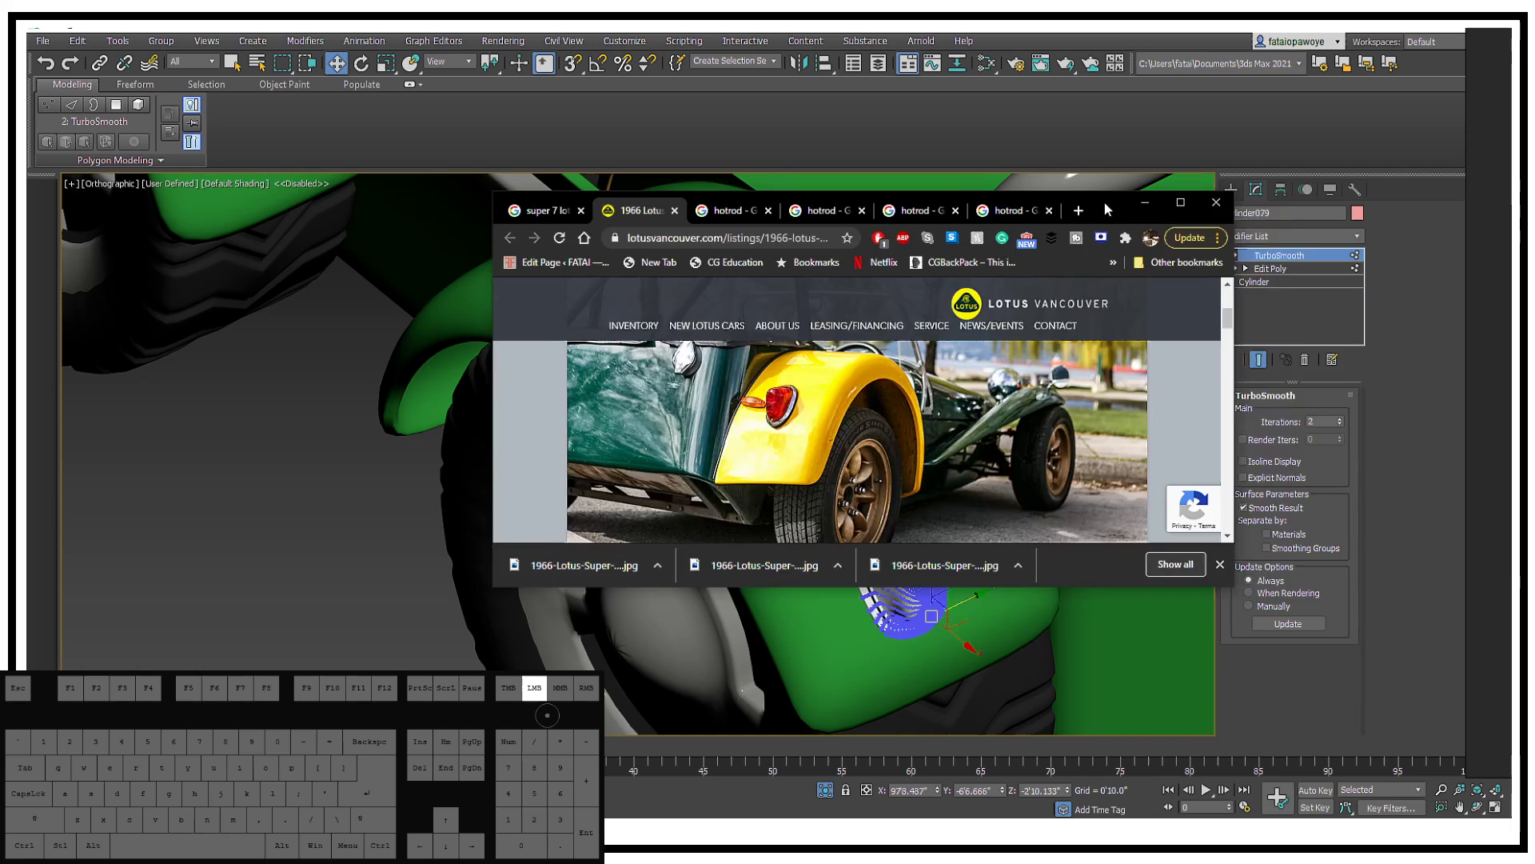
pyautogui.click(1110, 203)
# Step: Select the small round lamp beside the fender, show edged faces and enter edge editing in its Edit Poly modifier
pyautogui.click(1034, 511)
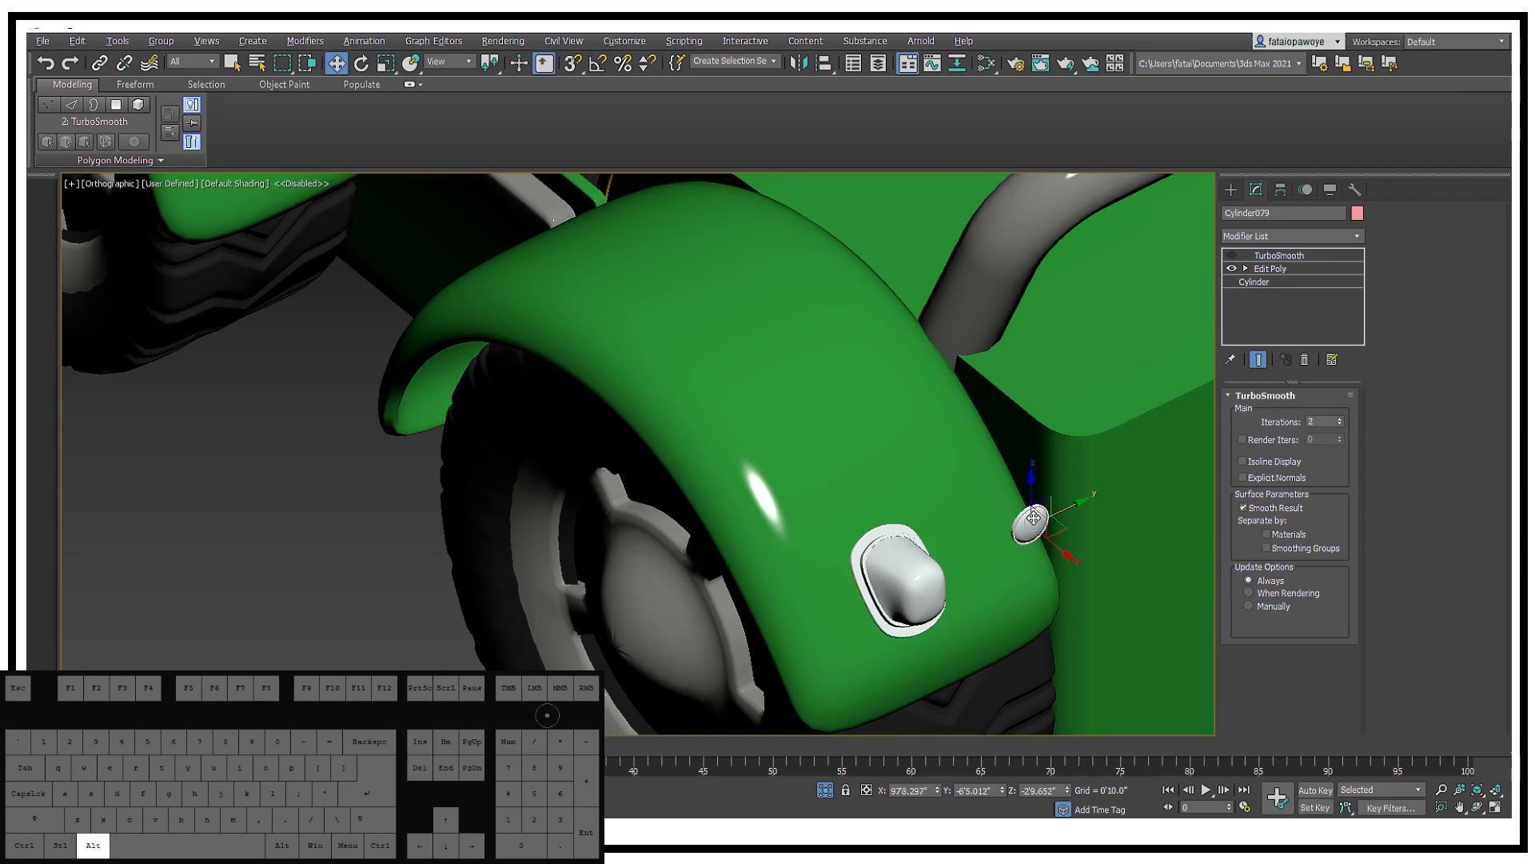
pyautogui.keyDown('alt'); pyautogui.moveTo(1034, 512); pyautogui.dragTo(1105, 400, button='middle'); pyautogui.keyUp('alt')
pyautogui.click(1288, 269)
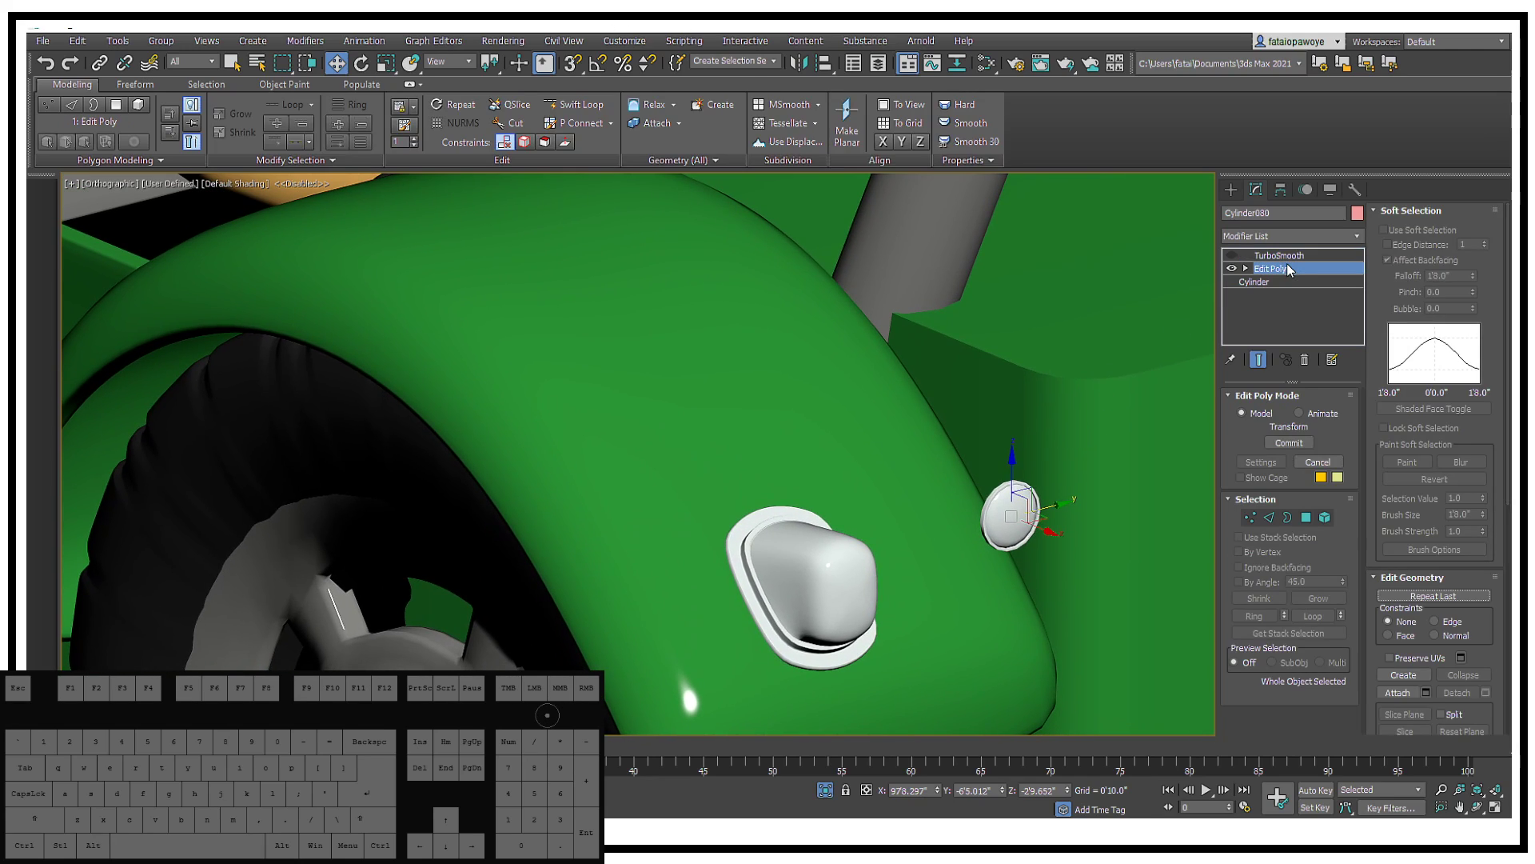
pyautogui.keyDown('alt'); pyautogui.moveTo(1029, 560); pyautogui.dragTo(987, 535, button='middle'); pyautogui.keyUp('alt')
pyautogui.scroll(4, 1006, 534)
pyautogui.moveTo(1004, 537); pyautogui.dragTo(953, 520, button='middle')
pyautogui.press('F4')
pyautogui.scroll(4, 954, 515)
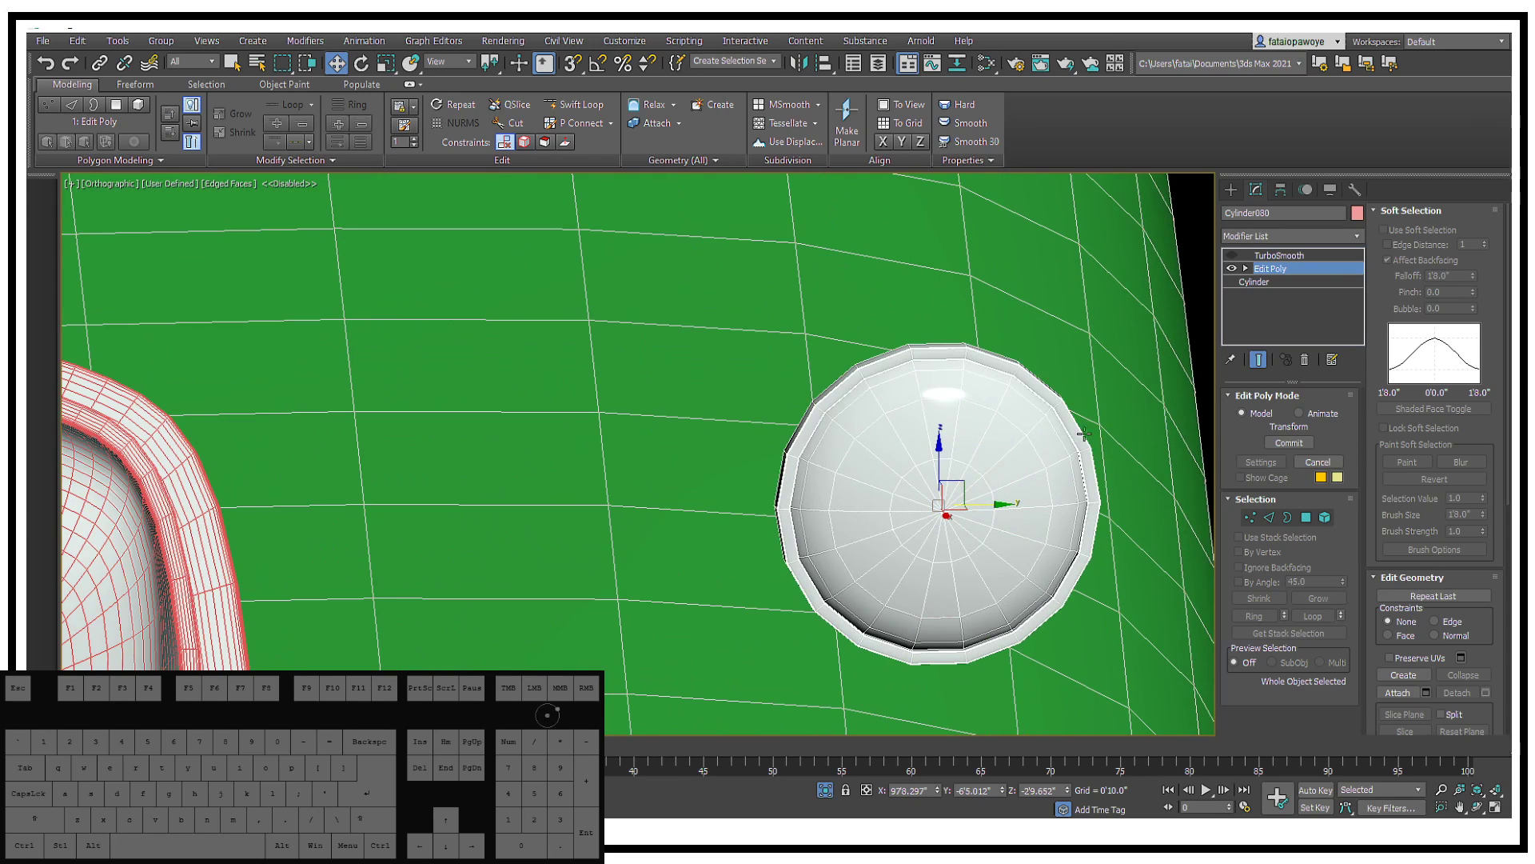
pyautogui.click(1270, 518)
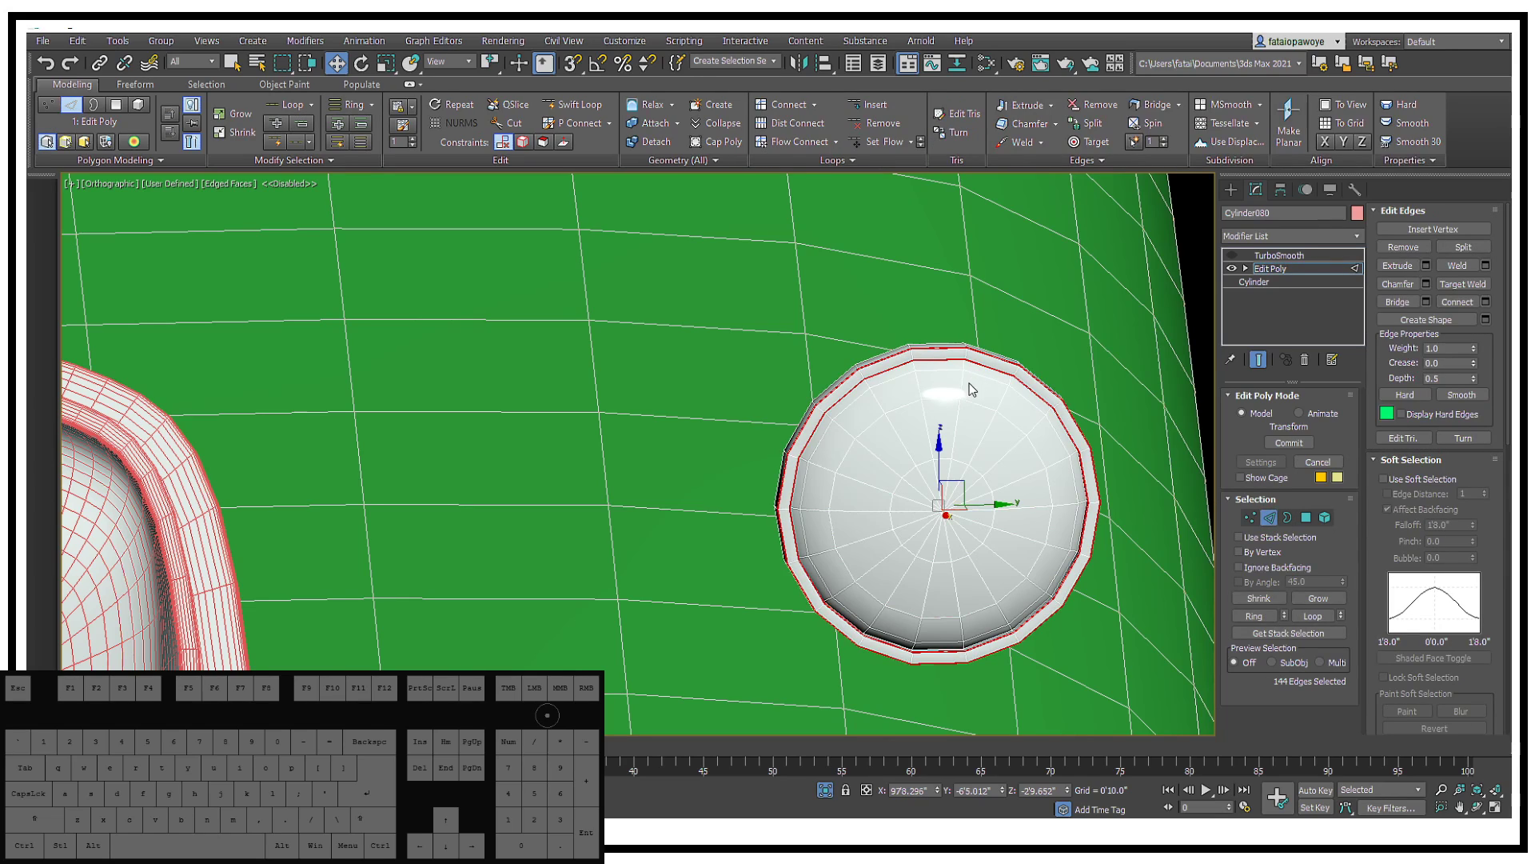
# Step: Remove the two radial edge loops nearest the vertical center at both the lamp's upper and lower ends, including their vertices
pyautogui.doubleClick(963, 388)
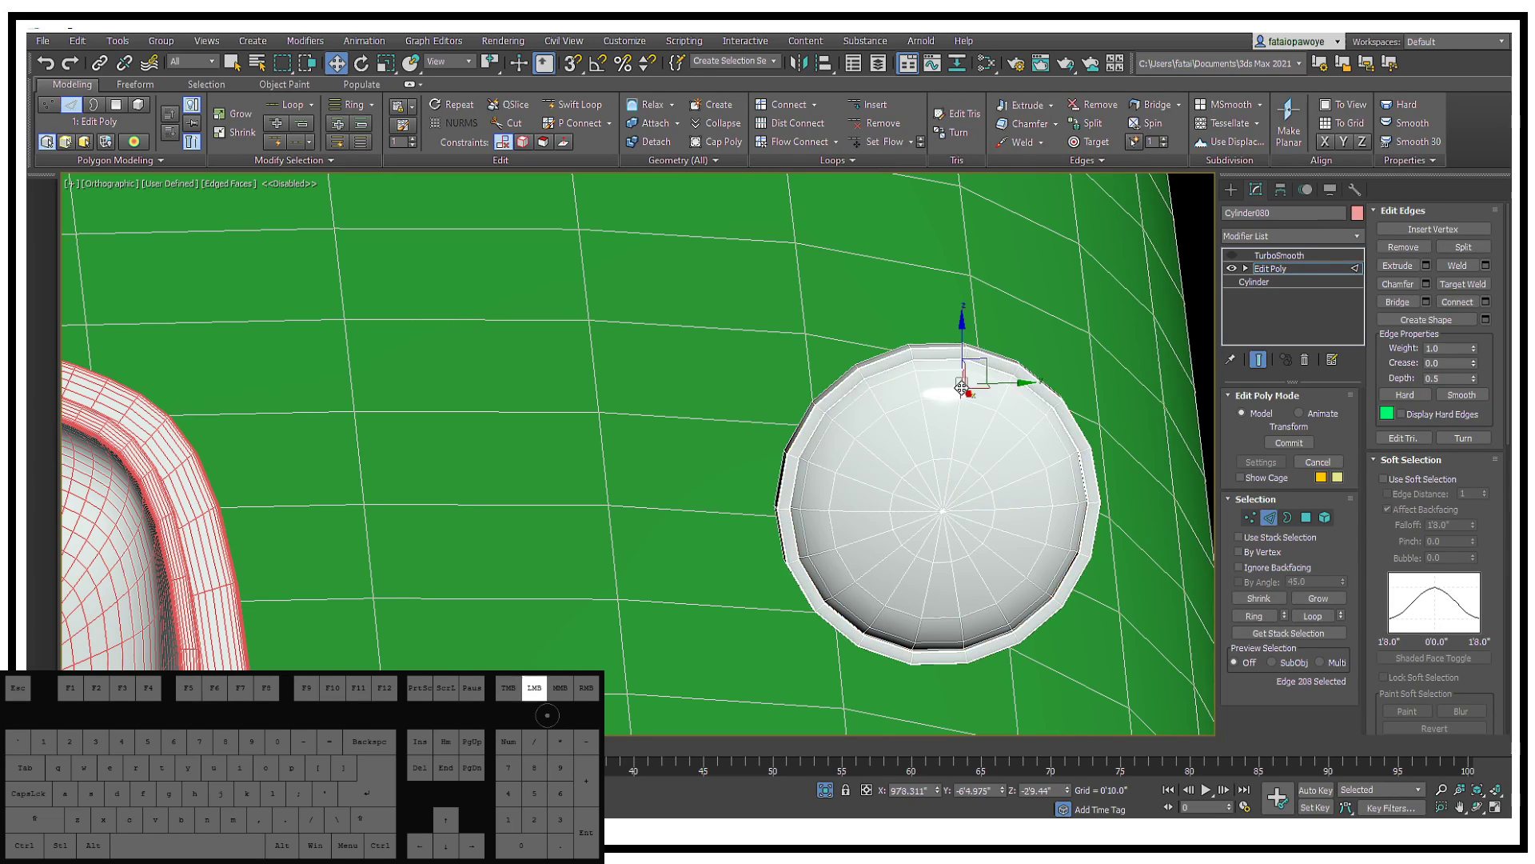
pyautogui.keyDown('ctrl'); pyautogui.doubleClick(920, 385); pyautogui.keyUp('ctrl')
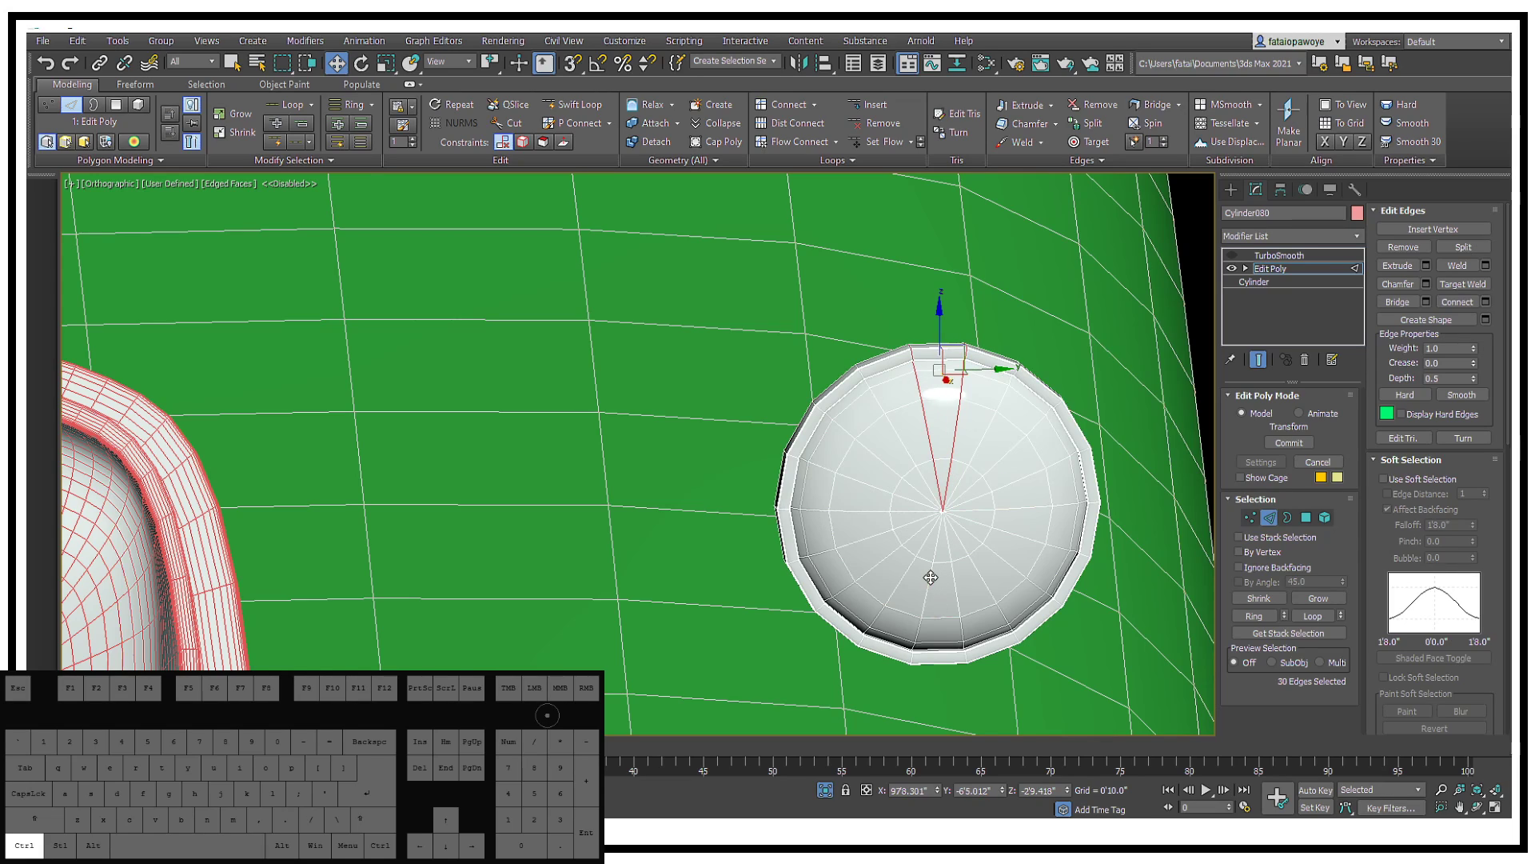
pyautogui.keyDown('ctrl'); pyautogui.doubleClick(955, 586); pyautogui.keyUp('ctrl')
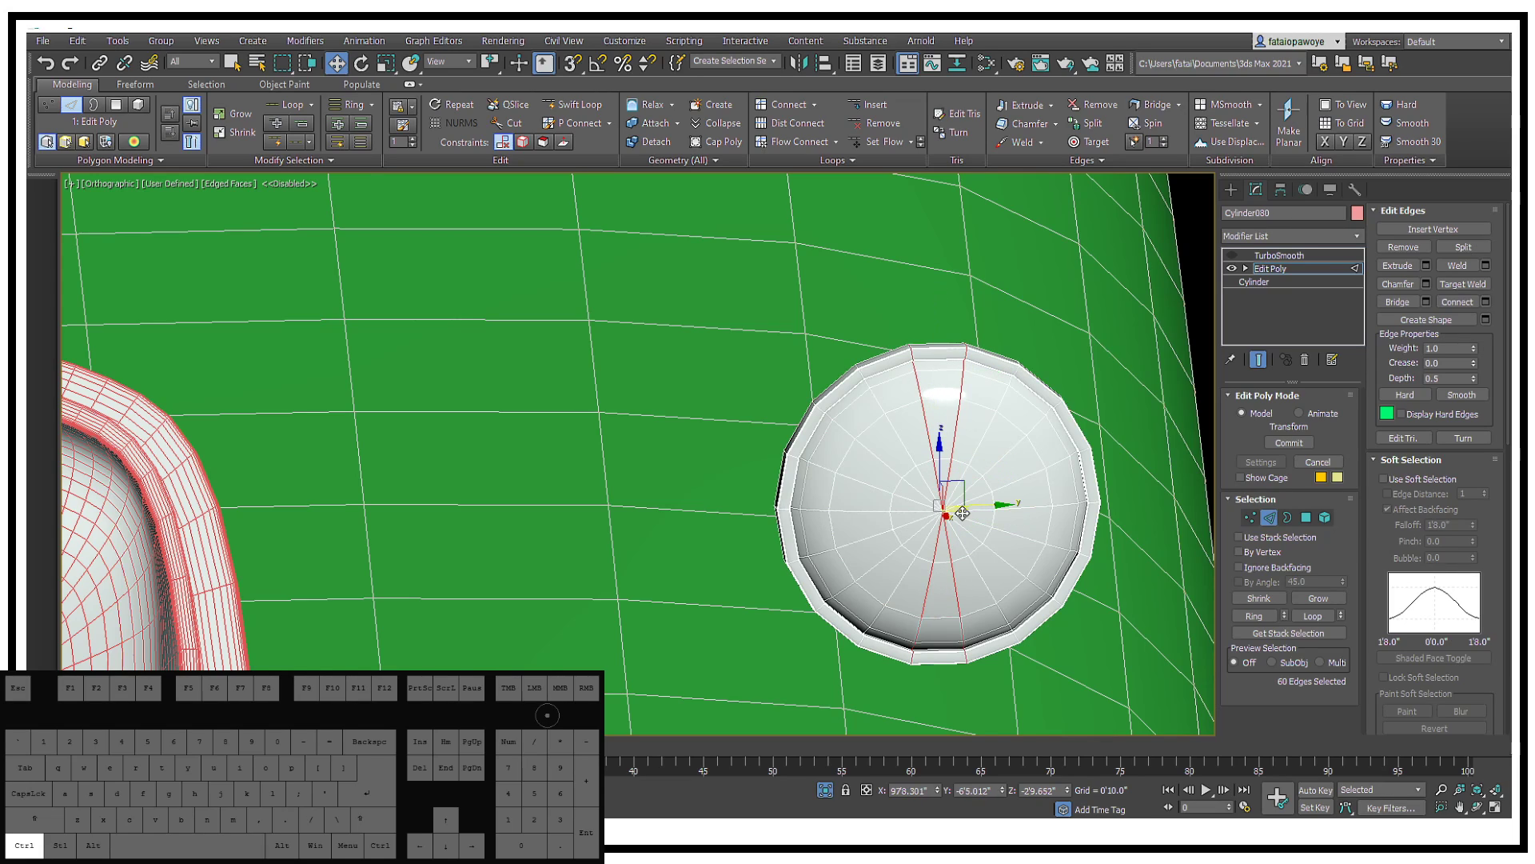
pyautogui.hotkey('ctrl', 'BackSpace')
pyautogui.keyDown('alt'); pyautogui.moveTo(938, 430); pyautogui.dragTo(954, 474, button='middle'); pyautogui.keyUp('alt')
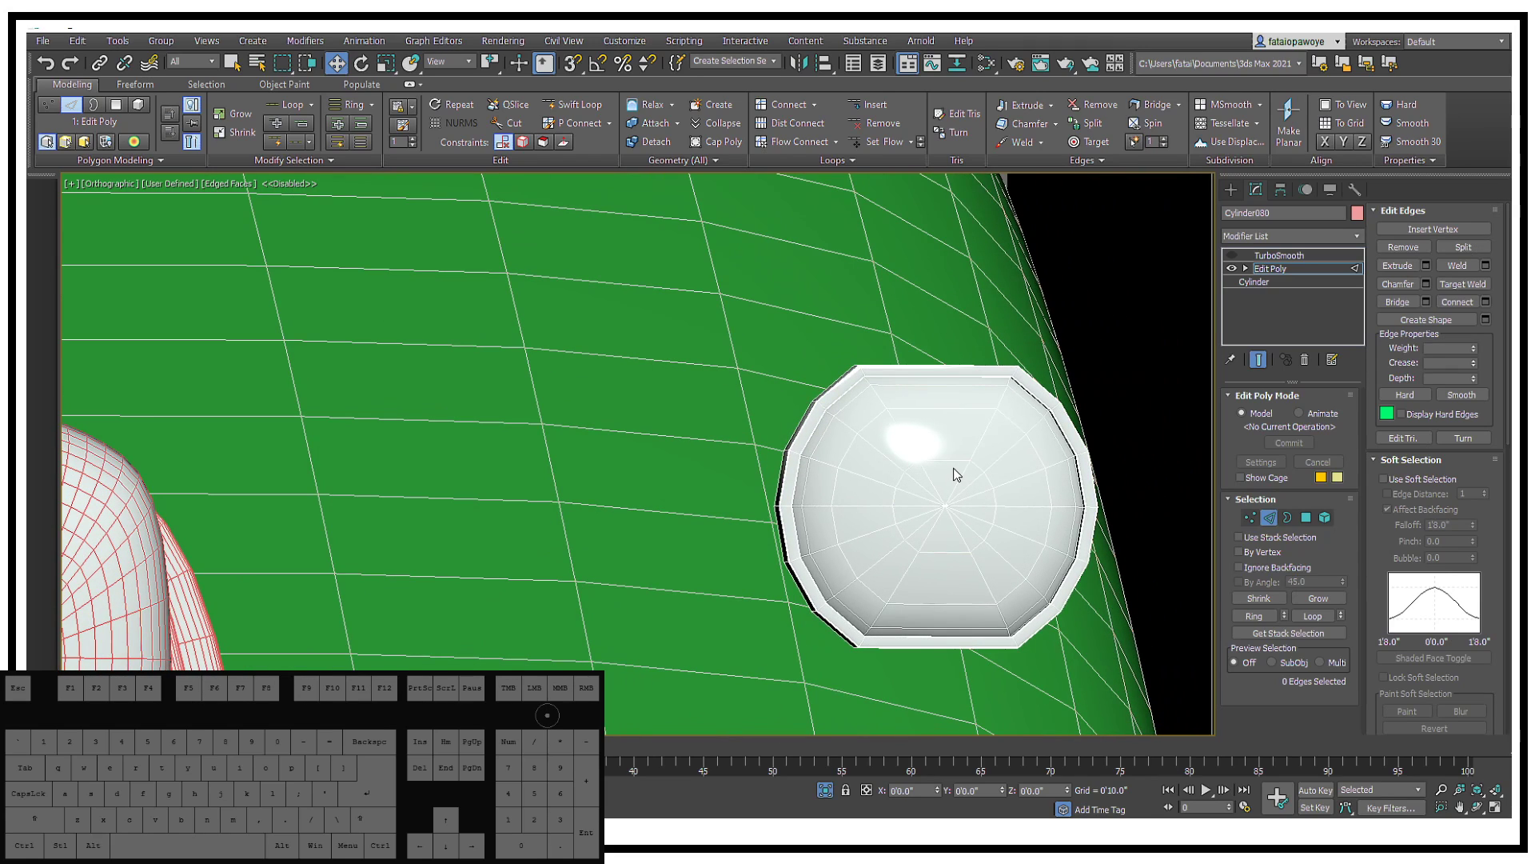
# Step: Select the next four diagonal edge loops flanking the flattened upper and lower sides and remove them with their vertices
pyautogui.click(982, 436)
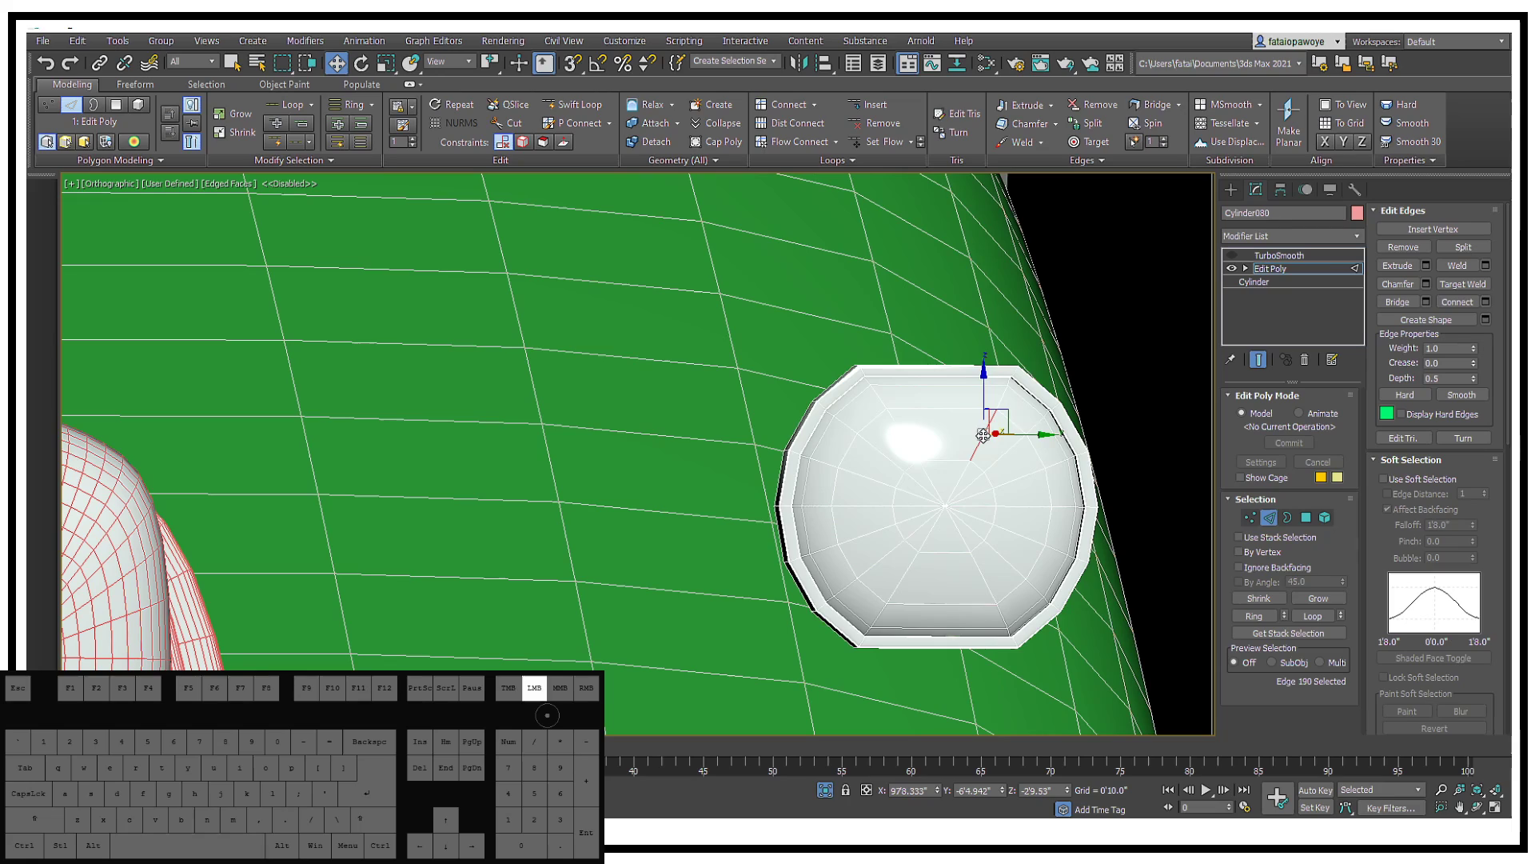
pyautogui.keyDown('ctrl'); pyautogui.doubleClick(905, 440); pyautogui.keyUp('ctrl')
pyautogui.keyDown('ctrl'); pyautogui.doubleClick(981, 440); pyautogui.keyUp('ctrl')
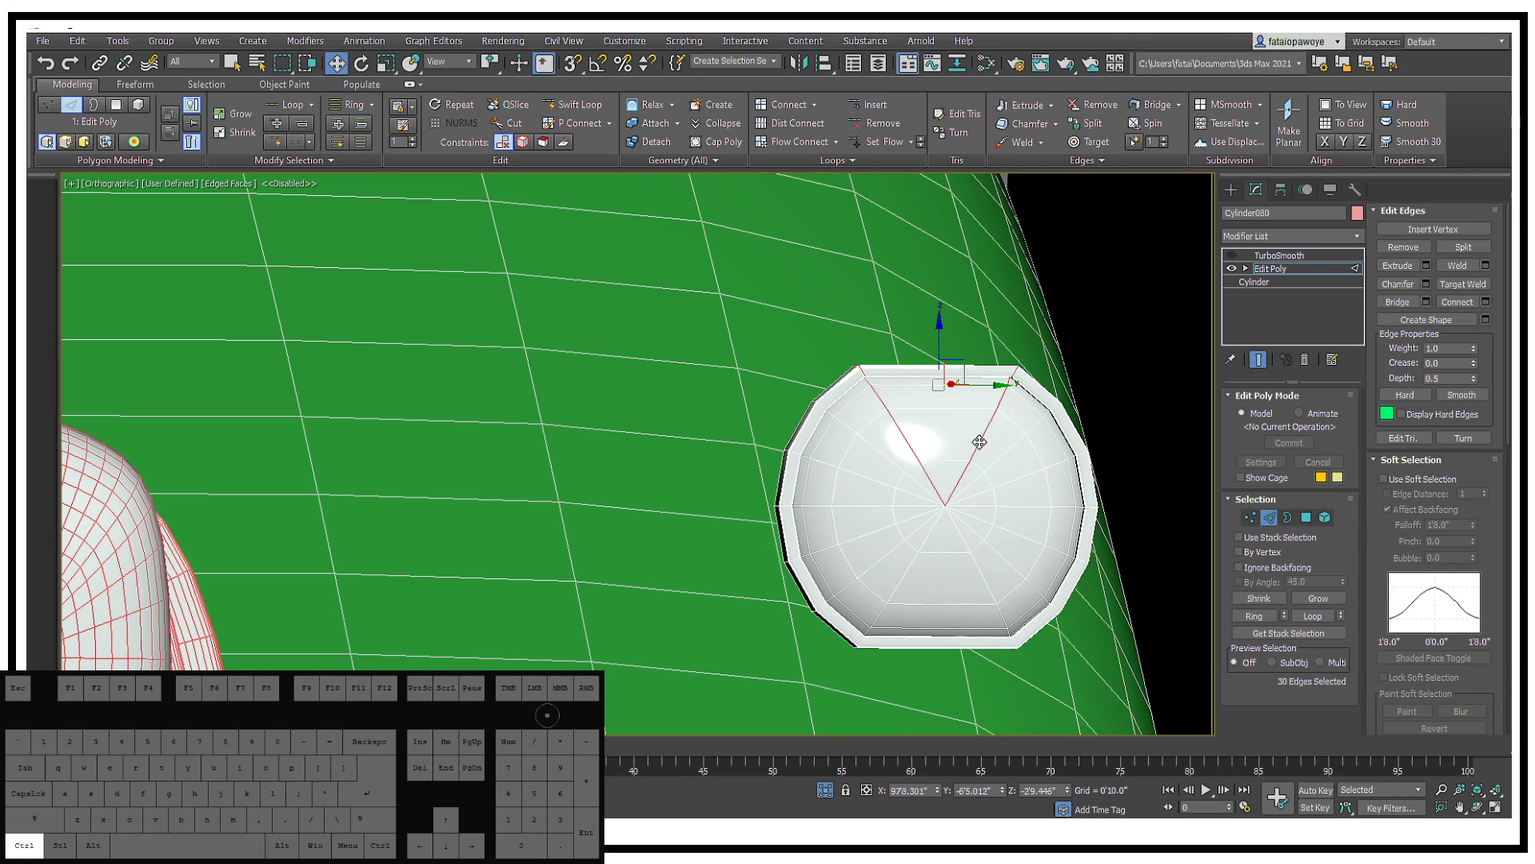
pyautogui.keyDown('ctrl'); pyautogui.doubleClick(976, 562); pyautogui.keyUp('ctrl')
pyautogui.keyDown('ctrl'); pyautogui.doubleClick(905, 578); pyautogui.keyUp('ctrl')
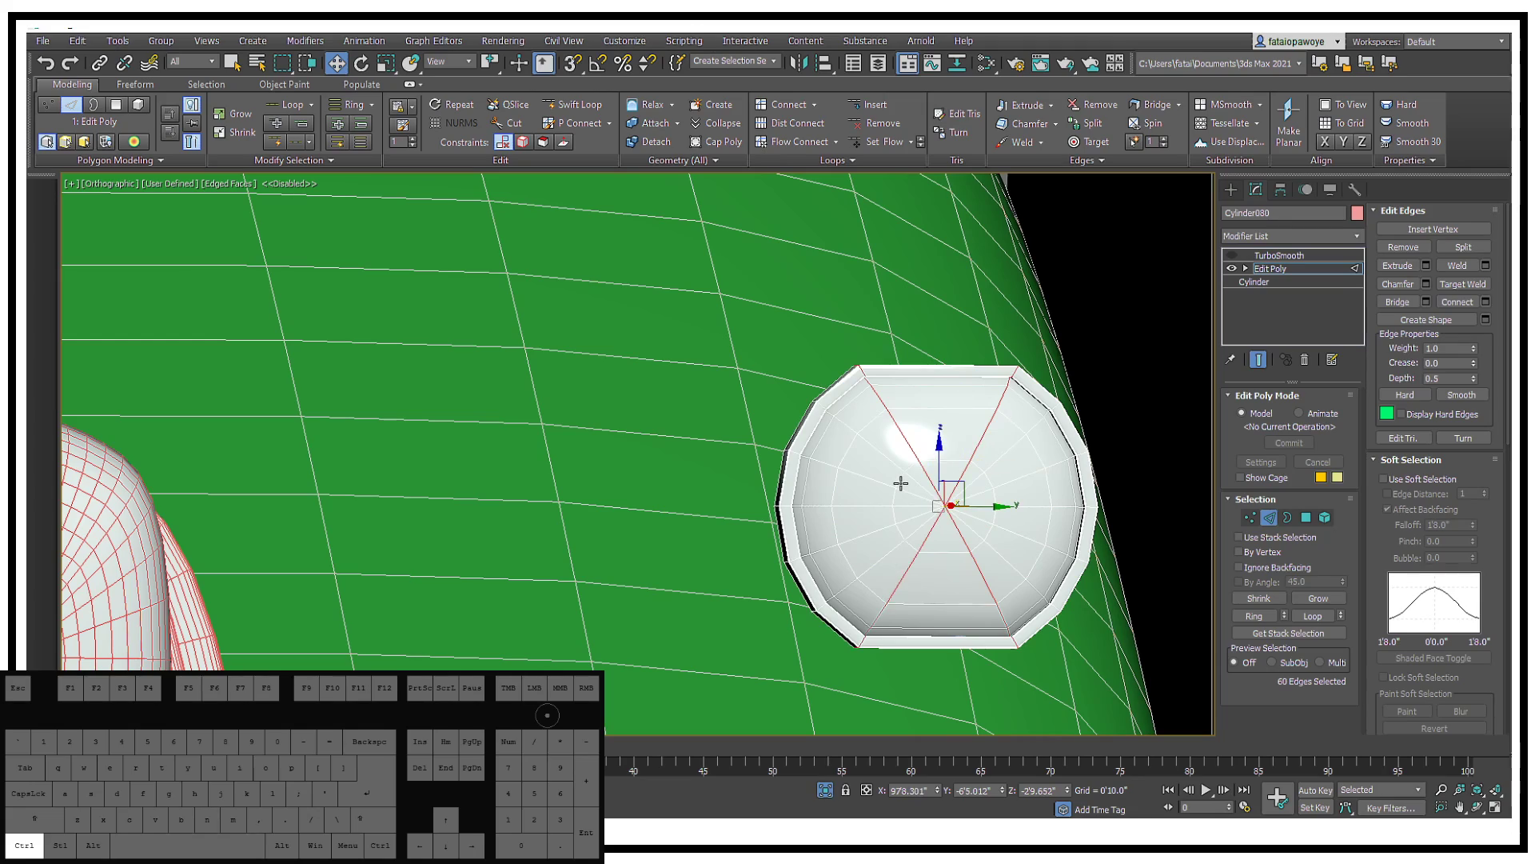
pyautogui.hotkey('ctrl', 'BackSpace')
# Step: Select the ring of edges around the small lamp's outer side wall and connect them with 2 pinched-apart segments
pyautogui.keyDown('alt'); pyautogui.moveTo(931, 448); pyautogui.dragTo(884, 501, button='middle'); pyautogui.keyUp('alt')
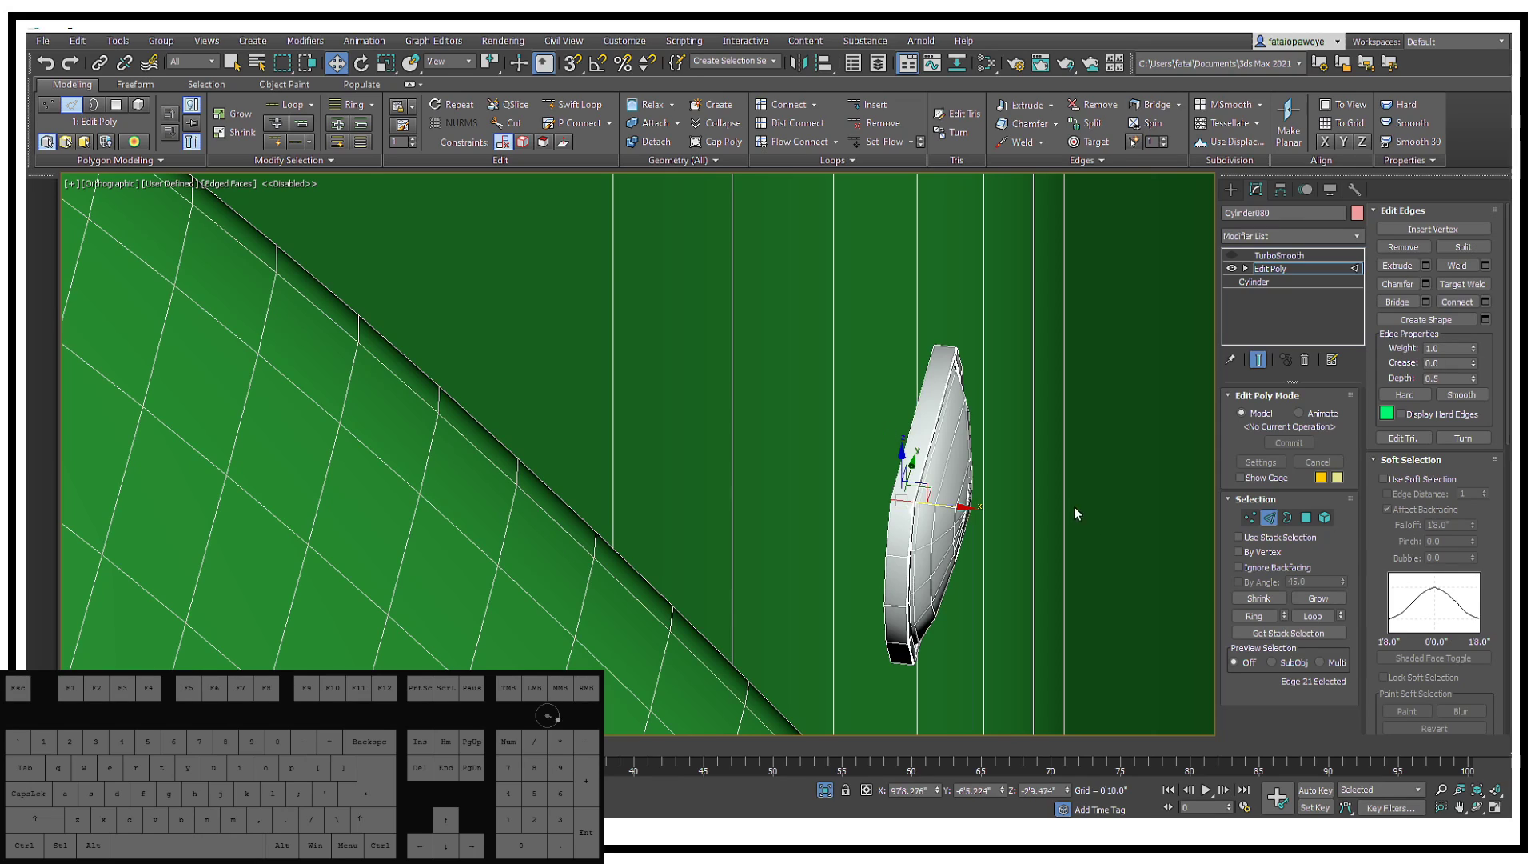
pyautogui.rightClick(910, 493)
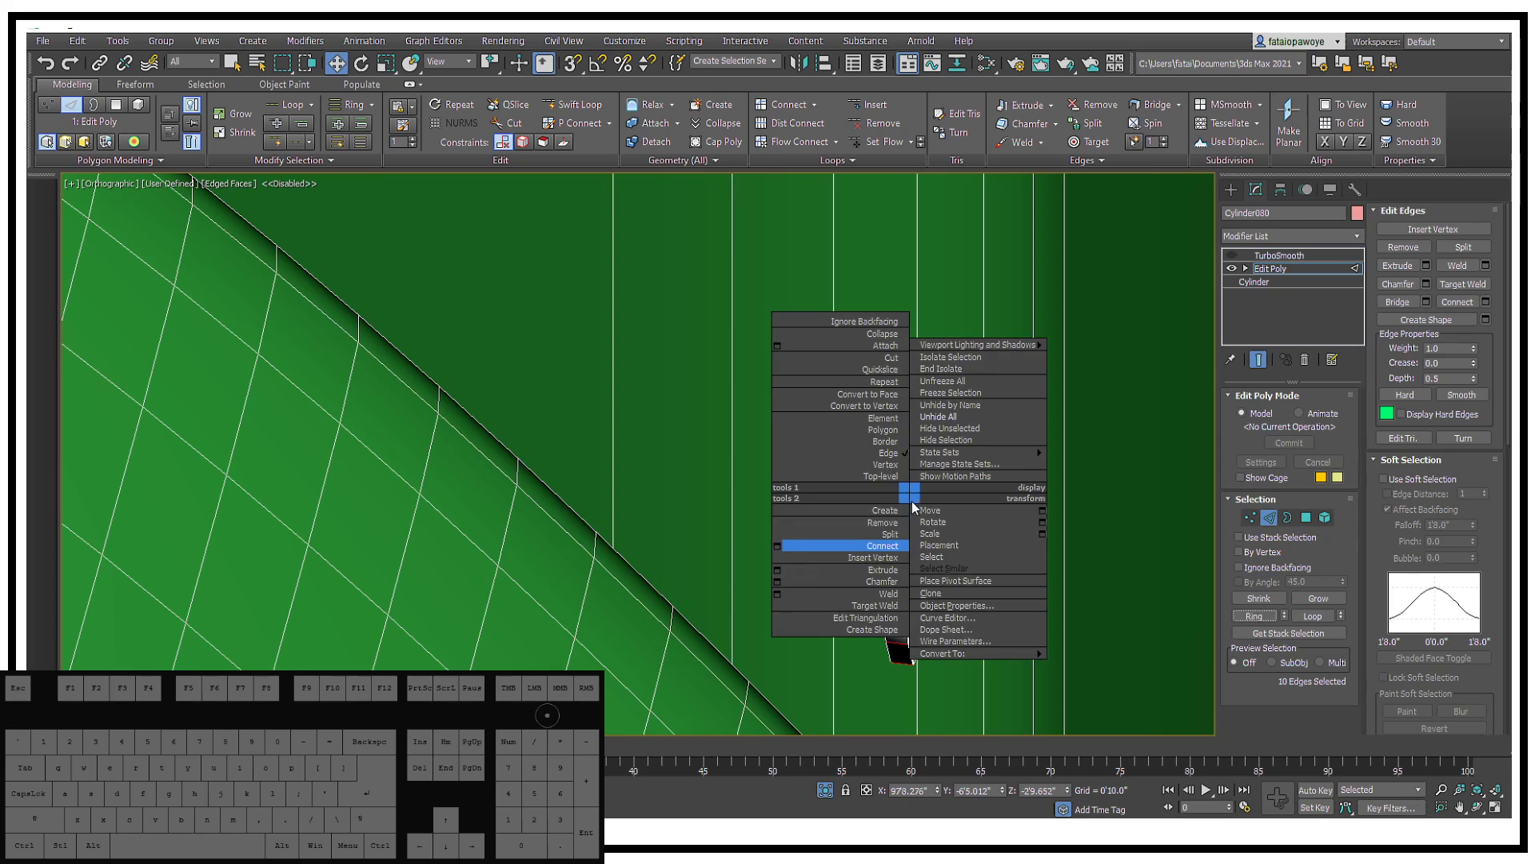
pyautogui.click(776, 547)
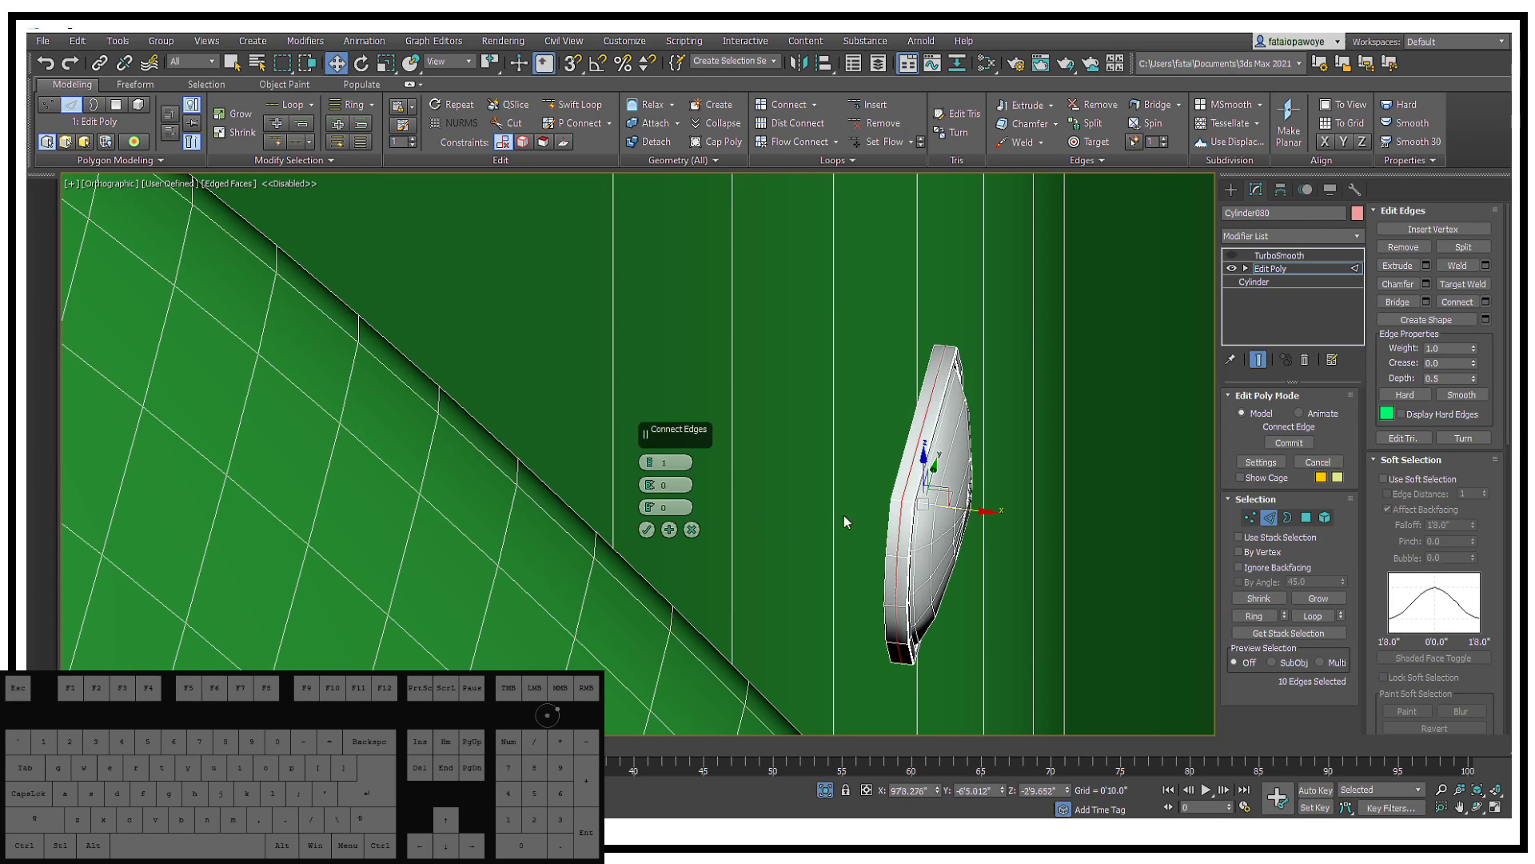
pyautogui.moveTo(649, 462); pyautogui.dragTo(673, 263)
pyautogui.moveTo(700, 199); pyautogui.dragTo(667, 479)
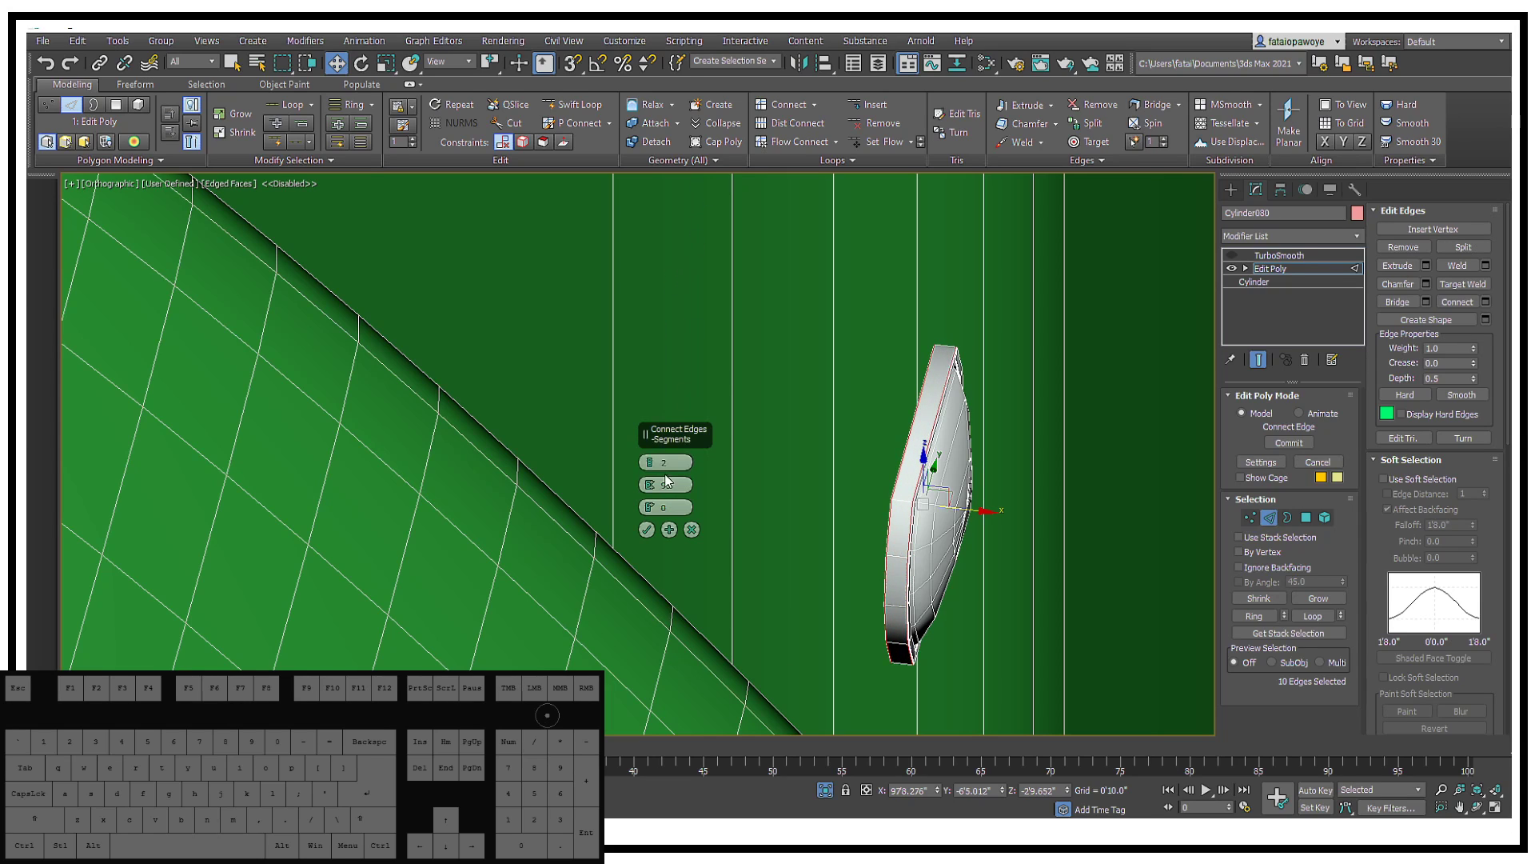
pyautogui.click(646, 529)
# Step: Select all of the small lamp's lens polygons, growing from the center vertex, and move them outward along X
pyautogui.keyDown('alt'); pyautogui.moveTo(644, 537); pyautogui.dragTo(919, 458, button='middle'); pyautogui.keyUp('alt')
pyautogui.keyDown('alt'); pyautogui.moveTo(919, 457); pyautogui.dragTo(1073, 474, button='middle'); pyautogui.keyUp('alt')
pyautogui.click(1249, 518)
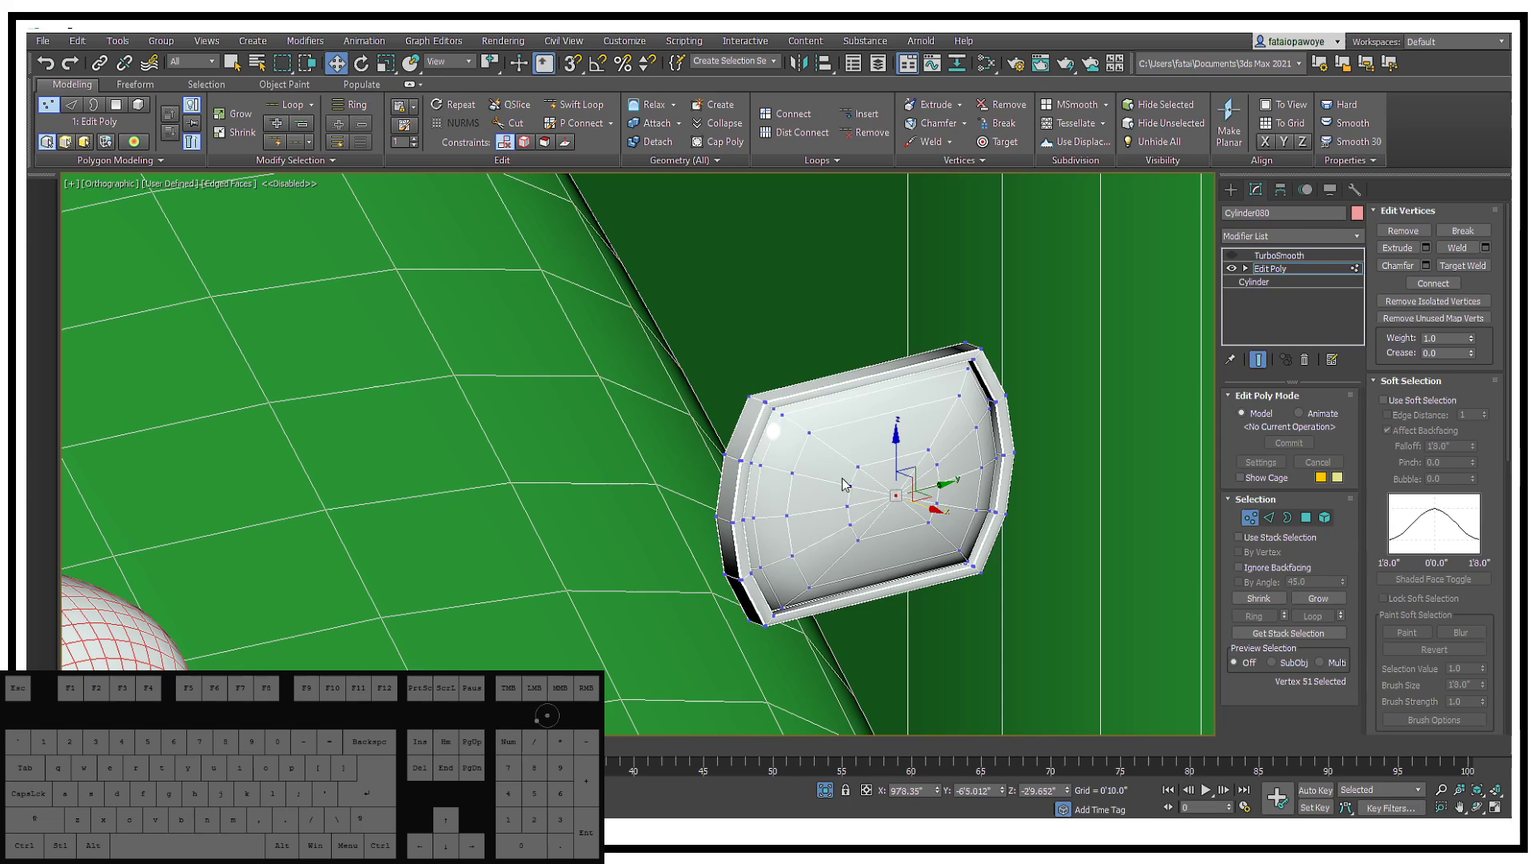
pyautogui.click(1316, 599)
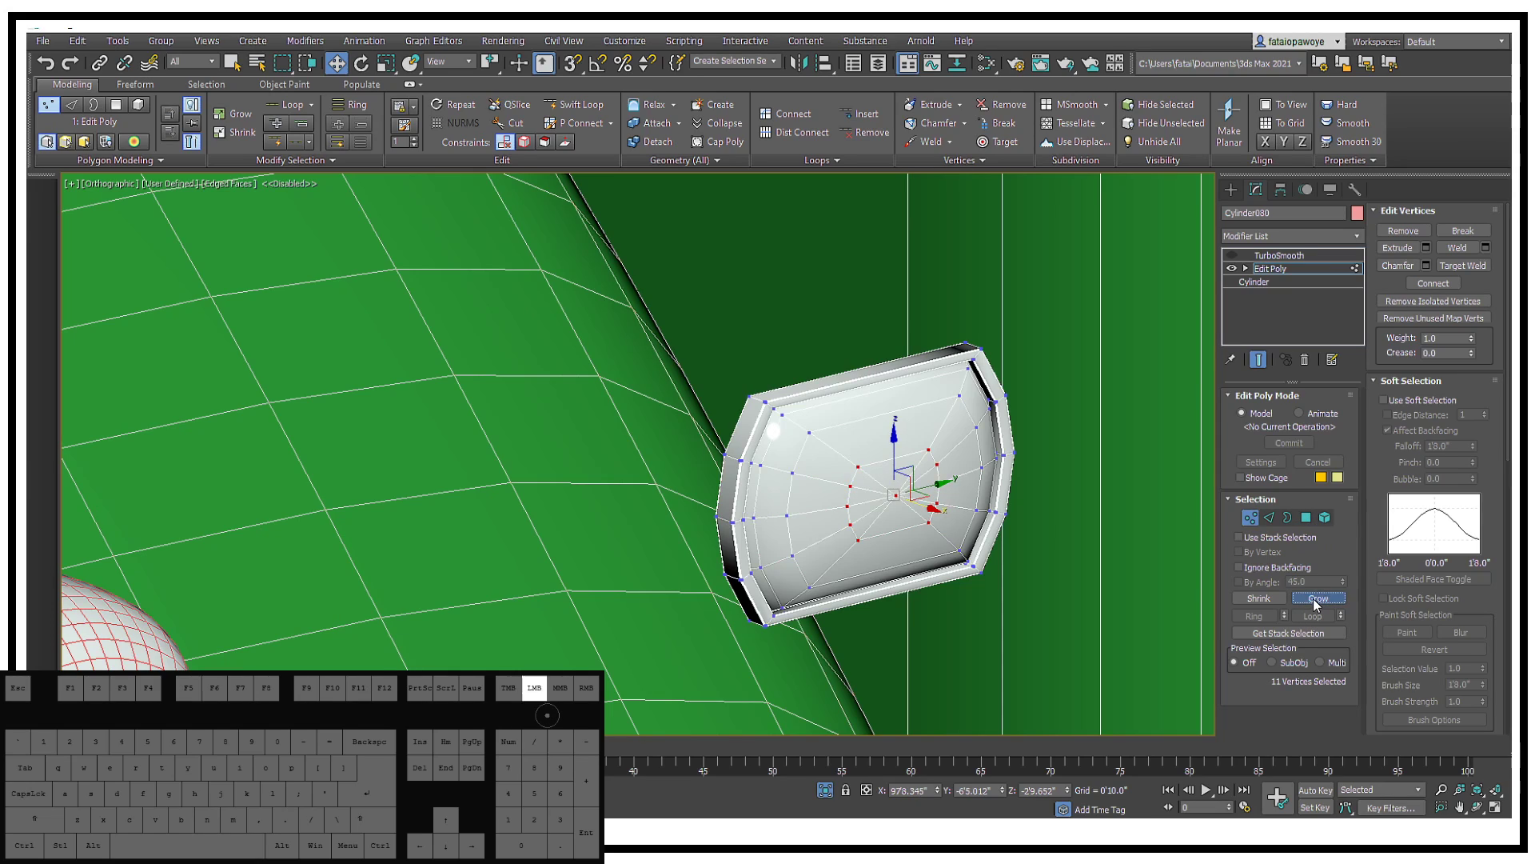
pyautogui.keyDown('ctrl'); pyautogui.click(1306, 517); pyautogui.keyUp('ctrl')
pyautogui.keyDown('alt'); pyautogui.moveTo(1071, 384); pyautogui.dragTo(920, 508, button='middle'); pyautogui.keyUp('alt')
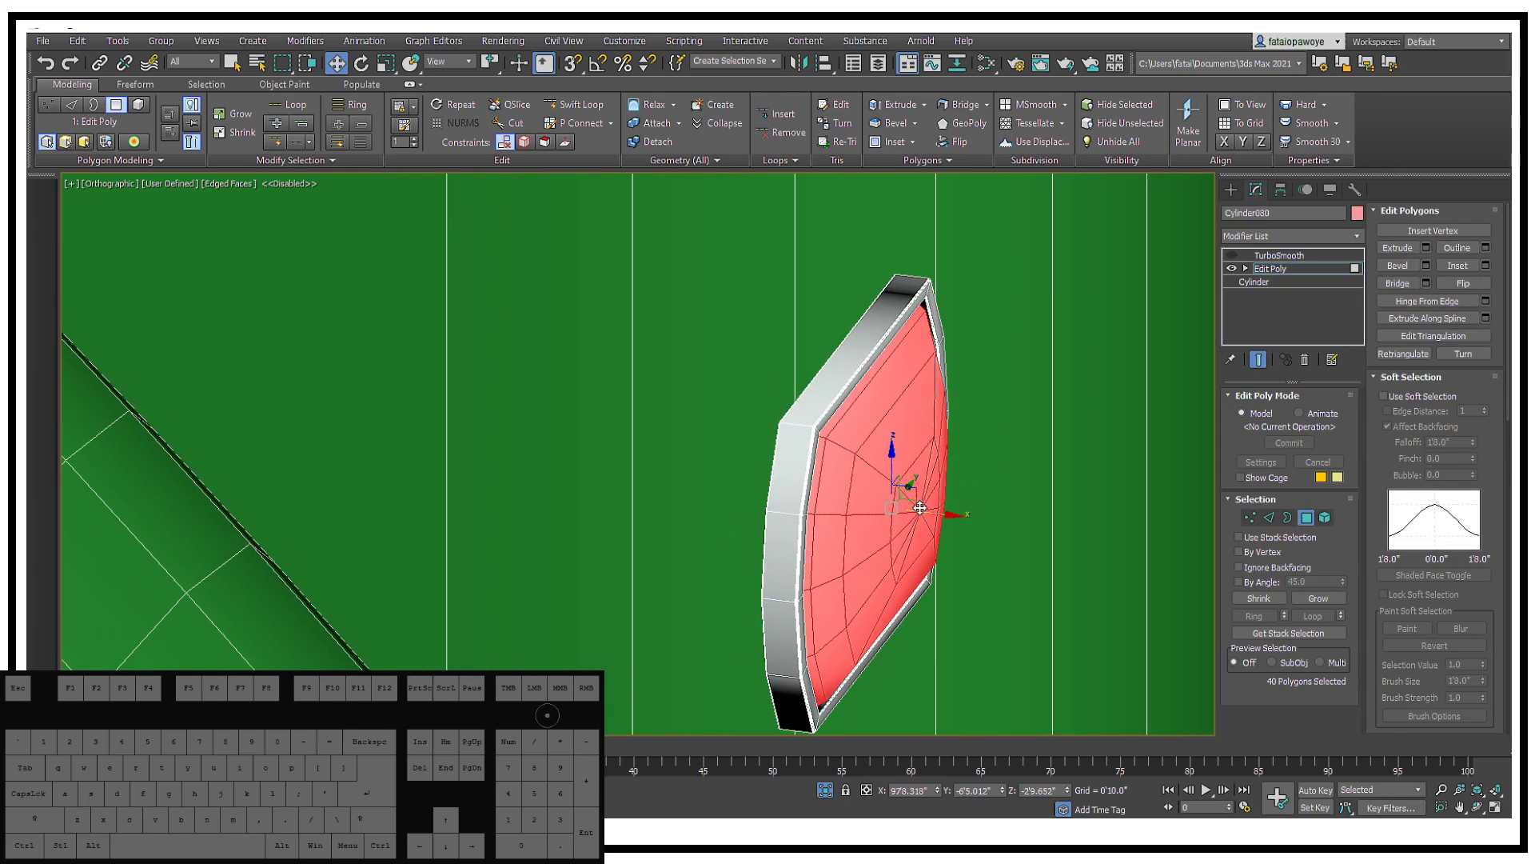
pyautogui.moveTo(924, 514); pyautogui.dragTo(1070, 534)
pyautogui.keyDown('alt'); pyautogui.moveTo(1070, 534); pyautogui.dragTo(1065, 352, button='middle'); pyautogui.keyUp('alt')
pyautogui.scroll(-5, 806, 326)
pyautogui.scroll(8, 806, 327)
pyautogui.scroll(-2, 737, 316)
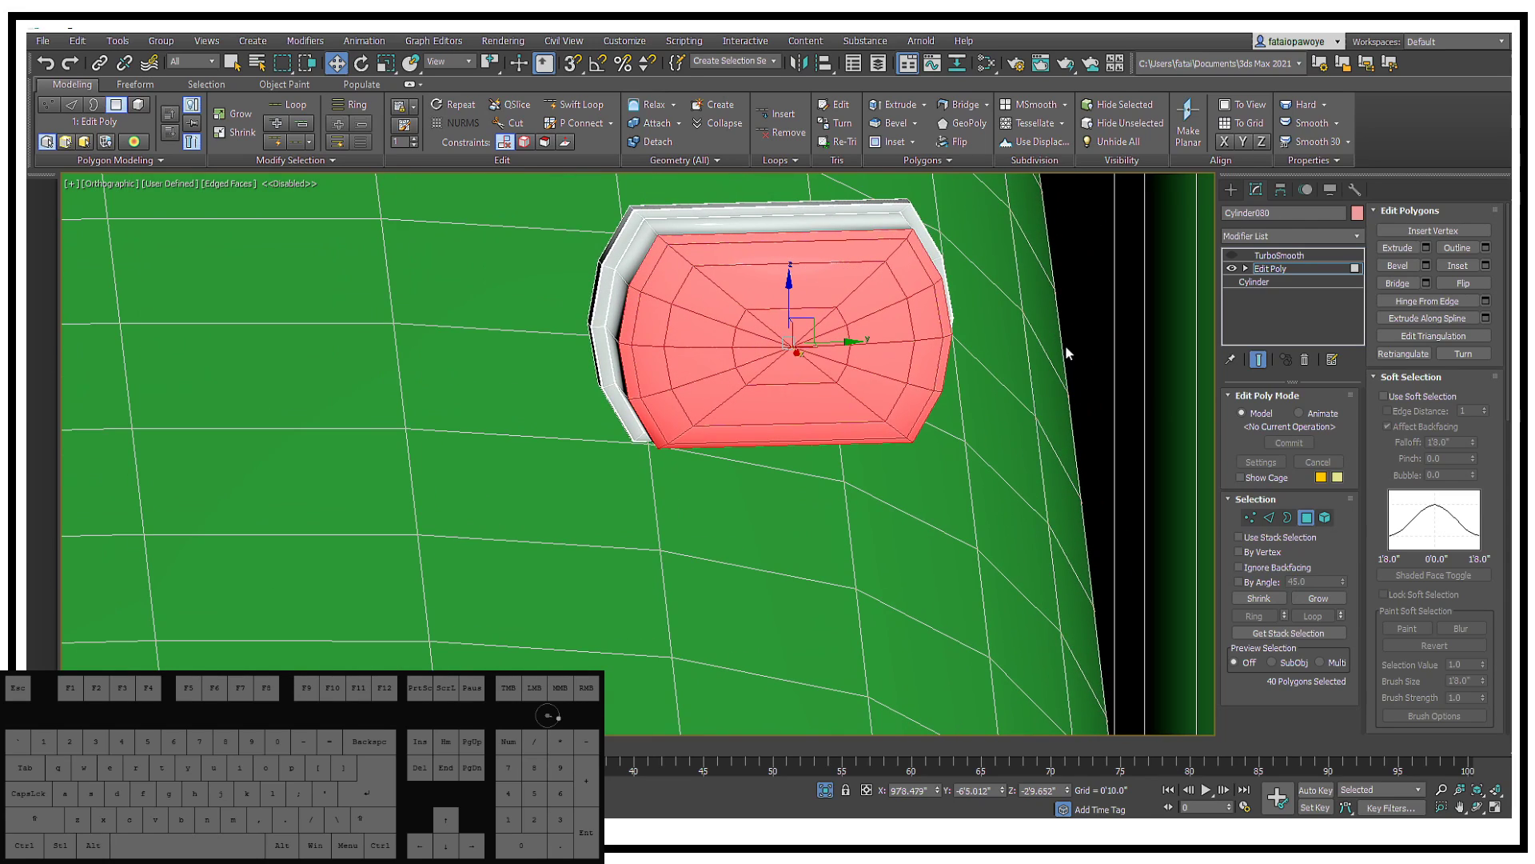
# Step: Select the rings of edges along the small lamp's flat upper and lower sides and convert the selection to vertices
pyautogui.click(1270, 518)
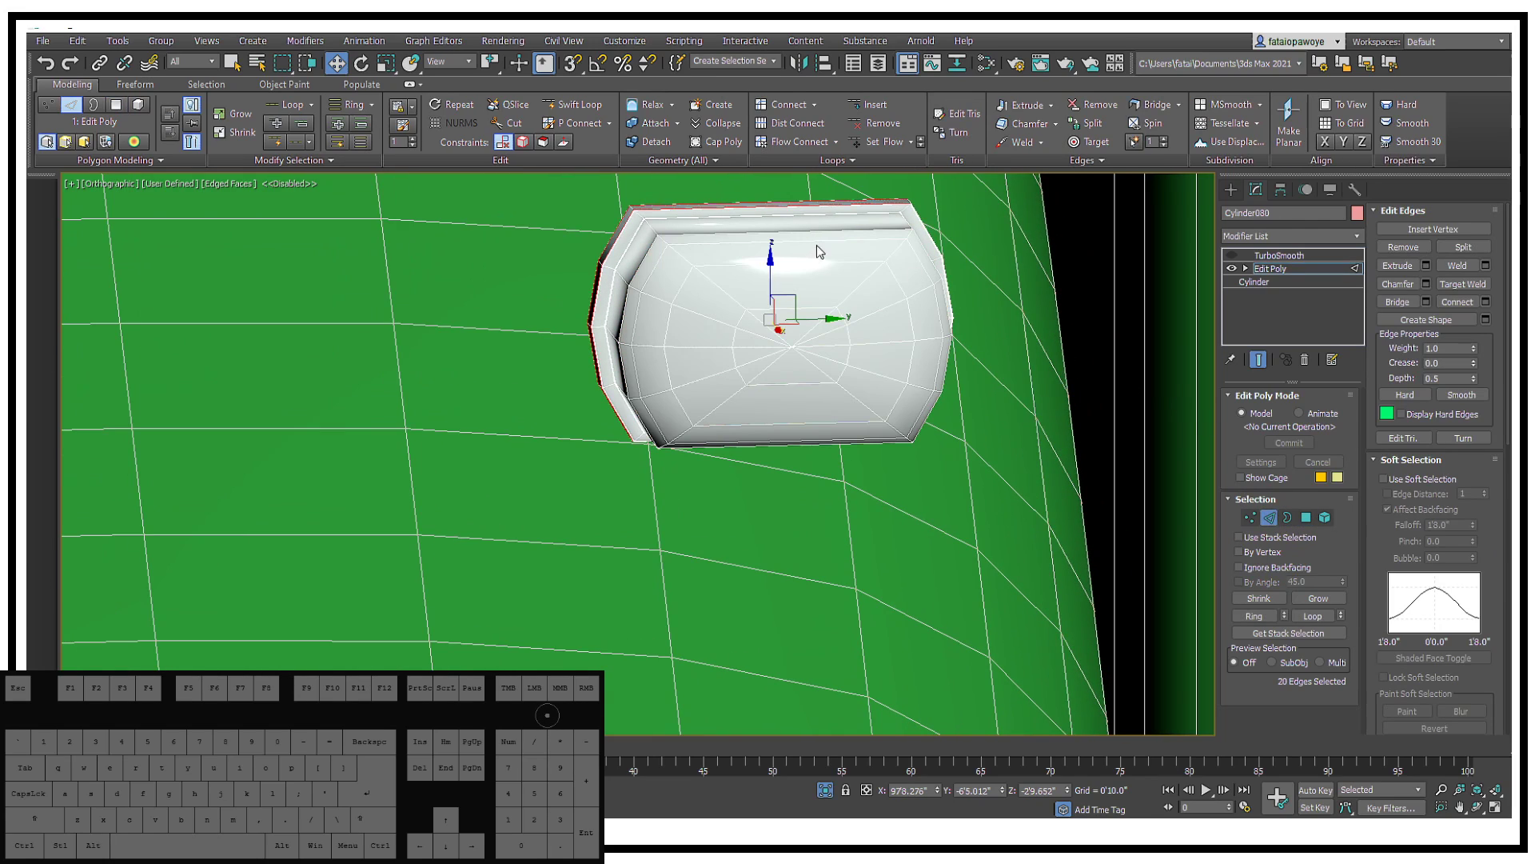
pyautogui.click(819, 241)
pyautogui.keyDown('ctrl'); pyautogui.click(800, 431); pyautogui.keyUp('ctrl')
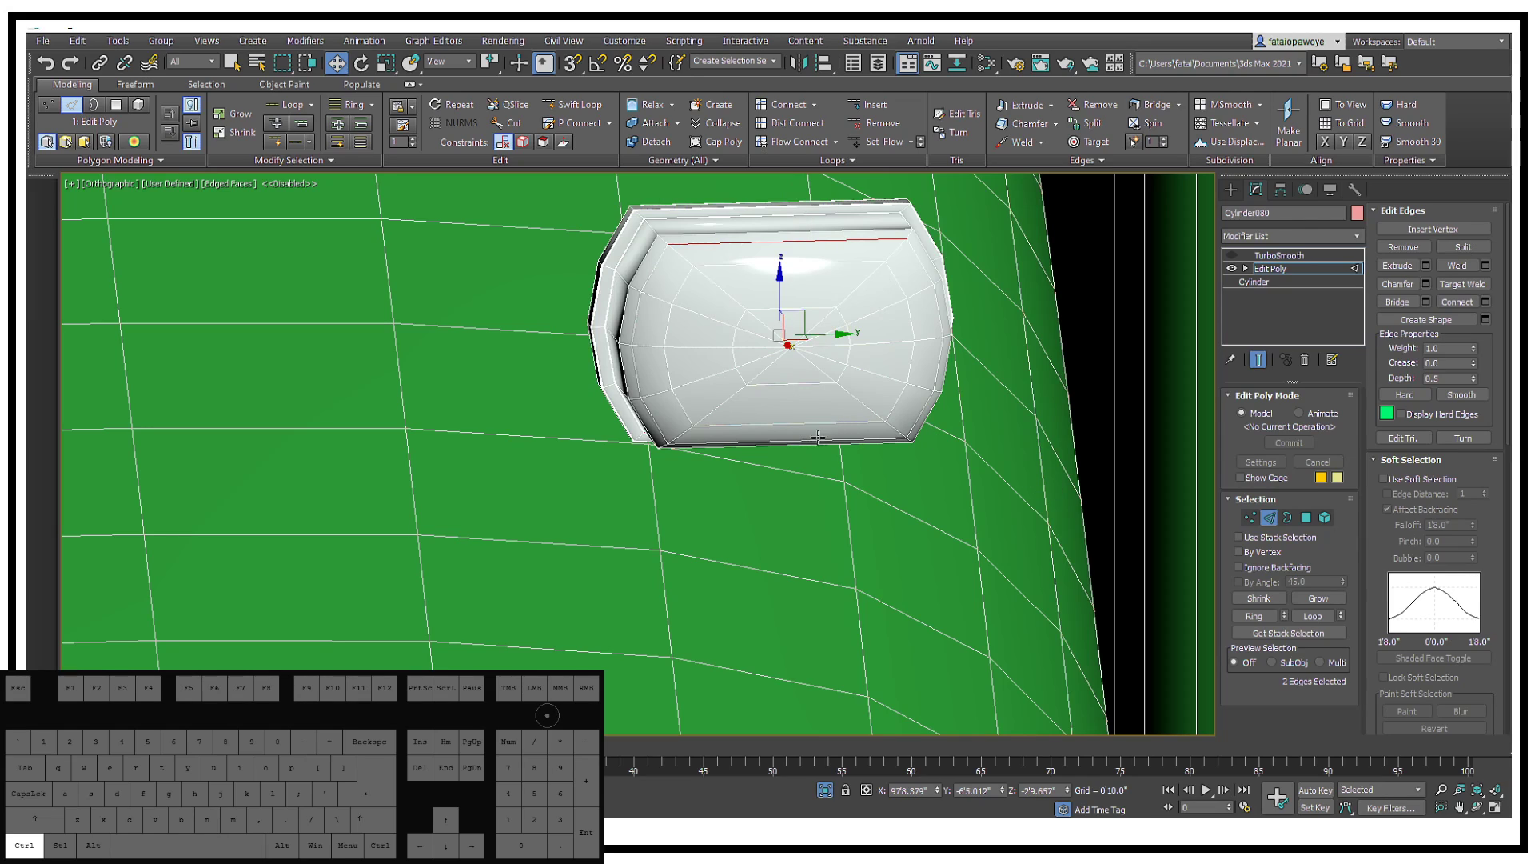
pyautogui.keyDown('ctrl'); pyautogui.click(793, 419); pyautogui.keyUp('ctrl')
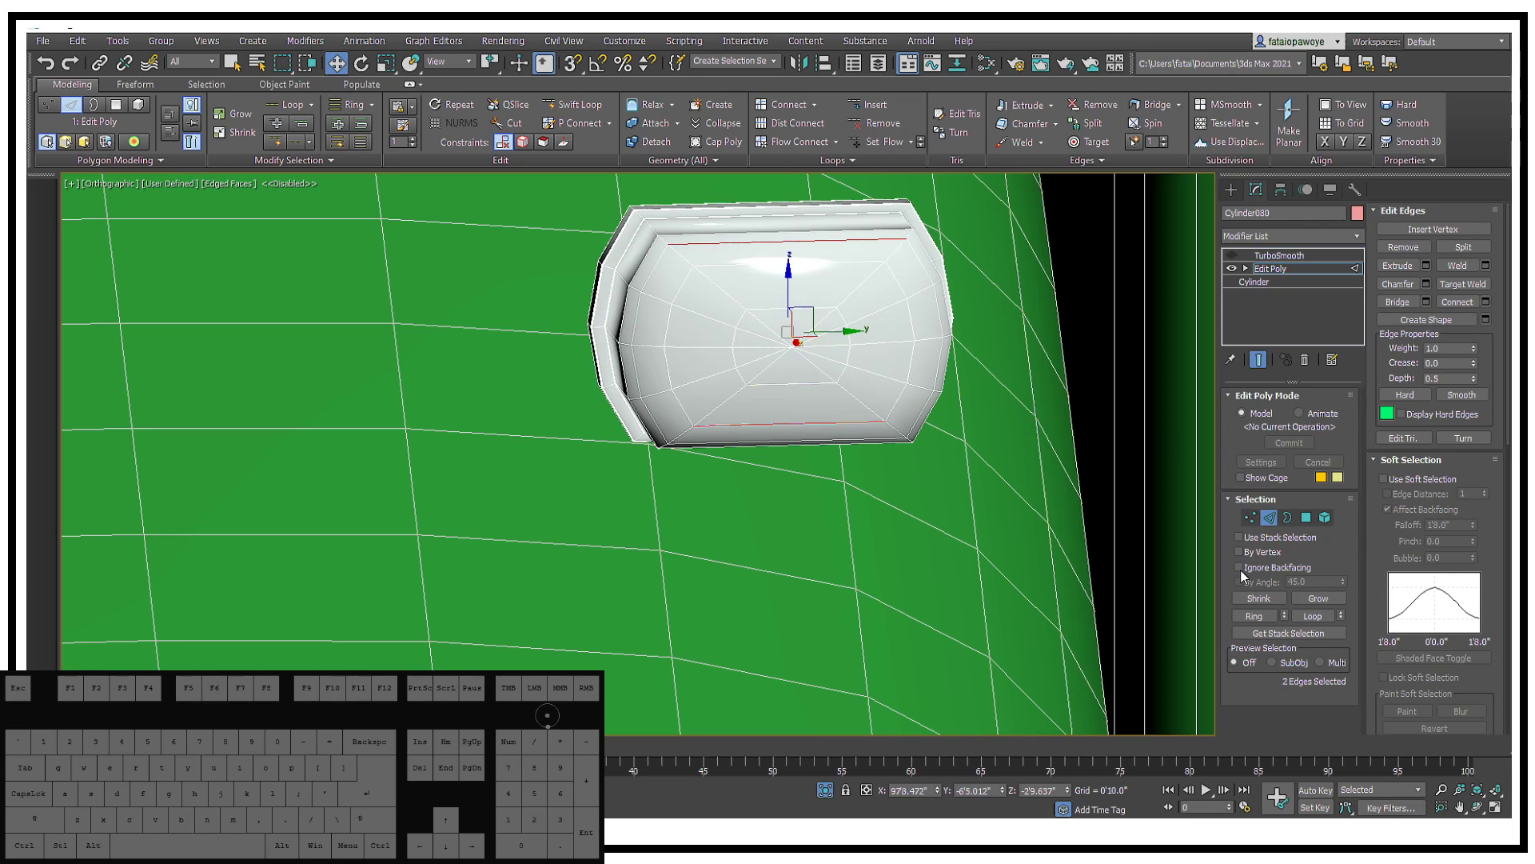
pyautogui.click(1259, 621)
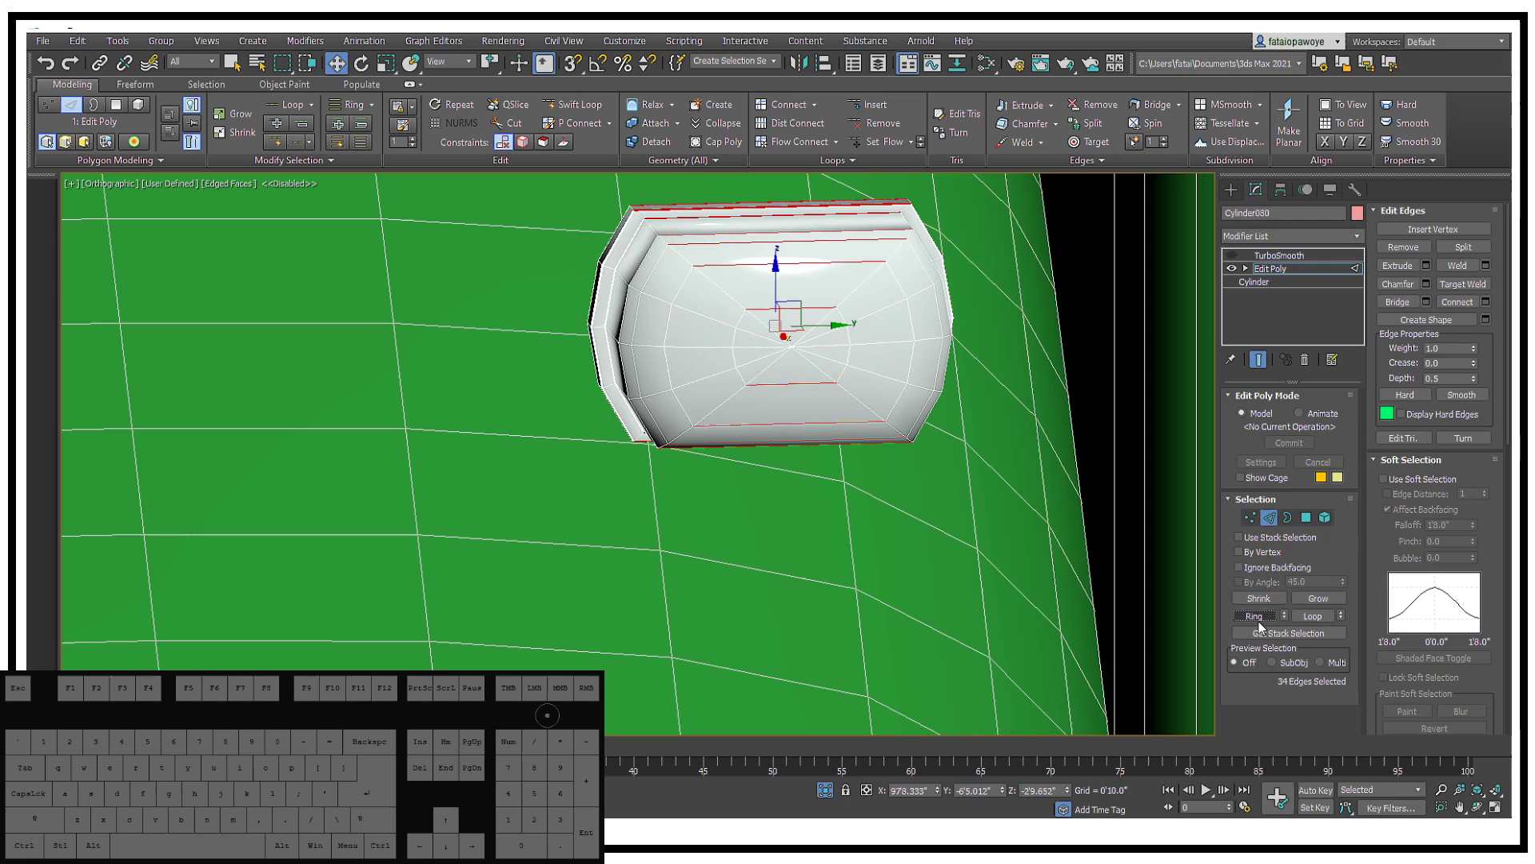
pyautogui.keyDown('ctrl'); pyautogui.click(1248, 518); pyautogui.keyUp('ctrl')
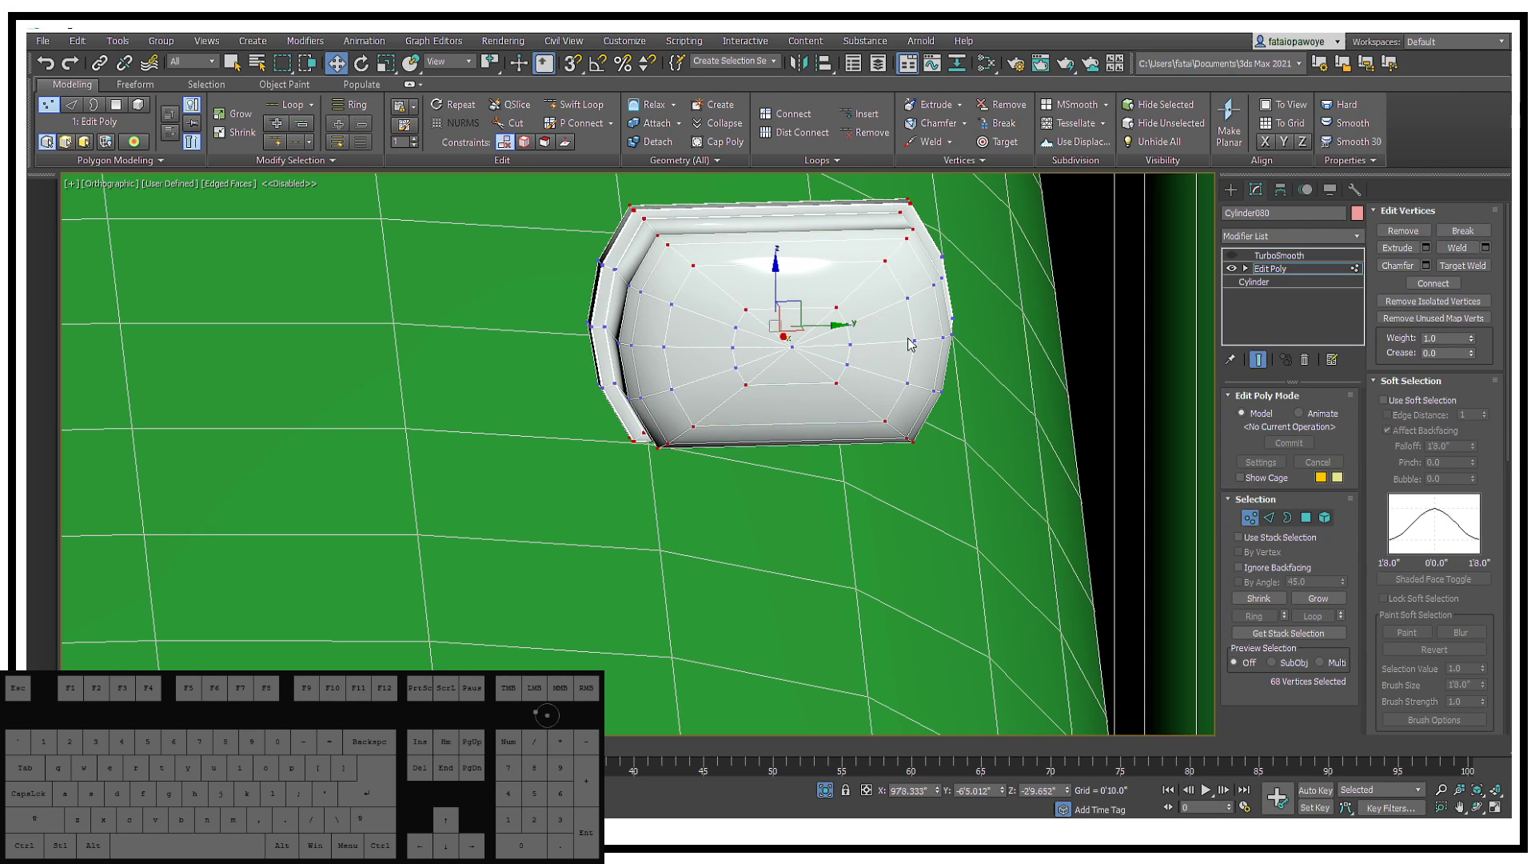
# Step: Scale the small lamp's selected upper and lower vertices slightly closer together along Z
pyautogui.press('r')
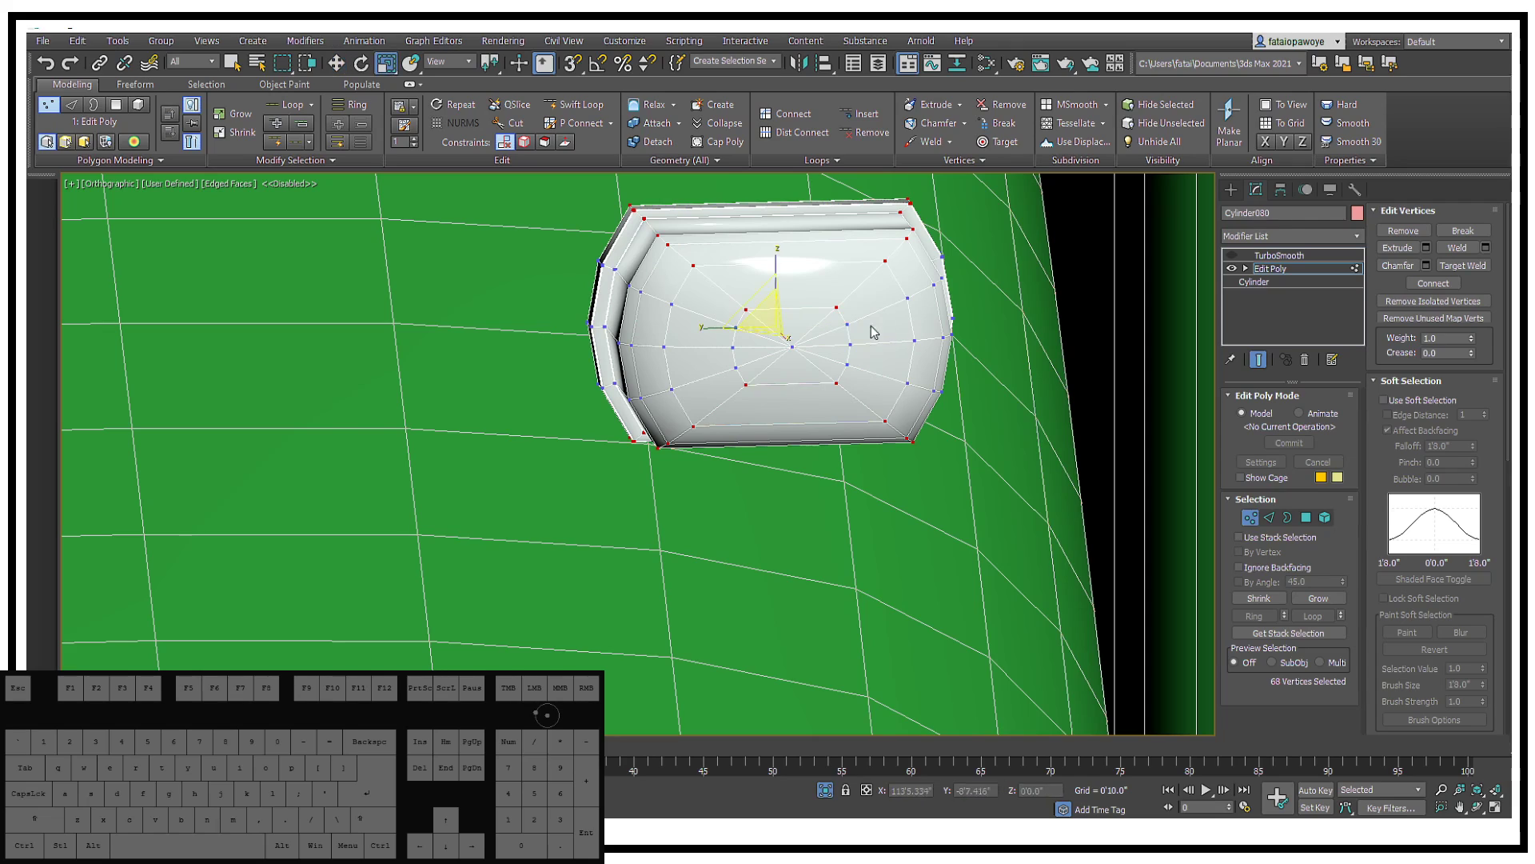
pyautogui.moveTo(742, 332); pyautogui.dragTo(730, 331)
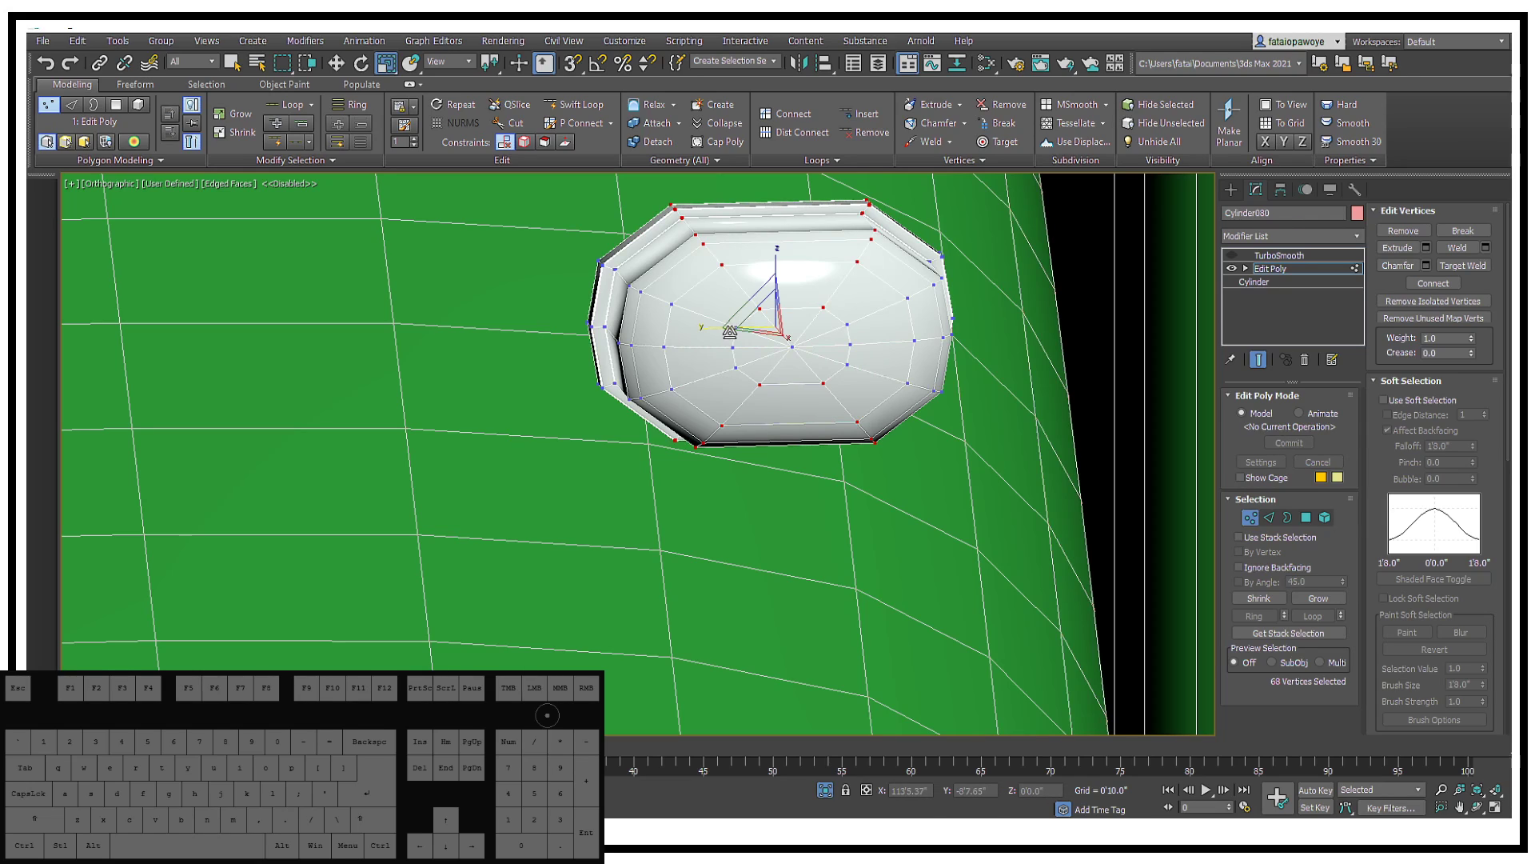
pyautogui.hotkey('ctrl', 'z')
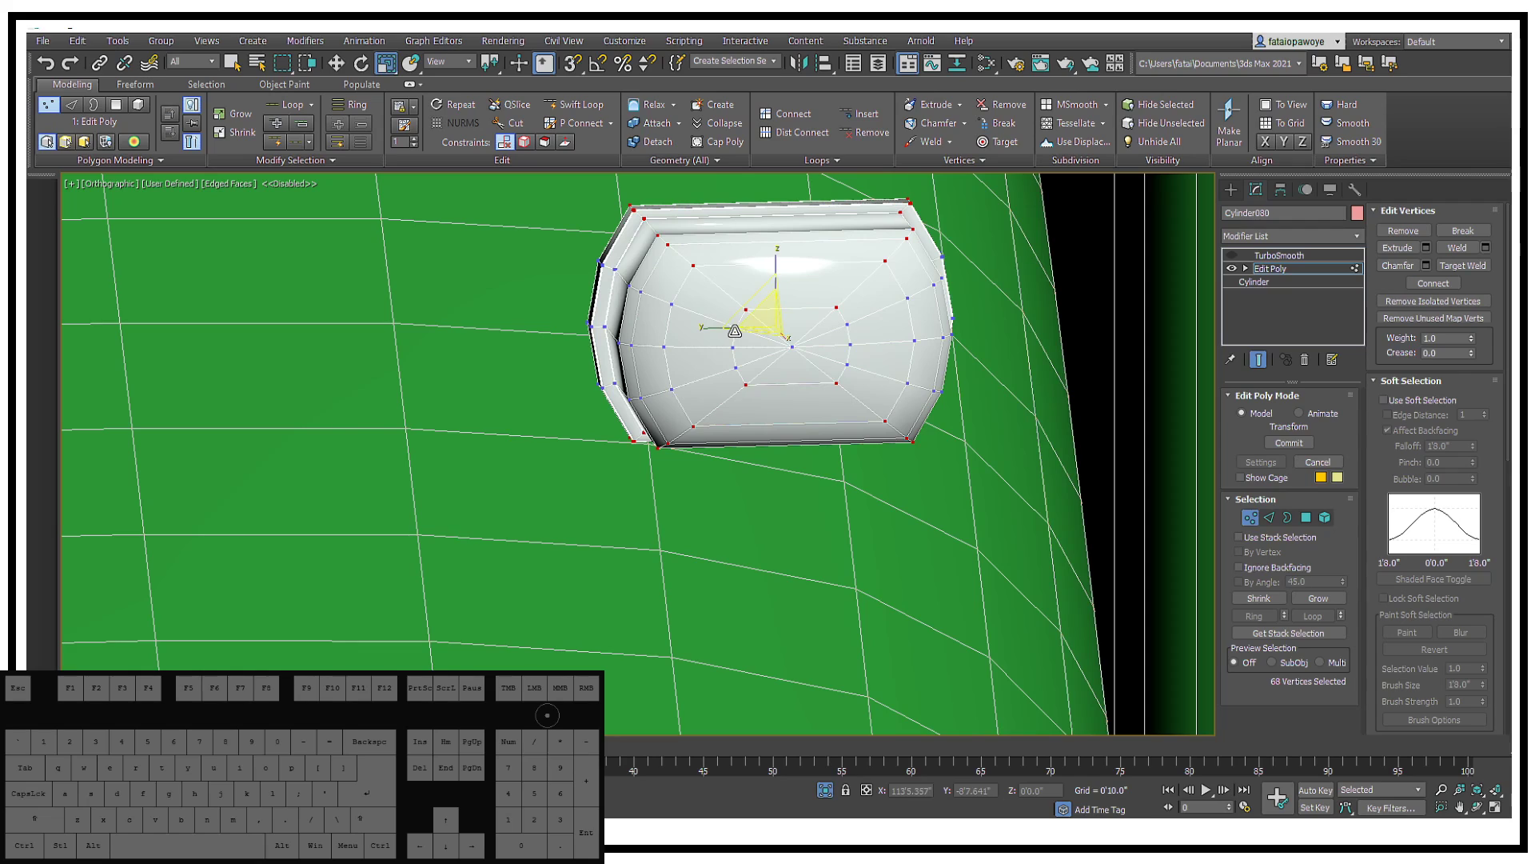
pyautogui.moveTo(776, 253); pyautogui.dragTo(770, 269)
pyautogui.keyDown('alt'); pyautogui.moveTo(770, 268); pyautogui.dragTo(833, 306, button='middle'); pyautogui.keyUp('alt')
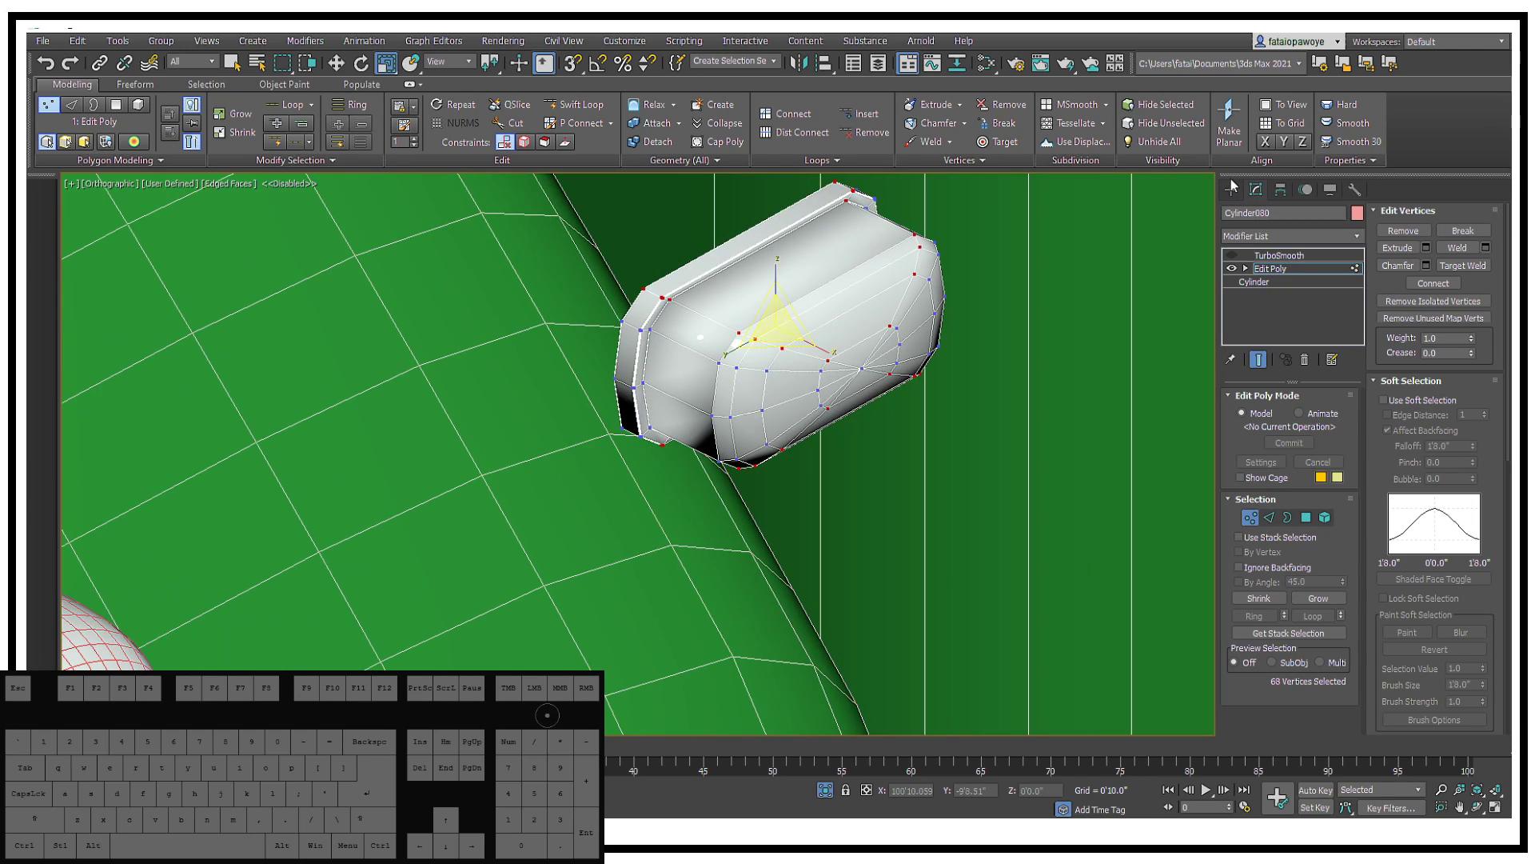
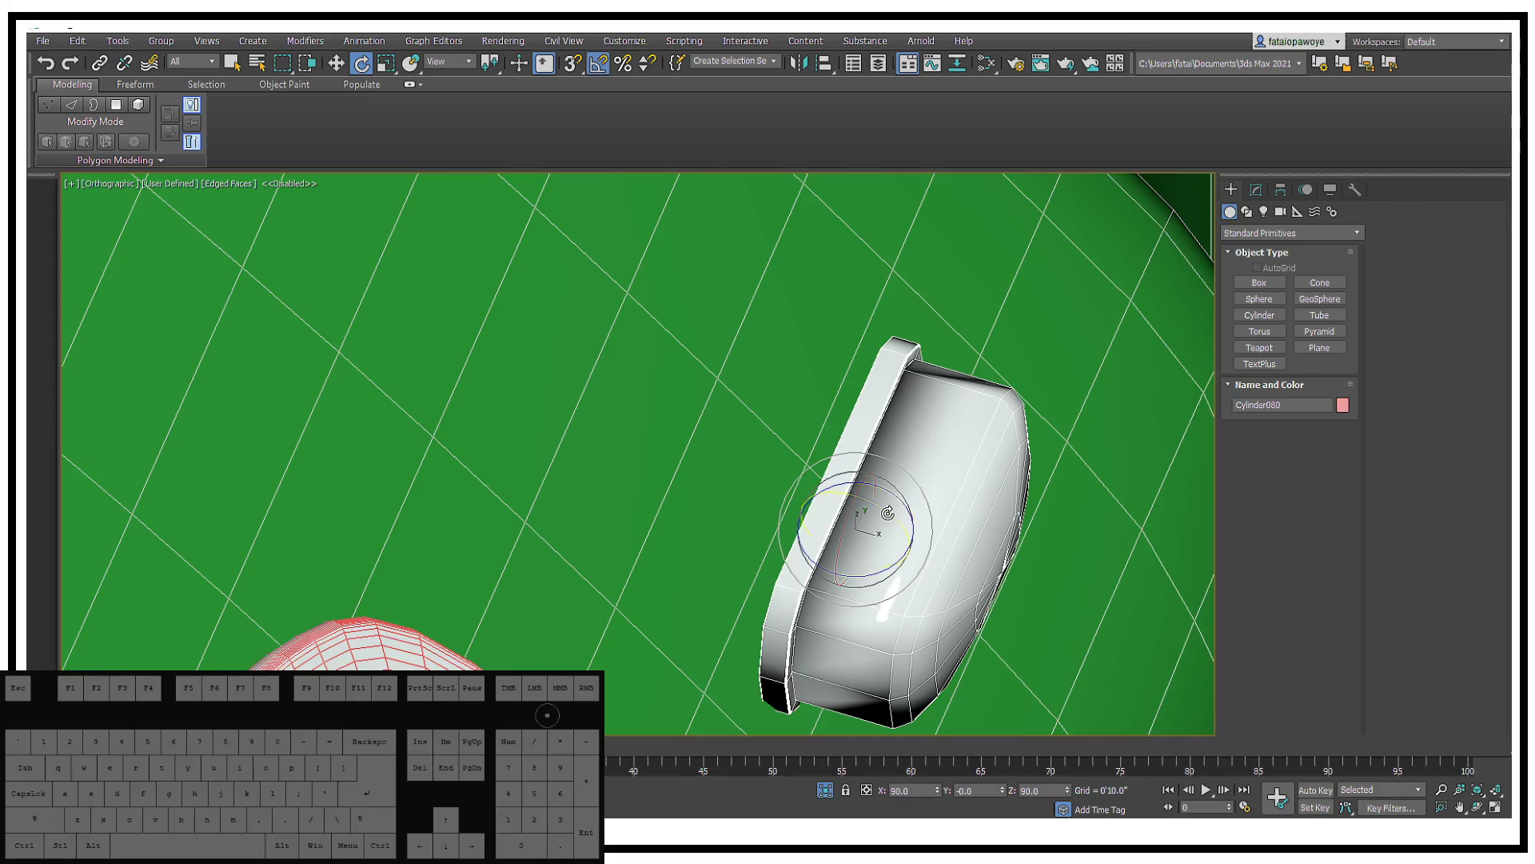
# Step: Tilt the whole small lamp to follow the fender's slope and shift it down toward the surface along X and Z
pyautogui.moveTo(888, 512); pyautogui.dragTo(872, 478)
pyautogui.keyDown('alt'); pyautogui.moveTo(872, 478); pyautogui.dragTo(856, 549, button='middle'); pyautogui.keyUp('alt')
pyautogui.click(901, 529)
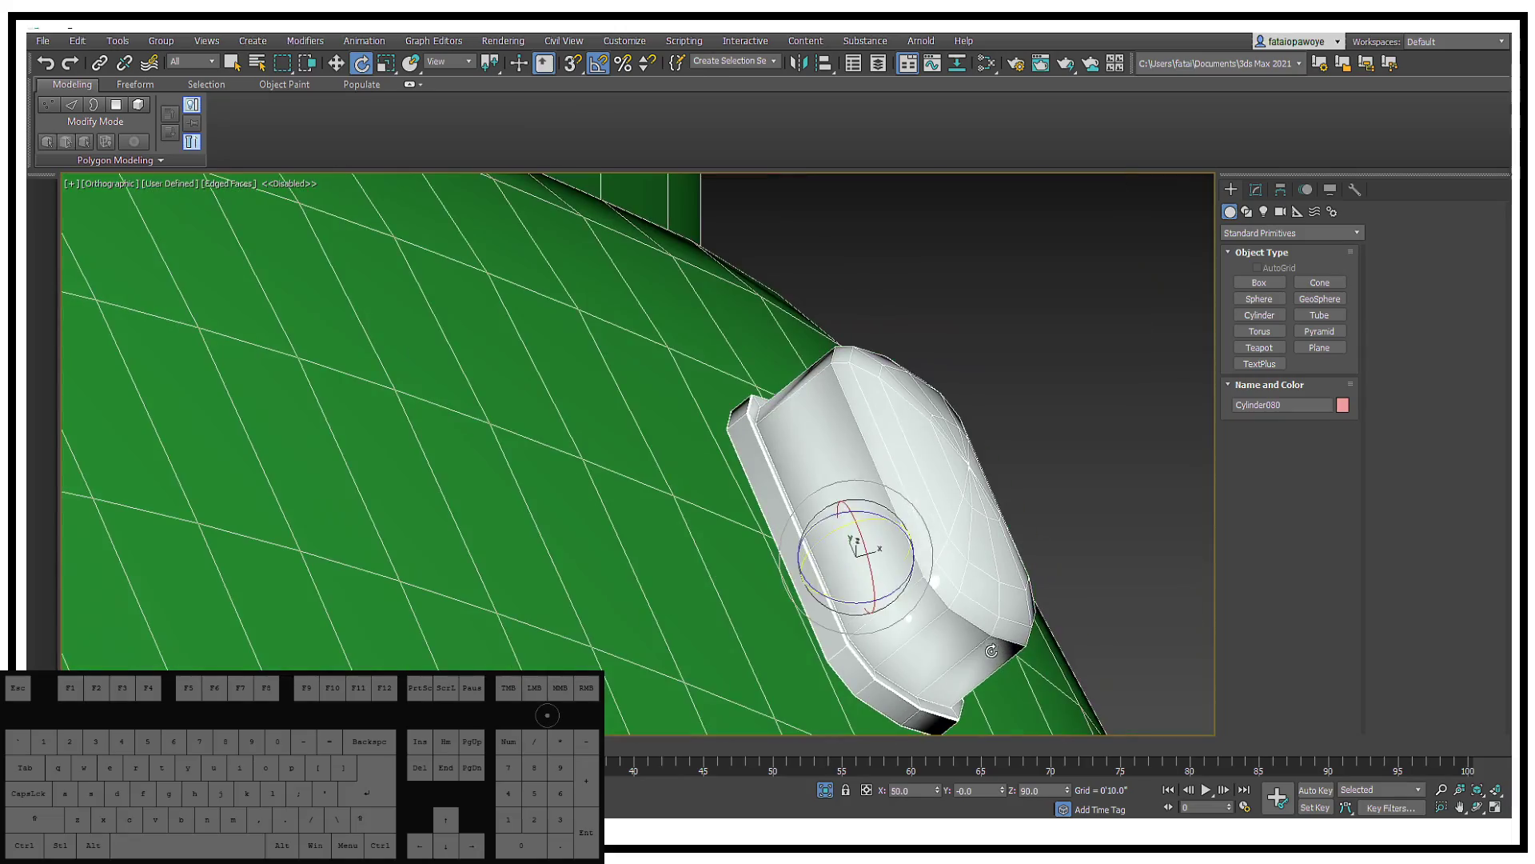
pyautogui.press('w')
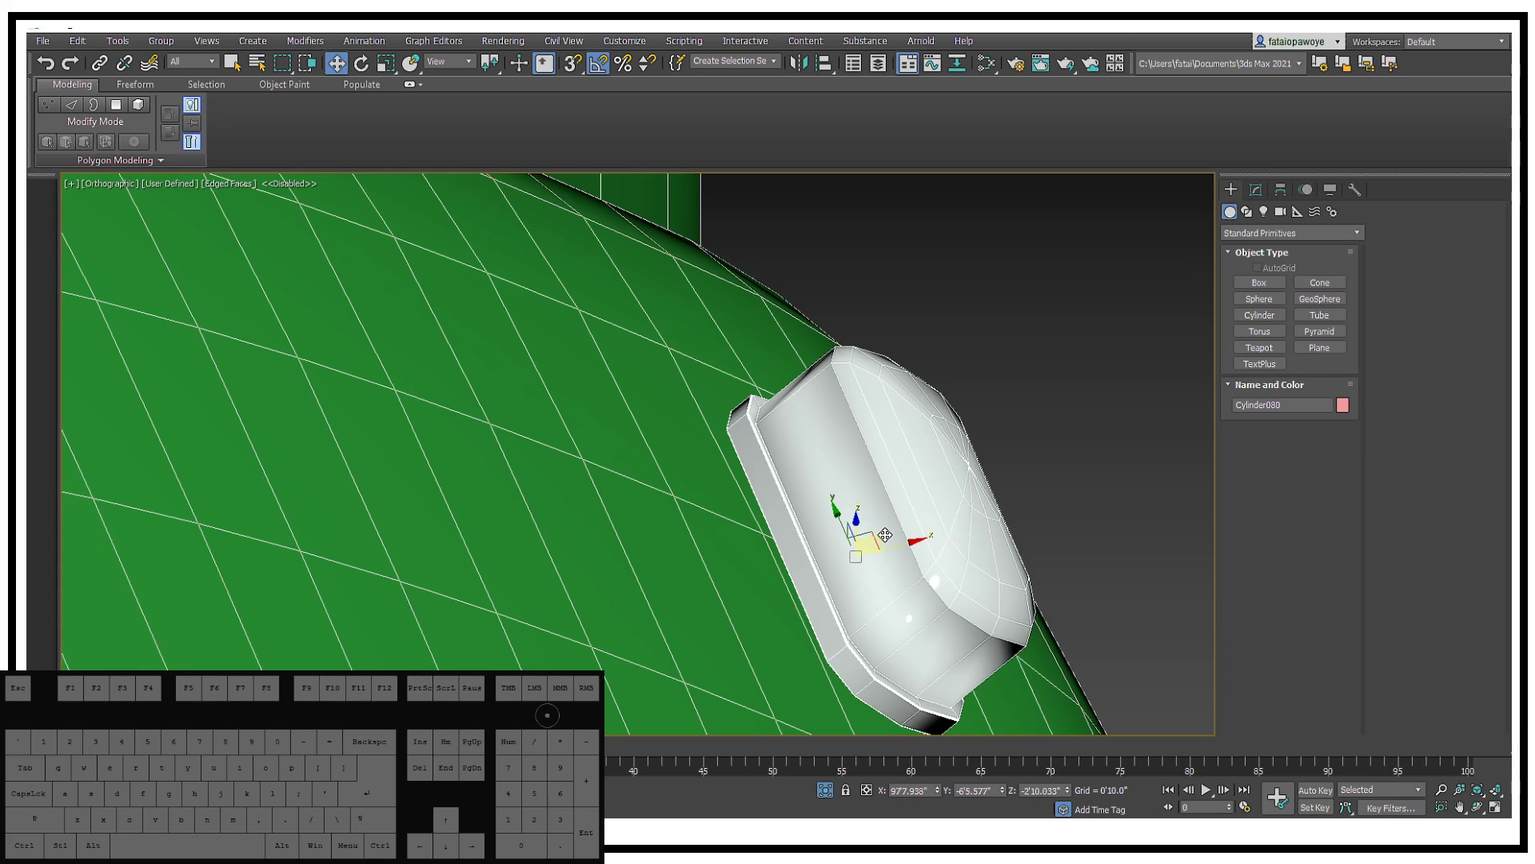
pyautogui.moveTo(870, 545); pyautogui.dragTo(841, 575)
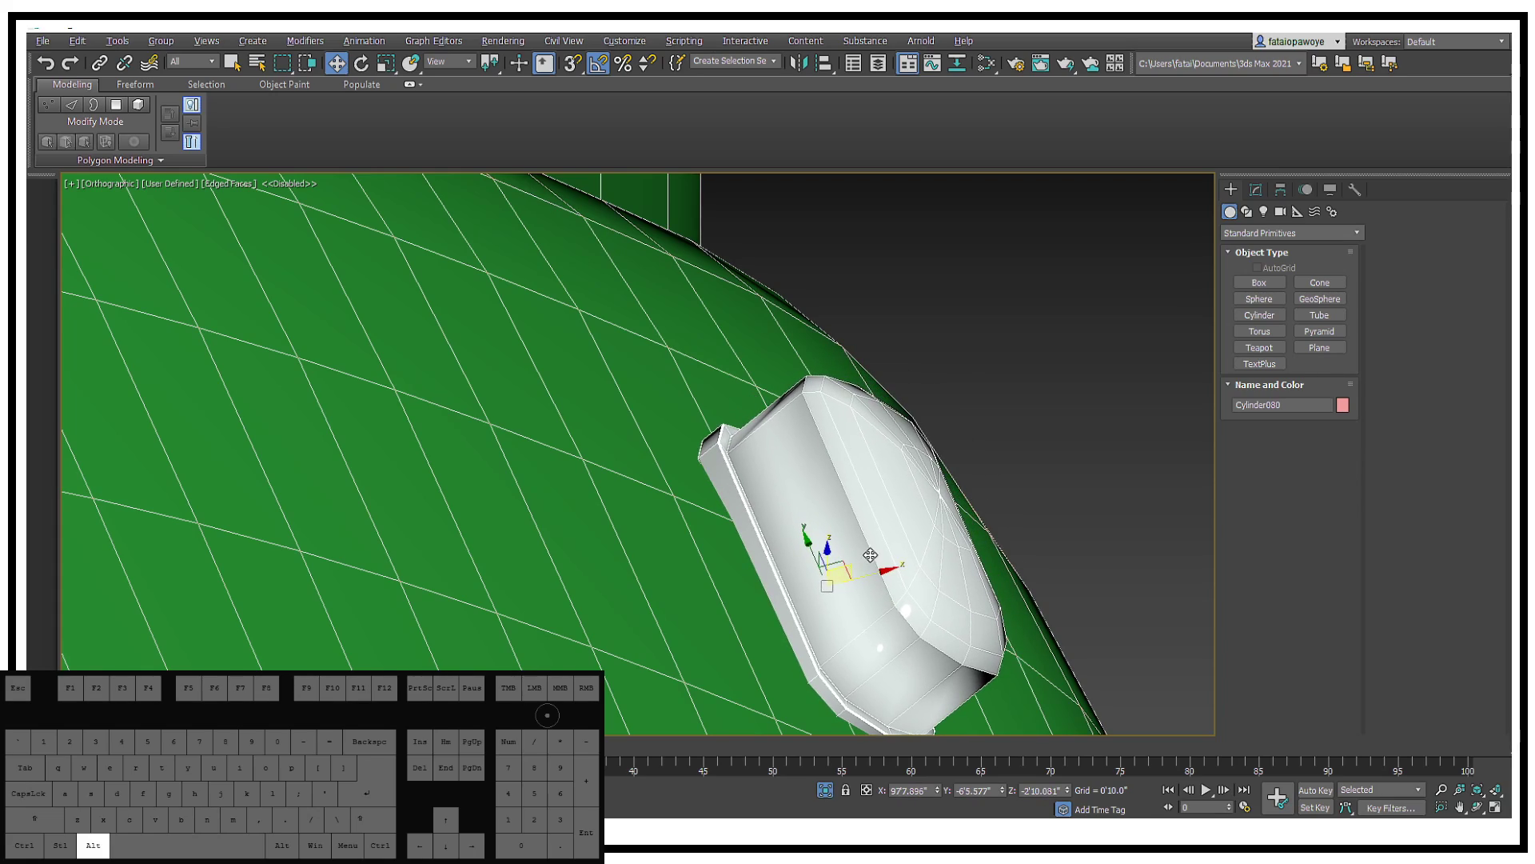
# Step: Move the small lamp about 0.143" along Y toward the large lamp and nudge it slightly along X
pyautogui.keyDown('alt'); pyautogui.moveTo(870, 554); pyautogui.dragTo(858, 597, button='middle'); pyautogui.keyUp('alt')
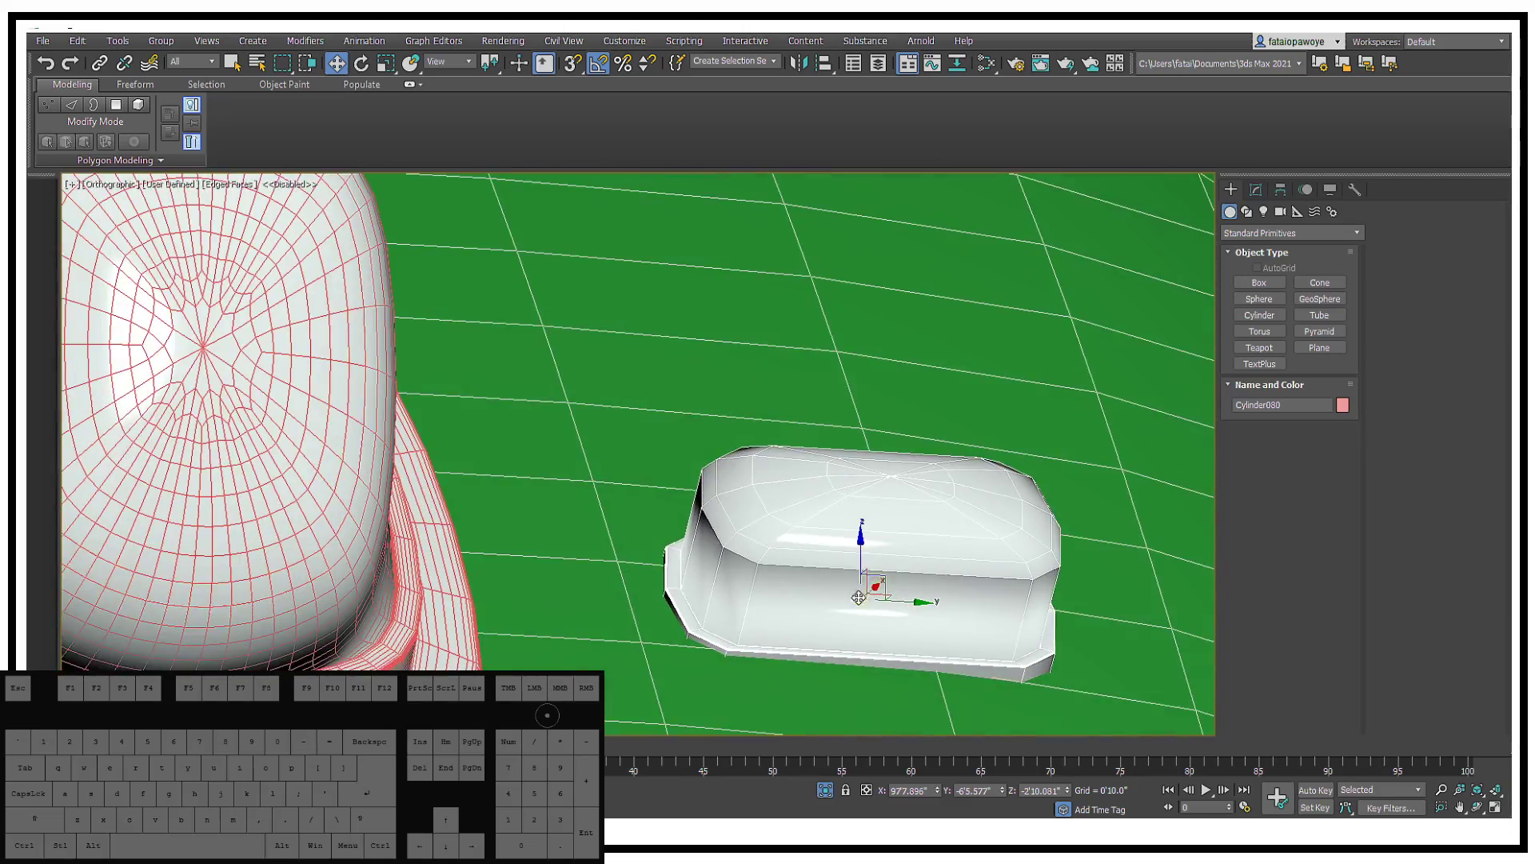
pyautogui.moveTo(906, 606); pyautogui.dragTo(805, 617)
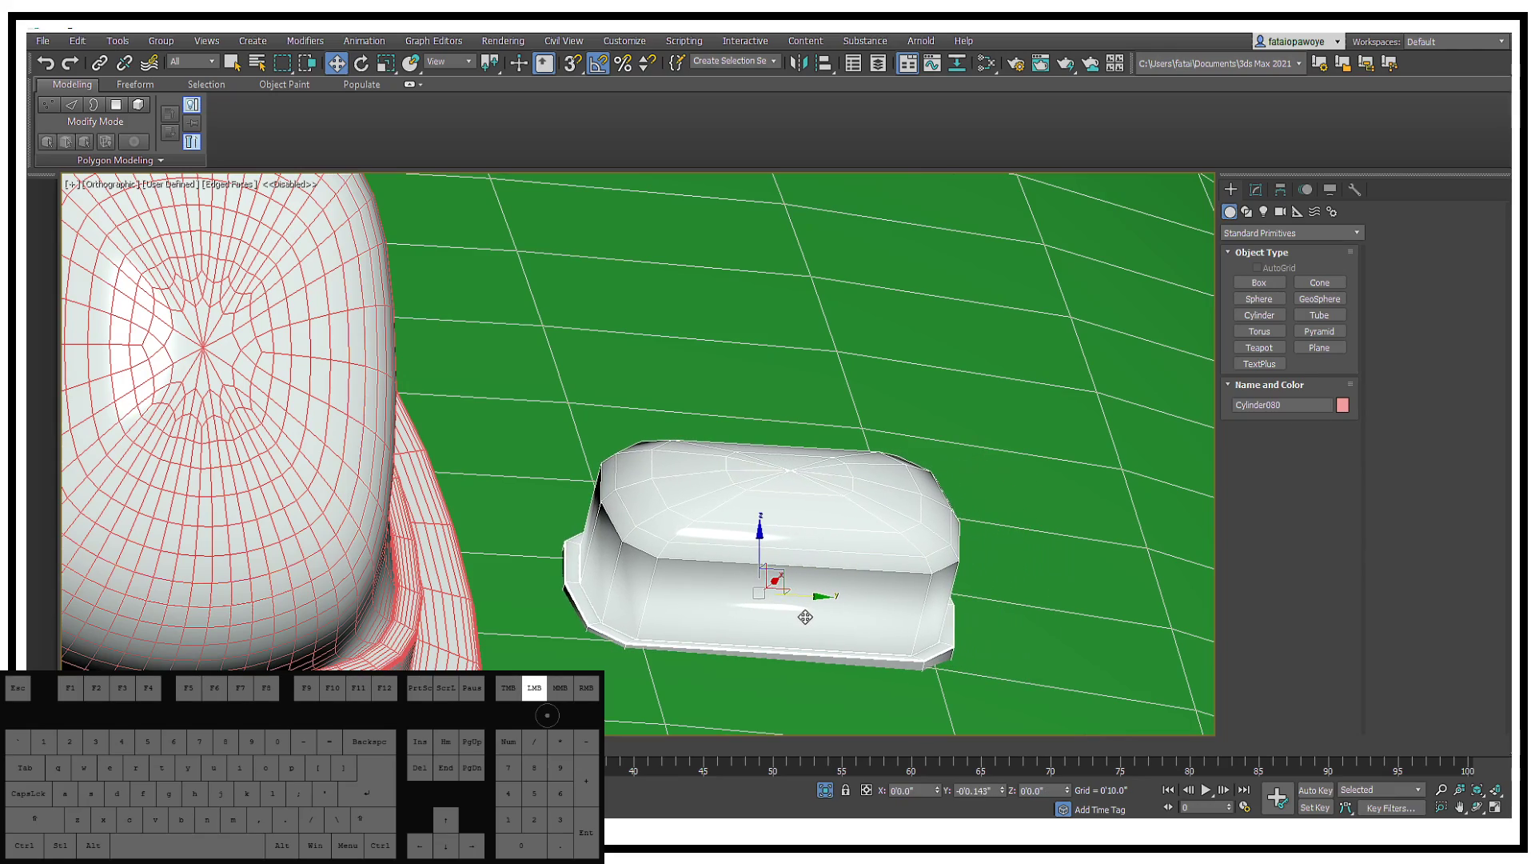
pyautogui.keyDown('alt'); pyautogui.moveTo(789, 547); pyautogui.dragTo(759, 354, button='middle'); pyautogui.keyUp('alt')
pyautogui.moveTo(774, 344); pyautogui.dragTo(773, 346)
pyautogui.keyDown('alt'); pyautogui.moveTo(767, 352); pyautogui.dragTo(886, 340, button='middle'); pyautogui.keyUp('alt')
# Step: Fine-tune the small lamp's rotation so its base lies parallel to the curved fender surface
pyautogui.press('t')
pyautogui.press('z')
pyautogui.scroll(-4, 888, 342)
pyautogui.scroll(4, 966, 394)
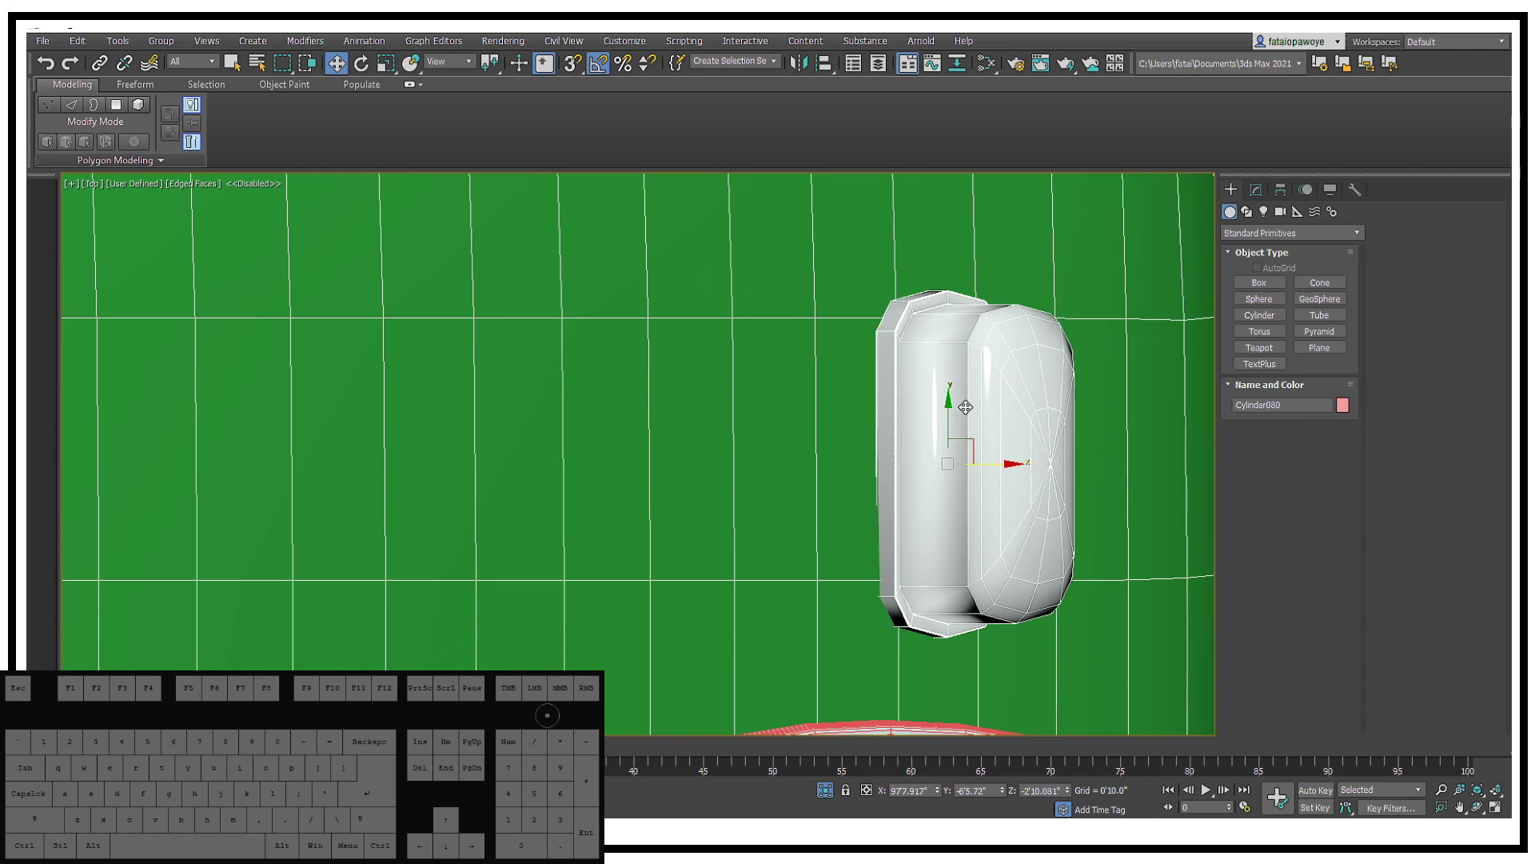
pyautogui.press('e')
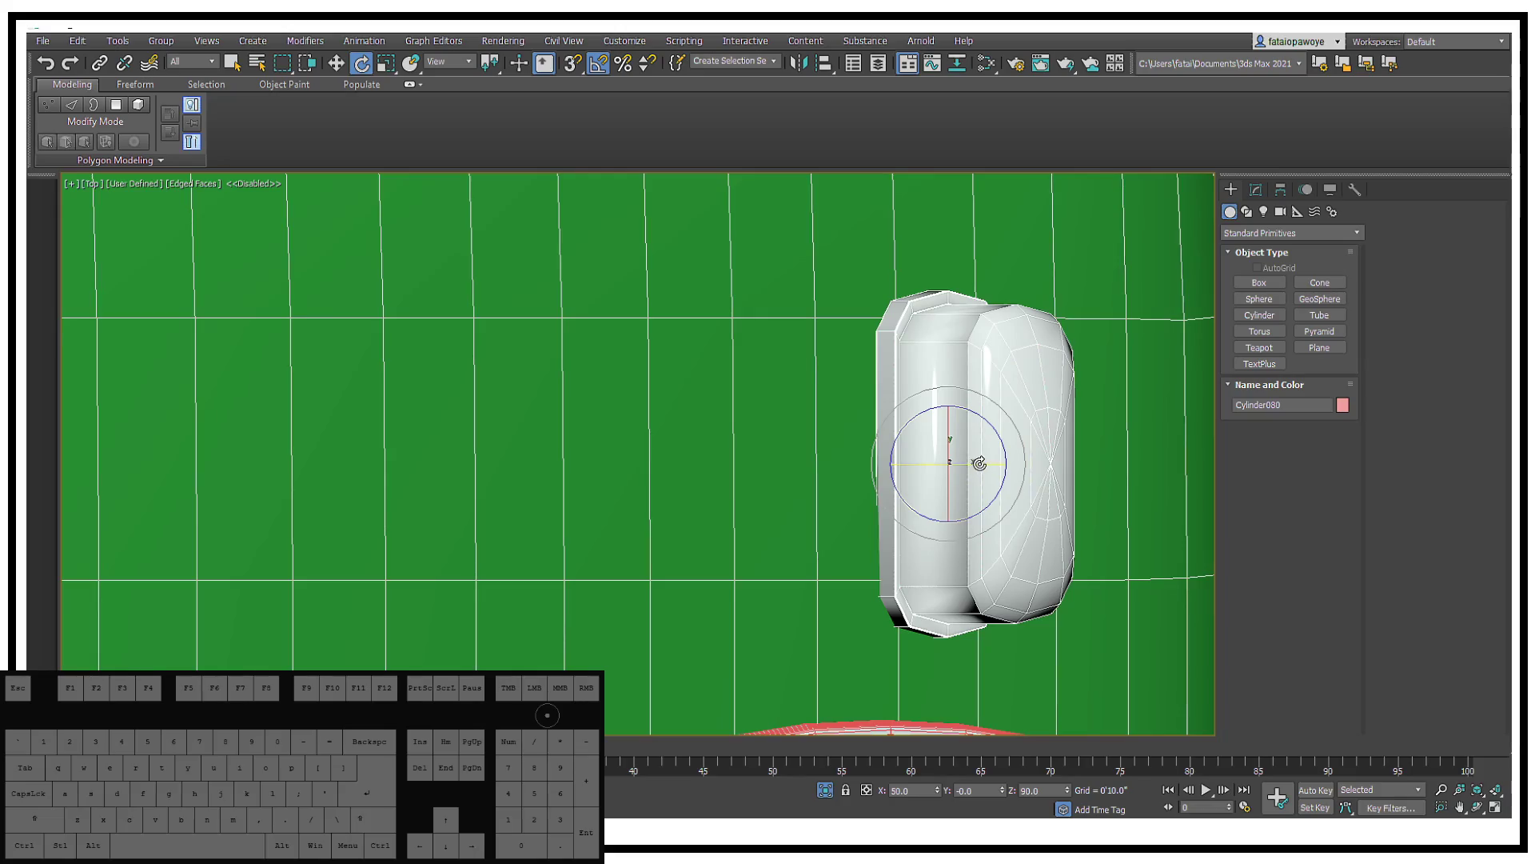
pyautogui.moveTo(979, 463); pyautogui.dragTo(975, 465)
pyautogui.keyDown('alt'); pyautogui.moveTo(976, 464); pyautogui.dragTo(929, 365, button='middle'); pyautogui.keyUp('alt')
pyautogui.press('a')
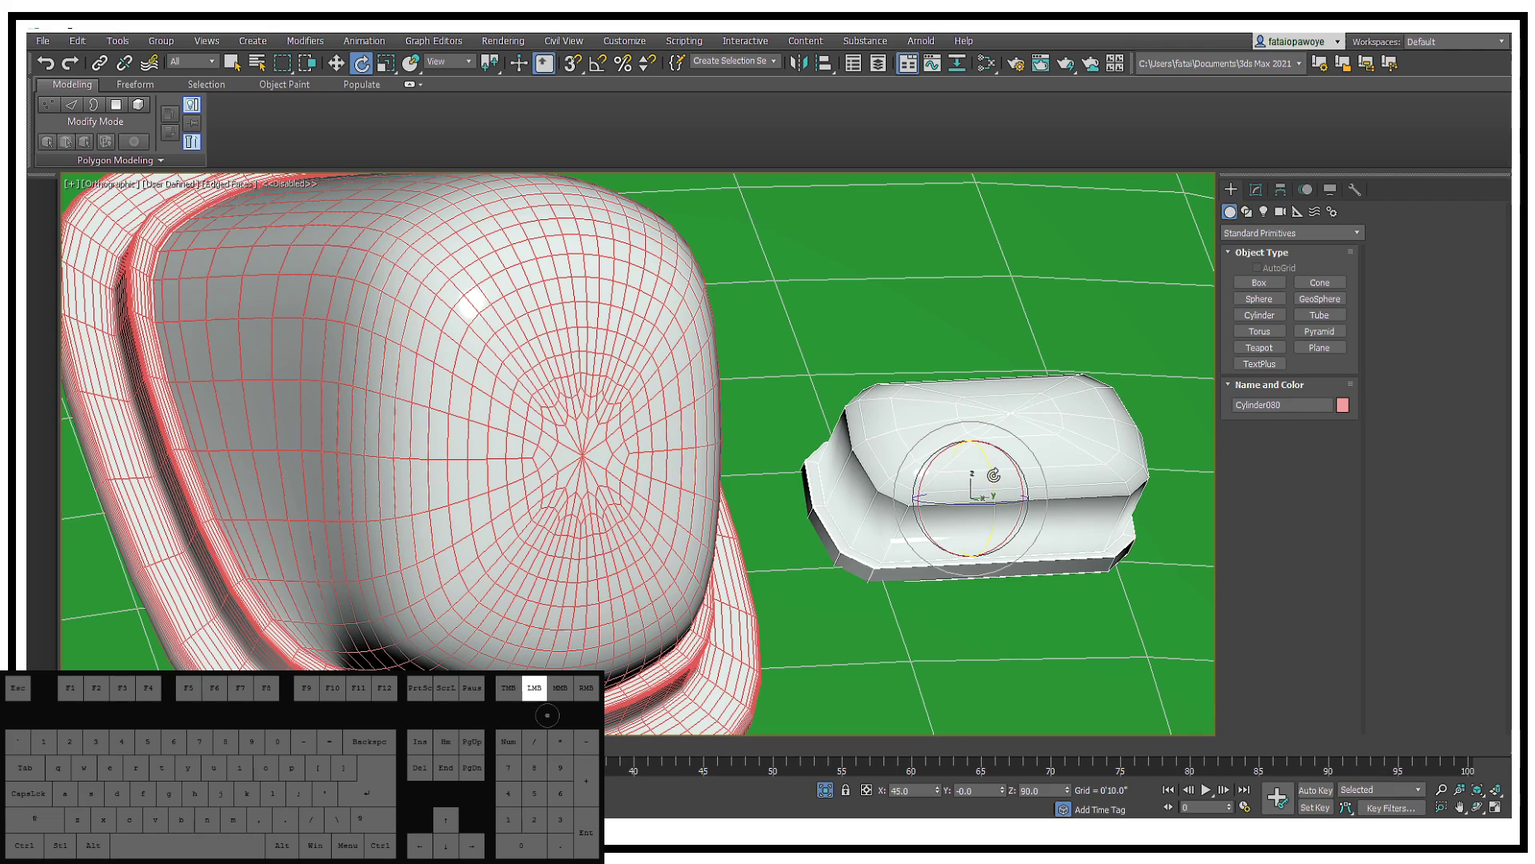
pyautogui.moveTo(994, 475); pyautogui.dragTo(989, 482)
pyautogui.press('w')
# Step: Select the large and small lamps together and move both up along the fender's slope
pyautogui.keyDown('alt'); pyautogui.moveTo(988, 481); pyautogui.dragTo(983, 403, button='middle'); pyautogui.keyUp('alt')
pyautogui.keyDown('alt'); pyautogui.moveTo(994, 472); pyautogui.dragTo(1016, 509, button='middle'); pyautogui.keyUp('alt')
pyautogui.keyDown('alt'); pyautogui.moveTo(1010, 438); pyautogui.dragTo(851, 530, button='middle'); pyautogui.keyUp('alt')
pyautogui.scroll(-5, 1005, 439)
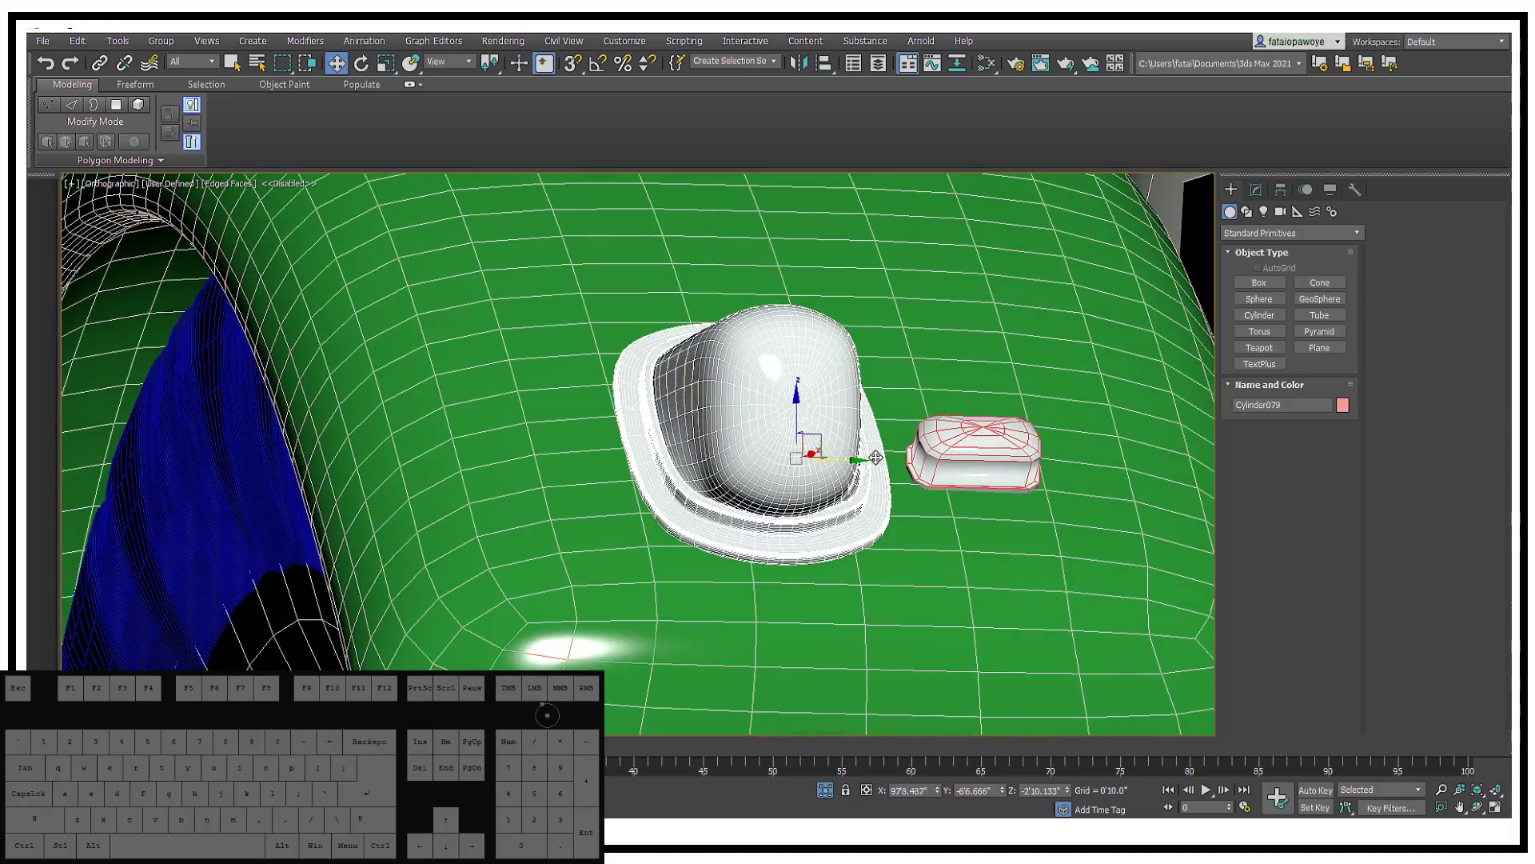
pyautogui.moveTo(876, 457); pyautogui.dragTo(977, 518, button='middle')
pyautogui.keyDown('ctrl'); pyautogui.click(874, 407); pyautogui.keyUp('ctrl')
pyautogui.moveTo(977, 518); pyautogui.dragTo(925, 446)
pyautogui.moveTo(926, 446)
pyautogui.keyDown('alt'); pyautogui.mouseDown(button='middle')
pyautogui.moveTo(872, 455)
pyautogui.moveTo(929, 452)
pyautogui.mouseUp(button='middle'); pyautogui.keyUp('alt')
# Step: Select only the small lamp and nudge it along X and Z to seat it on the fender
pyautogui.click(927, 446)
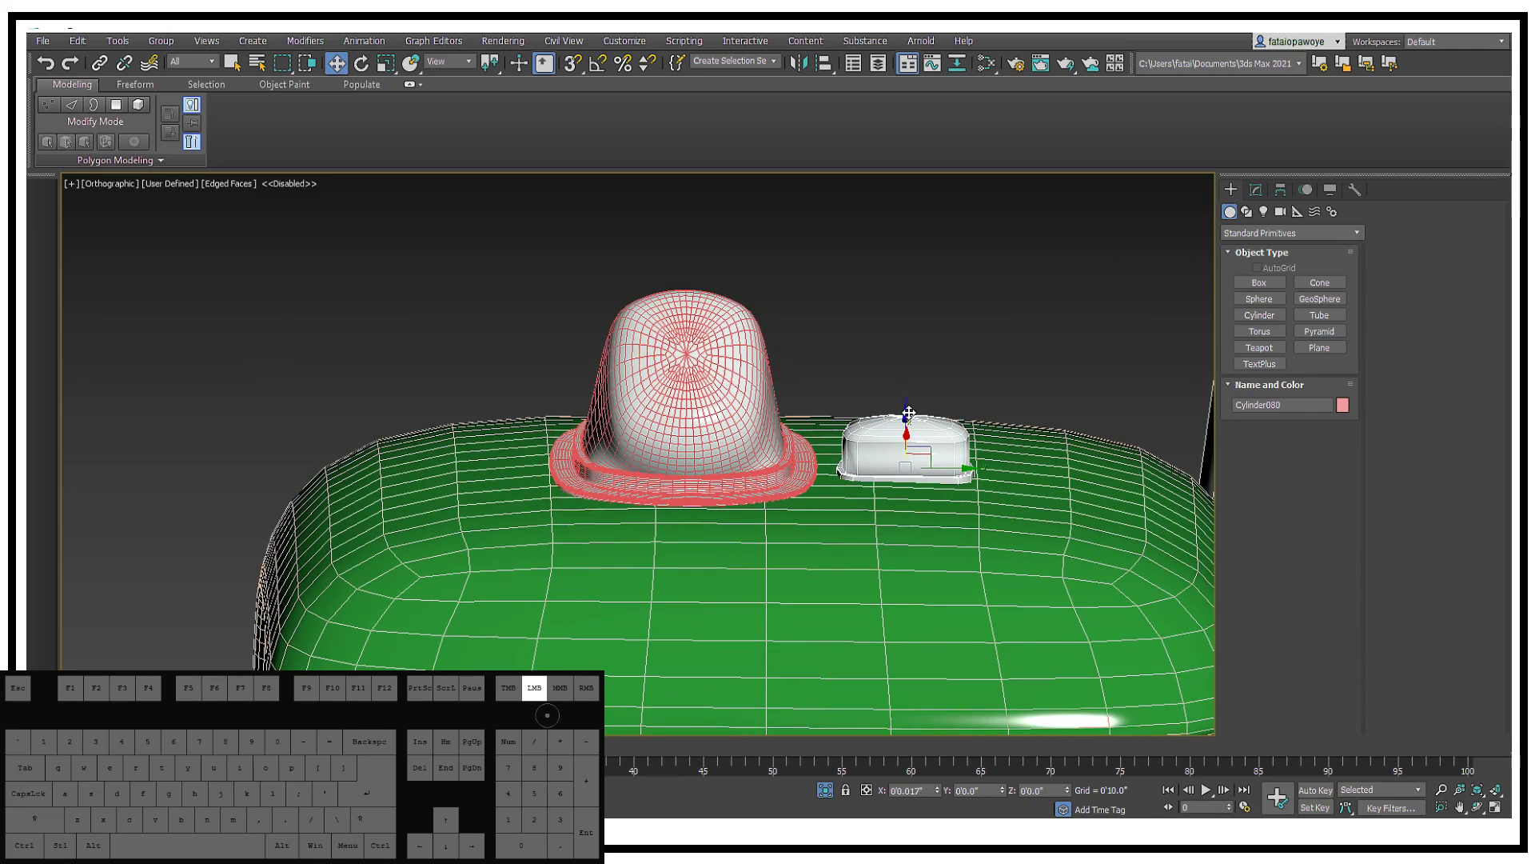
pyautogui.moveTo(906, 417); pyautogui.dragTo(905, 415)
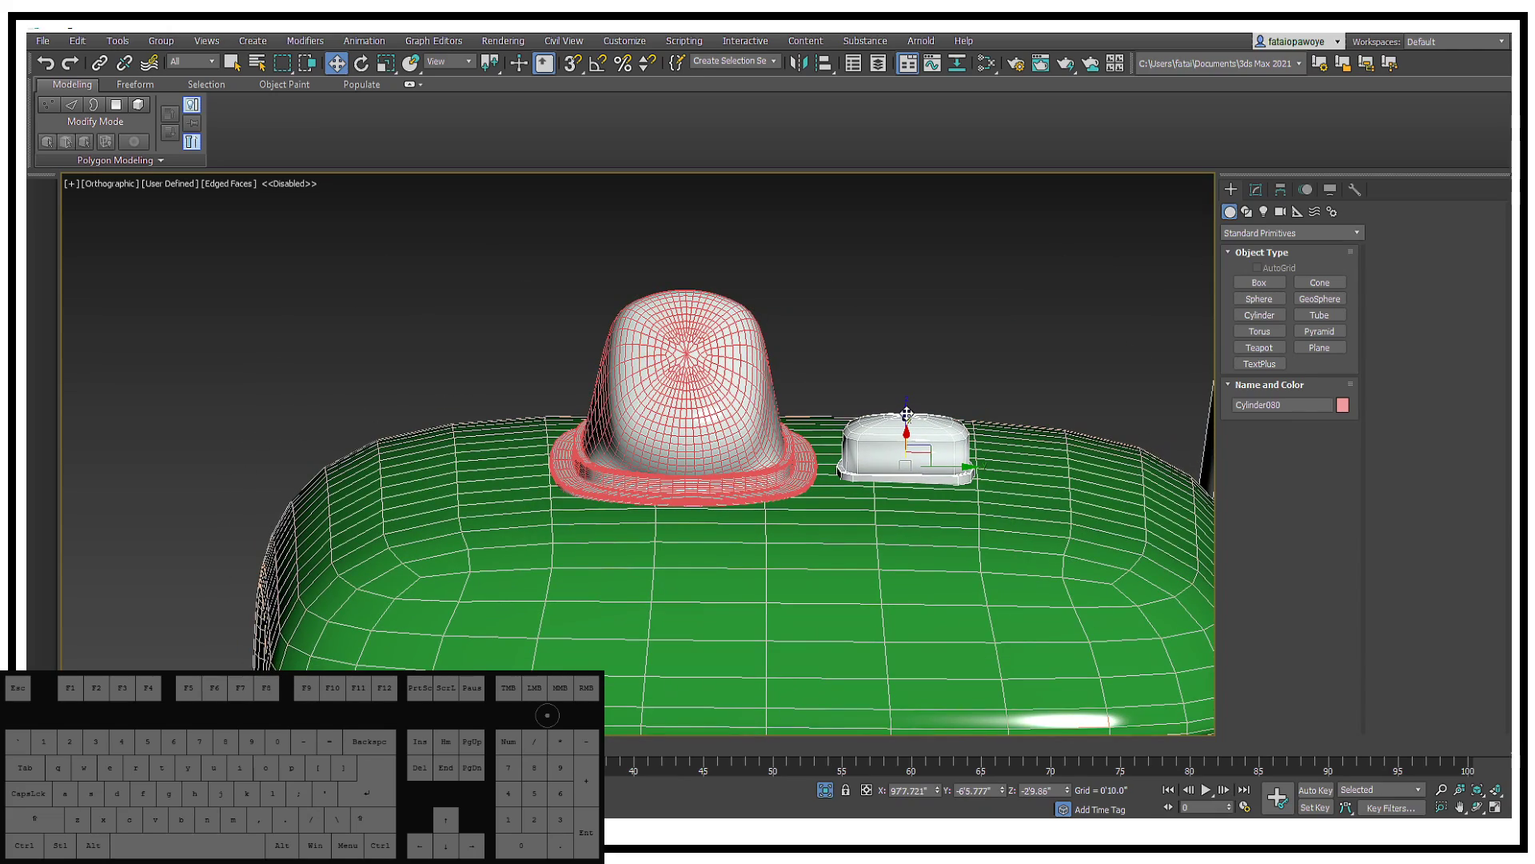
pyautogui.keyDown('alt'); pyautogui.moveTo(905, 416); pyautogui.dragTo(998, 415, button='middle'); pyautogui.keyUp('alt')
# Step: Turn the small lamp's TurboSmooth modifier back on and inspect its smoothed shape
pyautogui.click(1254, 191)
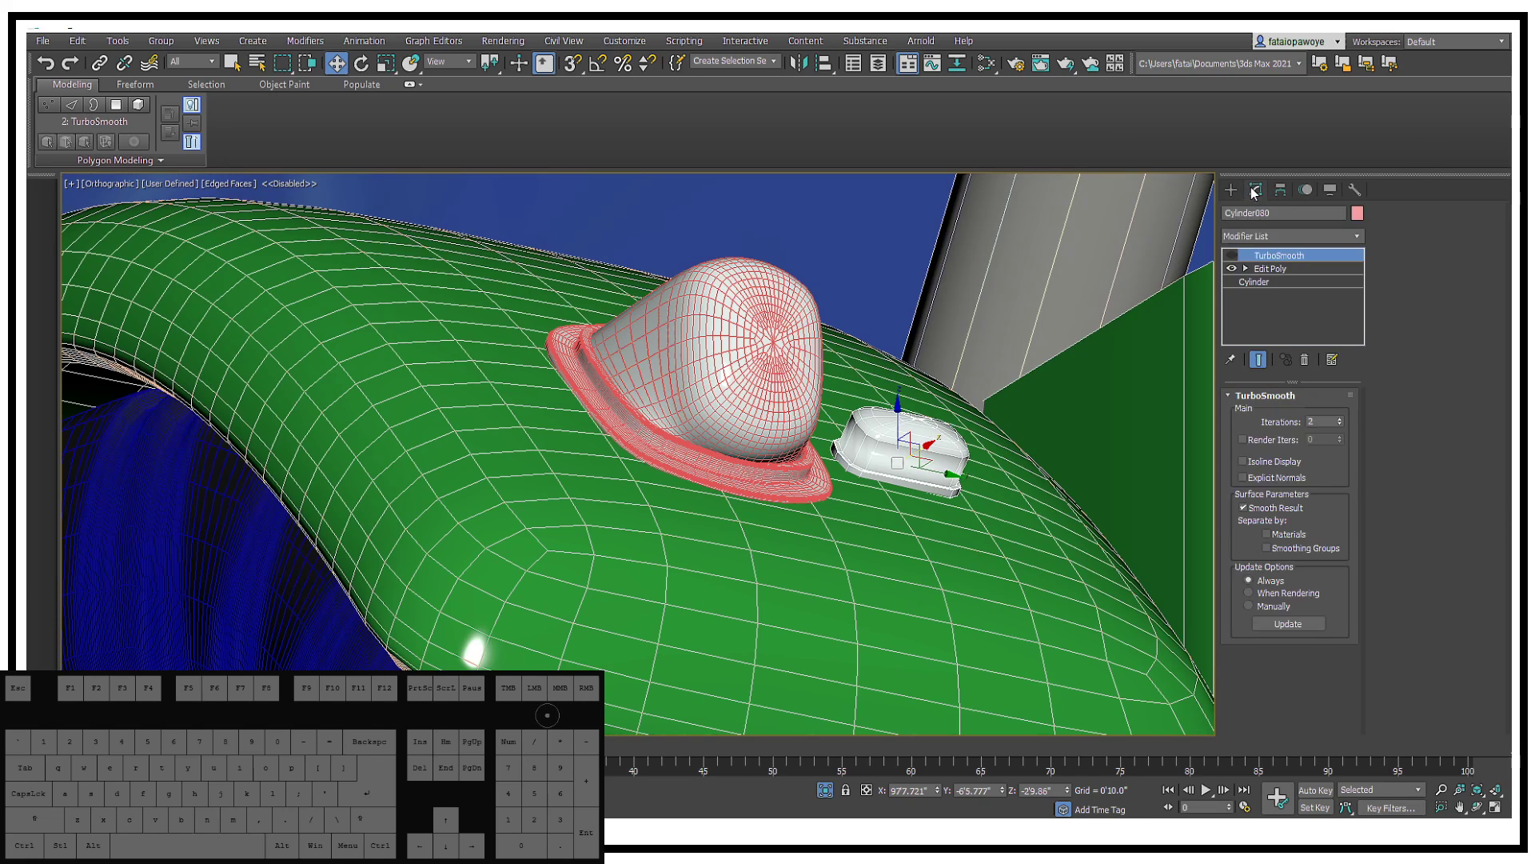
pyautogui.click(1232, 255)
pyautogui.scroll(8, 879, 472)
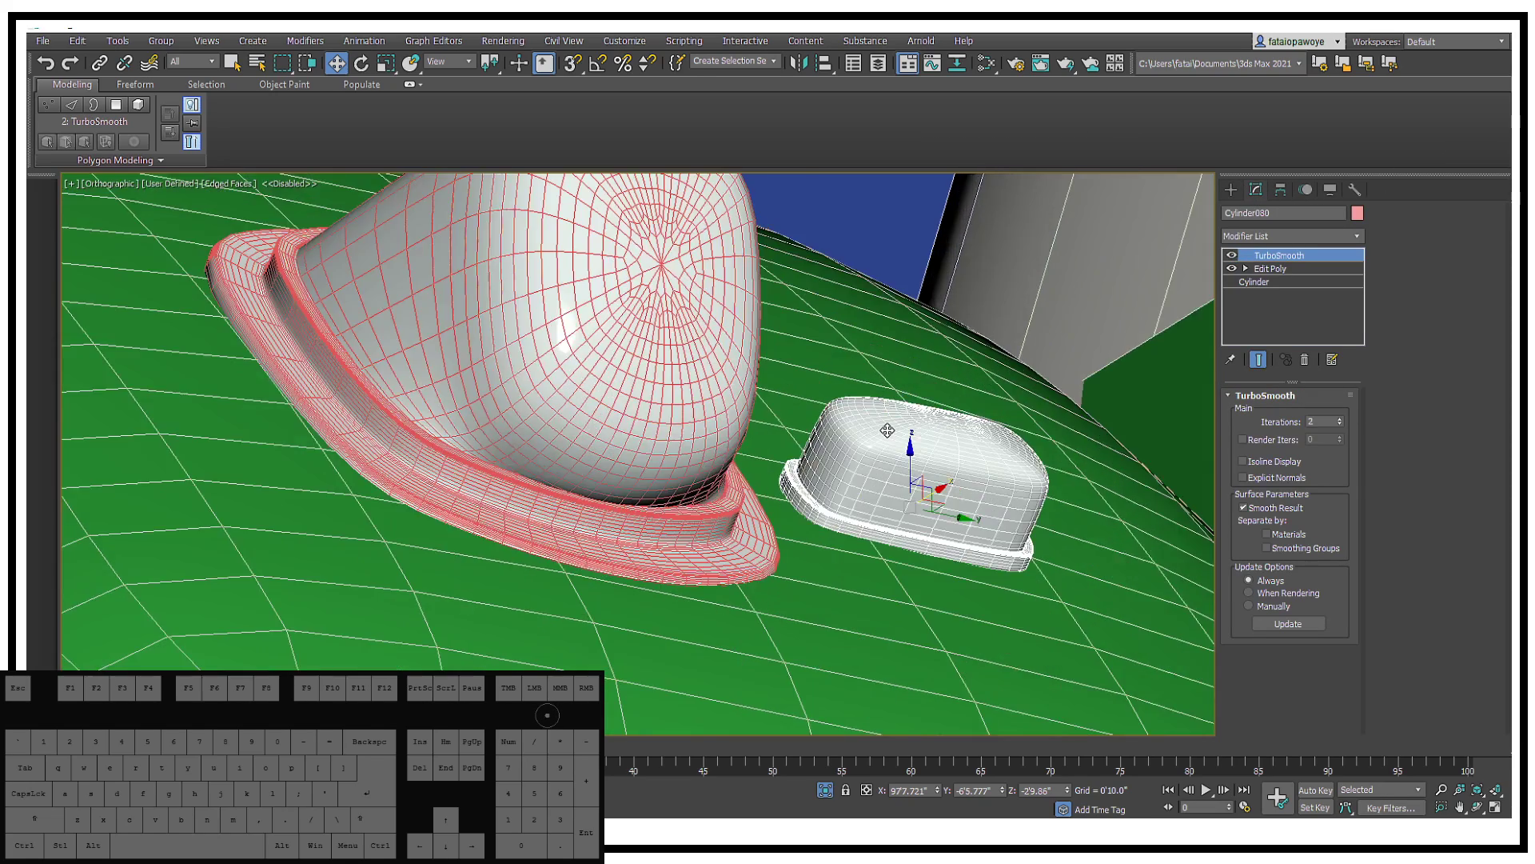
pyautogui.moveTo(856, 496); pyautogui.dragTo(831, 419, button='middle')
pyautogui.scroll(-12, 832, 419)
pyautogui.keyDown('alt'); pyautogui.moveTo(832, 419); pyautogui.dragTo(927, 432, button='middle'); pyautogui.keyUp('alt')
# Step: Deselect the lamp, hide the edge display, and examine the rear lamps on the shaded car
pyautogui.click(1059, 476)
pyautogui.scroll(-8, 1059, 477)
pyautogui.scroll(7, 998, 480)
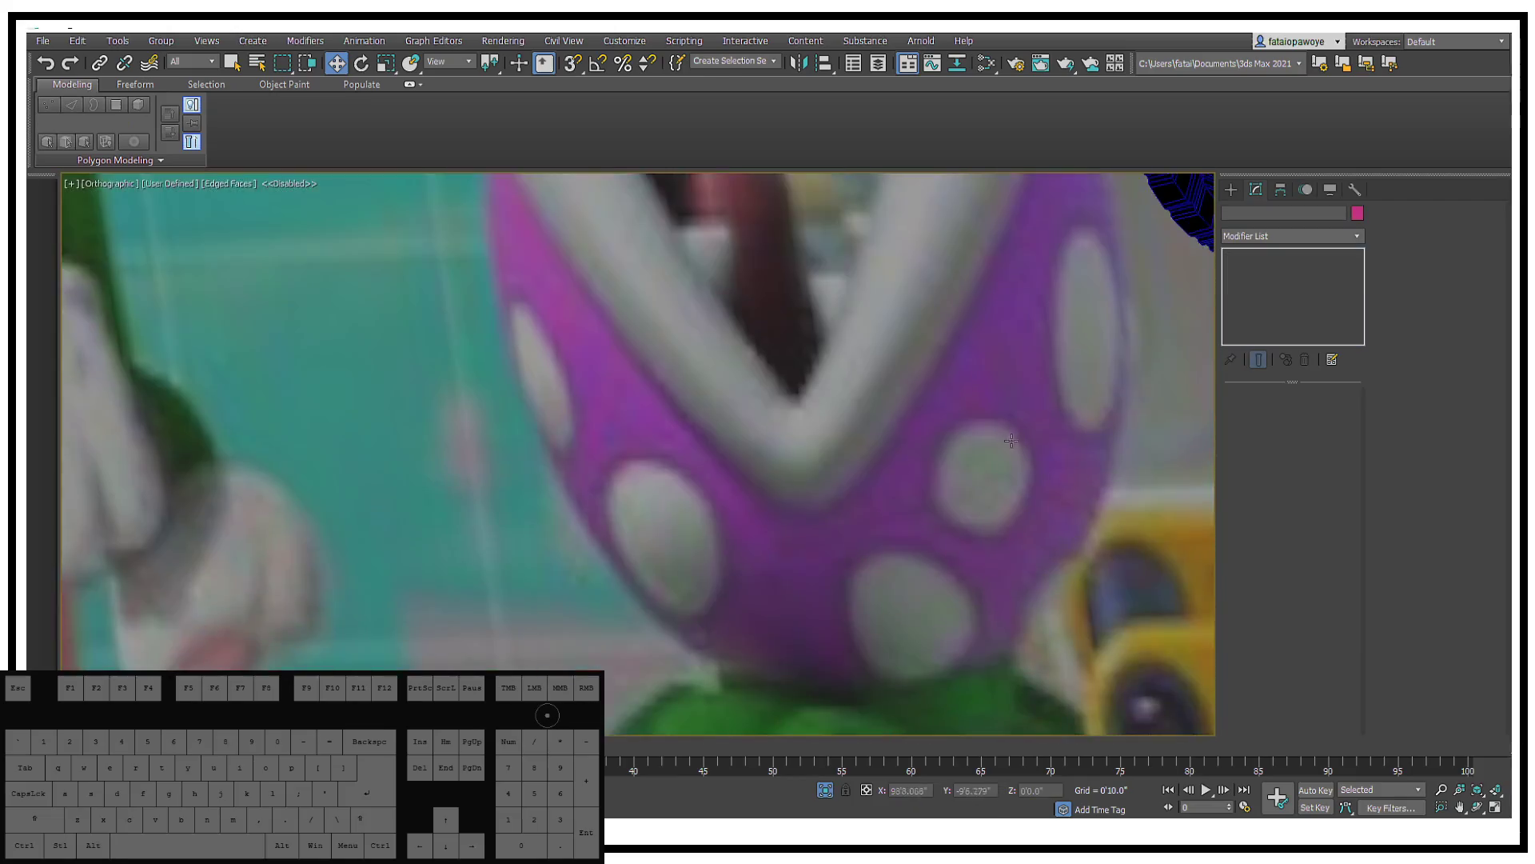
pyautogui.scroll(-2, 998, 479)
pyautogui.scroll(-7, 998, 480)
pyautogui.moveTo(1103, 656); pyautogui.dragTo(766, 480, button='middle')
pyautogui.scroll(8, 788, 476)
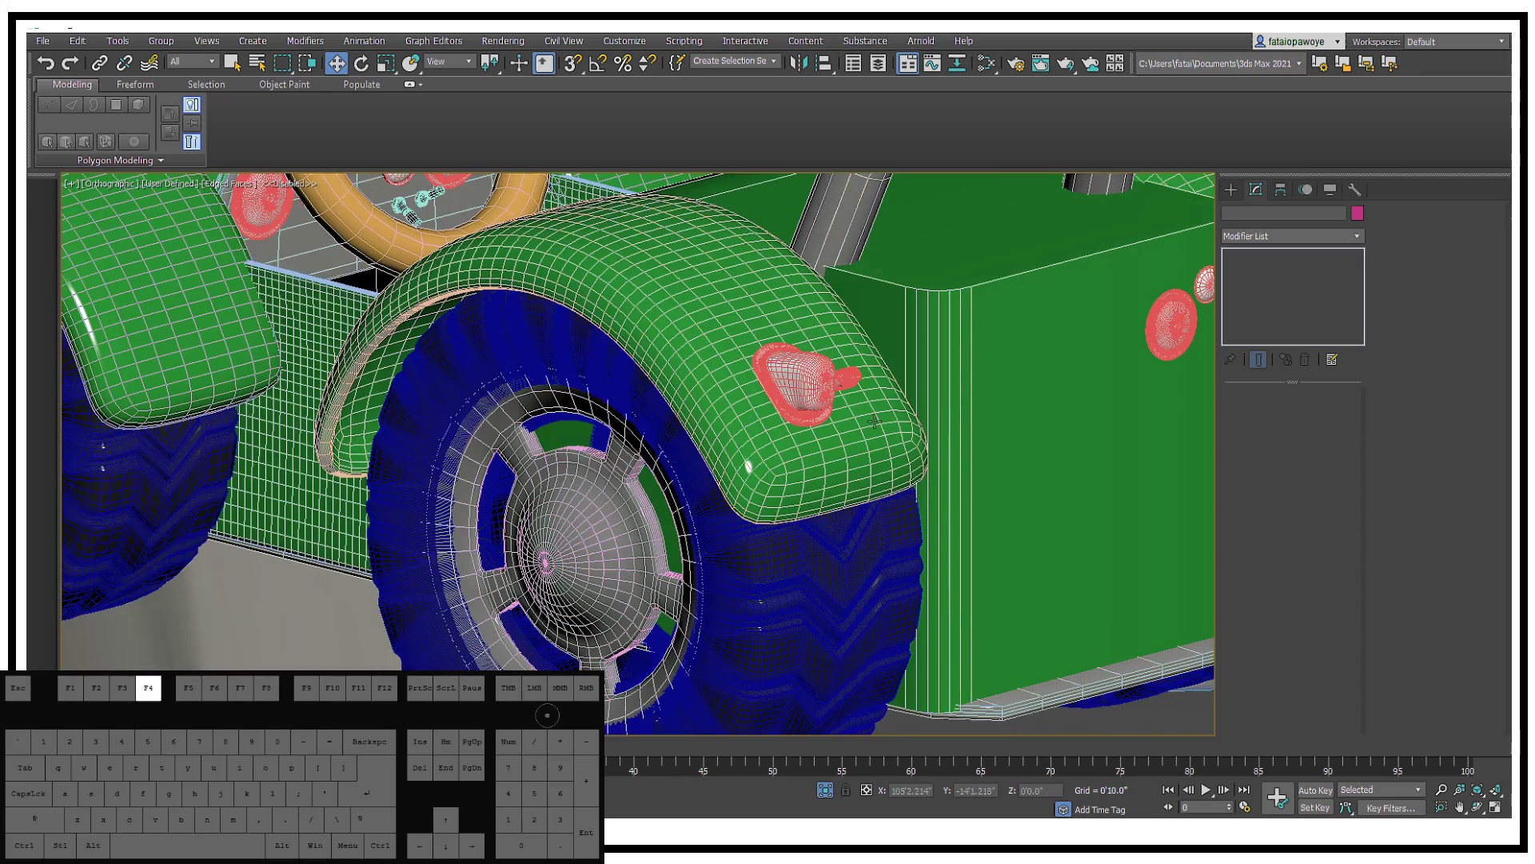
pyautogui.press('F4')
pyautogui.scroll(-8, 874, 421)
pyautogui.scroll(7, 766, 358)
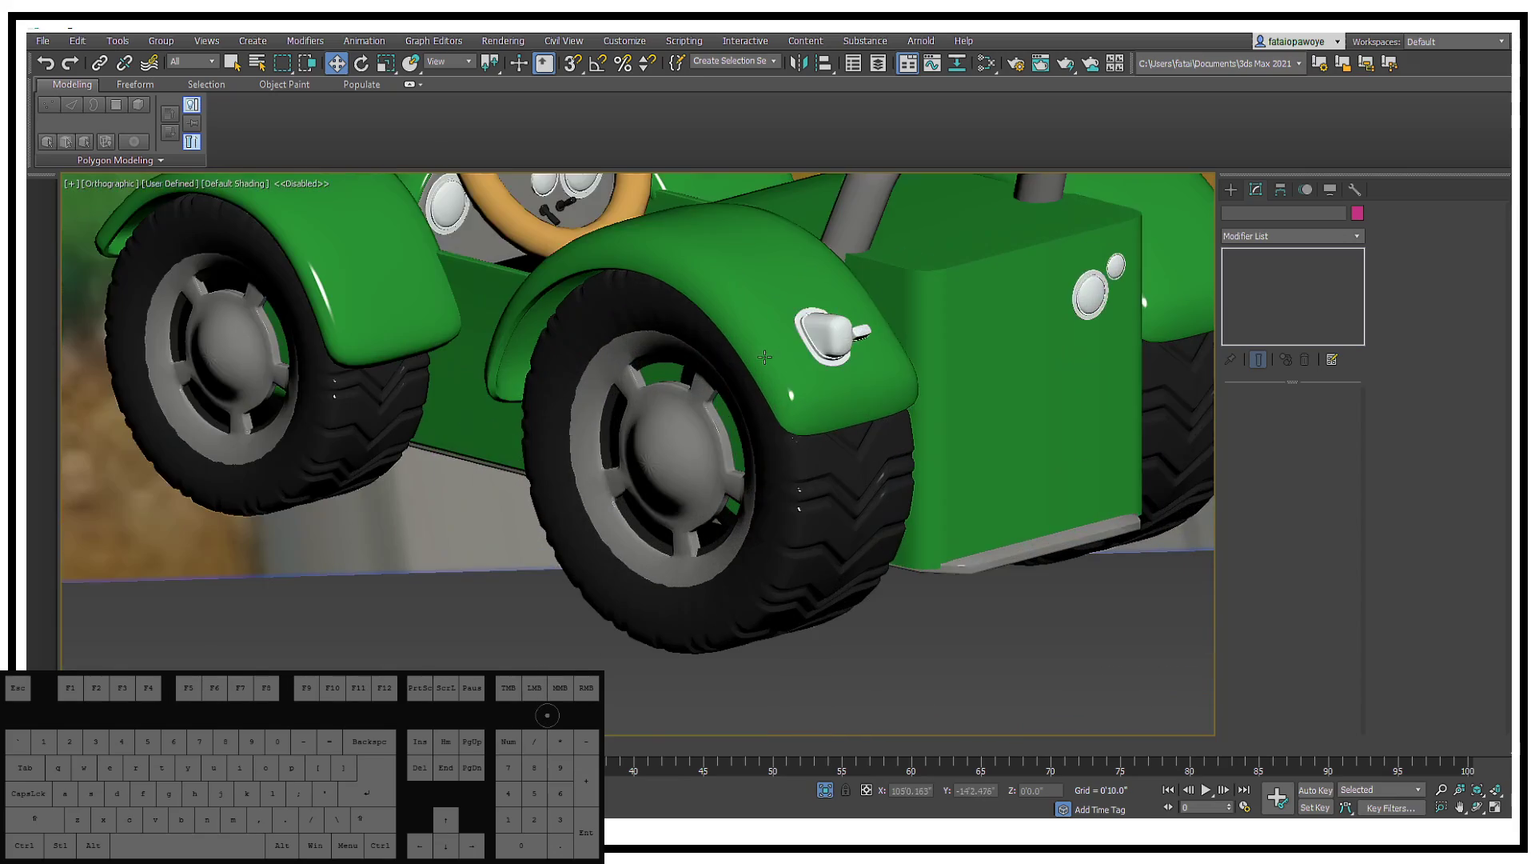
# Step: Select the large fender lamp and turn the edge display back on
pyautogui.click(845, 328)
pyautogui.keyDown('alt'); pyautogui.moveTo(846, 328); pyautogui.dragTo(851, 470, button='middle'); pyautogui.keyUp('alt')
pyautogui.scroll(2, 892, 303)
pyautogui.click(894, 271)
pyautogui.scroll(2, 851, 470)
pyautogui.press('F4')
pyautogui.scroll(2, 886, 417)
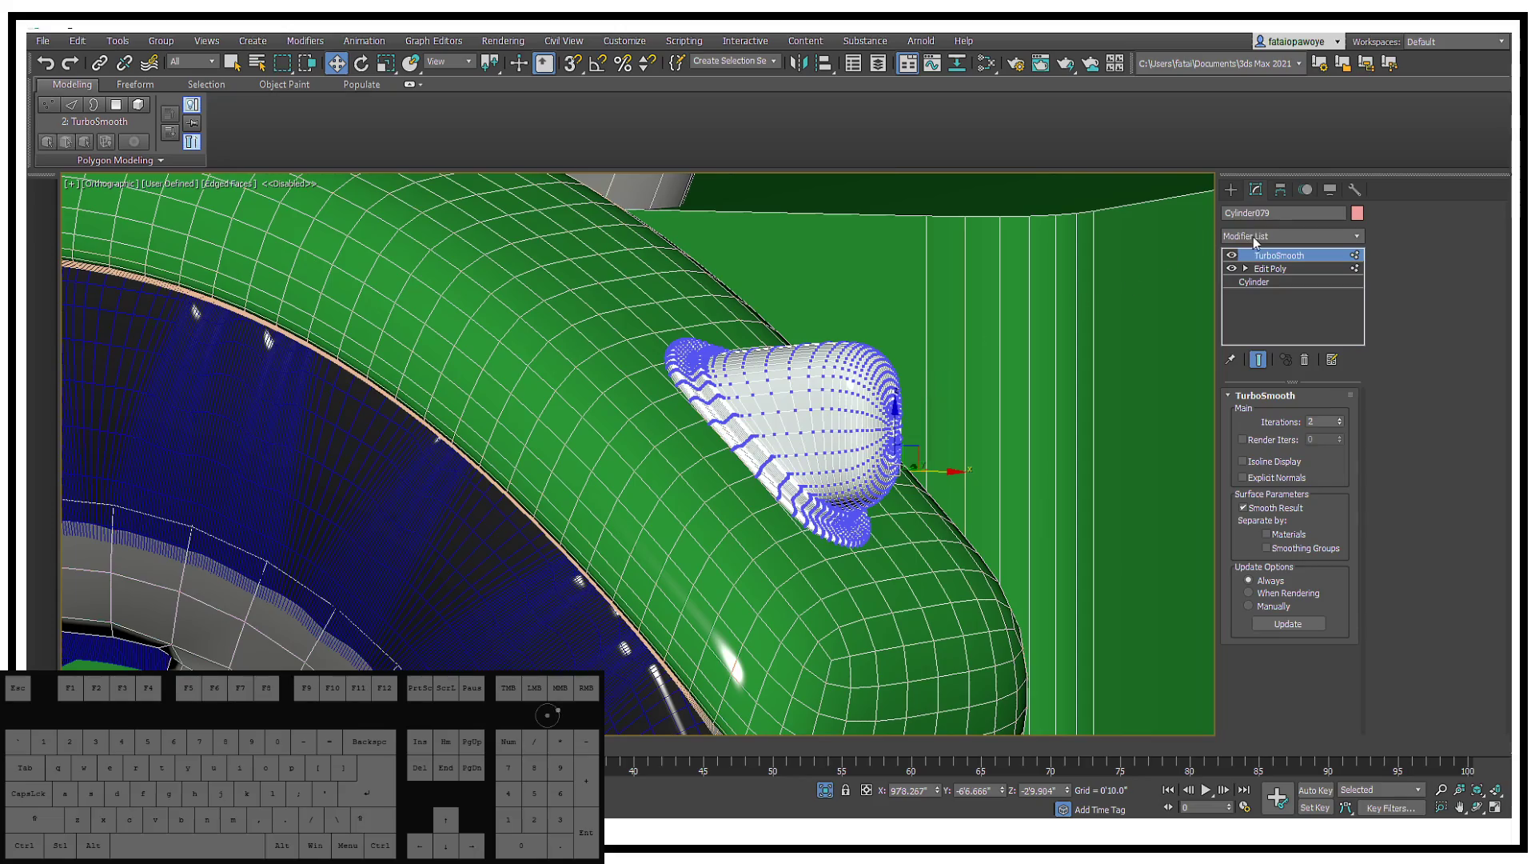
# Step: In the large lamp's Edit Poly level, remove the edge loop around the rear of its dome, including its vertices
pyautogui.click(1289, 269)
pyautogui.scroll(2, 871, 400)
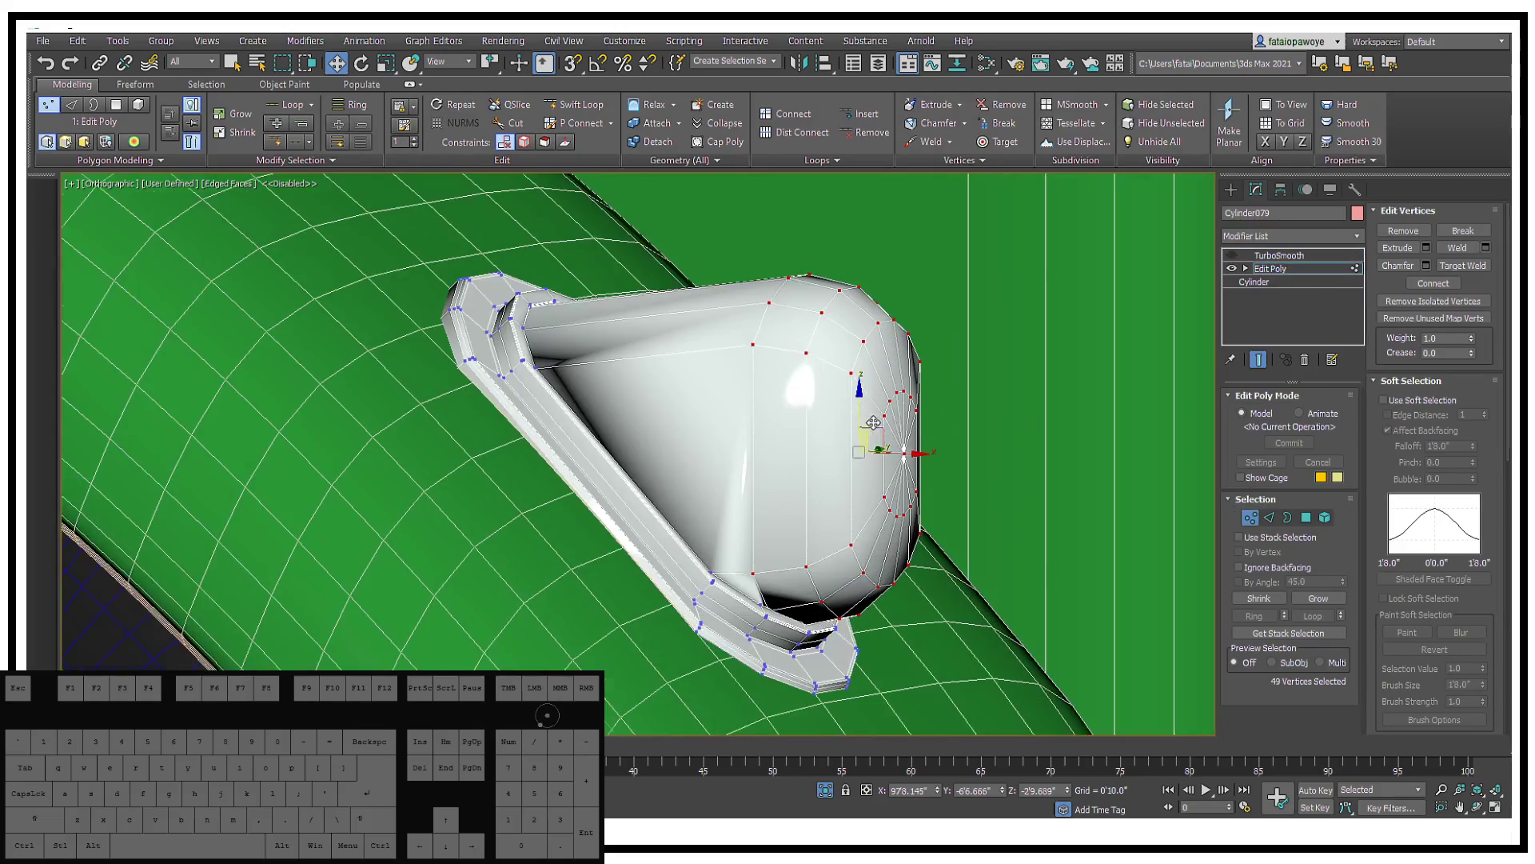
pyautogui.keyDown('alt'); pyautogui.moveTo(879, 392); pyautogui.dragTo(860, 382, button='middle'); pyautogui.keyUp('alt')
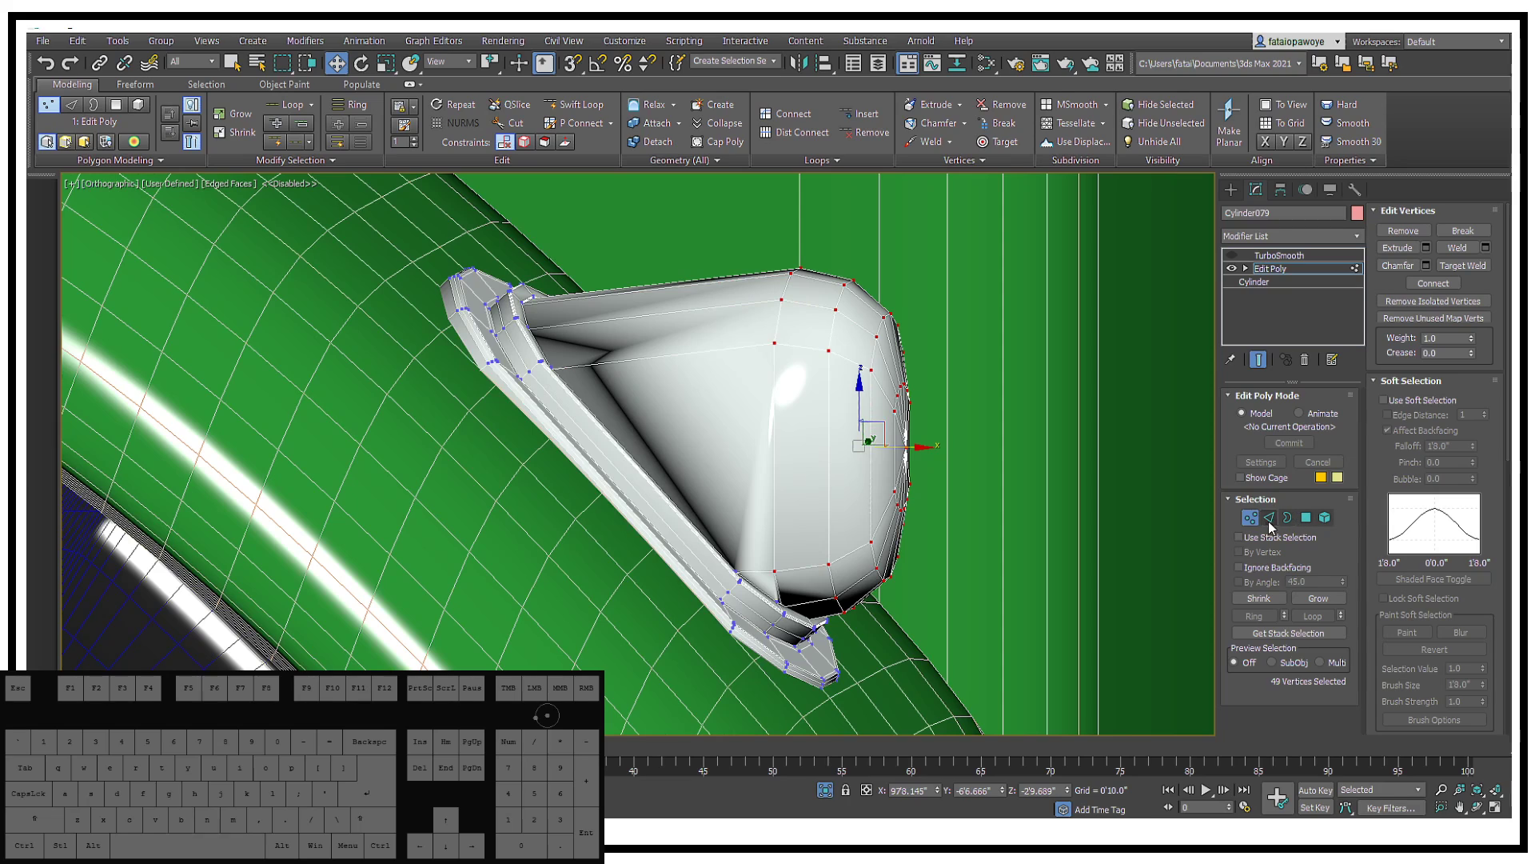
pyautogui.click(1270, 518)
pyautogui.doubleClick(773, 367)
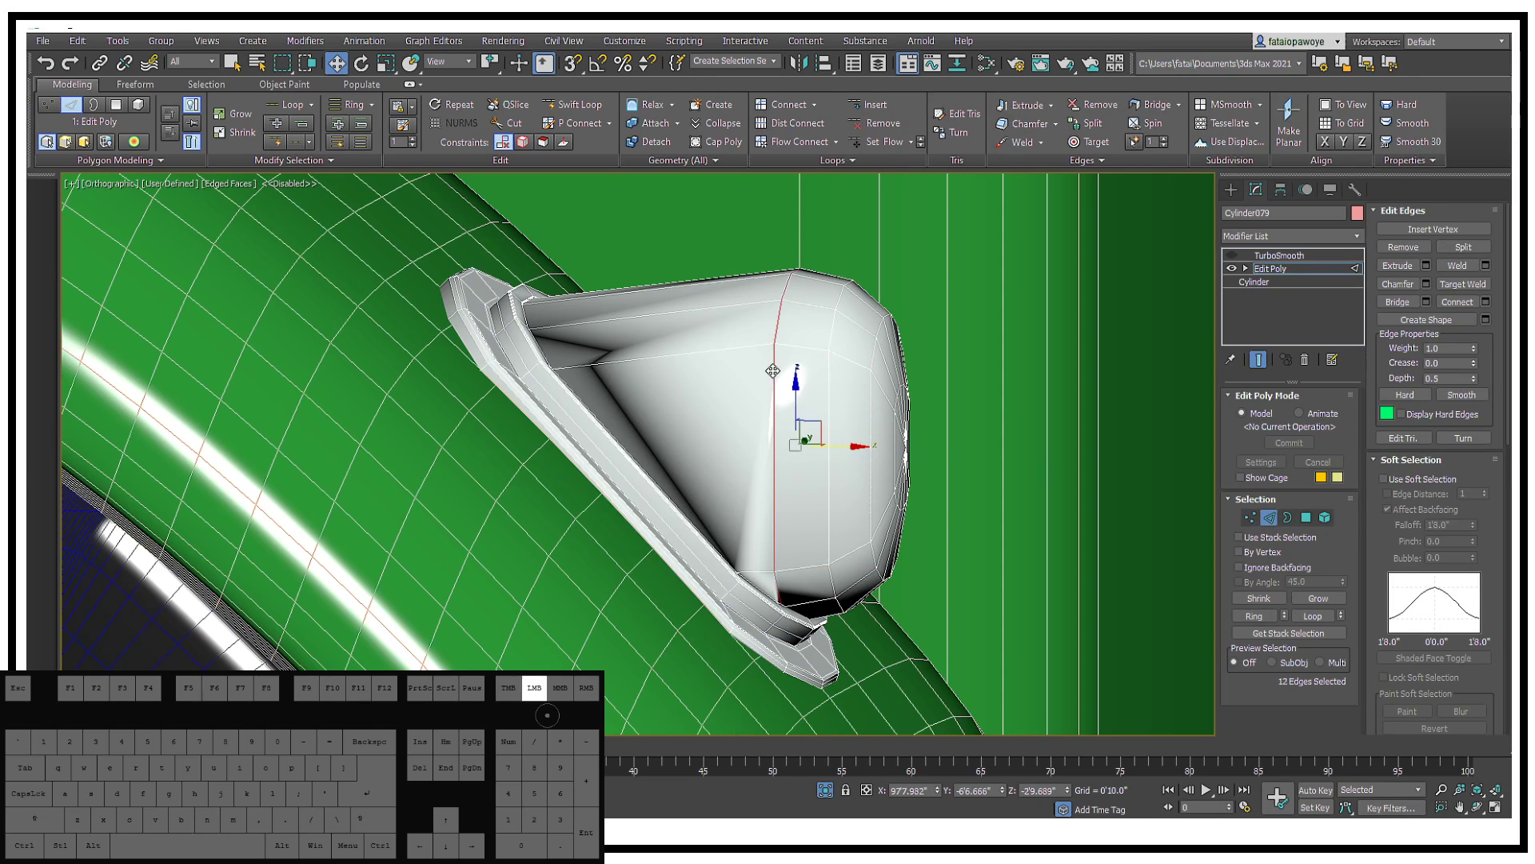
pyautogui.hotkey('ctrl', 'BackSpace')
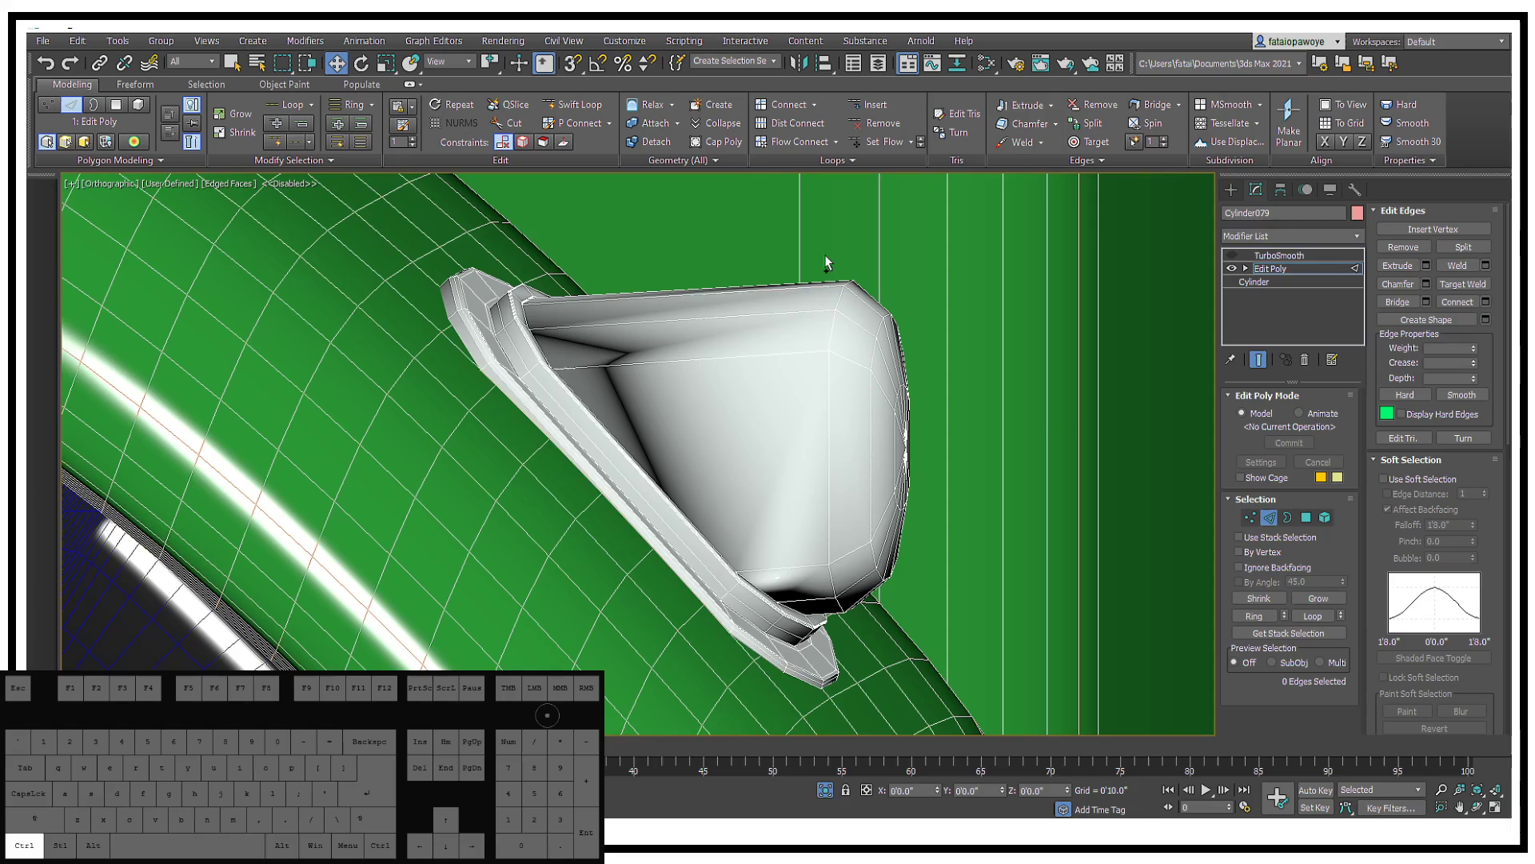
# Step: Turn the large lamp's TurboSmooth modifier back on and deselect the lamp
pyautogui.click(1272, 255)
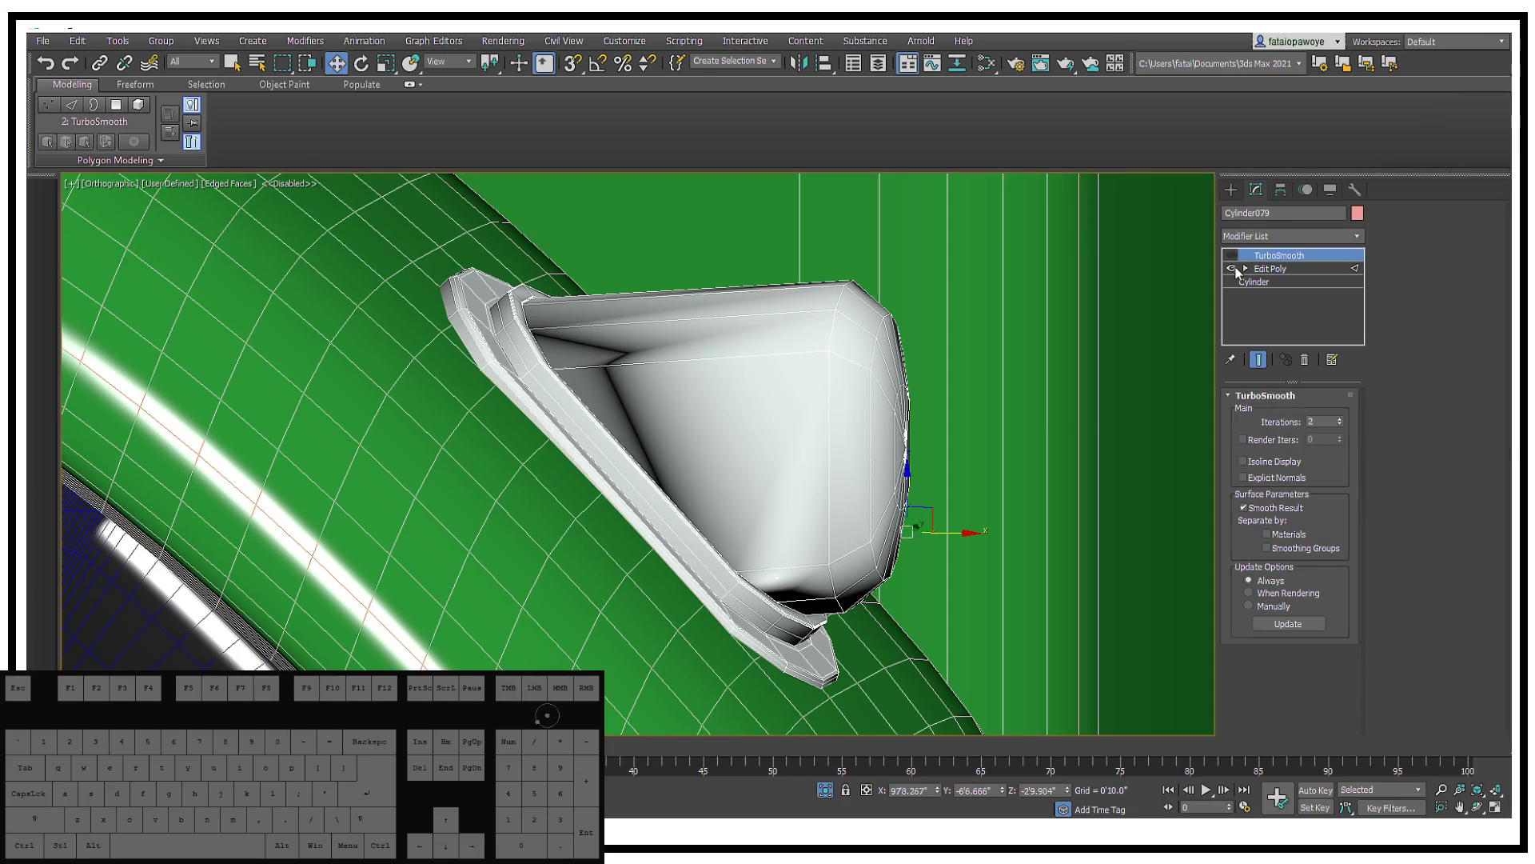
pyautogui.click(1232, 255)
pyautogui.scroll(-3, 903, 320)
pyautogui.keyDown('alt'); pyautogui.moveTo(904, 320); pyautogui.dragTo(472, 380, button='middle'); pyautogui.keyUp('alt')
pyautogui.click(900, 399)
# Step: Select the car's green rear body section
pyautogui.scroll(-10, 815, 405)
pyautogui.scroll(-3, 815, 411)
pyautogui.scroll(4, 468, 408)
pyautogui.click(1041, 350)
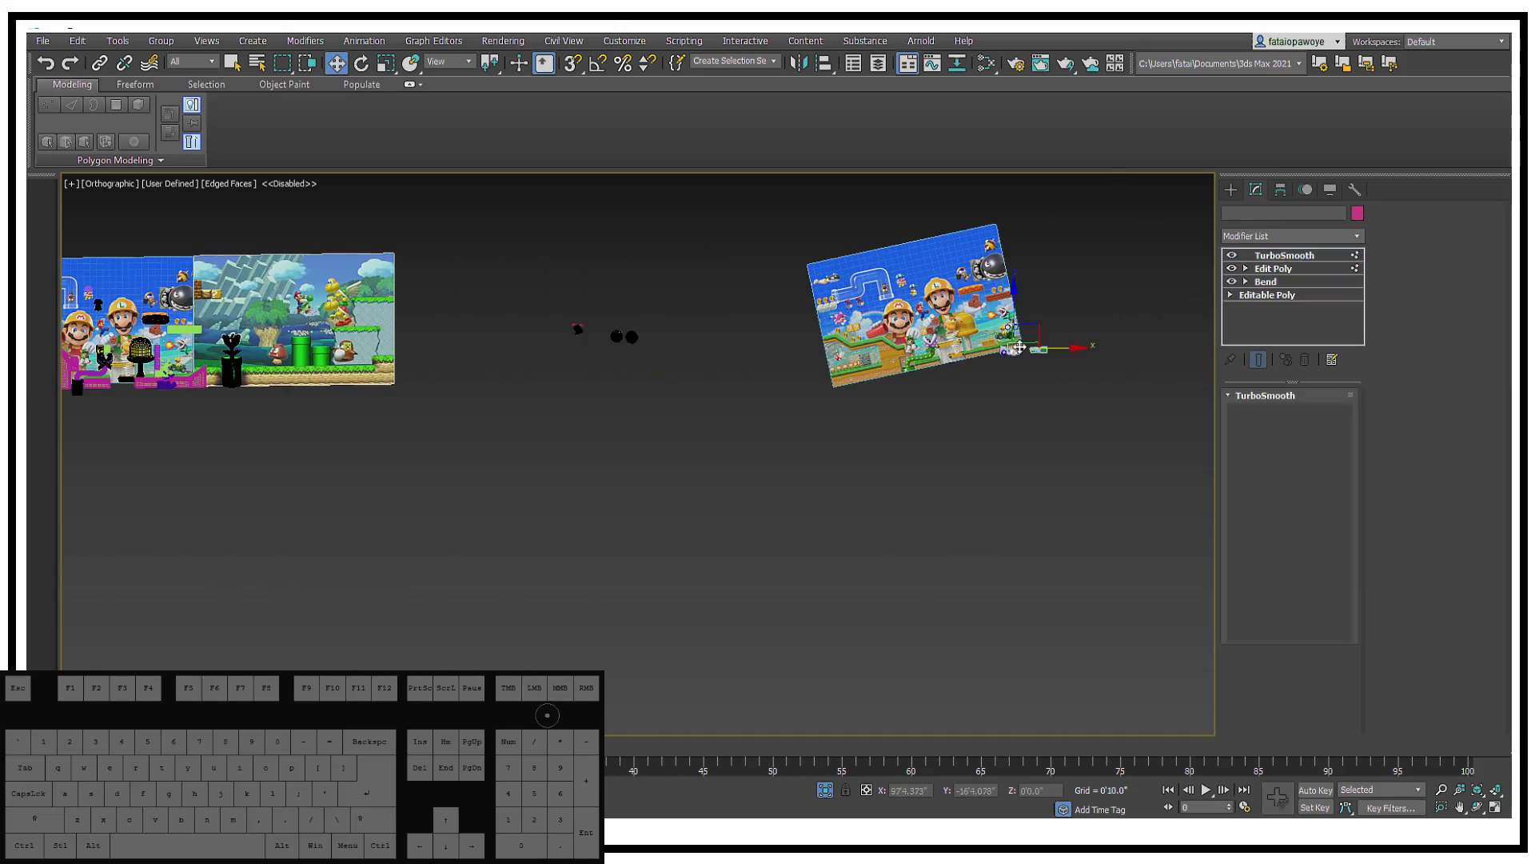
pyautogui.press('z')
pyautogui.keyDown('alt'); pyautogui.moveTo(1120, 559); pyautogui.dragTo(1064, 622, button='middle'); pyautogui.keyUp('alt')
pyautogui.click(1064, 622)
pyautogui.click(1027, 570)
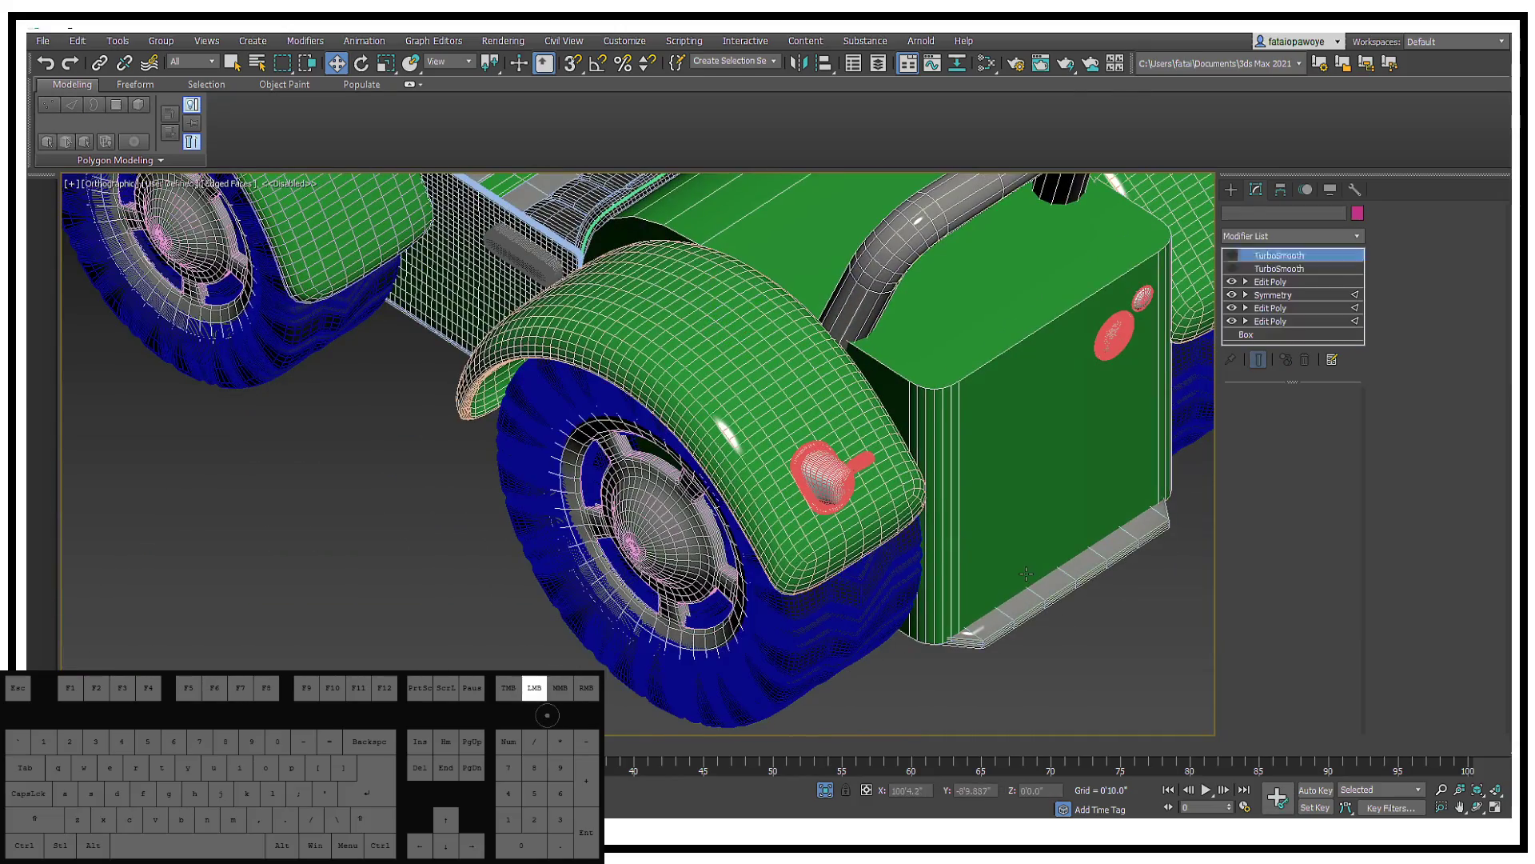
pyautogui.moveTo(1028, 570); pyautogui.dragTo(937, 526, button='middle')
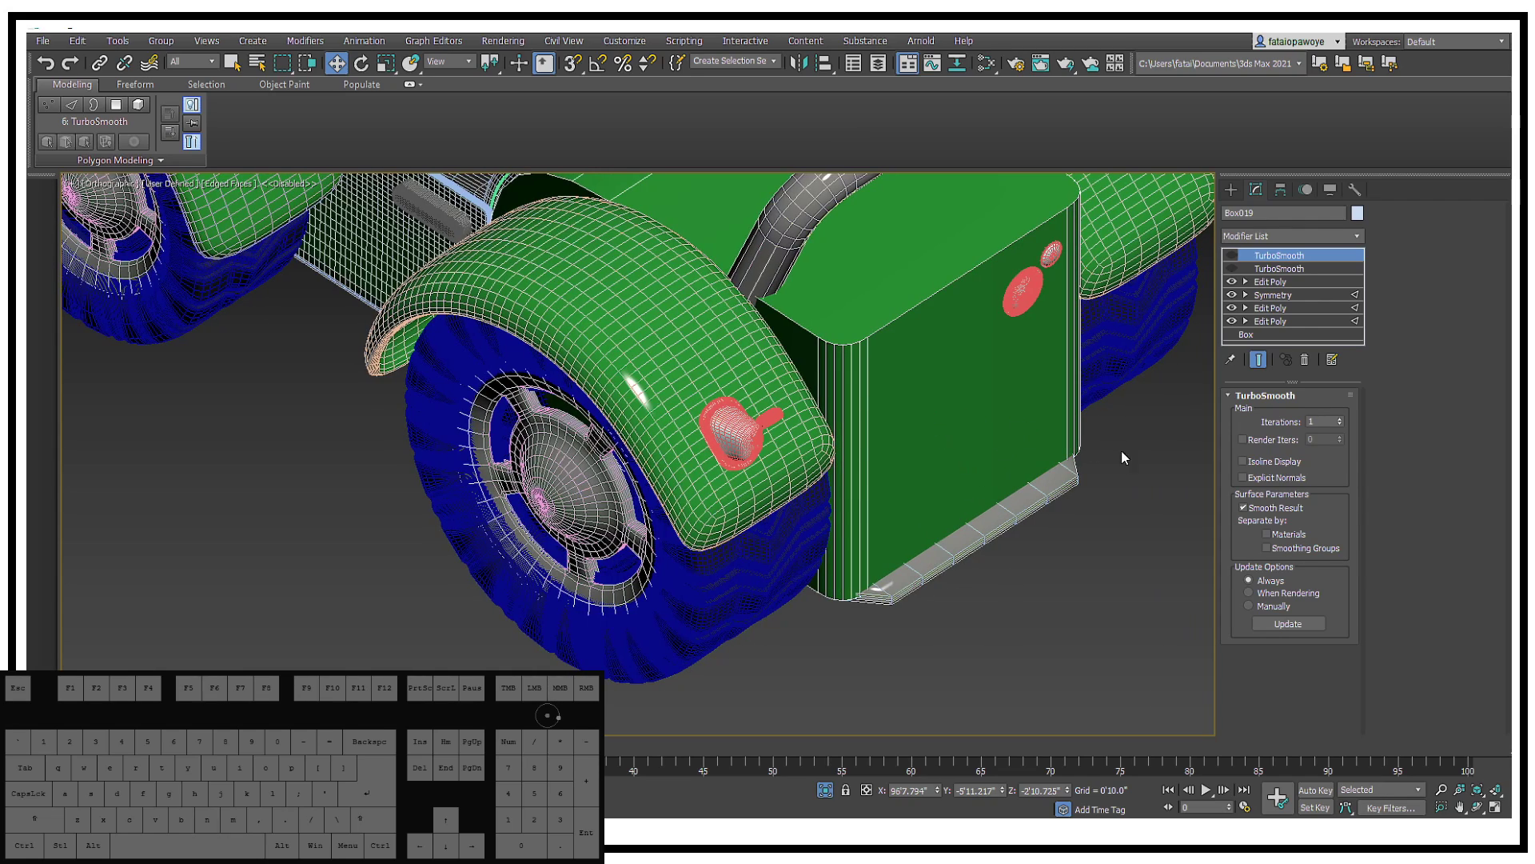
# Step: Switch to the browser to examine the rear body in the 1966 Lotus Super Seven photo, and return to 3ds Max
pyautogui.moveTo(1013, 383); pyautogui.dragTo(1112, 550, button='middle')
pyautogui.scroll(2, 1107, 542)
pyautogui.scroll(-4, 1044, 471)
pyautogui.scroll(2, 1007, 410)
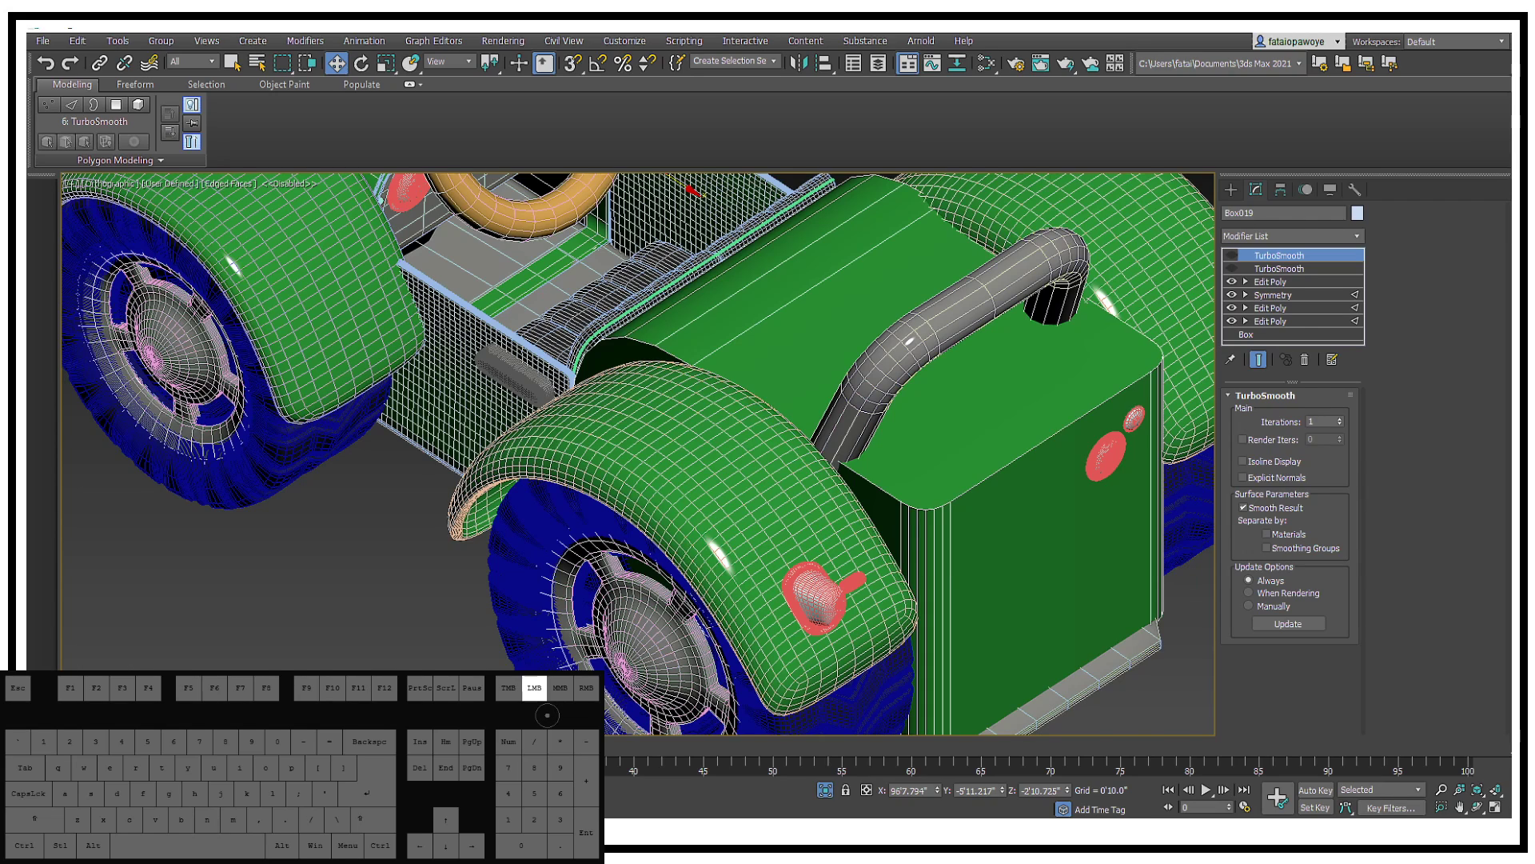
pyautogui.moveTo(1512, 192); pyautogui.dragTo(1009, 164)
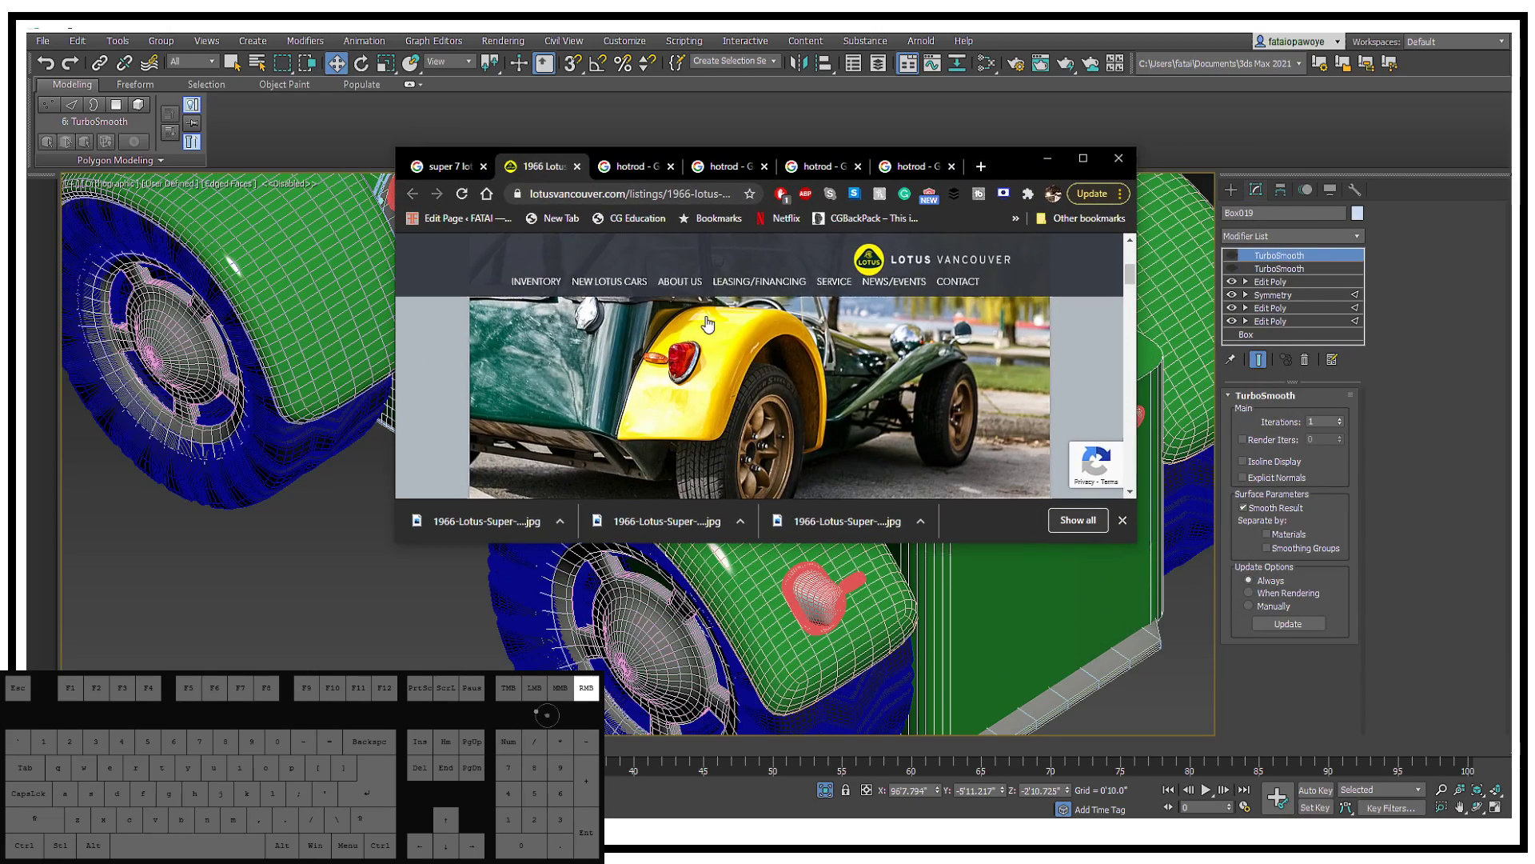
pyautogui.scroll(2, 688, 344)
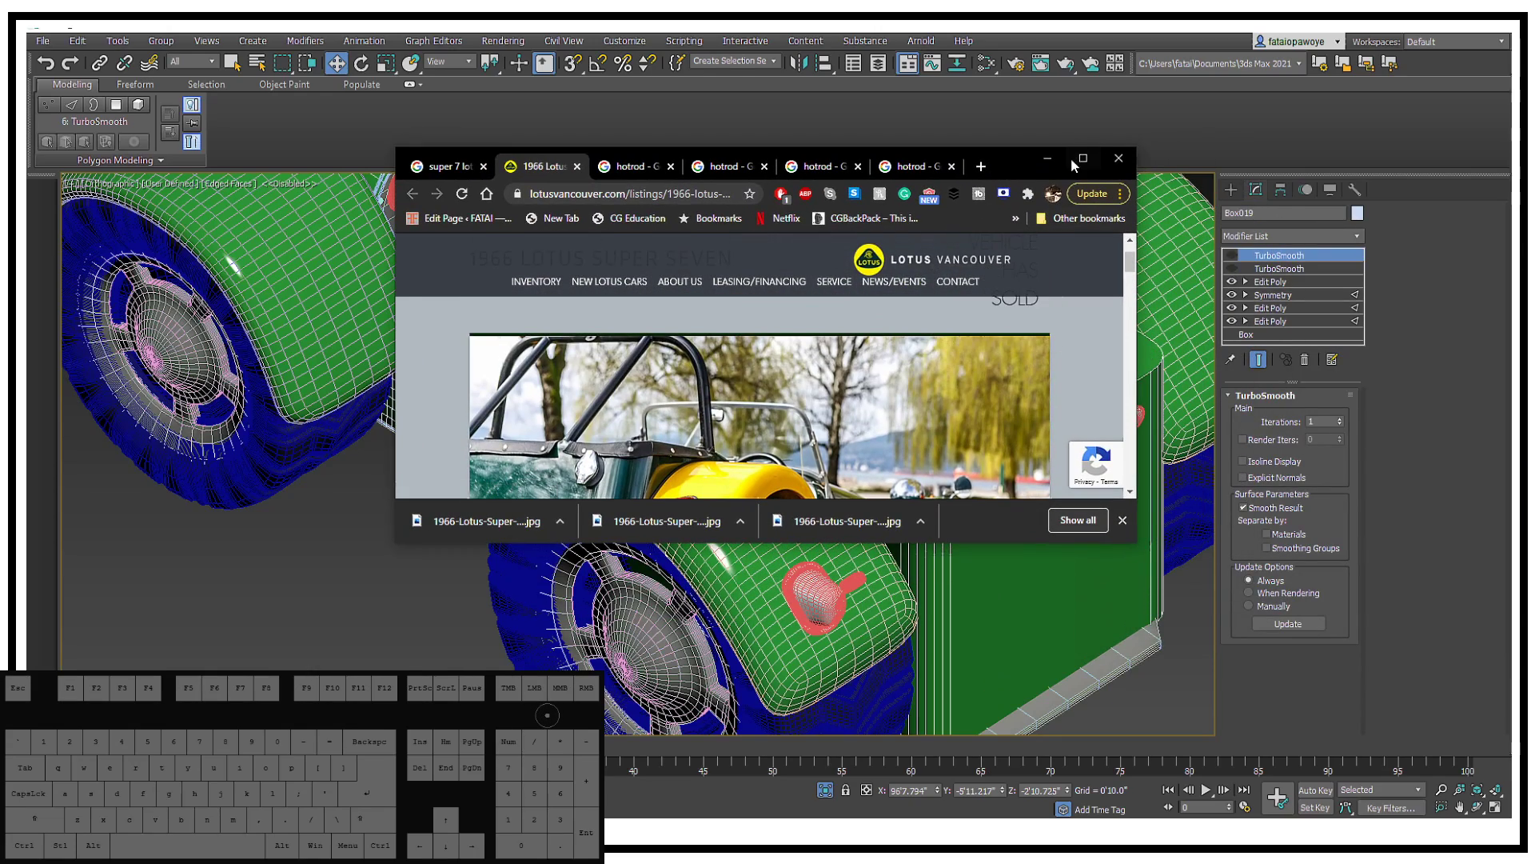
pyautogui.click(1083, 159)
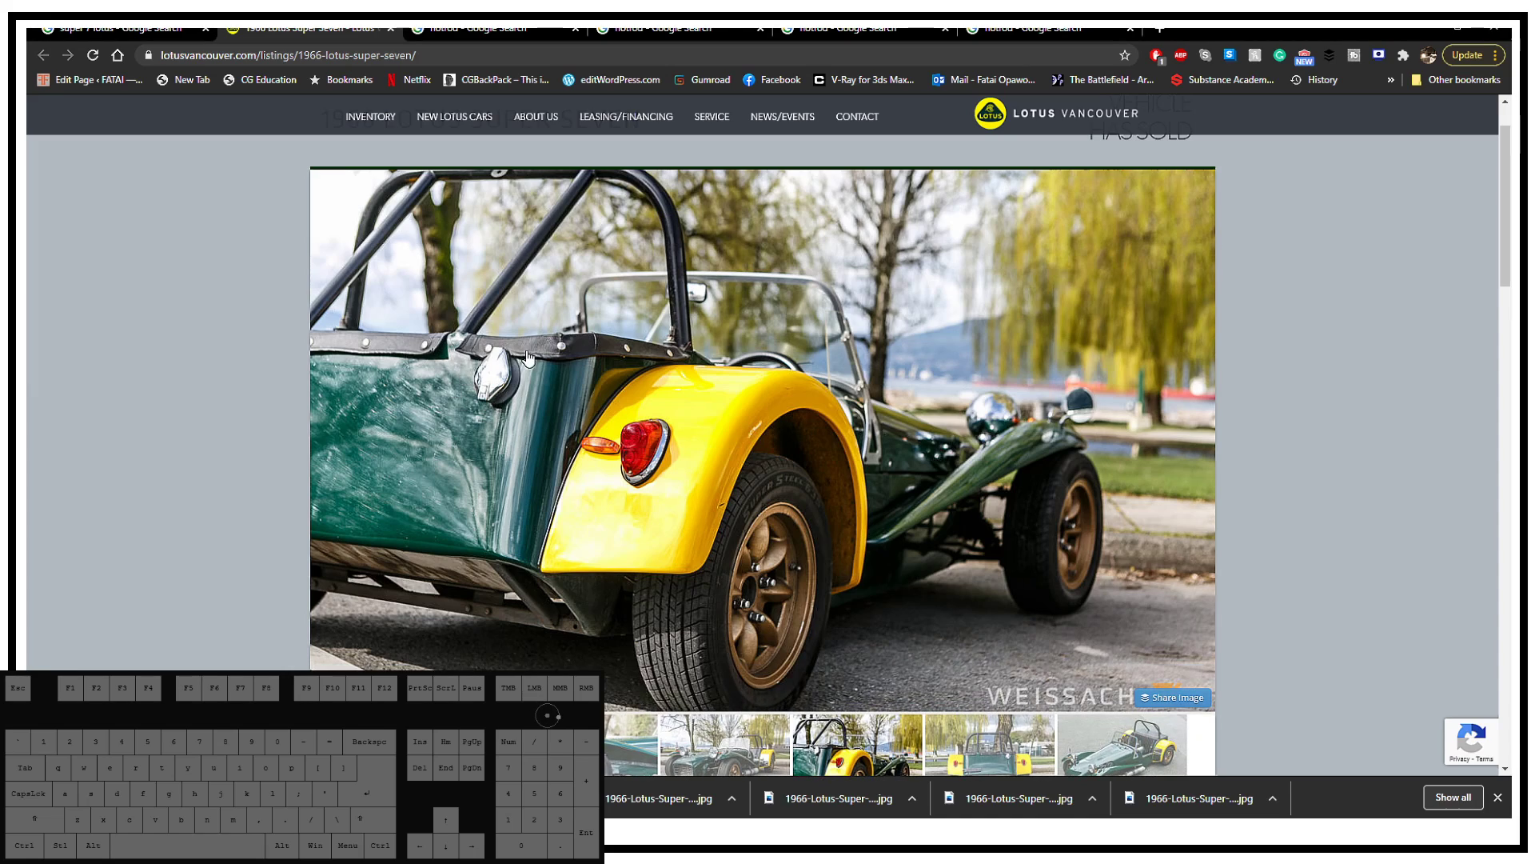
pyautogui.click(1426, 30)
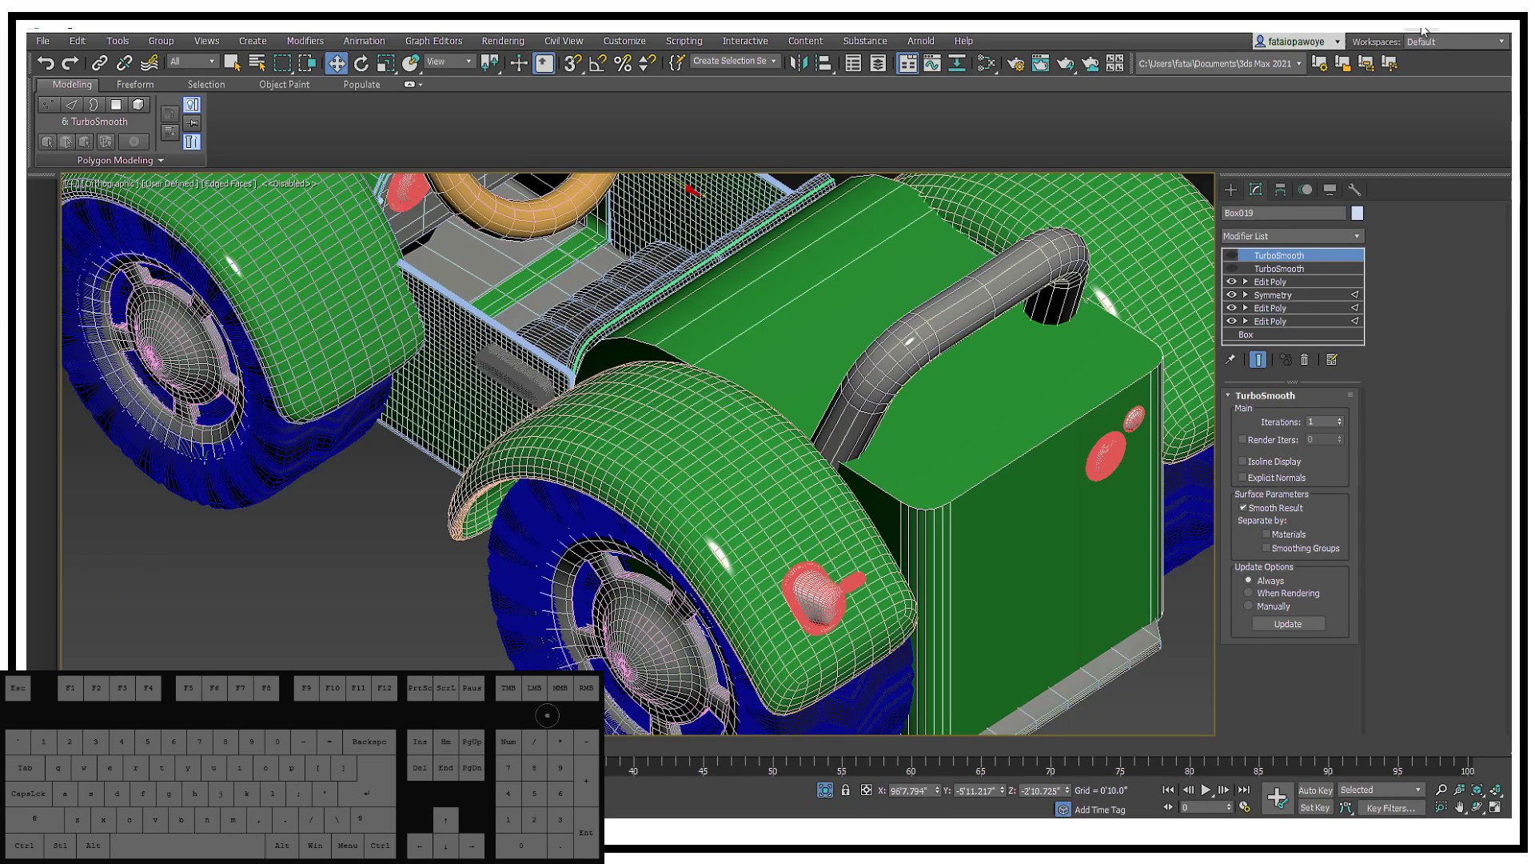
# Step: Examine the whole car beside the background reference image, and its rear body and seat area with the edge display temporarily off
pyautogui.scroll(-5, 943, 320)
pyautogui.keyDown('alt'); pyautogui.moveTo(895, 320); pyautogui.dragTo(924, 235, button='middle'); pyautogui.keyUp('alt')
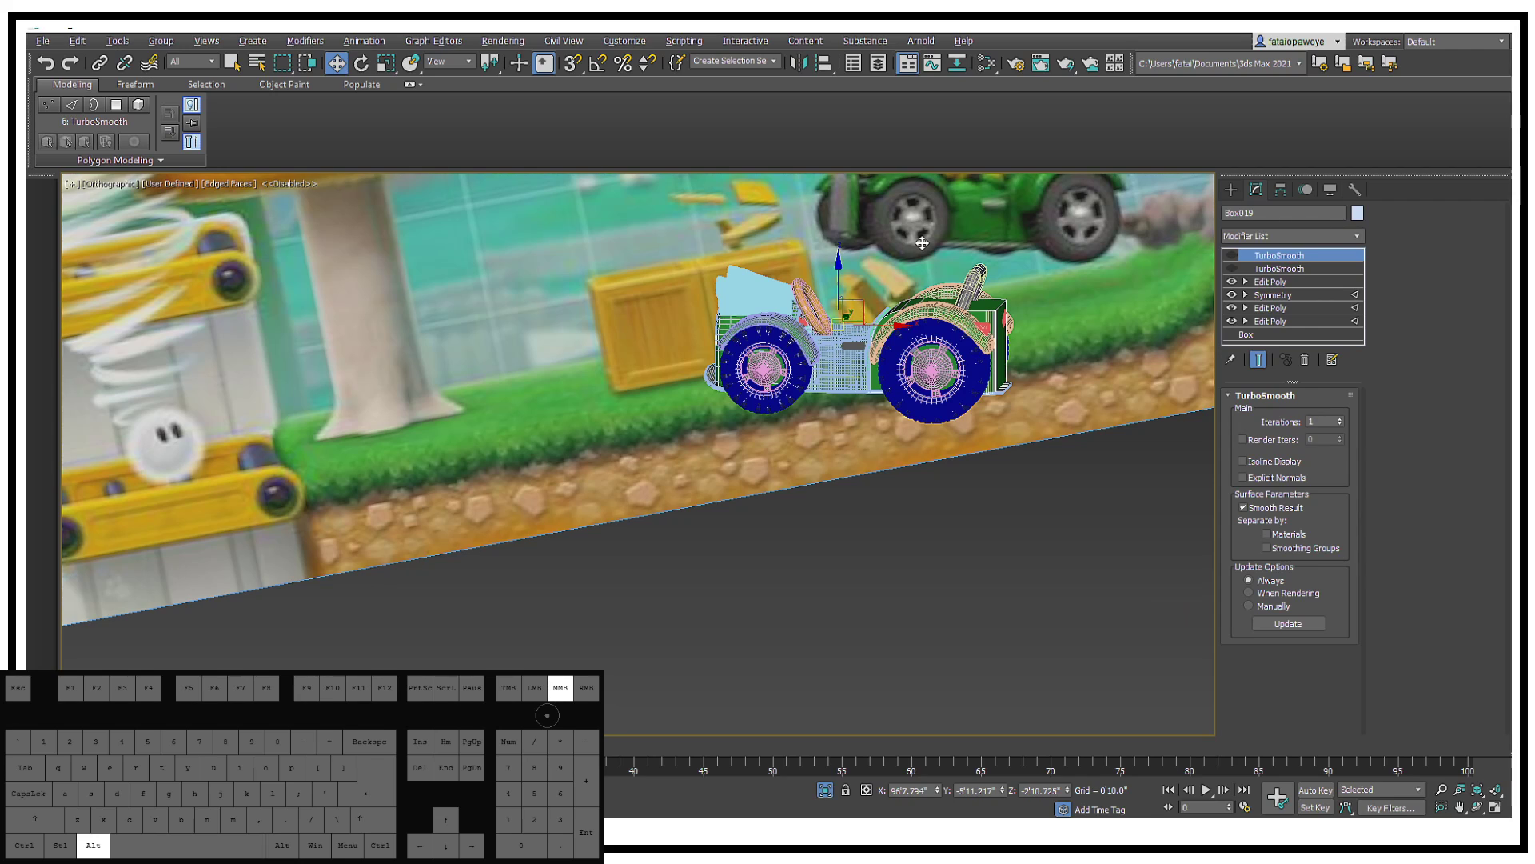
pyautogui.keyDown('alt'); pyautogui.moveTo(922, 243); pyautogui.dragTo(963, 232, button='middle'); pyautogui.keyUp('alt')
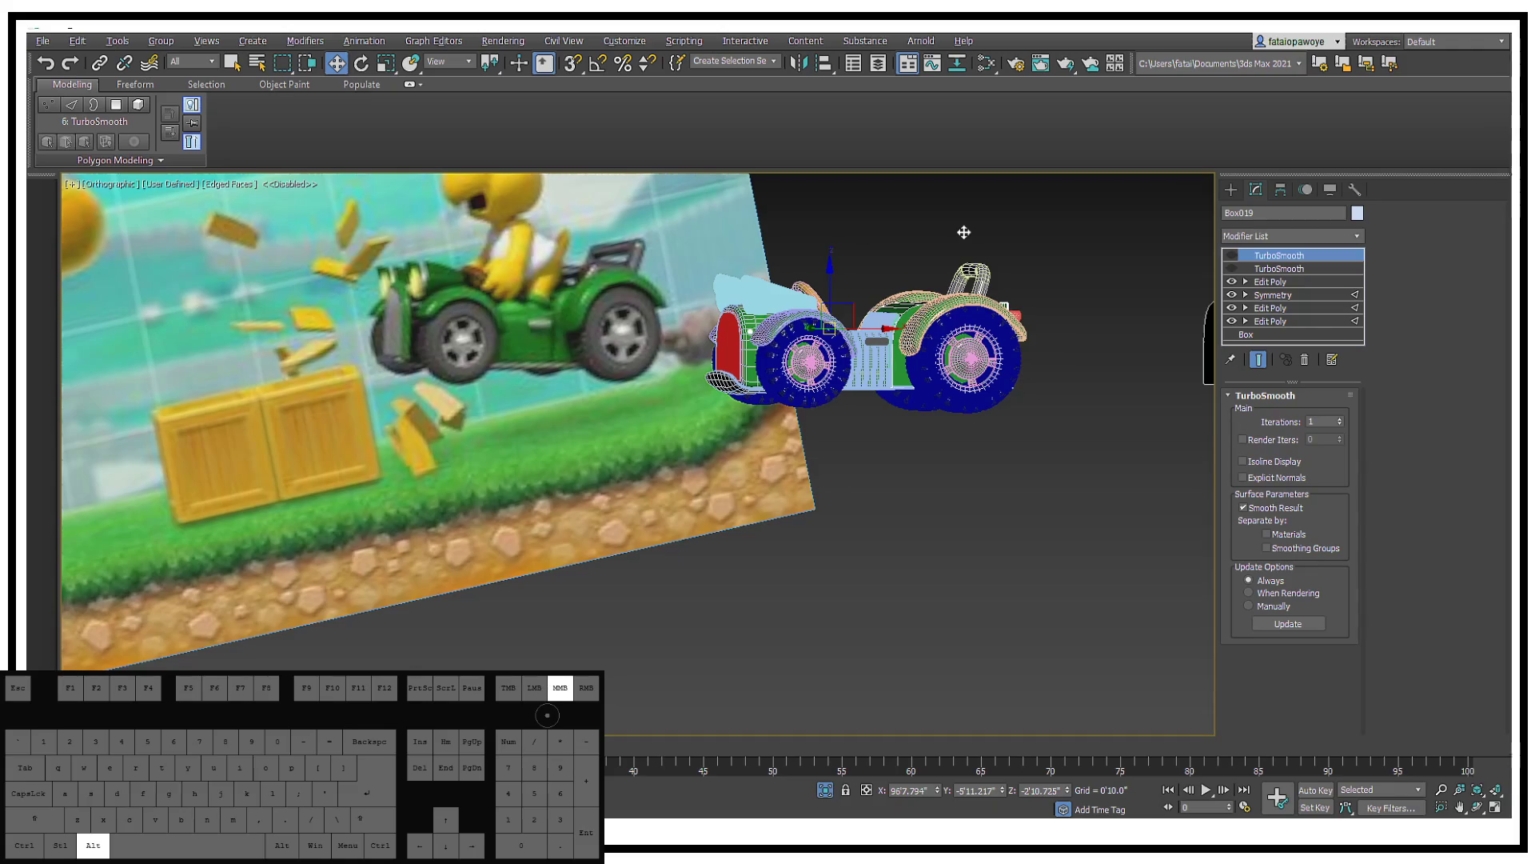
pyautogui.moveTo(964, 232)
pyautogui.keyDown('alt'); pyautogui.mouseDown(button='middle')
pyautogui.moveTo(1052, 268)
pyautogui.moveTo(960, 320)
pyautogui.mouseUp(button='middle'); pyautogui.keyUp('alt')
pyautogui.press('F4')
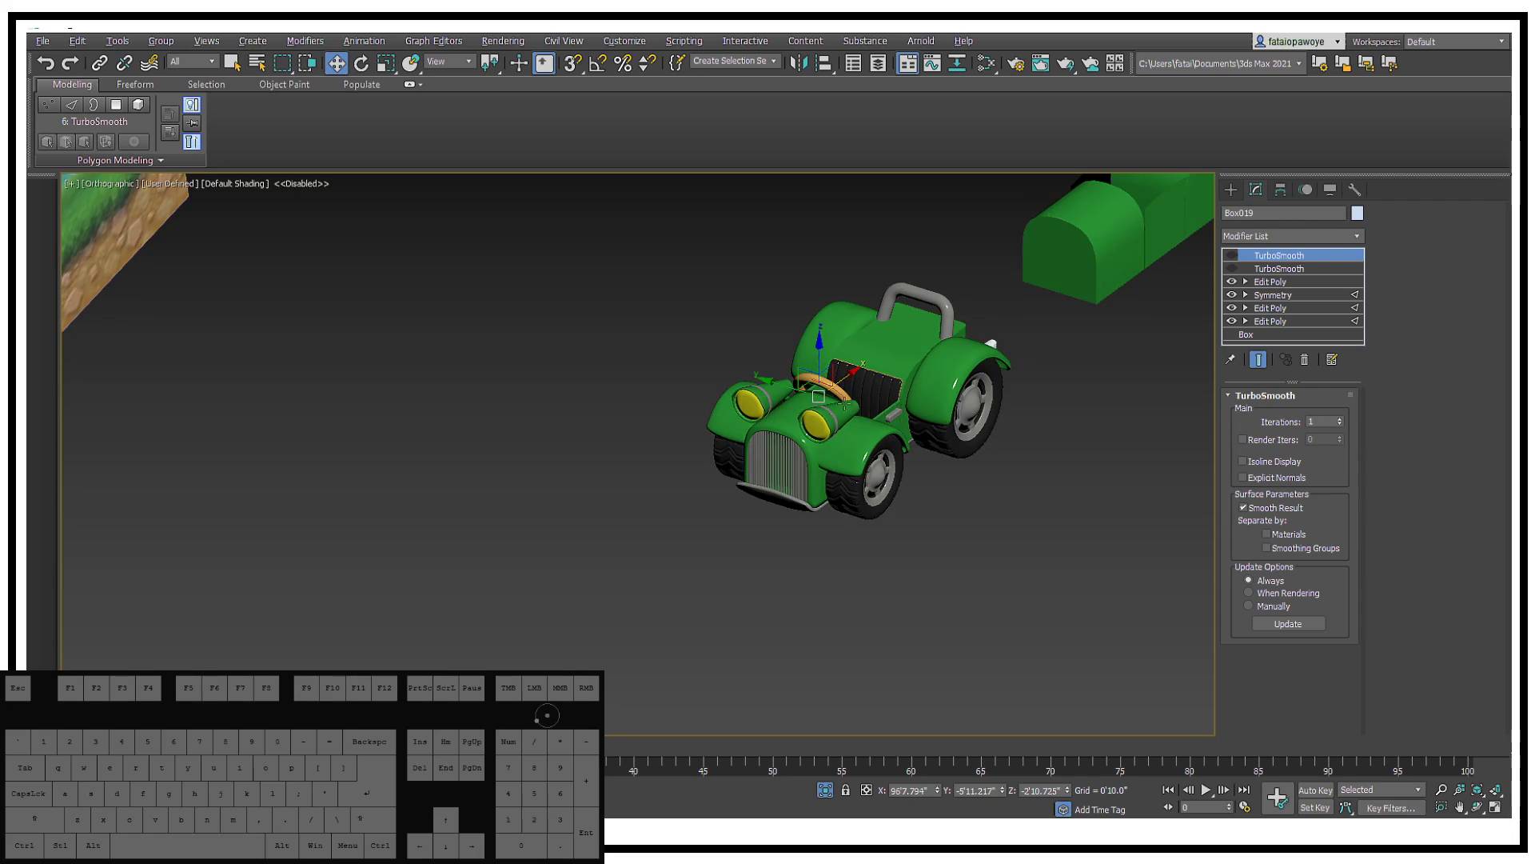
pyautogui.scroll(2, 864, 410)
pyautogui.keyDown('alt'); pyautogui.moveTo(864, 409); pyautogui.dragTo(905, 379, button='middle'); pyautogui.keyUp('alt')
pyautogui.scroll(5, 823, 347)
pyautogui.scroll(-5, 732, 349)
pyautogui.scroll(2, 553, 357)
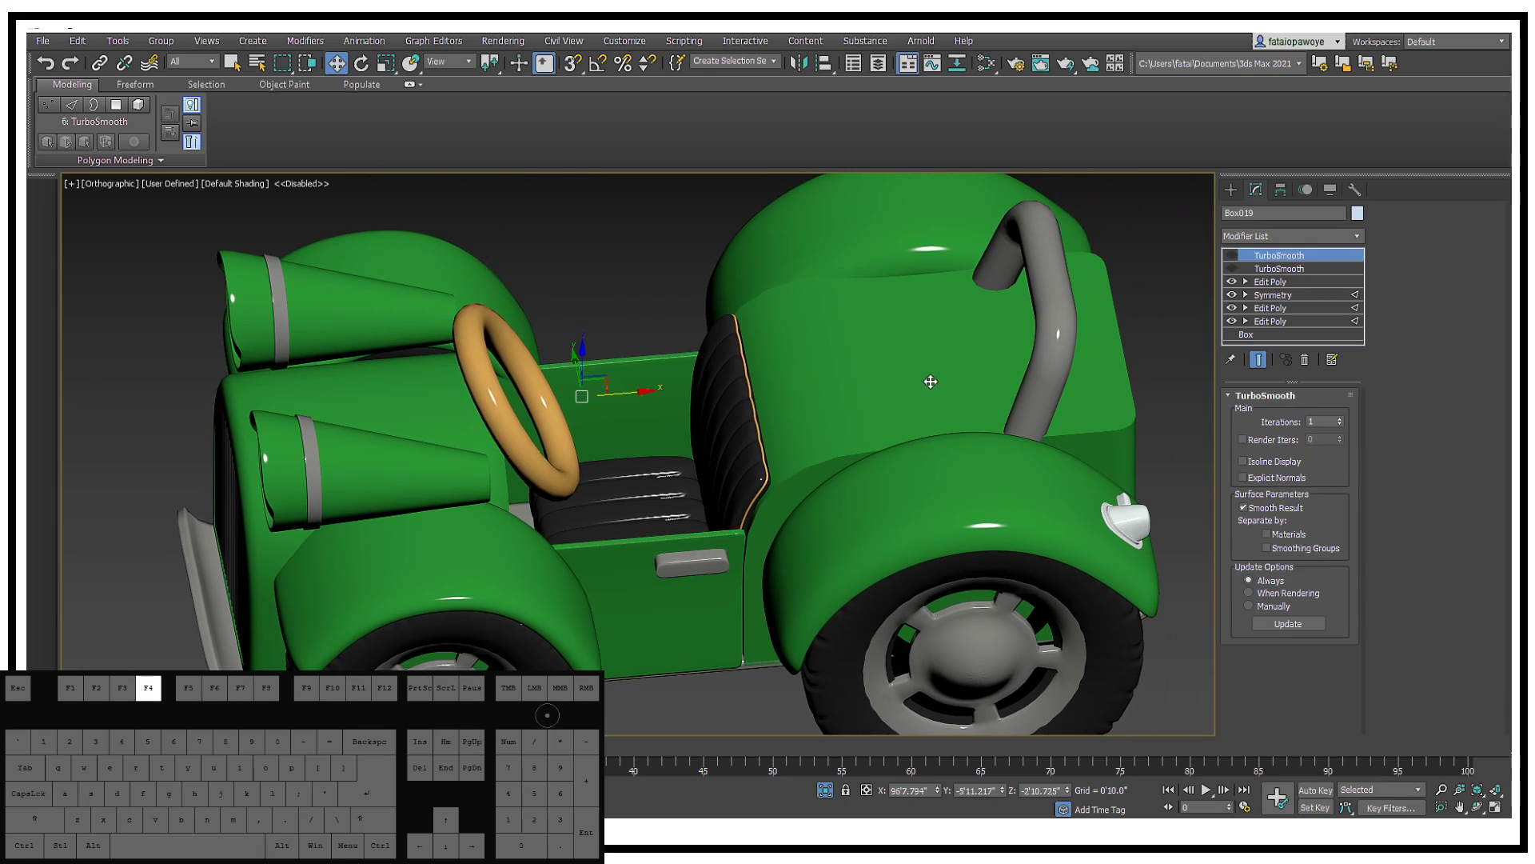
pyautogui.press('F4')
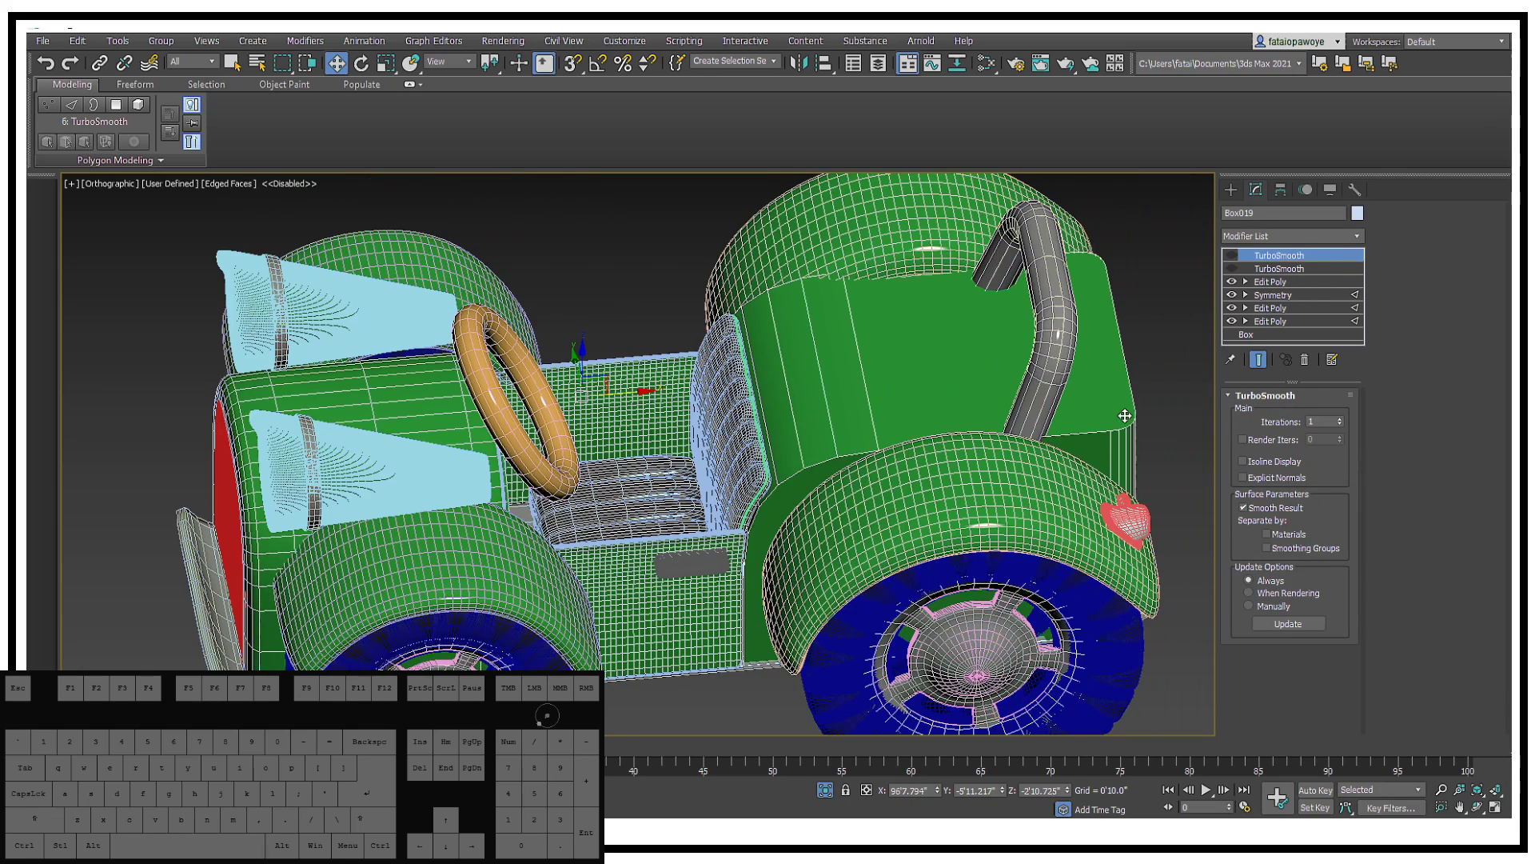
# Step: Enter polygon editing in the rear body's uppermost Edit Poly modifier
pyautogui.scroll(-3, 994, 338)
pyautogui.keyDown('alt'); pyautogui.moveTo(1062, 348); pyautogui.dragTo(991, 387, button='middle'); pyautogui.keyUp('alt')
pyautogui.scroll(-2, 968, 384)
pyautogui.scroll(4, 967, 384)
pyautogui.click(1284, 283)
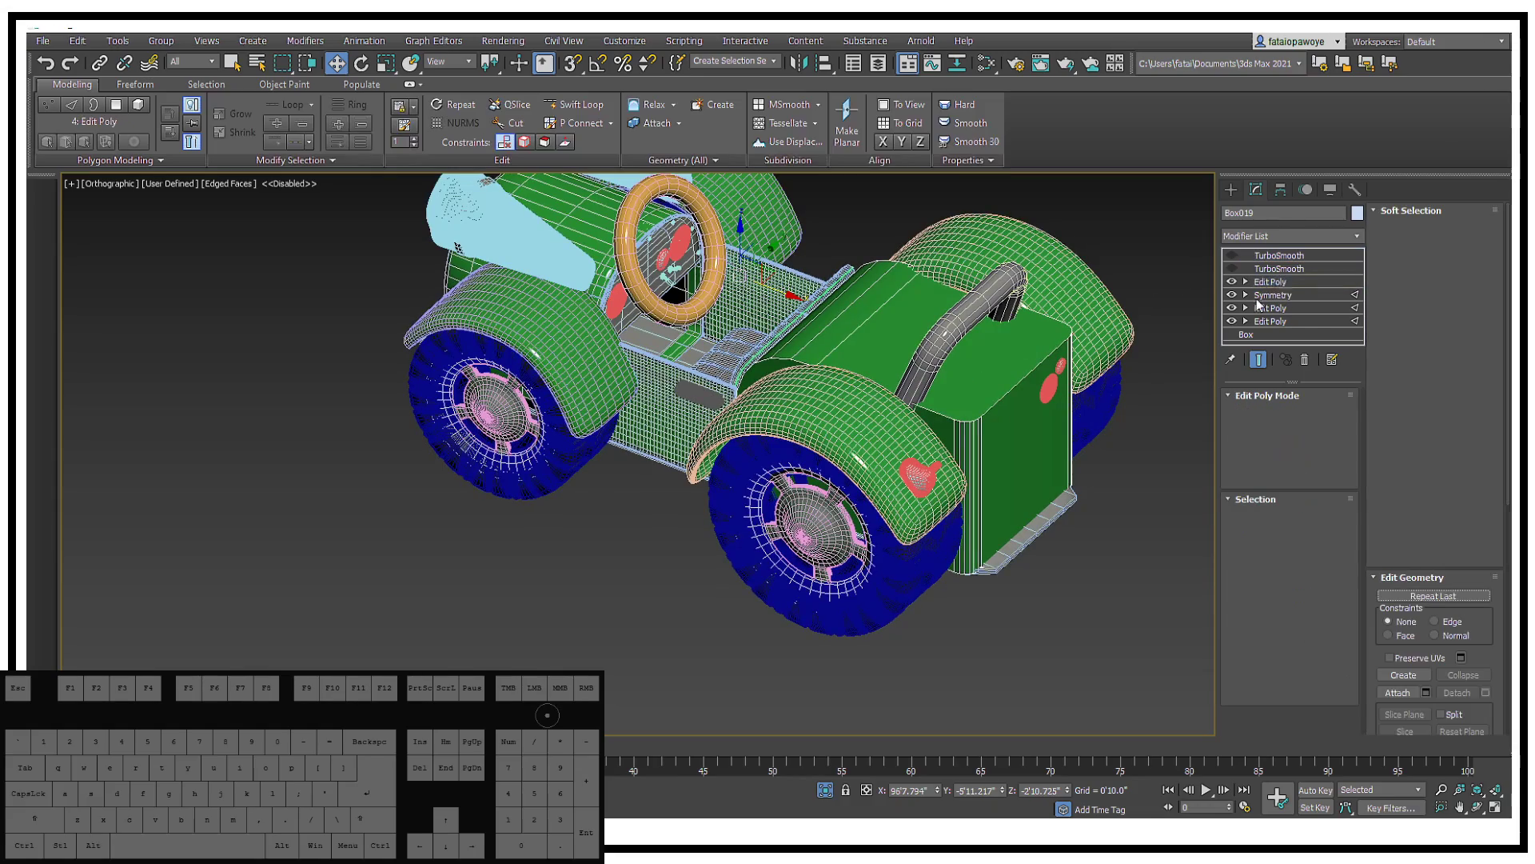
pyautogui.click(1305, 518)
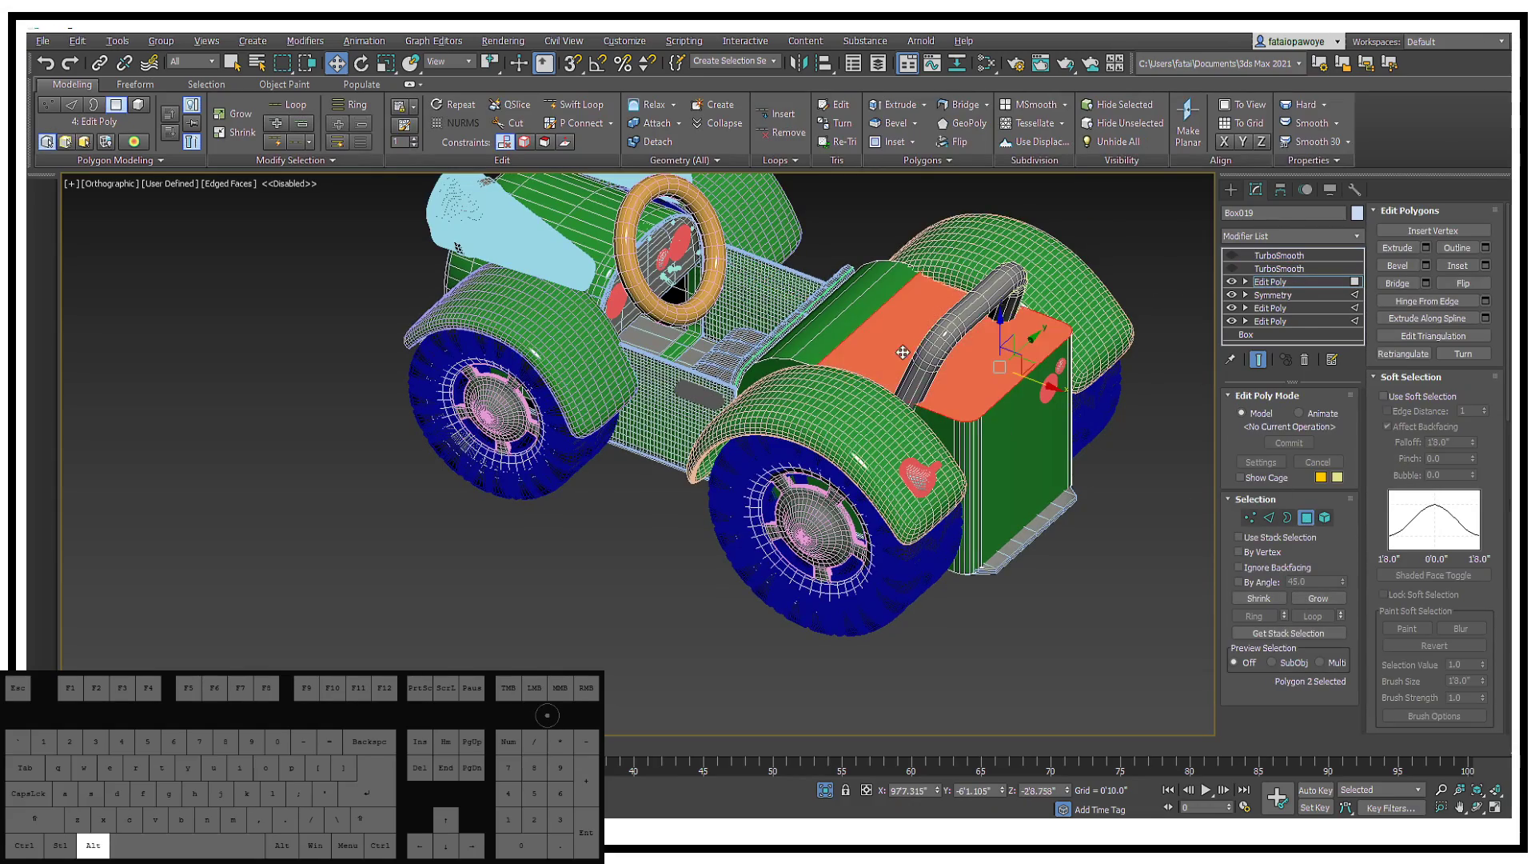
# Step: Add the three polygons between the flat top and the seat to the selection and clone all four upward as an element
pyautogui.keyDown('alt'); pyautogui.moveTo(912, 328); pyautogui.dragTo(937, 424, button='middle'); pyautogui.keyUp('alt')
pyautogui.scroll(4, 960, 348)
pyautogui.scroll(-4, 884, 356)
pyautogui.scroll(2, 896, 356)
pyautogui.scroll(1, 902, 387)
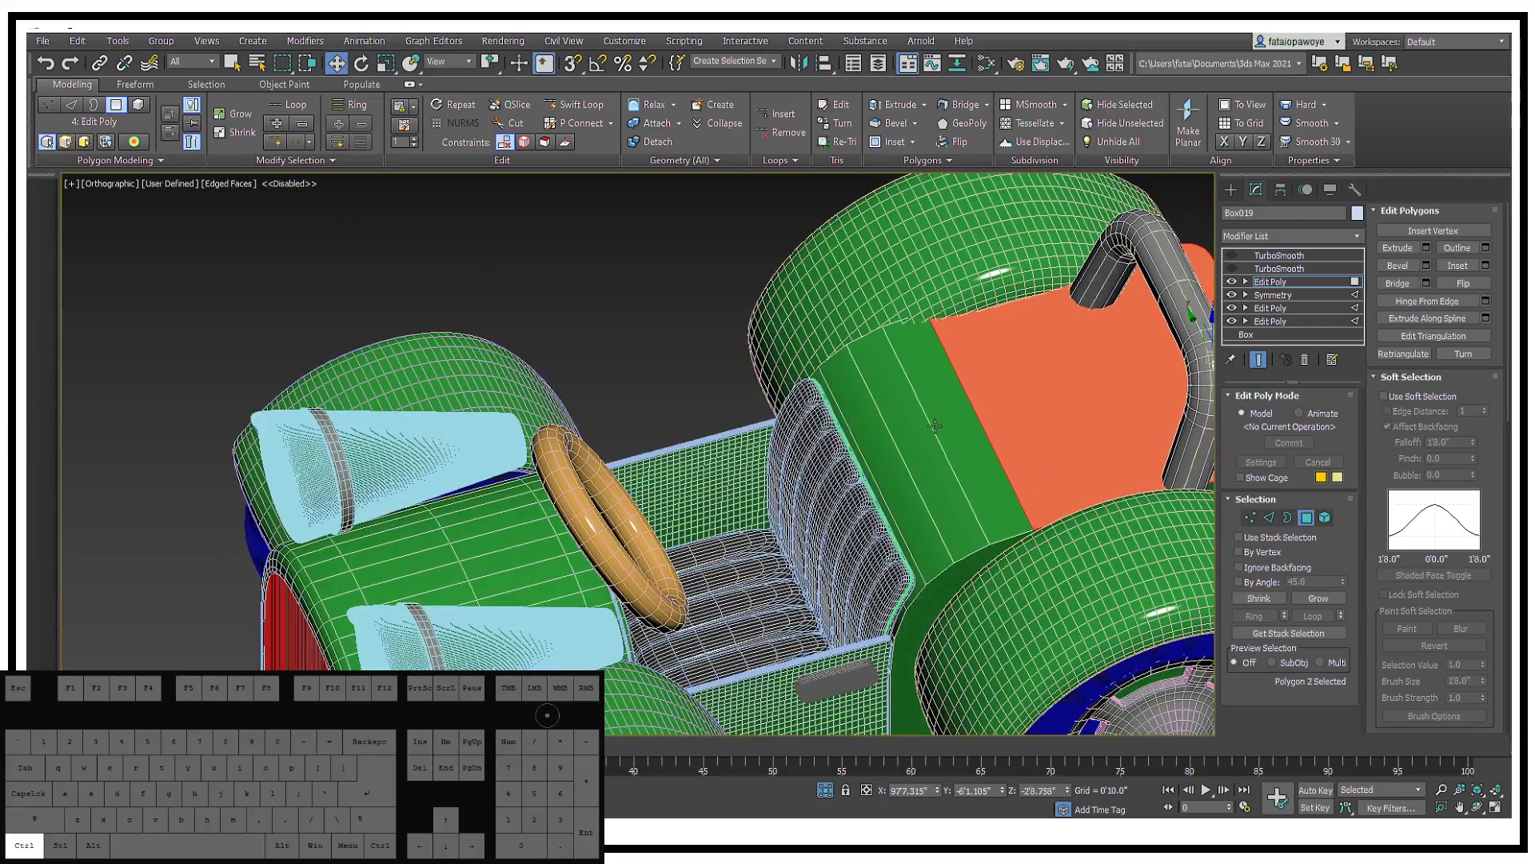
pyautogui.keyDown('ctrl'); pyautogui.click(941, 421); pyautogui.keyUp('ctrl')
pyautogui.keyDown('ctrl'); pyautogui.click(920, 448); pyautogui.keyUp('ctrl')
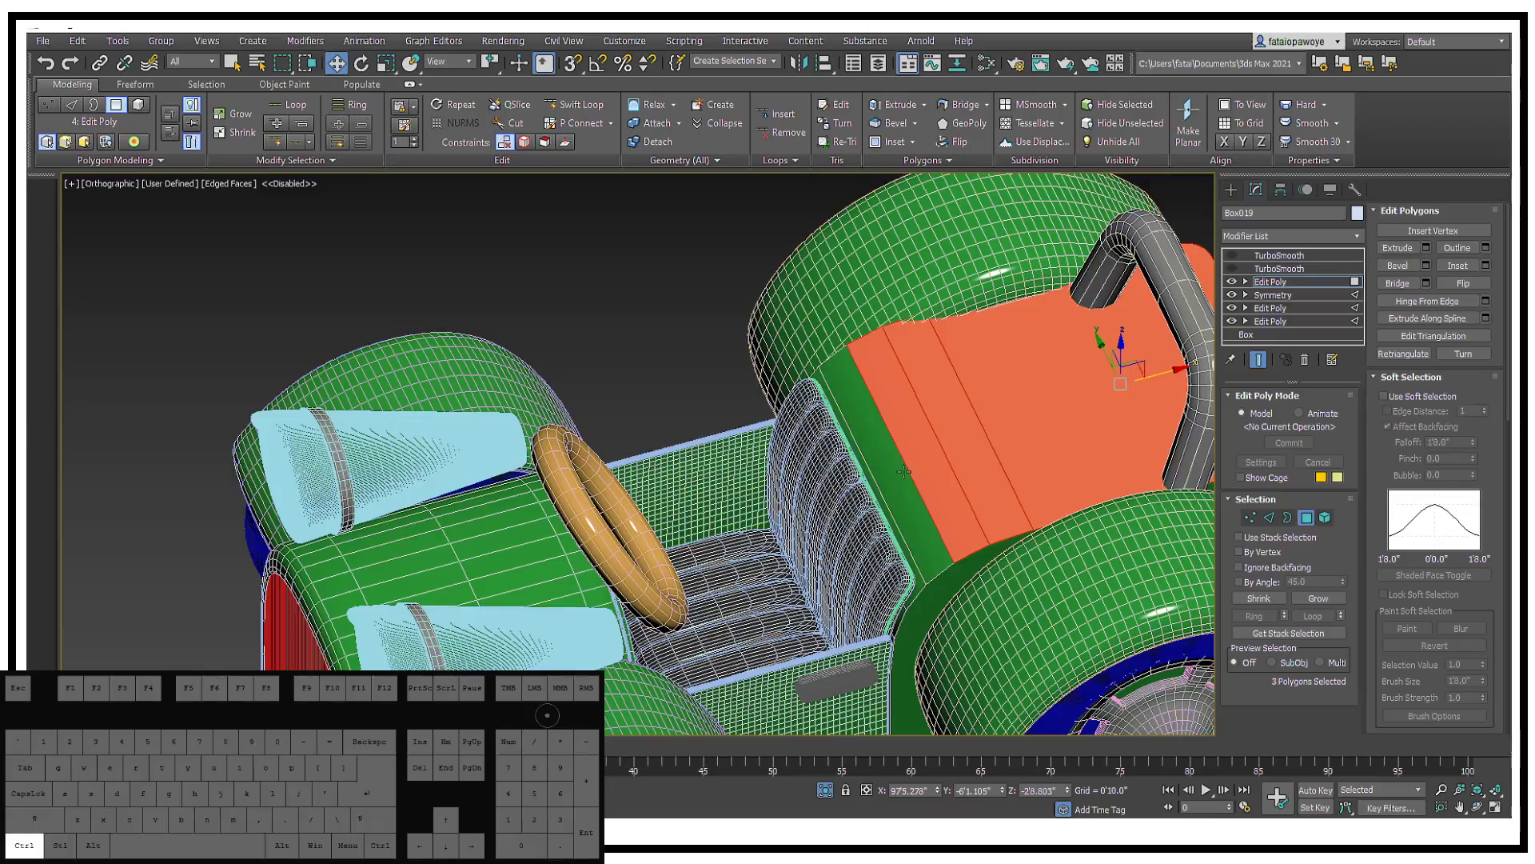
pyautogui.keyDown('ctrl'); pyautogui.click(903, 472); pyautogui.keyUp('ctrl')
pyautogui.keyDown('alt'); pyautogui.moveTo(904, 471); pyautogui.dragTo(805, 332, button='middle'); pyautogui.keyUp('alt')
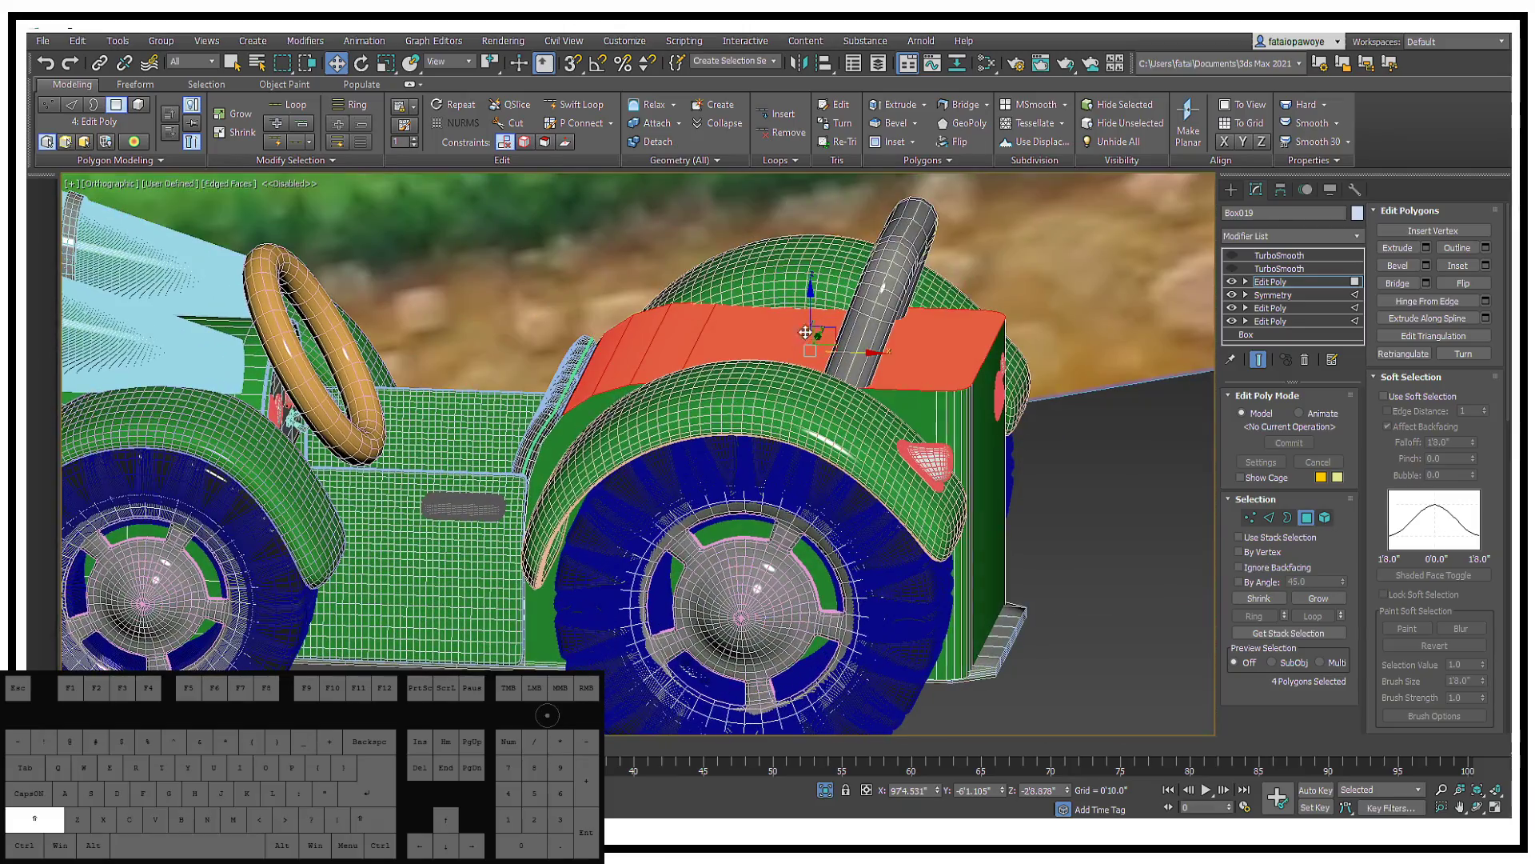
pyautogui.moveTo(811, 312)
pyautogui.keyDown('shift'); pyautogui.mouseDown()
pyautogui.moveTo(863, 232)
pyautogui.moveTo(917, 339)
pyautogui.mouseUp(); pyautogui.keyUp('shift')
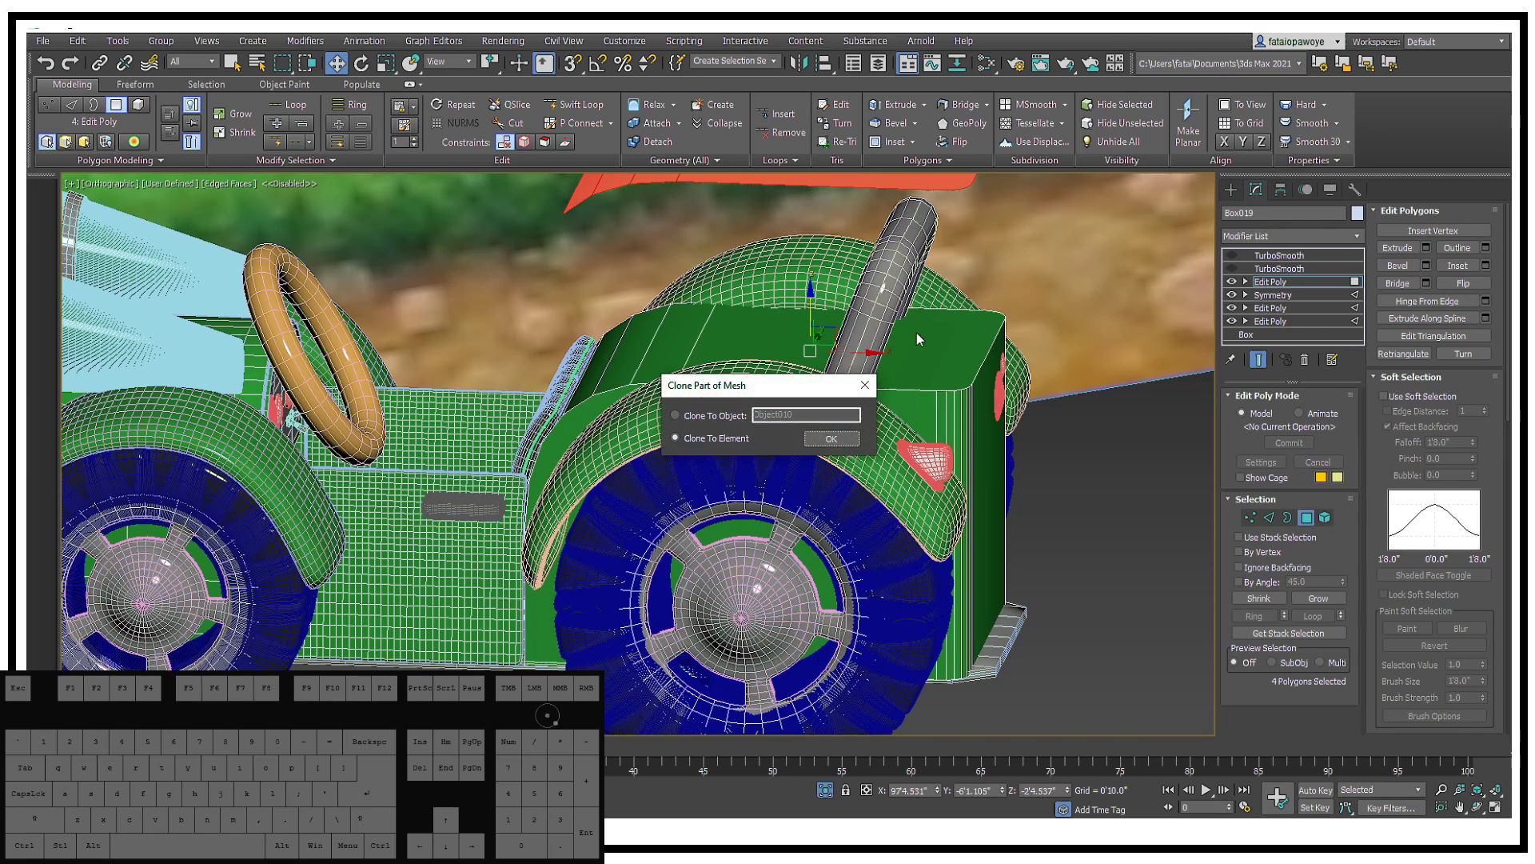
pyautogui.click(827, 442)
# Step: Select the large flat top polygon of the rear body and inset it by 0'0.28"
pyautogui.click(960, 316)
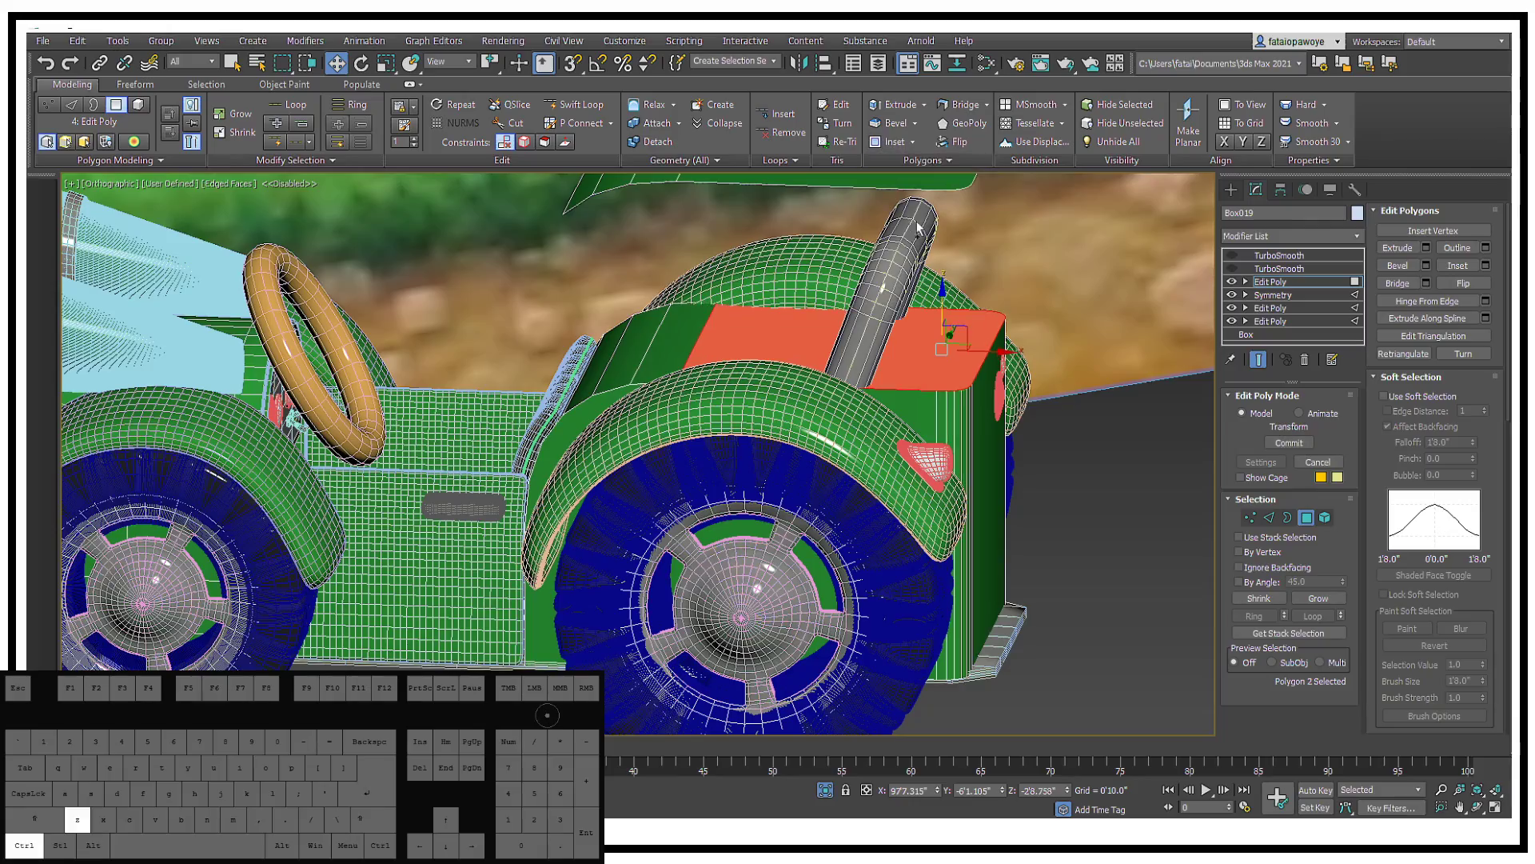
pyautogui.keyDown('alt'); pyautogui.moveTo(920, 352); pyautogui.dragTo(869, 356, button='middle'); pyautogui.keyUp('alt')
pyautogui.rightClick(869, 355)
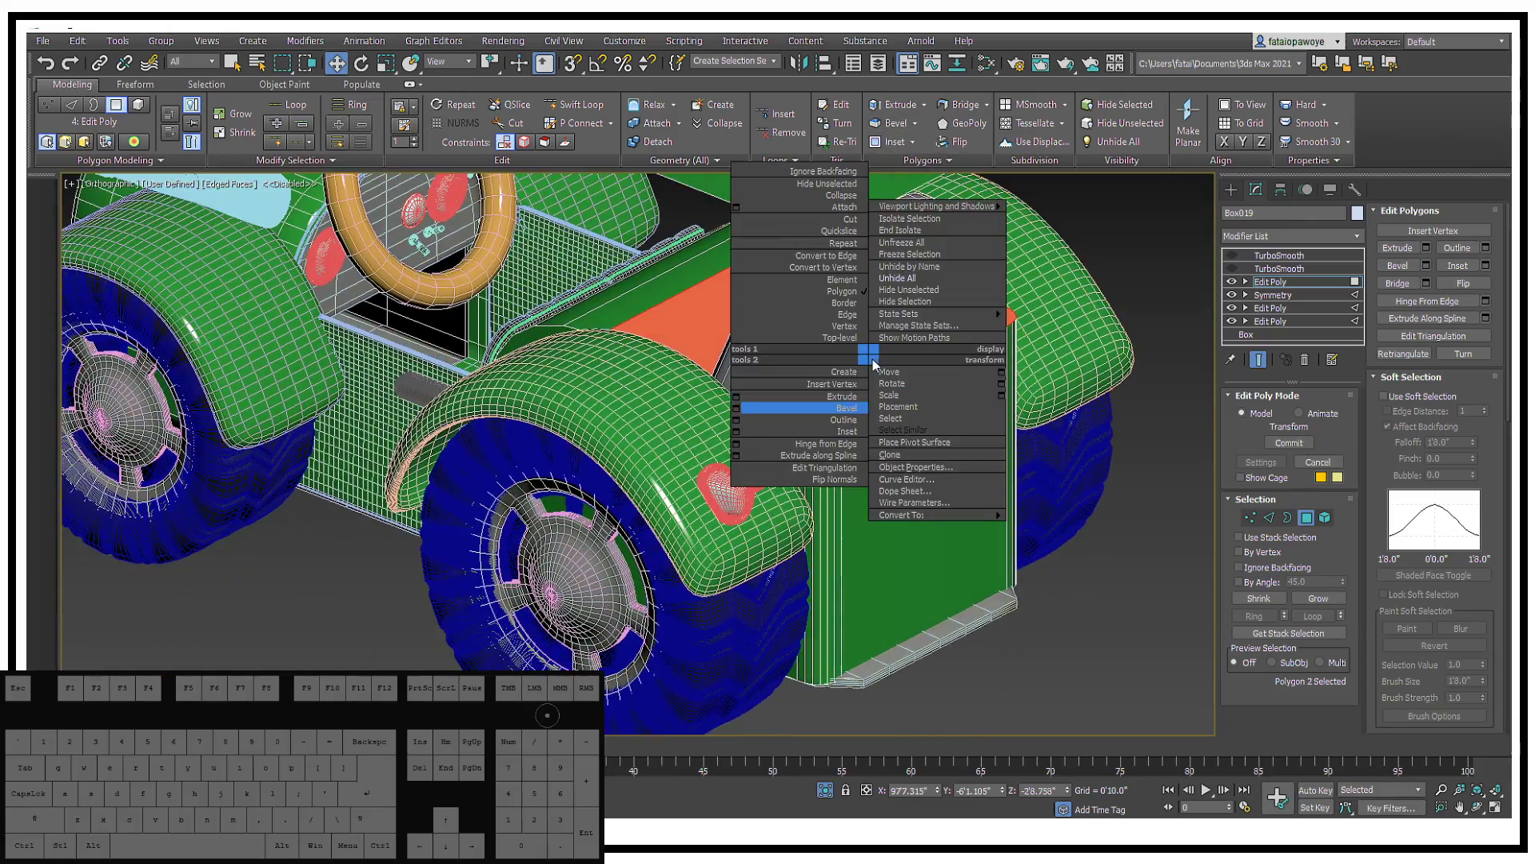
pyautogui.click(736, 431)
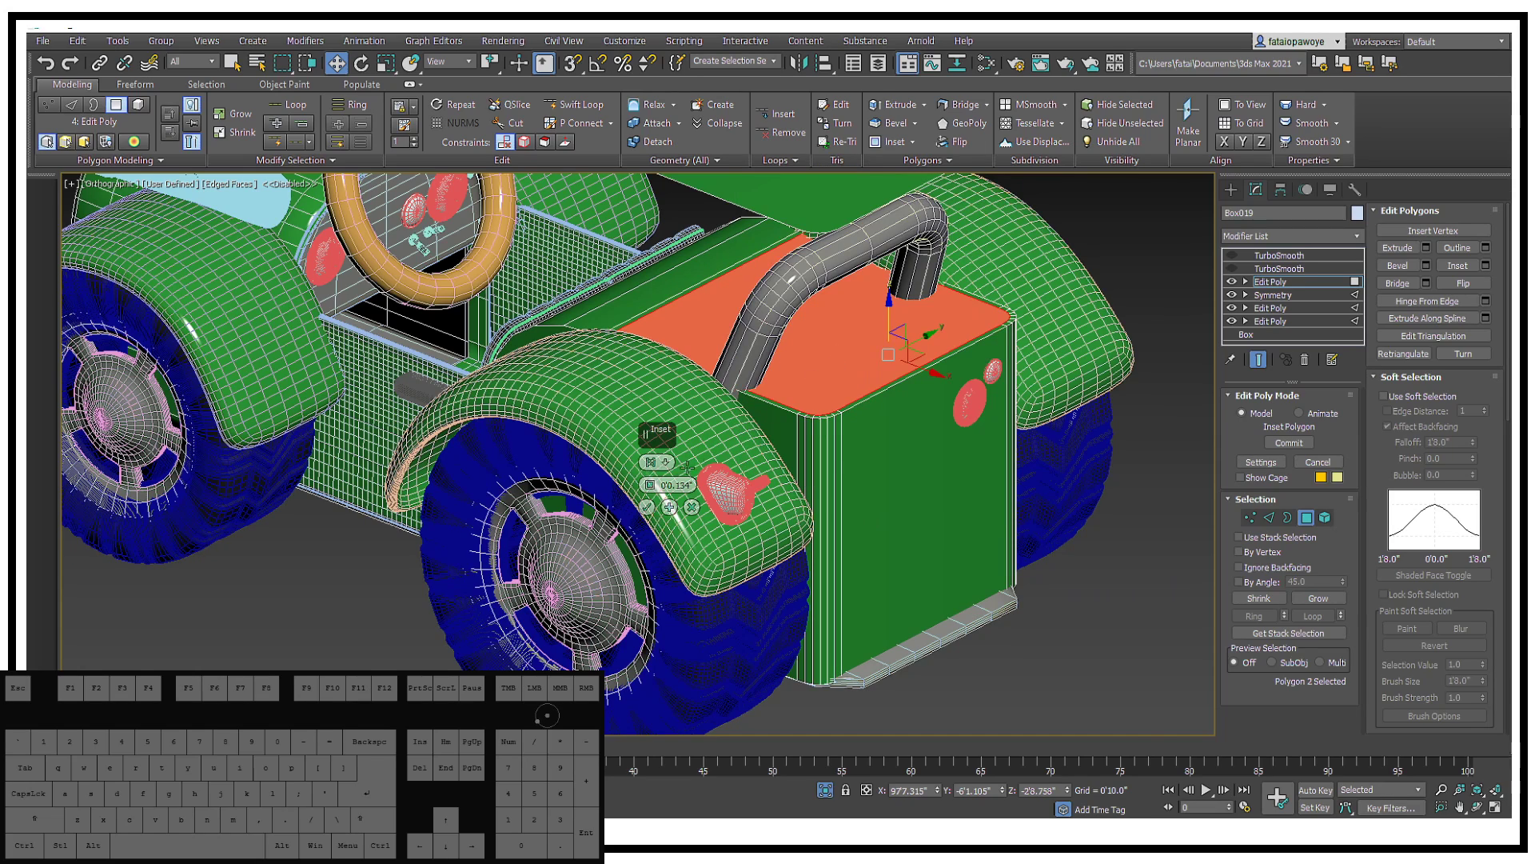
pyautogui.moveTo(649, 485); pyautogui.dragTo(649, 481)
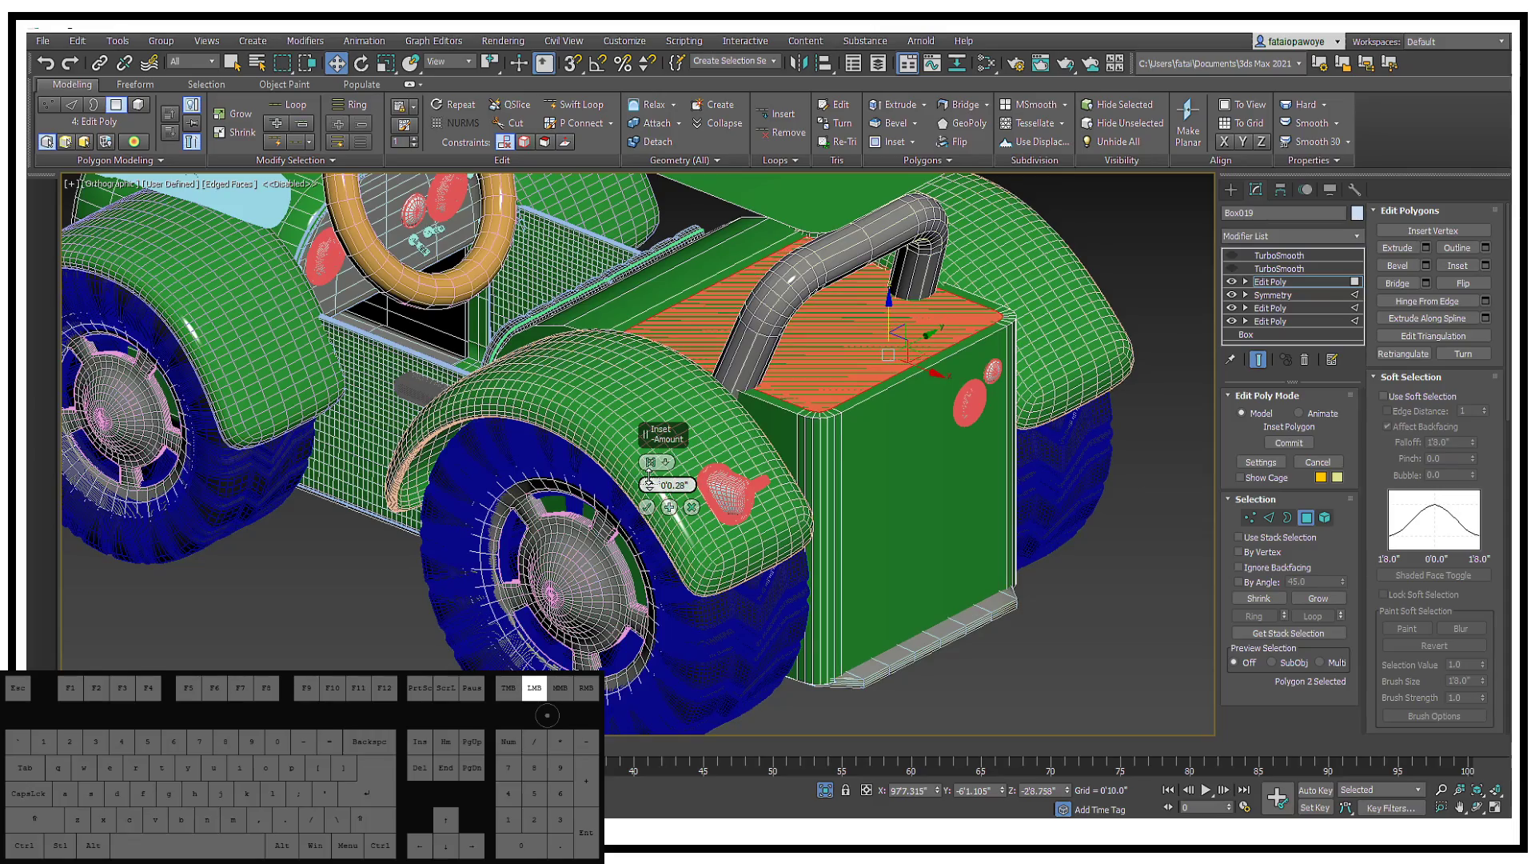
pyautogui.keyDown('alt'); pyautogui.moveTo(868, 404); pyautogui.dragTo(764, 438, button='middle'); pyautogui.keyUp('alt')
pyautogui.scroll(4, 808, 394)
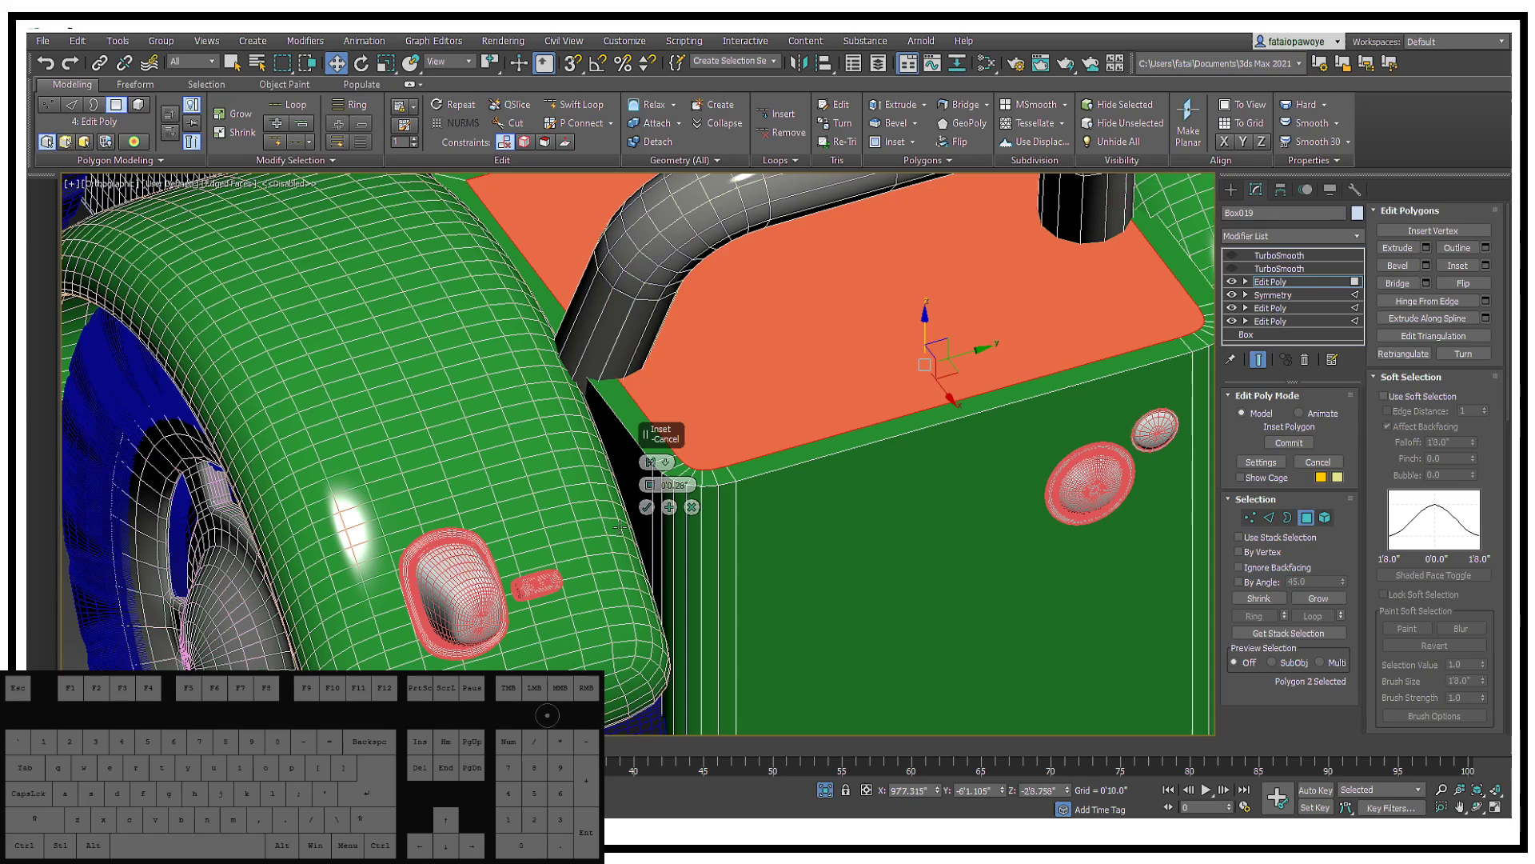
pyautogui.click(647, 507)
pyautogui.keyDown('alt'); pyautogui.moveTo(649, 511); pyautogui.dragTo(799, 392, button='middle'); pyautogui.keyUp('alt')
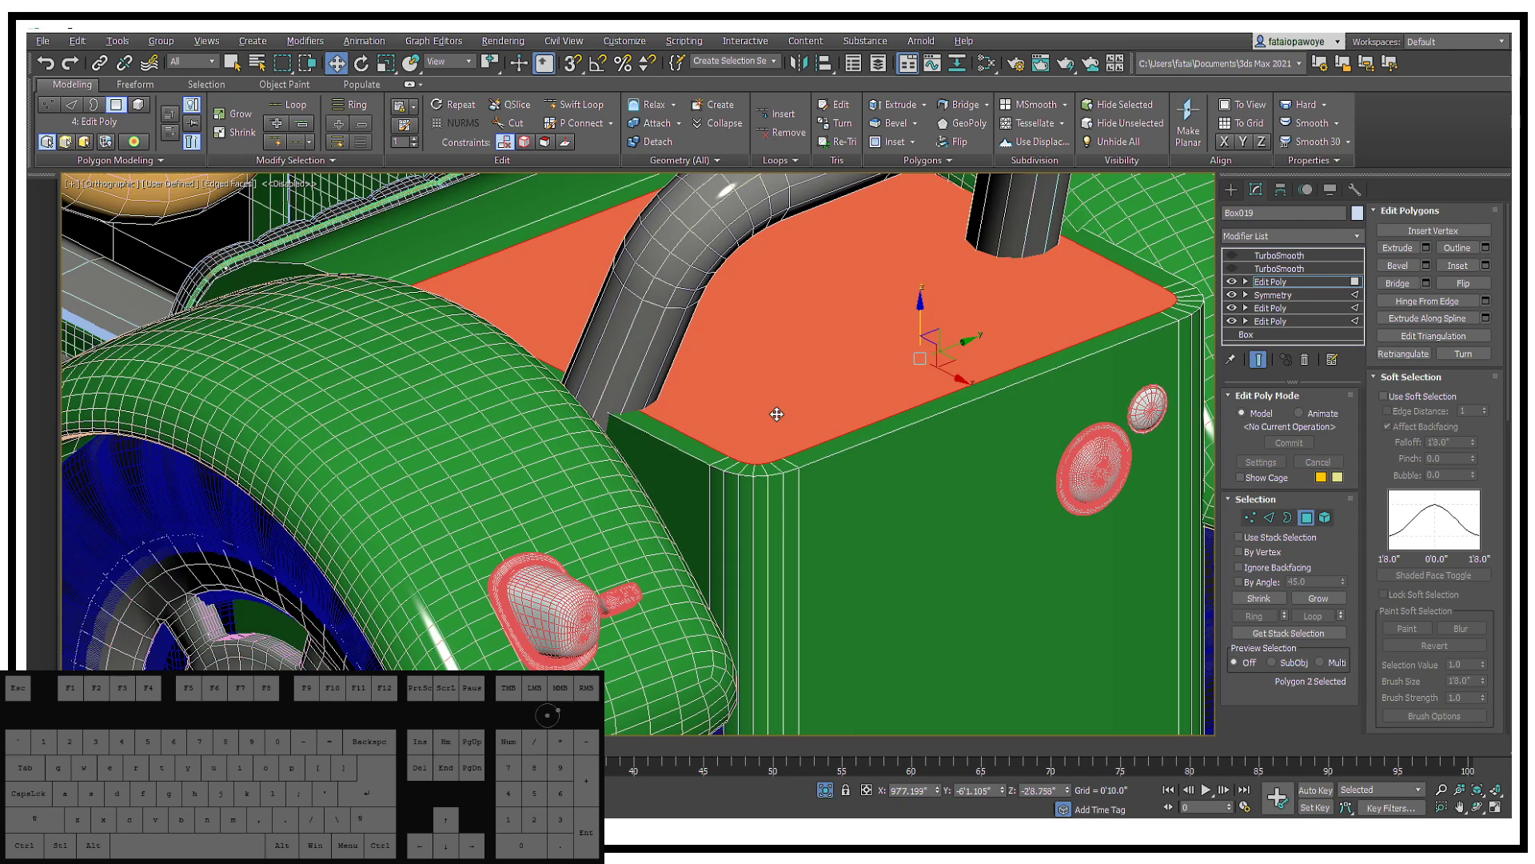
# Step: Extrude the selected polygon inside the rear box downward to deepen the recess, and raise it slightly
pyautogui.rightClick(799, 391)
pyautogui.click(667, 433)
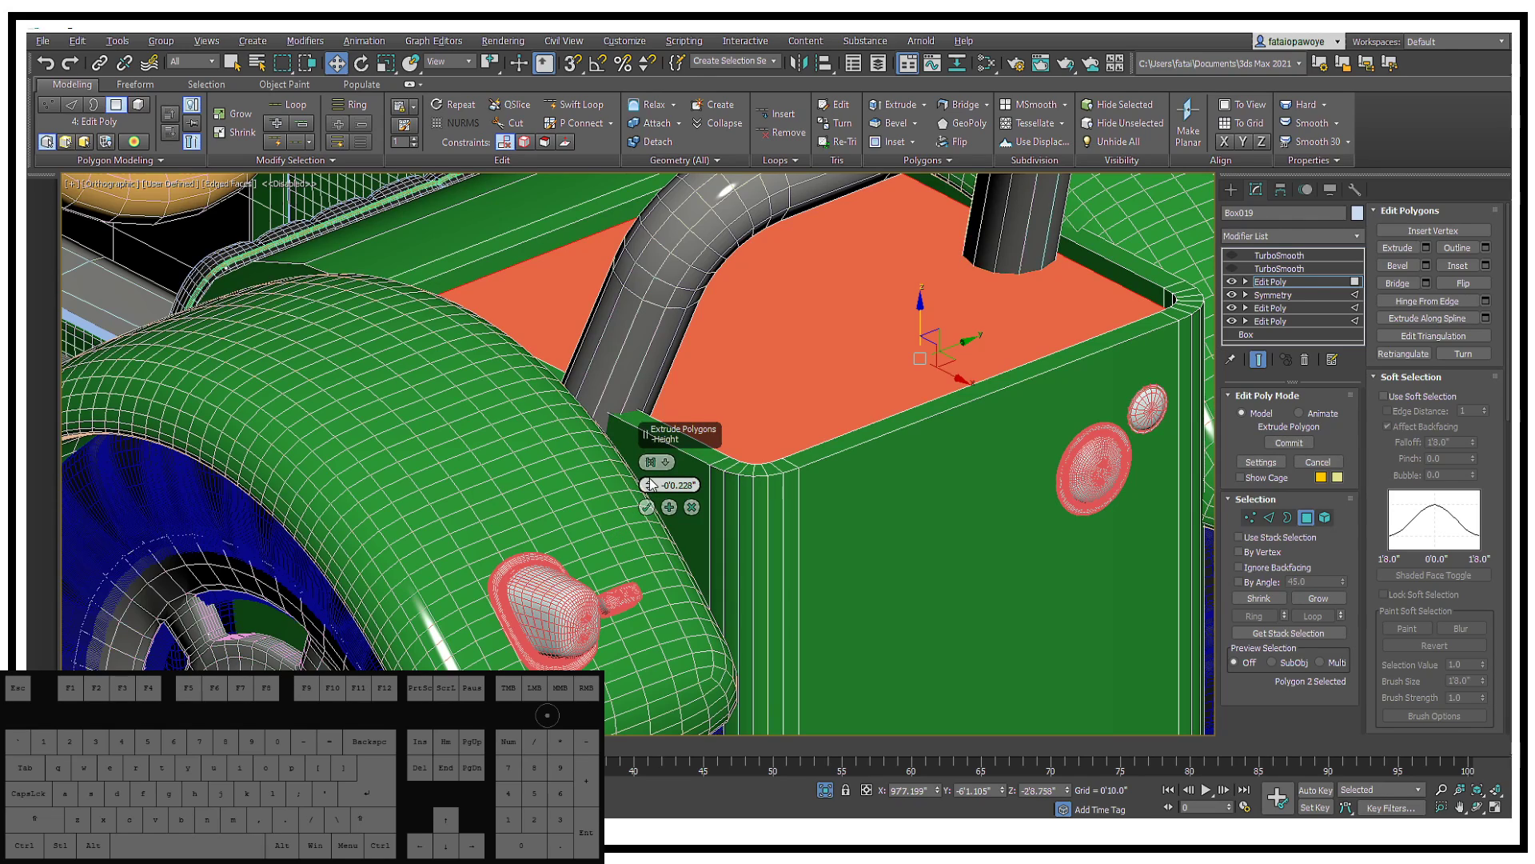
pyautogui.moveTo(652, 484); pyautogui.dragTo(639, 572)
pyautogui.keyDown('alt'); pyautogui.moveTo(846, 417); pyautogui.dragTo(766, 399, button='middle'); pyautogui.keyUp('alt')
pyautogui.click(646, 507)
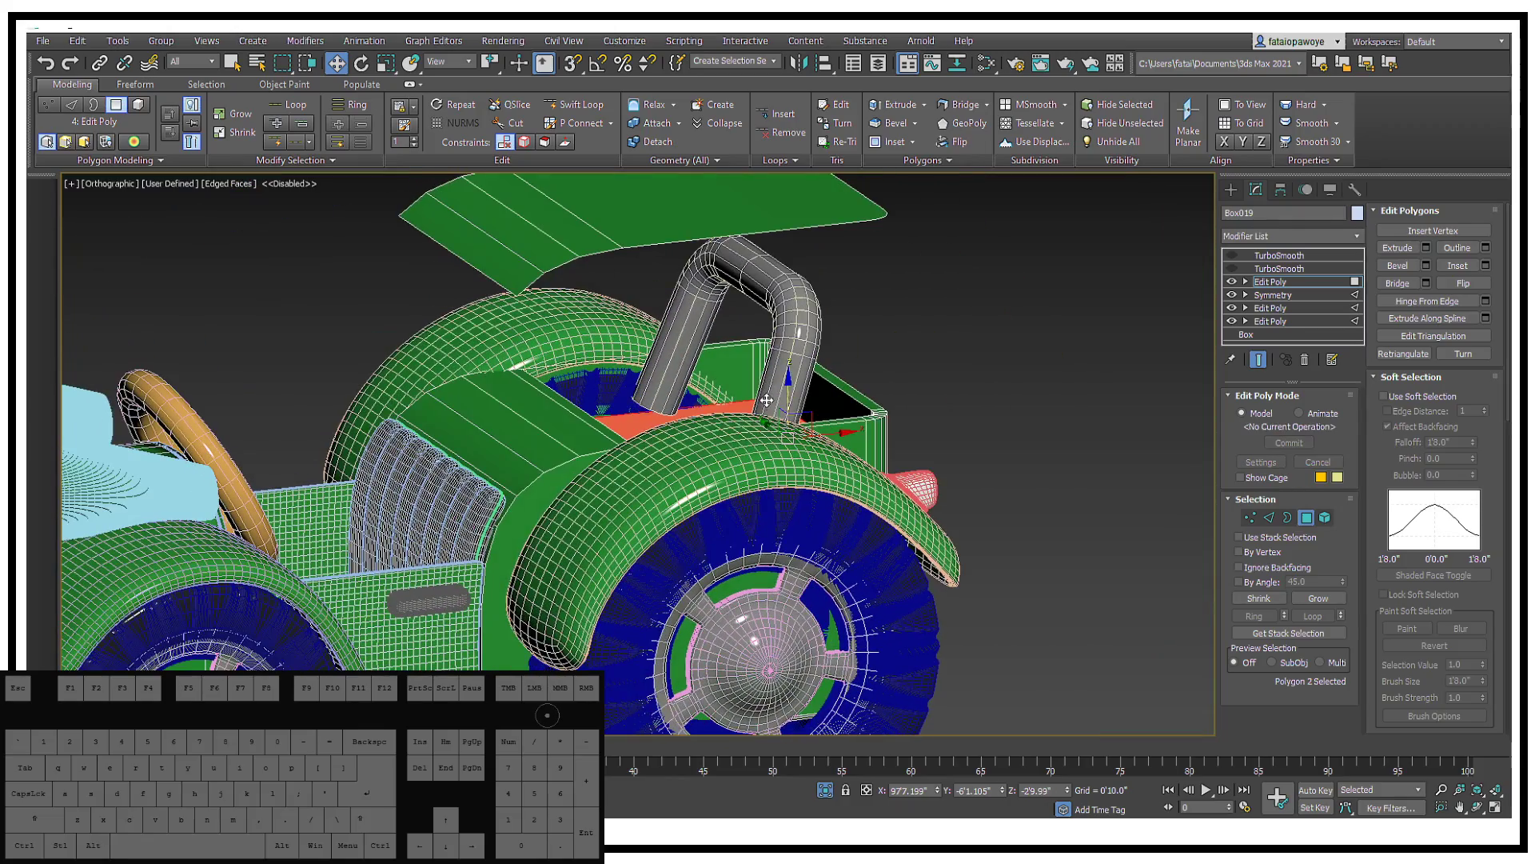
pyautogui.moveTo(789, 397); pyautogui.dragTo(786, 373)
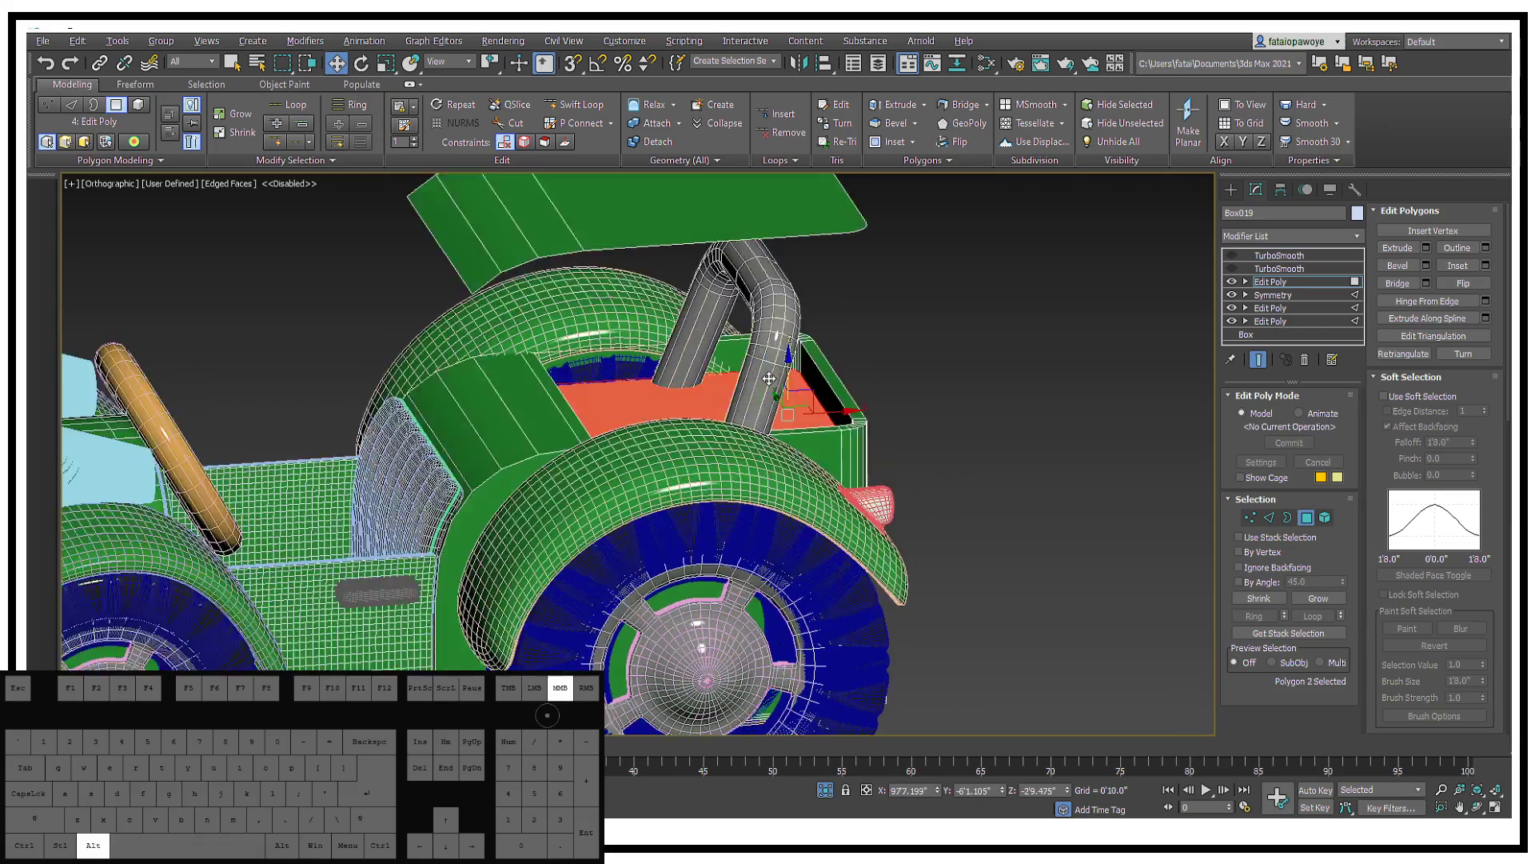
# Step: Delete the recess's selected floor polygon behind the seats
pyautogui.keyDown('alt'); pyautogui.moveTo(786, 373); pyautogui.dragTo(849, 432, button='middle'); pyautogui.keyUp('alt')
pyautogui.keyDown('alt'); pyautogui.moveTo(1053, 525); pyautogui.dragTo(754, 480, button='middle'); pyautogui.keyUp('alt')
pyautogui.press('Delete')
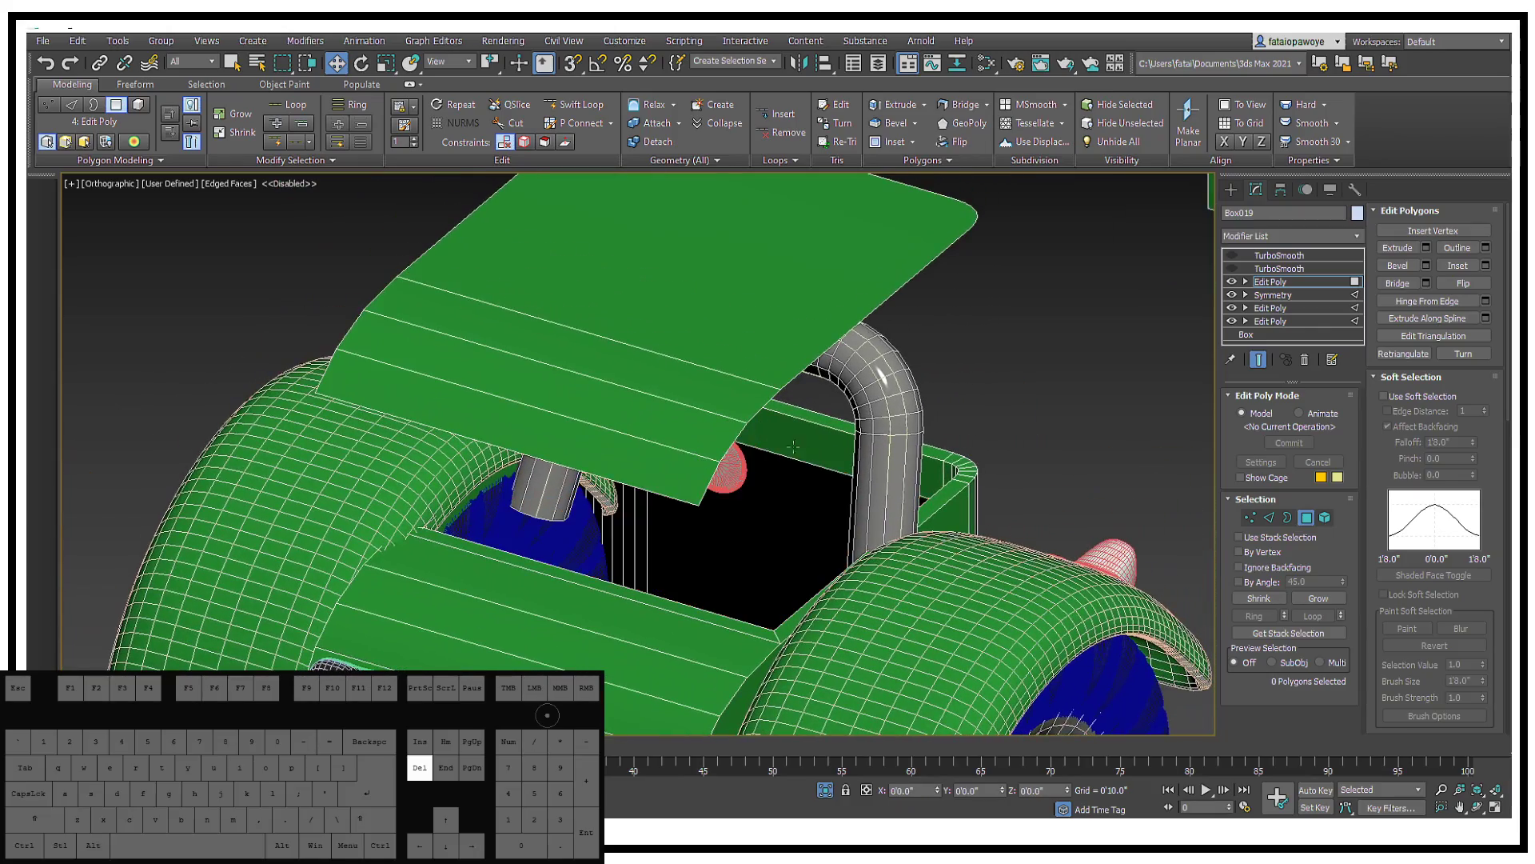
# Step: Select the recess's open floor border and scale a copy inward along Y until its two sides meet at the centre line
pyautogui.press('3')
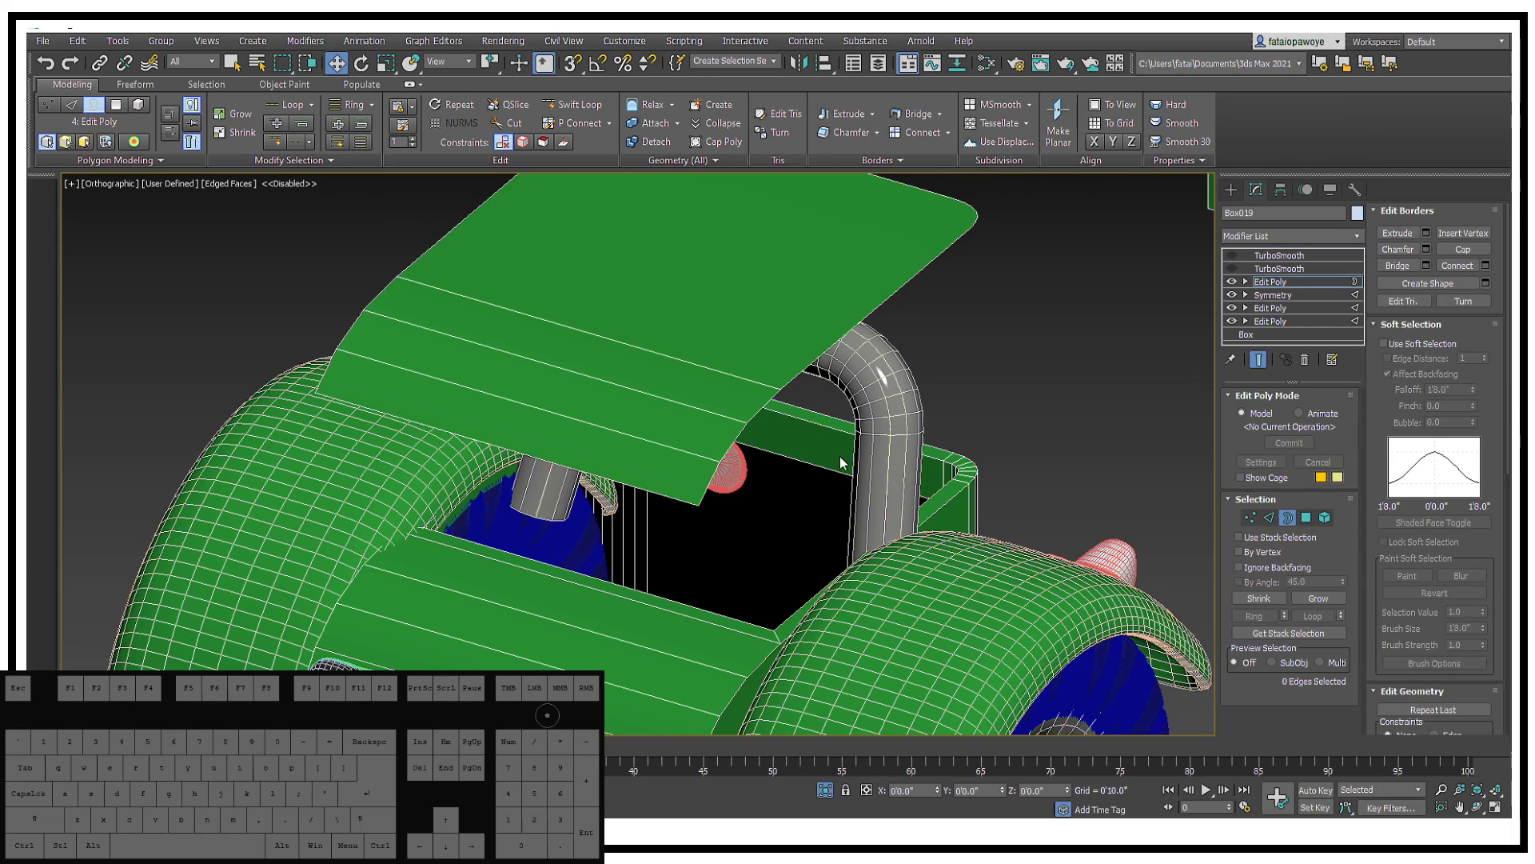
pyautogui.keyDown('alt'); pyautogui.moveTo(917, 473); pyautogui.dragTo(900, 512, button='middle'); pyautogui.keyUp('alt')
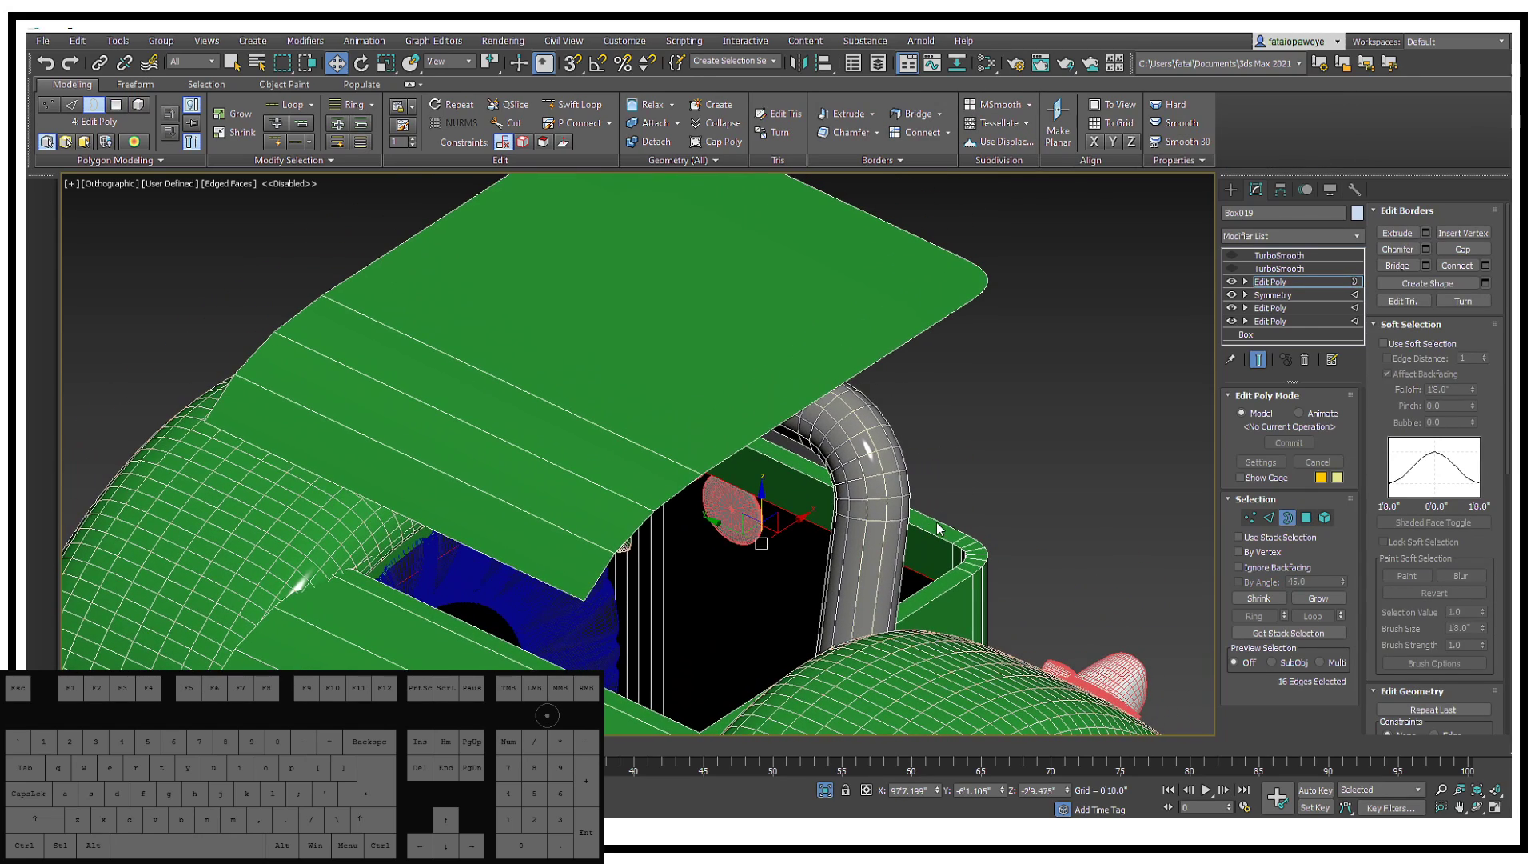
pyautogui.press('r')
pyautogui.keyDown('shift'); pyautogui.moveTo(813, 566); pyautogui.dragTo(803, 636); pyautogui.keyUp('shift')
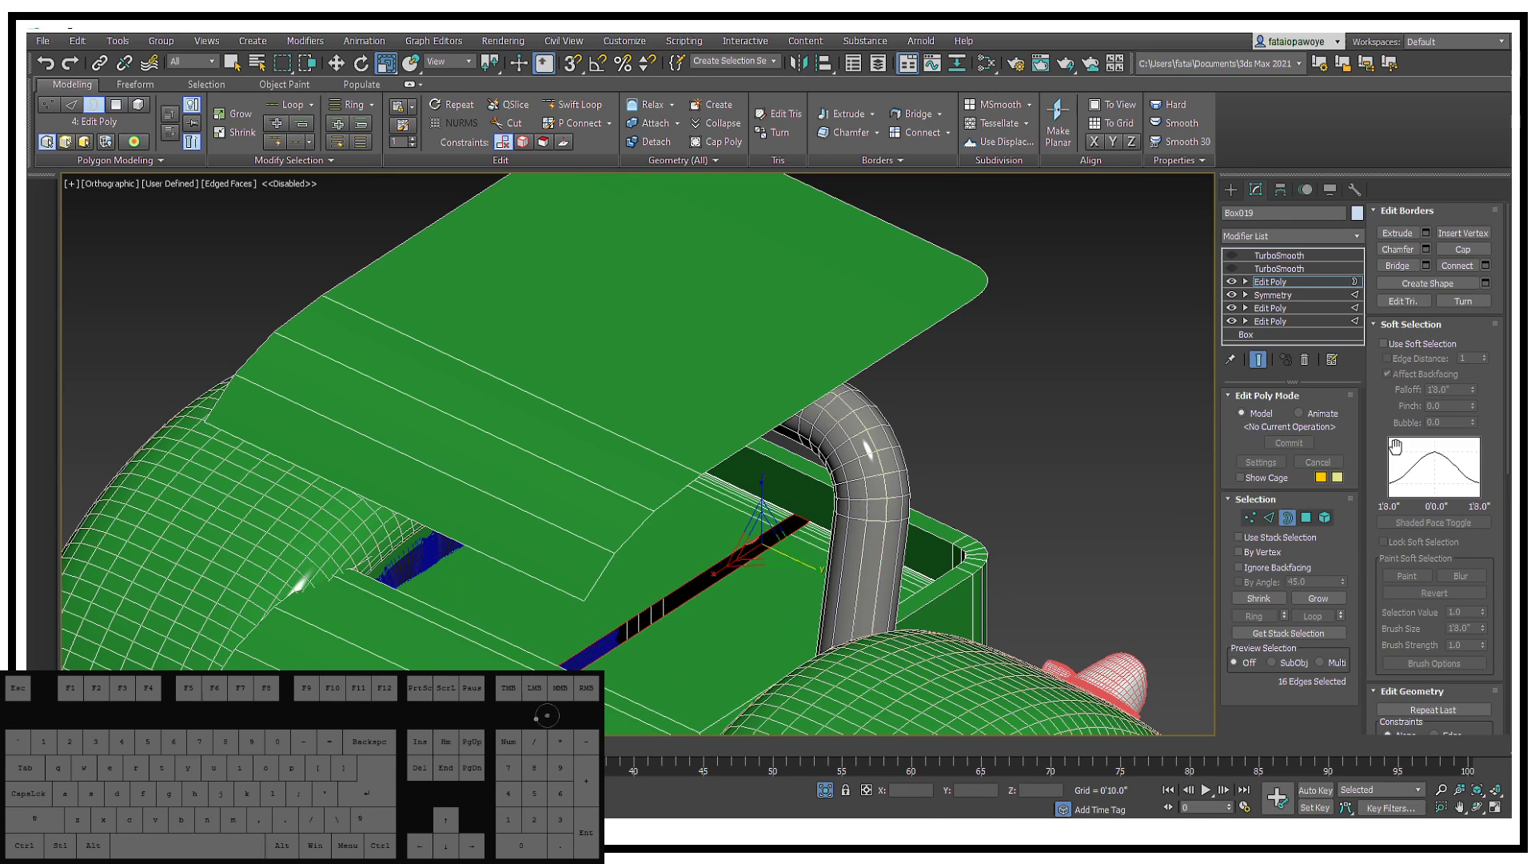
pyautogui.moveTo(808, 562); pyautogui.dragTo(1199, 224)
pyautogui.moveTo(382, 413); pyautogui.dragTo(86, 321)
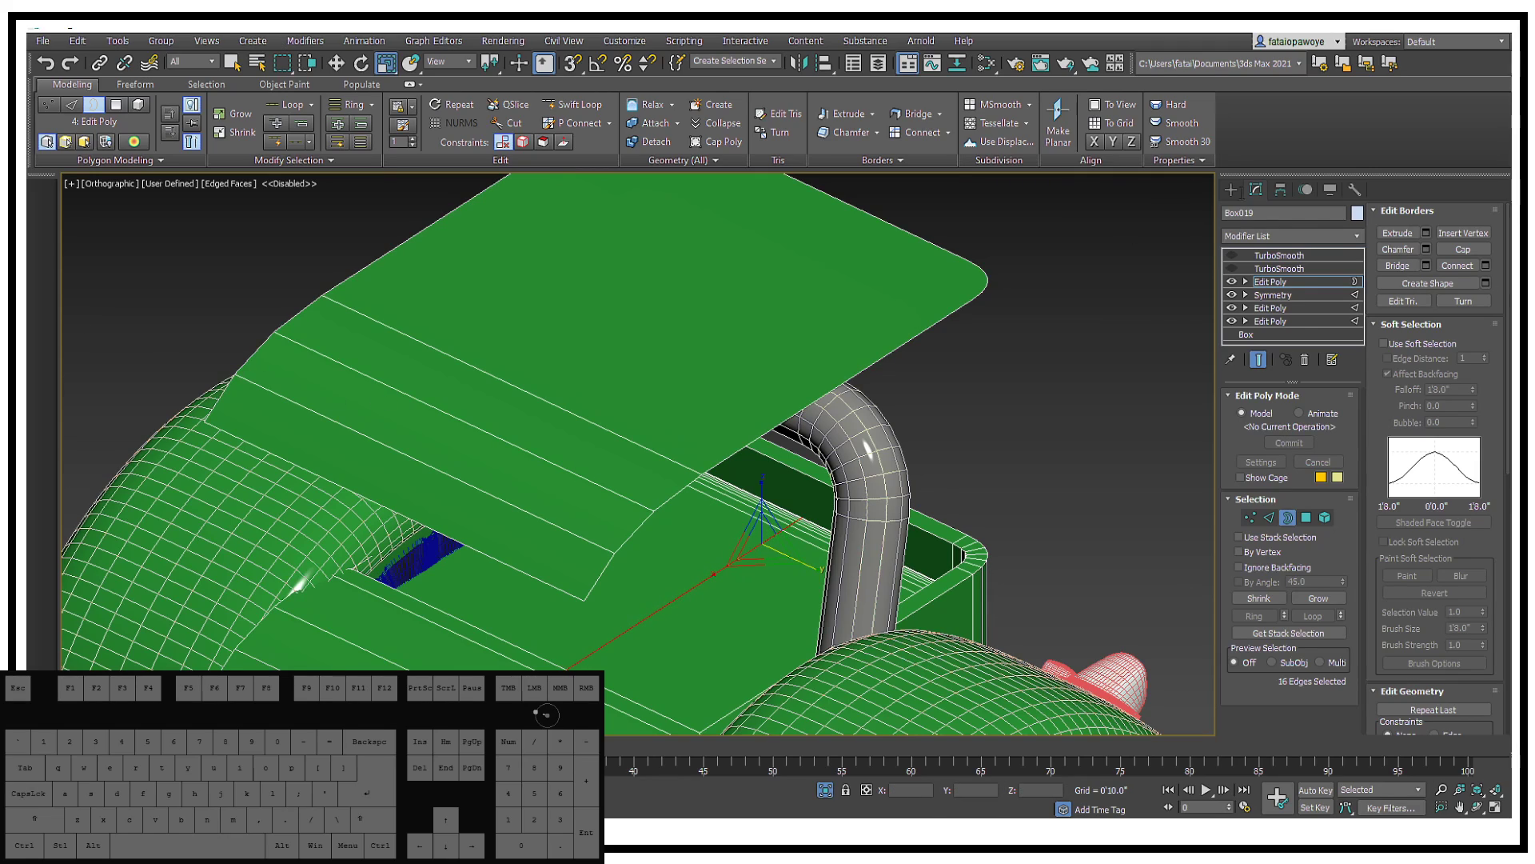
pyautogui.keyDown('alt'); pyautogui.moveTo(740, 393); pyautogui.dragTo(1036, 368, button='middle'); pyautogui.keyUp('alt')
pyautogui.keyDown('alt'); pyautogui.moveTo(984, 416); pyautogui.dragTo(752, 548, button='middle'); pyautogui.keyUp('alt')
pyautogui.scroll(4, 747, 539)
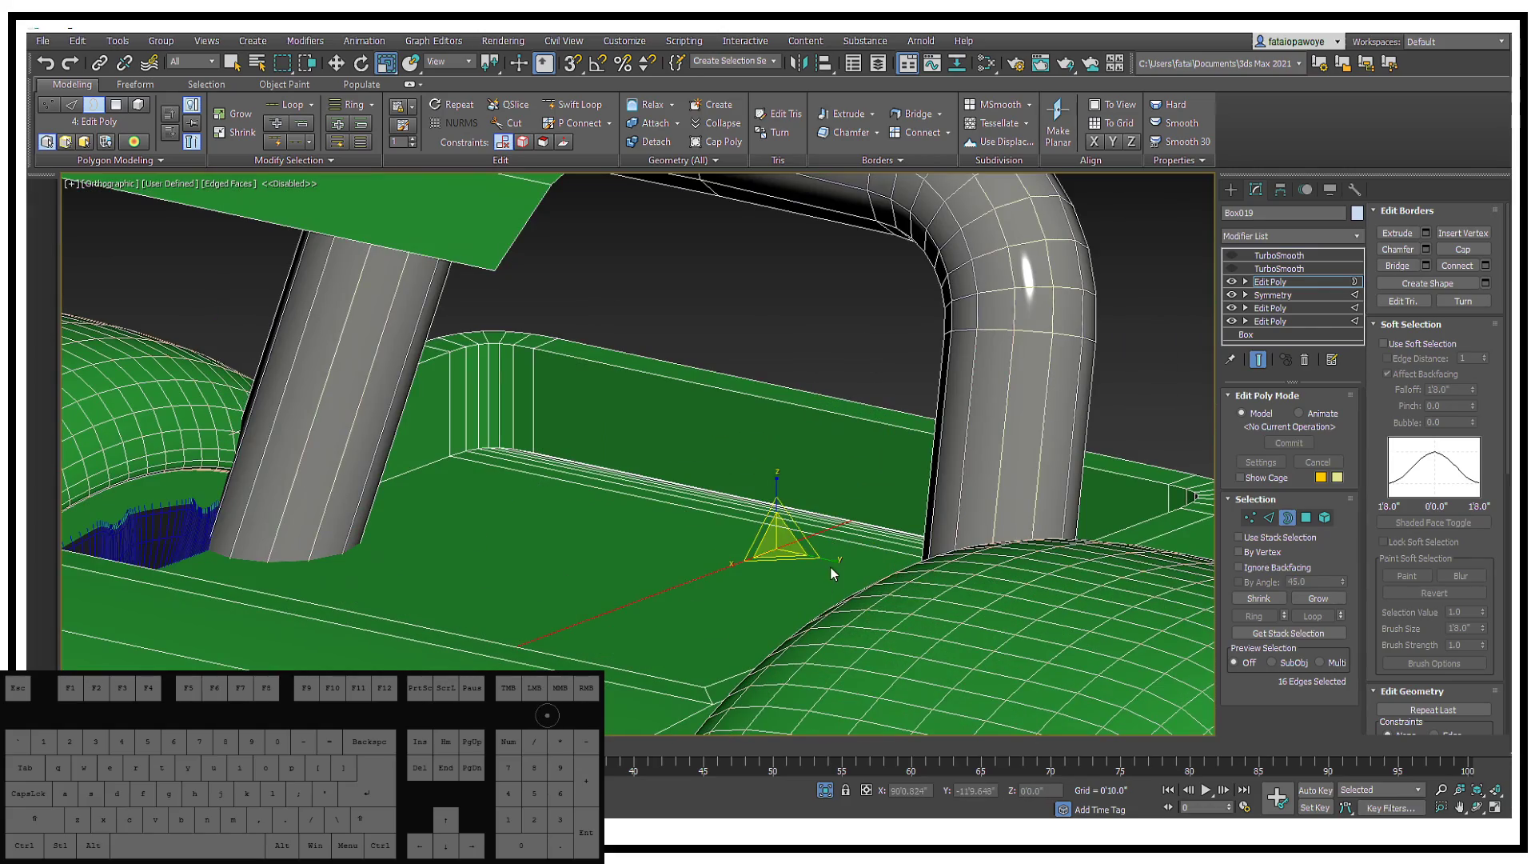
pyautogui.click(831, 559)
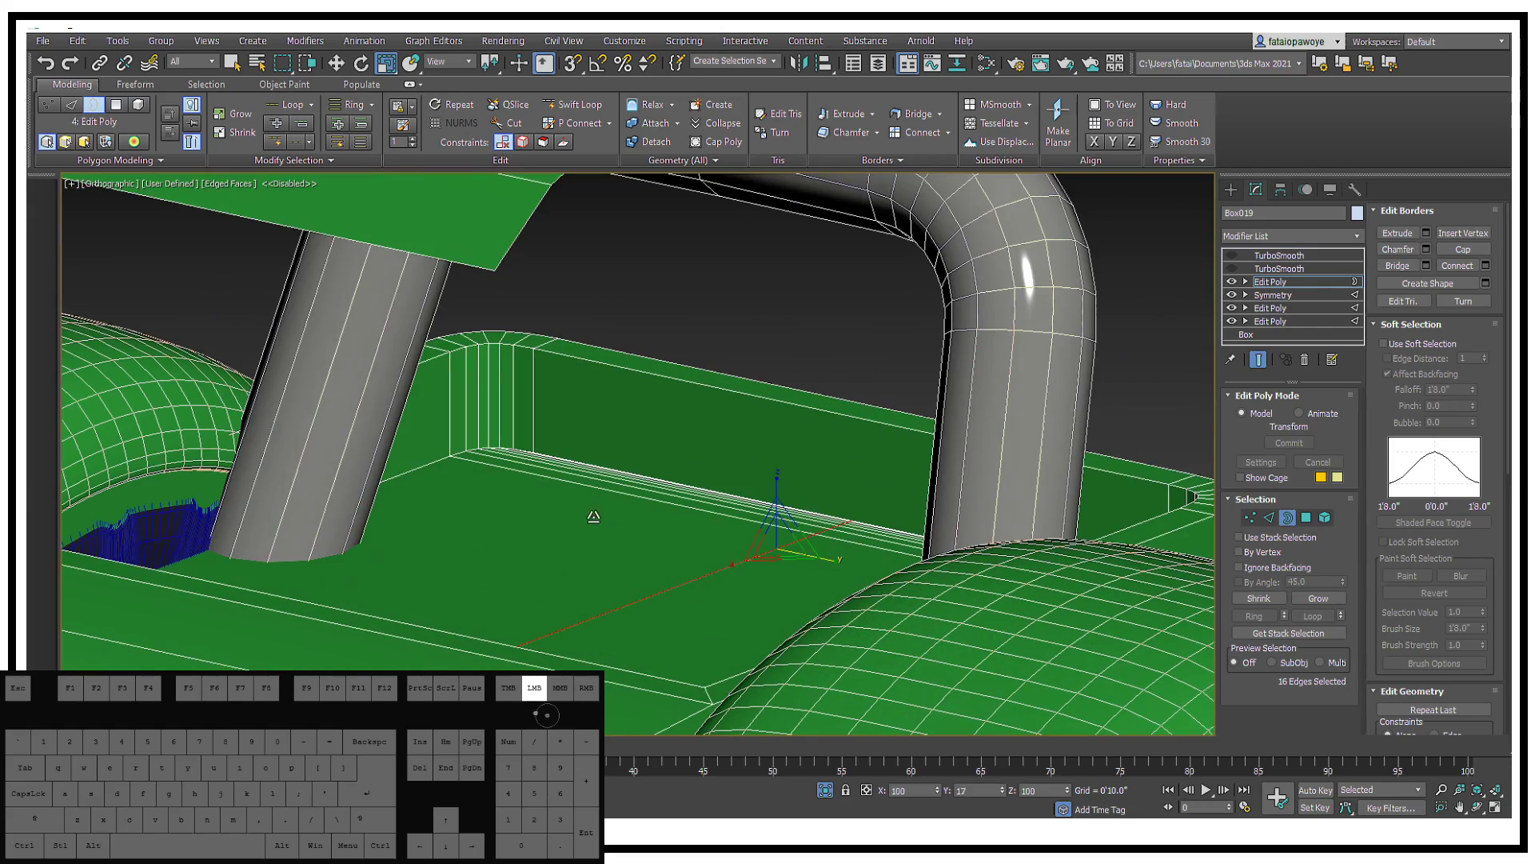
# Step: Convert the border selection to vertices and weld them with a threshold of 1
pyautogui.keyDown('ctrl'); pyautogui.click(1247, 517); pyautogui.keyUp('ctrl')
pyautogui.keyDown('alt'); pyautogui.moveTo(837, 469); pyautogui.dragTo(923, 567, button='middle'); pyautogui.keyUp('alt')
pyautogui.rightClick(919, 565)
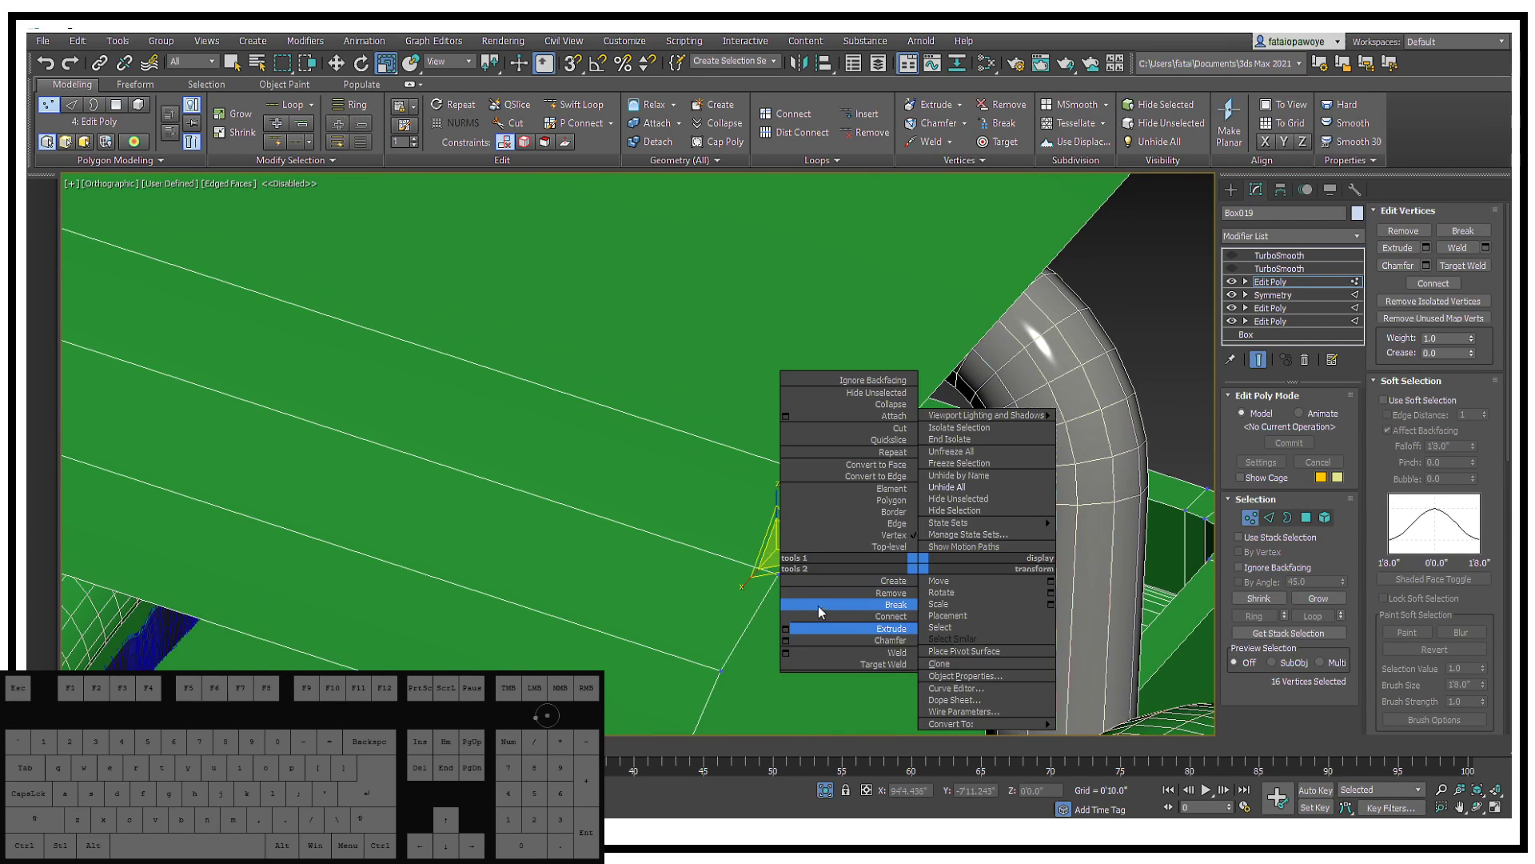
pyautogui.click(786, 654)
pyautogui.keyDown('alt'); pyautogui.moveTo(840, 624); pyautogui.dragTo(679, 461, button='middle'); pyautogui.keyUp('alt')
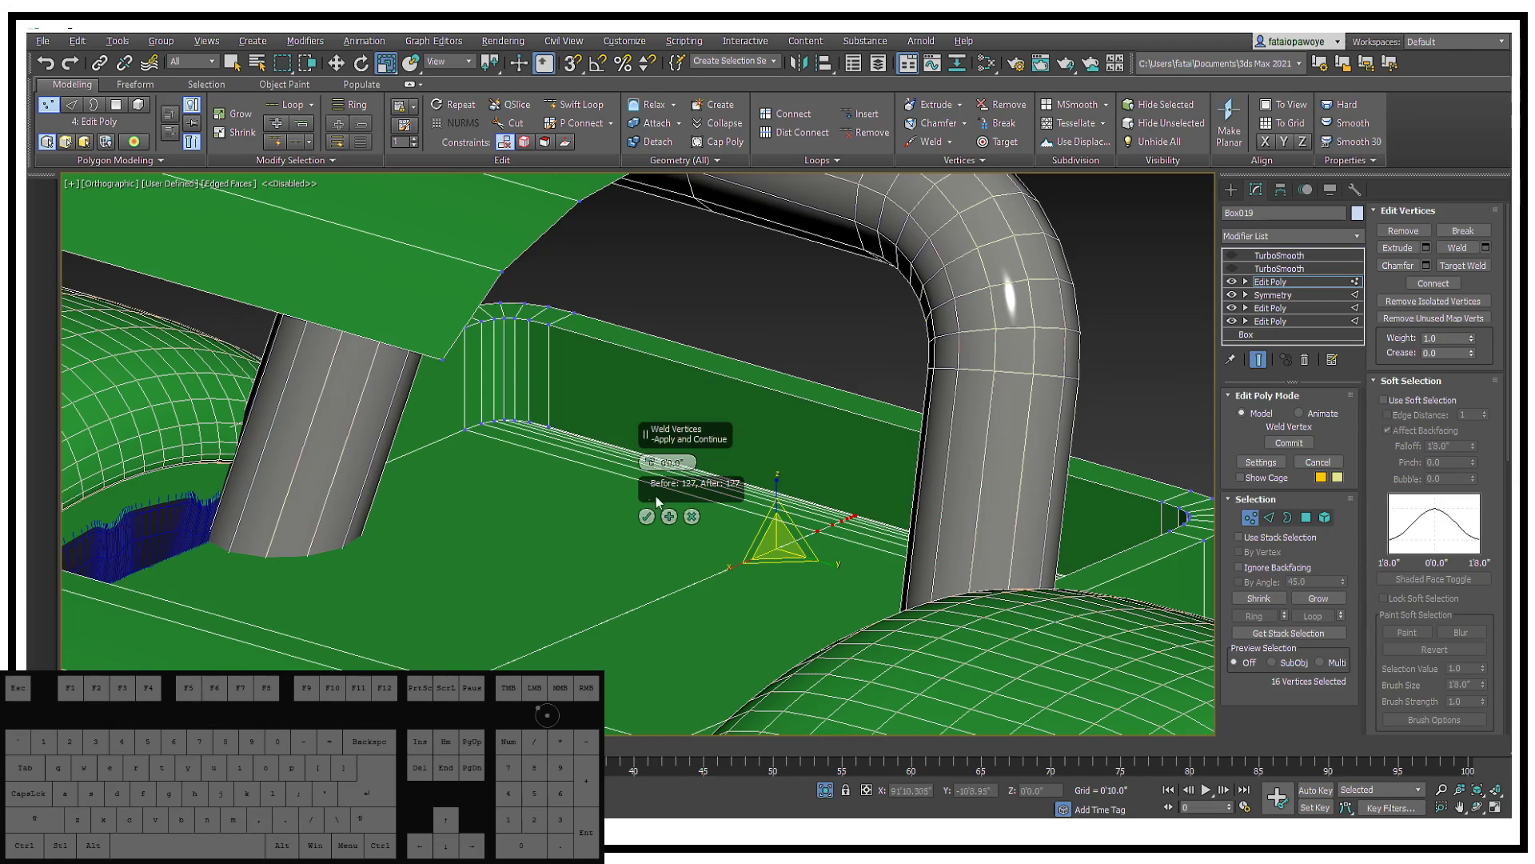
pyautogui.keyDown('alt'); pyautogui.moveTo(799, 512); pyautogui.dragTo(842, 517, button='middle'); pyautogui.keyUp('alt')
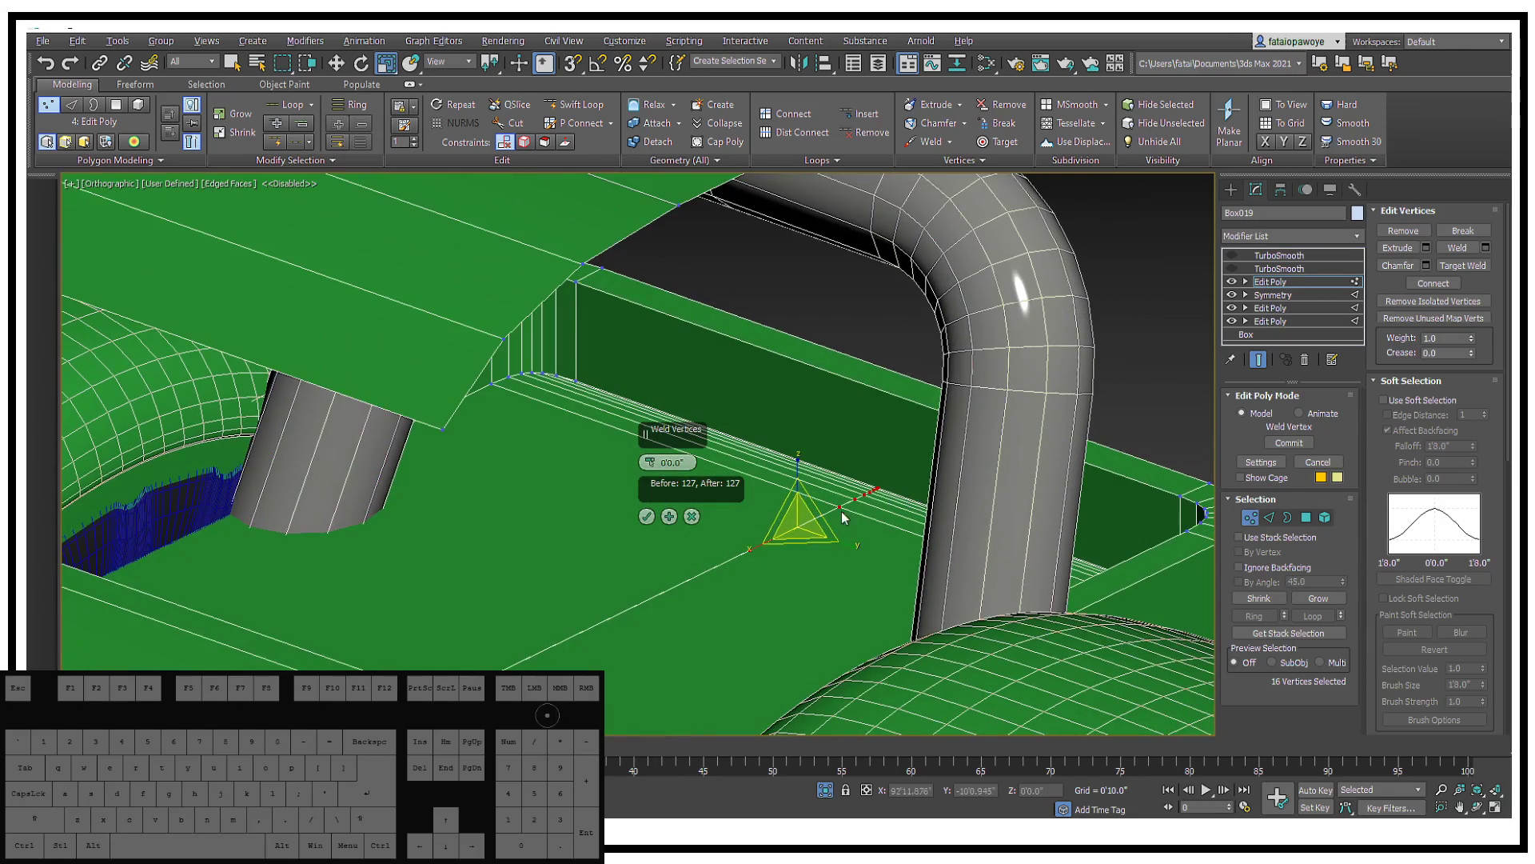
pyautogui.keyDown('alt'); pyautogui.moveTo(648, 517); pyautogui.dragTo(734, 496, button='middle'); pyautogui.keyUp('alt')
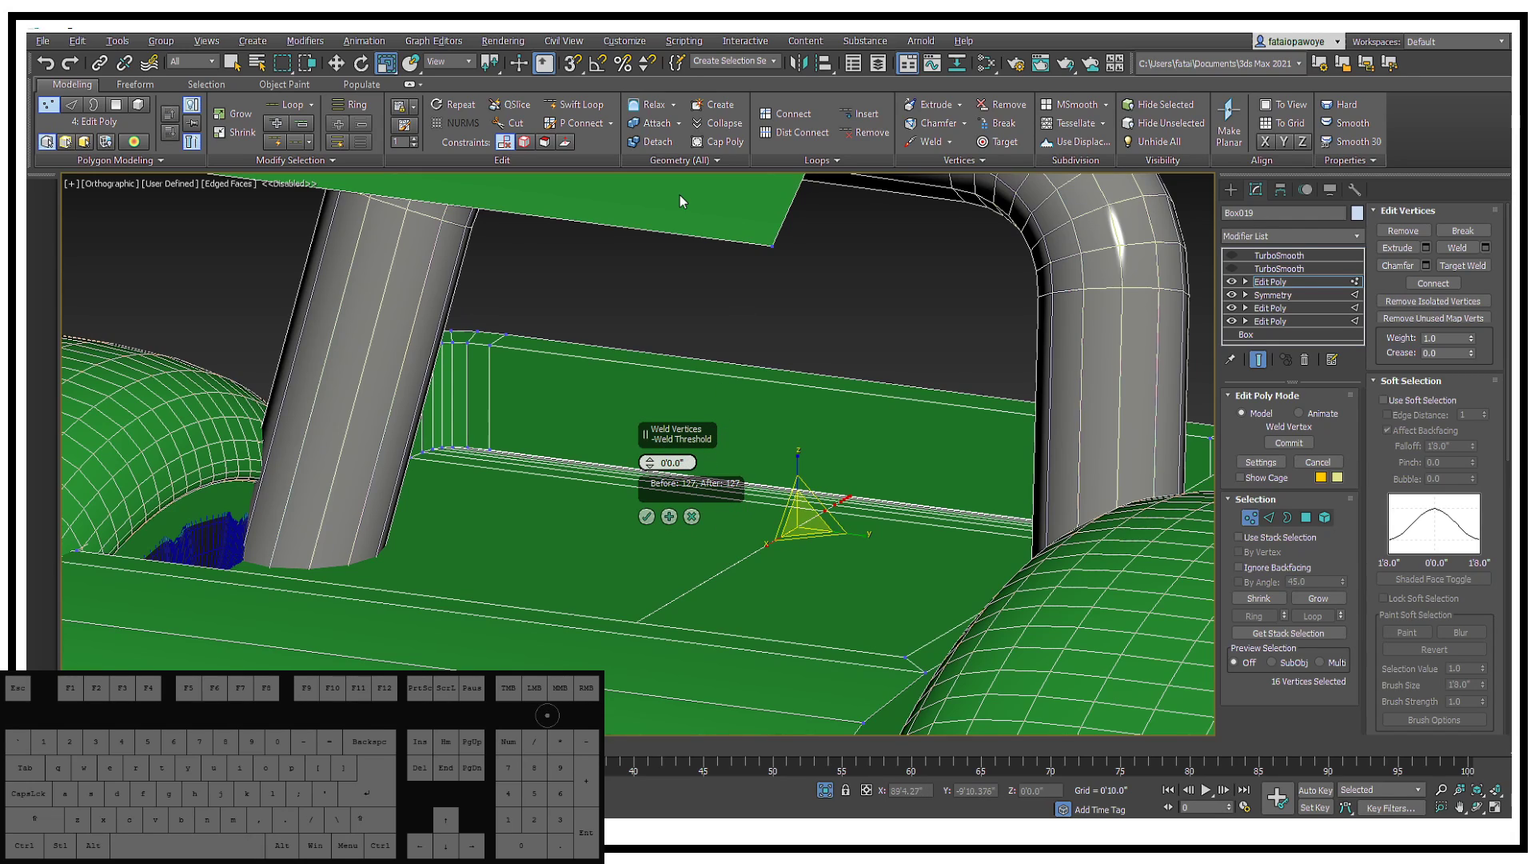
pyautogui.write('1')
pyautogui.press('Return')
pyautogui.click(646, 516)
# Step: Remove the centre seam edge across the recess floor together with its vertices
pyautogui.keyDown('alt'); pyautogui.moveTo(661, 483); pyautogui.dragTo(706, 418, button='middle'); pyautogui.keyUp('alt')
pyautogui.click(1271, 518)
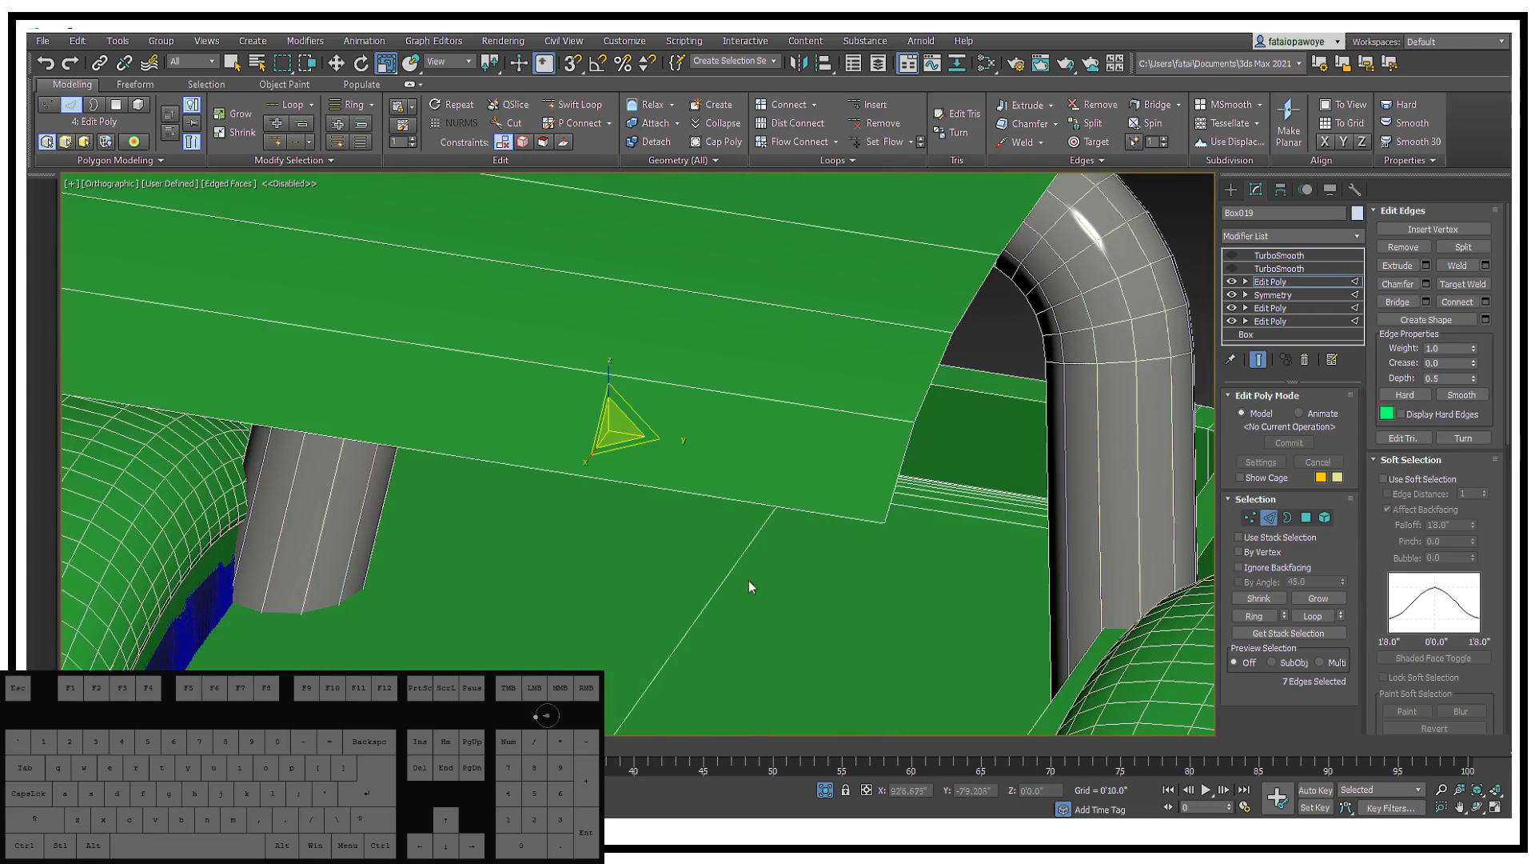
pyautogui.click(724, 581)
pyautogui.hotkey('ctrl', 'BackSpace')
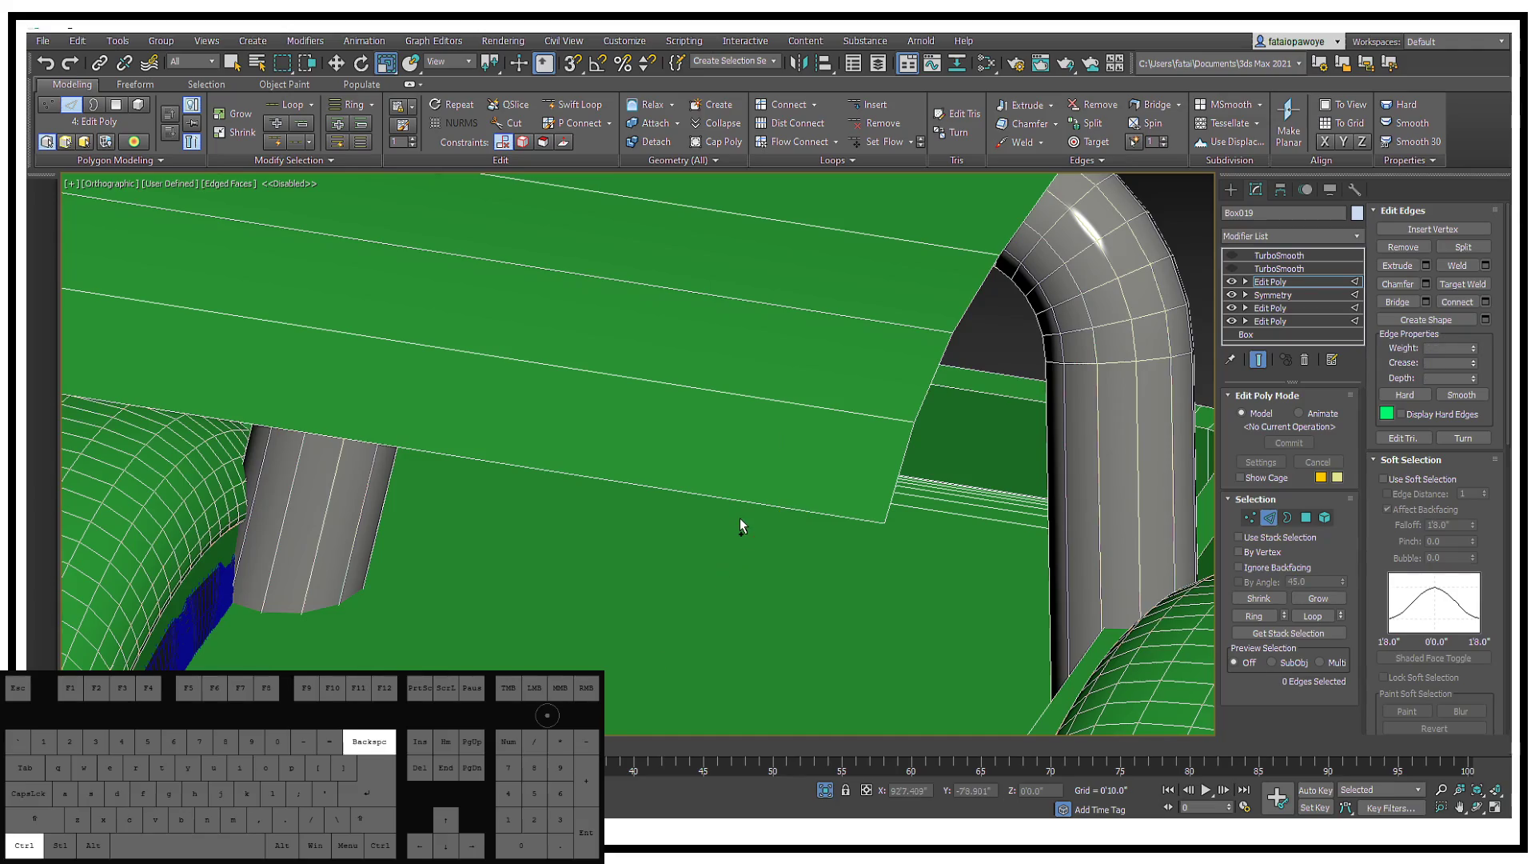
# Step: Insert two Swift Loop edge loops on the recess's inner walls, one near the floor and one near the upper rim
pyautogui.keyDown('alt'); pyautogui.moveTo(741, 518); pyautogui.dragTo(866, 488, button='middle'); pyautogui.keyUp('alt')
pyautogui.scroll(-5, 866, 488)
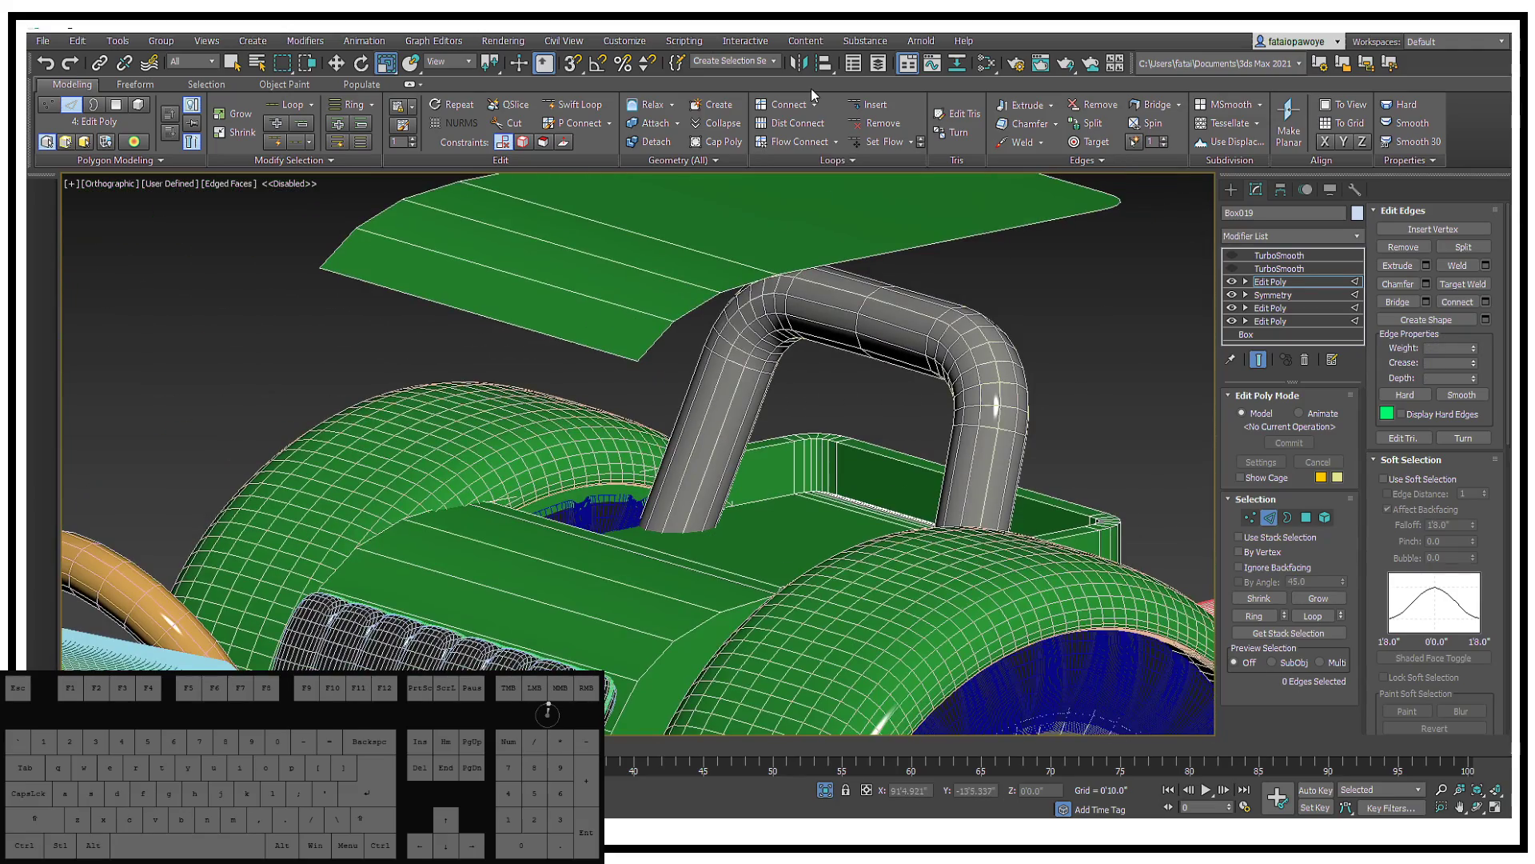
pyautogui.keyDown('alt'); pyautogui.moveTo(950, 407); pyautogui.dragTo(904, 432, button='middle'); pyautogui.keyUp('alt')
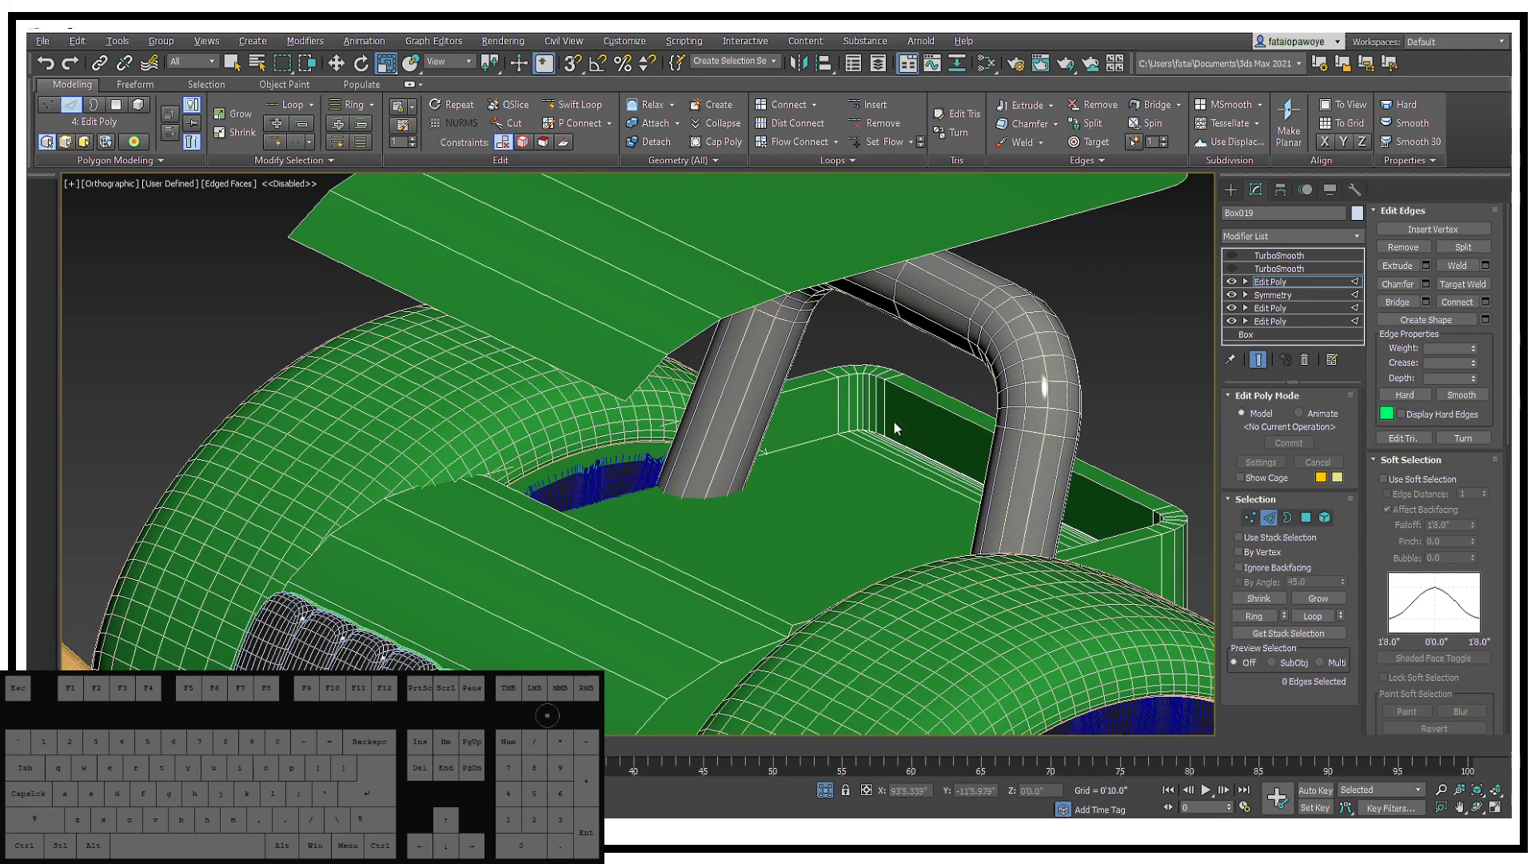
pyautogui.click(572, 105)
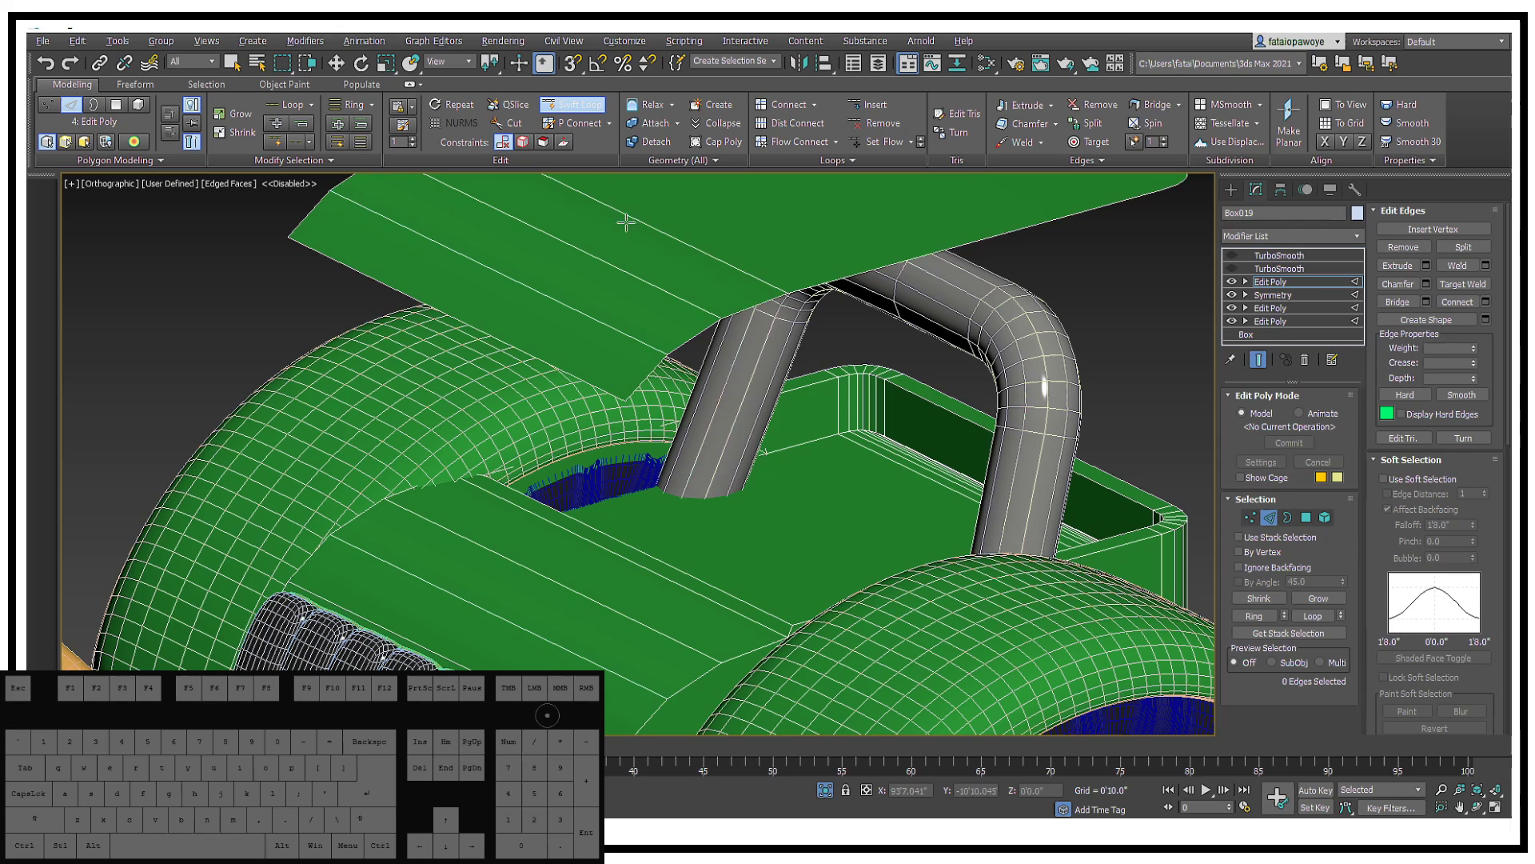
pyautogui.click(886, 435)
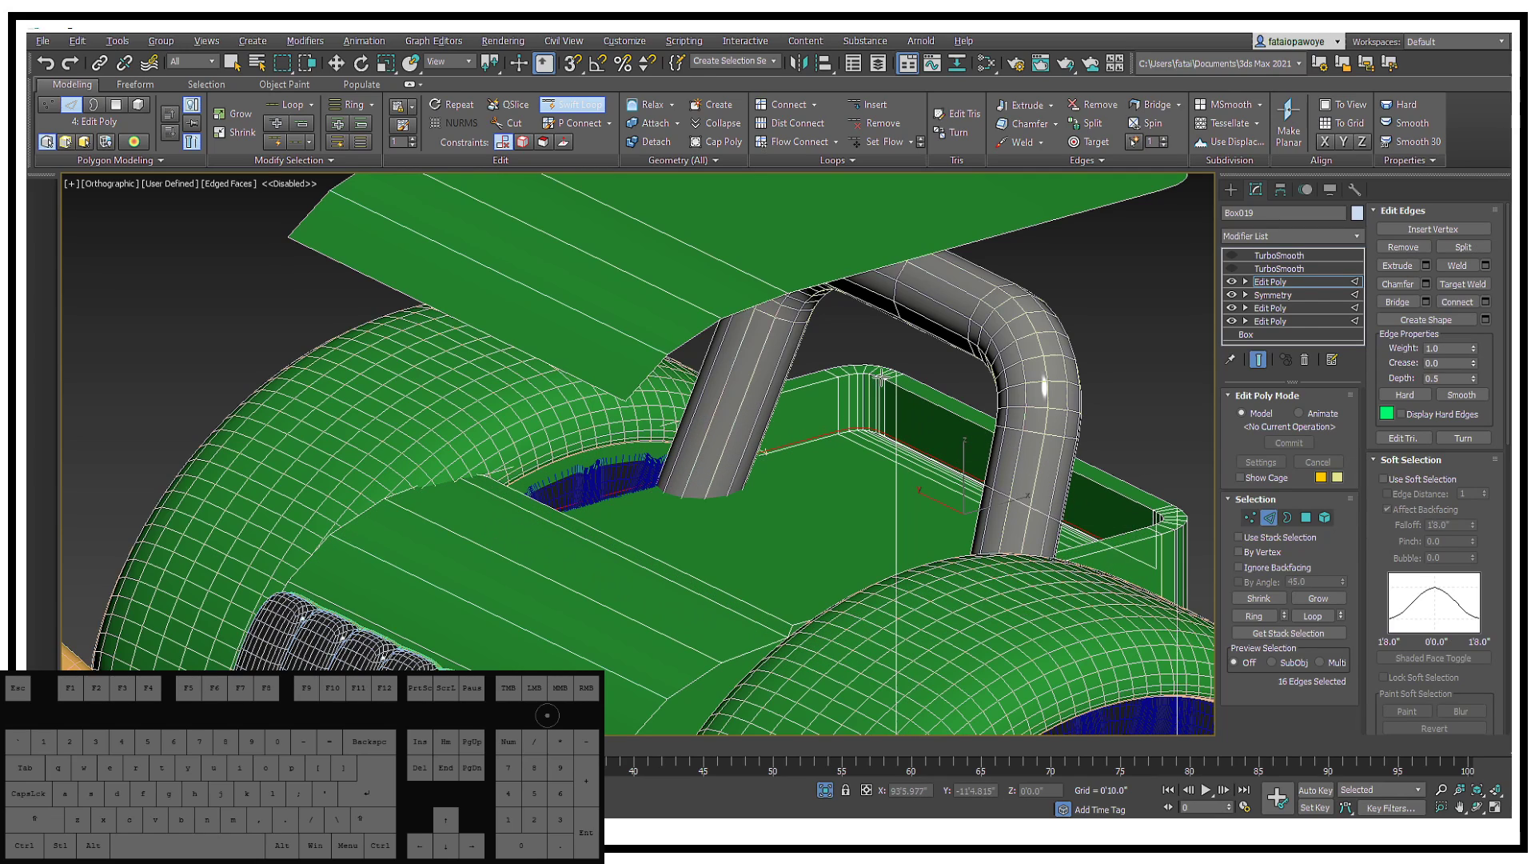
pyautogui.rightClick(880, 382)
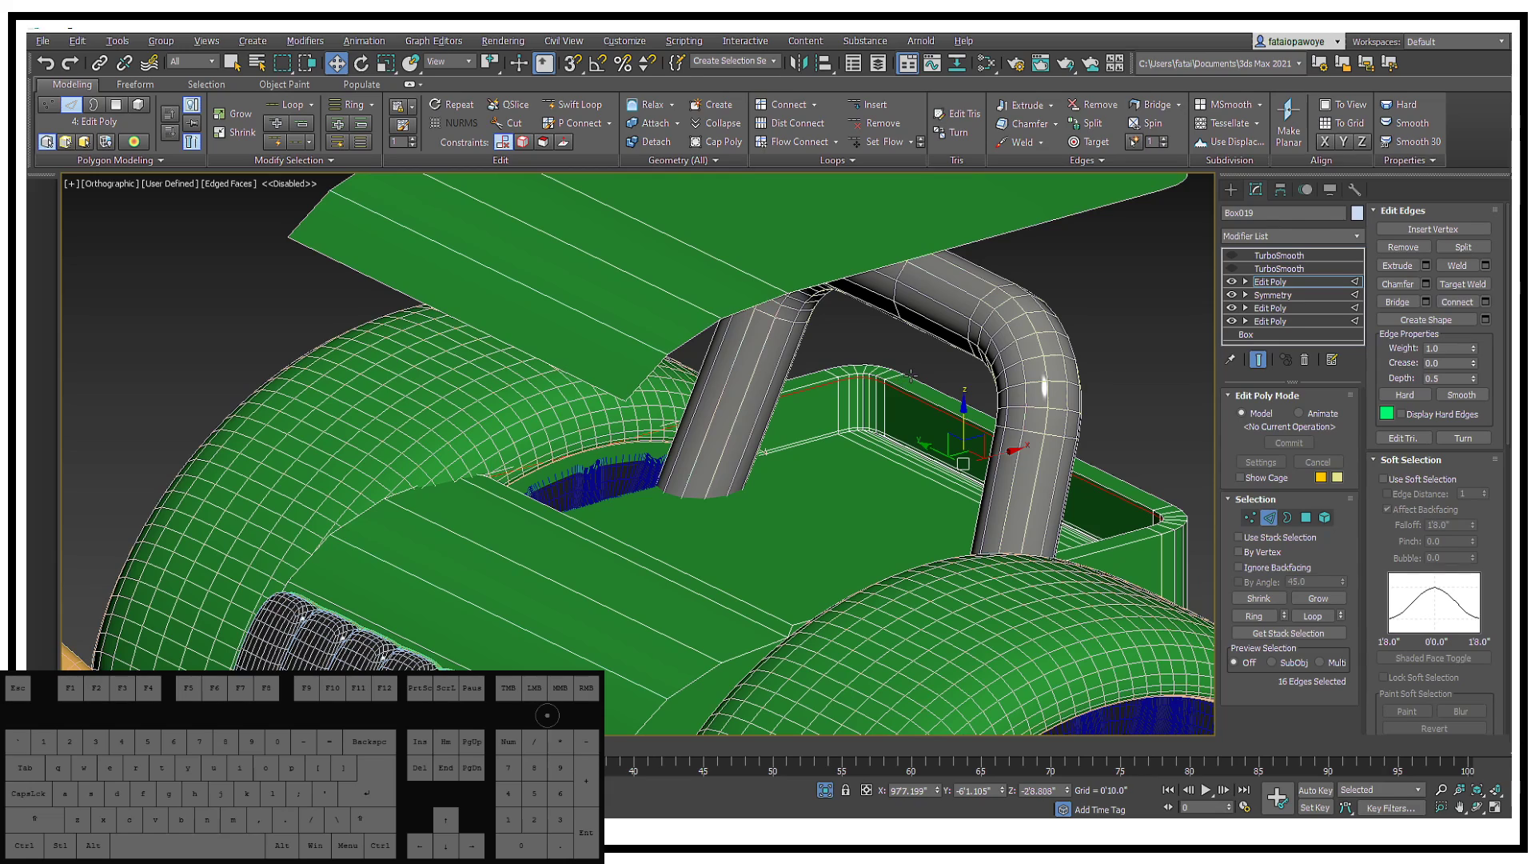
# Step: Select the ring of edges across the recess's upper rim and connect them with 2 segments and a pinch of 30
pyautogui.click(896, 379)
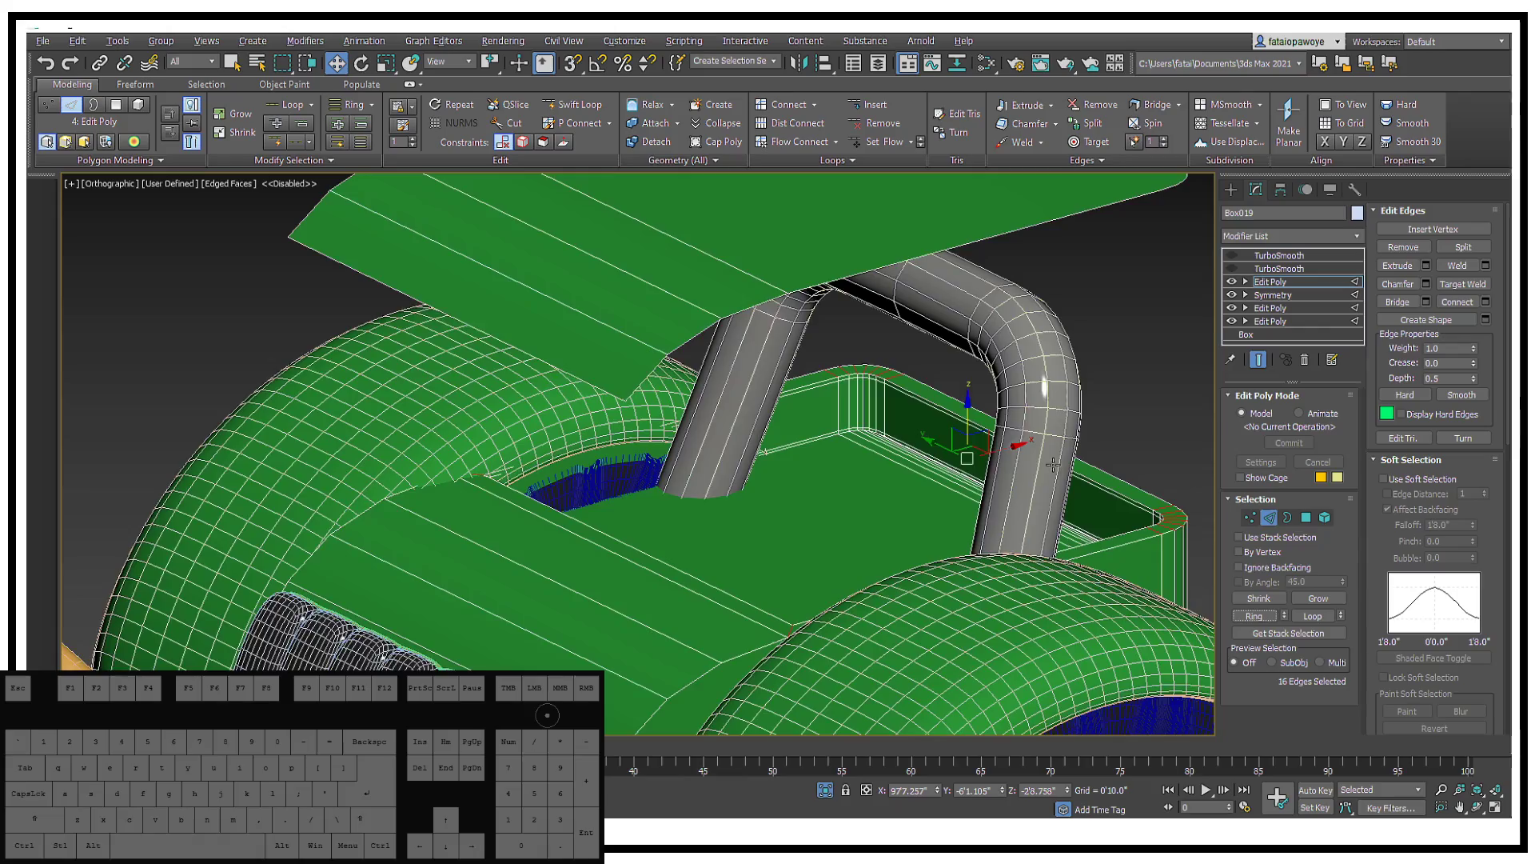
pyautogui.keyDown('alt'); pyautogui.moveTo(1053, 463); pyautogui.dragTo(967, 467, button='middle'); pyautogui.keyUp('alt')
pyautogui.rightClick(968, 468)
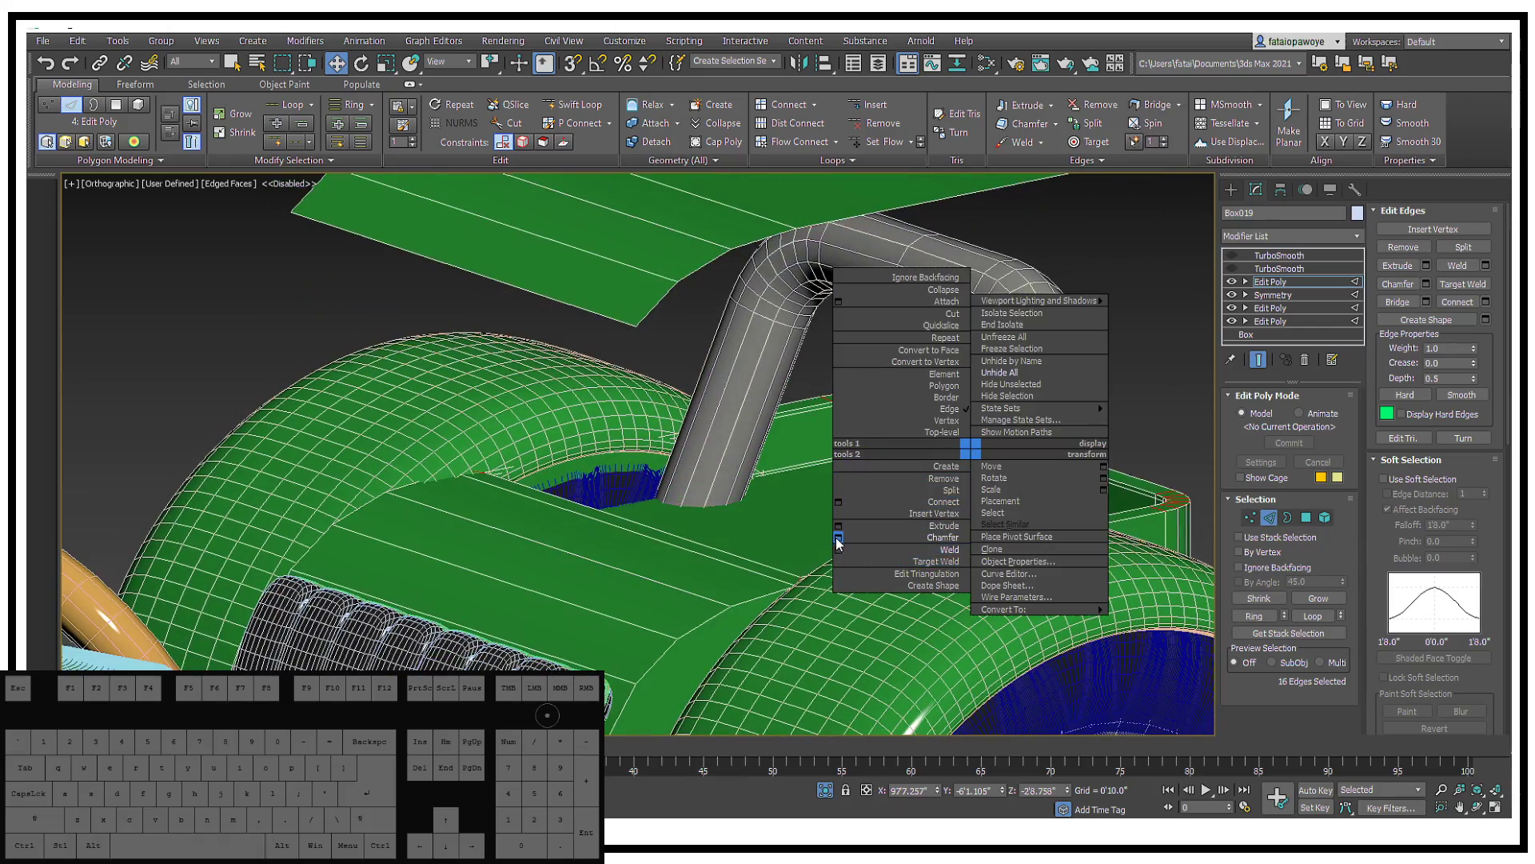
pyautogui.click(838, 501)
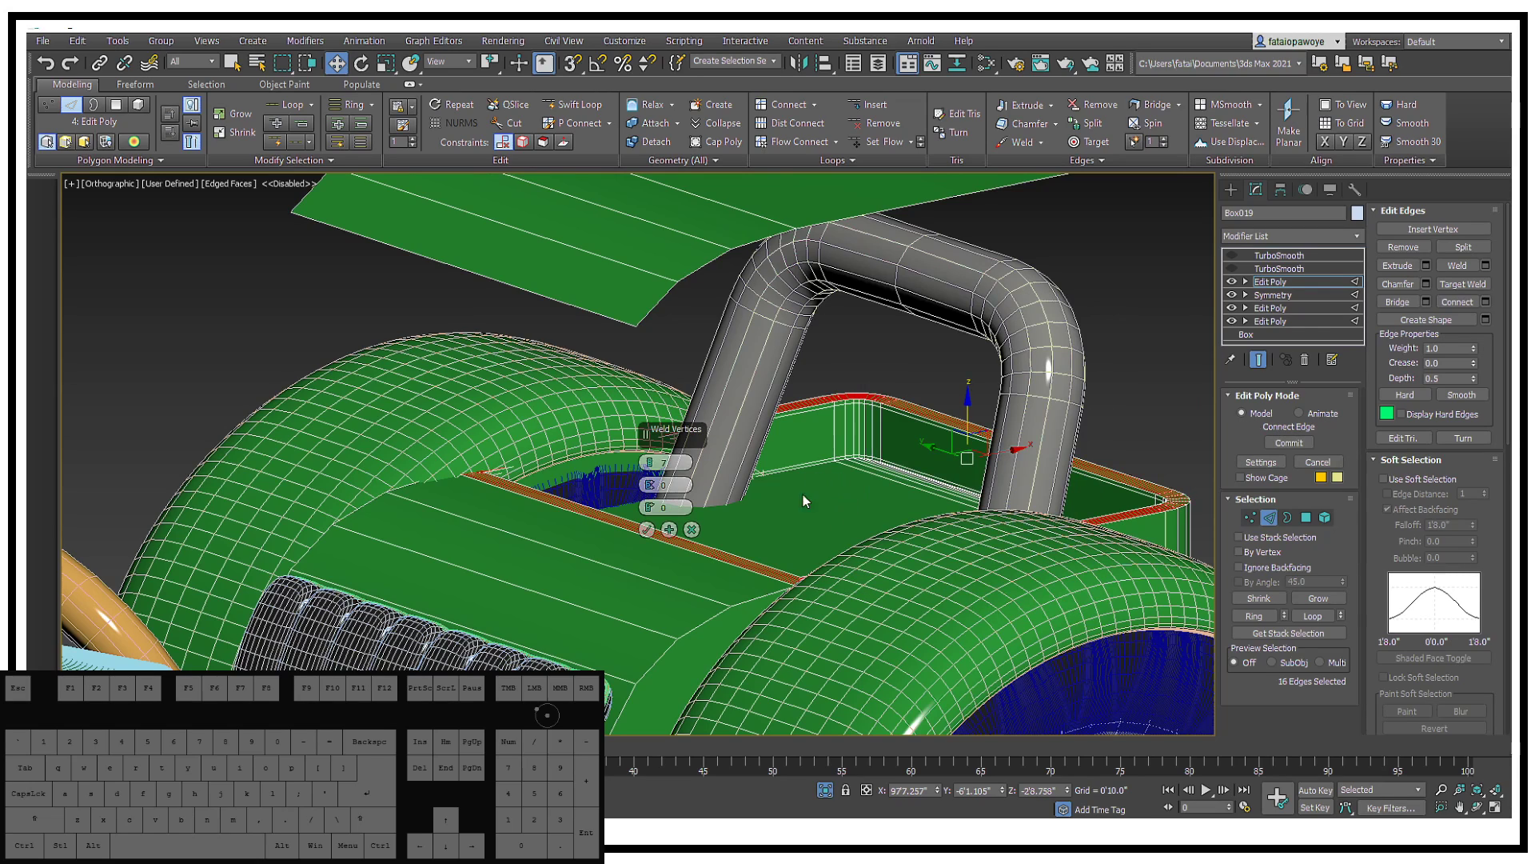
pyautogui.rightClick(648, 463)
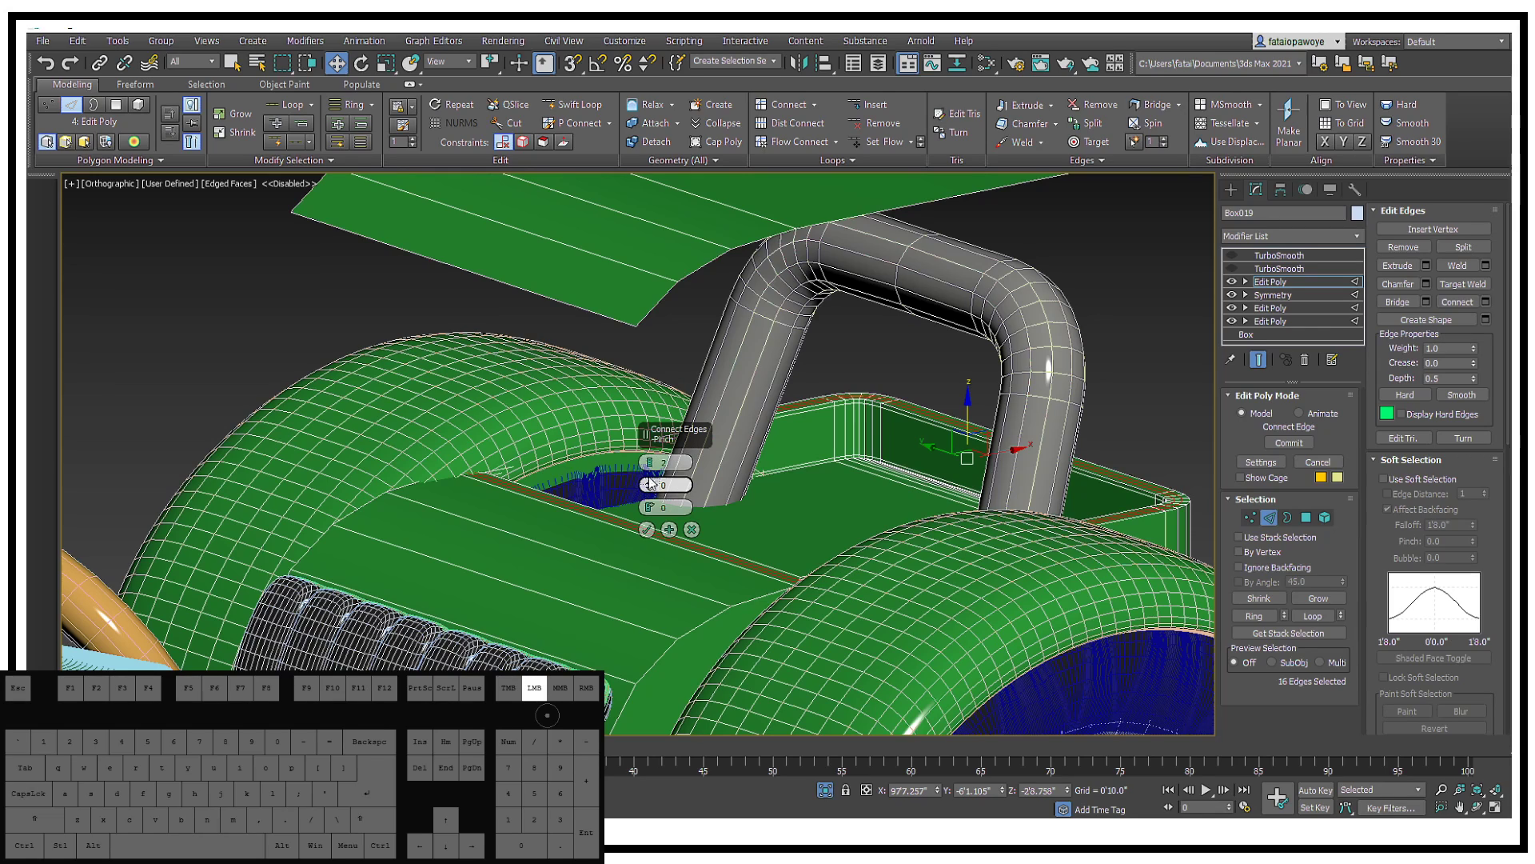
pyautogui.click(648, 530)
# Step: Isolate the green body object and bring its side into view
pyautogui.keyDown('alt'); pyautogui.moveTo(649, 529); pyautogui.dragTo(837, 366, button='middle'); pyautogui.keyUp('alt')
pyautogui.hotkey('alt', 'q')
pyautogui.scroll(-5, 750, 336)
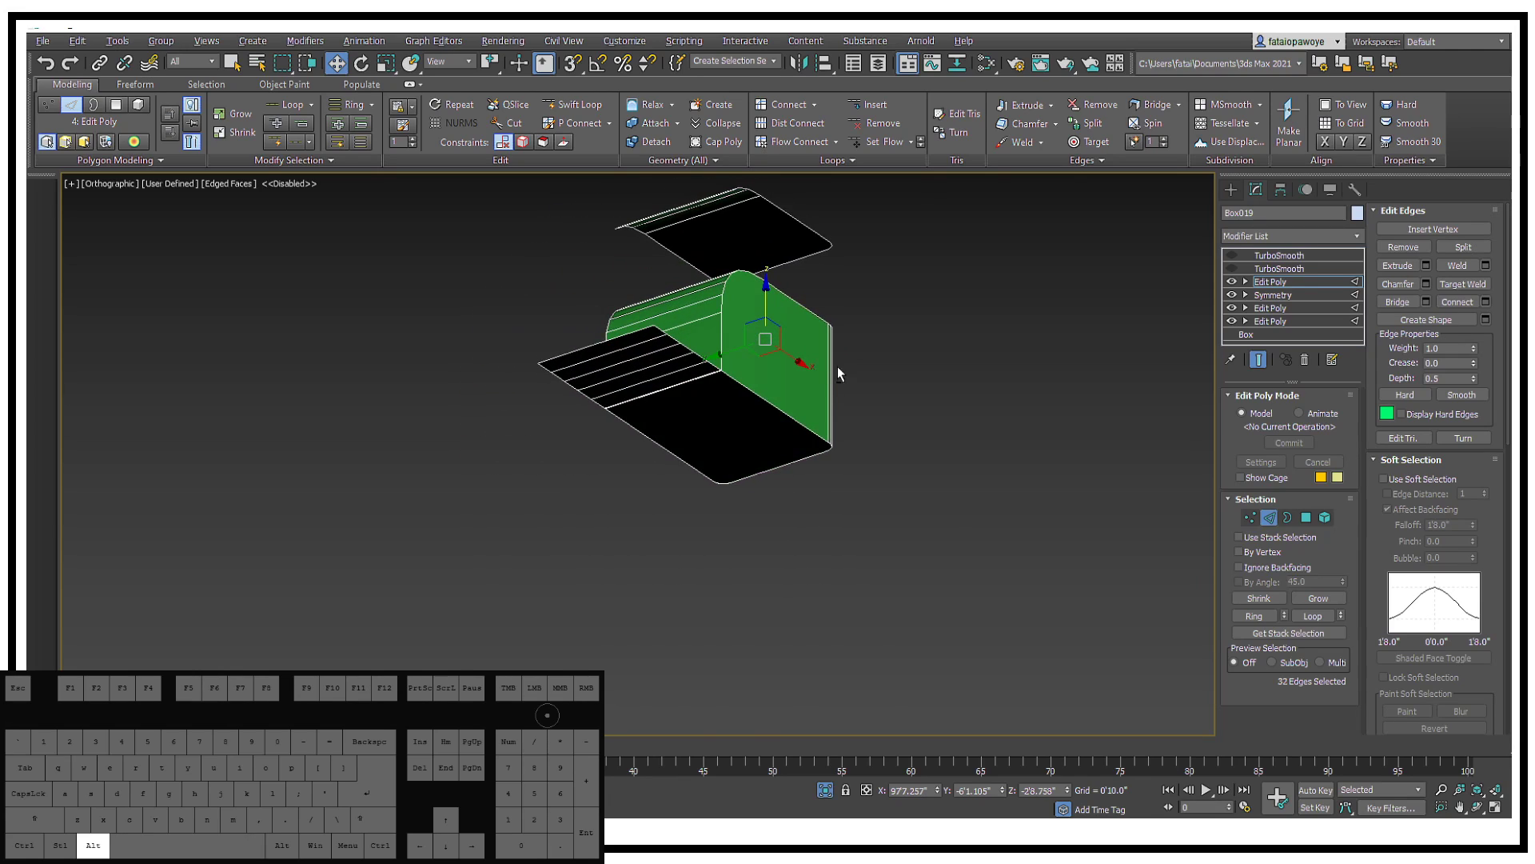
pyautogui.scroll(10, 689, 397)
pyautogui.keyDown('alt'); pyautogui.moveTo(690, 397); pyautogui.dragTo(902, 393, button='middle'); pyautogui.keyUp('alt')
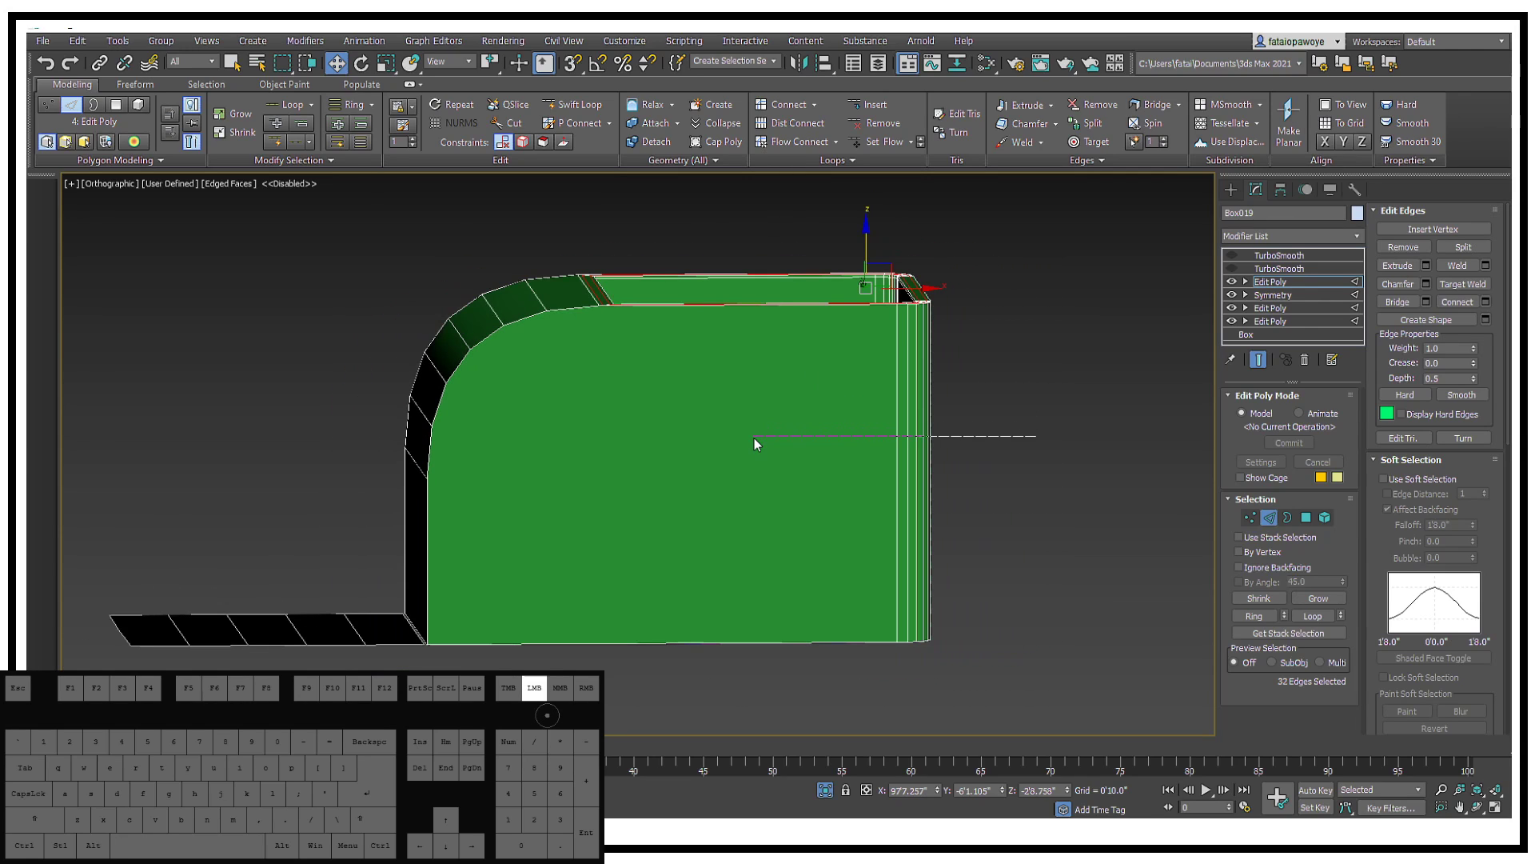
# Step: Select the vertical edges at the body's rear end and connect them with 6 segments and a pinch of 0
pyautogui.moveTo(755, 438); pyautogui.dragTo(755, 438)
pyautogui.keyDown('alt'); pyautogui.moveTo(974, 491); pyautogui.dragTo(771, 473, button='middle'); pyautogui.keyUp('alt')
pyautogui.keyDown('alt'); pyautogui.moveTo(947, 494); pyautogui.dragTo(1054, 439, button='middle'); pyautogui.keyUp('alt')
pyautogui.rightClick(1051, 439)
pyautogui.click(917, 488)
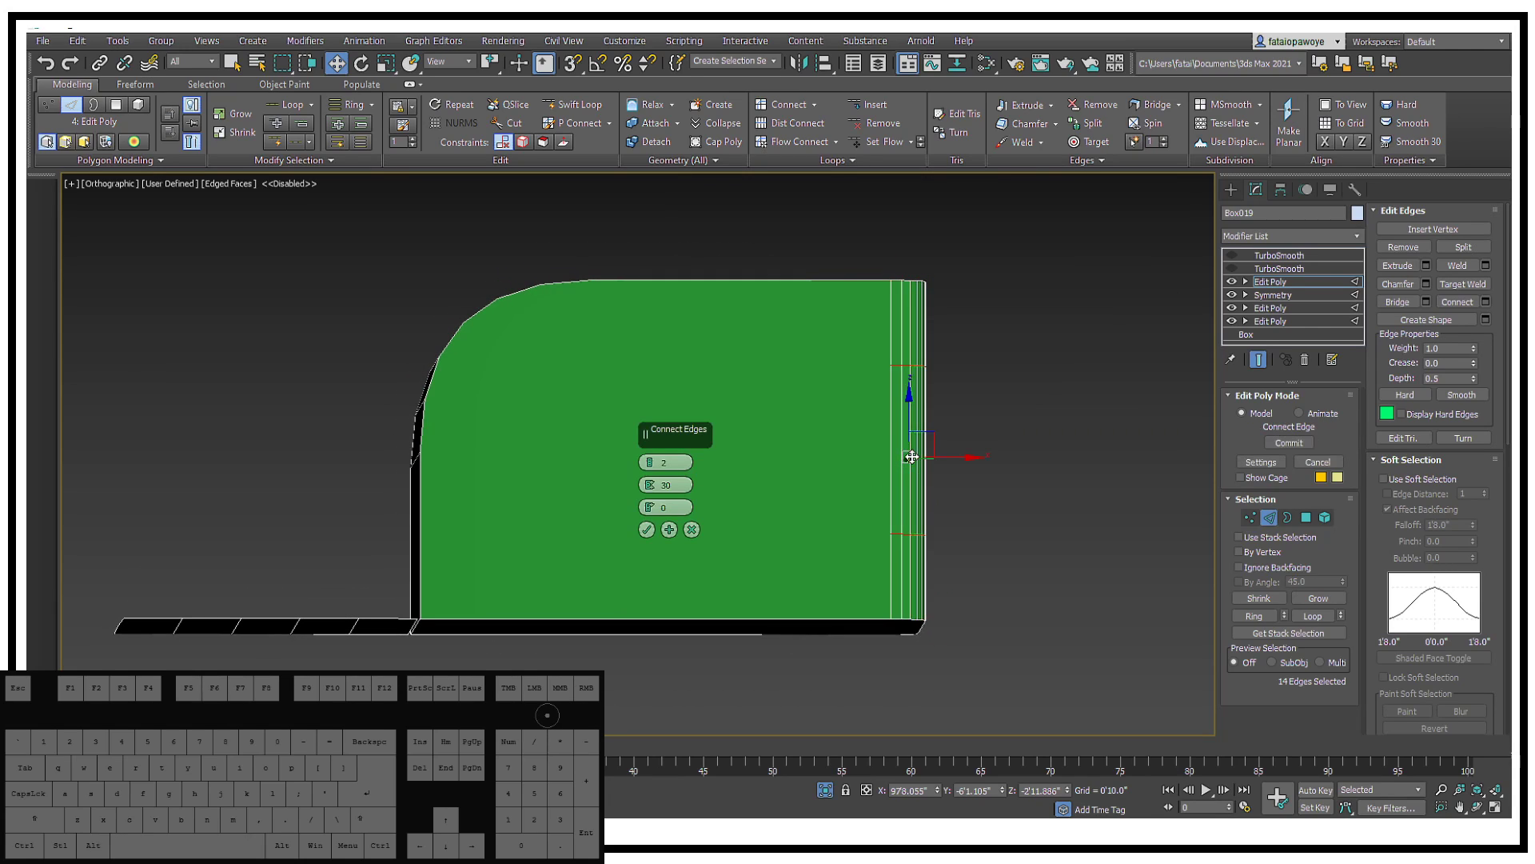
pyautogui.keyDown('alt'); pyautogui.moveTo(920, 491); pyautogui.dragTo(612, 435, button='middle'); pyautogui.keyUp('alt')
pyautogui.keyDown('alt'); pyautogui.moveTo(652, 487); pyautogui.dragTo(643, 395, button='middle'); pyautogui.keyUp('alt')
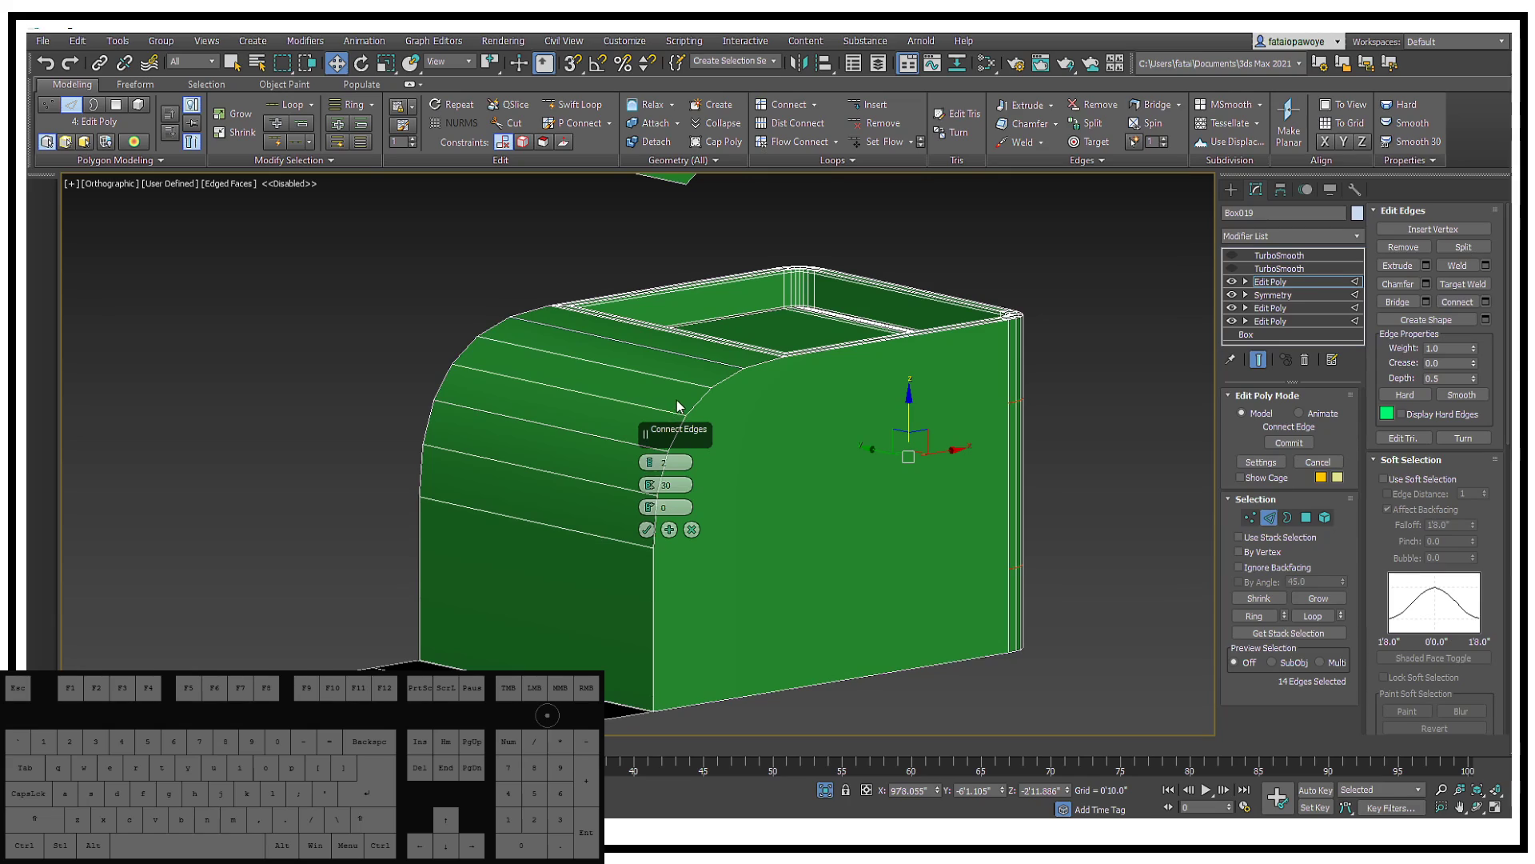
pyautogui.rightClick(651, 484)
pyautogui.moveTo(652, 463); pyautogui.dragTo(650, 459)
pyautogui.keyDown('alt'); pyautogui.moveTo(918, 507); pyautogui.dragTo(824, 494, button='middle'); pyautogui.keyUp('alt')
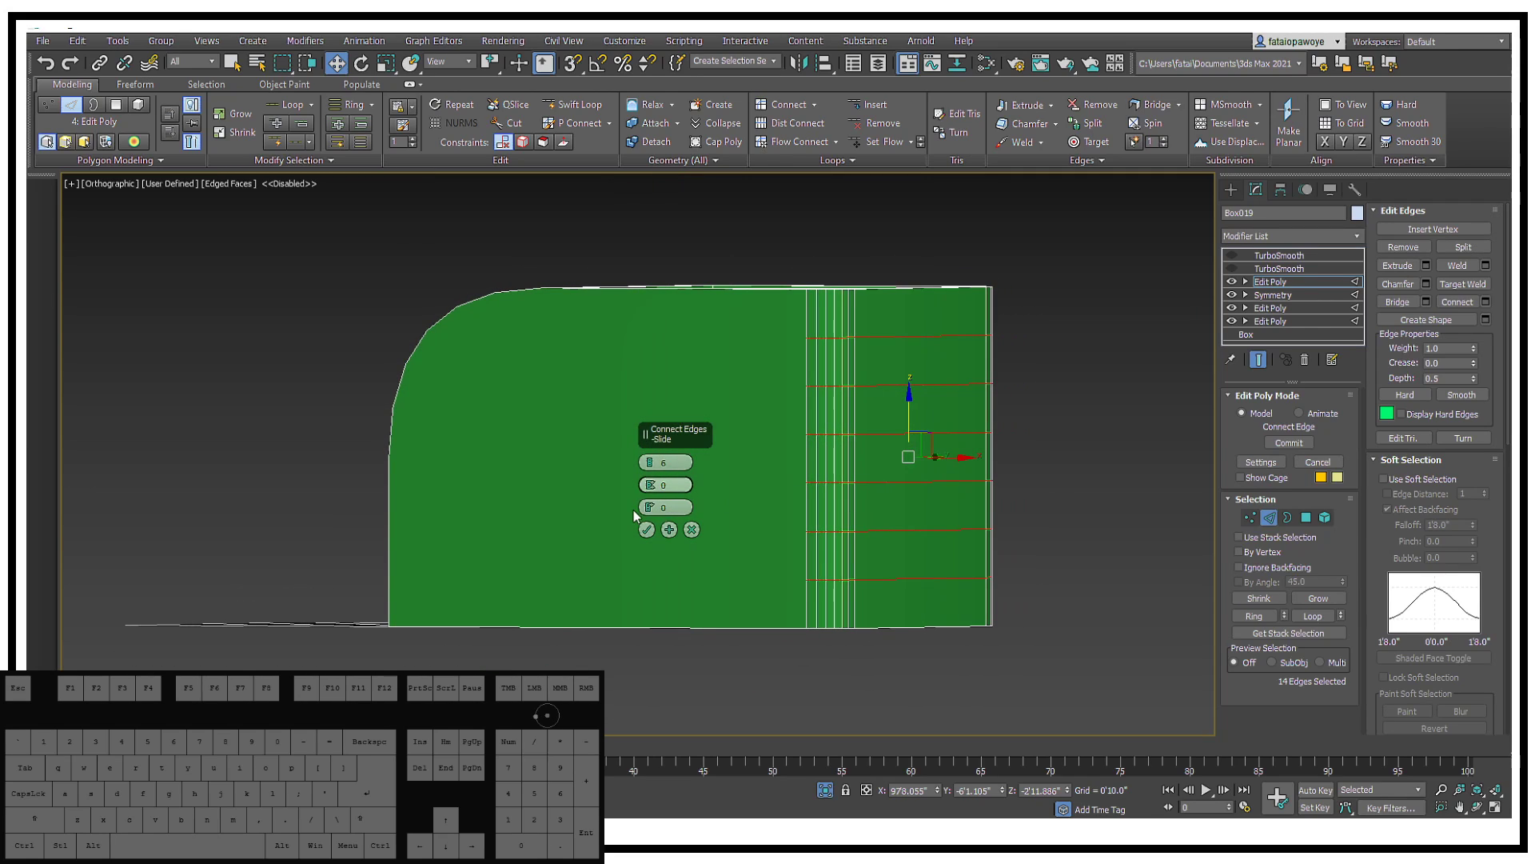
# Step: Set the rear edge connection's pinch to -51 and slide to 324, and apply it
pyautogui.moveTo(651, 486); pyautogui.dragTo(641, 527)
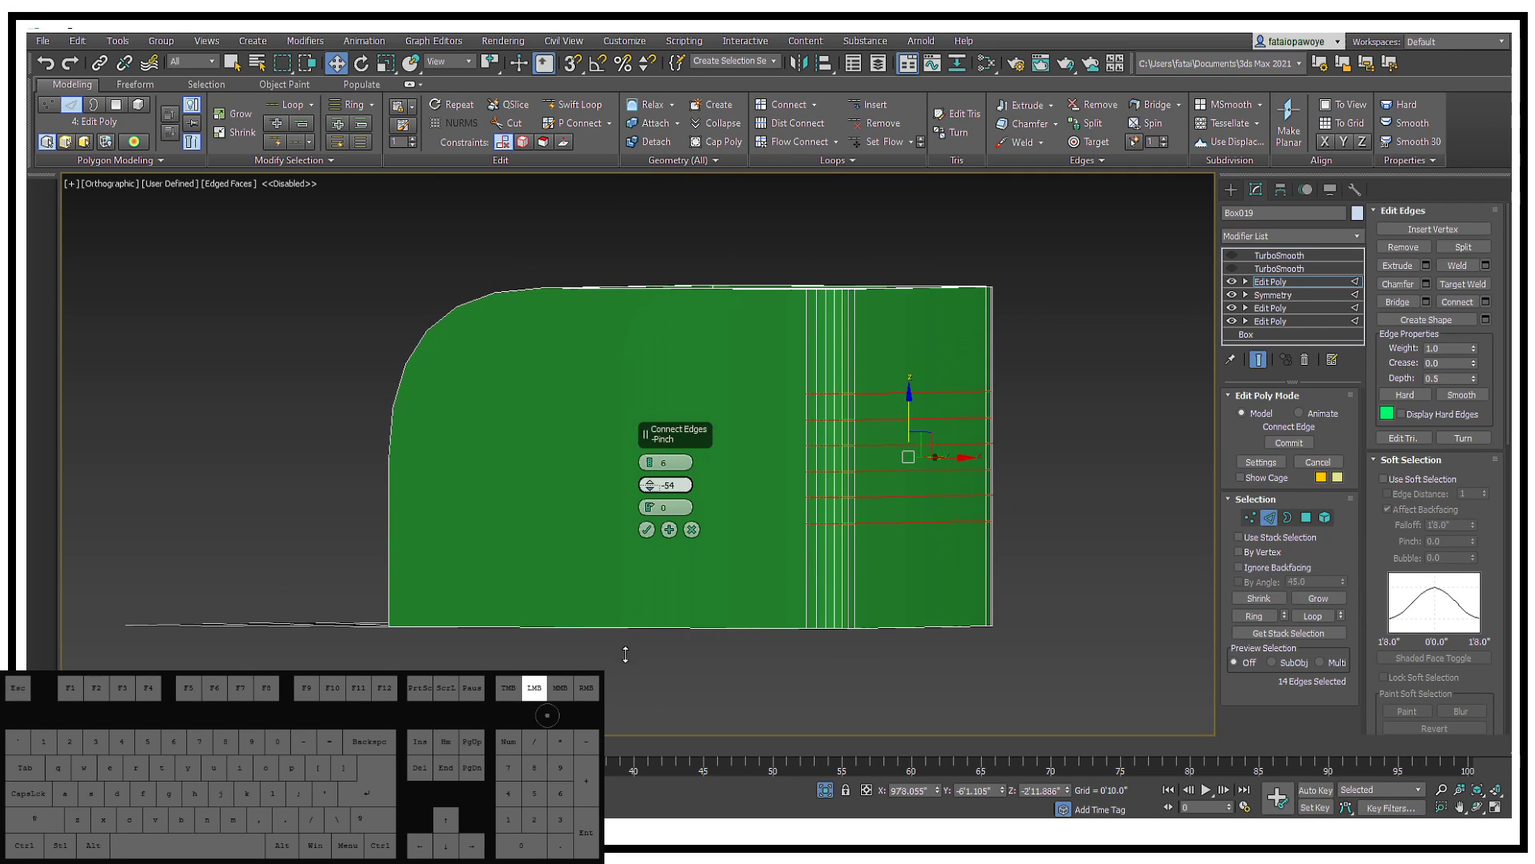
pyautogui.moveTo(631, 648); pyautogui.dragTo(631, 646)
pyautogui.moveTo(650, 507); pyautogui.dragTo(650, 503)
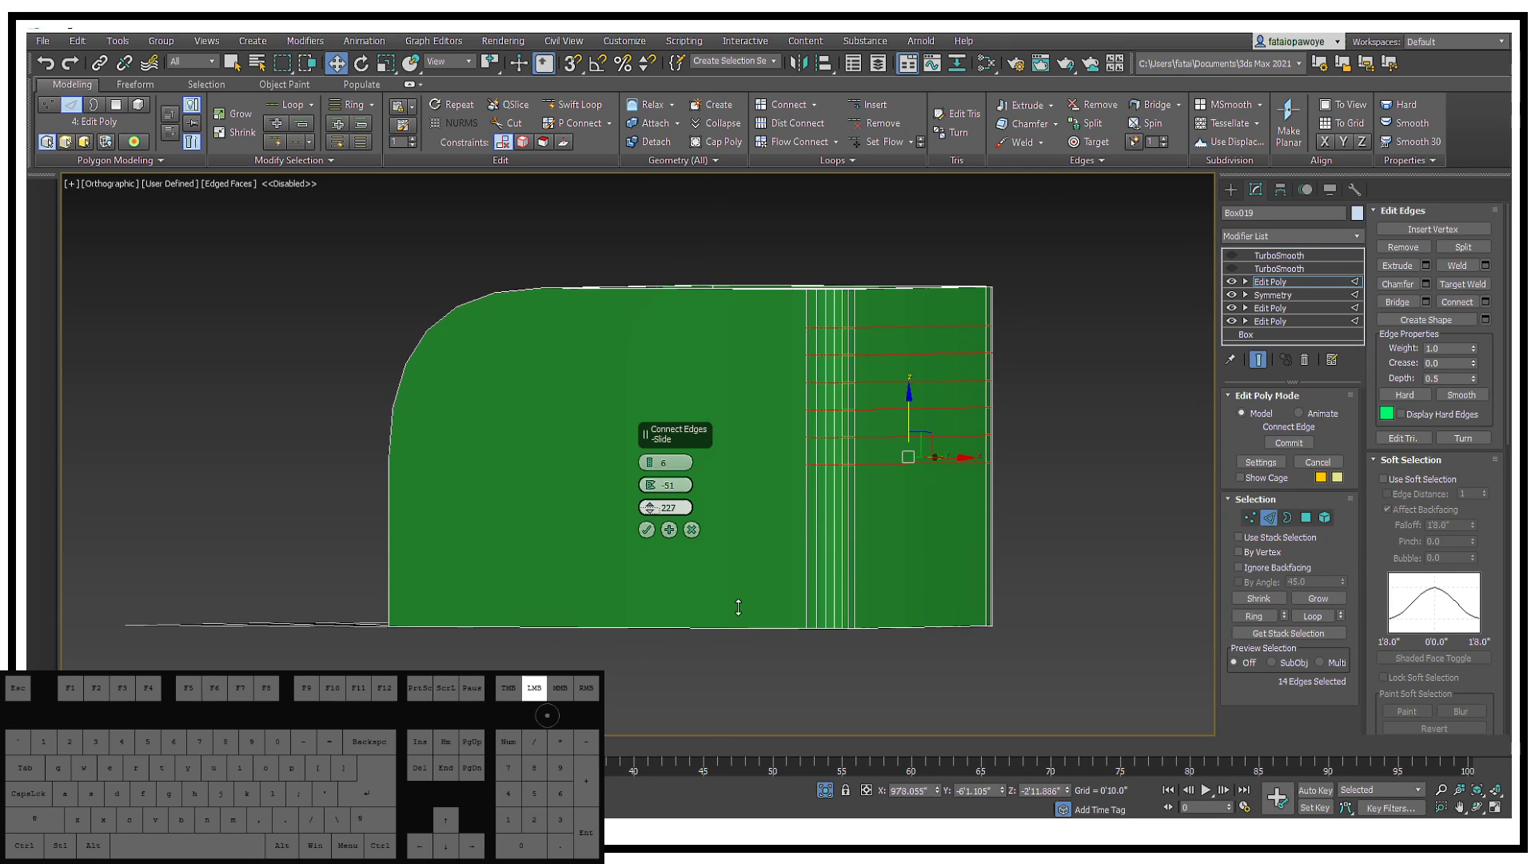
pyautogui.moveTo(738, 607); pyautogui.dragTo(754, 523)
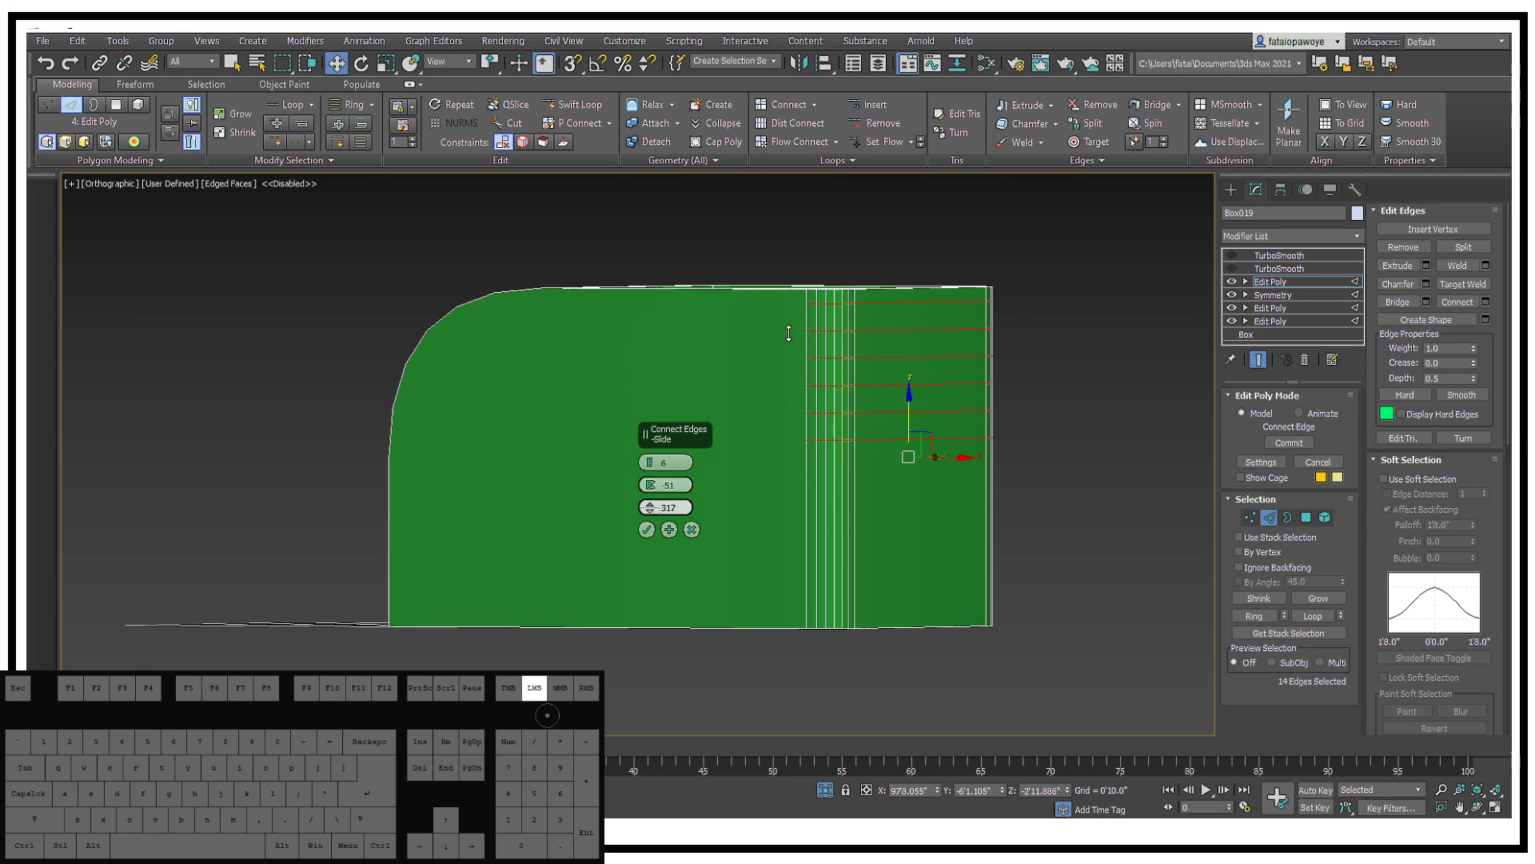
pyautogui.moveTo(791, 313); pyautogui.dragTo(790, 313)
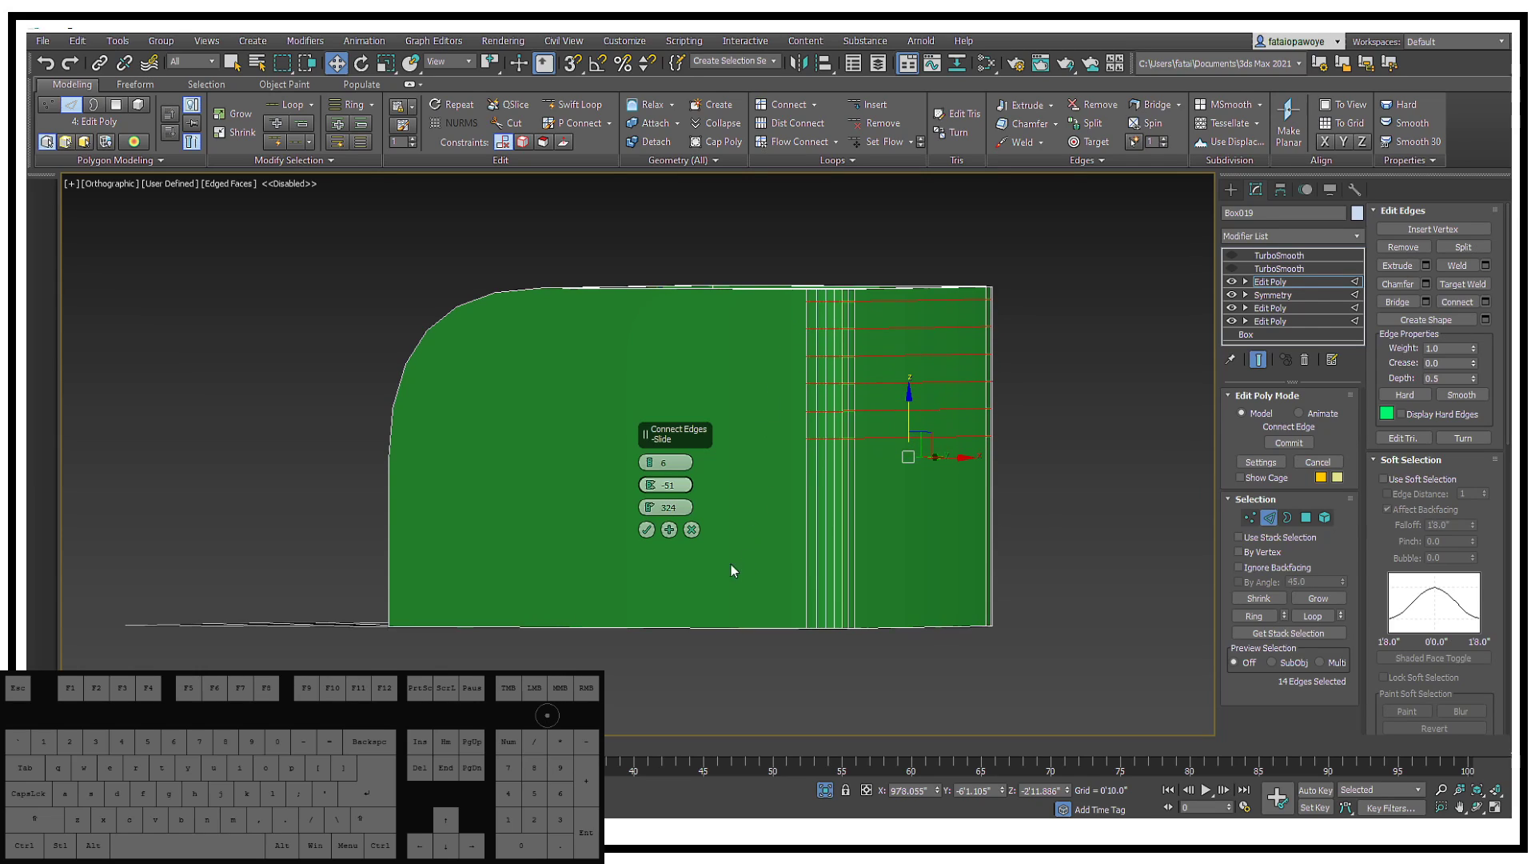
pyautogui.click(646, 529)
# Step: Select the uppermost vertex of the rear edge loops and its matching vertex on the front curve, and connect them across the body's side
pyautogui.keyDown('alt'); pyautogui.moveTo(649, 525); pyautogui.dragTo(741, 544, button='middle'); pyautogui.keyUp('alt')
pyautogui.press('1')
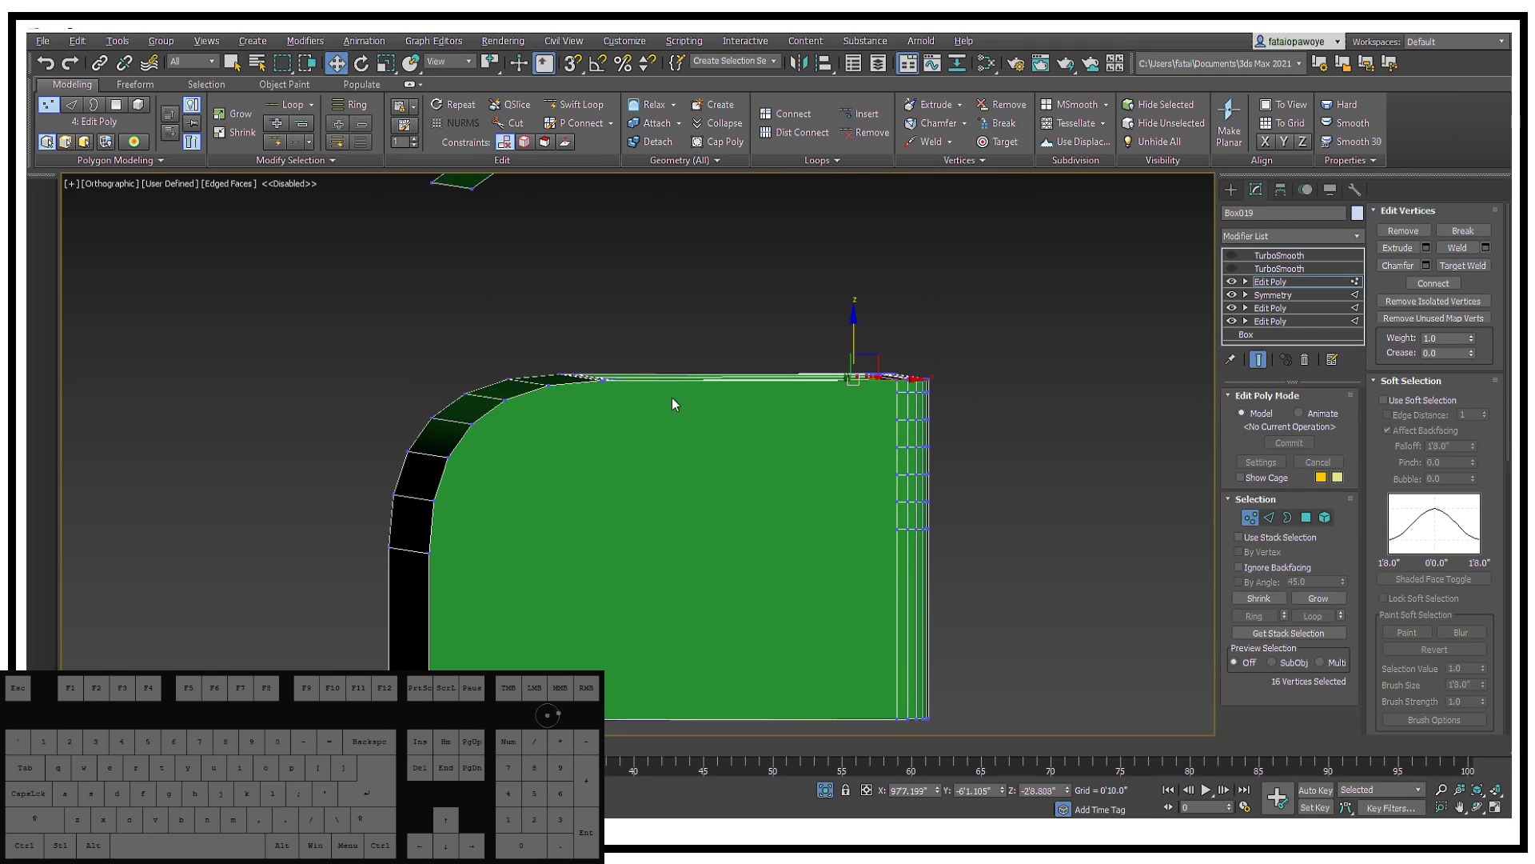
pyautogui.scroll(2, 664, 390)
pyautogui.click(994, 387)
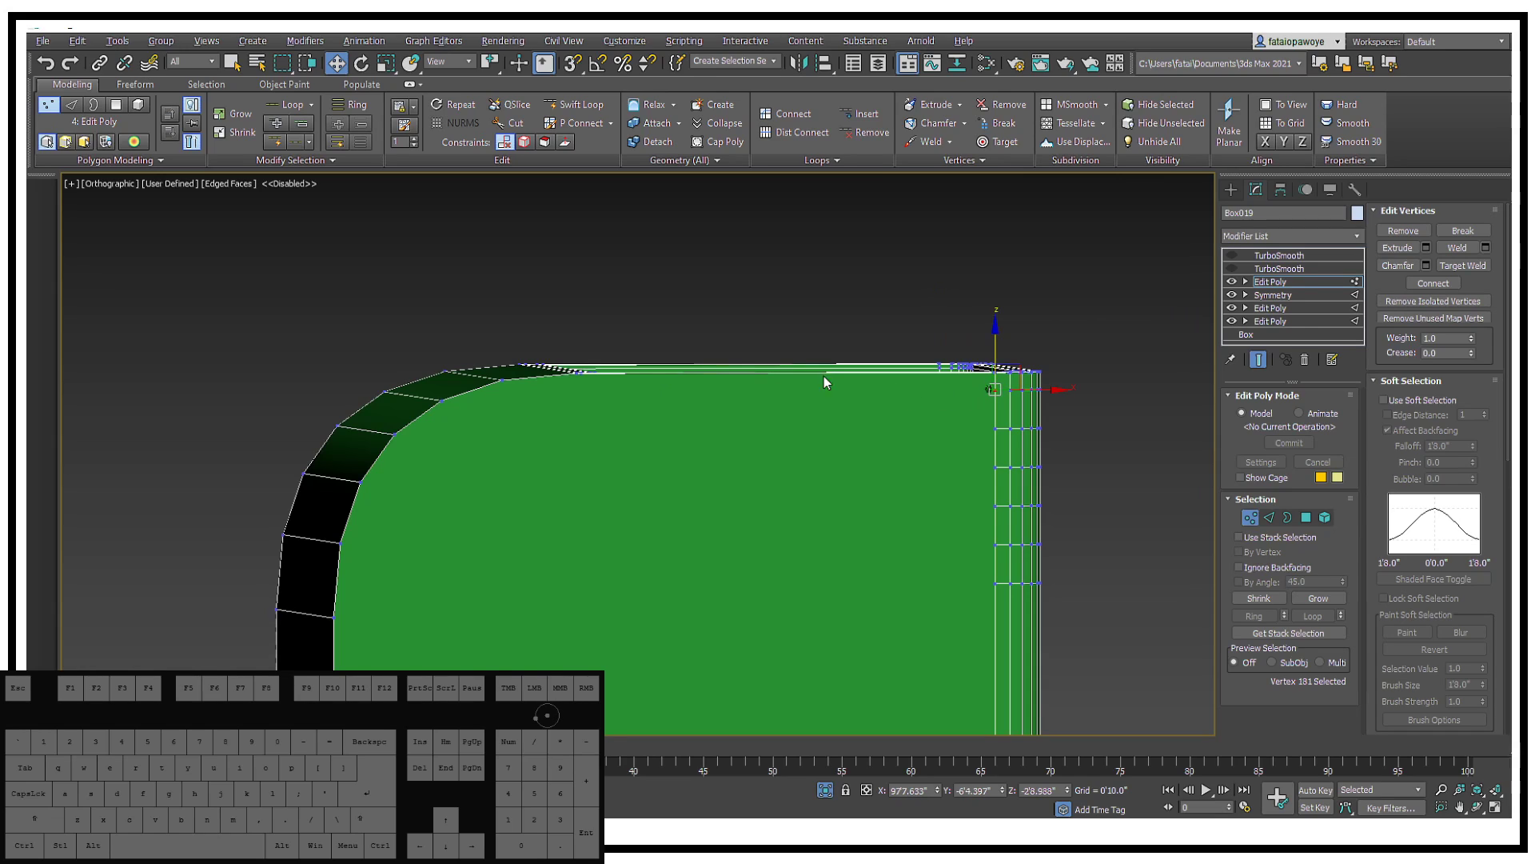
pyautogui.keyDown('ctrl'); pyautogui.click(503, 381); pyautogui.keyUp('ctrl')
pyautogui.moveTo(844, 410); pyautogui.dragTo(785, 441, button='middle')
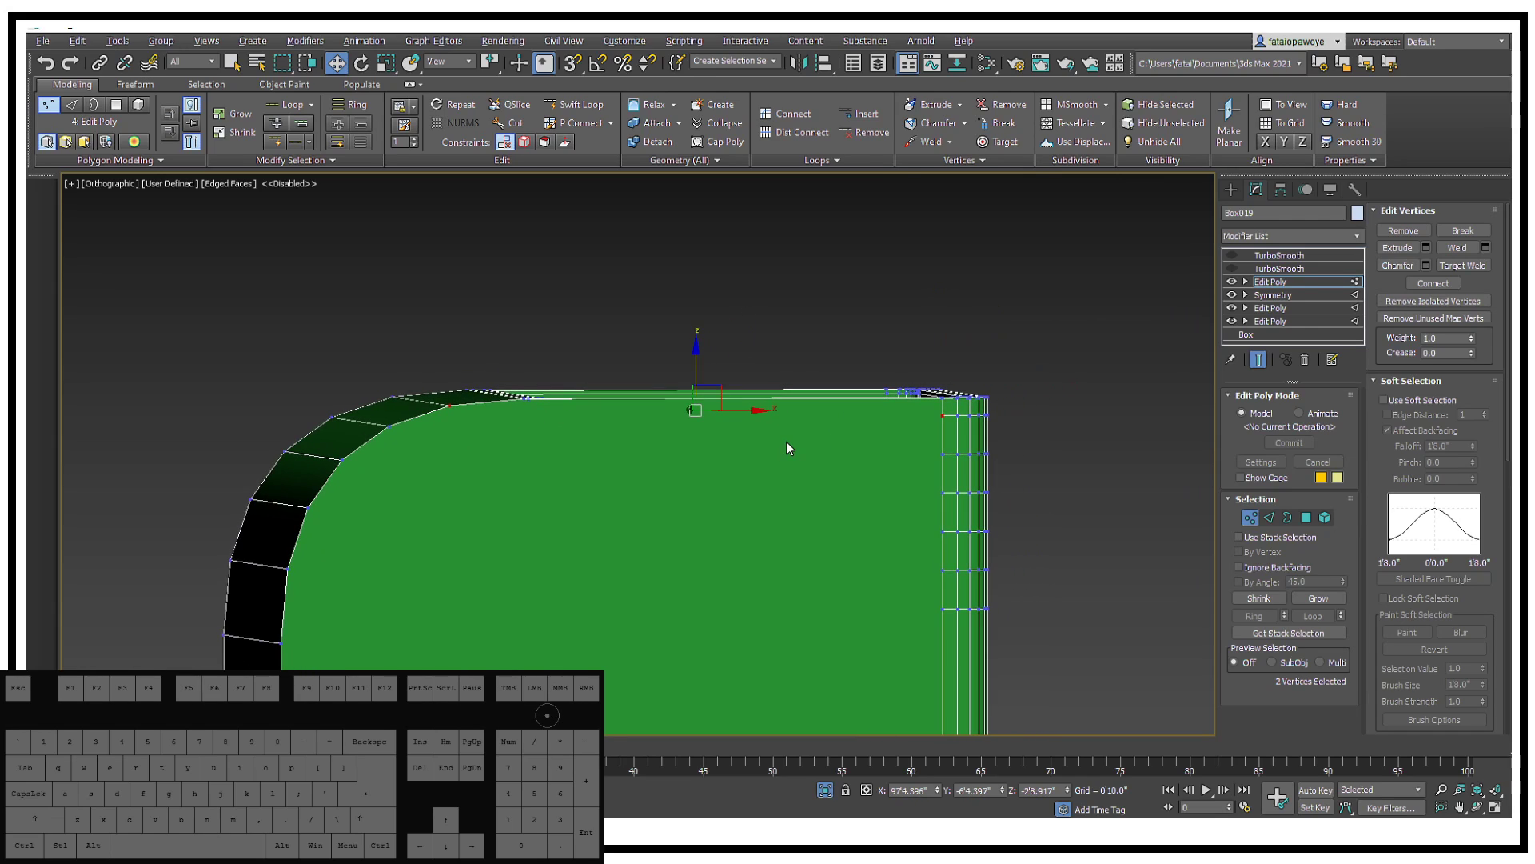
pyautogui.rightClick(931, 421)
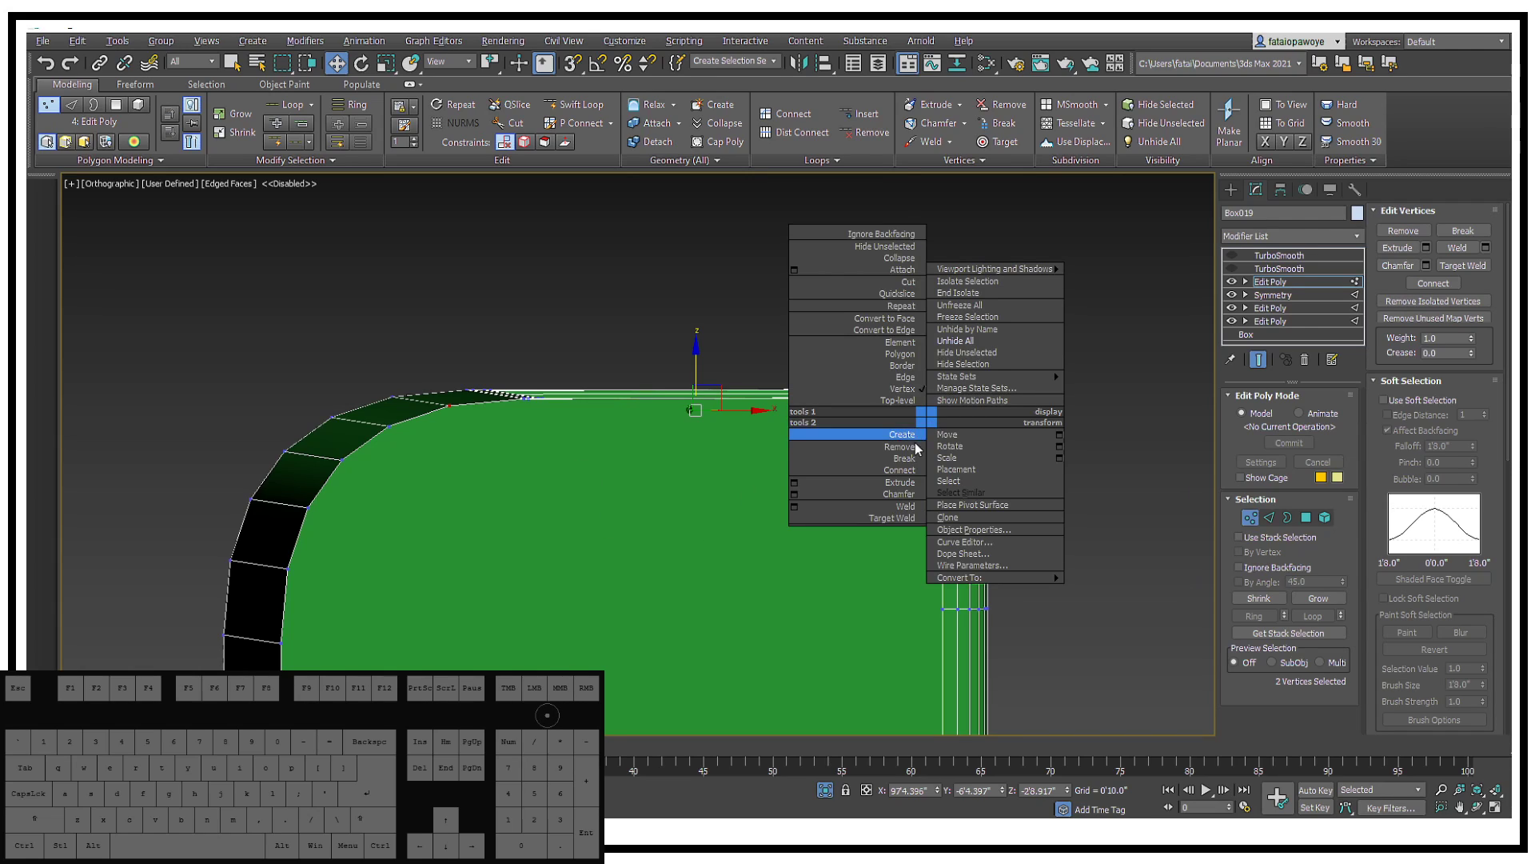
pyautogui.click(902, 481)
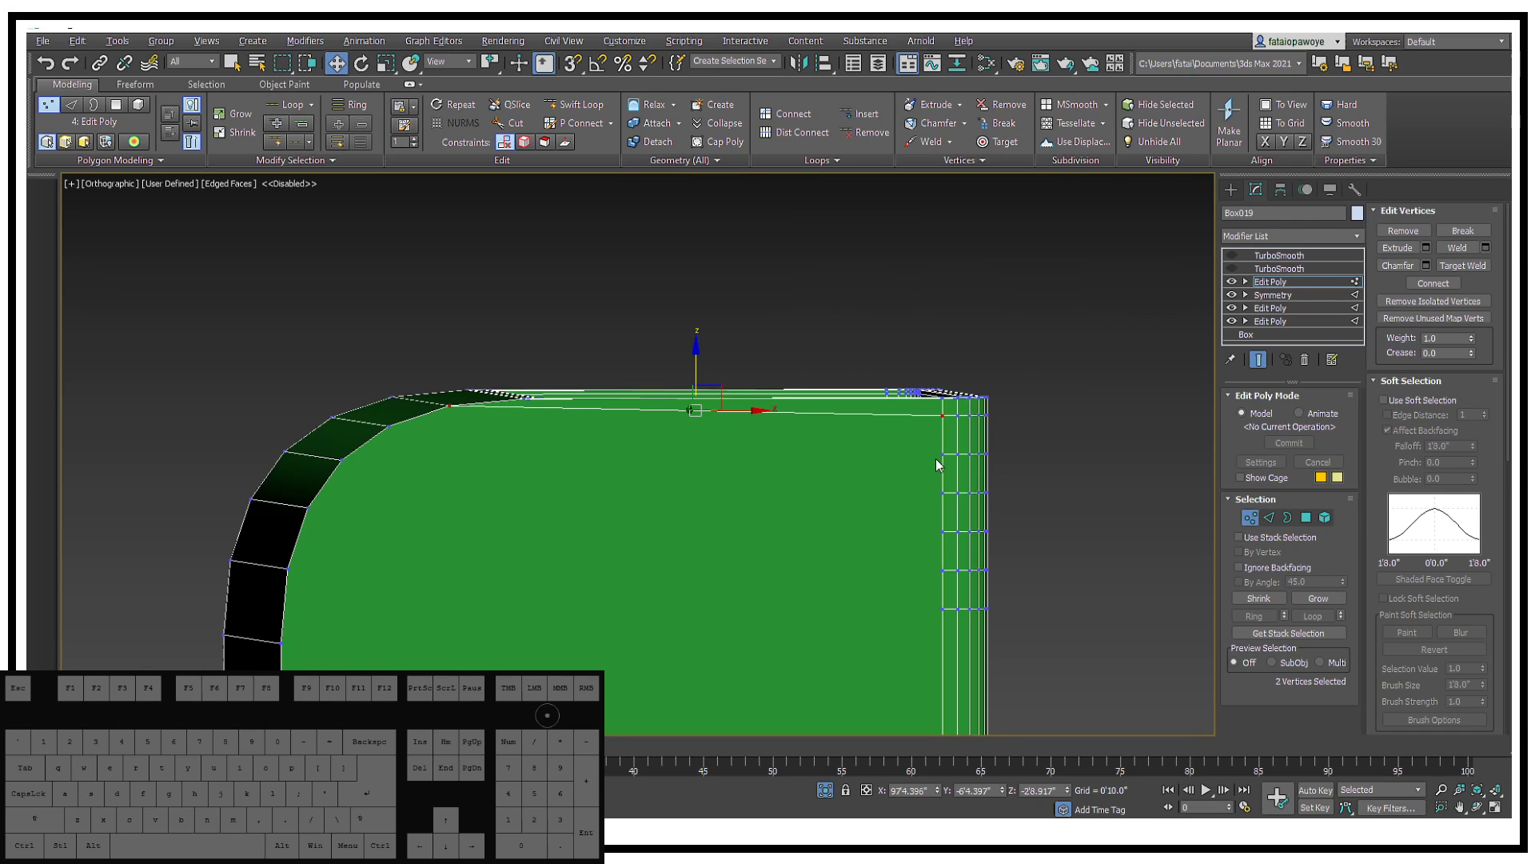
# Step: Connect the next three vertex pairs down the body's side, each from the rear edge loops to the front curve
pyautogui.click(935, 458)
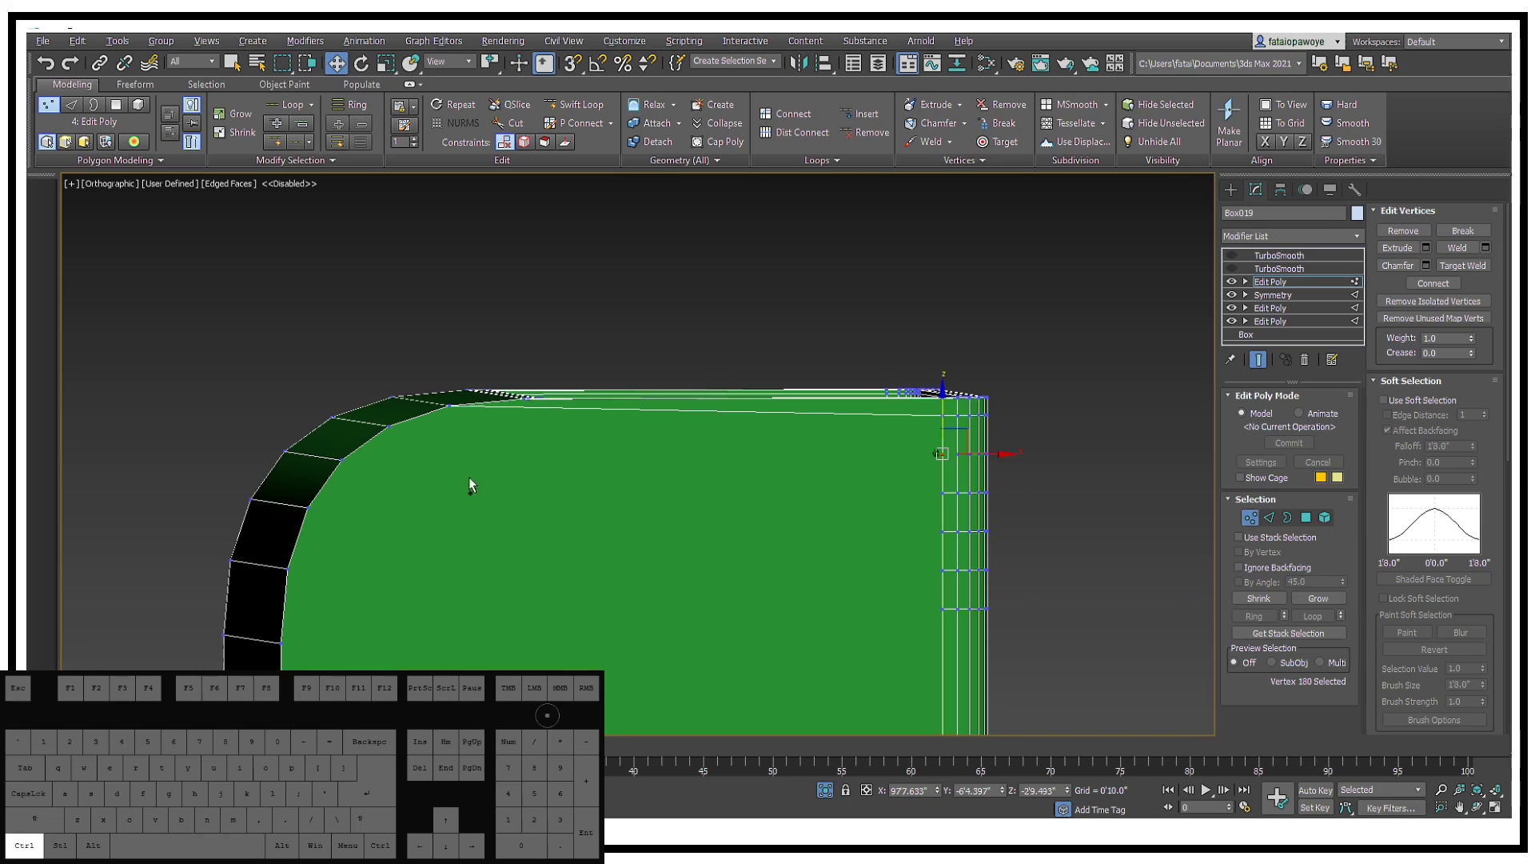
pyautogui.keyDown('ctrl'); pyautogui.click(392, 424); pyautogui.keyUp('ctrl')
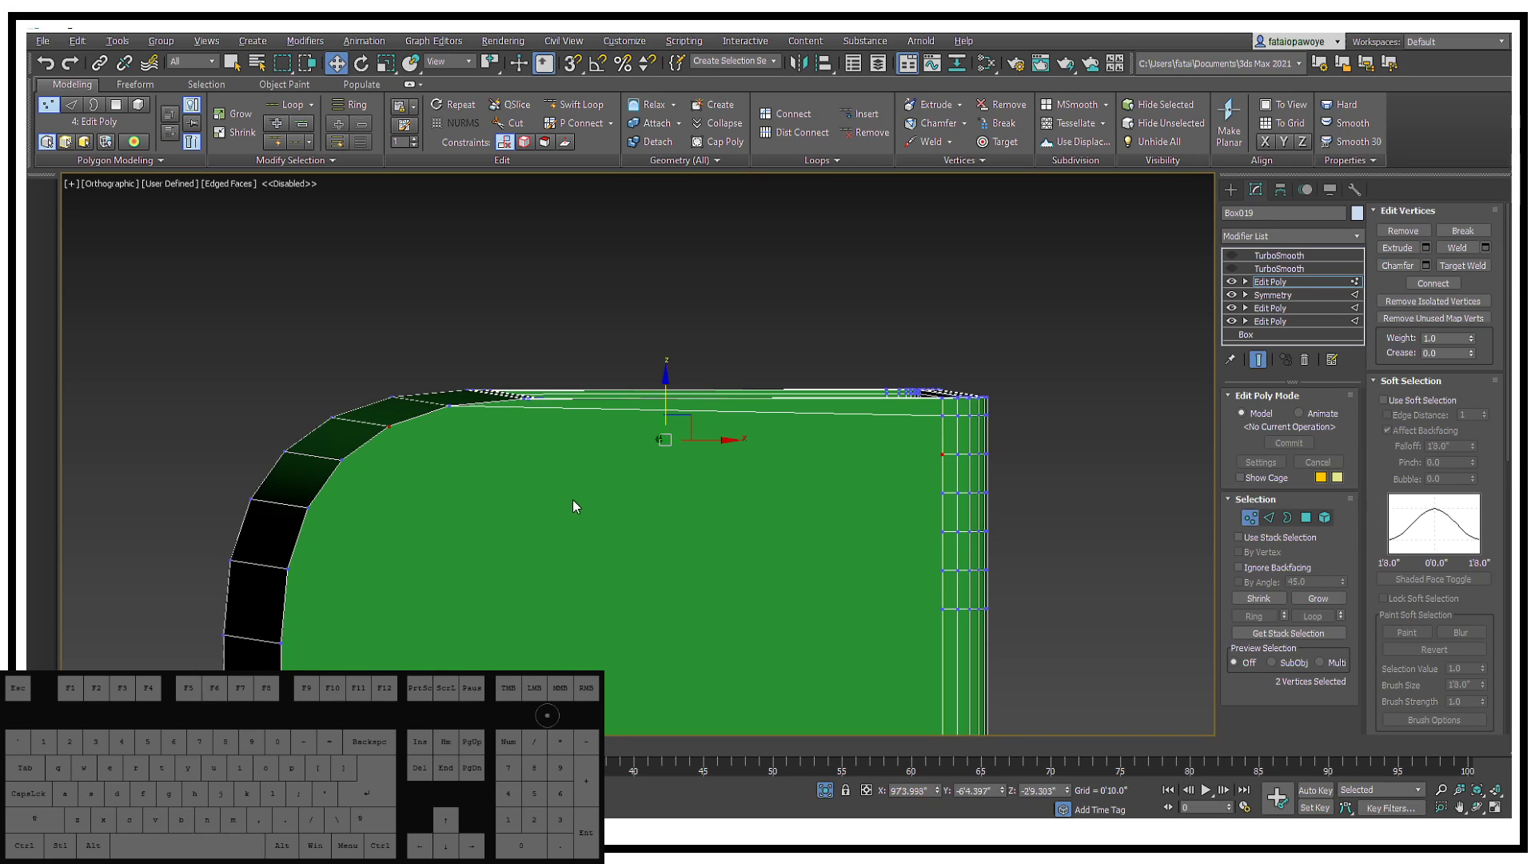
pyautogui.click(1431, 283)
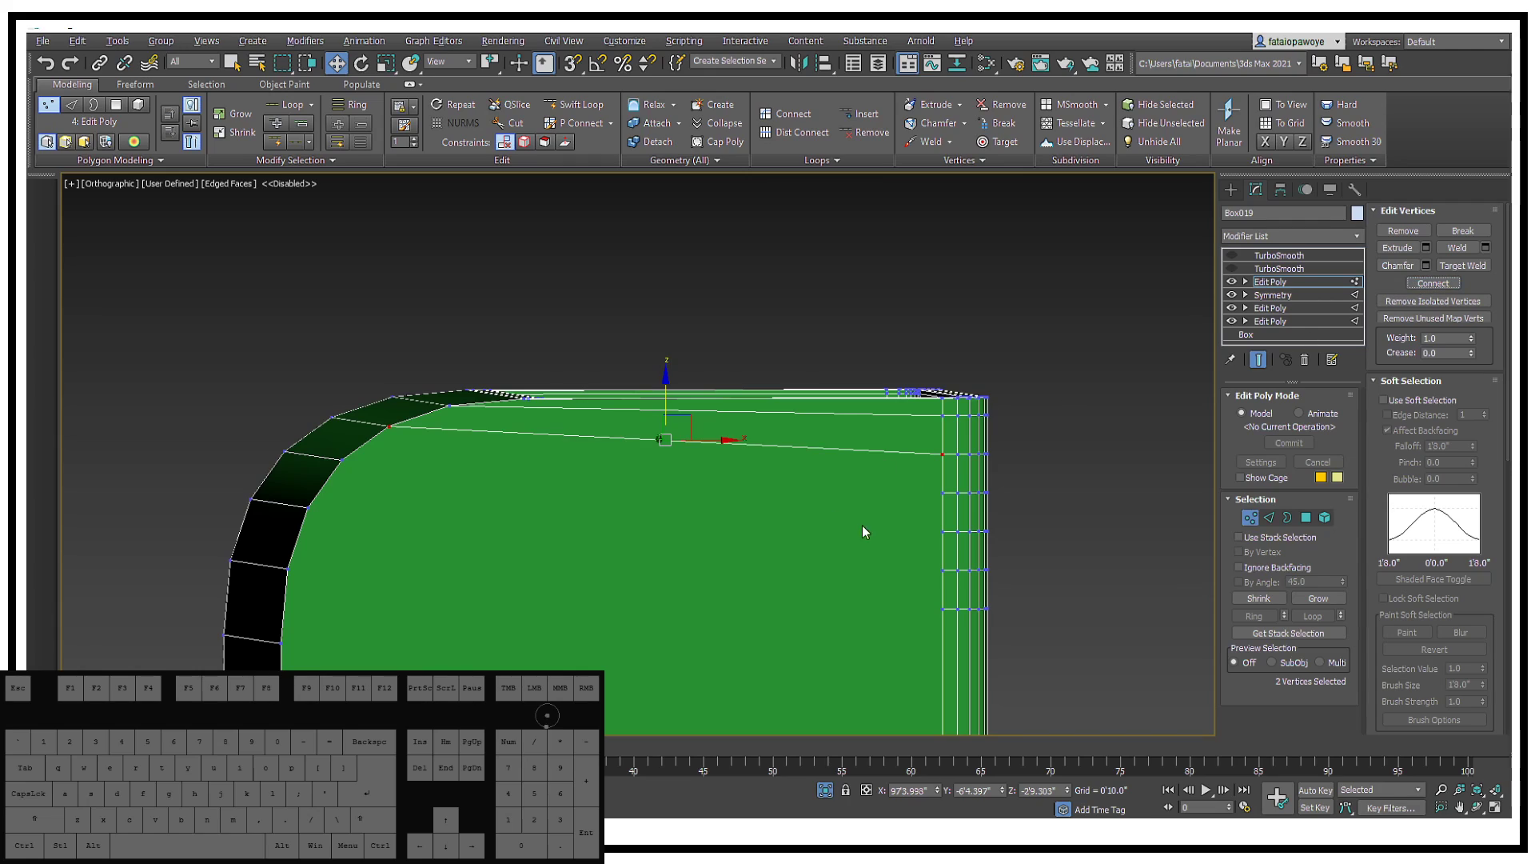
pyautogui.click(940, 488)
pyautogui.keyDown('ctrl'); pyautogui.click(343, 461); pyautogui.keyUp('ctrl')
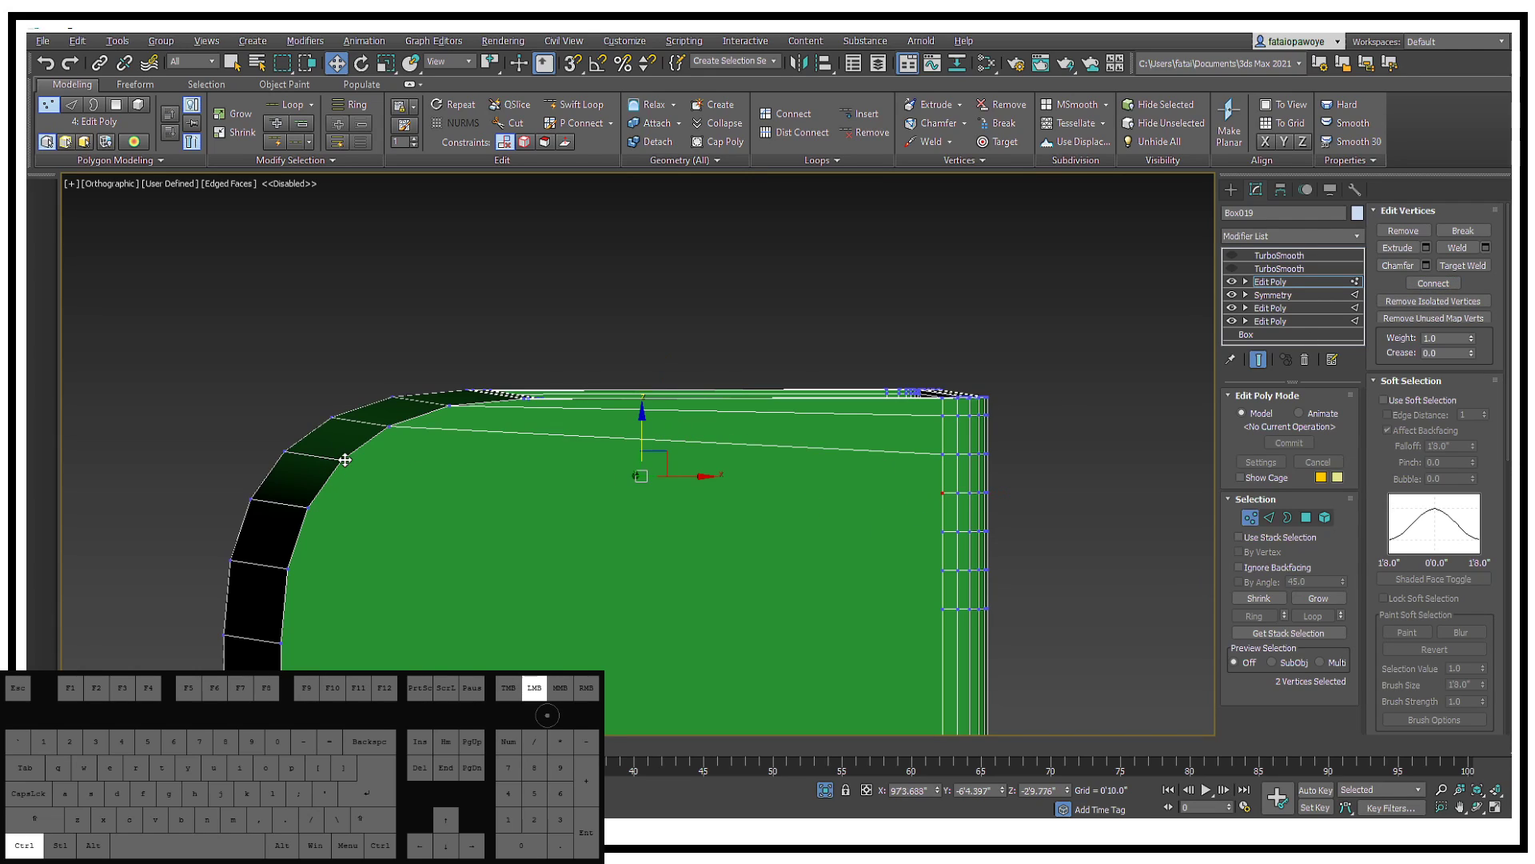
pyautogui.click(1423, 284)
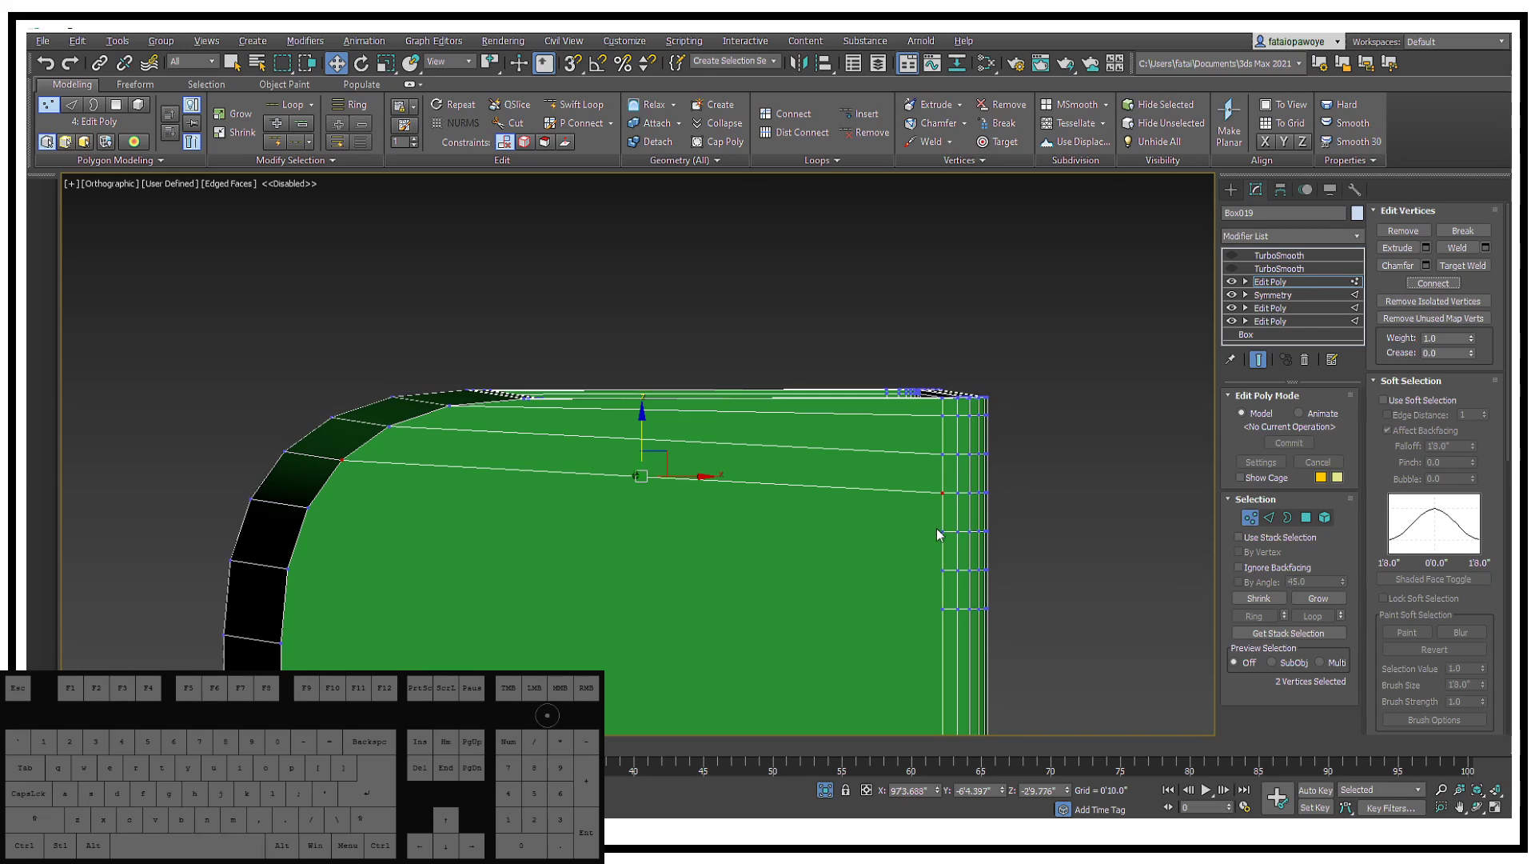
pyautogui.click(942, 531)
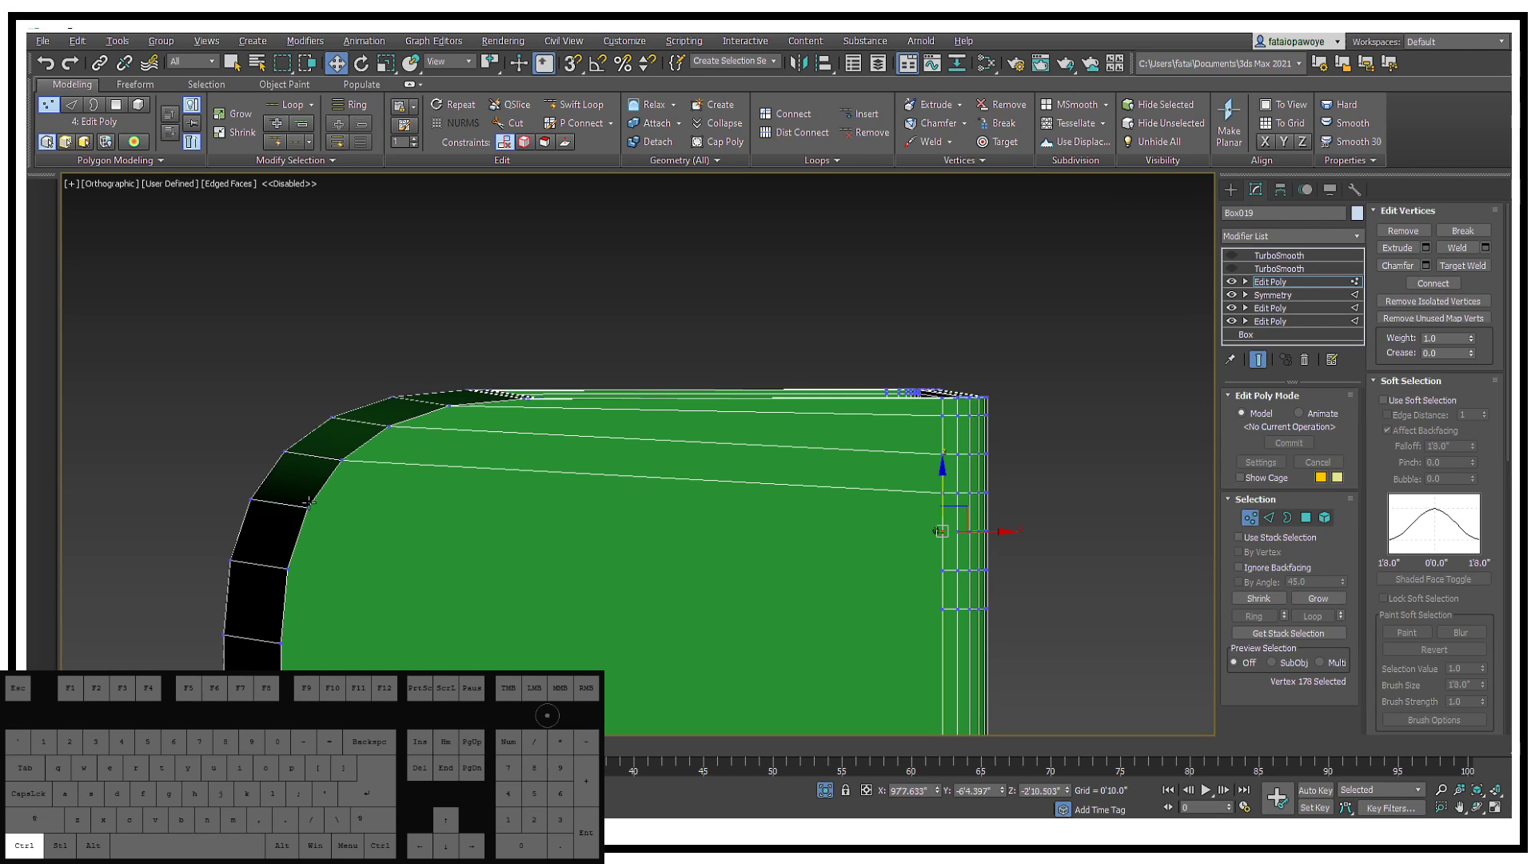
pyautogui.keyDown('ctrl'); pyautogui.click(310, 502); pyautogui.keyUp('ctrl')
pyautogui.rightClick(551, 529)
pyautogui.click(500, 584)
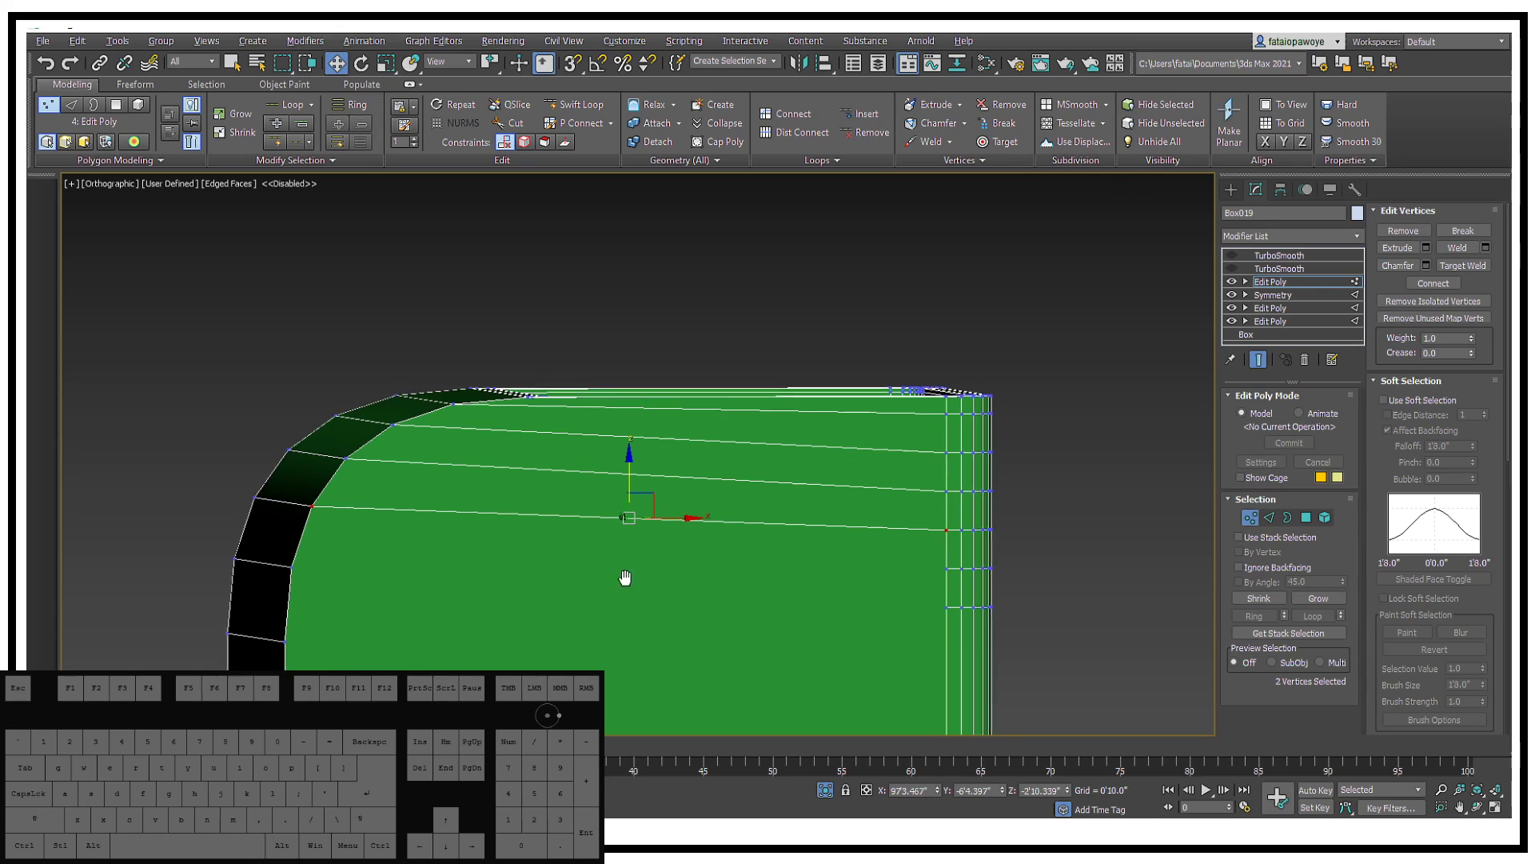
# Step: Cut two more edges across the side from the two lowest rear loop vertices to the remaining front curve vertices
pyautogui.moveTo(626, 577); pyautogui.dragTo(726, 514, button='middle')
pyautogui.hotkey('alt', 'c')
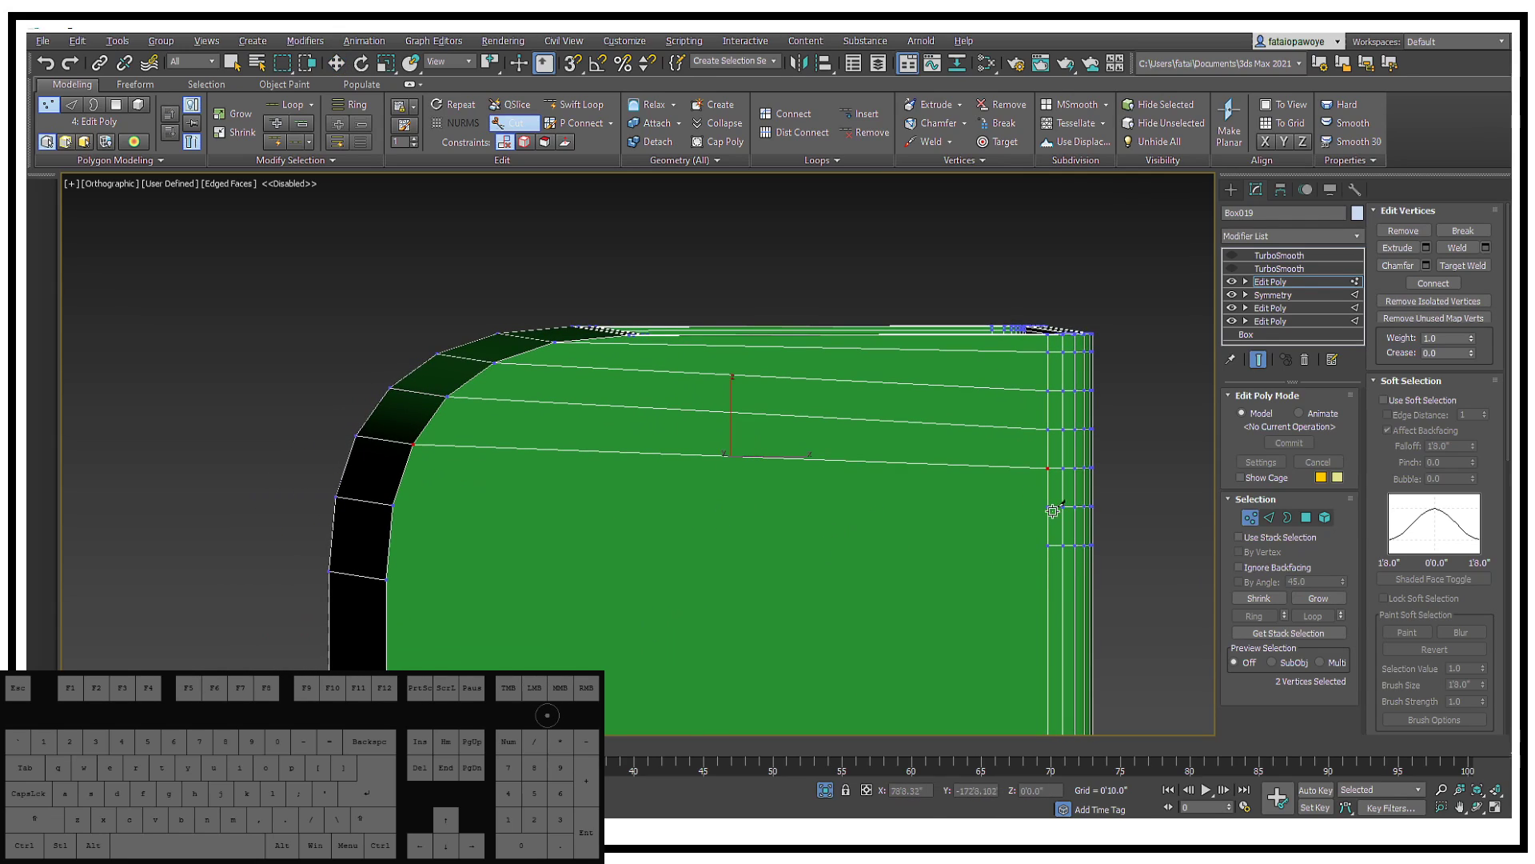
pyautogui.click(395, 501)
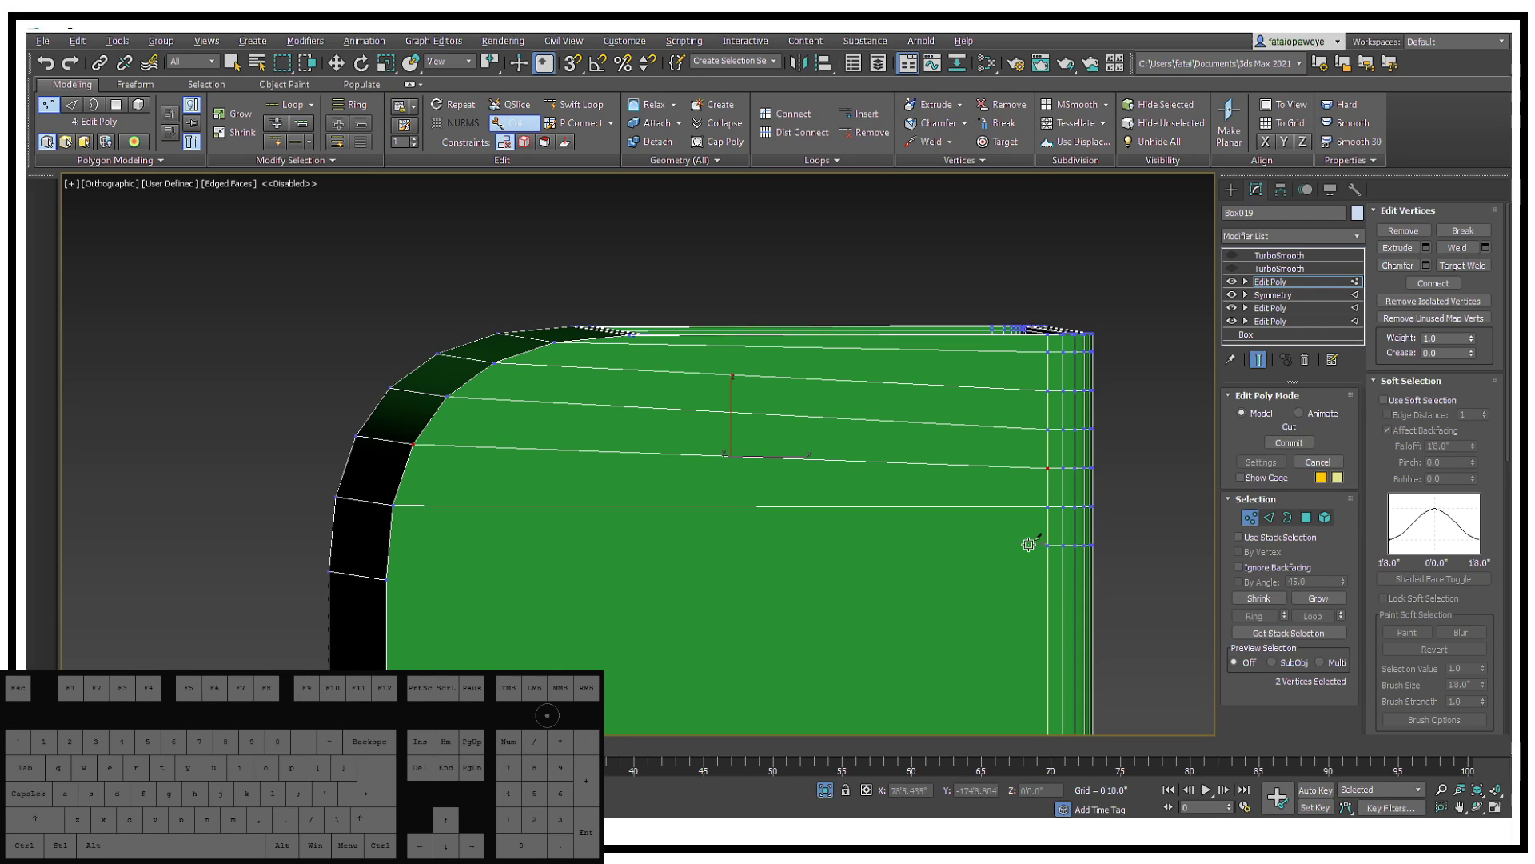
pyautogui.click(384, 576)
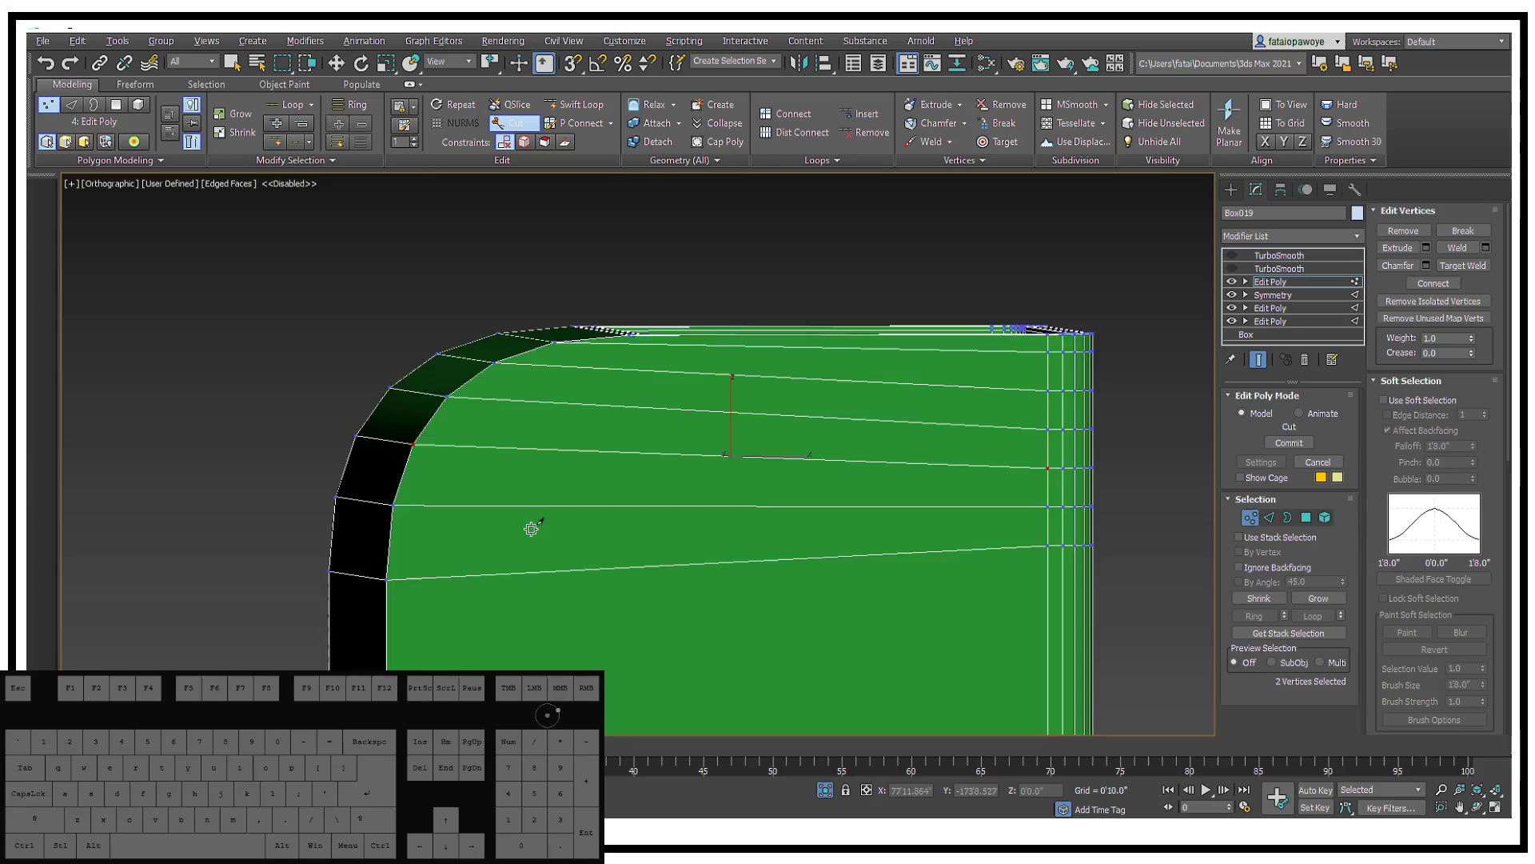
# Step: Examine the new edges around the body and select the open border of the panel floating above it
pyautogui.keyDown('alt'); pyautogui.moveTo(531, 528); pyautogui.dragTo(559, 497, button='middle'); pyautogui.keyUp('alt')
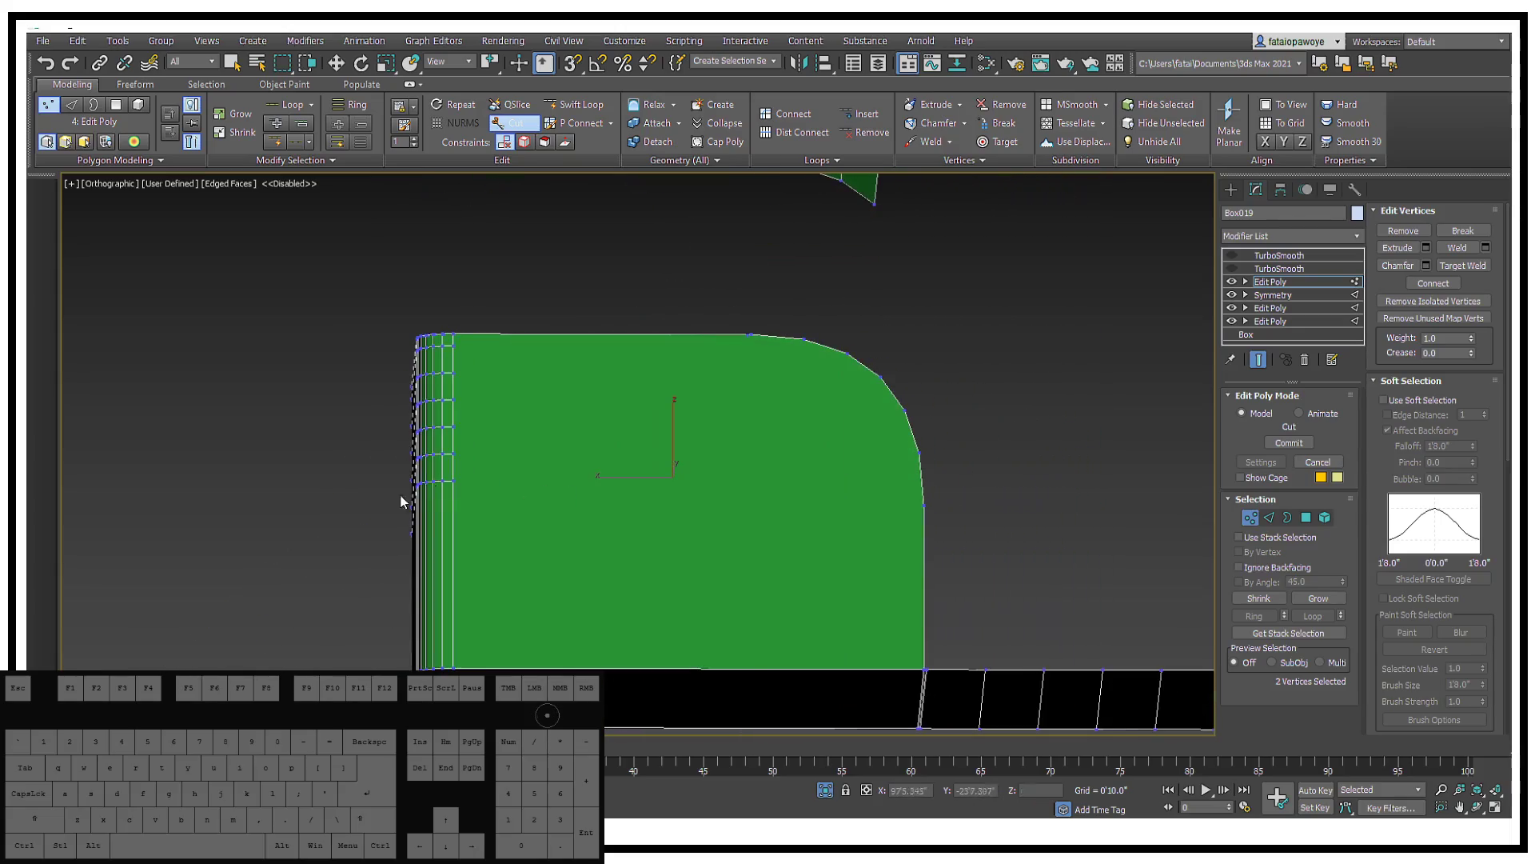
pyautogui.keyDown('alt'); pyautogui.moveTo(404, 500); pyautogui.dragTo(668, 521, button='middle'); pyautogui.keyUp('alt')
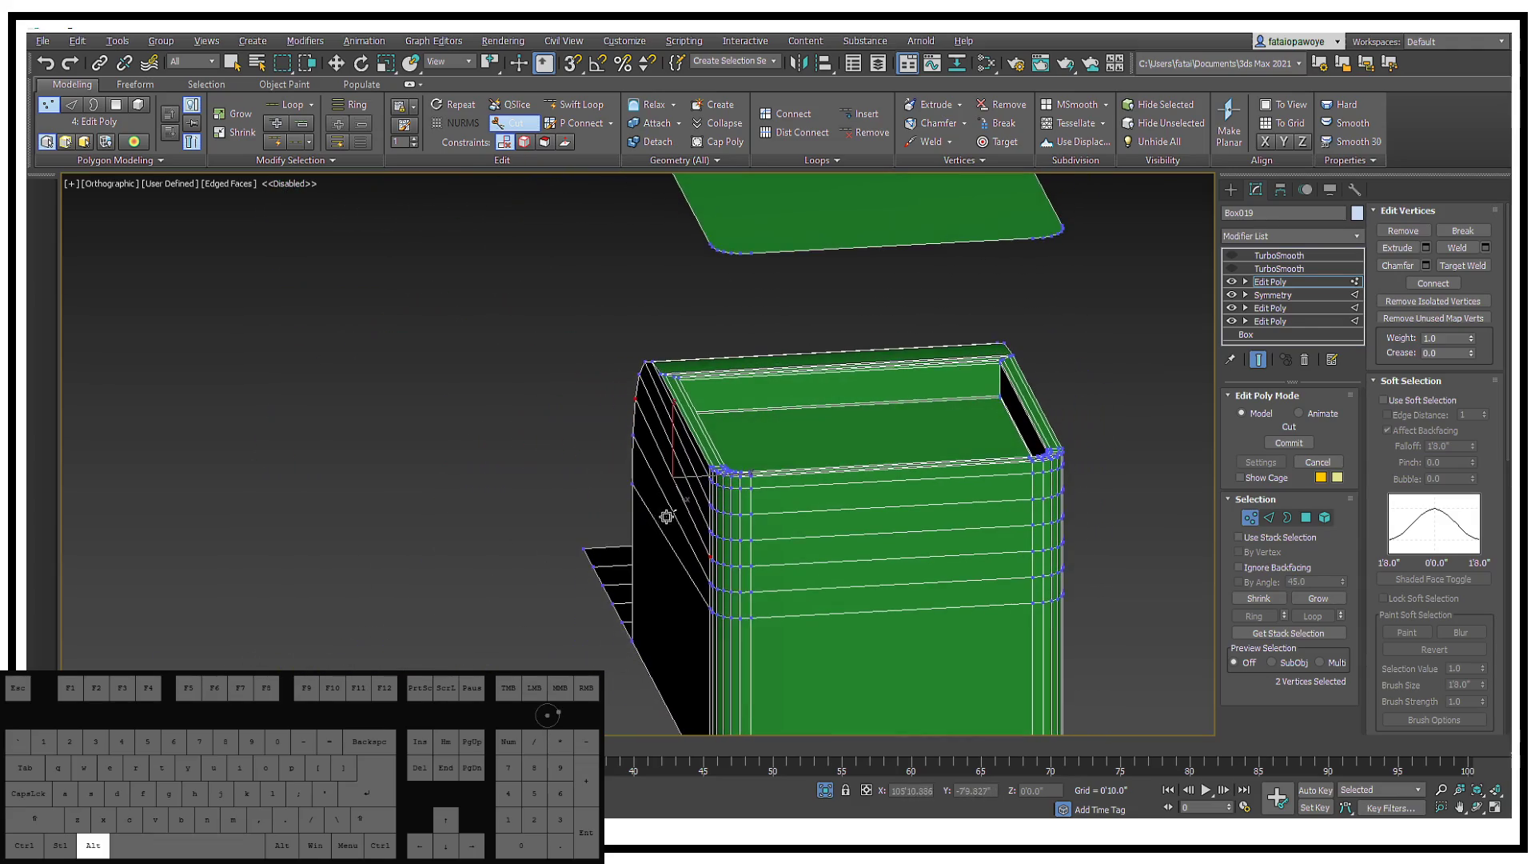
pyautogui.keyDown('alt'); pyautogui.moveTo(826, 451); pyautogui.dragTo(1051, 314, button='middle'); pyautogui.keyUp('alt')
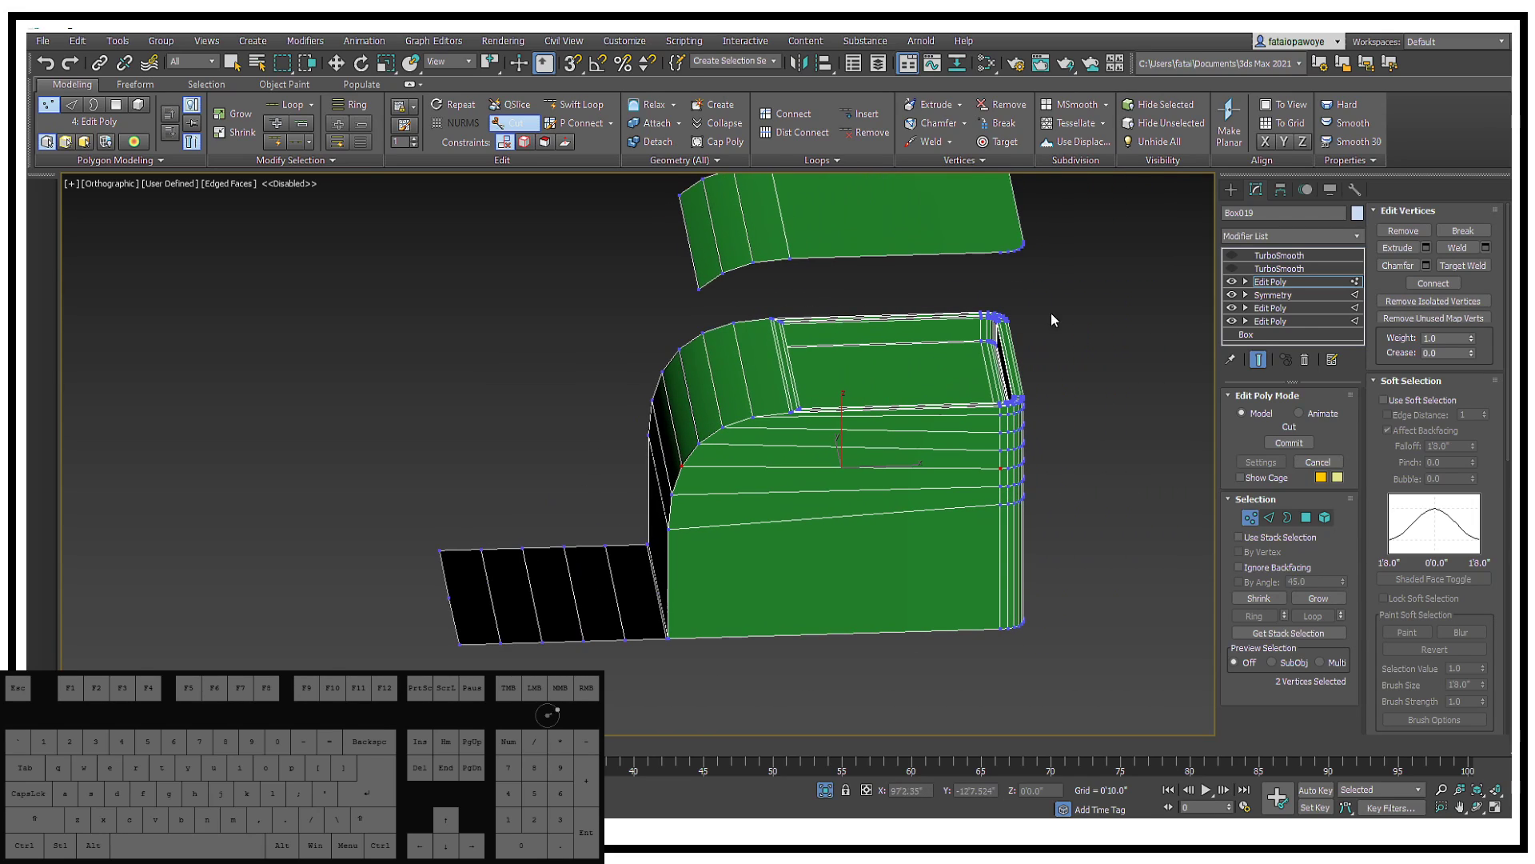
pyautogui.click(1274, 518)
pyautogui.click(1287, 517)
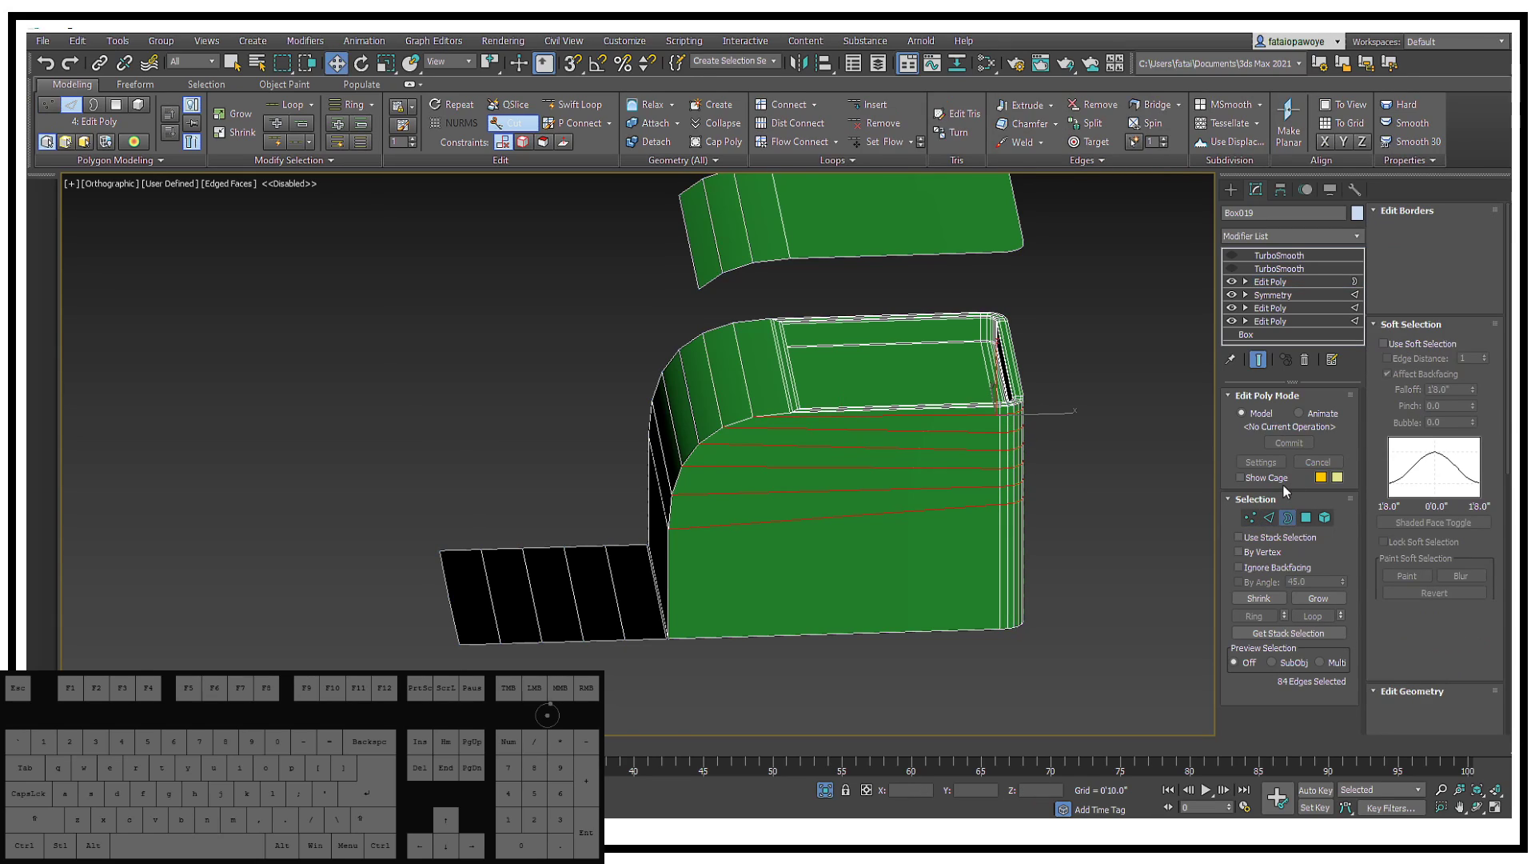
pyautogui.press('w')
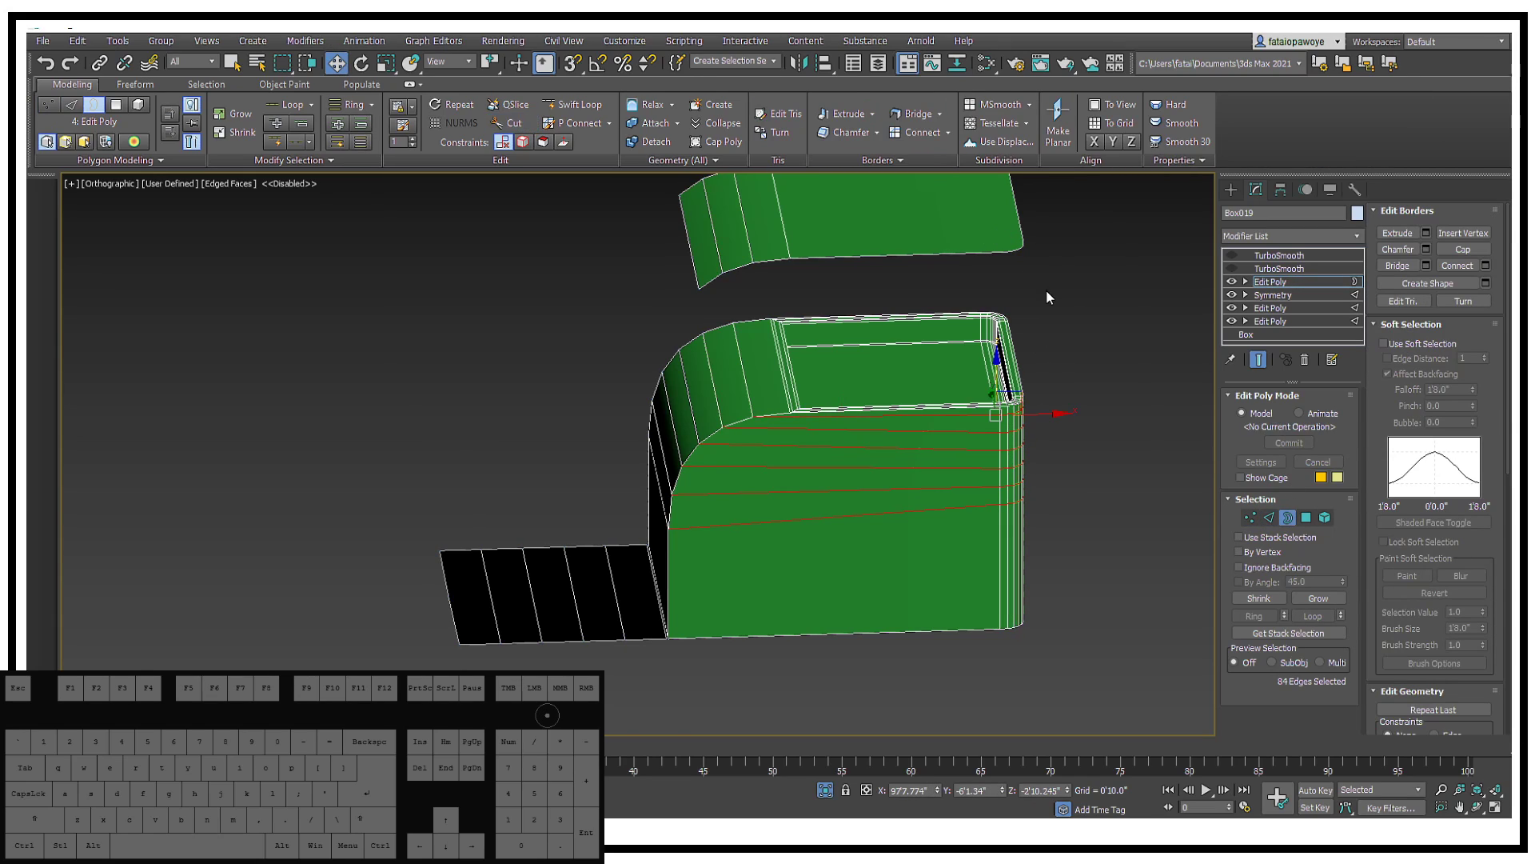
pyautogui.click(1001, 264)
pyautogui.keyDown('alt'); pyautogui.moveTo(1001, 264); pyautogui.dragTo(924, 334, button='middle'); pyautogui.keyUp('alt')
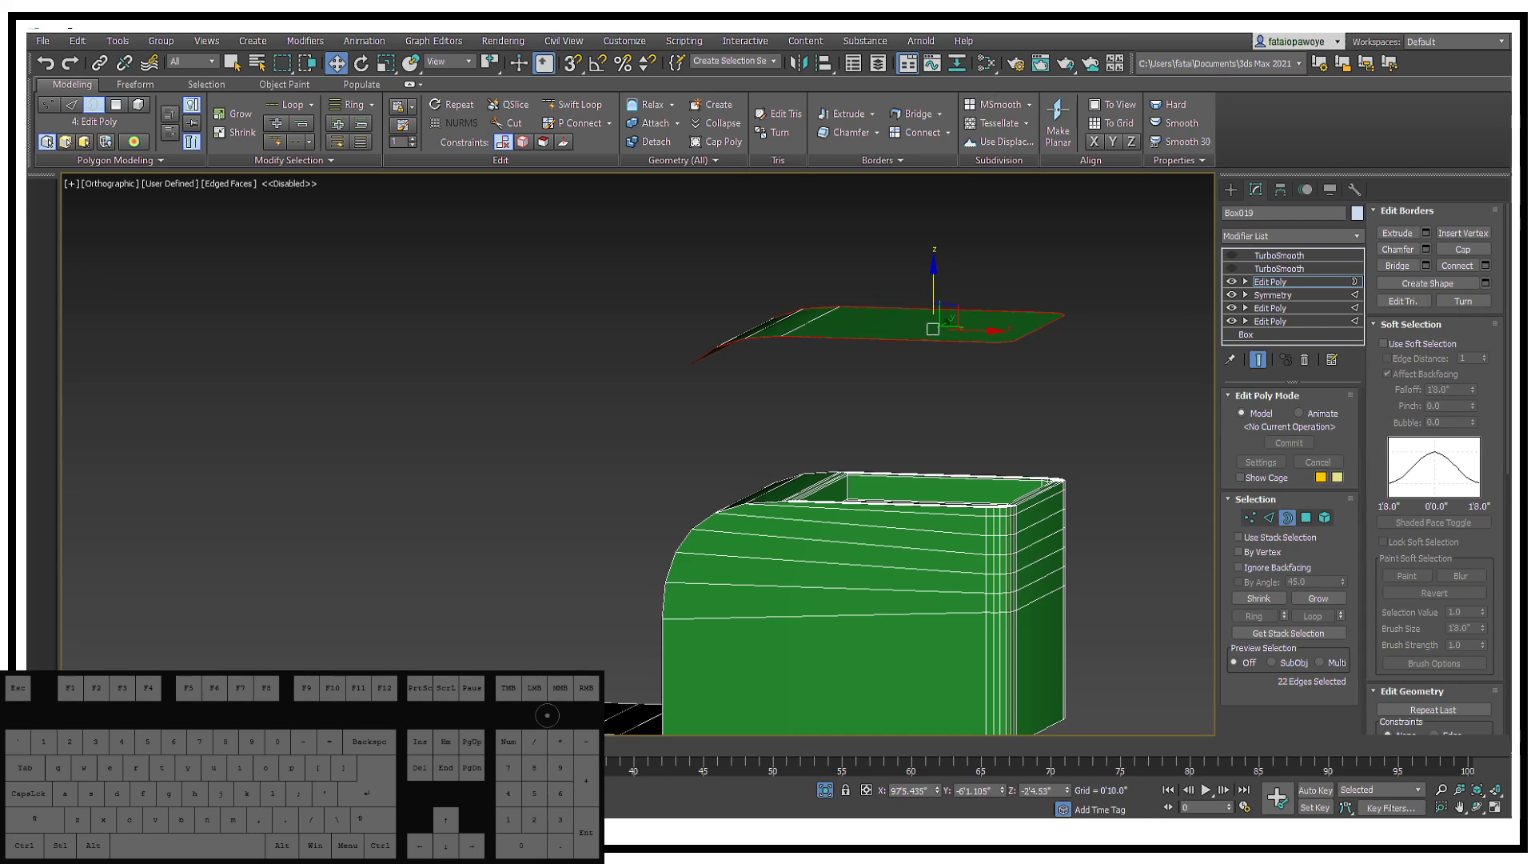
pyautogui.keyDown('alt'); pyautogui.moveTo(829, 418); pyautogui.dragTo(960, 406, button='middle'); pyautogui.keyUp('alt')
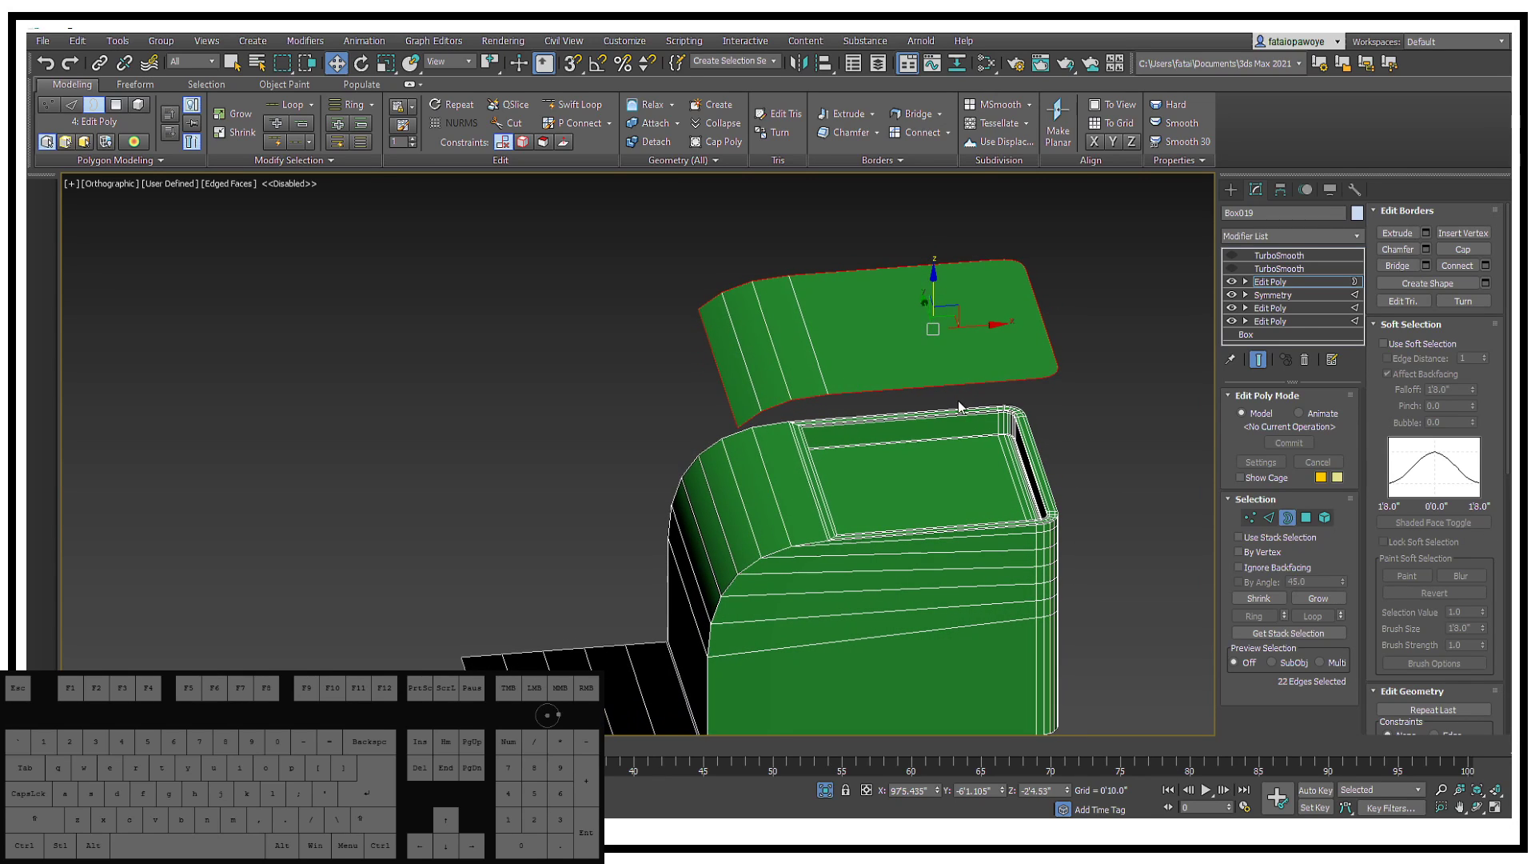
# Step: Delete the three edges at the floating panel's curved front one after another, keeping only its flat part
pyautogui.click(1269, 516)
pyautogui.click(713, 356)
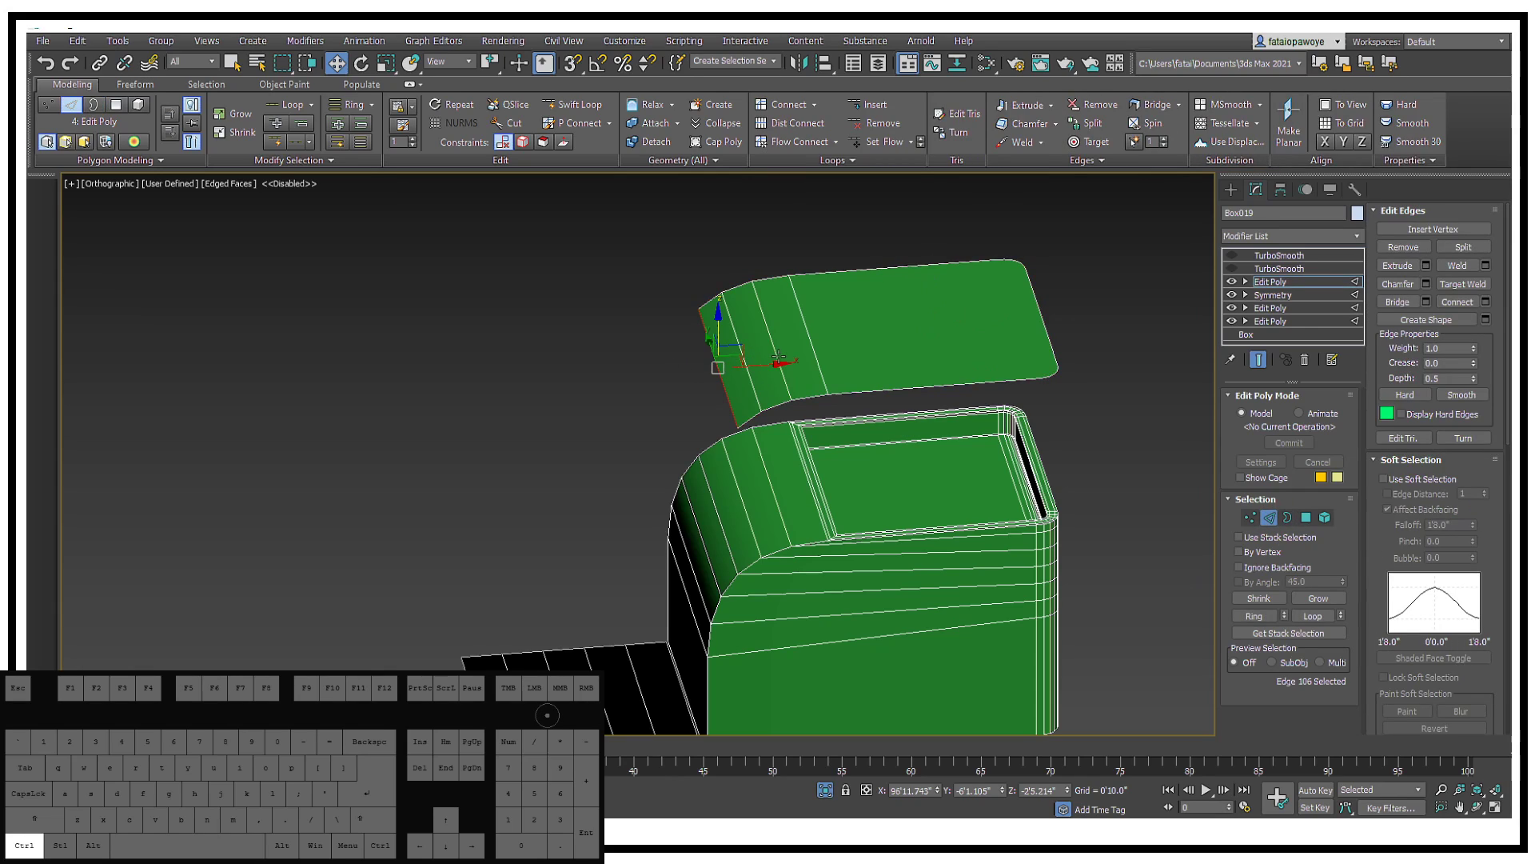
pyautogui.press('Delete')
pyautogui.click(743, 353)
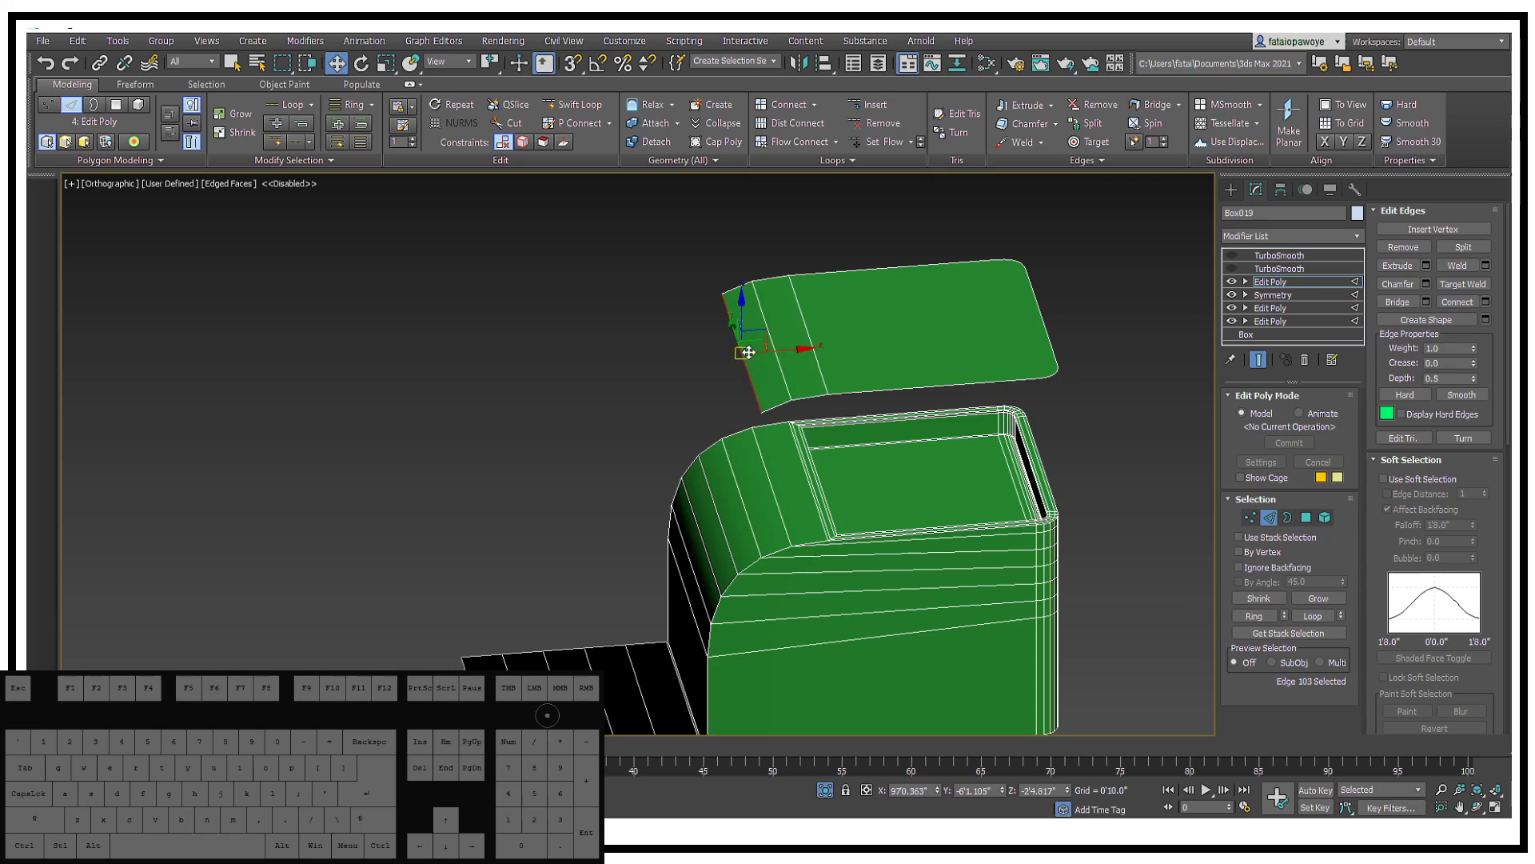
pyautogui.press('Delete')
pyautogui.click(770, 340)
pyautogui.press('Delete')
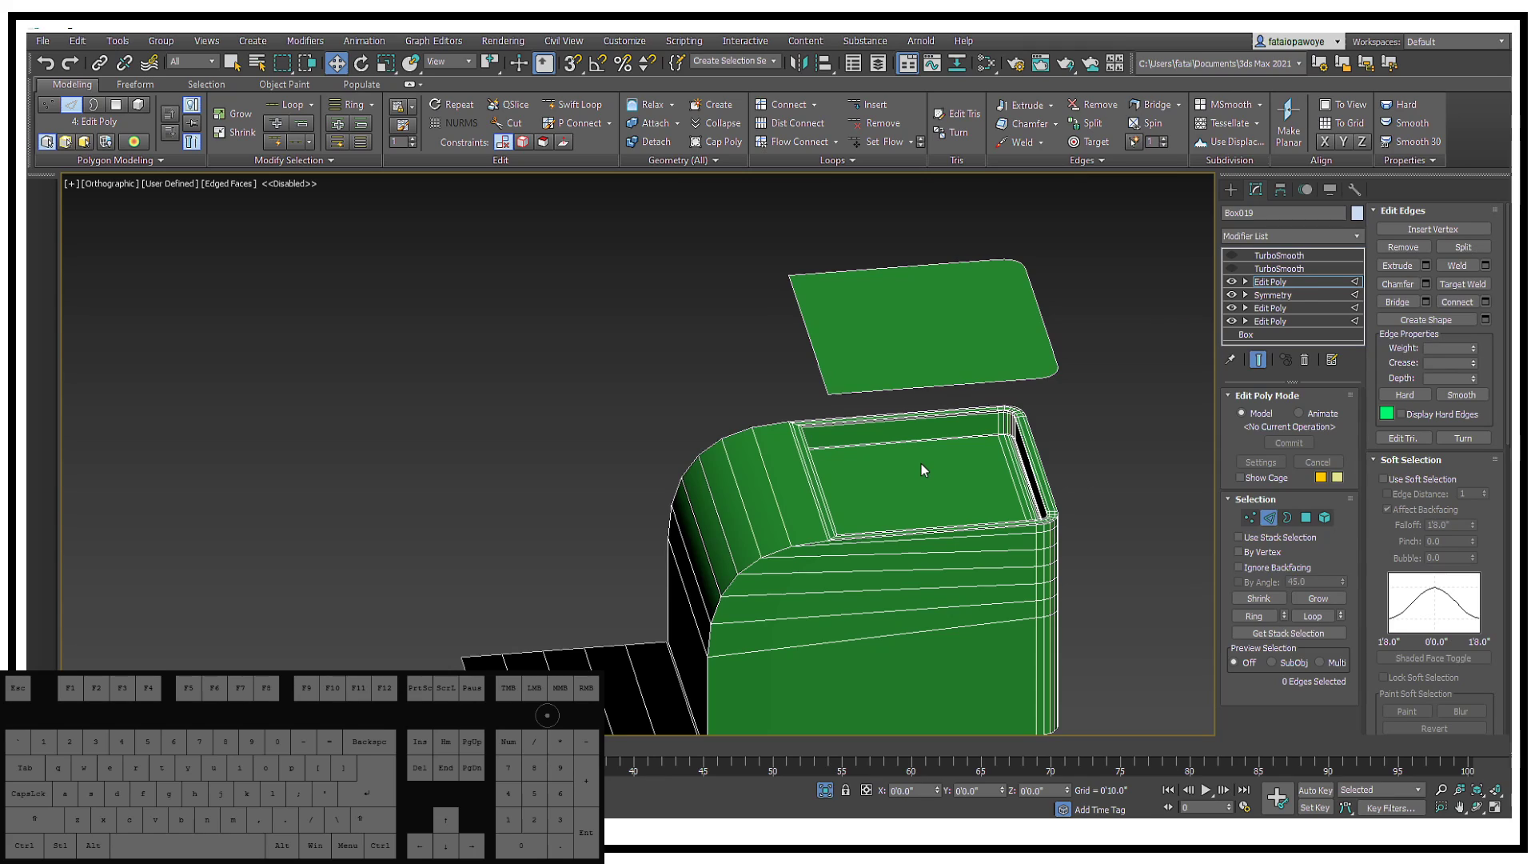
# Step: Select the flat panel's border edges except the straight front one and extrude them slightly downward as a thin rim
pyautogui.keyDown('alt'); pyautogui.moveTo(920, 465); pyautogui.dragTo(1028, 477, button='middle'); pyautogui.keyUp('alt')
pyautogui.press('3')
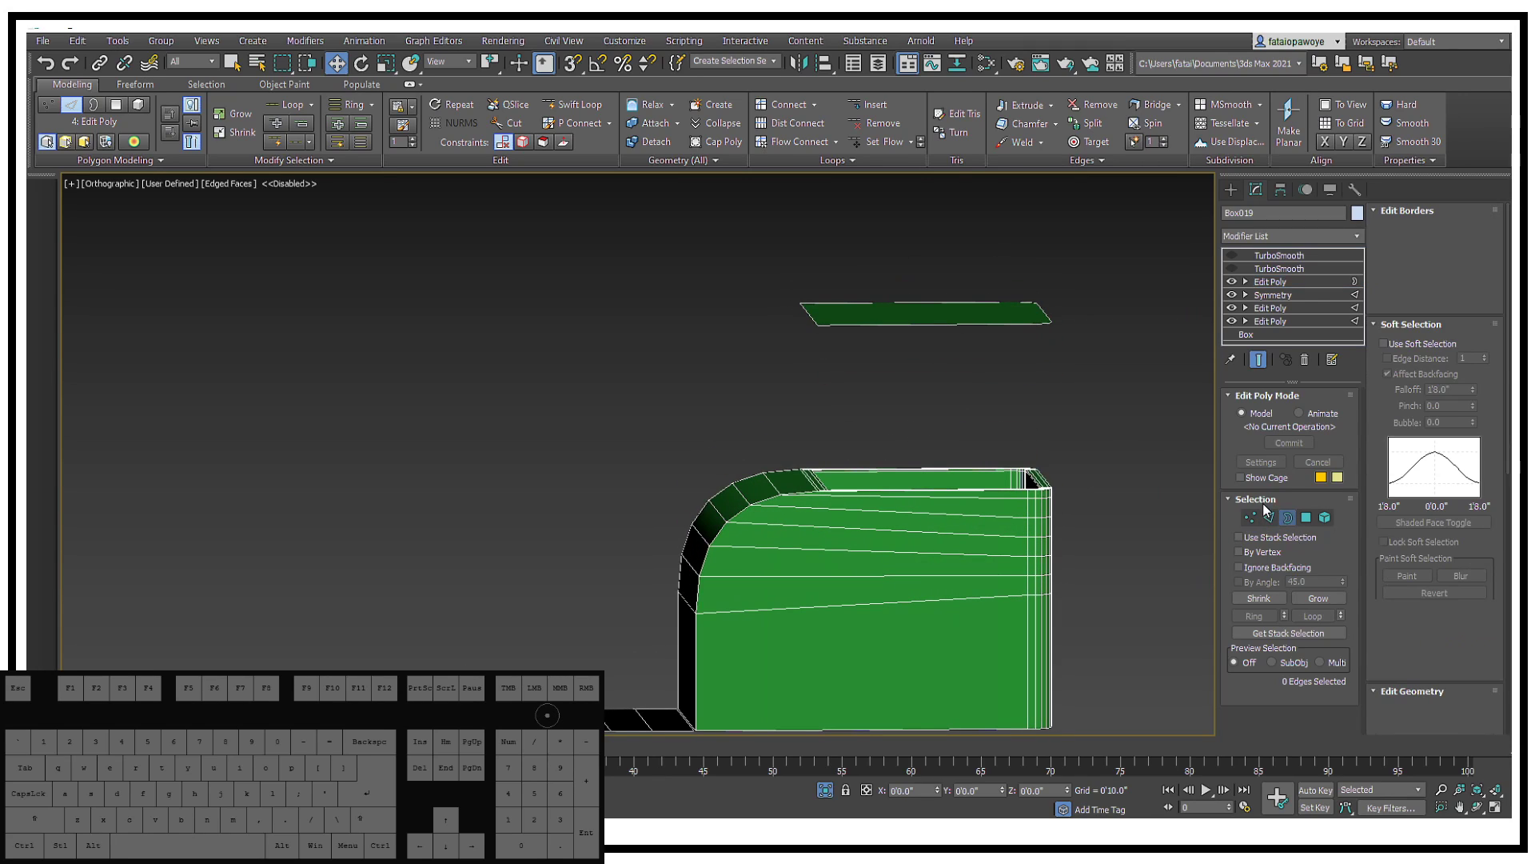
pyautogui.moveTo(1063, 374); pyautogui.dragTo(988, 265)
pyautogui.keyDown('alt'); pyautogui.moveTo(1013, 352); pyautogui.dragTo(1036, 380, button='middle'); pyautogui.keyUp('alt')
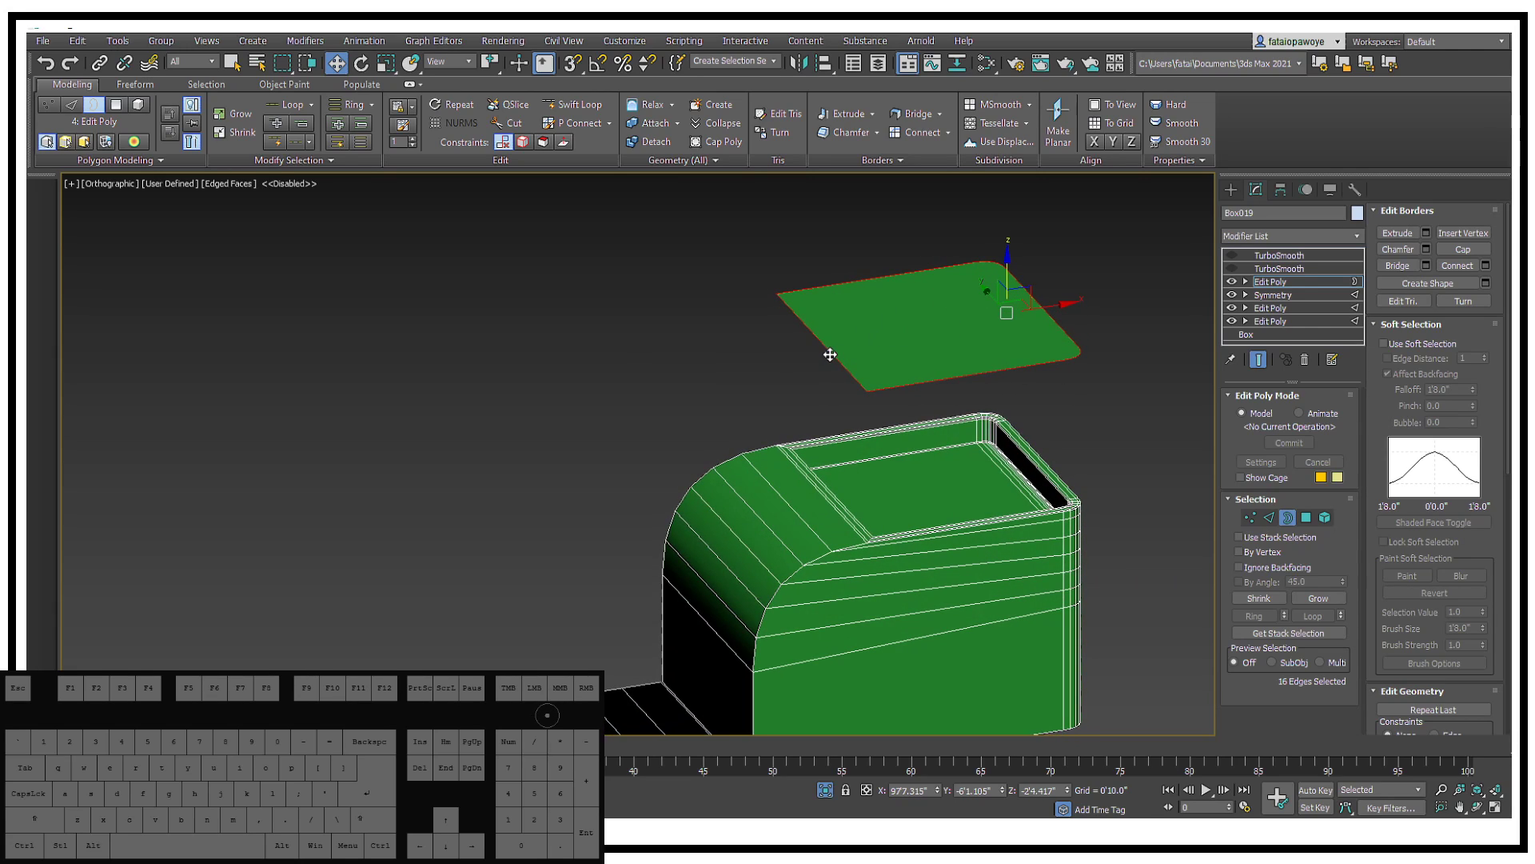
pyautogui.keyDown('ctrl'); pyautogui.click(1269, 517); pyautogui.keyUp('ctrl')
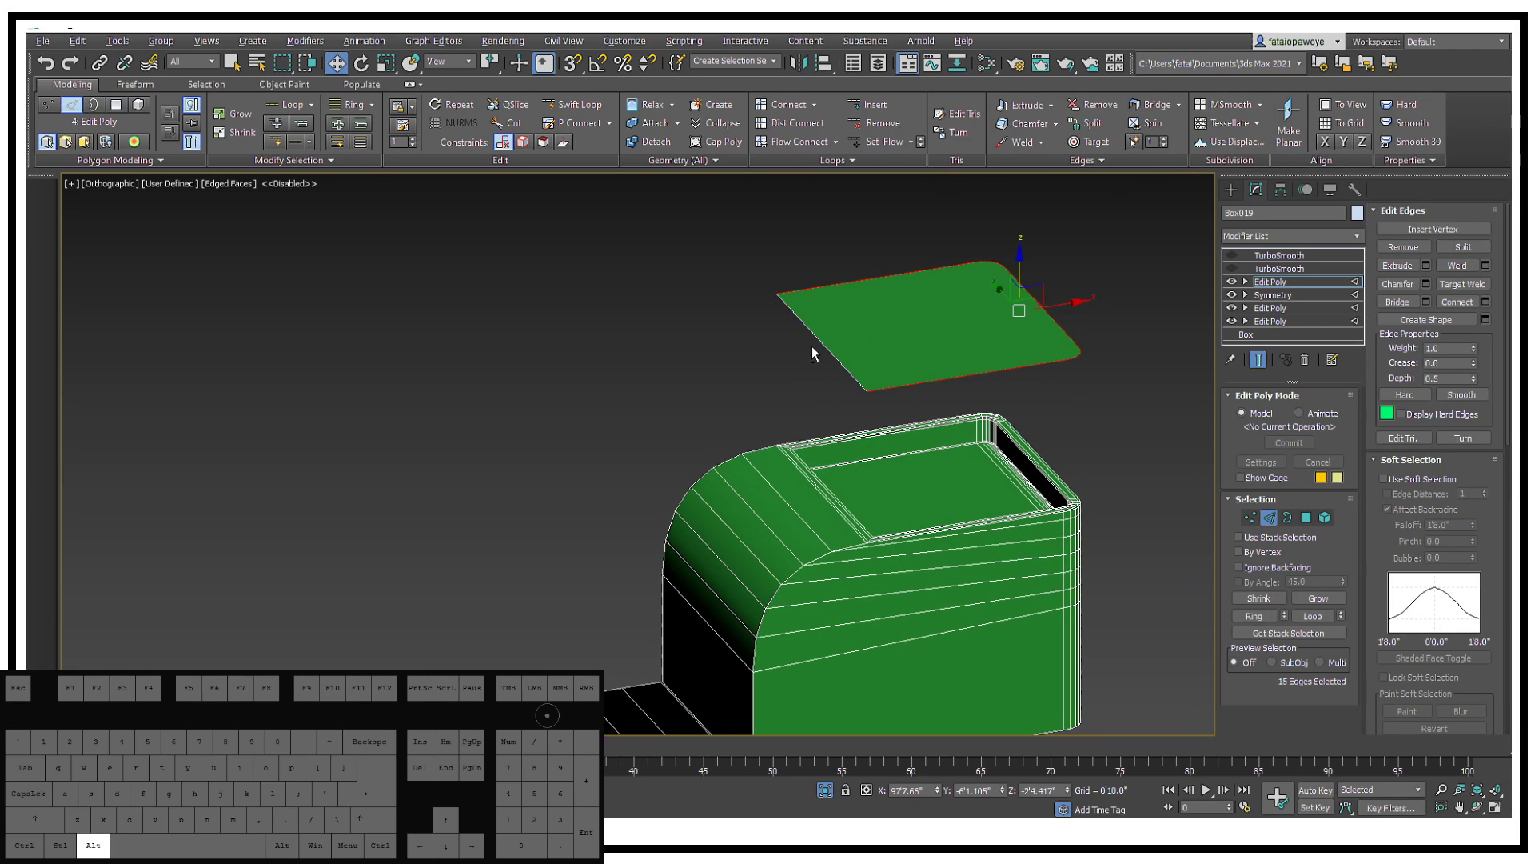
pyautogui.keyDown('shift'); pyautogui.moveTo(1016, 265); pyautogui.dragTo(1019, 280); pyautogui.keyUp('shift')
# Step: Delete the floating panel's flat top polygon, leaving only the thin rim
pyautogui.keyDown('alt'); pyautogui.moveTo(1019, 279); pyautogui.dragTo(949, 387, button='middle'); pyautogui.keyUp('alt')
pyautogui.click(1305, 517)
pyautogui.click(1040, 360)
pyautogui.press('Delete')
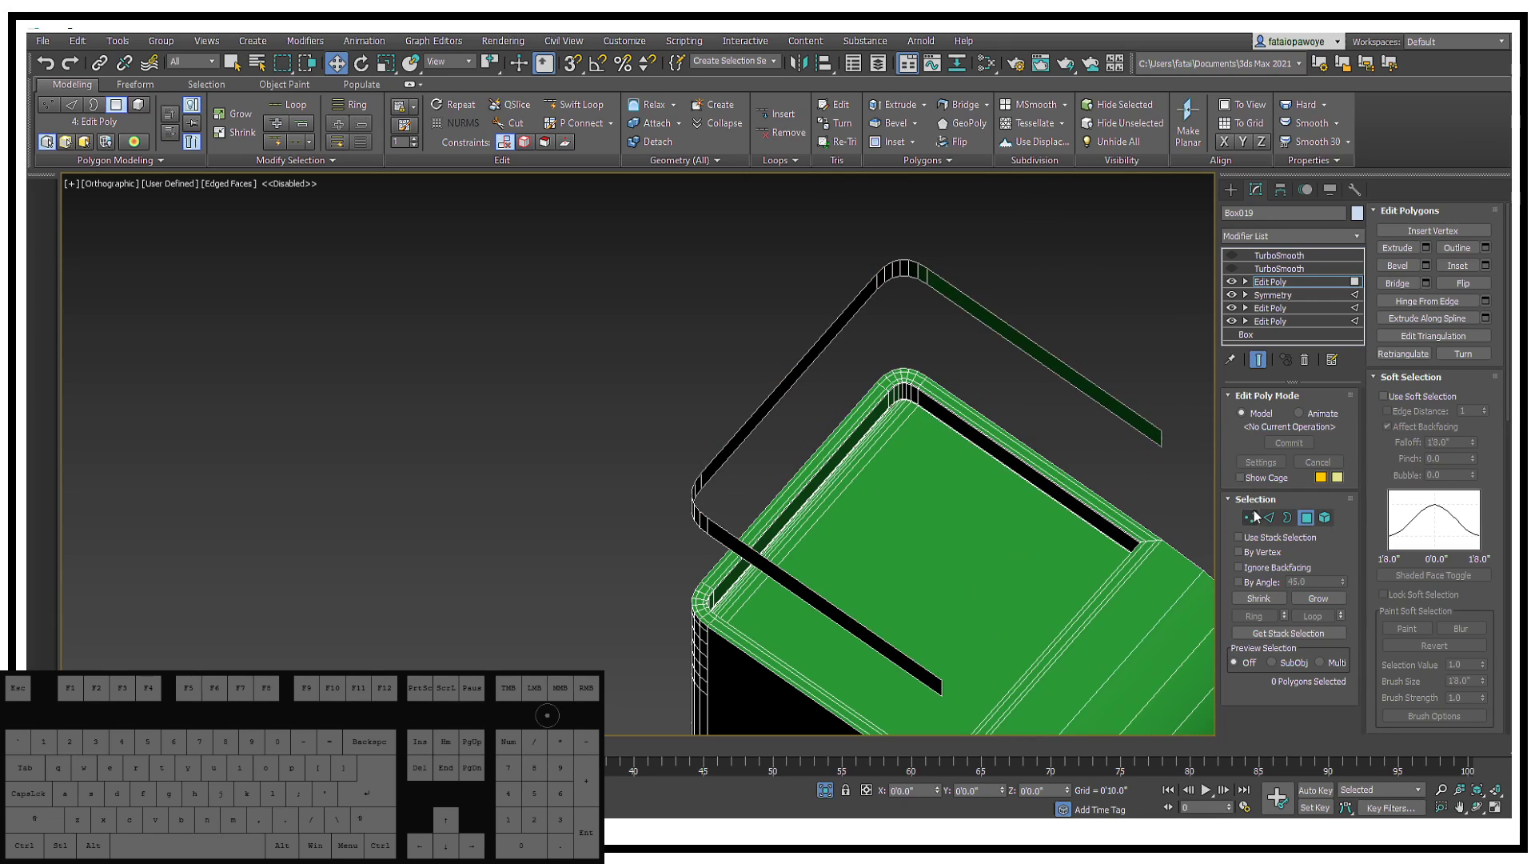
# Step: Select the rim's upper edge loop and extrude it inward by scaling along Y until both sides meet at the centre line
pyautogui.click(1276, 517)
pyautogui.doubleClick(1077, 369)
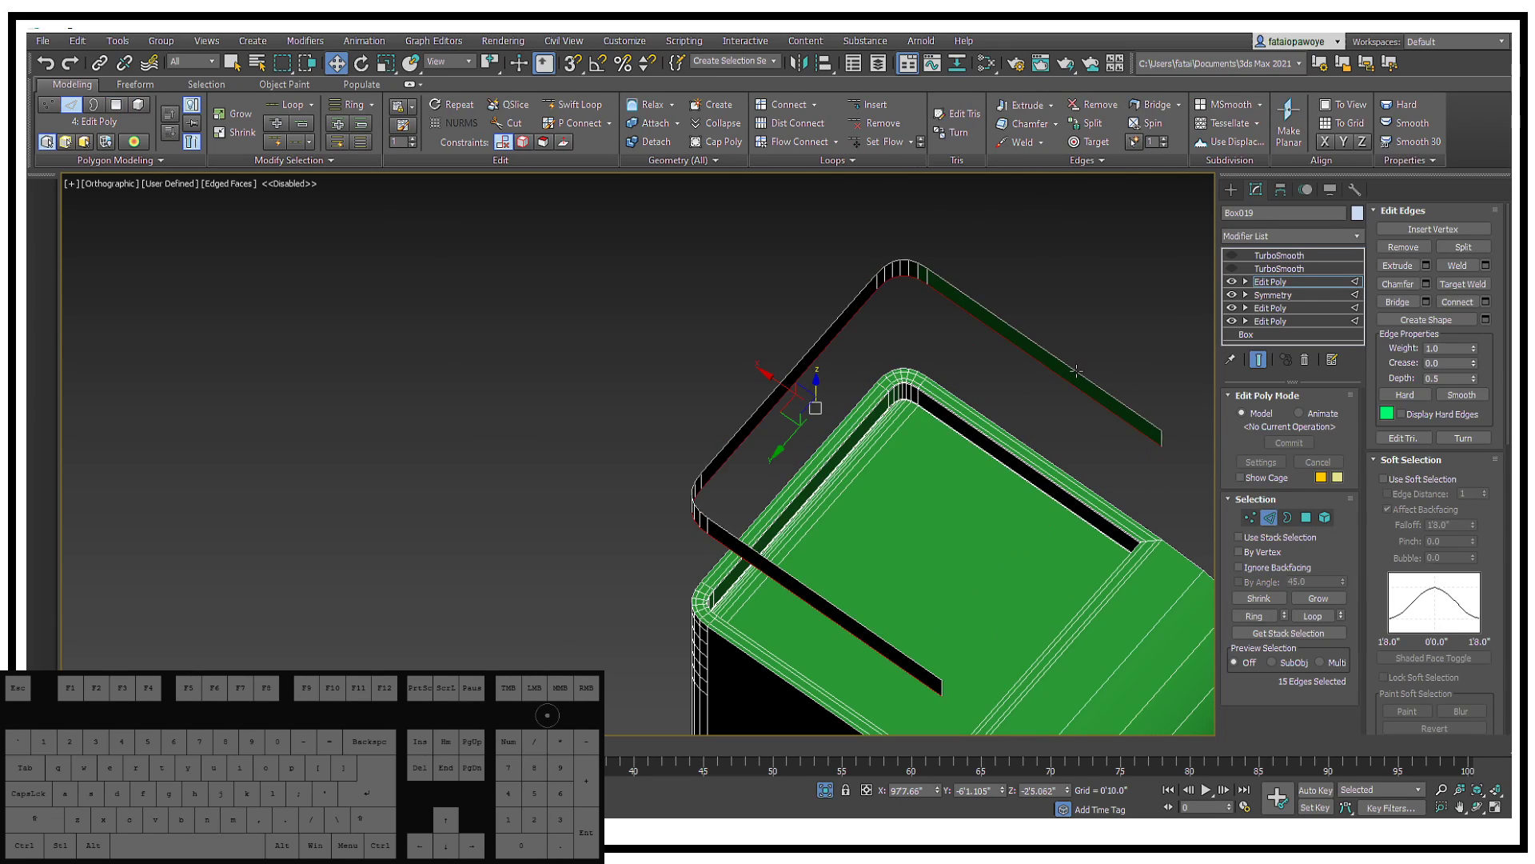
pyautogui.keyDown('alt'); pyautogui.moveTo(1079, 367); pyautogui.dragTo(1034, 461, button='middle'); pyautogui.keyUp('alt')
pyautogui.press('r')
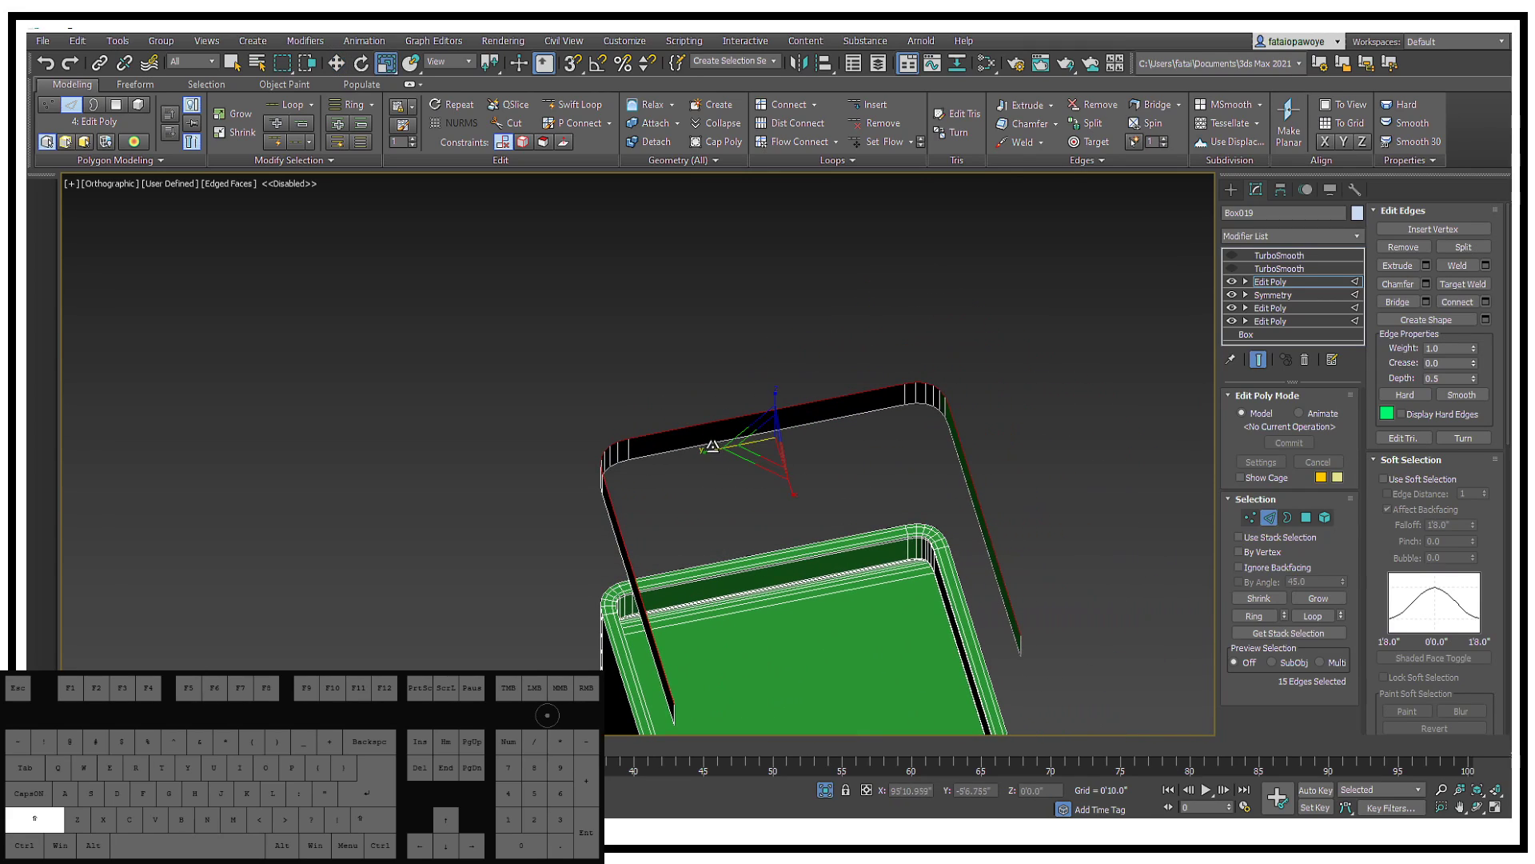
pyautogui.moveTo(712, 446)
pyautogui.keyDown('shift'); pyautogui.mouseDown()
pyautogui.moveTo(737, 439)
pyautogui.moveTo(703, 451)
pyautogui.mouseUp(); pyautogui.keyUp('shift')
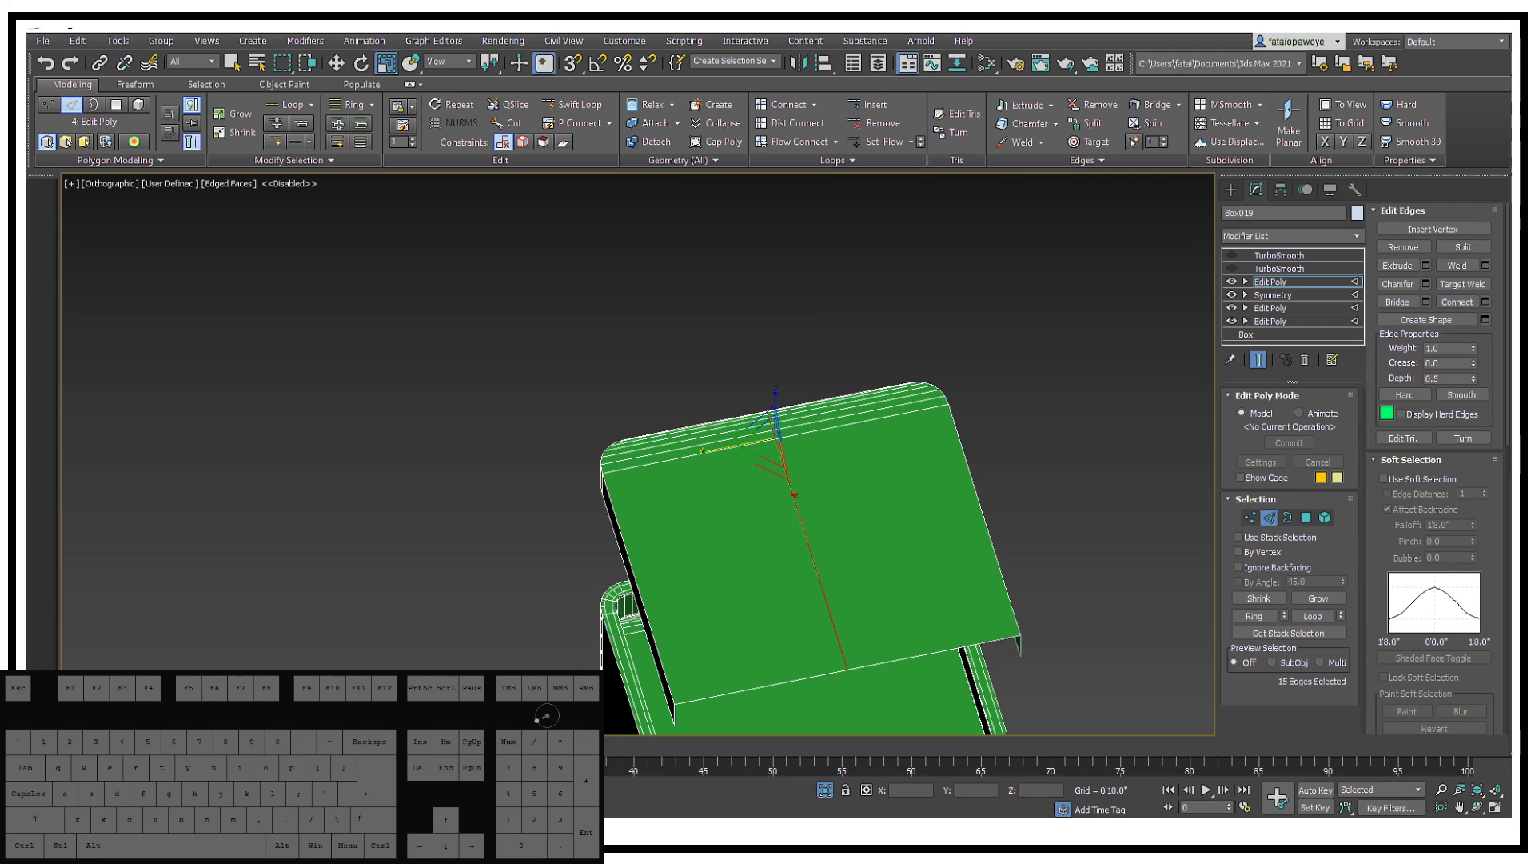
# Step: Convert the panel's centre seam edge selection to vertices and weld them with a threshold of 0'0.001"
pyautogui.keyDown('ctrl'); pyautogui.click(1250, 517); pyautogui.keyUp('ctrl')
pyautogui.keyDown('alt'); pyautogui.moveTo(784, 511); pyautogui.dragTo(740, 470, button='middle'); pyautogui.keyUp('alt')
pyautogui.rightClick(741, 469)
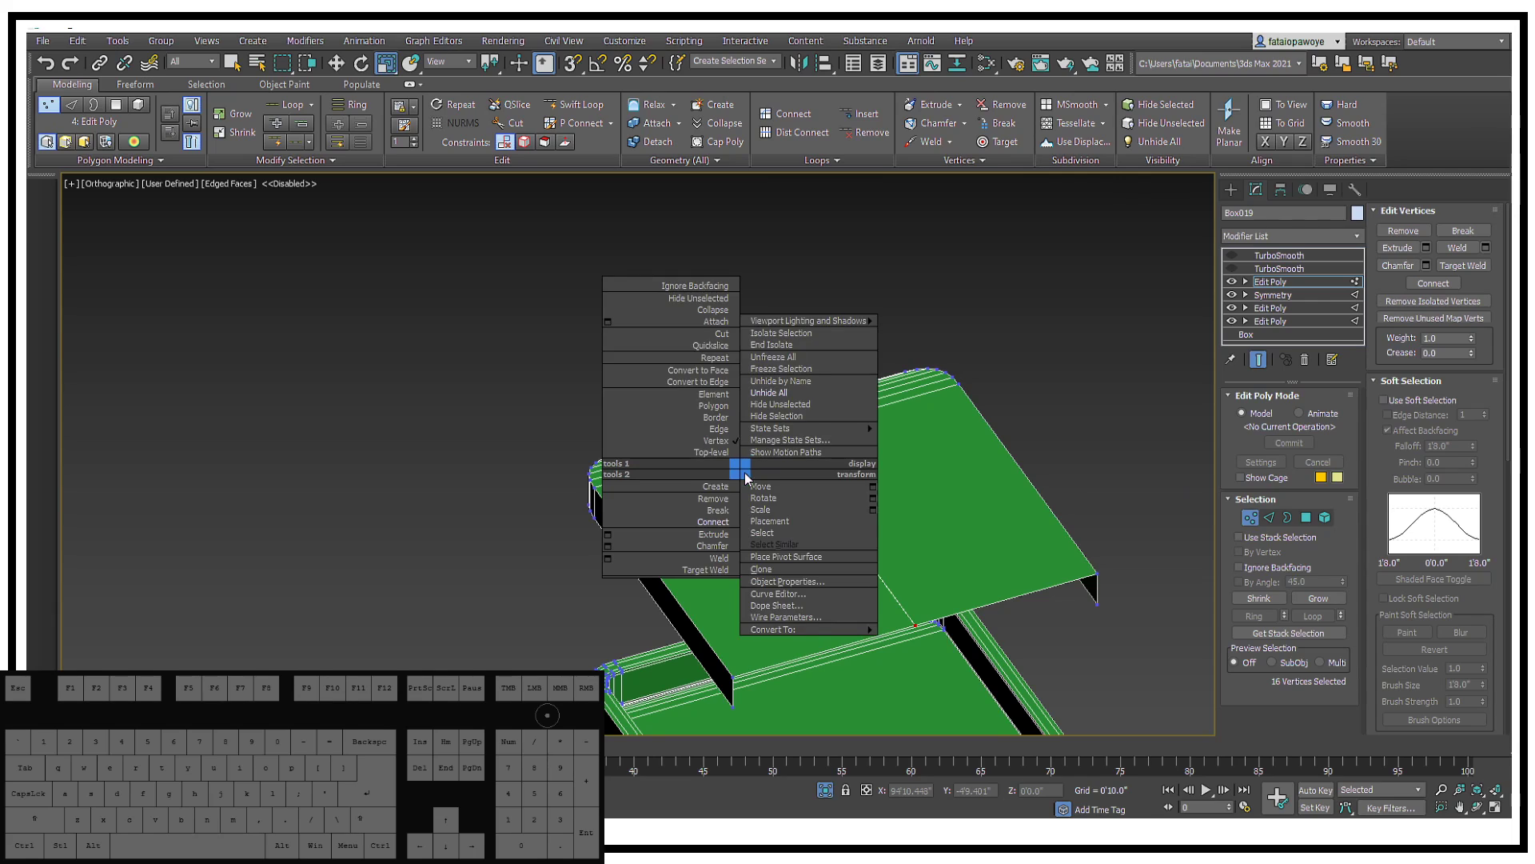
pyautogui.click(607, 558)
pyautogui.scroll(5, 728, 500)
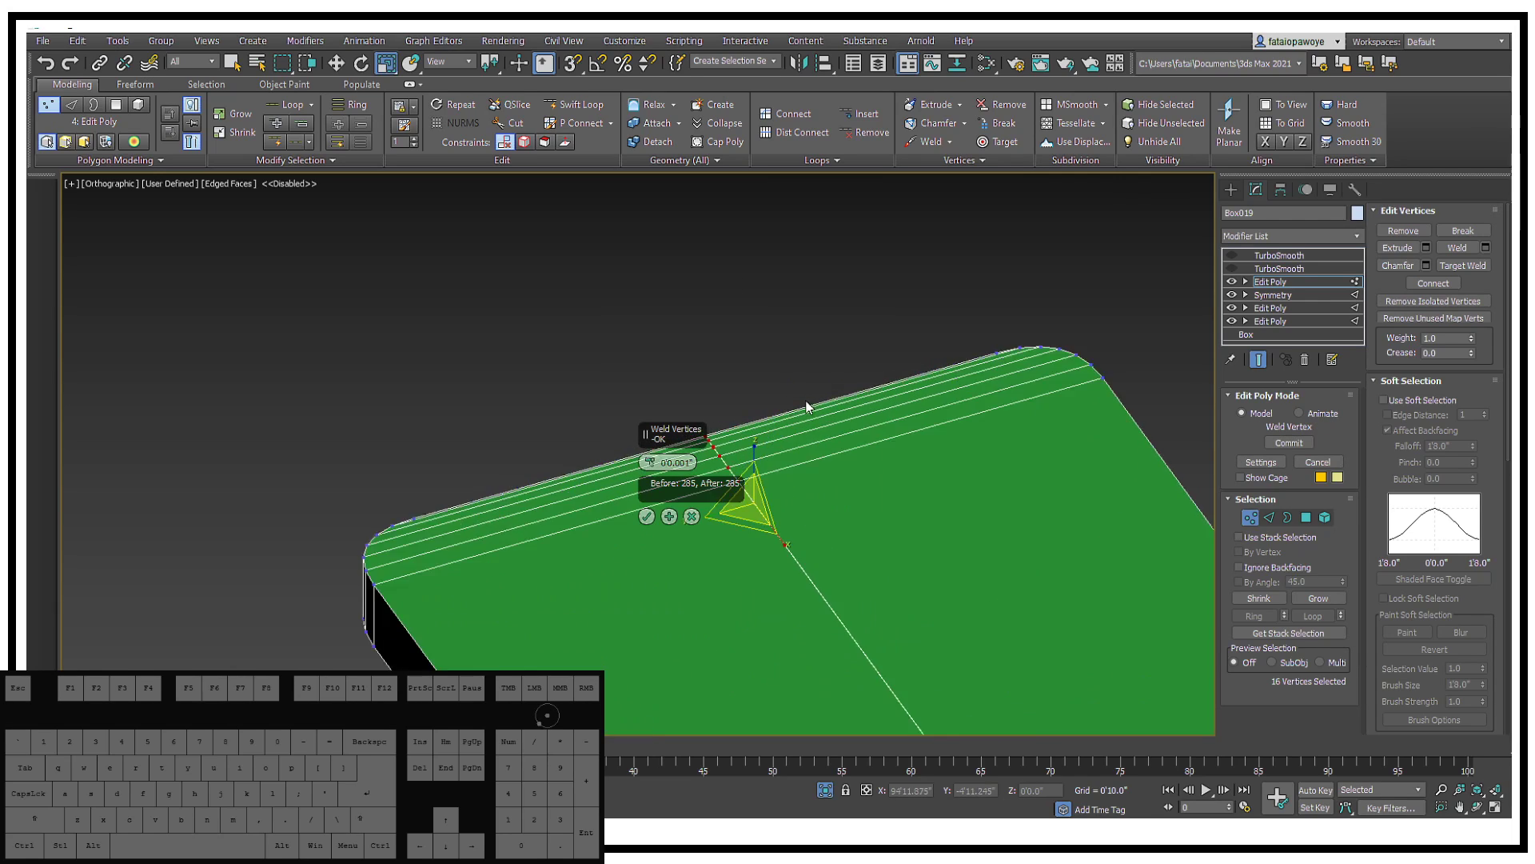
pyautogui.scroll(4, 566, 501)
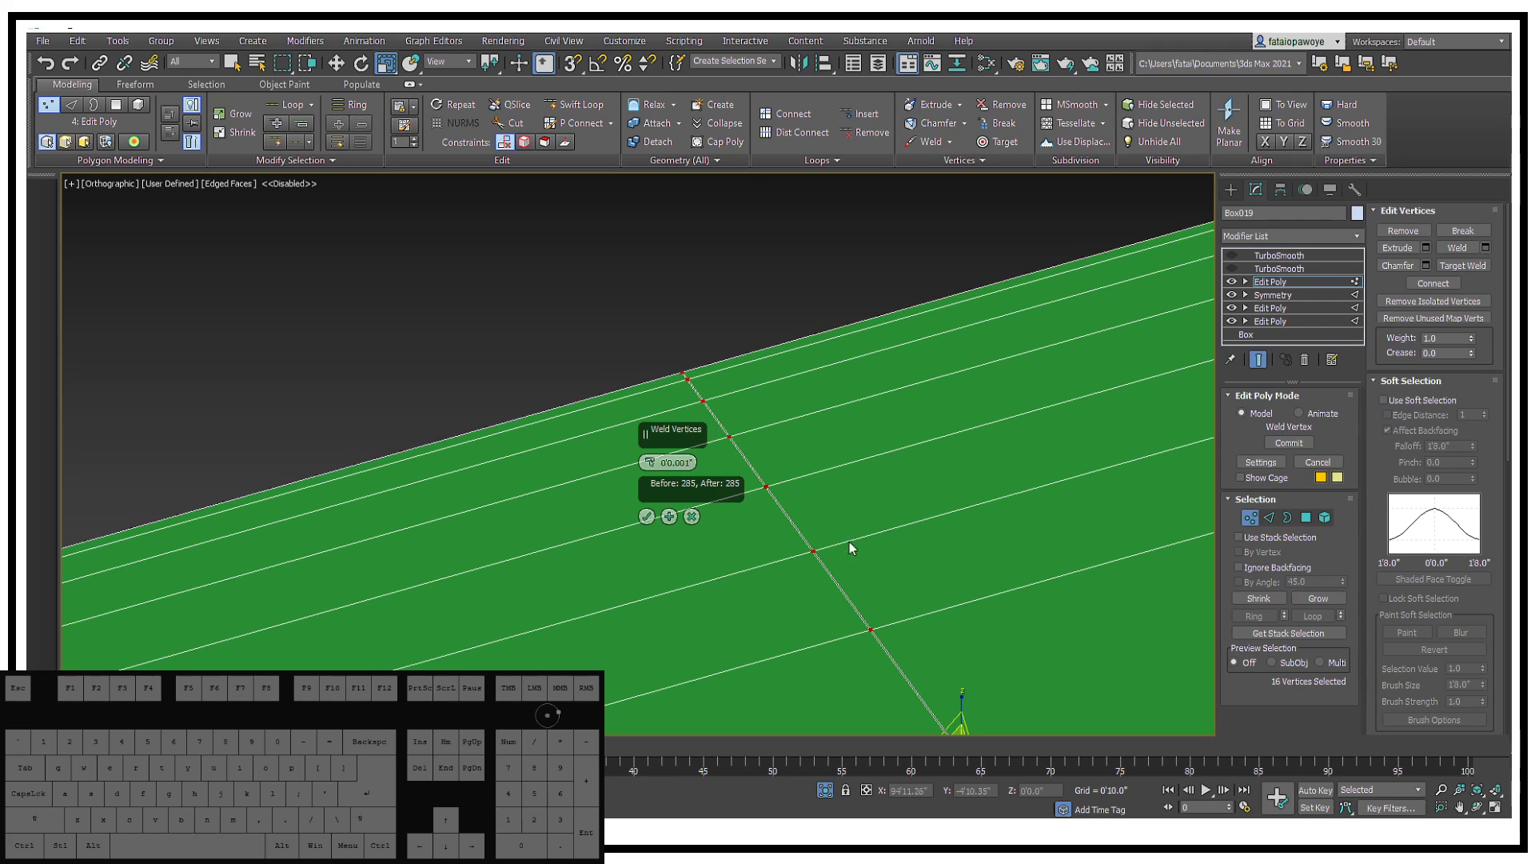
pyautogui.moveTo(849, 541); pyautogui.dragTo(774, 534, button='middle')
pyautogui.click(852, 687)
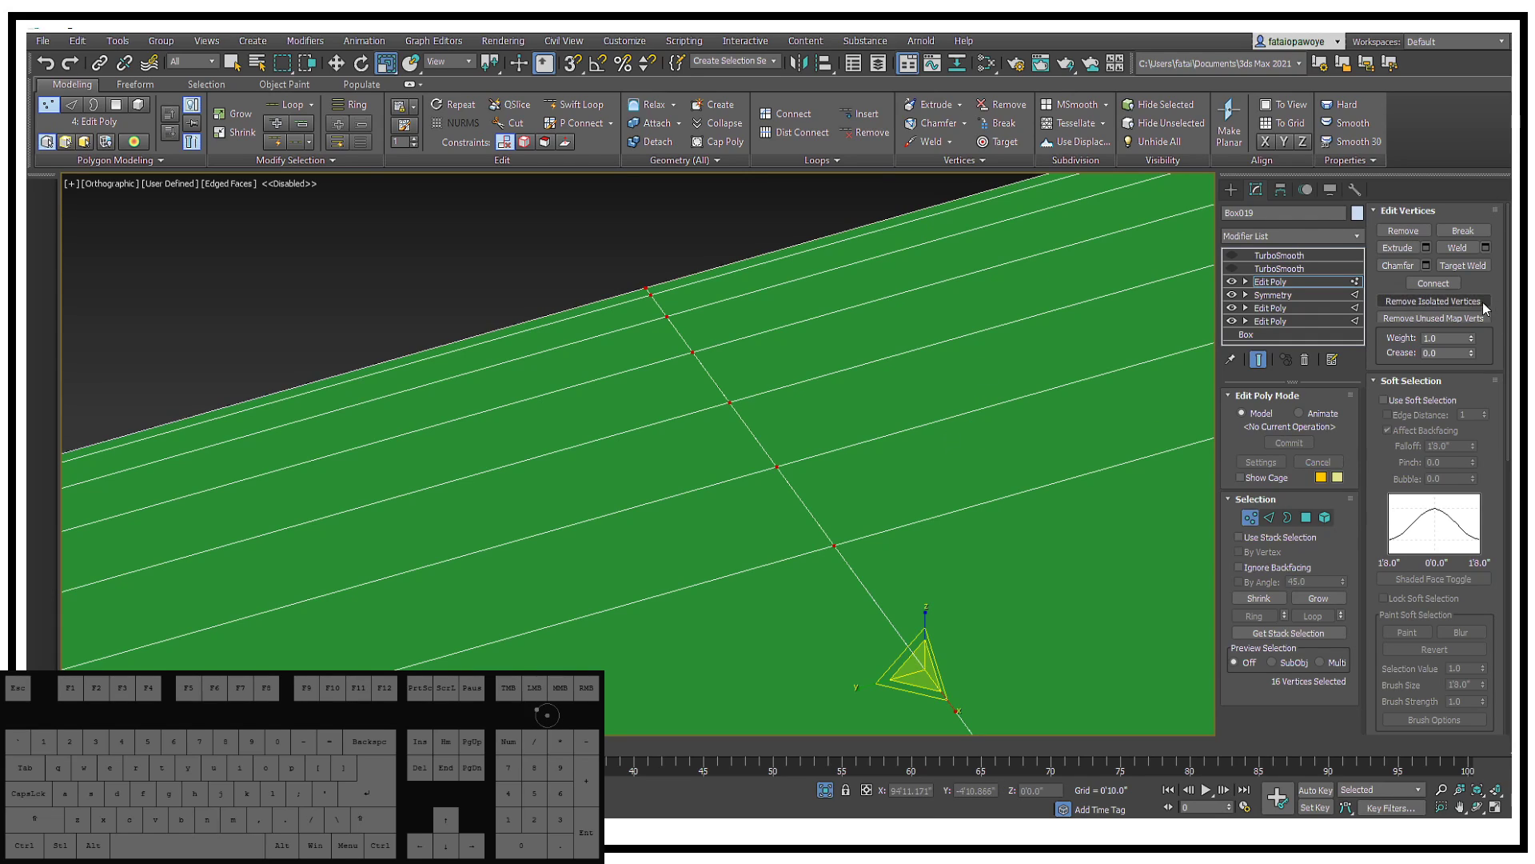
pyautogui.click(1485, 247)
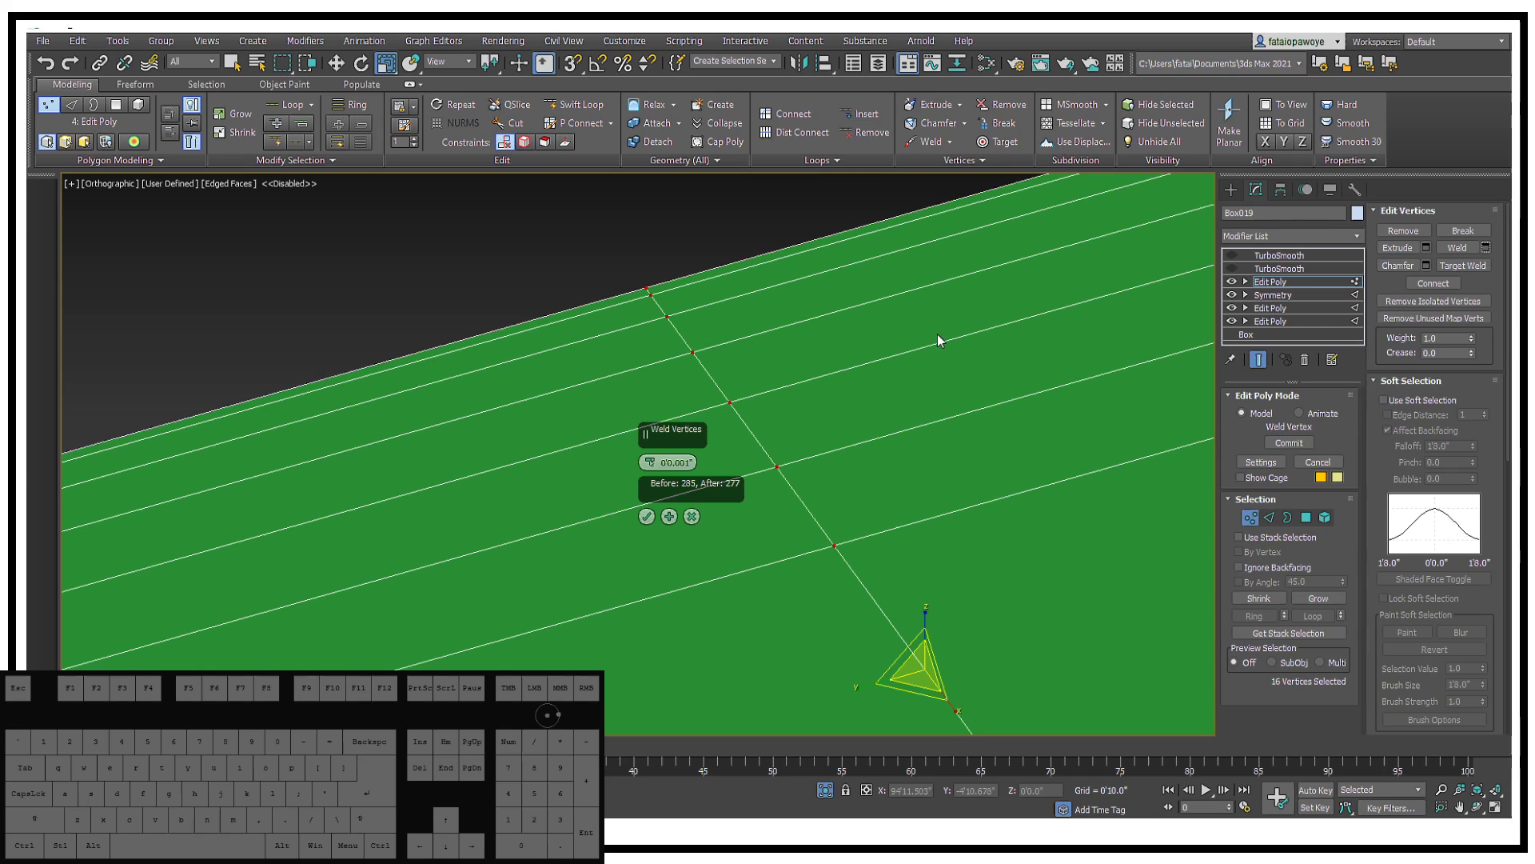
pyautogui.click(646, 516)
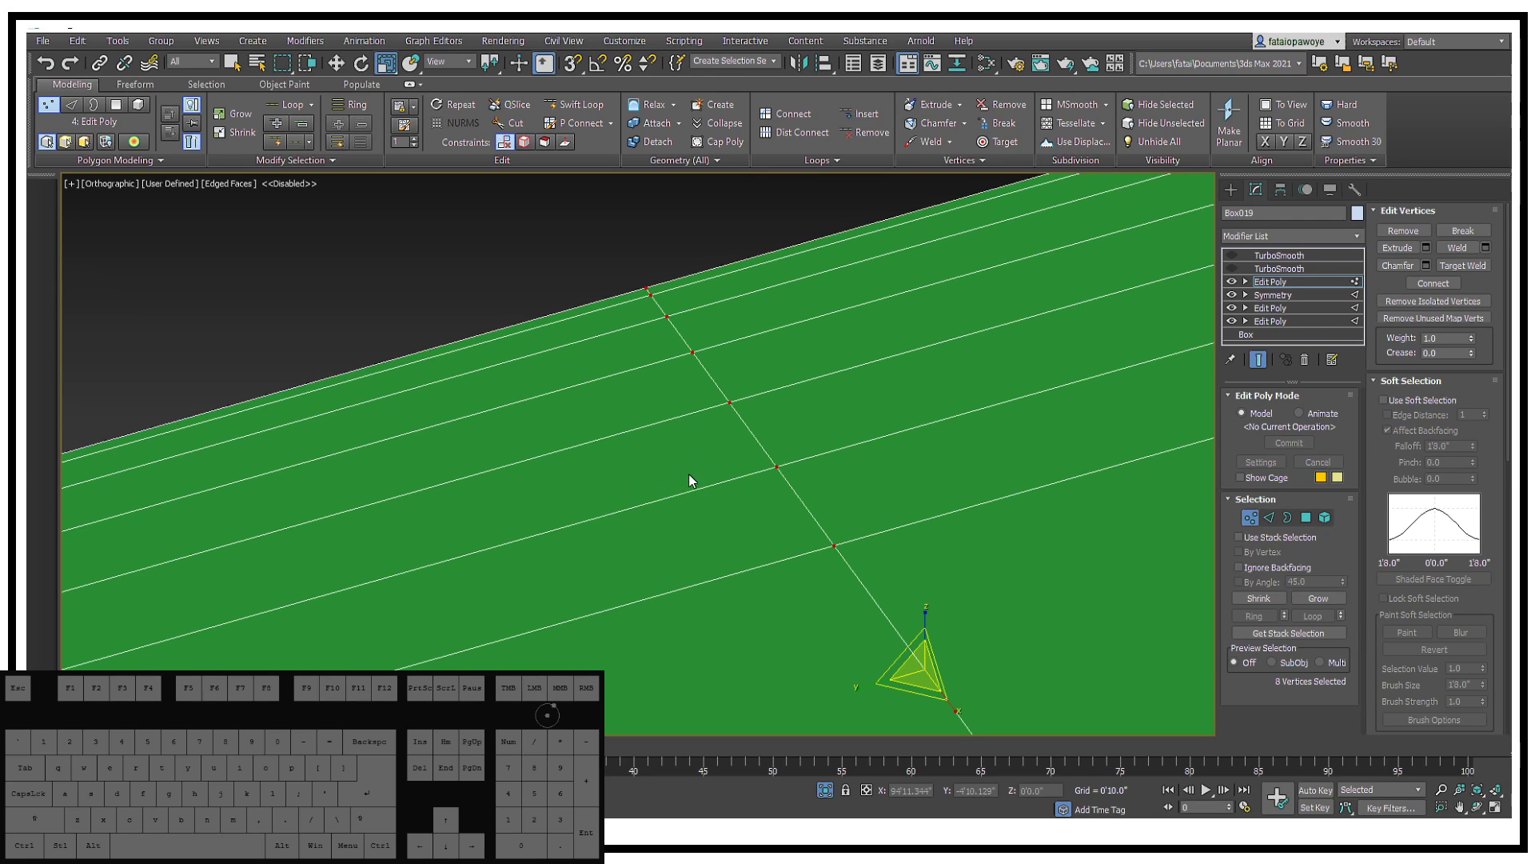
# Step: Remove the centre seam edge loop from the panel's top together with its vertices
pyautogui.scroll(-5, 689, 480)
pyautogui.click(1269, 517)
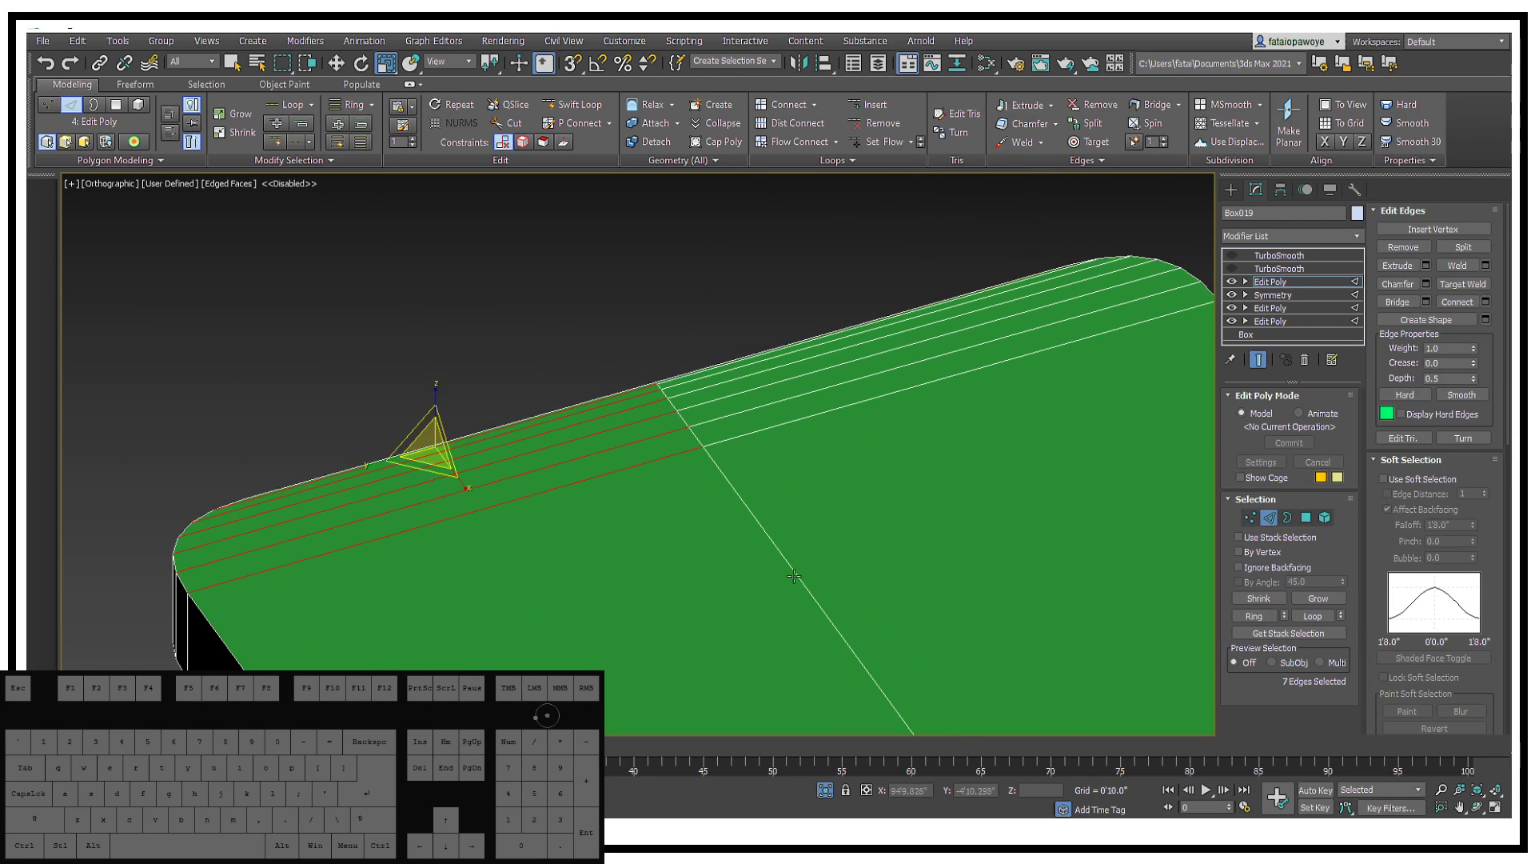
pyautogui.click(799, 567)
pyautogui.keyDown('ctrl'); pyautogui.click(782, 551); pyautogui.keyUp('ctrl')
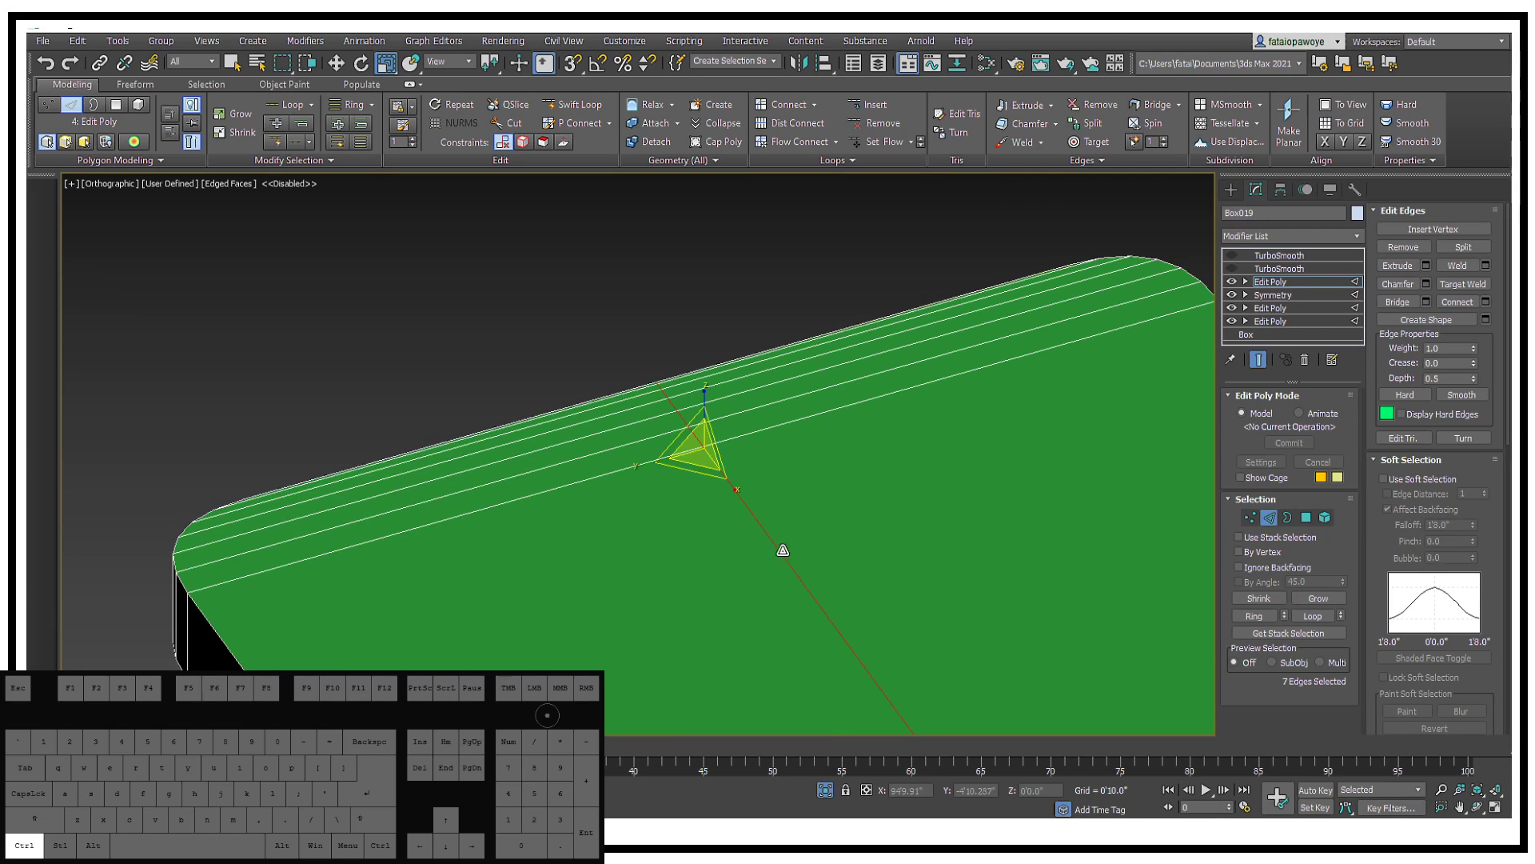
pyautogui.hotkey('ctrl', 'BackSpace')
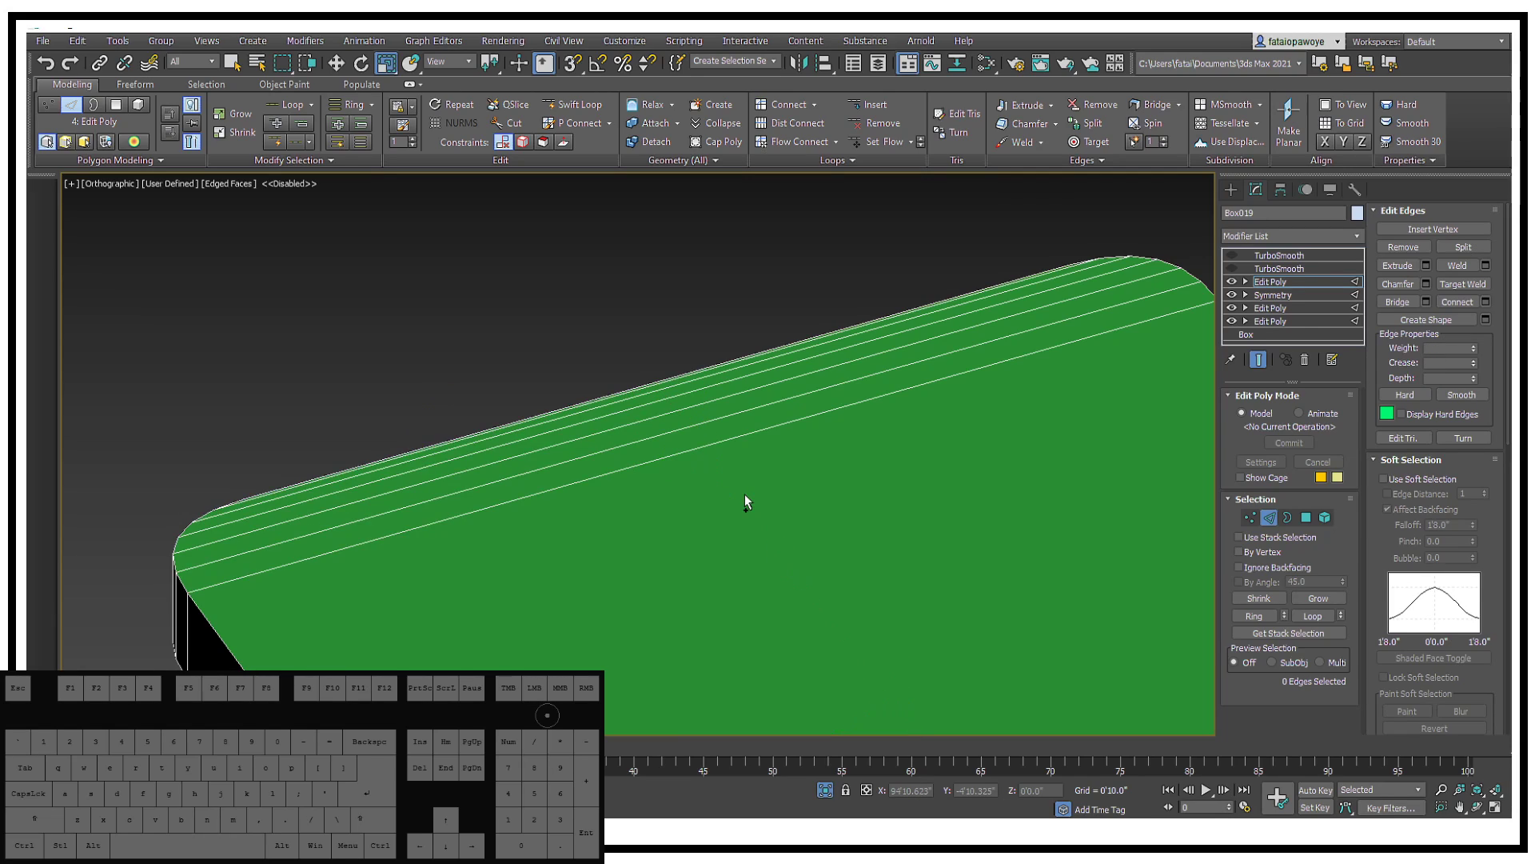
# Step: Examine the panel's rounded corner and rim smoothed by the lower TurboSmooth, with and without edged faces, and switch smoothing off again
pyautogui.keyDown('alt'); pyautogui.moveTo(603, 558); pyautogui.dragTo(840, 339, button='middle'); pyautogui.keyUp('alt')
pyautogui.scroll(6, 612, 570)
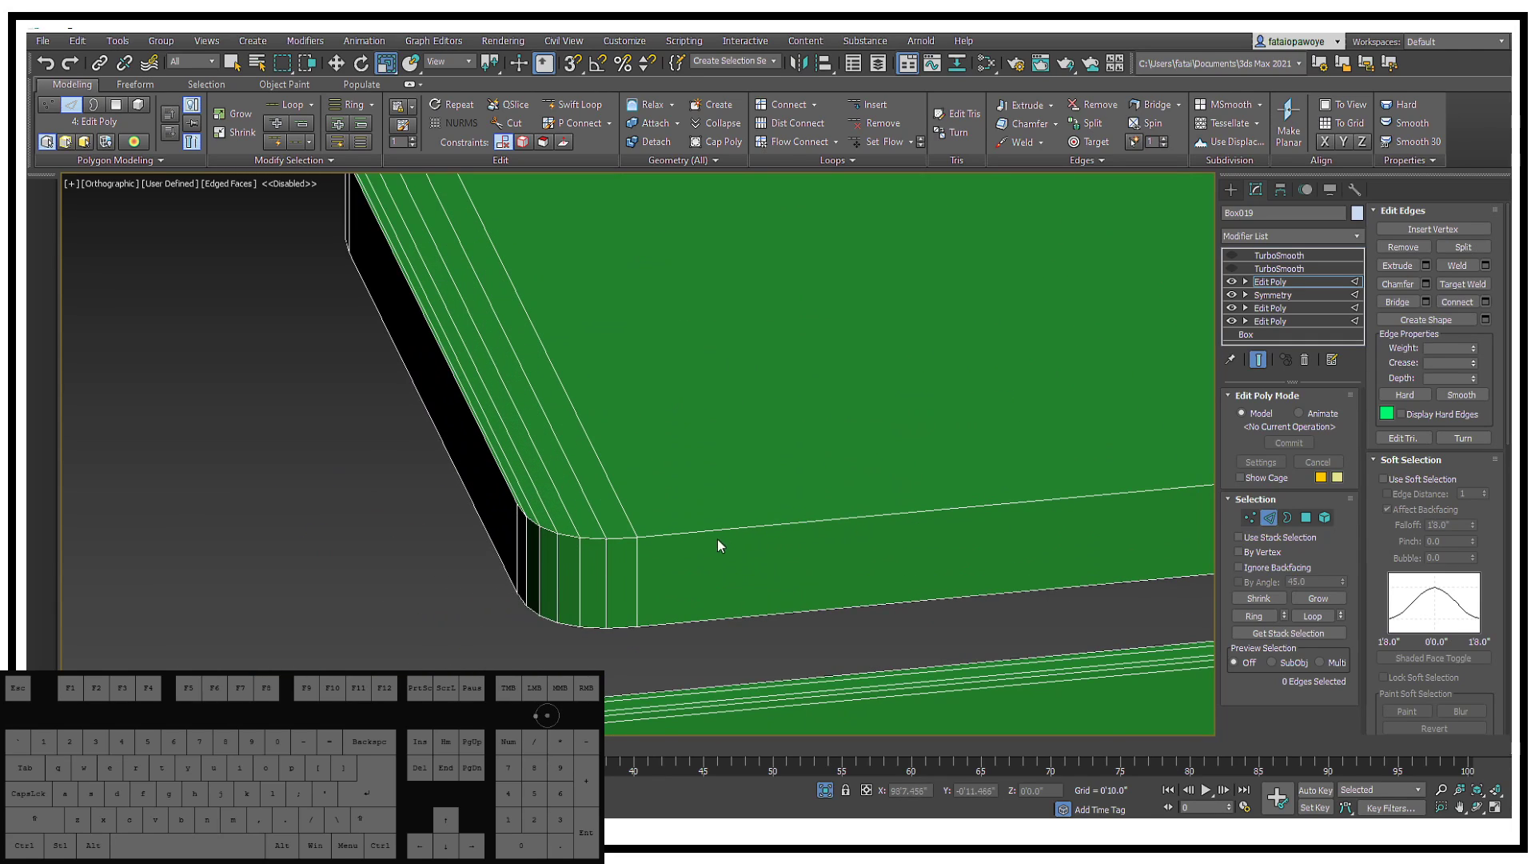
pyautogui.keyDown('alt'); pyautogui.moveTo(717, 546); pyautogui.dragTo(708, 503, button='middle'); pyautogui.keyUp('alt')
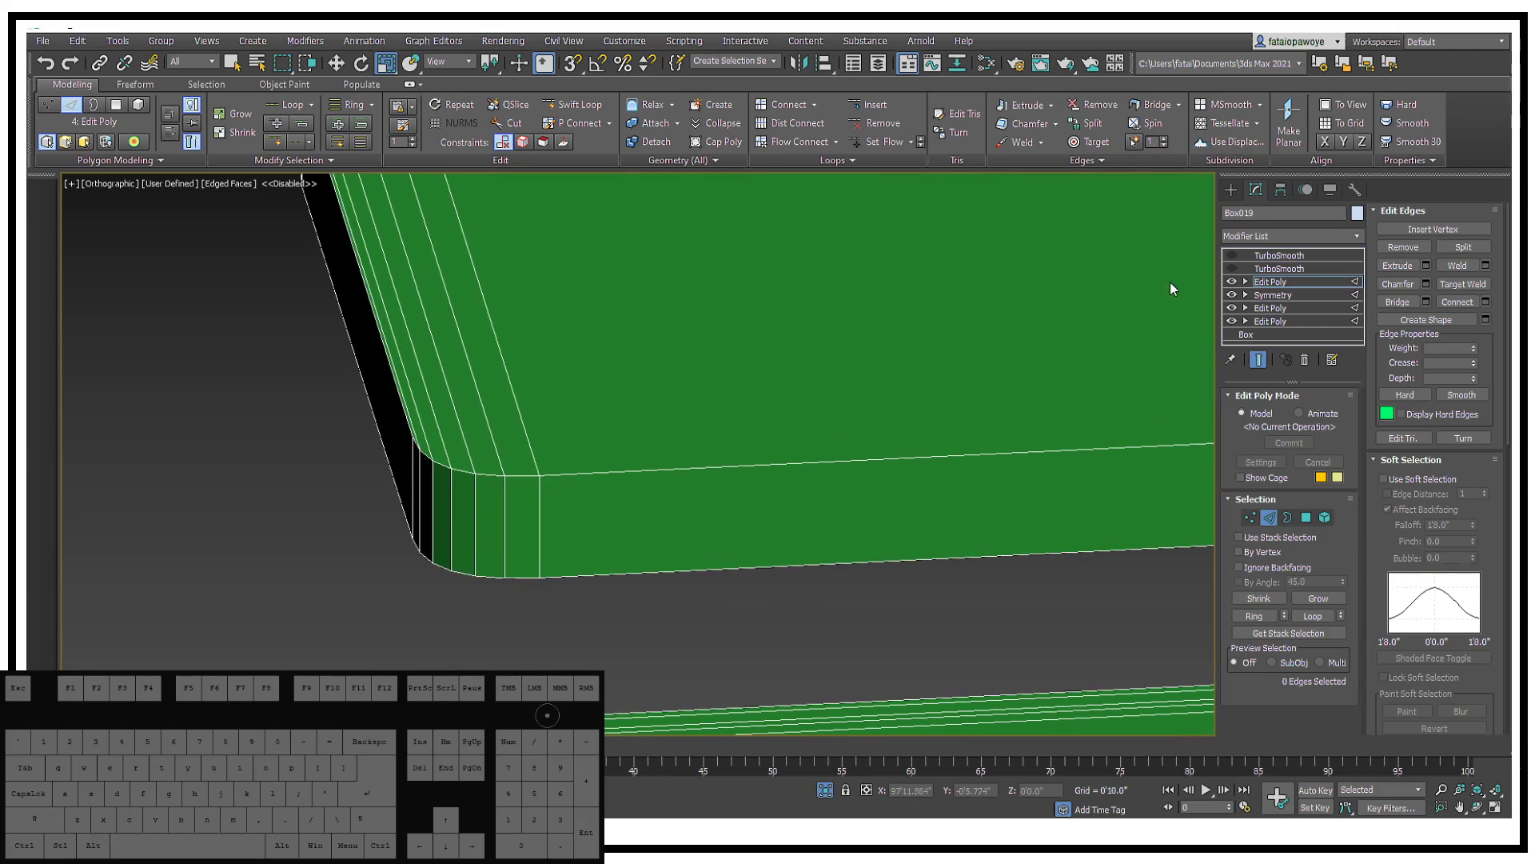
pyautogui.click(1231, 268)
pyautogui.scroll(-5, 714, 438)
pyautogui.moveTo(714, 438)
pyautogui.keyDown('alt'); pyautogui.mouseDown(button='middle')
pyautogui.moveTo(772, 404)
pyautogui.moveTo(724, 455)
pyautogui.mouseUp(button='middle'); pyautogui.keyUp('alt')
pyautogui.press('F4')
pyautogui.press('F4')
pyautogui.press('F5')
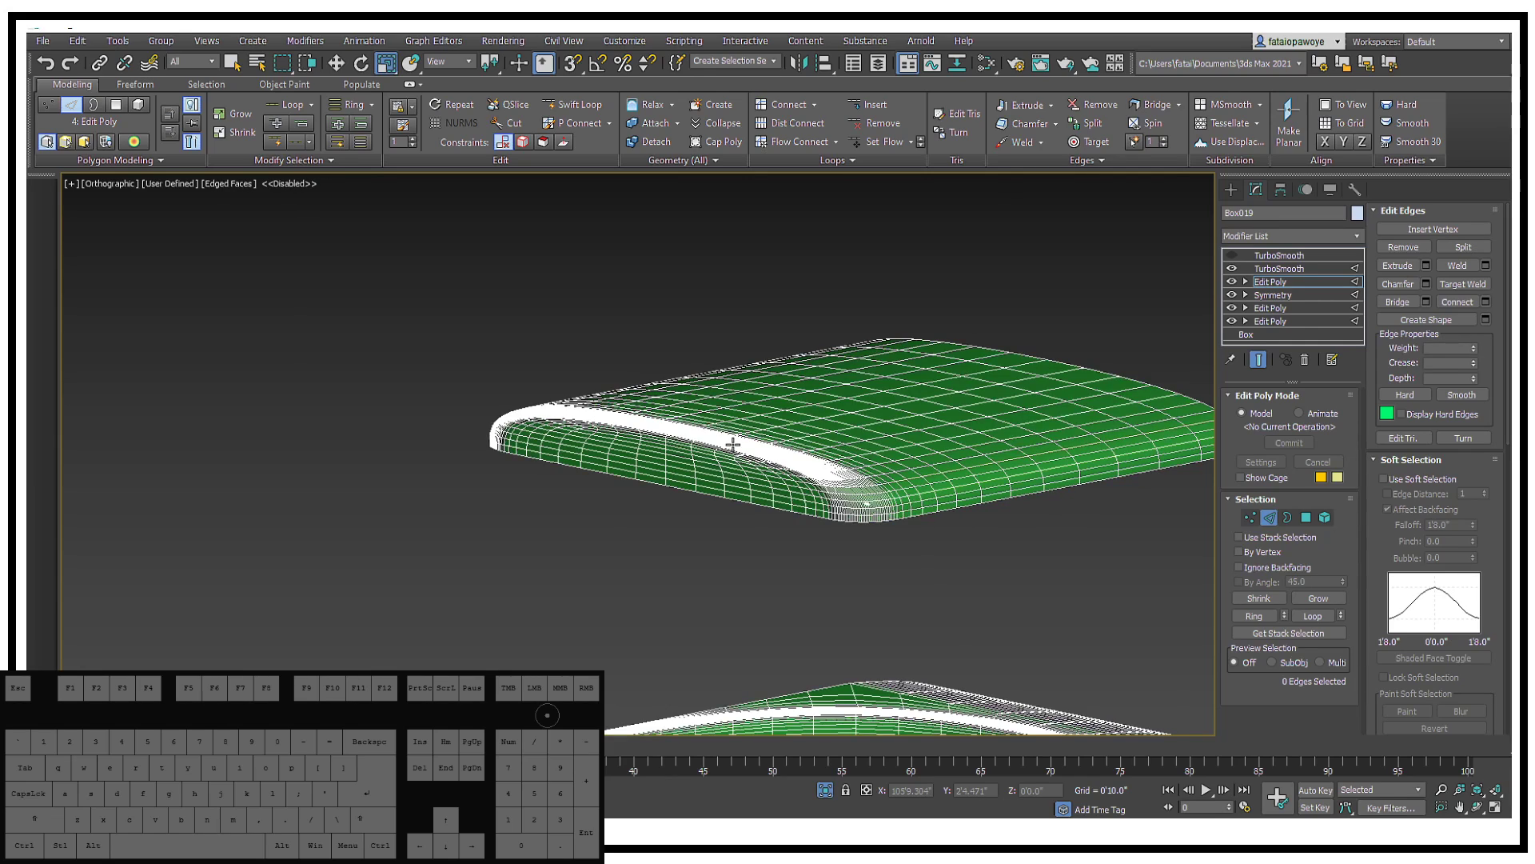
pyautogui.press('F4')
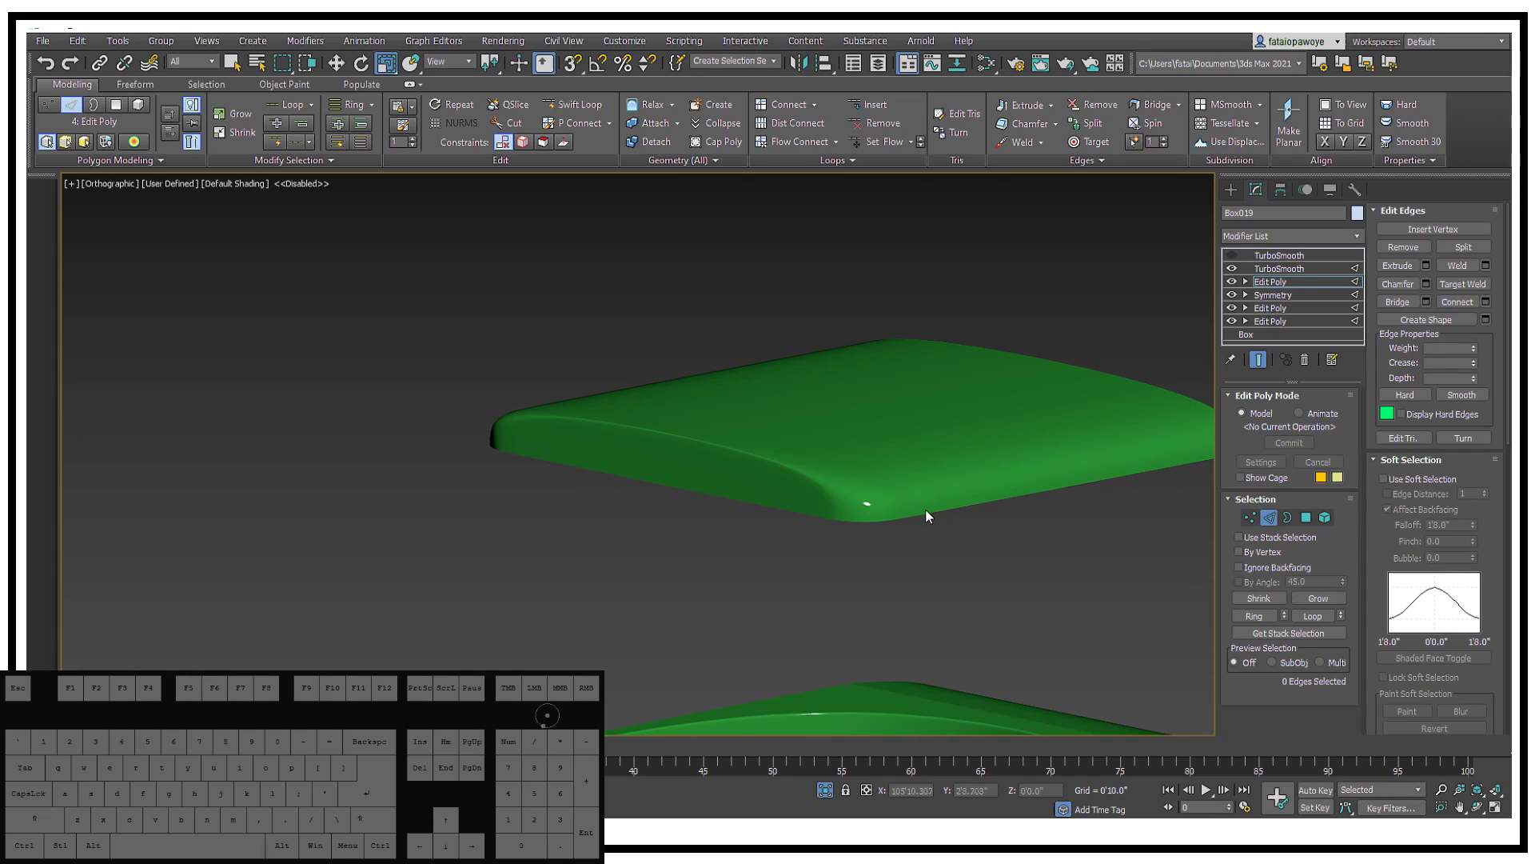
pyautogui.click(1232, 269)
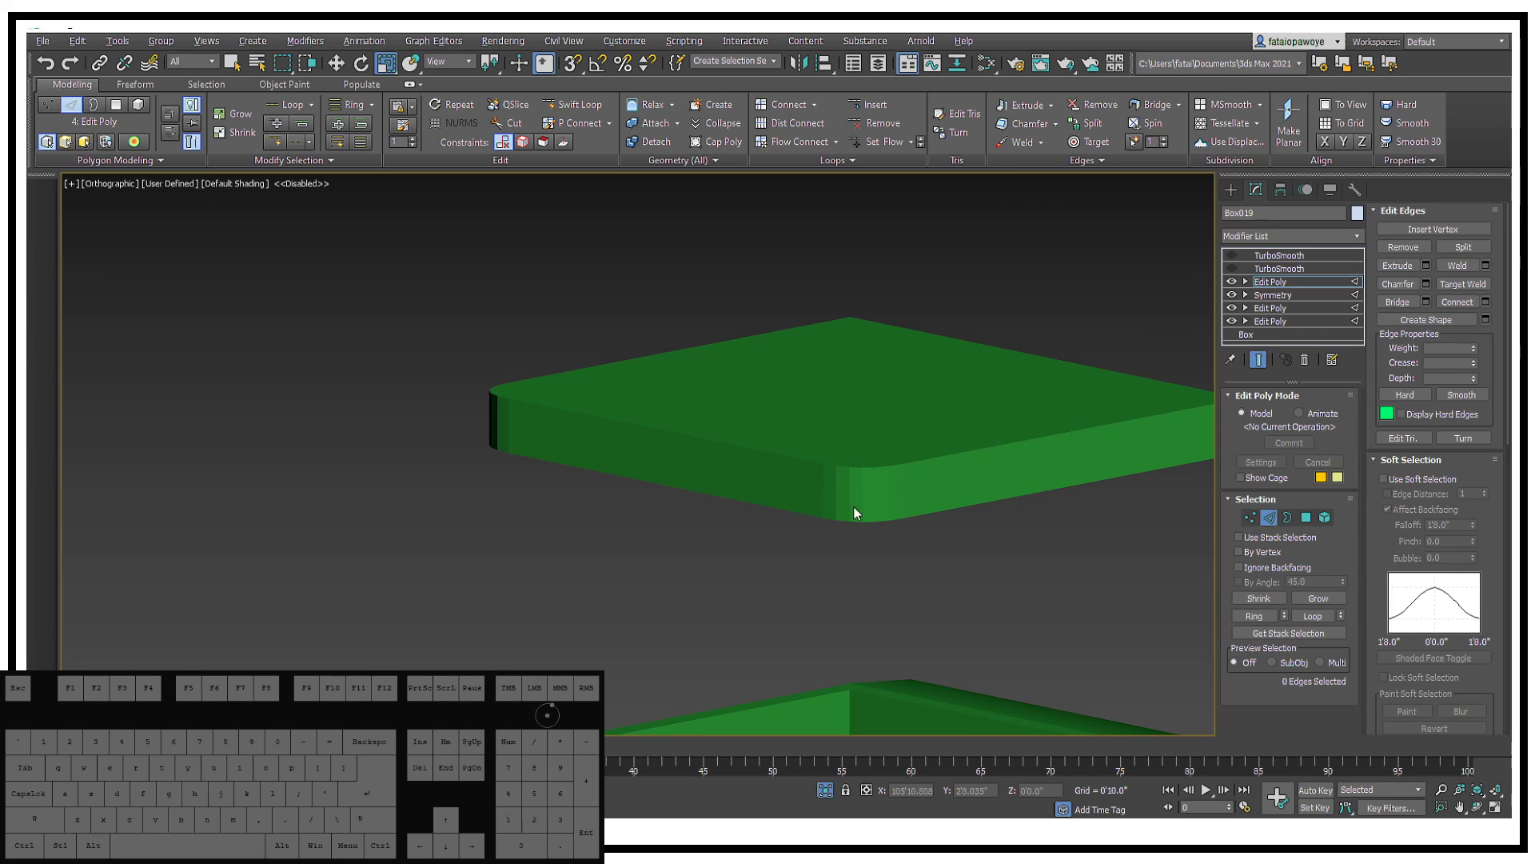
# Step: Insert a supporting edge loop around the panel's rim just below its top edge with Swift Loop
pyautogui.click(571, 105)
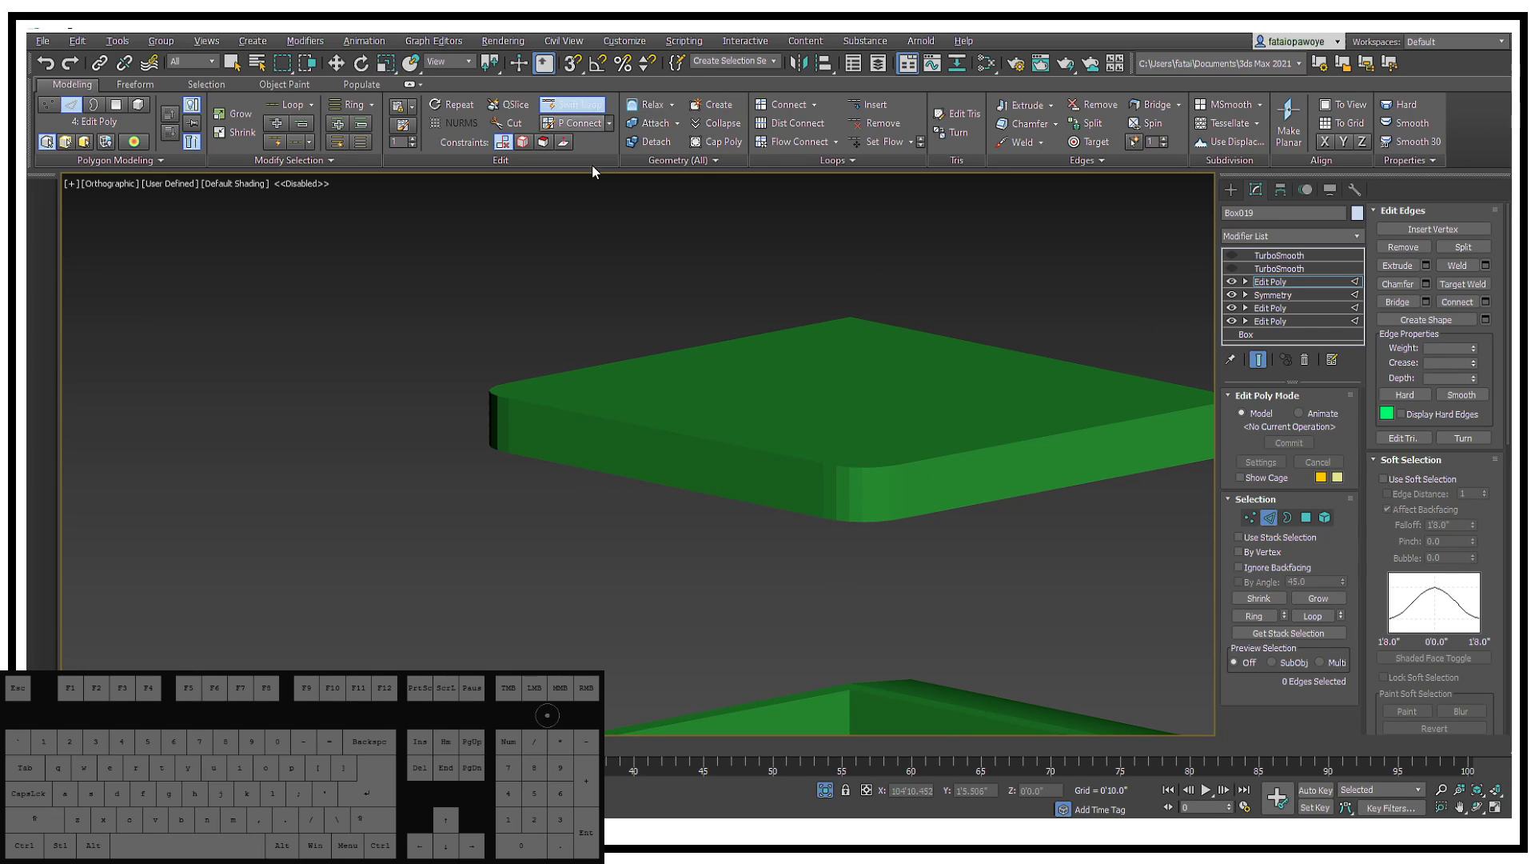
pyautogui.click(862, 481)
pyautogui.press('w')
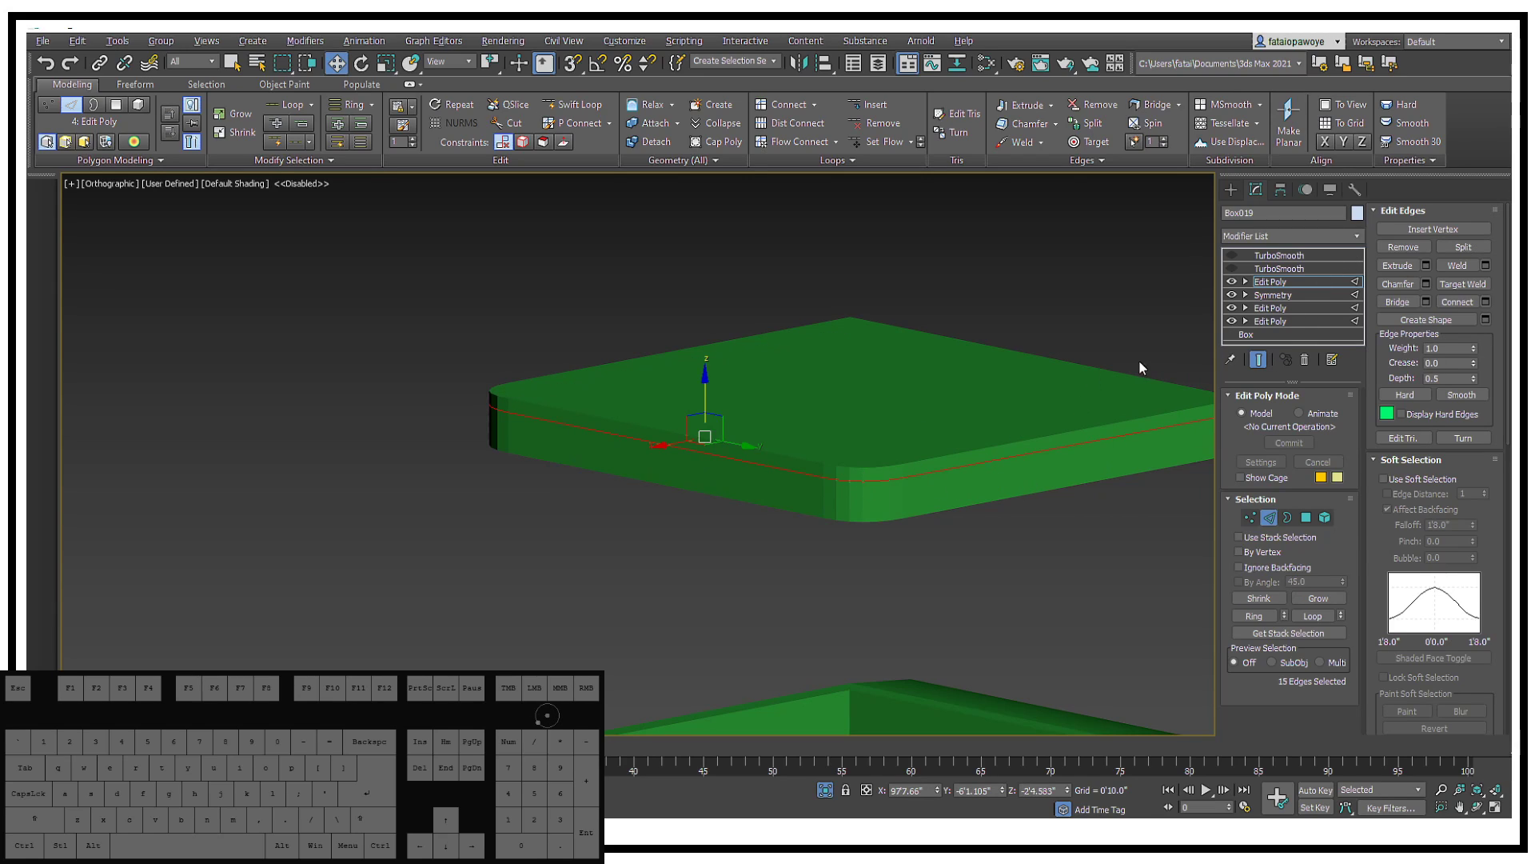
# Step: Check the smoothed panel and recessed body from several angles with the lower TurboSmooth enabled, and restore the unsmoothed edged view
pyautogui.keyDown('alt'); pyautogui.moveTo(1140, 368); pyautogui.dragTo(767, 384, button='middle'); pyautogui.keyUp('alt')
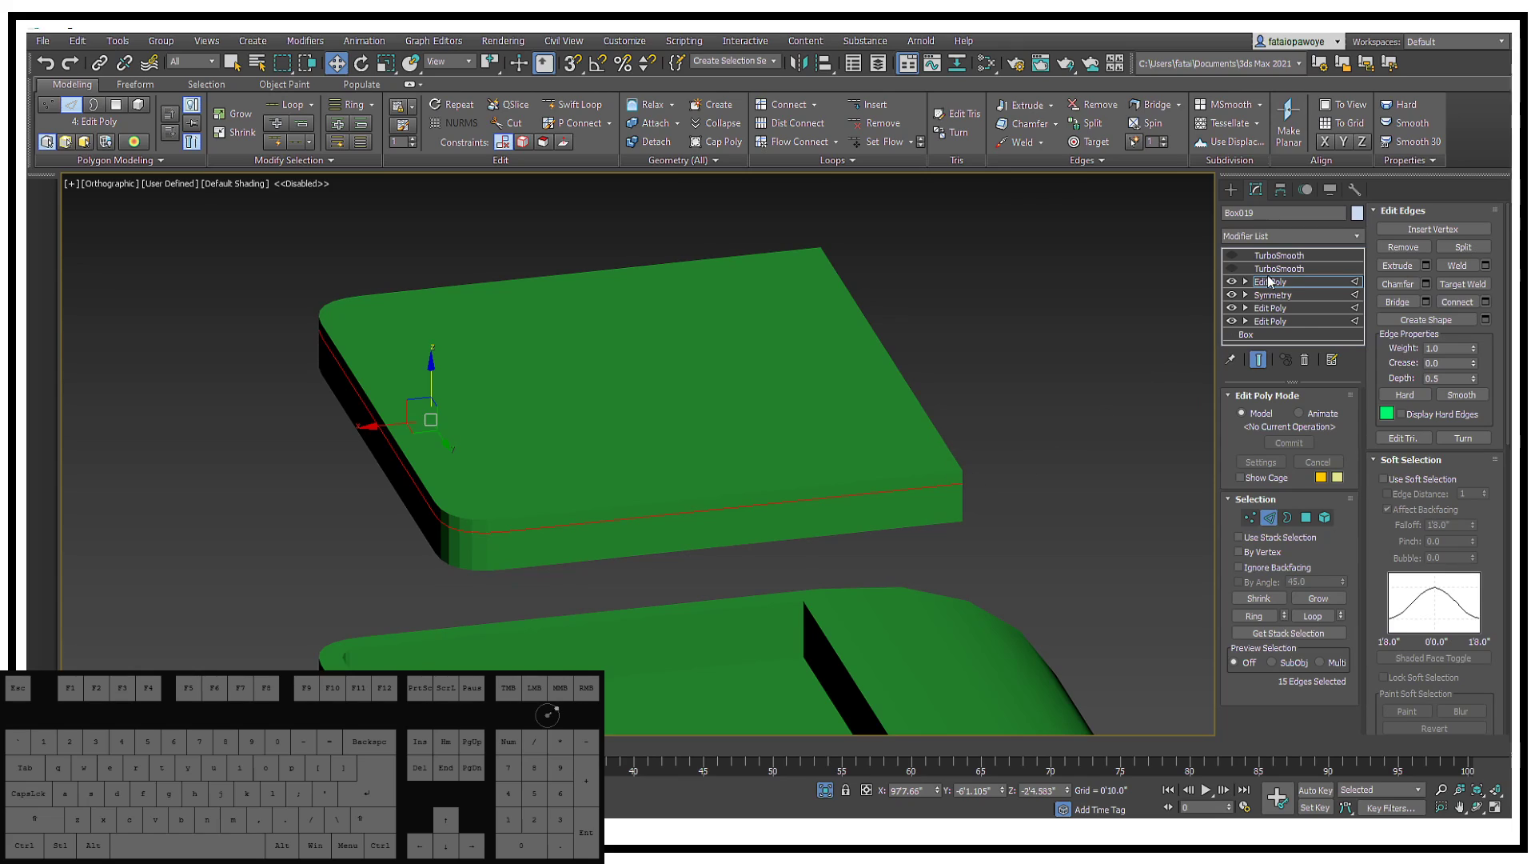
pyautogui.click(1231, 269)
pyautogui.keyDown('alt'); pyautogui.moveTo(879, 380); pyautogui.dragTo(1000, 535, button='middle'); pyautogui.keyUp('alt')
pyautogui.press('F3')
pyautogui.press('F3')
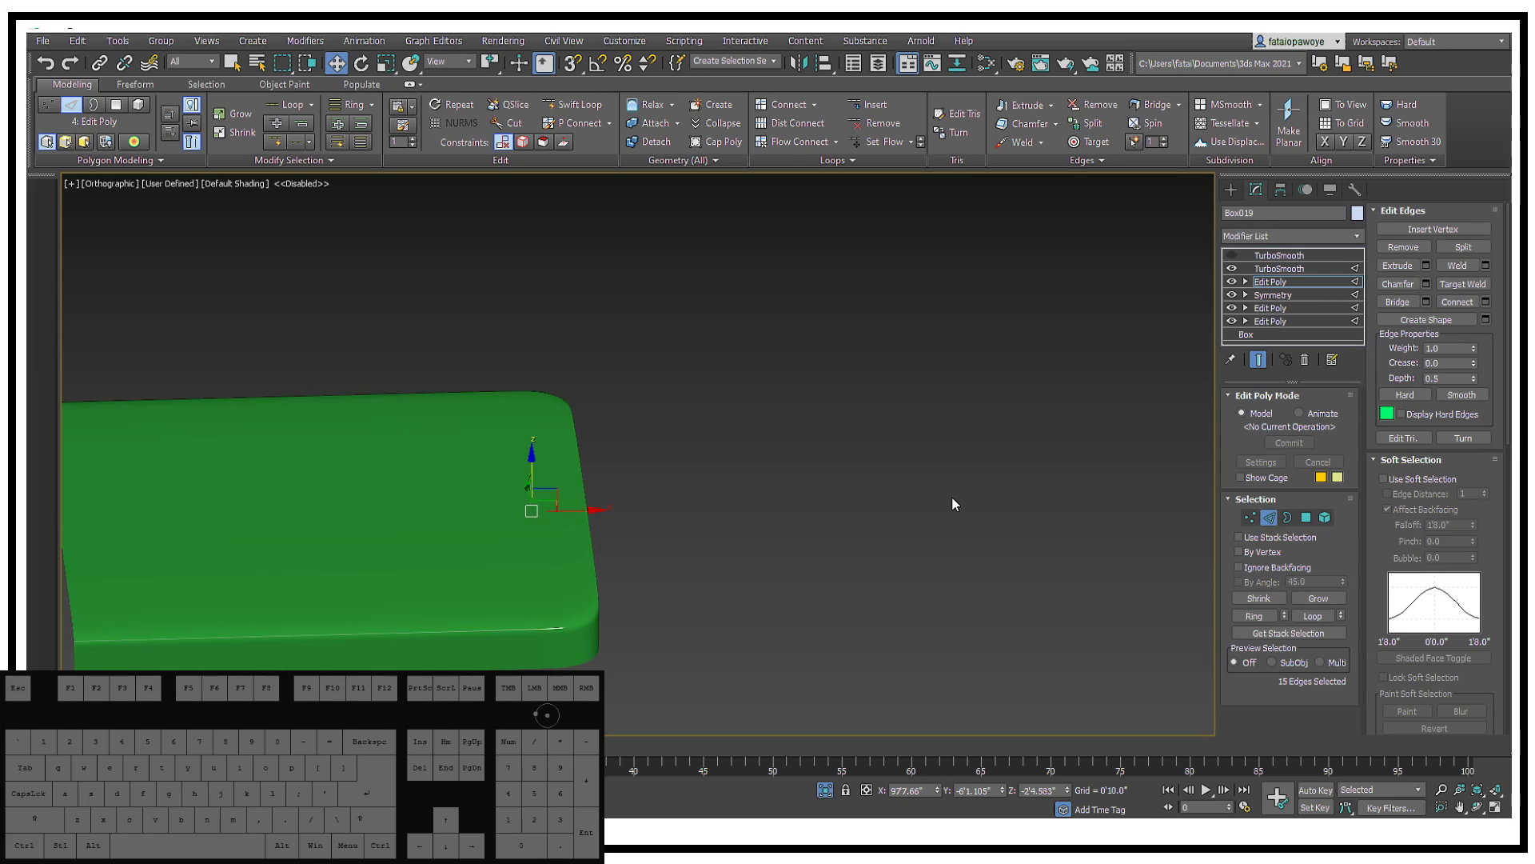
pyautogui.press('F4')
pyautogui.press('F3')
pyautogui.press('F3')
pyautogui.press('F4')
pyautogui.press('F3')
pyautogui.press('F3')
pyautogui.click(616, 564)
pyautogui.keyDown('alt'); pyautogui.moveTo(645, 576); pyautogui.dragTo(673, 386, button='middle'); pyautogui.keyUp('alt')
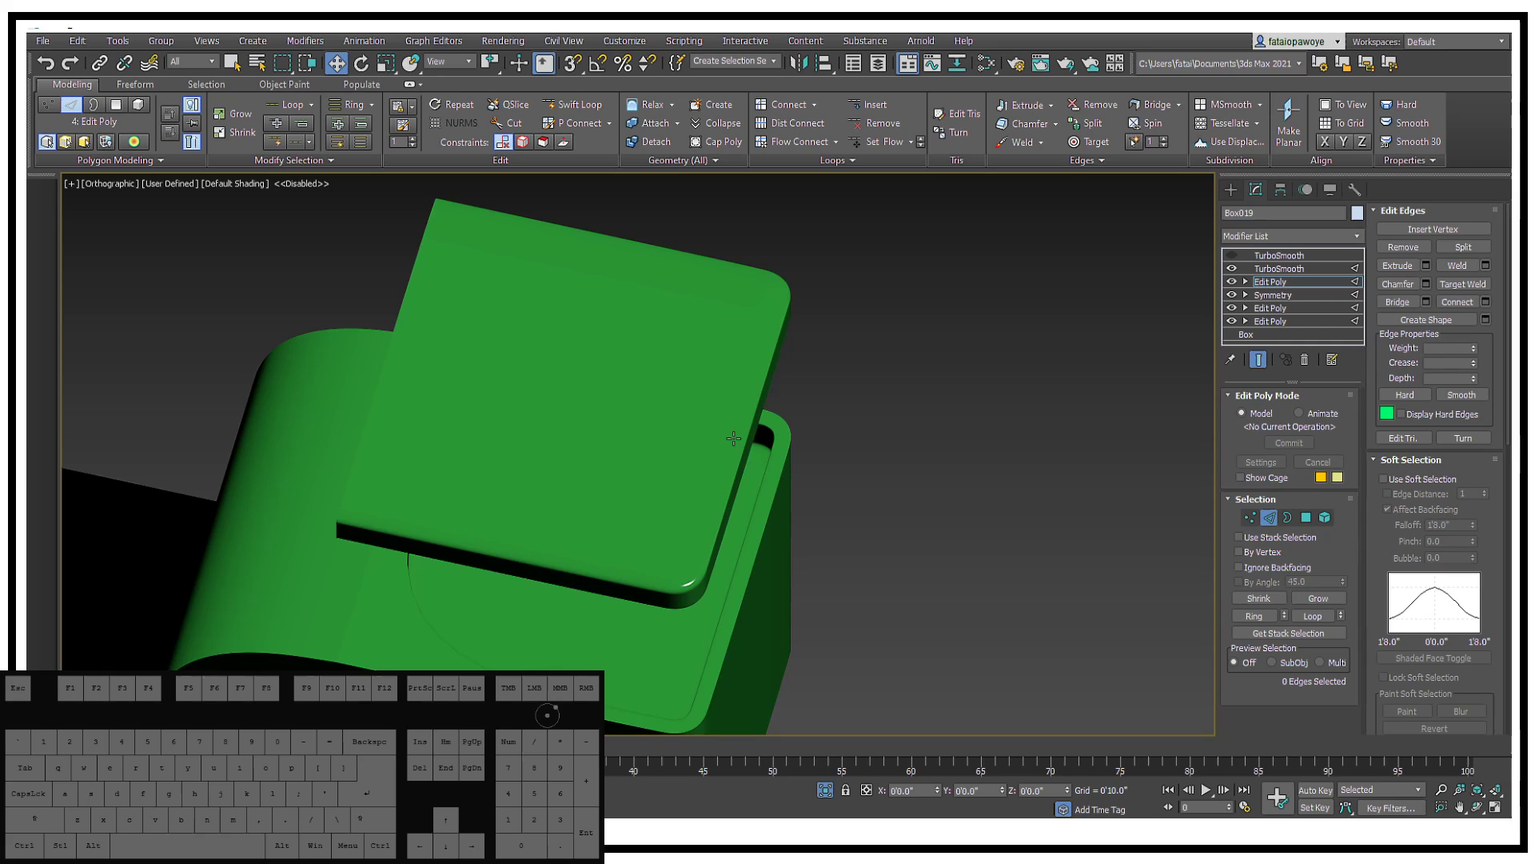
pyautogui.moveTo(740, 429)
pyautogui.keyDown('alt'); pyautogui.mouseDown(button='middle')
pyautogui.moveTo(710, 343)
pyautogui.moveTo(752, 321)
pyautogui.moveTo(756, 358)
pyautogui.mouseUp(button='middle'); pyautogui.keyUp('alt')
pyautogui.press('F4')
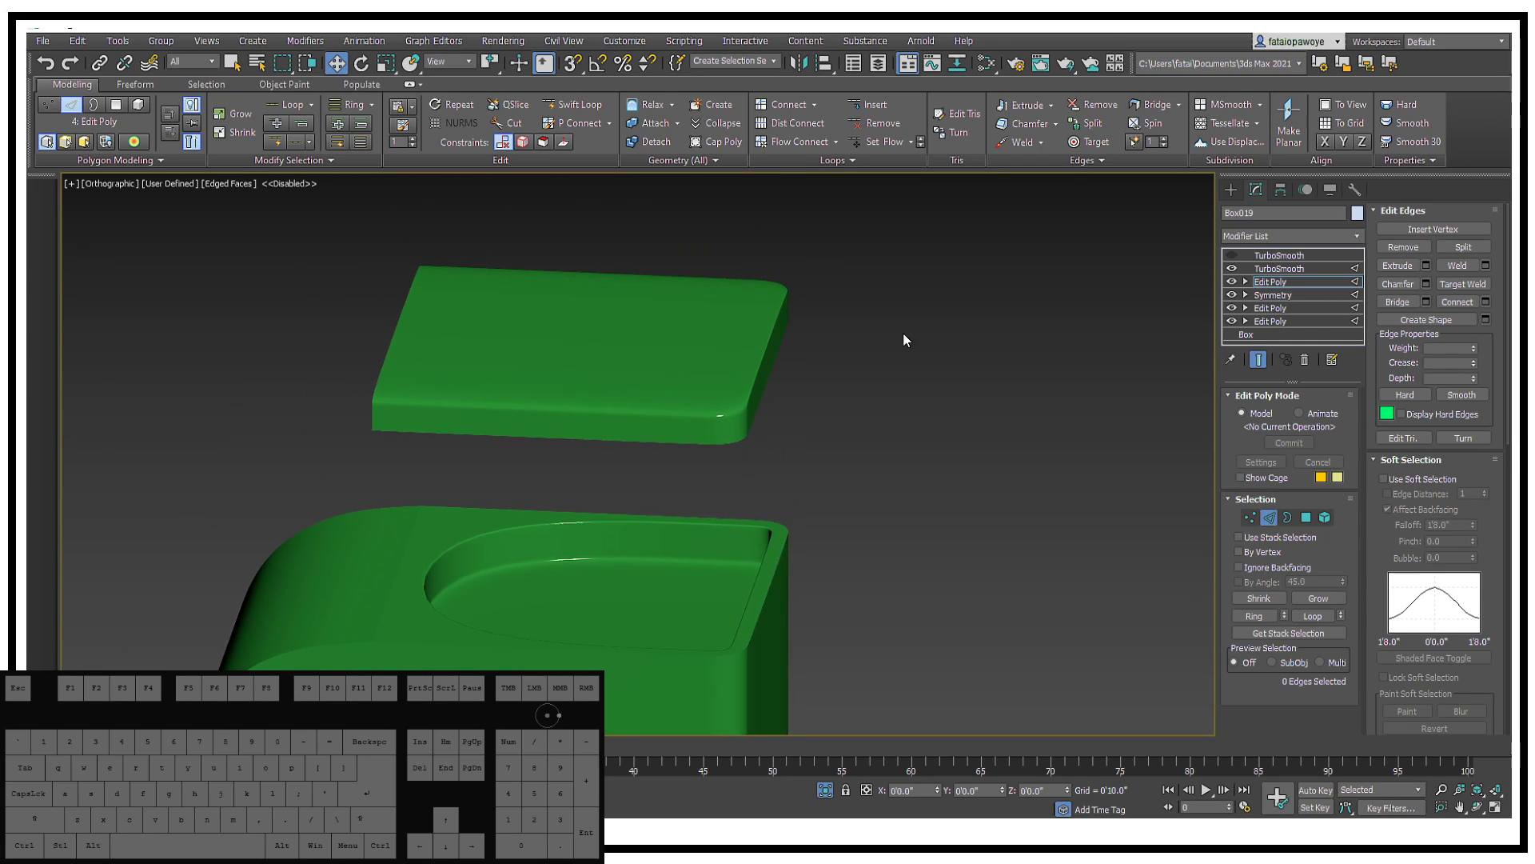
pyautogui.click(1232, 269)
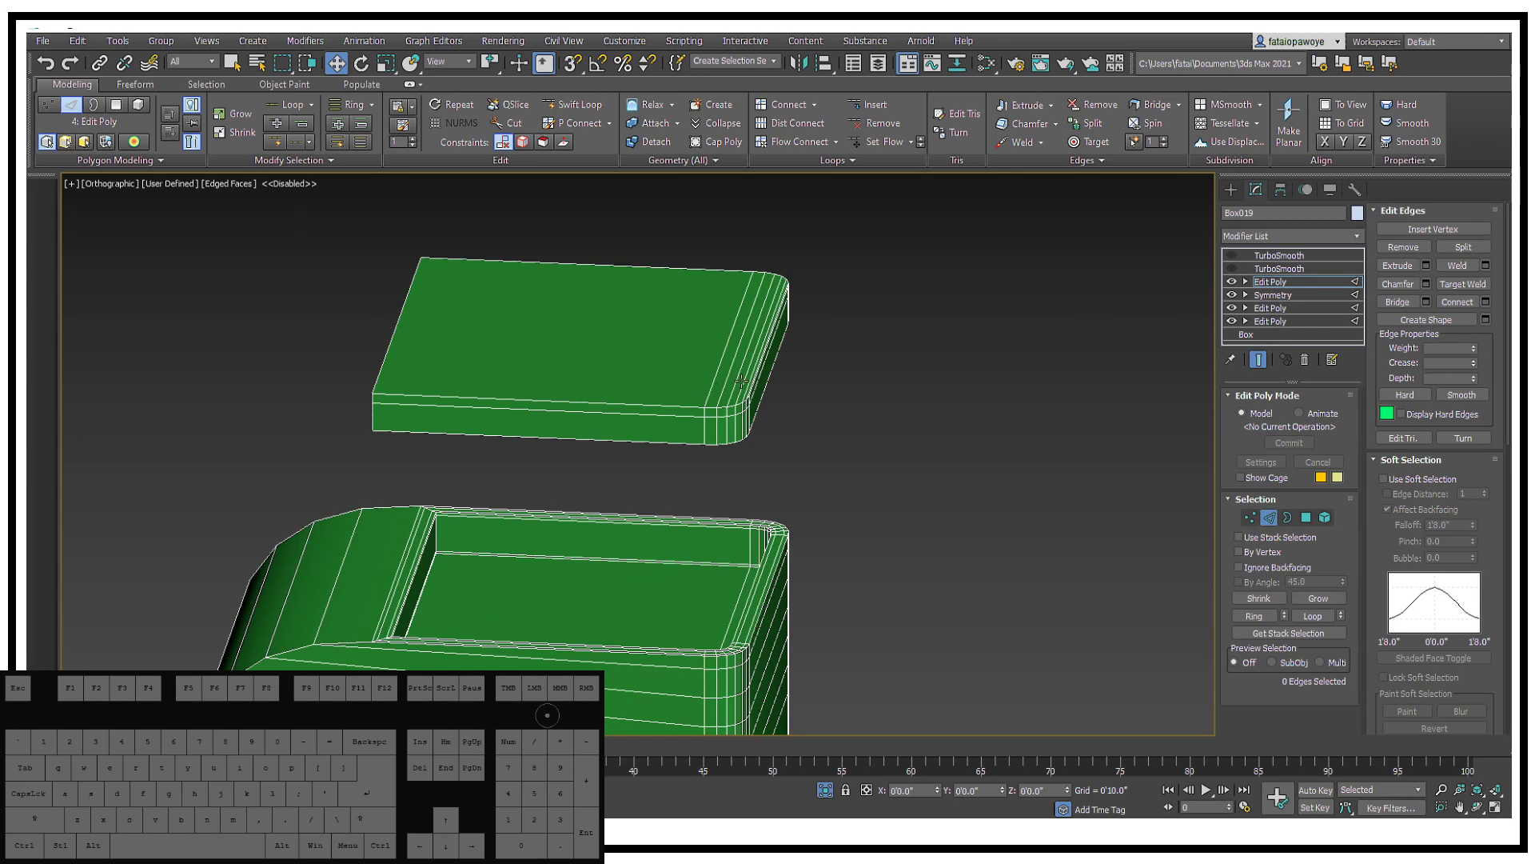
# Step: Compare the effect of the two TurboSmooth modifiers, including the lower one's separation by Smoothing Groups
pyautogui.click(1241, 256)
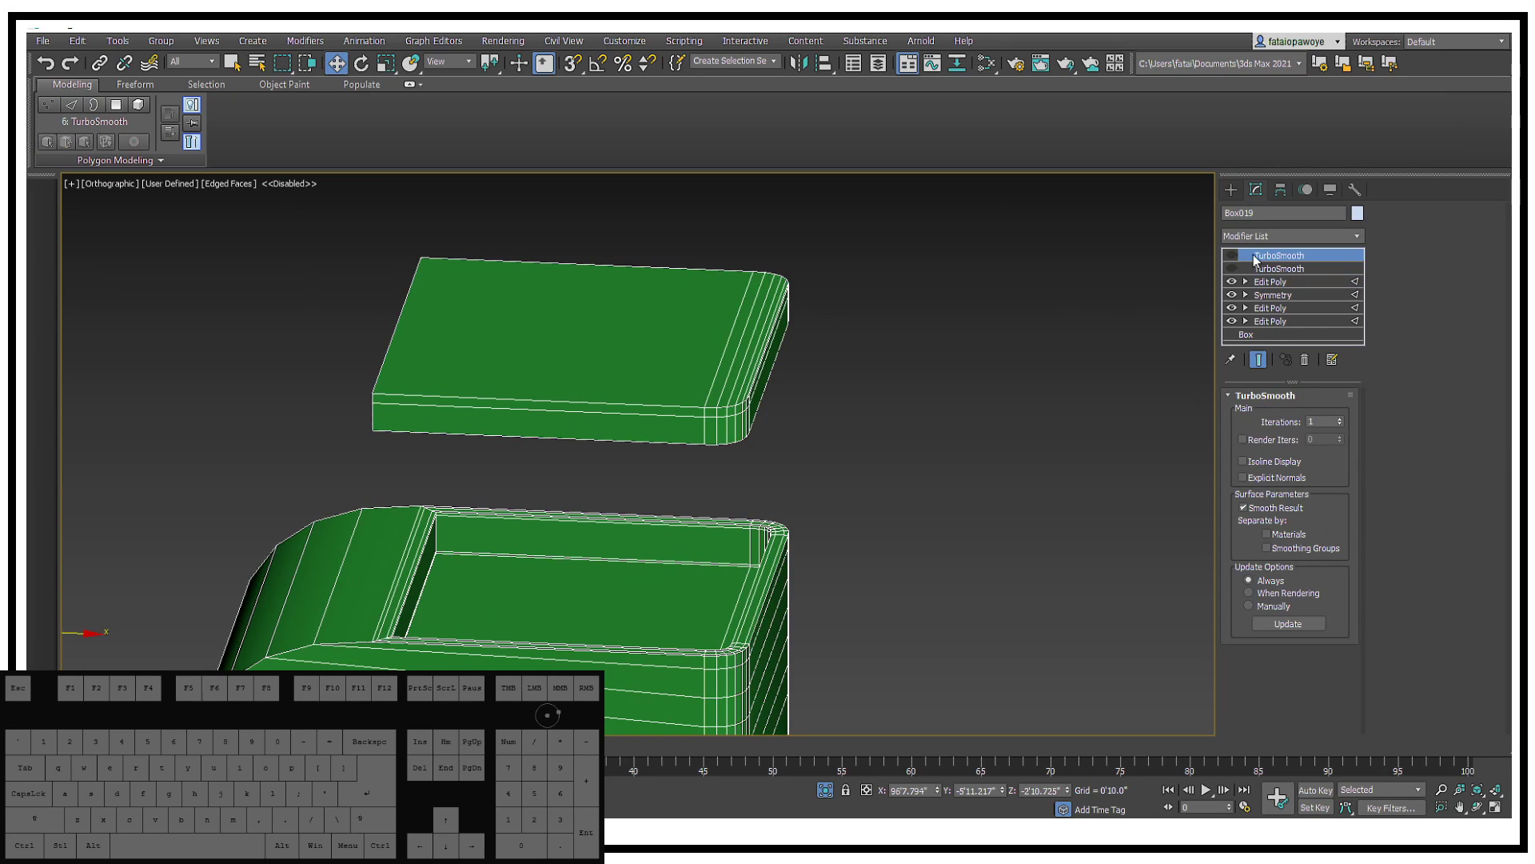
pyautogui.click(1231, 255)
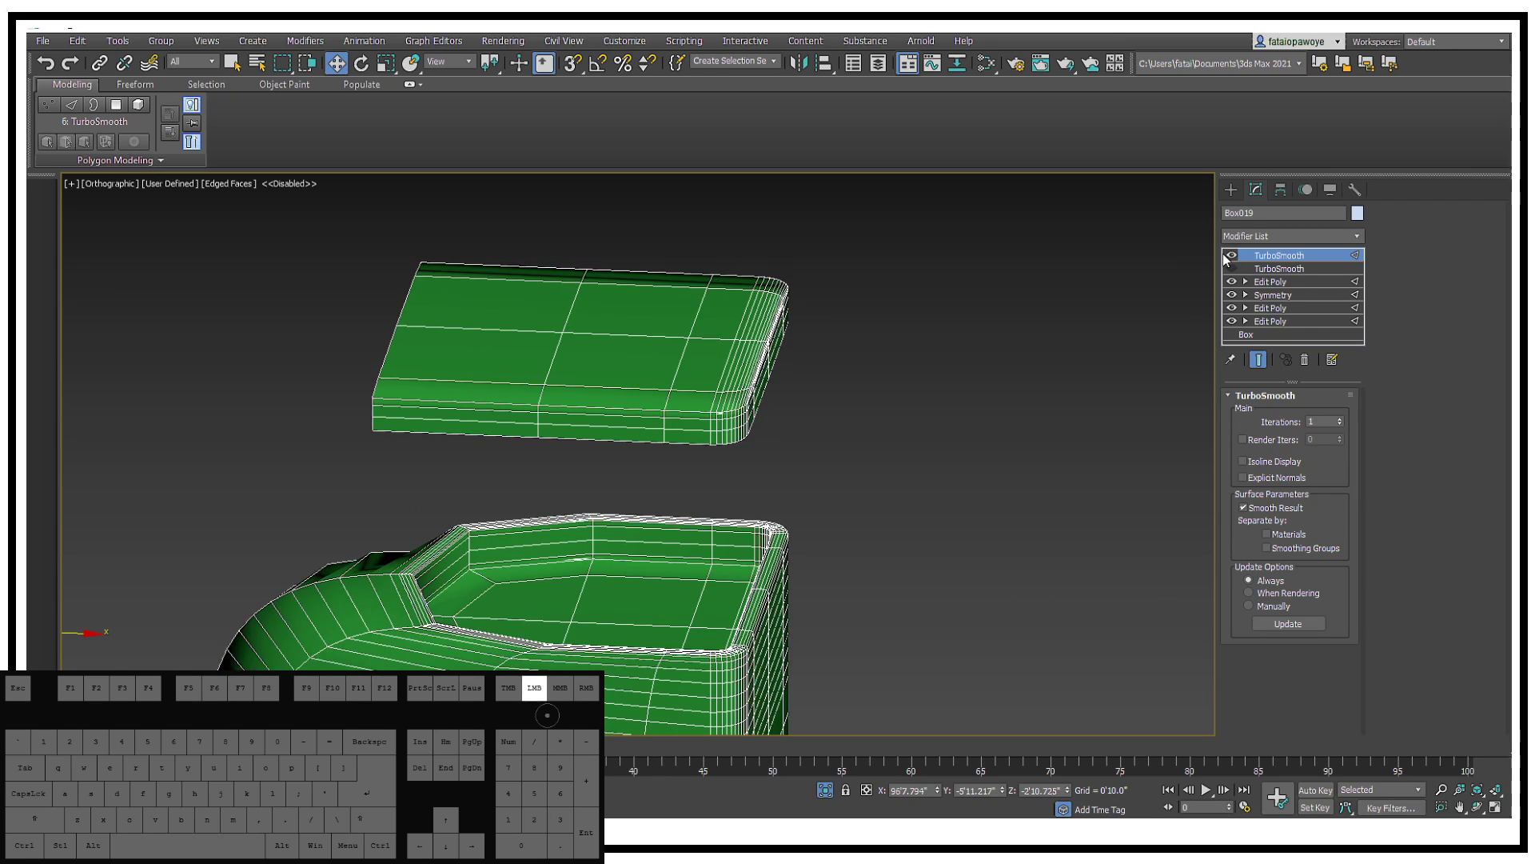
pyautogui.click(1232, 255)
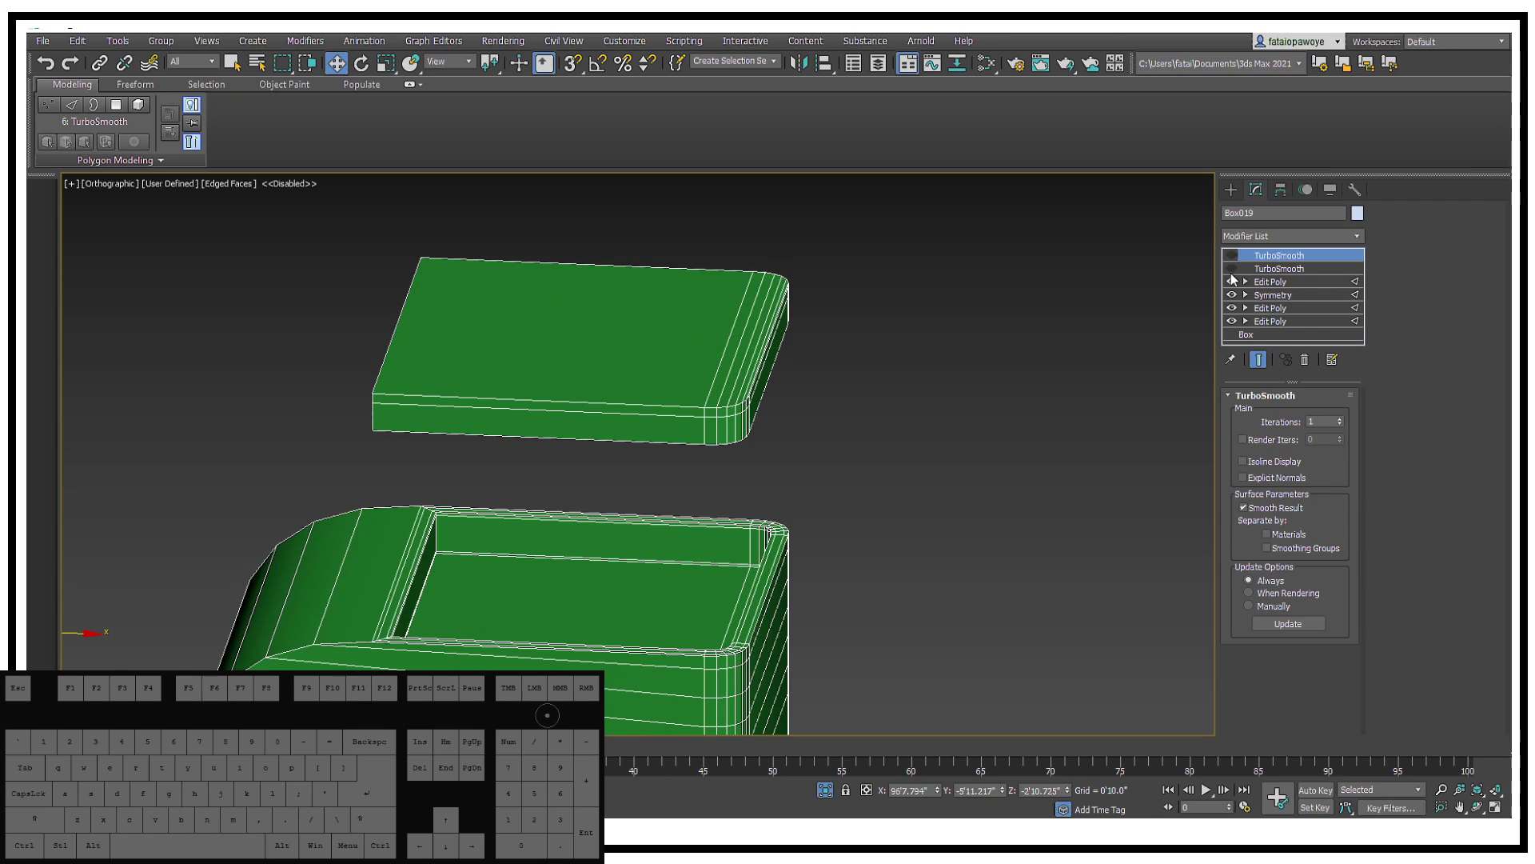
pyautogui.click(1260, 269)
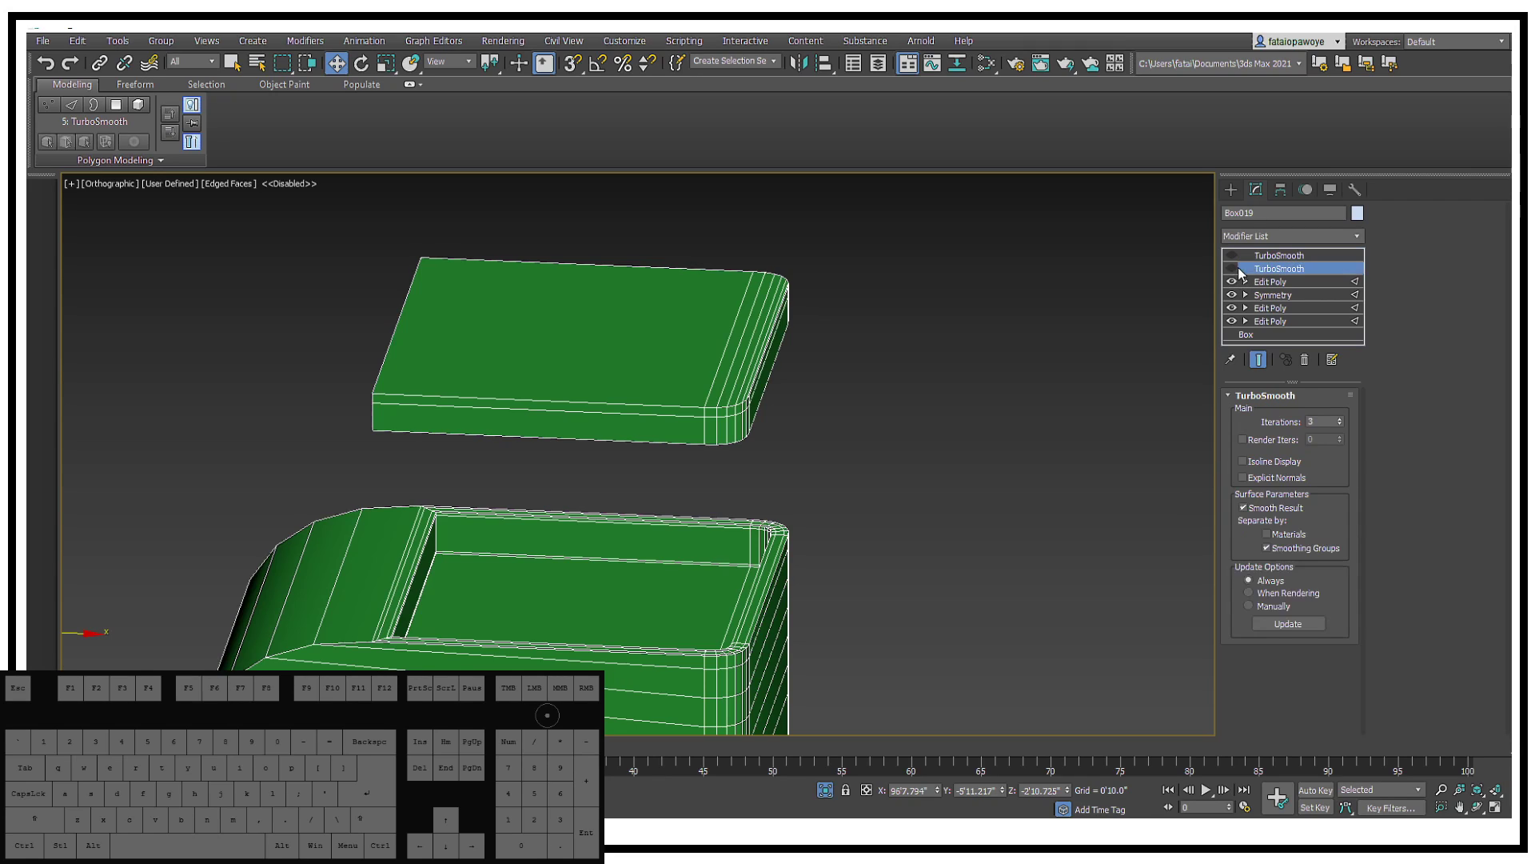
pyautogui.click(1232, 269)
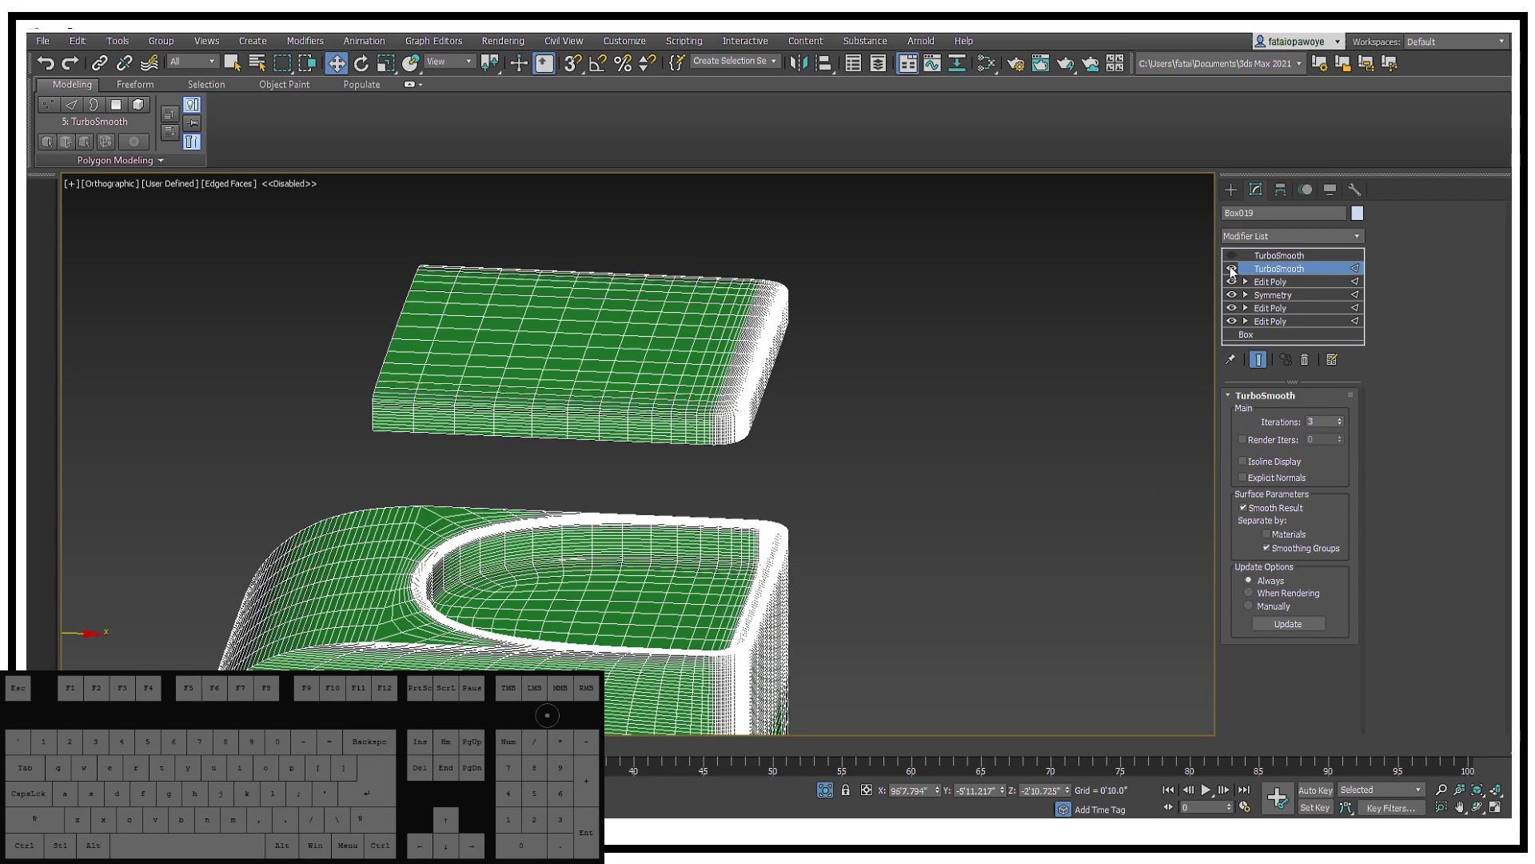
pyautogui.click(1268, 547)
pyautogui.click(1268, 549)
pyautogui.click(1268, 548)
pyautogui.click(1268, 548)
# Step: Delete both TurboSmooth modifiers and apply a single new TurboSmooth above the uppermost Edit Poly
pyautogui.keyDown('shift'); pyautogui.click(1300, 257); pyautogui.keyUp('shift')
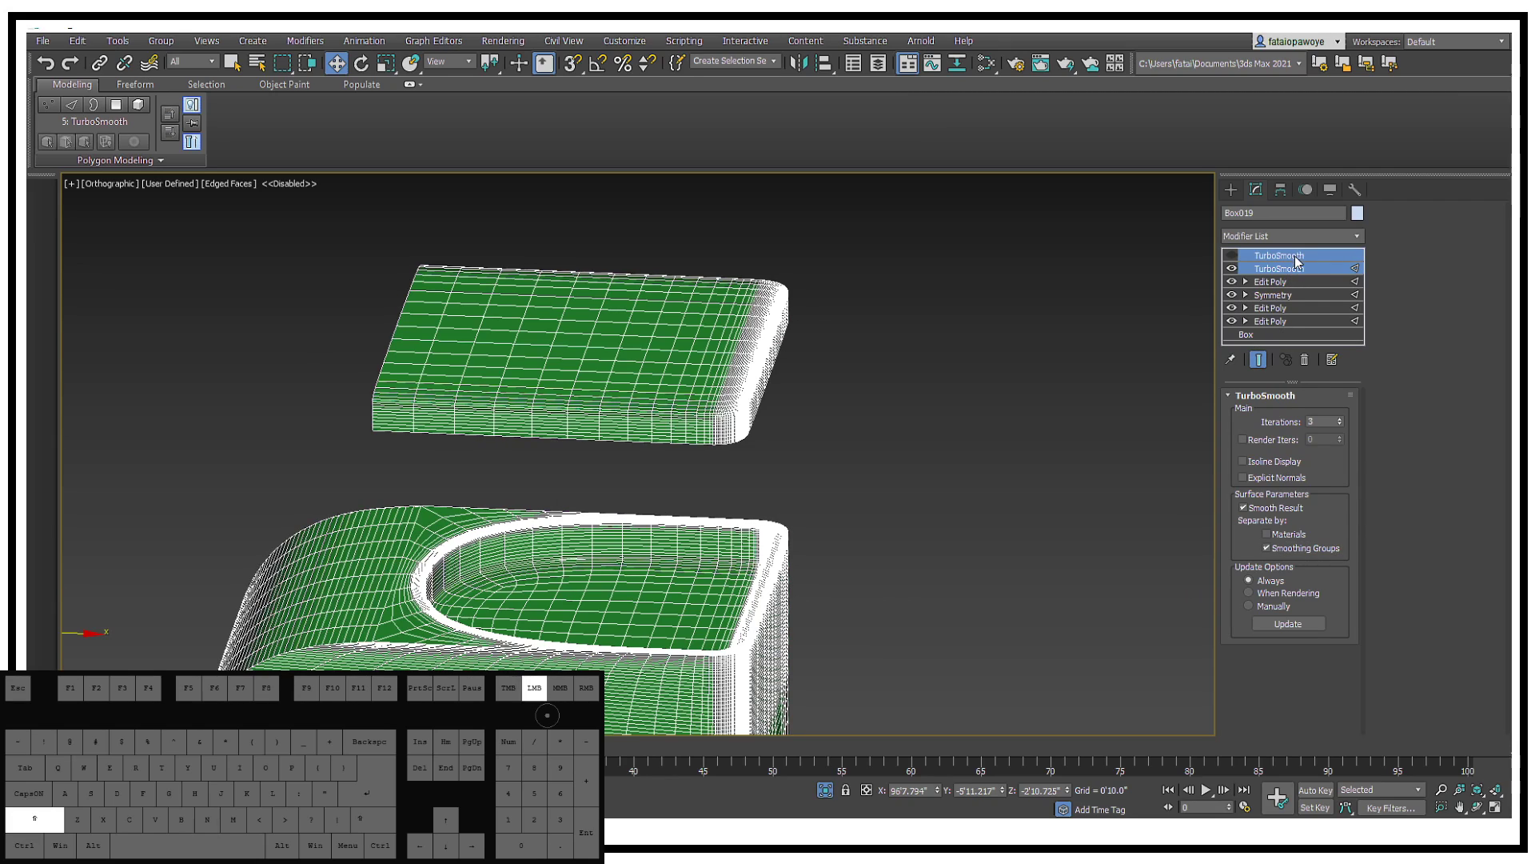
pyautogui.rightClick(1300, 260)
pyautogui.click(1327, 305)
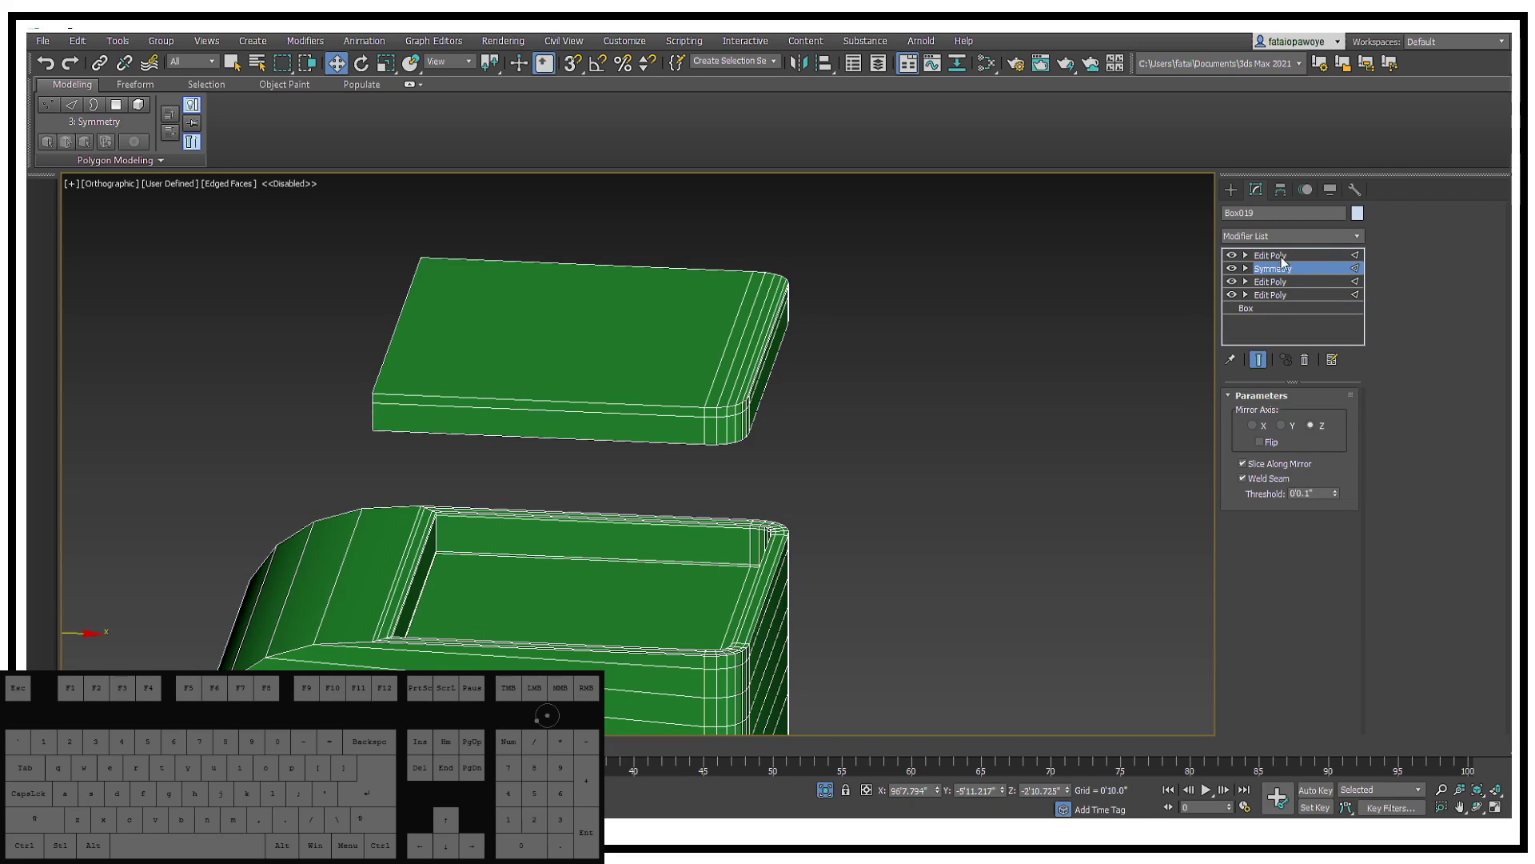
pyautogui.click(1279, 256)
pyautogui.click(1321, 238)
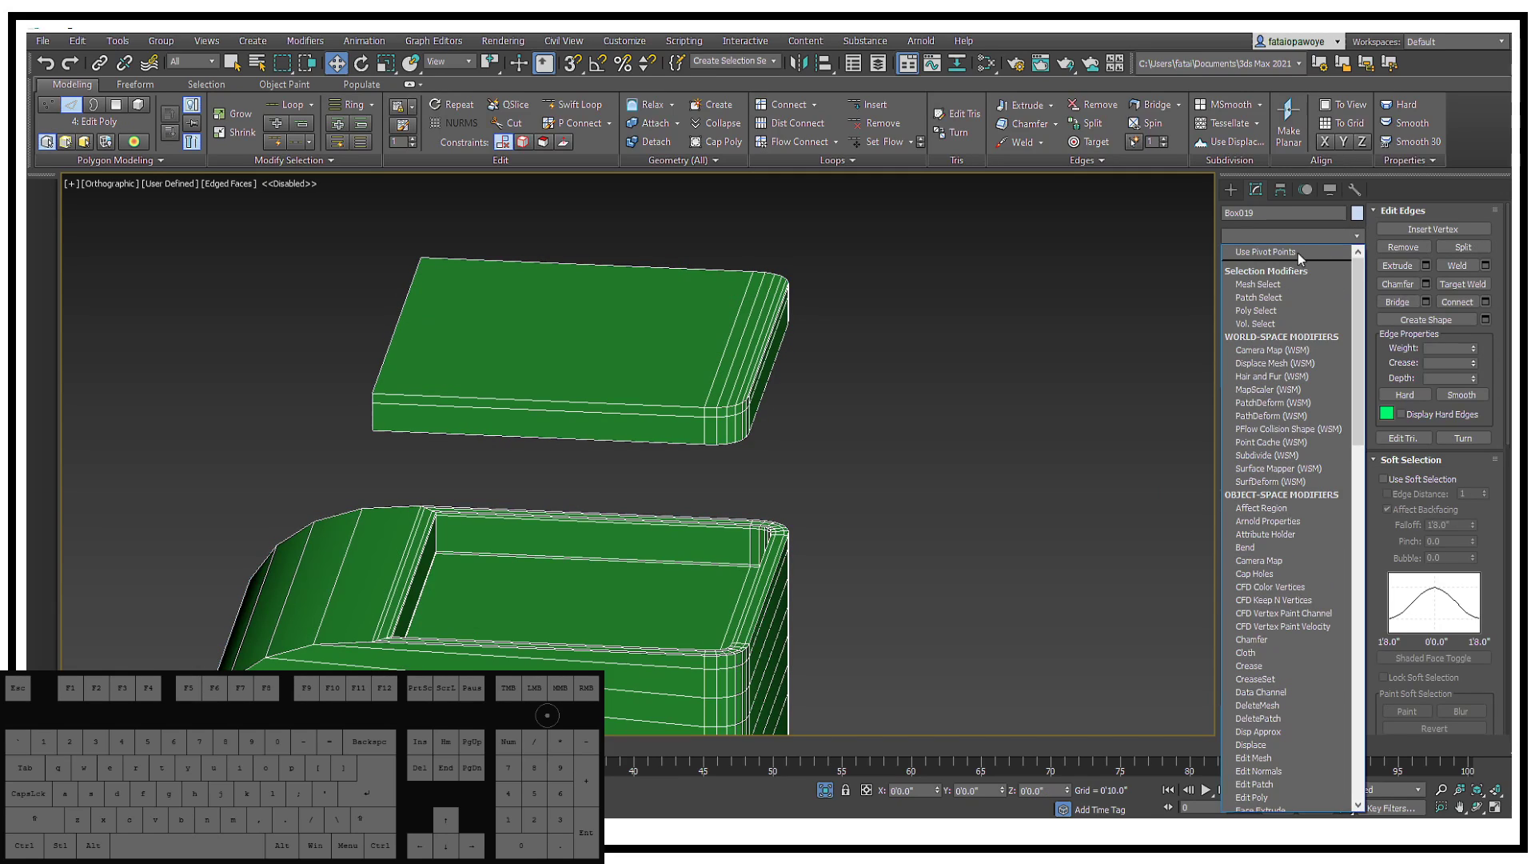
pyautogui.scroll(-10, 1298, 400)
pyautogui.click(1251, 541)
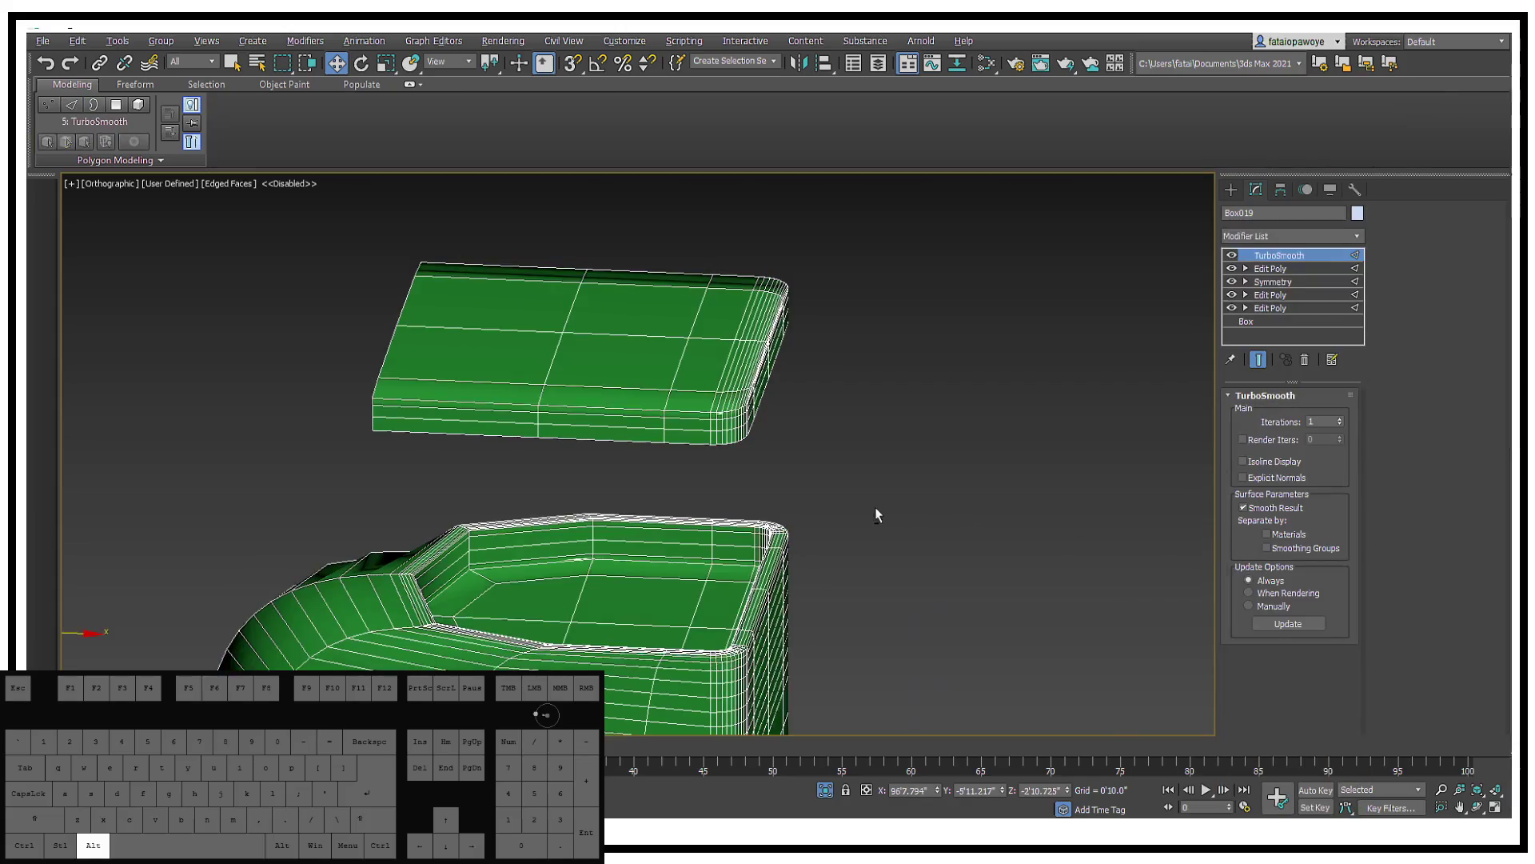
# Step: Inspect the smoothed rear body's underside and curved side for distortions under the new TurboSmooth
pyautogui.keyDown('alt'); pyautogui.moveTo(876, 512); pyautogui.dragTo(693, 432, button='middle'); pyautogui.keyUp('alt')
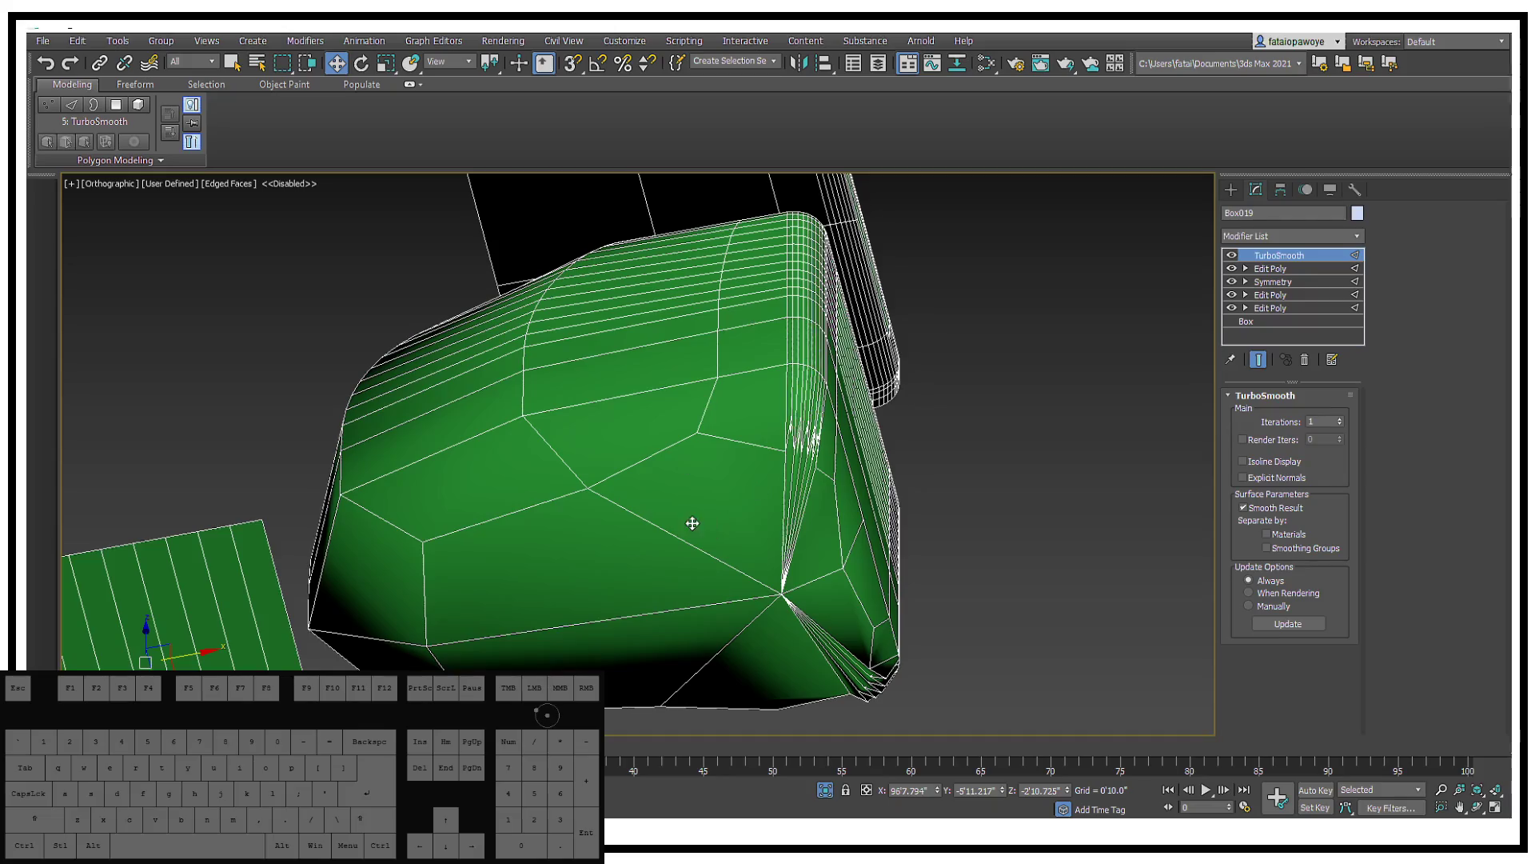
pyautogui.keyDown('alt'); pyautogui.moveTo(693, 523); pyautogui.dragTo(535, 454, button='middle'); pyautogui.keyUp('alt')
pyautogui.keyDown('alt'); pyautogui.moveTo(433, 445); pyautogui.dragTo(515, 451, button='middle'); pyautogui.keyUp('alt')
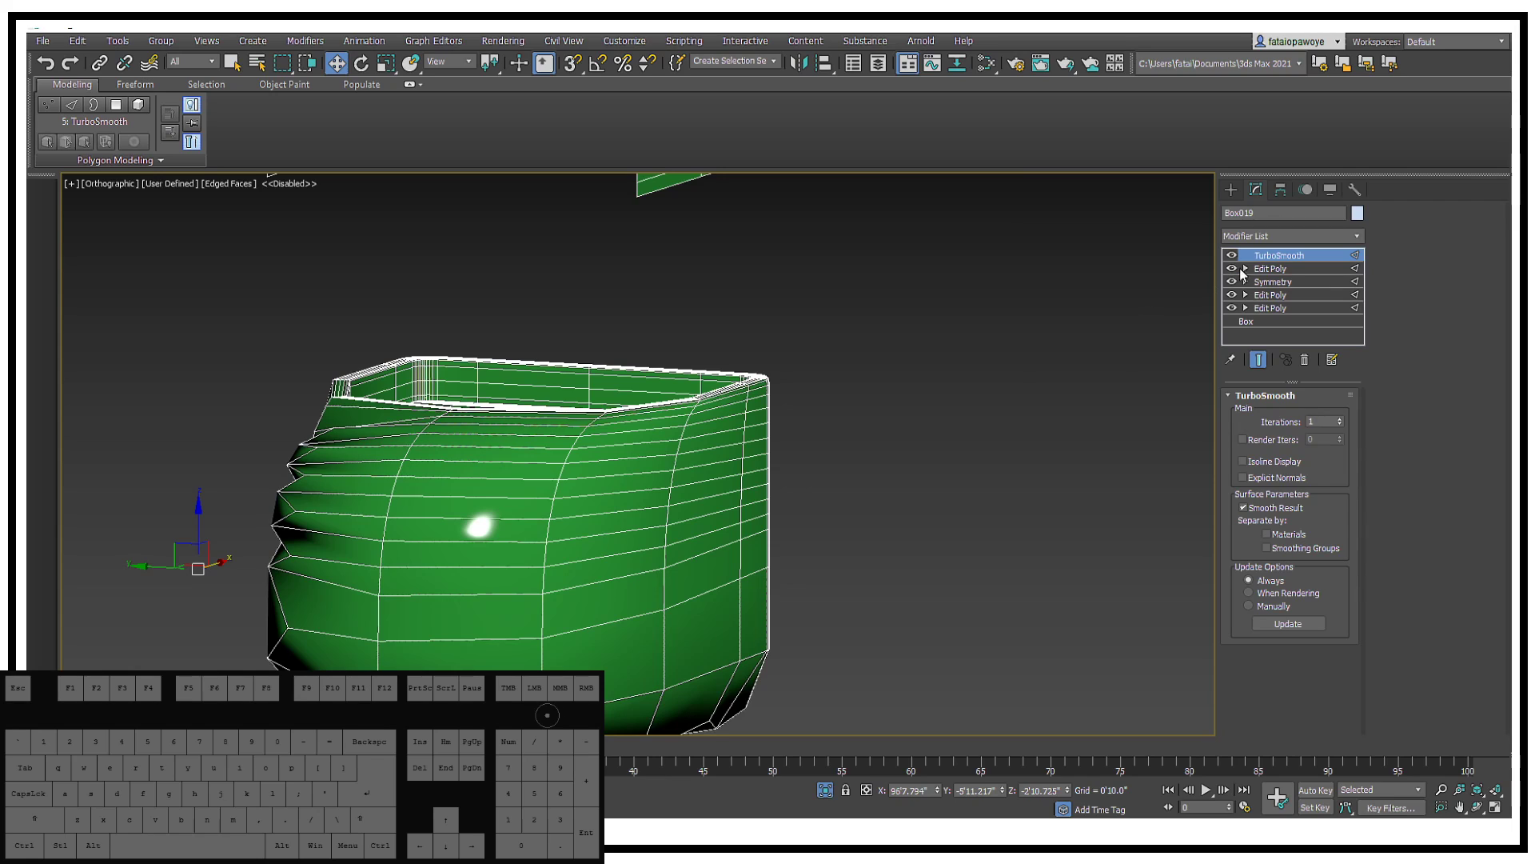
# Step: Turn off TurboSmooth and delete the large flat polygon on the rear body's underside in the uppermost Edit Poly
pyautogui.click(1244, 267)
pyautogui.click(1231, 254)
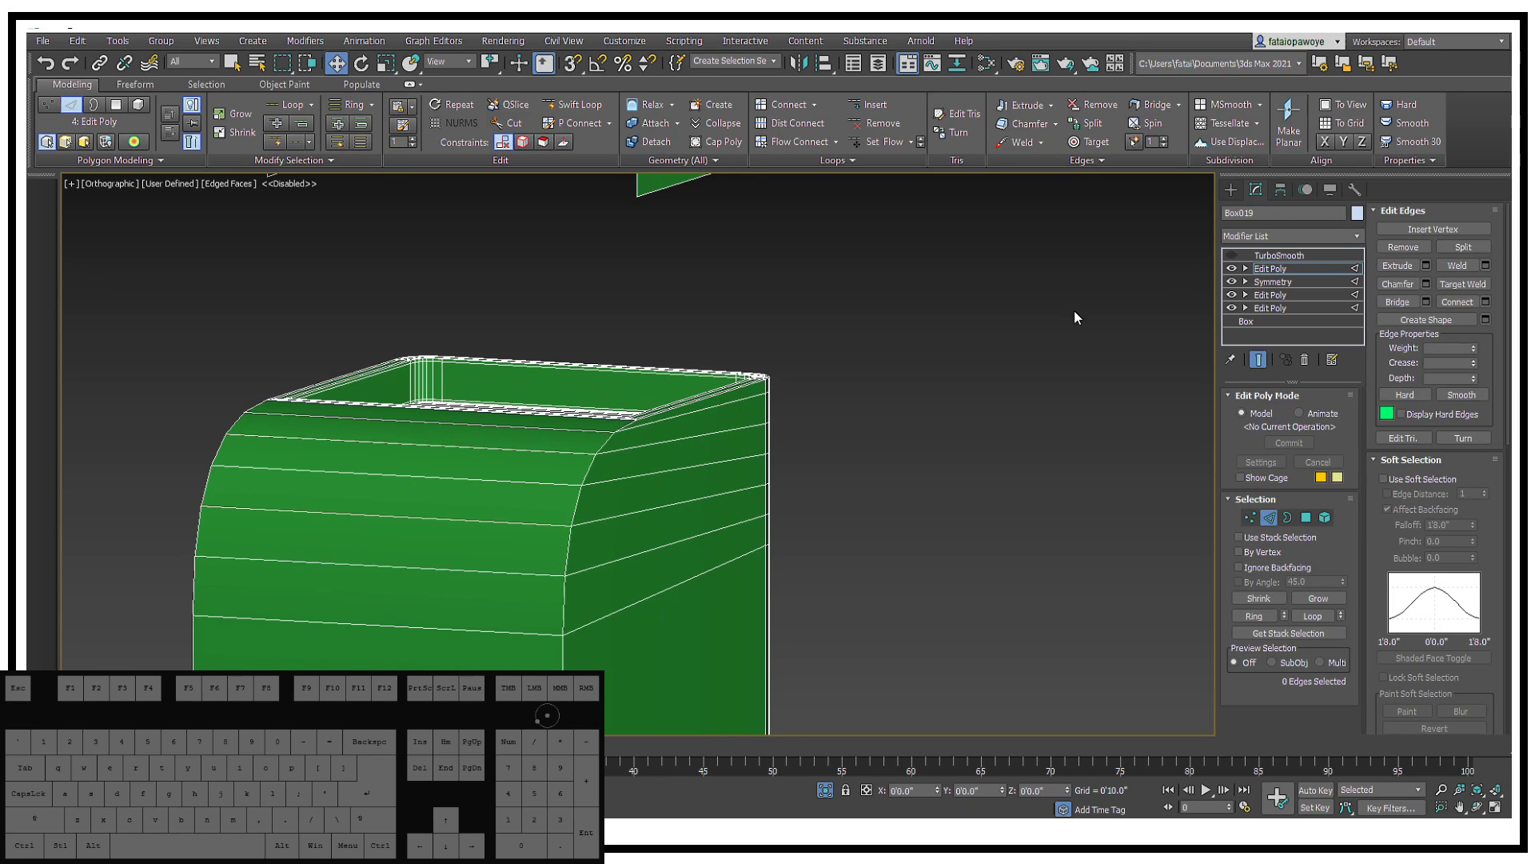
pyautogui.keyDown('alt'); pyautogui.moveTo(1076, 315); pyautogui.dragTo(724, 462, button='middle'); pyautogui.keyUp('alt')
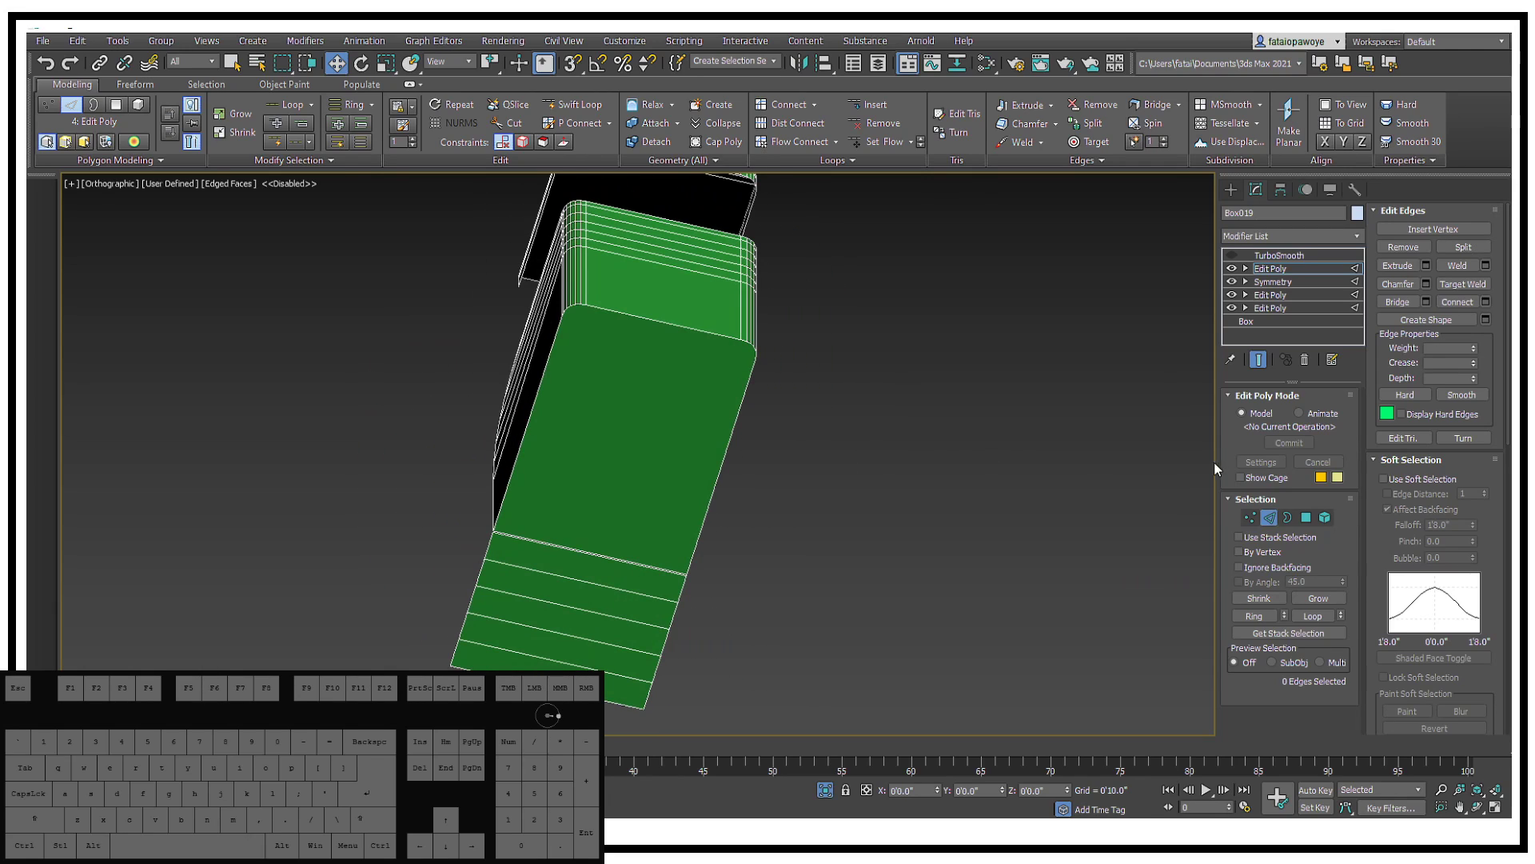
pyautogui.click(1306, 517)
pyautogui.click(694, 419)
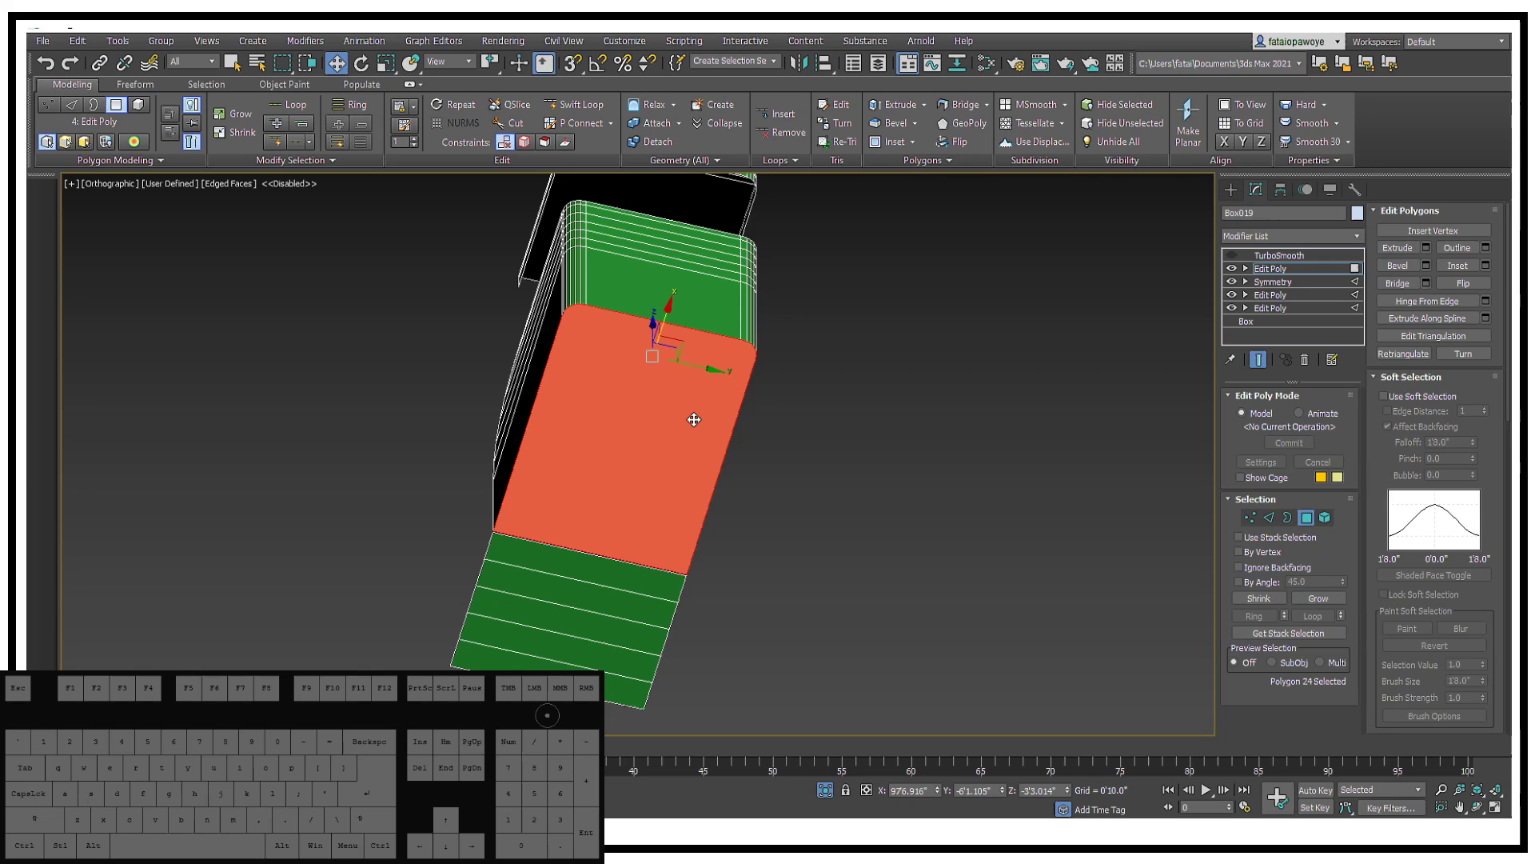
pyautogui.press('Delete')
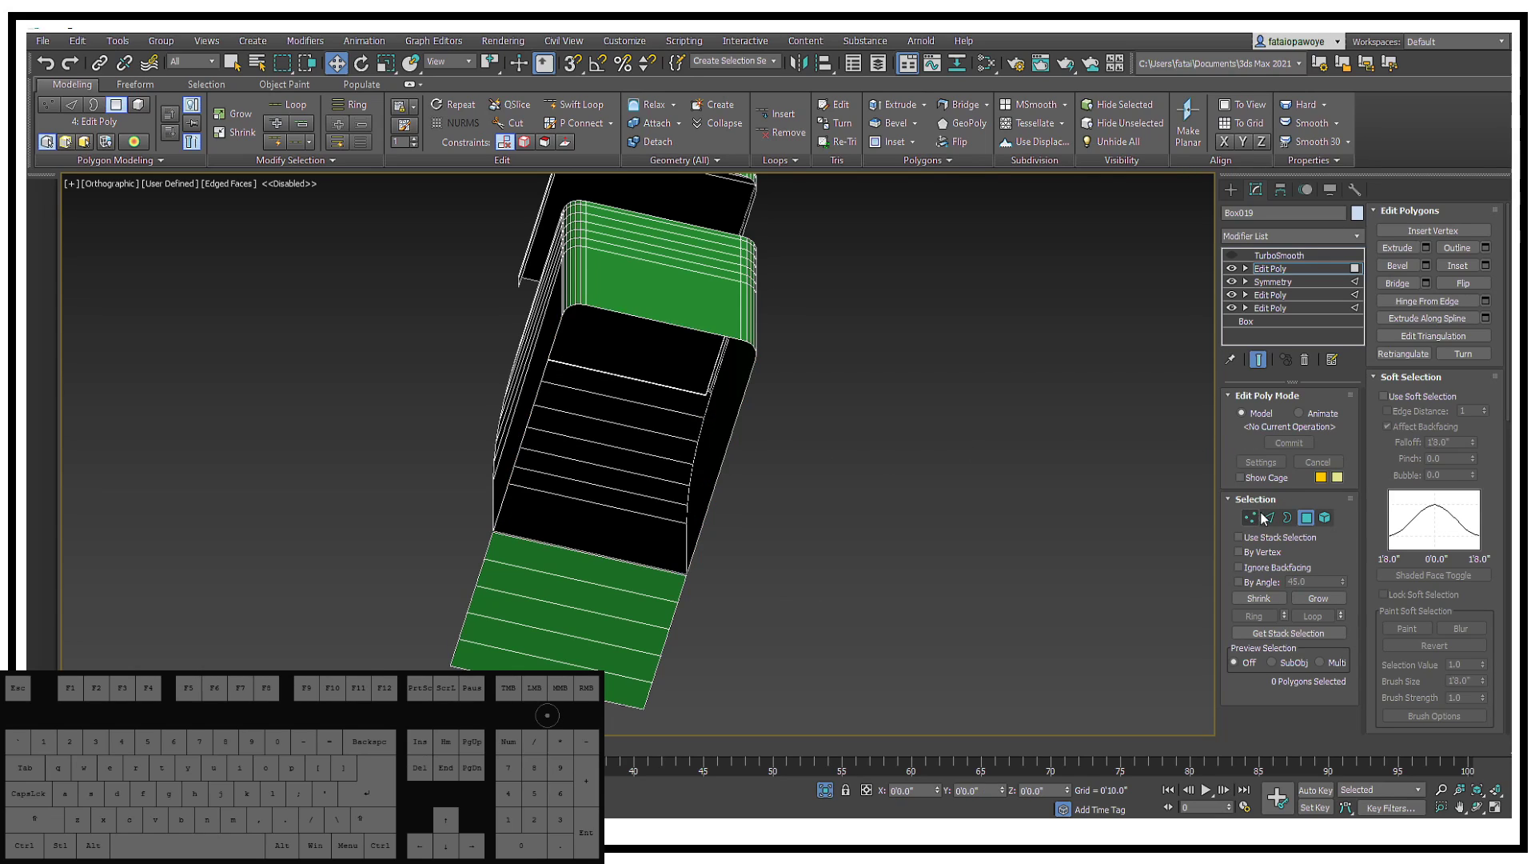
# Step: Extend the underside opening's border into new faces by scaling a copy along Y until it flattens onto the centre line
pyautogui.click(1286, 517)
pyautogui.click(753, 348)
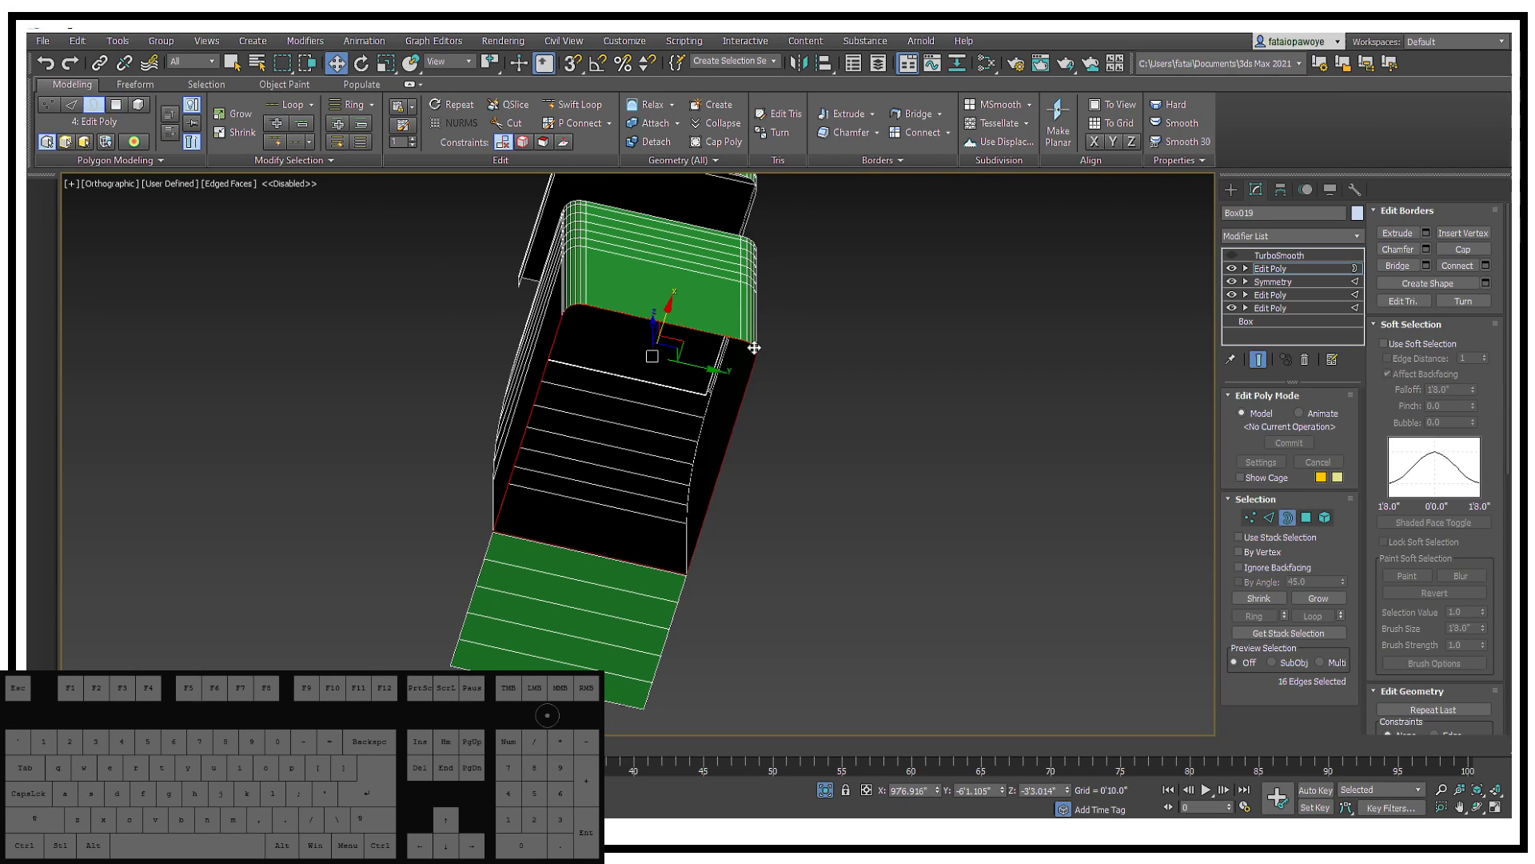
pyautogui.press('r')
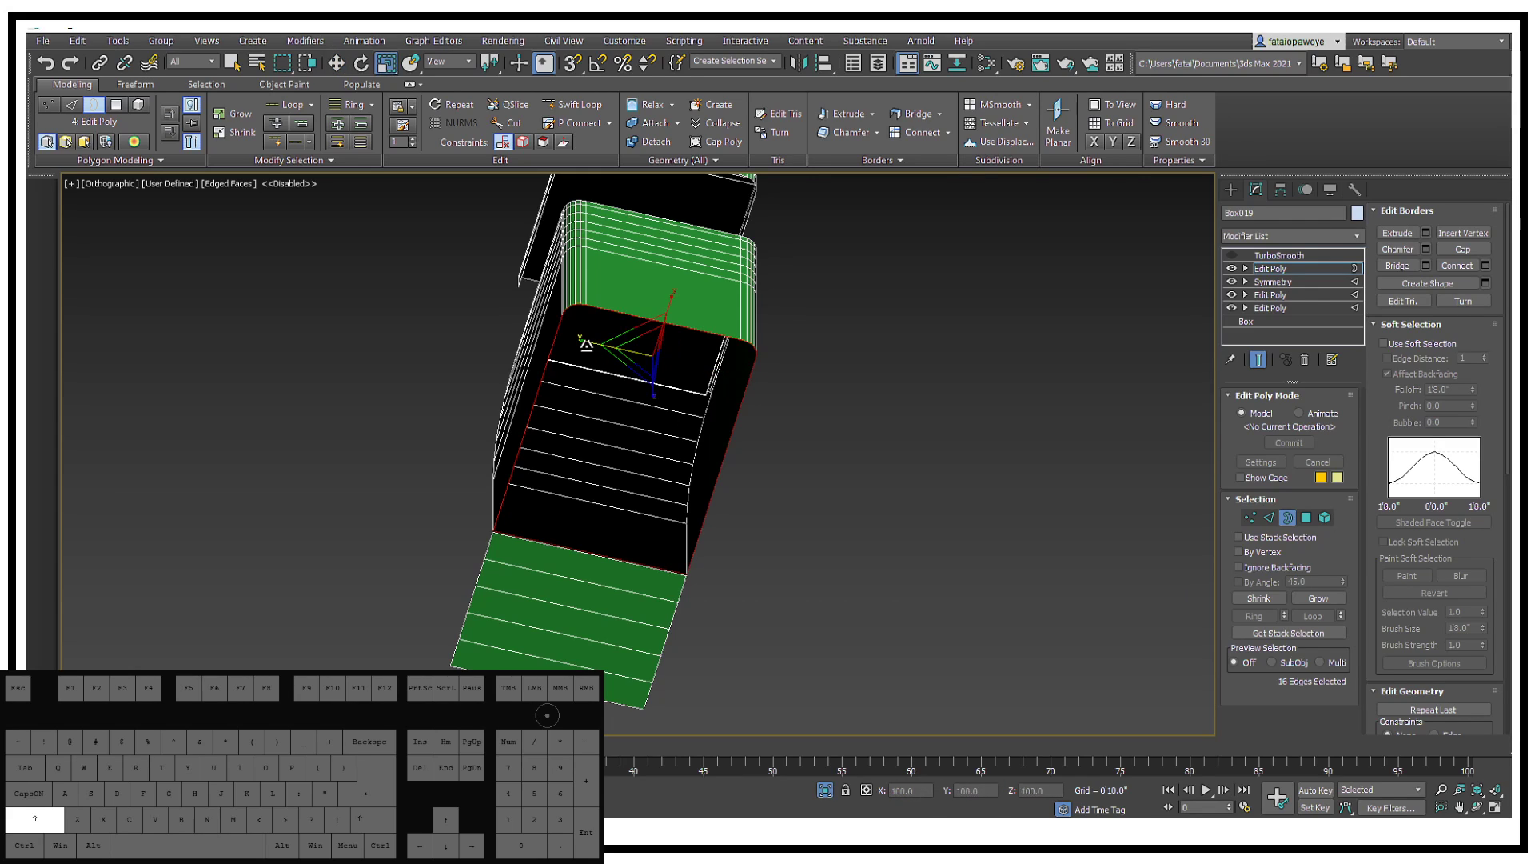
pyautogui.keyDown('shift'); pyautogui.moveTo(657, 322); pyautogui.dragTo(976, 644); pyautogui.keyUp('shift')
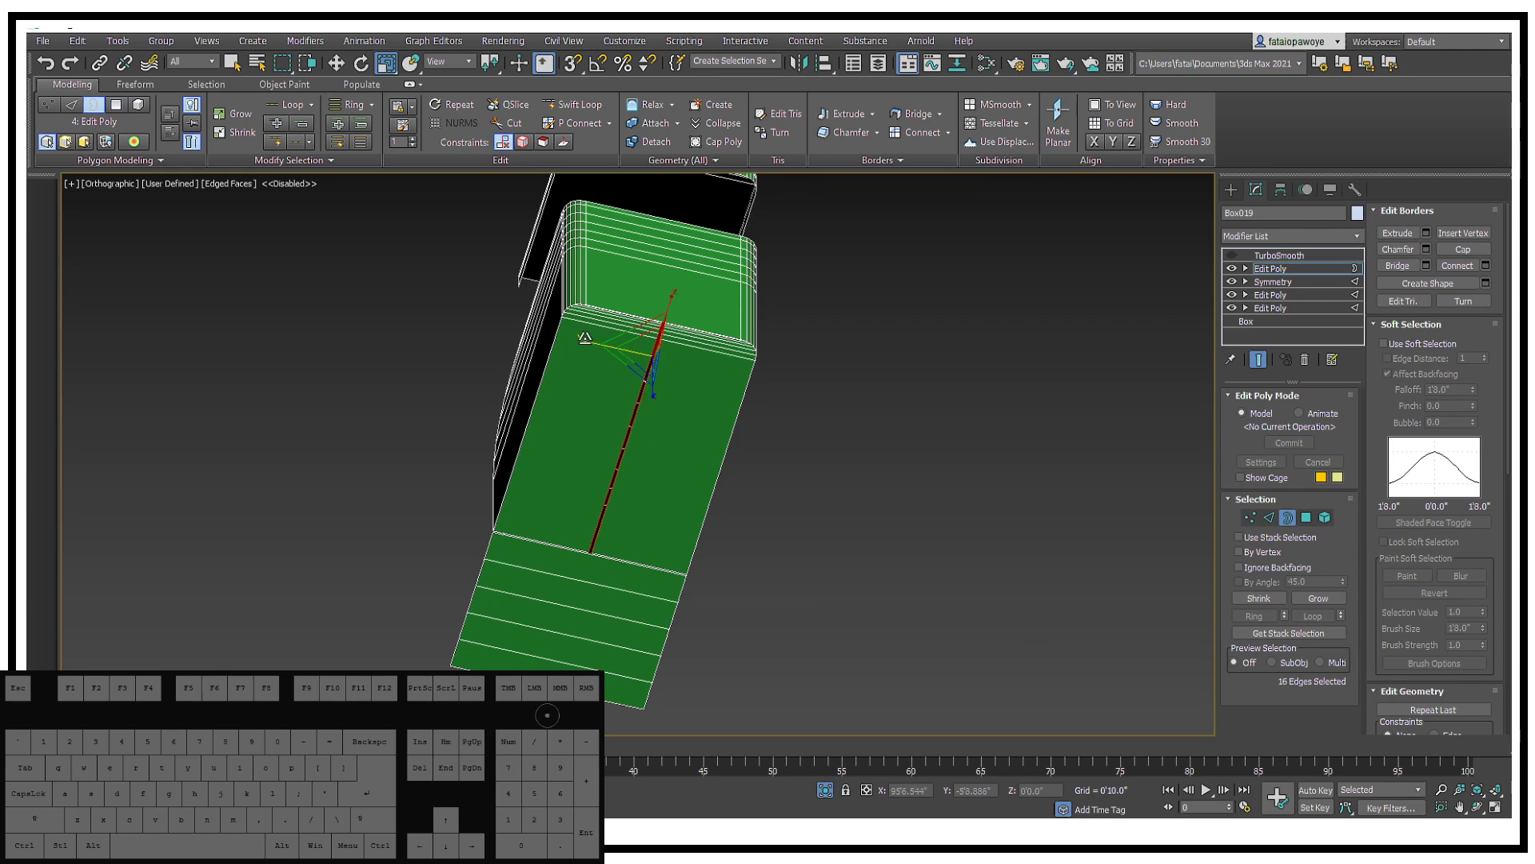
pyautogui.moveTo(585, 337); pyautogui.dragTo(1378, 118)
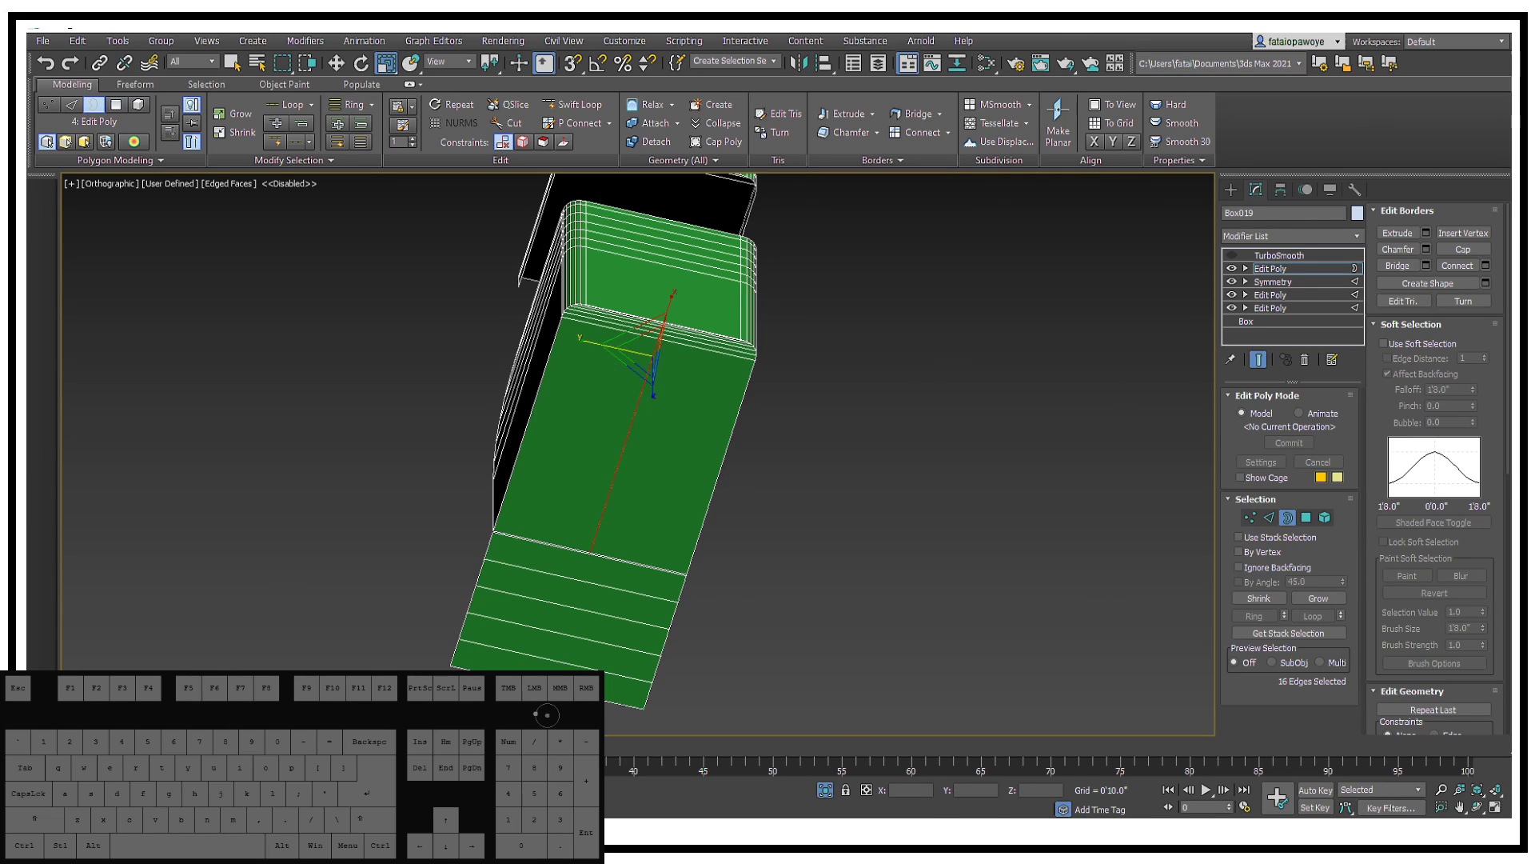
# Step: Weld the overlapping vertices along the underside's centre line with a 0.001-inch threshold, and clear the edge selection
pyautogui.keyDown('ctrl'); pyautogui.click(1250, 518); pyautogui.keyUp('ctrl')
pyautogui.keyDown('alt'); pyautogui.moveTo(779, 382); pyautogui.dragTo(802, 366, button='middle'); pyautogui.keyUp('alt')
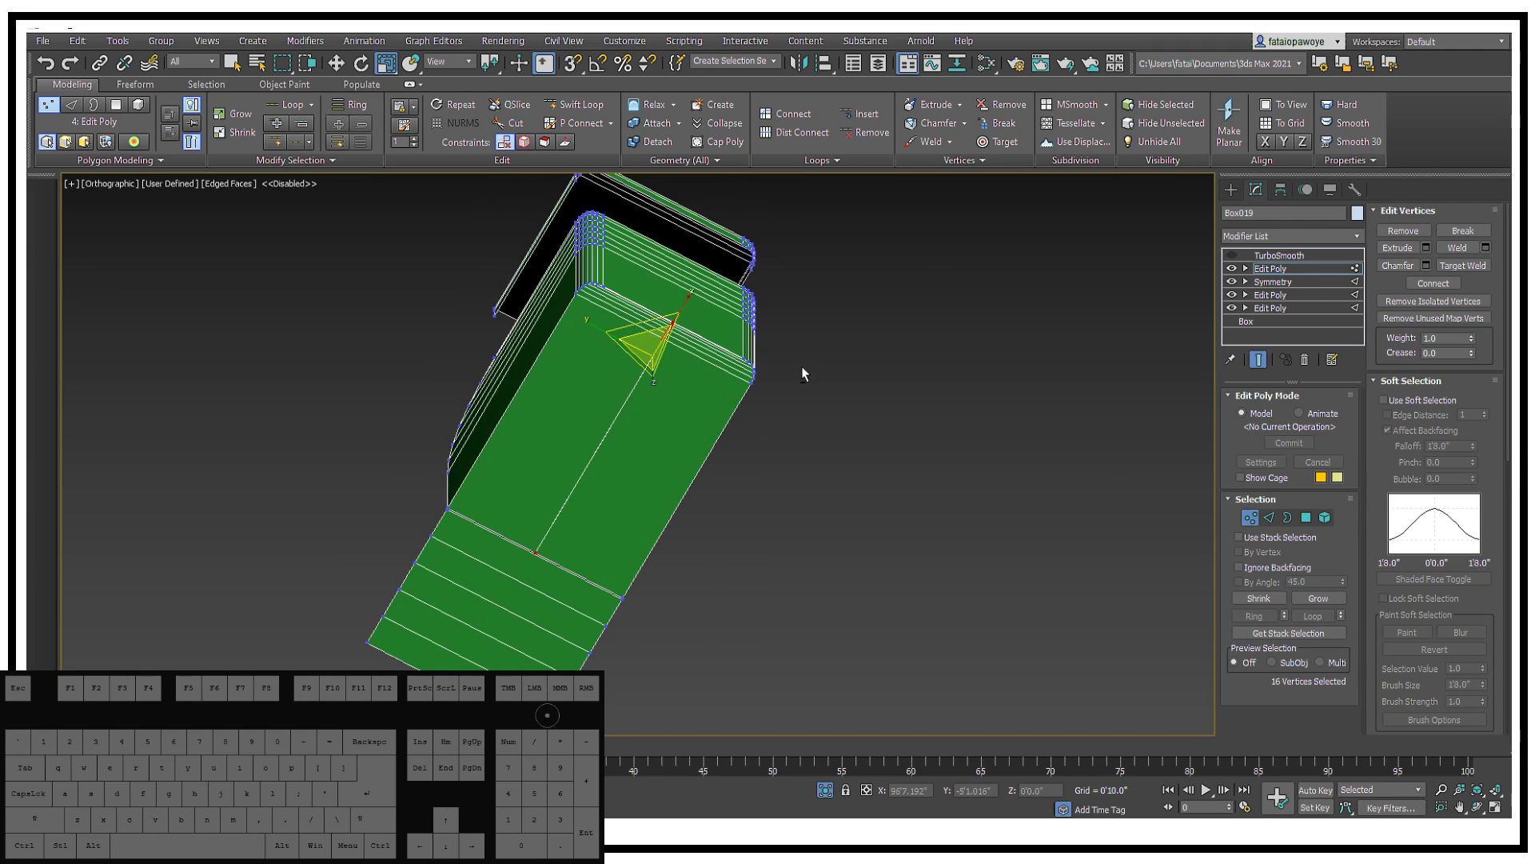
pyautogui.rightClick(801, 366)
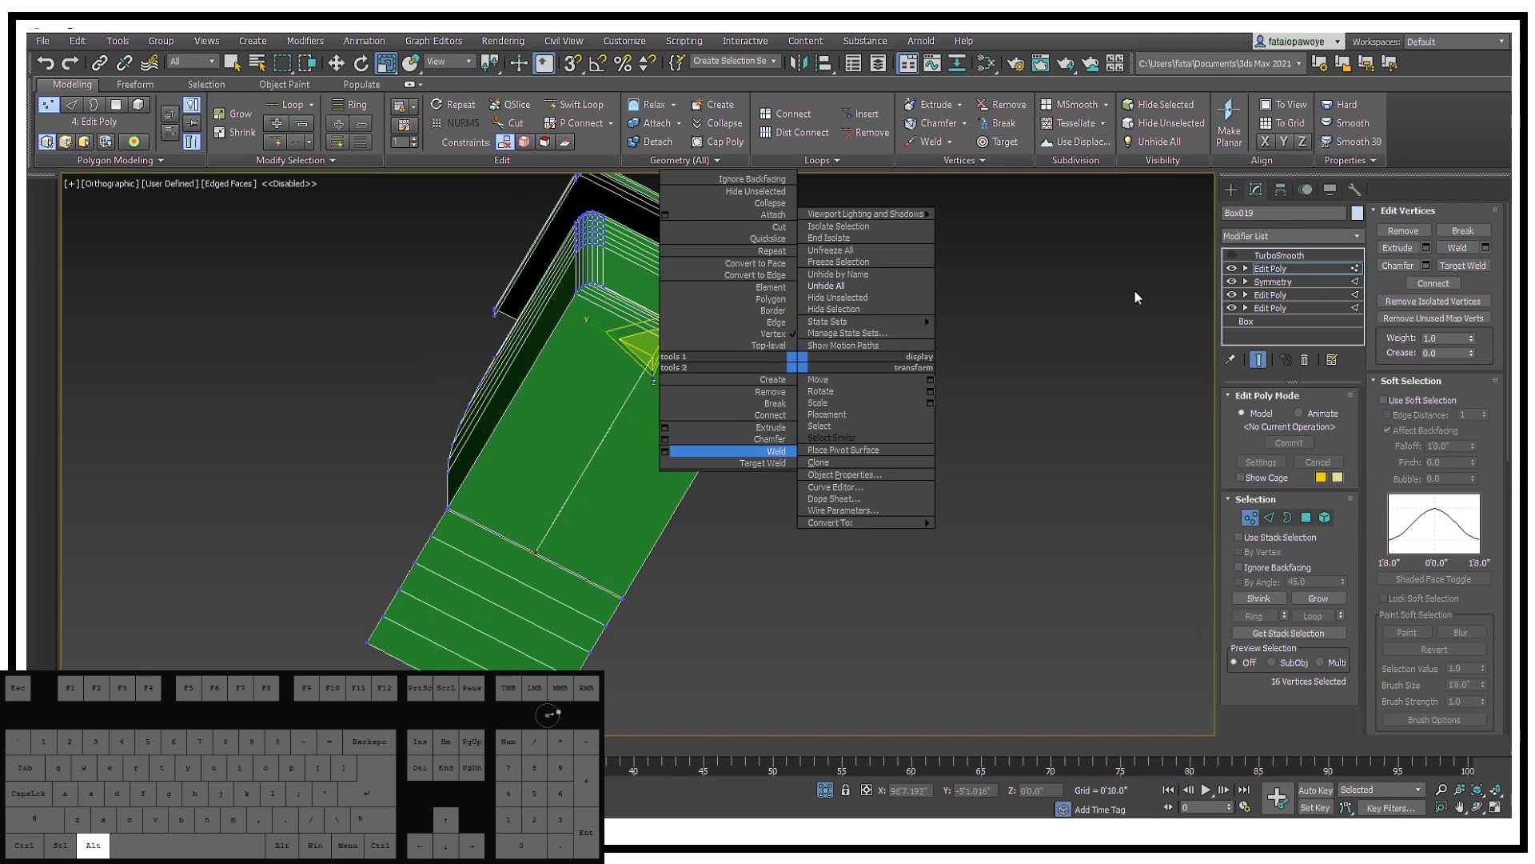
pyautogui.keyDown('alt'); pyautogui.moveTo(1135, 291); pyautogui.dragTo(1052, 310, button='middle'); pyautogui.keyUp('alt')
pyautogui.rightClick(862, 461)
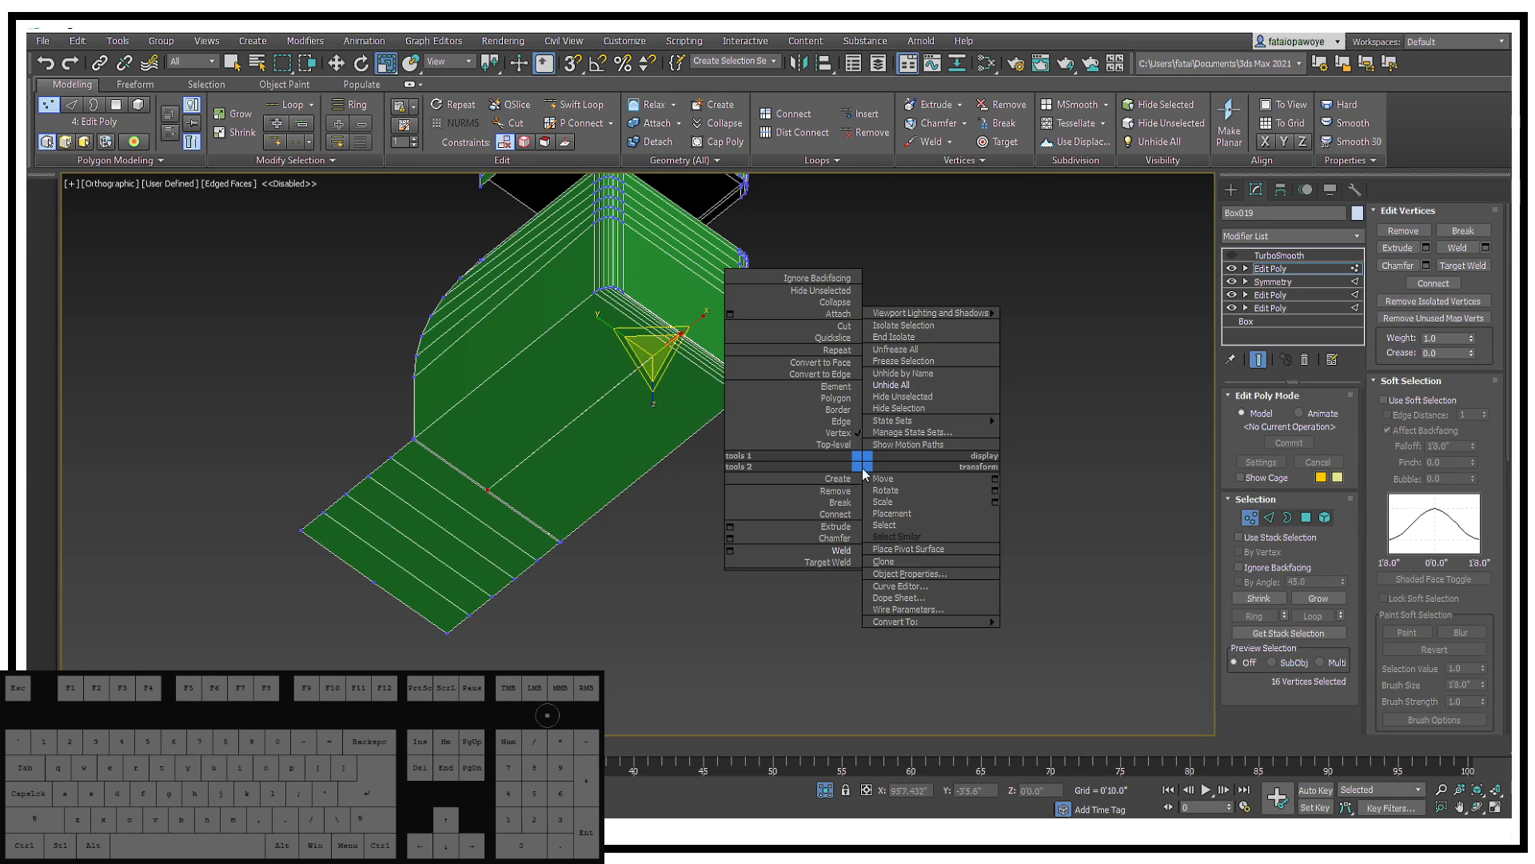
pyautogui.click(728, 551)
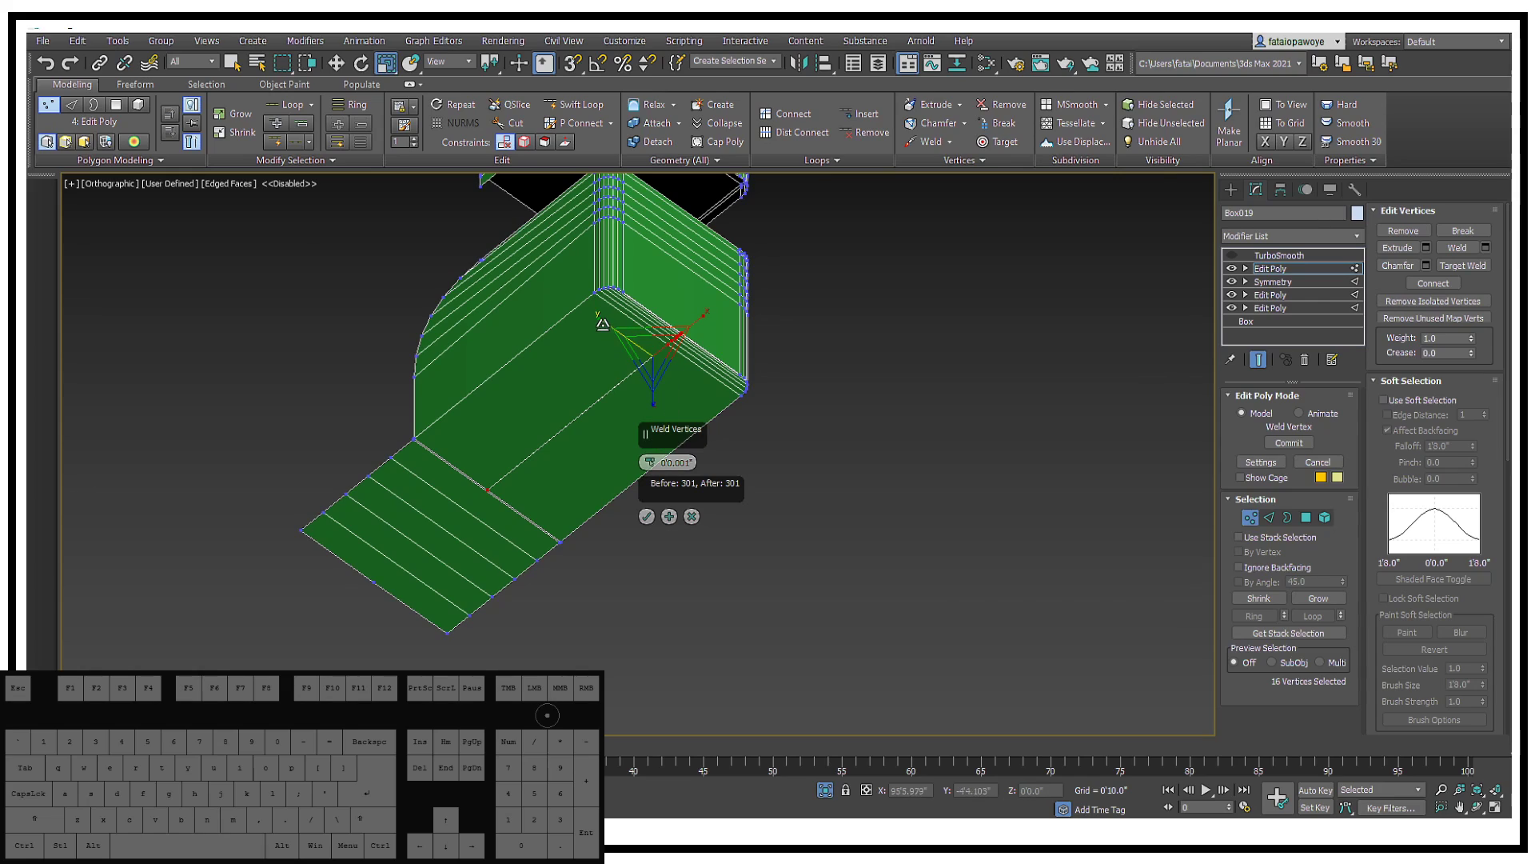
pyautogui.click(813, 410)
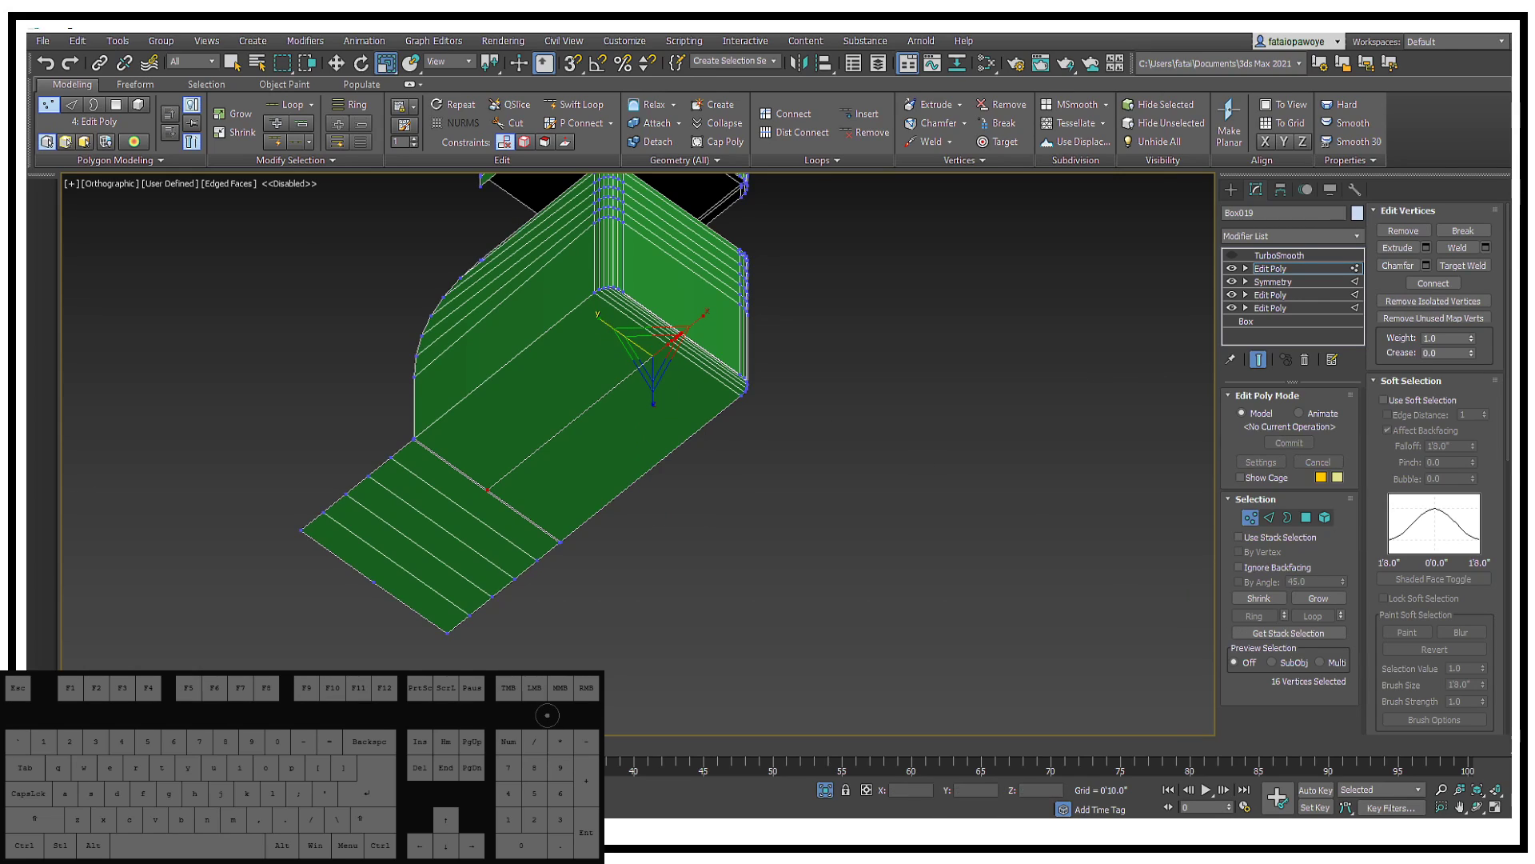
pyautogui.rightClick(581, 411)
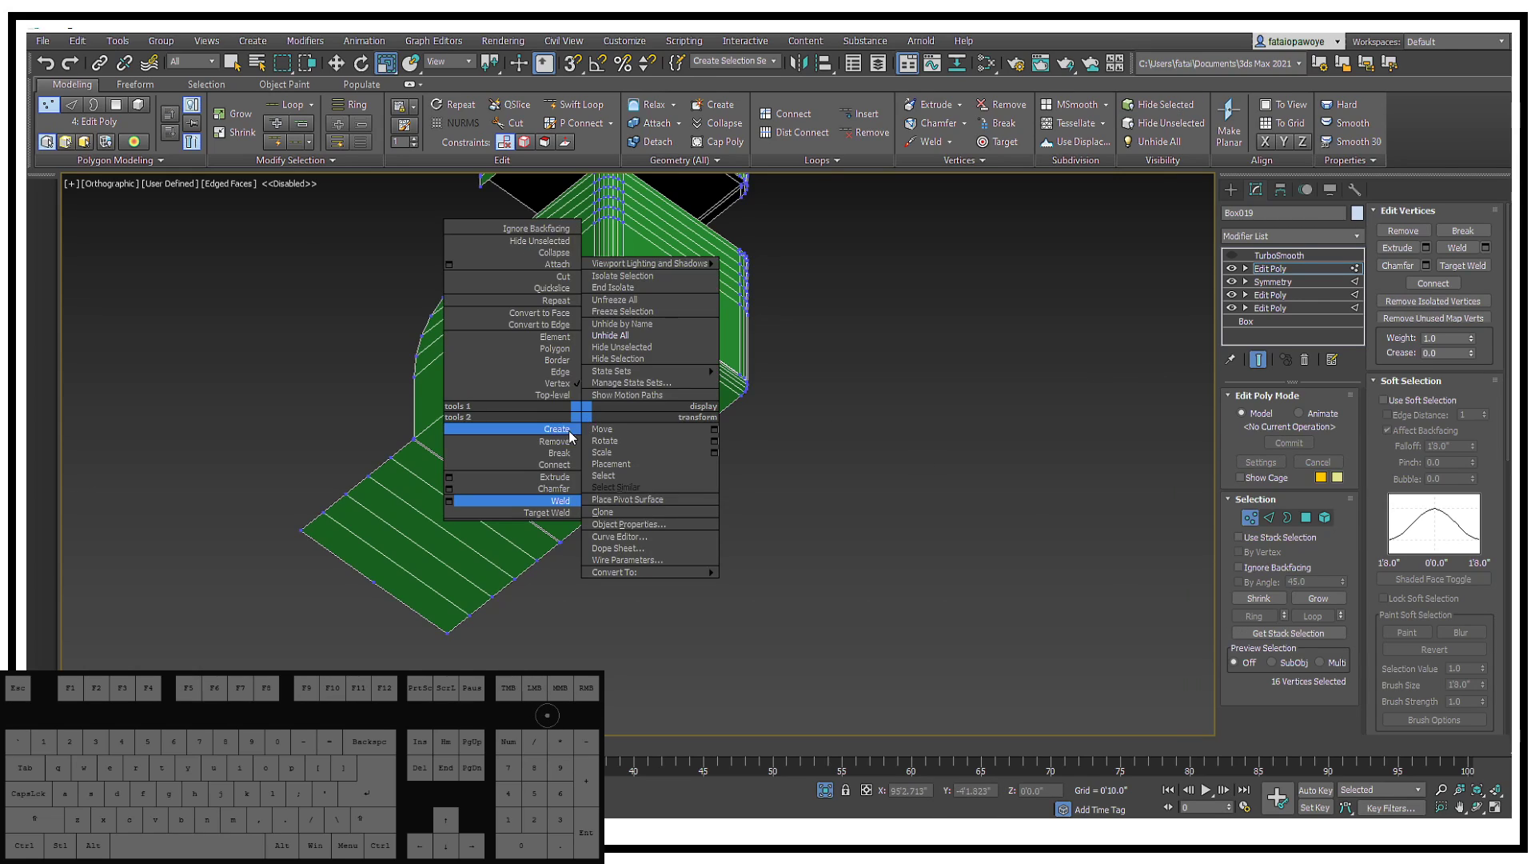
pyautogui.click(449, 500)
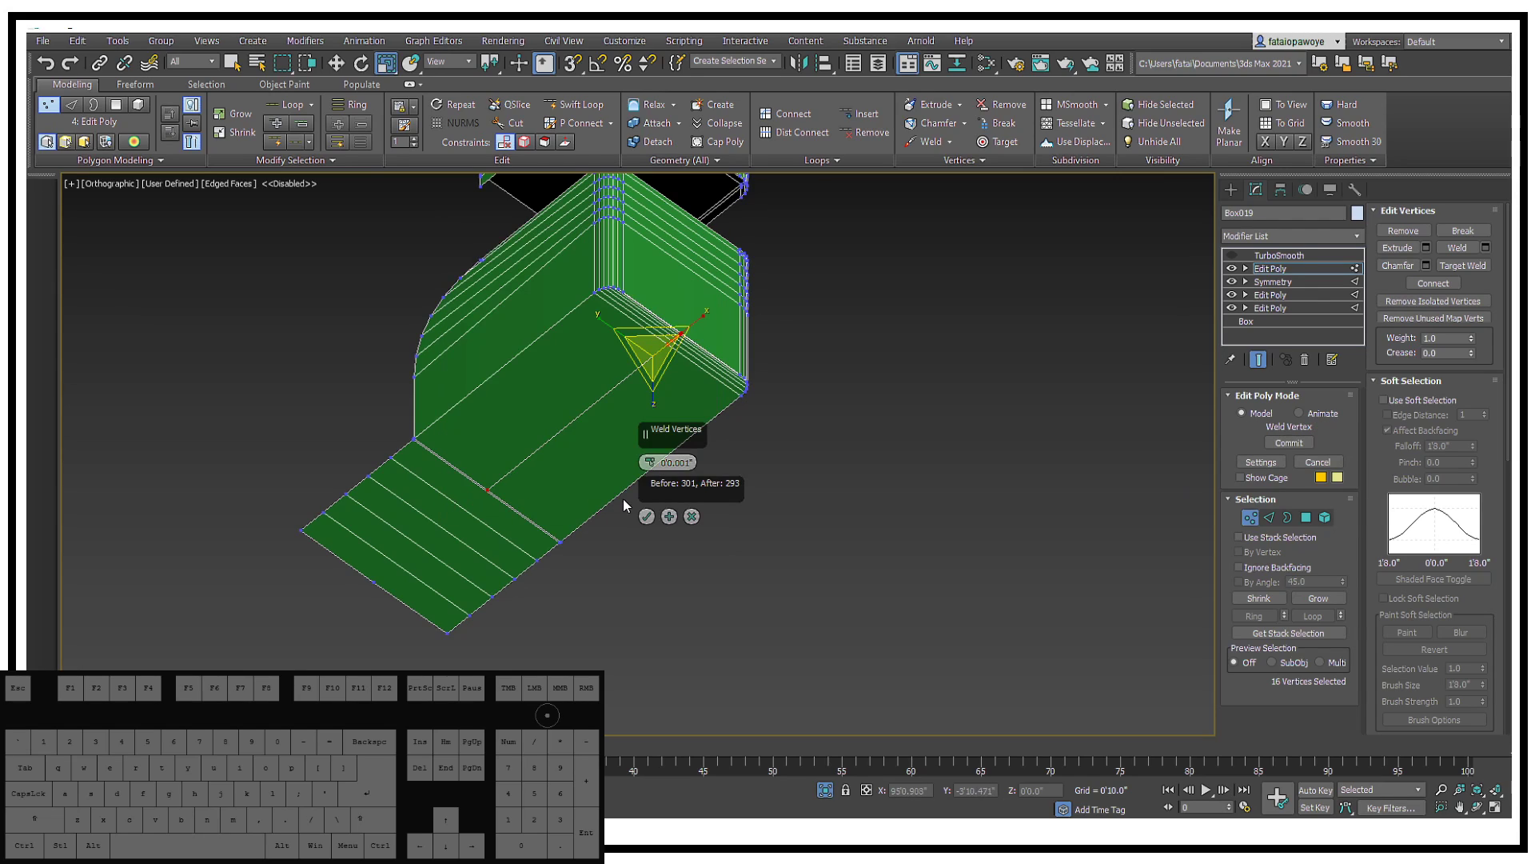
pyautogui.click(648, 517)
pyautogui.keyDown('alt'); pyautogui.moveTo(651, 521); pyautogui.dragTo(1335, 497, button='middle'); pyautogui.keyUp('alt')
pyautogui.click(1269, 518)
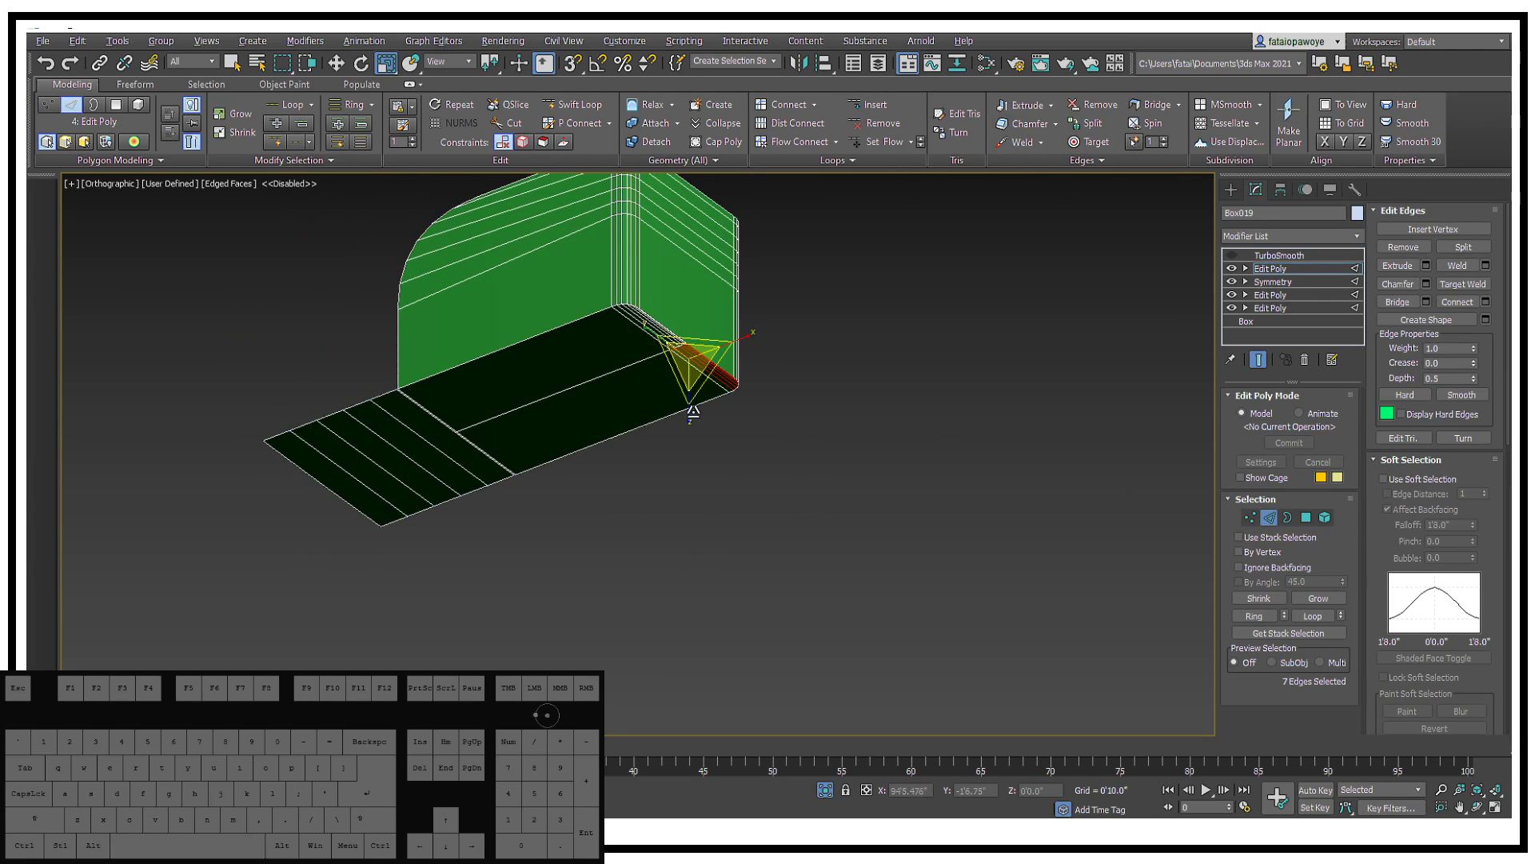
pyautogui.click(636, 363)
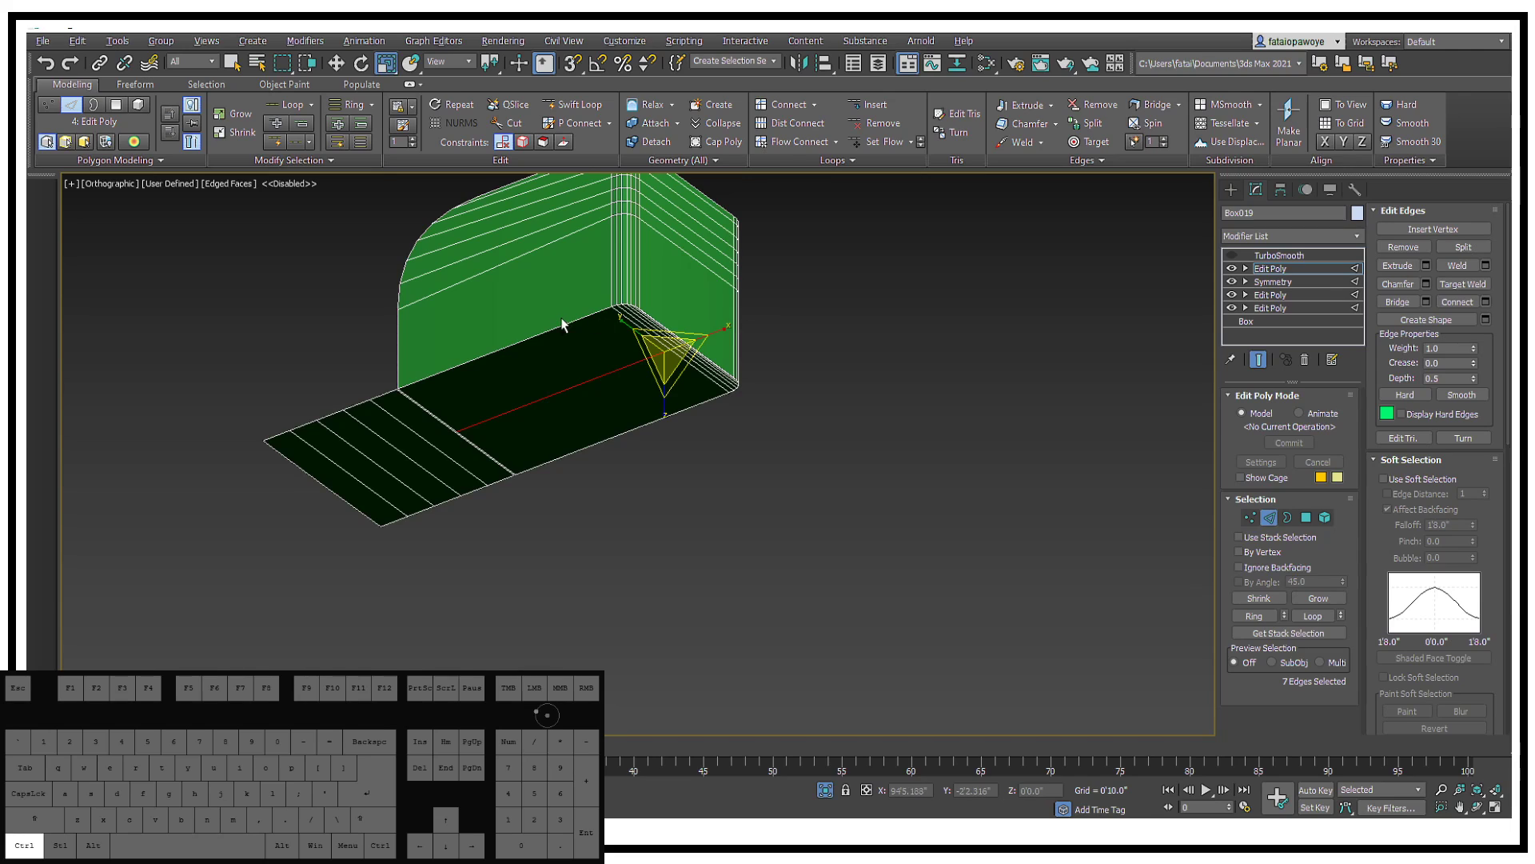
pyautogui.hotkey('ctrl', 'd')
# Step: Select alternate edges around the top panel's rounded corner, expand them to their rings, and collapse them to simplify the corner
pyautogui.keyDown('alt'); pyautogui.moveTo(562, 324); pyautogui.dragTo(662, 442, button='middle'); pyautogui.keyUp('alt')
pyautogui.scroll(5, 684, 376)
pyautogui.scroll(3, 672, 365)
pyautogui.scroll(-10, 661, 353)
pyautogui.scroll(6, 662, 347)
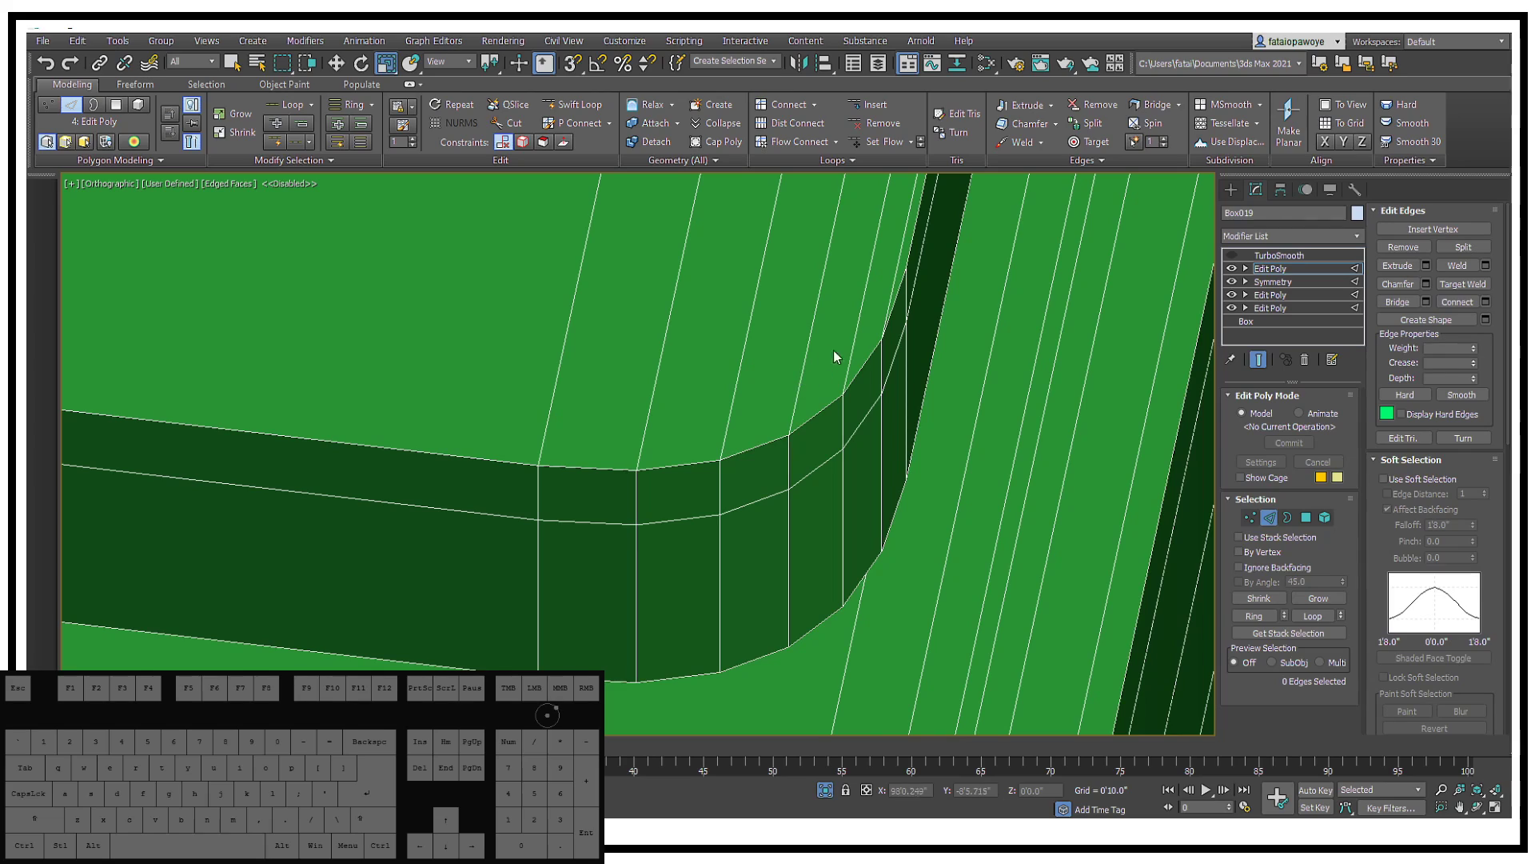
pyautogui.click(855, 375)
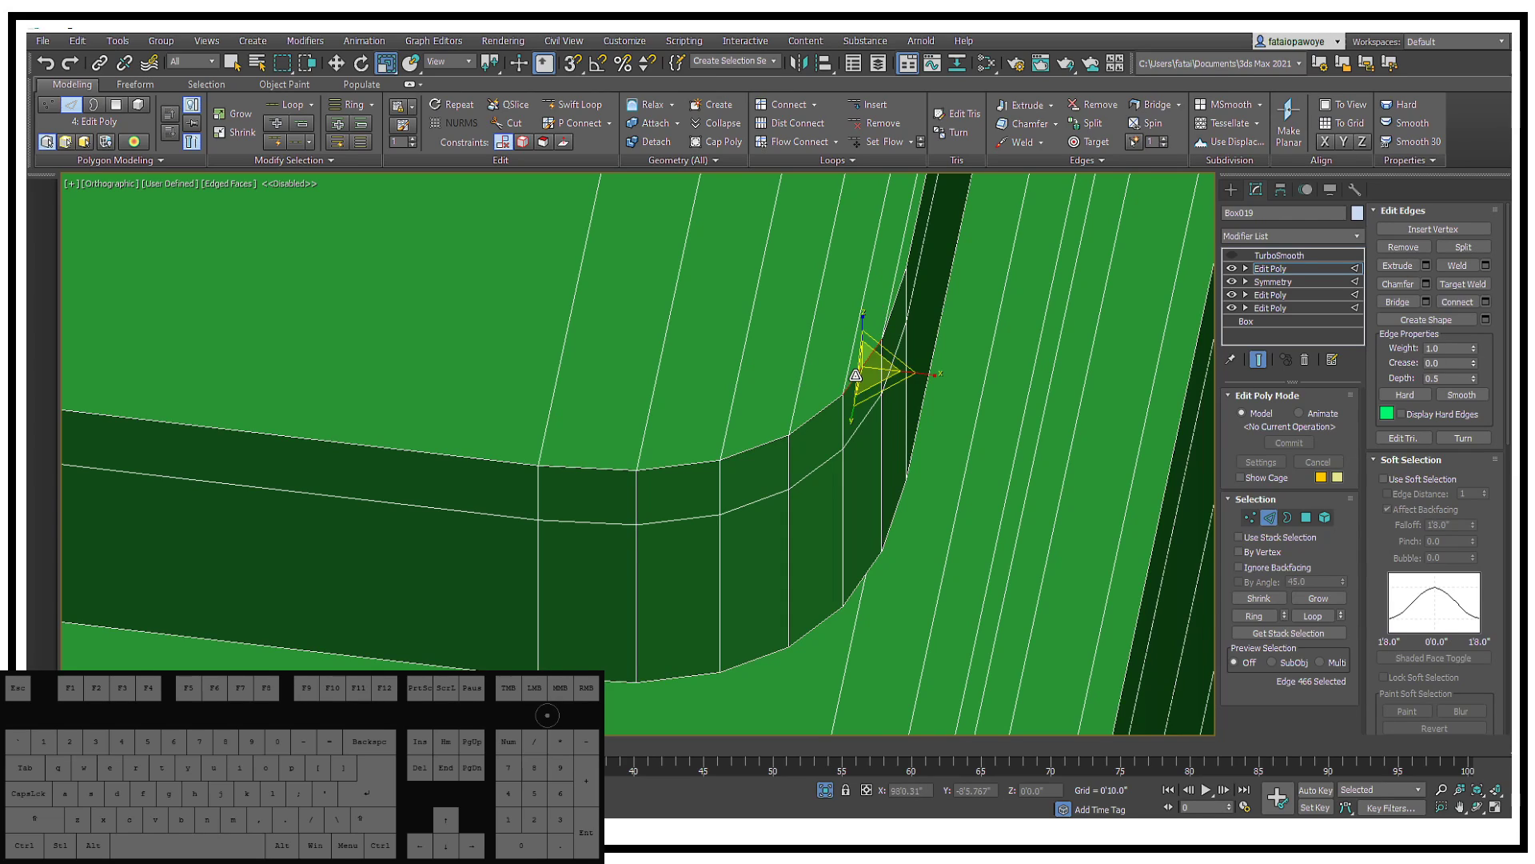
pyautogui.keyDown('alt'); pyautogui.moveTo(845, 388); pyautogui.dragTo(850, 356, button='middle'); pyautogui.keyUp('alt')
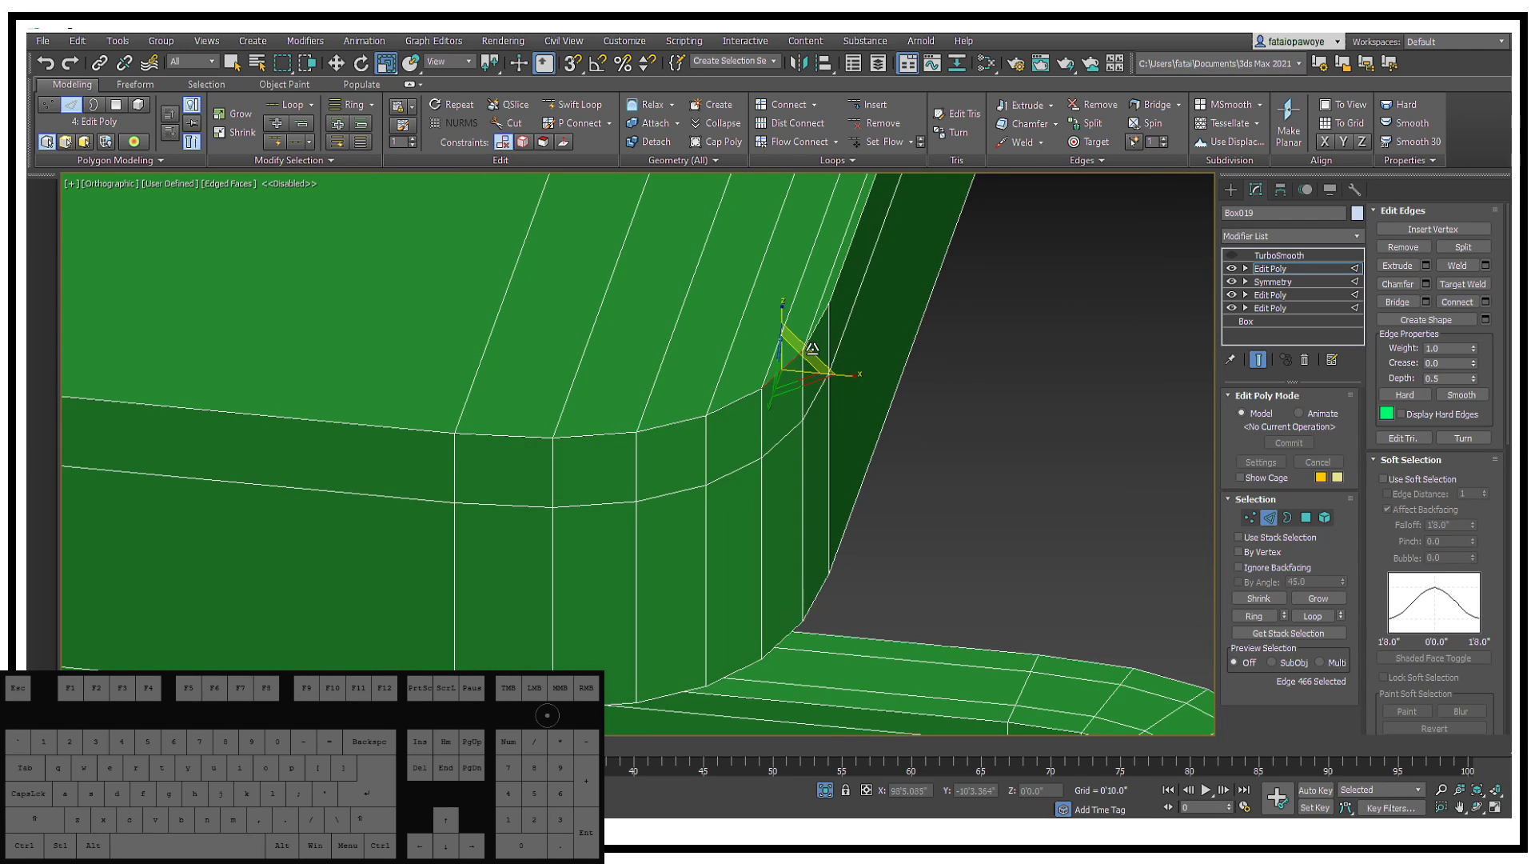
pyautogui.keyDown('ctrl'); pyautogui.click(679, 422); pyautogui.keyUp('ctrl')
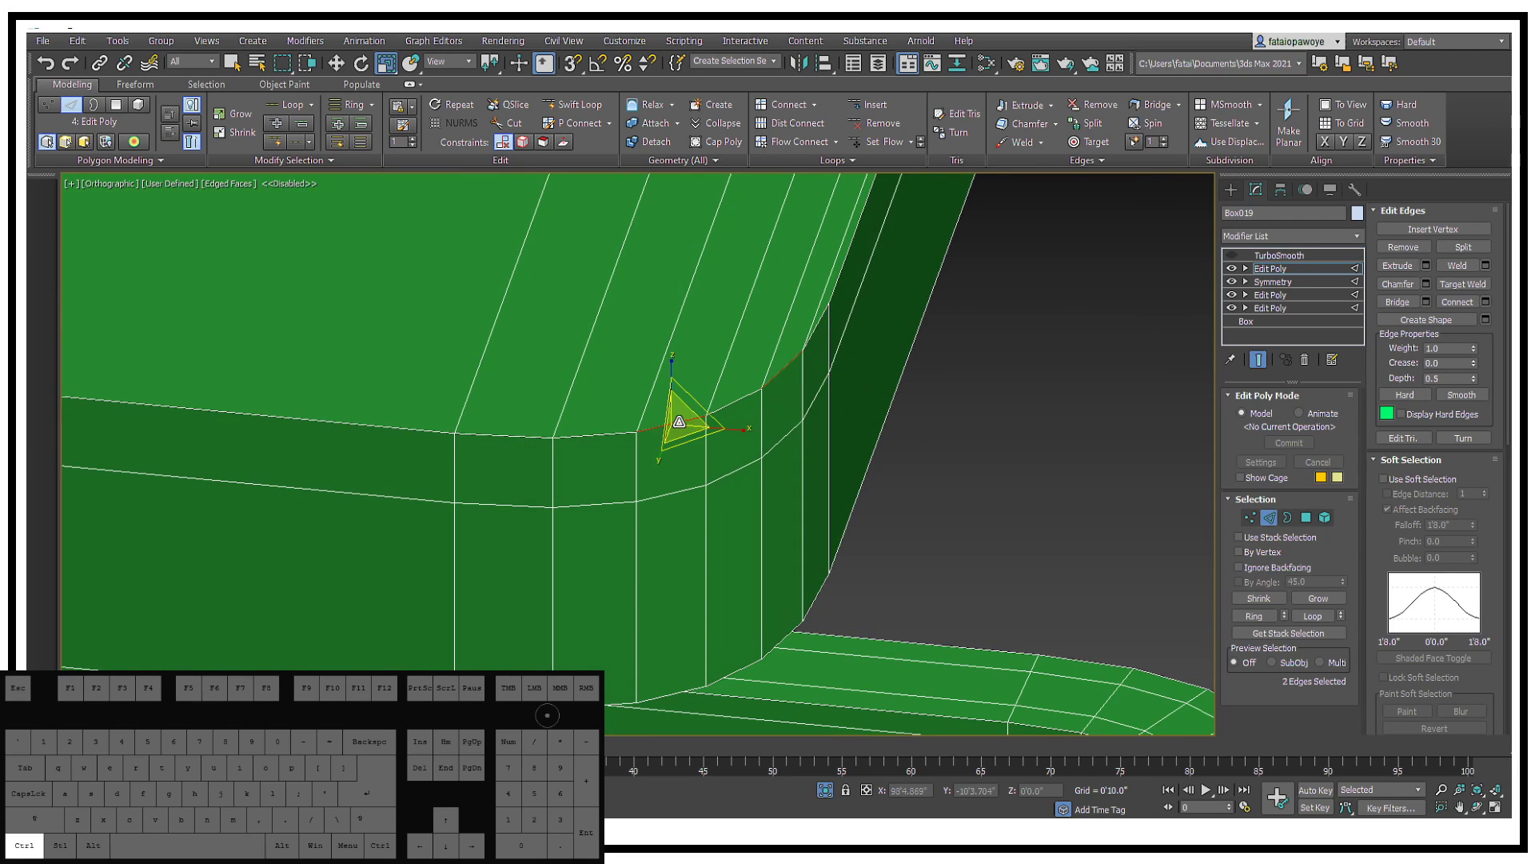
pyautogui.keyDown('ctrl'); pyautogui.click(518, 435); pyautogui.keyUp('ctrl')
pyautogui.scroll(-6, 517, 435)
pyautogui.moveTo(518, 436); pyautogui.dragTo(589, 222, button='middle')
pyautogui.scroll(-3, 589, 223)
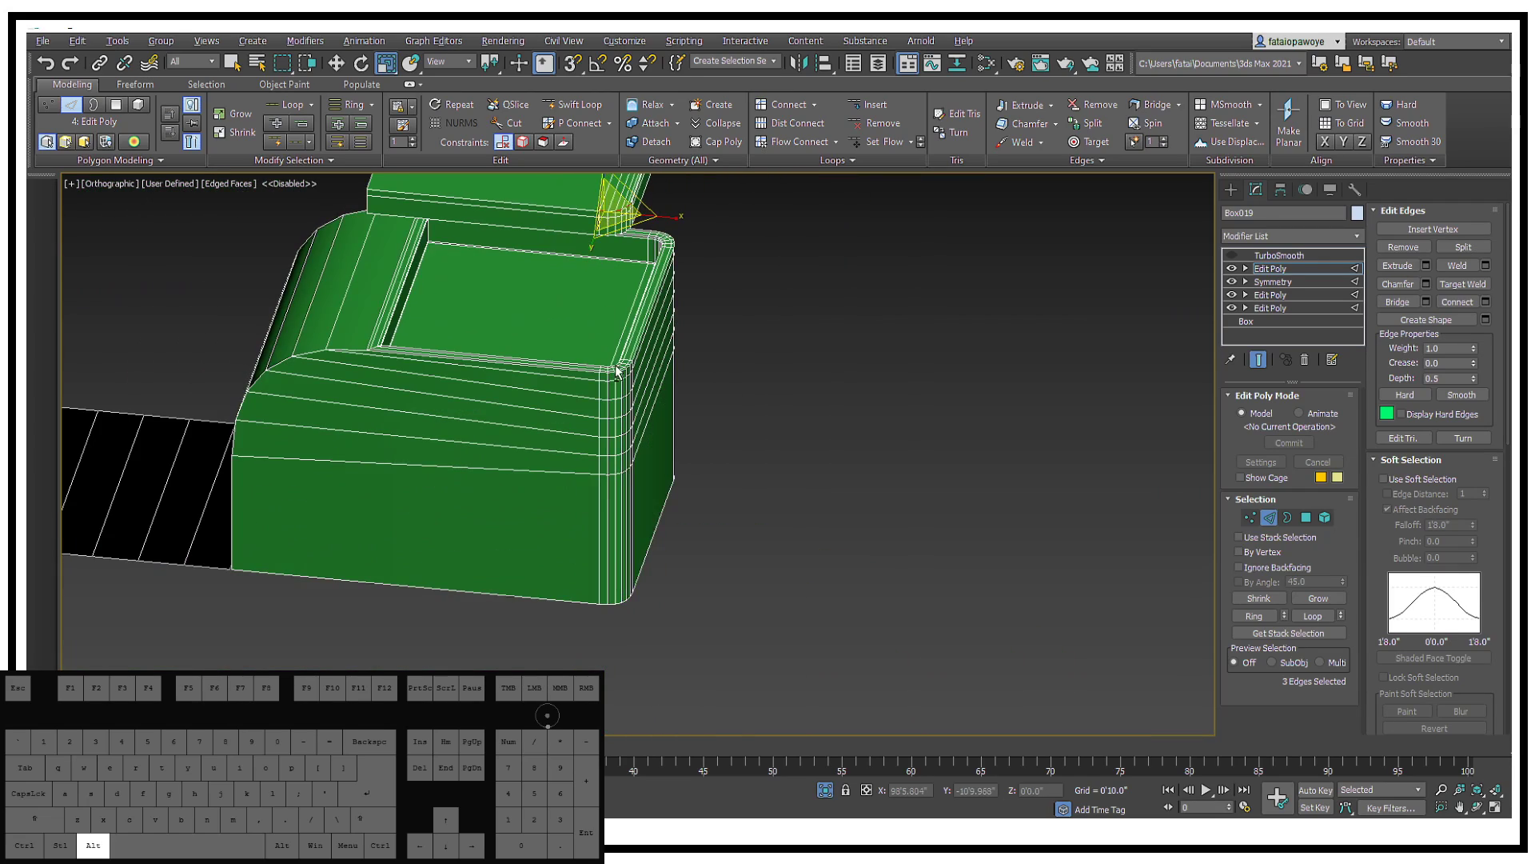
pyautogui.keyDown('alt'); pyautogui.moveTo(615, 370); pyautogui.dragTo(625, 301, button='middle'); pyautogui.keyUp('alt')
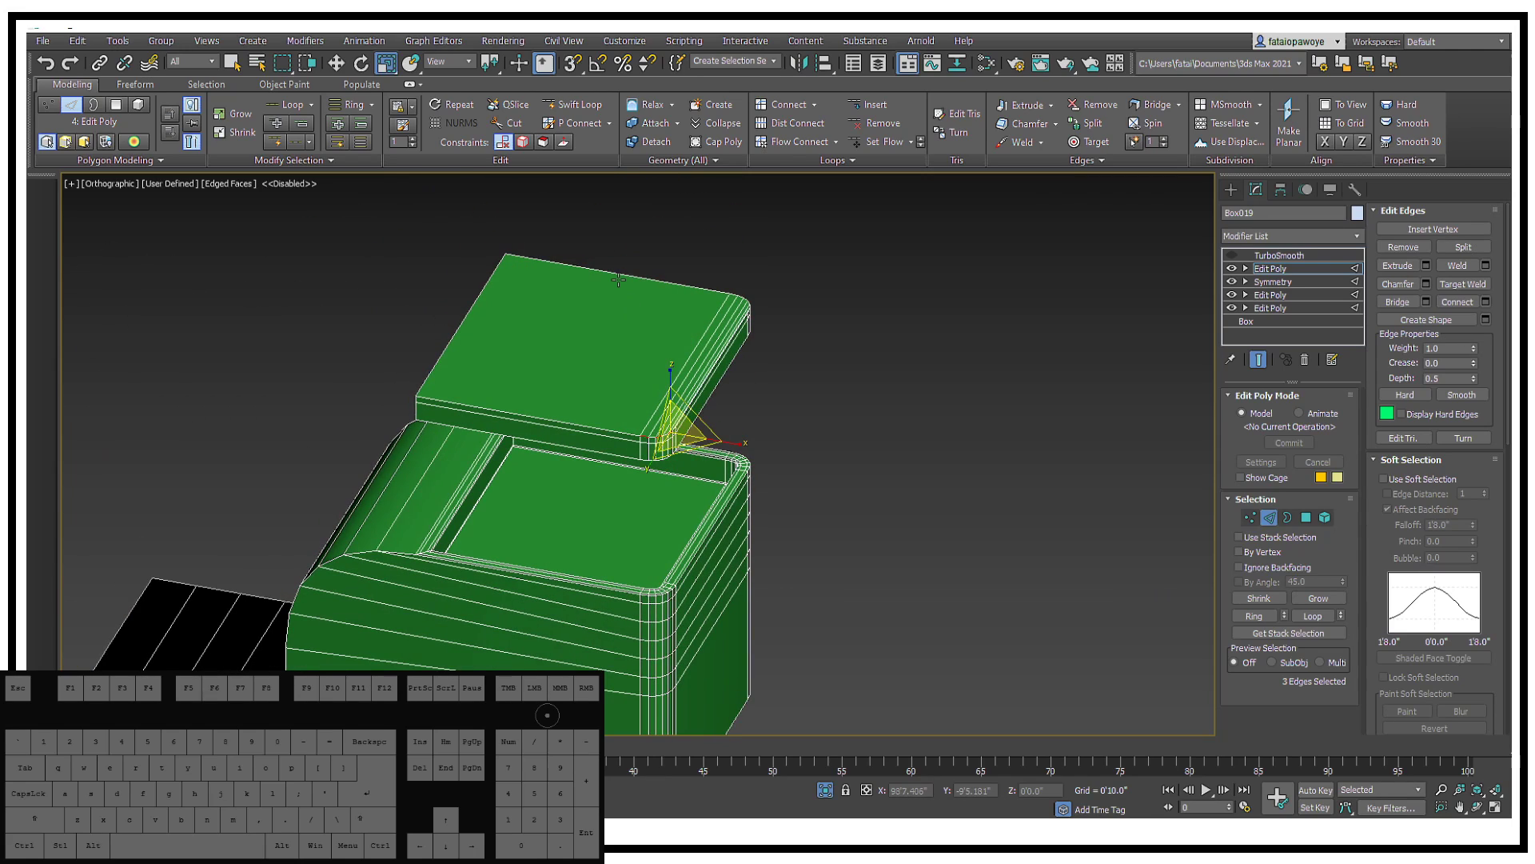
pyautogui.click(1241, 621)
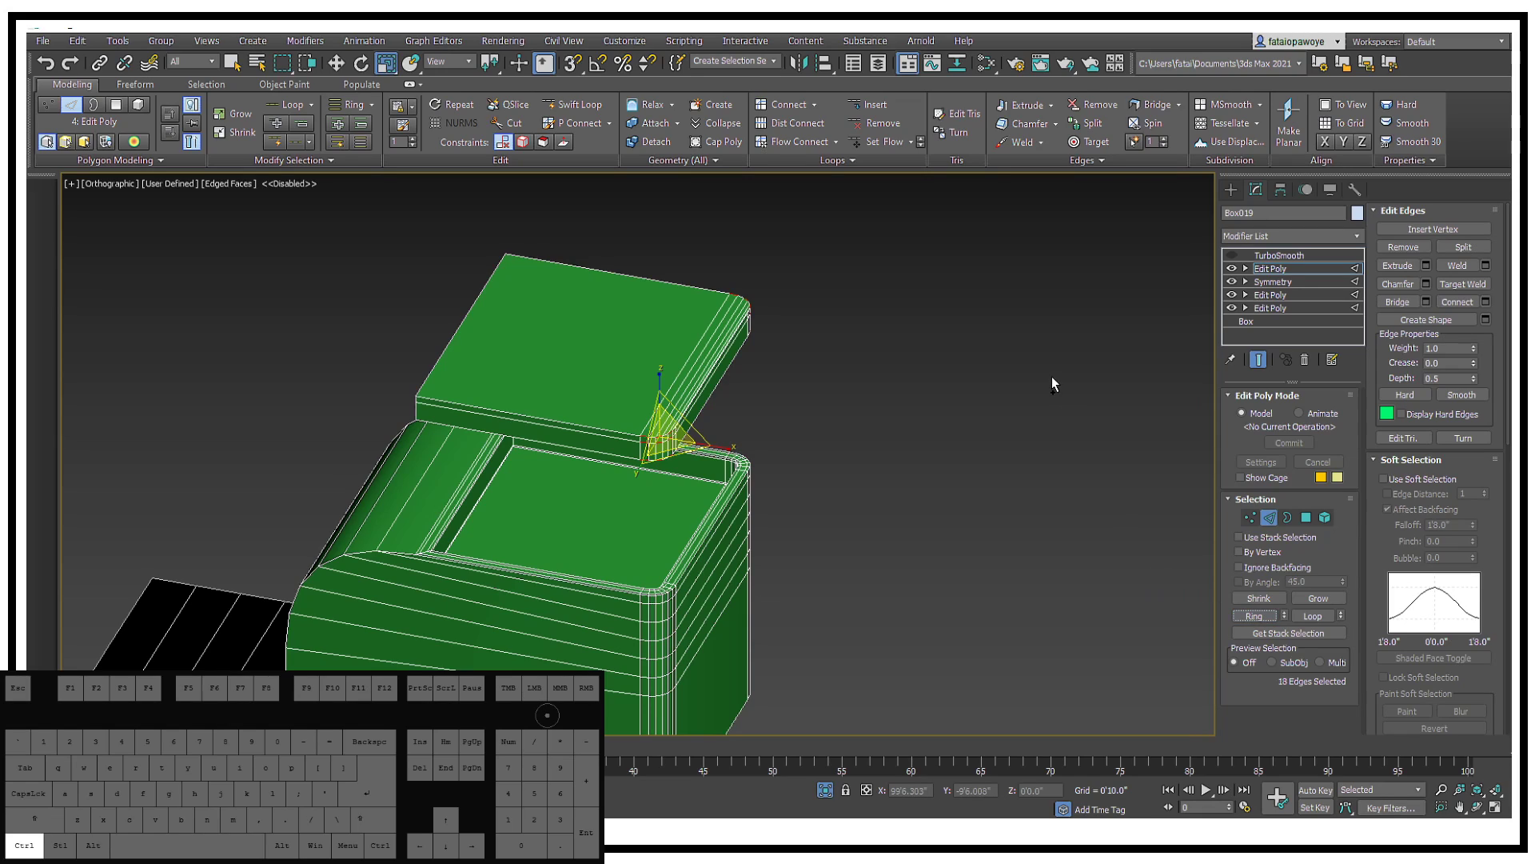
pyautogui.rightClick(723, 415)
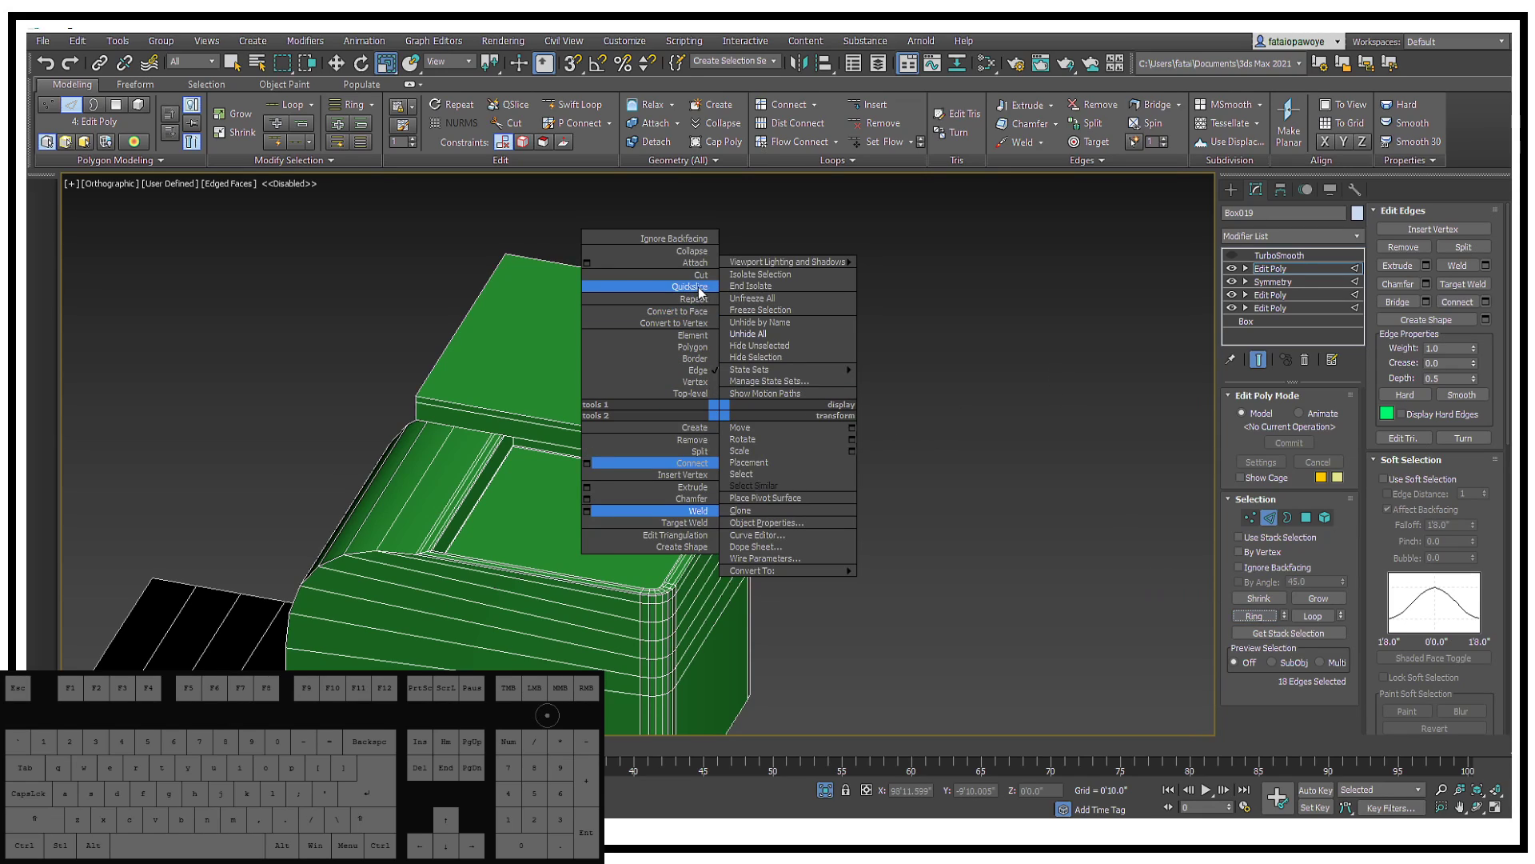
pyautogui.click(695, 250)
# Step: Enable TurboSmooth again and examine the simplified corner of the top panel up close
pyautogui.keyDown('alt'); pyautogui.moveTo(687, 339); pyautogui.dragTo(622, 420, button='middle'); pyautogui.keyUp('alt')
pyautogui.click(1273, 257)
pyautogui.click(1232, 255)
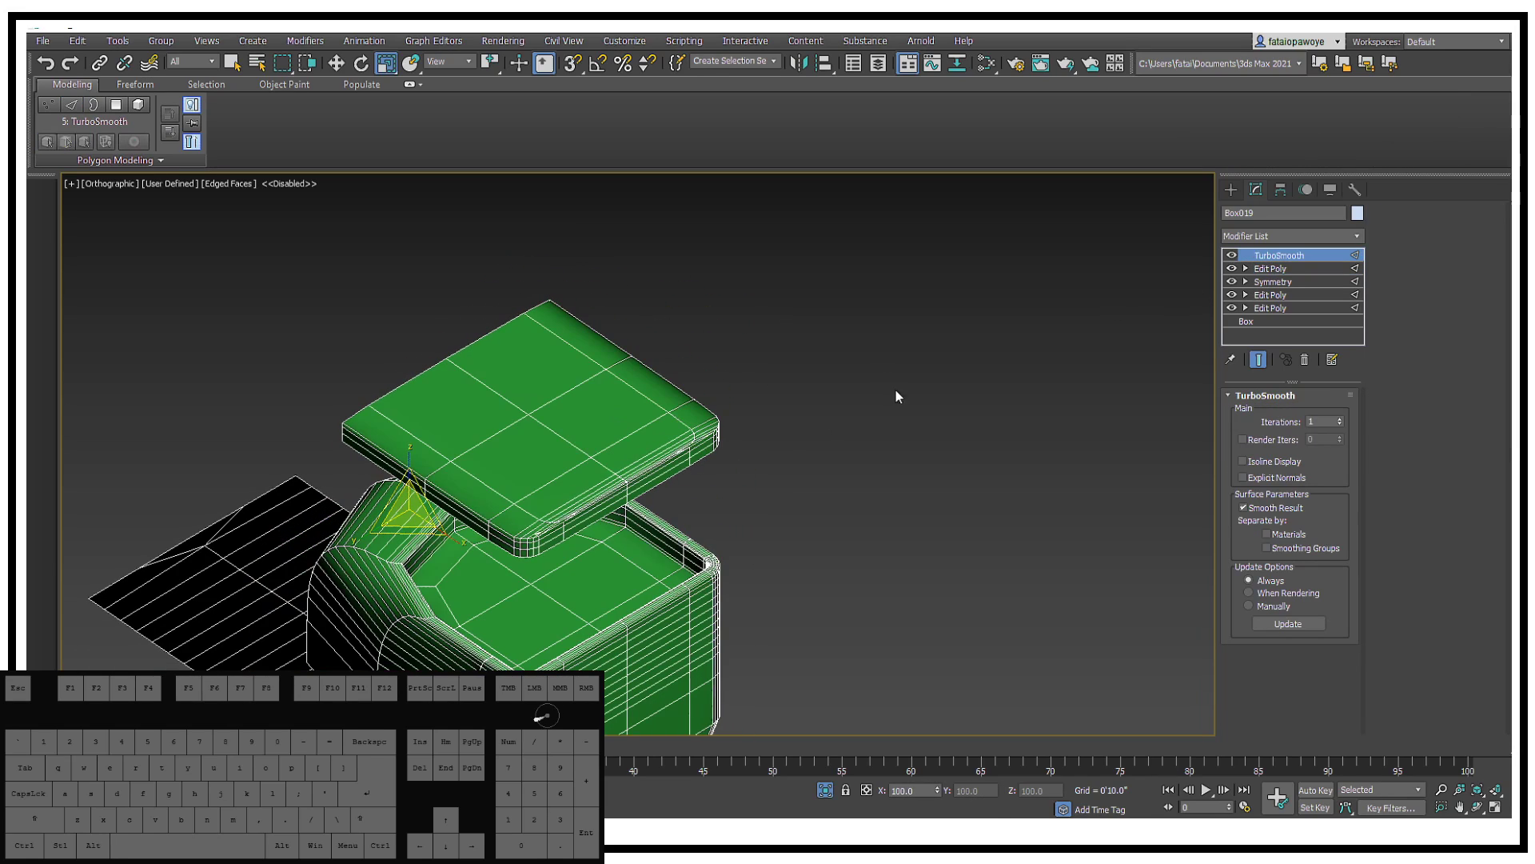
pyautogui.keyDown('alt'); pyautogui.moveTo(684, 508); pyautogui.dragTo(752, 453, button='middle'); pyautogui.keyUp('alt')
pyautogui.scroll(2, 669, 363)
pyautogui.scroll(3, 669, 363)
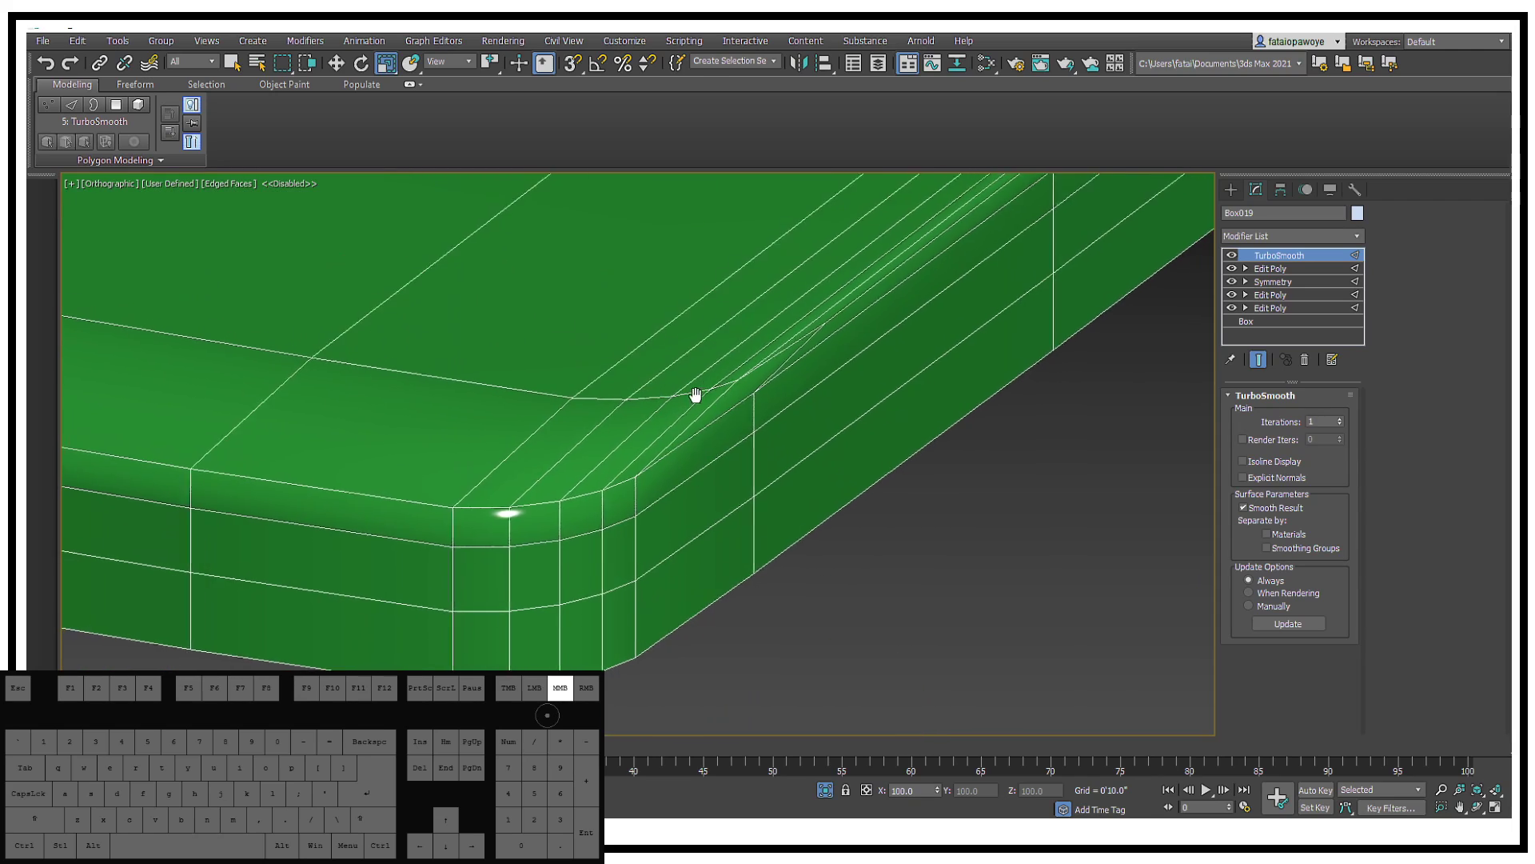
pyautogui.scroll(-3, 696, 394)
pyautogui.click(859, 462)
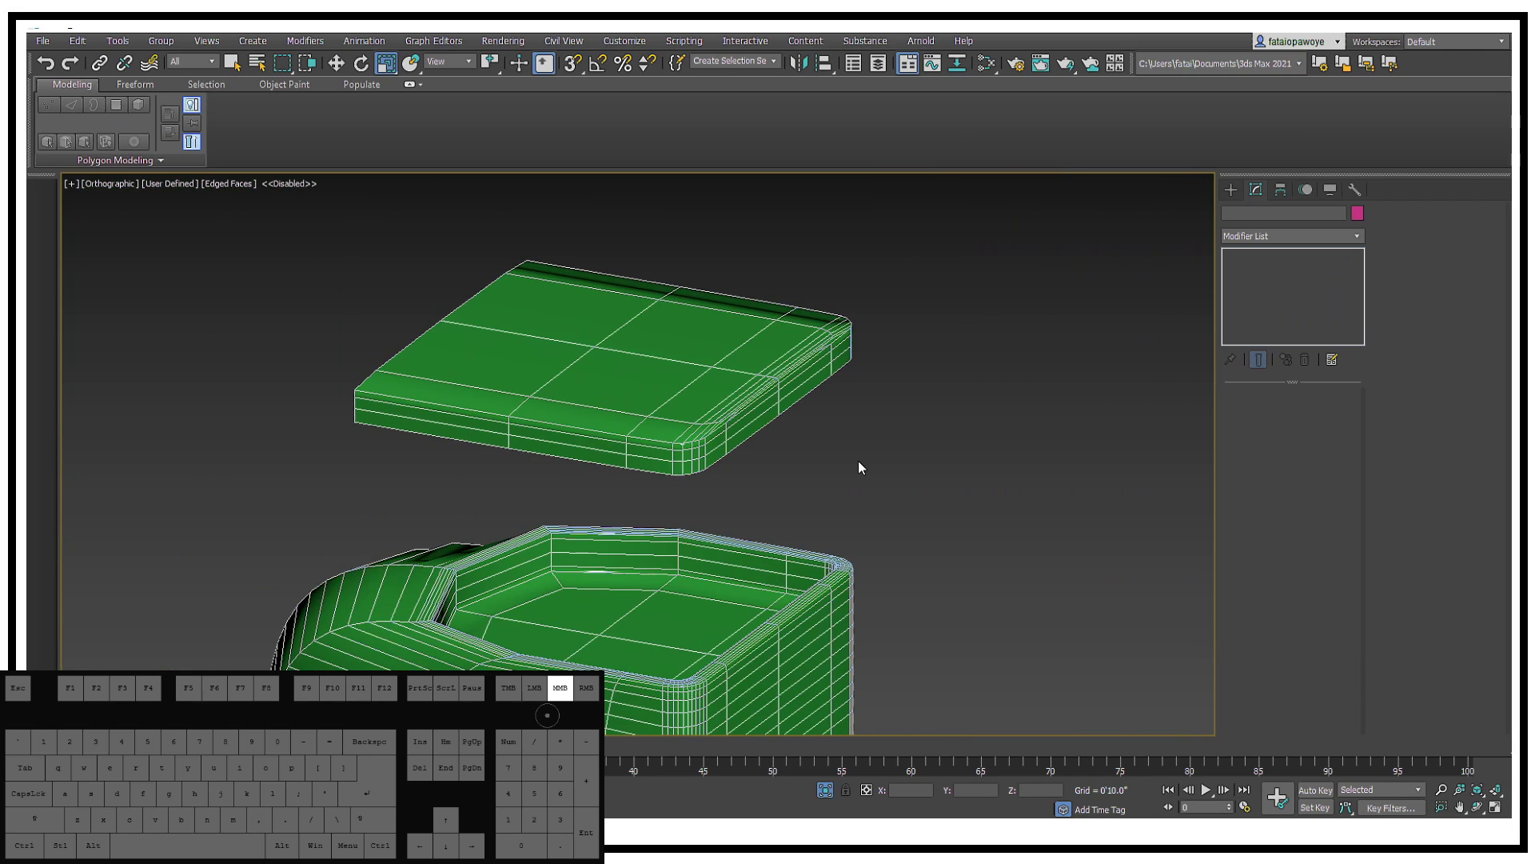
pyautogui.keyDown('alt'); pyautogui.moveTo(859, 462); pyautogui.dragTo(862, 469, button='middle'); pyautogui.keyUp('alt')
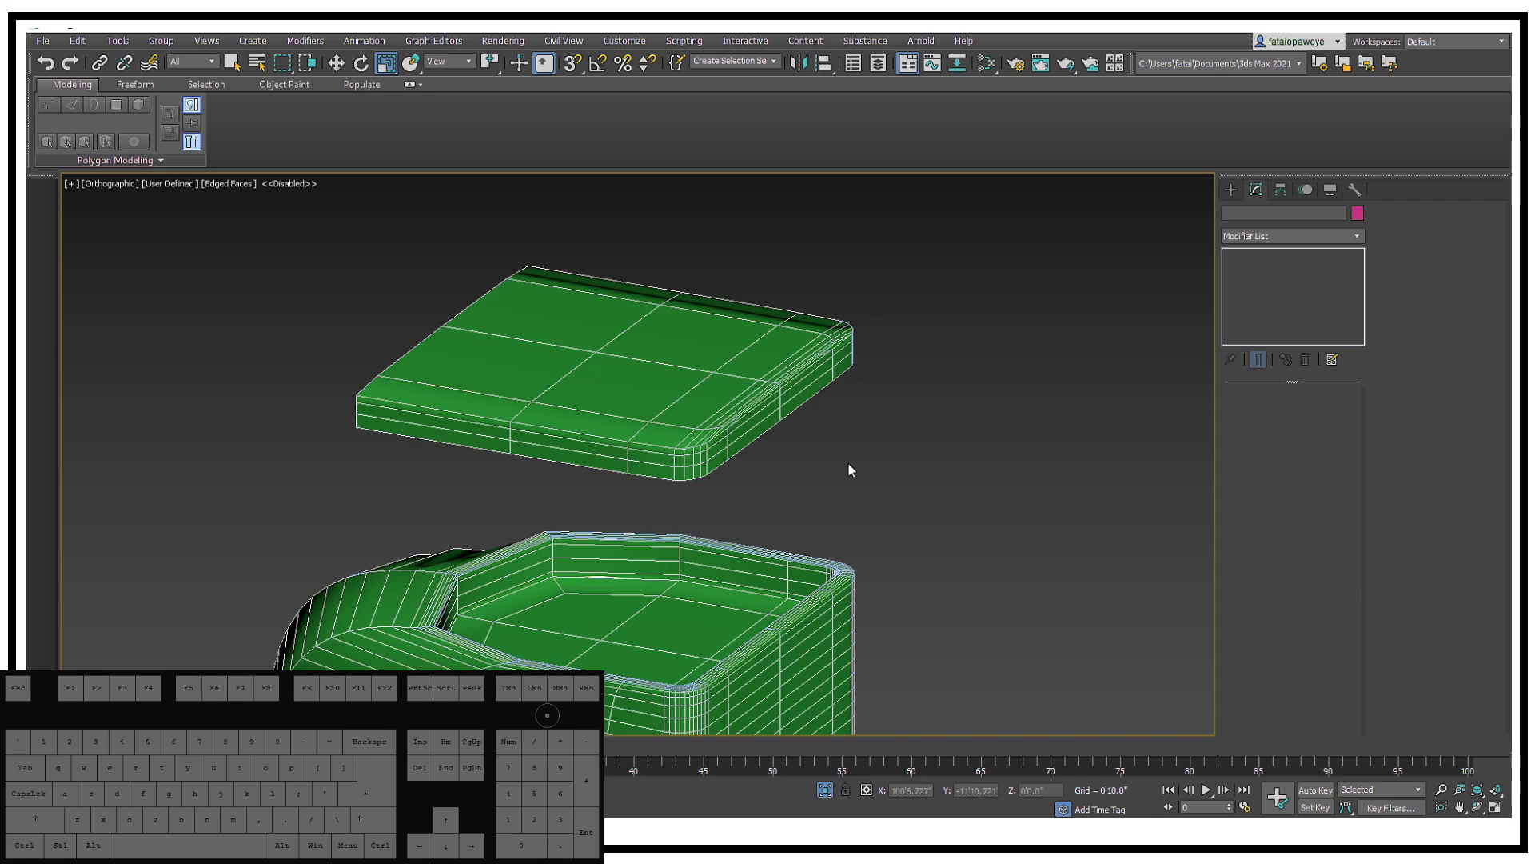
# Step: Switch to default shading without edges to examine the smoothed panel and recessed body
pyautogui.press('F4')
pyautogui.press('F4')
pyautogui.press('F4')
pyautogui.press('F4')
pyautogui.press('F3')
pyautogui.press('F3')
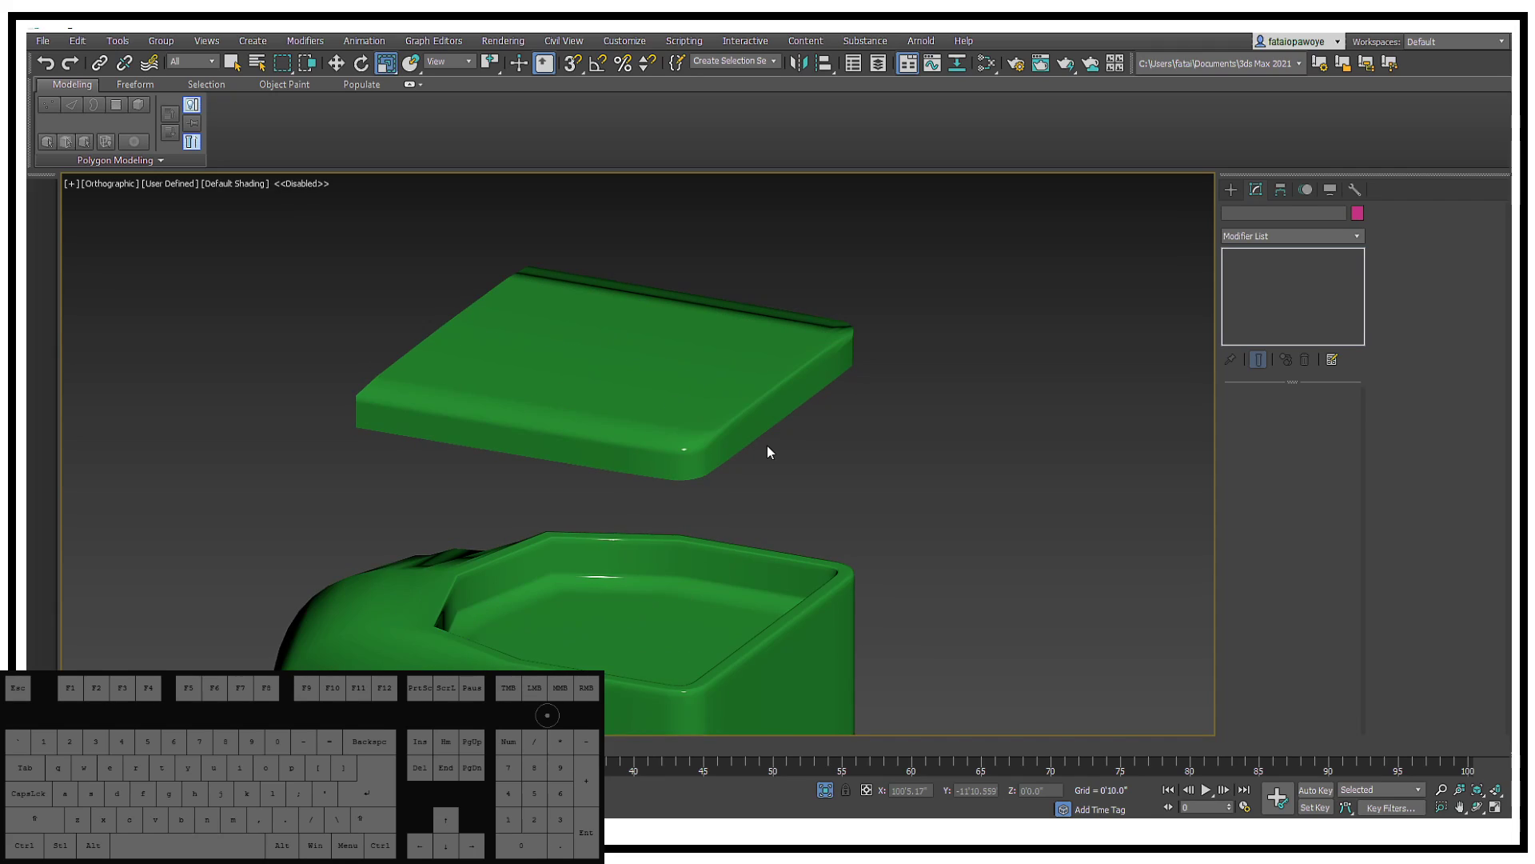
pyautogui.moveTo(768, 452); pyautogui.dragTo(877, 438, button='middle')
# Step: Set the rear body's TurboSmooth iterations to 2
pyautogui.click(853, 418)
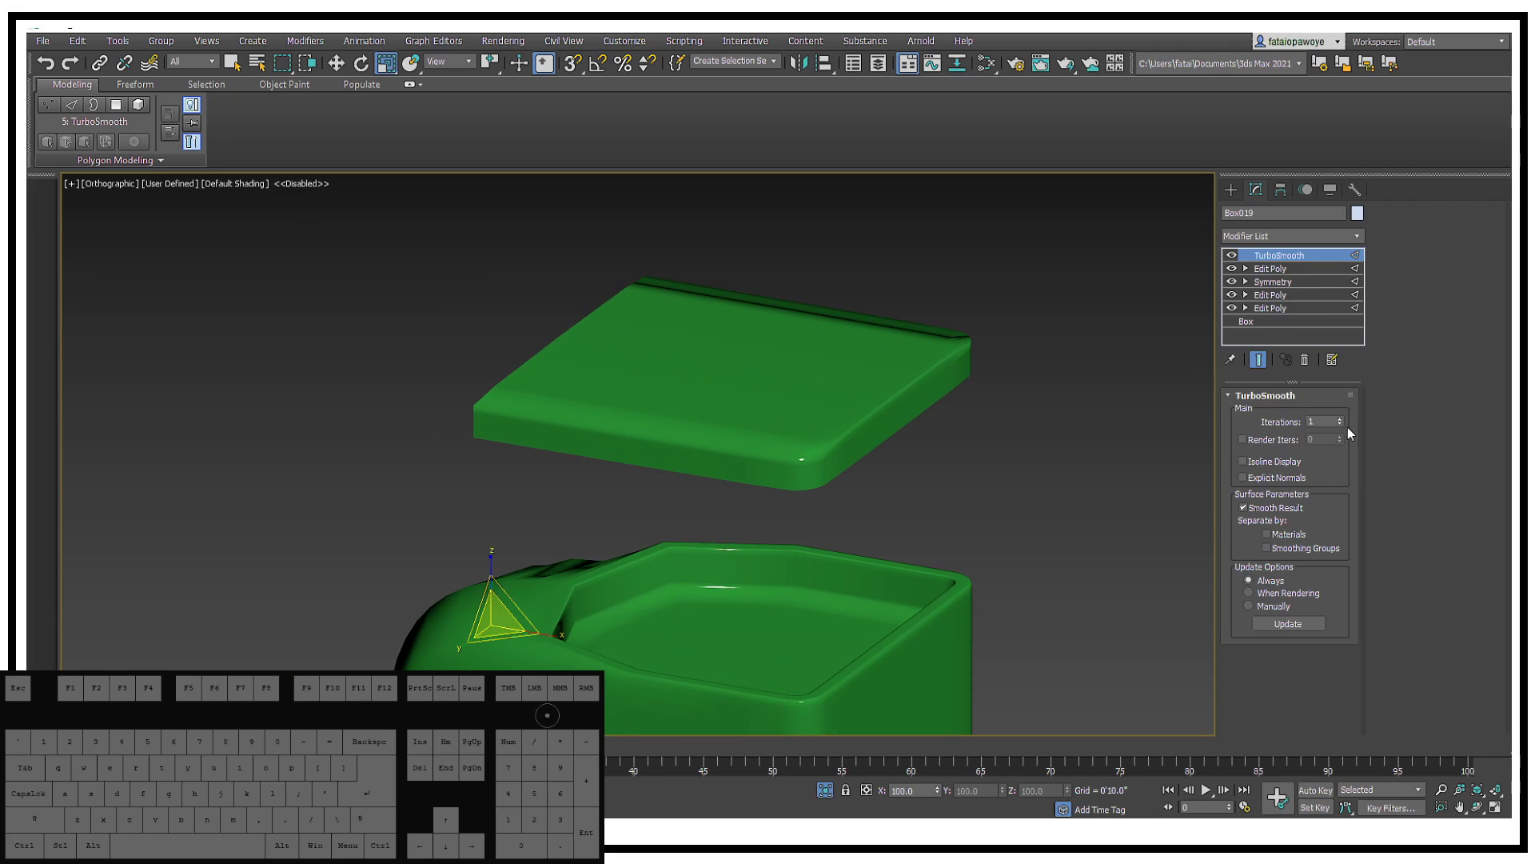
pyautogui.click(1340, 424)
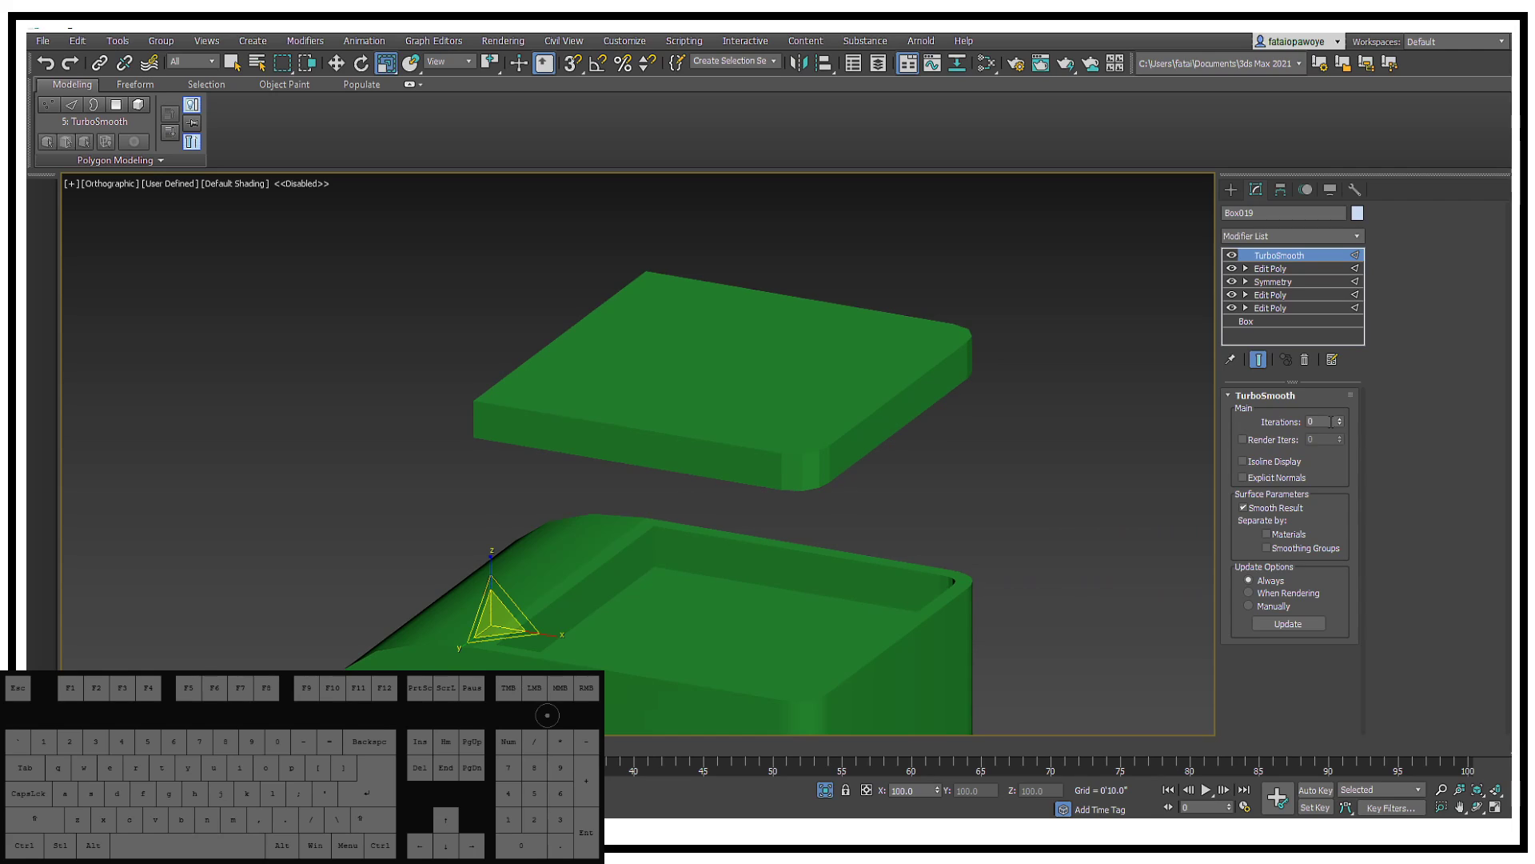
pyautogui.click(1340, 421)
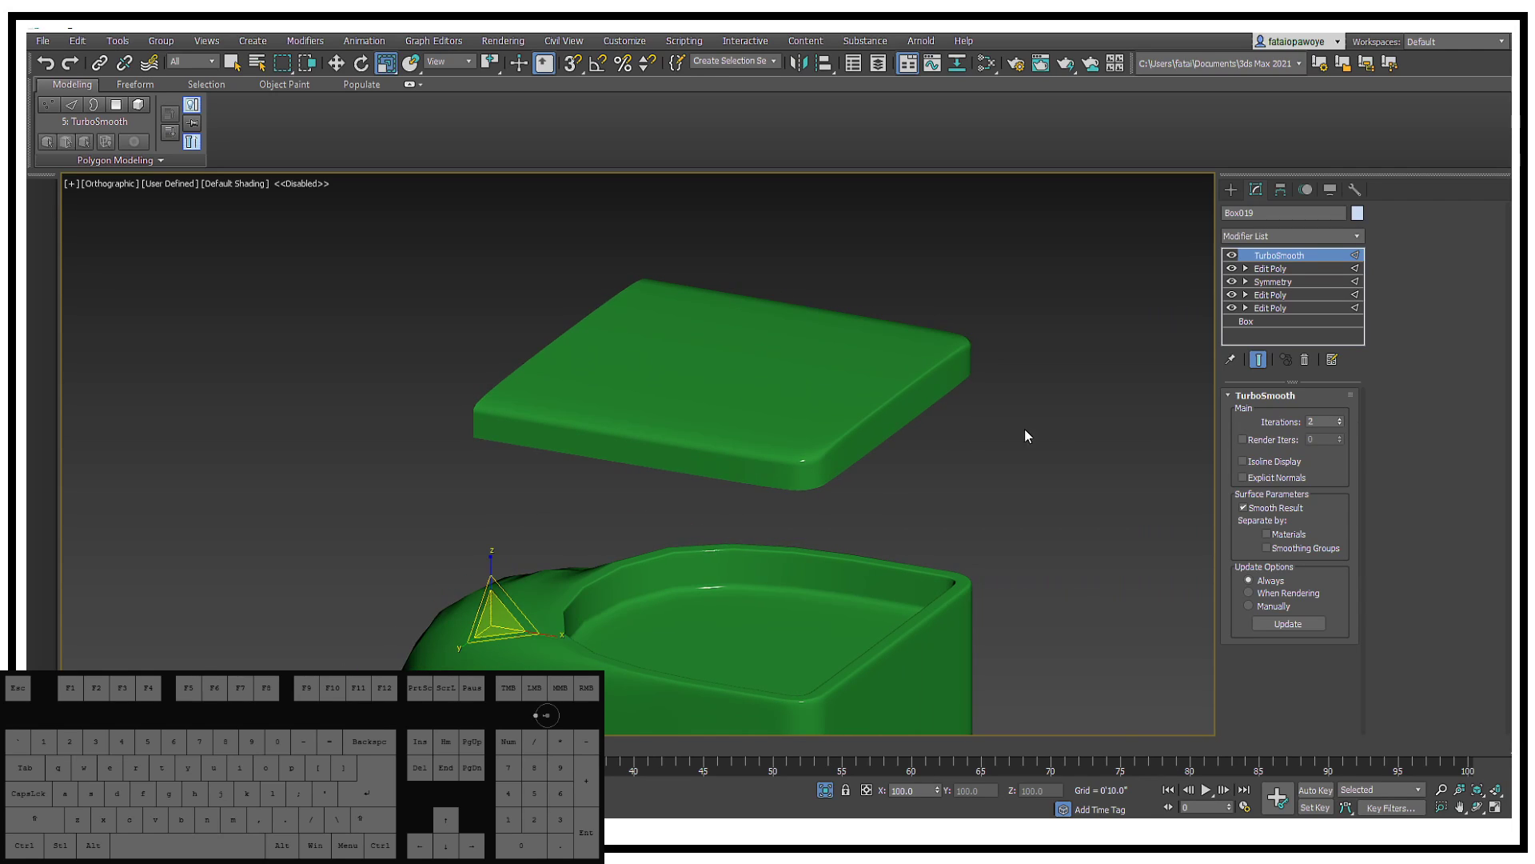
# Step: Compare the side of the panel and rear body with TurboSmooth on and off, leaving it off
pyautogui.keyDown('alt'); pyautogui.moveTo(1026, 436); pyautogui.dragTo(803, 459, button='middle'); pyautogui.keyUp('alt')
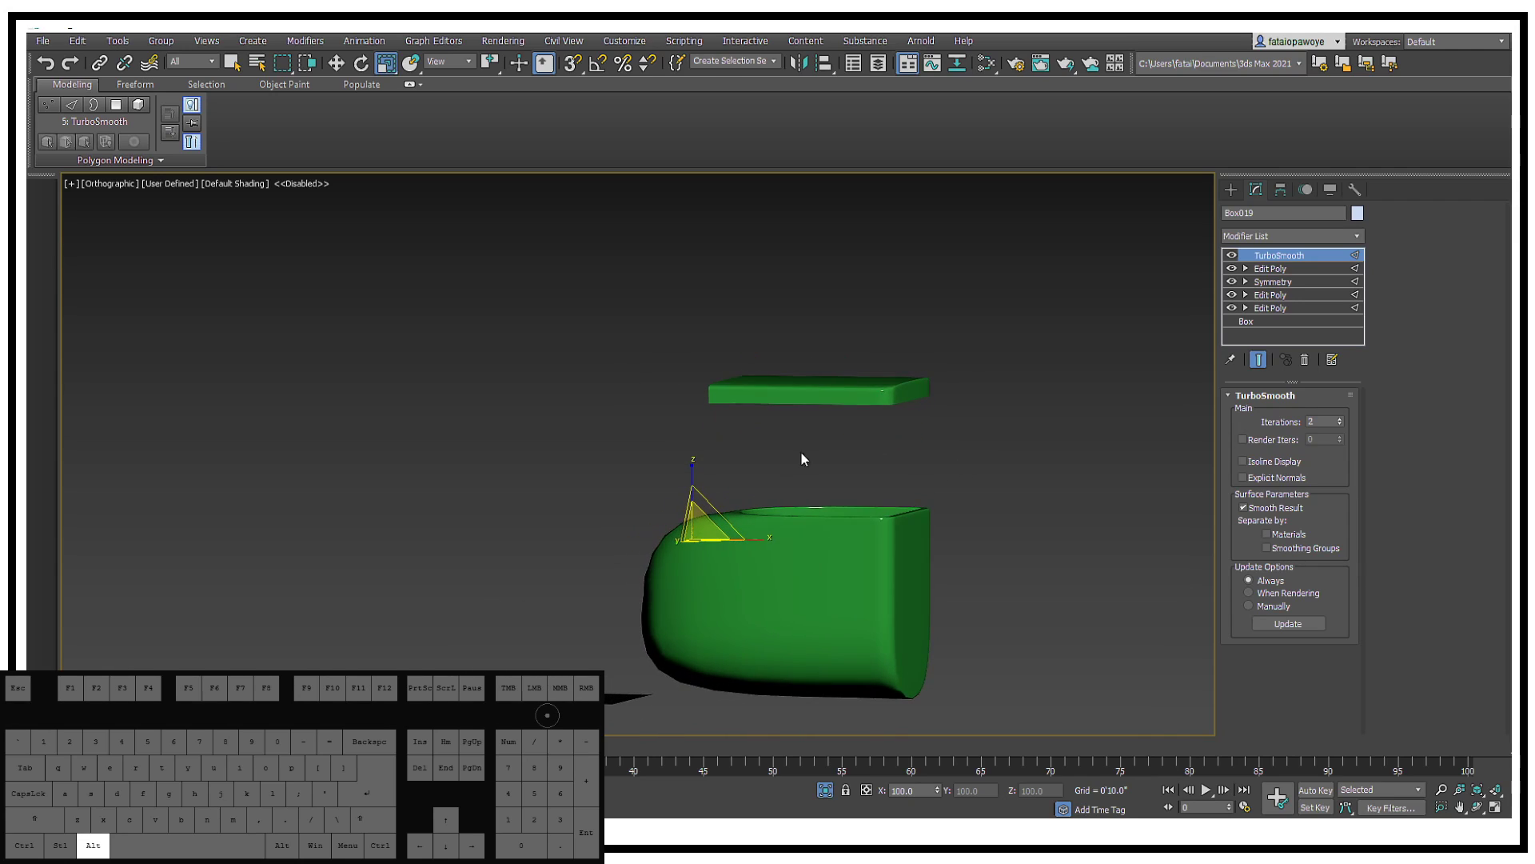
pyautogui.scroll(4, 831, 424)
pyautogui.click(1231, 256)
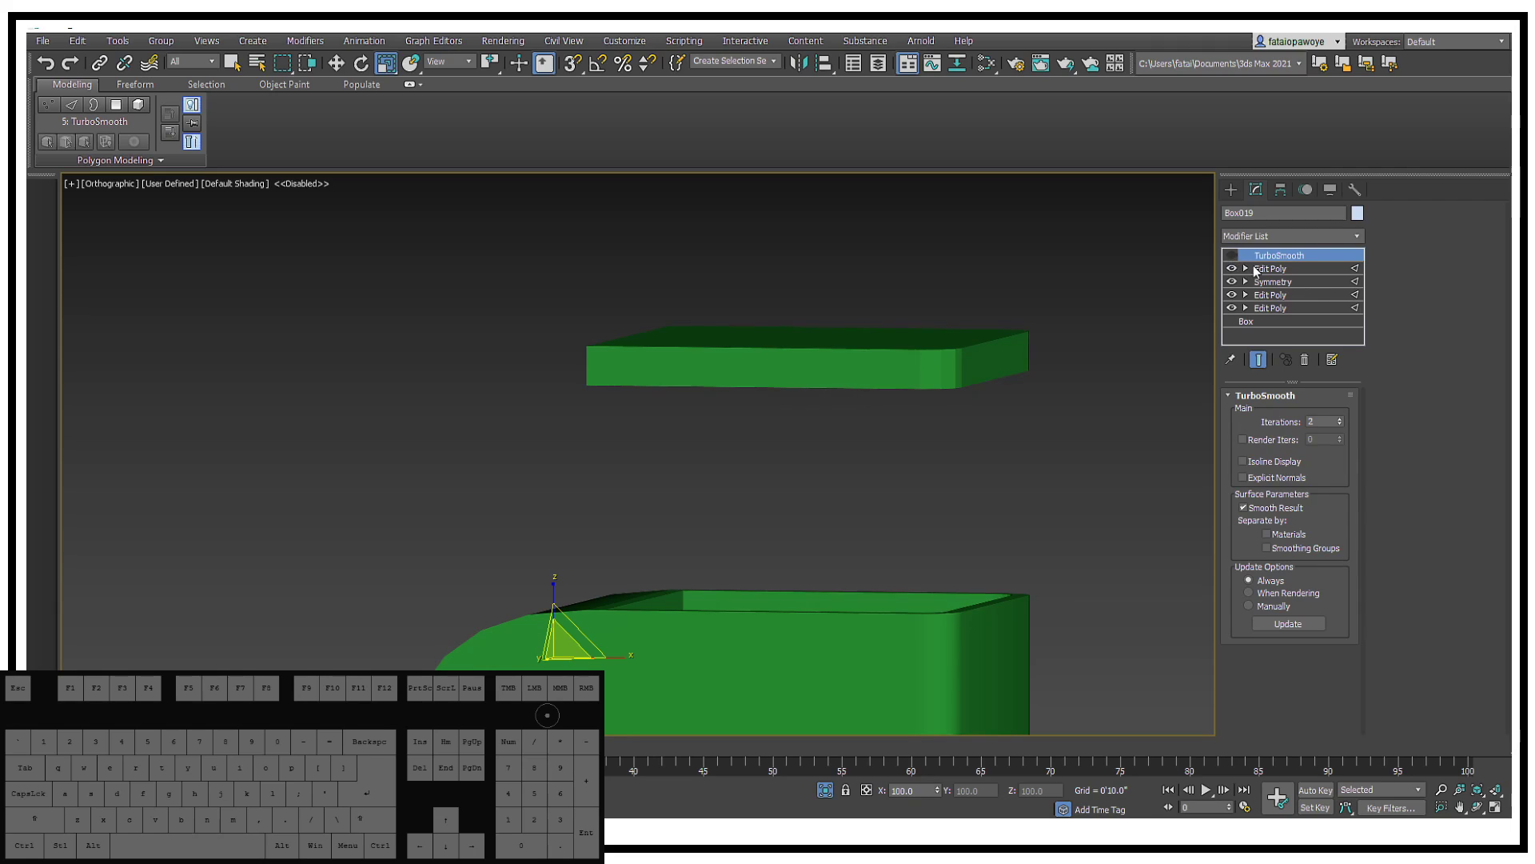
# Step: Select the middle horizontal edge loop around the top panel's side in wireframe and move it down slightly
pyautogui.click(1252, 270)
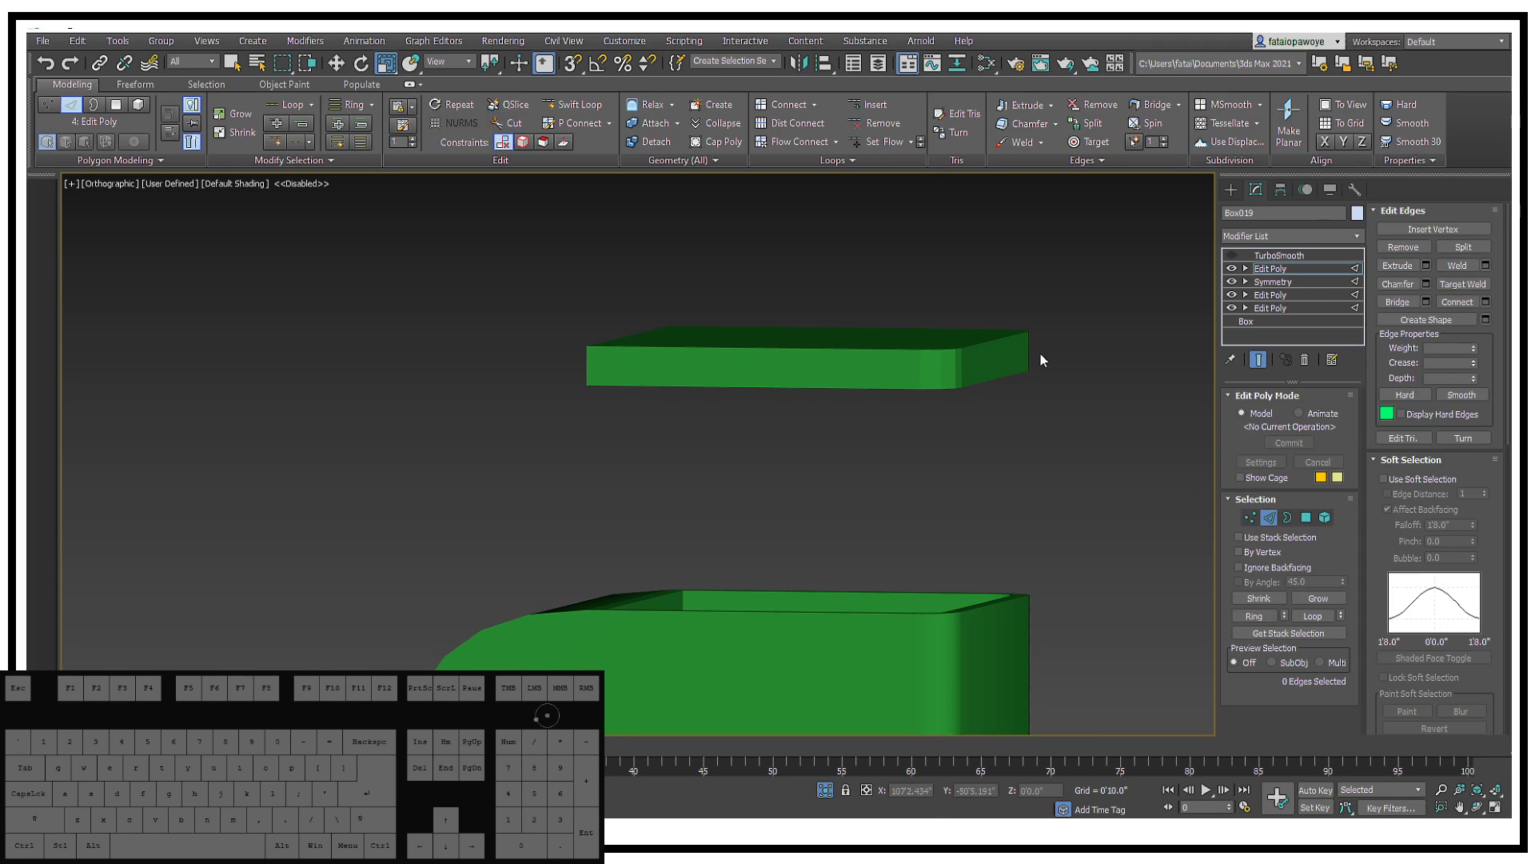
pyautogui.keyDown('alt'); pyautogui.moveTo(1040, 353); pyautogui.dragTo(966, 390, button='middle'); pyautogui.keyUp('alt')
pyautogui.keyDown('alt'); pyautogui.moveTo(1010, 446); pyautogui.dragTo(780, 434, button='middle'); pyautogui.keyUp('alt')
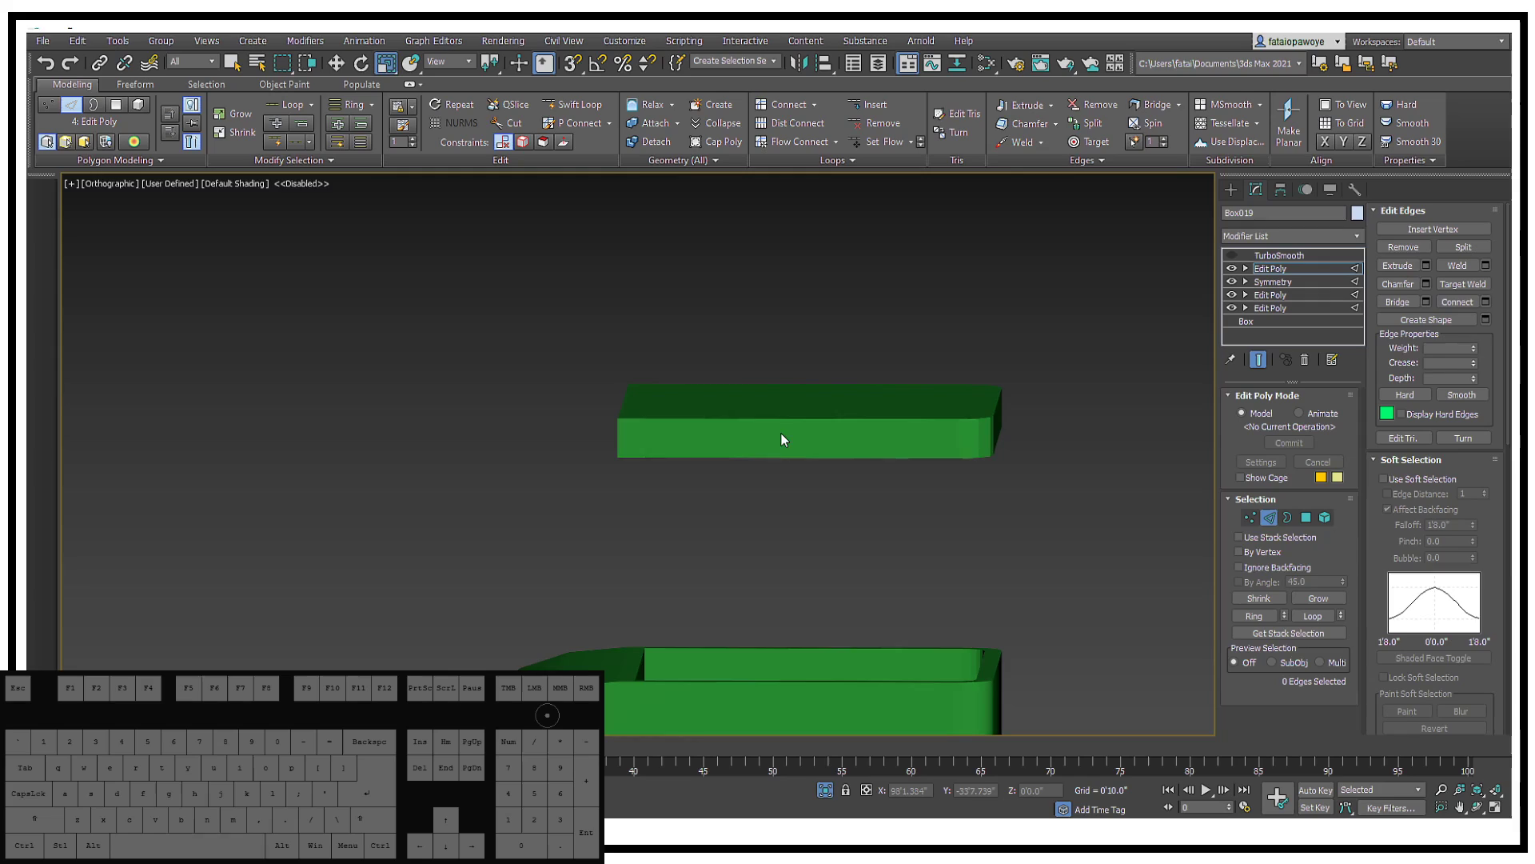
pyautogui.press('F3')
pyautogui.doubleClick(934, 429)
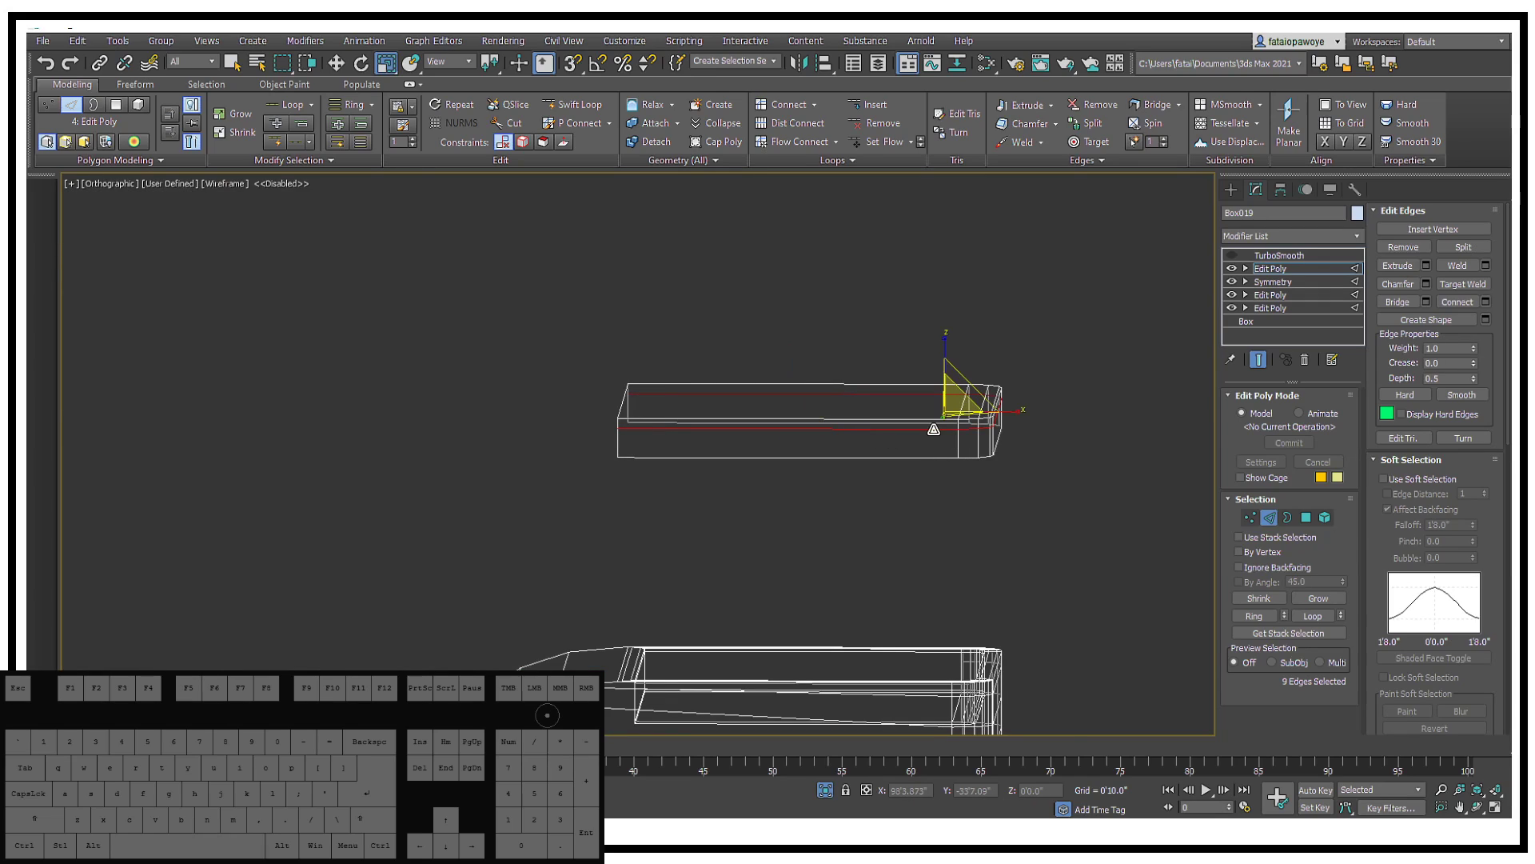
pyautogui.press('w')
pyautogui.moveTo(945, 353); pyautogui.dragTo(948, 379)
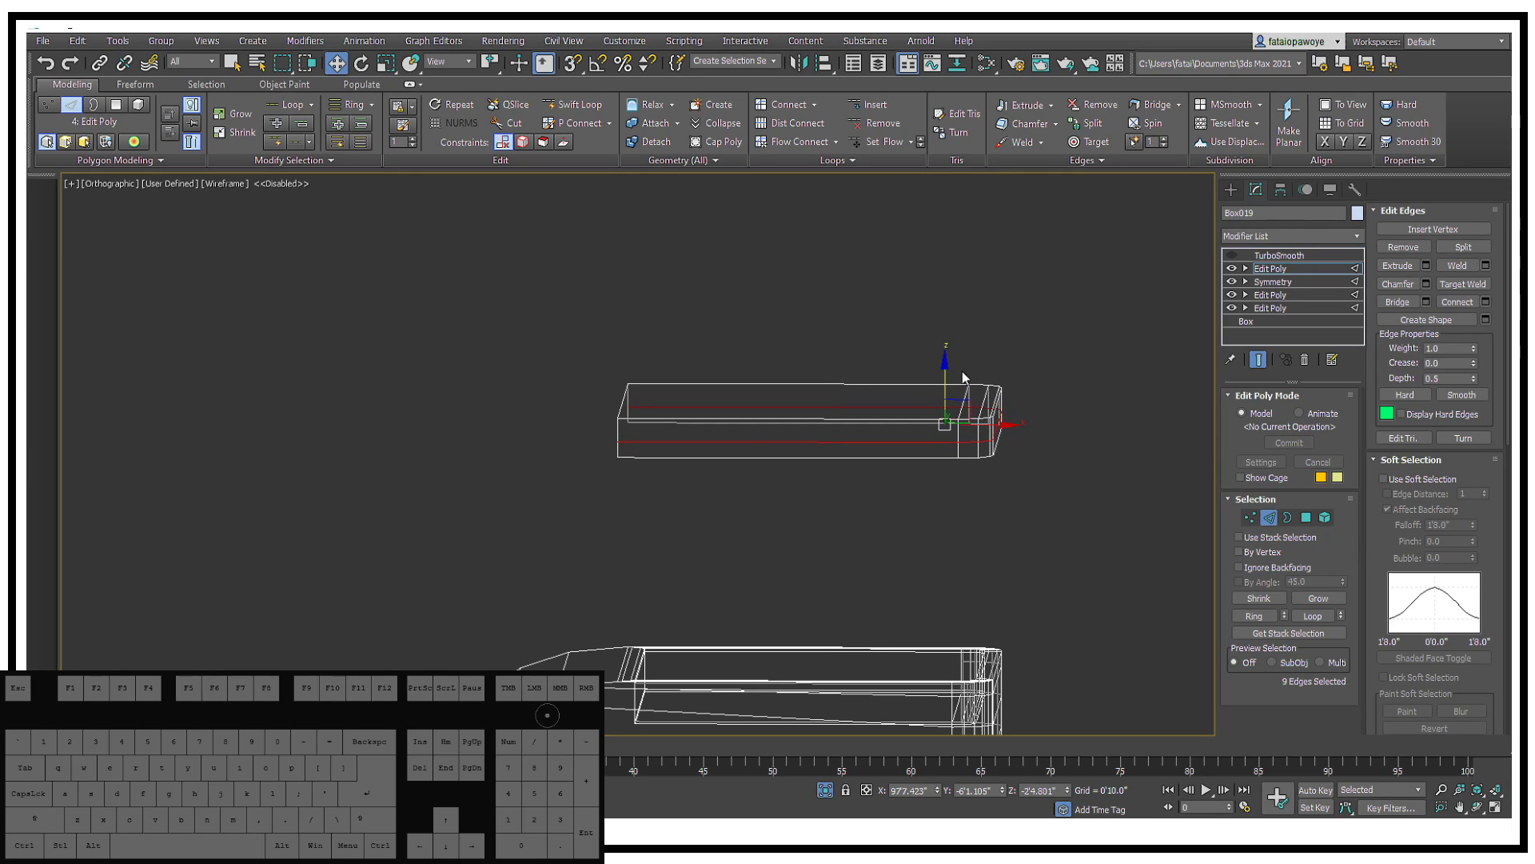
# Step: Convert the middle loop selection to vertices and scale them to adjust the inward curve of the panel's side
pyautogui.keyDown('alt'); pyautogui.moveTo(987, 374); pyautogui.dragTo(939, 472, button='middle'); pyautogui.keyUp('alt')
pyautogui.keyDown('ctrl'); pyautogui.click(1250, 517); pyautogui.keyUp('ctrl')
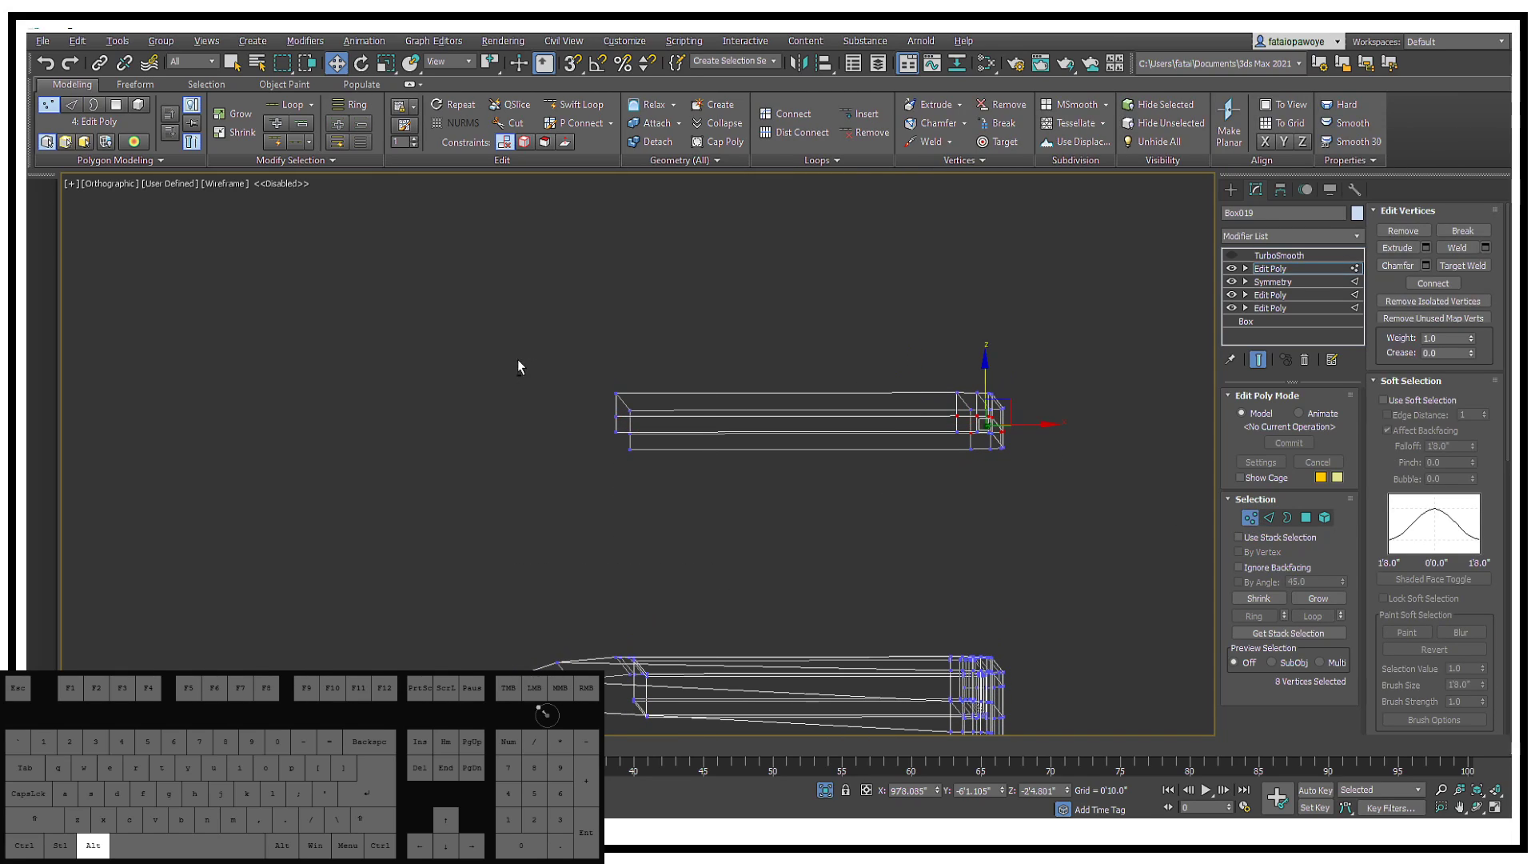
pyautogui.keyDown('alt'); pyautogui.moveTo(791, 408); pyautogui.dragTo(847, 411, button='middle'); pyautogui.keyUp('alt')
pyautogui.press('r')
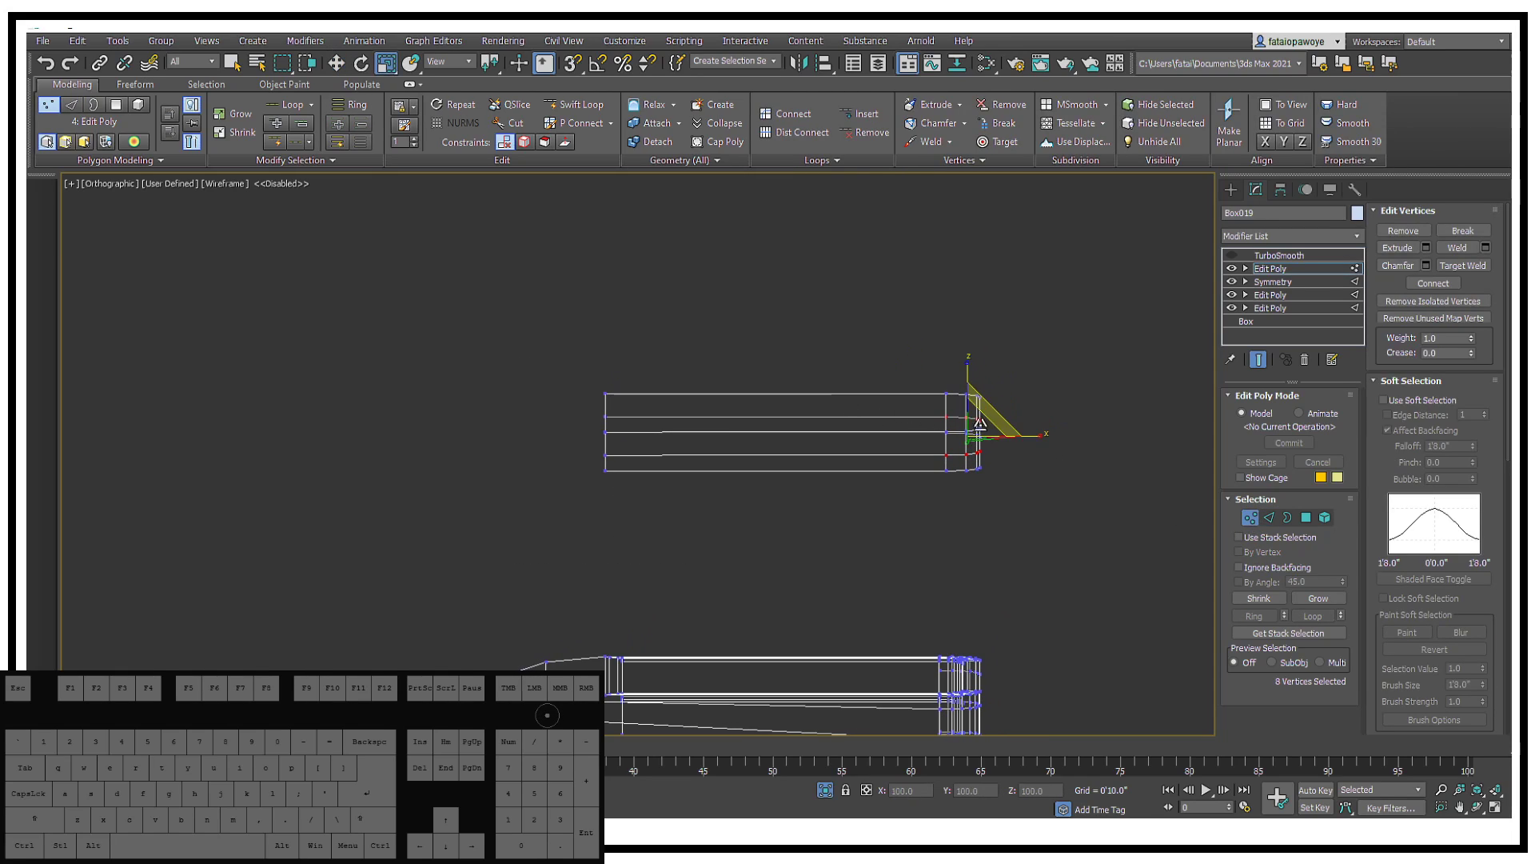
pyautogui.moveTo(979, 423); pyautogui.dragTo(979, 432)
pyautogui.moveTo(979, 432)
pyautogui.keyDown('alt'); pyautogui.mouseDown(button='middle')
pyautogui.moveTo(898, 389)
pyautogui.moveTo(871, 415)
pyautogui.moveTo(956, 432)
pyautogui.mouseUp(button='middle'); pyautogui.keyUp('alt')
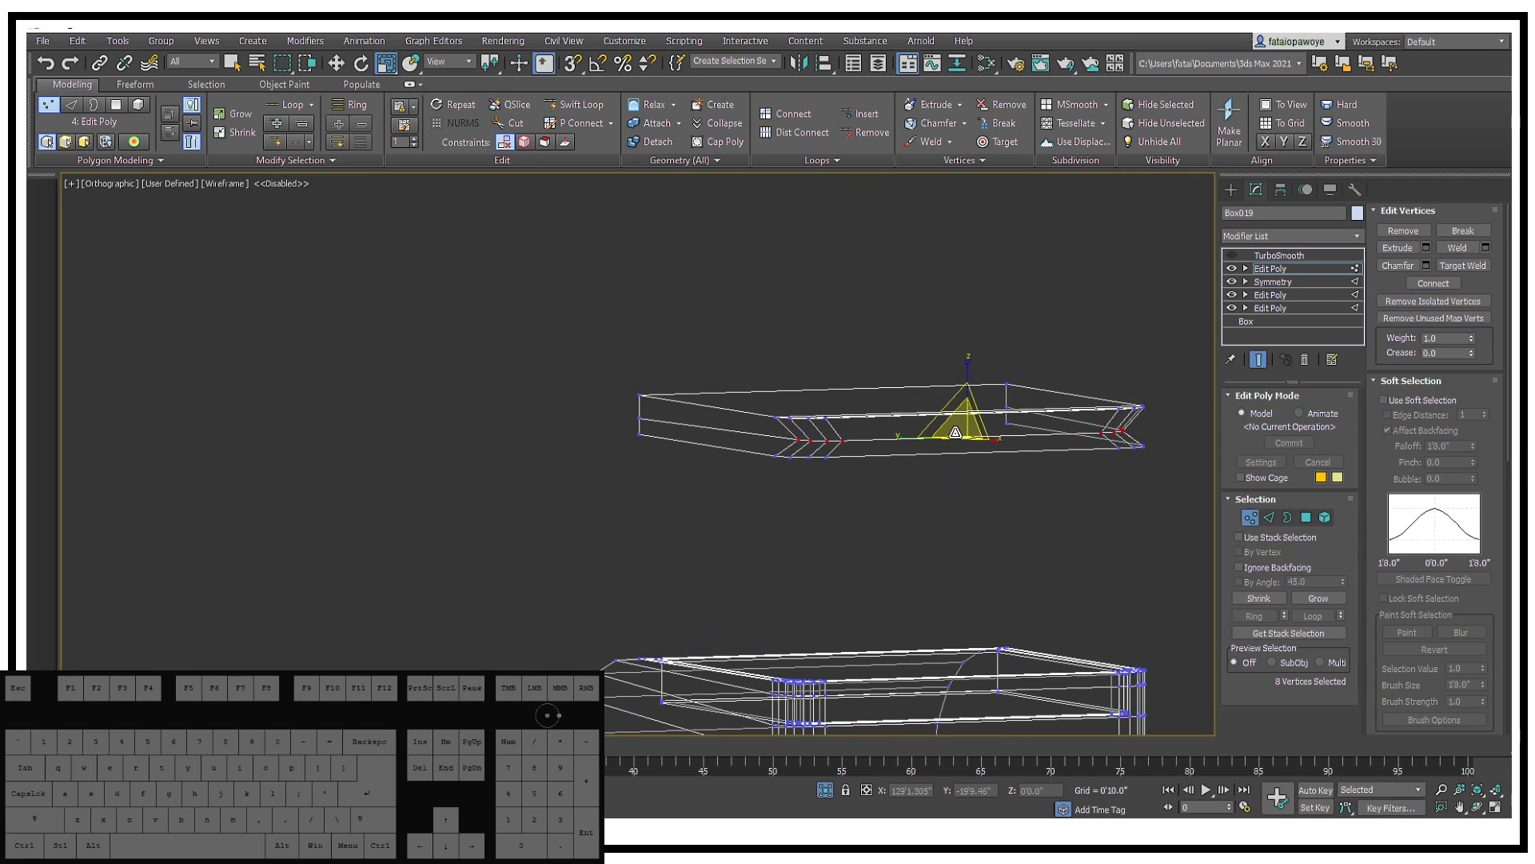
pyautogui.moveTo(968, 422); pyautogui.dragTo(977, 413)
pyautogui.keyDown('alt'); pyautogui.moveTo(975, 415); pyautogui.dragTo(836, 429, button='middle'); pyautogui.keyUp('alt')
pyautogui.moveTo(983, 429); pyautogui.dragTo(982, 428)
pyautogui.keyDown('alt'); pyautogui.moveTo(982, 428); pyautogui.dragTo(1163, 362, button='middle'); pyautogui.keyUp('alt')
# Step: Enable TurboSmooth again and examine the smoothed top panel in default shading
pyautogui.click(1273, 268)
pyautogui.click(1232, 255)
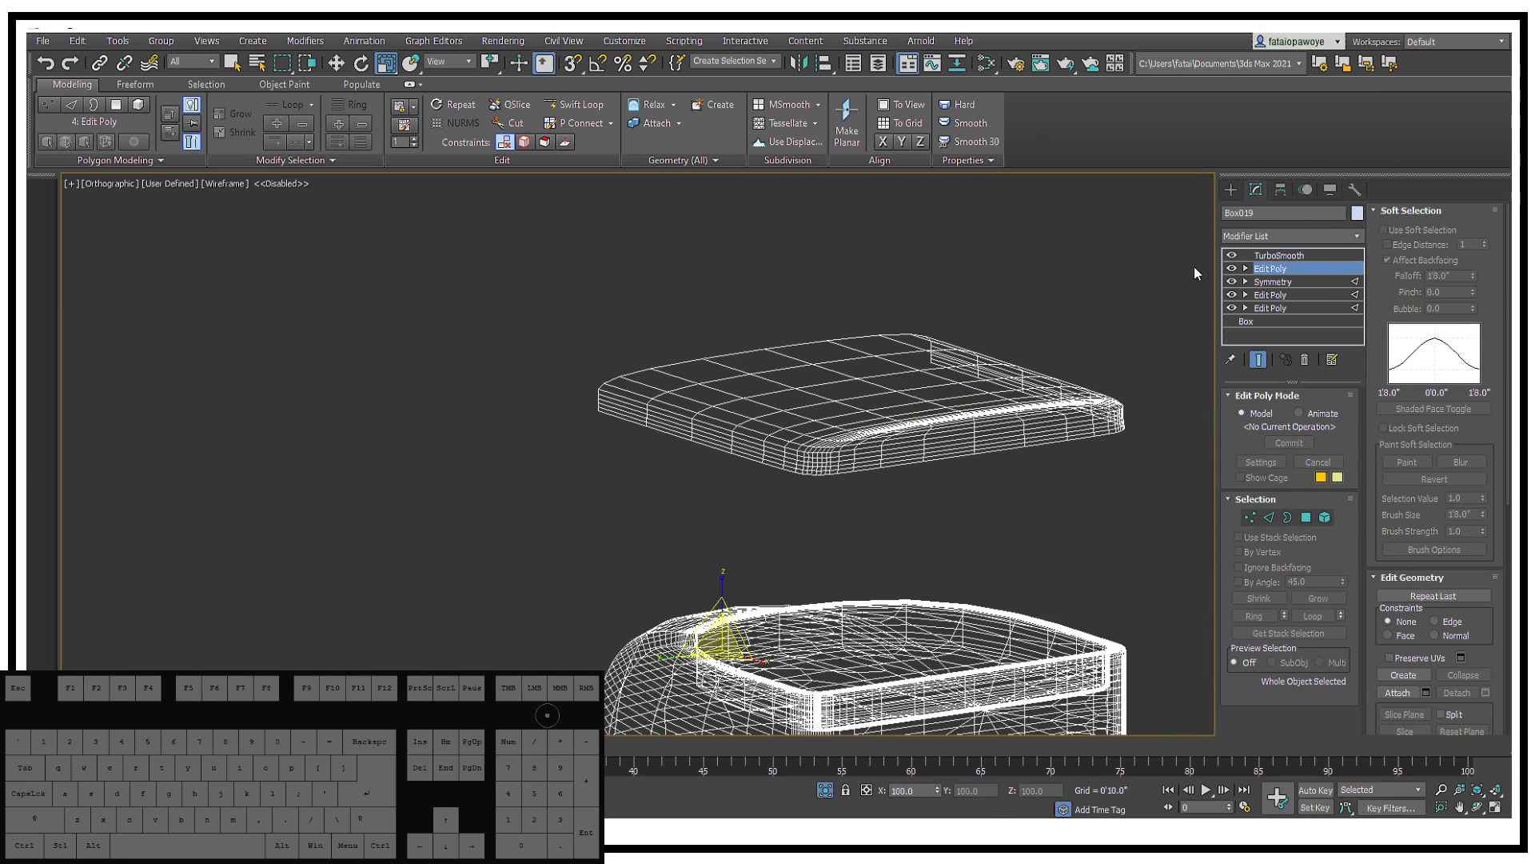
pyautogui.keyDown('alt'); pyautogui.moveTo(986, 364); pyautogui.dragTo(983, 395, button='middle'); pyautogui.keyUp('alt')
pyautogui.press('F3')
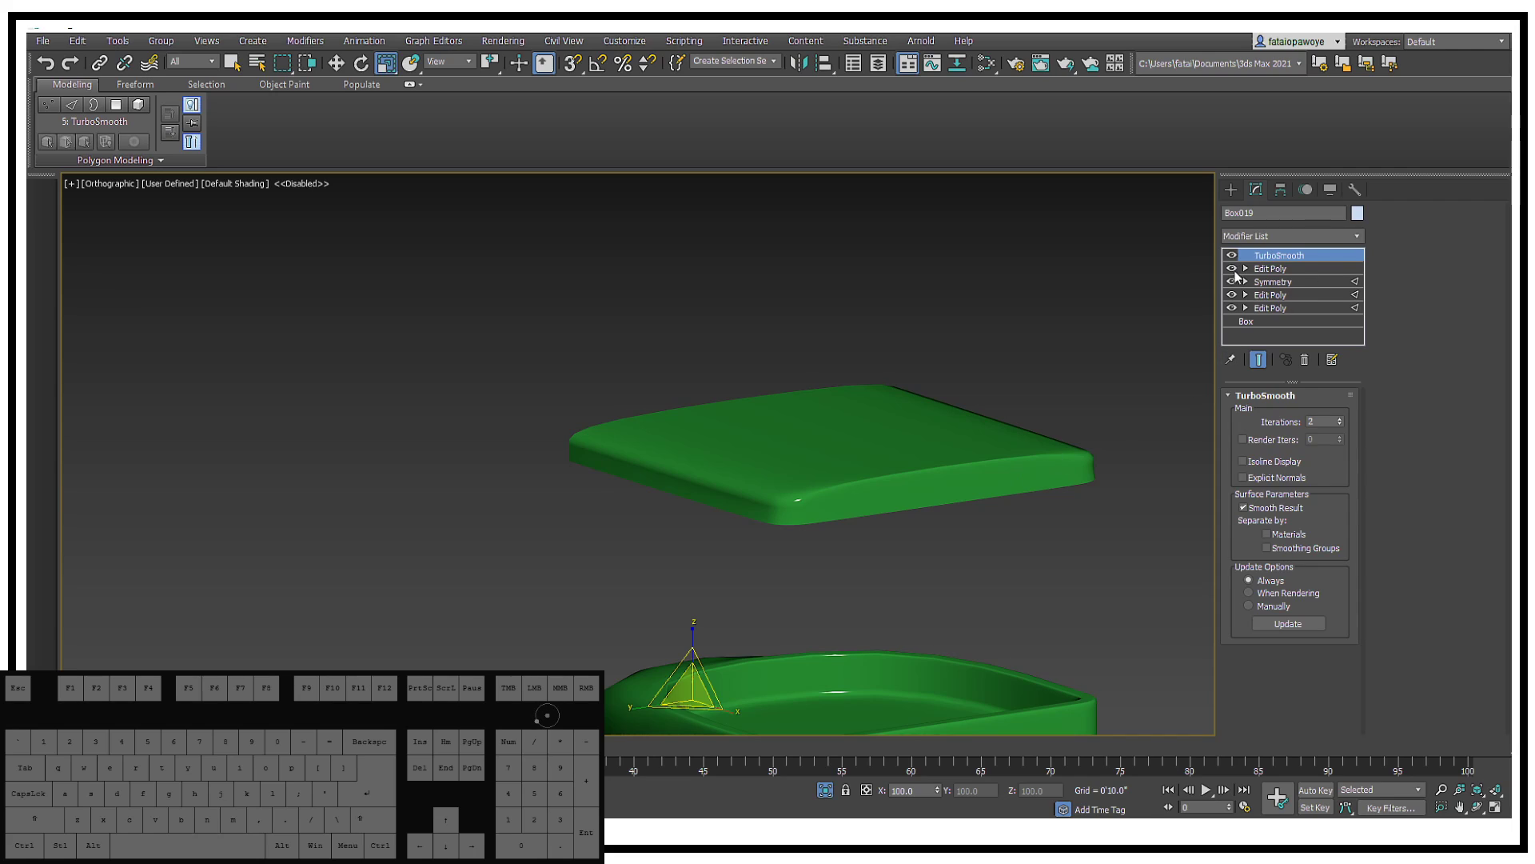
# Step: Select the panel's lower border edges below TurboSmooth and display edged faces
pyautogui.click(1276, 269)
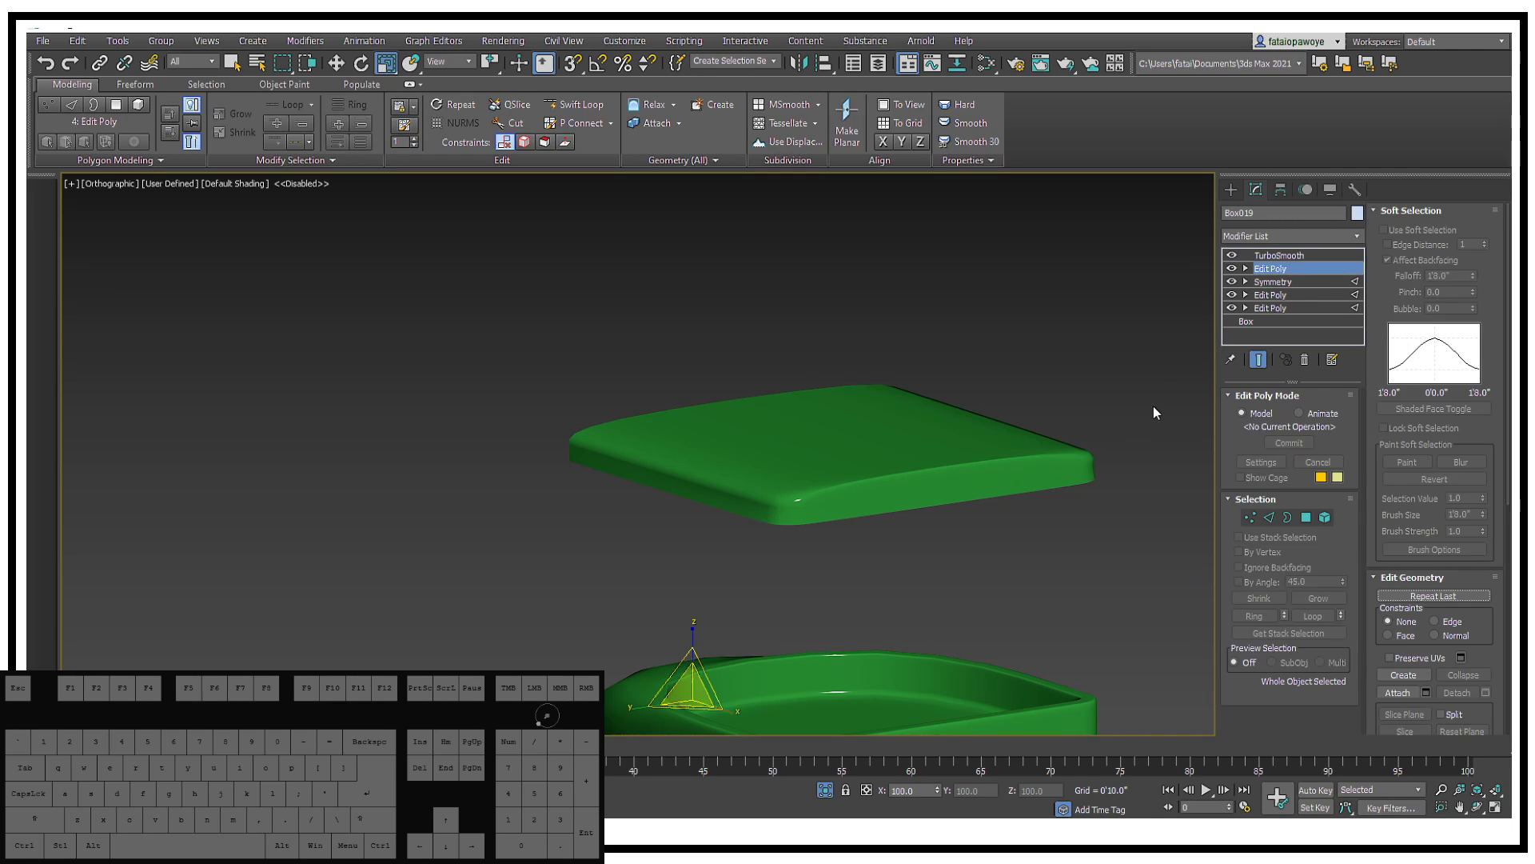
pyautogui.click(1269, 518)
pyautogui.doubleClick(993, 497)
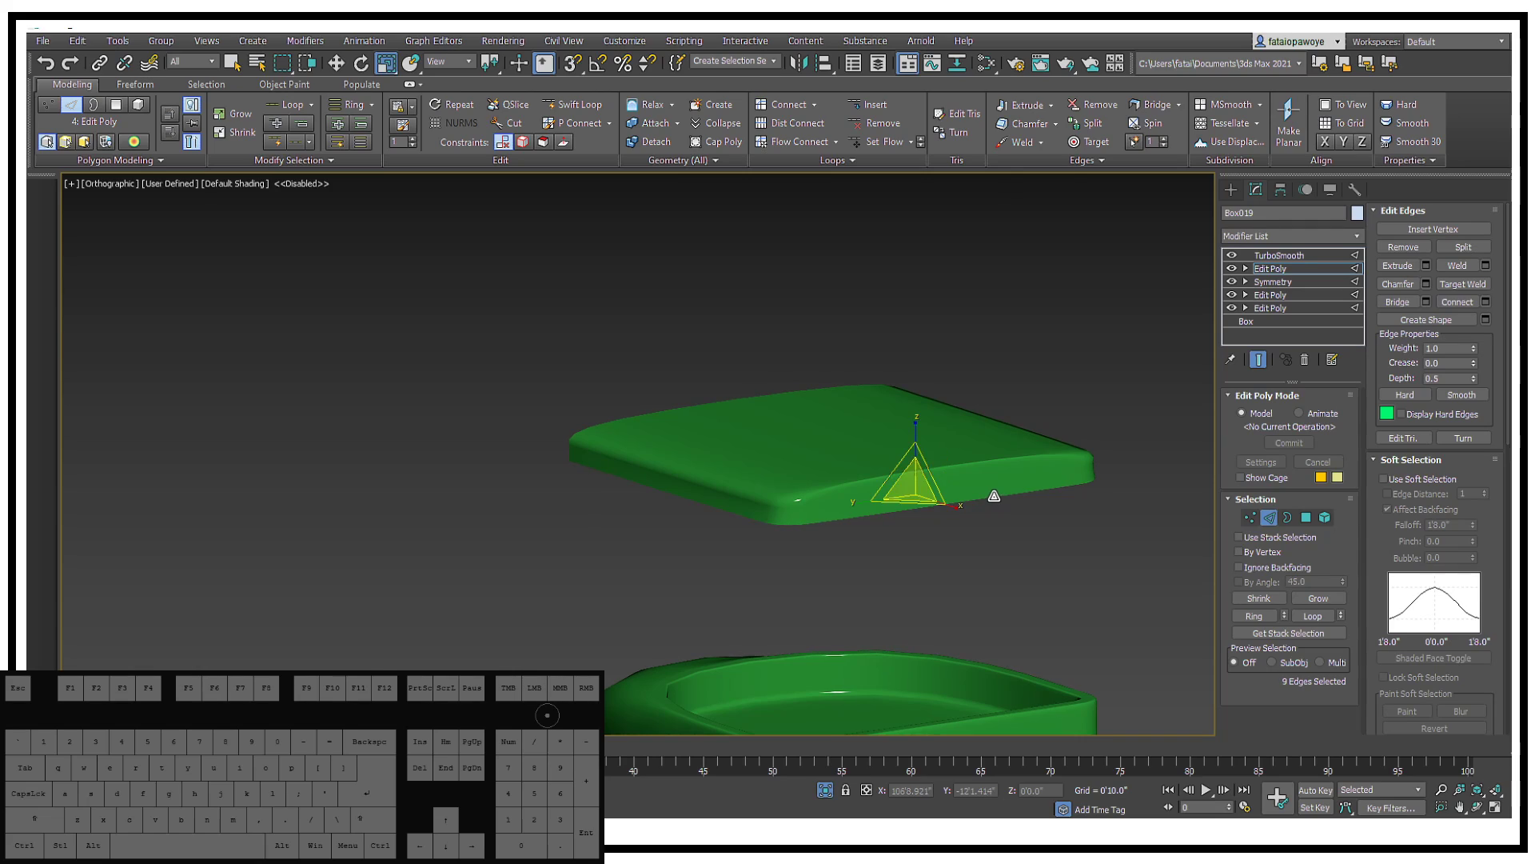
pyautogui.moveTo(993, 496); pyautogui.dragTo(983, 512, button='middle')
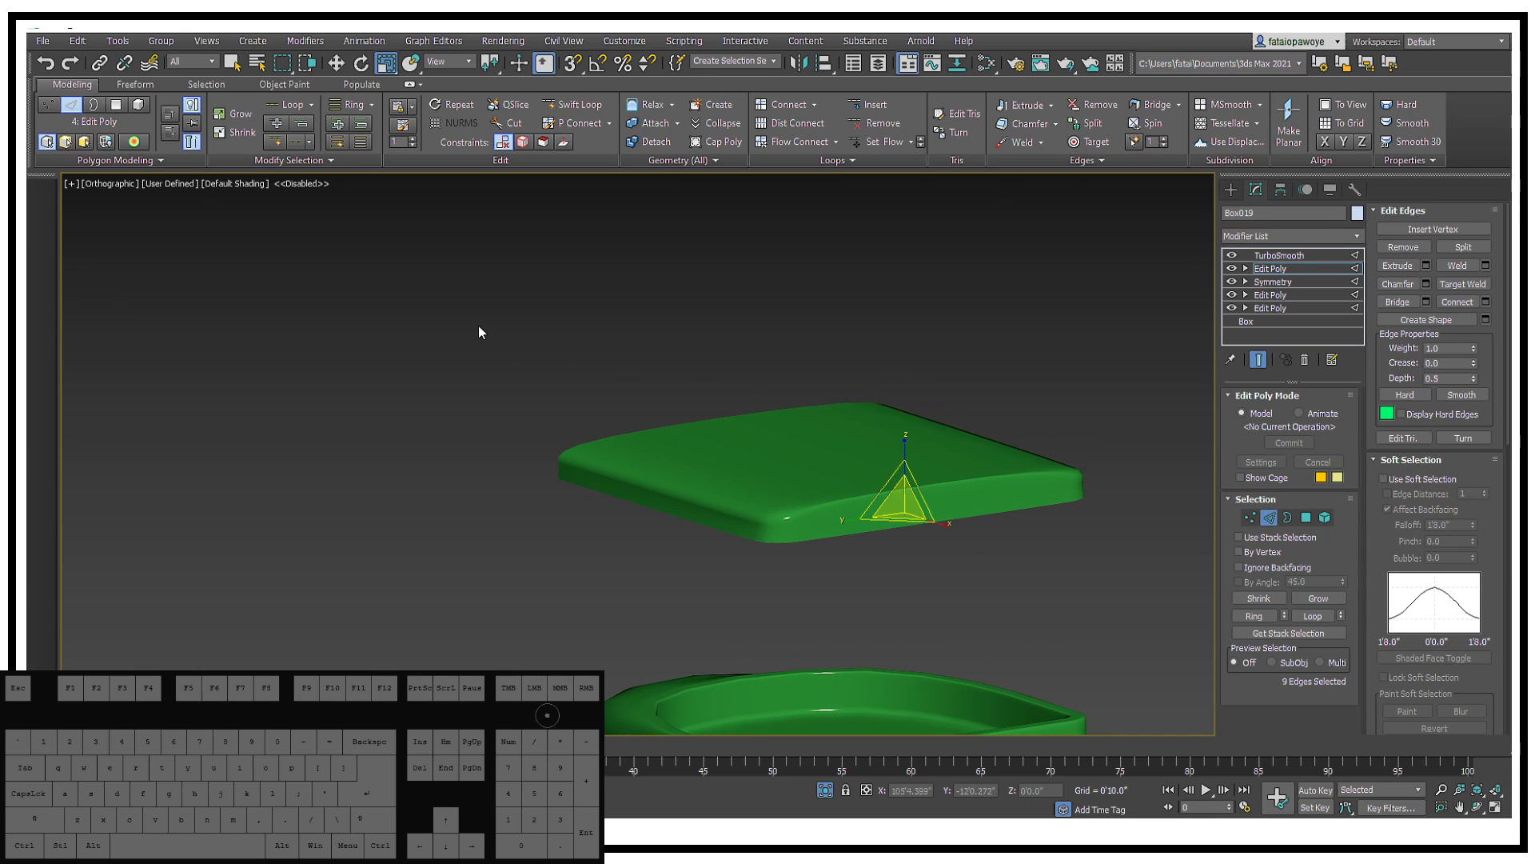
pyautogui.press('F4')
pyautogui.press('F3')
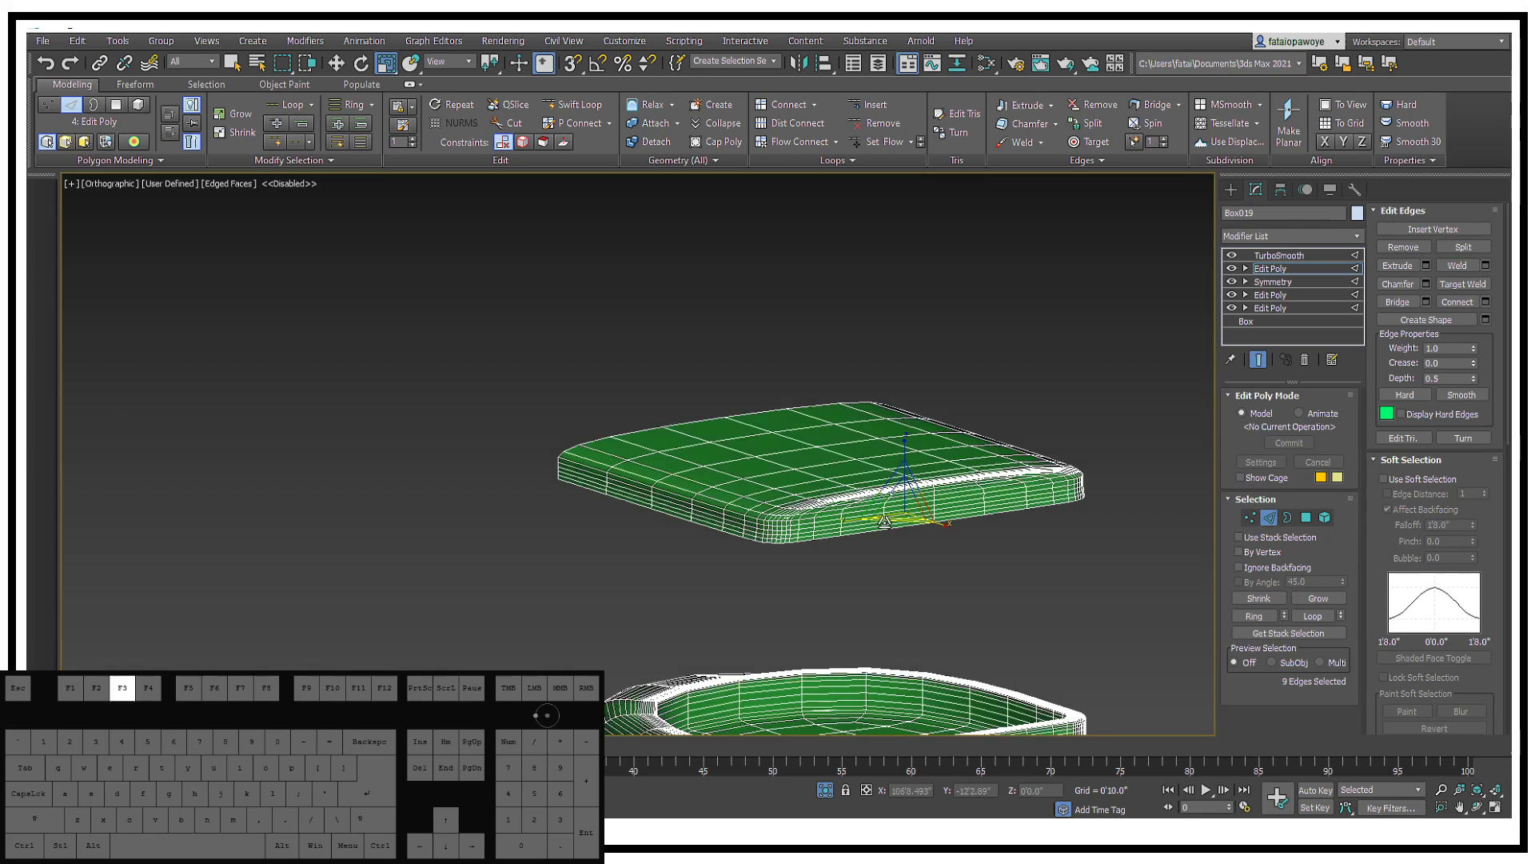
# Step: Turn TurboSmooth off and add the panel's open-end border edges to the lower border selection
pyautogui.click(1241, 256)
pyautogui.click(1233, 255)
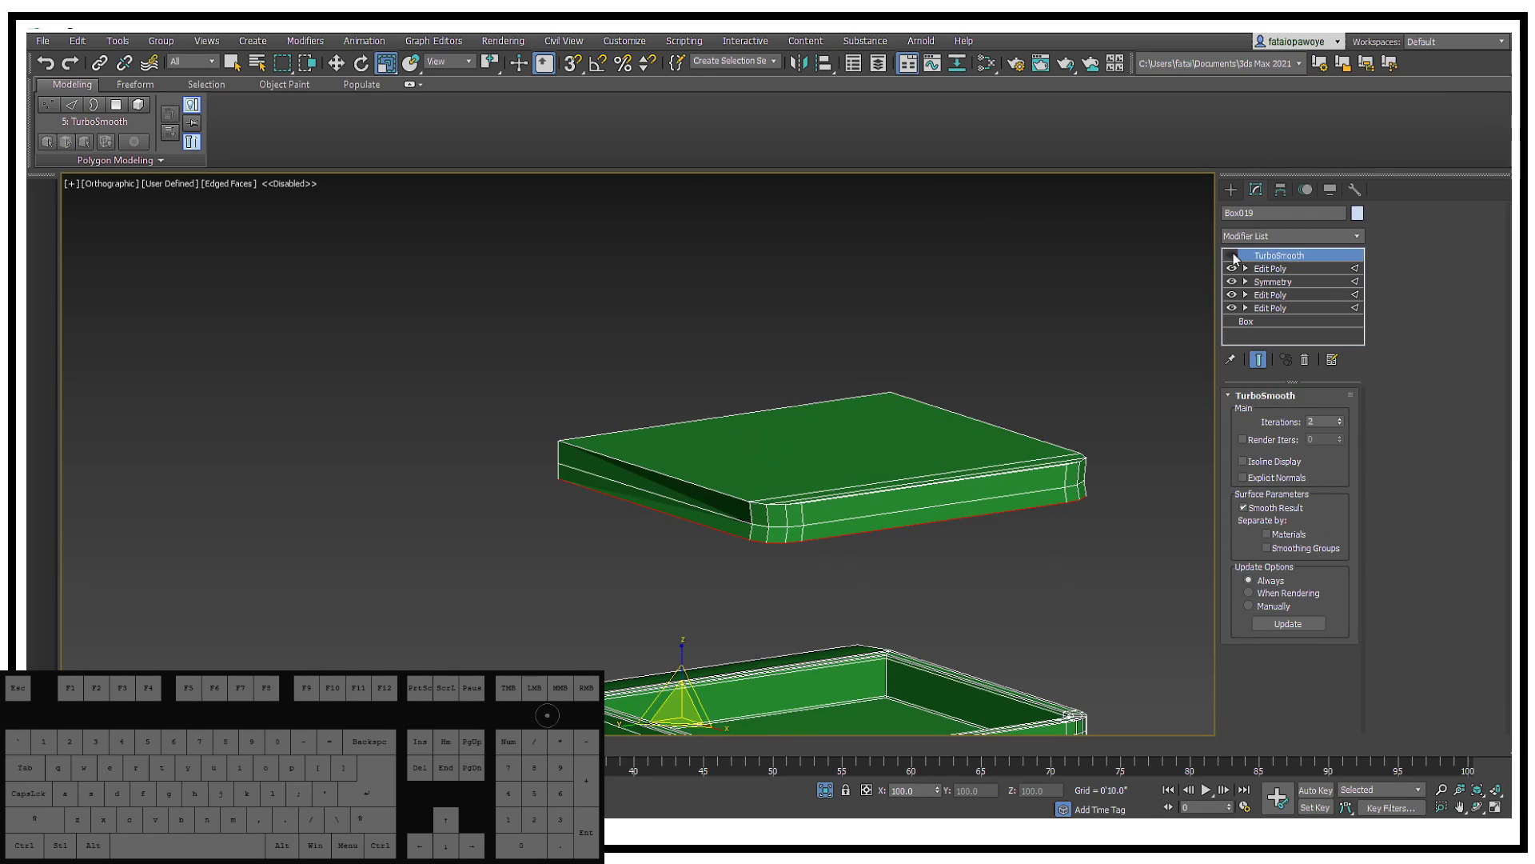
pyautogui.keyDown('alt'); pyautogui.moveTo(865, 507); pyautogui.dragTo(976, 448, button='middle'); pyautogui.keyUp('alt')
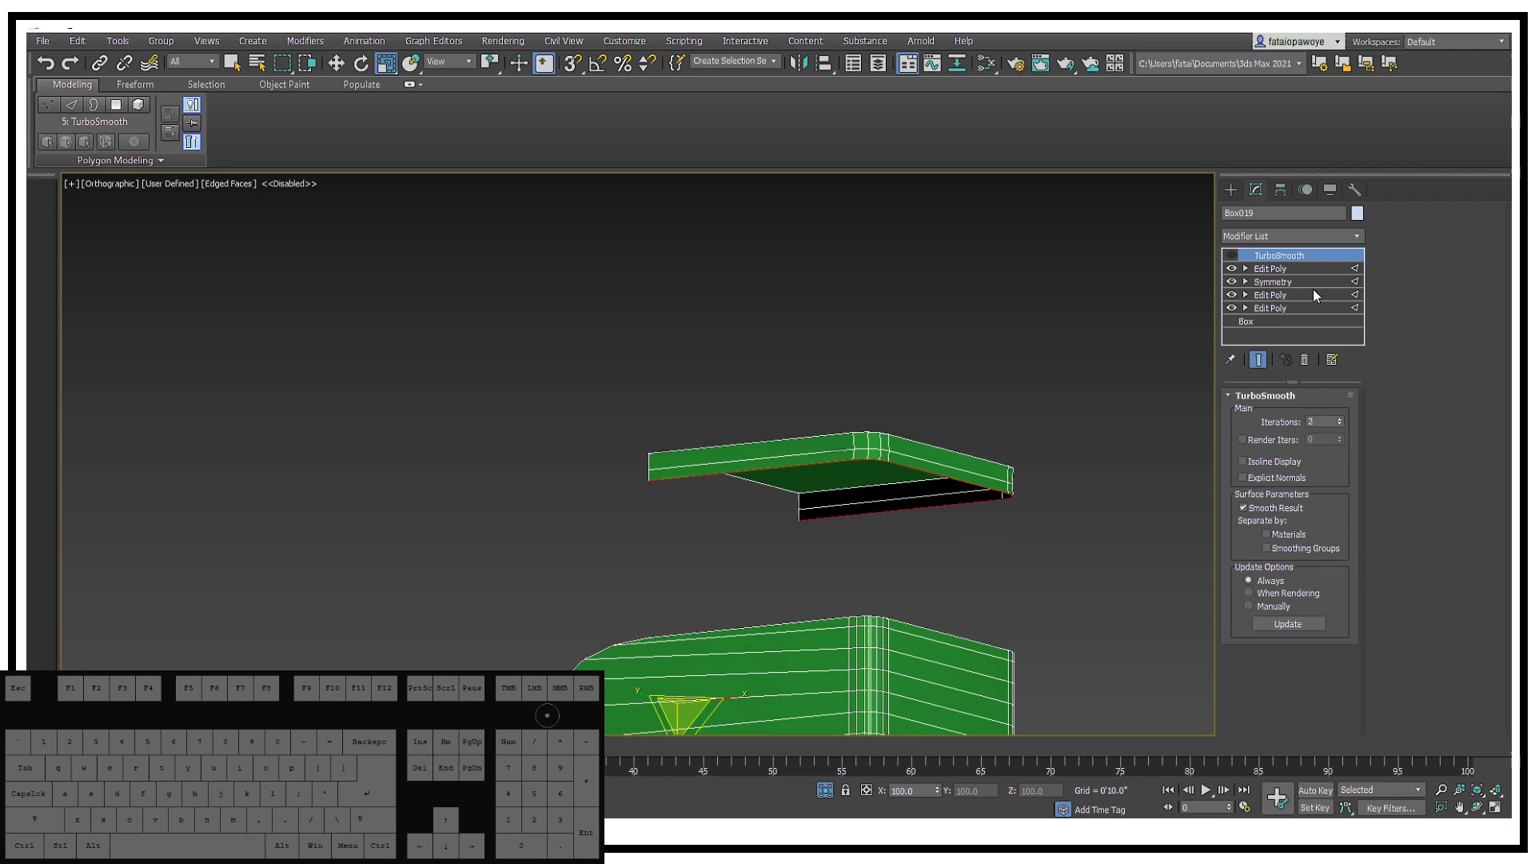
pyautogui.keyDown('alt'); pyautogui.moveTo(920, 384); pyautogui.dragTo(833, 501, button='middle'); pyautogui.keyUp('alt')
pyautogui.scroll(5, 834, 500)
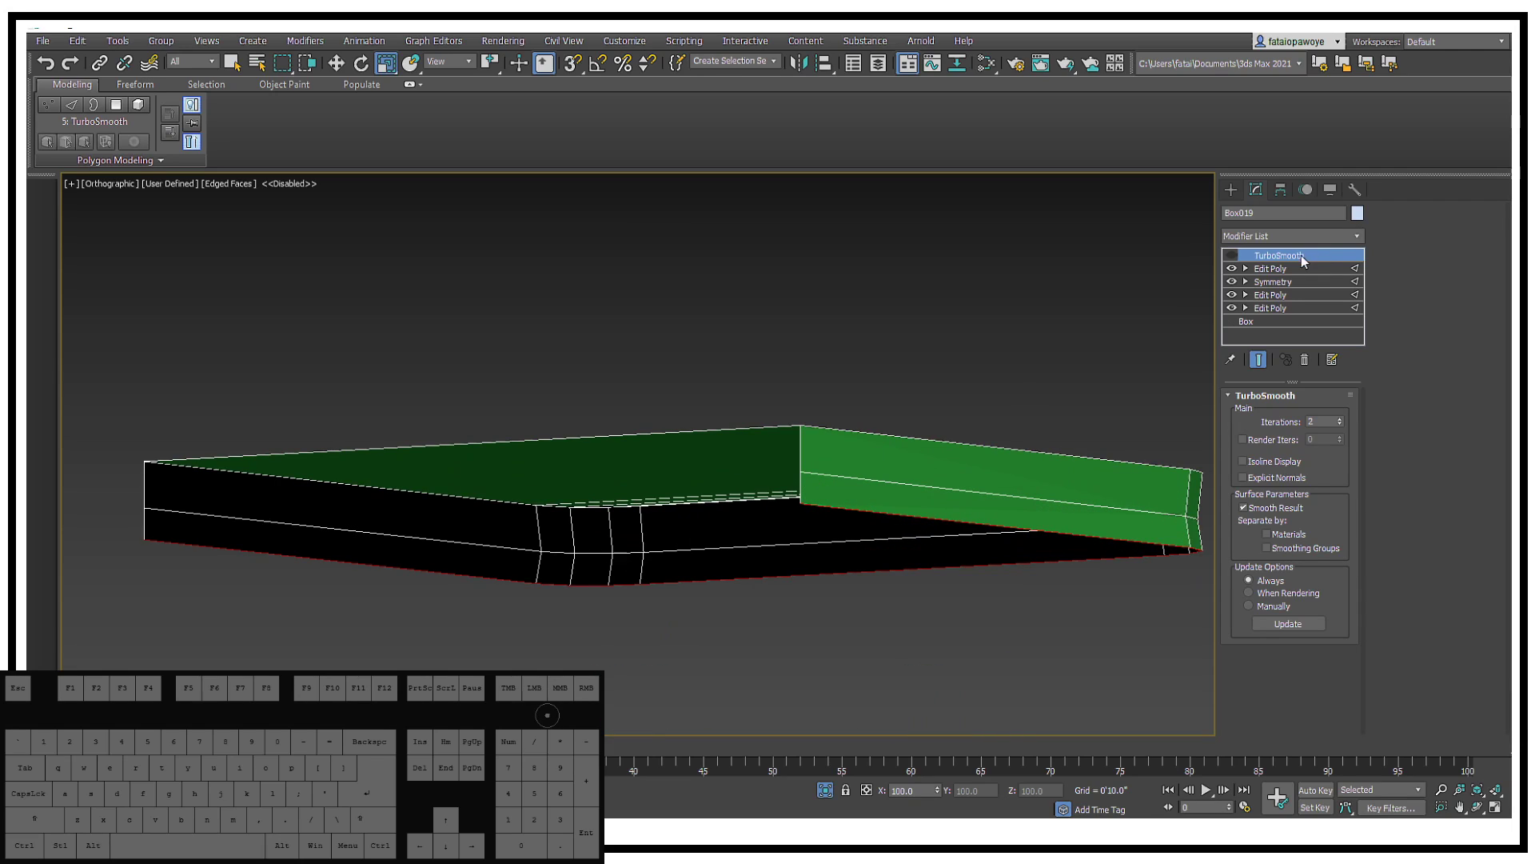
pyautogui.click(1279, 269)
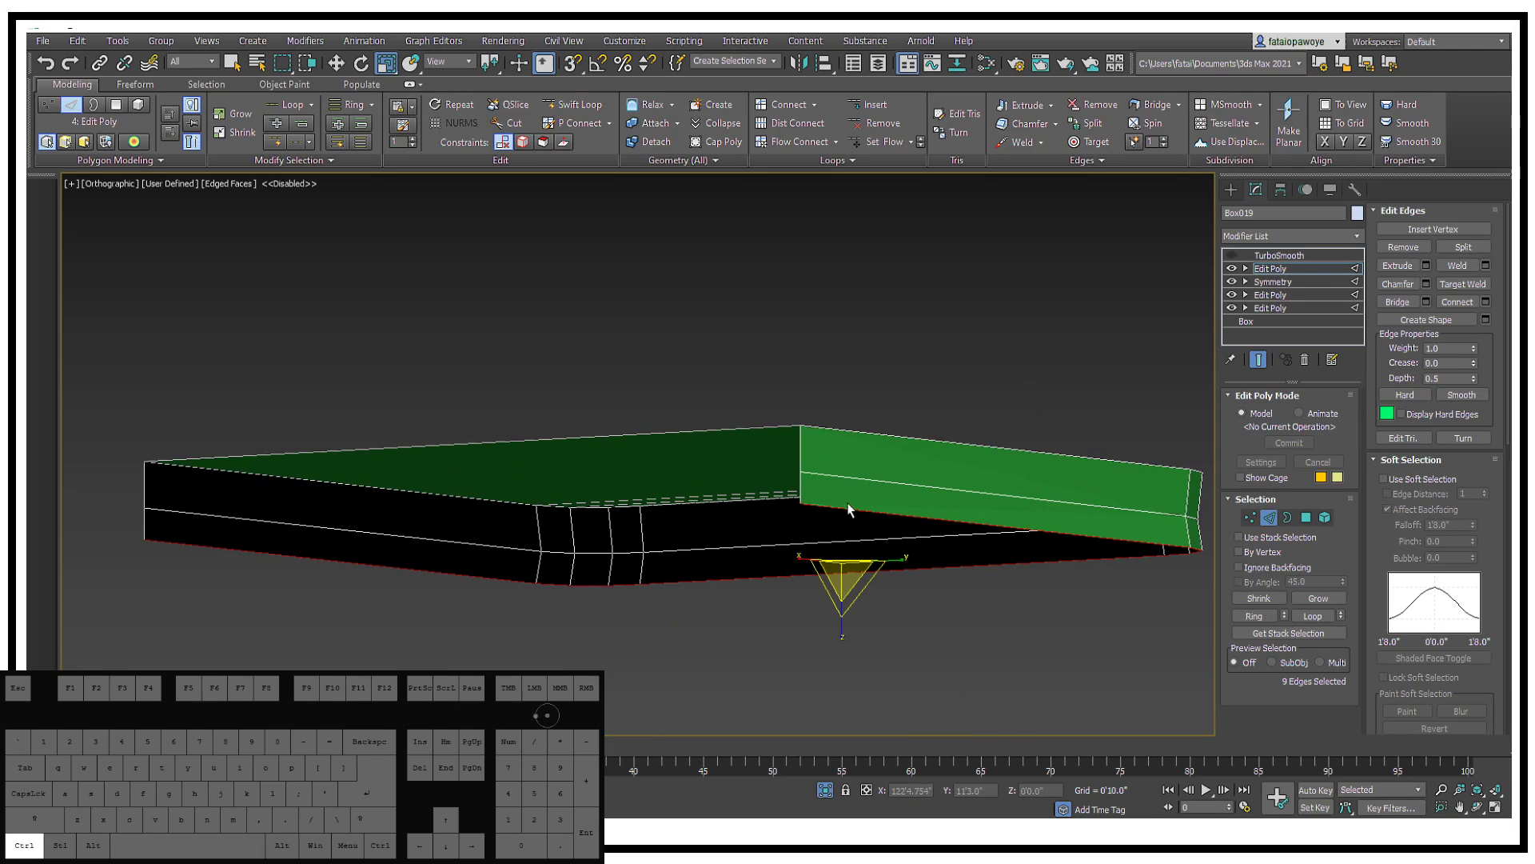
pyautogui.keyDown('ctrl'); pyautogui.doubleClick(802, 480); pyautogui.keyUp('ctrl')
pyautogui.moveTo(790, 456); pyautogui.dragTo(884, 435, button='middle')
# Step: Enable TurboSmooth again and add an Edit Poly modifier above it on the panel
pyautogui.click(1296, 257)
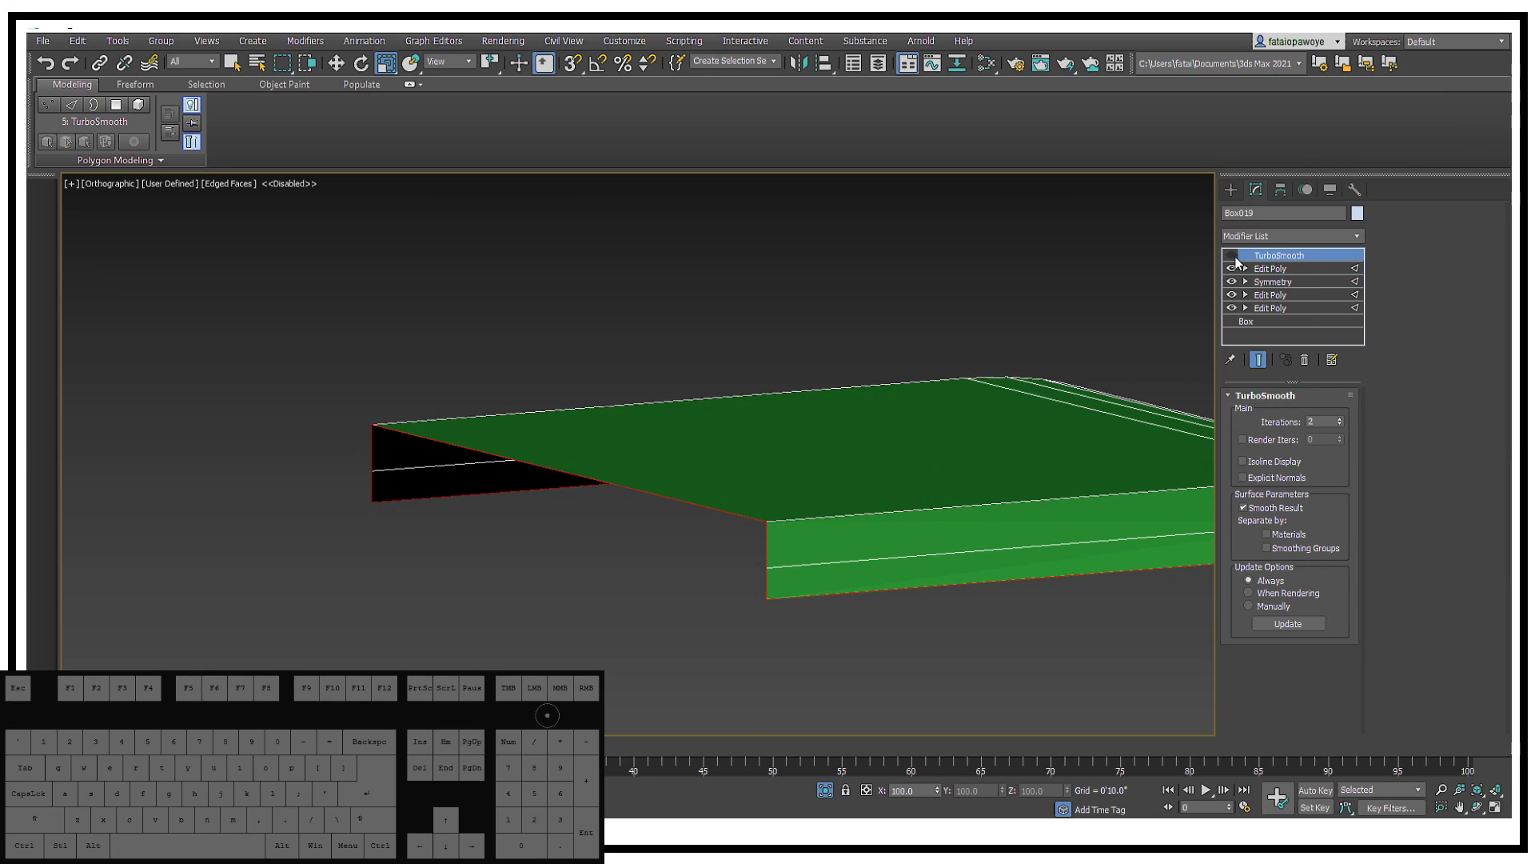
pyautogui.click(1232, 255)
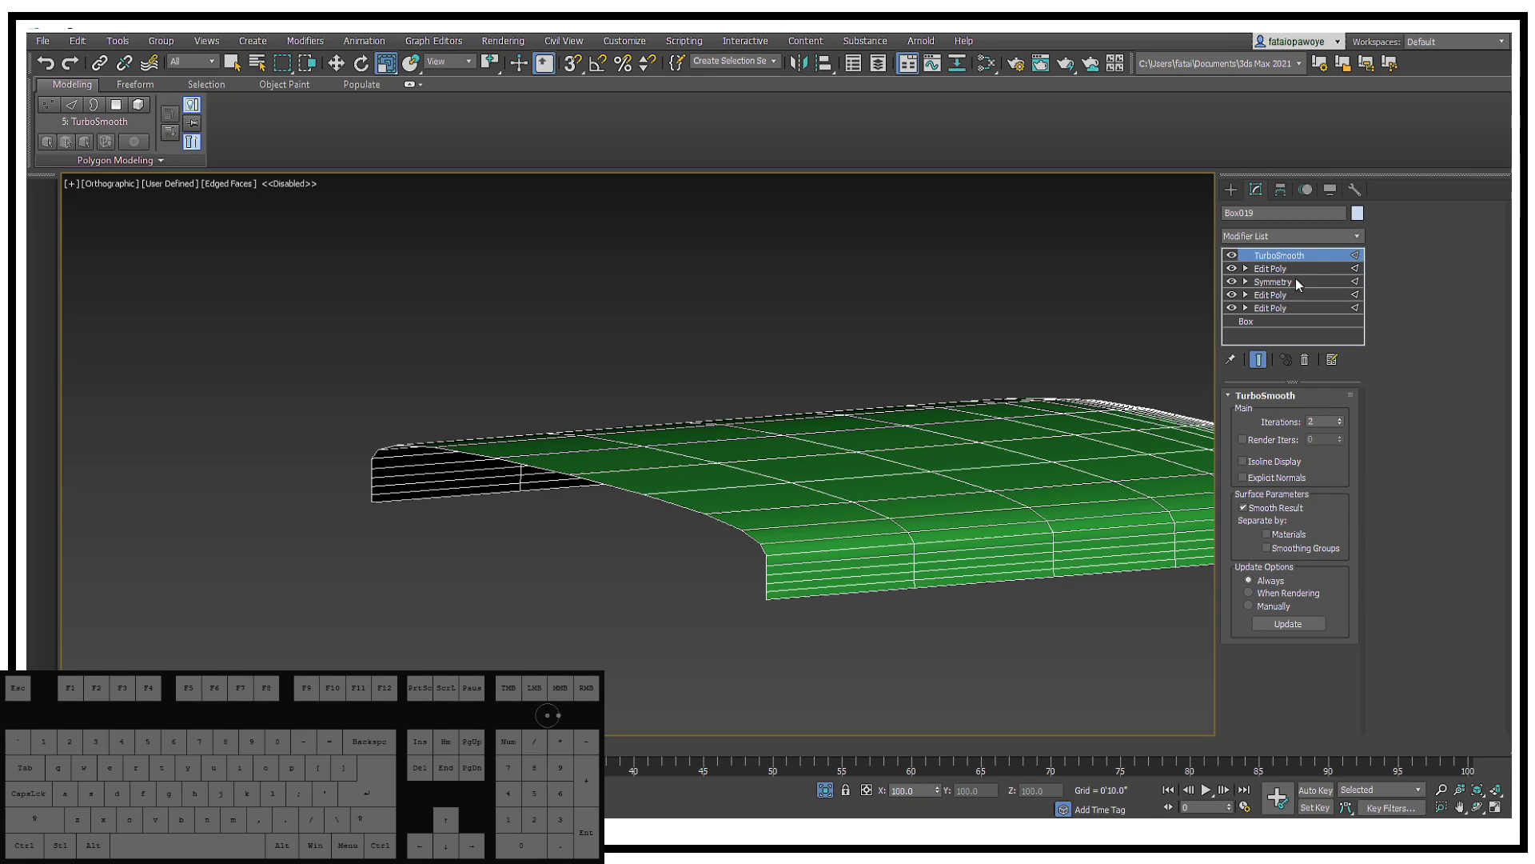
pyautogui.click(1343, 236)
pyautogui.scroll(-5, 1271, 360)
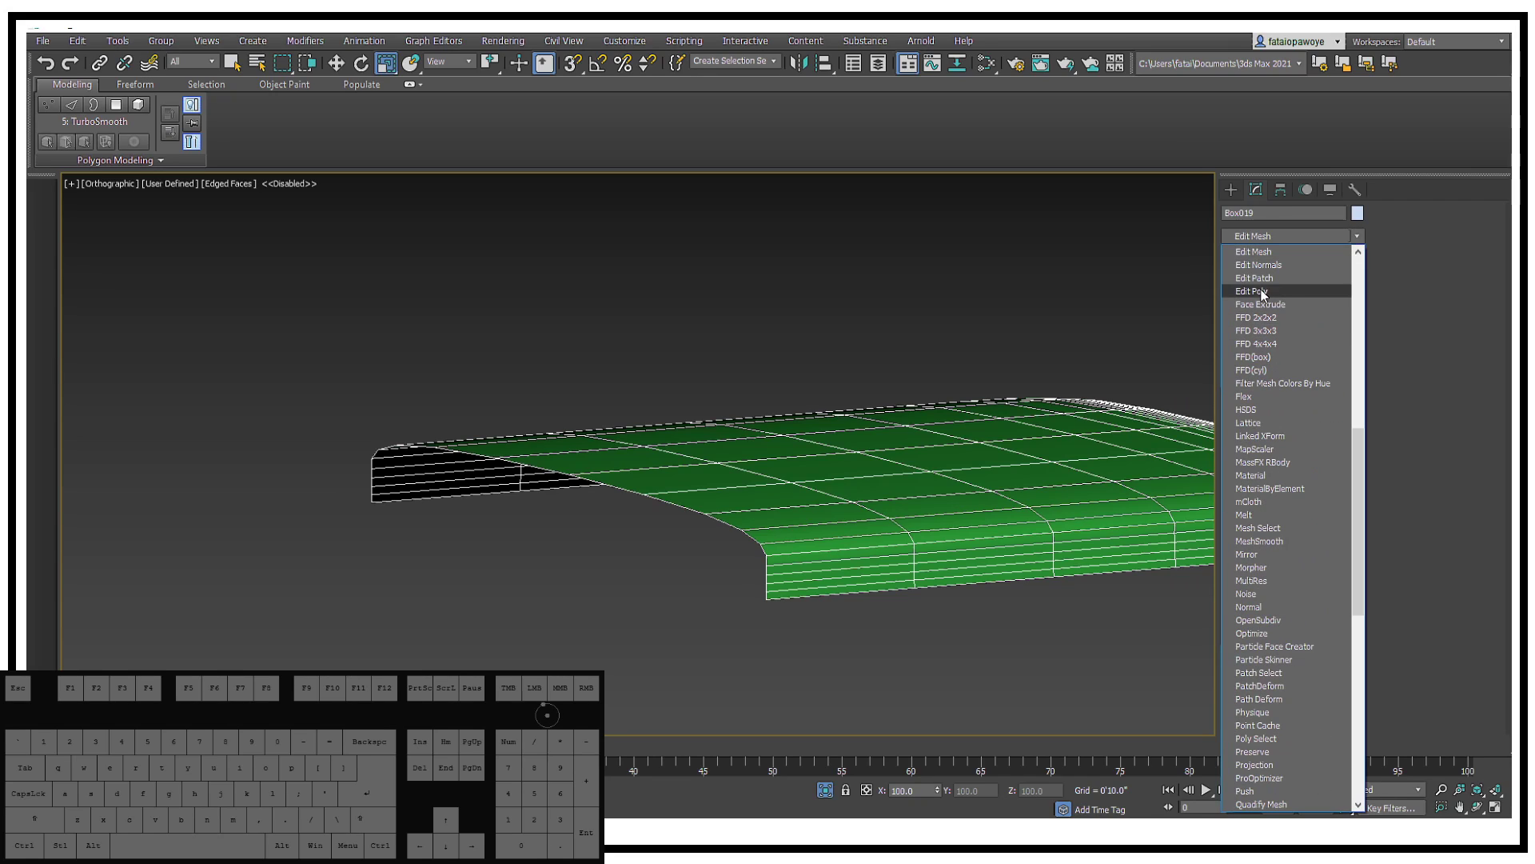
pyautogui.click(1260, 293)
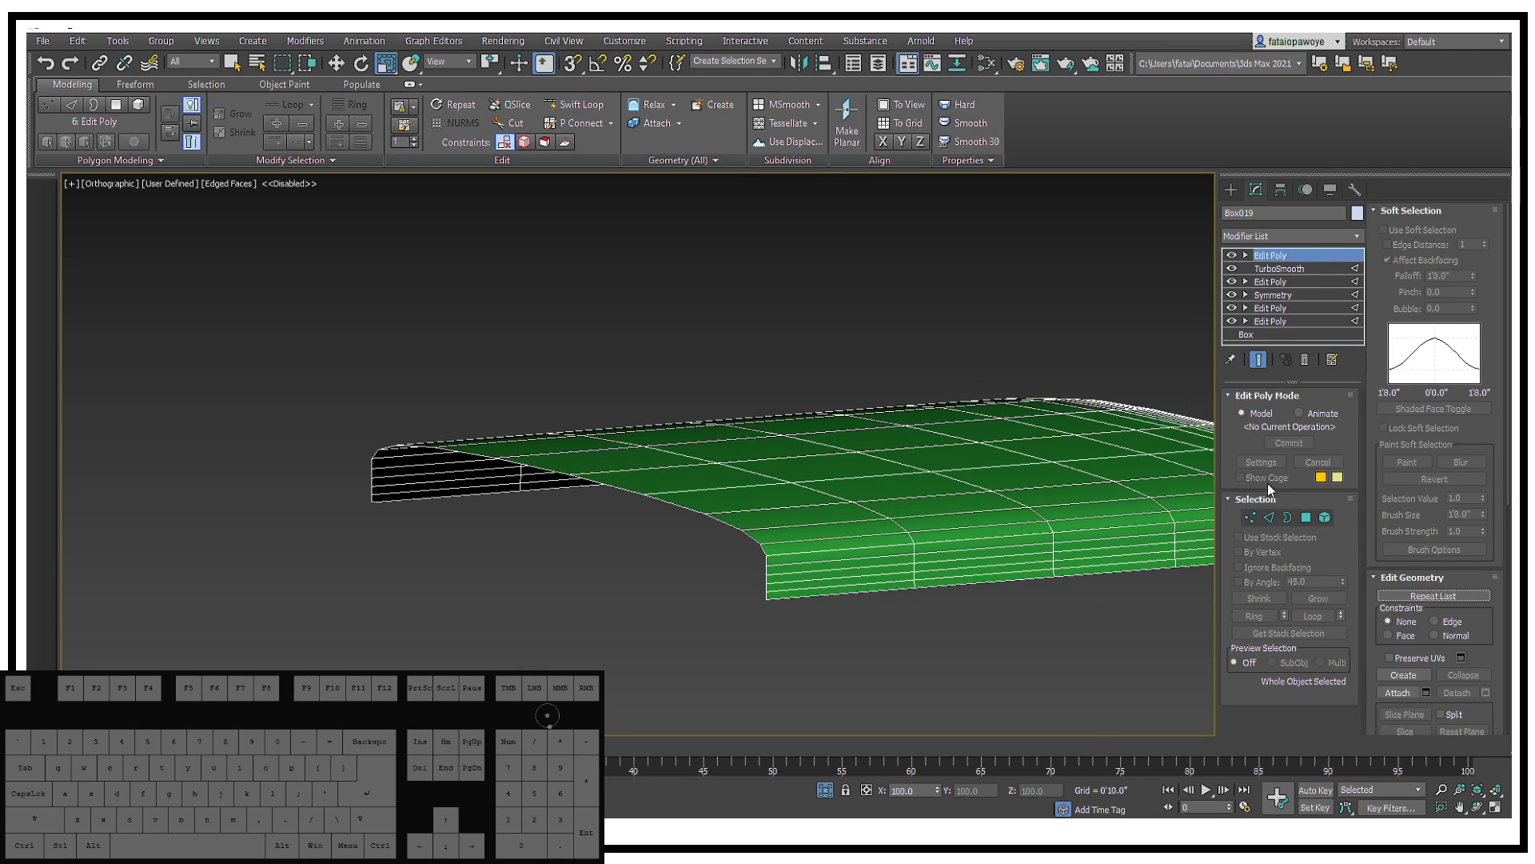
# Step: Select the smoothed panel's lower and open-end border edges and create a shape from them
pyautogui.click(1269, 517)
pyautogui.doubleClick(784, 596)
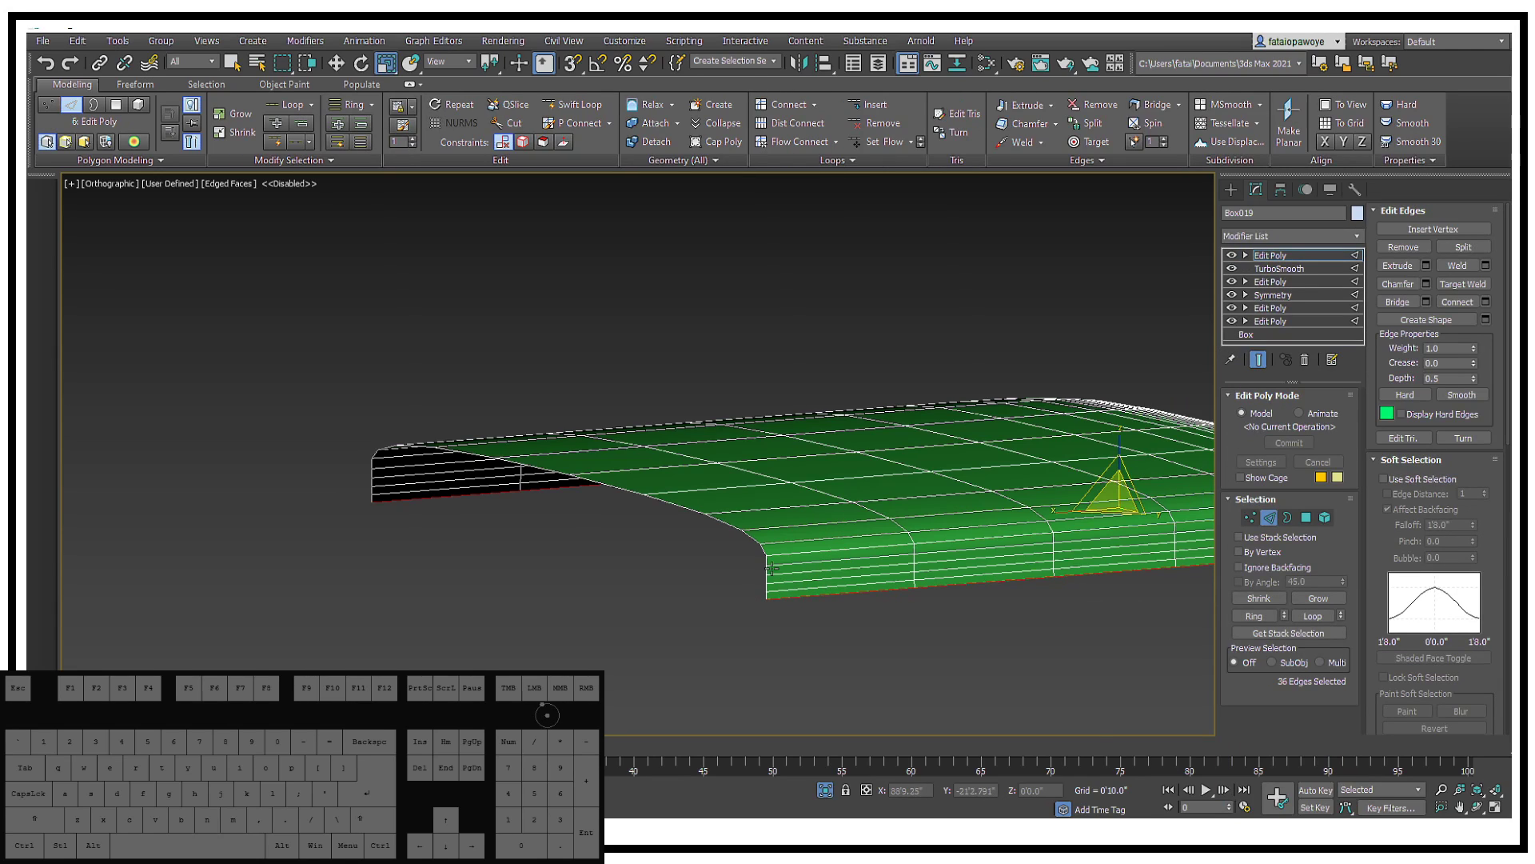
pyautogui.keyDown('alt'); pyautogui.moveTo(784, 596); pyautogui.dragTo(1169, 352, button='middle'); pyautogui.keyUp('alt')
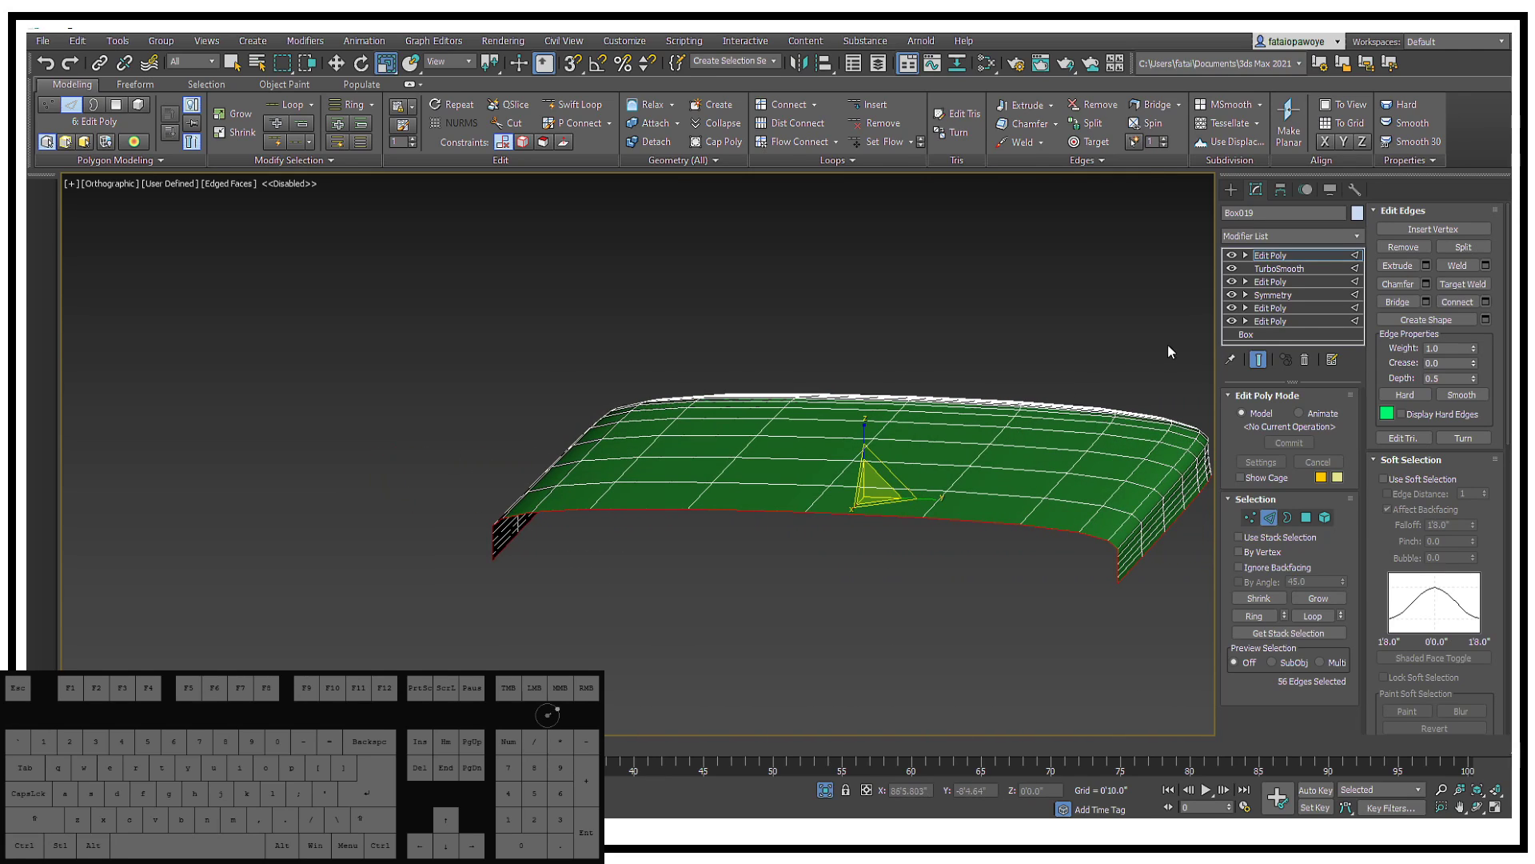
pyautogui.click(1427, 320)
pyautogui.keyDown('alt'); pyautogui.moveTo(902, 478); pyautogui.dragTo(751, 521, button='middle'); pyautogui.keyUp('alt')
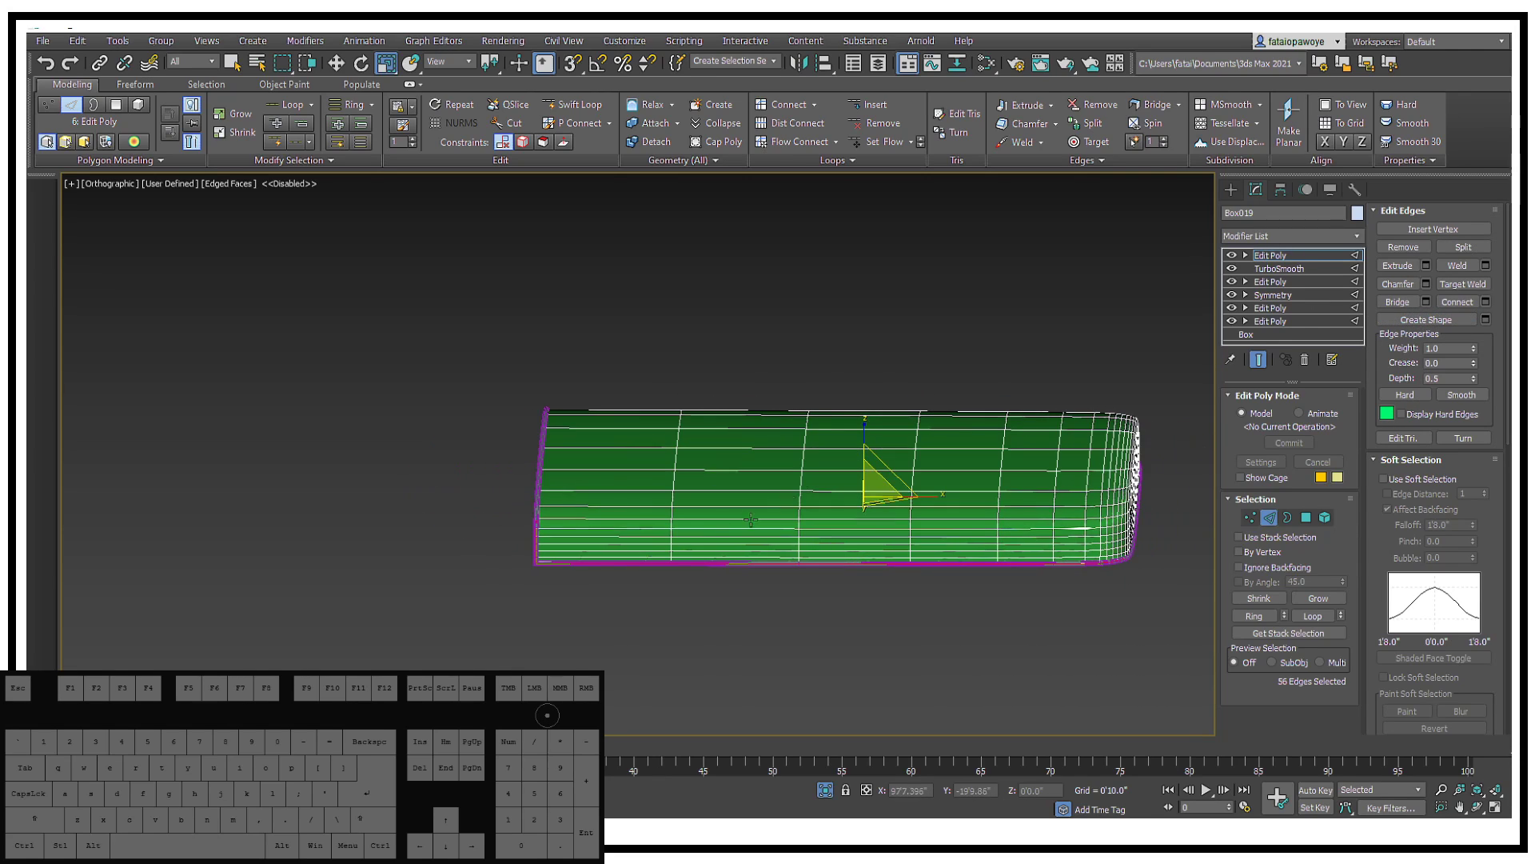
pyautogui.scroll(5, 571, 552)
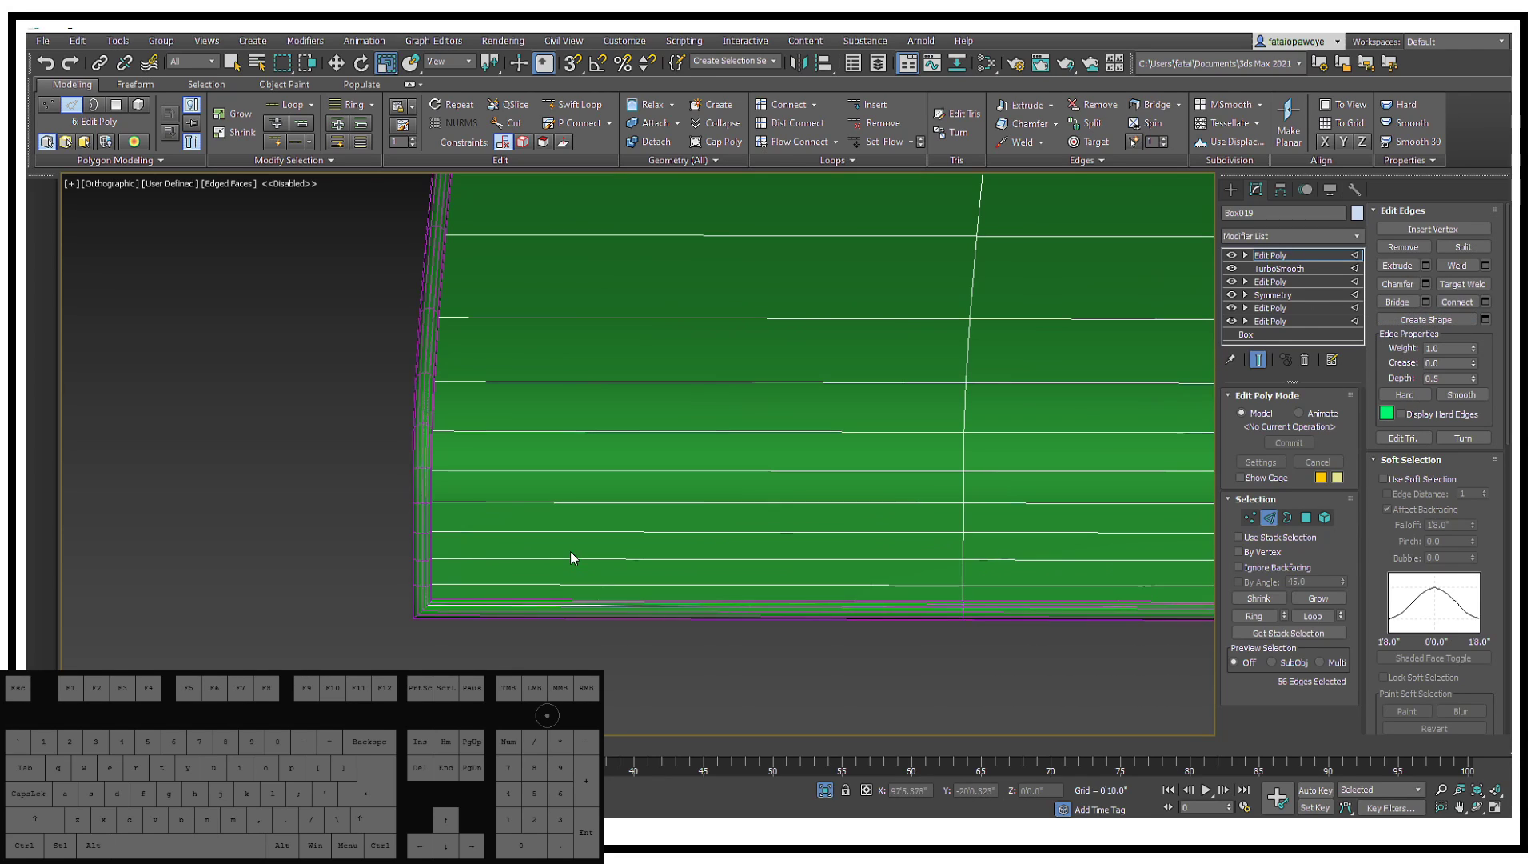
# Step: Try a rectangular rendering profile with a reduced length on the spline created from the panel's border
pyautogui.click(1229, 193)
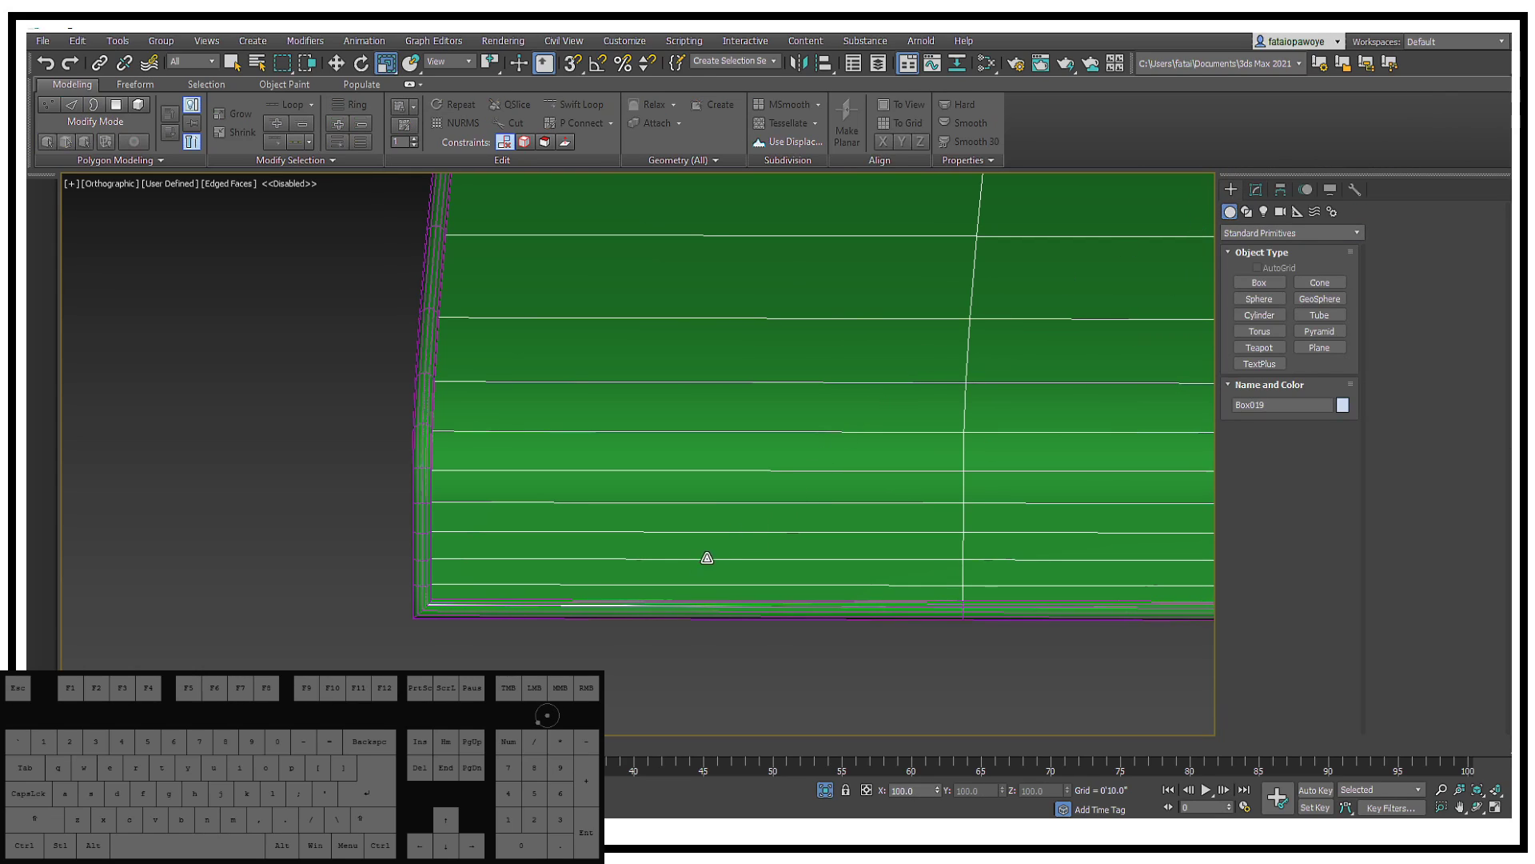
pyautogui.click(594, 618)
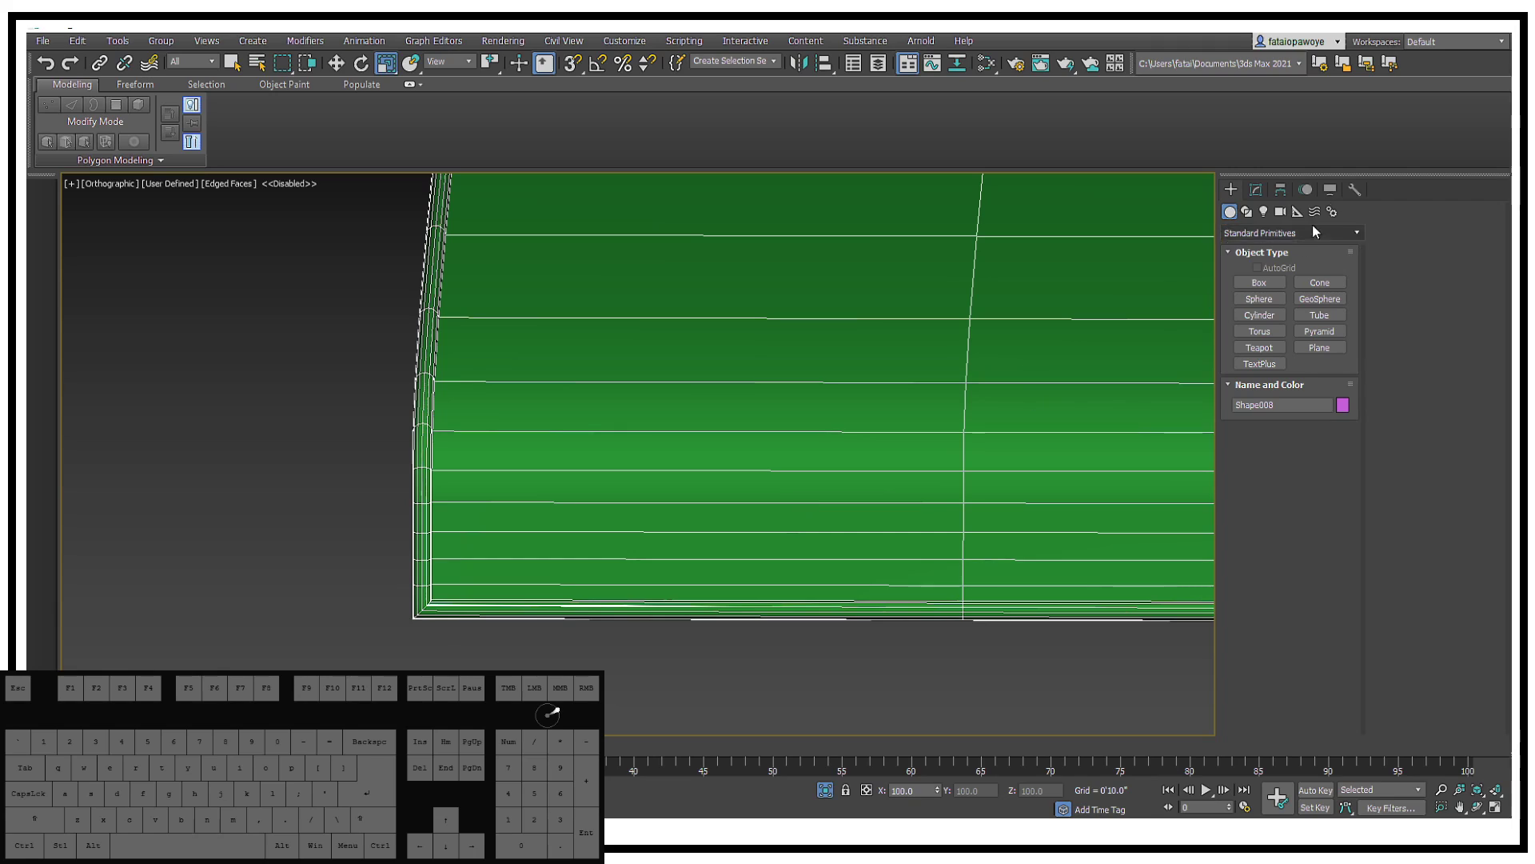
pyautogui.click(1257, 192)
pyautogui.click(1244, 555)
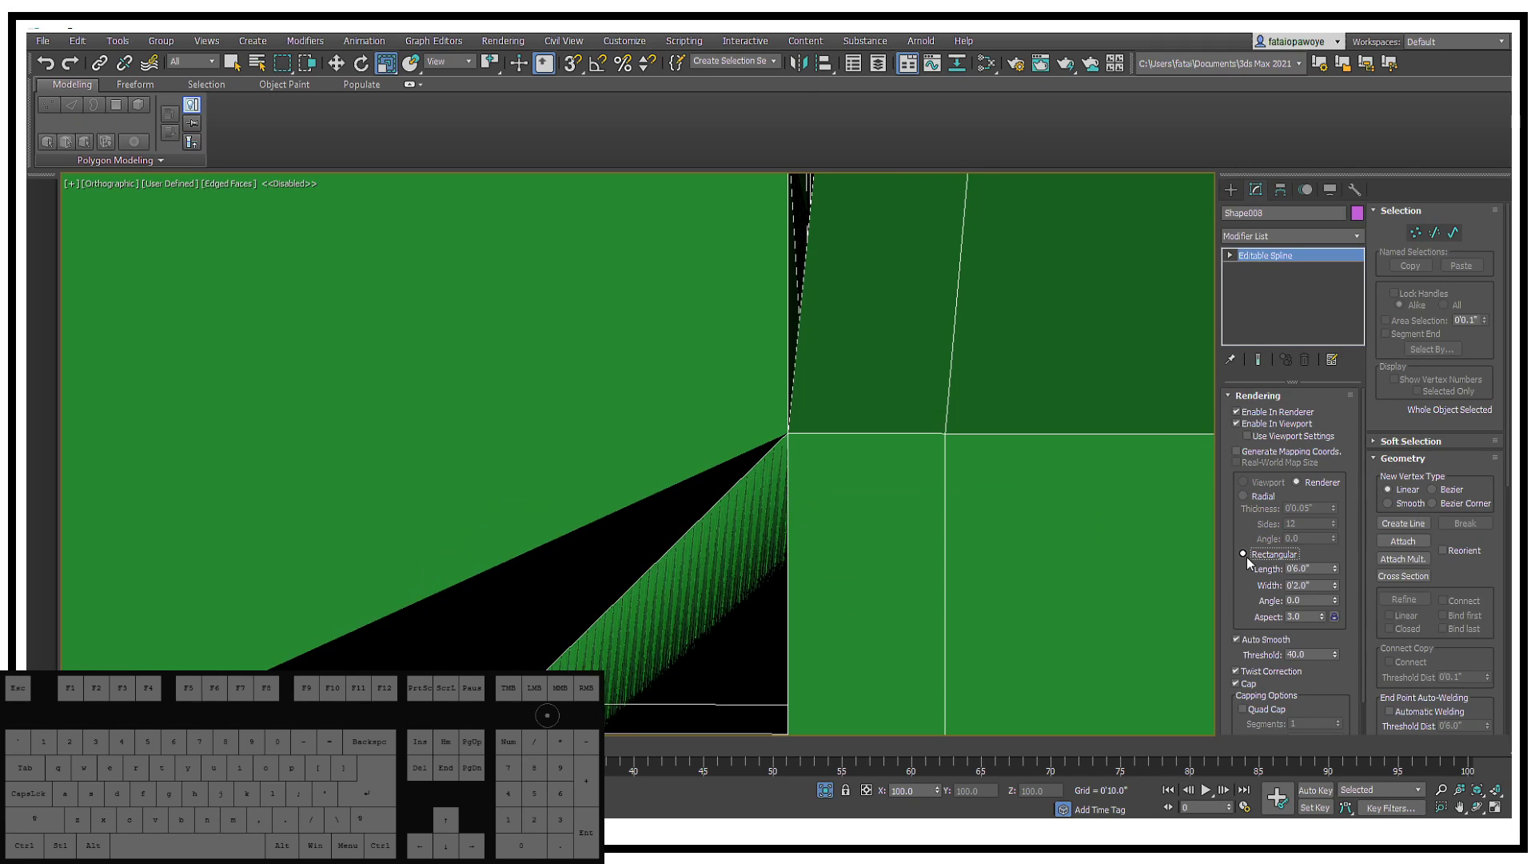
pyautogui.moveTo(1335, 574); pyautogui.dragTo(1355, 659)
pyautogui.keyDown('alt'); pyautogui.moveTo(928, 532); pyautogui.dragTo(851, 514, button='middle'); pyautogui.keyUp('alt')
# Step: Select the whole smoothed panel element in the upper Edit Poly and detach it as a separate object
pyautogui.click(1231, 190)
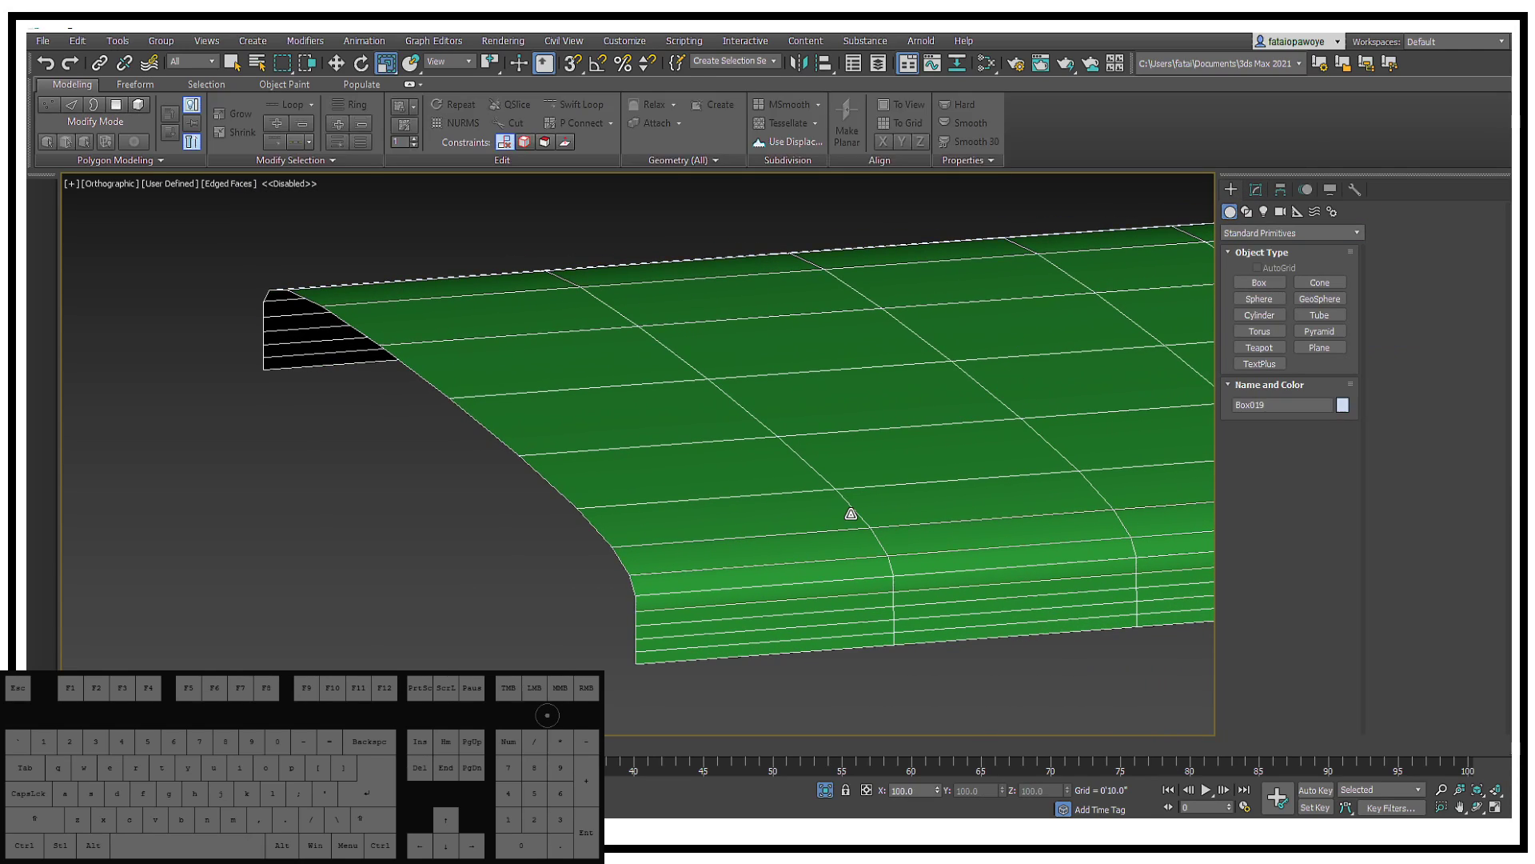
pyautogui.click(1256, 191)
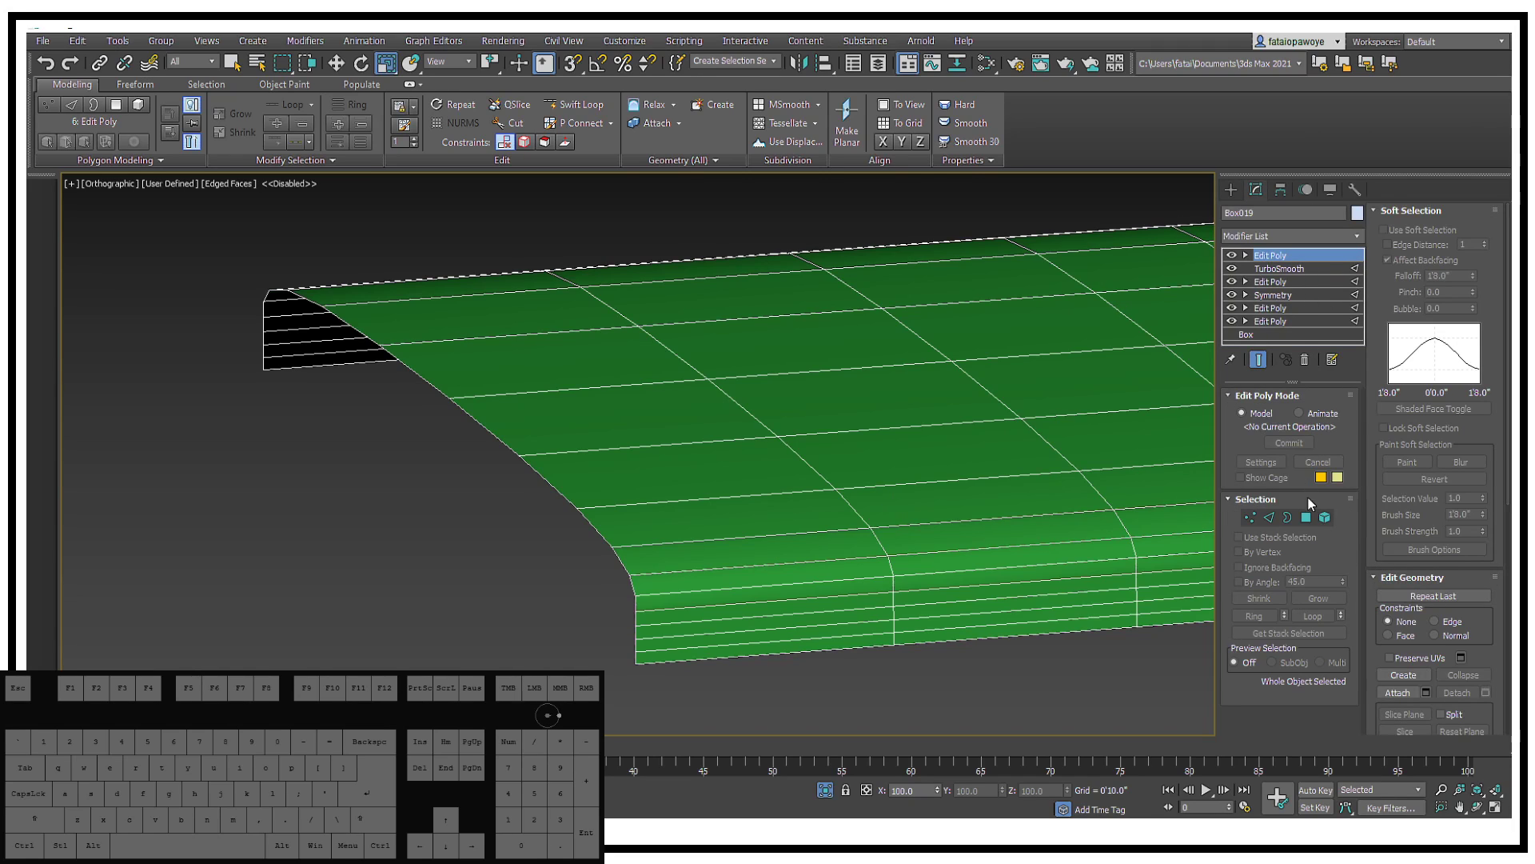
pyautogui.click(1325, 518)
pyautogui.click(1069, 479)
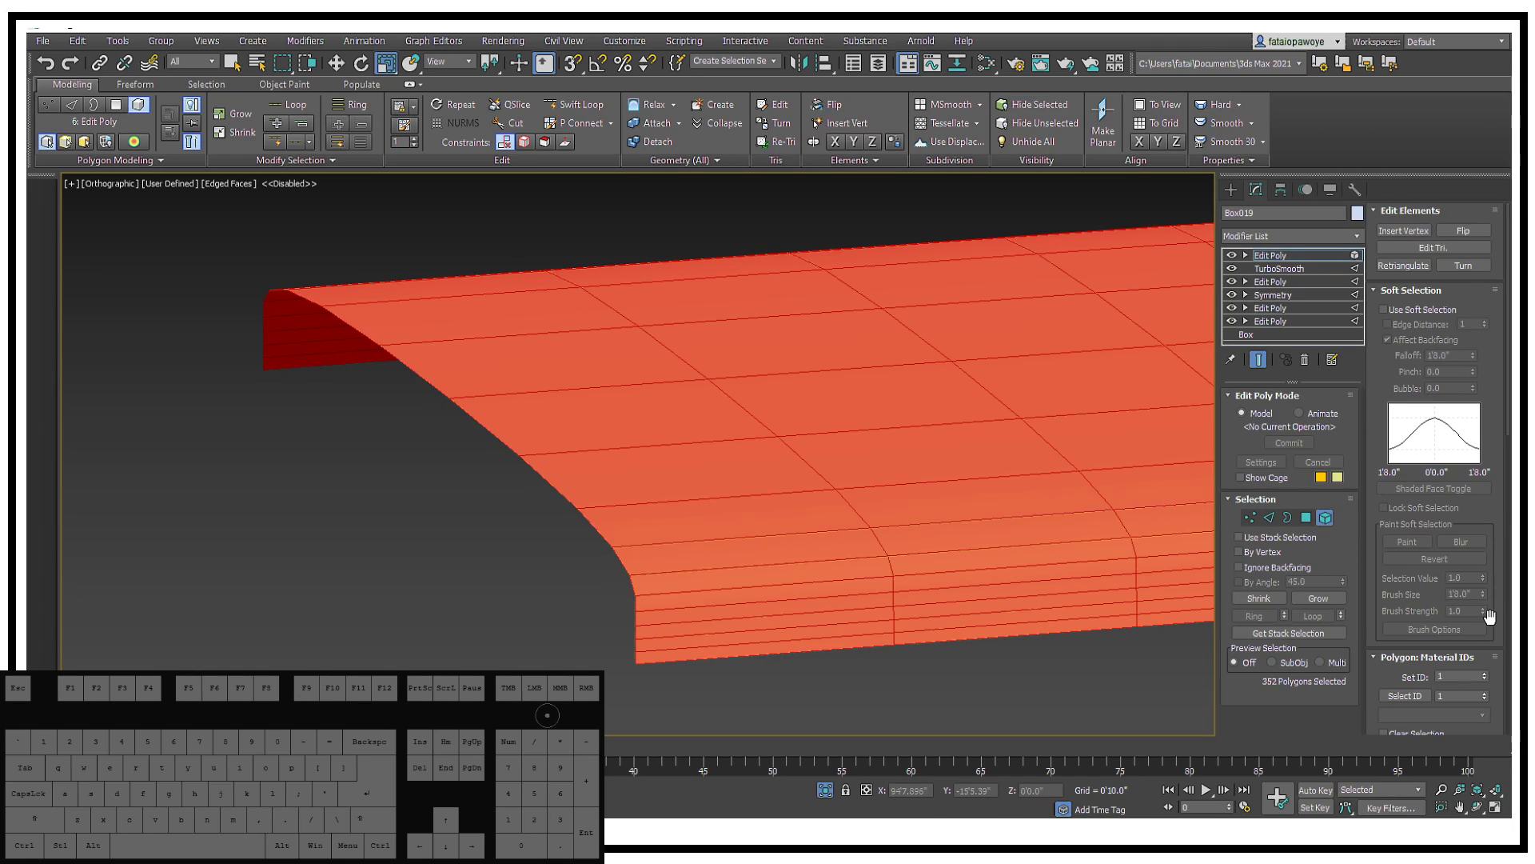
pyautogui.scroll(-5, 1489, 615)
pyautogui.click(1457, 399)
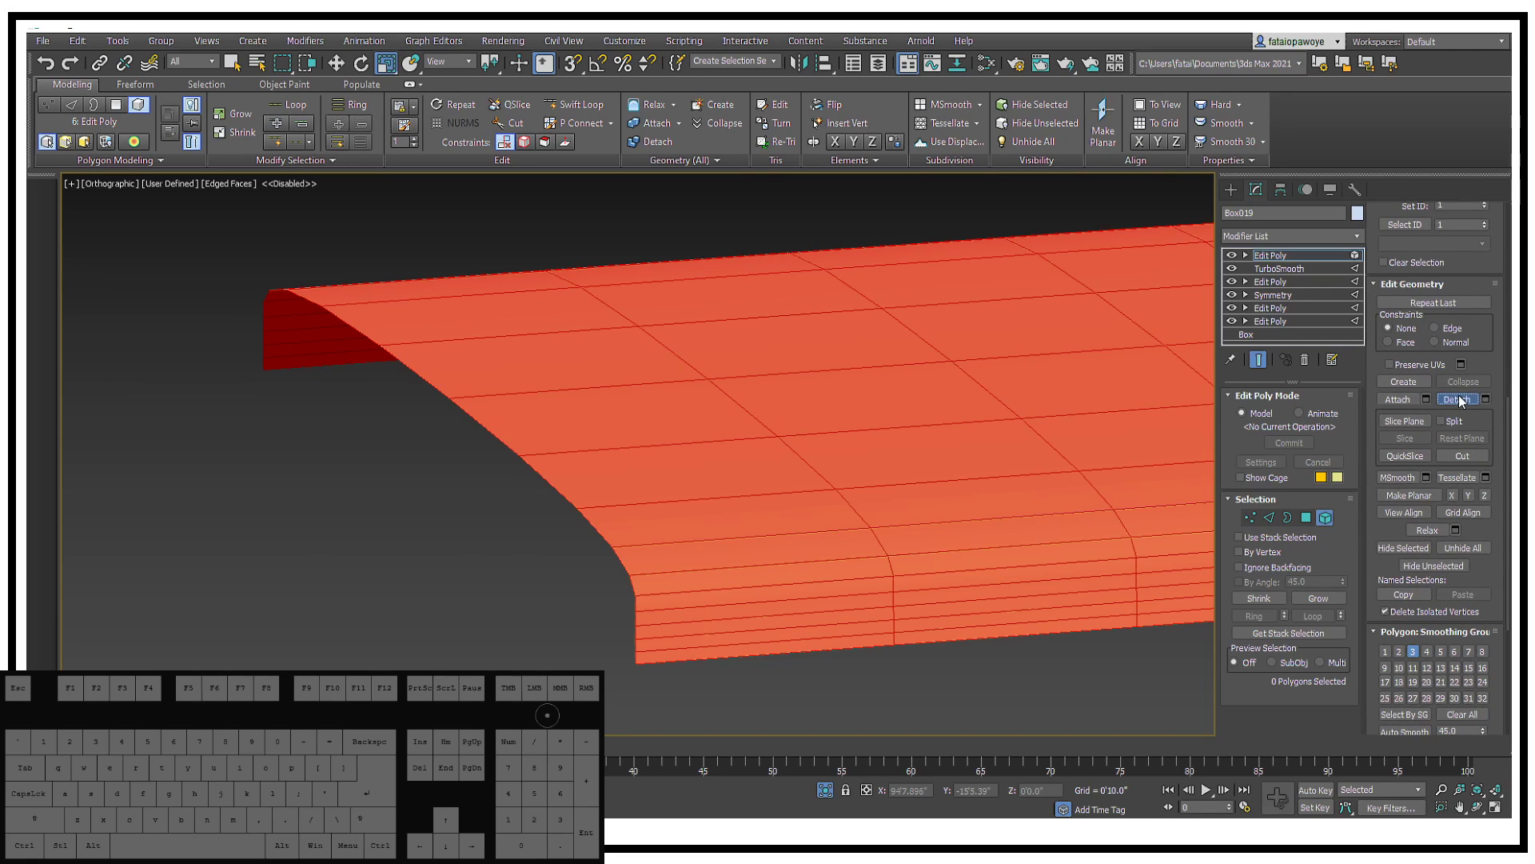
pyautogui.moveTo(1005, 300); pyautogui.dragTo(903, 359, button='middle')
pyautogui.scroll(-3, 907, 358)
# Step: Select the detached smoothed panel and add a Shell modifier to it
pyautogui.click(1231, 190)
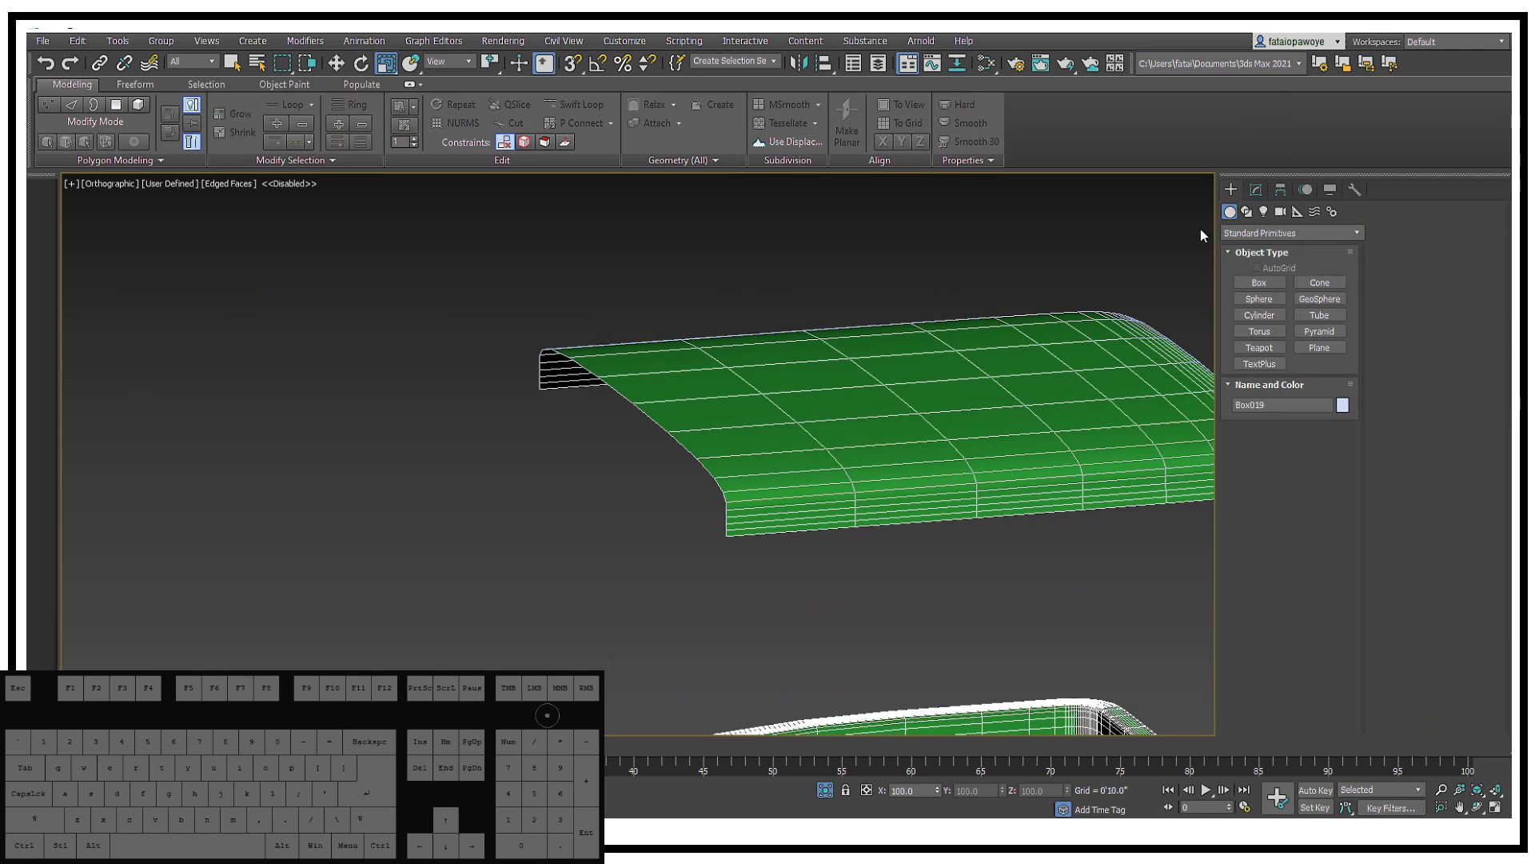
pyautogui.click(1084, 349)
pyautogui.click(1256, 189)
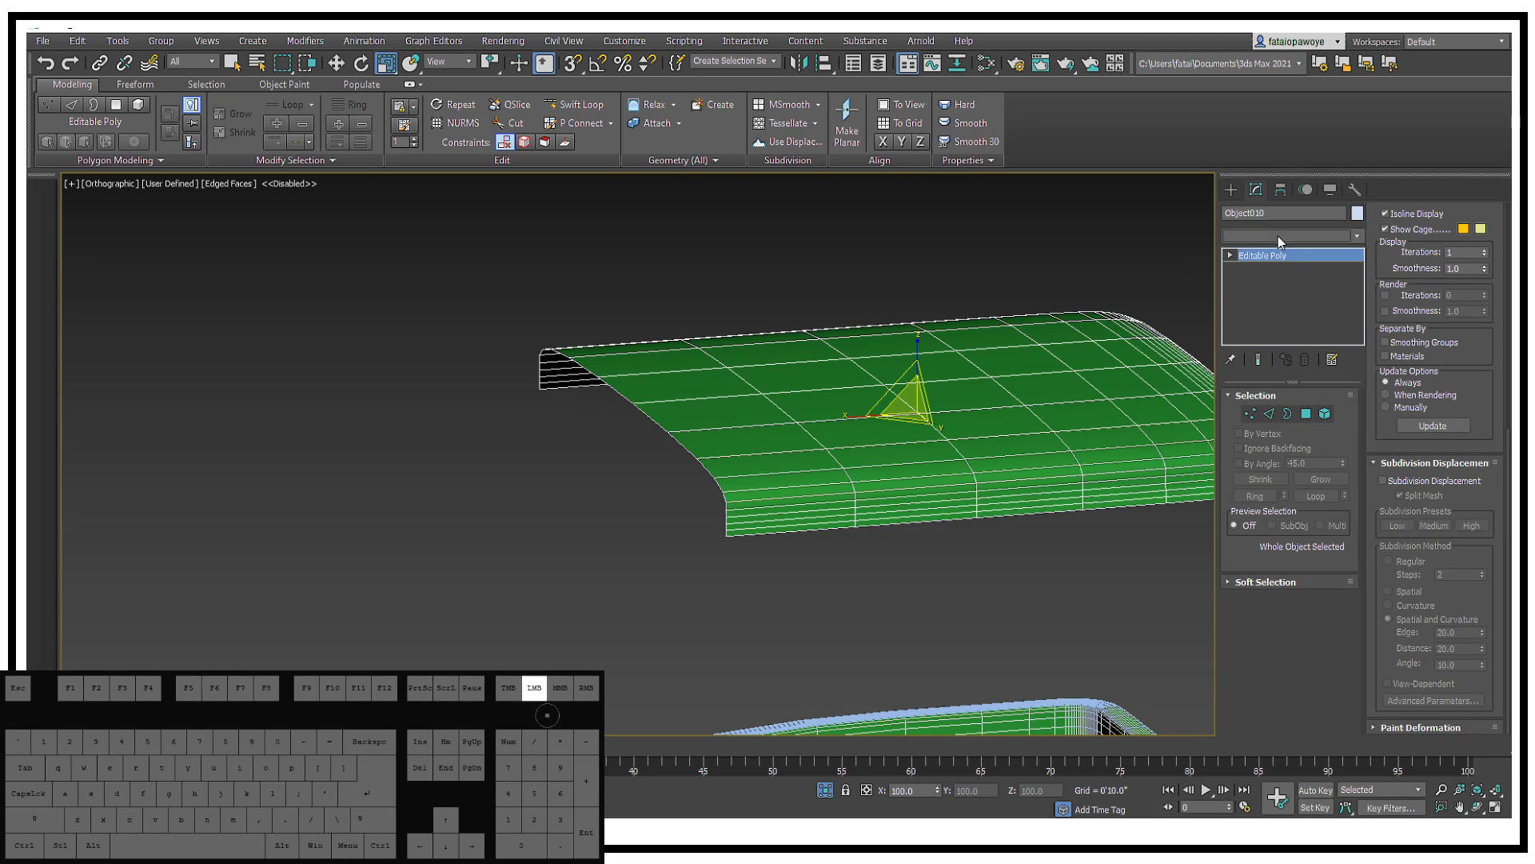
pyautogui.click(1278, 237)
pyautogui.press('s')
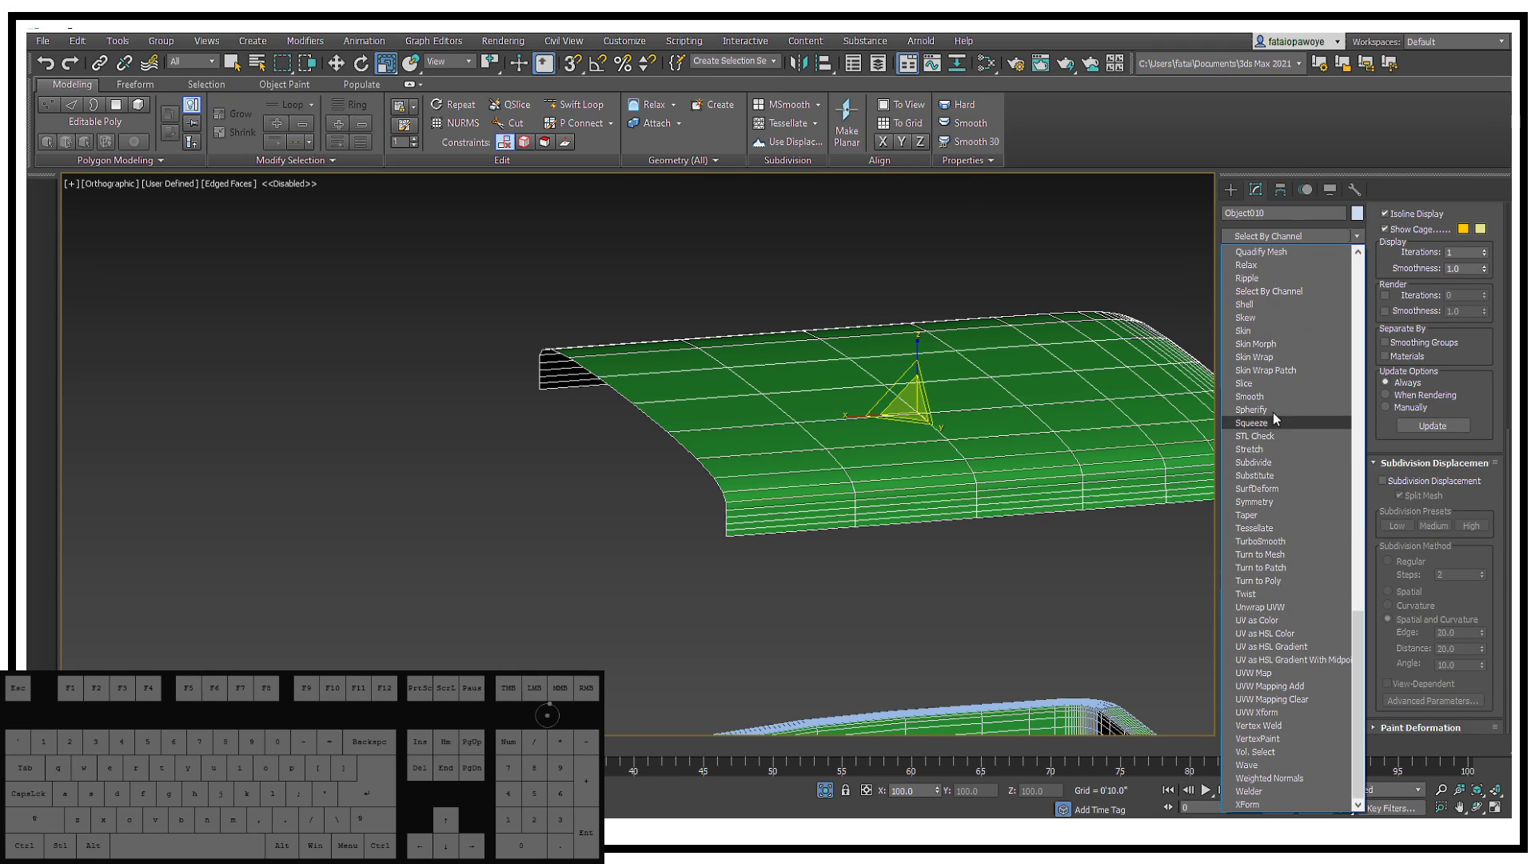
pyautogui.click(1274, 306)
# Step: Reset the Shell's outer amount to zero and set its inner amount to 0'0.03"
pyautogui.keyDown('alt'); pyautogui.moveTo(780, 424); pyautogui.dragTo(754, 376, button='middle'); pyautogui.keyUp('alt')
pyautogui.scroll(5, 780, 371)
pyautogui.keyDown('alt'); pyautogui.moveTo(854, 367); pyautogui.dragTo(698, 384, button='middle'); pyautogui.keyUp('alt')
pyautogui.rightClick(1342, 434)
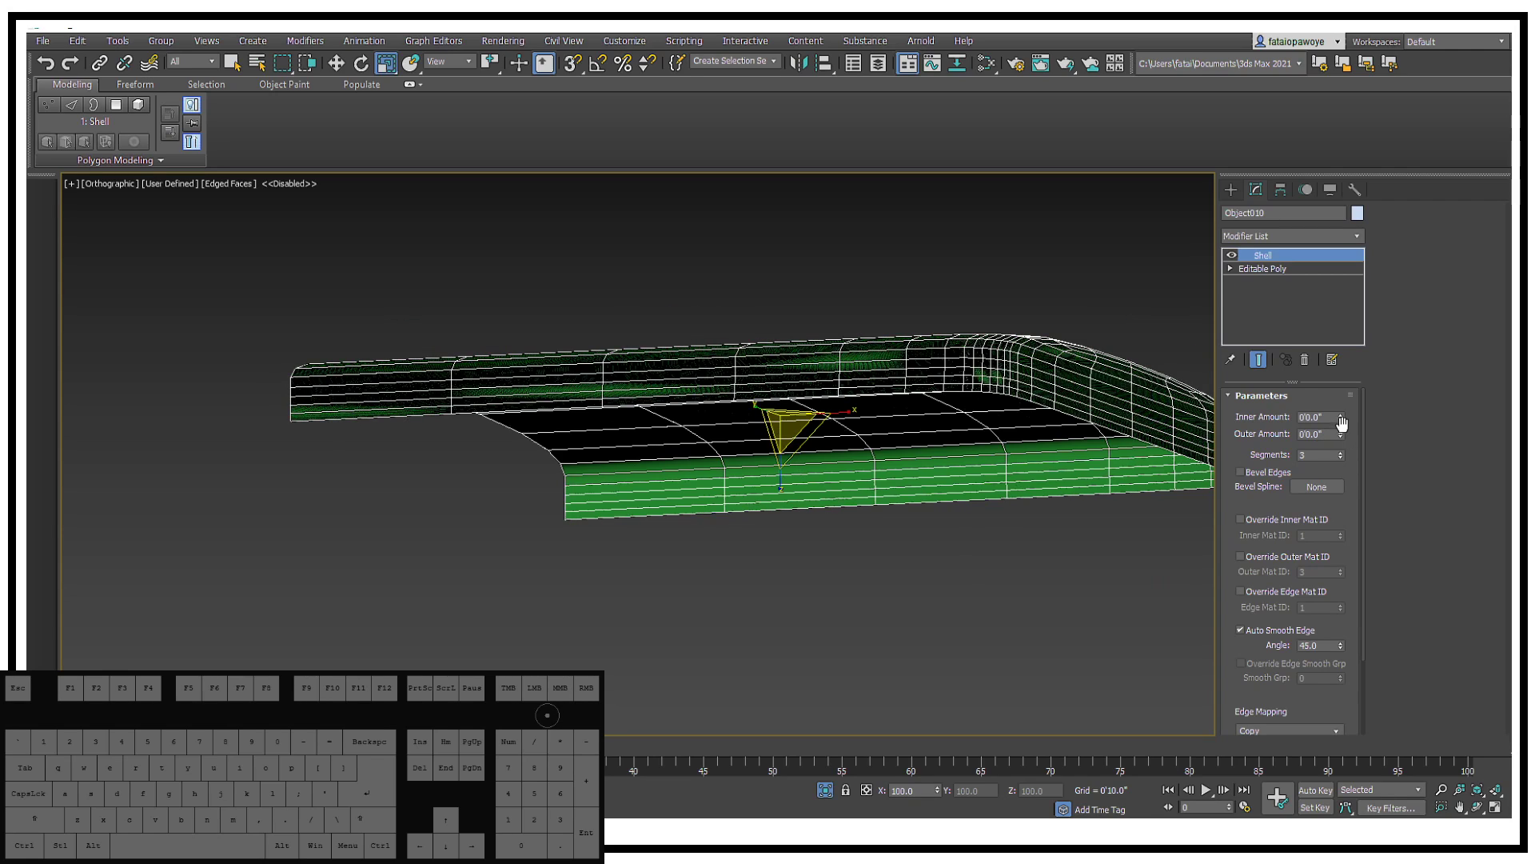
pyautogui.moveTo(1343, 417); pyautogui.dragTo(1342, 419)
pyautogui.scroll(3, 1038, 422)
pyautogui.keyDown('alt'); pyautogui.moveTo(974, 419); pyautogui.dragTo(994, 414, button='middle'); pyautogui.keyUp('alt')
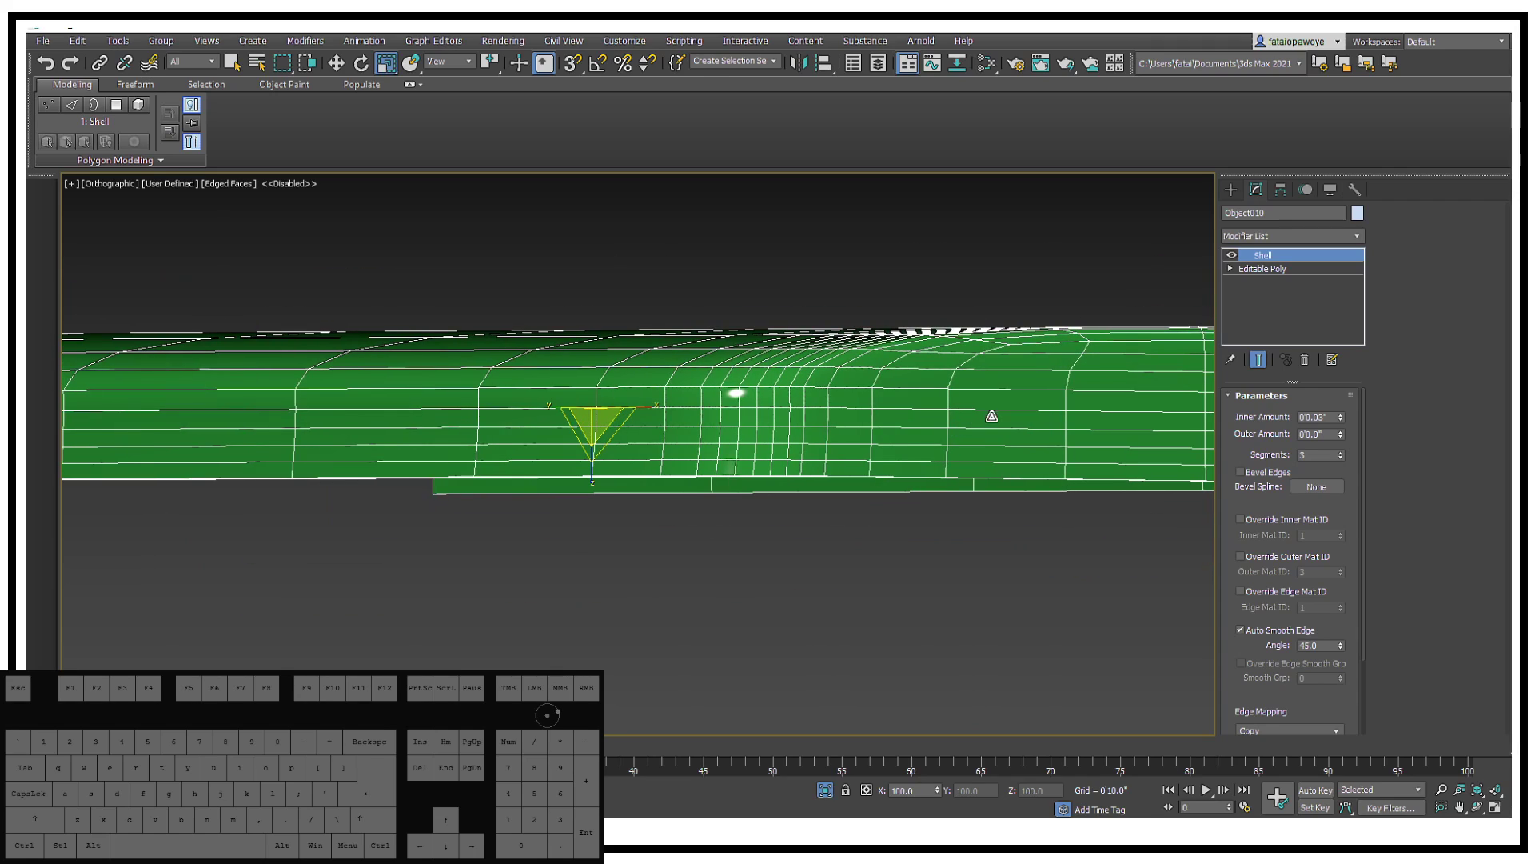
# Step: Add a TurboSmooth modifier above the Shell on the detached panel
pyautogui.click(1293, 236)
pyautogui.press('t')
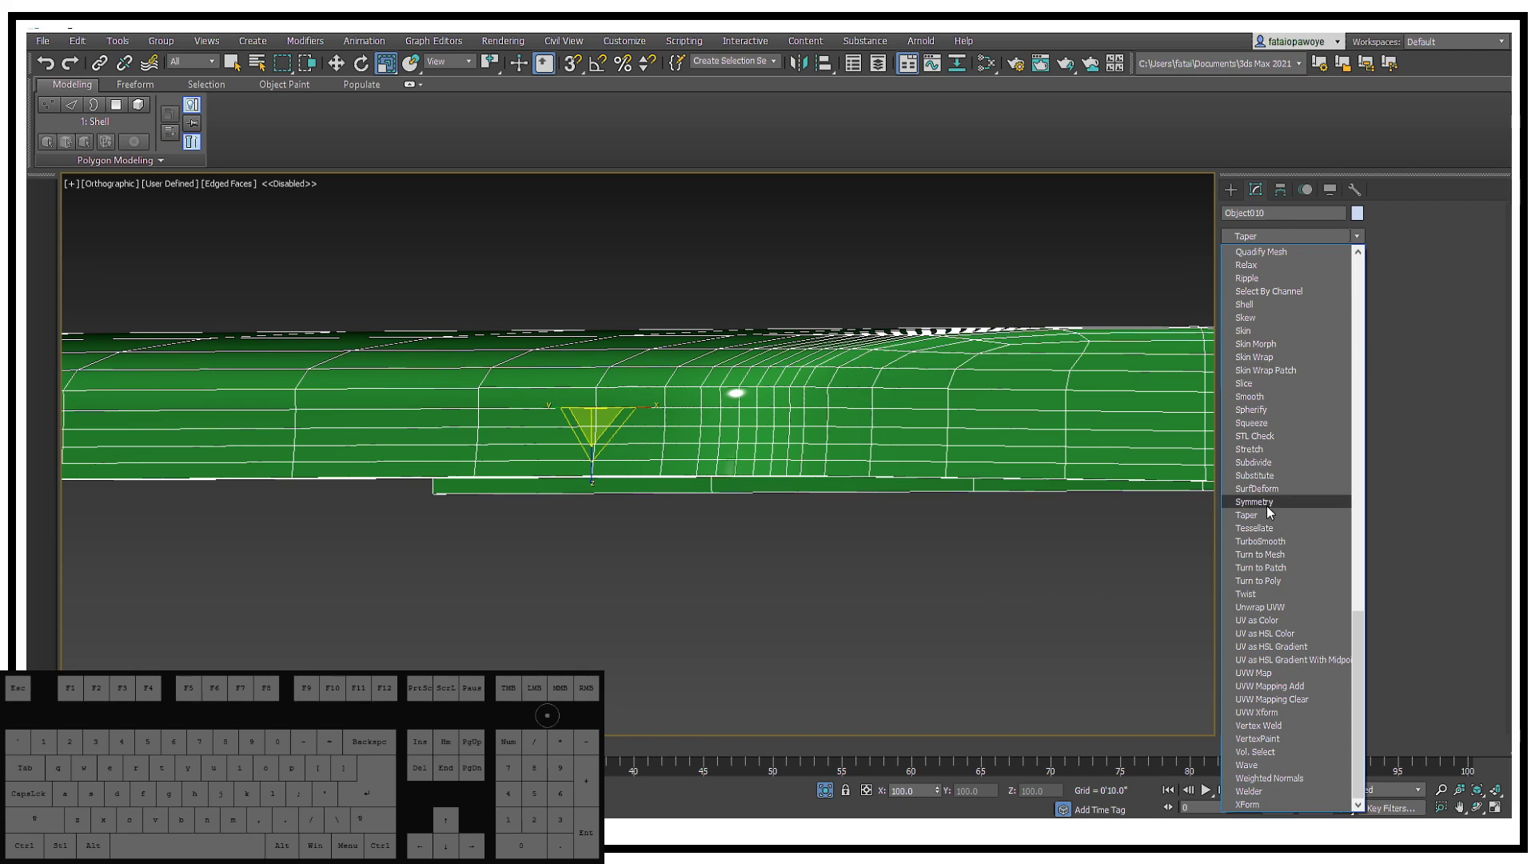
pyautogui.click(1265, 543)
pyautogui.keyDown('alt'); pyautogui.moveTo(799, 400); pyautogui.dragTo(865, 366, button='middle'); pyautogui.keyUp('alt')
# Step: Deselect the panel and examine its thickened, smoothed edges in shaded display without edge lines
pyautogui.click(866, 360)
pyautogui.scroll(4, 726, 409)
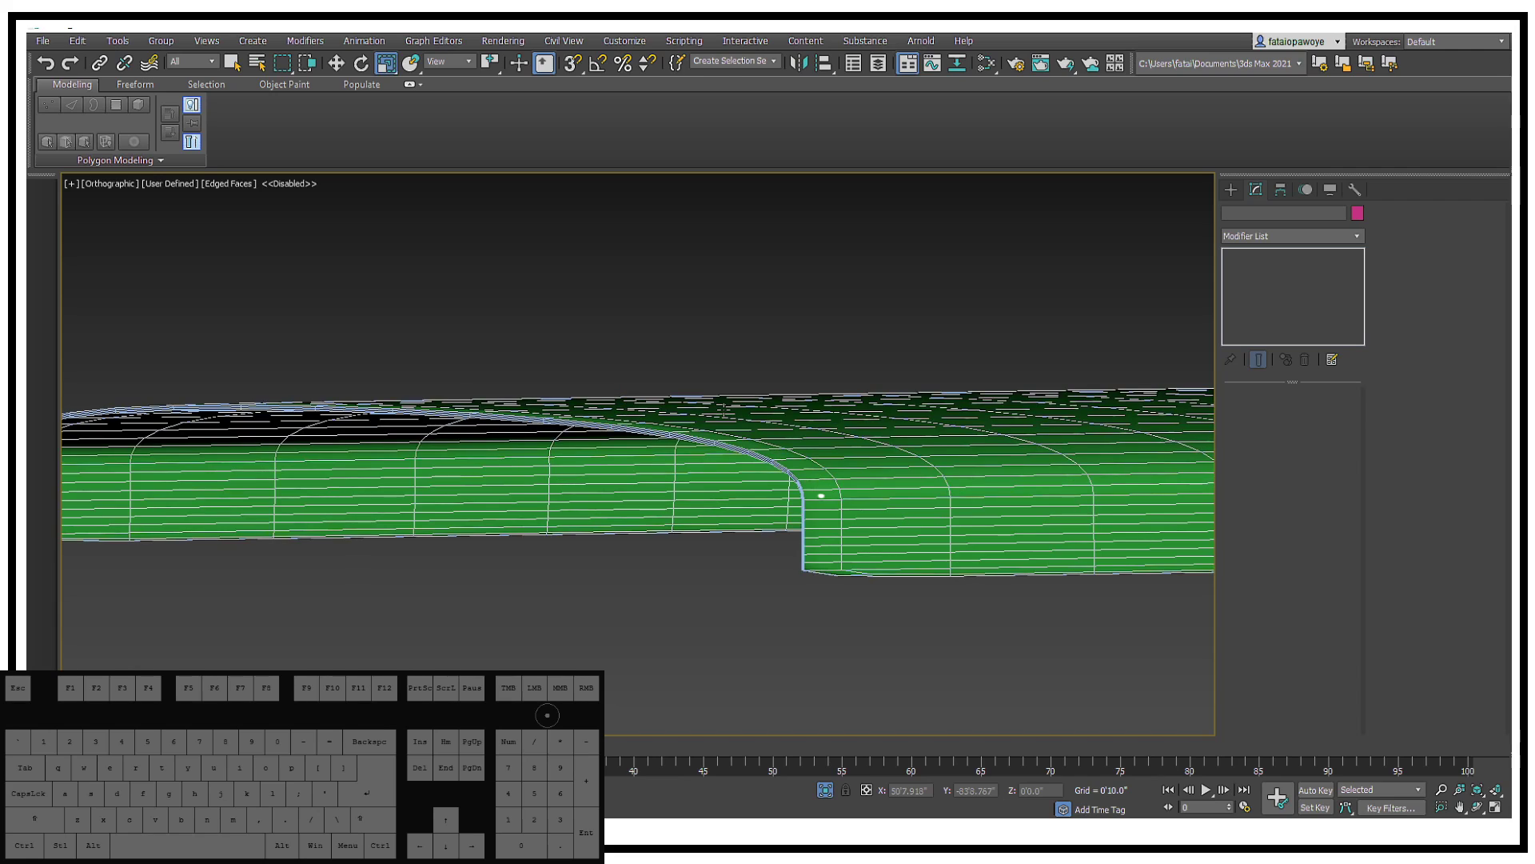
pyautogui.moveTo(721, 409); pyautogui.dragTo(697, 452, button='middle')
pyautogui.scroll(-1, 698, 452)
pyautogui.press('F4')
pyautogui.press('F3')
pyautogui.press('F3')
pyautogui.moveTo(758, 497); pyautogui.dragTo(740, 489, button='middle')
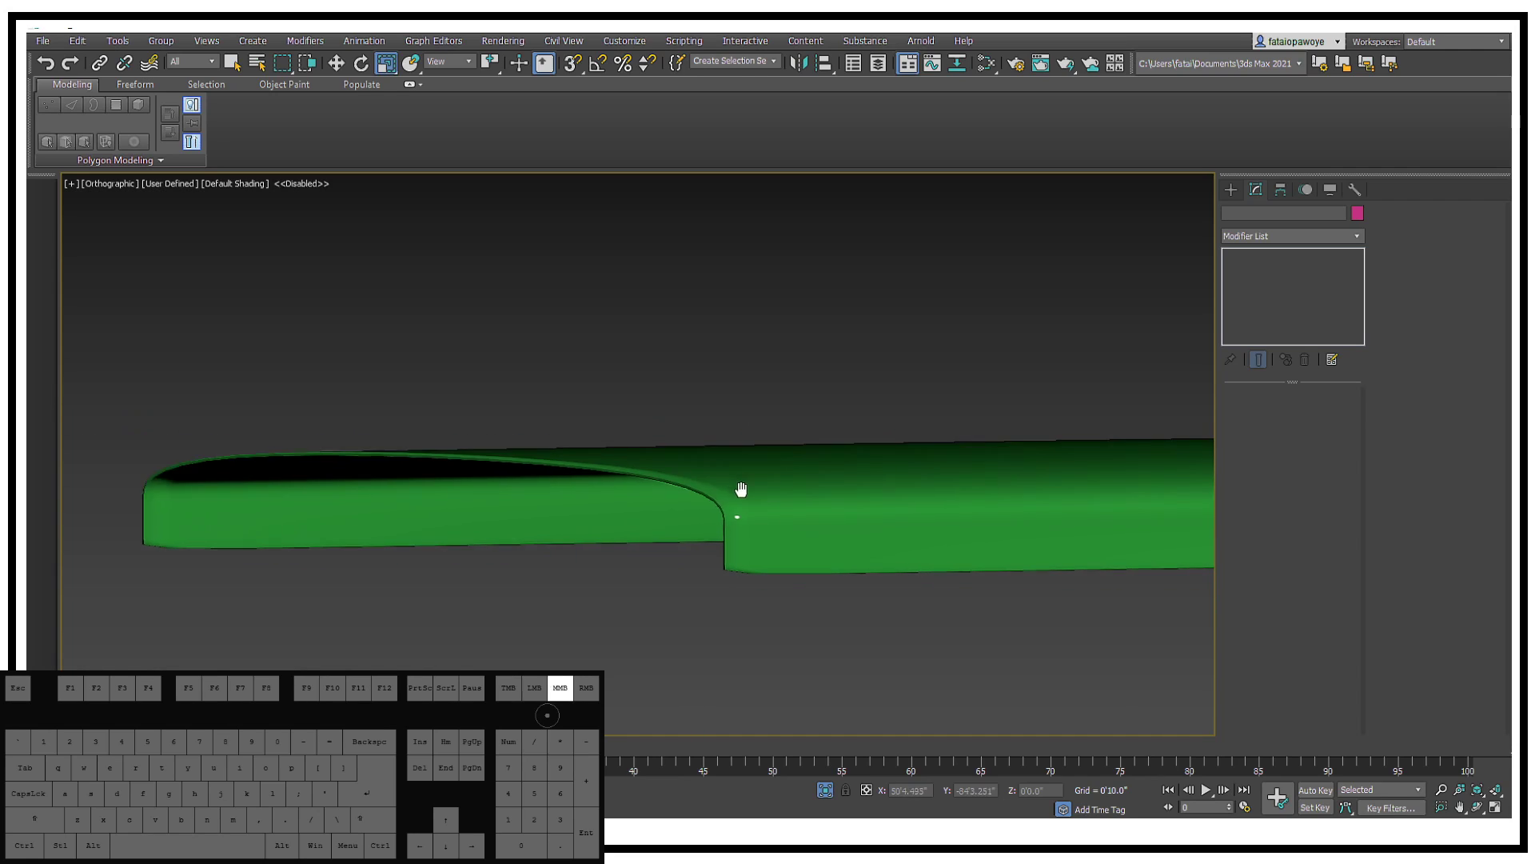
pyautogui.scroll(-4, 751, 446)
pyautogui.keyDown('alt'); pyautogui.moveTo(825, 454); pyautogui.dragTo(734, 535, button='middle'); pyautogui.keyUp('alt')
pyautogui.scroll(-5, 777, 464)
pyautogui.scroll(5, 860, 350)
# Step: Reselect the panel and try an outer amount of 0'0.07" on its Shell modifier
pyautogui.click(862, 353)
pyautogui.keyDown('alt'); pyautogui.moveTo(862, 353); pyautogui.dragTo(867, 420, button='middle'); pyautogui.keyUp('alt')
pyautogui.click(1262, 268)
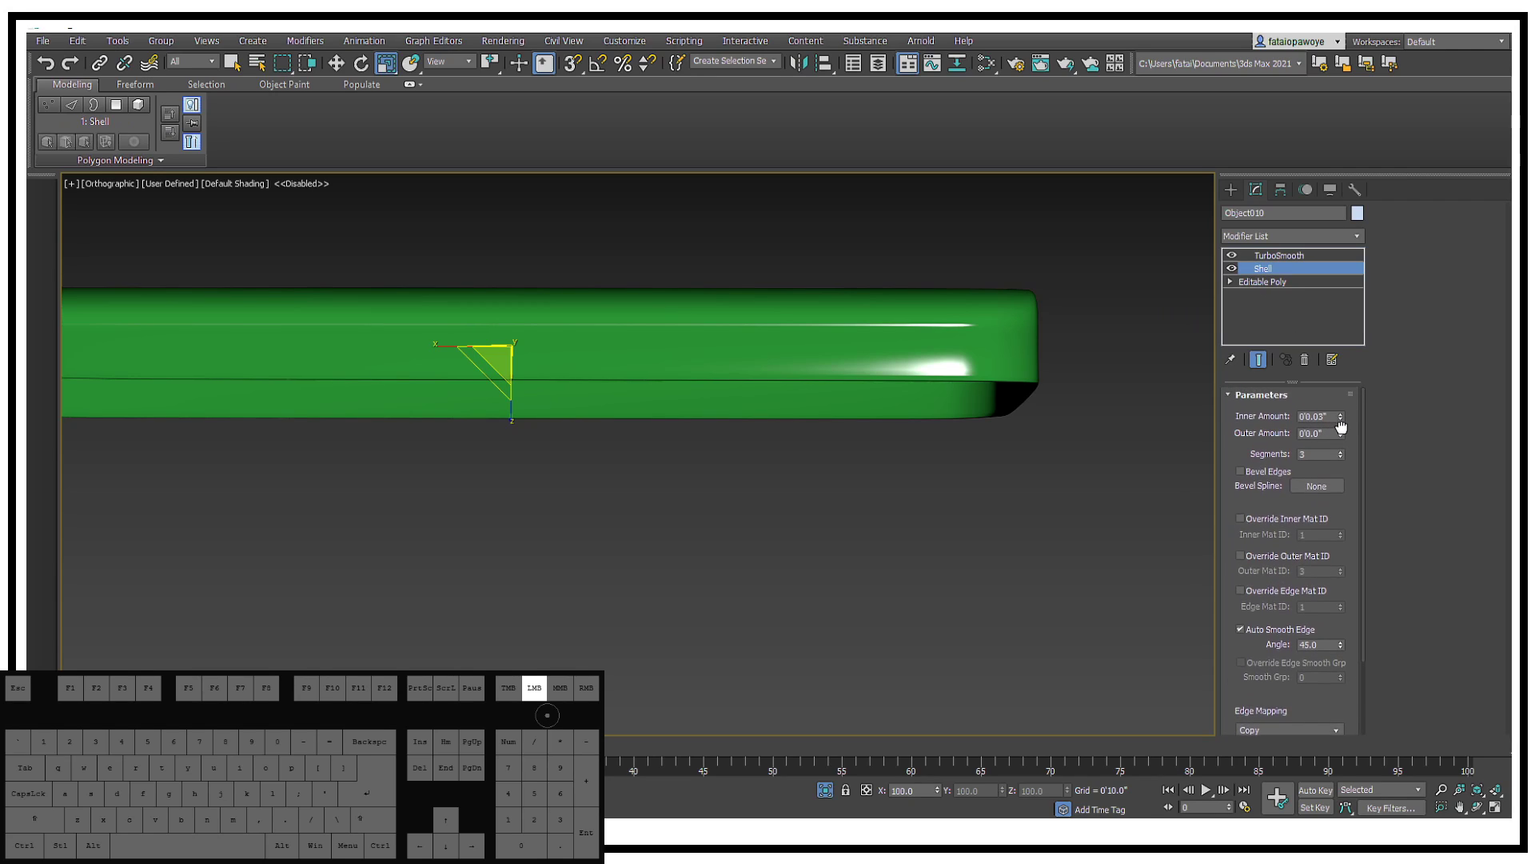
pyautogui.moveTo(1342, 434); pyautogui.dragTo(1344, 440)
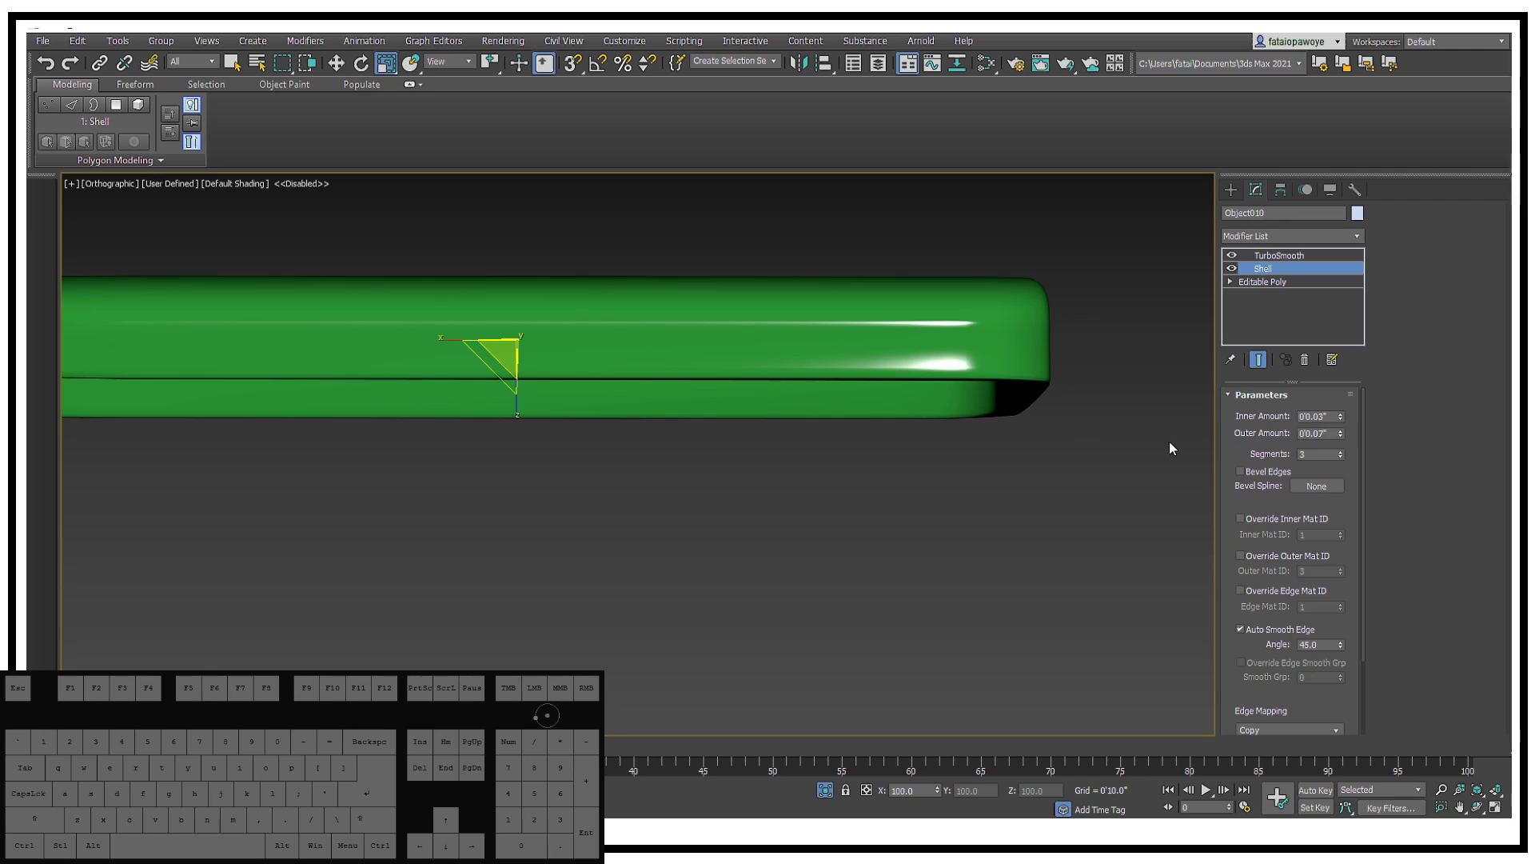
pyautogui.keyDown('alt'); pyautogui.moveTo(1168, 446); pyautogui.dragTo(1040, 404, button='middle'); pyautogui.keyUp('alt')
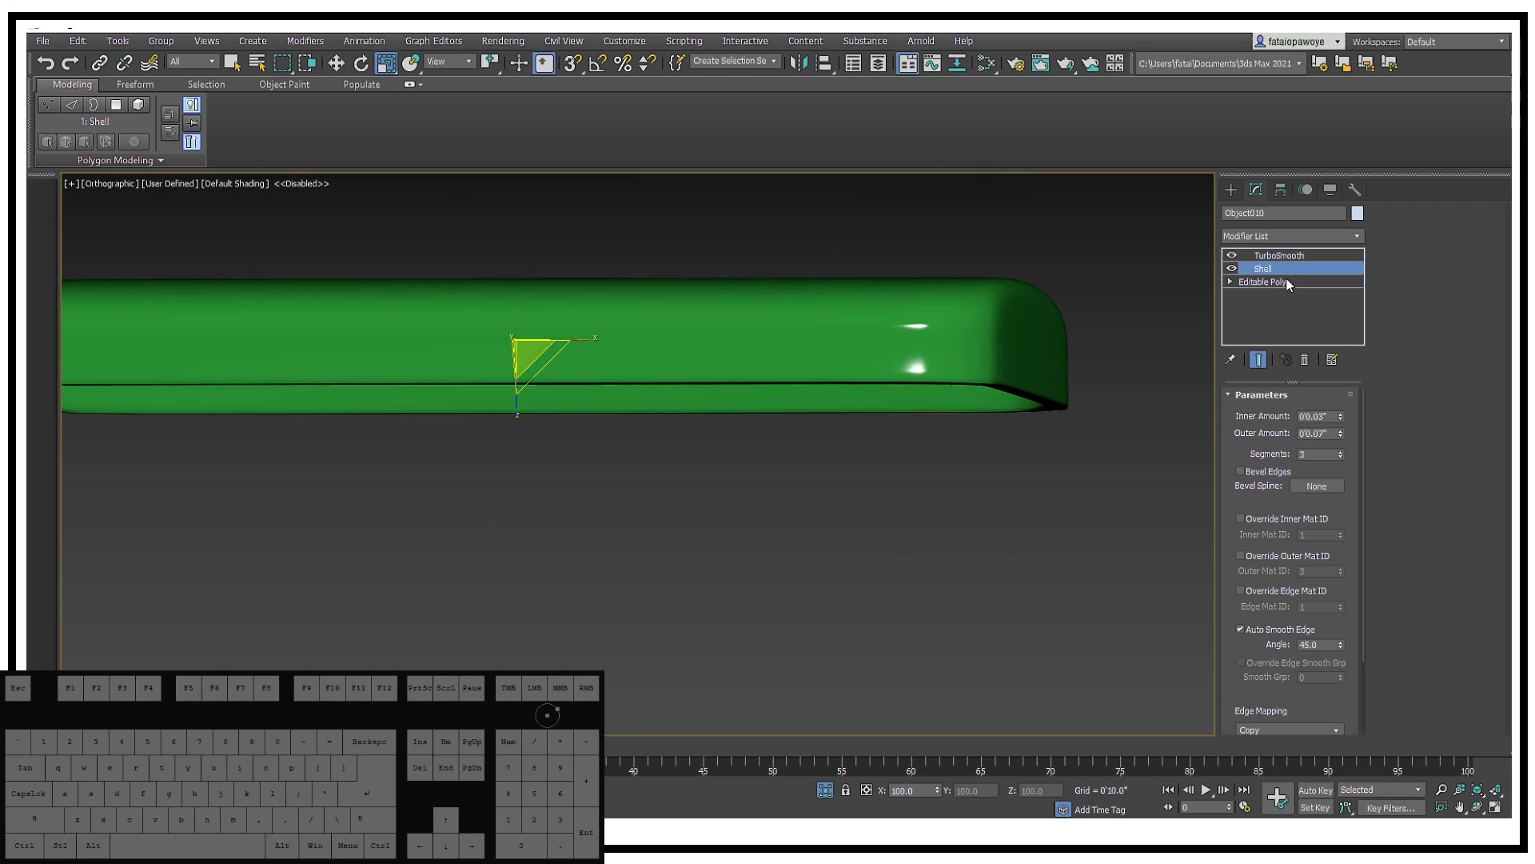
# Step: Switch to wireframe display and turn off the panel's TurboSmooth and Shell modifiers to inspect the base mesh
pyautogui.click(1272, 281)
pyautogui.moveTo(971, 352); pyautogui.dragTo(958, 458, button='middle')
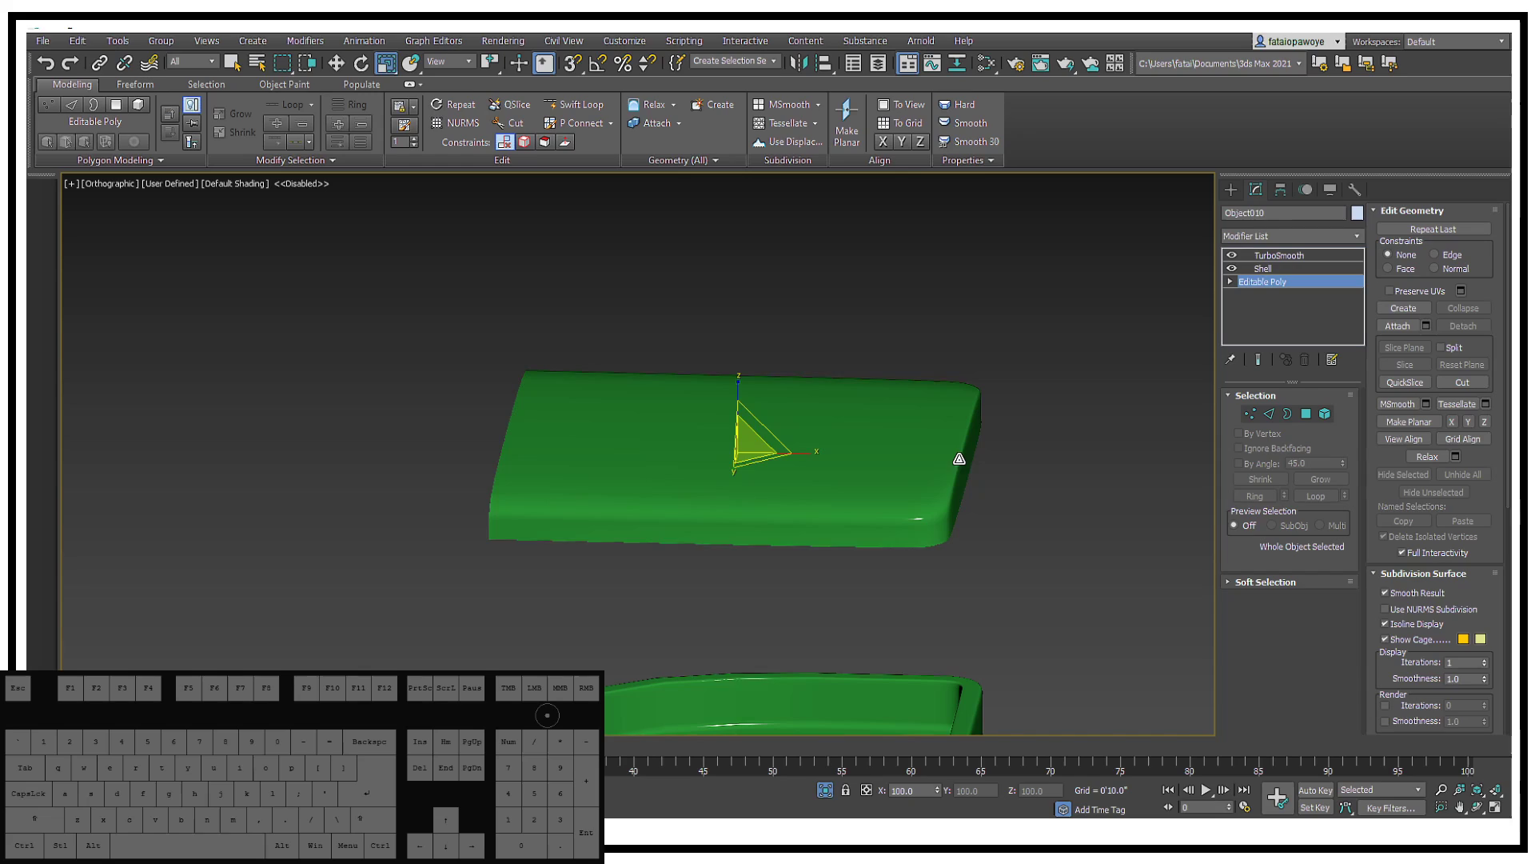
pyautogui.press('F3')
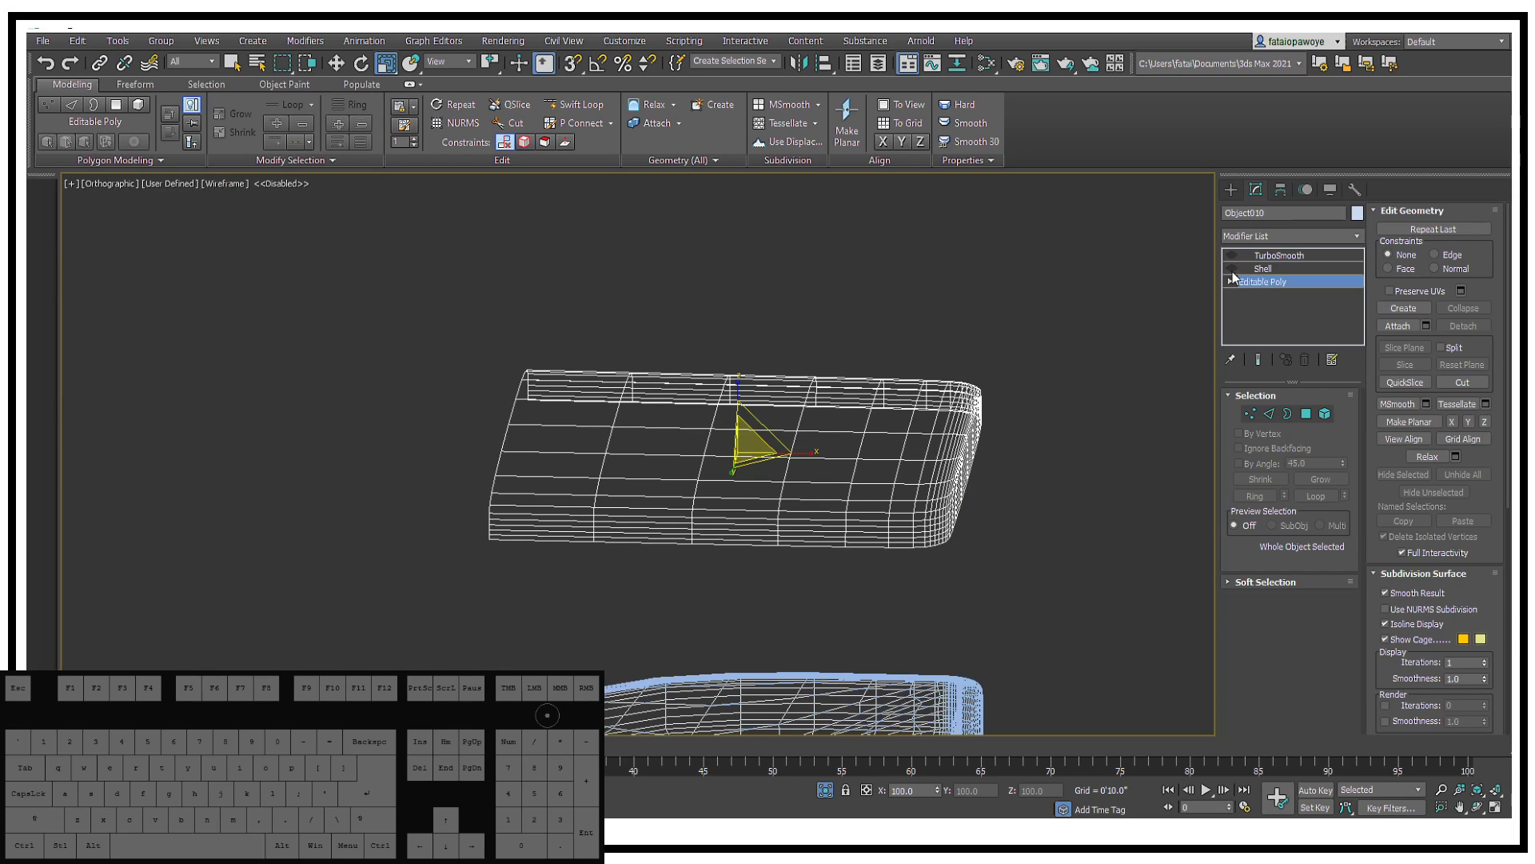
pyautogui.click(1262, 257)
pyautogui.click(1260, 269)
pyautogui.press('capslock')
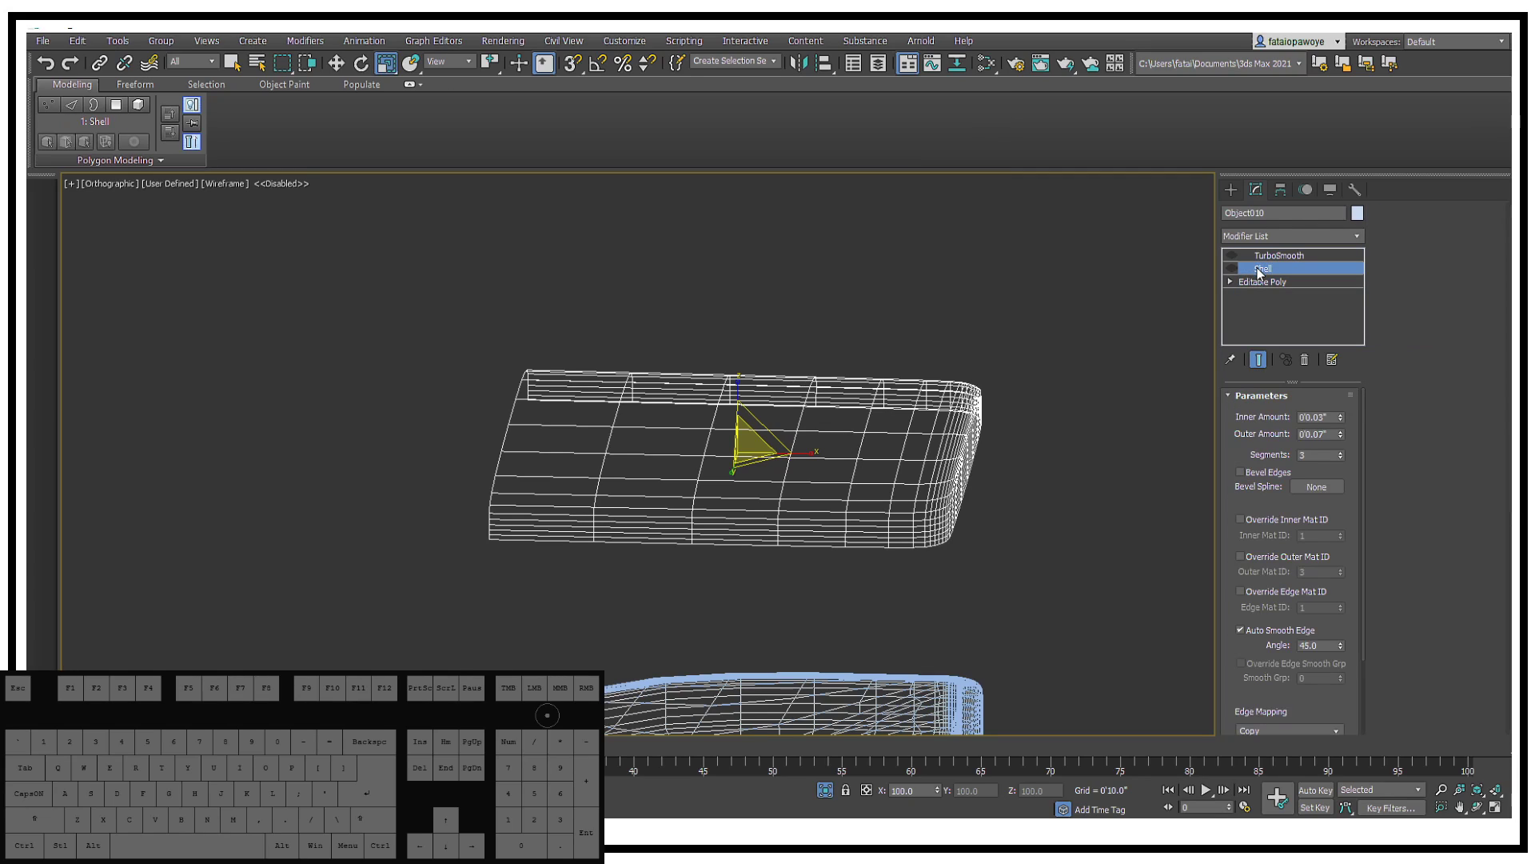
pyautogui.press('capslock')
pyautogui.hotkey('shift', 'a')
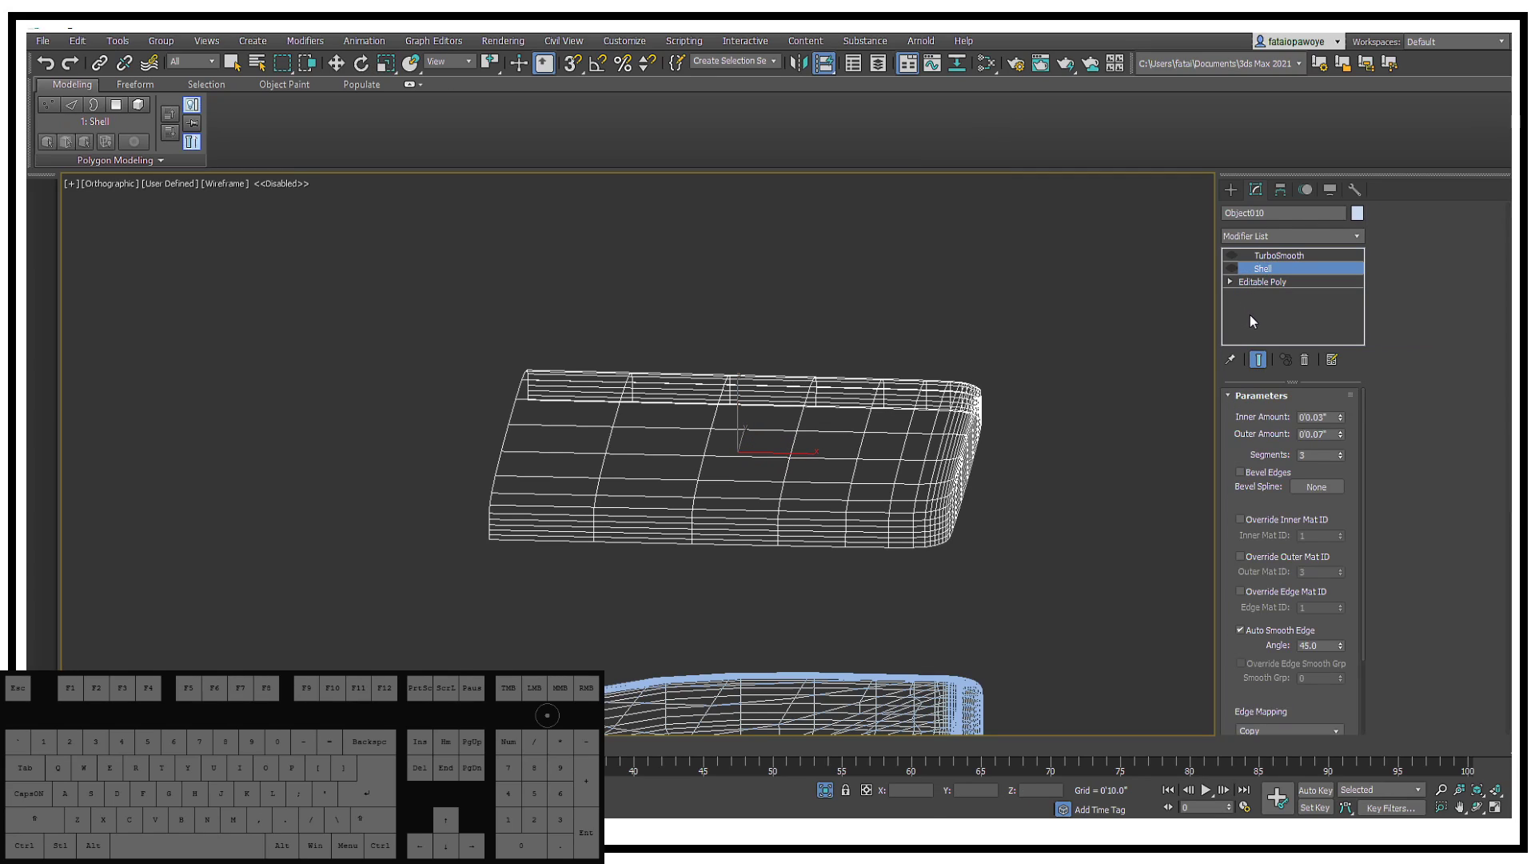
# Step: Undo the panel's TurboSmooth and Shell modifiers and its detachment from the original object
pyautogui.hotkey('ctrl', 'z')
pyautogui.hotkey('ctrl', 'z')
pyautogui.hotkey('ctrl', 'z')
pyautogui.hotkey('ctrl', 'z')
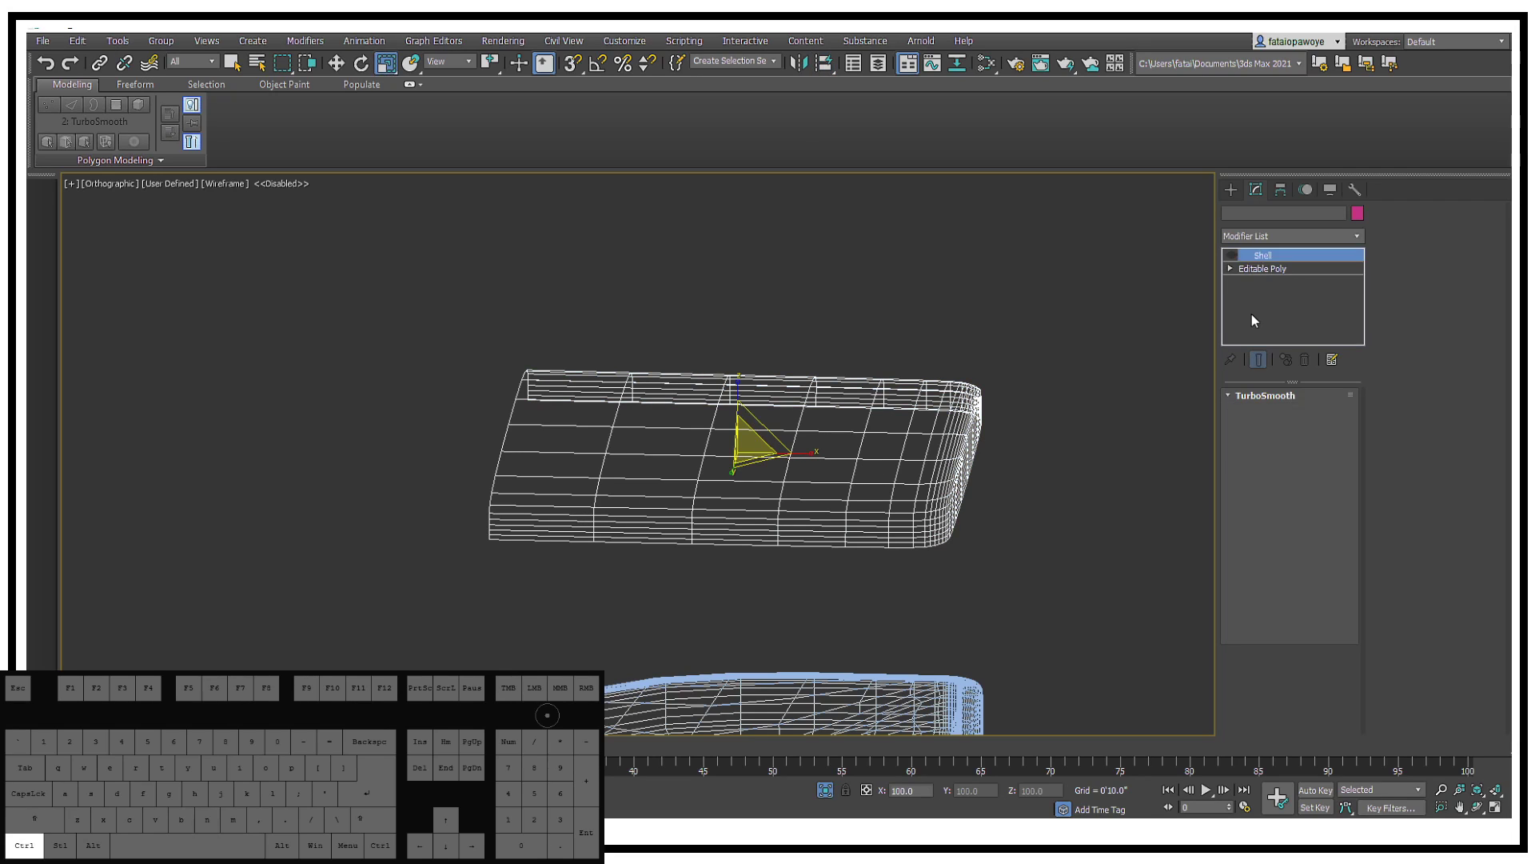
pyautogui.hotkey('ctrl', 'z')
pyautogui.hotkey('ctrl', 'z')
pyautogui.hotkey('ctrl', 'z')
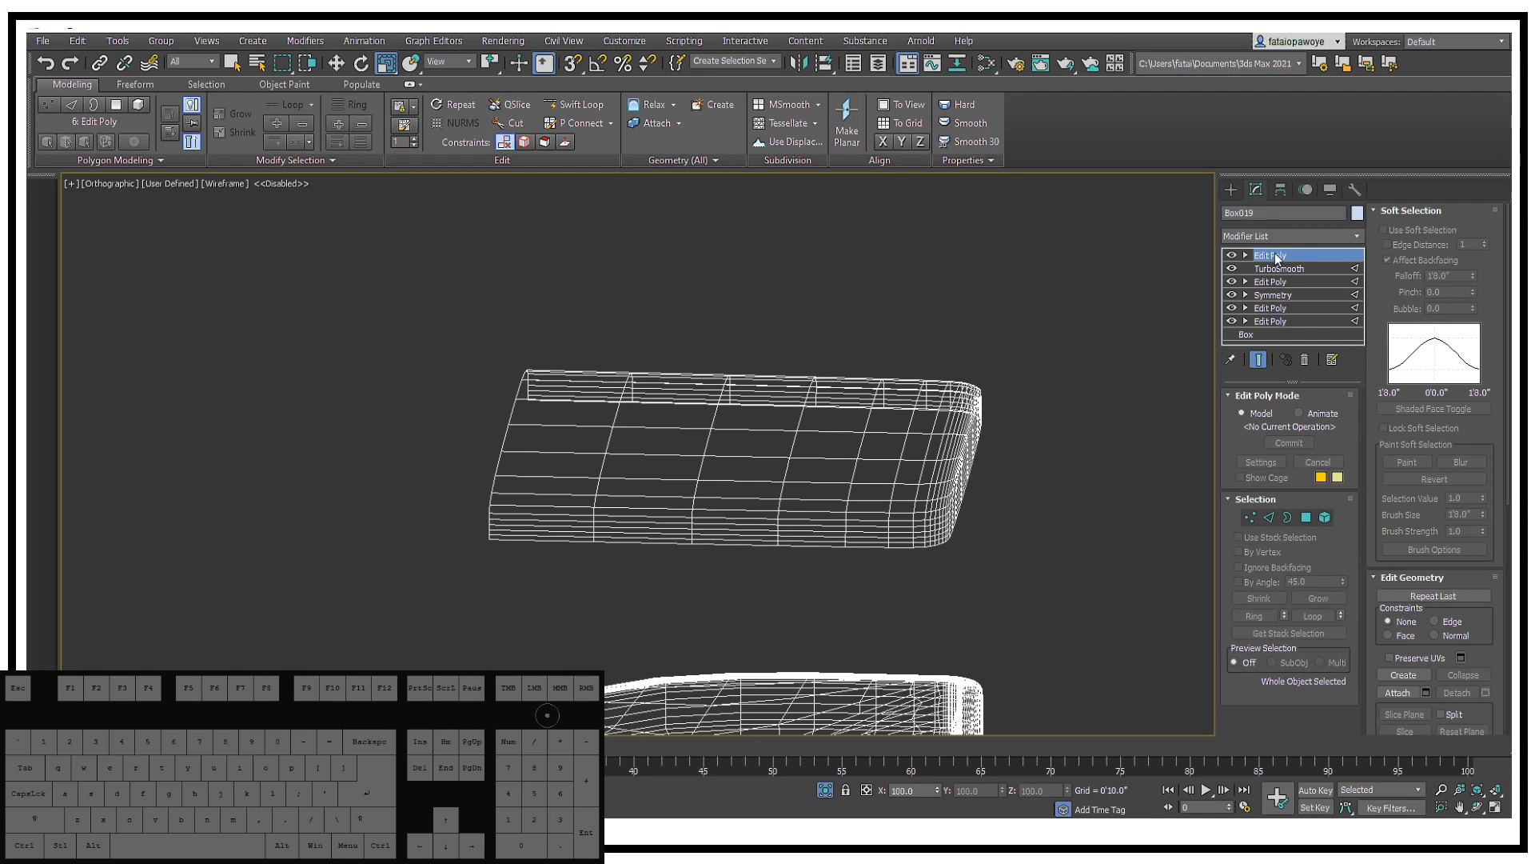
# Step: Cut the topmost Edit Poly and the TurboSmooth modifier from the original object's stack
pyautogui.rightClick(1286, 254)
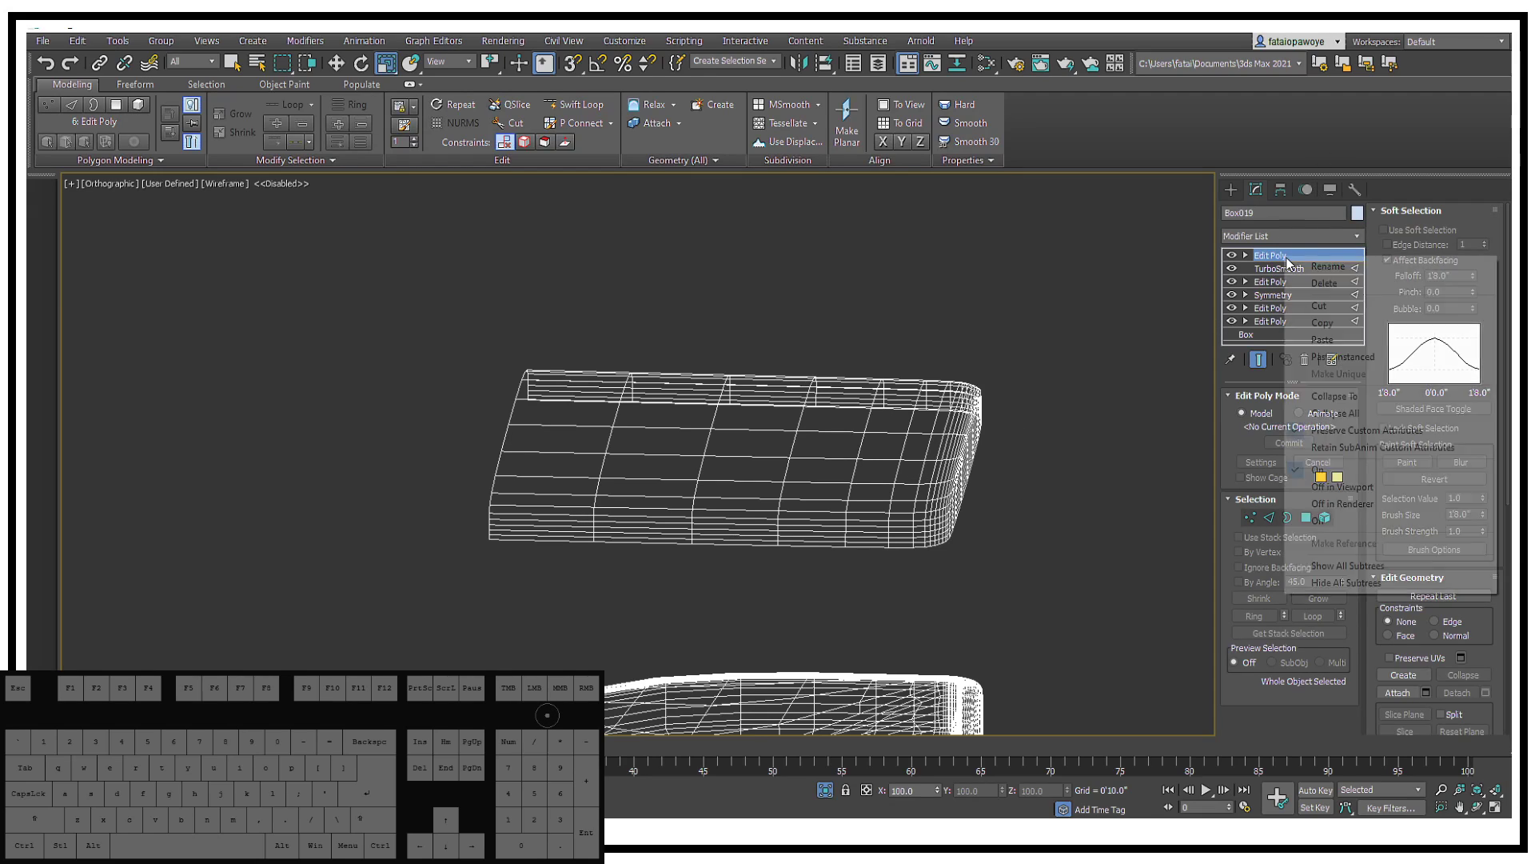
pyautogui.click(1305, 299)
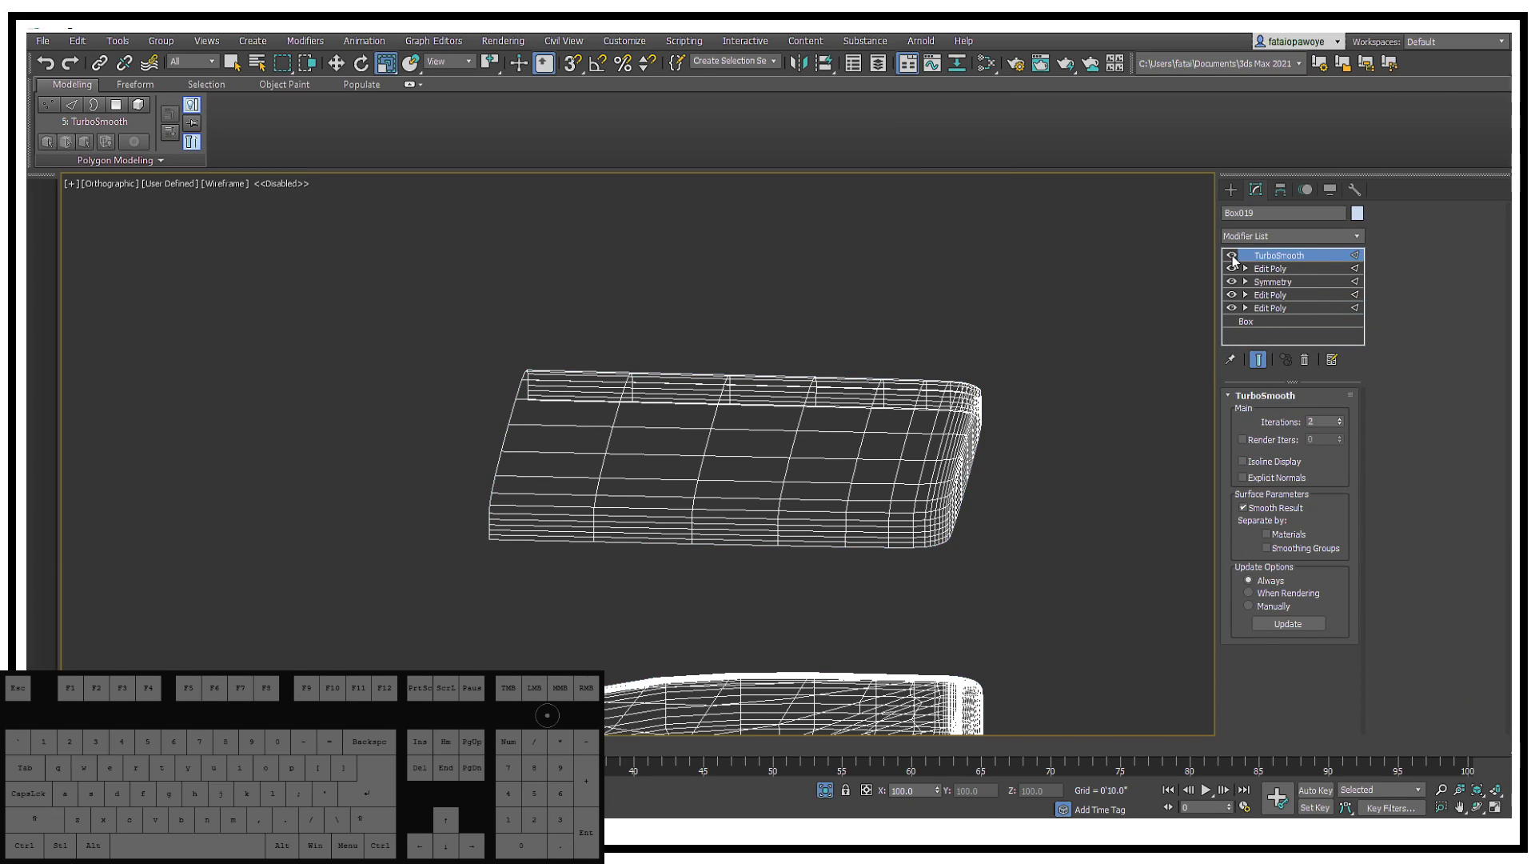
pyautogui.rightClick(1271, 257)
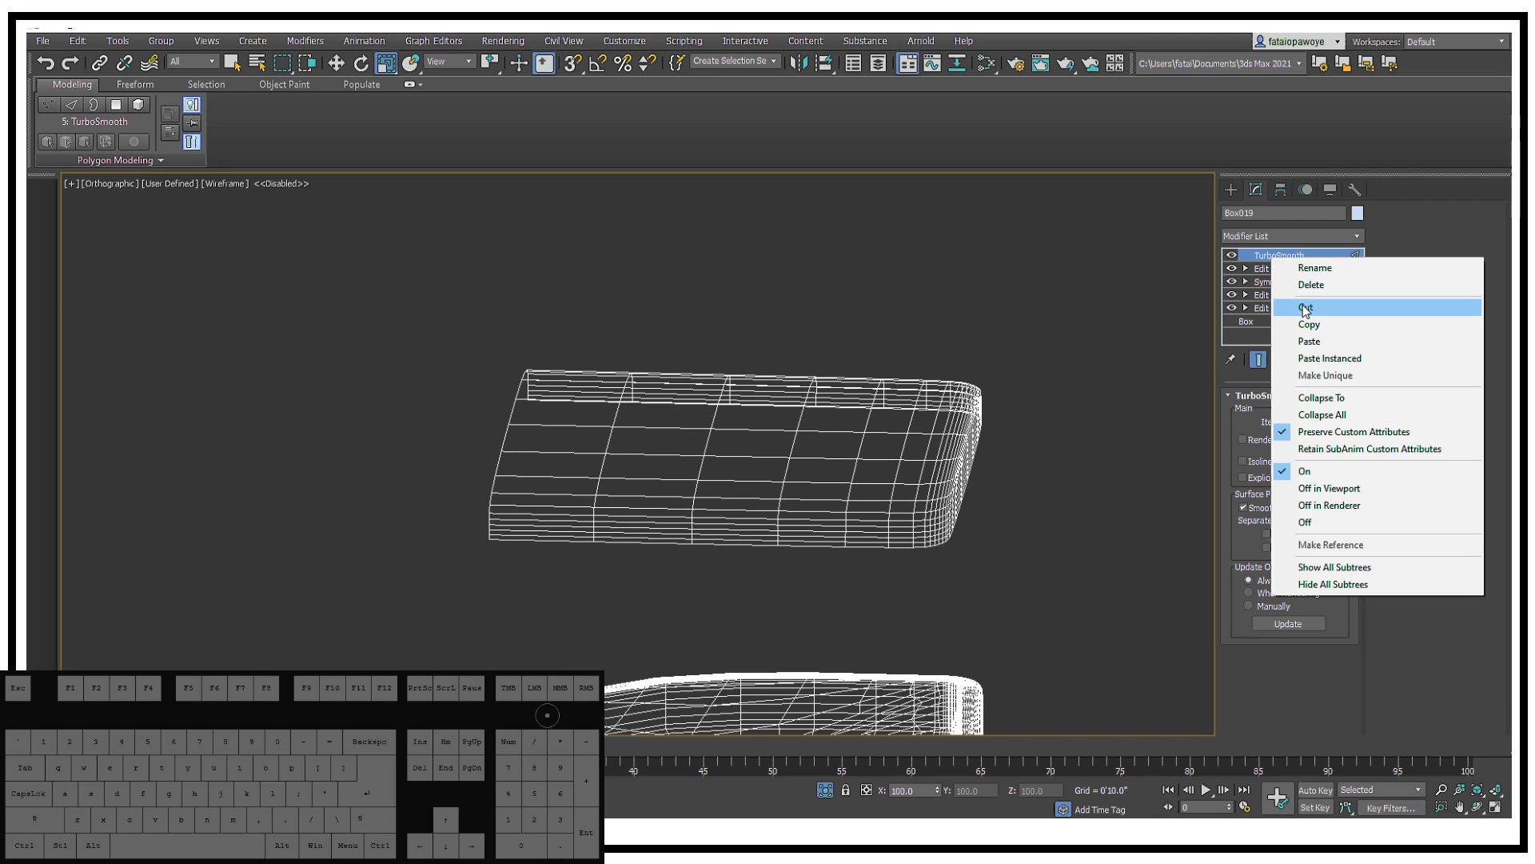
pyautogui.click(1305, 308)
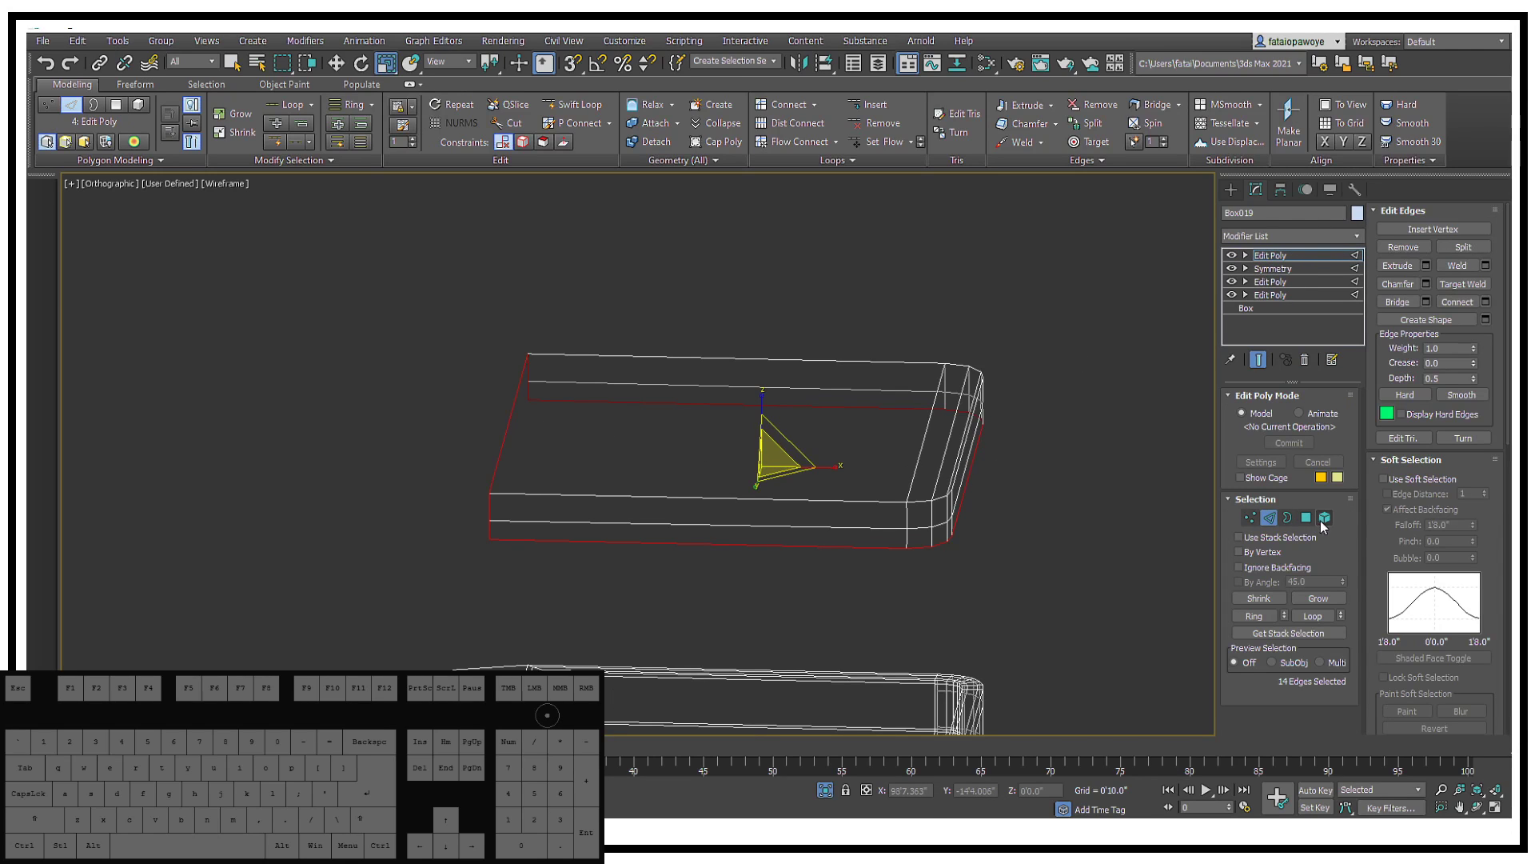
# Step: Select the whole unsmoothed panel element in the remaining top Edit Poly and detach it as a separate object
pyautogui.click(1324, 519)
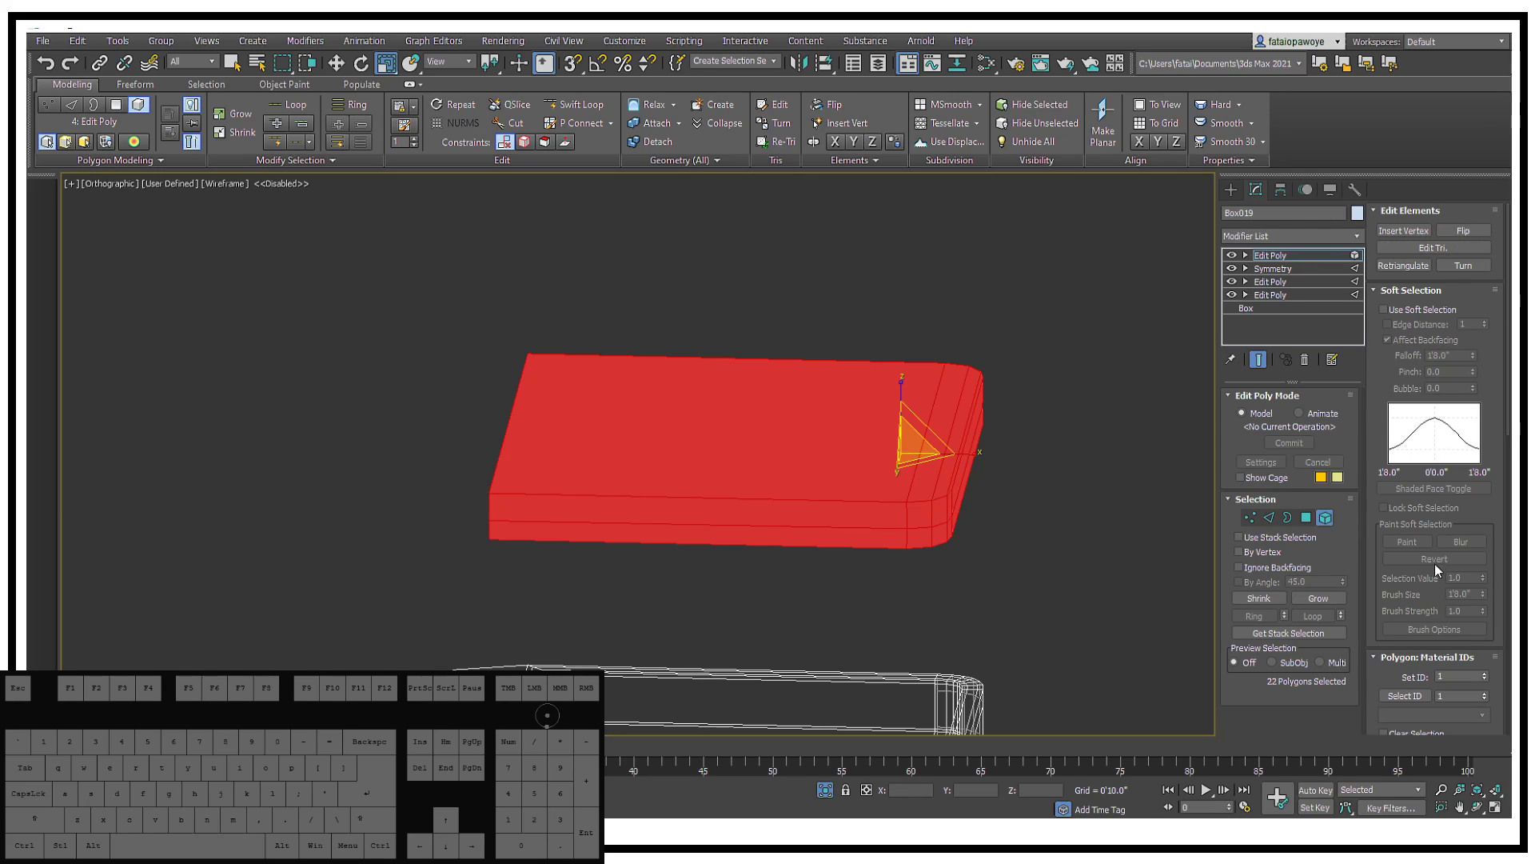
pyautogui.scroll(-5, 1481, 527)
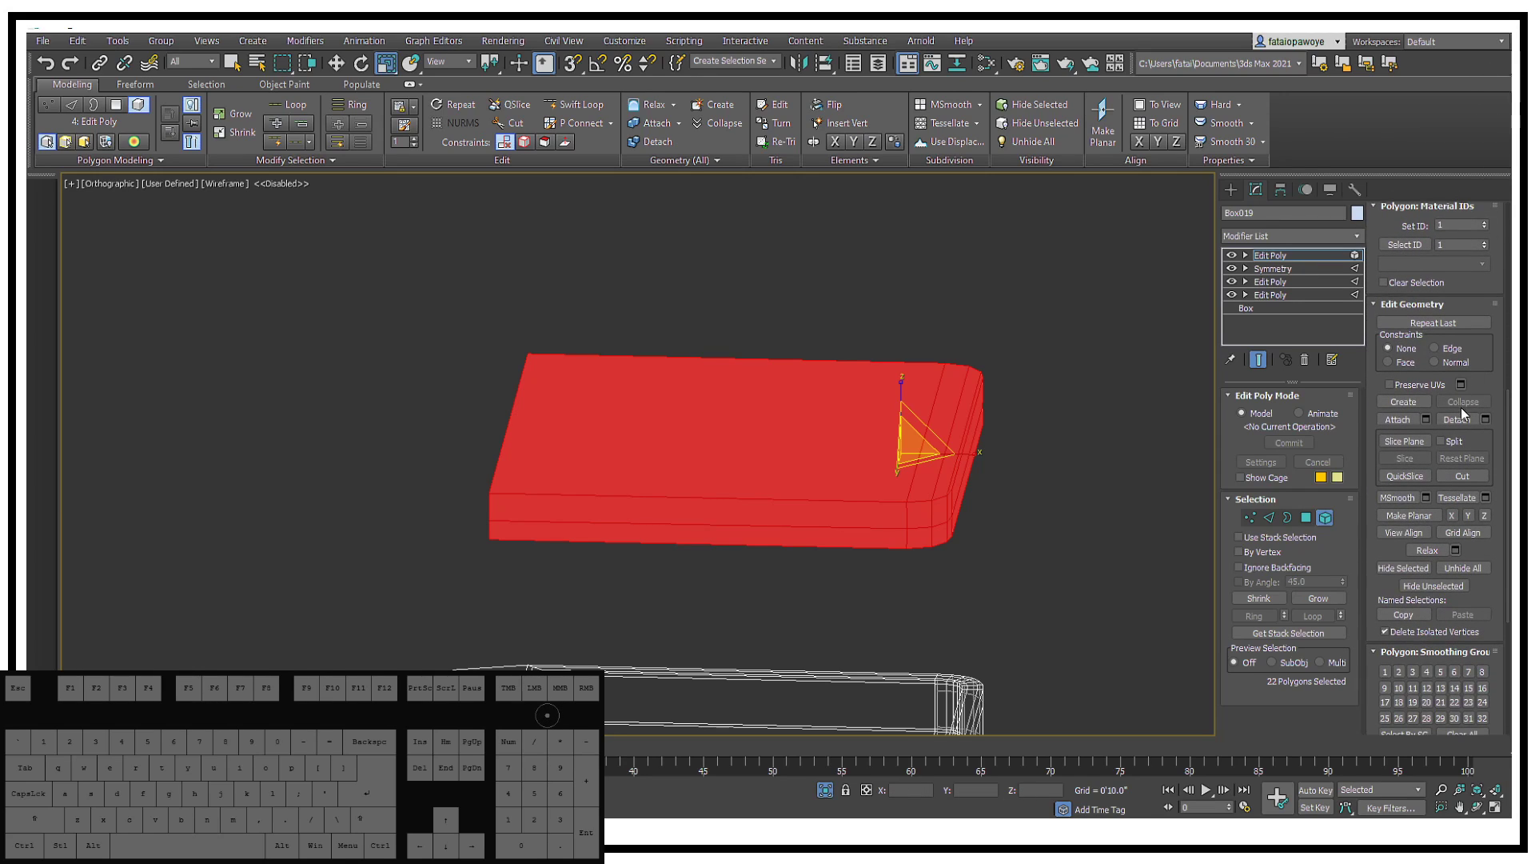
pyautogui.click(1457, 419)
# Step: Select the detached low-poly panel, add a Shell modifier to it and return to shaded display with edges
pyautogui.click(1232, 190)
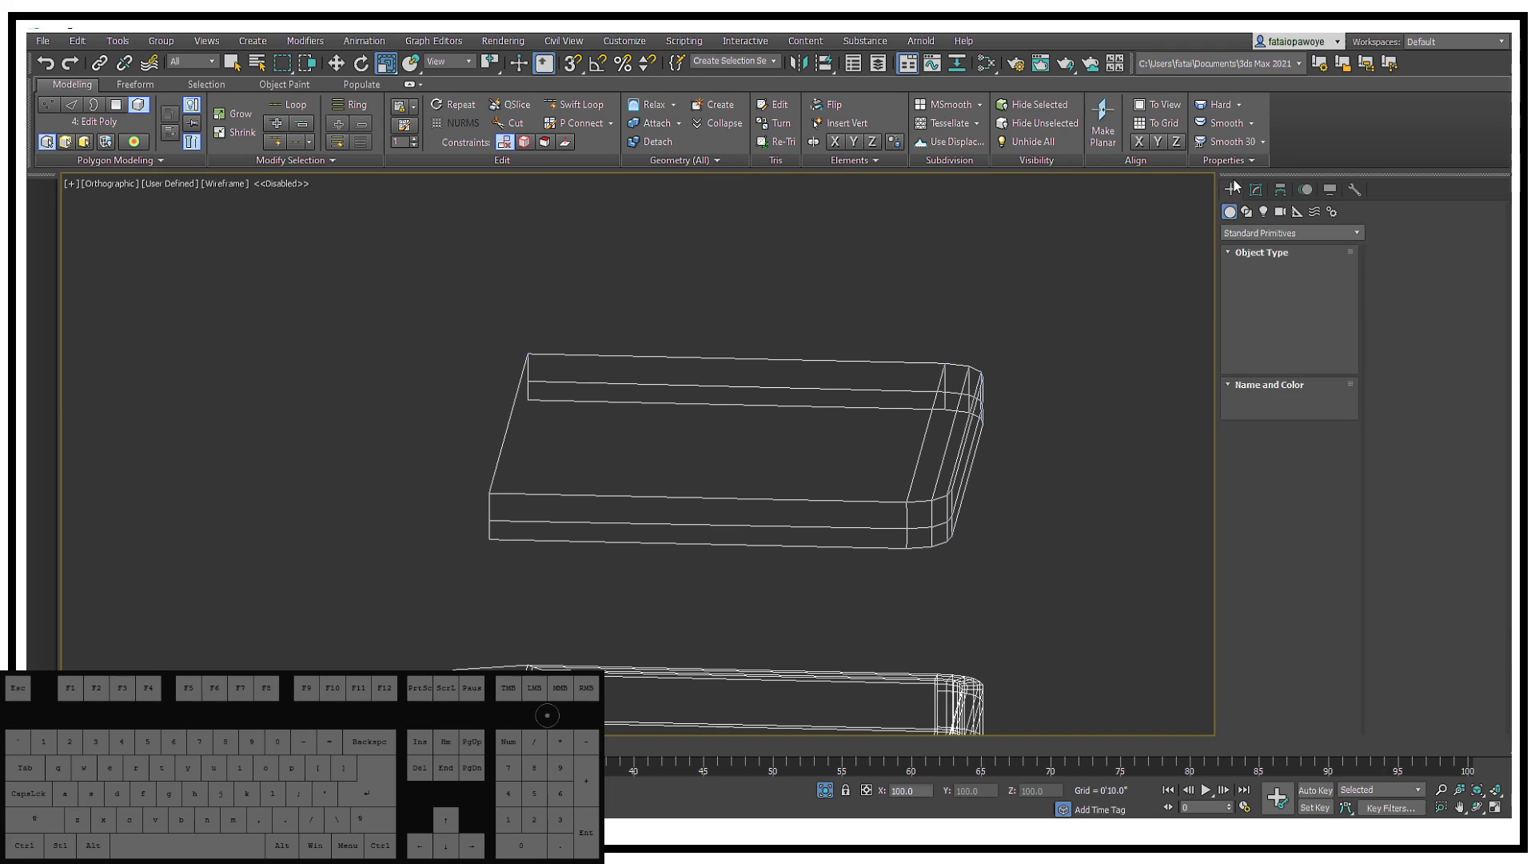
pyautogui.click(858, 435)
pyautogui.click(919, 408)
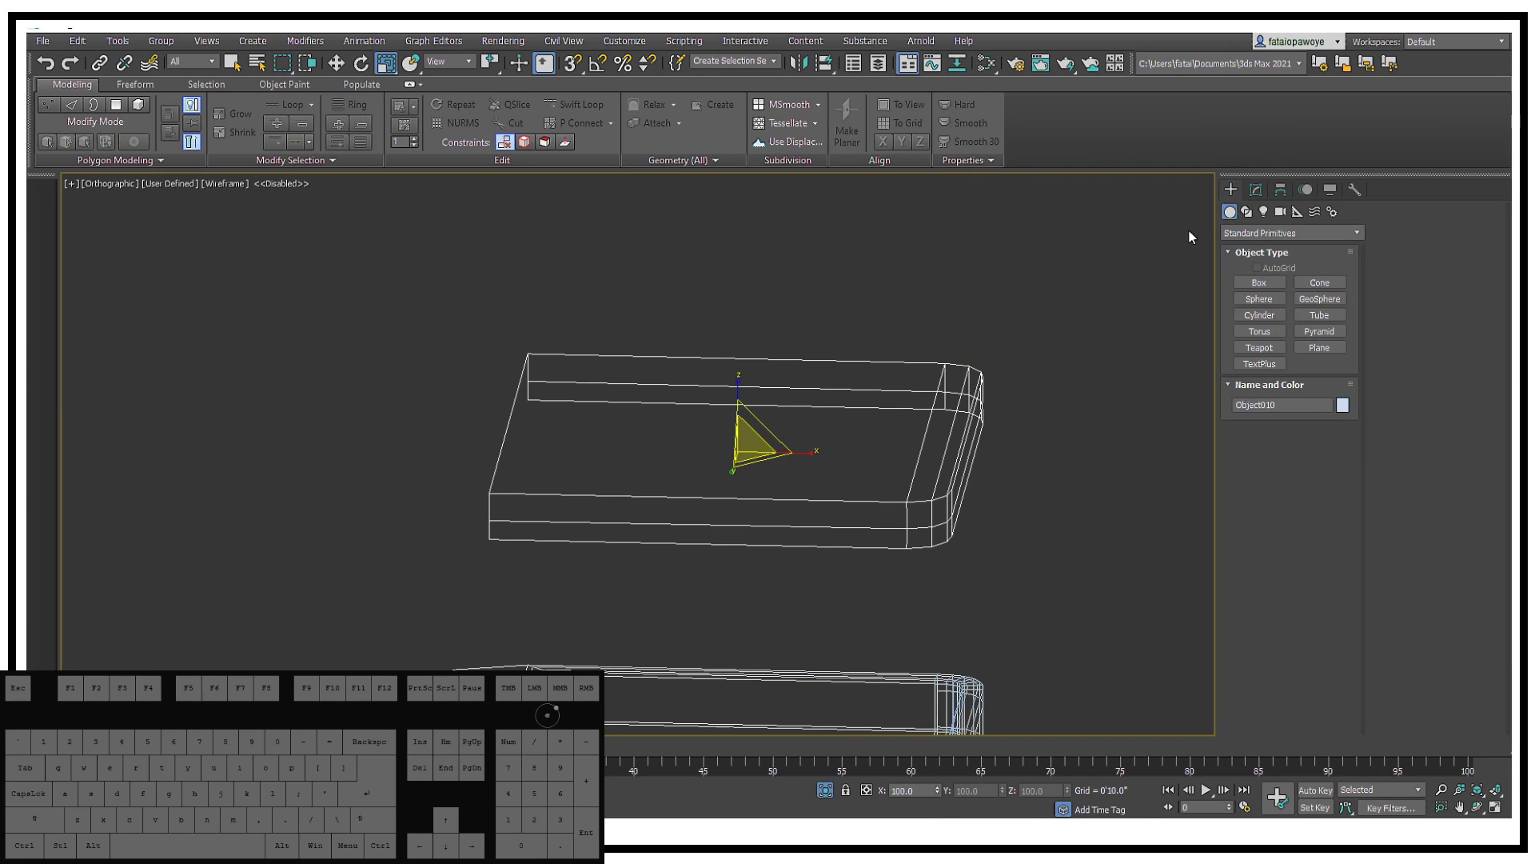
pyautogui.click(1256, 192)
pyautogui.click(1264, 235)
pyautogui.scroll(-6, 1286, 283)
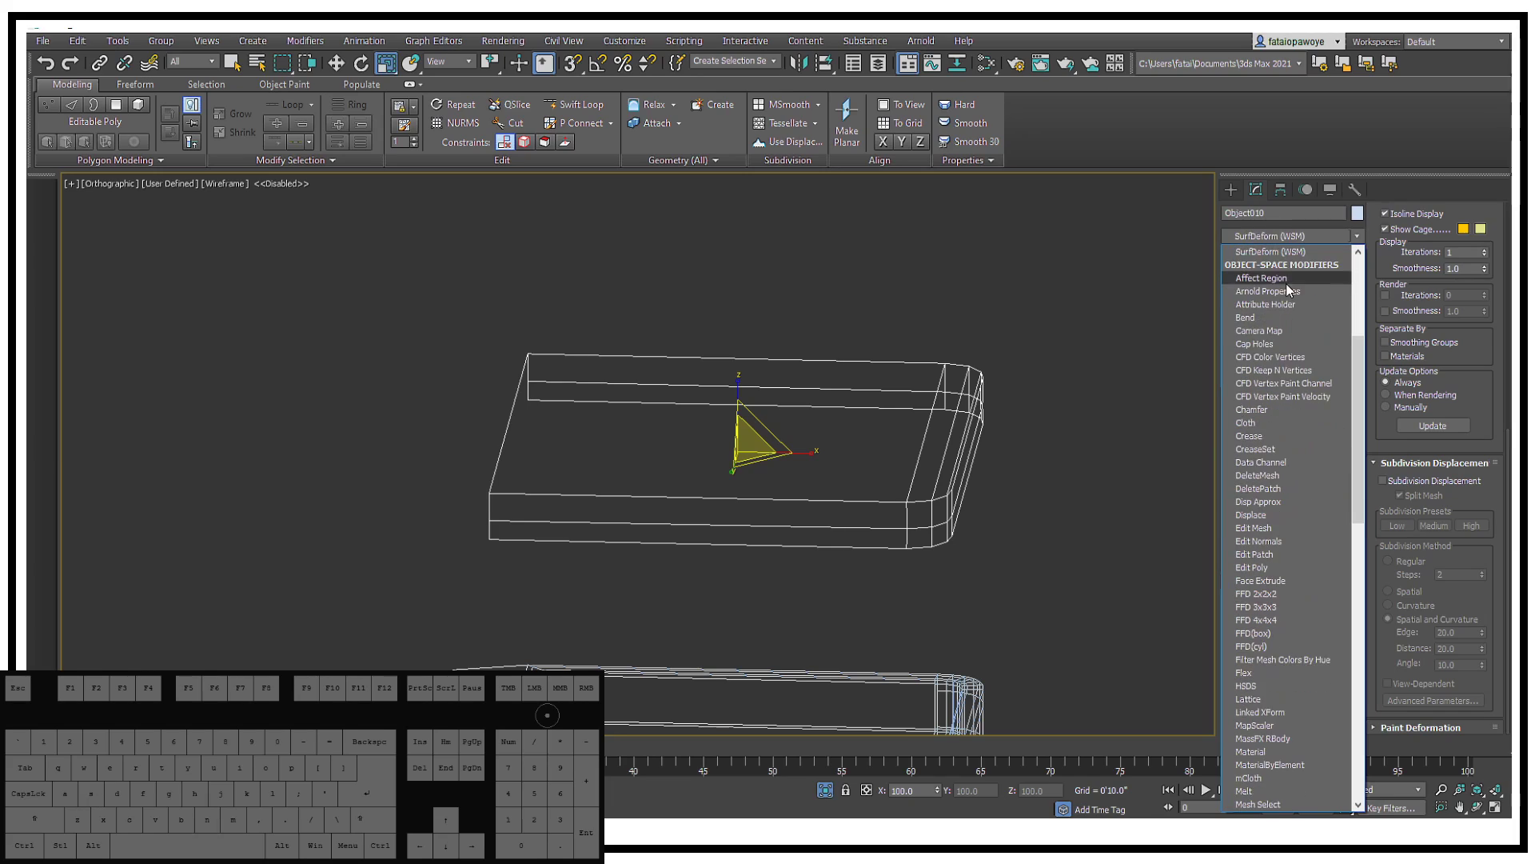
pyautogui.scroll(-15, 1298, 689)
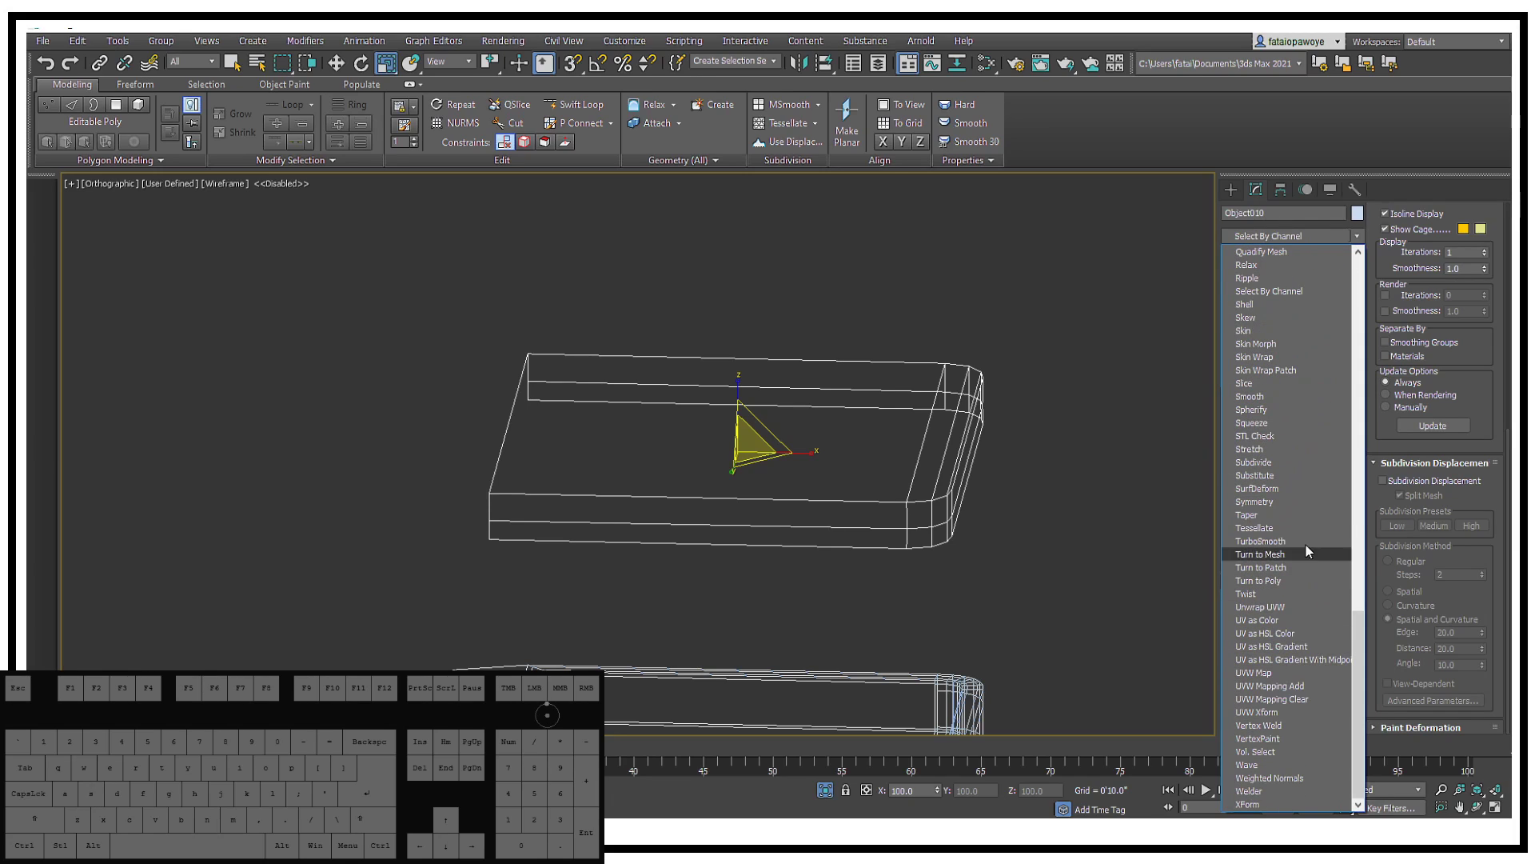
pyautogui.click(1279, 306)
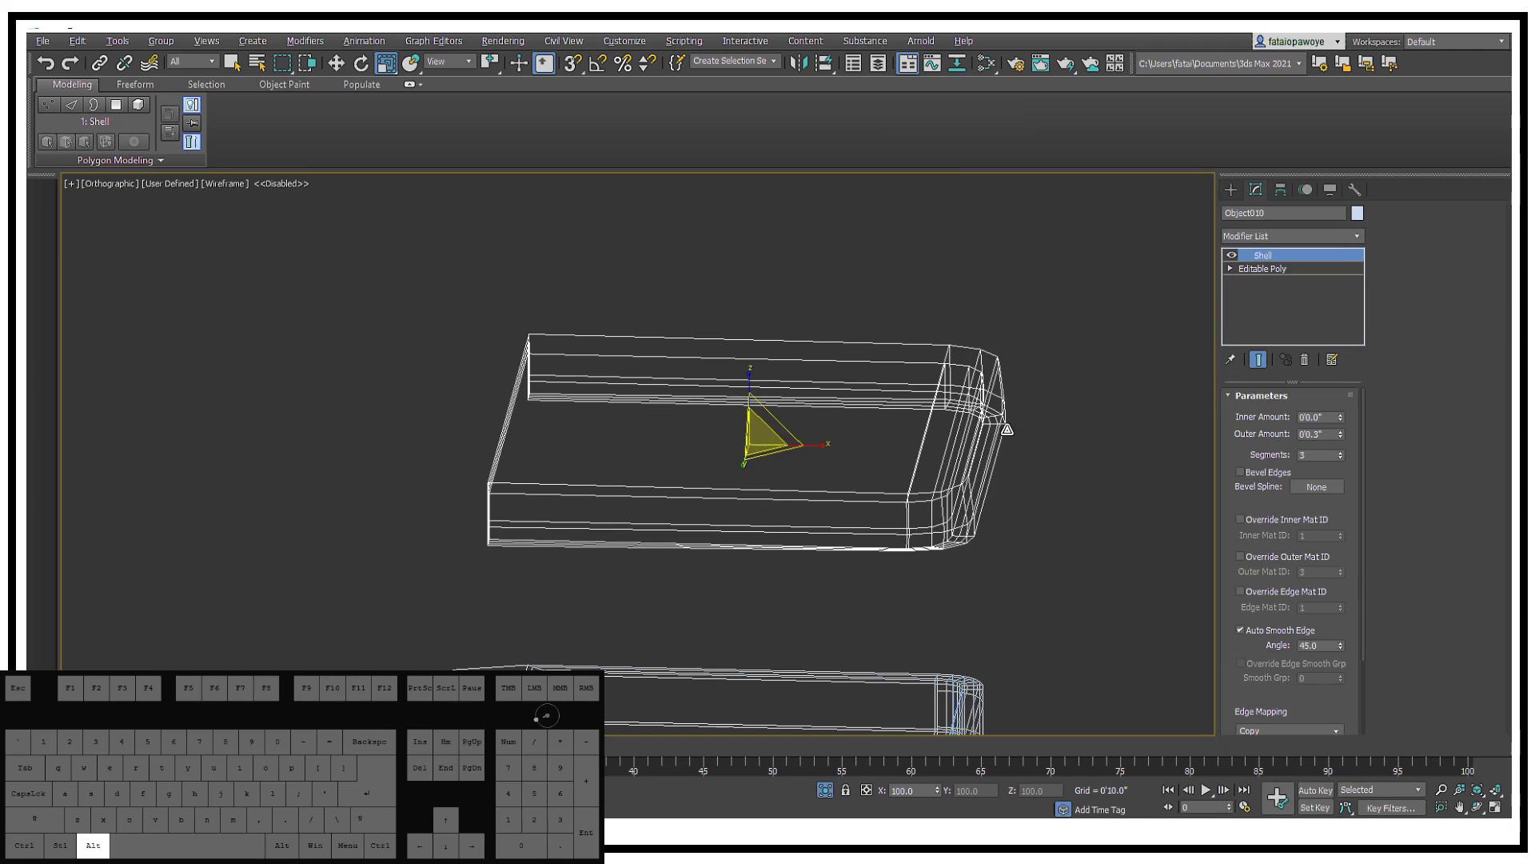
pyautogui.keyDown('alt'); pyautogui.moveTo(1003, 426); pyautogui.dragTo(1005, 468, button='middle'); pyautogui.keyUp('alt')
pyautogui.press('F3')
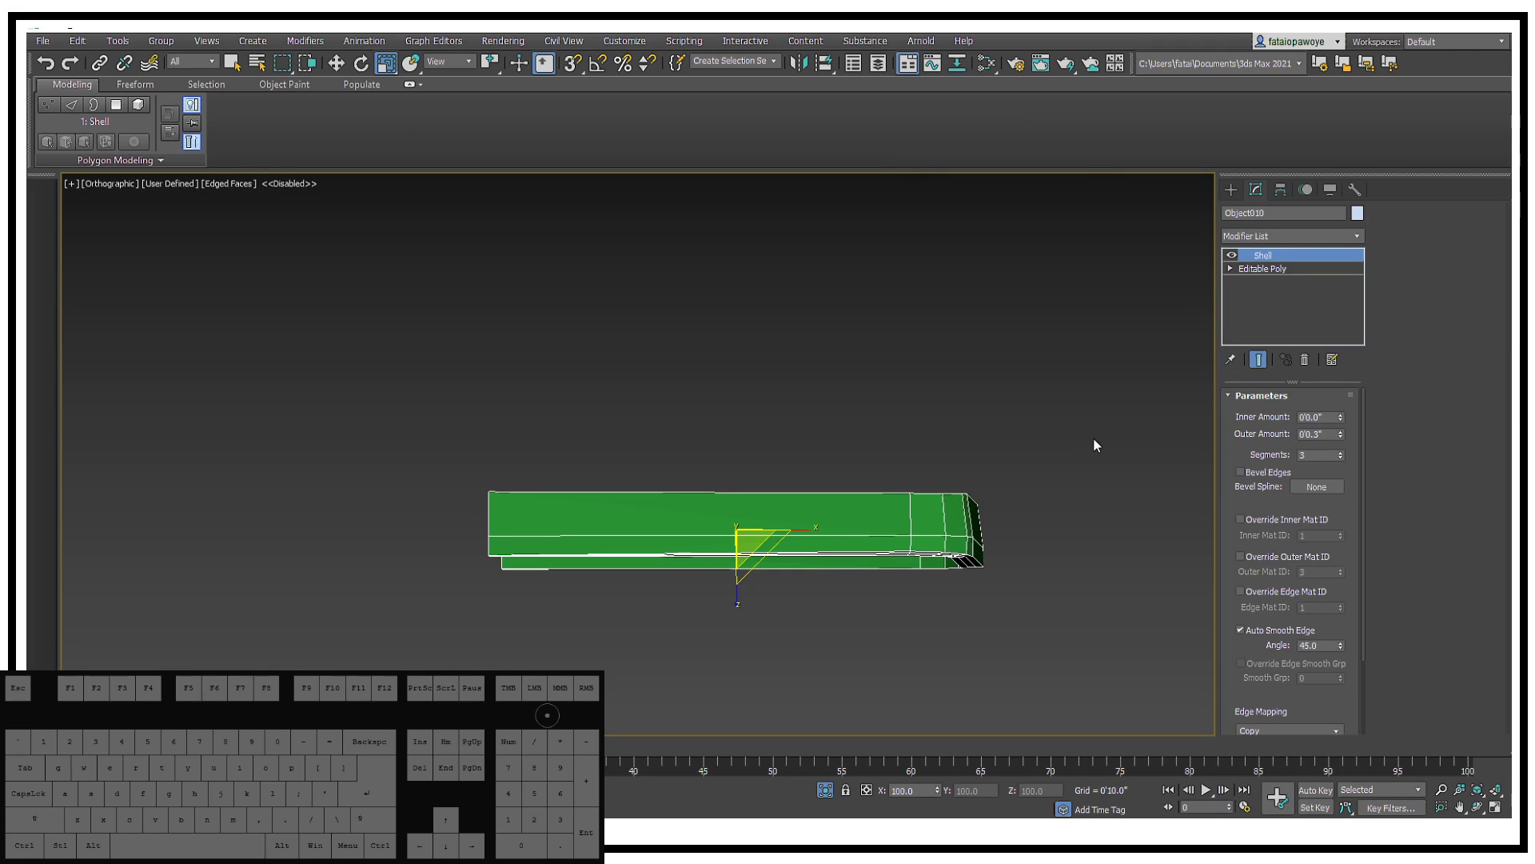
# Step: Add a TurboSmooth modifier above the Shell on the panel and set its iterations to 2
pyautogui.click(1285, 237)
pyautogui.press('t')
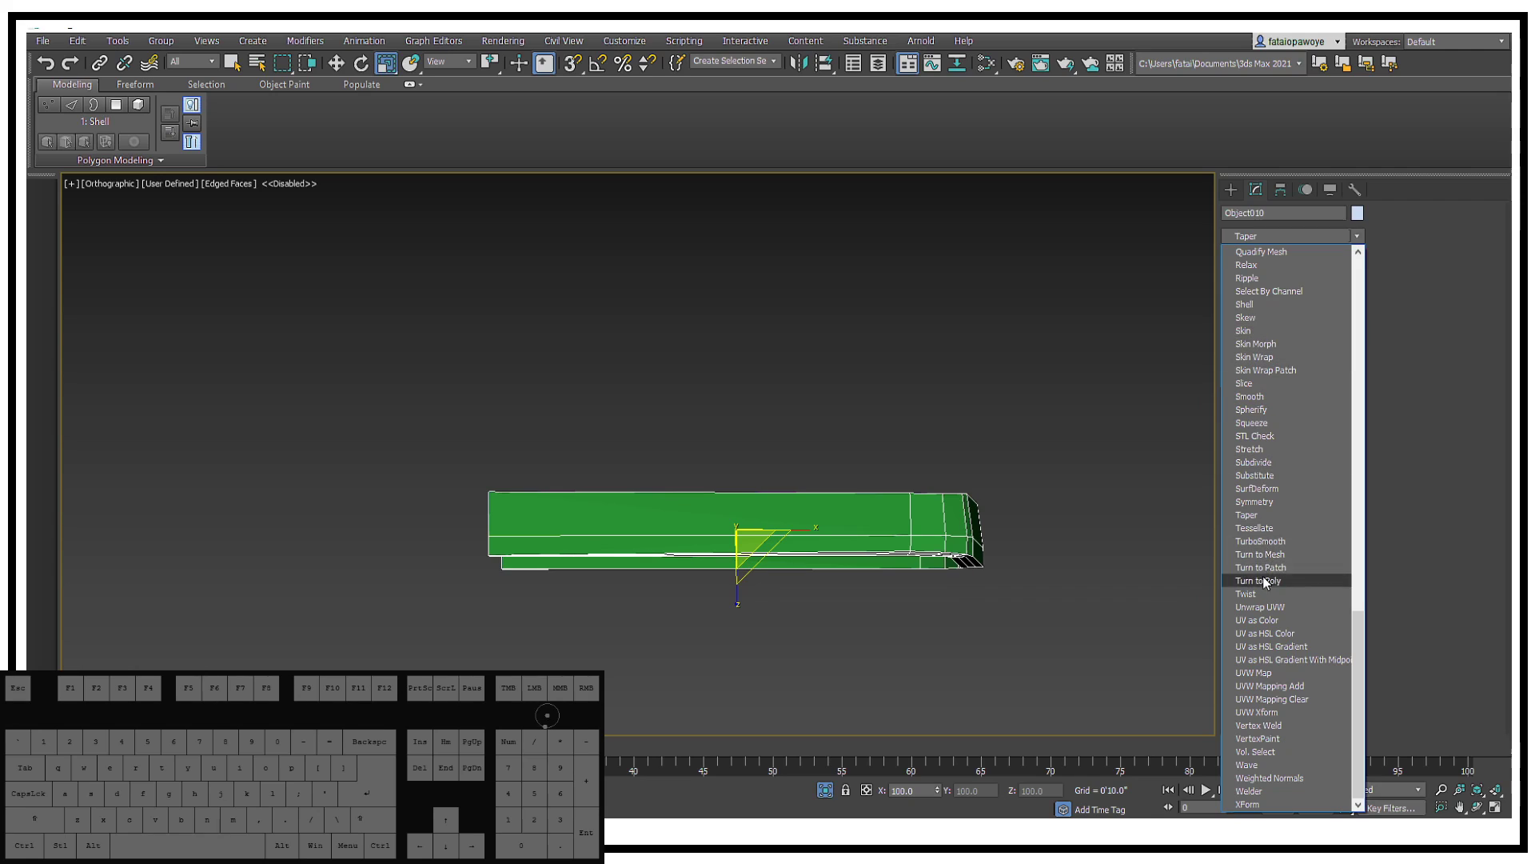
pyautogui.click(1289, 540)
pyautogui.keyDown('alt'); pyautogui.moveTo(1037, 502); pyautogui.dragTo(1129, 511, button='middle'); pyautogui.keyUp('alt')
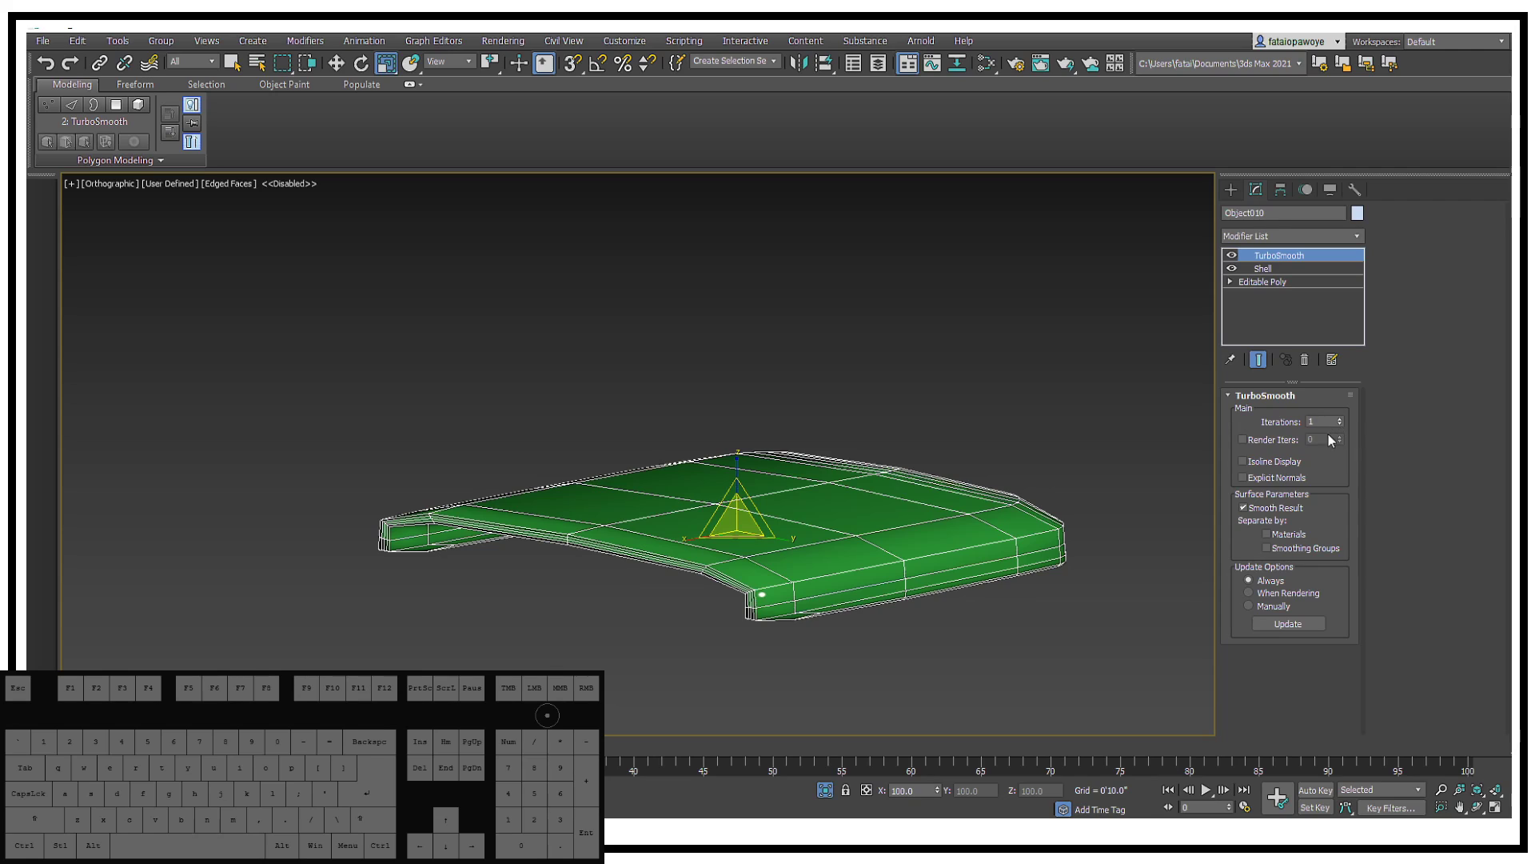
pyautogui.click(1341, 419)
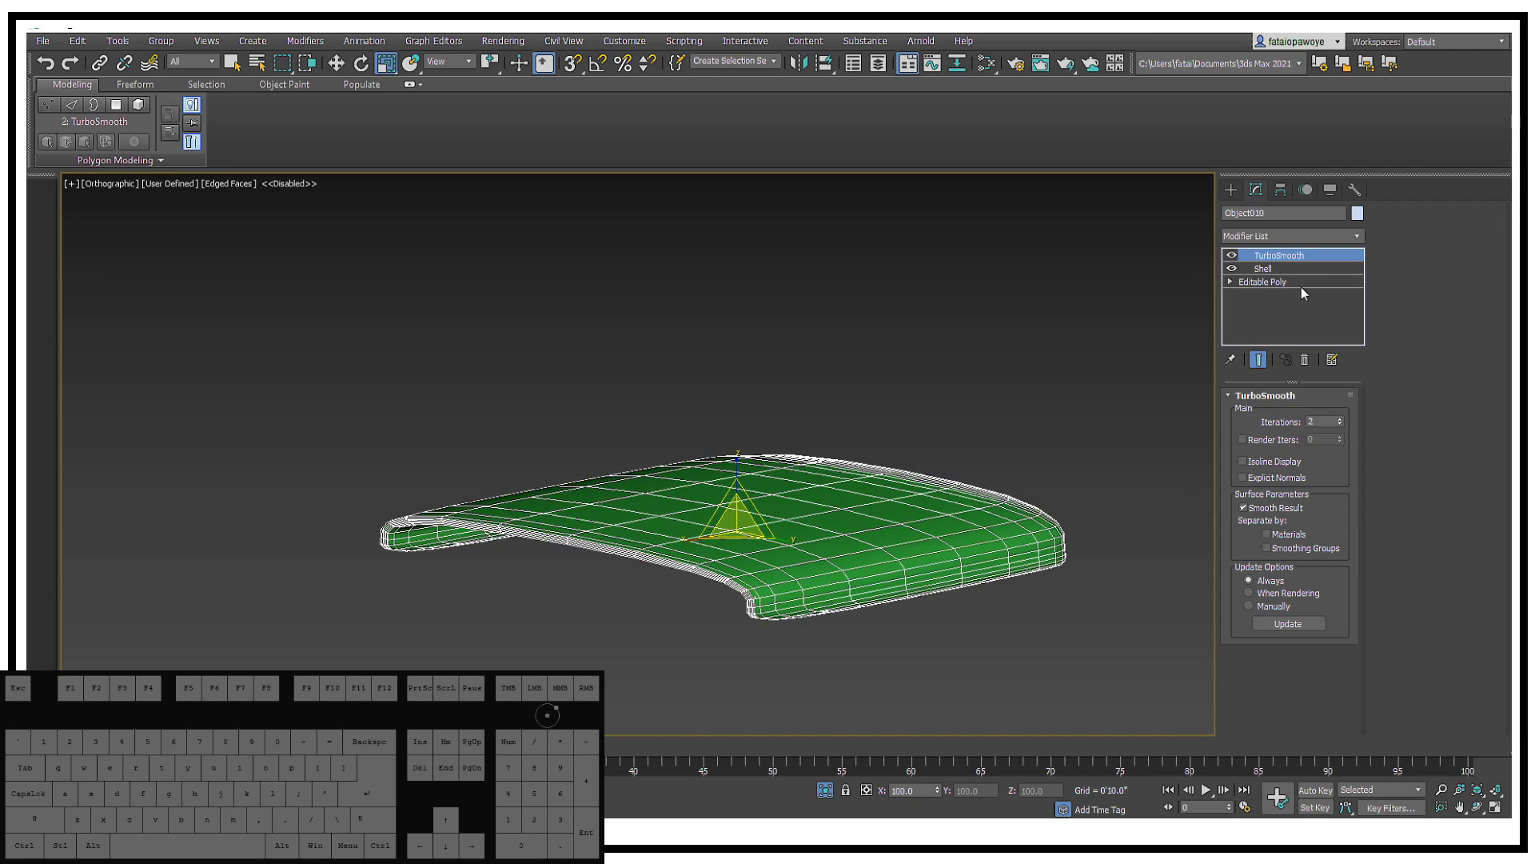
pyautogui.keyDown('alt'); pyautogui.moveTo(1092, 414); pyautogui.dragTo(995, 412, button='middle'); pyautogui.keyUp('alt')
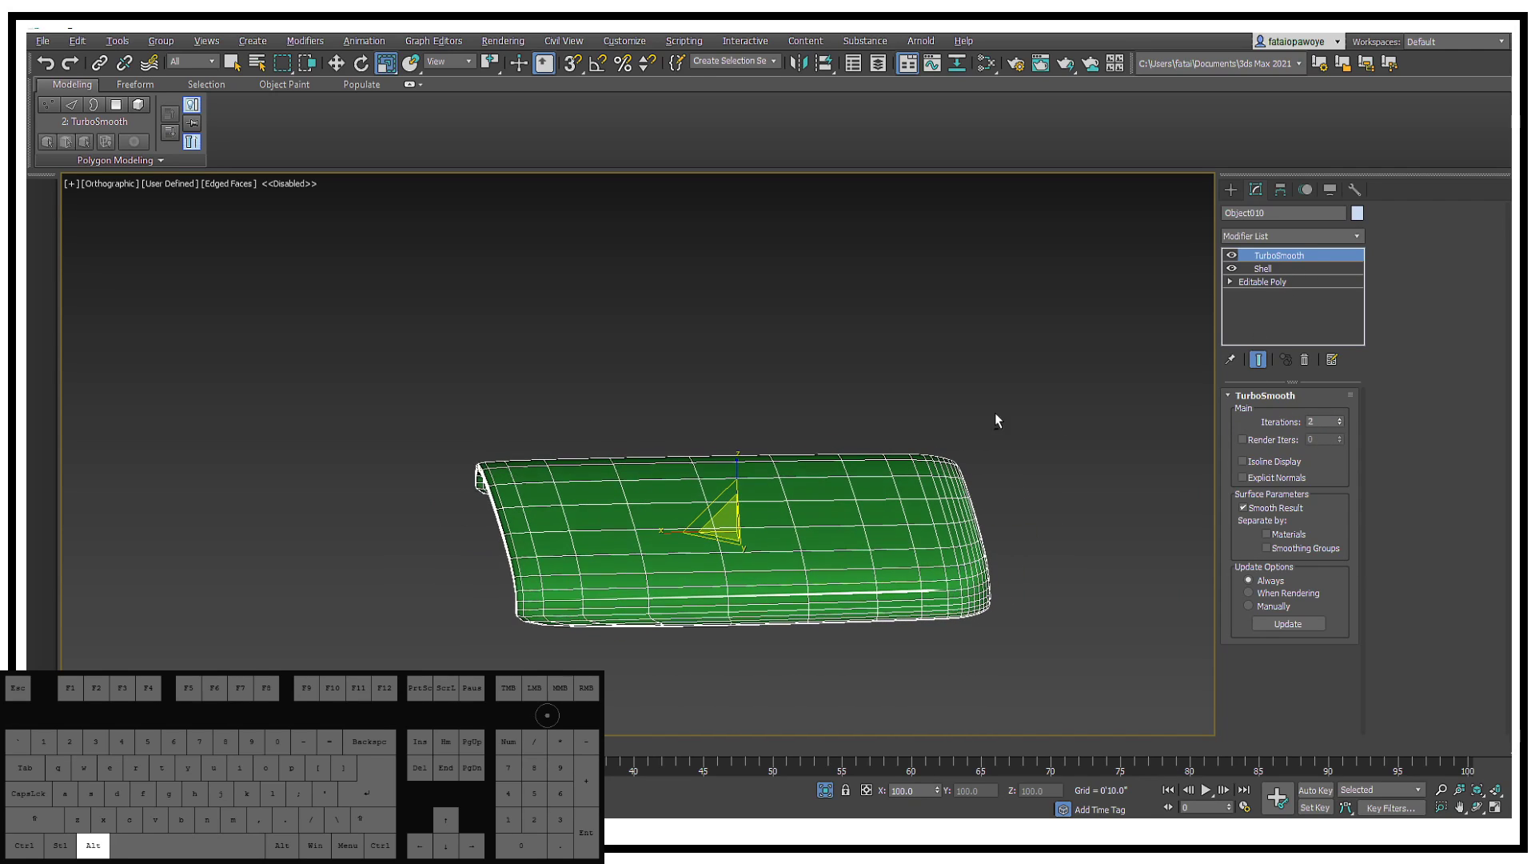
# Step: Set the outer amount of the panel's Shell modifier to 0'0.31"
pyautogui.click(1286, 269)
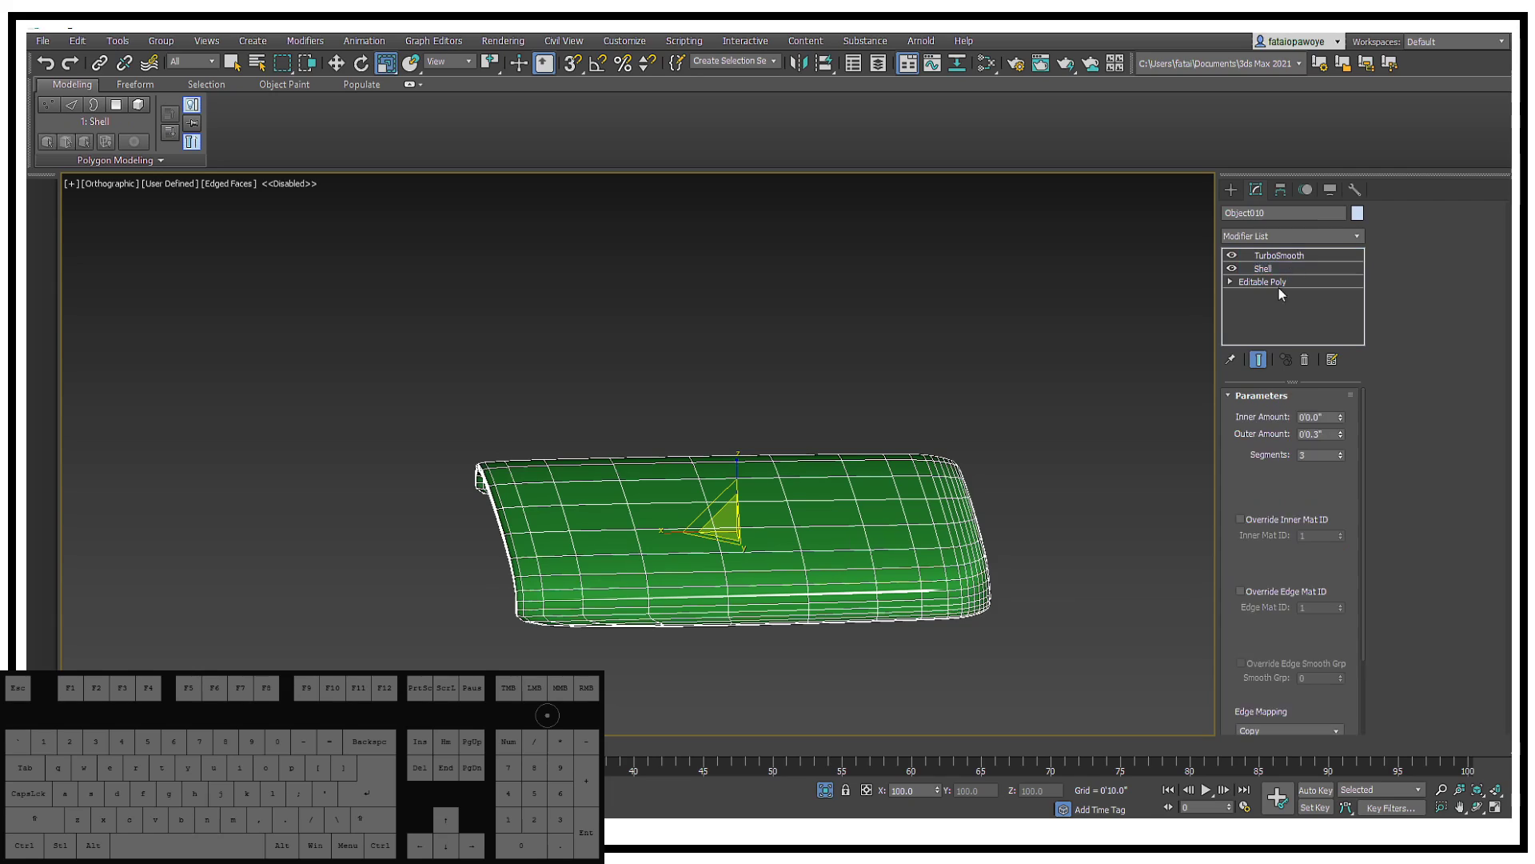
pyautogui.click(1341, 432)
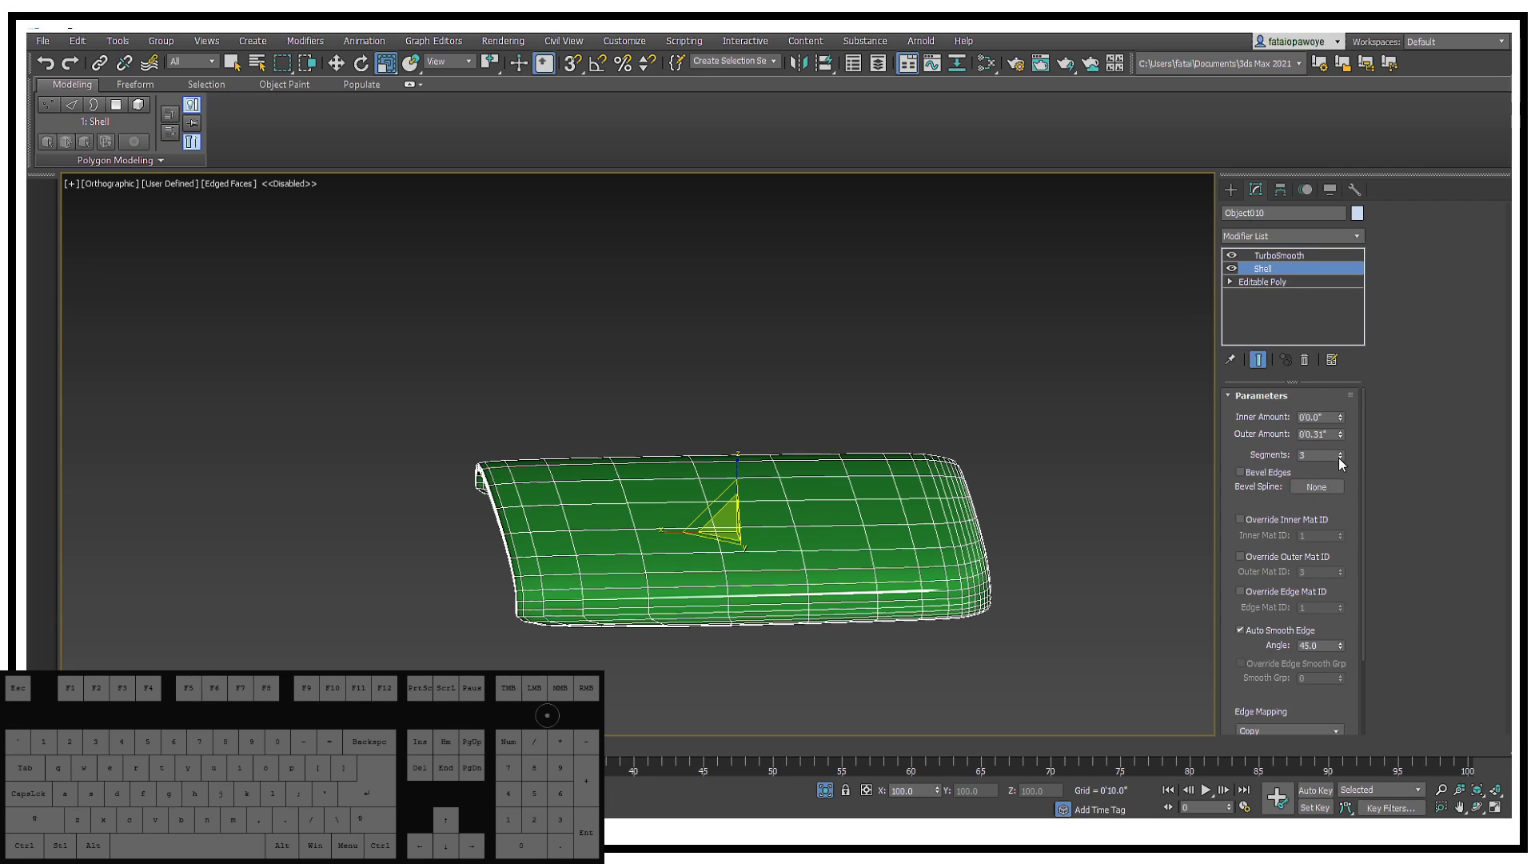
# Step: Set the panel's Shell segments to 4 and insert a Swift Loop edge loop close to the base mesh's open end
pyautogui.click(1341, 452)
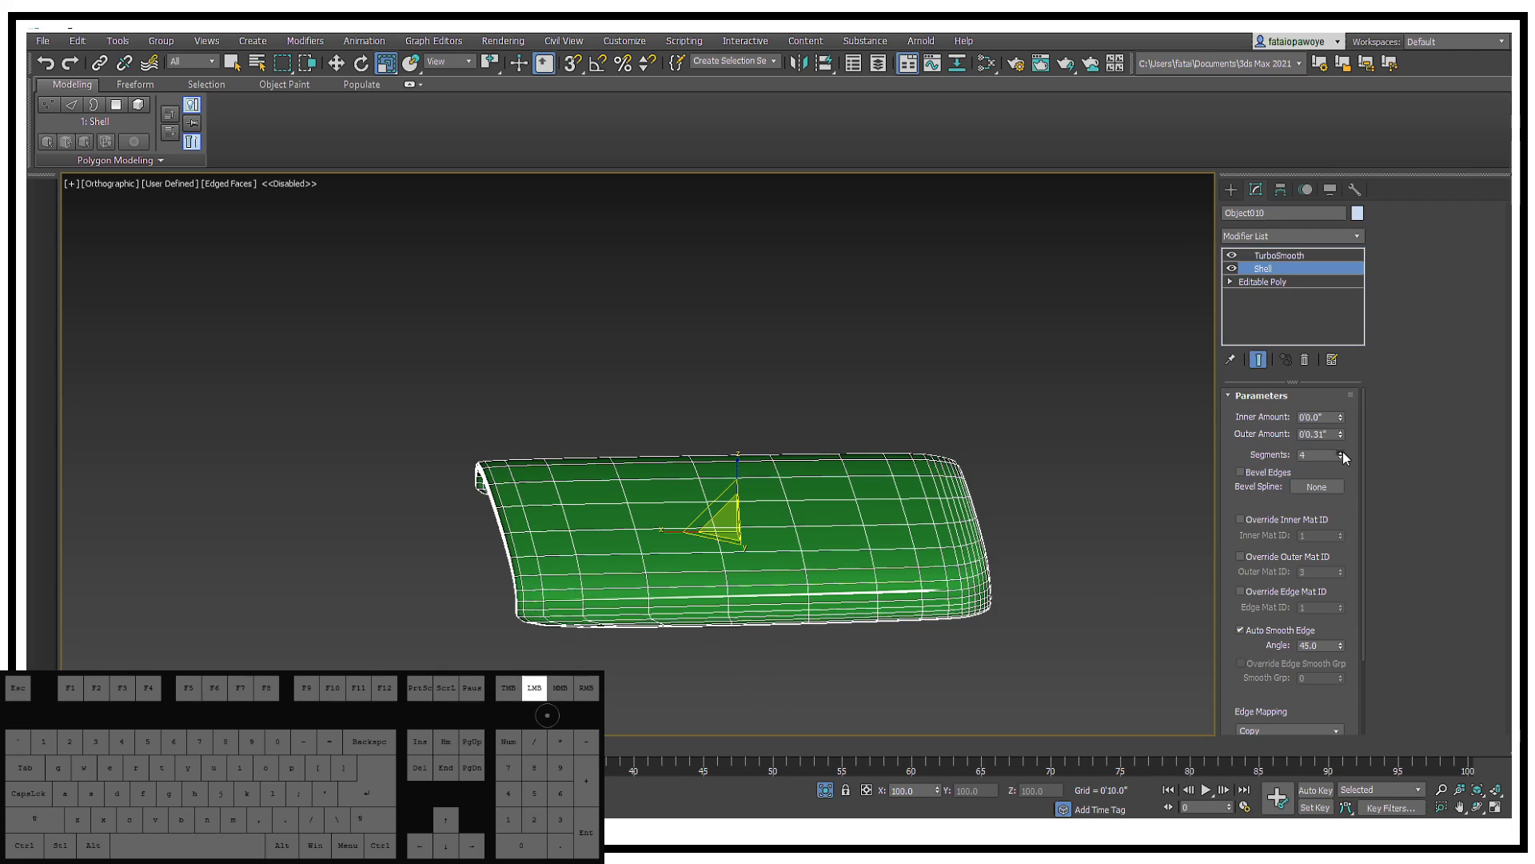
pyautogui.click(1271, 285)
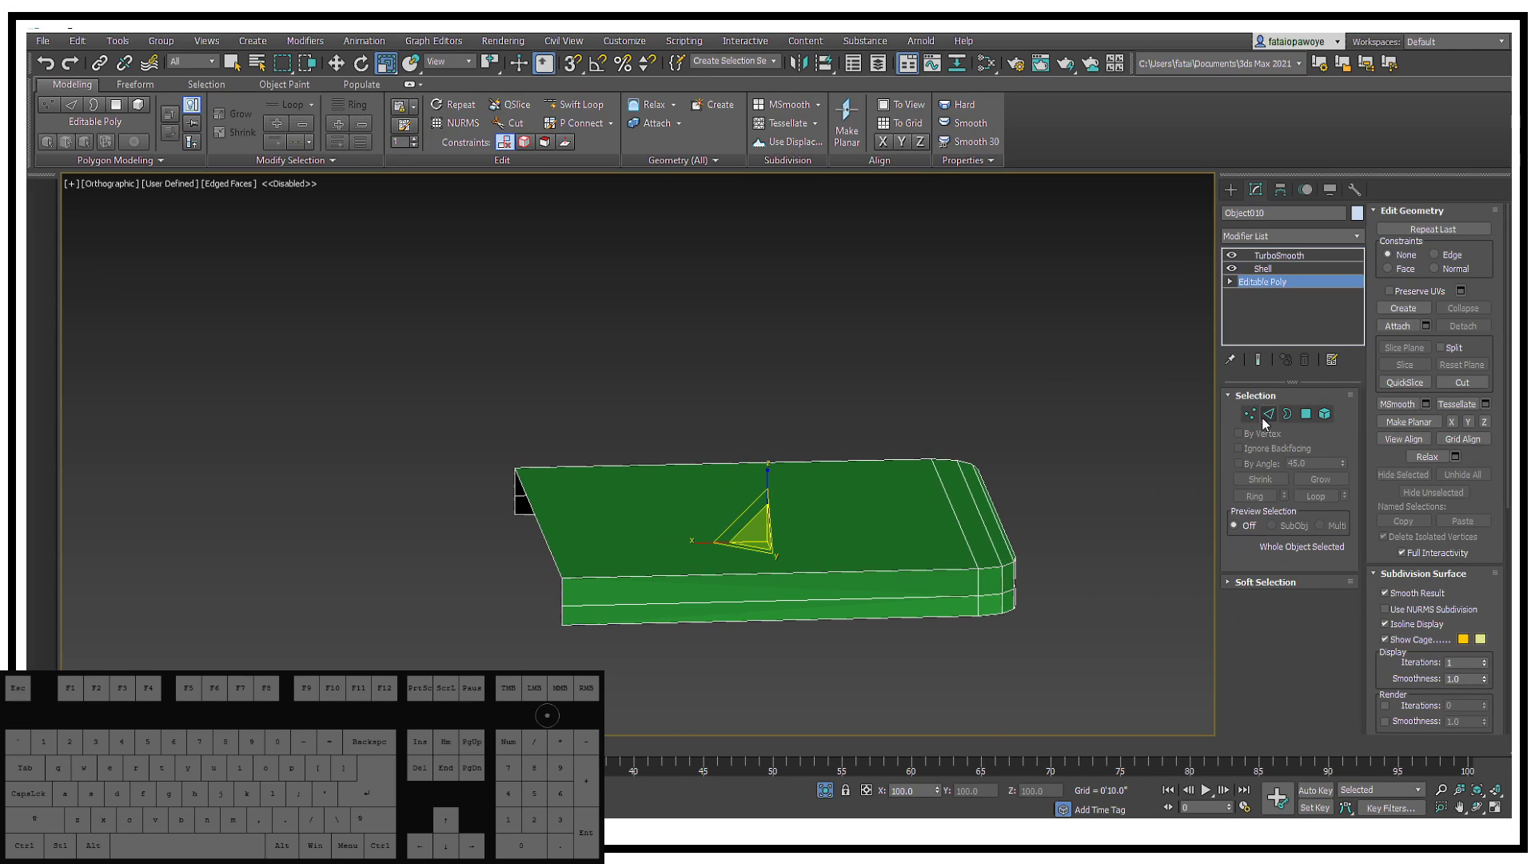
pyautogui.click(1267, 413)
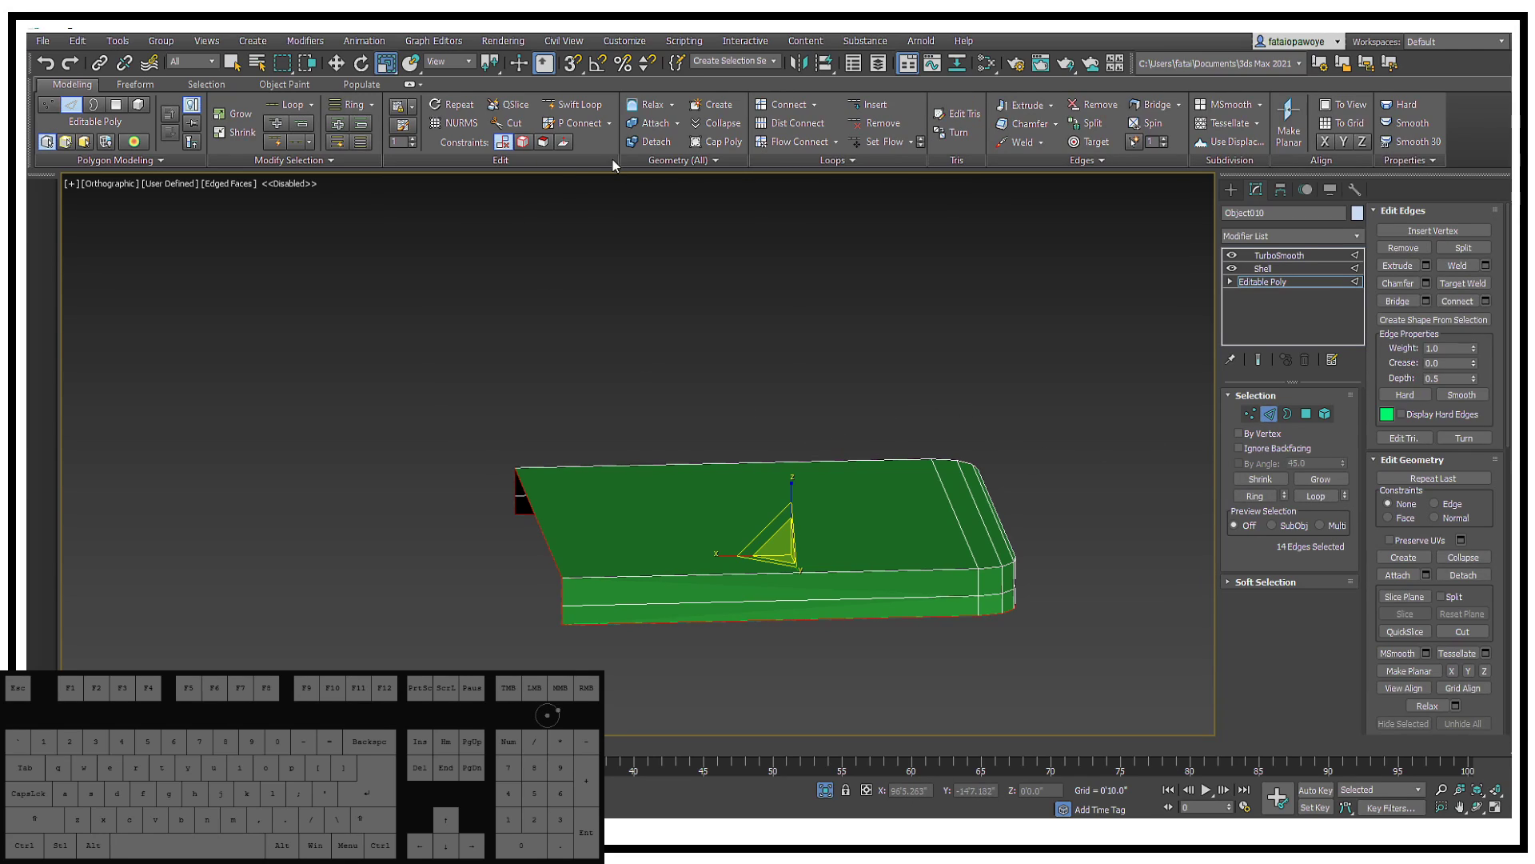
pyautogui.click(571, 105)
pyautogui.keyDown('alt'); pyautogui.moveTo(569, 294); pyautogui.dragTo(548, 463, button='middle'); pyautogui.keyUp('alt')
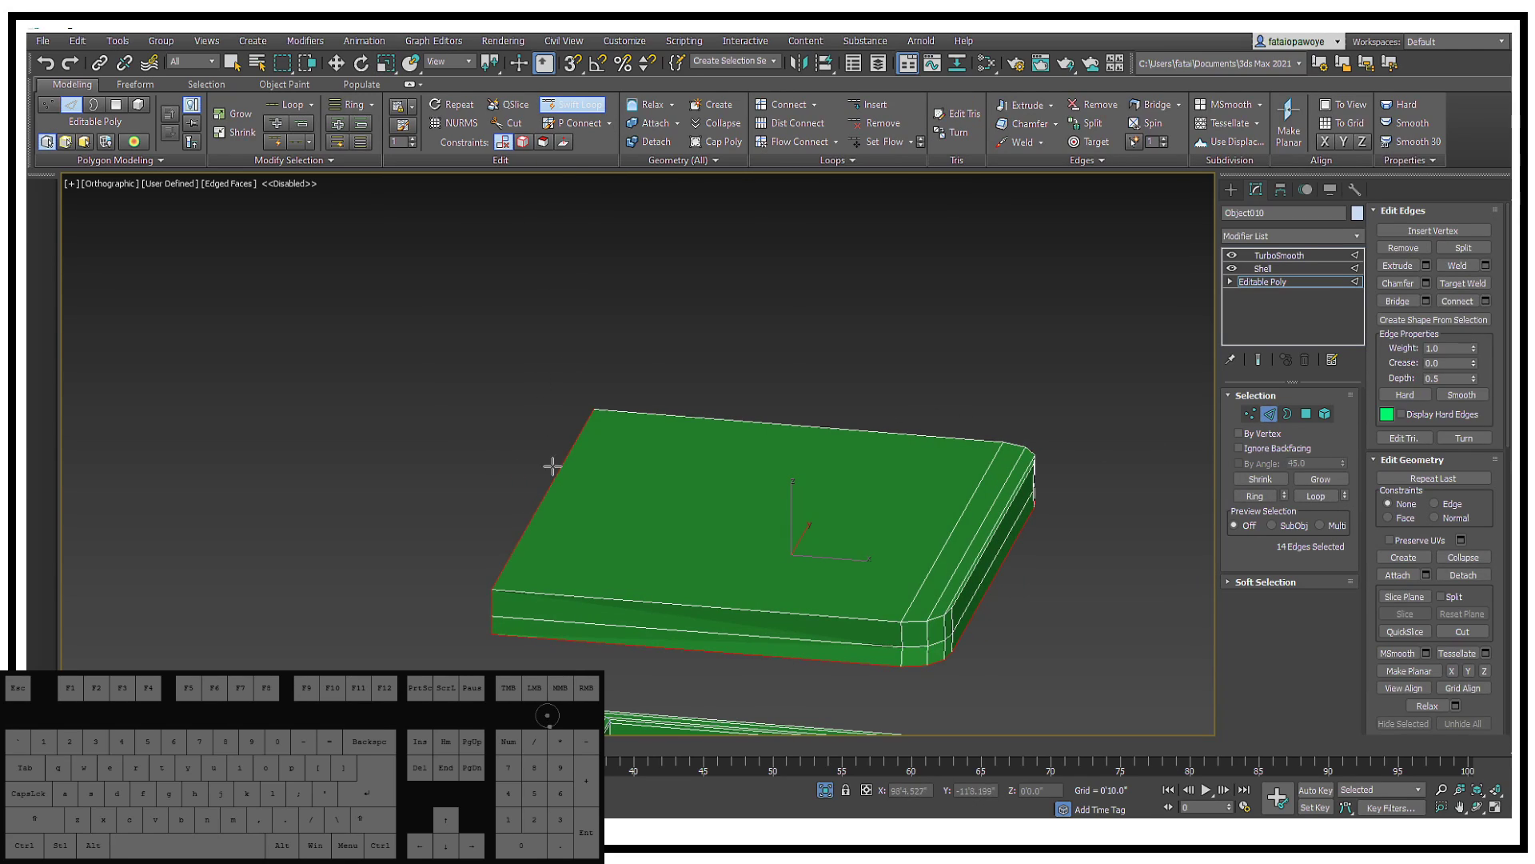
pyautogui.keyDown('alt'); pyautogui.moveTo(503, 591); pyautogui.dragTo(566, 630, button='middle'); pyautogui.keyUp('alt')
pyautogui.click(563, 629)
pyautogui.rightClick(559, 628)
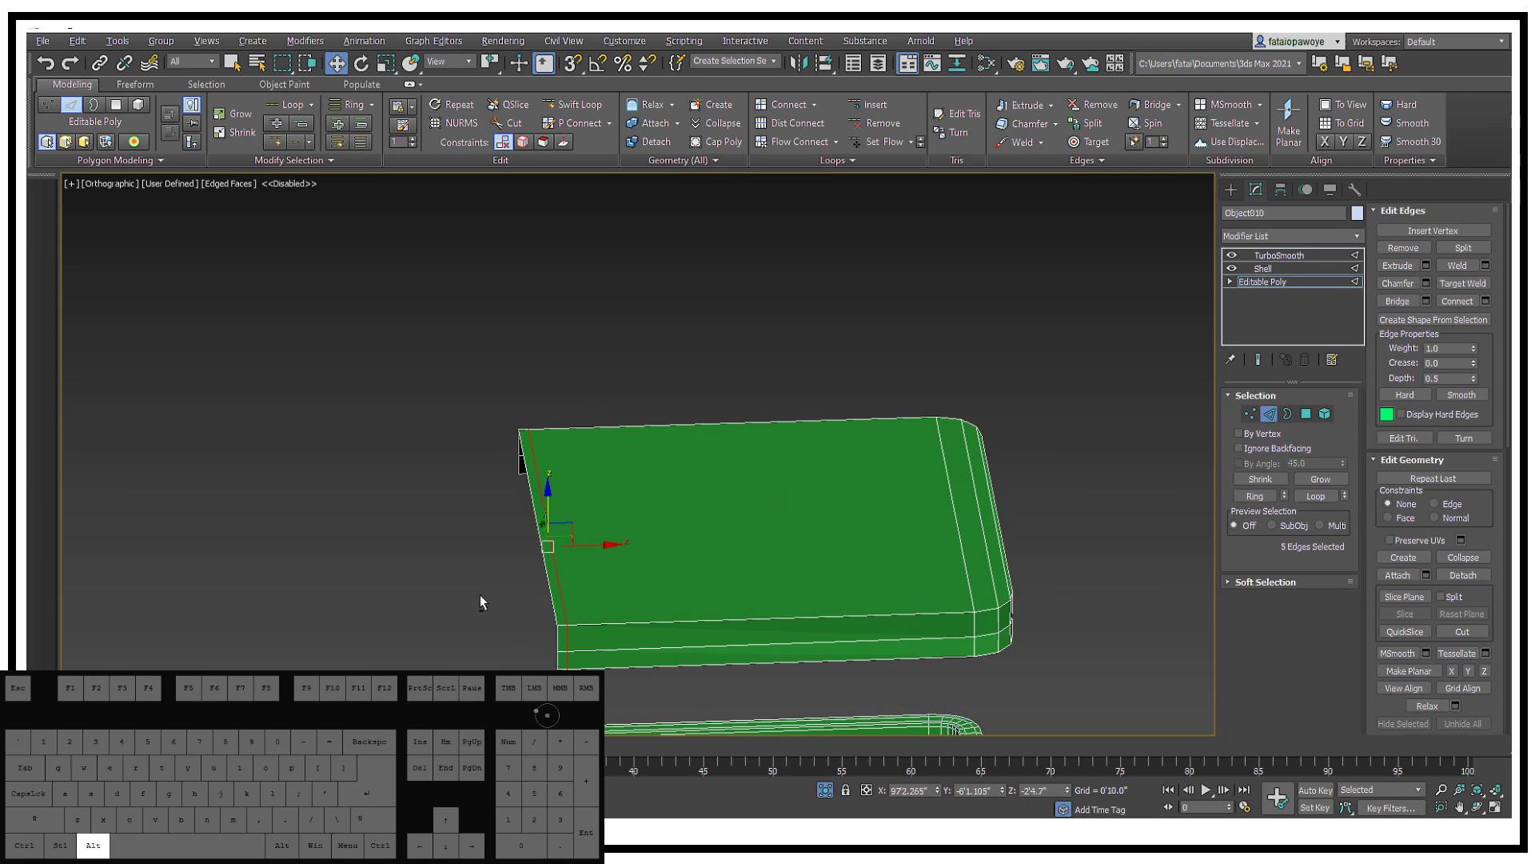
pyautogui.keyDown('alt'); pyautogui.moveTo(480, 598); pyautogui.dragTo(772, 583, button='middle'); pyautogui.keyUp('alt')
pyautogui.click(832, 470)
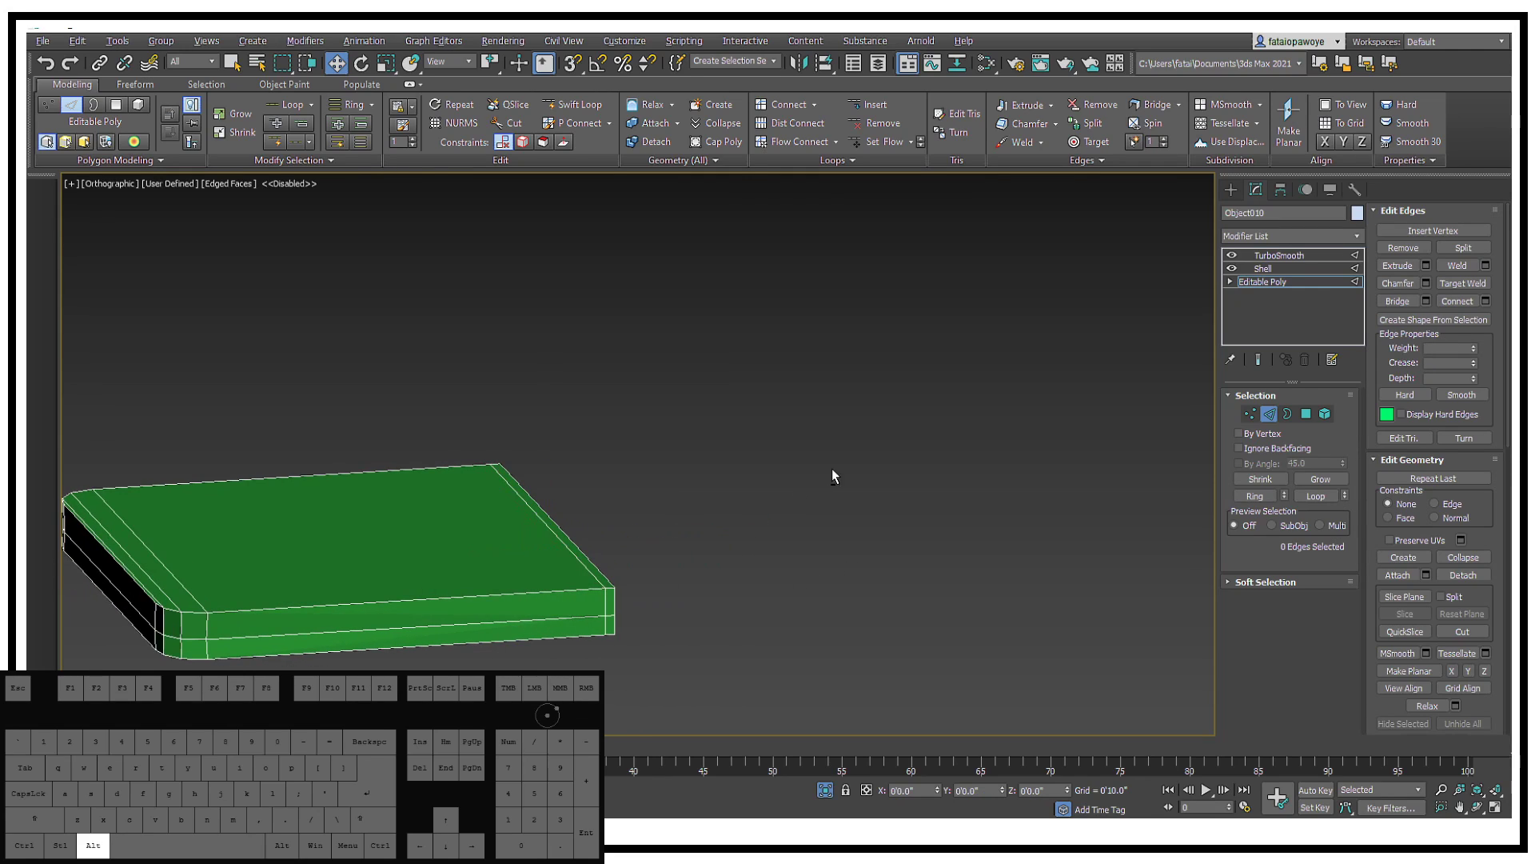
pyautogui.keyDown('alt'); pyautogui.moveTo(832, 470); pyautogui.dragTo(792, 519, button='middle'); pyautogui.keyUp('alt')
# Step: Set the outer amount of the panel's Shell to 0'0.03" and display the model shaded without edges
pyautogui.click(1289, 255)
pyautogui.keyDown('alt'); pyautogui.moveTo(808, 357); pyautogui.dragTo(853, 347, button='middle'); pyautogui.keyUp('alt')
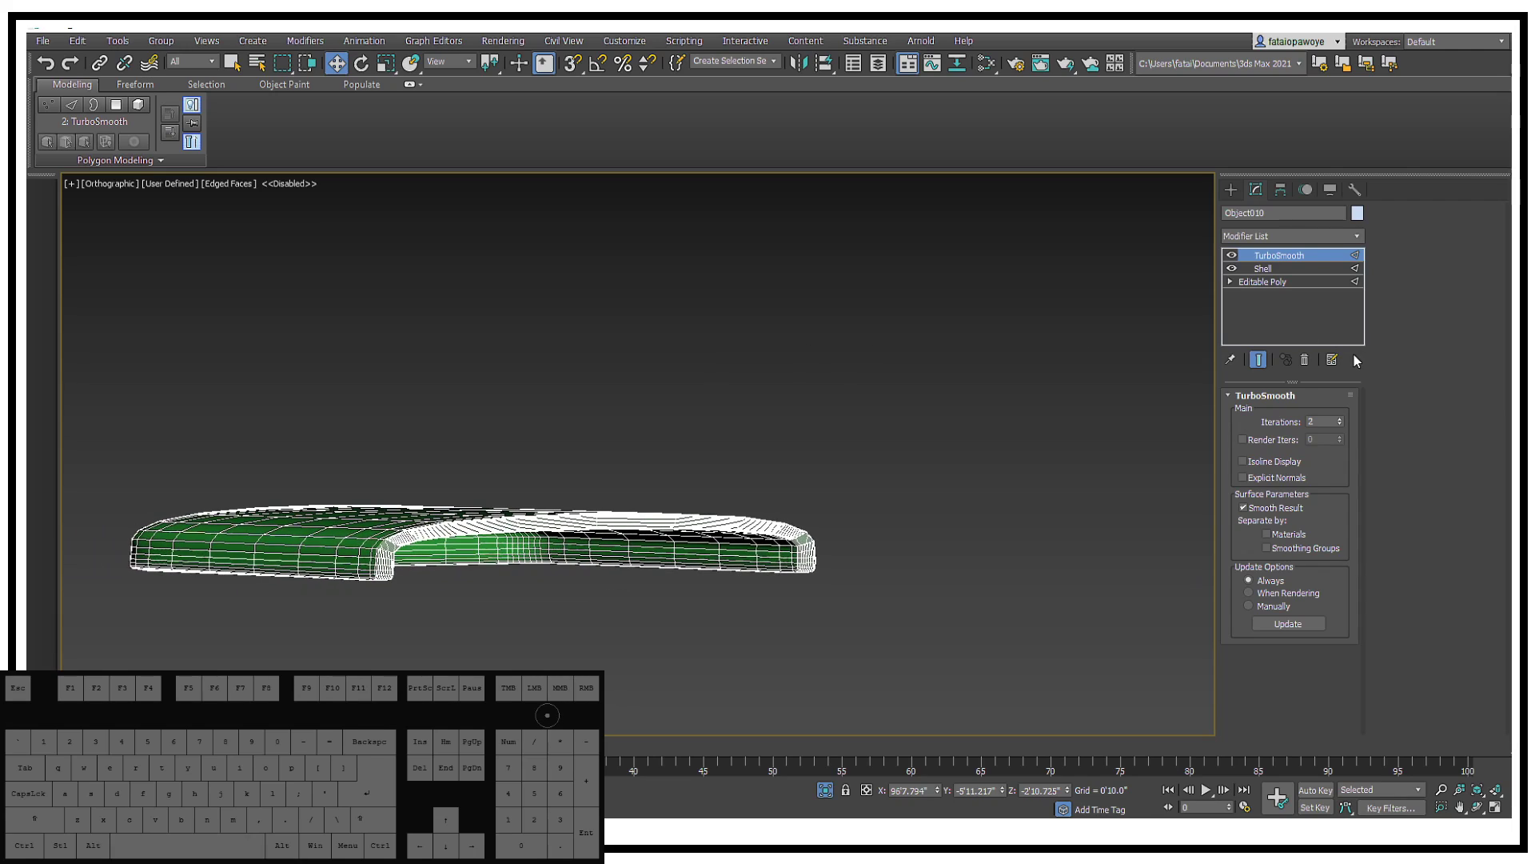
pyautogui.click(1316, 269)
pyautogui.moveTo(1340, 432); pyautogui.dragTo(1342, 456)
pyautogui.keyDown('alt'); pyautogui.moveTo(941, 502); pyautogui.dragTo(951, 454, button='middle'); pyautogui.keyUp('alt')
pyautogui.moveTo(837, 451)
pyautogui.mouseDown(button='middle')
pyautogui.moveTo(1093, 411)
pyautogui.moveTo(1023, 363)
pyautogui.moveTo(982, 428)
pyautogui.moveTo(982, 463)
pyautogui.mouseUp(button='middle')
pyautogui.click(1023, 364)
pyautogui.press('F3')
pyautogui.press('F3')
pyautogui.press('F3')
pyautogui.press('F3')
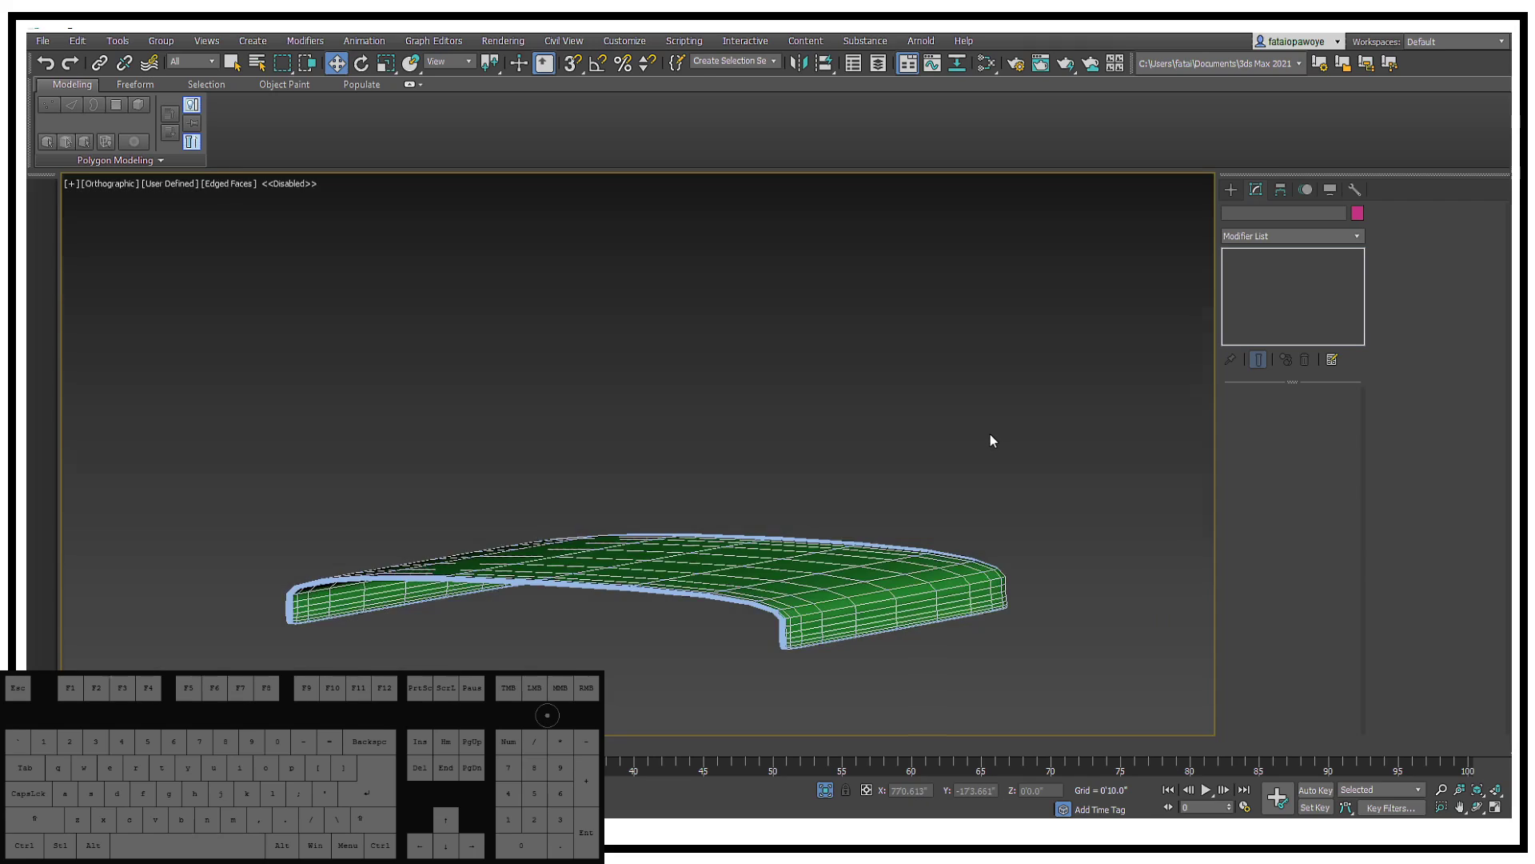
pyautogui.scroll(-2, 951, 467)
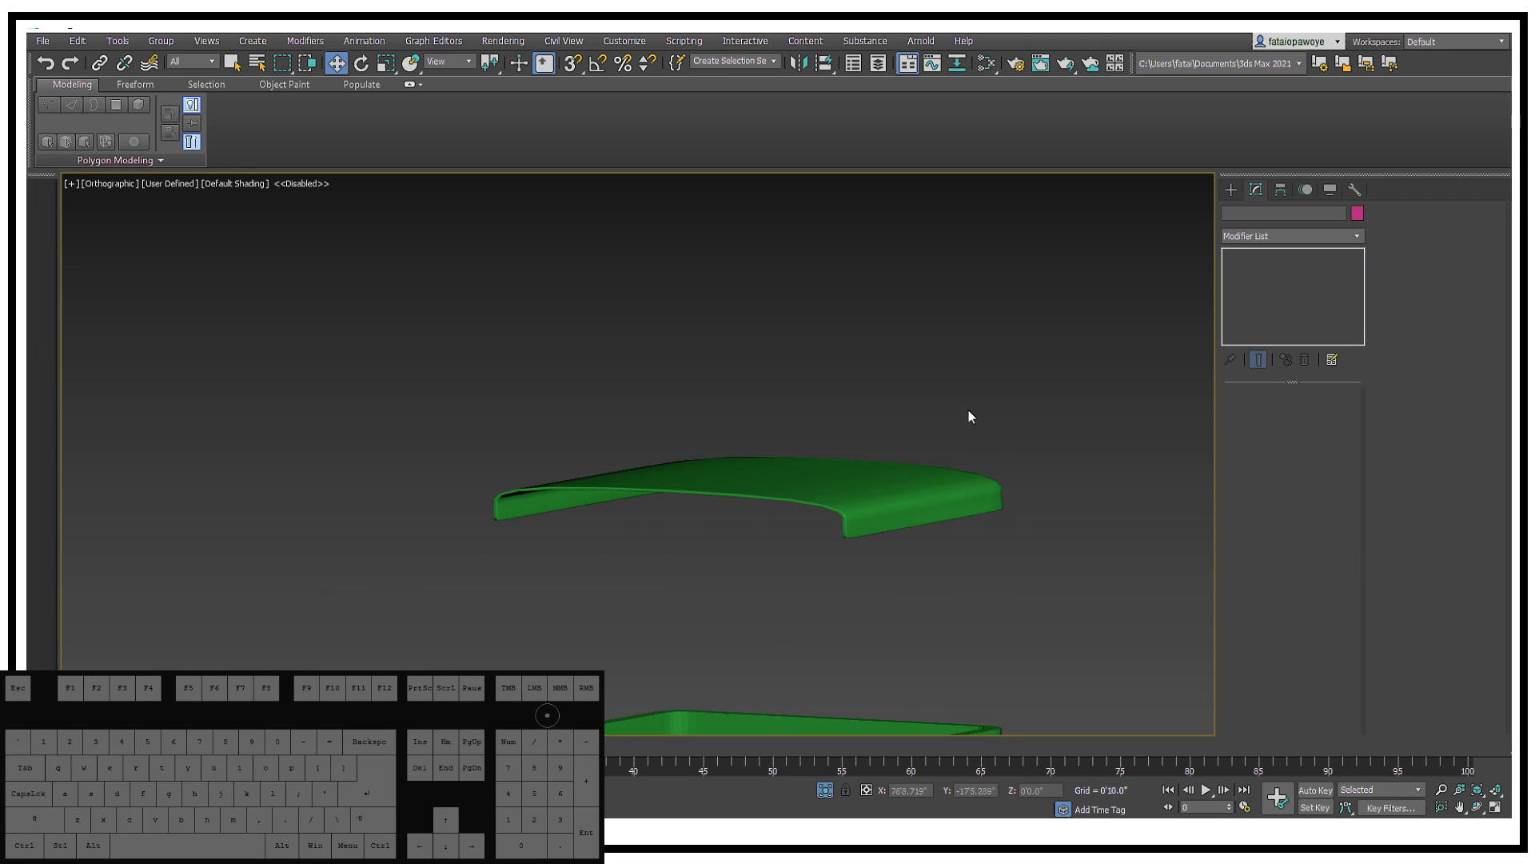
pyautogui.keyDown('alt'); pyautogui.moveTo(1009, 465); pyautogui.dragTo(698, 594, button='middle'); pyautogui.keyUp('alt')
# Step: Assign the existing black physical material to the smoothed top panel
pyautogui.click(813, 325)
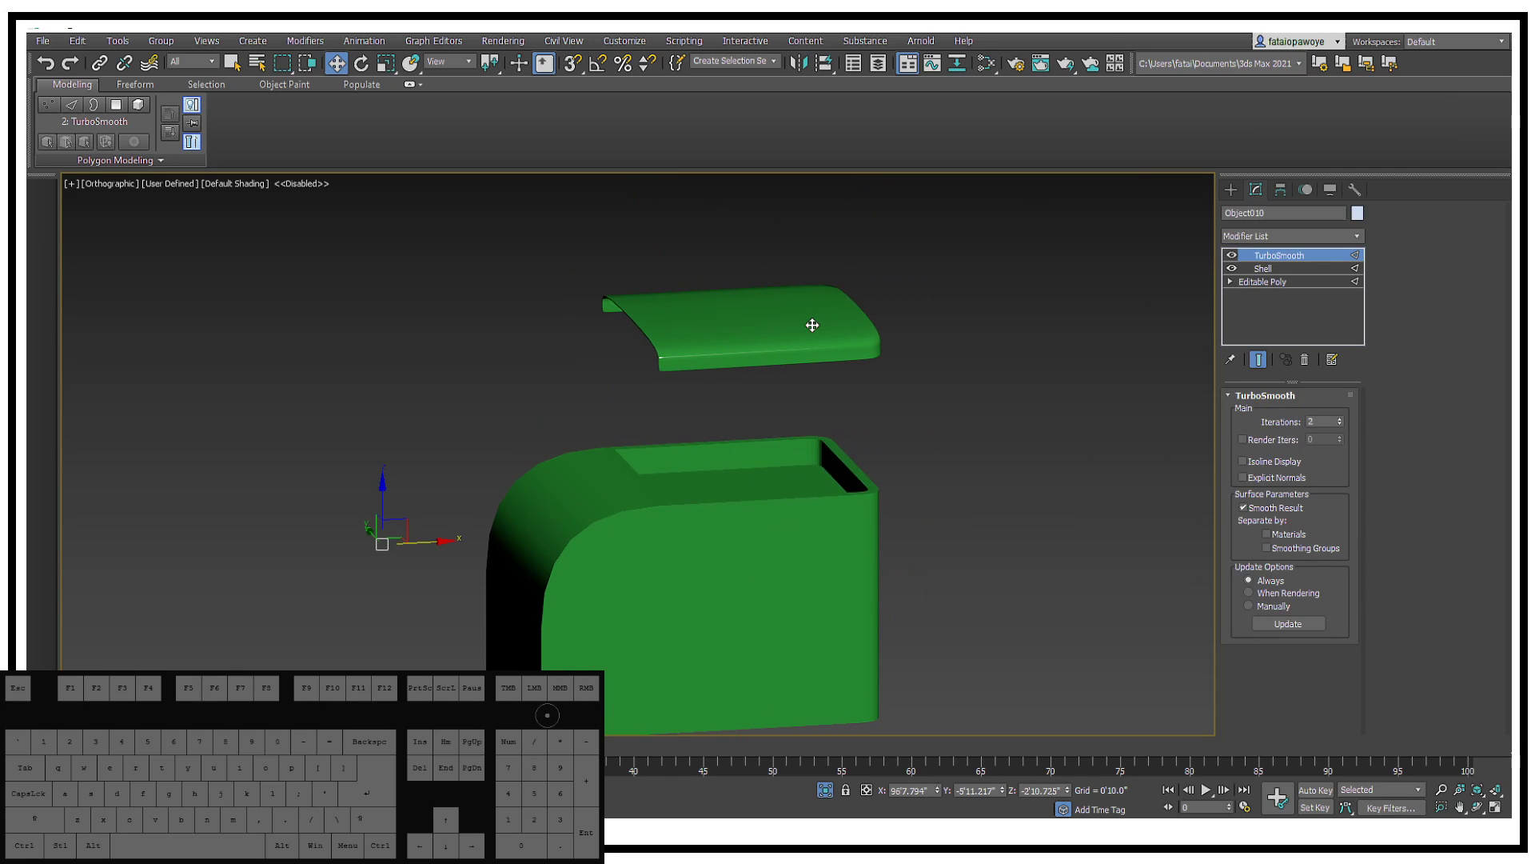
pyautogui.moveTo(813, 325); pyautogui.dragTo(801, 370, button='middle')
pyautogui.press('m')
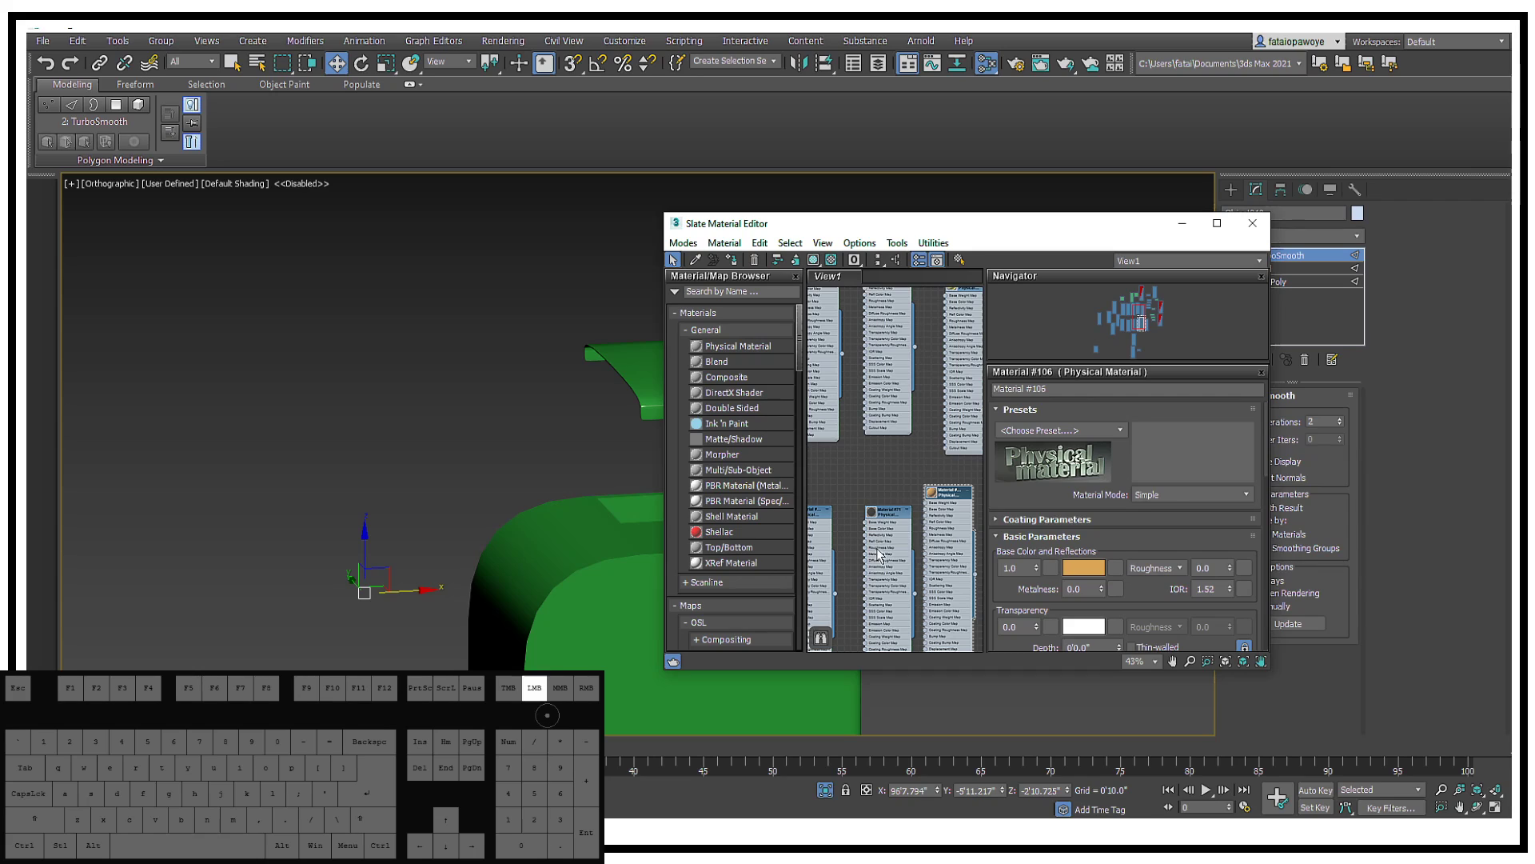
pyautogui.click(880, 553)
pyautogui.click(731, 263)
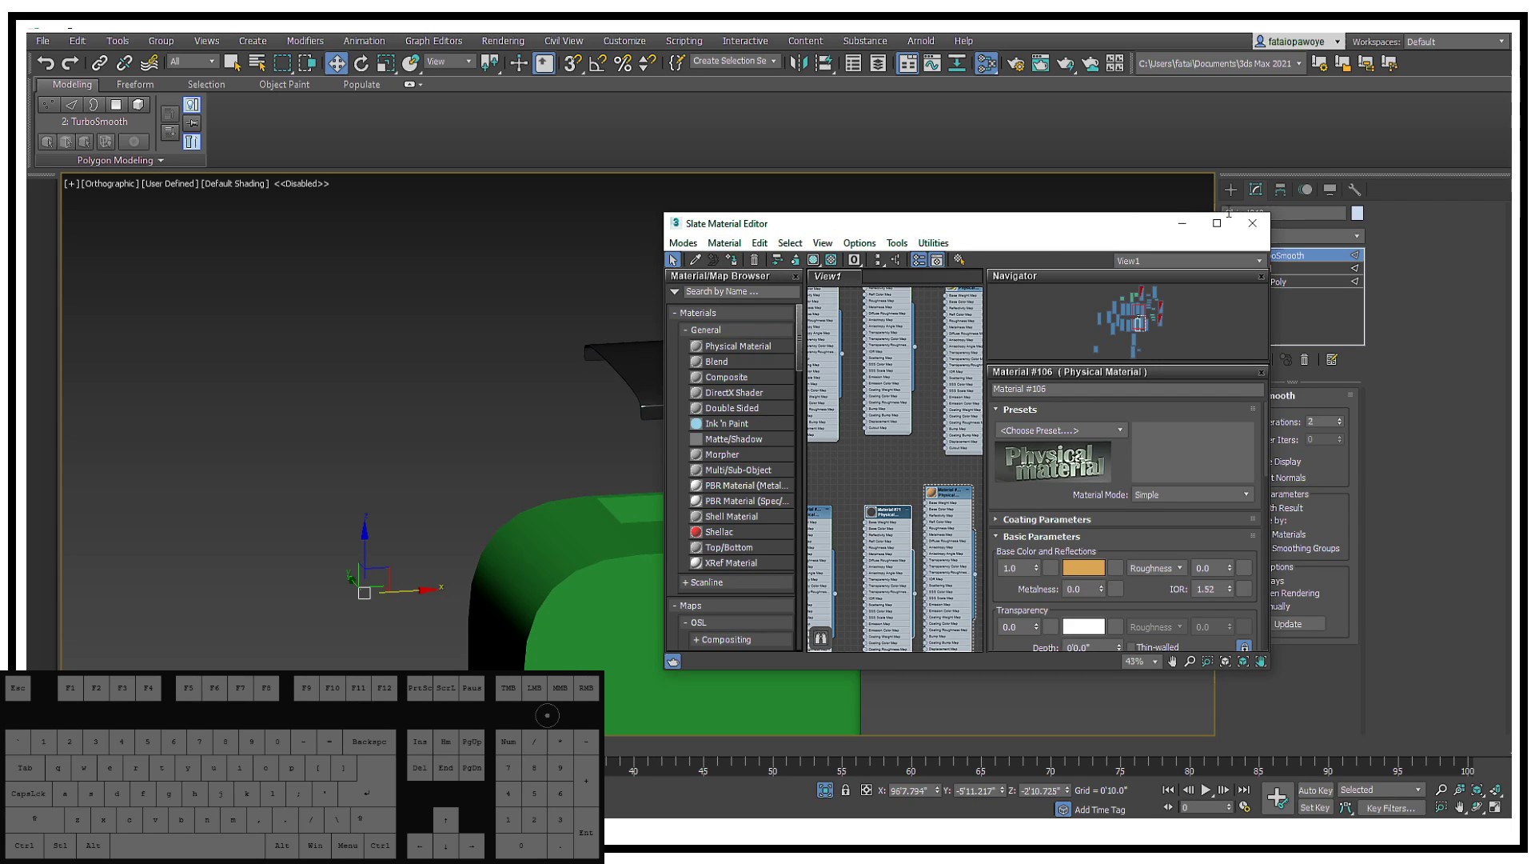
pyautogui.click(1252, 223)
# Step: Center the panel's pivot to the object
pyautogui.click(1280, 189)
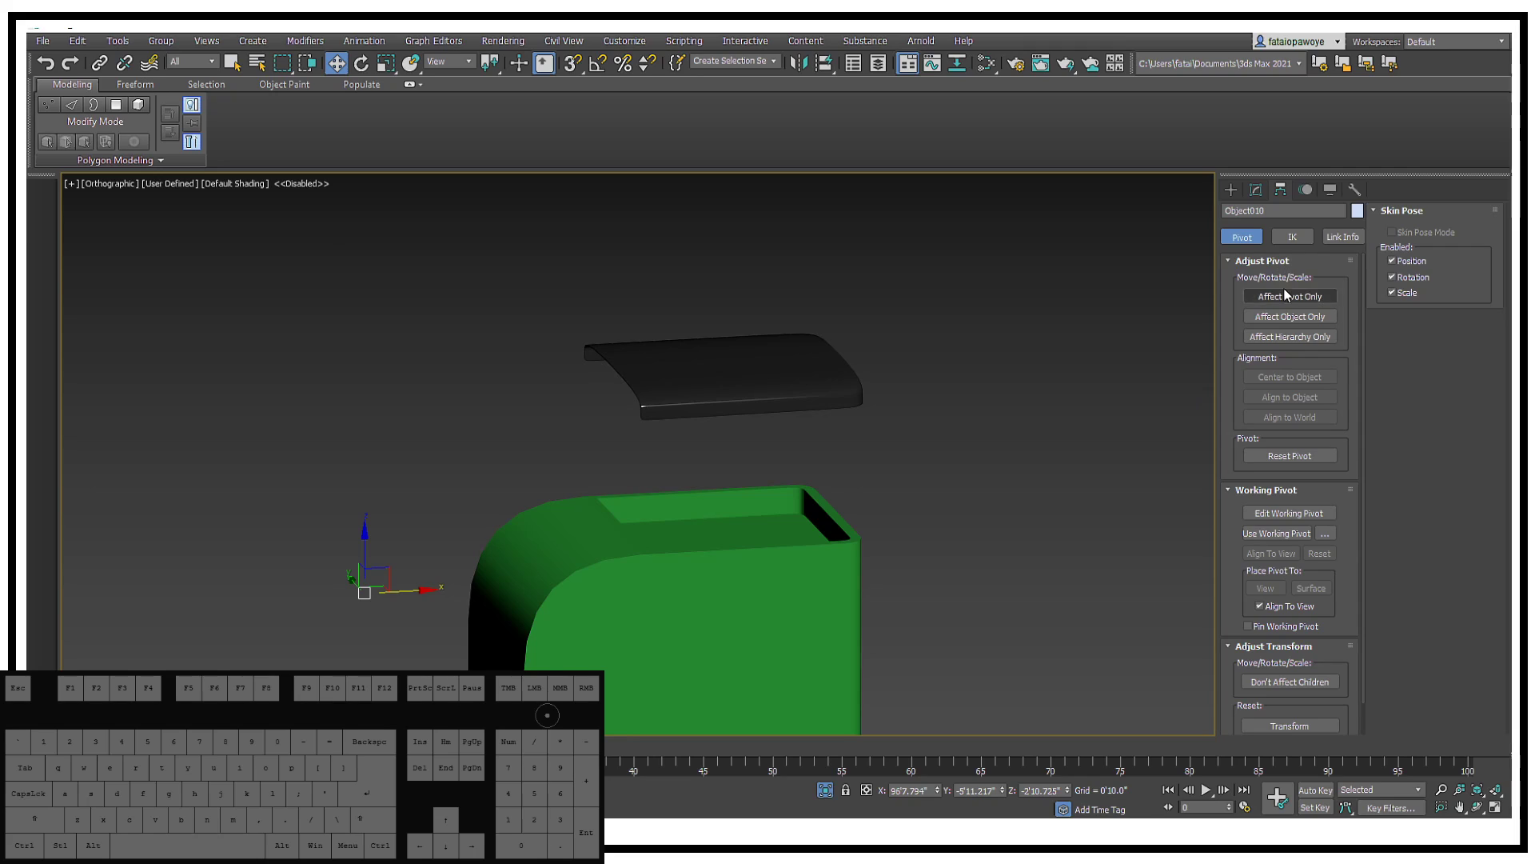
pyautogui.click(1289, 297)
pyautogui.click(1289, 376)
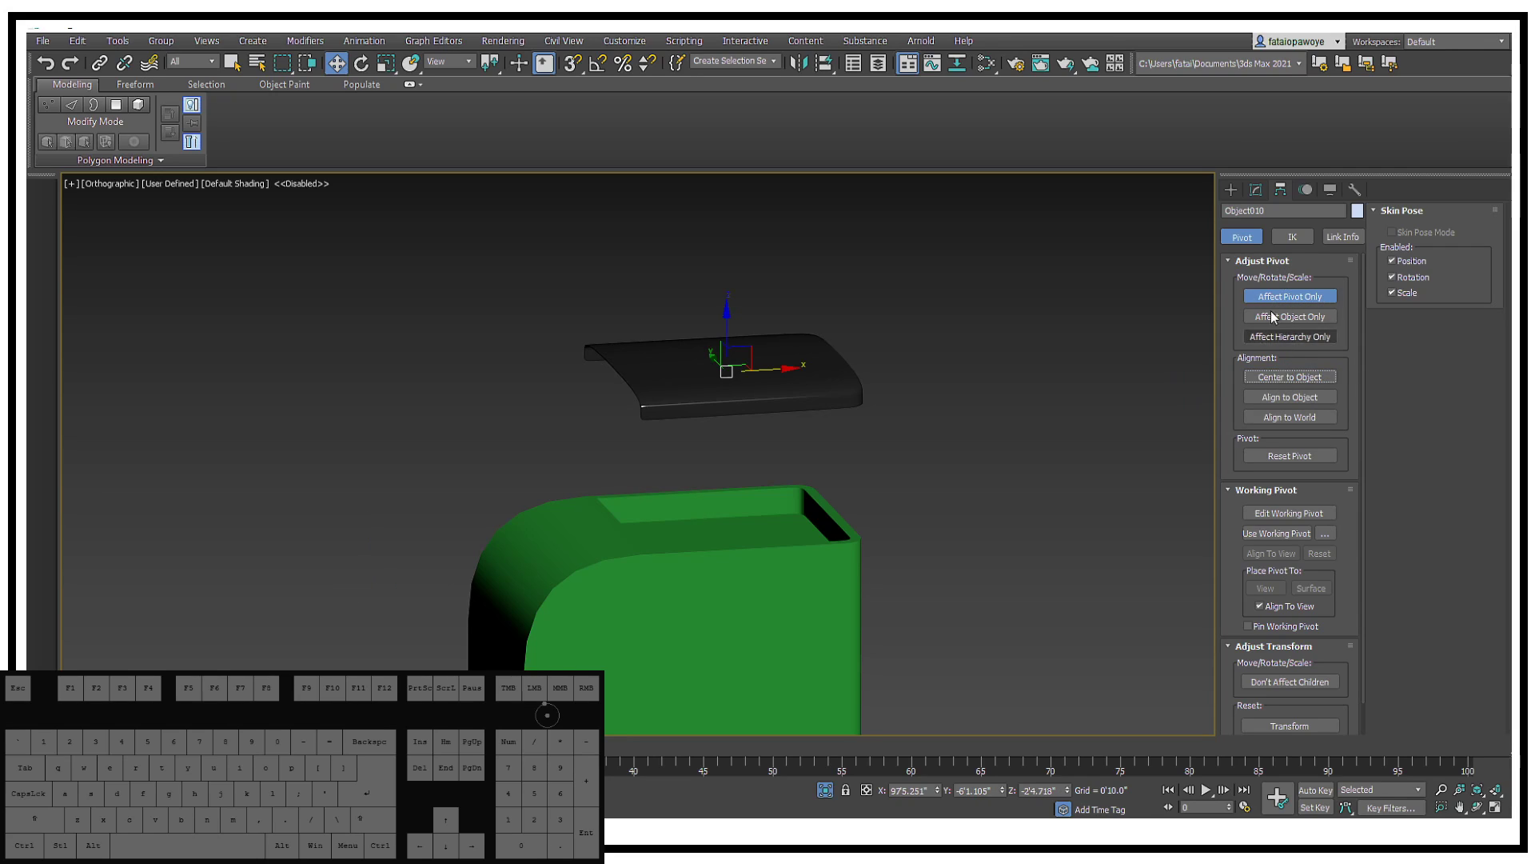
pyautogui.click(1231, 190)
# Step: Lower the black panel onto the top opening of the green rear body
pyautogui.keyDown('alt'); pyautogui.moveTo(722, 353); pyautogui.dragTo(728, 300, button='middle'); pyautogui.keyUp('alt')
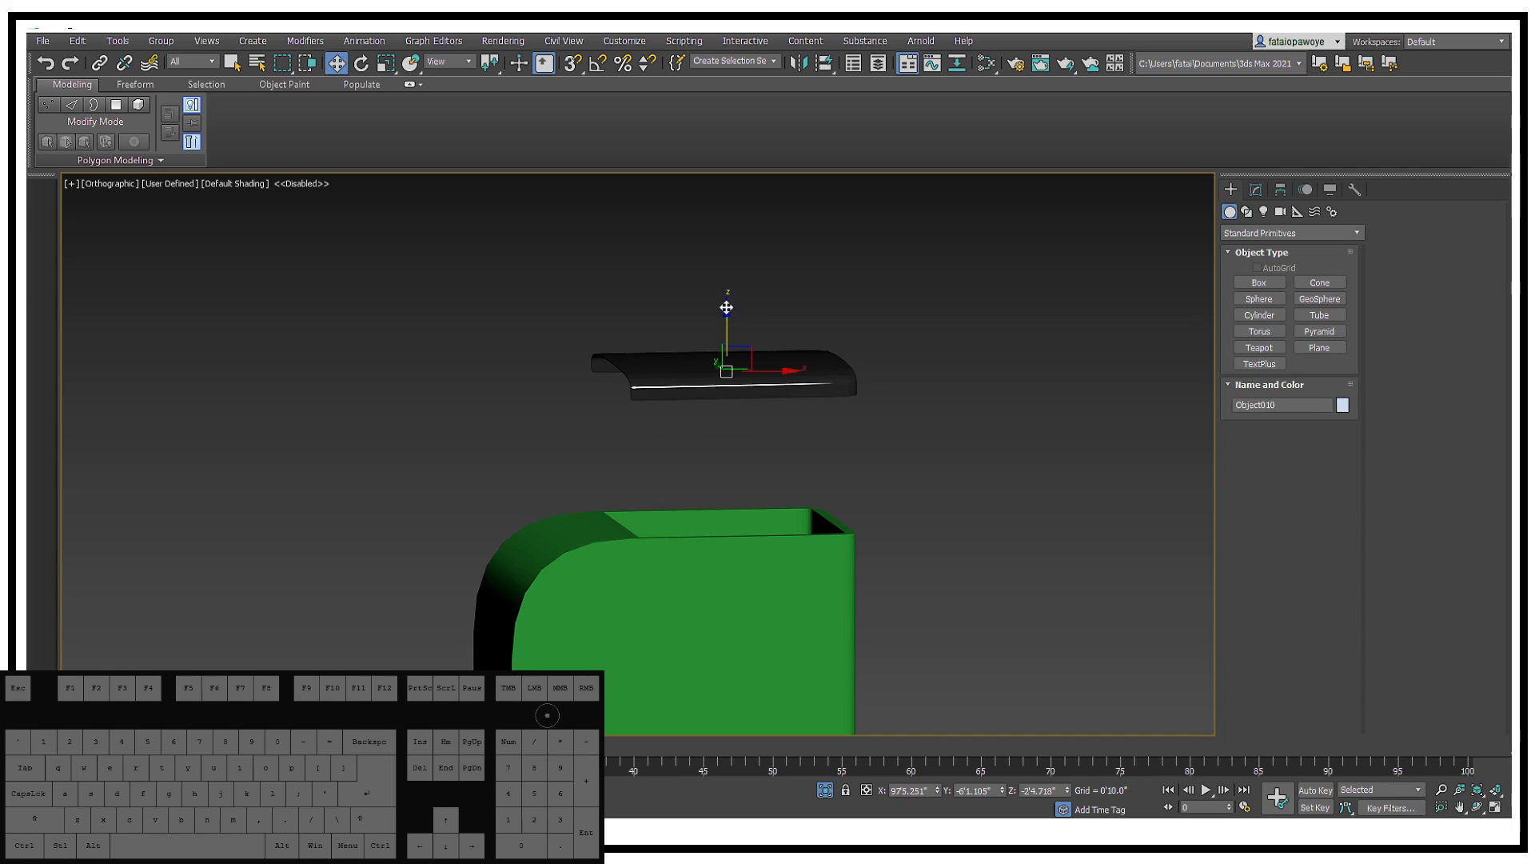
pyautogui.moveTo(726, 307); pyautogui.dragTo(718, 459)
pyautogui.keyDown('alt'); pyautogui.moveTo(718, 459); pyautogui.dragTo(512, 480, button='middle'); pyautogui.keyUp('alt')
# Step: Unhide all vehicle objects and frame the selected panel behind the seat
pyautogui.rightClick(782, 382)
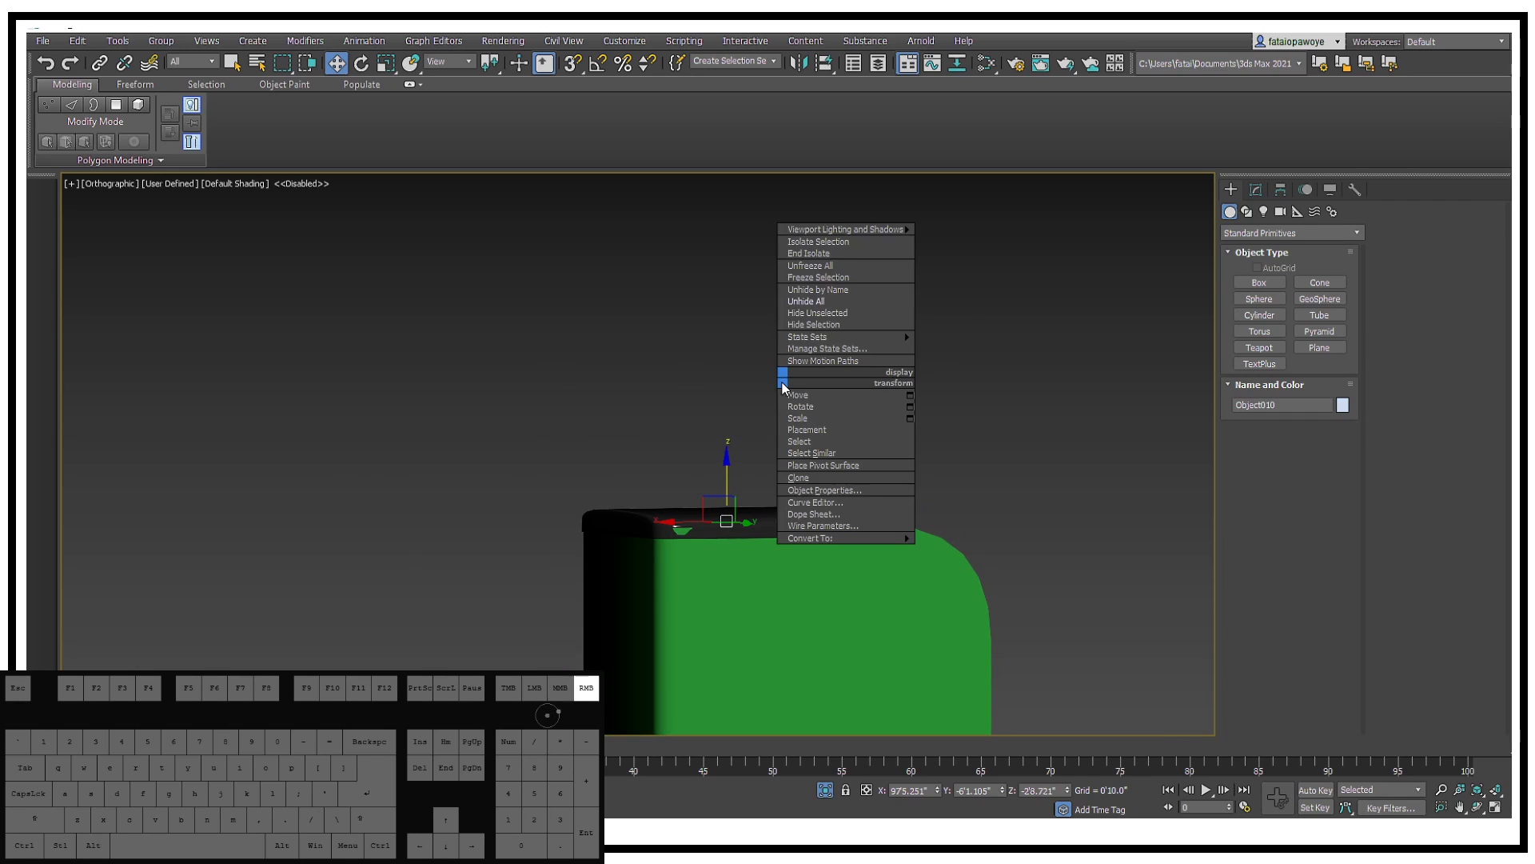
pyautogui.click(819, 300)
pyautogui.press('z')
pyautogui.keyDown('alt'); pyautogui.moveTo(698, 376); pyautogui.dragTo(1074, 334, button='middle'); pyautogui.keyUp('alt')
pyautogui.scroll(4, 999, 391)
pyautogui.keyDown('alt'); pyautogui.moveTo(881, 391); pyautogui.dragTo(841, 386, button='middle'); pyautogui.keyUp('alt')
# Step: Turn off the panel's TurboSmooth display and lower the panel slightly further onto the rear body
pyautogui.click(1255, 191)
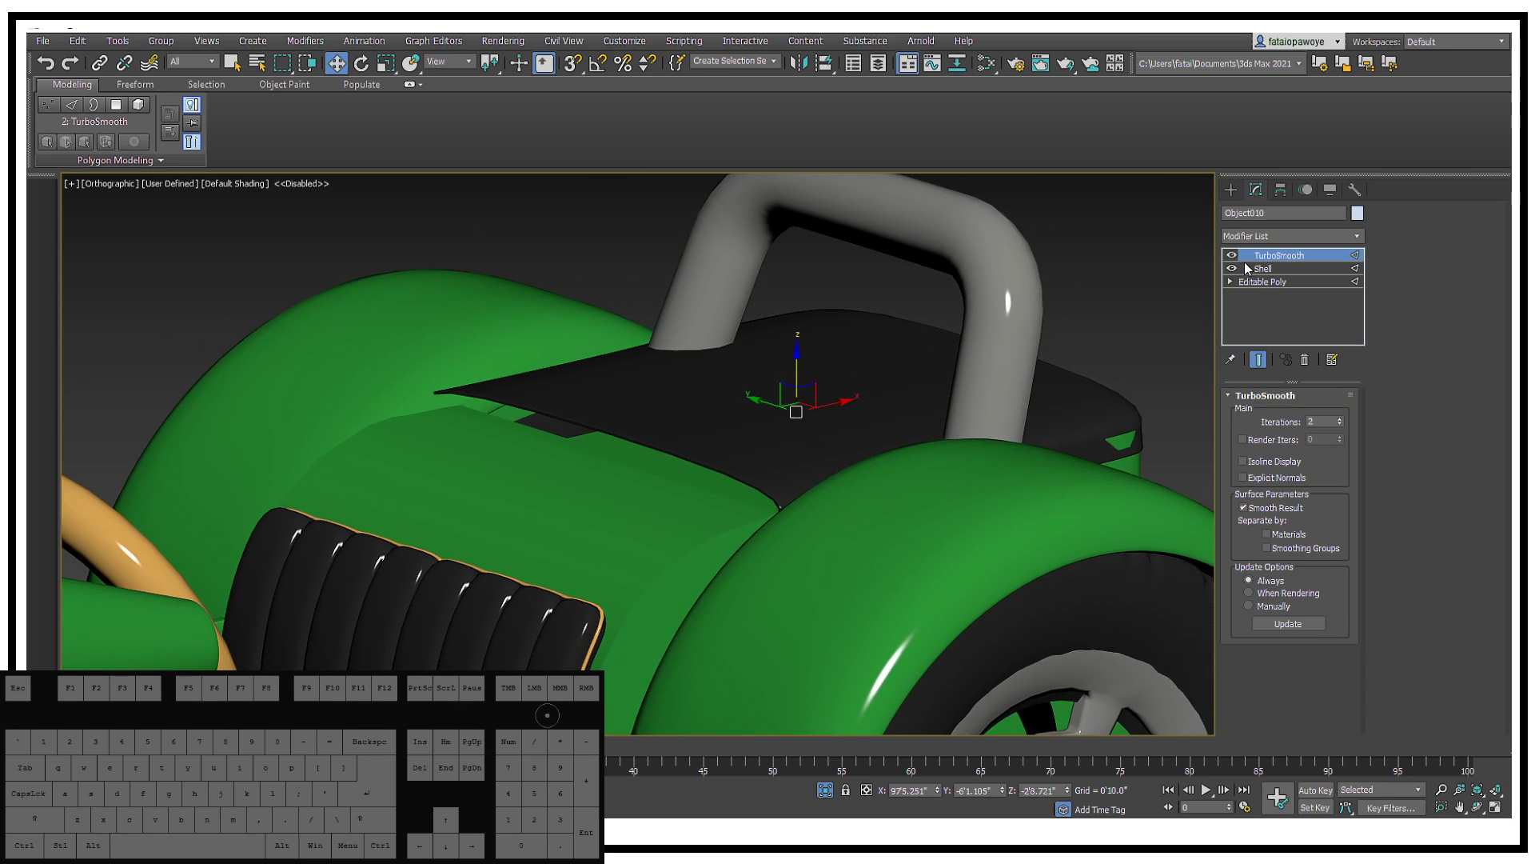
pyautogui.click(1232, 256)
pyautogui.click(1264, 269)
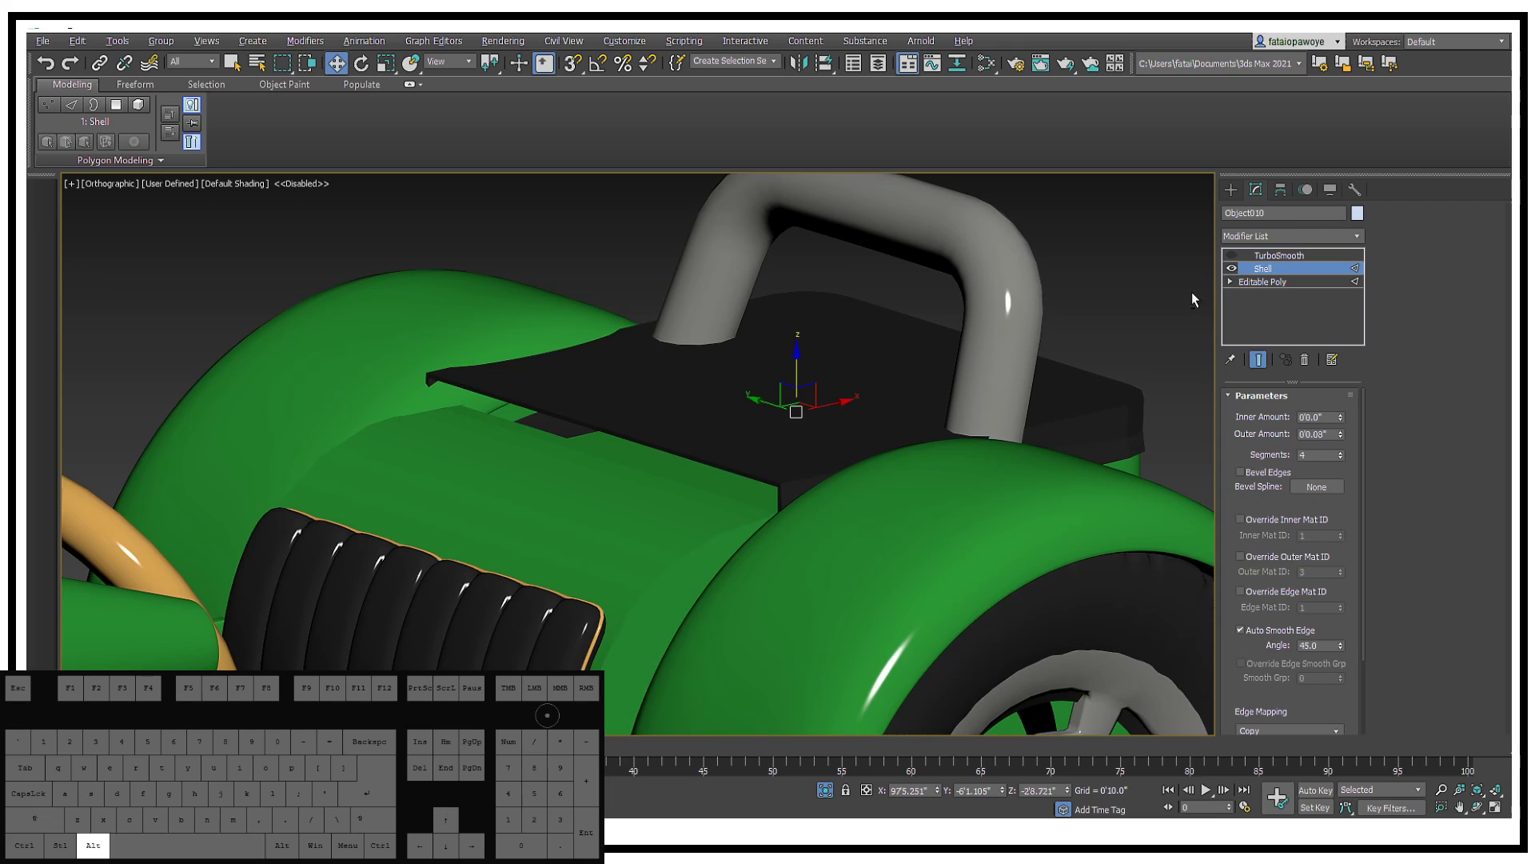
pyautogui.keyDown('alt'); pyautogui.moveTo(1191, 291); pyautogui.dragTo(986, 353, button='middle'); pyautogui.keyUp('alt')
pyautogui.keyDown('alt'); pyautogui.moveTo(785, 419); pyautogui.dragTo(835, 390, button='middle'); pyautogui.keyUp('alt')
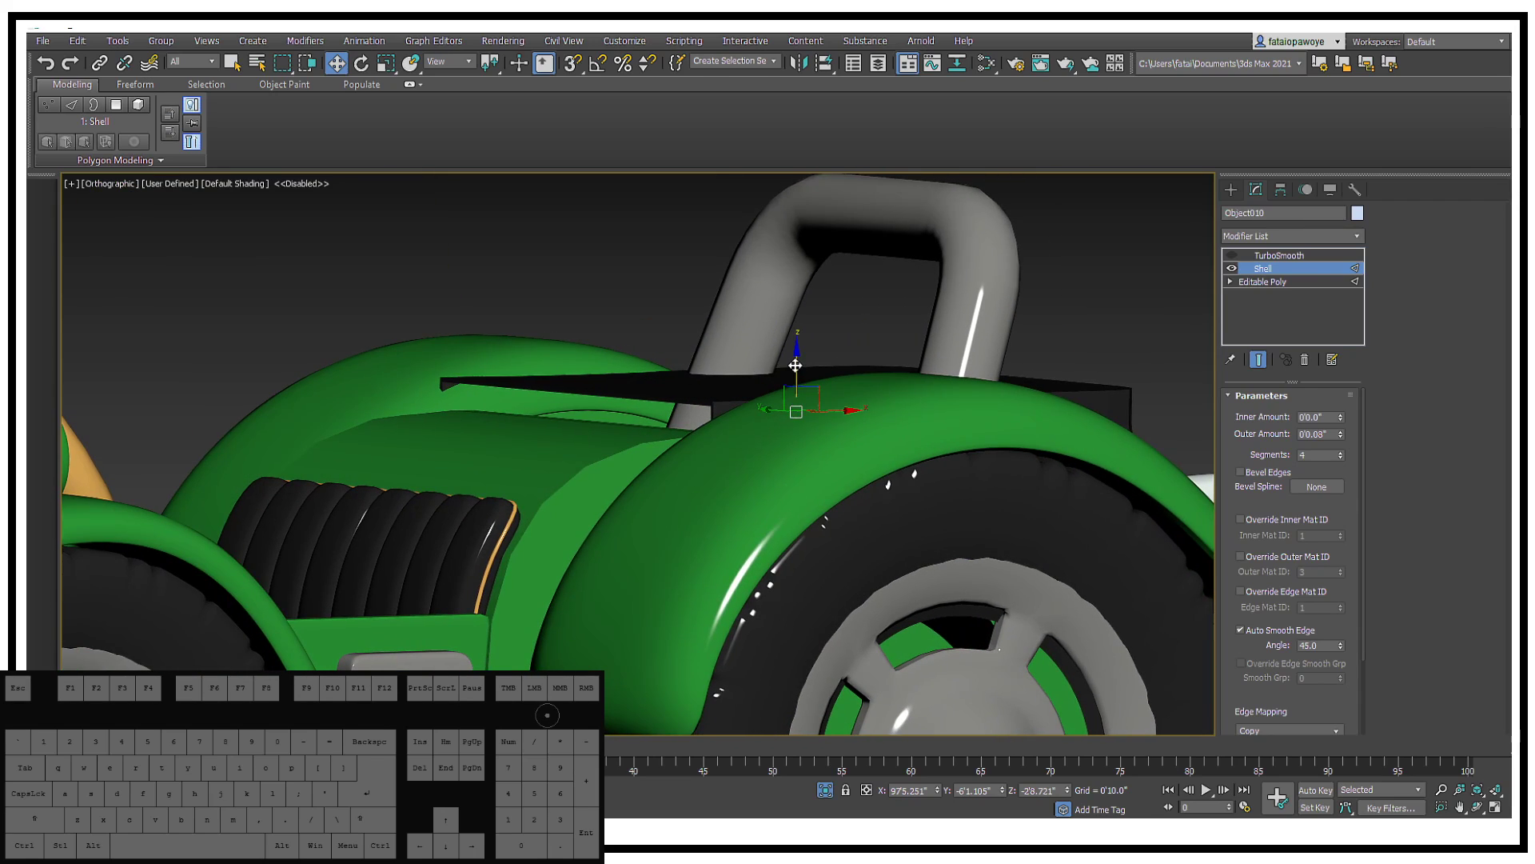
pyautogui.moveTo(794, 366); pyautogui.dragTo(792, 391)
pyautogui.keyDown('alt'); pyautogui.moveTo(792, 392); pyautogui.dragTo(650, 388, button='middle'); pyautogui.keyUp('alt')
# Step: Turn the panel's TurboSmooth display back on and show edged faces to check its fit on the rear body
pyautogui.click(1232, 256)
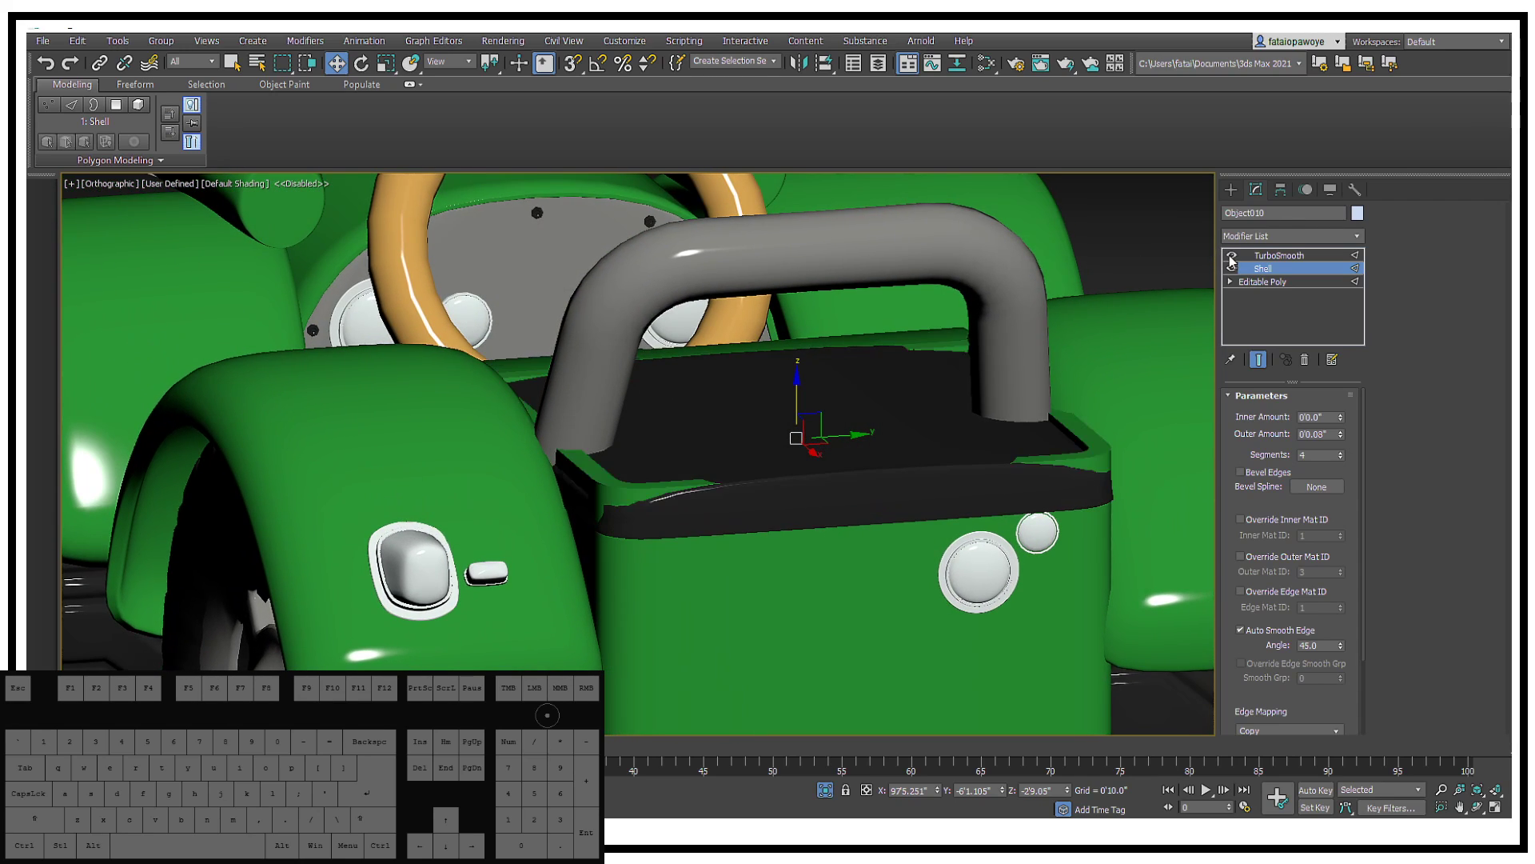
pyautogui.keyDown('alt'); pyautogui.moveTo(1022, 407); pyautogui.dragTo(896, 447, button='middle'); pyautogui.keyUp('alt')
pyautogui.scroll(3, 790, 442)
pyautogui.scroll(-2, 790, 441)
pyautogui.moveTo(790, 441); pyautogui.dragTo(1024, 409, button='middle')
pyautogui.scroll(-3, 769, 390)
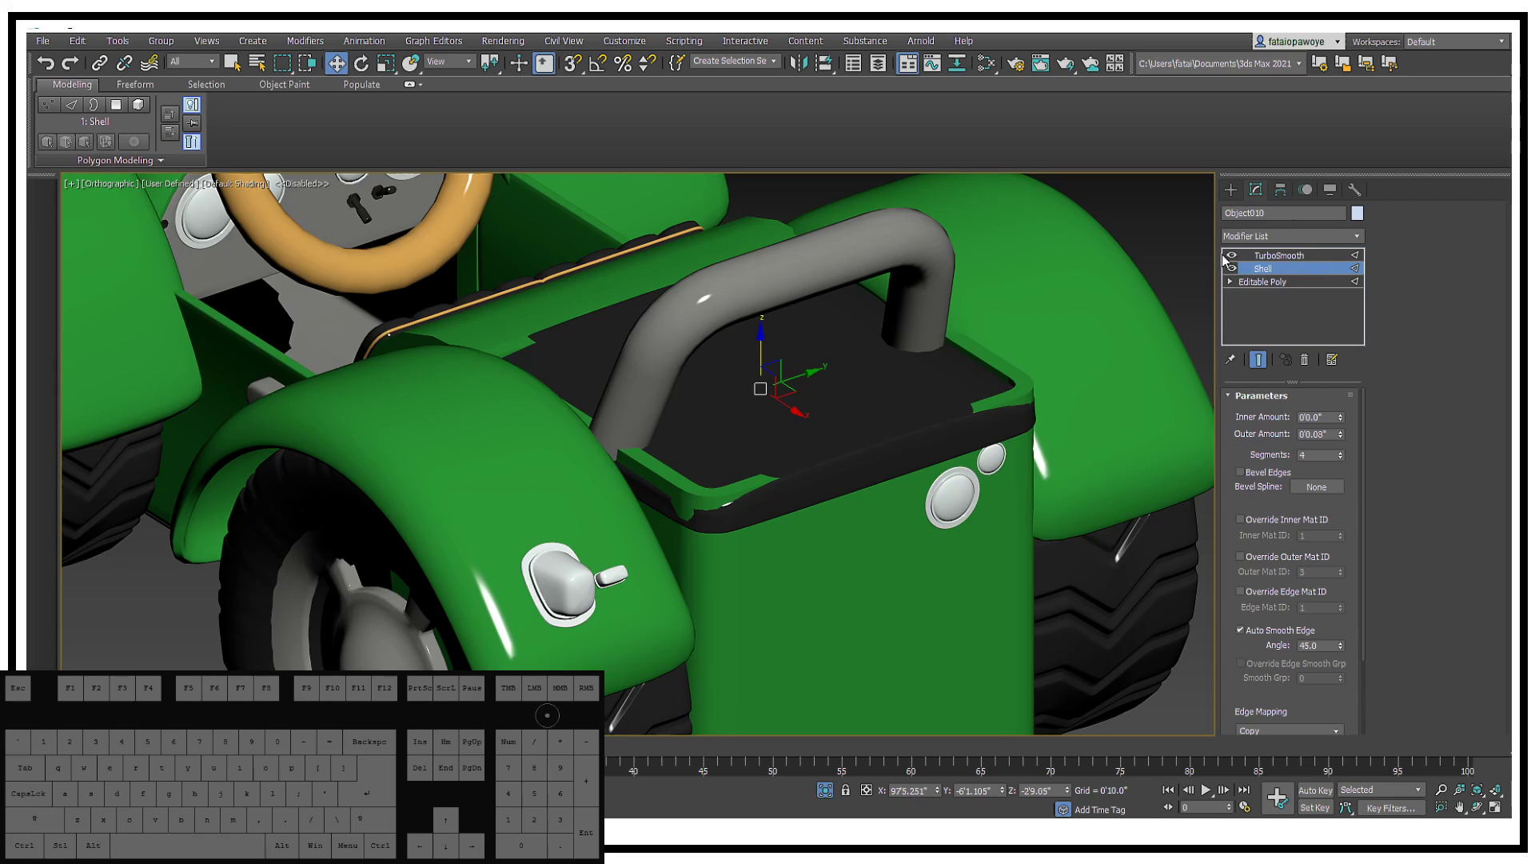
pyautogui.keyDown('alt'); pyautogui.moveTo(832, 448); pyautogui.dragTo(885, 491, button='middle'); pyautogui.keyUp('alt')
pyautogui.press('F3')
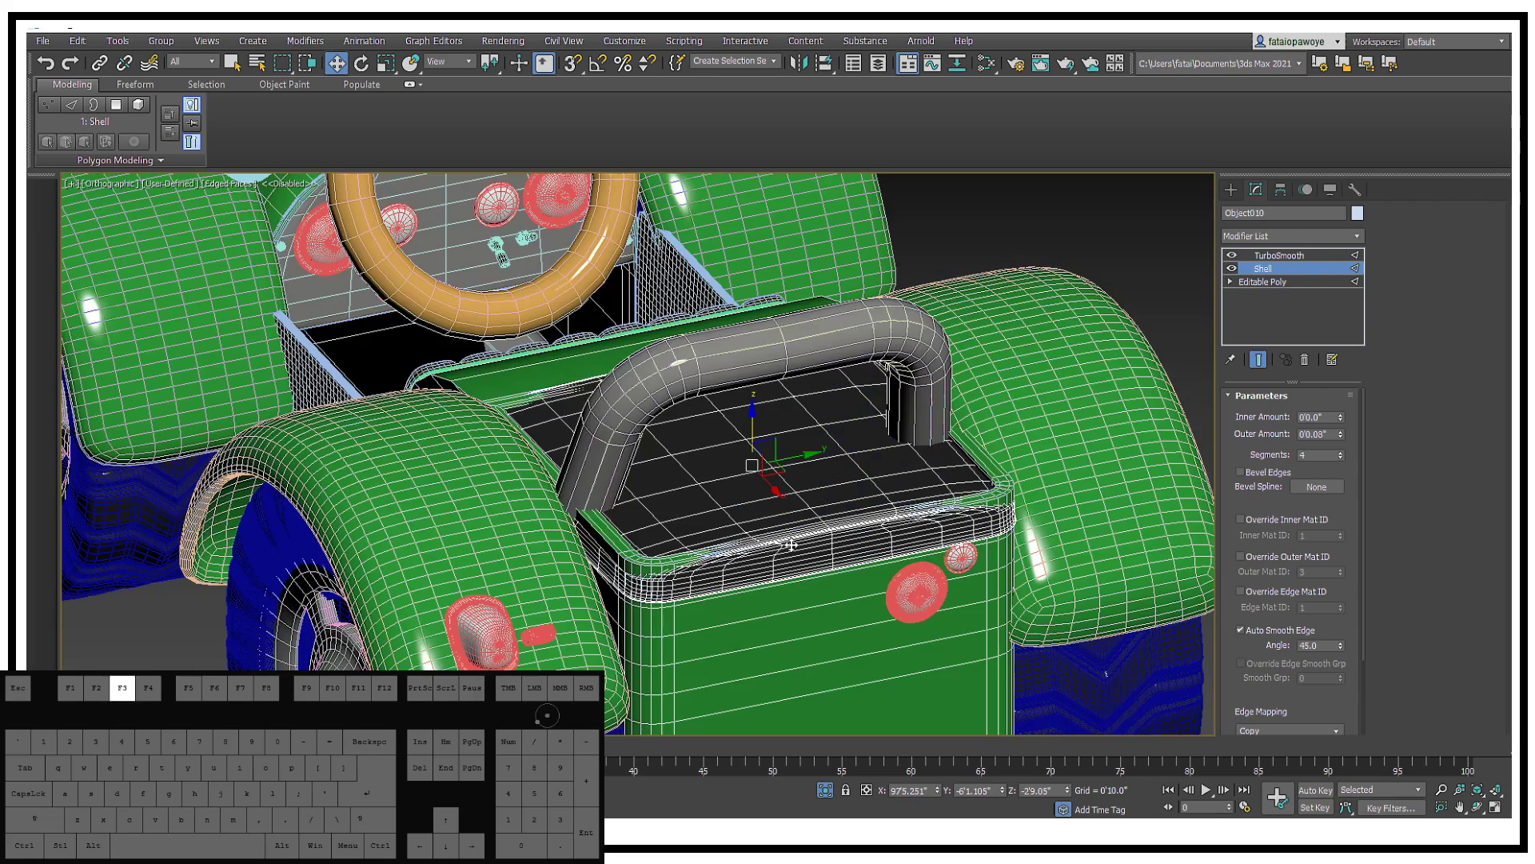
# Step: Connect the ring of widthwise edges on the panel's base mesh with 2 segments, pinched outward towards the rounded side edges
pyautogui.click(1279, 255)
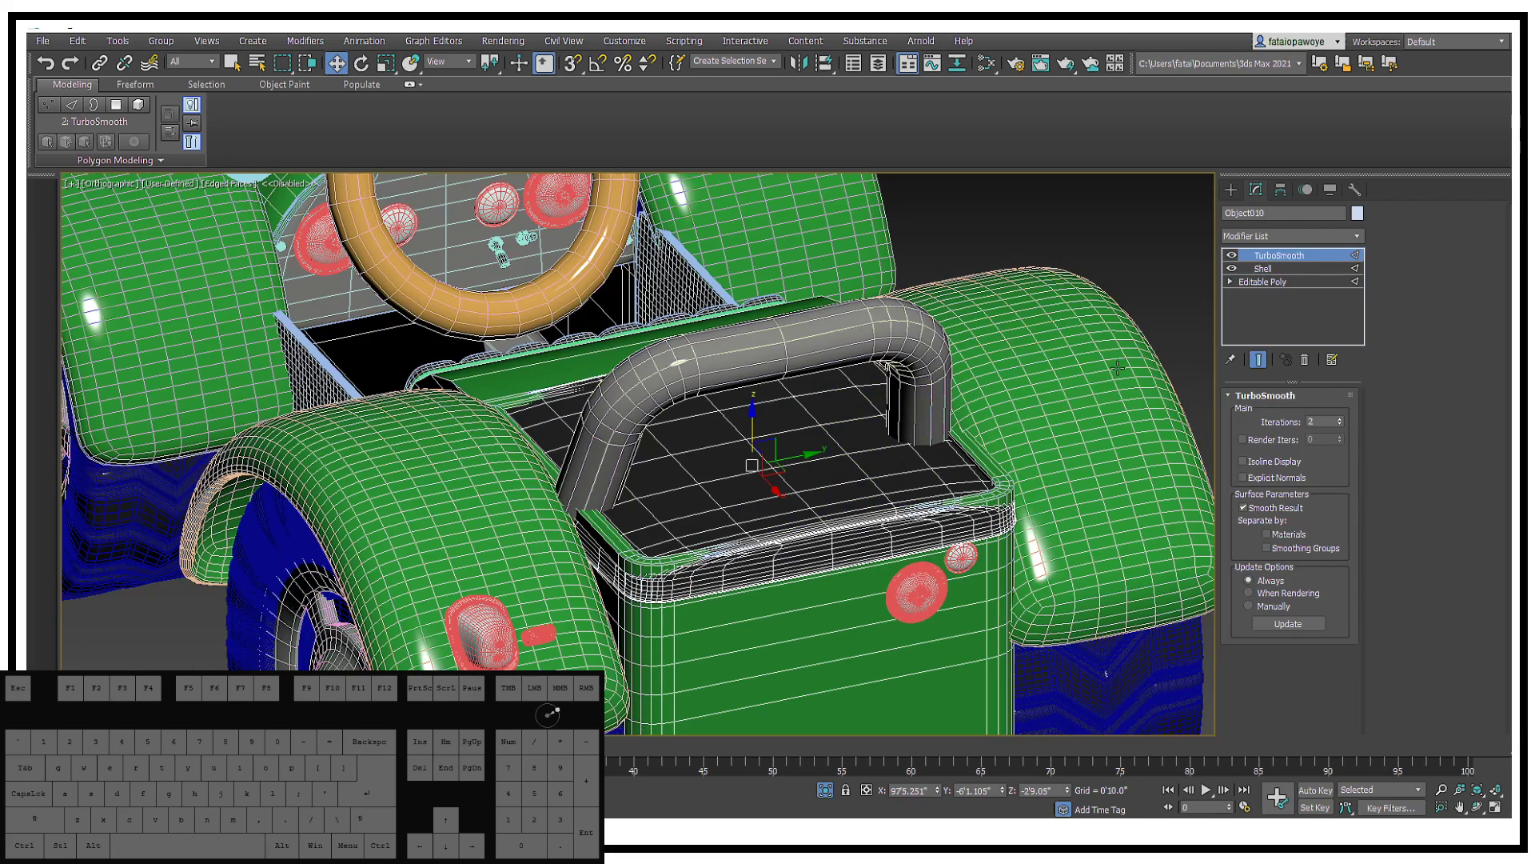
pyautogui.click(1250, 283)
pyautogui.keyDown('alt'); pyautogui.moveTo(751, 480); pyautogui.dragTo(754, 551, button='middle'); pyautogui.keyUp('alt')
pyautogui.scroll(3, 753, 560)
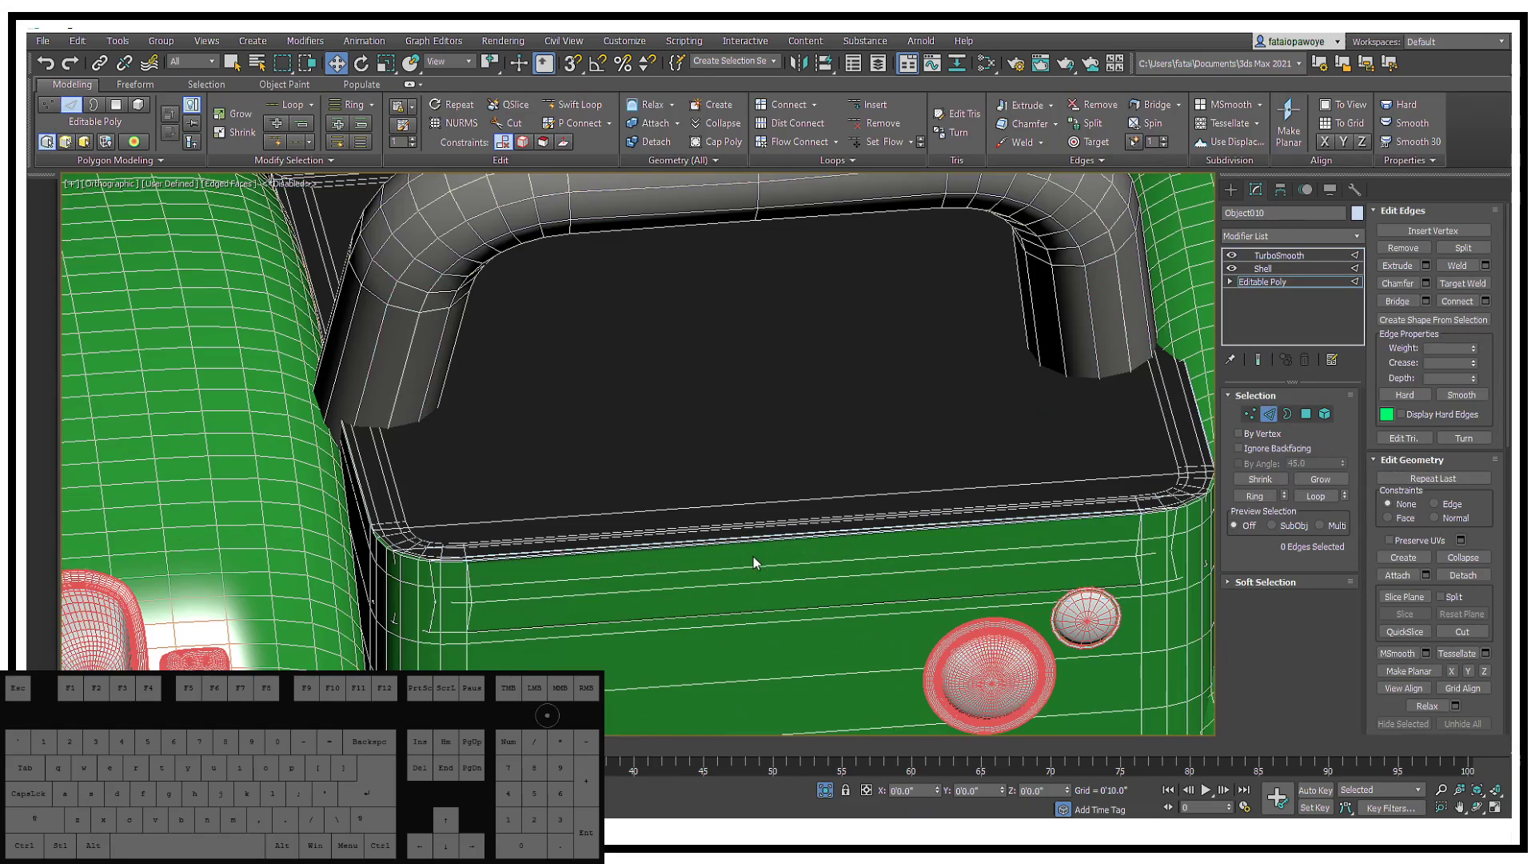
pyautogui.click(849, 532)
pyautogui.click(1254, 496)
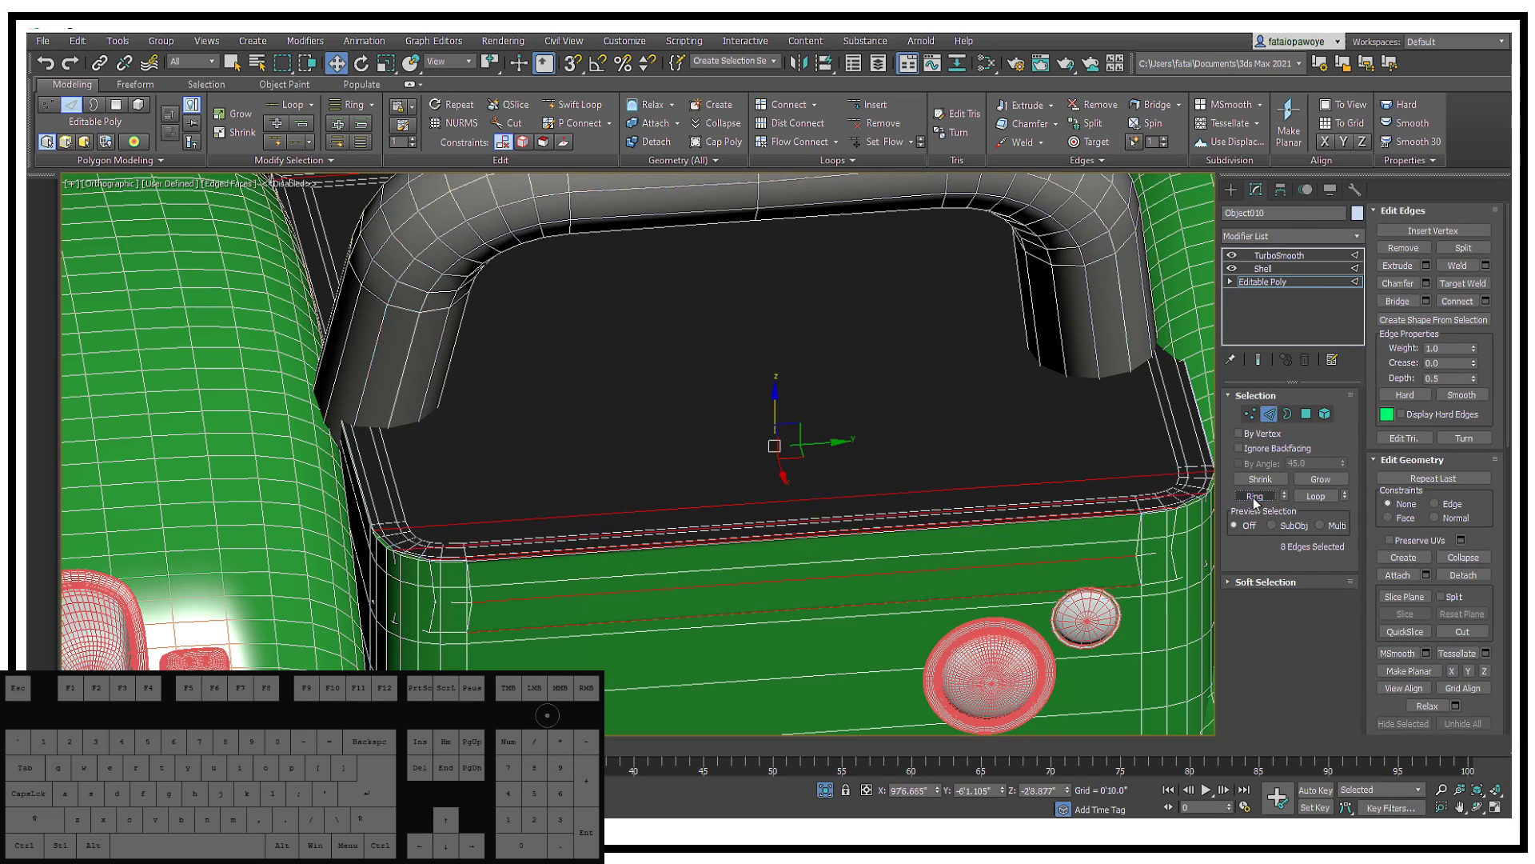
pyautogui.rightClick(918, 493)
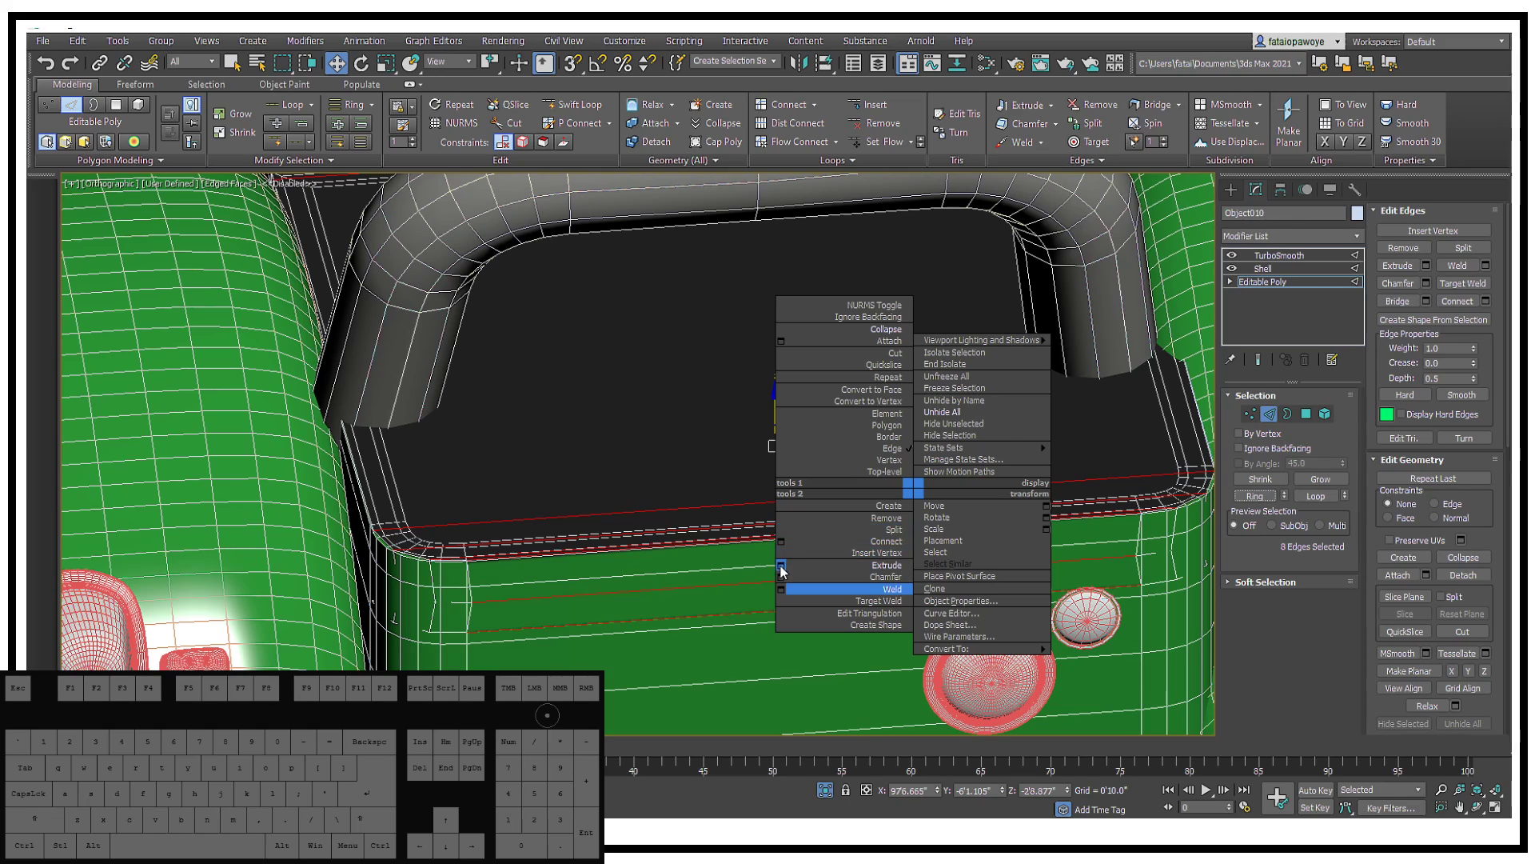
pyautogui.click(783, 540)
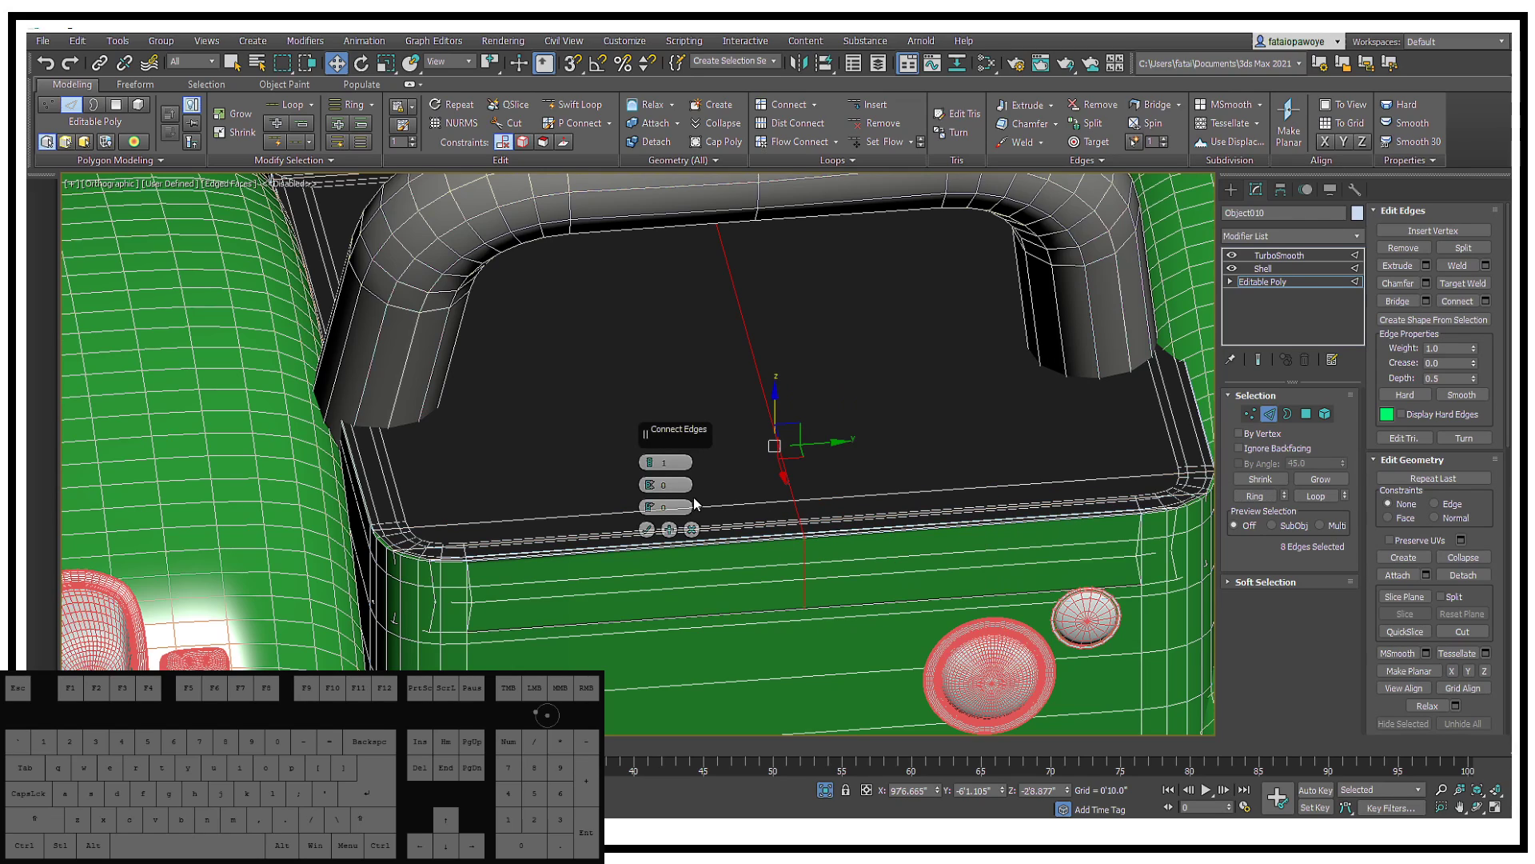
pyautogui.click(1258, 360)
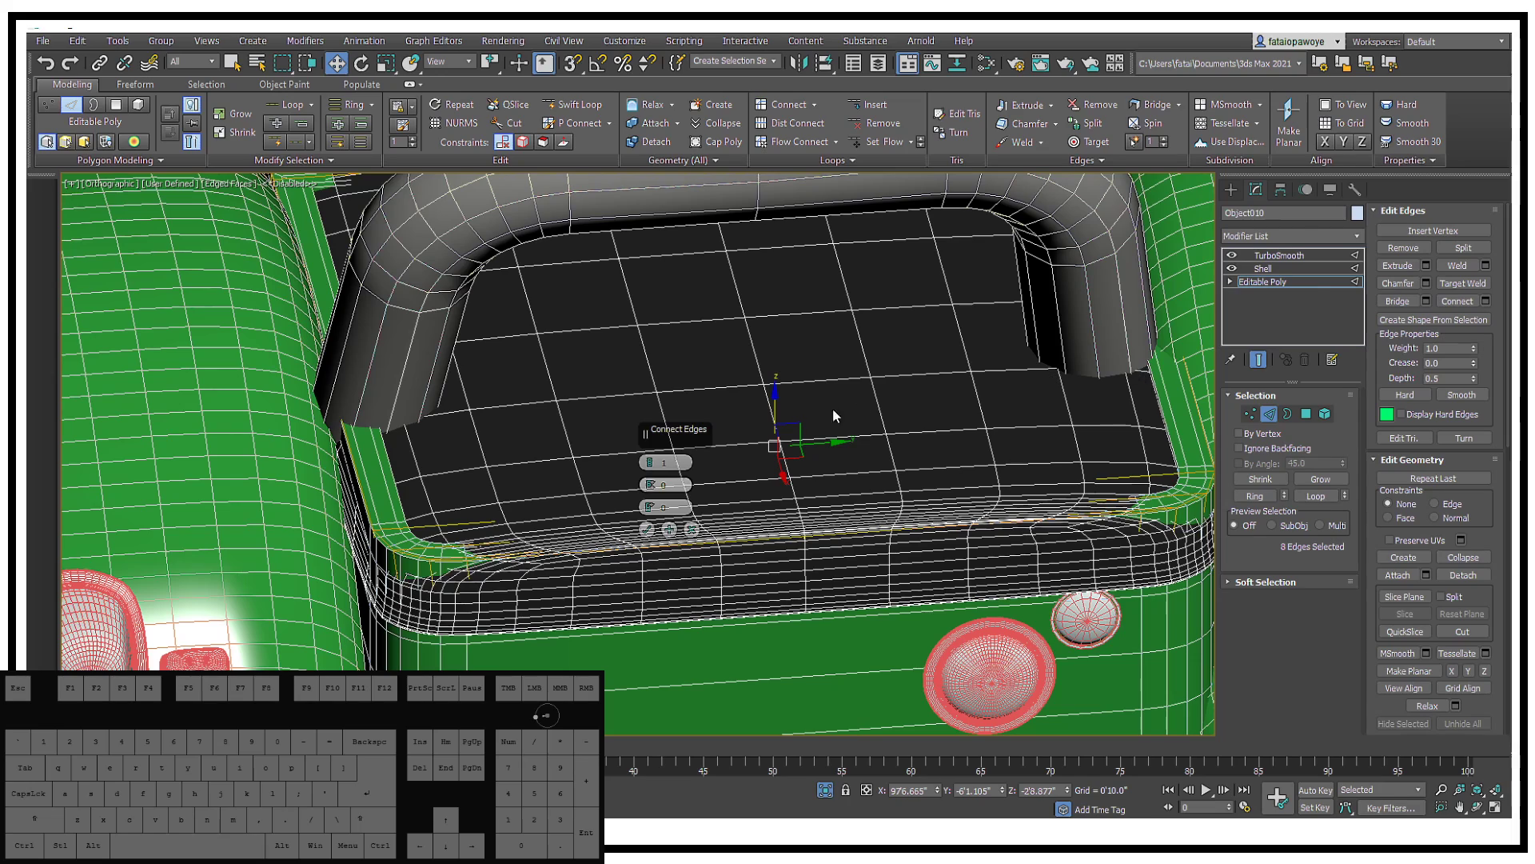
pyautogui.click(649, 487)
pyautogui.click(648, 460)
pyautogui.moveTo(649, 487); pyautogui.dragTo(773, 173)
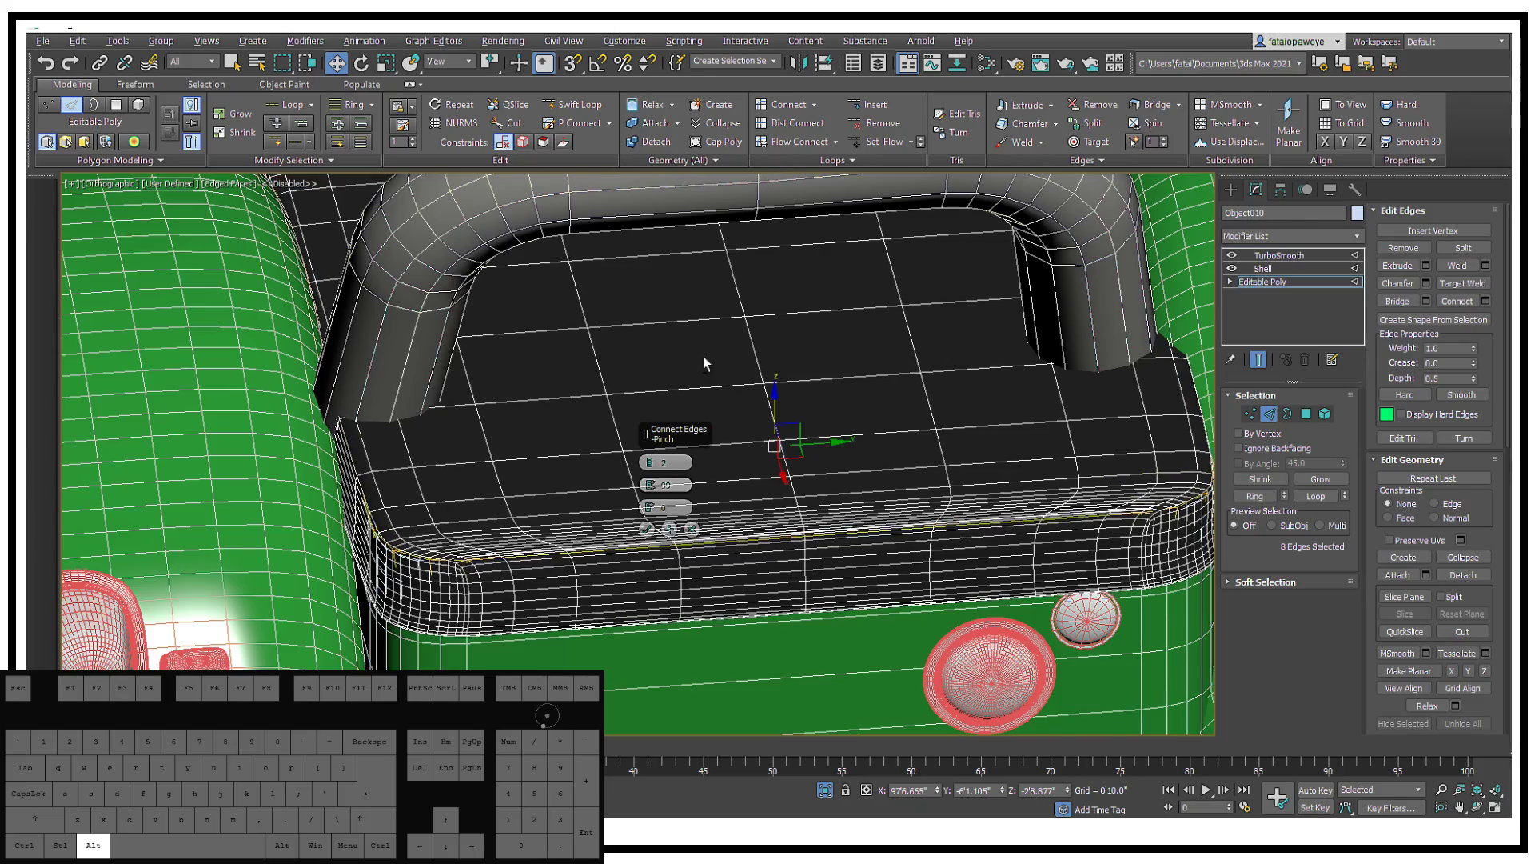
pyautogui.click(646, 529)
pyautogui.keyDown('alt'); pyautogui.moveTo(646, 532); pyautogui.dragTo(802, 456, button='middle'); pyautogui.keyUp('alt')
# Step: Set the outer amount of the panel's Shell to 0'0.11" and return to shaded display without edges
pyautogui.click(1314, 266)
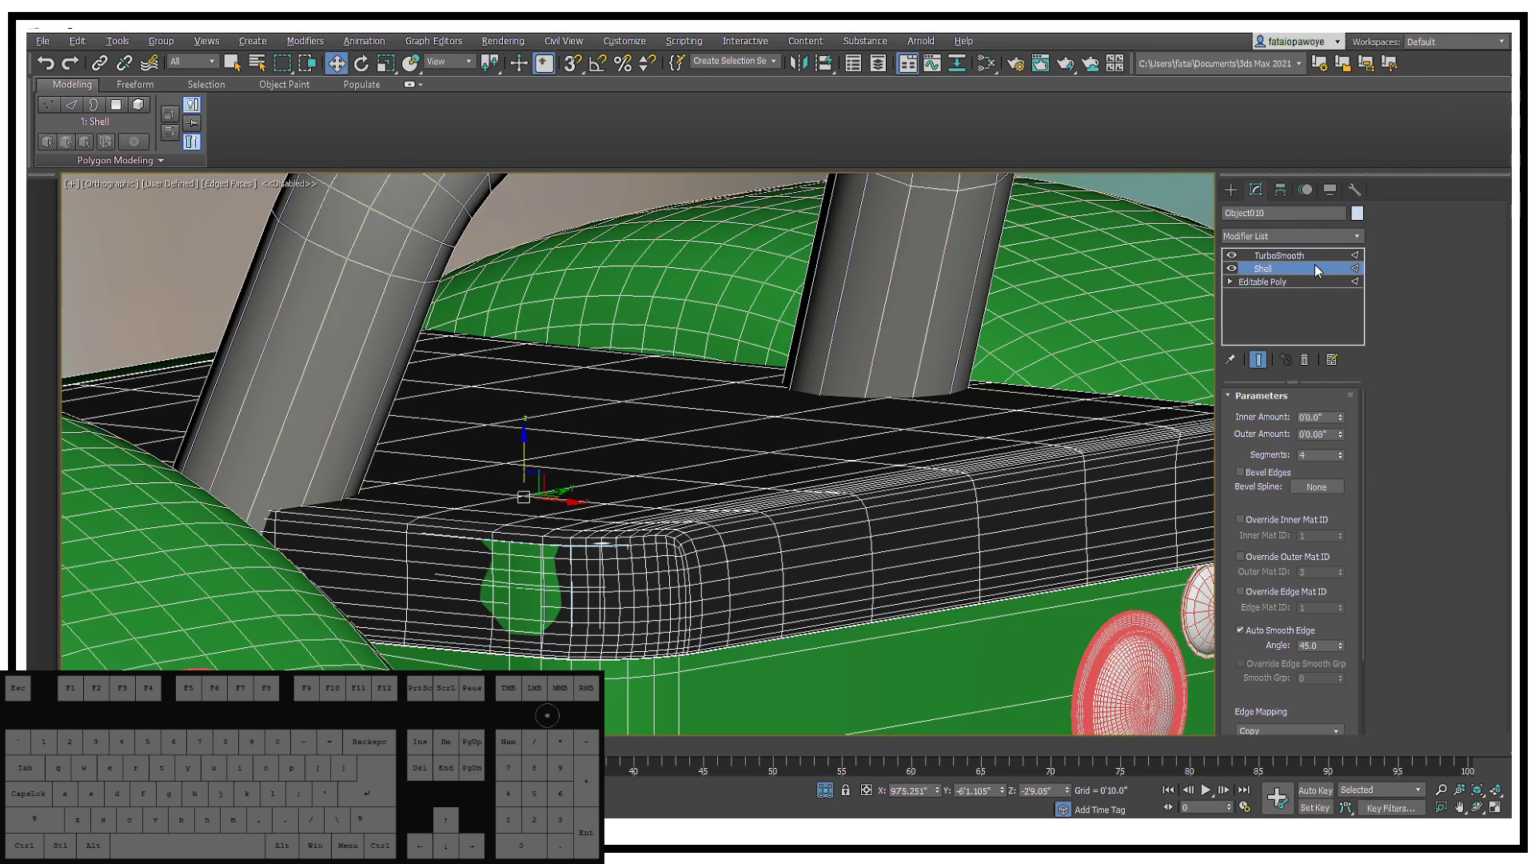
pyautogui.moveTo(1341, 434); pyautogui.dragTo(1342, 436)
pyautogui.moveTo(960, 469)
pyautogui.keyDown('alt'); pyautogui.mouseDown(button='middle')
pyautogui.moveTo(864, 444)
pyautogui.moveTo(740, 492)
pyautogui.moveTo(898, 506)
pyautogui.moveTo(992, 462)
pyautogui.moveTo(552, 459)
pyautogui.moveTo(791, 459)
pyautogui.moveTo(724, 422)
pyautogui.moveTo(734, 394)
pyautogui.mouseUp(button='middle'); pyautogui.keyUp('alt')
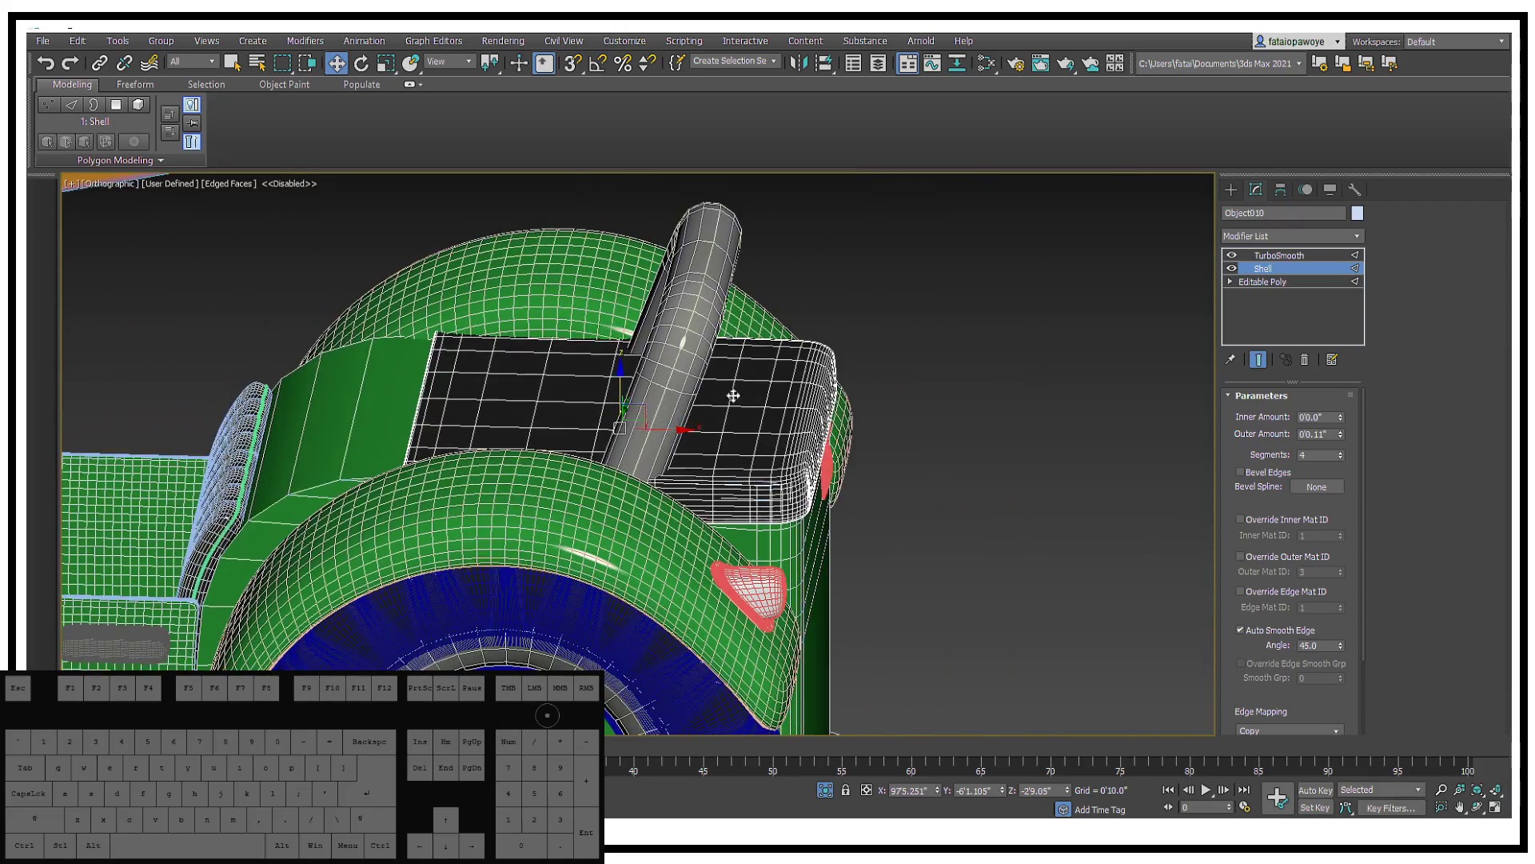
pyautogui.click(928, 344)
pyautogui.scroll(-3, 928, 346)
pyautogui.moveTo(928, 346)
pyautogui.mouseDown(button='middle')
pyautogui.moveTo(939, 403)
pyautogui.moveTo(964, 405)
pyautogui.mouseUp(button='middle')
pyautogui.press('F3')
pyautogui.press('F3')
pyautogui.scroll(-3, 948, 429)
pyautogui.moveTo(742, 470); pyautogui.dragTo(1226, 162, button='middle')
# Step: Select the round white lamps on the back face of the green rear body and delete them
pyautogui.click(449, 472)
pyautogui.press('z')
pyautogui.keyDown('alt'); pyautogui.moveTo(480, 436); pyautogui.dragTo(949, 345, button='middle'); pyautogui.keyUp('alt')
pyautogui.click(998, 345)
pyautogui.keyDown('ctrl'); pyautogui.click(1045, 307); pyautogui.keyUp('ctrl')
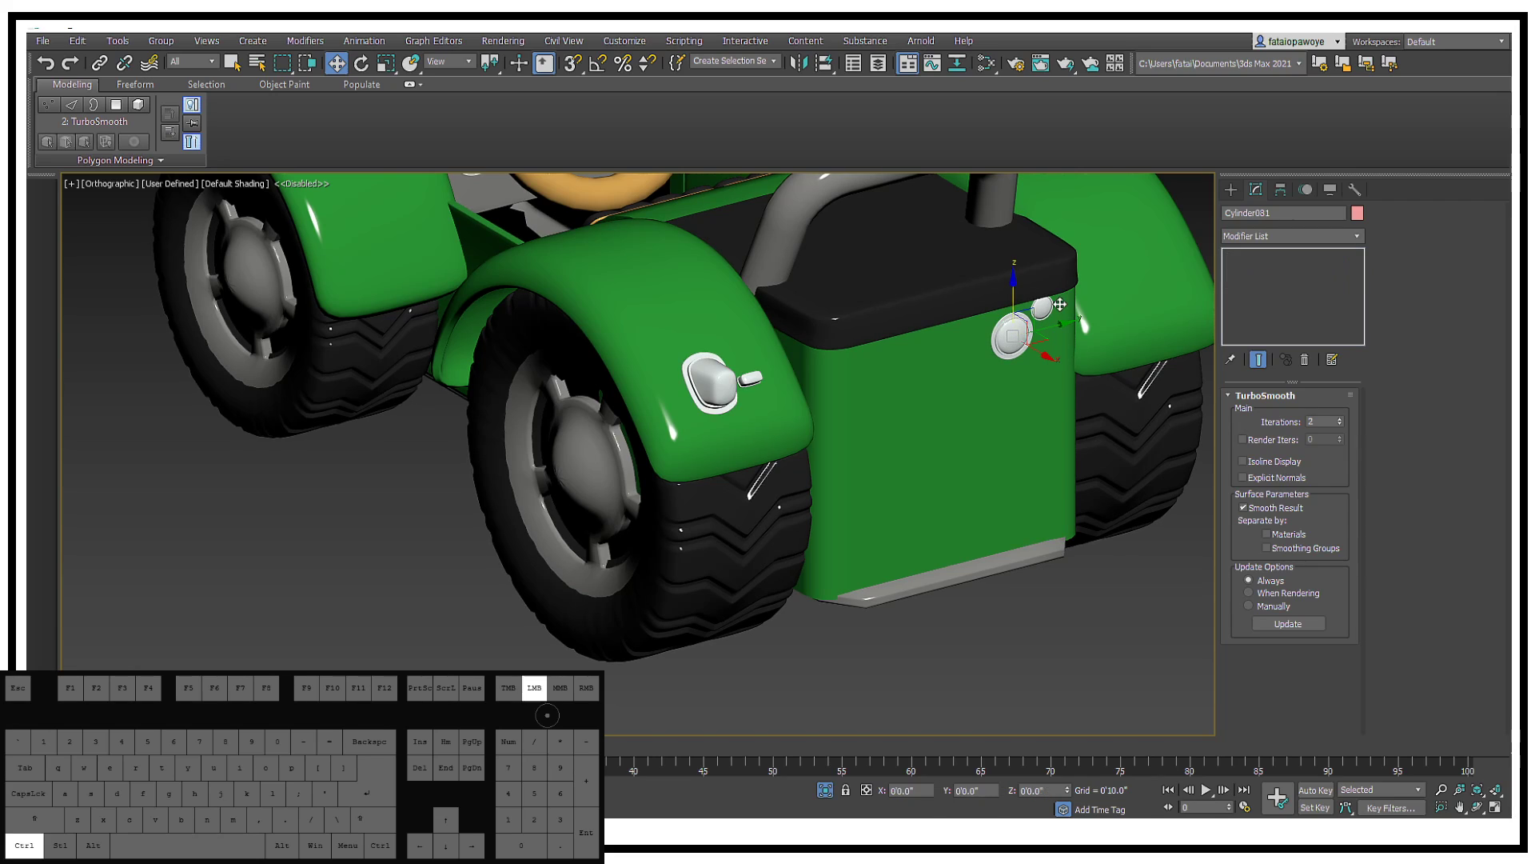
pyautogui.keyDown('ctrl'); pyautogui.click(1047, 304); pyautogui.keyUp('ctrl')
pyautogui.keyDown('ctrl'); pyautogui.click(1047, 305); pyautogui.keyUp('ctrl')
pyautogui.moveTo(1047, 306); pyautogui.dragTo(978, 421, button='middle')
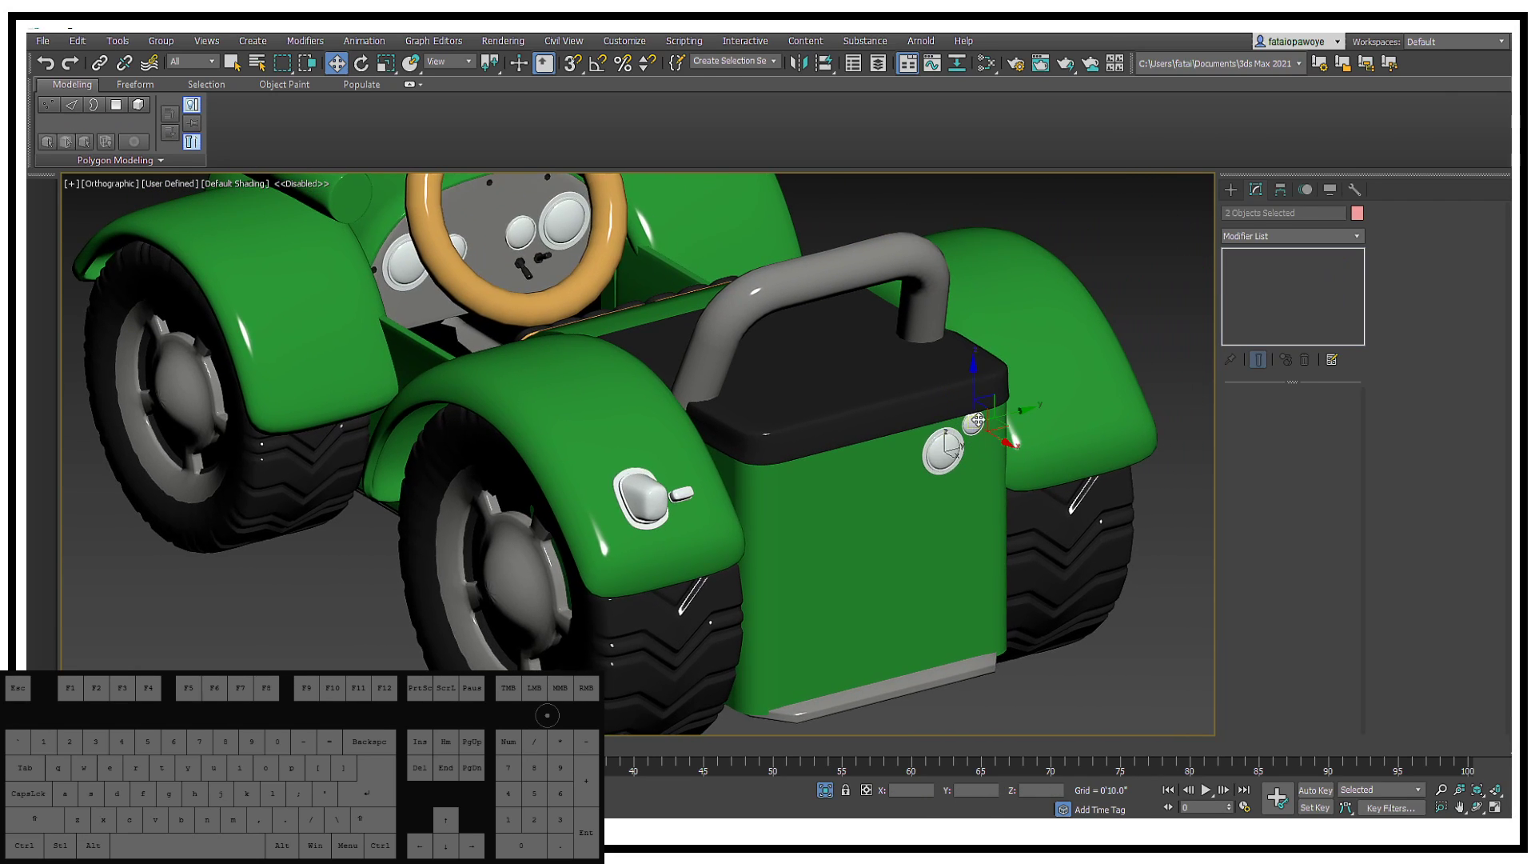
pyautogui.press('Delete')
# Step: Select the green rear body and add a TurboSmooth modifier on top of its stack
pyautogui.moveTo(839, 524); pyautogui.dragTo(1079, 412, button='middle')
pyautogui.click(928, 445)
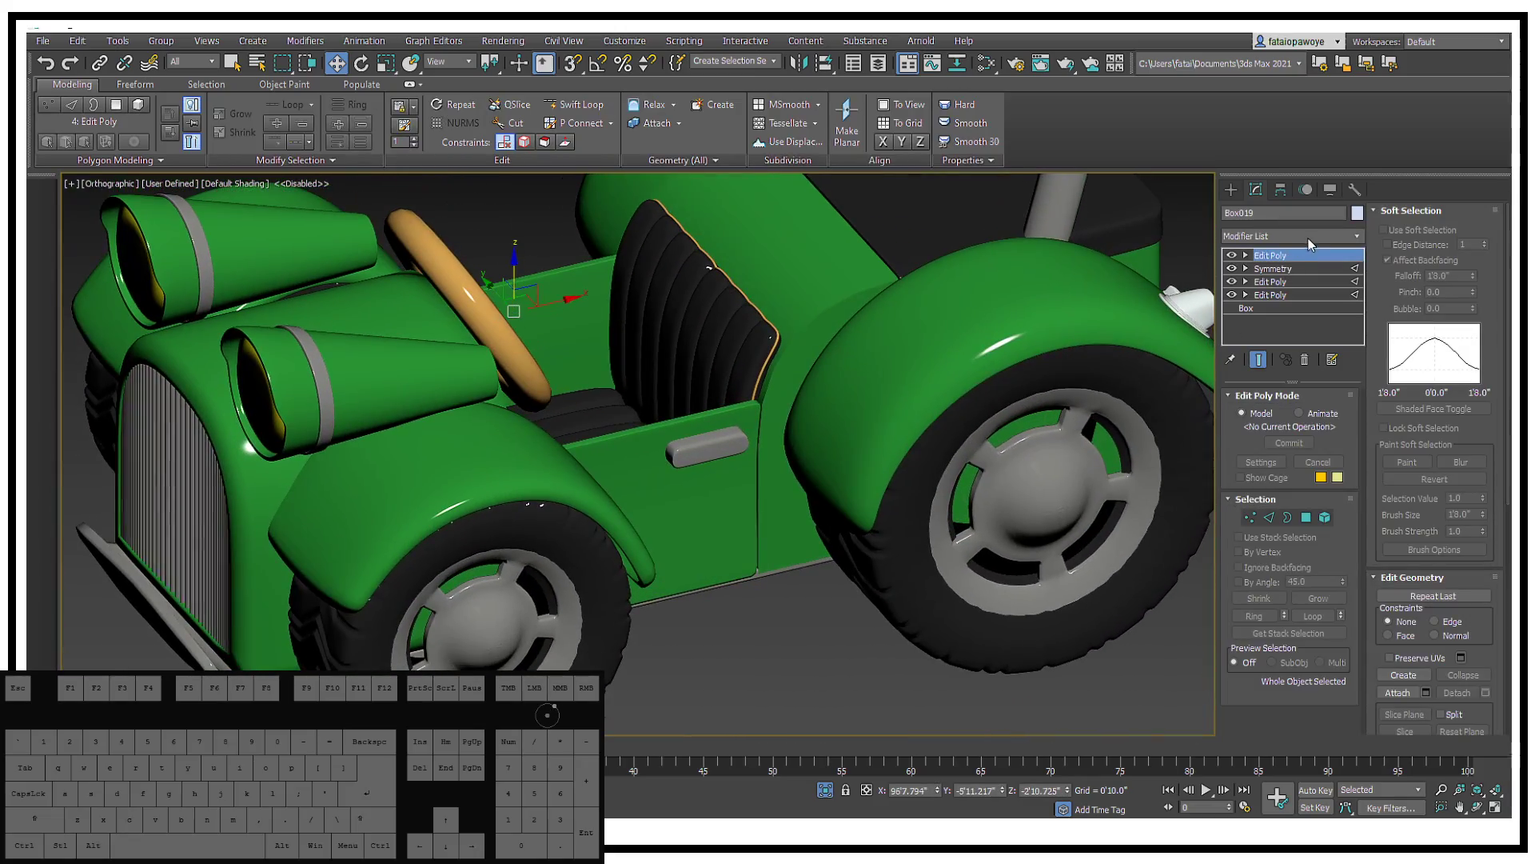
pyautogui.click(1271, 237)
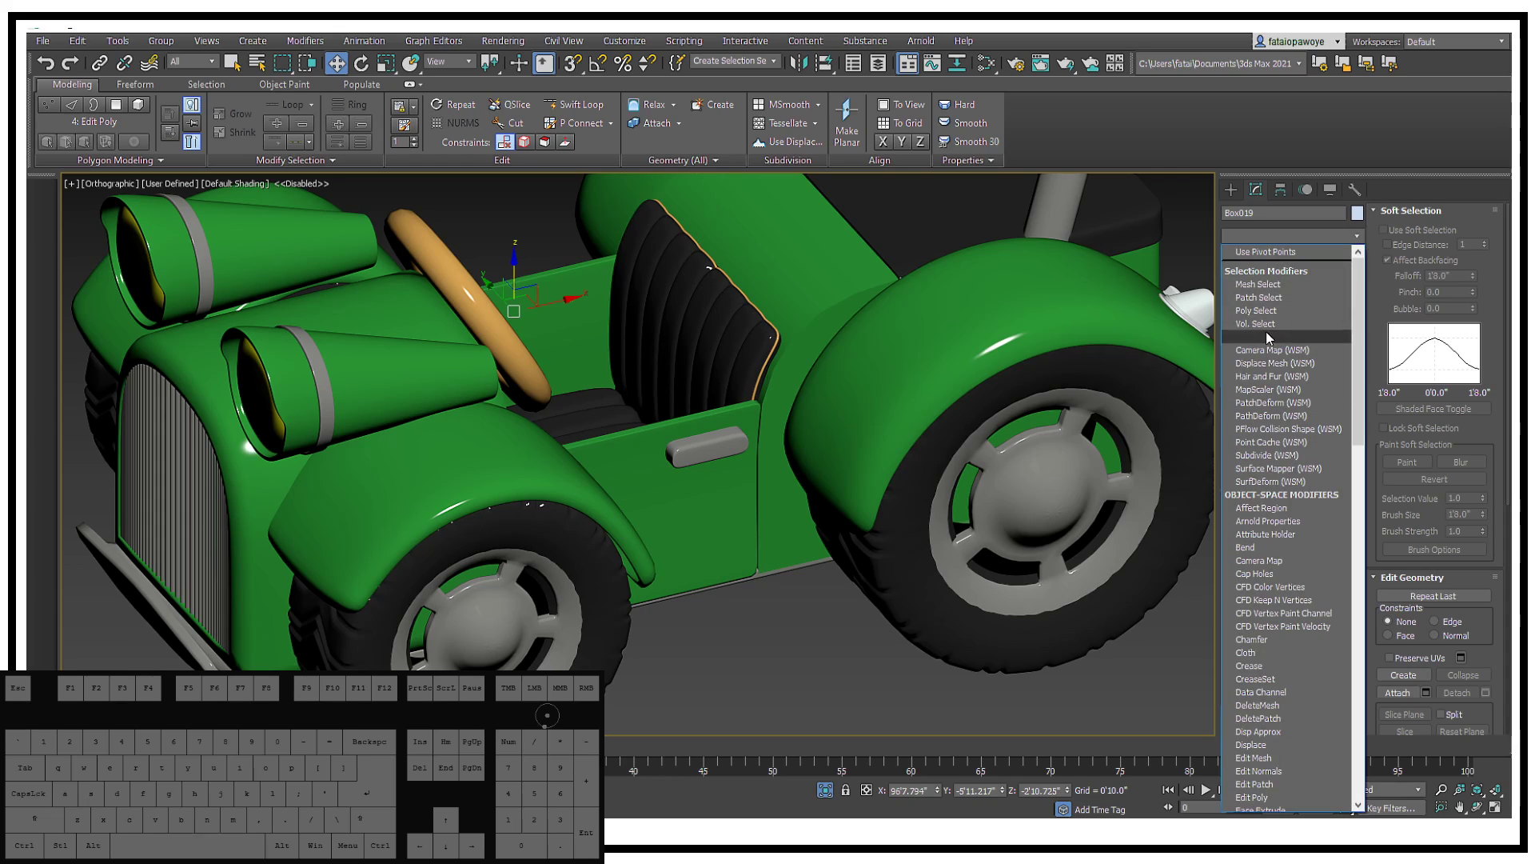
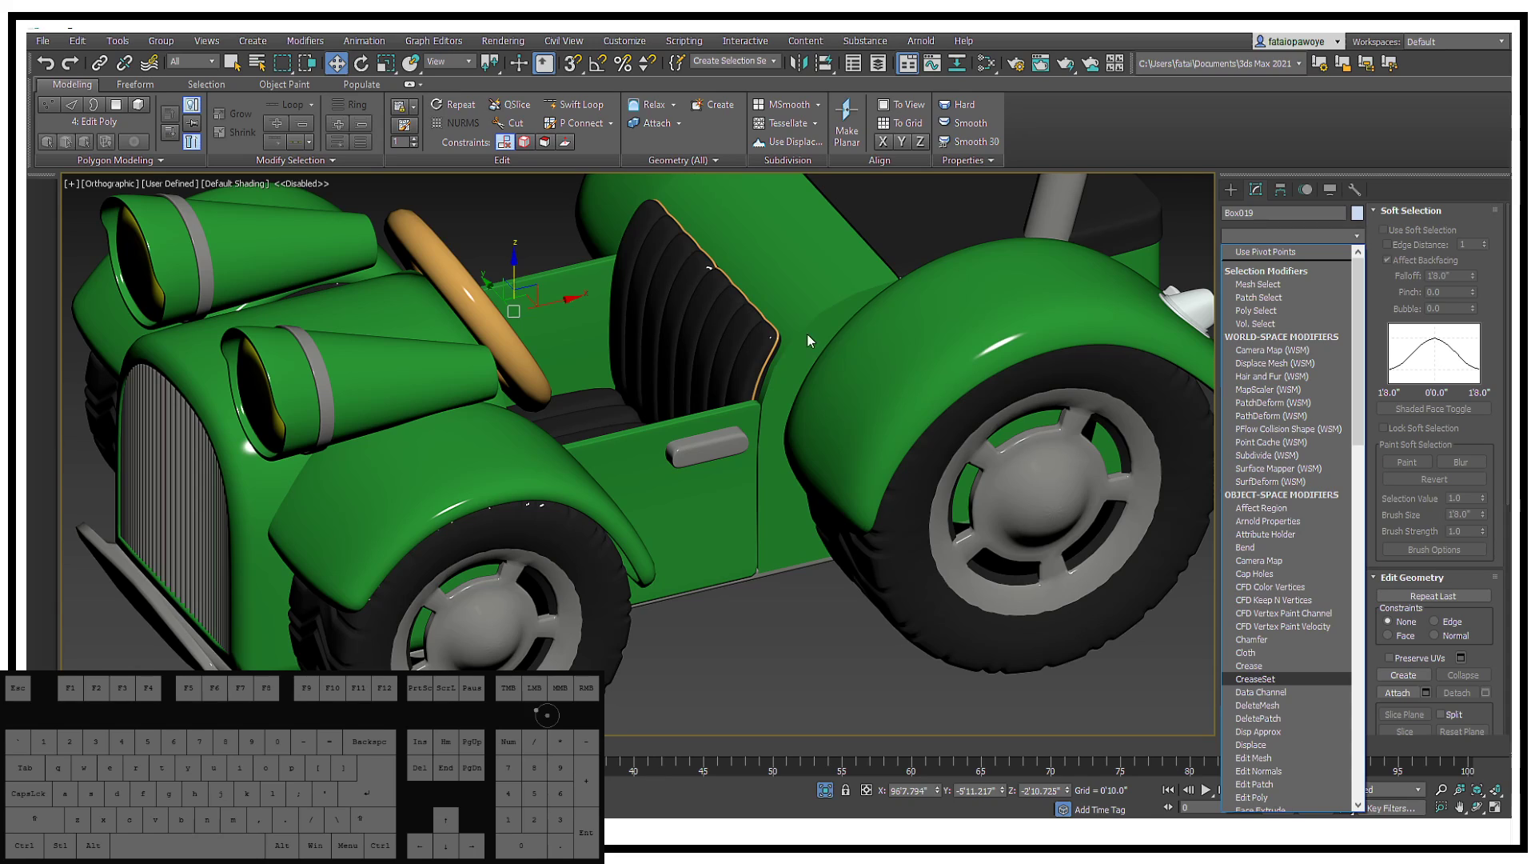
pyautogui.scroll(3, 808, 340)
pyautogui.middleClick(831, 368)
pyautogui.scroll(4, 805, 382)
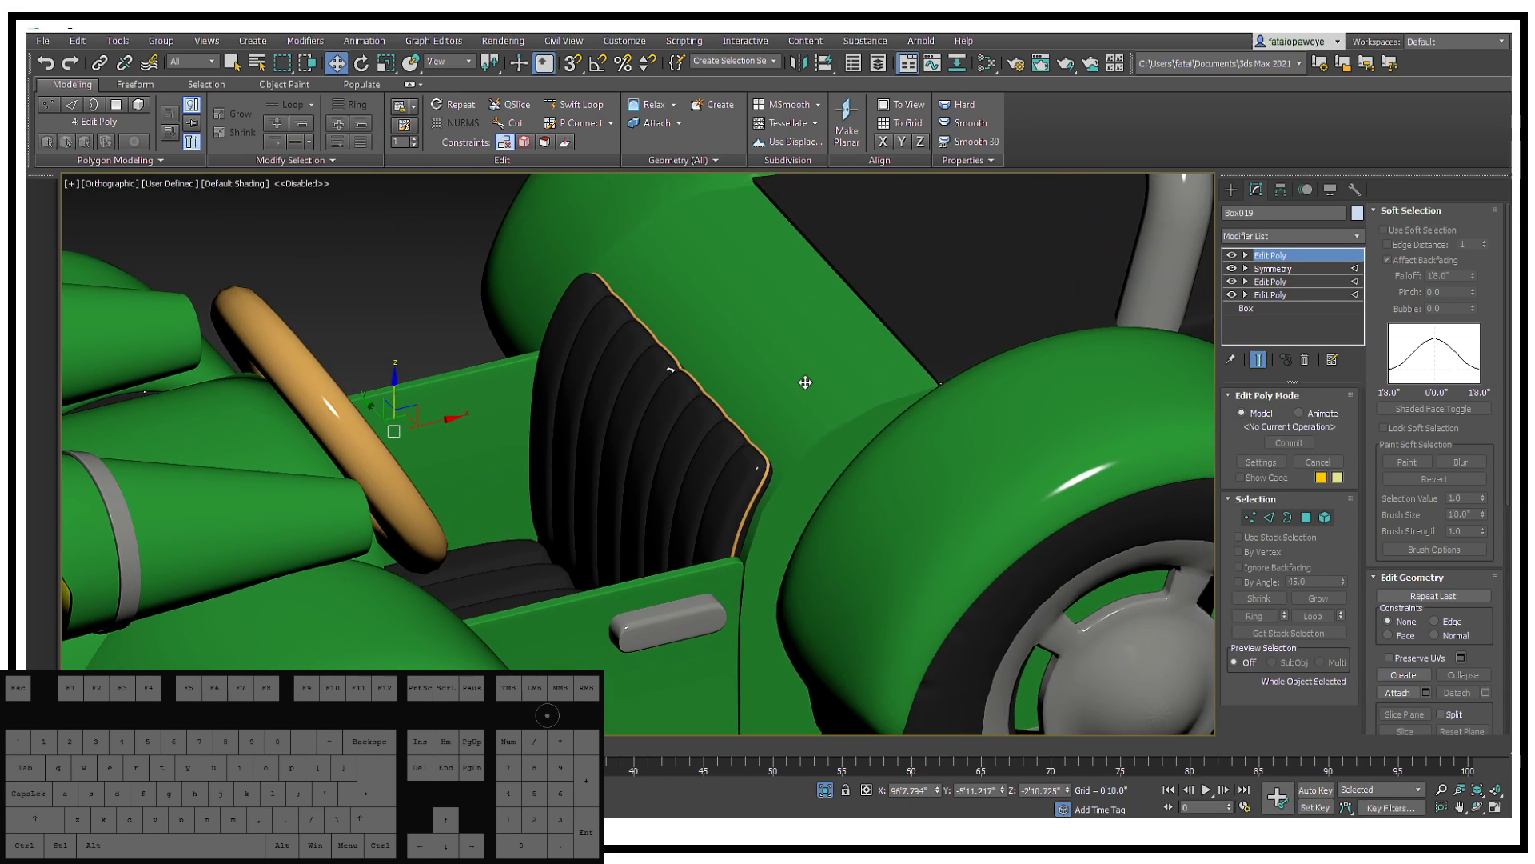
pyautogui.click(1321, 239)
pyautogui.press('t')
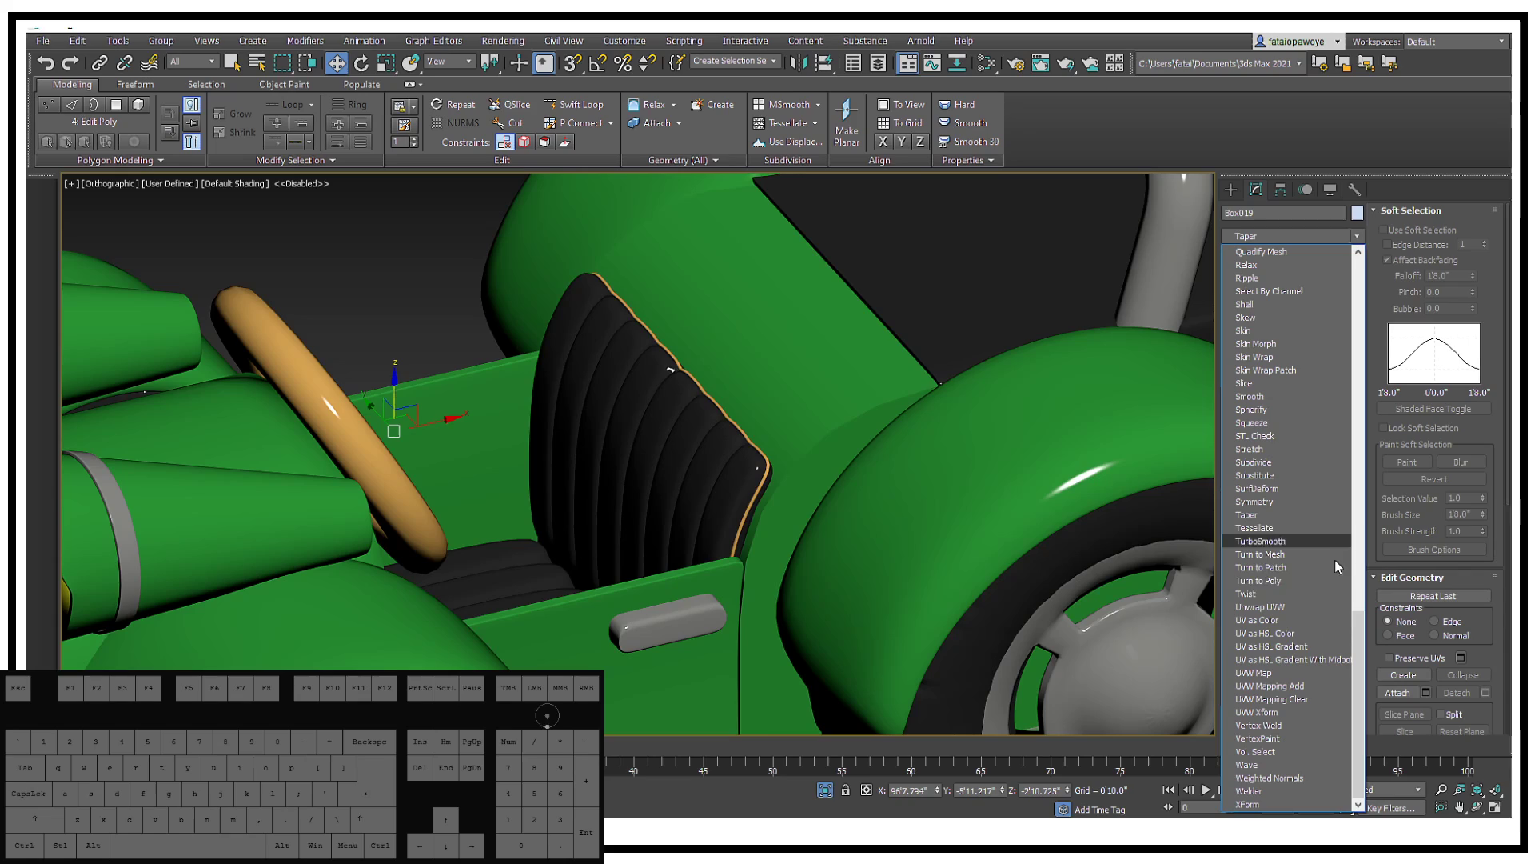
pyautogui.click(1284, 542)
pyautogui.scroll(-6, 796, 357)
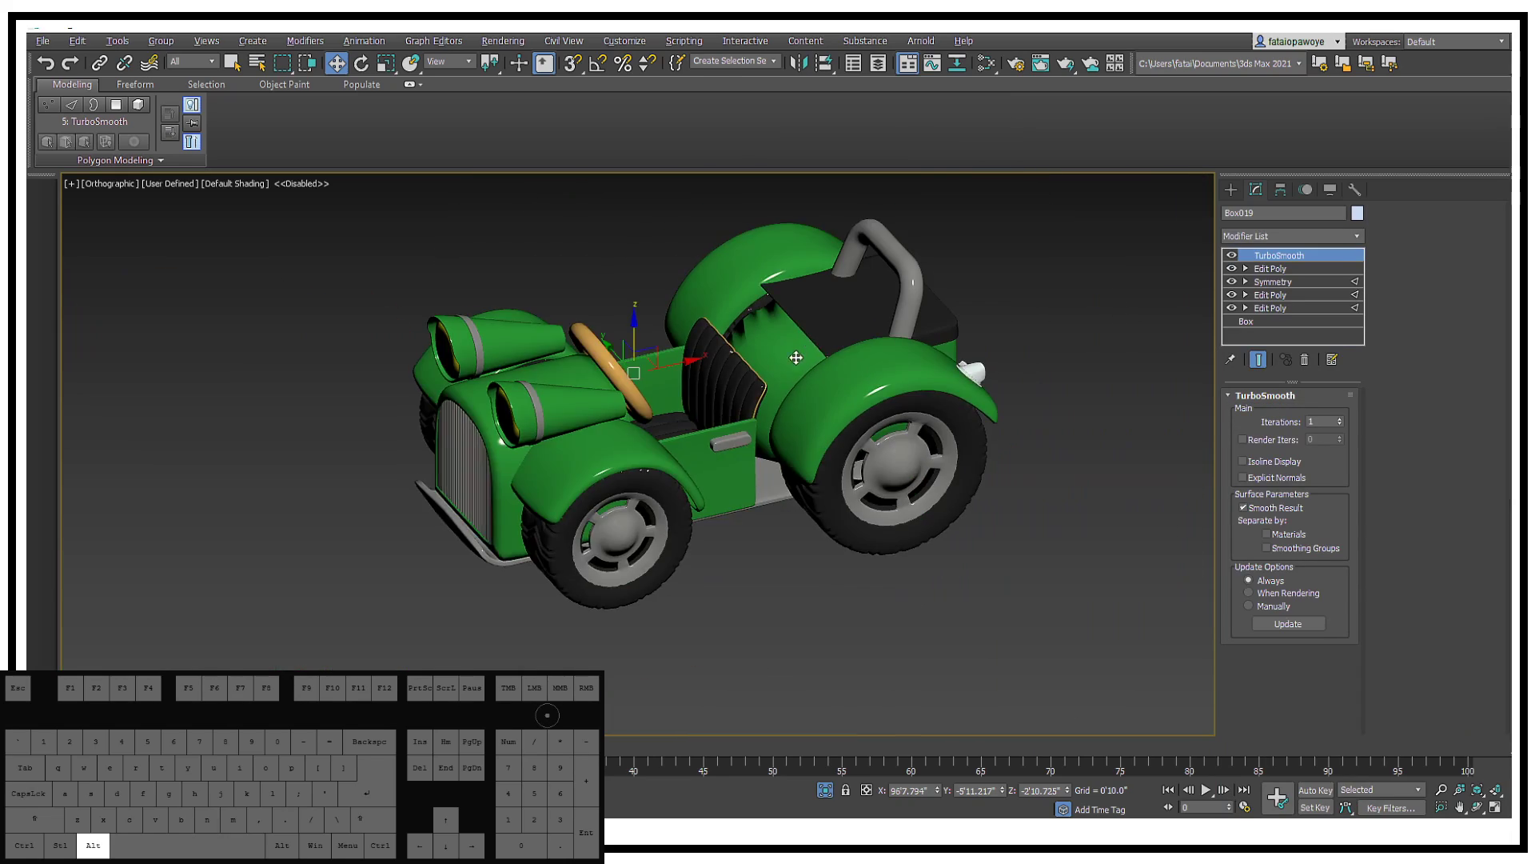
pyautogui.moveTo(796, 357)
pyautogui.keyDown('alt'); pyautogui.mouseDown(button='middle')
pyautogui.moveTo(774, 295)
pyautogui.moveTo(801, 378)
pyautogui.mouseUp(button='middle'); pyautogui.keyUp('alt')
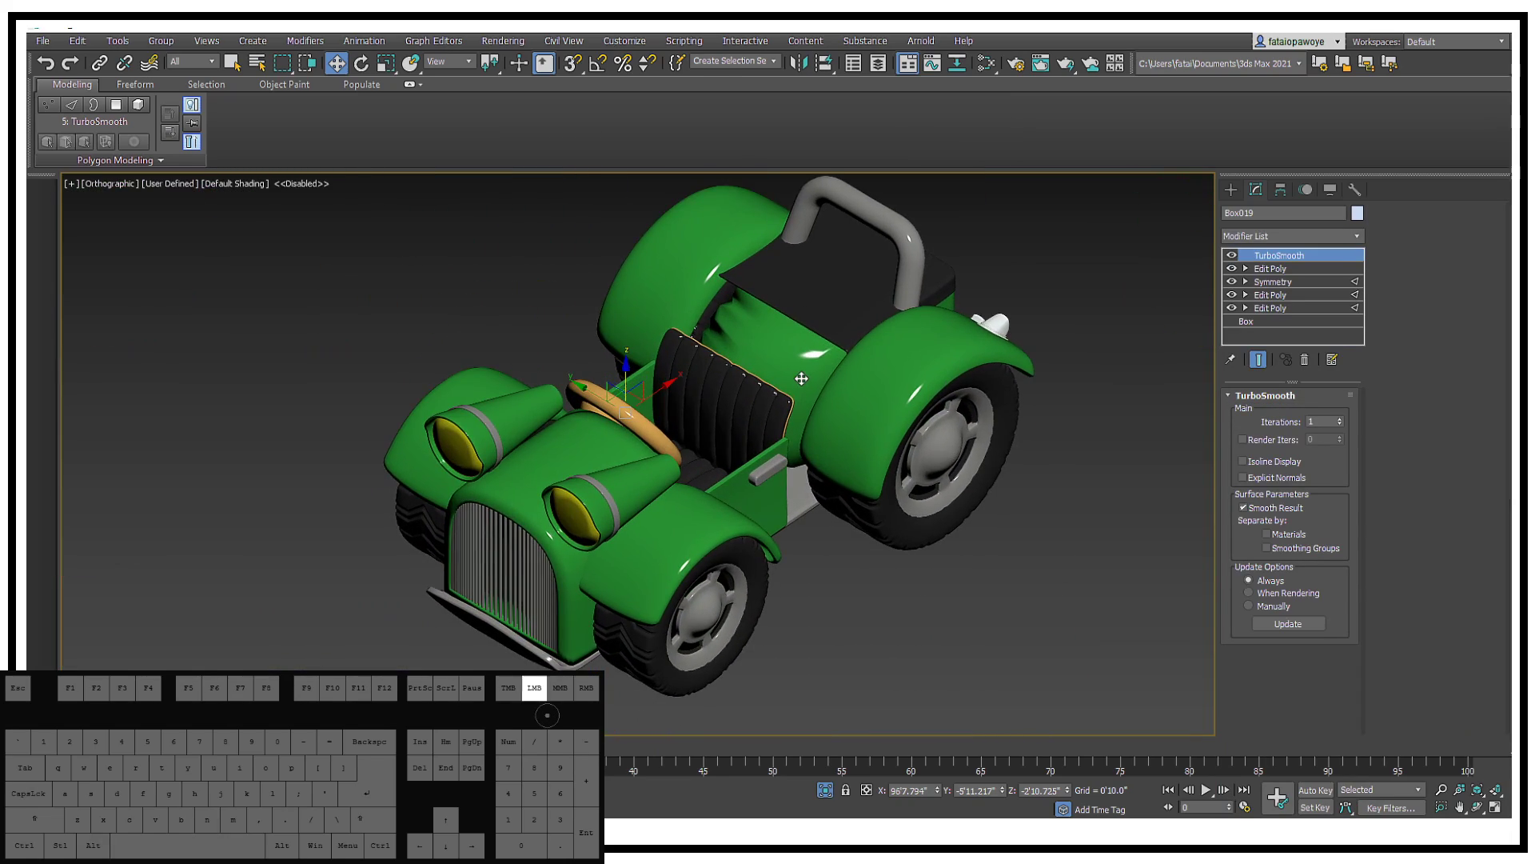
pyautogui.press('alt')
# Step: Switch off the rear body's TurboSmooth display, isolate the body and show its upper Edit Poly mesh with edged faces
pyautogui.click(1232, 255)
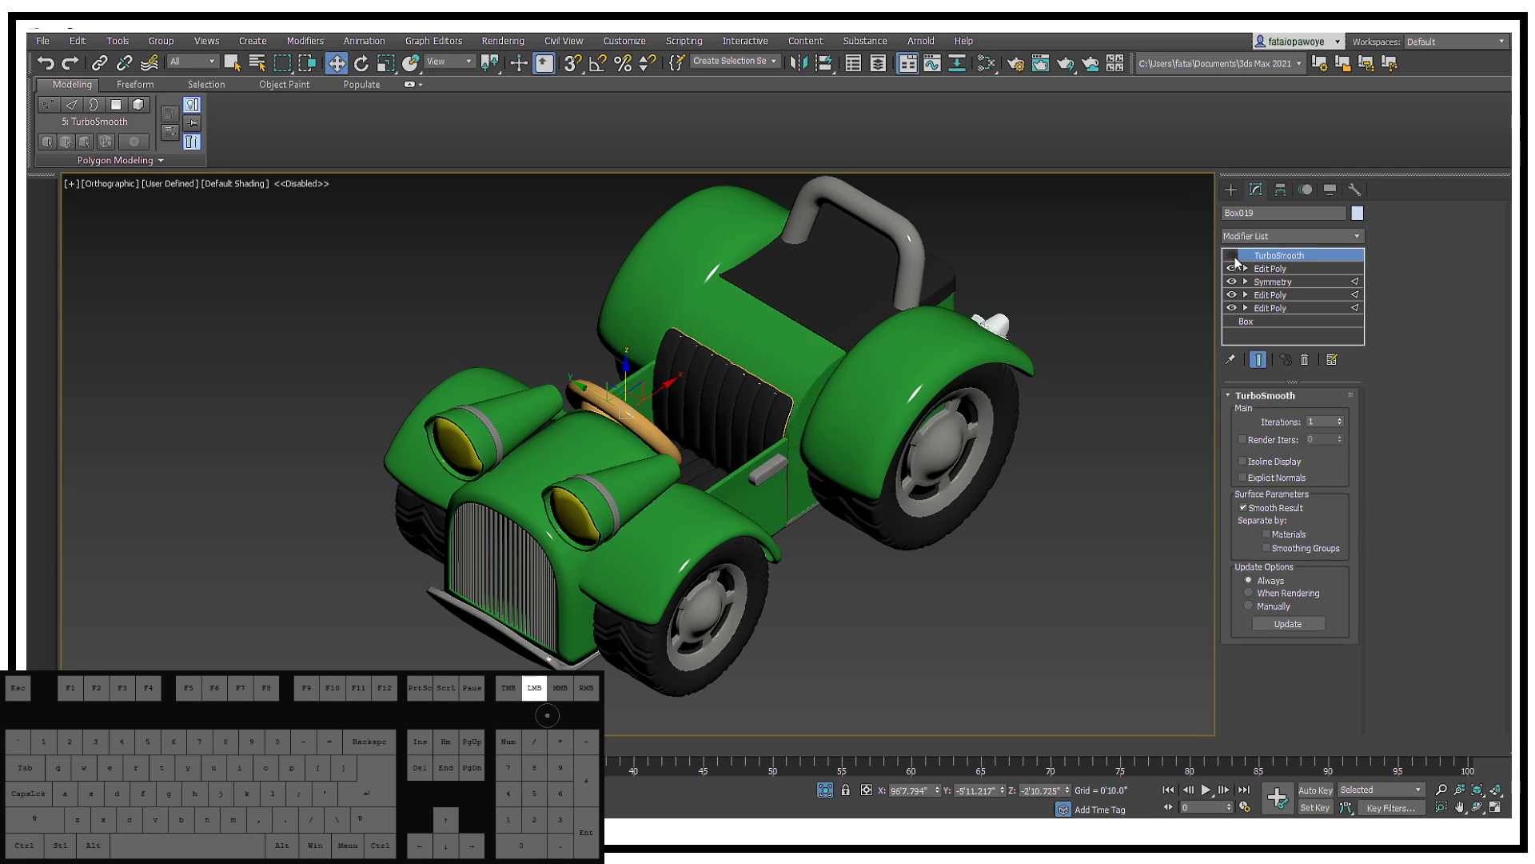
pyautogui.click(1270, 269)
pyautogui.hotkey('alt', 'q')
pyautogui.keyDown('alt'); pyautogui.moveTo(994, 395); pyautogui.dragTo(852, 396, button='middle'); pyautogui.keyUp('alt')
pyautogui.press('F3')
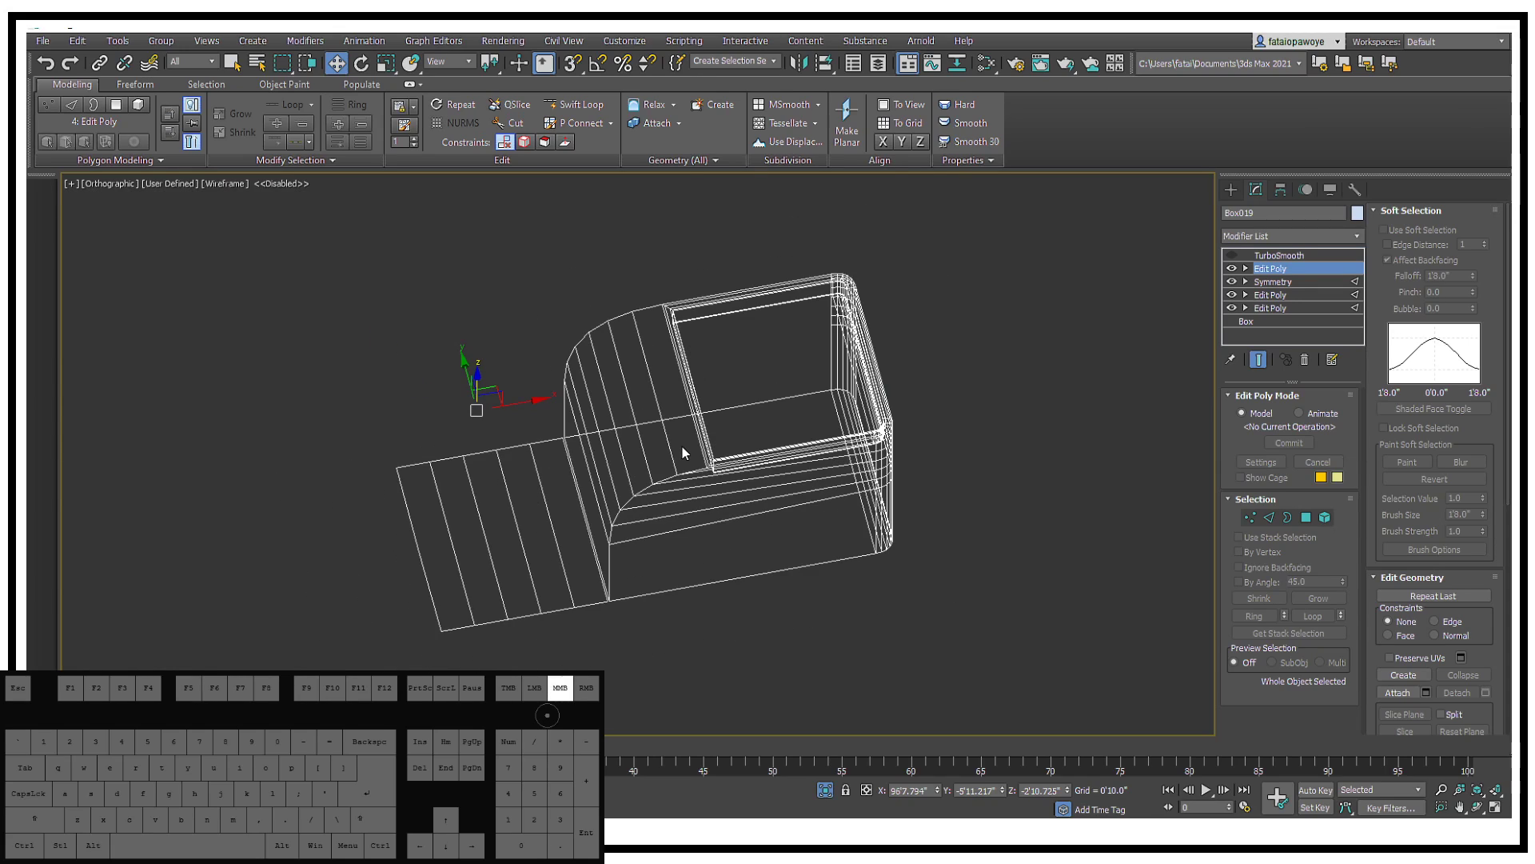
pyautogui.moveTo(683, 446)
pyautogui.keyDown('alt'); pyautogui.mouseDown(button='middle')
pyautogui.moveTo(719, 407)
pyautogui.moveTo(696, 336)
pyautogui.moveTo(593, 325)
pyautogui.moveTo(548, 357)
pyautogui.moveTo(535, 411)
pyautogui.moveTo(570, 397)
pyautogui.mouseUp(button='middle'); pyautogui.keyUp('alt')
pyautogui.press('F3')
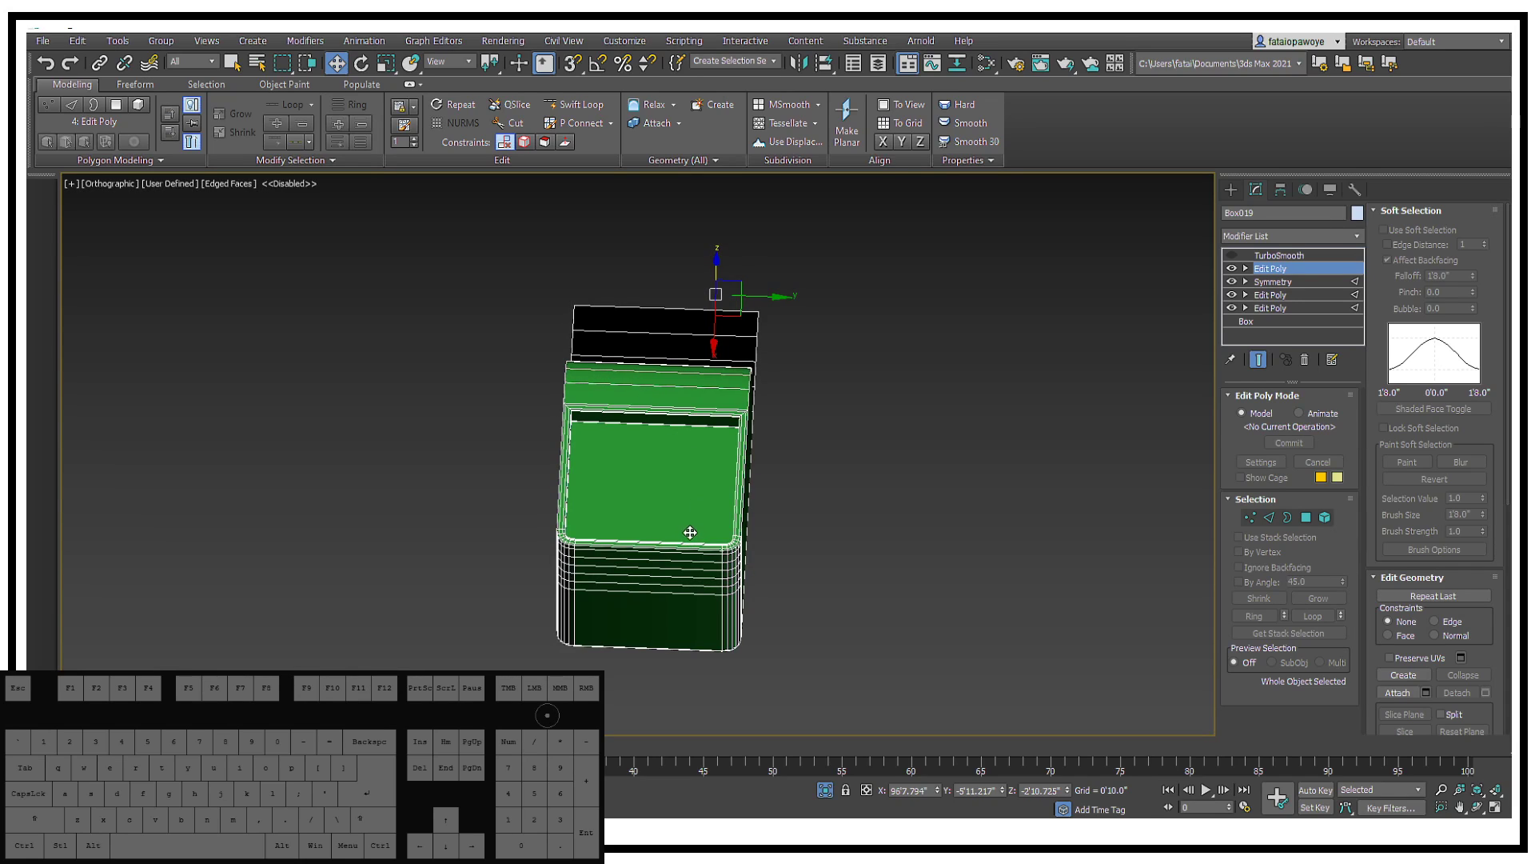
pyautogui.keyDown('alt'); pyautogui.moveTo(690, 533); pyautogui.dragTo(526, 363, button='middle'); pyautogui.keyUp('alt')
pyautogui.scroll(3, 537, 378)
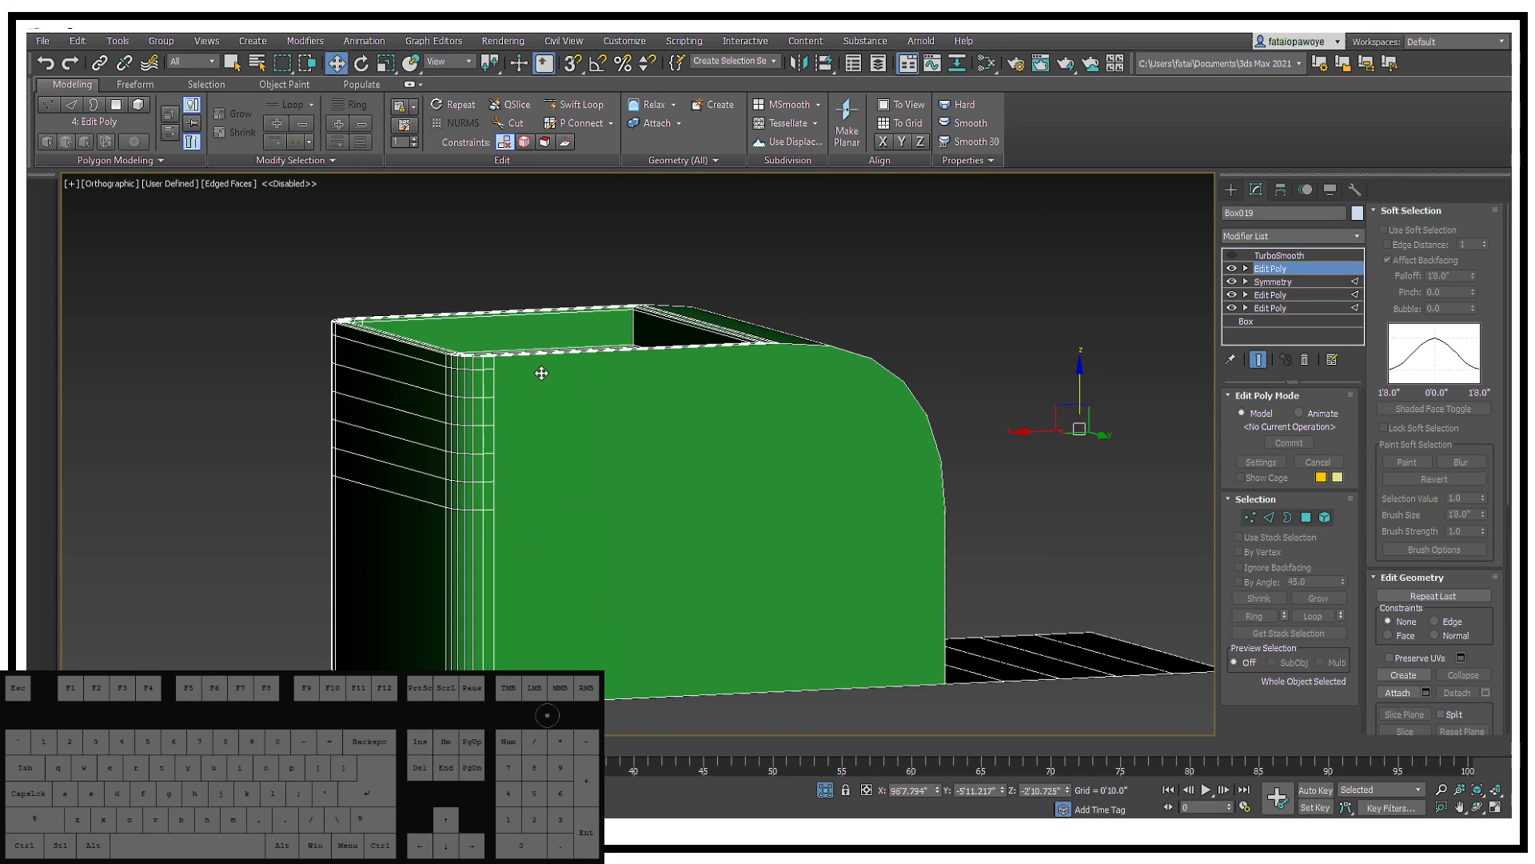
# Step: Connect the uppermost free vertex of the rear corner to the matching vertex on the curved edge of the side face
pyautogui.press('1')
pyautogui.keyDown('alt'); pyautogui.moveTo(477, 364); pyautogui.dragTo(424, 304, button='middle'); pyautogui.keyUp('alt')
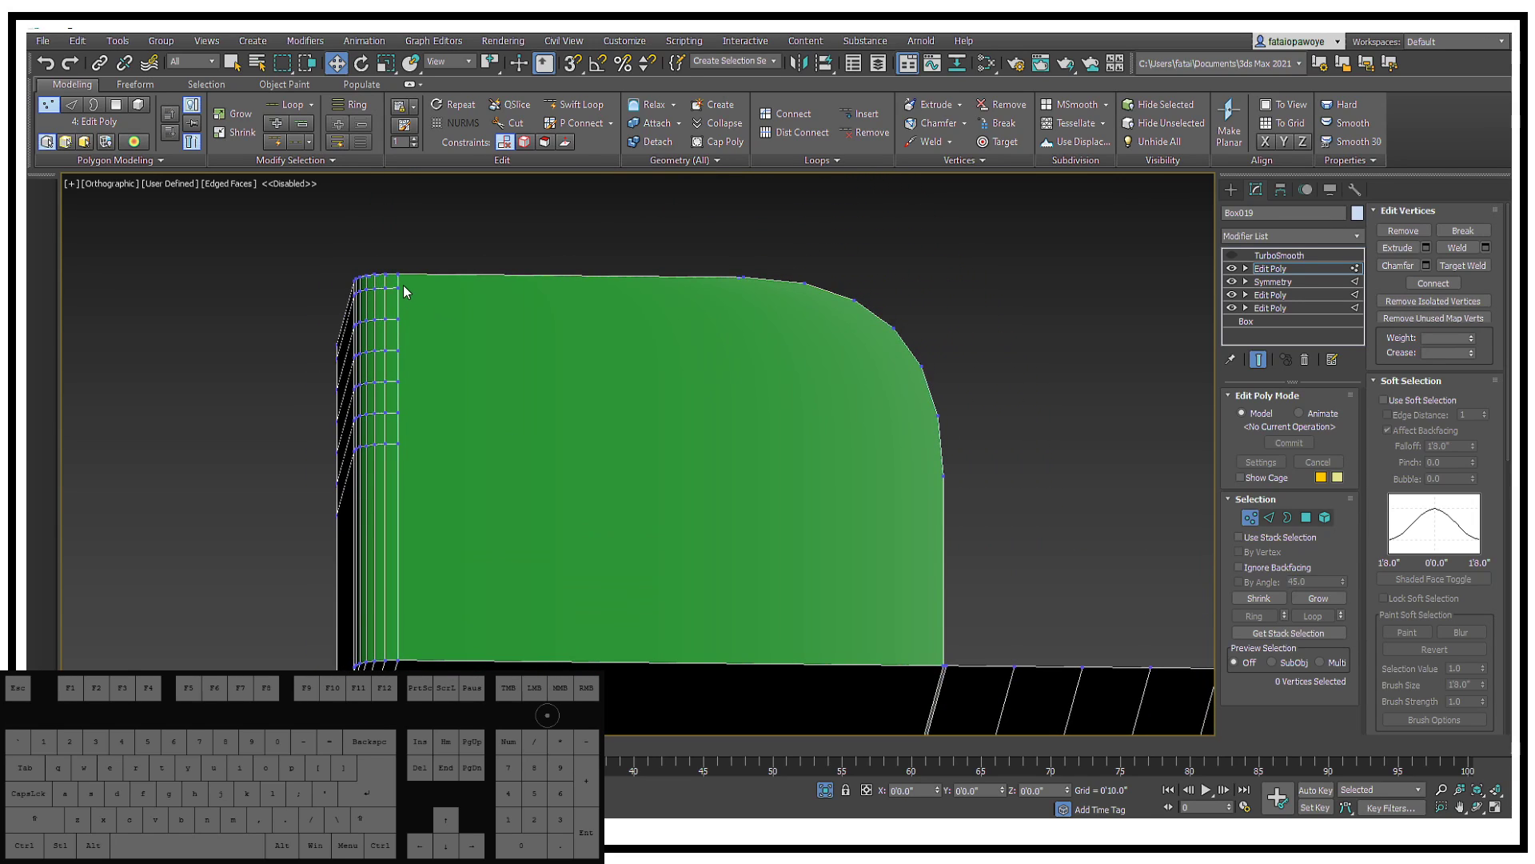
pyautogui.click(397, 286)
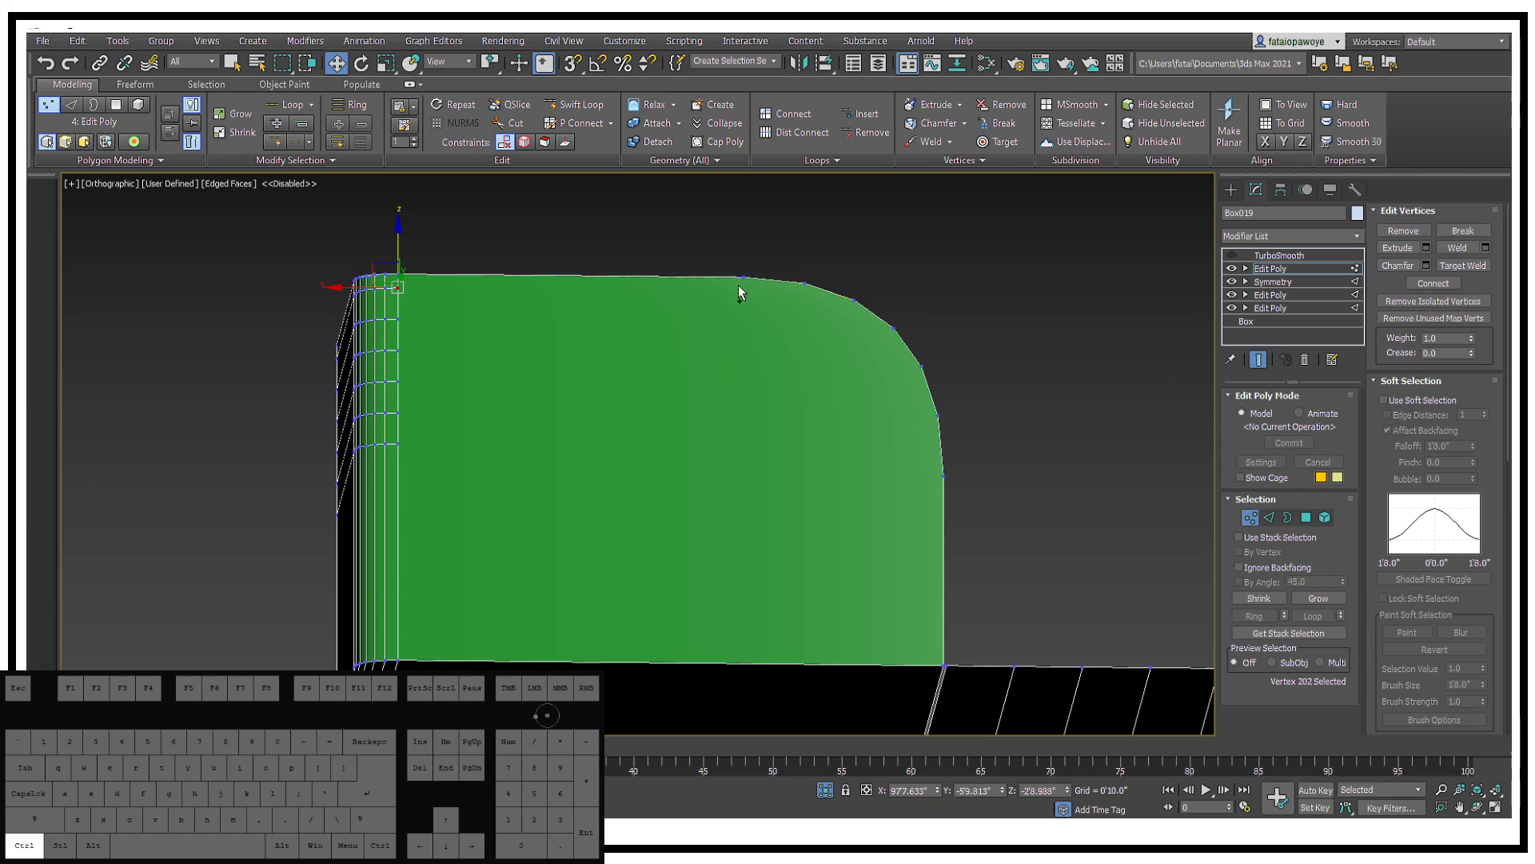
pyautogui.keyDown('ctrl'); pyautogui.click(749, 276); pyautogui.keyUp('ctrl')
pyautogui.keyDown('alt'); pyautogui.moveTo(737, 313); pyautogui.dragTo(1005, 435, button='middle'); pyautogui.keyUp('alt')
pyautogui.keyDown('ctrl'); pyautogui.click(1038, 434); pyautogui.keyUp('ctrl')
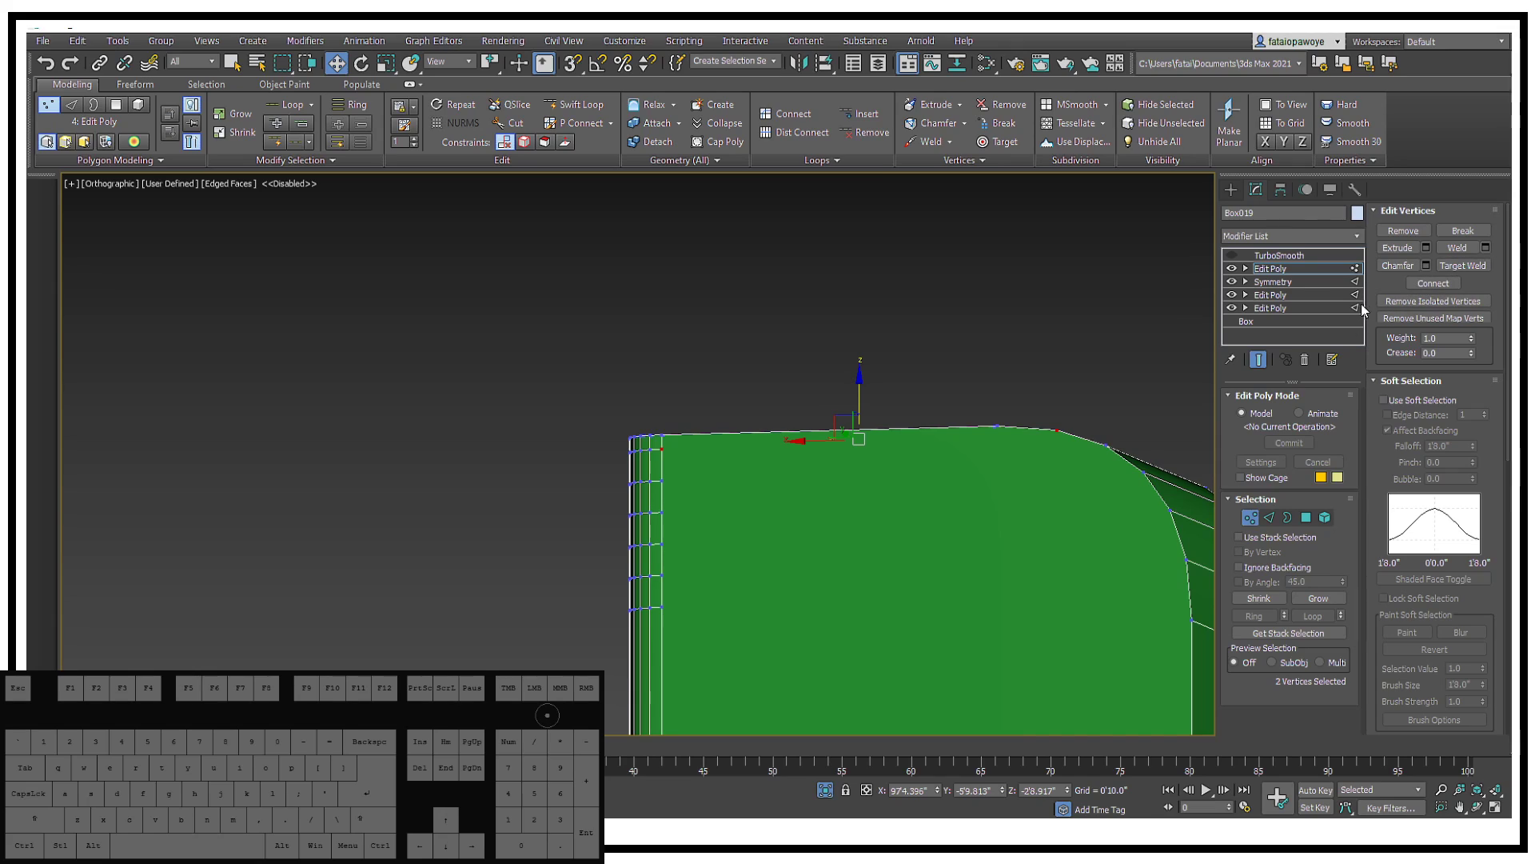
pyautogui.click(1426, 284)
# Step: Connect the remaining five corner vertices below it to their matching vertices along the curved edge of the same side face
pyautogui.keyDown('alt'); pyautogui.moveTo(1134, 487); pyautogui.dragTo(1107, 458, button='middle'); pyautogui.keyUp('alt')
pyautogui.click(1110, 455)
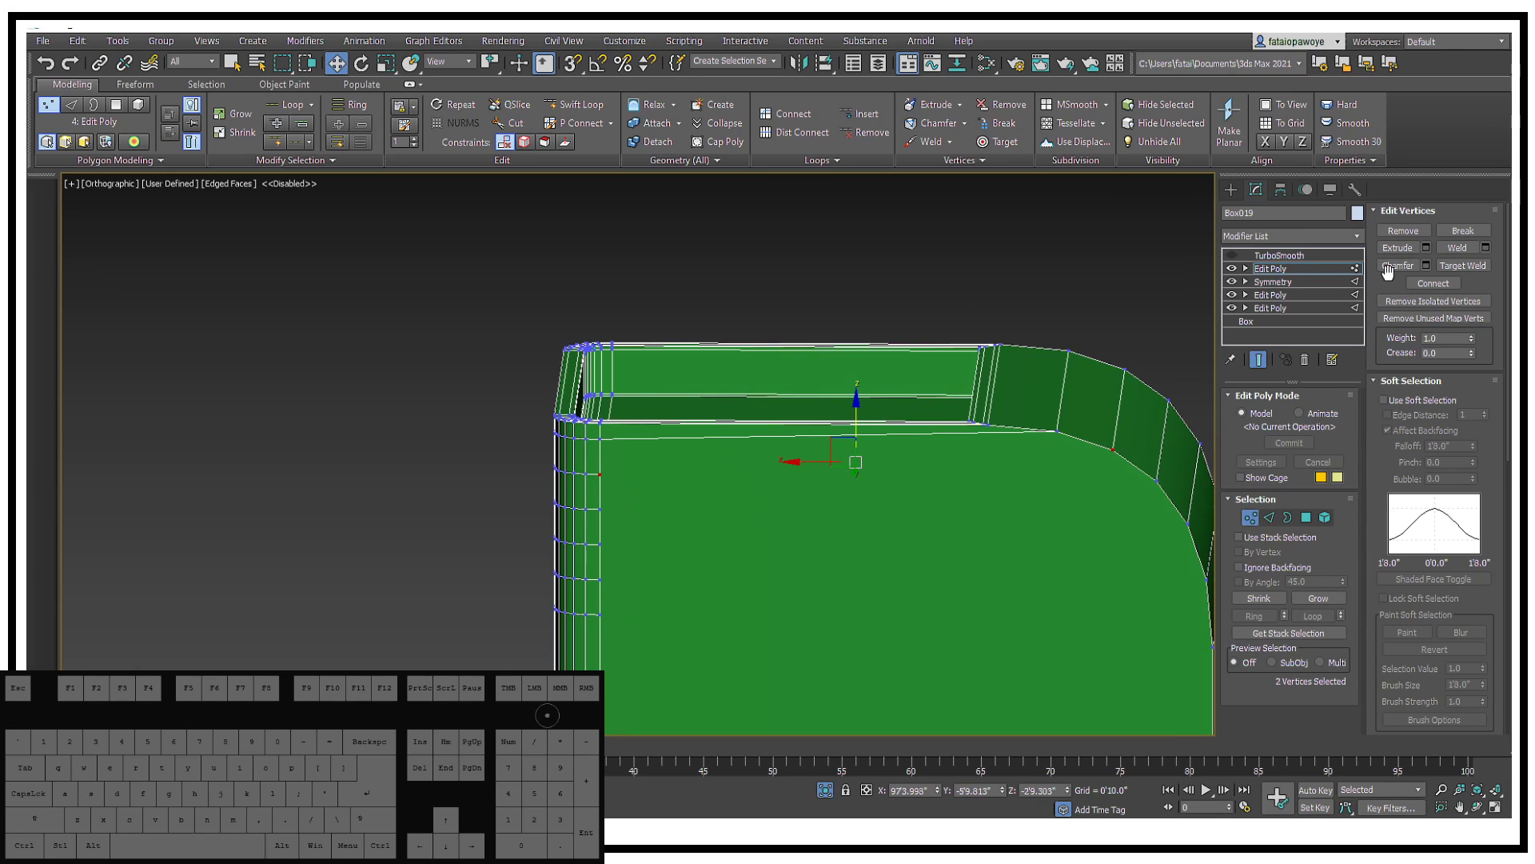
pyautogui.click(1154, 481)
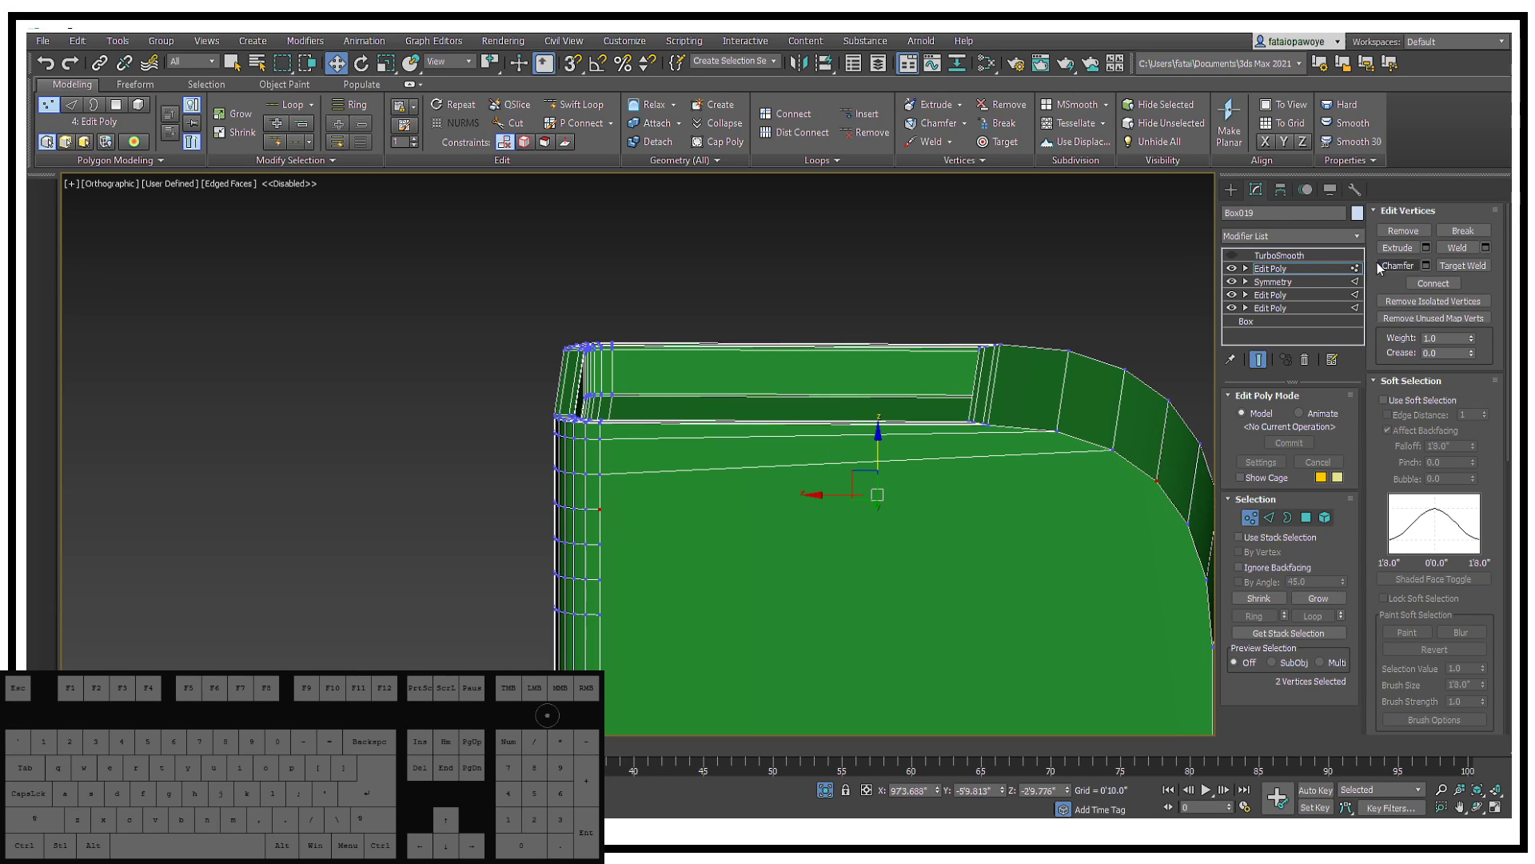
pyautogui.click(1418, 285)
pyautogui.moveTo(1017, 481); pyautogui.dragTo(903, 416, button='middle')
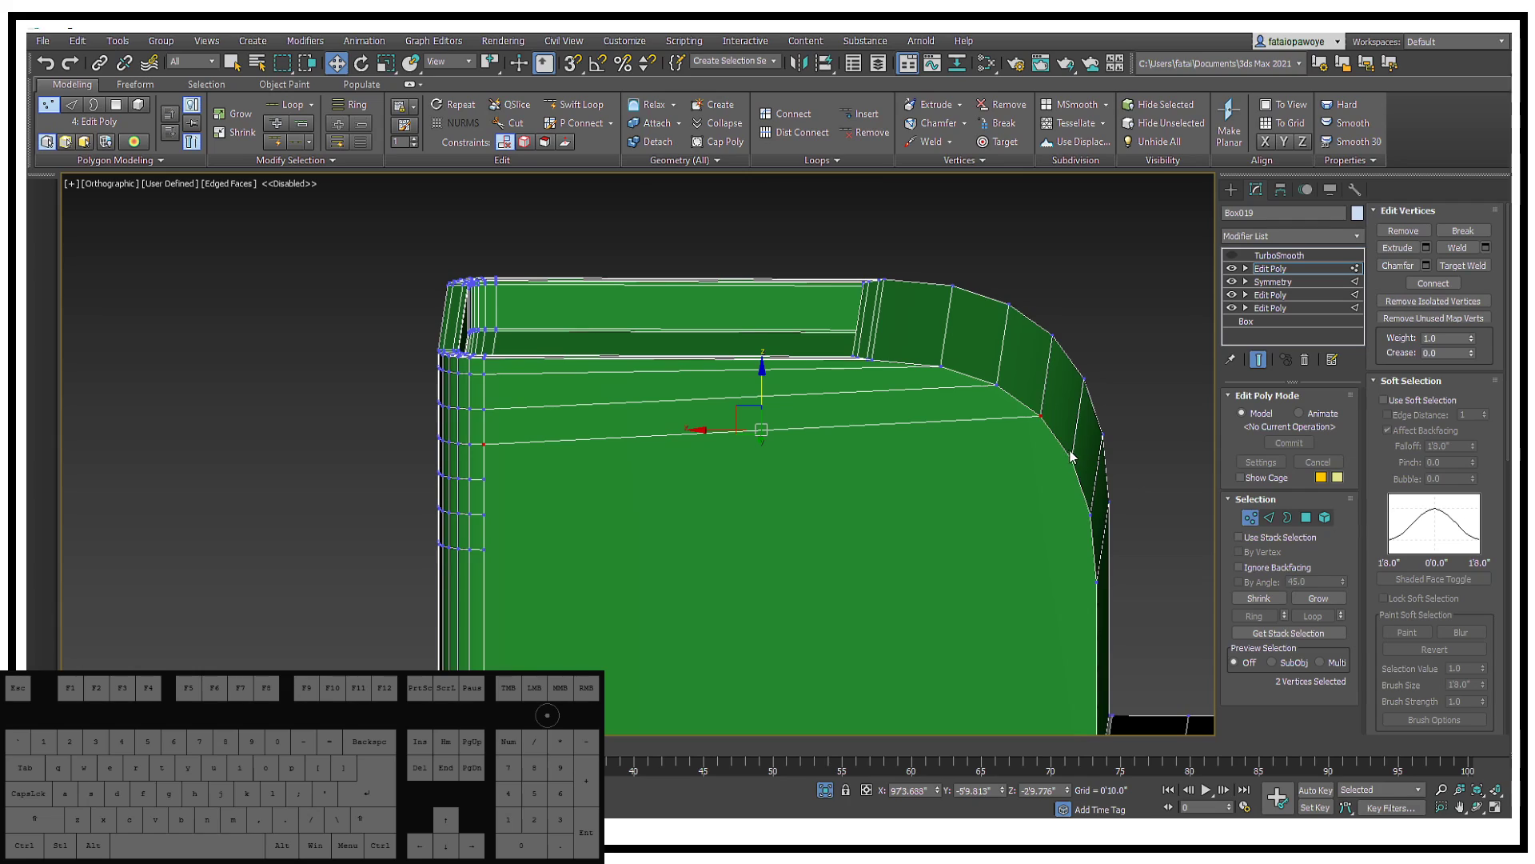
pyautogui.keyDown('ctrl'); pyautogui.click(485, 479); pyautogui.keyUp('ctrl')
pyautogui.click(1418, 283)
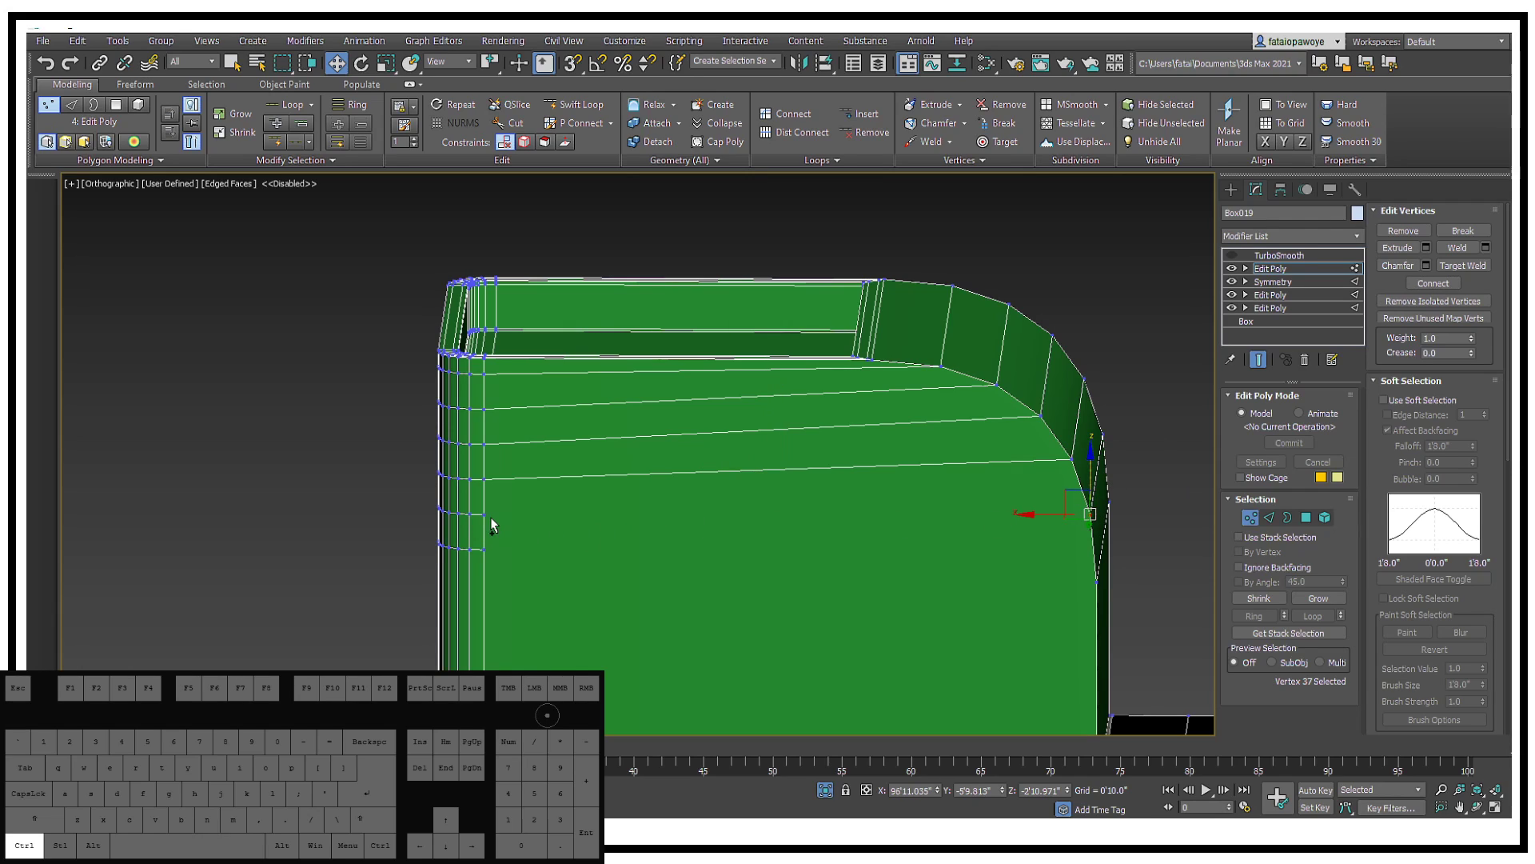
pyautogui.click(1447, 286)
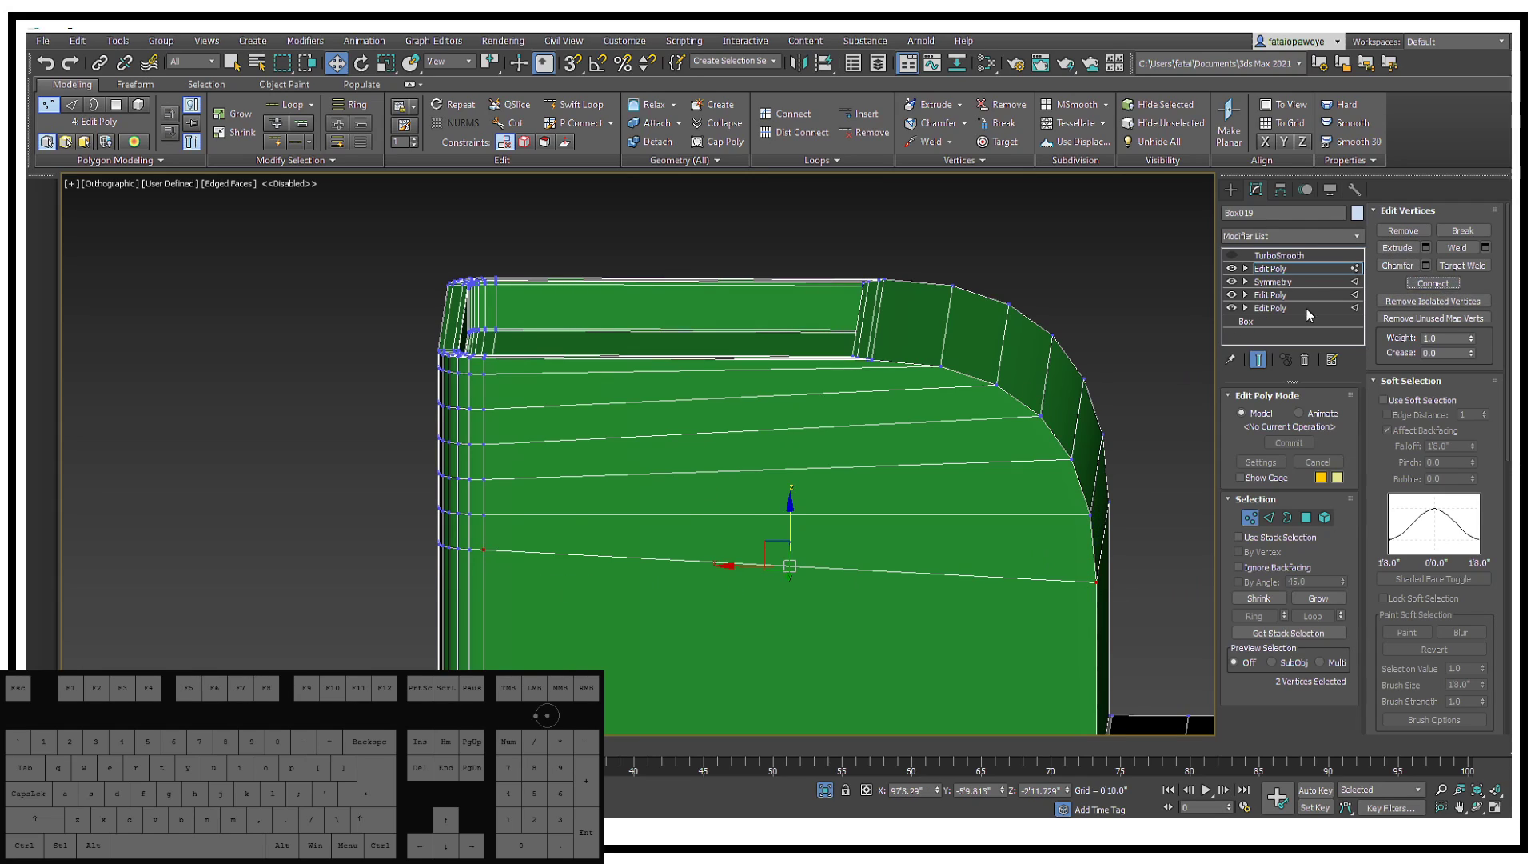
# Step: Select the ring of widthwise edges on the rear body and connect it with 2 segments, pinch 95 and slide 0
pyautogui.keyDown('alt'); pyautogui.moveTo(799, 448); pyautogui.dragTo(896, 473, button='middle'); pyautogui.keyUp('alt')
pyautogui.scroll(-4, 829, 414)
pyautogui.scroll(3, 1054, 554)
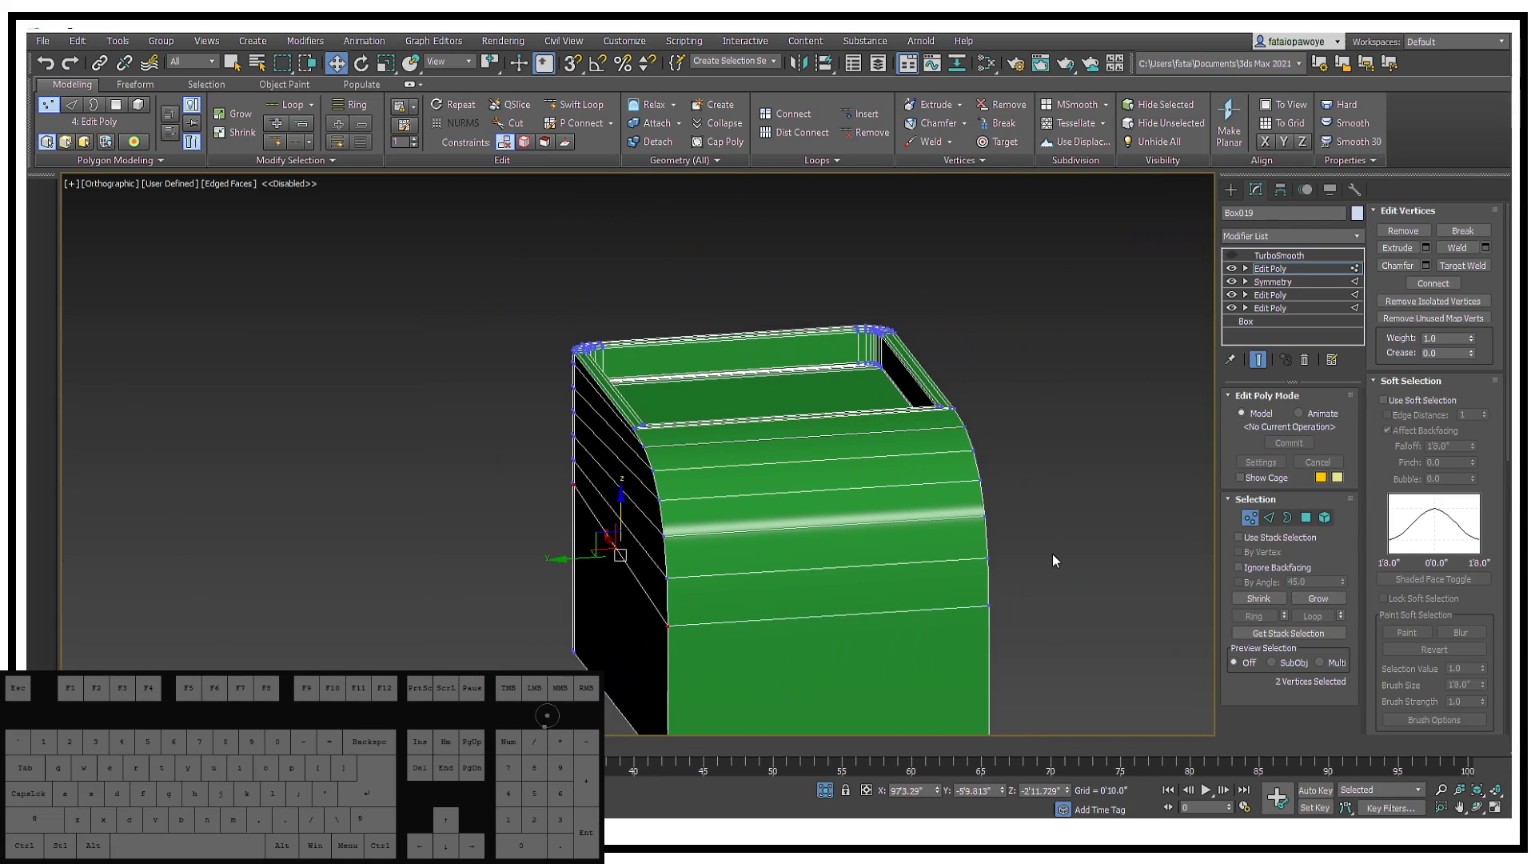
pyautogui.press('2')
pyautogui.click(772, 422)
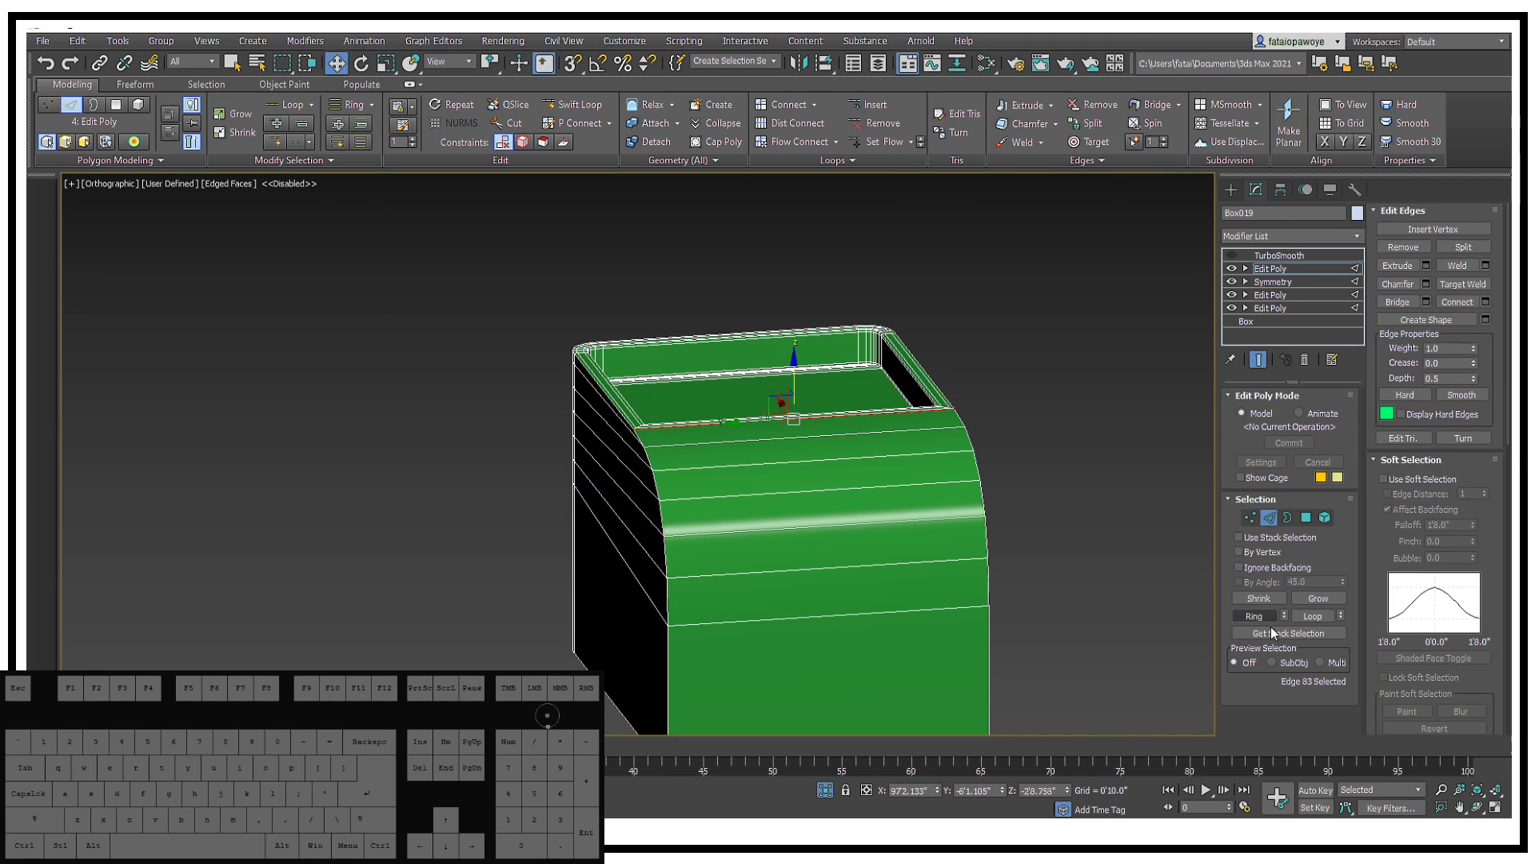
pyautogui.click(1253, 616)
pyautogui.keyDown('alt'); pyautogui.moveTo(929, 536); pyautogui.dragTo(886, 444, button='middle'); pyautogui.keyUp('alt')
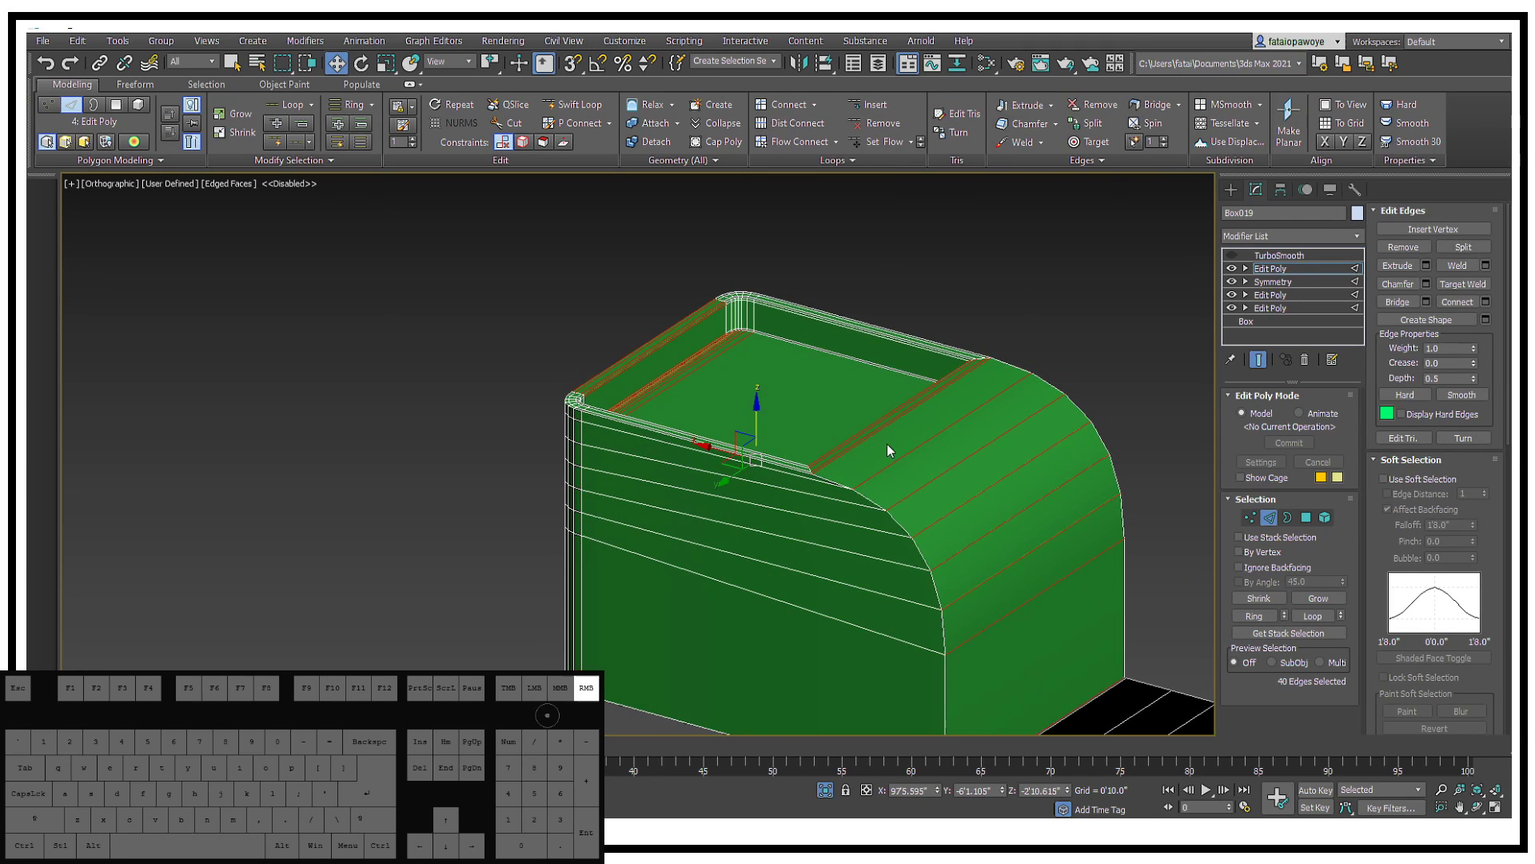
pyautogui.rightClick(886, 444)
pyautogui.click(750, 493)
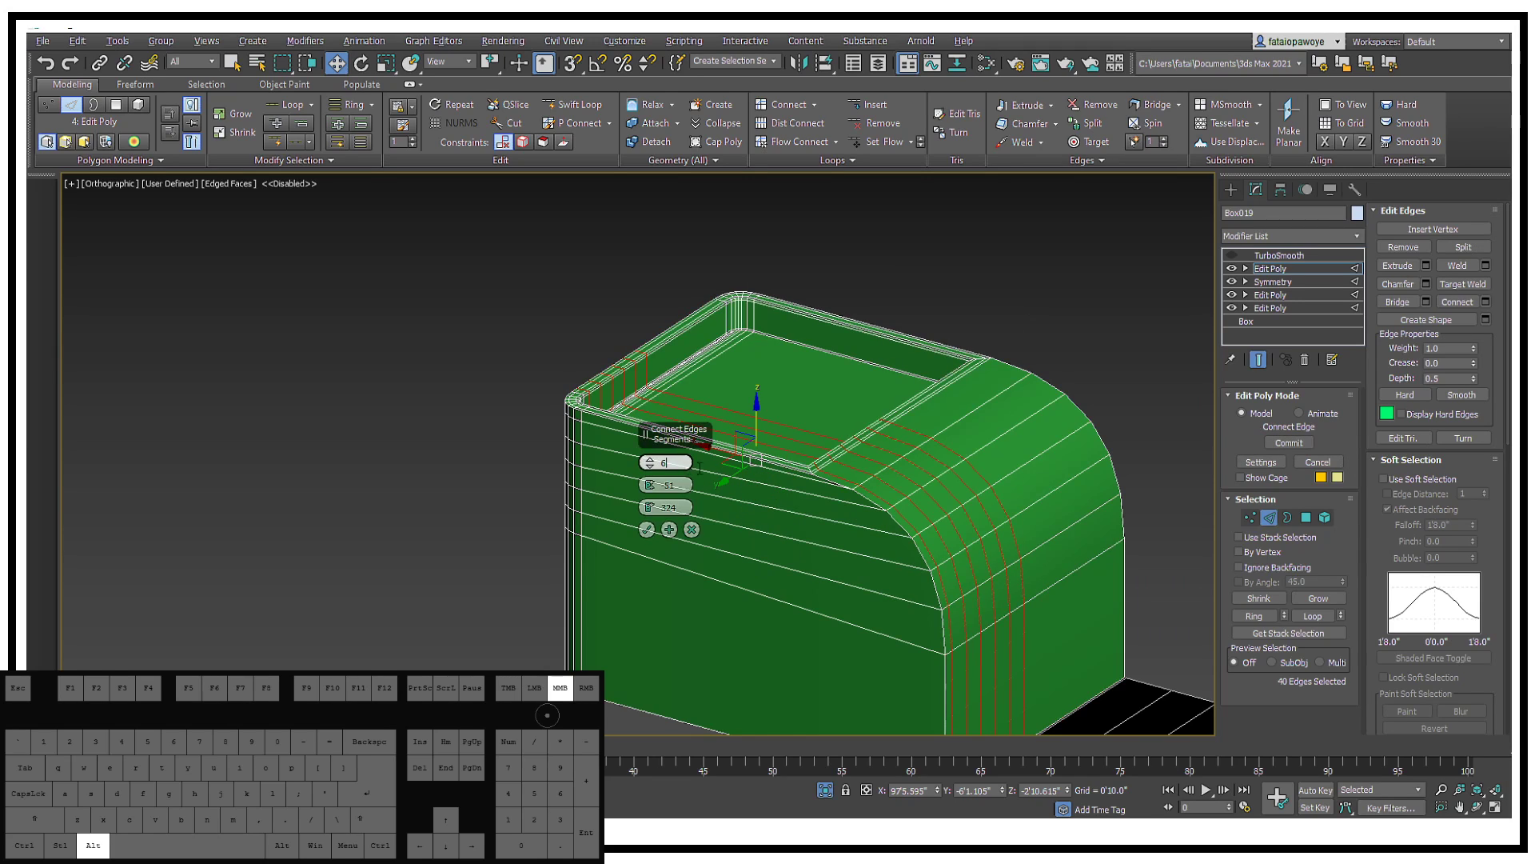
pyautogui.keyDown('alt'); pyautogui.moveTo(822, 452); pyautogui.dragTo(631, 510, button='middle'); pyautogui.keyUp('alt')
pyautogui.rightClick(648, 510)
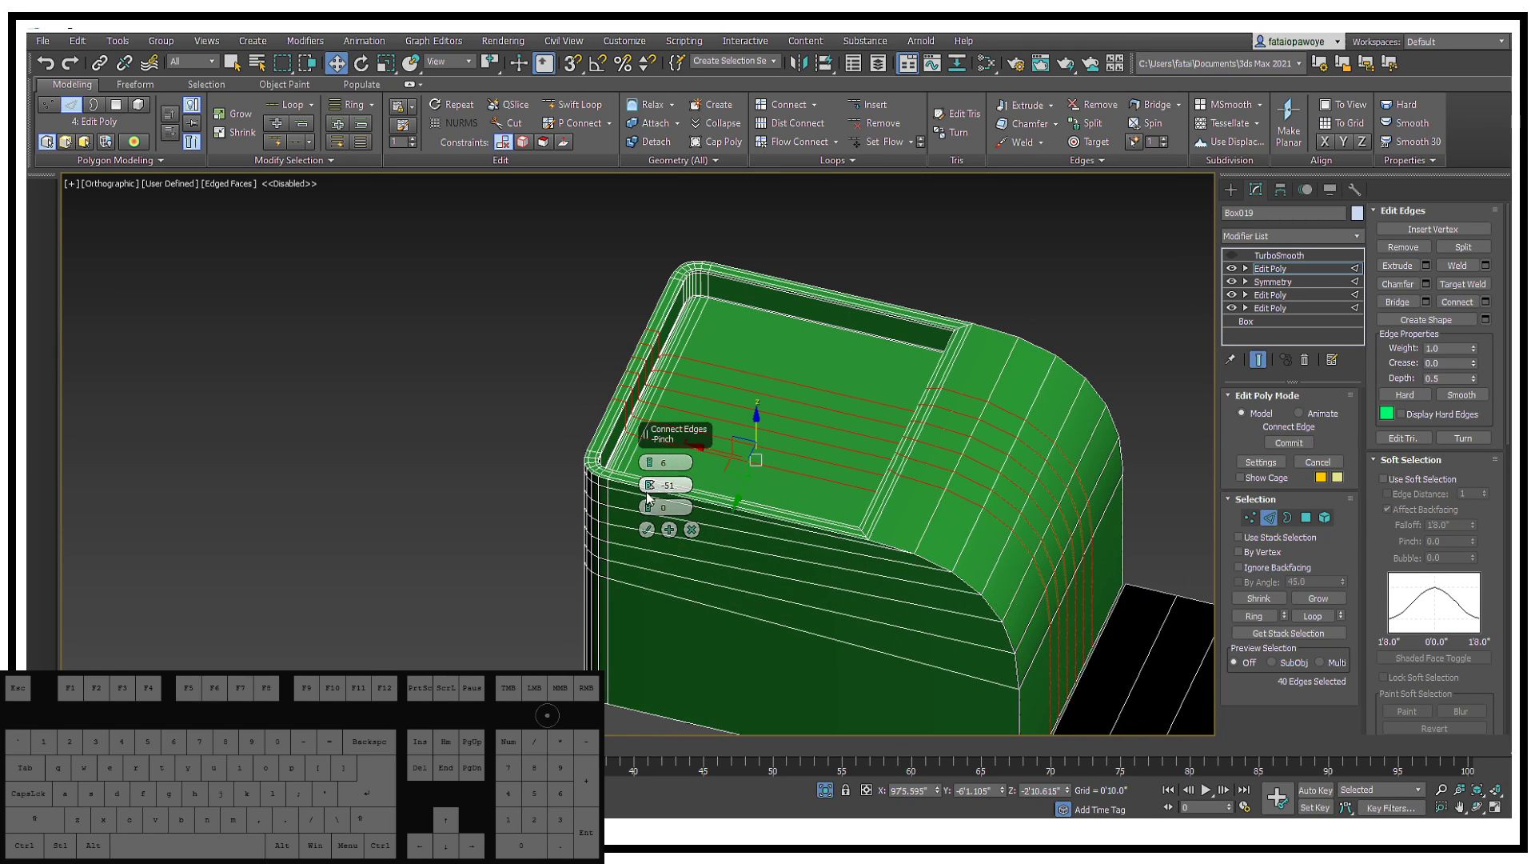
pyautogui.rightClick(648, 465)
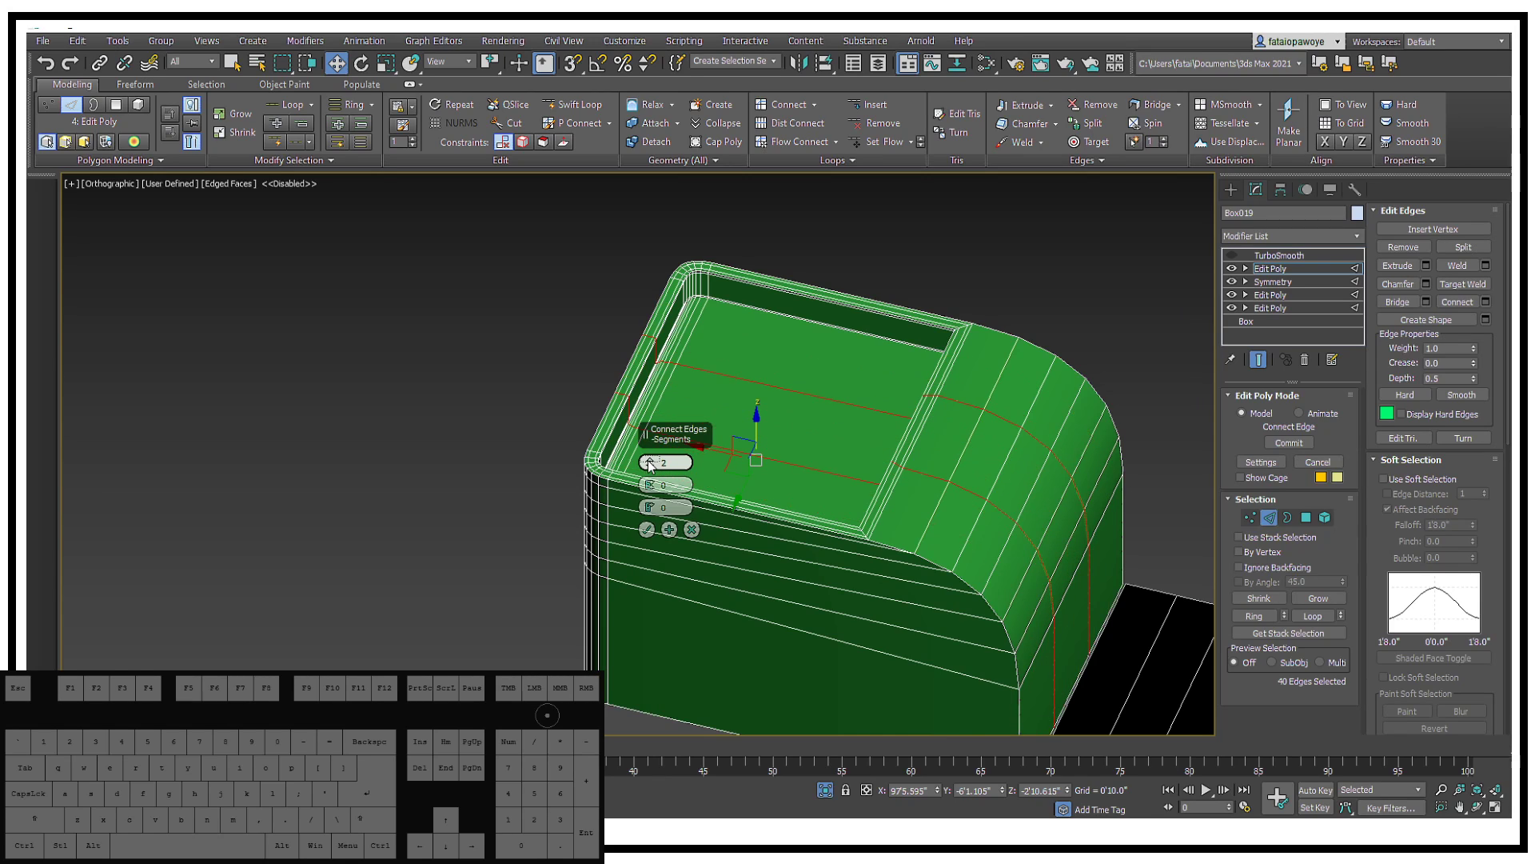
pyautogui.moveTo(641, 307); pyautogui.dragTo(651, 186)
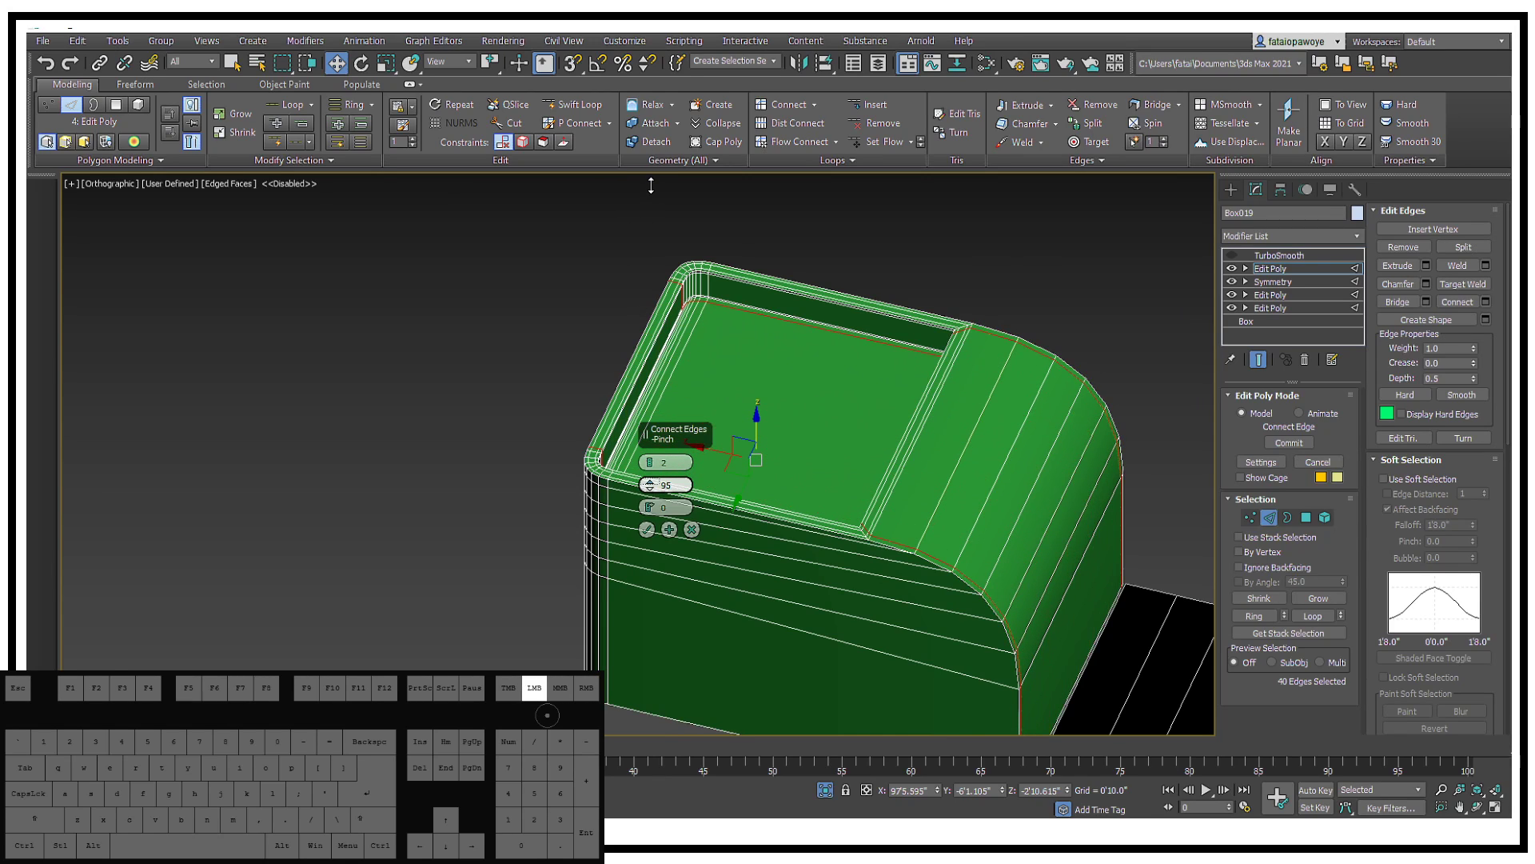
pyautogui.keyDown('alt'); pyautogui.moveTo(650, 201); pyautogui.dragTo(1028, 251, button='middle'); pyautogui.keyUp('alt')
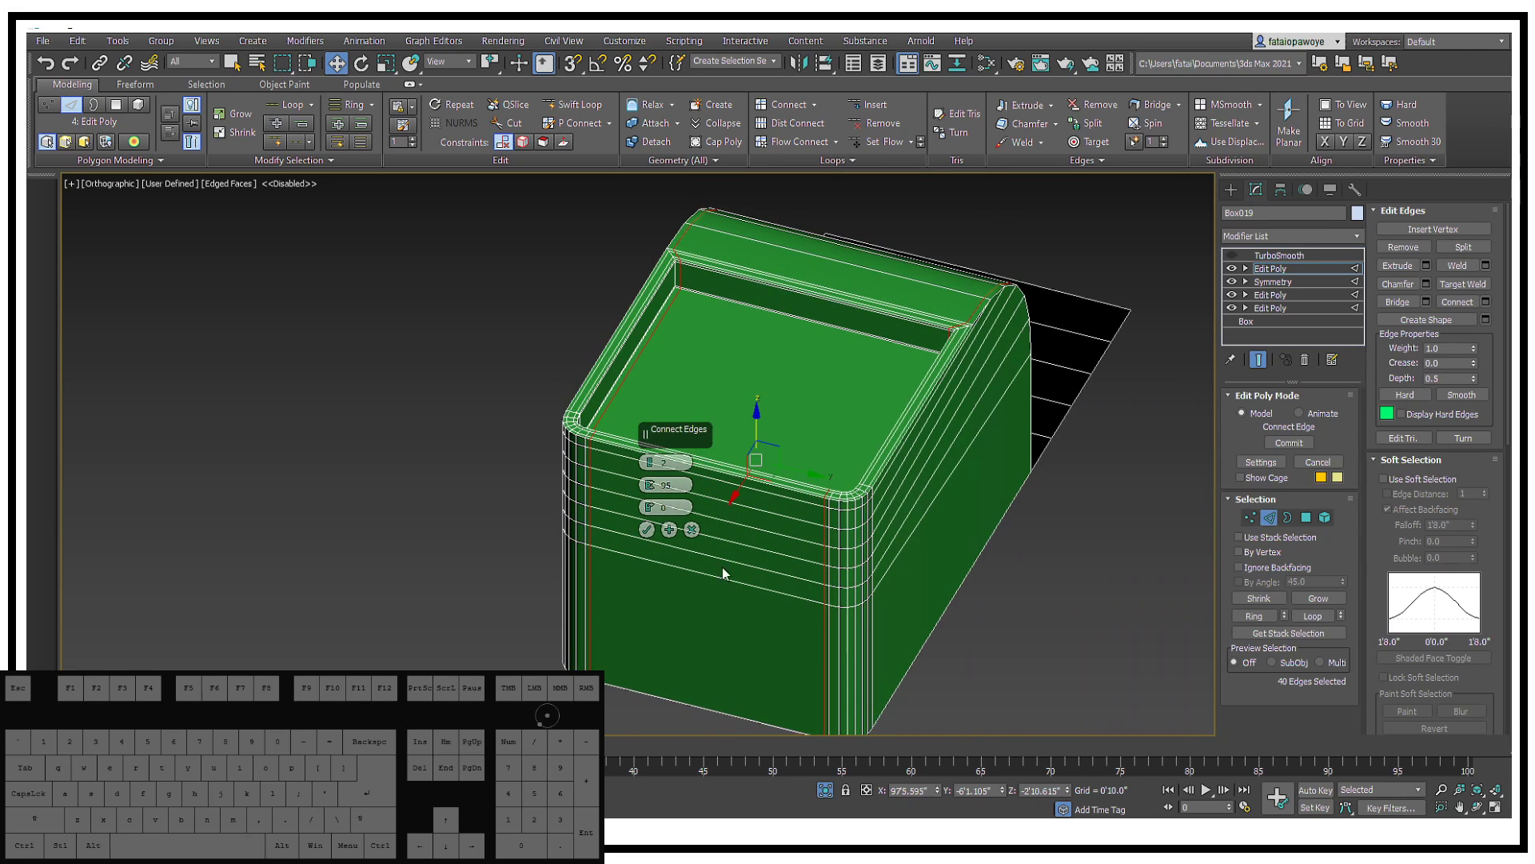
pyautogui.click(647, 529)
# Step: Show the TurboSmooth result temporarily to examine the smoothed corners, sides and lower edge of the rear body
pyautogui.keyDown('alt'); pyautogui.moveTo(648, 529); pyautogui.dragTo(919, 512, button='middle'); pyautogui.keyUp('alt')
pyautogui.click(1231, 255)
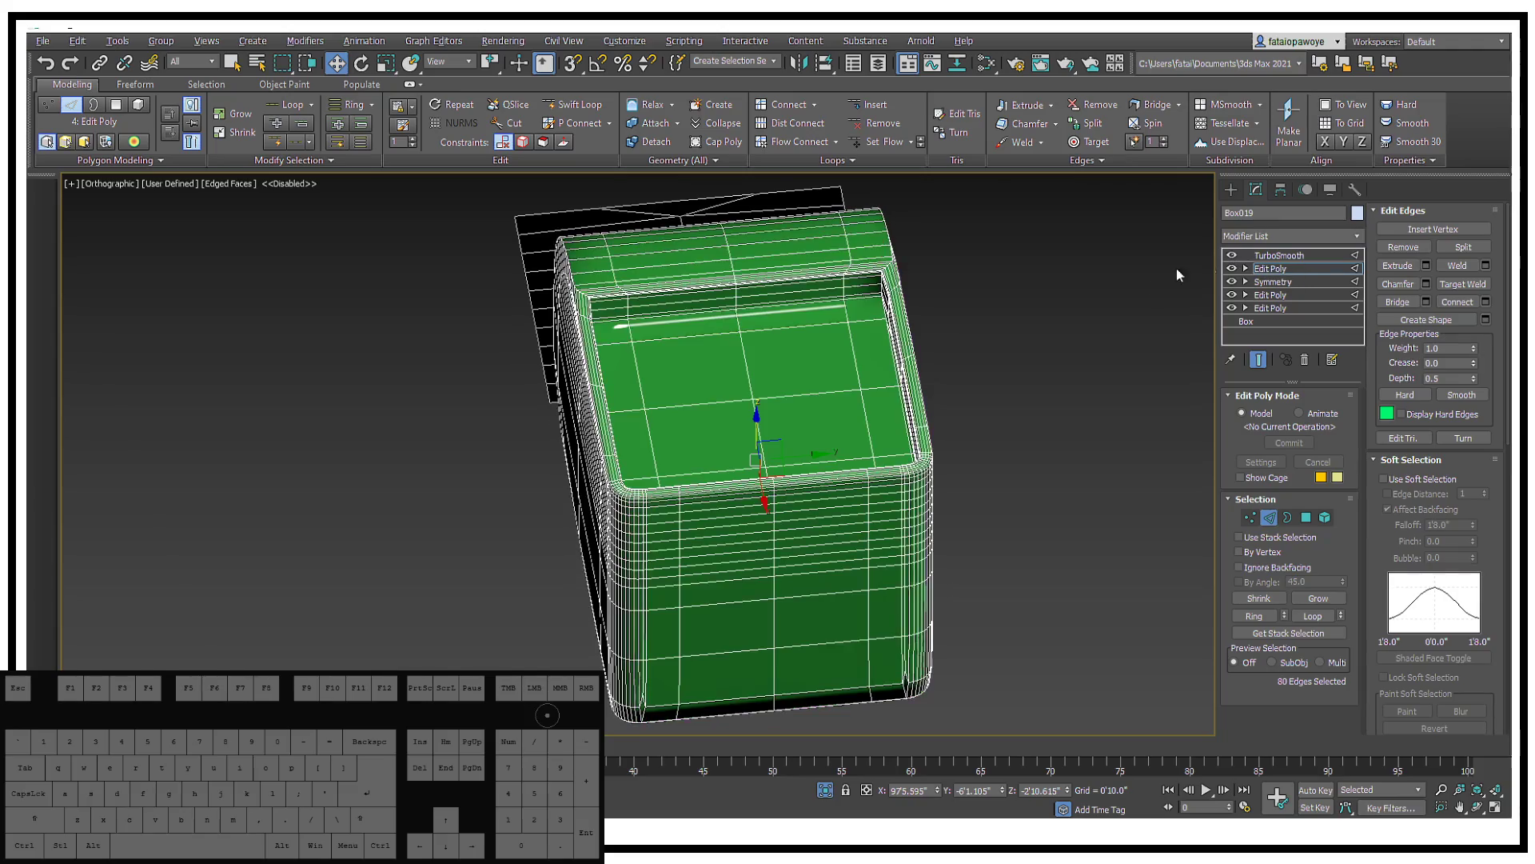
pyautogui.keyDown('alt'); pyautogui.moveTo(944, 344); pyautogui.dragTo(833, 477, button='middle'); pyautogui.keyUp('alt')
pyautogui.keyDown('alt'); pyautogui.moveTo(1025, 468); pyautogui.dragTo(490, 644, button='middle'); pyautogui.keyUp('alt')
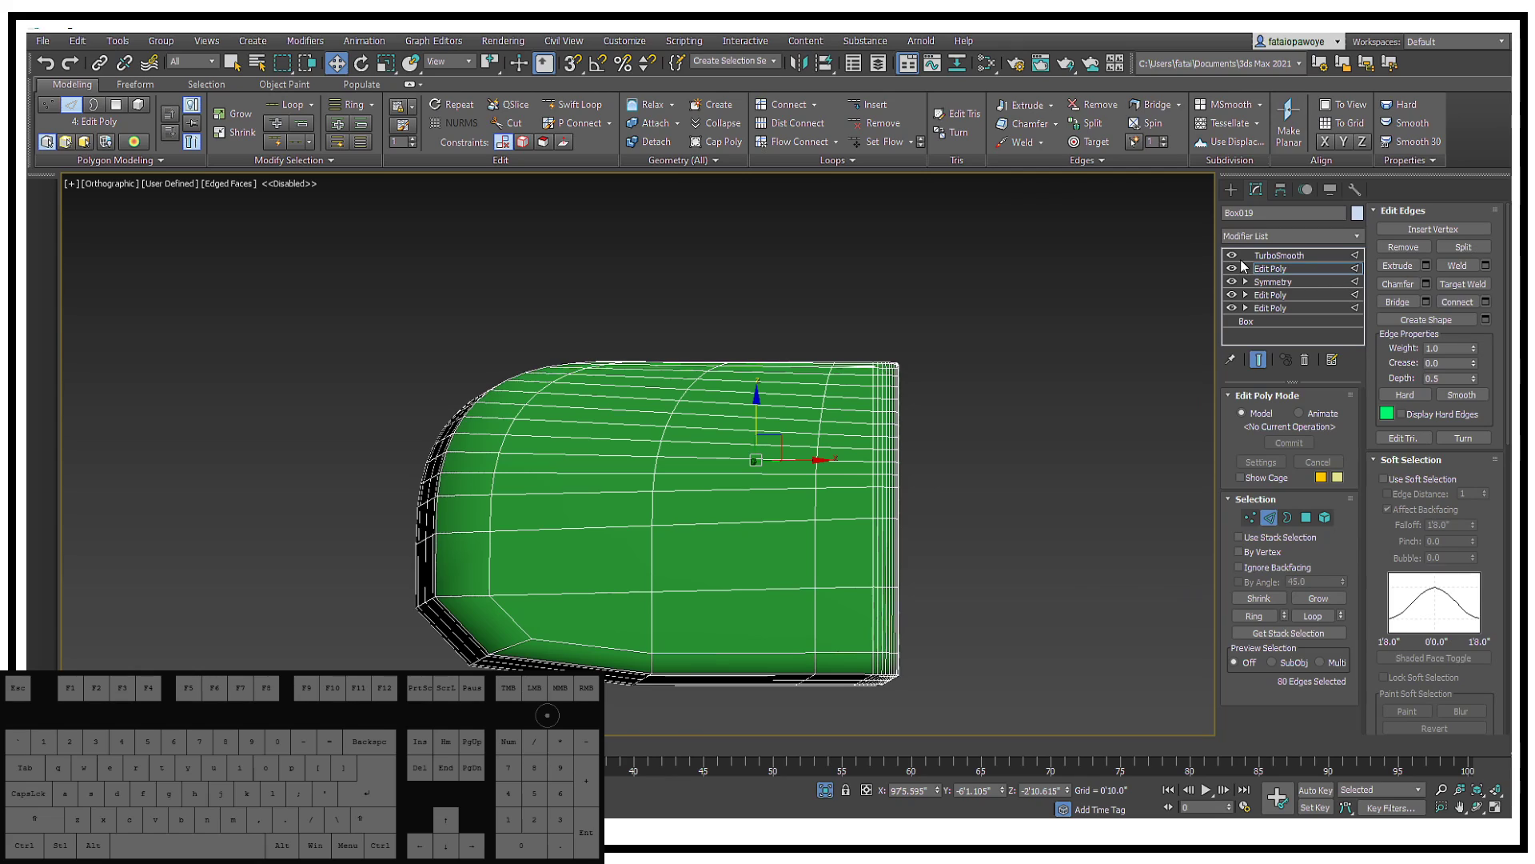
pyautogui.click(1231, 255)
# Step: Insert a Swift Loop around the rear body's walls just above the bottom edge
pyautogui.keyDown('alt'); pyautogui.moveTo(752, 460); pyautogui.dragTo(697, 512, button='middle'); pyautogui.keyUp('alt')
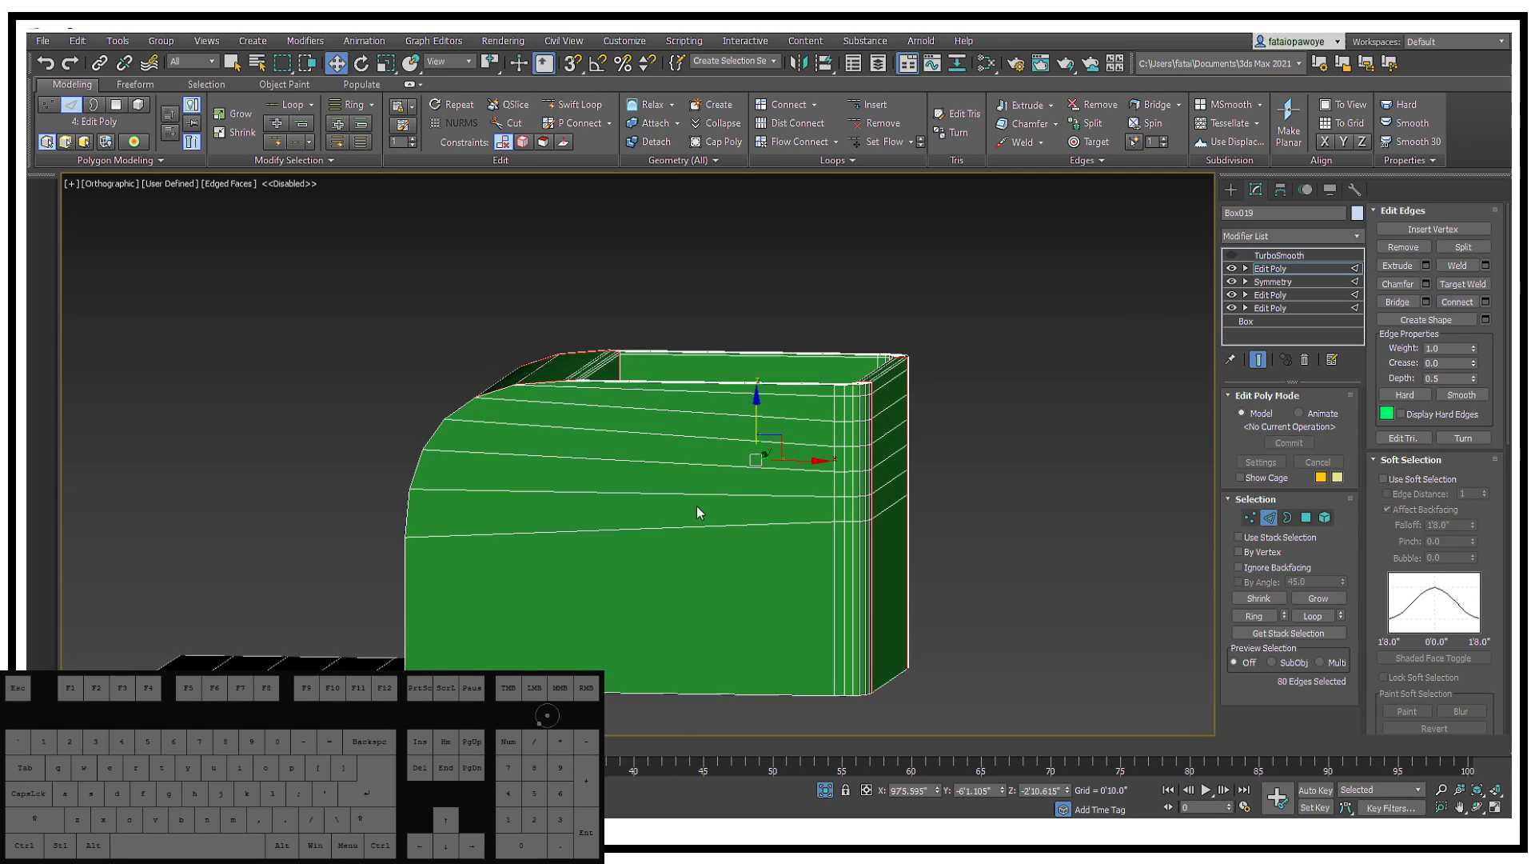
pyautogui.click(580, 109)
pyautogui.keyDown('alt'); pyautogui.moveTo(584, 560); pyautogui.dragTo(764, 668, button='middle'); pyautogui.keyUp('alt')
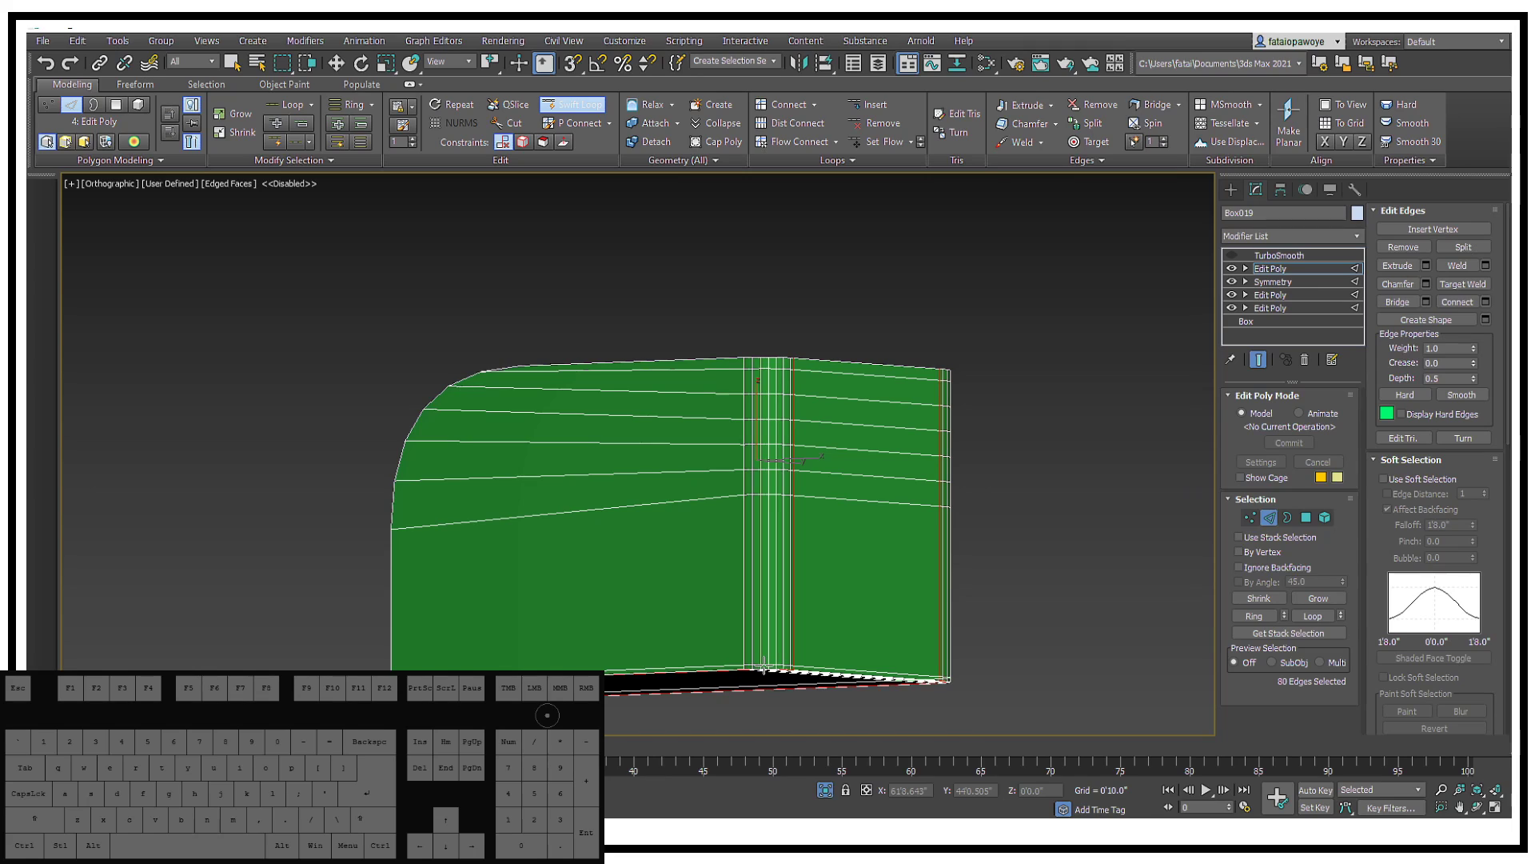
pyautogui.click(764, 667)
pyautogui.keyDown('alt'); pyautogui.moveTo(733, 685); pyautogui.dragTo(864, 676, button='middle'); pyautogui.keyUp('alt')
pyautogui.press('w')
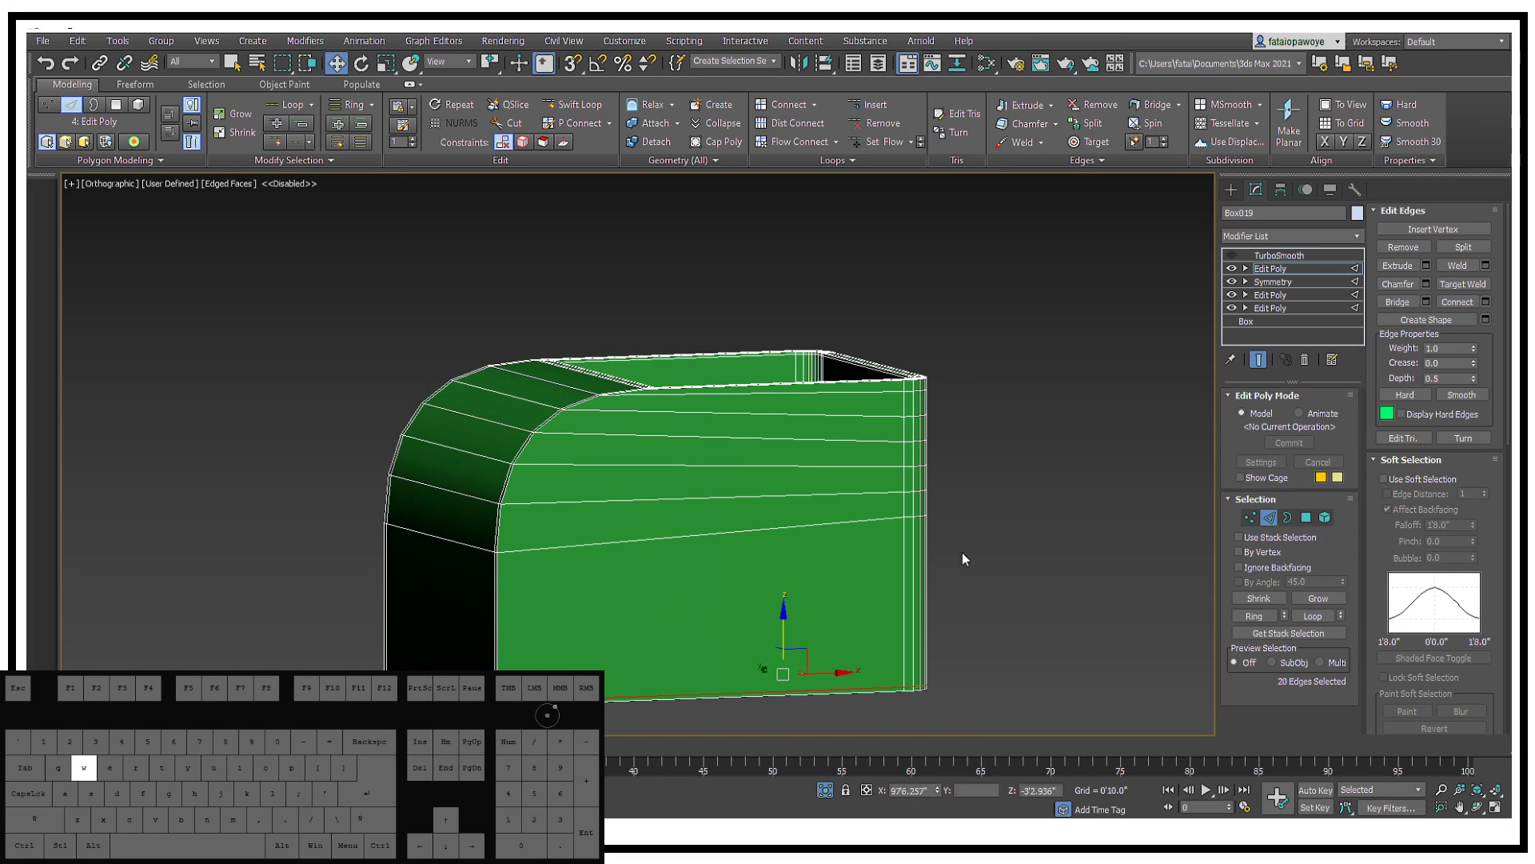
# Step: Turn the rear body's TurboSmooth display back on, deselect the body and return to shaded display without edges
pyautogui.click(1273, 256)
pyautogui.click(1232, 255)
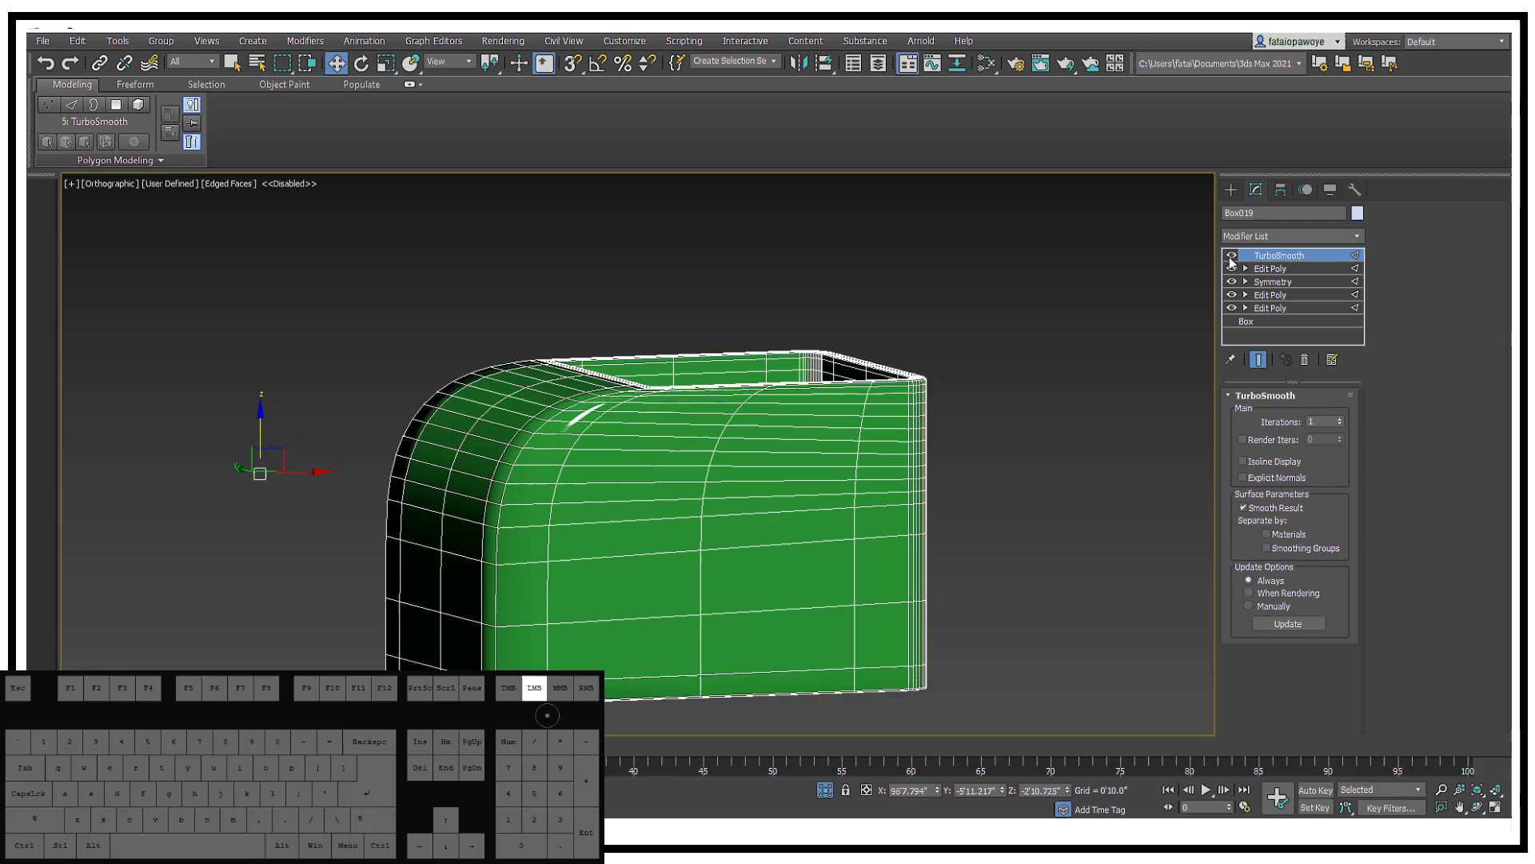
pyautogui.keyDown('alt'); pyautogui.moveTo(785, 525); pyautogui.dragTo(785, 569, button='middle'); pyautogui.keyUp('alt')
pyautogui.click(1020, 344)
pyautogui.moveTo(993, 347); pyautogui.dragTo(956, 397, button='middle')
pyautogui.press('F3')
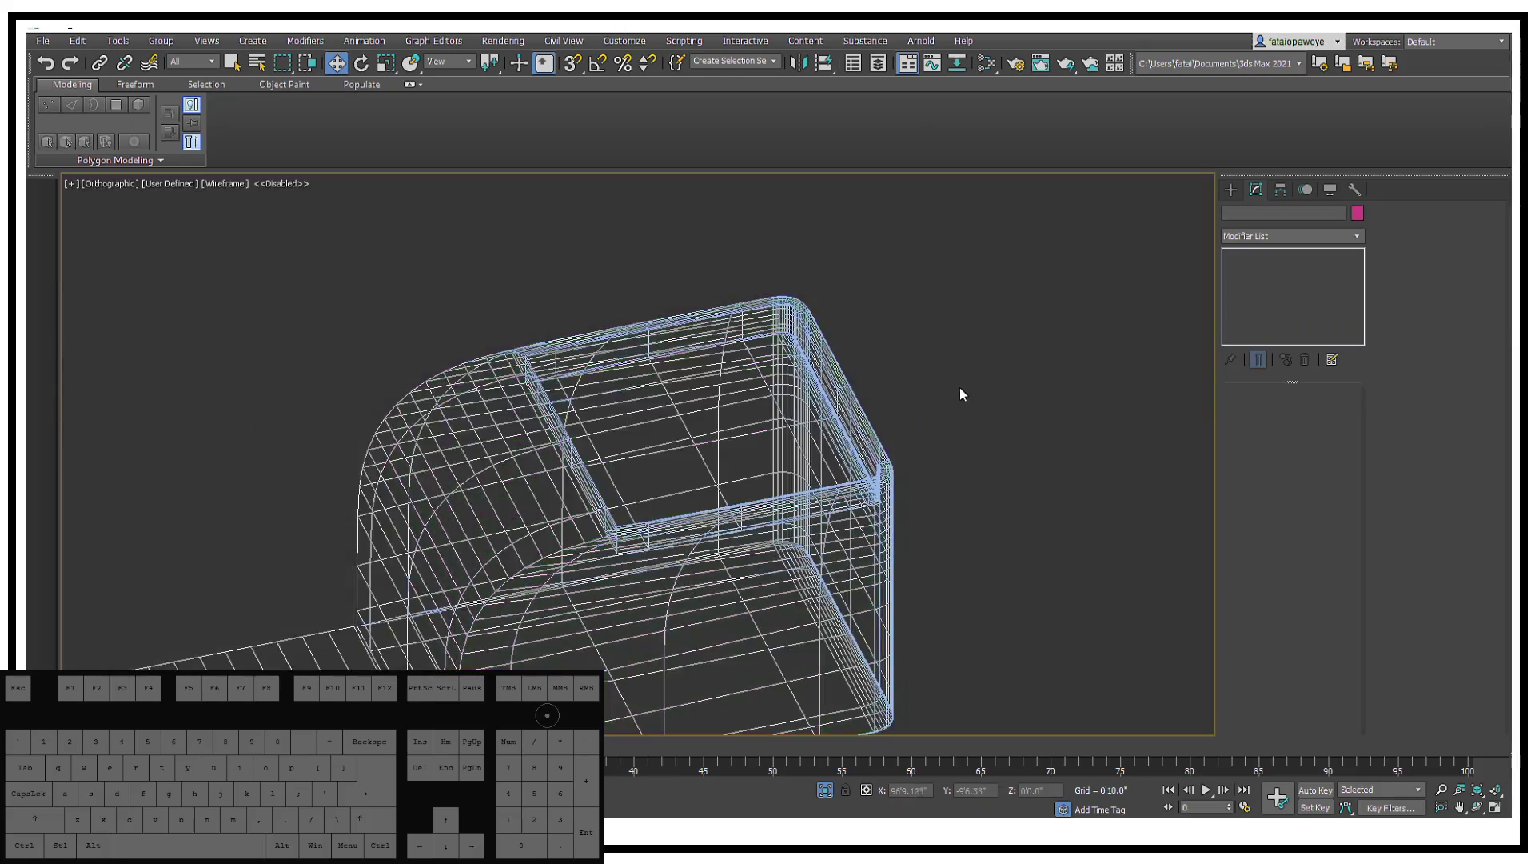
pyautogui.press('F3')
pyautogui.press('F4')
pyautogui.scroll(-3, 928, 386)
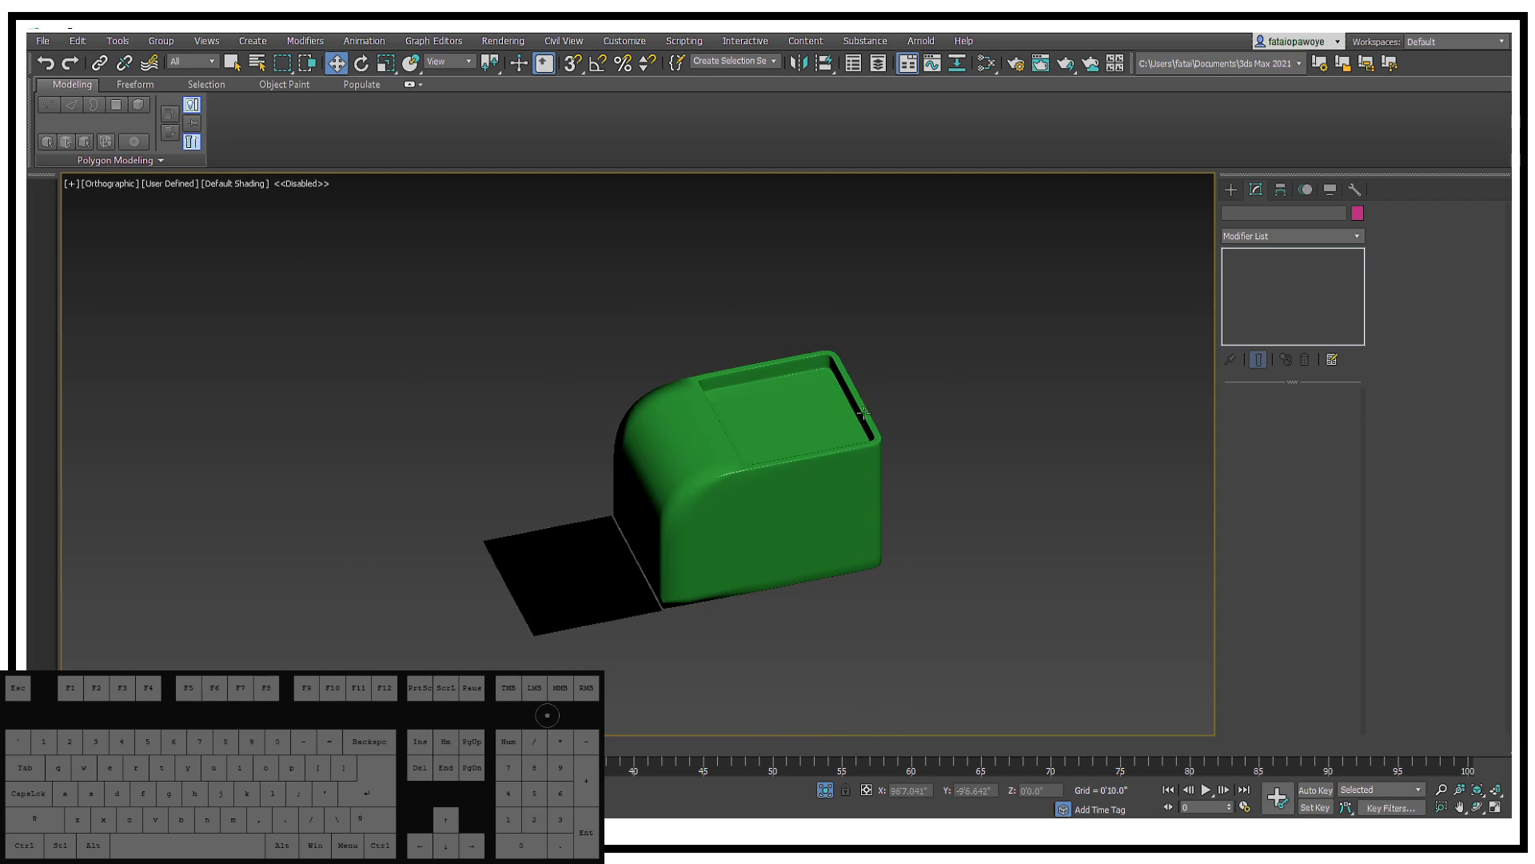
# Step: Select the green rear body, frame it in perspective view and set its TurboSmooth iterations to 2
pyautogui.keyDown('alt'); pyautogui.moveTo(928, 392); pyautogui.dragTo(797, 602, button='middle'); pyautogui.keyUp('alt')
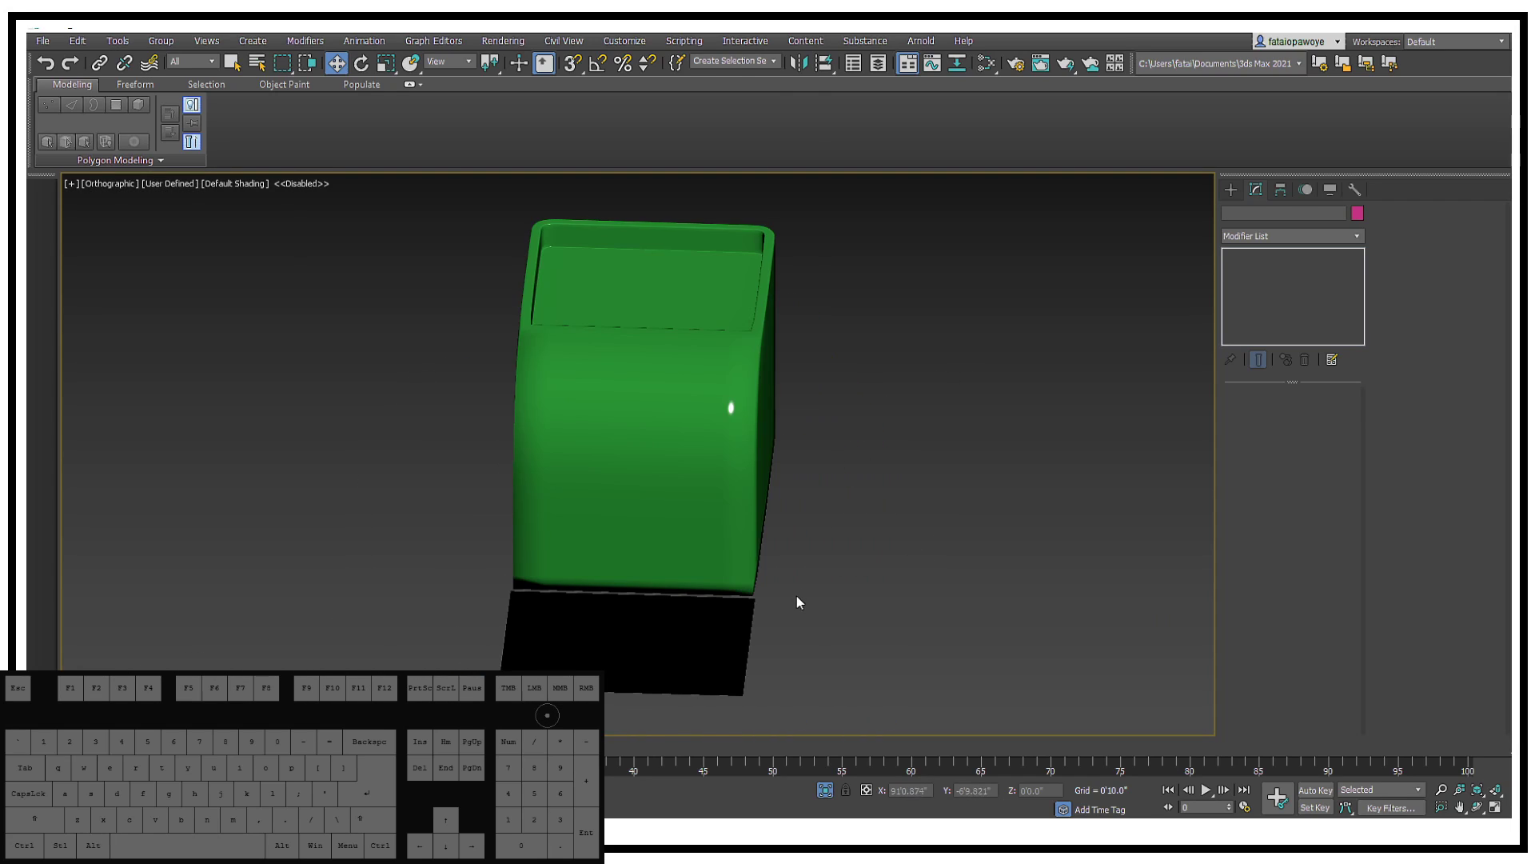
pyautogui.click(697, 351)
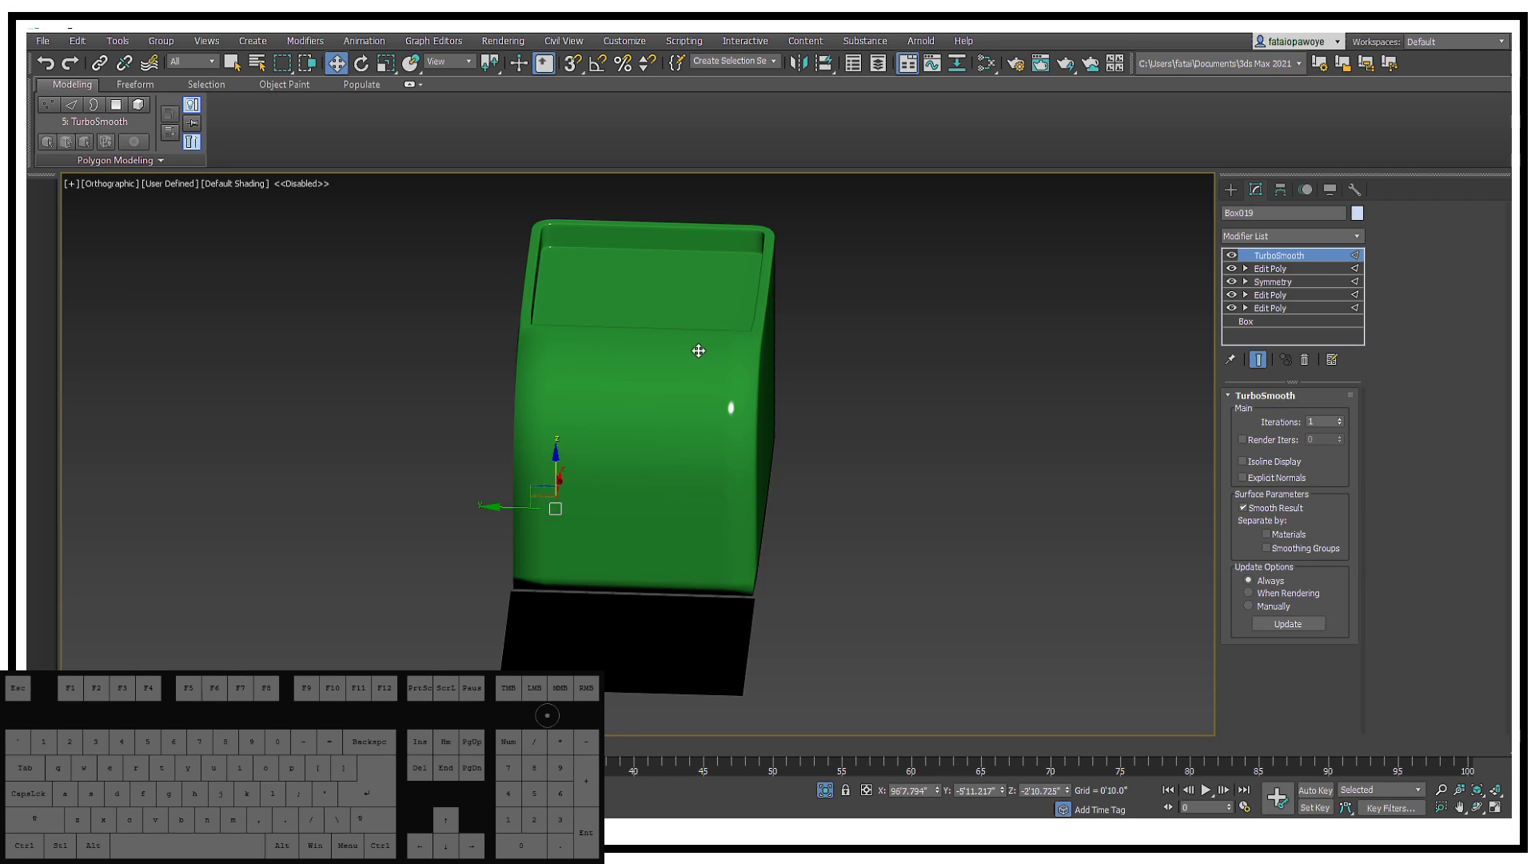
pyautogui.press('p')
pyautogui.press('z')
pyautogui.keyDown('alt'); pyautogui.moveTo(716, 329); pyautogui.dragTo(602, 280, button='middle'); pyautogui.keyUp('alt')
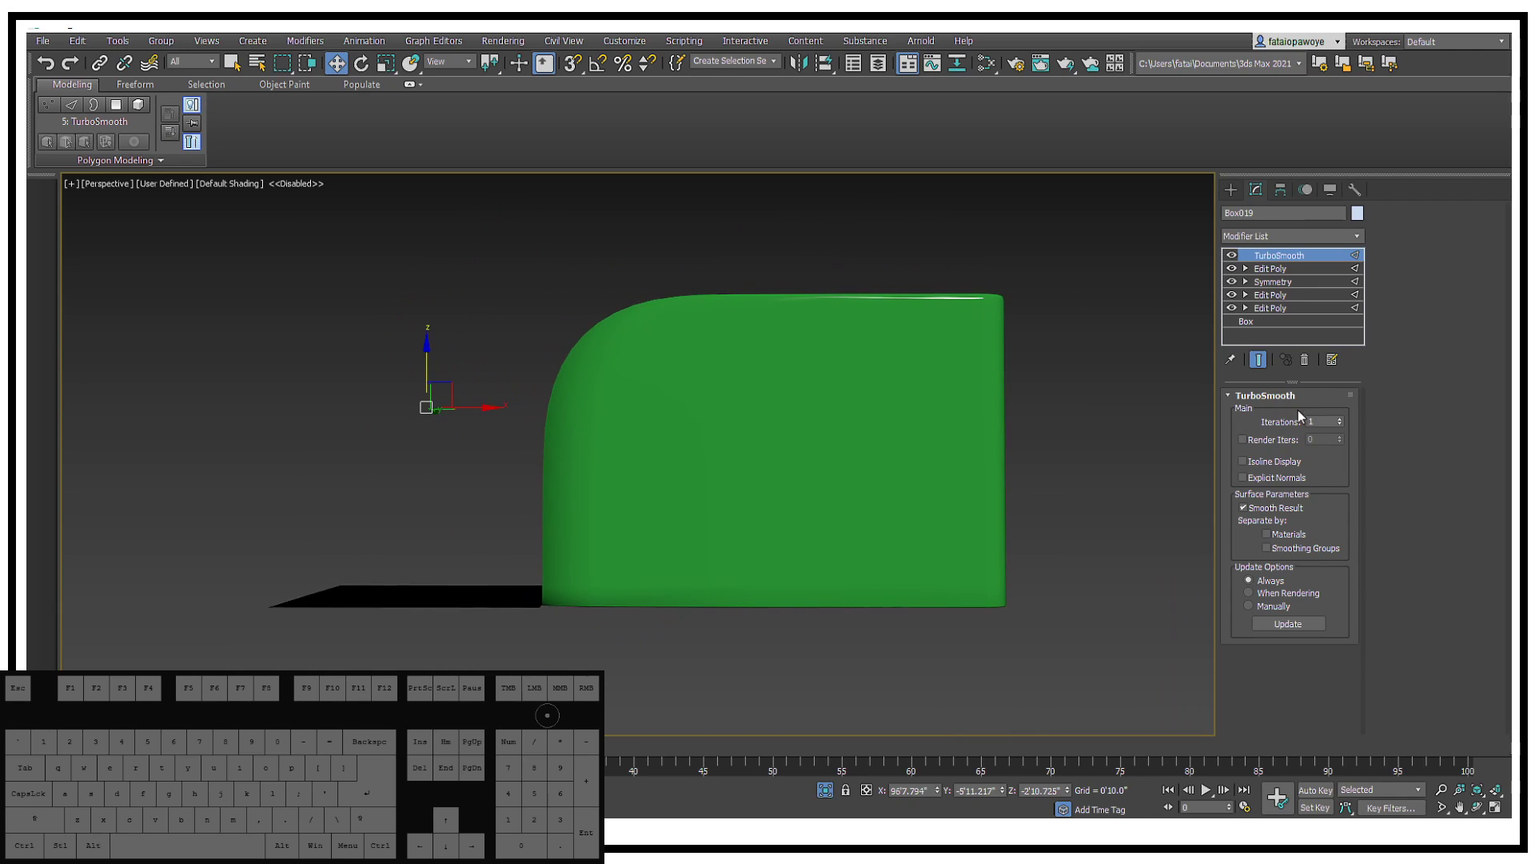
pyautogui.click(1341, 419)
pyautogui.keyDown('alt'); pyautogui.moveTo(856, 400); pyautogui.dragTo(965, 452, button='middle'); pyautogui.keyUp('alt')
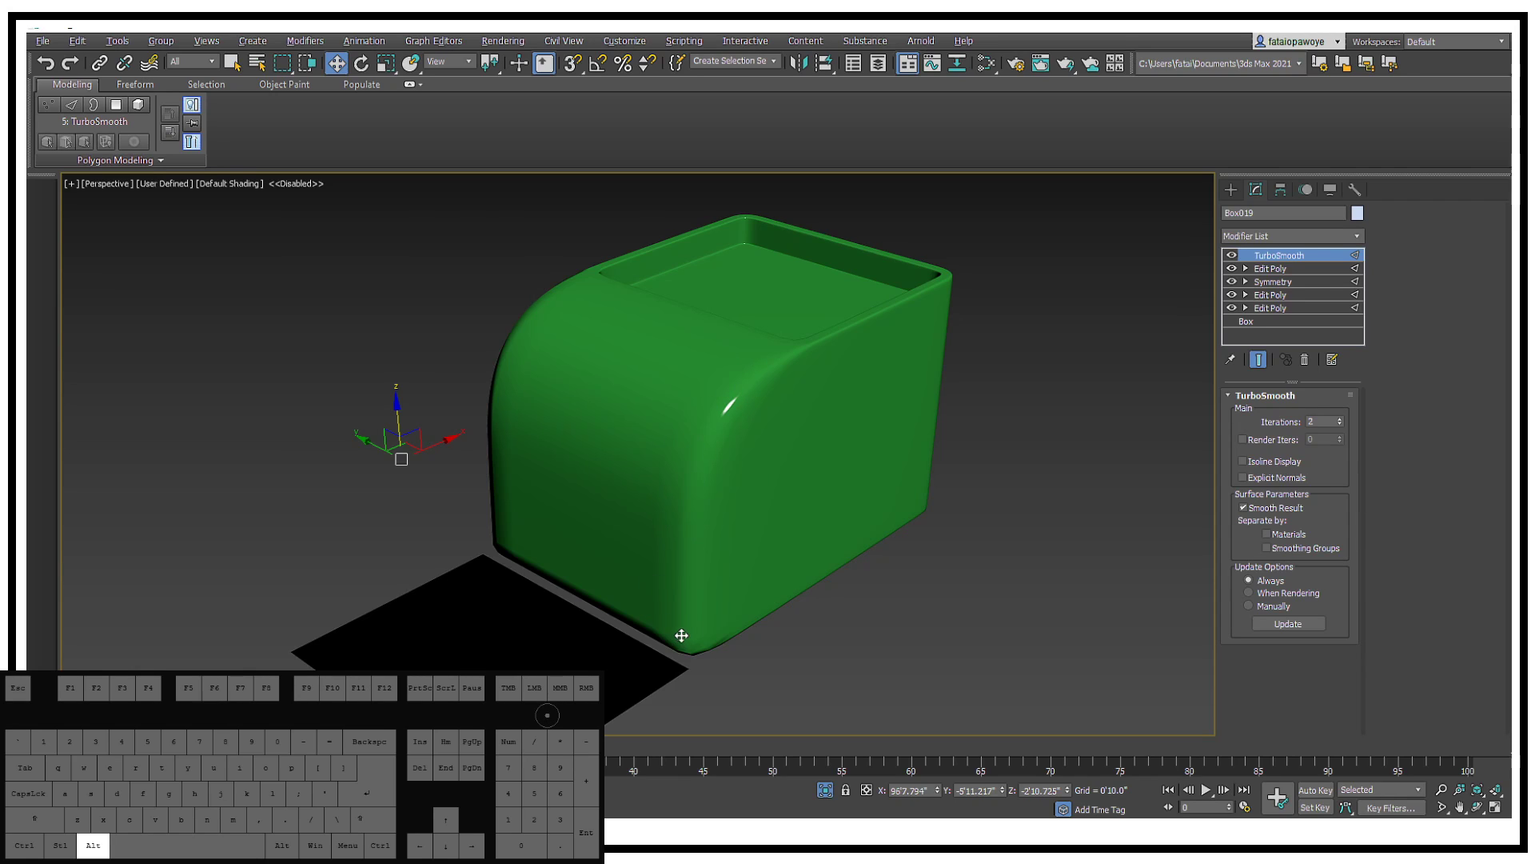
pyautogui.keyDown('alt'); pyautogui.moveTo(681, 636); pyautogui.dragTo(967, 387, button='middle'); pyautogui.keyUp('alt')
# Step: Unhide all objects and display edged faces around the rear body on the complete vehicle
pyautogui.rightClick(1062, 382)
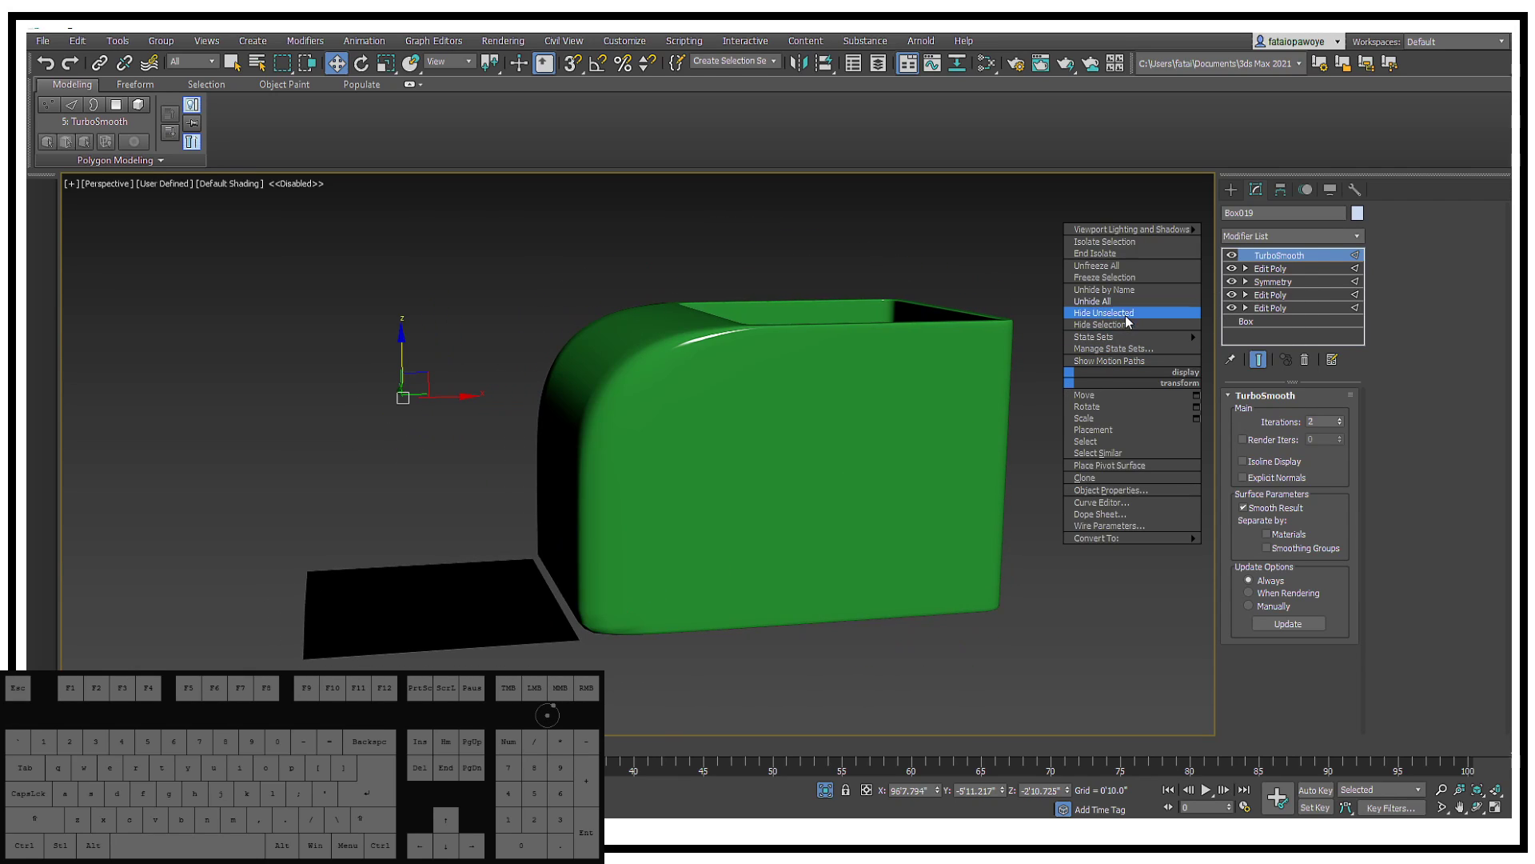
pyautogui.click(1106, 302)
pyautogui.keyDown('alt'); pyautogui.moveTo(852, 360); pyautogui.dragTo(869, 457, button='middle'); pyautogui.keyUp('alt')
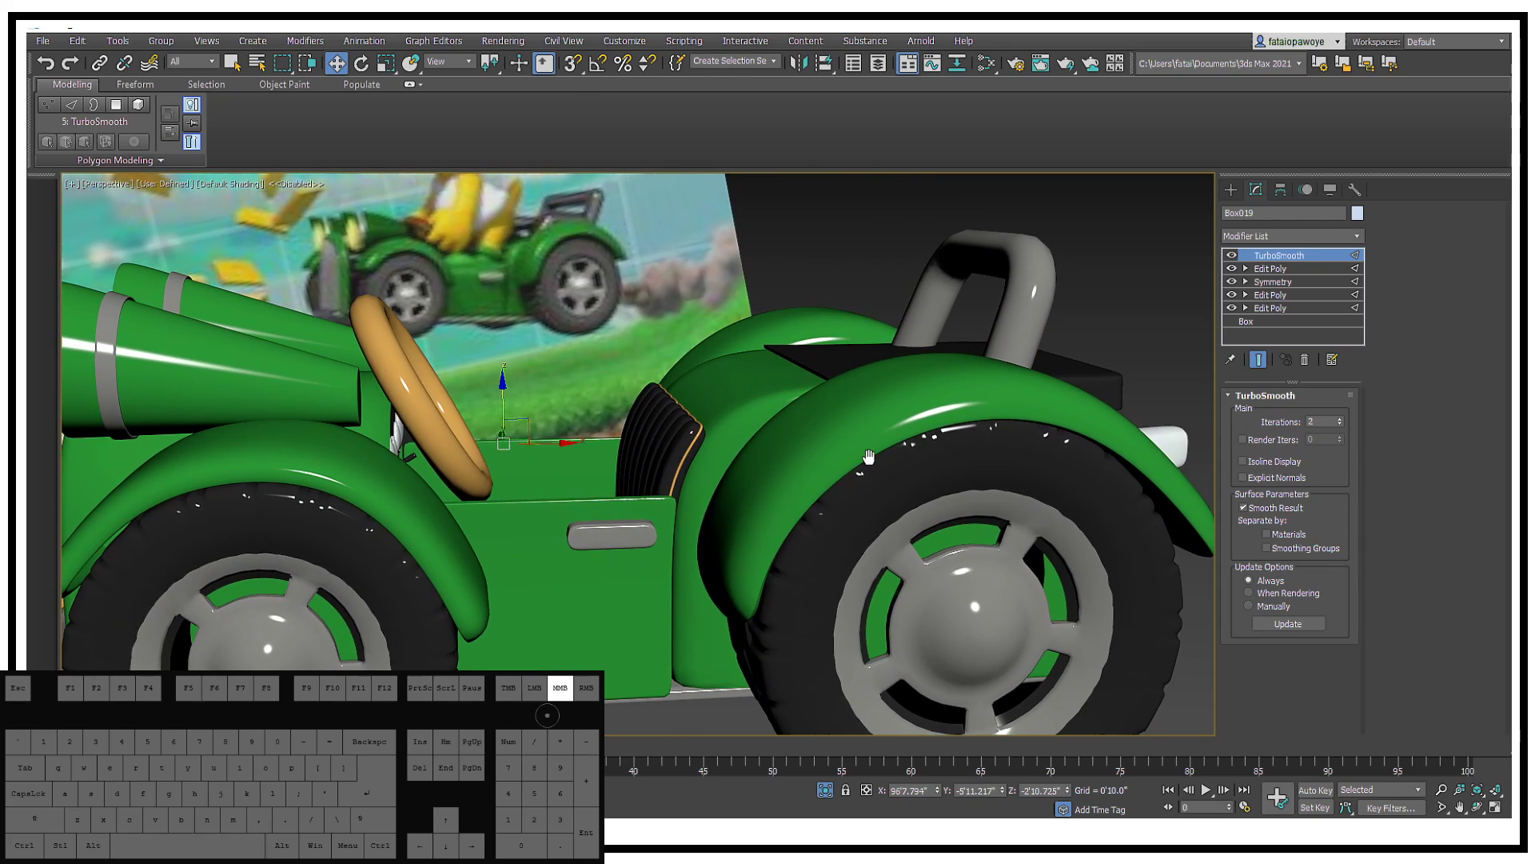
pyautogui.moveTo(665, 555); pyautogui.dragTo(771, 524, button='middle')
pyautogui.moveTo(766, 579); pyautogui.dragTo(792, 582, button='middle')
pyautogui.press('F3')
pyautogui.press('F3')
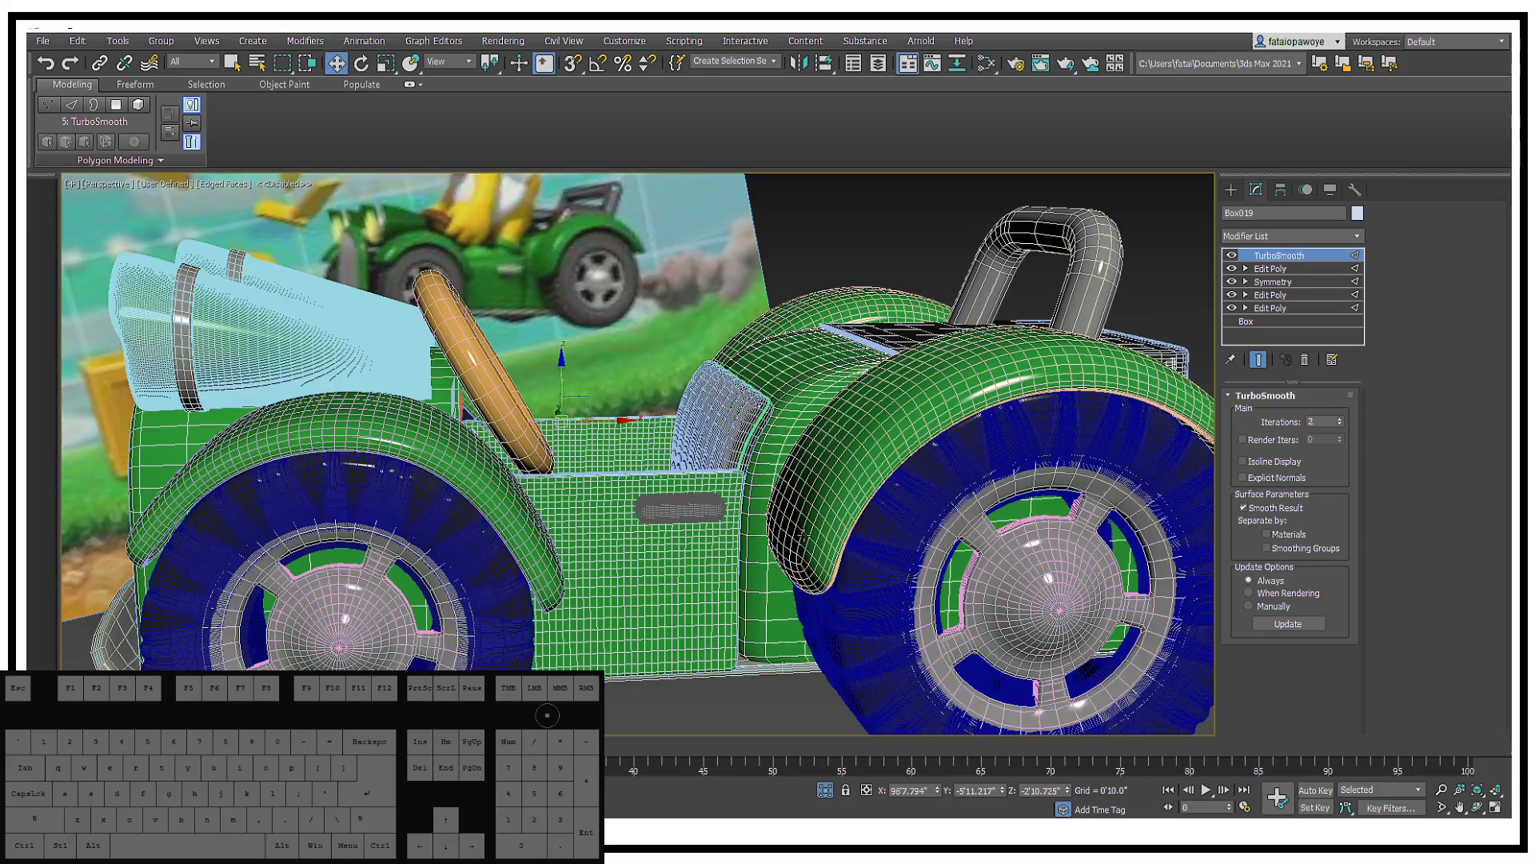
pyautogui.press('F3')
pyautogui.press('F3')
# Step: Hide the rear body's TurboSmooth and insert a lengthwise Swift Loop on its side wall in the top Edit Poly
pyautogui.click(1230, 255)
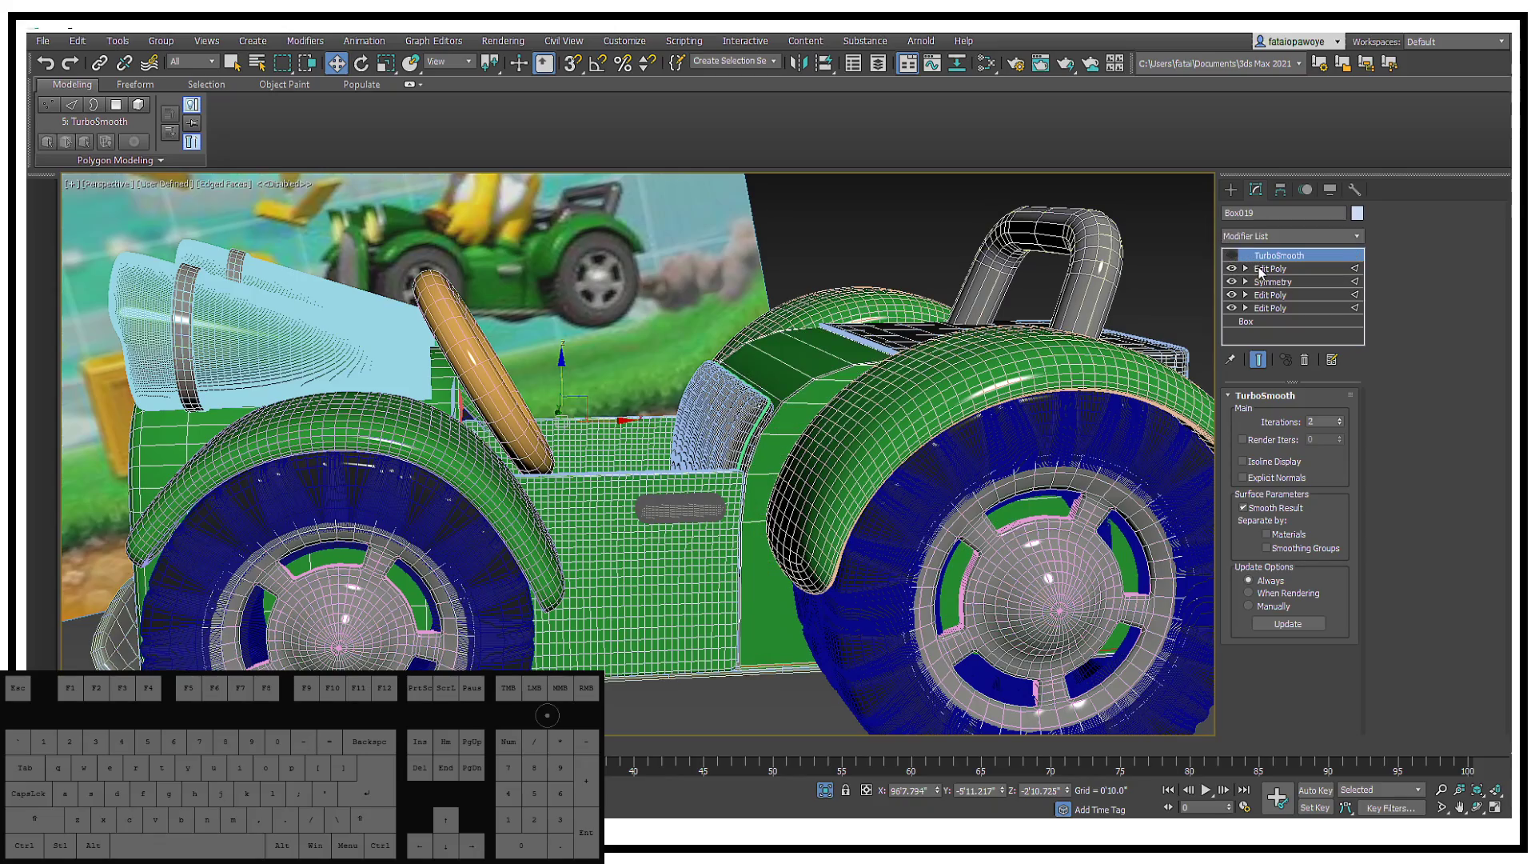
pyautogui.click(1261, 272)
pyautogui.keyDown('alt'); pyautogui.moveTo(999, 424); pyautogui.dragTo(1023, 389, button='middle'); pyautogui.keyUp('alt')
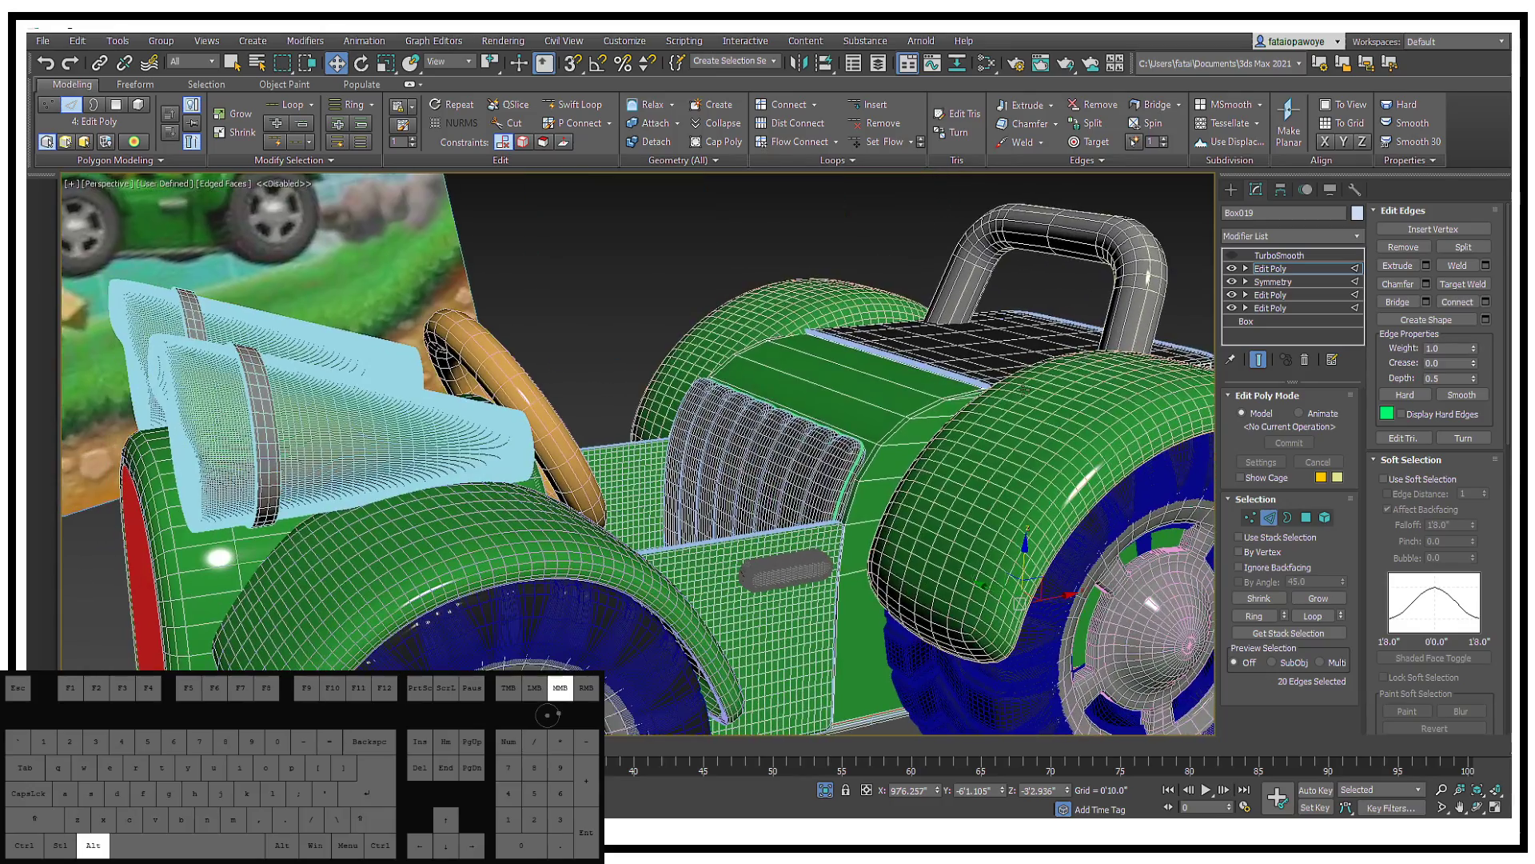
pyautogui.click(571, 105)
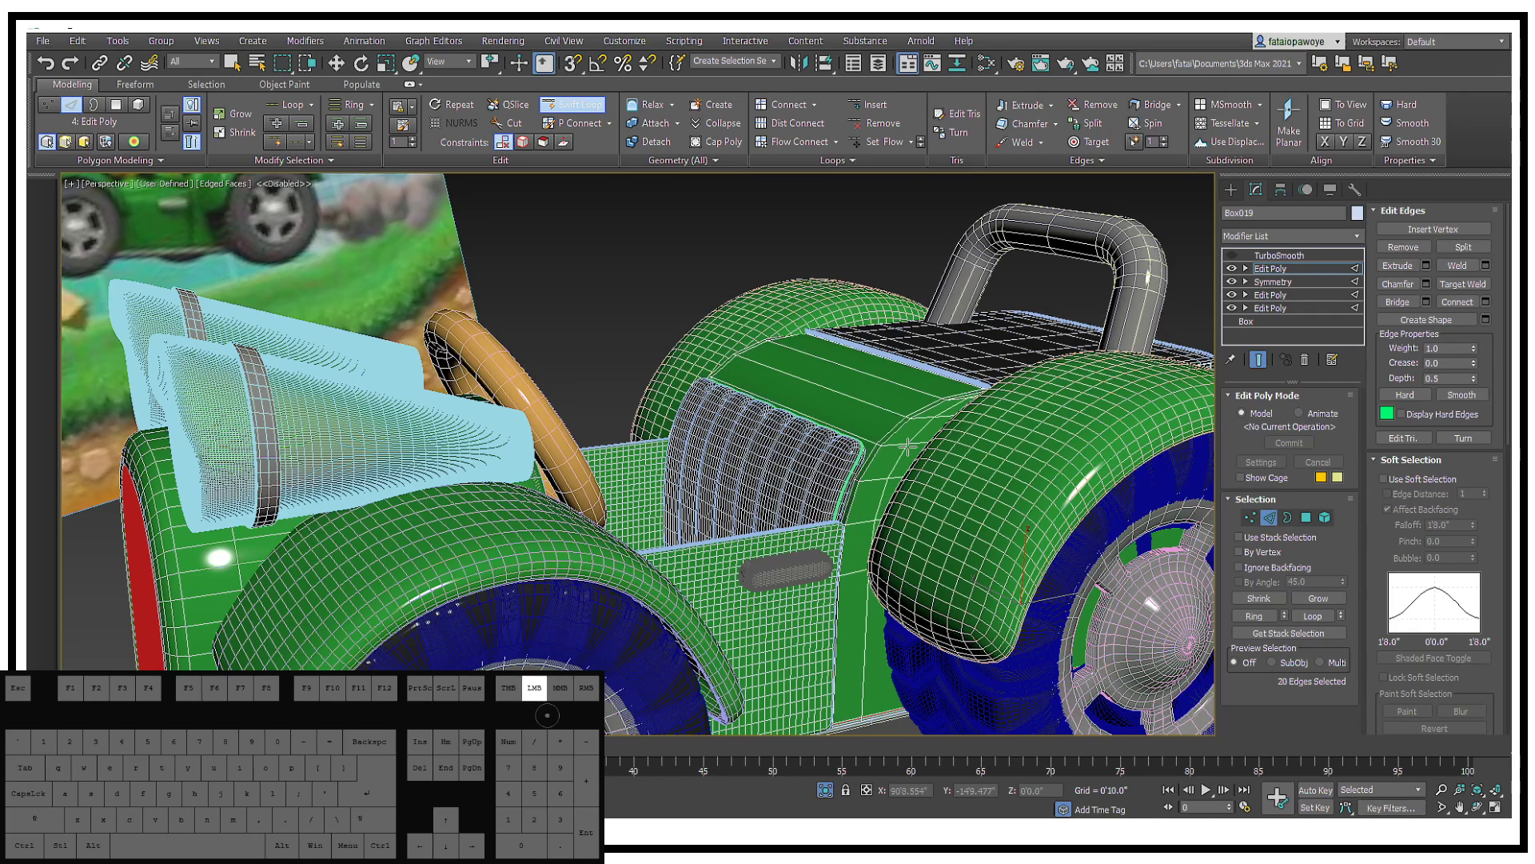
pyautogui.click(907, 446)
pyautogui.keyDown('alt'); pyautogui.moveTo(908, 445); pyautogui.dragTo(1151, 338, button='middle'); pyautogui.keyUp('alt')
# Step: Turn the rear body's TurboSmooth back on, deselect the body and hide the edge display
pyautogui.click(1273, 255)
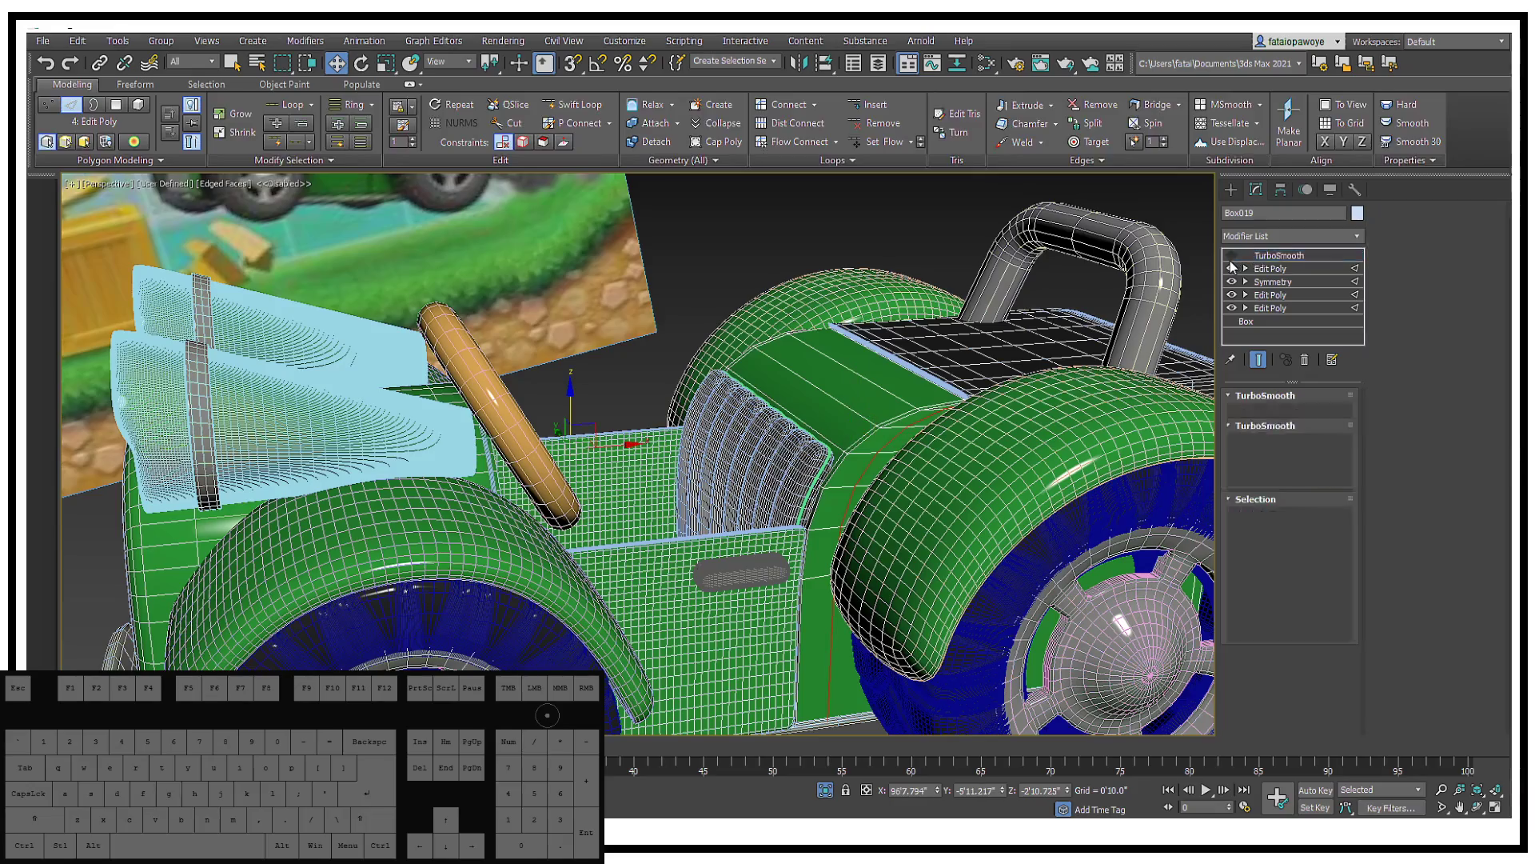
pyautogui.click(1231, 254)
pyautogui.scroll(-3, 640, 448)
pyautogui.moveTo(791, 584)
pyautogui.keyDown('alt'); pyautogui.mouseDown(button='middle')
pyautogui.moveTo(853, 571)
pyautogui.moveTo(798, 516)
pyautogui.moveTo(708, 589)
pyautogui.moveTo(877, 520)
pyautogui.moveTo(860, 521)
pyautogui.moveTo(886, 545)
pyautogui.mouseUp(button='middle'); pyautogui.keyUp('alt')
pyautogui.click(815, 572)
pyautogui.press('F4')
pyautogui.scroll(-5, 856, 566)
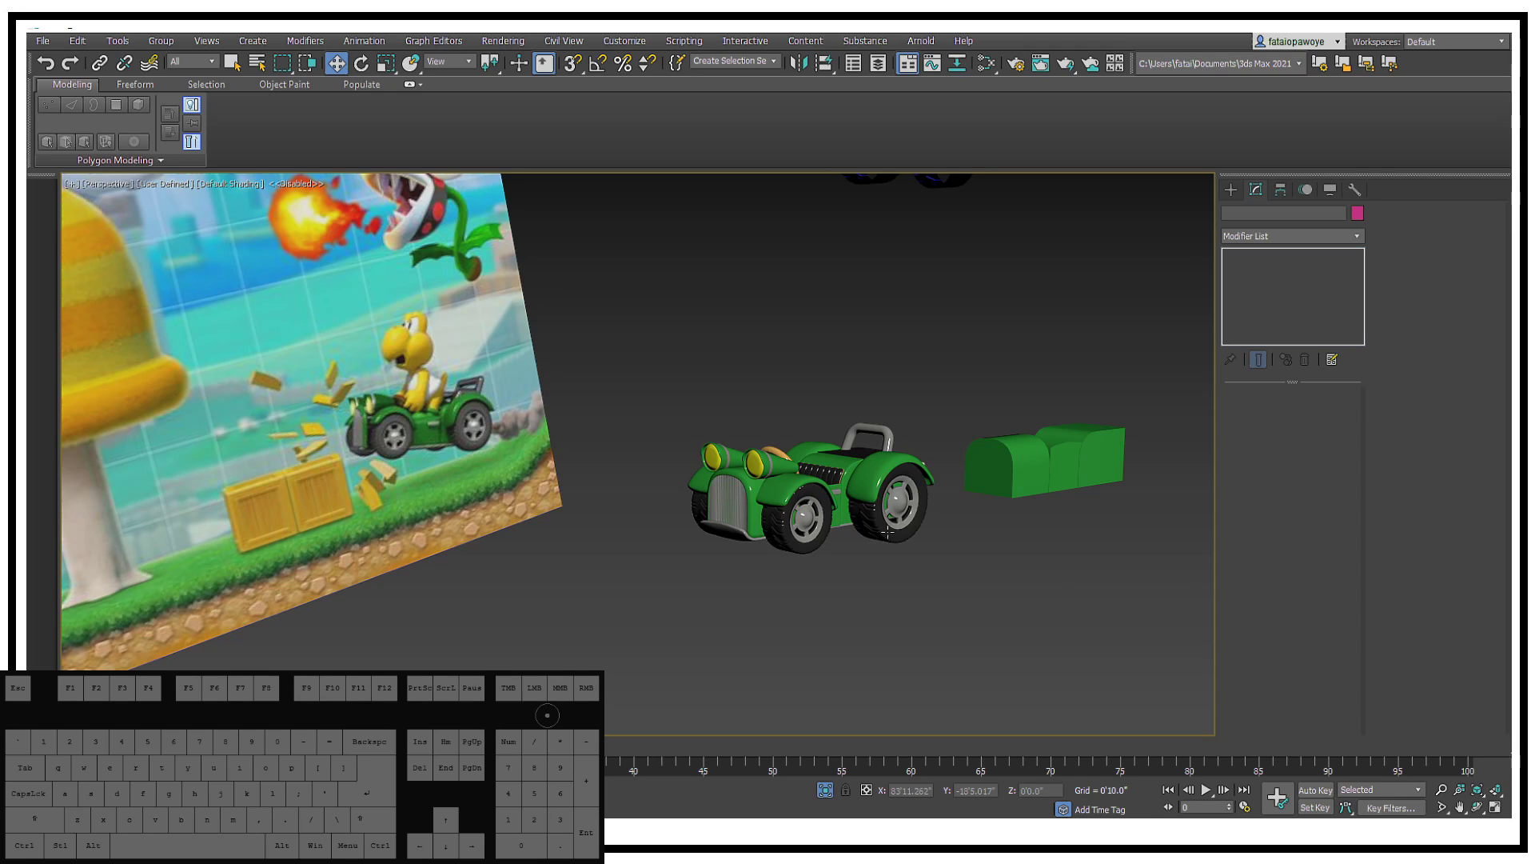
# Step: Examine the complete vehicle from the rear and sides, checking its tail light and rear body against the reference image
pyautogui.click(826, 482)
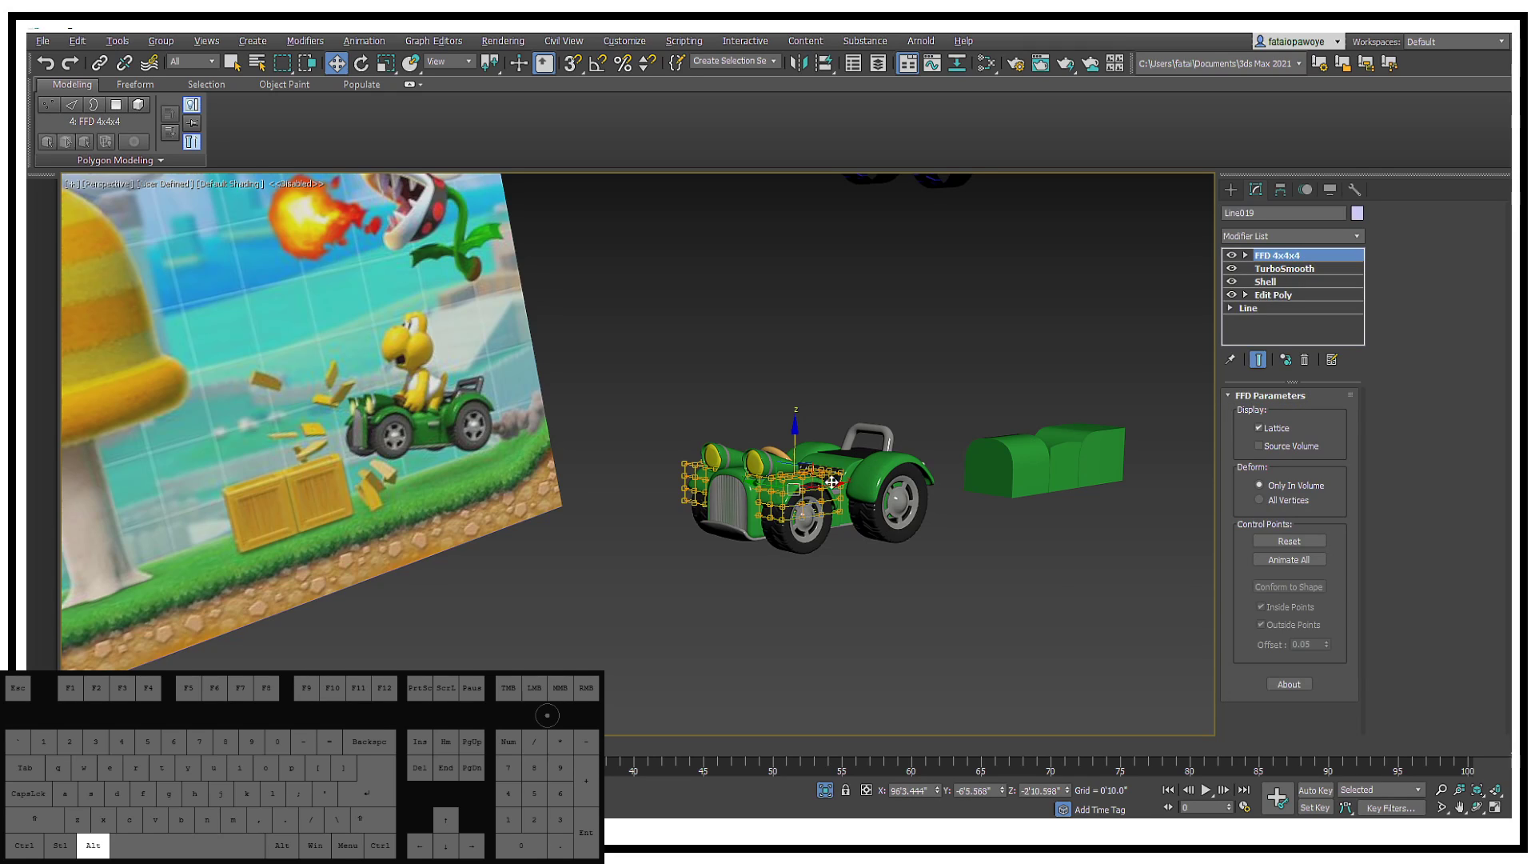
pyautogui.keyDown('alt'); pyautogui.moveTo(826, 482); pyautogui.dragTo(1017, 478, button='middle'); pyautogui.keyUp('alt')
pyautogui.keyDown('alt'); pyautogui.moveTo(963, 573); pyautogui.dragTo(896, 560, button='middle'); pyautogui.keyUp('alt')
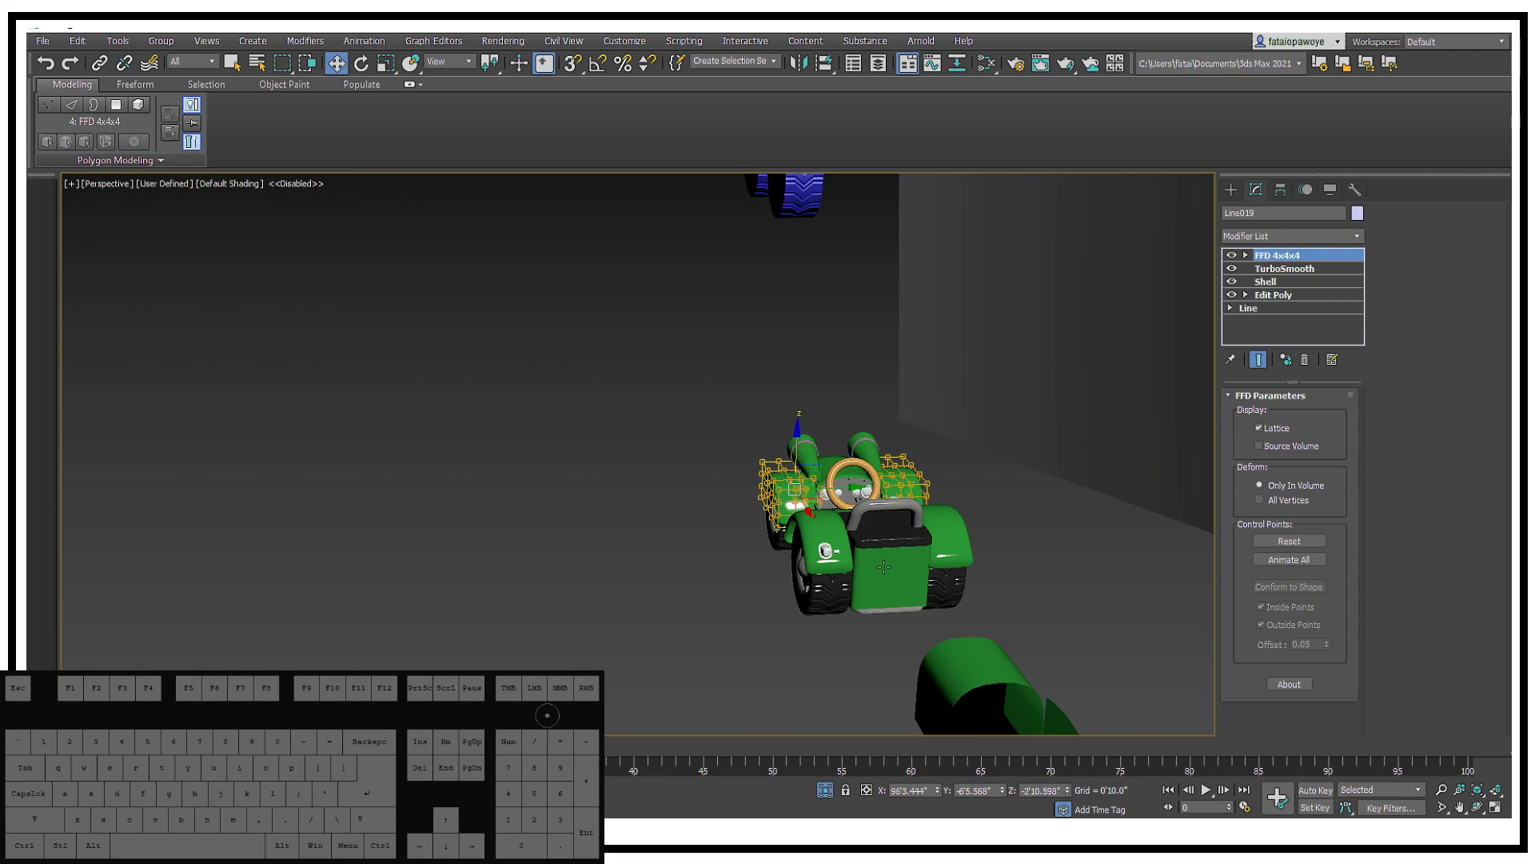
pyautogui.scroll(5, 828, 548)
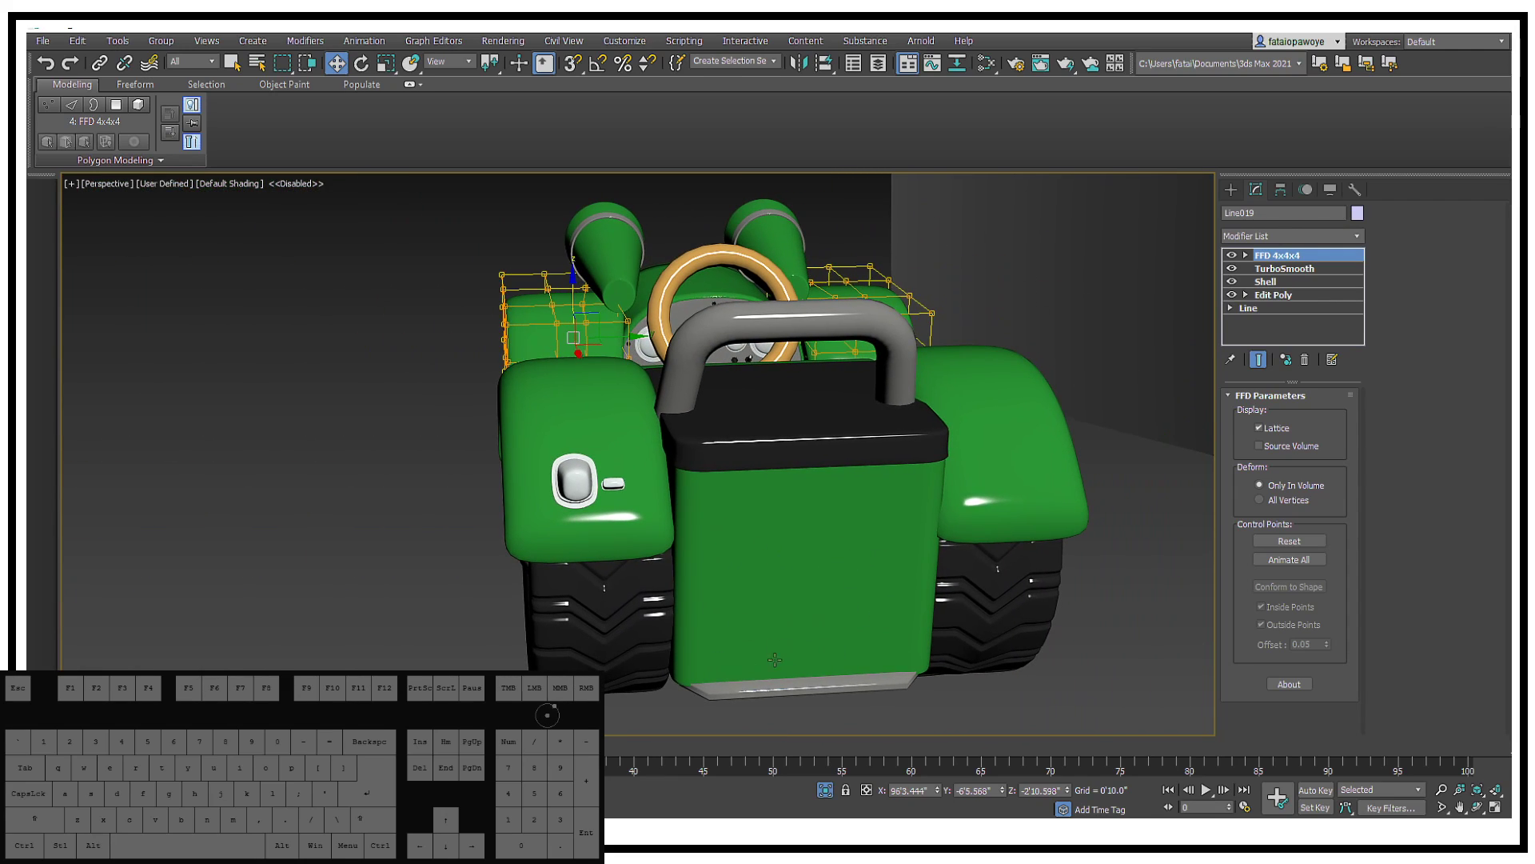
pyautogui.keyDown('alt'); pyautogui.moveTo(775, 659); pyautogui.dragTo(871, 536, button='middle'); pyautogui.keyUp('alt')
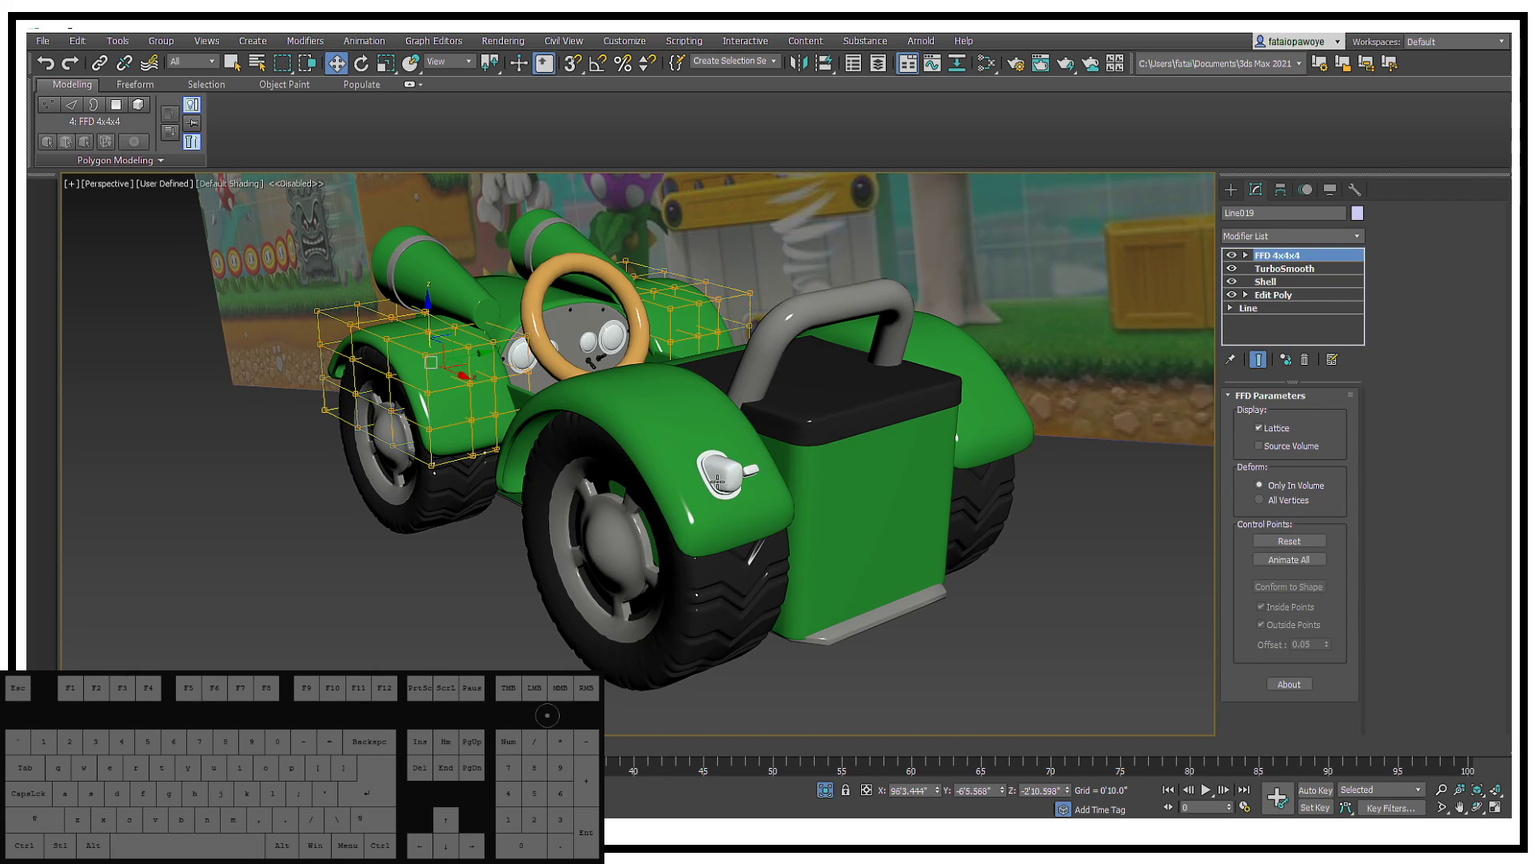
pyautogui.click(718, 480)
pyautogui.keyDown('alt'); pyautogui.moveTo(718, 480); pyautogui.dragTo(477, 558, button='middle'); pyautogui.keyUp('alt')
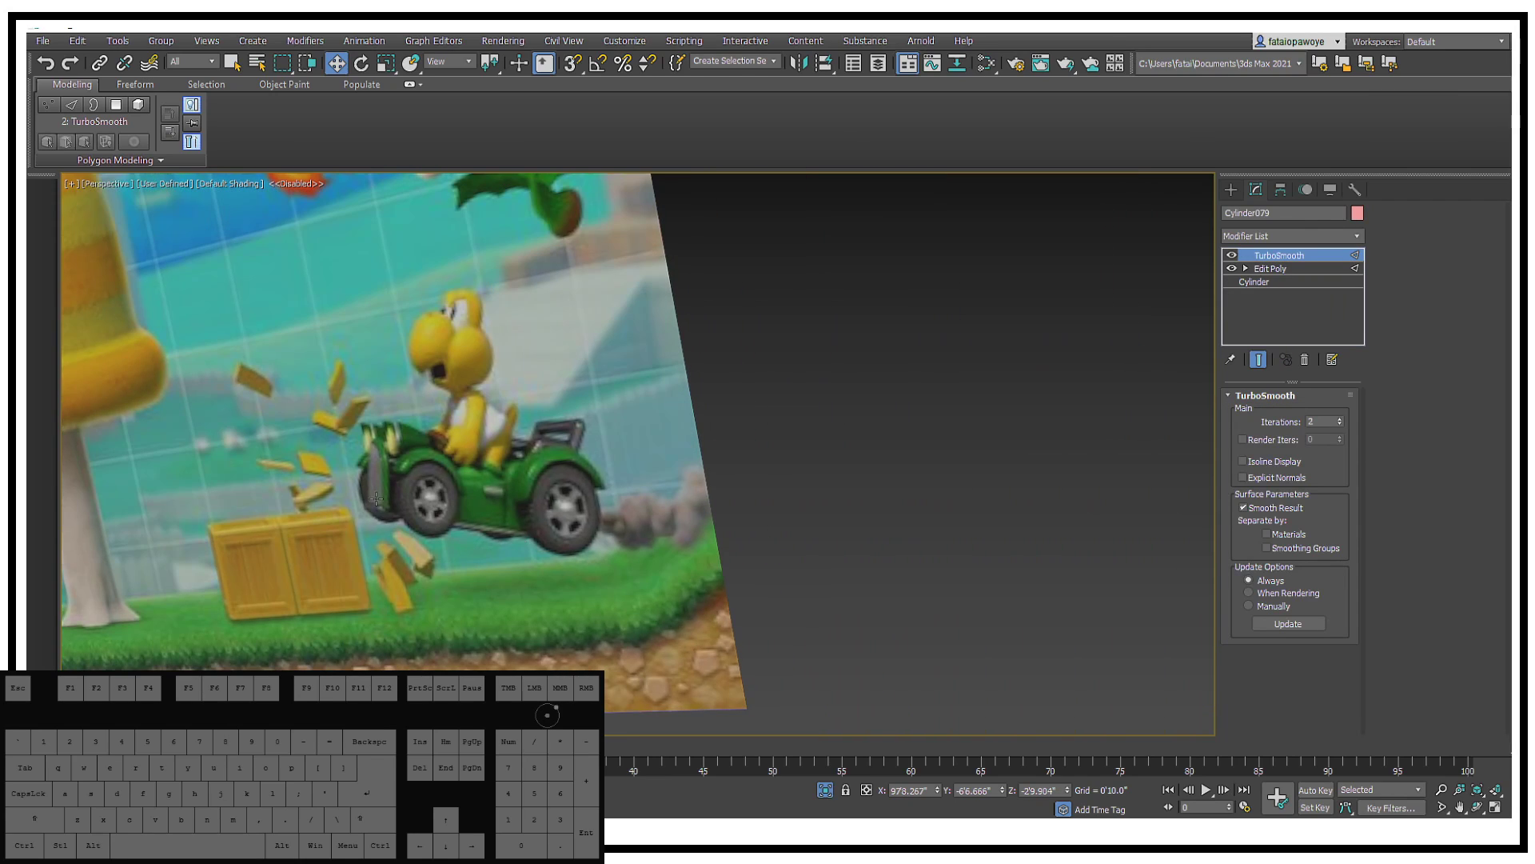
pyautogui.scroll(-6, 376, 497)
pyautogui.scroll(10, 336, 570)
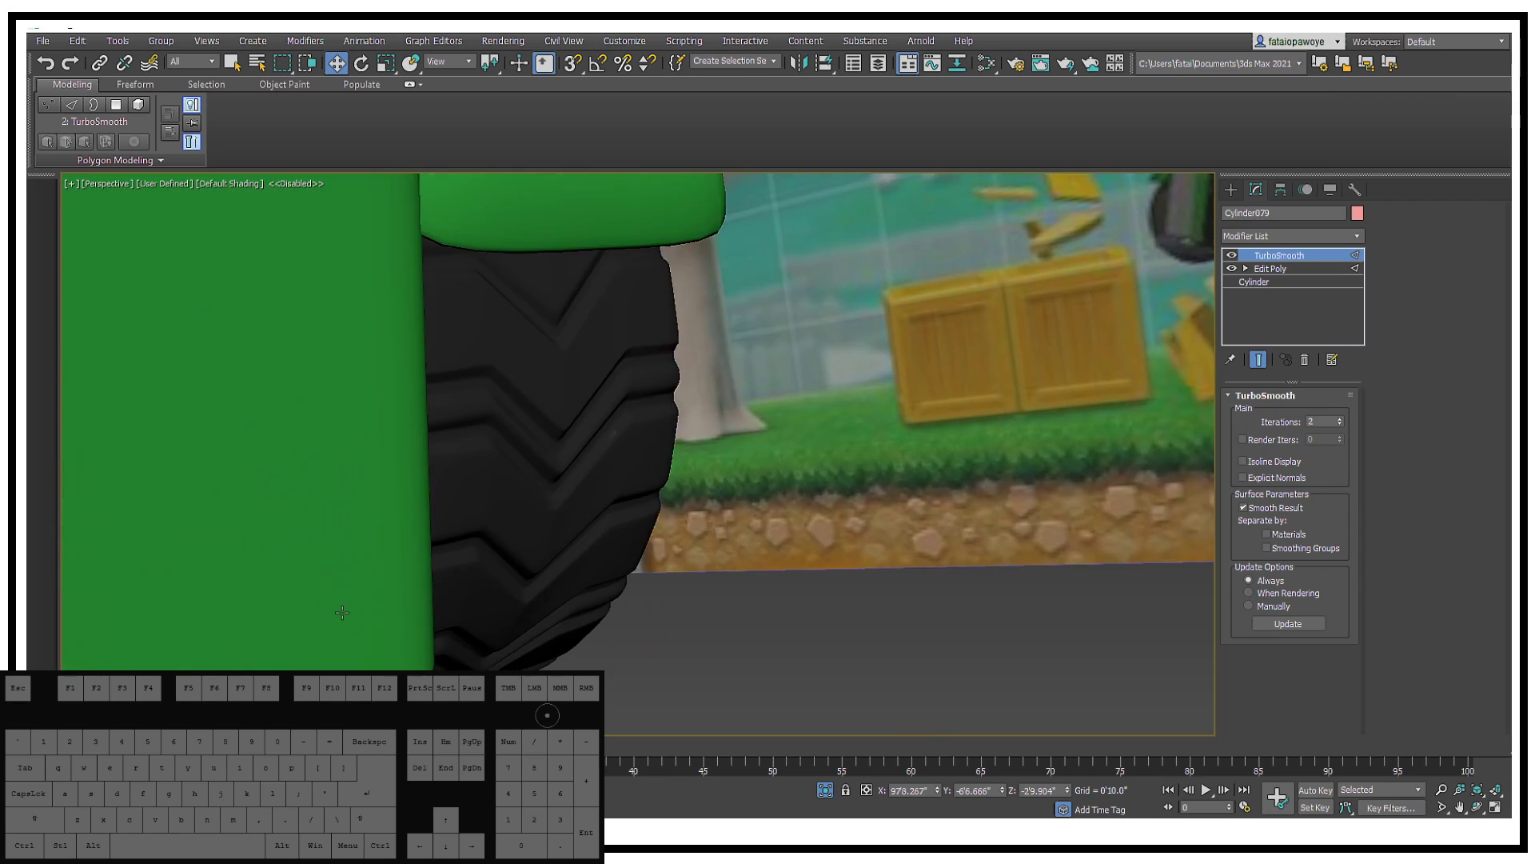
pyautogui.scroll(-3, 342, 612)
pyautogui.scroll(3, 336, 604)
pyautogui.scroll(-3, 334, 588)
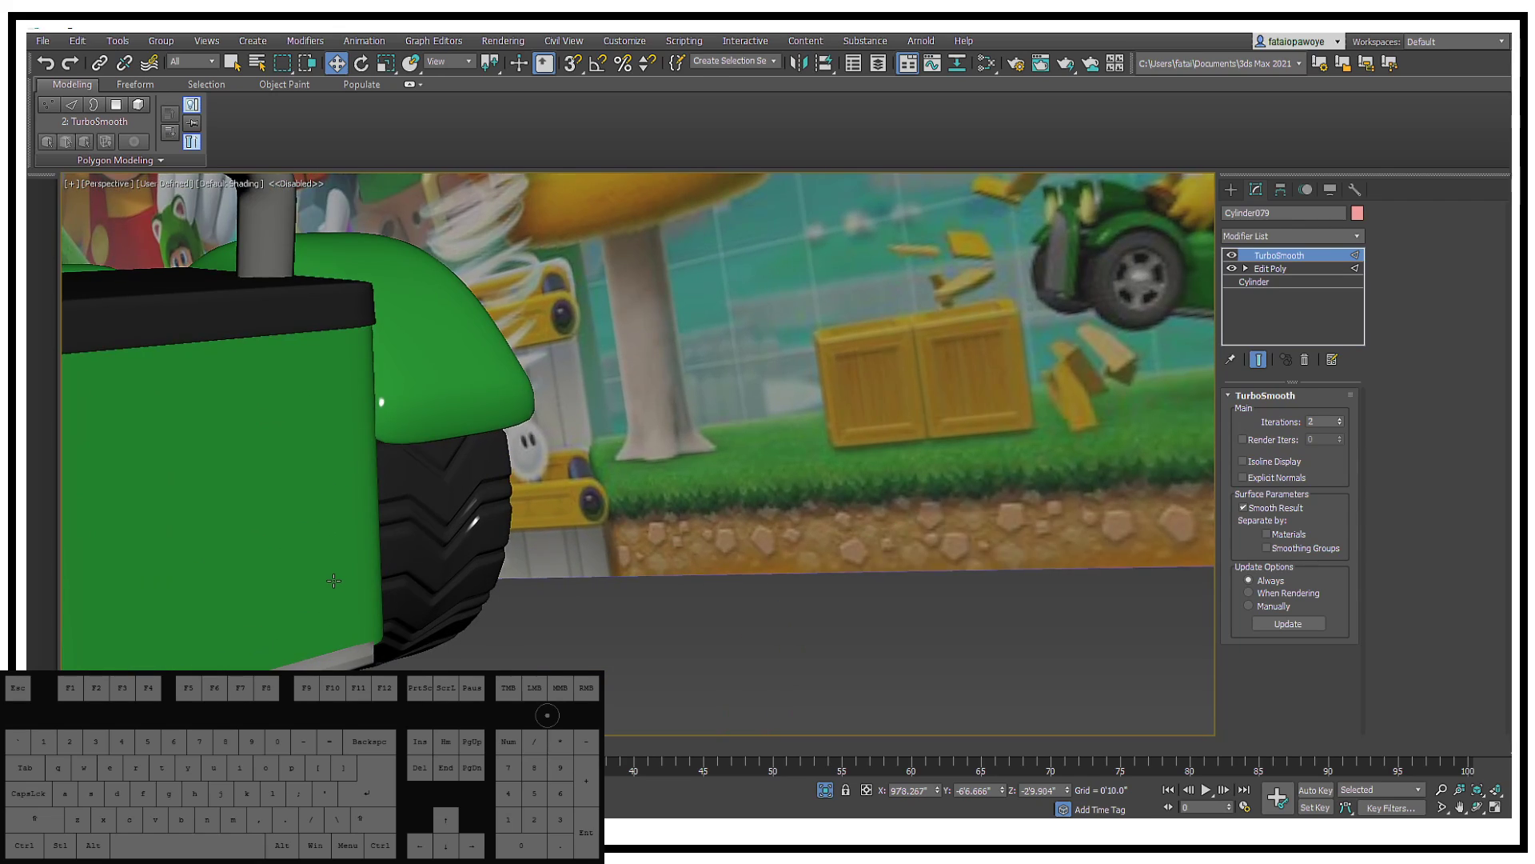
pyautogui.keyDown('alt'); pyautogui.moveTo(334, 581); pyautogui.dragTo(349, 594, button='middle'); pyautogui.keyUp('alt')
pyautogui.scroll(-4, 347, 584)
pyautogui.moveTo(347, 580); pyautogui.dragTo(467, 562, button='middle')
pyautogui.scroll(3, 352, 528)
pyautogui.scroll(1, 419, 508)
pyautogui.scroll(-5, 419, 508)
pyautogui.scroll(4, 376, 472)
pyautogui.scroll(-4, 353, 459)
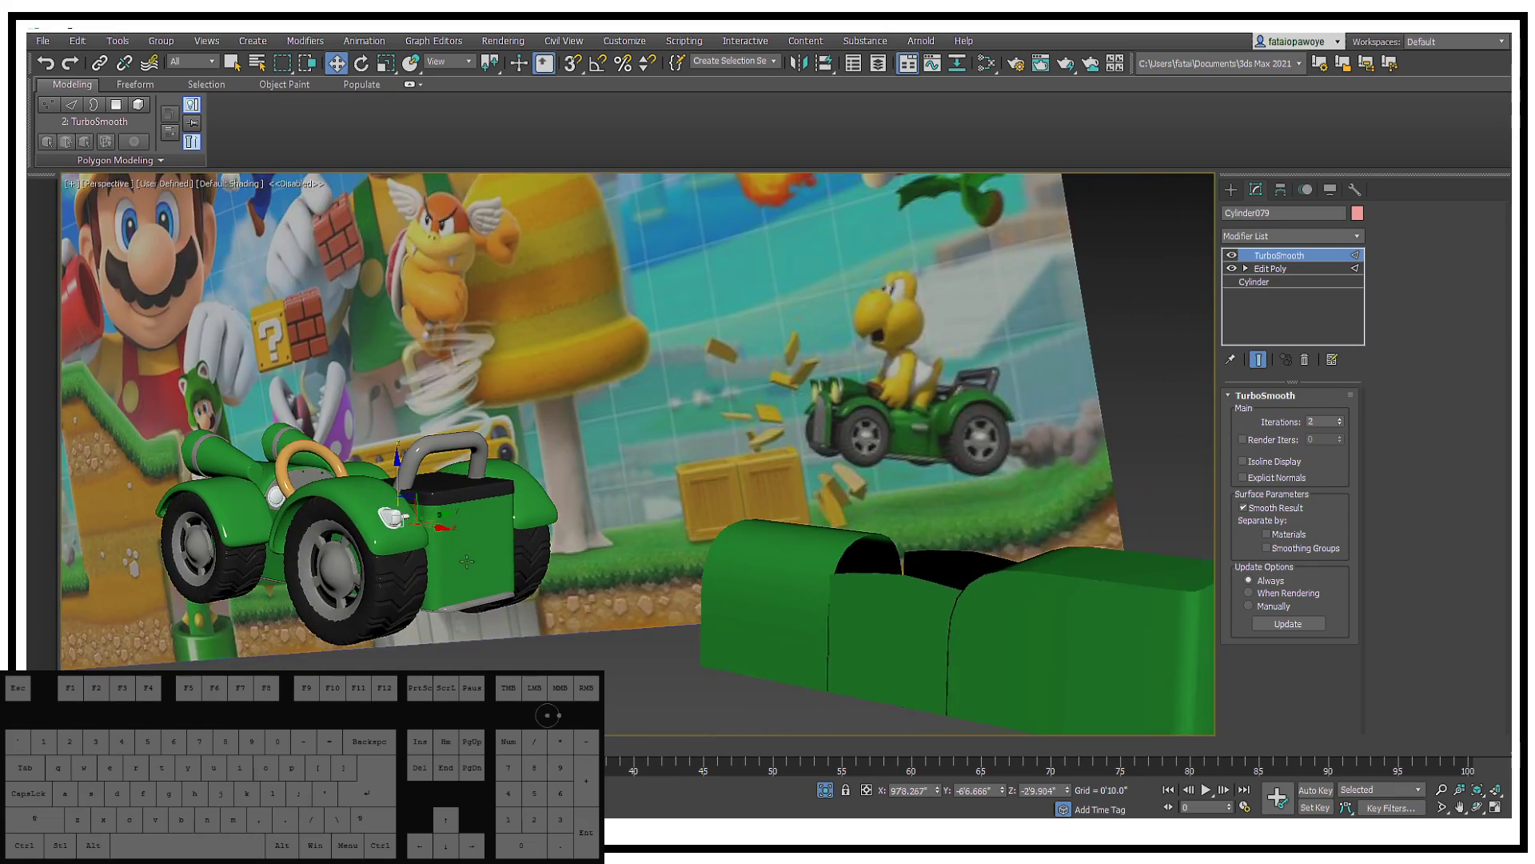
pyautogui.scroll(2, 467, 561)
pyautogui.scroll(-6, 512, 576)
pyautogui.scroll(3, 576, 595)
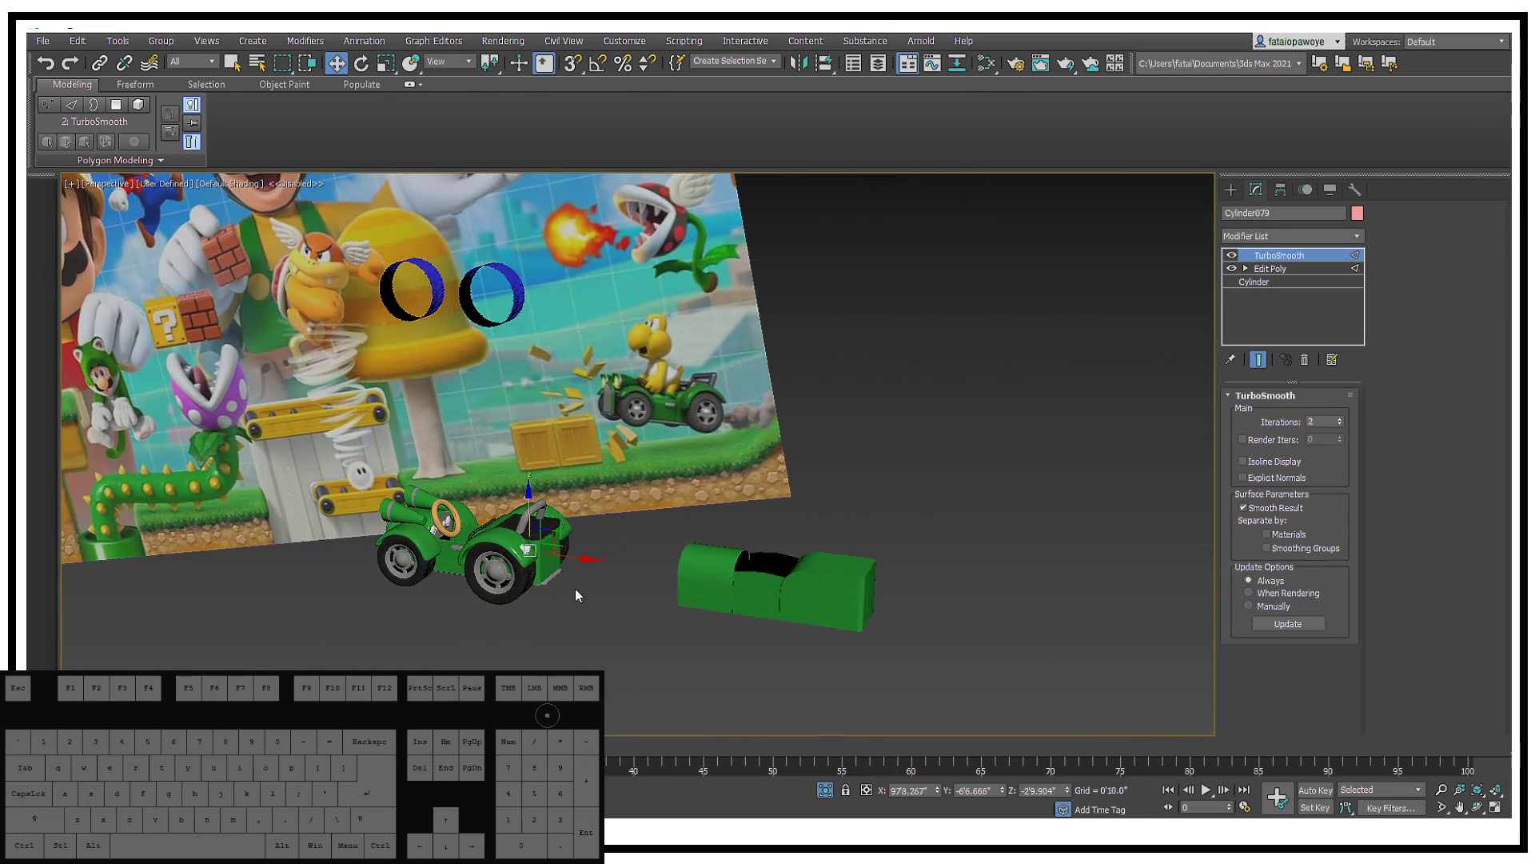
pyautogui.click(607, 663)
pyautogui.keyDown('alt'); pyautogui.moveTo(576, 605); pyautogui.dragTo(679, 607, button='middle'); pyautogui.keyUp('alt')
pyautogui.moveTo(475, 518); pyautogui.dragTo(449, 476)
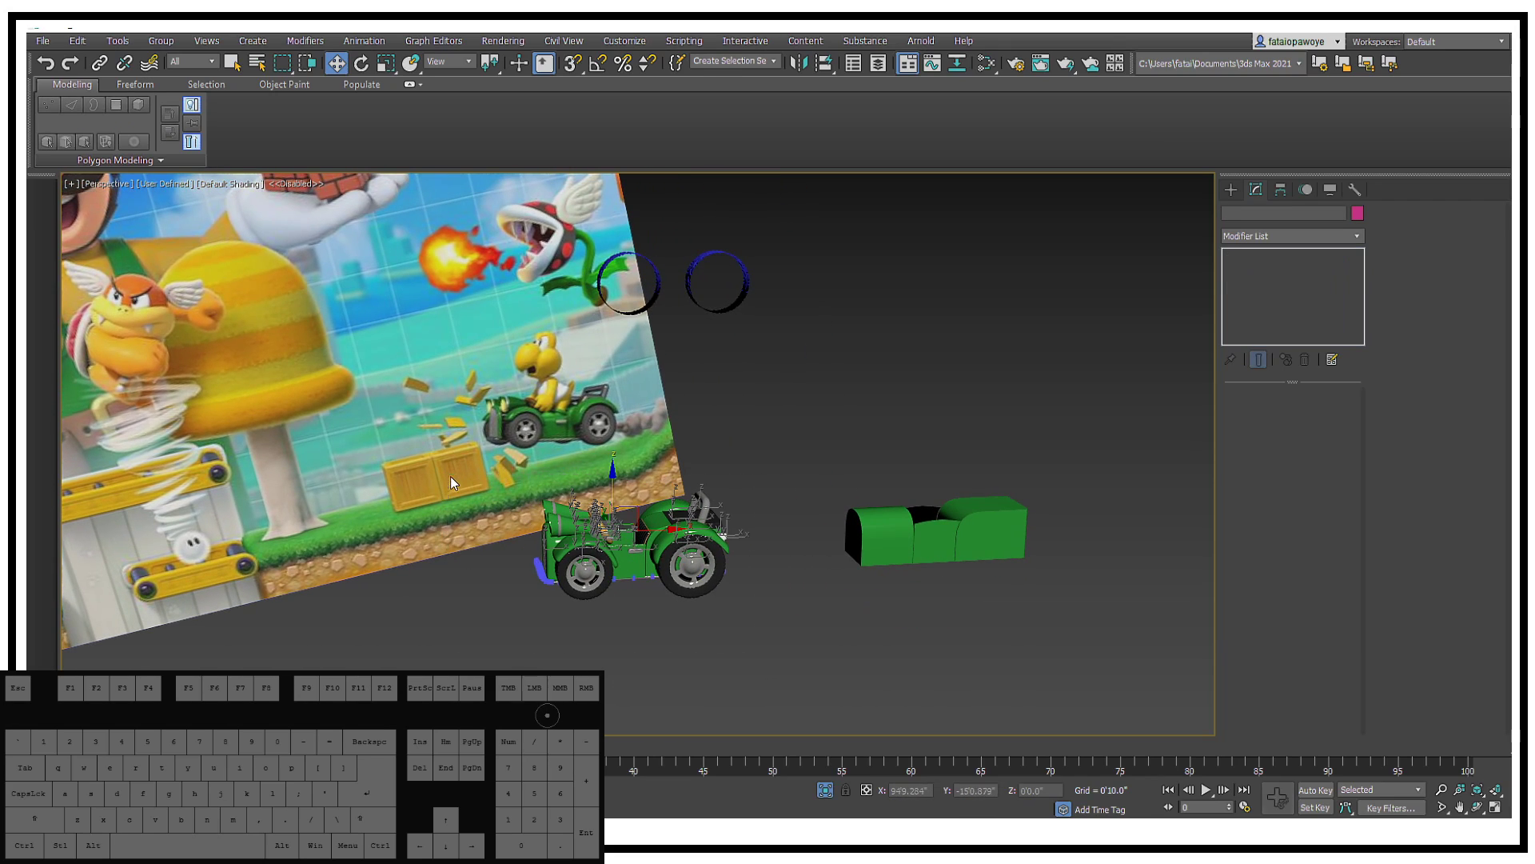
pyautogui.keyDown('alt'); pyautogui.moveTo(464, 413); pyautogui.dragTo(480, 417, button='middle'); pyautogui.keyUp('alt')
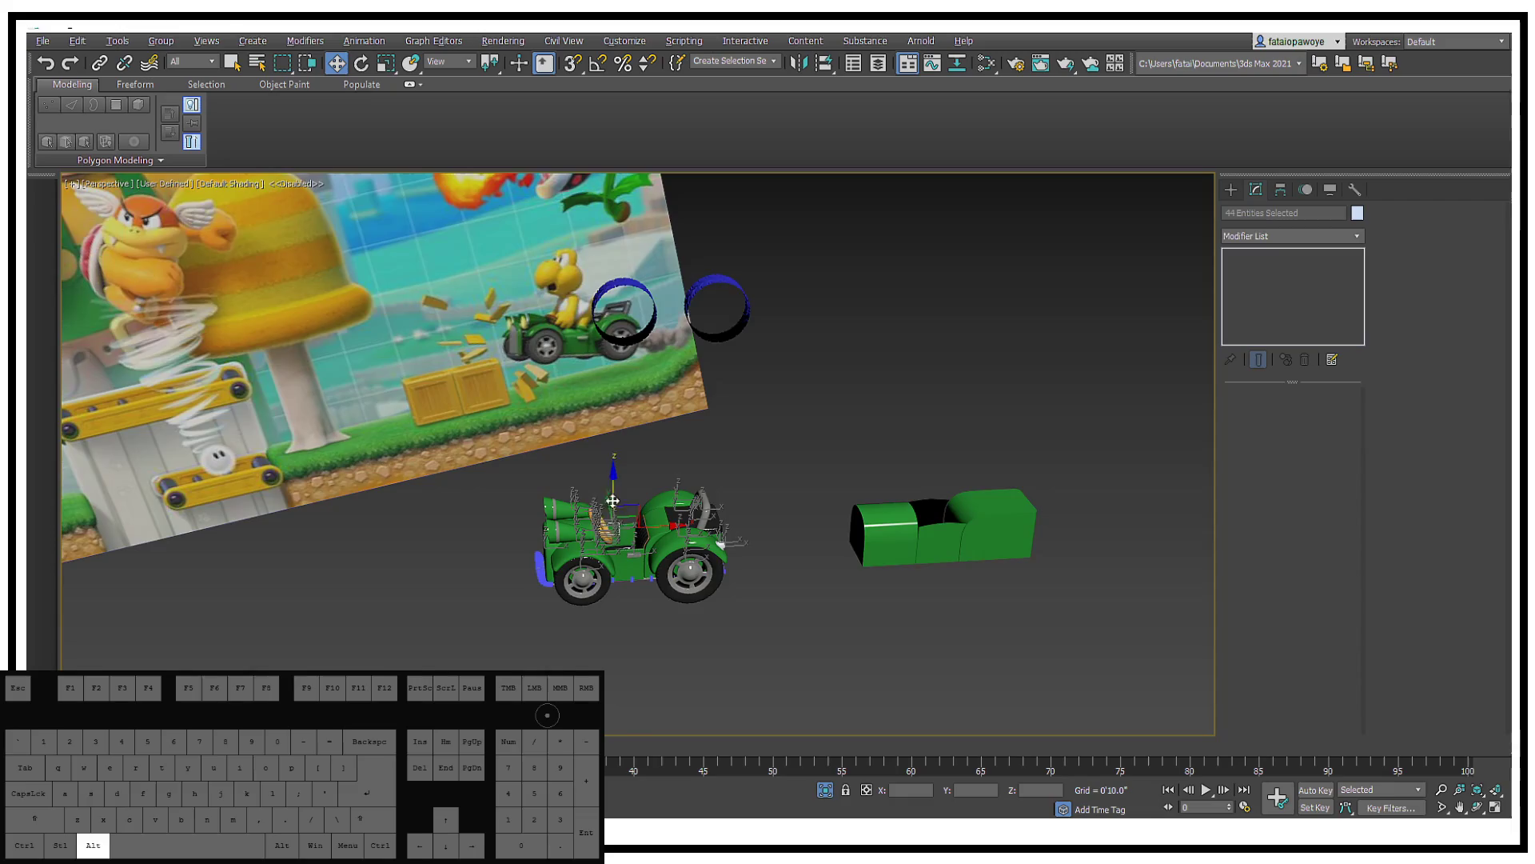
# Step: Show edges, hide the rear body's TurboSmooth and select the large polygon on its back wall in the top Edit Poly
pyautogui.scroll(8, 613, 501)
pyautogui.keyDown('alt'); pyautogui.moveTo(612, 502); pyautogui.dragTo(748, 507, button='middle'); pyautogui.keyUp('alt')
pyautogui.click(788, 478)
pyautogui.press('F4')
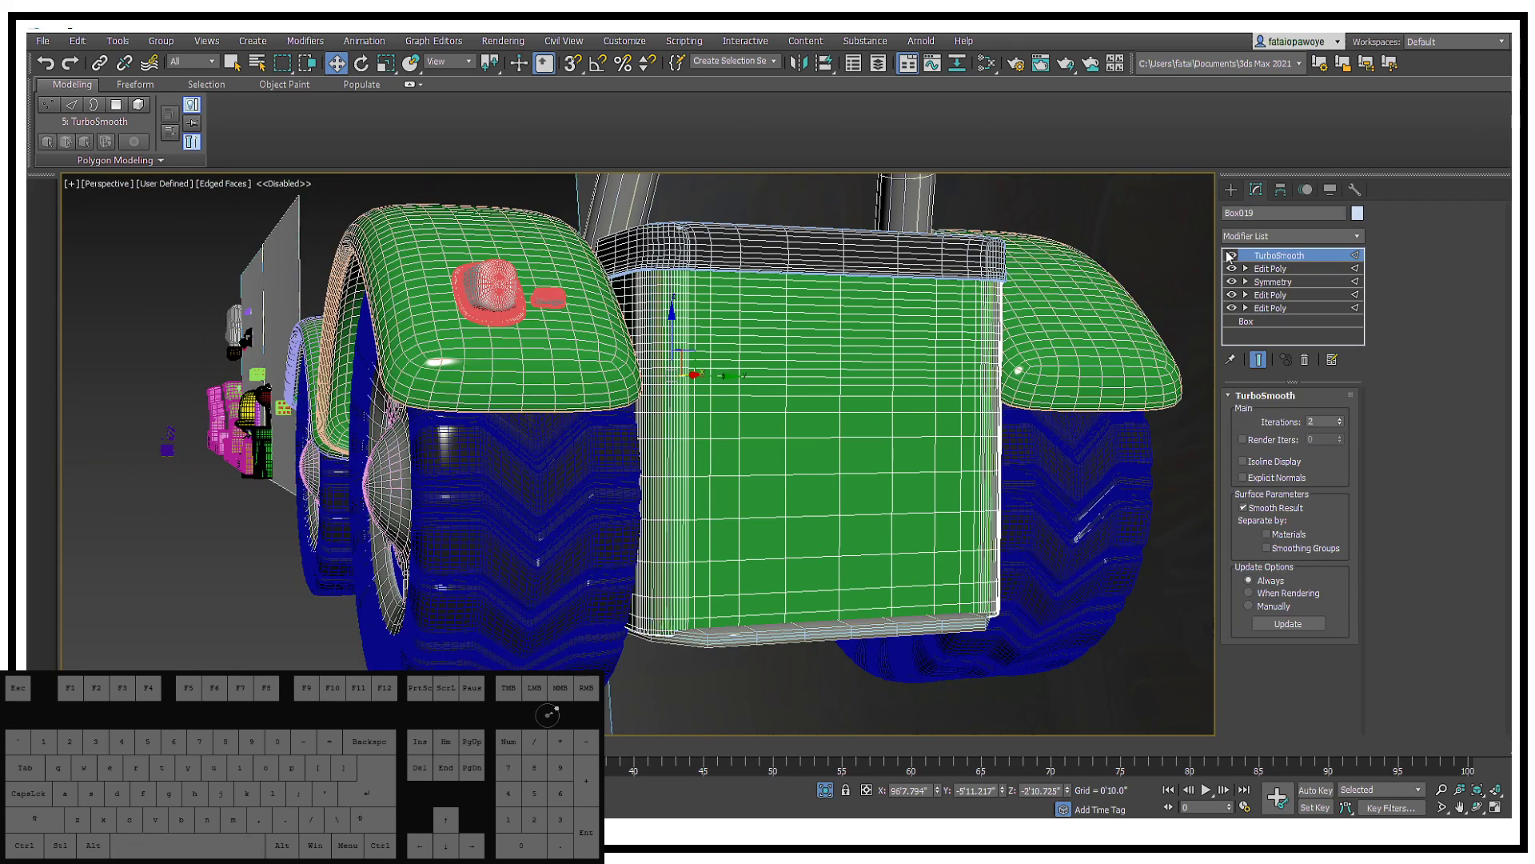
pyautogui.click(1263, 269)
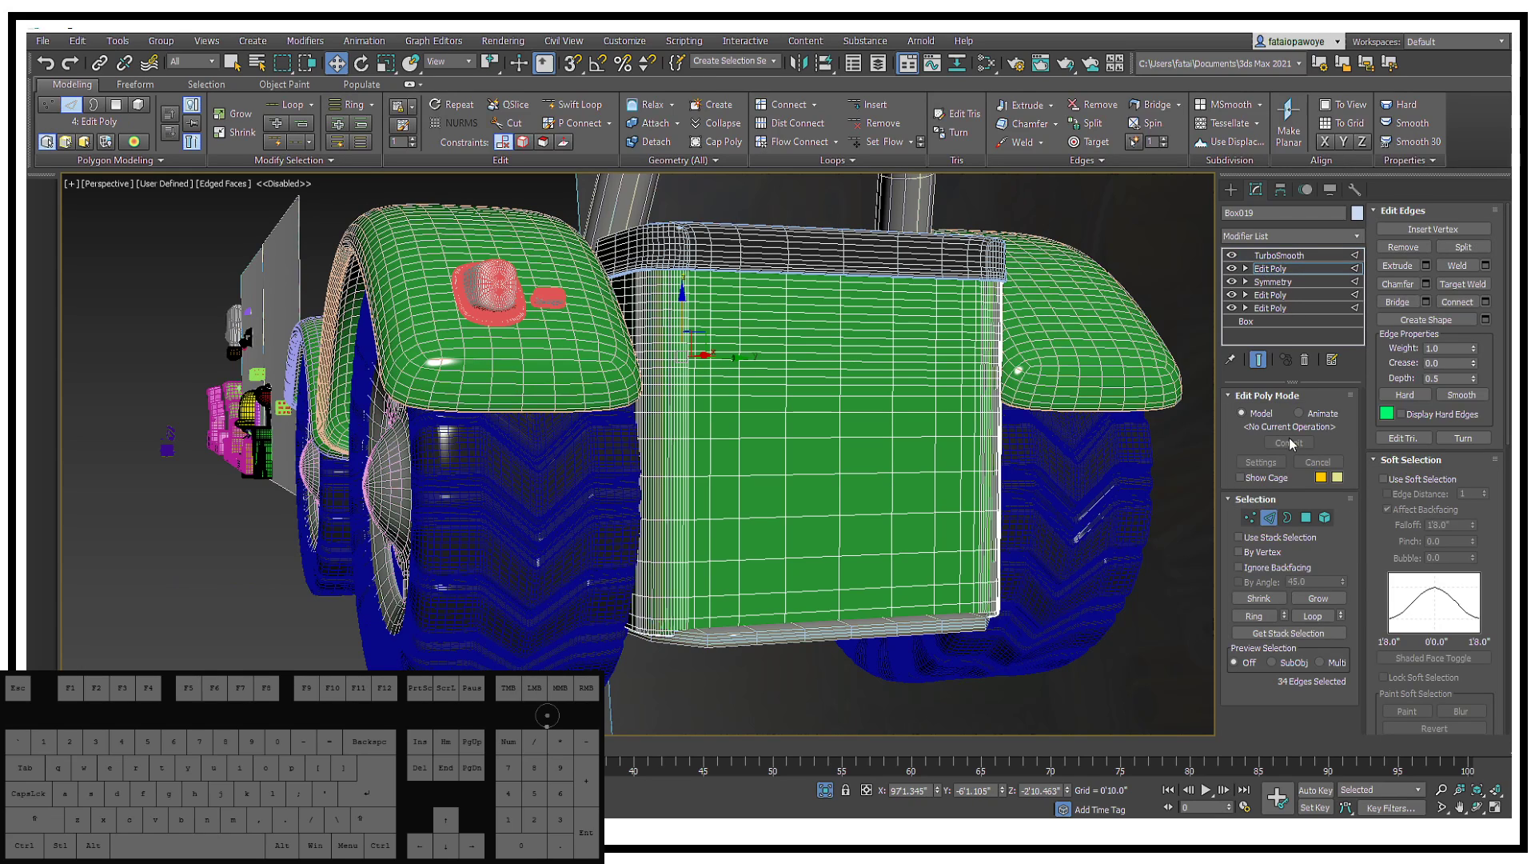
pyautogui.click(1306, 517)
pyautogui.click(1232, 255)
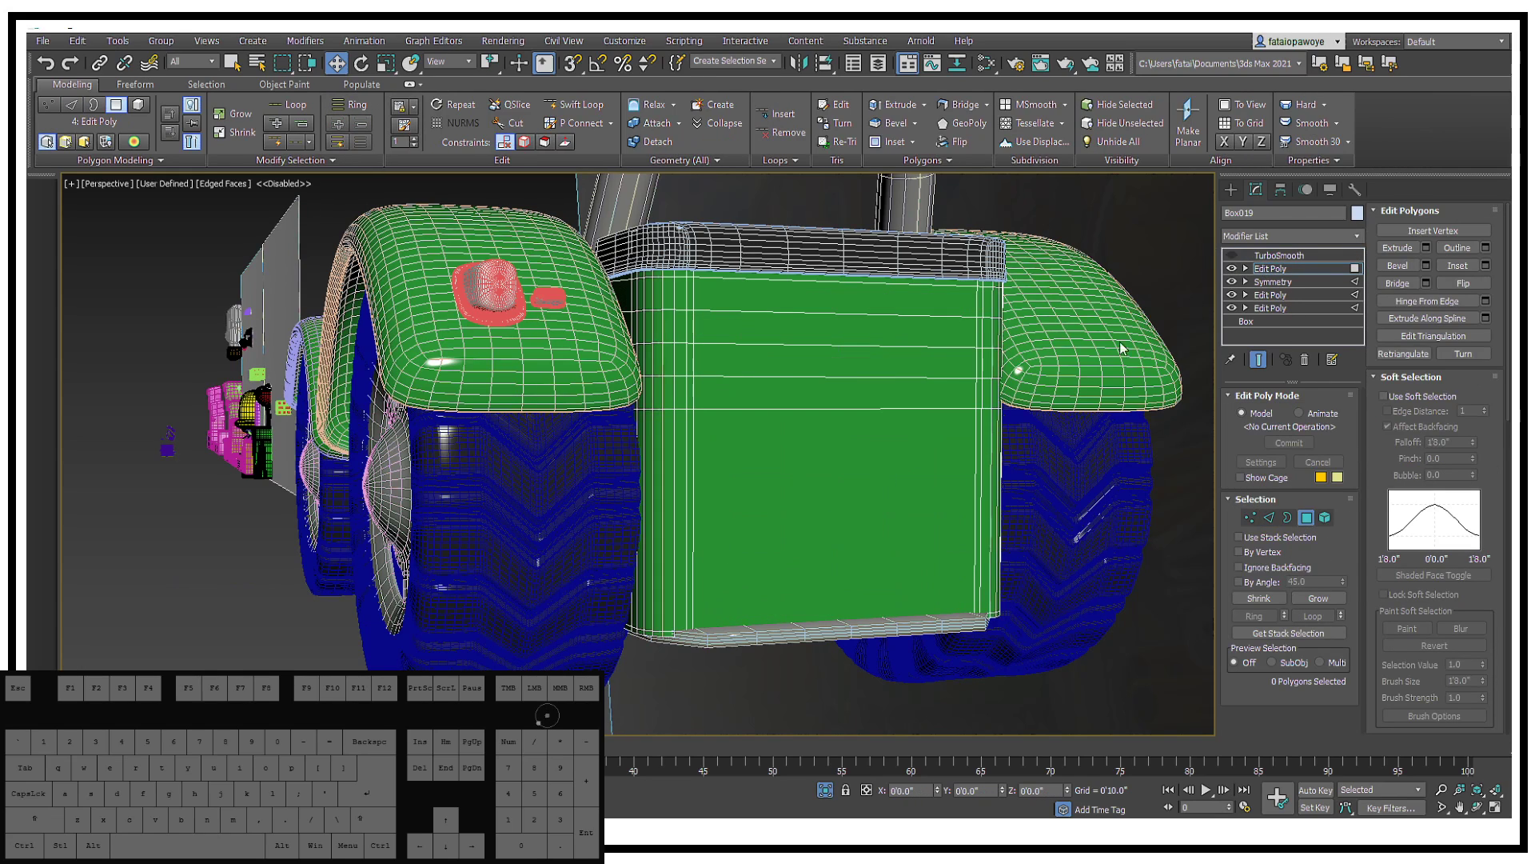
pyautogui.click(1306, 518)
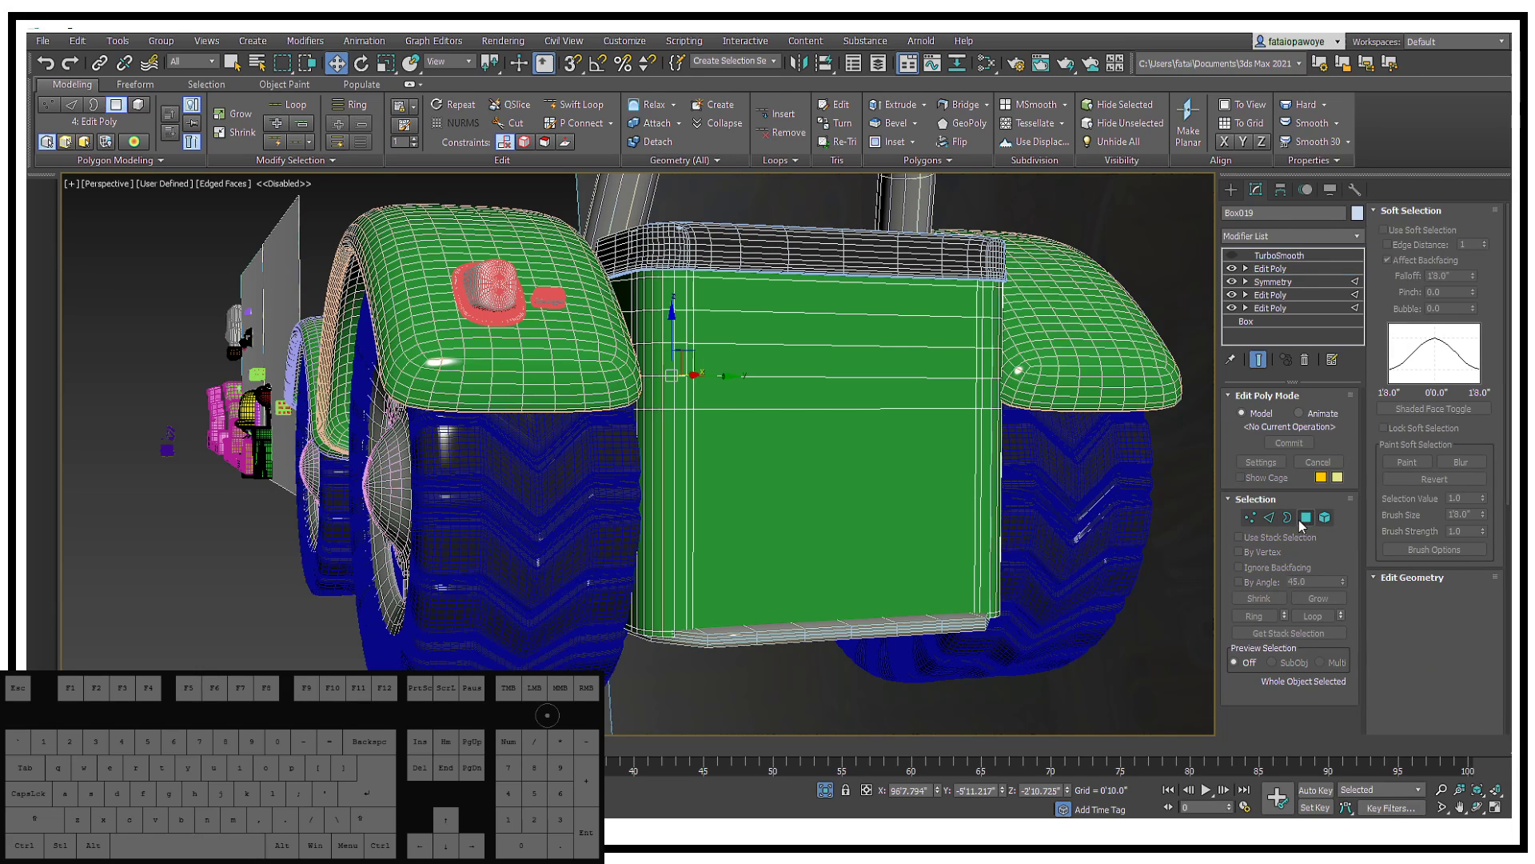
pyautogui.click(1306, 517)
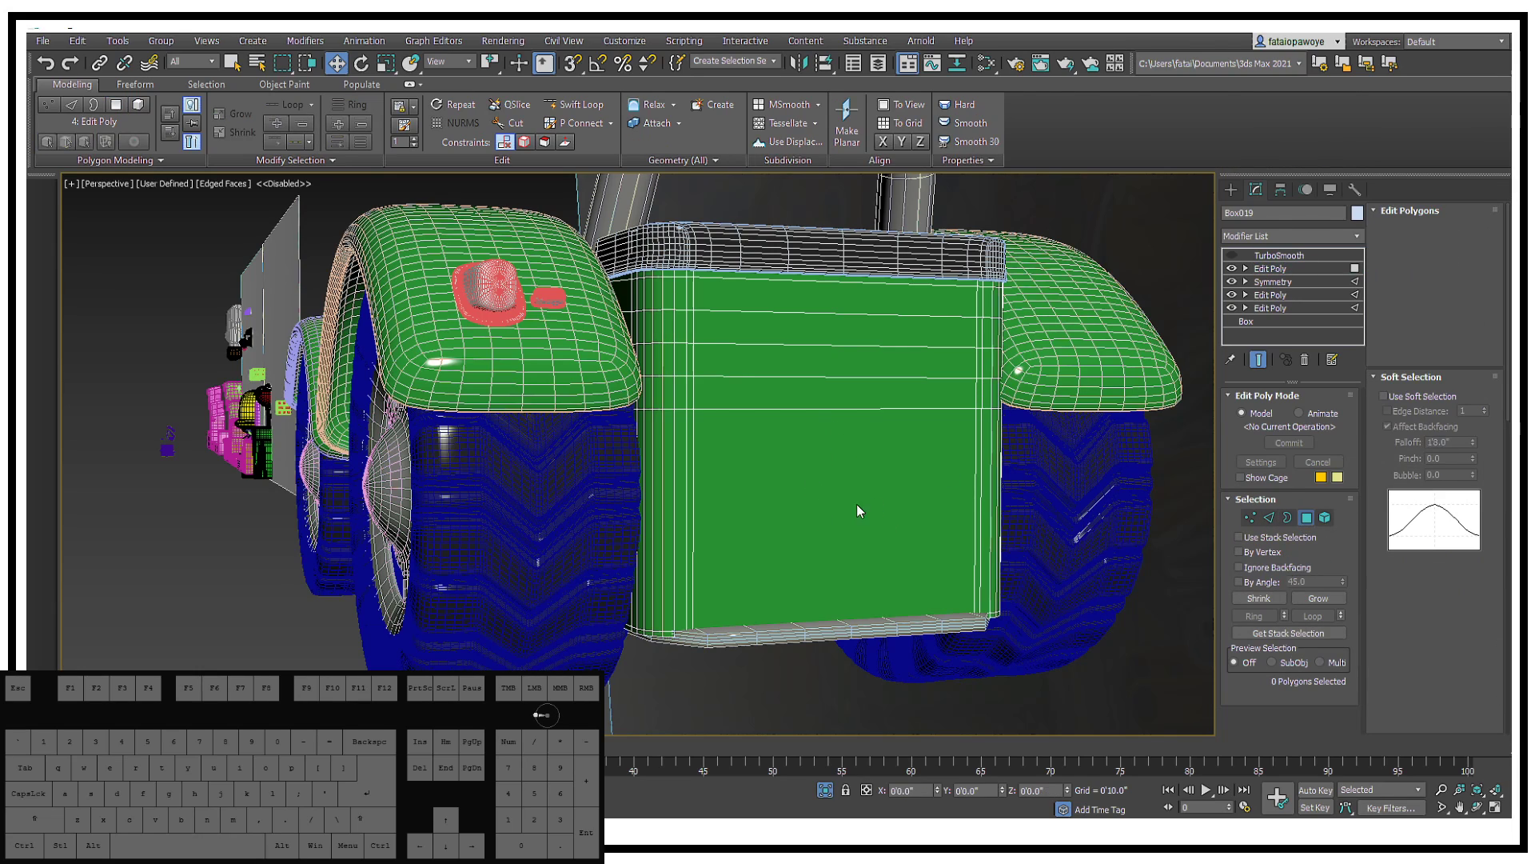
pyautogui.click(852, 487)
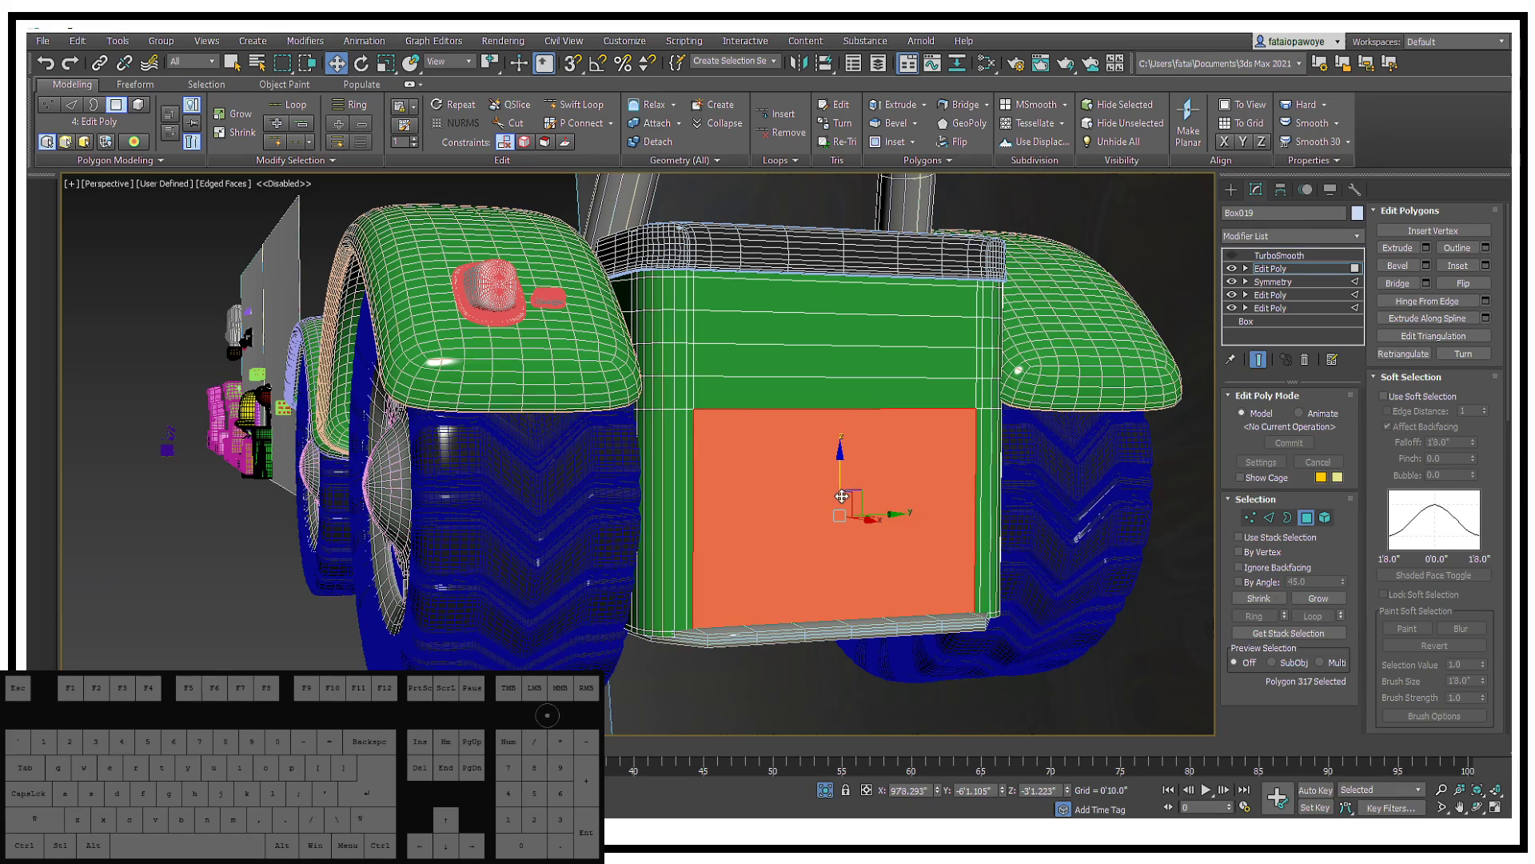
# Step: Clone the selected back polygon outward behind the body and scale the copy down vertically into a narrow plate
pyautogui.keyDown('alt'); pyautogui.moveTo(853, 492); pyautogui.dragTo(848, 520, button='middle'); pyautogui.keyUp('alt')
pyautogui.moveTo(847, 520)
pyautogui.keyDown('shift'); pyautogui.mouseDown()
pyautogui.moveTo(936, 582)
pyautogui.moveTo(927, 568)
pyautogui.mouseUp(); pyautogui.keyUp('shift')
pyautogui.click(831, 438)
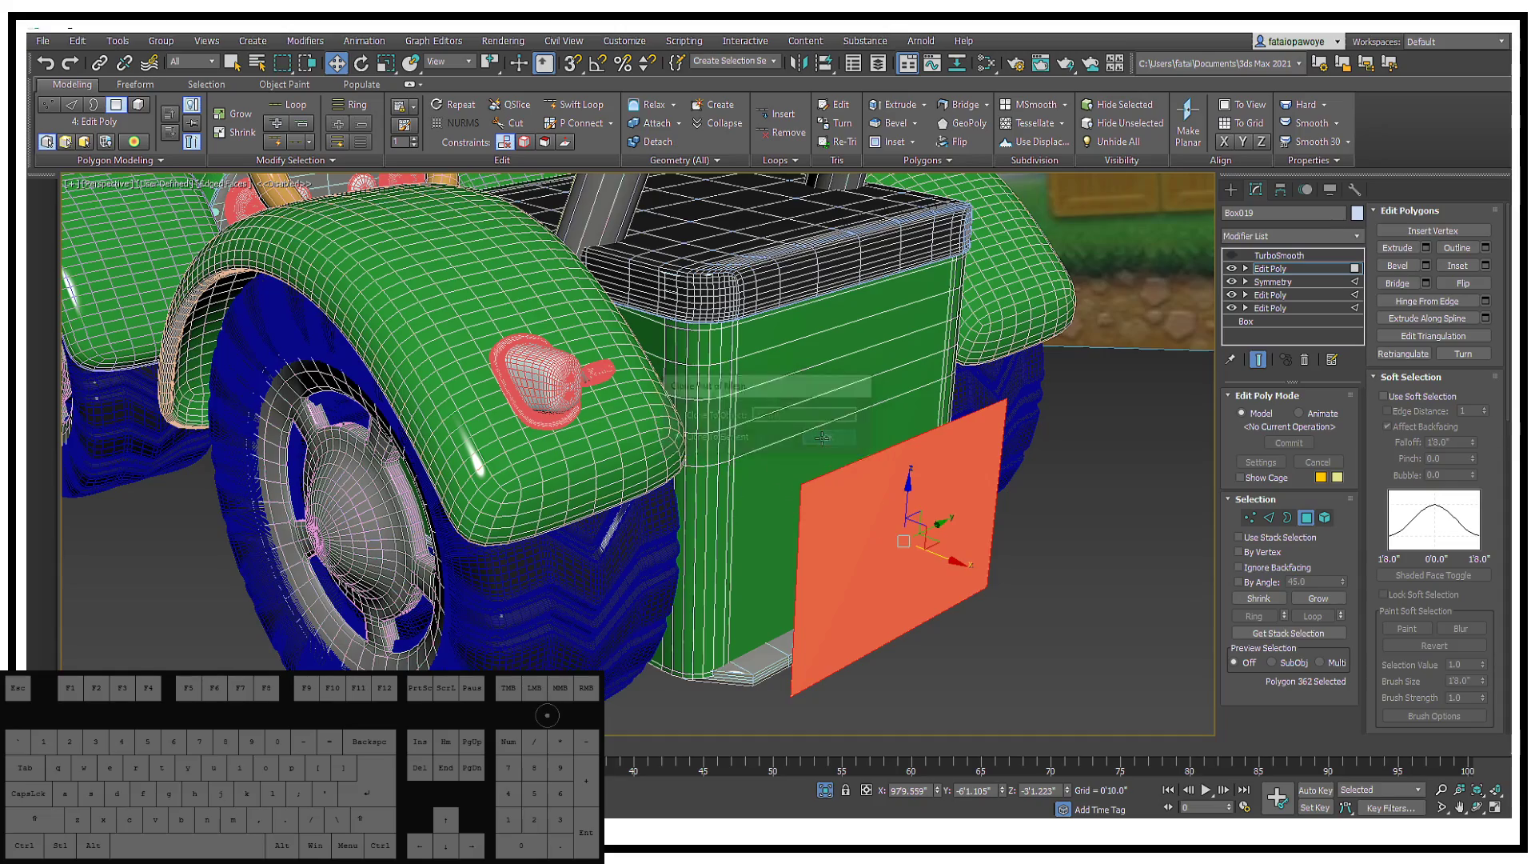
pyautogui.keyDown('alt'); pyautogui.moveTo(848, 480); pyautogui.dragTo(892, 509, button='middle'); pyautogui.keyUp('alt')
pyautogui.press('r')
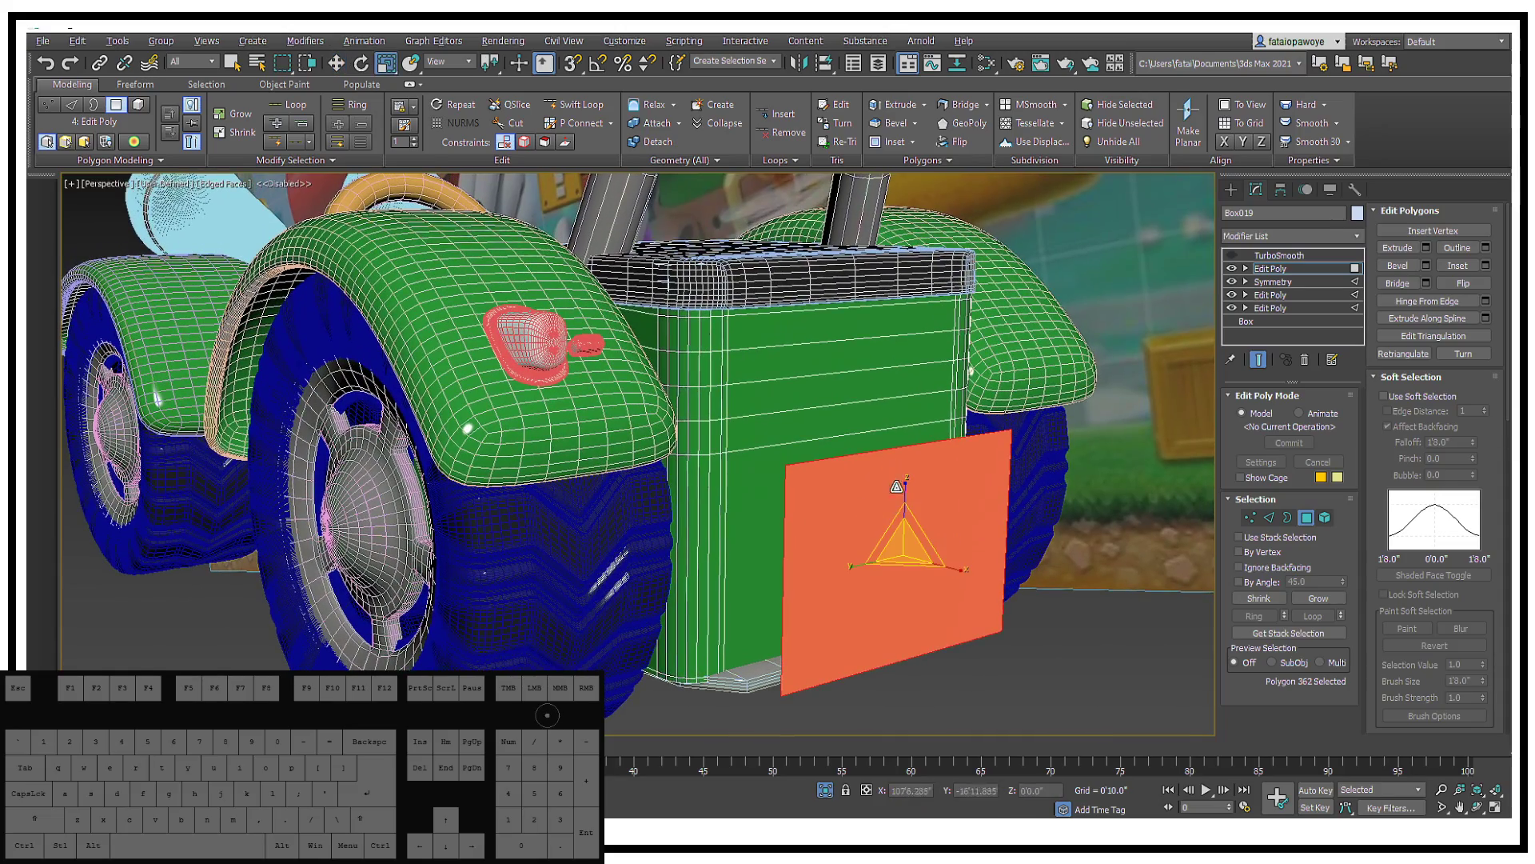
pyautogui.moveTo(892, 509); pyautogui.dragTo(896, 574)
# Step: Inset the narrow plate polygon slightly to form a thin border around its face
pyautogui.moveTo(896, 574)
pyautogui.keyDown('alt'); pyautogui.mouseDown(button='middle')
pyautogui.moveTo(896, 607)
pyautogui.moveTo(982, 569)
pyautogui.moveTo(907, 516)
pyautogui.mouseUp(button='middle'); pyautogui.keyUp('alt')
pyautogui.scroll(2, 896, 607)
pyautogui.rightClick(904, 508)
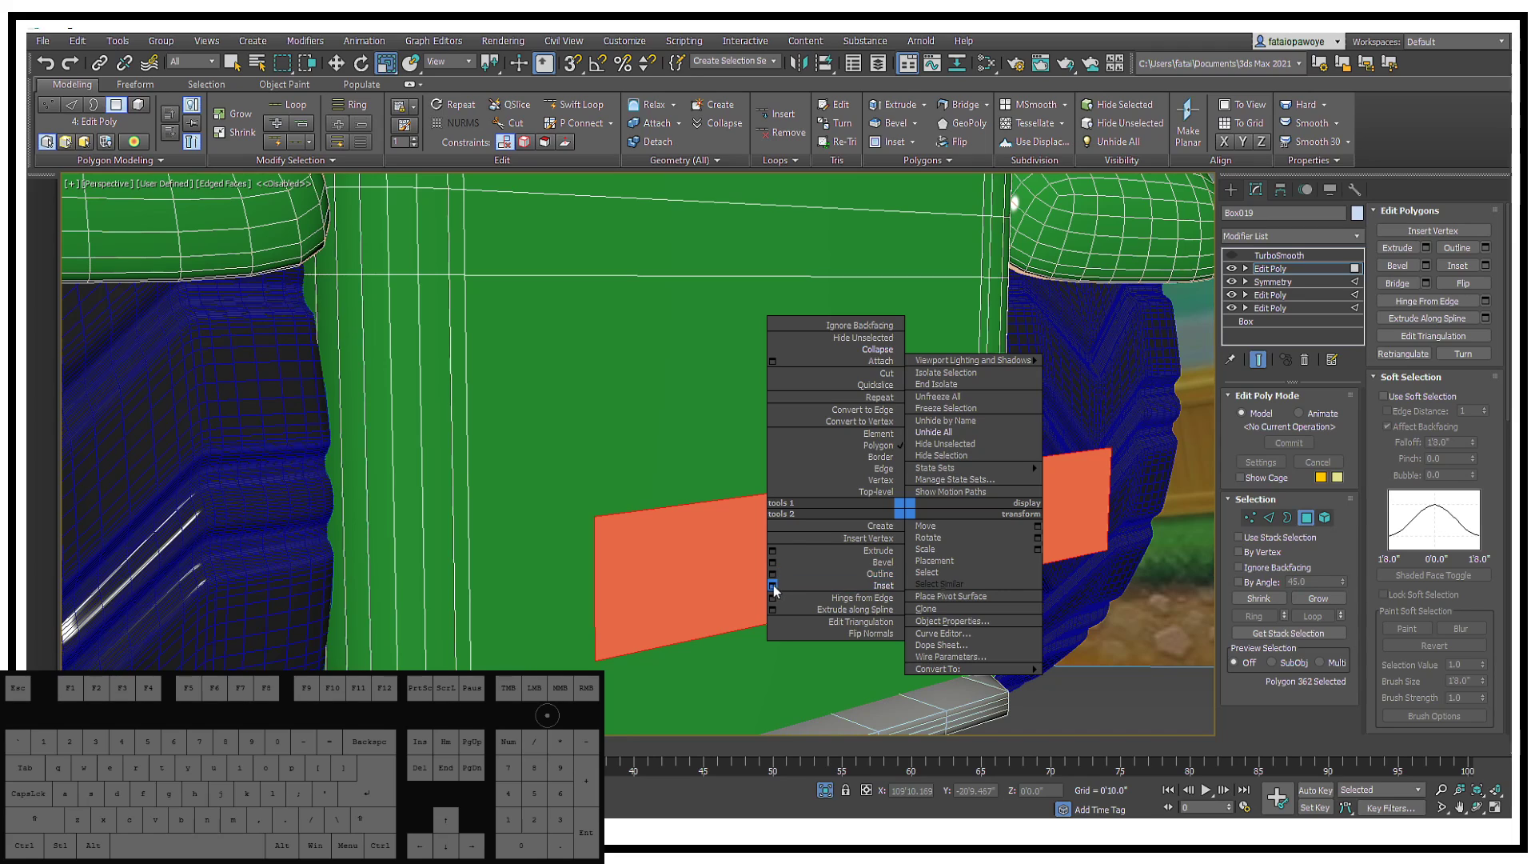
pyautogui.click(774, 584)
pyautogui.moveTo(650, 485); pyautogui.dragTo(660, 480)
pyautogui.click(648, 509)
# Step: Extrude the plate's inset face inward with a height of -0'0.04" to recess it behind its border
pyautogui.keyDown('alt'); pyautogui.moveTo(647, 509); pyautogui.dragTo(838, 516, button='middle'); pyautogui.keyUp('alt')
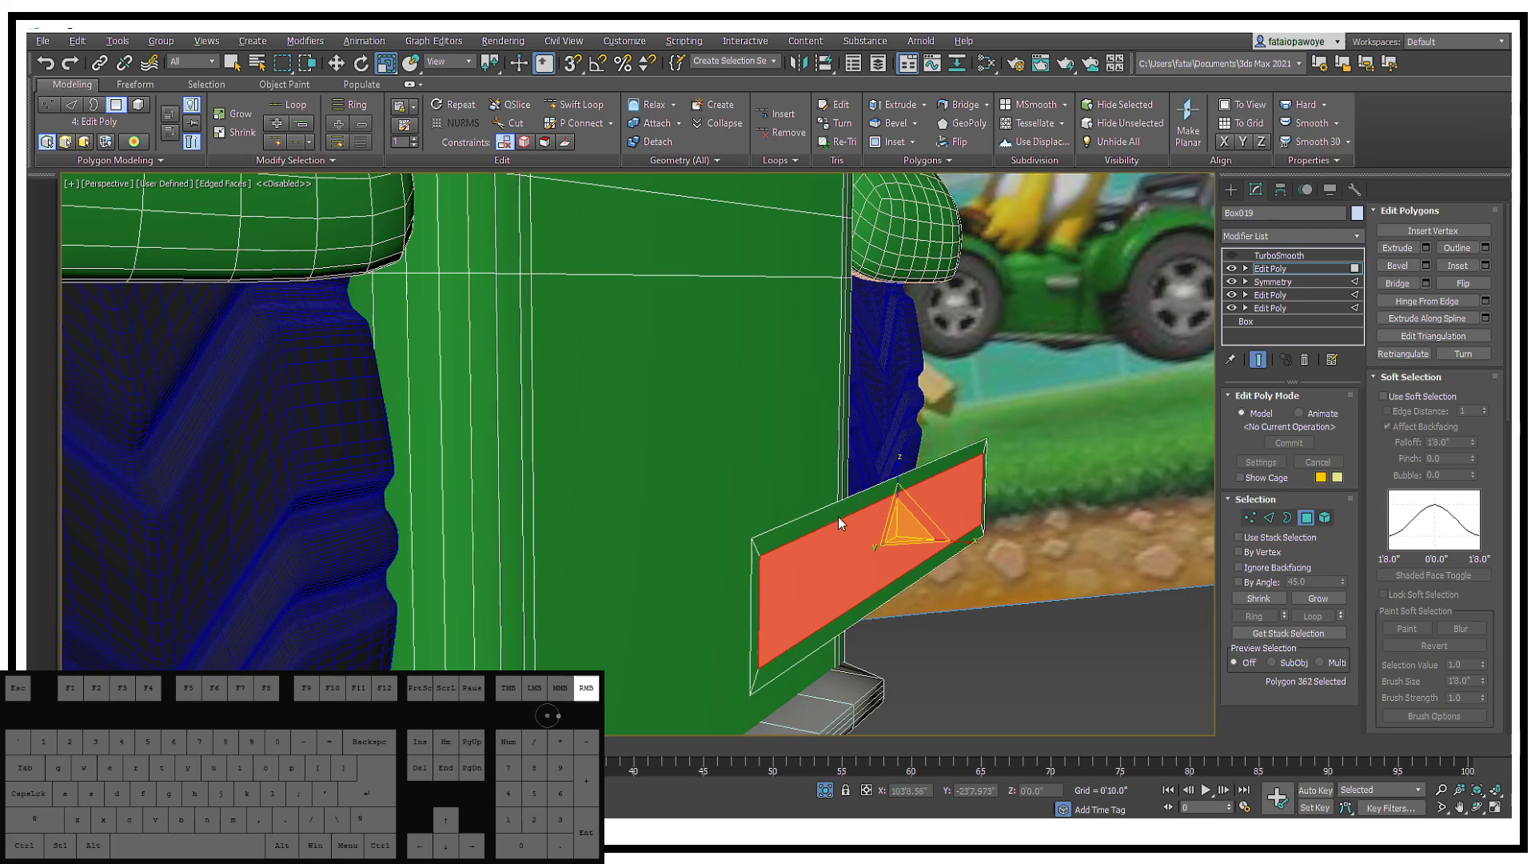
pyautogui.rightClick(835, 512)
pyautogui.click(702, 555)
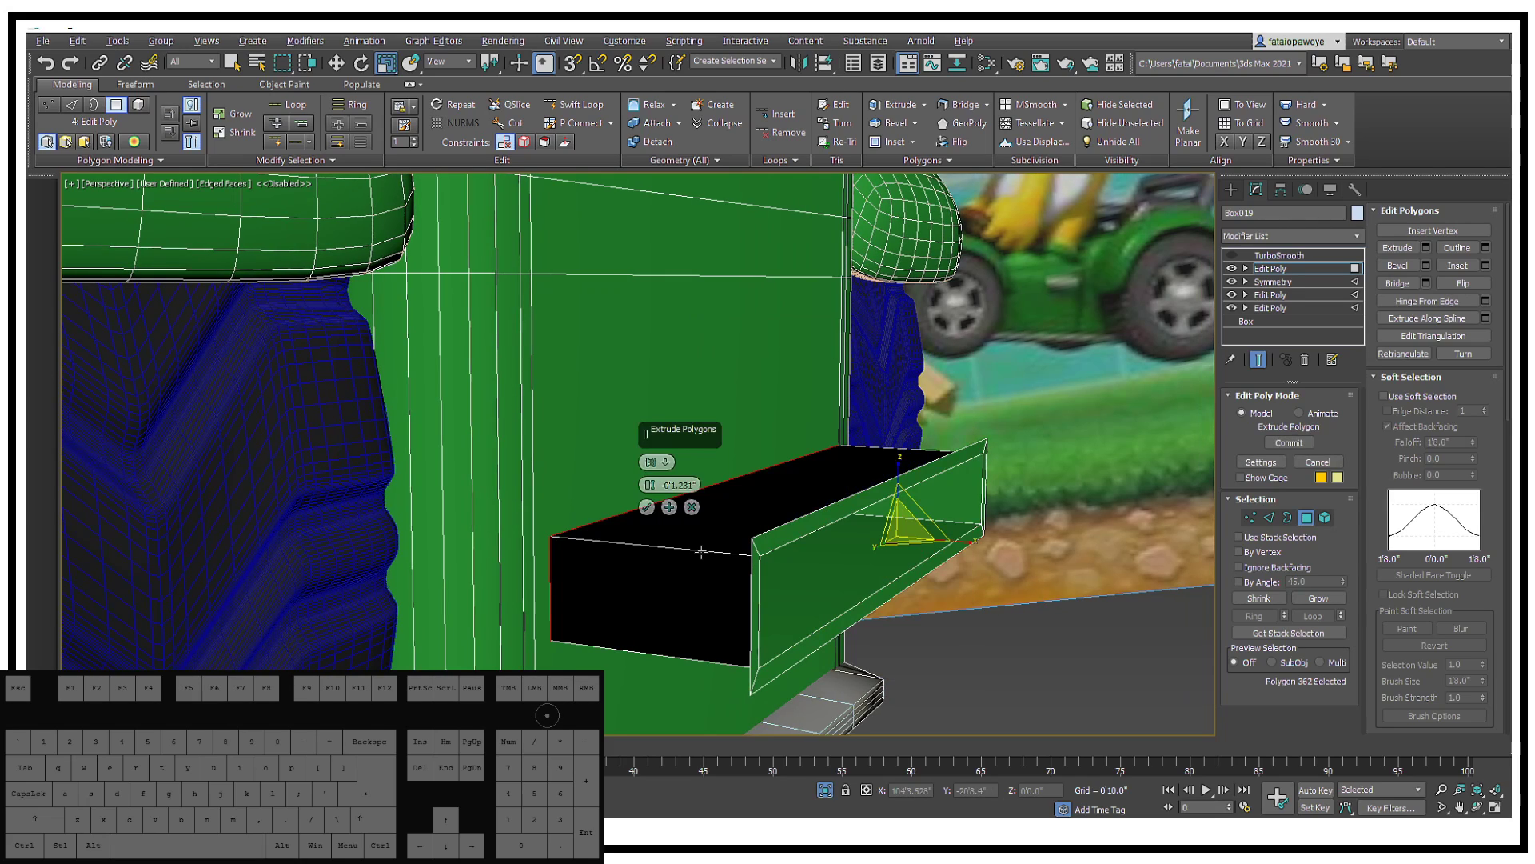
pyautogui.rightClick(654, 486)
pyautogui.click(650, 489)
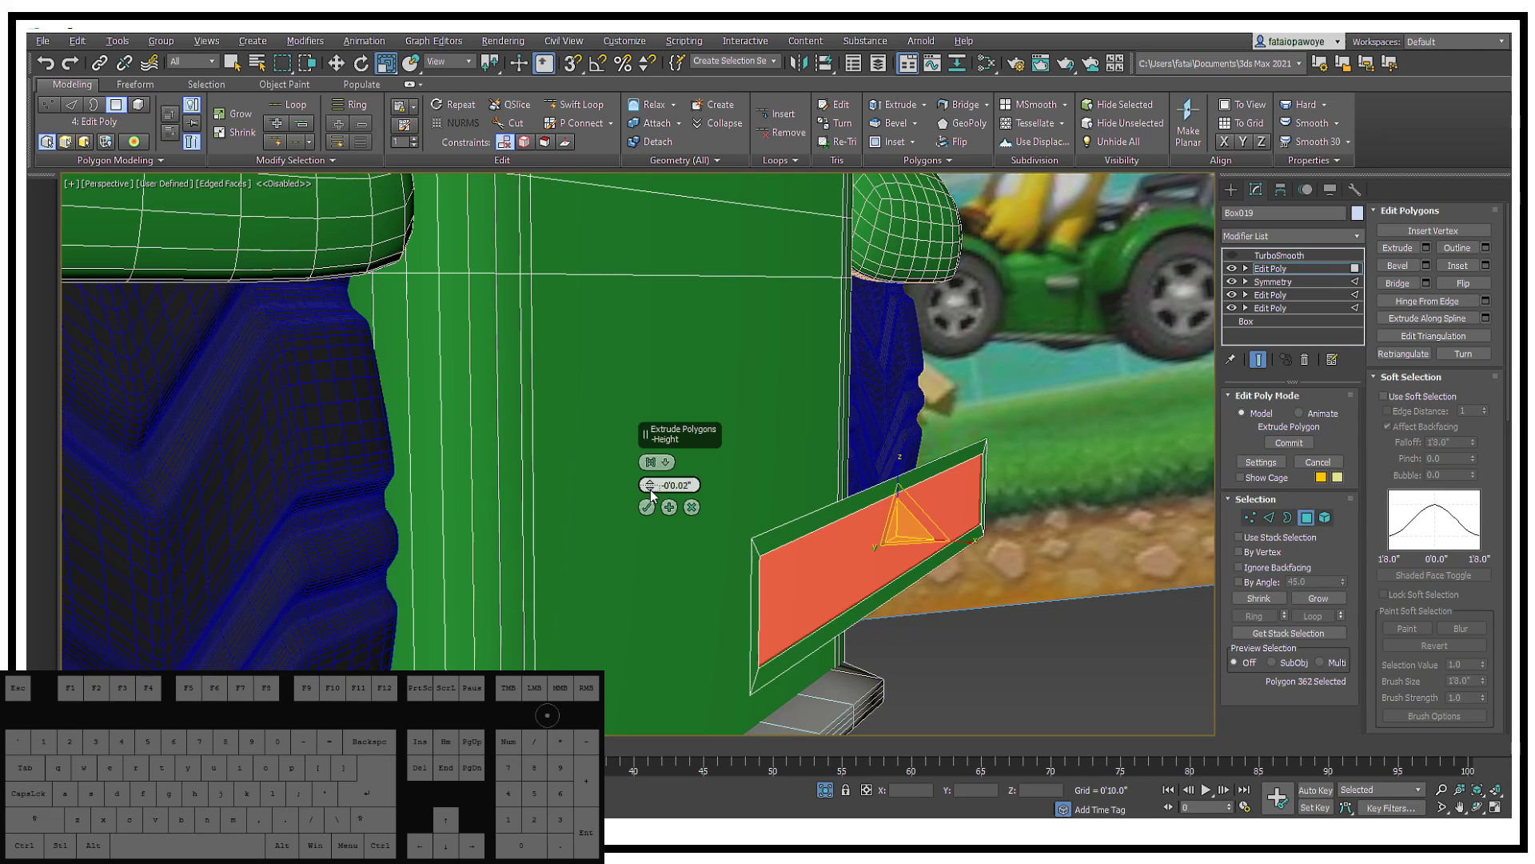
pyautogui.click(650, 489)
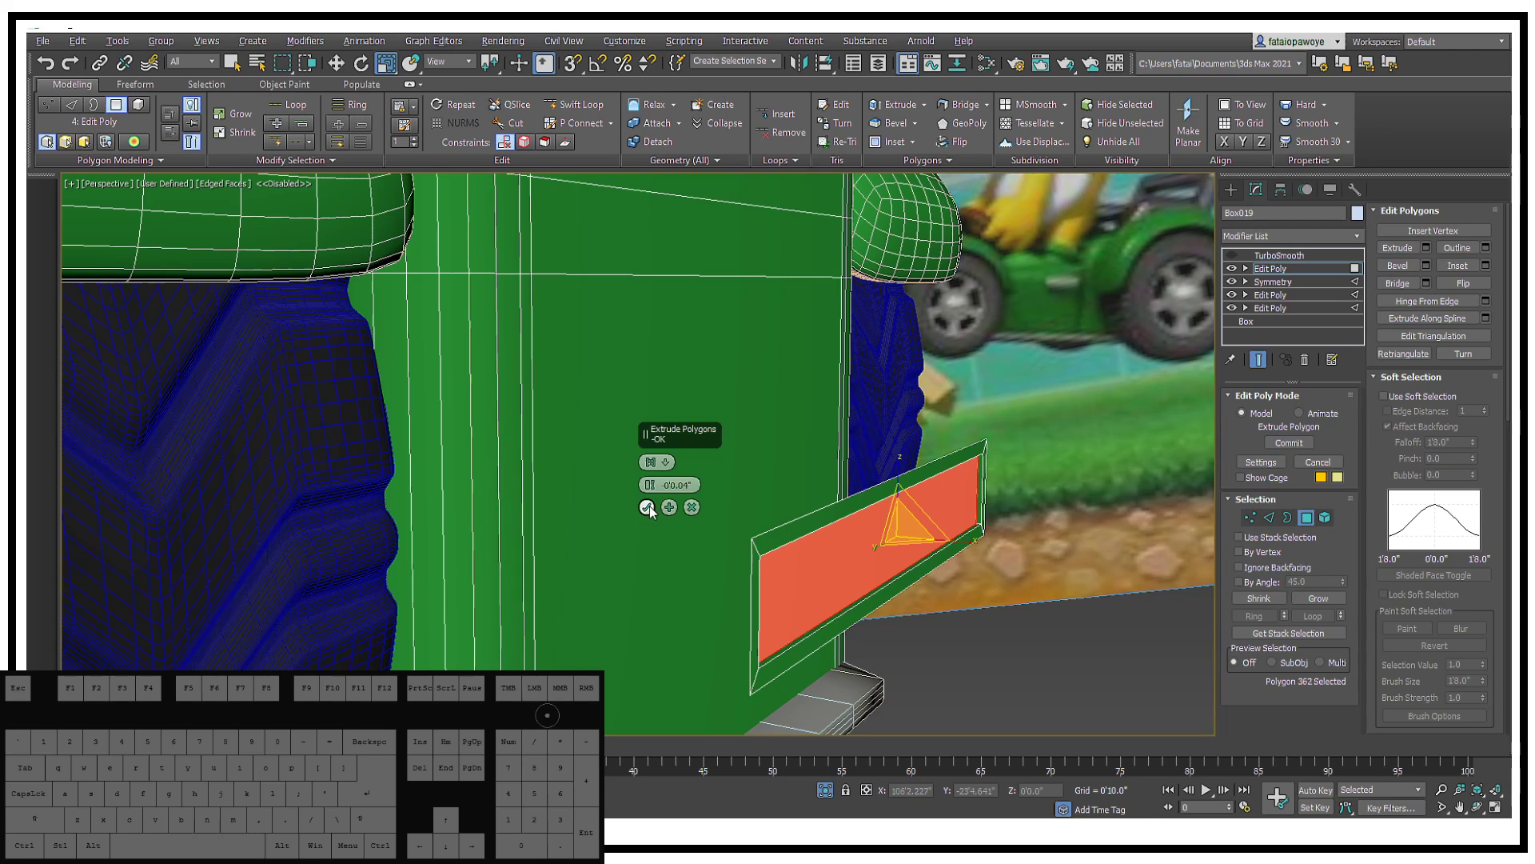
pyautogui.click(646, 507)
pyautogui.keyDown('alt'); pyautogui.moveTo(1175, 512); pyautogui.dragTo(1112, 507, button='middle'); pyautogui.keyUp('alt')
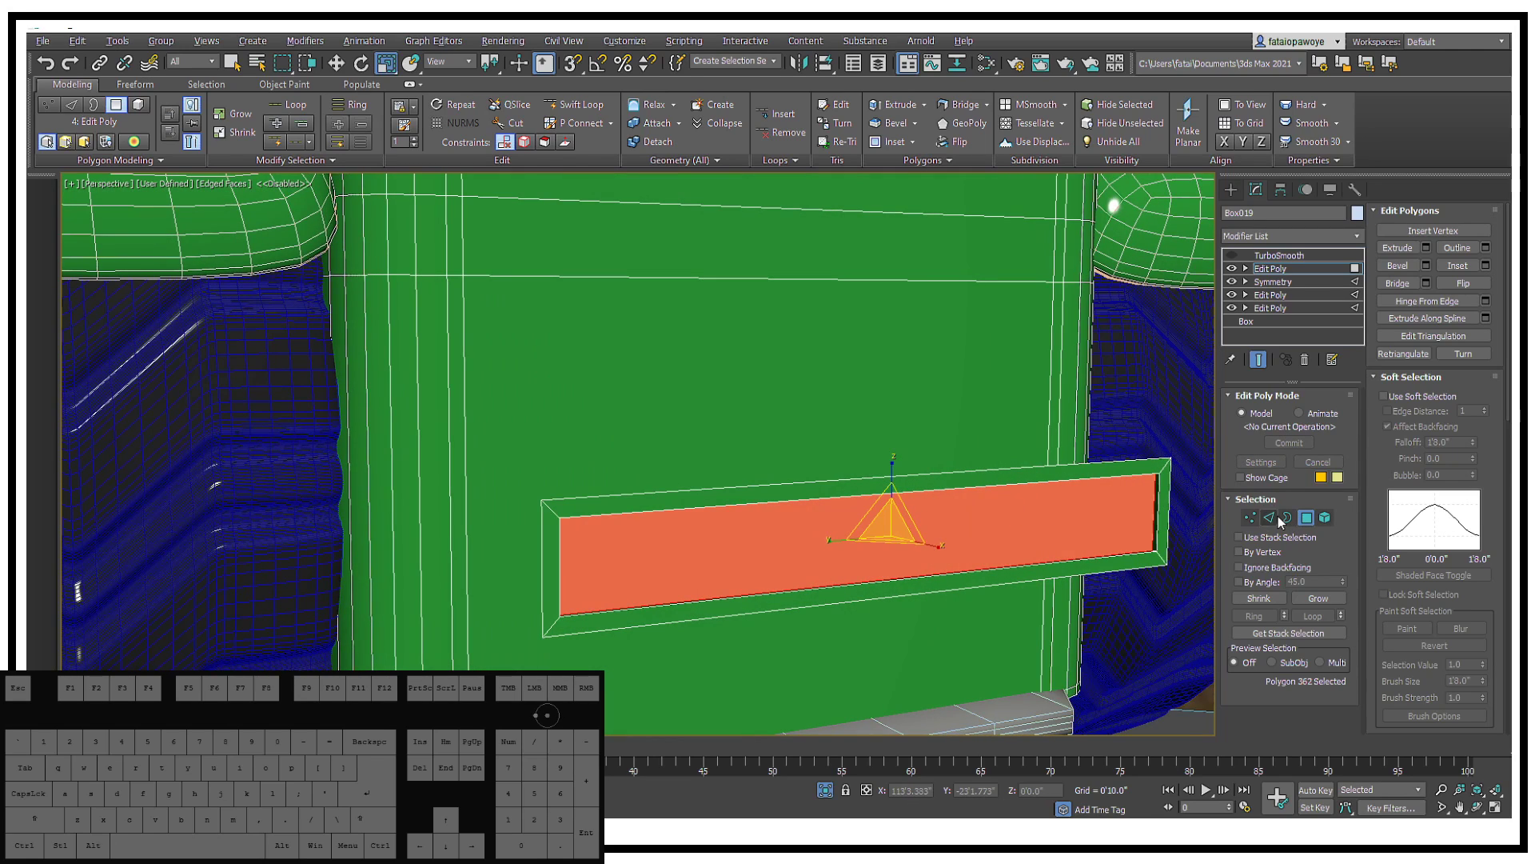
pyautogui.press('2')
pyautogui.click(1166, 484)
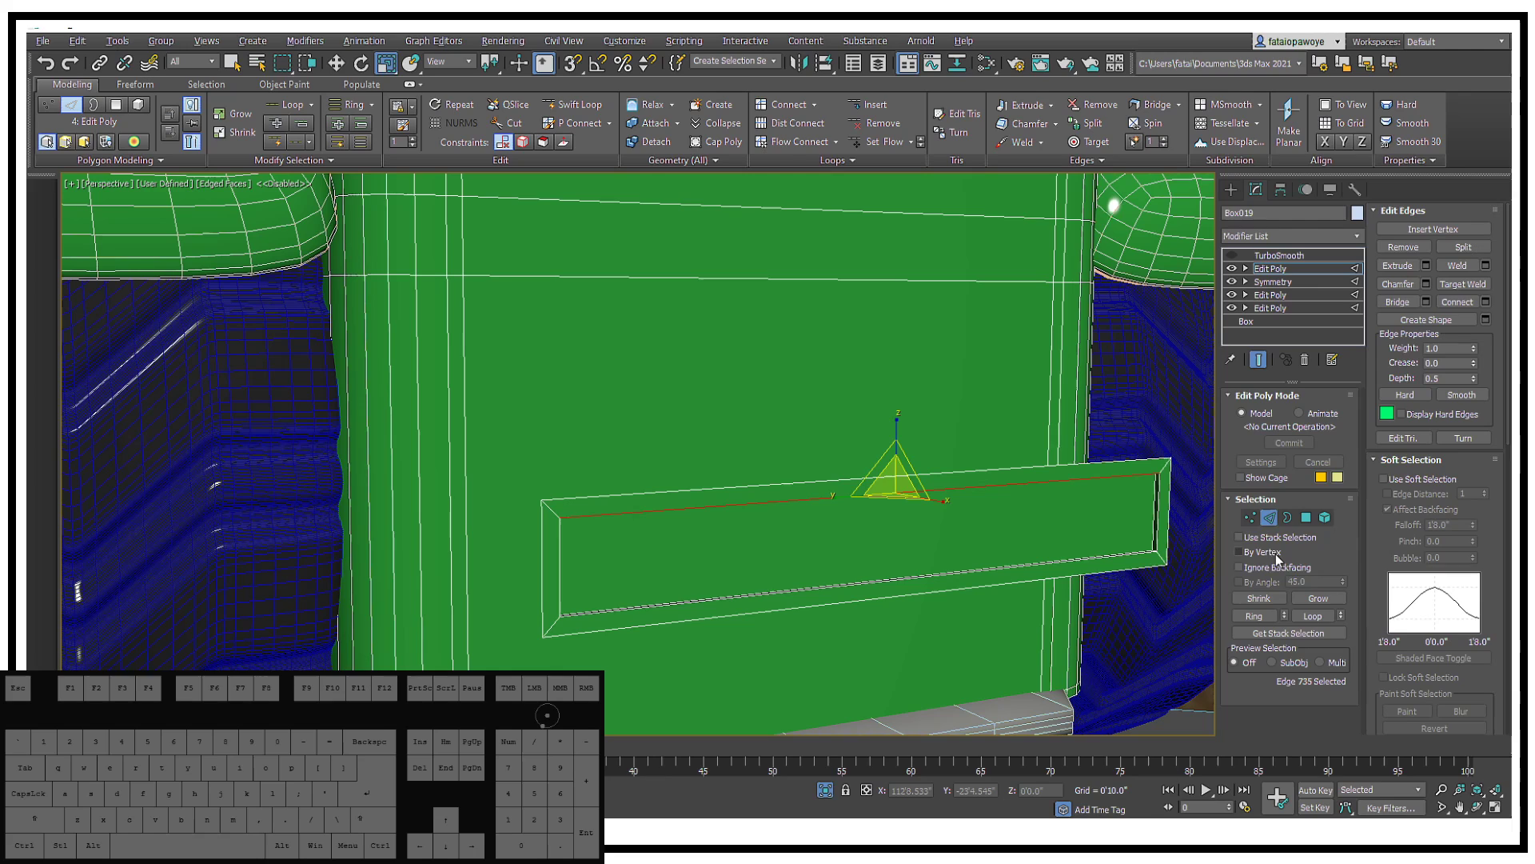
pyautogui.click(1266, 622)
pyautogui.keyDown('alt'); pyautogui.moveTo(944, 485); pyautogui.dragTo(895, 477, button='middle'); pyautogui.keyUp('alt')
pyautogui.rightClick(895, 478)
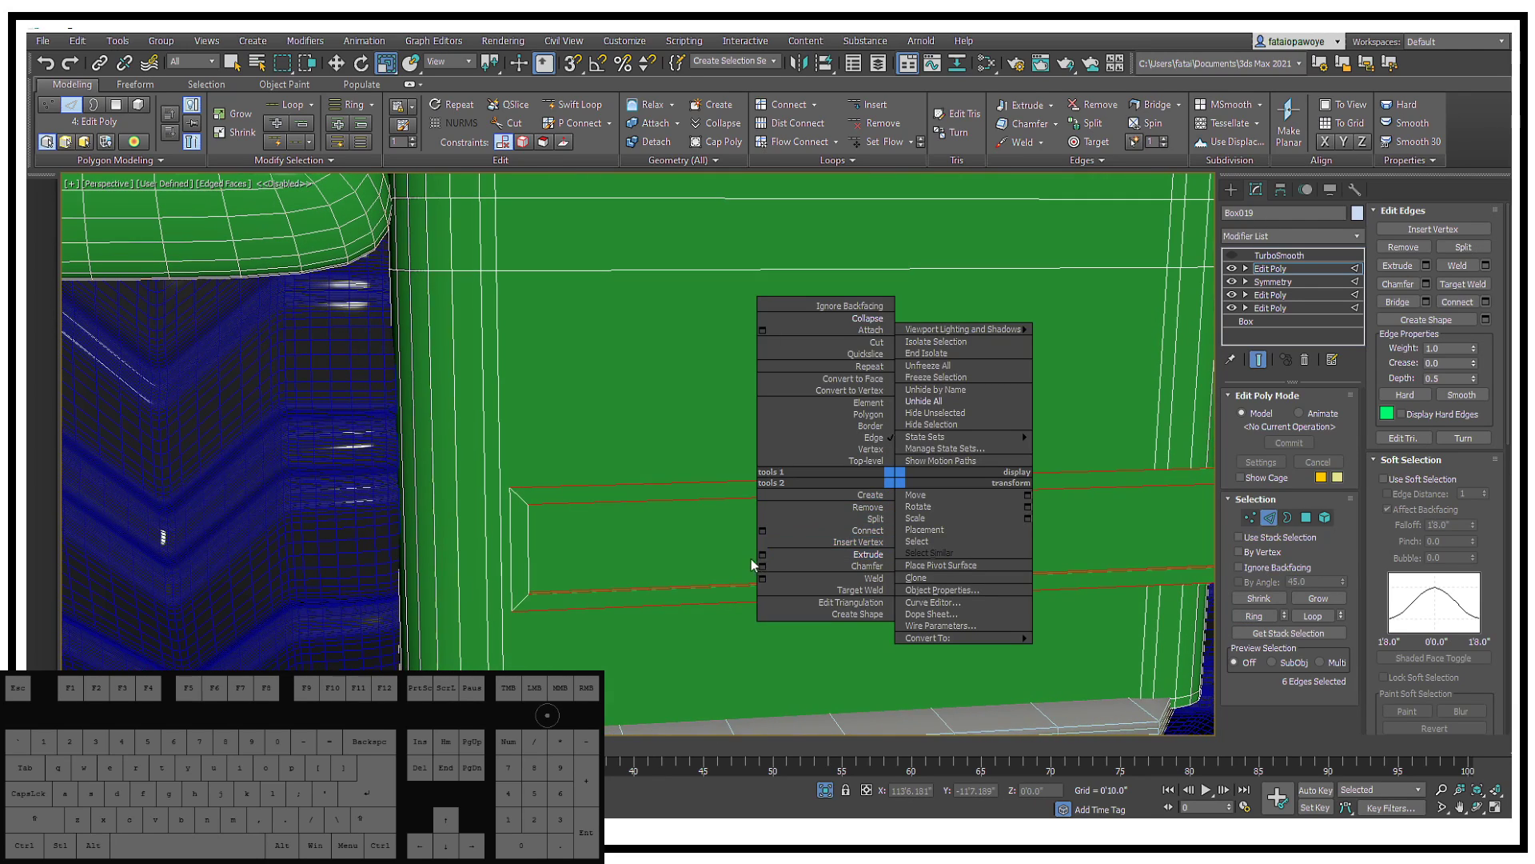
pyautogui.click(620, 520)
pyautogui.keyDown('alt'); pyautogui.moveTo(621, 521); pyautogui.dragTo(718, 510, button='middle'); pyautogui.keyUp('alt')
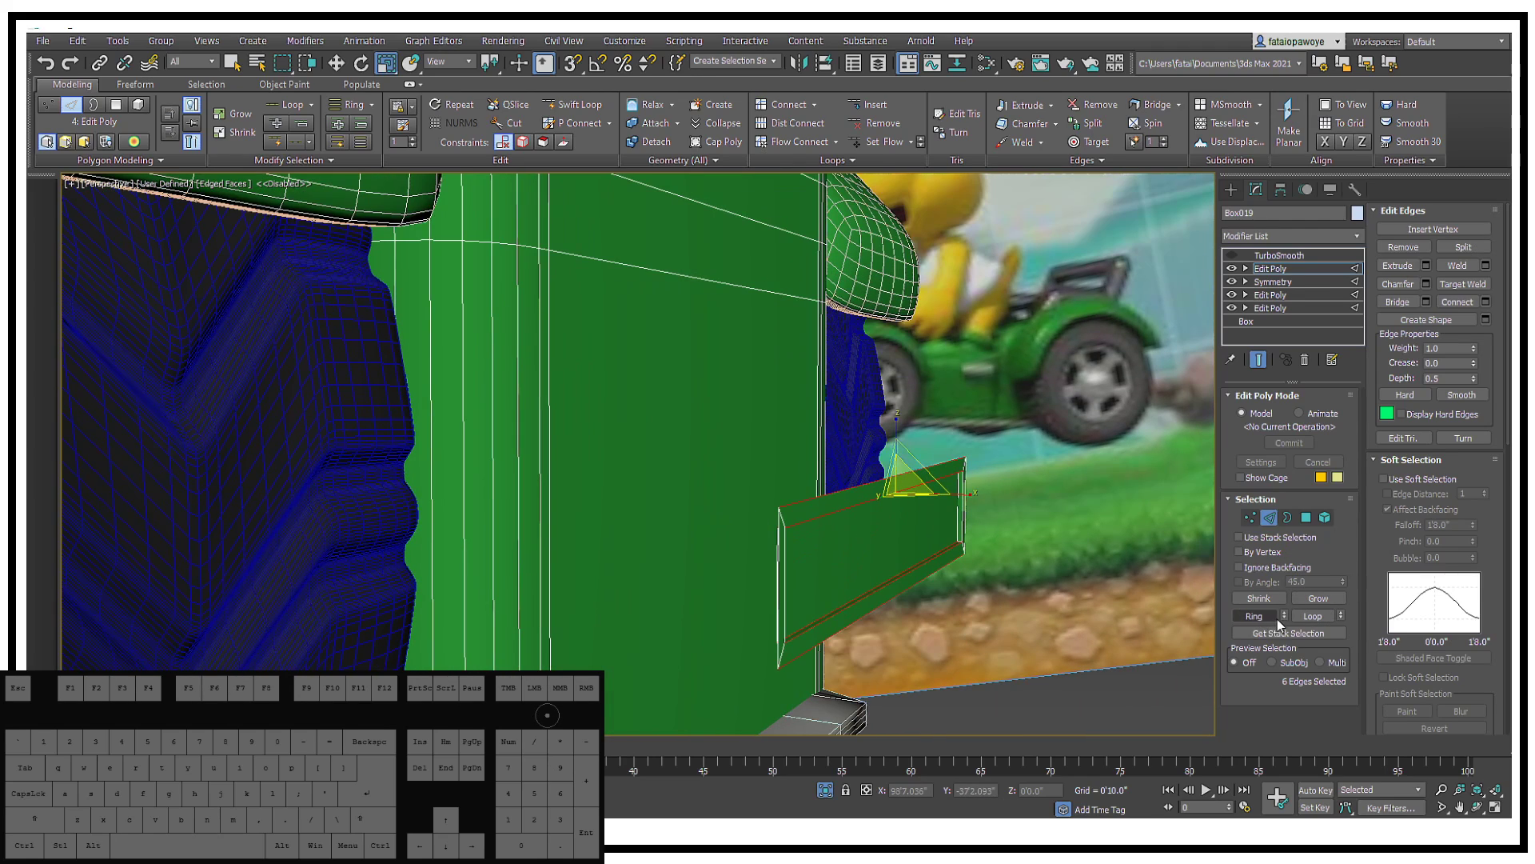
# Step: Select the plate's open outer border and extend a copy of it toward the vehicle body to give the plate thickness
pyautogui.click(1287, 519)
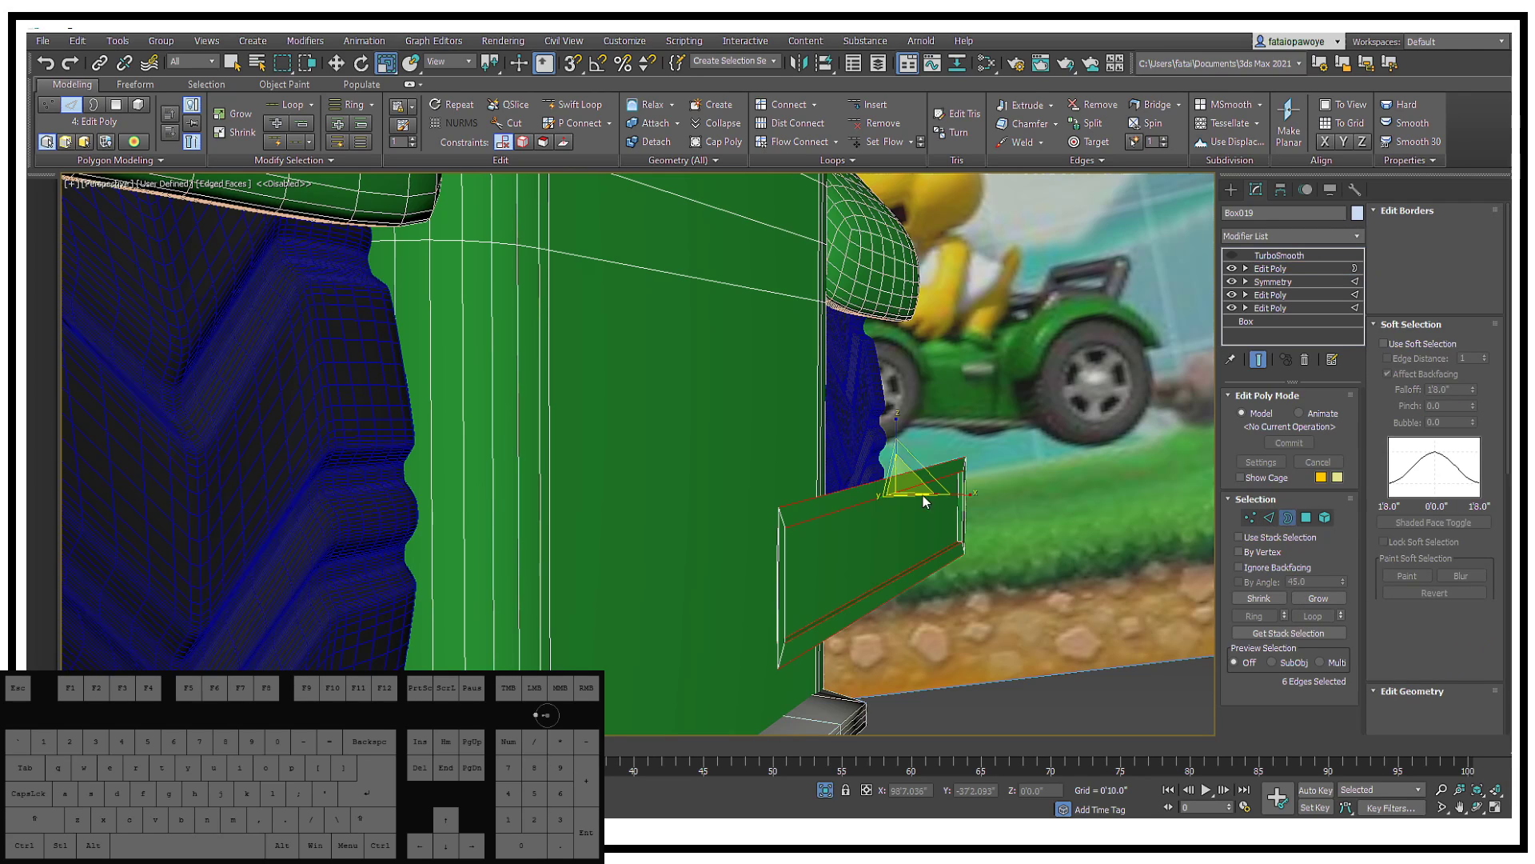
pyautogui.click(793, 506)
pyautogui.keyDown('alt'); pyautogui.moveTo(793, 506); pyautogui.dragTo(821, 524, button='middle'); pyautogui.keyUp('alt')
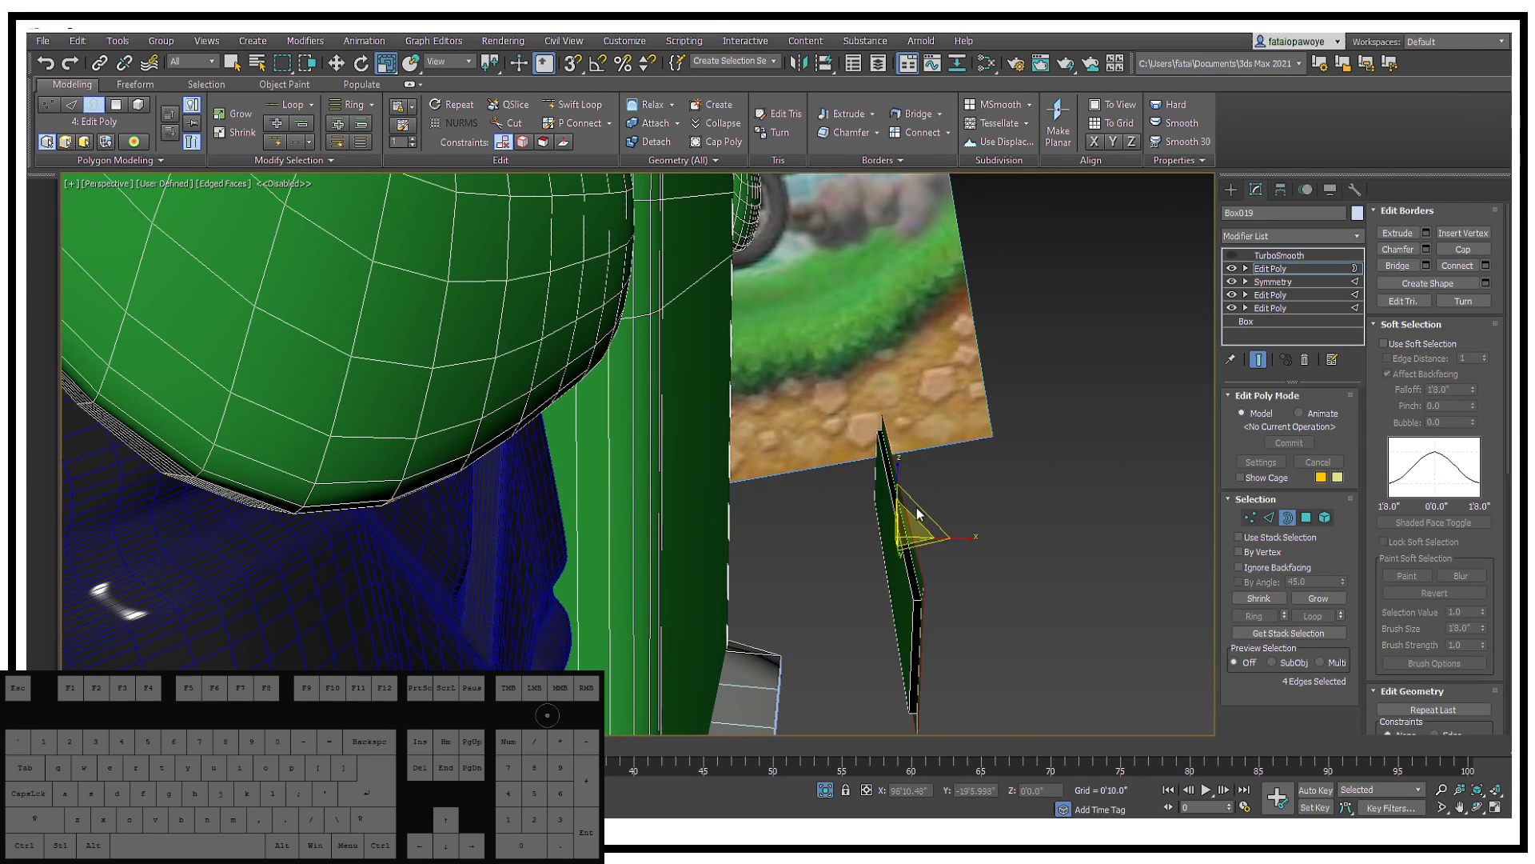
pyautogui.press('w')
pyautogui.keyDown('shift'); pyautogui.moveTo(945, 535); pyautogui.dragTo(910, 537); pyautogui.keyUp('shift')
pyautogui.moveTo(910, 537)
pyautogui.keyDown('alt'); pyautogui.mouseDown(button='middle')
pyautogui.moveTo(923, 541)
pyautogui.moveTo(882, 536)
pyautogui.mouseUp(button='middle'); pyautogui.keyUp('alt')
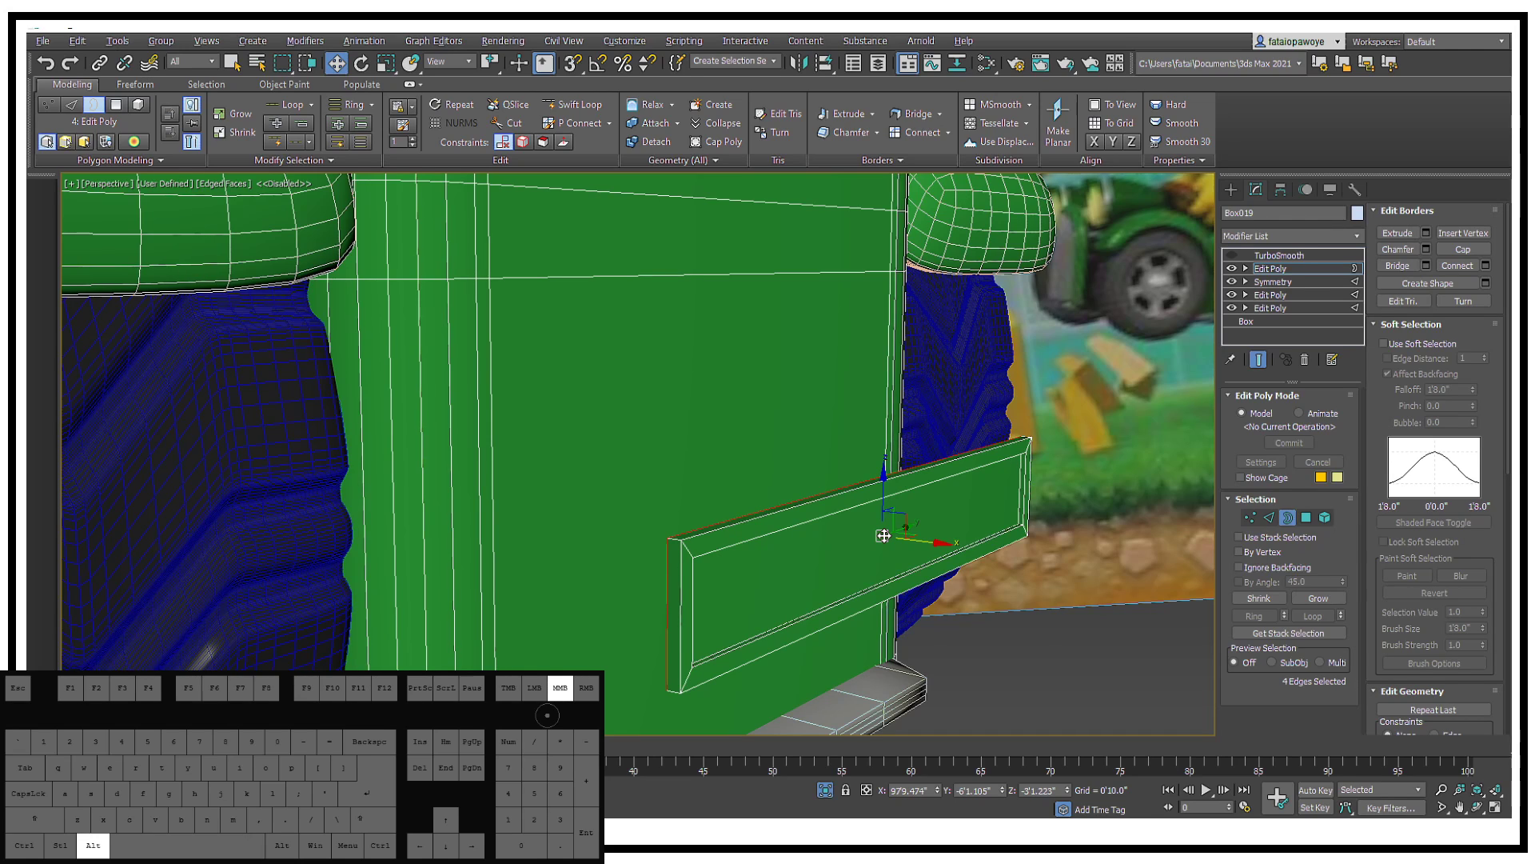
pyautogui.keyDown('alt'); pyautogui.moveTo(883, 536); pyautogui.dragTo(952, 558, button='middle'); pyautogui.keyUp('alt')
# Step: Connect the ring of the plate's long horizontal edges with 2 segments and a pinch of 95, adding support loops near both ends
pyautogui.press('2')
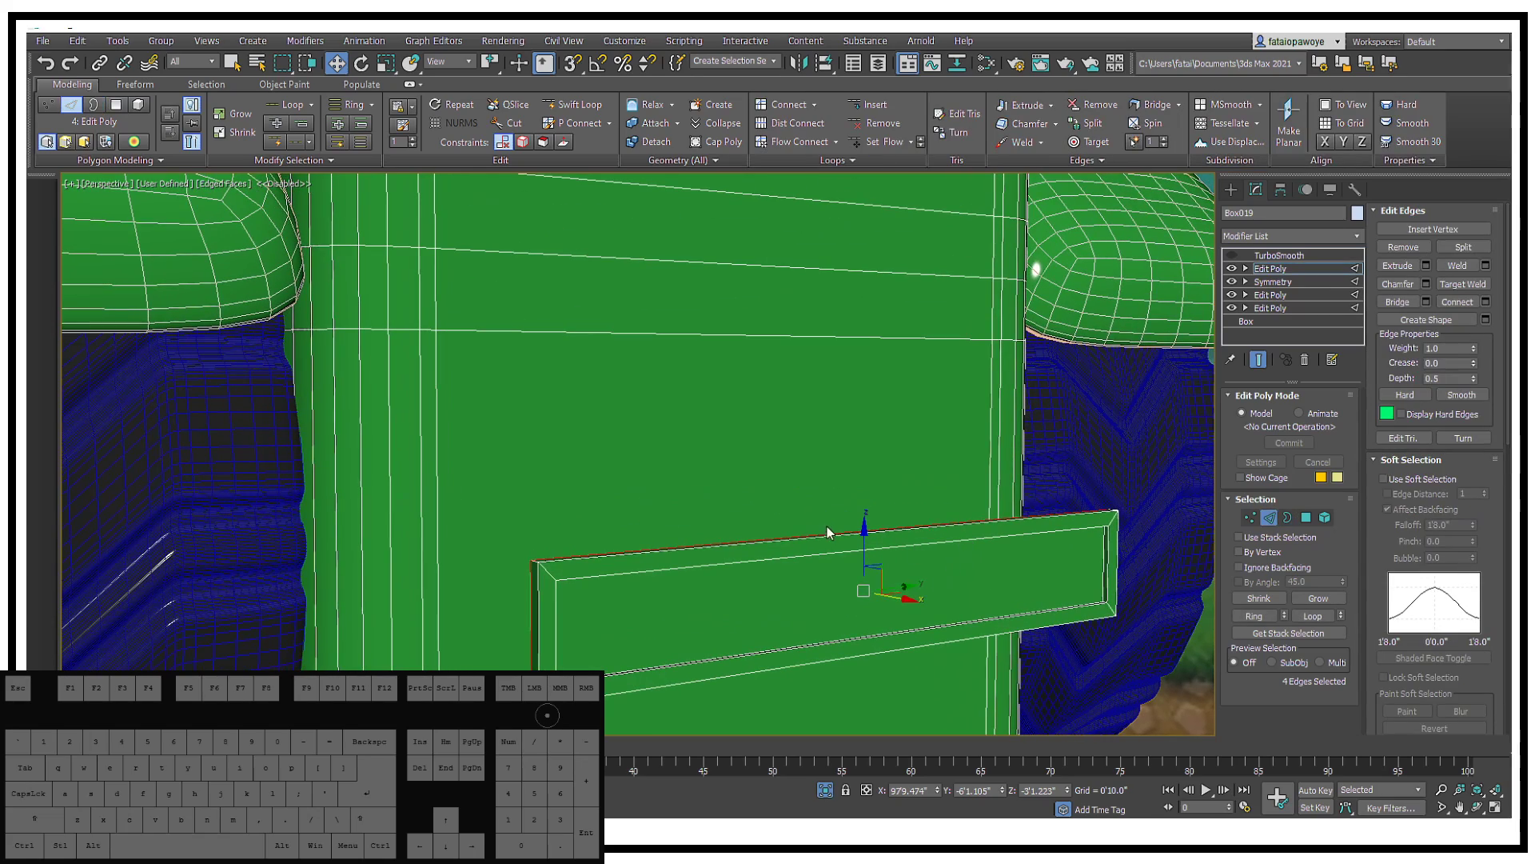
pyautogui.click(824, 535)
pyautogui.click(1251, 616)
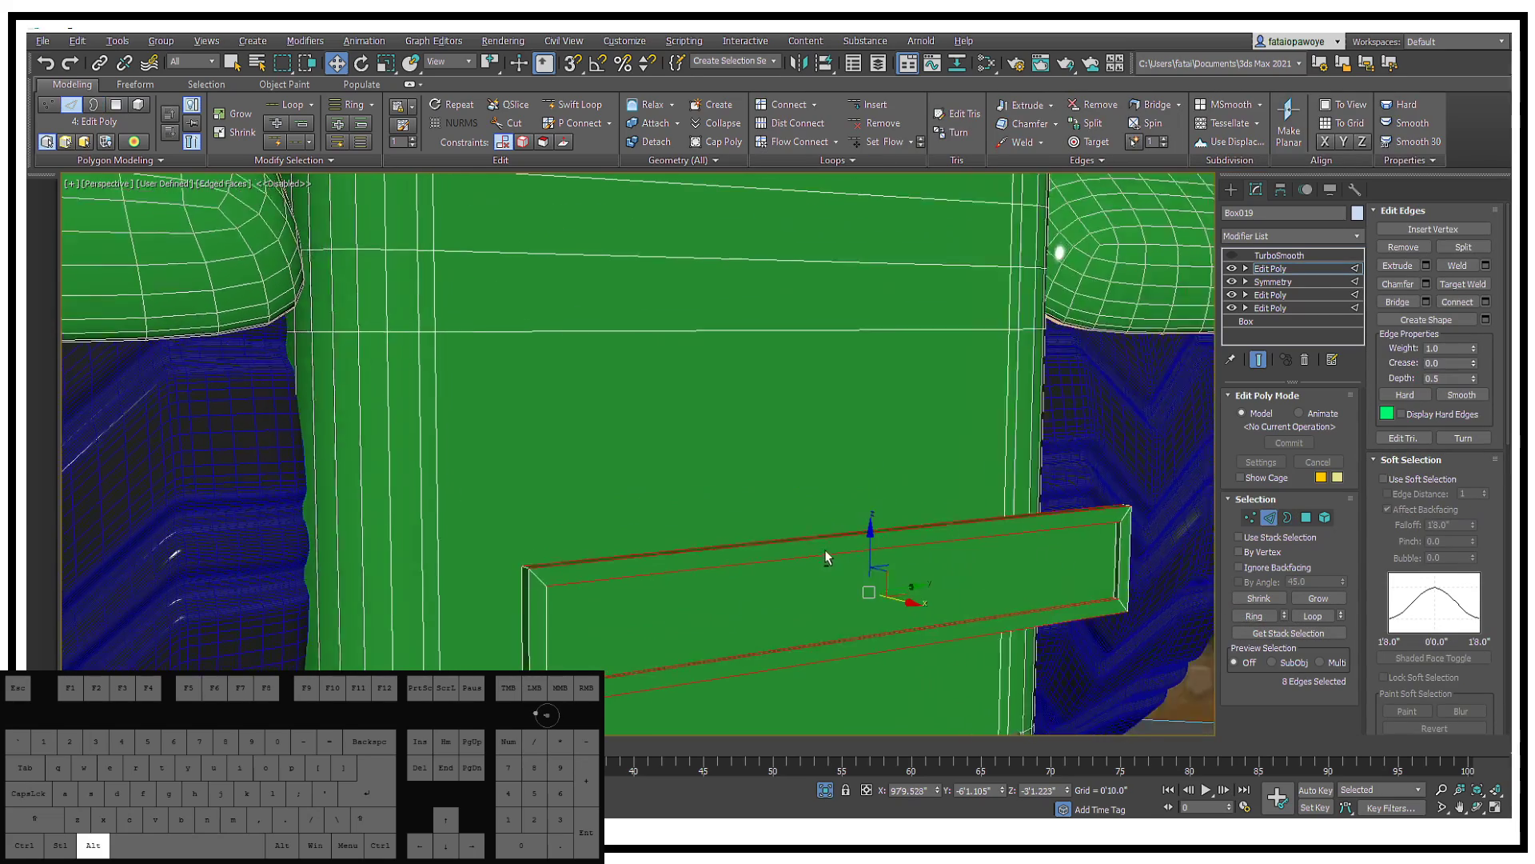
pyautogui.keyDown('alt'); pyautogui.moveTo(823, 549); pyautogui.dragTo(825, 560, button='middle'); pyautogui.keyUp('alt')
pyautogui.rightClick(826, 560)
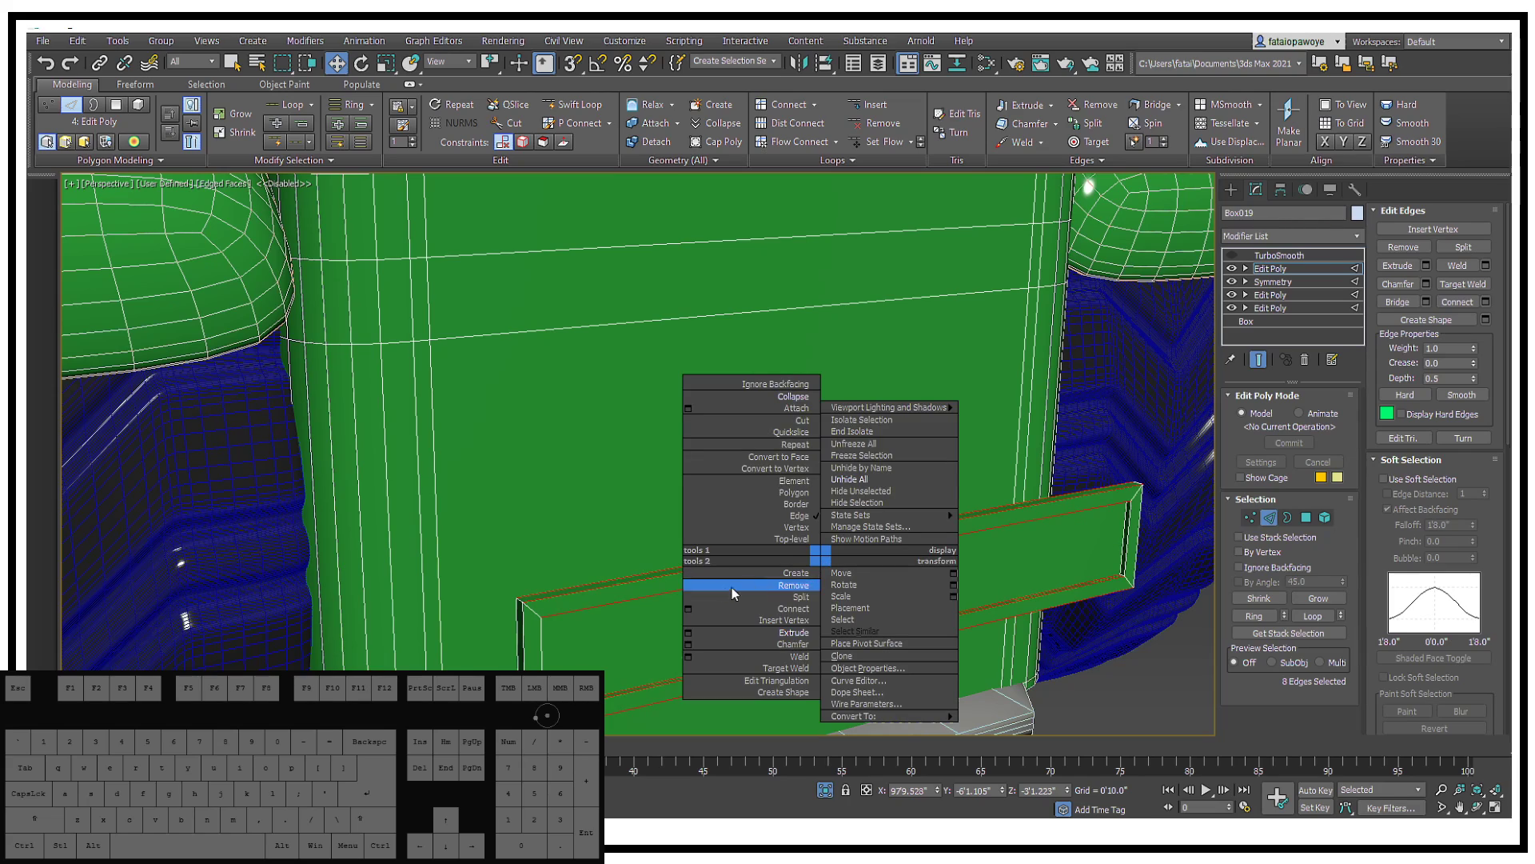
pyautogui.click(689, 609)
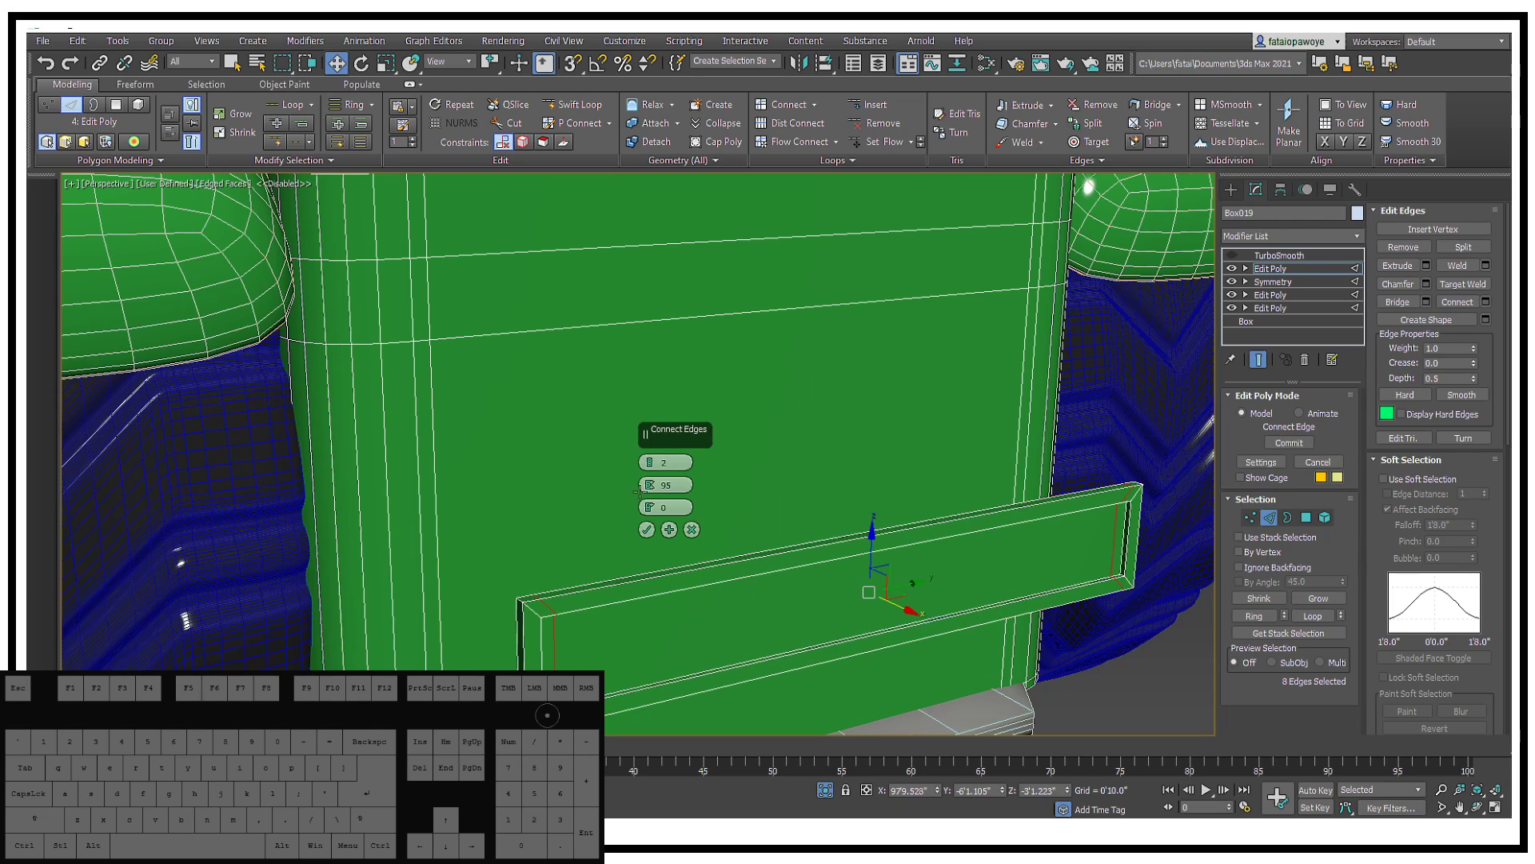
pyautogui.click(646, 530)
pyautogui.keyDown('alt'); pyautogui.moveTo(646, 530); pyautogui.dragTo(592, 607, button='middle'); pyautogui.keyUp('alt')
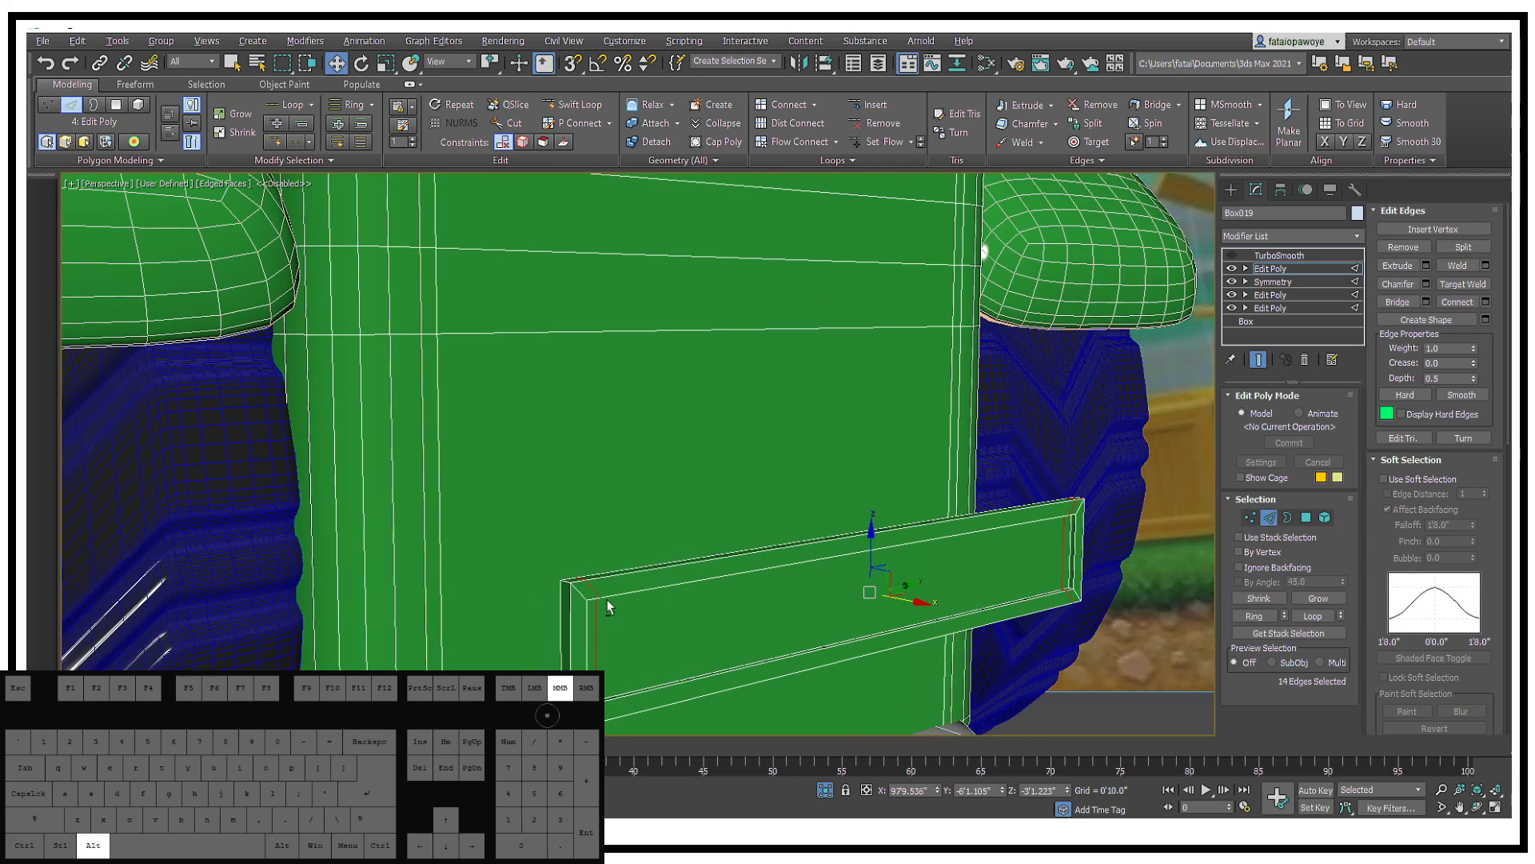
# Step: Connect the ring of the plate's short vertical edges with 2 segments and a pinch of 95 to support its long sides
pyautogui.click(583, 634)
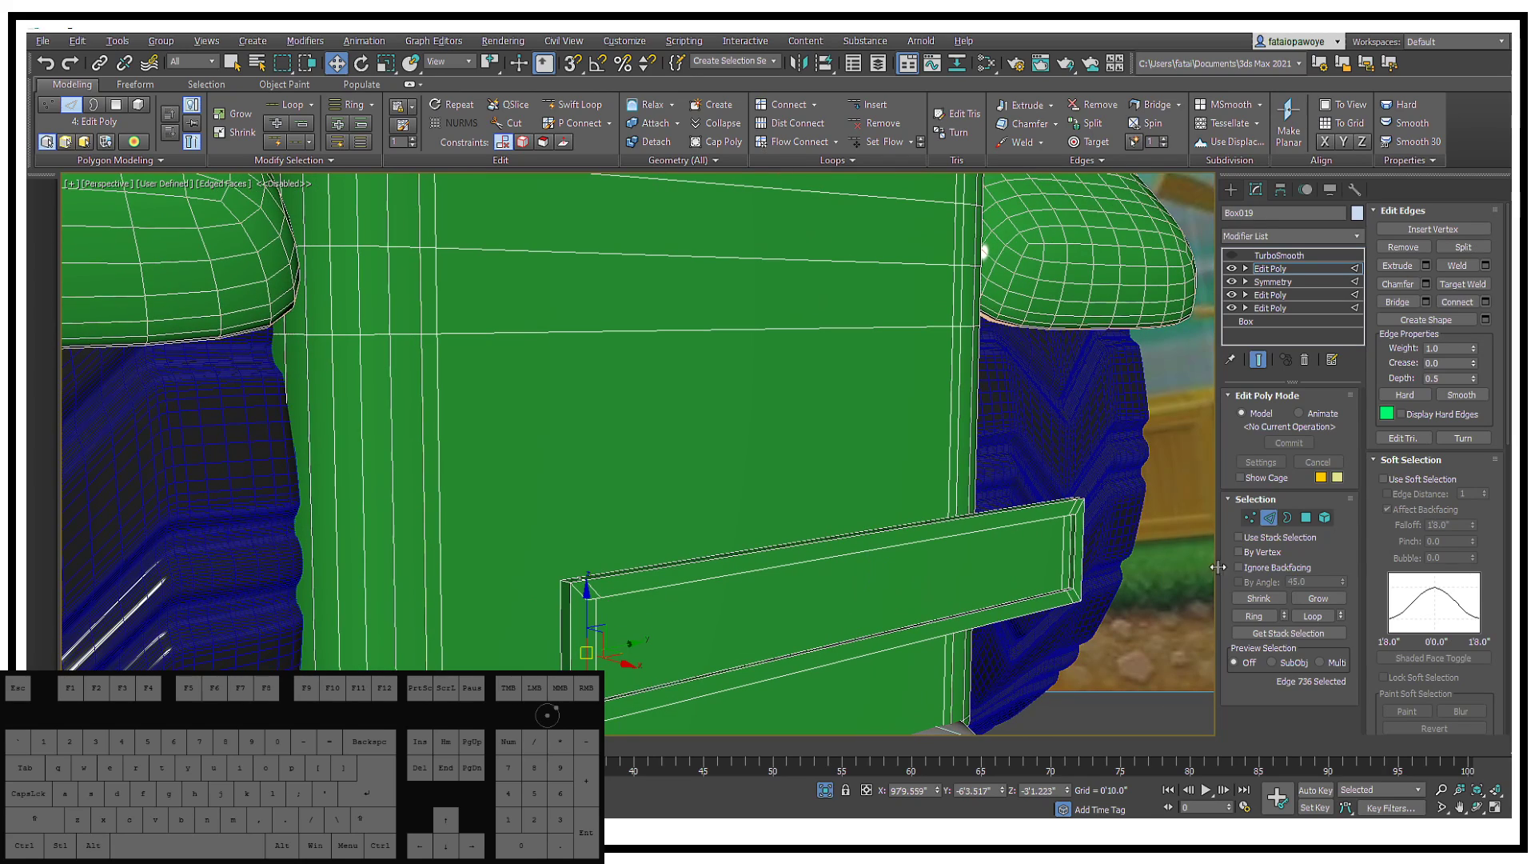
pyautogui.click(1250, 617)
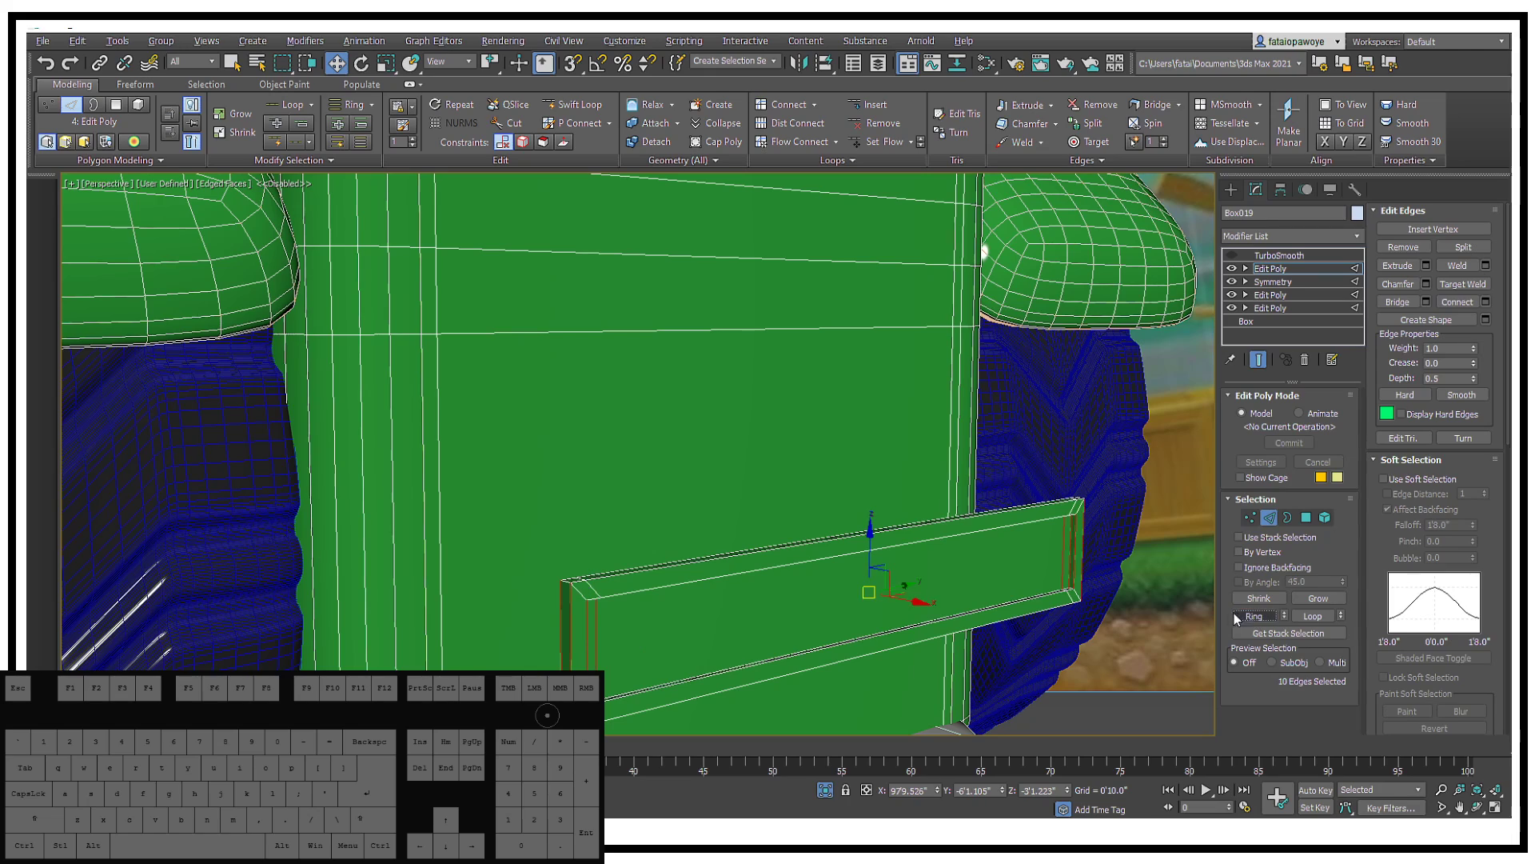
pyautogui.rightClick(731, 609)
pyautogui.click(598, 664)
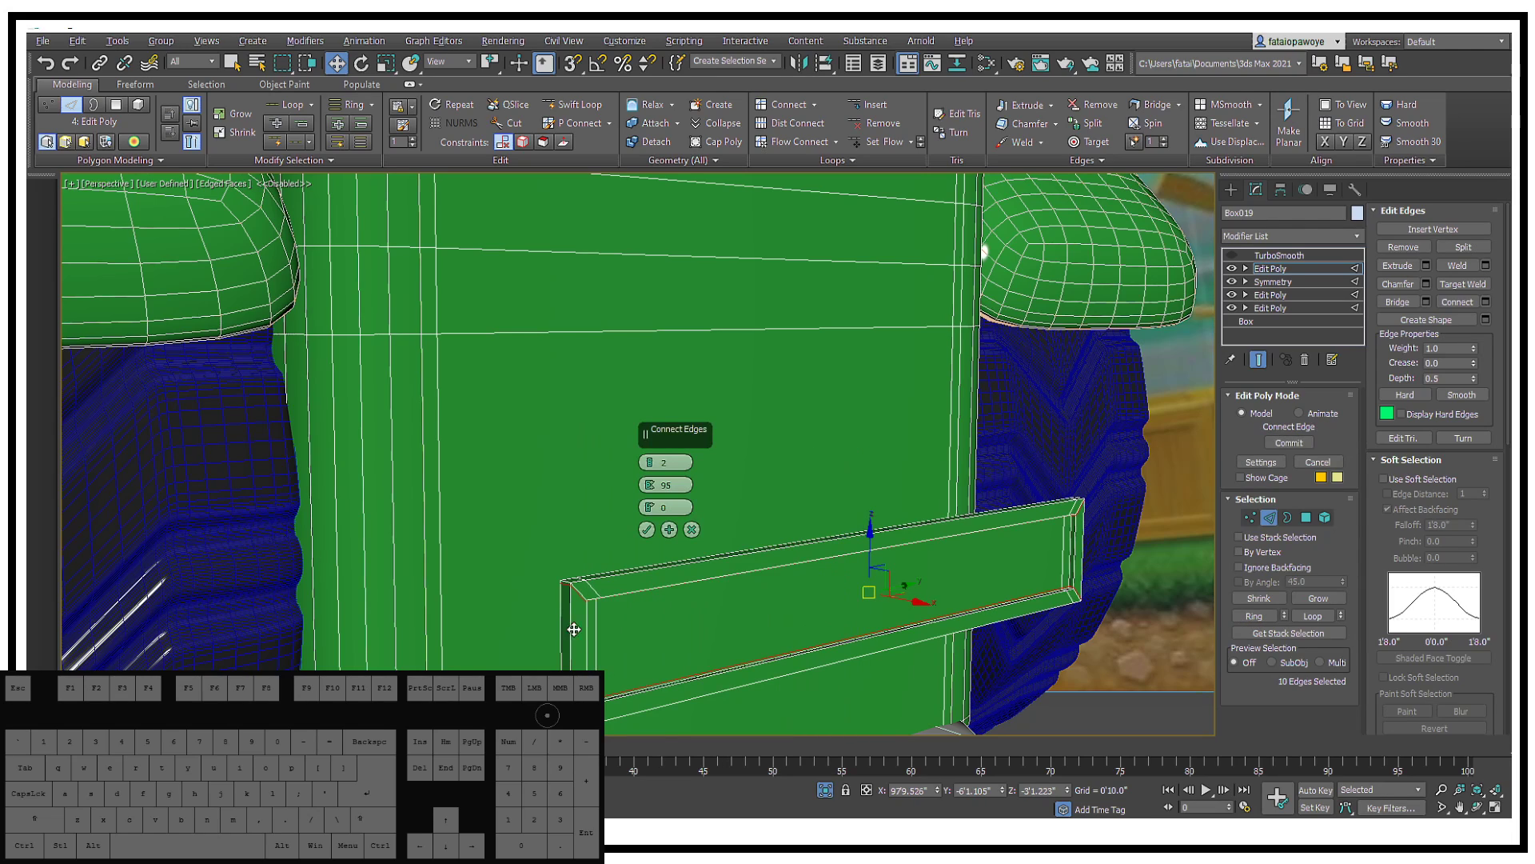
pyautogui.scroll(3, 554, 595)
pyautogui.scroll(3, 554, 595)
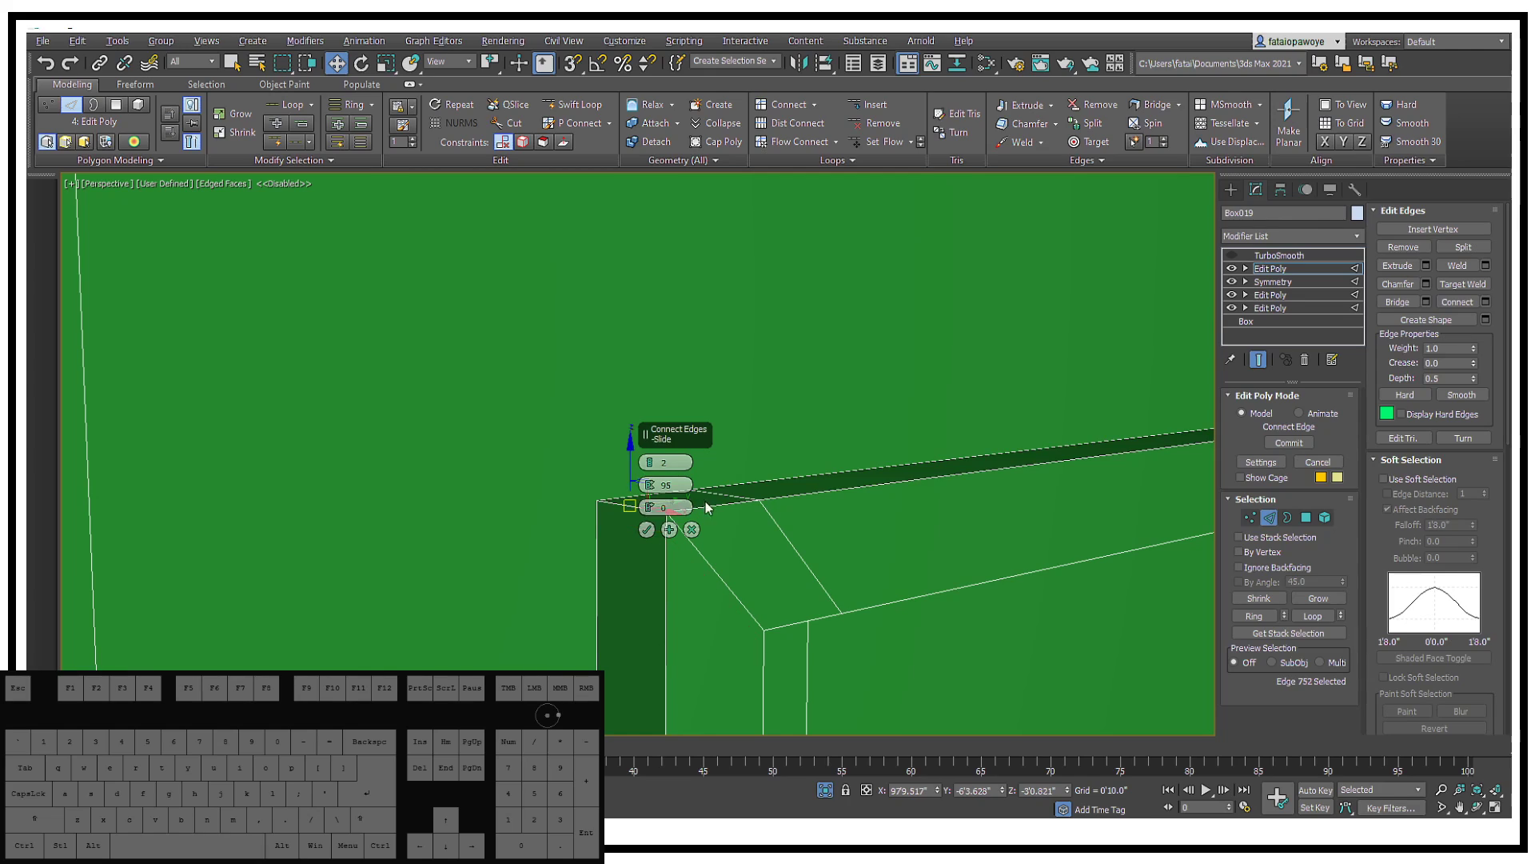
pyautogui.click(669, 530)
pyautogui.hotkey('ctrl', 'z')
pyautogui.click(647, 530)
# Step: Connect the ring of edges across the plate's thickness with 2 segments and a pinch of 95
pyautogui.click(650, 508)
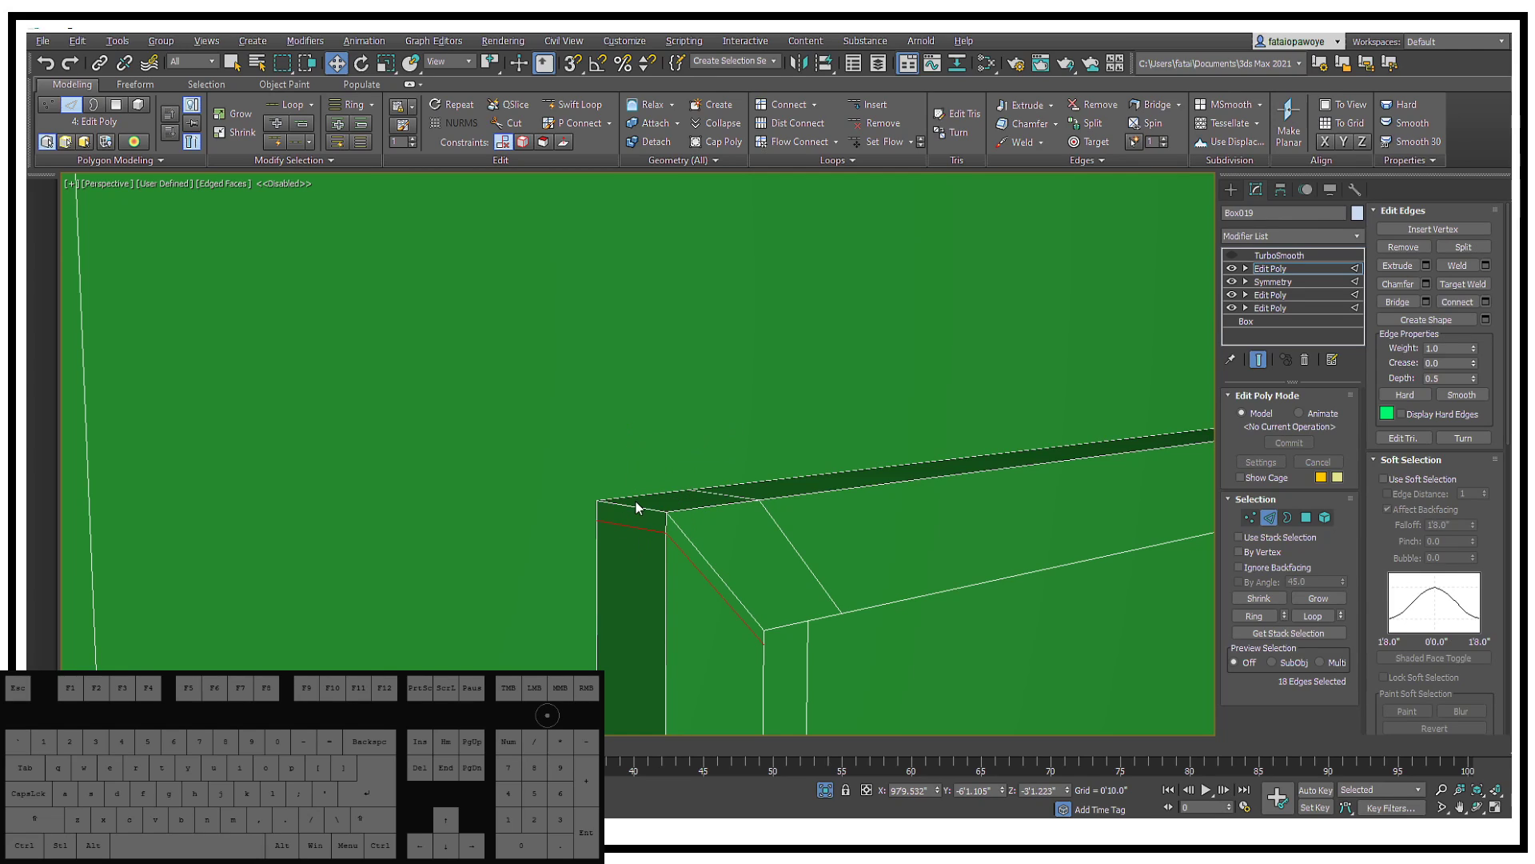
pyautogui.click(1254, 615)
pyautogui.rightClick(889, 535)
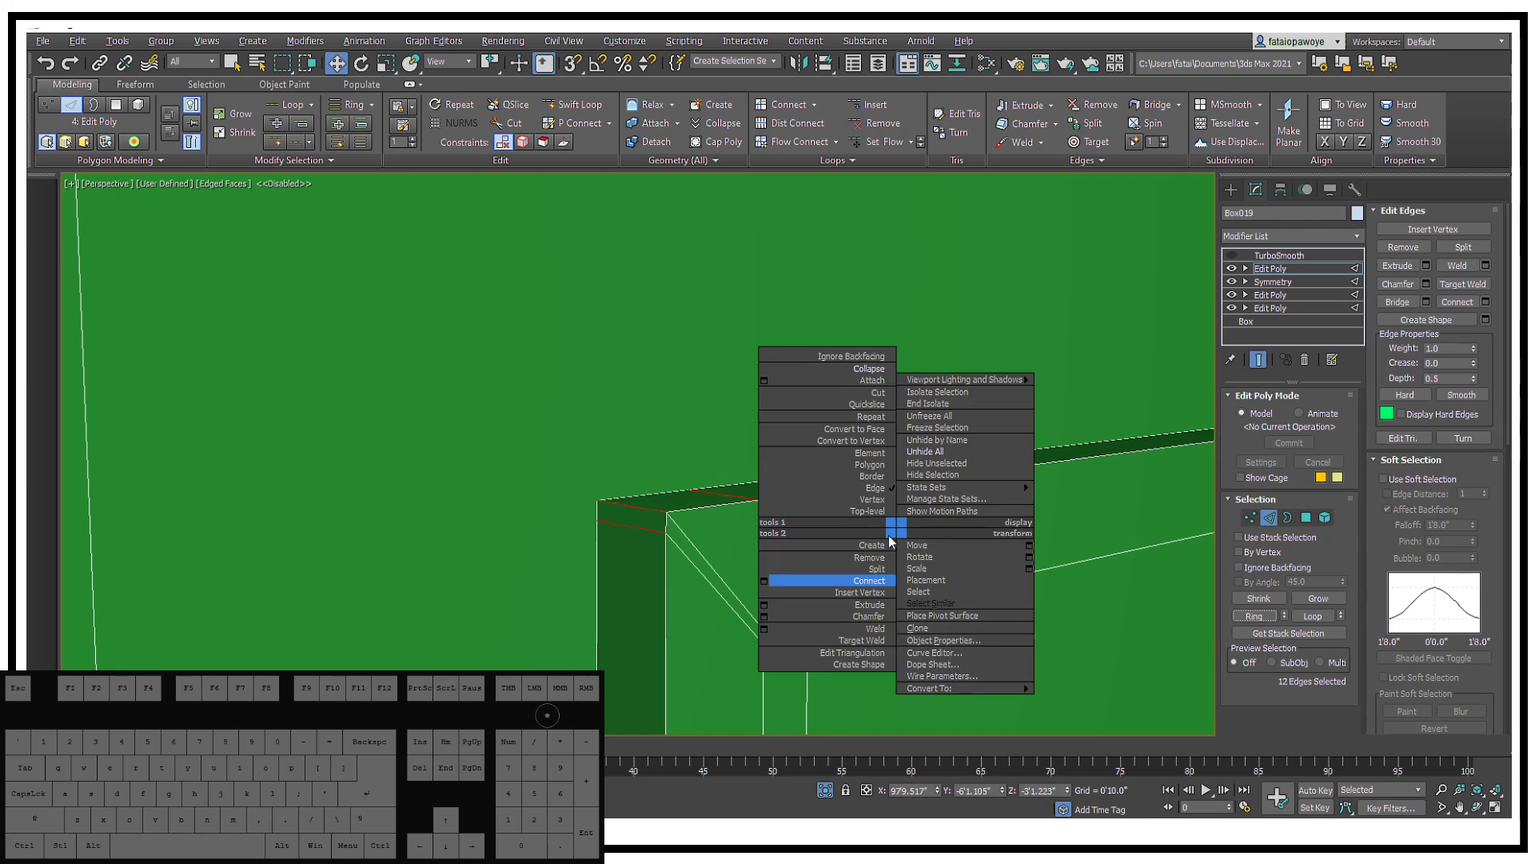
pyautogui.click(790, 579)
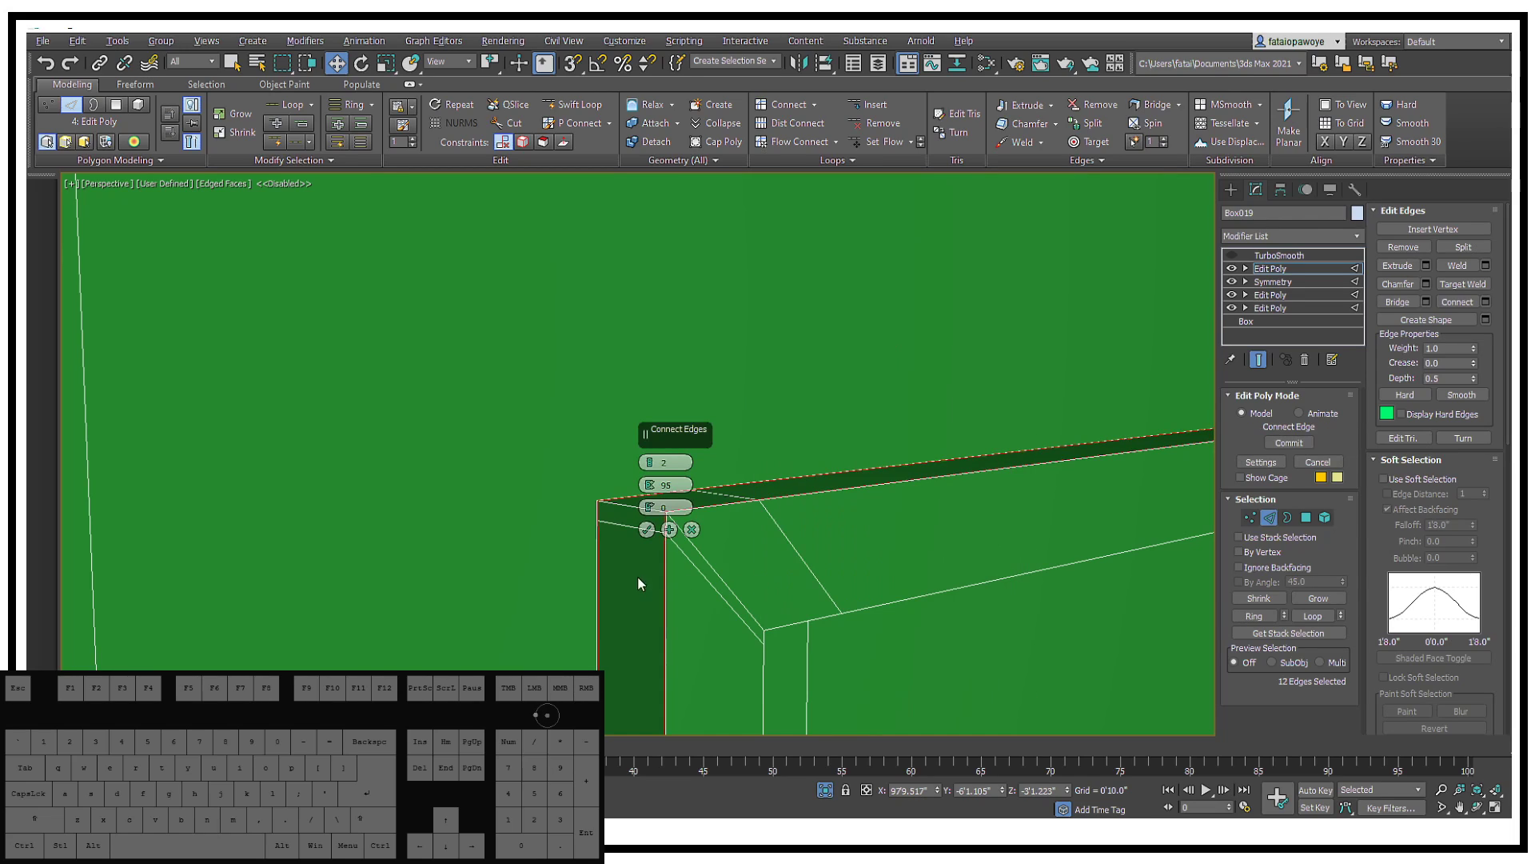
pyautogui.click(644, 527)
# Step: Connect the ring of diagonal corner edges across the plate's front border with 2 segments and a pinch of 95
pyautogui.click(692, 547)
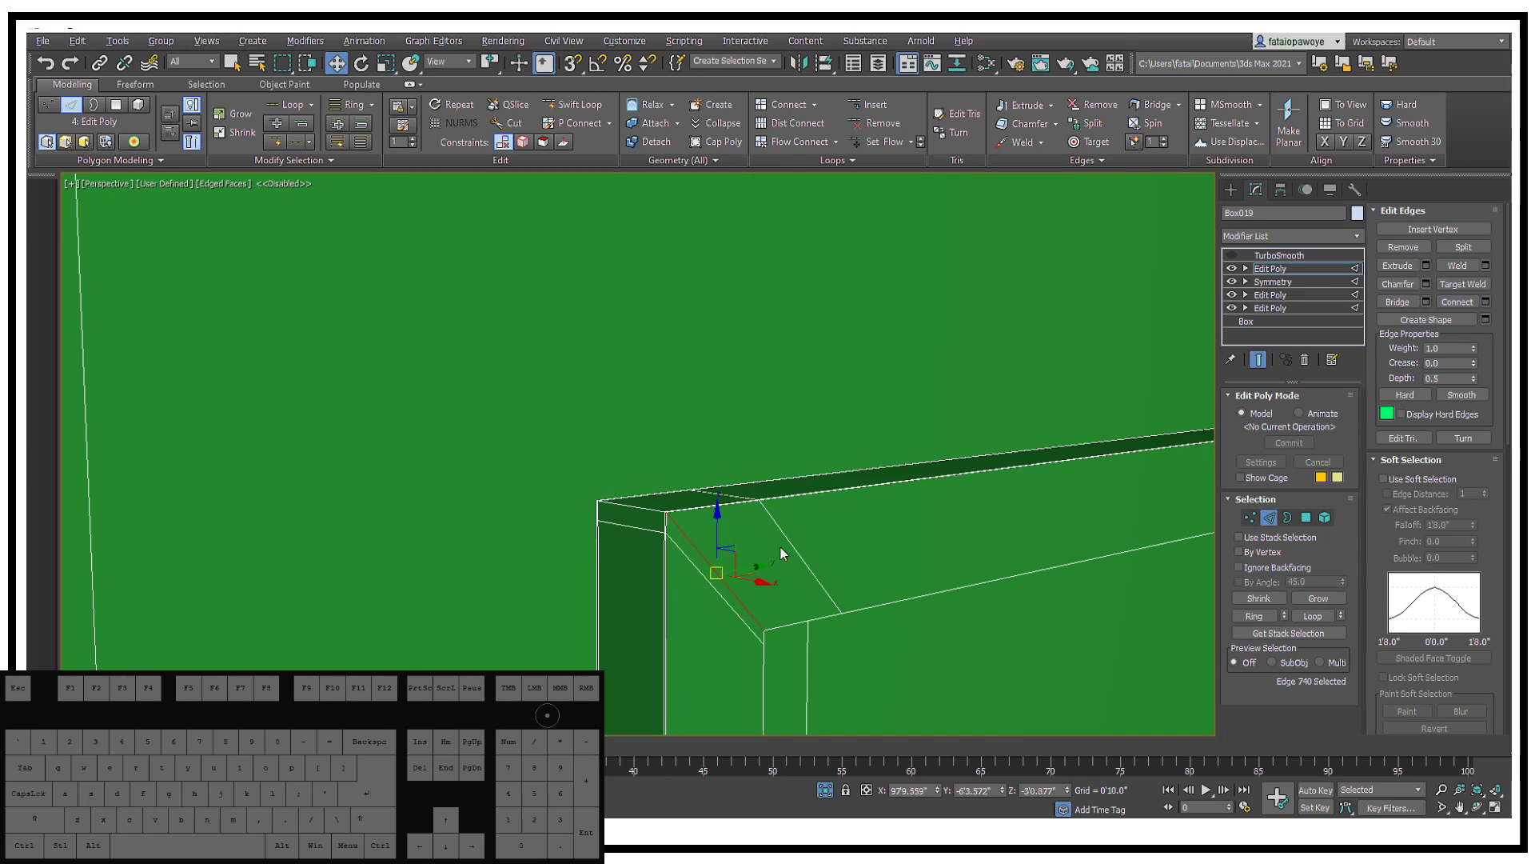
pyautogui.click(1254, 615)
pyautogui.rightClick(910, 578)
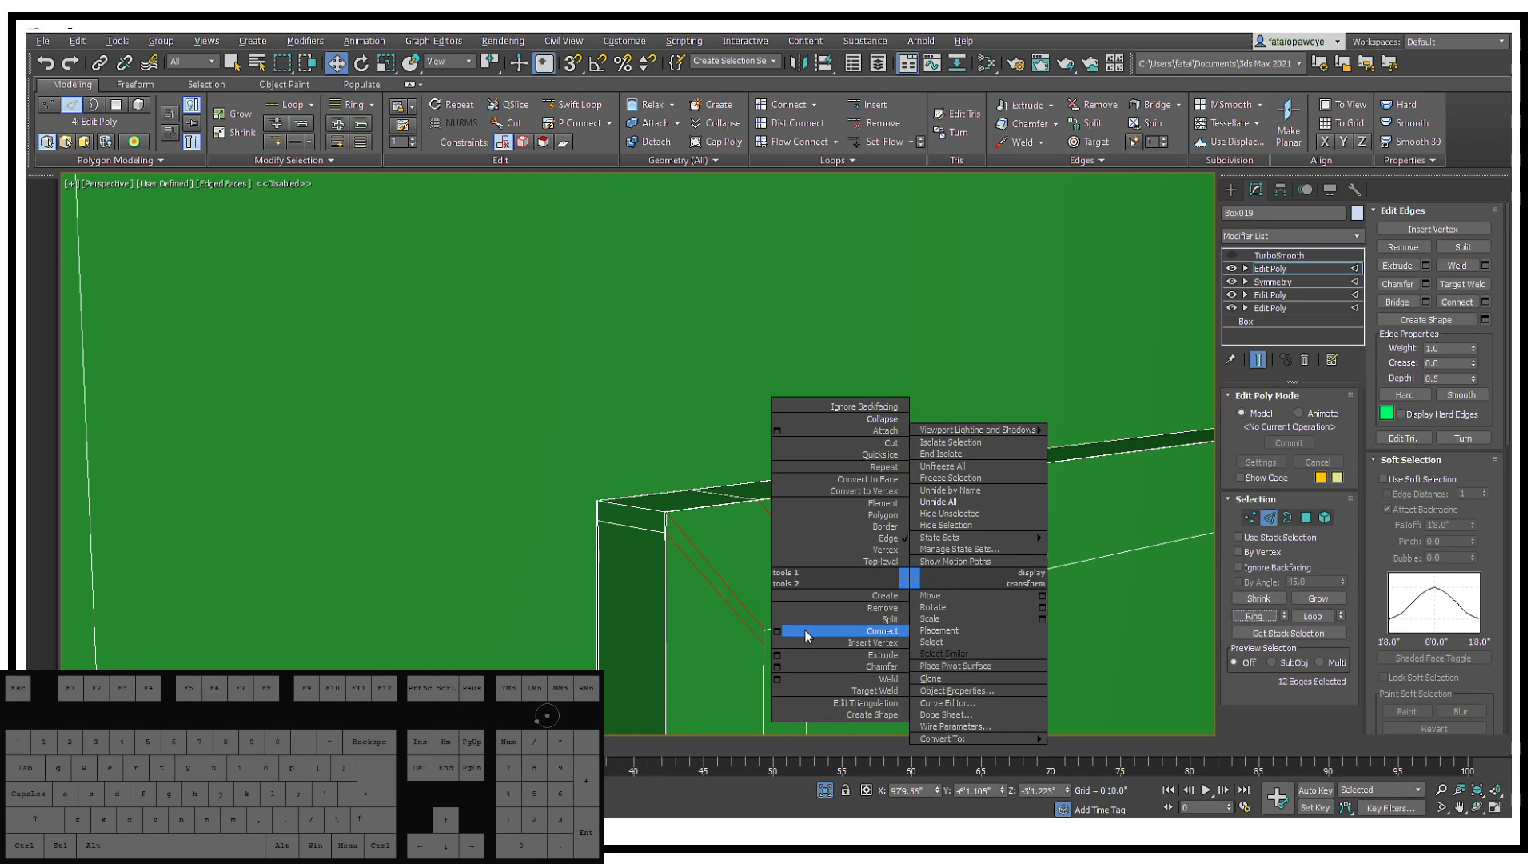
pyautogui.click(778, 631)
pyautogui.scroll(-6, 765, 584)
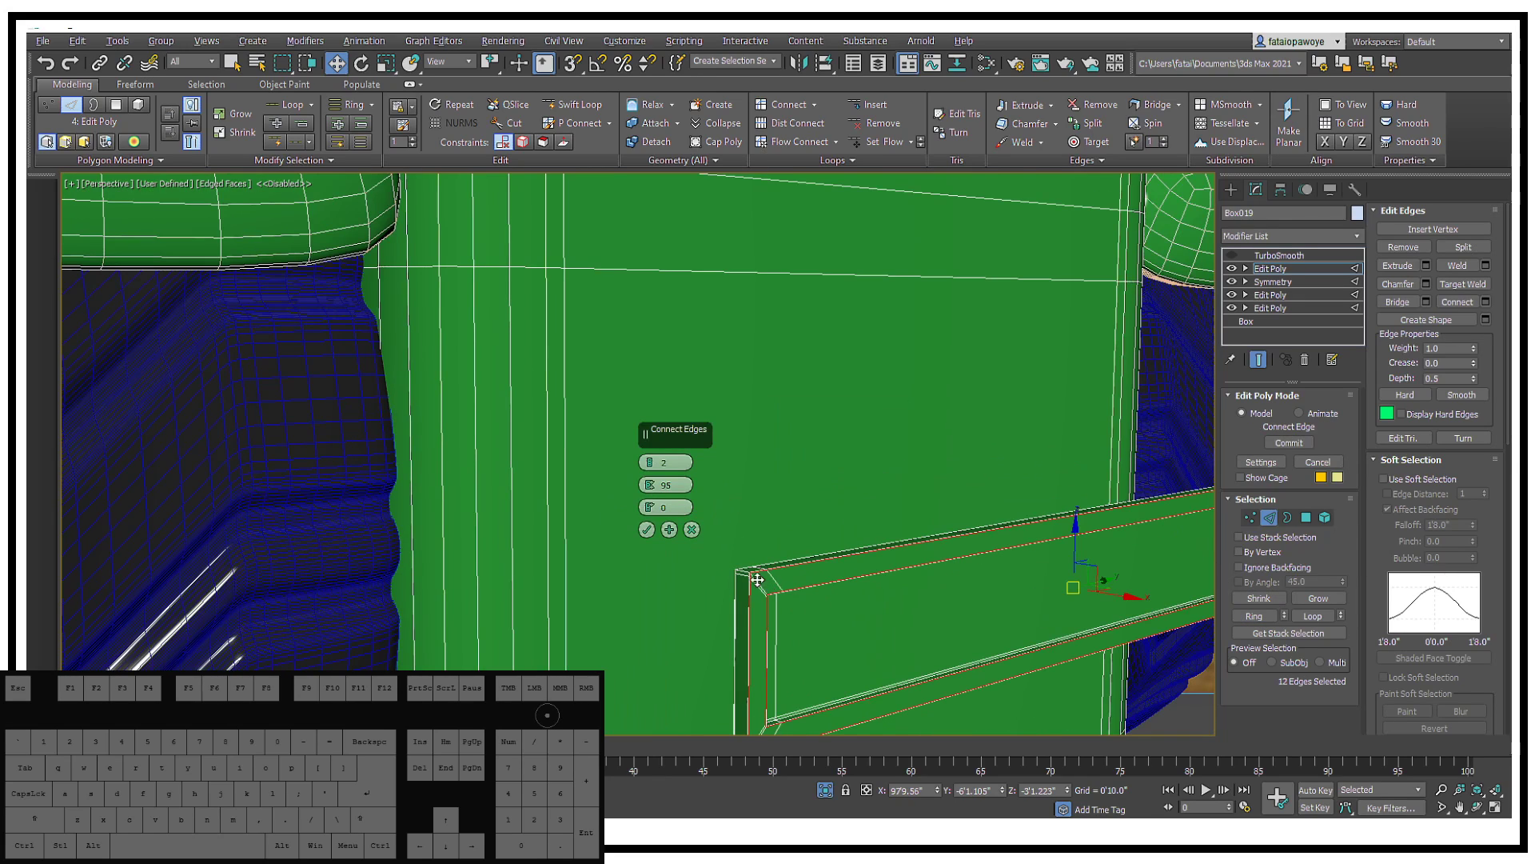
# Step: Connect the selected ring of plate edges with 2 segments, pinch 95 and slide 0
pyautogui.click(647, 530)
pyautogui.scroll(8, 664, 560)
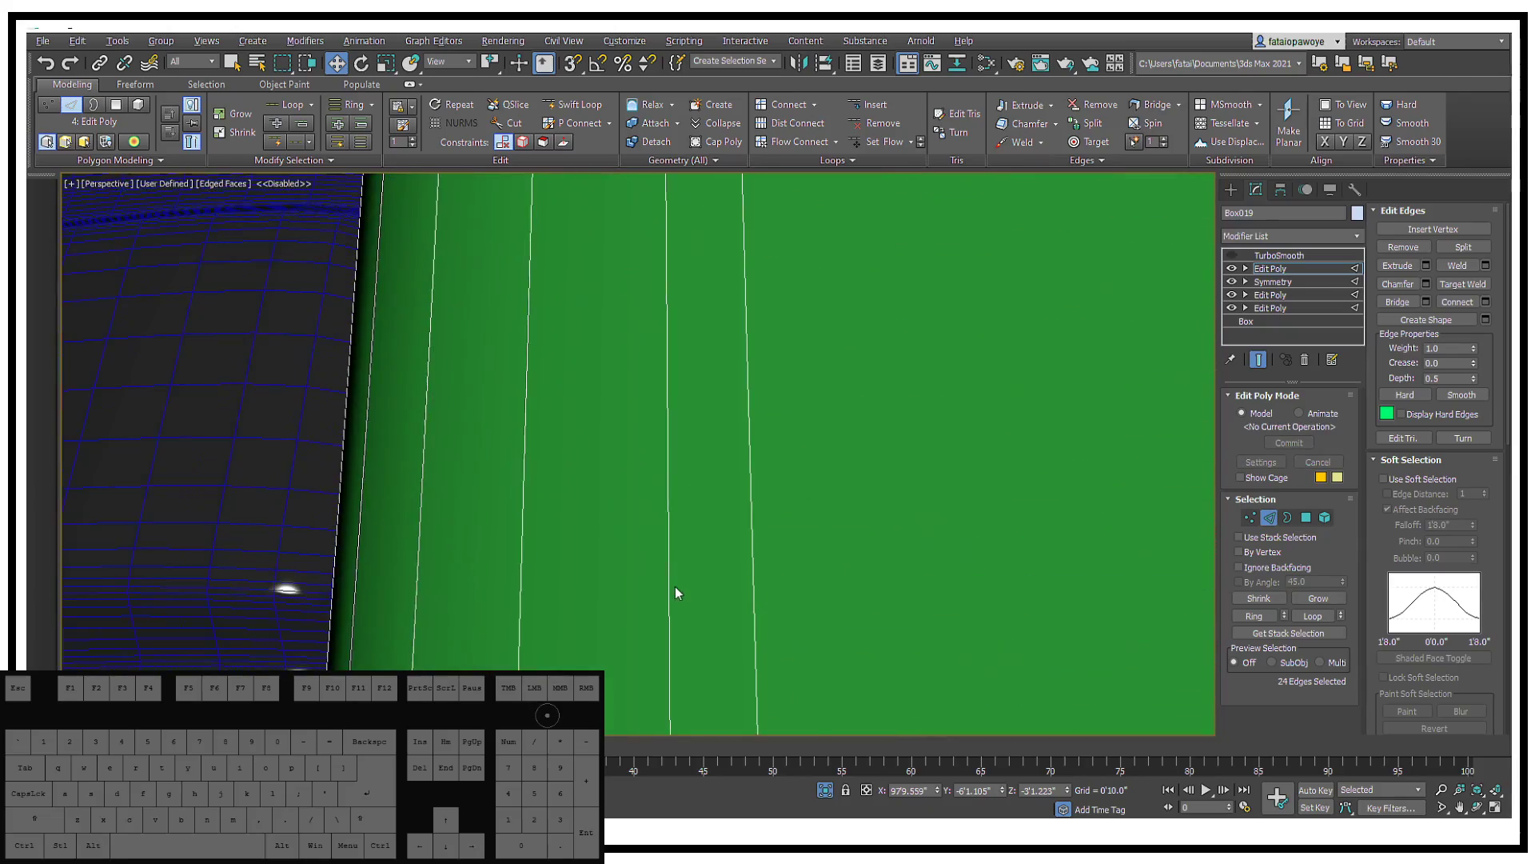
pyautogui.scroll(-6, 706, 560)
pyautogui.keyDown('alt'); pyautogui.moveTo(389, 483); pyautogui.dragTo(429, 500, button='middle'); pyautogui.keyUp('alt')
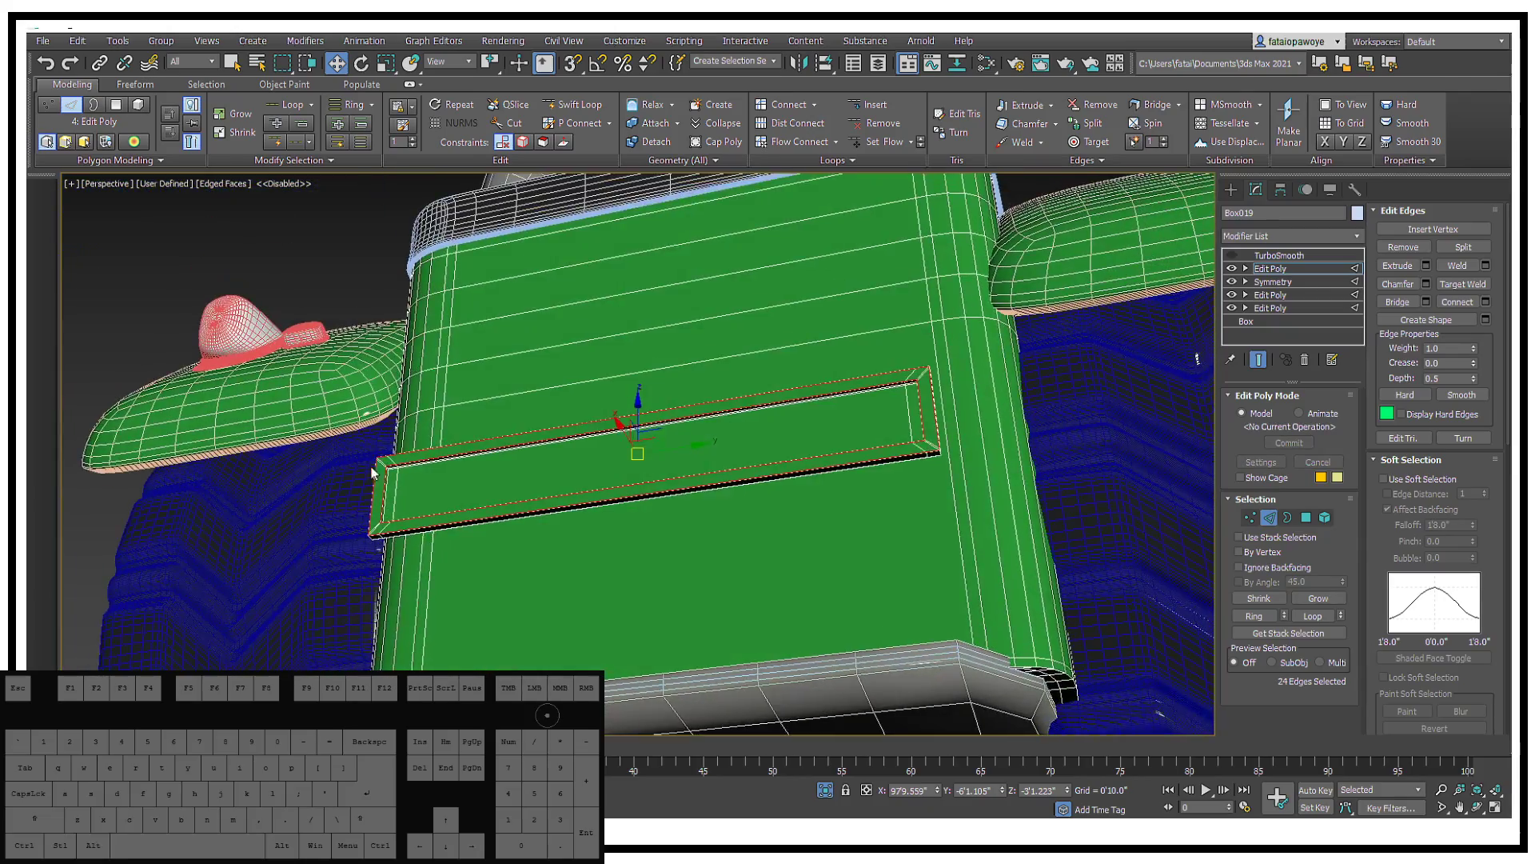
# Step: Select the ring of short edges at the plate's inner corner and connect it with 2 segments and pinch 95
pyautogui.scroll(5, 430, 500)
pyautogui.scroll(4, 360, 466)
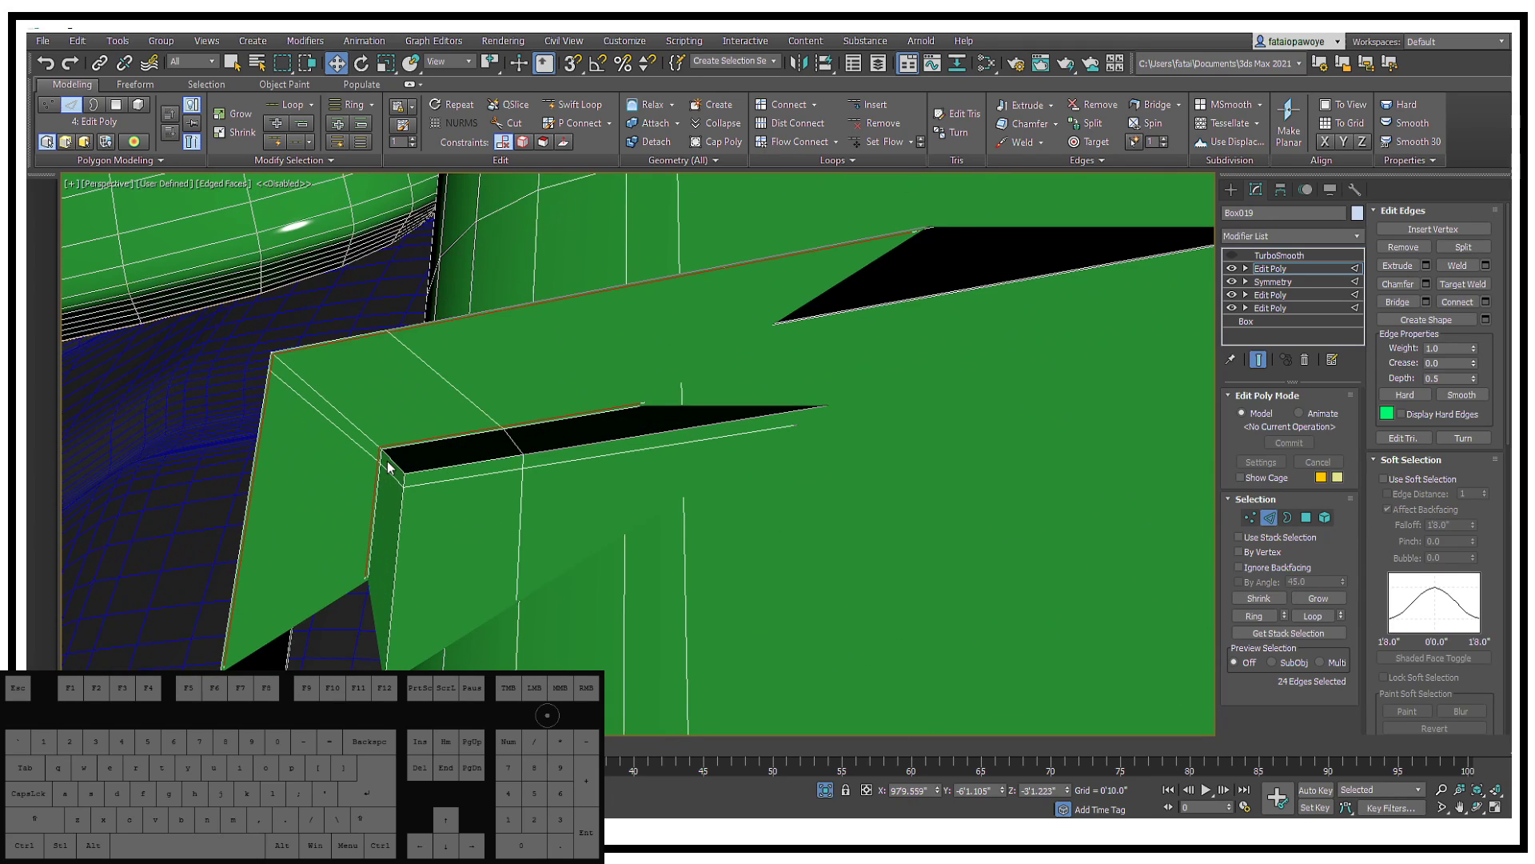
pyautogui.click(395, 464)
pyautogui.scroll(-3, 390, 456)
pyautogui.click(392, 457)
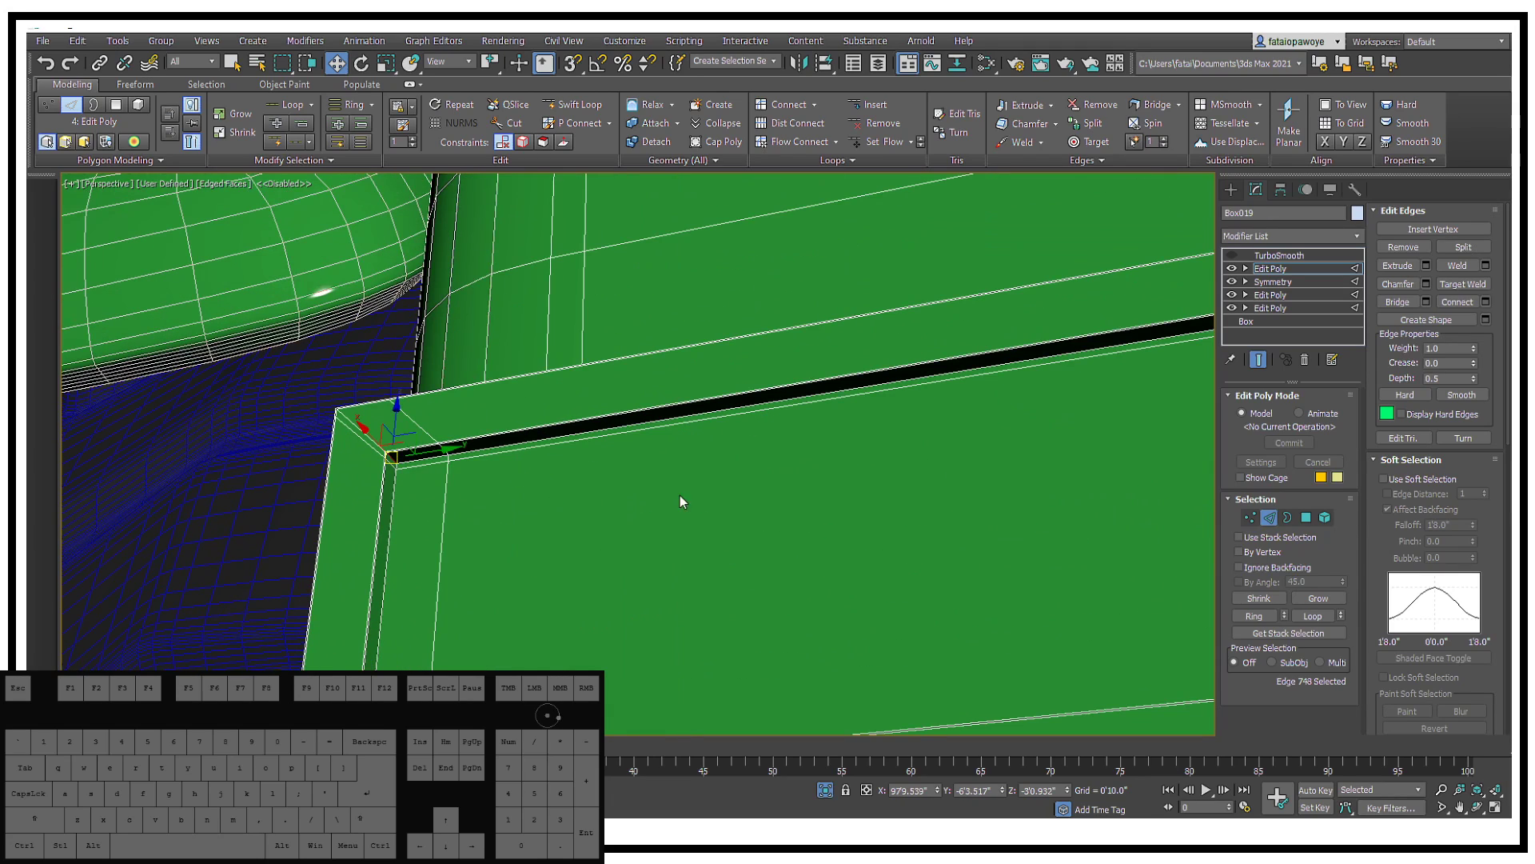
pyautogui.click(1257, 615)
pyautogui.rightClick(594, 484)
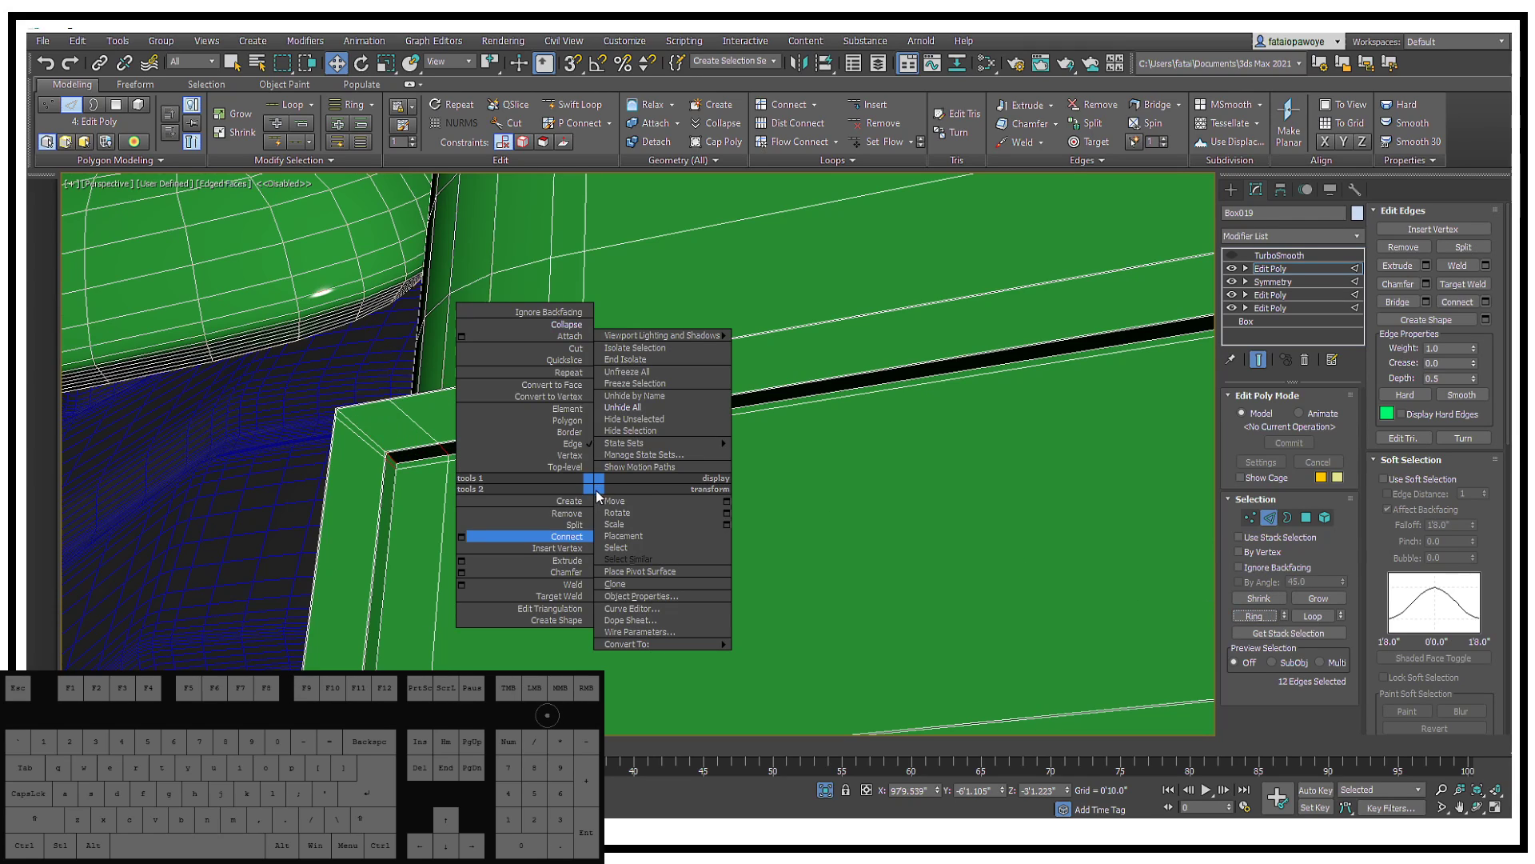
pyautogui.click(465, 535)
pyautogui.scroll(5, 414, 515)
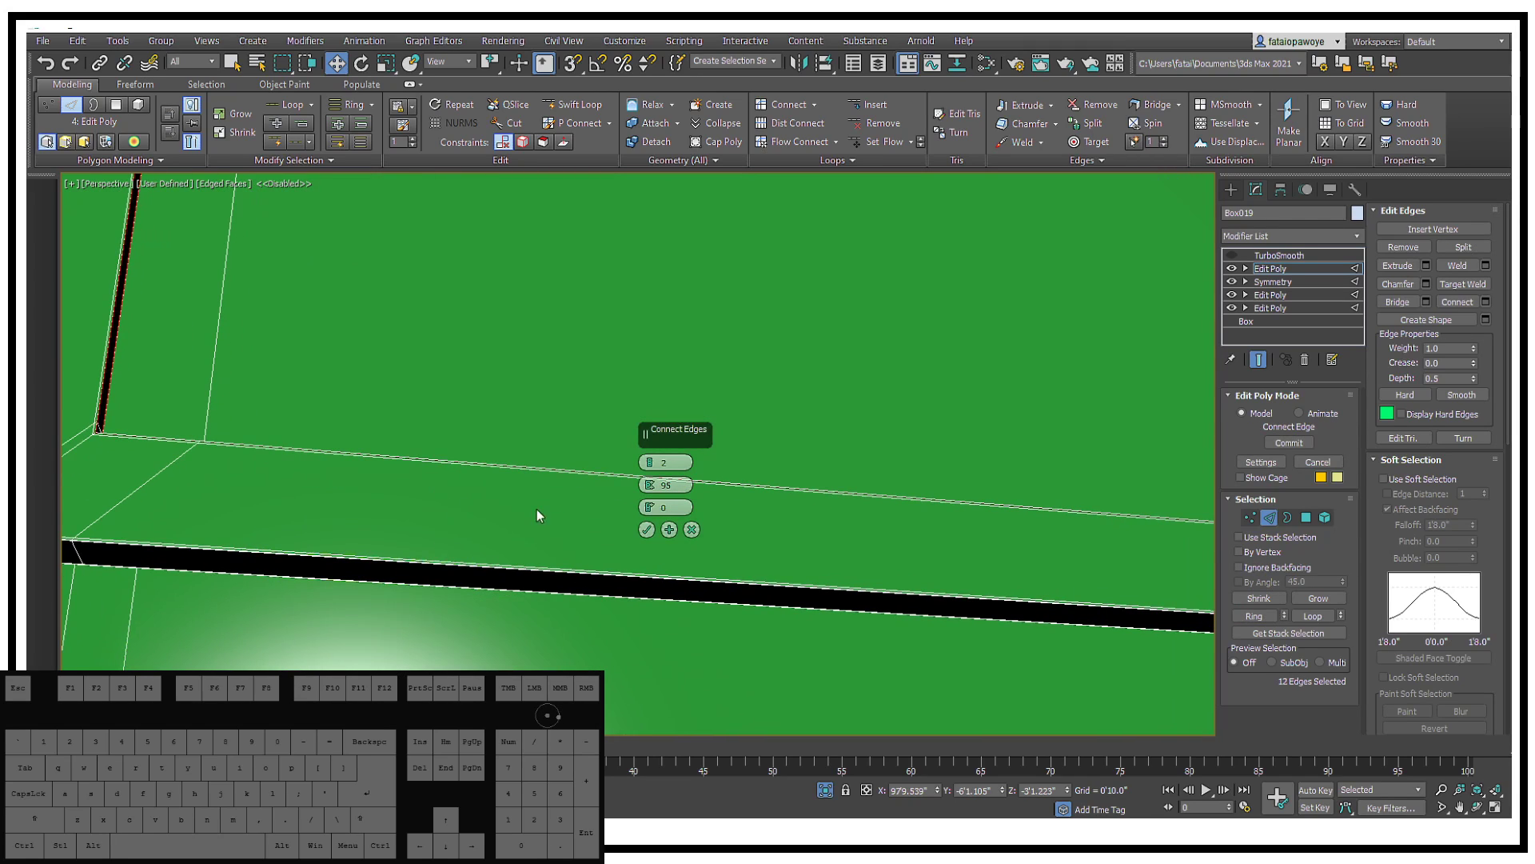
pyautogui.click(645, 529)
pyautogui.keyDown('alt'); pyautogui.moveTo(593, 507); pyautogui.dragTo(634, 484, button='middle'); pyautogui.keyUp('alt')
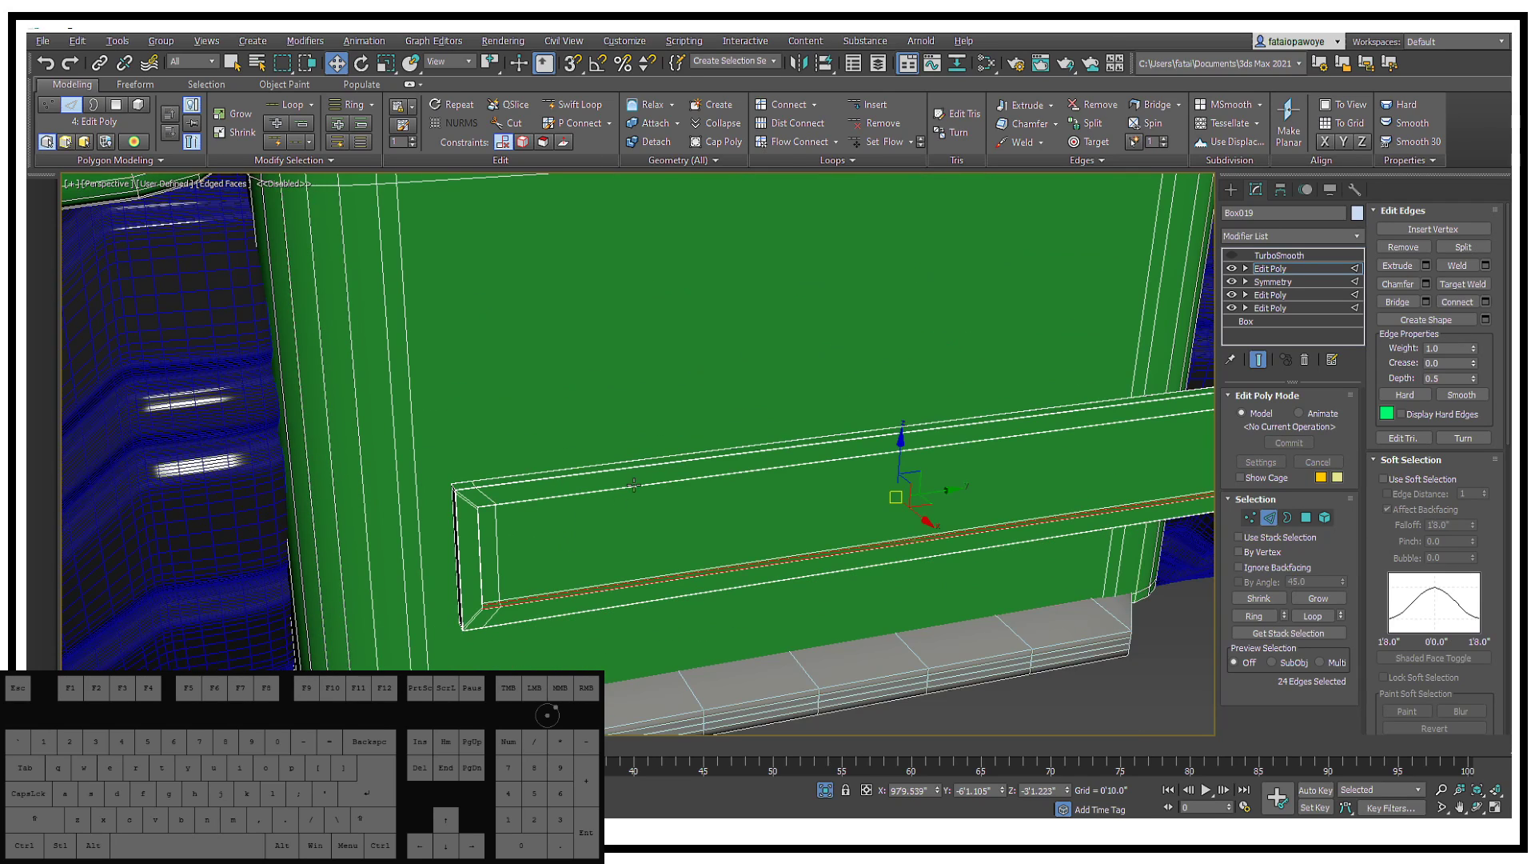
# Step: Select the entire plate on the body as an element
pyautogui.click(1325, 518)
pyautogui.click(913, 435)
pyautogui.keyDown('alt'); pyautogui.moveTo(1022, 395); pyautogui.dragTo(1085, 421, button='middle'); pyautogui.keyUp('alt')
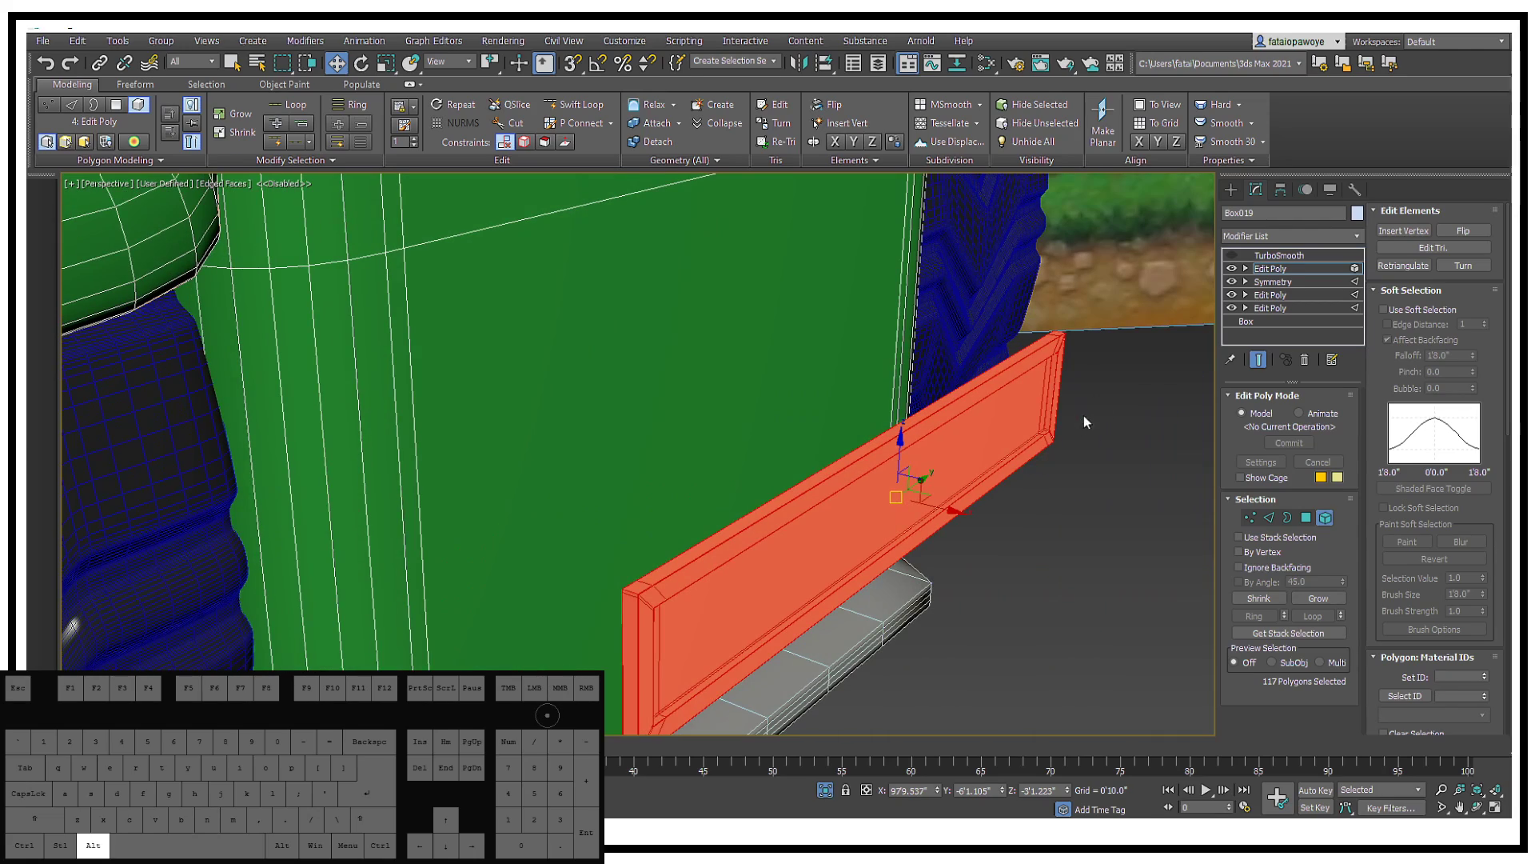
# Step: Enable TurboSmooth on the body and inspect the smoothed plate in shaded and wireframe display
pyautogui.click(1293, 255)
pyautogui.click(1233, 254)
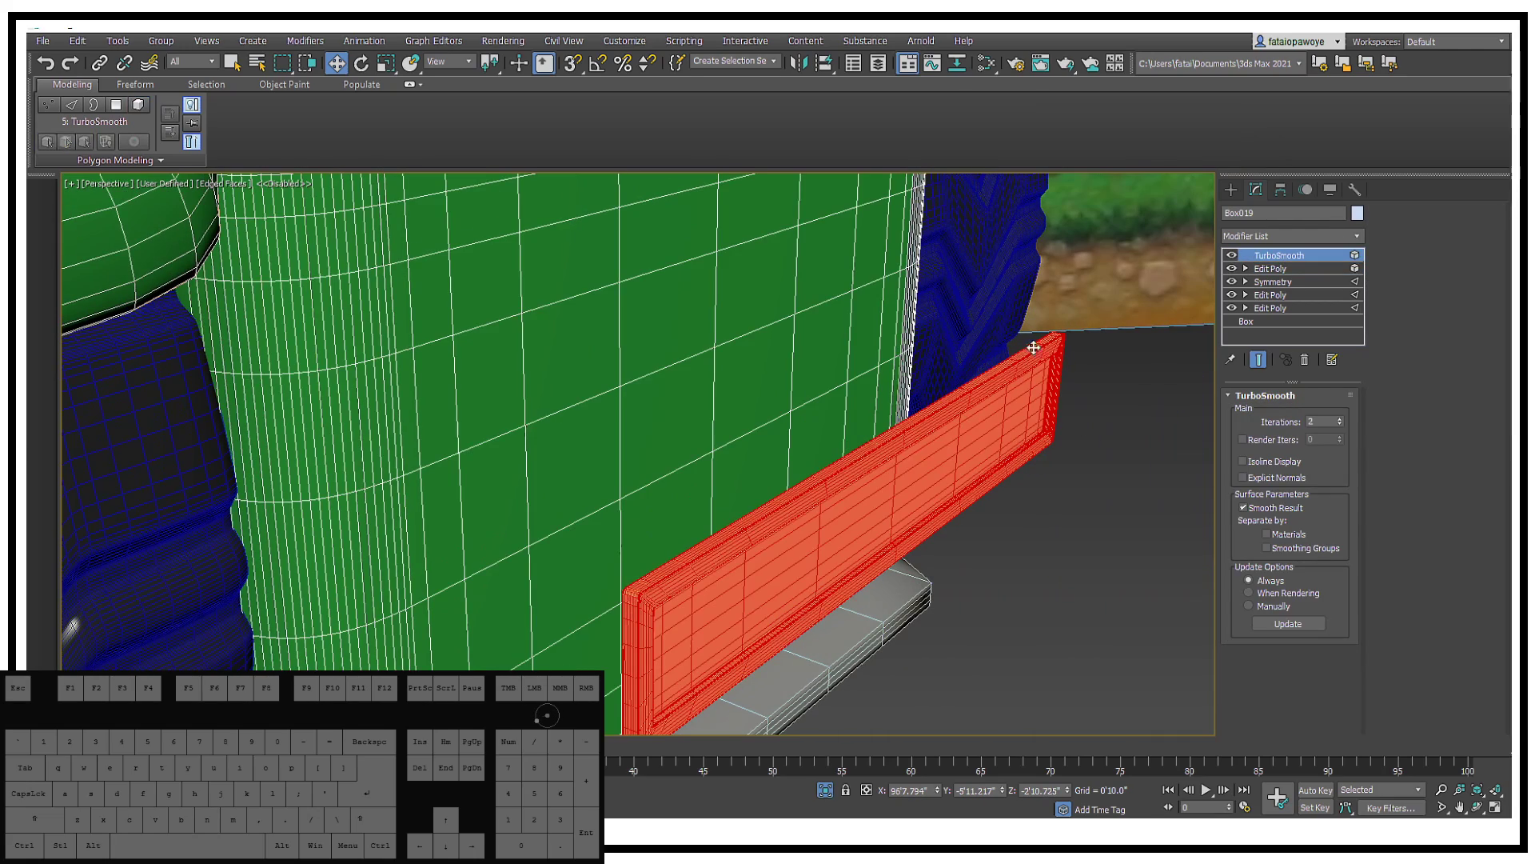
pyautogui.moveTo(804, 582)
pyautogui.keyDown('alt'); pyautogui.mouseDown(button='middle')
pyautogui.moveTo(771, 576)
pyautogui.moveTo(974, 564)
pyautogui.mouseUp(button='middle'); pyautogui.keyUp('alt')
pyautogui.scroll(-4, 771, 575)
pyautogui.press('F3')
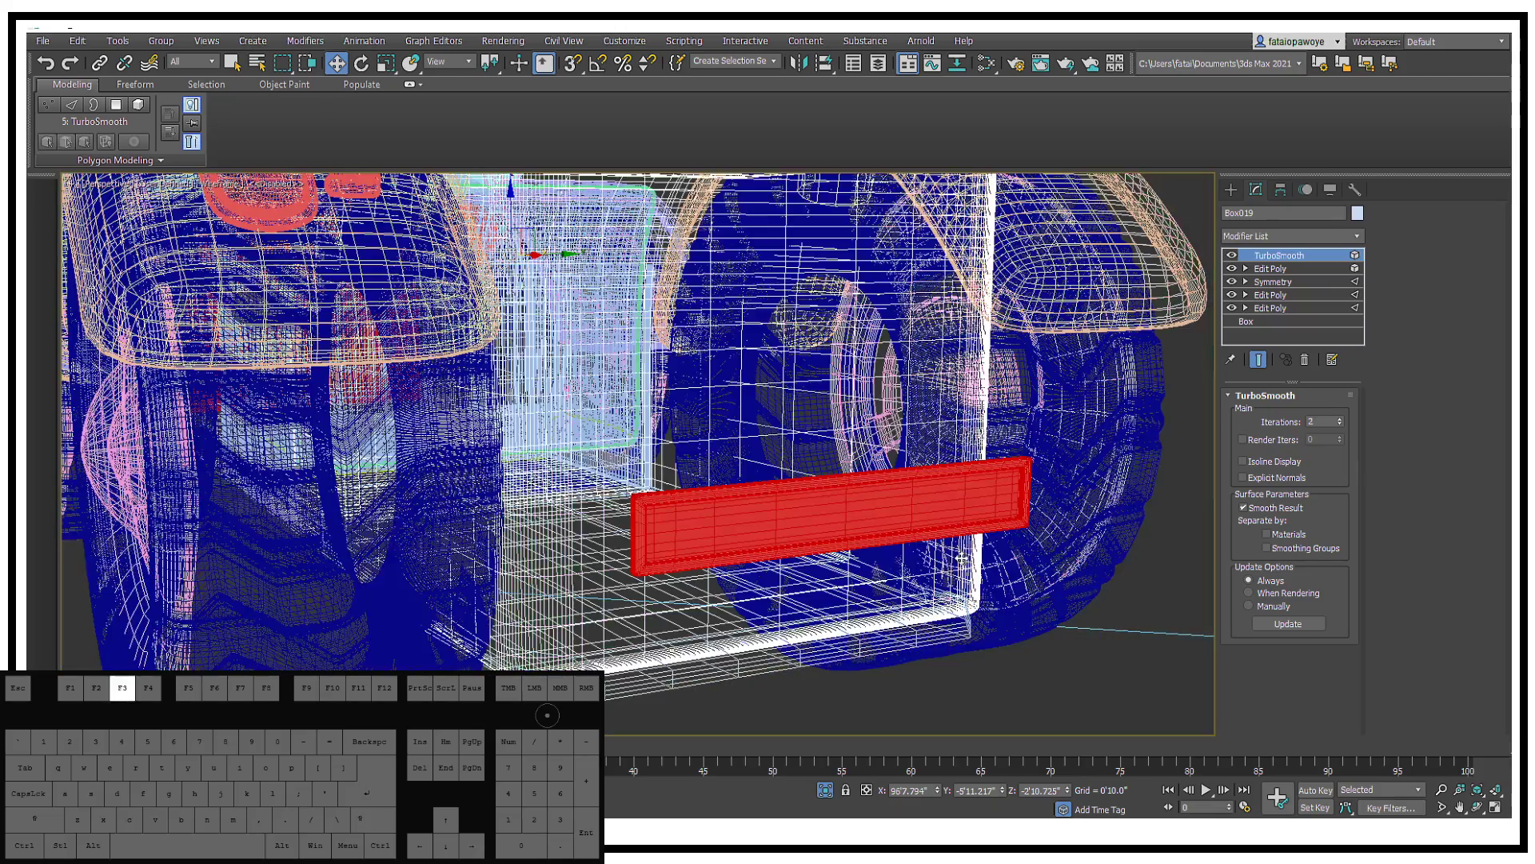
pyautogui.press('F3')
# Step: Try to assign the white physical Material #34 to the plate while it is still part of the body
pyautogui.press('m')
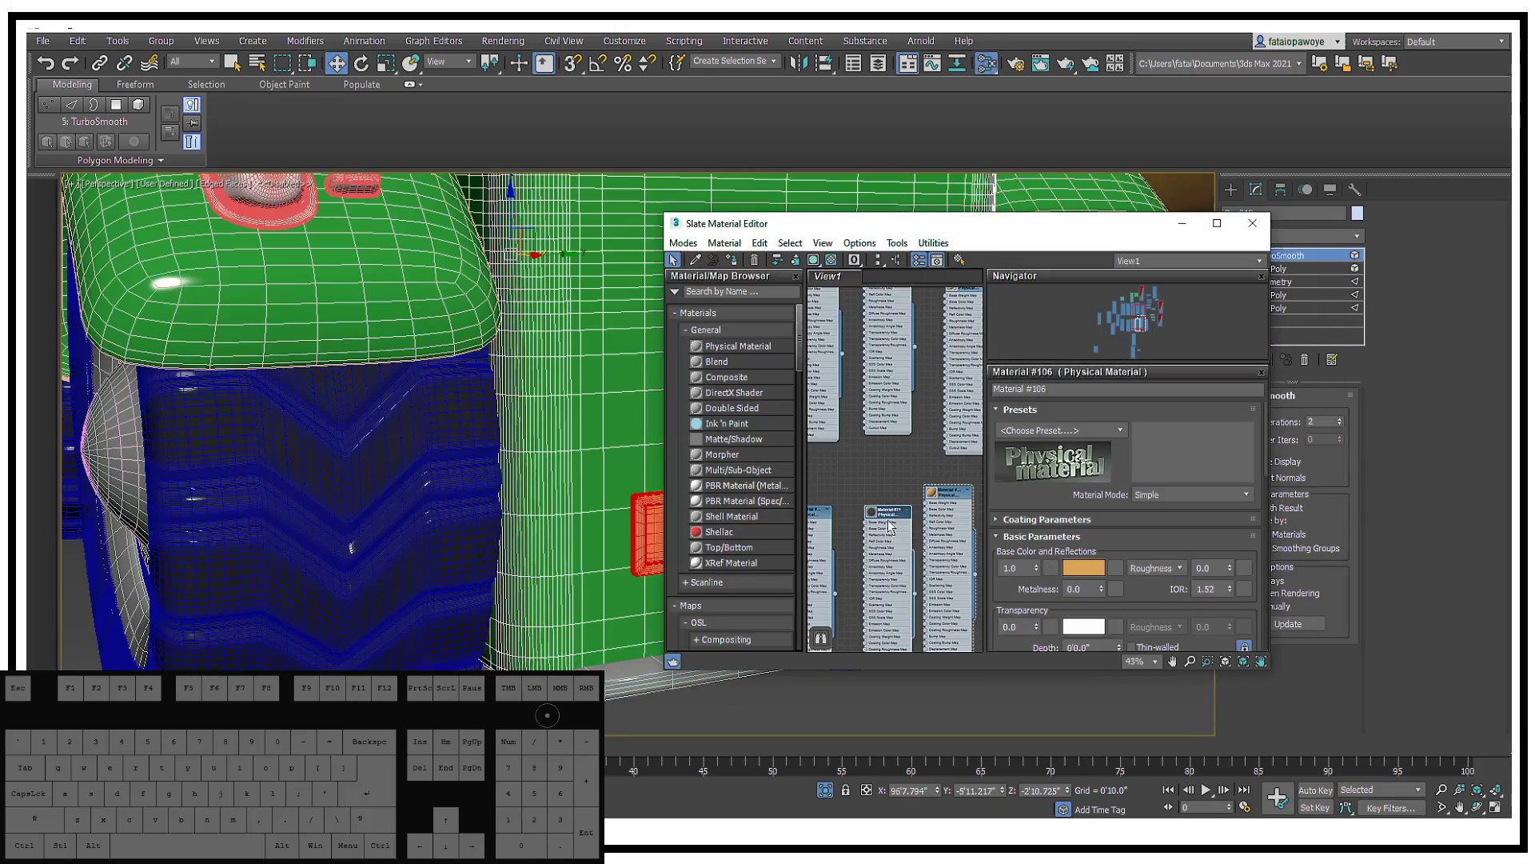
pyautogui.scroll(-5, 865, 489)
pyautogui.doubleClick(917, 447)
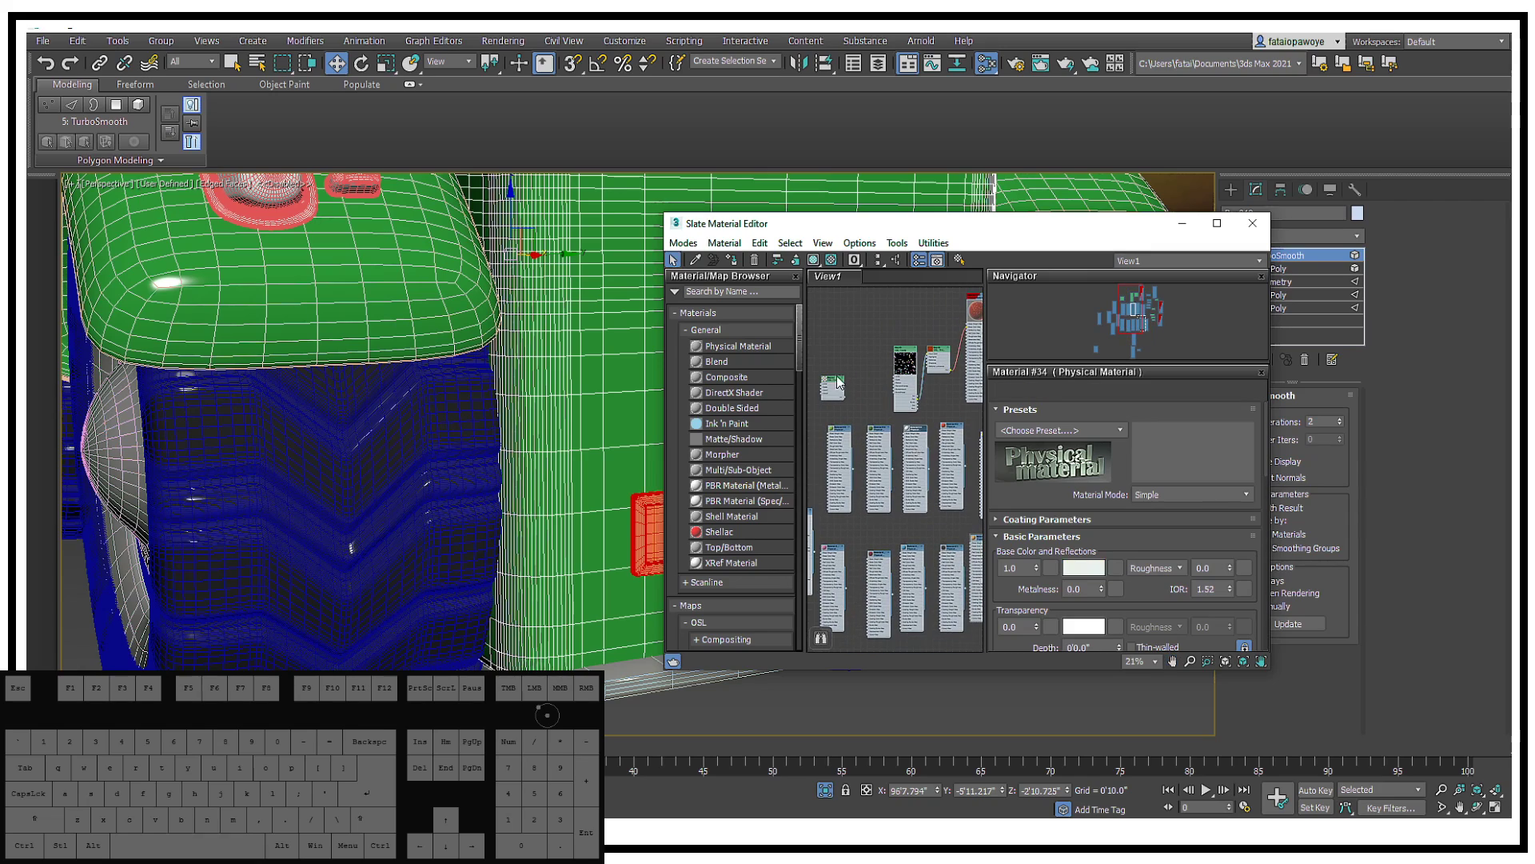
pyautogui.click(733, 261)
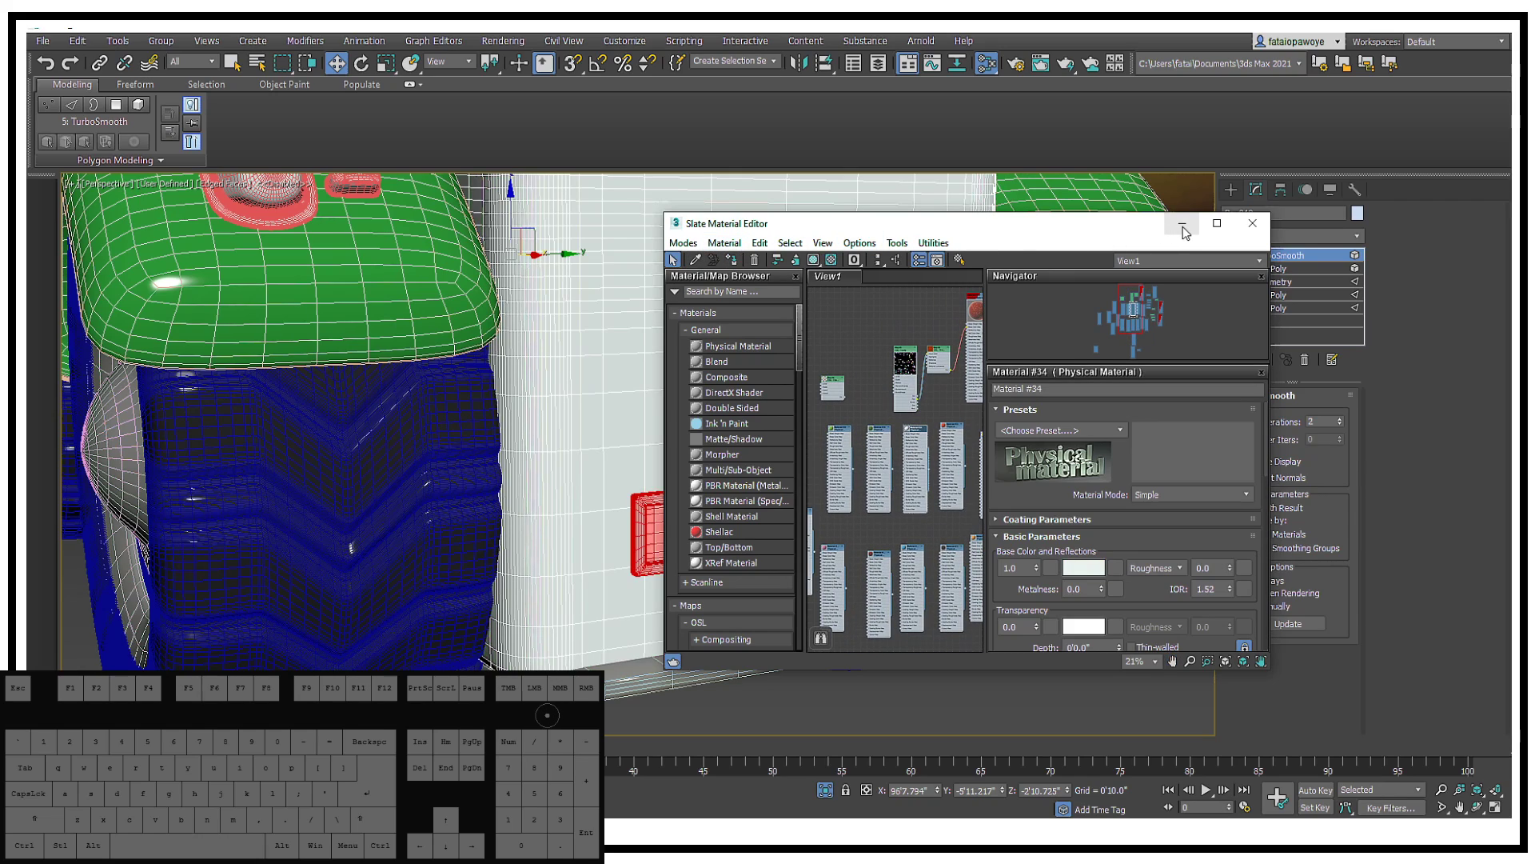
pyautogui.click(1182, 225)
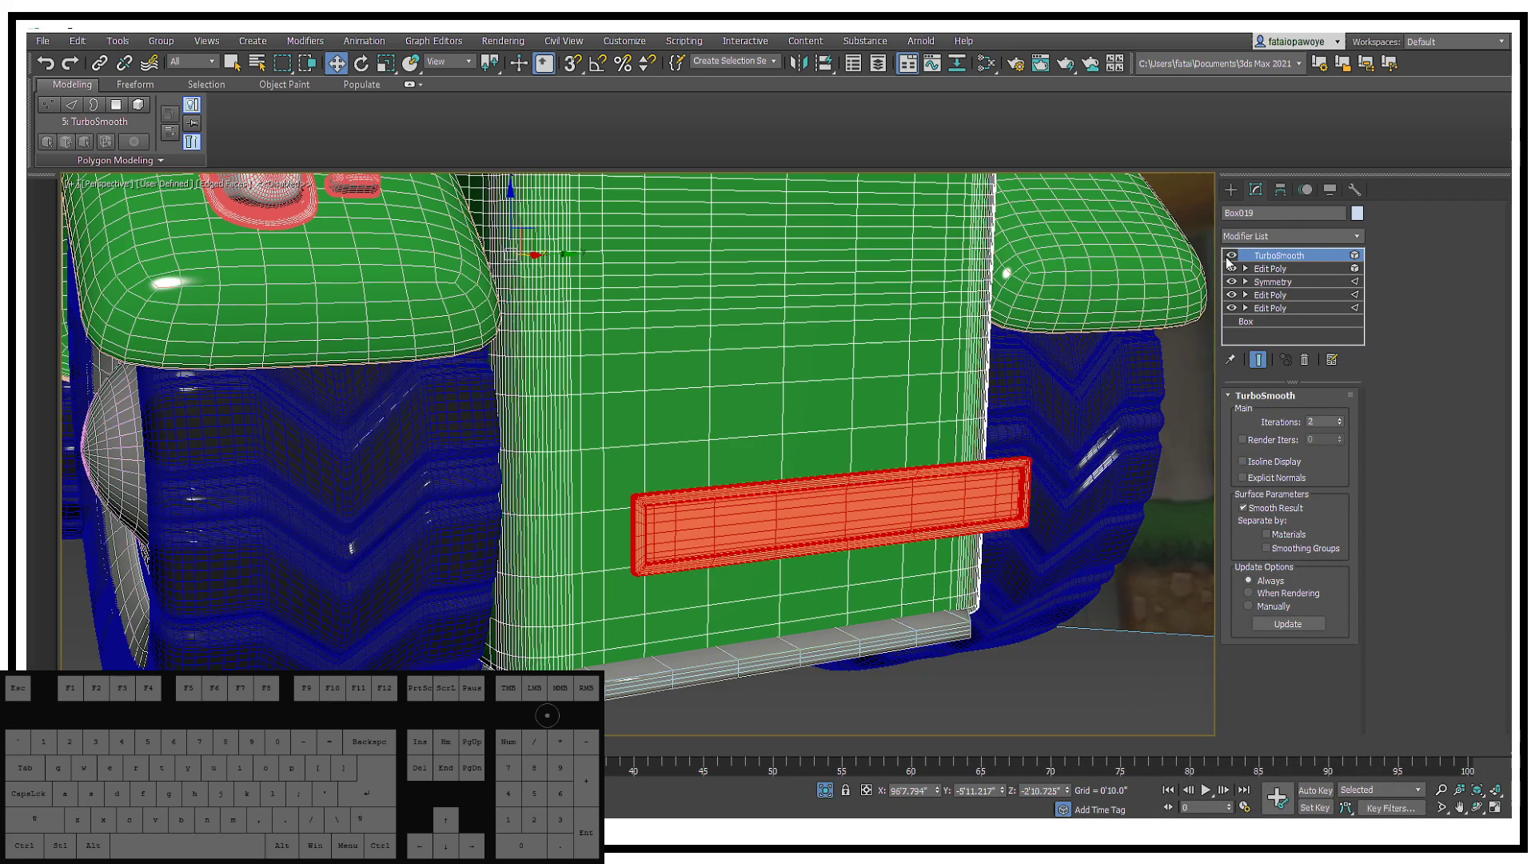
# Step: Turn off the body's TurboSmooth and detach the plate element from the Edit Poly level as a separate object
pyautogui.click(1233, 255)
pyautogui.click(1270, 269)
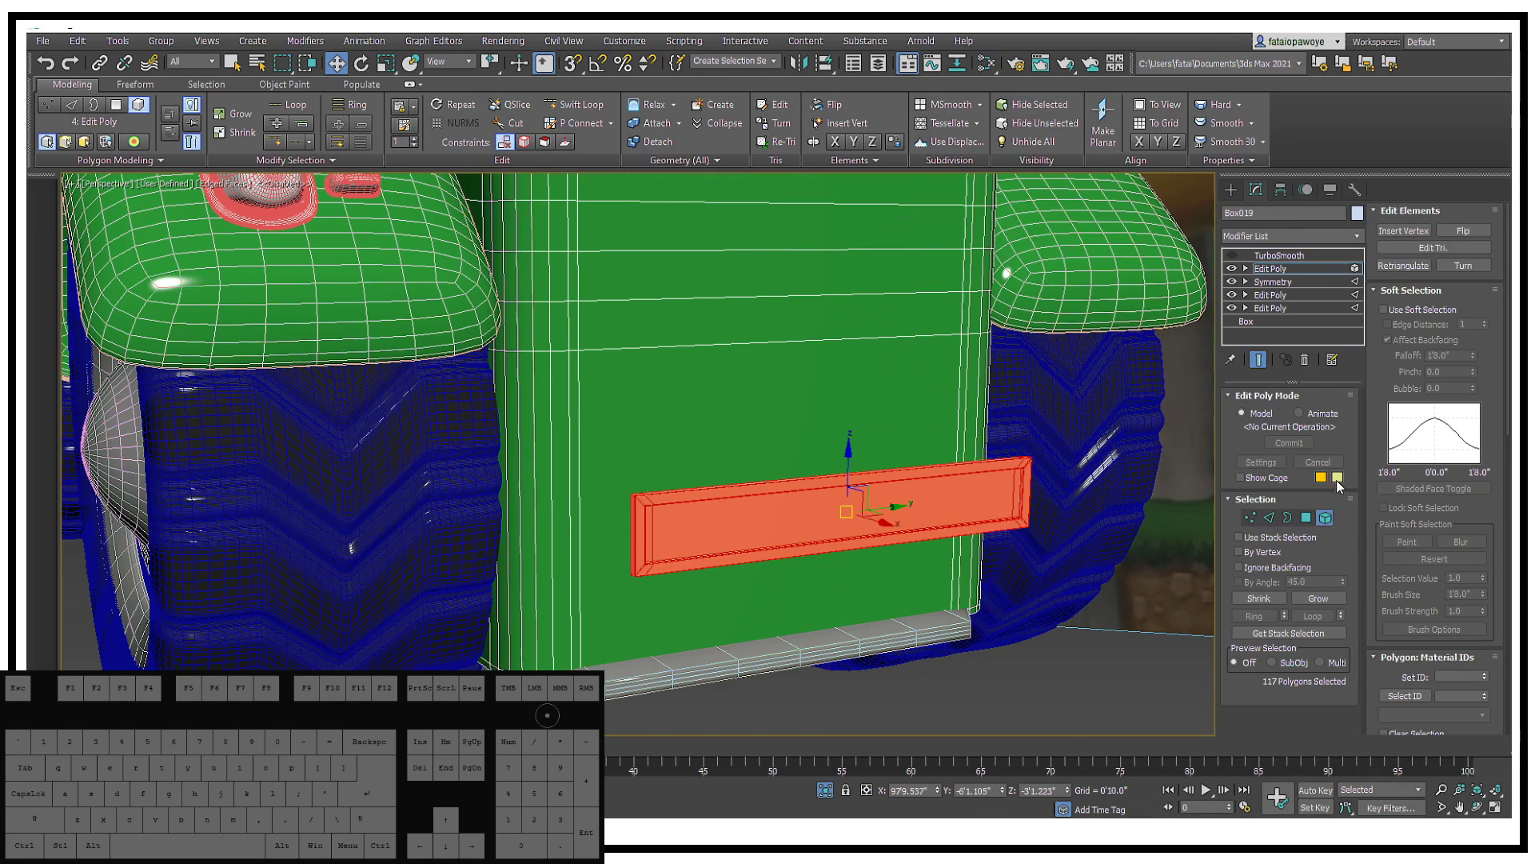
pyautogui.click(1325, 519)
pyautogui.click(973, 516)
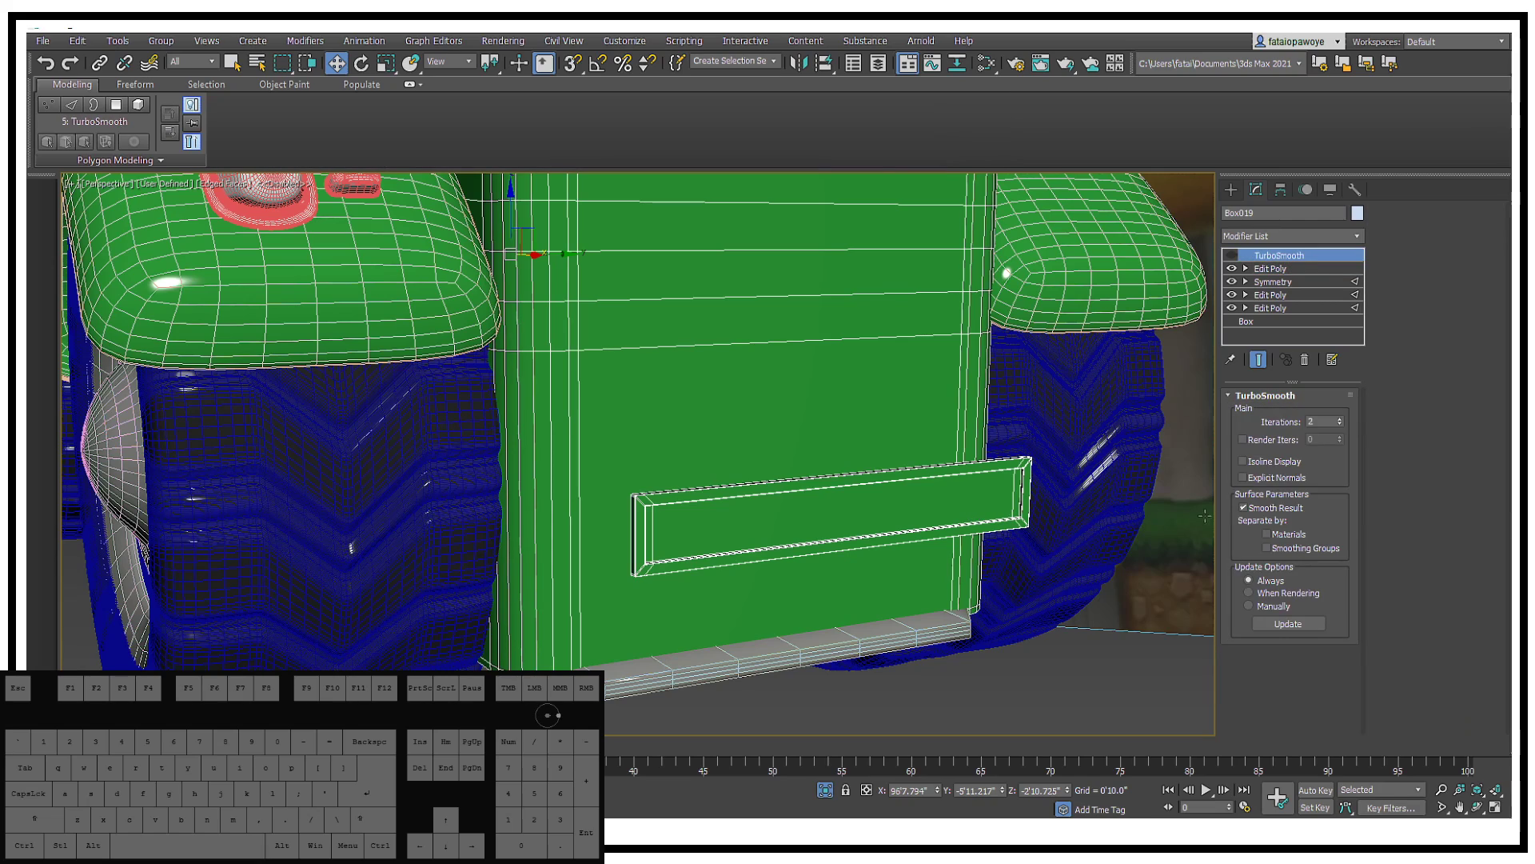
pyautogui.click(1295, 269)
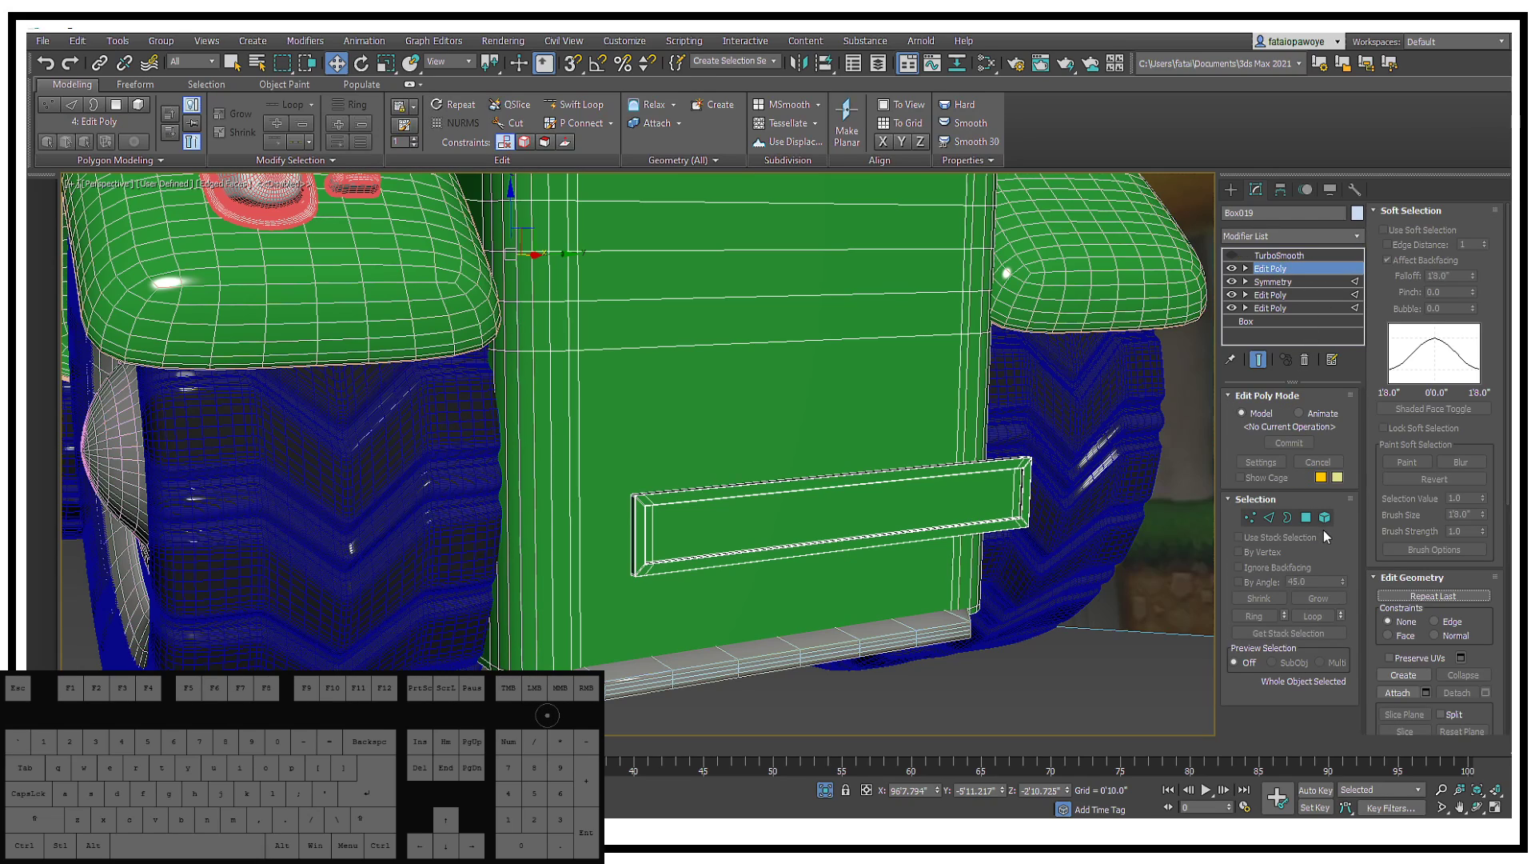
pyautogui.click(1324, 518)
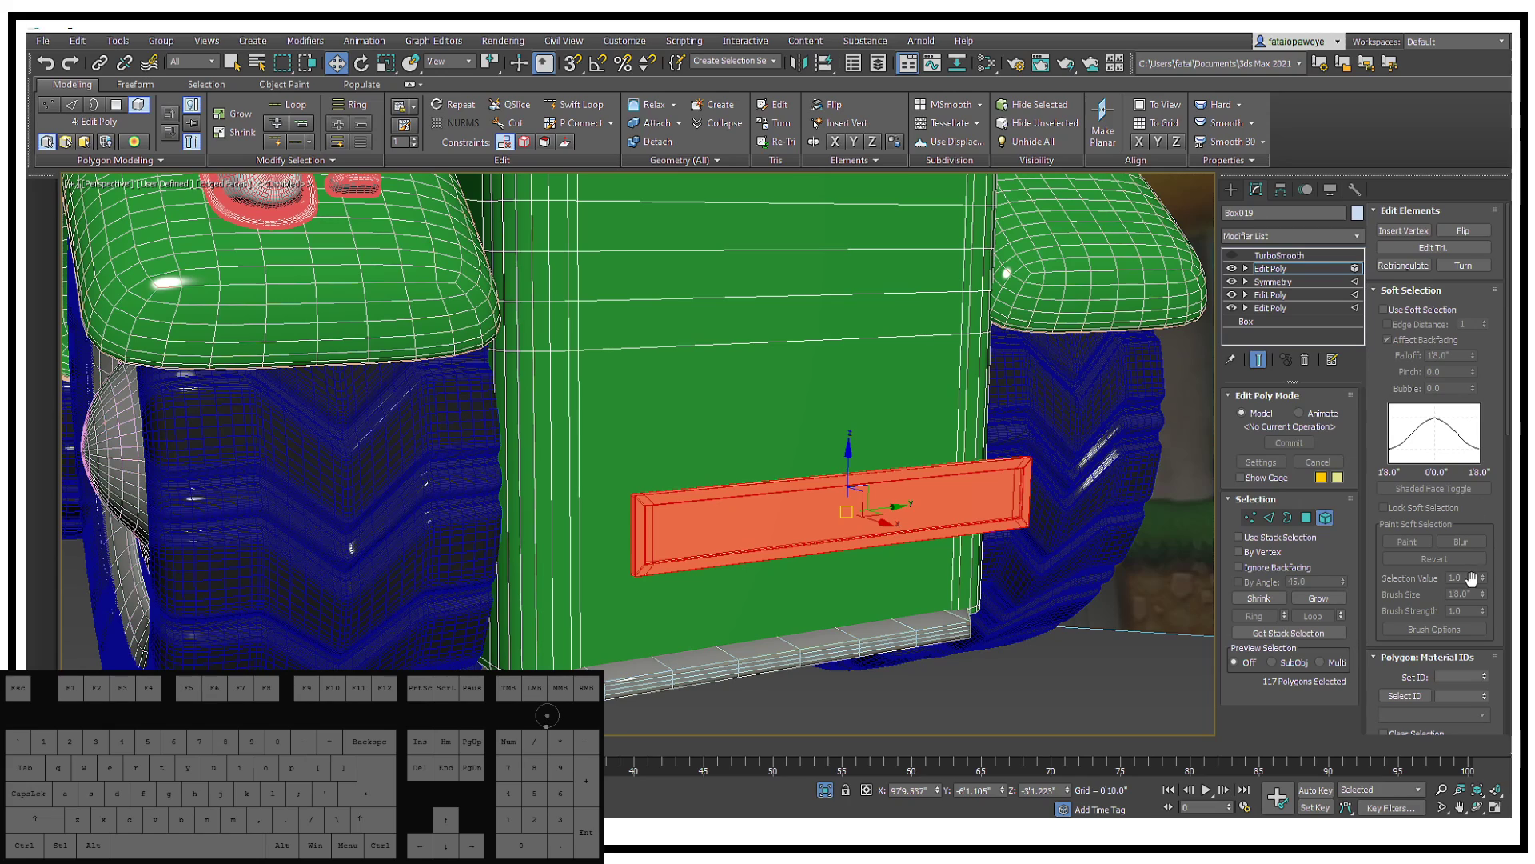
pyautogui.moveTo(1494, 581); pyautogui.dragTo(1459, 265)
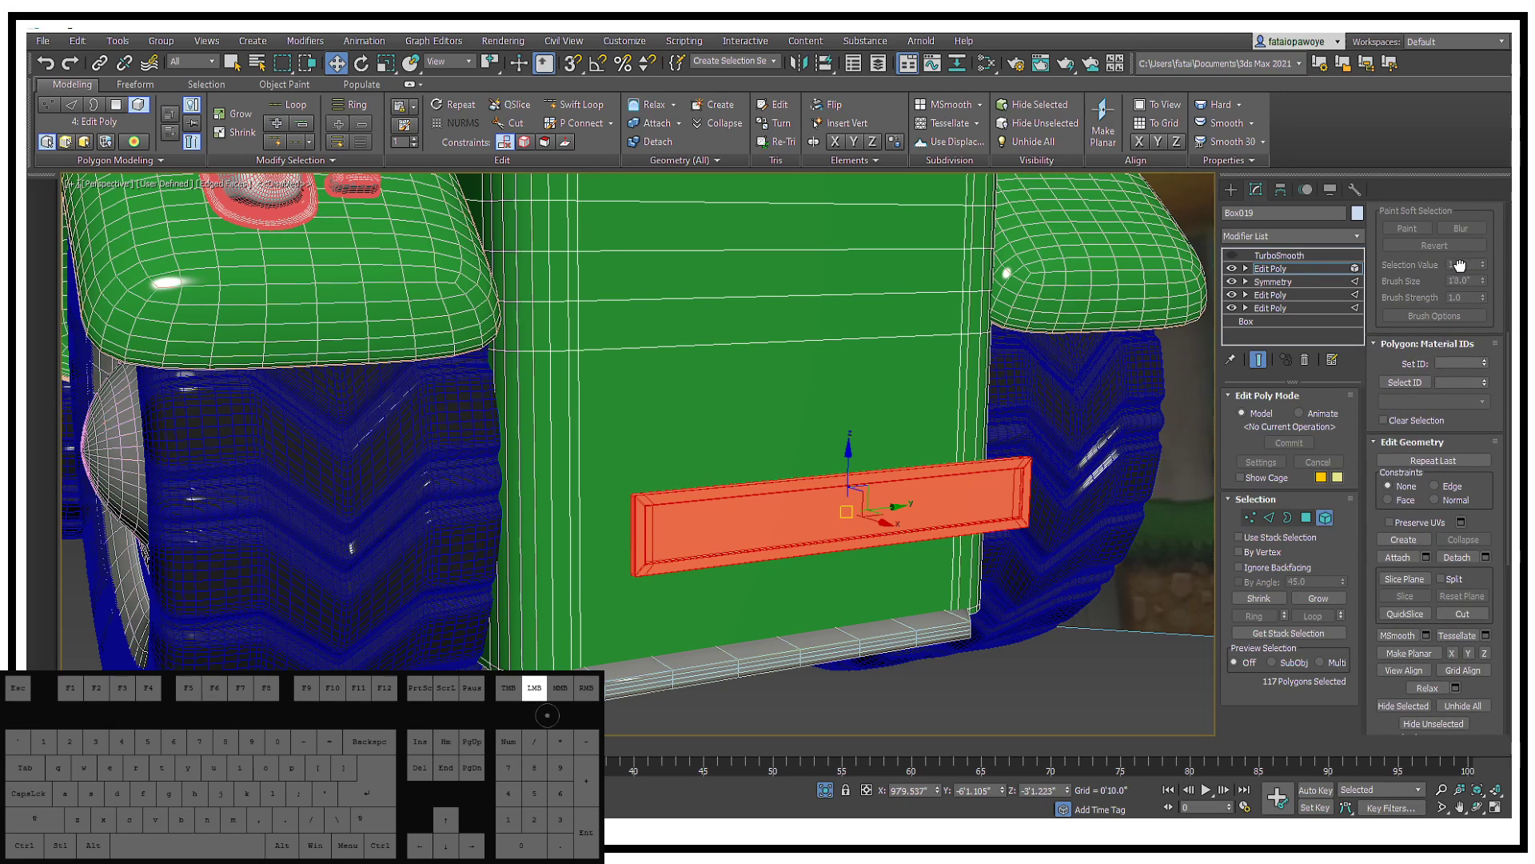
pyautogui.click(1460, 557)
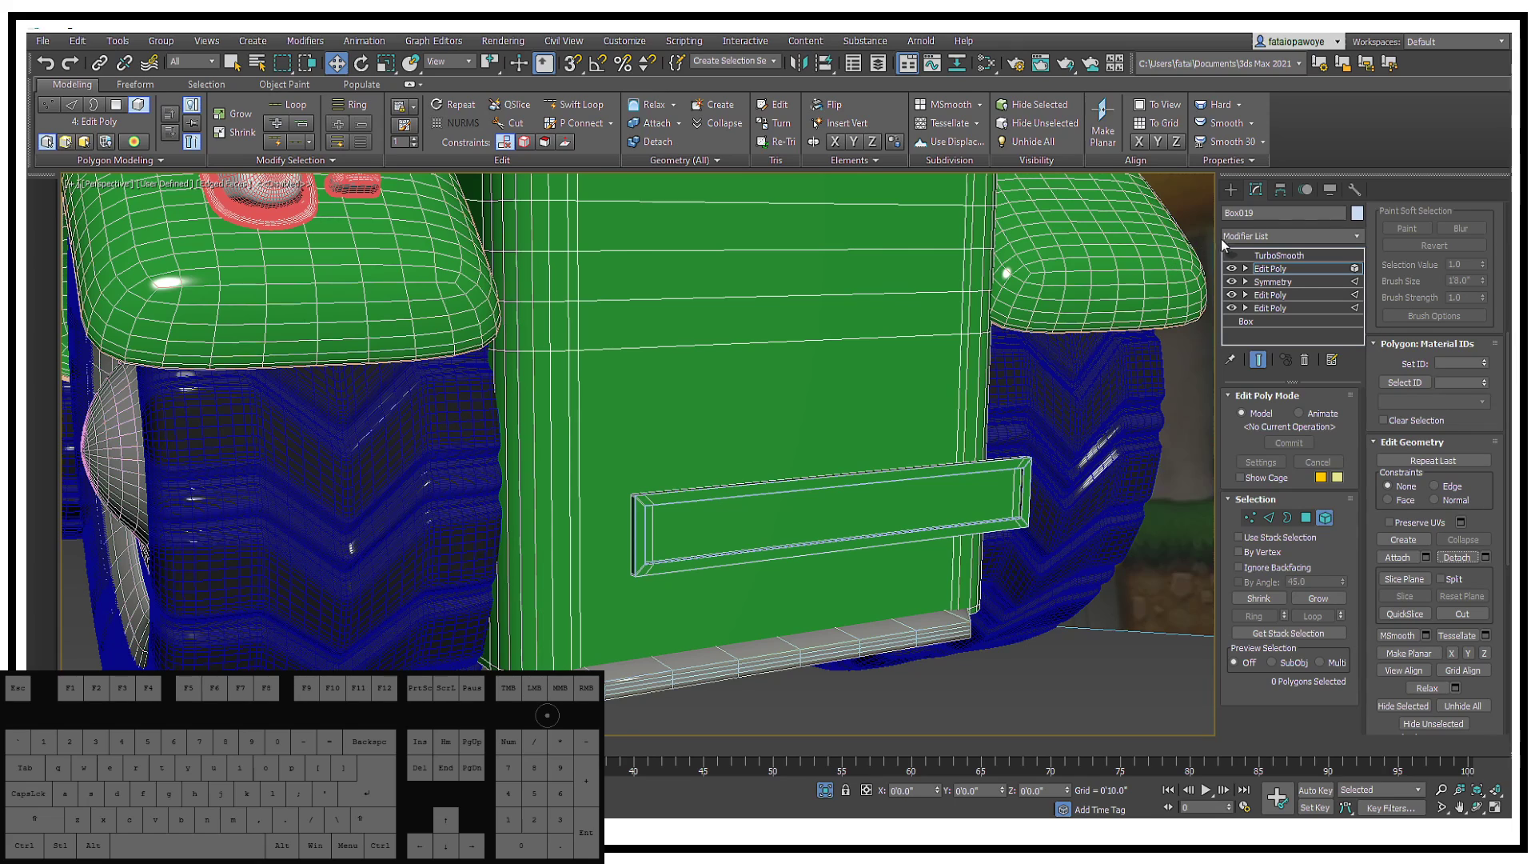
# Step: Select the detached plate and assign the white physical Material #34 to it
pyautogui.click(1231, 189)
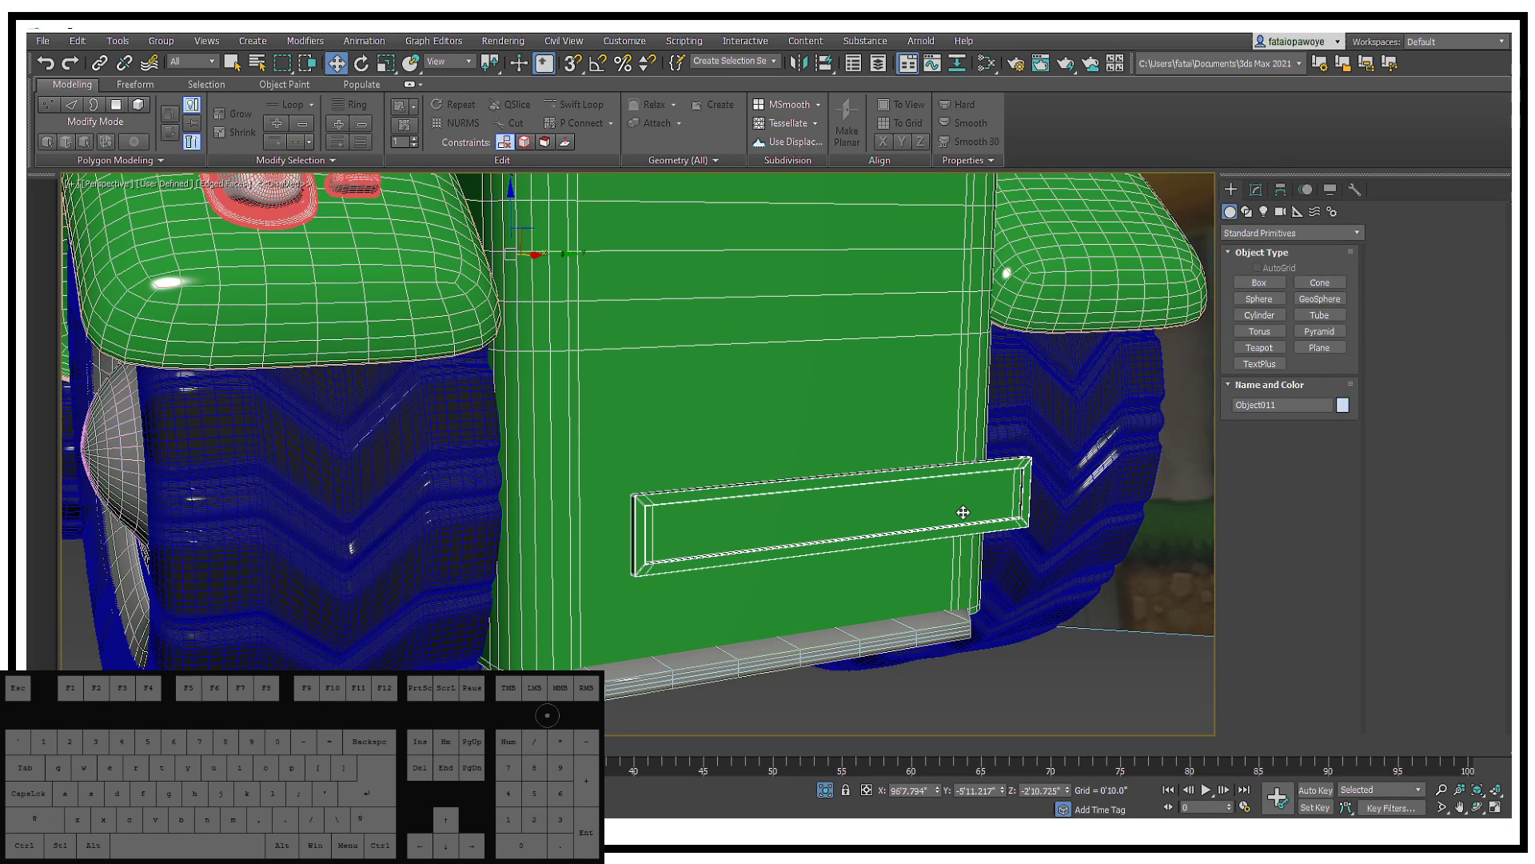
pyautogui.press('m')
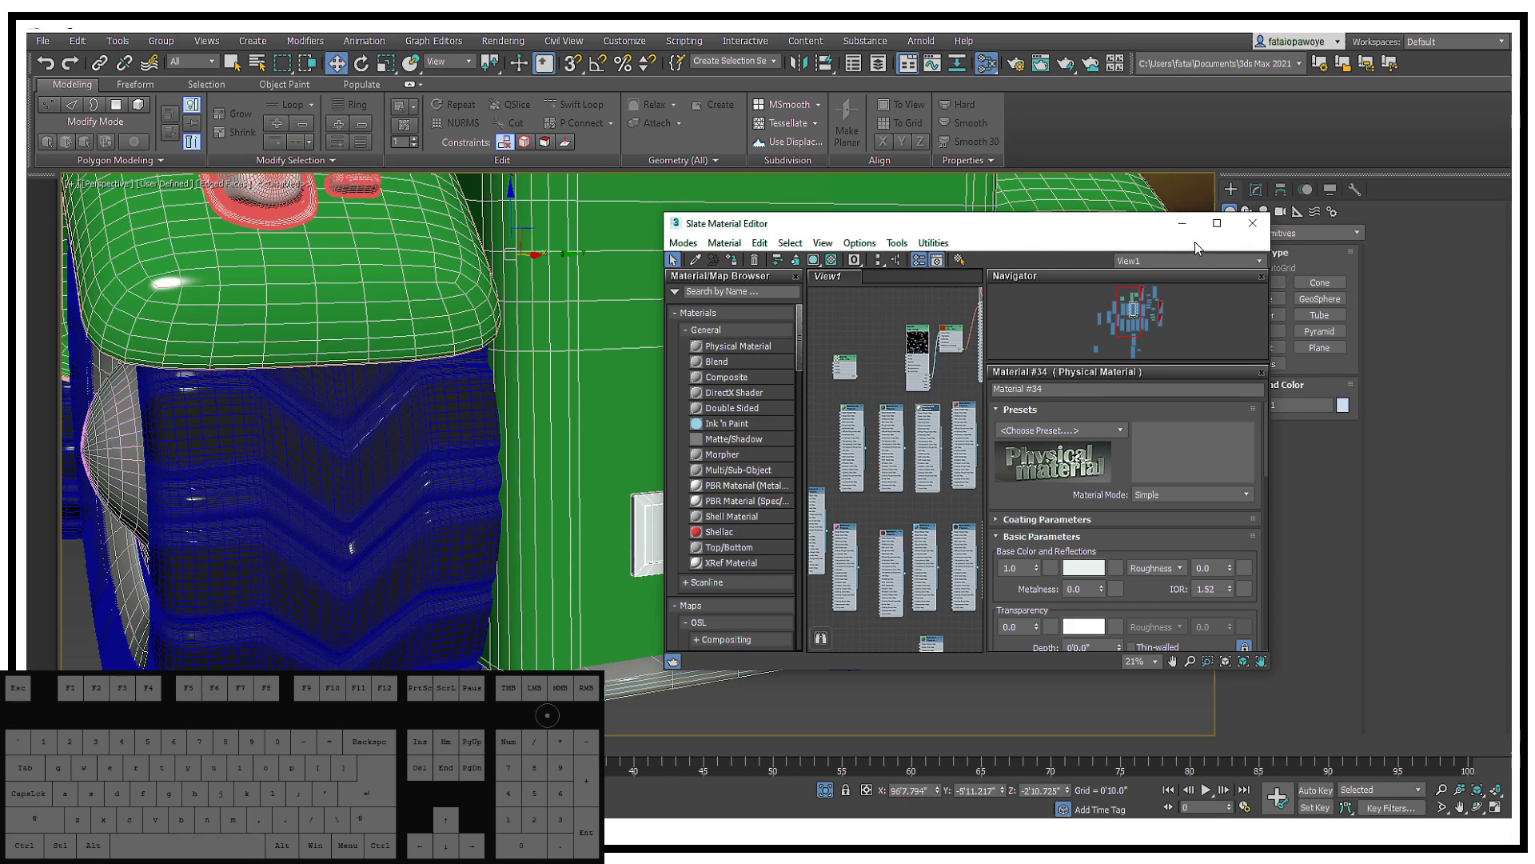
pyautogui.click(1252, 223)
# Step: Add a TurboSmooth modifier to the detached plate
pyautogui.click(1256, 189)
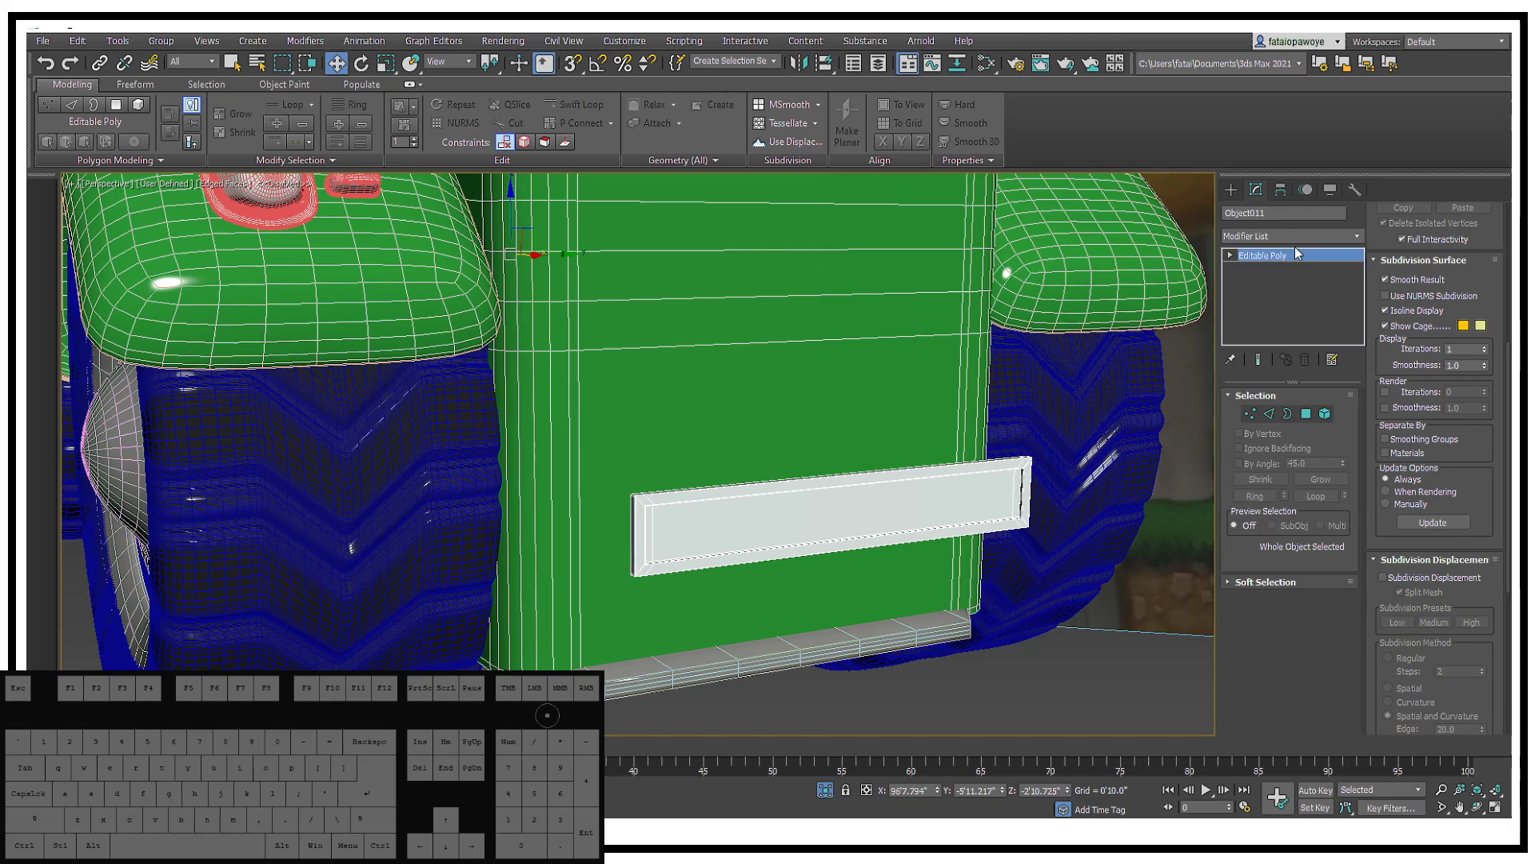
pyautogui.click(1295, 238)
pyautogui.press('t')
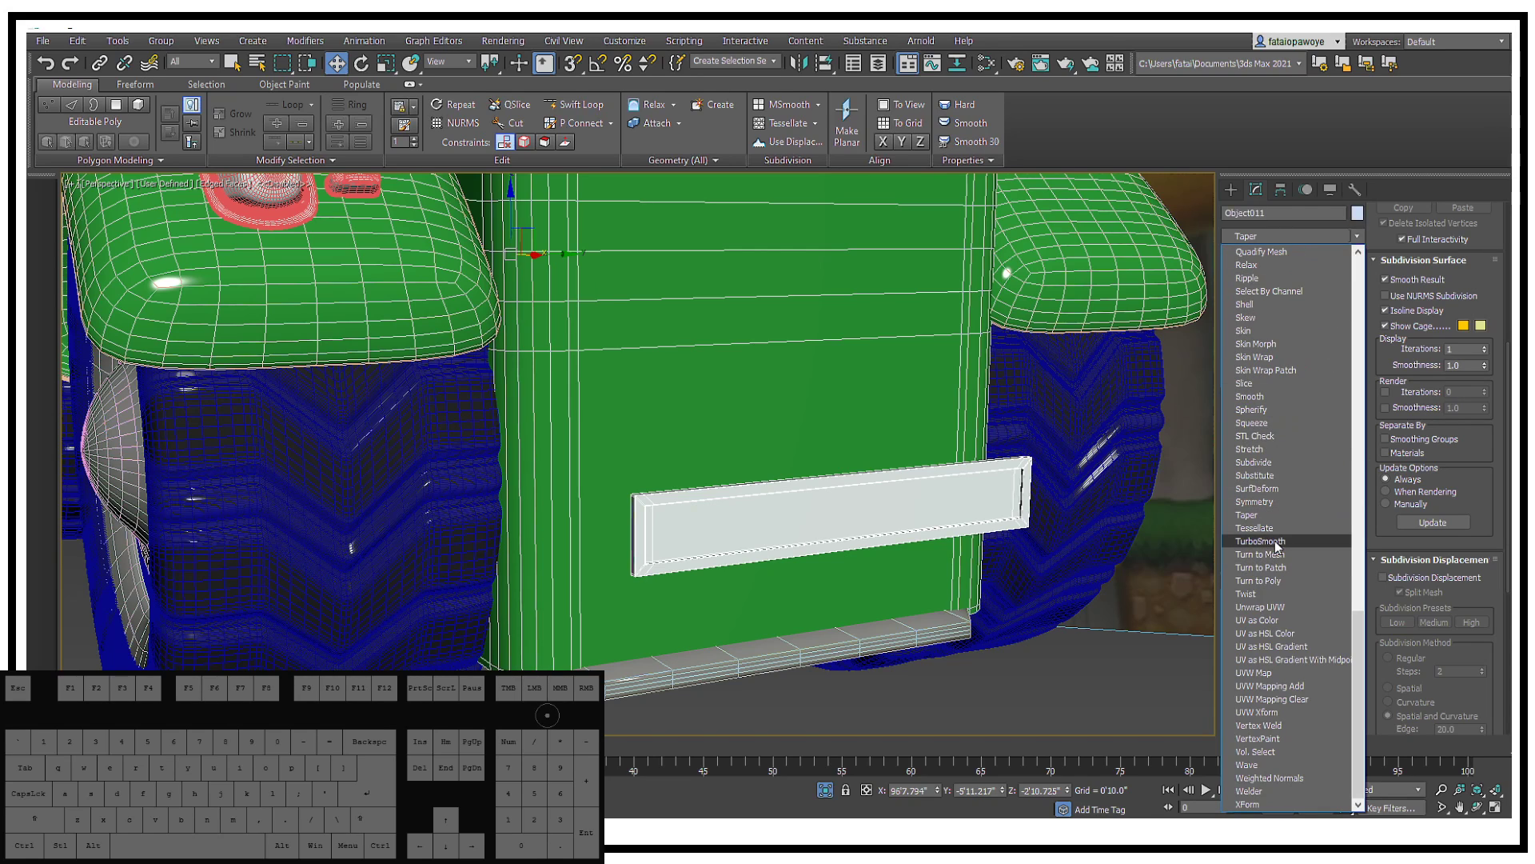
pyautogui.click(1260, 542)
pyautogui.keyDown('alt'); pyautogui.moveTo(914, 514); pyautogui.dragTo(1008, 585, button='middle'); pyautogui.keyUp('alt')
pyautogui.click(928, 545)
pyautogui.click(892, 509)
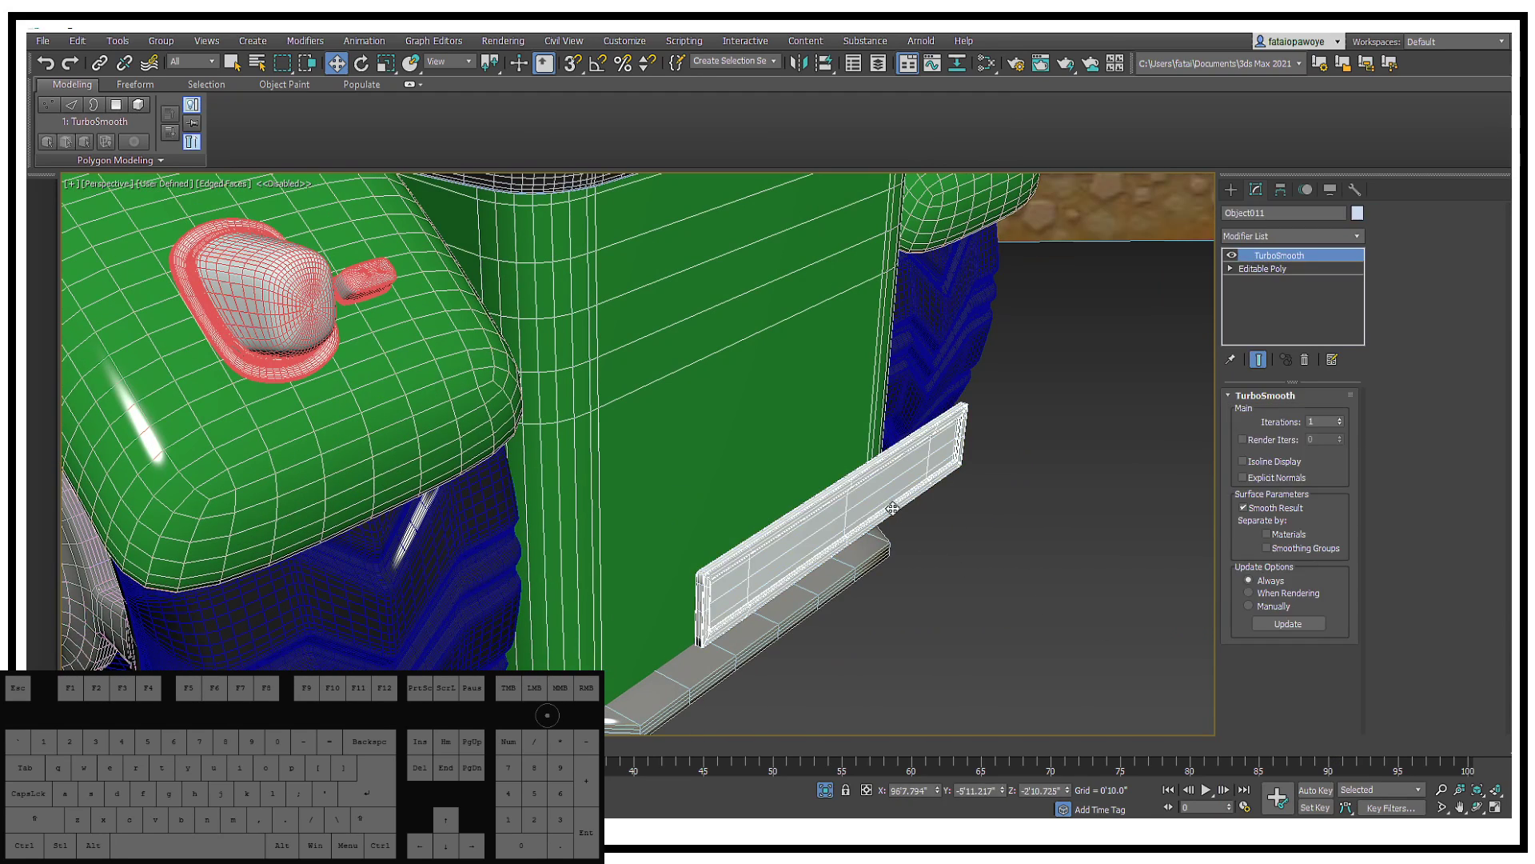
# Step: Center the plate's pivot to the object
pyautogui.click(1231, 190)
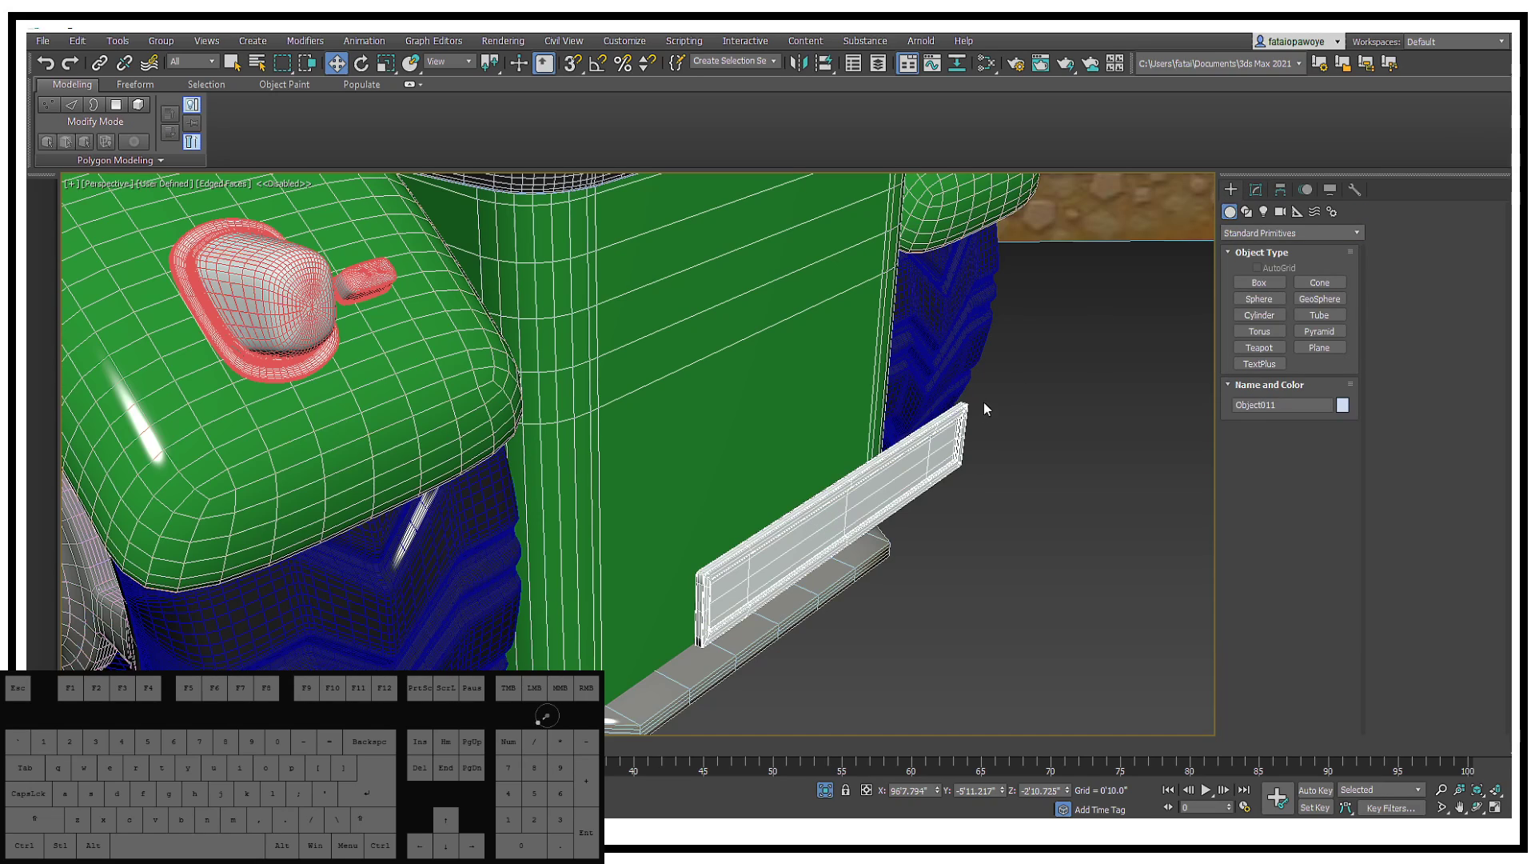
pyautogui.click(1282, 189)
pyautogui.click(1287, 296)
pyautogui.click(1279, 376)
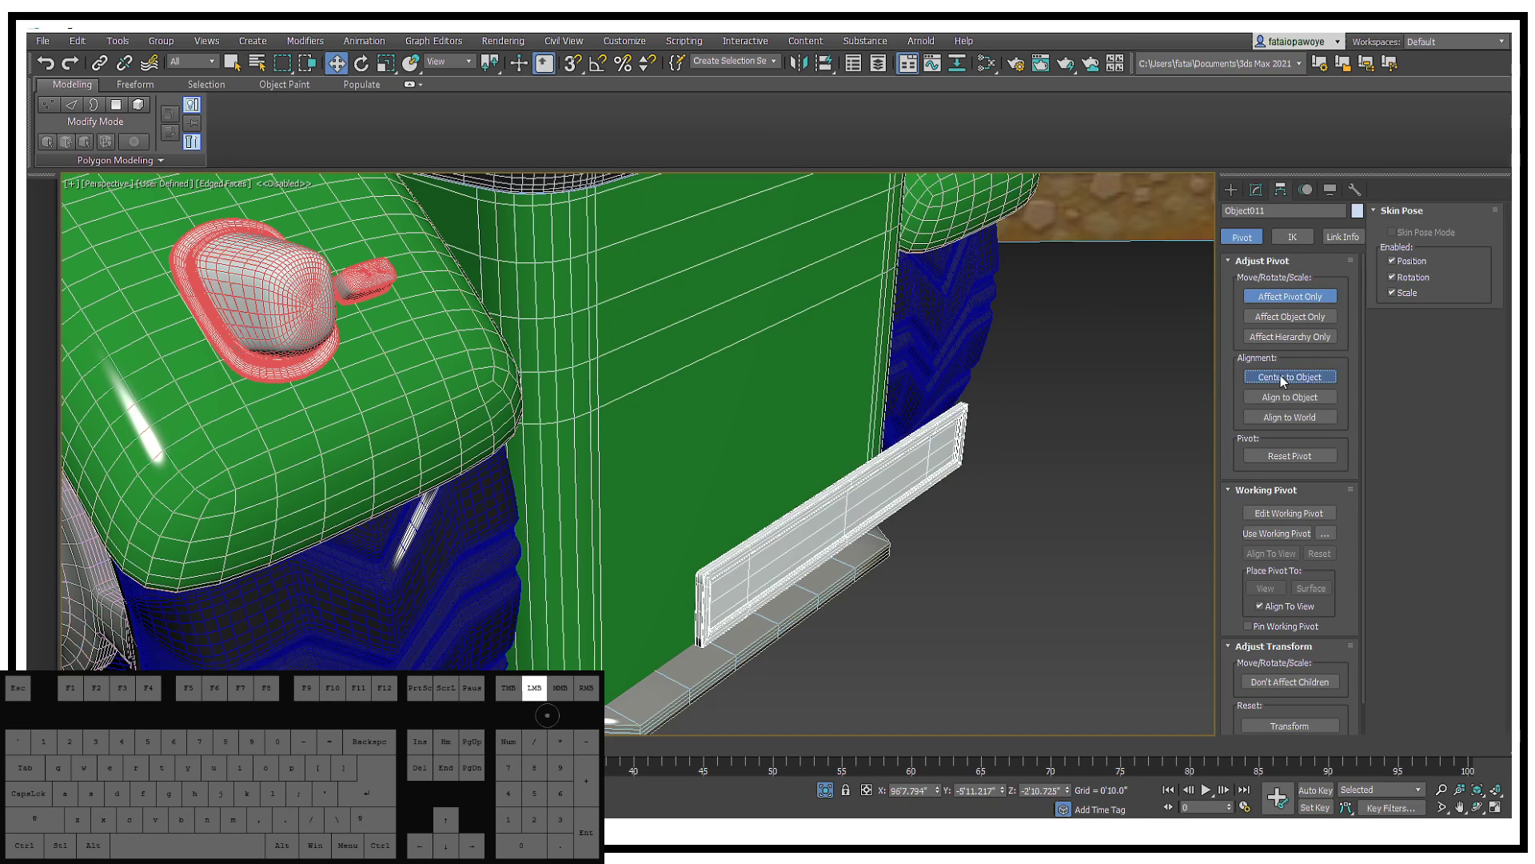
pyautogui.click(1232, 190)
# Step: Move the plate in against the green body's face and clear the selection
pyautogui.moveTo(868, 512); pyautogui.dragTo(789, 531)
pyautogui.press('z')
pyautogui.moveTo(788, 531)
pyautogui.keyDown('alt'); pyautogui.mouseDown(button='middle')
pyautogui.moveTo(813, 518)
pyautogui.moveTo(800, 552)
pyautogui.mouseUp(button='middle'); pyautogui.keyUp('alt')
pyautogui.scroll(-8, 790, 568)
pyautogui.click(790, 568)
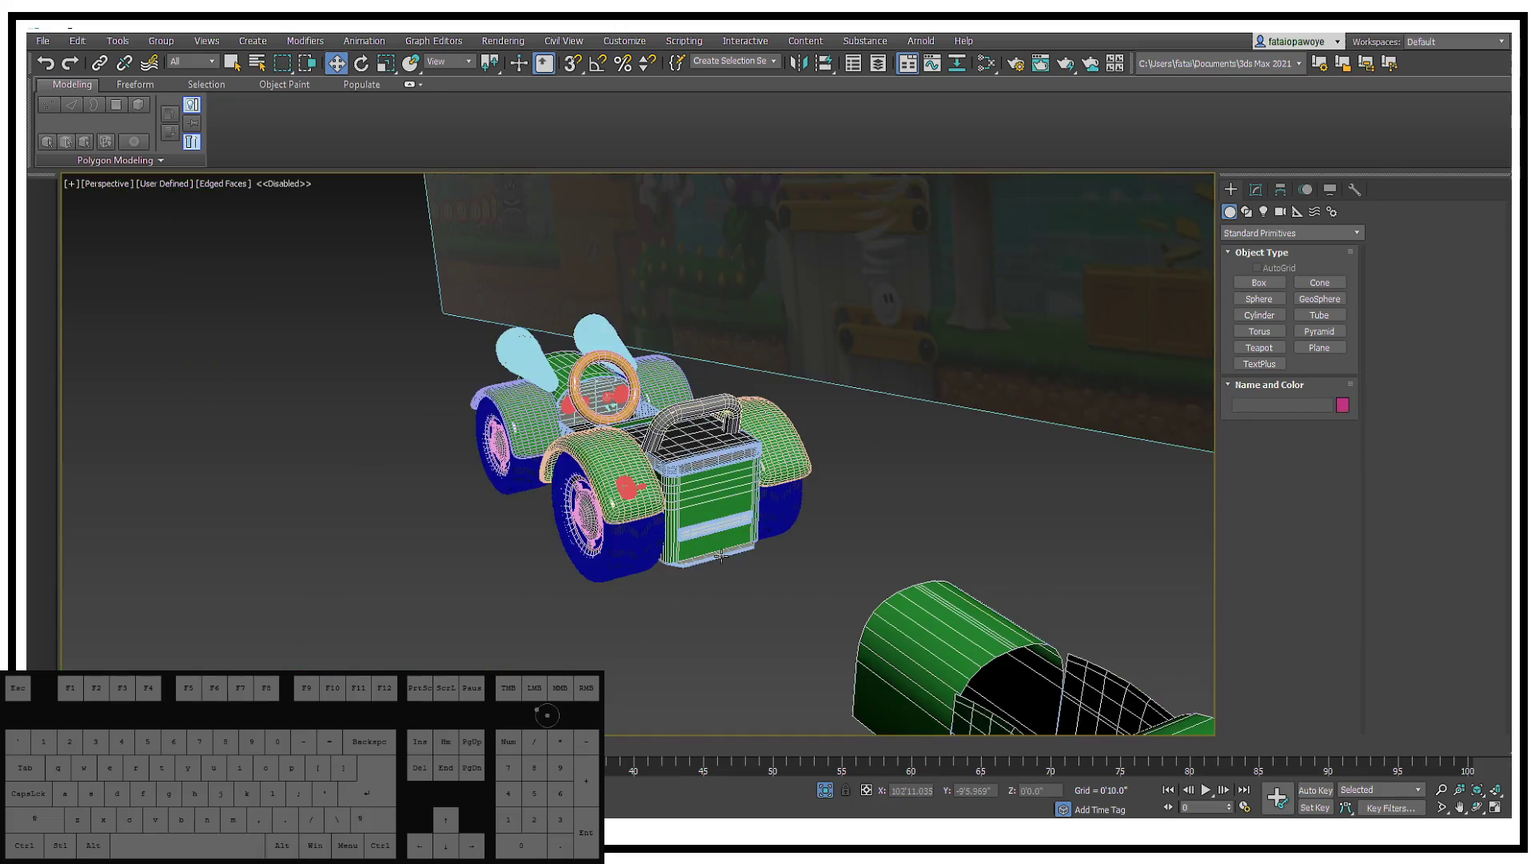
# Step: Select the kart's floor, turn off its TurboSmooth and go to its base Editable Poly level
pyautogui.scroll(10, 721, 556)
pyautogui.keyDown('alt'); pyautogui.moveTo(718, 553); pyautogui.dragTo(845, 470, button='middle'); pyautogui.keyUp('alt')
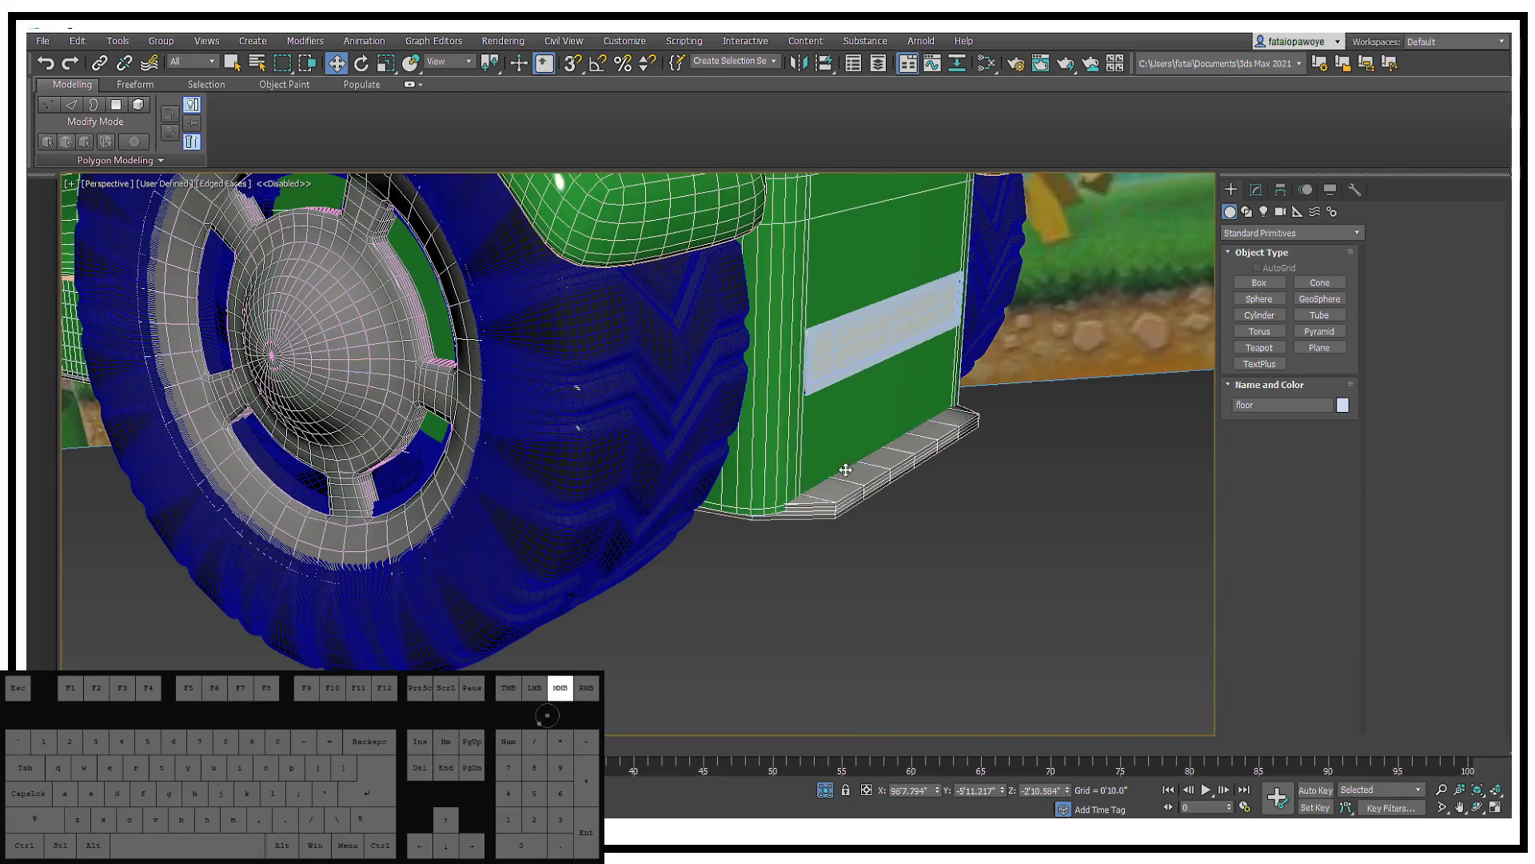
pyautogui.click(1261, 190)
pyautogui.keyDown('alt'); pyautogui.moveTo(1175, 414); pyautogui.dragTo(1000, 339, button='middle'); pyautogui.keyUp('alt')
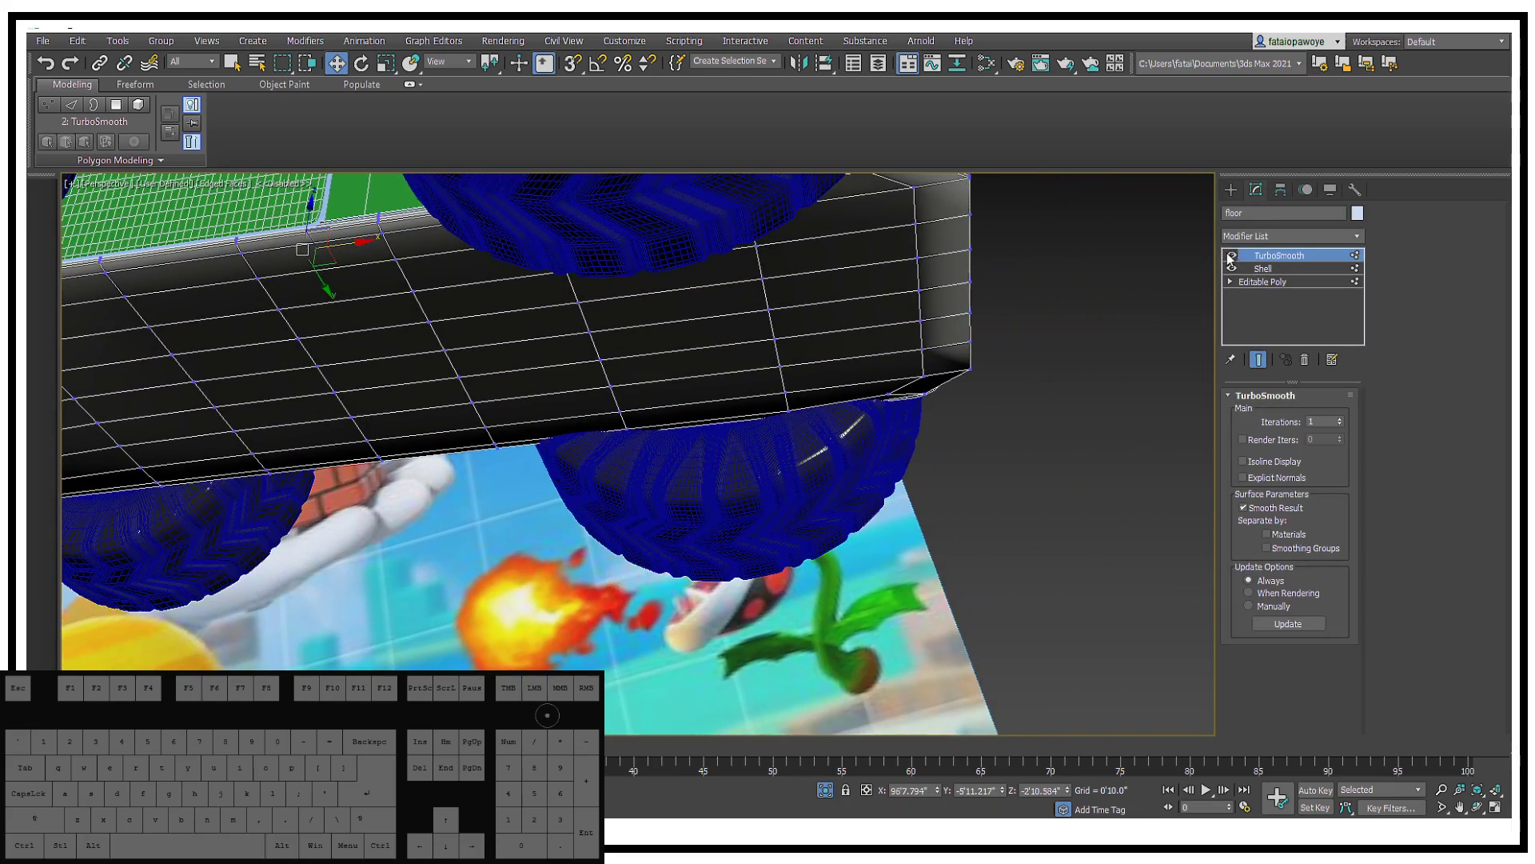
pyautogui.click(1233, 255)
pyautogui.click(1260, 282)
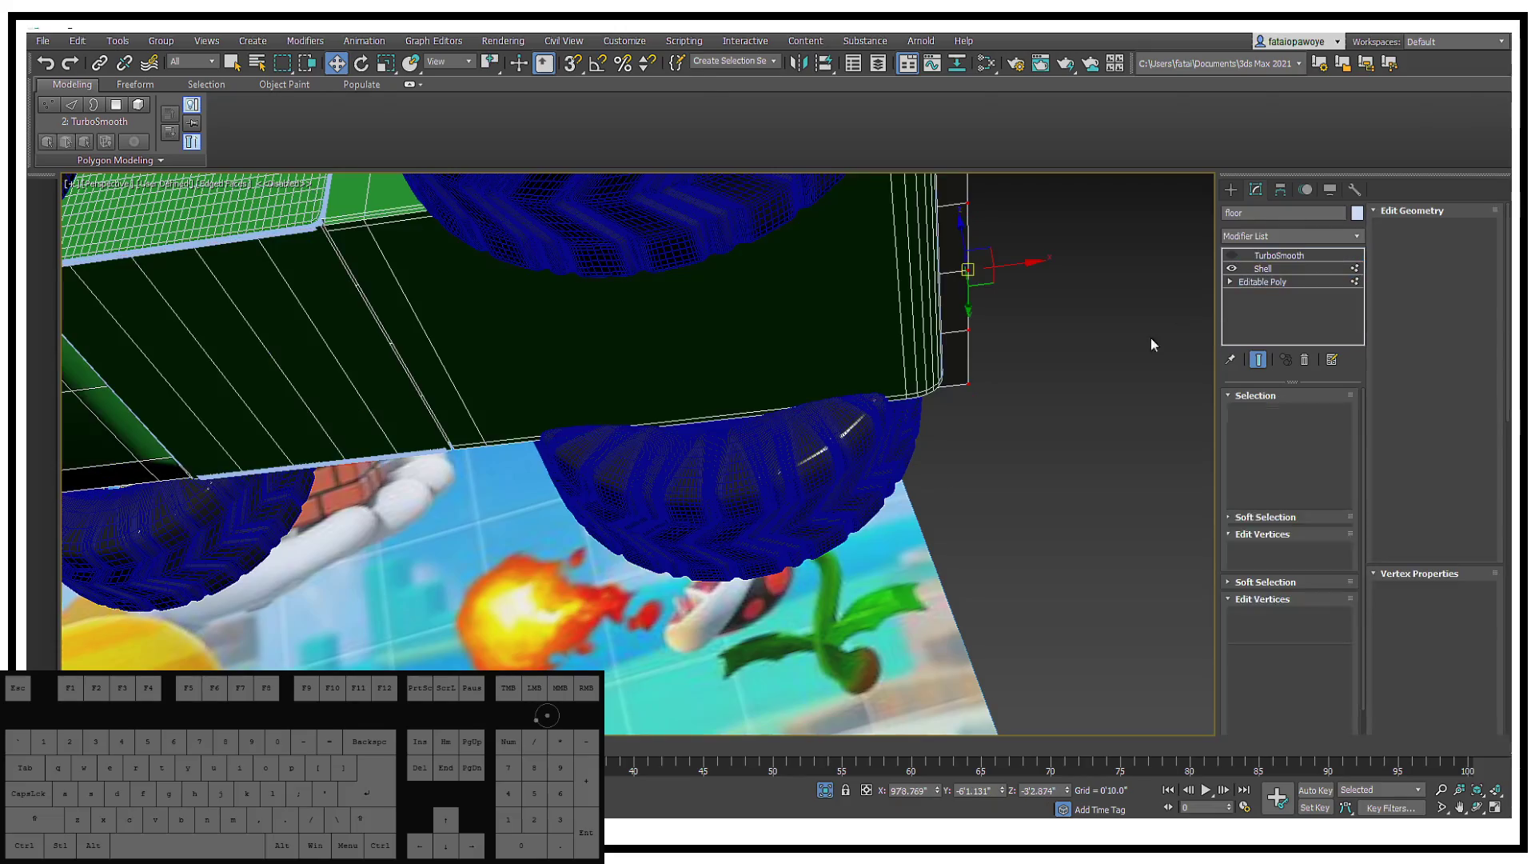
# Step: Select the floor's four end edges below the plate and extrude them upward into a short vertical lip
pyautogui.keyDown('alt'); pyautogui.moveTo(1032, 360); pyautogui.dragTo(891, 425, button='middle'); pyautogui.keyUp('alt')
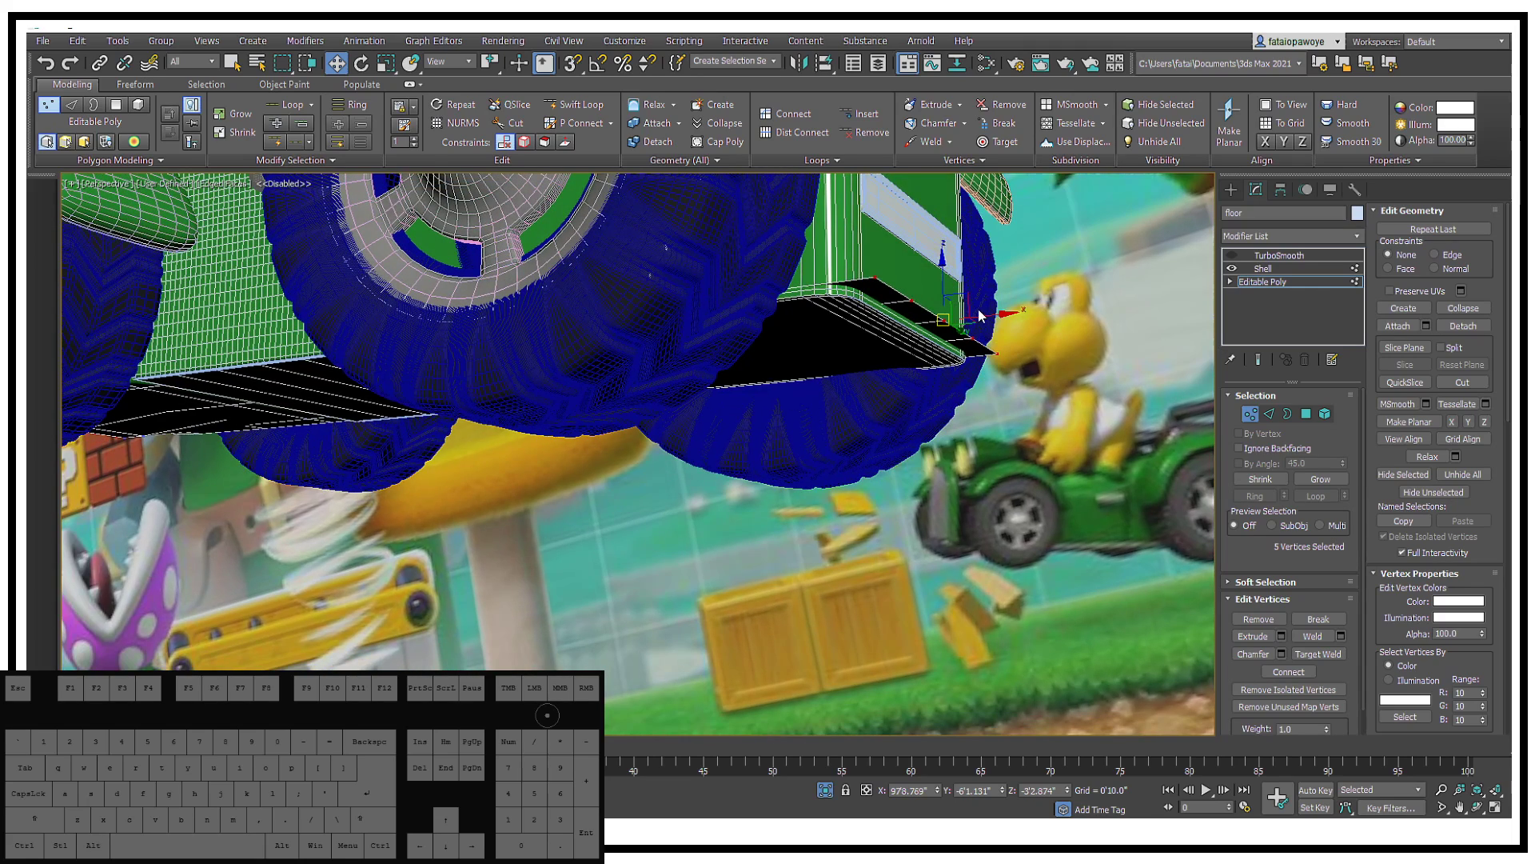
pyautogui.click(1268, 414)
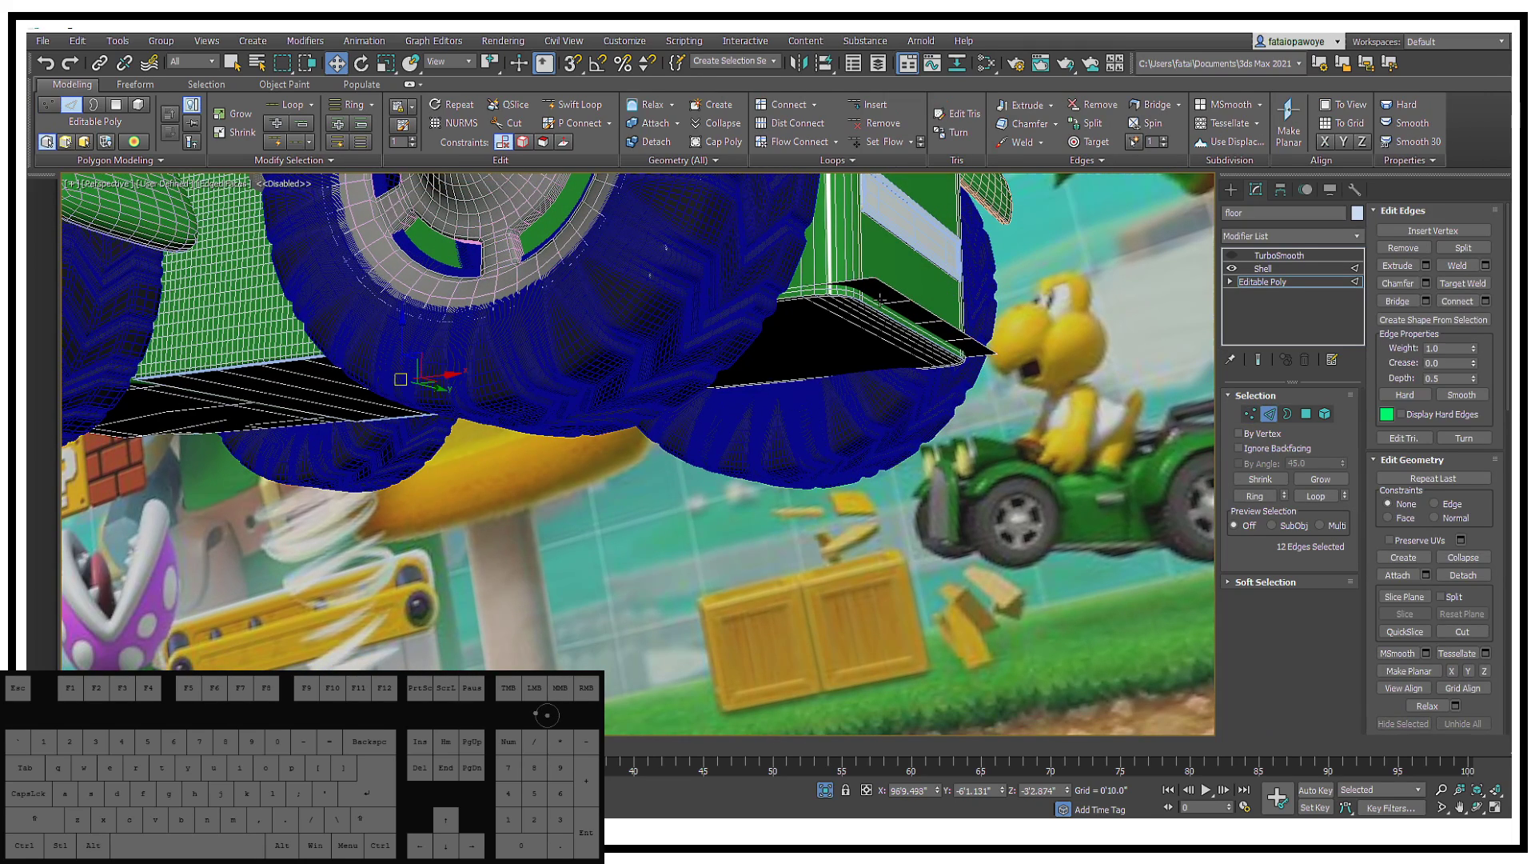
pyautogui.click(896, 288)
pyautogui.doubleClick(920, 306)
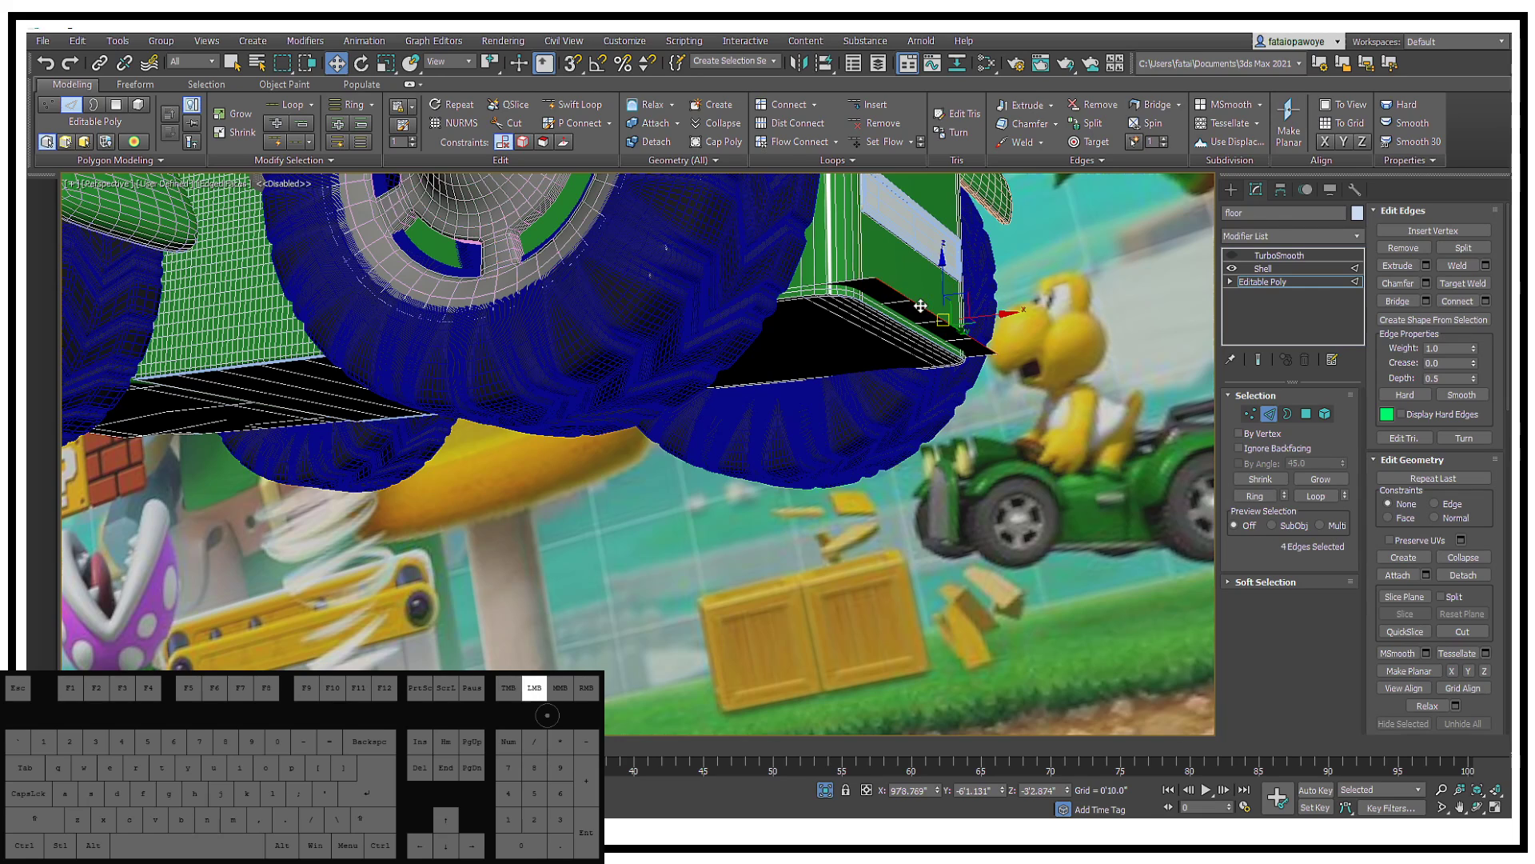
pyautogui.keyDown('shift'); pyautogui.moveTo(943, 275); pyautogui.dragTo(952, 252); pyautogui.keyUp('shift')
pyautogui.keyDown('alt'); pyautogui.moveTo(952, 252); pyautogui.dragTo(804, 307, button='middle'); pyautogui.keyUp('alt')
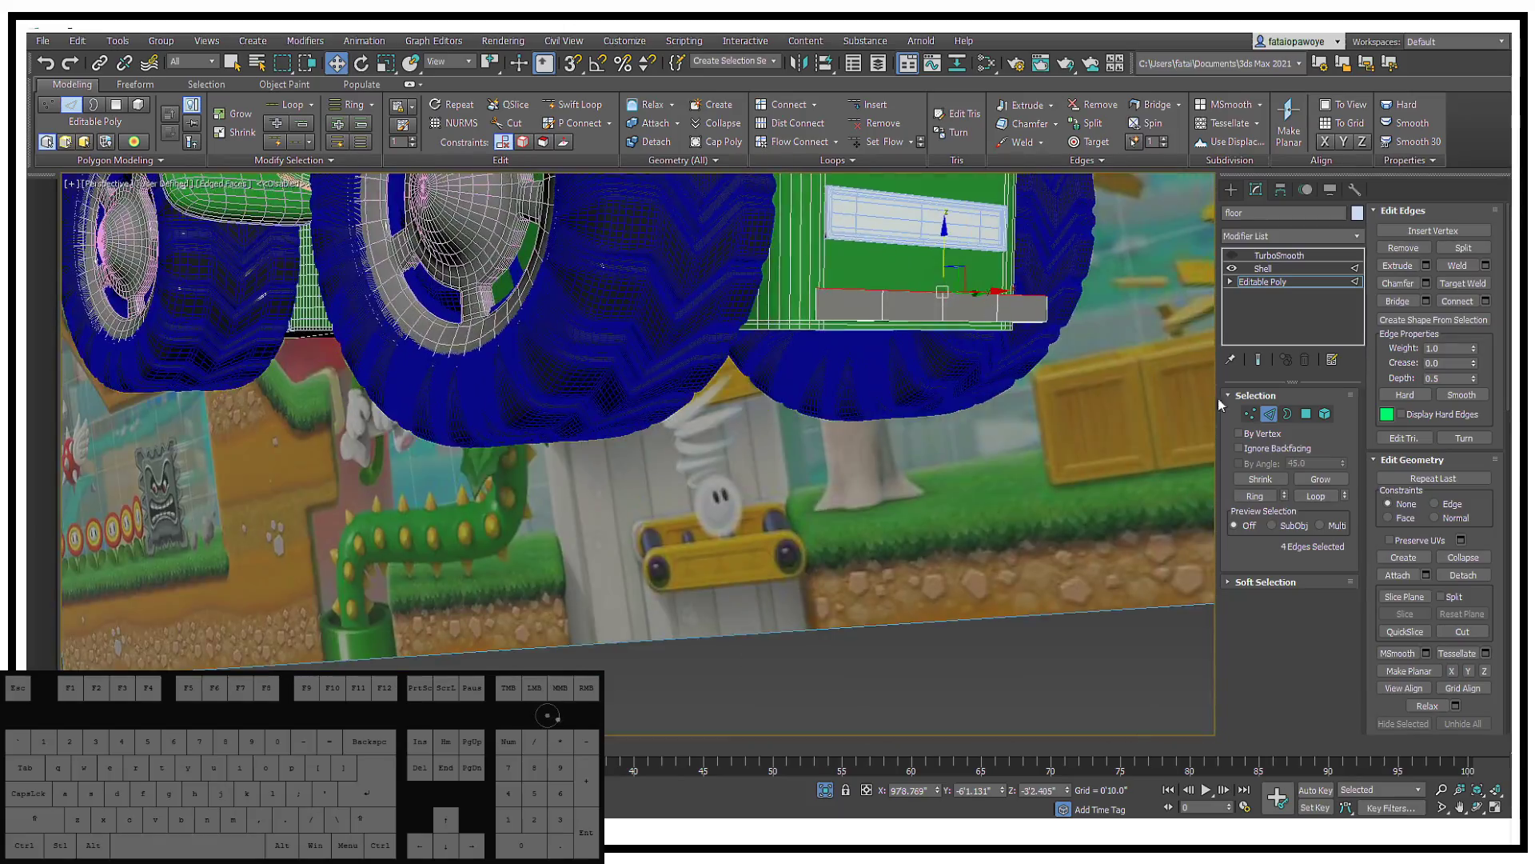
# Step: Select the four polygons of the floor's upright rear lip and move them in against the green body
pyautogui.click(1306, 414)
pyautogui.click(852, 305)
pyautogui.keyDown('ctrl'); pyautogui.click(912, 305); pyautogui.keyUp('ctrl')
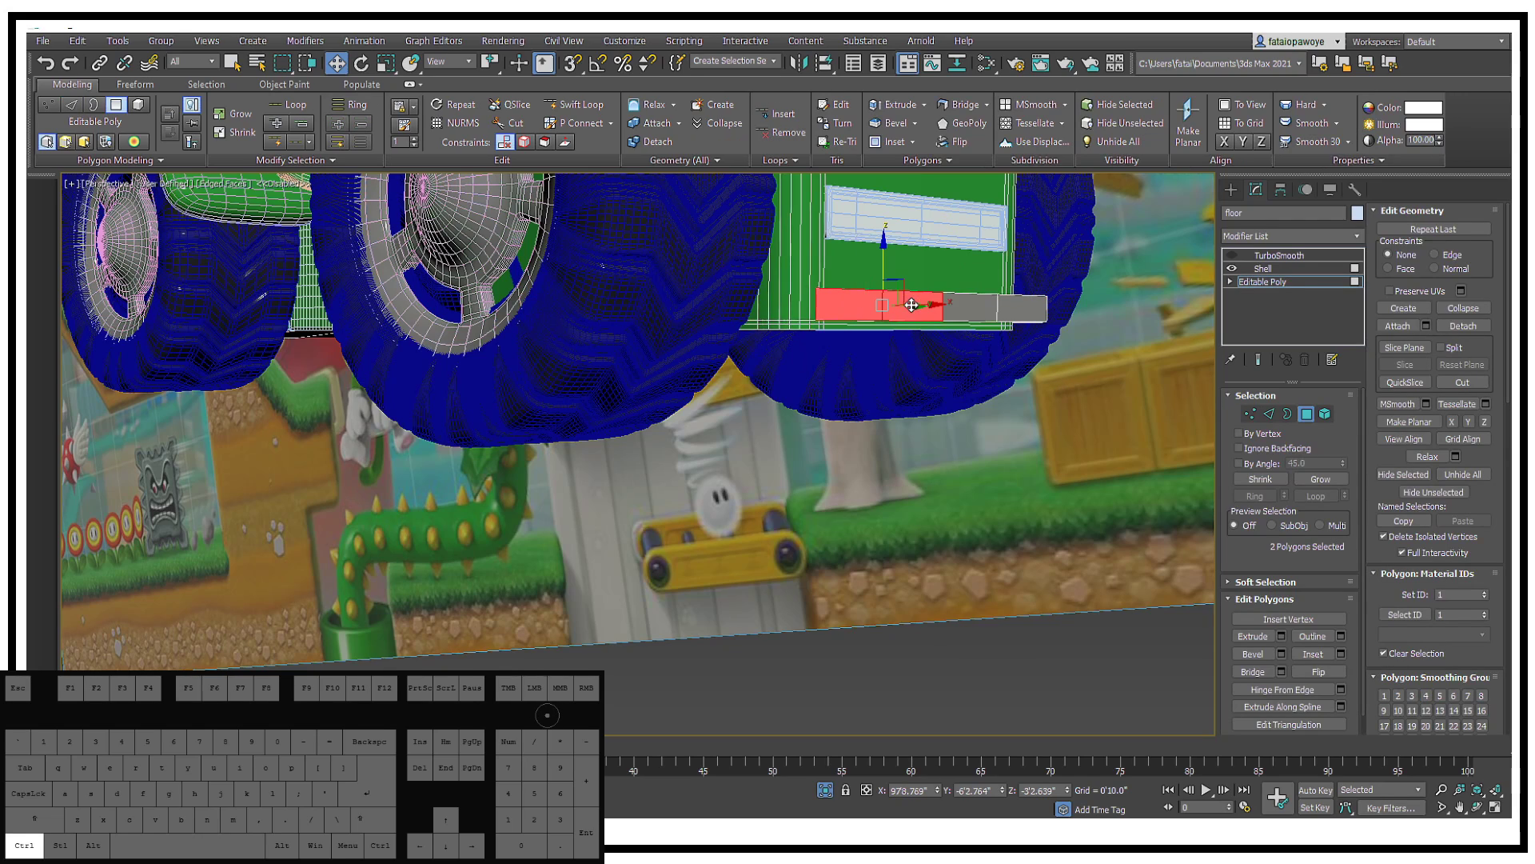
pyautogui.keyDown('ctrl'); pyautogui.click(969, 307); pyautogui.keyUp('ctrl')
pyautogui.keyDown('ctrl'); pyautogui.click(1022, 308); pyautogui.keyUp('ctrl')
pyautogui.keyDown('alt'); pyautogui.moveTo(951, 376); pyautogui.dragTo(974, 398, button='middle'); pyautogui.keyUp('alt')
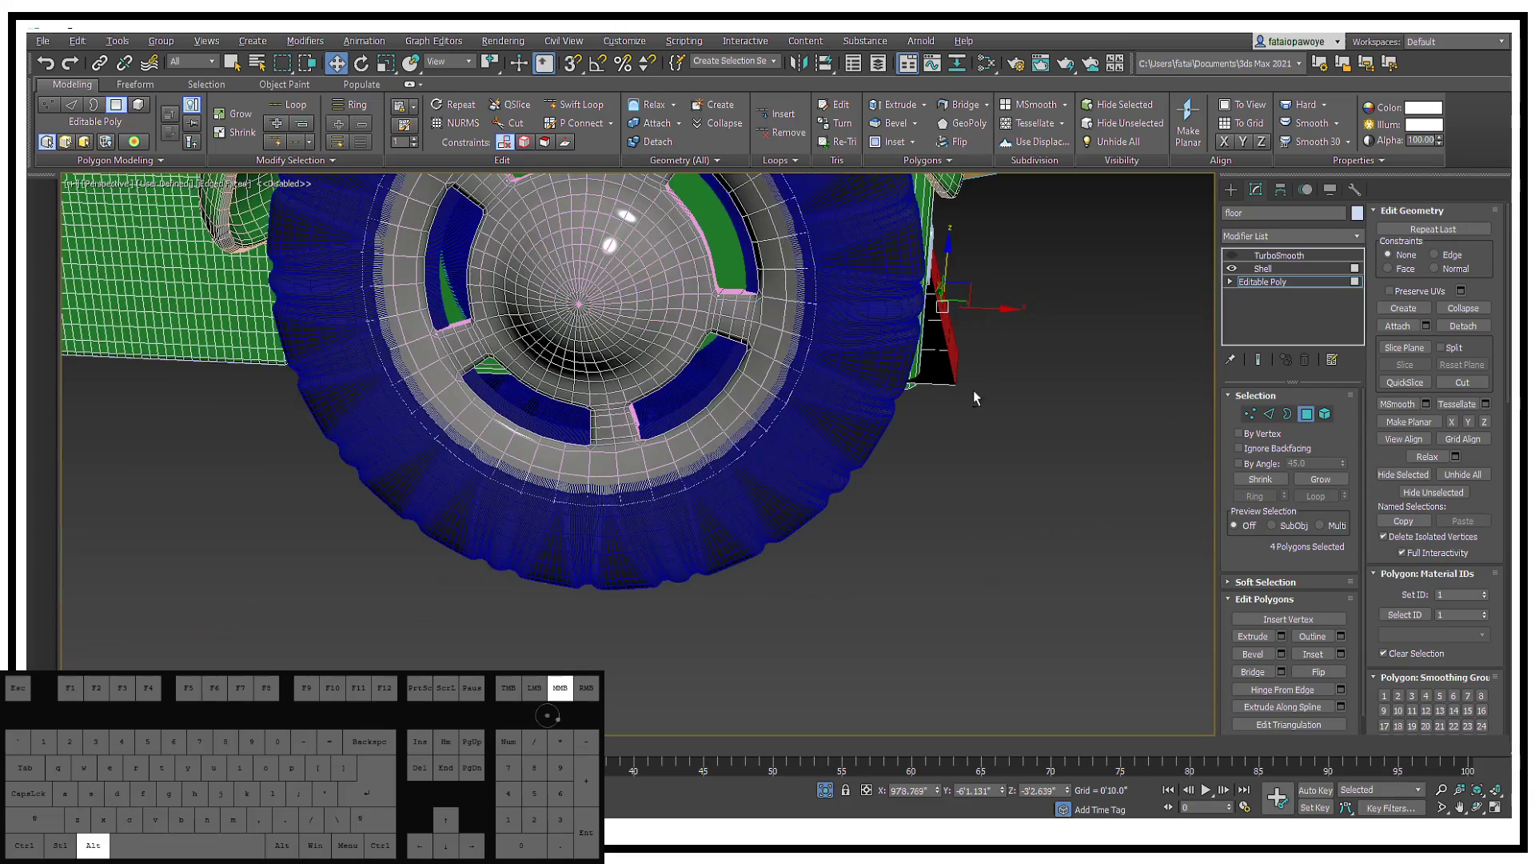
pyautogui.keyDown('alt'); pyautogui.moveTo(985, 315); pyautogui.dragTo(966, 279, button='middle'); pyautogui.keyUp('alt')
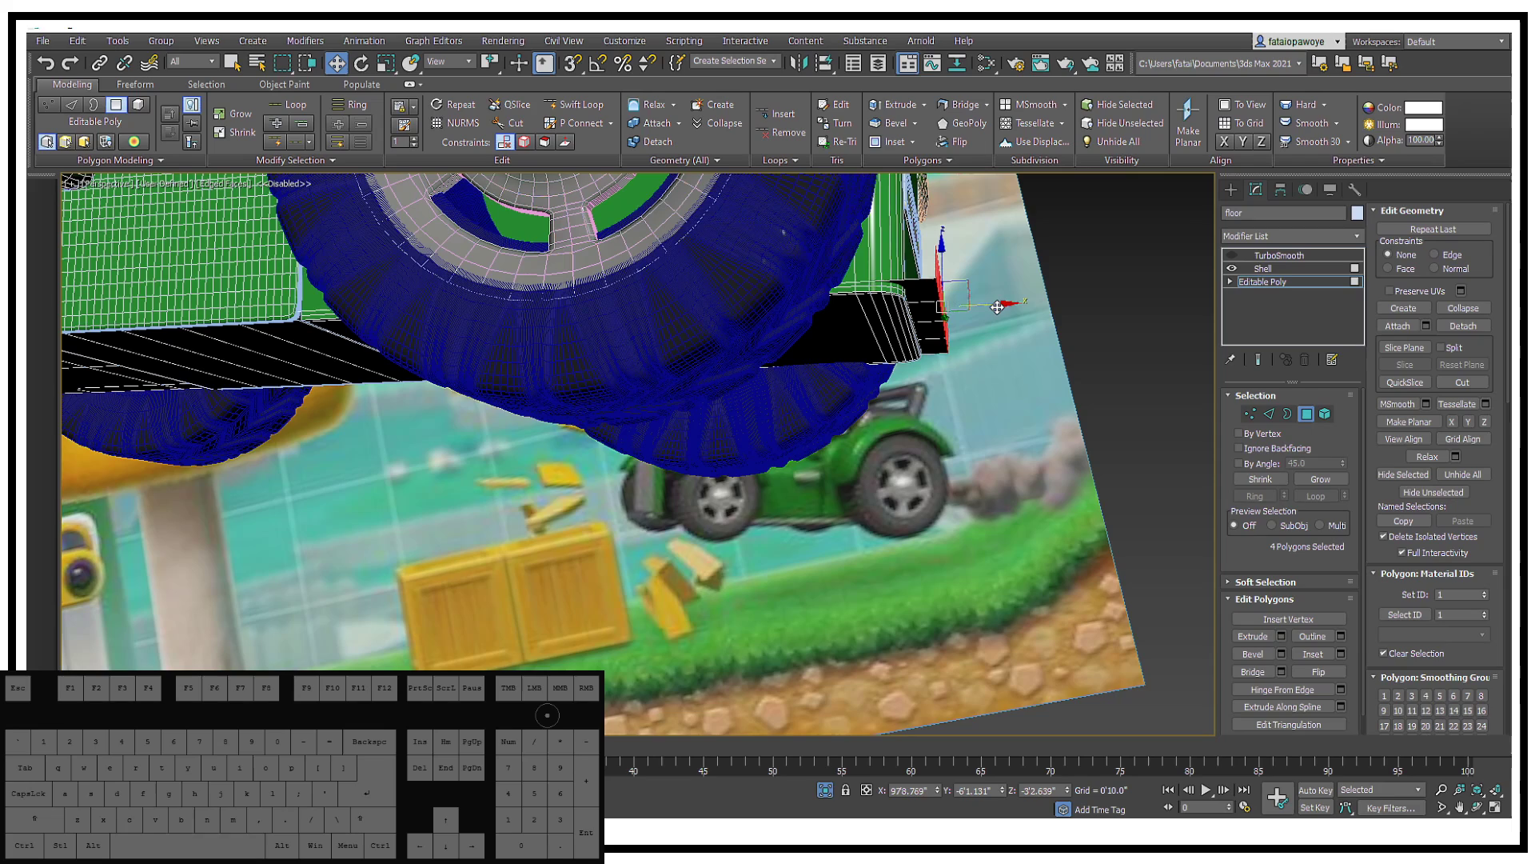
pyautogui.moveTo(997, 307); pyautogui.dragTo(961, 316)
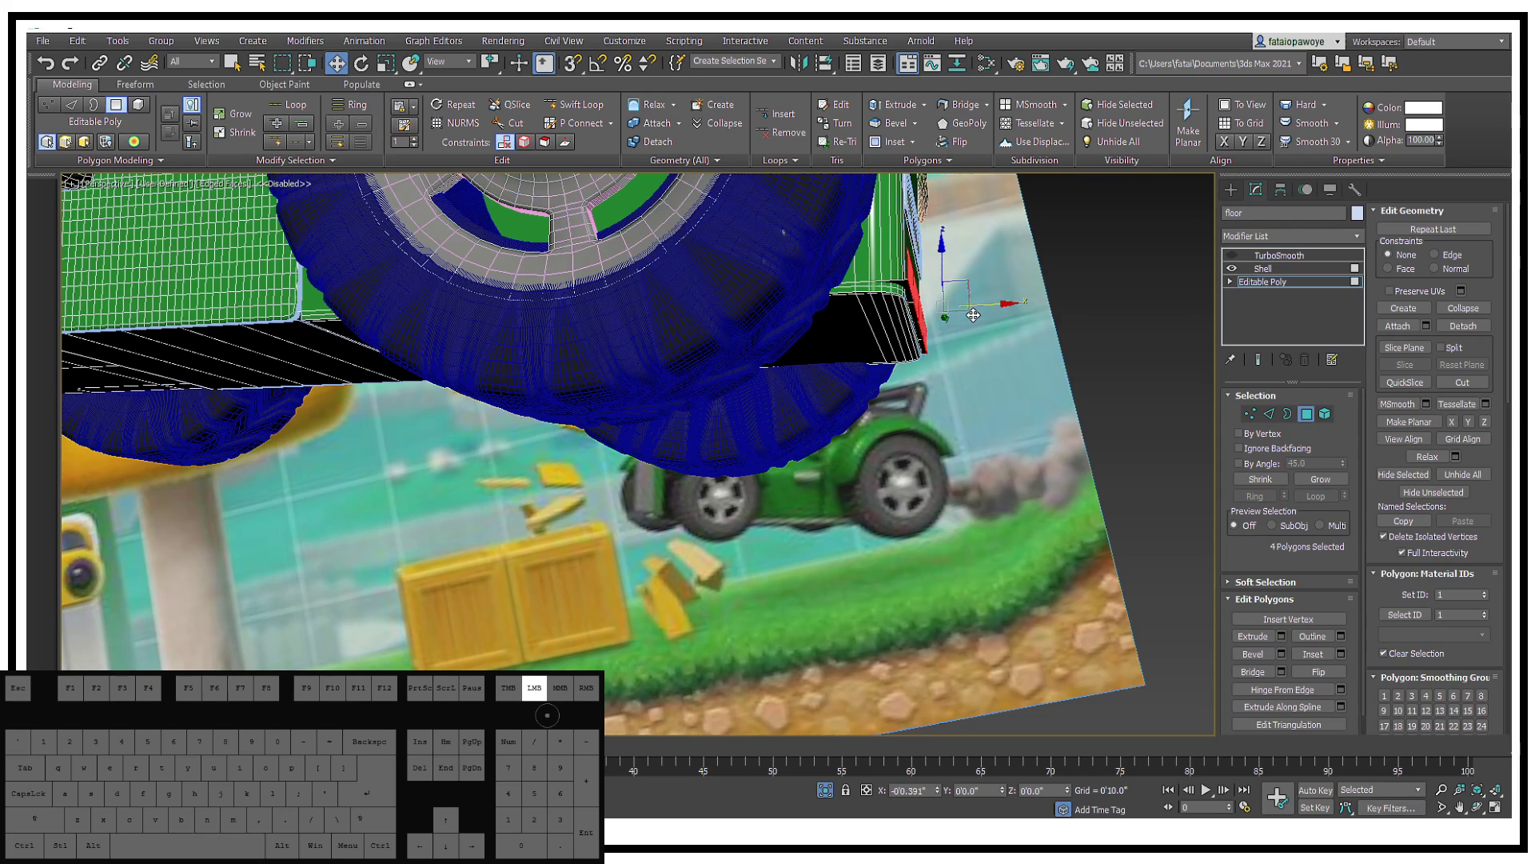
pyautogui.moveTo(972, 318); pyautogui.dragTo(948, 315)
# Step: Turn the floor's TurboSmooth back on
pyautogui.click(1262, 268)
pyautogui.keyDown('alt'); pyautogui.moveTo(1040, 336); pyautogui.dragTo(906, 297, button='middle'); pyautogui.keyUp('alt')
pyautogui.click(1232, 256)
# Step: Chamfer the four edges along the base of the floor's lip by 0'0.11"
pyautogui.click(1263, 281)
pyautogui.click(1270, 415)
pyautogui.rightClick(955, 345)
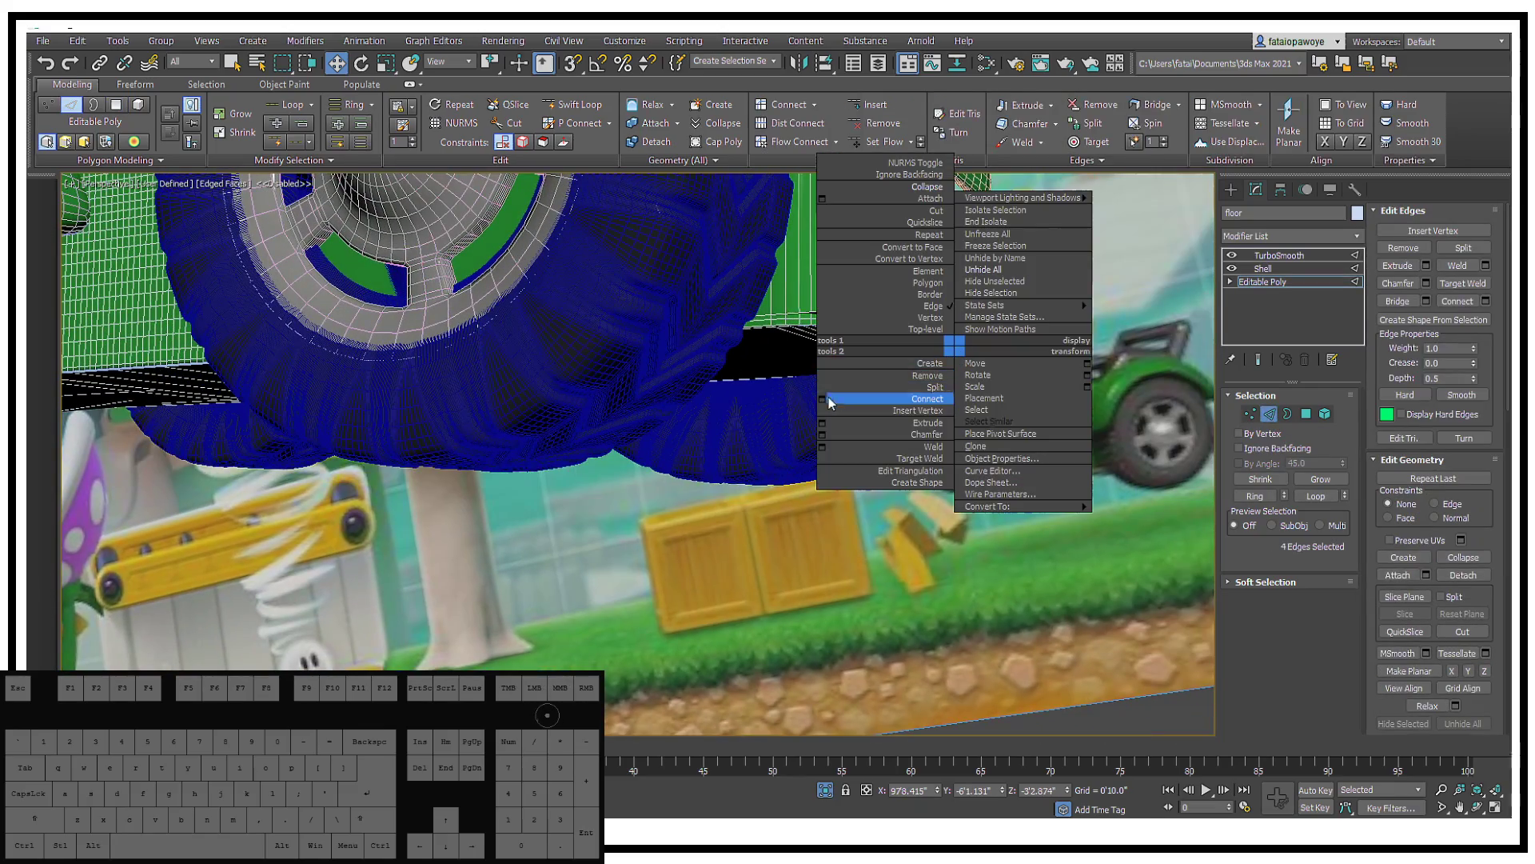
pyautogui.click(822, 435)
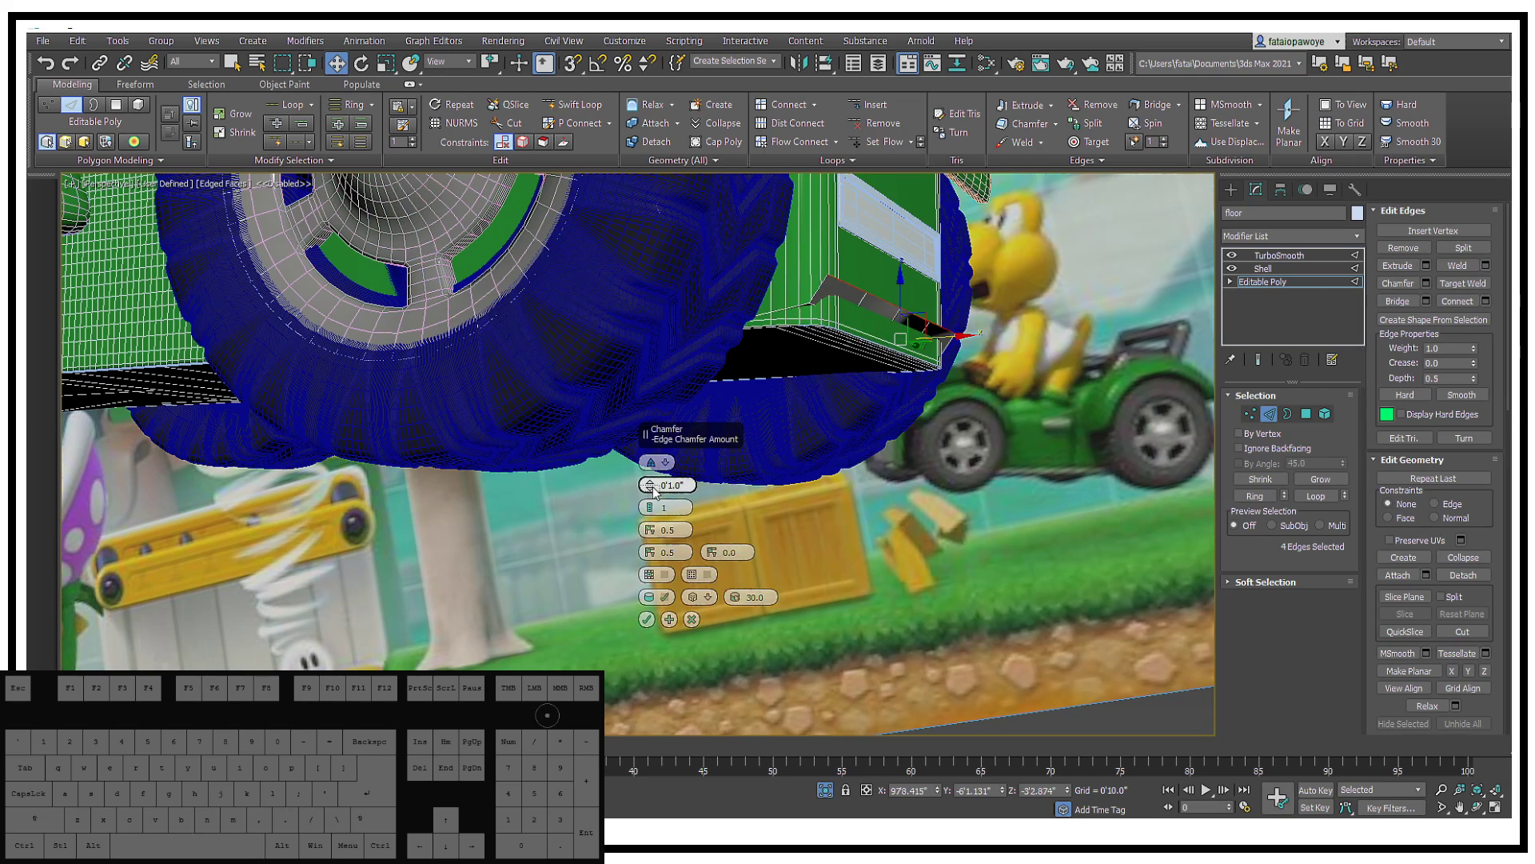
pyautogui.moveTo(653, 491); pyautogui.dragTo(692, 491)
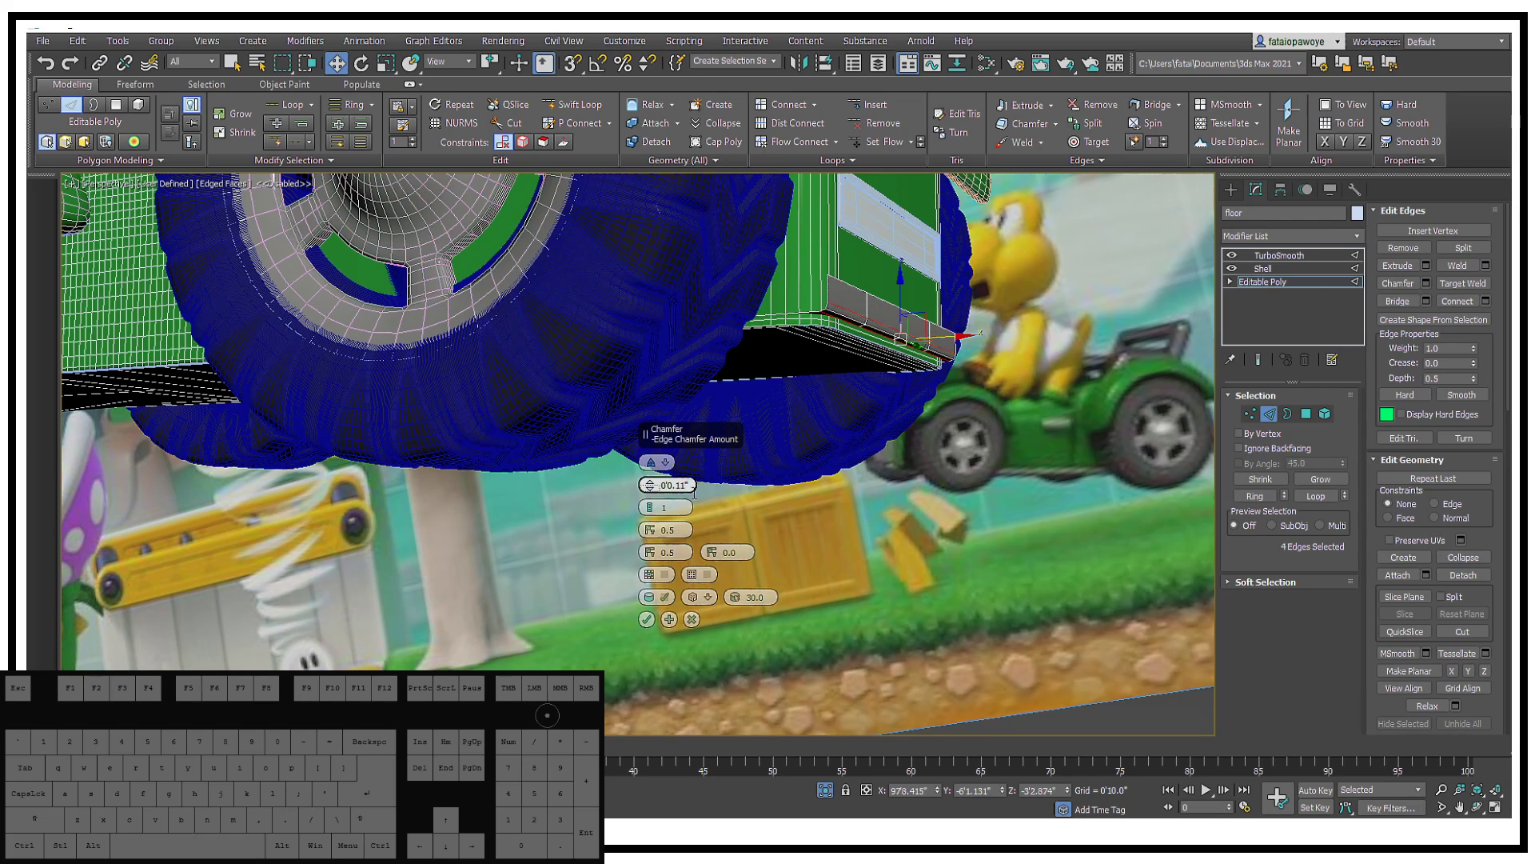
pyautogui.click(646, 619)
pyautogui.moveTo(902, 343); pyautogui.dragTo(857, 349, button='middle')
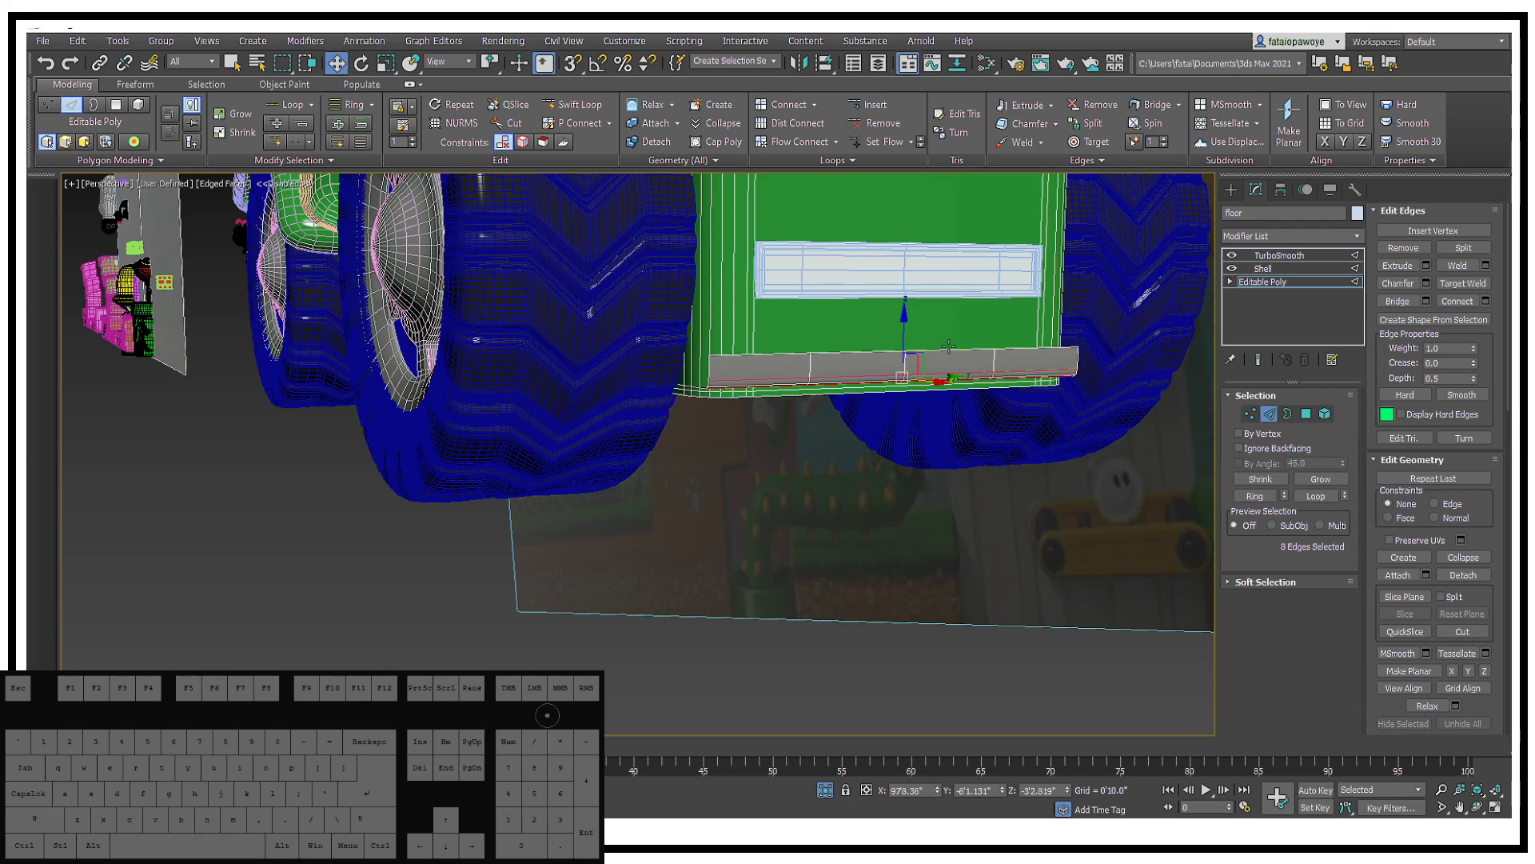
# Step: Raise the lip's three inner top vertices to arch its upper edge and return to the floor's TurboSmooth level
pyautogui.click(1250, 414)
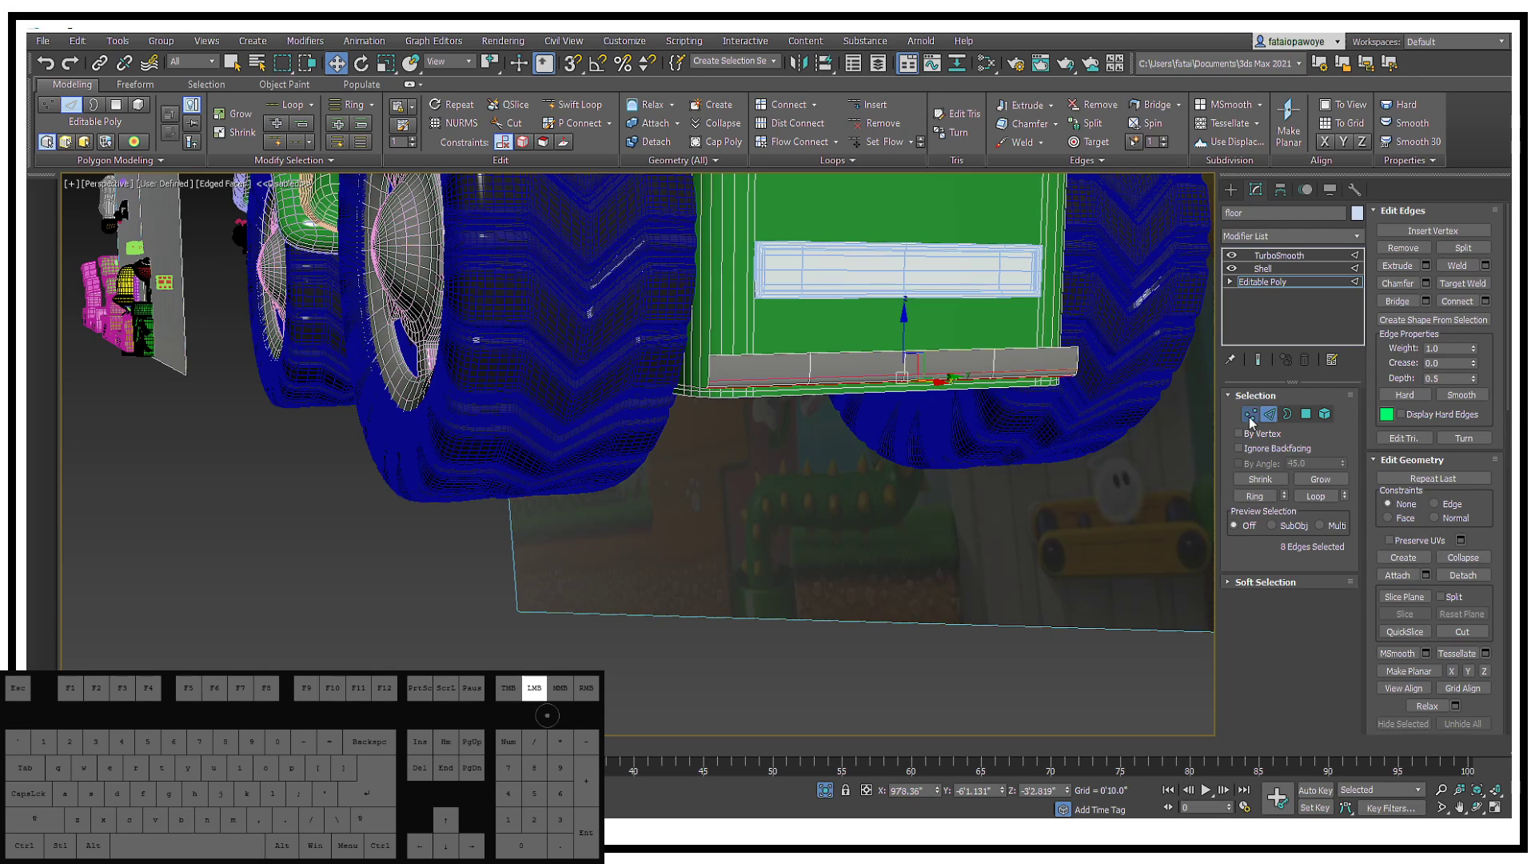
pyautogui.click(808, 351)
pyautogui.keyDown('ctrl'); pyautogui.click(903, 352); pyautogui.keyUp('ctrl')
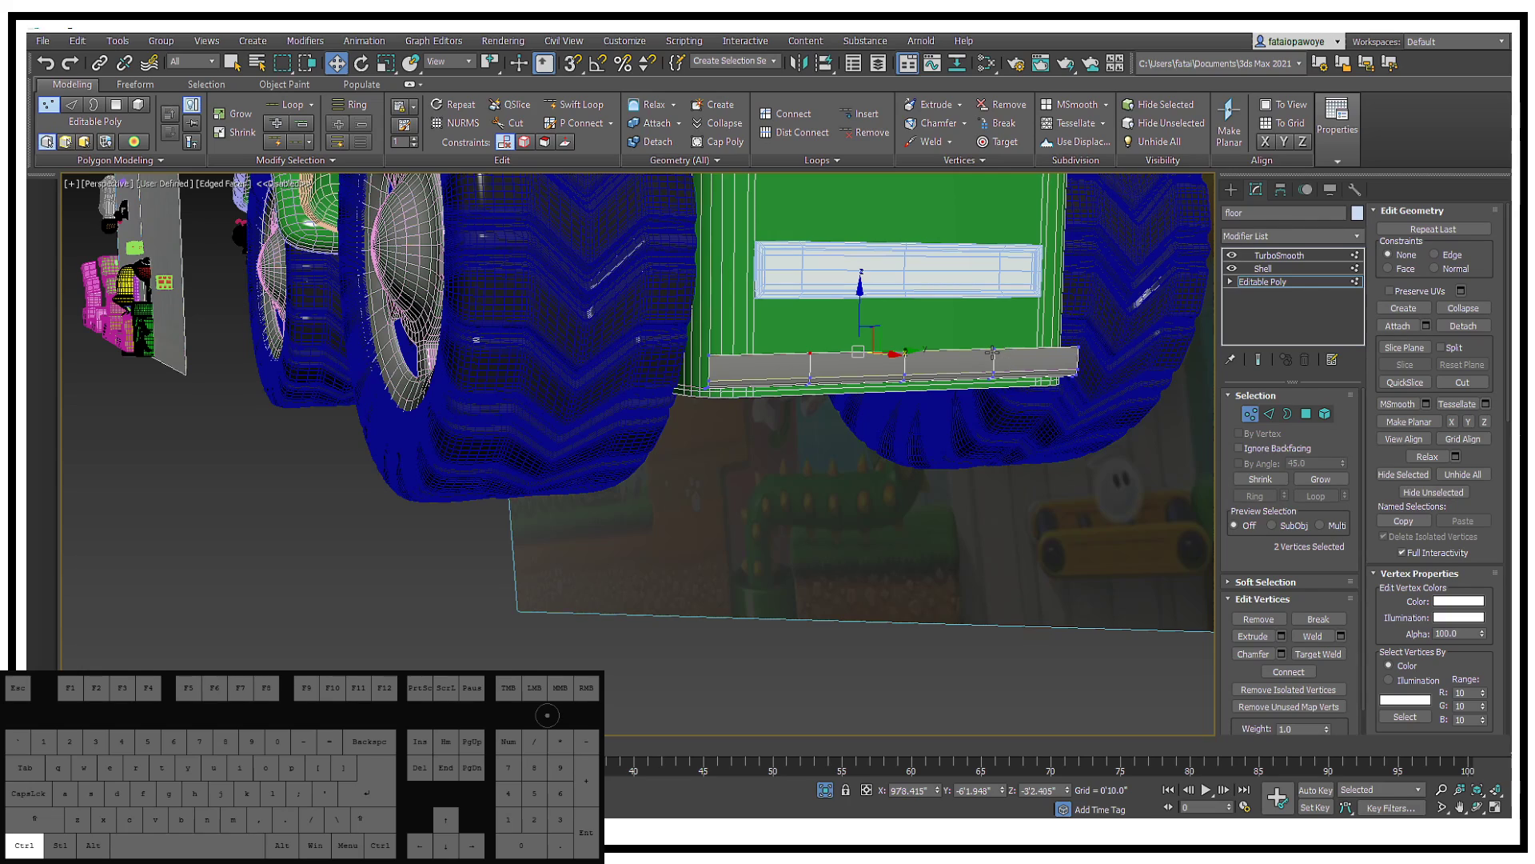
pyautogui.keyDown('ctrl'); pyautogui.click(992, 352); pyautogui.keyUp('ctrl')
pyautogui.moveTo(905, 310); pyautogui.dragTo(914, 270)
pyautogui.keyDown('alt'); pyautogui.moveTo(913, 270); pyautogui.dragTo(985, 480, button='middle'); pyautogui.keyUp('alt')
pyautogui.click(1268, 258)
# Step: Clear the selection and examine the whole kart with plain shading and no edged faces
pyautogui.scroll(-8, 1014, 368)
pyautogui.scroll(5, 994, 376)
pyautogui.scroll(-6, 984, 481)
pyautogui.scroll(4, 985, 480)
pyautogui.scroll(4, 984, 481)
pyautogui.click(1033, 561)
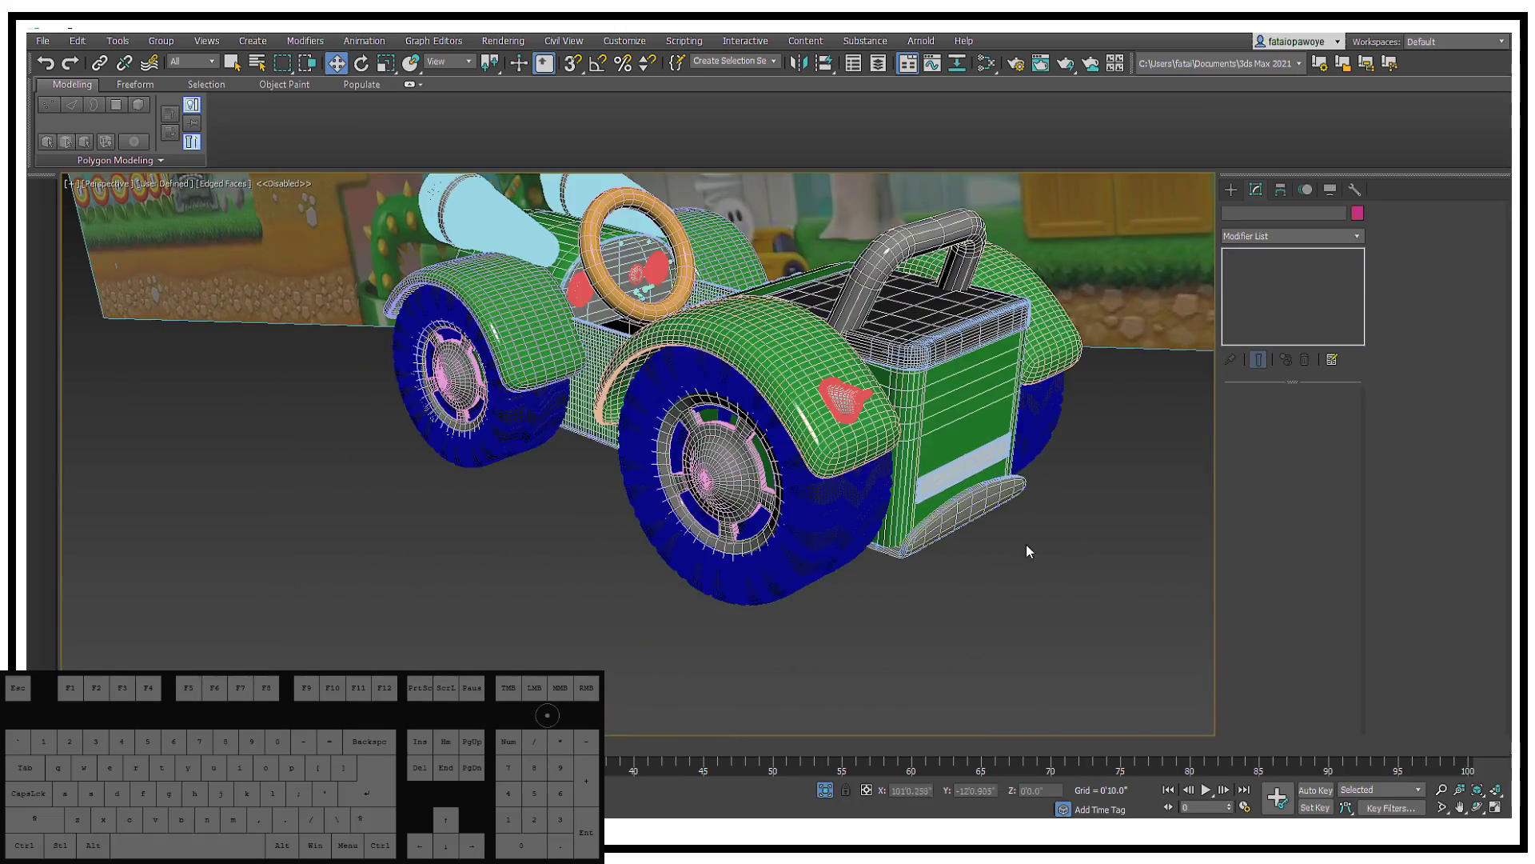
pyautogui.keyDown('alt'); pyautogui.moveTo(1025, 543); pyautogui.dragTo(1028, 542, button='middle'); pyautogui.keyUp('alt')
pyautogui.press('F3')
pyautogui.press('F3')
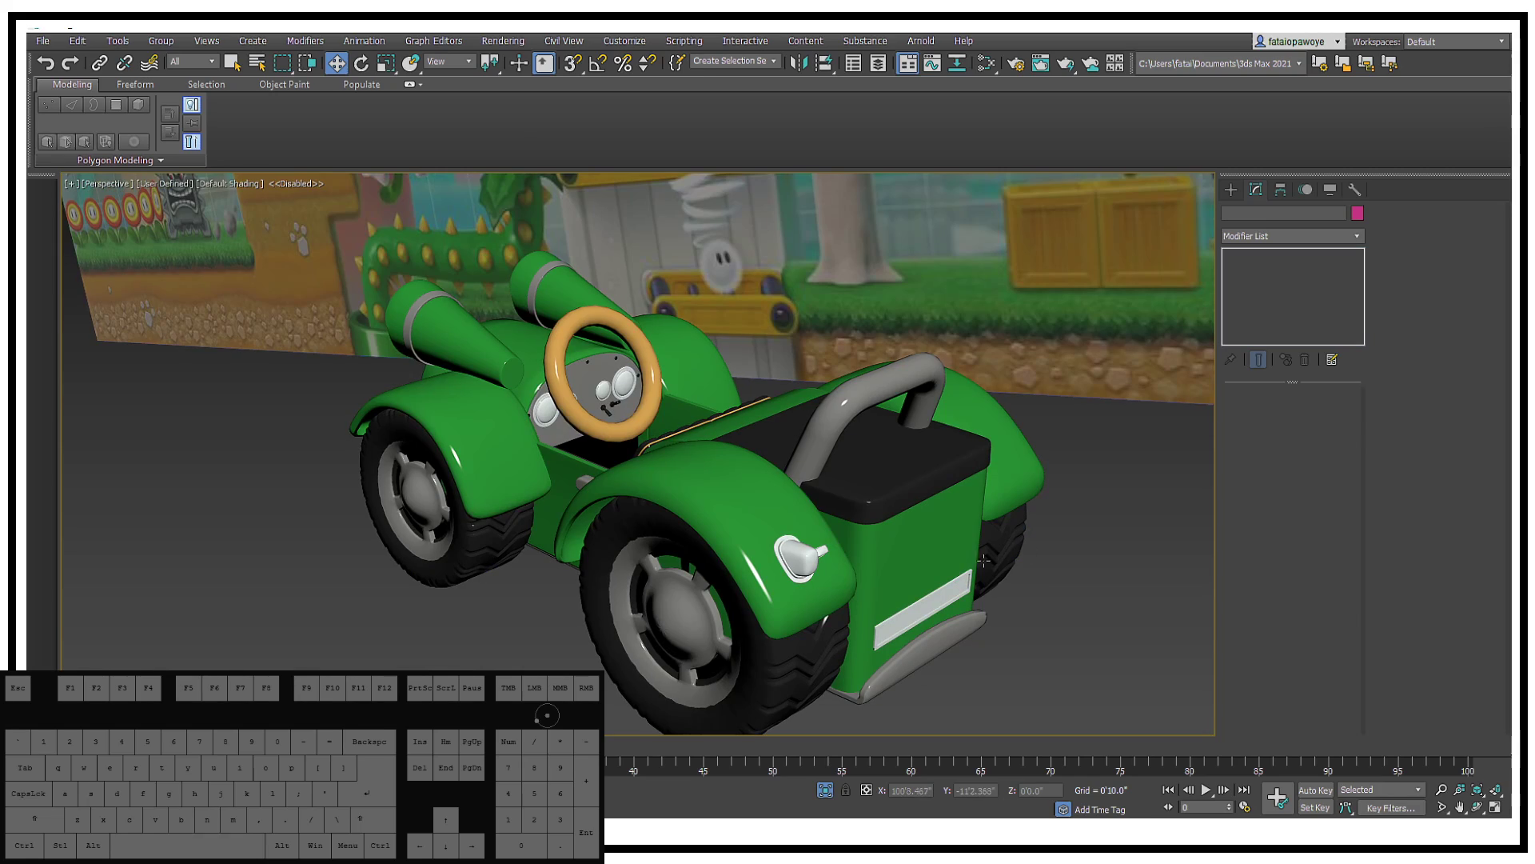
pyautogui.click(906, 555)
pyautogui.keyDown('alt'); pyautogui.moveTo(906, 555); pyautogui.dragTo(660, 586, button='middle'); pyautogui.keyUp('alt')
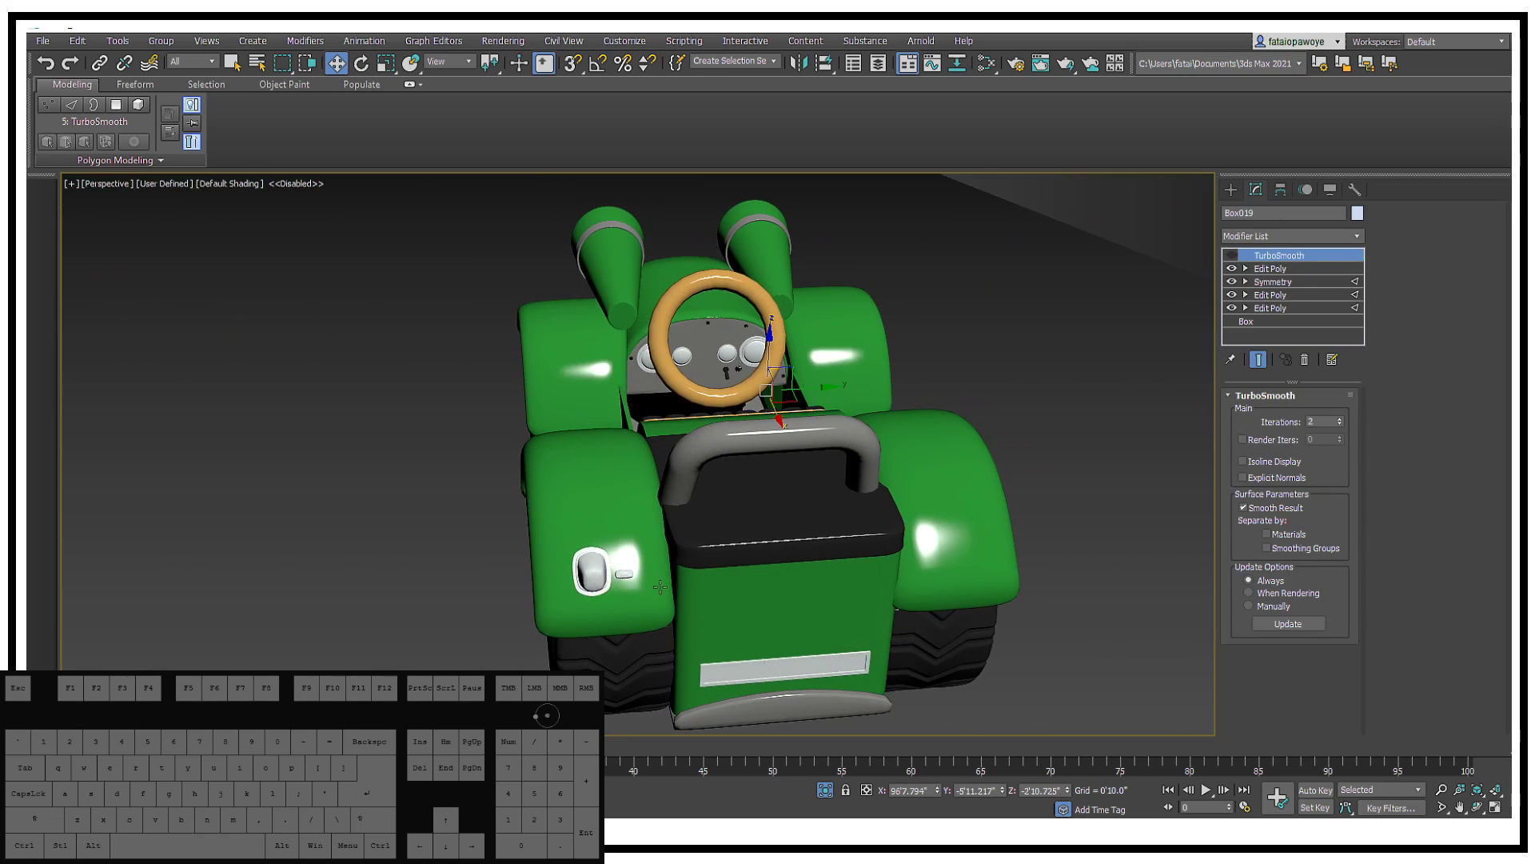
pyautogui.click(627, 574)
pyautogui.keyDown('ctrl'); pyautogui.click(594, 570); pyautogui.keyUp('ctrl')
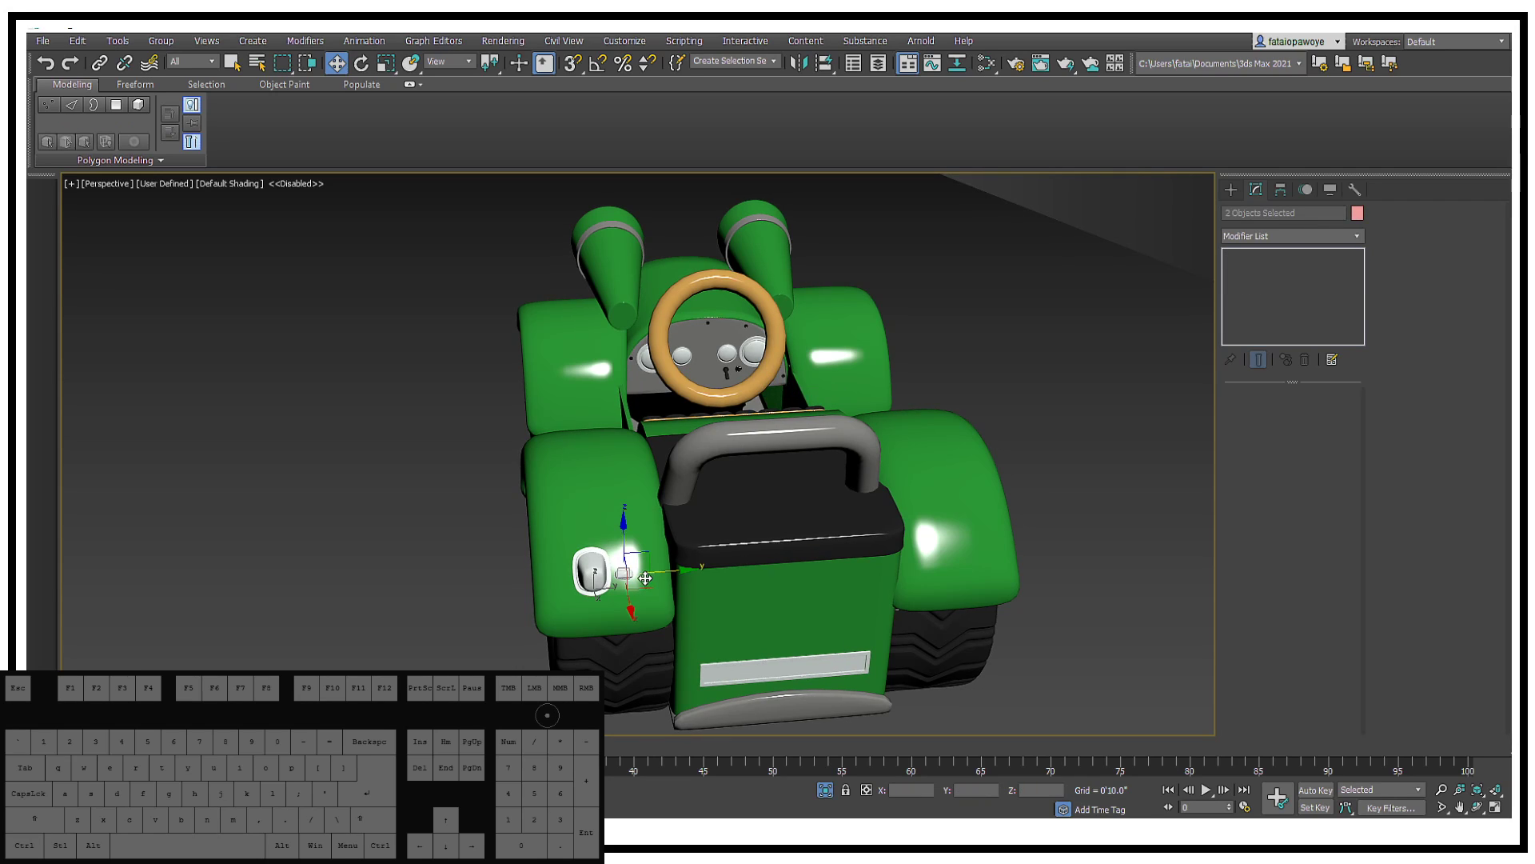
pyautogui.keyDown('shift'); pyautogui.moveTo(686, 574); pyautogui.dragTo(703, 573); pyautogui.keyUp('shift')
pyautogui.click(827, 495)
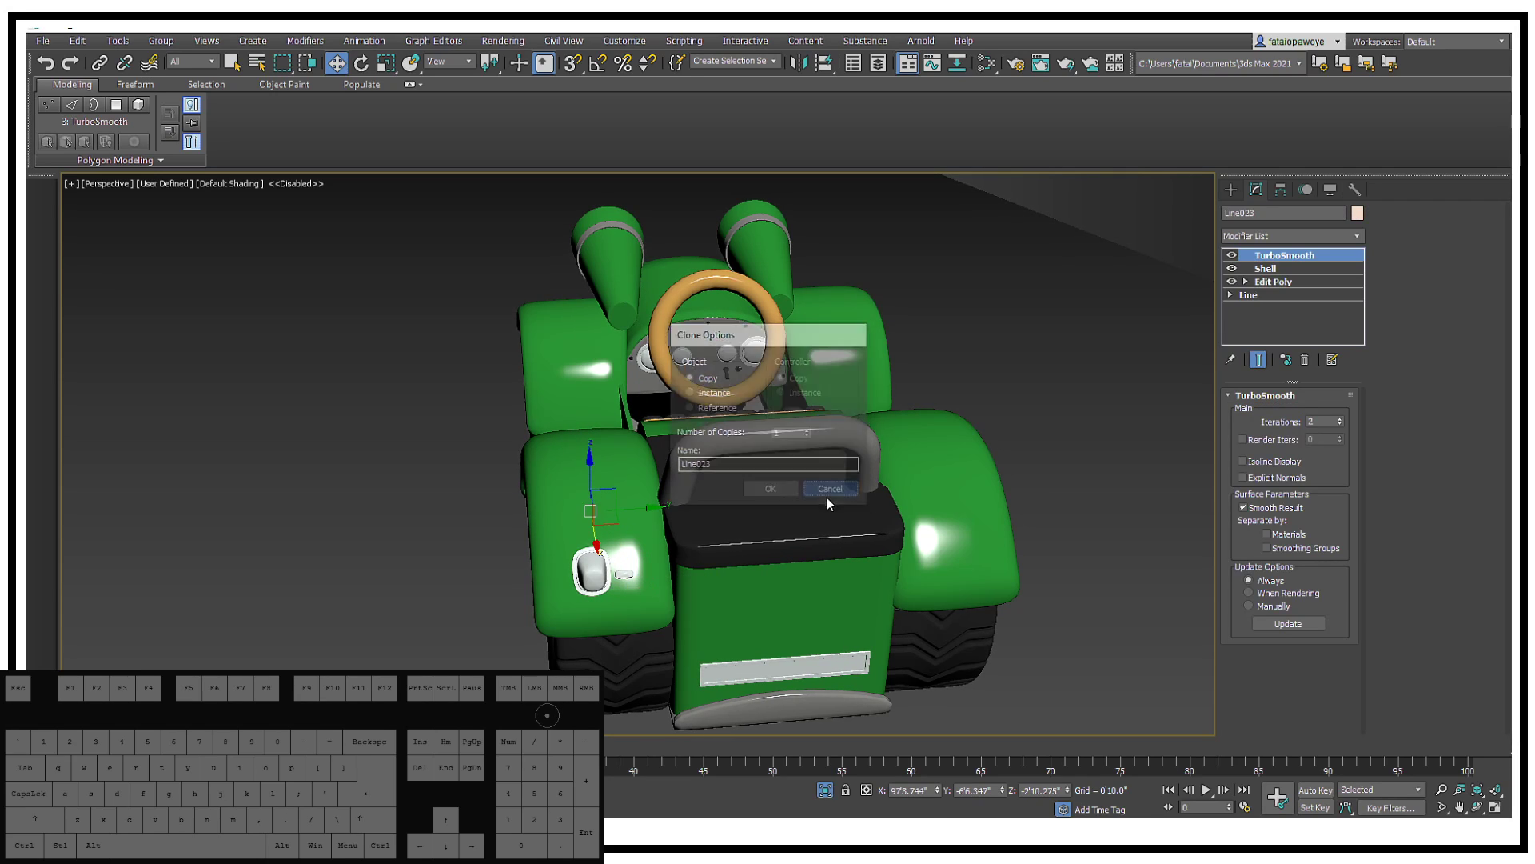
# Step: Clone both parts of the white rear lamp as a copy onto the opposite rear fender
pyautogui.keyDown('ctrl'); pyautogui.click(601, 576); pyautogui.keyUp('ctrl')
pyautogui.keyDown('alt'); pyautogui.moveTo(600, 575); pyautogui.dragTo(591, 607, button='middle'); pyautogui.keyUp('alt')
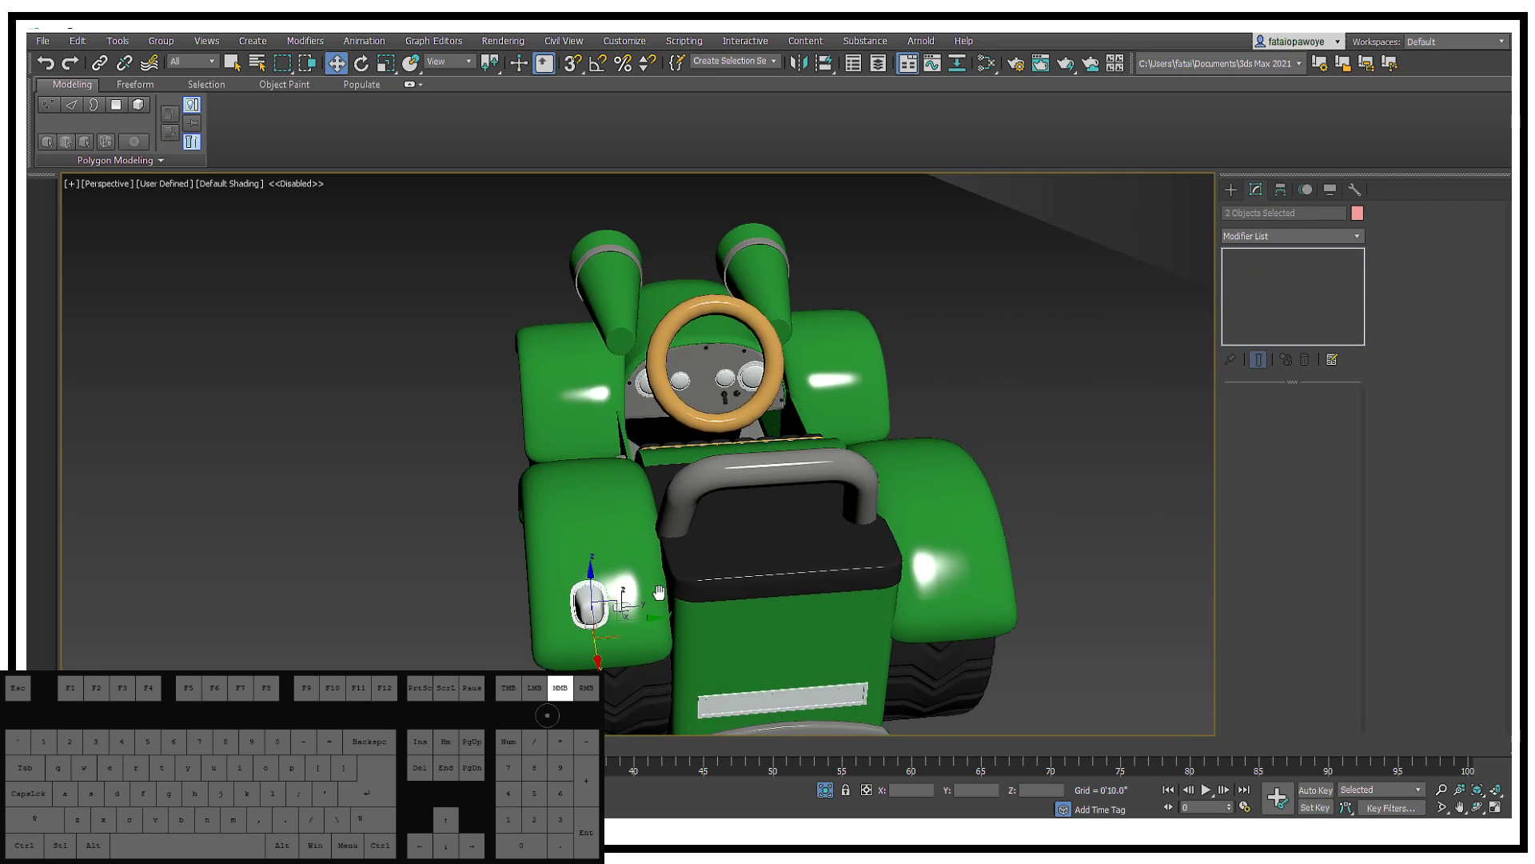
pyautogui.press('F3')
pyautogui.keyDown('shift'); pyautogui.moveTo(605, 611); pyautogui.dragTo(969, 584); pyautogui.keyUp('shift')
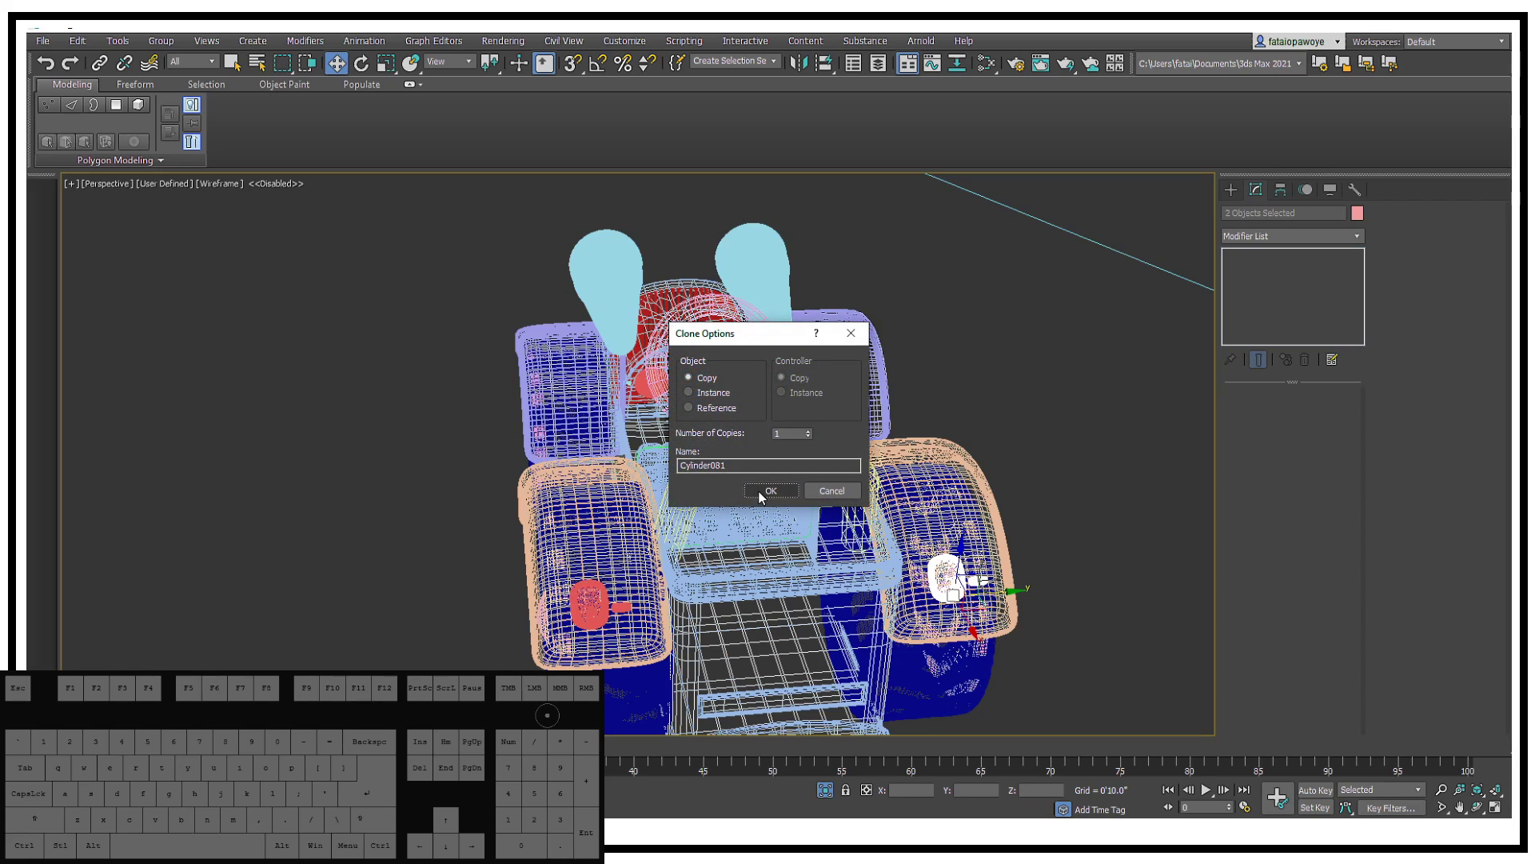
pyautogui.click(769, 489)
pyautogui.moveTo(959, 559); pyautogui.dragTo(968, 596, button='middle')
pyautogui.press('F3')
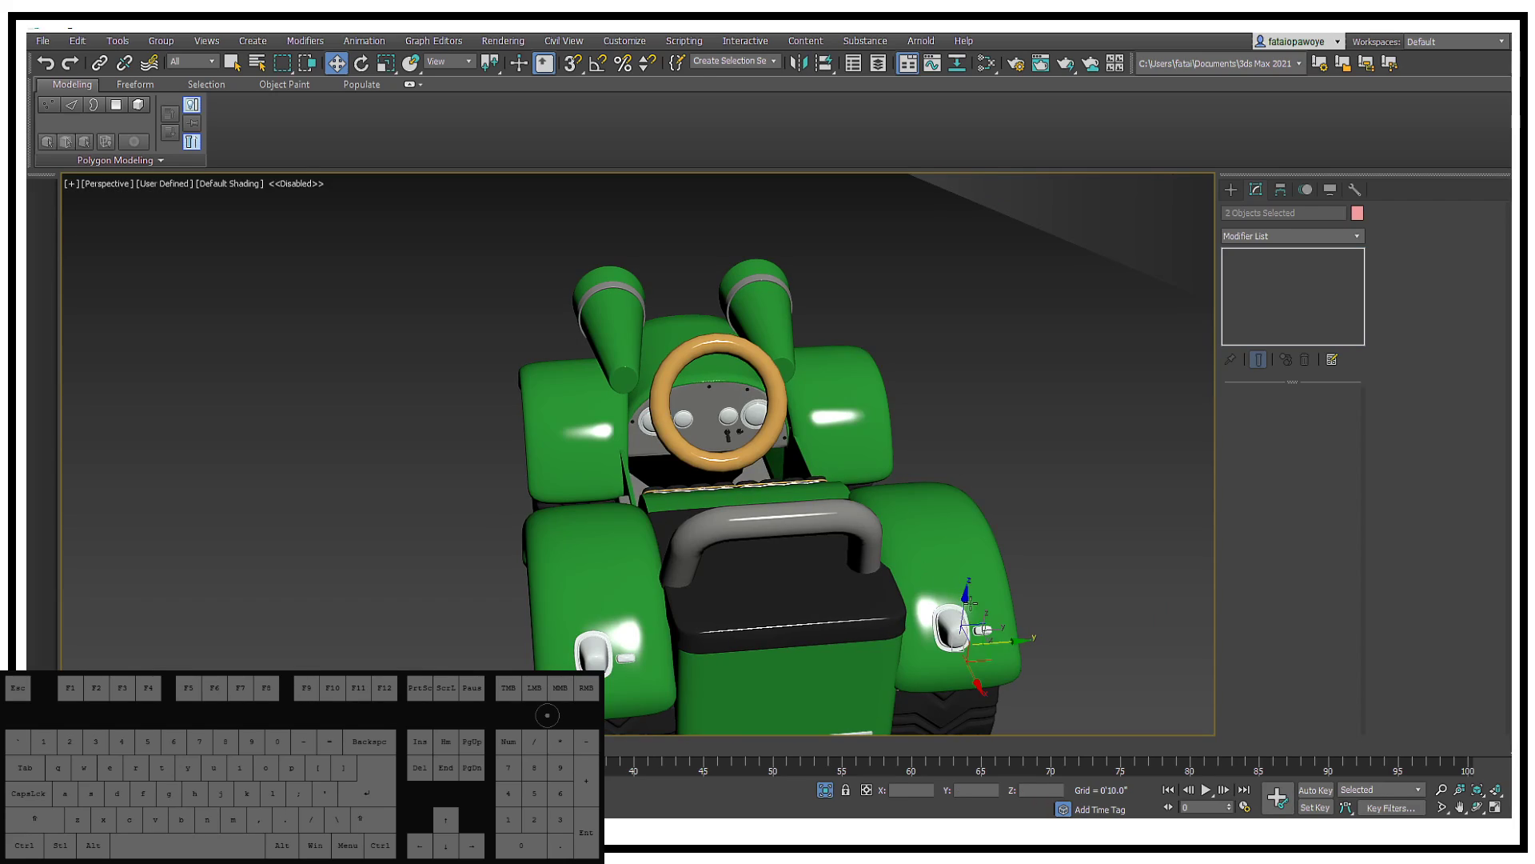
# Step: Adjust the position of the copied lamp parts so they sit on the opposite rear fender
pyautogui.moveTo(1000, 641)
pyautogui.mouseDown()
pyautogui.moveTo(1026, 629)
pyautogui.moveTo(975, 668)
pyautogui.mouseUp()
pyautogui.click(1019, 624)
pyautogui.click(1012, 628)
pyautogui.keyDown('alt'); pyautogui.moveTo(975, 668); pyautogui.dragTo(956, 595, button='middle'); pyautogui.keyUp('alt')
pyautogui.scroll(4, 952, 592)
pyautogui.moveTo(950, 590); pyautogui.dragTo(955, 455, button='middle')
pyautogui.scroll(-10, 994, 545)
pyautogui.scroll(5, 920, 573)
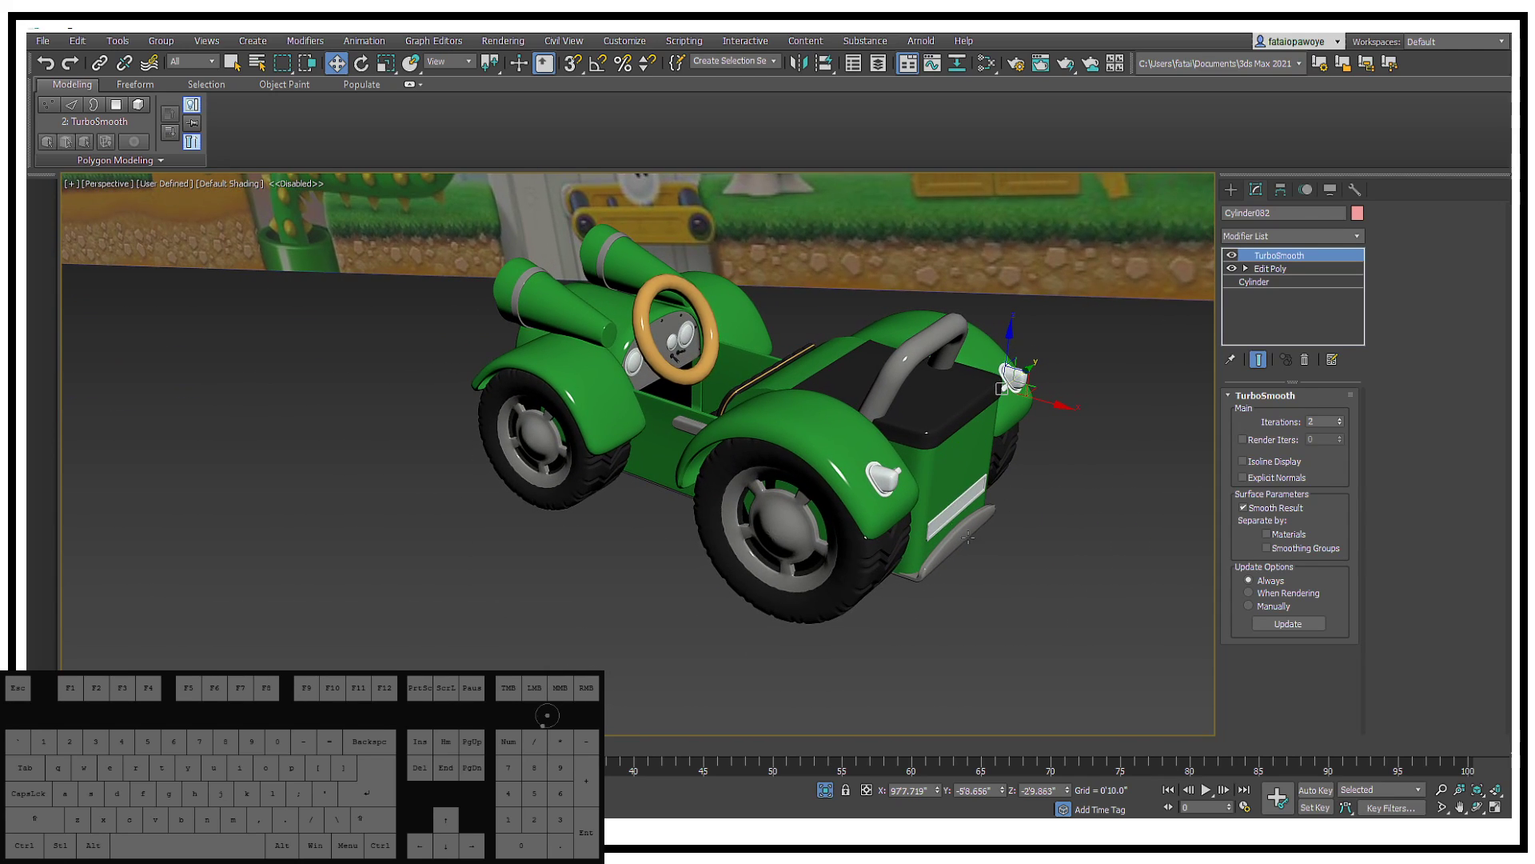
# Step: Select the whole kart, compare it with the reference picture in Front and Perspective views, and clear the selection
pyautogui.click(945, 516)
pyautogui.keyDown('alt'); pyautogui.moveTo(991, 467); pyautogui.dragTo(1078, 622, button='middle'); pyautogui.keyUp('alt')
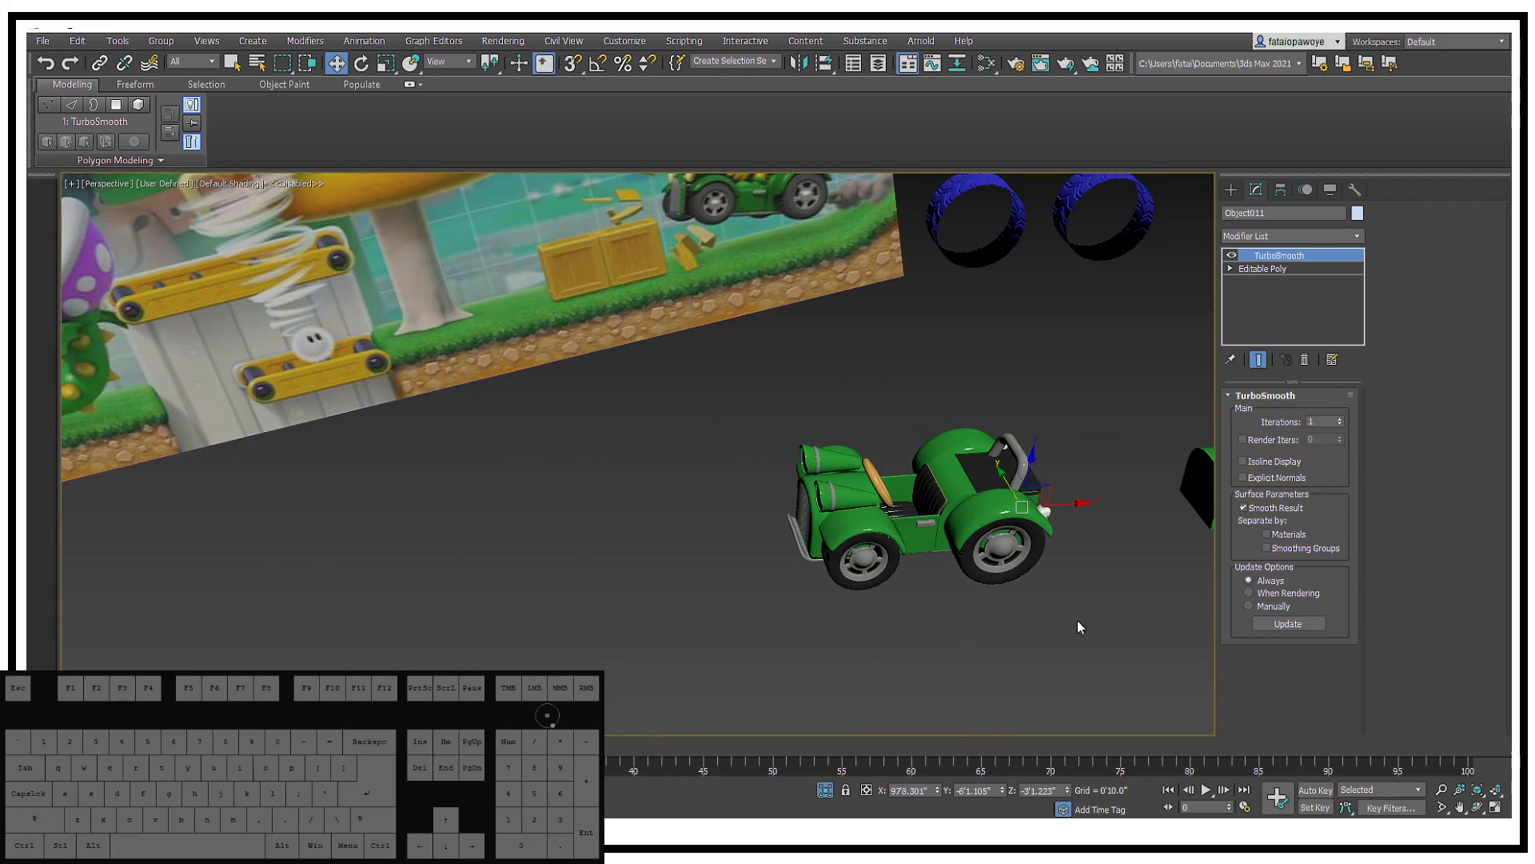
pyautogui.moveTo(693, 420); pyautogui.dragTo(698, 416)
pyautogui.keyDown('alt'); pyautogui.moveTo(698, 416); pyautogui.dragTo(877, 491, button='middle'); pyautogui.keyUp('alt')
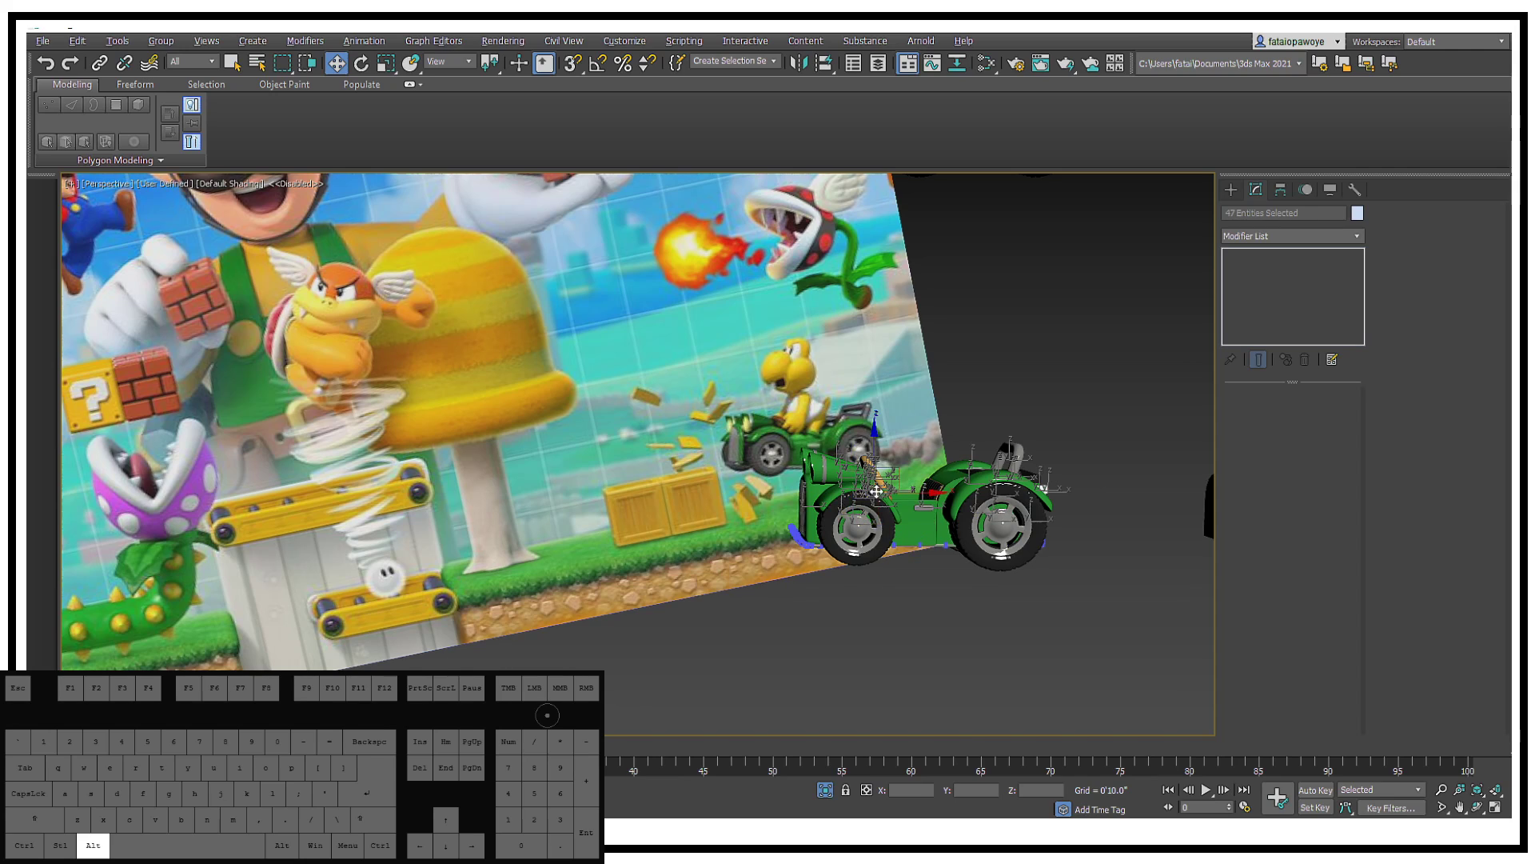
pyautogui.press('f')
pyautogui.scroll(-2, 888, 456)
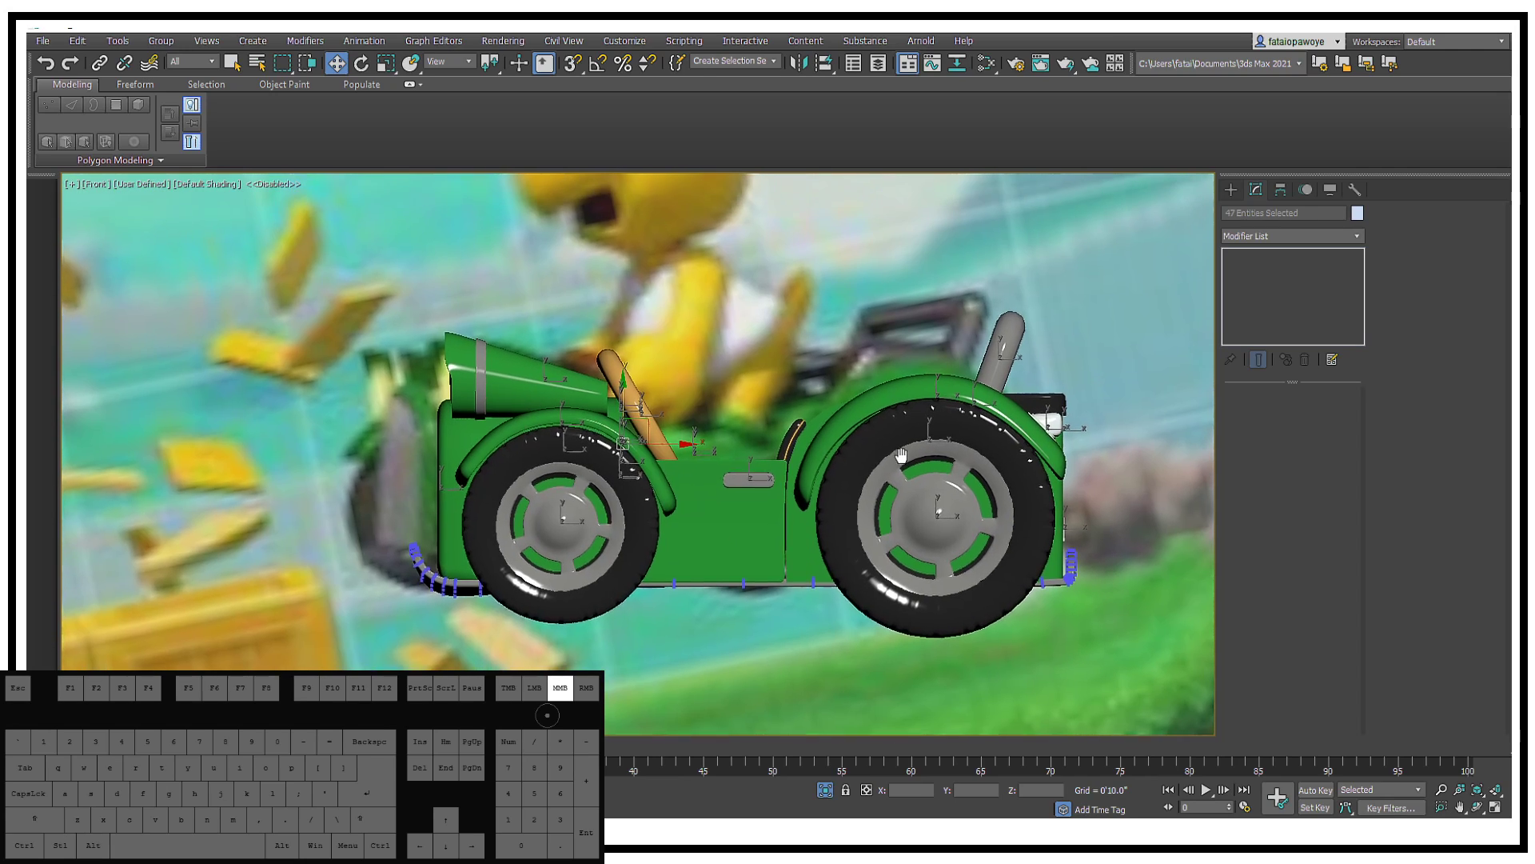
pyautogui.keyDown('alt'); pyautogui.moveTo(870, 418); pyautogui.dragTo(833, 445, button='middle'); pyautogui.keyUp('alt')
pyautogui.press('p')
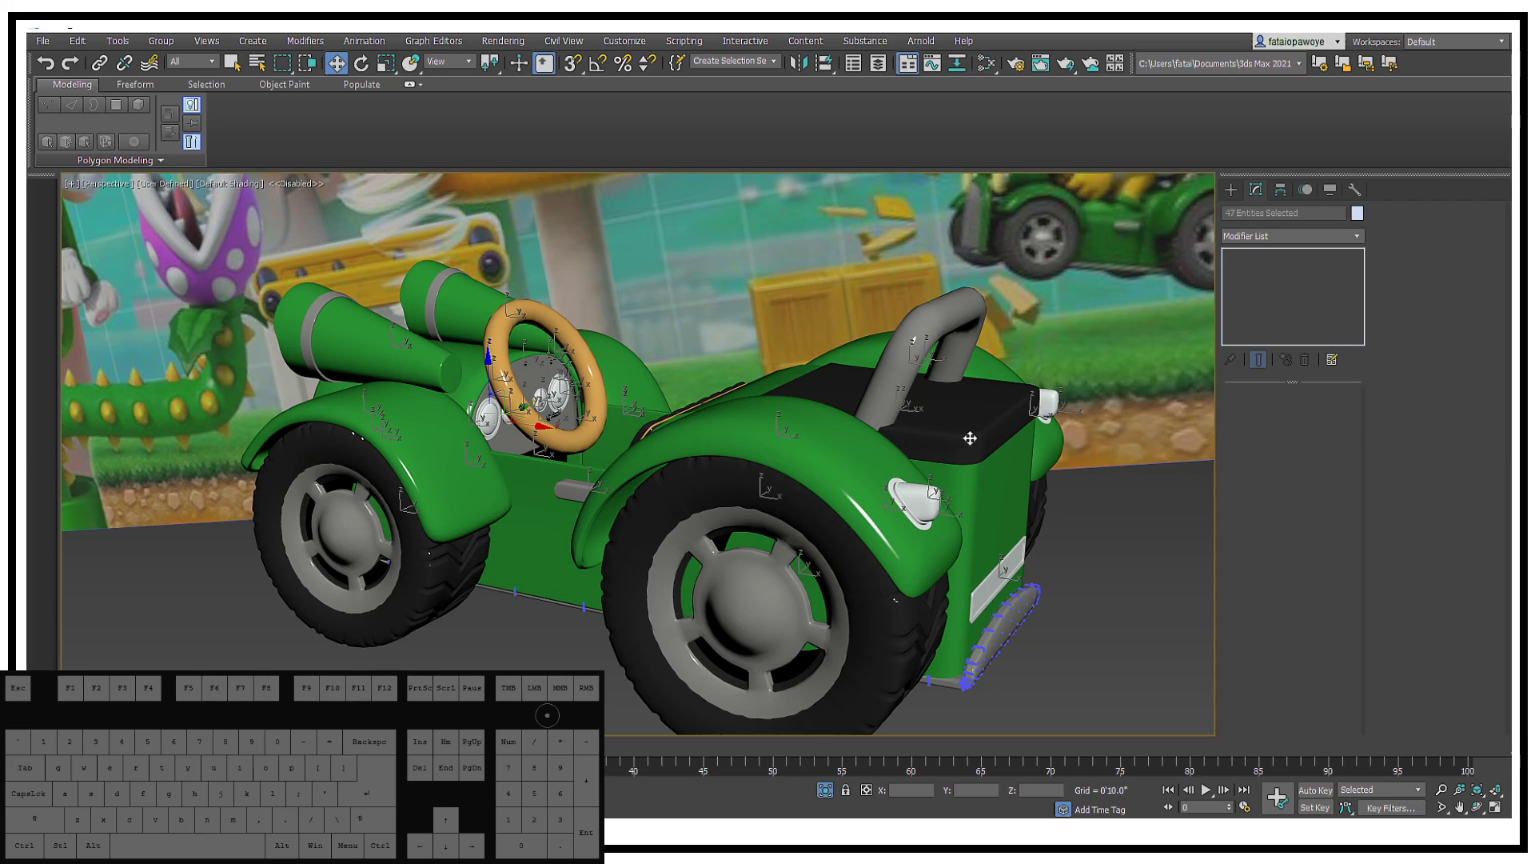
pyautogui.keyDown('alt'); pyautogui.moveTo(911, 448); pyautogui.dragTo(980, 389, button='middle'); pyautogui.keyUp('alt')
pyautogui.click(1056, 400)
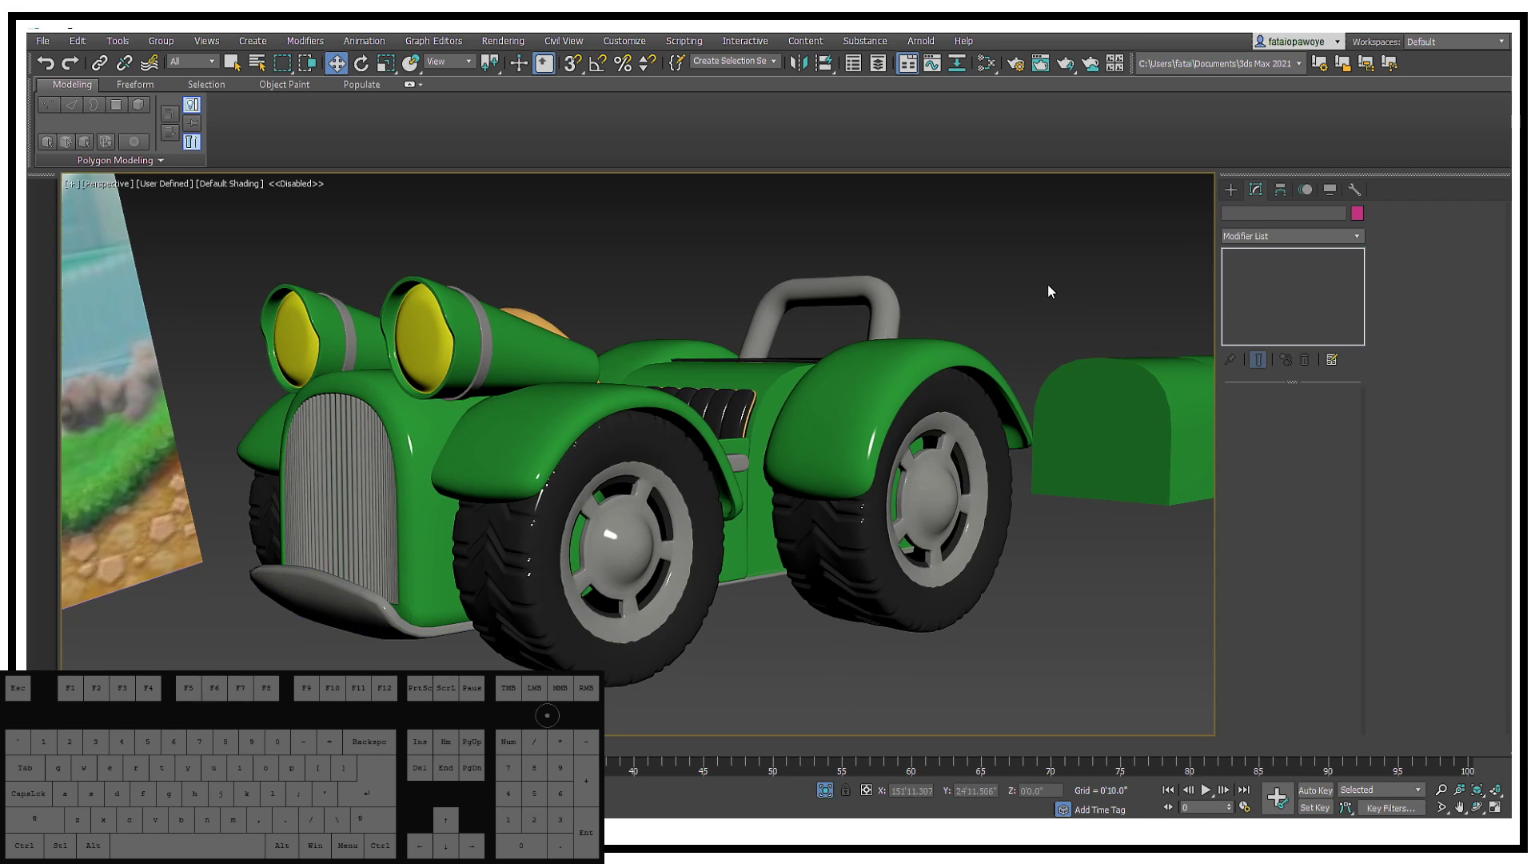
# Step: Select the leftover green box shape beyond the back of the kart and delete it
pyautogui.scroll(3, 1047, 283)
pyautogui.rightClick(1028, 424)
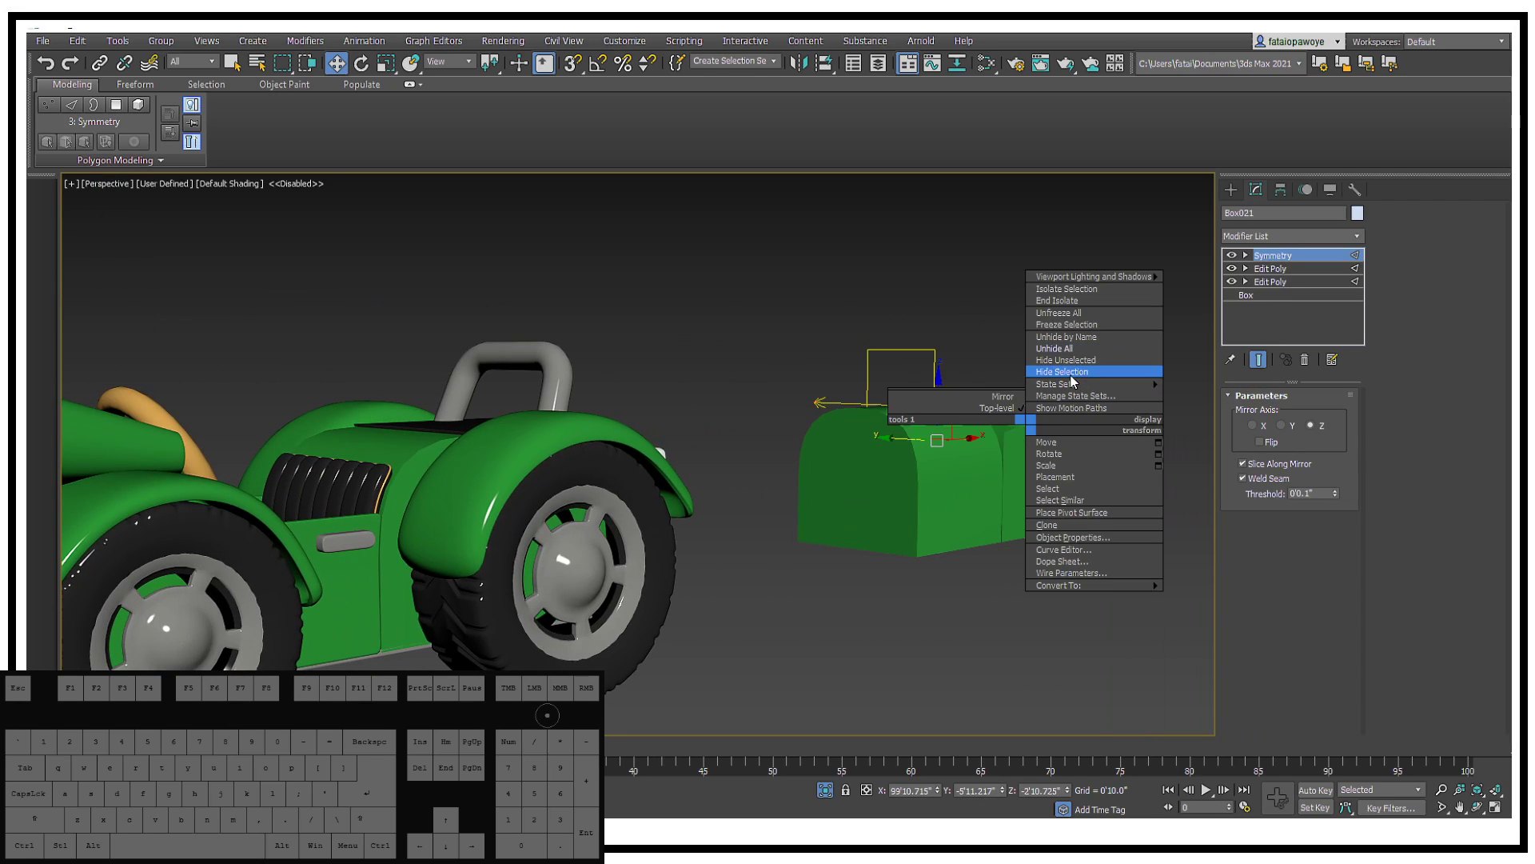
pyautogui.moveTo(1087, 276)
pyautogui.click(962, 249)
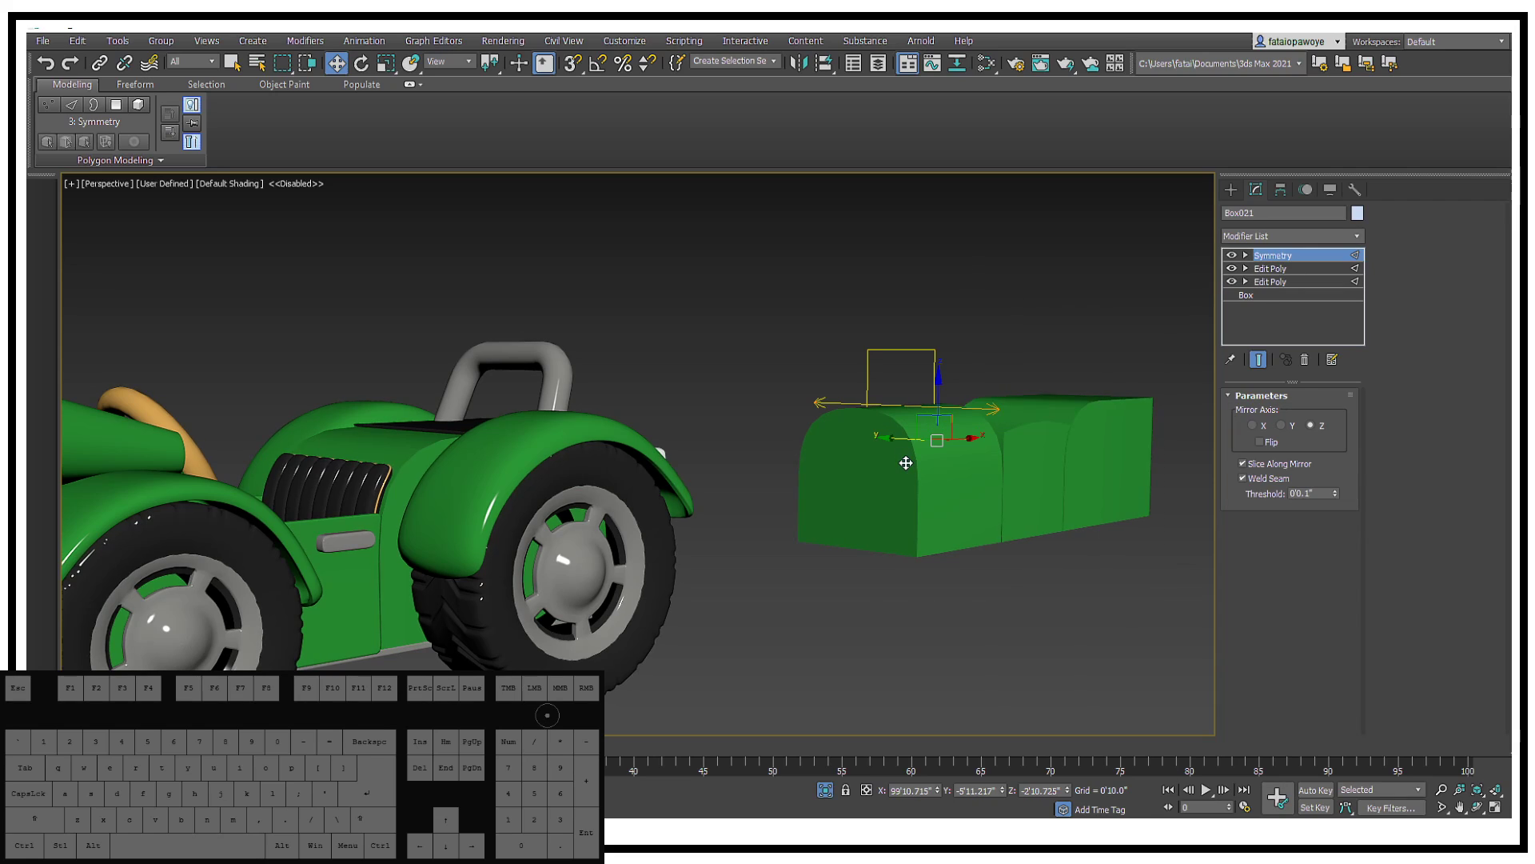
pyautogui.press('Delete')
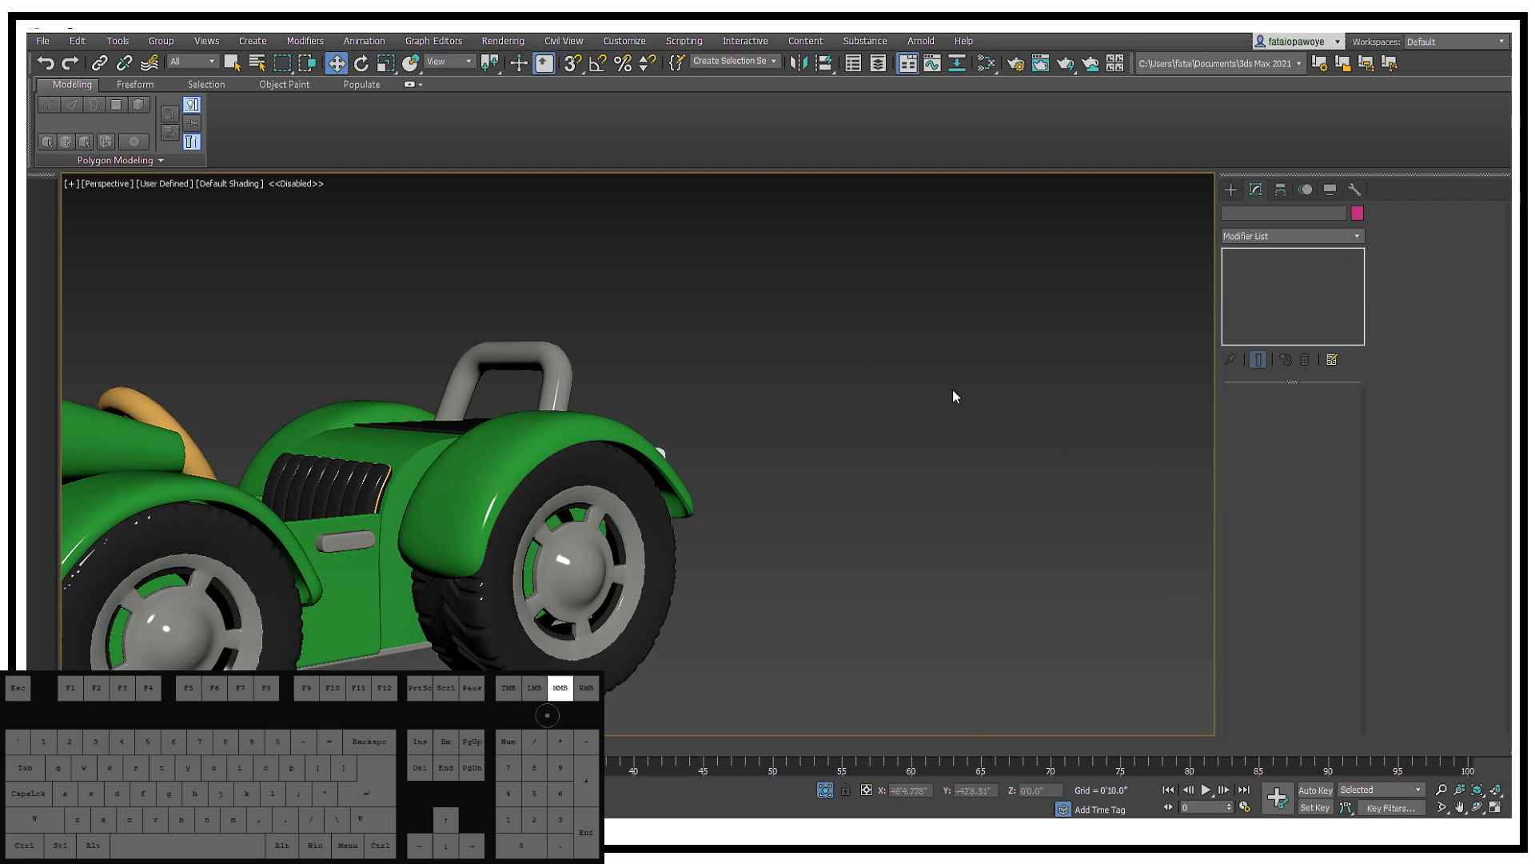
# Step: Select the two spare tyre objects floating above the kart and delete them
pyautogui.scroll(-10, 955, 372)
pyautogui.moveTo(996, 334); pyautogui.dragTo(898, 271)
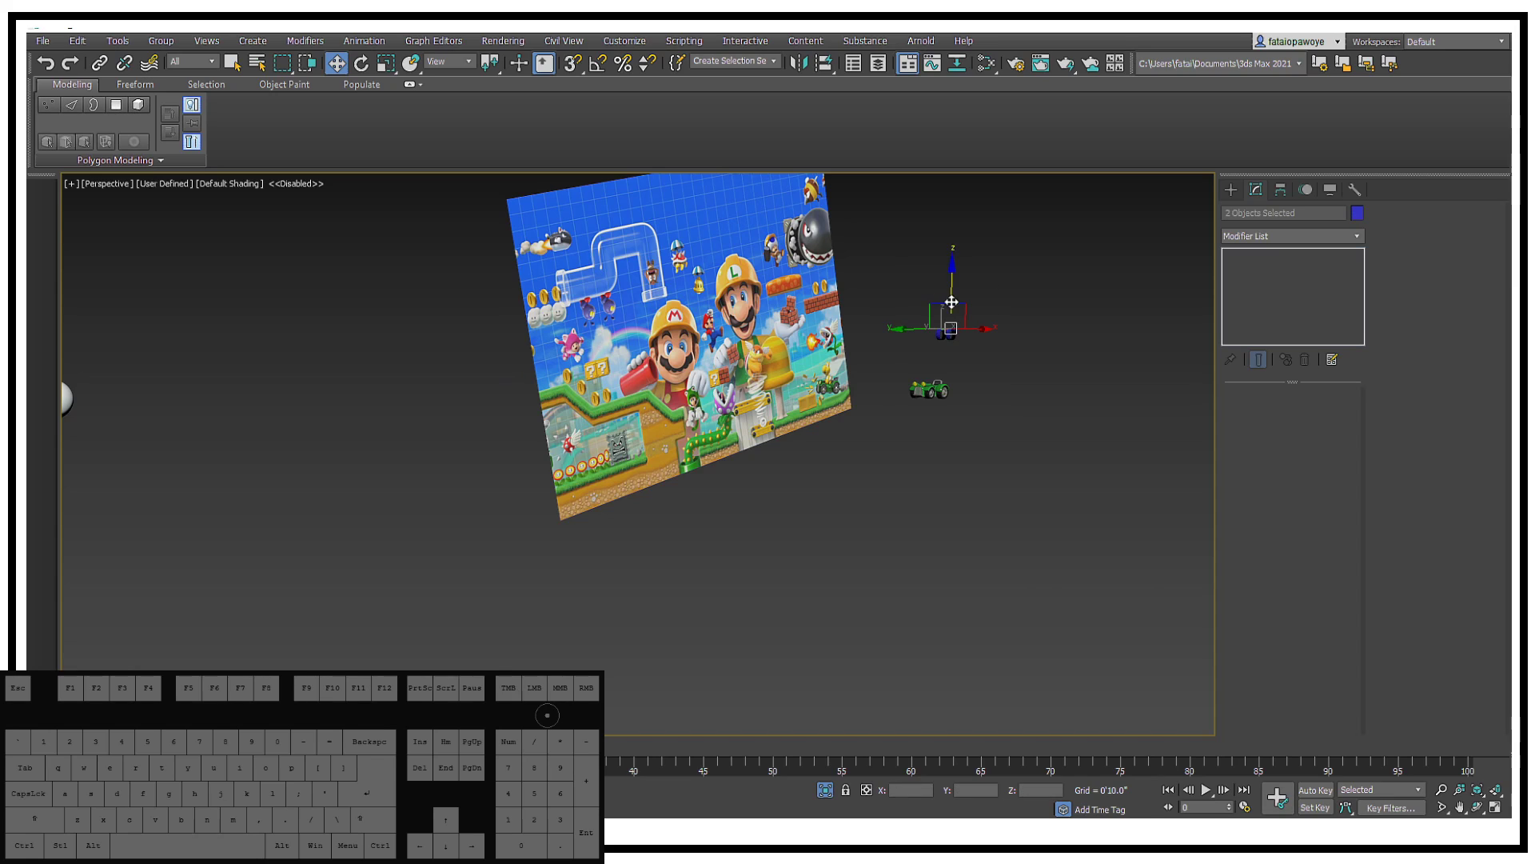
pyautogui.moveTo(953, 301); pyautogui.dragTo(881, 454, button='middle')
pyautogui.press('Delete')
pyautogui.scroll(10, 924, 410)
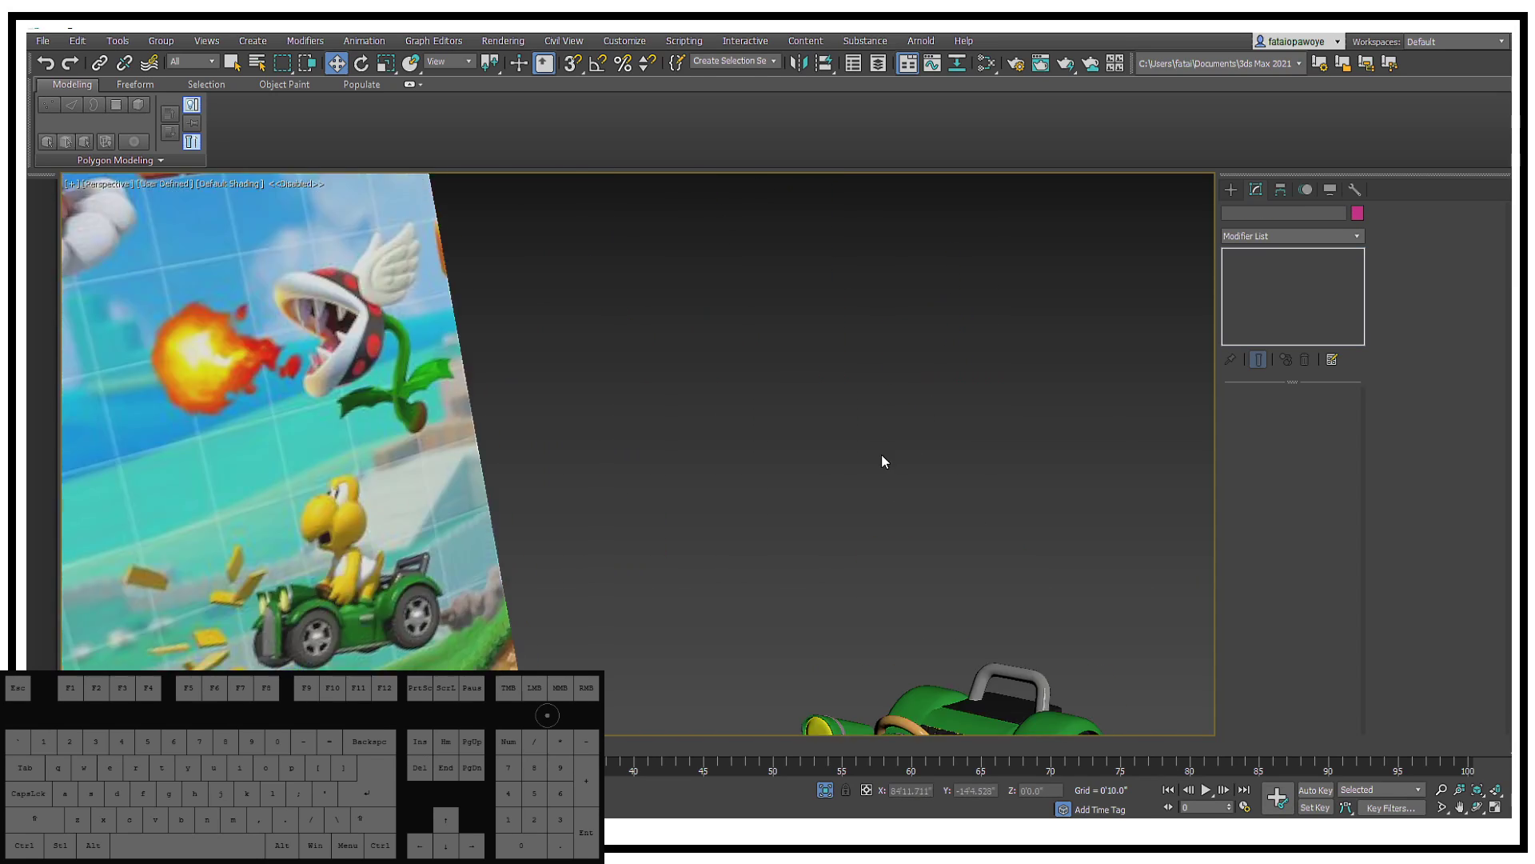
# Step: Hide the reference picture plane so only the kart remains in the scene
pyautogui.scroll(-5, 881, 455)
pyautogui.click(676, 459)
pyautogui.rightClick(678, 459)
pyautogui.click(727, 407)
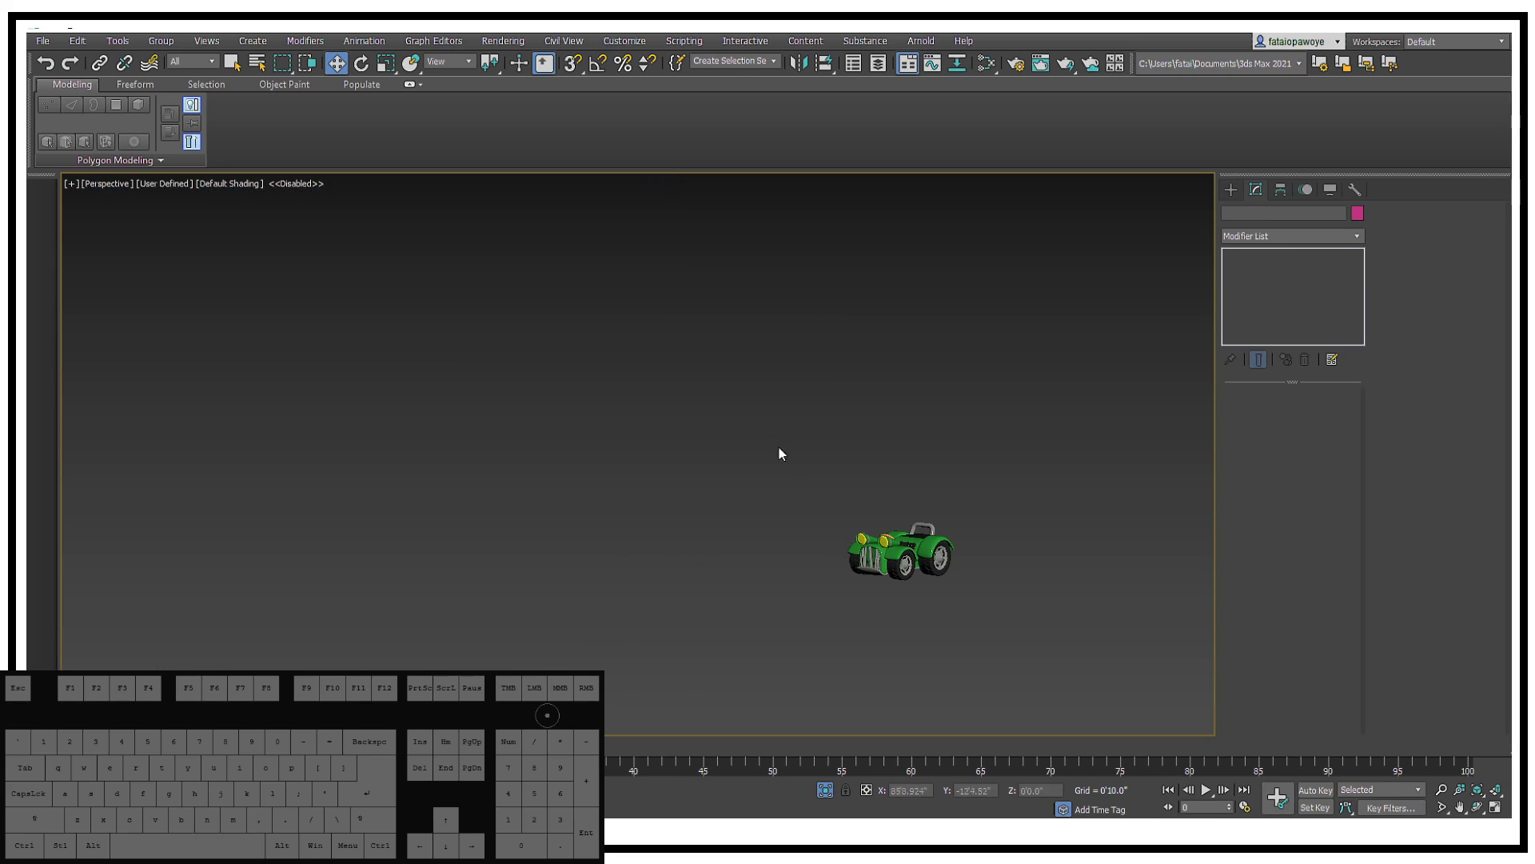
# Step: Frame the whole kart, clear the selection and examine the model from the front and side
pyautogui.moveTo(1027, 654); pyautogui.dragTo(1026, 654)
pyautogui.press('z')
pyautogui.keyDown('alt'); pyautogui.moveTo(1026, 654); pyautogui.dragTo(852, 358, button='middle'); pyautogui.keyUp('alt')
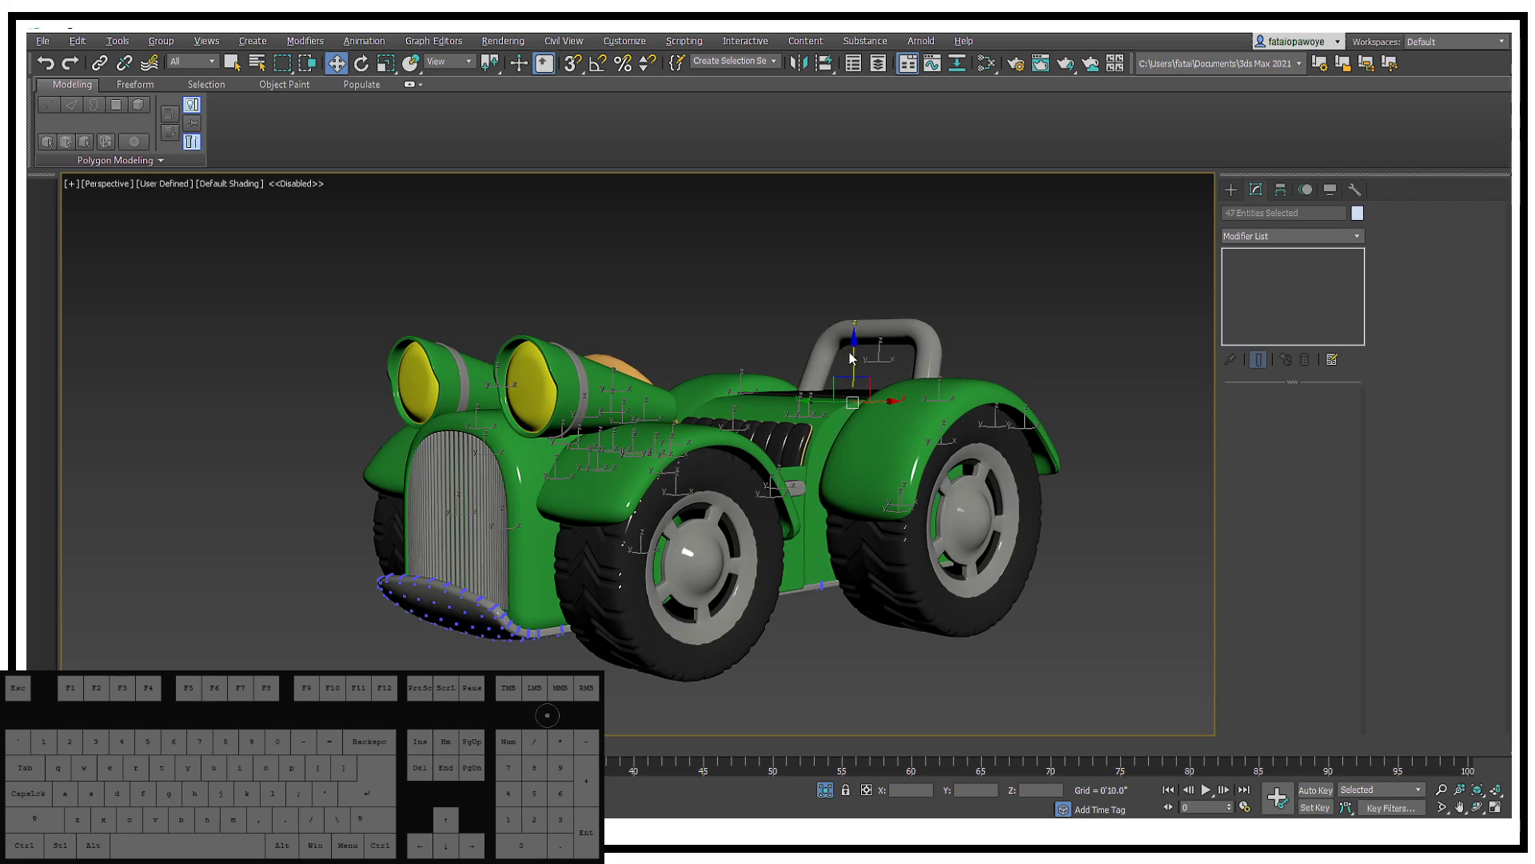
pyautogui.click(755, 301)
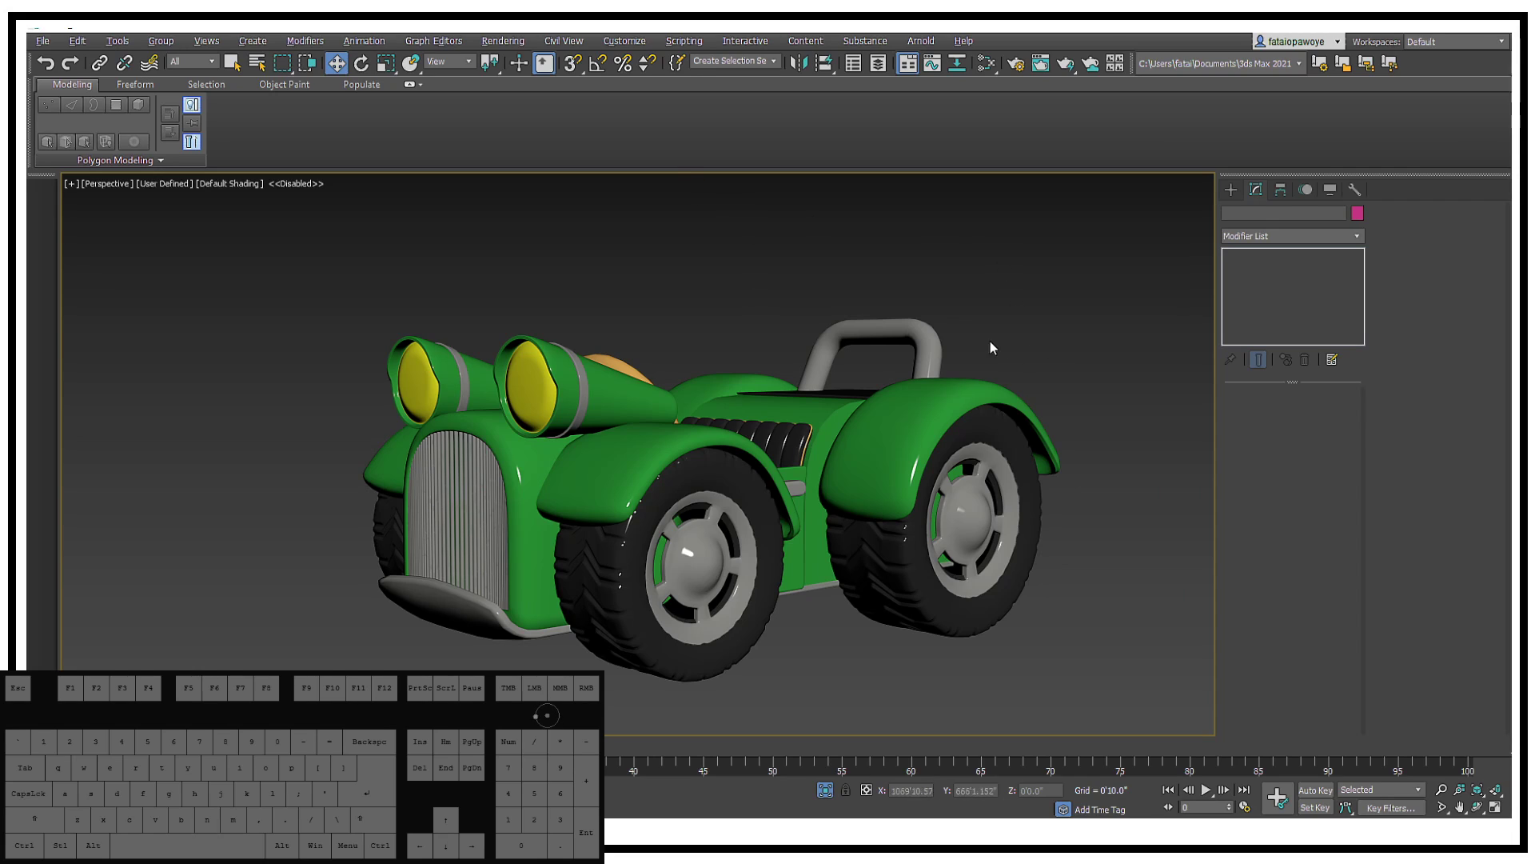
pyautogui.keyDown('alt'); pyautogui.moveTo(978, 341); pyautogui.dragTo(979, 341, button='middle'); pyautogui.keyUp('alt')
pyautogui.keyDown('alt'); pyautogui.moveTo(328, 330); pyautogui.dragTo(820, 453, button='middle'); pyautogui.keyUp('alt')
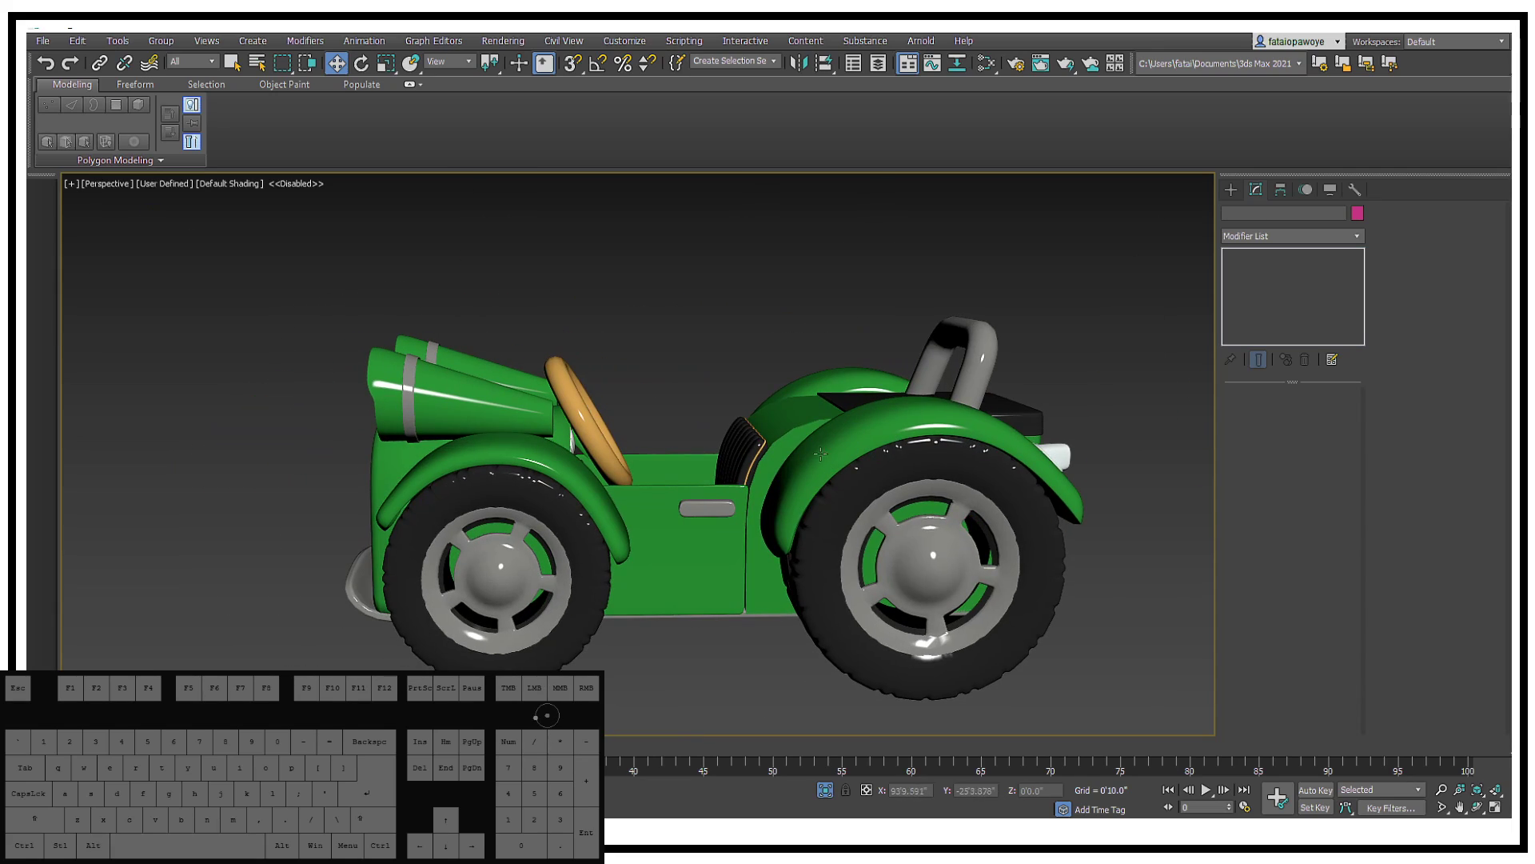
# Step: Copy the grey door handle across to the door on the opposite side of the kart as an independent copy
pyautogui.click(700, 509)
pyautogui.keyDown('alt'); pyautogui.moveTo(701, 509); pyautogui.dragTo(654, 511, button='middle'); pyautogui.keyUp('alt')
pyautogui.keyDown('shift'); pyautogui.moveTo(652, 498); pyautogui.dragTo(578, 480); pyautogui.keyUp('shift')
pyautogui.hotkey('ctrl', 'z')
pyautogui.keyDown('alt'); pyautogui.moveTo(677, 507); pyautogui.dragTo(627, 491, button='middle'); pyautogui.keyUp('alt')
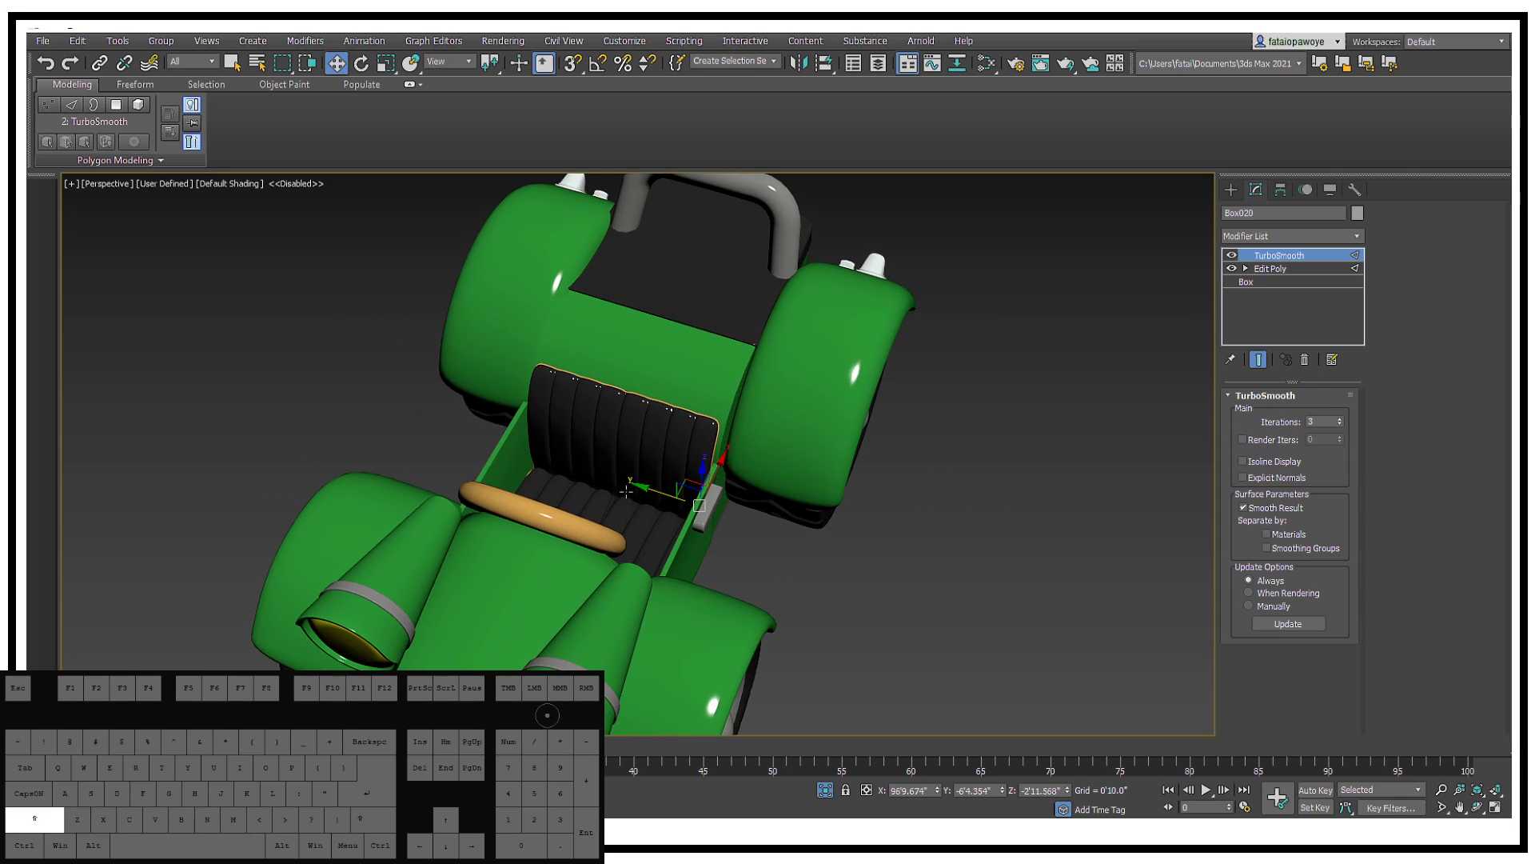
pyautogui.keyDown('shift'); pyautogui.moveTo(647, 491); pyautogui.dragTo(427, 469); pyautogui.keyUp('shift')
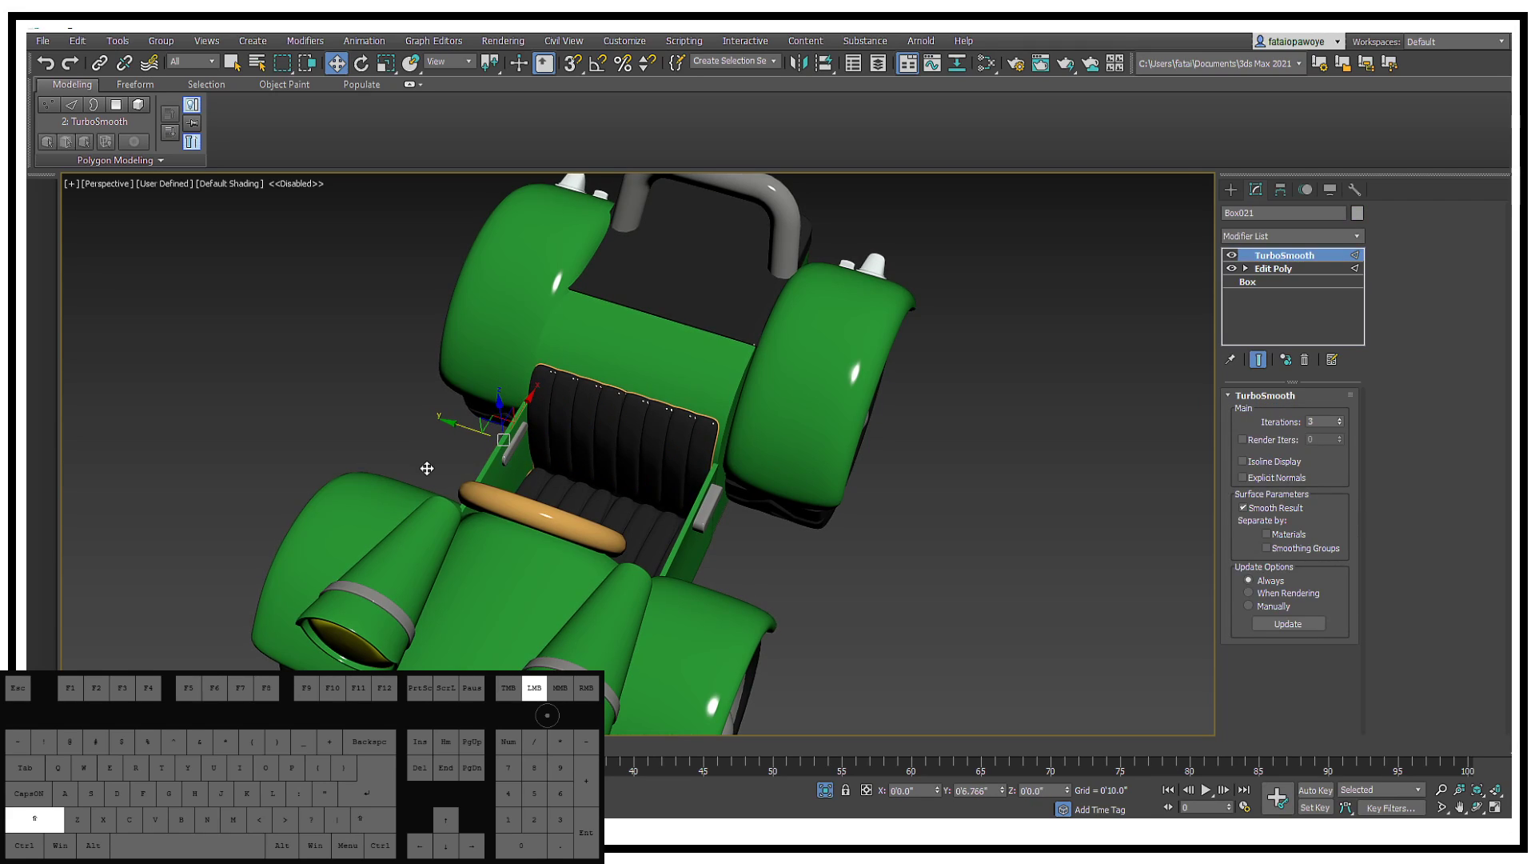
pyautogui.keyDown('shift'); pyautogui.moveTo(410, 486); pyautogui.dragTo(459, 474); pyautogui.keyUp('shift')
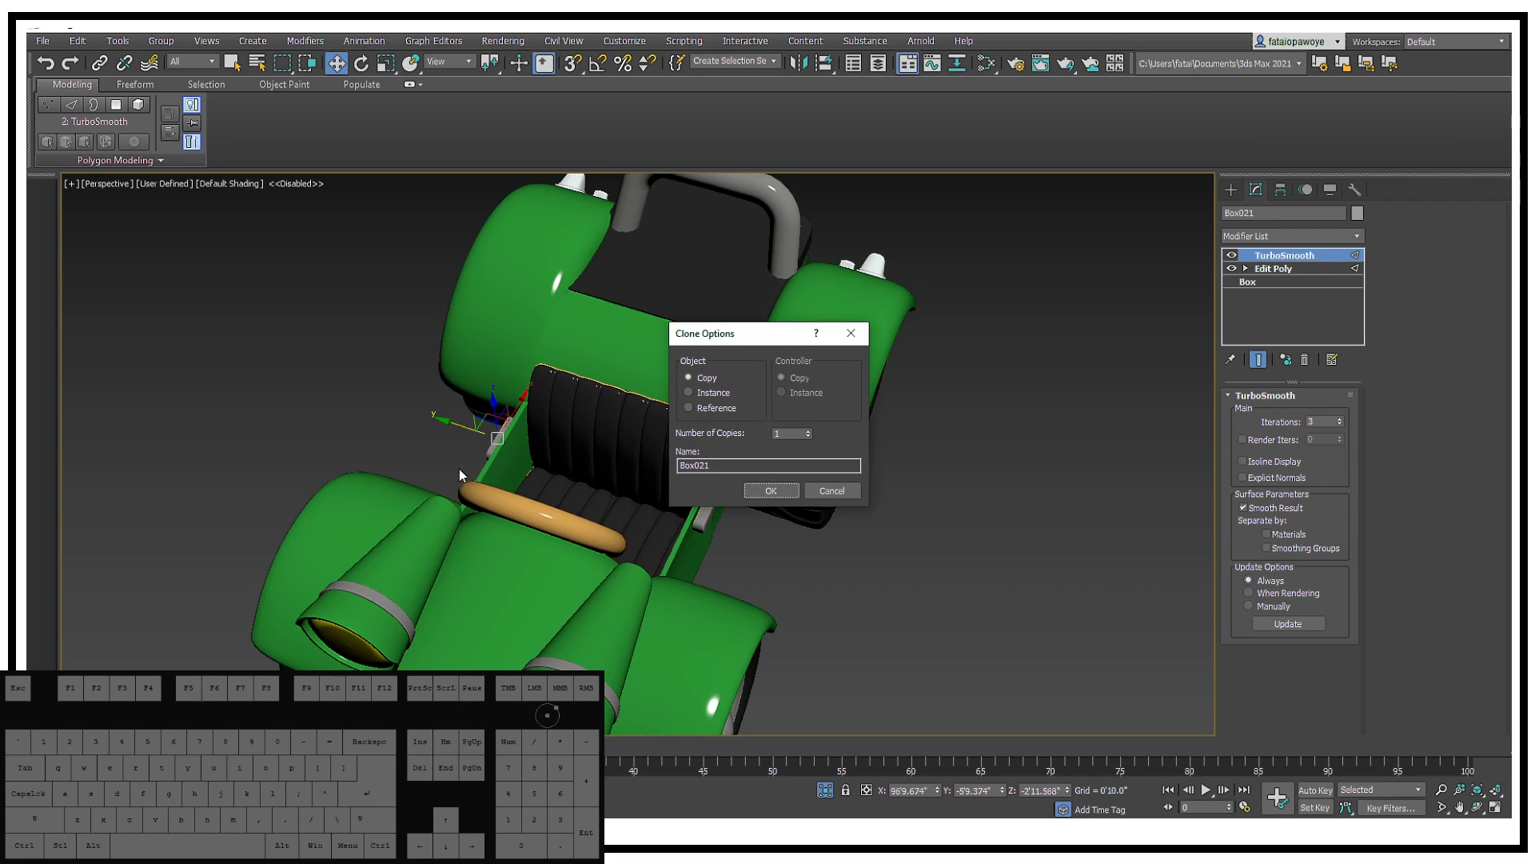
pyautogui.click(766, 492)
# Step: Shift the side panel elements on both sides of the seat slightly sideways at the Editable Poly element level
pyautogui.press('z')
pyautogui.moveTo(742, 487)
pyautogui.keyDown('alt'); pyautogui.mouseDown(button='middle')
pyautogui.moveTo(823, 472)
pyautogui.moveTo(720, 501)
pyautogui.moveTo(843, 448)
pyautogui.moveTo(823, 421)
pyautogui.moveTo(657, 383)
pyautogui.moveTo(755, 384)
pyautogui.mouseUp(button='middle'); pyautogui.keyUp('alt')
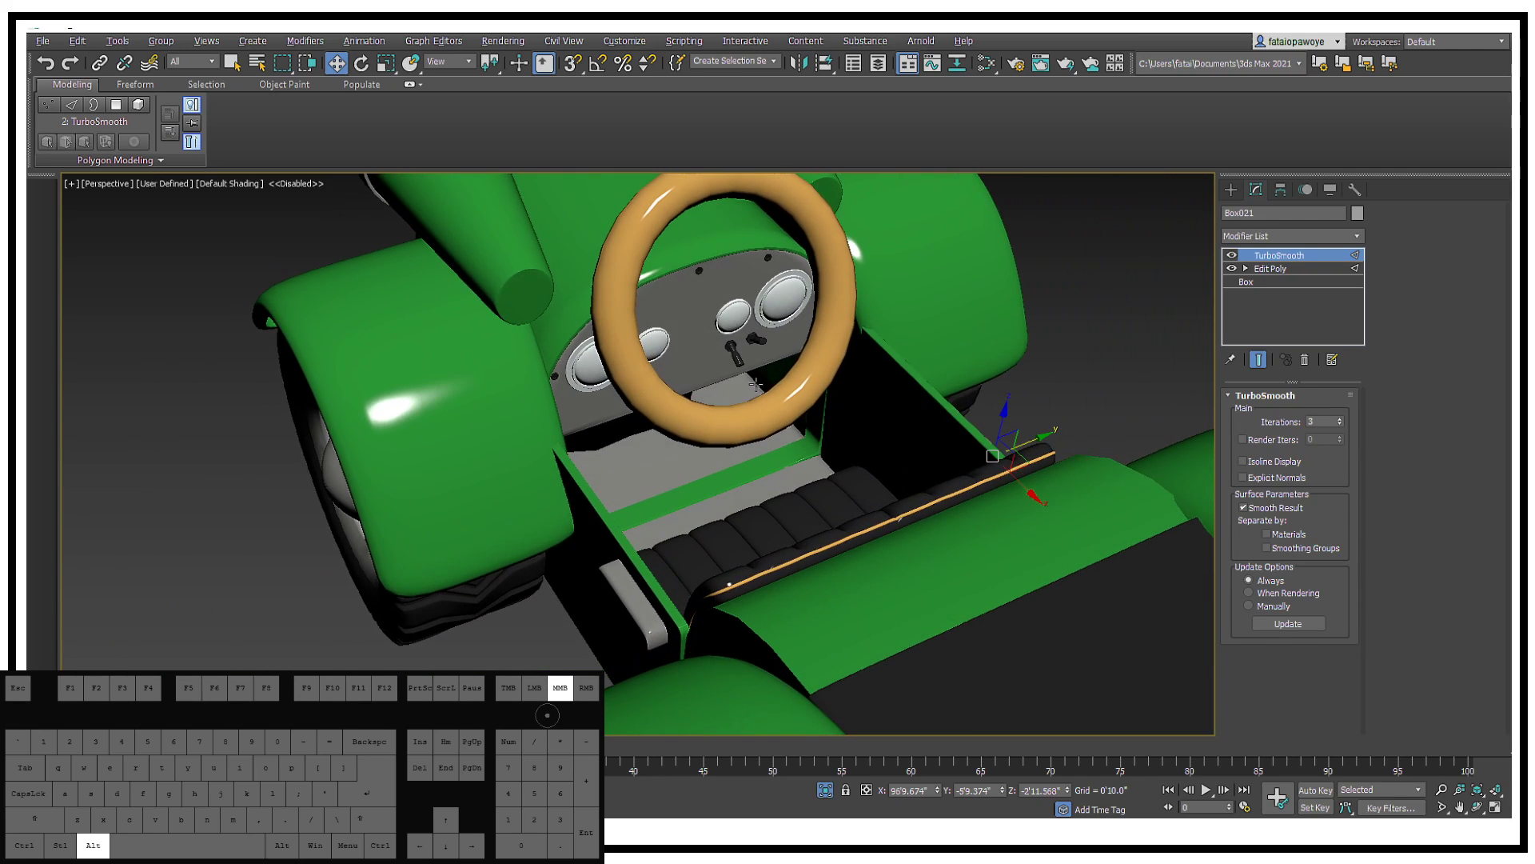
pyautogui.click(601, 509)
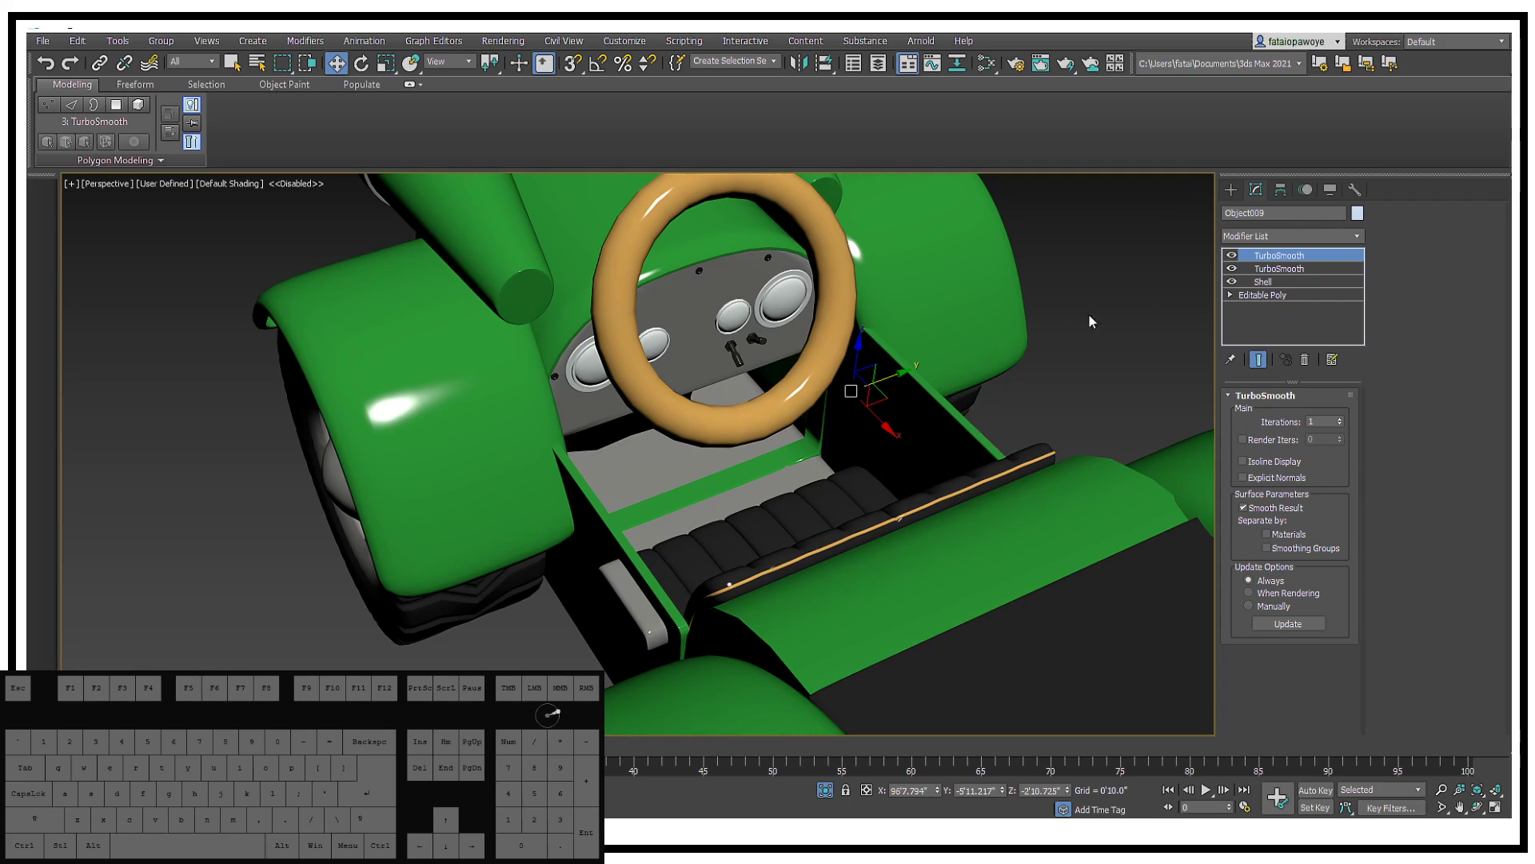
pyautogui.click(1280, 295)
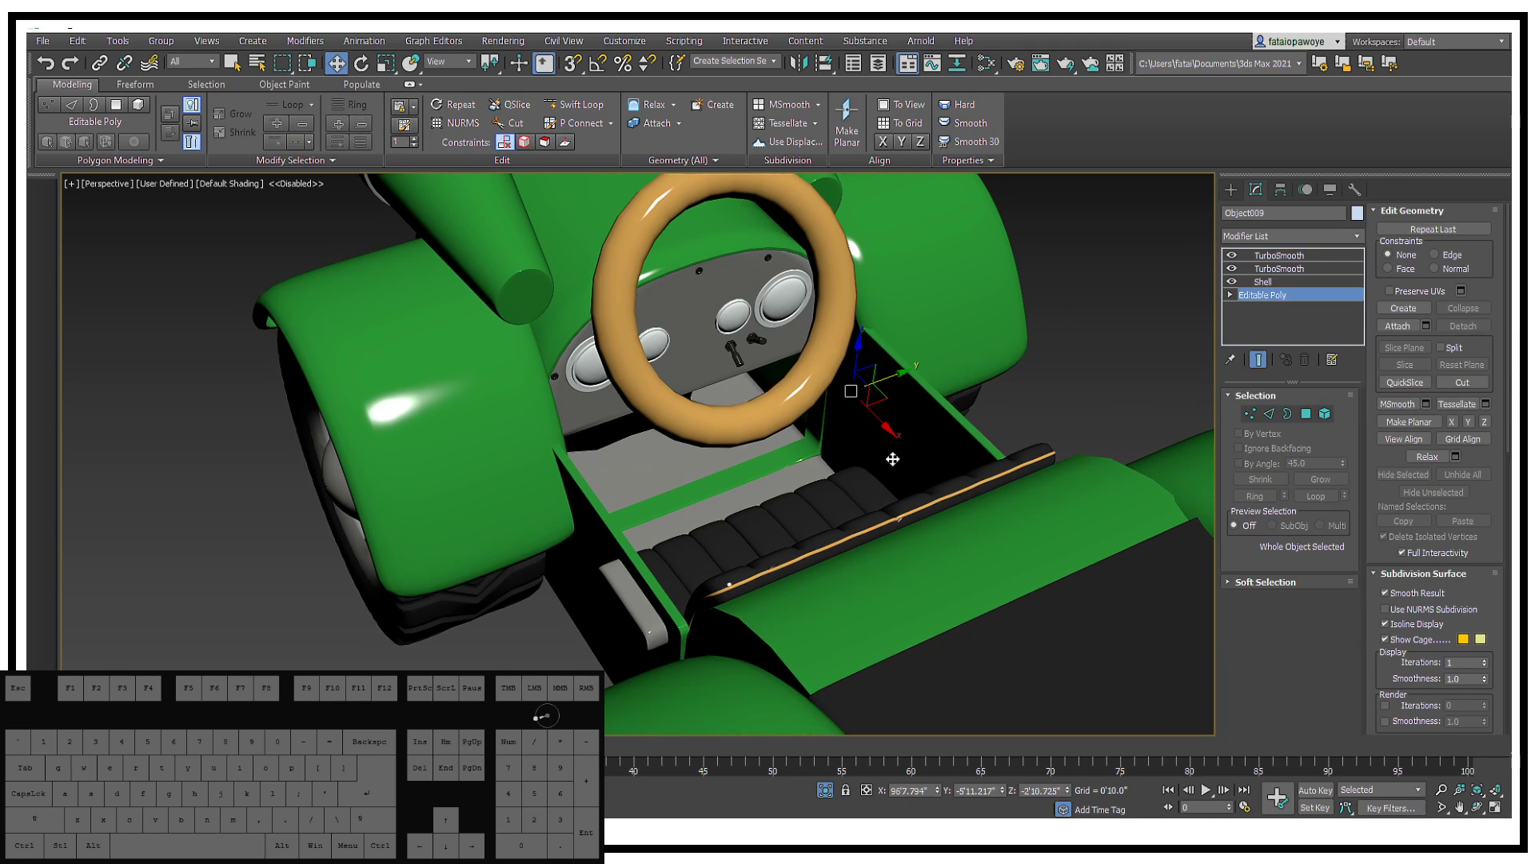
pyautogui.click(1324, 416)
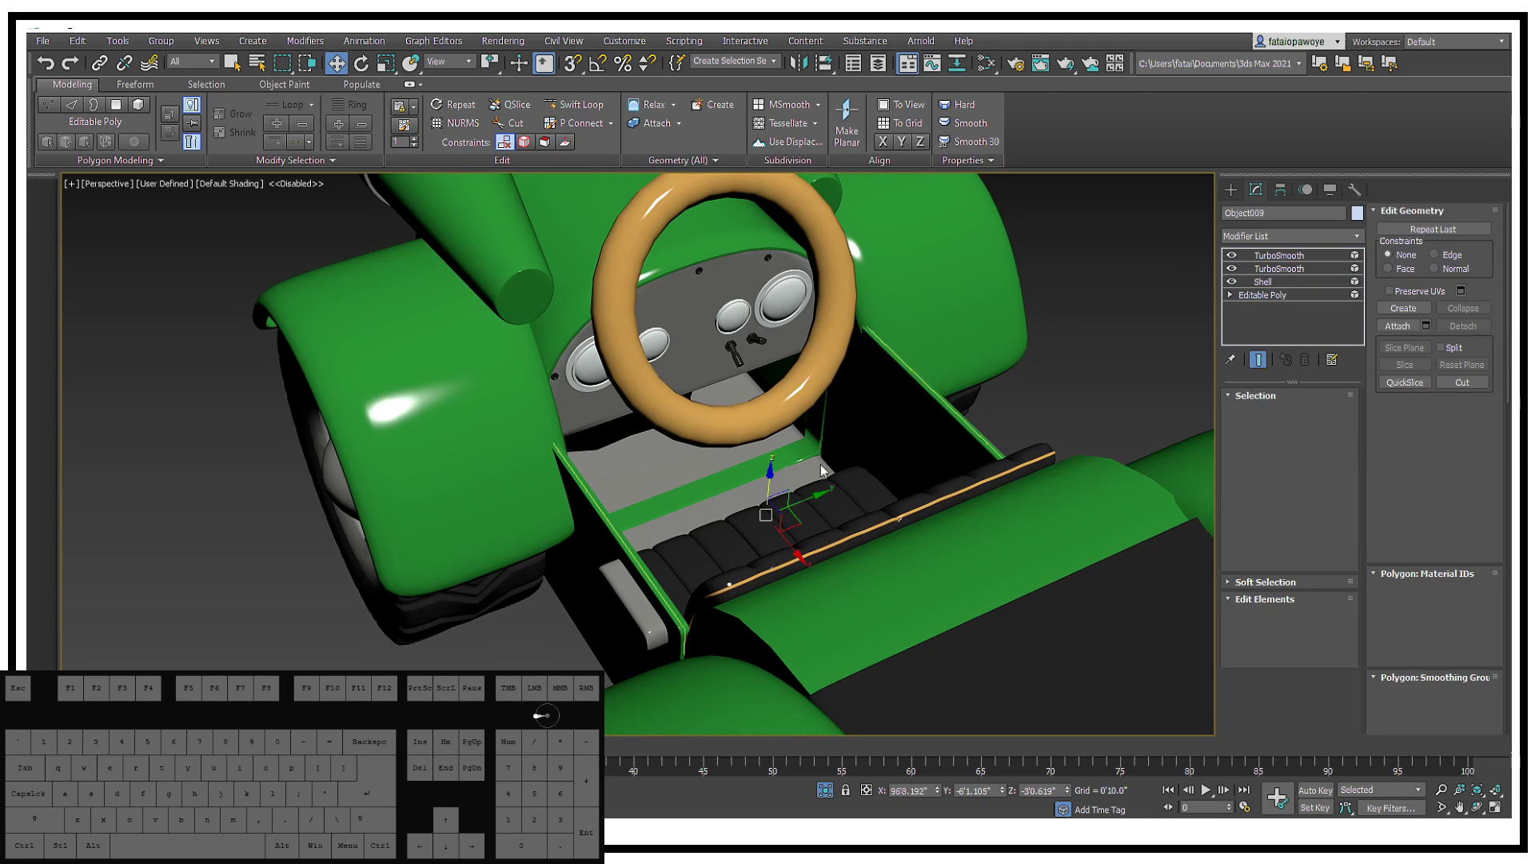
pyautogui.click(600, 537)
pyautogui.keyDown('alt'); pyautogui.moveTo(601, 540); pyautogui.dragTo(551, 529, button='middle'); pyautogui.keyUp('alt')
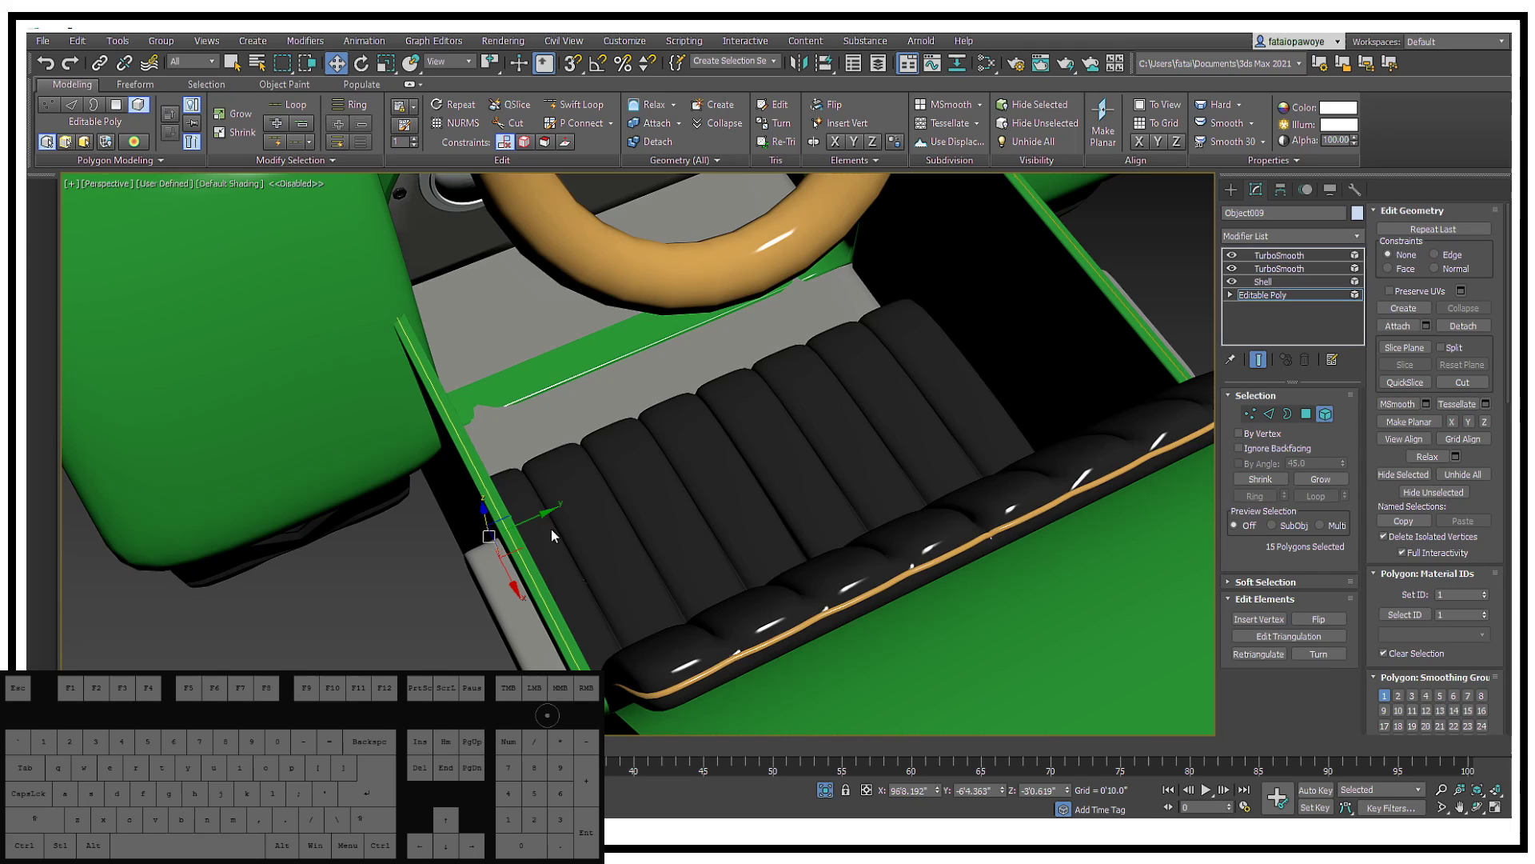
pyautogui.moveTo(550, 517); pyautogui.dragTo(551, 512)
pyautogui.keyDown('alt'); pyautogui.moveTo(552, 512); pyautogui.dragTo(766, 344, button='middle'); pyautogui.keyUp('alt')
pyautogui.moveTo(707, 374); pyautogui.dragTo(731, 423)
pyautogui.keyDown('alt'); pyautogui.moveTo(731, 424); pyautogui.dragTo(645, 449, button='middle'); pyautogui.keyUp('alt')
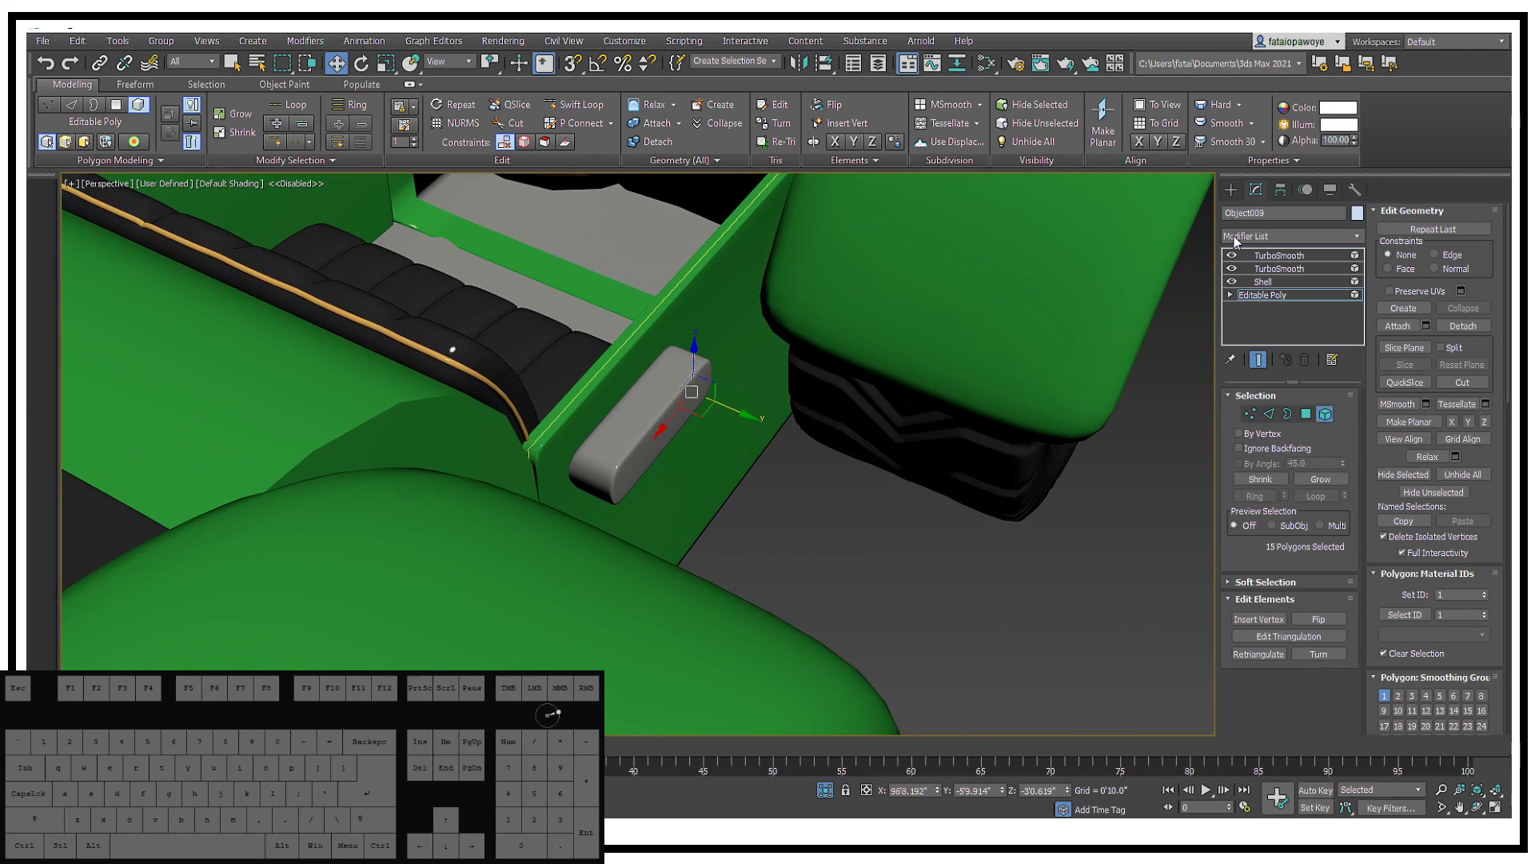
# Step: Leave element editing and nudge the copied door handle sideways towards its door panel
pyautogui.click(1231, 192)
pyautogui.keyDown('alt'); pyautogui.moveTo(754, 407); pyautogui.dragTo(693, 436, button='middle'); pyautogui.keyUp('alt')
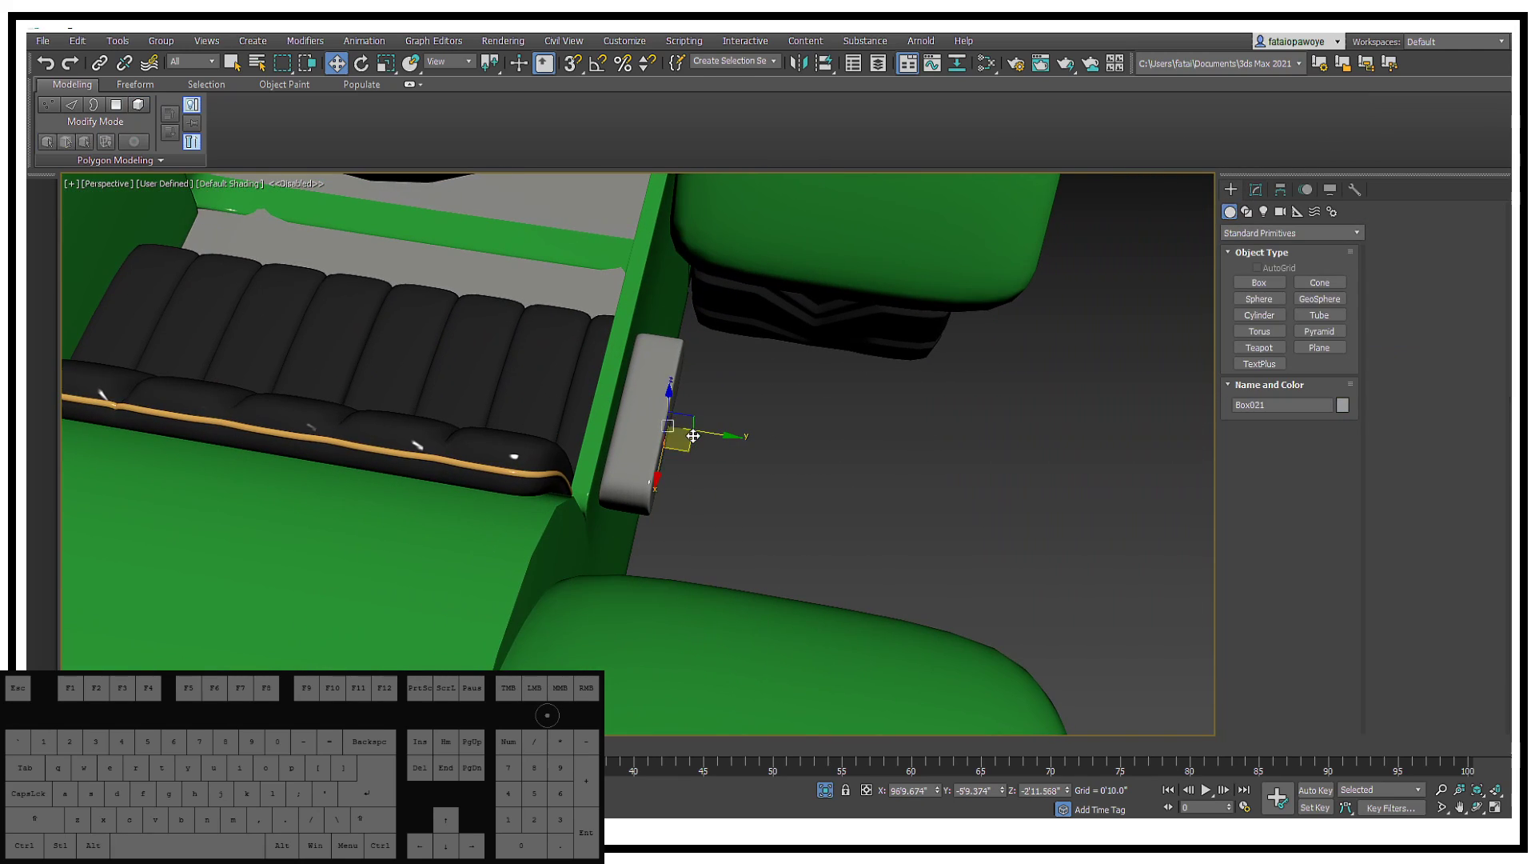
pyautogui.moveTo(707, 431); pyautogui.dragTo(698, 441)
pyautogui.scroll(-5, 699, 442)
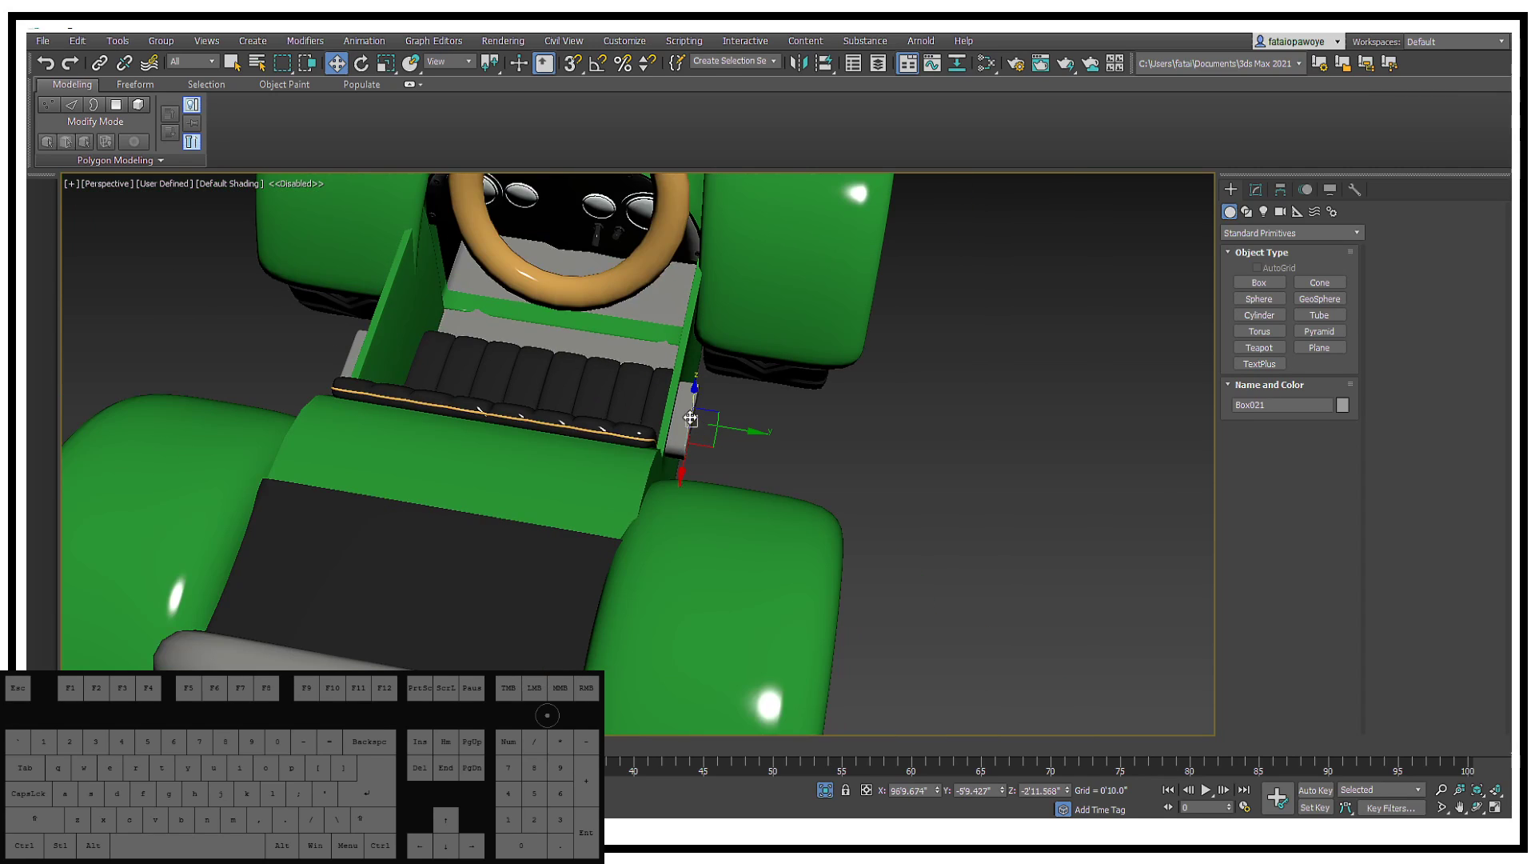
pyautogui.keyDown('alt'); pyautogui.moveTo(699, 442); pyautogui.dragTo(717, 399, button='middle'); pyautogui.keyUp('alt')
pyautogui.scroll(5, 688, 405)
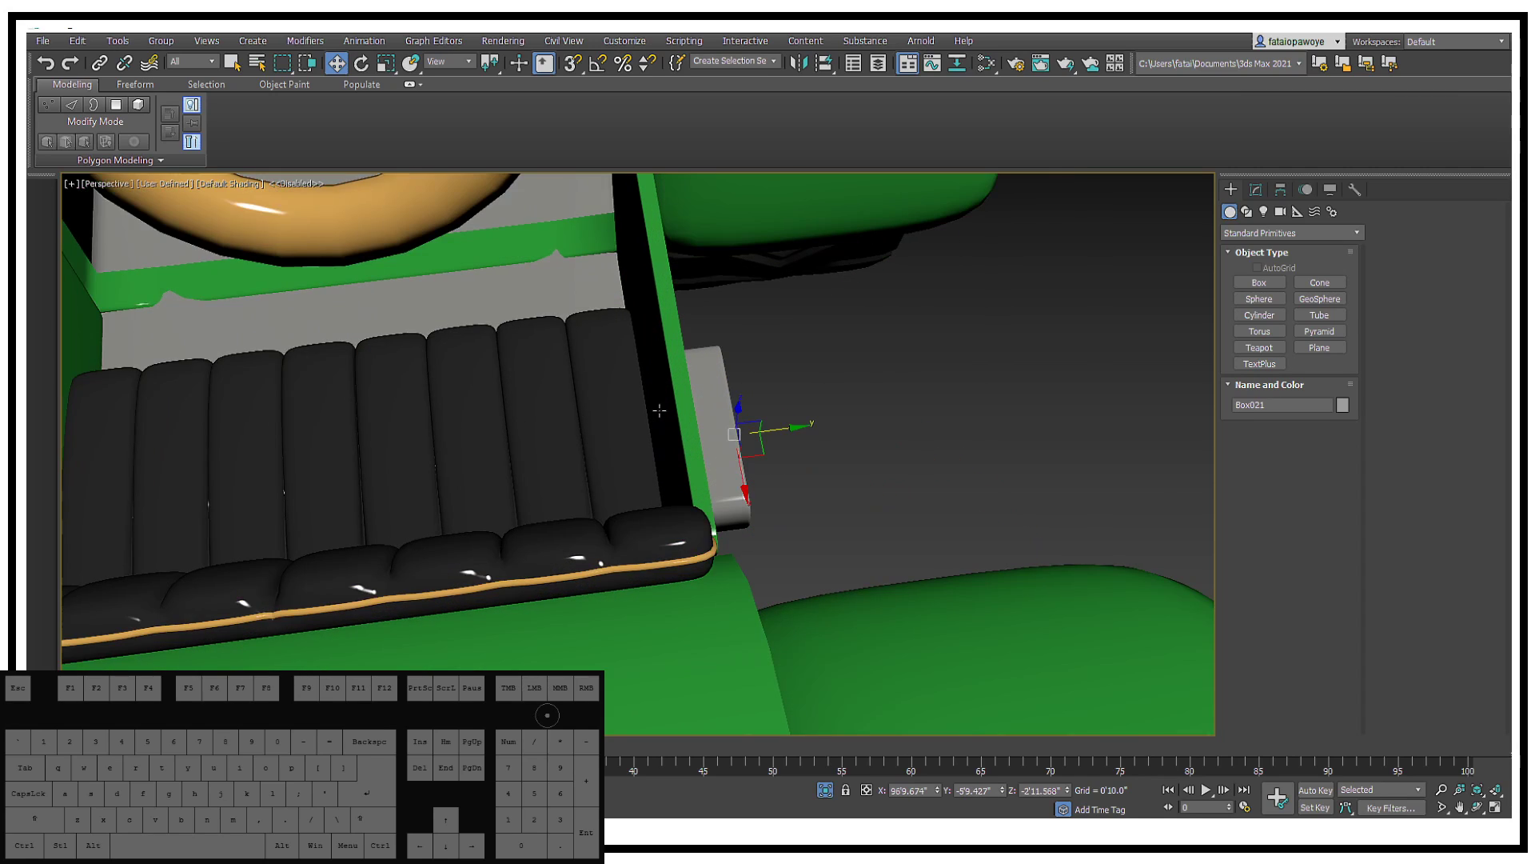
# Step: Rotate the copied door handle with angle snap on to face outward from the door, and clear the selection
pyautogui.press('e')
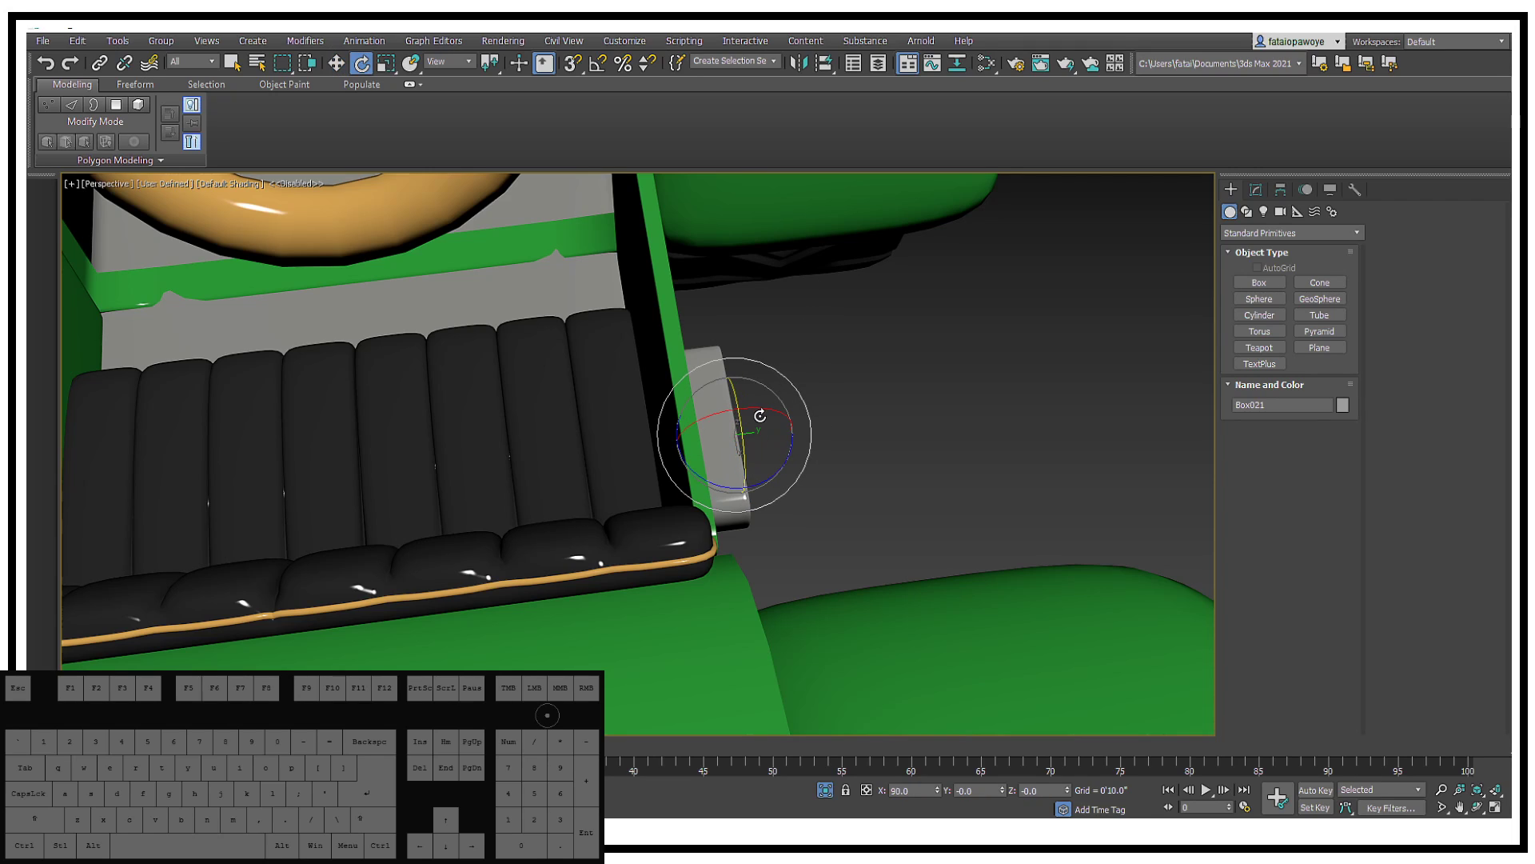
pyautogui.moveTo(778, 409); pyautogui.dragTo(710, 451)
pyautogui.press('w')
pyautogui.keyDown('alt'); pyautogui.moveTo(740, 450); pyautogui.dragTo(763, 262, button='middle'); pyautogui.keyUp('alt')
pyautogui.click(763, 262)
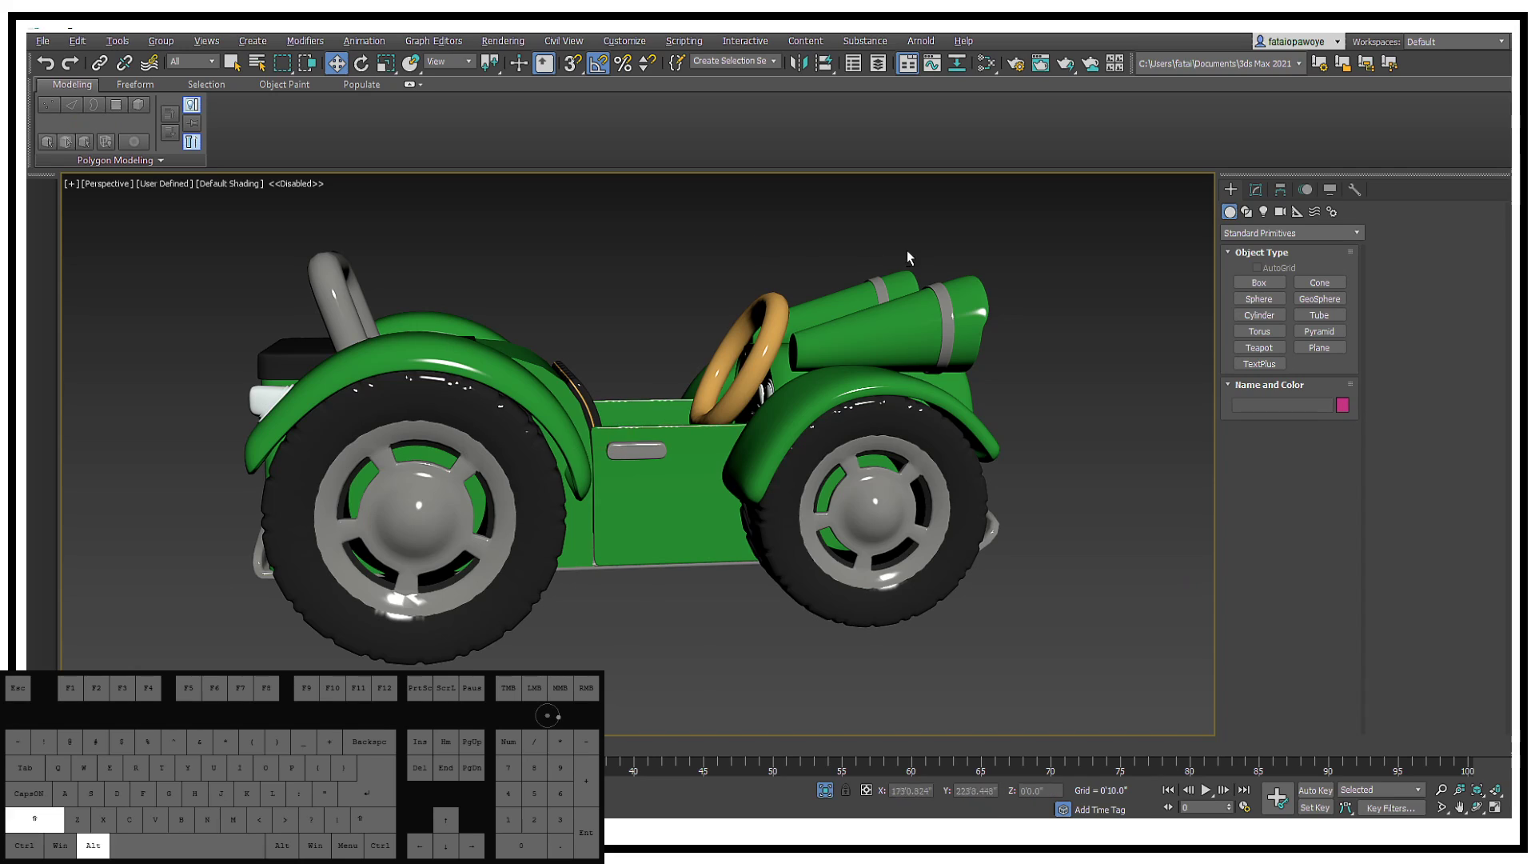
# Step: Assign the orange-red Material #33 from the Slate Material Editor to the large tail light on the right rear fender
pyautogui.keyDown('alt'); pyautogui.moveTo(906, 251); pyautogui.dragTo(662, 379, button='middle'); pyautogui.keyUp('alt')
pyautogui.click(714, 408)
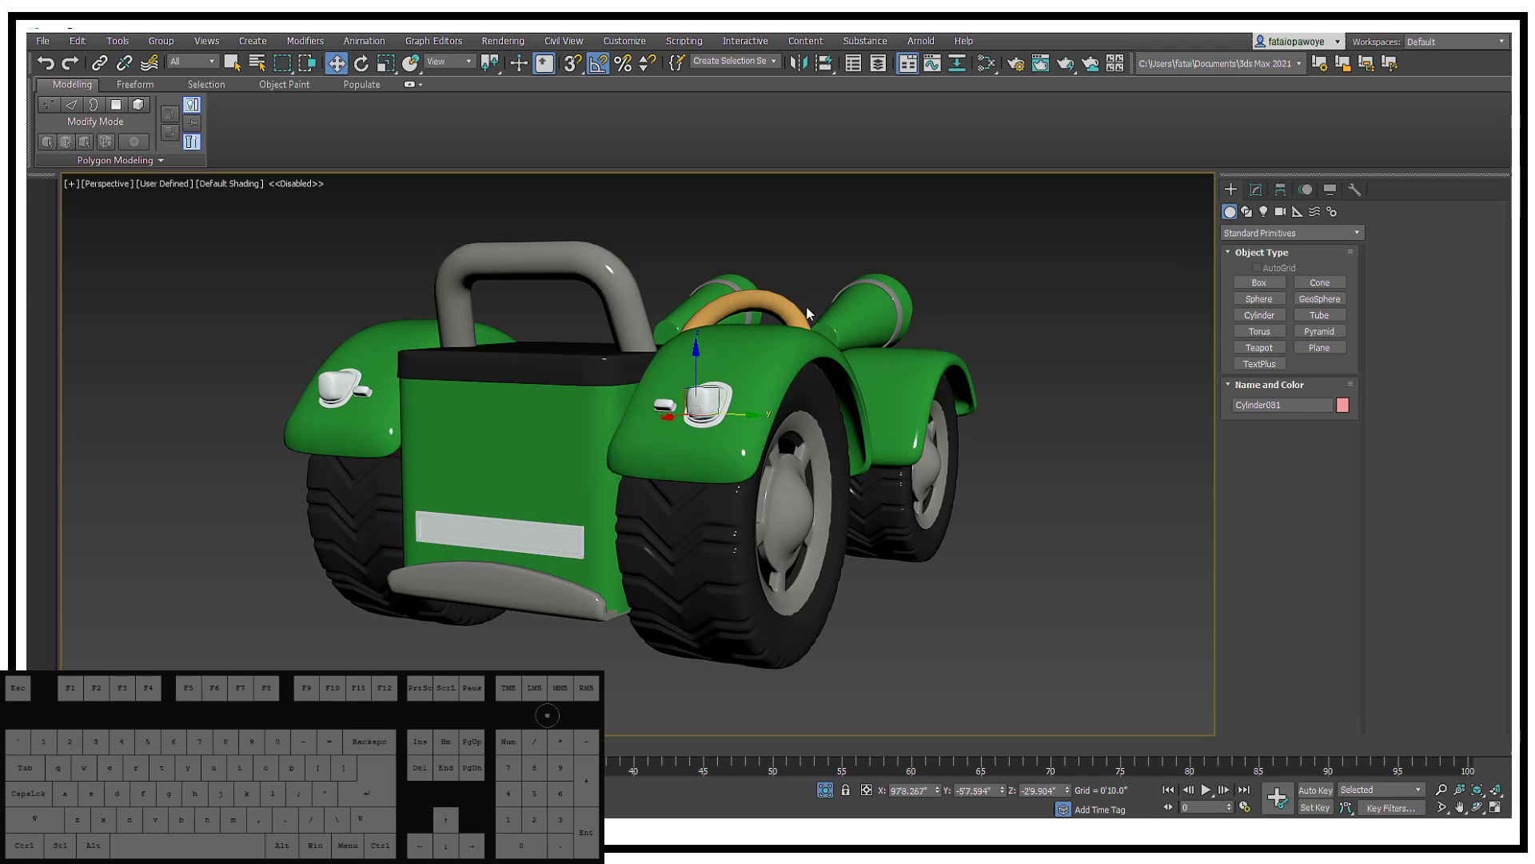
pyautogui.press('m')
pyautogui.moveTo(875, 393); pyautogui.dragTo(809, 418, button='middle')
pyautogui.click(894, 470)
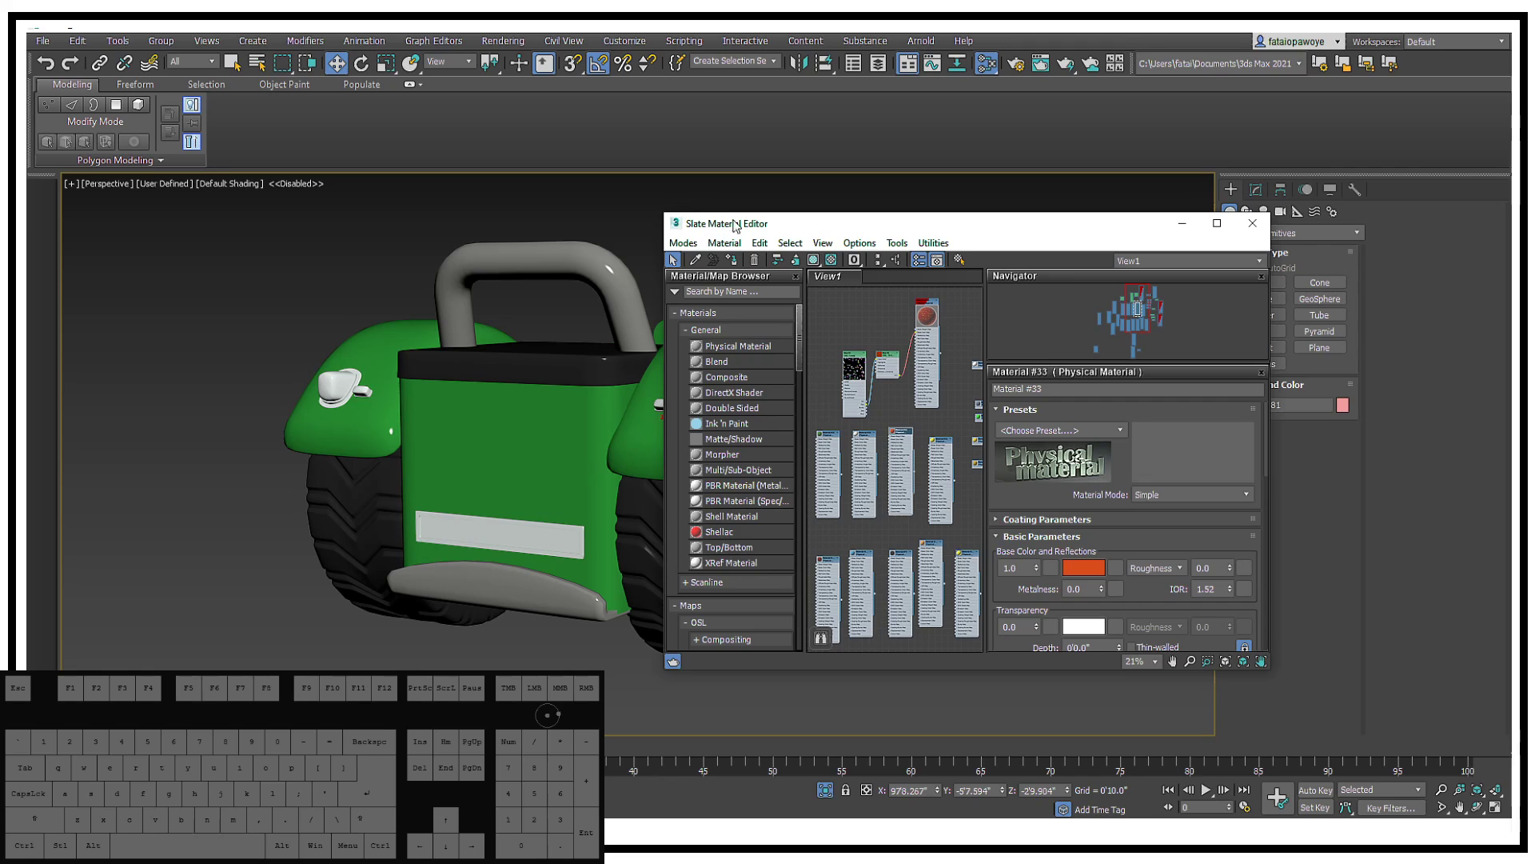
pyautogui.moveTo(736, 224); pyautogui.dragTo(844, 202)
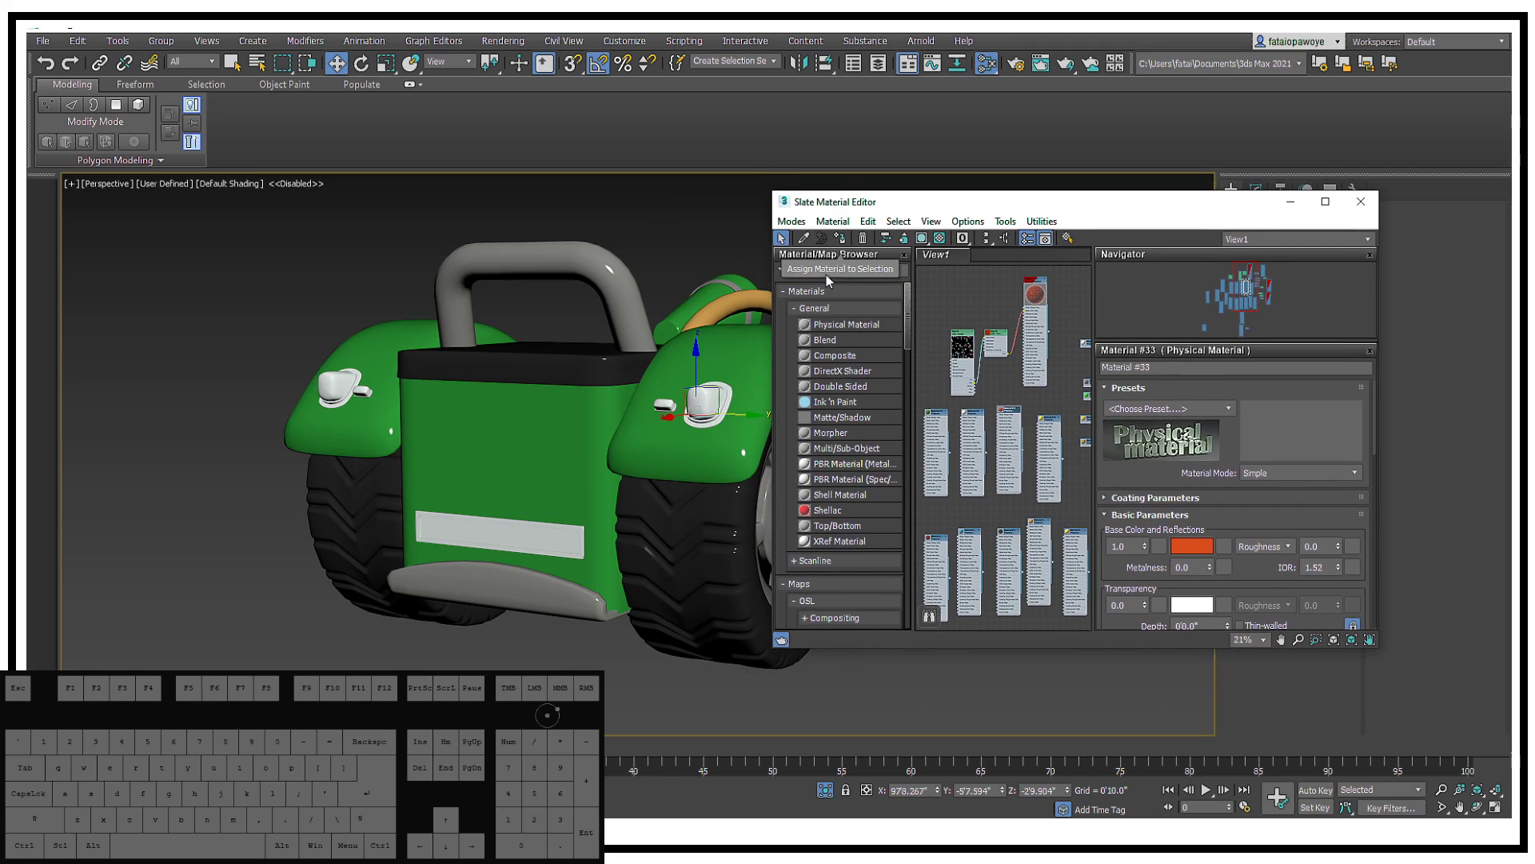
pyautogui.moveTo(1217, 206); pyautogui.dragTo(1216, 359)
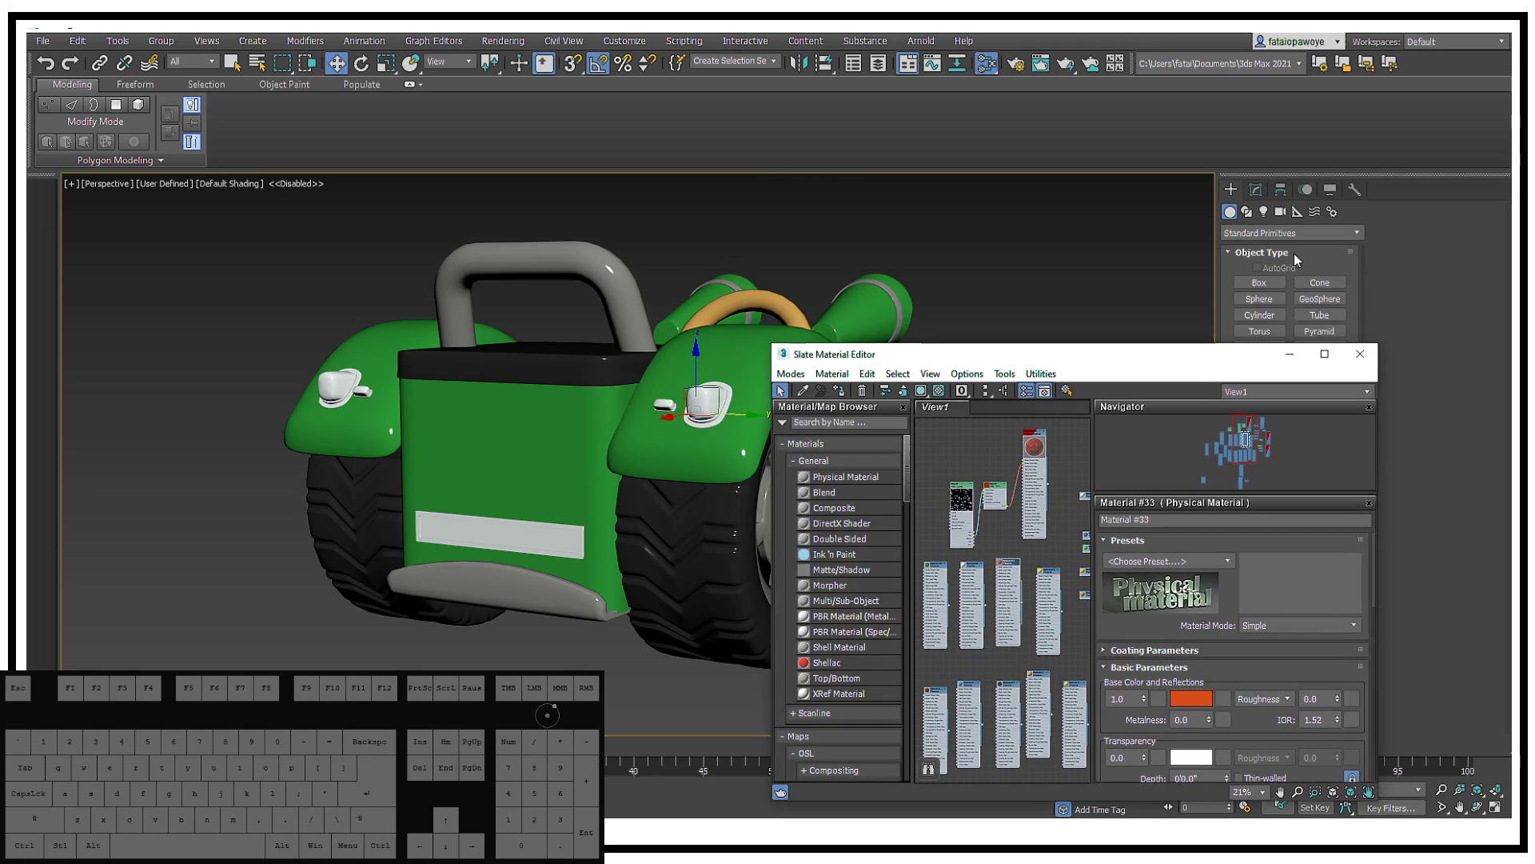
pyautogui.click(1258, 190)
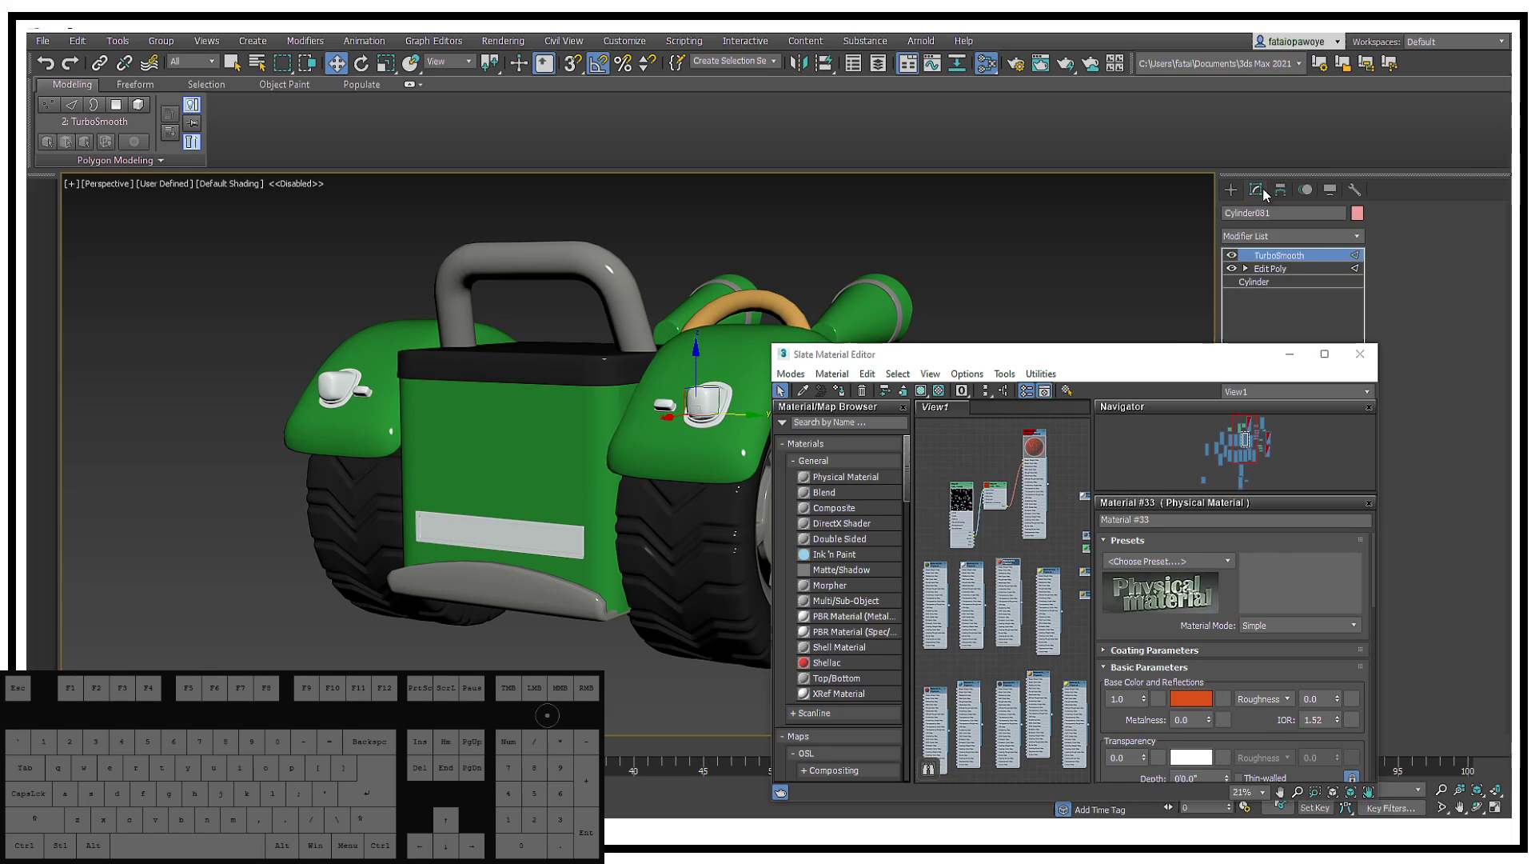
pyautogui.click(838, 390)
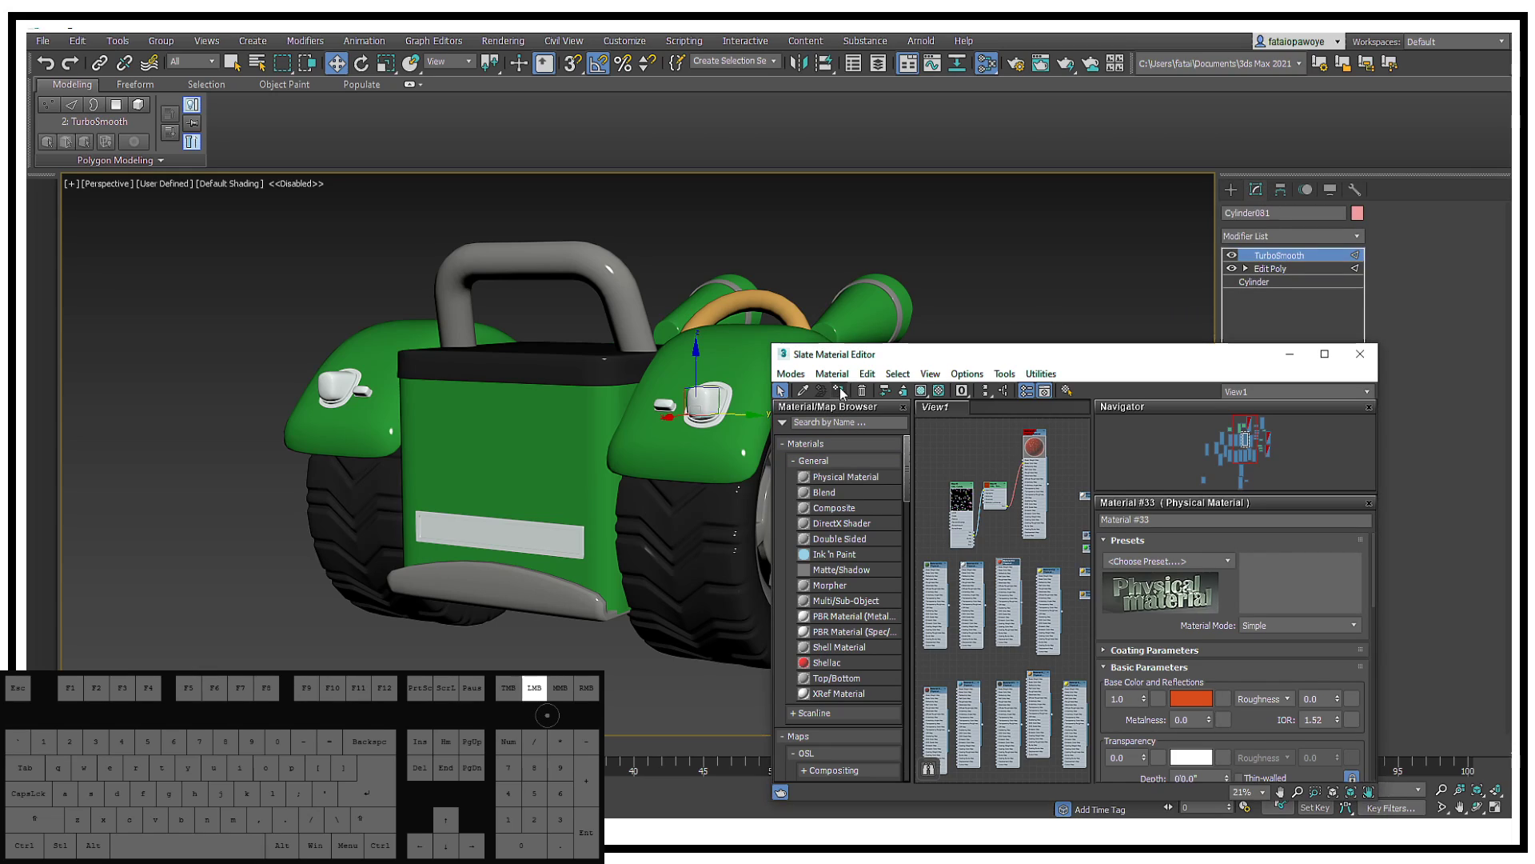
# Step: Select the left tail light and look through the Slate Material Editor's nodes for suitable light colours
pyautogui.click(332, 382)
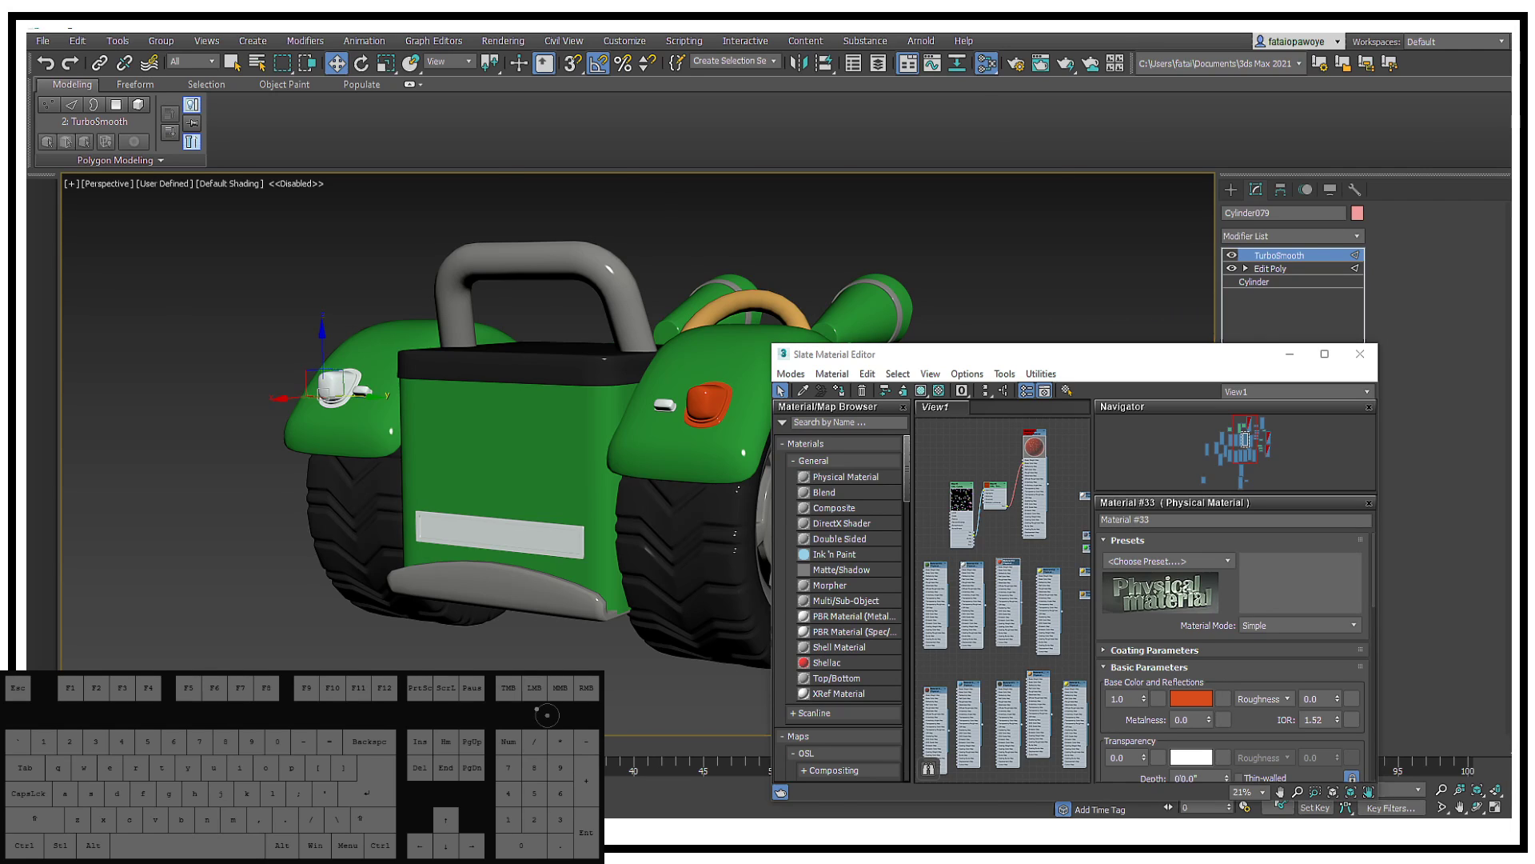
pyautogui.hotkey('alt', 'Tab')
pyautogui.hotkey('alt', 'Tab')
pyautogui.scroll(-3, 1000, 600)
pyautogui.moveTo(1001, 599); pyautogui.dragTo(1088, 618, button='middle')
pyautogui.moveTo(1015, 540); pyautogui.dragTo(1028, 486, button='middle')
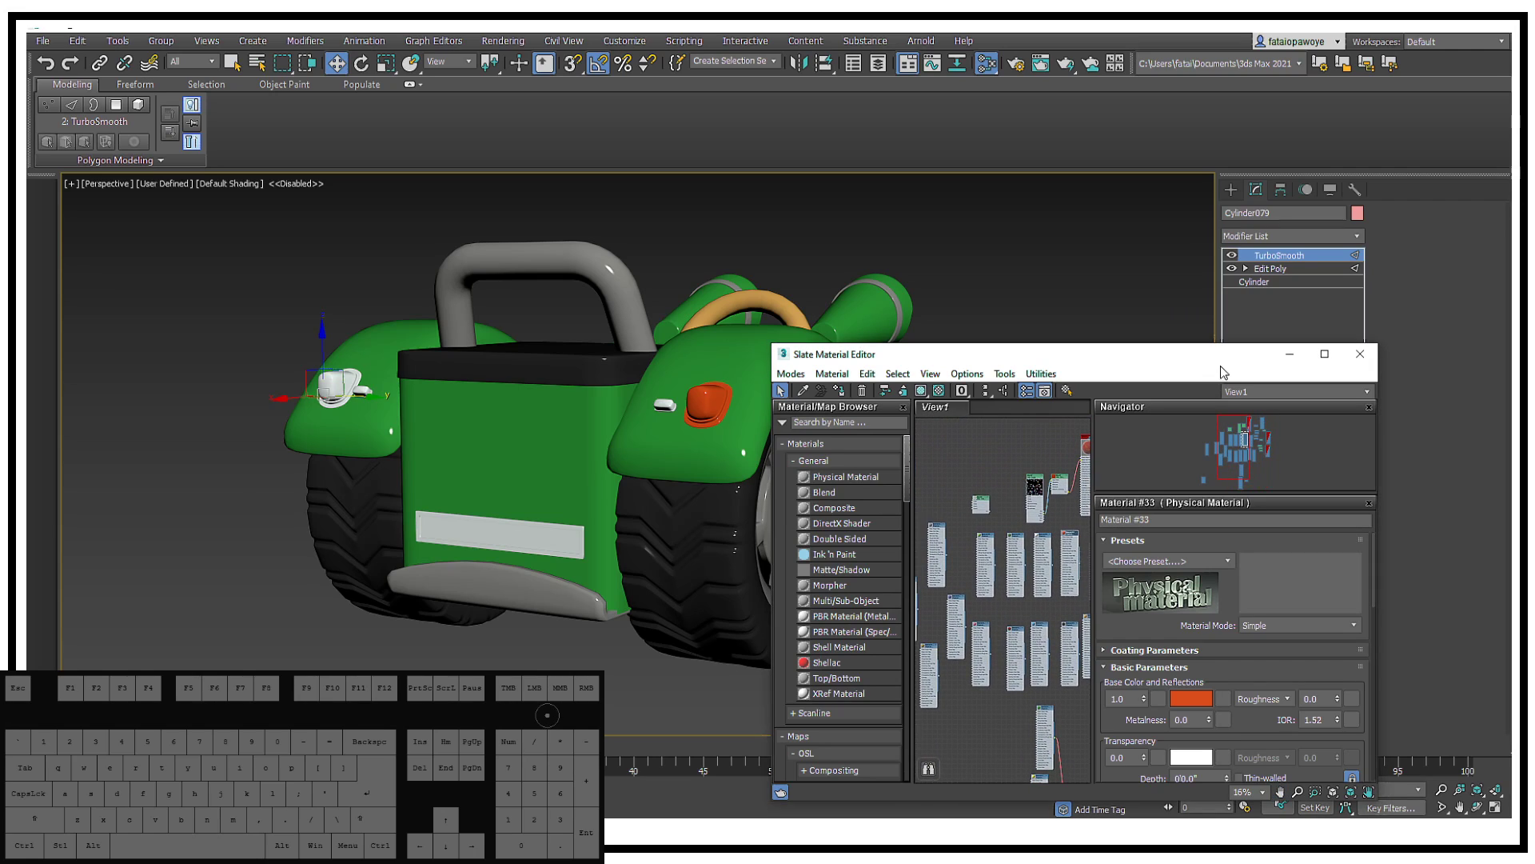
pyautogui.moveTo(1218, 355); pyautogui.dragTo(1105, 12)
pyautogui.moveTo(654, 329); pyautogui.dragTo(944, 418, button='middle')
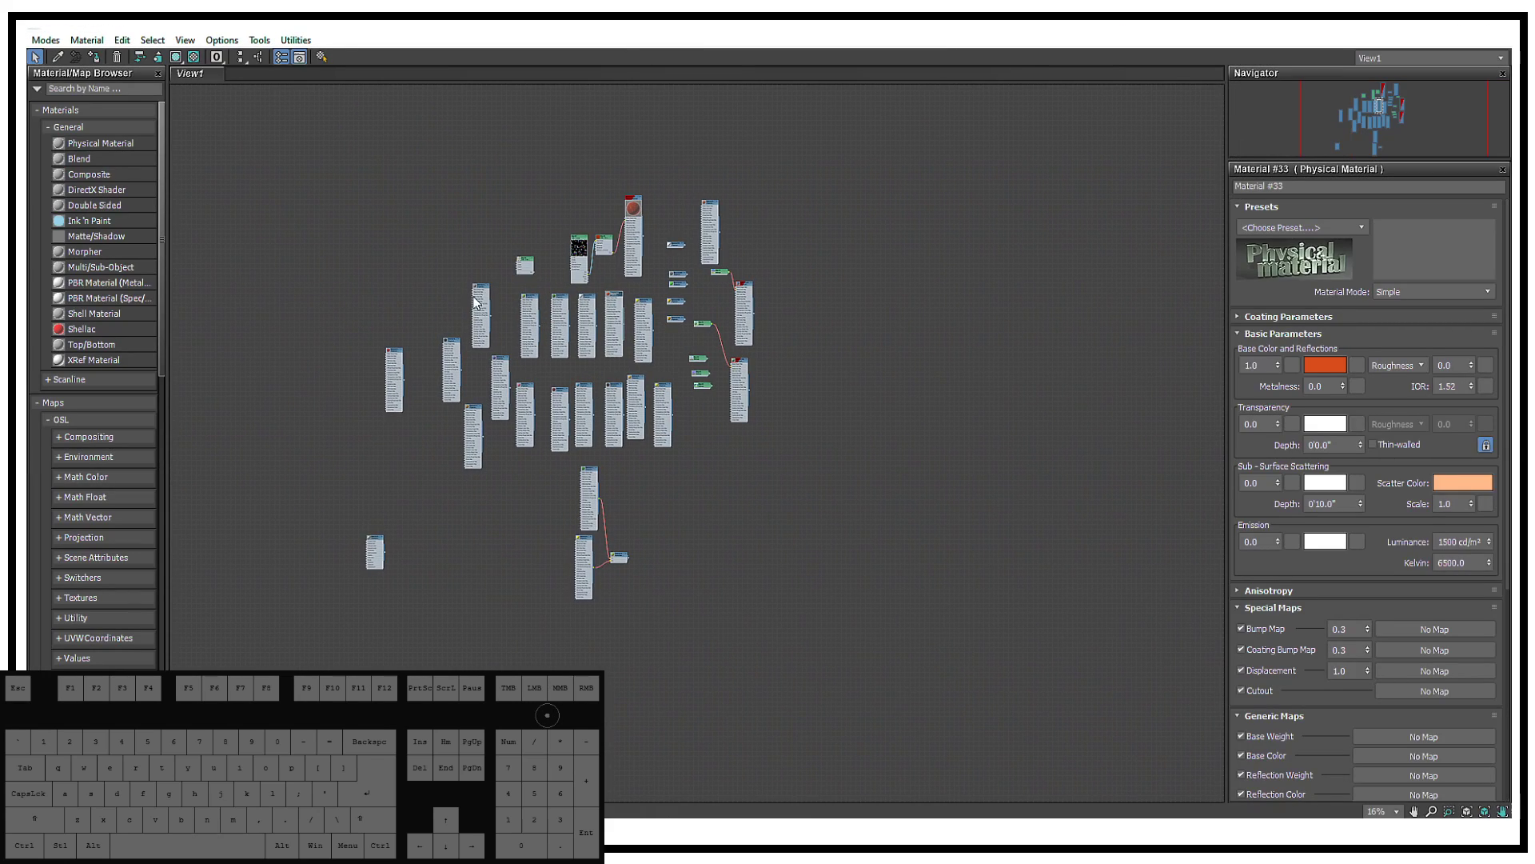
pyautogui.scroll(9, 646, 316)
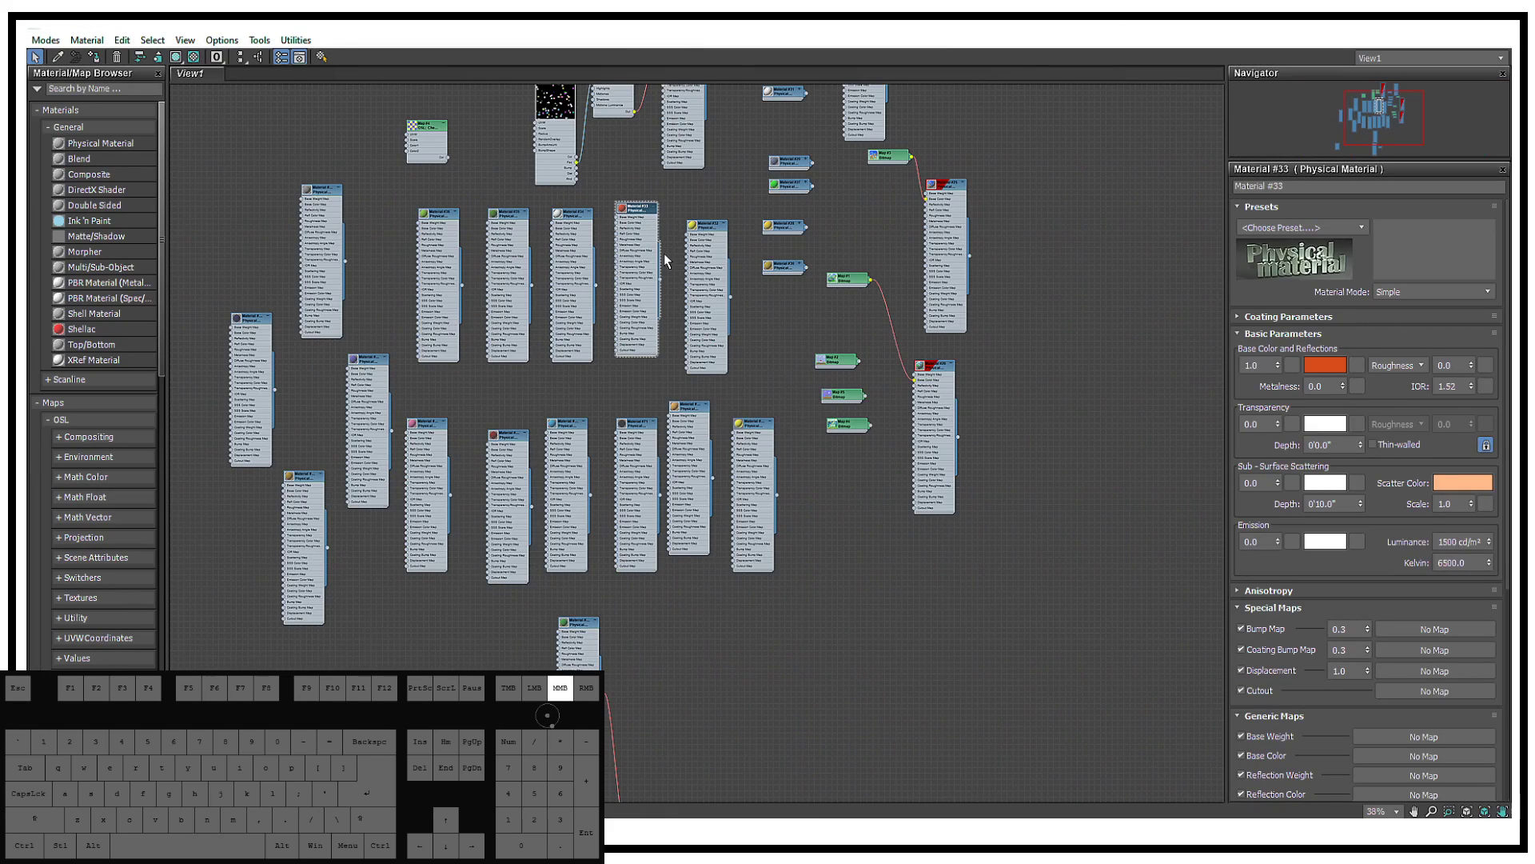
pyautogui.moveTo(665, 253); pyautogui.dragTo(683, 297, button='middle')
pyautogui.moveTo(788, 24); pyautogui.dragTo(1052, 152)
pyautogui.moveTo(991, 428); pyautogui.dragTo(909, 297, button='middle')
pyautogui.moveTo(1005, 398); pyautogui.dragTo(1028, 152, button='middle')
pyautogui.scroll(-3, 943, 299)
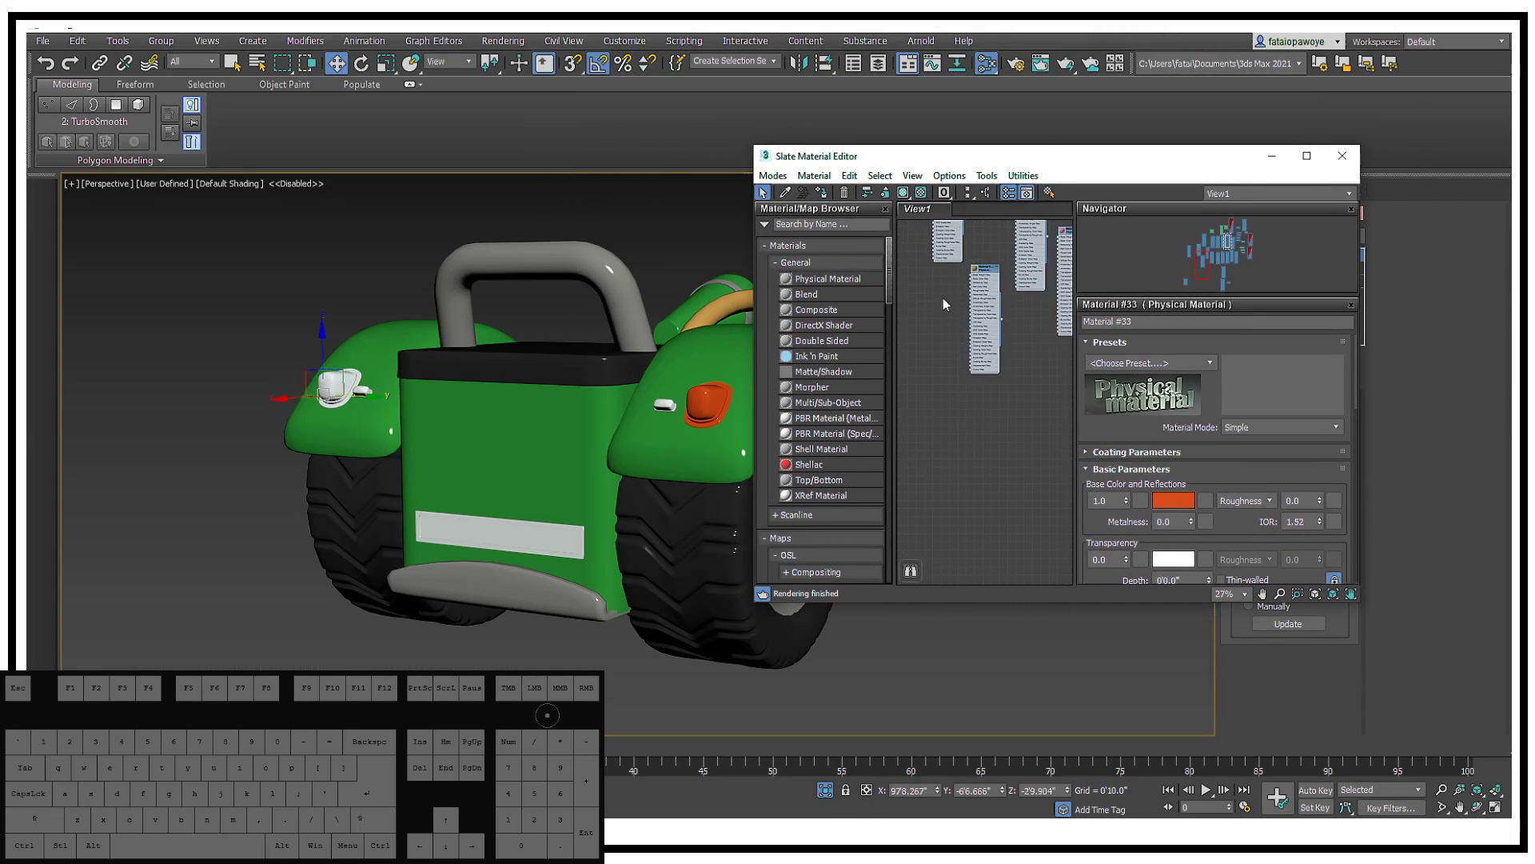
pyautogui.scroll(-2, 942, 298)
pyautogui.moveTo(994, 317); pyautogui.dragTo(963, 510, button='middle')
pyautogui.moveTo(1064, 471); pyautogui.dragTo(947, 481, button='middle')
pyautogui.moveTo(1021, 424); pyautogui.dragTo(973, 445, button='middle')
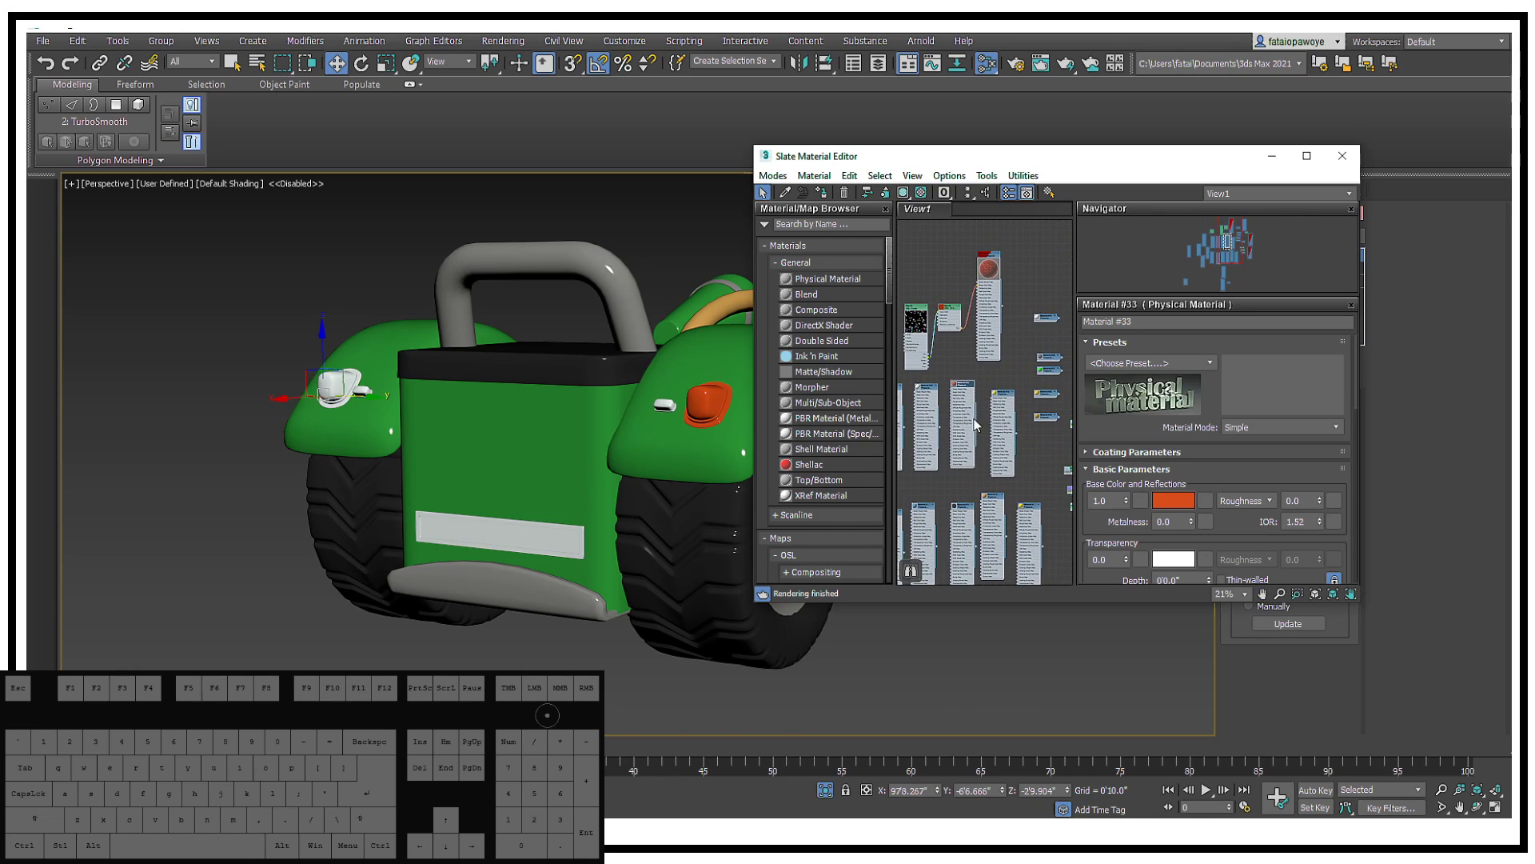
# Step: Try the light orange Material #106 on the small lights of both rear fenders
pyautogui.click(672, 401)
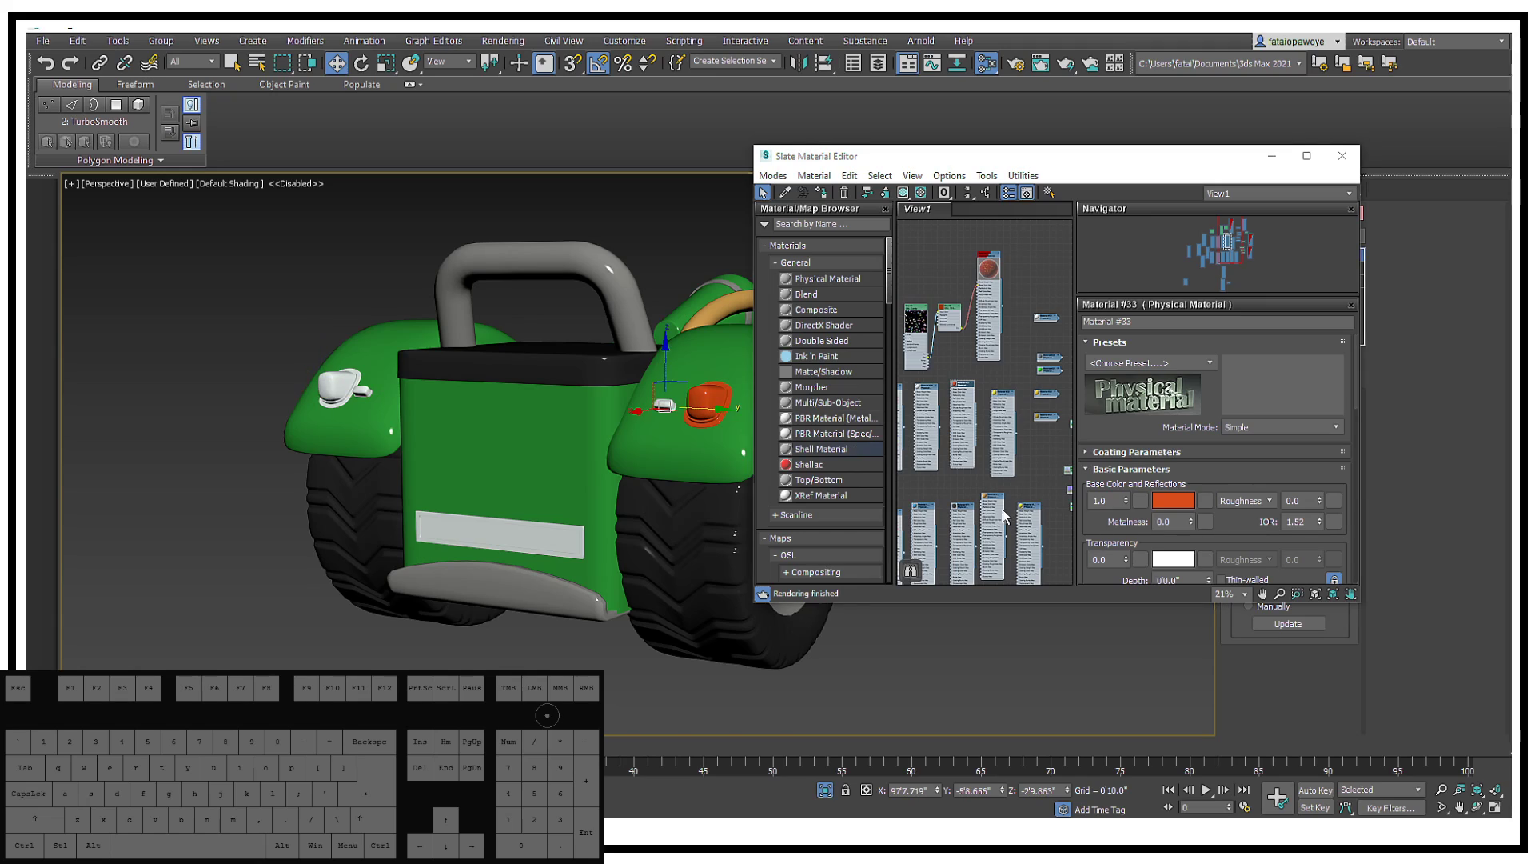
pyautogui.click(825, 178)
pyautogui.click(846, 154)
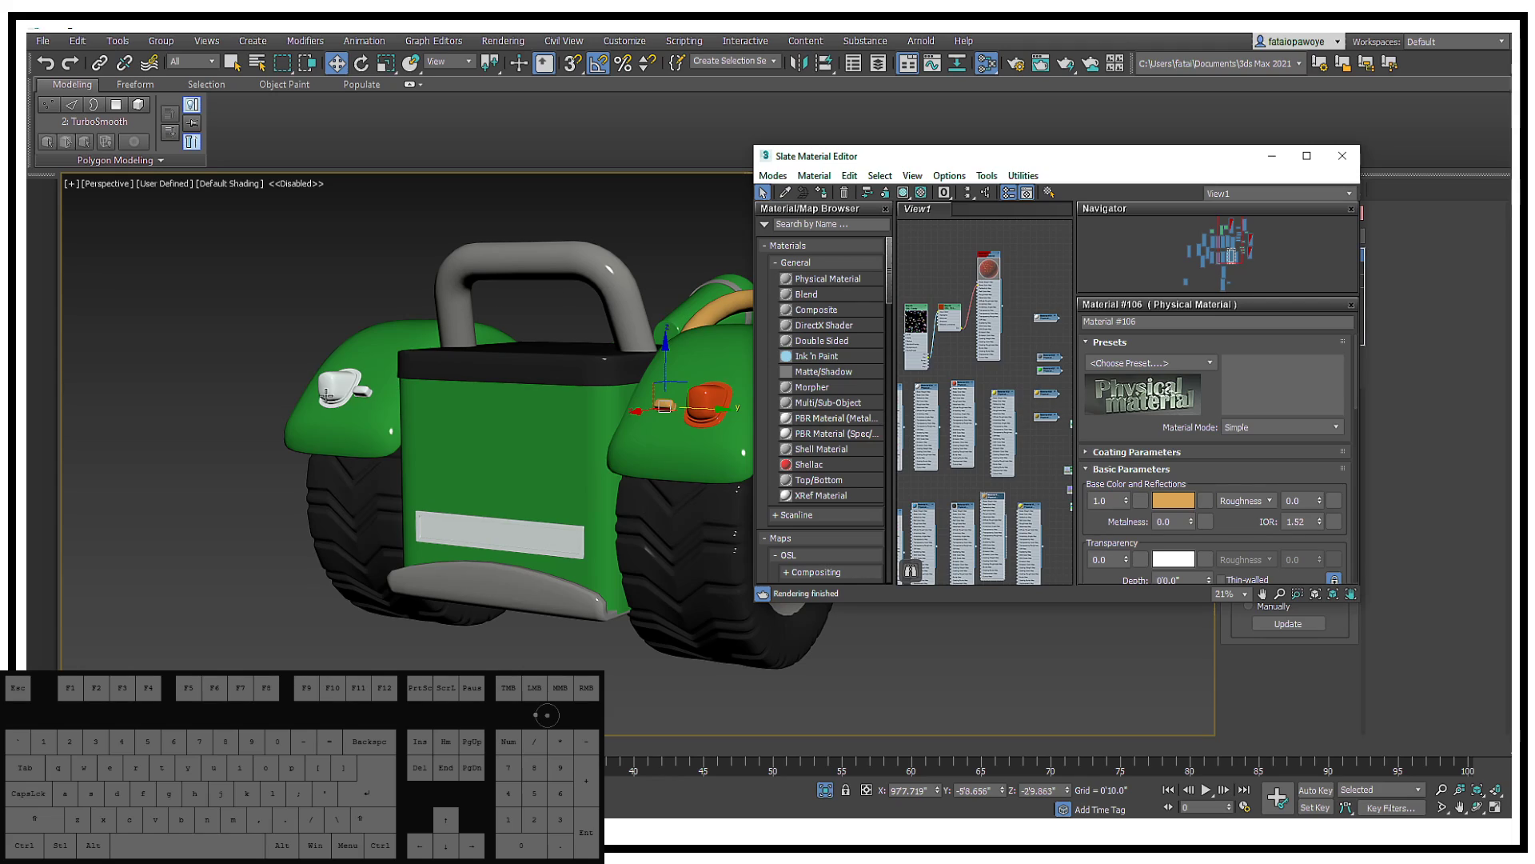
pyautogui.click(358, 391)
pyautogui.click(823, 192)
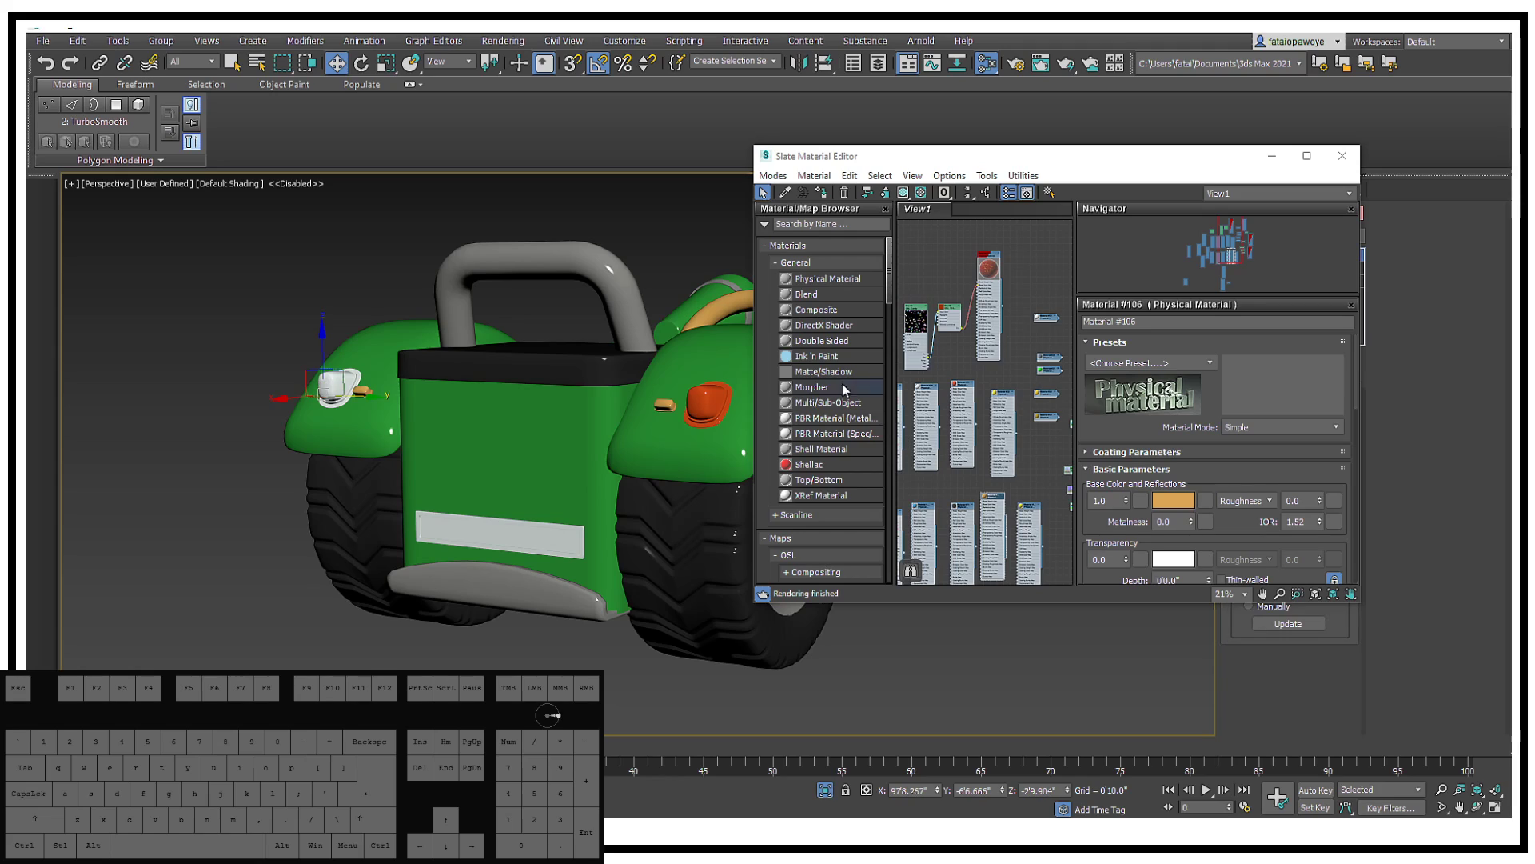
# Step: Assign Material #33 to the large left tail light and the yellow Material #107 to the small lights on both rear fenders
pyautogui.doubleClick(1026, 504)
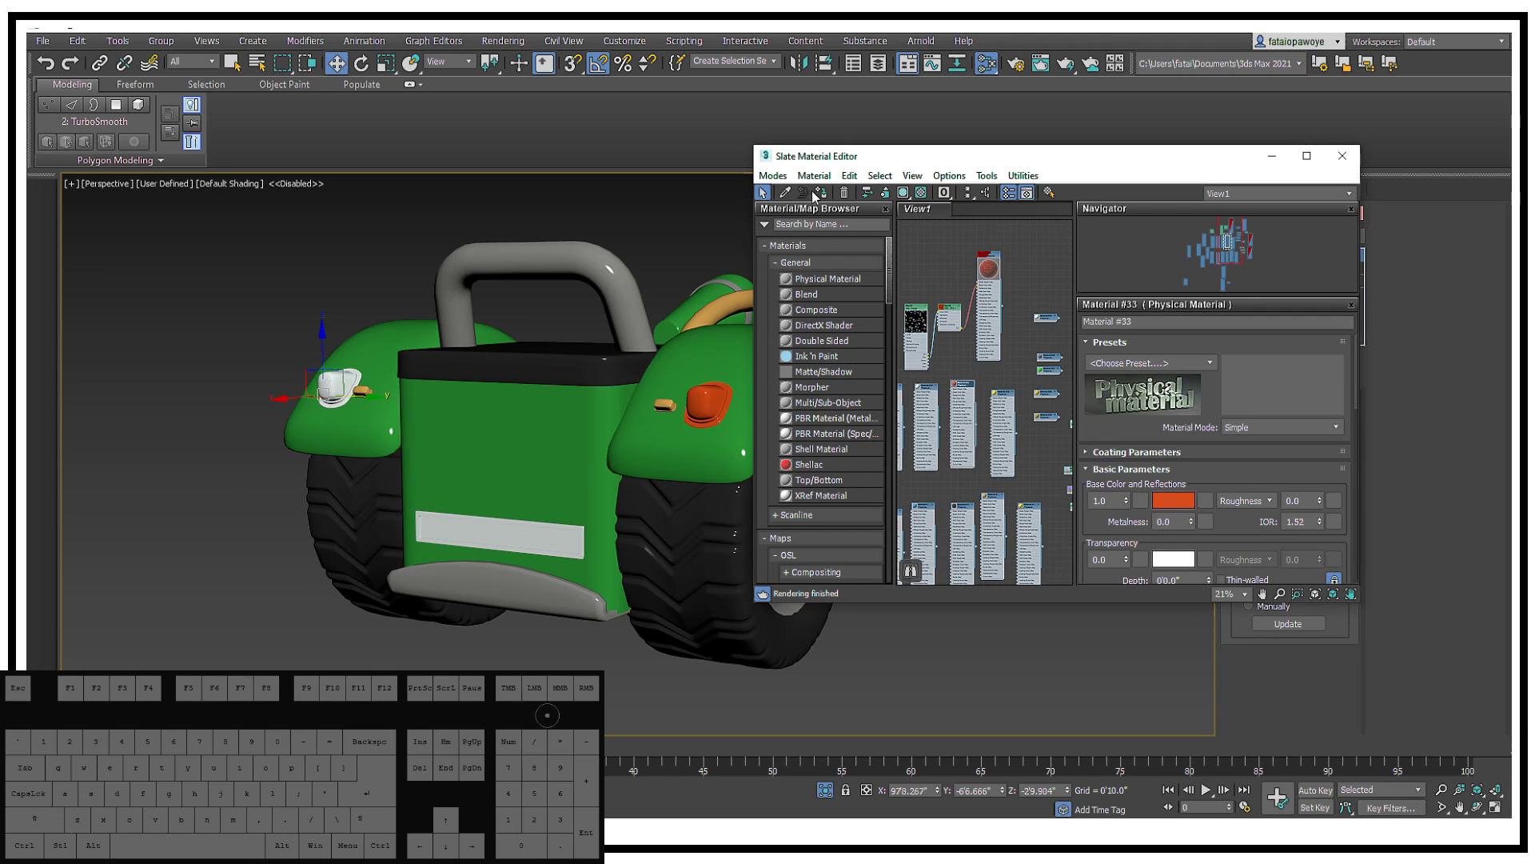
pyautogui.click(821, 193)
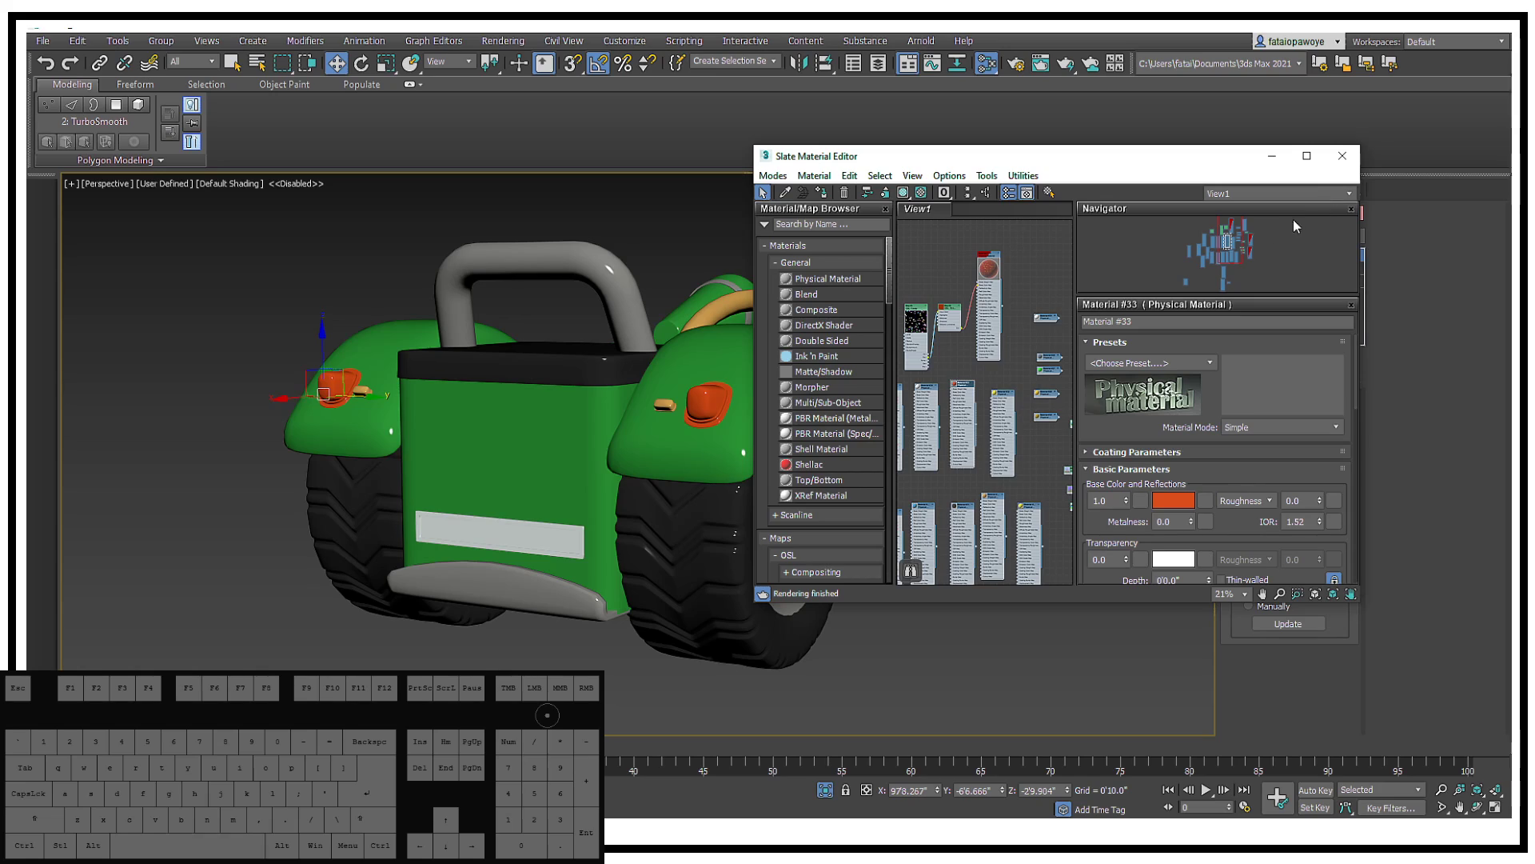
pyautogui.doubleClick(1027, 528)
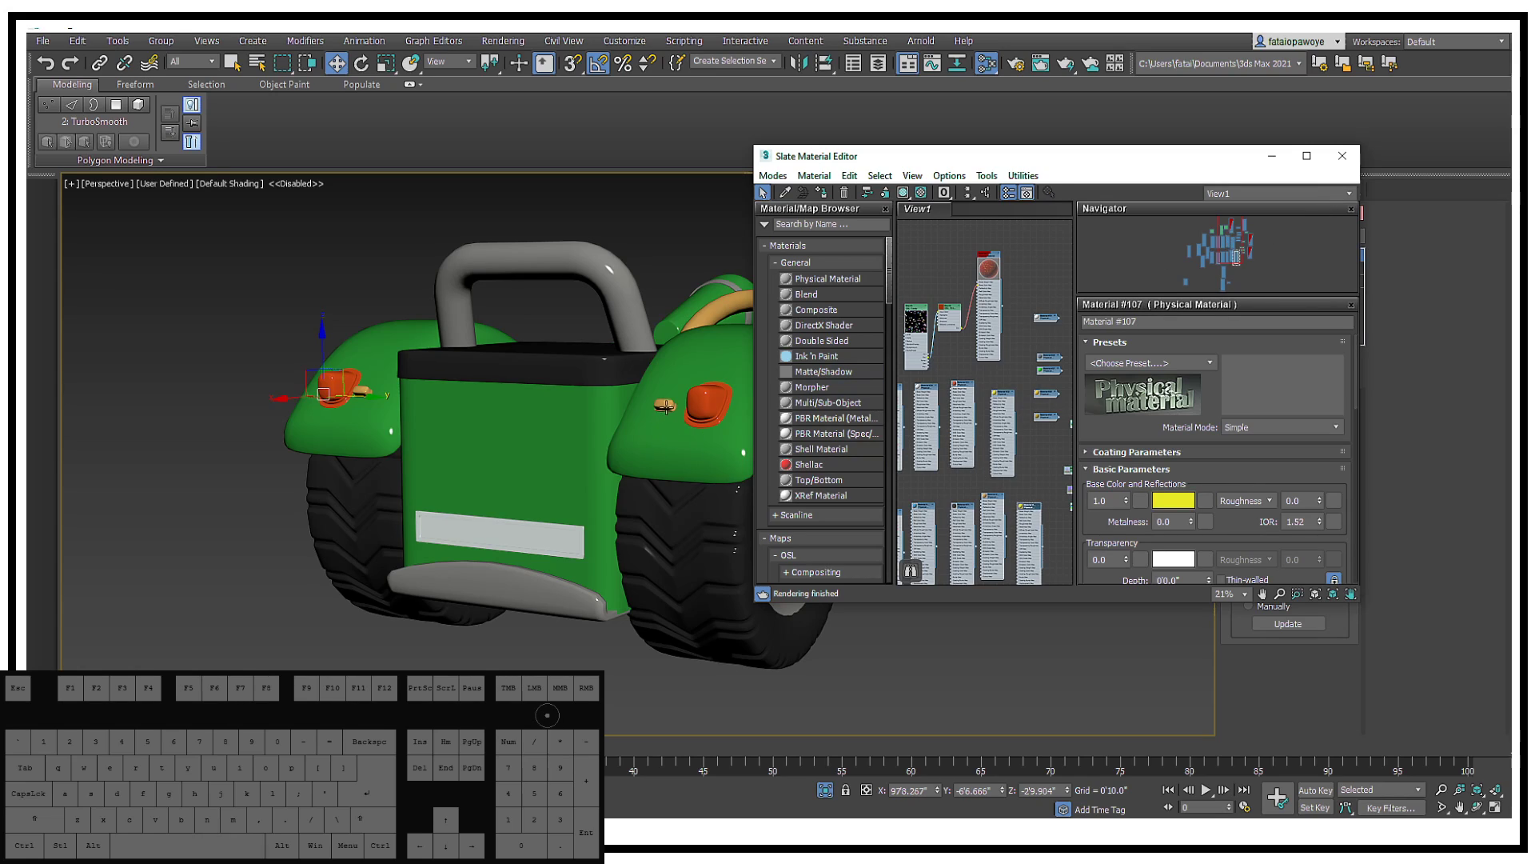
pyautogui.click(824, 194)
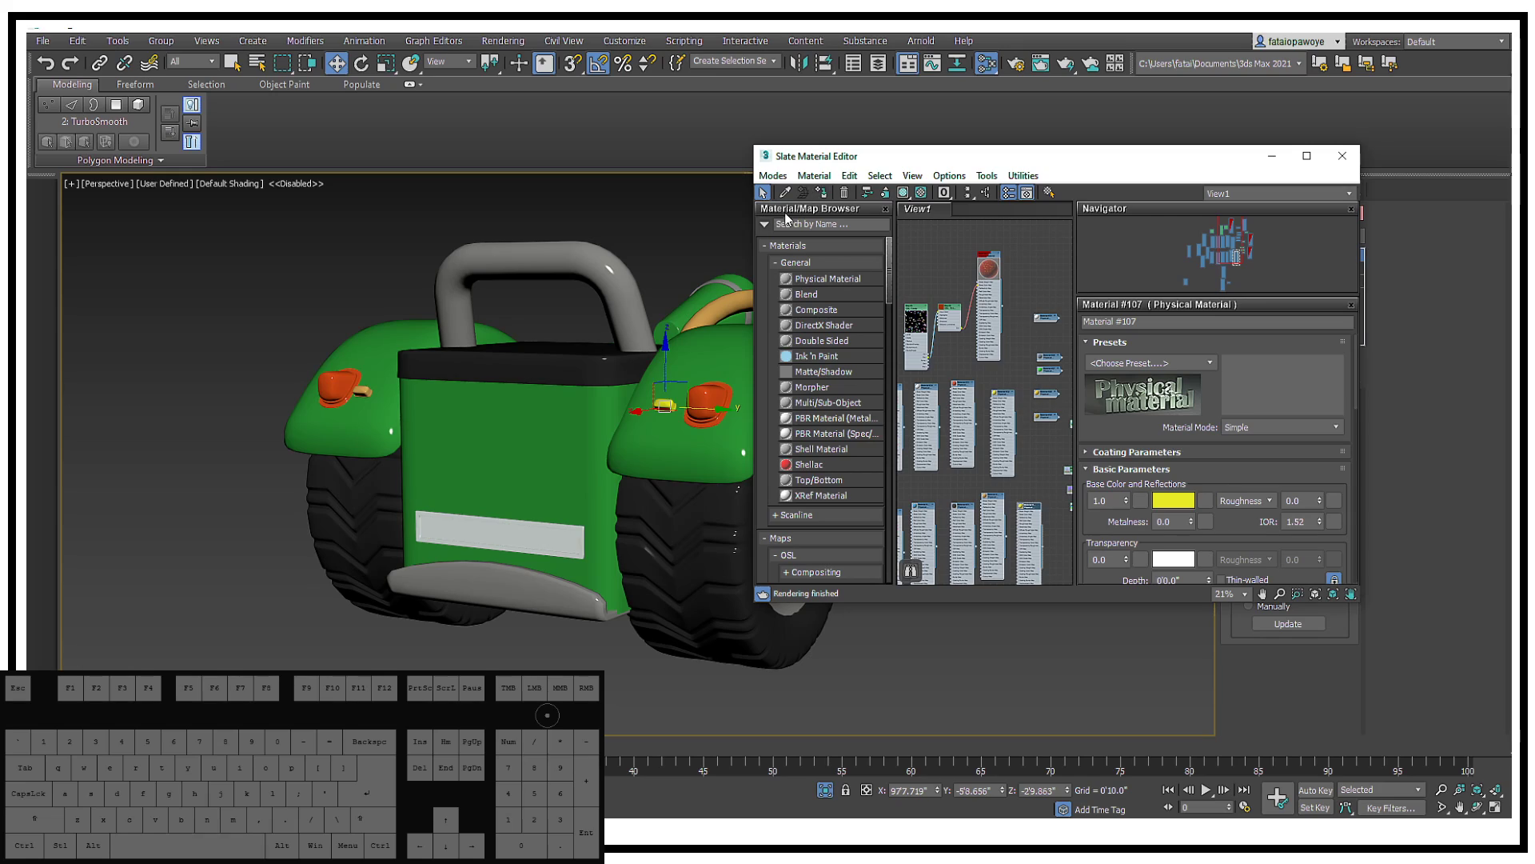
pyautogui.click(362, 391)
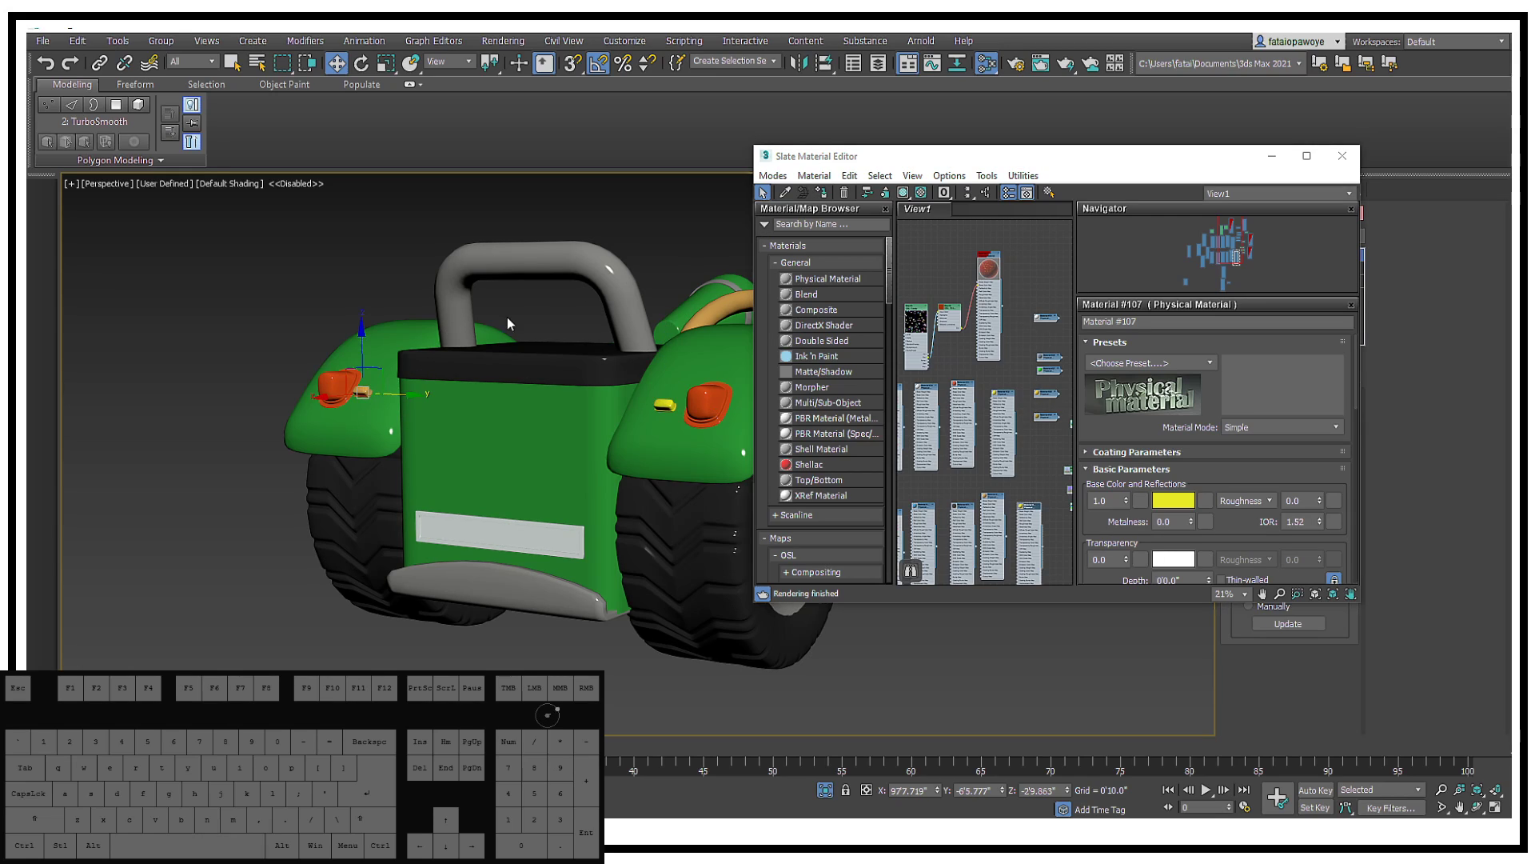
pyautogui.click(824, 193)
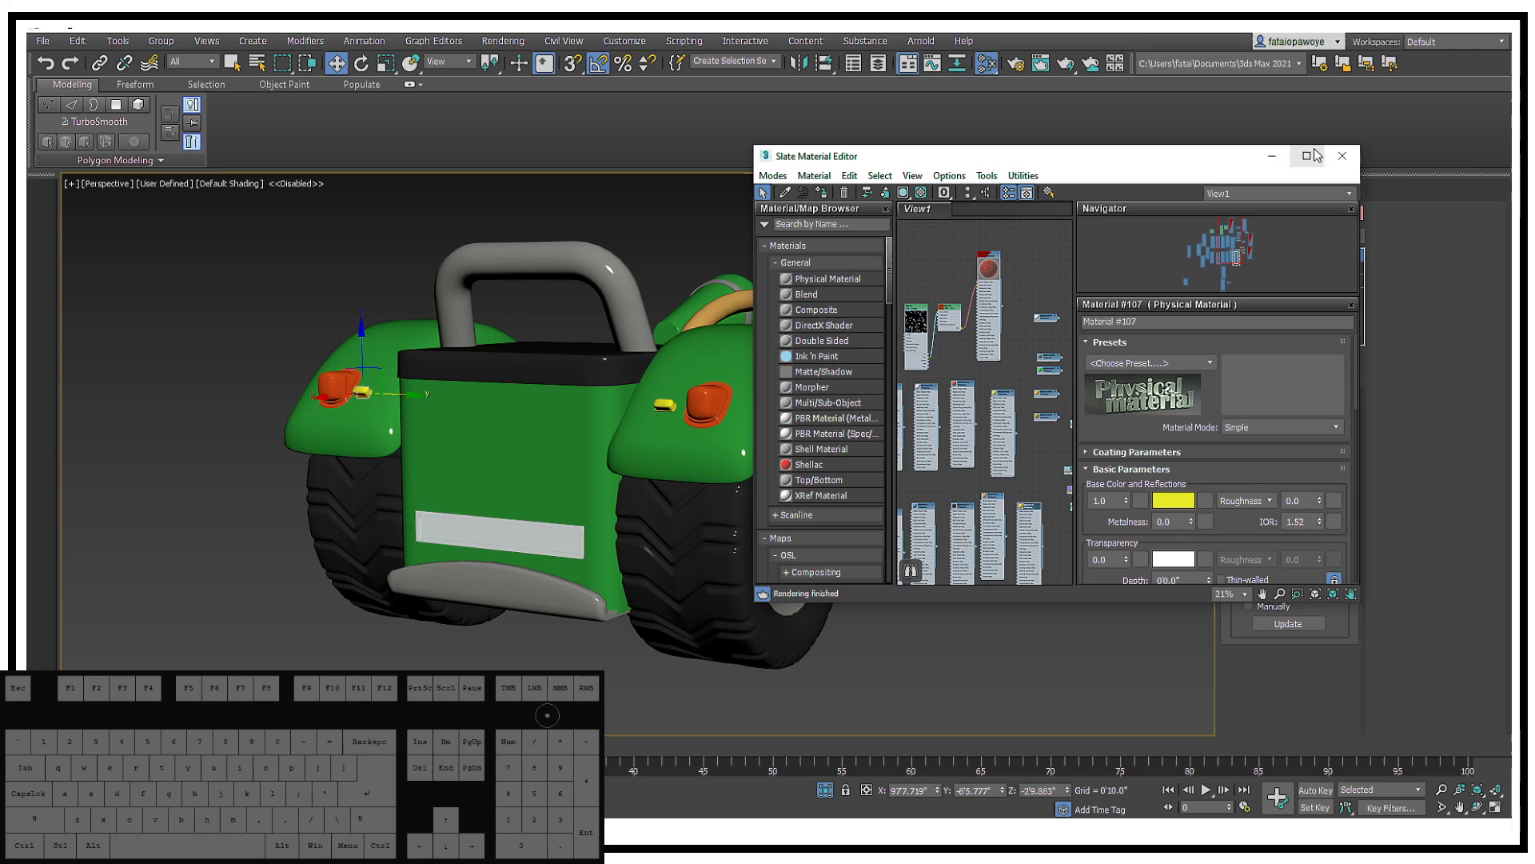
# Step: Display edged faces around the right rear lights and open the small yellow light's Edit Poly at Element level with its TurboSmooth display toggled
pyautogui.click(1269, 163)
pyautogui.keyDown('alt'); pyautogui.moveTo(623, 384); pyautogui.dragTo(752, 416, button='middle'); pyautogui.keyUp('alt')
pyautogui.scroll(8, 751, 416)
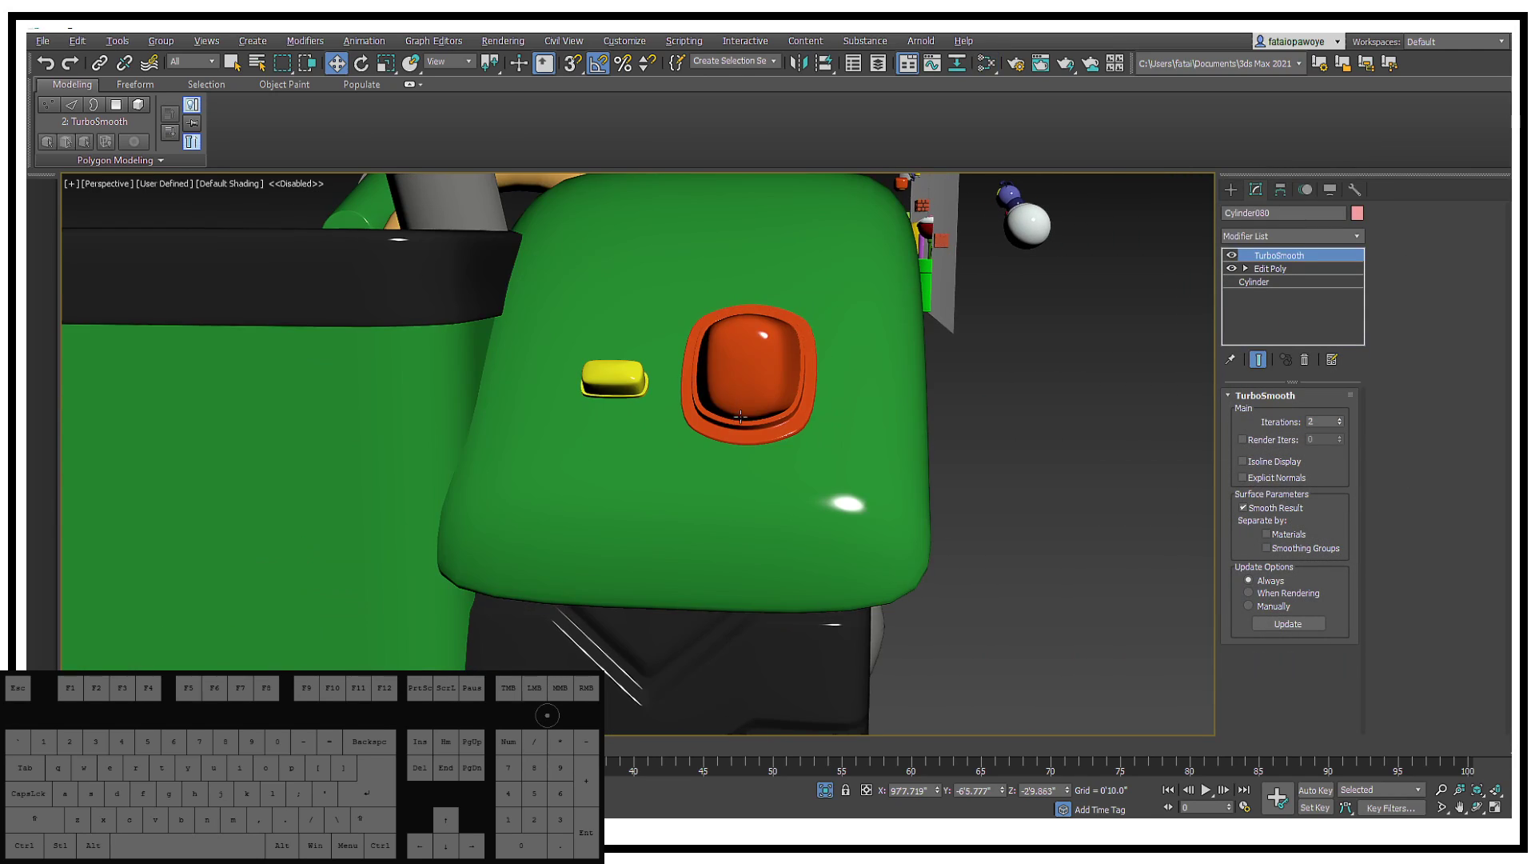
pyautogui.click(1289, 271)
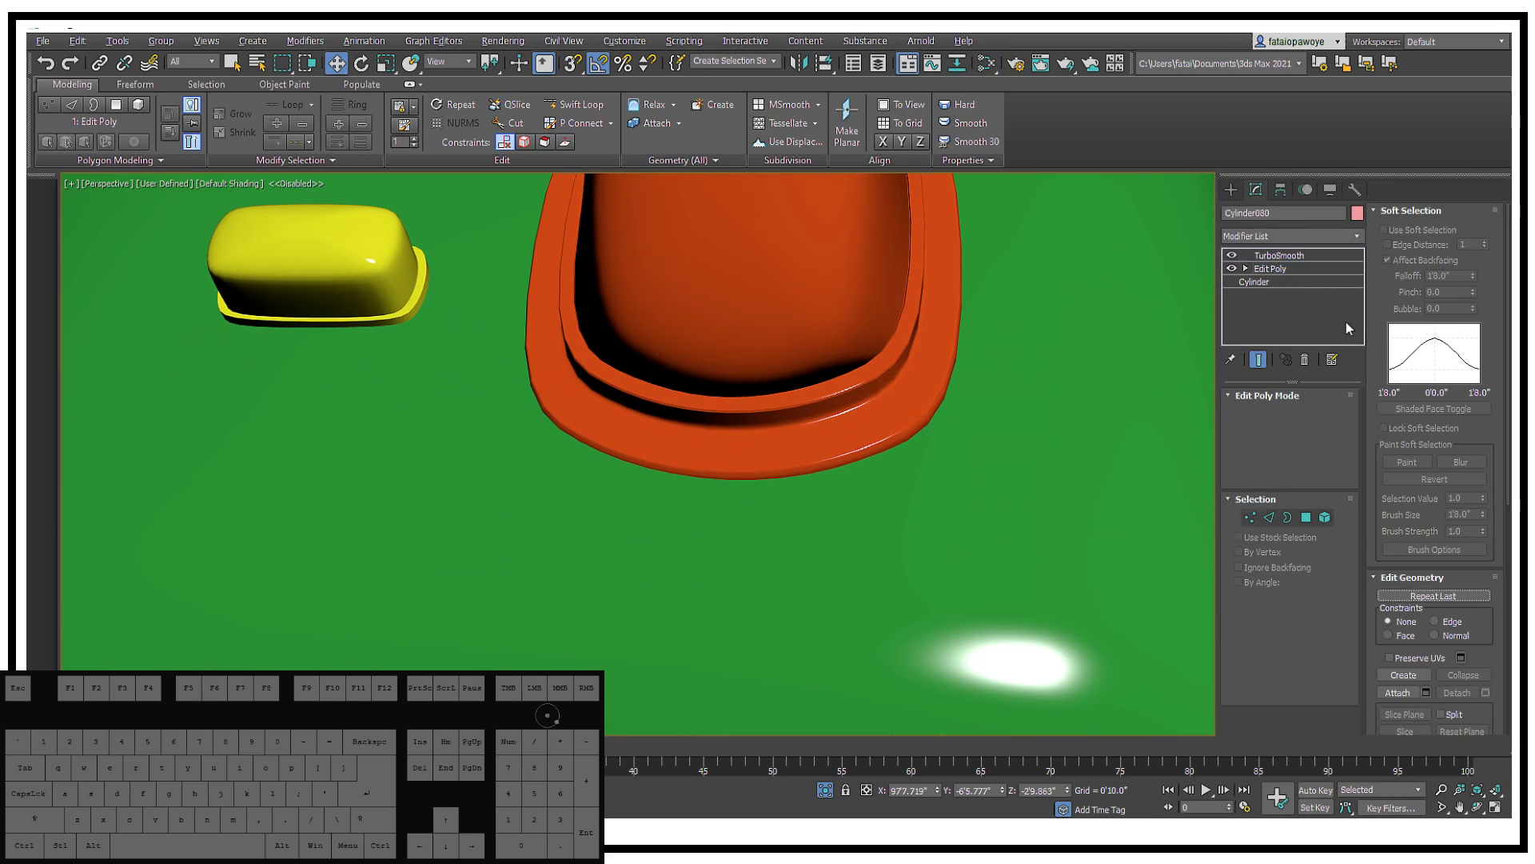
pyautogui.click(1325, 518)
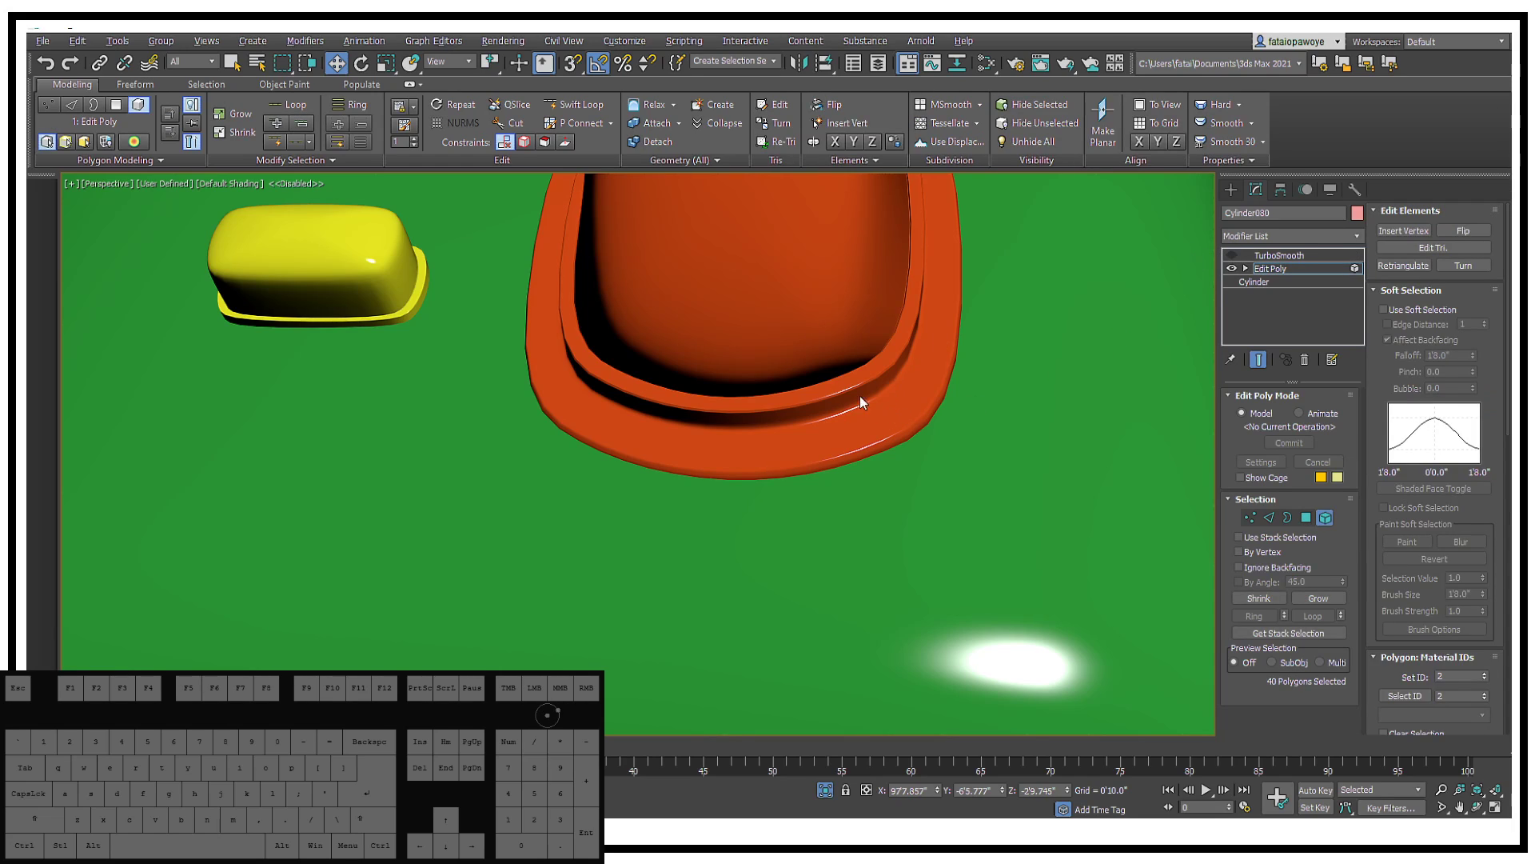
pyautogui.keyDown('alt'); pyautogui.moveTo(876, 388); pyautogui.dragTo(880, 437, button='middle'); pyautogui.keyUp('alt')
pyautogui.press('F4')
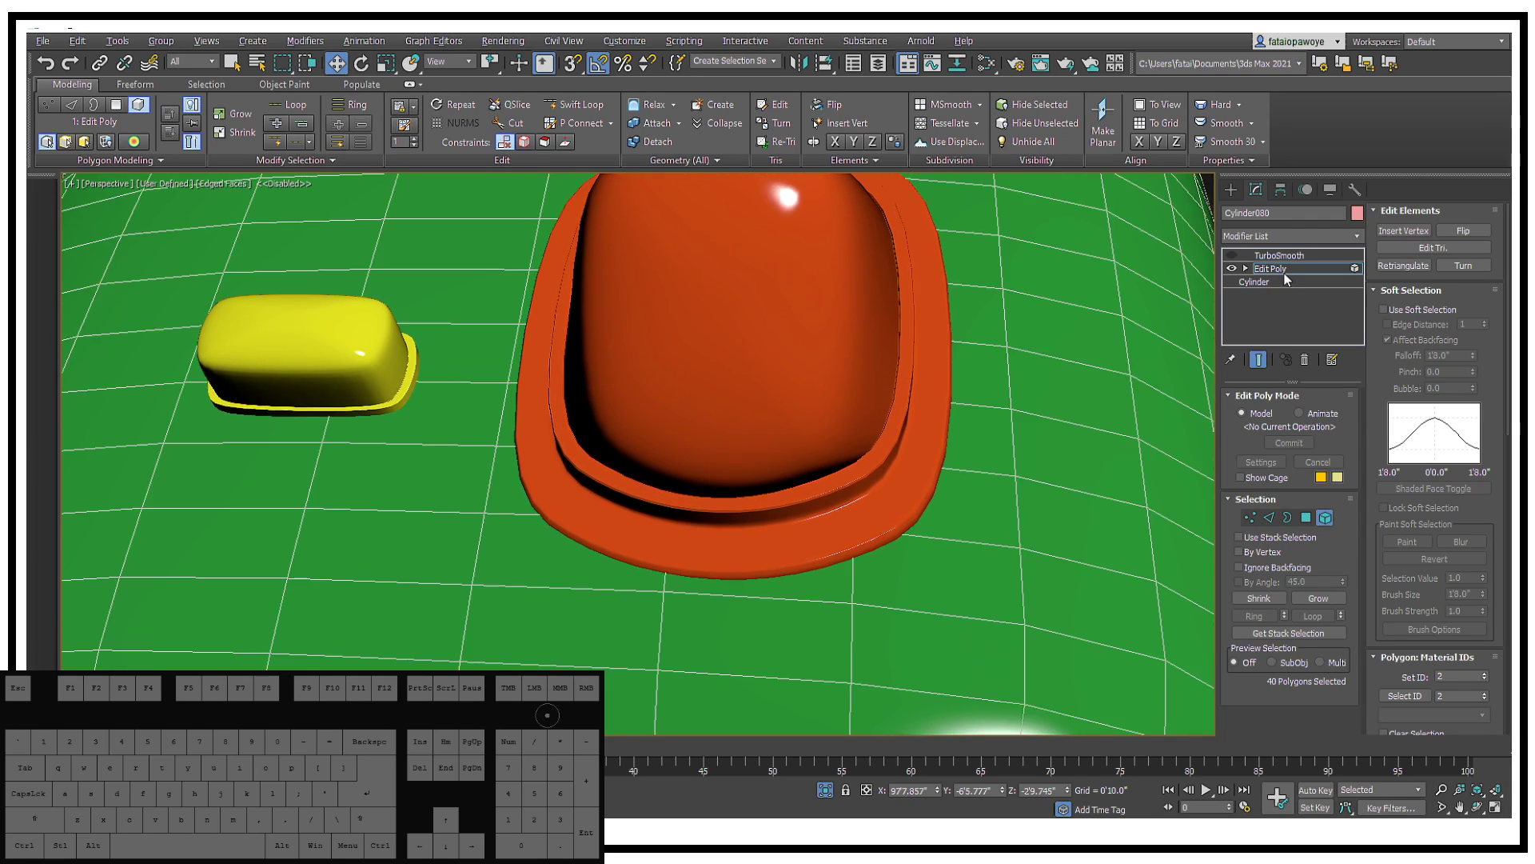
pyautogui.click(1232, 255)
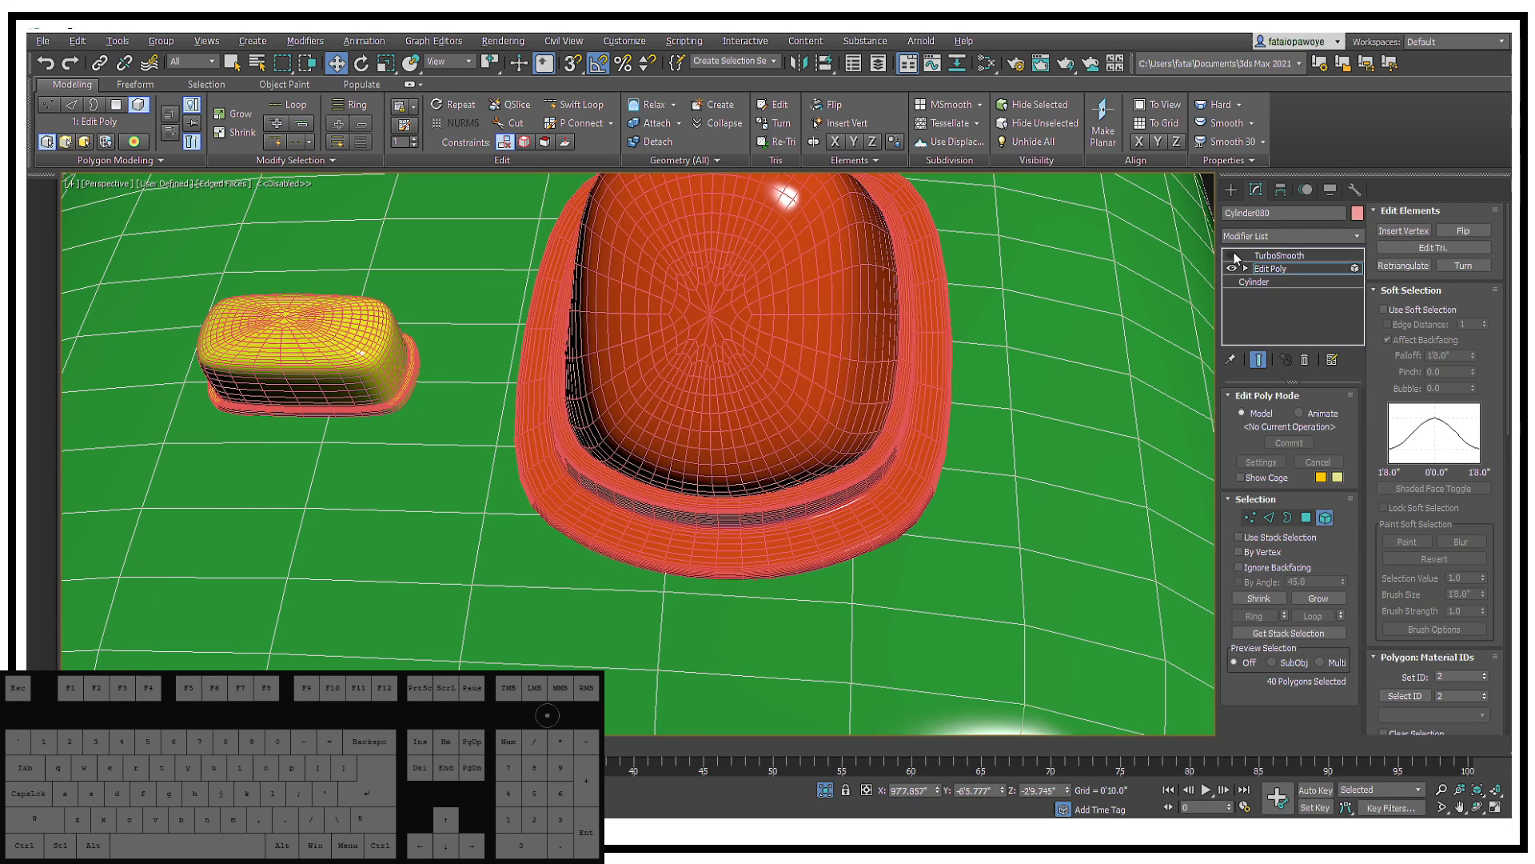
# Step: Select the whole element of the large right tail light in its Edit Poly and set its polygon material ID to 2
pyautogui.click(870, 450)
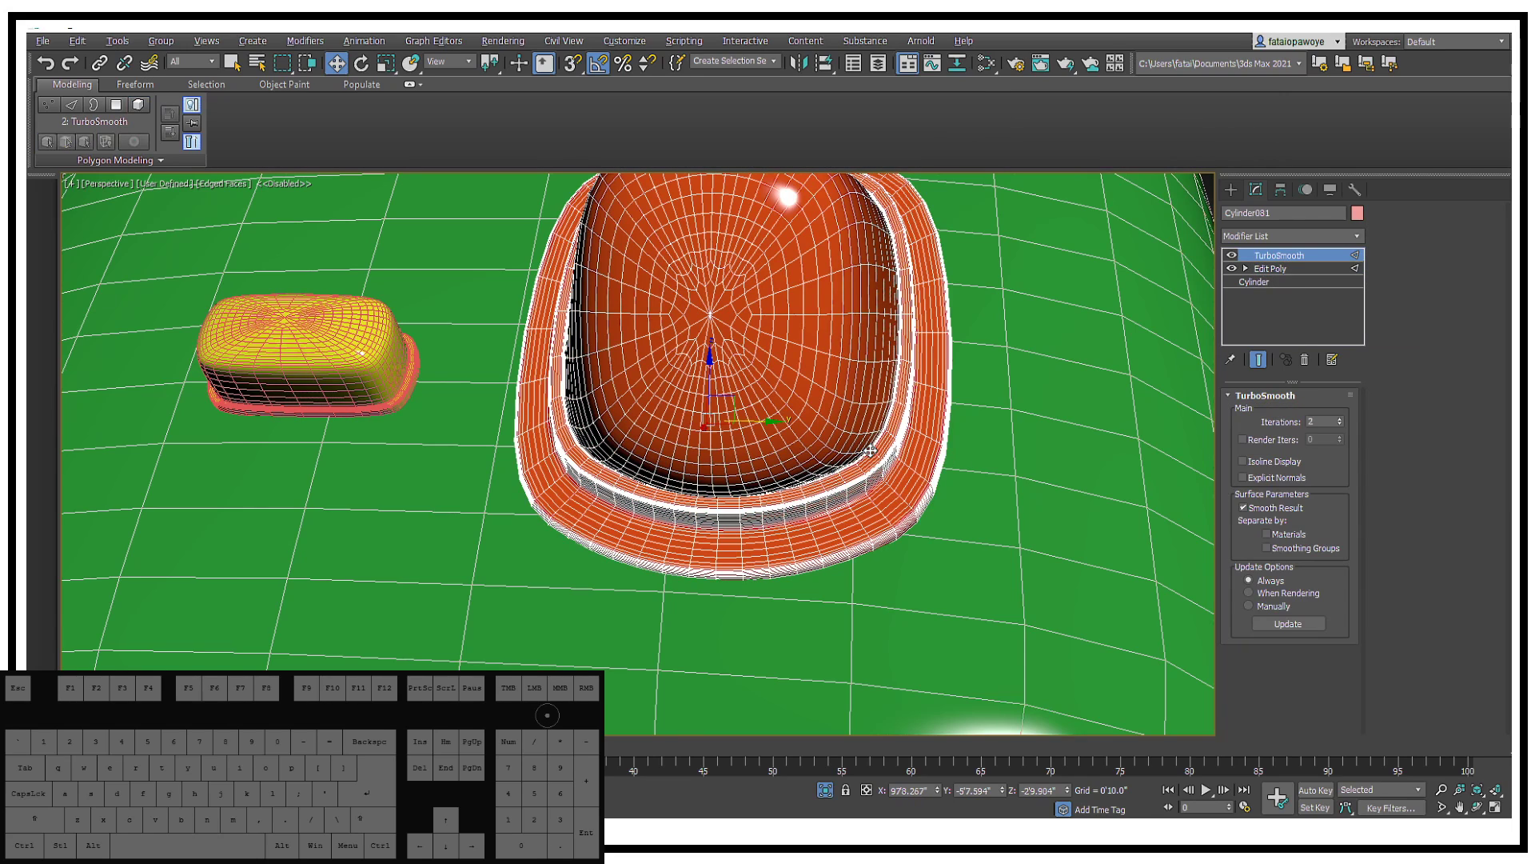
pyautogui.click(1269, 269)
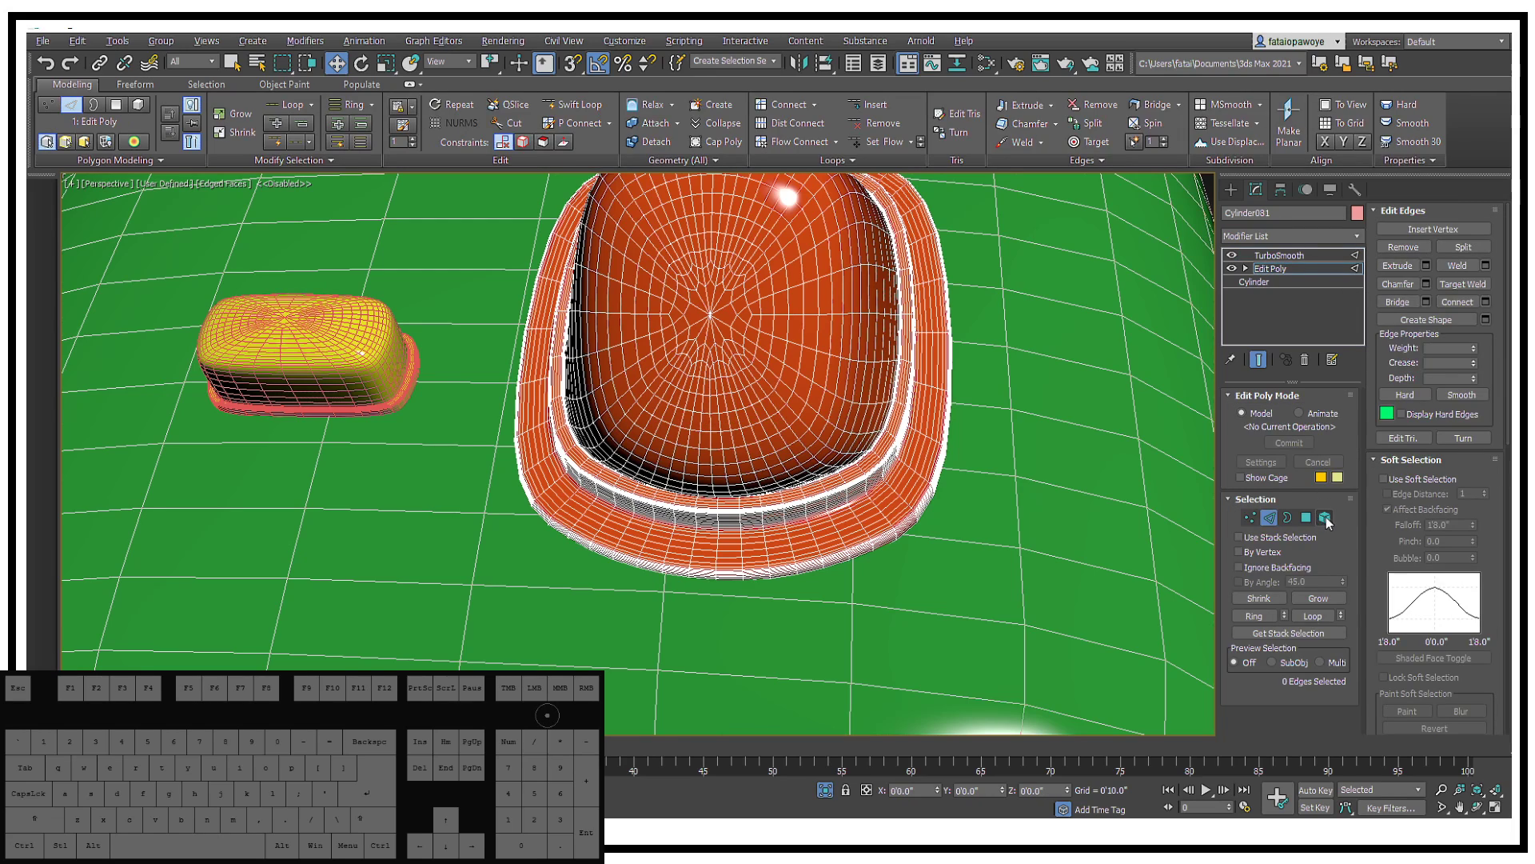
pyautogui.click(875, 486)
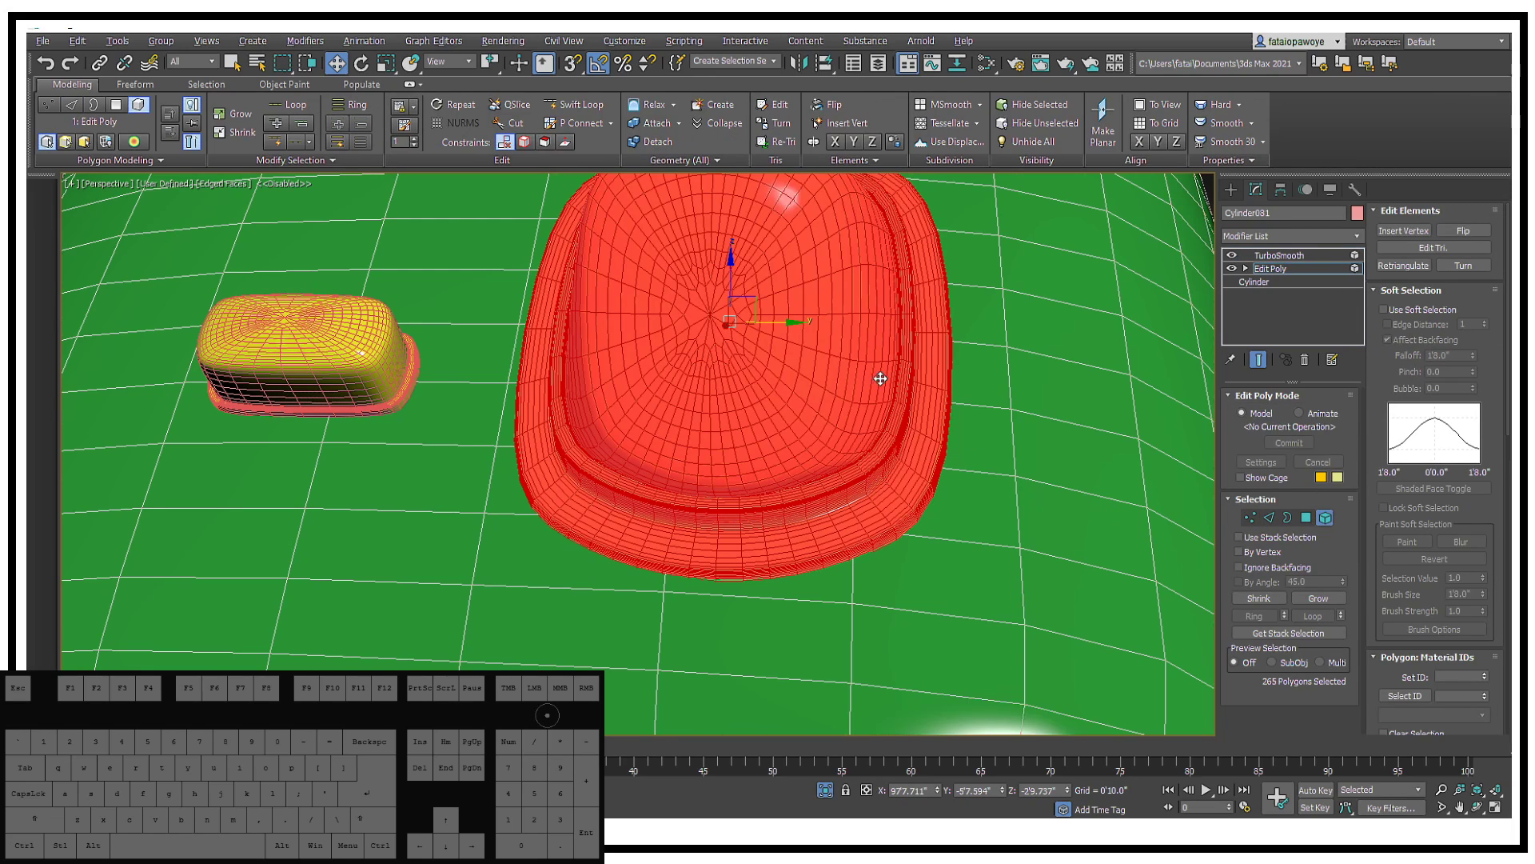
pyautogui.click(1042, 302)
pyautogui.click(875, 350)
pyautogui.scroll(-4, 875, 351)
pyautogui.keyDown('alt'); pyautogui.moveTo(874, 350); pyautogui.dragTo(944, 352, button='middle'); pyautogui.keyUp('alt')
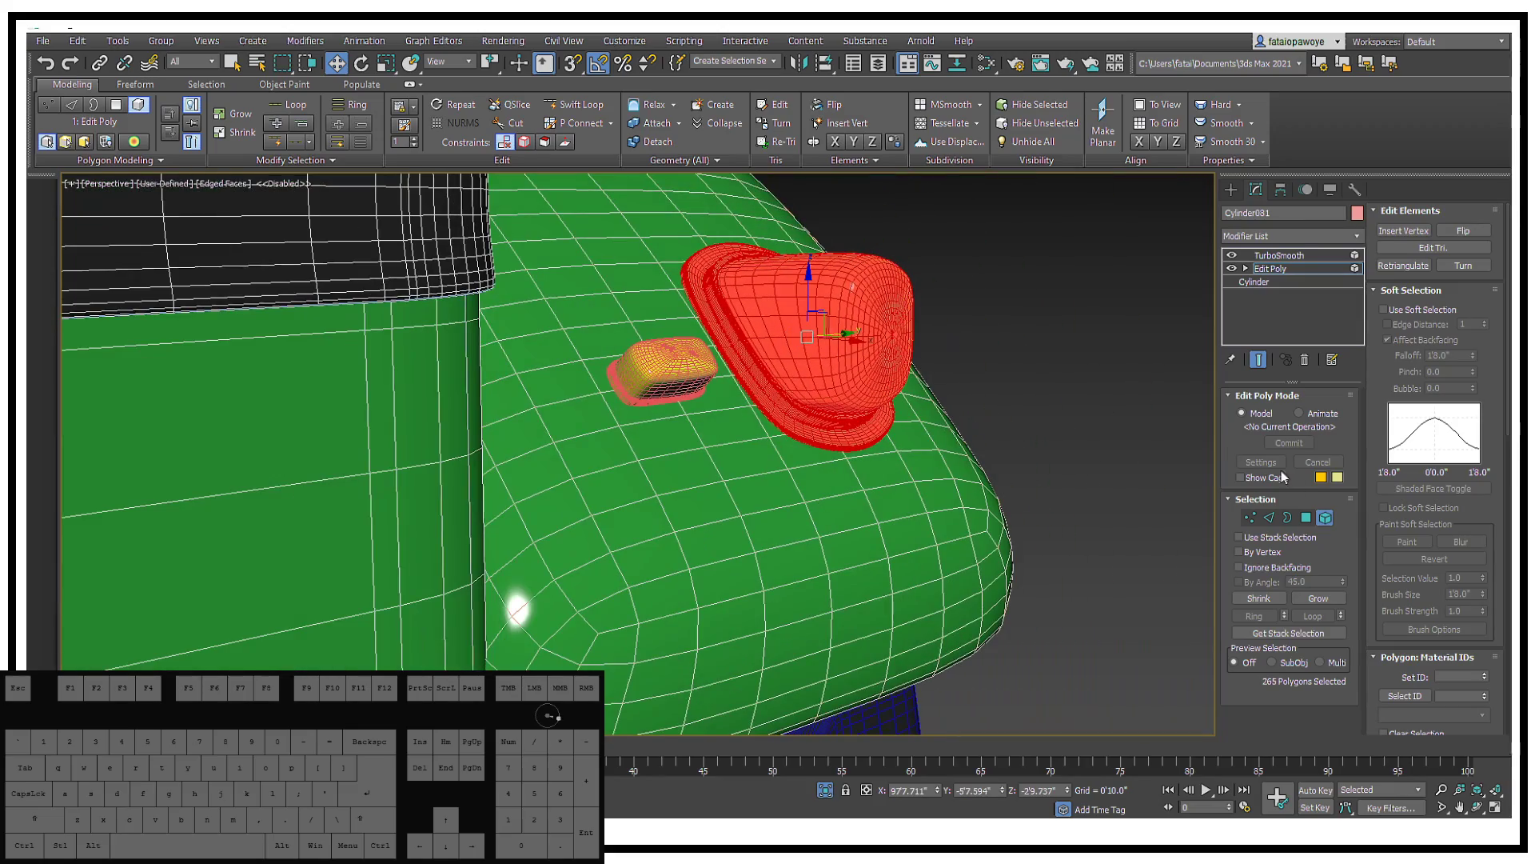
pyautogui.moveTo(1487, 501); pyautogui.dragTo(1465, 150)
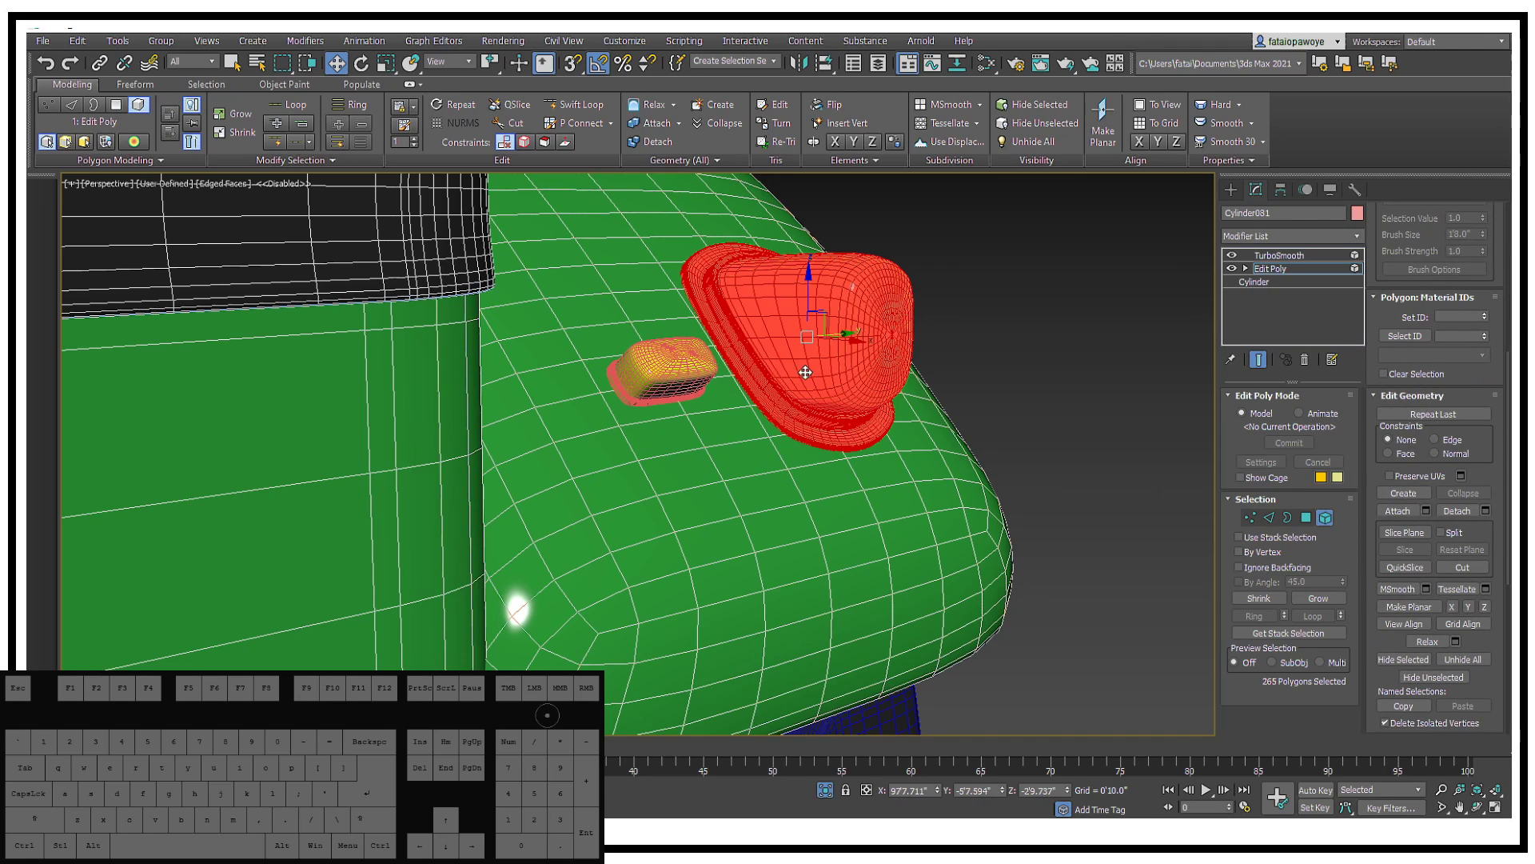
pyautogui.scroll(5, 744, 362)
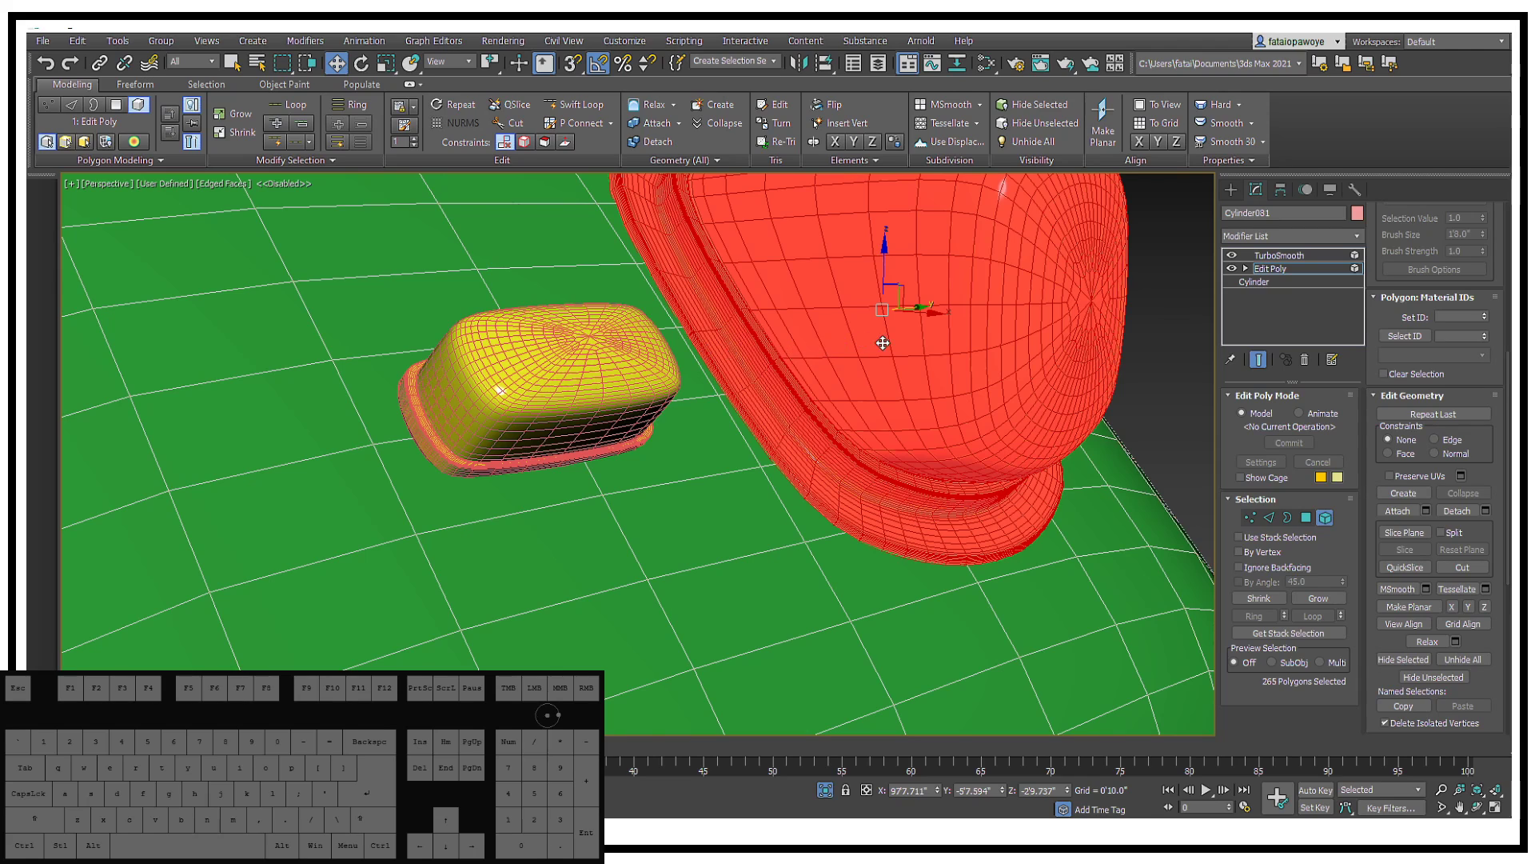
pyautogui.keyDown('alt'); pyautogui.moveTo(882, 342); pyautogui.dragTo(666, 321, button='middle'); pyautogui.keyUp('alt')
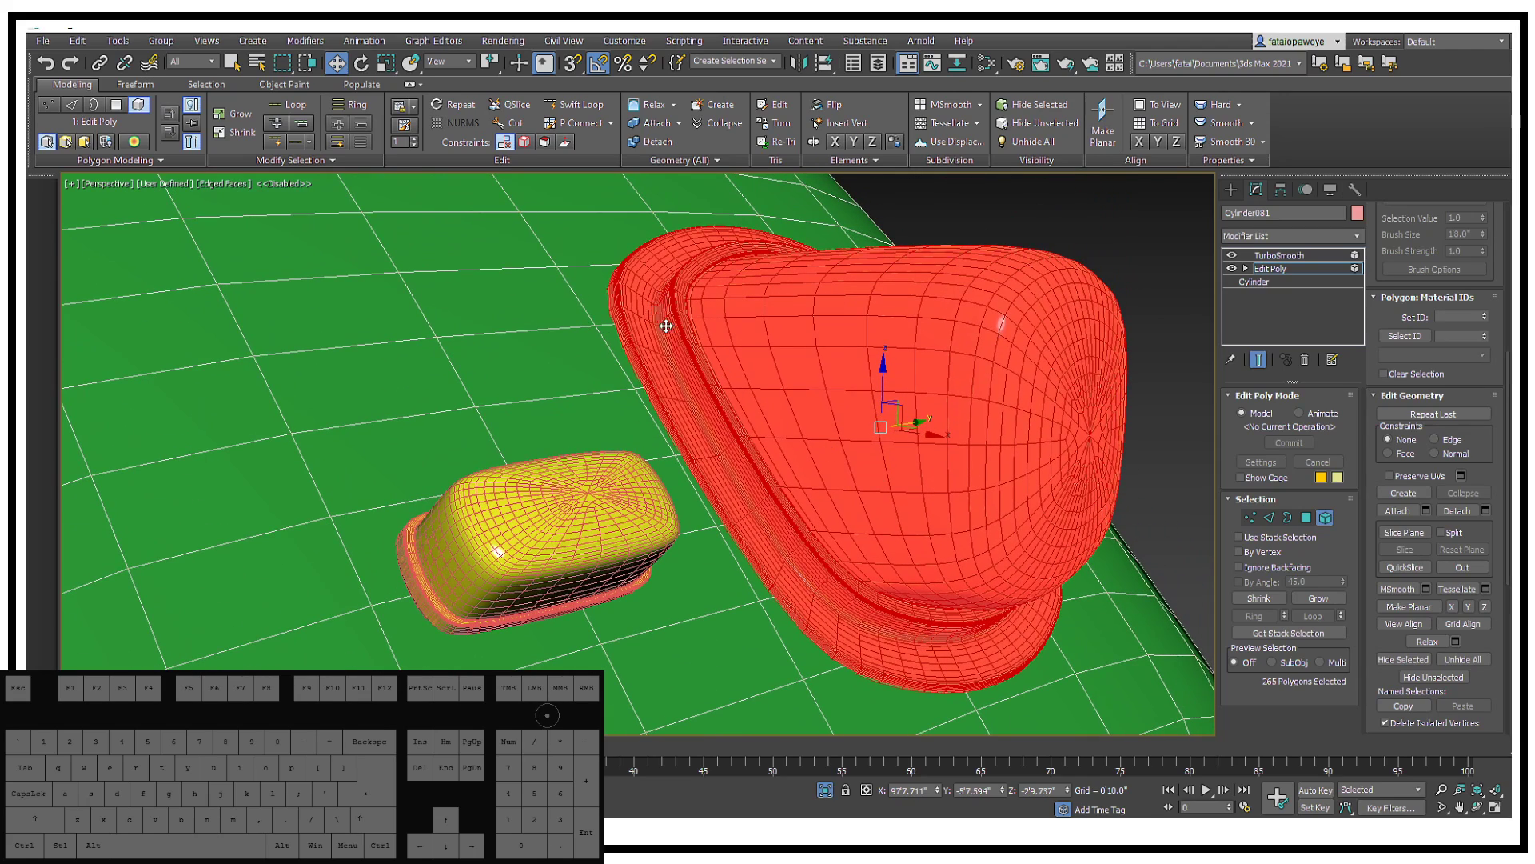
pyautogui.click(1483, 315)
# Step: Hide the large light's TurboSmooth result and select the ring of polygons around the vertex at the lens tip
pyautogui.click(1306, 518)
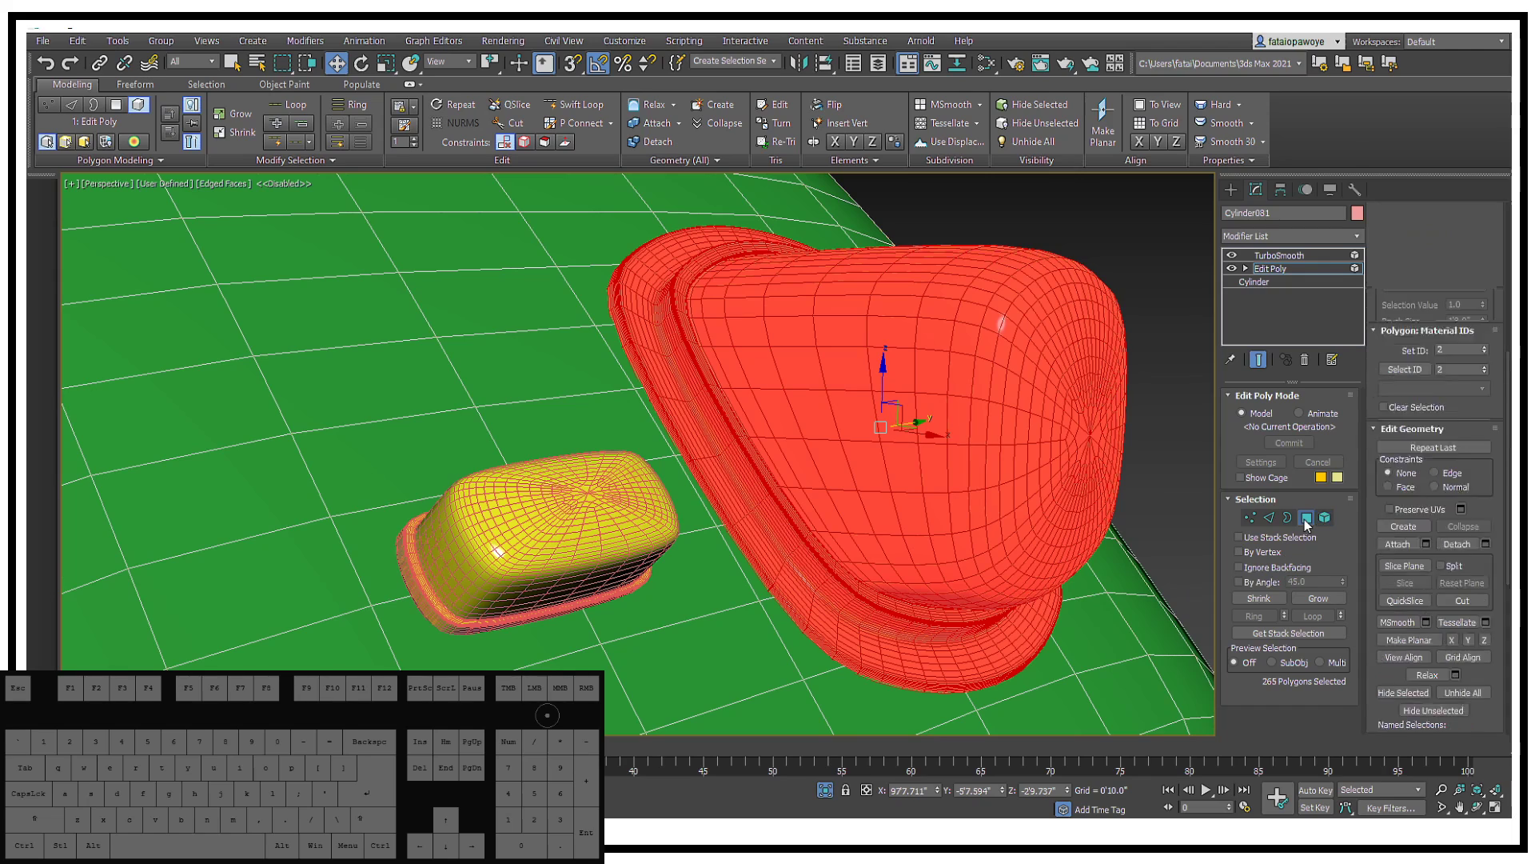
pyautogui.click(1232, 255)
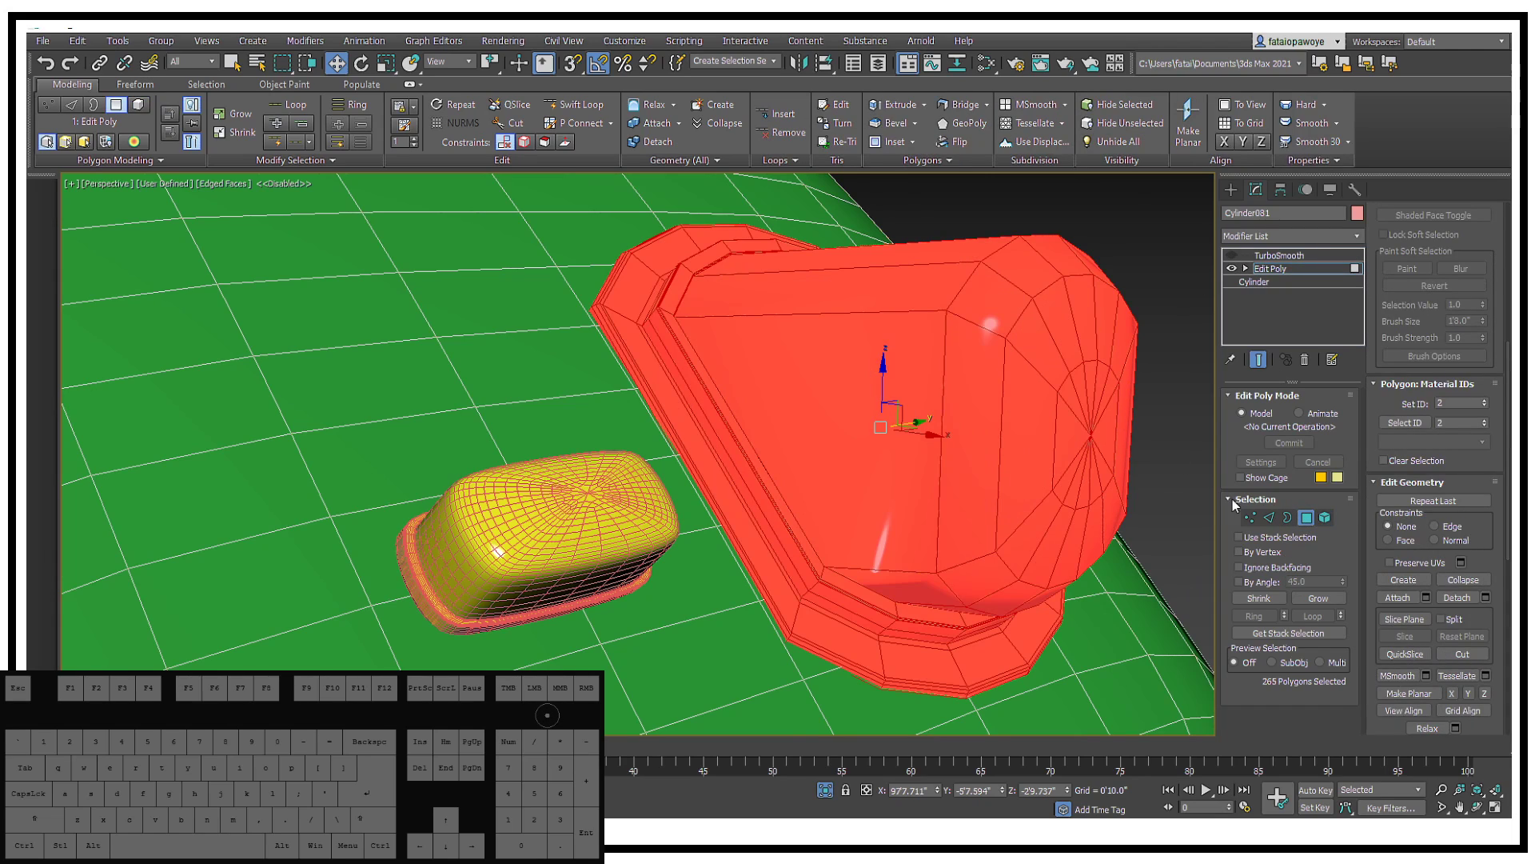
pyautogui.click(1251, 517)
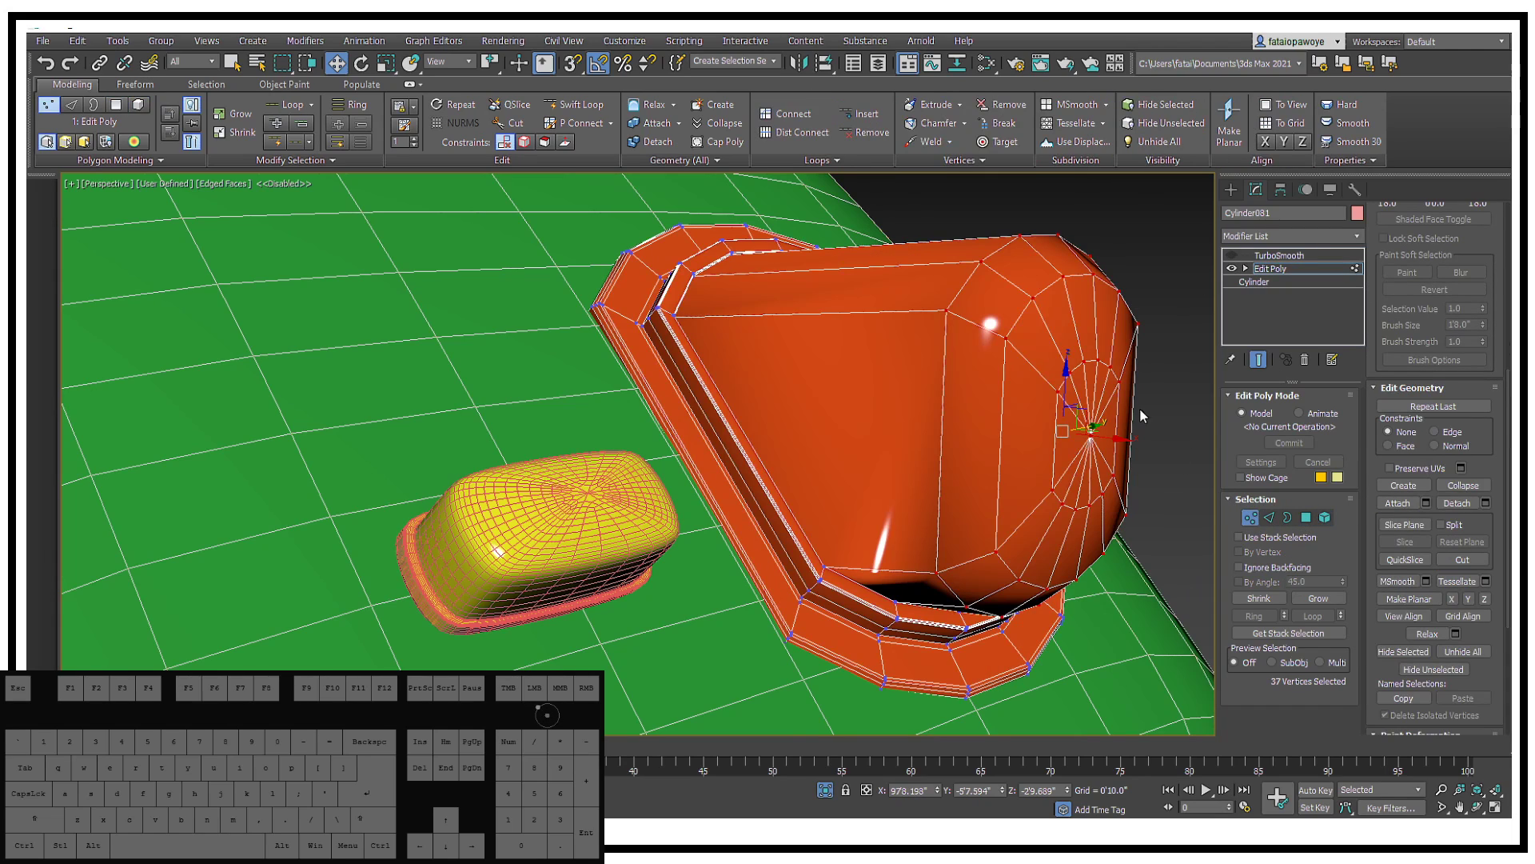
pyautogui.click(1092, 436)
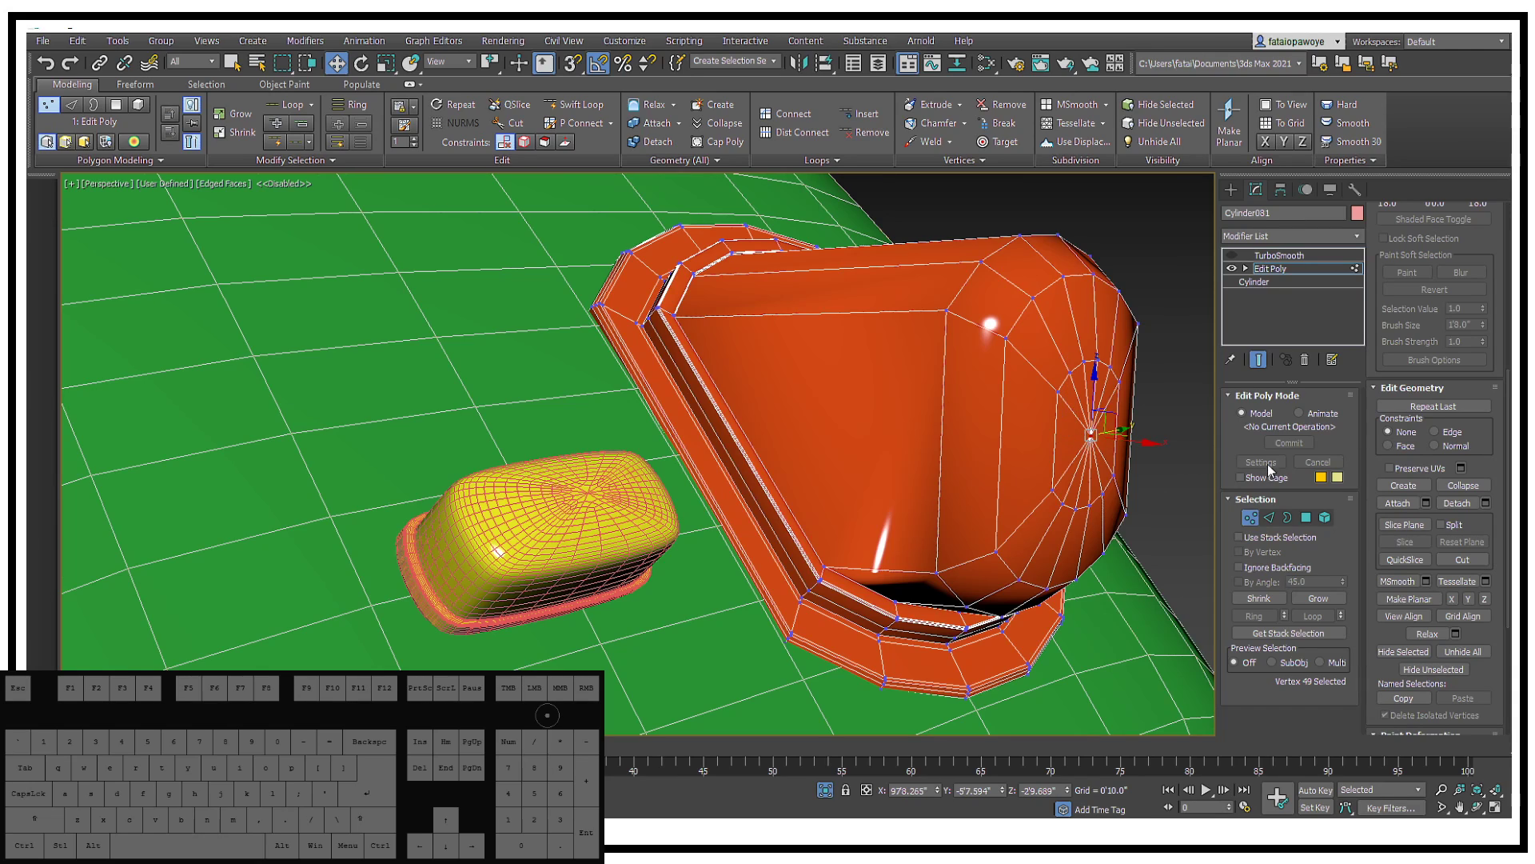
pyautogui.keyDown('ctrl'); pyautogui.click(1304, 520); pyautogui.keyUp('ctrl')
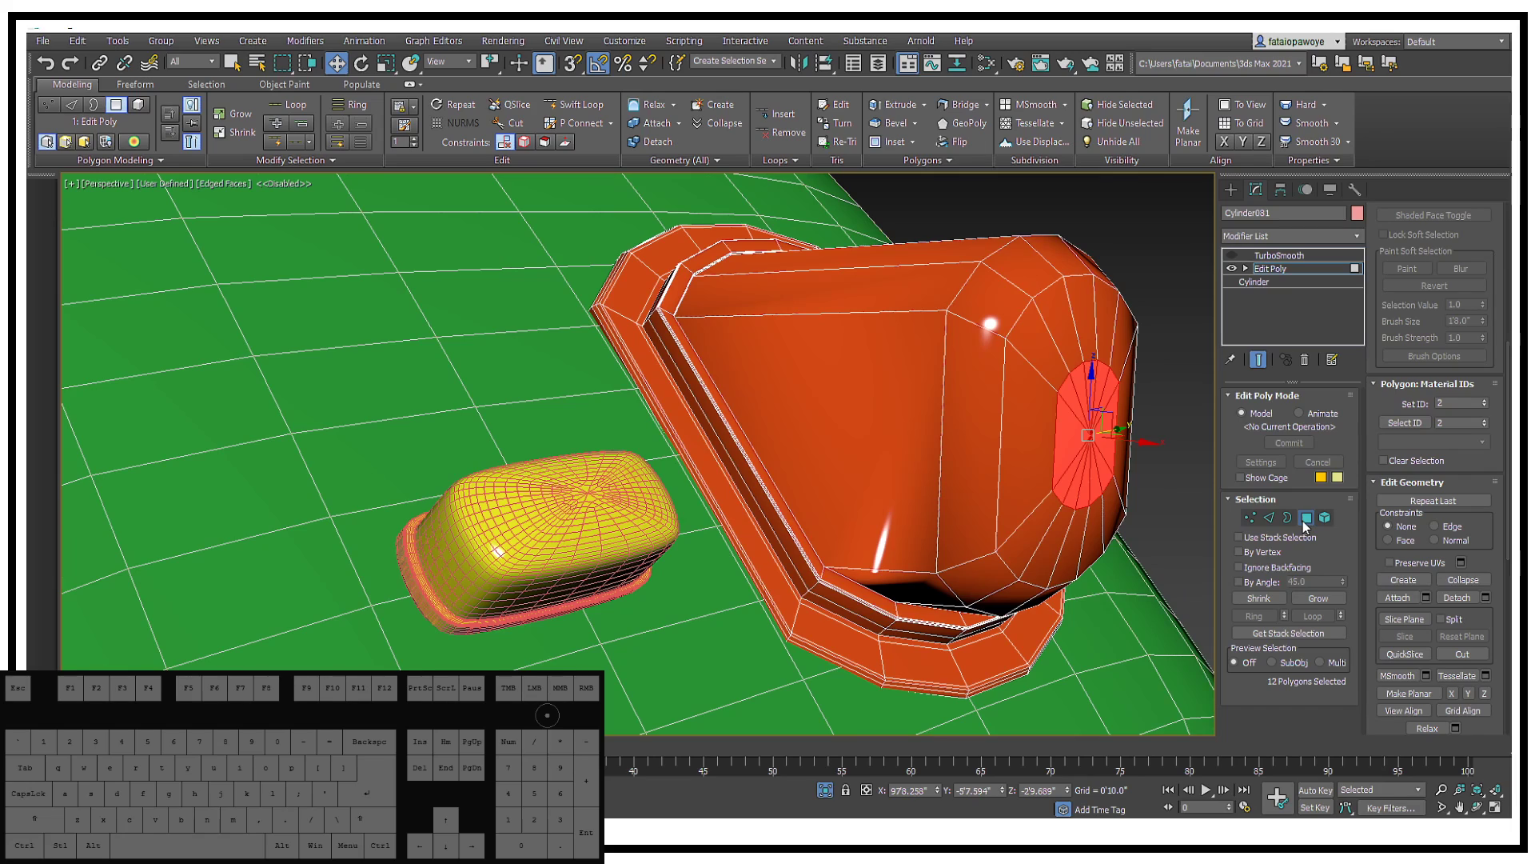
# Step: Grow the tip selection down the lens and shrink it back once so it covers only the lens body
pyautogui.click(1307, 596)
pyautogui.click(1307, 597)
pyautogui.click(1309, 599)
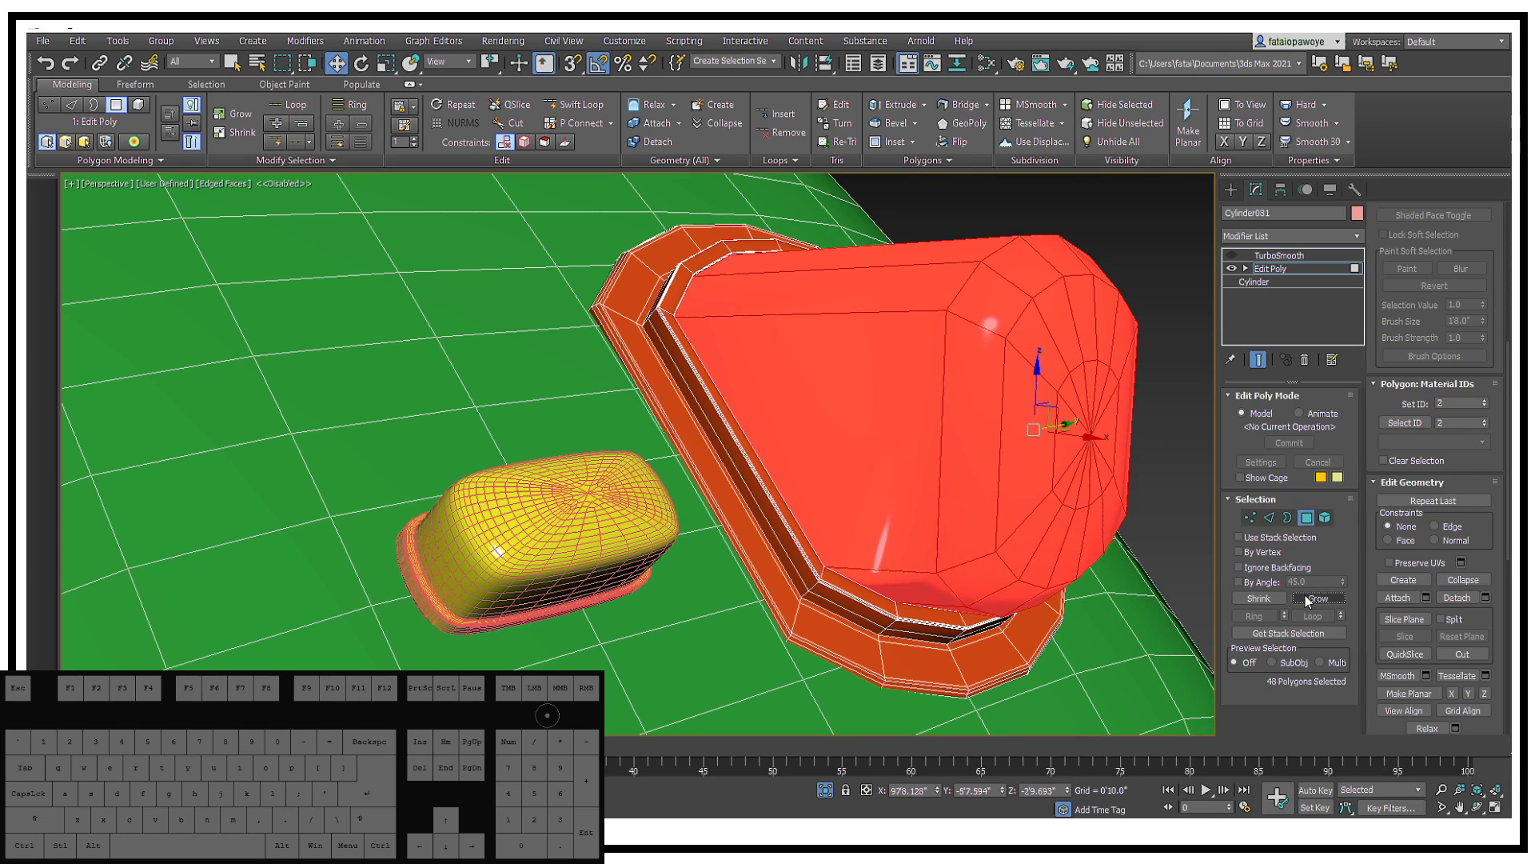
pyautogui.click(1308, 599)
pyautogui.click(1309, 599)
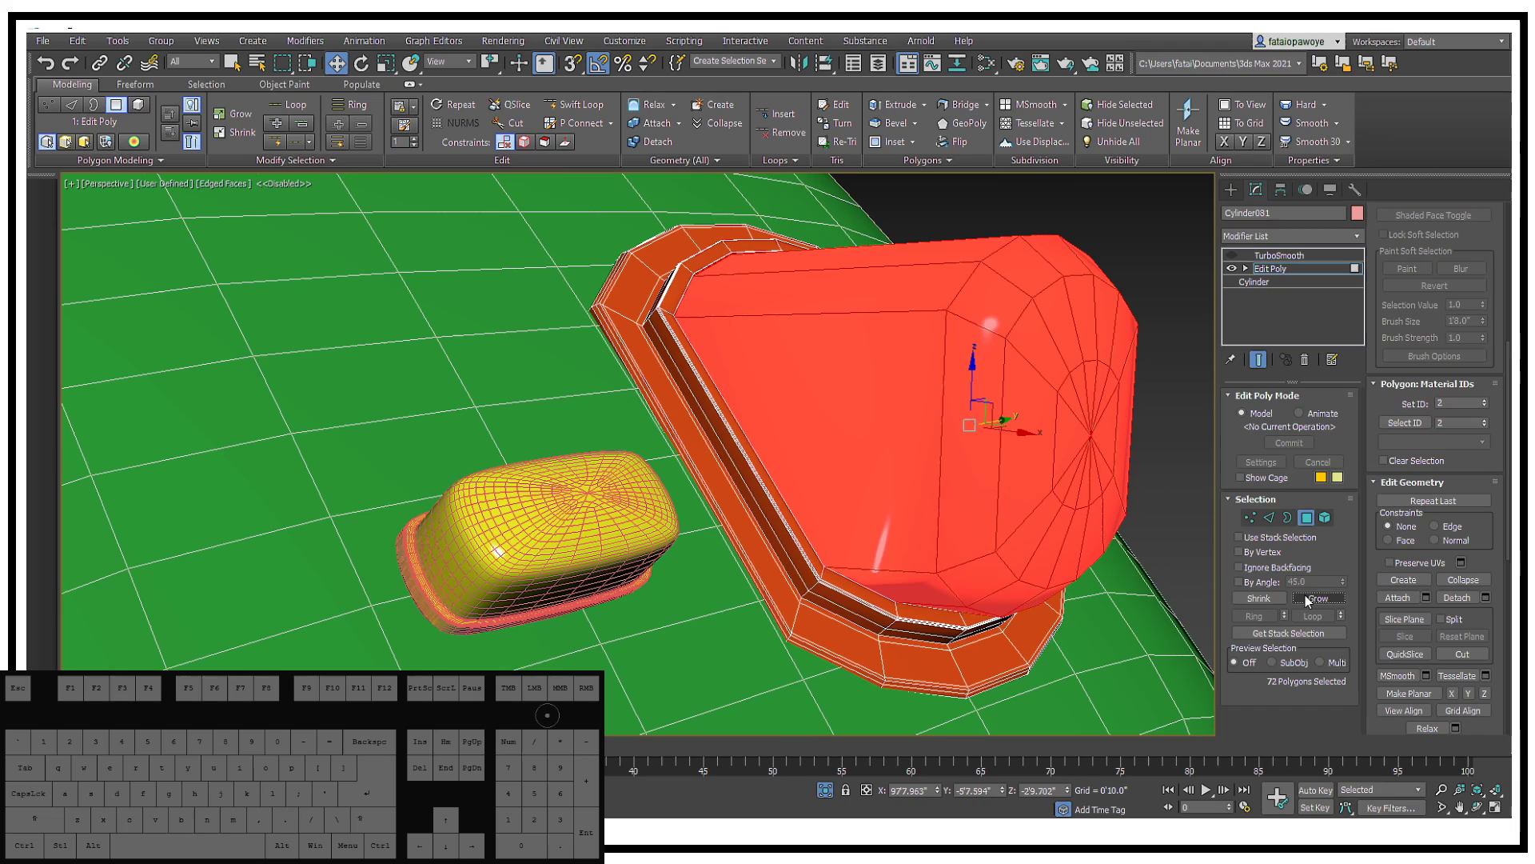
pyautogui.click(1308, 599)
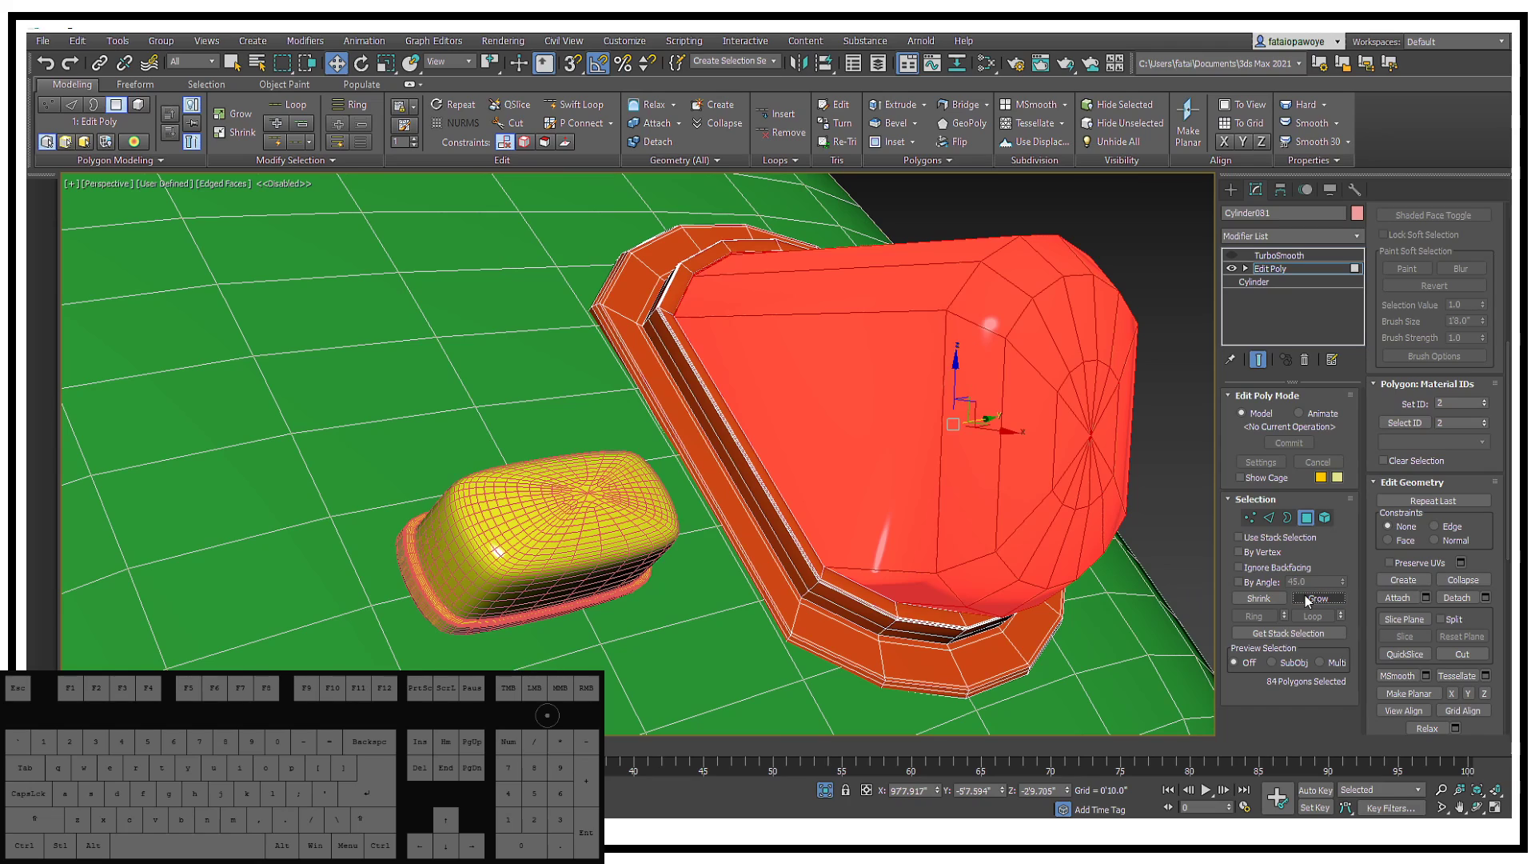
pyautogui.click(1258, 598)
# Step: Invert the selection to the surrounding rim and set the rim polygons' material ID to 1
pyautogui.hotkey('ctrl', 'i')
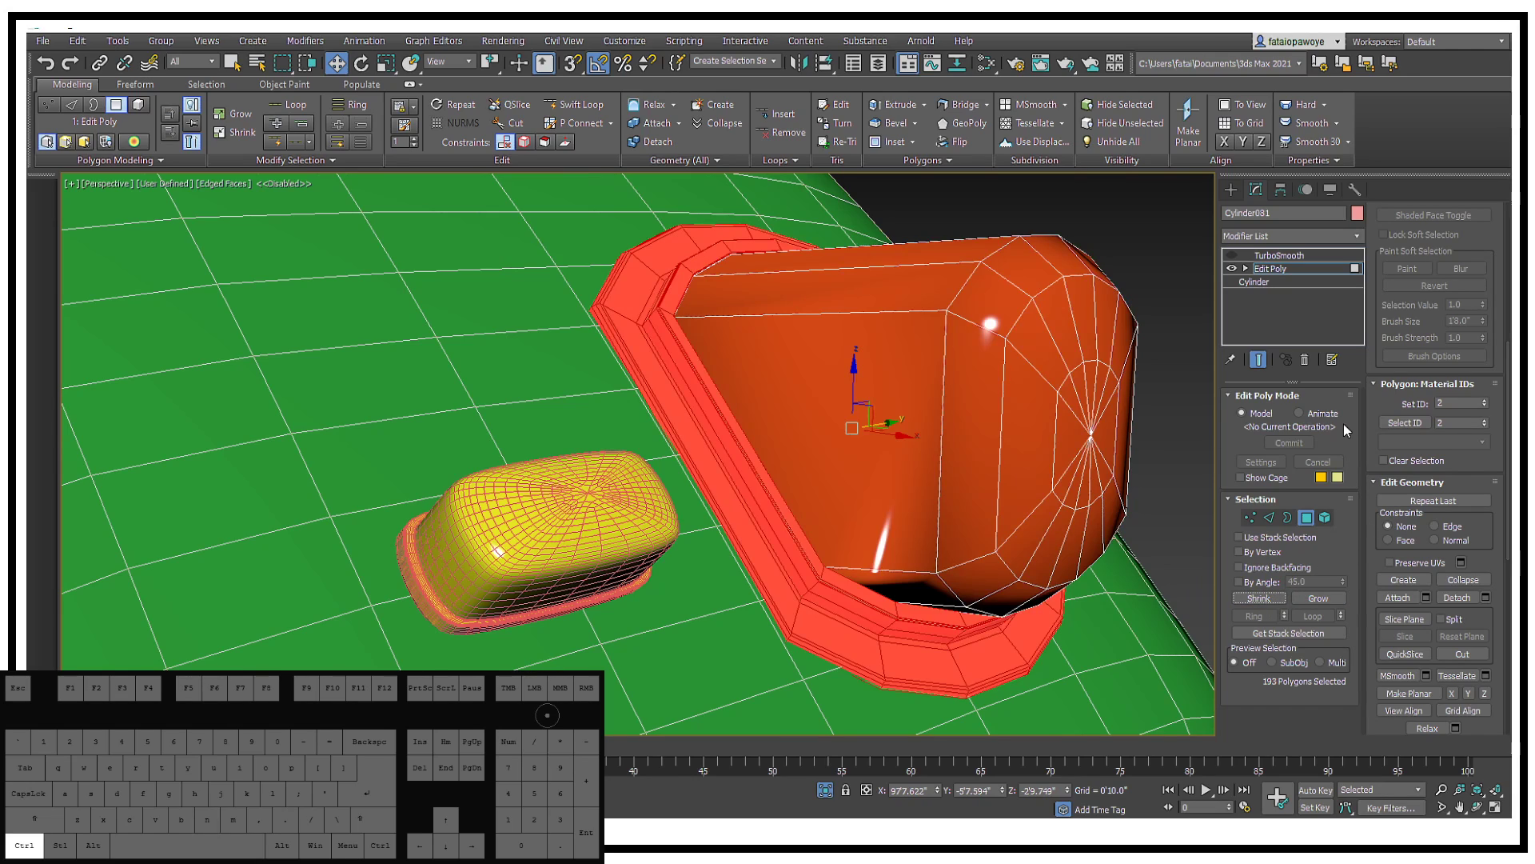
pyautogui.click(1484, 406)
pyautogui.keyDown('alt'); pyautogui.moveTo(1041, 389); pyautogui.dragTo(1236, 380, button='middle'); pyautogui.keyUp('alt')
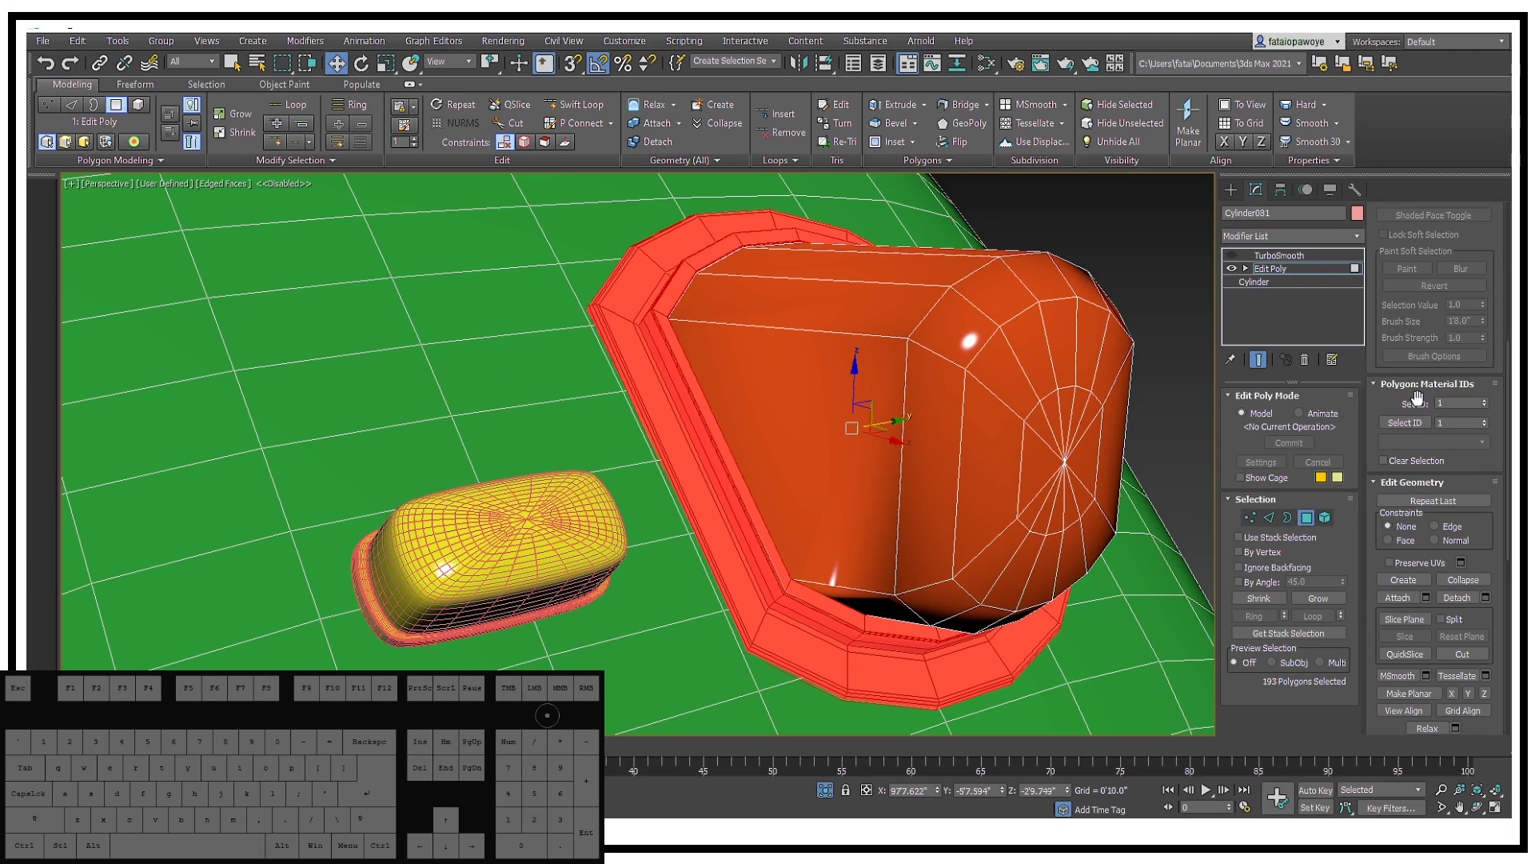
# Step: Check the material IDs of single lens and rim faces, and reselect all polygons with ID 1
pyautogui.click(1133, 570)
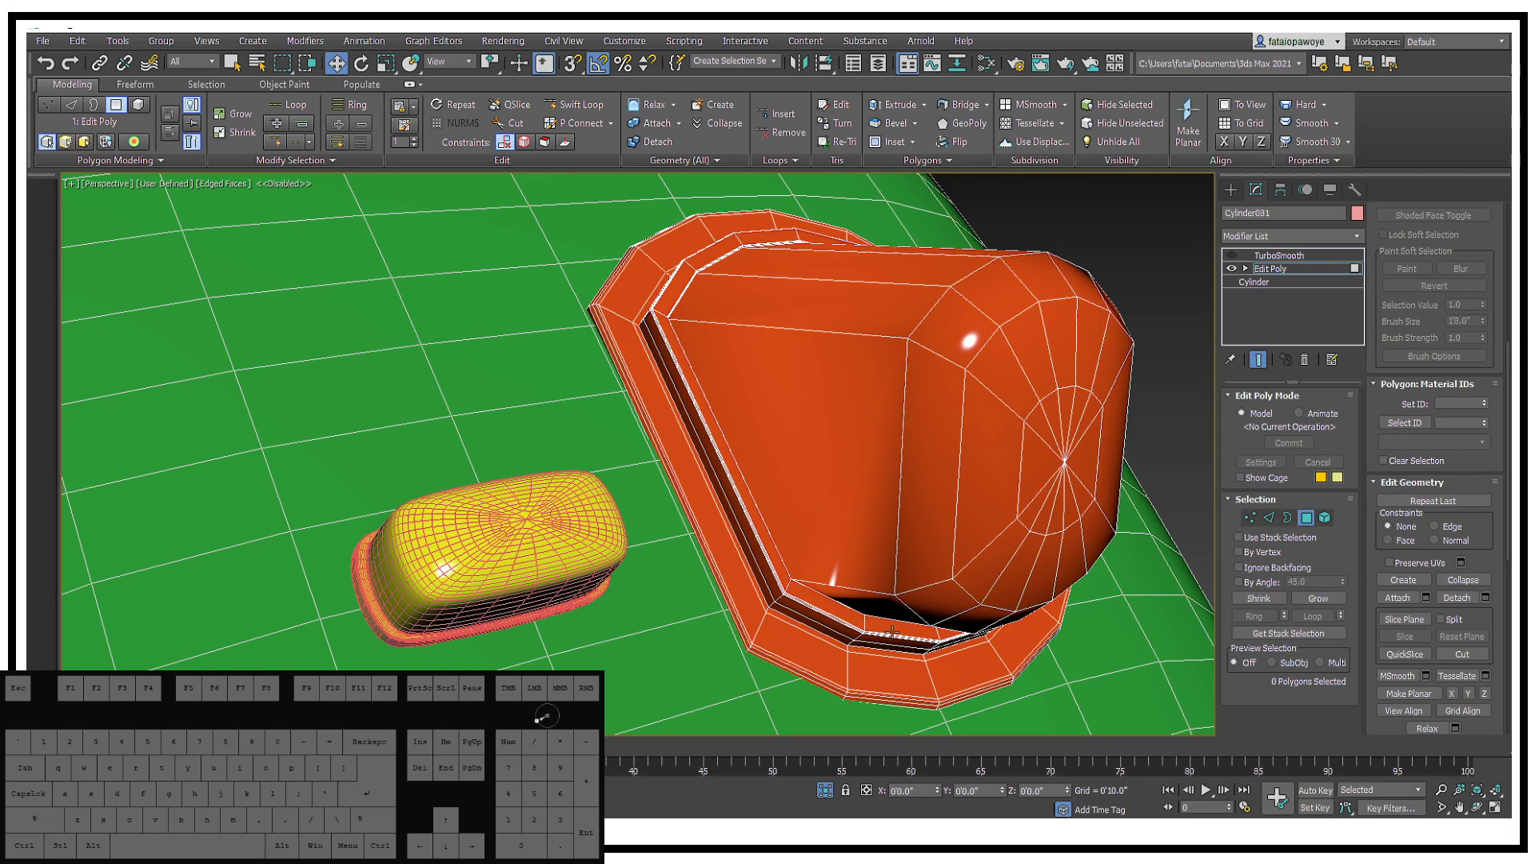
pyautogui.click(841, 660)
pyautogui.click(928, 513)
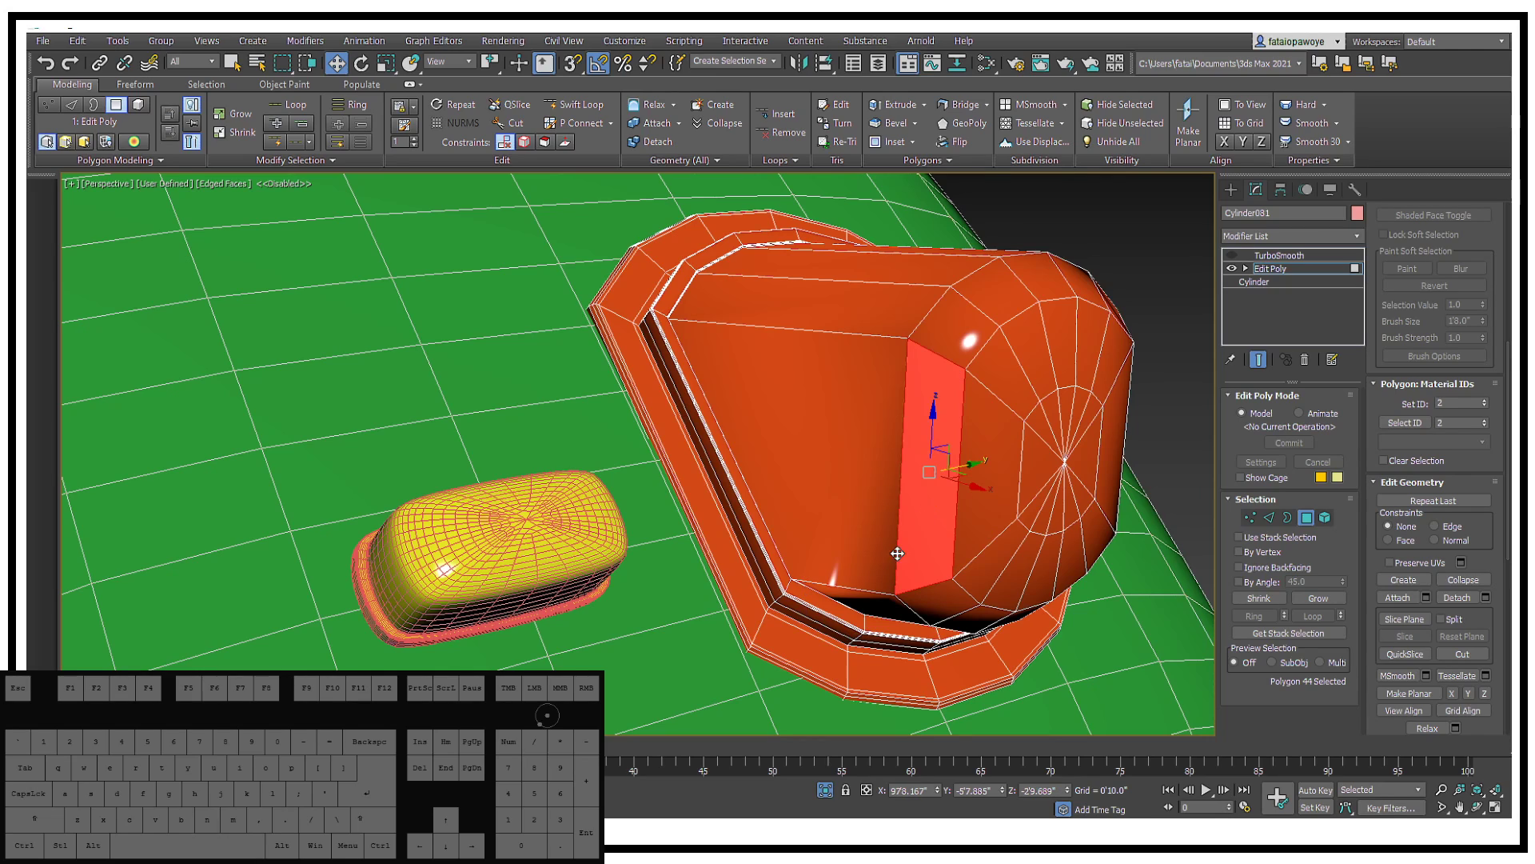
pyautogui.click(832, 670)
pyautogui.click(942, 509)
pyautogui.click(822, 660)
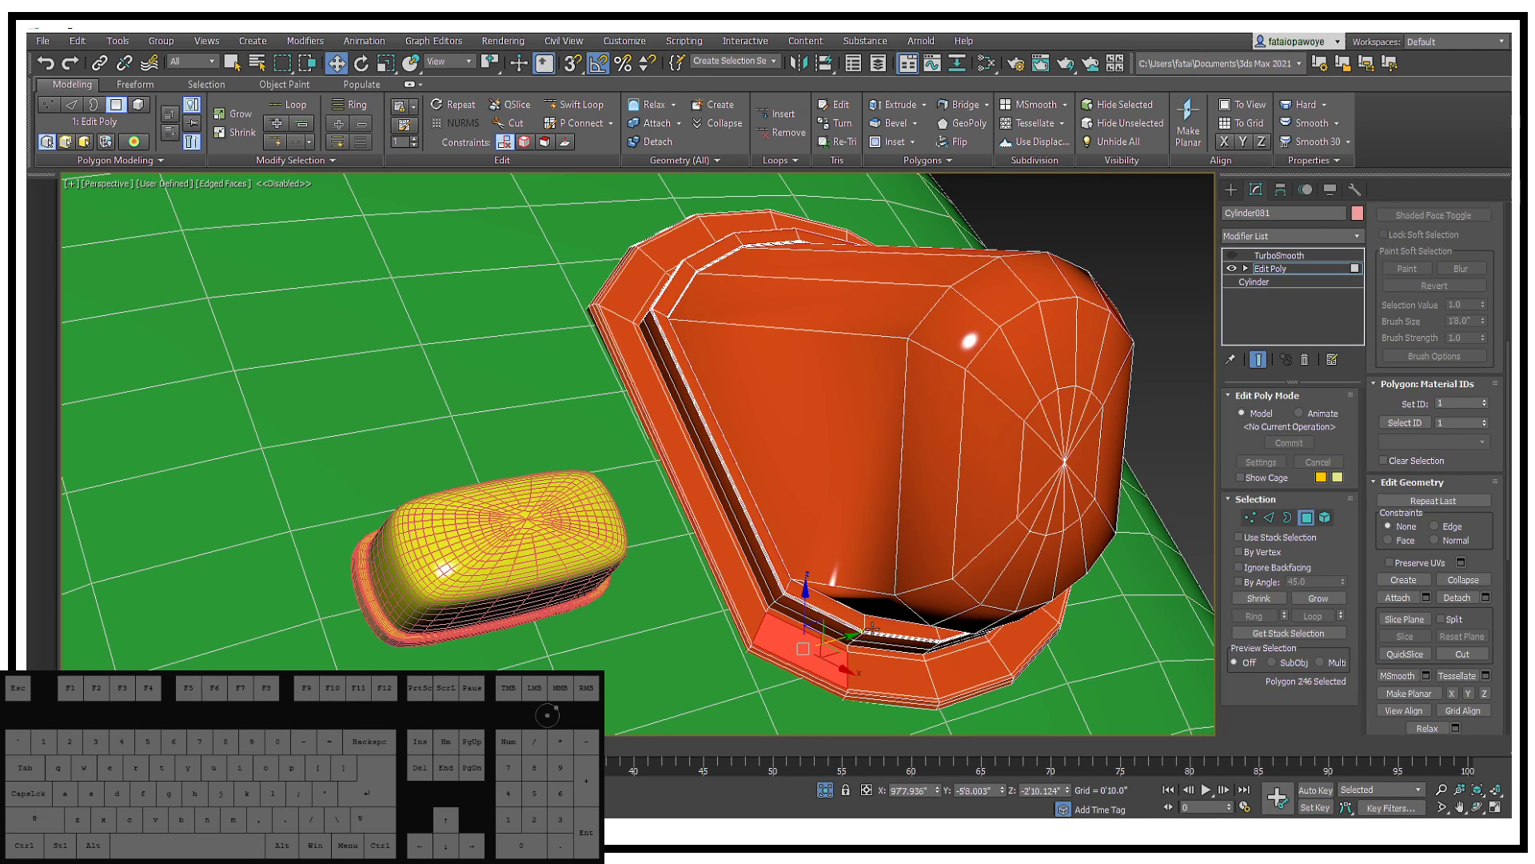
pyautogui.click(1405, 423)
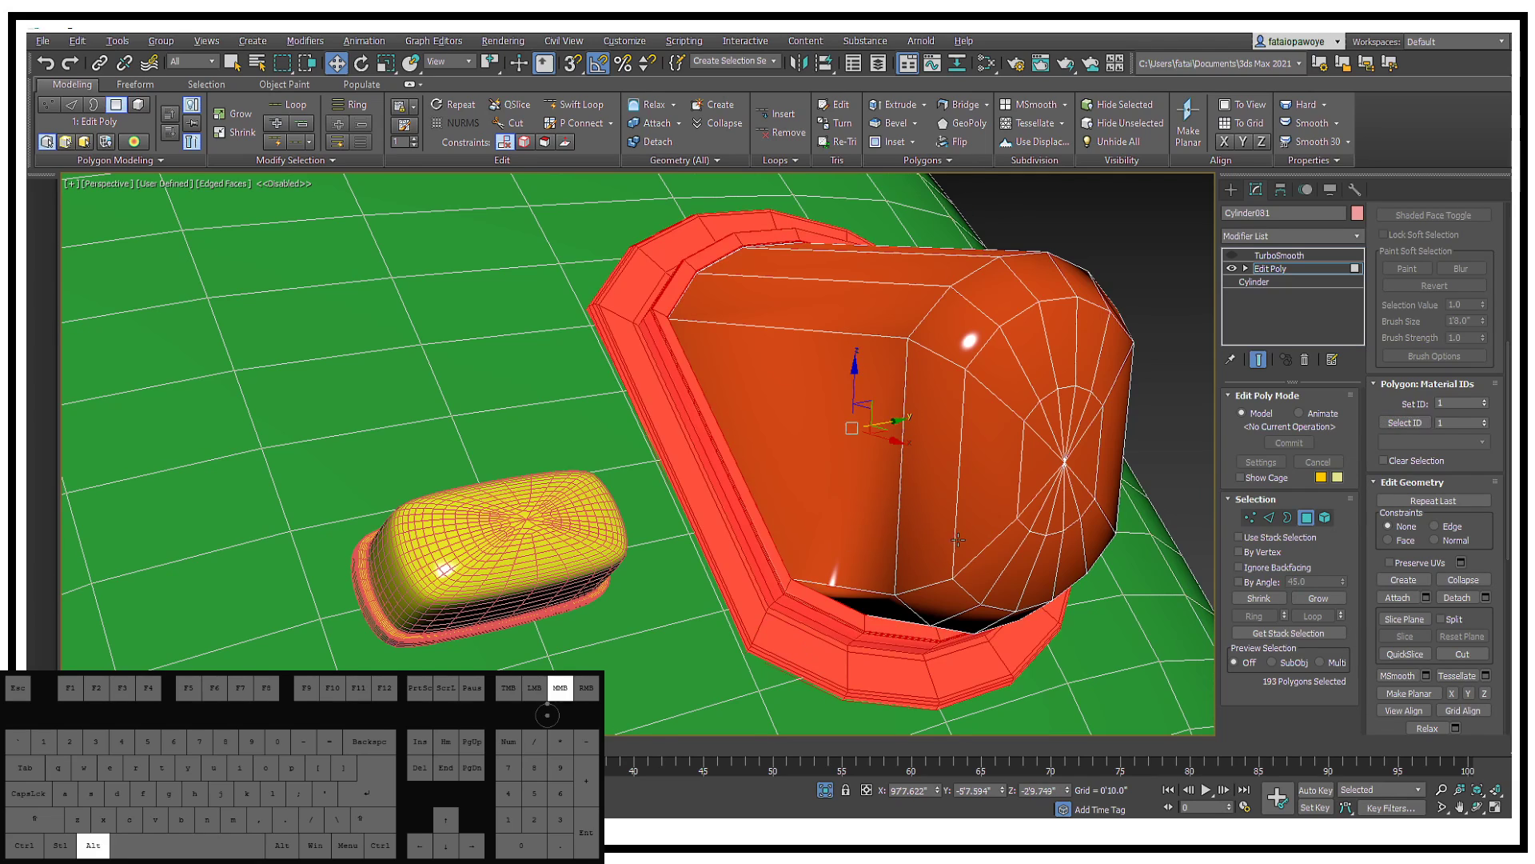
# Step: Find the grey Material #318 among the Slate Material Editor's nodes and assign it to the large tail light with its rim polygons selected
pyautogui.keyDown('alt'); pyautogui.moveTo(944, 528); pyautogui.dragTo(969, 544, button='middle'); pyautogui.keyUp('alt')
pyautogui.press('m')
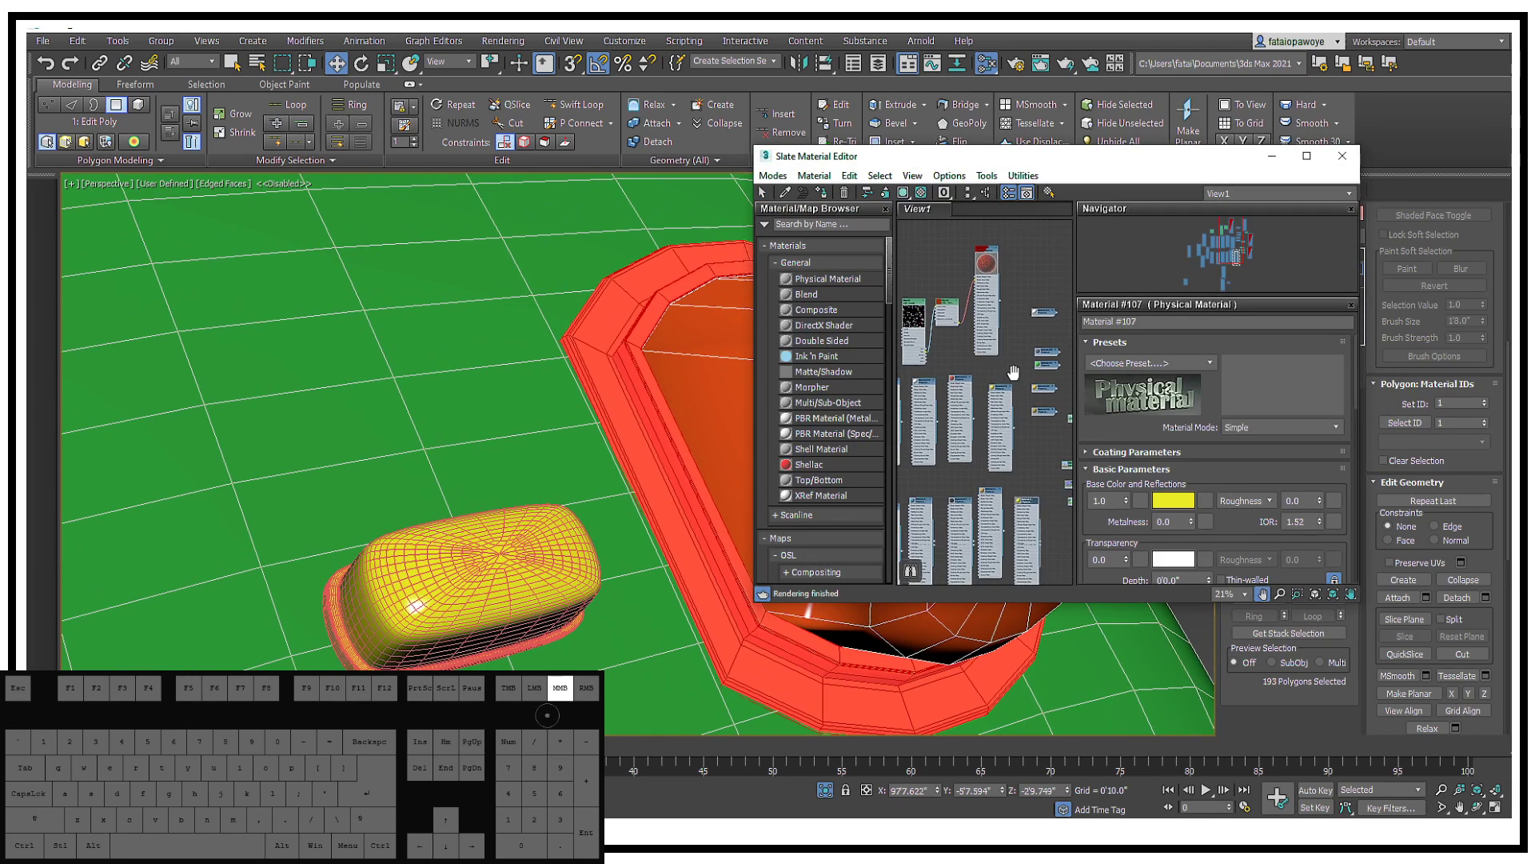
pyautogui.scroll(-5, 970, 373)
pyautogui.moveTo(1029, 397); pyautogui.dragTo(995, 362, button='middle')
pyautogui.scroll(6, 1028, 353)
pyautogui.scroll(-6, 991, 383)
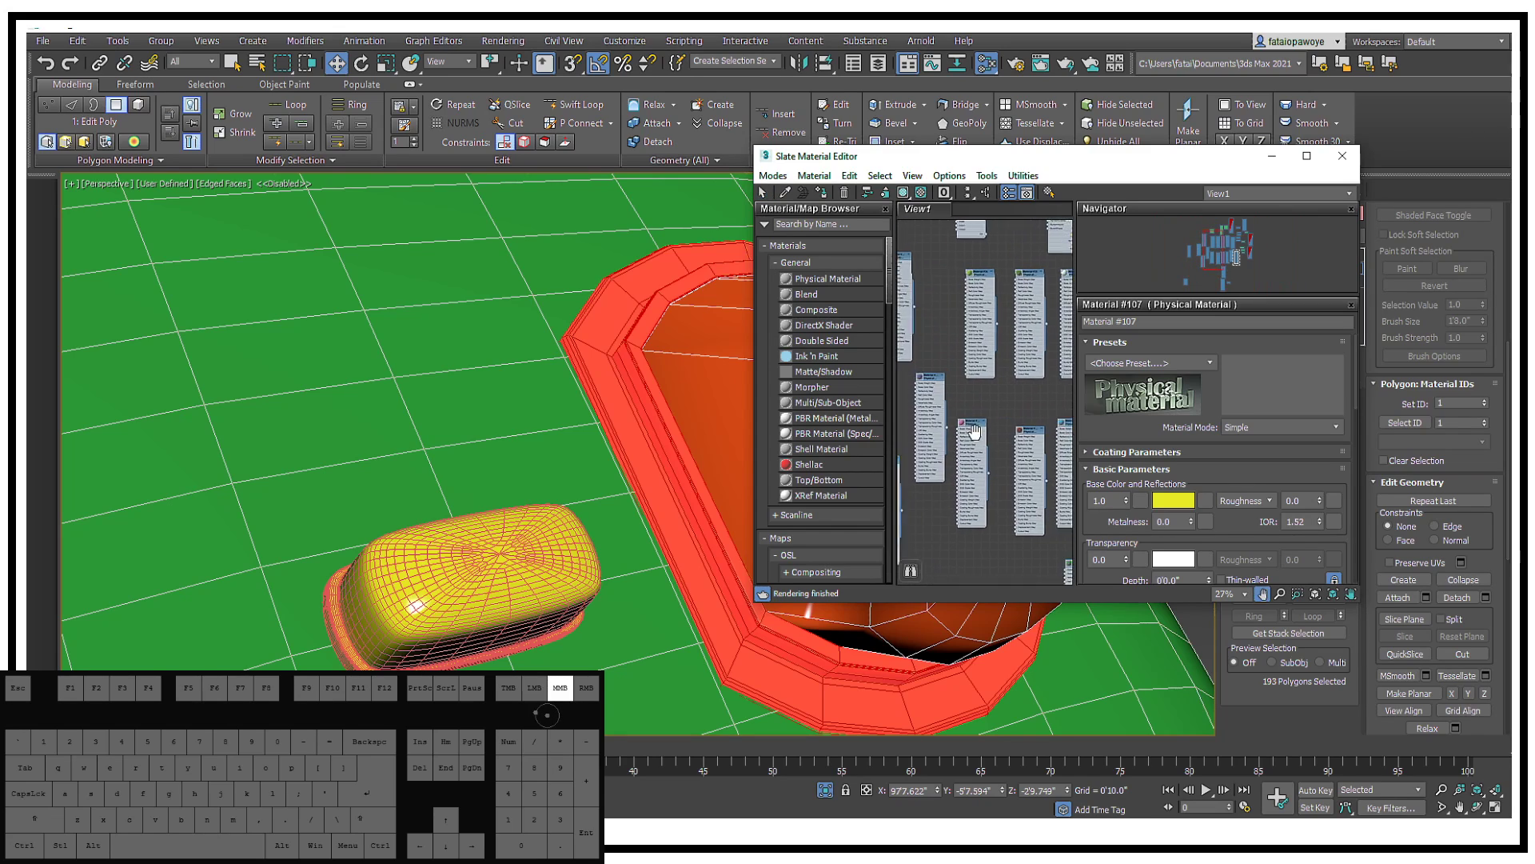
pyautogui.moveTo(987, 414); pyautogui.dragTo(1041, 442, button='middle')
pyautogui.scroll(6, 1015, 351)
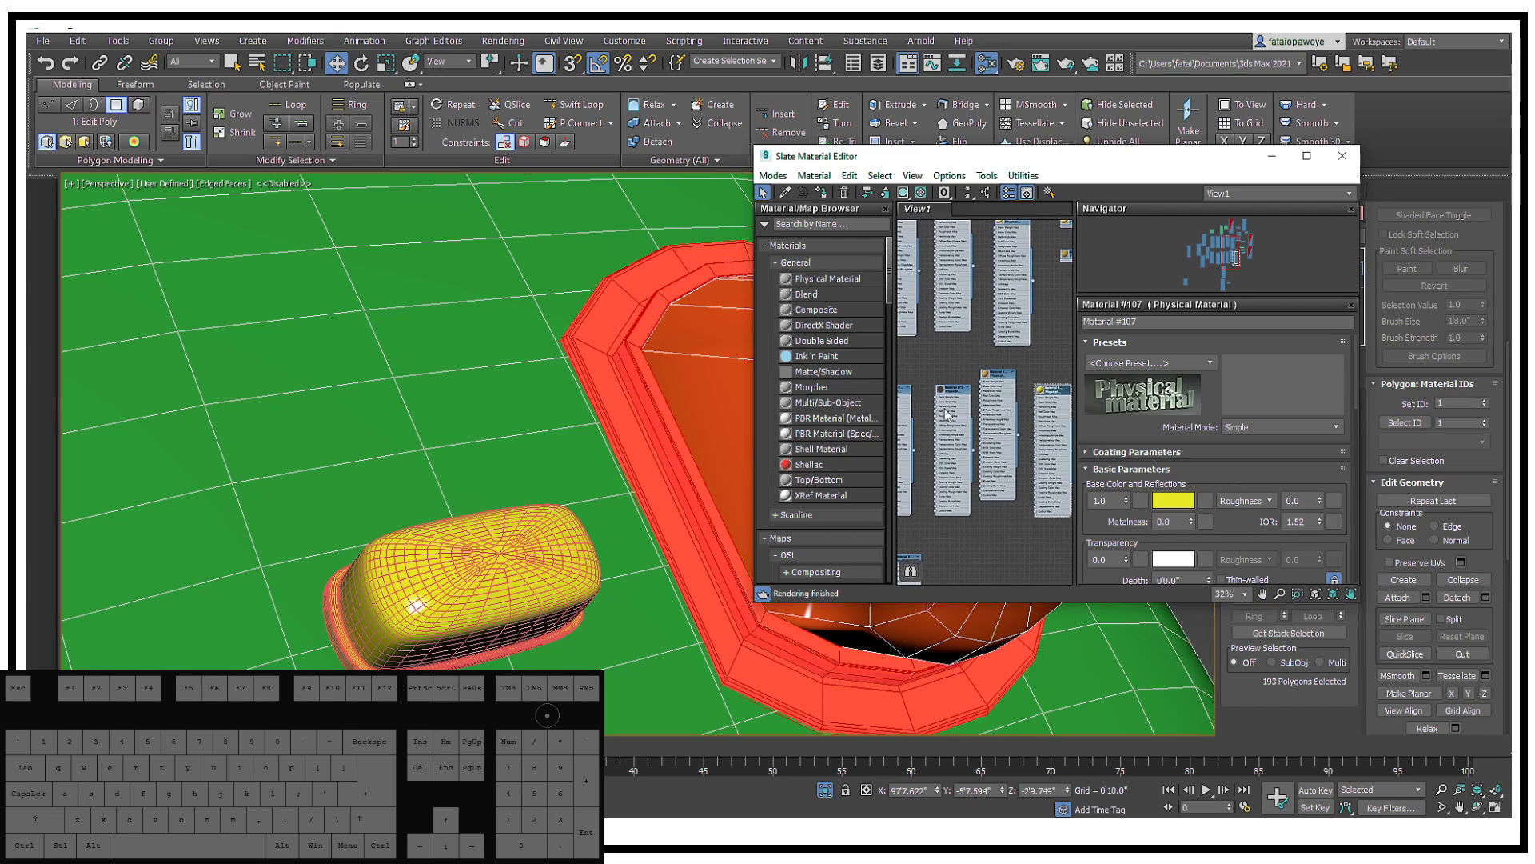
pyautogui.moveTo(945, 413); pyautogui.dragTo(1135, 389, button='middle')
pyautogui.scroll(5, 963, 433)
pyautogui.scroll(-1, 1086, 380)
pyautogui.scroll(-4, 999, 392)
pyautogui.scroll(1, 1136, 389)
pyautogui.moveTo(916, 400); pyautogui.dragTo(1052, 364, button='middle')
pyautogui.doubleClick(969, 432)
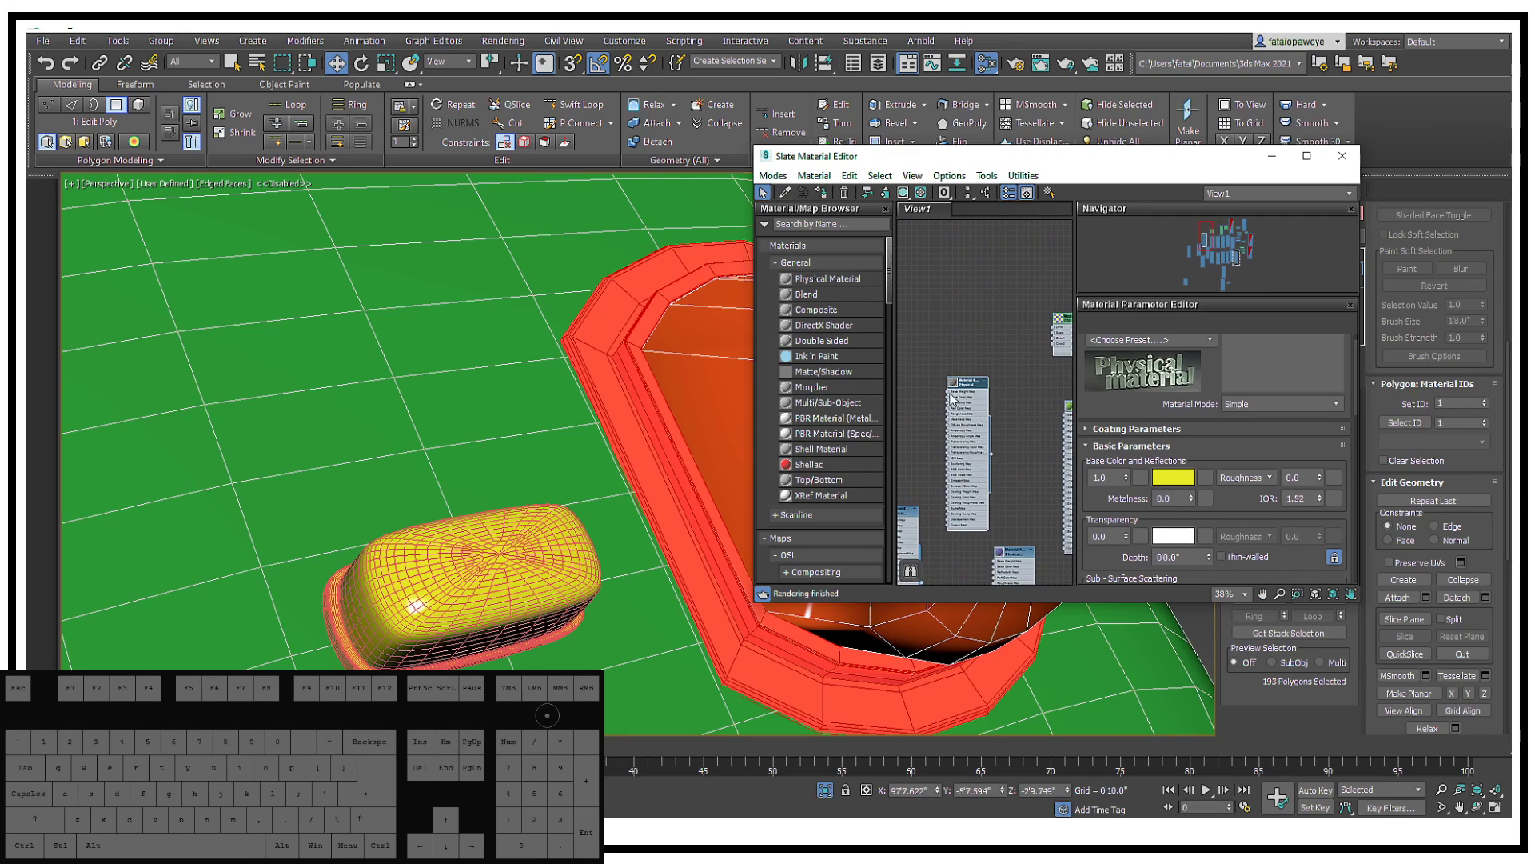
pyautogui.click(822, 192)
pyautogui.click(1272, 157)
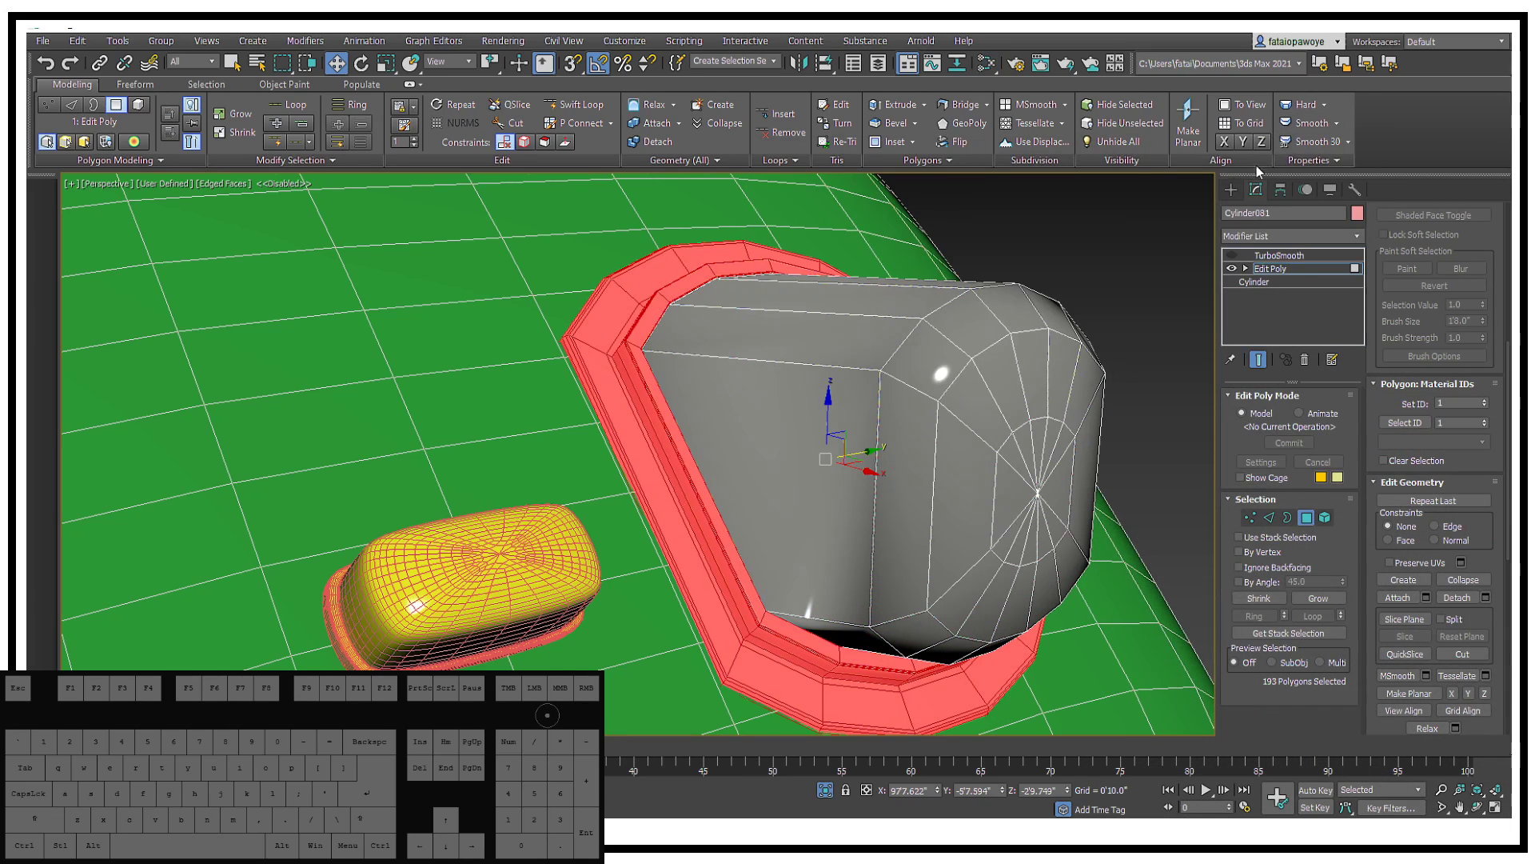
# Step: Invert the selection from the rim to the large tail light's lens polygons to check their material ID
pyautogui.press('ctrl')
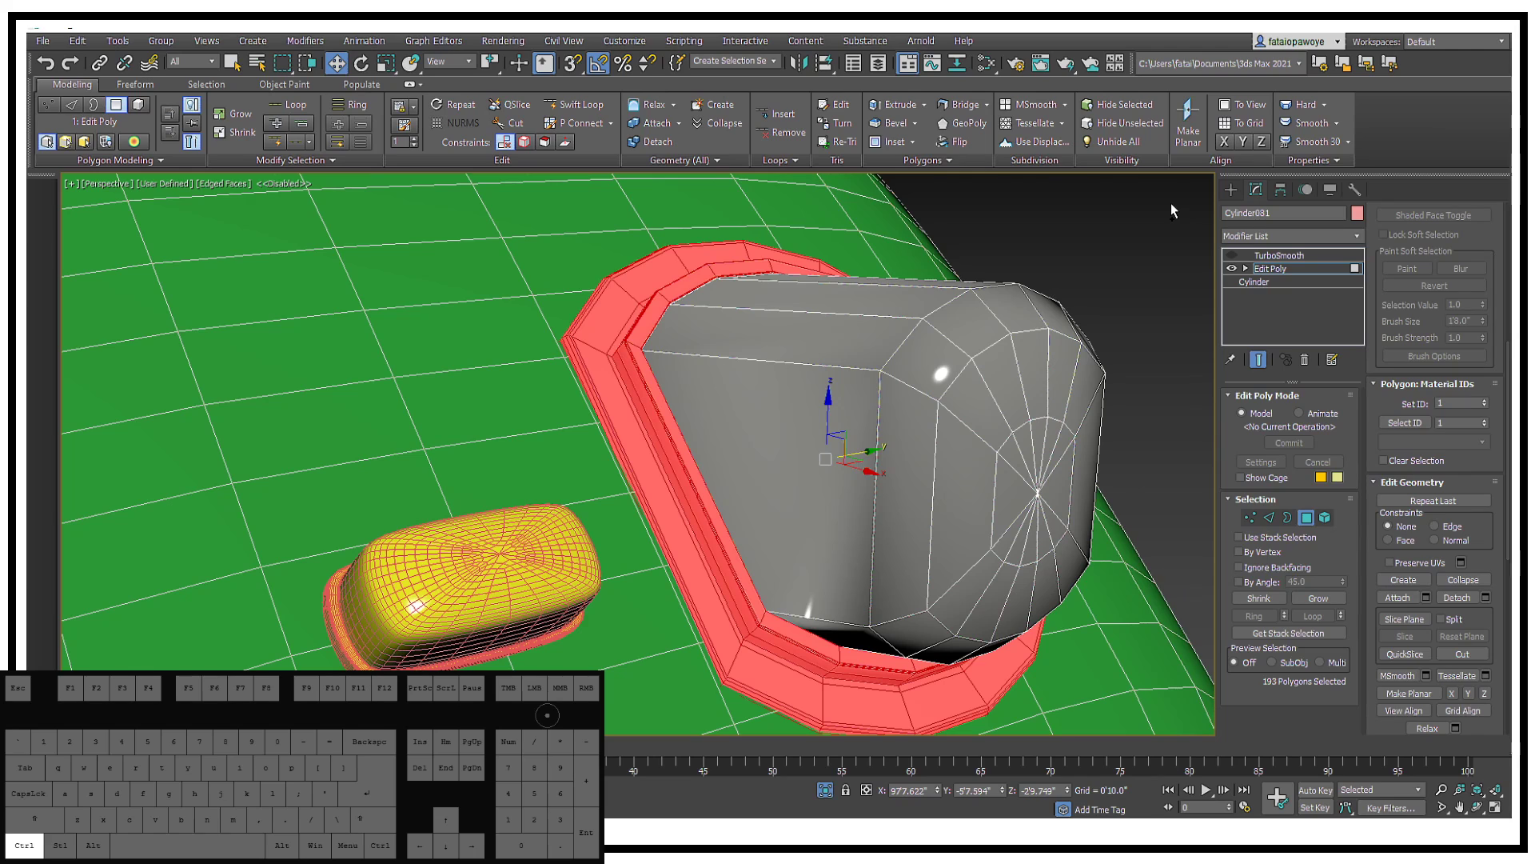
pyautogui.hotkey('ctrl', 'i')
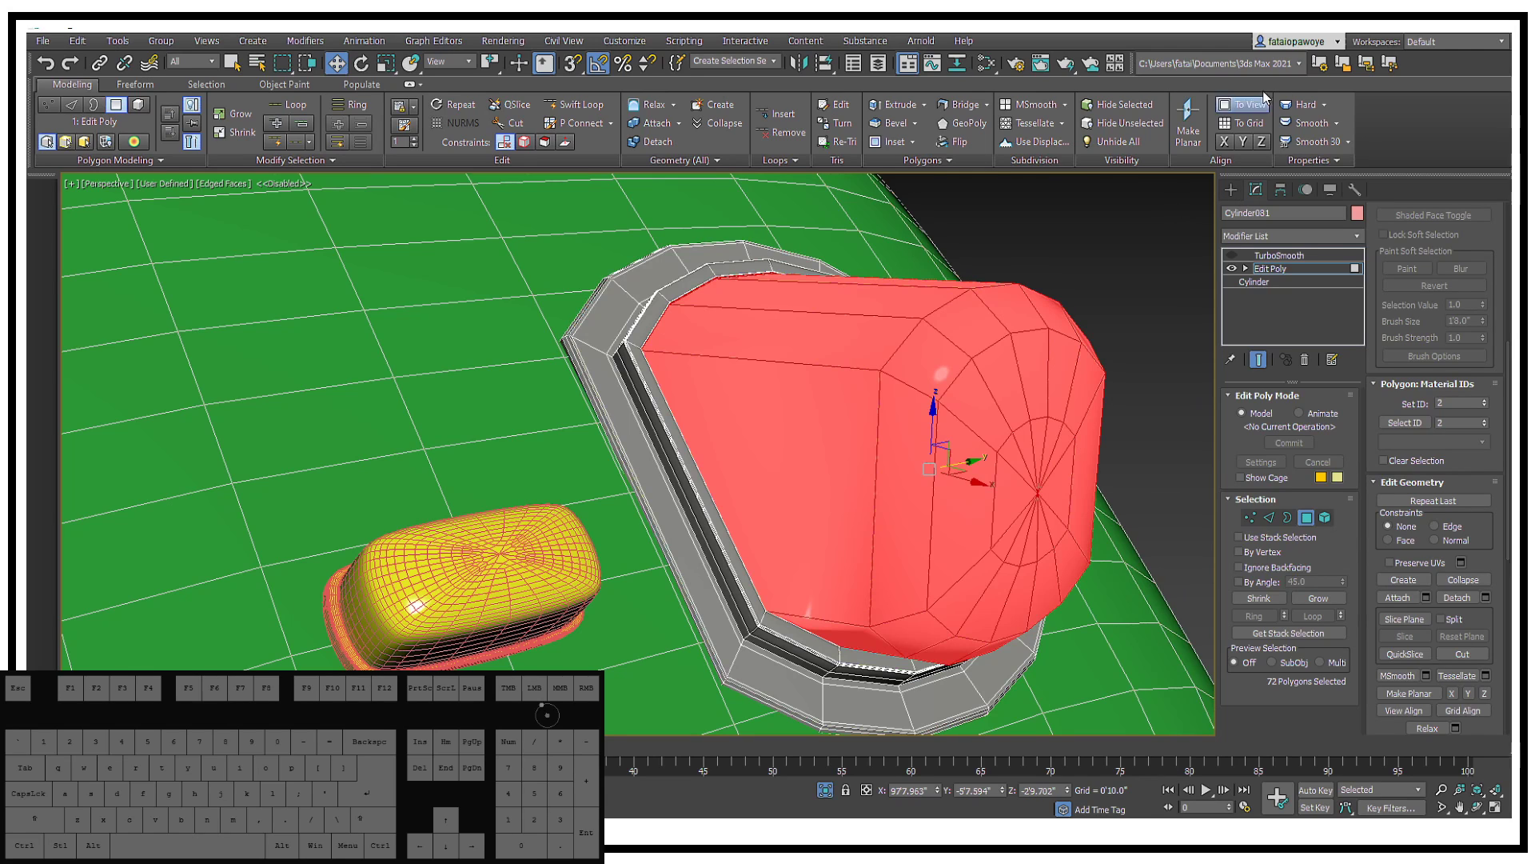
pyautogui.moveTo(1101, 464); pyautogui.dragTo(1025, 462, button='middle')
pyautogui.scroll(-5, 1024, 462)
# Step: Add a Multi/Sub-Object material node to an empty area of the Slate Material Editor view
pyautogui.press('m')
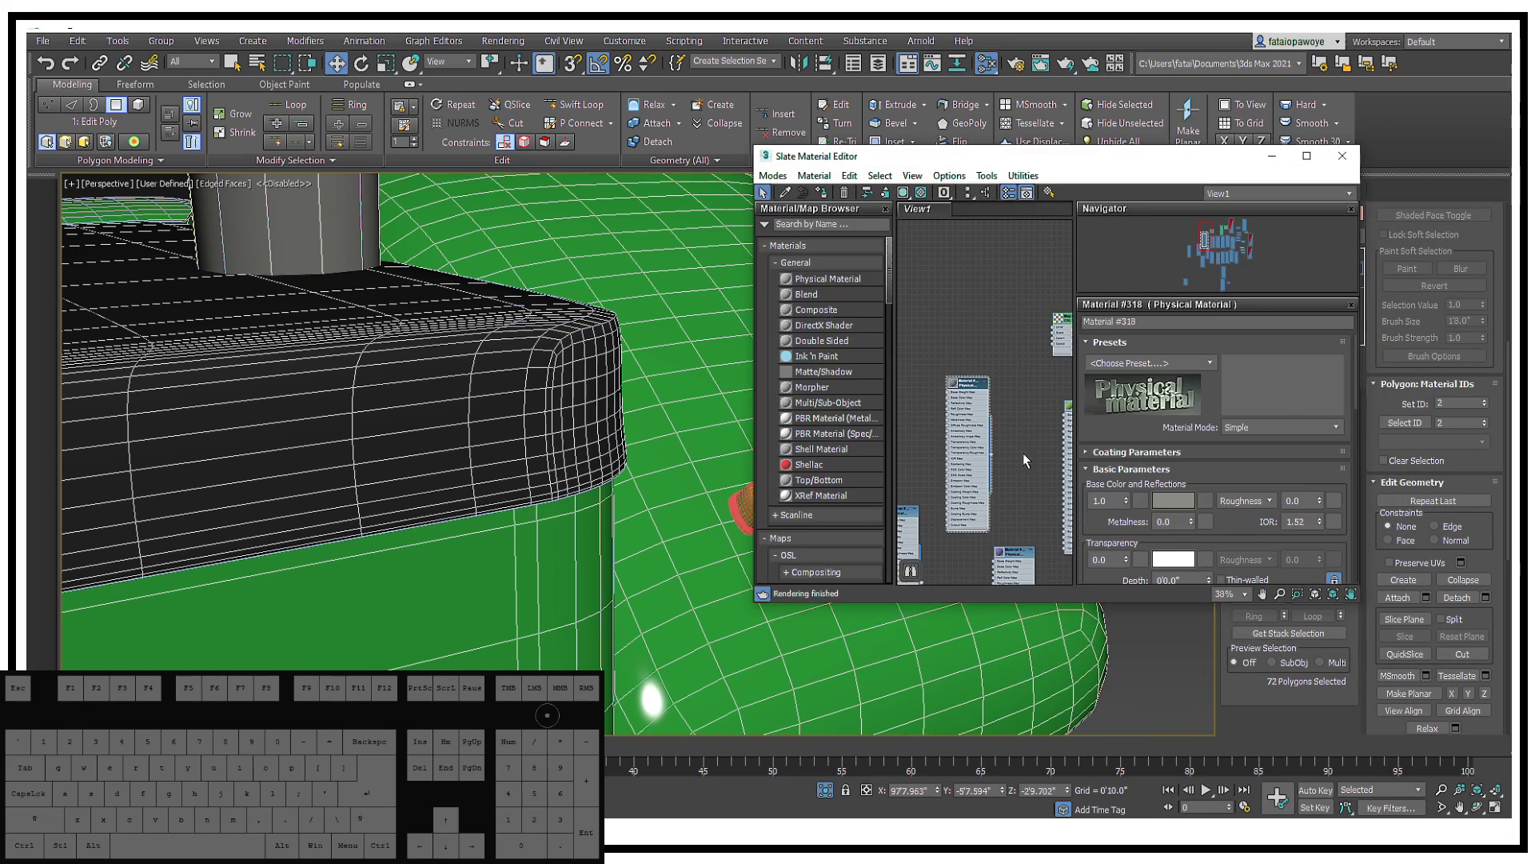
pyautogui.scroll(-10, 1030, 417)
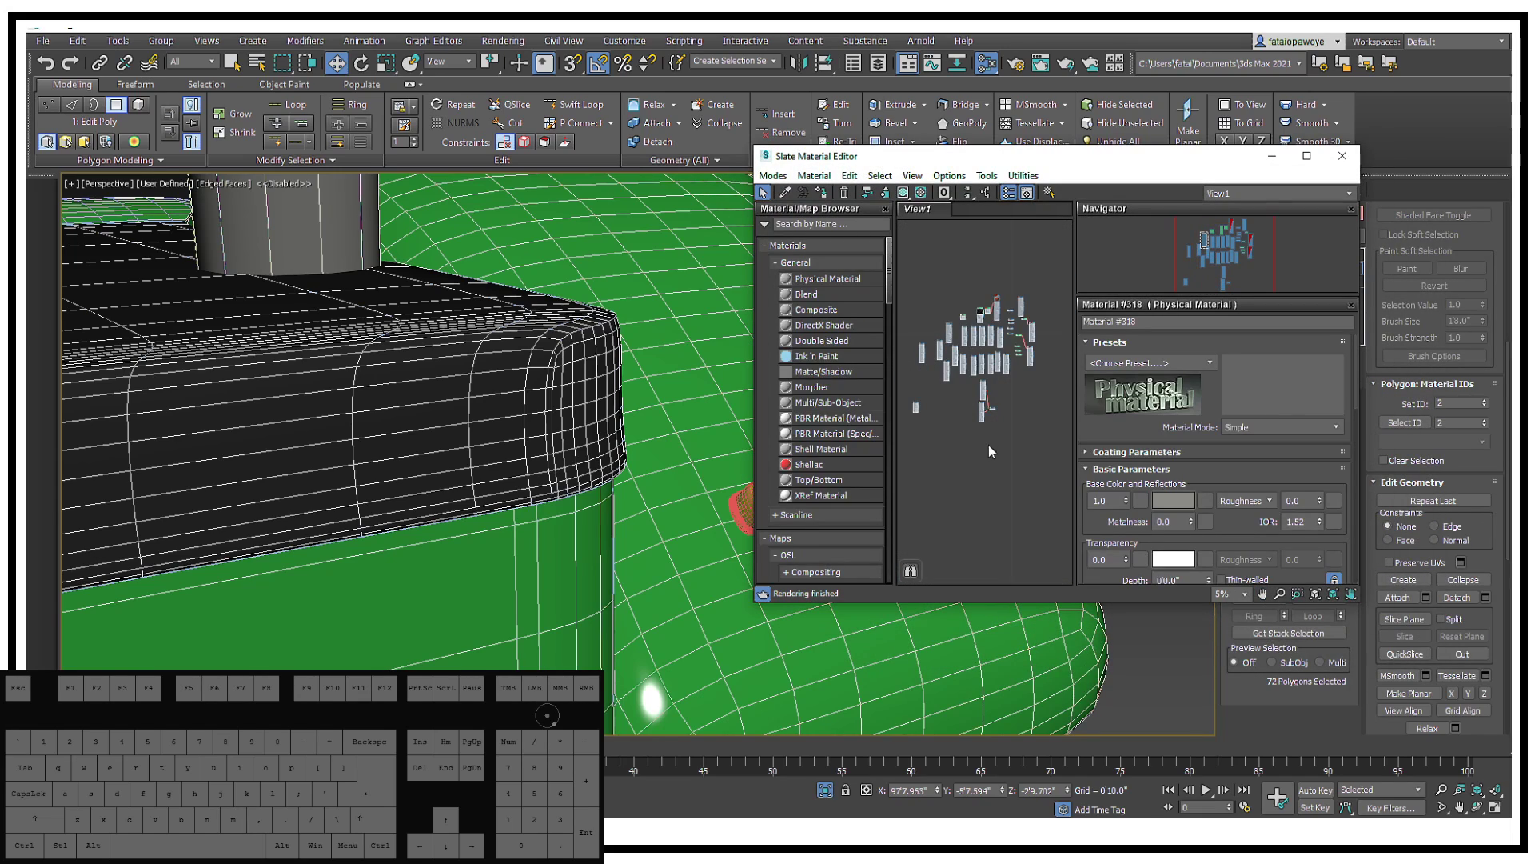
pyautogui.moveTo(988, 444); pyautogui.dragTo(937, 380, button='middle')
pyautogui.moveTo(841, 408); pyautogui.dragTo(902, 410)
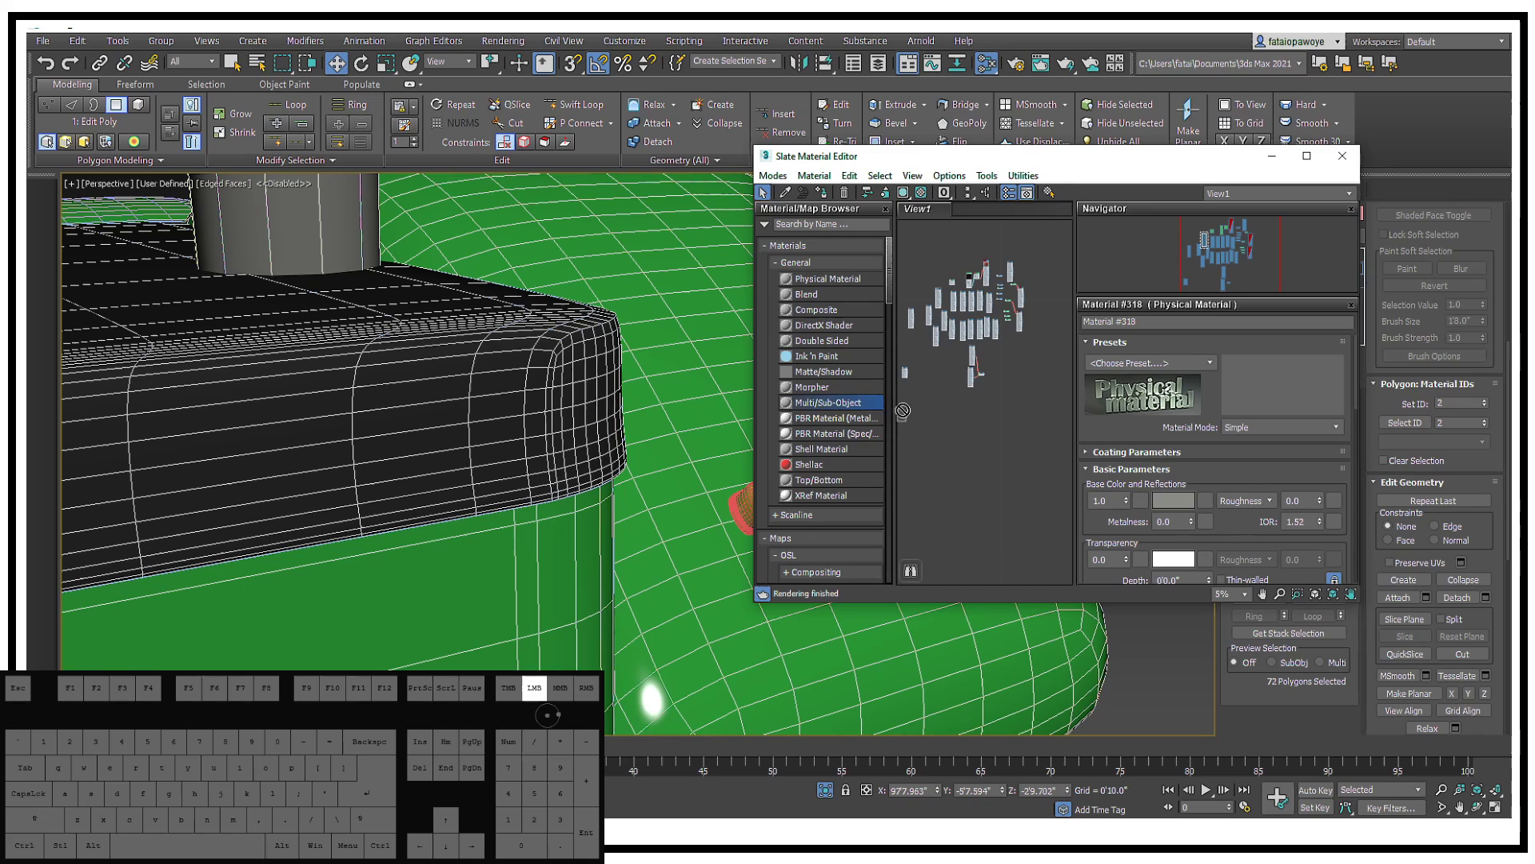
pyautogui.moveTo(1007, 370); pyautogui.dragTo(1007, 372)
# Step: Add a new Physical Material node for the rim and clone the existing red material's node for the lens near the Multi/Sub-Object node
pyautogui.scroll(5, 1007, 371)
pyautogui.moveTo(1007, 372); pyautogui.dragTo(918, 245, button='middle')
pyautogui.moveTo(835, 279); pyautogui.dragTo(1007, 356)
pyautogui.click(1005, 388)
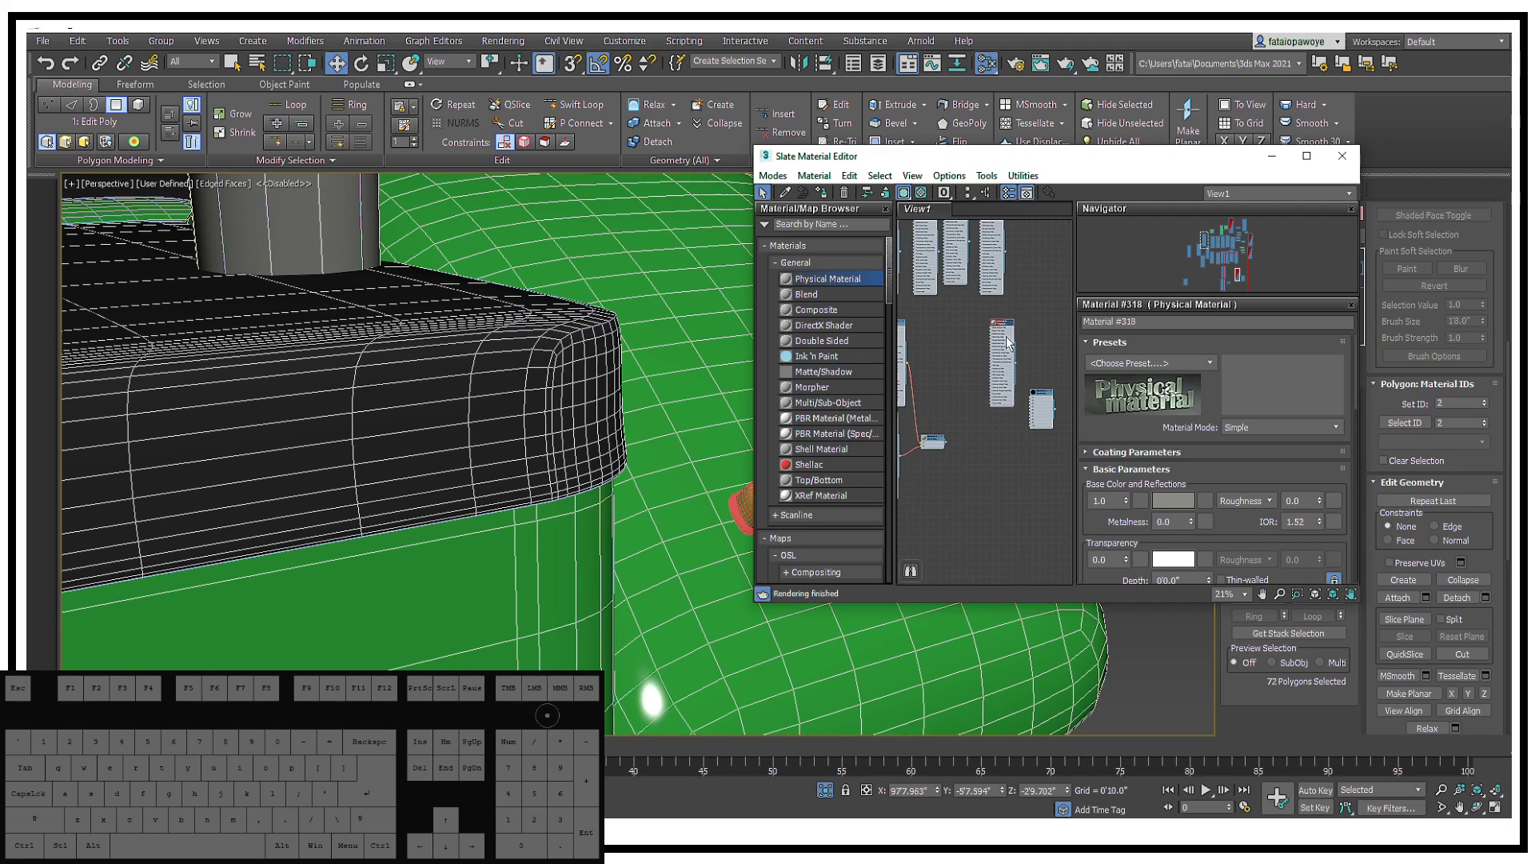
pyautogui.moveTo(988, 335); pyautogui.dragTo(990, 391, button='middle')
pyautogui.keyDown('shift'); pyautogui.moveTo(954, 302); pyautogui.dragTo(1016, 609); pyautogui.keyUp('shift')
pyautogui.moveTo(989, 505); pyautogui.dragTo(952, 357, button='middle')
pyautogui.scroll(4, 994, 453)
pyautogui.moveTo(1043, 502); pyautogui.dragTo(928, 535, button='middle')
pyautogui.scroll(3, 926, 481)
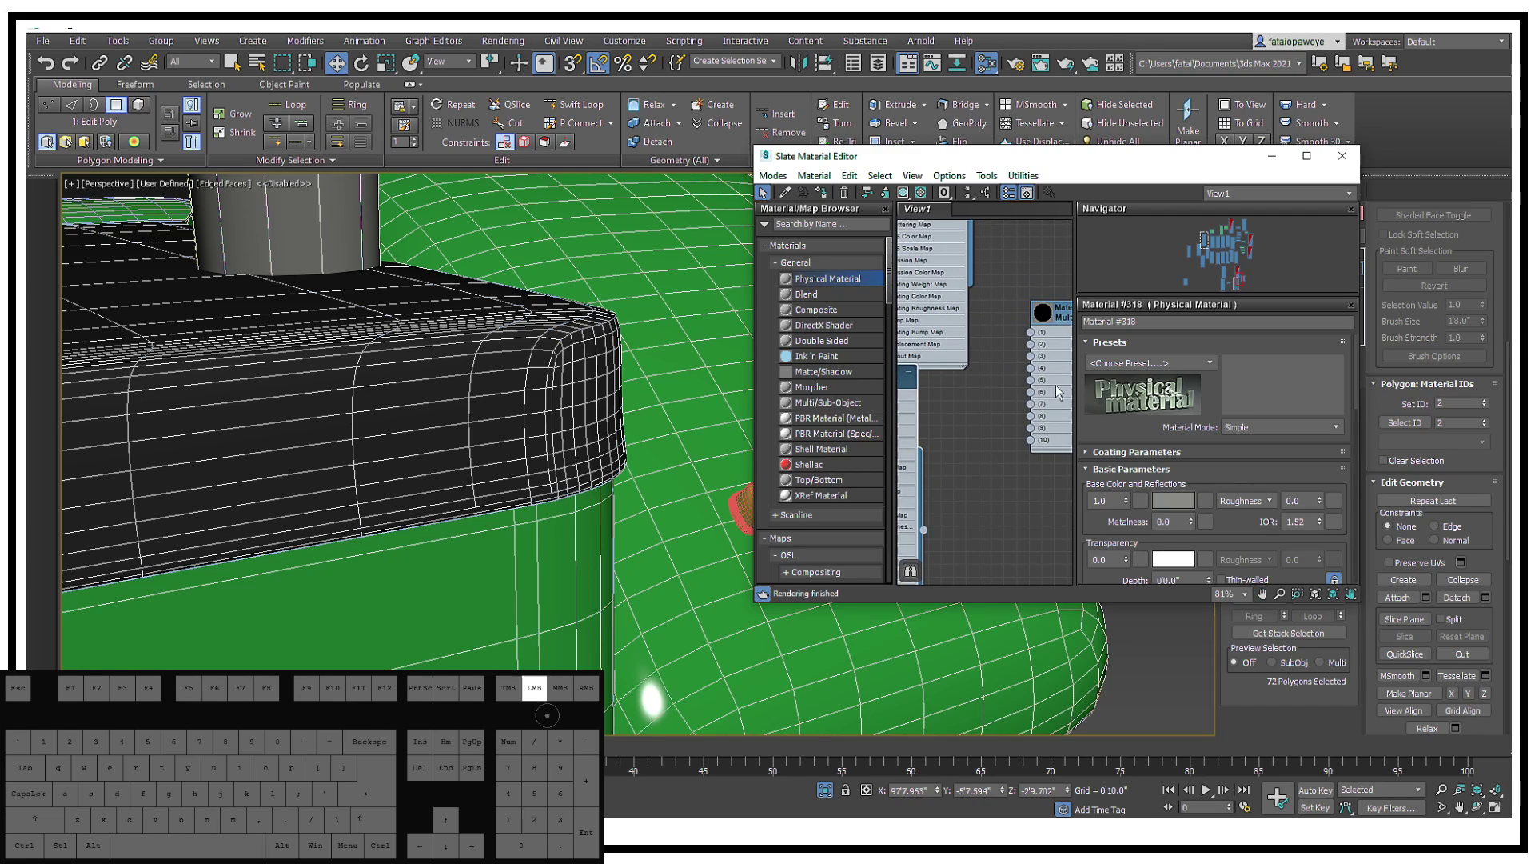
# Step: Set the number of materials in the Multi/Sub-Object material to 2
pyautogui.doubleClick(1055, 385)
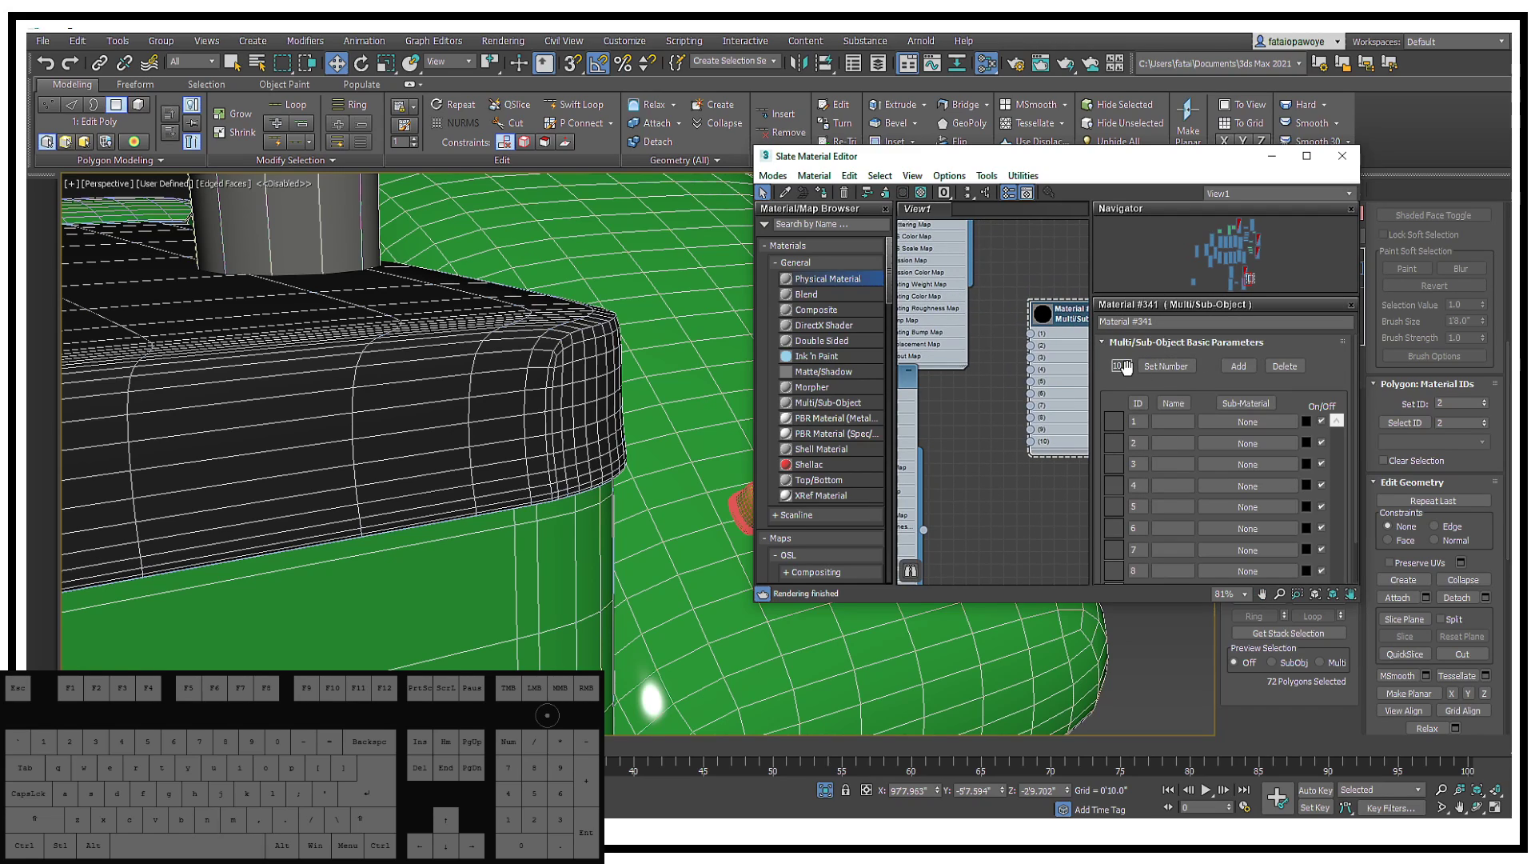
pyautogui.click(1165, 365)
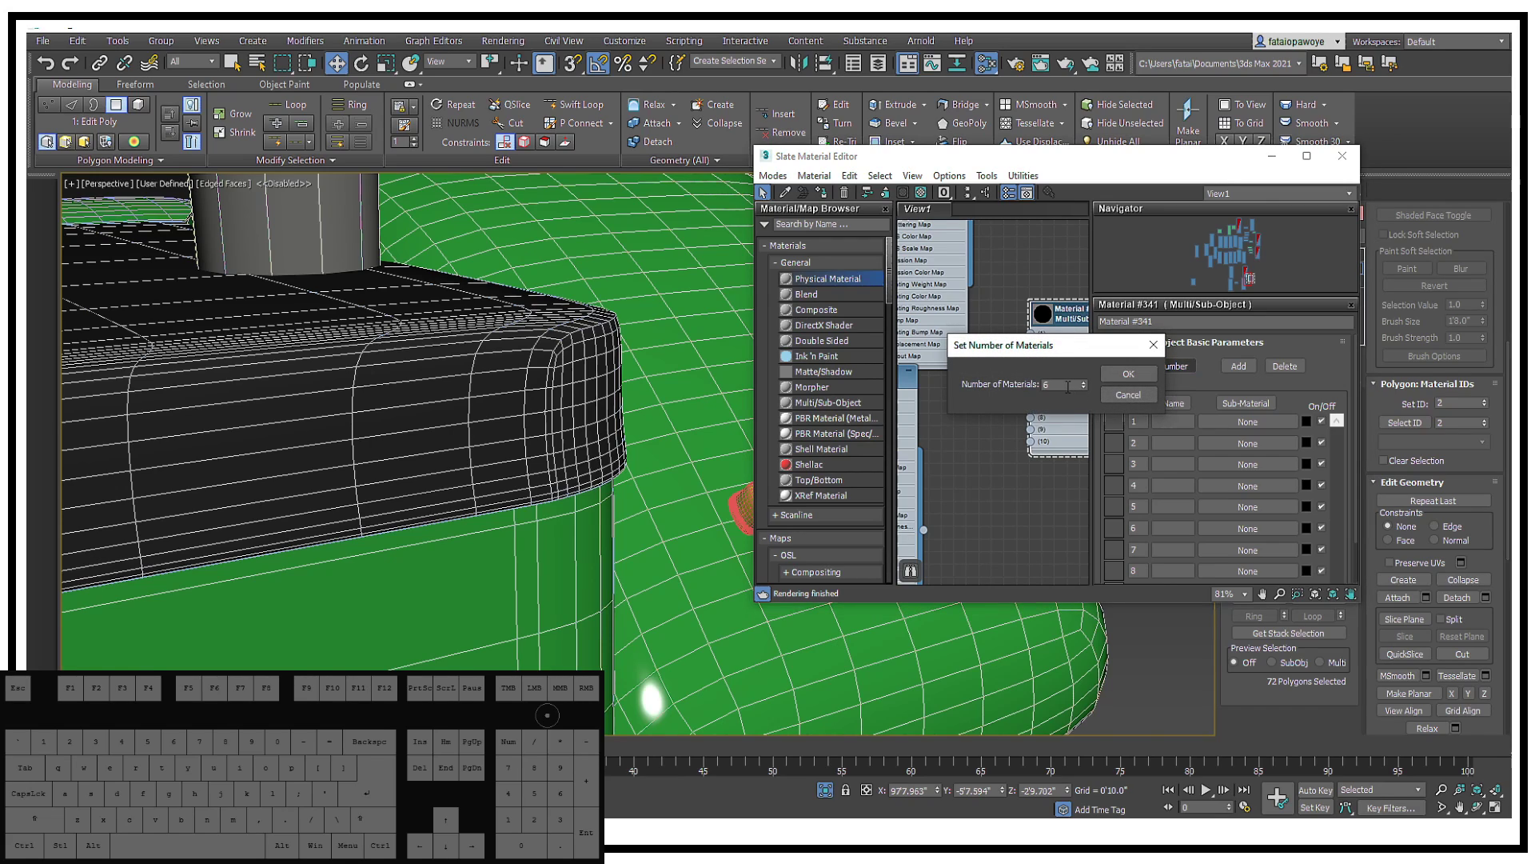
pyautogui.moveTo(1068, 387); pyautogui.dragTo(1019, 390)
pyautogui.click(1128, 374)
# Step: Connect the red material to slot 2 and the grey material to slot 1 of the Multi/Sub-Object node
pyautogui.moveTo(1025, 372); pyautogui.dragTo(1026, 440, button='middle')
pyautogui.scroll(-1, 994, 424)
pyautogui.moveTo(978, 364); pyautogui.dragTo(1001, 381, button='middle')
pyautogui.moveTo(966, 440); pyautogui.dragTo(1006, 404, button='middle')
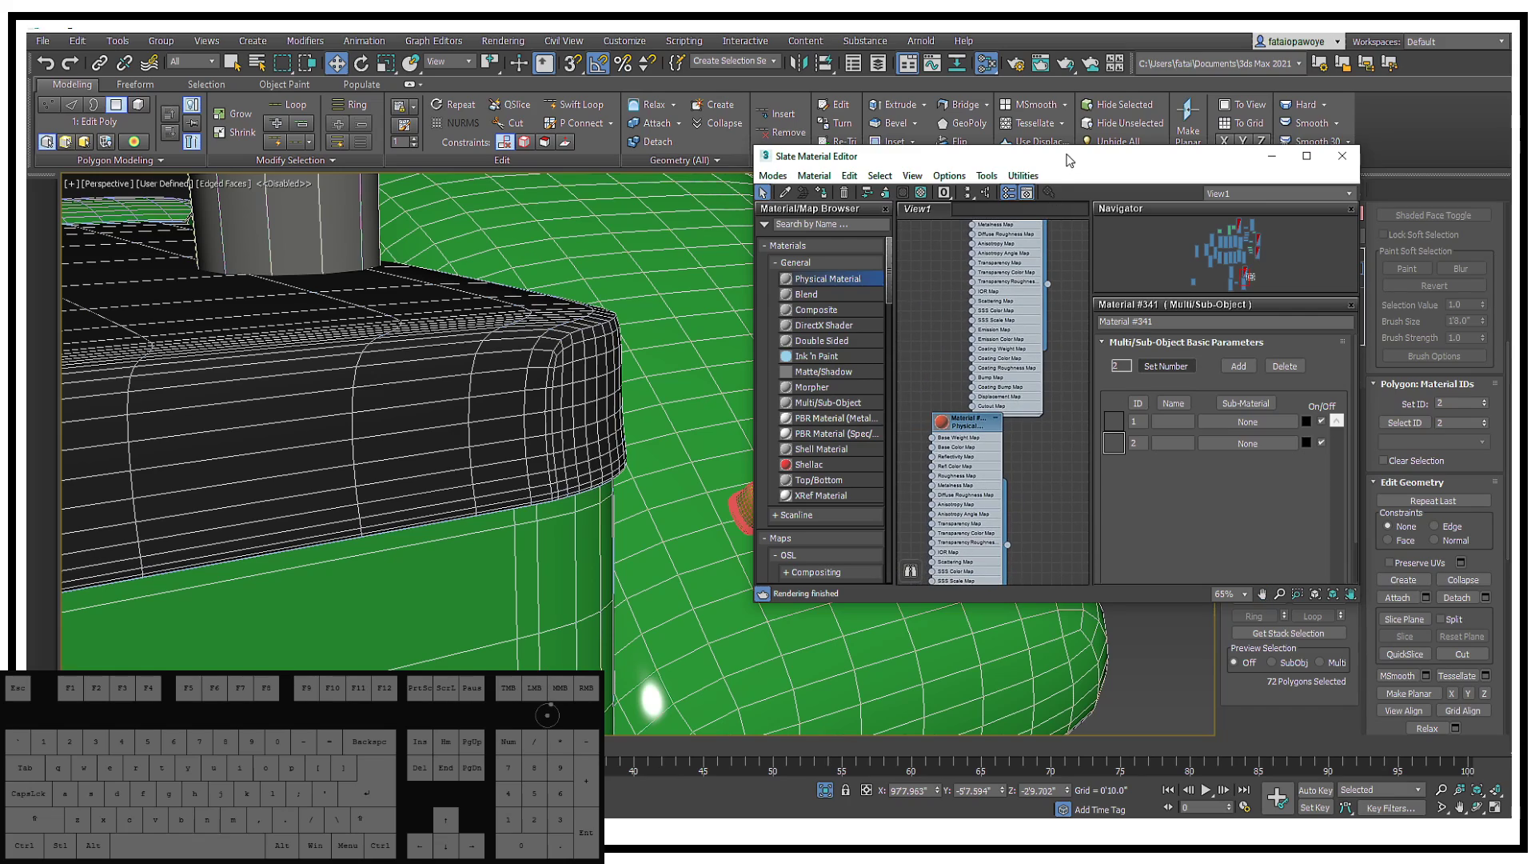
pyautogui.moveTo(1070, 158); pyautogui.dragTo(356, 166)
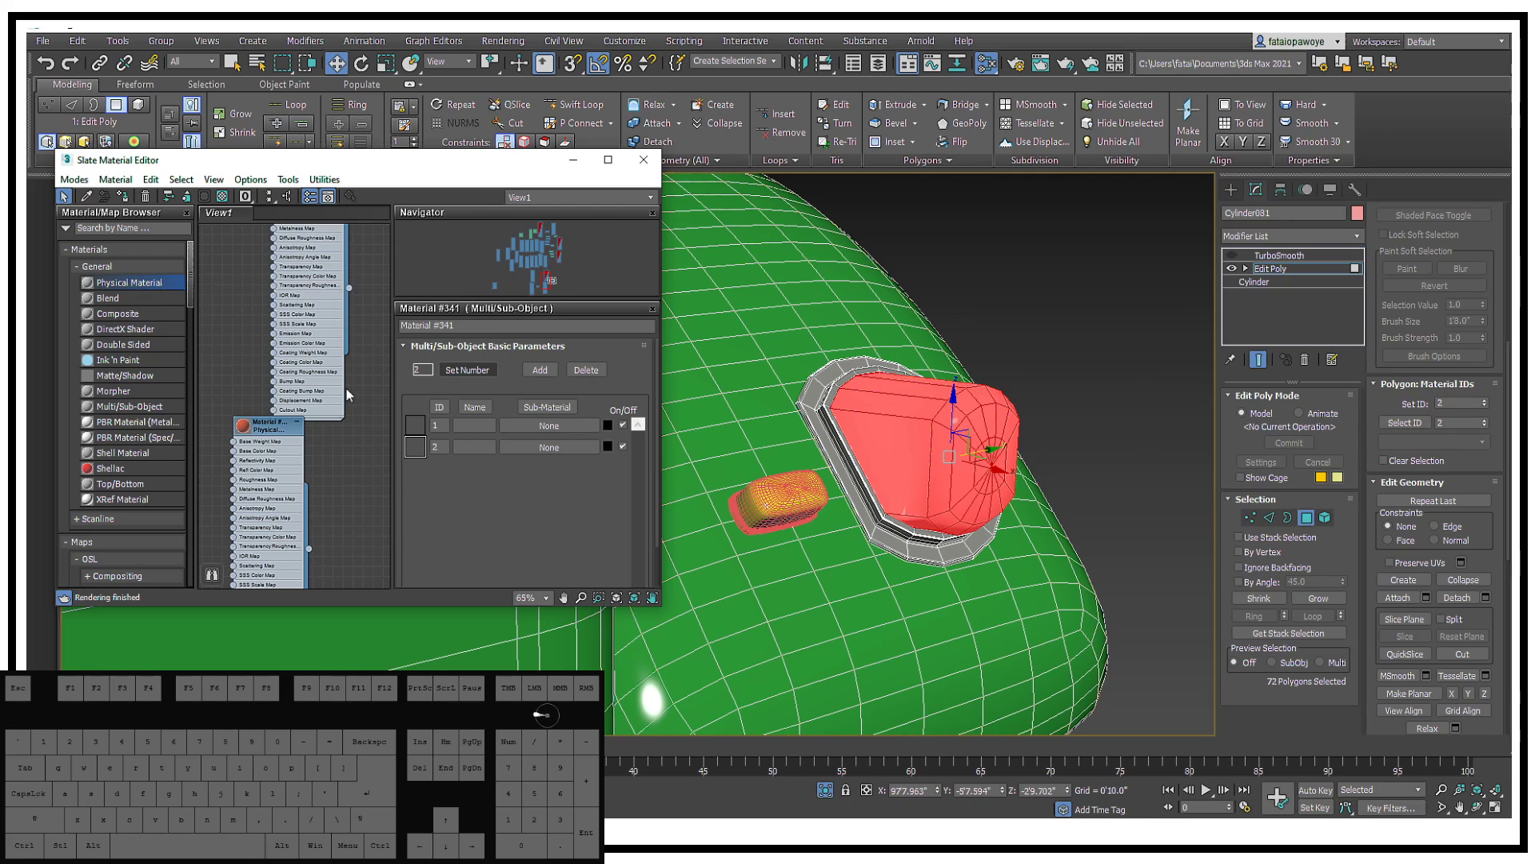
pyautogui.moveTo(285, 412)
pyautogui.mouseDown(button='middle')
pyautogui.moveTo(193, 431)
pyautogui.moveTo(270, 390)
pyautogui.mouseUp(button='middle')
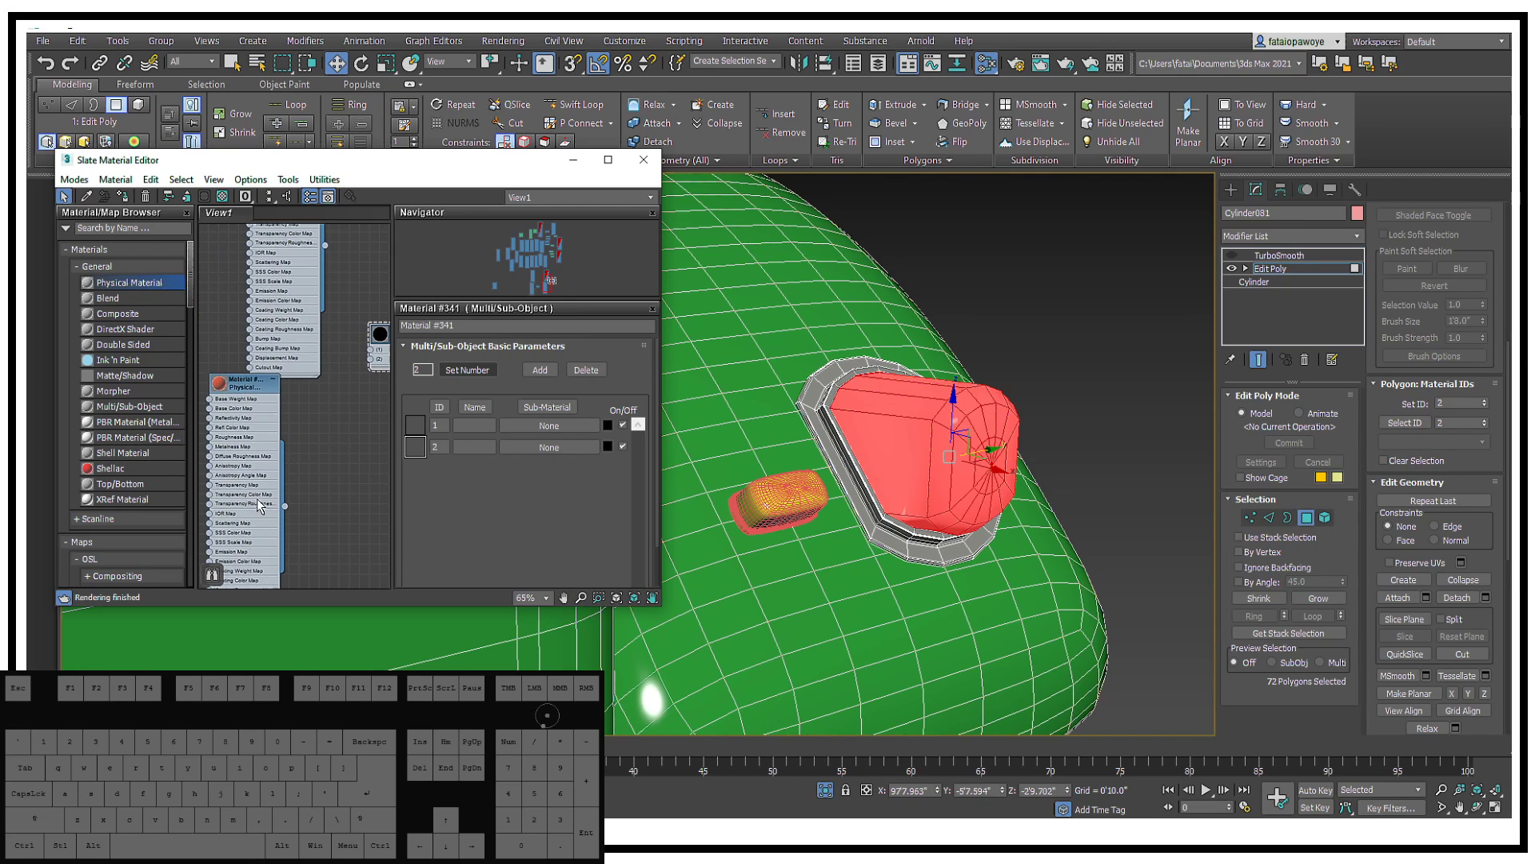
pyautogui.moveTo(287, 506); pyautogui.dragTo(375, 364)
pyautogui.moveTo(339, 301); pyautogui.dragTo(350, 351, button='middle')
pyautogui.moveTo(328, 341); pyautogui.dragTo(382, 401)
pyautogui.moveTo(364, 402); pyautogui.dragTo(262, 386, button='middle')
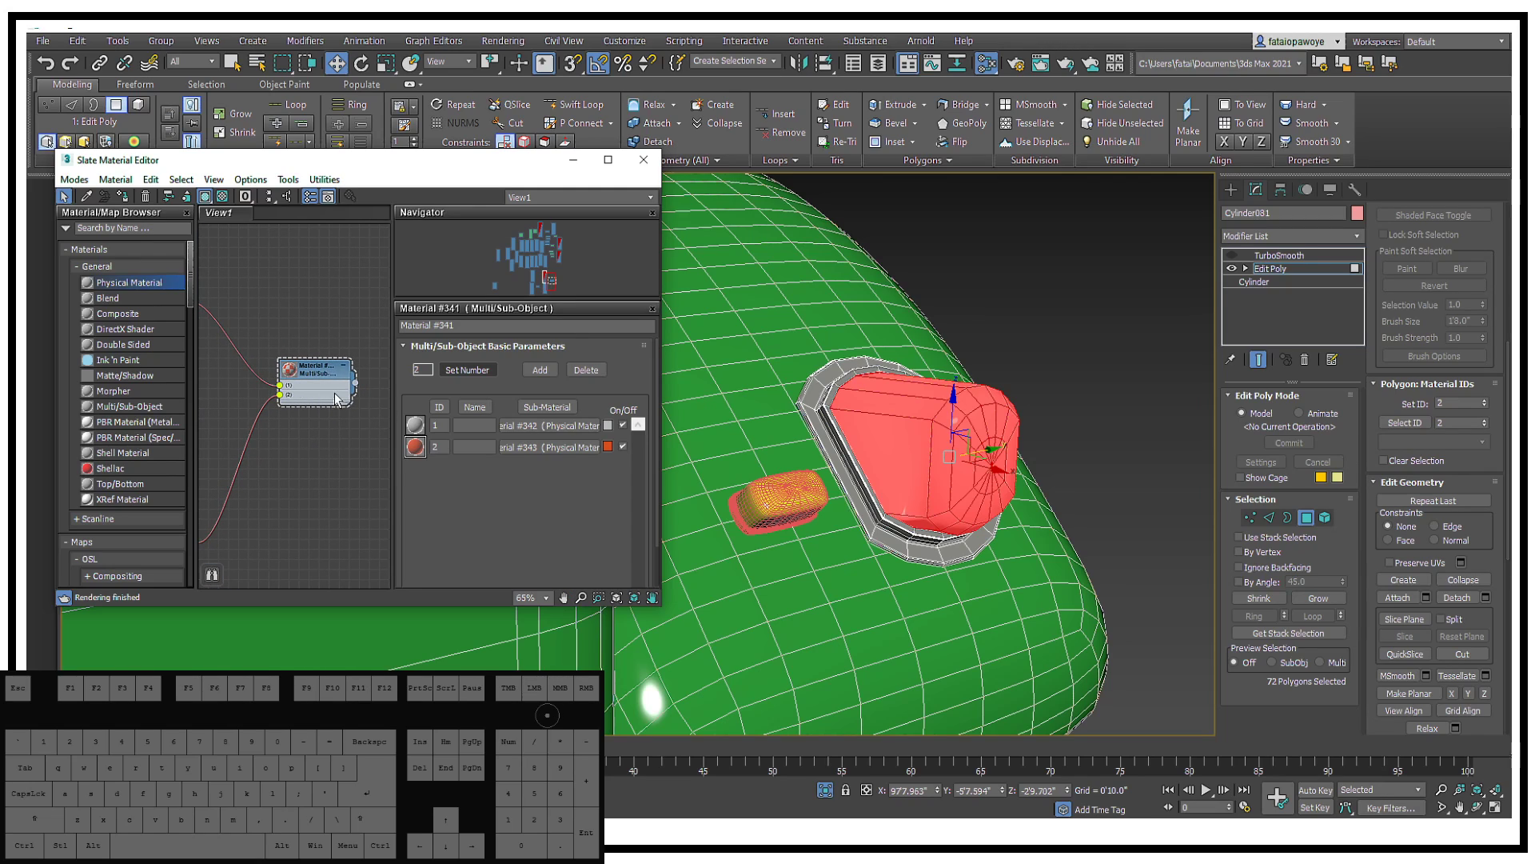
# Step: Leave polygon editing on the large tail light and assign the two-slot Multi/Sub-Object material to it
pyautogui.click(830, 380)
pyautogui.click(858, 401)
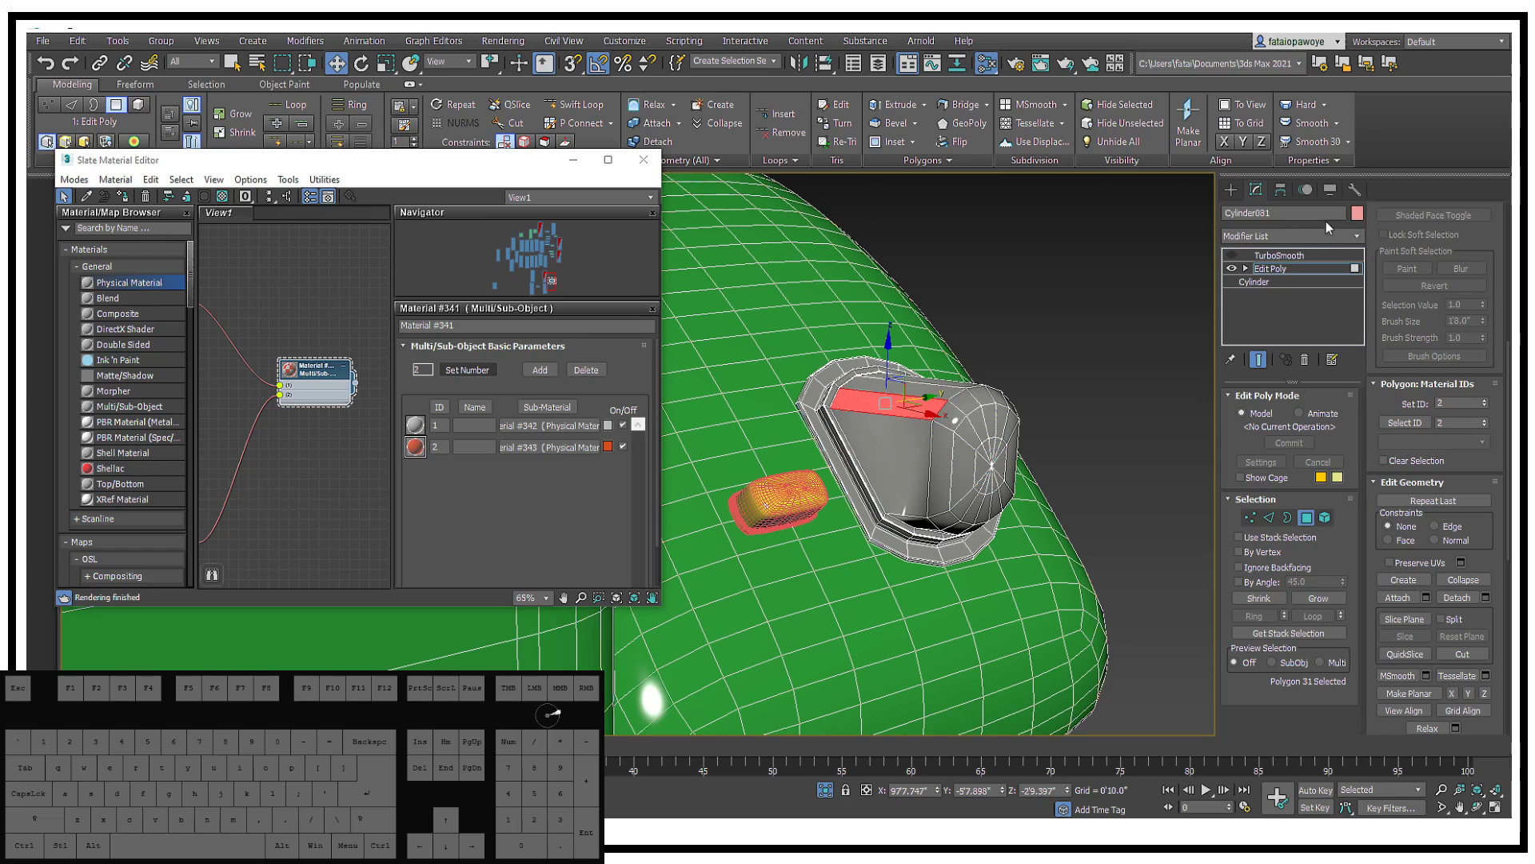
pyautogui.click(1233, 190)
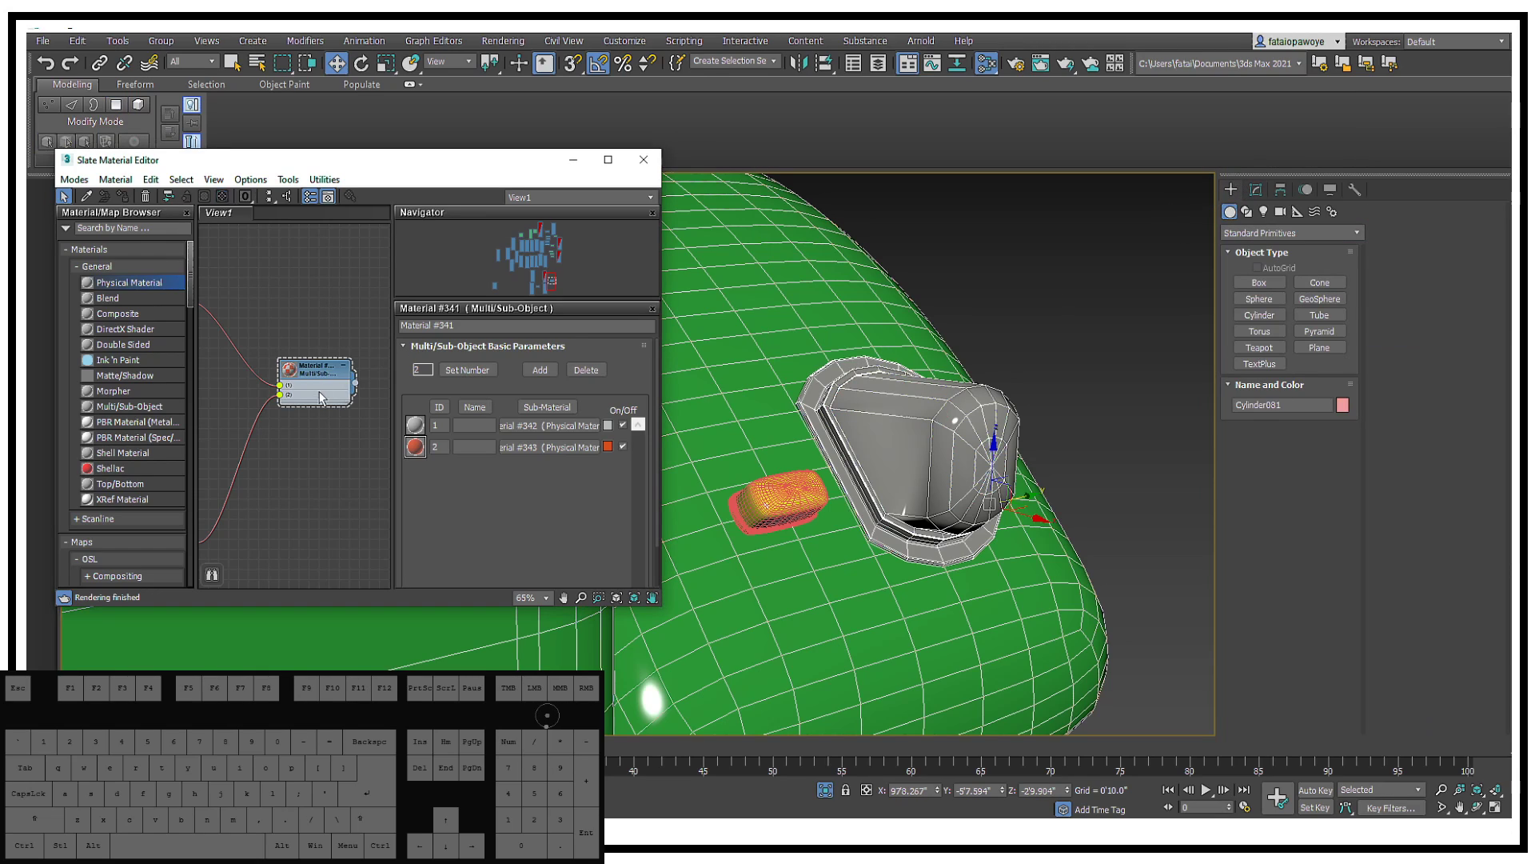
pyautogui.click(123, 197)
pyautogui.keyDown('alt'); pyautogui.moveTo(937, 422); pyautogui.dragTo(1031, 427, button='middle'); pyautogui.keyUp('alt')
# Step: Turn TurboSmooth back on for the large tail light, deselect it and inspect the smoothed result
pyautogui.click(1257, 192)
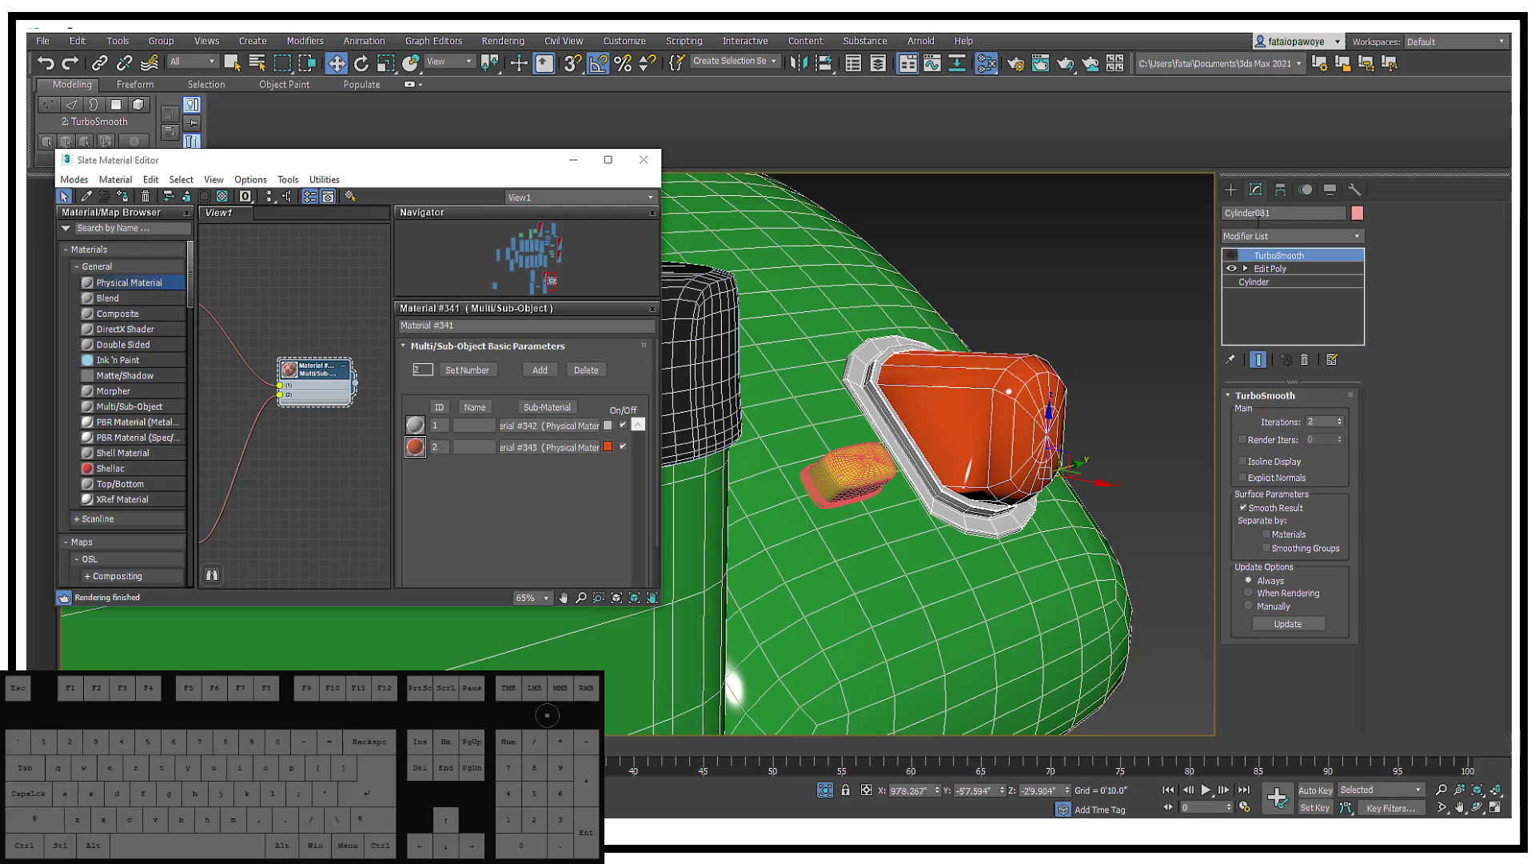
pyautogui.click(1232, 257)
pyautogui.click(1086, 312)
pyautogui.keyDown('alt'); pyautogui.moveTo(1009, 359); pyautogui.dragTo(788, 459, button='middle'); pyautogui.keyUp('alt')
pyautogui.keyDown('alt'); pyautogui.moveTo(704, 425); pyautogui.dragTo(783, 396, button='middle'); pyautogui.keyUp('alt')
# Step: Select the small yellow light and add a second Multi/Sub-Object node below the first one, opening its parameters
pyautogui.click(891, 432)
pyautogui.moveTo(225, 440); pyautogui.dragTo(294, 387, button='middle')
pyautogui.moveTo(284, 384); pyautogui.dragTo(283, 425, button='middle')
pyautogui.scroll(-3, 327, 372)
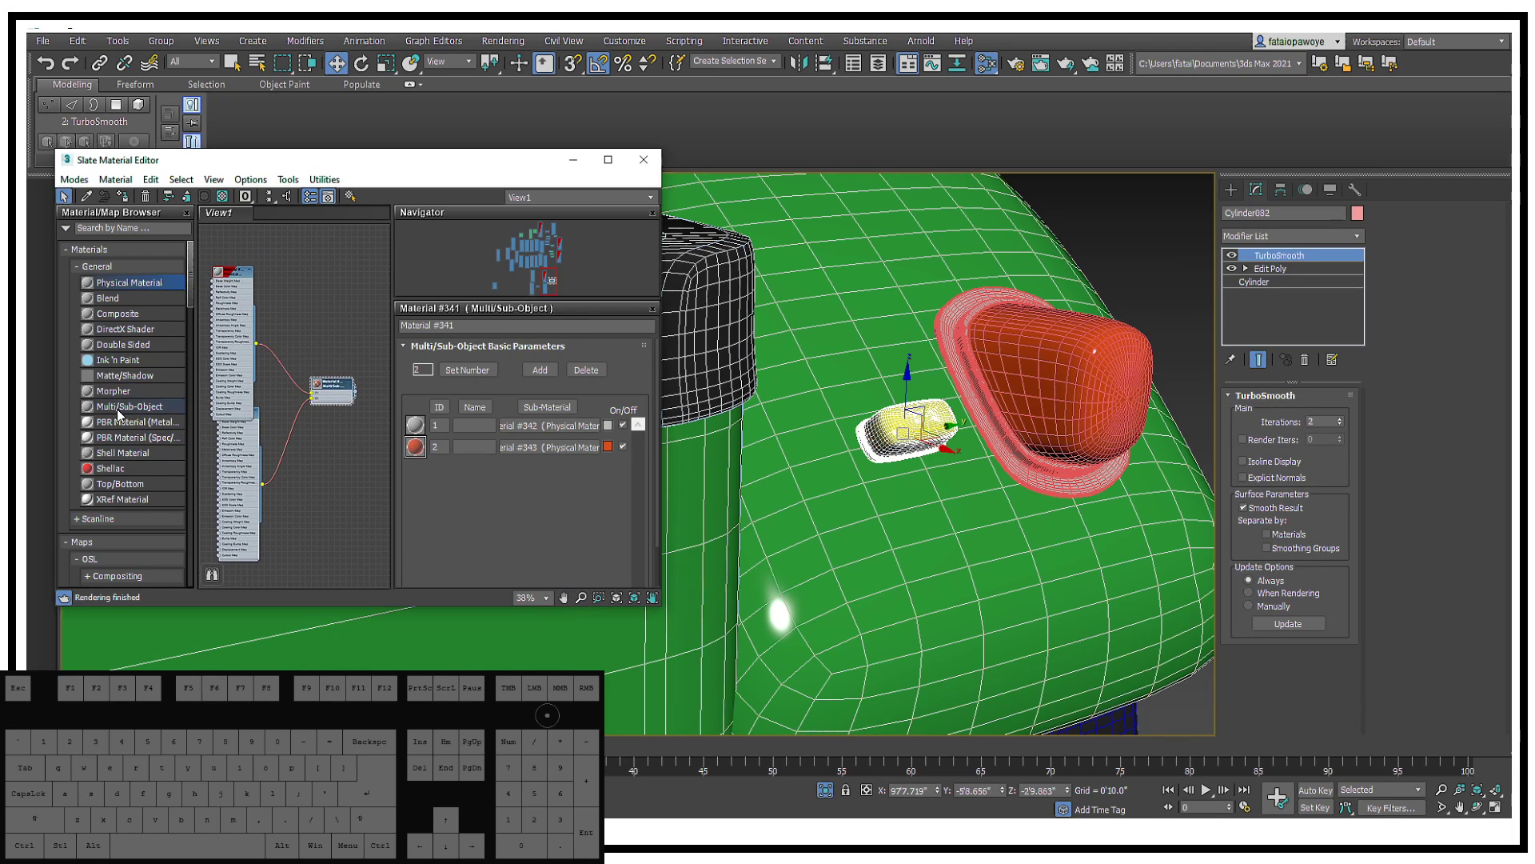
pyautogui.moveTo(118, 414); pyautogui.dragTo(357, 526)
pyautogui.moveTo(356, 526); pyautogui.dragTo(364, 412, button='middle')
pyautogui.doubleClick(361, 413)
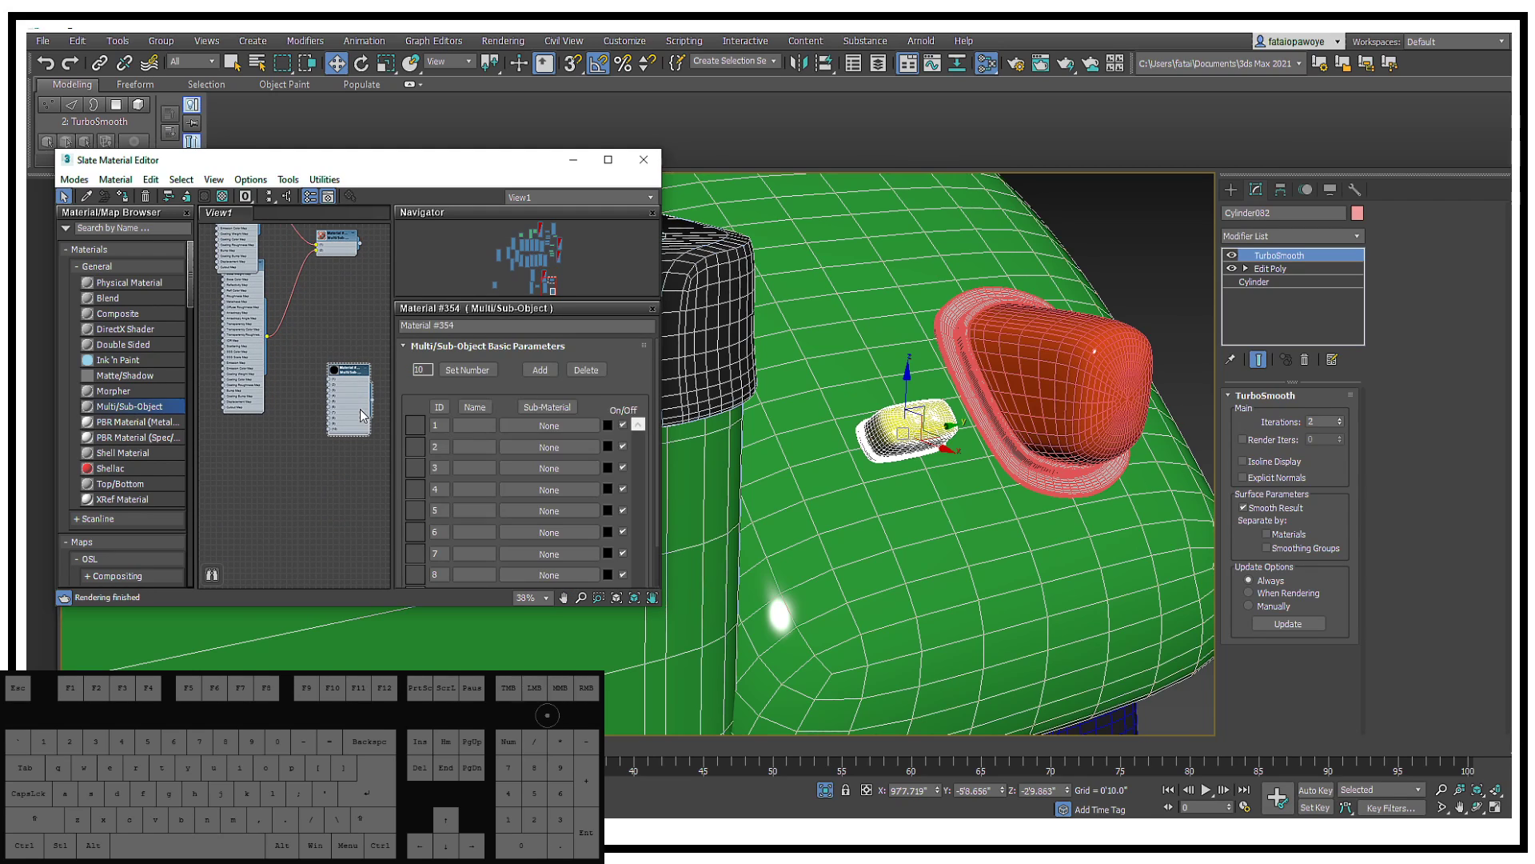
# Step: Enter element editing in the small light's Edit Poly modifier and undo the stray pick to restore the lens top selection
pyautogui.moveTo(977, 419); pyautogui.dragTo(1045, 390, button='middle')
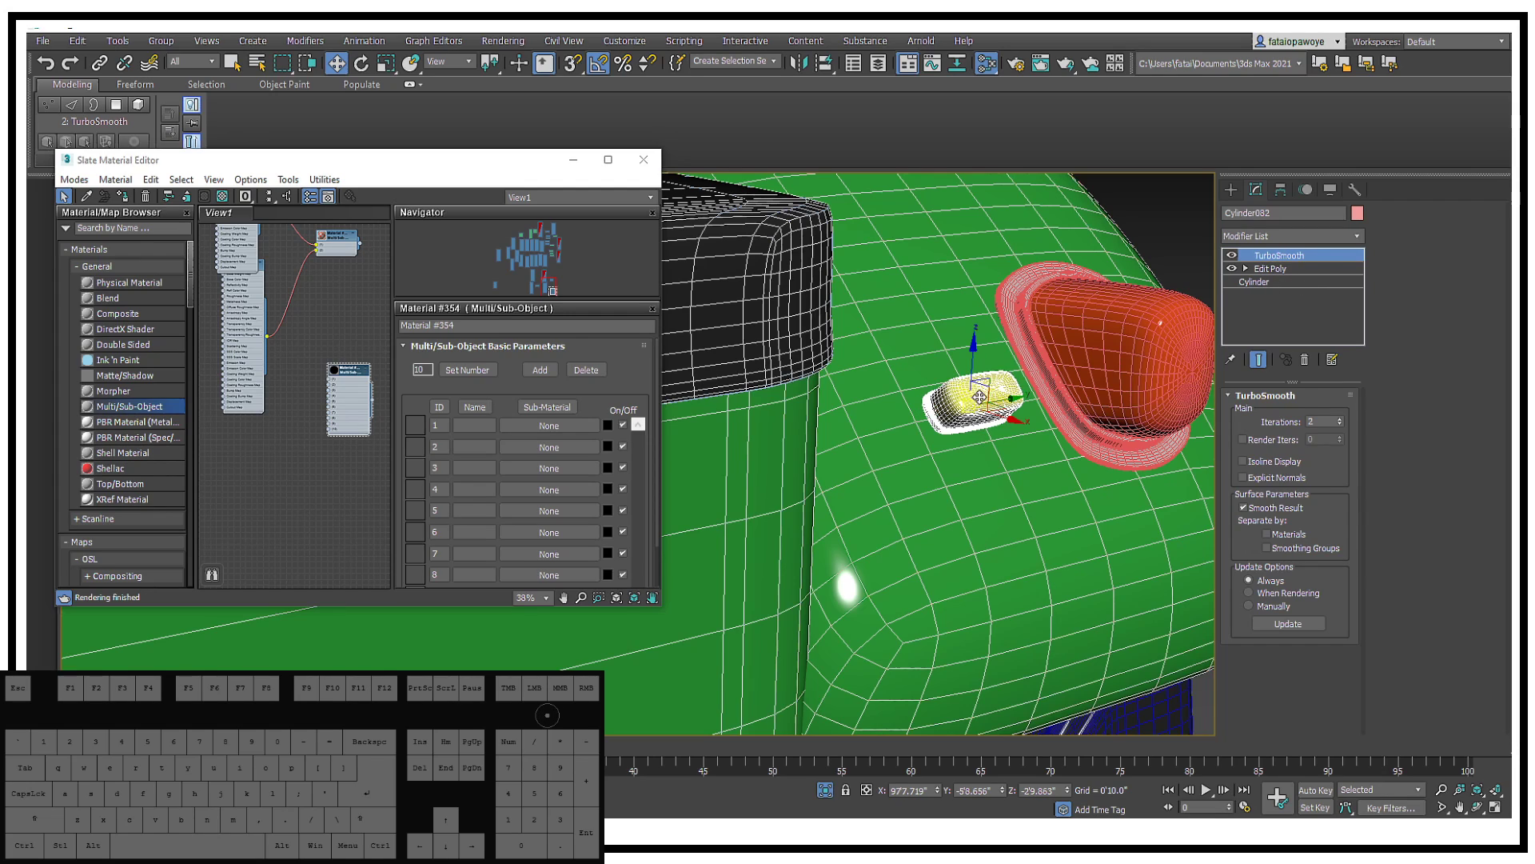
pyautogui.click(1273, 268)
pyautogui.click(1325, 518)
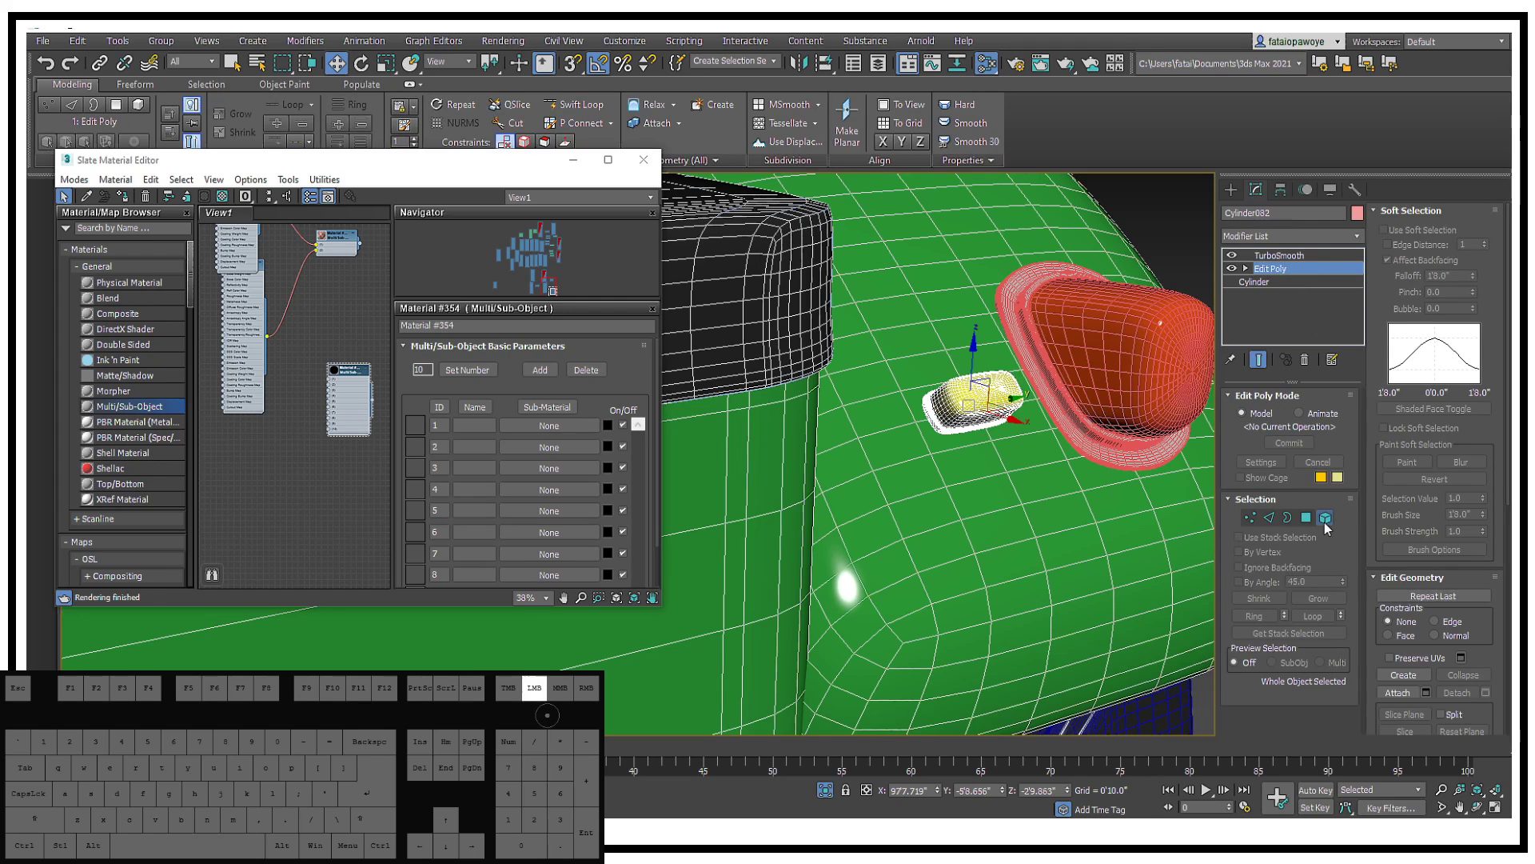
pyautogui.click(959, 407)
pyautogui.hotkey('ctrl', 'z')
pyautogui.scroll(5, 982, 400)
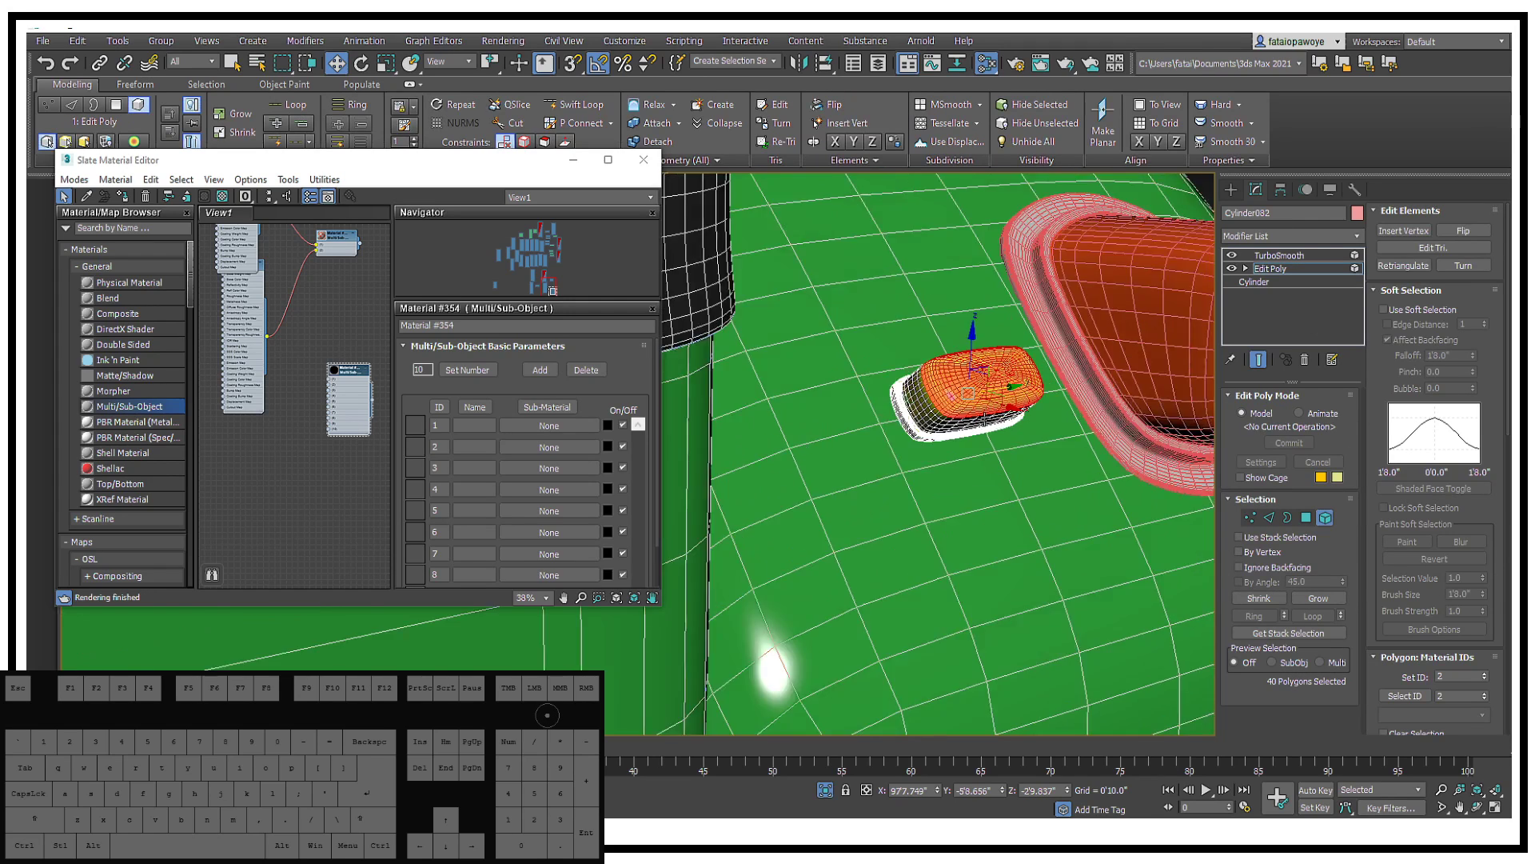
pyautogui.scroll(-5, 963, 413)
pyautogui.keyDown('alt'); pyautogui.moveTo(962, 412); pyautogui.dragTo(1047, 388, button='middle'); pyautogui.keyUp('alt')
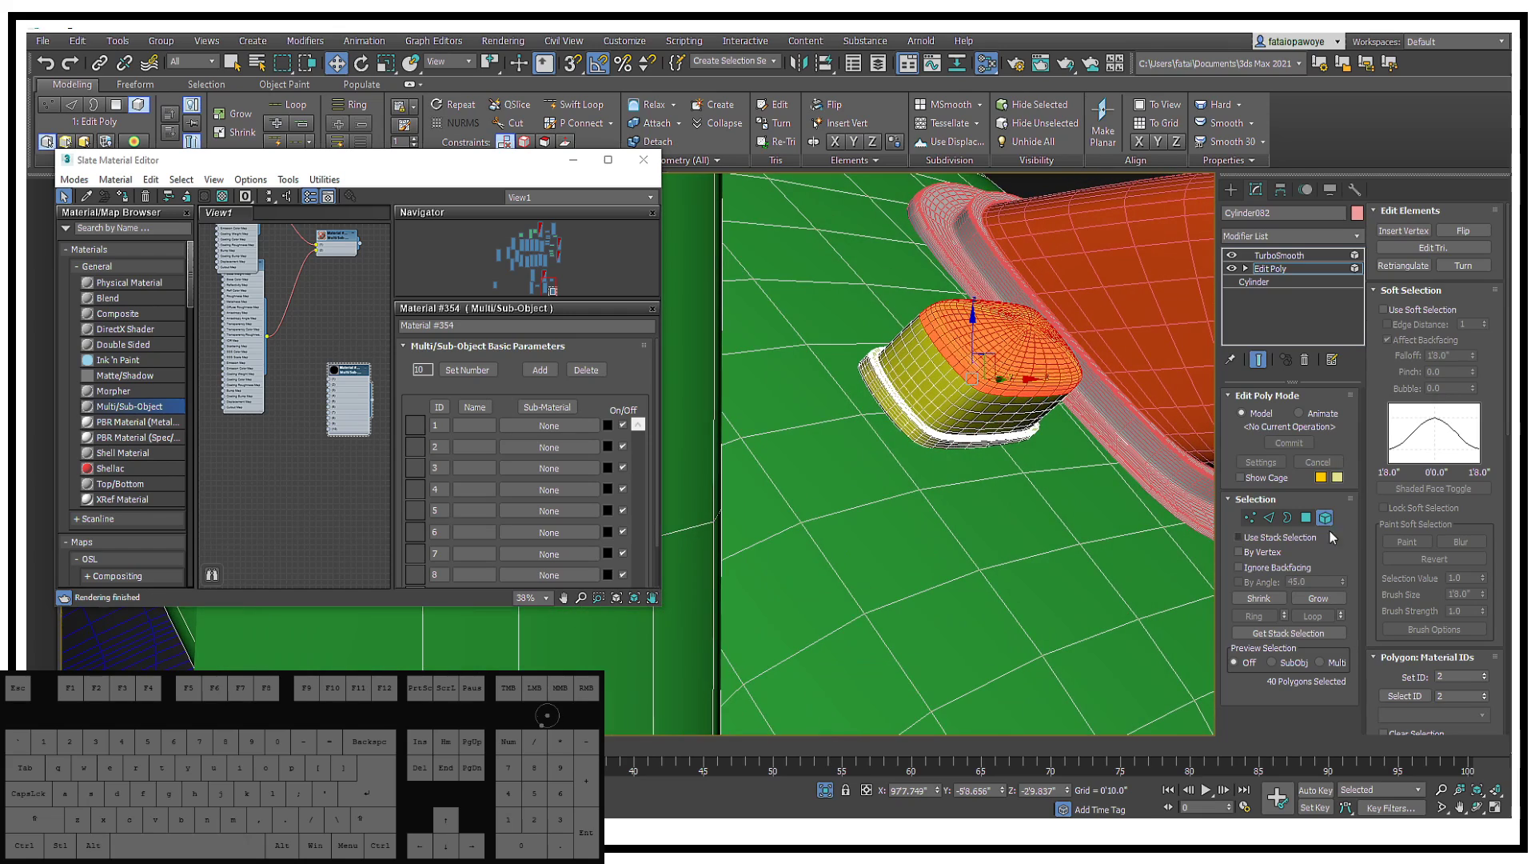
# Step: Grow the top selection down the small light's lens, shrinking back any excess, so it covers only the lens body
pyautogui.click(1303, 598)
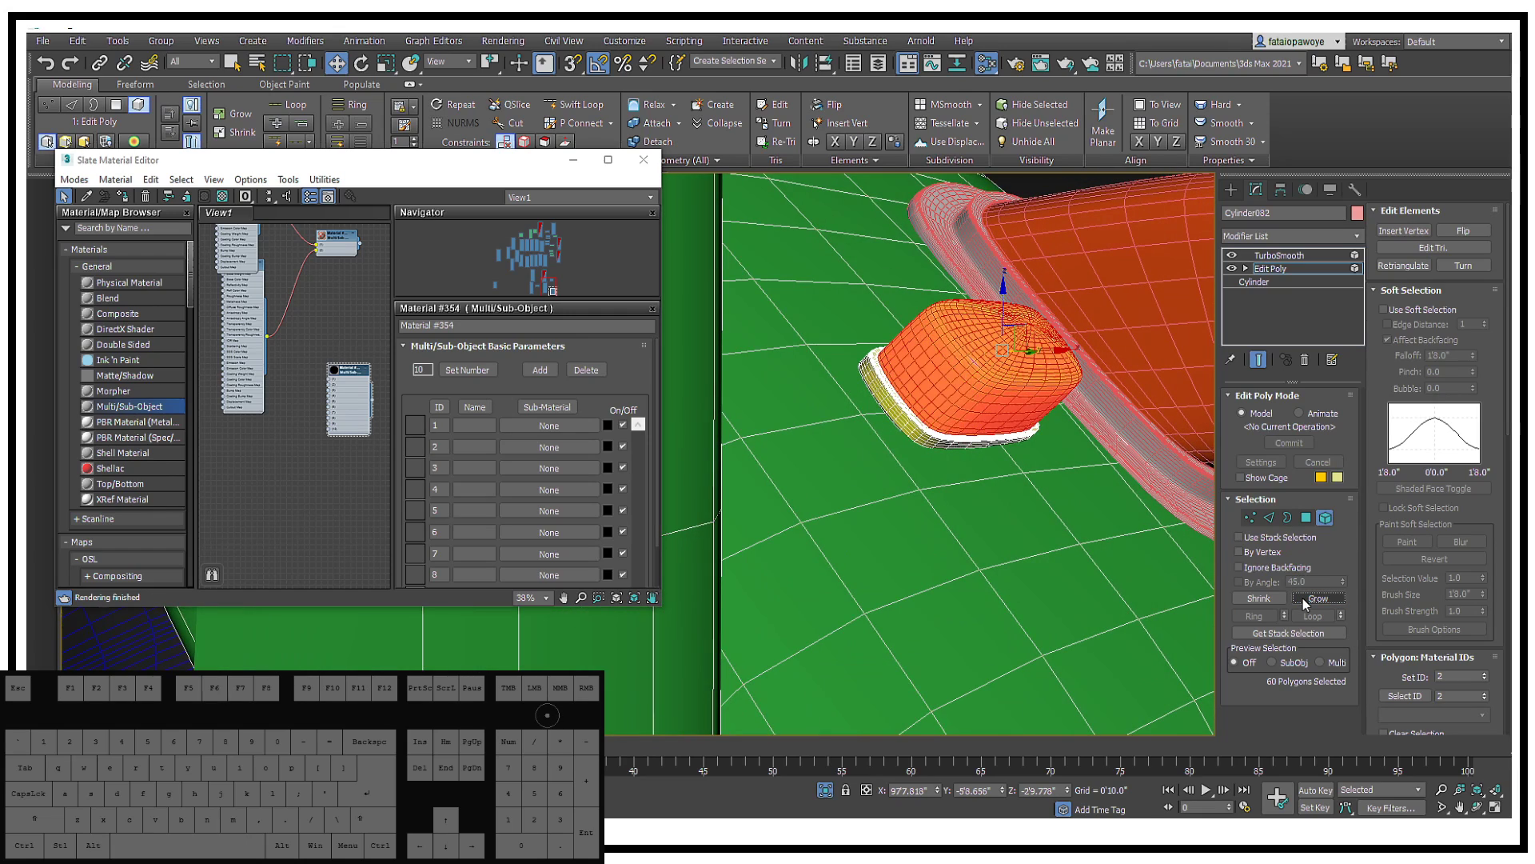
pyautogui.click(1303, 598)
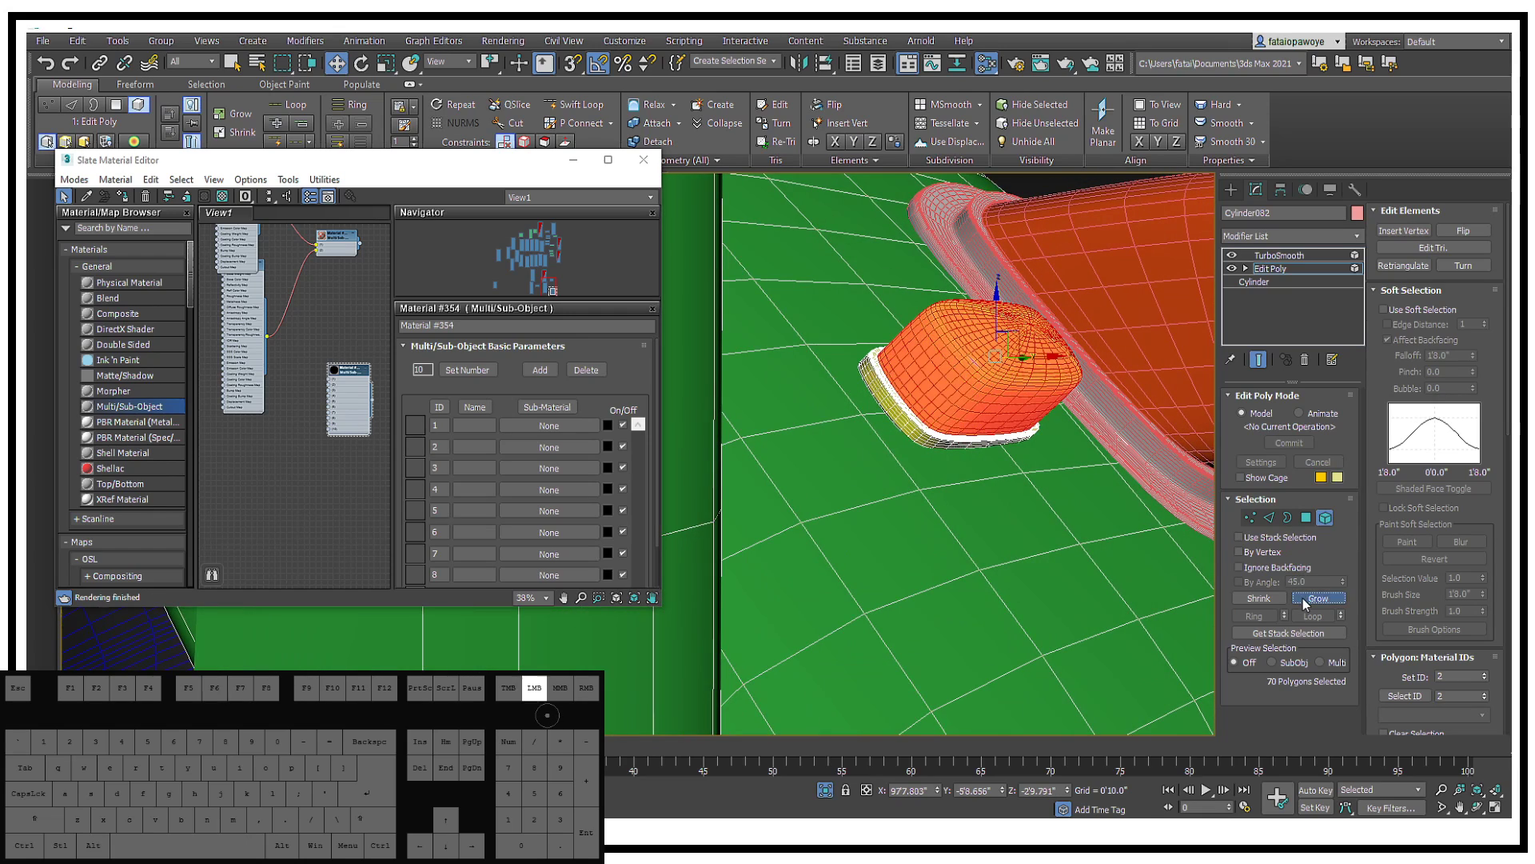
pyautogui.click(1258, 598)
pyautogui.keyDown('alt'); pyautogui.moveTo(1081, 468); pyautogui.dragTo(1440, 463, button='middle'); pyautogui.keyUp('alt')
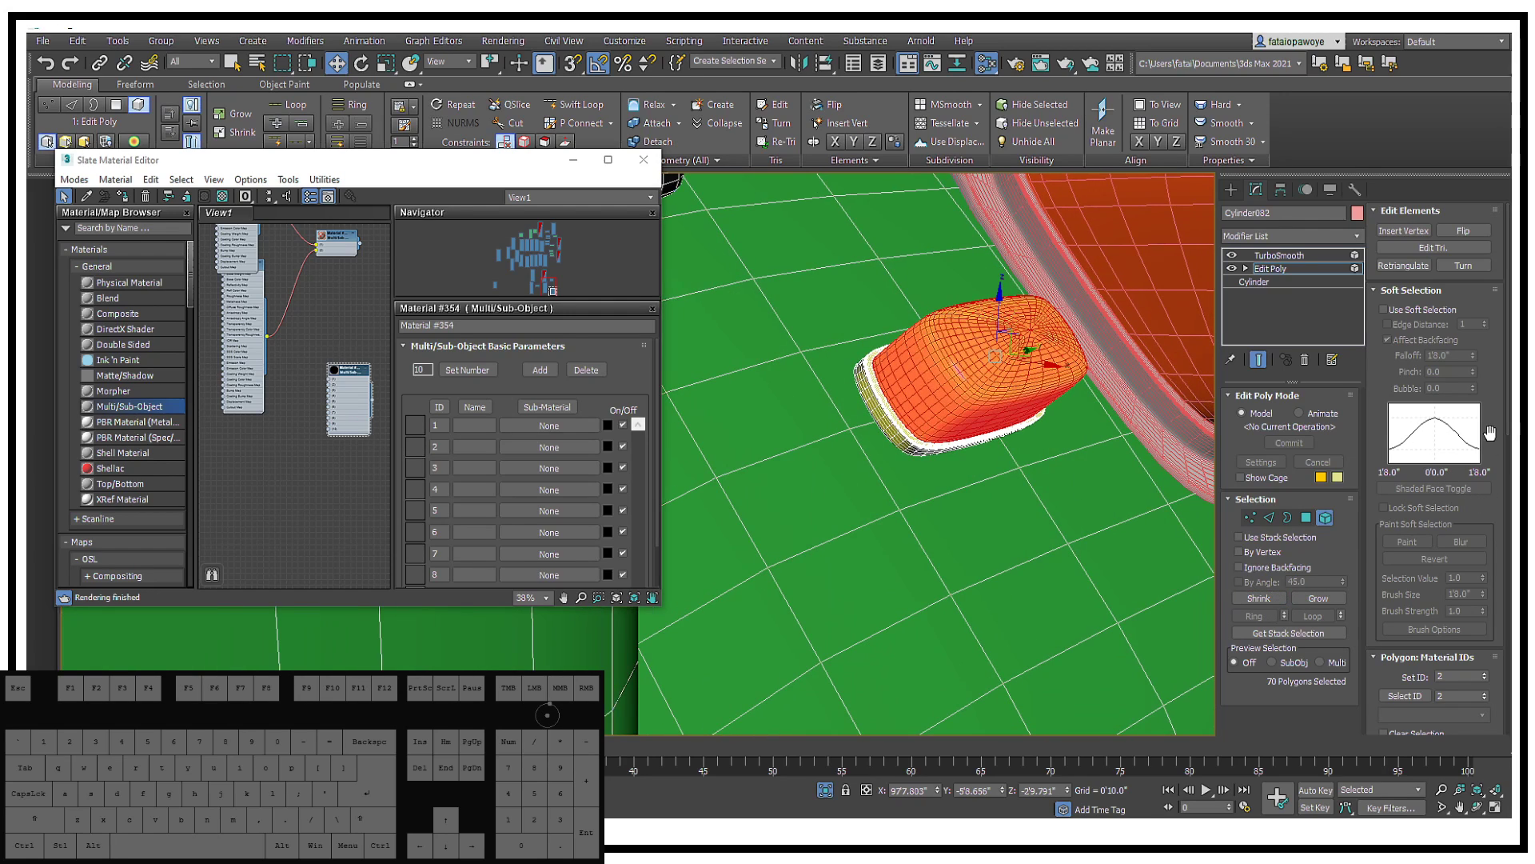
# Step: Invert the selection to the small light's rim and set the rim polygons' material ID to 1
pyautogui.moveTo(1485, 424); pyautogui.dragTo(1495, 313)
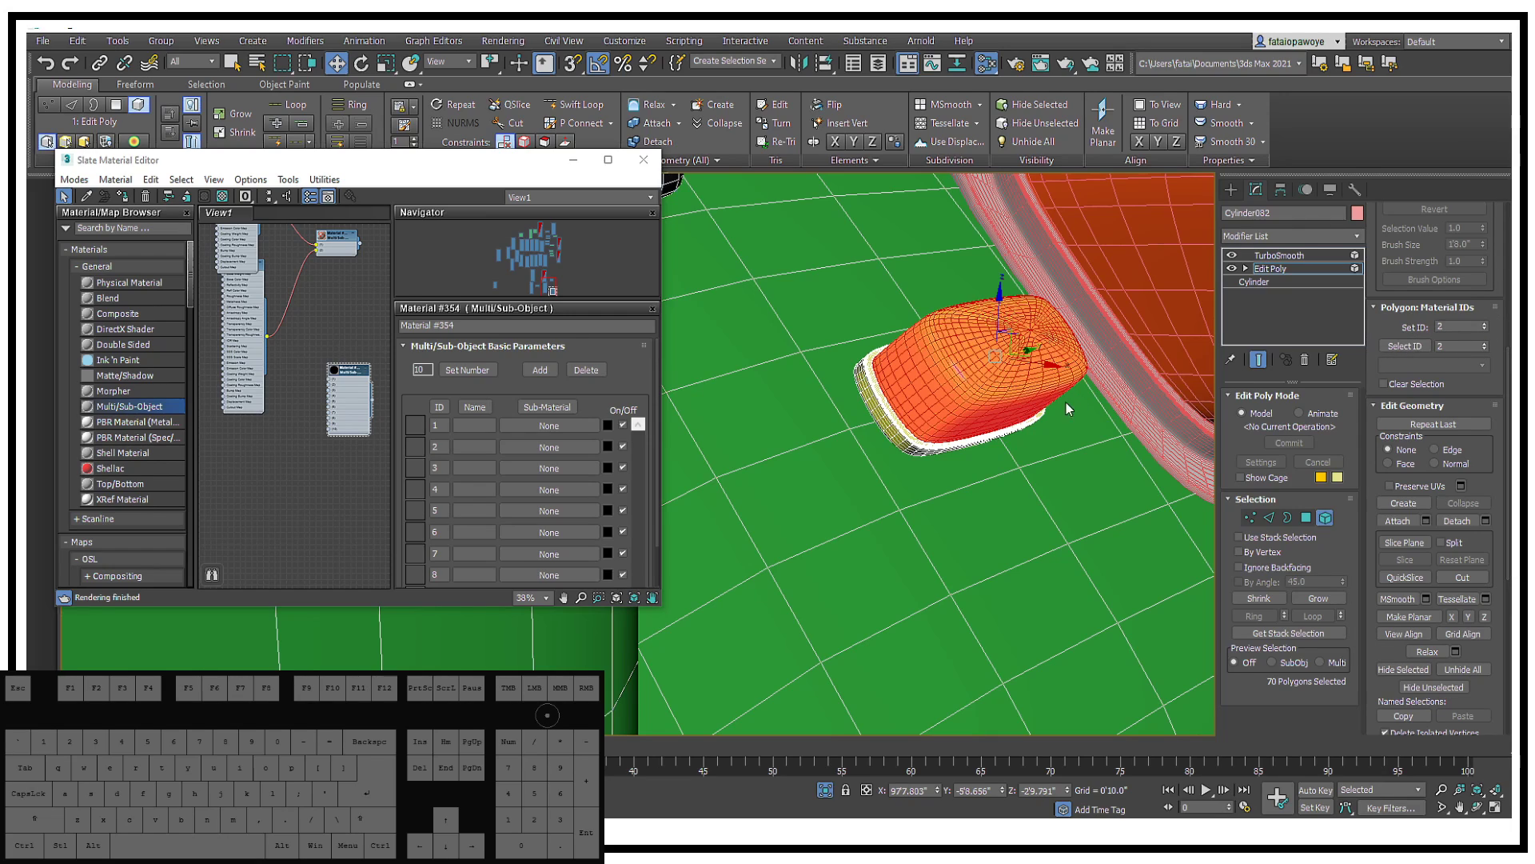
pyautogui.keyDown('ctrl'); pyautogui.click(1064, 364); pyautogui.keyUp('ctrl')
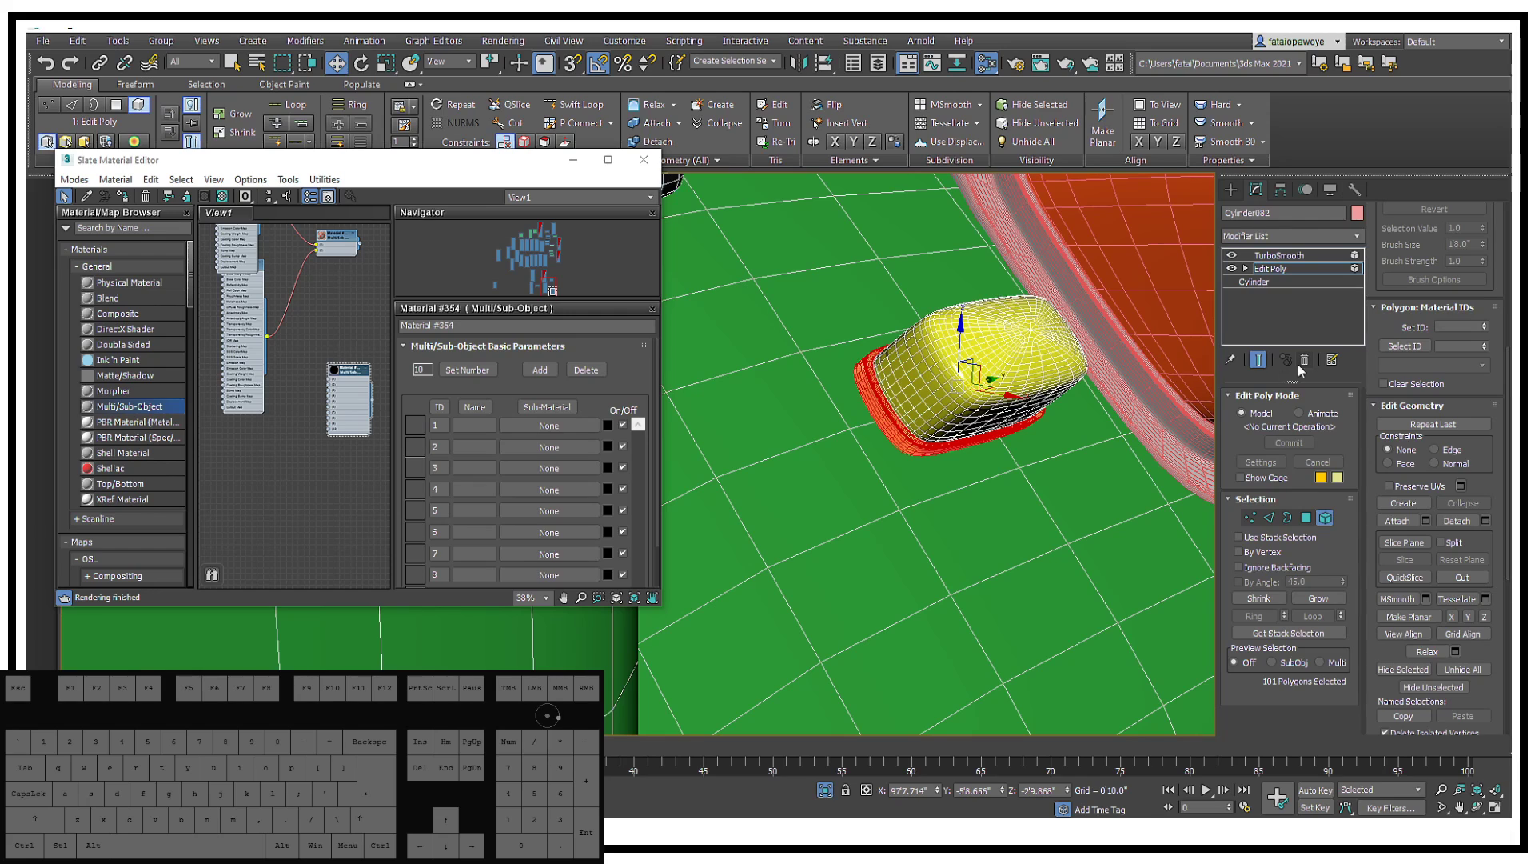
pyautogui.click(1482, 331)
# Step: Find the yellow material among the existing nodes and place a clone of it near the second Multi/Sub-Object node
pyautogui.moveTo(855, 424); pyautogui.dragTo(897, 464, button='middle')
pyautogui.scroll(-3, 128, 360)
pyautogui.moveTo(302, 308); pyautogui.dragTo(300, 411, button='middle')
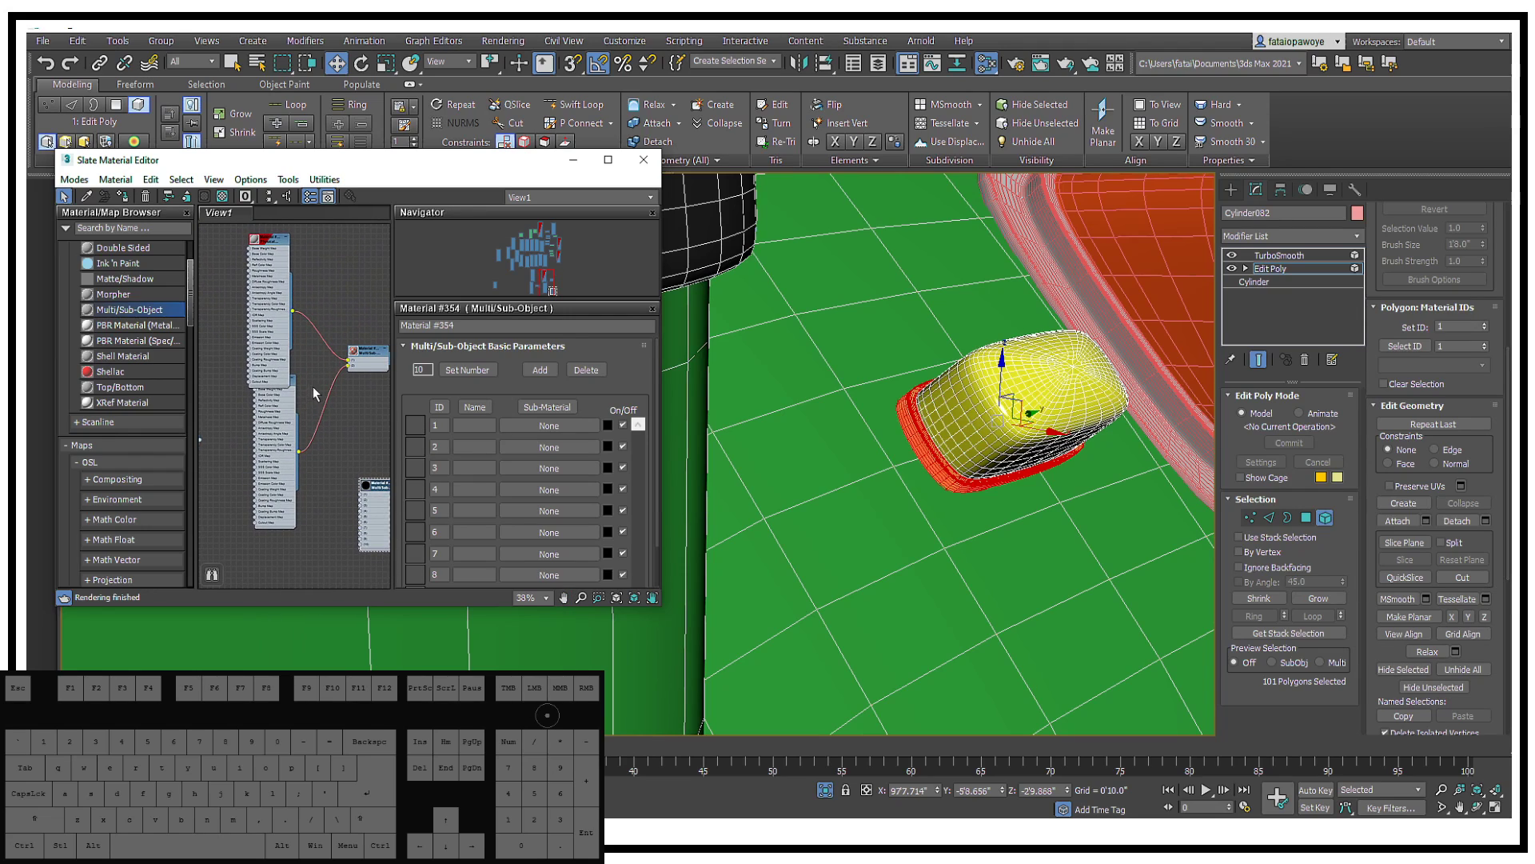
pyautogui.scroll(-1, 313, 386)
pyautogui.moveTo(366, 374); pyautogui.dragTo(342, 395, button='middle')
pyautogui.scroll(-1, 321, 404)
pyautogui.scroll(-2, 321, 352)
pyautogui.moveTo(324, 312); pyautogui.dragTo(294, 288, button='middle')
pyautogui.scroll(3, 346, 371)
pyautogui.keyDown('shift'); pyautogui.moveTo(334, 307); pyautogui.dragTo(334, 587); pyautogui.keyUp('shift')
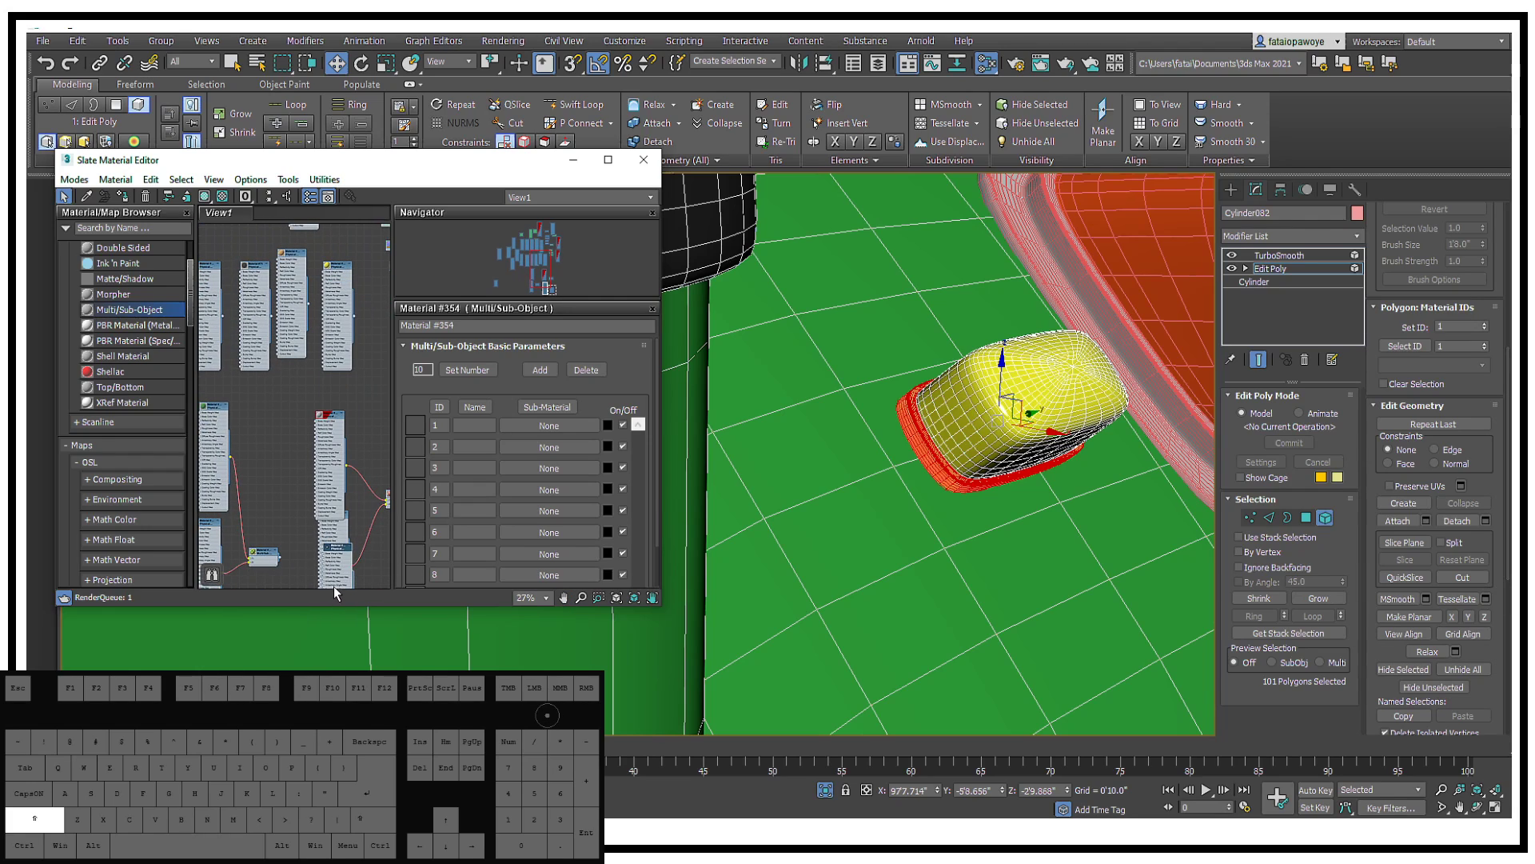
pyautogui.moveTo(334, 587); pyautogui.dragTo(304, 345, button='middle')
pyautogui.moveTo(304, 343); pyautogui.dragTo(317, 451)
pyautogui.scroll(6, 318, 449)
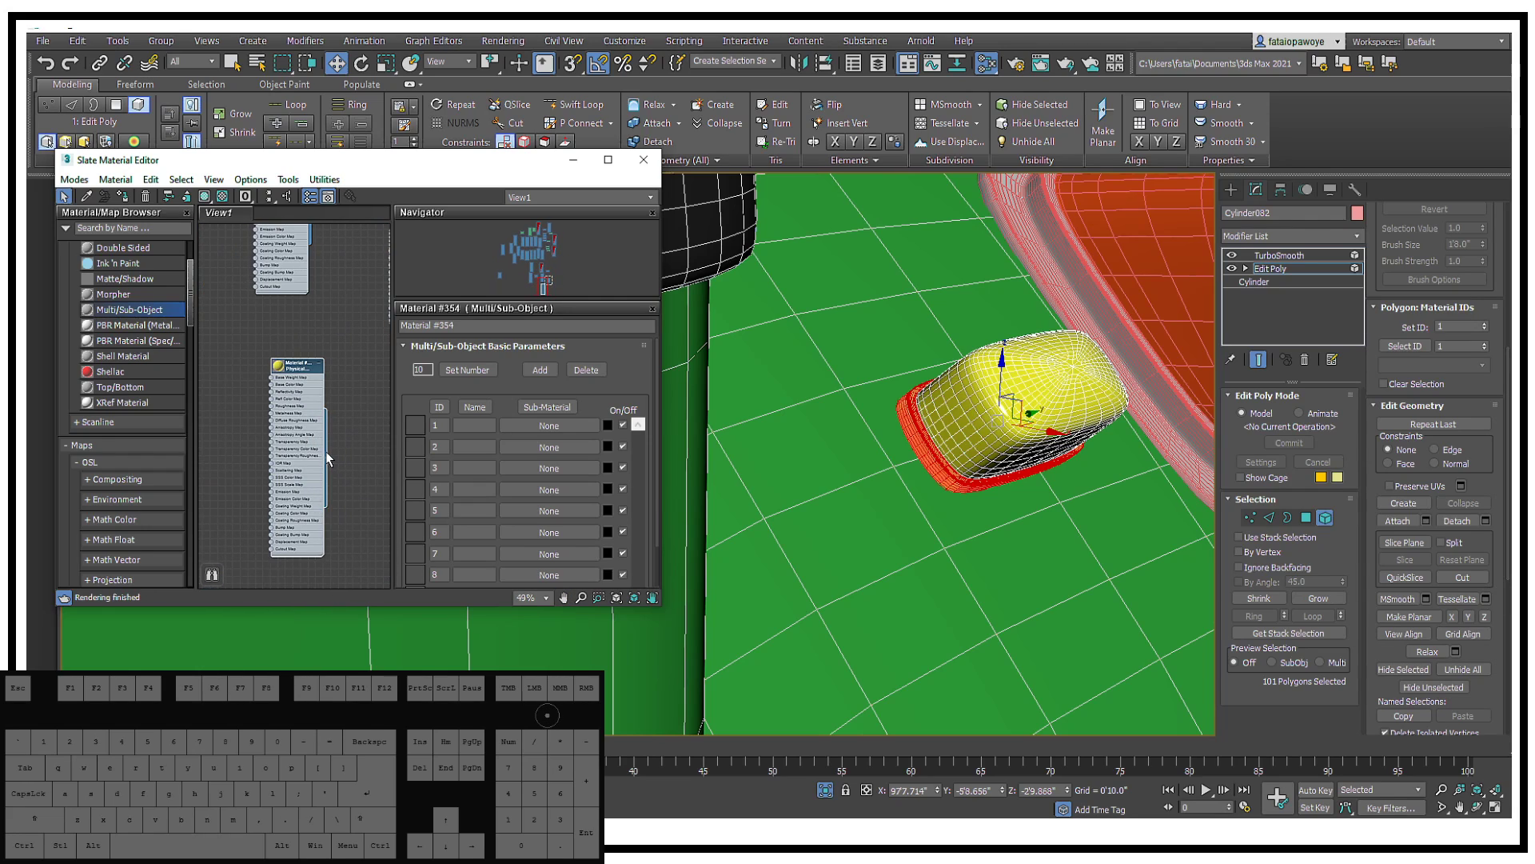
pyautogui.moveTo(324, 449); pyautogui.dragTo(272, 493, button='middle')
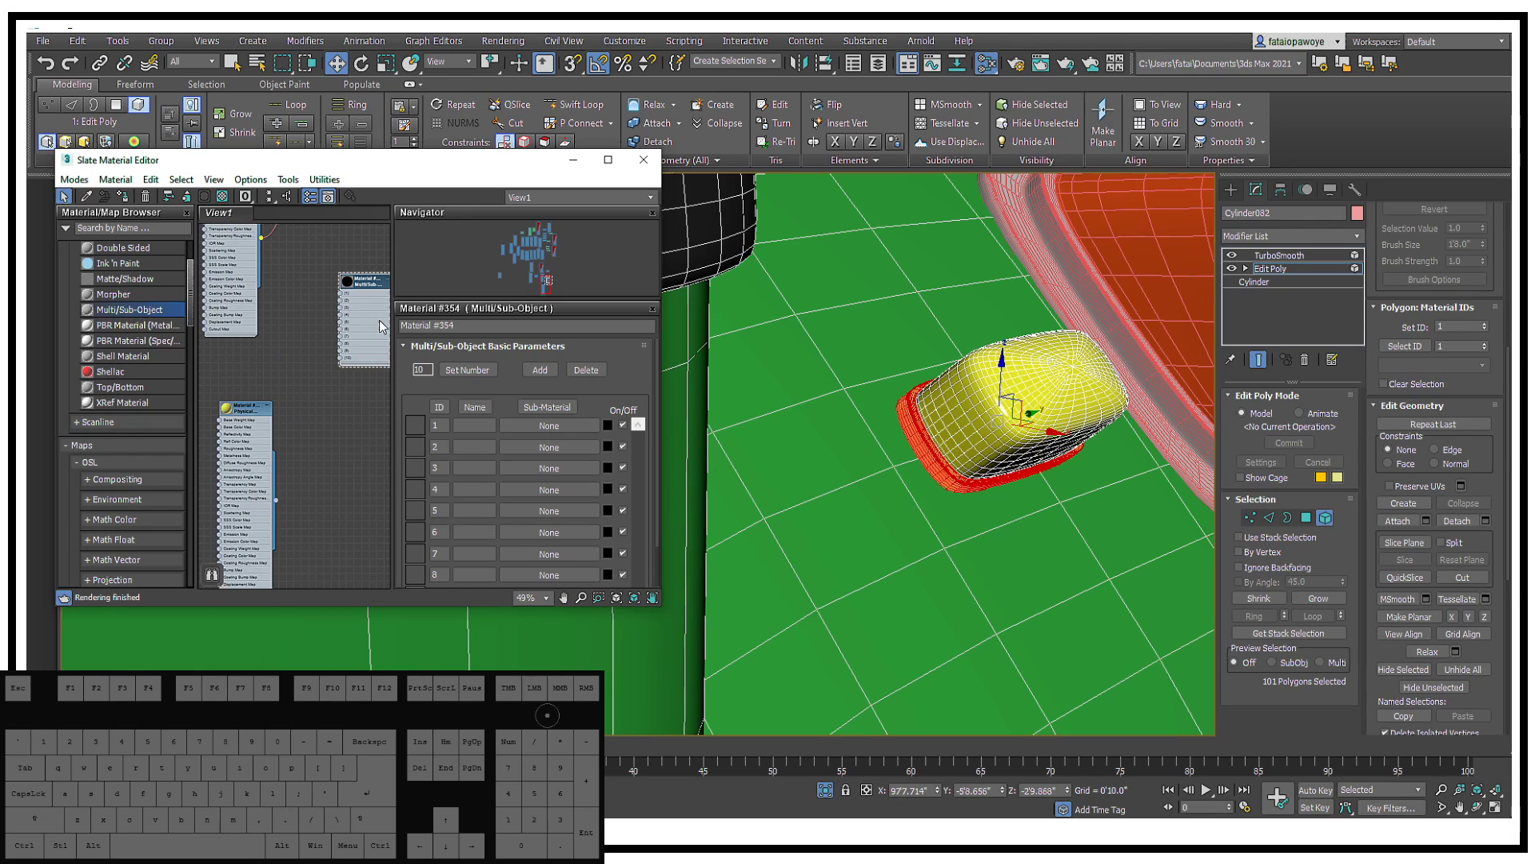
# Step: Reduce the second Multi/Sub-Object material to 2 slots, wiring the grey material into slot 1 and the cloned yellow into slot 2
pyautogui.click(467, 369)
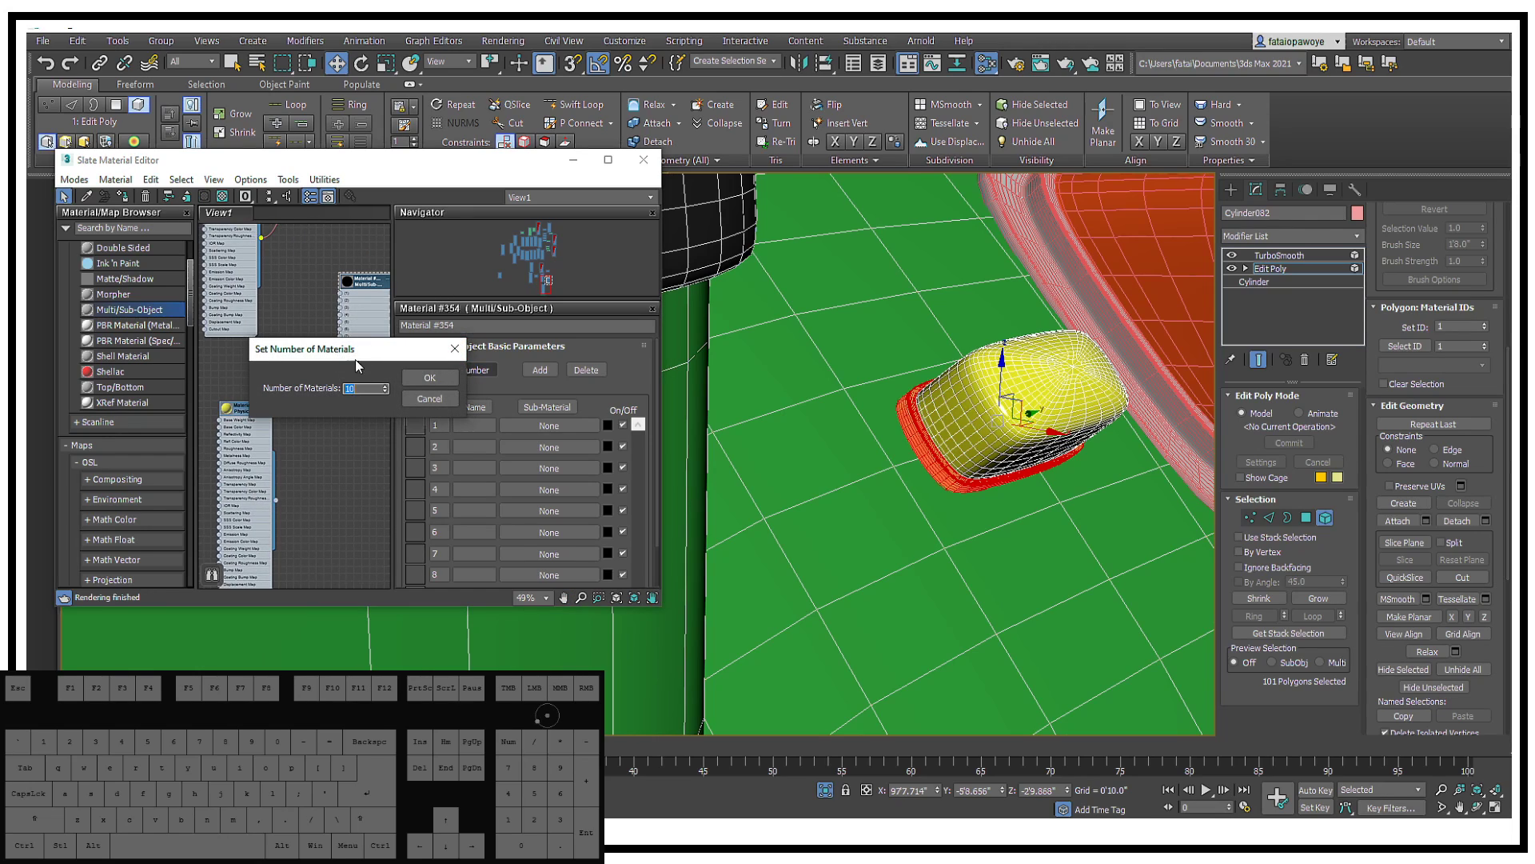
pyautogui.click(415, 380)
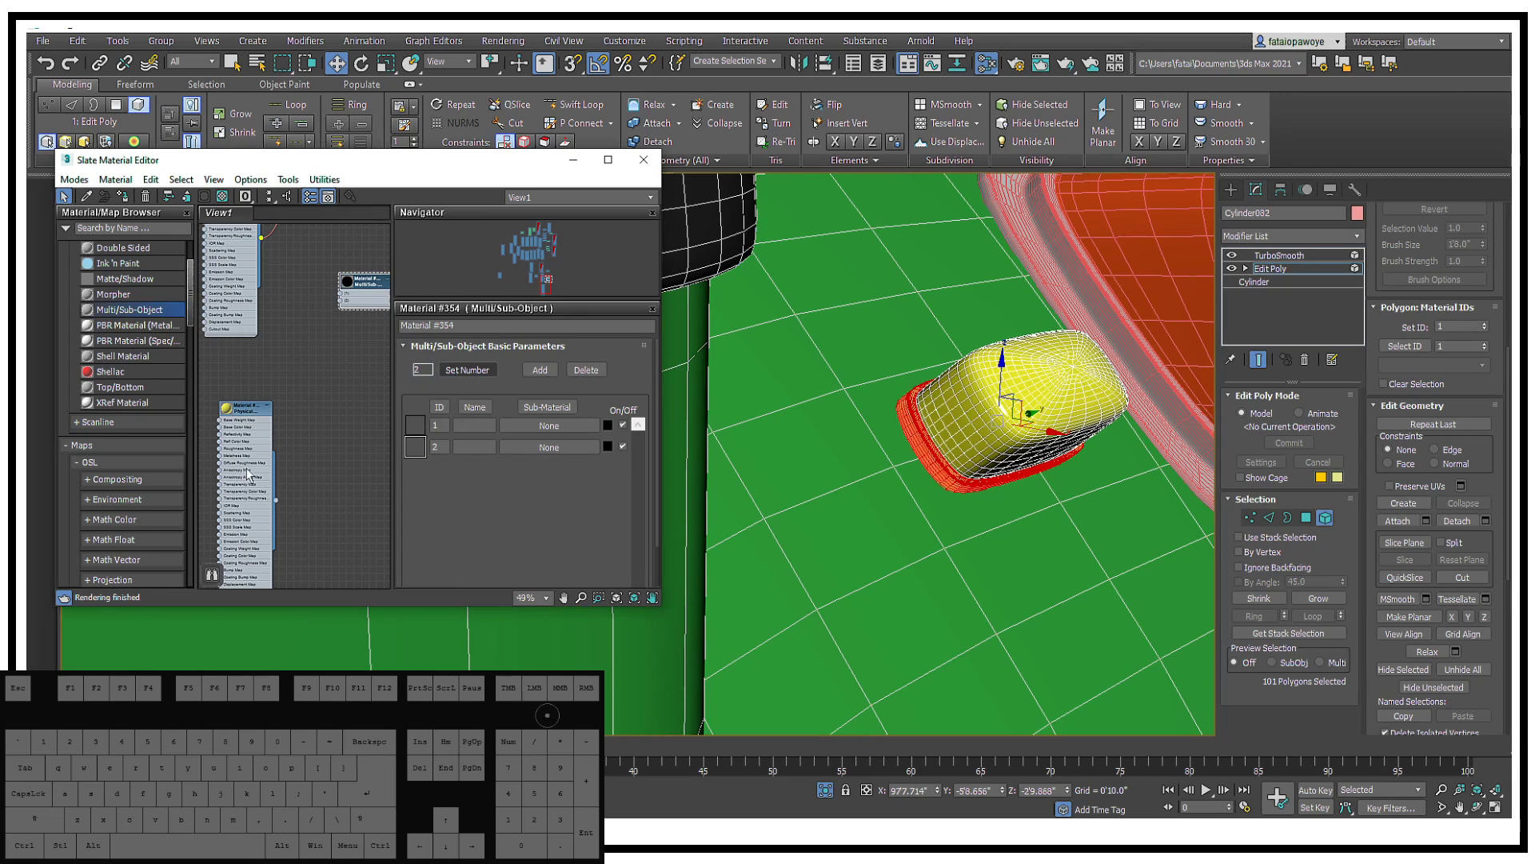
pyautogui.moveTo(246, 473); pyautogui.dragTo(268, 404, button='middle')
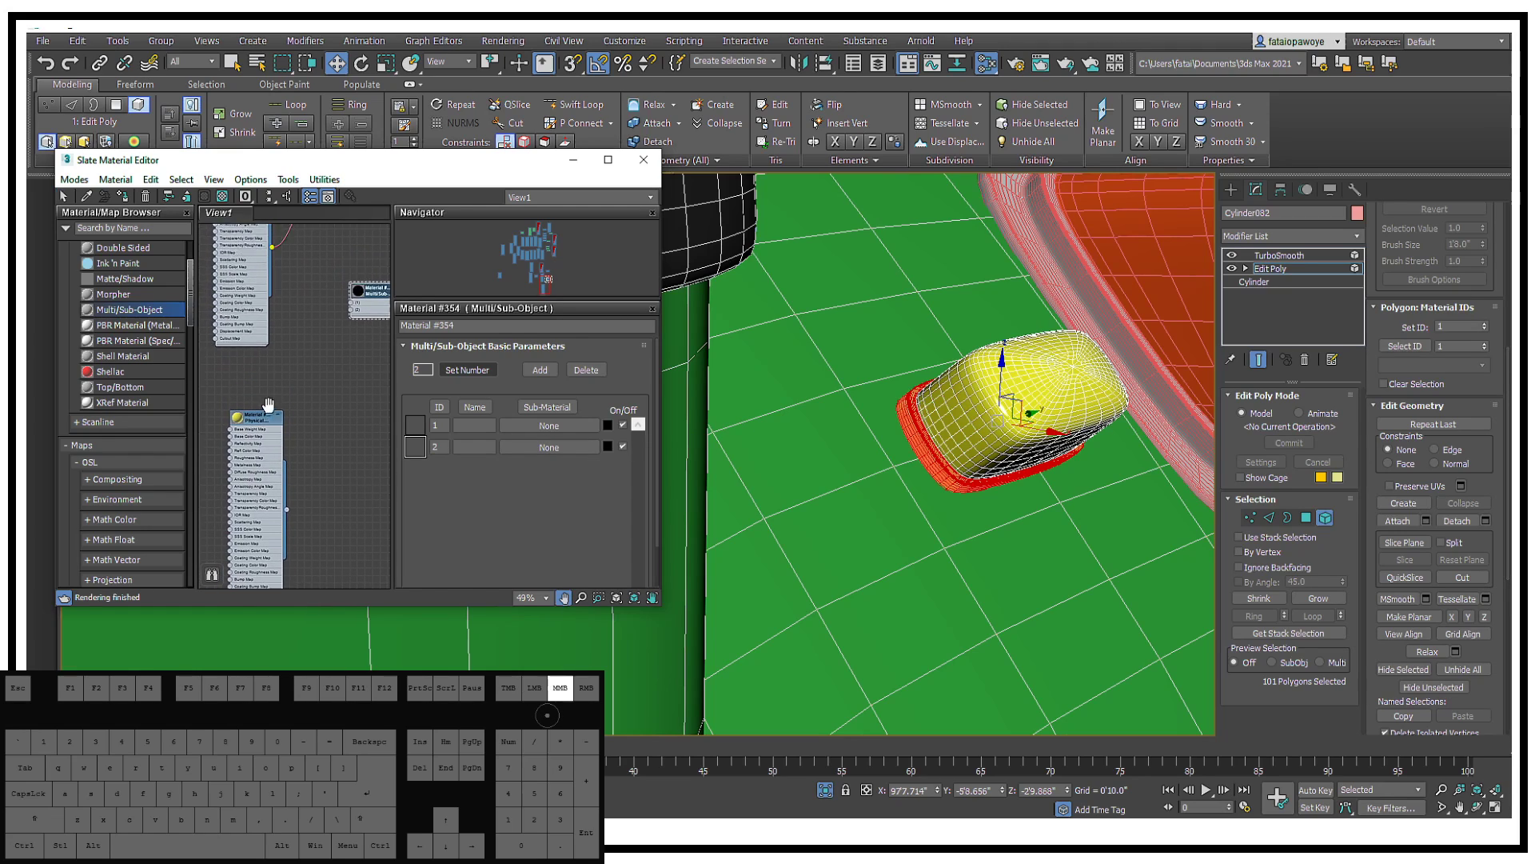
pyautogui.scroll(-4, 272, 391)
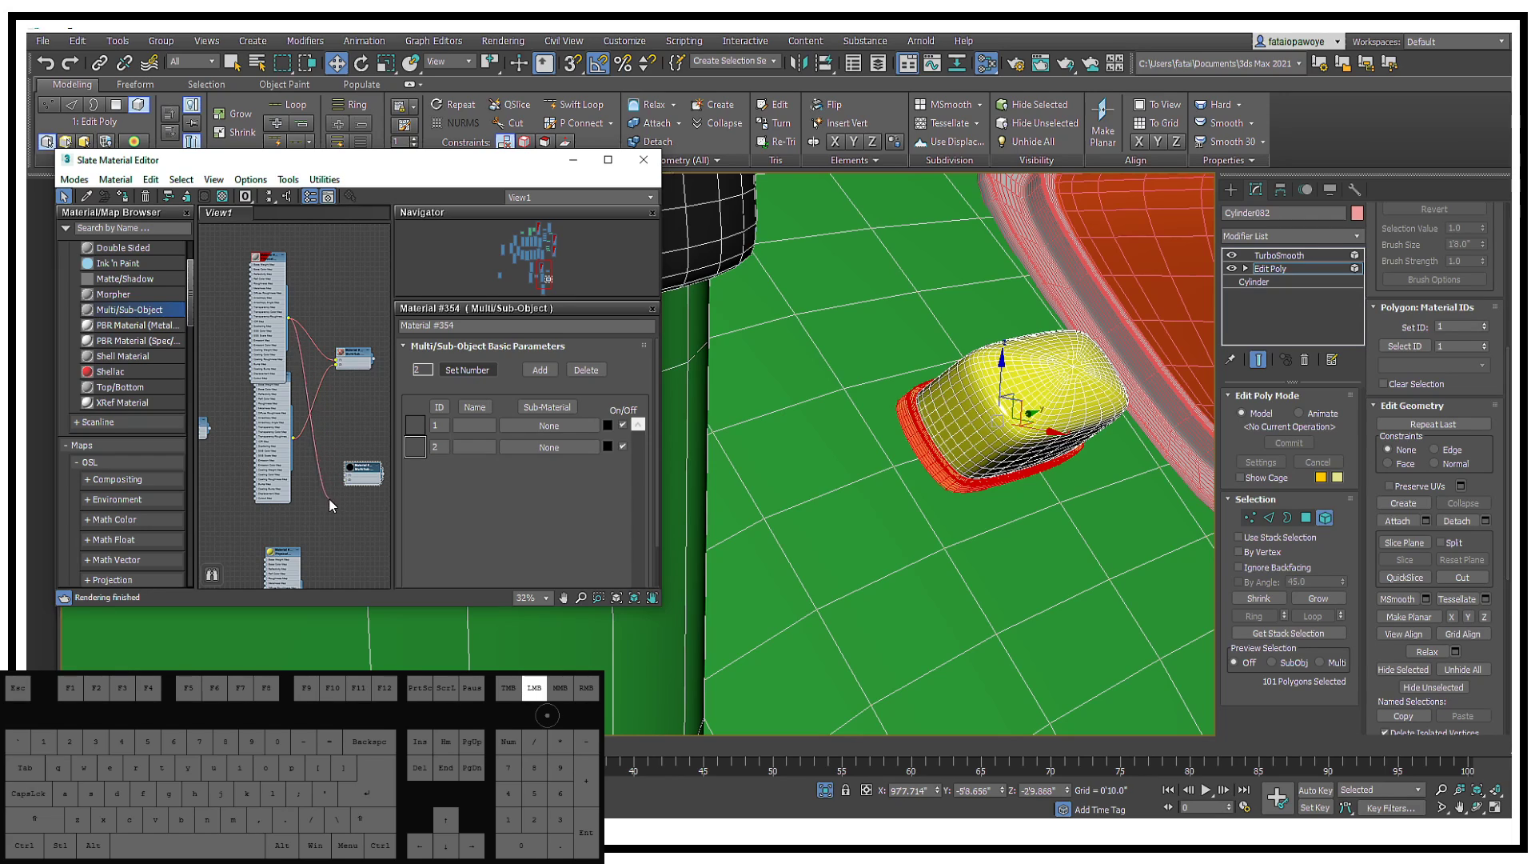
pyautogui.moveTo(341, 493); pyautogui.dragTo(353, 481)
pyautogui.moveTo(354, 481); pyautogui.dragTo(323, 444, button='middle')
pyautogui.moveTo(276, 487); pyautogui.dragTo(307, 426)
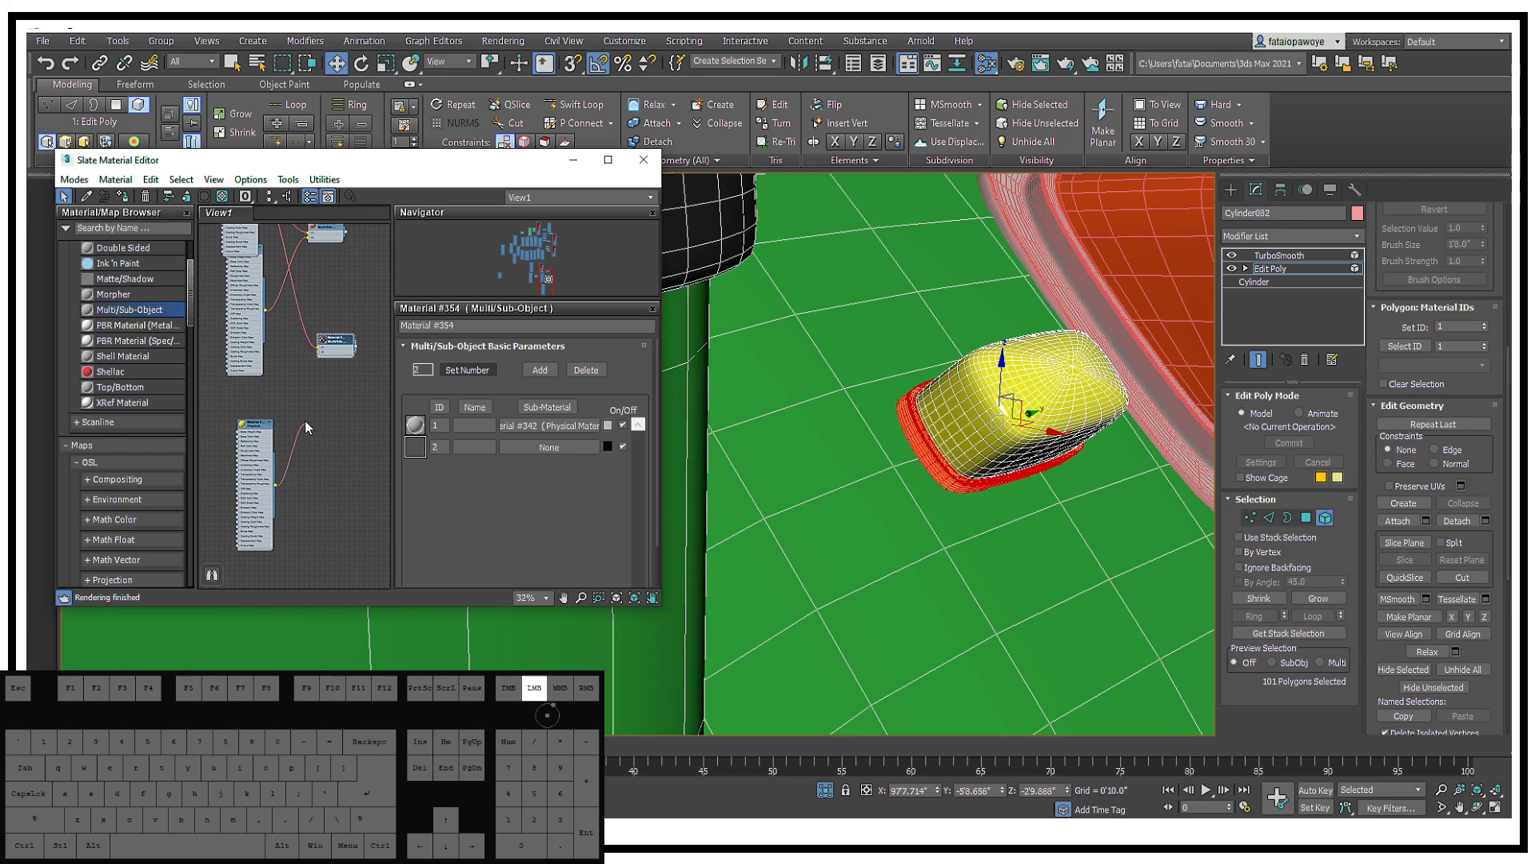
pyautogui.moveTo(317, 355); pyautogui.dragTo(319, 352)
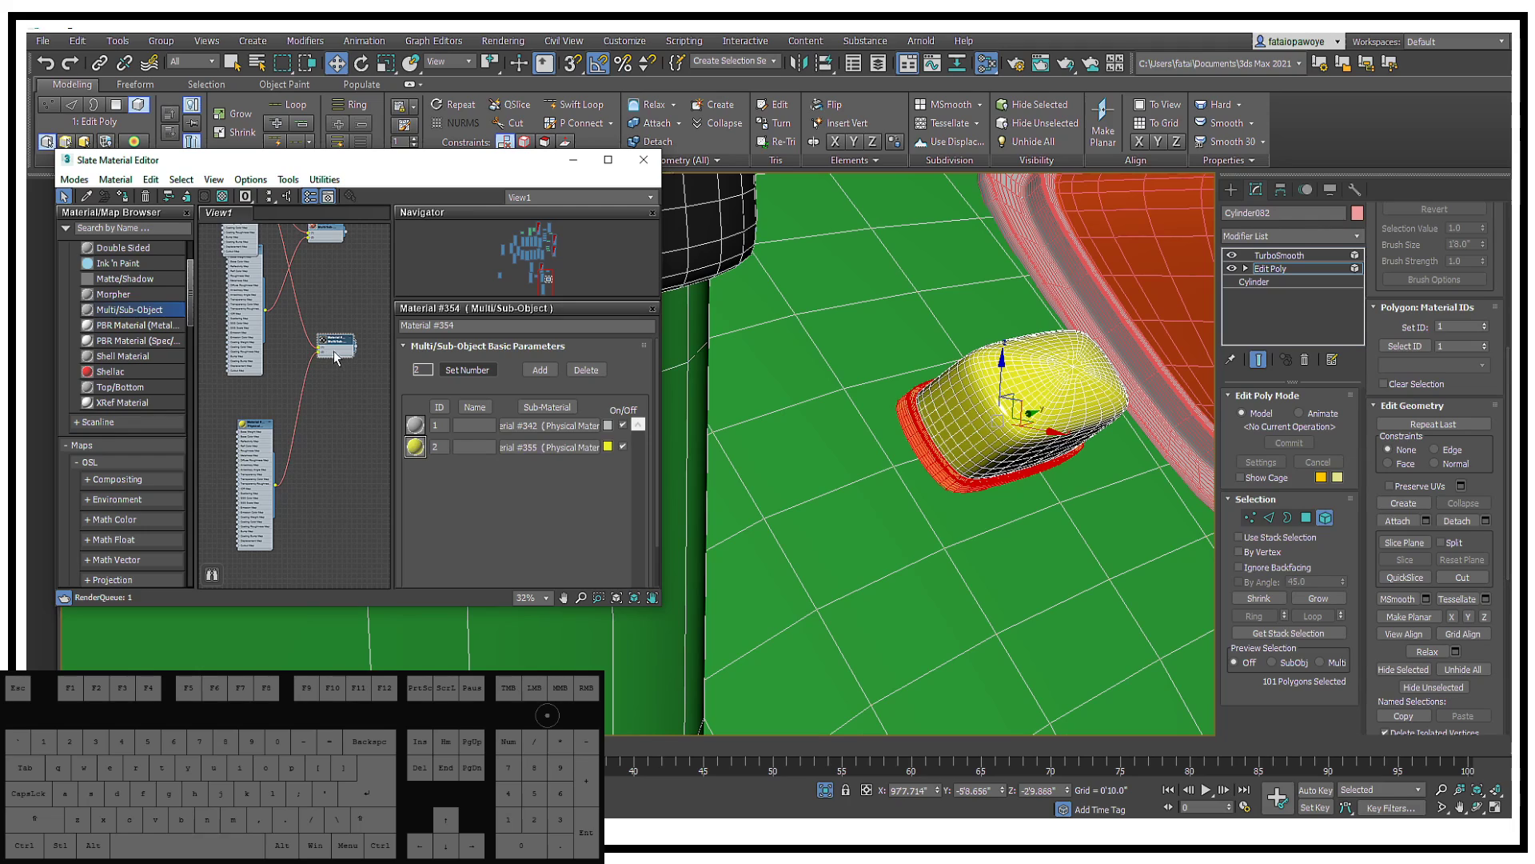
# Step: Make the shared grey rim material metallic with roughness 0.07 and metalness 1.0
pyautogui.moveTo(363, 343); pyautogui.dragTo(369, 463, button='middle')
pyautogui.doubleClick(249, 312)
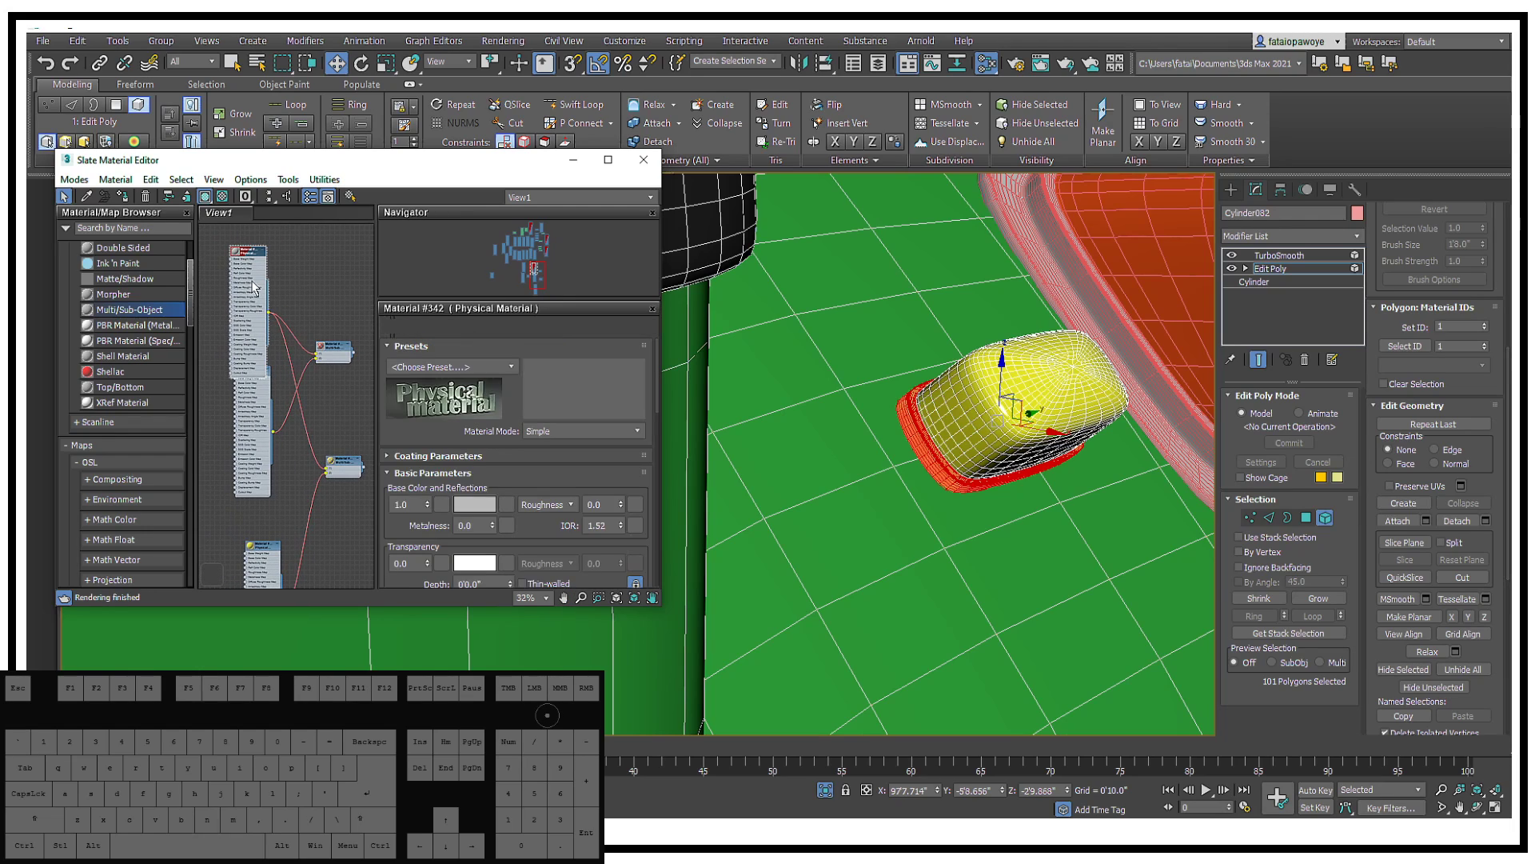
pyautogui.moveTo(619, 505)
pyautogui.mouseDown()
pyautogui.moveTo(622, 488)
pyautogui.moveTo(623, 503)
pyautogui.mouseUp()
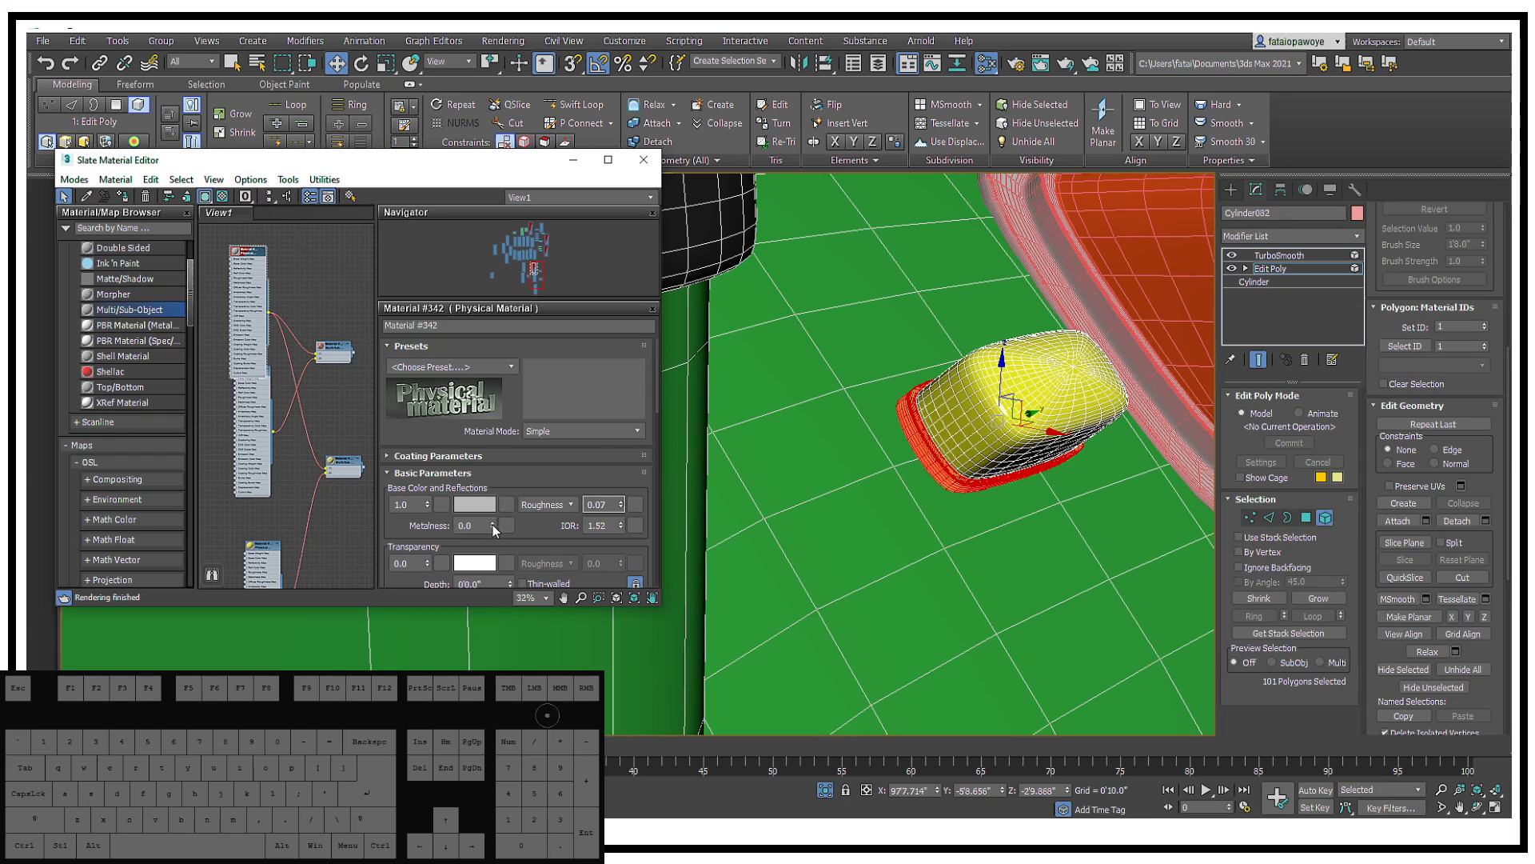
pyautogui.moveTo(492, 524); pyautogui.dragTo(468, 302)
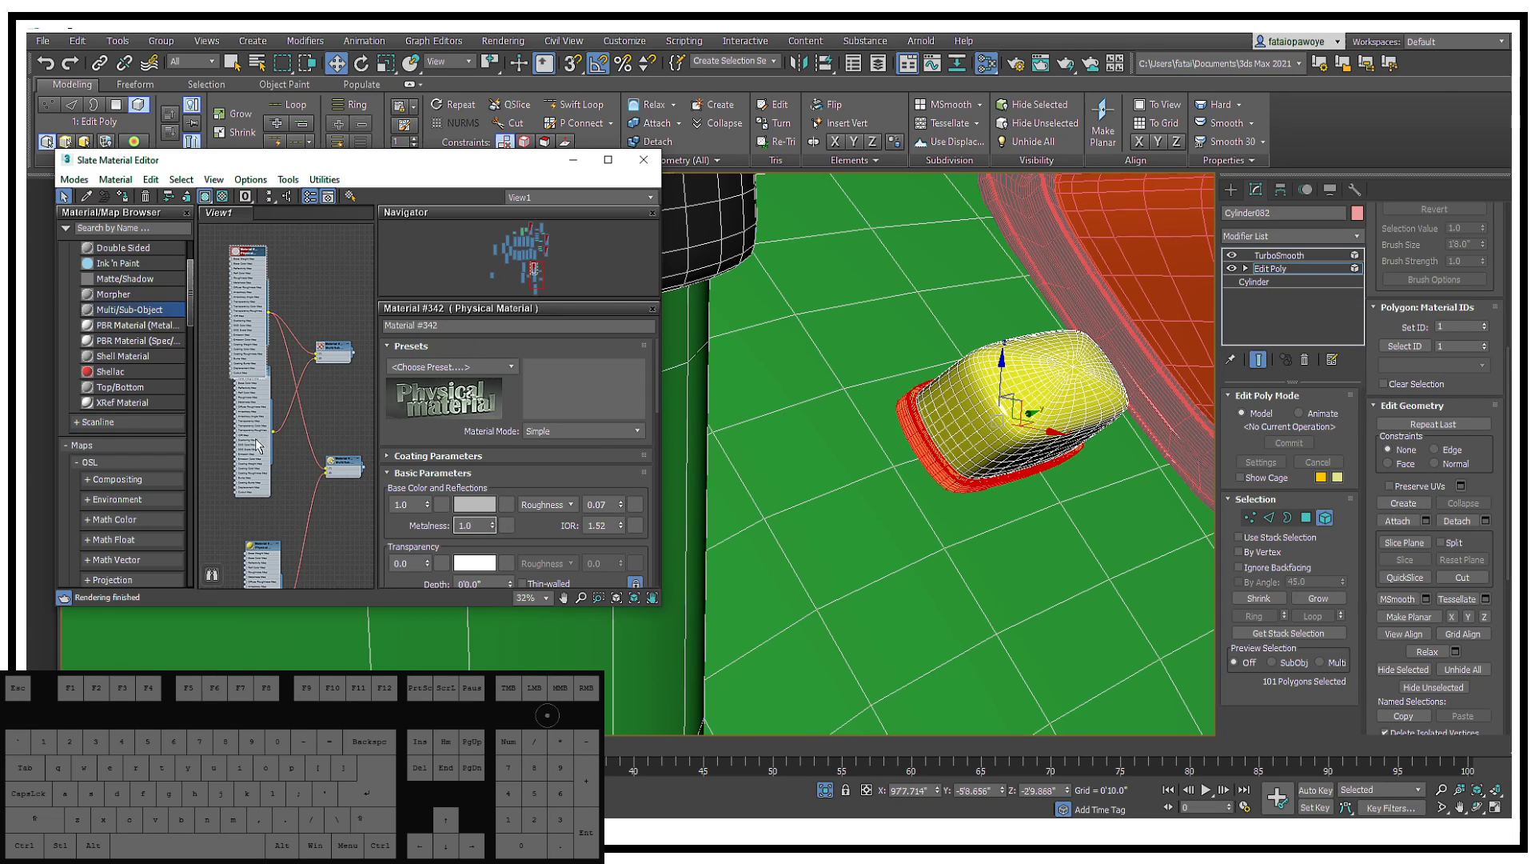
# Step: Leave polygon editing, assign the grey and yellow Multi/Sub-Object material to the small light, and turn off the edged-faces display
pyautogui.scroll(-2, 257, 446)
pyautogui.moveTo(213, 305); pyautogui.dragTo(314, 437)
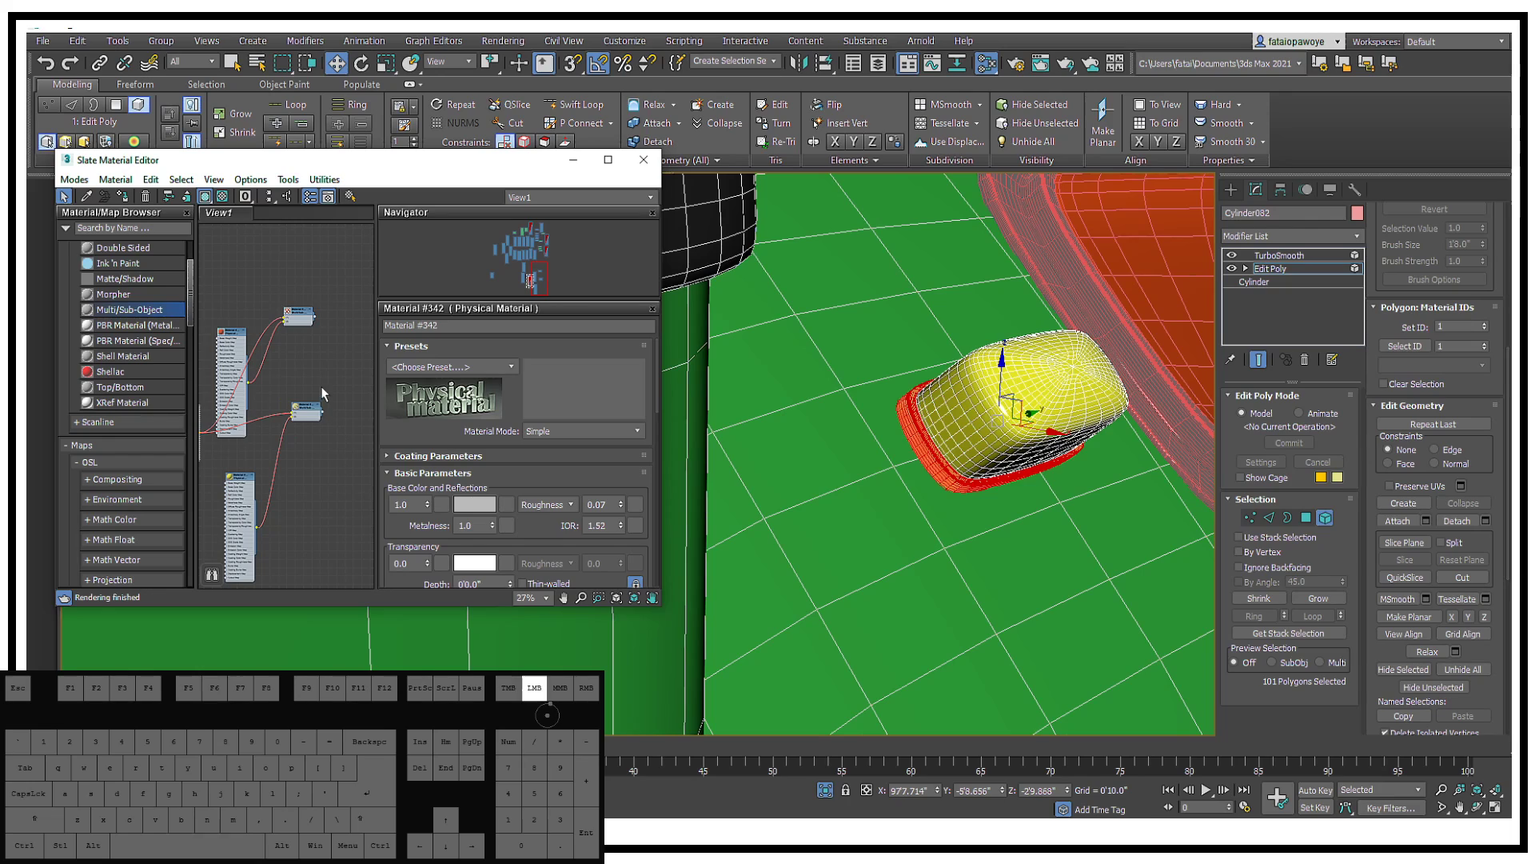
pyautogui.doubleClick(308, 410)
pyautogui.click(1232, 190)
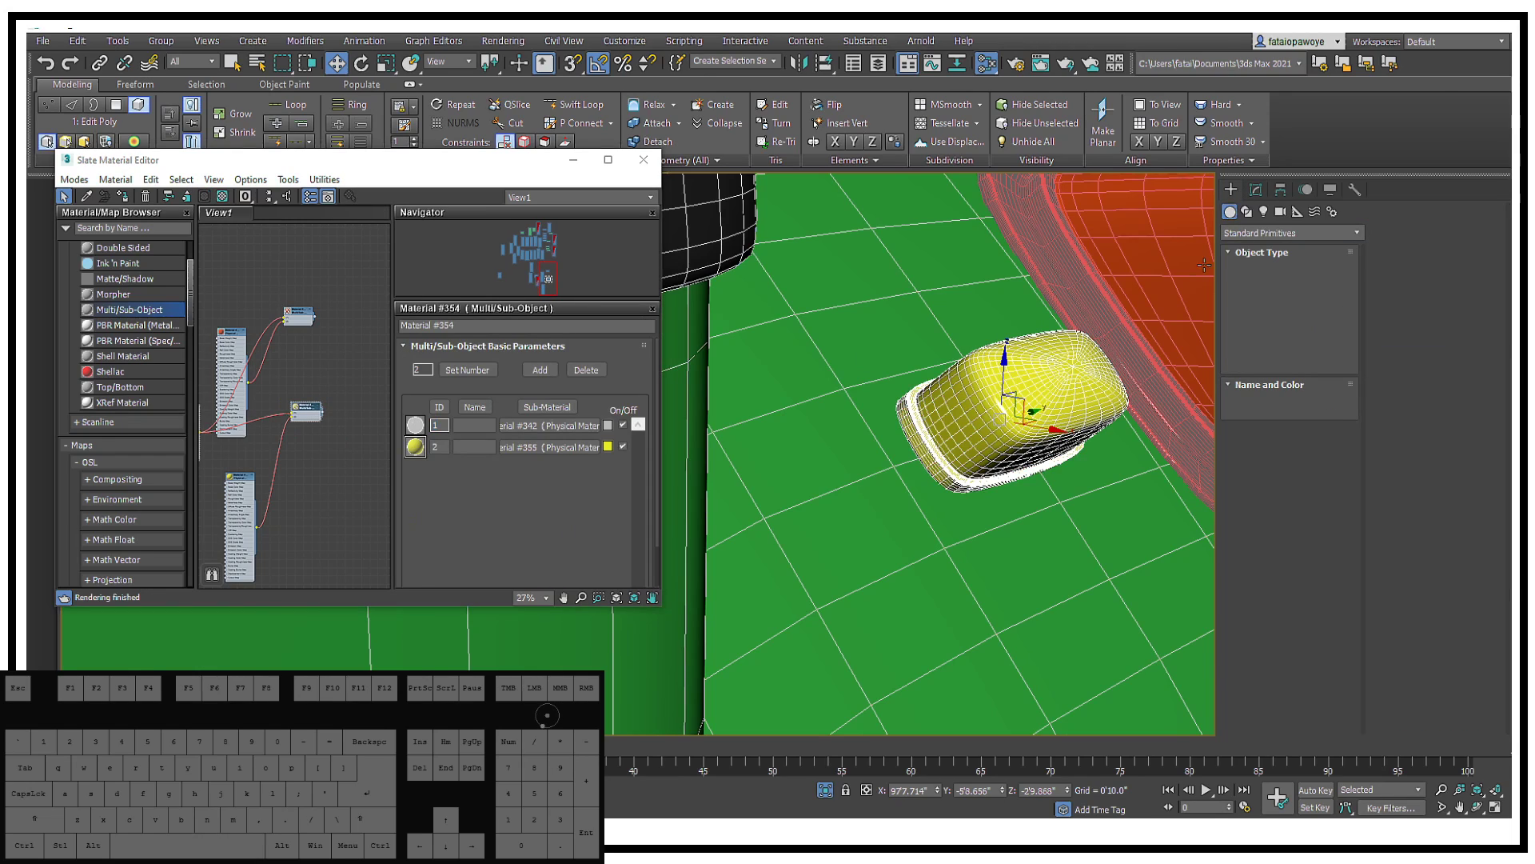
pyautogui.click(123, 198)
pyautogui.click(937, 499)
pyautogui.keyDown('alt'); pyautogui.moveTo(939, 501); pyautogui.dragTo(912, 404, button='middle'); pyautogui.keyUp('alt')
pyautogui.press('F4')
# Step: Select the old large and small lights on the left rear fender and delete them
pyautogui.scroll(-5, 935, 473)
pyautogui.scroll(5, 1064, 446)
pyautogui.scroll(-3, 1064, 446)
pyautogui.scroll(4, 912, 400)
pyautogui.click(916, 393)
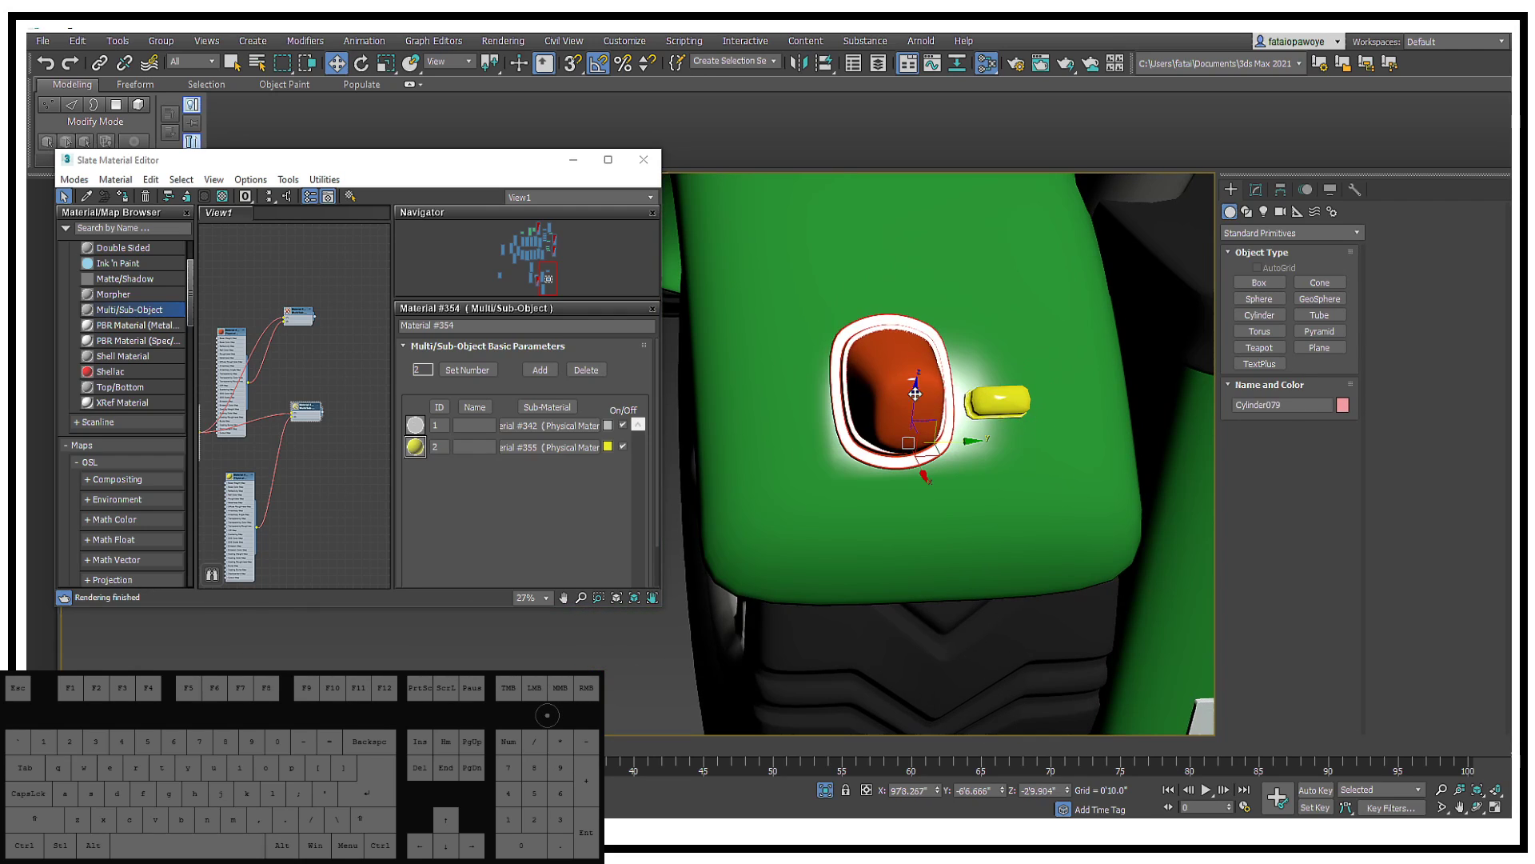
pyautogui.click(1257, 190)
pyautogui.moveTo(1025, 389); pyautogui.dragTo(861, 400, button='middle')
pyautogui.scroll(-5, 862, 401)
pyautogui.keyDown('alt'); pyautogui.moveTo(1020, 355); pyautogui.dragTo(1031, 388, button='middle'); pyautogui.keyUp('alt')
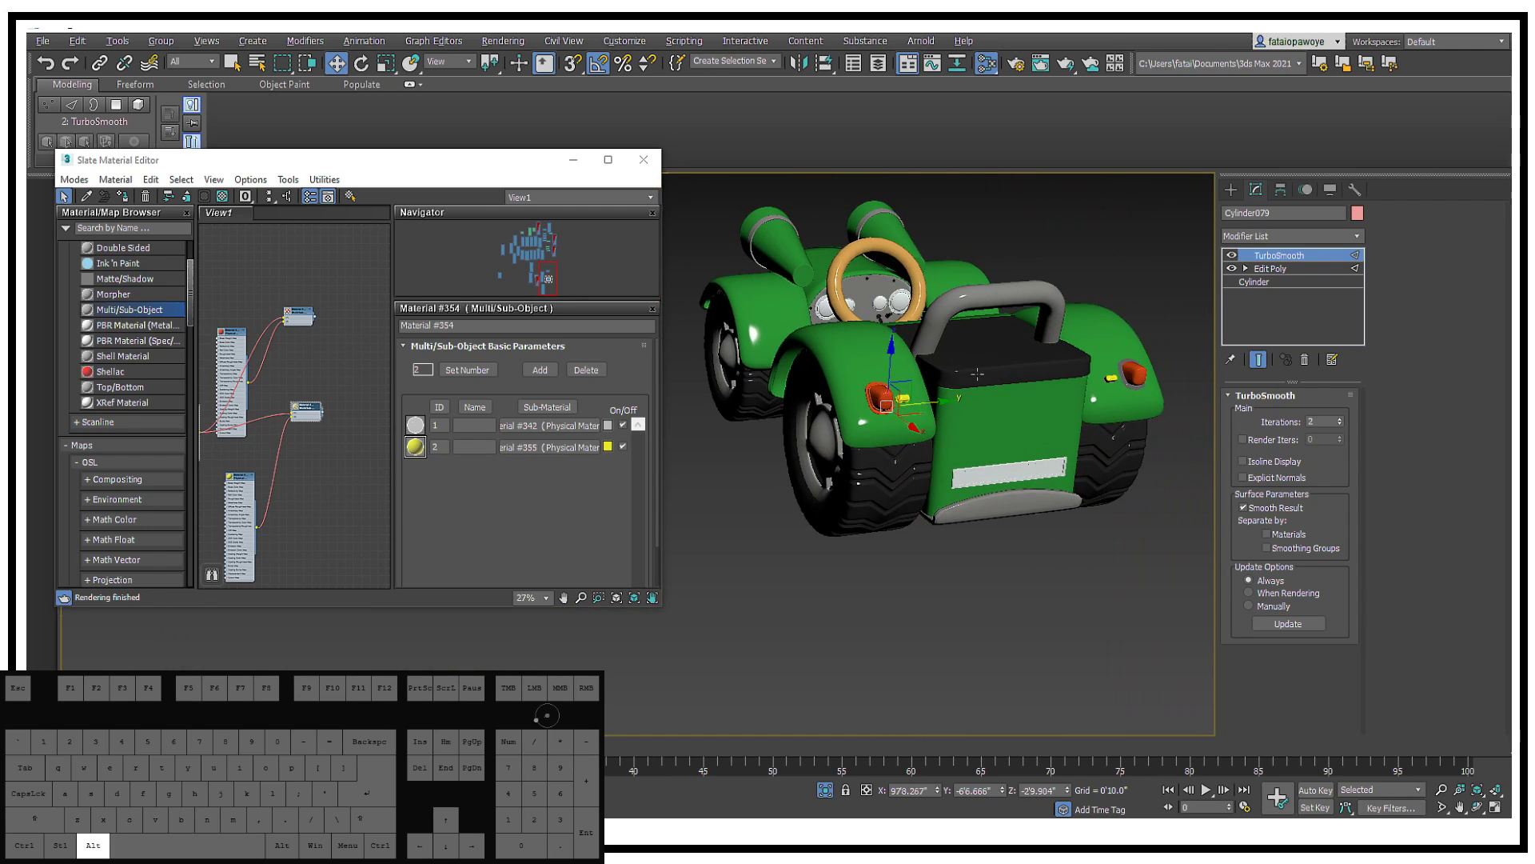
pyautogui.scroll(5, 919, 395)
pyautogui.keyDown('ctrl'); pyautogui.click(954, 392); pyautogui.keyUp('ctrl')
pyautogui.scroll(-8, 954, 393)
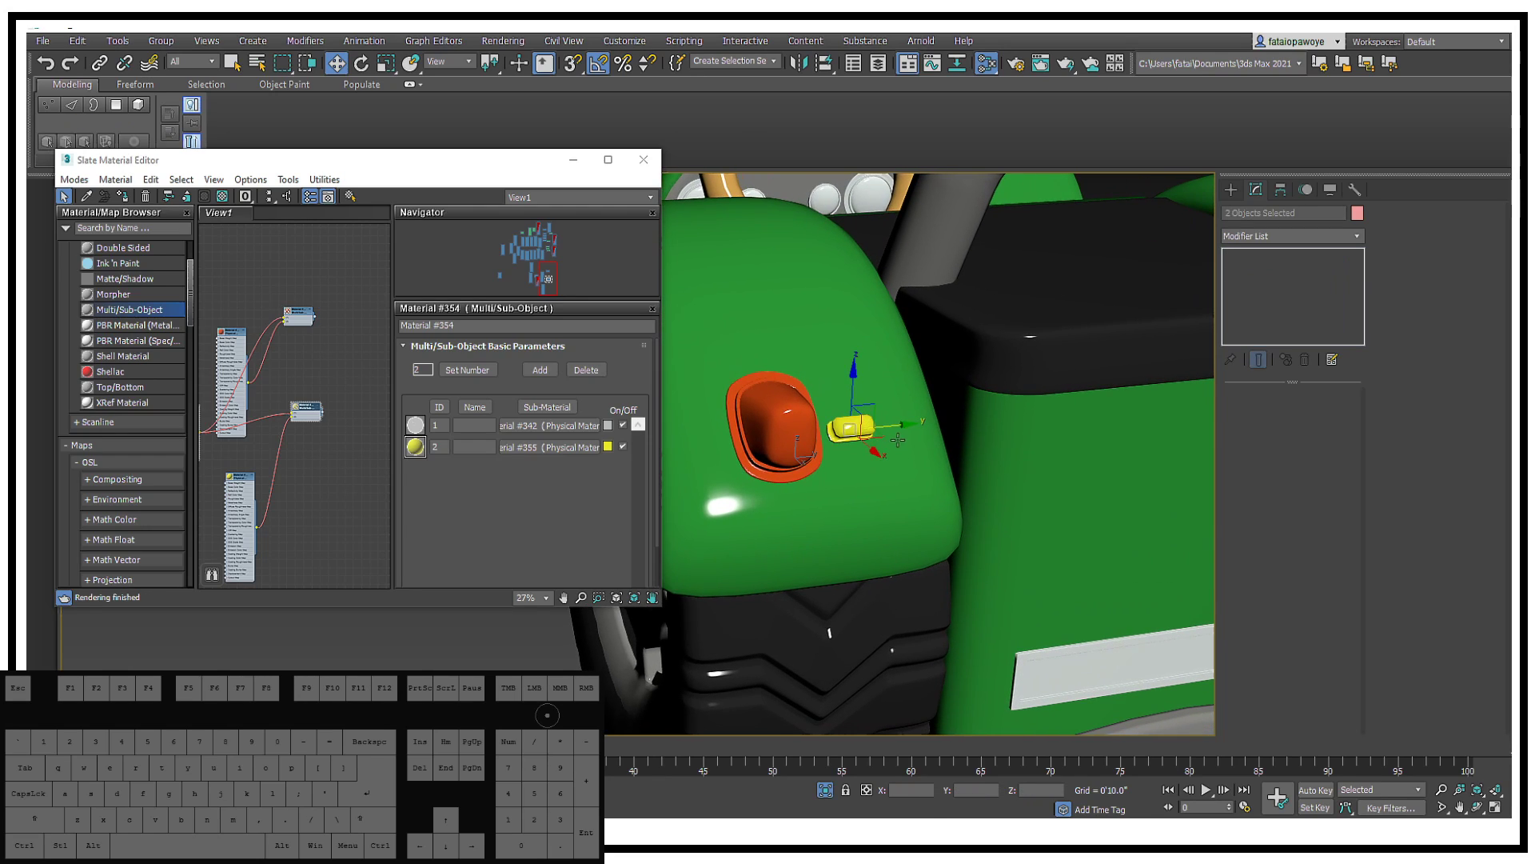
# Step: Select the finished large and small lights together on the right rear fender
pyautogui.scroll(8, 959, 399)
pyautogui.scroll(-2, 932, 400)
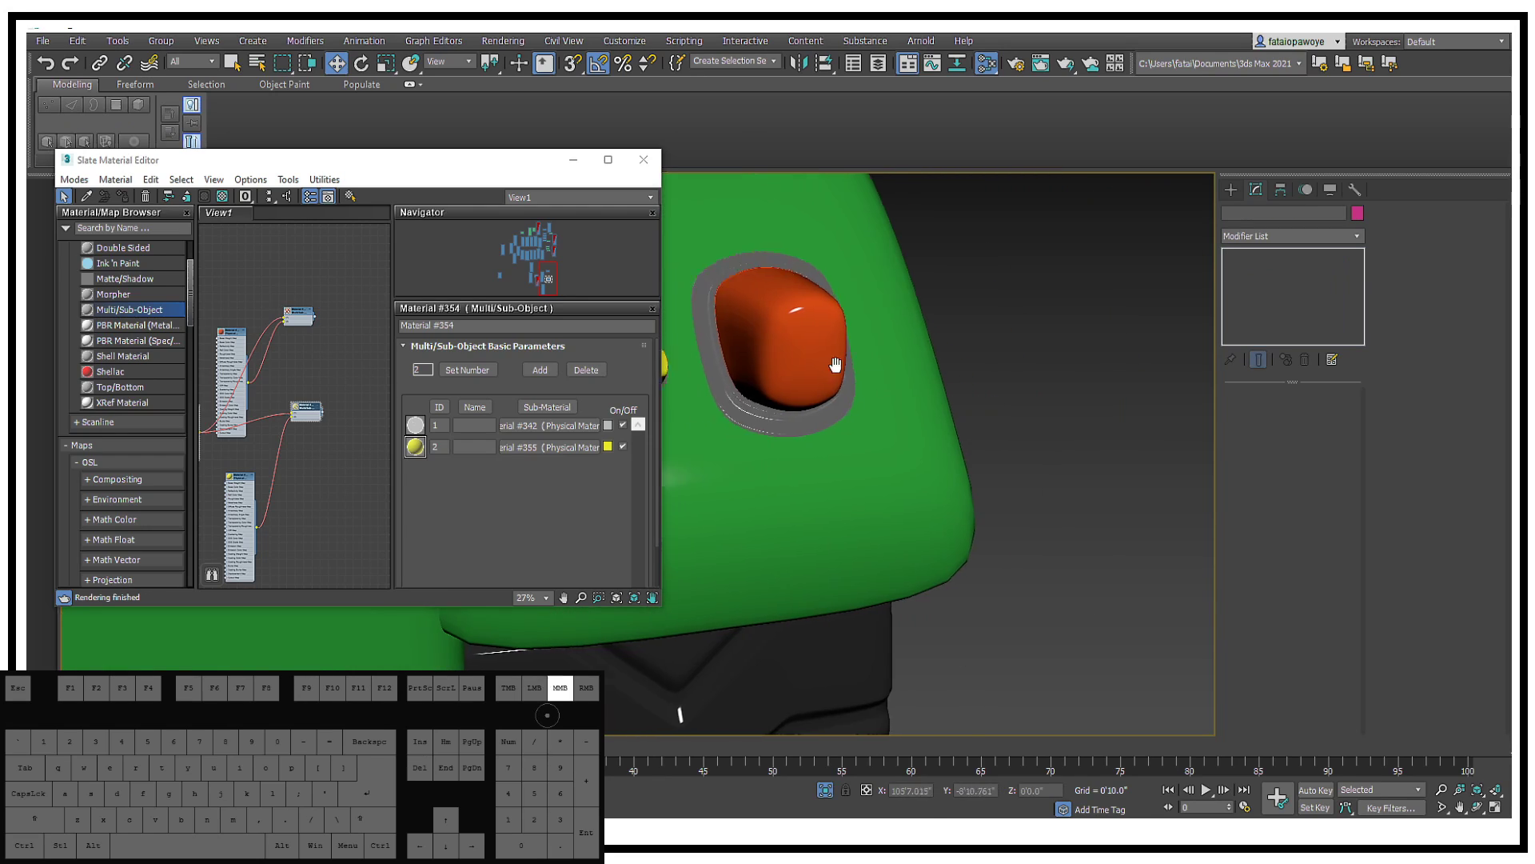
pyautogui.keyDown('ctrl'); pyautogui.click(734, 356); pyautogui.keyUp('ctrl')
pyautogui.keyDown('ctrl'); pyautogui.click(734, 356); pyautogui.keyUp('ctrl')
pyautogui.scroll(-6, 734, 356)
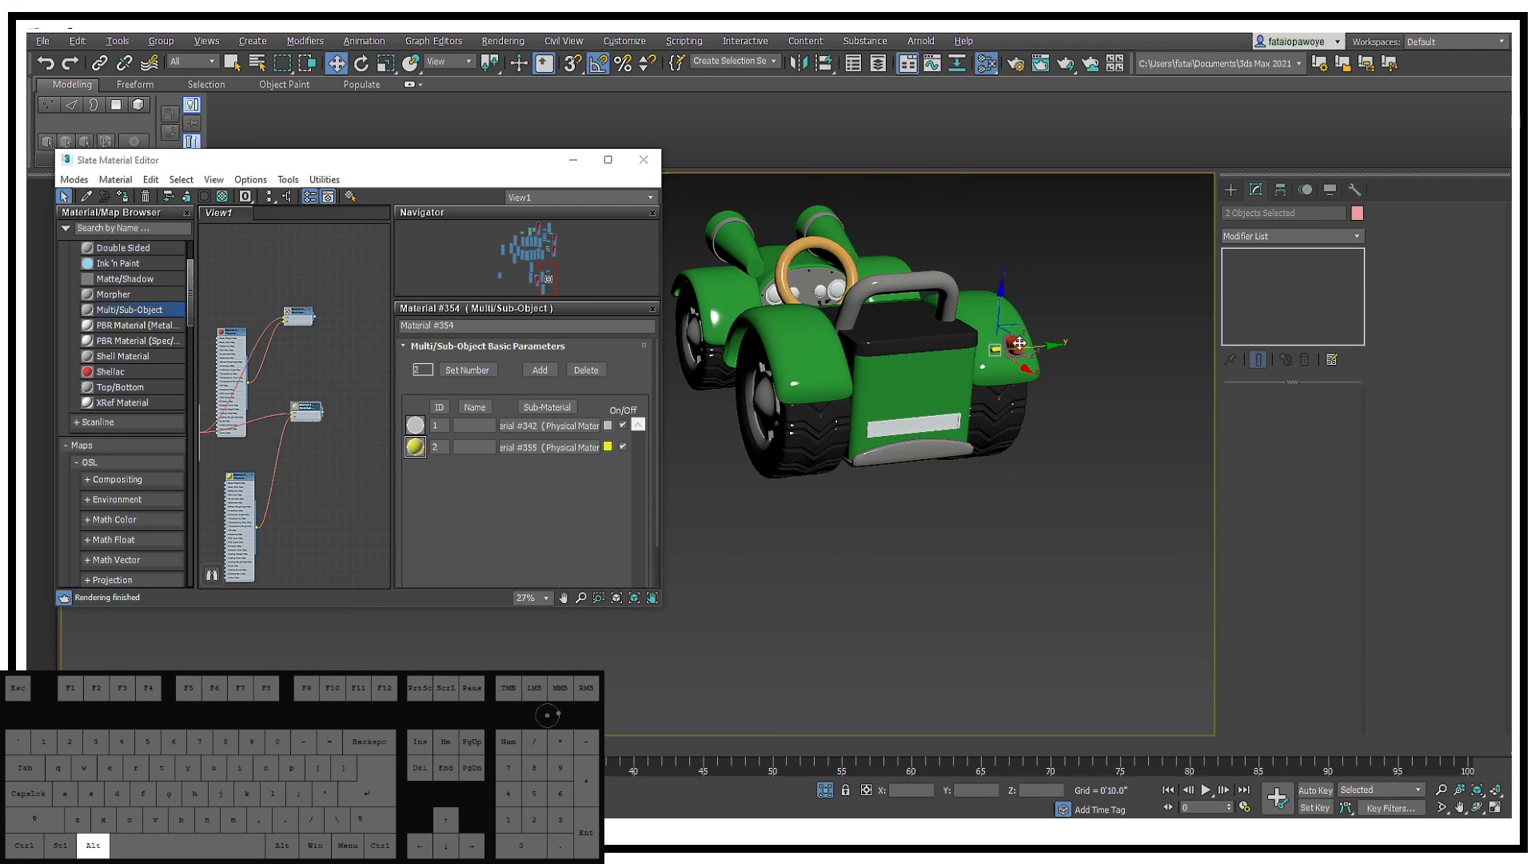
# Step: Try to clone the finished light pair across to the left rear fender
pyautogui.keyDown('shift'); pyautogui.moveTo(818, 358); pyautogui.dragTo(848, 303); pyautogui.keyUp('shift')
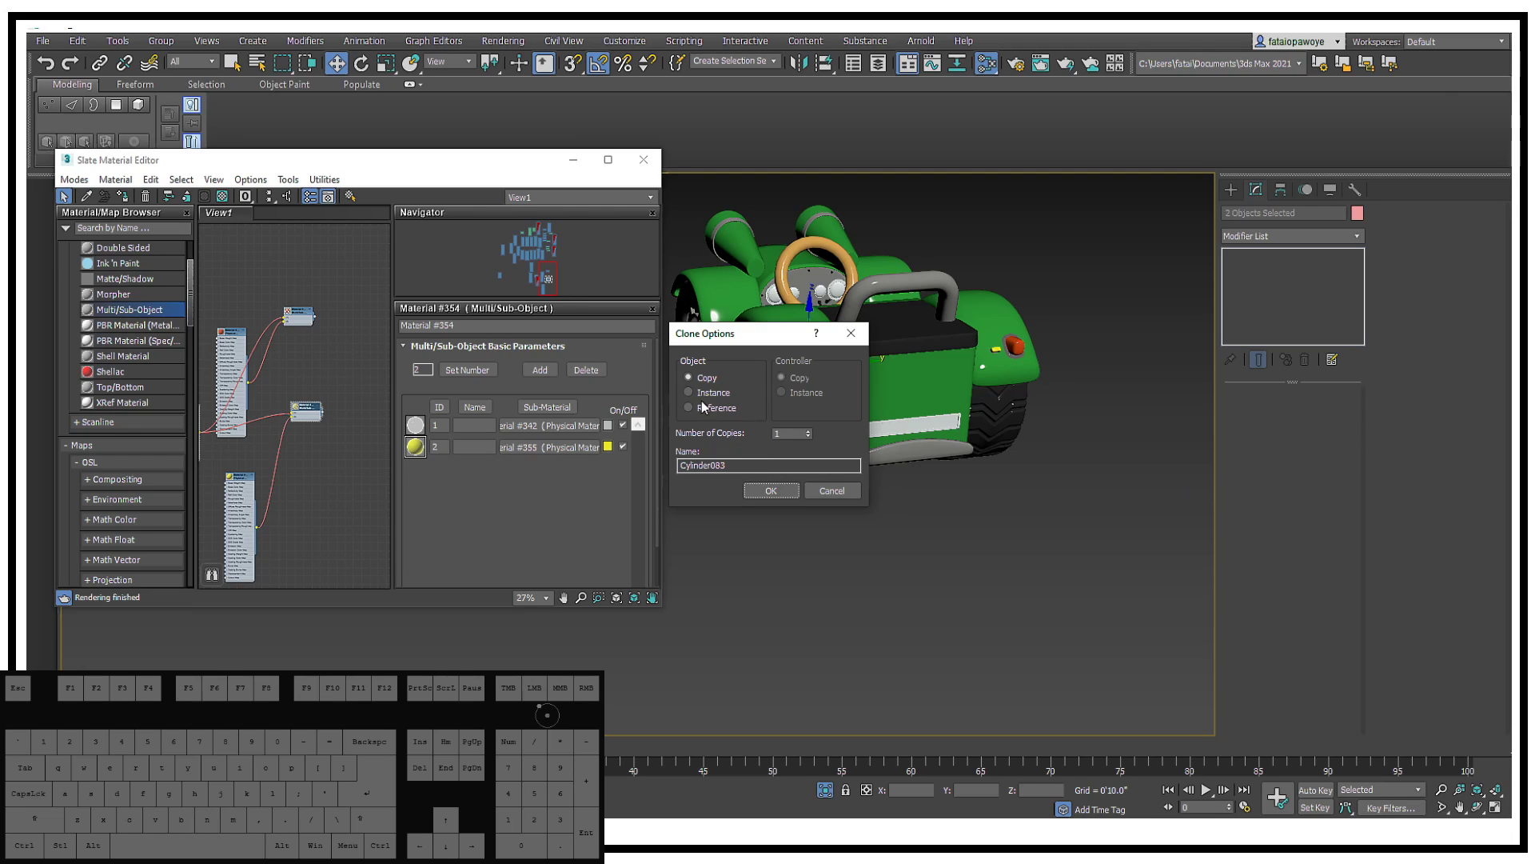
pyautogui.click(768, 492)
pyautogui.click(773, 491)
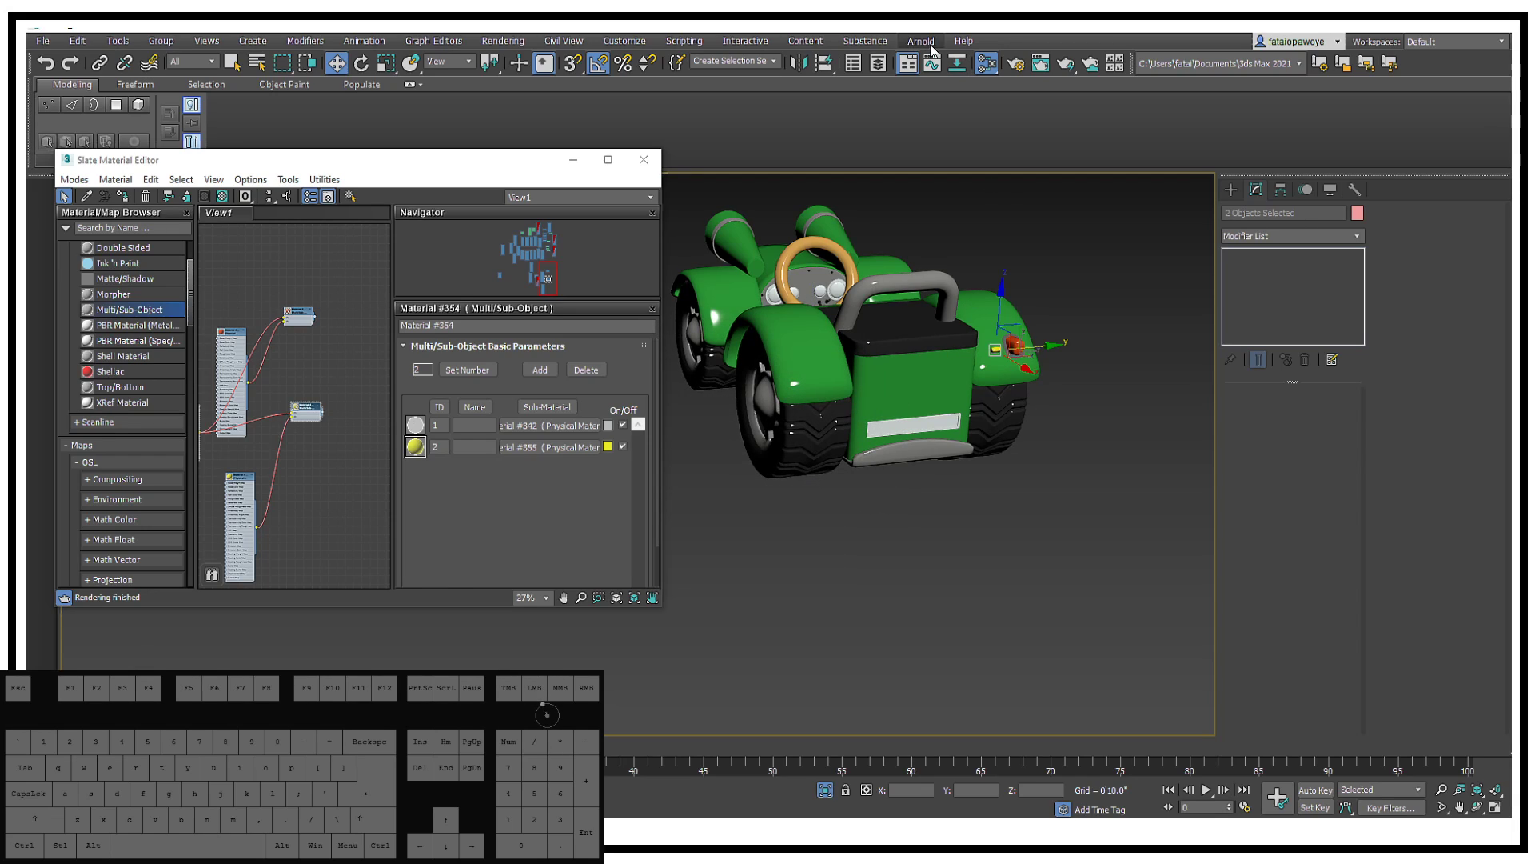
# Step: Try to mirror the light pair along Y as an instance and move it onto the left rear fender
pyautogui.click(798, 62)
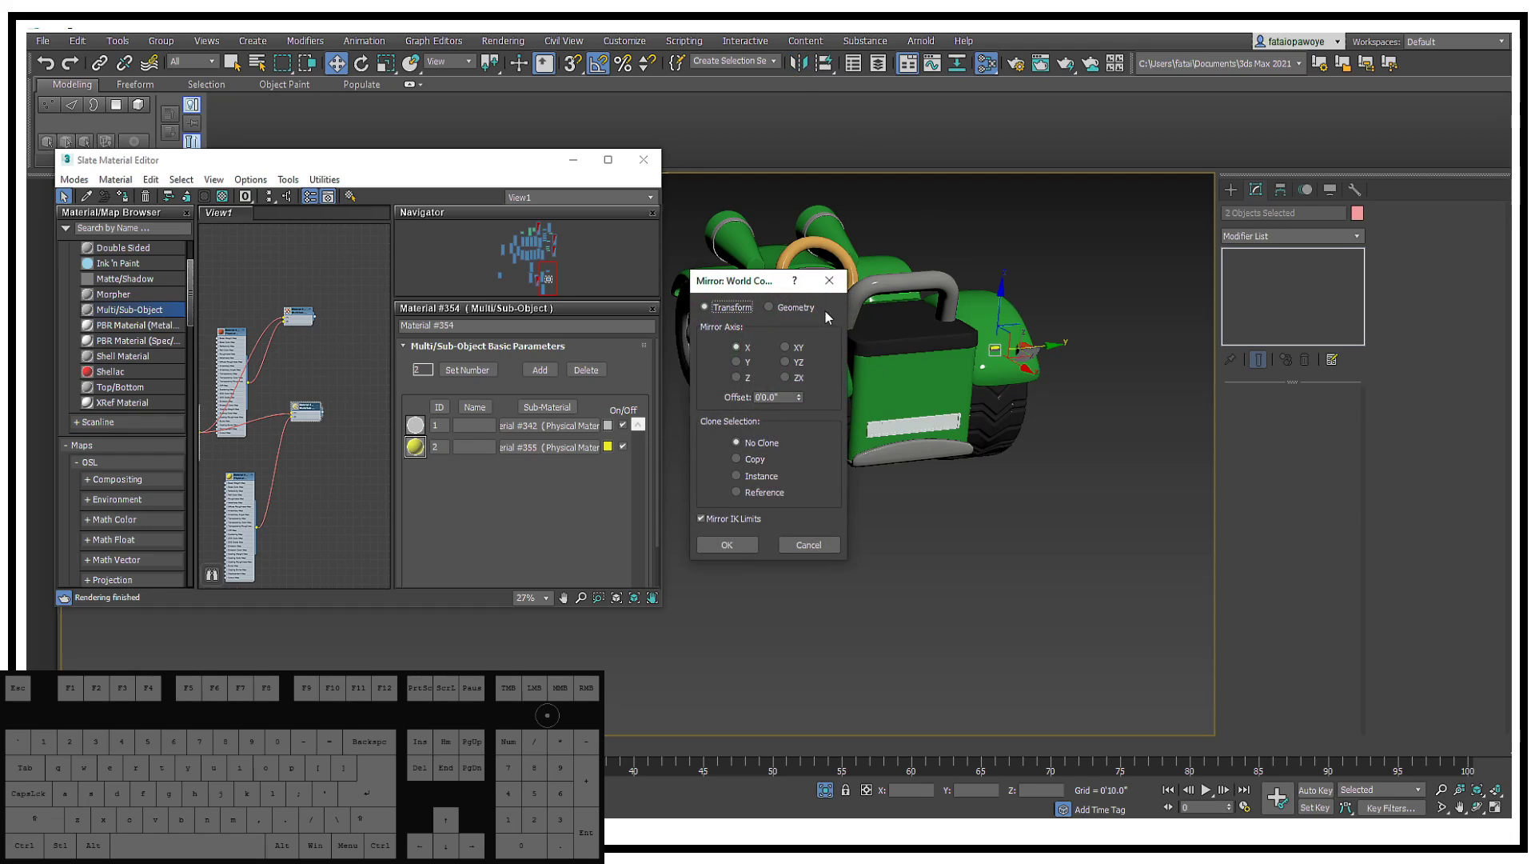
pyautogui.click(734, 480)
pyautogui.click(727, 544)
pyautogui.moveTo(1041, 348); pyautogui.dragTo(854, 363)
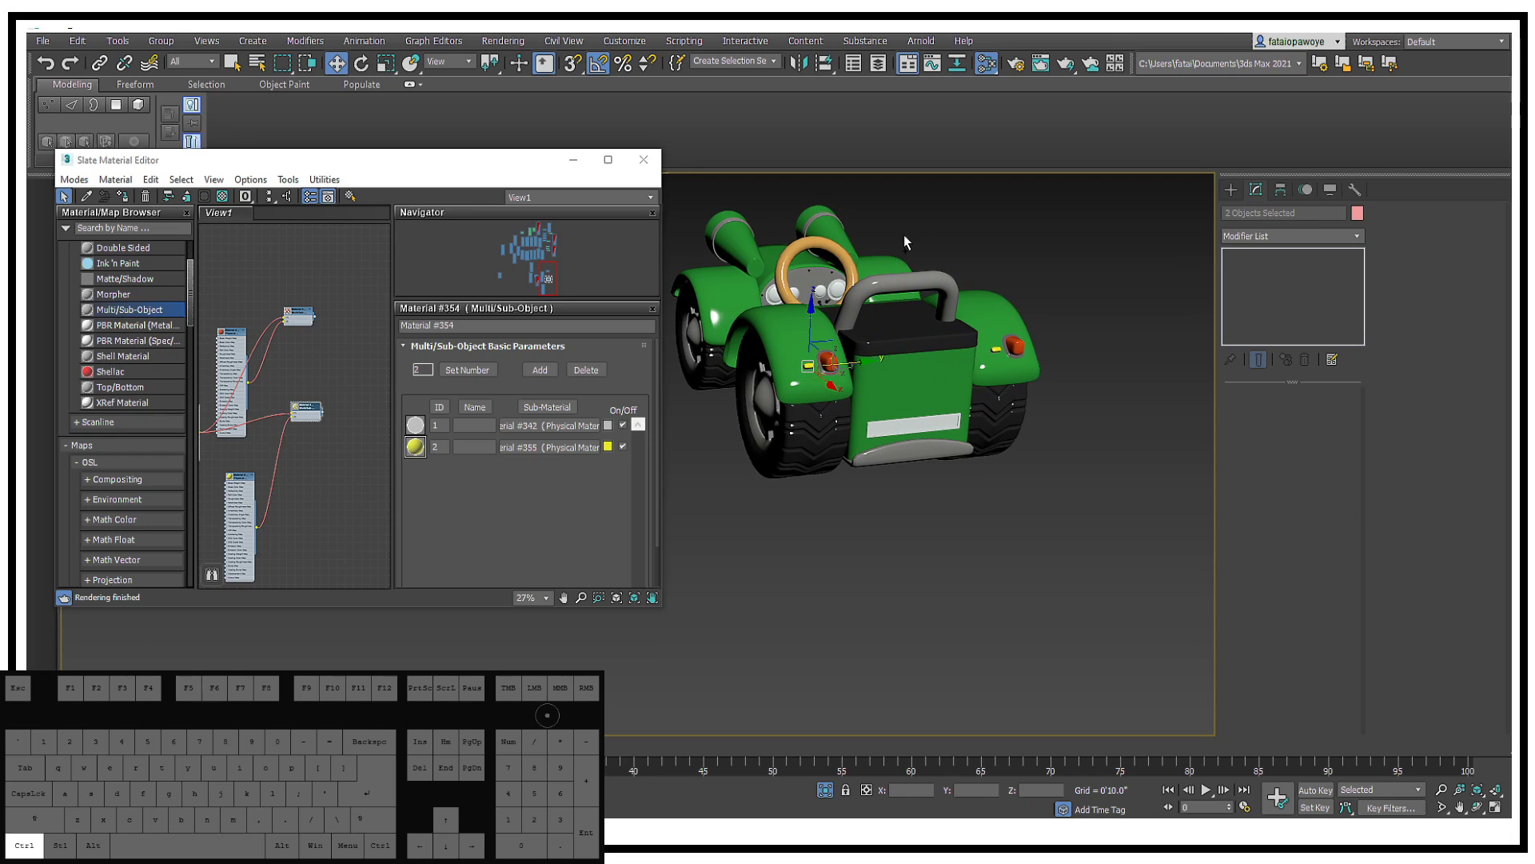
# Step: Try to mirror the light pair on the left fender about ZX with No Clone
pyautogui.click(798, 62)
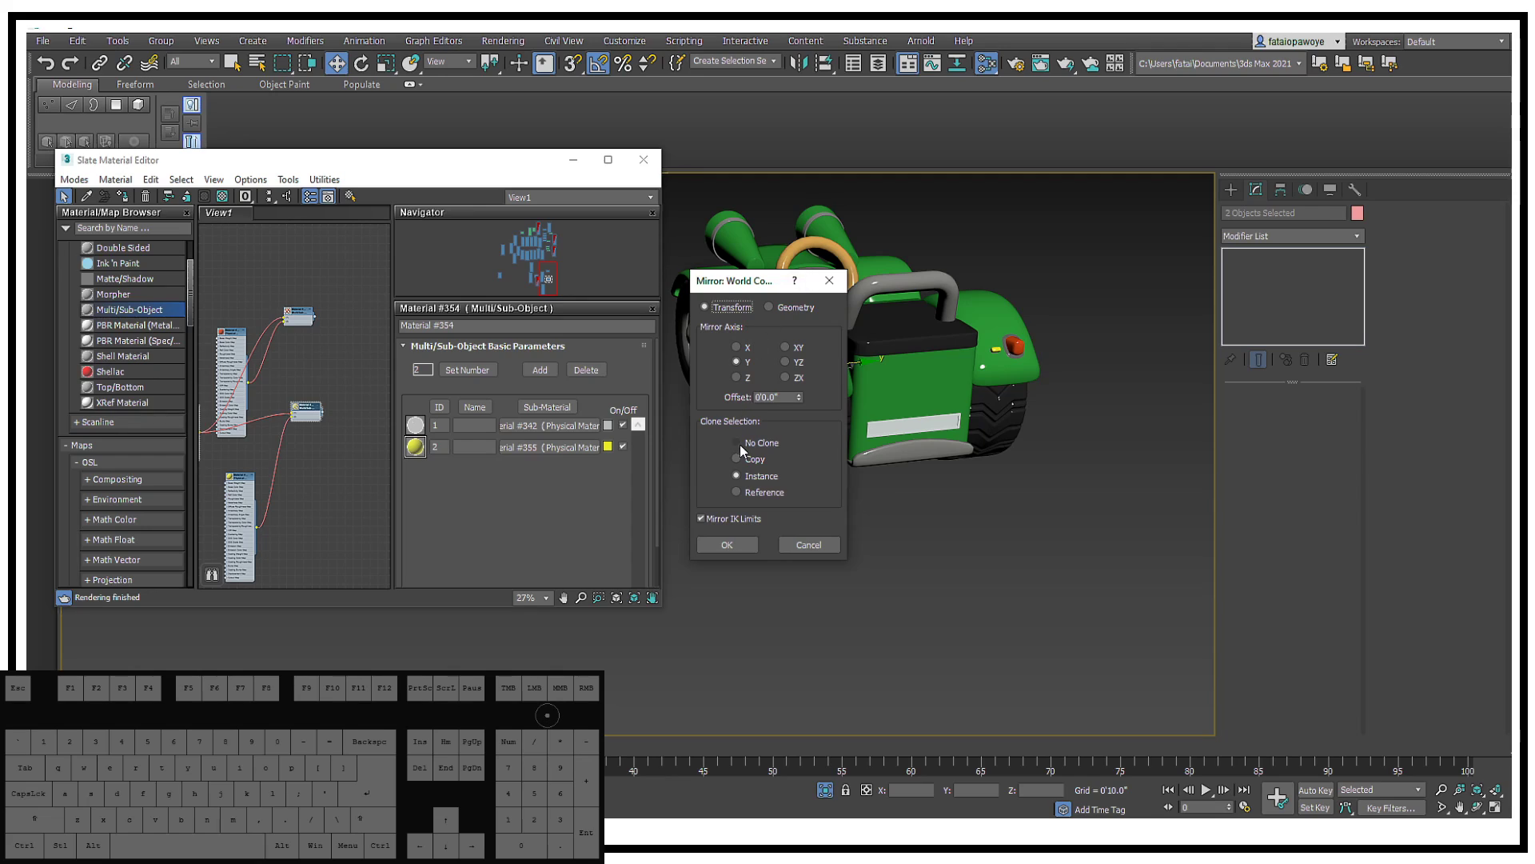
pyautogui.click(739, 443)
pyautogui.moveTo(749, 290); pyautogui.dragTo(1108, 271)
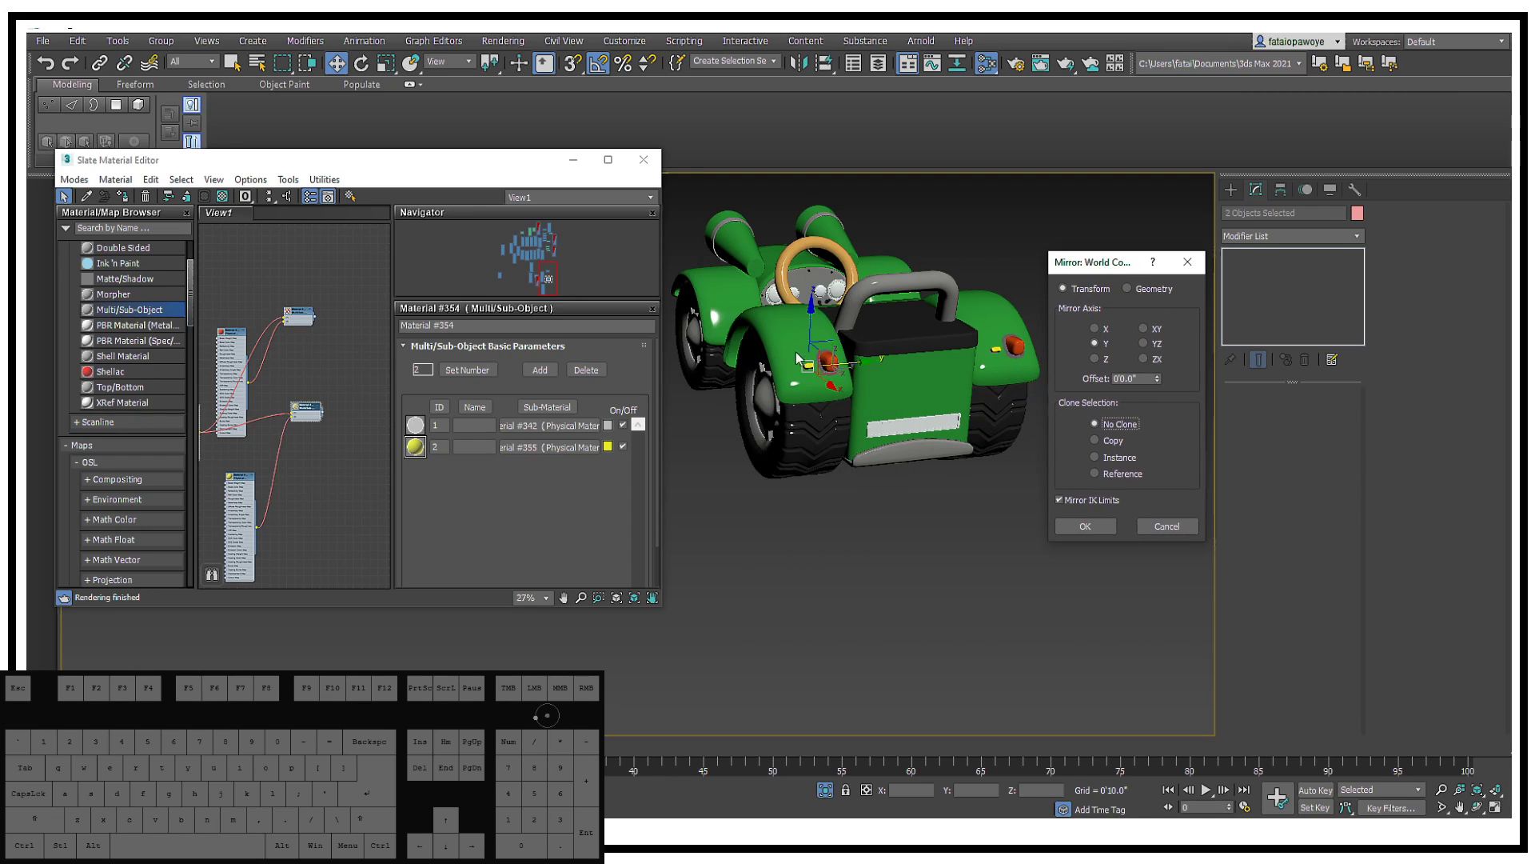
pyautogui.click(1095, 343)
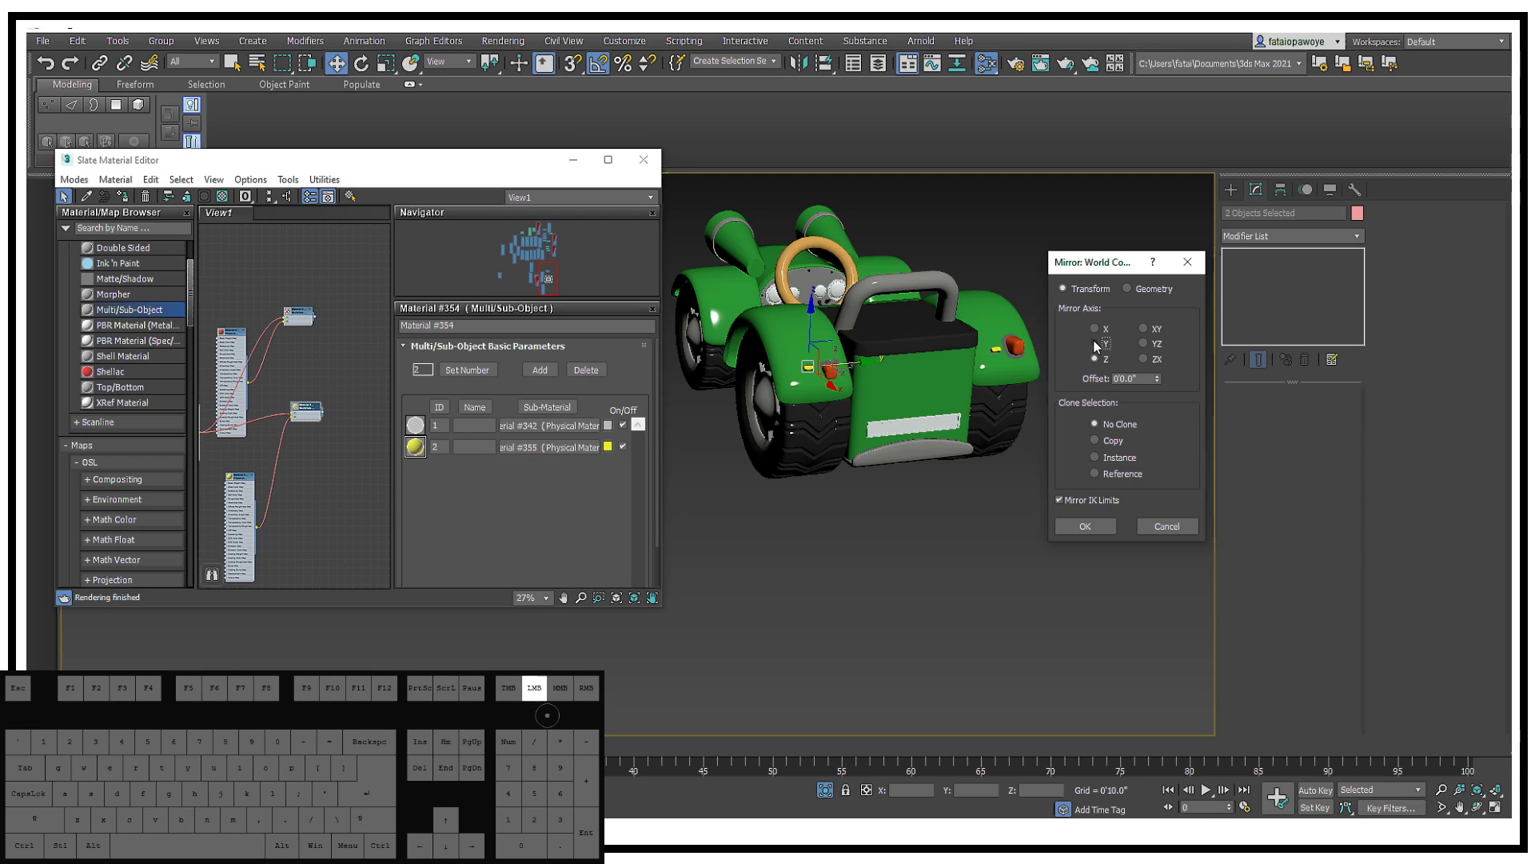
pyautogui.click(1141, 334)
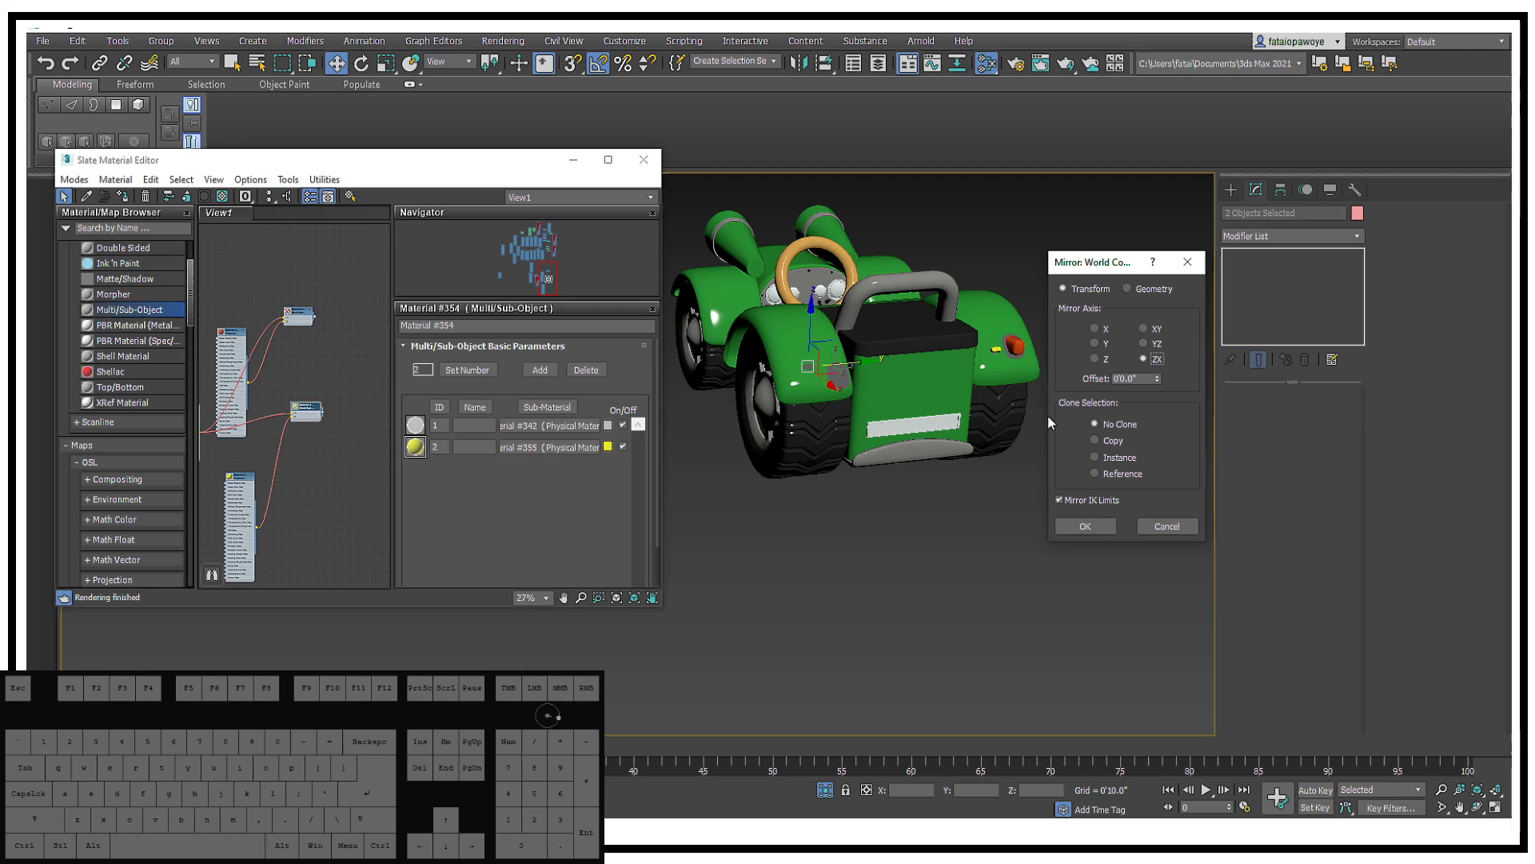
pyautogui.click(1092, 526)
# Step: Inspect the mirrored lights up close and undo the mirroring, returning to the original pair on the right fender
pyautogui.press('z')
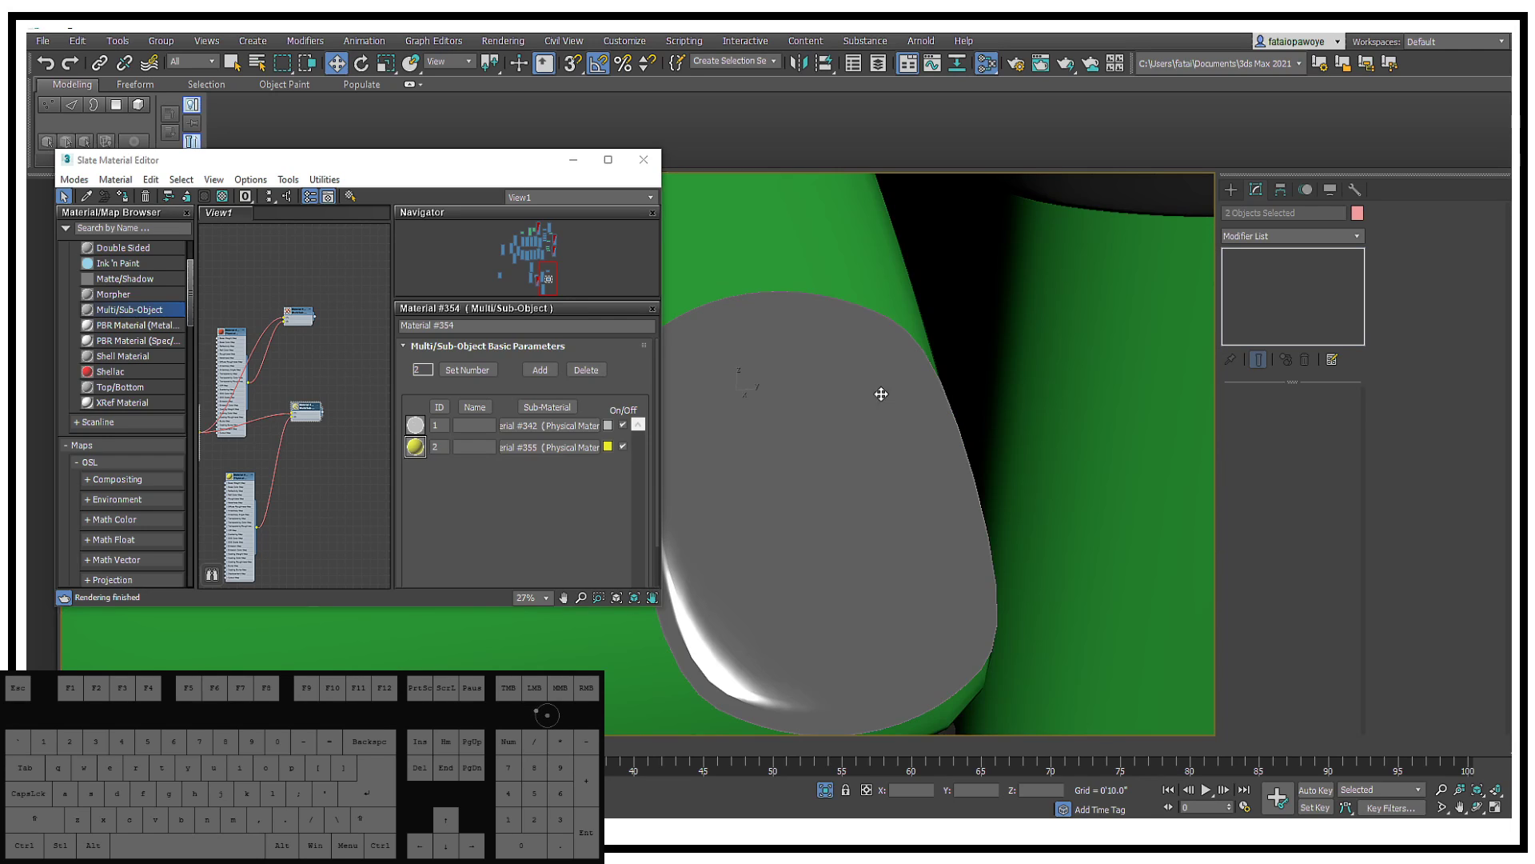
pyautogui.scroll(-2, 829, 390)
pyautogui.keyDown('alt'); pyautogui.moveTo(829, 390); pyautogui.dragTo(1135, 392, button='middle'); pyautogui.keyUp('alt')
pyautogui.hotkey('ctrl', 'z')
pyautogui.keyDown('alt'); pyautogui.moveTo(1136, 392); pyautogui.dragTo(1094, 456, button='middle'); pyautogui.keyUp('alt')
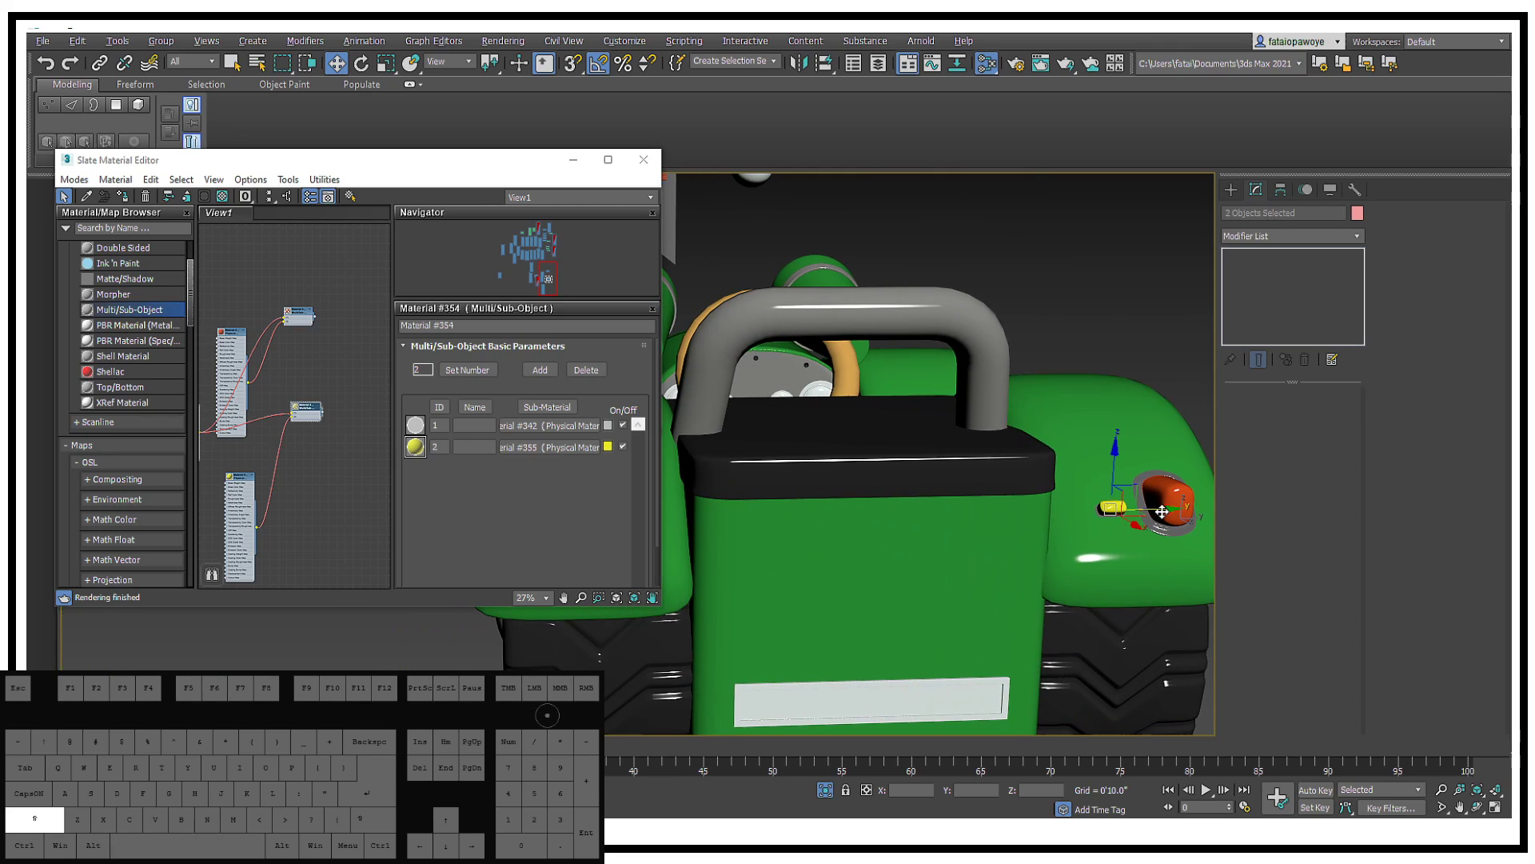
# Step: Clone the right fender's light pair as instances and place them on the left rear fender
pyautogui.moveTo(1158, 510)
pyautogui.keyDown('shift'); pyautogui.mouseDown()
pyautogui.moveTo(627, 514)
pyautogui.moveTo(652, 510)
pyautogui.mouseUp(); pyautogui.keyUp('shift')
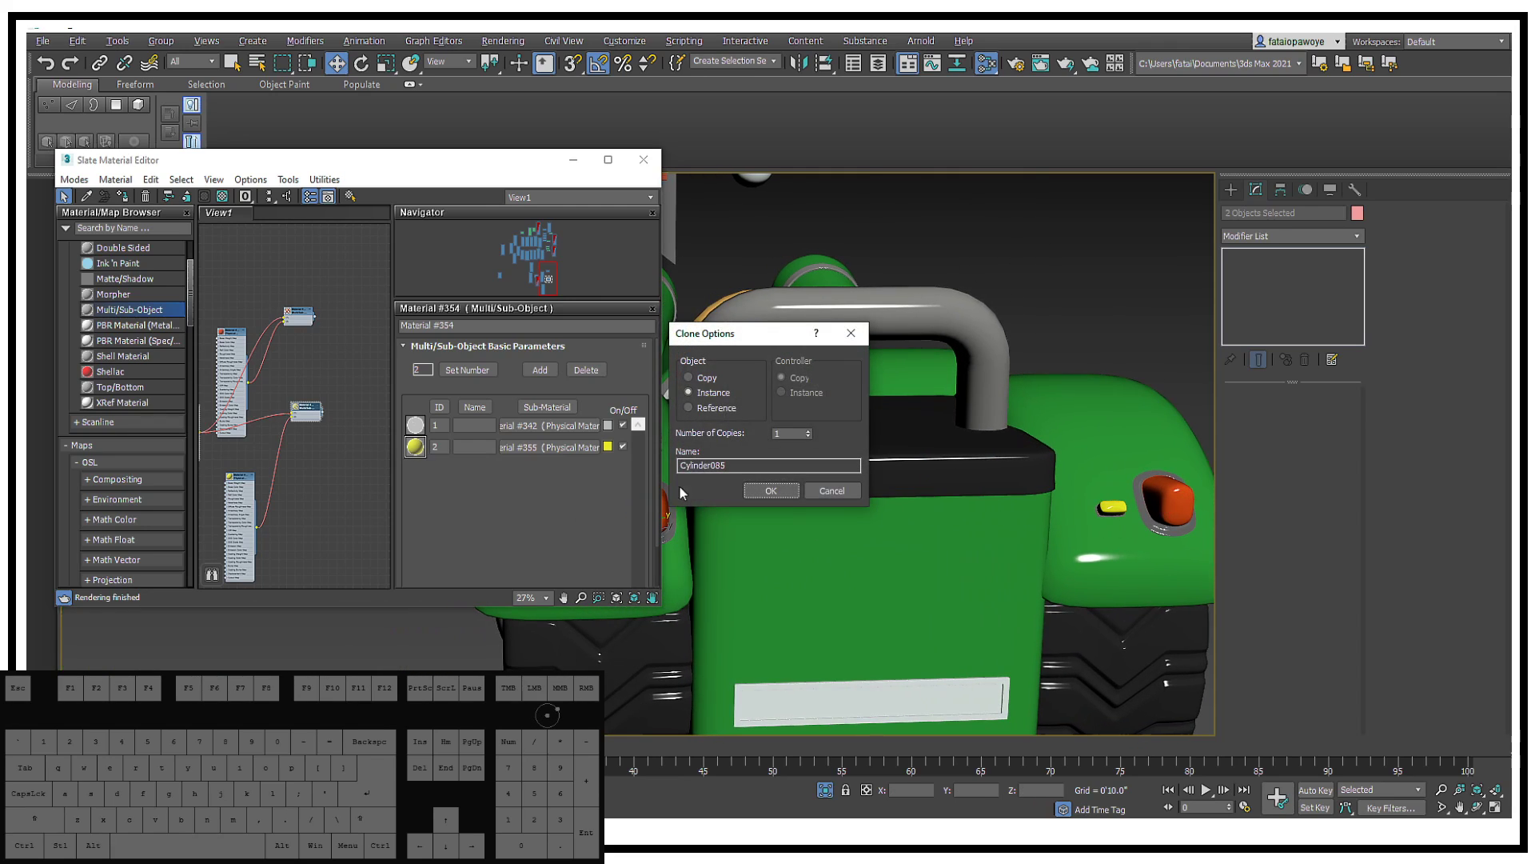
pyautogui.click(772, 487)
pyautogui.moveTo(772, 486)
pyautogui.mouseDown(button='middle')
pyautogui.moveTo(1062, 463)
pyautogui.moveTo(1018, 502)
pyautogui.moveTo(830, 504)
pyautogui.mouseUp(button='middle')
pyautogui.scroll(2, 958, 502)
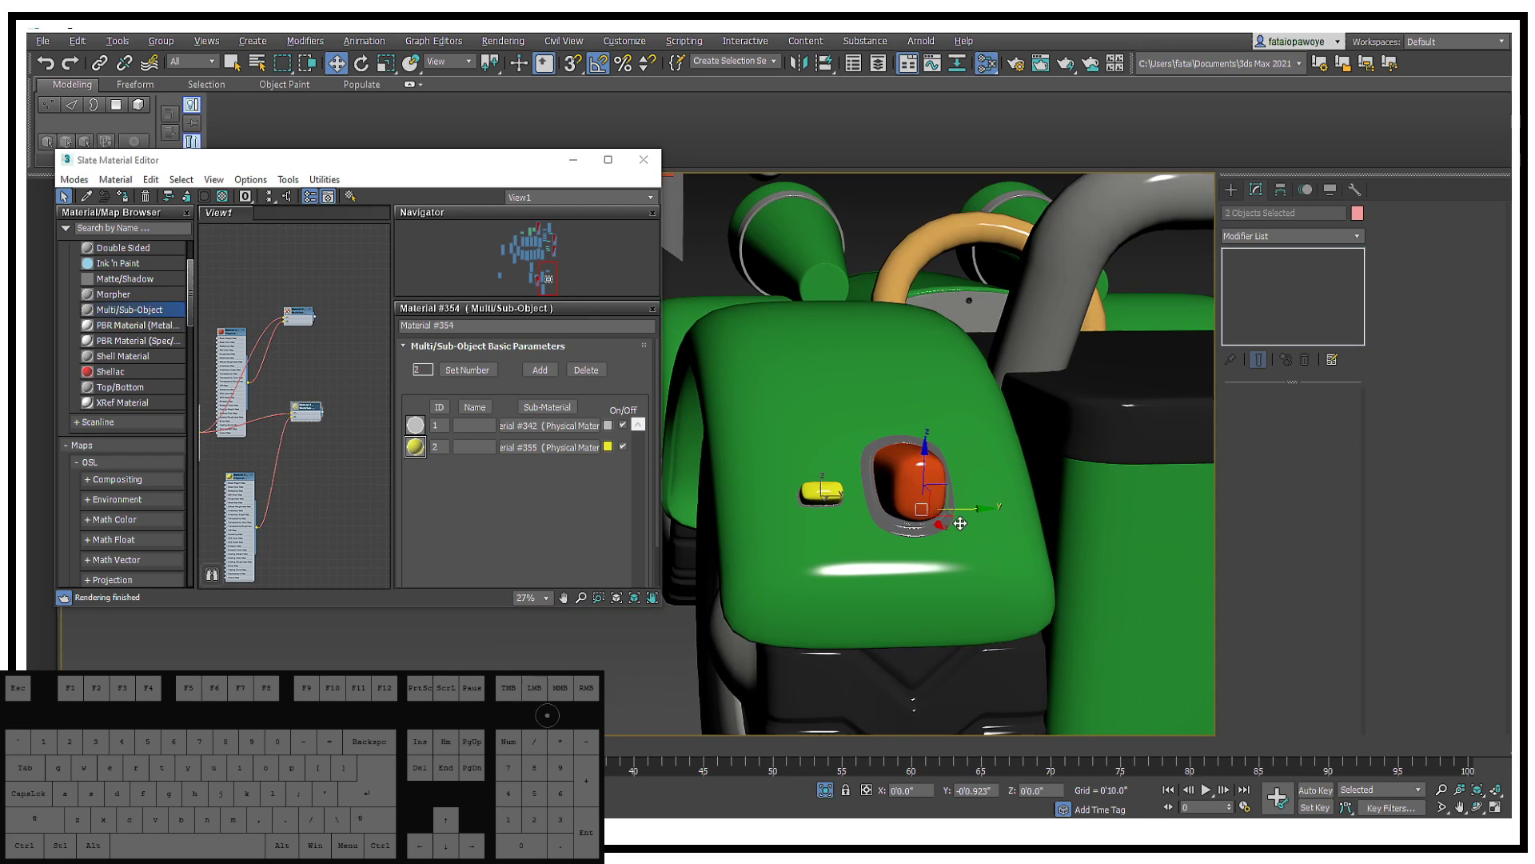
# Step: Reposition the left fender's lights so the small yellow light sits on the inner side of the large red one, and deselect them
pyautogui.moveTo(829, 505); pyautogui.dragTo(1003, 502)
pyautogui.click(882, 471)
pyautogui.keyDown('ctrl'); pyautogui.click(998, 489); pyautogui.keyUp('ctrl')
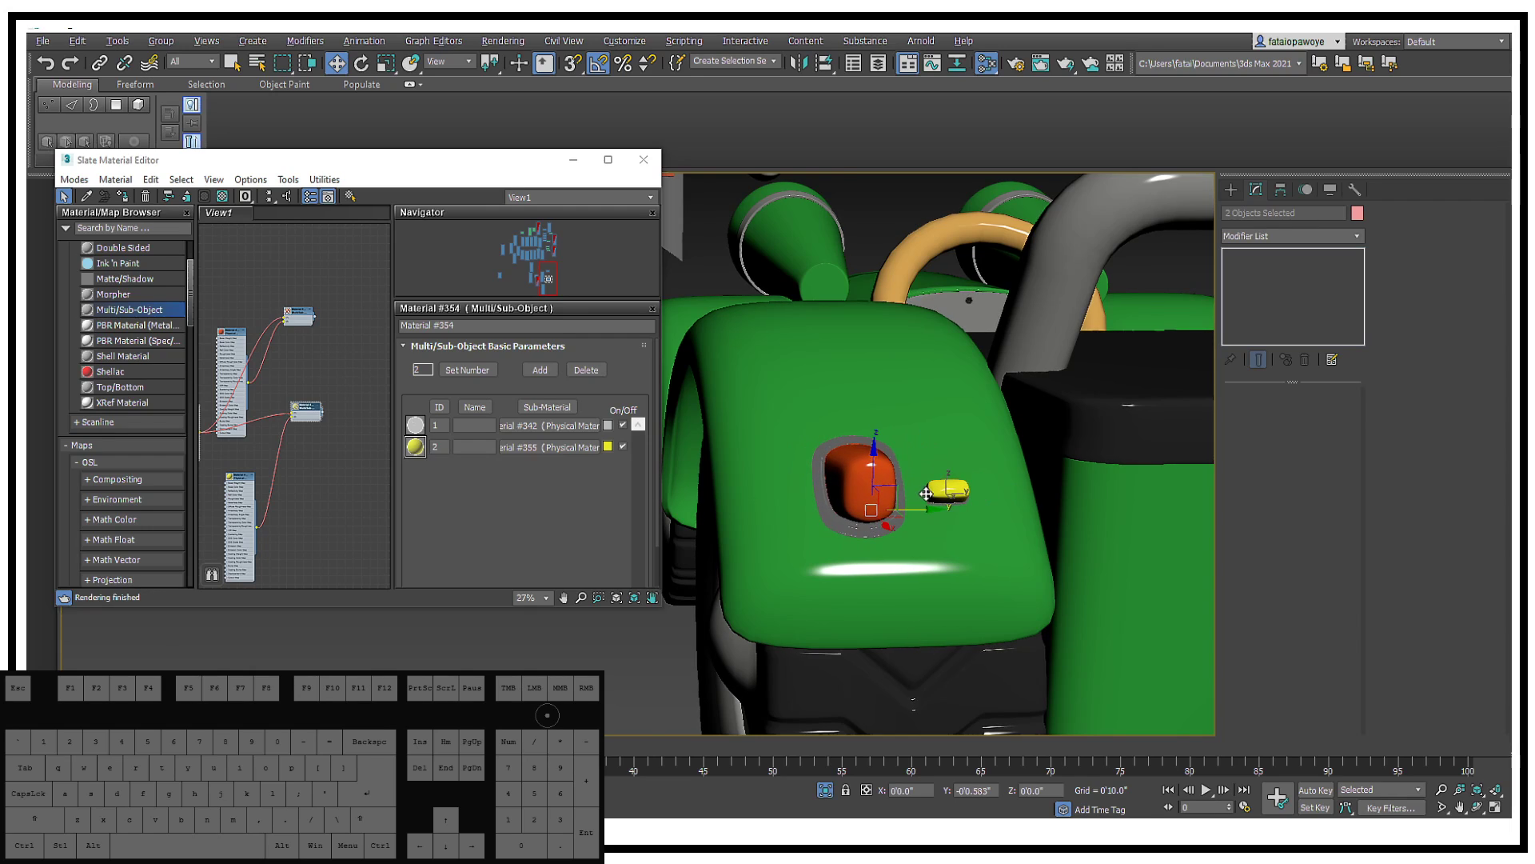
pyautogui.keyDown('alt'); pyautogui.moveTo(984, 502); pyautogui.dragTo(1110, 344, button='middle'); pyautogui.keyUp('alt')
pyautogui.scroll(5, 1017, 435)
pyautogui.click(1018, 435)
pyautogui.scroll(-3, 1110, 343)
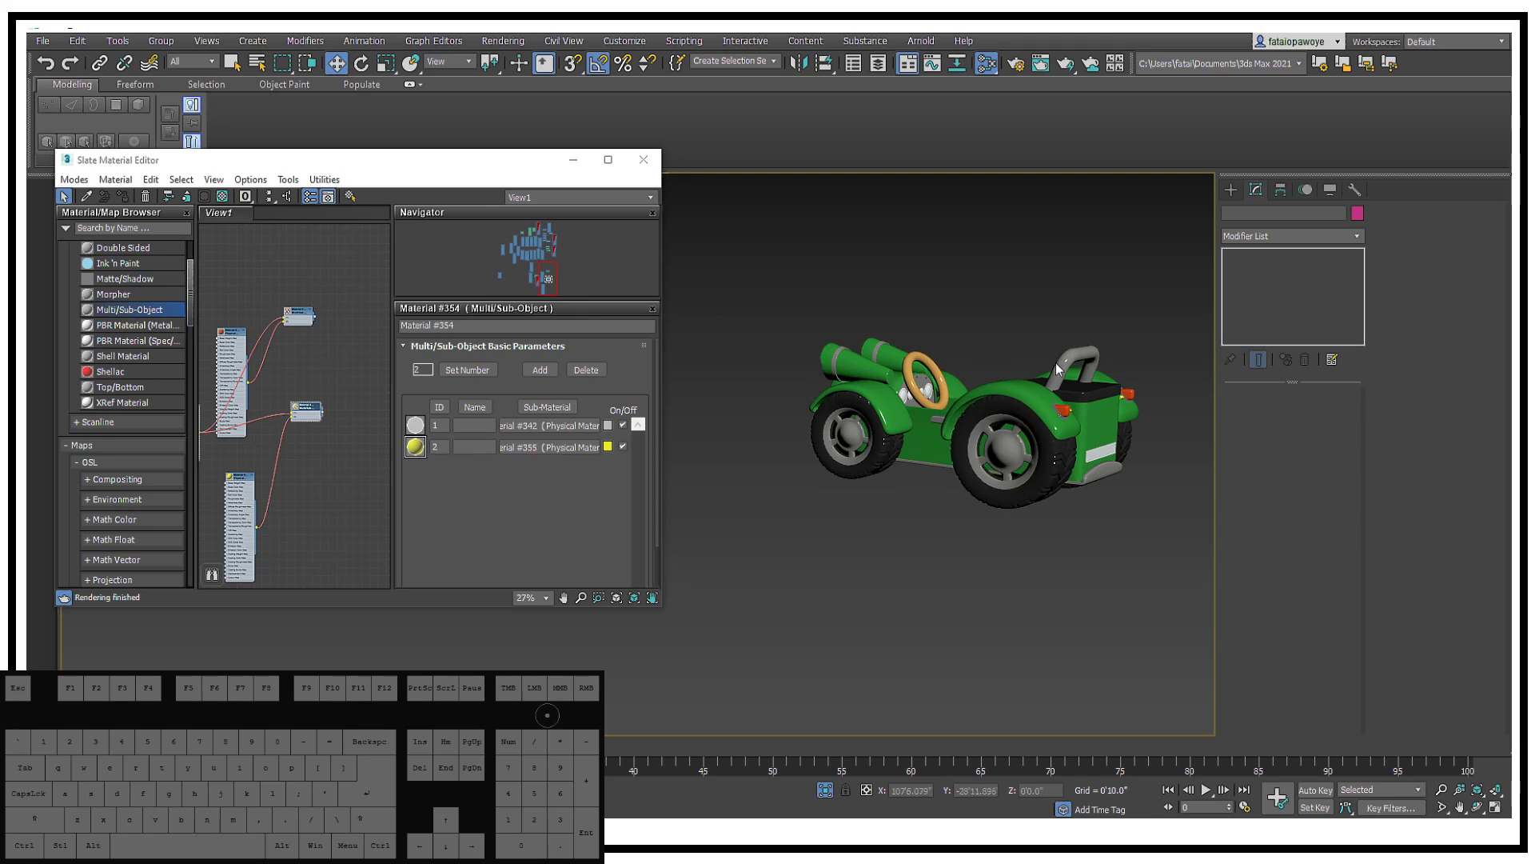
# Step: Minimize the material editor and frame the whole kart to examine it from the front side
pyautogui.click(573, 159)
pyautogui.press('z')
pyautogui.moveTo(737, 447); pyautogui.dragTo(784, 468, button='middle')
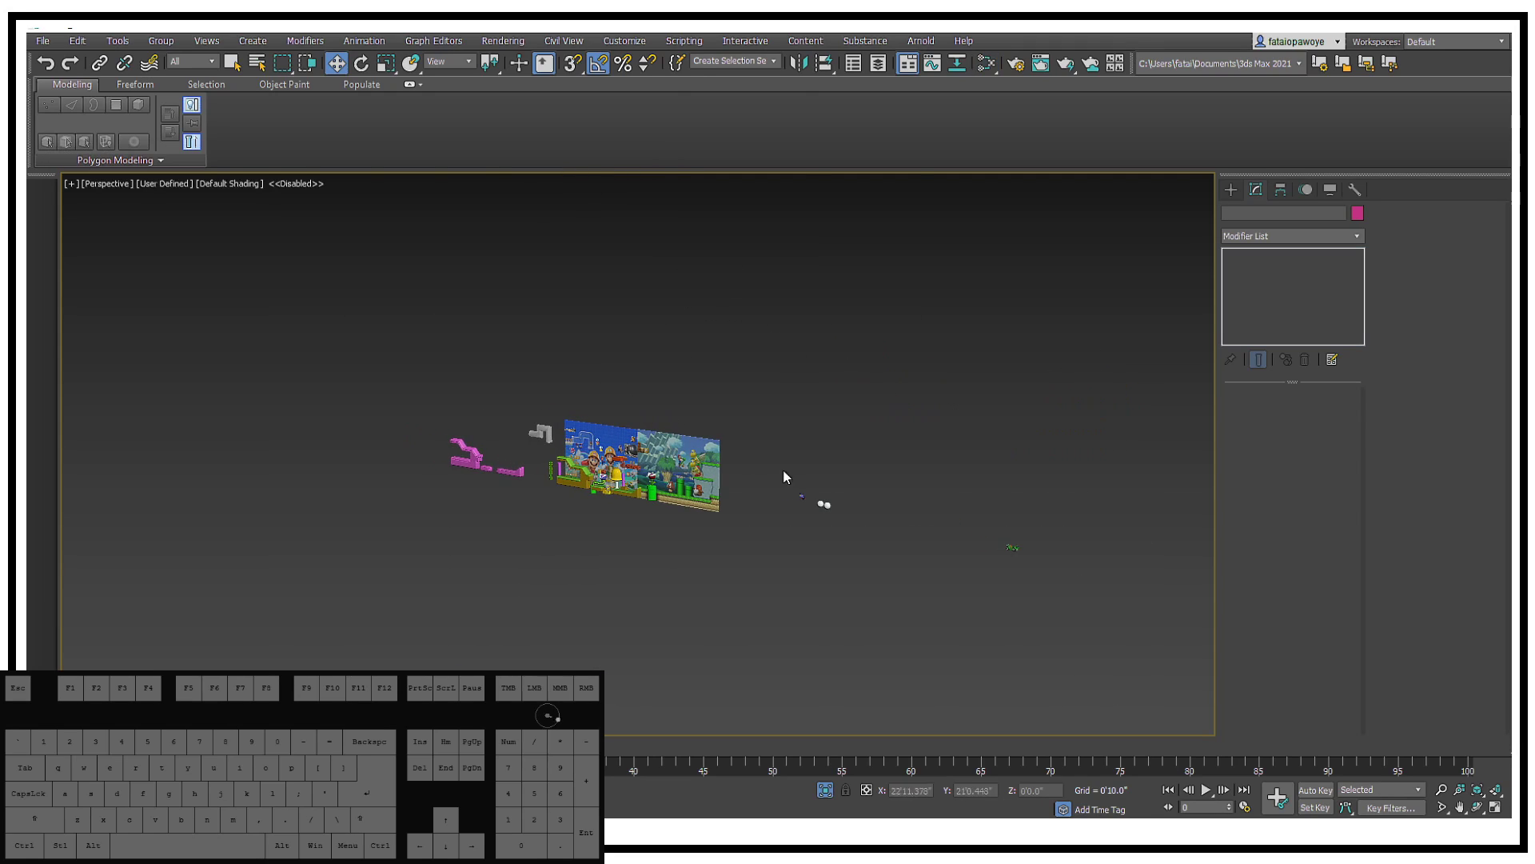
pyautogui.moveTo(986, 525); pyautogui.dragTo(984, 520)
pyautogui.press('z')
pyautogui.moveTo(984, 520)
pyautogui.keyDown('alt'); pyautogui.mouseDown(button='middle')
pyautogui.moveTo(943, 480)
pyautogui.moveTo(1008, 447)
pyautogui.moveTo(983, 416)
pyautogui.moveTo(656, 232)
pyautogui.mouseUp(button='middle'); pyautogui.keyUp('alt')
pyautogui.click(659, 258)
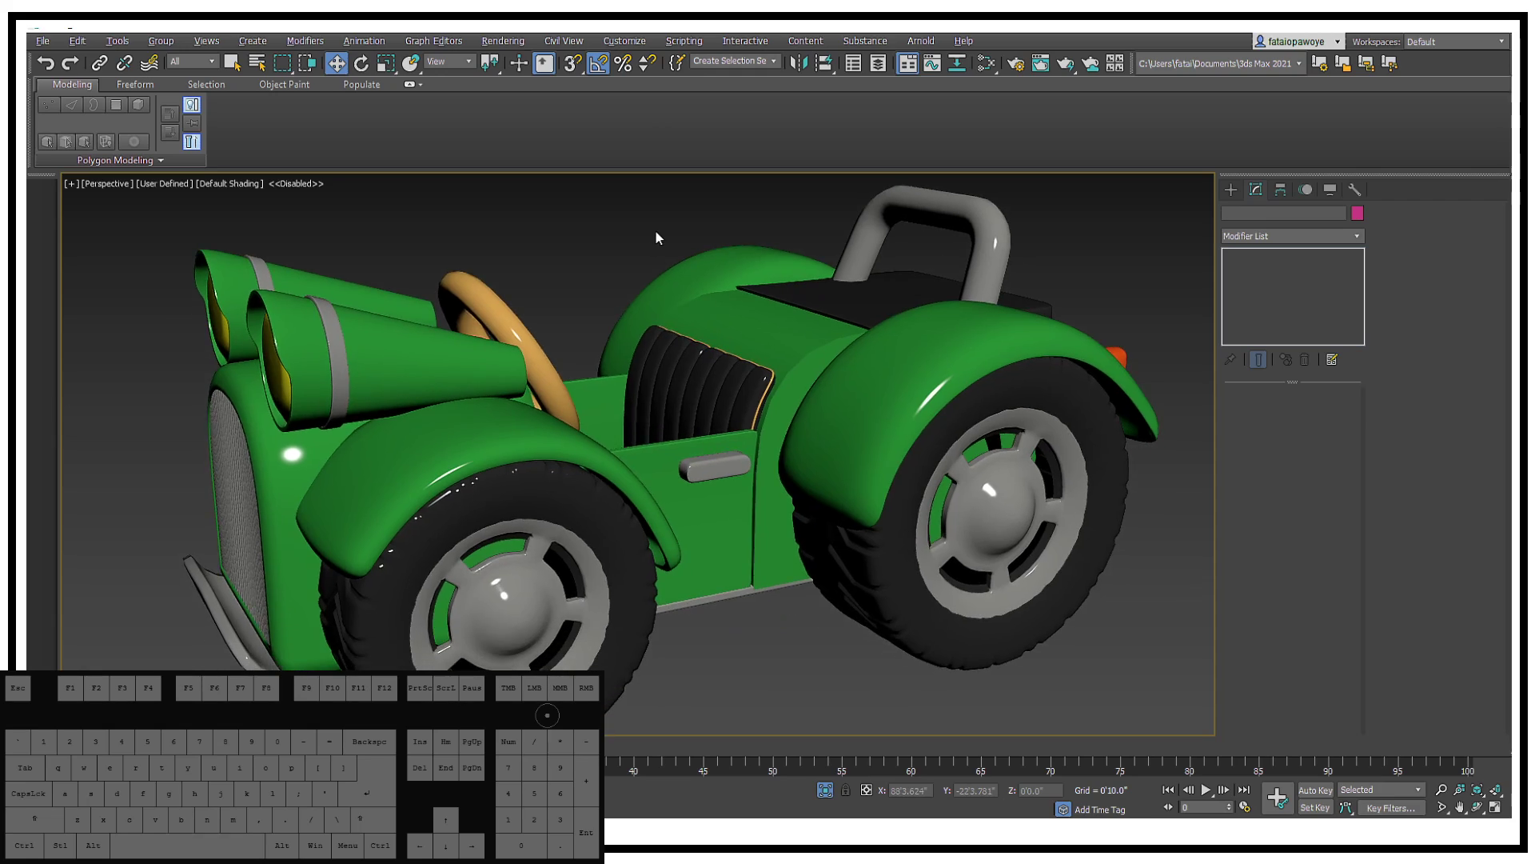
# Step: Select the steering wheel circle and switch the viewport to wireframe to examine the kart's structure
pyautogui.press('F3')
pyautogui.press('F3')
pyautogui.click(502, 314)
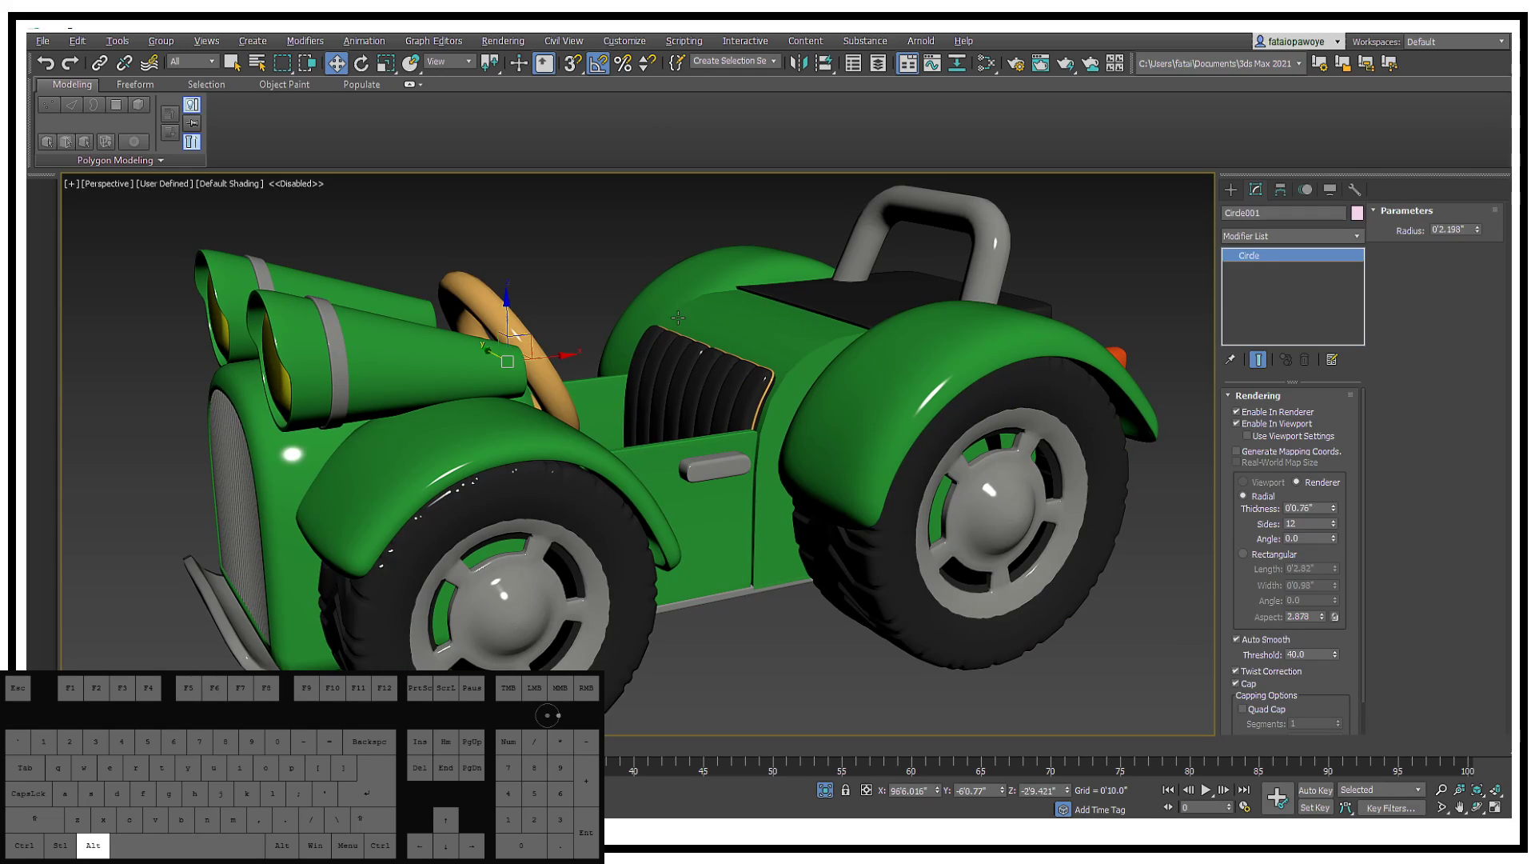
pyautogui.moveTo(502, 315)
pyautogui.keyDown('alt'); pyautogui.mouseDown(button='middle')
pyautogui.moveTo(557, 348)
pyautogui.moveTo(643, 330)
pyautogui.moveTo(559, 317)
pyautogui.moveTo(622, 412)
pyautogui.mouseUp(button='middle'); pyautogui.keyUp('alt')
pyautogui.press('F3')
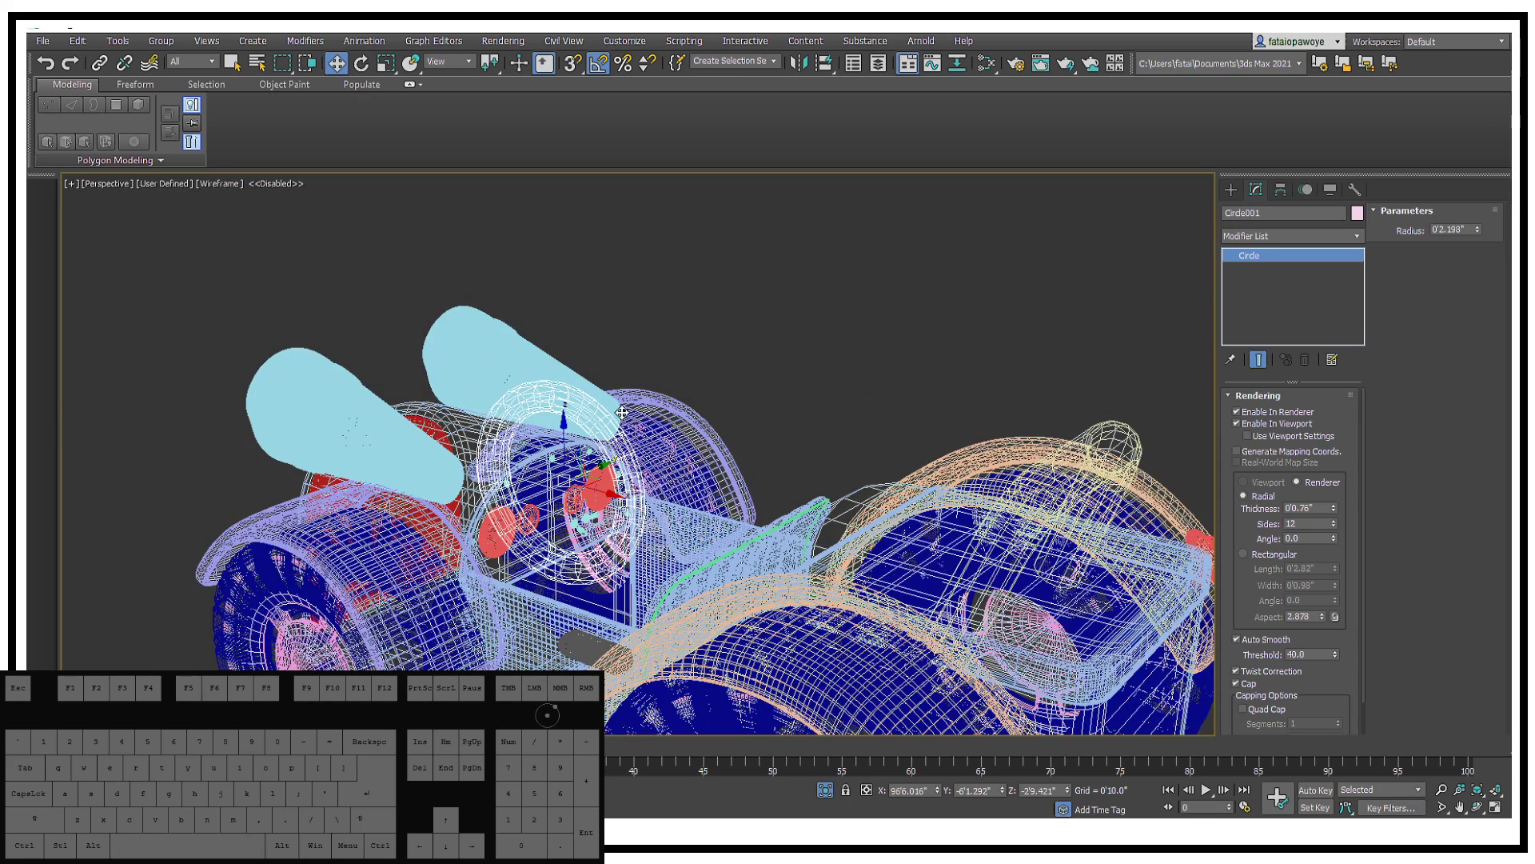
pyautogui.rightClick(807, 384)
pyautogui.click(1117, 332)
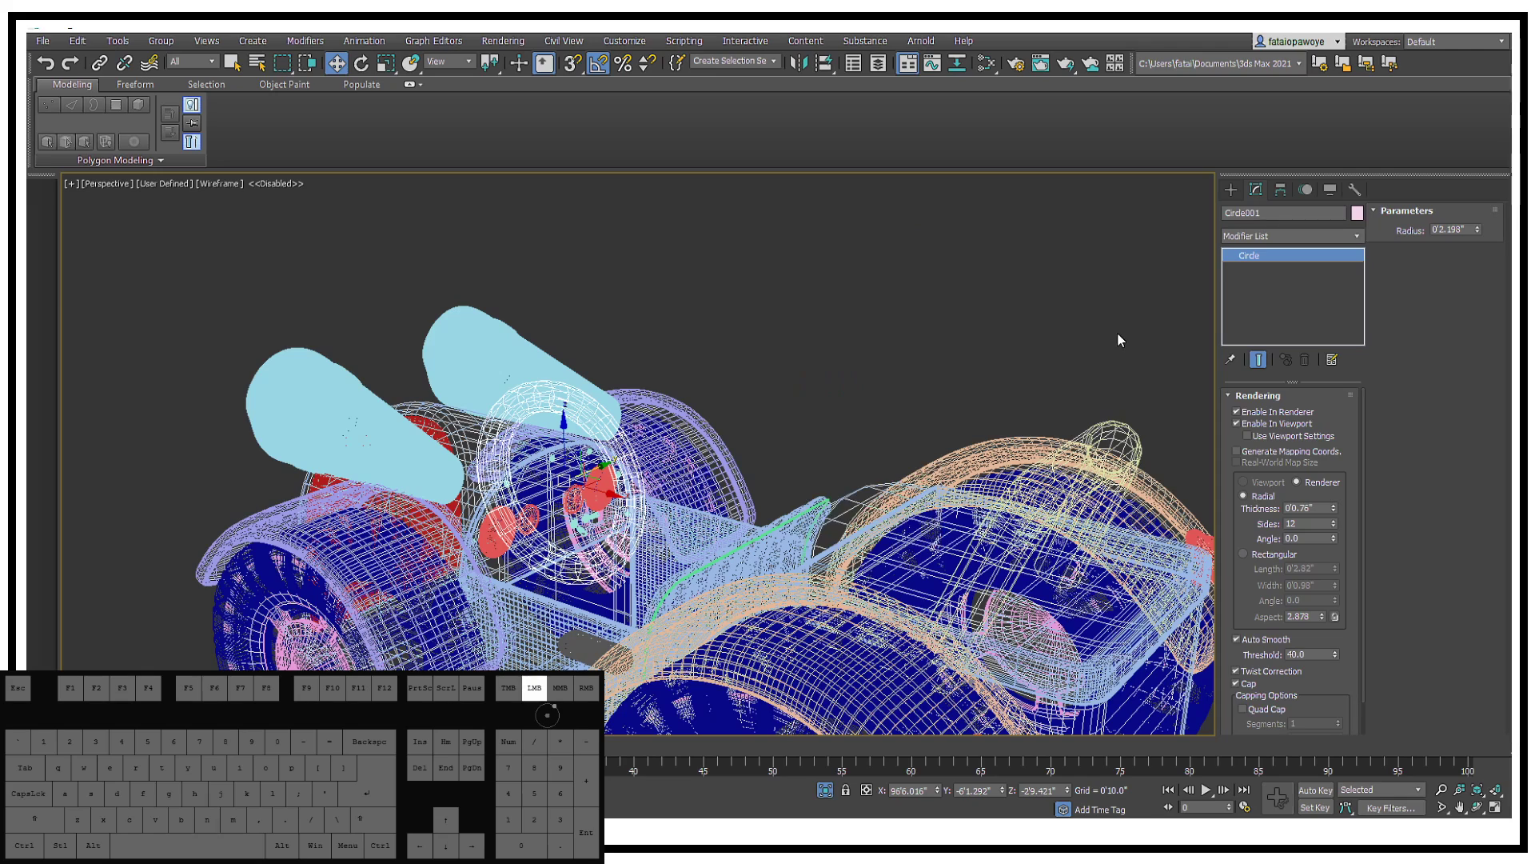
# Step: Add an Edit Poly modifier to the steering wheel circle and switch to polygon editing
pyautogui.click(1274, 237)
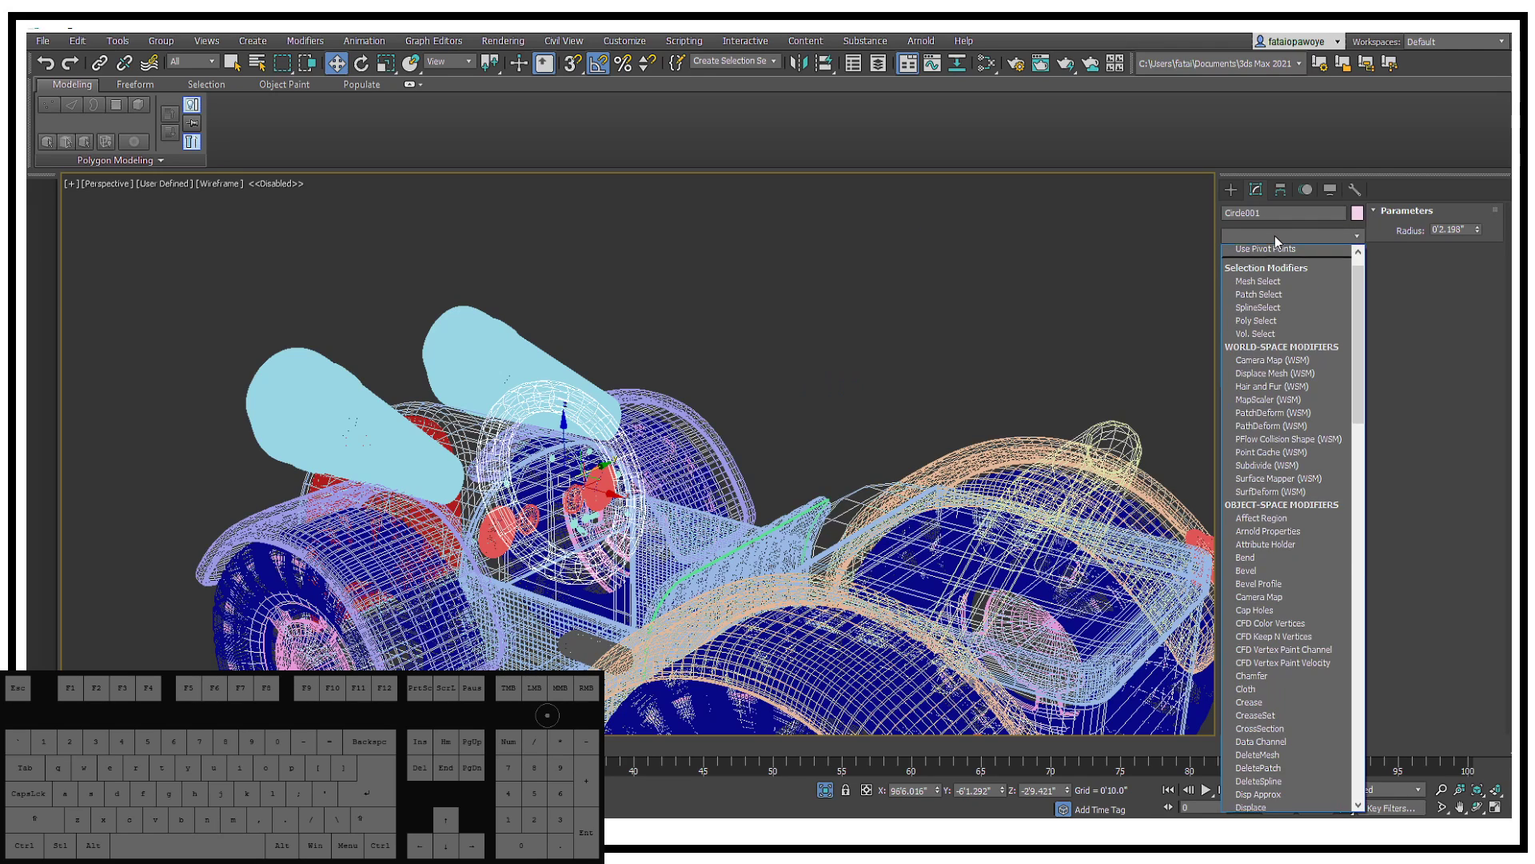
pyautogui.press('e')
pyautogui.click(1252, 292)
pyautogui.keyDown('alt'); pyautogui.moveTo(1128, 333); pyautogui.dragTo(698, 363, button='middle'); pyautogui.keyUp('alt')
pyautogui.click(1306, 517)
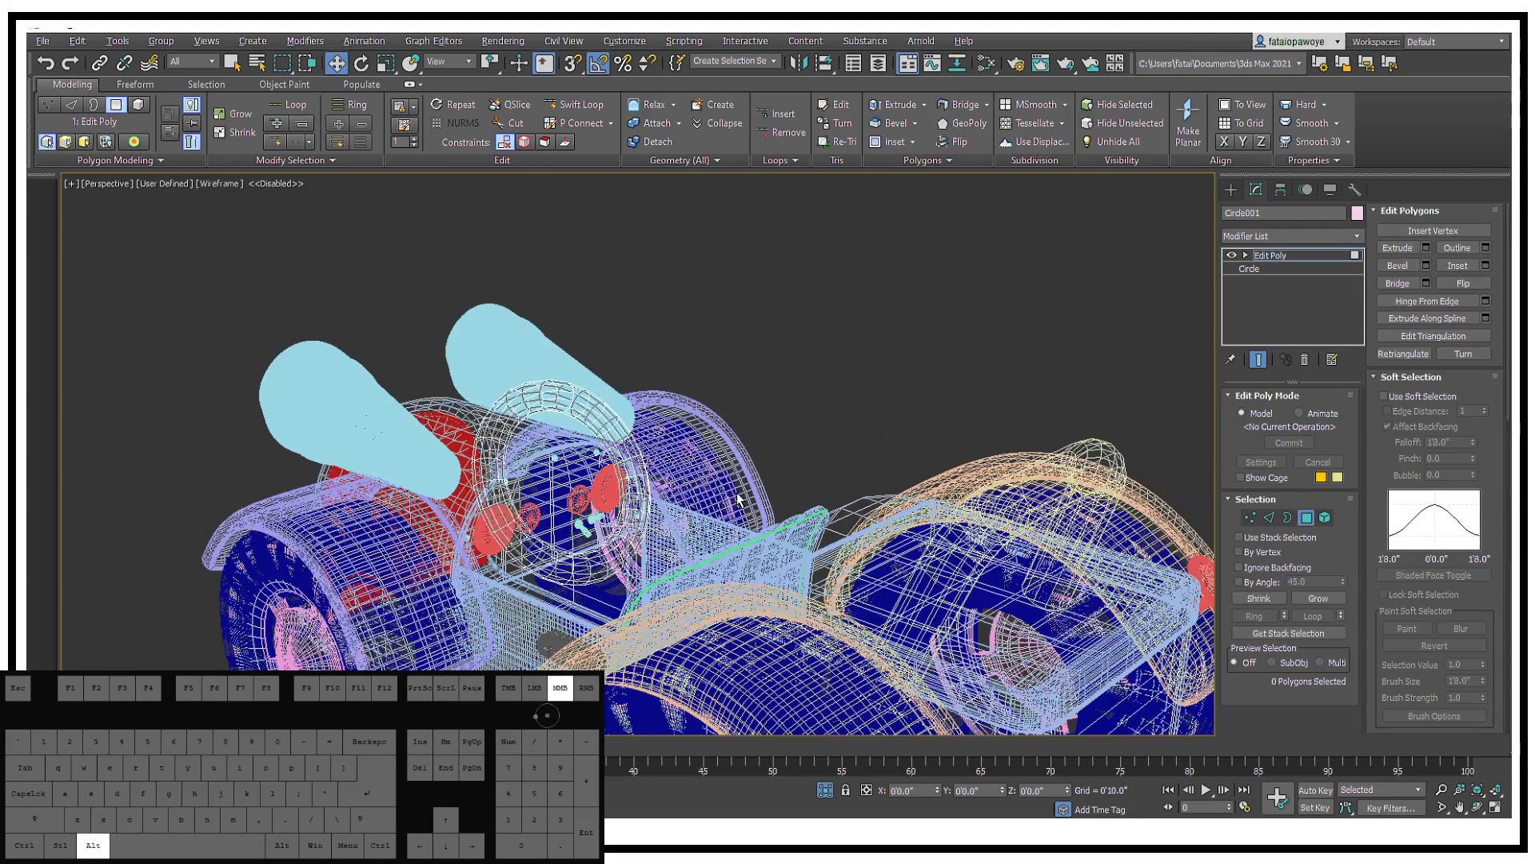
pyautogui.keyDown('alt'); pyautogui.moveTo(1040, 496); pyautogui.dragTo(705, 492, button='middle'); pyautogui.keyUp('alt')
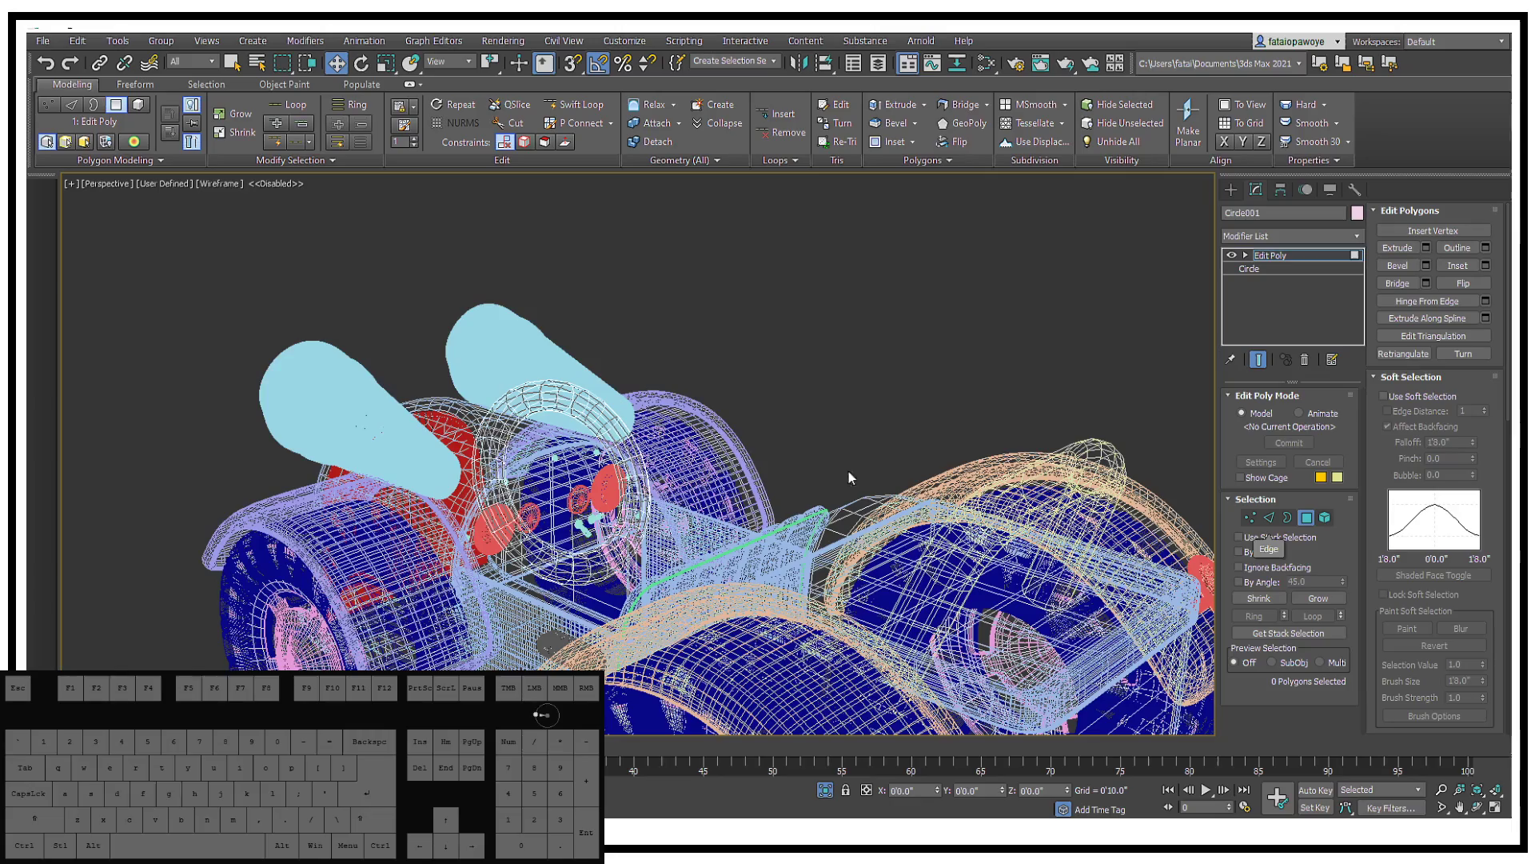
# Step: Select a polygon on the steering wheel ring and return the viewport to shaded display with edged faces
pyautogui.click(594, 406)
pyautogui.click(598, 423)
pyautogui.moveTo(605, 416); pyautogui.dragTo(618, 456, button='middle')
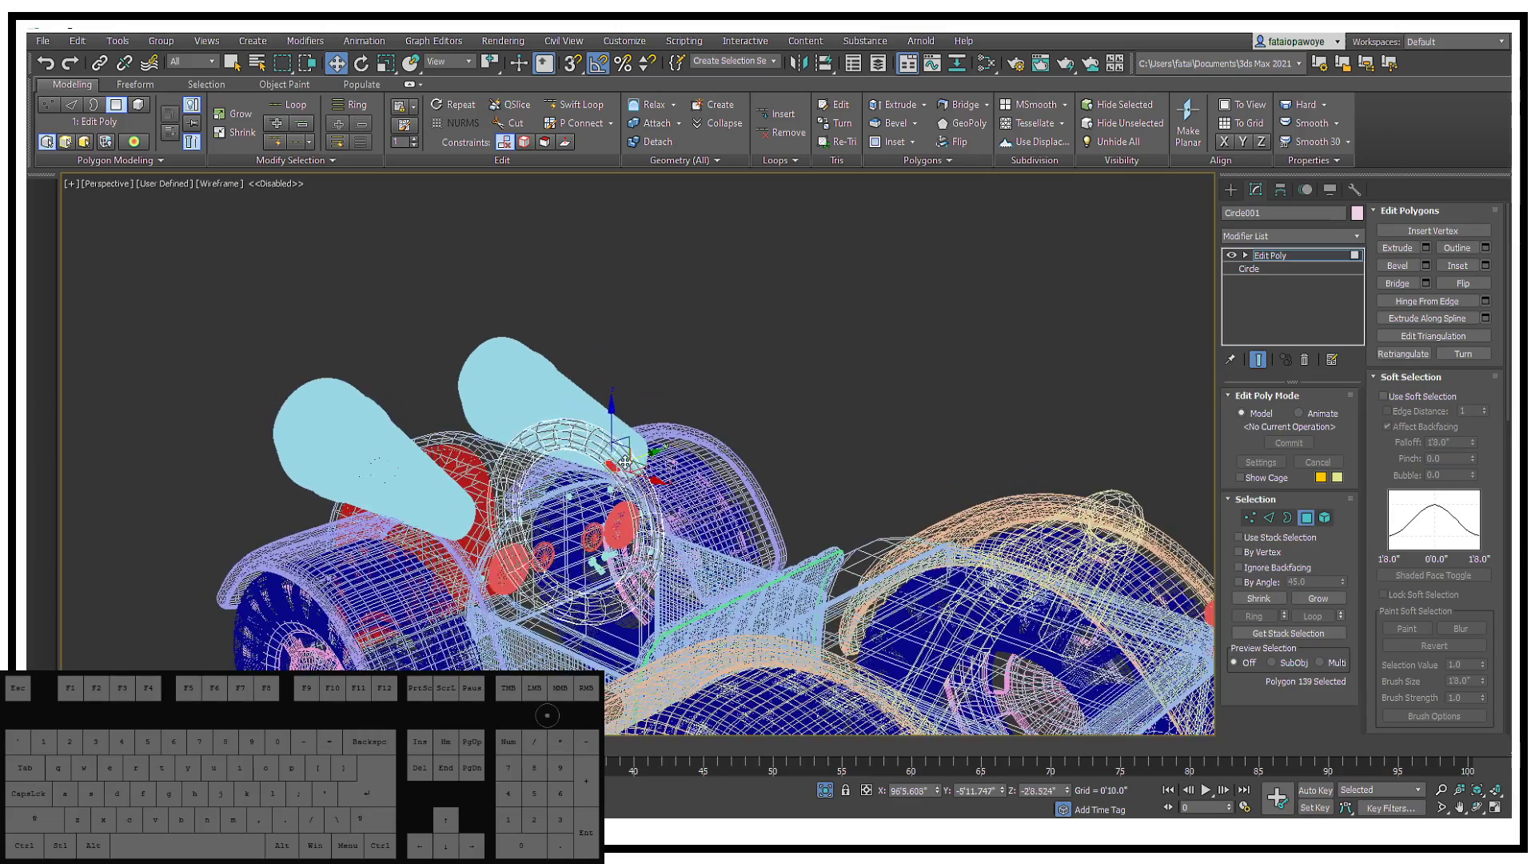
pyautogui.press('F3')
pyautogui.scroll(5, 622, 497)
pyautogui.keyDown('alt'); pyautogui.moveTo(603, 515); pyautogui.dragTo(646, 478, button='middle'); pyautogui.keyUp('alt')
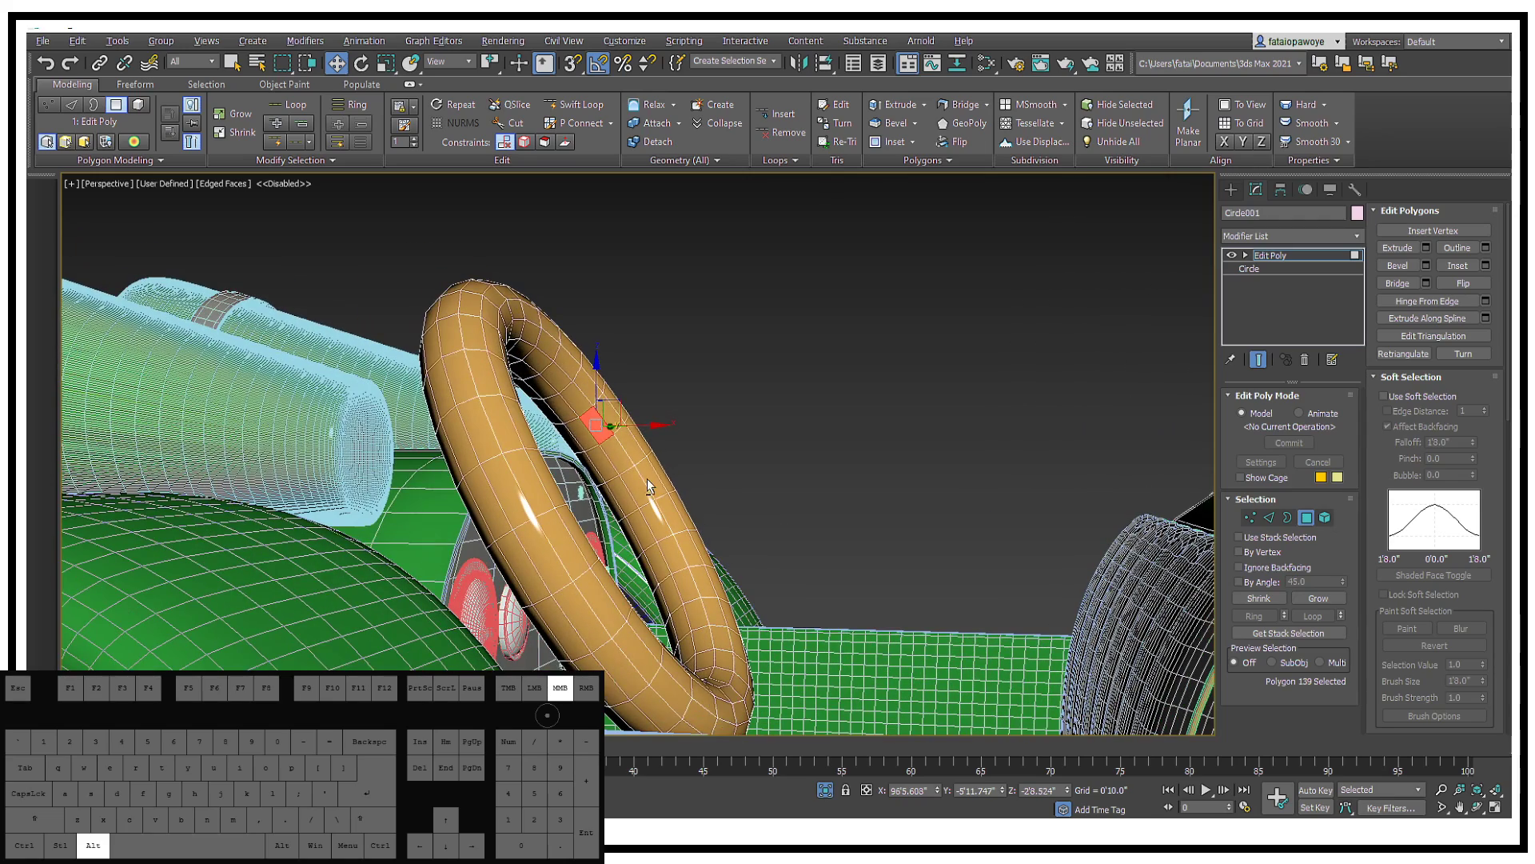
# Step: Select the edge loop along the inner side of the steering wheel ring and create a shape from it
pyautogui.click(1268, 518)
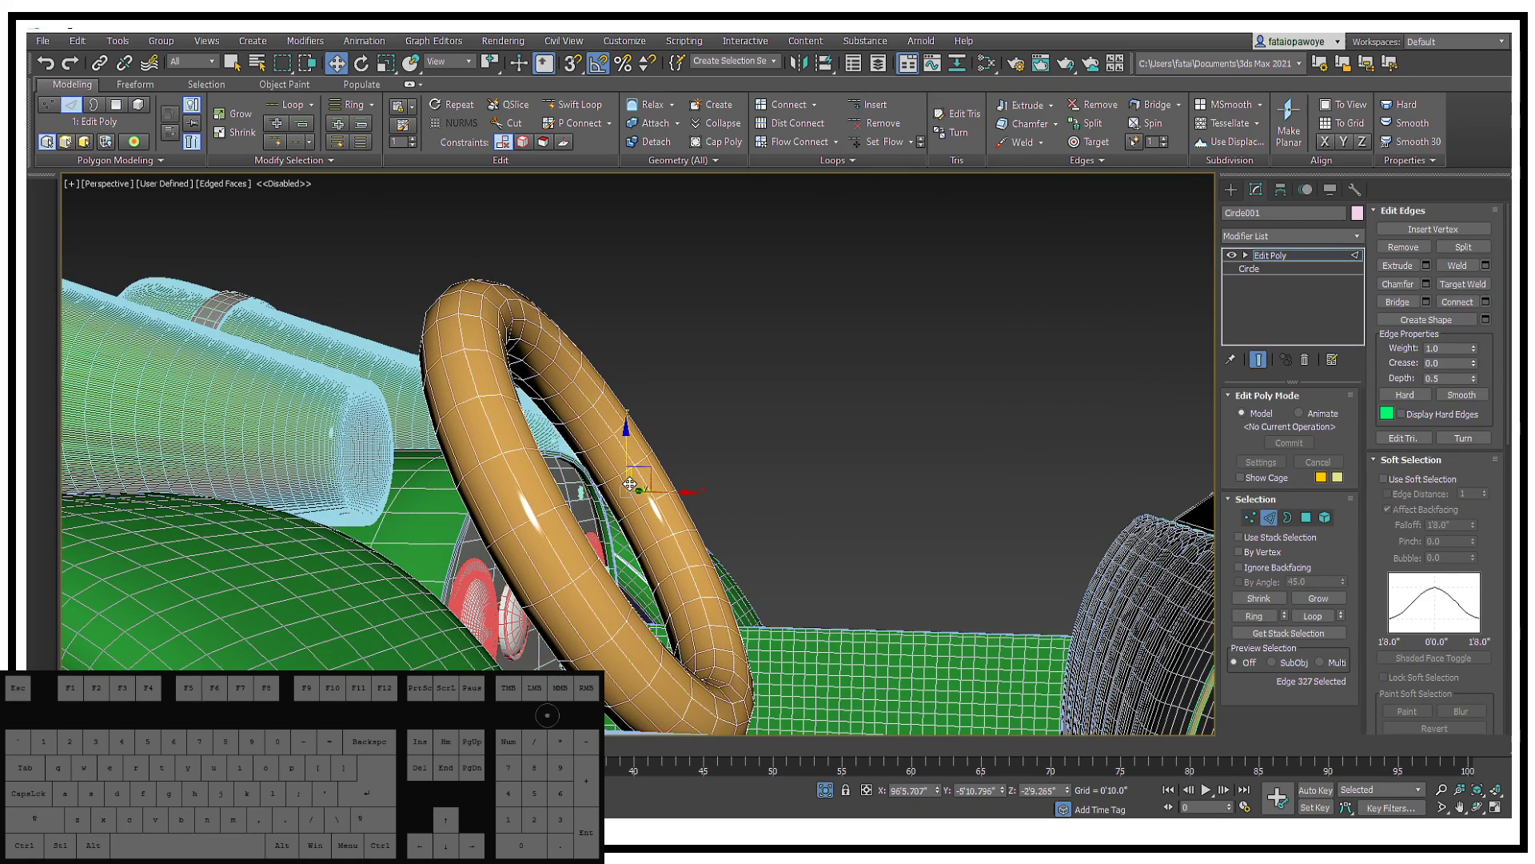
pyautogui.doubleClick(629, 484)
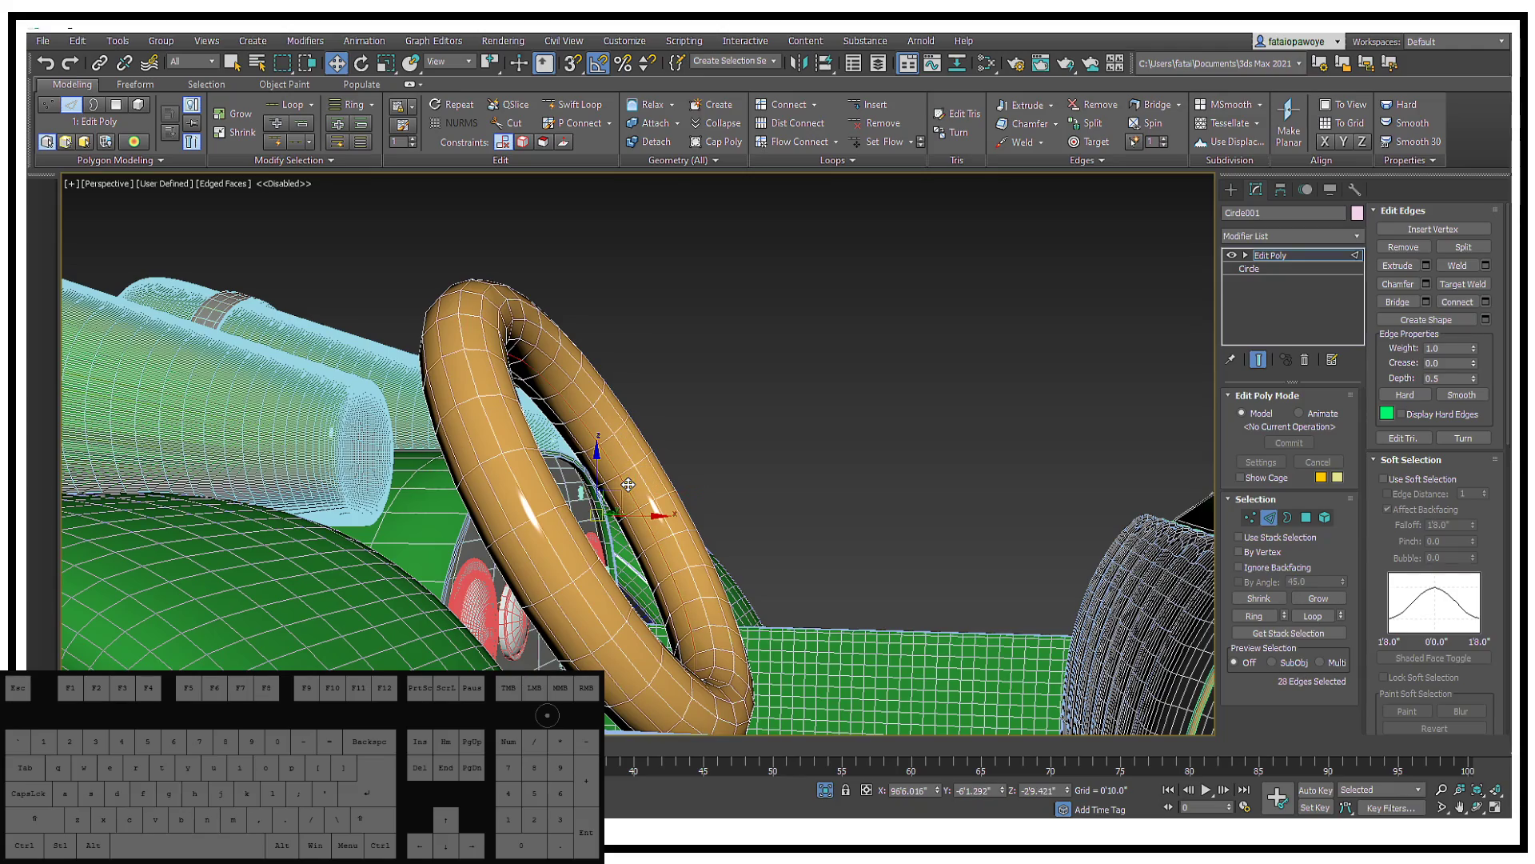
pyautogui.keyDown('alt'); pyautogui.moveTo(629, 485); pyautogui.dragTo(740, 523, button='middle'); pyautogui.keyUp('alt')
pyautogui.click(1442, 319)
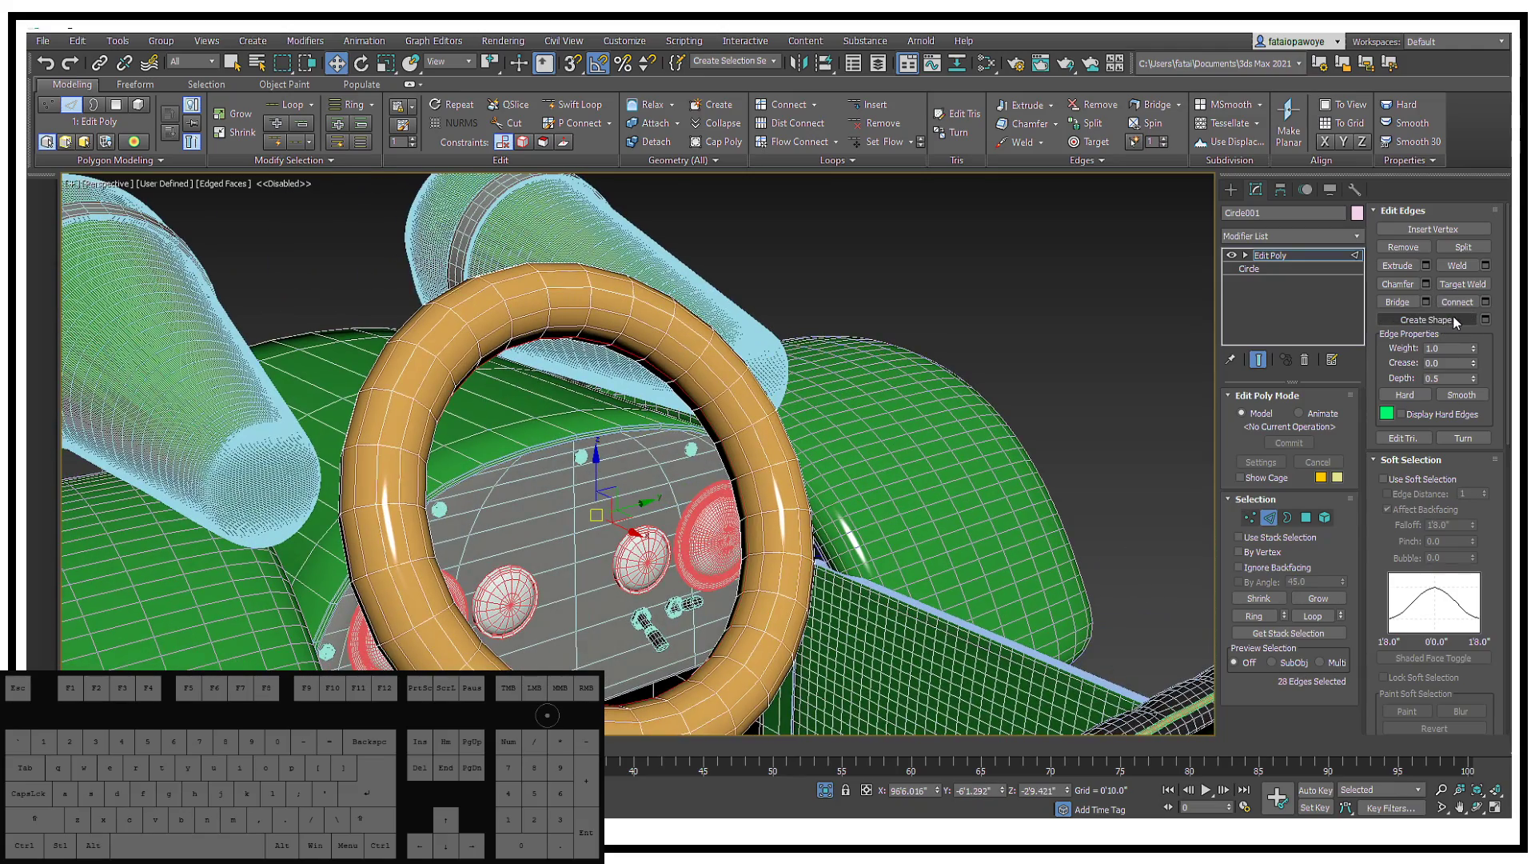
# Step: Disable the extracted inner loop shape's display in the renderer and viewport, and give it an Edit Poly modifier
pyautogui.click(1231, 190)
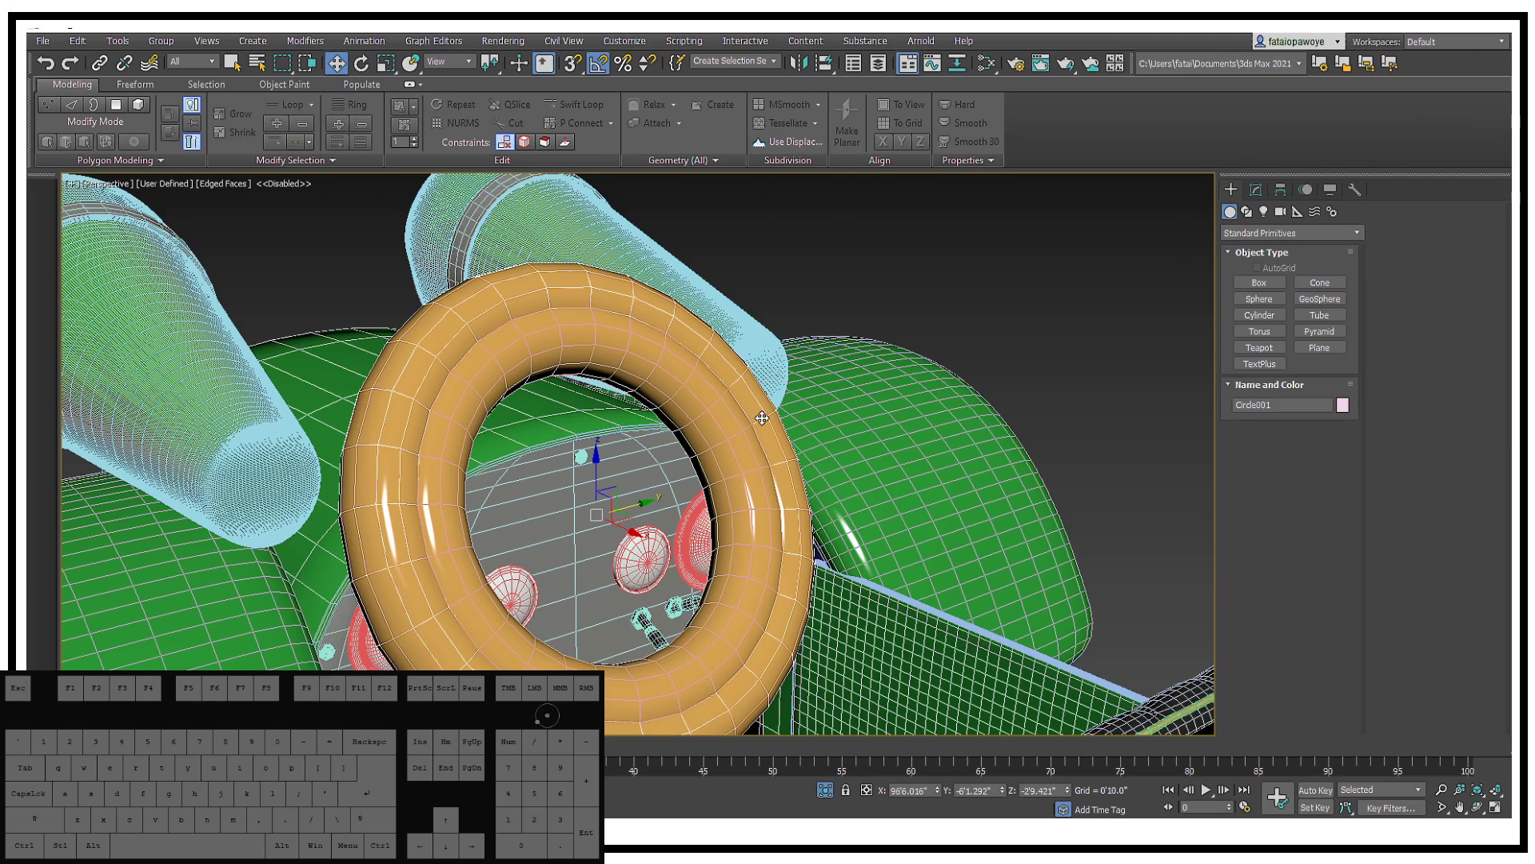
pyautogui.click(1256, 190)
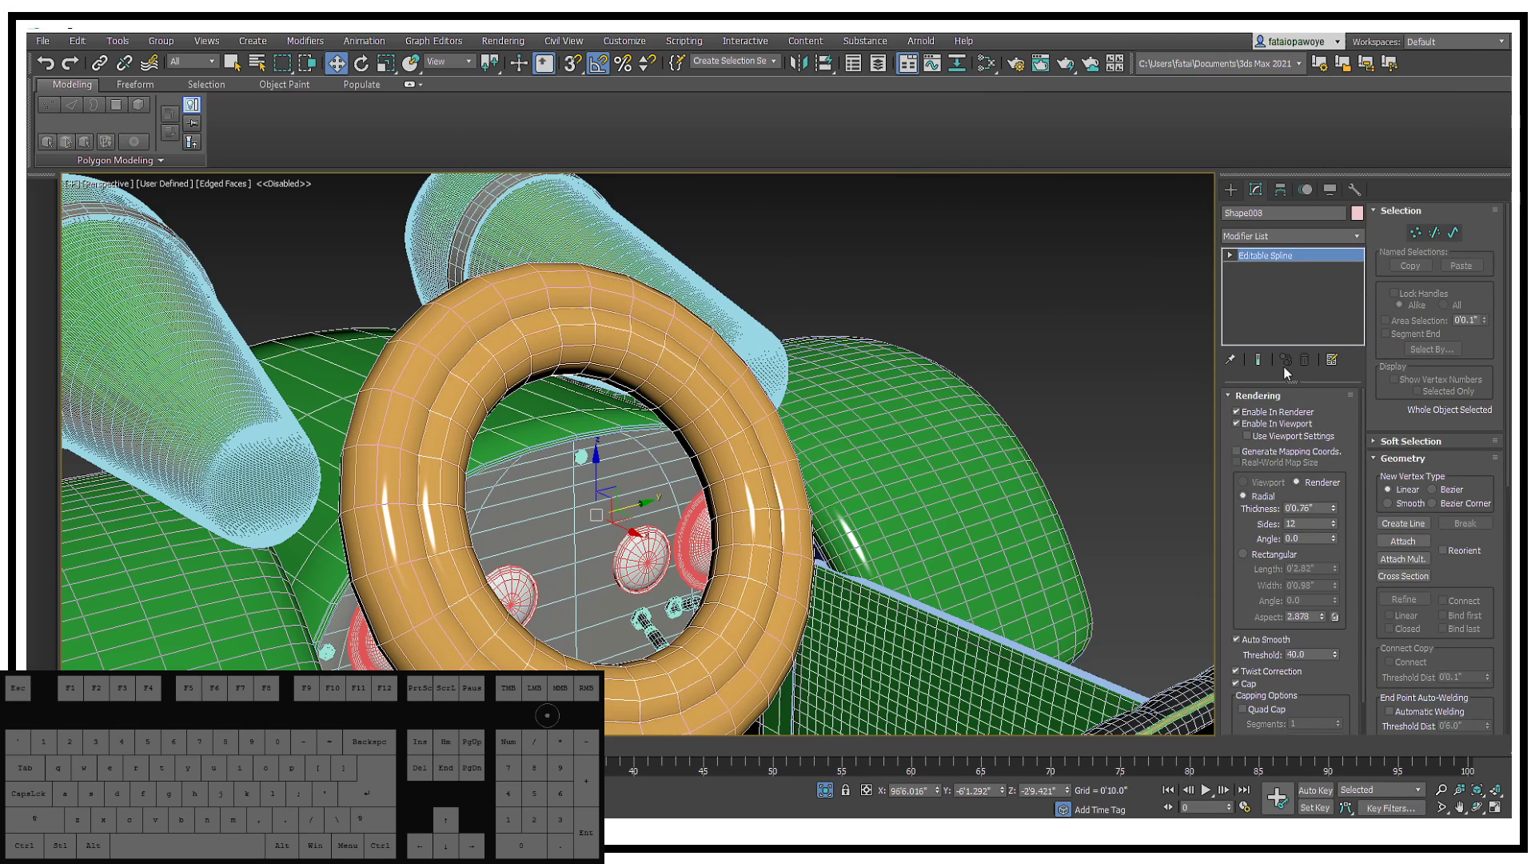
pyautogui.click(1235, 422)
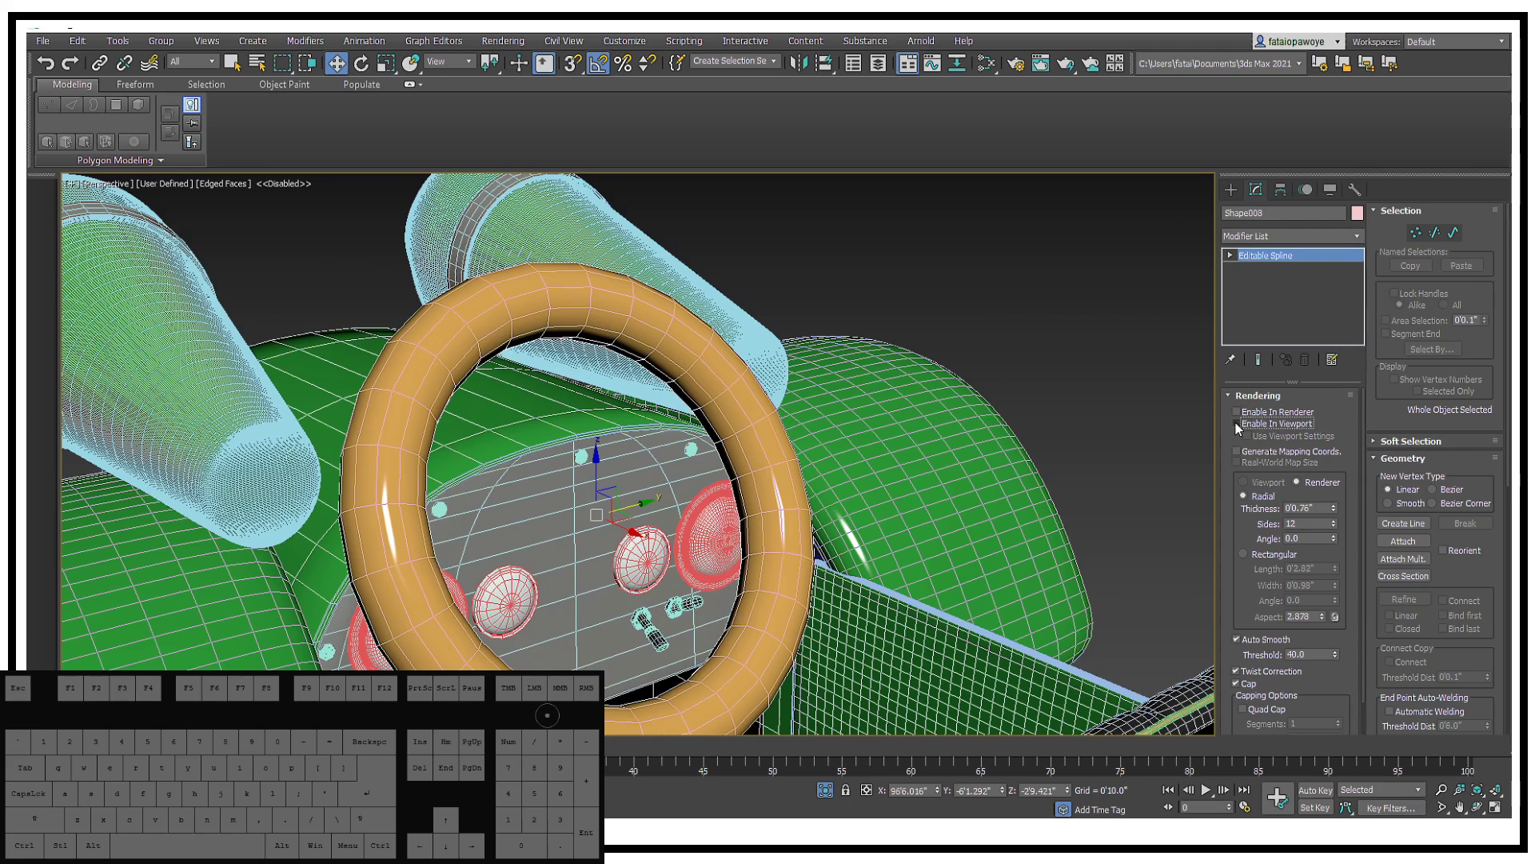
pyautogui.click(1299, 233)
pyautogui.press('e')
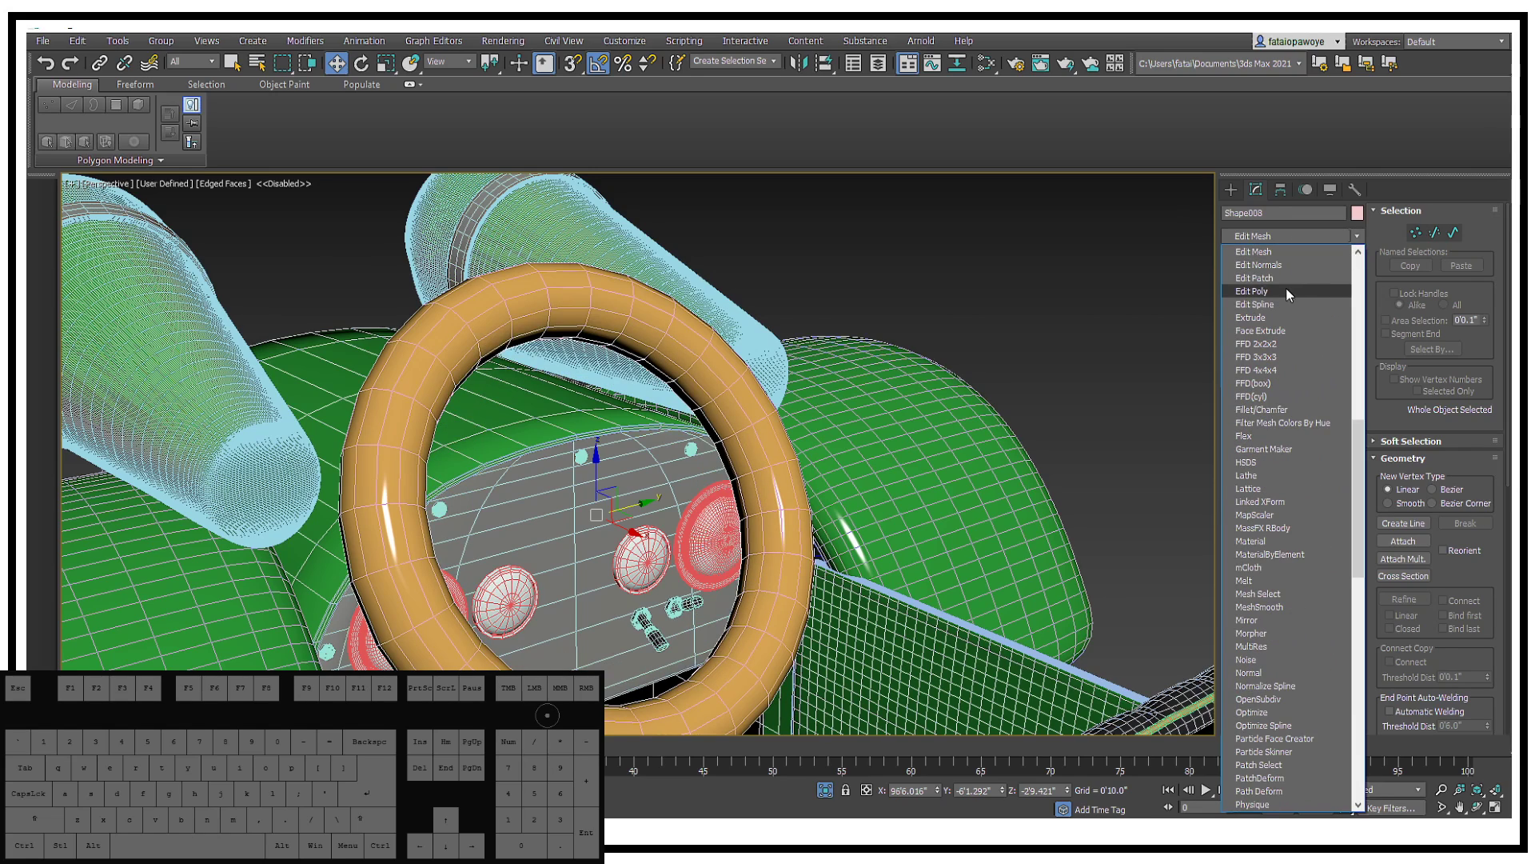
pyautogui.click(1252, 291)
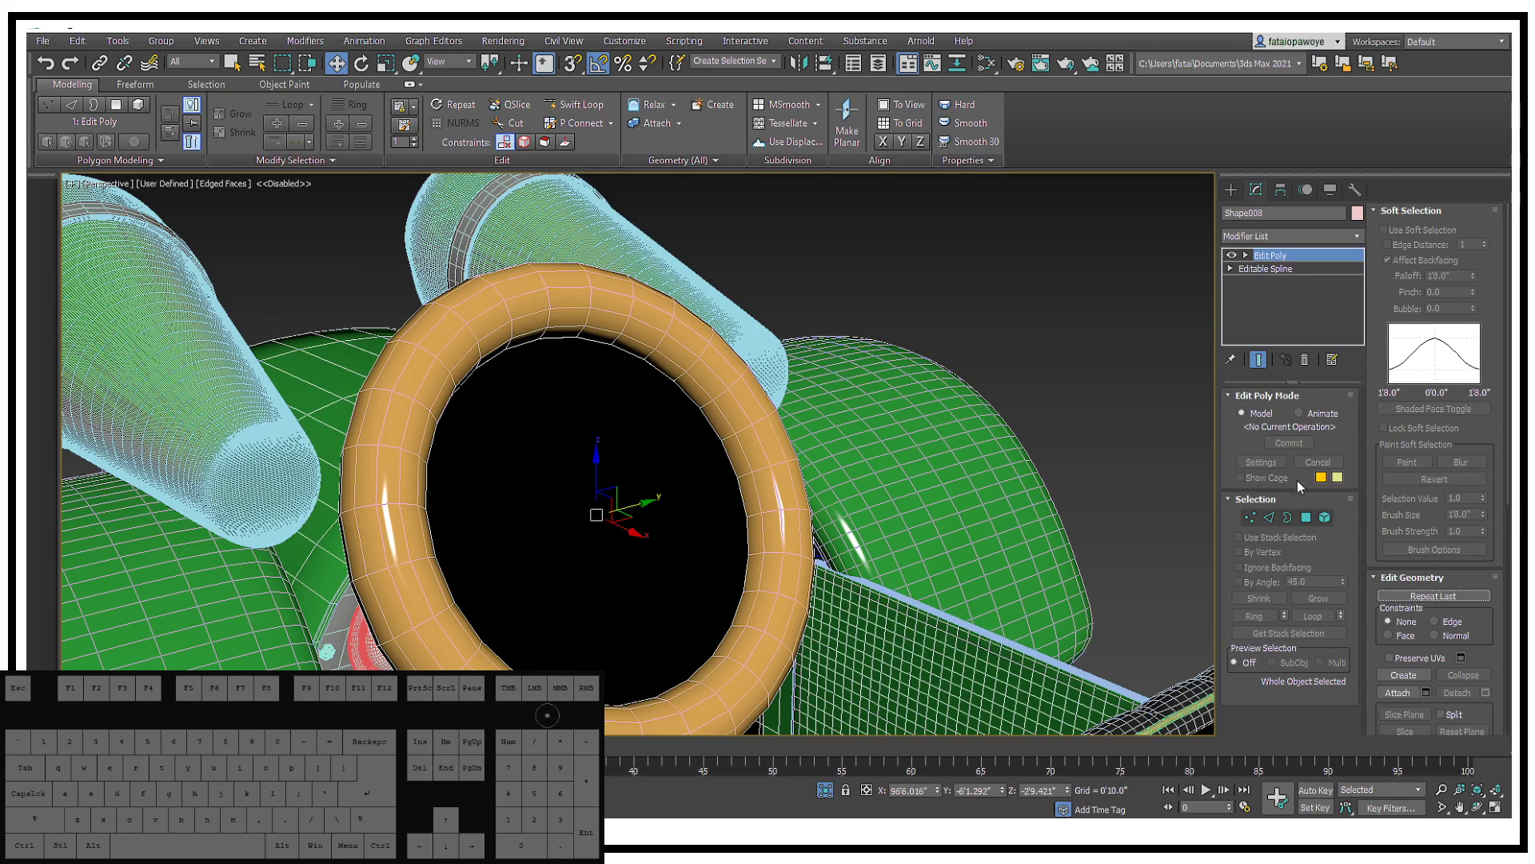
# Step: Select the disc polygon inside the steering wheel and flip it to face outward
pyautogui.click(1305, 517)
pyautogui.click(616, 507)
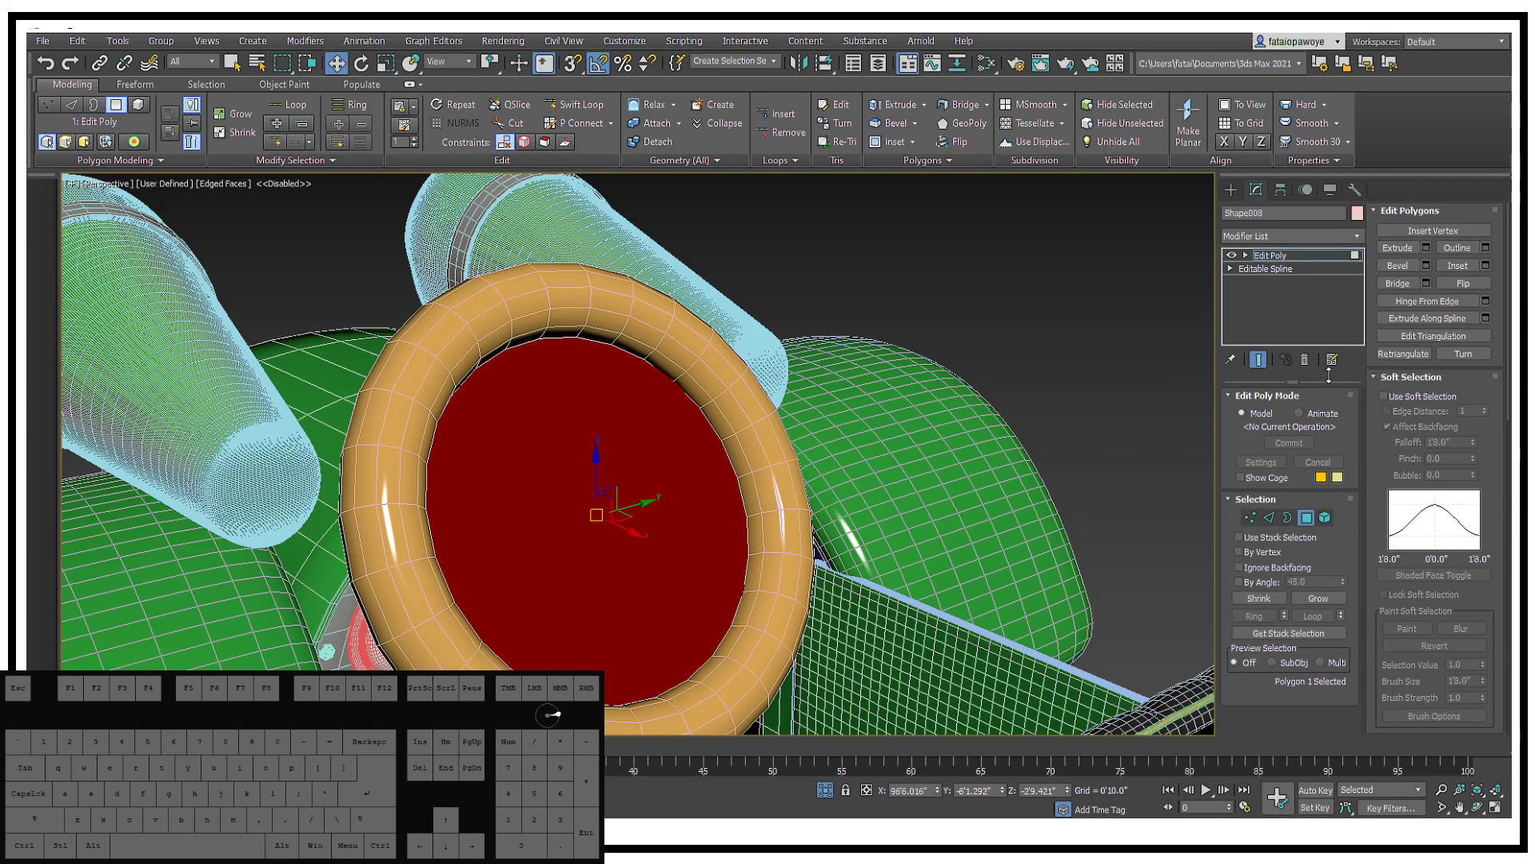
pyautogui.click(1461, 283)
pyautogui.moveTo(624, 448)
pyautogui.keyDown('alt'); pyautogui.mouseDown(button='middle')
pyautogui.moveTo(722, 406)
pyautogui.moveTo(627, 449)
pyautogui.mouseUp(button='middle'); pyautogui.keyUp('alt')
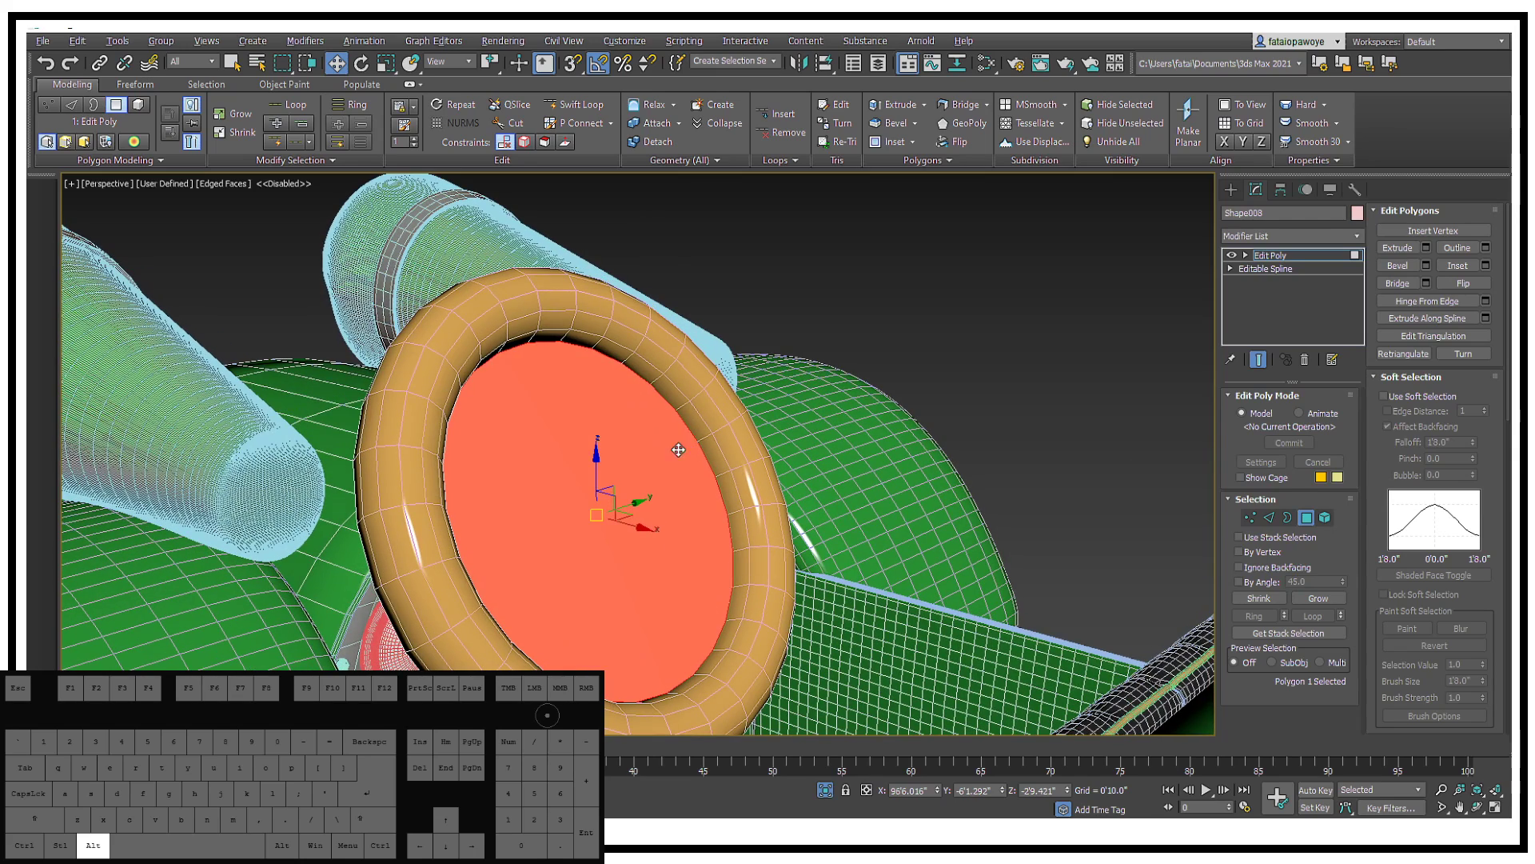
pyautogui.rightClick(625, 449)
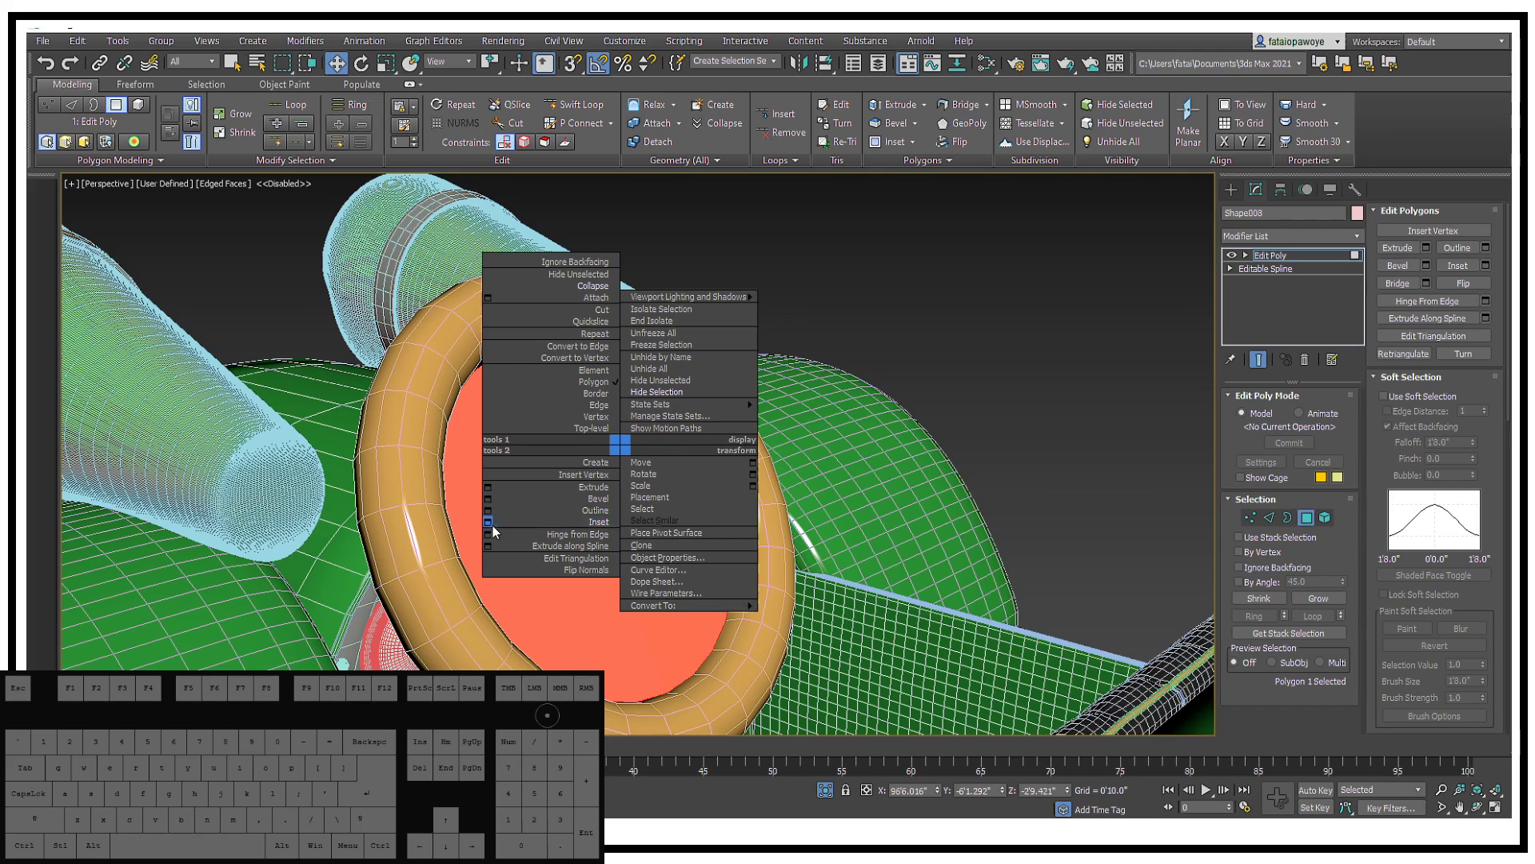
pyautogui.click(488, 523)
pyautogui.click(647, 506)
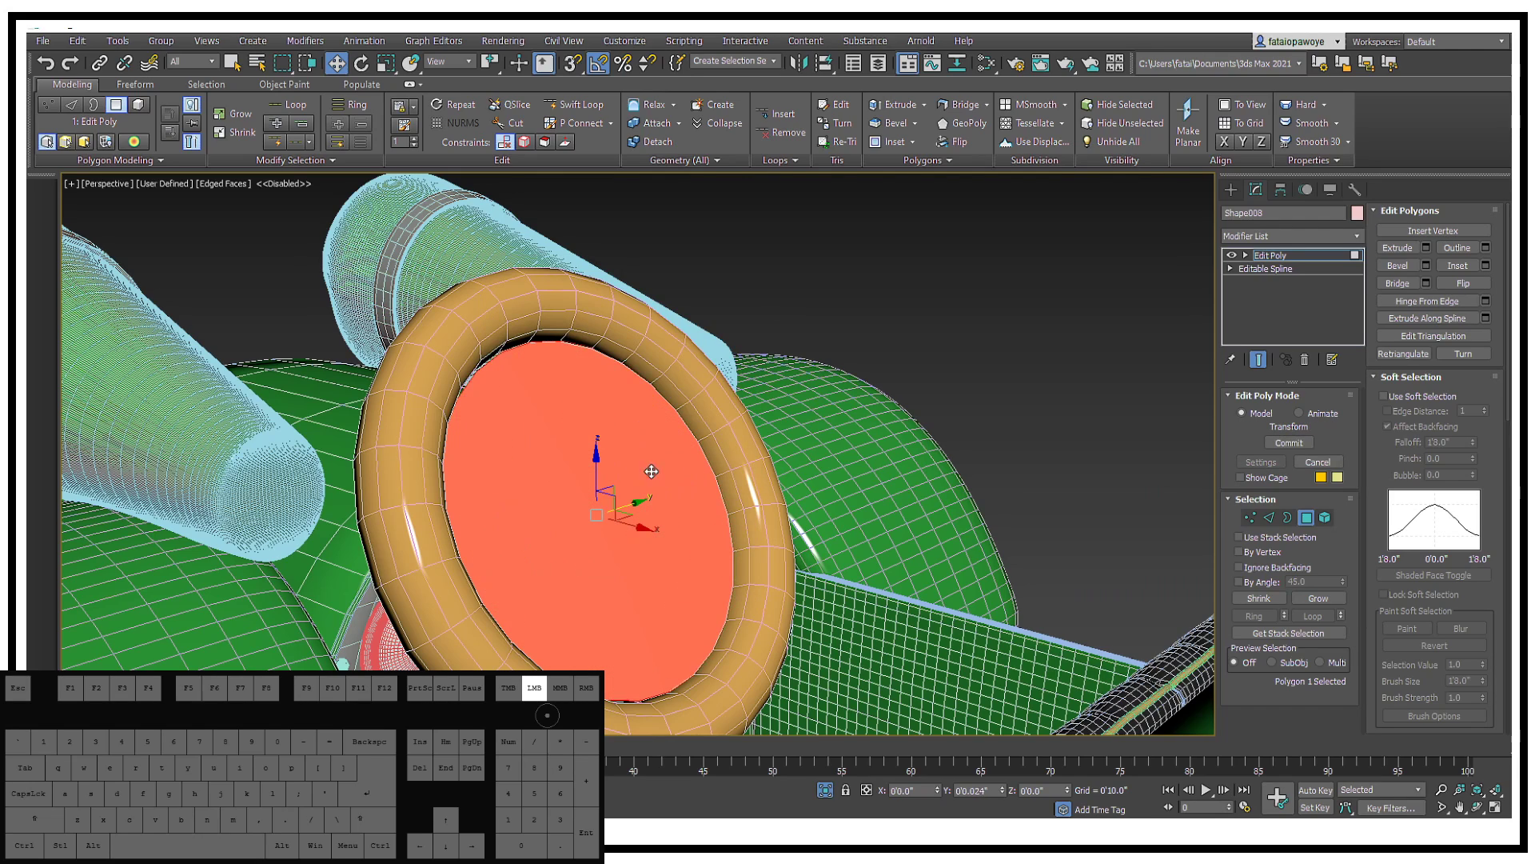
pyautogui.hotkey('ctrl', 'z')
pyautogui.rightClick(601, 507)
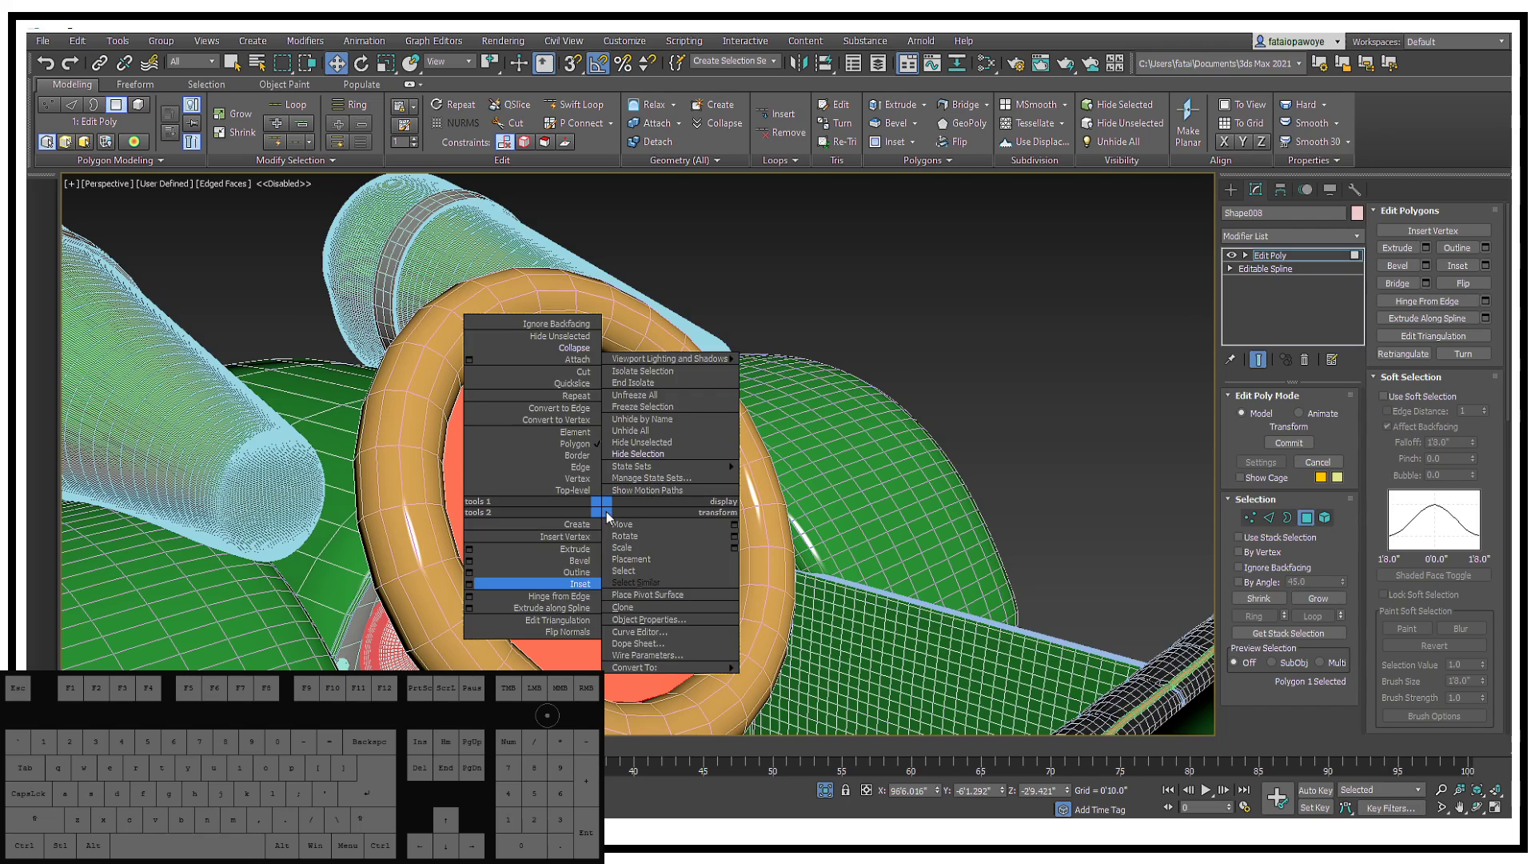
pyautogui.click(471, 584)
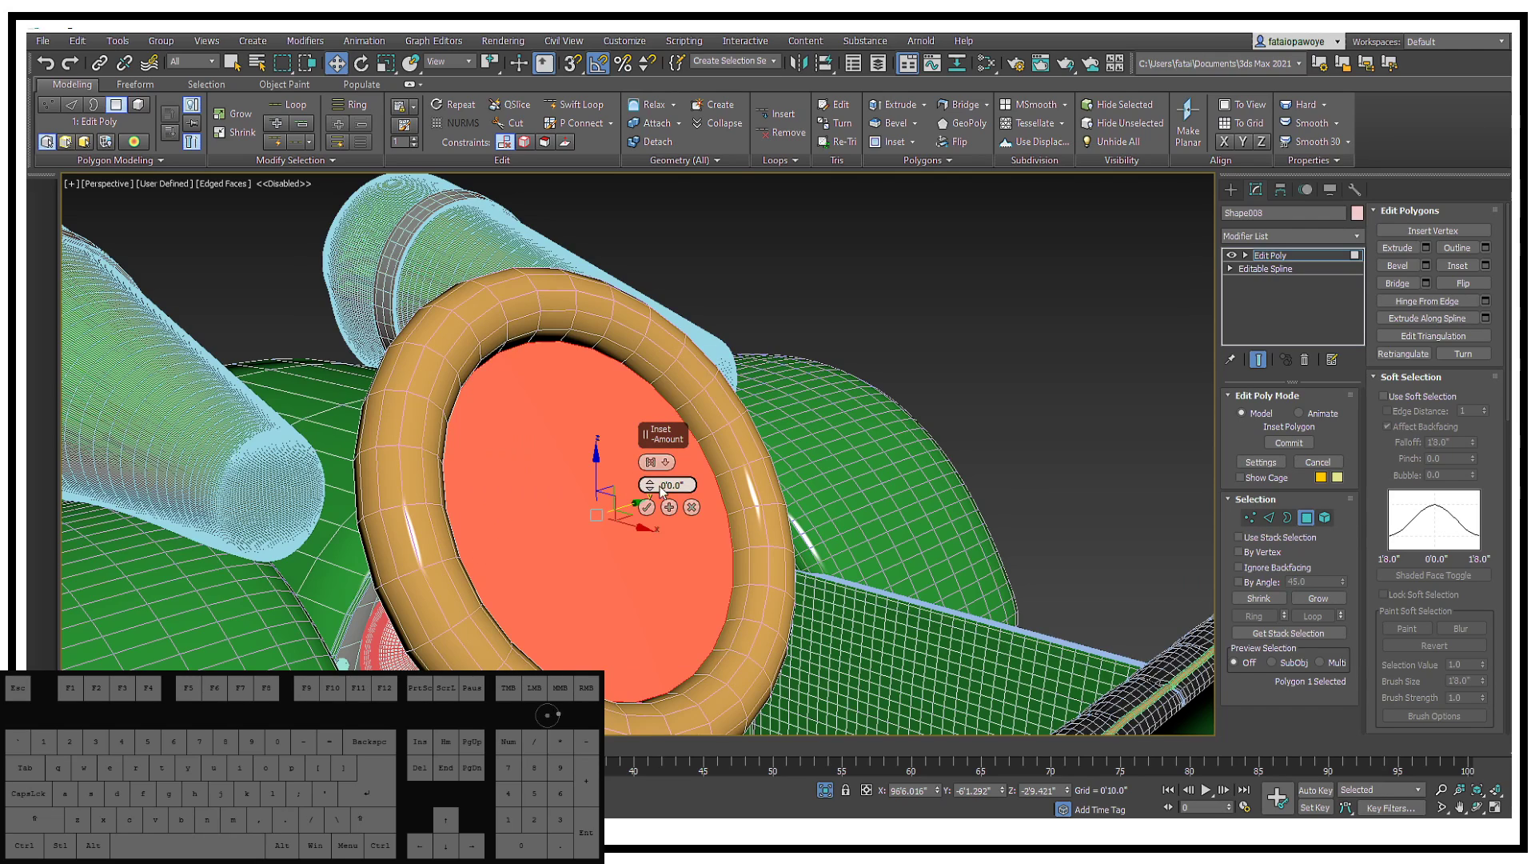
pyautogui.click(645, 504)
pyautogui.moveTo(645, 503); pyautogui.dragTo(652, 476)
pyautogui.hotkey('ctrl', 'z')
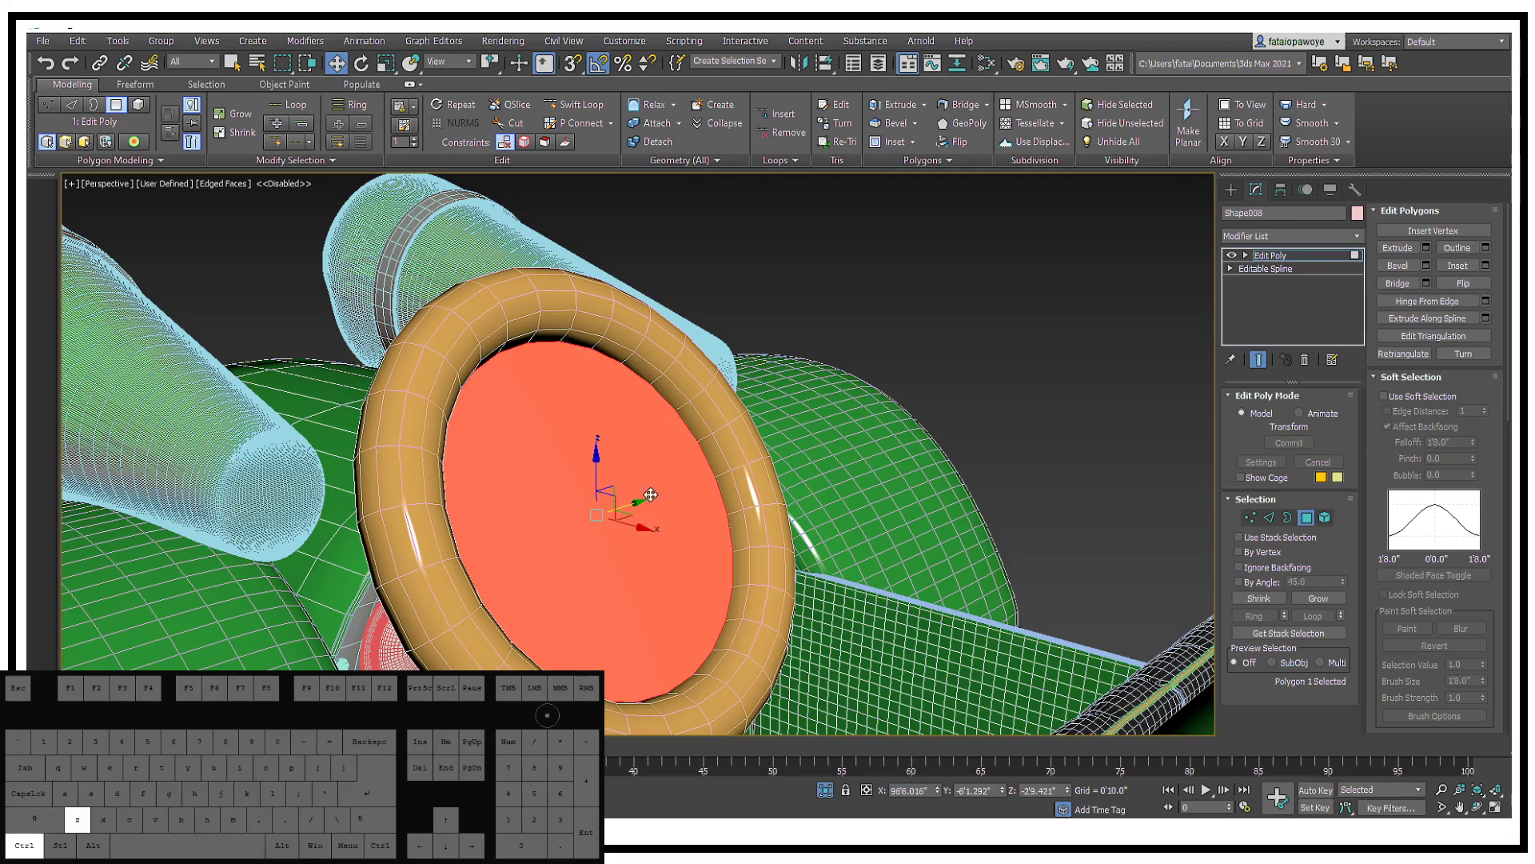
# Step: Inset the disc polygon three times by 0'0.334" to form concentric rings around the centre
pyautogui.rightClick(559, 534)
pyautogui.click(426, 612)
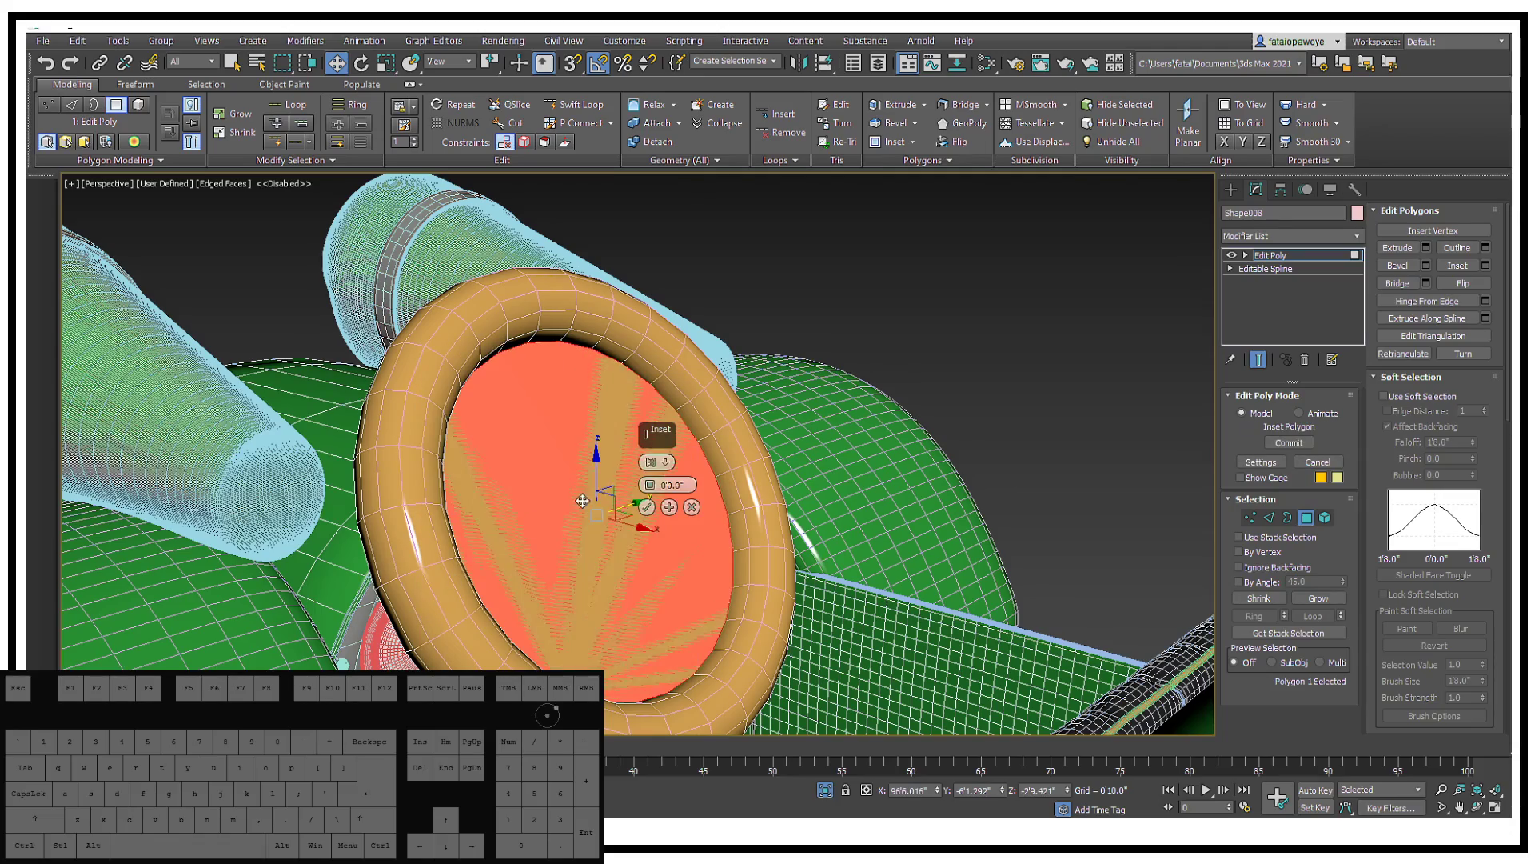
pyautogui.moveTo(651, 489); pyautogui.dragTo(658, 480)
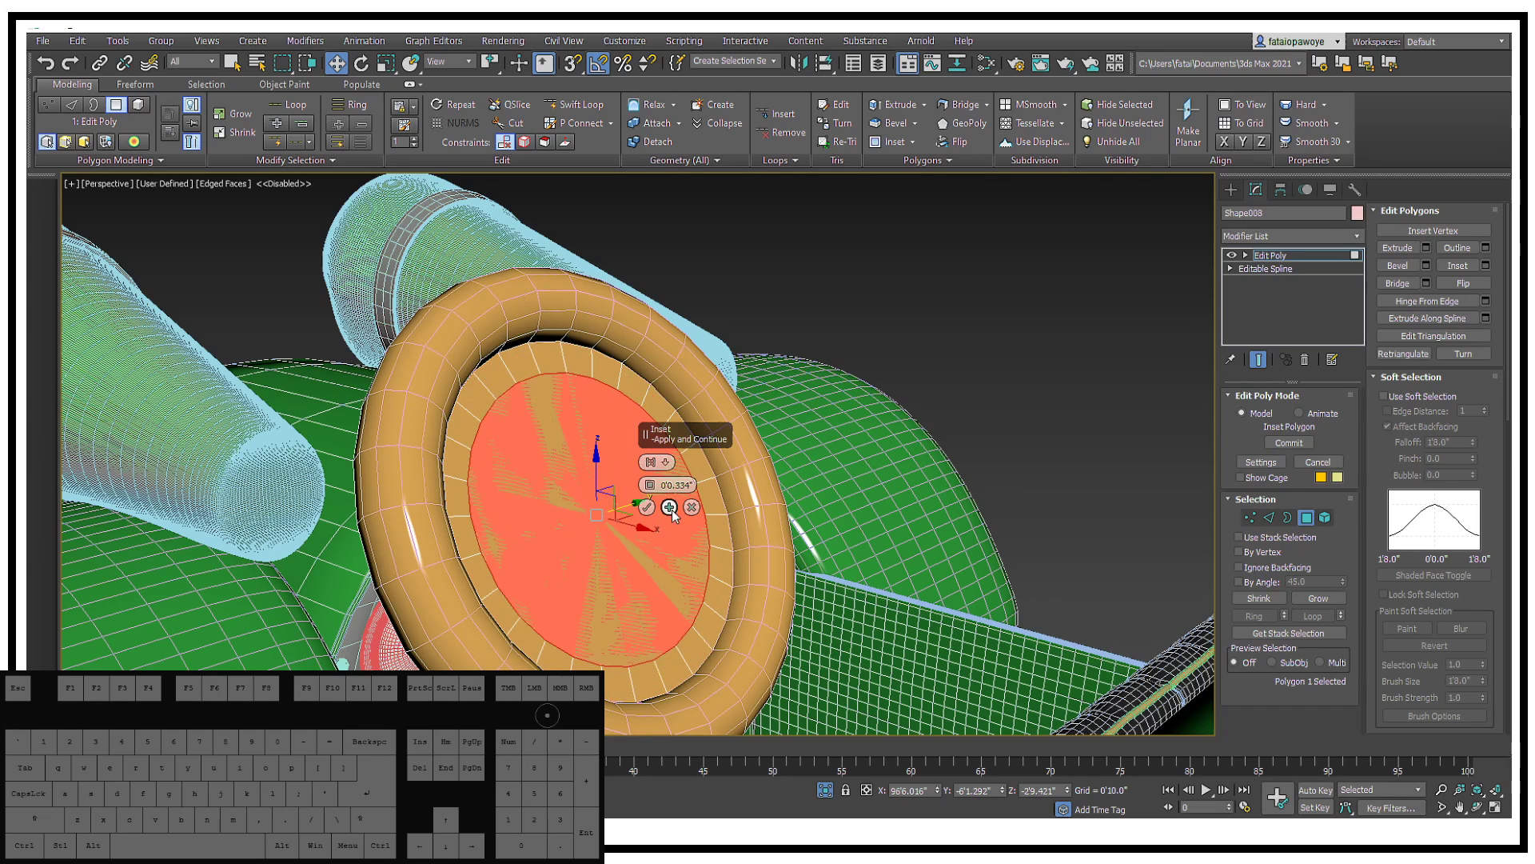
pyautogui.click(670, 511)
pyautogui.click(670, 510)
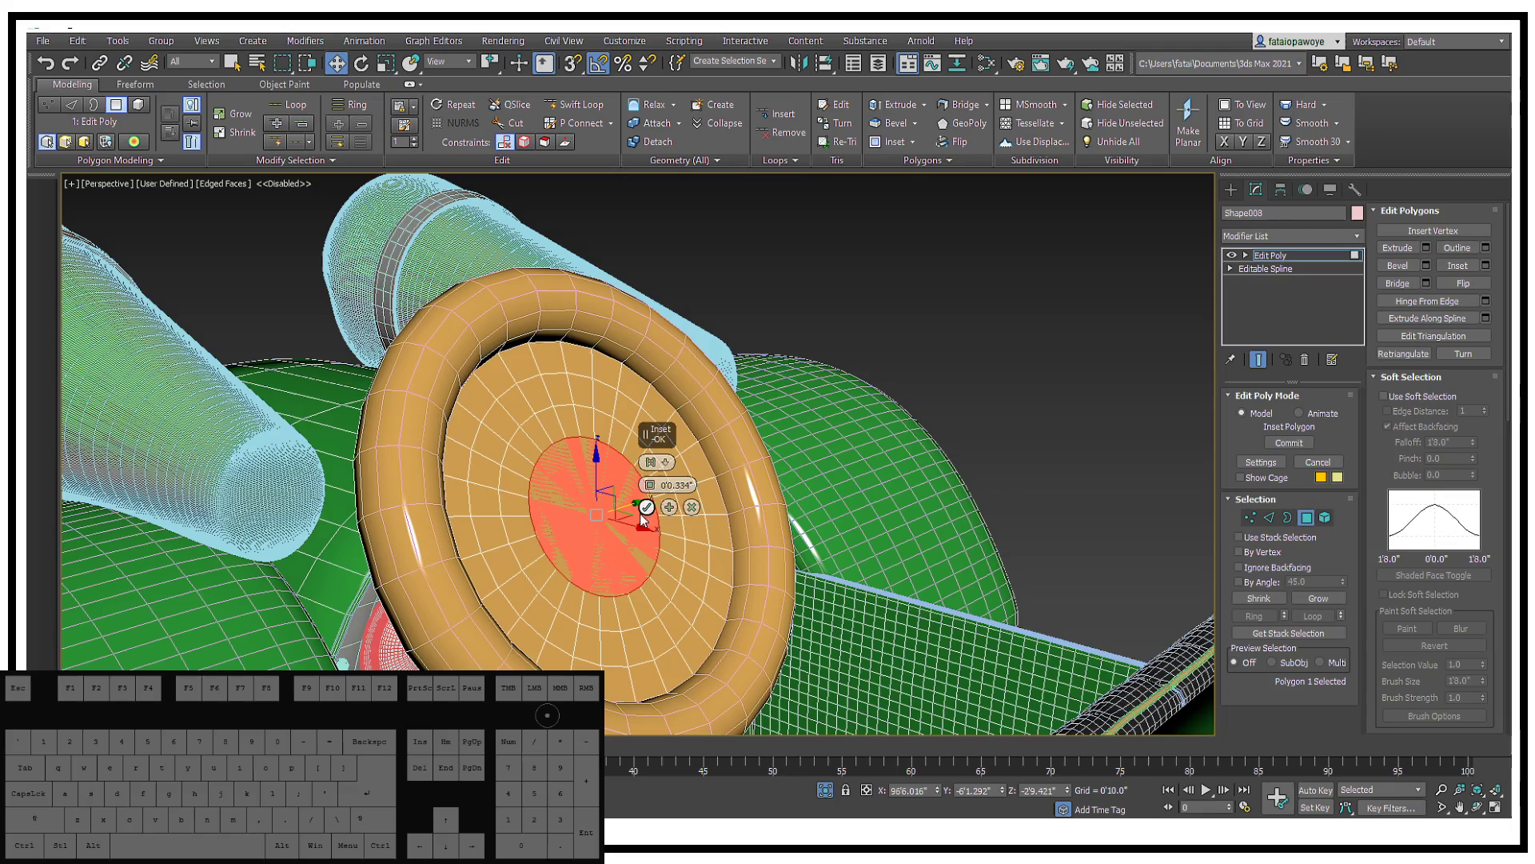
pyautogui.click(646, 507)
# Step: Set the reference coordinate system to Local and push the disc's centre polygon back about 0.43" along its local Z axis
pyautogui.keyDown('alt'); pyautogui.moveTo(646, 509); pyautogui.dragTo(630, 521, button='middle'); pyautogui.keyUp('alt')
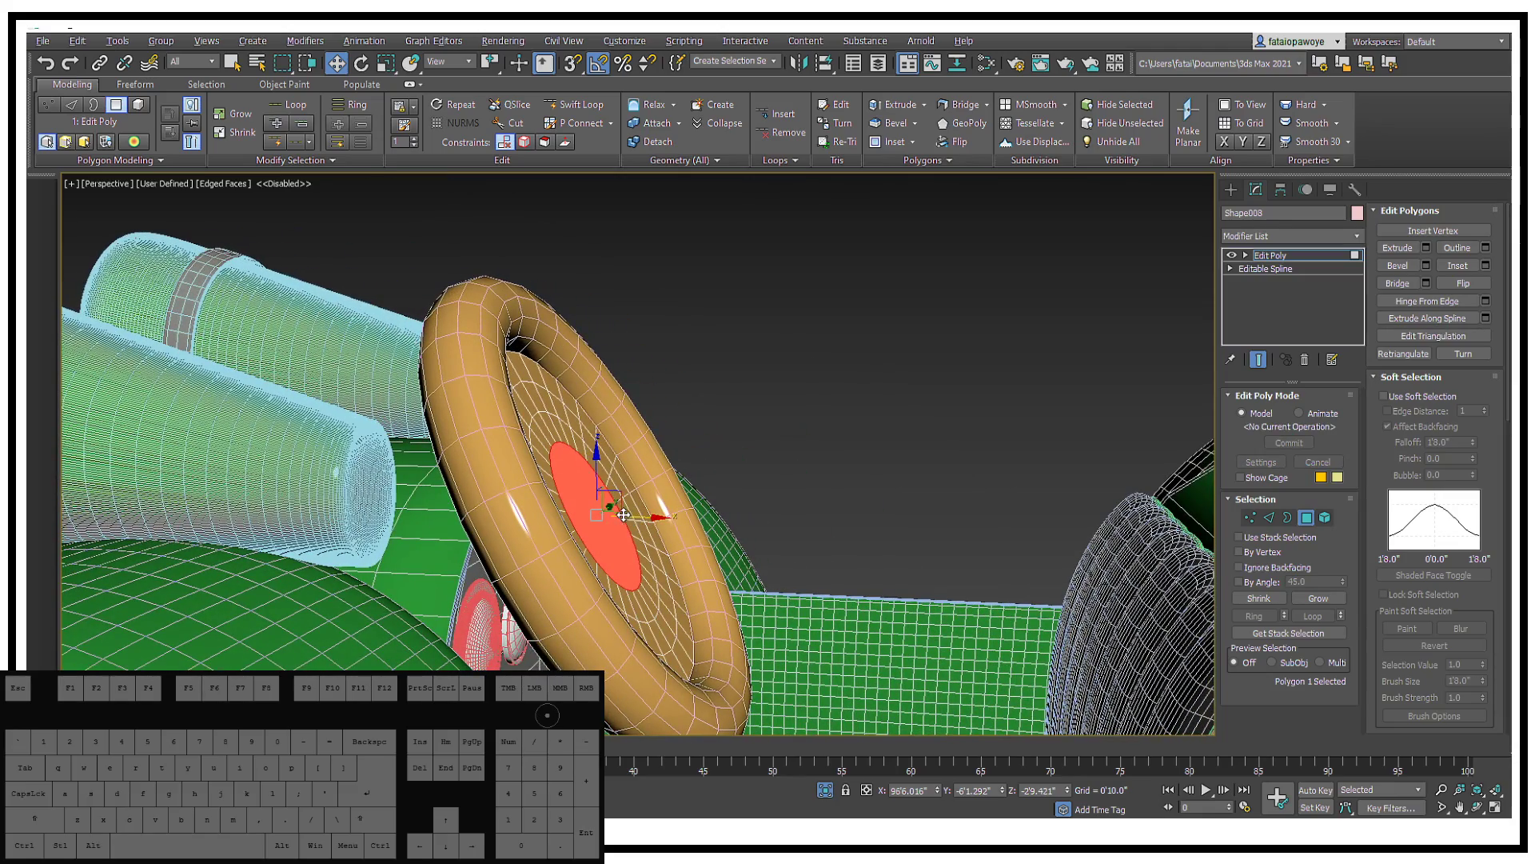
pyautogui.click(467, 64)
pyautogui.click(447, 116)
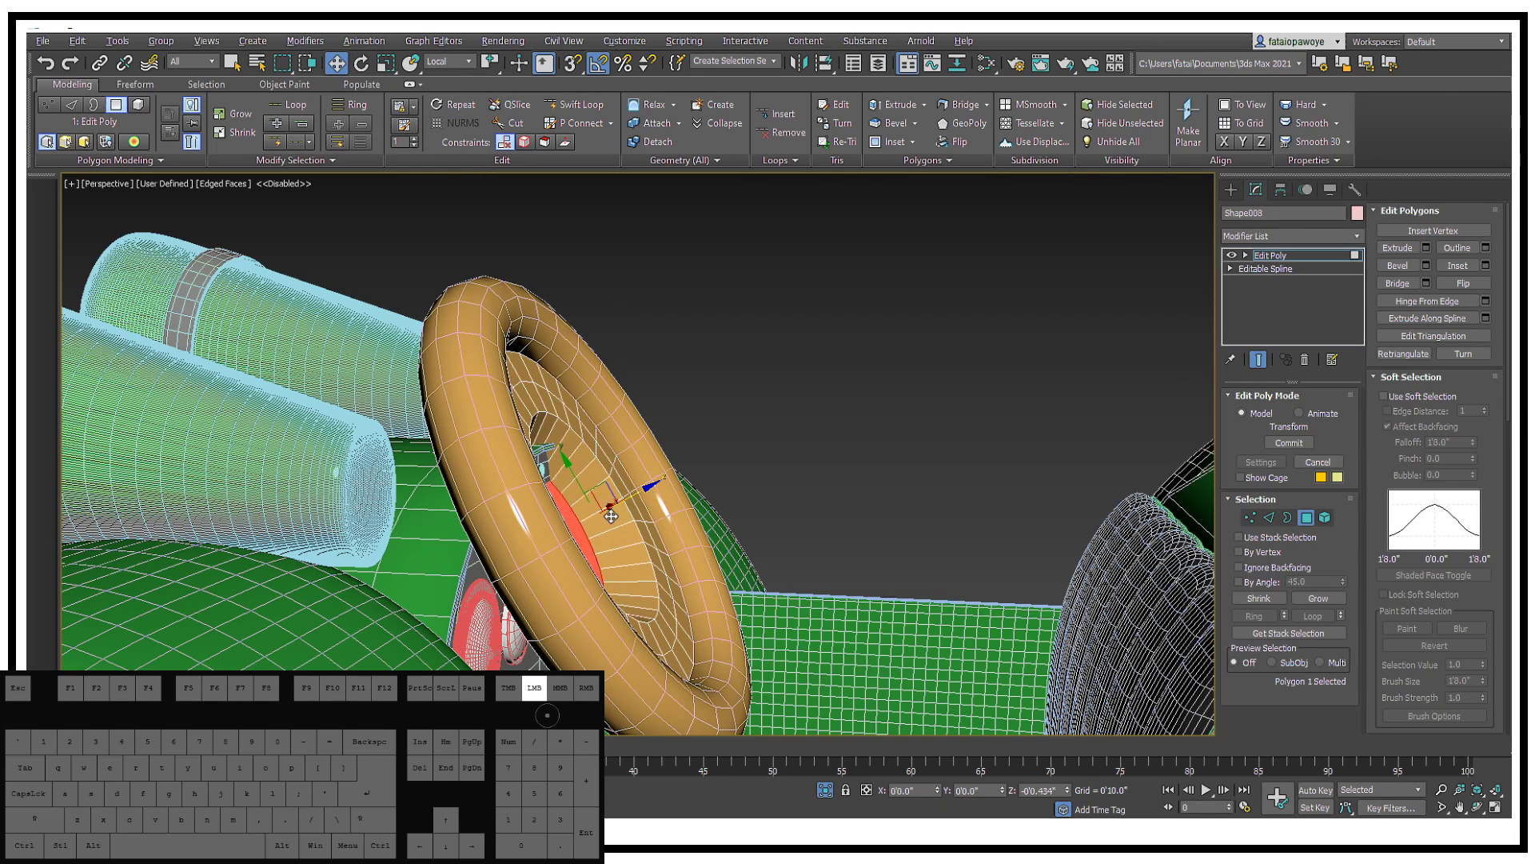
pyautogui.keyDown('alt'); pyautogui.moveTo(646, 491); pyautogui.dragTo(685, 477, button='middle'); pyautogui.keyUp('alt')
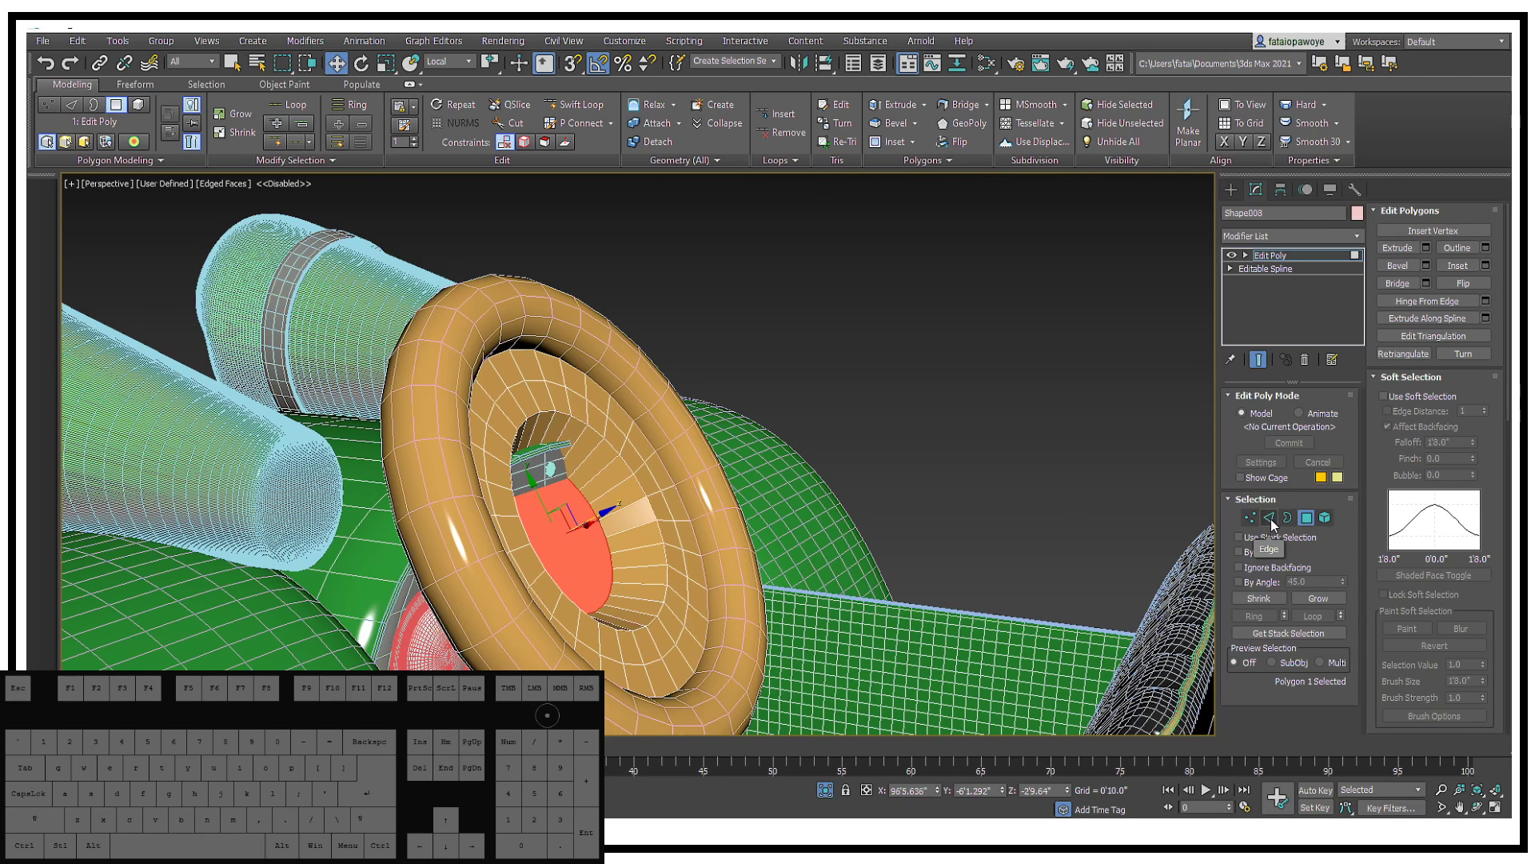
# Step: Grow the centre polygon selection by two rings and try pushing it slightly back along local Z
pyautogui.click(1309, 600)
pyautogui.click(1309, 600)
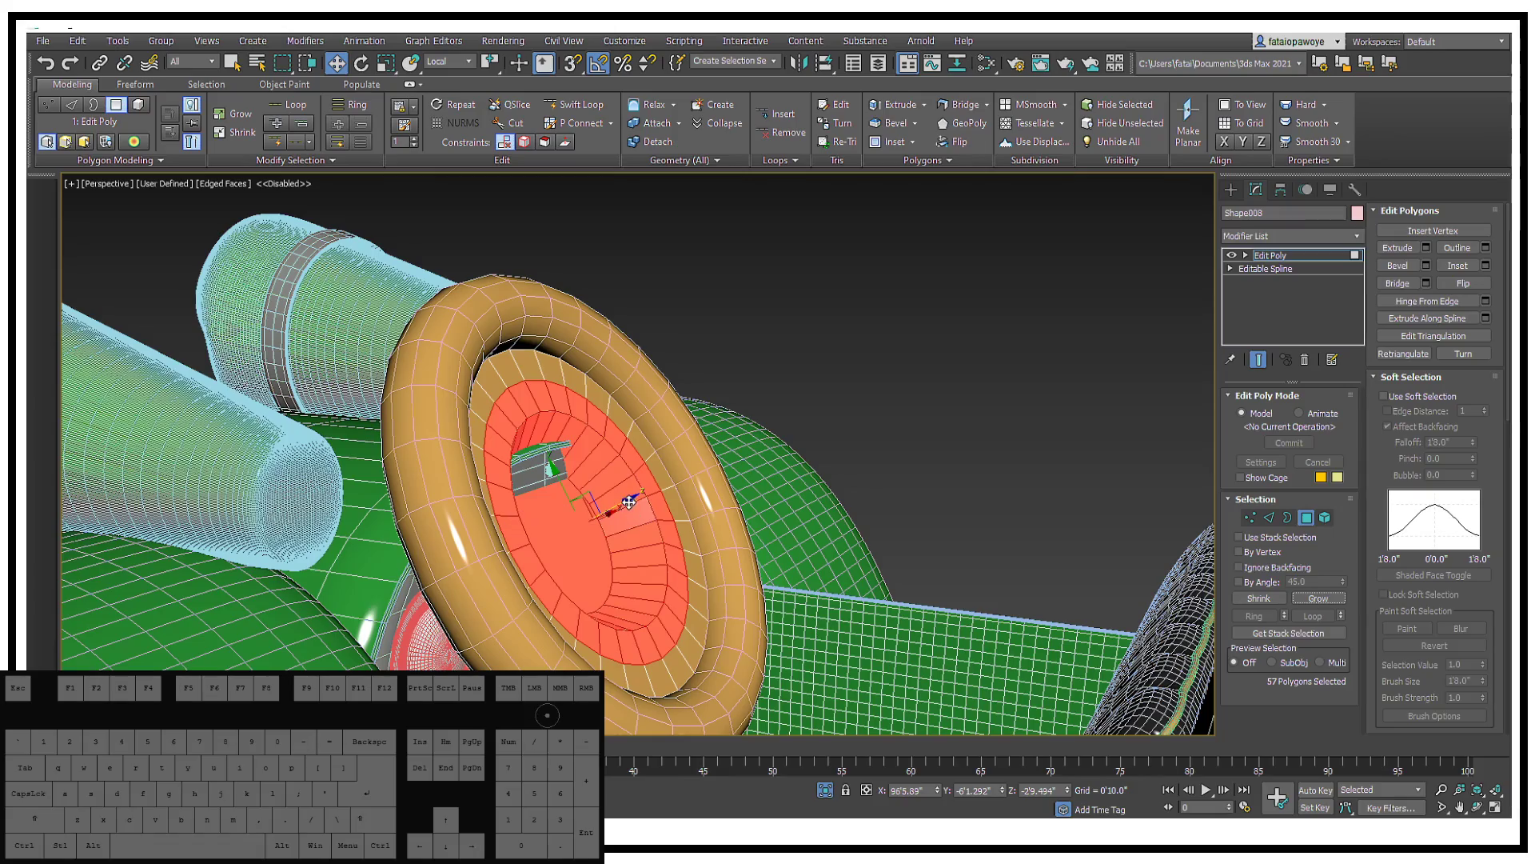
pyautogui.moveTo(629, 502); pyautogui.dragTo(623, 509)
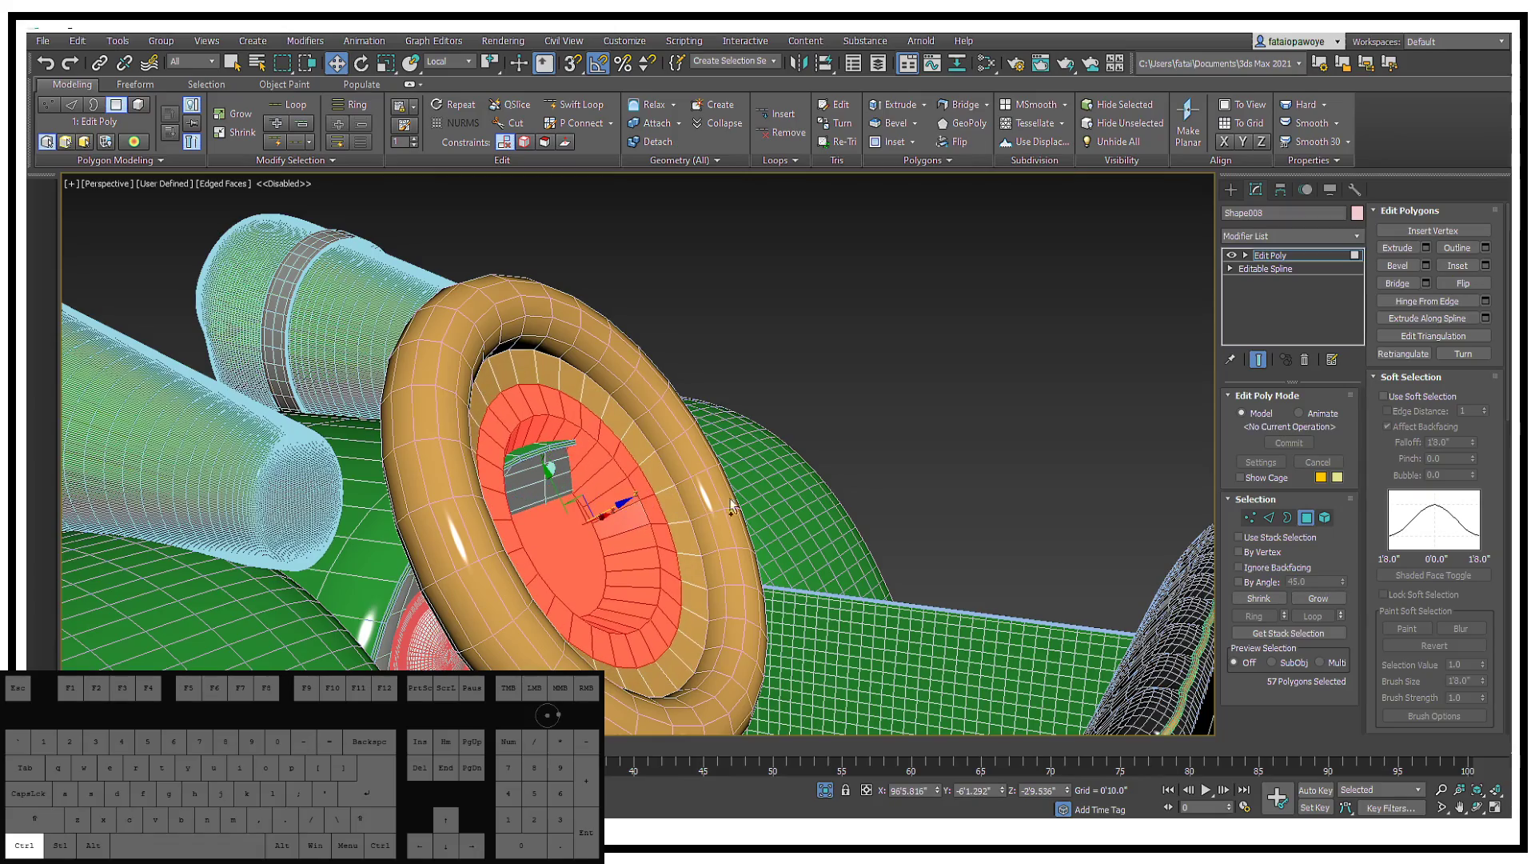
# Step: Select eight adjacent polygons in the two outer rings at the top of the steering wheel disc
pyautogui.keyDown('alt'); pyautogui.moveTo(731, 506); pyautogui.dragTo(571, 391, button='middle'); pyautogui.keyUp('alt')
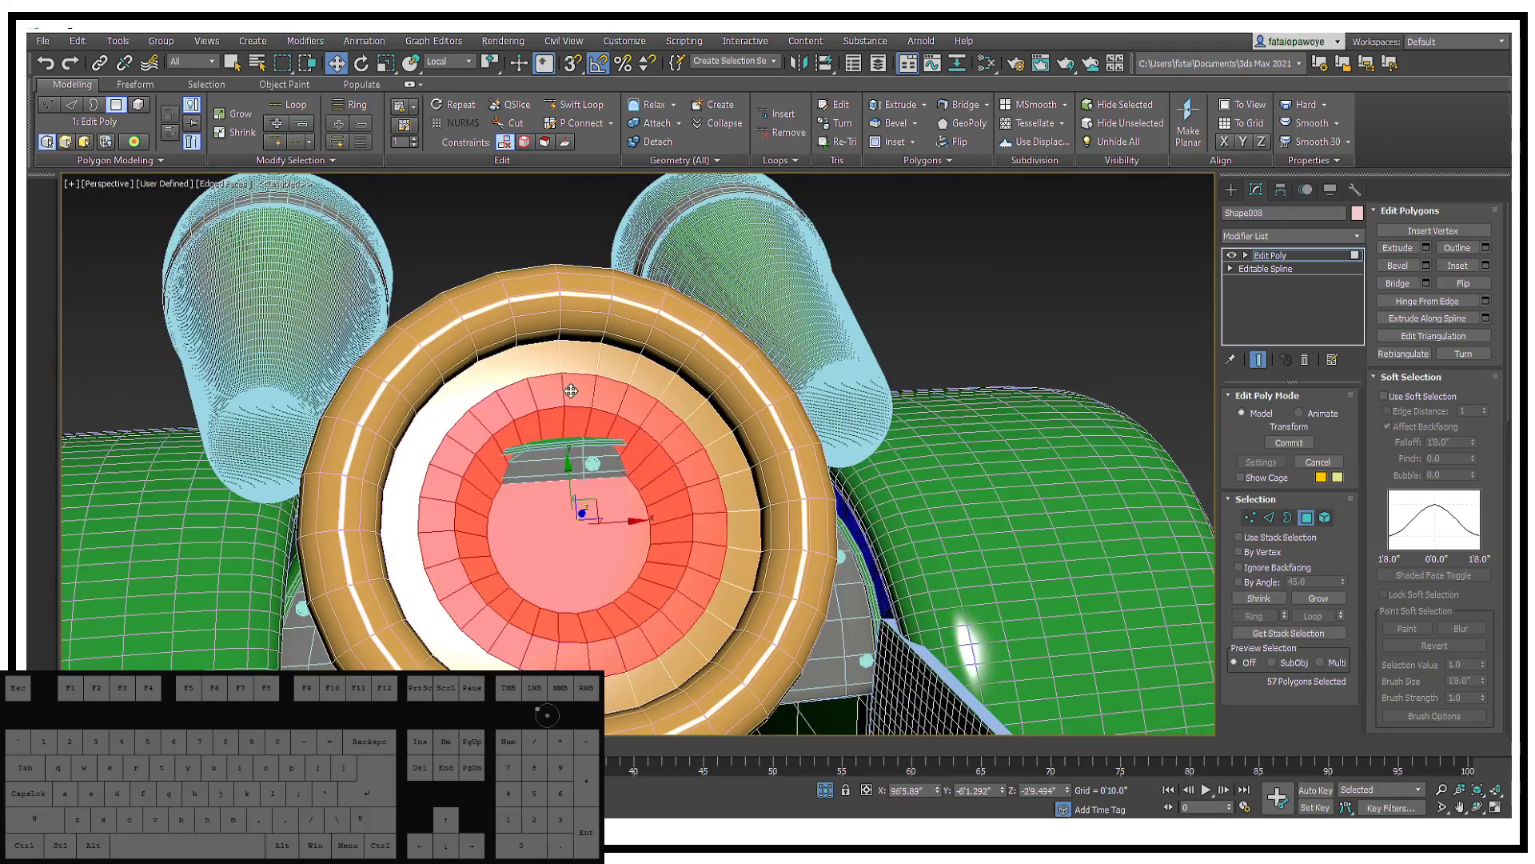
pyautogui.click(541, 356)
pyautogui.keyDown('ctrl'); pyautogui.click(579, 357); pyautogui.keyUp('ctrl')
pyautogui.keyDown('ctrl'); pyautogui.click(578, 390); pyautogui.keyUp('ctrl')
pyautogui.keyDown('ctrl'); pyautogui.click(543, 392); pyautogui.keyUp('ctrl')
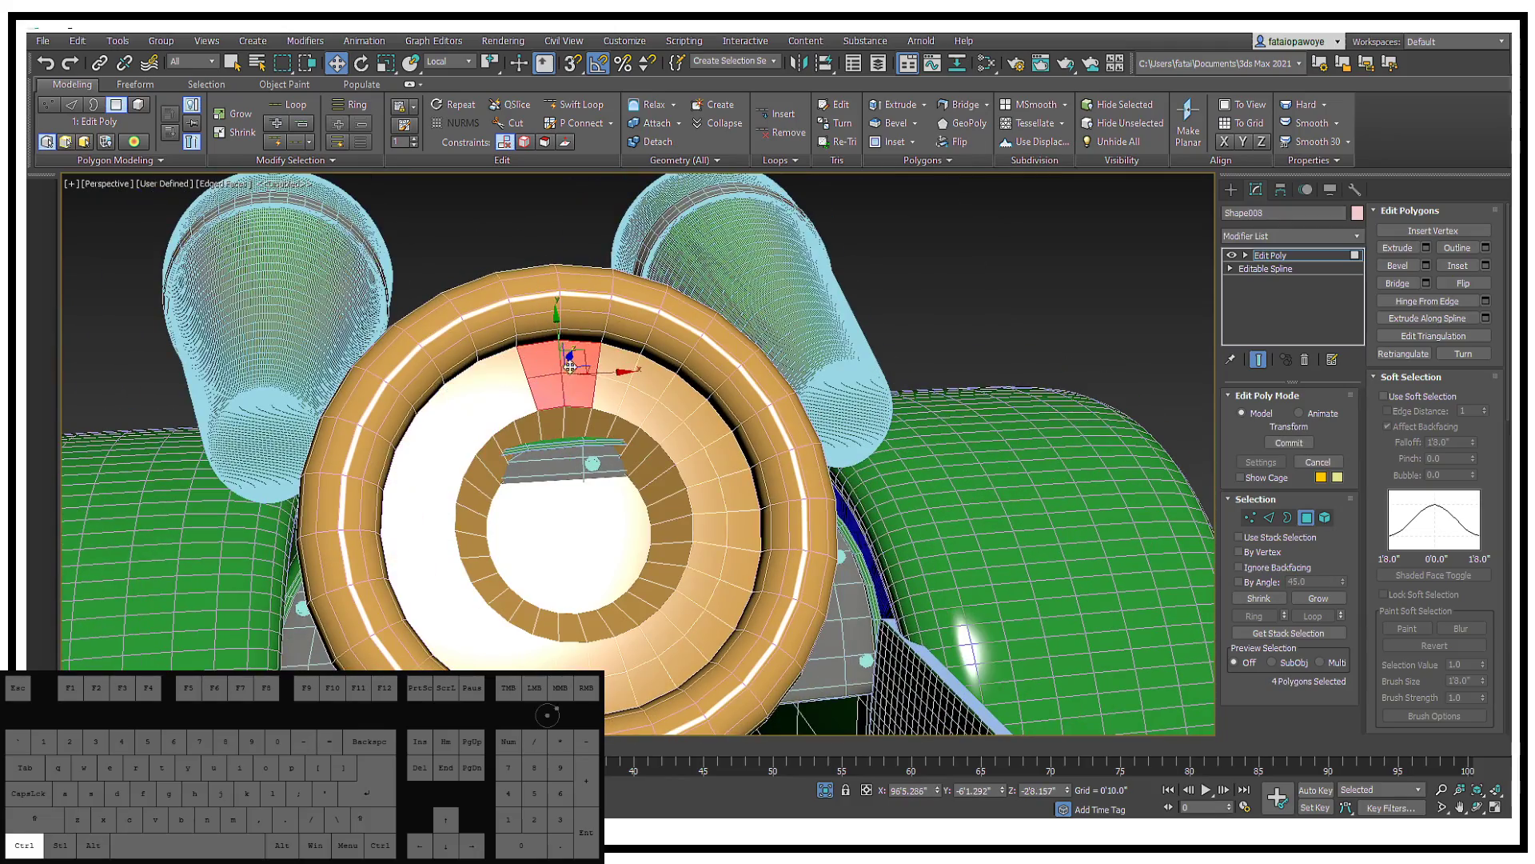
pyautogui.keyDown('ctrl'); pyautogui.click(614, 362); pyautogui.keyUp('ctrl')
pyautogui.keyDown('ctrl'); pyautogui.click(615, 394); pyautogui.keyUp('ctrl')
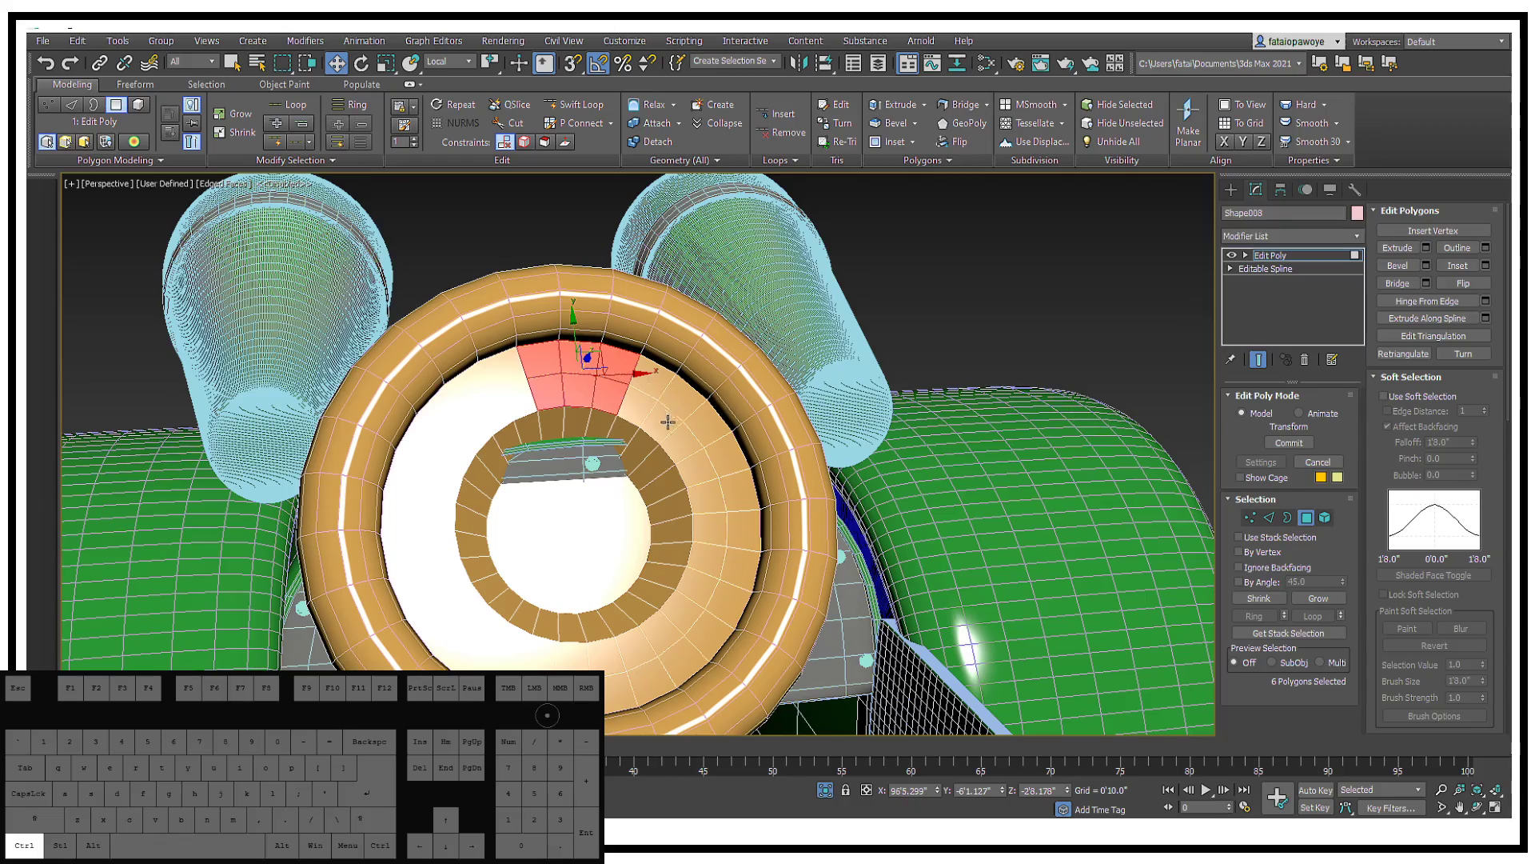
pyautogui.keyDown('ctrl'); pyautogui.click(512, 370); pyautogui.keyUp('ctrl')
pyautogui.keyDown('ctrl'); pyautogui.click(516, 401); pyautogui.keyUp('ctrl')
pyautogui.keyDown('alt'); pyautogui.moveTo(569, 358); pyautogui.dragTo(629, 402, button='middle'); pyautogui.keyUp('alt')
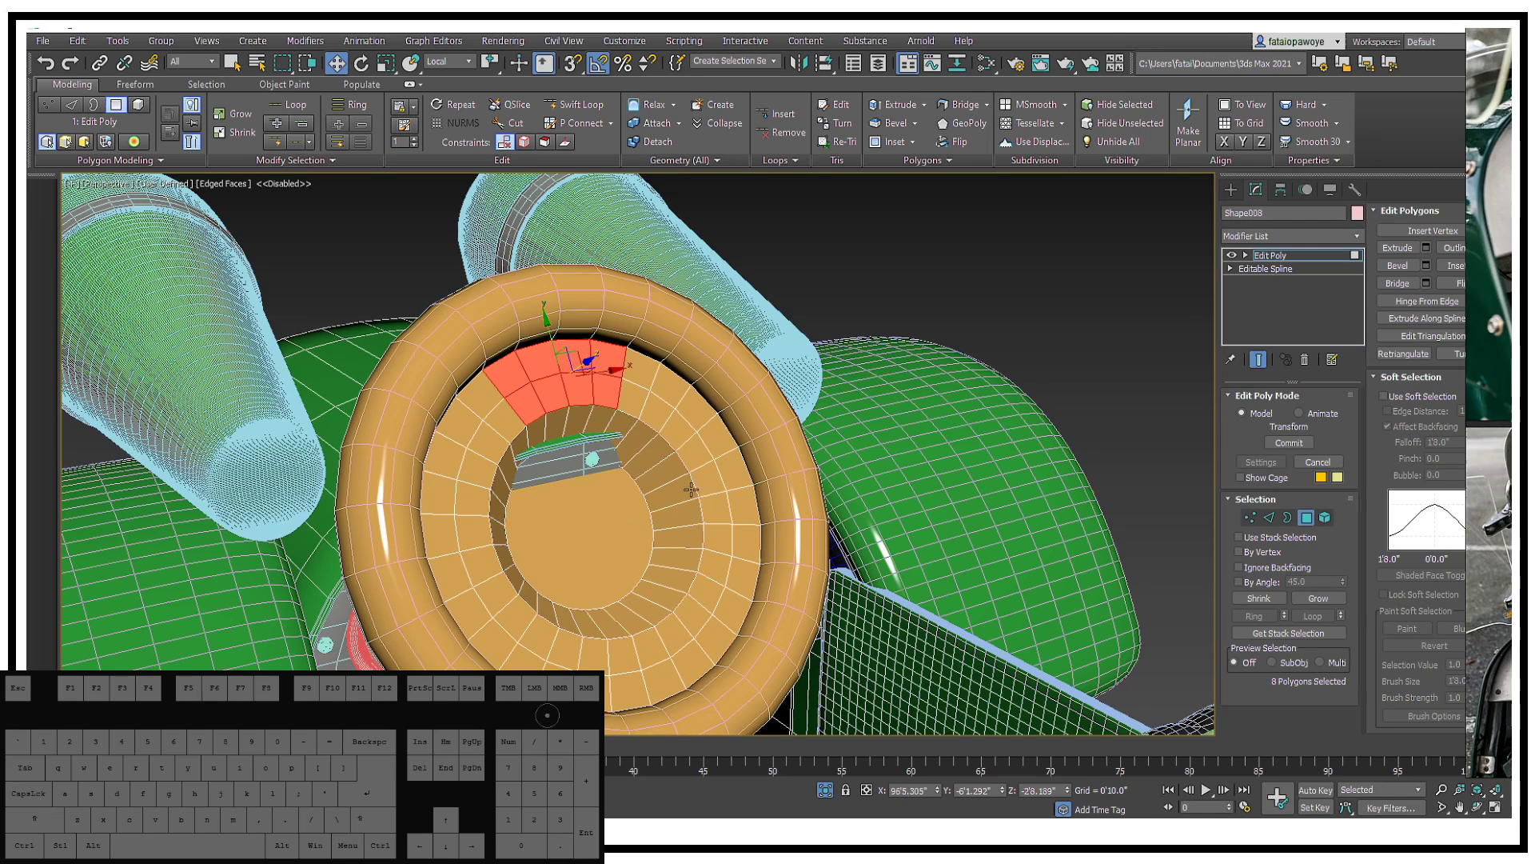
# Step: Select the disc's centre polygon, and undo the latest selections back to six polygons at the disc's top
pyautogui.click(635, 539)
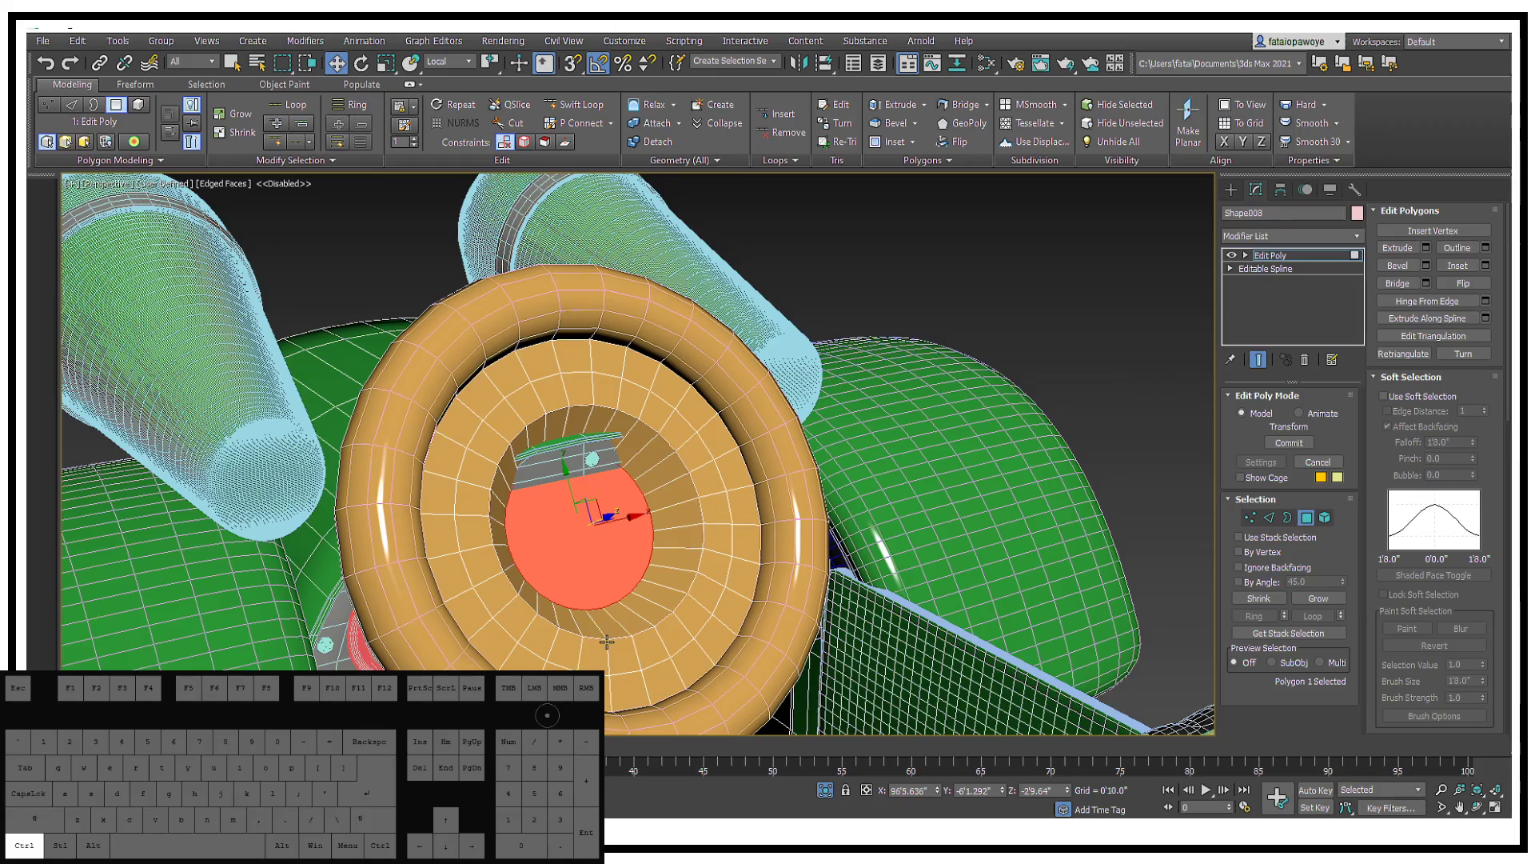
pyautogui.keyDown('alt'); pyautogui.moveTo(637, 619); pyautogui.dragTo(660, 547, button='middle'); pyautogui.keyUp('alt')
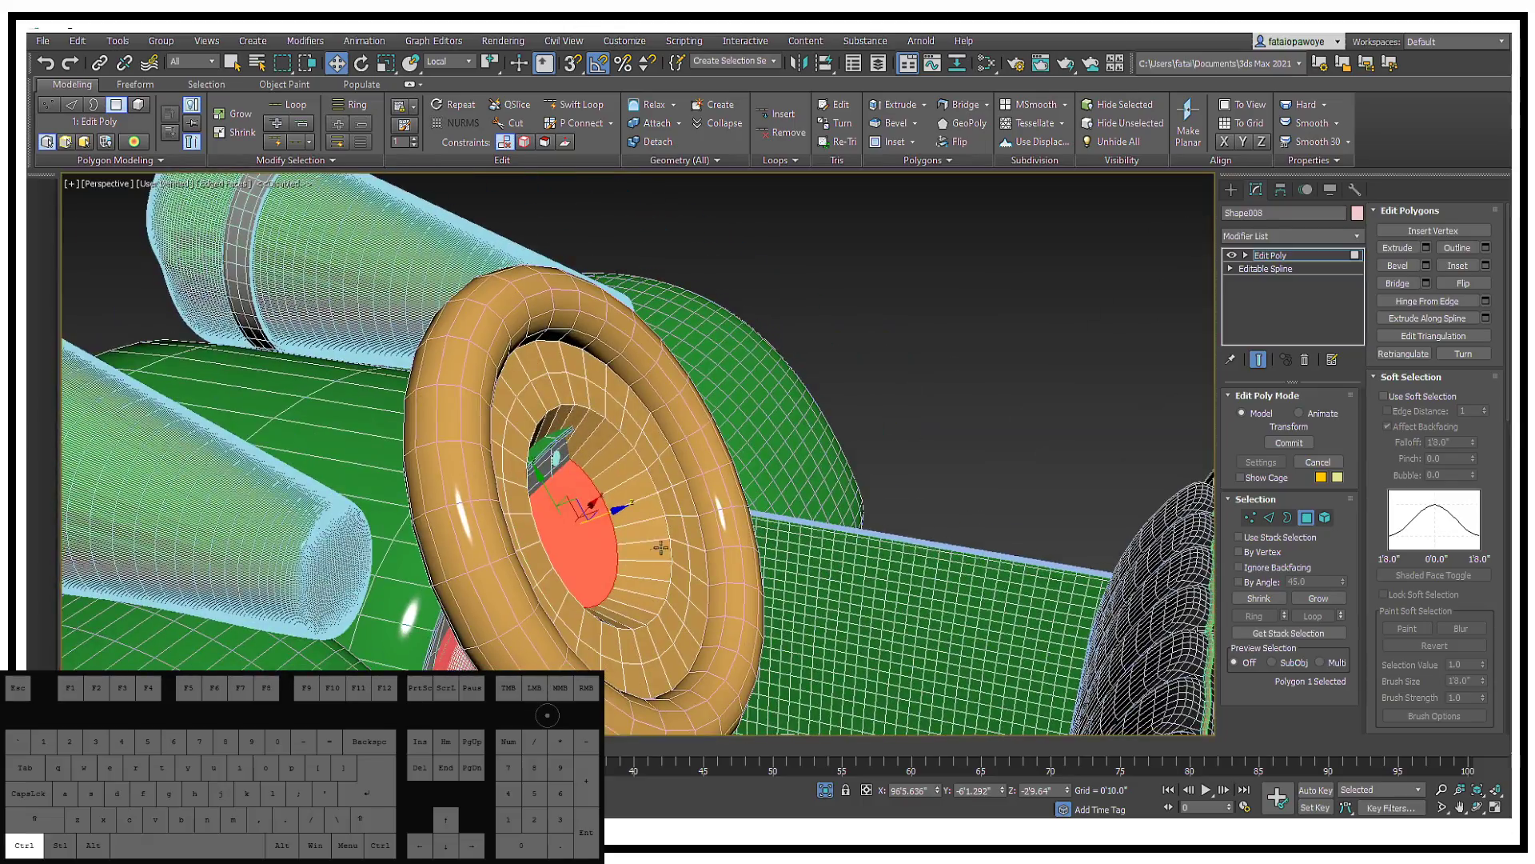
pyautogui.hotkey('ctrl', 'z')
pyautogui.hotkey('ctrl', 'z')
pyautogui.hotkey('ctrl', 'z')
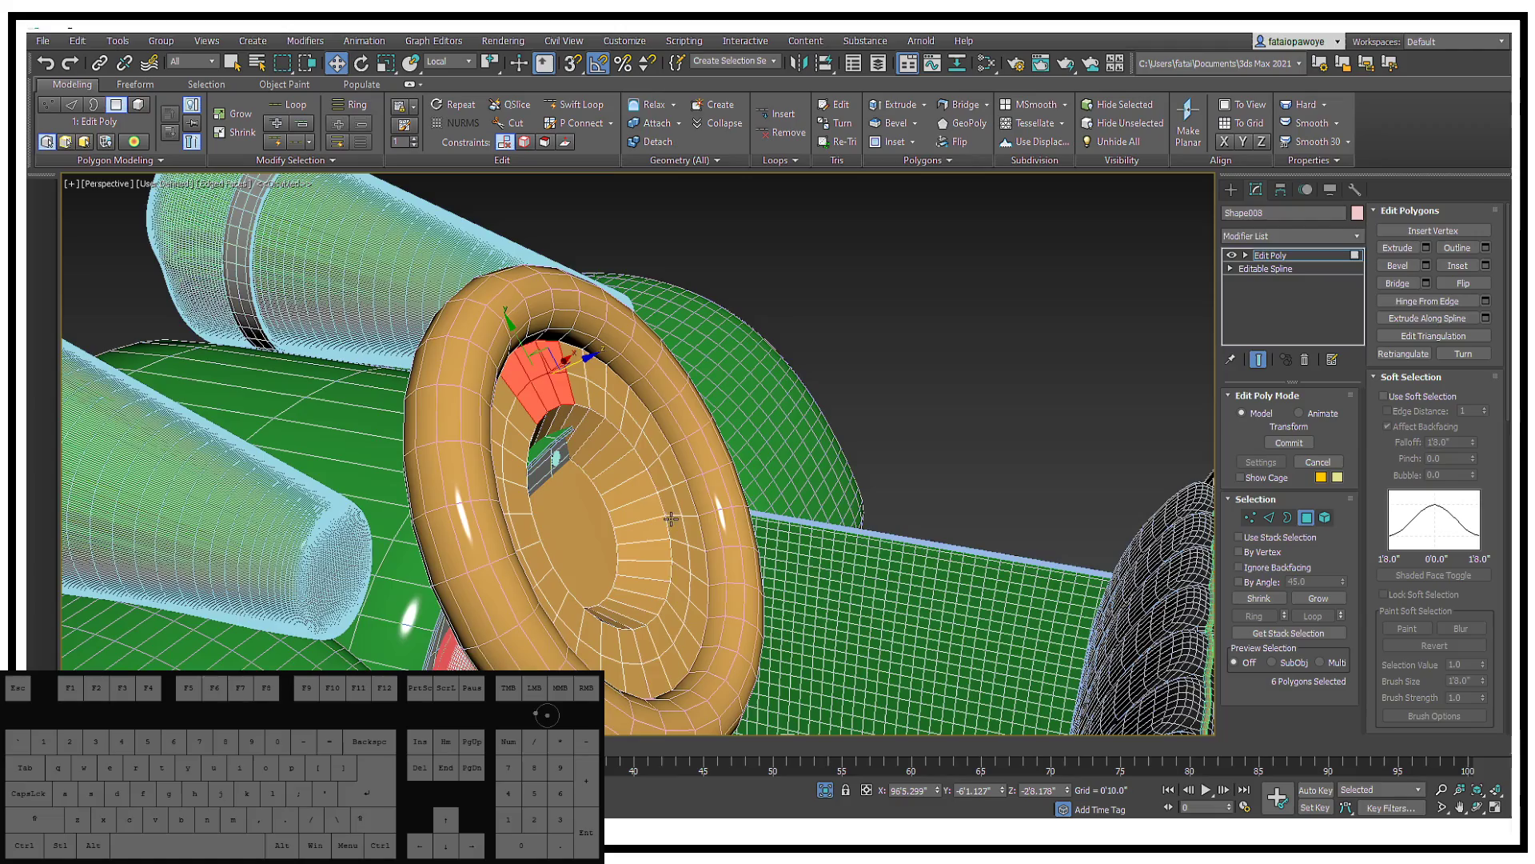
pyautogui.keyDown('alt'); pyautogui.moveTo(671, 518); pyautogui.dragTo(610, 639, button='middle'); pyautogui.keyUp('alt')
pyautogui.click(610, 640)
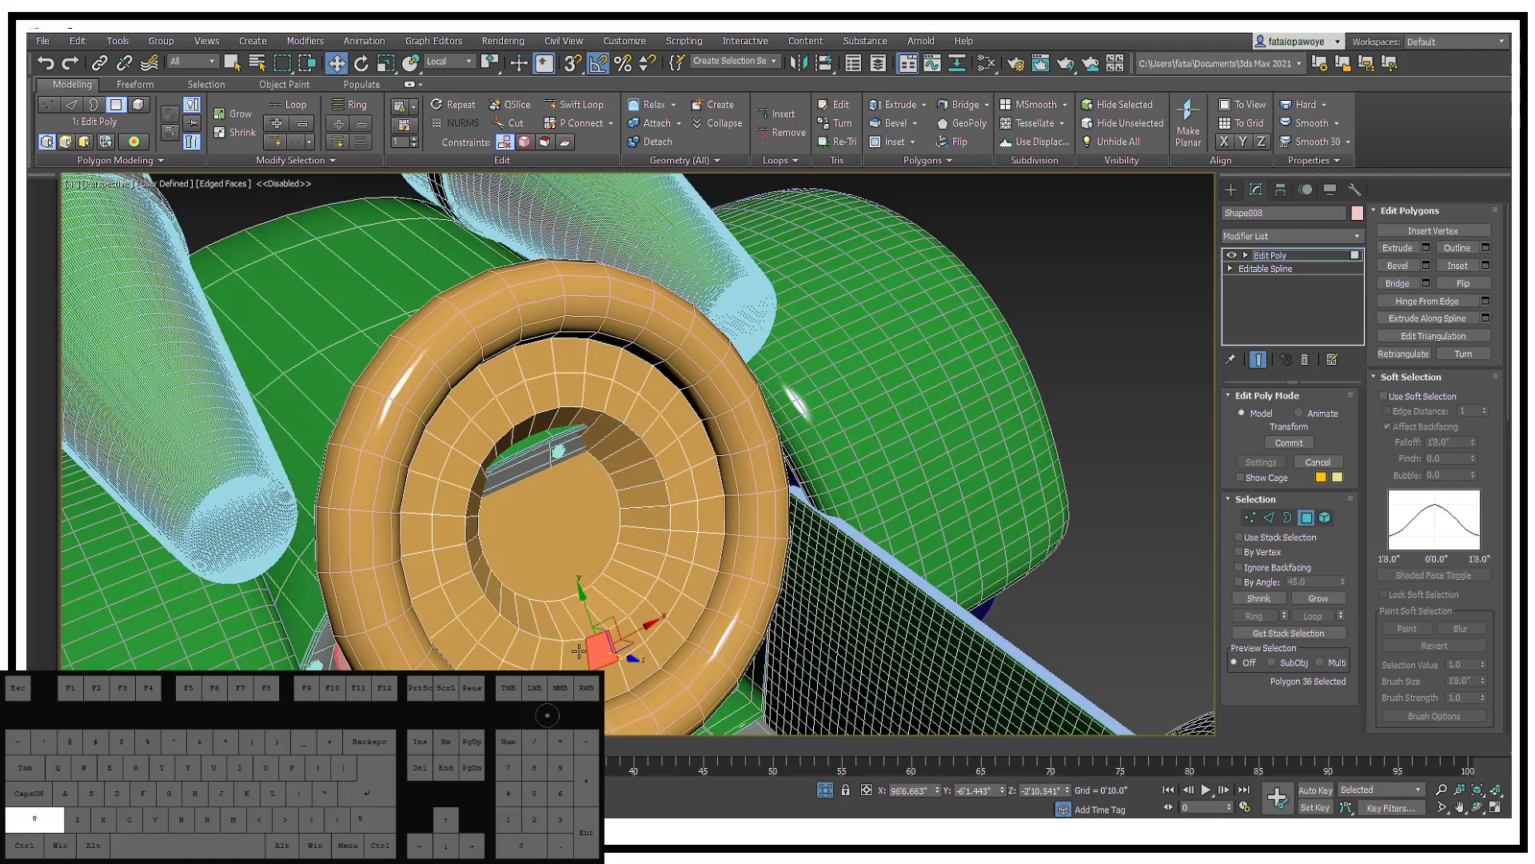
pyautogui.keyDown('shift'); pyautogui.click(579, 651); pyautogui.keyUp('shift')
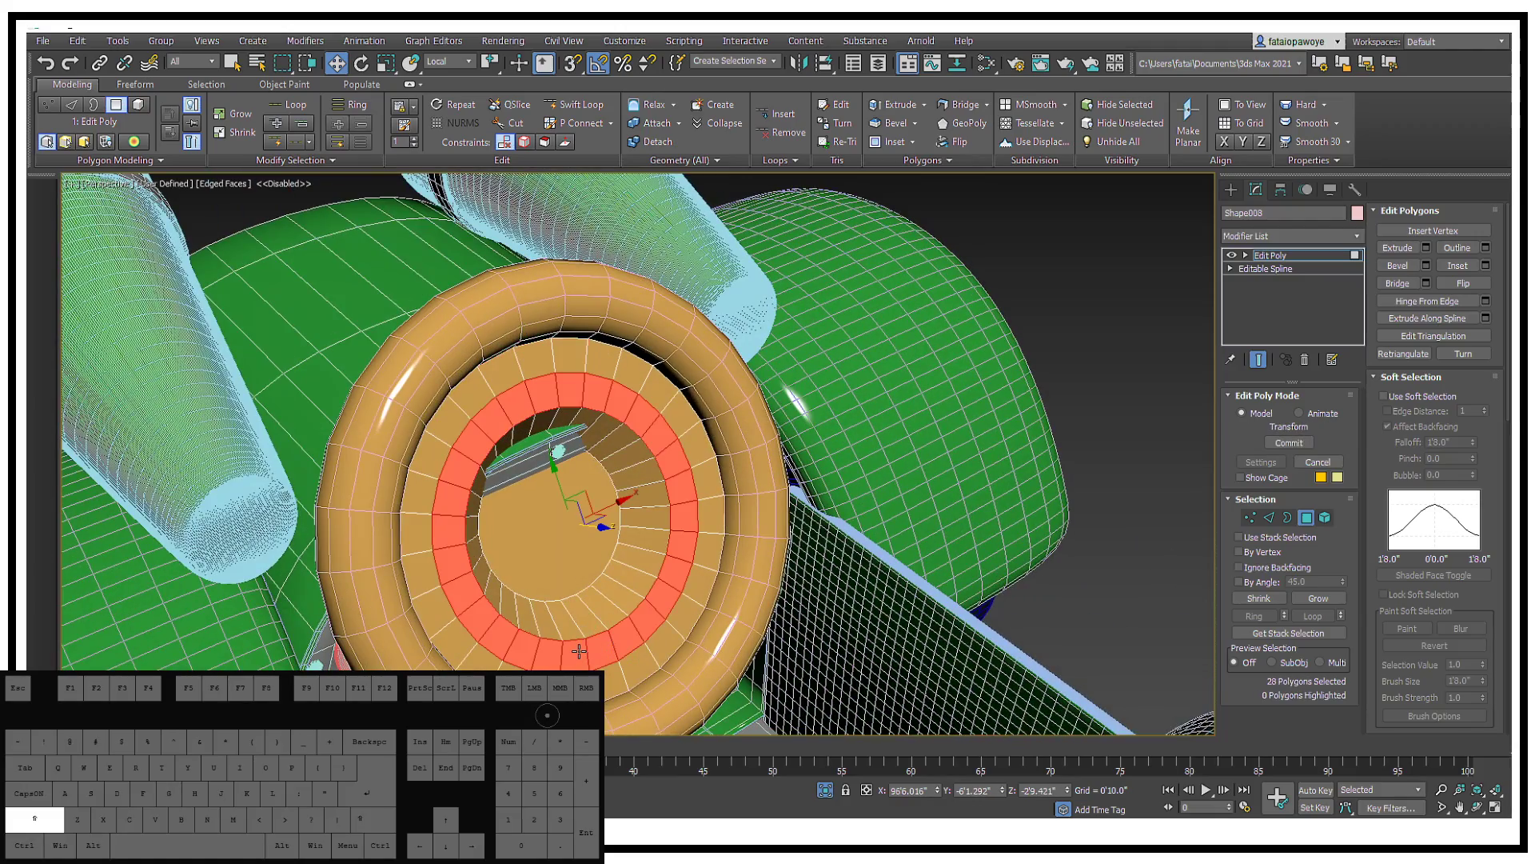
pyautogui.keyDown('ctrl'); pyautogui.click(624, 673); pyautogui.keyUp('ctrl')
pyautogui.keyDown('ctrl'); pyautogui.click(632, 665); pyautogui.keyUp('ctrl')
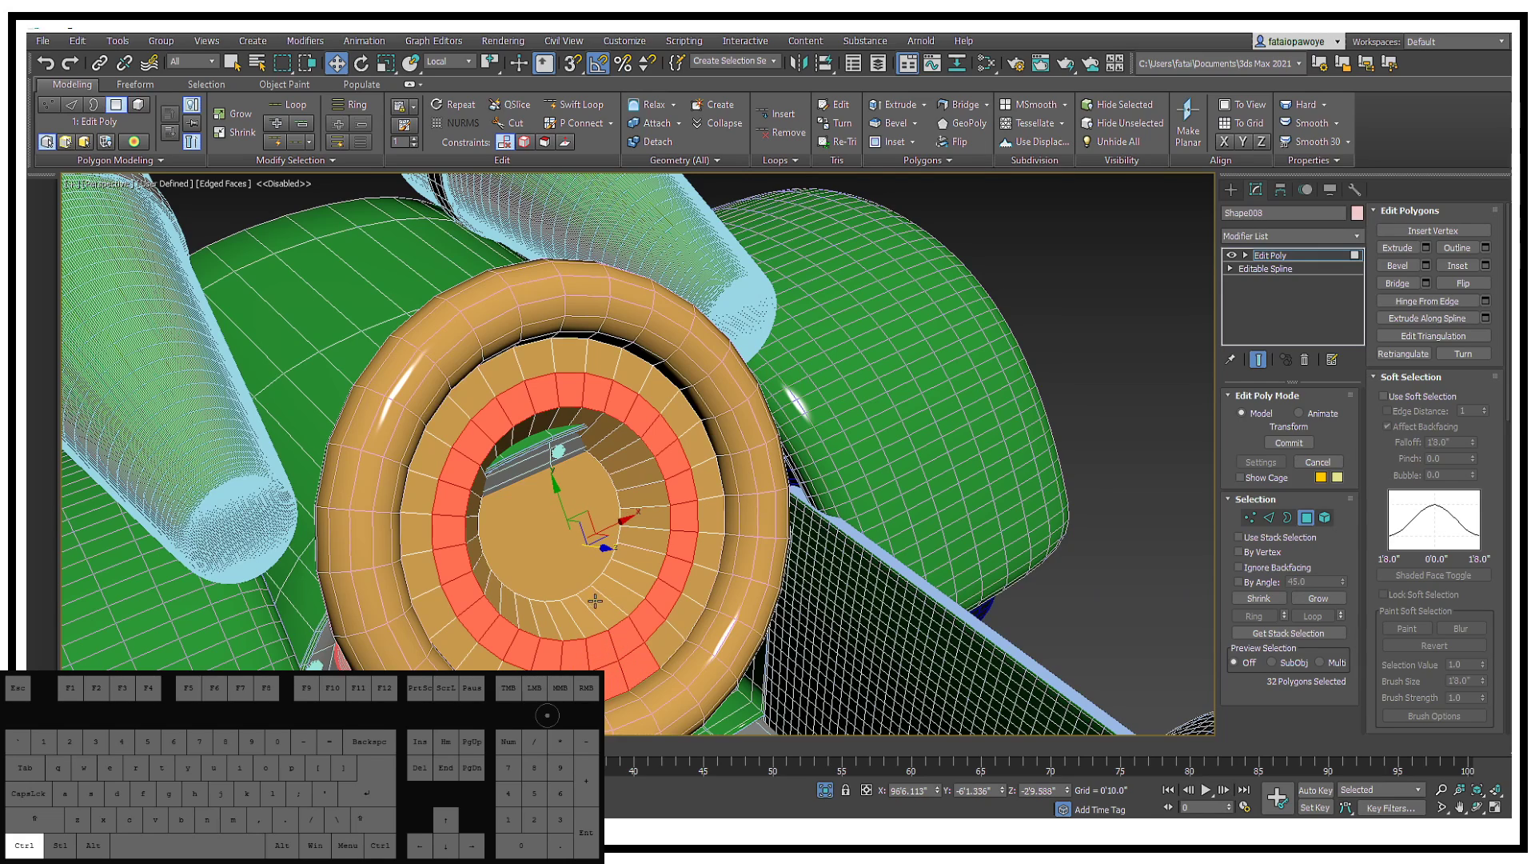
pyautogui.keyDown('ctrl'); pyautogui.click(567, 635); pyautogui.keyUp('ctrl')
# Step: Undo the polygon selections and the earlier pushes, back to the flat disc with only its centre polygon selected
pyautogui.hotkey('ctrl', 'z')
pyautogui.hotkey('ctrl', 'z')
pyautogui.hotkey('ctrl', 'z')
pyautogui.hotkey('ctrl', 'z')
pyautogui.hotkey('ctrl', 'z')
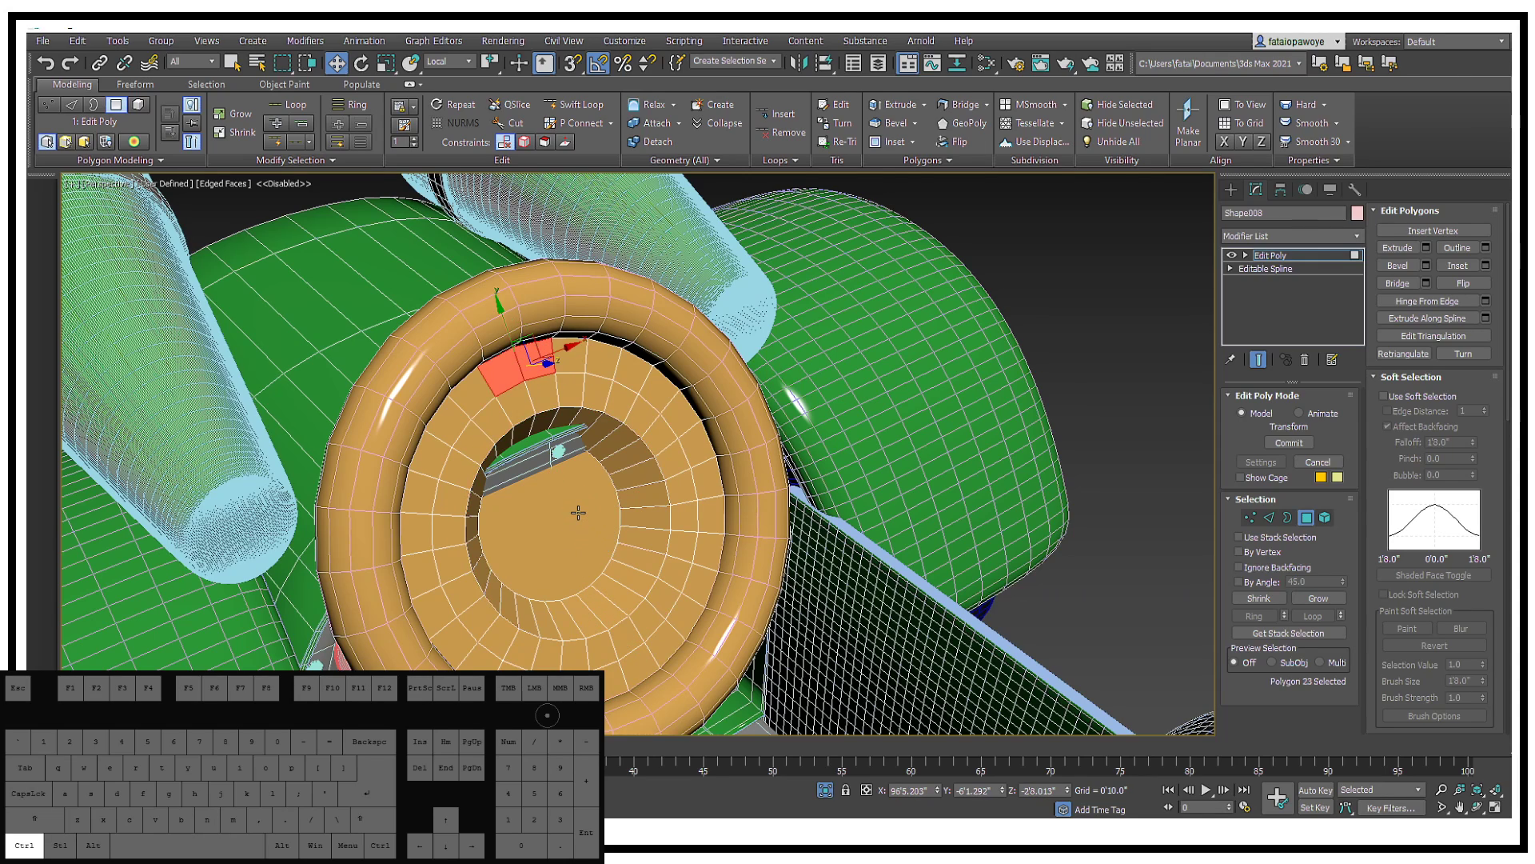
pyautogui.hotkey('ctrl', 'z')
pyautogui.hotkey('ctrl', 'z')
pyautogui.moveTo(579, 513)
pyautogui.keyDown('alt'); pyautogui.mouseDown(button='middle')
pyautogui.moveTo(550, 545)
pyautogui.moveTo(581, 538)
pyautogui.mouseUp(button='middle'); pyautogui.keyUp('alt')
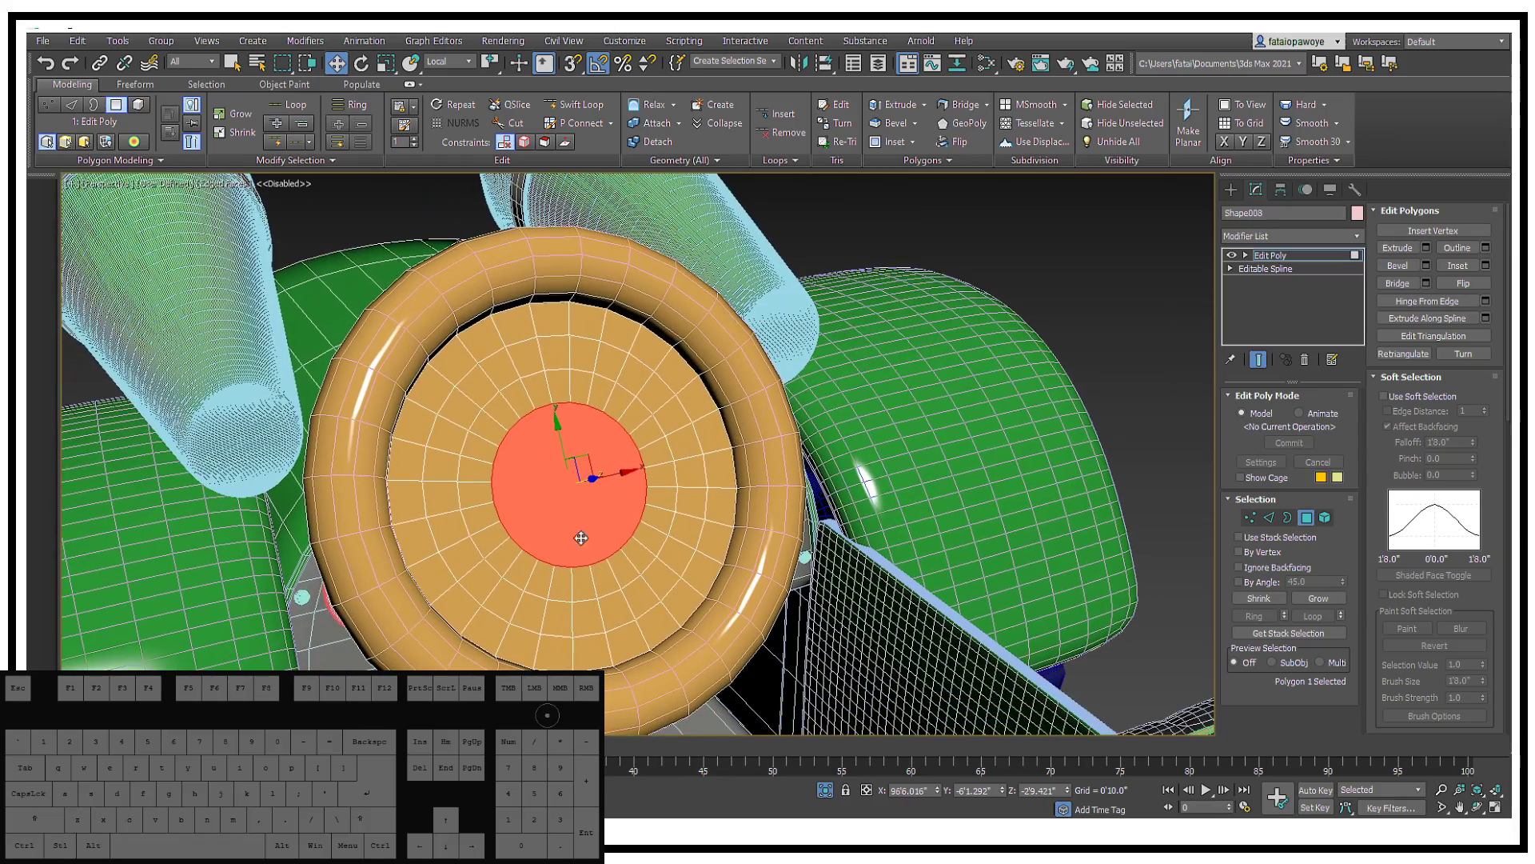
# Step: Add the nine polygons of the lower spoke, three per ring, to the selected centre polygon of the steering wheel disc
pyautogui.keyDown('ctrl'); pyautogui.click(555, 579); pyautogui.keyUp('ctrl')
pyautogui.keyDown('ctrl'); pyautogui.click(581, 582); pyautogui.keyUp('ctrl')
pyautogui.keyDown('ctrl'); pyautogui.click(610, 578); pyautogui.keyUp('ctrl')
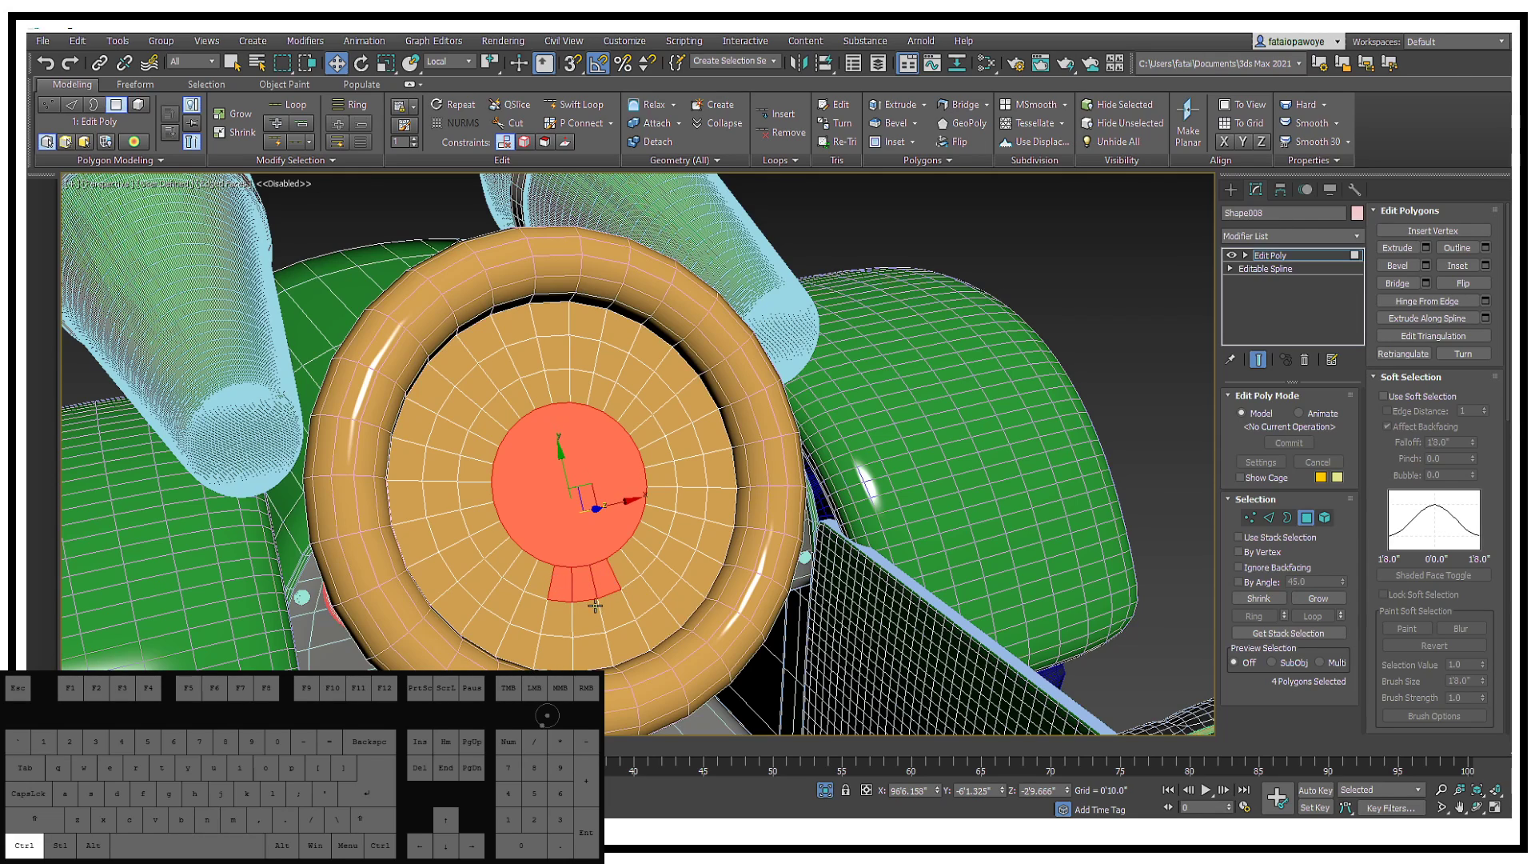
pyautogui.keyDown('ctrl'); pyautogui.click(593, 610); pyautogui.keyUp('ctrl')
pyautogui.keyDown('ctrl'); pyautogui.click(565, 628); pyautogui.keyUp('ctrl')
pyautogui.keyDown('ctrl'); pyautogui.click(617, 610); pyautogui.keyUp('ctrl')
pyautogui.keyDown('ctrl'); pyautogui.click(598, 652); pyautogui.keyUp('ctrl')
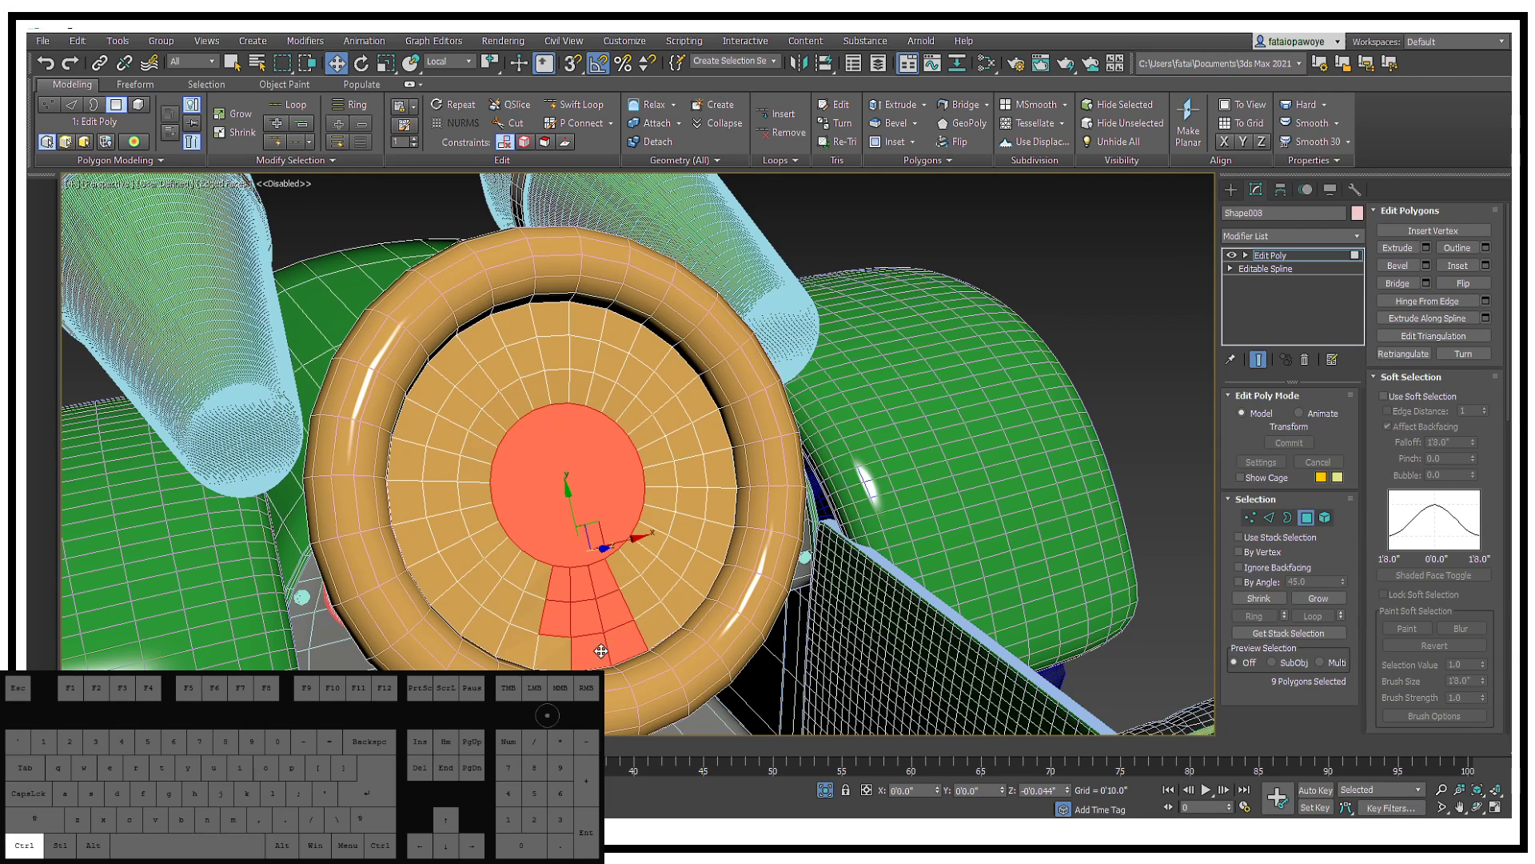
pyautogui.keyDown('ctrl'); pyautogui.click(630, 646); pyautogui.keyUp('ctrl')
pyautogui.keyDown('ctrl'); pyautogui.click(560, 653); pyautogui.keyUp('ctrl')
pyautogui.keyDown('alt'); pyautogui.moveTo(561, 653); pyautogui.dragTo(676, 456, button='middle'); pyautogui.keyUp('alt')
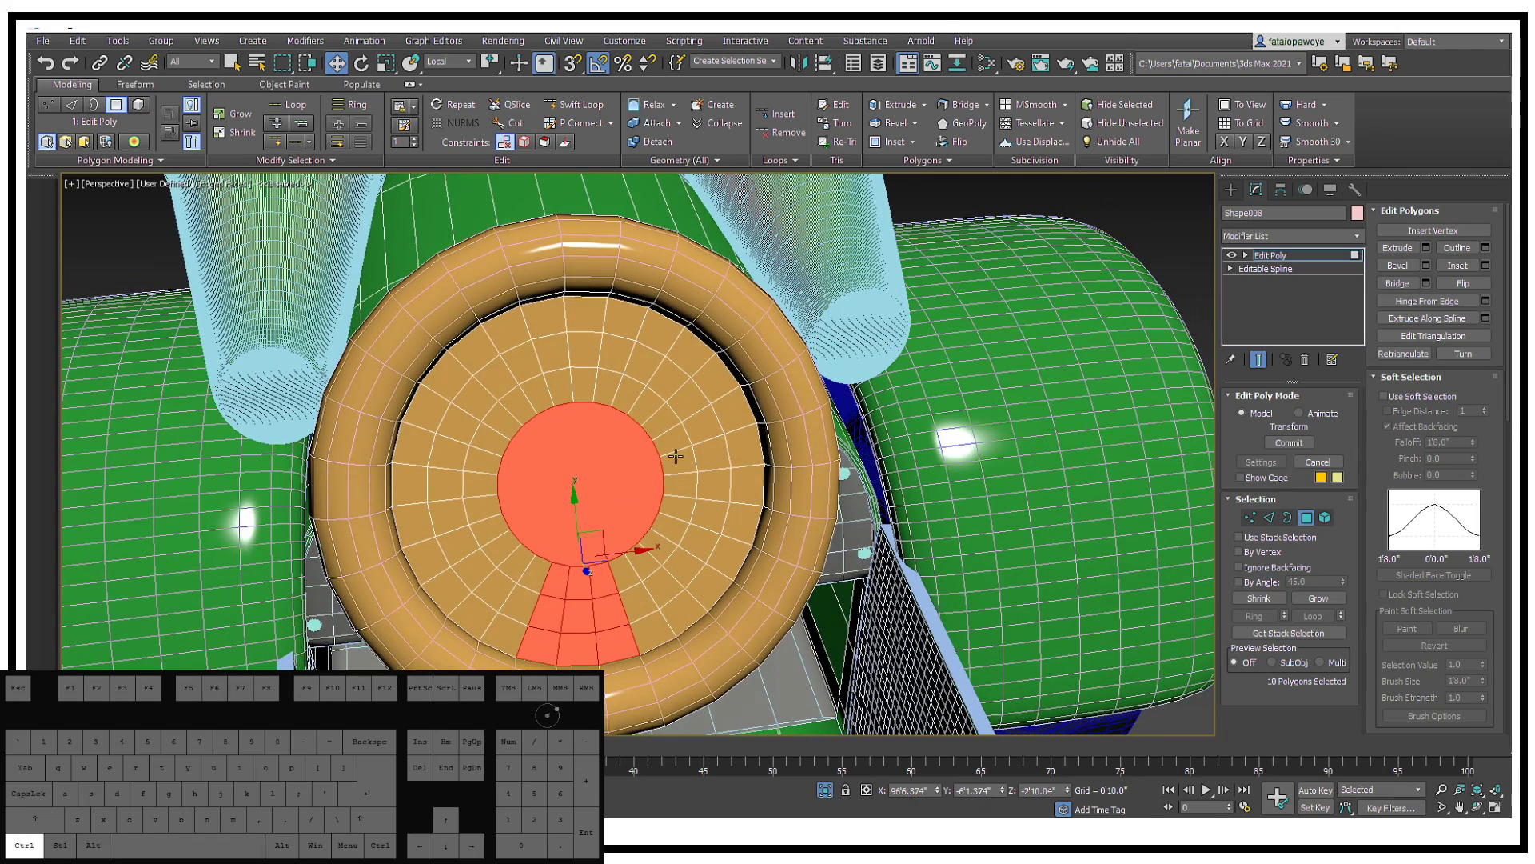
# Step: Add the nine polygons of the right-hand spoke, three per ring, to the disc selection
pyautogui.keyDown('ctrl'); pyautogui.click(673, 456); pyautogui.keyUp('ctrl')
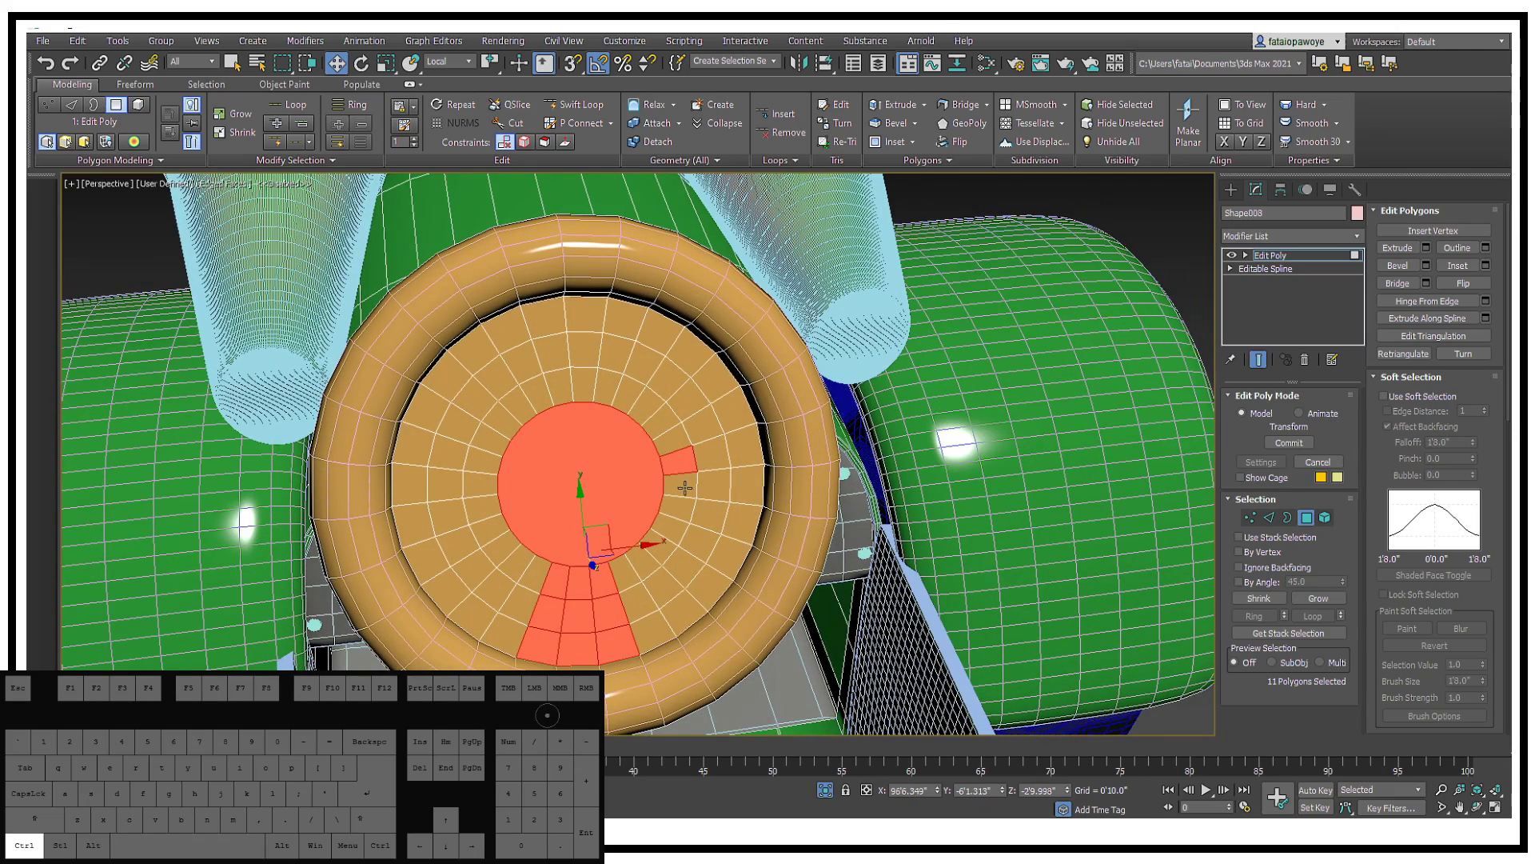
pyautogui.keyDown('ctrl'); pyautogui.click(680, 485); pyautogui.keyUp('ctrl')
pyautogui.keyDown('ctrl'); pyautogui.click(713, 484); pyautogui.keyUp('ctrl')
pyautogui.keyDown('ctrl'); pyautogui.click(681, 512); pyautogui.keyUp('ctrl')
pyautogui.keyDown('ctrl'); pyautogui.click(714, 514); pyautogui.keyUp('ctrl')
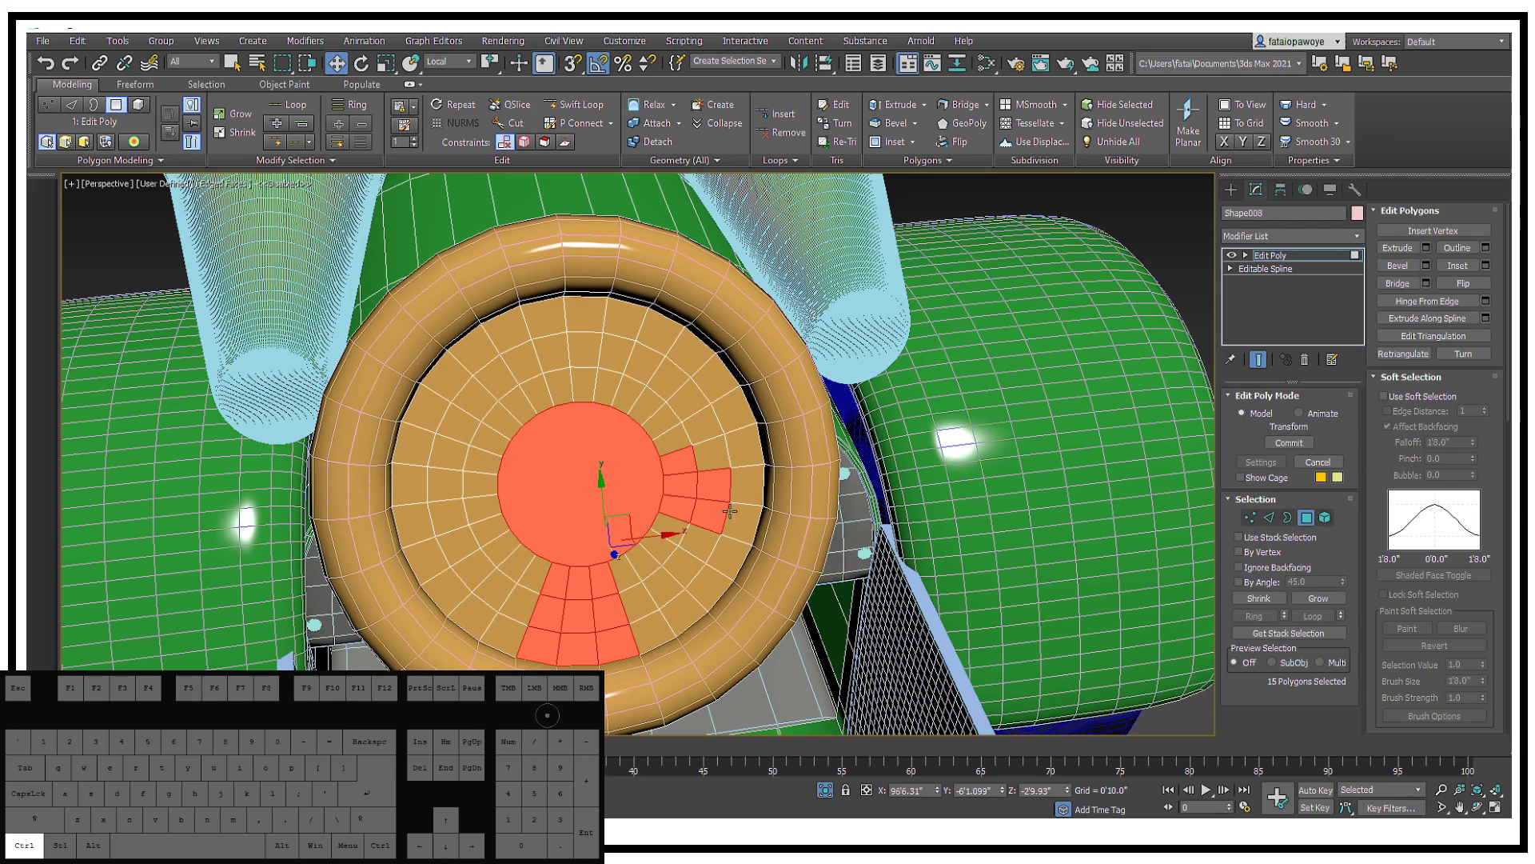
pyautogui.keyDown('ctrl'); pyautogui.click(751, 525); pyautogui.keyUp('ctrl')
pyautogui.keyDown('ctrl'); pyautogui.click(749, 494); pyautogui.keyUp('ctrl')
pyautogui.keyDown('ctrl'); pyautogui.click(748, 465); pyautogui.keyUp('ctrl')
pyautogui.keyDown('ctrl'); pyautogui.click(745, 442); pyautogui.keyUp('ctrl')
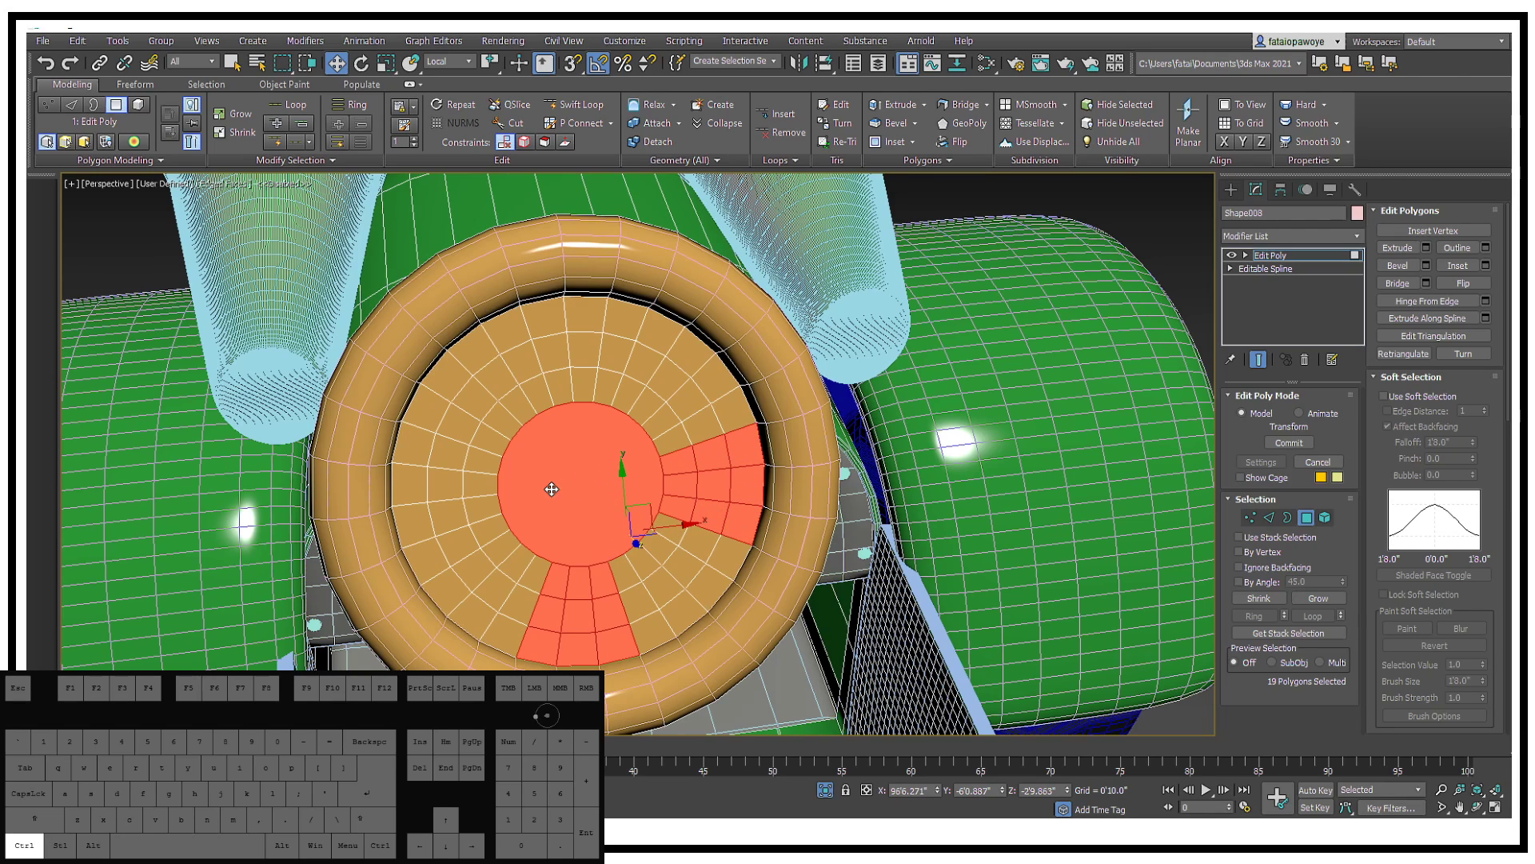
# Step: Add the nine polygons of the left-hand spoke, three per ring, to the disc selection
pyautogui.keyDown('ctrl'); pyautogui.click(483, 512); pyautogui.keyUp('ctrl')
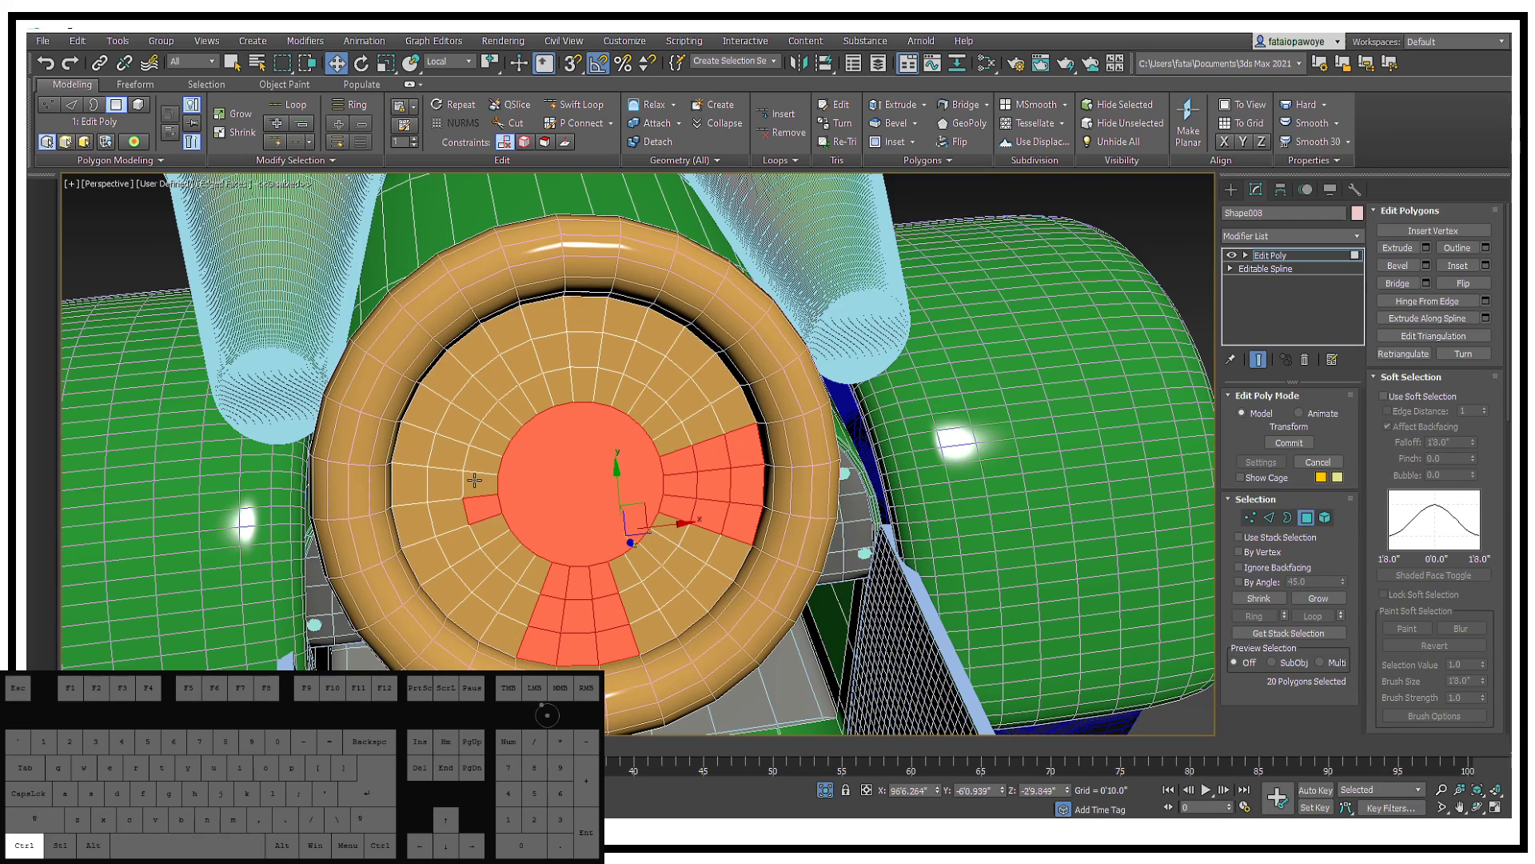
pyautogui.keyDown('ctrl'); pyautogui.click(481, 483); pyautogui.keyUp('ctrl')
pyautogui.keyDown('ctrl'); pyautogui.click(480, 456); pyautogui.keyUp('ctrl')
pyautogui.keyDown('ctrl'); pyautogui.click(447, 453); pyautogui.keyUp('ctrl')
pyautogui.keyDown('ctrl'); pyautogui.click(448, 483); pyautogui.keyUp('ctrl')
pyautogui.keyDown('ctrl'); pyautogui.click(446, 521); pyautogui.keyUp('ctrl')
pyautogui.keyDown('ctrl'); pyautogui.click(412, 523); pyautogui.keyUp('ctrl')
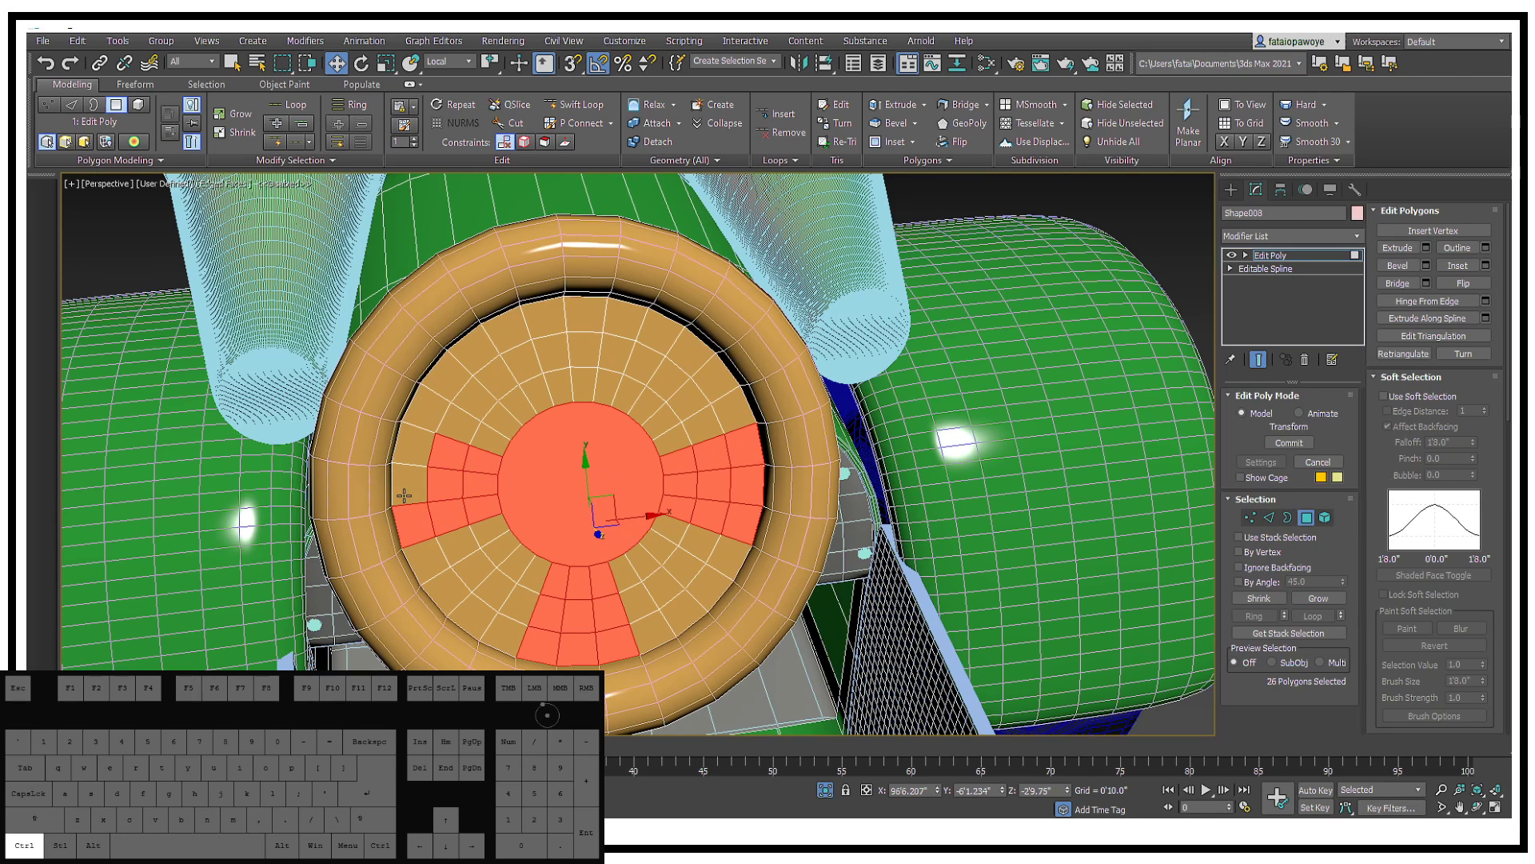
pyautogui.keyDown('ctrl'); pyautogui.click(410, 485); pyautogui.keyUp('ctrl')
pyautogui.keyDown('ctrl'); pyautogui.click(412, 453); pyautogui.keyUp('ctrl')
# Step: Invert the polygon selection and delete the disc polygons between the three spokes
pyautogui.keyDown('alt'); pyautogui.moveTo(466, 444); pyautogui.dragTo(553, 416, button='middle'); pyautogui.keyUp('alt')
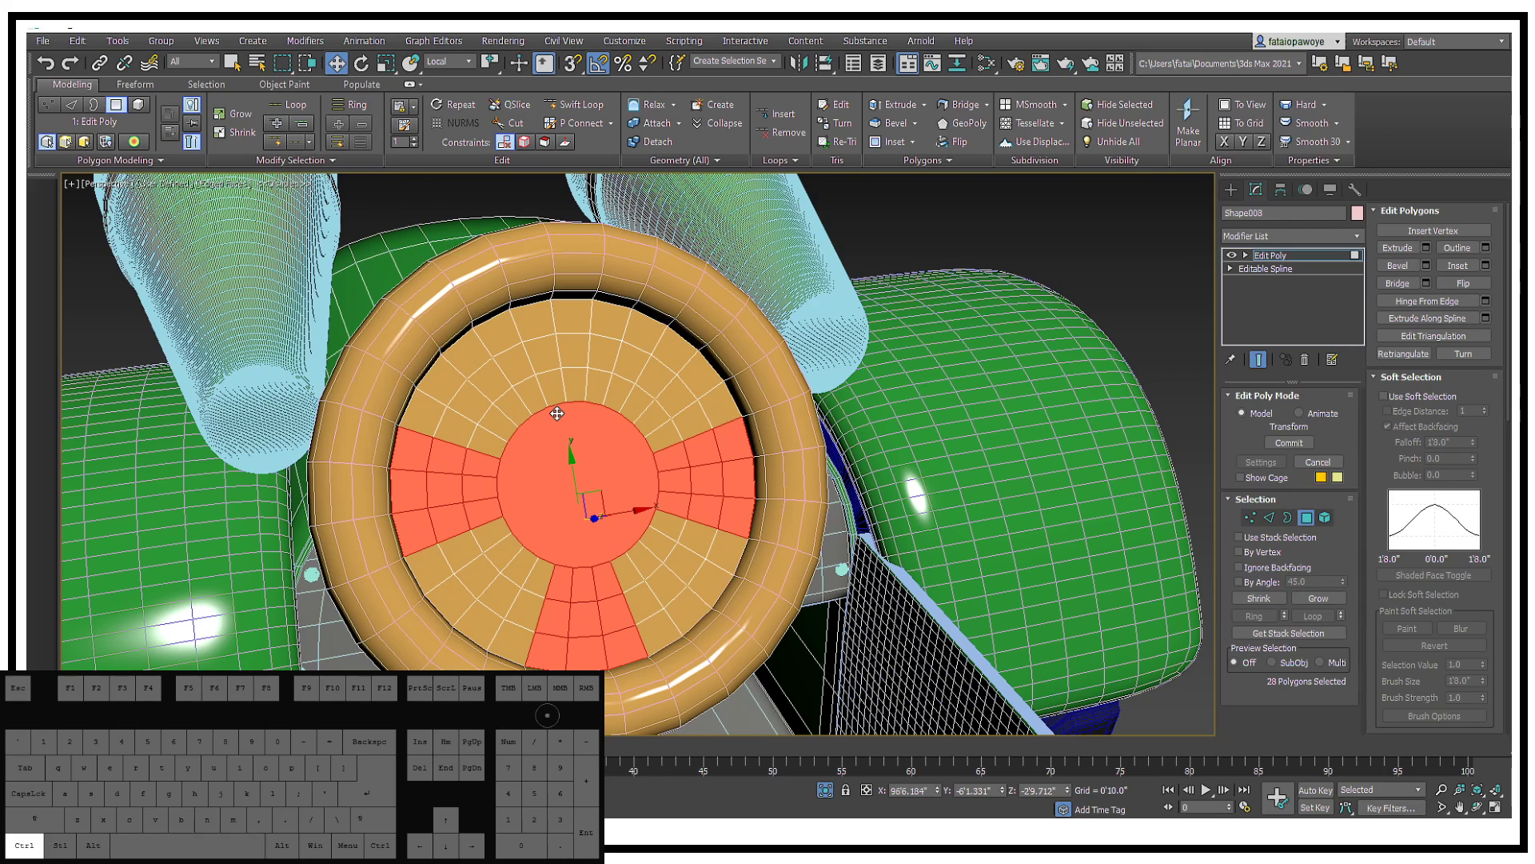
pyautogui.hotkey('ctrl', 'i')
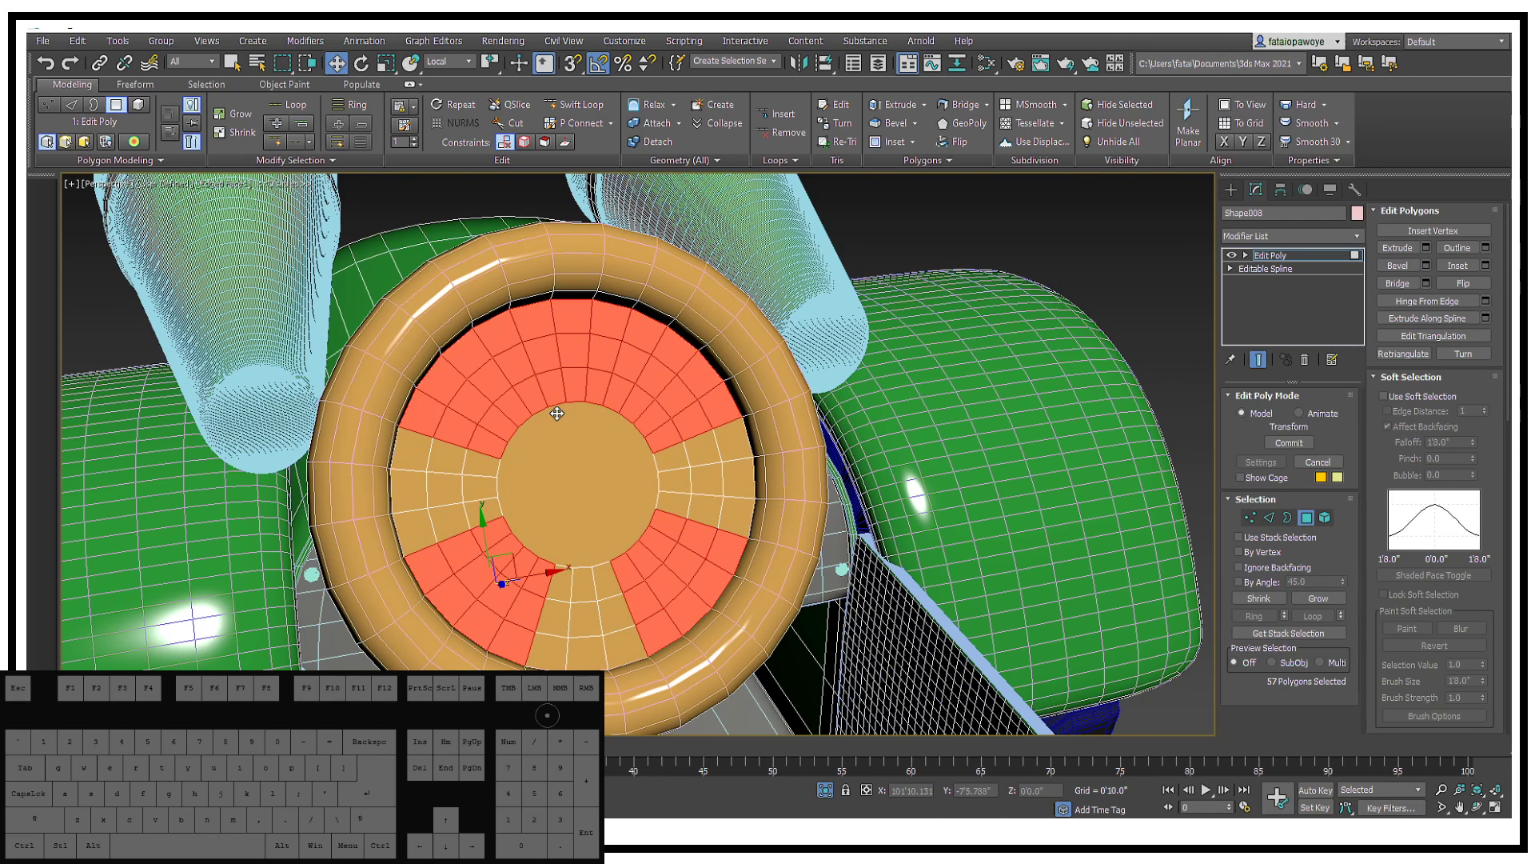
pyautogui.press('Delete')
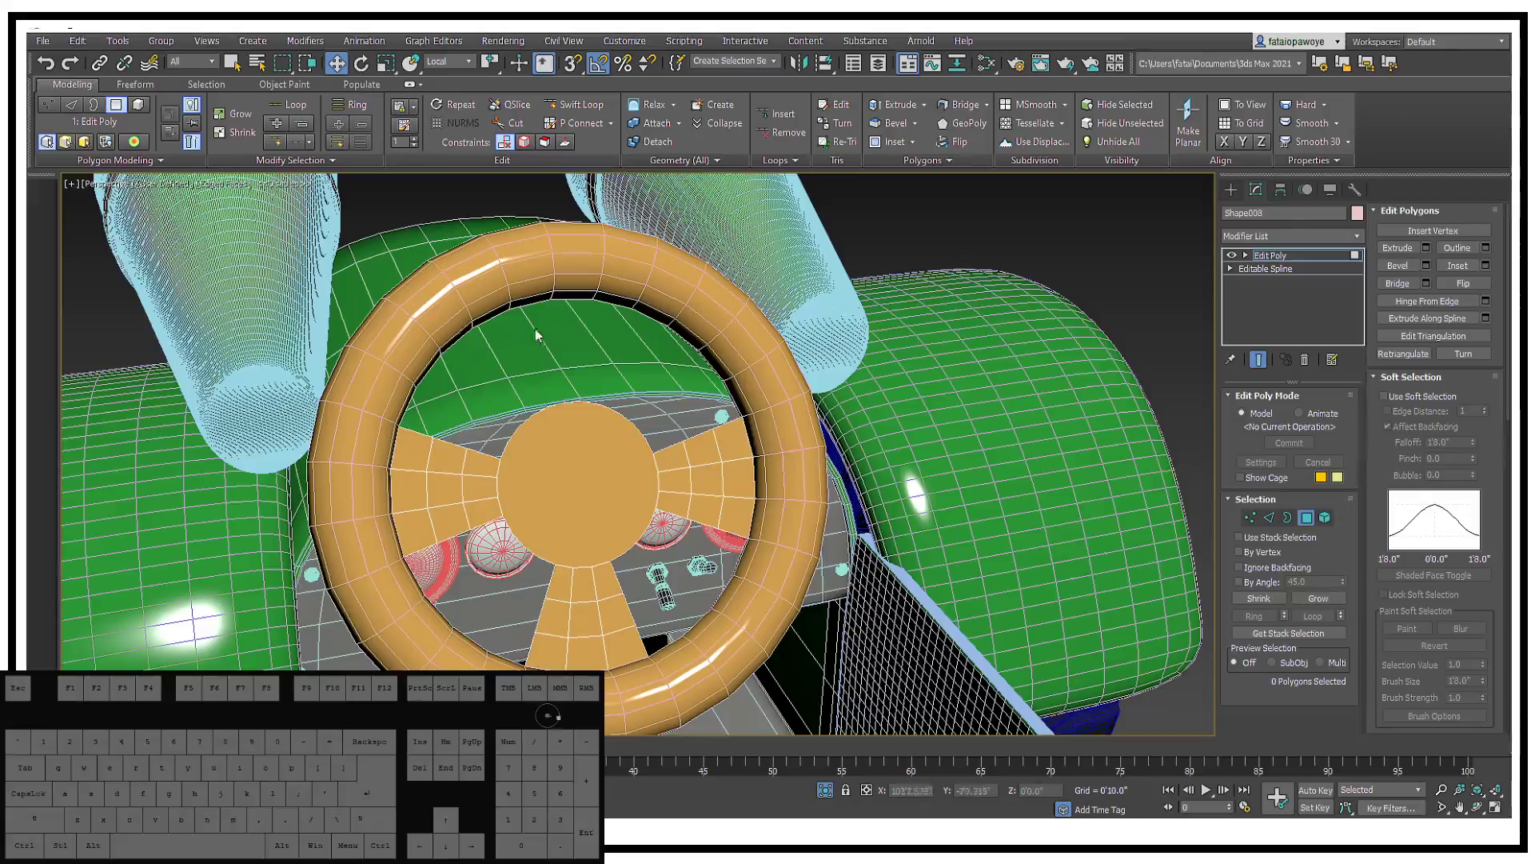
# Step: Select the circular centre polygon of the steering wheel hub and inset it to form a smaller concentric circle
pyautogui.keyDown('alt'); pyautogui.moveTo(632, 391); pyautogui.dragTo(644, 452, button='middle'); pyautogui.keyUp('alt')
pyautogui.click(566, 477)
pyautogui.moveTo(643, 430); pyautogui.dragTo(640, 440)
pyautogui.hotkey('ctrl', 'z')
pyautogui.moveTo(640, 440)
pyautogui.keyDown('alt'); pyautogui.mouseDown(button='middle')
pyautogui.moveTo(593, 470)
pyautogui.moveTo(542, 475)
pyautogui.moveTo(630, 474)
pyautogui.moveTo(558, 486)
pyautogui.moveTo(635, 433)
pyautogui.moveTo(654, 448)
pyautogui.mouseUp(button='middle'); pyautogui.keyUp('alt')
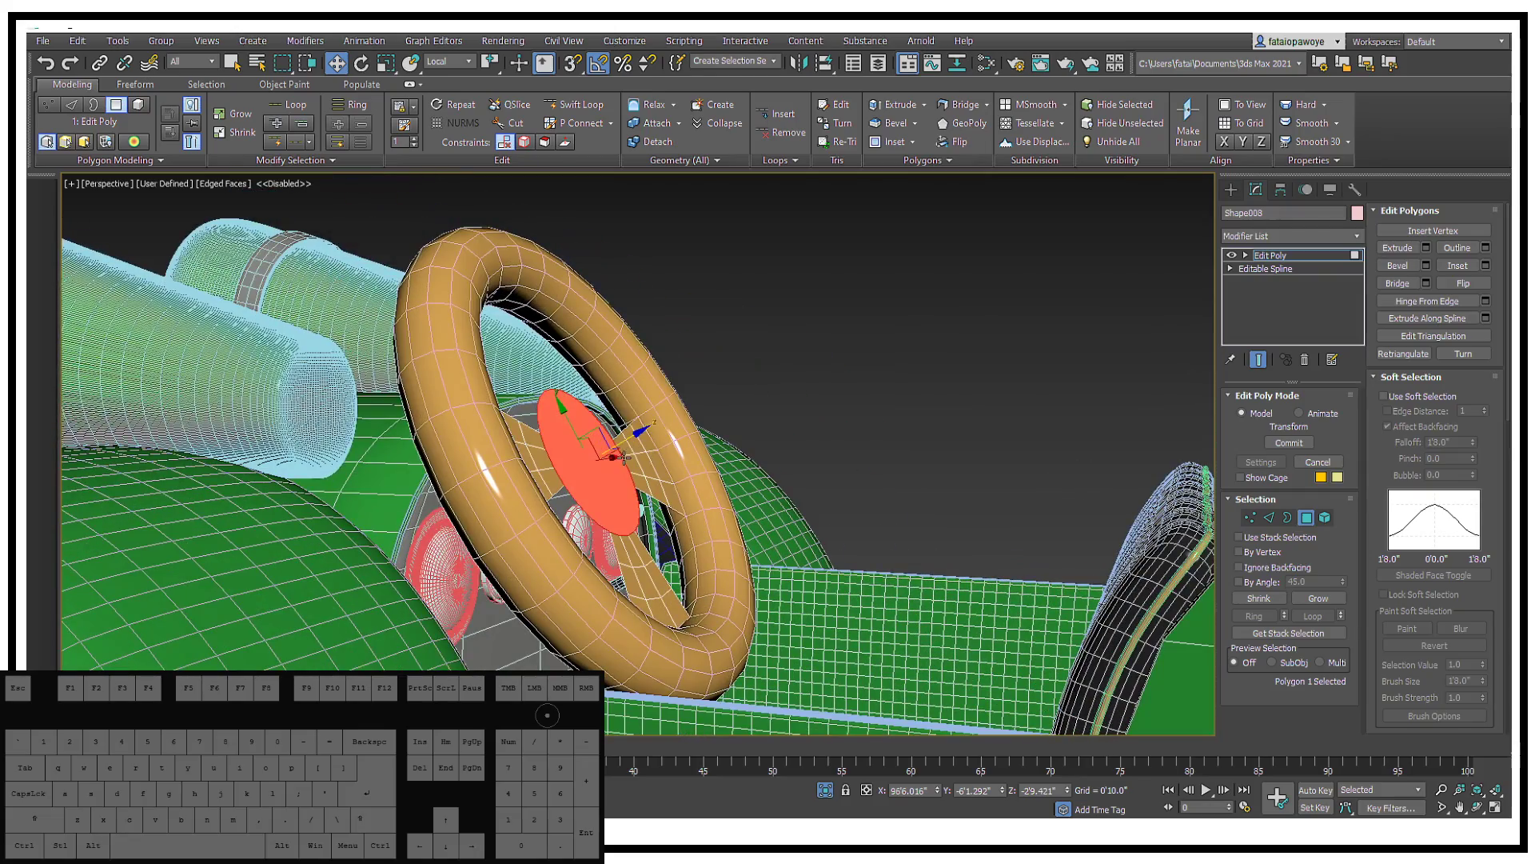
pyautogui.rightClick(600, 466)
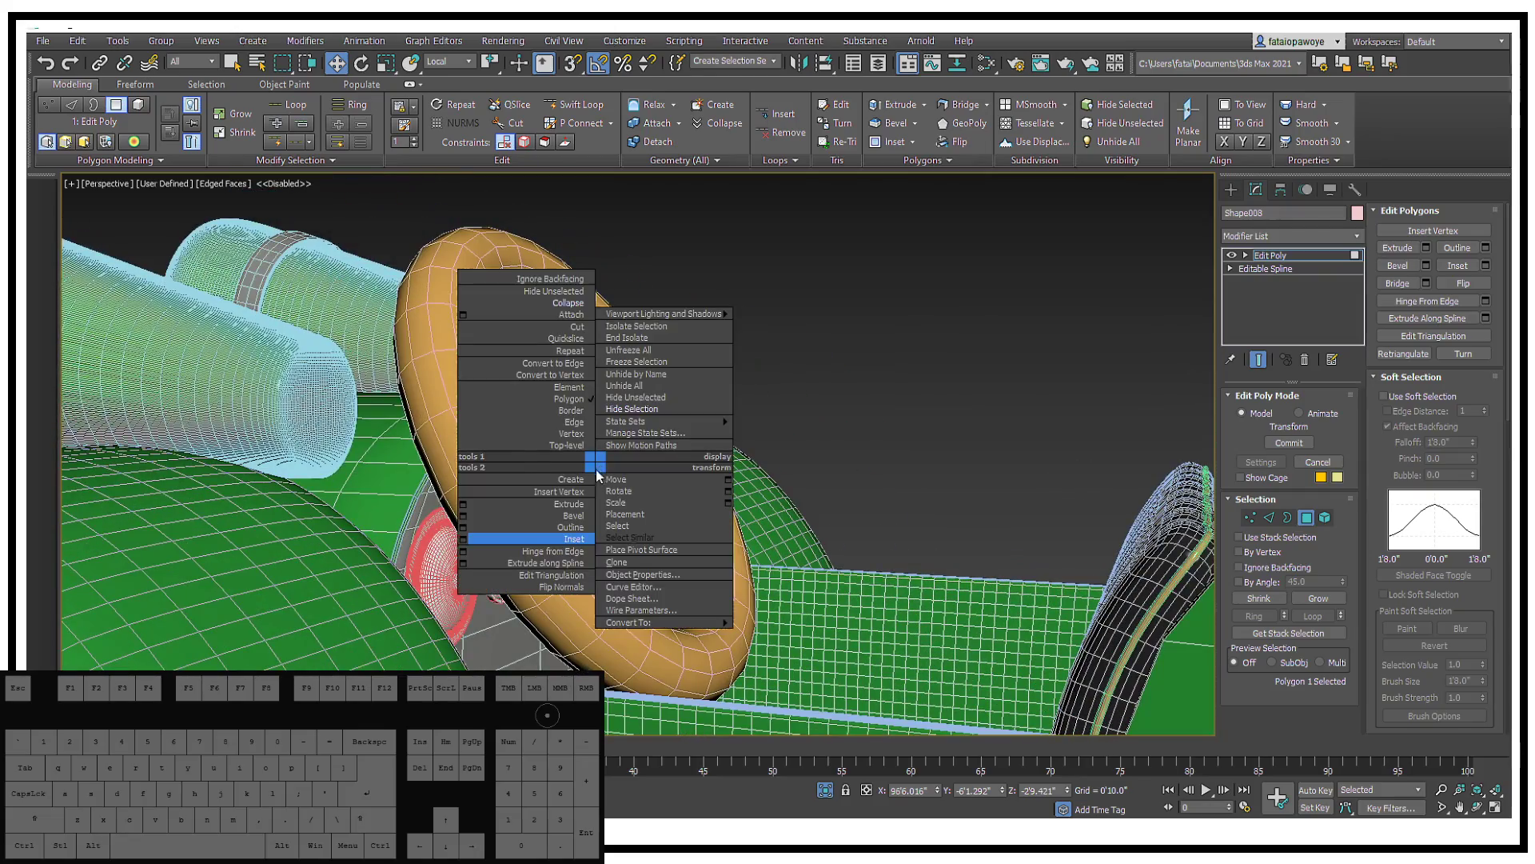
pyautogui.click(463, 539)
pyautogui.keyDown('alt'); pyautogui.moveTo(644, 492); pyautogui.dragTo(650, 497, button='middle'); pyautogui.keyUp('alt')
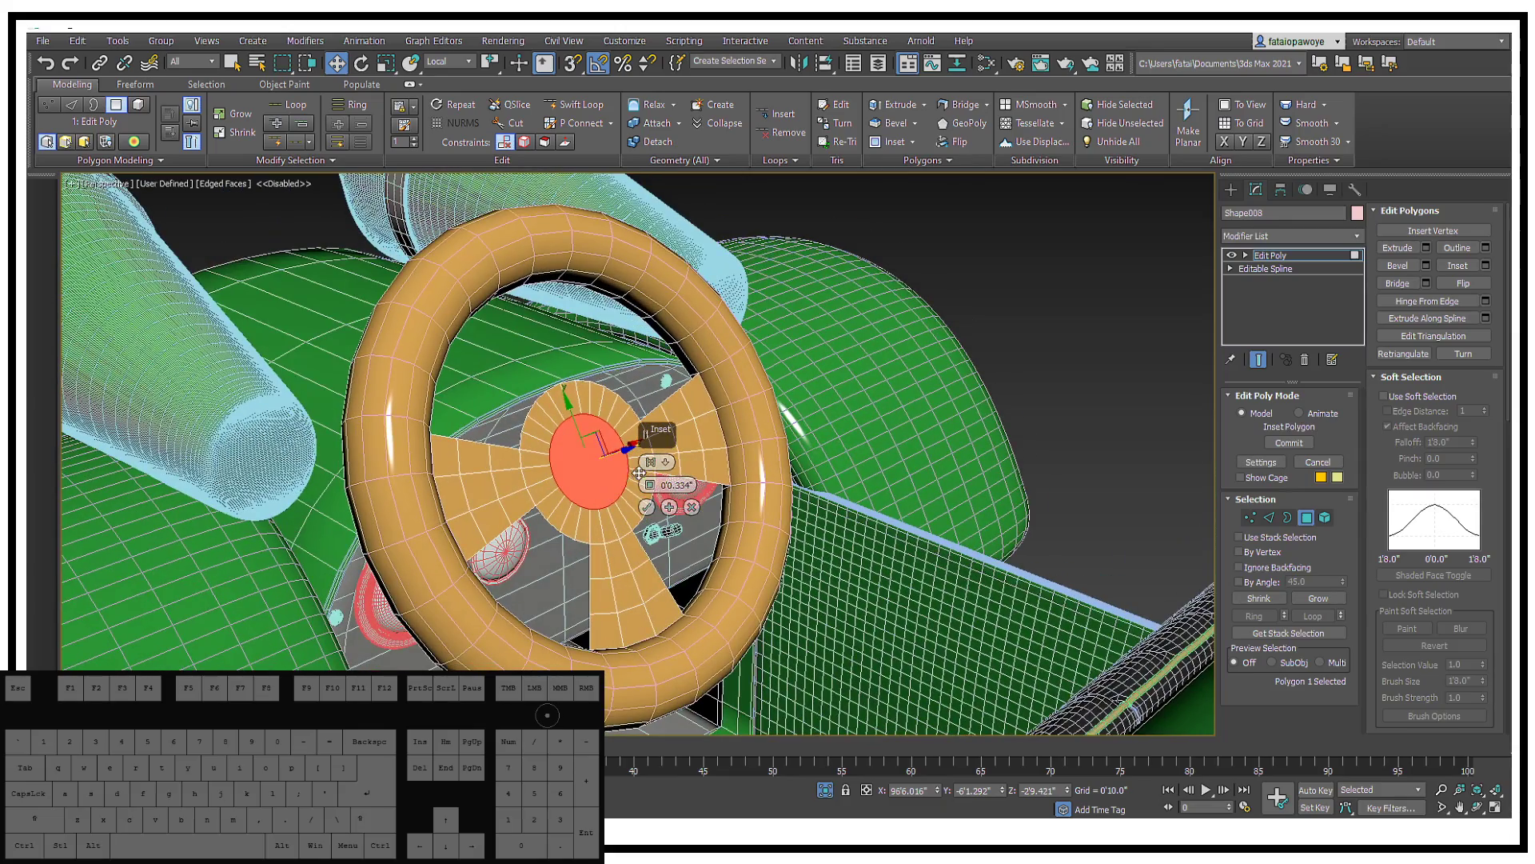
pyautogui.moveTo(649, 486); pyautogui.dragTo(653, 486)
pyautogui.click(646, 510)
# Step: Bevel the inset centre polygon of the hub by a small height
pyautogui.keyDown('alt'); pyautogui.moveTo(646, 511); pyautogui.dragTo(629, 474, button='middle'); pyautogui.keyUp('alt')
pyautogui.rightClick(629, 473)
pyautogui.click(498, 529)
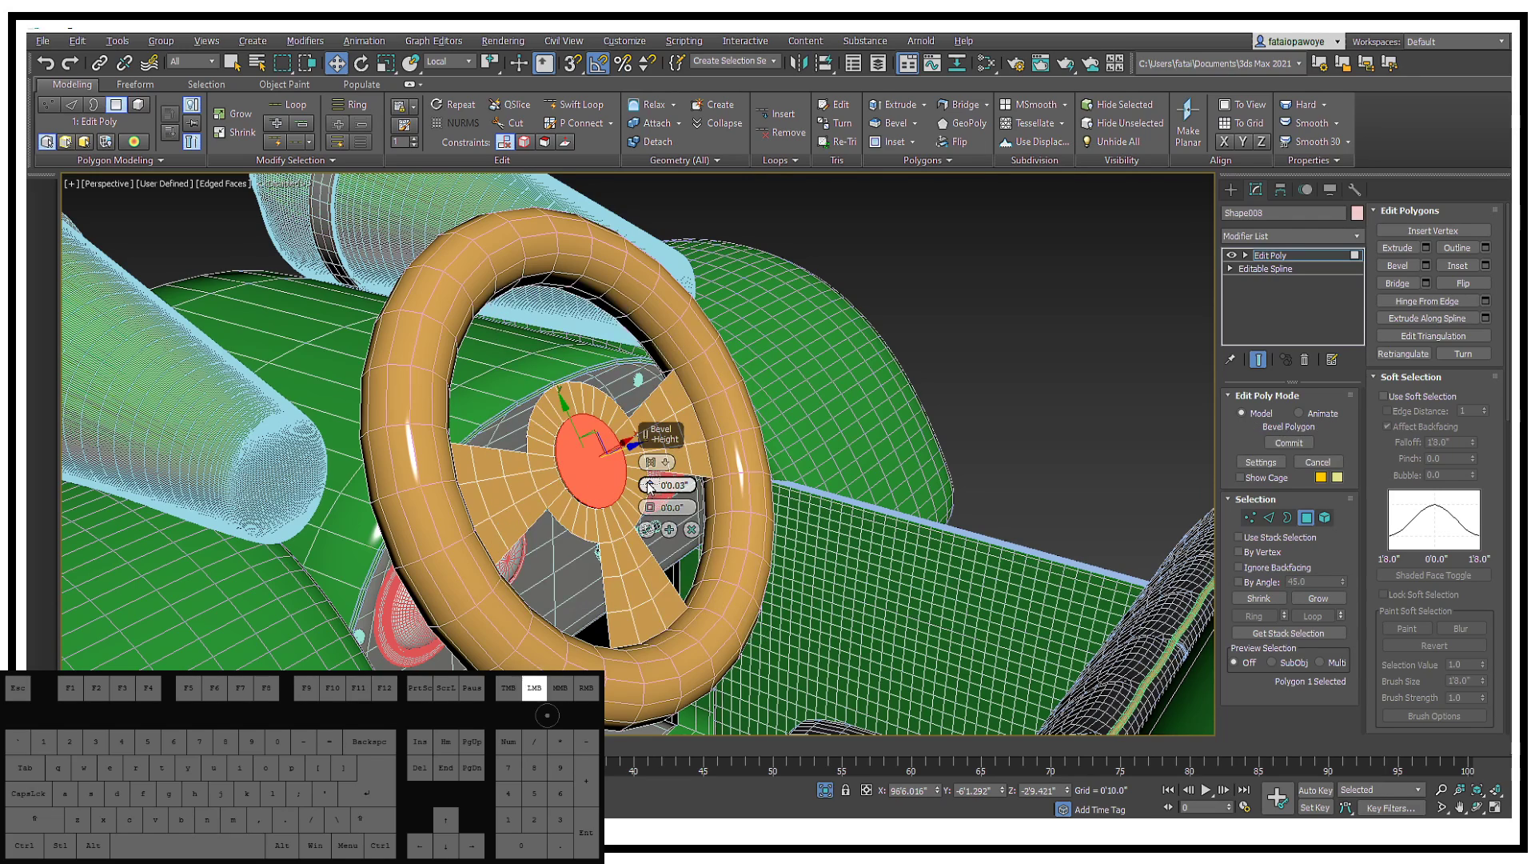
pyautogui.moveTo(650, 507)
pyautogui.mouseDown()
pyautogui.moveTo(648, 480)
pyautogui.moveTo(651, 506)
pyautogui.mouseUp()
pyautogui.click(648, 528)
pyautogui.moveTo(649, 528)
pyautogui.keyDown('alt'); pyautogui.mouseDown(button='middle')
pyautogui.moveTo(624, 504)
pyautogui.moveTo(431, 543)
pyautogui.moveTo(625, 535)
pyautogui.mouseUp(button='middle'); pyautogui.keyUp('alt')
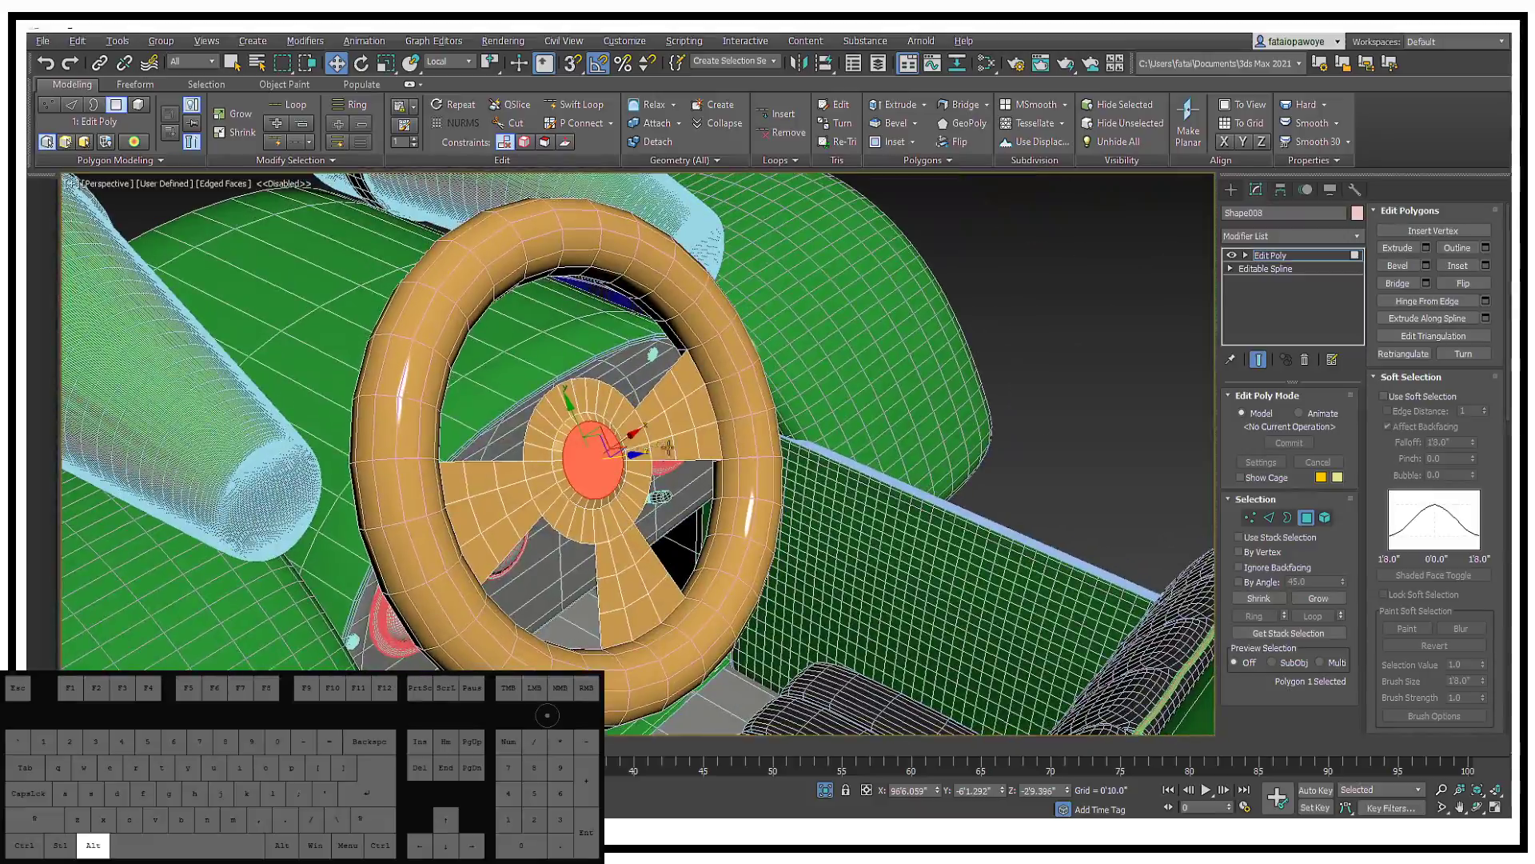
# Step: Clone the hub's inner circle polygon along its local Z axis towards the dashboard as a separate object
pyautogui.keyDown('alt'); pyautogui.moveTo(665, 444); pyautogui.dragTo(511, 451, button='middle'); pyautogui.keyUp('alt')
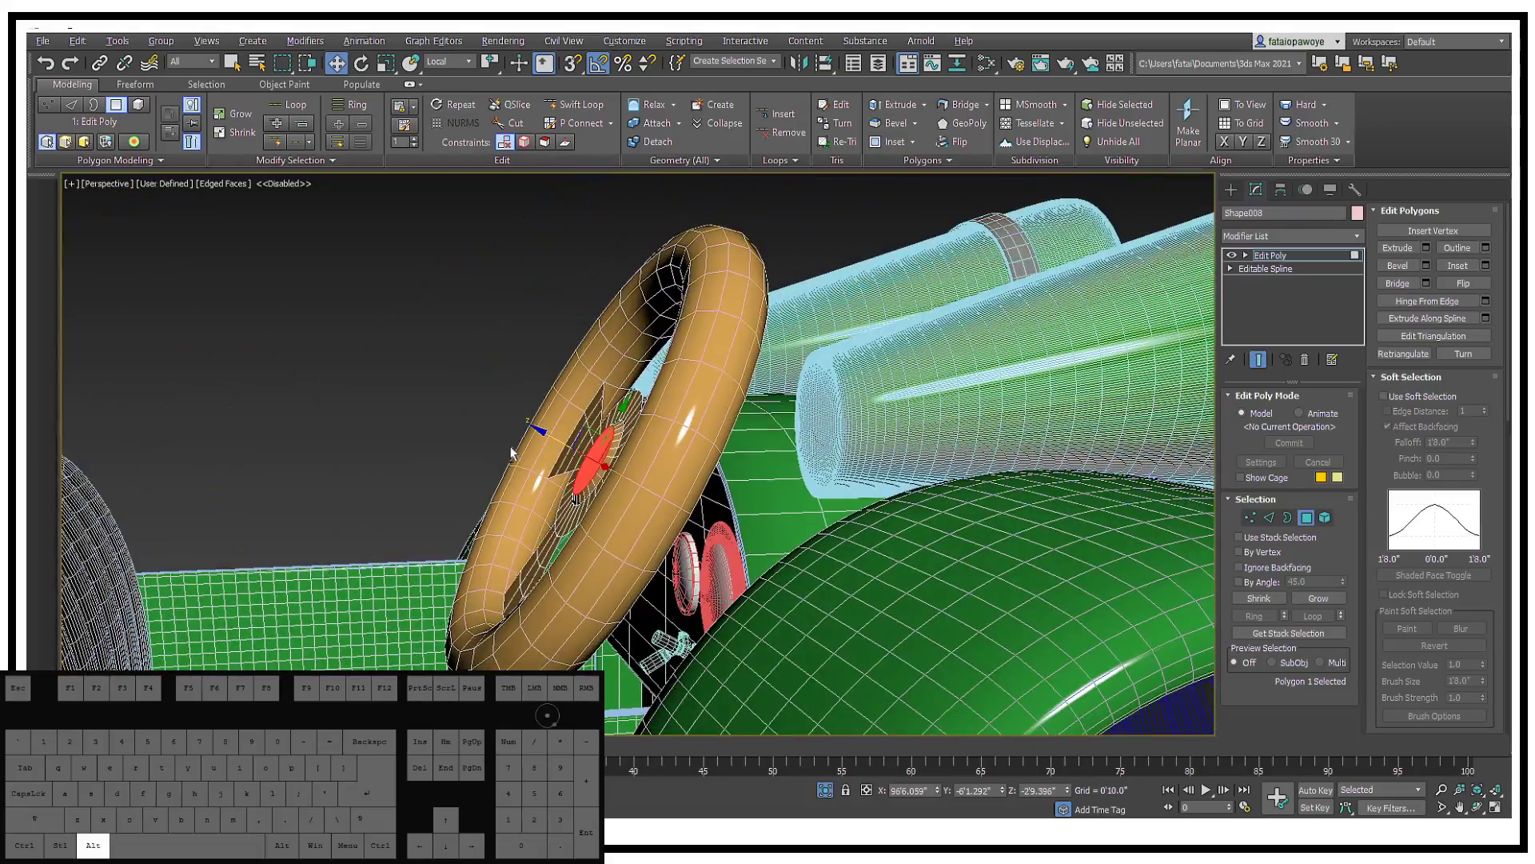
pyautogui.keyDown('shift'); pyautogui.moveTo(538, 430); pyautogui.dragTo(670, 521); pyautogui.keyUp('shift')
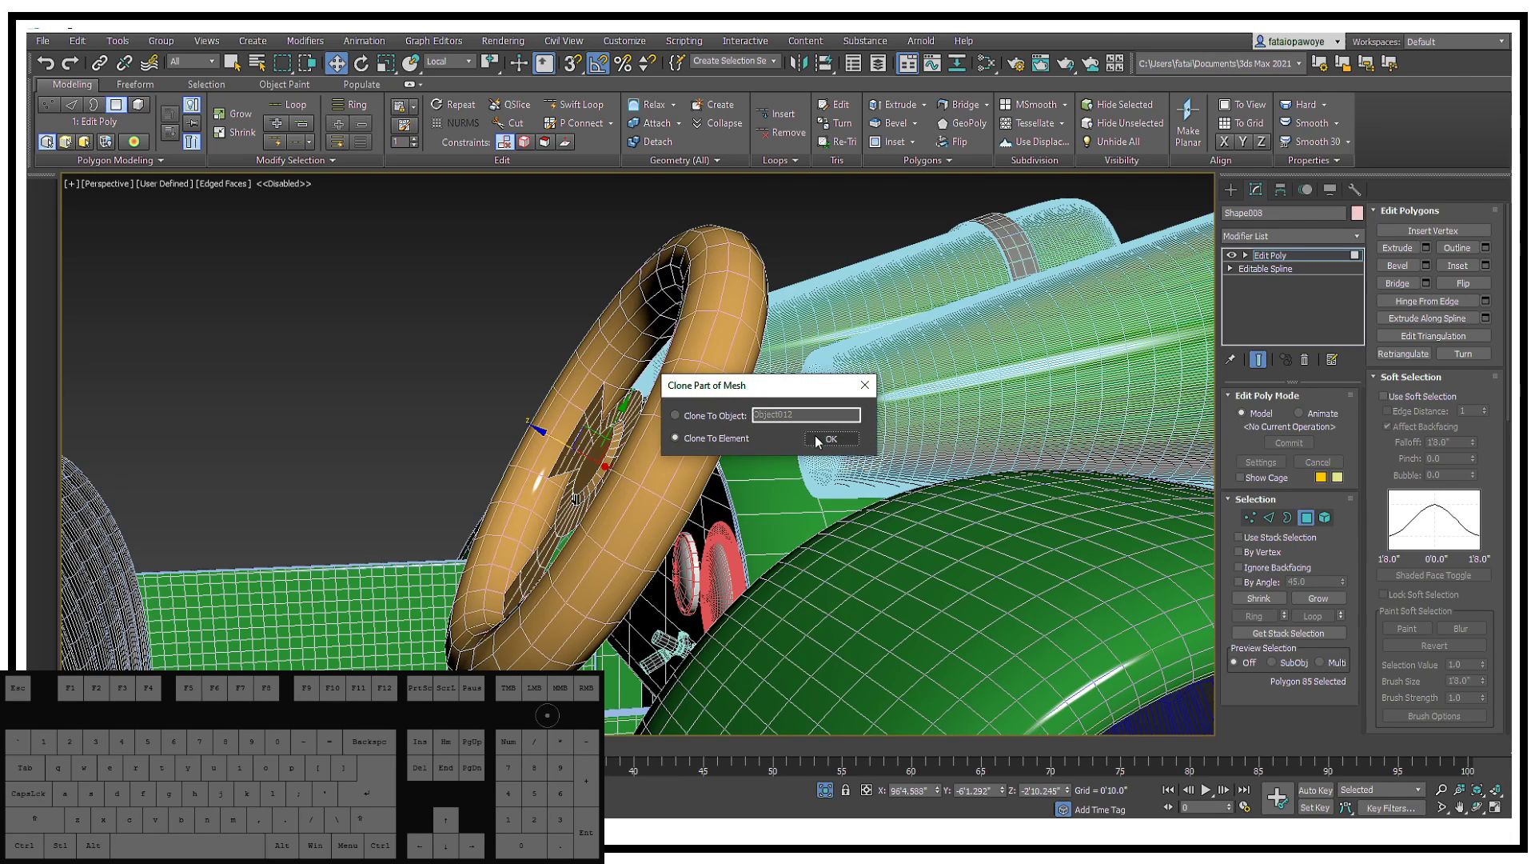
pyautogui.click(705, 422)
pyautogui.click(834, 439)
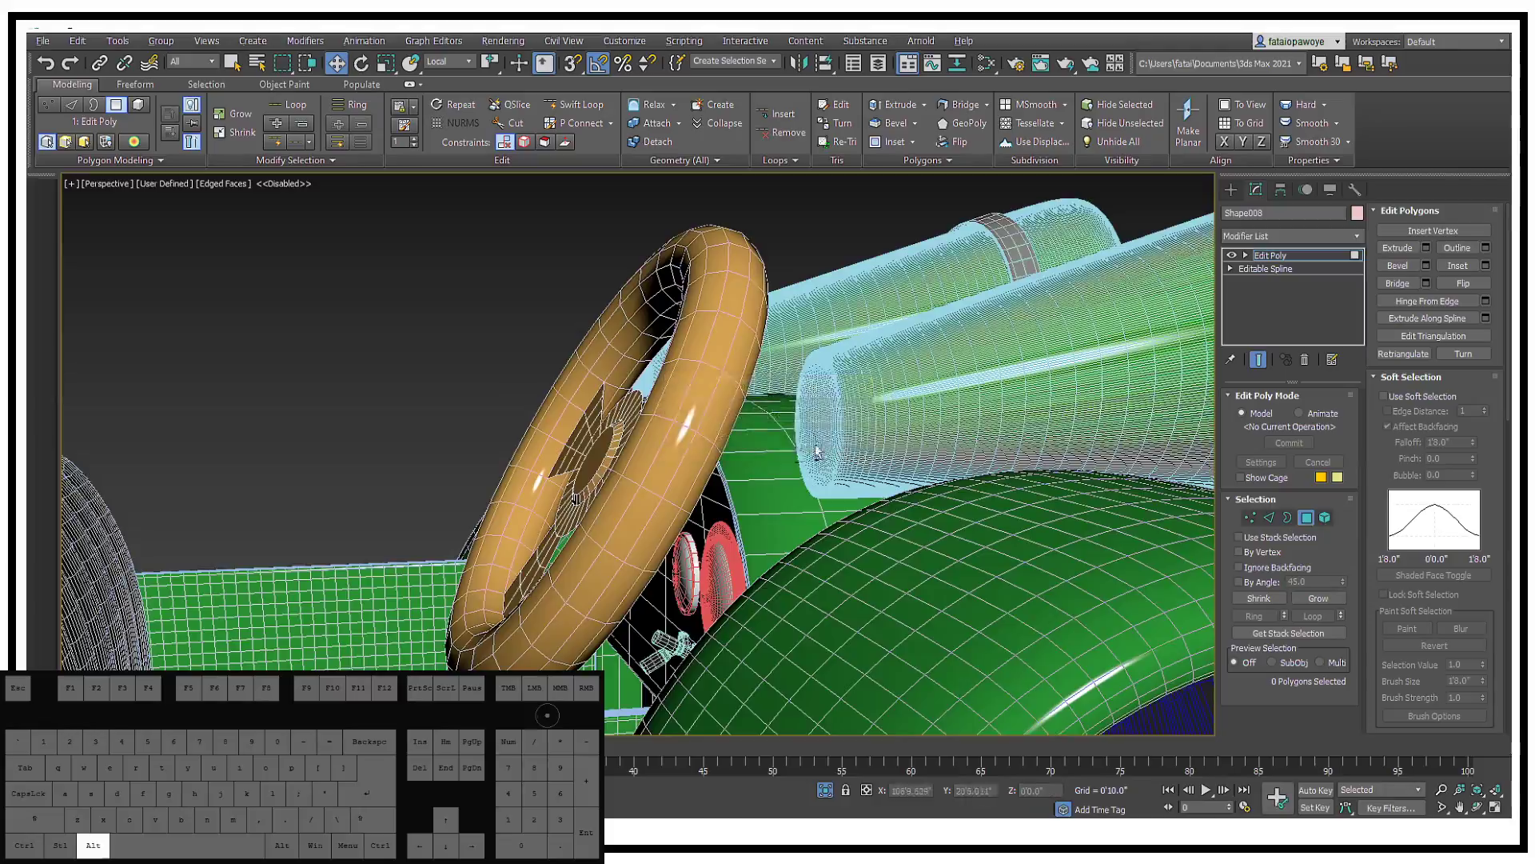
pyautogui.moveTo(837, 440)
pyautogui.keyDown('alt'); pyautogui.mouseDown(button='middle')
pyautogui.moveTo(959, 467)
pyautogui.moveTo(976, 363)
pyautogui.mouseUp(button='middle'); pyautogui.keyUp('alt')
pyautogui.click(1265, 237)
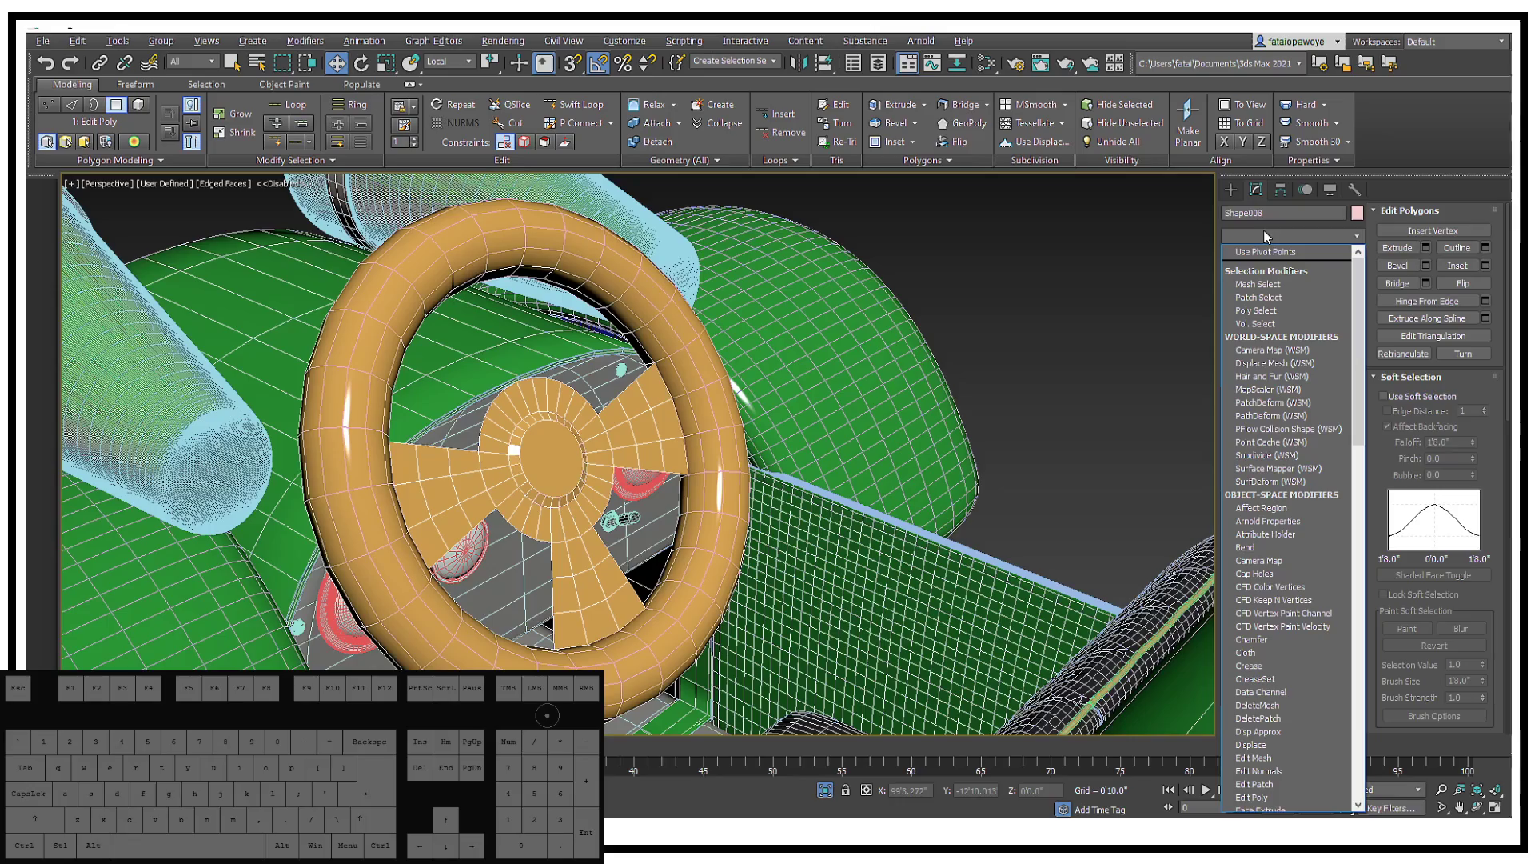
pyautogui.click(584, 497)
# Step: Remove the two crosswise edge loops from each of the three steering wheel spokes
pyautogui.keyDown('alt'); pyautogui.moveTo(582, 496); pyautogui.dragTo(552, 479, button='middle'); pyautogui.keyUp('alt')
pyautogui.press('2')
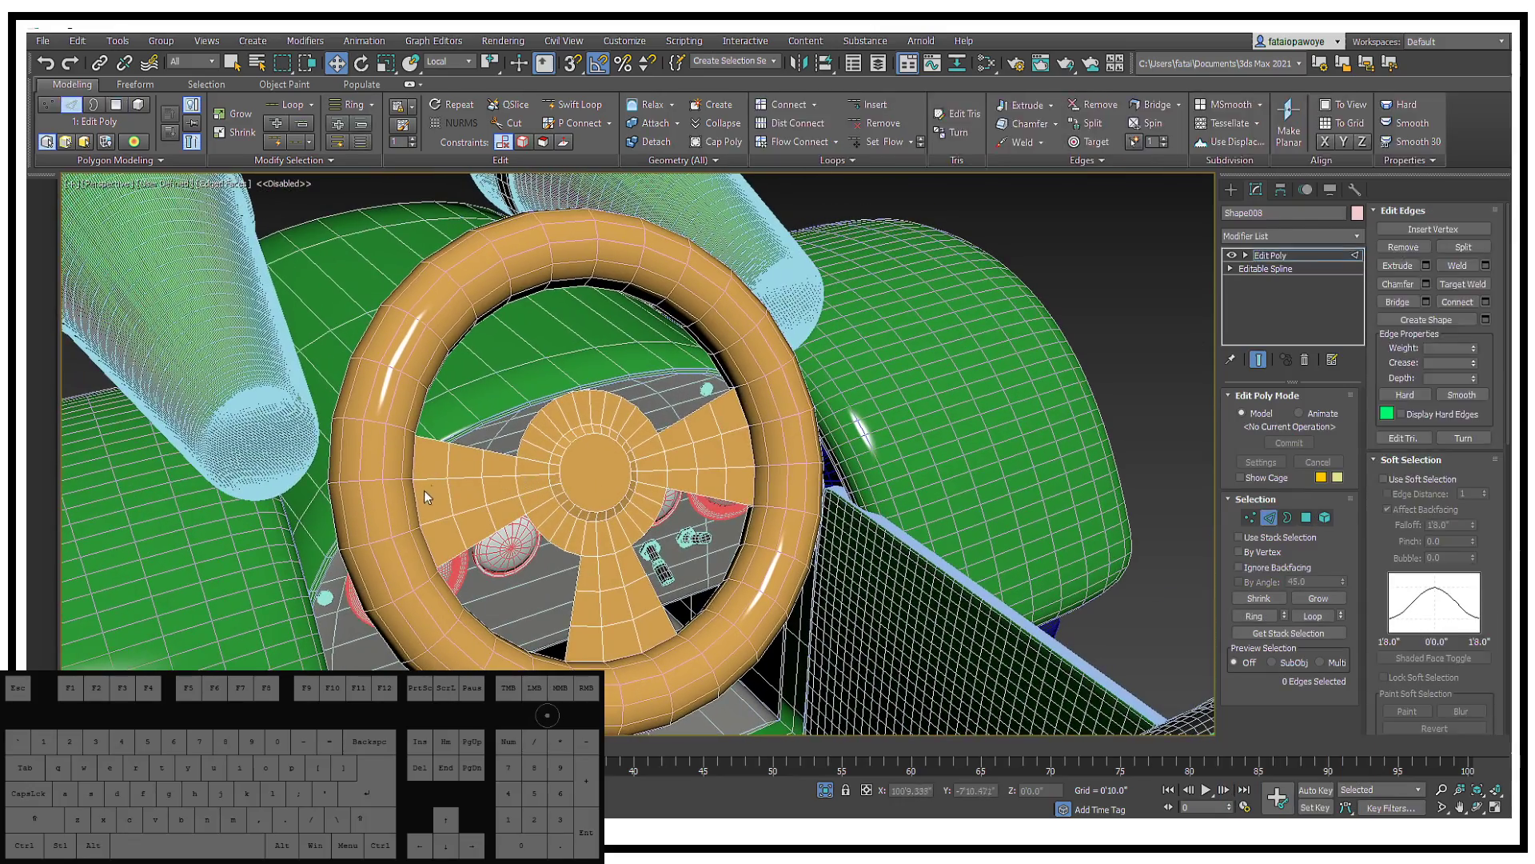
pyautogui.doubleClick(452, 497)
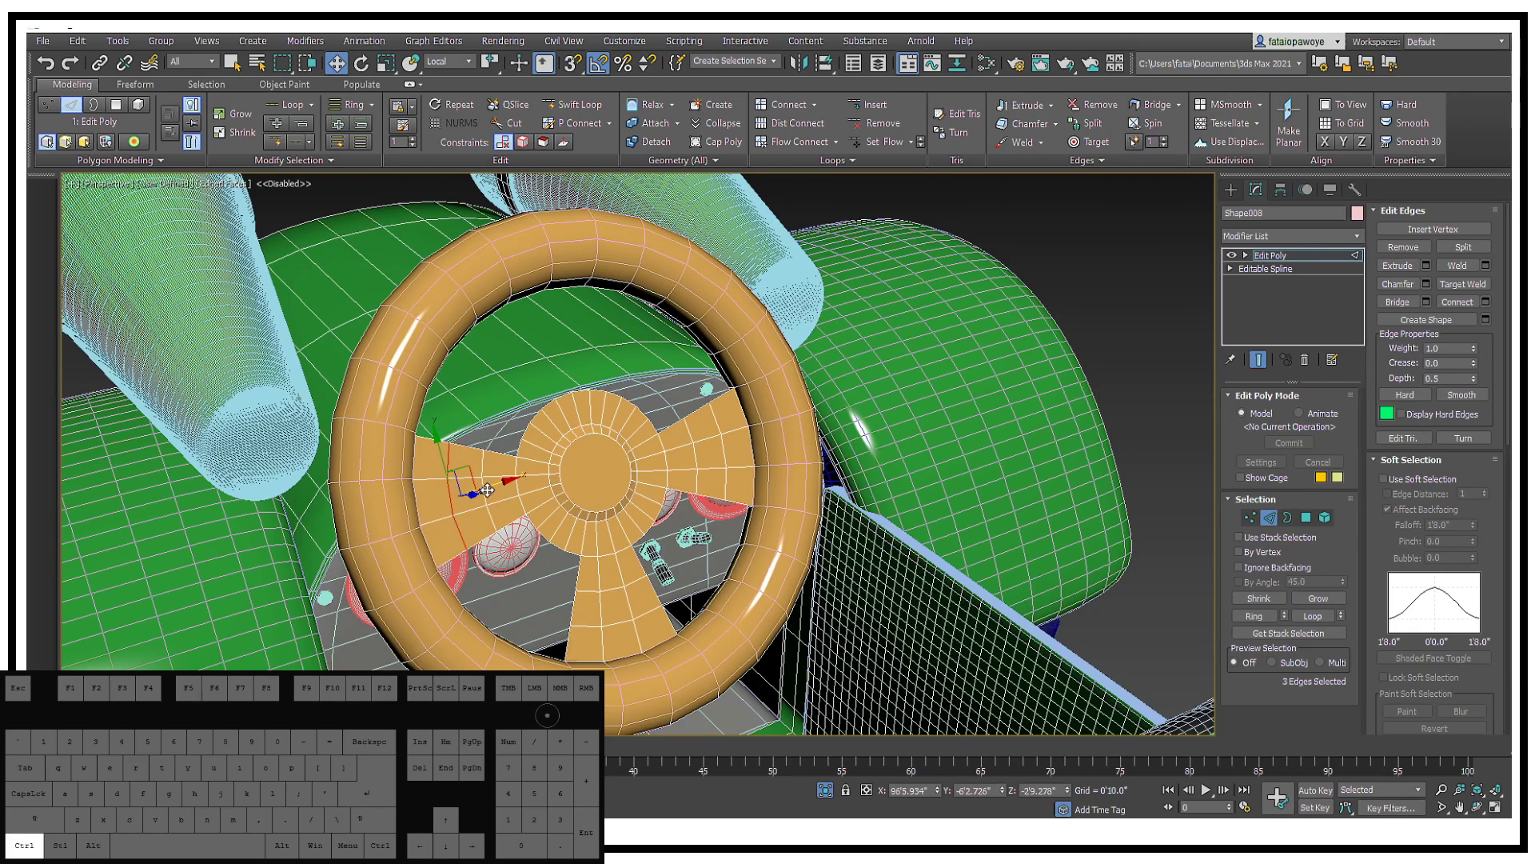
pyautogui.keyDown('ctrl'); pyautogui.doubleClick(542, 477); pyautogui.keyUp('ctrl')
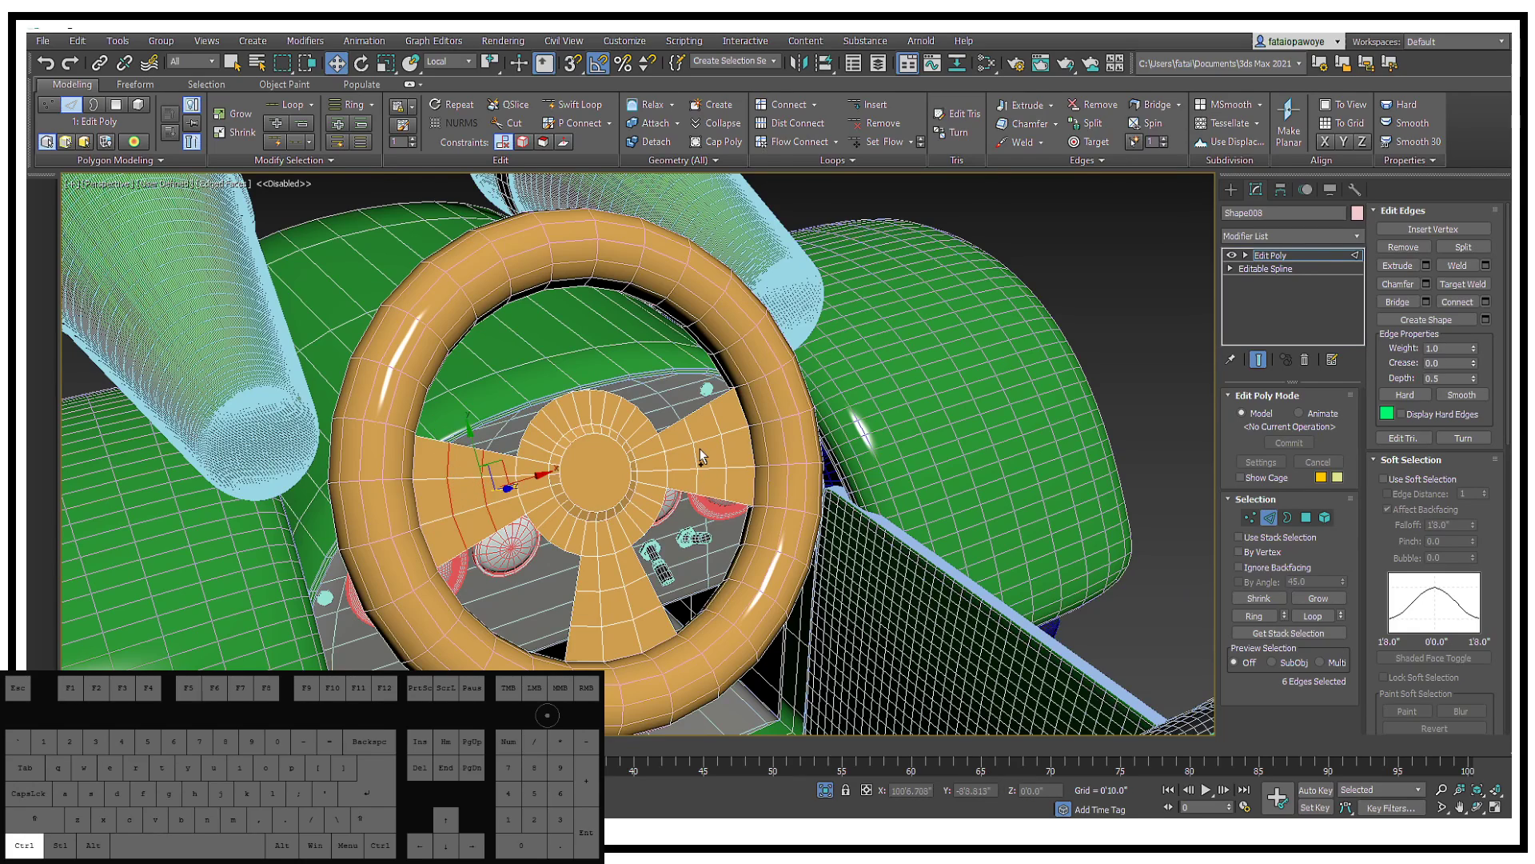
pyautogui.keyDown('ctrl'); pyautogui.doubleClick(699, 448); pyautogui.keyUp('ctrl')
pyautogui.keyDown('ctrl'); pyautogui.doubleClick(728, 454); pyautogui.keyUp('ctrl')
pyautogui.keyDown('ctrl'); pyautogui.doubleClick(609, 590); pyautogui.keyUp('ctrl')
pyautogui.keyDown('ctrl'); pyautogui.doubleClick(617, 624); pyautogui.keyUp('ctrl')
pyautogui.hotkey('ctrl', 'd')
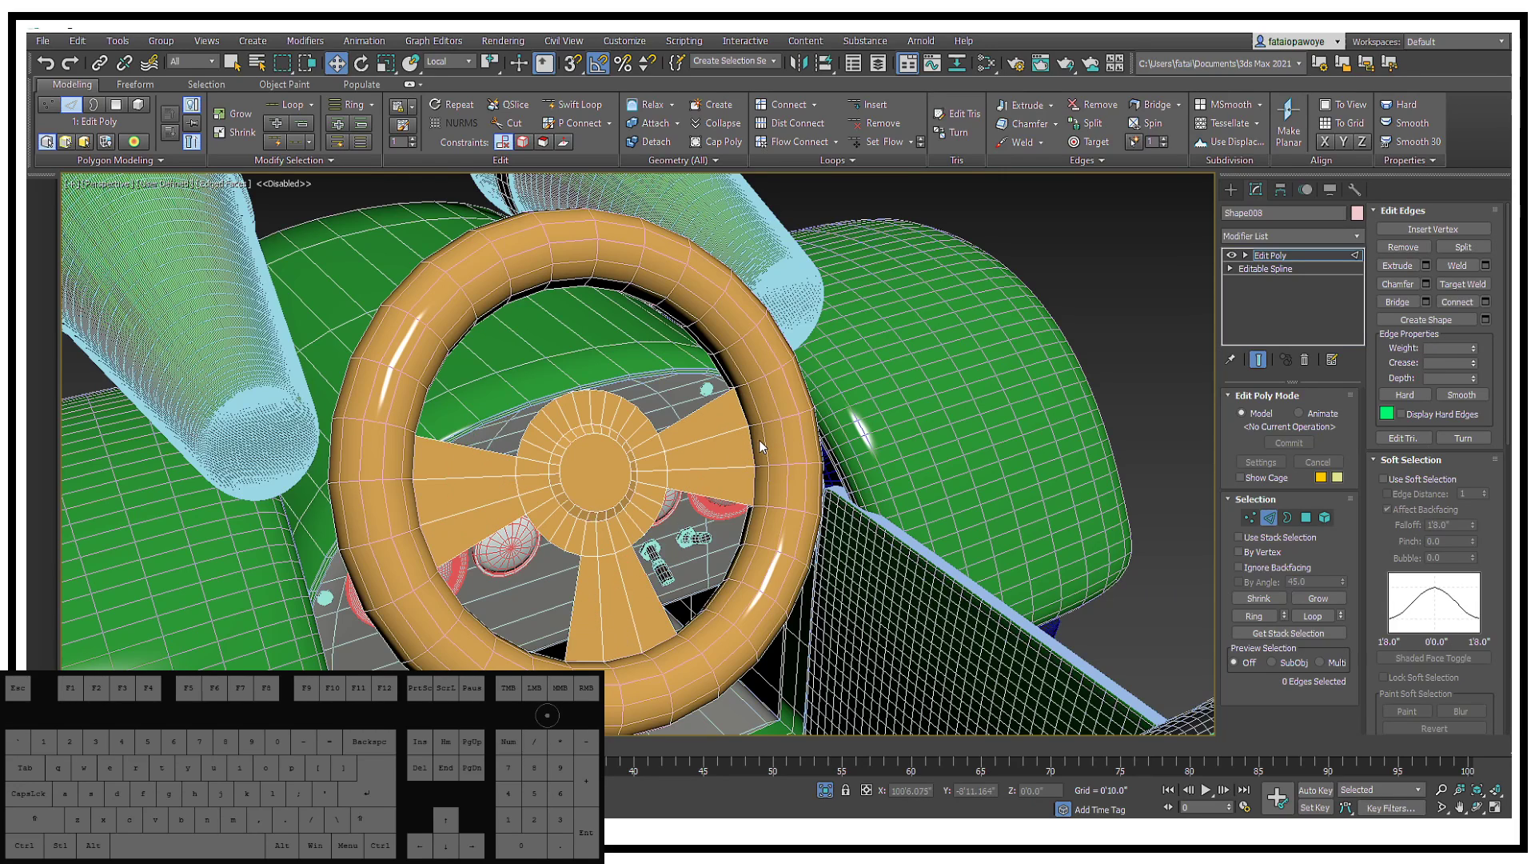
# Step: Select the 12 vertices at the outer ends of the three spokes
pyautogui.keyDown('alt'); pyautogui.moveTo(759, 440); pyautogui.dragTo(750, 466, button='middle'); pyautogui.keyUp('alt')
pyautogui.press('F3')
pyautogui.doubleClick(747, 459)
pyautogui.scroll(-3, 750, 465)
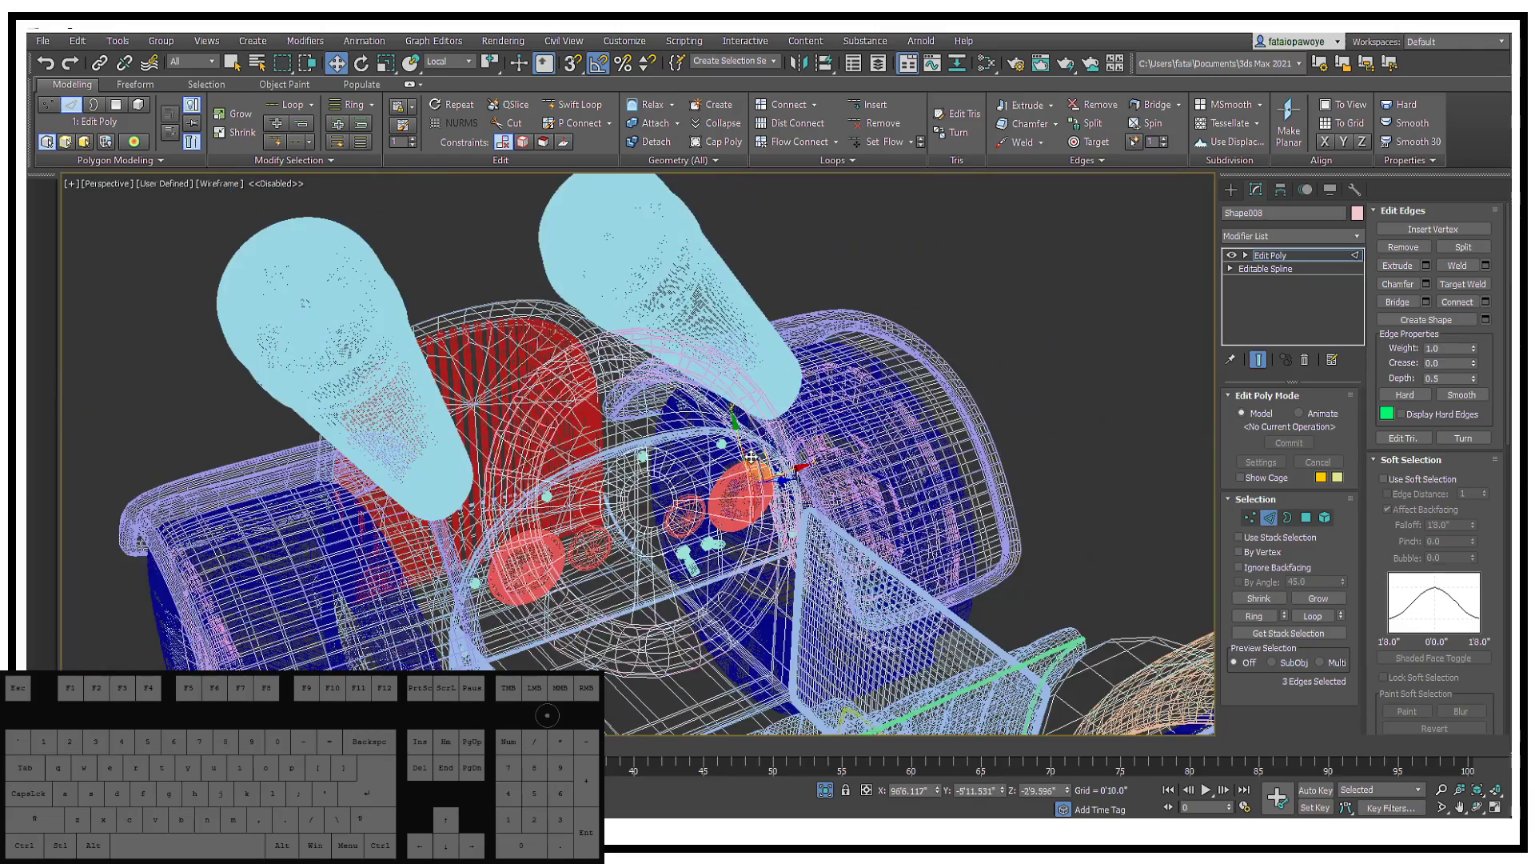
pyautogui.press('F3')
pyautogui.press('1')
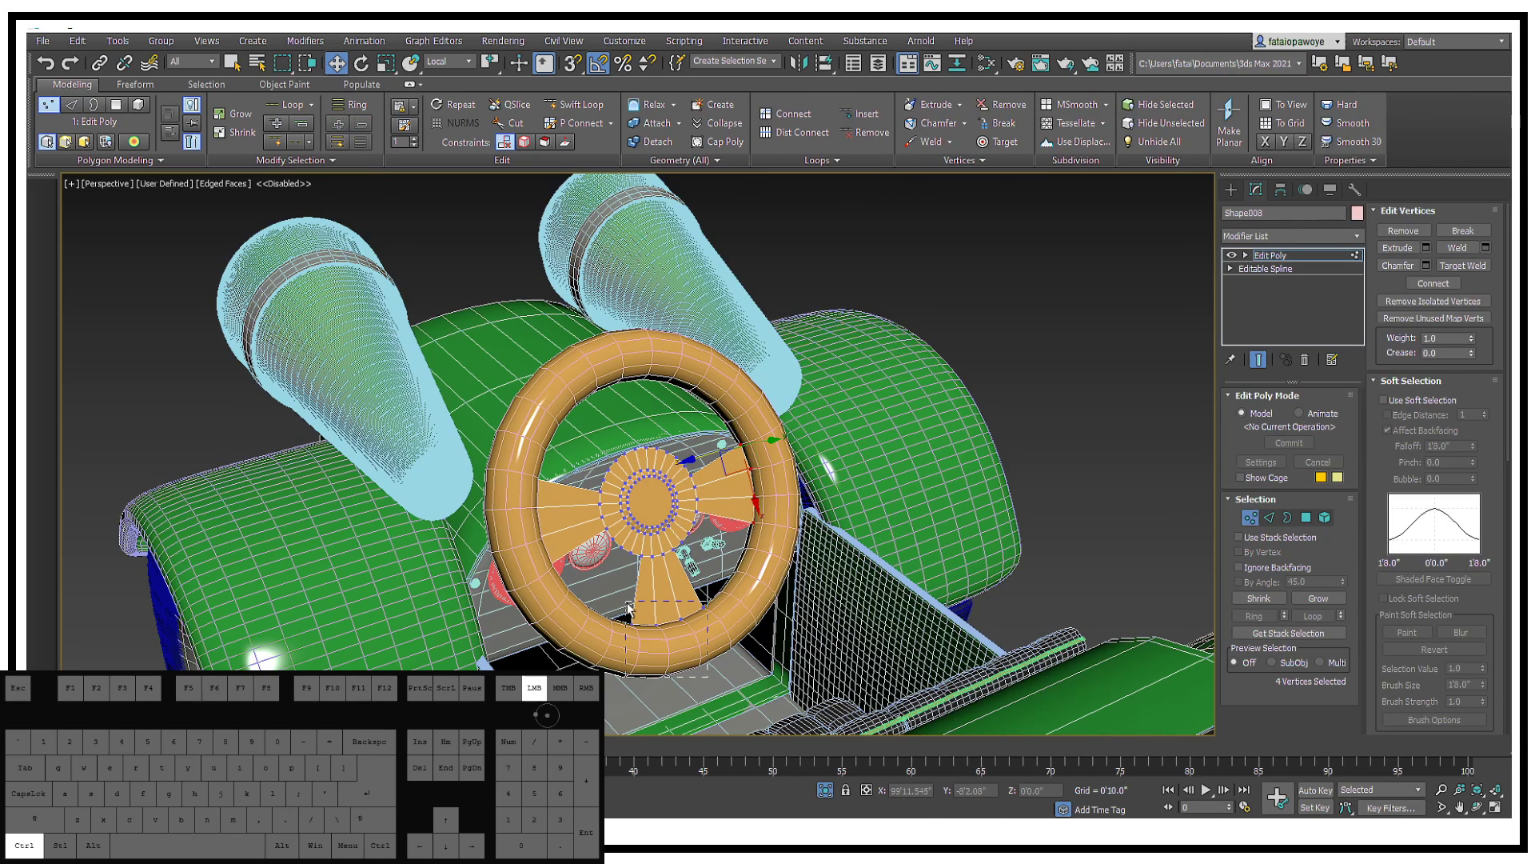
pyautogui.keyDown('ctrl'); pyautogui.moveTo(464, 432); pyautogui.dragTo(464, 433); pyautogui.keyUp('ctrl')
pyautogui.moveTo(480, 439); pyautogui.dragTo(559, 468, button='middle')
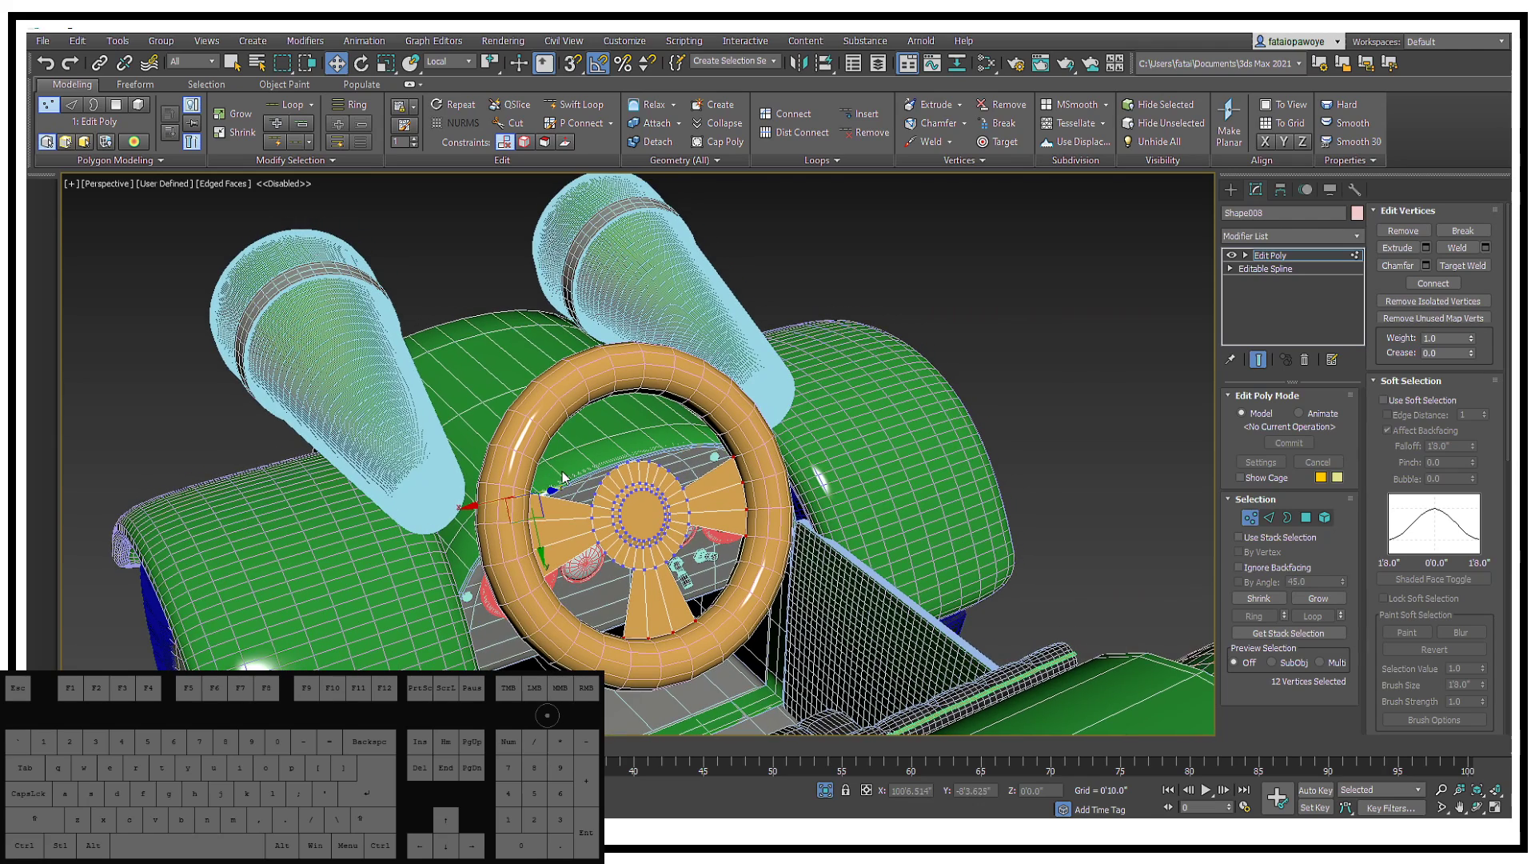
# Step: Try to scale the 12 outer spoke vertices together, including in the Local coordinate system
pyautogui.press('r')
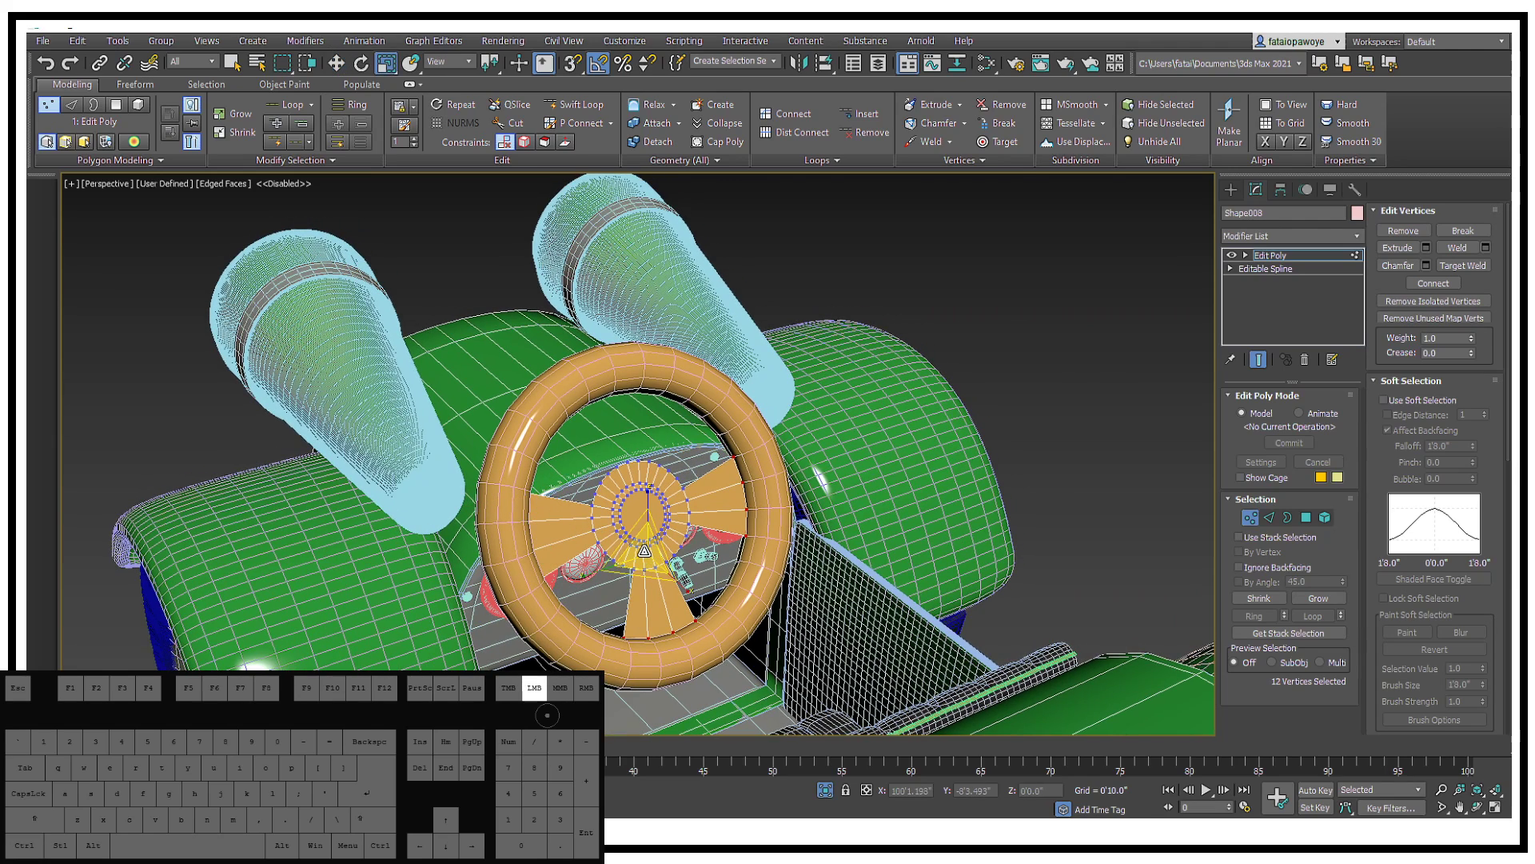
pyautogui.moveTo(645, 550); pyautogui.dragTo(645, 579)
pyautogui.hotkey('ctrl', 'z')
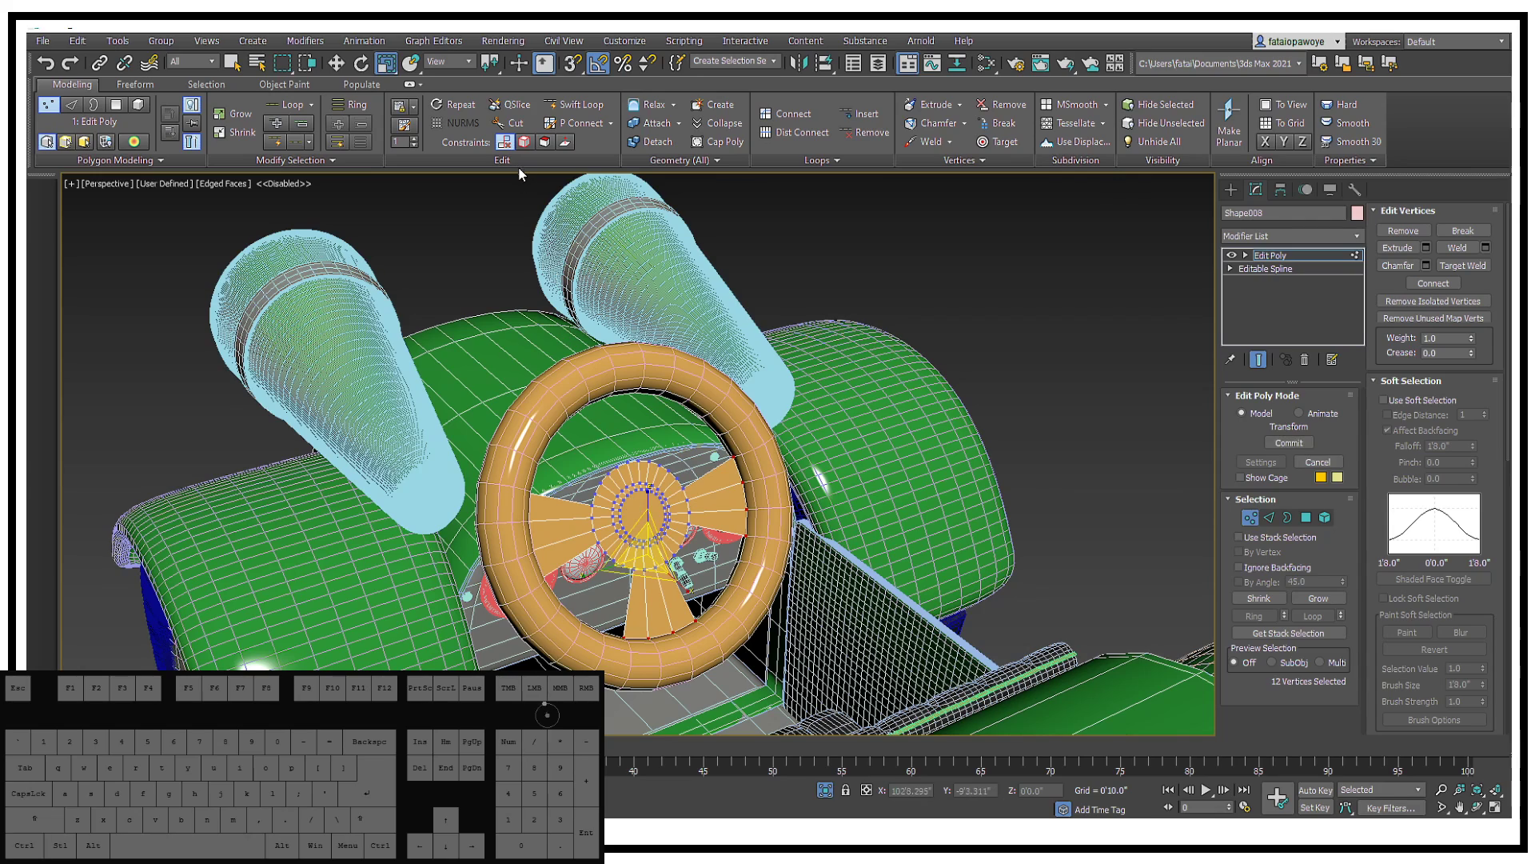
pyautogui.click(467, 62)
pyautogui.click(446, 116)
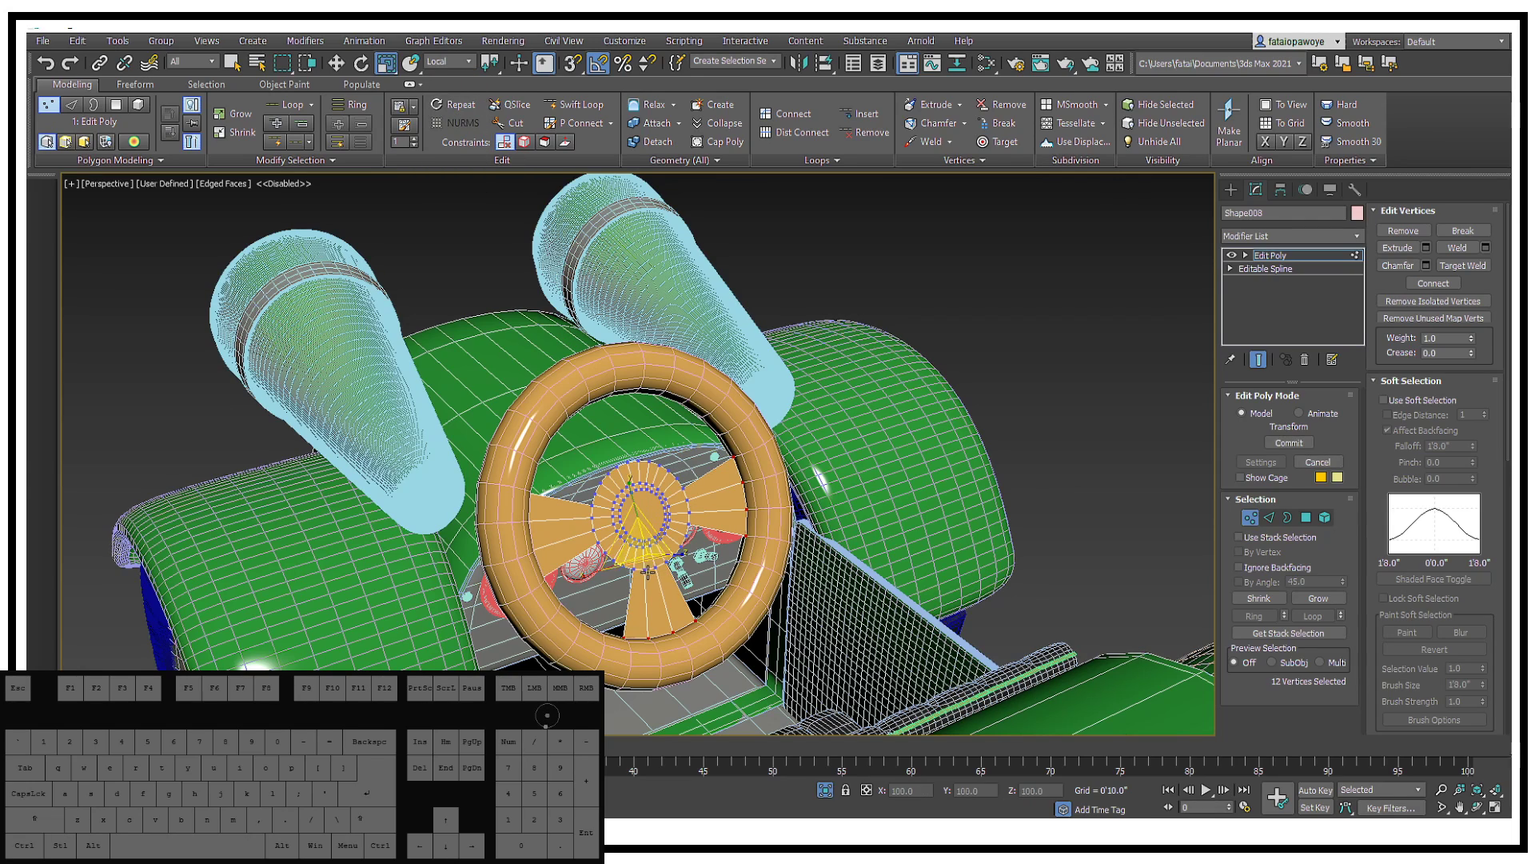
pyautogui.moveTo(646, 553); pyautogui.dragTo(645, 582)
pyautogui.hotkey('ctrl', 'z')
# Step: Try to narrow the lower spoke's outer end by scaling its four end vertices in the View coordinate system
pyautogui.moveTo(765, 672); pyautogui.dragTo(573, 595)
pyautogui.click(450, 62)
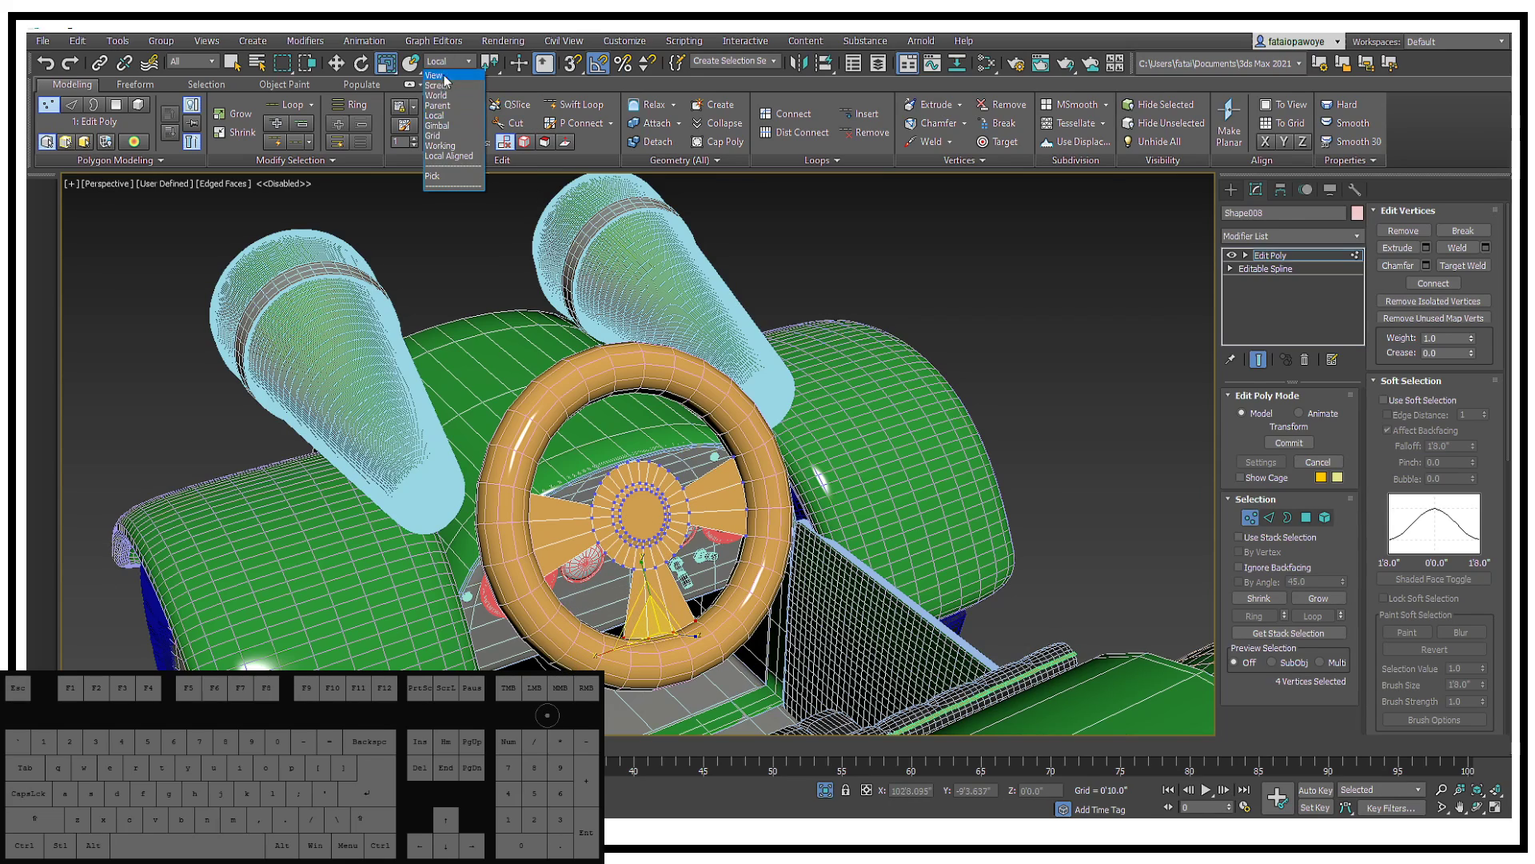
pyautogui.click(444, 77)
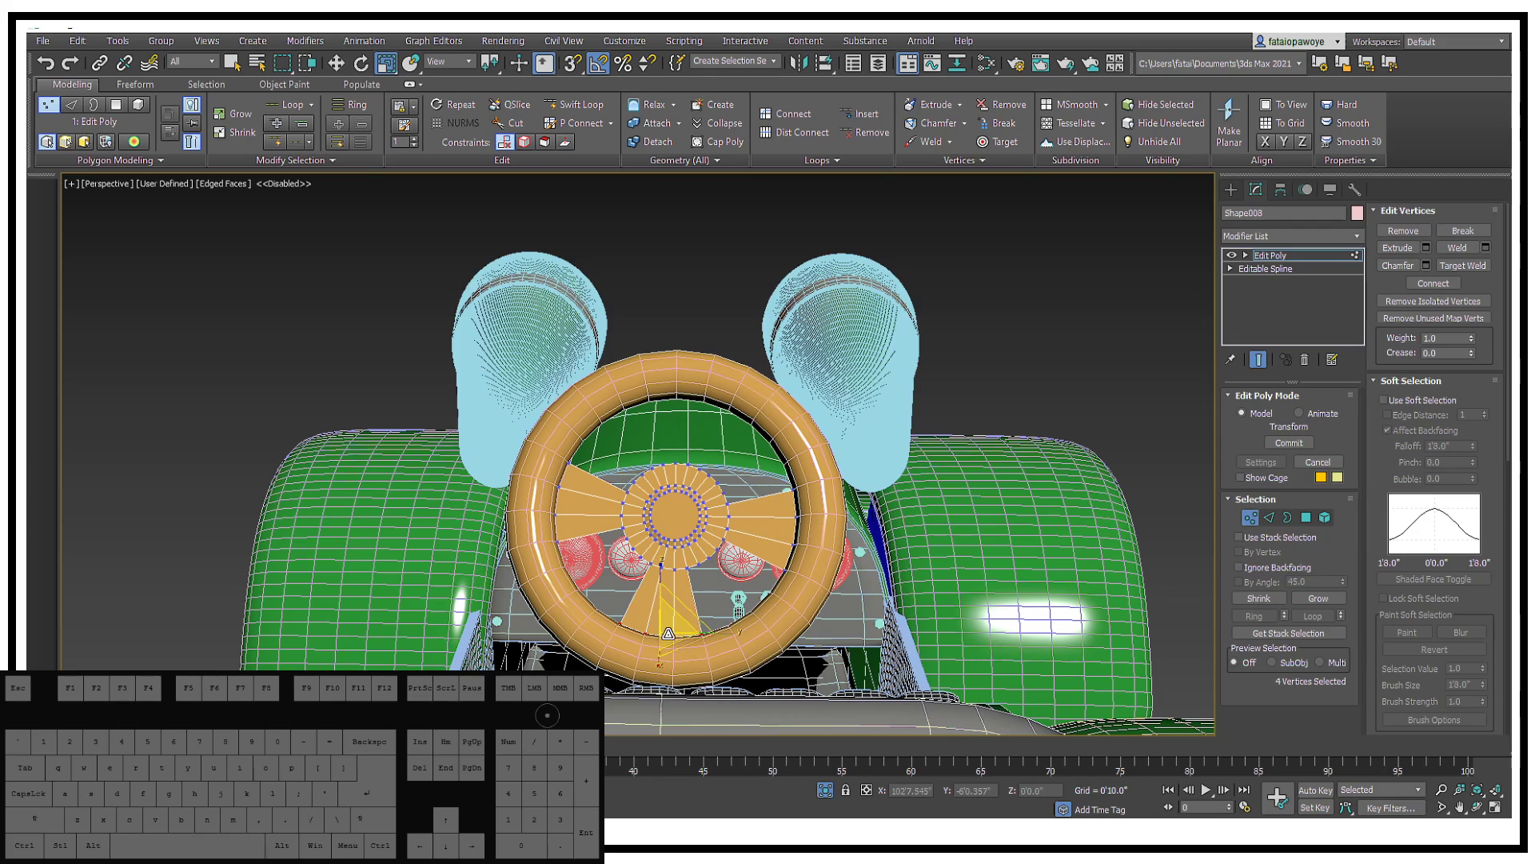
pyautogui.moveTo(659, 665); pyautogui.dragTo(659, 680)
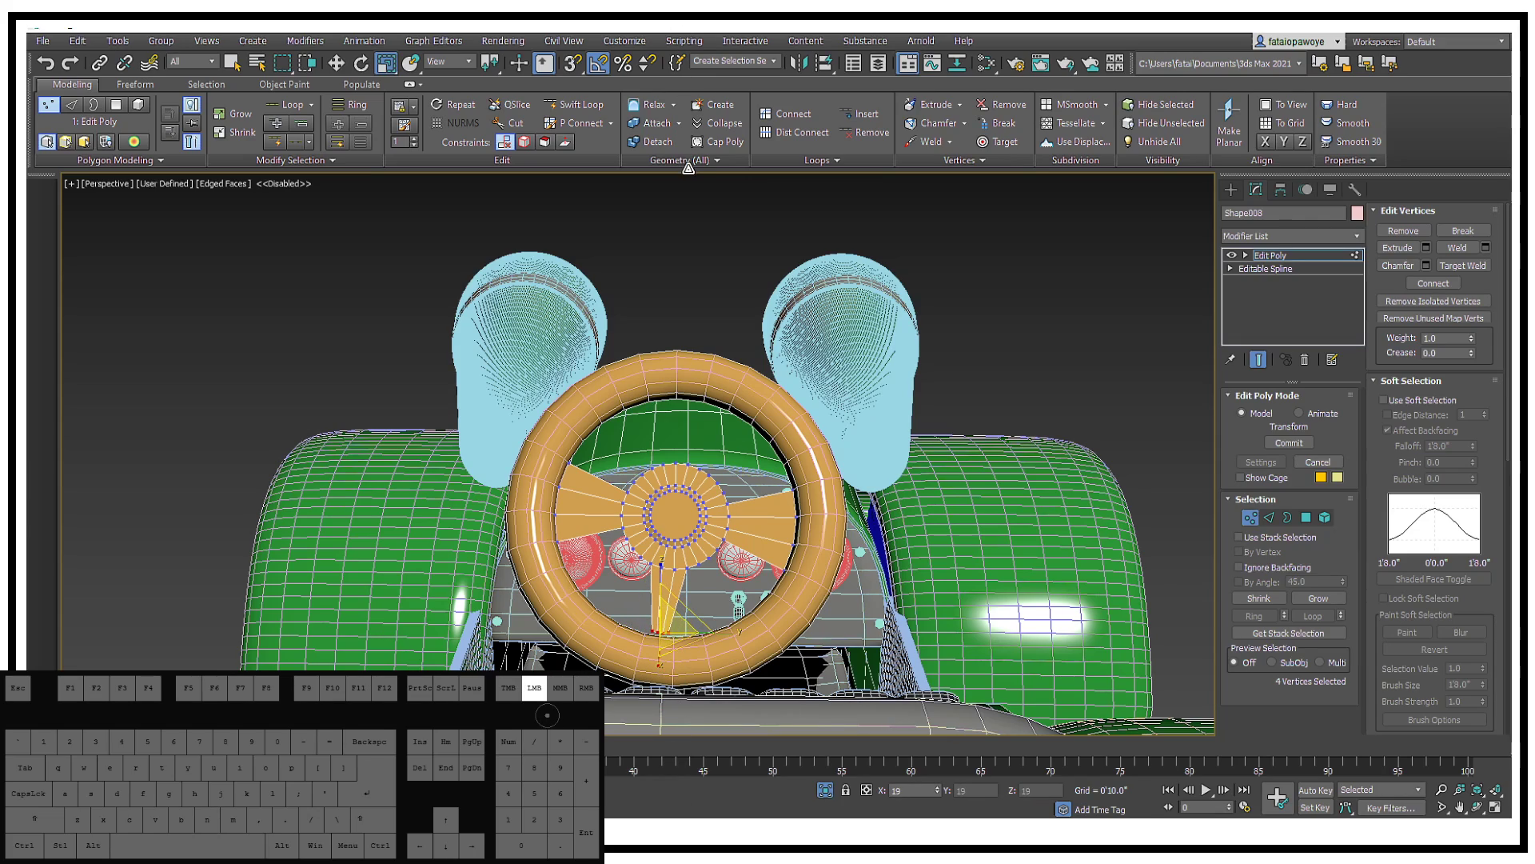
pyautogui.keyDown('alt'); pyautogui.moveTo(659, 679); pyautogui.dragTo(707, 369, button='middle'); pyautogui.keyUp('alt')
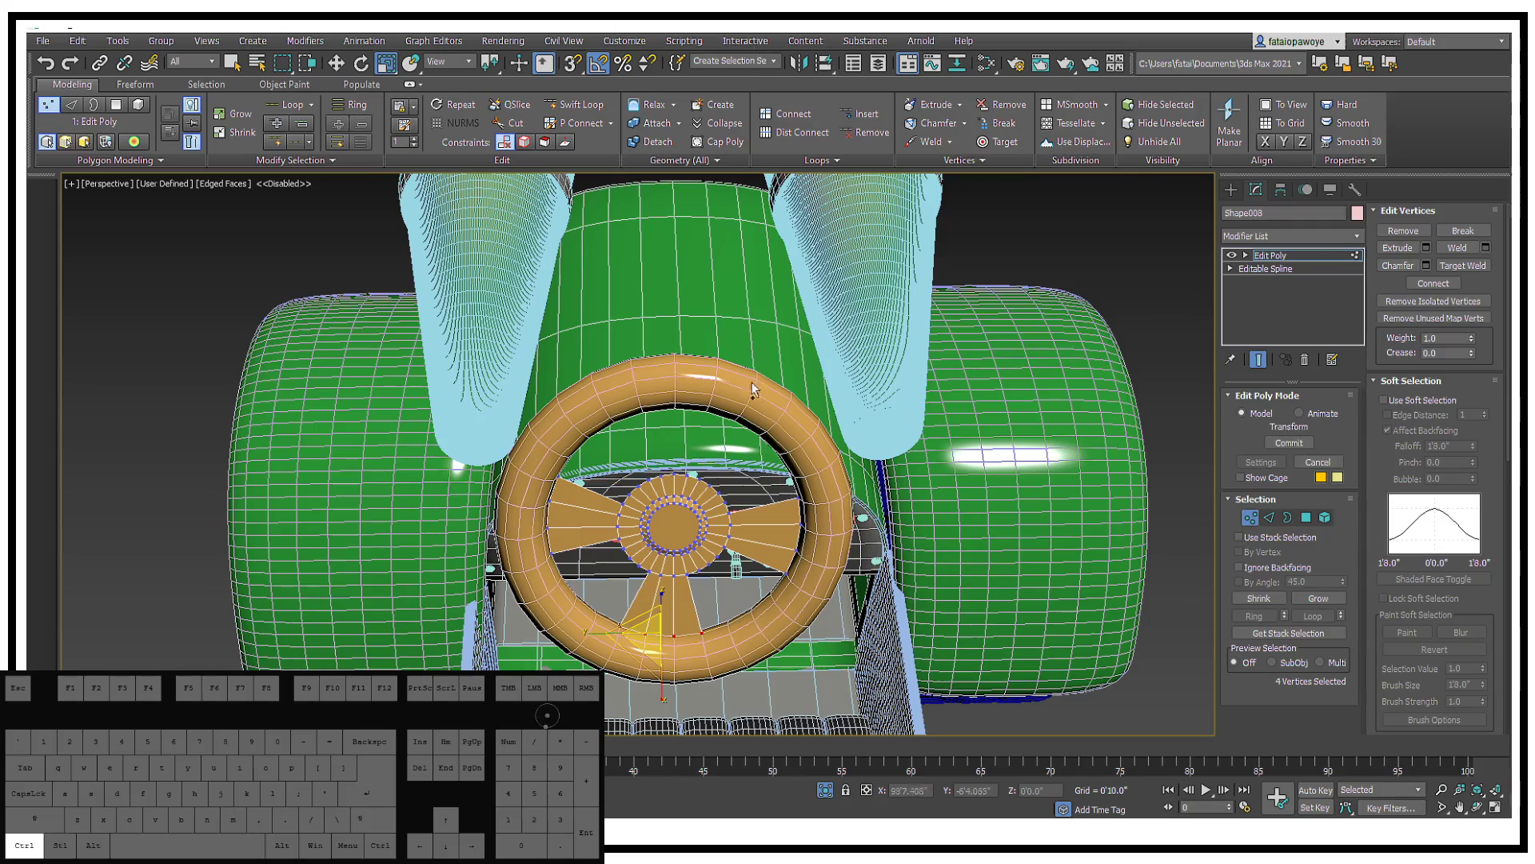
pyautogui.keyDown('alt'); pyautogui.moveTo(678, 522); pyautogui.dragTo(825, 444, button='middle'); pyautogui.keyUp('alt')
pyautogui.click(1303, 144)
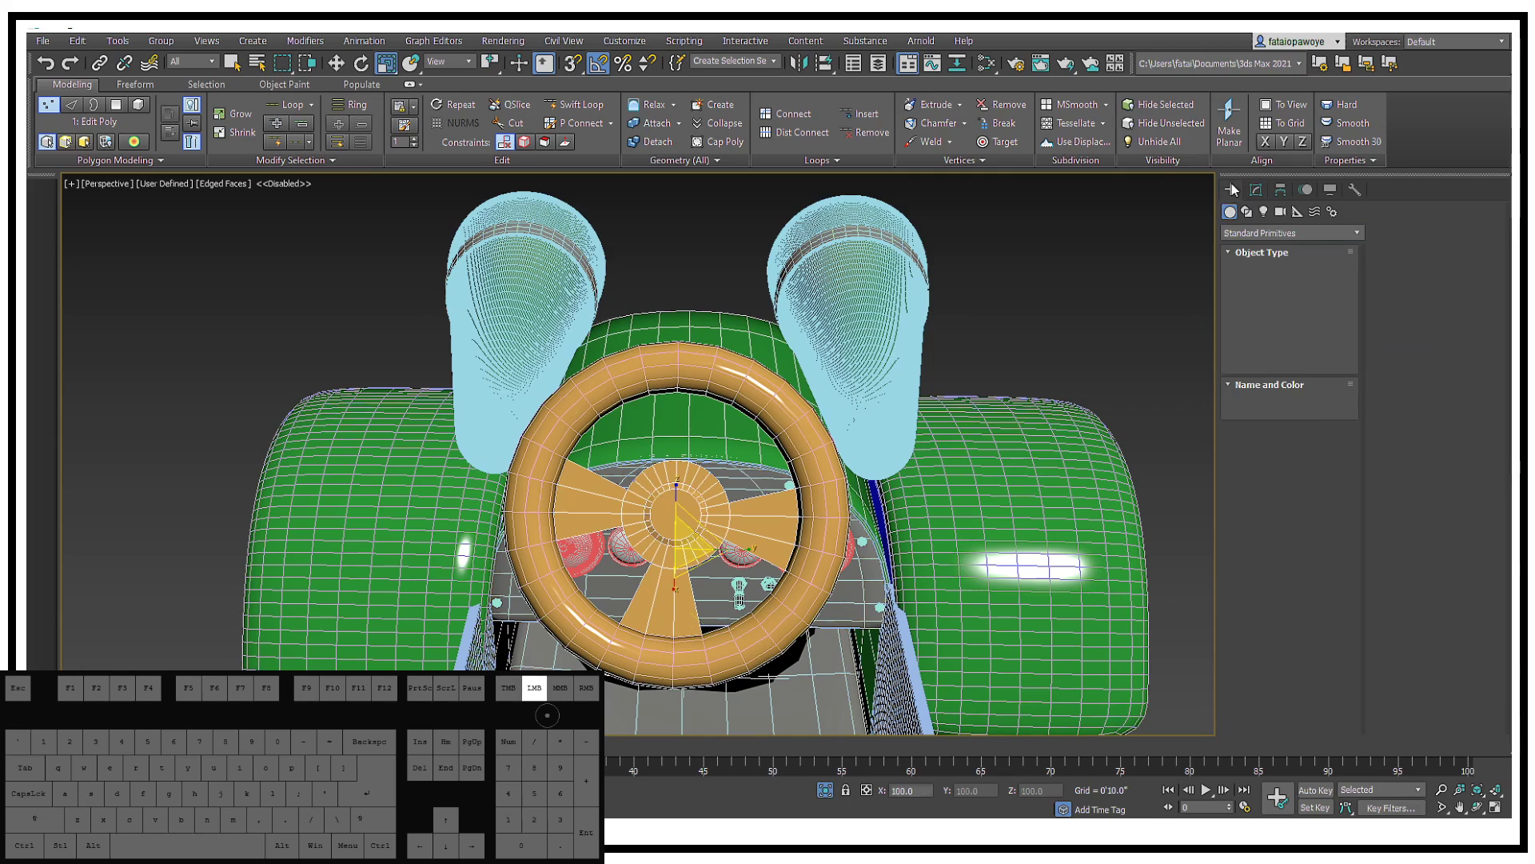
pyautogui.keyDown('alt'); pyautogui.moveTo(665, 631); pyautogui.dragTo(662, 642, button='middle'); pyautogui.keyUp('alt')
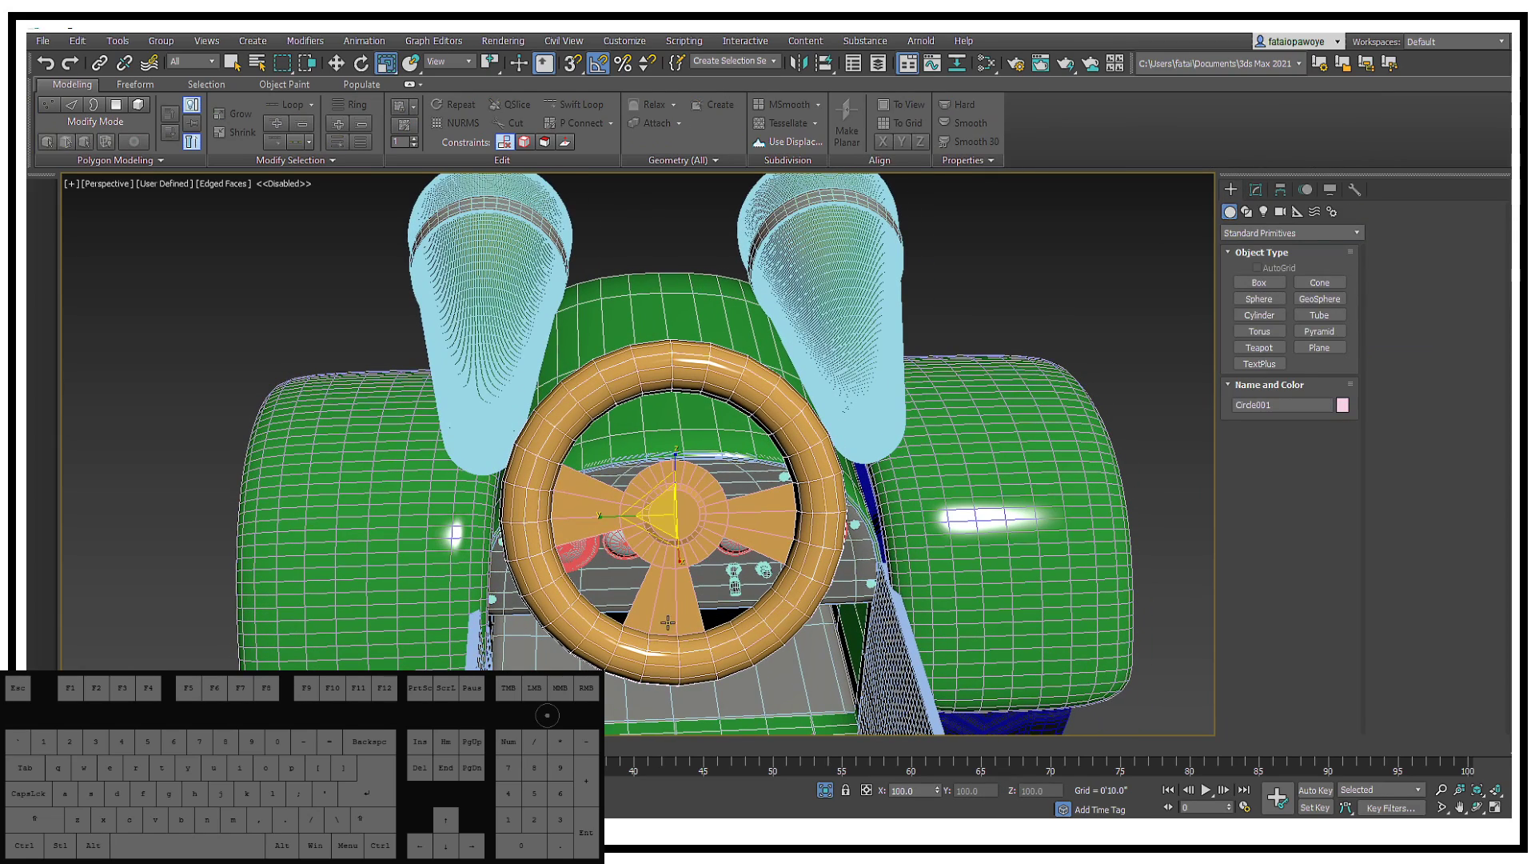
# Step: Narrow the lower spoke by scaling in the three edges at its outer end
pyautogui.click(1255, 188)
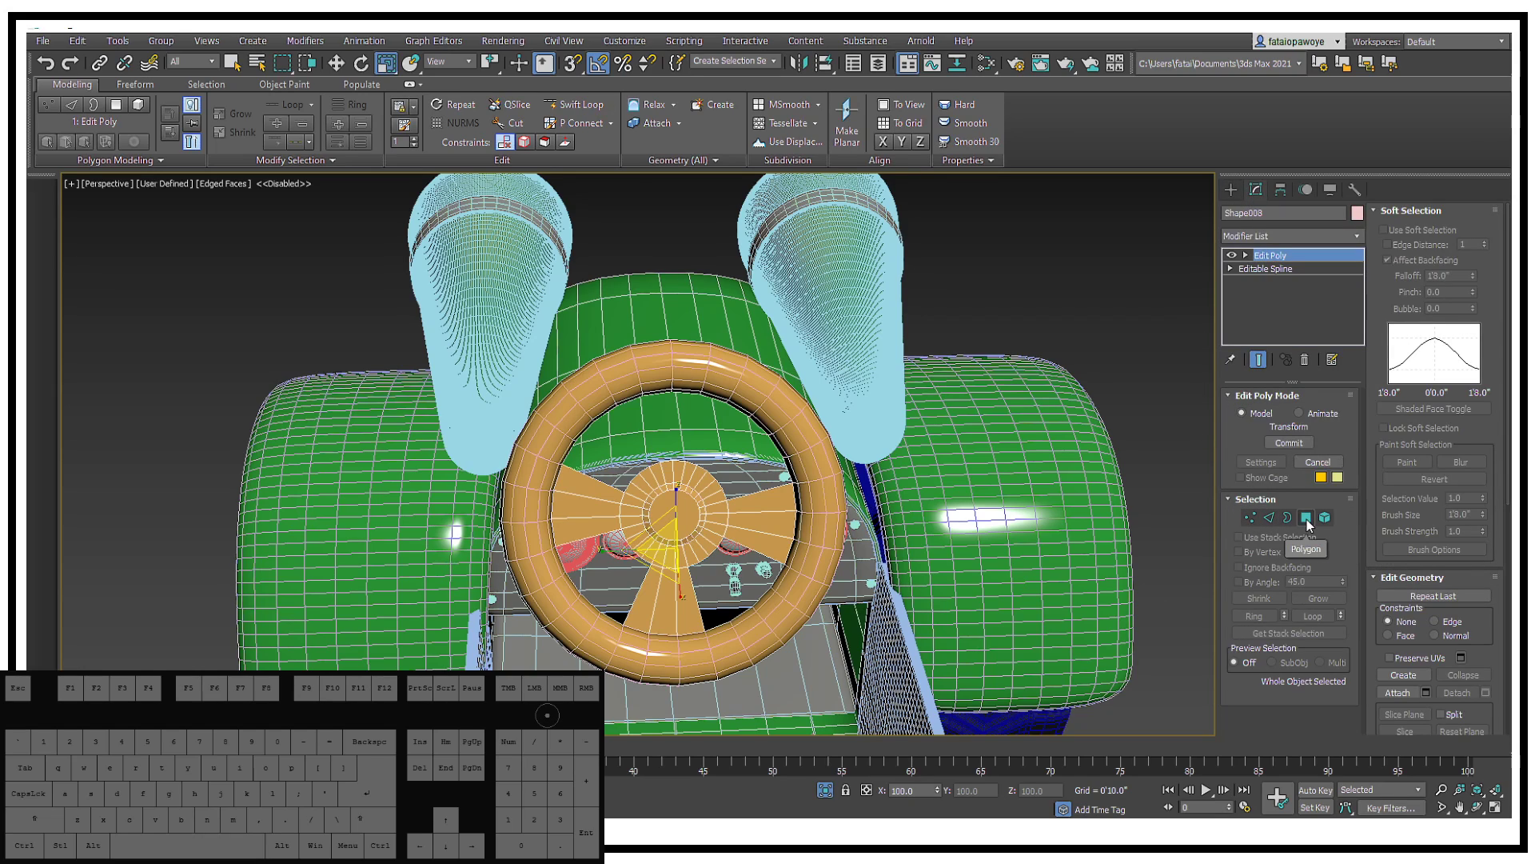
pyautogui.click(1268, 517)
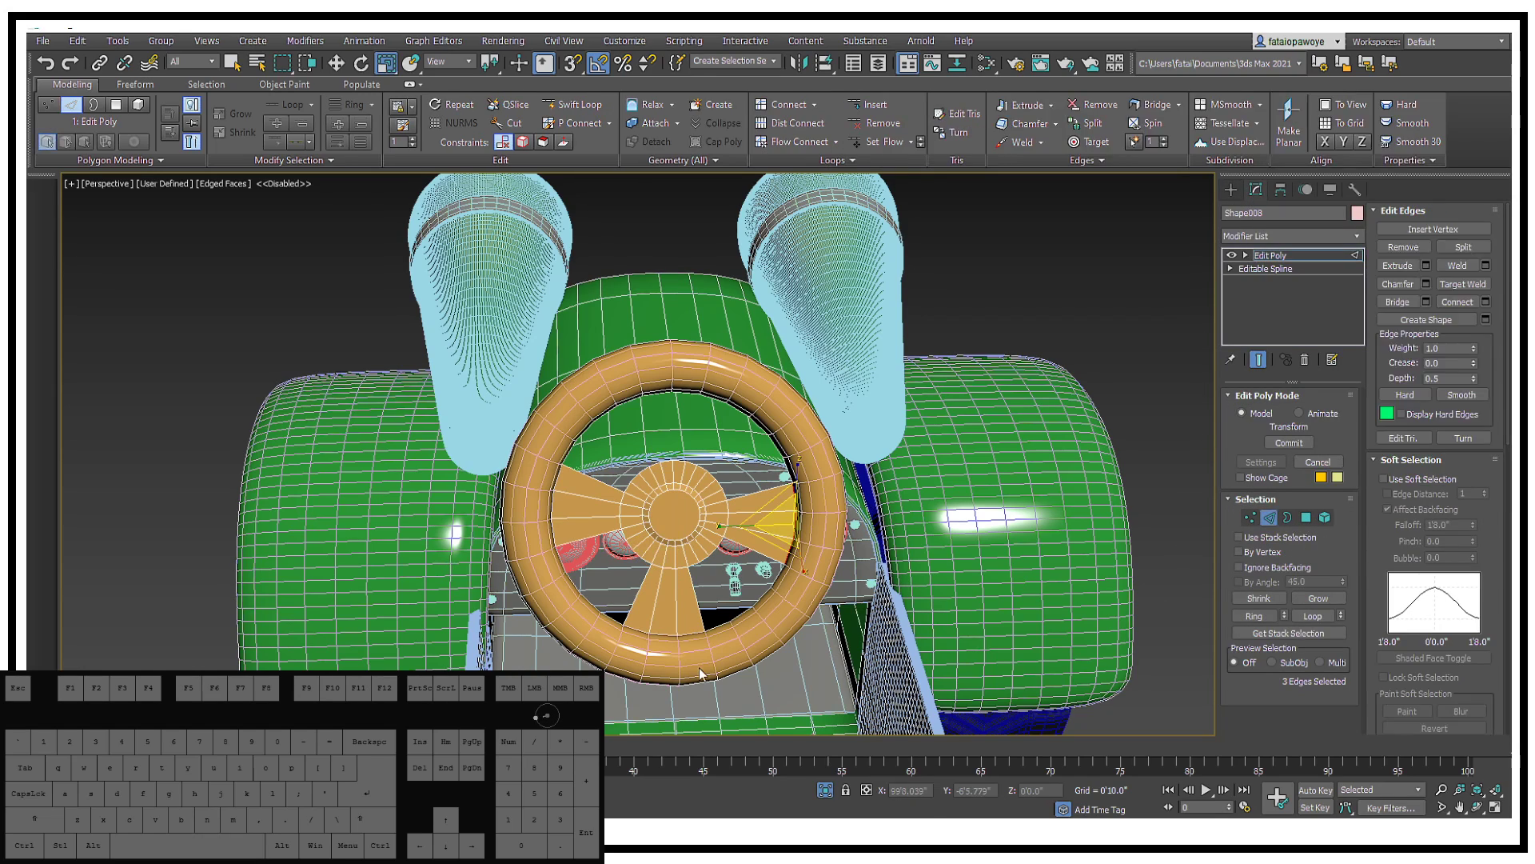
pyautogui.click(670, 634)
pyautogui.moveTo(641, 634); pyautogui.dragTo(652, 710)
pyautogui.moveTo(674, 45); pyautogui.dragTo(675, 47)
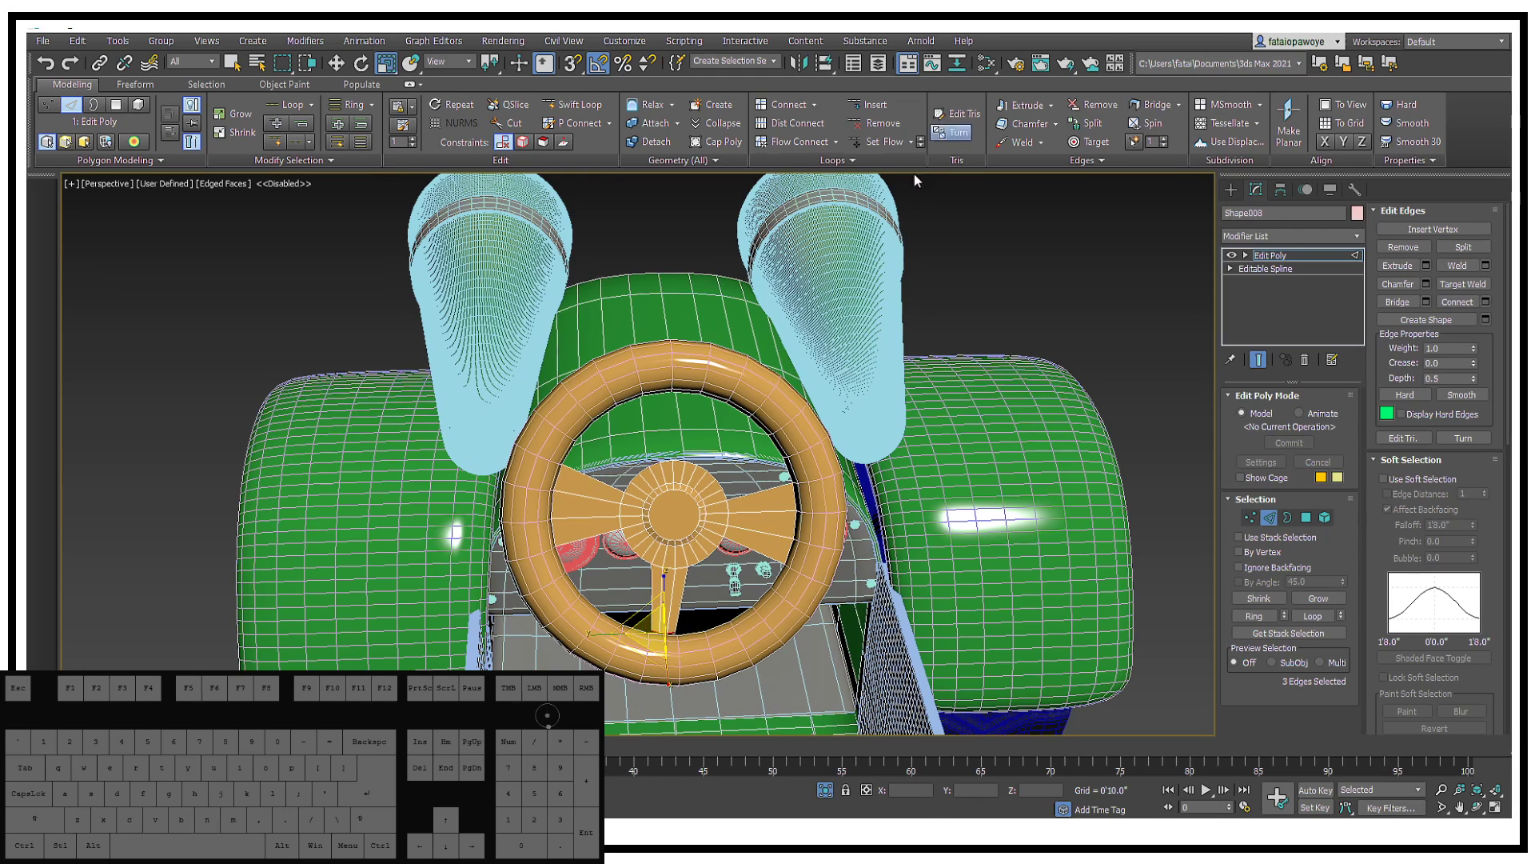
# Step: Narrow the two side spokes by scaling in the three edges at the outer end of each
pyautogui.click(790, 507)
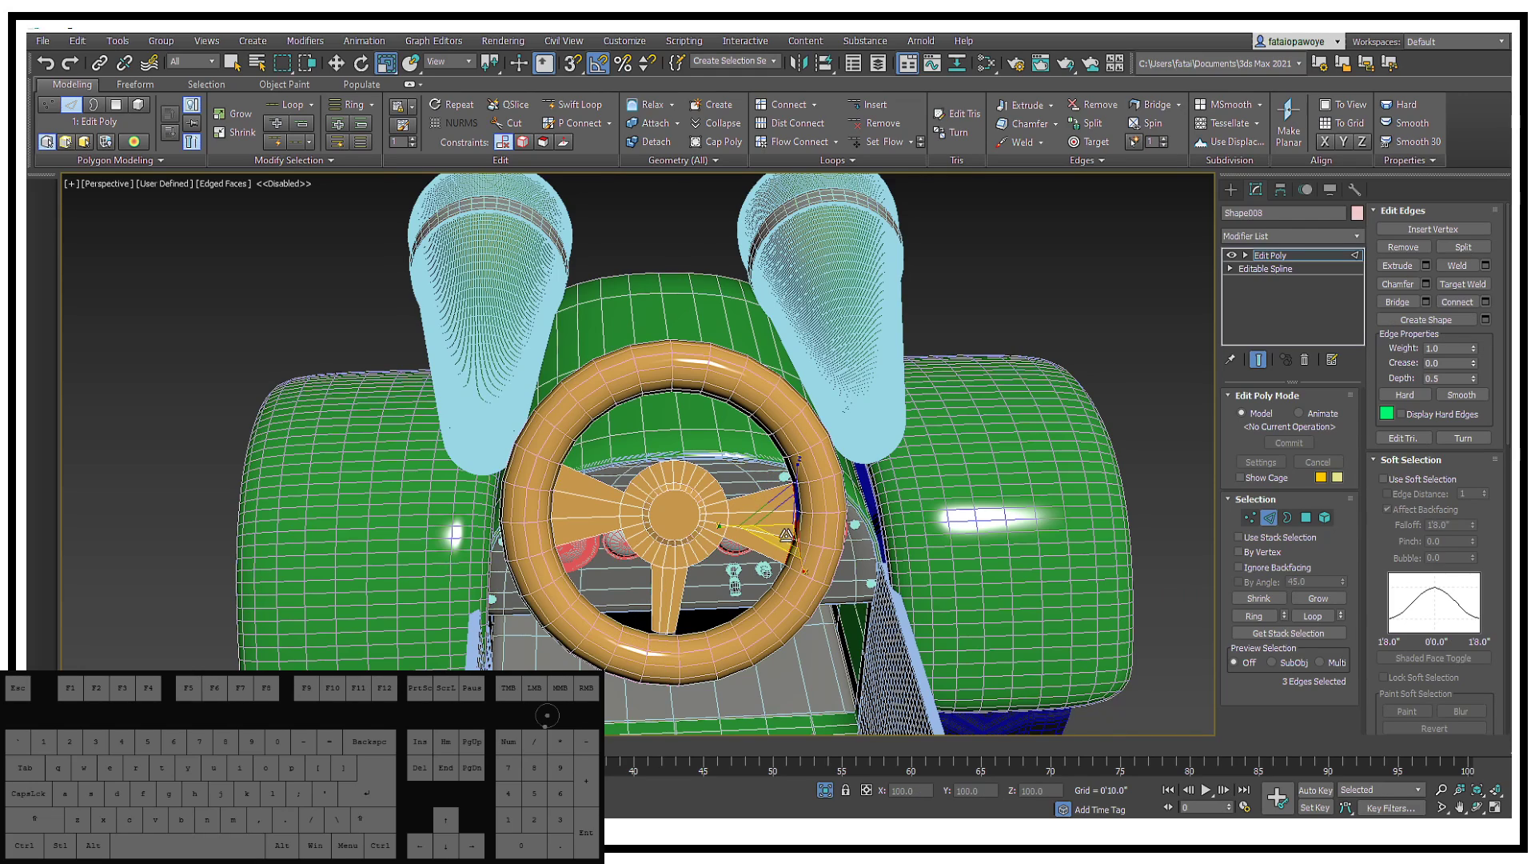
pyautogui.moveTo(792, 513); pyautogui.dragTo(804, 702)
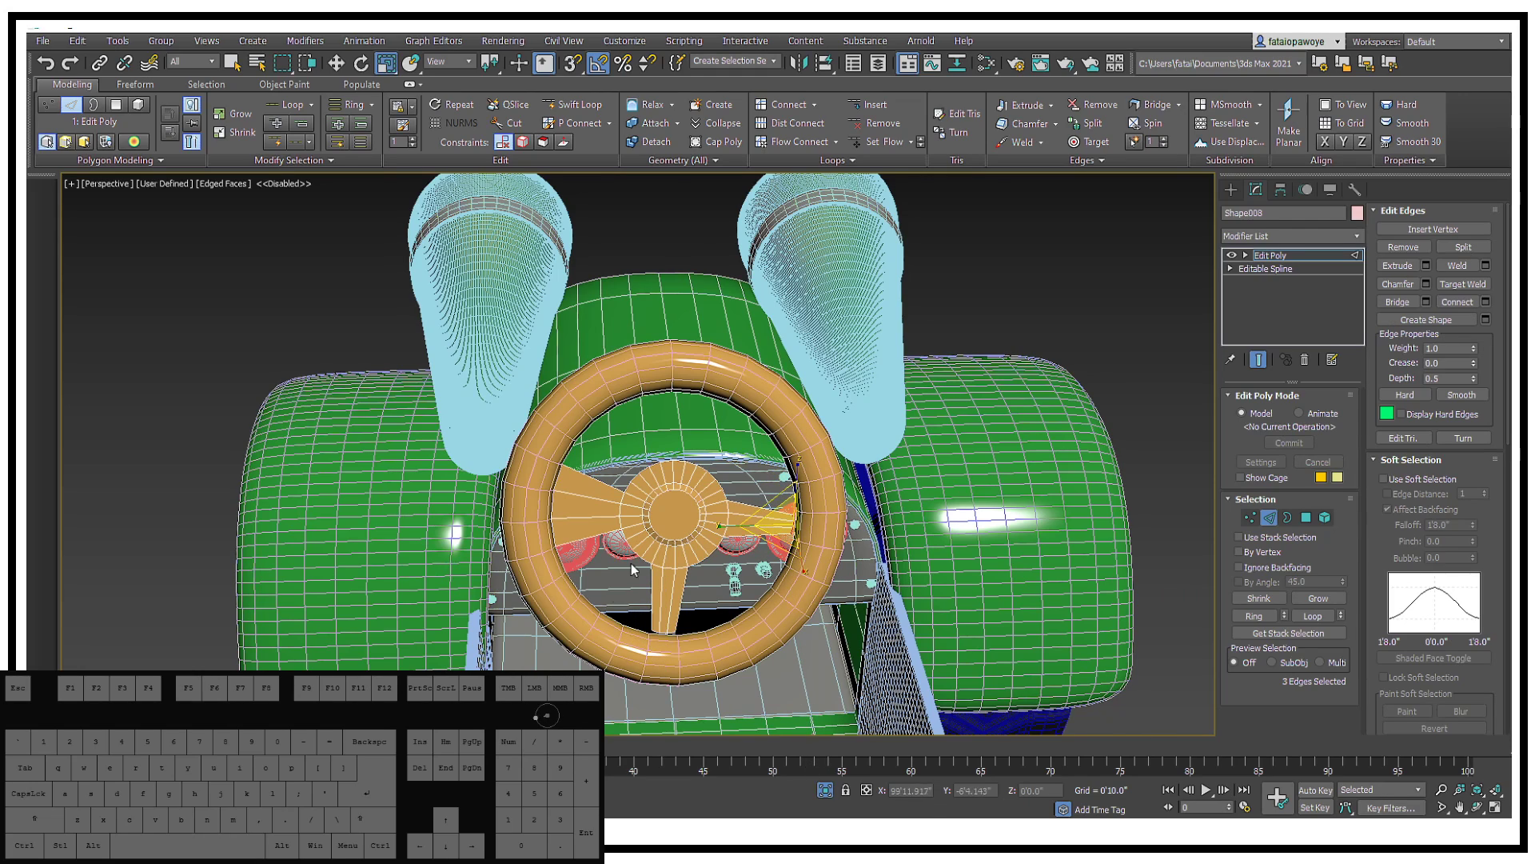
pyautogui.click(550, 499)
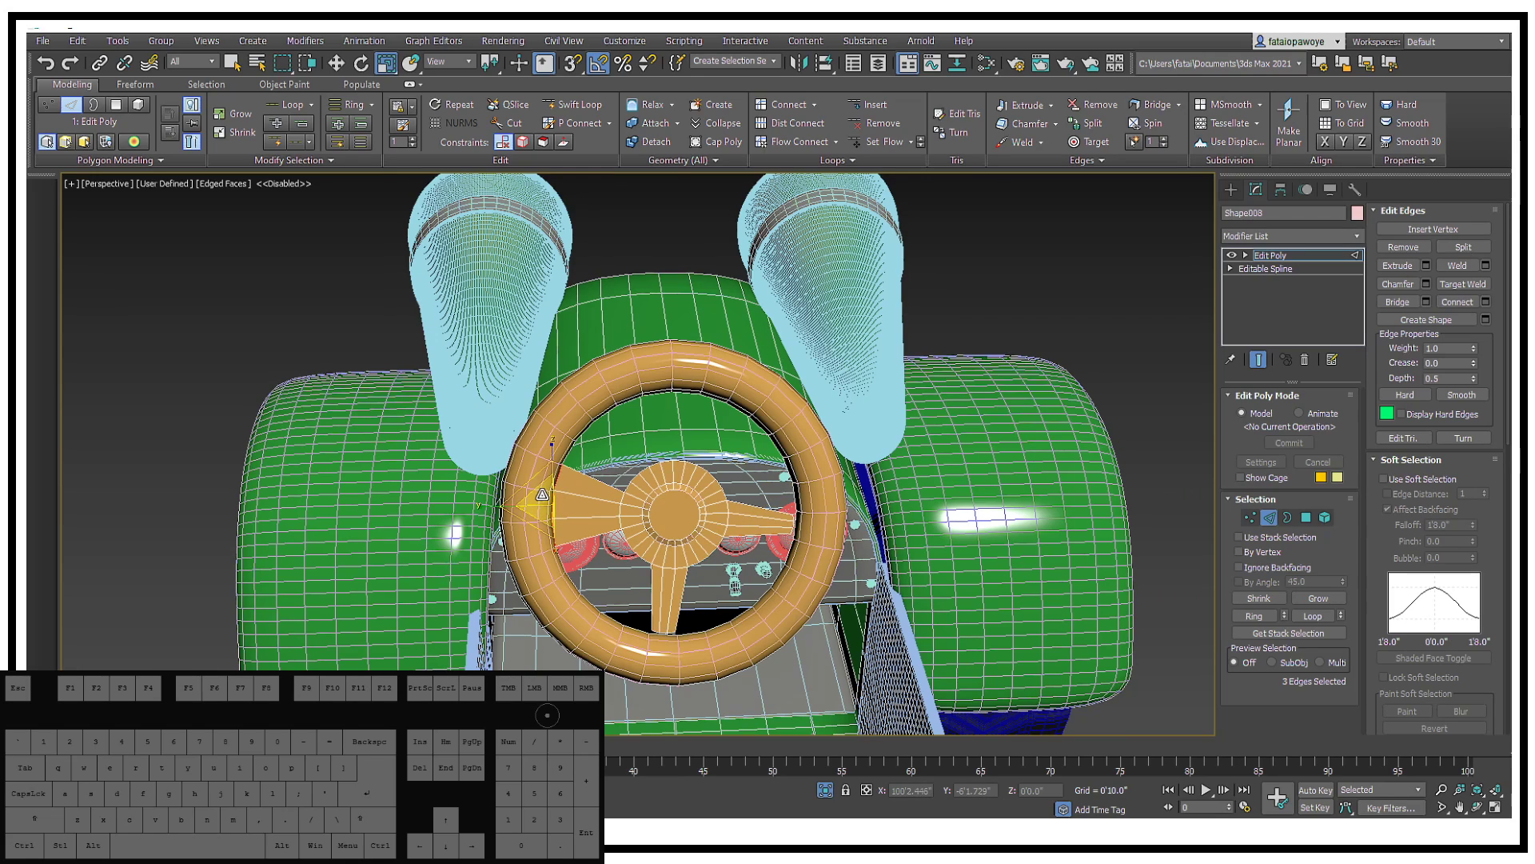
pyautogui.moveTo(542, 494); pyautogui.dragTo(556, 696)
pyautogui.keyDown('alt'); pyautogui.moveTo(560, 640); pyautogui.dragTo(679, 578, button='middle'); pyautogui.keyUp('alt')
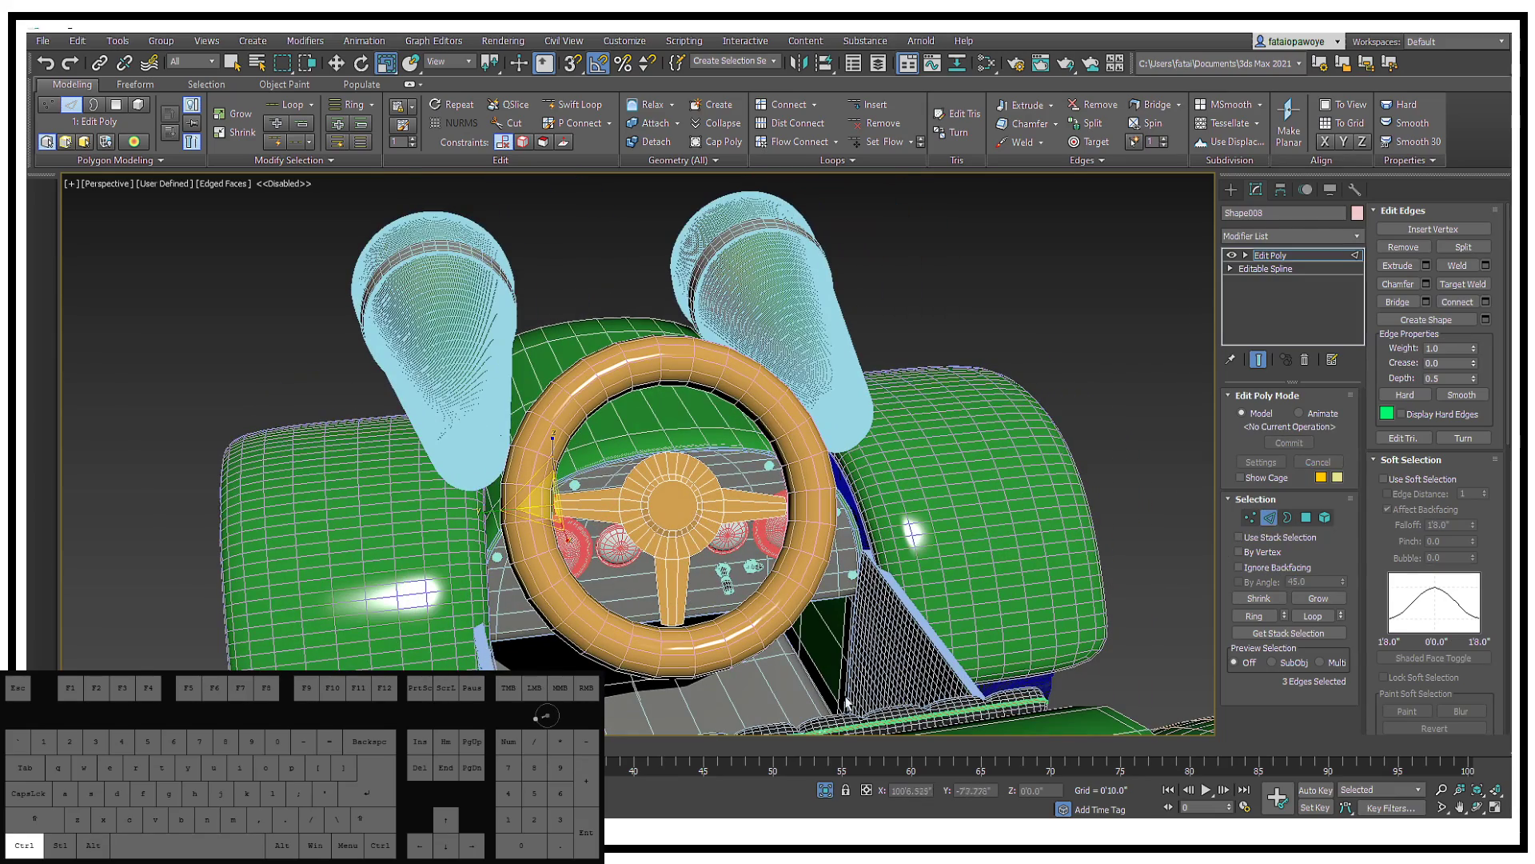
# Step: Try to scale the outer end vertices of all three narrowed spokes together
pyautogui.keyDown('ctrl'); pyautogui.click(1250, 518); pyautogui.keyUp('ctrl')
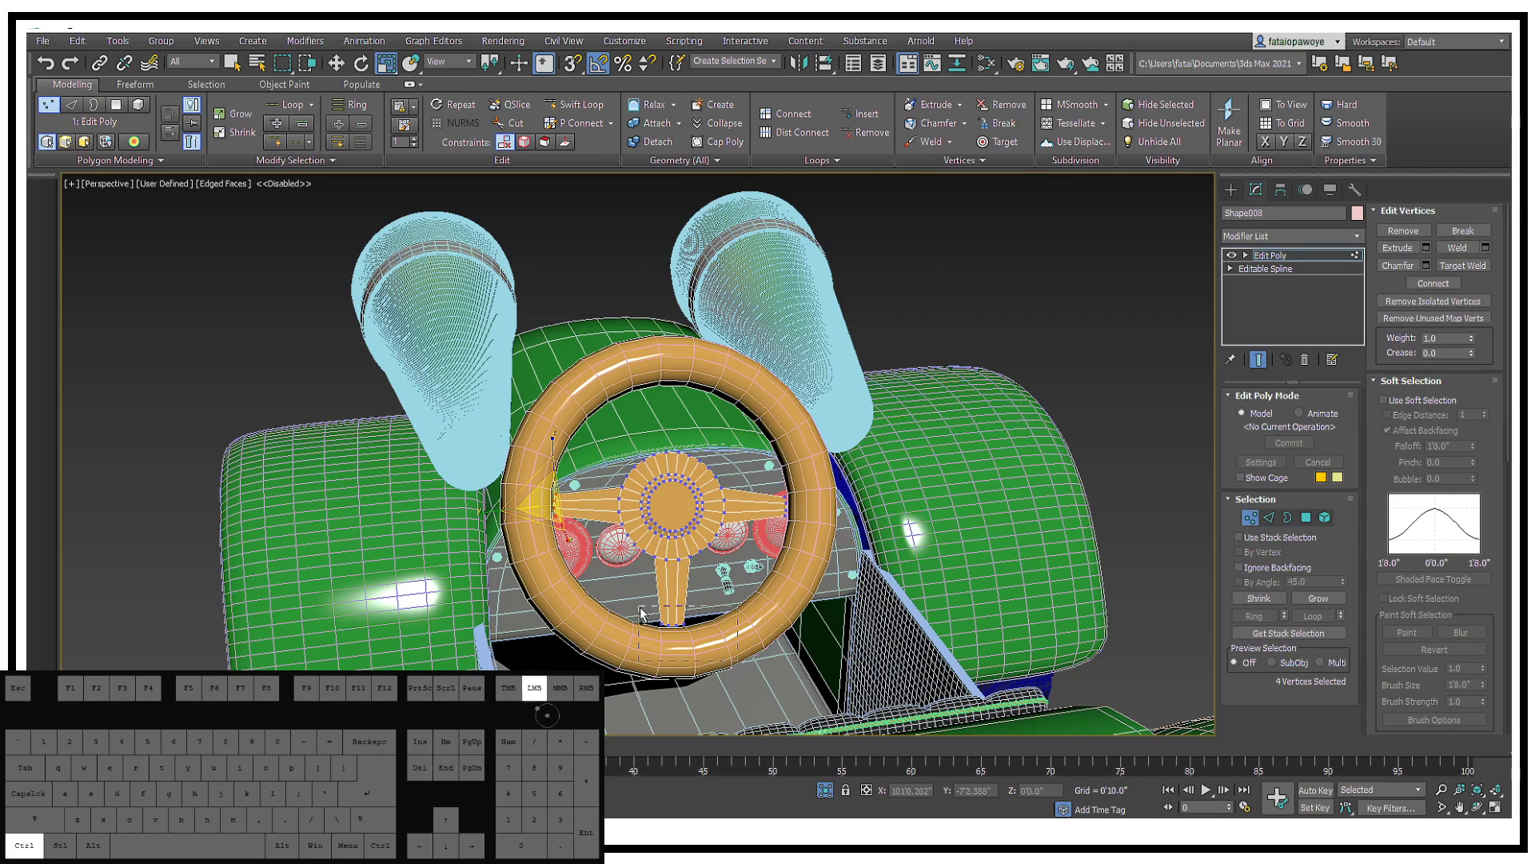
pyautogui.keyDown('ctrl'); pyautogui.moveTo(640, 614); pyautogui.dragTo(640, 613); pyautogui.keyUp('ctrl')
pyautogui.keyDown('ctrl'); pyautogui.moveTo(800, 480); pyautogui.dragTo(769, 520); pyautogui.keyUp('ctrl')
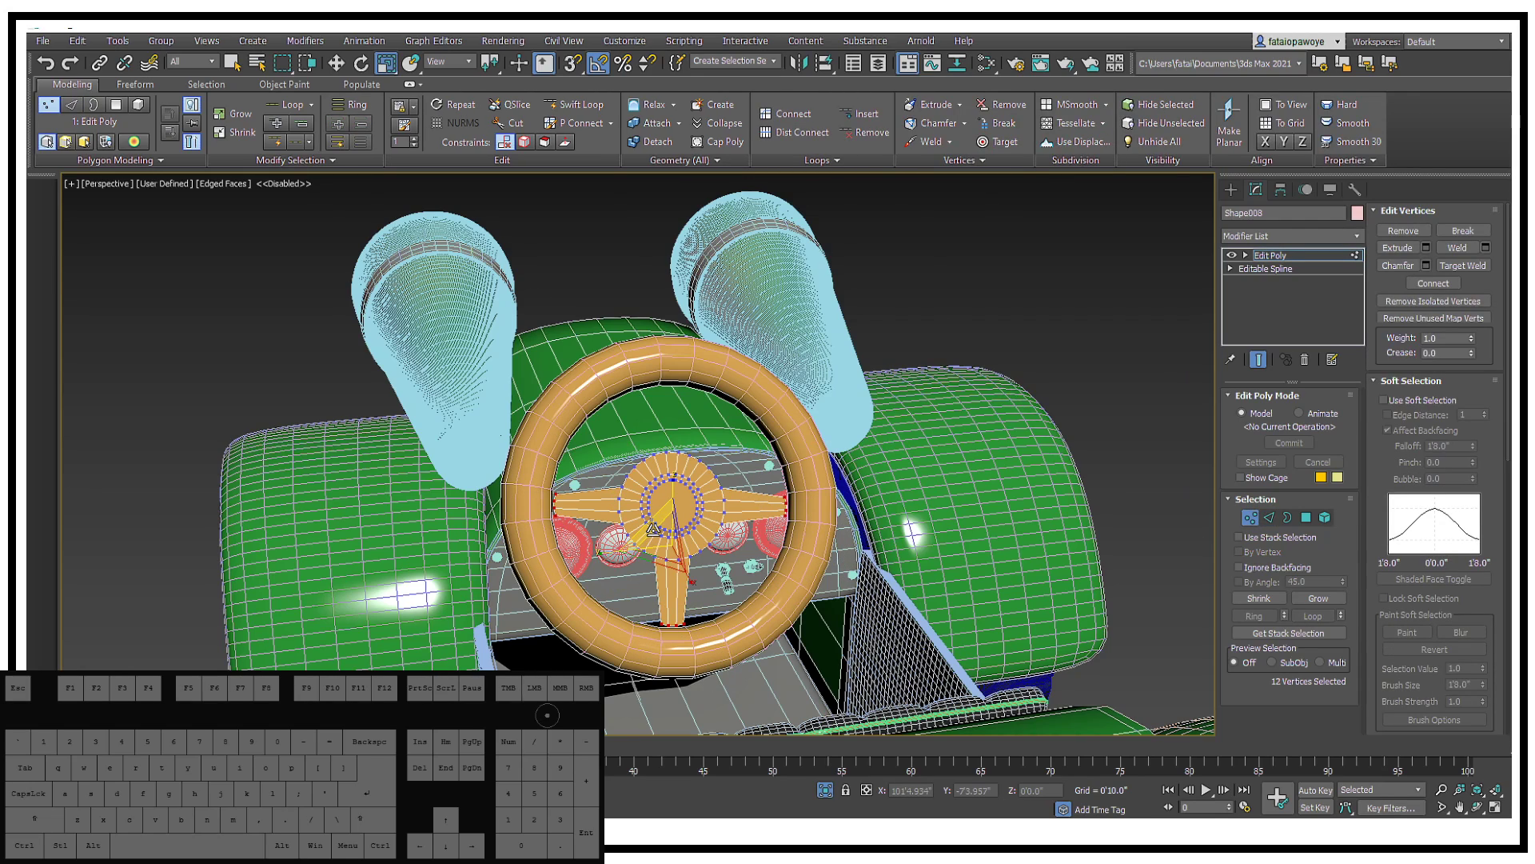
pyautogui.moveTo(667, 531); pyautogui.dragTo(670, 530)
pyautogui.keyDown('alt'); pyautogui.moveTo(671, 529); pyautogui.dragTo(939, 487, button='middle'); pyautogui.keyUp('alt')
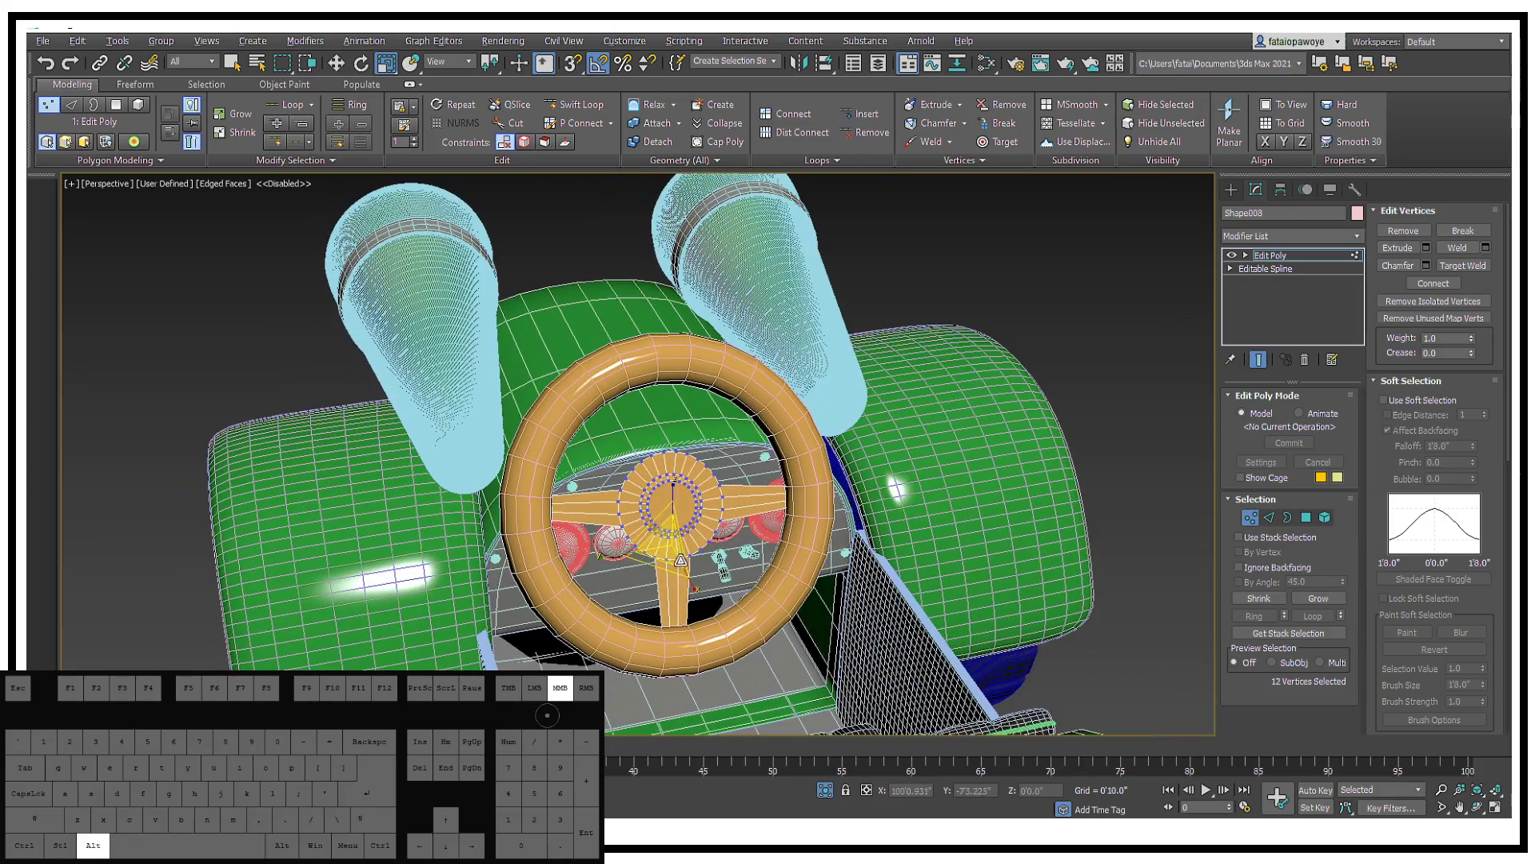
pyautogui.hotkey('ctrl', 'z')
# Step: Reposition the spokes' outer end vertices with the Move tool in the View coordinate system, starting with the lower spoke
pyautogui.moveTo(719, 602); pyautogui.dragTo(718, 629, button='middle')
pyautogui.moveTo(643, 639); pyautogui.dragTo(702, 665)
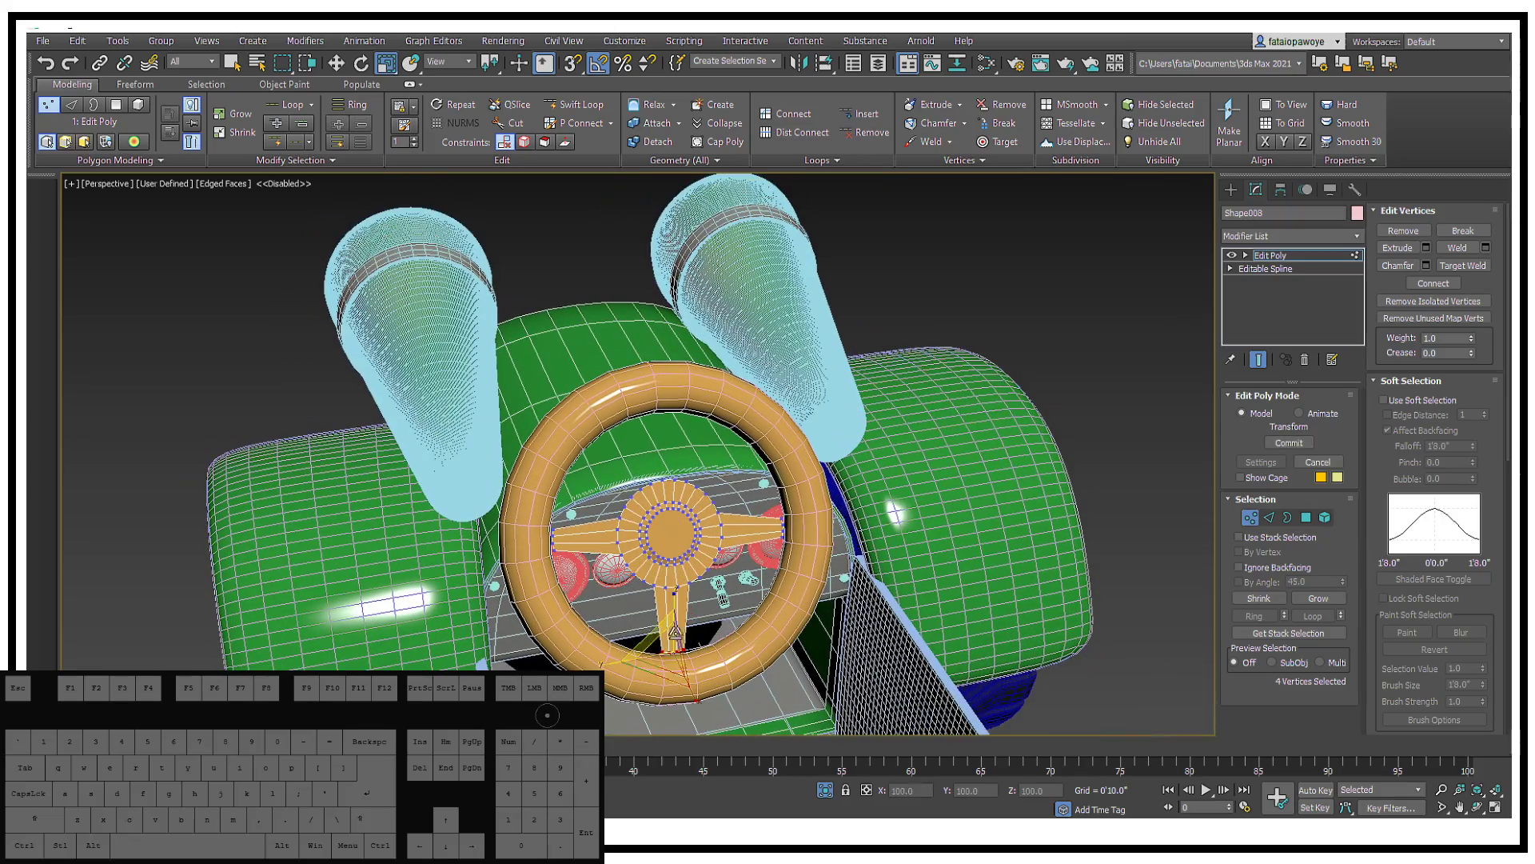
pyautogui.press('q')
pyautogui.press('w')
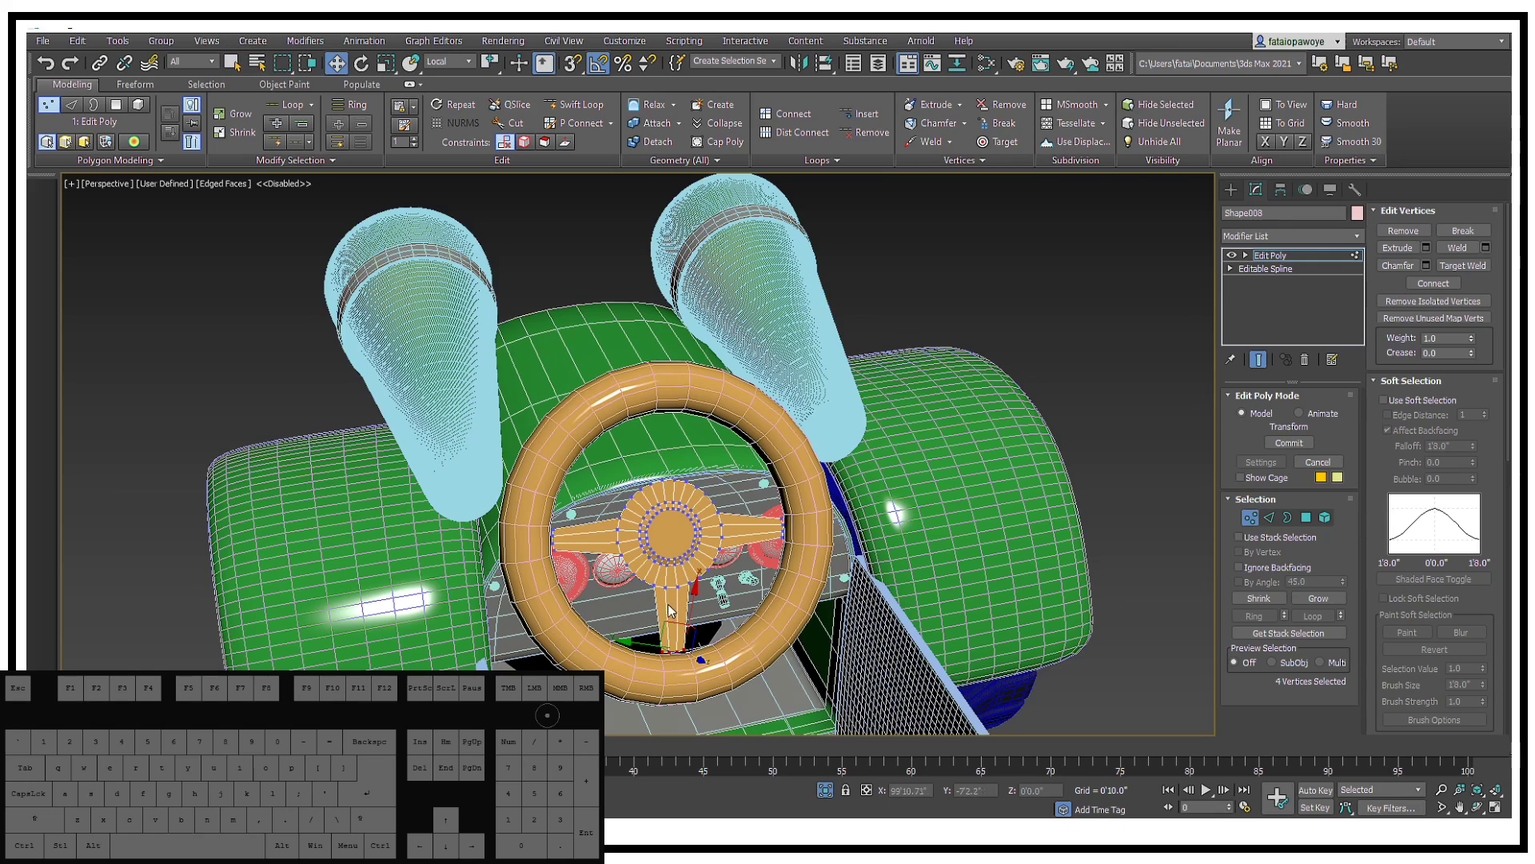
pyautogui.click(462, 64)
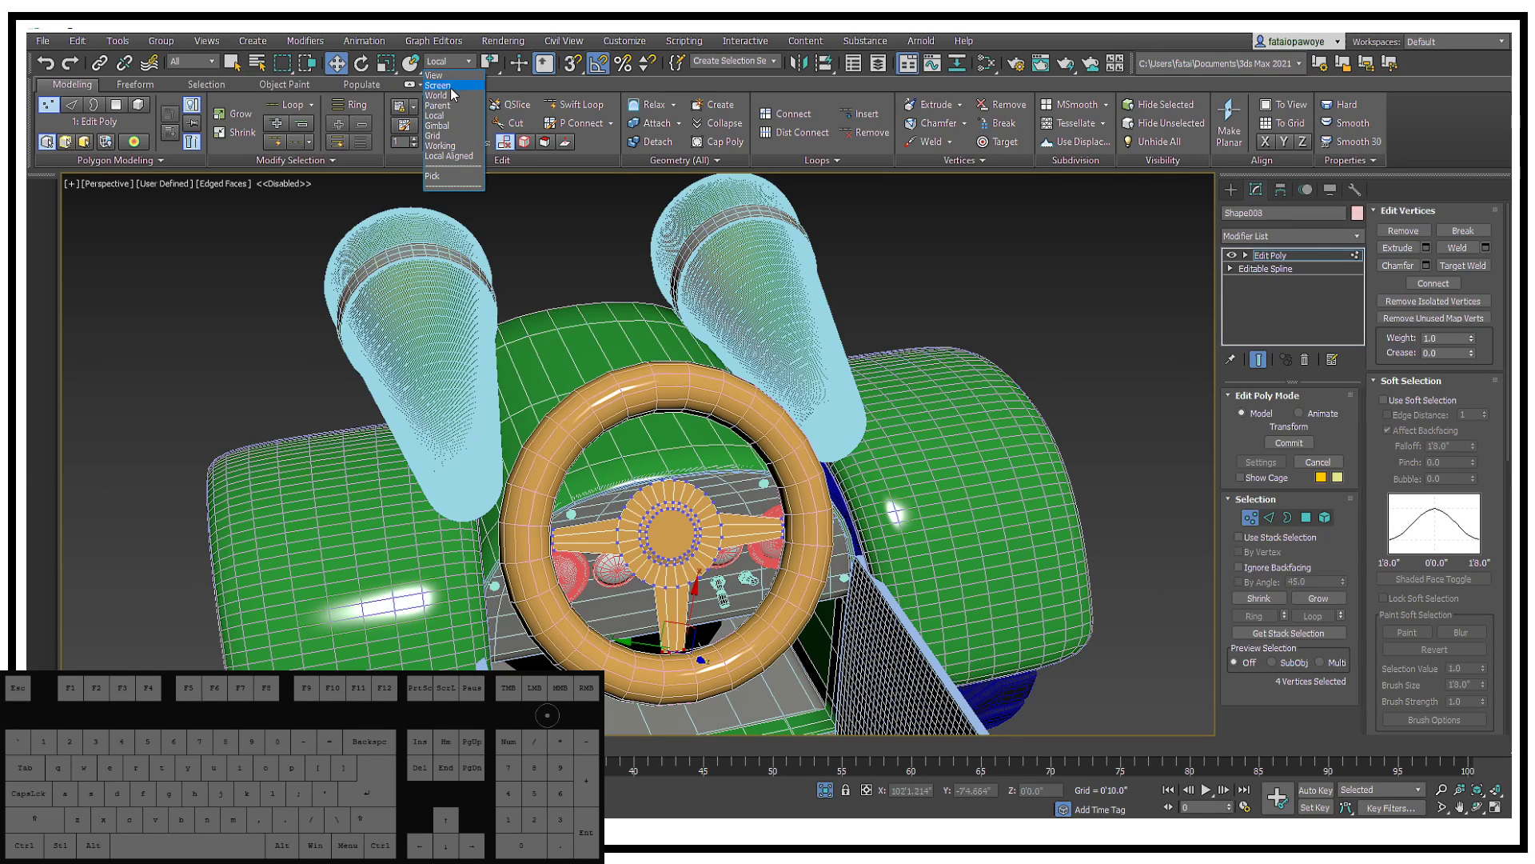
pyautogui.click(456, 77)
pyautogui.moveTo(677, 609); pyautogui.dragTo(841, 518)
pyautogui.moveTo(563, 572); pyautogui.dragTo(589, 535)
pyautogui.keyDown('alt'); pyautogui.moveTo(589, 535); pyautogui.dragTo(1097, 298, button='middle'); pyautogui.keyUp('alt')
# Step: Add a Shell modifier to the hub and spokes and adjust its thickness
pyautogui.click(1259, 236)
pyautogui.write('sh')
pyautogui.press('Return')
pyautogui.keyDown('alt'); pyautogui.moveTo(720, 512); pyautogui.dragTo(920, 496, button='middle'); pyautogui.keyUp('alt')
pyautogui.moveTo(1341, 434); pyautogui.dragTo(1341, 455)
pyautogui.moveTo(1342, 455); pyautogui.dragTo(1342, 452)
# Step: Add a TurboSmooth modifier to the hub and spokes and turn off the edged faces display
pyautogui.click(1292, 236)
pyautogui.write('t')
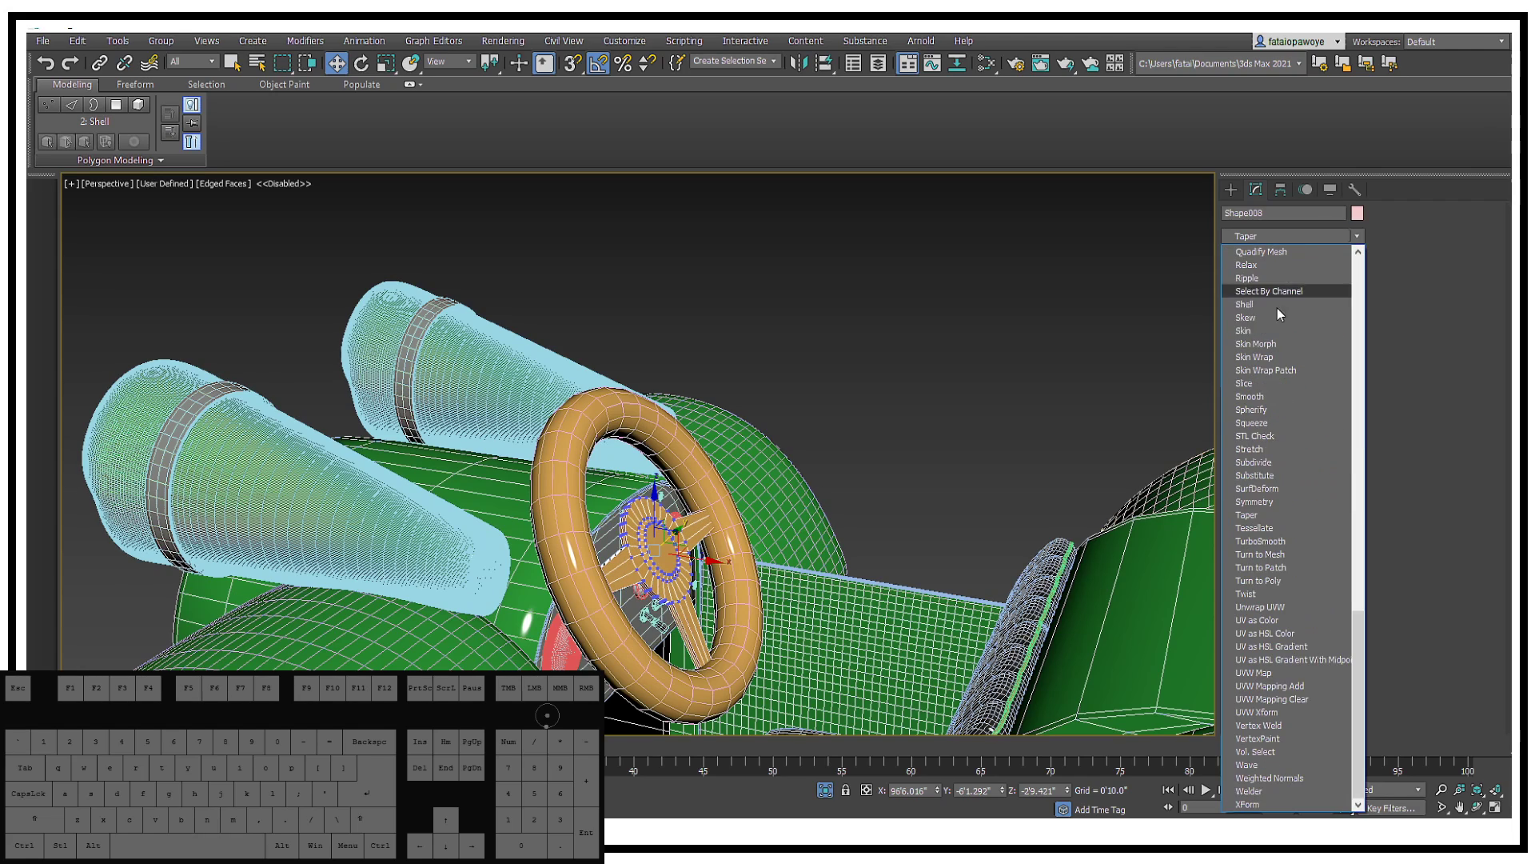
pyautogui.click(1260, 540)
pyautogui.press('F4')
pyautogui.keyDown('alt'); pyautogui.moveTo(800, 400); pyautogui.dragTo(1108, 292, button='middle'); pyautogui.keyUp('alt')
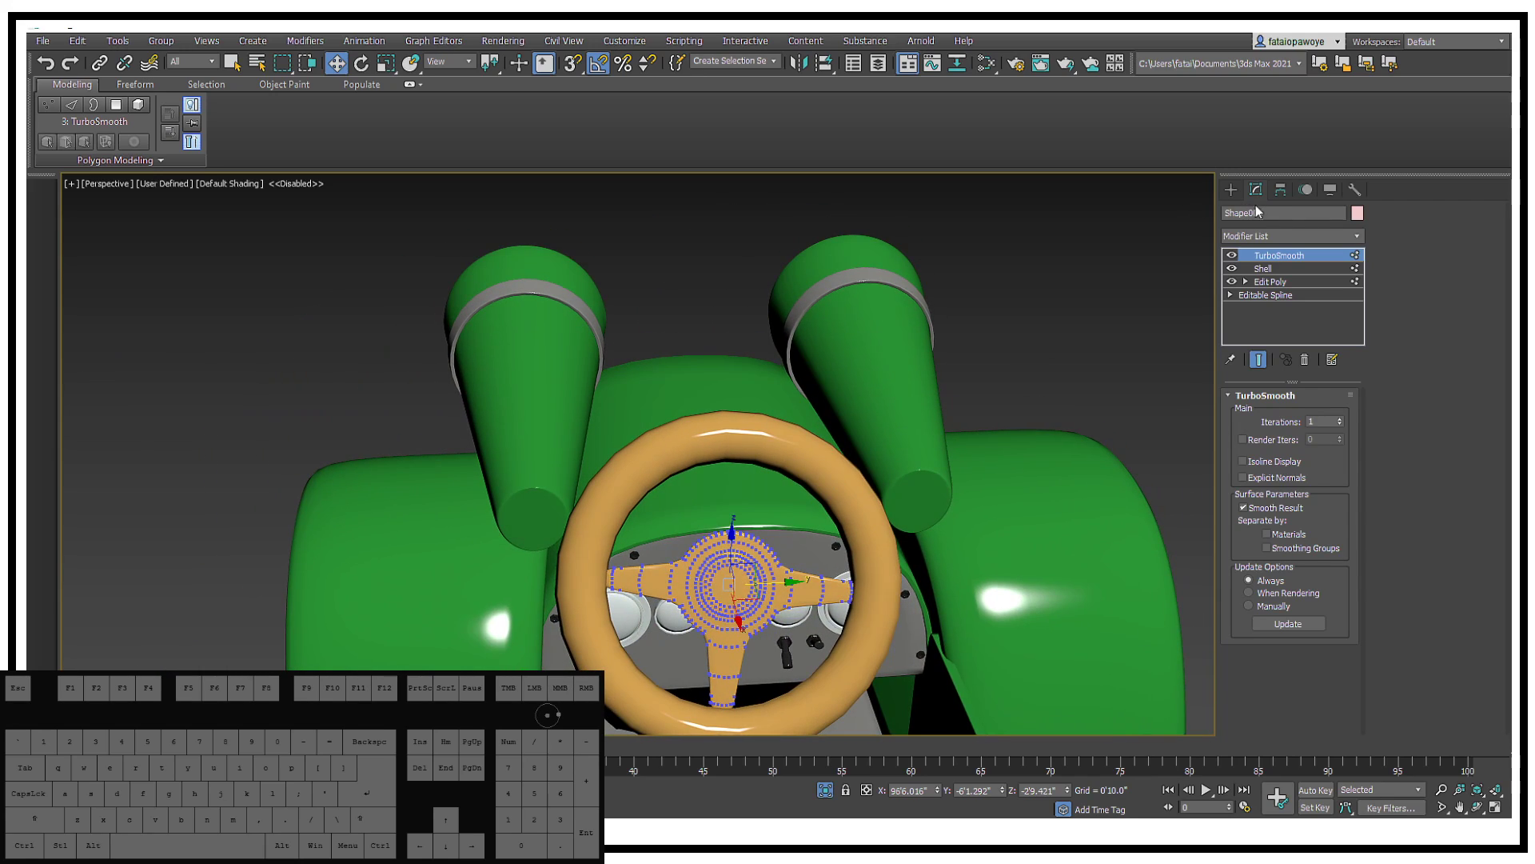
# Step: Switch the viewport to wireframe and select the separate circle cloned behind the steering wheel hub
pyautogui.click(1232, 190)
pyautogui.click(790, 460)
pyautogui.moveTo(776, 594)
pyautogui.keyDown('alt'); pyautogui.mouseDown(button='middle')
pyautogui.moveTo(871, 593)
pyautogui.moveTo(448, 668)
pyautogui.mouseUp(button='middle'); pyautogui.keyUp('alt')
pyautogui.press('F3')
pyautogui.scroll(5, 448, 668)
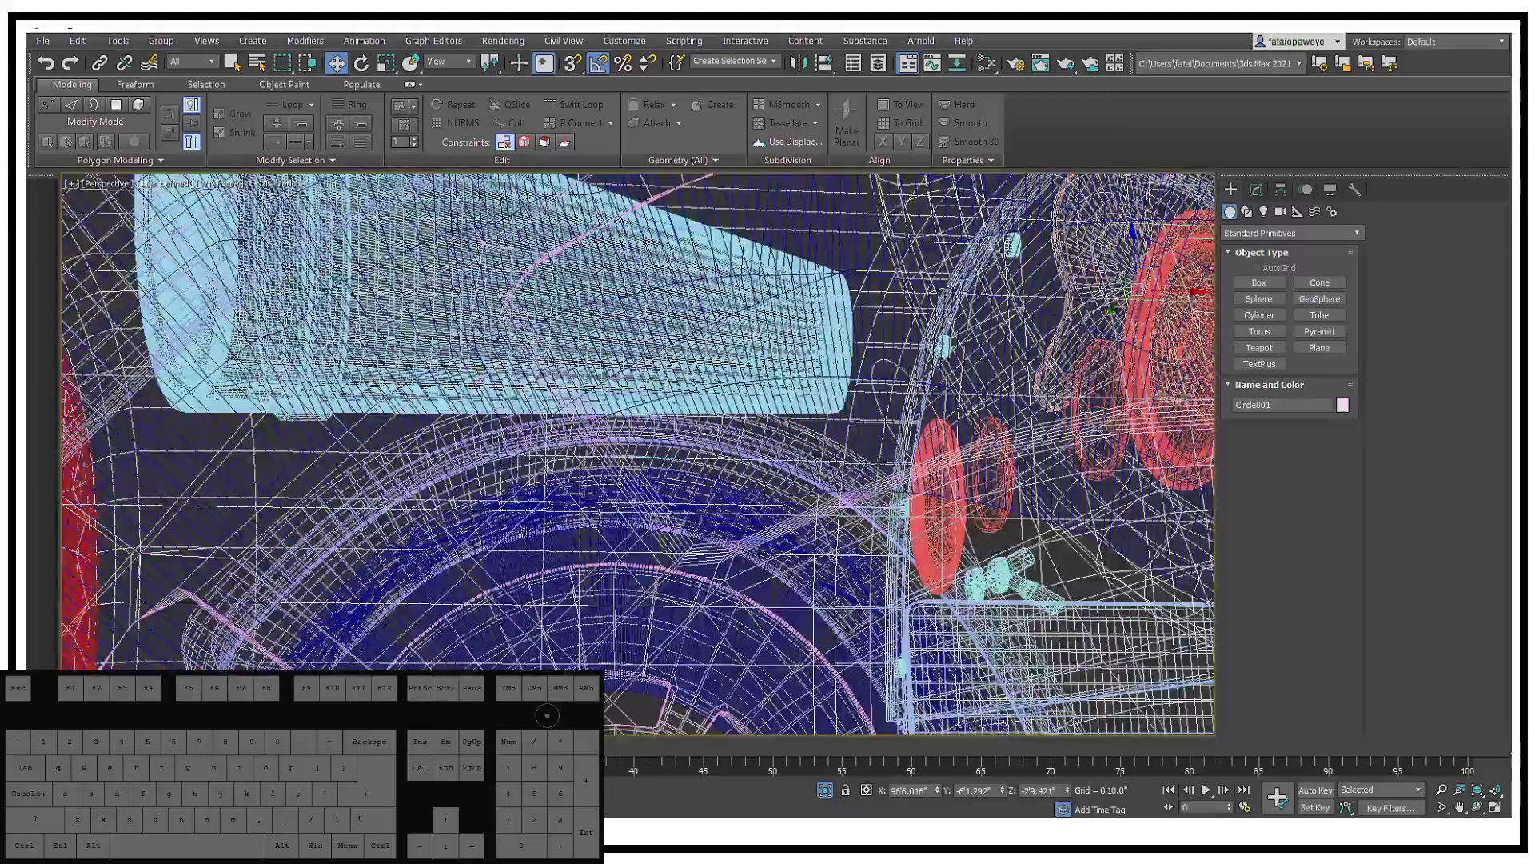
pyautogui.click(657, 458)
pyautogui.keyDown('alt'); pyautogui.moveTo(658, 457); pyautogui.dragTo(1120, 456, button='middle'); pyautogui.keyUp('alt')
pyautogui.moveTo(1010, 437); pyautogui.dragTo(1138, 280, button='middle')
pyautogui.click(992, 442)
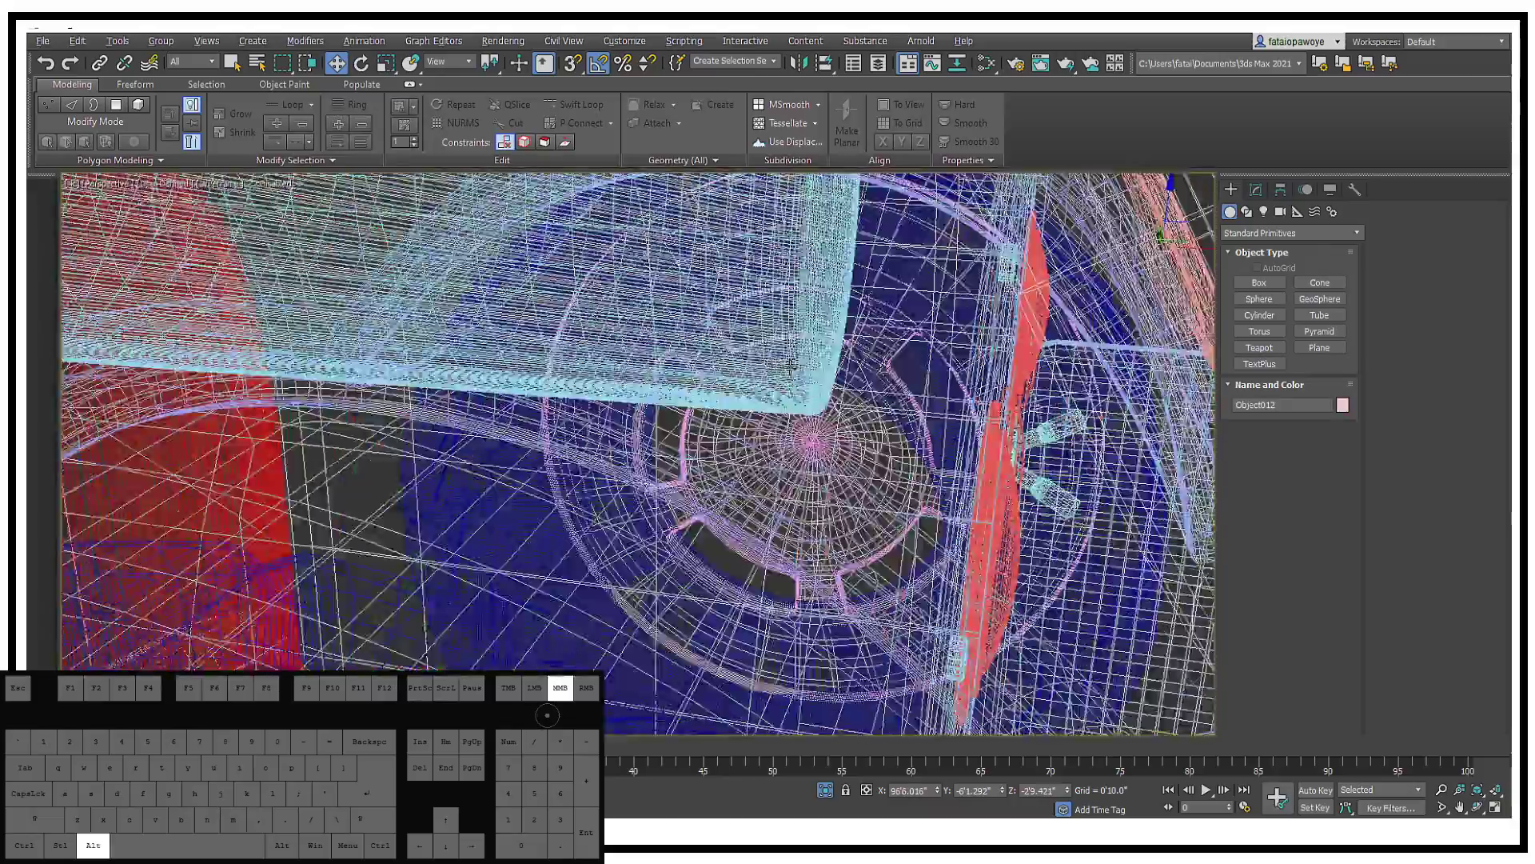
pyautogui.scroll(-5, 1138, 280)
# Step: Extrude the cloned circle's polygon by about 0'1.543"
pyautogui.click(1255, 190)
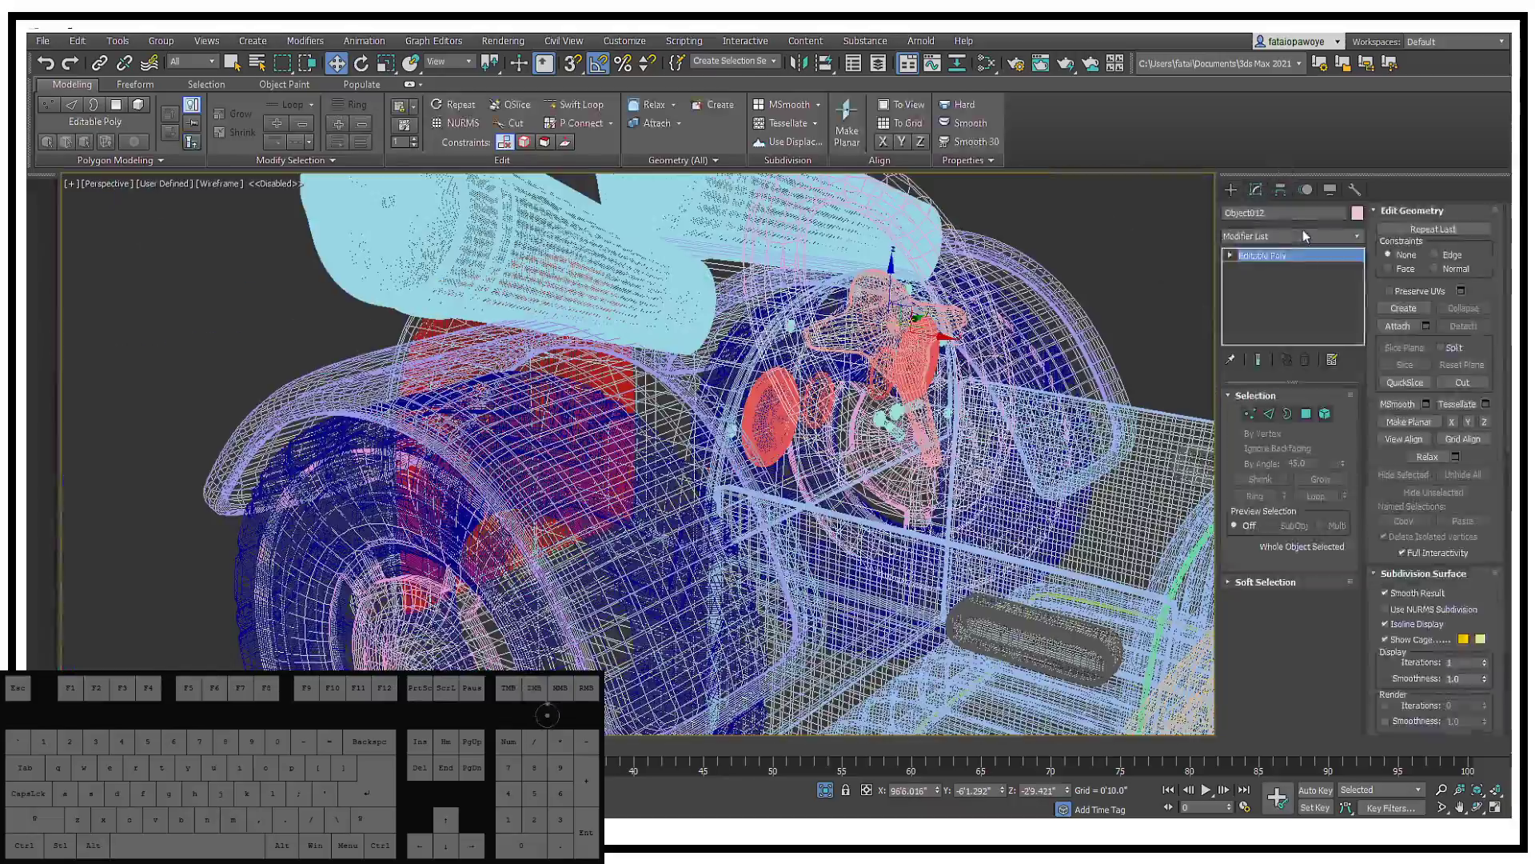
pyautogui.click(1306, 414)
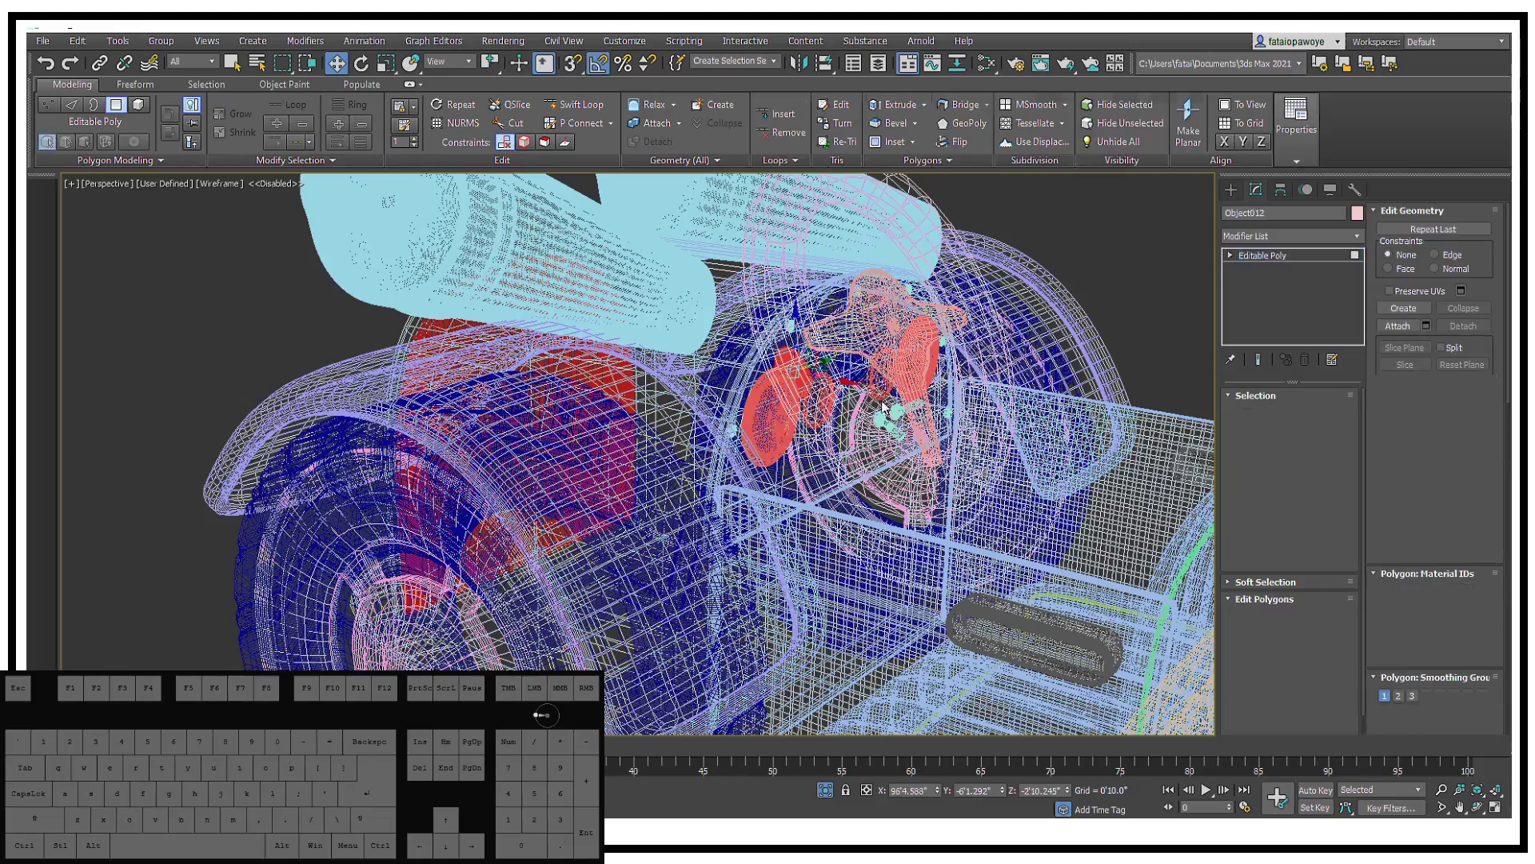
pyautogui.keyDown('alt'); pyautogui.moveTo(800, 384); pyautogui.dragTo(867, 351, button='middle'); pyautogui.keyUp('alt')
pyautogui.rightClick(867, 351)
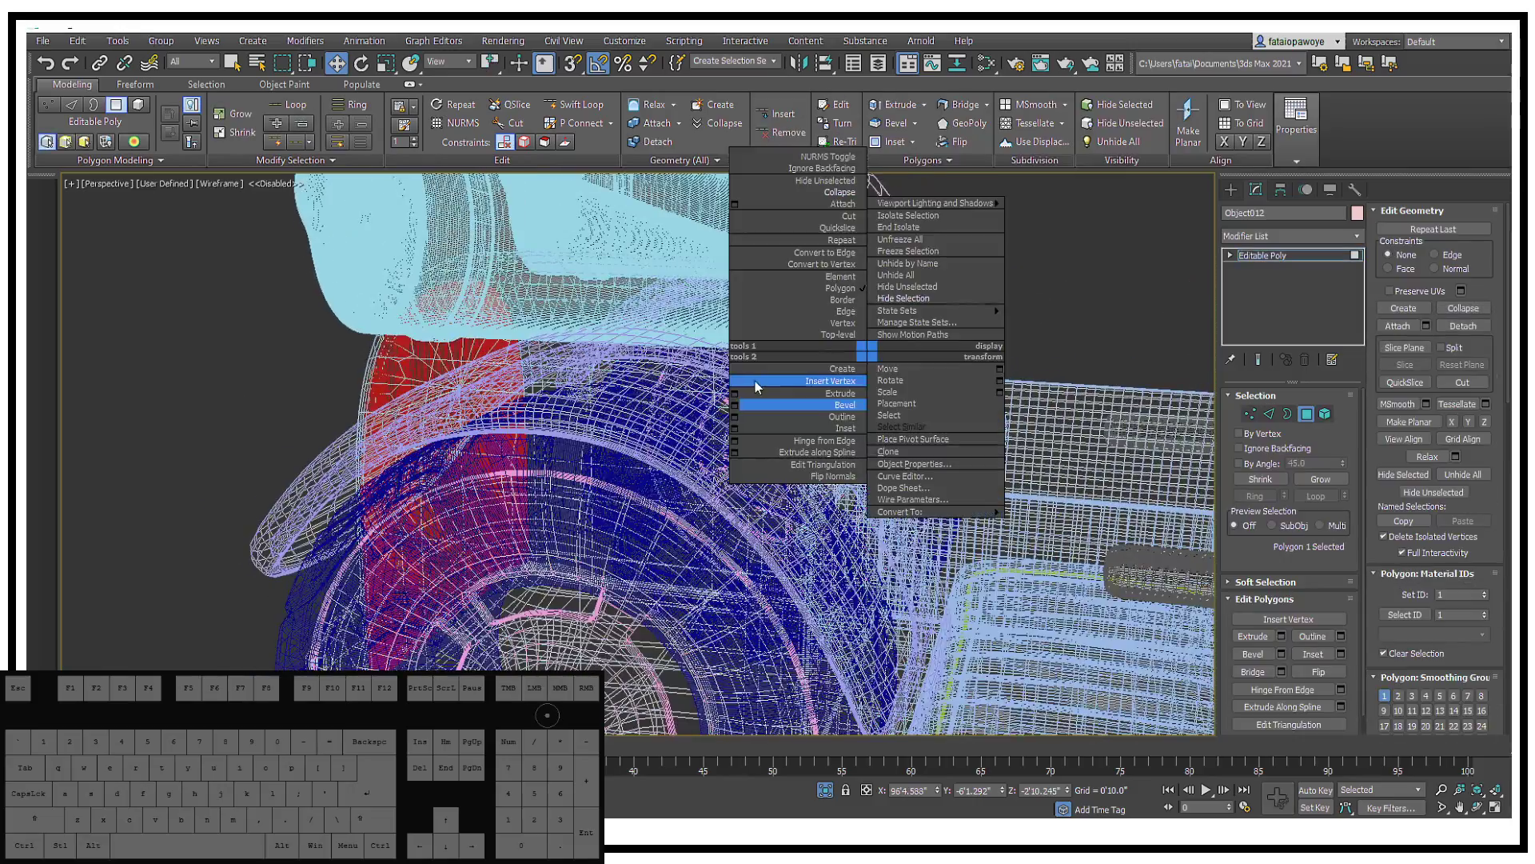
pyautogui.click(735, 395)
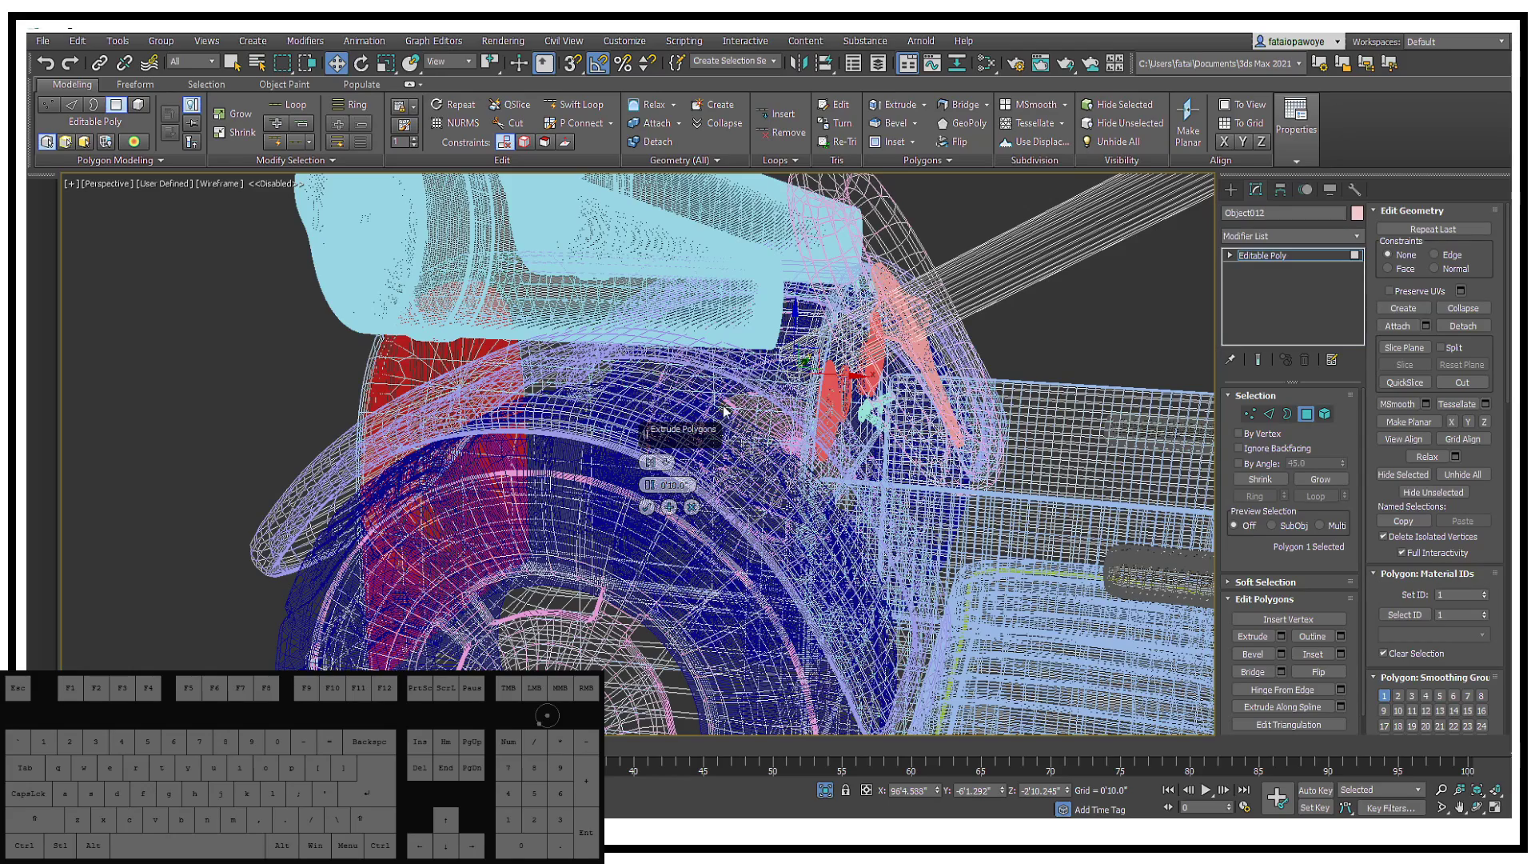
pyautogui.moveTo(650, 485); pyautogui.dragTo(663, 548)
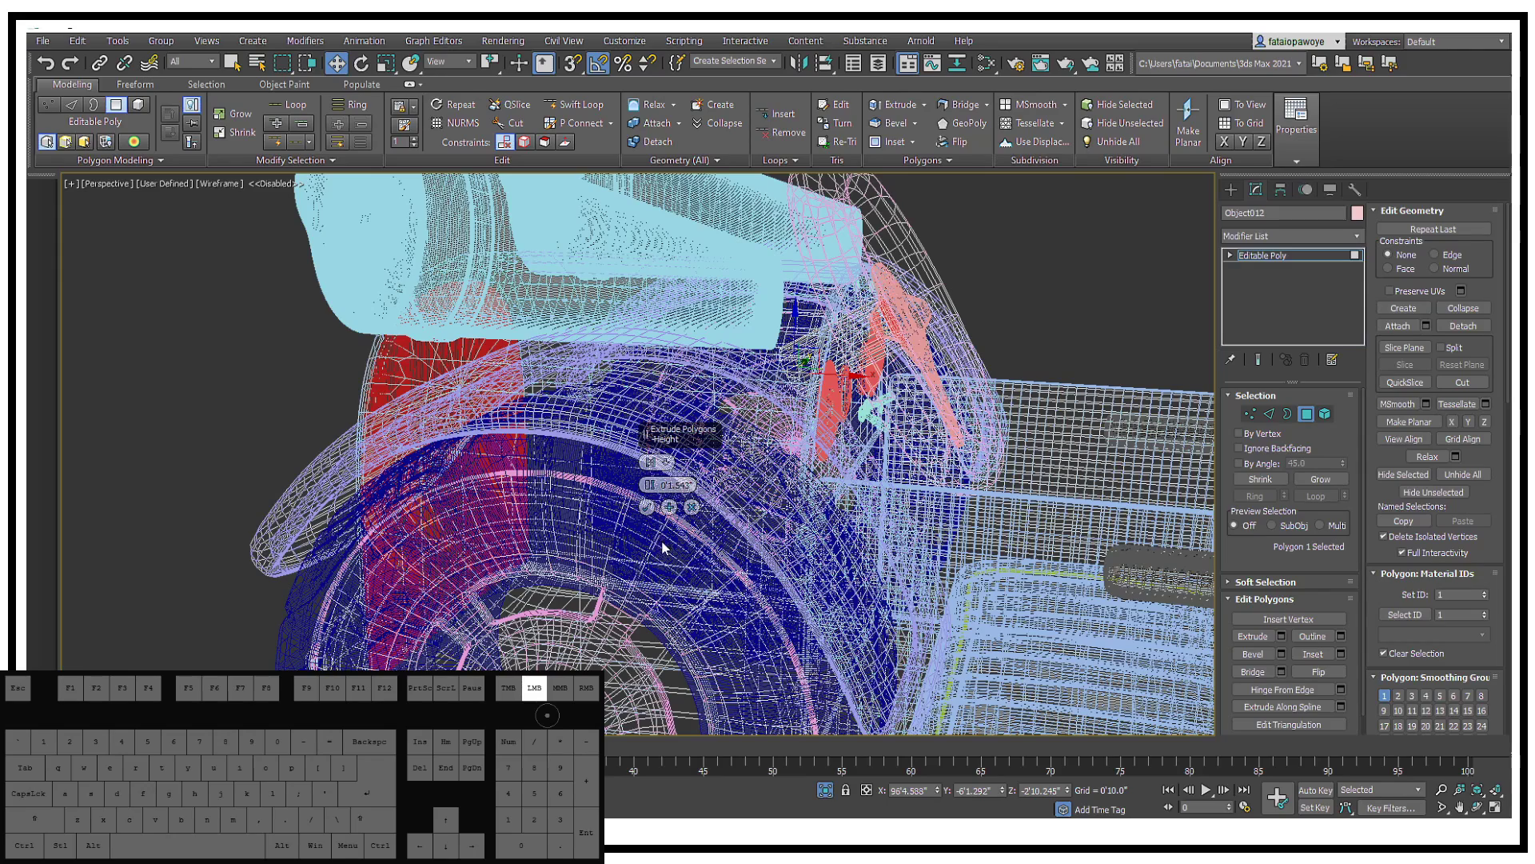
pyautogui.click(647, 507)
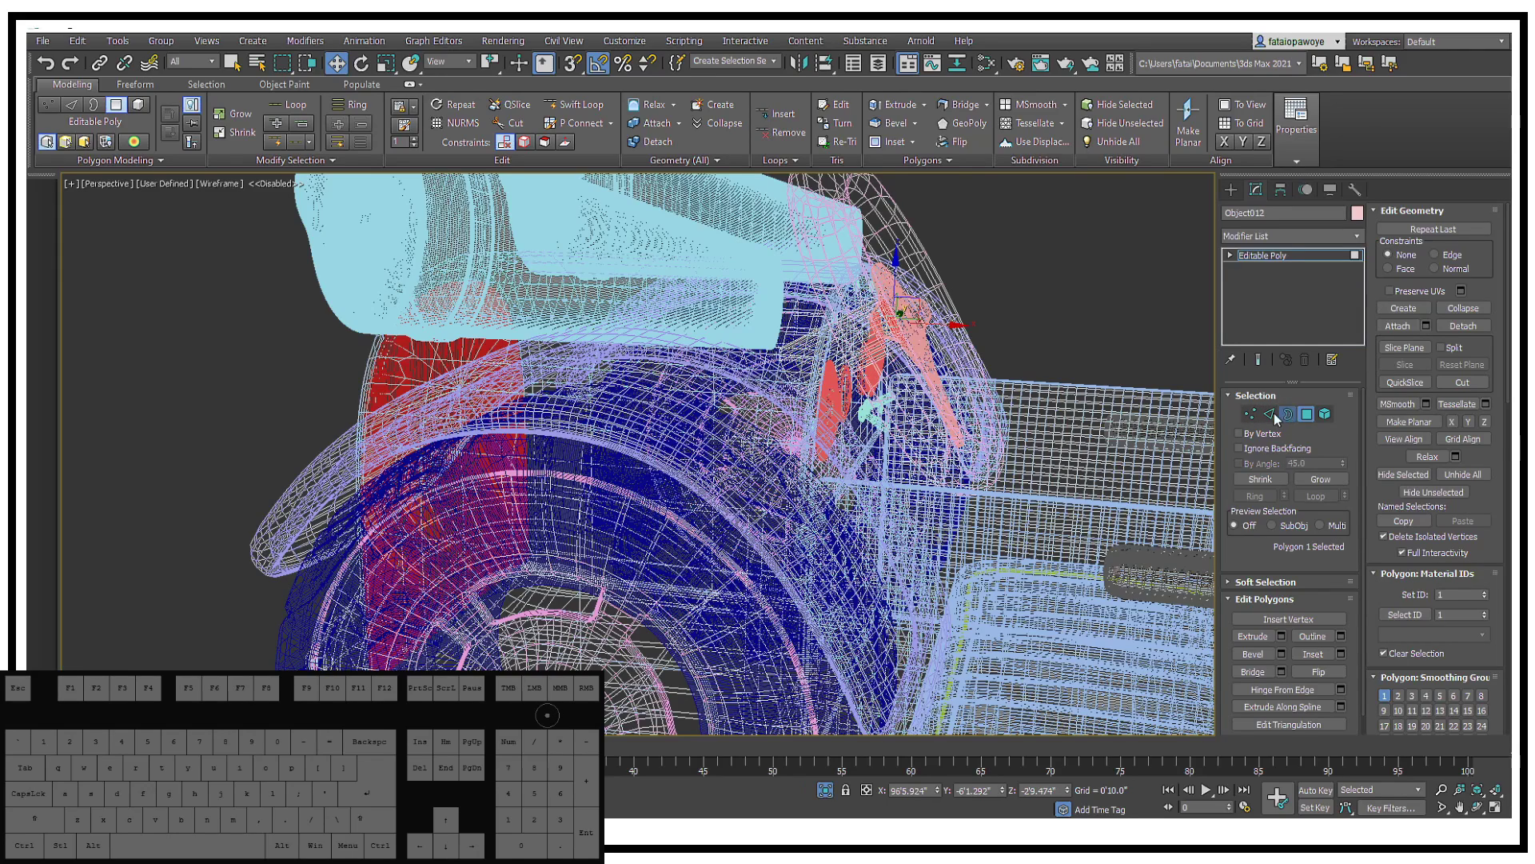
# Step: Select the 28-edge open border of the extruded circle and scale it down
pyautogui.click(1282, 414)
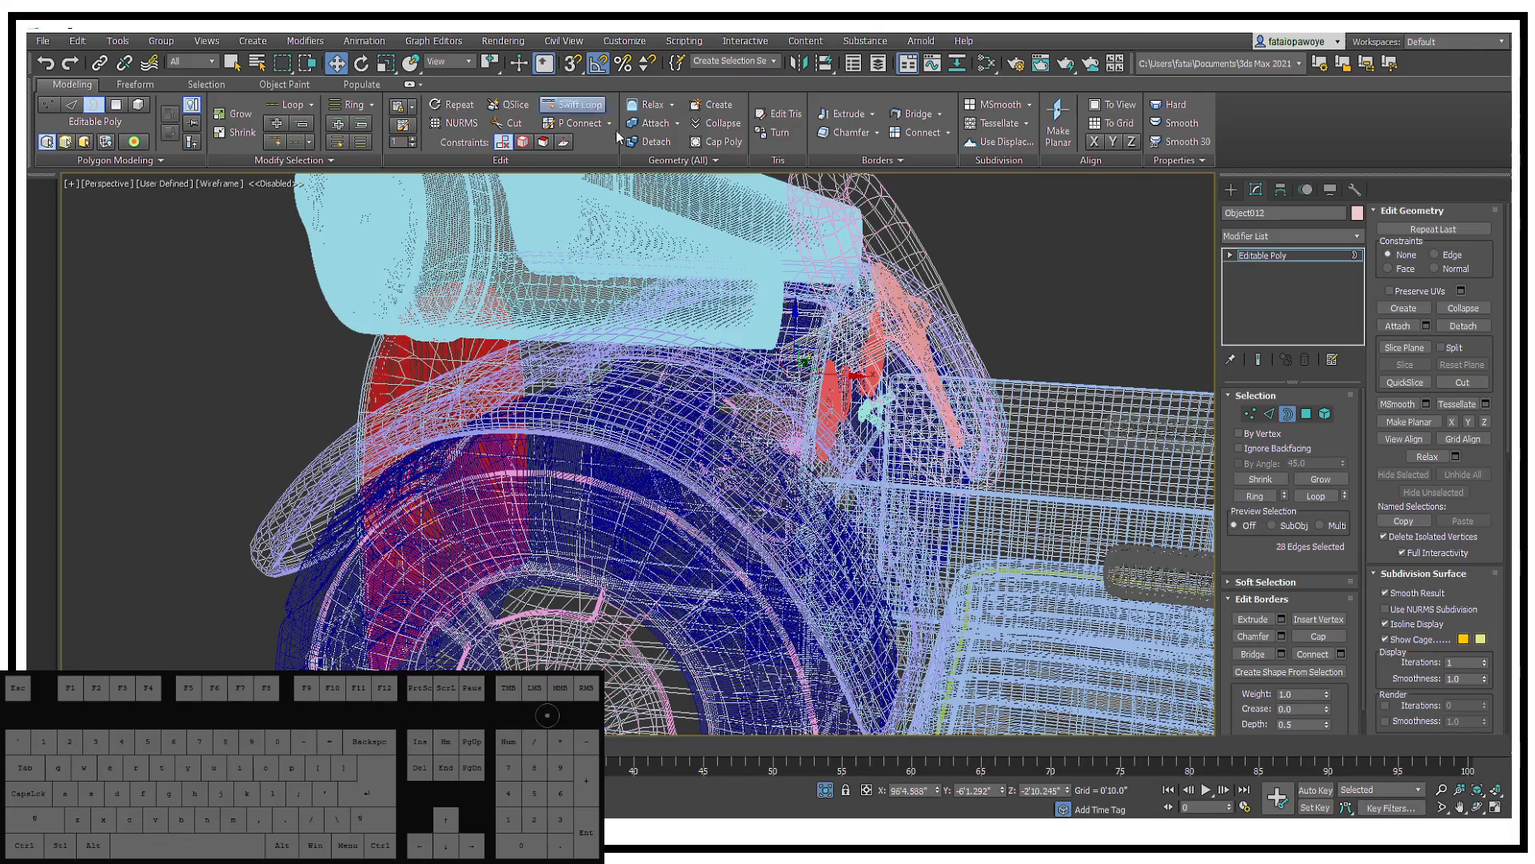
pyautogui.keyDown('alt'); pyautogui.moveTo(836, 375); pyautogui.dragTo(854, 434, button='middle'); pyautogui.keyUp('alt')
pyautogui.press('r')
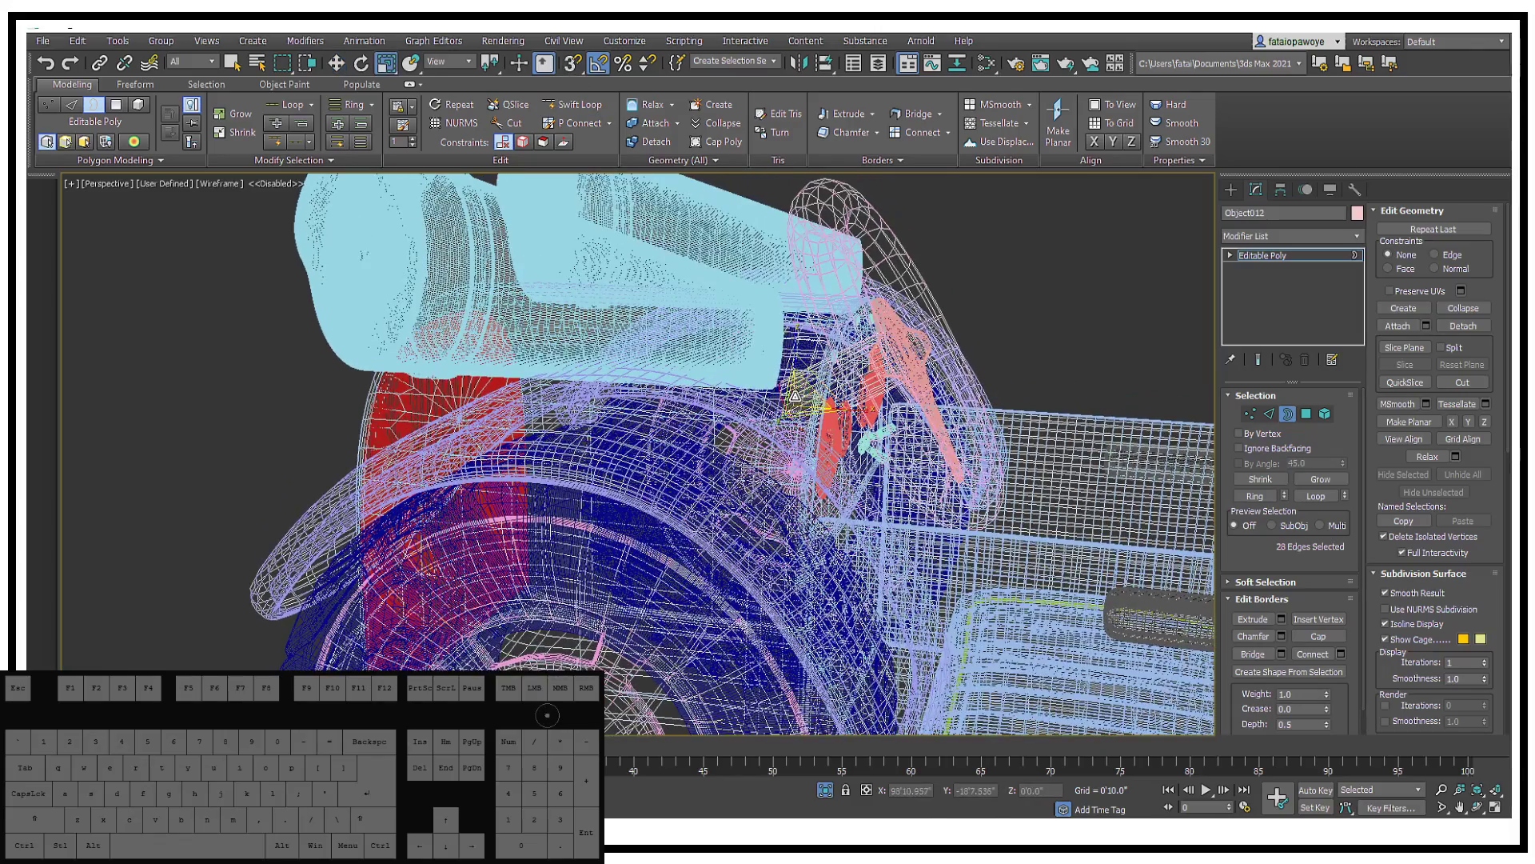
pyautogui.moveTo(809, 404); pyautogui.dragTo(798, 544)
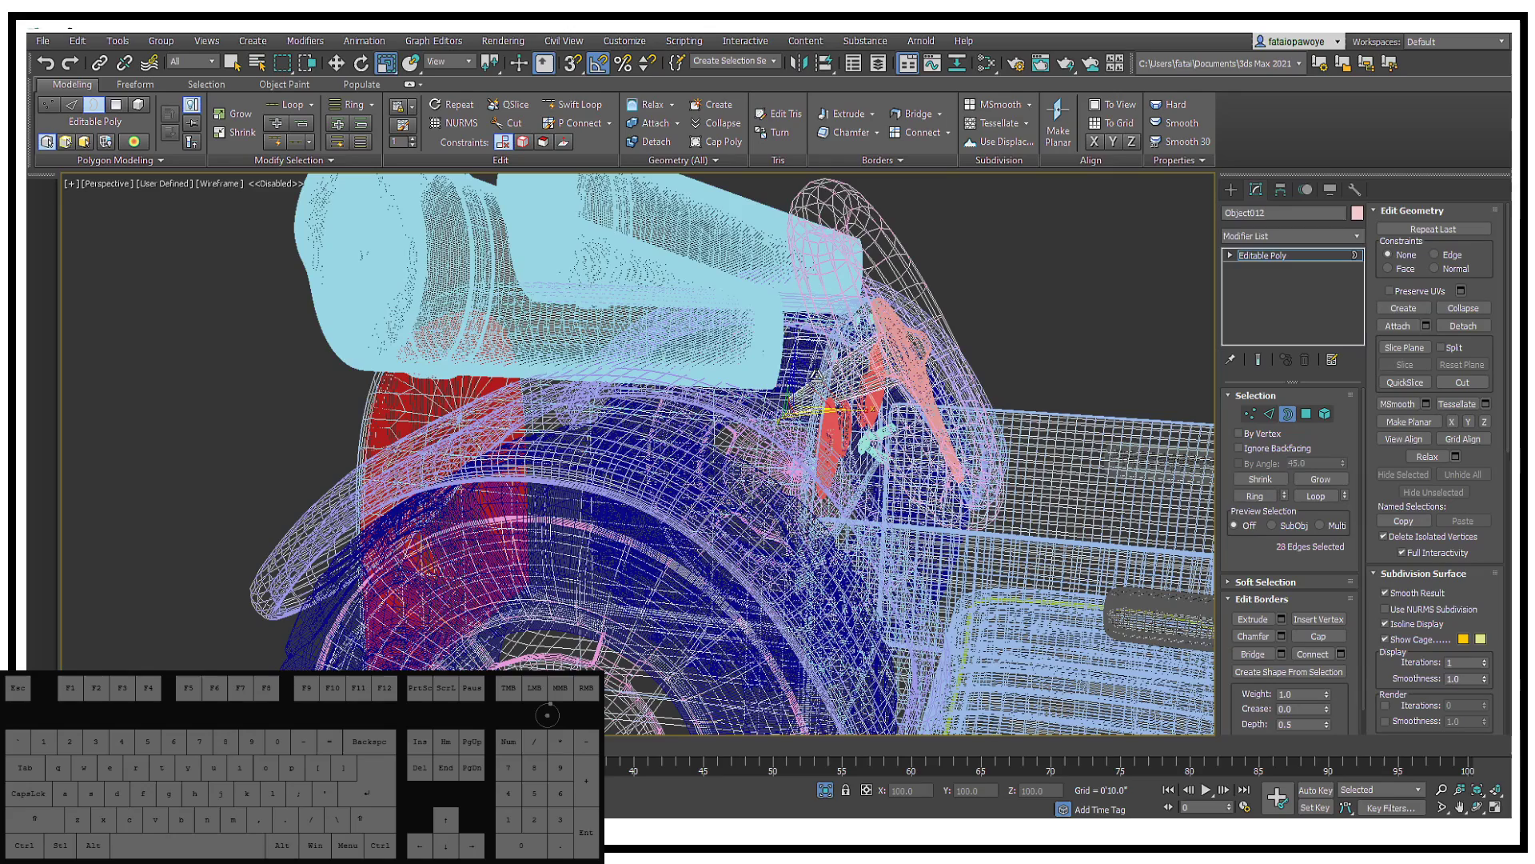
# Step: Set the reference coordinate system to Local for scaling and moving the selected border
pyautogui.click(467, 63)
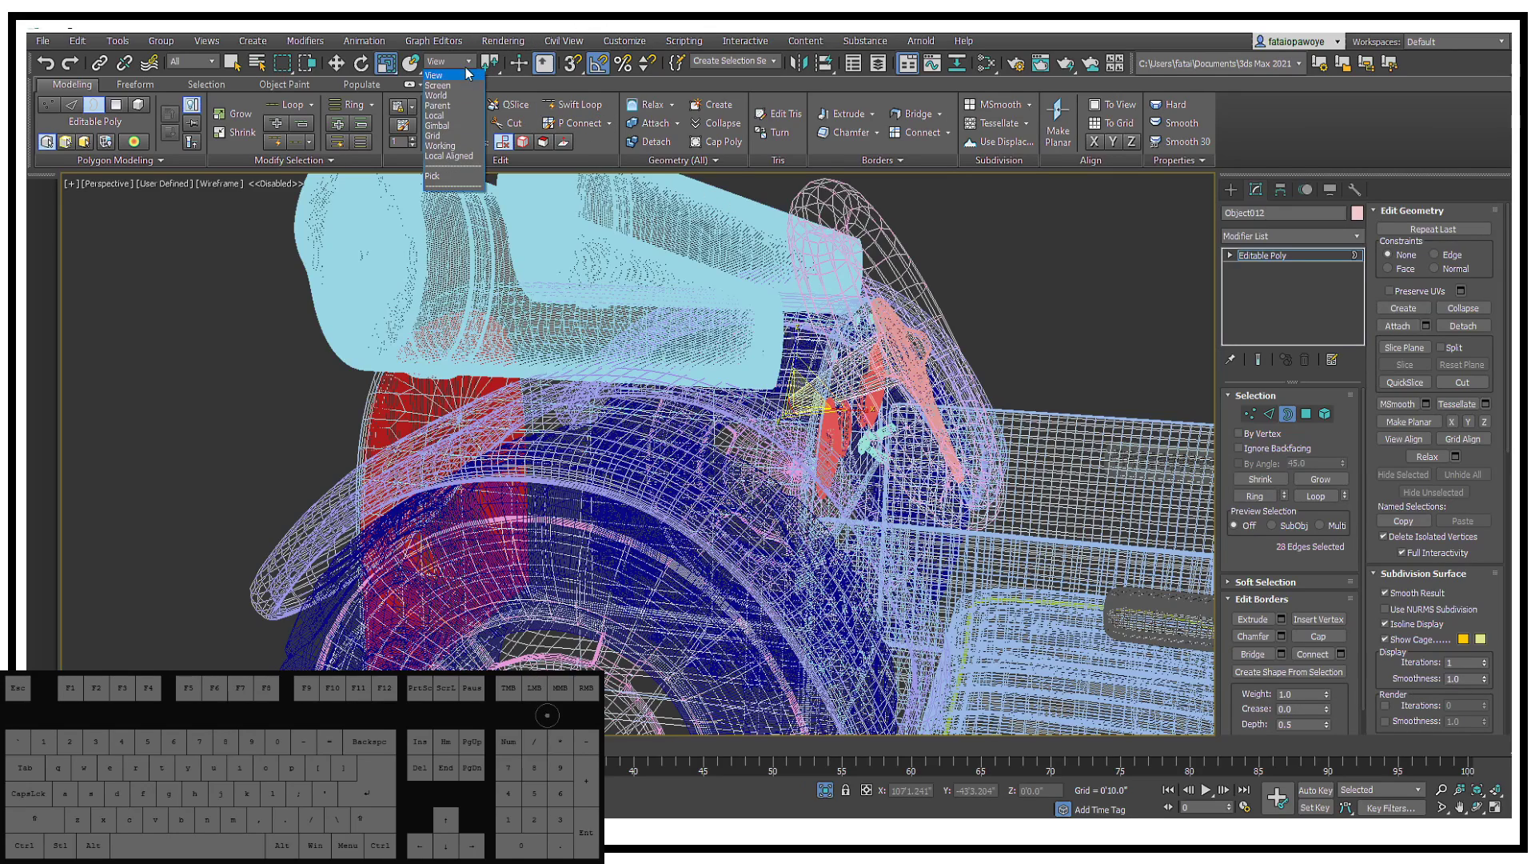
pyautogui.click(458, 116)
pyautogui.press('w')
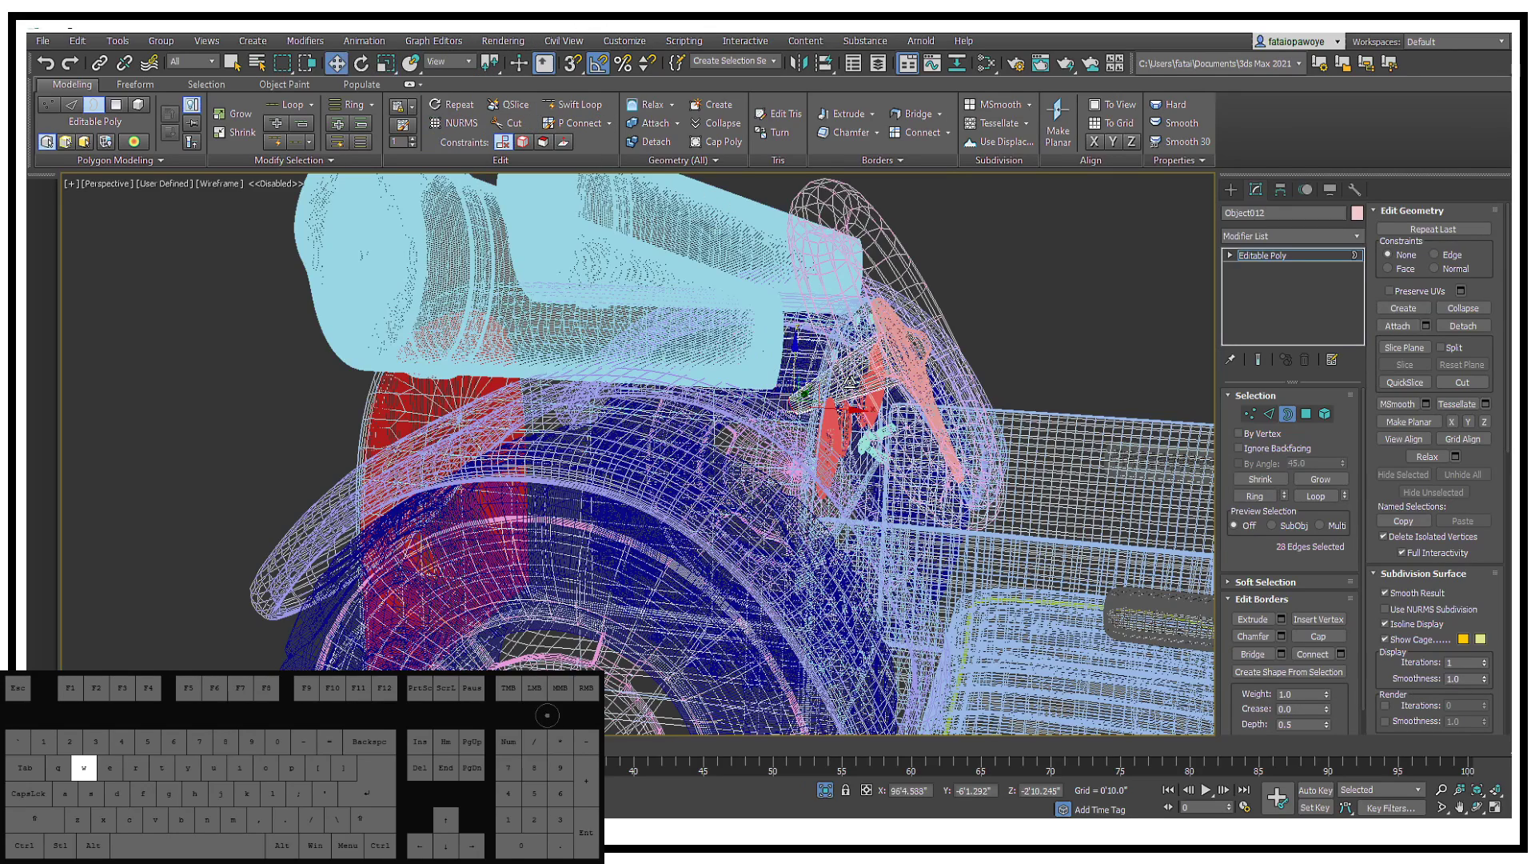
pyautogui.click(460, 62)
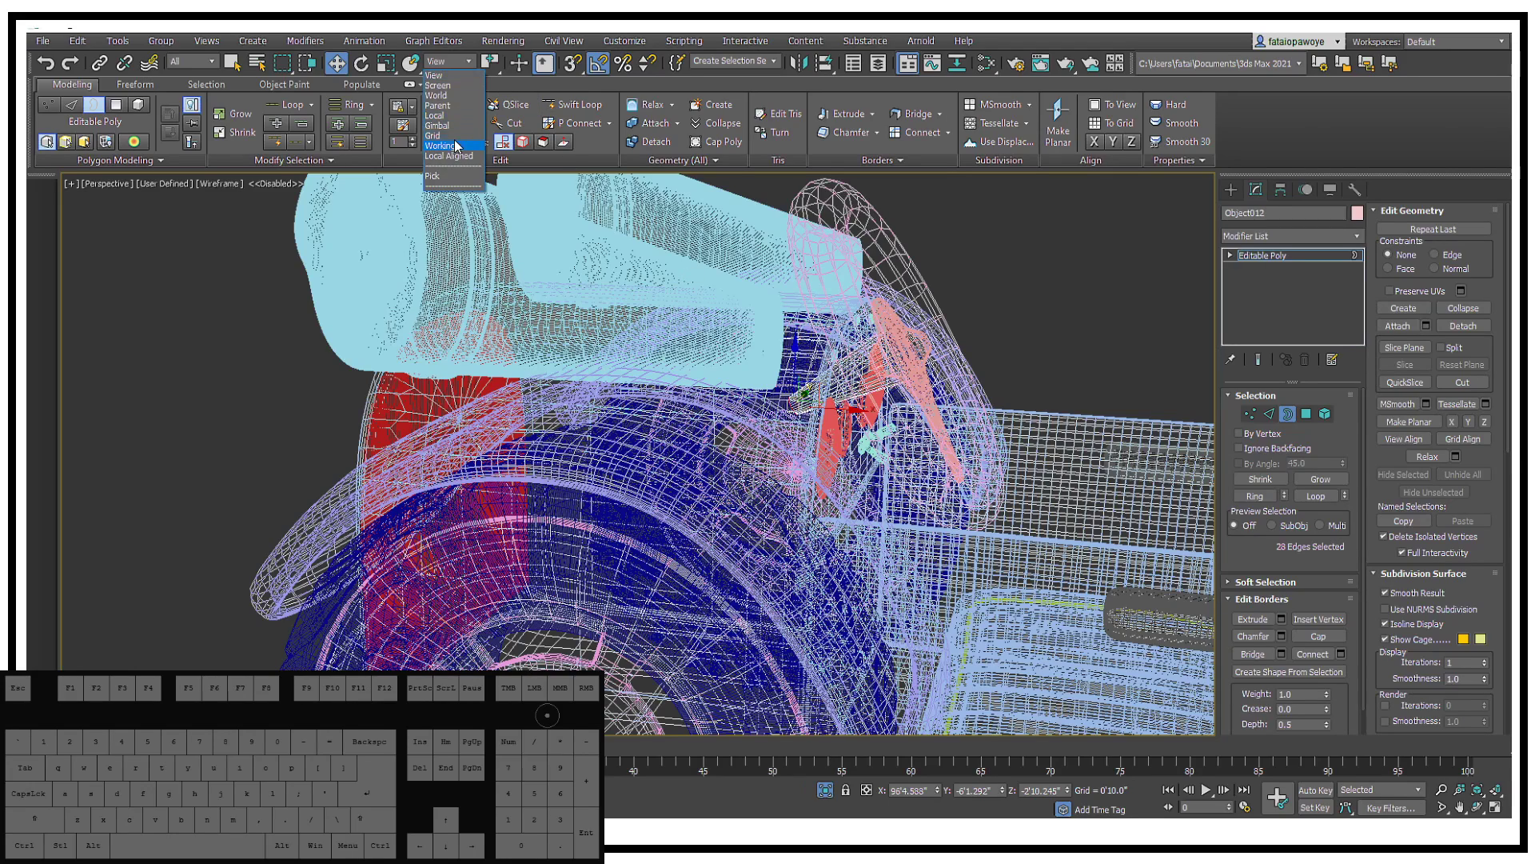
pyautogui.click(462, 116)
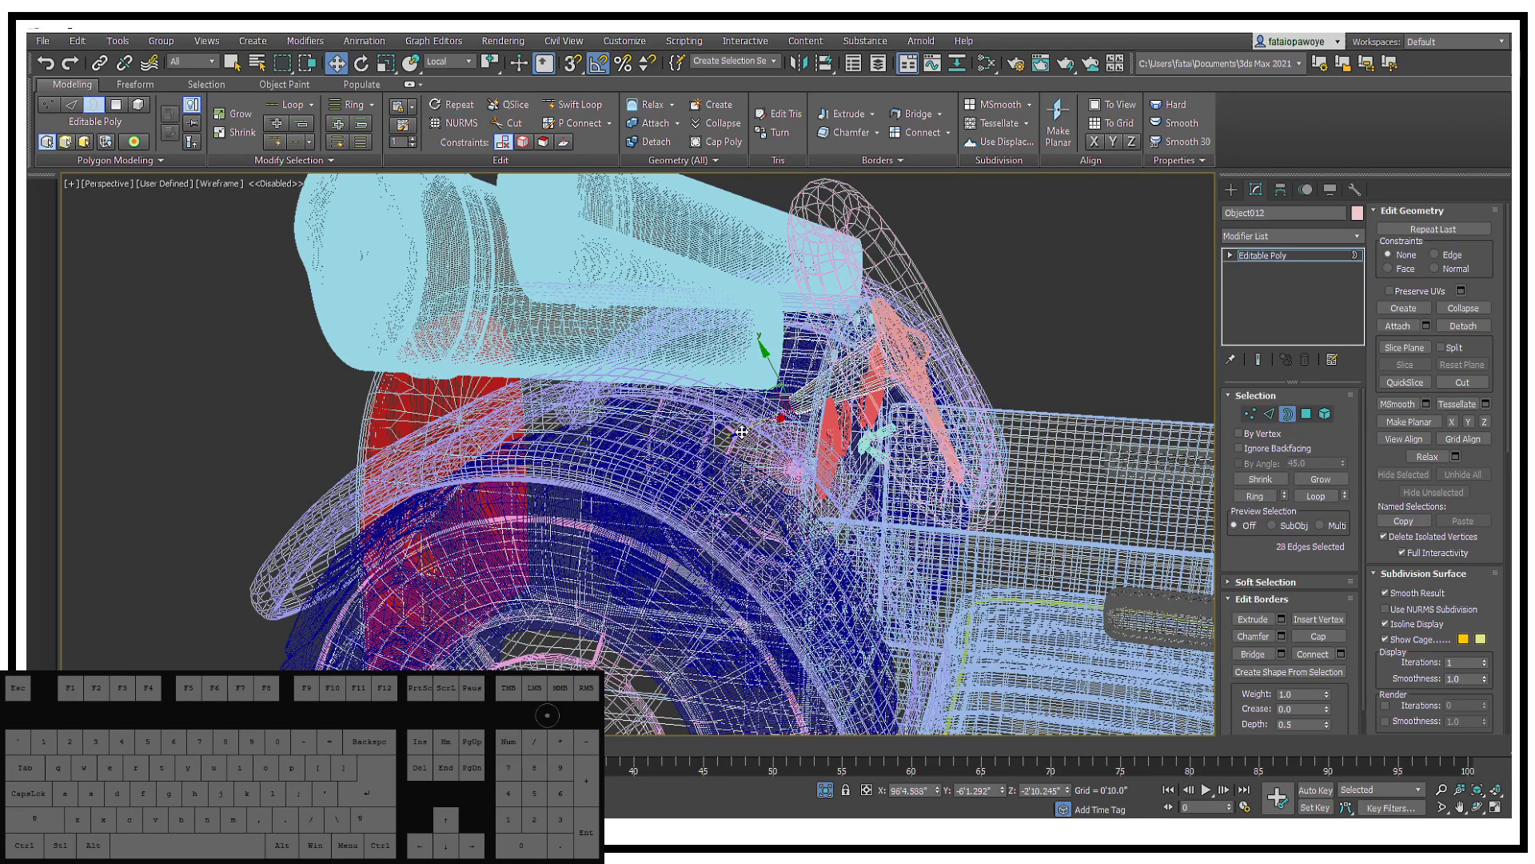
pyautogui.rightClick(902, 375)
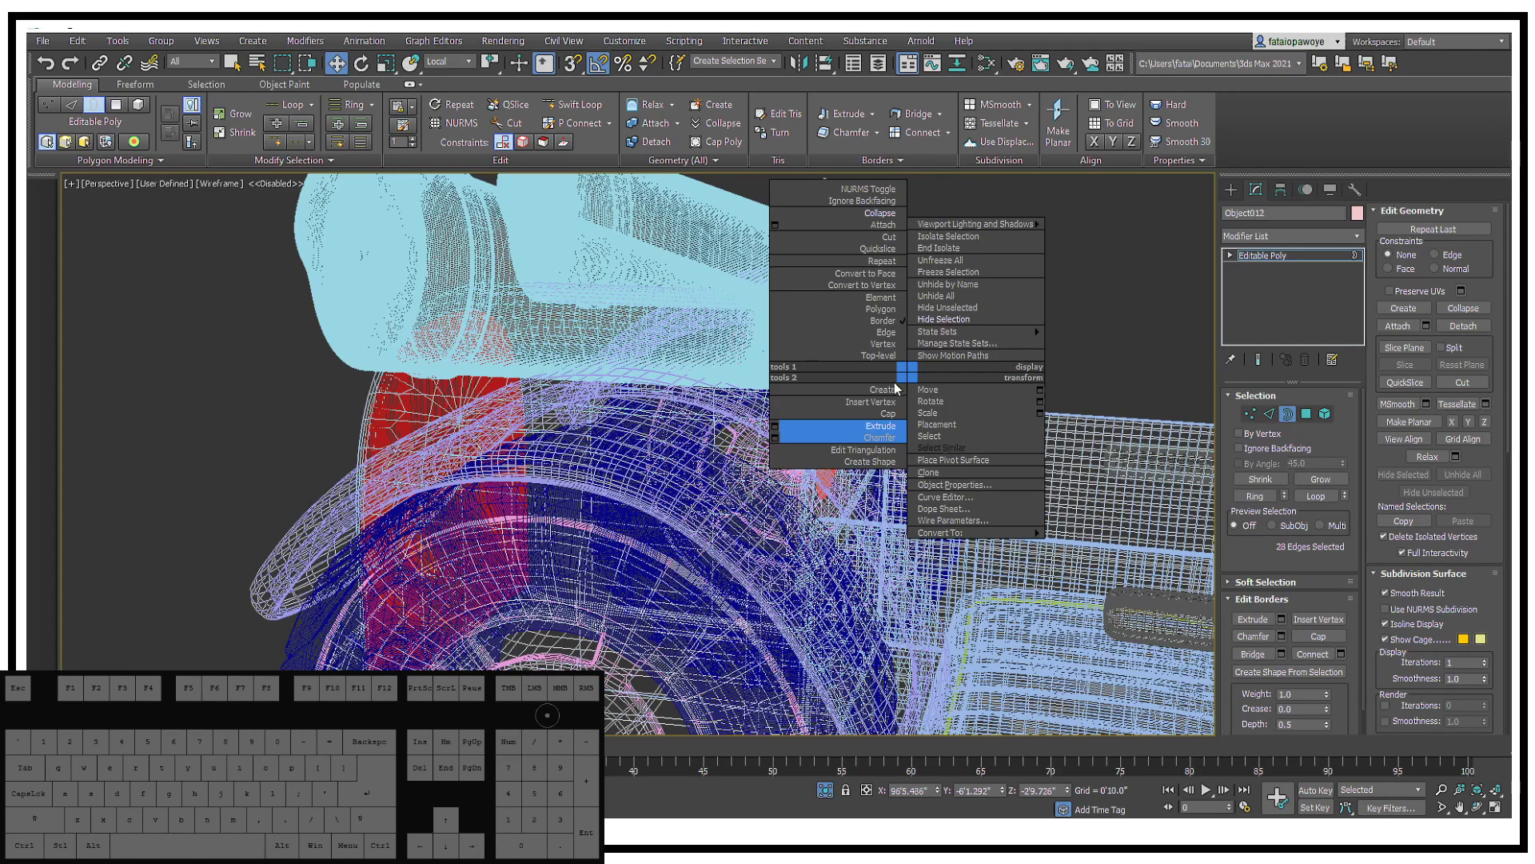
pyautogui.click(774, 428)
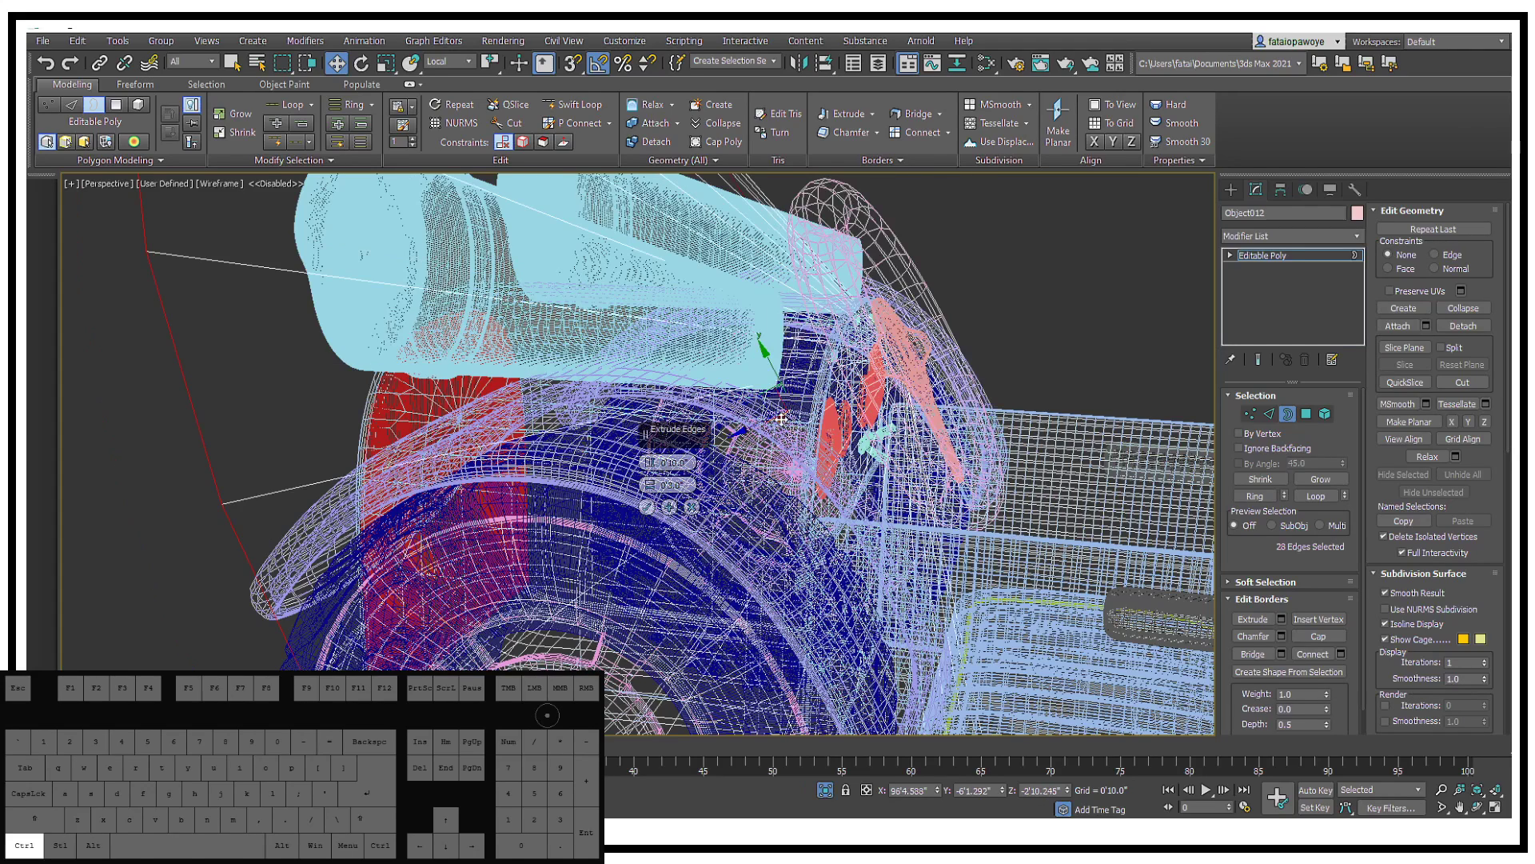
pyautogui.click(693, 507)
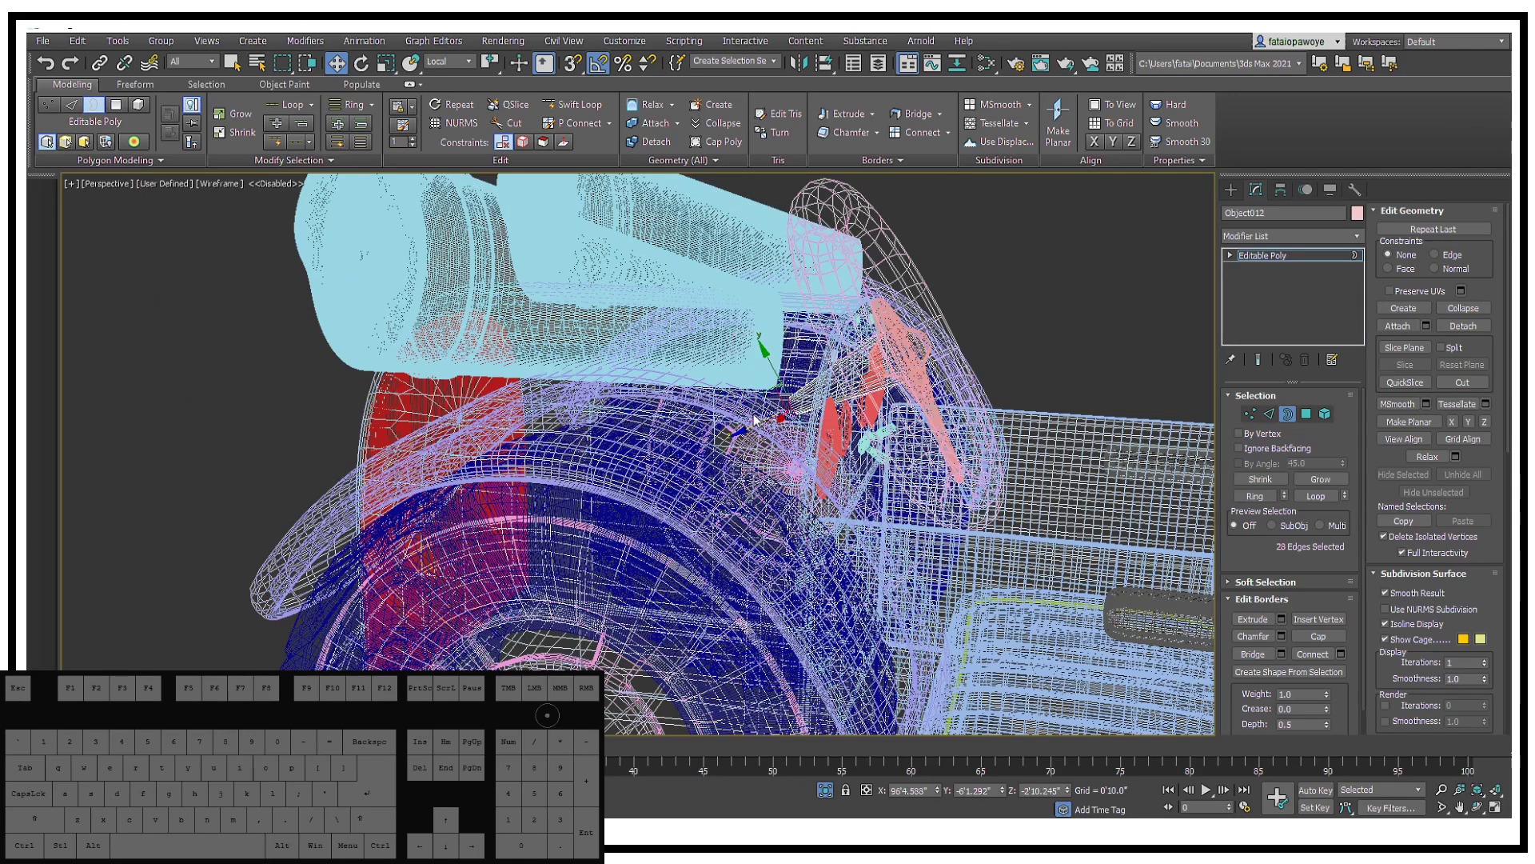
# Step: Extend the column piece's open border with a scaled edge ring and move it along its local axis toward the dashboard
pyautogui.moveTo(750, 428)
pyautogui.mouseDown()
pyautogui.moveTo(796, 419)
pyautogui.moveTo(825, 390)
pyautogui.moveTo(748, 440)
pyautogui.mouseUp()
pyautogui.keyDown('alt'); pyautogui.moveTo(748, 439); pyautogui.dragTo(980, 397, button='middle'); pyautogui.keyUp('alt')
pyautogui.press('r')
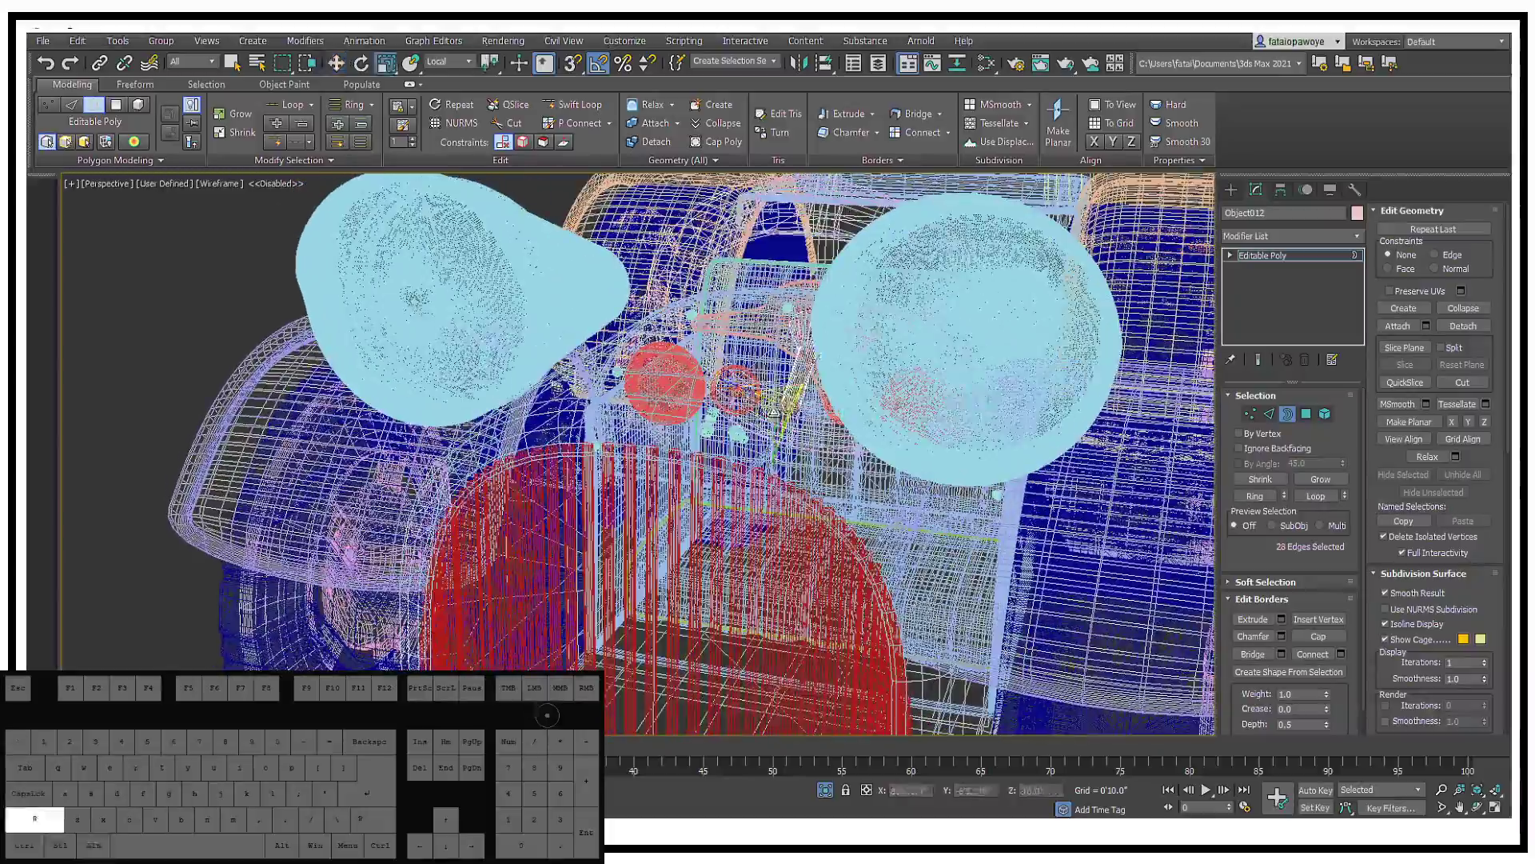
pyautogui.keyDown('shift'); pyautogui.moveTo(780, 407); pyautogui.dragTo(807, 304); pyautogui.keyUp('shift')
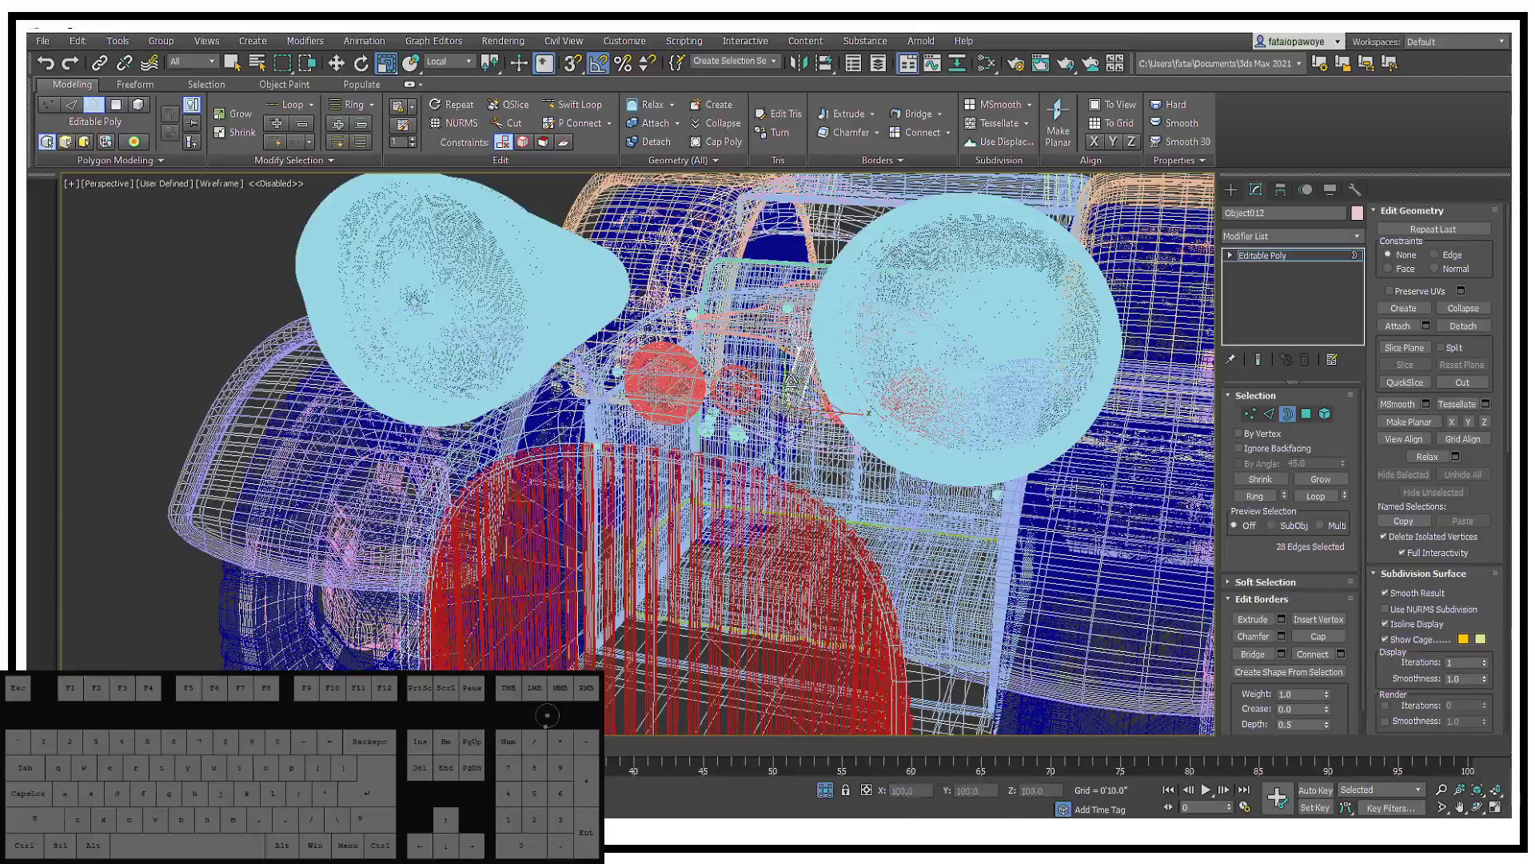
pyautogui.press('w')
pyautogui.keyDown('alt'); pyautogui.moveTo(800, 376); pyautogui.dragTo(825, 379, button='middle'); pyautogui.keyUp('alt')
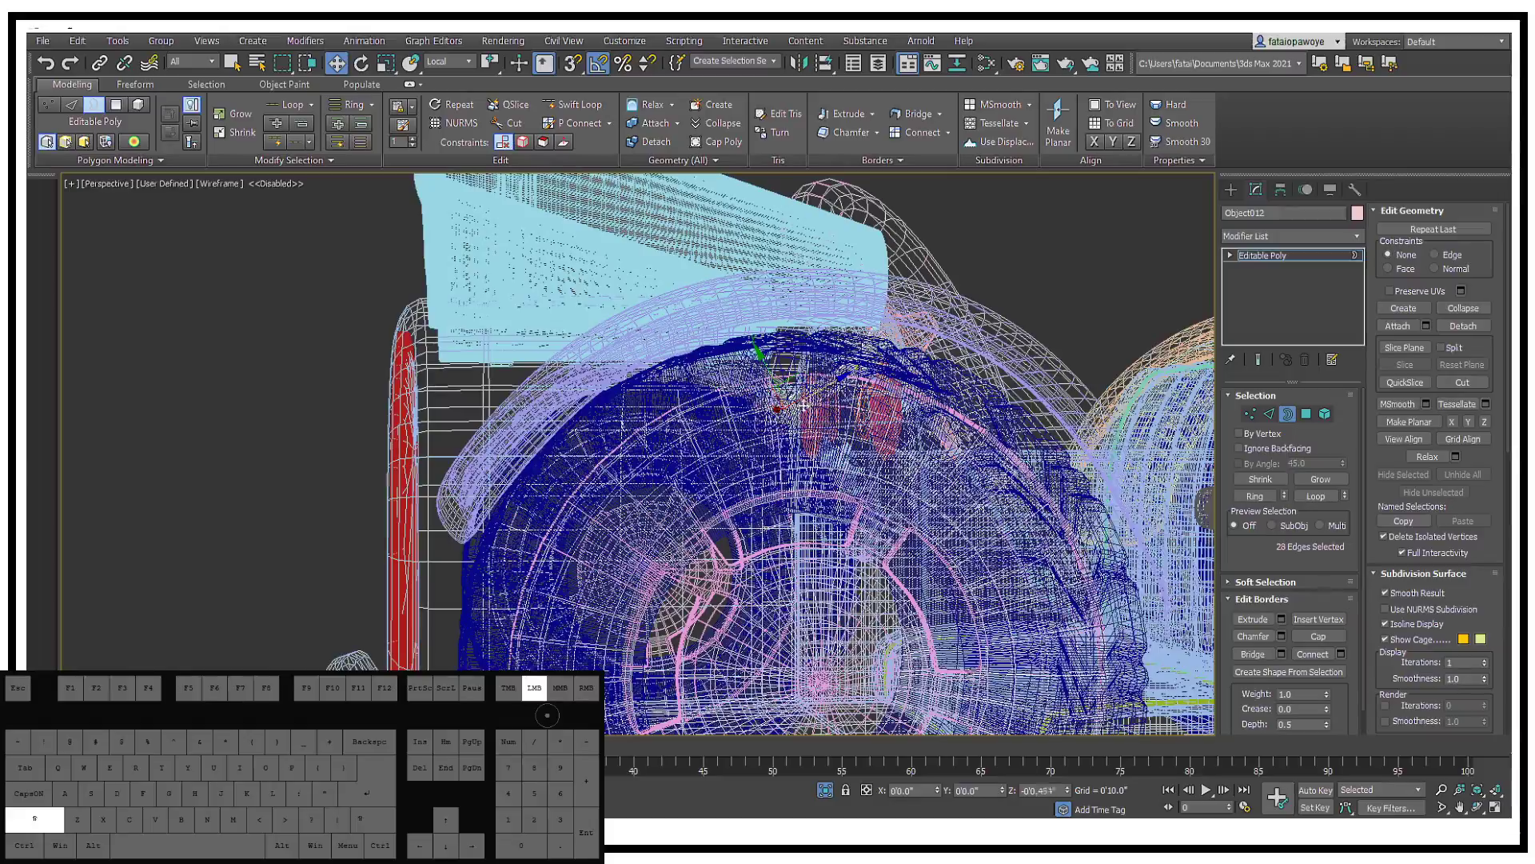
pyautogui.keyDown('alt'); pyautogui.moveTo(790, 418); pyautogui.dragTo(838, 411, button='middle'); pyautogui.keyUp('alt')
pyautogui.rightClick(837, 411)
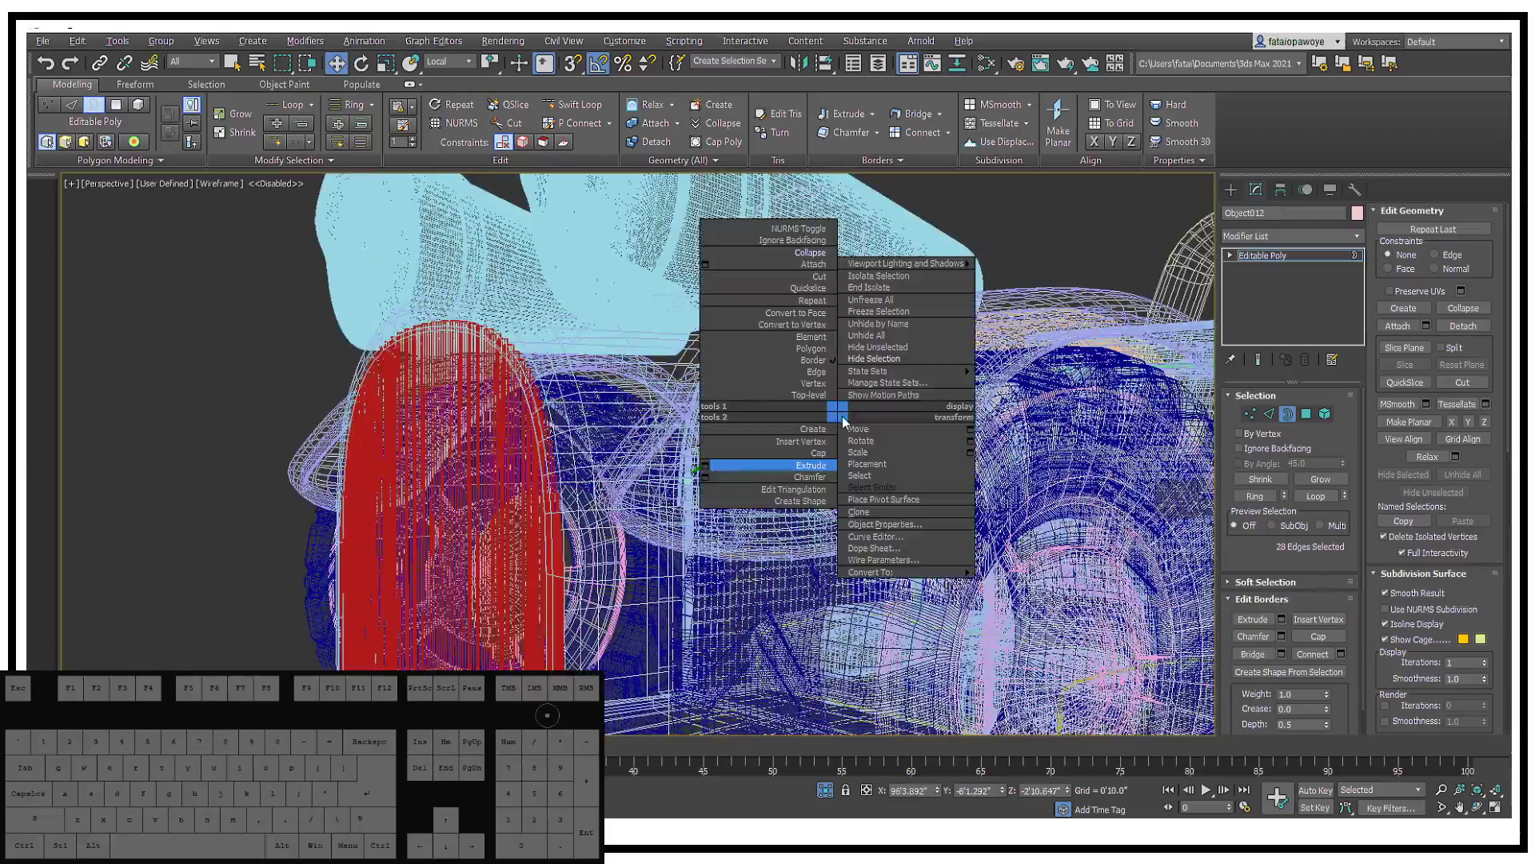
# Step: Chamfer the 28-edge loop at the steering wheel end of the column piece by 0'0.01"
pyautogui.keyDown('alt'); pyautogui.moveTo(1175, 378); pyautogui.dragTo(937, 389, button='middle'); pyautogui.keyUp('alt')
pyautogui.scroll(10, 937, 389)
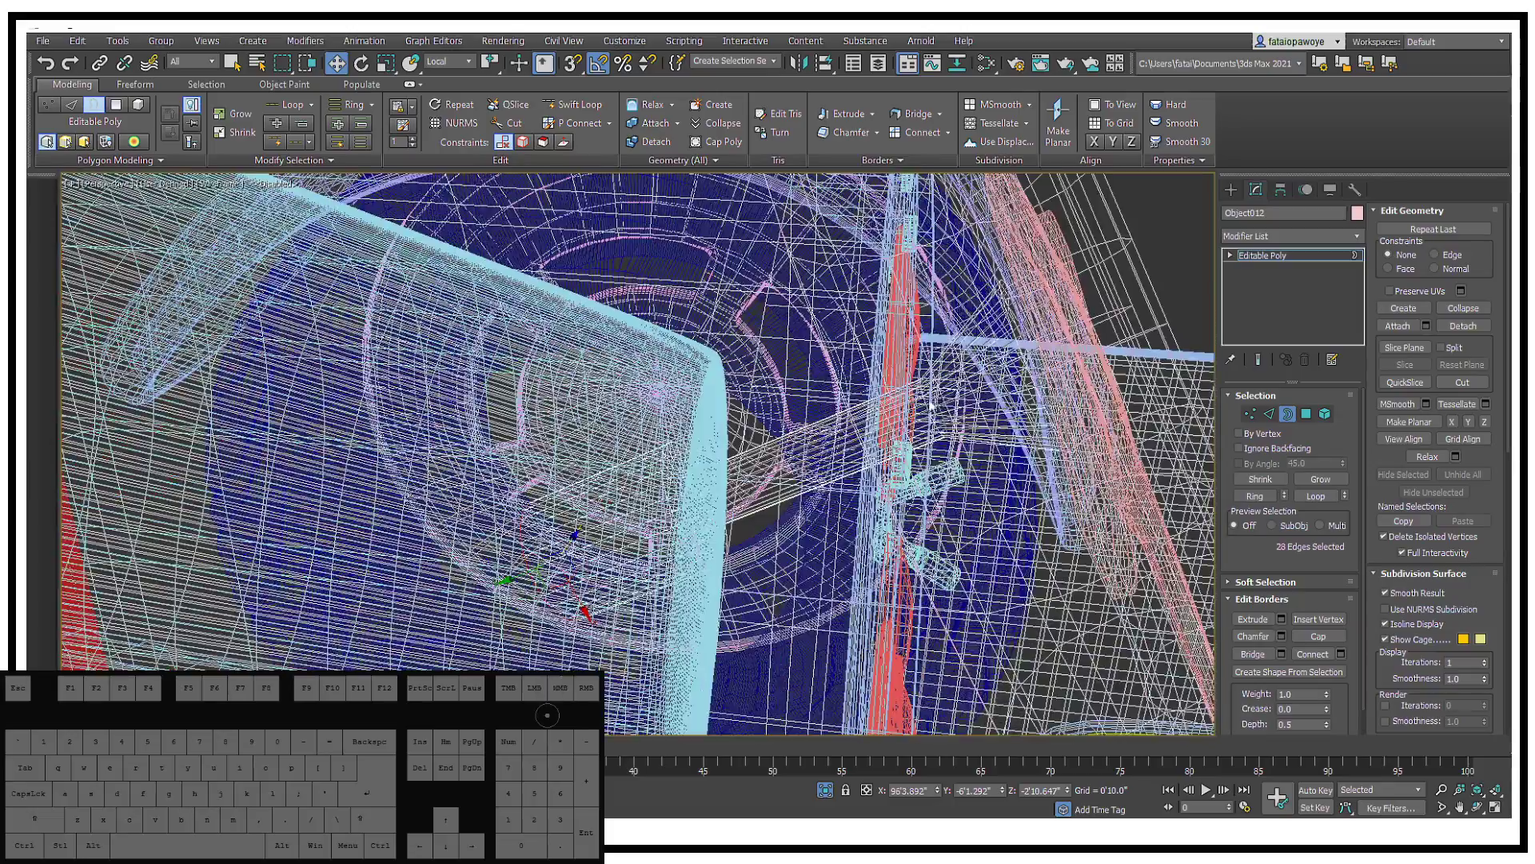
pyautogui.click(1269, 413)
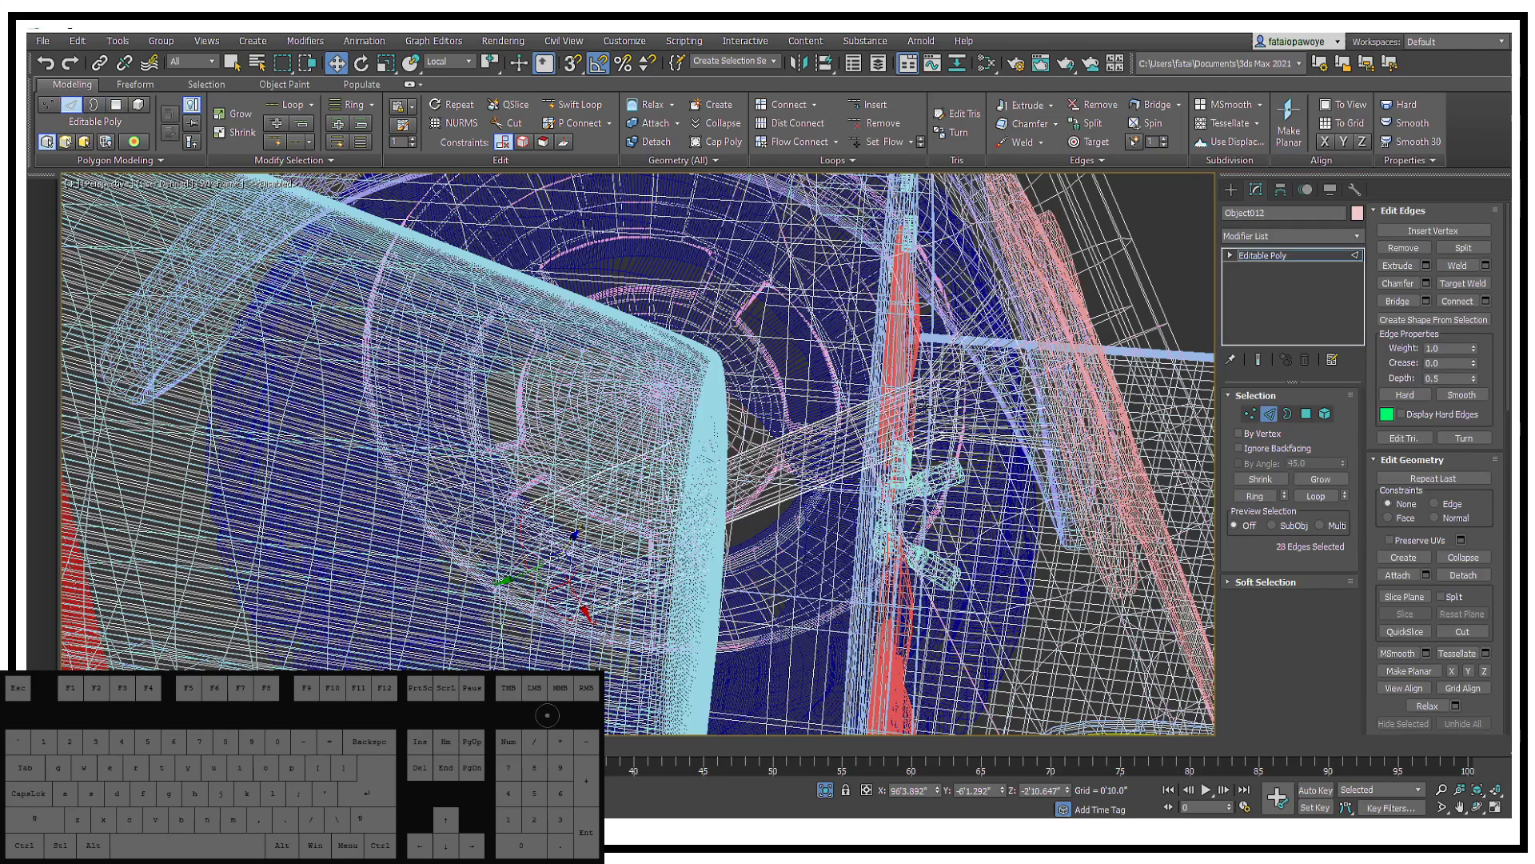
pyautogui.rightClick(966, 432)
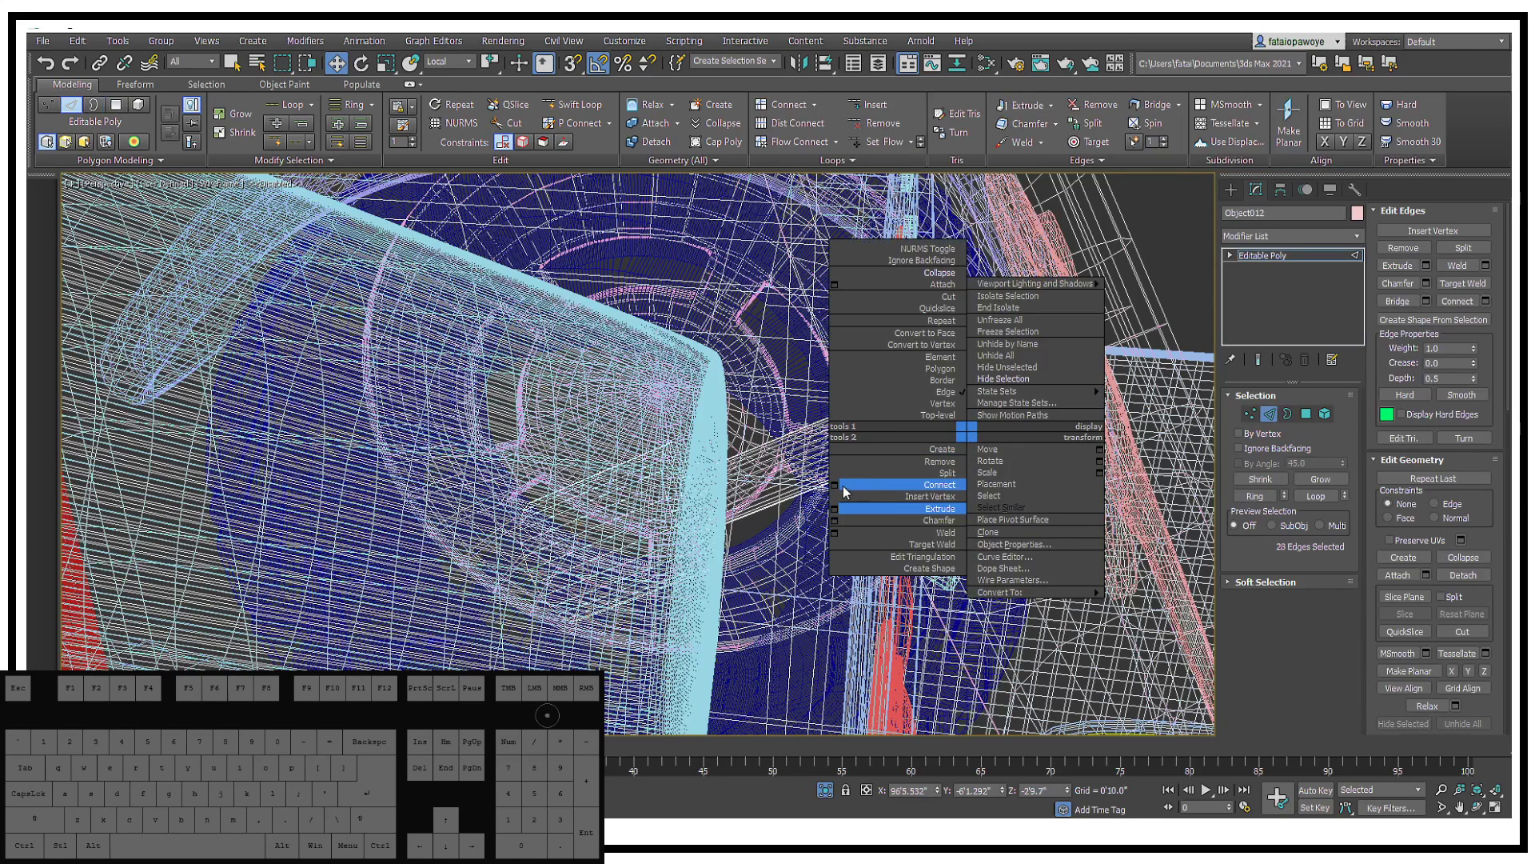
pyautogui.click(836, 522)
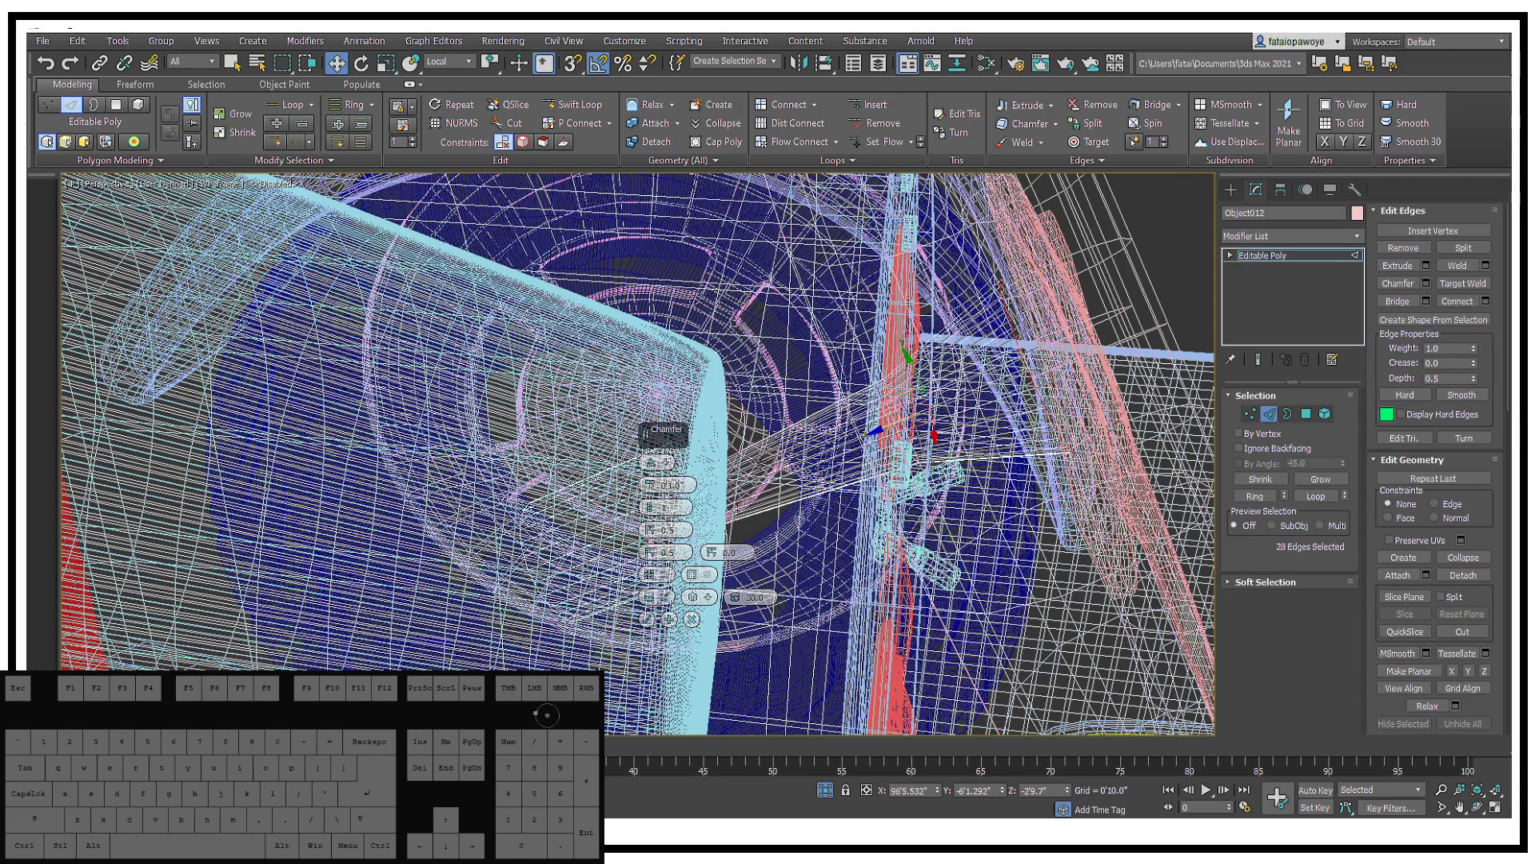
pyautogui.moveTo(649, 490)
pyautogui.mouseDown()
pyautogui.moveTo(649, 512)
pyautogui.moveTo(651, 487)
pyautogui.mouseUp()
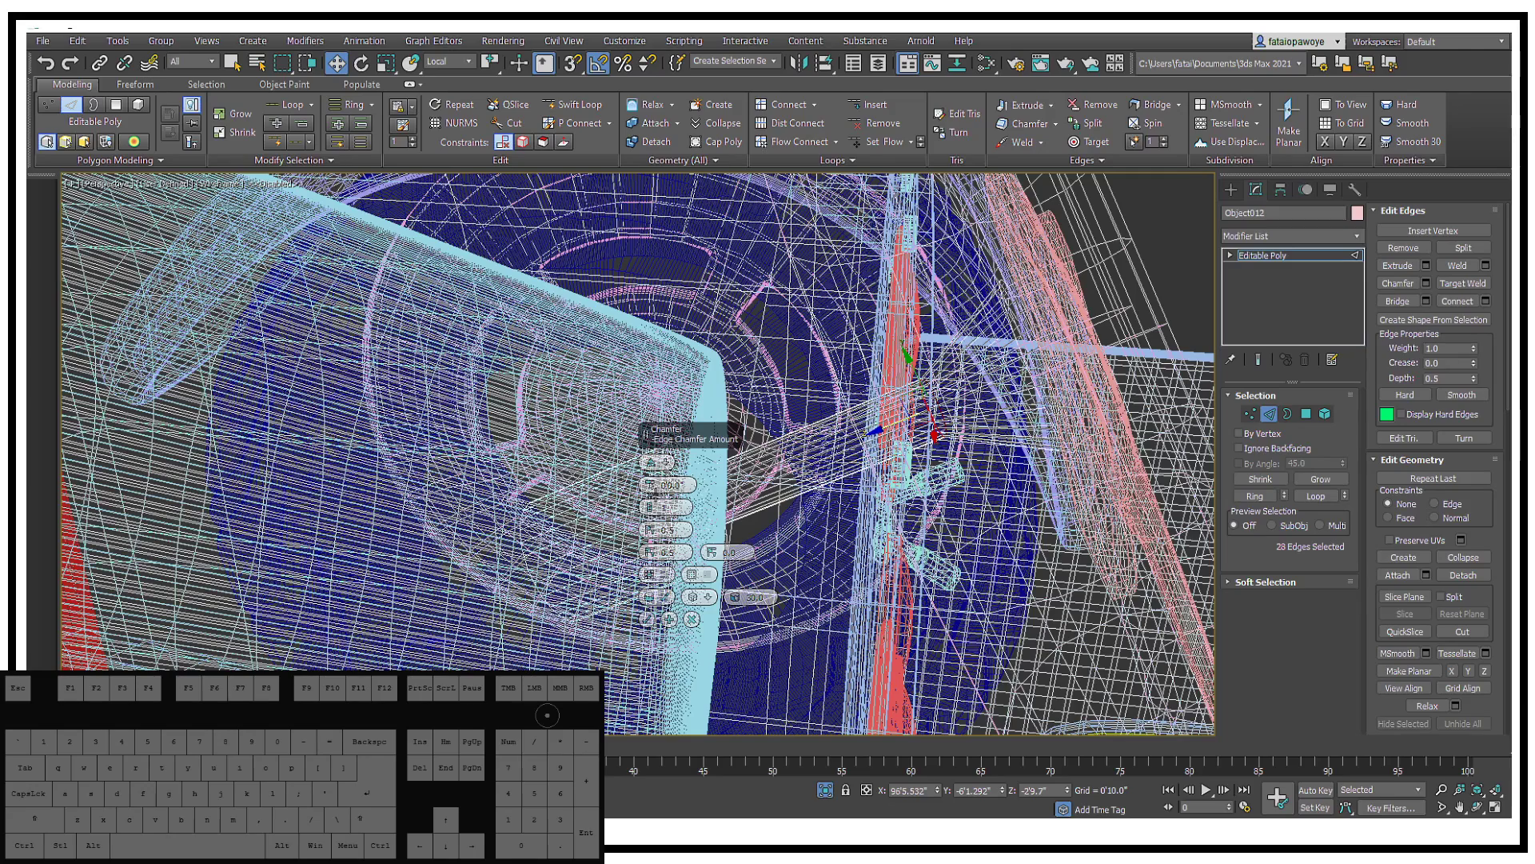
pyautogui.click(650, 485)
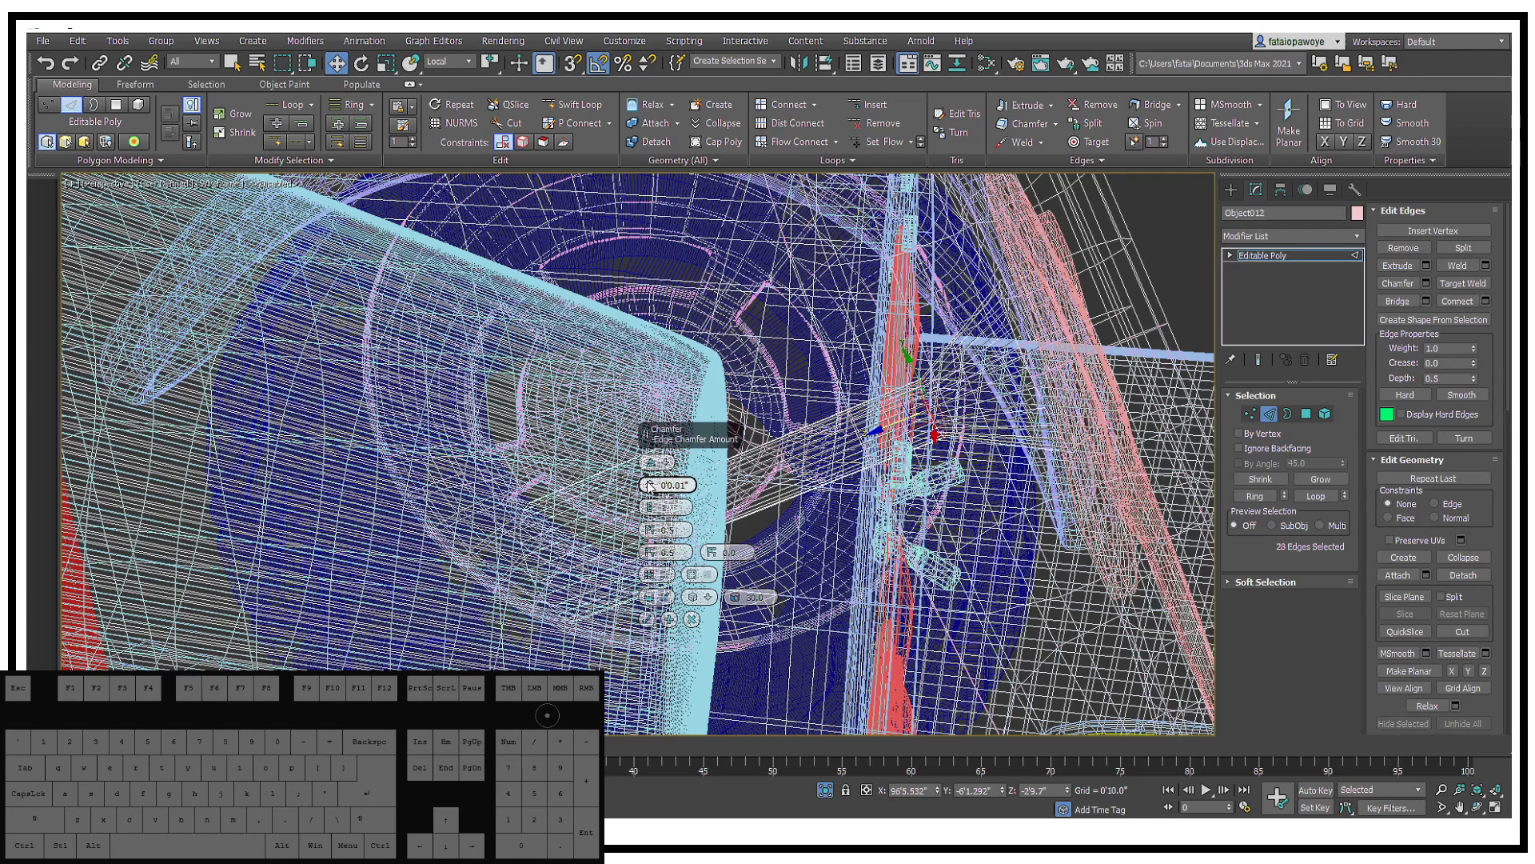
pyautogui.scroll(2, 650, 486)
pyautogui.click(648, 620)
# Step: Switch the viewport back to default shading and leave edge editing of the column piece
pyautogui.press('F3')
pyautogui.scroll(-6, 799, 512)
pyautogui.keyDown('alt'); pyautogui.moveTo(807, 519); pyautogui.dragTo(891, 510, button='middle'); pyautogui.keyUp('alt')
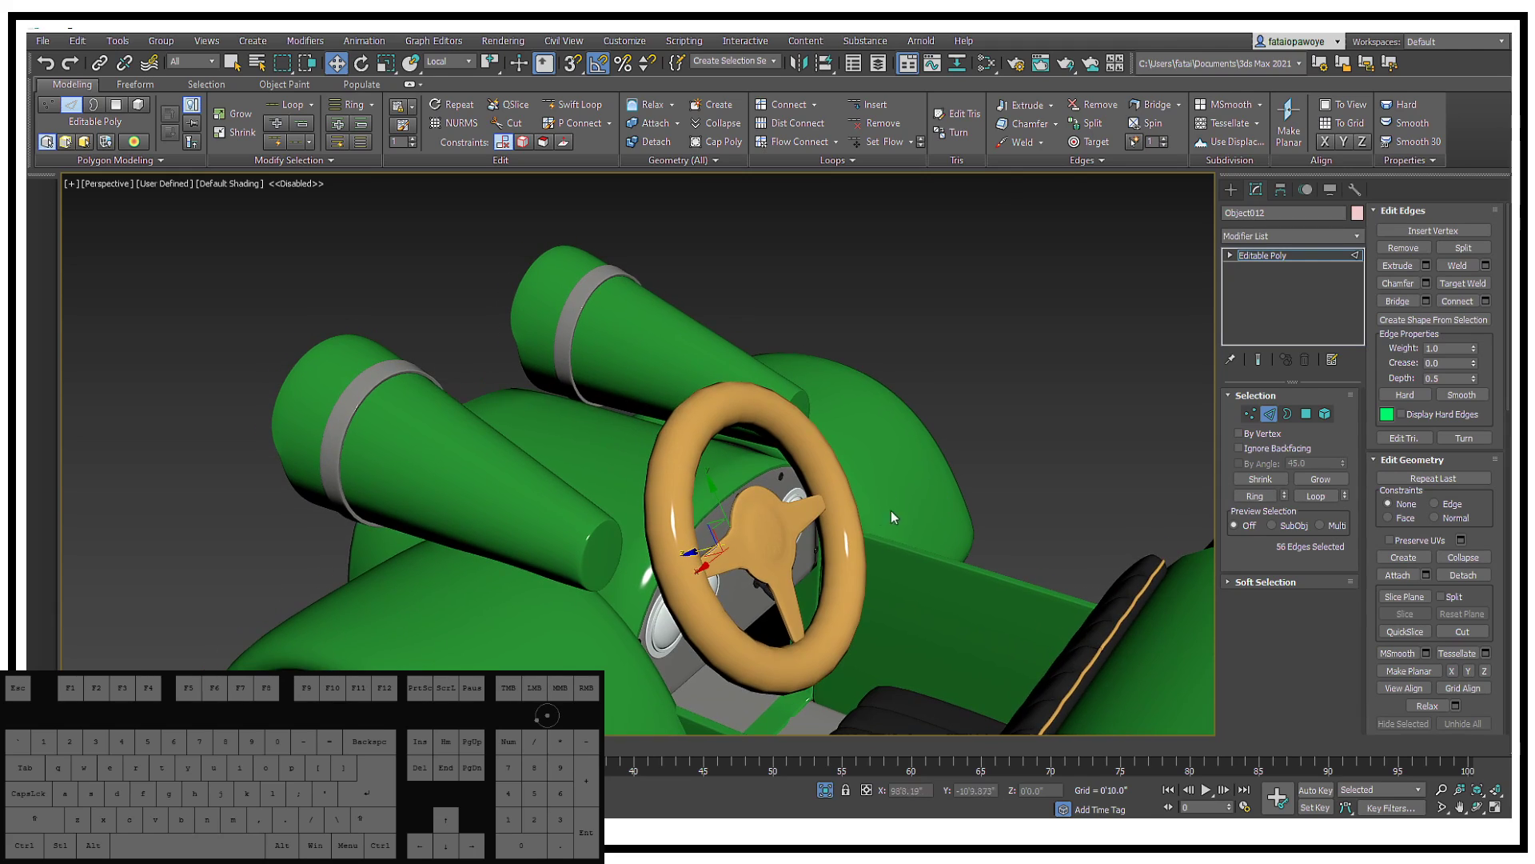
pyautogui.click(1232, 189)
# Step: Examine the whole kart in shaded view from the side, the front and above
pyautogui.scroll(-8, 985, 336)
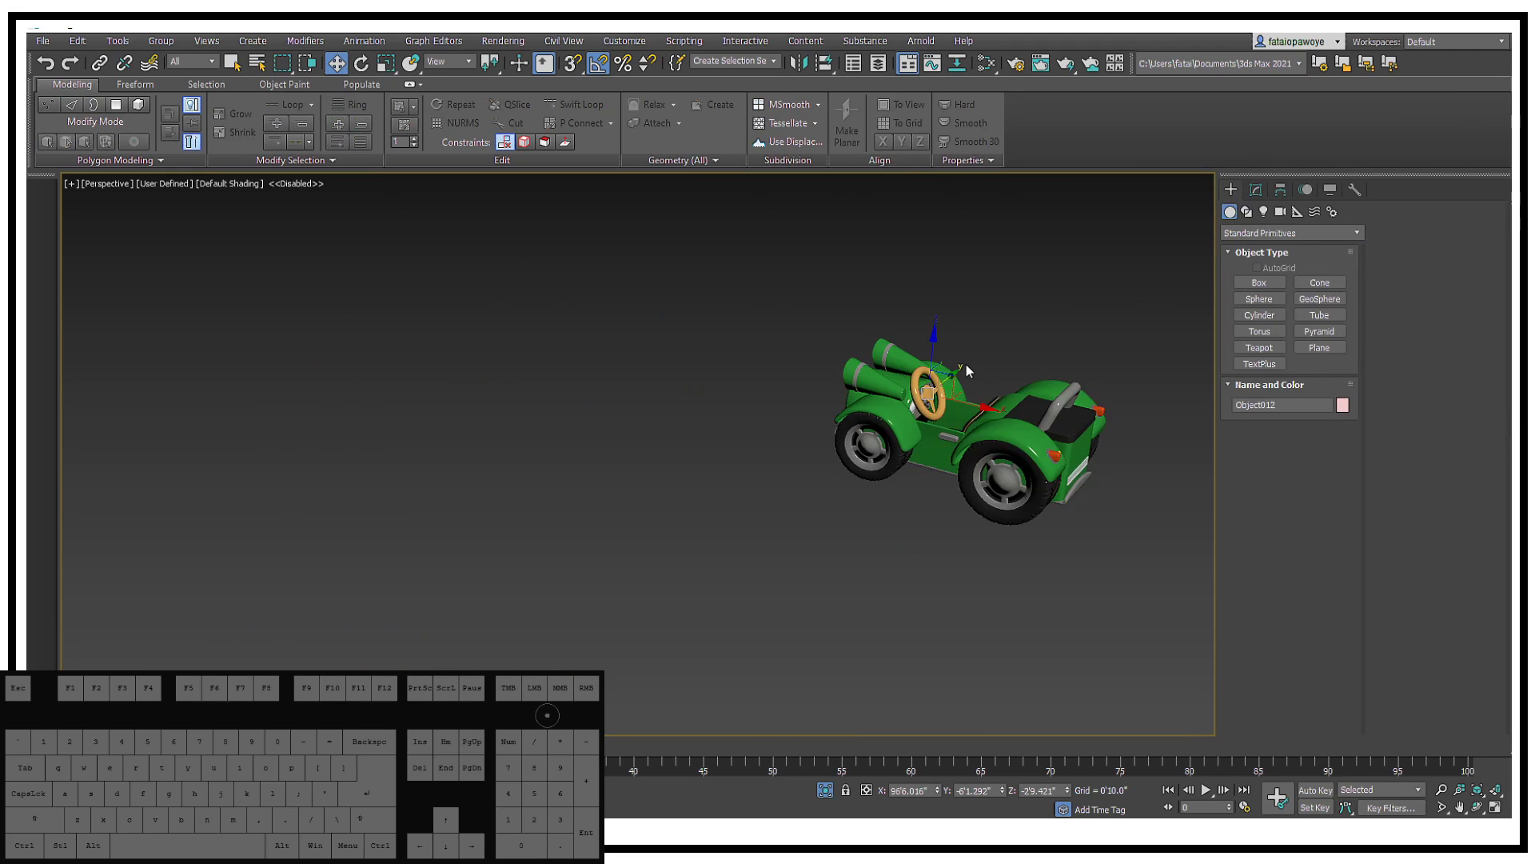
pyautogui.keyDown('alt'); pyautogui.moveTo(967, 370); pyautogui.dragTo(744, 348, button='middle'); pyautogui.keyUp('alt')
pyautogui.scroll(5, 948, 391)
pyautogui.scroll(2, 744, 348)
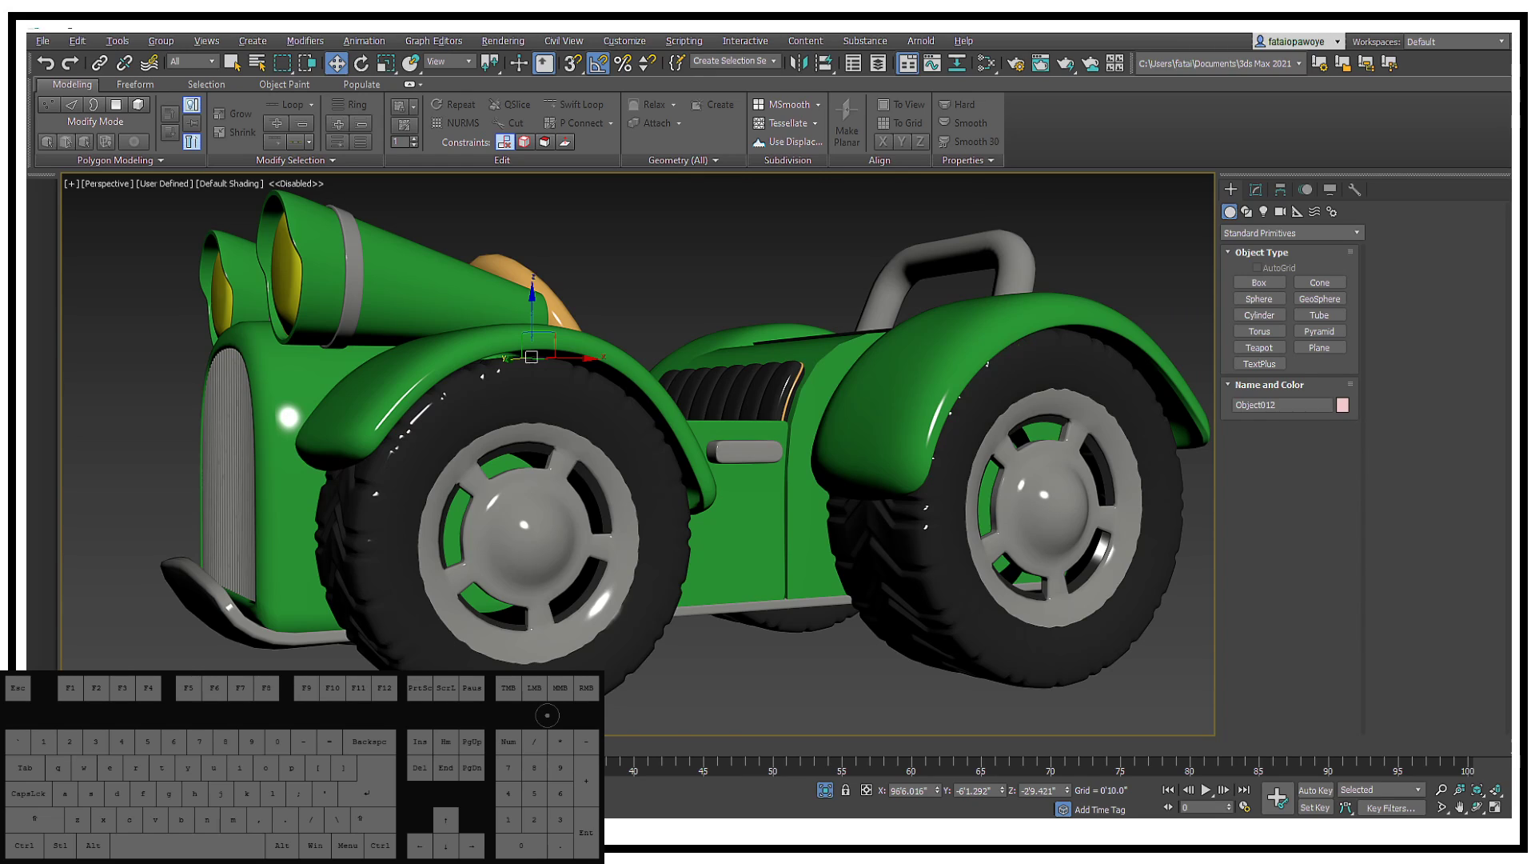
pyautogui.click(794, 393)
pyautogui.keyDown('alt'); pyautogui.moveTo(794, 393); pyautogui.dragTo(728, 416, button='middle'); pyautogui.keyUp('alt')
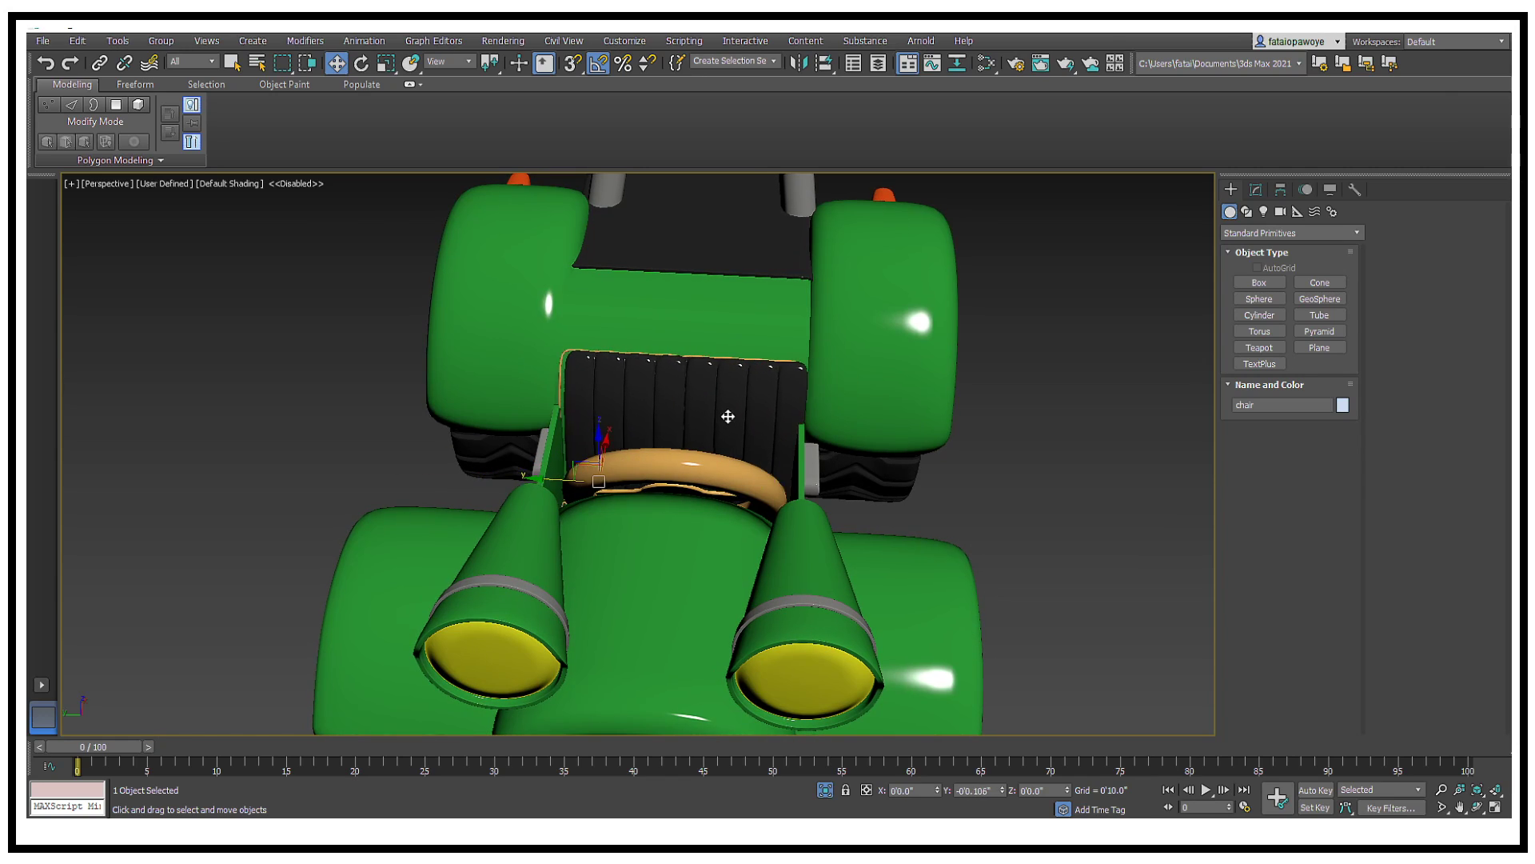
pyautogui.keyDown('alt'); pyautogui.moveTo(1045, 430); pyautogui.dragTo(983, 404, button='middle'); pyautogui.keyUp('alt')
pyautogui.click(1062, 405)
pyautogui.scroll(-3, 1055, 405)
pyautogui.scroll(-5, 870, 374)
# Step: Select all the kart's objects to frame them in the viewport, clear the selection and inspect the kart from the front
pyautogui.moveTo(1045, 498); pyautogui.dragTo(473, 192)
pyautogui.press('z')
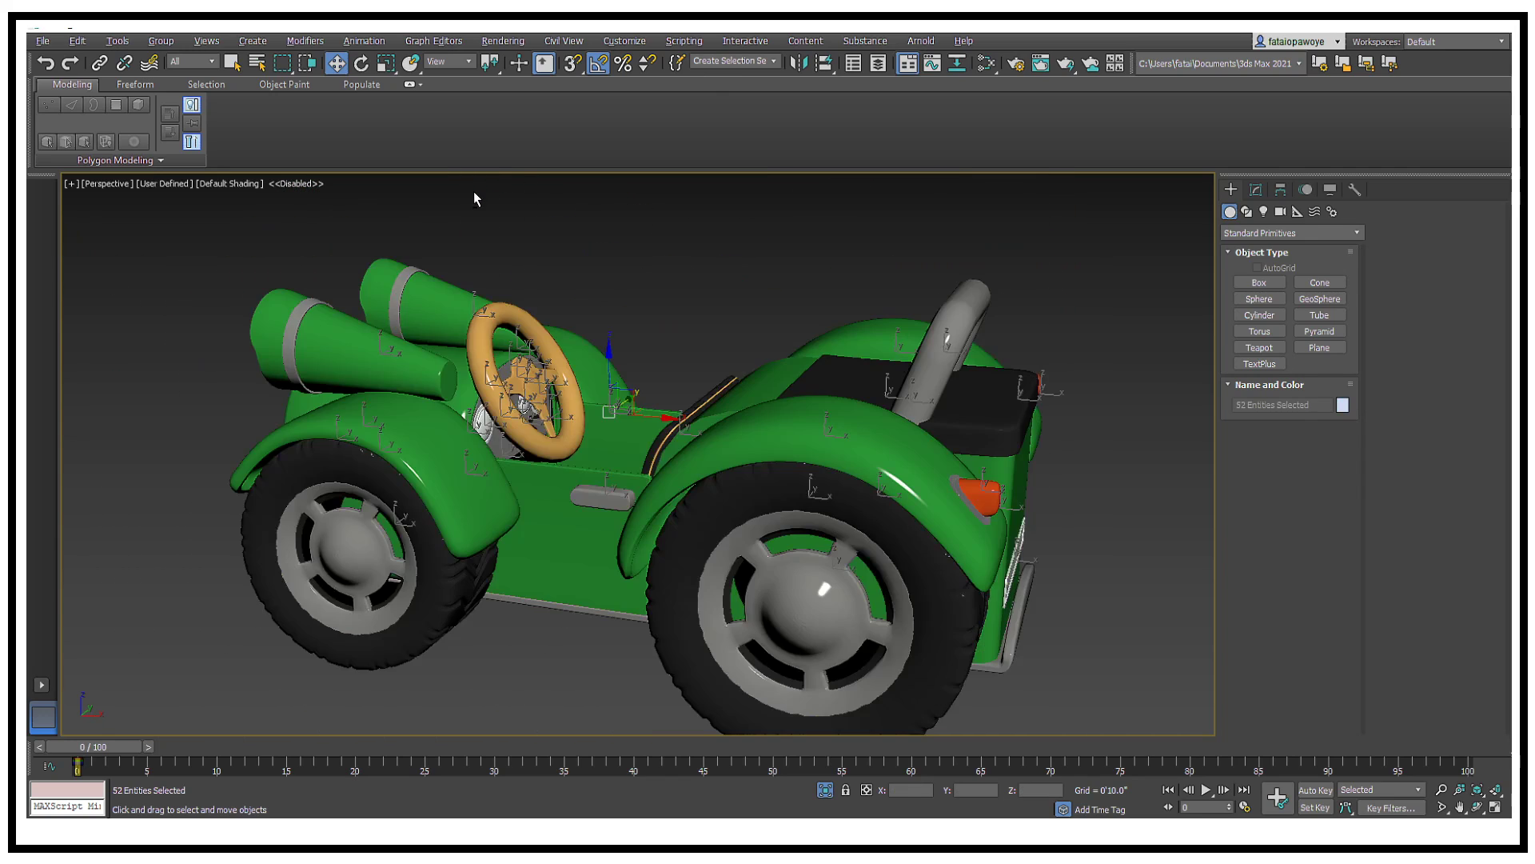
pyautogui.keyDown('alt'); pyautogui.moveTo(627, 350); pyautogui.dragTo(991, 359, button='middle'); pyautogui.keyUp('alt')
pyautogui.click(649, 270)
pyautogui.keyDown('alt'); pyautogui.moveTo(1025, 352); pyautogui.dragTo(1313, 354, button='middle'); pyautogui.keyUp('alt')
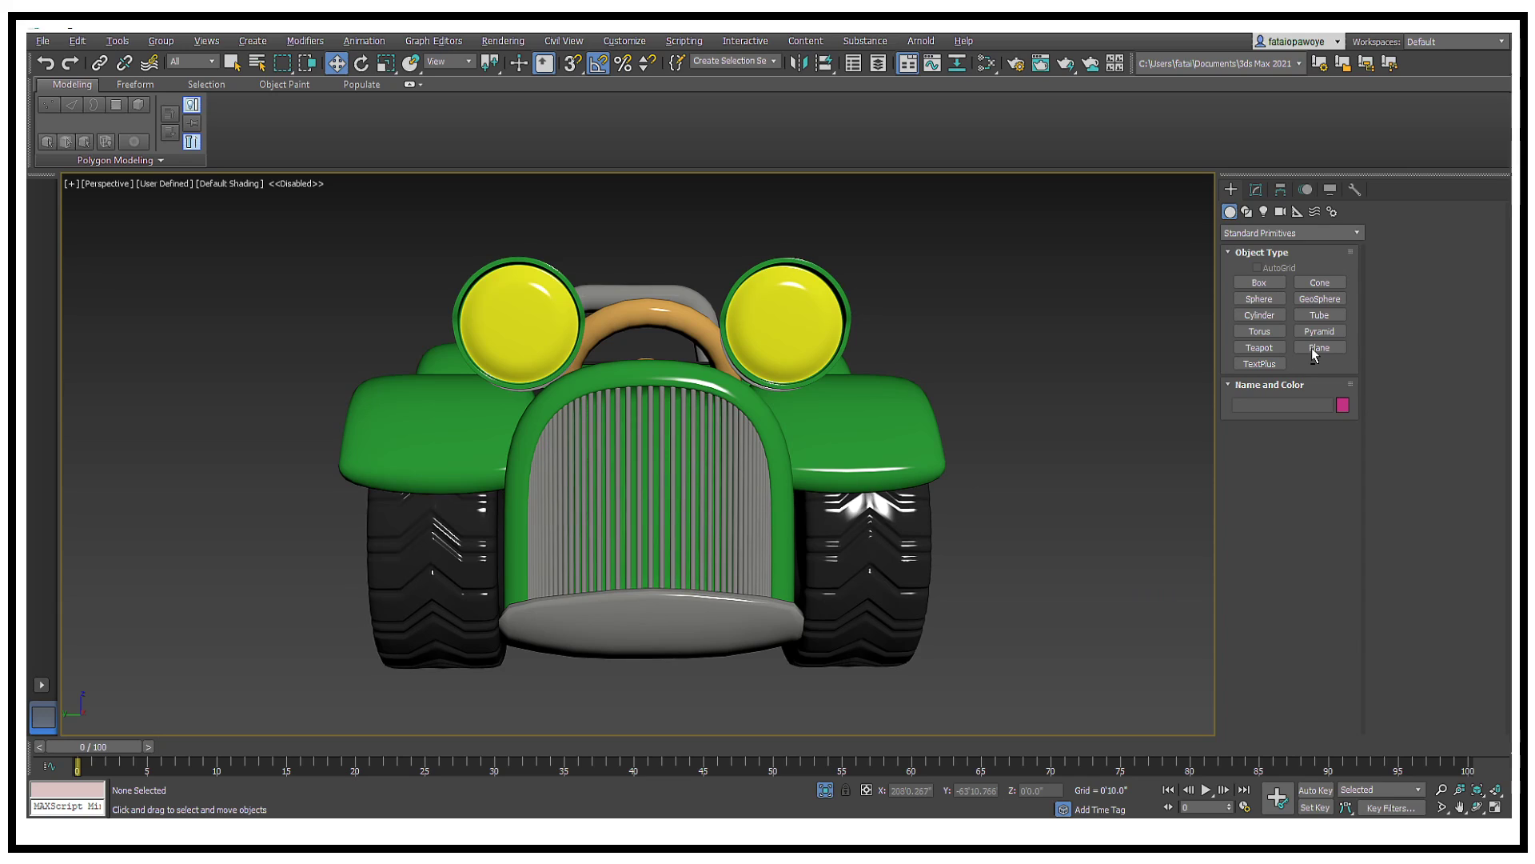
pyautogui.keyDown('alt'); pyautogui.moveTo(828, 461); pyautogui.dragTo(832, 415, button='middle'); pyautogui.keyUp('alt')
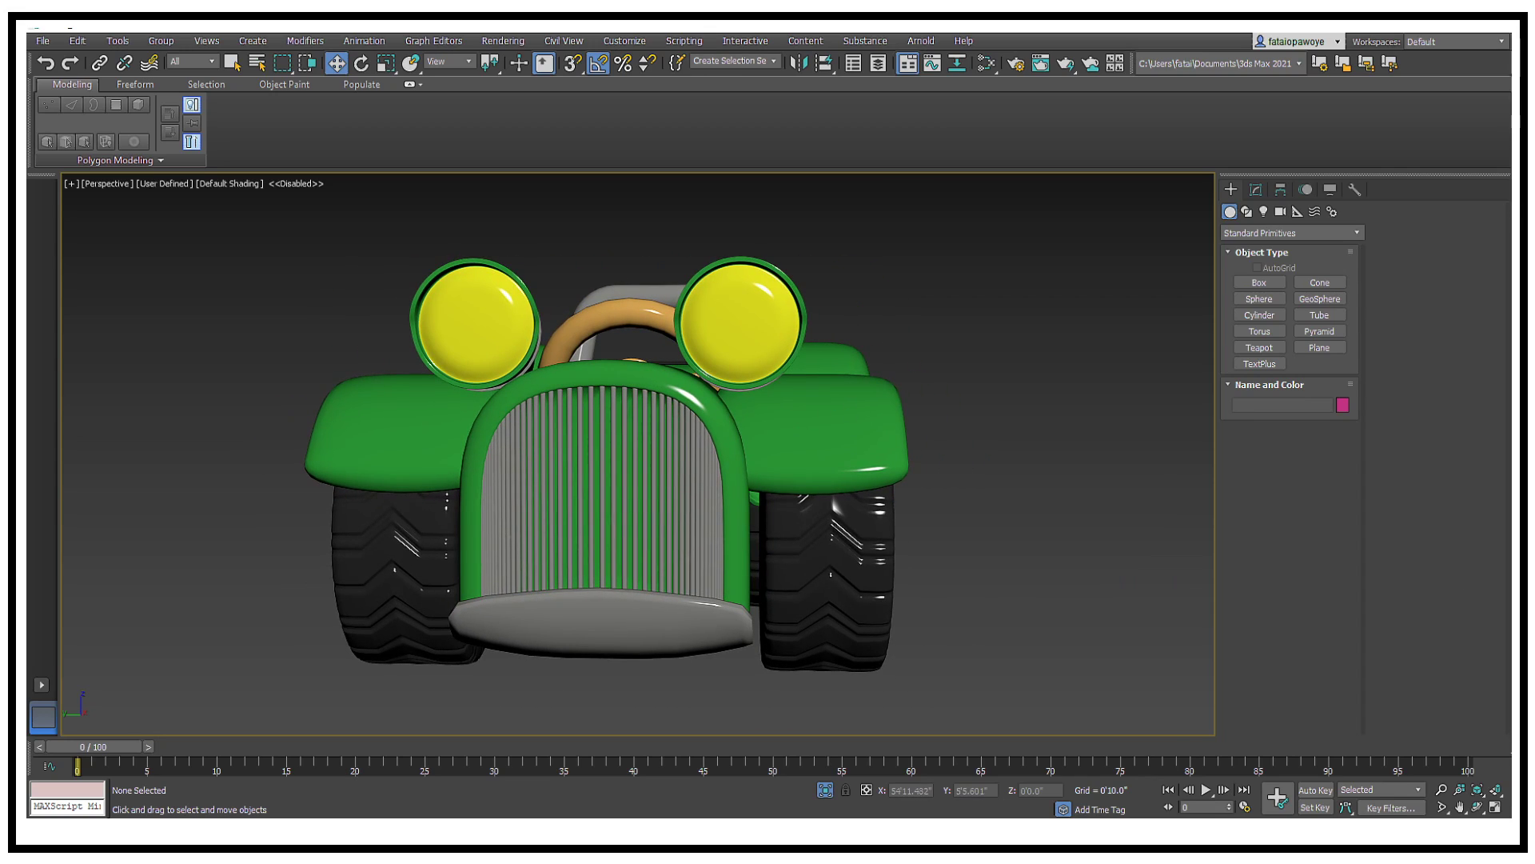